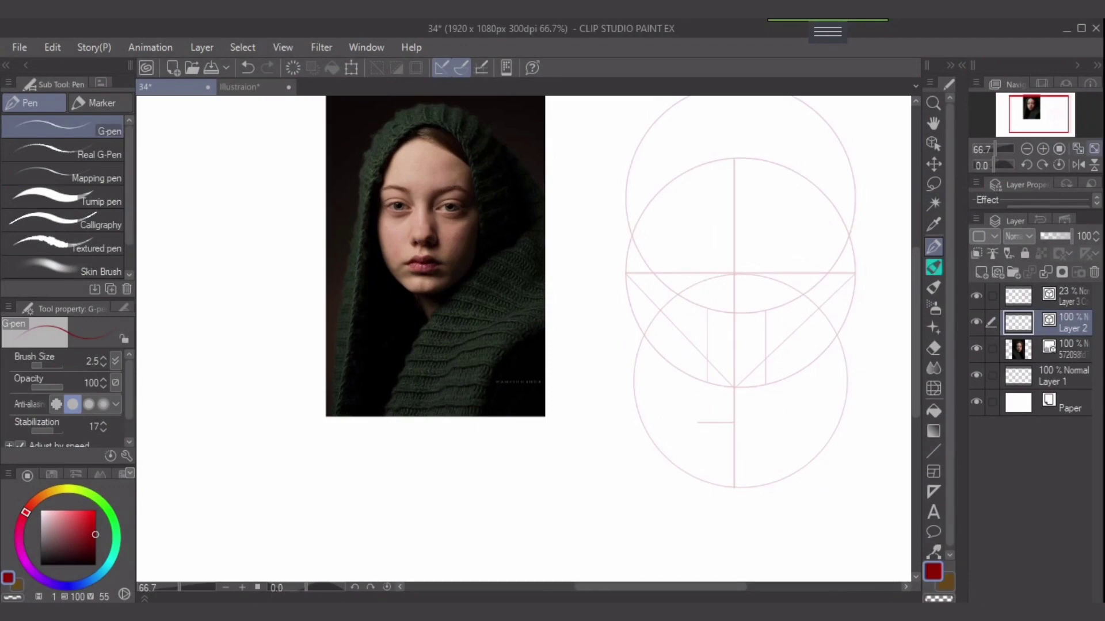
Sketch the neck line beneath the chin guide and the scarf's curved upper edge in dark red.
click(1094, 149)
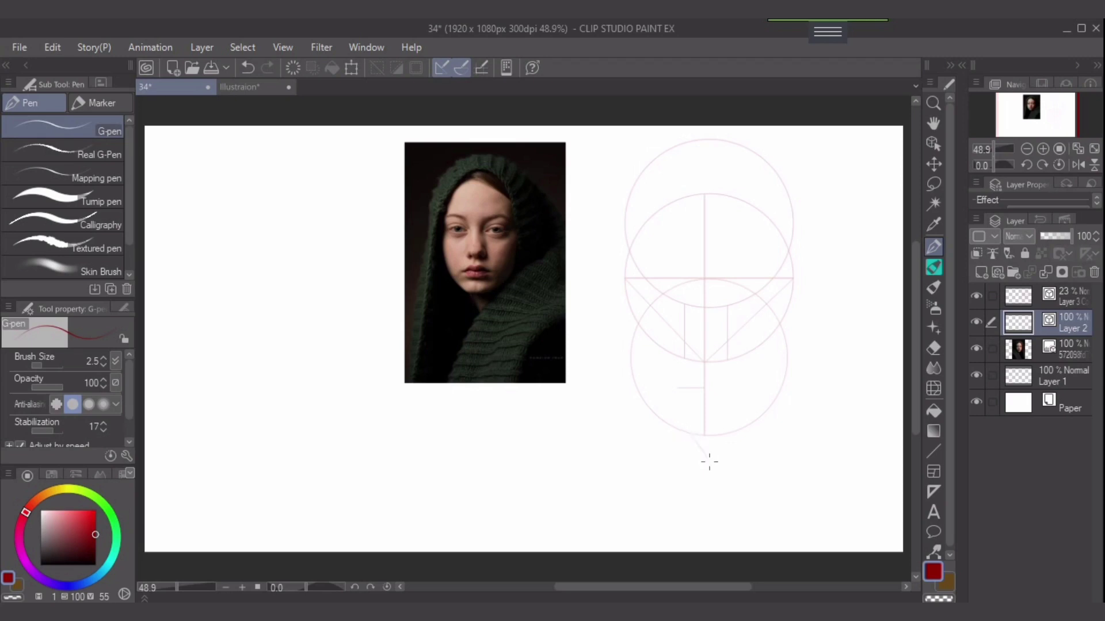
drag(690, 437, 711, 471)
key(ctrl+z)
Set the drawing colour to black and sketch the hood's left inner edge from the head guides to the canvas bottom.
drag(95, 535, 40, 565)
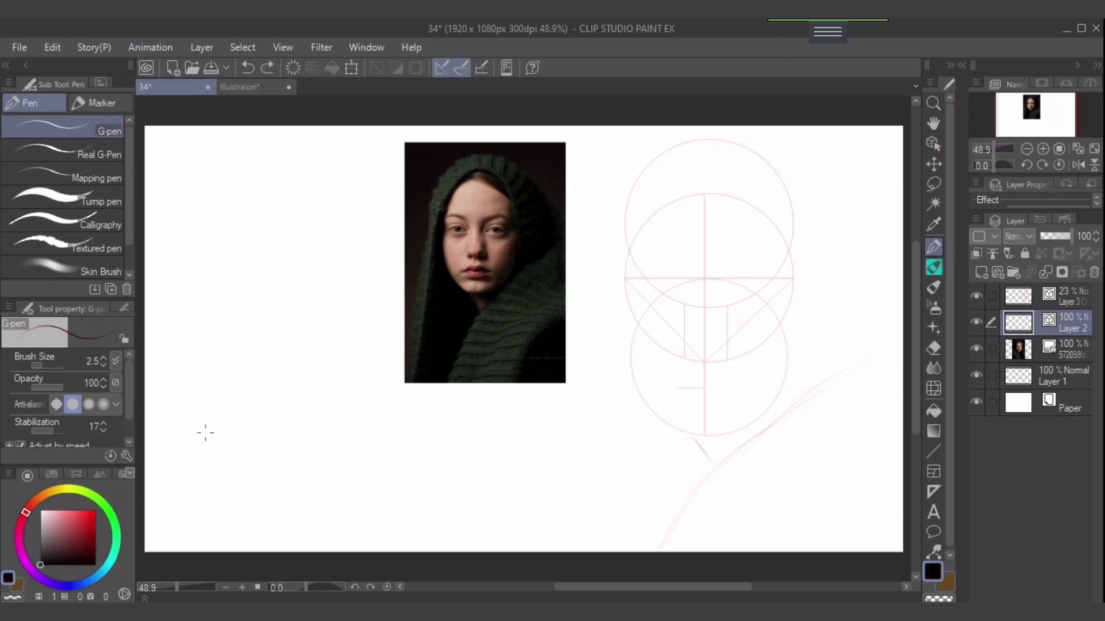
drag(646, 235, 622, 293)
key(ctrl+z)
drag(623, 290, 607, 361)
drag(618, 300, 601, 451)
drag(609, 365, 591, 473)
mouse_move(603, 397)
mouse_down()
mouse_move(594, 500)
mouse_move(593, 443)
mouse_move(592, 495)
mouse_up()
drag(596, 424, 586, 523)
drag(592, 451, 580, 547)
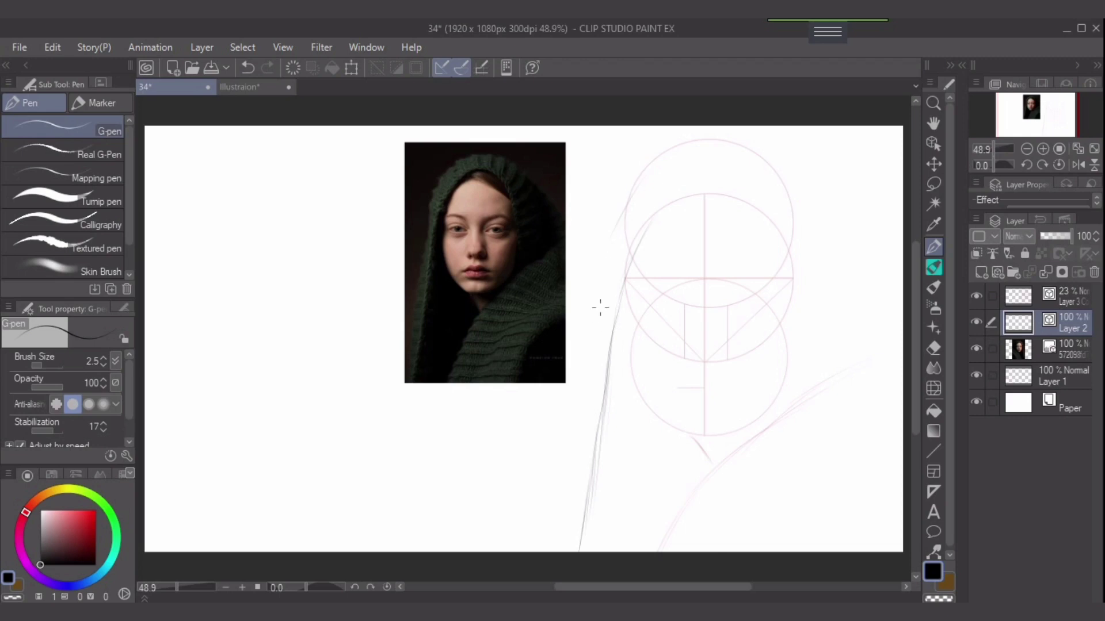
Sketch the hood's left outer edge from beside the top circle down to the canvas bottom.
key(ctrl+z)
drag(608, 276, 626, 206)
drag(603, 312, 600, 297)
mouse_move(598, 339)
mouse_down()
mouse_move(591, 393)
mouse_move(606, 328)
mouse_move(585, 426)
mouse_move(603, 329)
mouse_move(578, 443)
mouse_move(580, 417)
mouse_move(569, 437)
mouse_move(554, 549)
mouse_up()
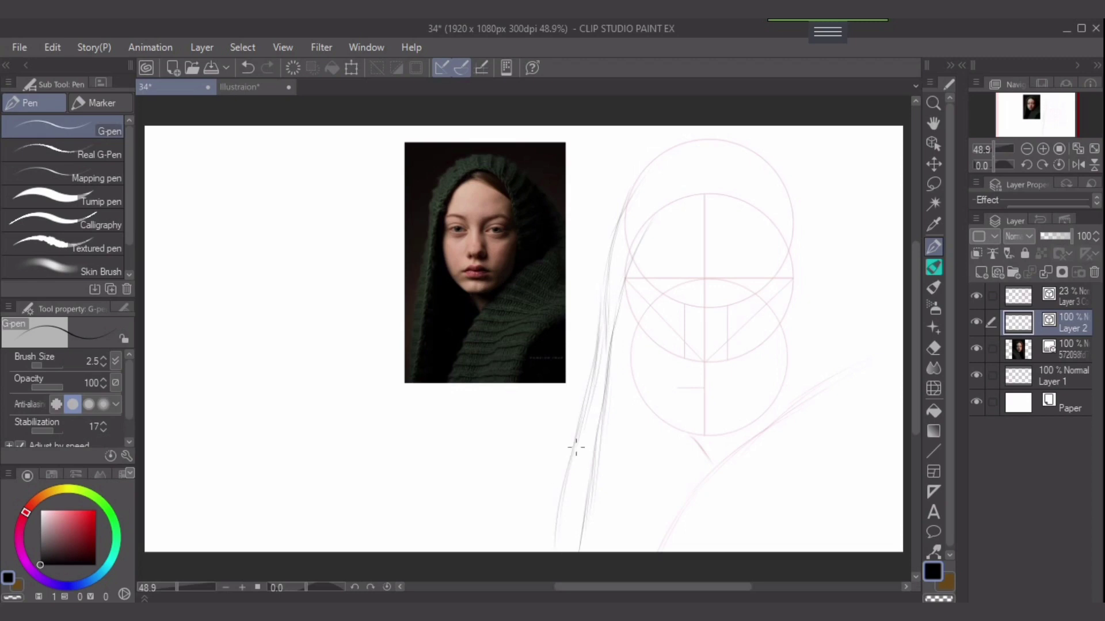
drag(556, 509, 544, 553)
Sketch the hood's sloping right outer edge and the curved top left of the face opening.
drag(773, 174, 823, 231)
drag(688, 185, 634, 246)
drag(702, 188, 663, 201)
Sketch the right side of the face from temple to cheek and erase the stray lower stroke.
drag(782, 264, 776, 227)
drag(787, 279, 783, 256)
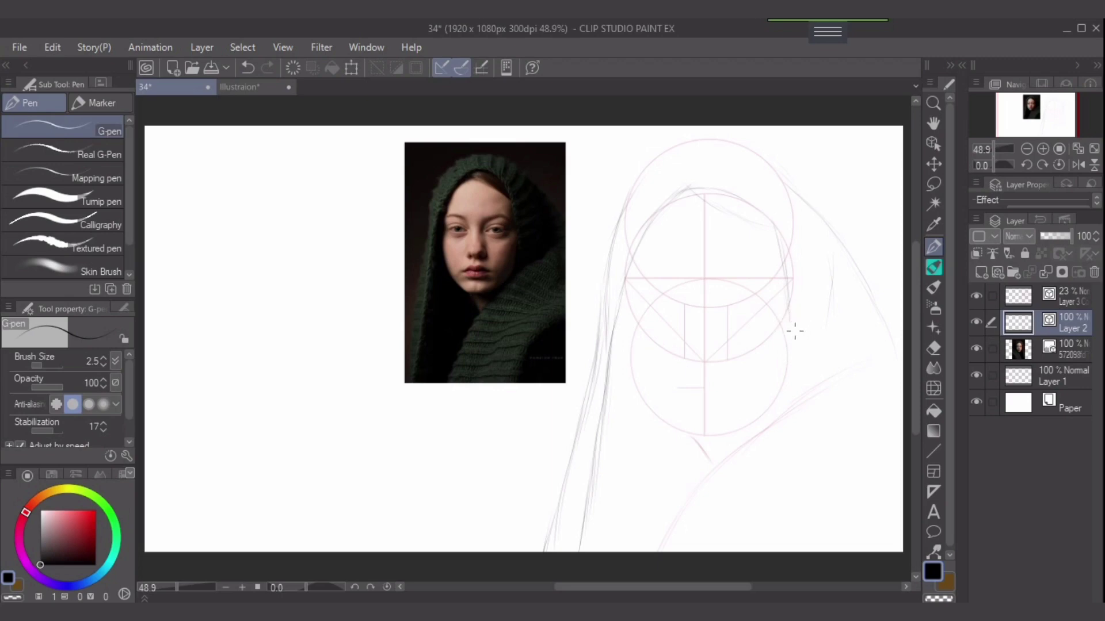
key(ctrl+z)
drag(792, 324, 794, 323)
drag(787, 358, 793, 325)
drag(785, 265, 788, 302)
key(e)
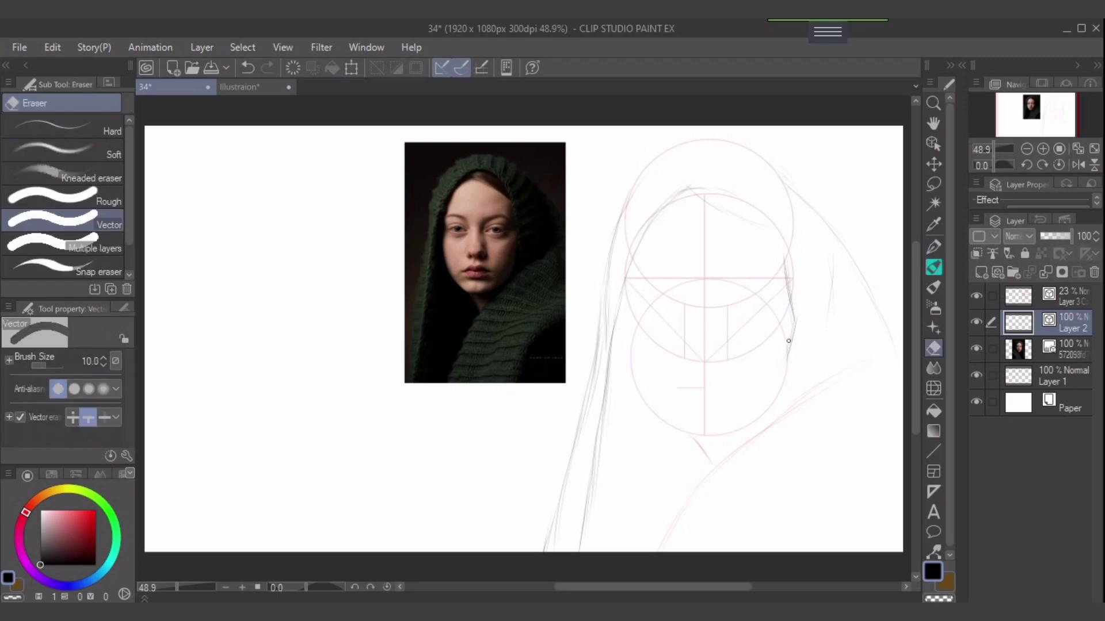
key(p)
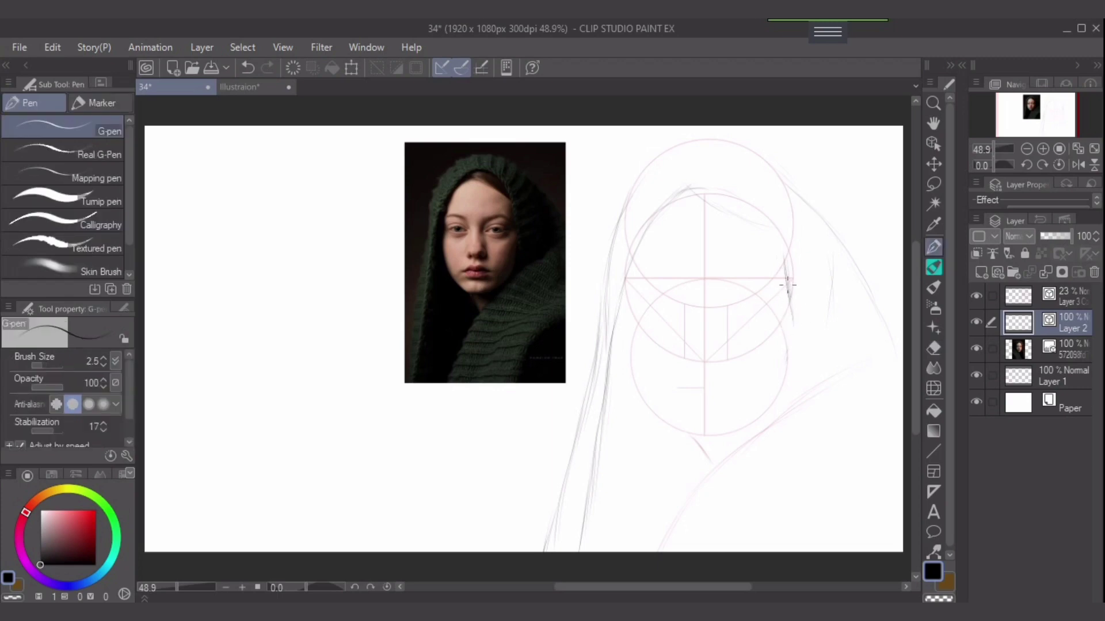
Sketch the right jawline from the cheek down along the lower circle and round the chin.
drag(793, 314, 784, 363)
mouse_move(790, 339)
mouse_down()
mouse_move(771, 398)
mouse_move(773, 385)
mouse_move(754, 415)
mouse_move(780, 372)
mouse_move(754, 419)
mouse_move(766, 398)
mouse_move(735, 430)
mouse_up()
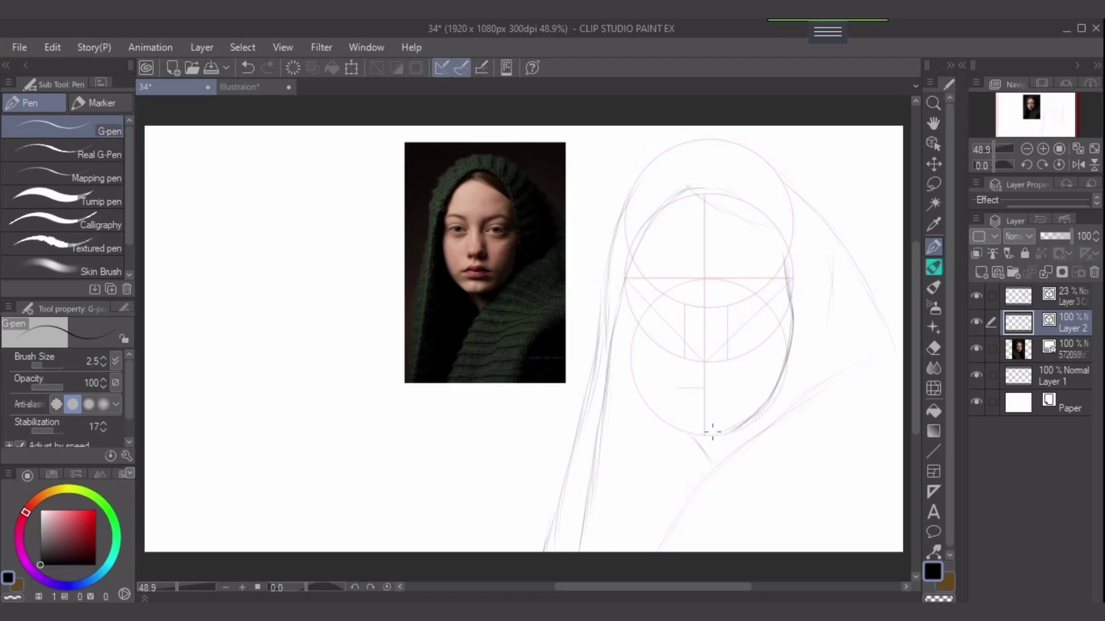
key(ctrl+z)
mouse_move(755, 415)
mouse_down()
mouse_move(715, 438)
mouse_move(745, 424)
mouse_move(695, 435)
mouse_up()
key(ctrl+z)
drag(689, 432, 718, 434)
key(ctrl+z)
drag(631, 334, 650, 387)
mouse_move(635, 349)
mouse_down()
mouse_move(665, 412)
mouse_move(644, 381)
mouse_move(652, 396)
mouse_move(680, 423)
mouse_move(641, 366)
mouse_move(685, 429)
mouse_up()
key(e)
drag(633, 351, 676, 424)
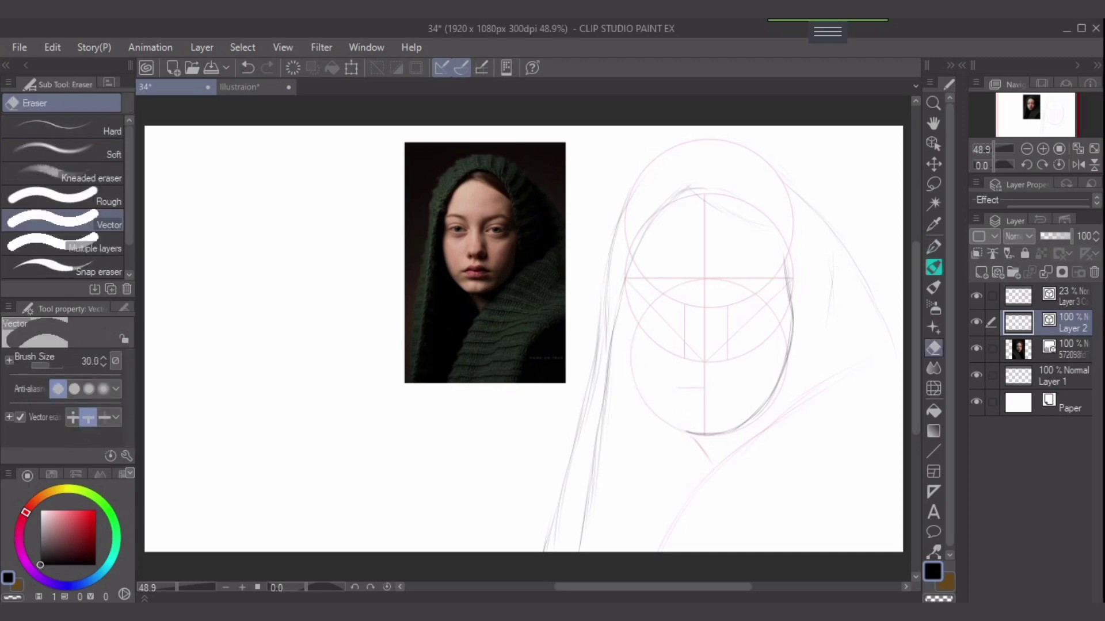
key(p)
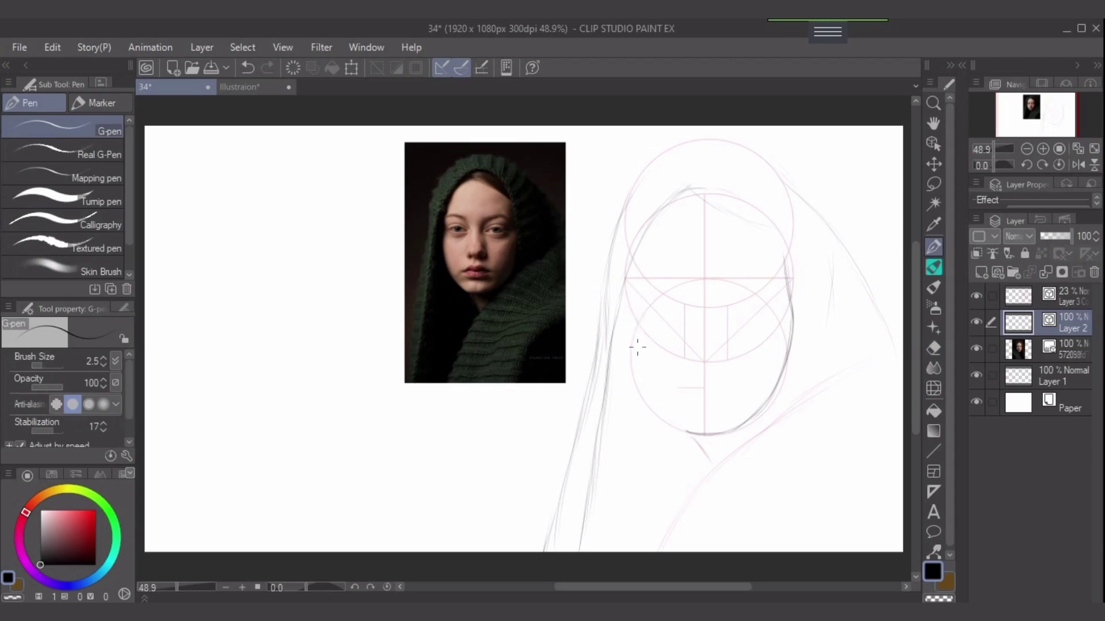
drag(636, 317, 639, 371)
mouse_move(641, 360)
mouse_down()
mouse_move(669, 406)
mouse_move(642, 357)
mouse_move(657, 402)
mouse_move(637, 335)
mouse_move(663, 414)
mouse_move(645, 367)
mouse_move(695, 433)
mouse_up()
drag(635, 330, 635, 333)
drag(621, 313, 616, 338)
mouse_move(628, 271)
mouse_down()
mouse_move(609, 404)
mouse_move(616, 357)
mouse_move(605, 410)
mouse_move(586, 420)
mouse_move(614, 342)
mouse_move(607, 392)
mouse_up()
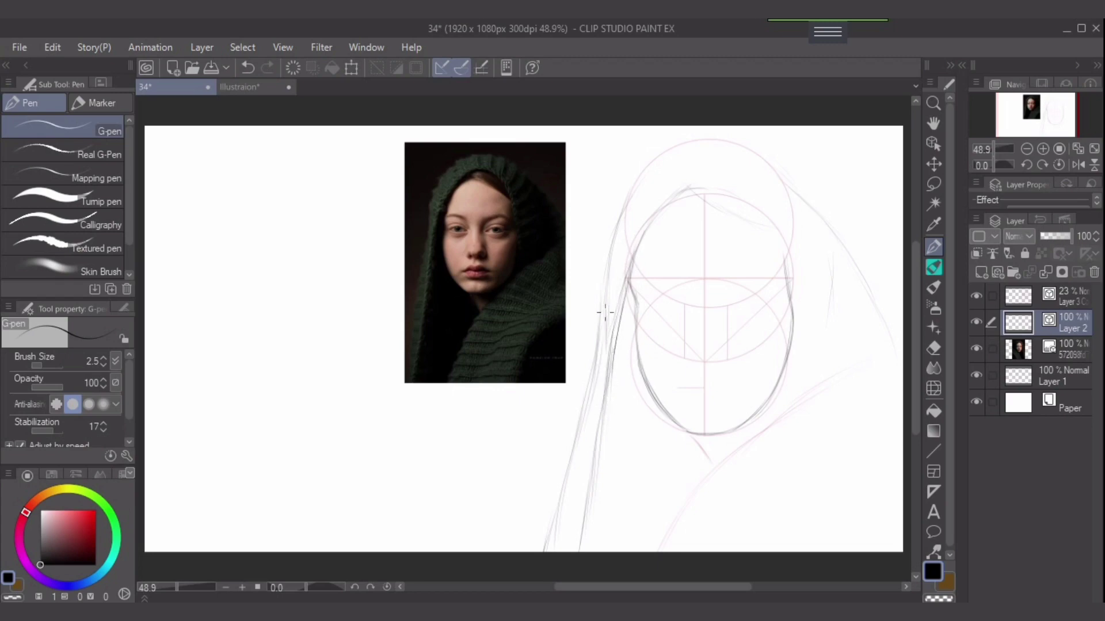
drag(606, 314, 607, 373)
key(e)
mouse_move(673, 417)
mouse_down()
mouse_move(669, 413)
mouse_move(705, 373)
mouse_move(703, 382)
mouse_move(653, 380)
mouse_move(638, 298)
mouse_up()
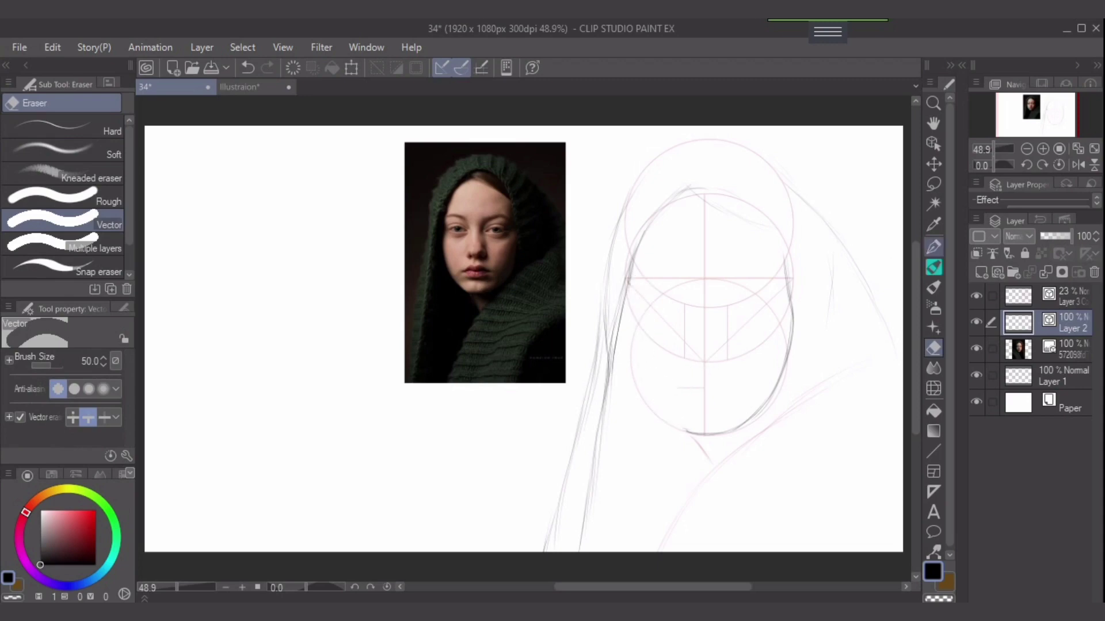
Sketch a short left cheek contour below the eye line and erase the upper part of the hood's left inner edge.
click(933, 246)
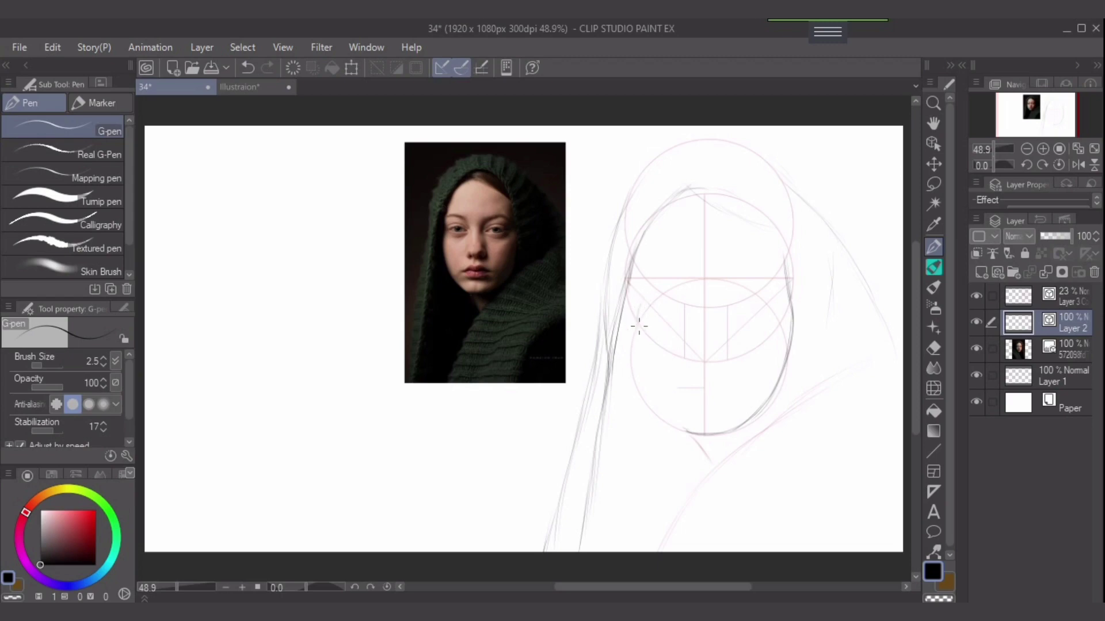
key(ctrl+z)
drag(638, 311, 638, 333)
drag(642, 289, 638, 326)
key(ctrl+z)
mouse_move(635, 281)
mouse_down()
mouse_move(634, 241)
mouse_move(619, 328)
mouse_move(624, 313)
mouse_up()
key(e)
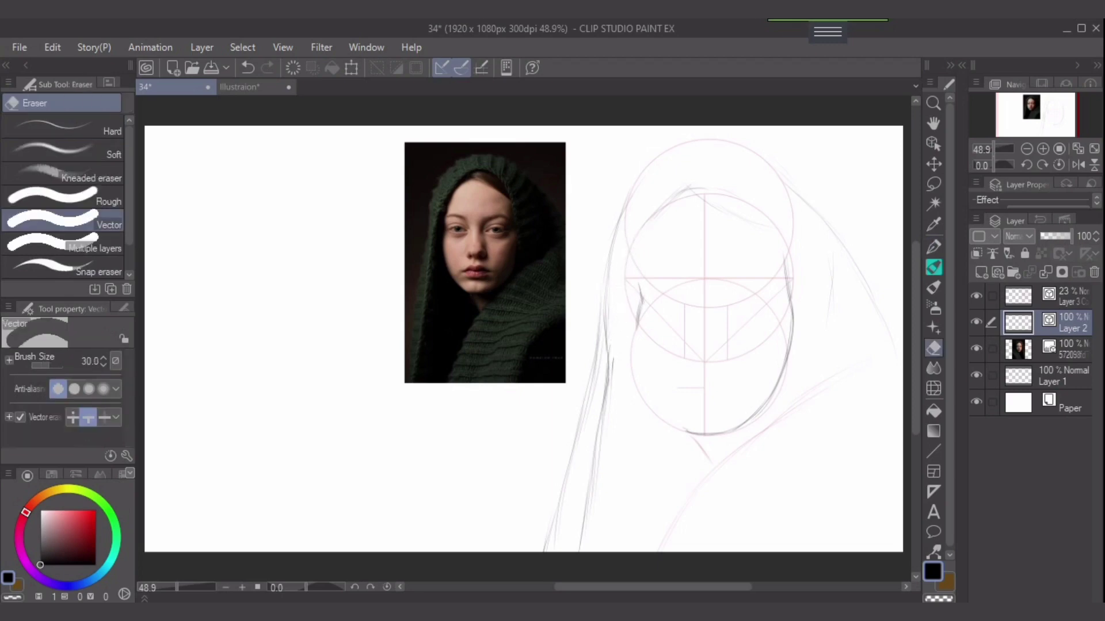
key(p)
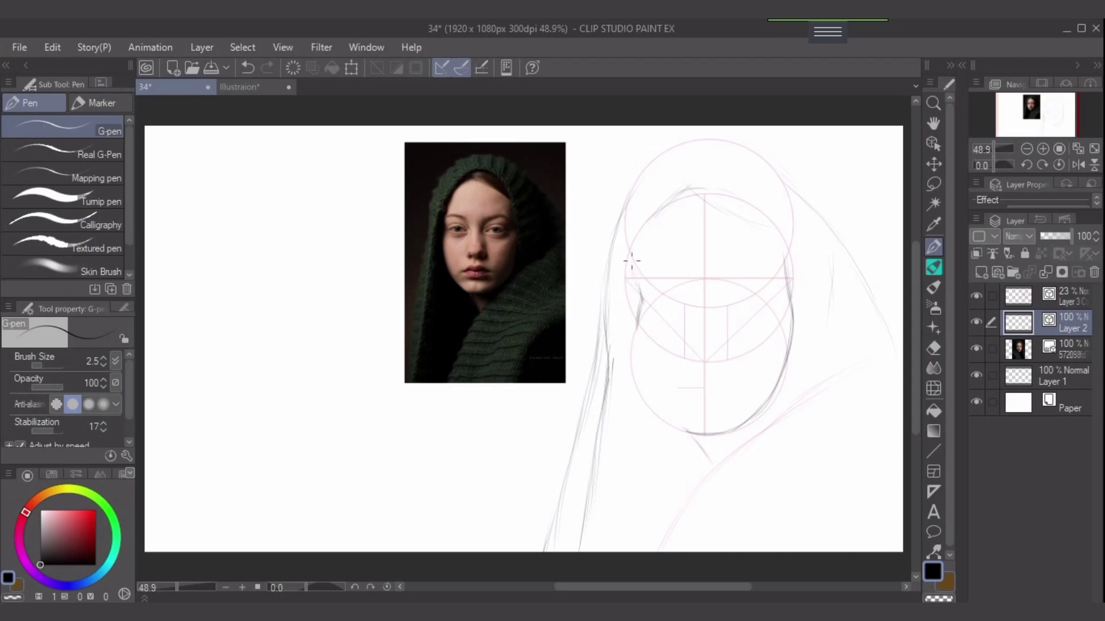
Sketch the left side of the face from the forehead through the temple, cheek and jaw to the chin.
drag(633, 261, 643, 300)
drag(637, 265, 649, 233)
mouse_move(632, 268)
mouse_down()
mouse_move(630, 313)
mouse_move(635, 264)
mouse_move(631, 350)
mouse_up()
drag(630, 303, 638, 329)
drag(636, 315, 644, 379)
mouse_move(636, 314)
mouse_down()
mouse_move(645, 384)
mouse_move(644, 355)
mouse_move(641, 369)
mouse_move(660, 402)
mouse_up()
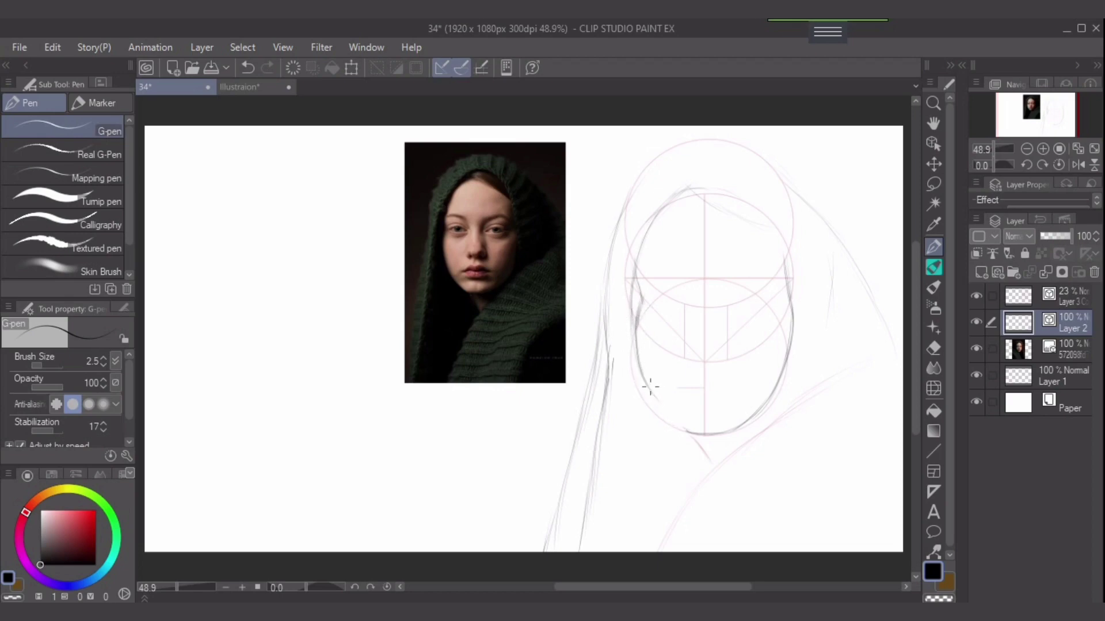
key(ctrl+z)
mouse_move(637, 361)
mouse_down()
mouse_move(664, 412)
mouse_move(635, 350)
mouse_move(663, 414)
mouse_move(640, 366)
mouse_move(672, 410)
mouse_move(637, 376)
mouse_move(680, 426)
mouse_up()
mouse_move(646, 380)
mouse_down()
mouse_move(667, 409)
mouse_move(640, 365)
mouse_move(692, 438)
mouse_move(644, 386)
mouse_move(682, 426)
mouse_up()
Reinforce the right contour of the face and sketch the slanted hairline from the crown to the right temple.
drag(774, 238, 790, 345)
drag(788, 291, 793, 377)
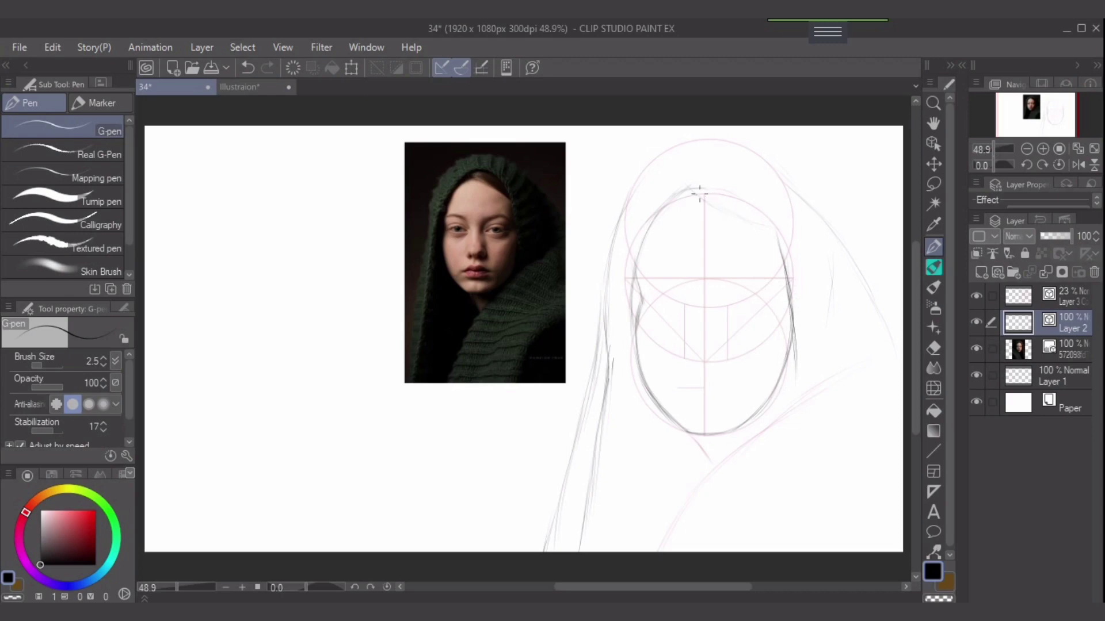
mouse_move(705, 199)
mouse_down()
mouse_move(777, 232)
mouse_move(781, 249)
mouse_up()
Sketch the lower lid of the right-hand eye, starting at the top of the right nose guide.
scroll(766, 320, up, 4)
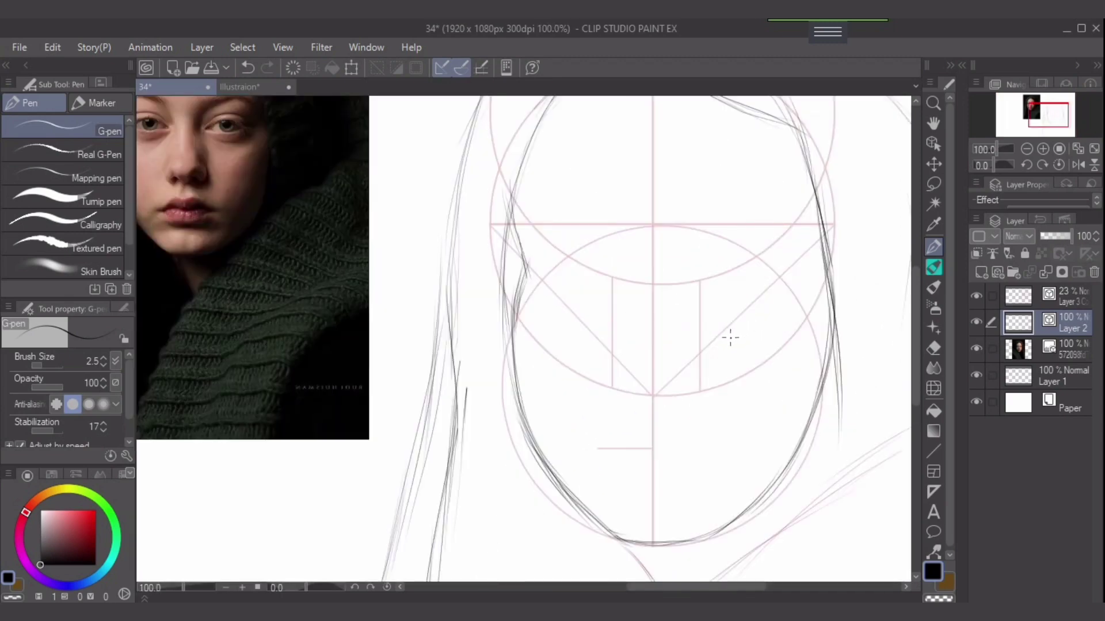
drag(732, 315, 734, 357)
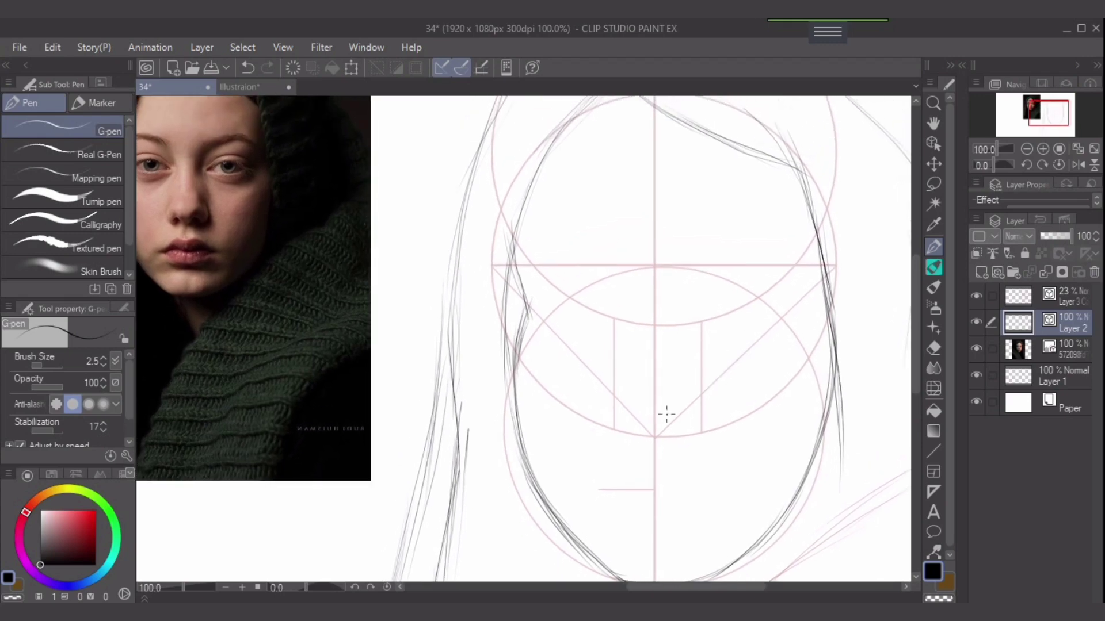
drag(672, 403, 677, 366)
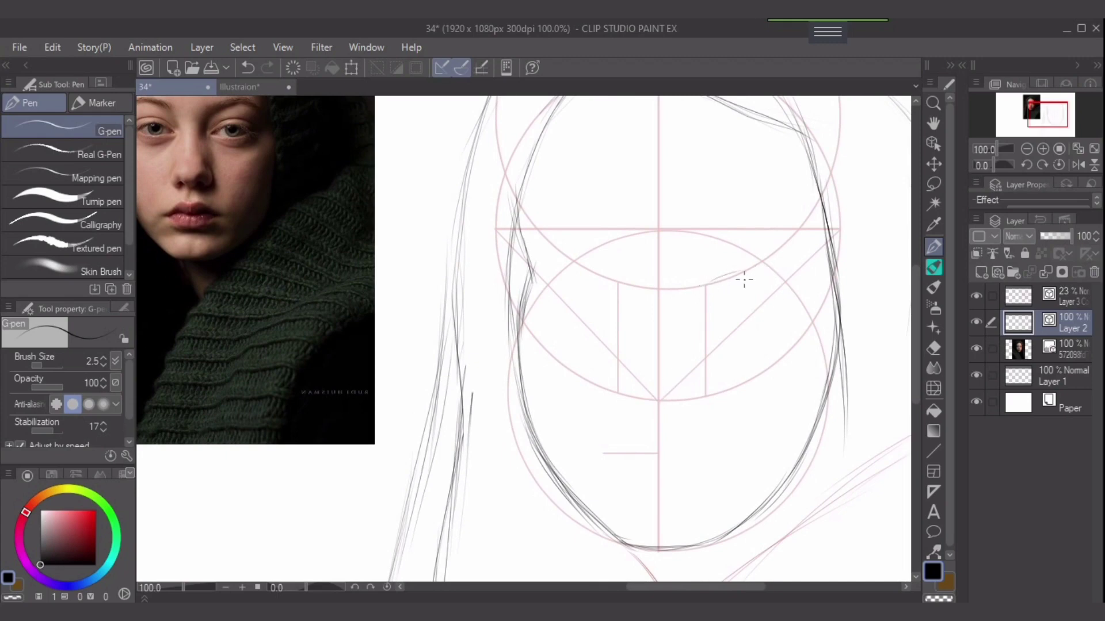
key(ctrl+z)
drag(703, 286, 778, 281)
key(ctrl+z)
mouse_move(776, 286)
mouse_down()
mouse_move(789, 277)
mouse_move(759, 294)
mouse_up()
key(ctrl+z)
mouse_move(716, 292)
mouse_down()
mouse_move(779, 289)
mouse_move(754, 297)
mouse_move(780, 287)
mouse_move(713, 296)
mouse_move(784, 281)
mouse_up()
key(ctrl+z)
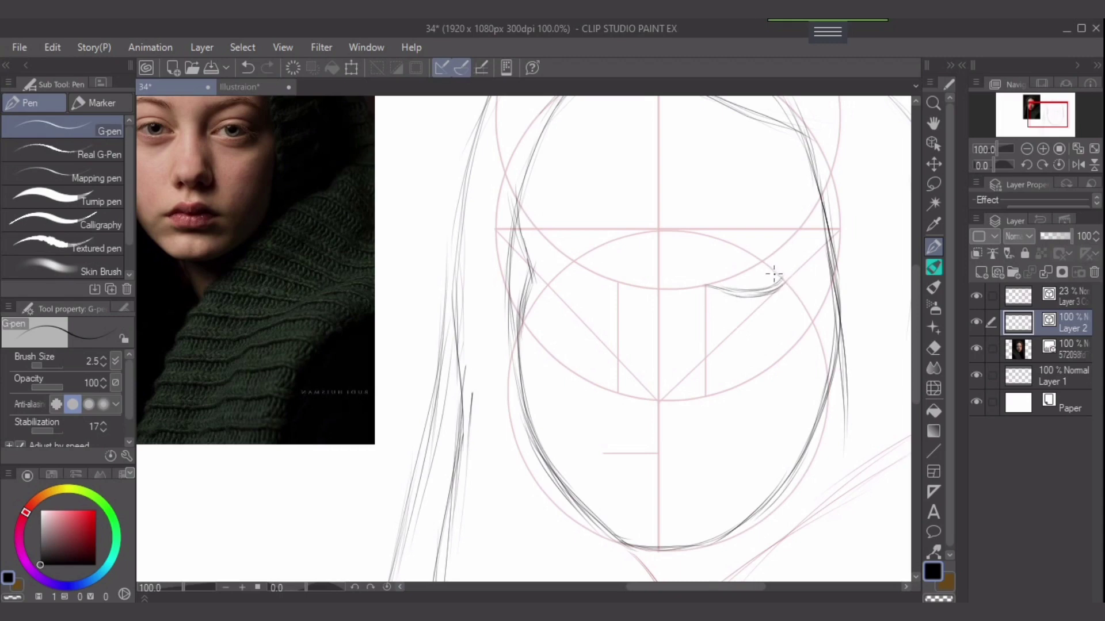
Draw the upper lid, iris and pupil of the right-hand eye.
drag(767, 269, 789, 277)
mouse_move(704, 286)
mouse_down()
mouse_move(757, 269)
mouse_move(705, 284)
mouse_up()
mouse_move(775, 269)
mouse_down()
mouse_move(726, 276)
mouse_move(790, 277)
mouse_up()
key(ctrl+z)
drag(764, 269, 763, 287)
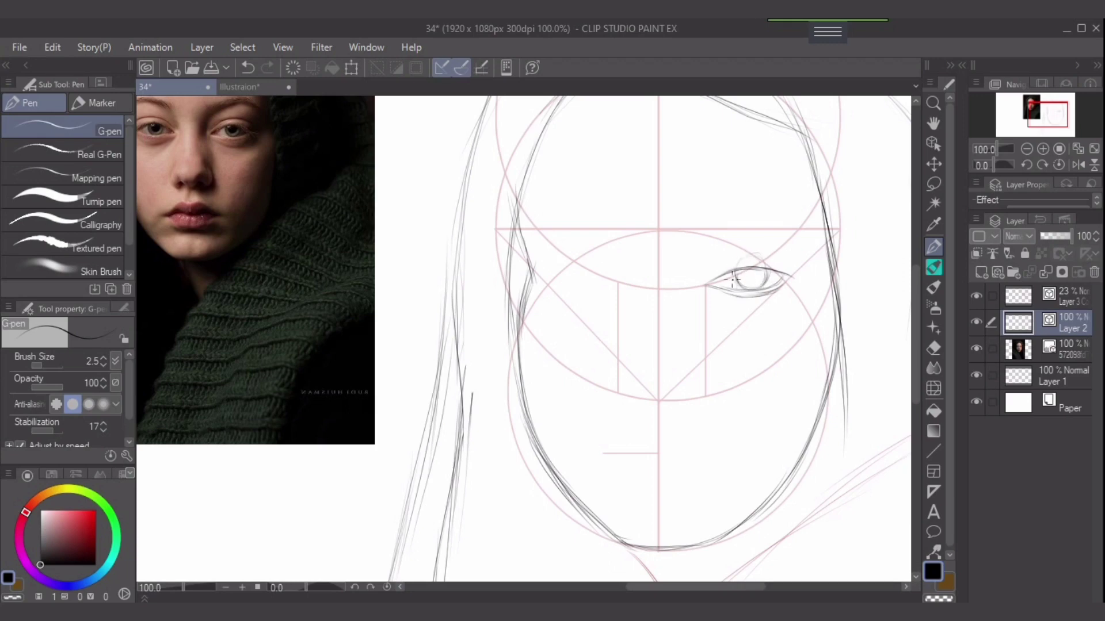
mouse_move(735, 272)
mouse_down()
mouse_move(750, 289)
mouse_move(762, 267)
mouse_up()
drag(757, 278, 745, 282)
Sketch the eyelid crease above the right-hand eye.
drag(716, 263, 771, 255)
drag(782, 257, 793, 263)
key(e)
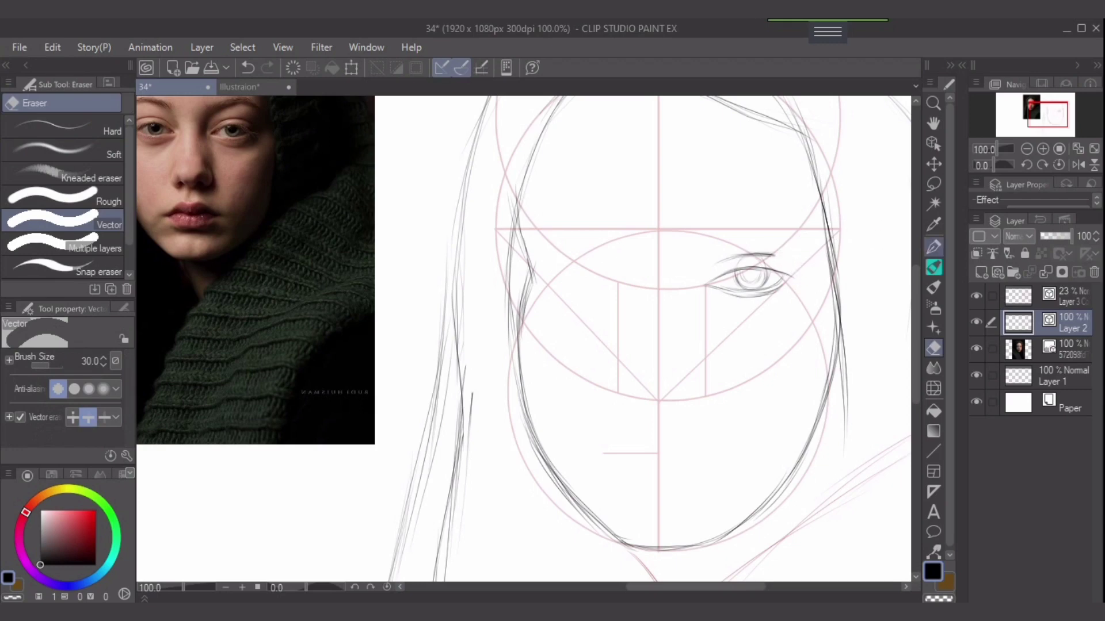
key(p)
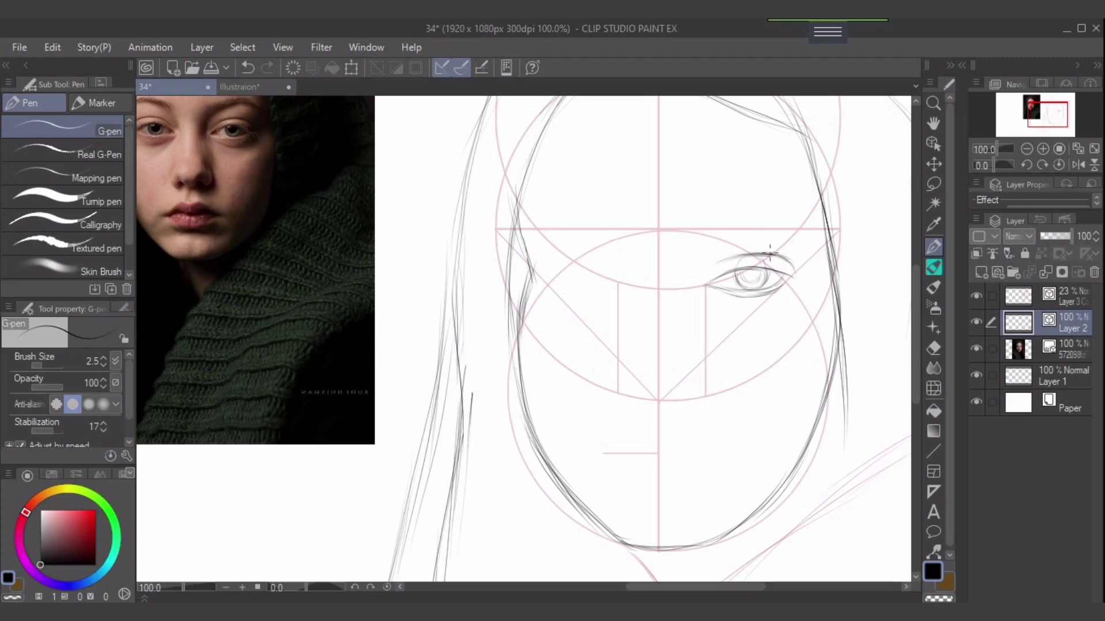
Rework the eyelid crease so that its outer end curves down past the eye's outer corner.
key(ctrl+z)
drag(767, 255, 791, 263)
key(ctrl+z)
drag(771, 255, 801, 273)
key(ctrl+z)
drag(792, 264, 781, 256)
mouse_move(736, 269)
mouse_down()
mouse_move(700, 280)
mouse_move(738, 255)
mouse_move(704, 279)
mouse_move(722, 266)
mouse_up()
key(ctrl+z)
key(ctrl+z)
key(ctrl+z)
key(ctrl+z)
mouse_move(730, 257)
mouse_down()
mouse_move(704, 278)
mouse_move(761, 253)
mouse_up()
key(ctrl+z)
mouse_move(771, 267)
mouse_down()
mouse_move(744, 290)
mouse_move(764, 292)
mouse_move(741, 288)
mouse_move(733, 265)
mouse_move(765, 288)
mouse_up()
mouse_move(776, 268)
mouse_down()
mouse_move(799, 283)
mouse_move(764, 260)
mouse_move(806, 284)
mouse_move(750, 275)
mouse_move(773, 276)
mouse_move(743, 263)
mouse_move(751, 273)
mouse_move(730, 271)
mouse_move(734, 288)
mouse_move(761, 265)
mouse_move(749, 267)
mouse_move(772, 278)
mouse_up()
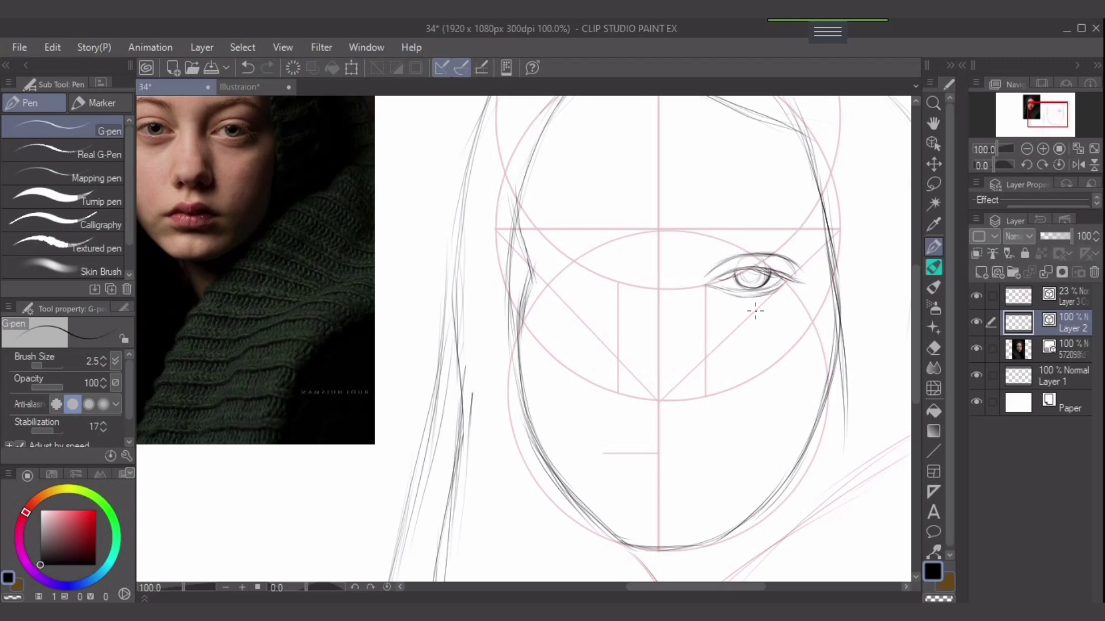
key(ctrl+z)
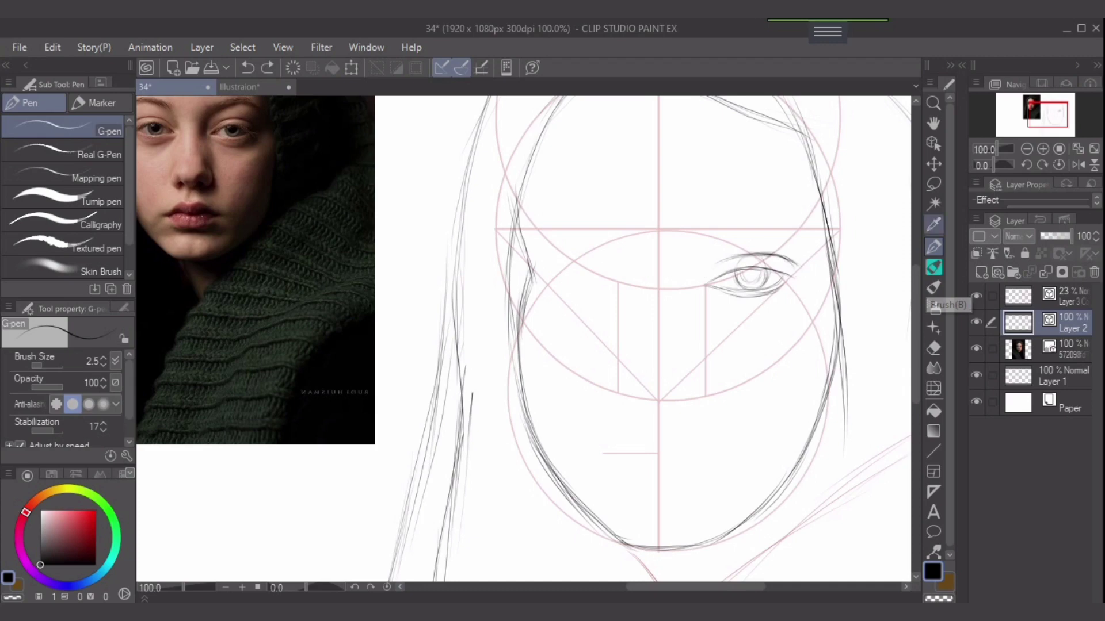
Lasso the upper lid line, apply a Scale/Rotate transformation to it and clear the selection.
click(933, 184)
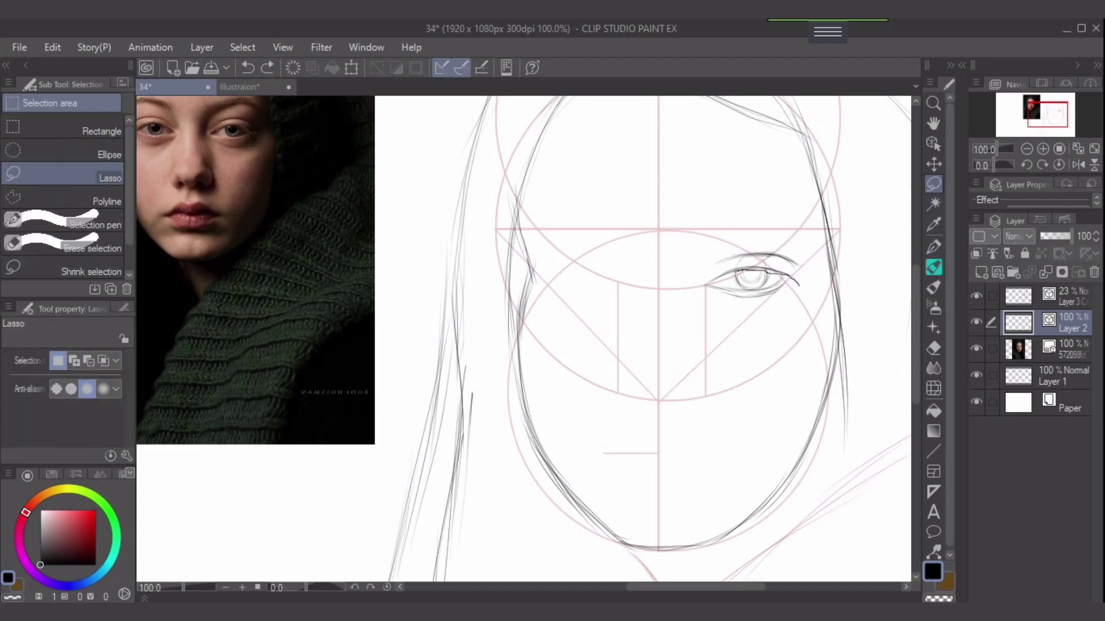
mouse_move(718, 283)
mouse_down()
mouse_move(730, 275)
mouse_move(693, 292)
mouse_move(741, 263)
mouse_move(773, 262)
mouse_move(806, 283)
mouse_up()
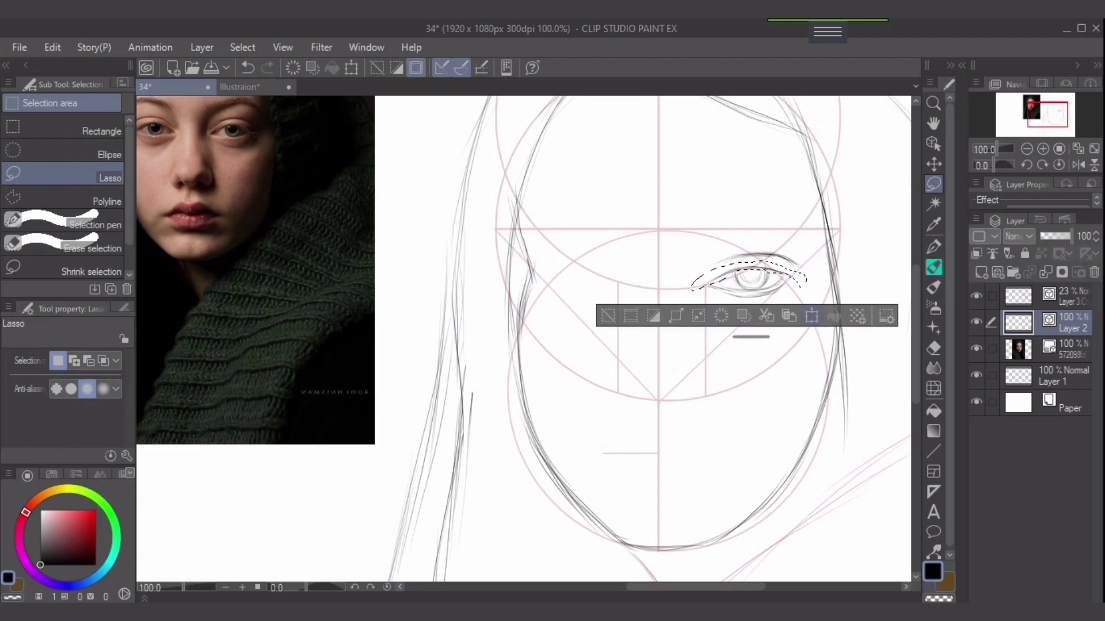
click(811, 315)
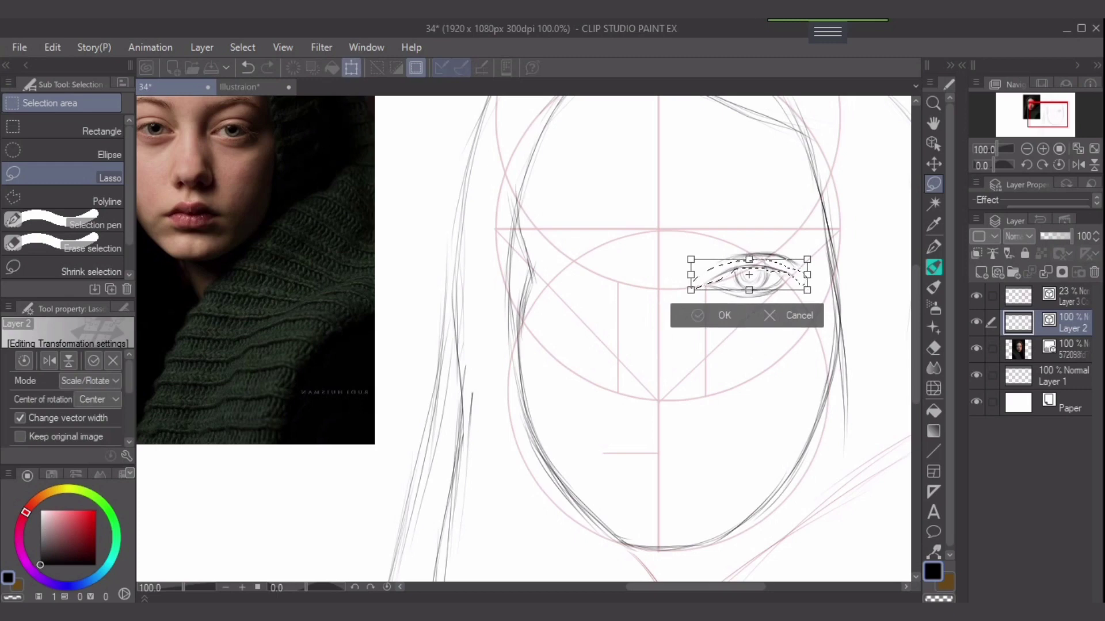
key(Return)
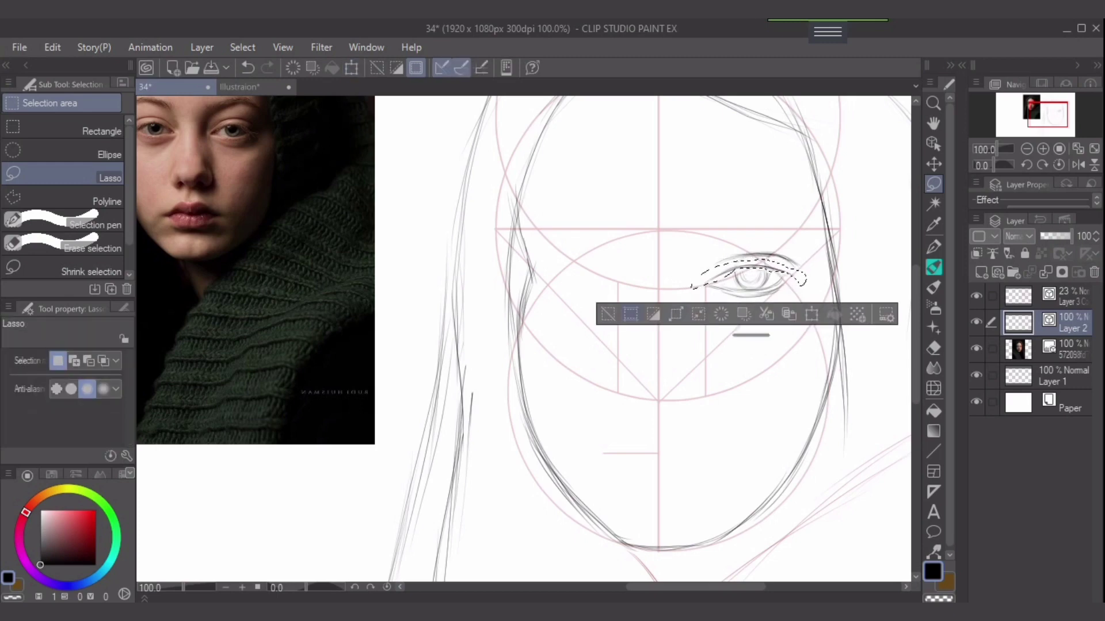
key(ctrl+d)
key(p)
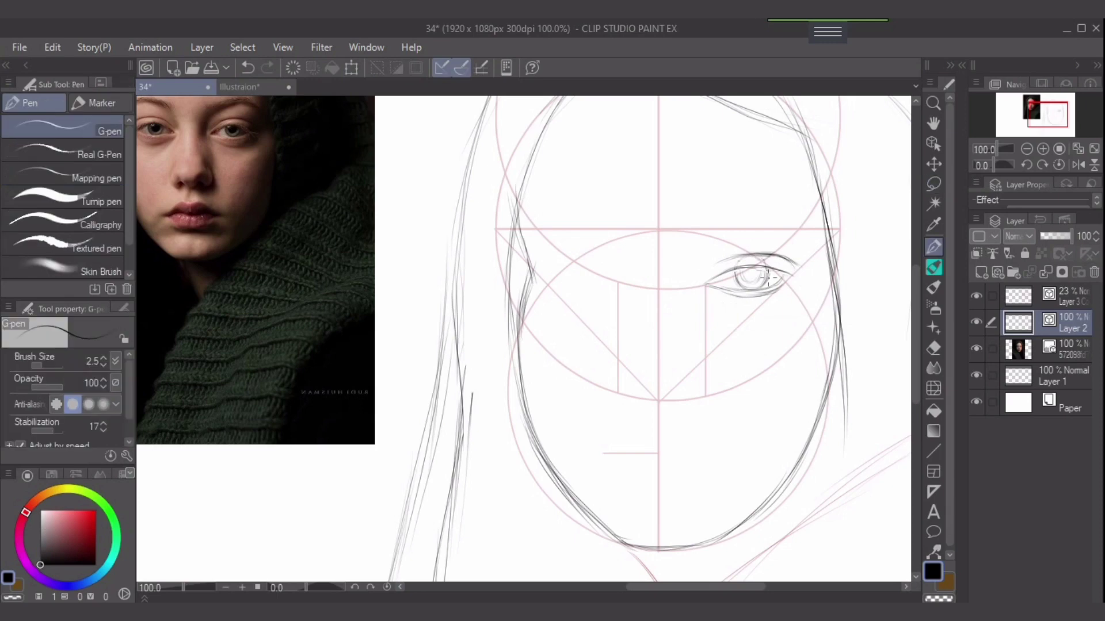
Extend the eye's outer corner and sketch the arched eyebrow above the right-hand eye.
drag(784, 275, 807, 282)
mouse_move(710, 235)
mouse_down()
mouse_move(798, 226)
mouse_move(782, 219)
mouse_move(806, 229)
mouse_up()
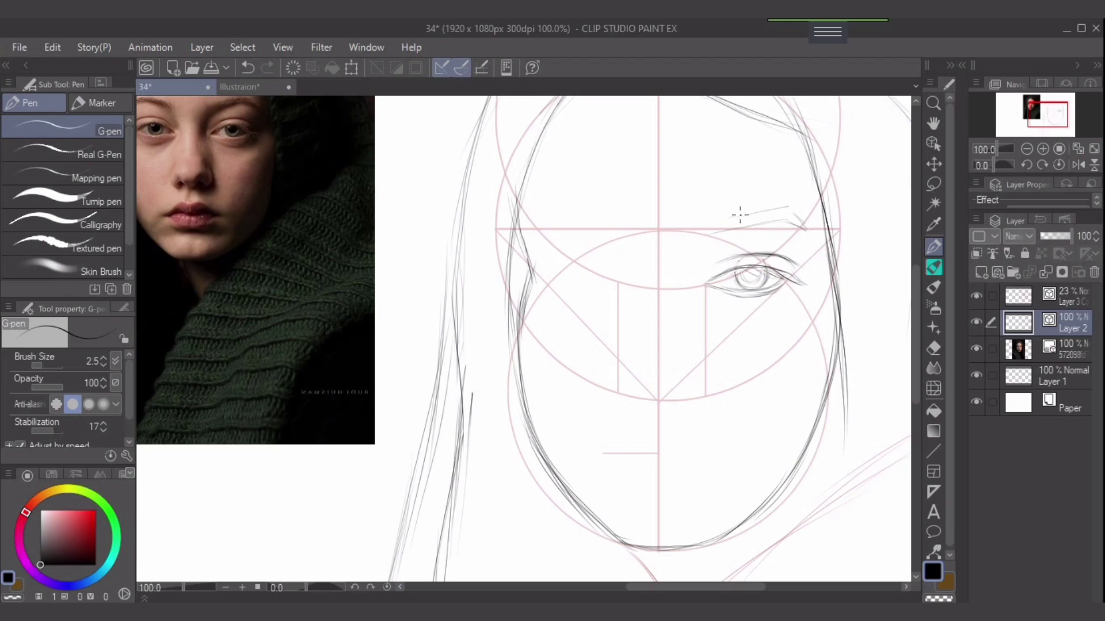
drag(720, 221, 787, 207)
key(ctrl+z)
mouse_move(755, 211)
mouse_down()
mouse_move(781, 207)
mouse_move(772, 212)
mouse_move(812, 232)
mouse_move(789, 210)
mouse_move(811, 232)
mouse_move(784, 219)
mouse_move(809, 230)
mouse_move(709, 237)
mouse_move(737, 220)
mouse_move(695, 239)
mouse_move(726, 220)
mouse_move(724, 225)
mouse_up()
mouse_move(707, 225)
mouse_down()
mouse_move(731, 216)
mouse_move(719, 235)
mouse_up()
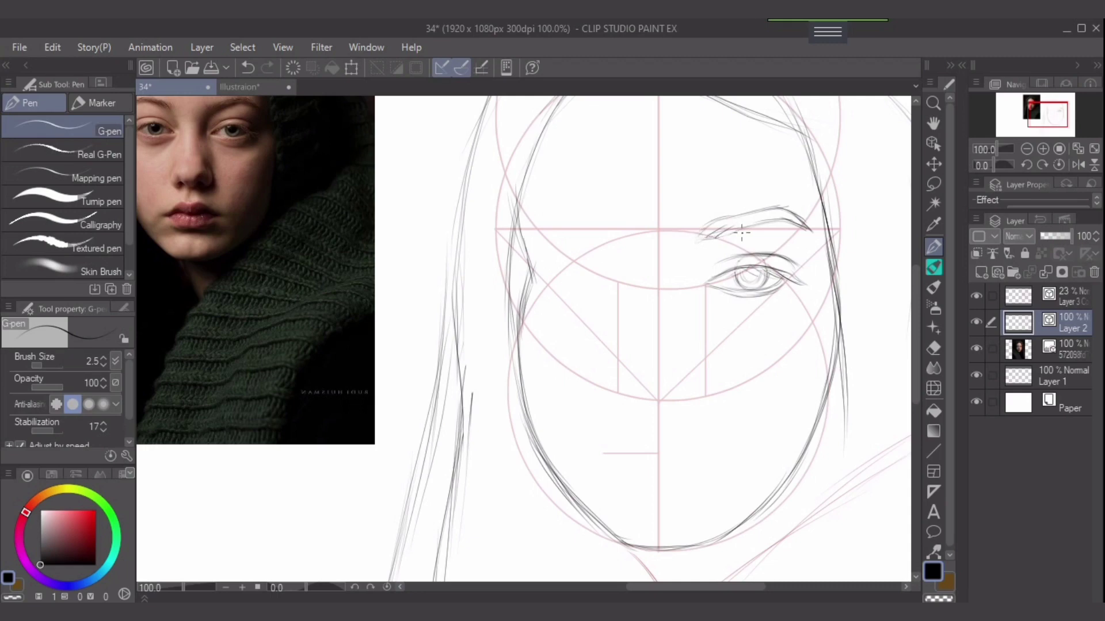
Lasso the right-hand eye together with its eyebrow and paste a copy of them onto a new layer.
click(933, 183)
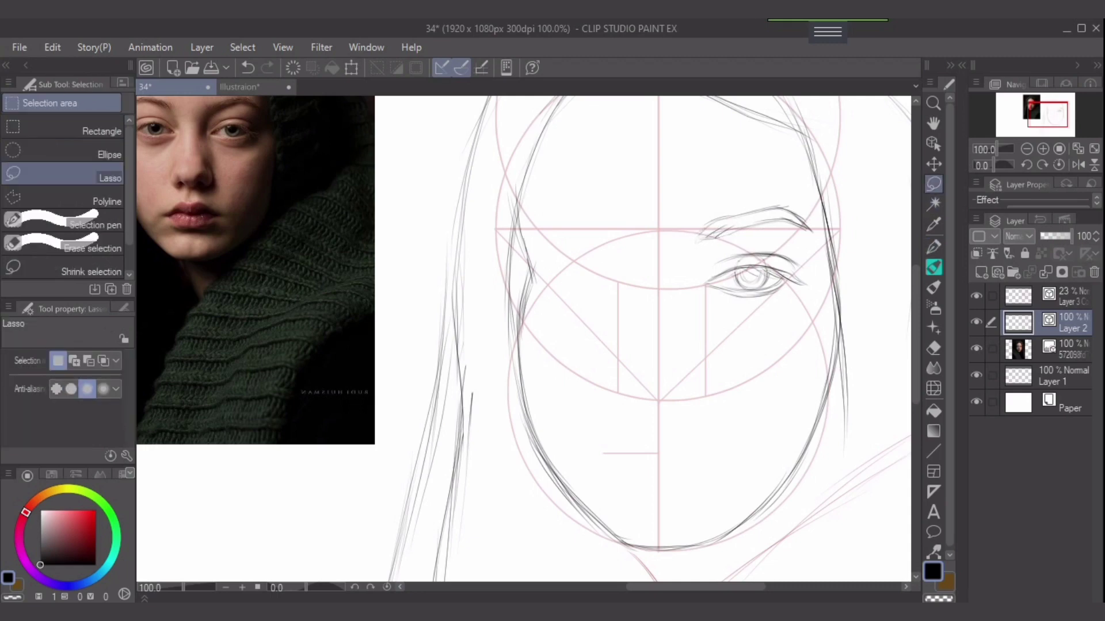
mouse_move(816, 253)
mouse_down()
mouse_move(812, 217)
mouse_move(758, 190)
mouse_move(646, 248)
mouse_move(732, 341)
mouse_move(806, 313)
mouse_move(824, 276)
mouse_up()
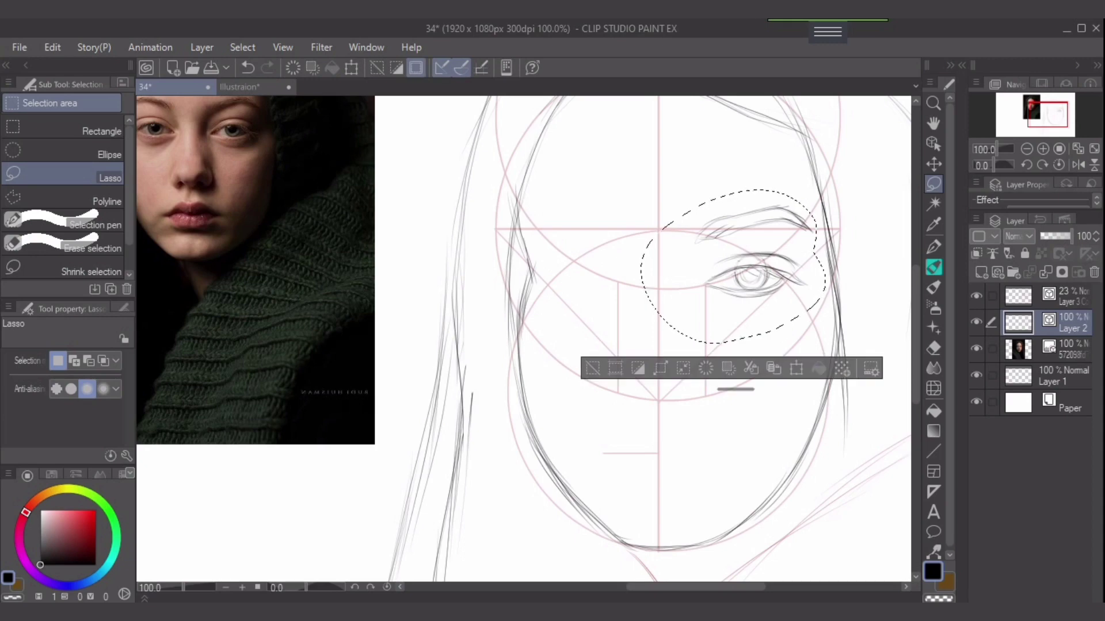
key(ctrl+c)
key(ctrl+v)
Flip the copied eye and eyebrow horizontally, place them symmetrically on the other side of the centre line and clear the selection.
key(ctrl+t)
click(52, 47)
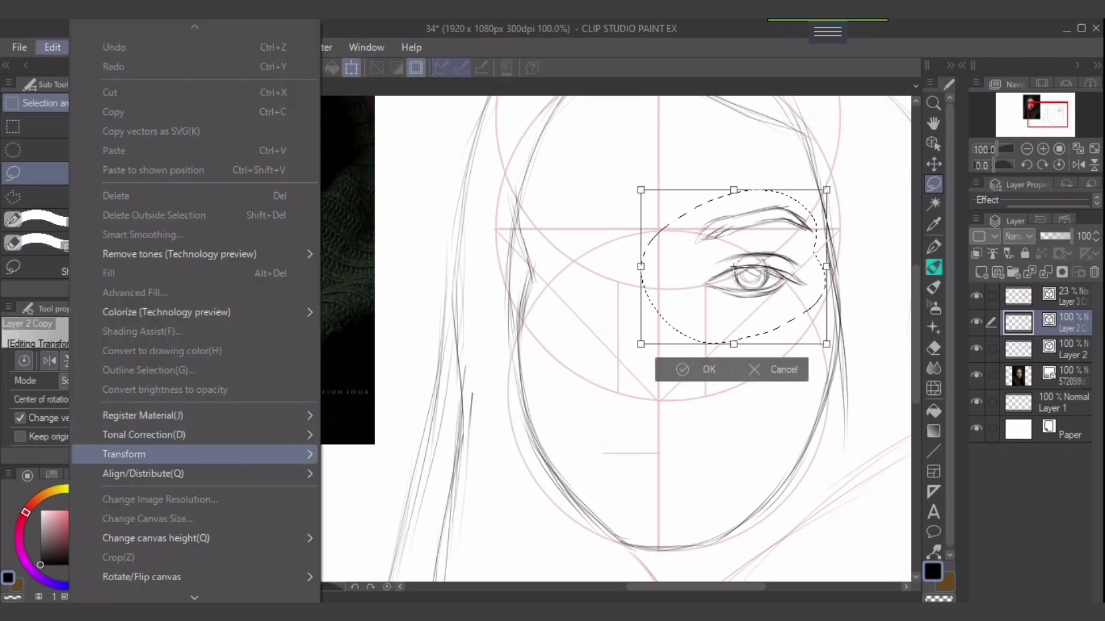
mouse_move(194, 454)
click(385, 360)
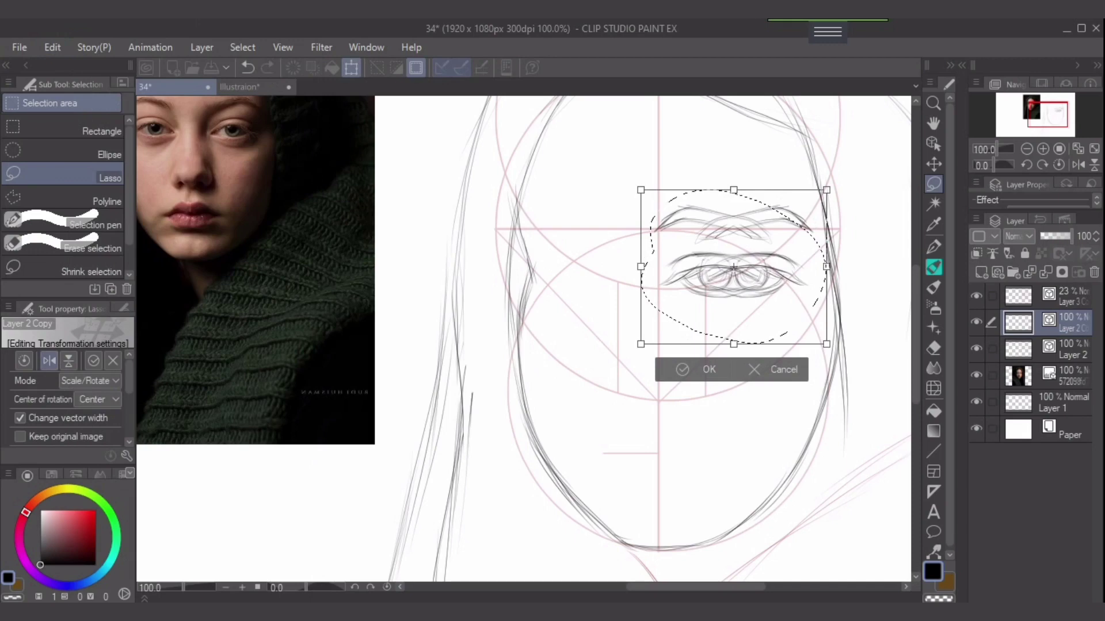
drag(733, 264, 594, 264)
key(Return)
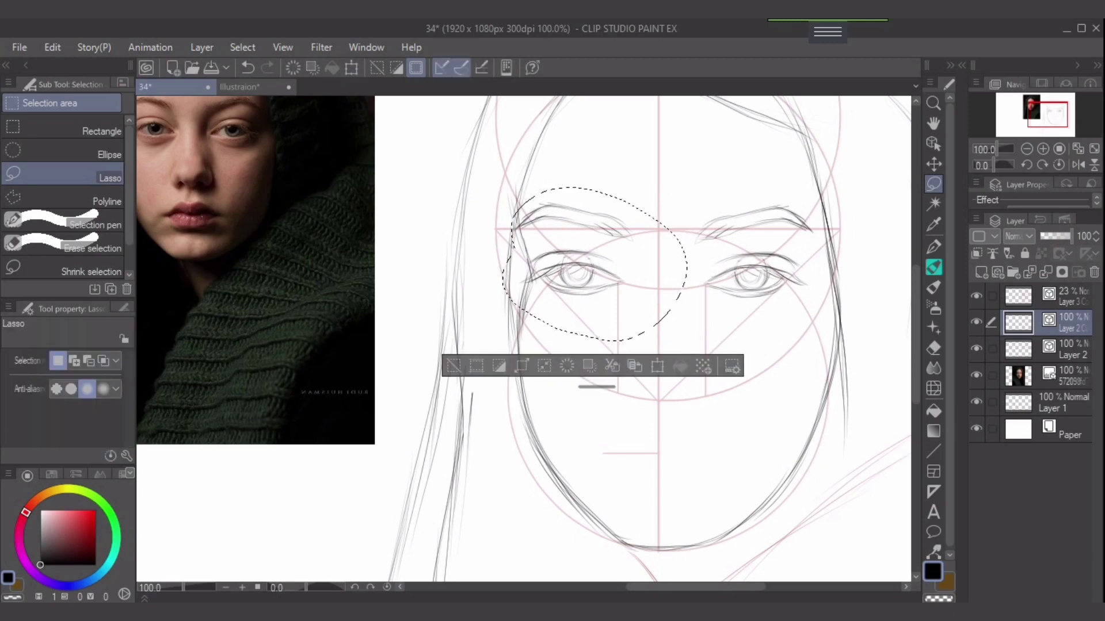
key(ctrl+d)
Erase the mirrored iris in the left-hand eye and redraw the iris and pupil so they match the gaze direction.
key(e)
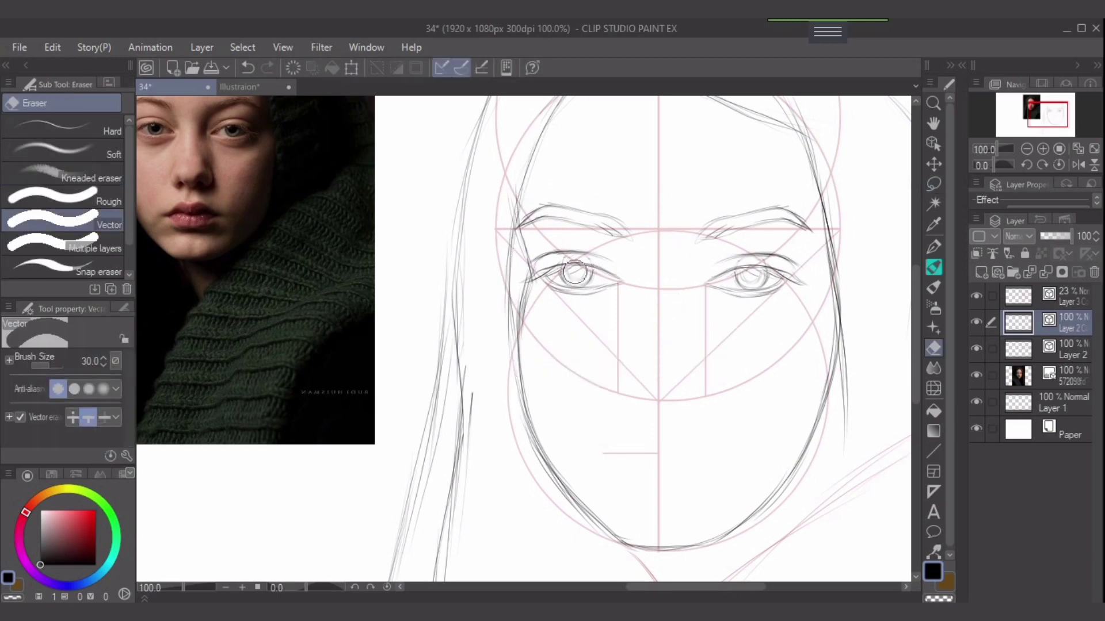
mouse_move(580, 275)
mouse_down()
mouse_move(567, 281)
mouse_move(587, 279)
mouse_up()
key(p)
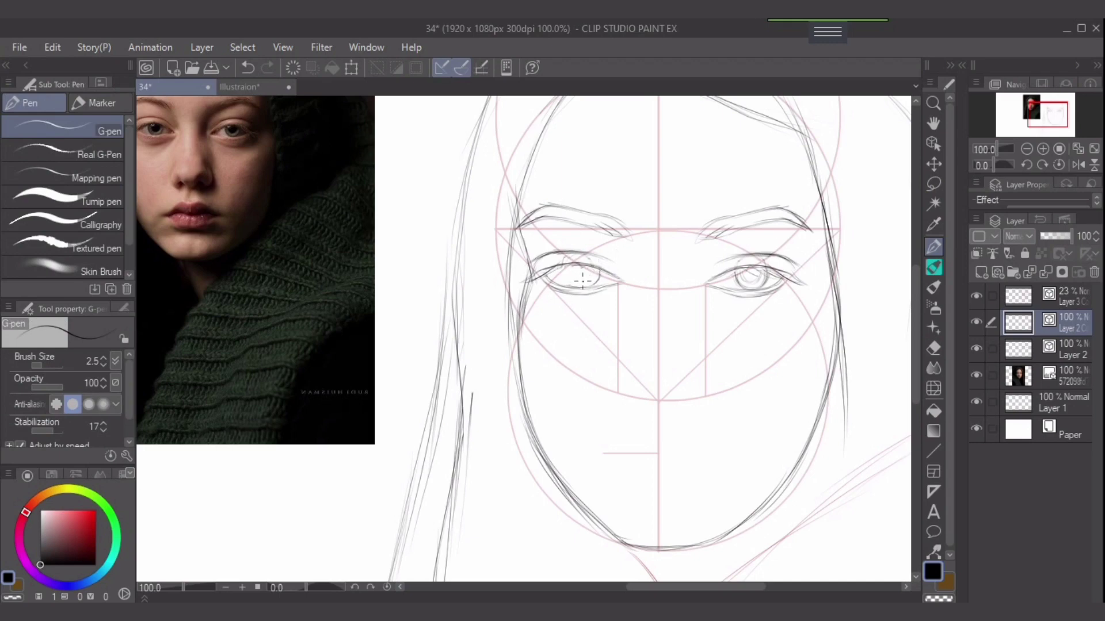
key(ctrl+z)
key(ctrl+y)
mouse_move(570, 267)
mouse_down()
mouse_move(592, 280)
mouse_move(598, 256)
mouse_move(597, 274)
mouse_move(561, 264)
mouse_up()
drag(600, 266, 592, 274)
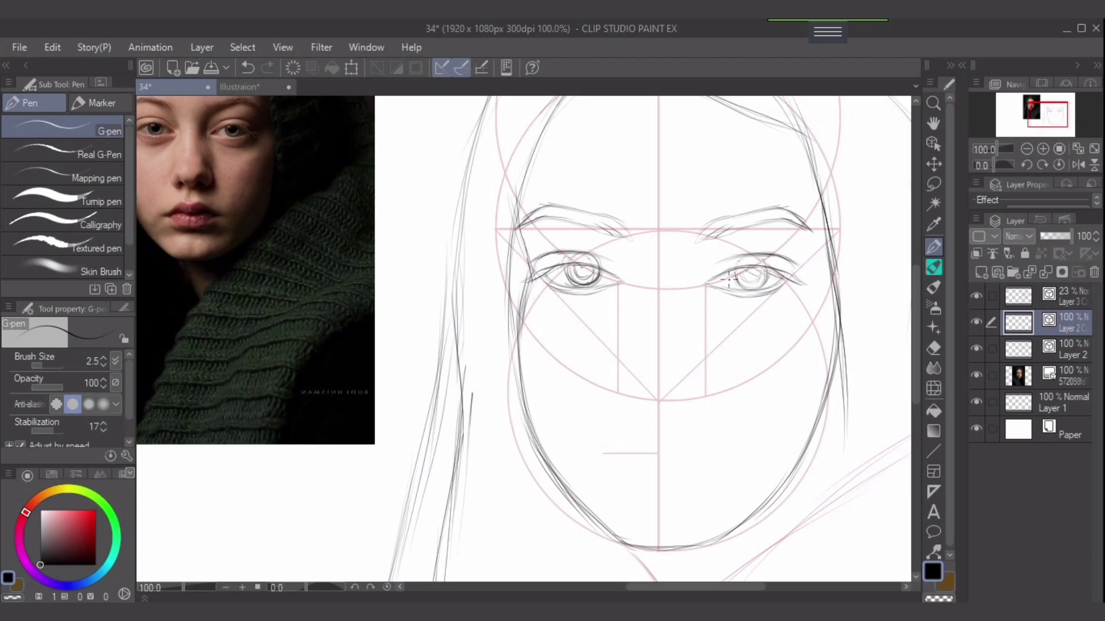
Sketch the tip of the nose with its nostrils and both wings between the two vertical guides.
mouse_move(674, 404)
mouse_down()
mouse_move(679, 396)
mouse_move(692, 428)
mouse_move(730, 399)
mouse_up()
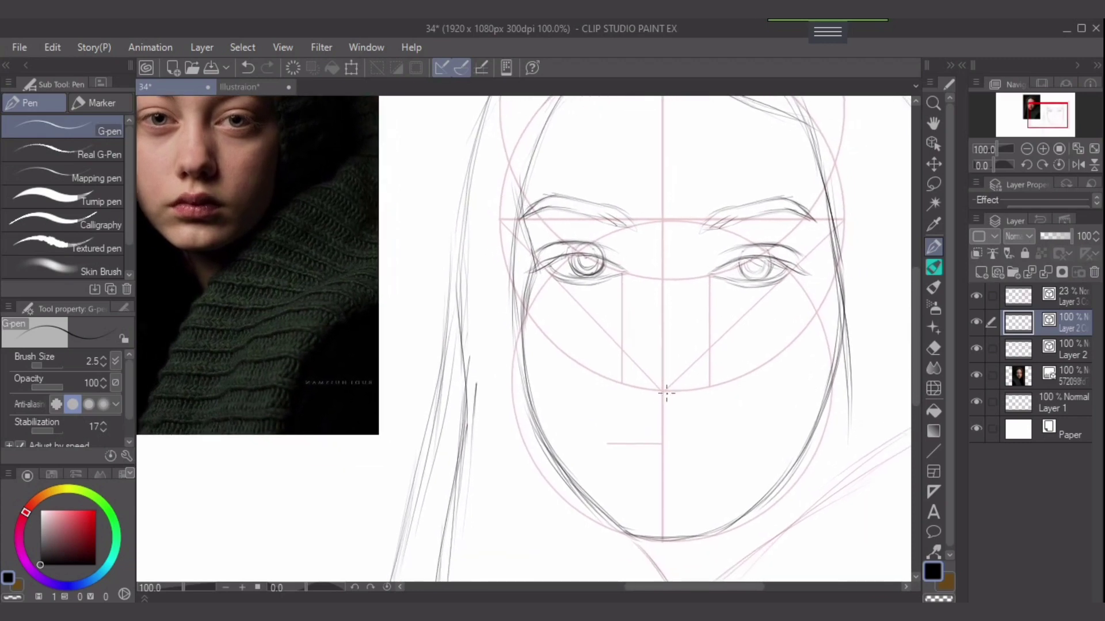
drag(650, 379, 689, 381)
key(ctrl+z)
mouse_move(637, 378)
mouse_down()
mouse_move(657, 384)
mouse_move(634, 382)
mouse_move(624, 361)
mouse_up()
key(ctrl+z)
key(ctrl+z)
key(ctrl+z)
key(ctrl+z)
drag(635, 344, 631, 384)
mouse_move(678, 379)
mouse_down()
mouse_move(707, 383)
mouse_move(705, 360)
mouse_move(703, 384)
mouse_move(709, 369)
mouse_up()
key(ctrl+z)
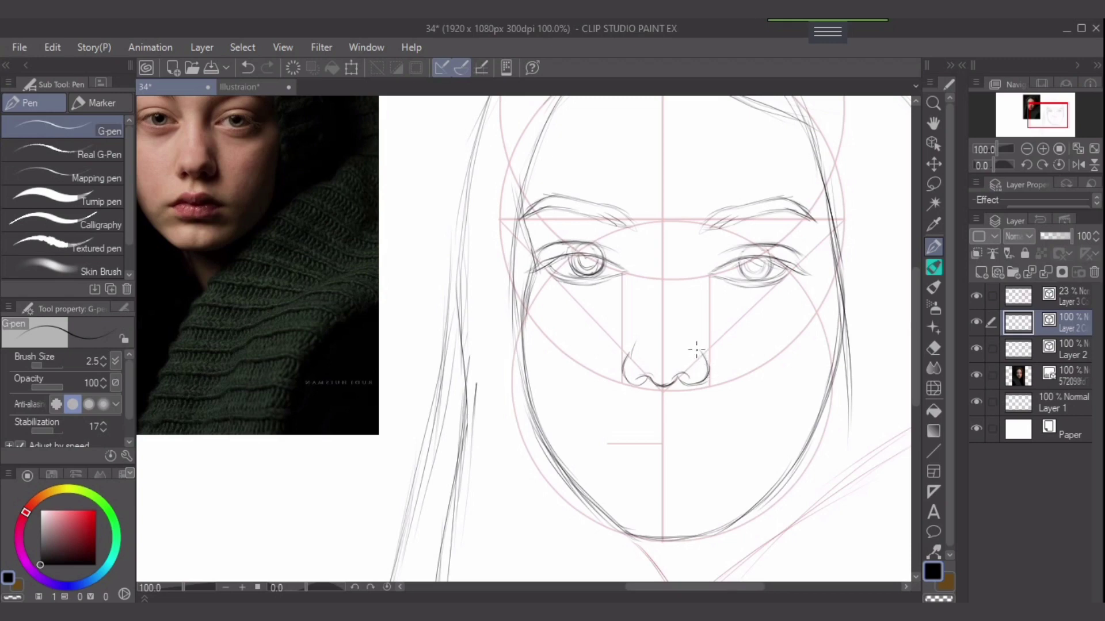
drag(692, 351, 688, 361)
Mark the right-hand mouth corner and sketch the upper lip's outline from the left-hand corner across the cupid's bow.
drag(671, 440, 678, 433)
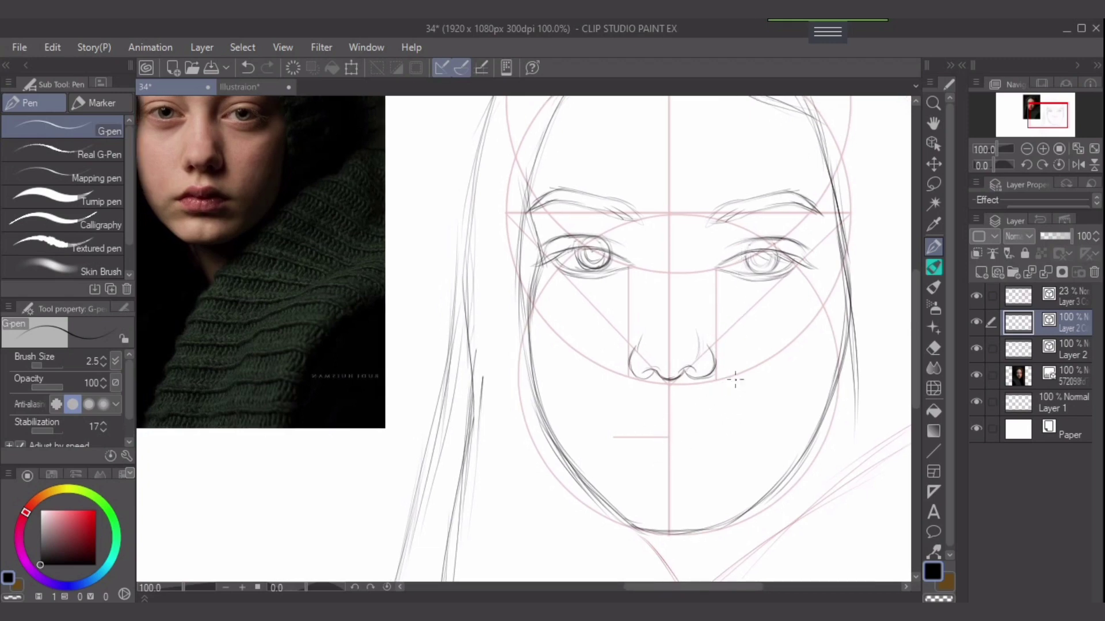
drag(729, 433, 730, 425)
mouse_move(619, 437)
mouse_down()
mouse_move(643, 468)
mouse_move(639, 424)
mouse_move(615, 435)
mouse_move(644, 413)
mouse_move(667, 419)
mouse_move(635, 427)
mouse_move(658, 417)
mouse_move(635, 423)
mouse_move(649, 411)
mouse_move(643, 424)
mouse_move(660, 410)
mouse_move(683, 415)
mouse_up()
mouse_move(655, 412)
mouse_down()
mouse_move(702, 408)
mouse_move(680, 416)
mouse_move(686, 408)
mouse_move(715, 420)
mouse_up()
key(ctrl+z)
Erase the end of the upper lip line and redraw it sloping down to the right-hand mouth corner.
key(e)
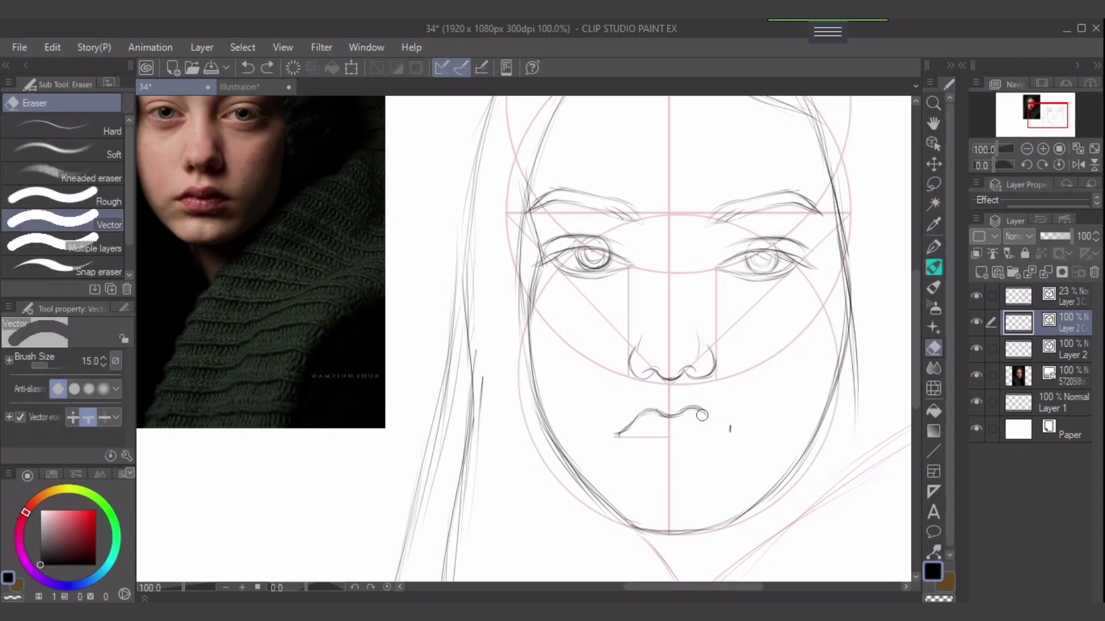
drag(712, 414, 692, 410)
key(p)
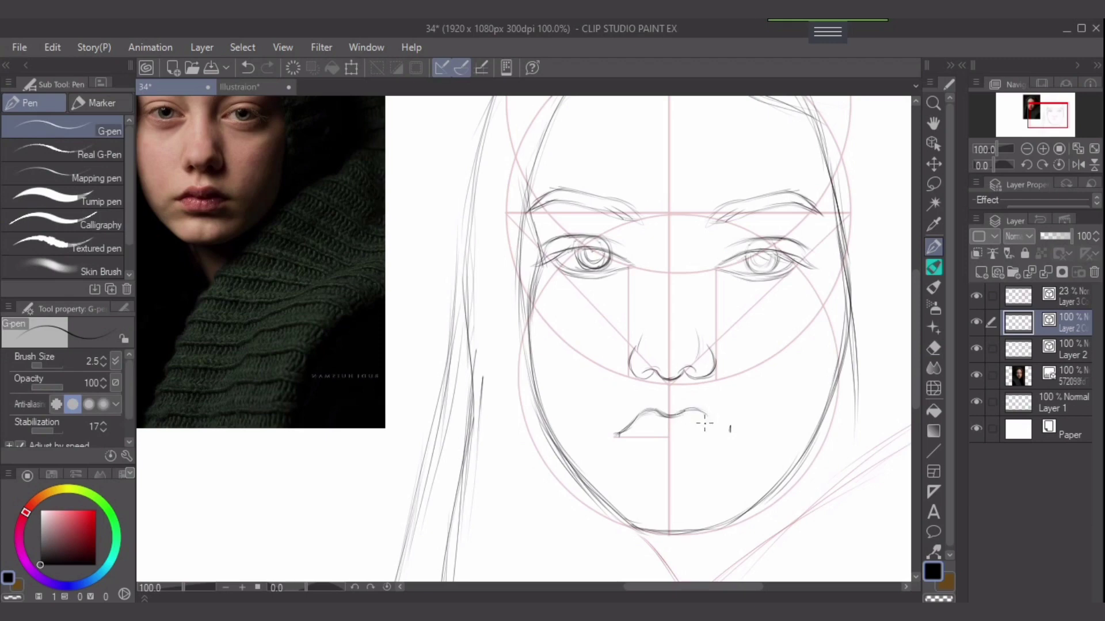
key(ctrl+z)
drag(690, 409, 712, 416)
key(ctrl+z)
drag(687, 410, 730, 429)
Sketch the wavy parting line between the lips and the lower lip's curved outline.
mouse_move(656, 434)
mouse_down()
mouse_move(739, 430)
mouse_move(723, 443)
mouse_move(702, 431)
mouse_move(735, 432)
mouse_up()
mouse_move(631, 434)
mouse_down()
mouse_move(656, 435)
mouse_move(615, 436)
mouse_move(654, 432)
mouse_up()
key(ctrl+z)
key(ctrl+z)
drag(614, 436, 711, 435)
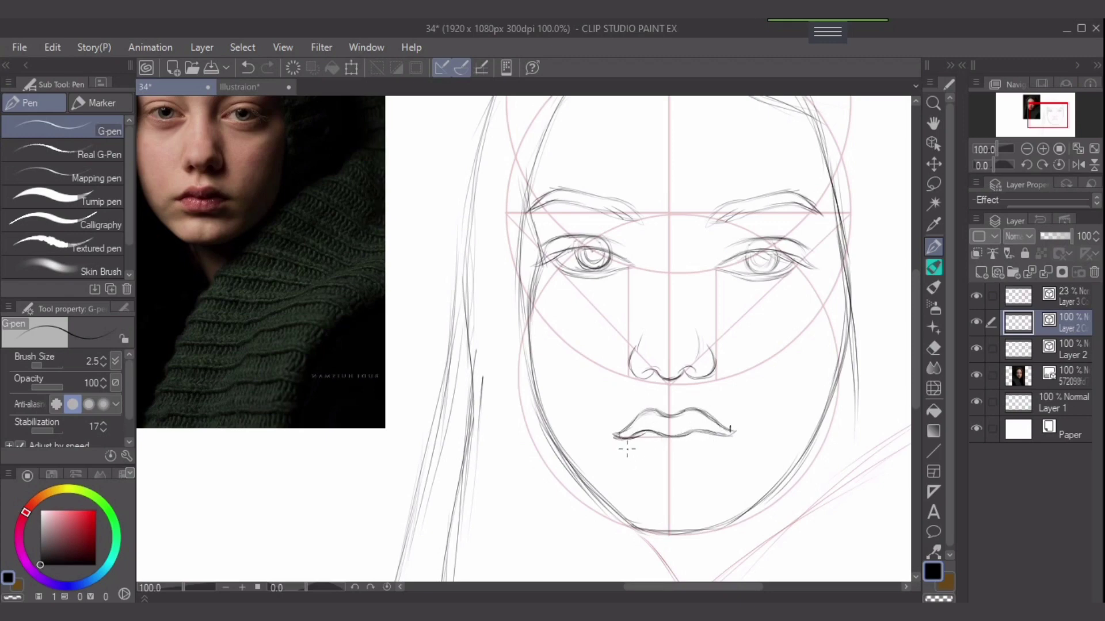
mouse_move(621, 440)
mouse_down()
mouse_move(659, 461)
mouse_move(643, 465)
mouse_move(719, 454)
mouse_move(730, 437)
mouse_move(711, 458)
mouse_move(731, 436)
mouse_move(680, 470)
mouse_move(694, 470)
mouse_move(717, 454)
mouse_move(660, 472)
mouse_move(687, 470)
mouse_up()
mouse_move(636, 462)
mouse_down()
mouse_move(667, 470)
mouse_move(617, 440)
mouse_move(637, 464)
mouse_up()
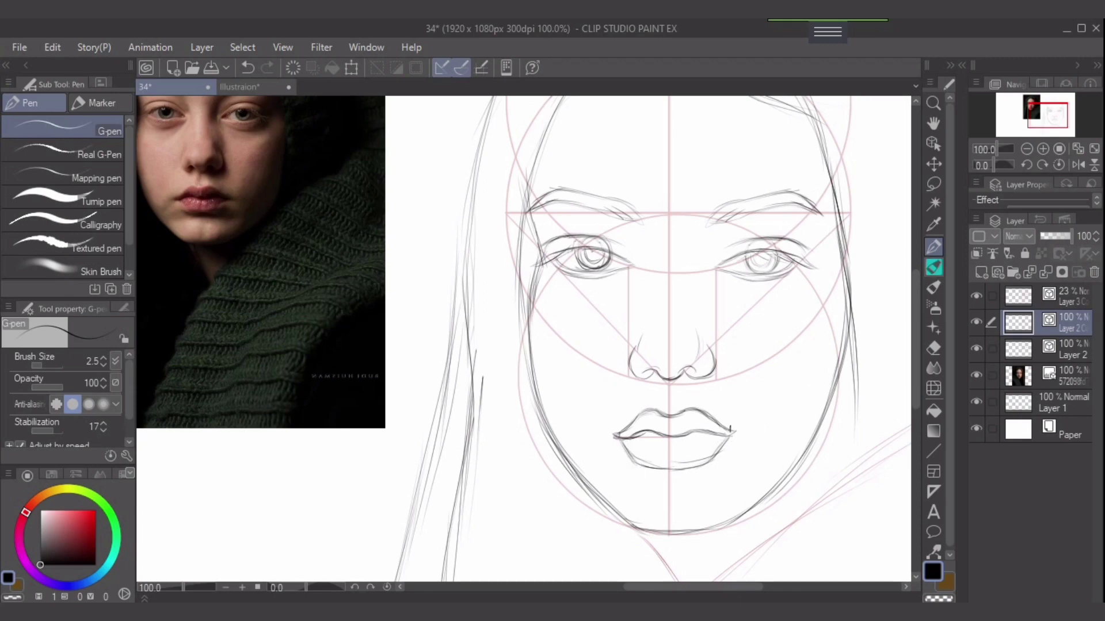
Lasso the lower lip's bottom edge, nudge it slightly upward with a transformation and clear the selection.
click(933, 184)
mouse_move(728, 454)
mouse_down()
mouse_move(623, 459)
mouse_move(739, 486)
mouse_move(726, 456)
mouse_up()
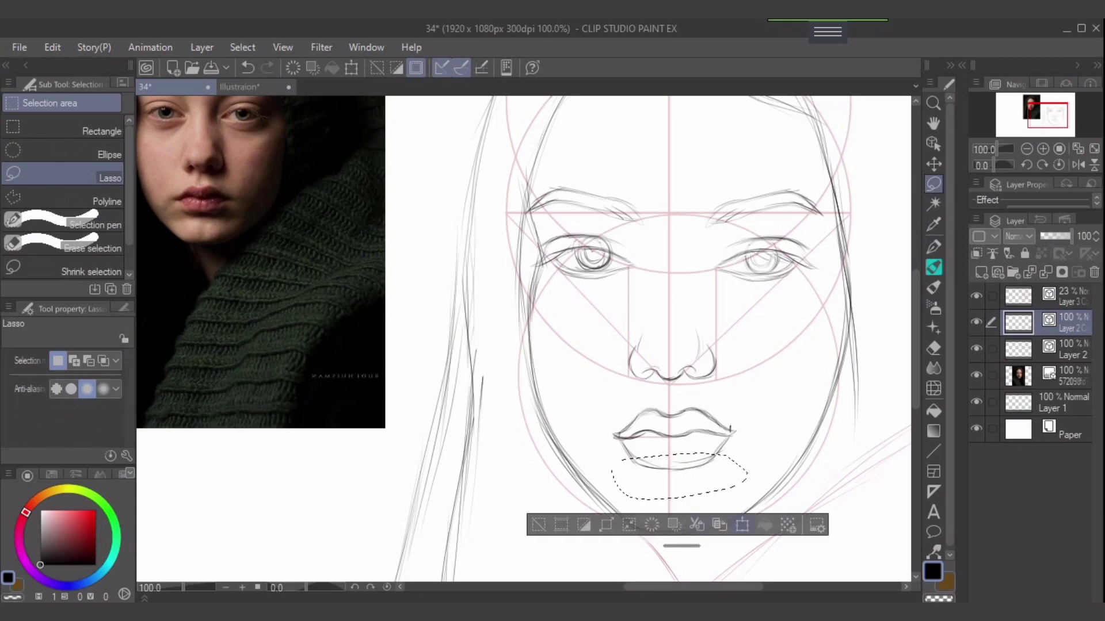
click(742, 524)
key(Up)
key(Up)
key(Up)
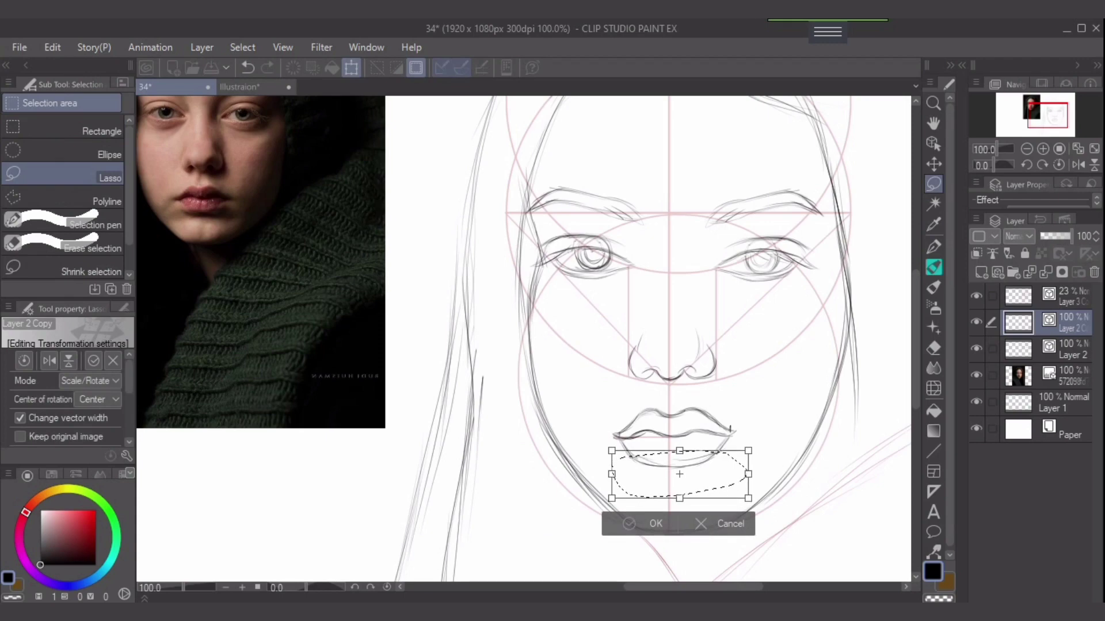
key(Return)
key(ctrl+d)
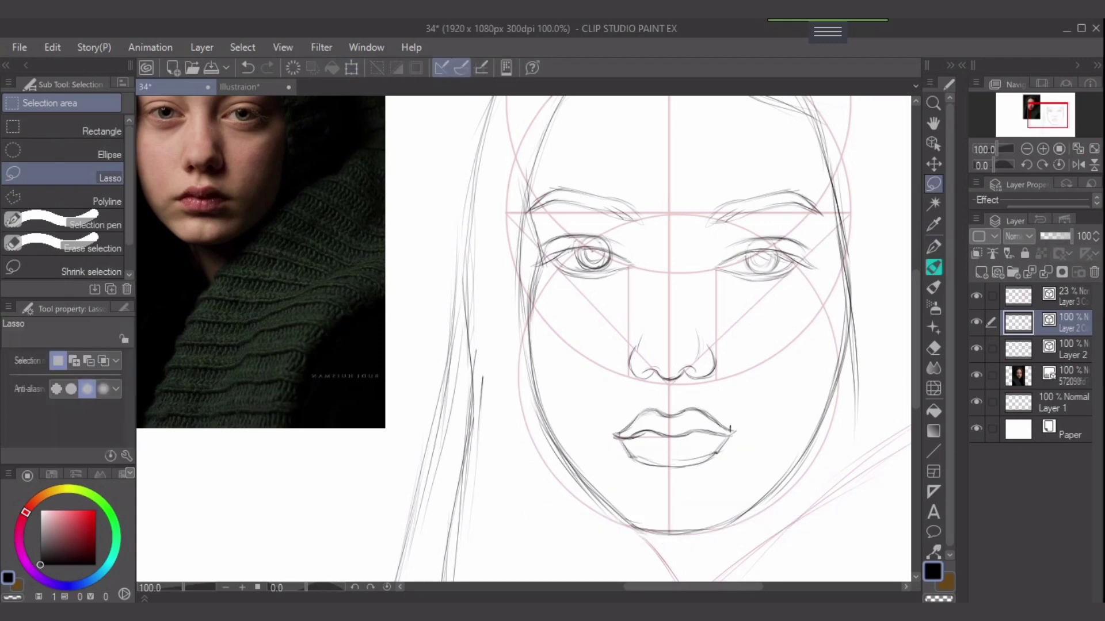
Set the drawing color to black and sketch the hood's rounded top on Layer 2, along the head circle.
key(ctrl+0)
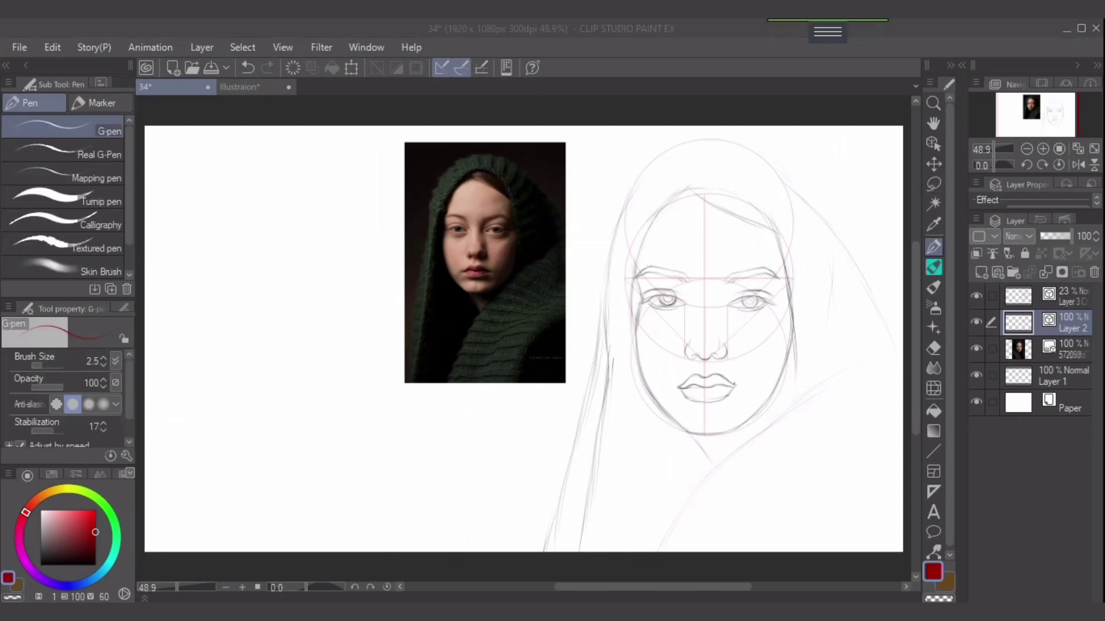
click(933, 247)
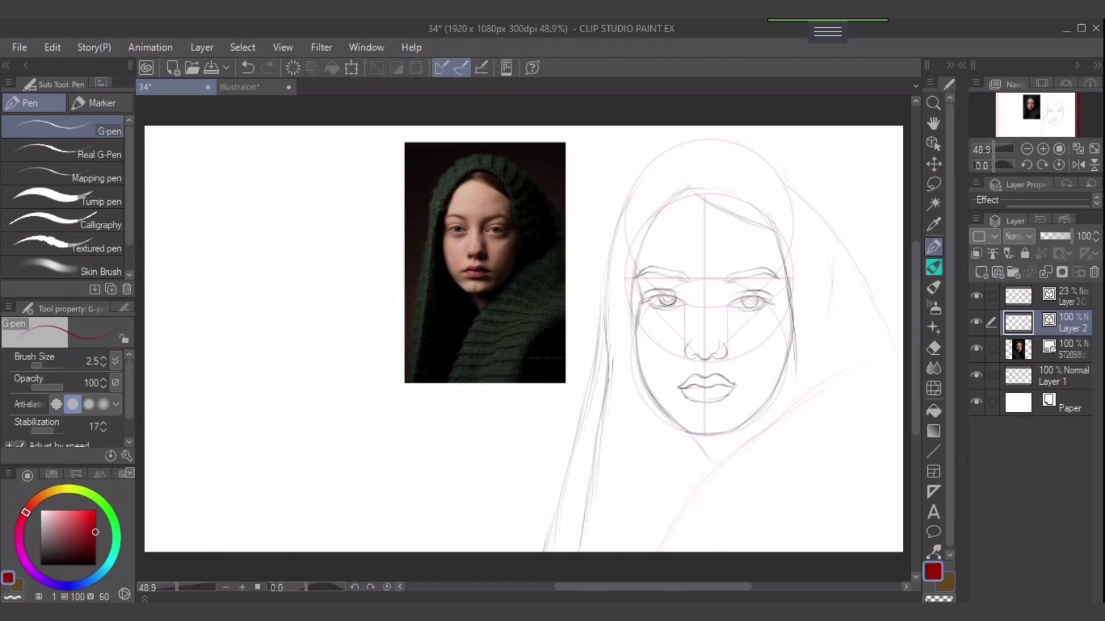
click(1071, 297)
click(1070, 322)
drag(641, 180, 707, 147)
drag(96, 532, 95, 565)
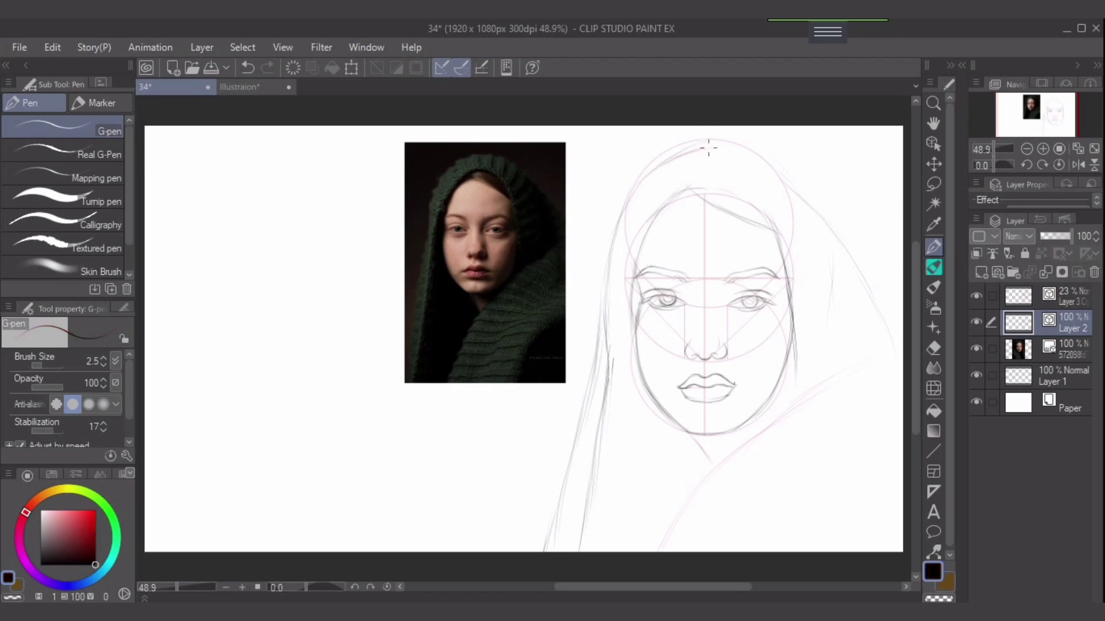
drag(711, 147, 739, 145)
key(ctrl+z)
mouse_move(701, 157)
mouse_down()
mouse_move(730, 149)
mouse_move(768, 164)
mouse_up()
key(ctrl+z)
Sketch the hood's outer slope and folds on the right-hand side of the face, together with the scarf's upper edge.
drag(793, 187, 852, 245)
key(ctrl+z)
drag(797, 186, 871, 244)
mouse_move(840, 251)
mouse_down()
mouse_move(852, 329)
mouse_move(783, 391)
mouse_up()
drag(887, 347, 852, 363)
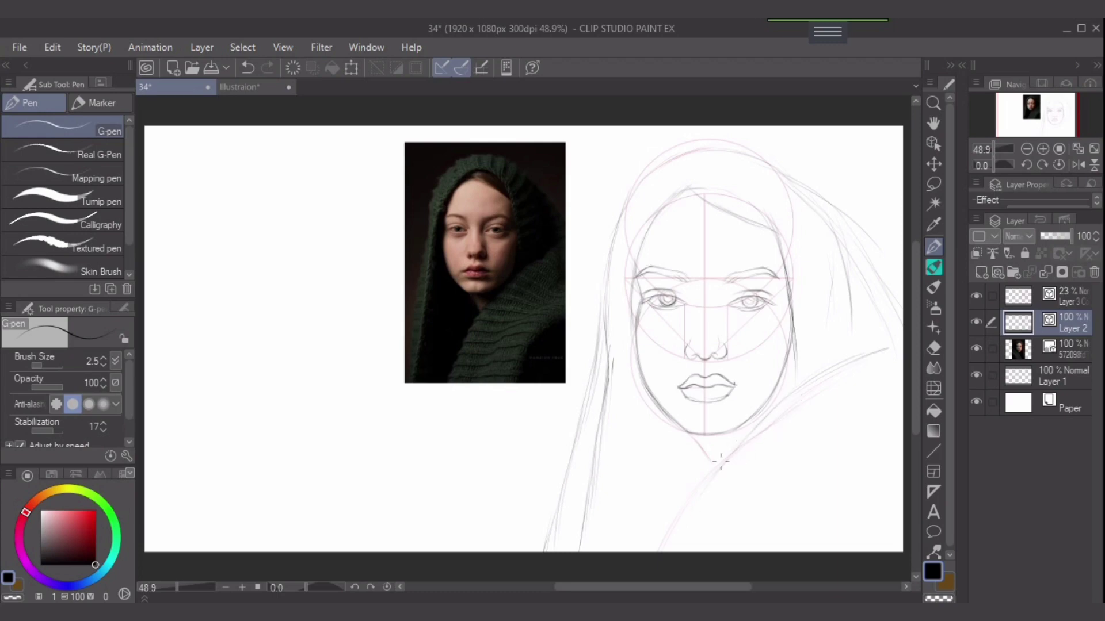
Reinforce the lower lip's outline just below the left-hand mouth corner.
scroll(749, 352, up, 4)
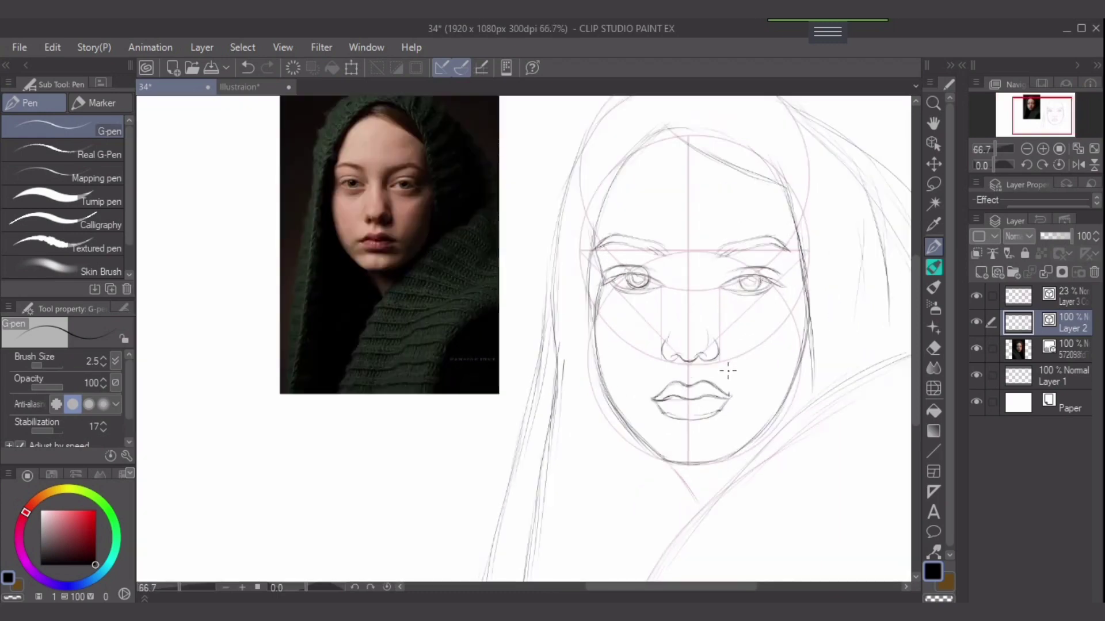
drag(705, 464, 693, 340)
scroll(694, 348, up, 1)
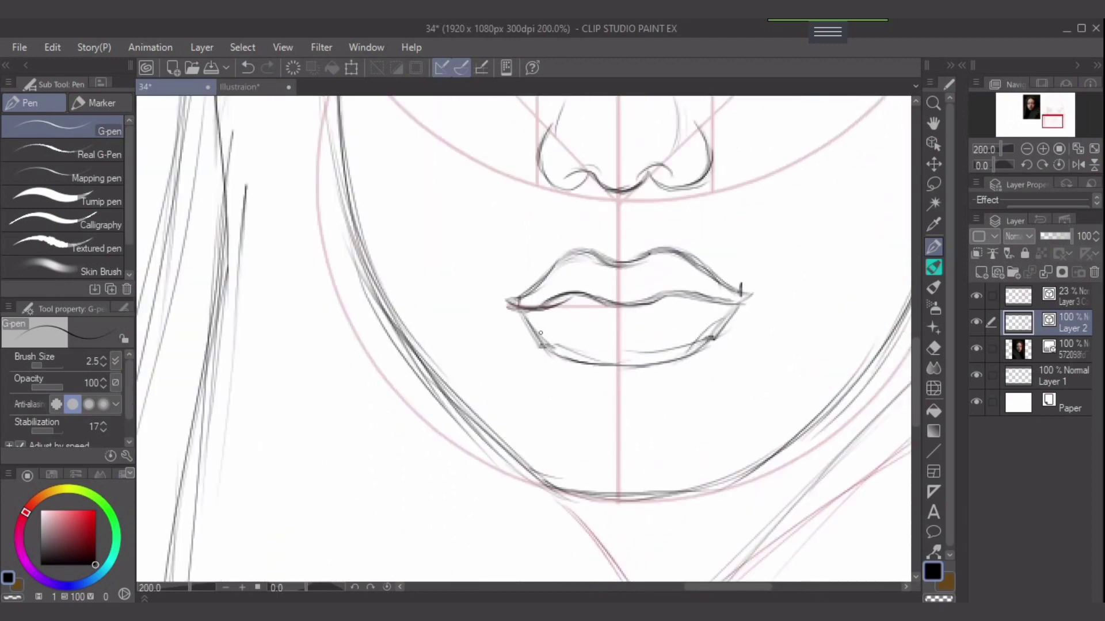
drag(532, 320, 559, 352)
Clean up the upper lip's left-hand slope by erasing excess line and redrawing it into the mouth corner.
key(e)
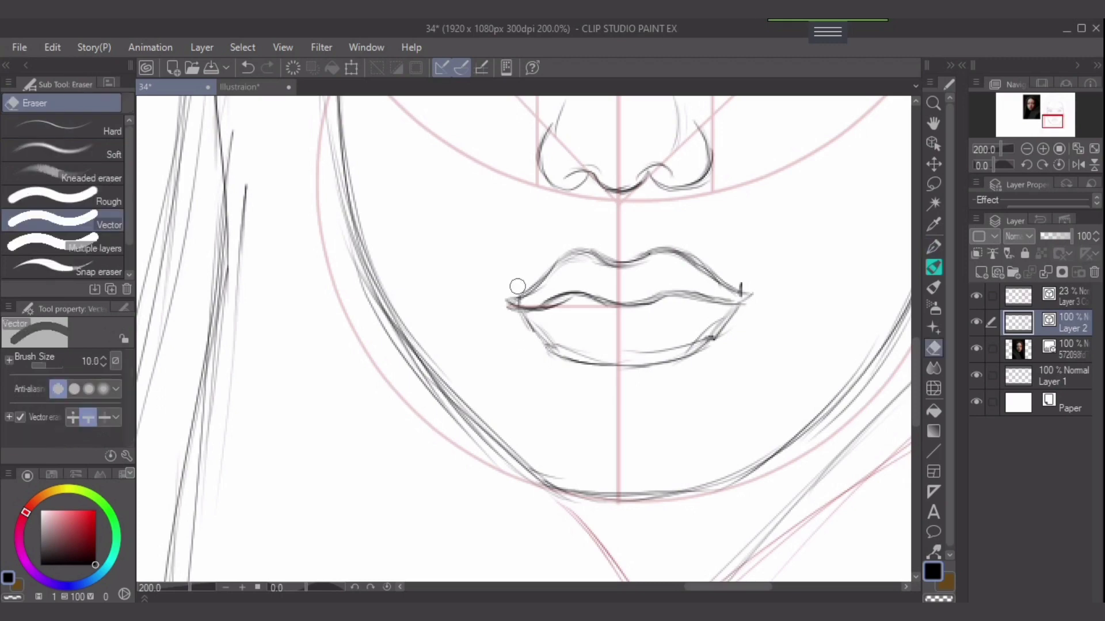
drag(518, 286, 547, 270)
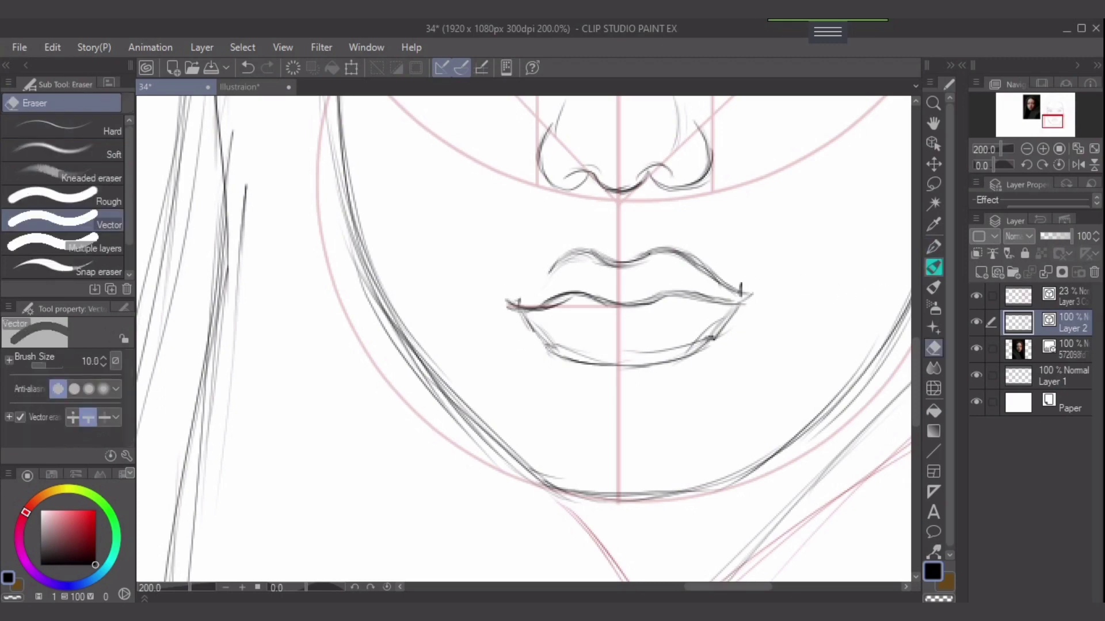
key(ctrl+z)
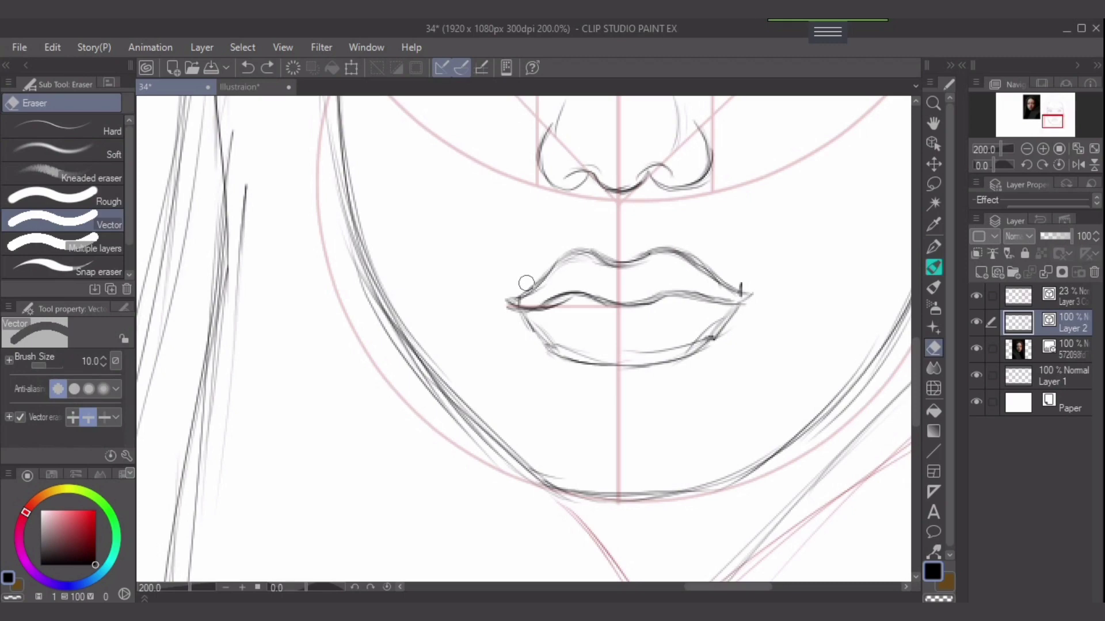
drag(519, 286, 546, 270)
key(p)
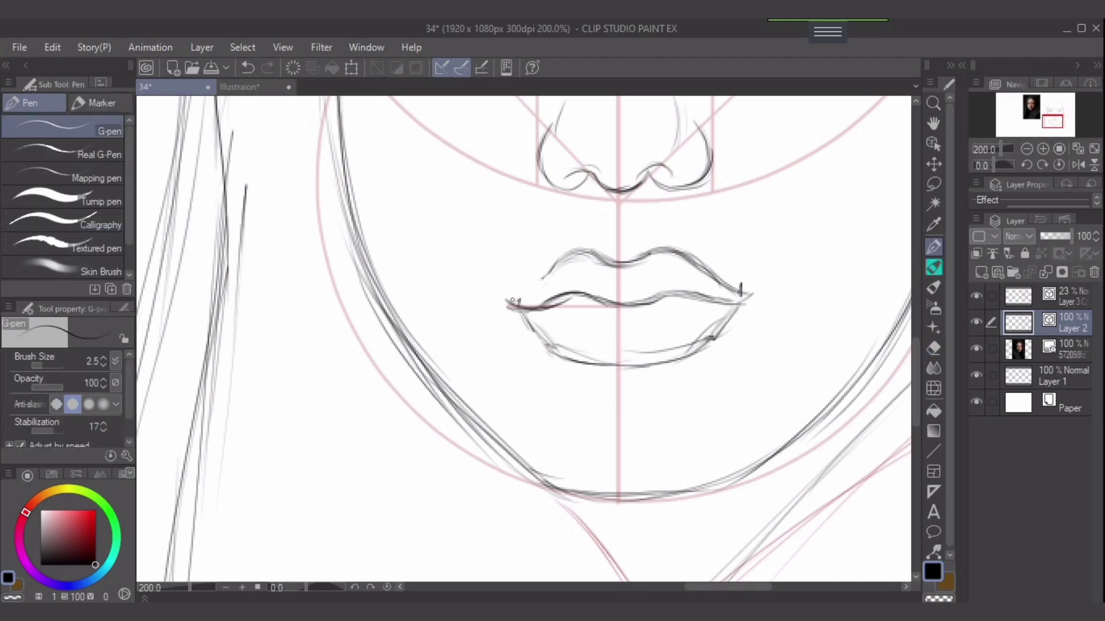
mouse_move(528, 295)
mouse_down()
mouse_move(571, 256)
mouse_move(561, 271)
mouse_move(587, 254)
mouse_move(578, 261)
mouse_move(627, 262)
mouse_up()
key(ctrl+z)
key(ctrl+z)
key(e)
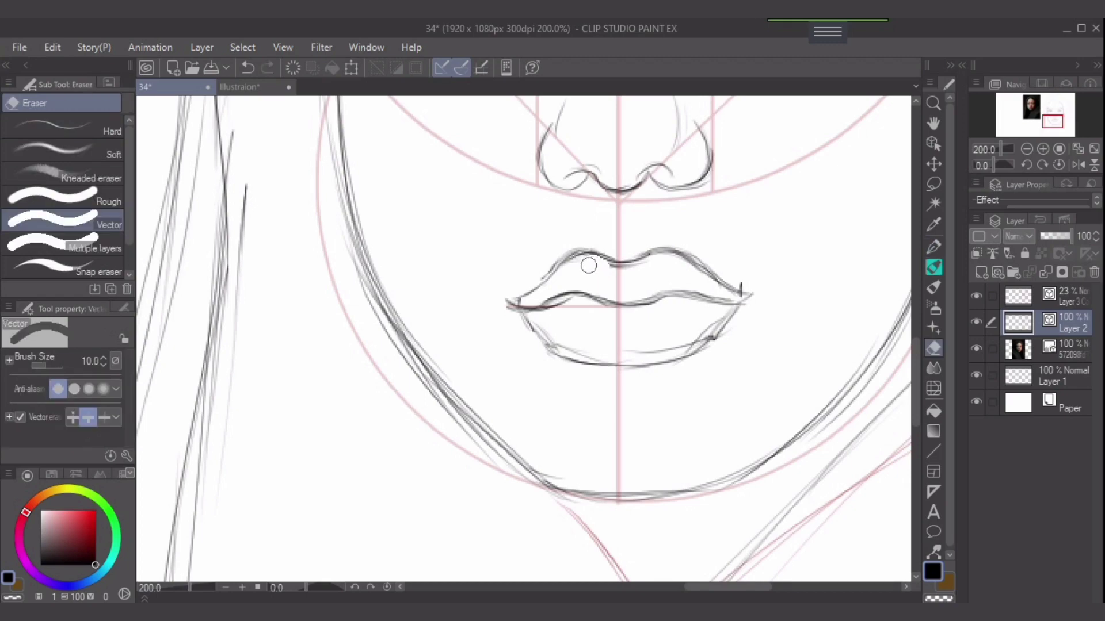
drag(541, 271, 551, 269)
Redraw the nose's right-hand wing with a darker, fuller contour.
drag(676, 232, 583, 355)
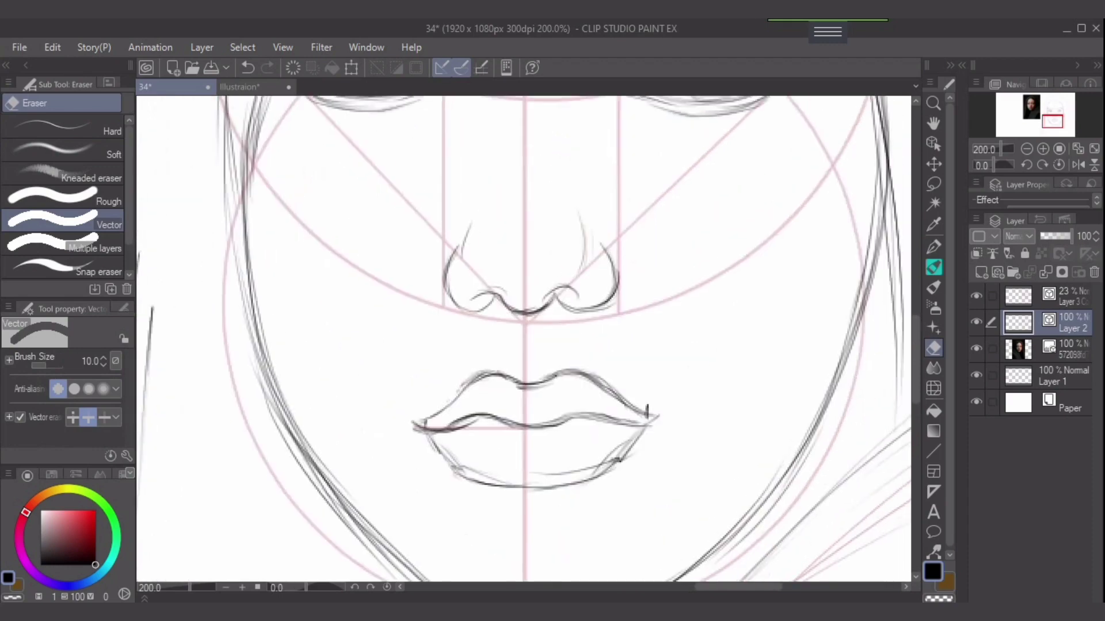
key(p)
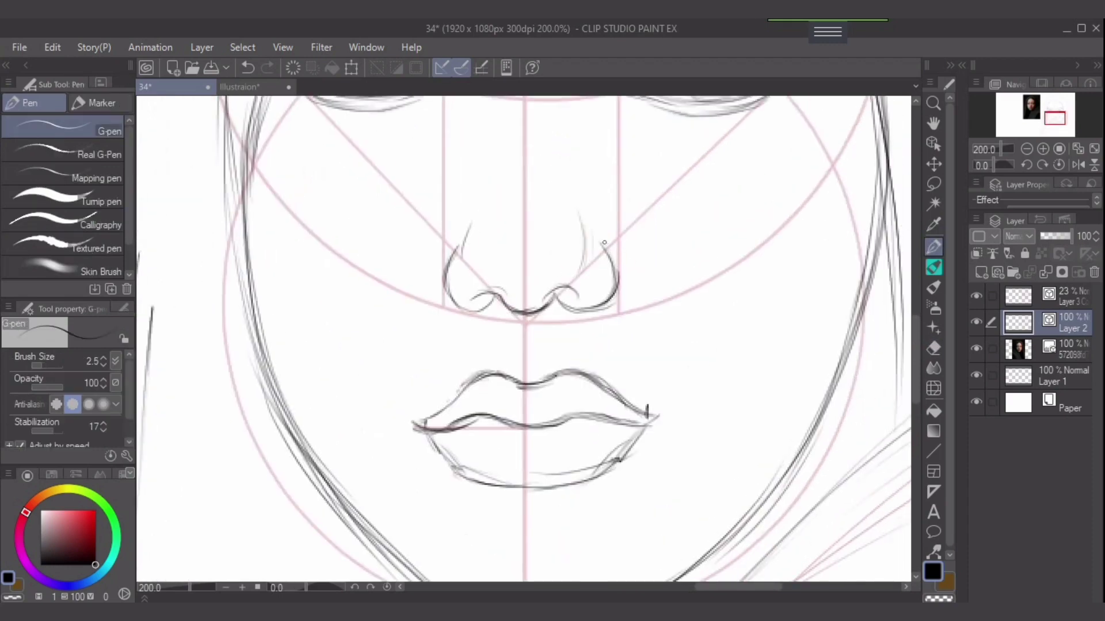
mouse_move(607, 236)
mouse_down()
mouse_move(621, 272)
mouse_move(614, 291)
mouse_move(622, 282)
mouse_move(587, 310)
mouse_move(619, 292)
mouse_up()
Darken the right-hand eye's outer upper lid down to the corner and reinforce its iris outline.
key(e)
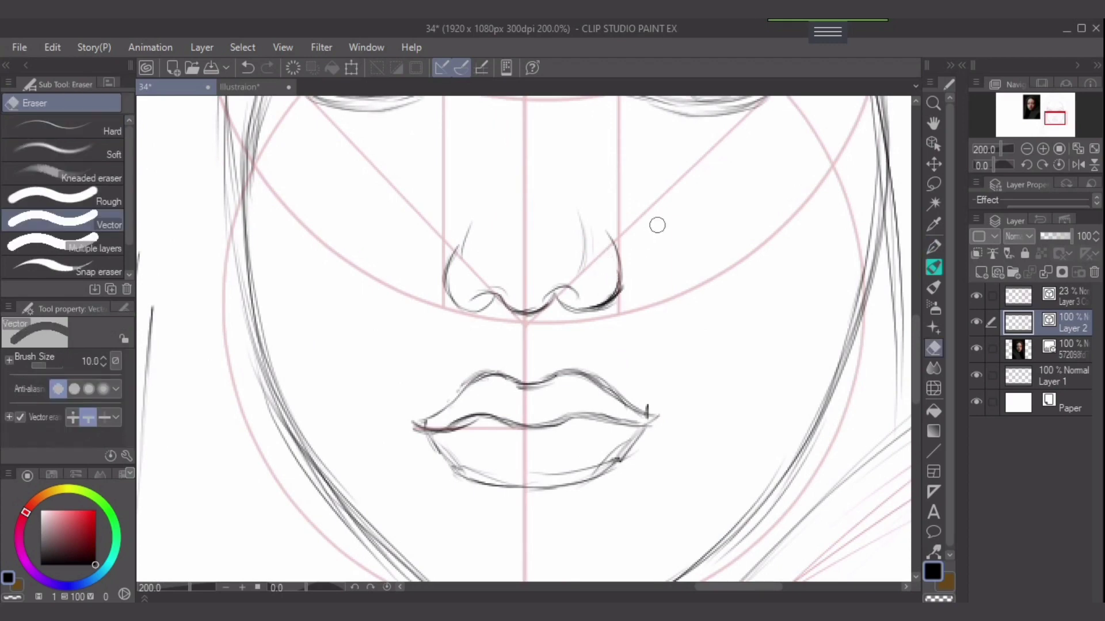
scroll(658, 225, up, 3)
drag(658, 242, 613, 334)
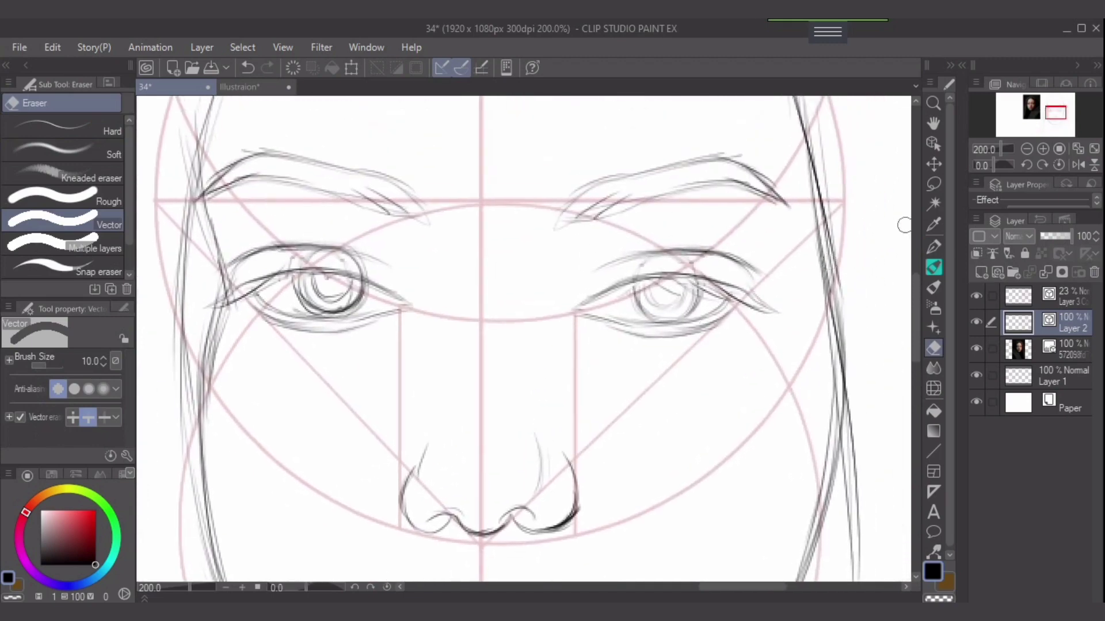
key(p)
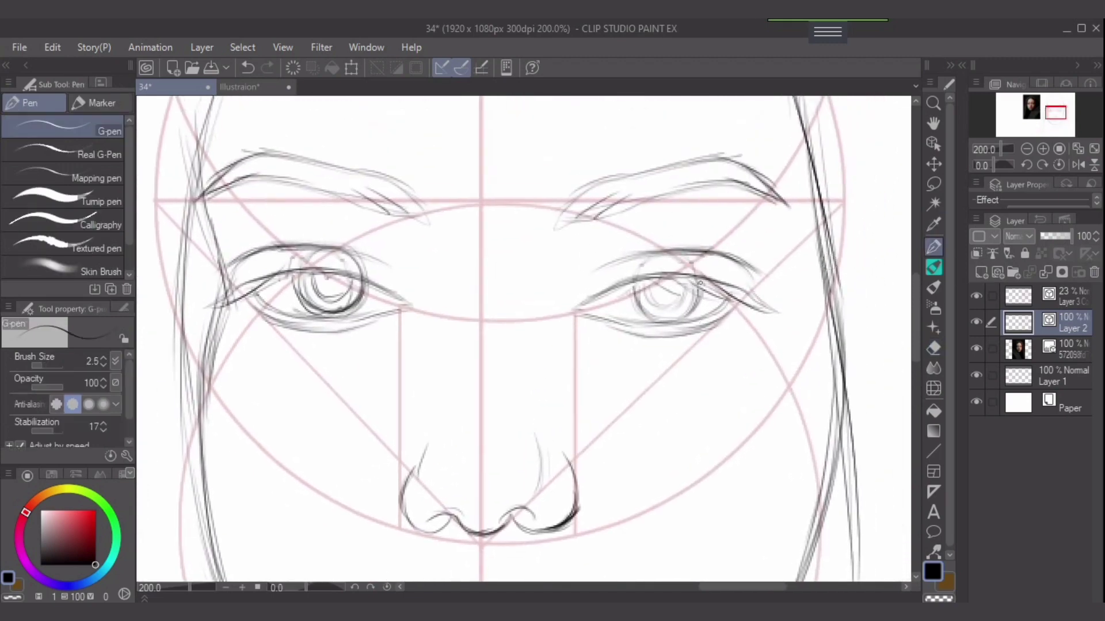
drag(700, 283, 746, 307)
key(ctrl+z)
key(e)
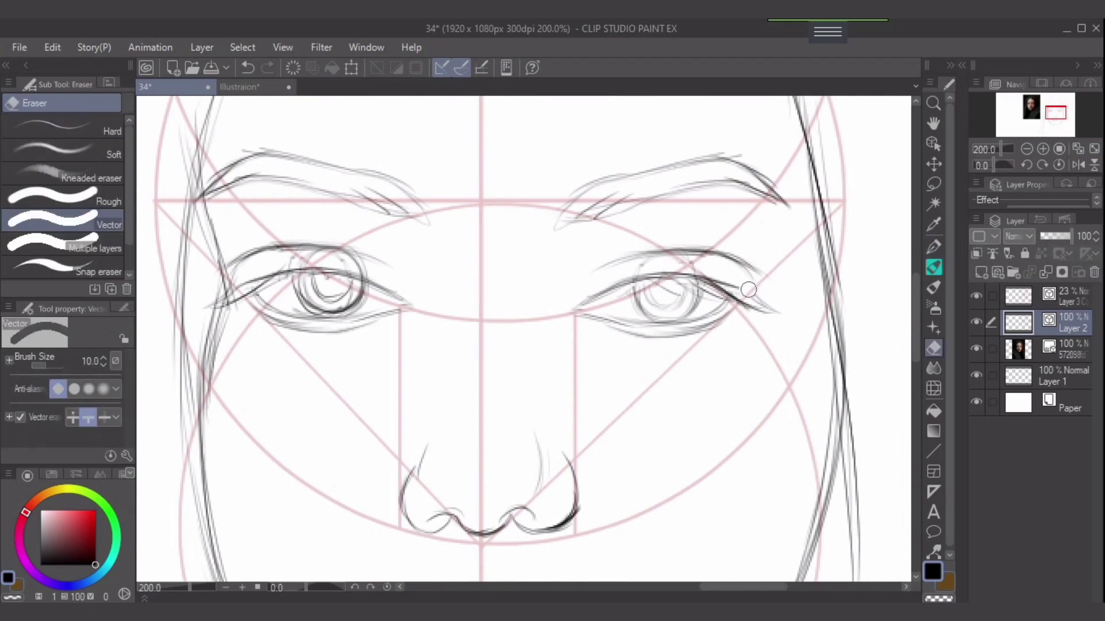
key(p)
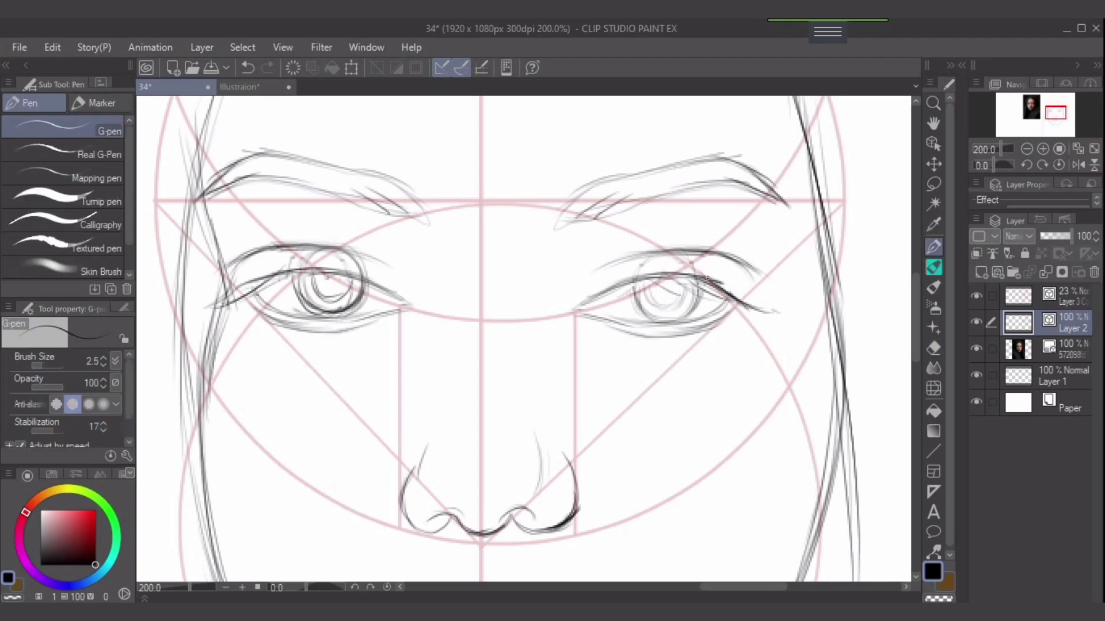
mouse_move(697, 286)
mouse_down()
mouse_move(770, 317)
mouse_move(733, 310)
mouse_move(761, 314)
mouse_up()
mouse_move(689, 284)
mouse_down()
mouse_move(644, 276)
mouse_move(596, 300)
mouse_move(654, 302)
mouse_move(632, 282)
mouse_move(637, 307)
mouse_move(634, 277)
mouse_move(643, 316)
mouse_move(671, 321)
mouse_up()
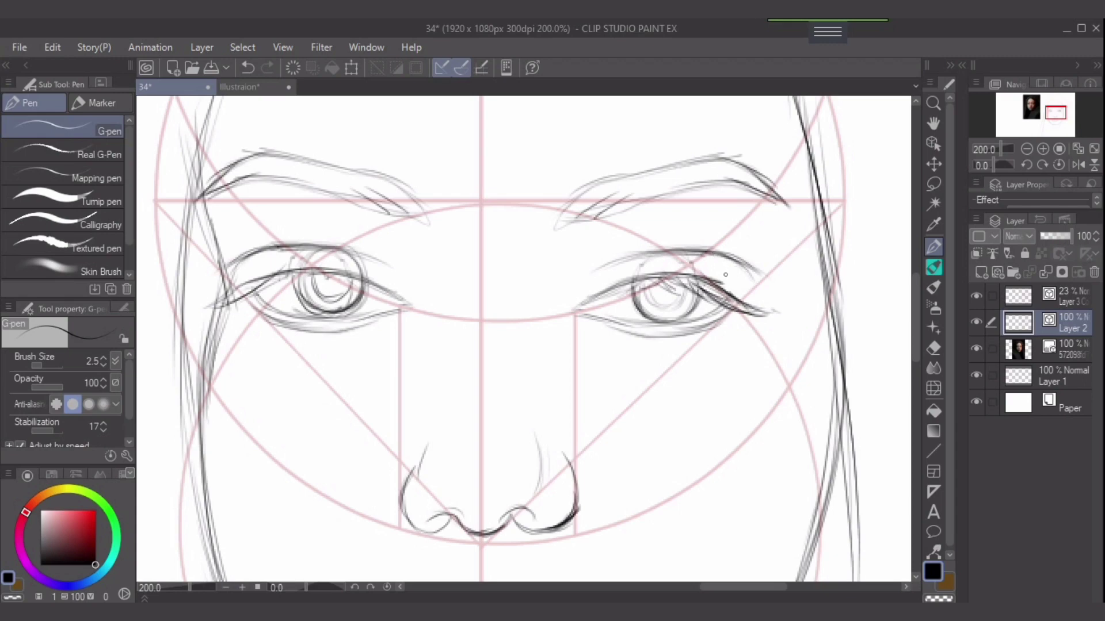
Strengthen the eyelid crease above the outer half of the right-hand eye with darker strokes.
drag(701, 253, 755, 286)
drag(718, 253, 756, 289)
drag(713, 255, 763, 287)
Erase the excess lines around the left-hand eye's outer corner and redraw the outer end of its eyelid crease.
drag(392, 294, 482, 243)
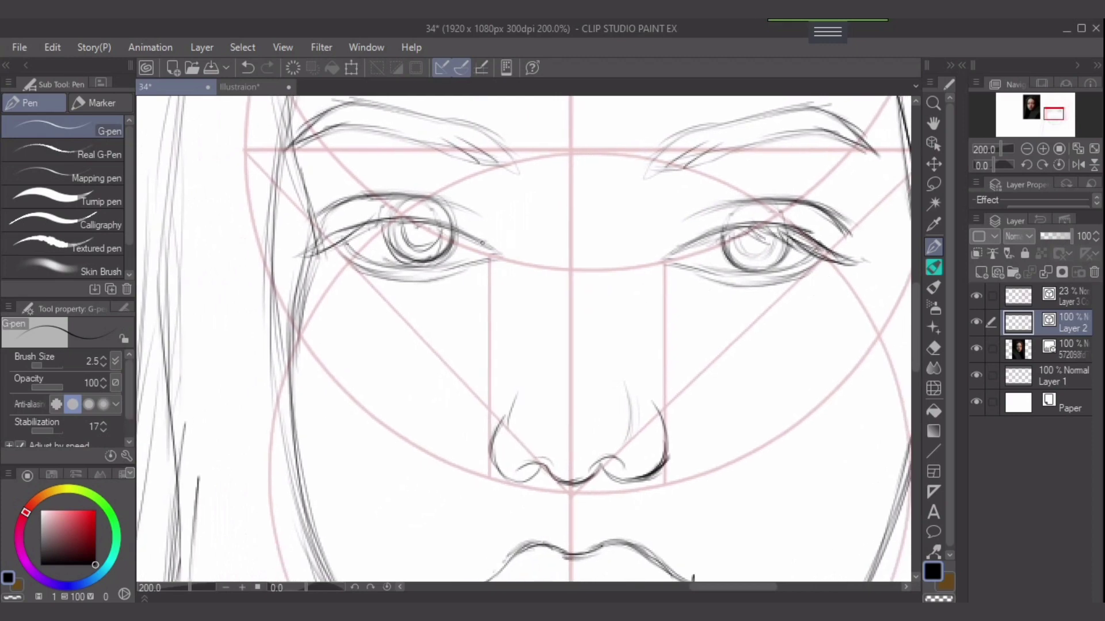
key(e)
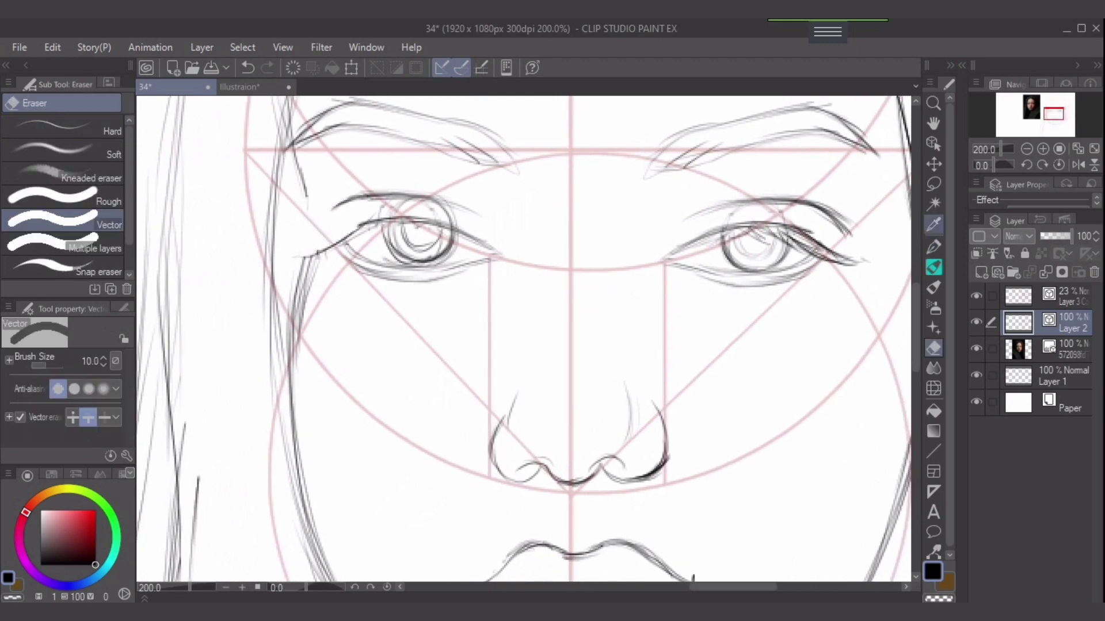
key(p)
mouse_move(365, 200)
mouse_down()
mouse_move(327, 226)
mouse_move(358, 199)
mouse_move(329, 213)
mouse_move(351, 201)
mouse_move(327, 216)
mouse_move(351, 206)
mouse_move(330, 240)
mouse_move(370, 222)
mouse_move(338, 243)
mouse_move(352, 230)
mouse_move(386, 231)
mouse_move(332, 249)
mouse_up()
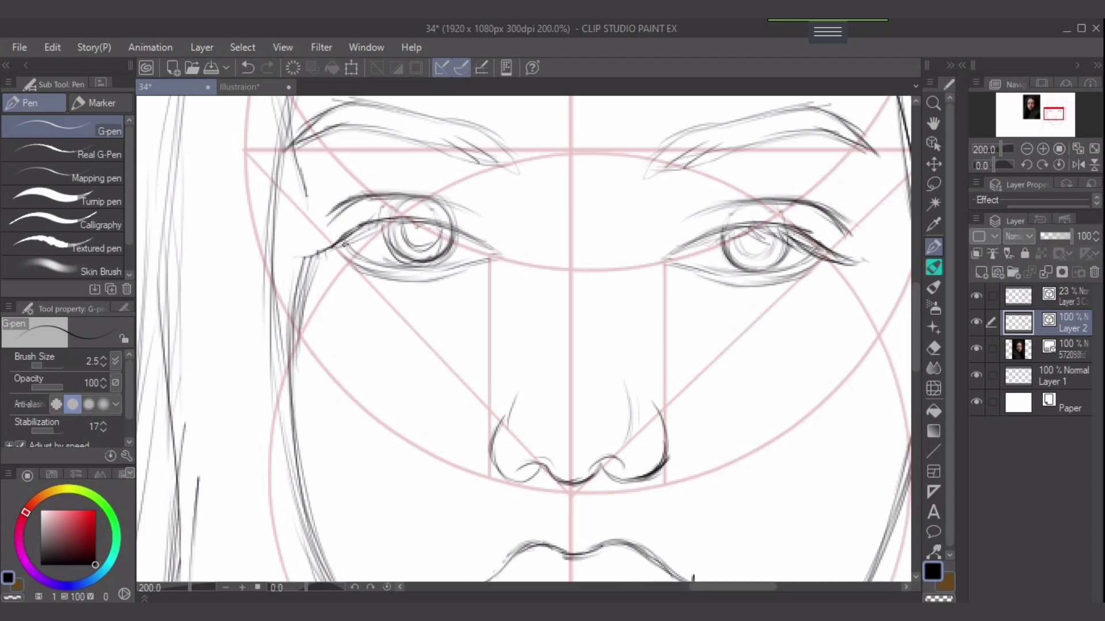
Darken the left-hand eye's upper lid from corner to corner, reinforce its iris and clean up stray marks.
mouse_move(384, 224)
mouse_down()
mouse_move(344, 253)
mouse_move(366, 238)
mouse_move(320, 263)
mouse_up()
drag(370, 232, 308, 255)
mouse_move(401, 221)
mouse_down()
mouse_move(364, 241)
mouse_move(410, 231)
mouse_move(485, 252)
mouse_up()
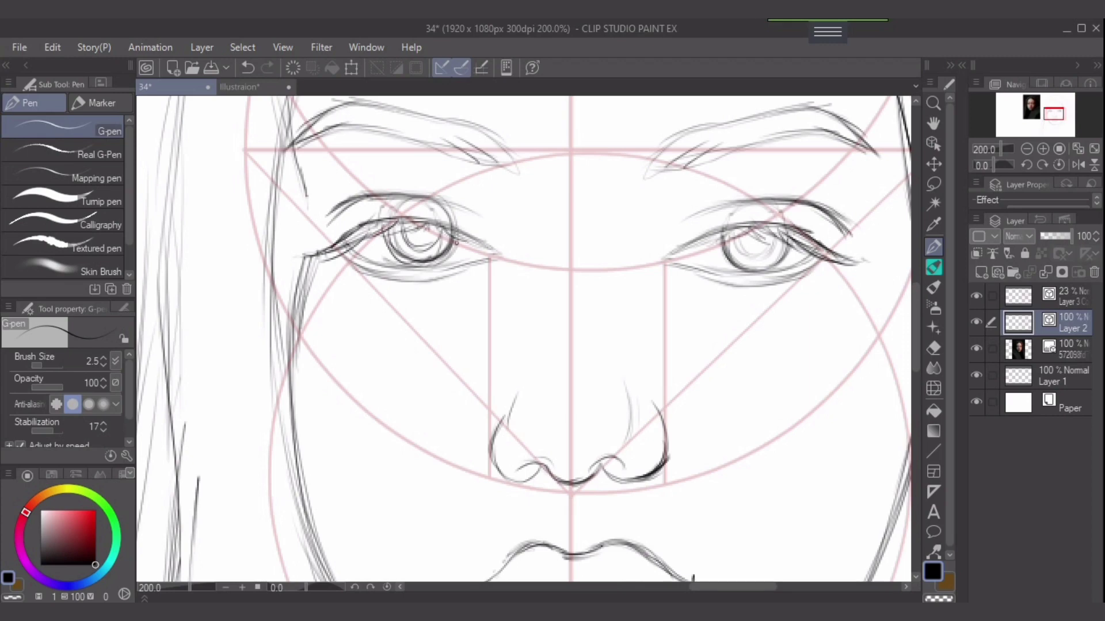
drag(398, 220, 389, 259)
key(ctrl+z)
mouse_move(394, 224)
mouse_down()
mouse_move(414, 261)
mouse_move(392, 250)
mouse_move(449, 249)
mouse_up()
key(e)
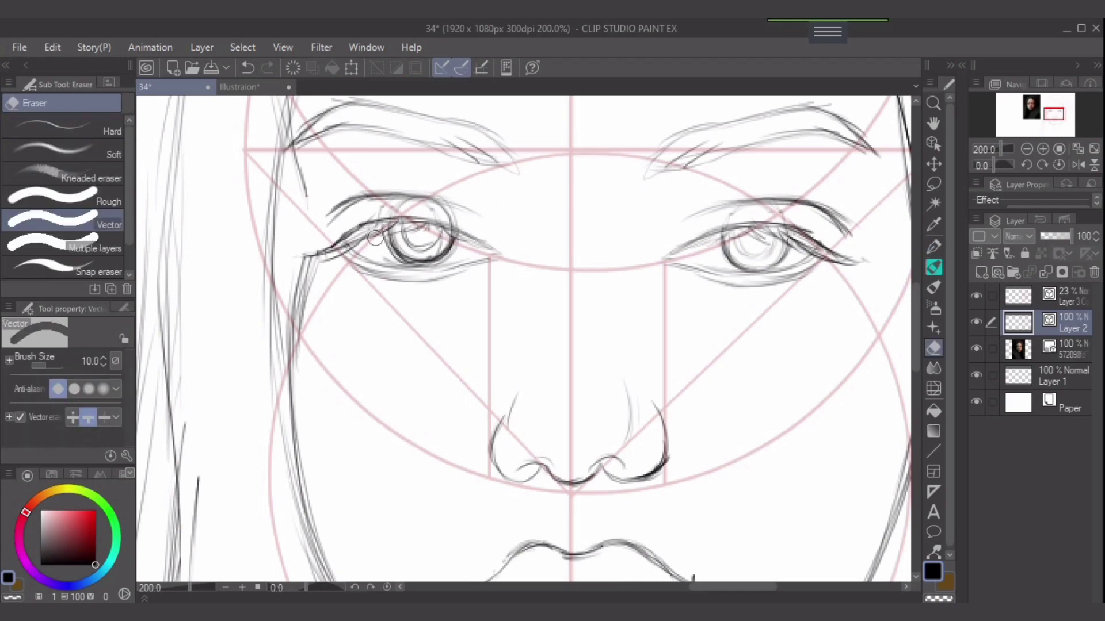
drag(389, 255, 392, 258)
Redraw the left-hand eyebrow's arch and tail in darker lines and erase the overlapping lines beside the temple.
click(1053, 113)
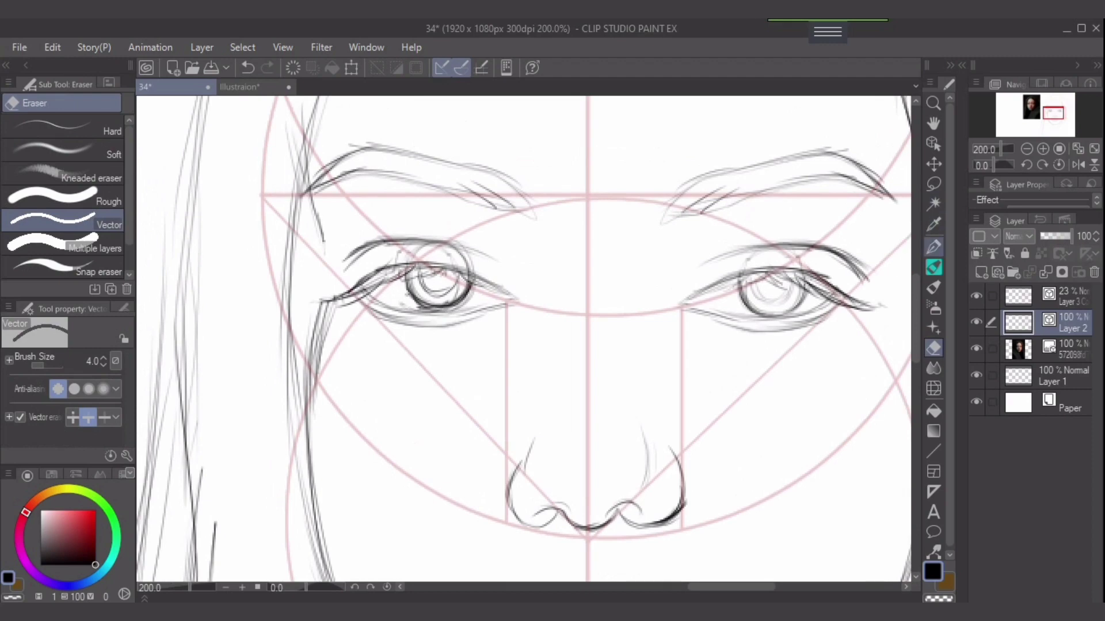
click(934, 246)
drag(388, 172, 322, 198)
mouse_move(374, 155)
mouse_down()
mouse_move(322, 192)
mouse_move(381, 152)
mouse_up()
mouse_move(351, 166)
mouse_down()
mouse_move(386, 154)
mouse_move(306, 188)
mouse_move(370, 142)
mouse_up()
click(933, 348)
drag(718, 216, 670, 223)
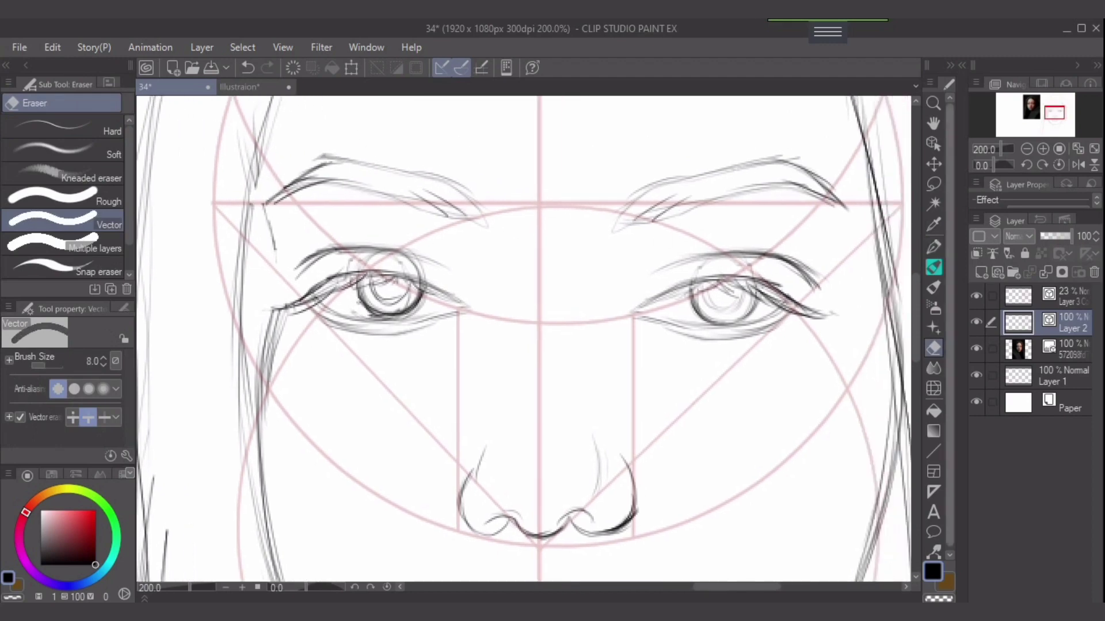
key(p)
mouse_move(270, 203)
mouse_down()
mouse_move(326, 179)
mouse_move(335, 160)
mouse_move(266, 204)
mouse_up()
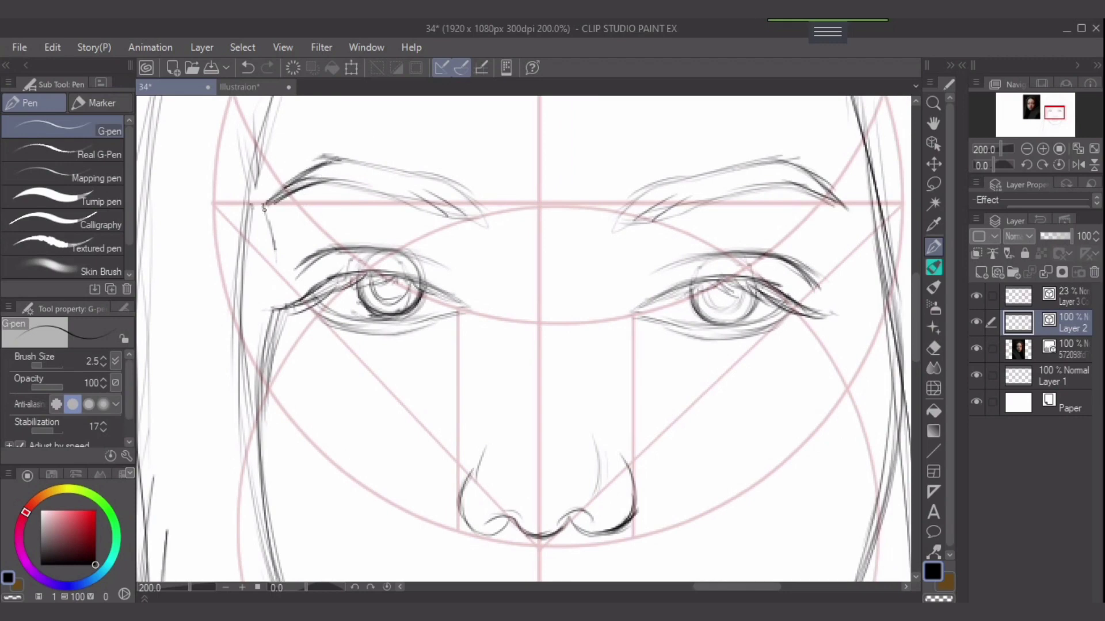
Refine the right-hand eyebrow's lower edge and trim the excess line at its tail.
mouse_move(747, 179)
mouse_down()
mouse_move(585, 167)
mouse_move(673, 202)
mouse_move(661, 161)
mouse_move(650, 175)
mouse_move(674, 200)
mouse_up()
key(e)
key(p)
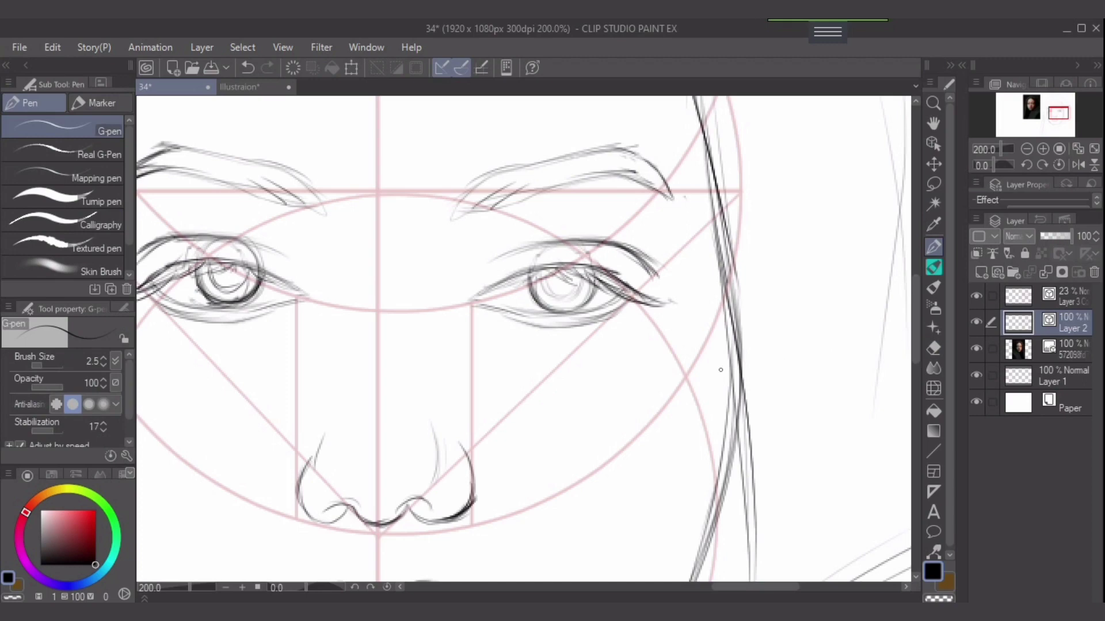
Fill the face shape with dark brown on the skin layer using the Skin Brush at size 100.
drag(573, 413, 670, 264)
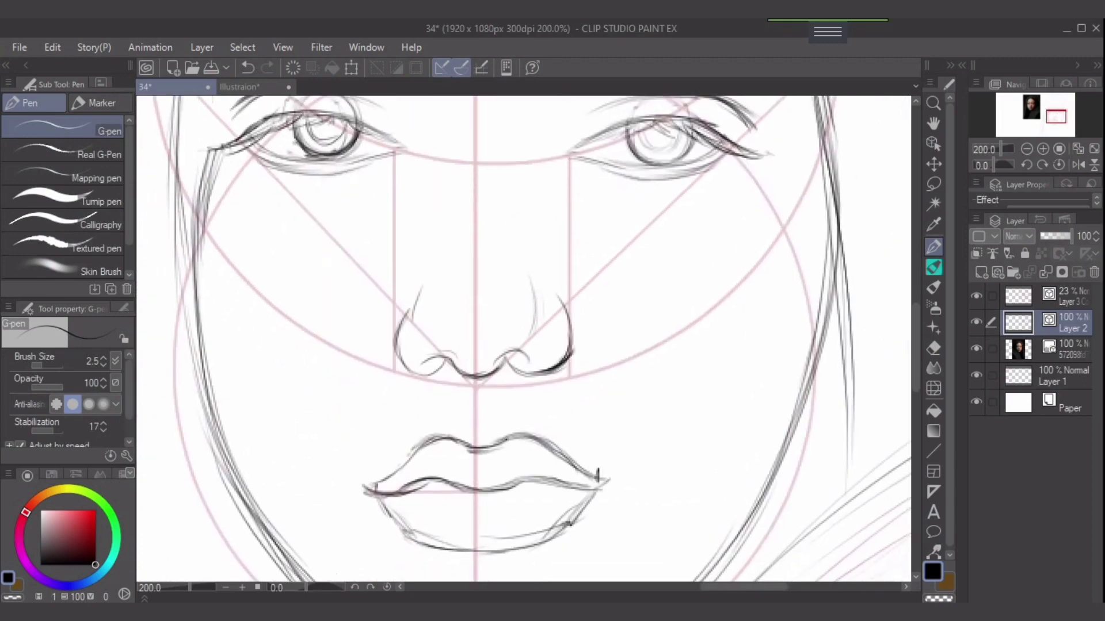
key(ctrl+0)
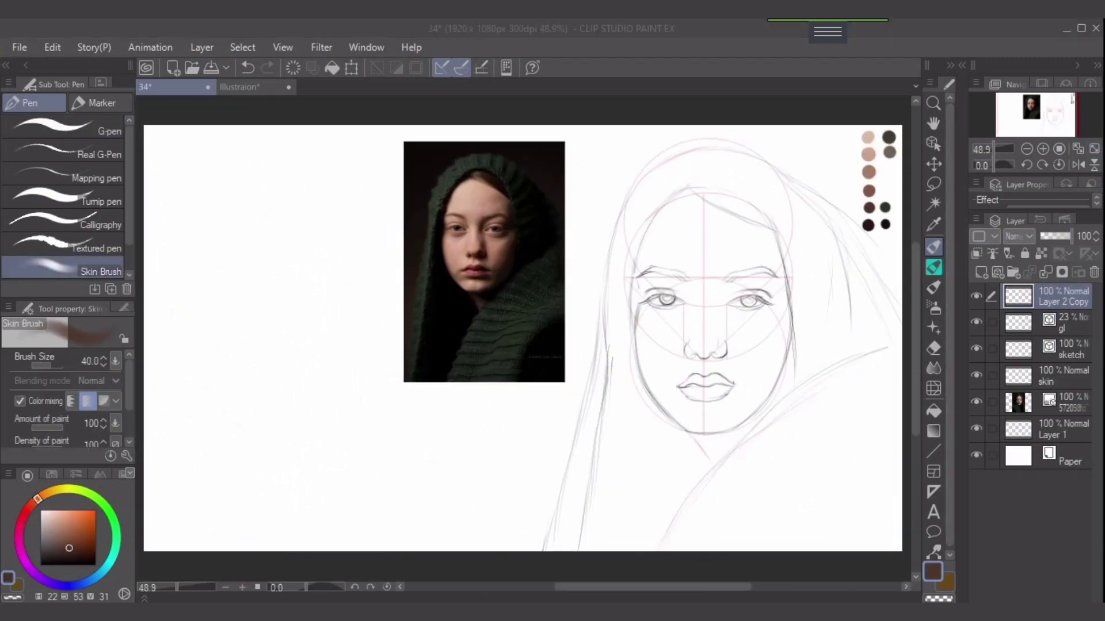
click(1063, 376)
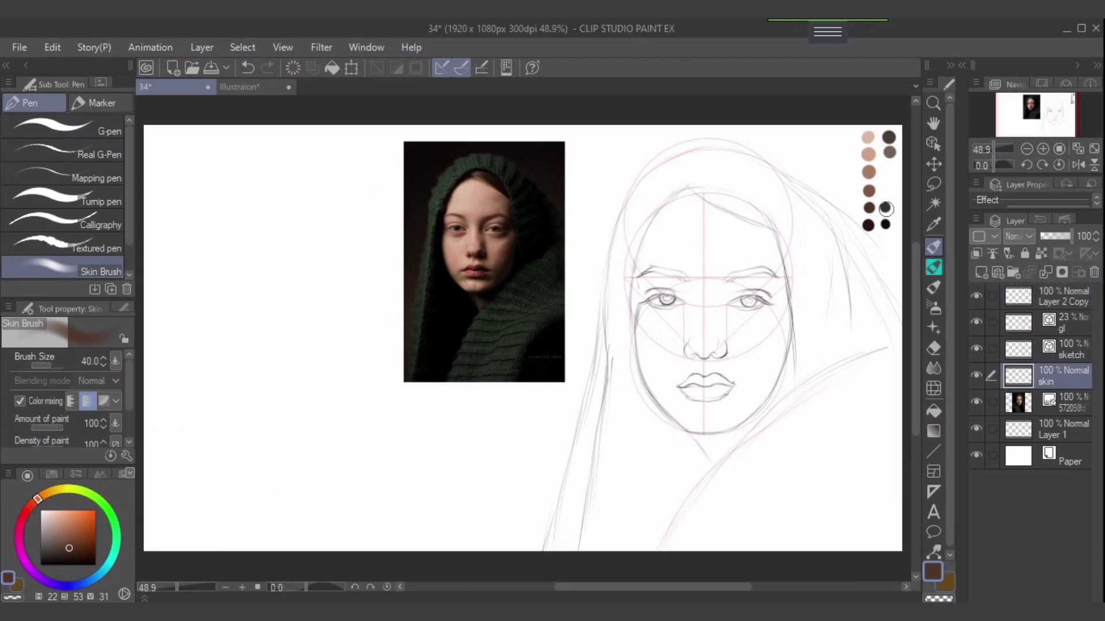
click(933, 225)
key(p)
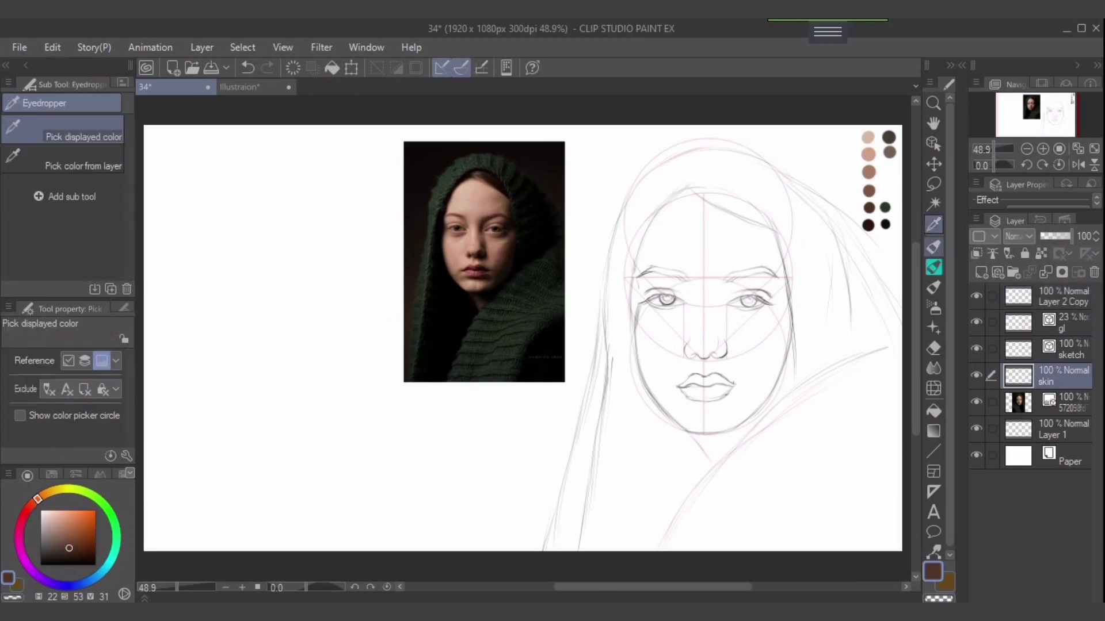
key(bracketright)
mouse_move(709, 241)
mouse_down()
mouse_move(699, 276)
mouse_move(682, 270)
mouse_move(673, 231)
mouse_move(711, 221)
mouse_move(682, 215)
mouse_move(699, 198)
mouse_move(658, 261)
mouse_move(656, 368)
mouse_move(725, 420)
mouse_move(771, 339)
mouse_move(743, 392)
mouse_move(753, 256)
mouse_move(771, 315)
mouse_move(748, 239)
mouse_move(759, 249)
mouse_move(730, 350)
mouse_move(744, 264)
mouse_move(693, 321)
mouse_move(715, 370)
mouse_move(692, 380)
mouse_move(688, 197)
mouse_up()
key(bracketright)
key(bracketleft)
key(bracketleft)
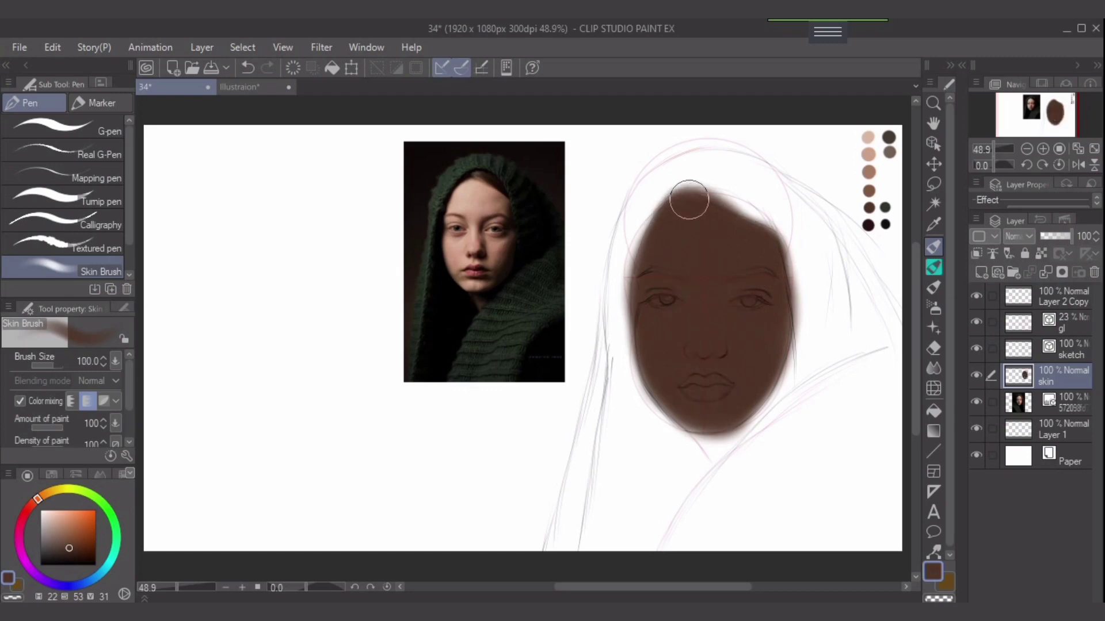
Even out the brown base along the jaw, cheeks and forehead with the Skin Brush at size 80.
key(bracketleft)
drag(783, 312, 762, 373)
mouse_move(656, 361)
mouse_down()
mouse_move(665, 395)
mouse_move(676, 389)
mouse_move(706, 424)
mouse_move(726, 419)
mouse_up()
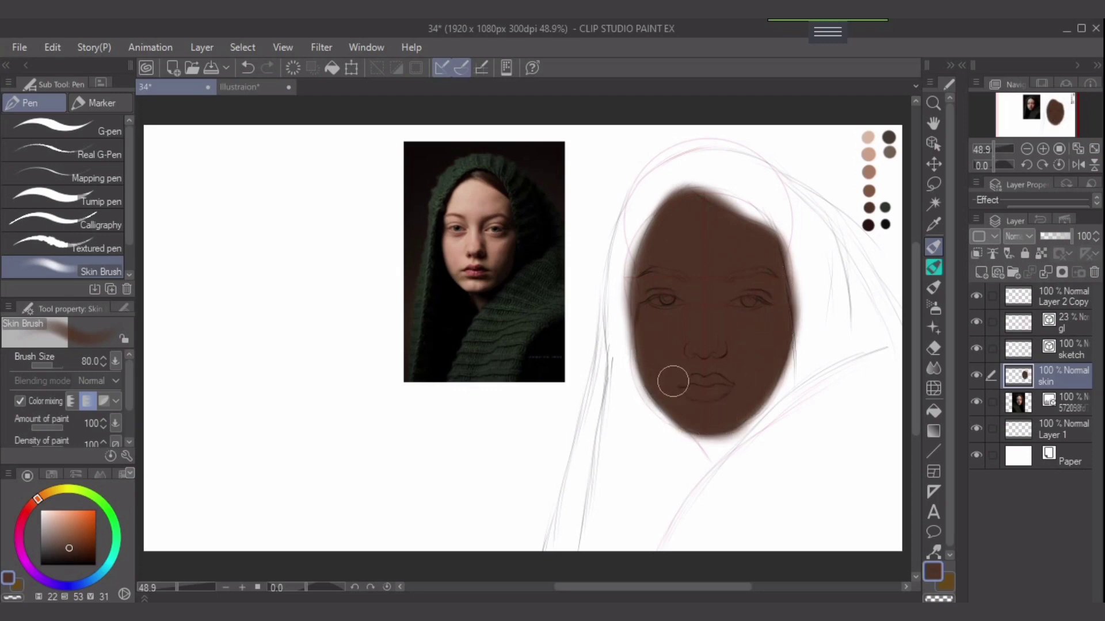
mouse_move(646, 257)
mouse_down()
mouse_move(670, 212)
mouse_move(656, 226)
mouse_up()
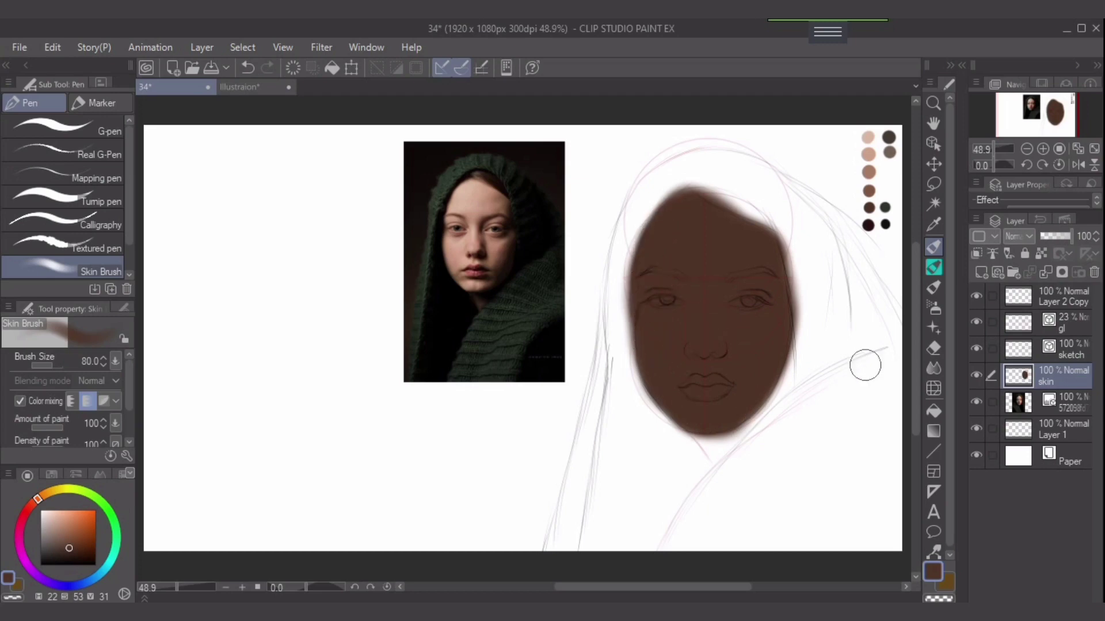
Add a new layer directly beneath the skin layer.
click(1024, 403)
key(ctrl+shift+n)
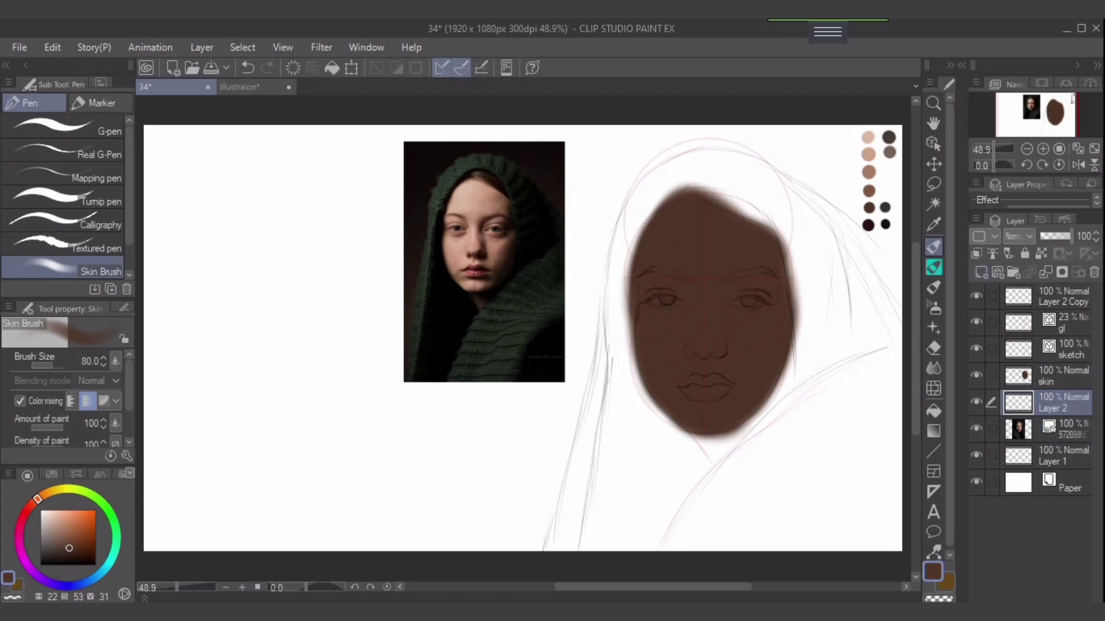
Block in the hood and scarf around the face in light gray with the Skin Brush at size 250.
click(933, 224)
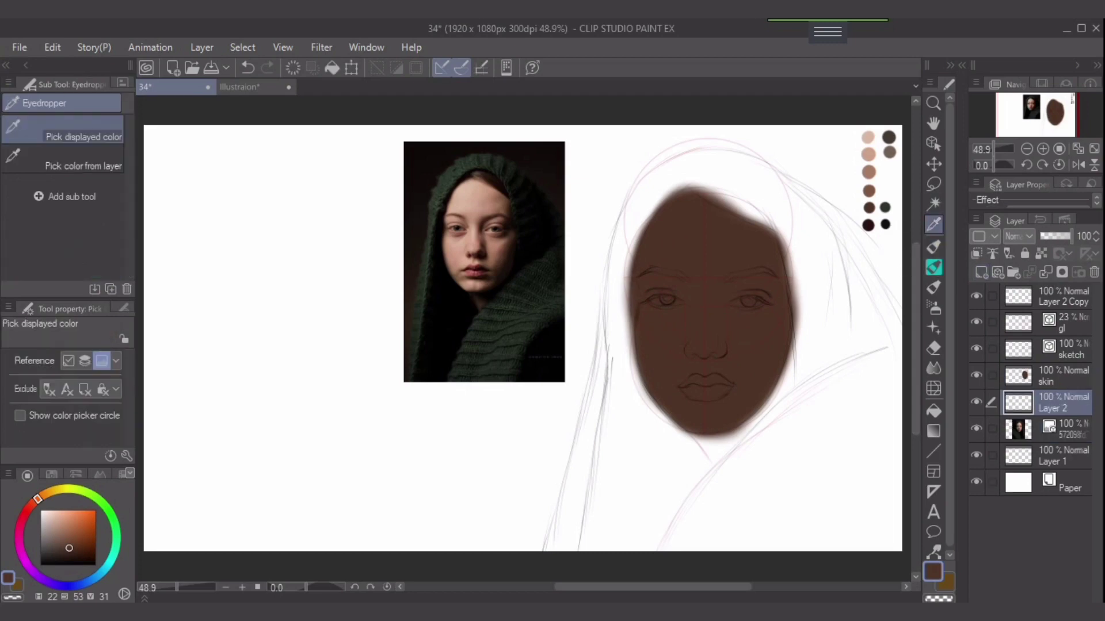
click(889, 223)
click(934, 248)
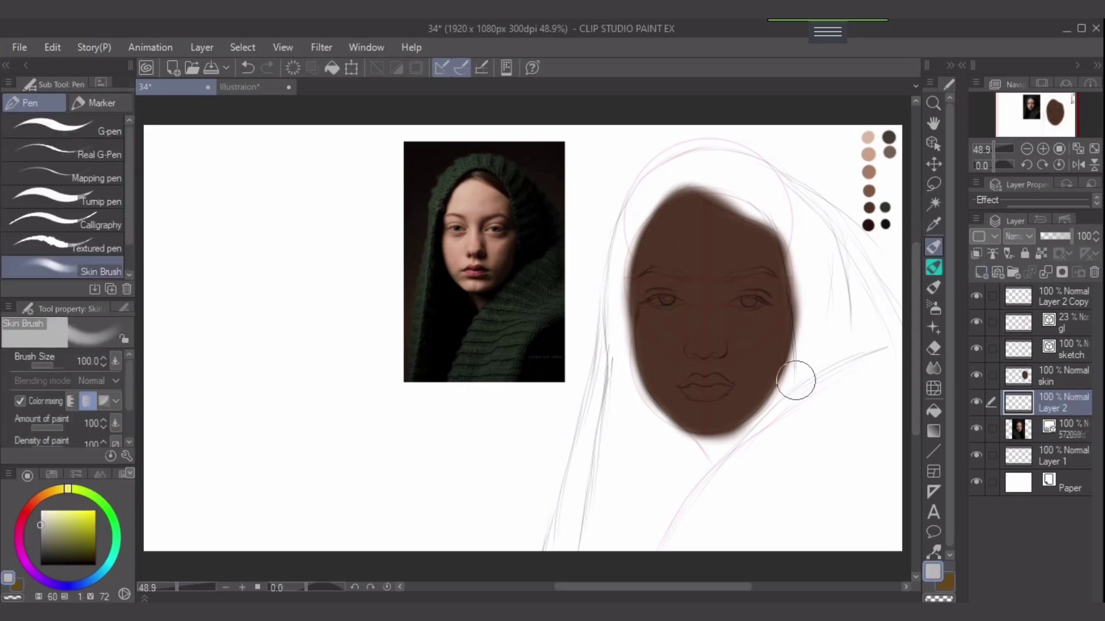
scroll(805, 417, down, 1)
scroll(802, 414, down, 1)
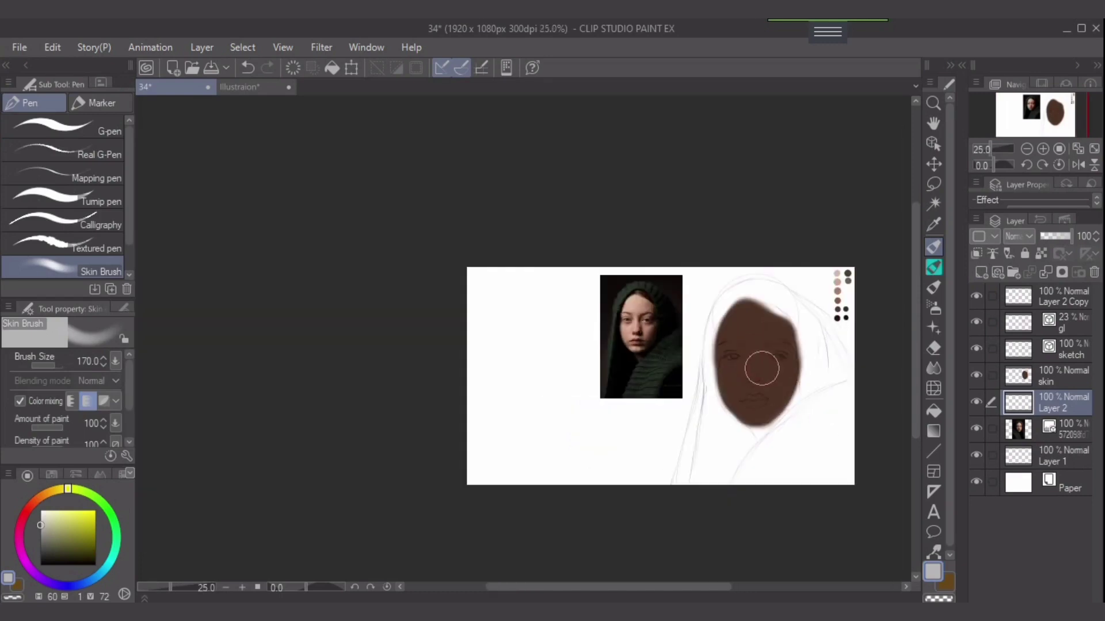
key(bracketright)
key(bracketright)
mouse_move(753, 308)
mouse_down()
mouse_move(776, 321)
mouse_move(824, 405)
mouse_move(804, 351)
mouse_move(817, 407)
mouse_move(810, 466)
mouse_move(819, 447)
mouse_move(811, 382)
mouse_move(808, 454)
mouse_move(810, 437)
mouse_move(778, 471)
mouse_move(798, 440)
mouse_move(722, 453)
mouse_move(762, 448)
mouse_move(777, 420)
mouse_move(754, 452)
mouse_move(793, 462)
mouse_move(795, 425)
mouse_move(806, 449)
mouse_up()
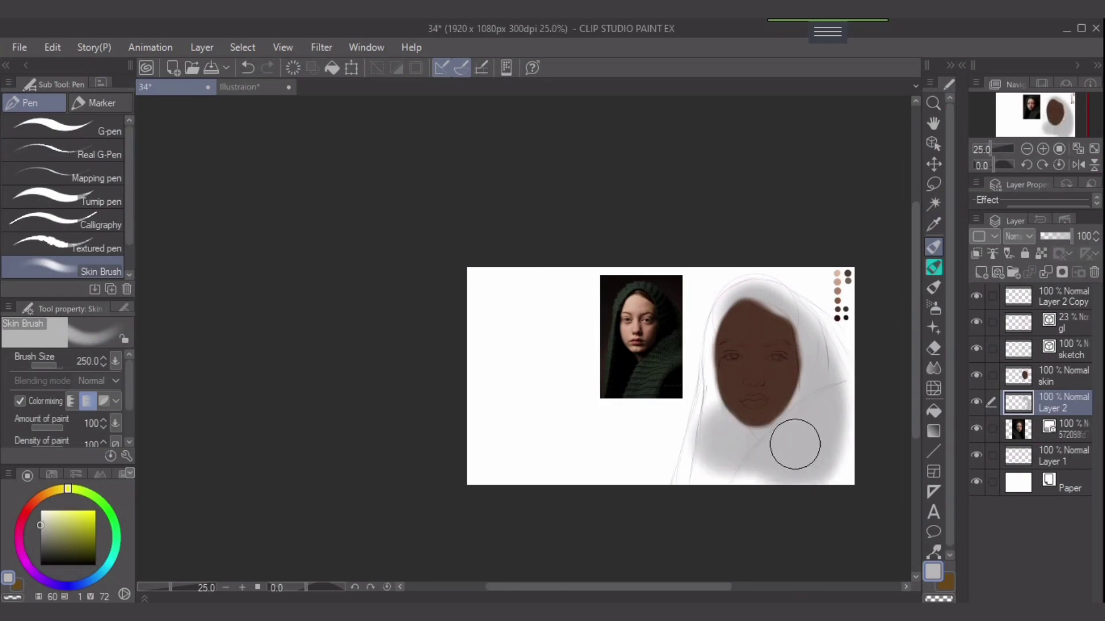
mouse_move(788, 375)
mouse_down()
mouse_move(766, 385)
mouse_move(740, 372)
mouse_move(733, 341)
mouse_move(723, 392)
mouse_move(732, 458)
mouse_move(741, 430)
mouse_move(722, 460)
mouse_up()
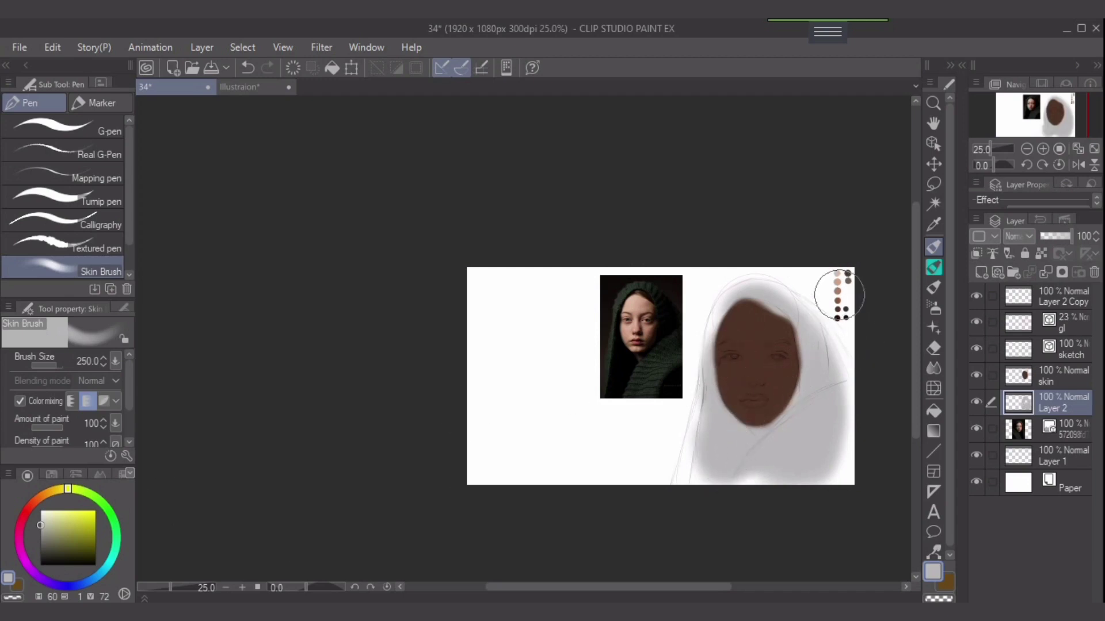
Sample near-black from the reference photo's hood and paint the whole hood and scarf with it, reducing the Skin Brush to size 120.
click(933, 224)
click(622, 366)
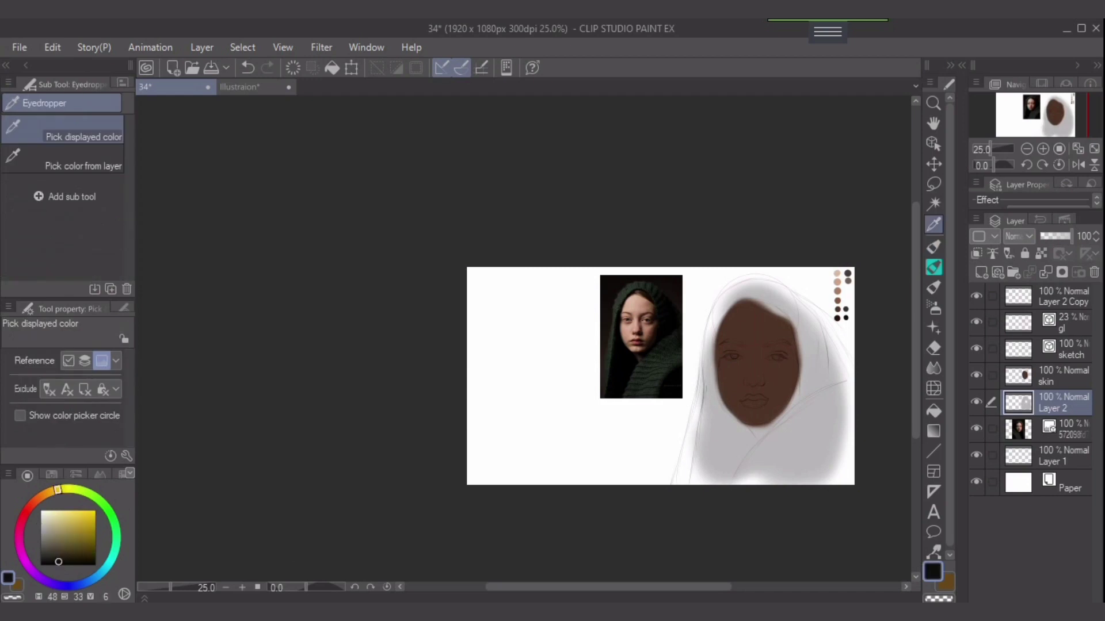
click(933, 247)
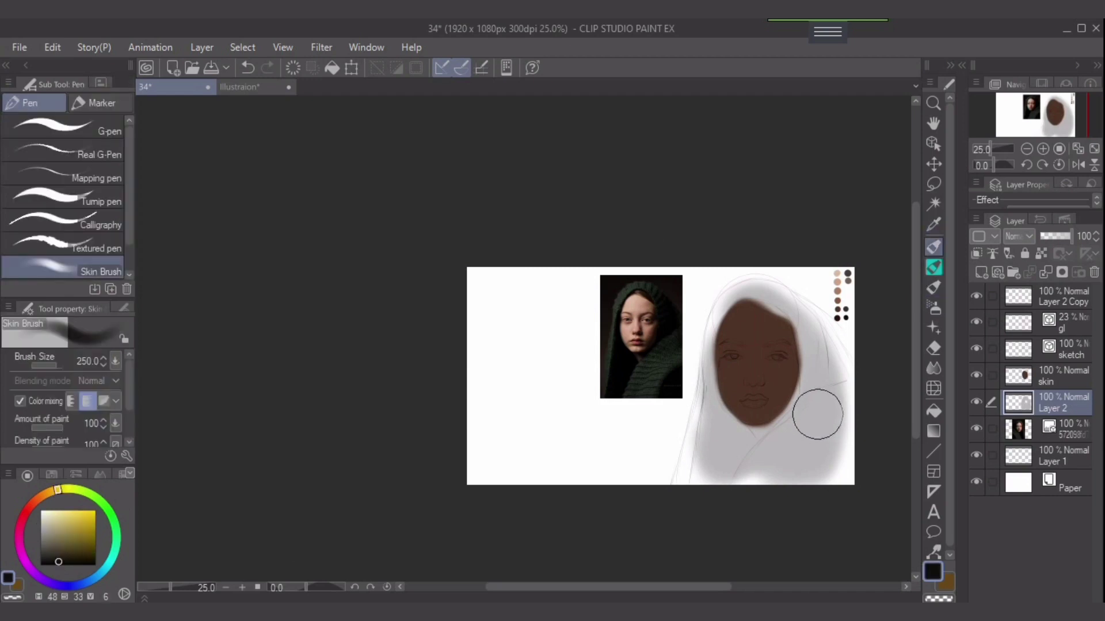
mouse_move(816, 414)
mouse_down()
mouse_move(830, 450)
mouse_move(809, 442)
mouse_move(838, 445)
mouse_move(785, 383)
mouse_move(793, 438)
mouse_move(768, 401)
mouse_move(761, 433)
mouse_move(734, 449)
mouse_move(733, 367)
mouse_move(700, 495)
mouse_move(738, 372)
mouse_move(732, 395)
mouse_move(734, 350)
mouse_move(730, 381)
mouse_move(754, 315)
mouse_move(774, 338)
mouse_move(740, 332)
mouse_move(770, 325)
mouse_move(792, 375)
mouse_move(810, 371)
mouse_move(832, 405)
mouse_up()
key(bracketleft)
key(bracketleft)
key(bracketleft)
key(bracketleft)
key(bracketleft)
mouse_move(731, 325)
mouse_down()
mouse_move(763, 304)
mouse_move(727, 311)
mouse_move(775, 302)
mouse_move(738, 306)
mouse_move(793, 324)
mouse_move(761, 291)
mouse_move(812, 346)
mouse_move(773, 293)
mouse_move(823, 354)
mouse_move(785, 297)
mouse_move(859, 416)
mouse_up()
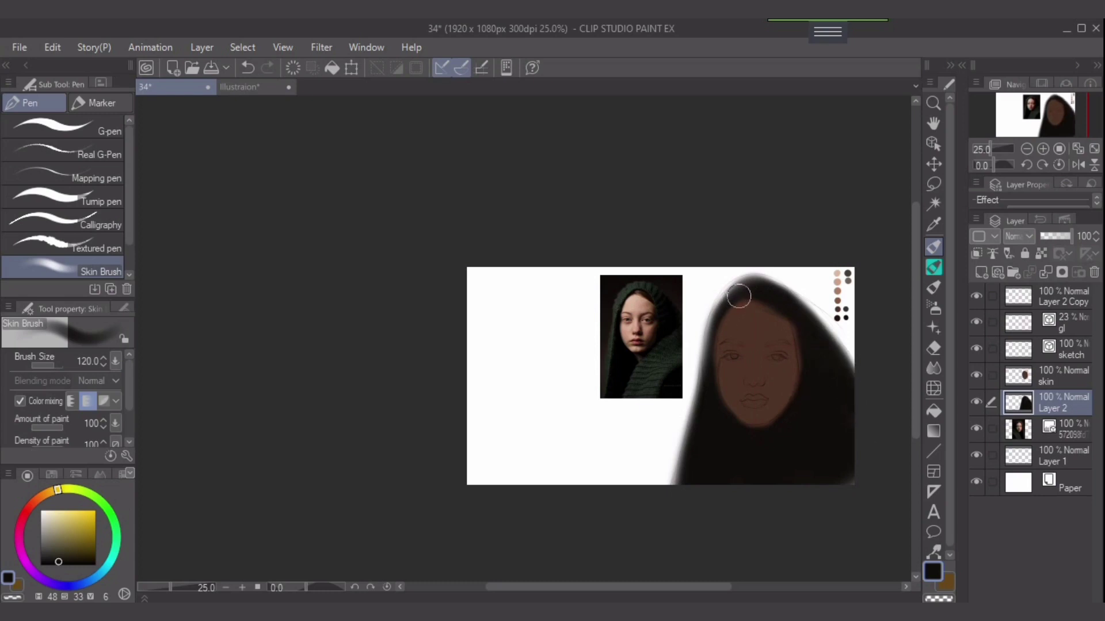
Fill out the near-black hood along its outer edges and around the face, finishing with the Skin Brush at size 170.
drag(738, 296, 711, 371)
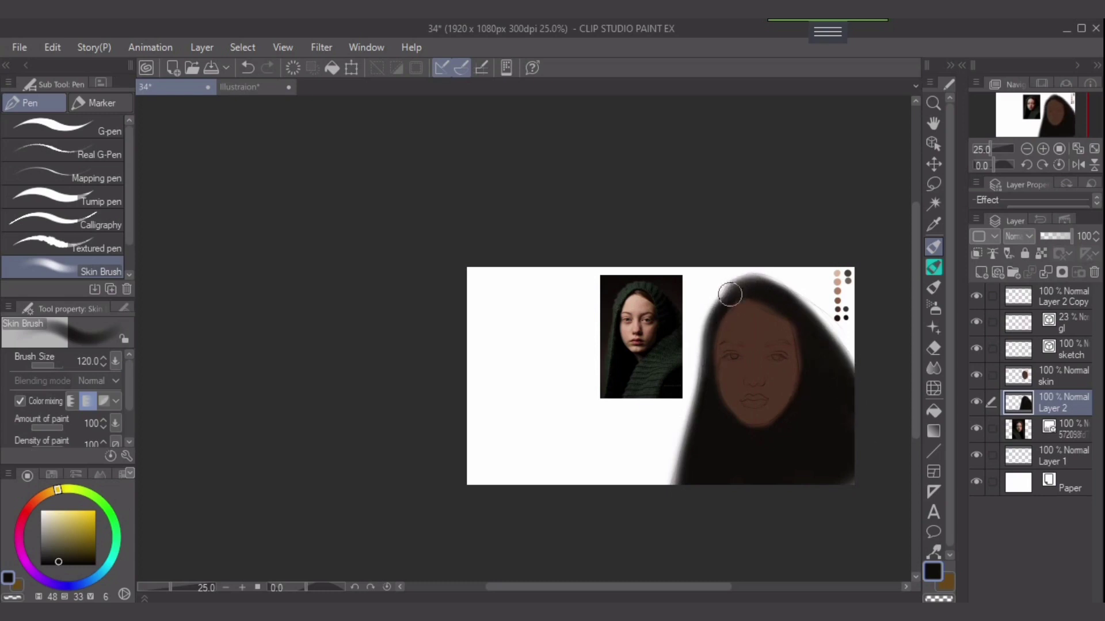
mouse_move(729, 295)
mouse_down()
mouse_move(714, 343)
mouse_move(743, 282)
mouse_move(725, 309)
mouse_move(715, 372)
mouse_up()
drag(698, 445, 675, 480)
drag(772, 299, 836, 386)
drag(801, 332, 768, 317)
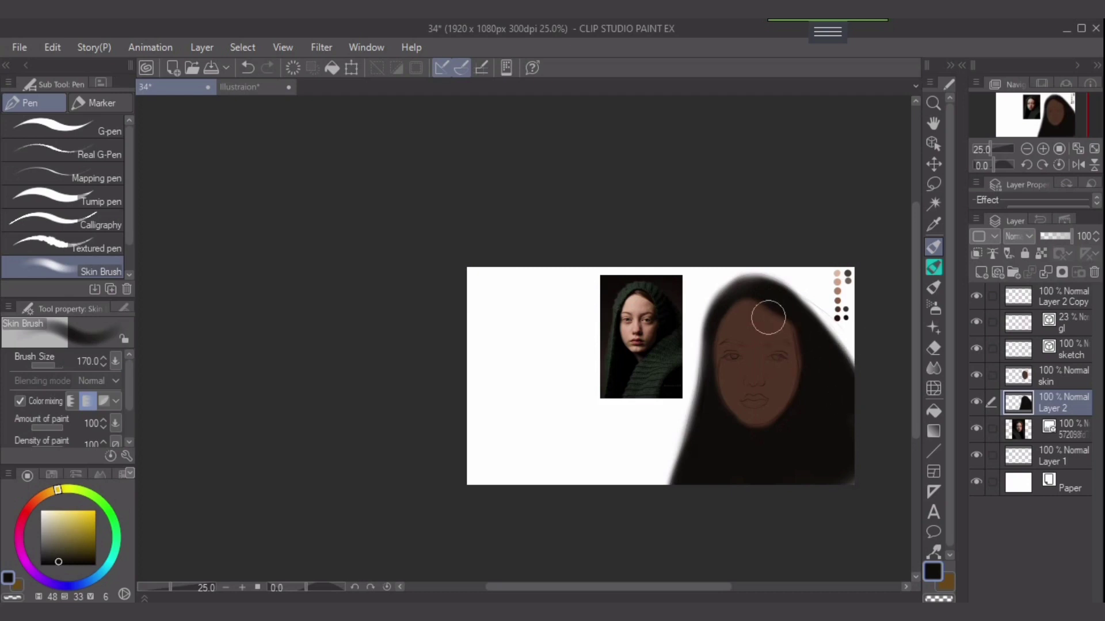
Sample the dark green swatch from the palette beside the portrait.
click(1078, 149)
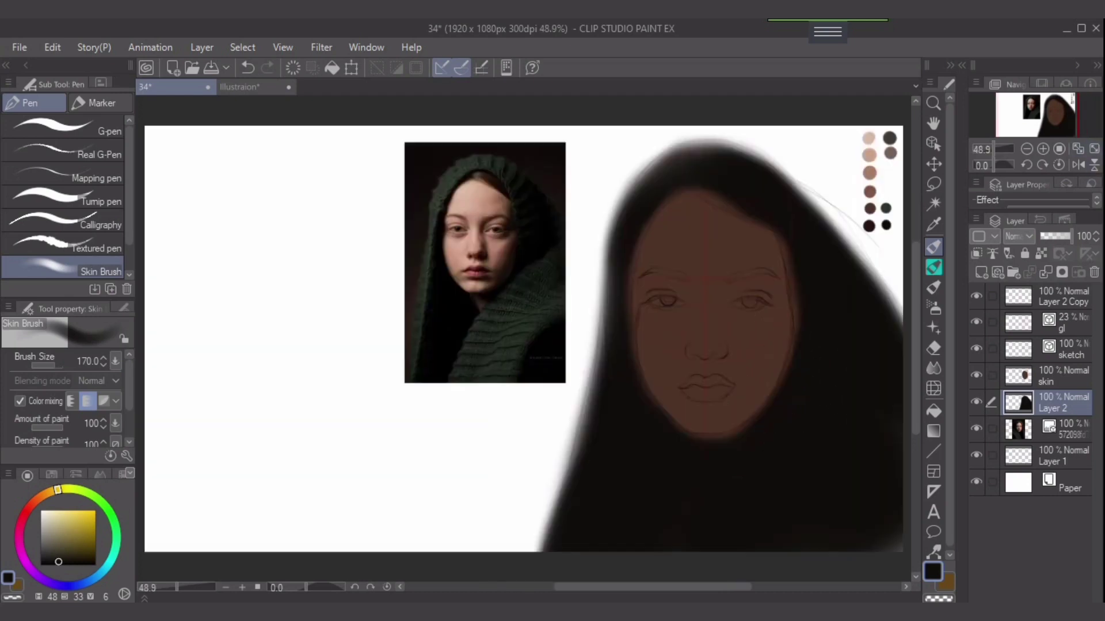
key(alt)
click(933, 224)
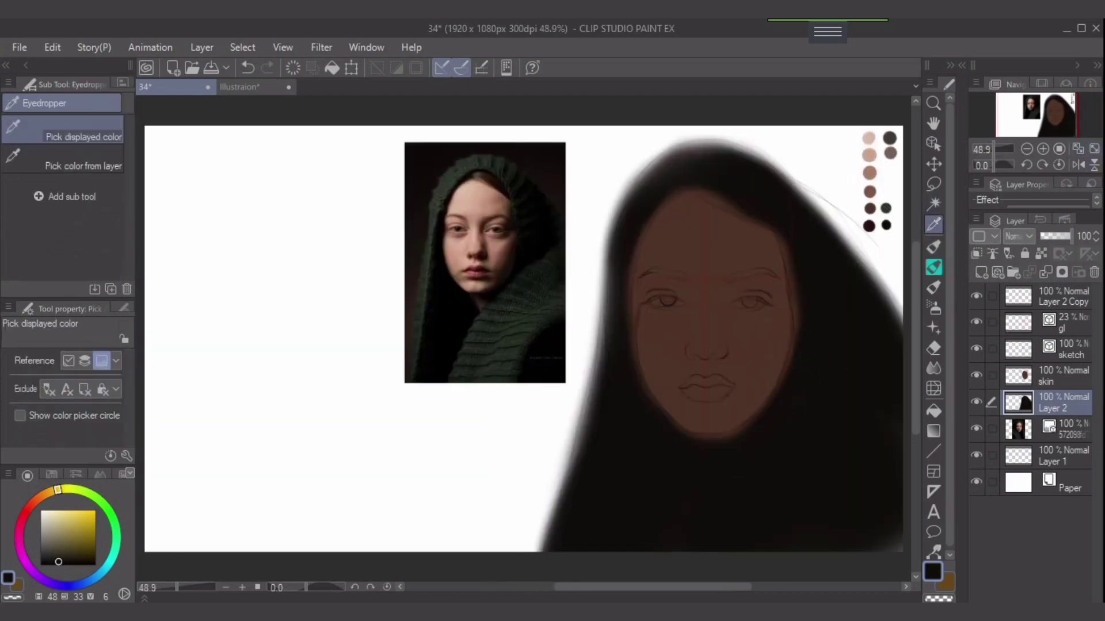
click(886, 208)
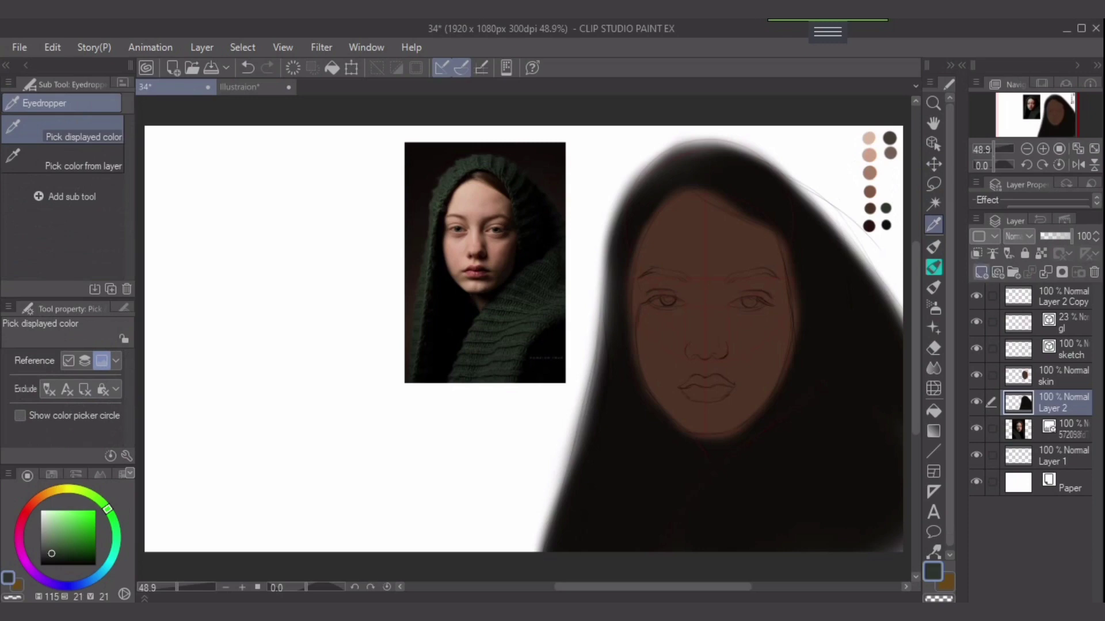
Lock the transparent pixels of the hood layer and add a new layer clipped to it directly above.
key(ctrl+shift+n)
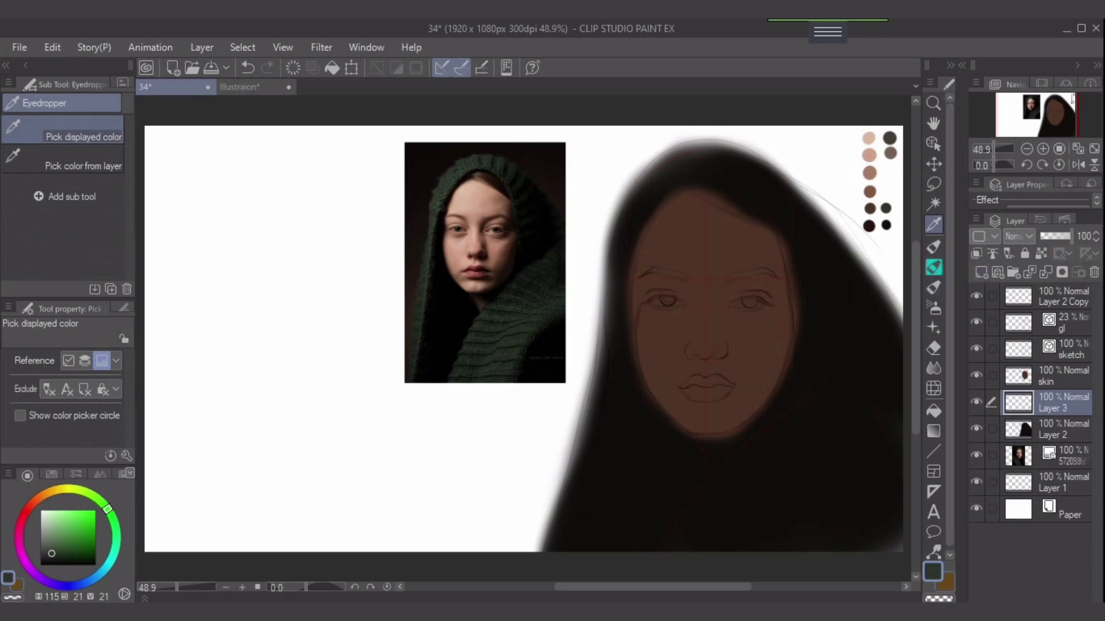
key(ctrl+z)
click(1040, 253)
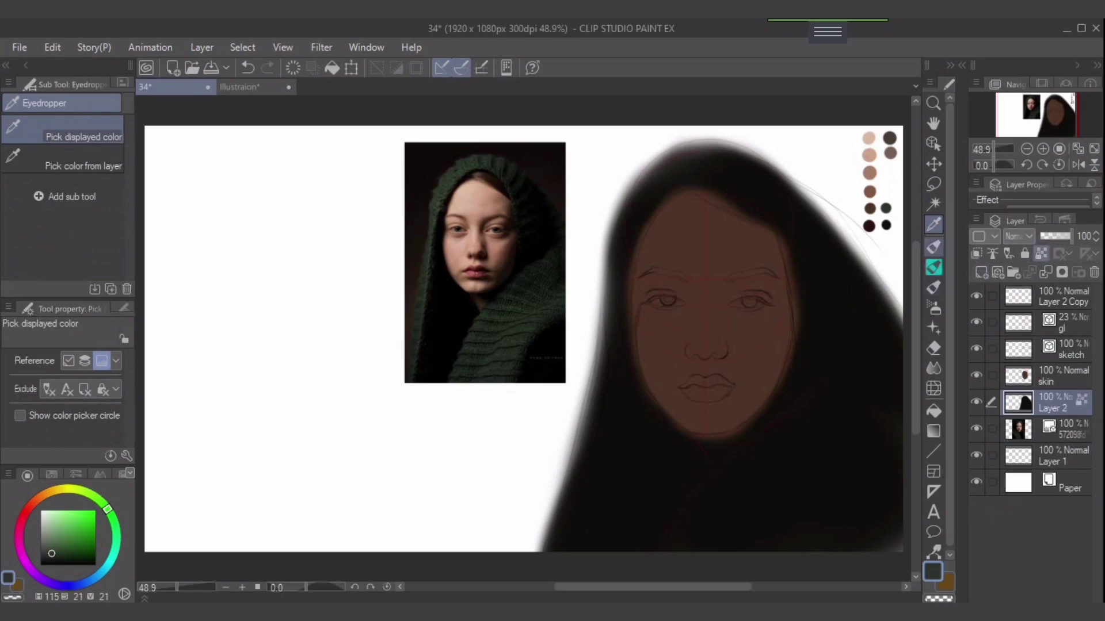
key(p)
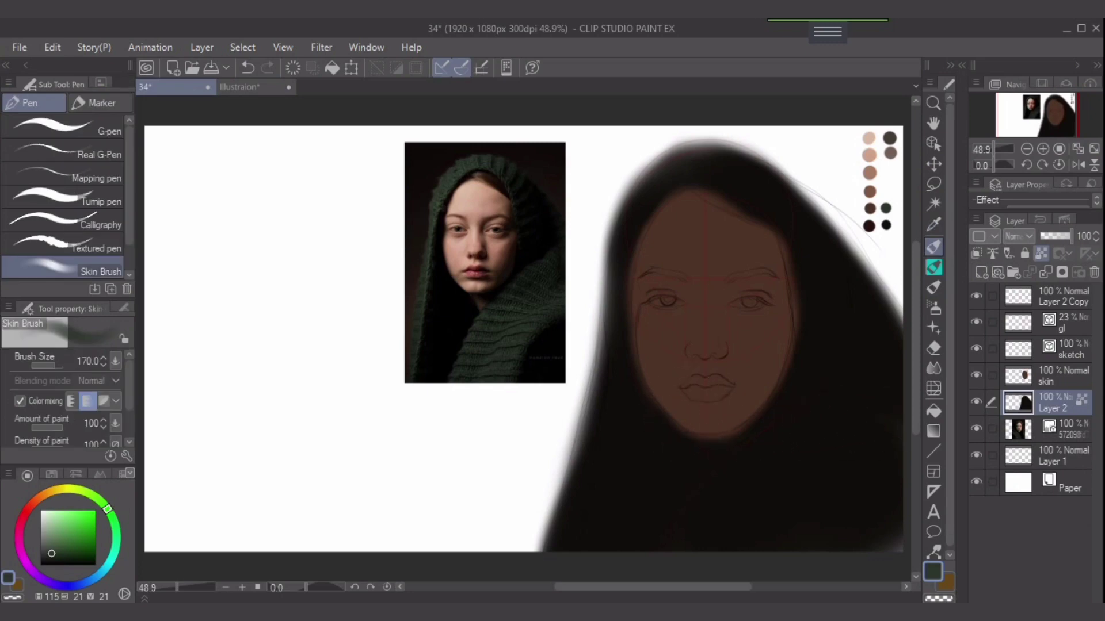
click(981, 272)
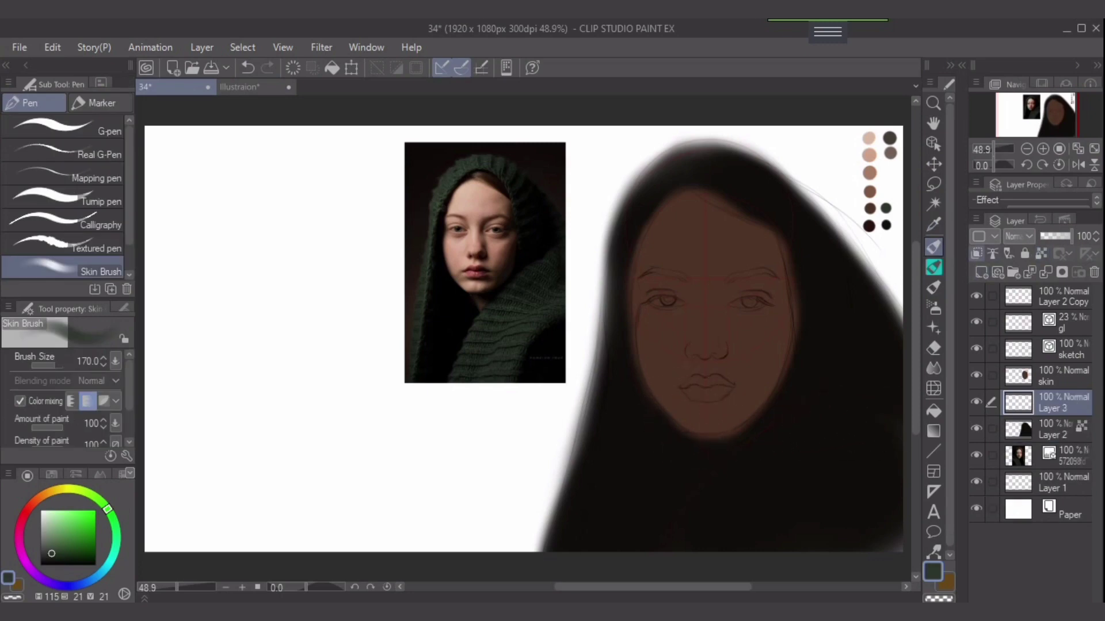
Lower the hood layer's opacity to 51% over the sketch lines.
click(1053, 430)
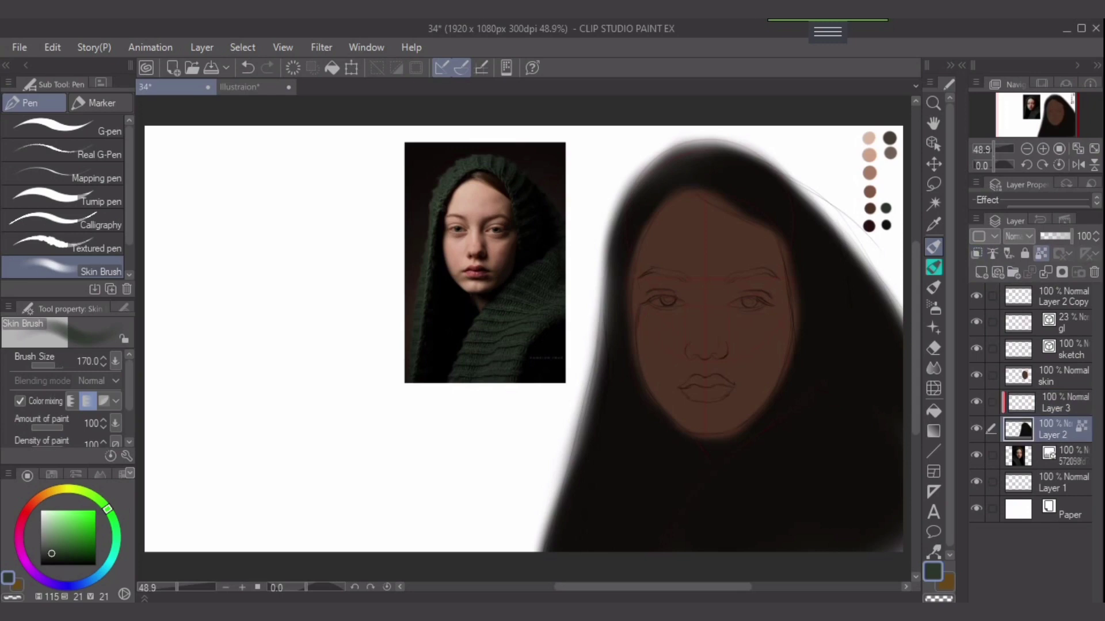
click(1053, 236)
drag(1053, 237, 1056, 237)
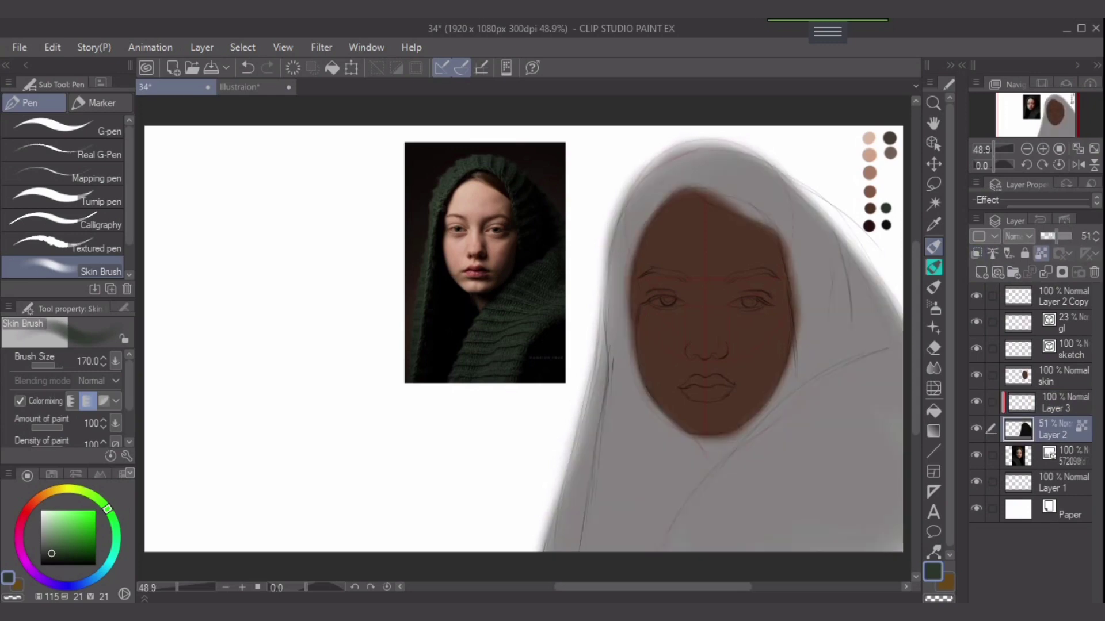
Paint dark green along the scarf's diagonal fold on the clipped layer with the Skin Brush at size 120.
click(1055, 404)
drag(846, 412, 762, 511)
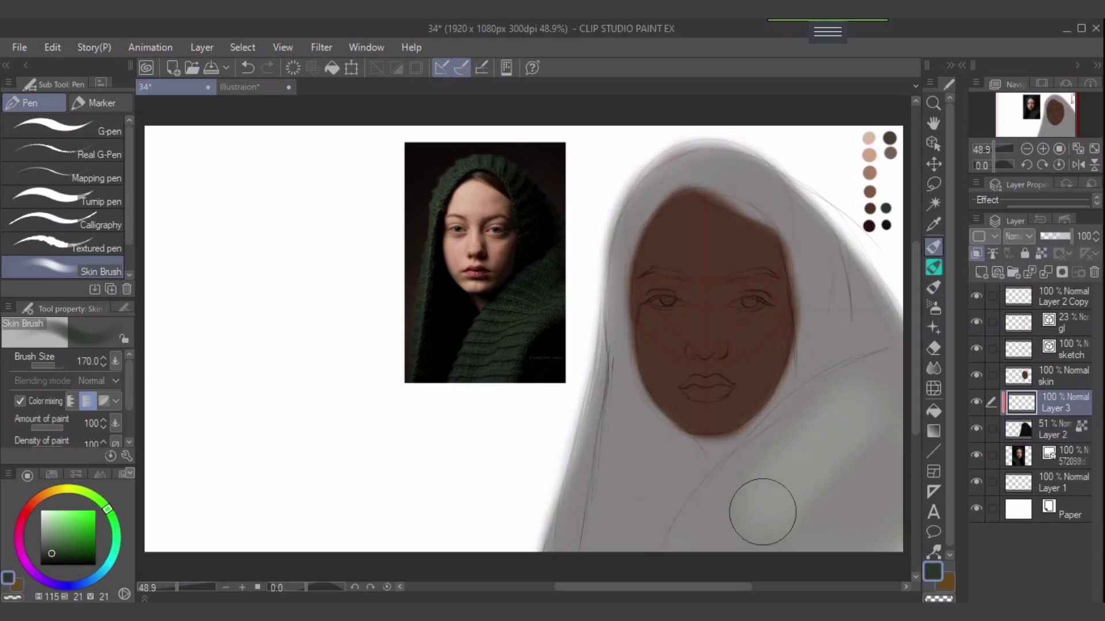
key(ctrl+z)
key([)
key([)
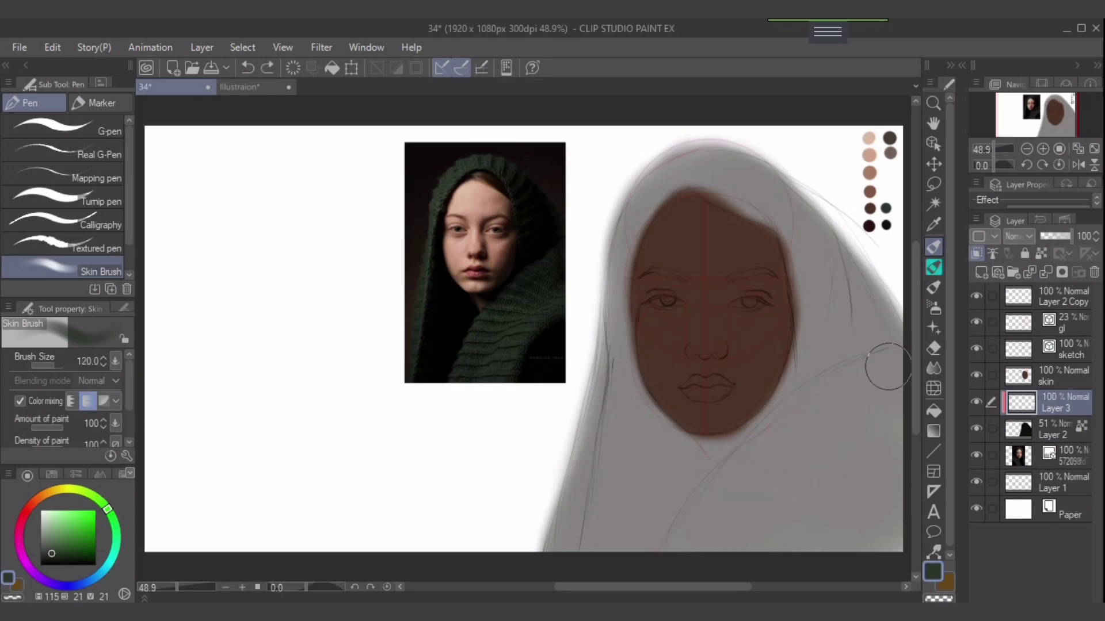
mouse_move(887, 370)
mouse_down()
mouse_move(691, 533)
mouse_move(702, 529)
mouse_up()
drag(828, 398, 738, 510)
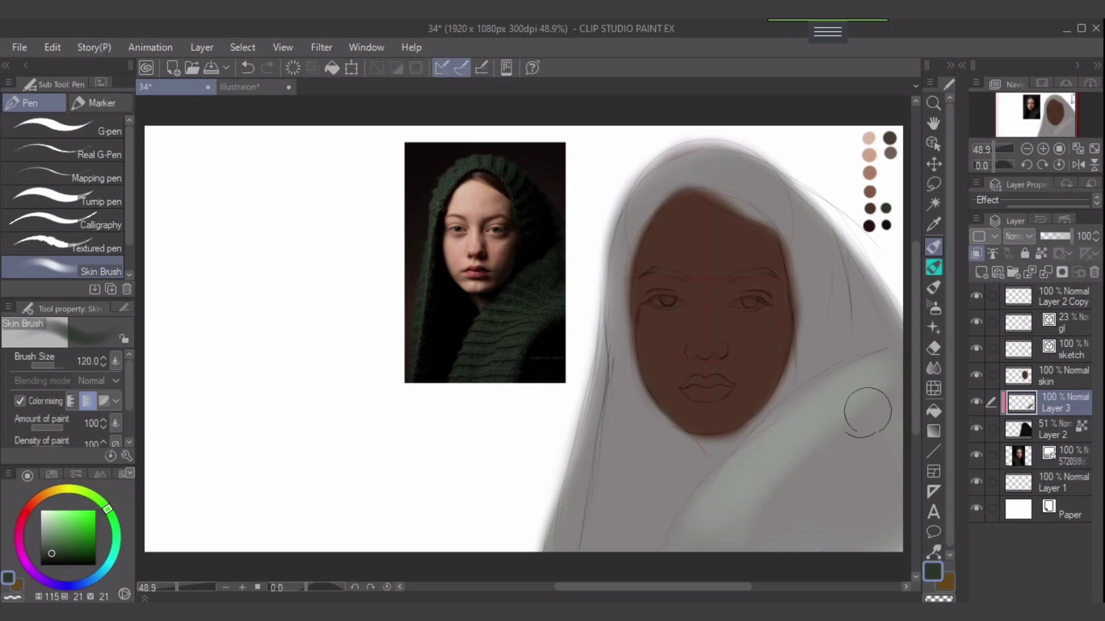
mouse_move(867, 410)
mouse_down()
mouse_move(748, 512)
mouse_move(741, 545)
mouse_up()
drag(877, 434, 767, 538)
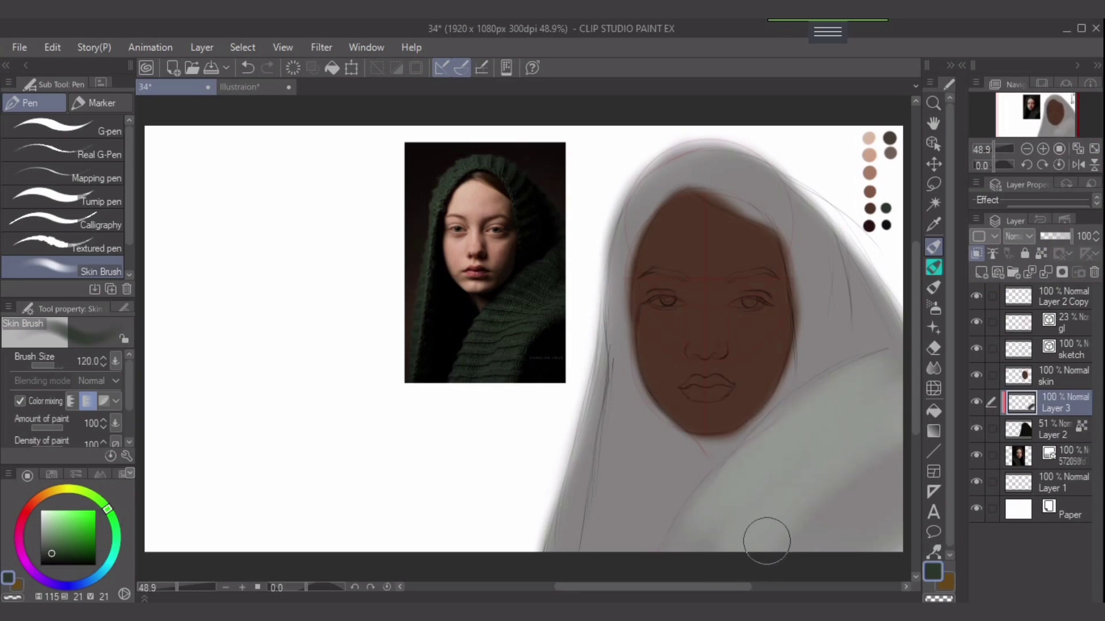
Paint dark green down the hood's outer left edge and across its crown with the Skin Brush at size 70.
key(bracketleft)
mouse_move(601, 328)
mouse_down()
mouse_move(564, 510)
mouse_move(590, 391)
mouse_move(550, 548)
mouse_up()
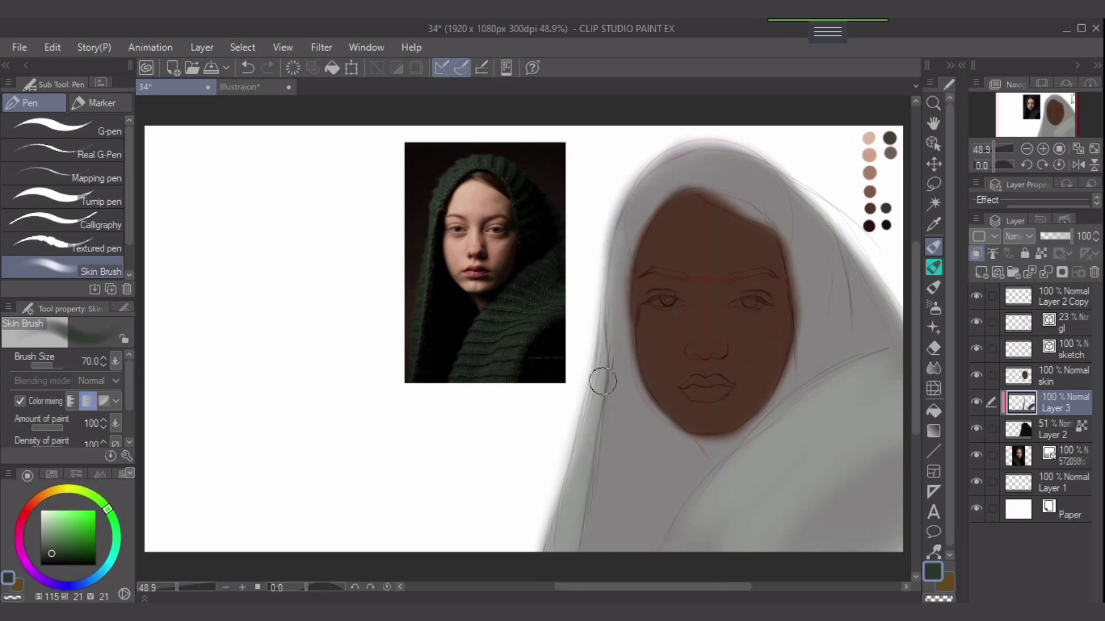
drag(640, 193, 614, 276)
mouse_move(750, 160)
mouse_down()
mouse_move(702, 188)
mouse_move(765, 196)
mouse_up()
drag(669, 168, 771, 202)
key(bracketright)
key(bracketright)
drag(742, 167, 786, 201)
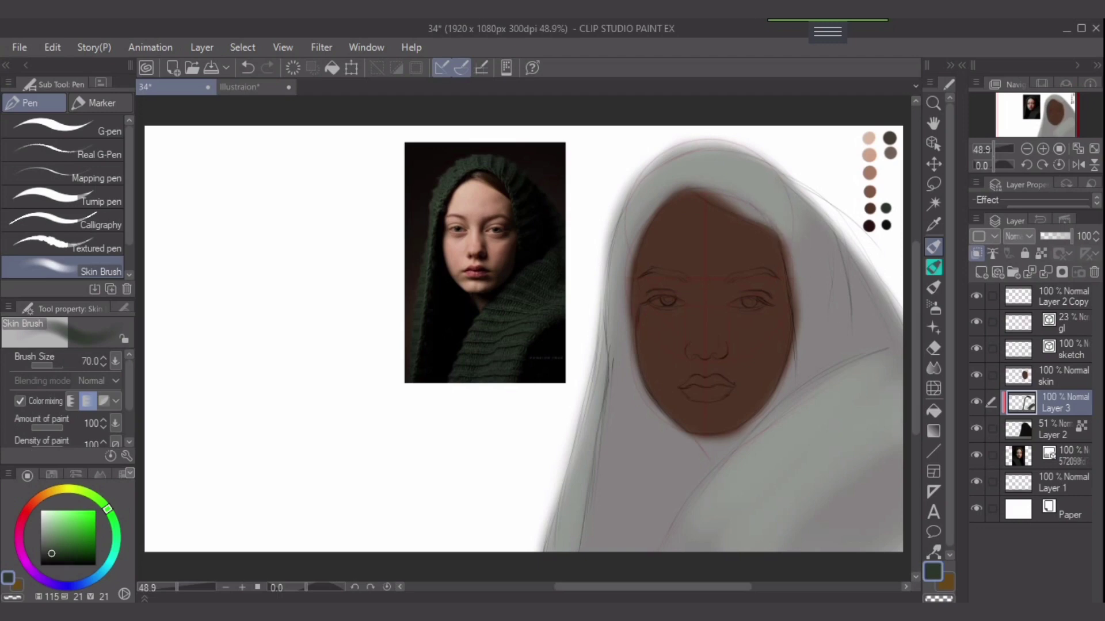
Restore the hood layer's opacity to 100%.
click(1056, 430)
drag(1057, 237, 1077, 237)
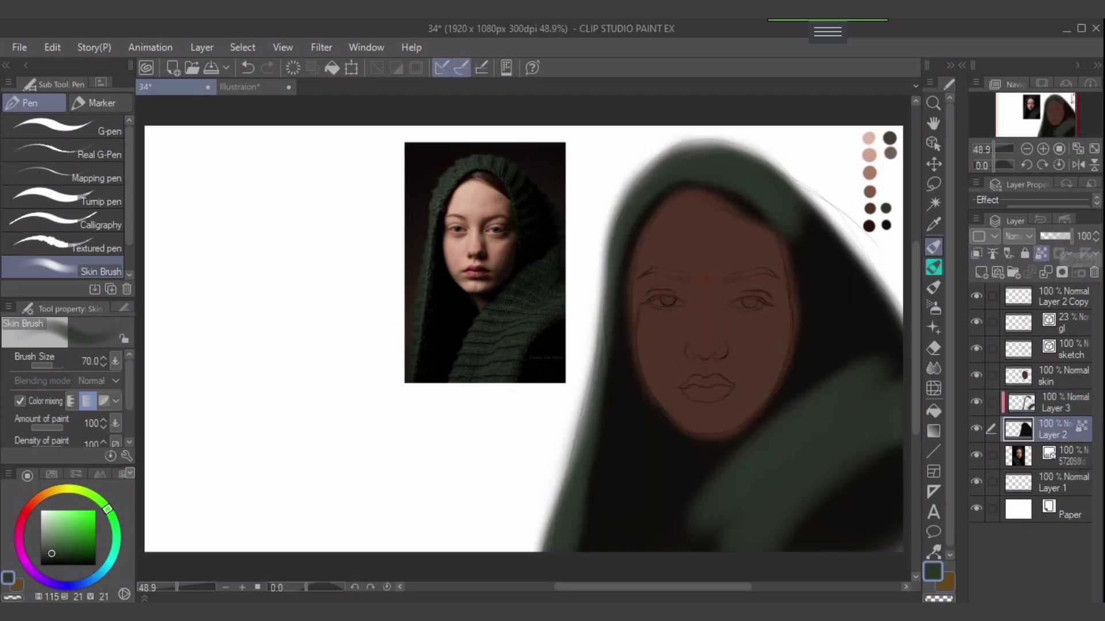
Extend the green over the hood's crown and down toward its shadowed side with the Skin Brush at size 100.
click(1056, 404)
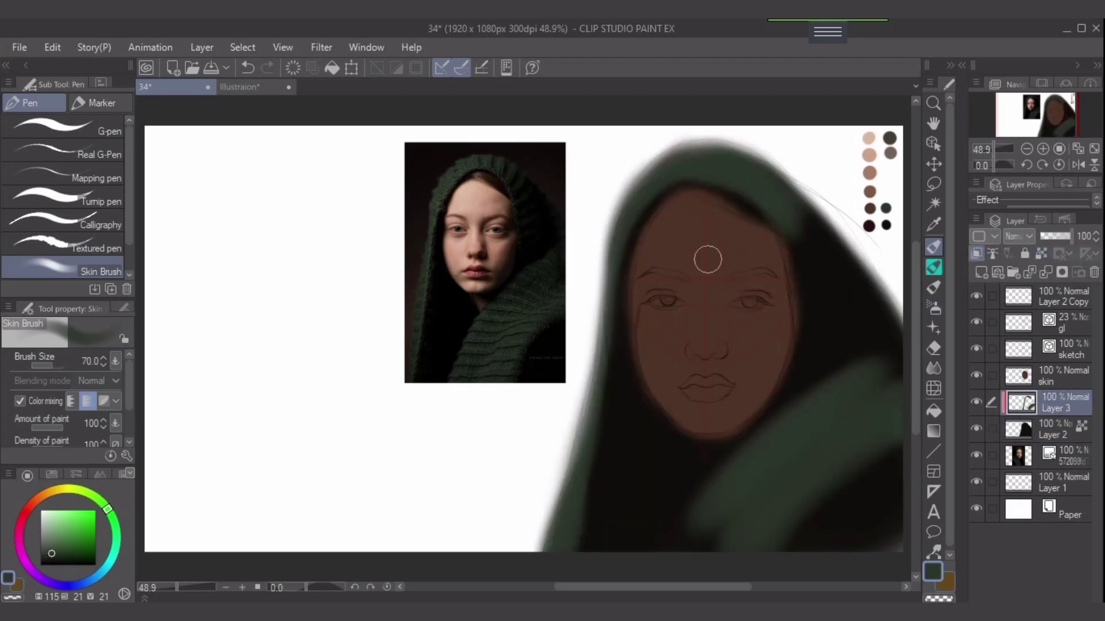
drag(669, 156, 626, 201)
drag(723, 142, 600, 265)
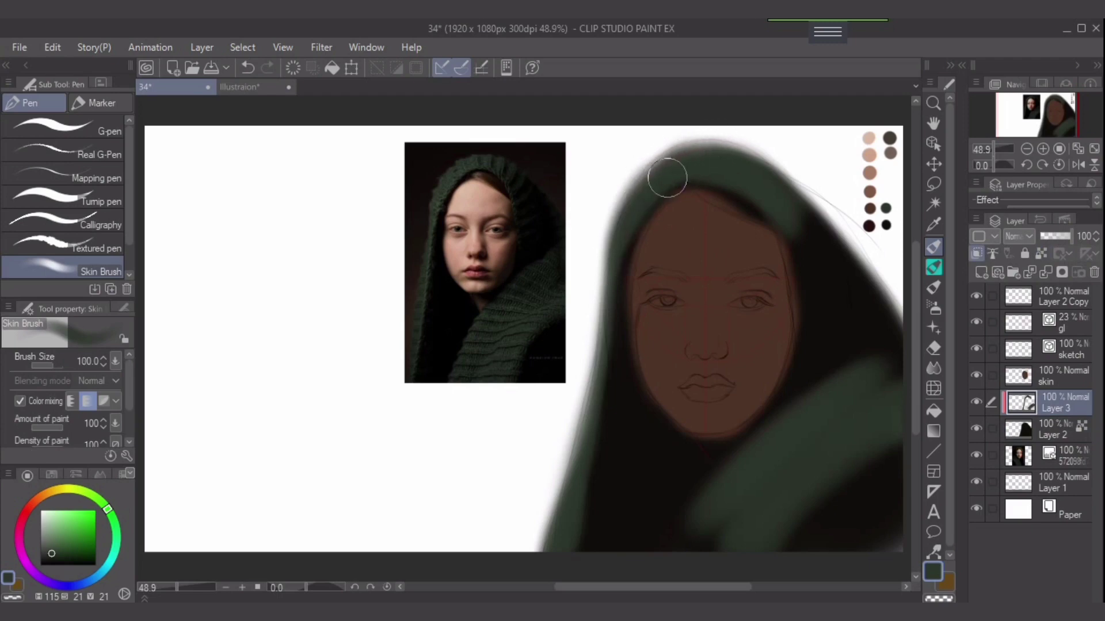
drag(668, 178, 614, 305)
drag(633, 246, 607, 349)
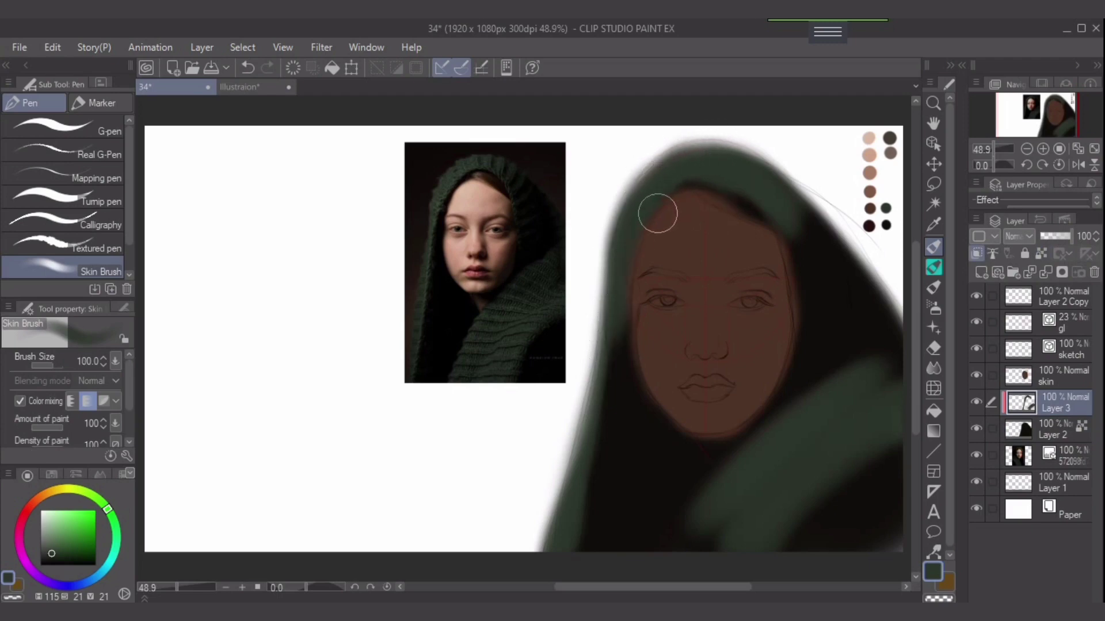
key(ctrl+z)
drag(743, 182, 821, 231)
drag(782, 185, 824, 240)
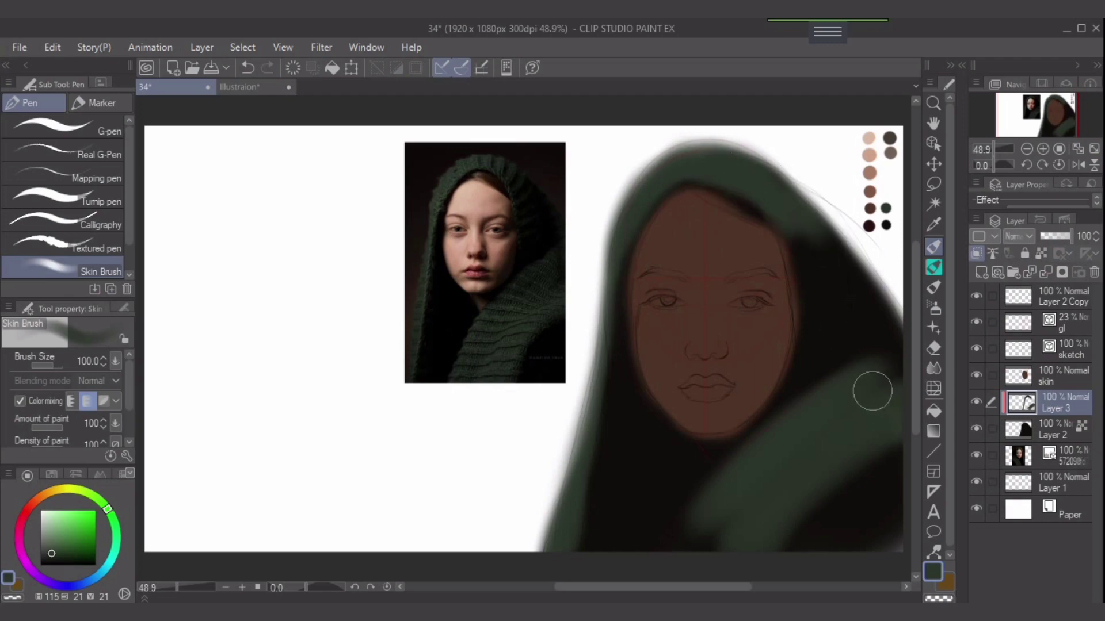
Fill out the scarf fold in dark green from the shoulder to the canvas's lower edge with the Skin Brush at size 100.
drag(860, 394, 834, 395)
drag(706, 537, 682, 563)
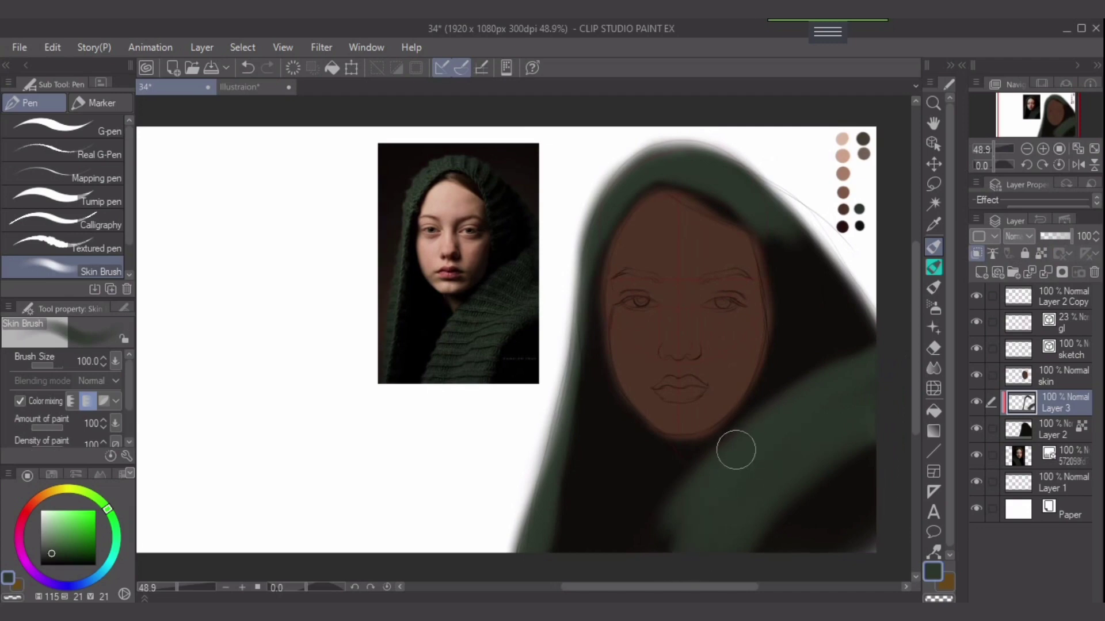
mouse_move(736, 450)
mouse_down()
mouse_move(689, 507)
mouse_move(667, 564)
mouse_up()
drag(751, 428, 680, 542)
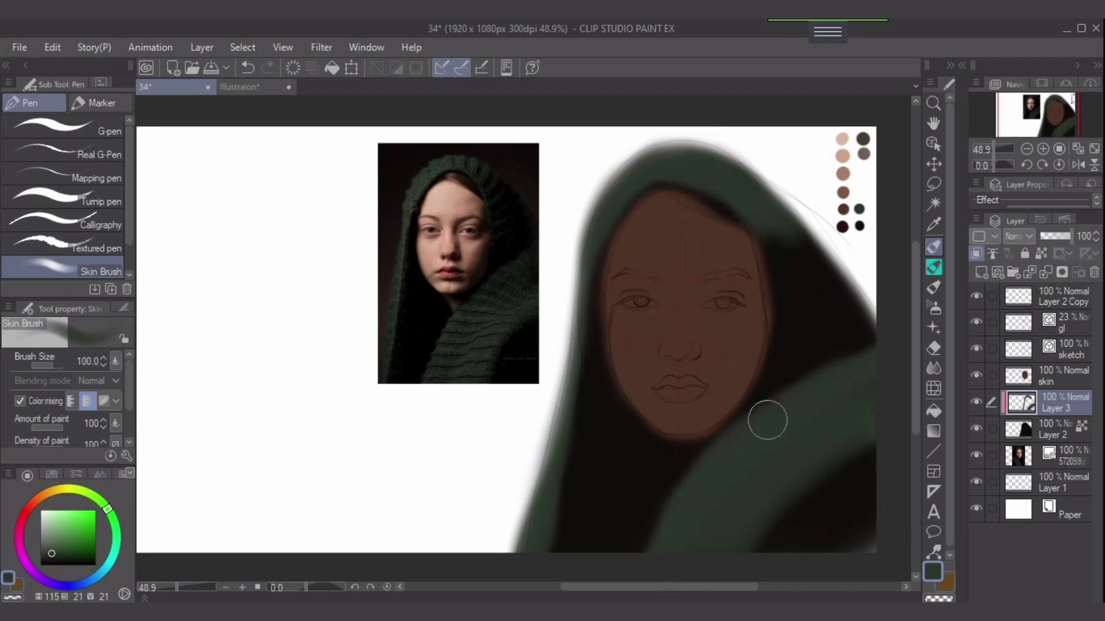
drag(768, 419, 687, 564)
mouse_move(686, 499)
mouse_down()
mouse_move(750, 428)
mouse_move(846, 399)
mouse_up()
mouse_move(764, 443)
mouse_down()
mouse_move(829, 407)
mouse_move(792, 455)
mouse_move(866, 420)
mouse_up()
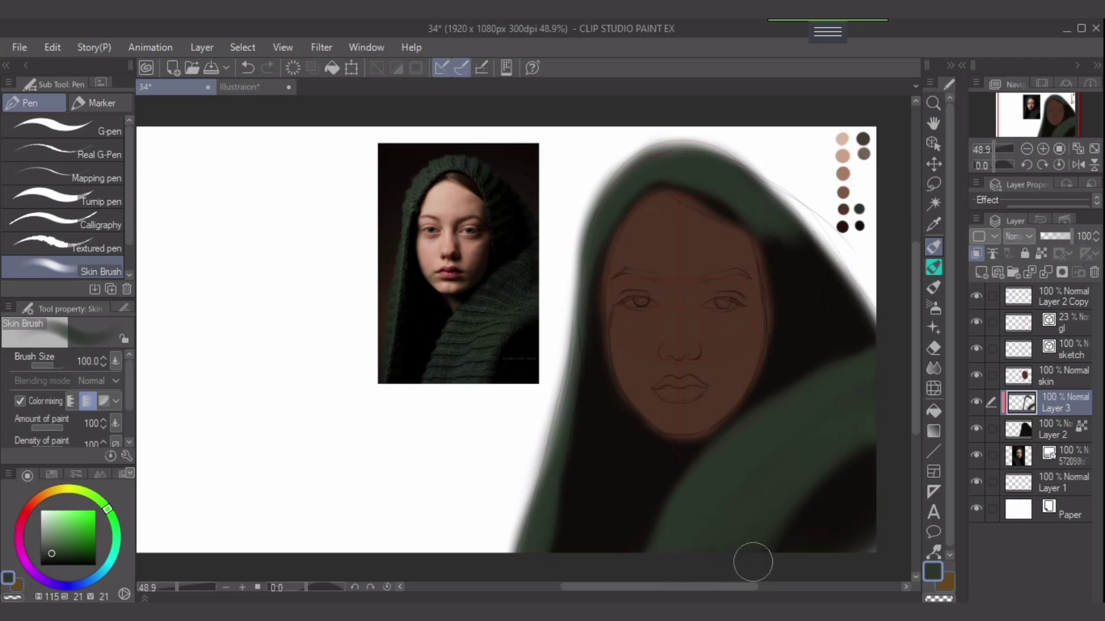
Unlock the hood layer's transparent pixels and sample near-black from the scarf's shadow, setting the Skin Brush to size 150.
click(1054, 430)
alt+click(861, 490)
key(bracketright)
key(bracketright)
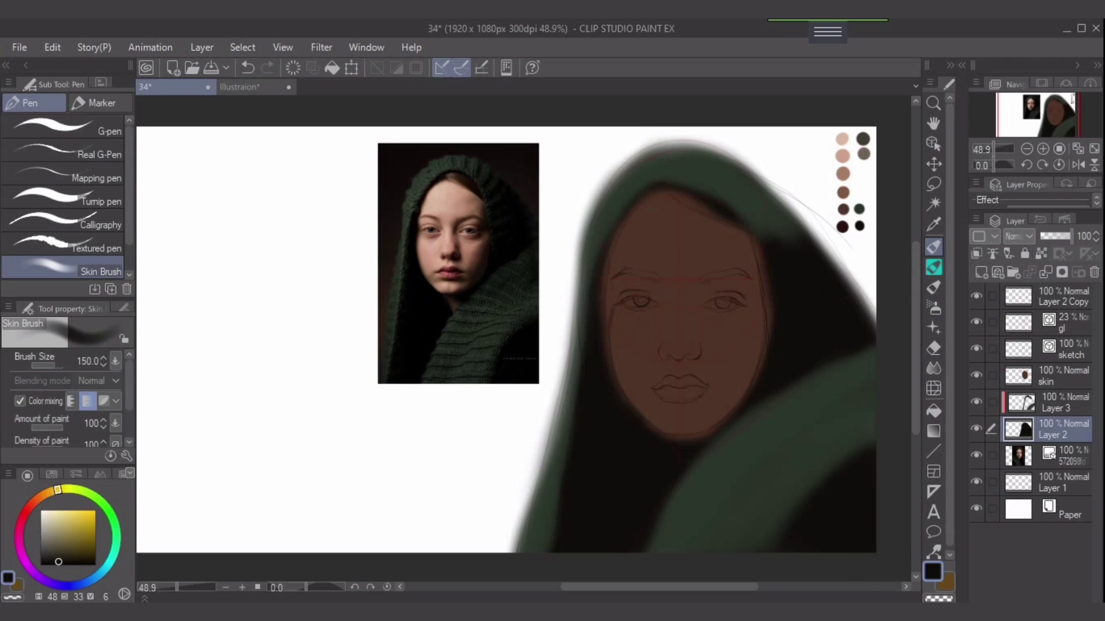
Merge the clipped green layer down into the hood layer.
click(1063, 402)
key(ctrl+e)
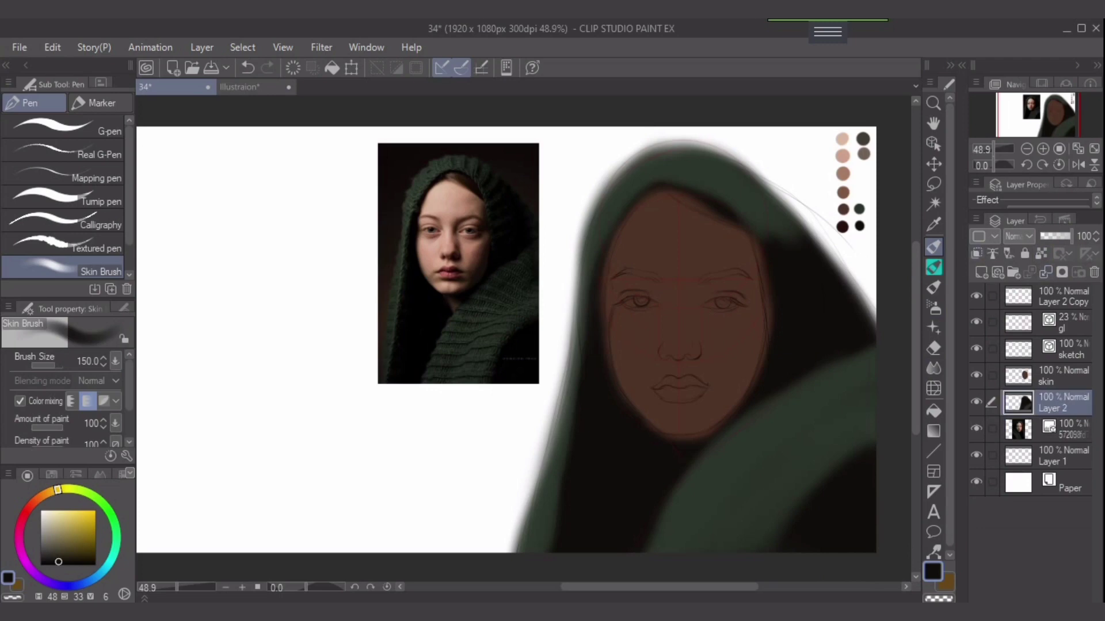
Sample the medium brown swatch and paint it over the whole face on the skin layer with the Skin Brush, starting at size 120.
click(1063, 377)
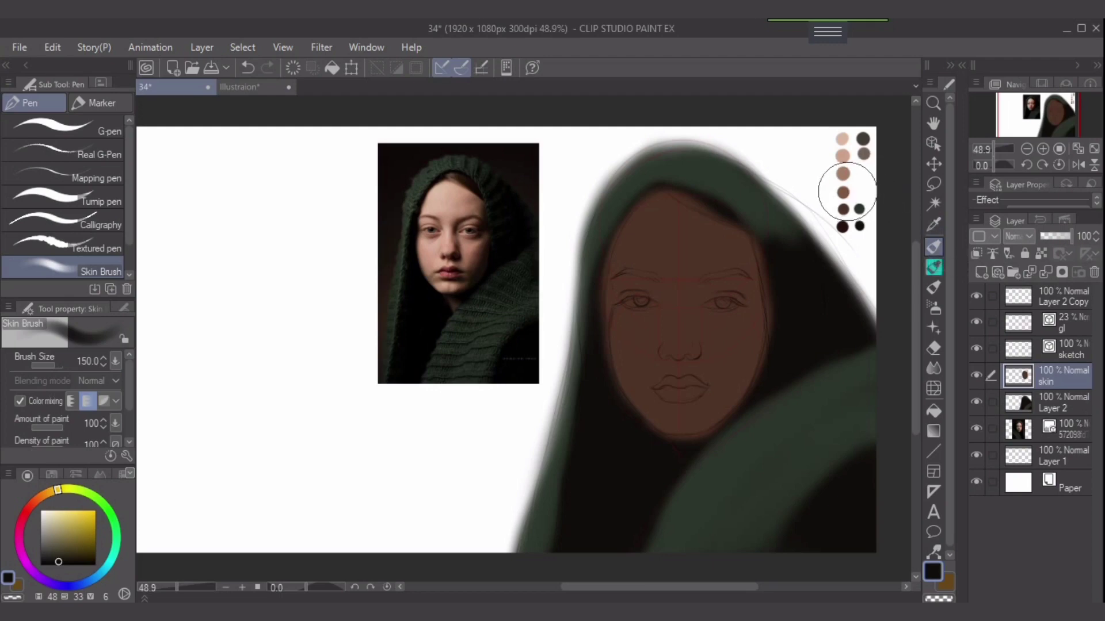
alt+click(846, 192)
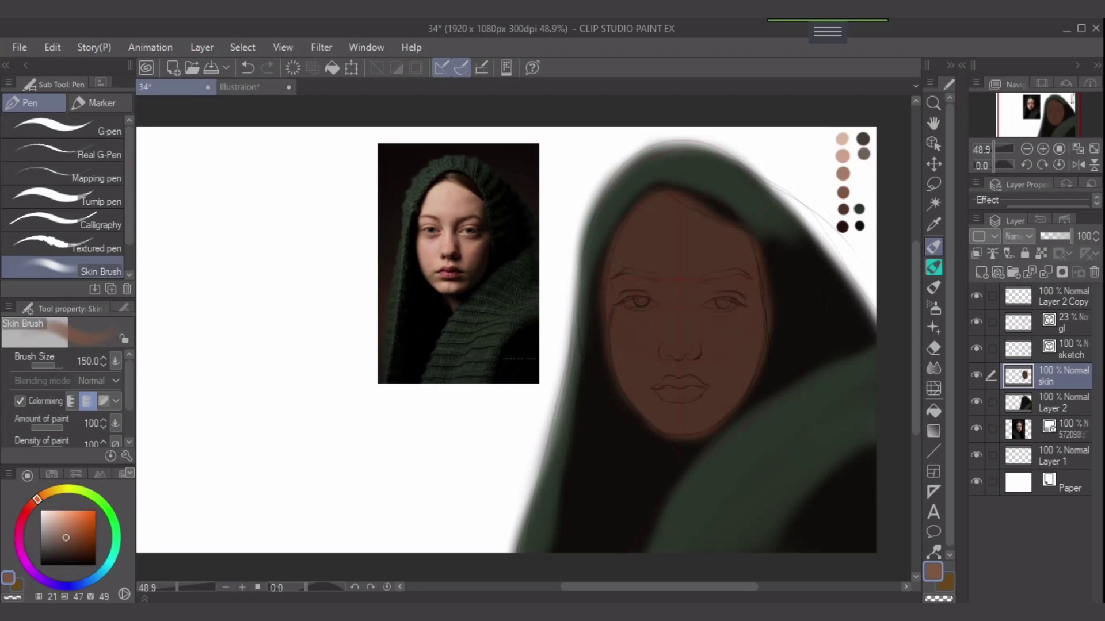
alt+click(844, 210)
alt+click(848, 215)
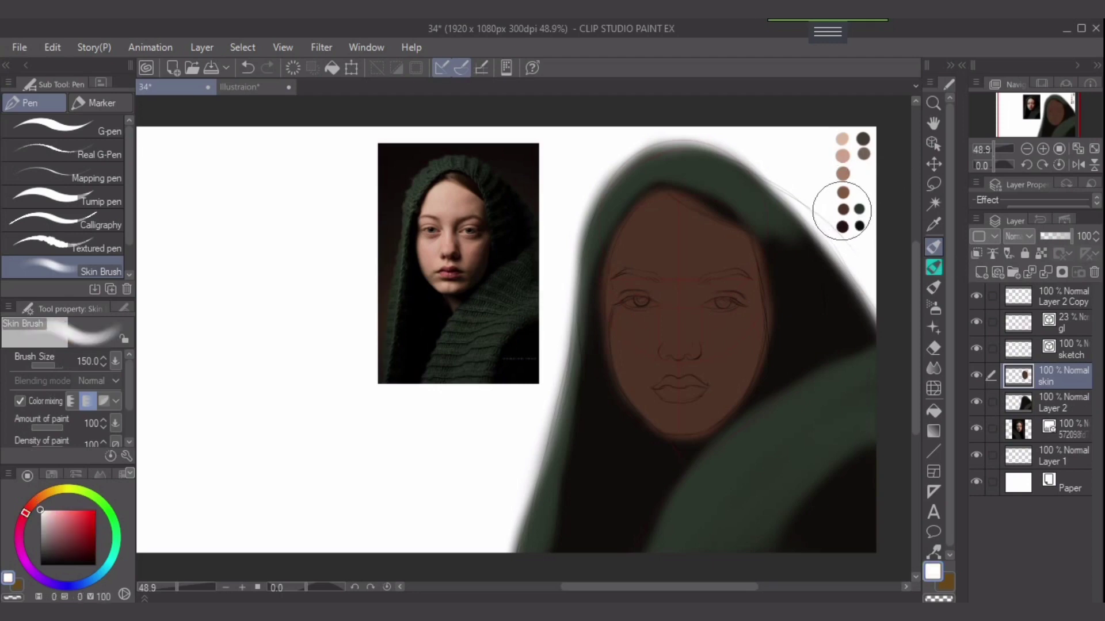
alt+click(843, 192)
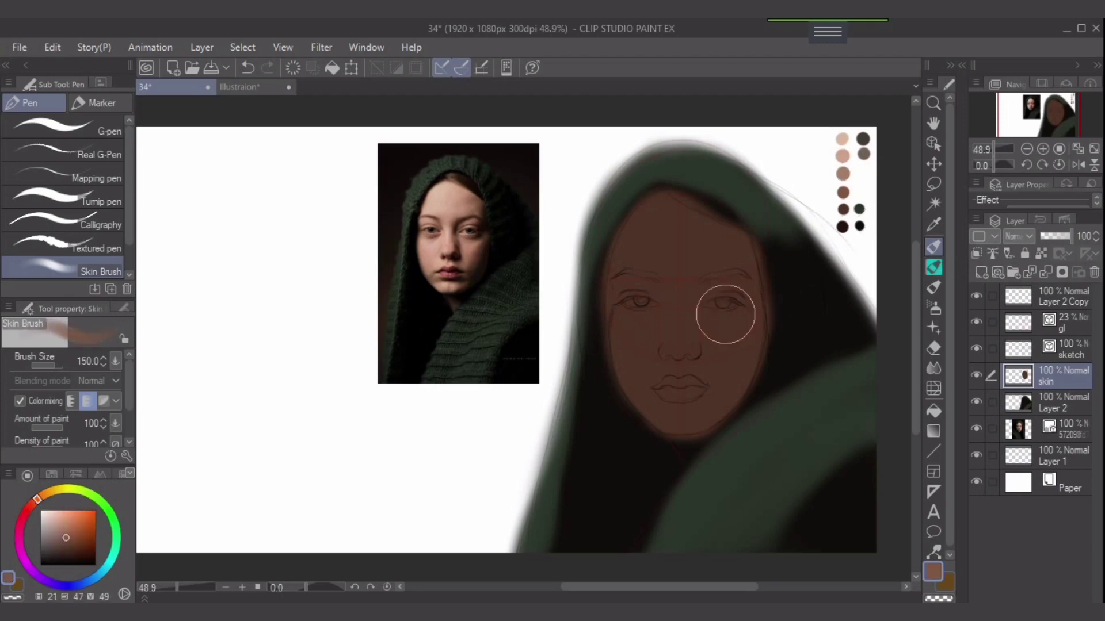
key(bracketleft)
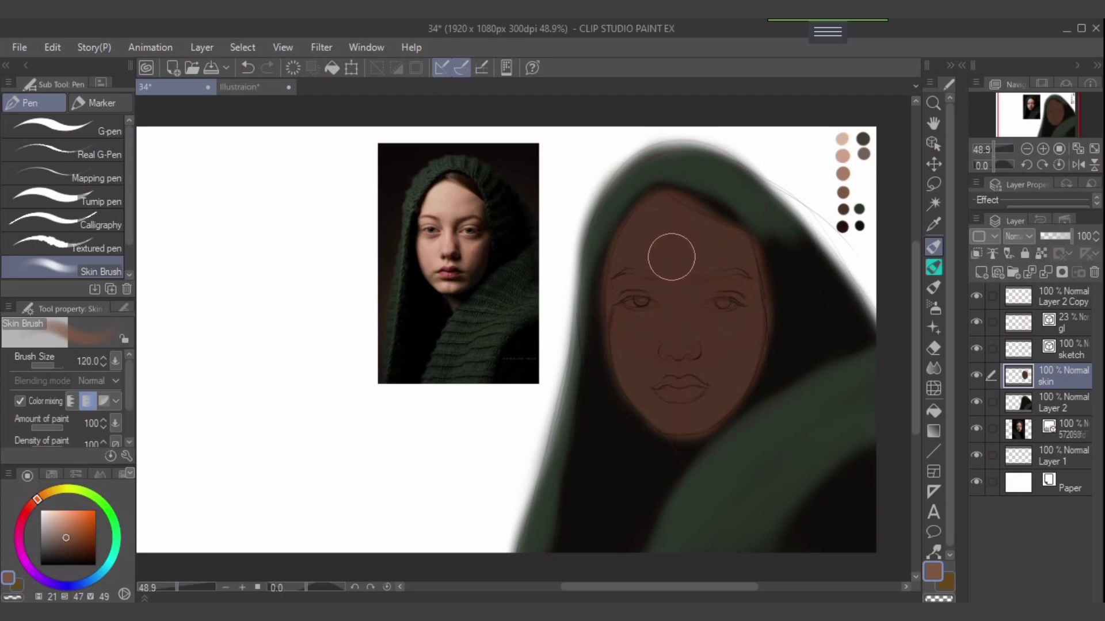
mouse_move(672, 257)
mouse_down()
mouse_move(664, 237)
mouse_move(647, 273)
mouse_up()
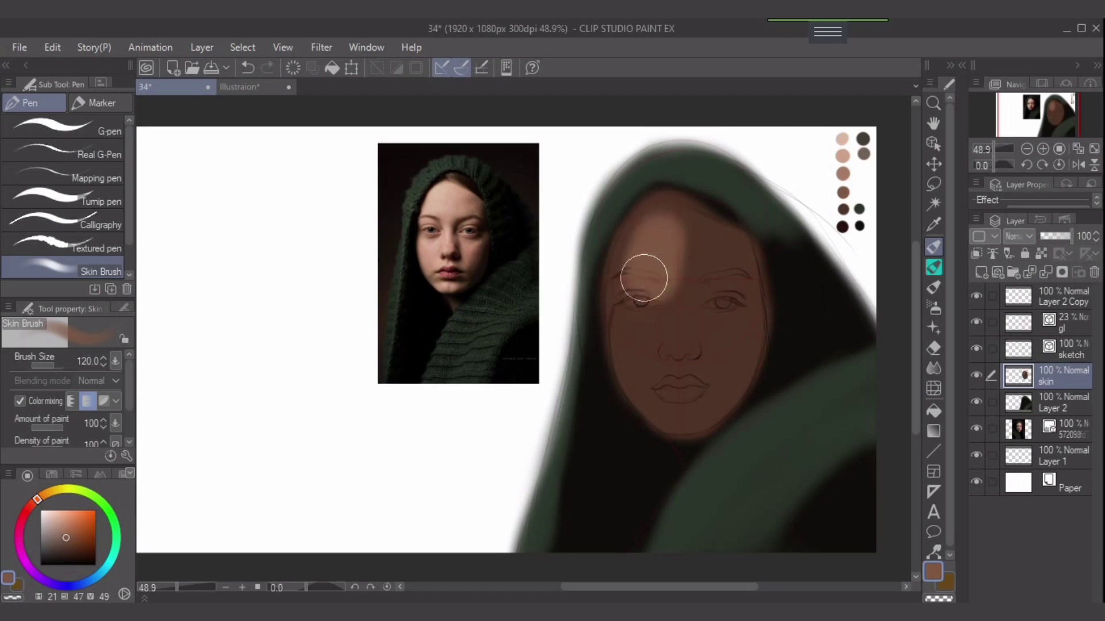
key(bracketright)
key(bracketright)
mouse_move(663, 257)
mouse_down()
mouse_move(697, 296)
mouse_move(667, 237)
mouse_move(714, 277)
mouse_move(707, 254)
mouse_move(694, 245)
mouse_move(721, 292)
mouse_move(691, 230)
mouse_move(716, 283)
mouse_move(699, 388)
mouse_move(673, 361)
mouse_move(667, 318)
mouse_move(642, 290)
mouse_move(653, 251)
mouse_move(664, 387)
mouse_move(654, 379)
mouse_move(670, 389)
mouse_move(665, 360)
mouse_move(689, 377)
mouse_move(669, 372)
mouse_move(681, 390)
mouse_move(696, 392)
mouse_move(647, 354)
mouse_move(657, 344)
mouse_move(646, 269)
mouse_move(654, 234)
mouse_move(653, 364)
mouse_move(640, 301)
mouse_move(659, 384)
mouse_move(643, 361)
mouse_move(667, 401)
mouse_move(698, 390)
mouse_move(664, 392)
mouse_move(705, 391)
mouse_move(678, 404)
mouse_move(723, 306)
mouse_move(707, 242)
mouse_move(726, 285)
mouse_move(713, 284)
mouse_move(714, 250)
mouse_move(715, 365)
mouse_move(710, 345)
mouse_move(685, 406)
mouse_move(702, 378)
mouse_move(693, 375)
mouse_move(691, 271)
mouse_move(675, 234)
mouse_move(695, 284)
mouse_move(690, 305)
mouse_up()
key(bracketleft)
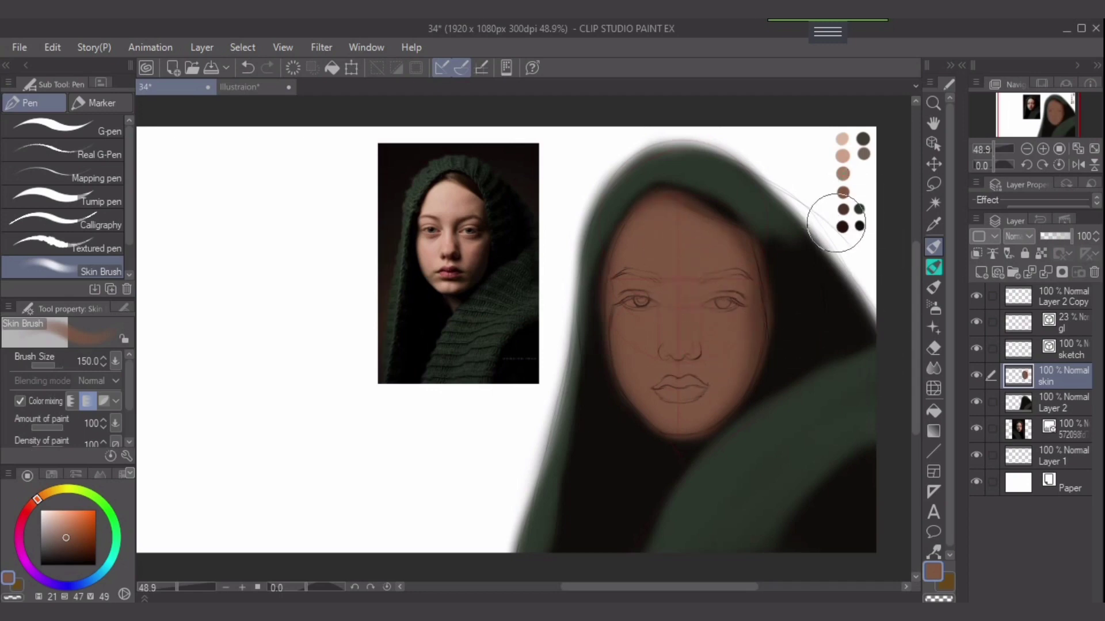
Sample the dark brown swatch and shade the eyebrow on the shadowed side of the face with the Skin Brush at size 60.
key(bracketleft)
key(bracketleft)
key(bracketleft)
key(bracketleft)
alt+click(843, 209)
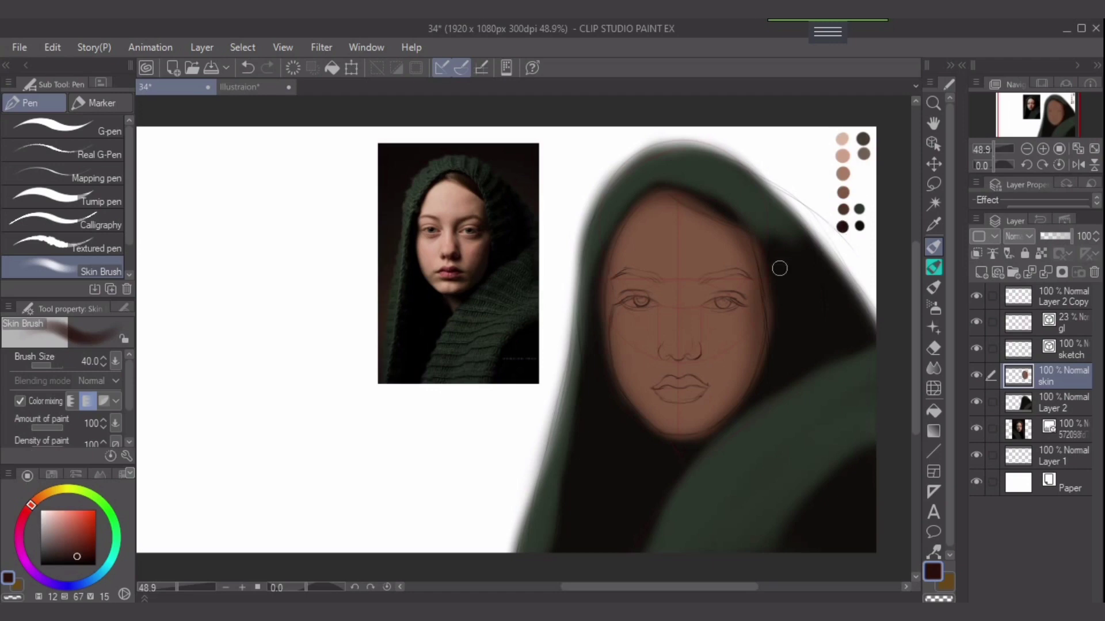
alt+click(843, 211)
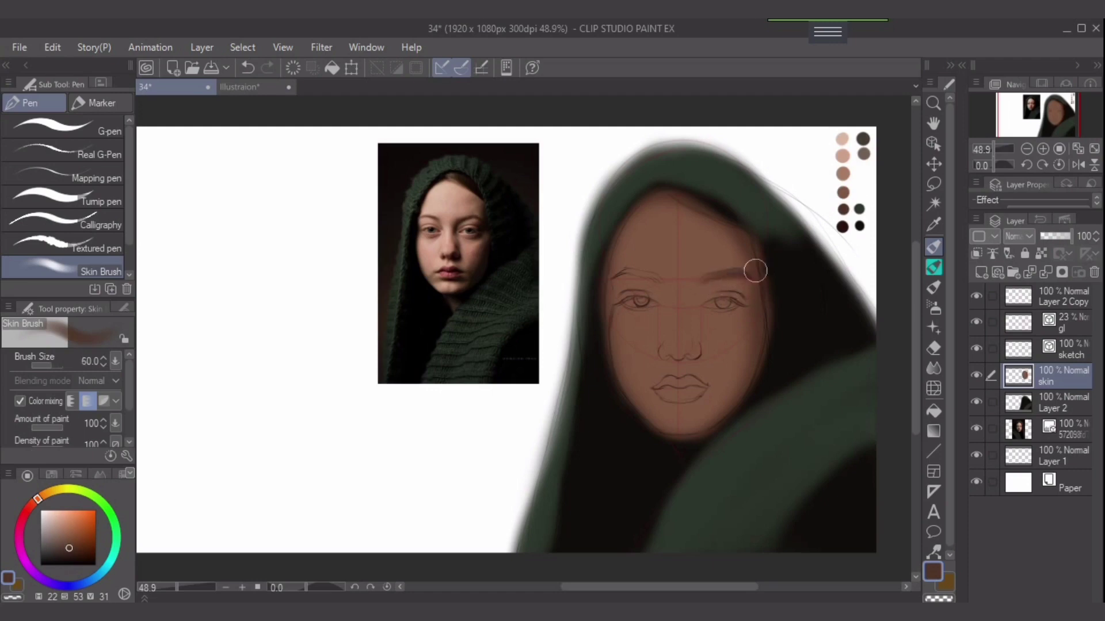
key(ctrl+z)
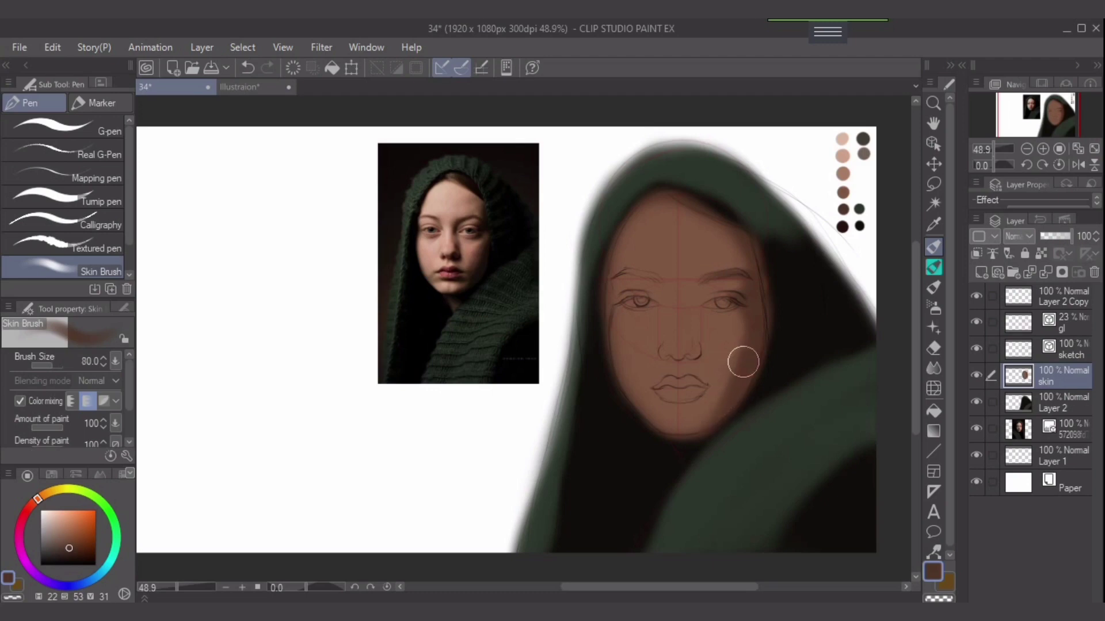
Shade the shadowed cheek, jaw and mouth corner in dark brown, varying the Skin Brush size between 60 and 80.
drag(672, 385, 743, 366)
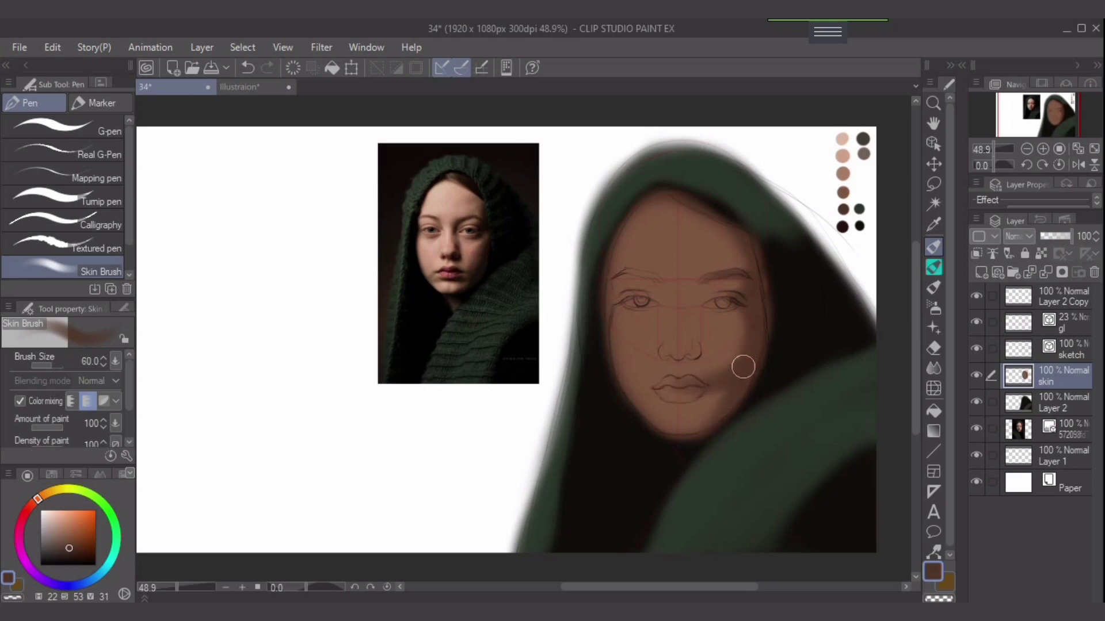
drag(691, 392, 717, 395)
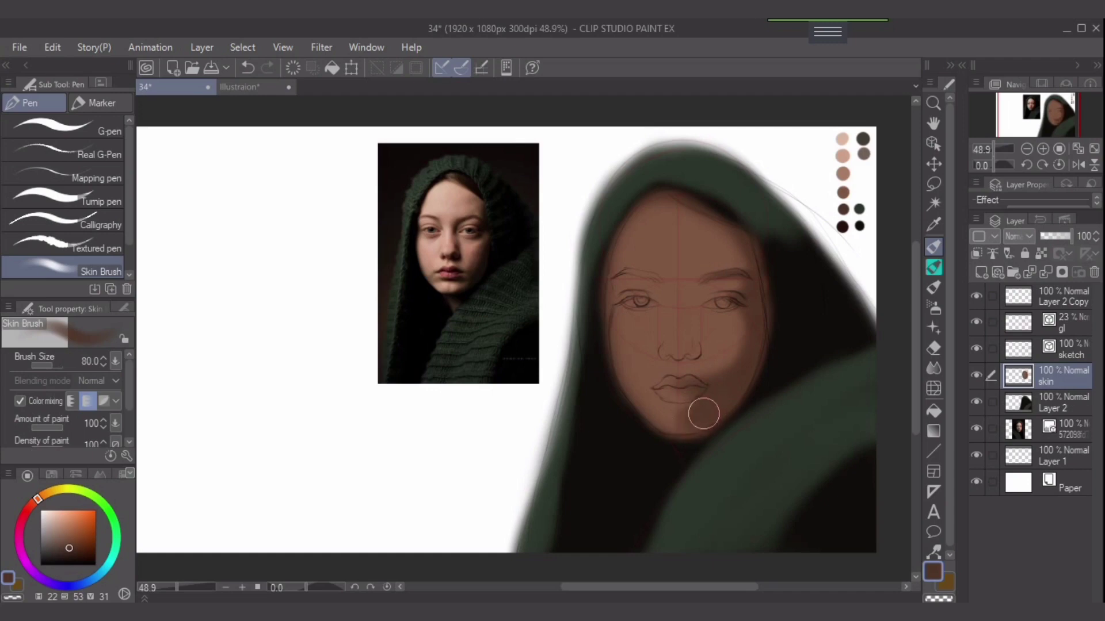
key(bracketleft)
key(bracketleft)
key(bracketleft)
key(bracketright)
key(bracketright)
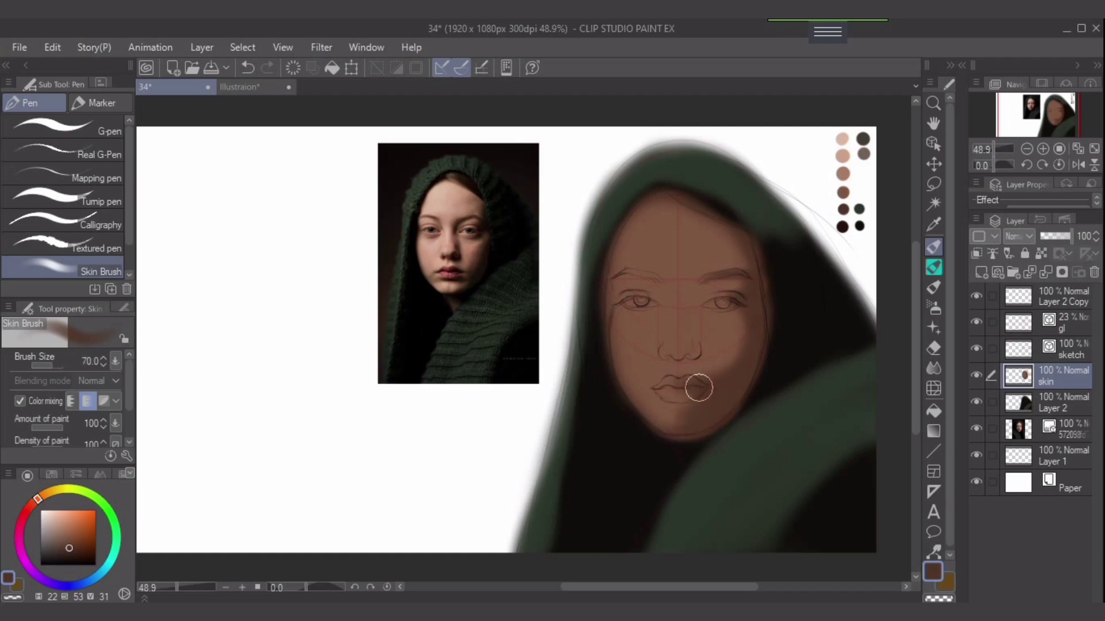
mouse_move(698, 387)
mouse_down()
mouse_move(677, 400)
mouse_move(717, 402)
mouse_move(663, 406)
mouse_move(718, 404)
mouse_up()
key(bracketleft)
key(bracketleft)
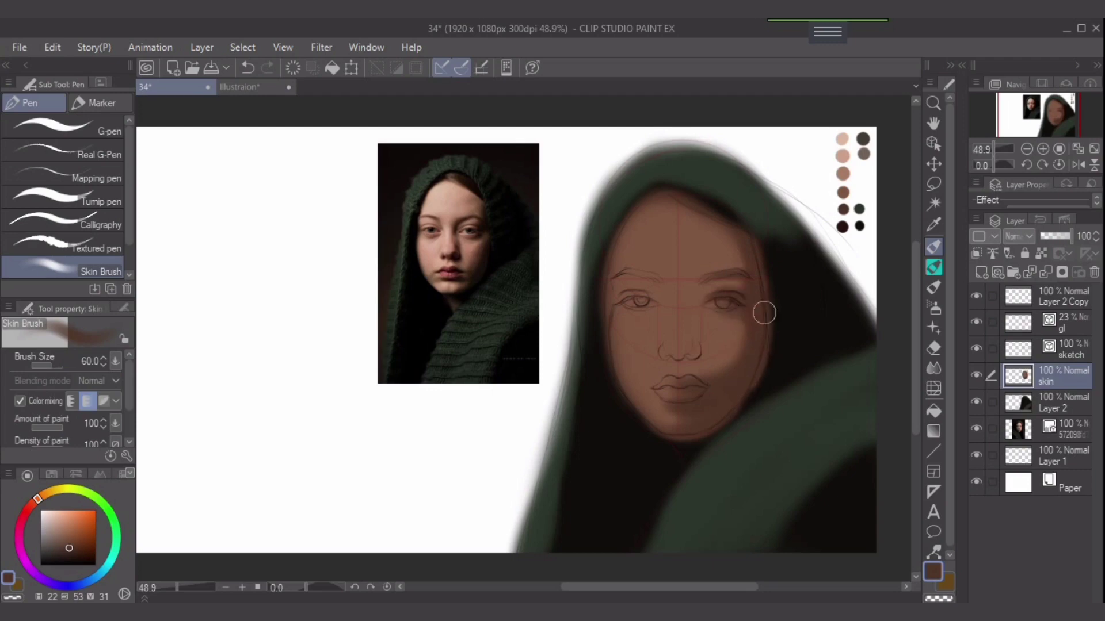
Darken the eye socket and outer cheek on the shadowed side in dark brown with the Skin Brush at sizes 60 to 70.
key(])
key(])
drag(730, 305, 724, 307)
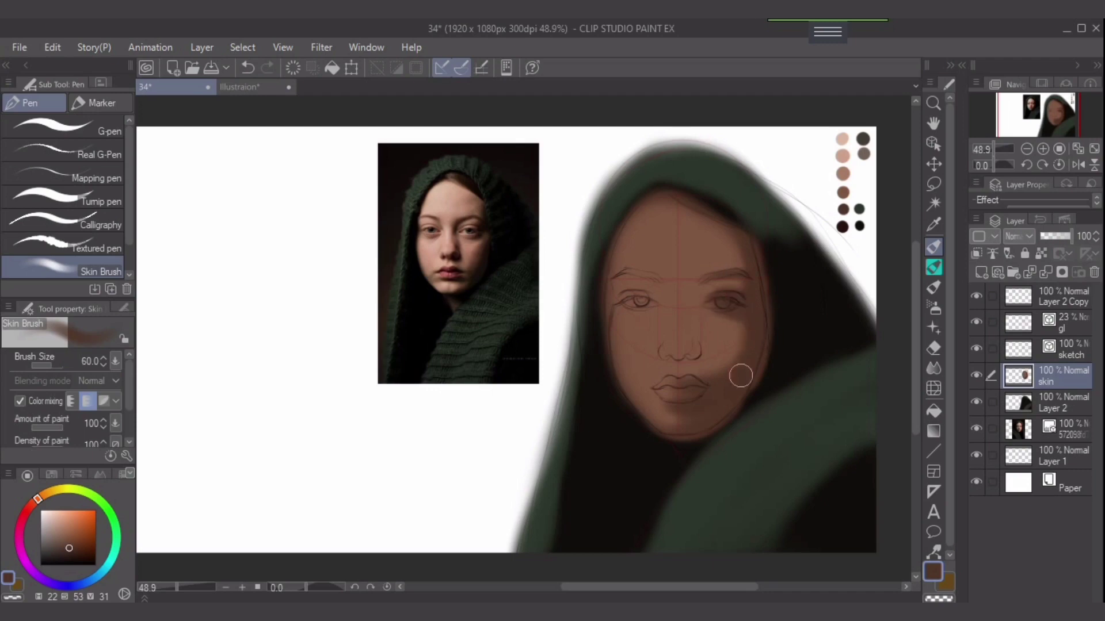
key(bracketright)
key(bracketright)
mouse_move(745, 308)
mouse_down()
mouse_move(712, 314)
mouse_move(734, 304)
mouse_move(753, 338)
mouse_up()
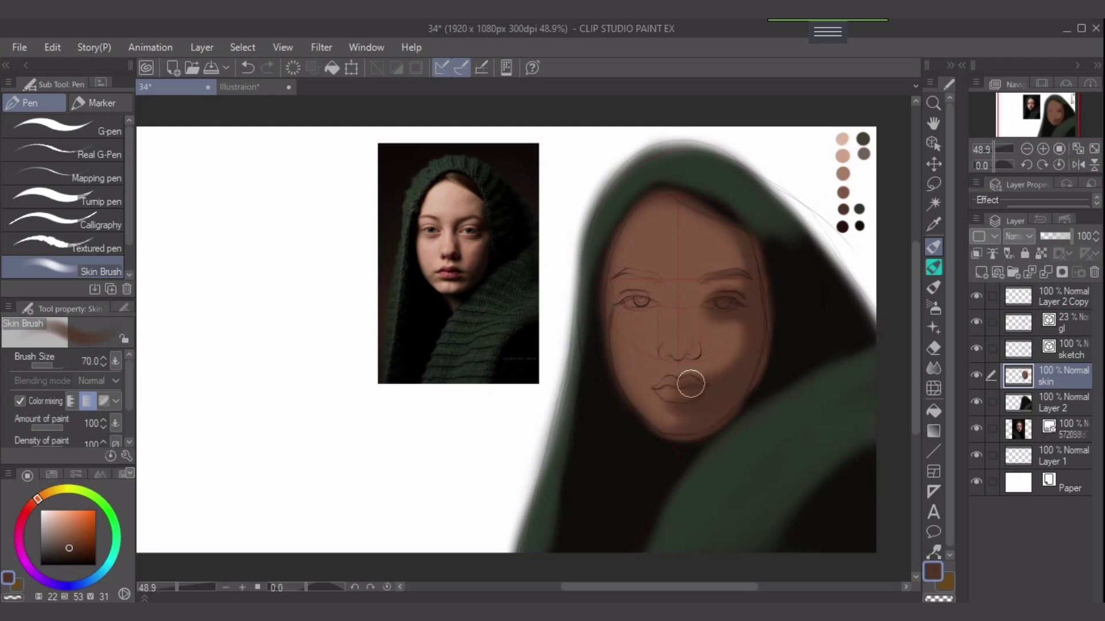
key(bracketleft)
Sample the medium brown swatch, set the Skin Brush to size 150 with a paint density of 51, and undo the last stroke.
alt+click(843, 194)
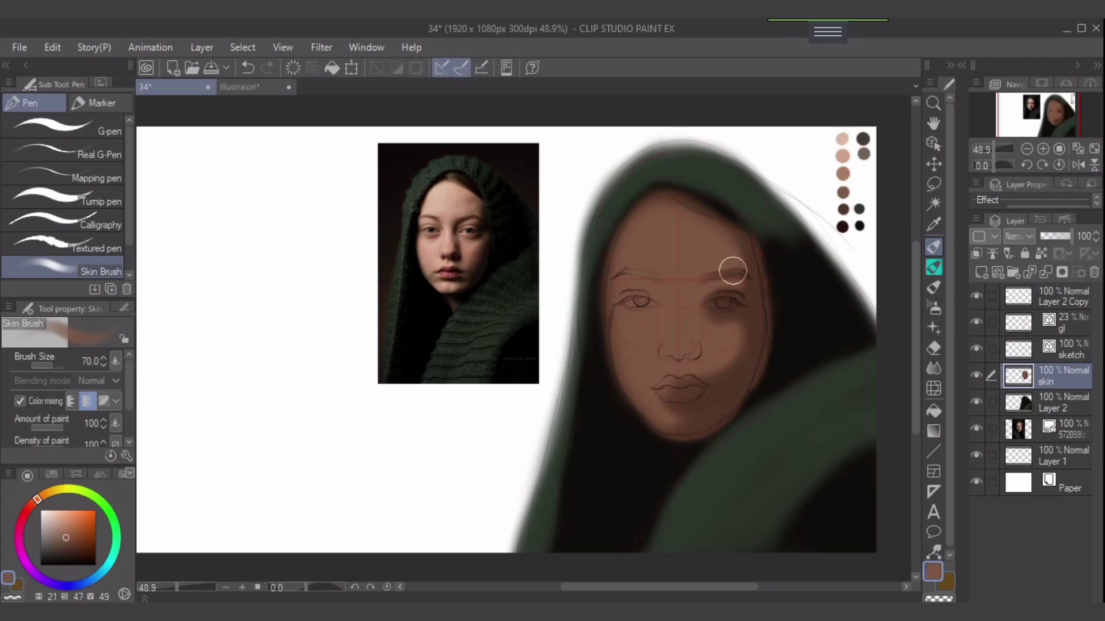
key(bracketright)
key(bracketright)
key(bracketright)
key(bracketright)
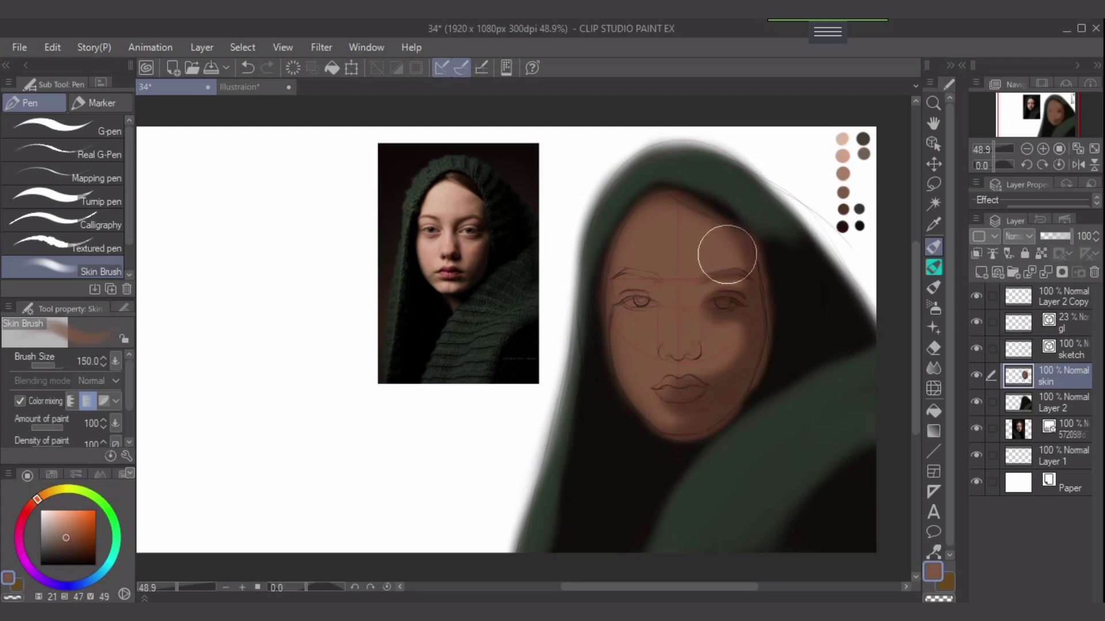
drag(129, 385, 129, 404)
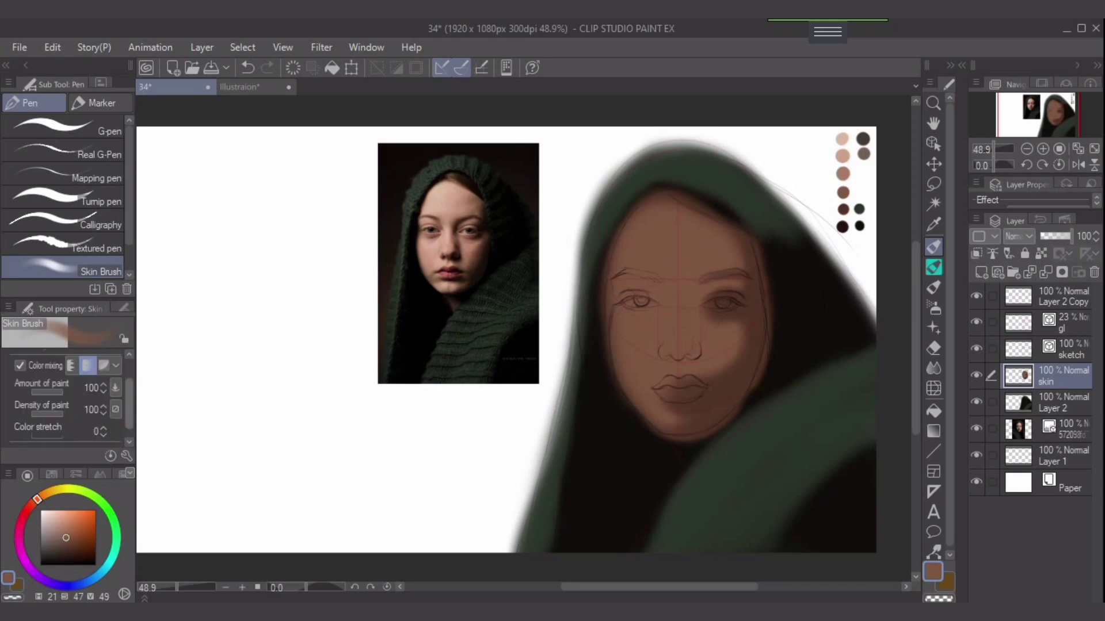
drag(62, 414, 47, 414)
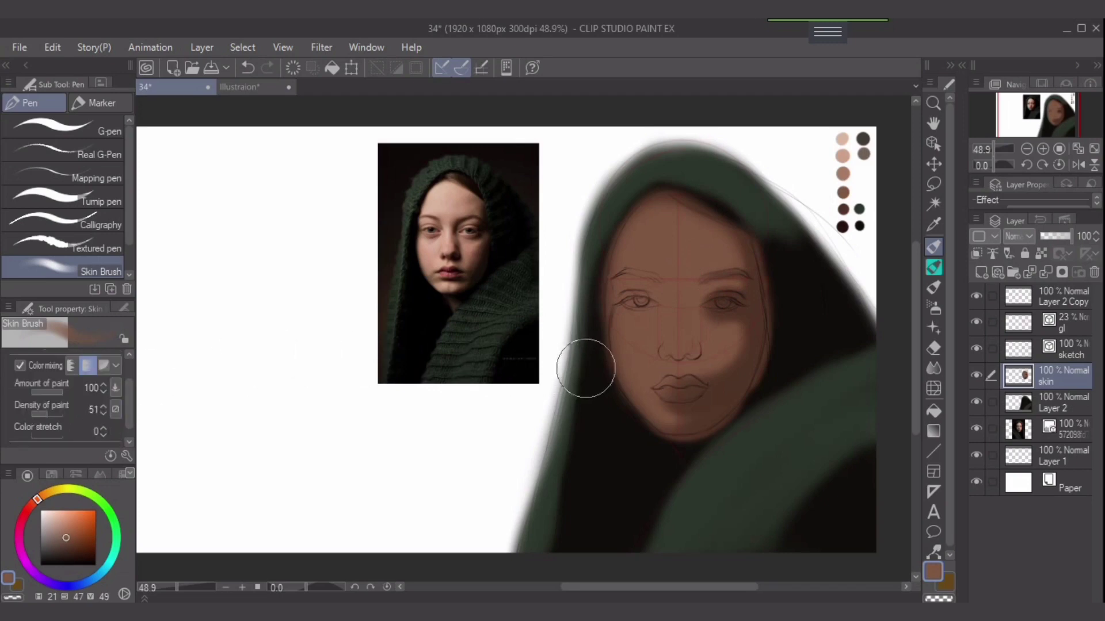
key(ctrl+z)
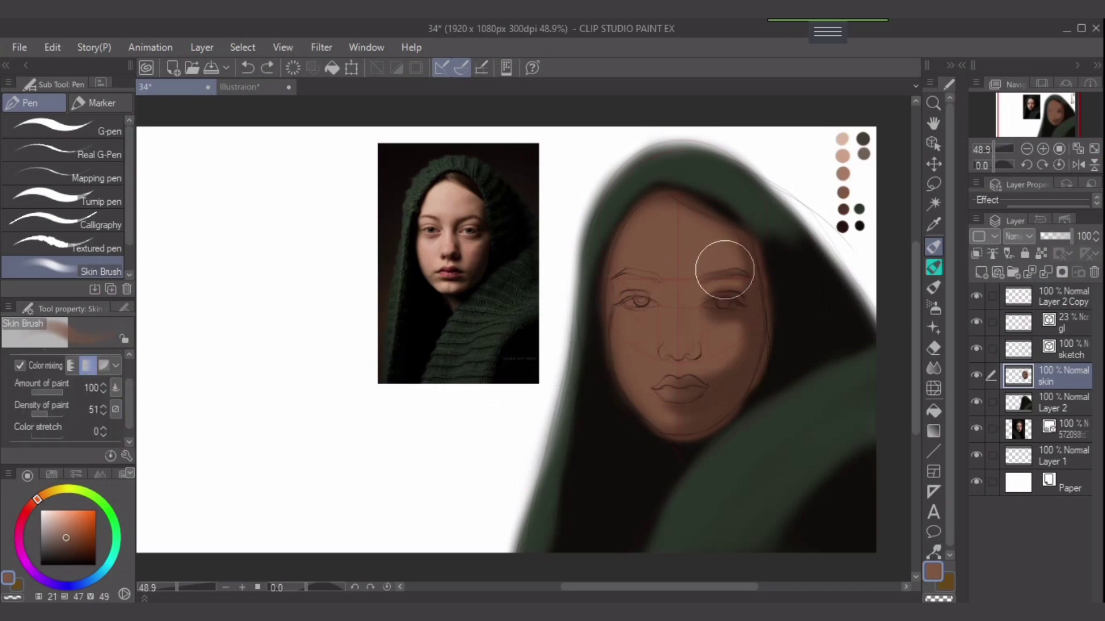
Soften the shadow edges above the shadowed brow, on the cheek and at the chin with medium brown, using a smaller Skin Brush.
key(bracketleft)
key(bracketleft)
mouse_move(730, 246)
mouse_down()
mouse_move(730, 282)
mouse_move(728, 252)
mouse_move(733, 283)
mouse_move(735, 262)
mouse_move(741, 275)
mouse_move(732, 243)
mouse_move(733, 296)
mouse_move(732, 245)
mouse_up()
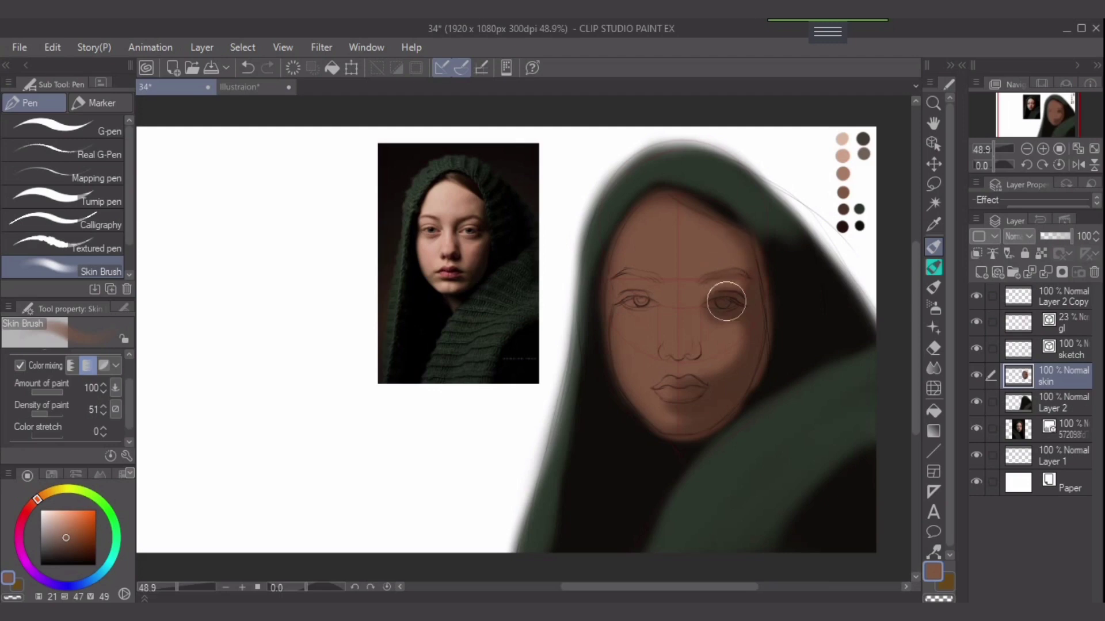
key(bracketright)
mouse_move(726, 343)
mouse_down()
mouse_move(687, 342)
mouse_move(733, 335)
mouse_move(724, 366)
mouse_move(713, 367)
mouse_move(724, 354)
mouse_move(710, 362)
mouse_move(733, 336)
mouse_move(714, 387)
mouse_move(730, 336)
mouse_up()
key(bracketleft)
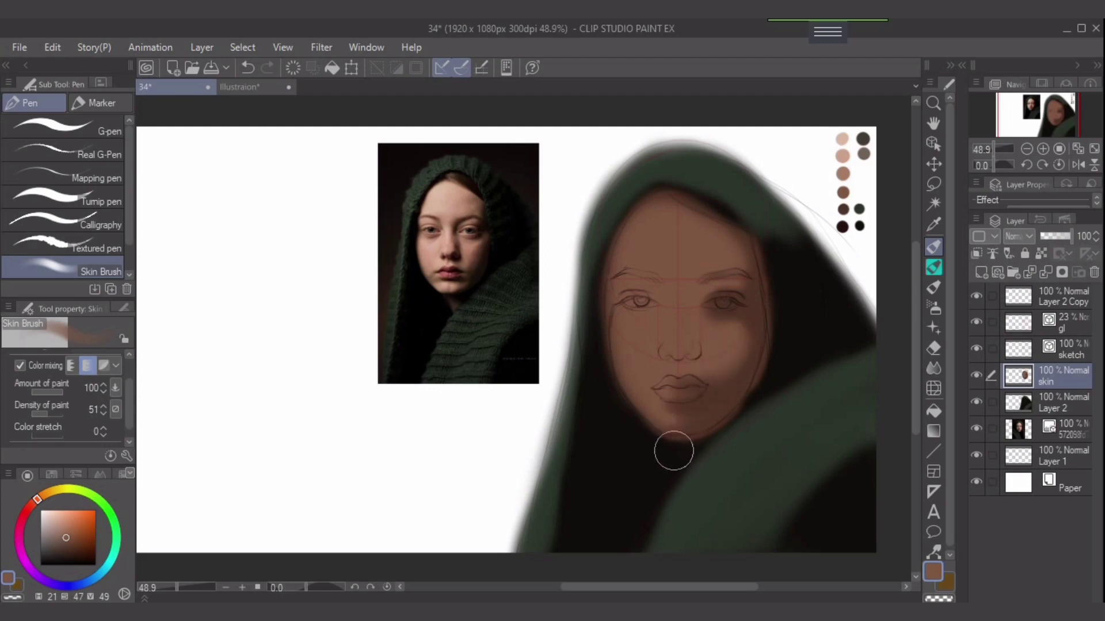
mouse_move(683, 430)
mouse_down()
mouse_move(671, 421)
mouse_move(696, 424)
mouse_move(675, 428)
mouse_up()
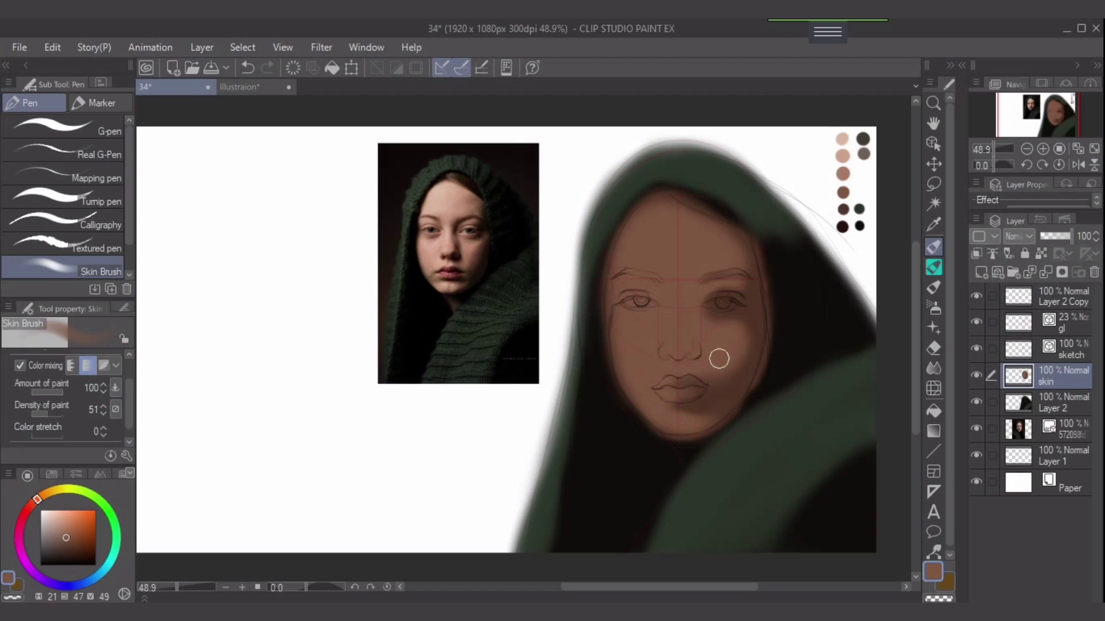
Sample dark brown from the shadowed cheek and deepen the shadow from the outer cheek to the mouth corner.
key(bracketright)
key(bracketright)
key(bracketright)
key(bracketright)
alt+click(760, 345)
key(bracketleft)
key(bracketleft)
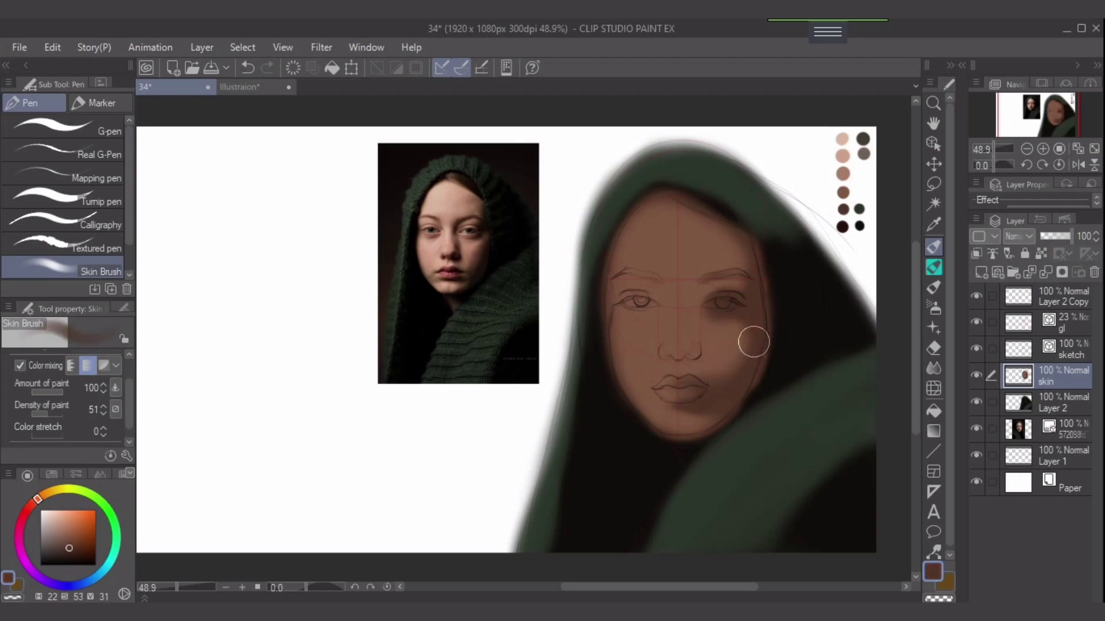
drag(758, 332, 719, 388)
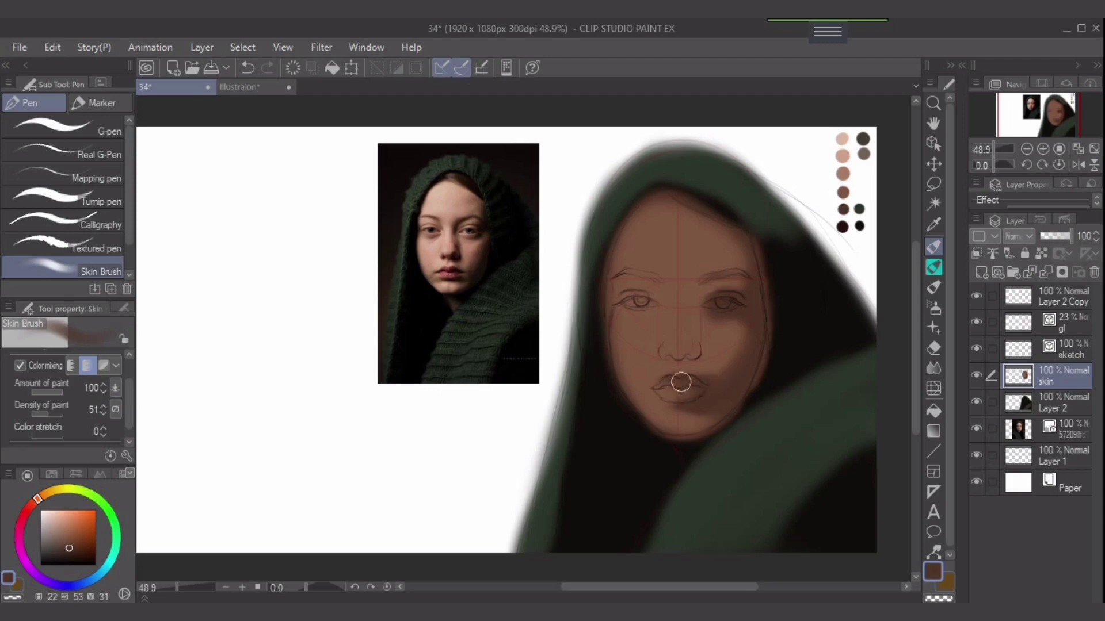
Sample medium brown from the face and blend the shadowed cheek into the side of the nose.
alt+click(719, 343)
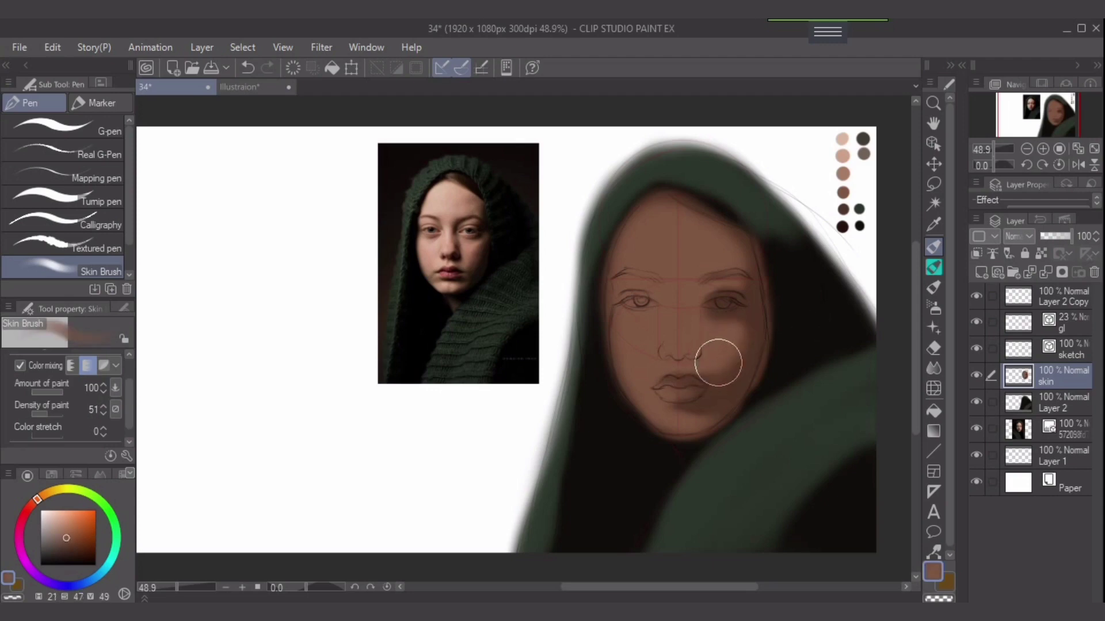
mouse_move(718, 372)
mouse_down()
mouse_move(752, 361)
mouse_move(752, 344)
mouse_move(740, 347)
mouse_move(757, 365)
mouse_move(740, 366)
mouse_move(763, 347)
mouse_move(722, 341)
mouse_up()
alt+click(751, 361)
alt+click(678, 320)
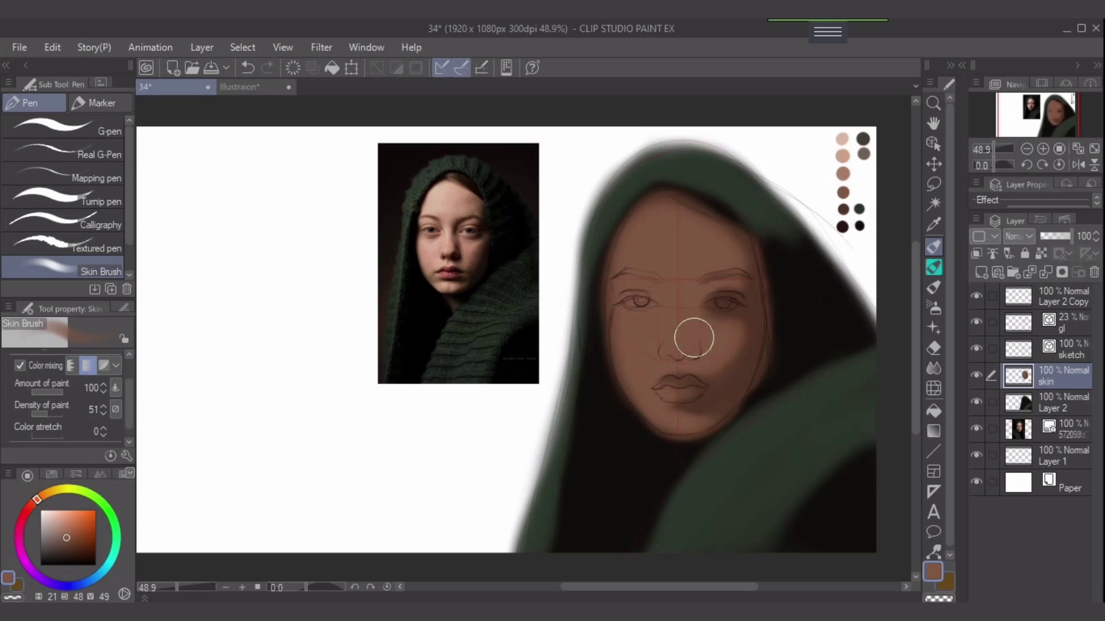
Sample the light brown swatch and paint it over the forehead and around the eye on the lit side.
alt+click(842, 174)
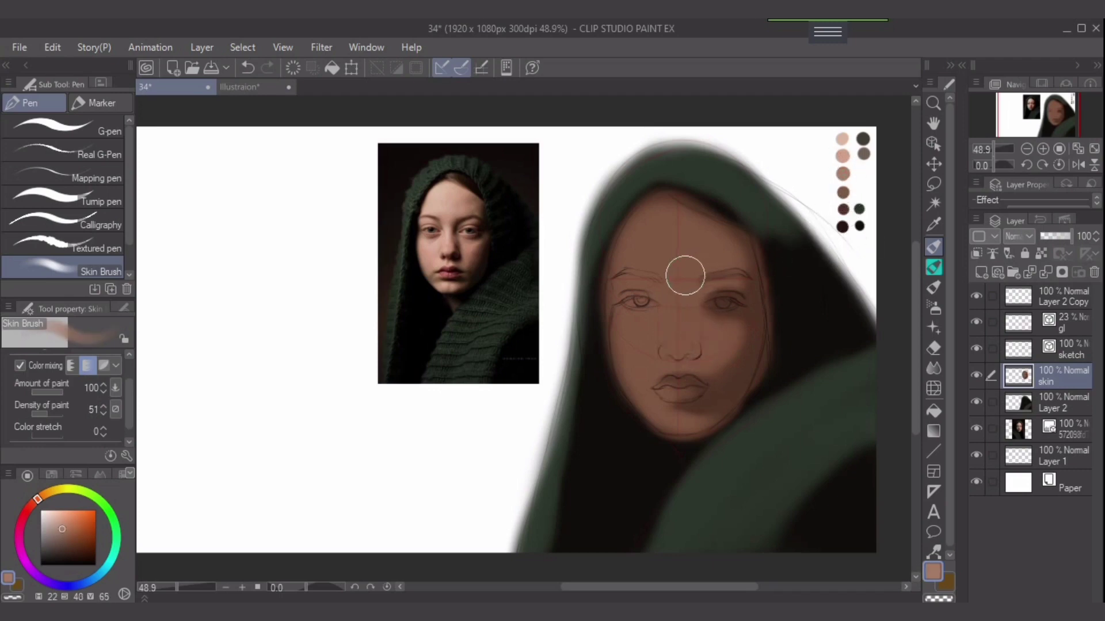
mouse_move(682, 237)
mouse_down()
mouse_move(679, 276)
mouse_move(649, 256)
mouse_move(663, 253)
mouse_move(658, 268)
mouse_move(666, 217)
mouse_move(638, 264)
mouse_move(641, 246)
mouse_move(667, 262)
mouse_move(660, 243)
mouse_move(663, 269)
mouse_move(646, 268)
mouse_move(677, 252)
mouse_move(671, 225)
mouse_move(651, 217)
mouse_move(654, 233)
mouse_move(695, 259)
mouse_move(658, 232)
mouse_move(682, 249)
mouse_move(681, 239)
mouse_move(677, 271)
mouse_move(662, 280)
mouse_move(672, 241)
mouse_move(658, 293)
mouse_move(668, 292)
mouse_move(629, 258)
mouse_move(641, 279)
mouse_up()
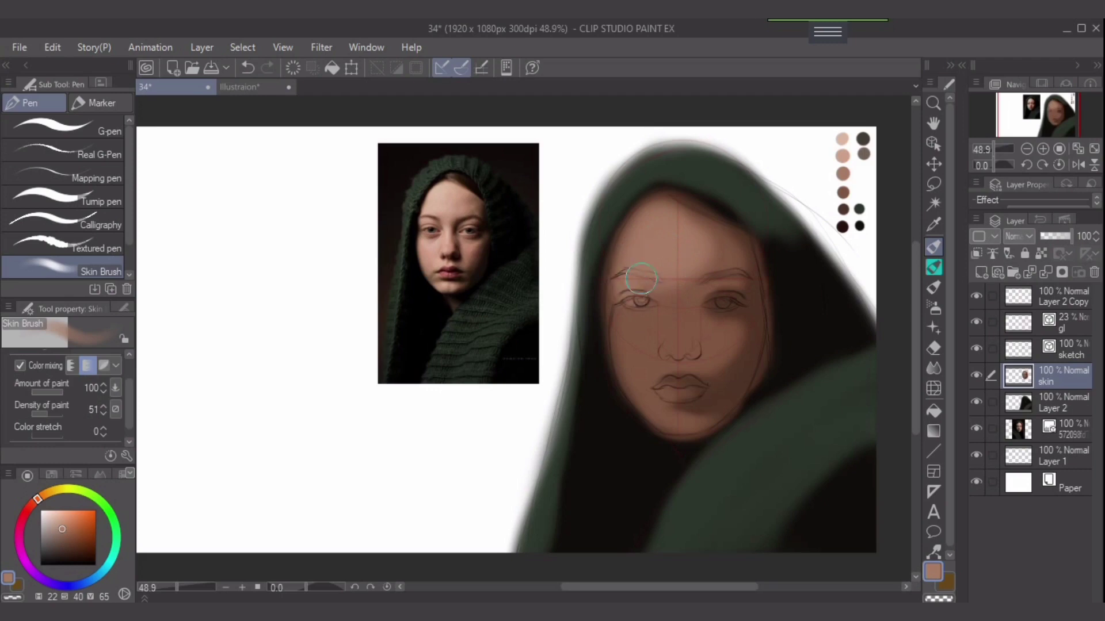
mouse_move(697, 234)
mouse_down()
mouse_move(698, 273)
mouse_move(678, 281)
mouse_move(684, 271)
mouse_move(653, 303)
mouse_move(703, 249)
mouse_move(670, 291)
mouse_move(669, 321)
mouse_move(676, 290)
mouse_move(645, 282)
mouse_up()
mouse_move(666, 321)
mouse_down()
mouse_move(654, 365)
mouse_move(666, 345)
mouse_move(643, 370)
mouse_move(655, 363)
mouse_move(632, 355)
mouse_move(663, 359)
mouse_move(629, 318)
mouse_move(635, 294)
mouse_move(645, 337)
mouse_move(632, 312)
mouse_up()
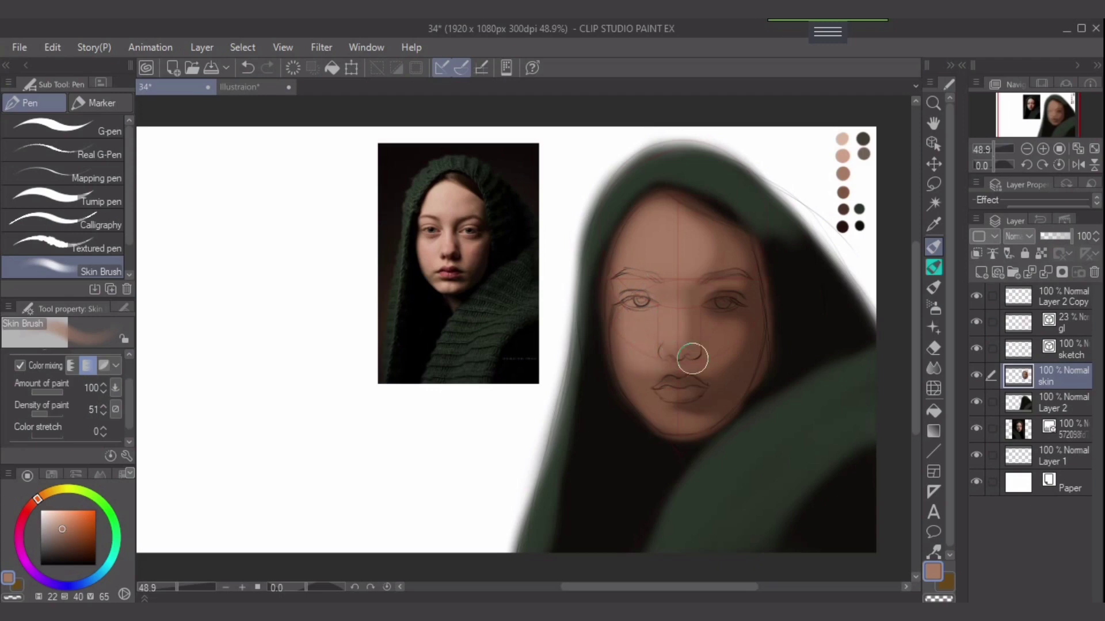
Extend the light brown over the nose, chin and lit cheek, reducing the brush size for the nose tip and upper lip.
mouse_move(676, 355)
mouse_down()
mouse_move(716, 340)
mouse_move(687, 326)
mouse_up()
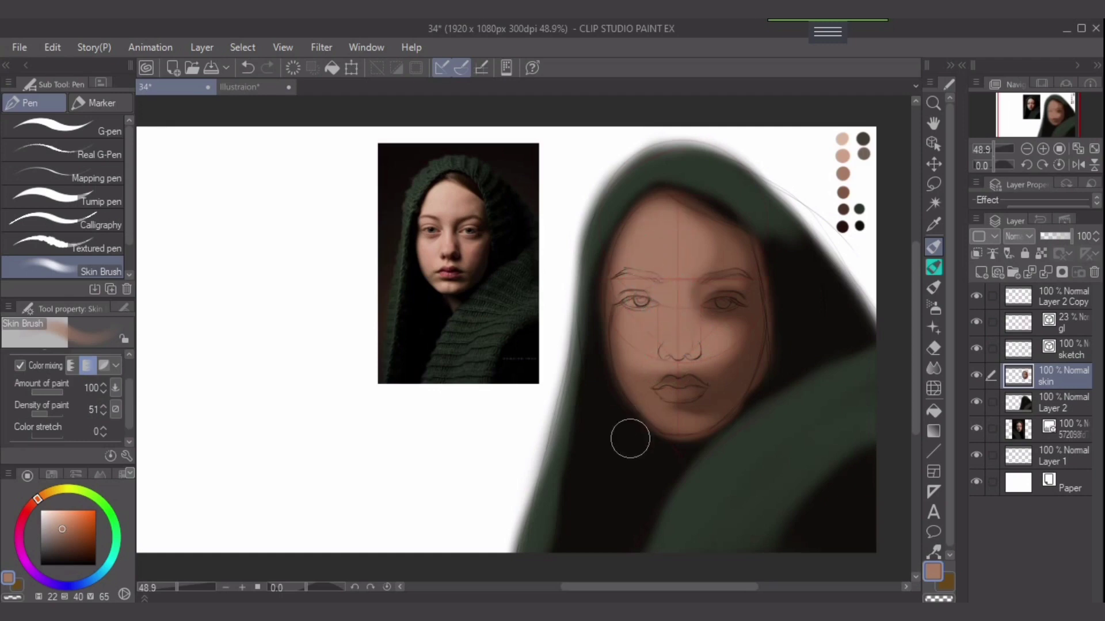
mouse_move(677, 432)
mouse_down()
mouse_move(708, 427)
mouse_move(670, 428)
mouse_move(701, 427)
mouse_move(671, 425)
mouse_move(688, 427)
mouse_move(651, 396)
mouse_move(685, 422)
mouse_move(730, 424)
mouse_move(681, 425)
mouse_move(693, 426)
mouse_move(692, 414)
mouse_move(635, 372)
mouse_up()
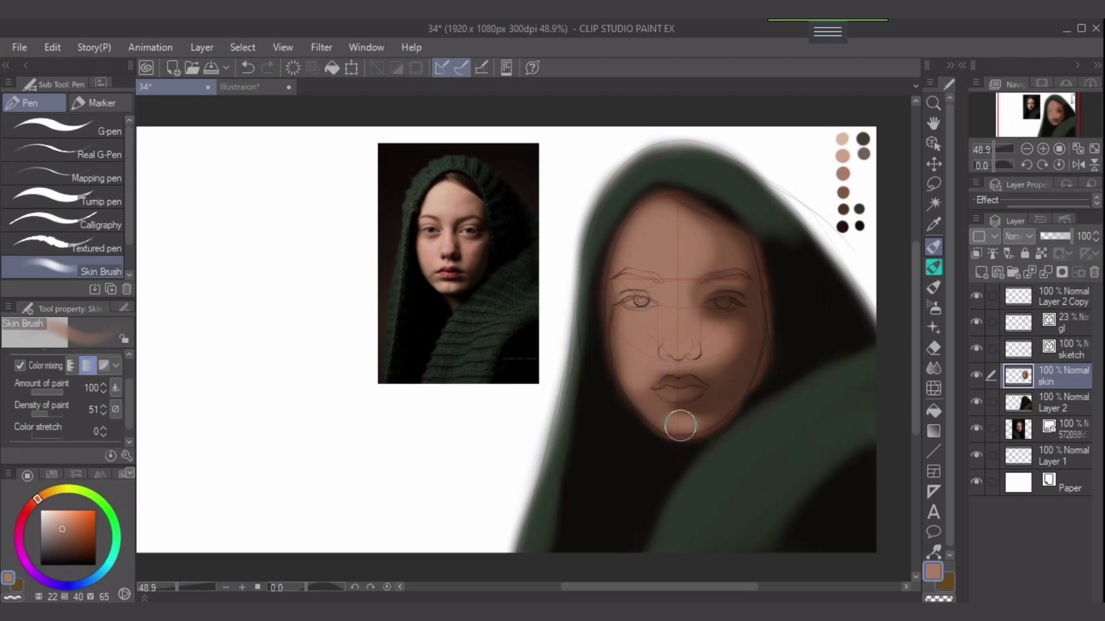
mouse_move(688, 312)
mouse_down()
mouse_move(676, 231)
mouse_move(684, 223)
mouse_move(674, 225)
mouse_move(677, 248)
mouse_move(688, 236)
mouse_move(666, 227)
mouse_move(691, 258)
mouse_move(686, 277)
mouse_move(693, 255)
mouse_move(676, 280)
mouse_move(712, 252)
mouse_move(711, 236)
mouse_move(677, 258)
mouse_up()
key([)
key([)
mouse_move(690, 335)
mouse_down()
mouse_move(710, 329)
mouse_move(678, 367)
mouse_up()
alt+click(844, 157)
alt+click(831, 147)
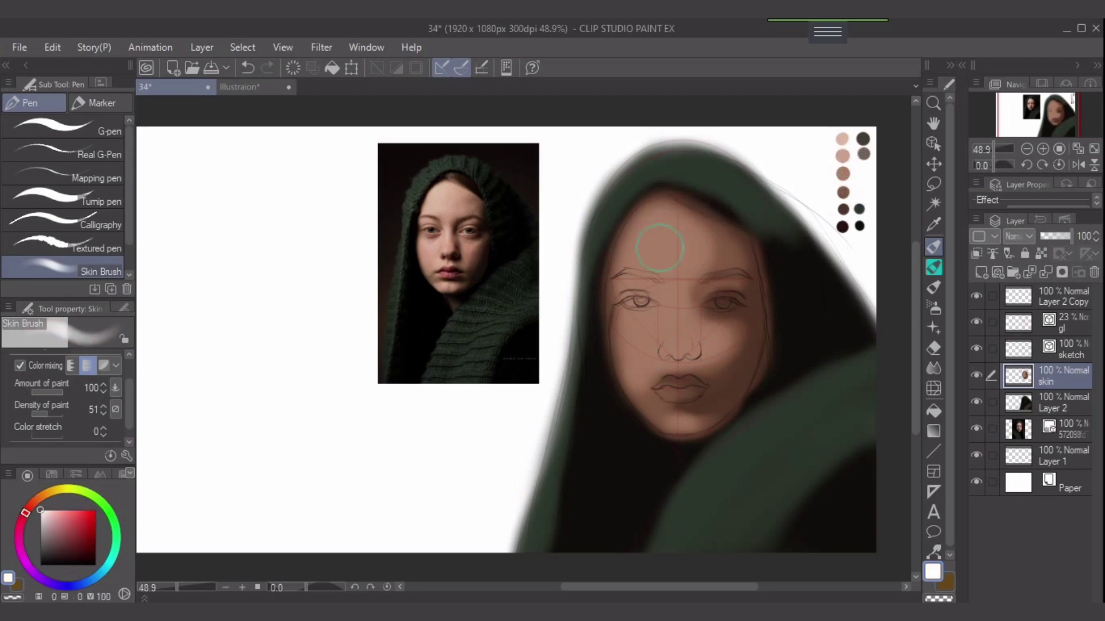
mouse_move(662, 221)
mouse_down()
mouse_move(654, 235)
mouse_move(665, 247)
mouse_move(670, 238)
mouse_up()
key(ctrl+z)
Sample the peach swatch and brighten the forehead and the lit cheek down to beside the mouth.
alt+click(842, 155)
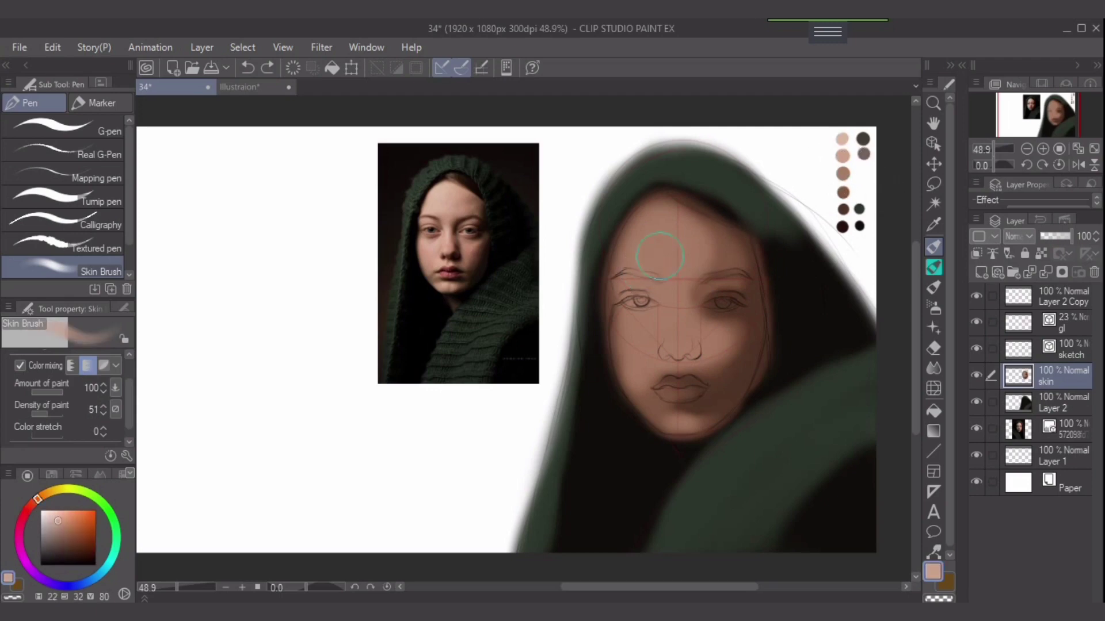
mouse_move(636, 242)
mouse_down()
mouse_move(656, 267)
mouse_move(677, 262)
mouse_move(665, 237)
mouse_move(676, 272)
mouse_move(666, 253)
mouse_move(655, 266)
mouse_move(668, 251)
mouse_move(701, 251)
mouse_move(660, 271)
mouse_move(677, 269)
mouse_move(687, 253)
mouse_move(644, 271)
mouse_move(661, 272)
mouse_move(663, 260)
mouse_move(677, 276)
mouse_move(661, 303)
mouse_move(678, 256)
mouse_move(668, 326)
mouse_move(658, 290)
mouse_move(667, 299)
mouse_move(669, 286)
mouse_move(664, 320)
mouse_move(659, 292)
mouse_move(645, 307)
mouse_move(646, 261)
mouse_move(645, 285)
mouse_move(631, 267)
mouse_move(648, 317)
mouse_move(632, 338)
mouse_move(655, 348)
mouse_move(643, 355)
mouse_move(681, 346)
mouse_move(648, 345)
mouse_move(656, 266)
mouse_move(631, 364)
mouse_move(658, 376)
mouse_up()
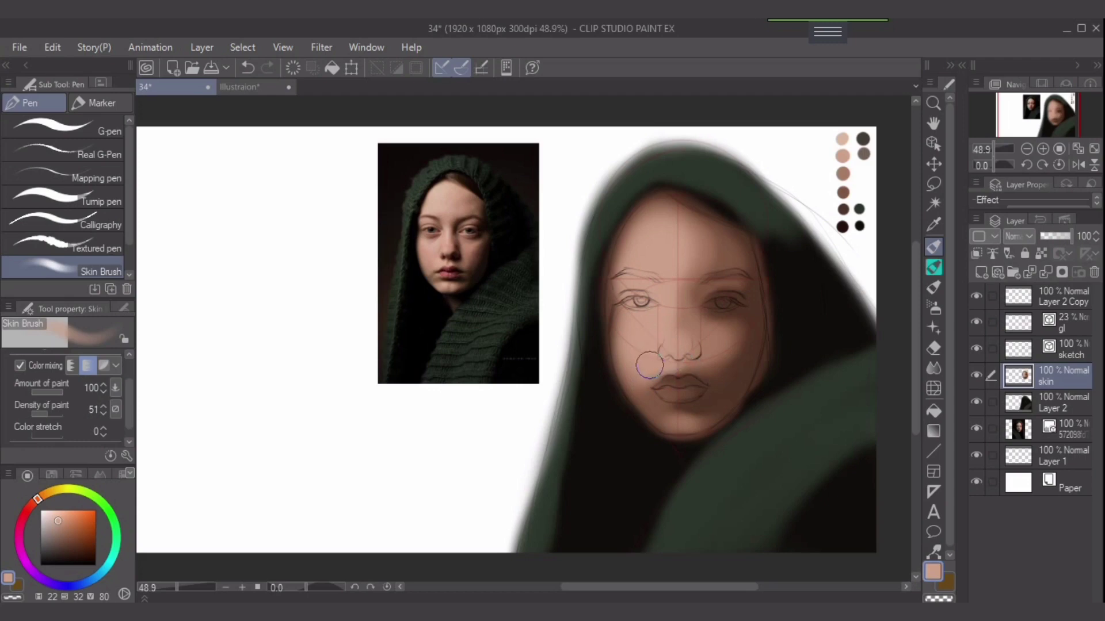
mouse_move(649, 365)
mouse_down()
mouse_move(633, 322)
mouse_move(643, 369)
mouse_move(628, 375)
mouse_move(689, 429)
mouse_move(663, 424)
mouse_move(700, 424)
mouse_move(678, 420)
mouse_move(658, 371)
mouse_up()
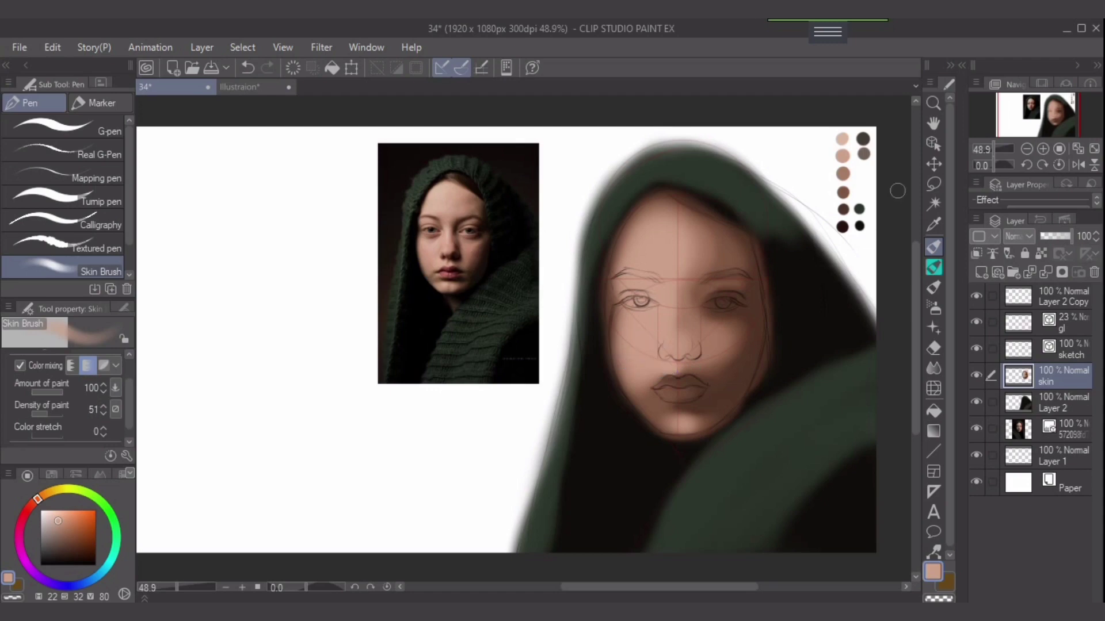
Sample the lightest peach swatch and add highlights to the forehead, lit cheek and chin.
alt+click(841, 138)
mouse_move(642, 224)
mouse_down()
mouse_move(637, 262)
mouse_move(655, 232)
mouse_move(640, 263)
mouse_move(651, 230)
mouse_move(640, 261)
mouse_move(664, 247)
mouse_move(665, 229)
mouse_move(640, 253)
mouse_move(659, 238)
mouse_up()
mouse_move(642, 349)
mouse_down()
mouse_move(640, 359)
mouse_move(637, 333)
mouse_move(630, 352)
mouse_move(633, 333)
mouse_move(650, 334)
mouse_move(639, 367)
mouse_move(653, 365)
mouse_move(642, 355)
mouse_move(669, 362)
mouse_move(635, 366)
mouse_move(637, 347)
mouse_move(635, 359)
mouse_move(667, 366)
mouse_move(654, 362)
mouse_move(672, 358)
mouse_move(678, 339)
mouse_move(665, 357)
mouse_move(664, 253)
mouse_move(660, 294)
mouse_move(662, 275)
mouse_move(647, 259)
mouse_move(661, 283)
mouse_move(657, 264)
mouse_move(661, 342)
mouse_move(669, 289)
mouse_move(658, 393)
mouse_move(667, 338)
mouse_move(662, 366)
mouse_move(718, 364)
mouse_move(688, 428)
mouse_move(747, 352)
mouse_move(753, 403)
mouse_move(726, 478)
mouse_up()
Select the sketch layer and lower its opacity to 23%.
scroll(754, 404, up, 2)
click(1064, 349)
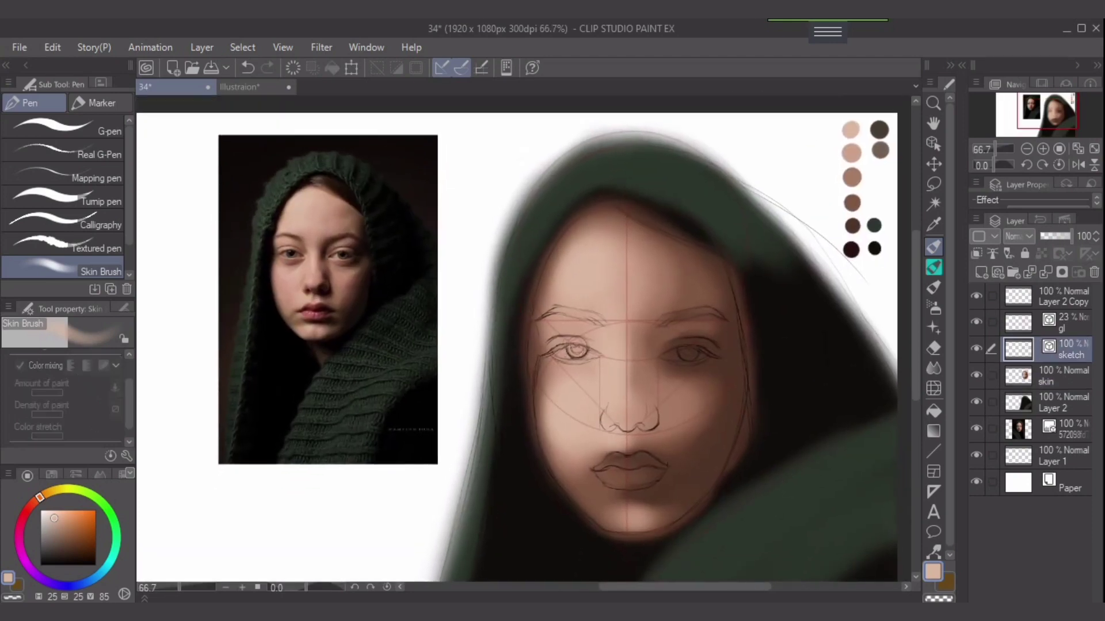
drag(1070, 237, 1046, 237)
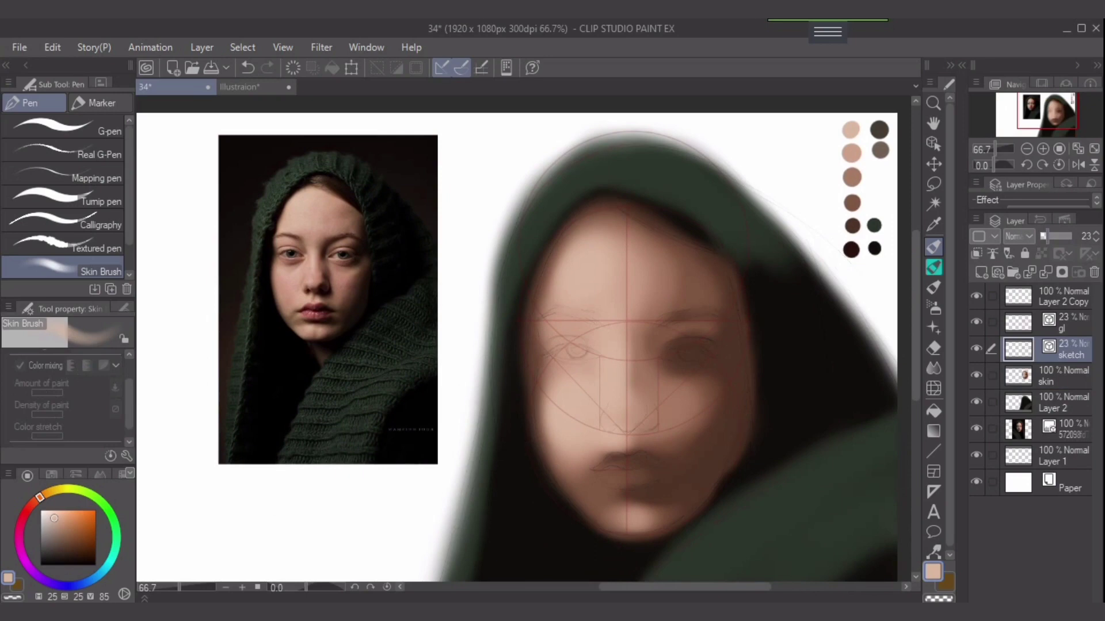
Recolor the sketch layer's lines dark red at 46% opacity with the gl guide layer hidden, and reselect the skin layer.
drag(40, 497, 27, 510)
click(94, 535)
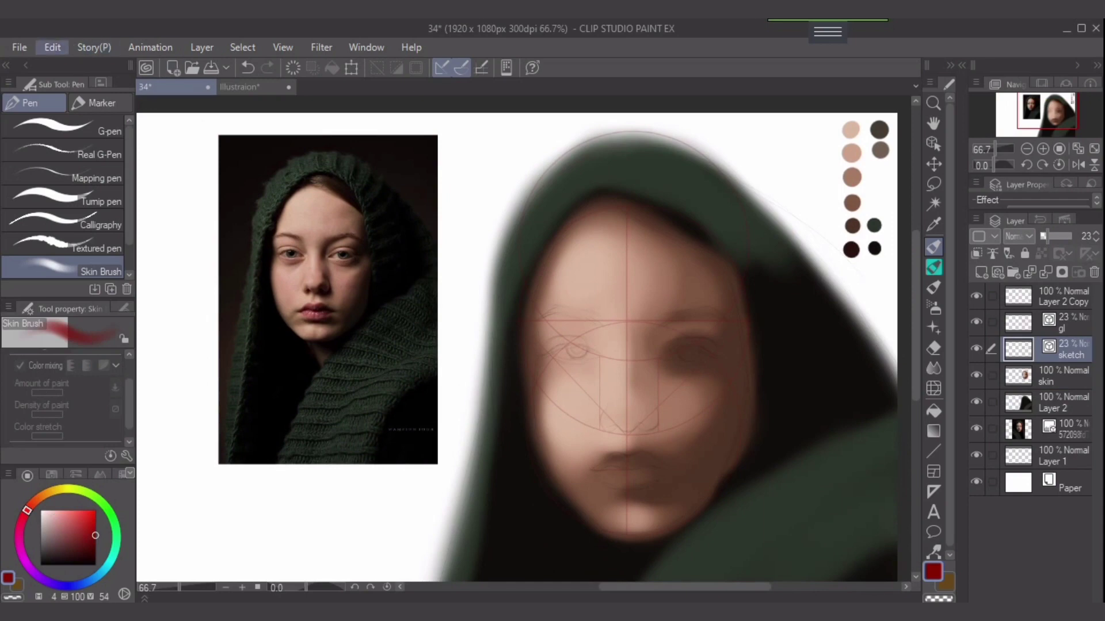
click(53, 47)
click(164, 350)
key(Delete)
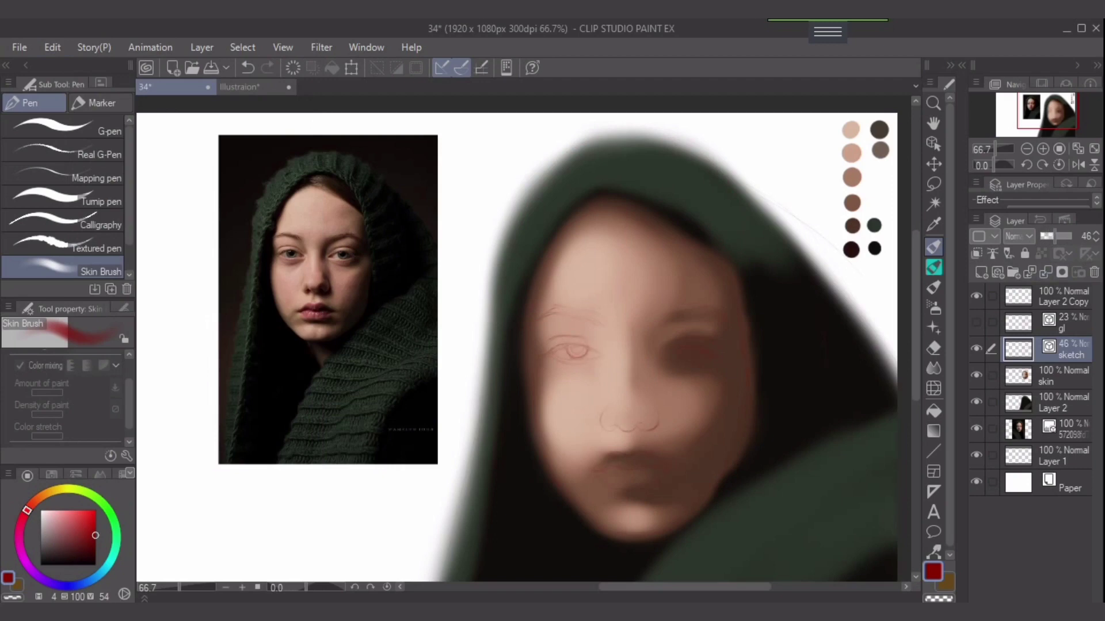
click(1062, 377)
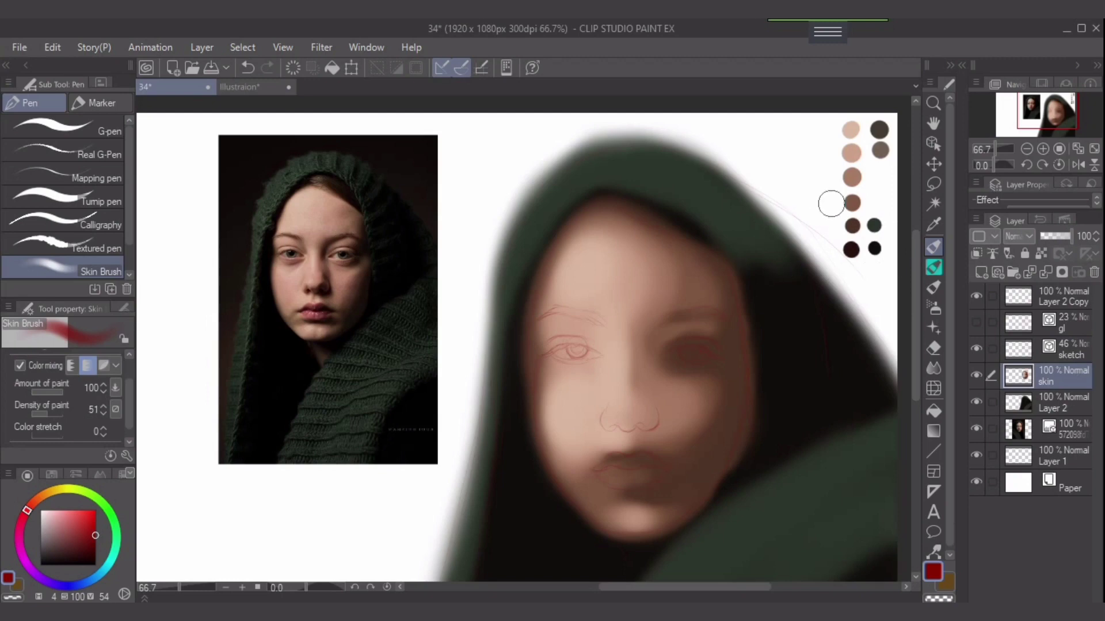
Sample the medium brown swatch and shade the underside of the nose and the shadowed side of its bridge up to the brow.
alt+click(851, 202)
mouse_move(616, 395)
mouse_down()
mouse_move(616, 419)
mouse_move(641, 410)
mouse_move(641, 396)
mouse_up()
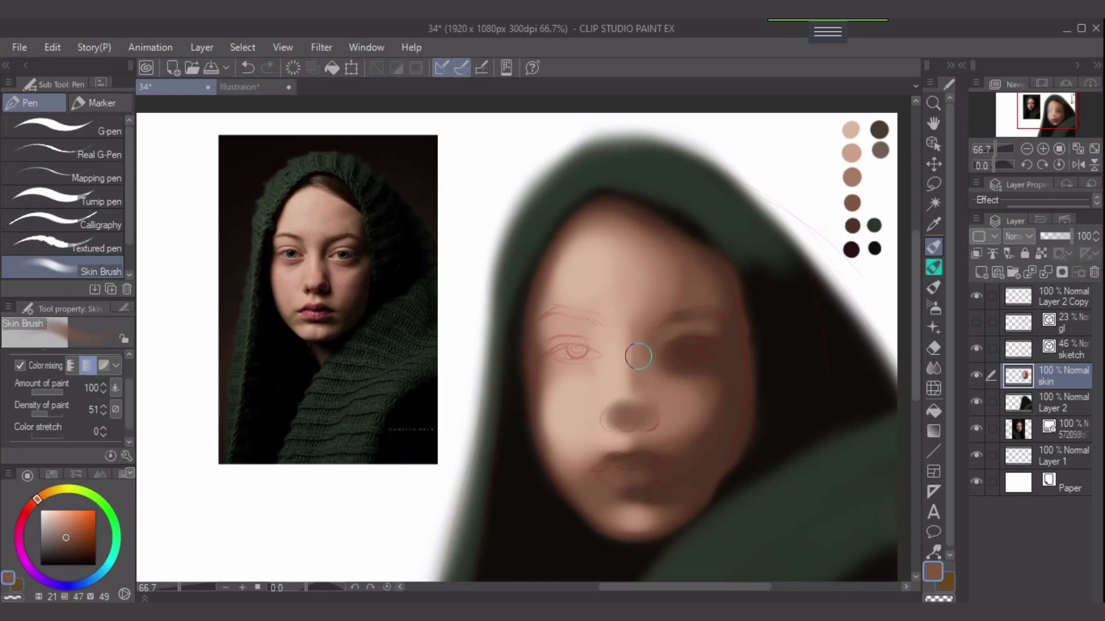
mouse_move(639, 349)
mouse_down()
mouse_move(642, 371)
mouse_move(658, 344)
mouse_move(645, 353)
mouse_move(665, 340)
mouse_move(647, 334)
mouse_move(677, 334)
mouse_move(655, 330)
mouse_move(680, 321)
mouse_up()
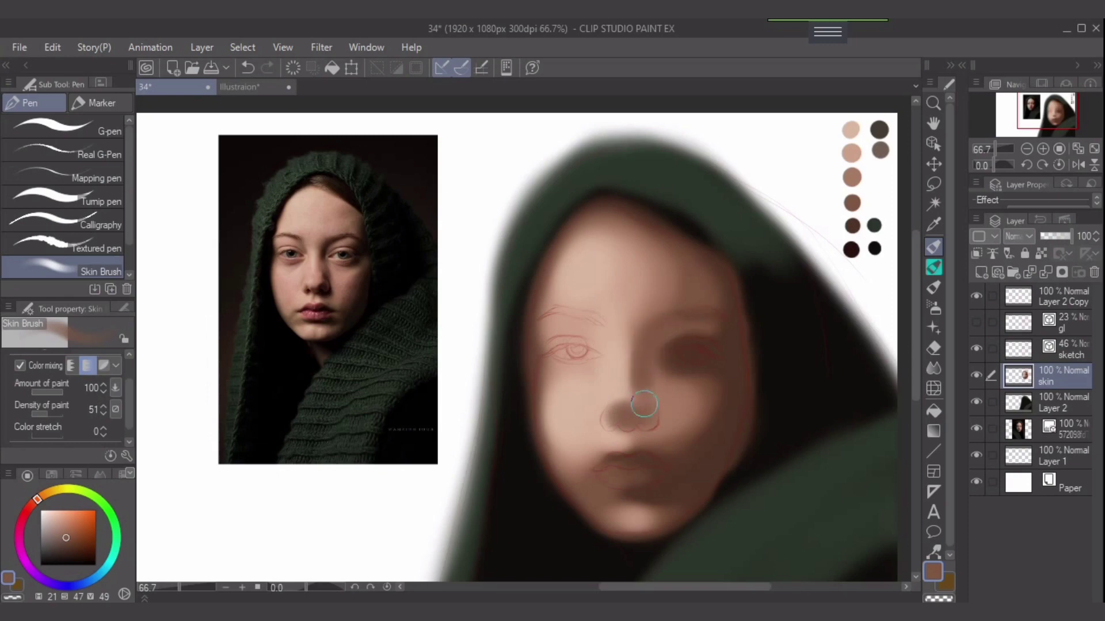
mouse_move(645, 389)
mouse_down()
mouse_move(642, 366)
mouse_move(664, 399)
mouse_move(640, 358)
mouse_move(656, 390)
mouse_up()
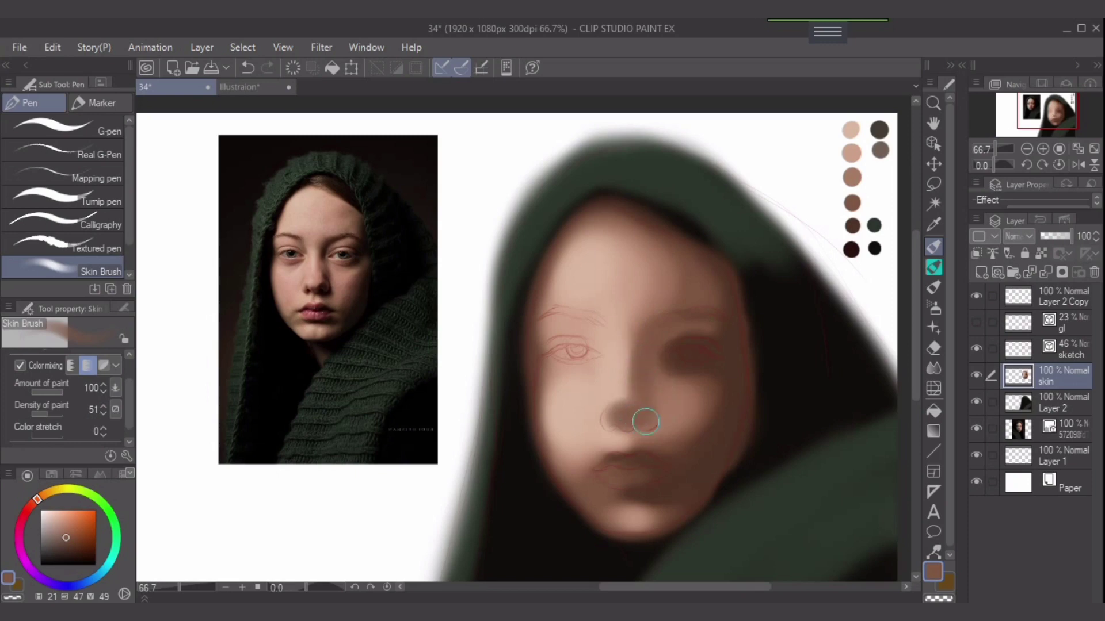
mouse_move(645, 422)
mouse_down()
mouse_move(663, 427)
mouse_move(652, 430)
mouse_up()
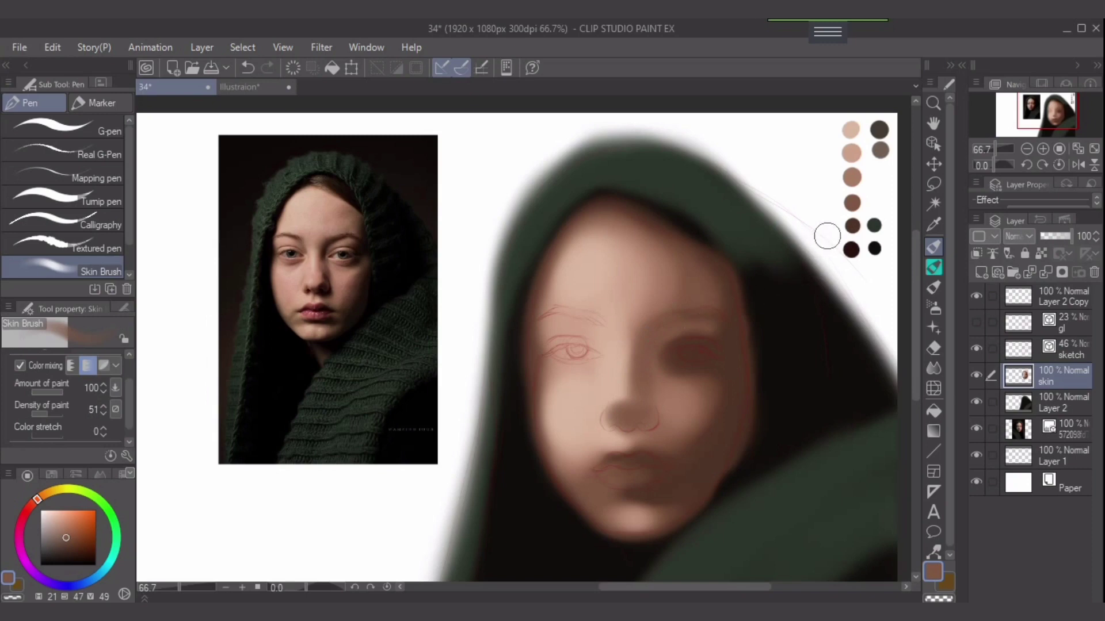
Shape the nose bridge and wings with the tan swatch, and soften the lit side of the bridge with the peach swatch.
alt+click(855, 176)
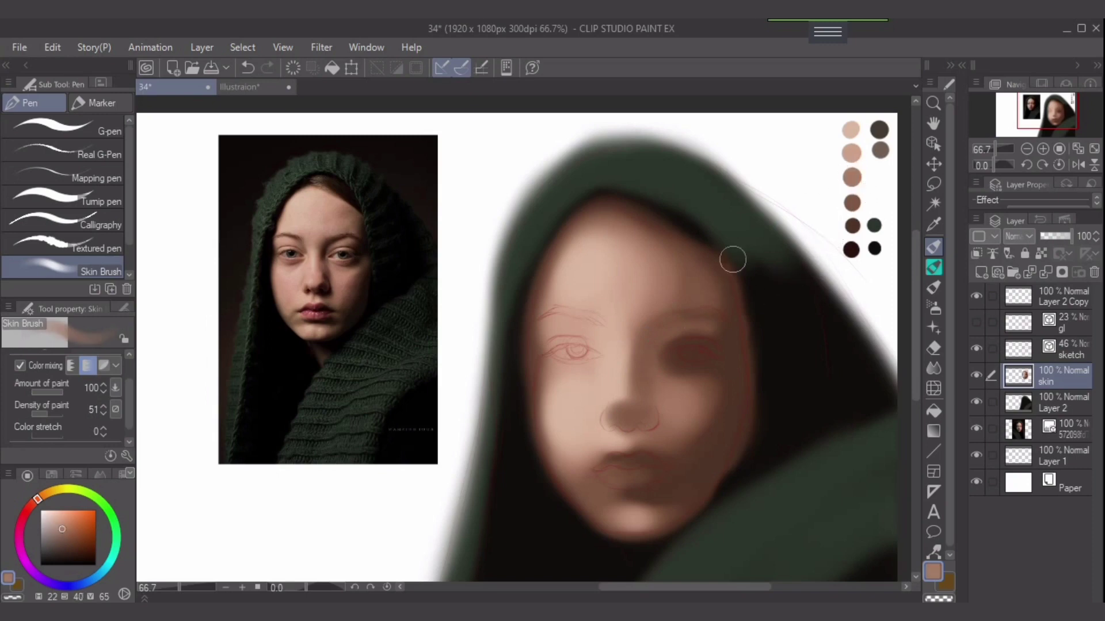
mouse_move(642, 318)
mouse_down()
mouse_move(627, 331)
mouse_move(625, 413)
mouse_up()
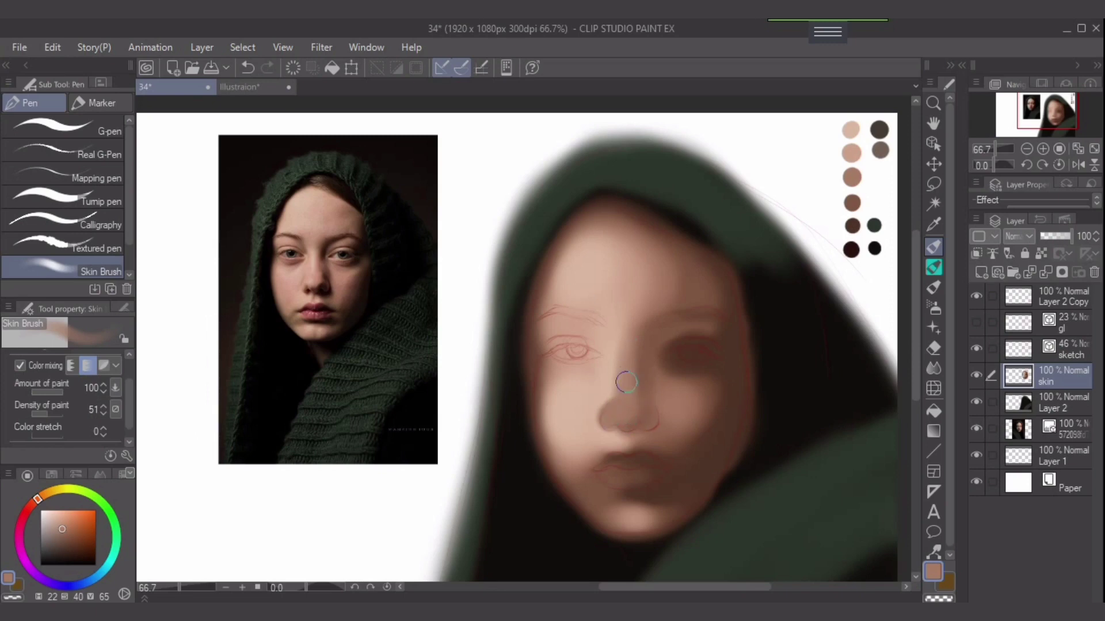
alt+click(851, 153)
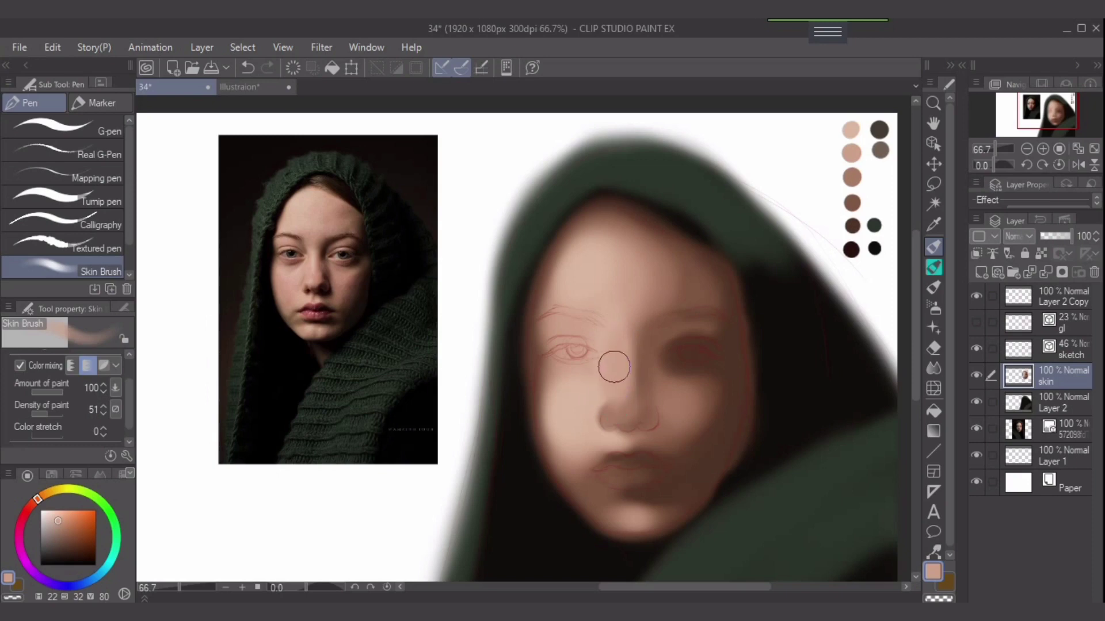
key(ctrl+z)
drag(615, 332, 608, 383)
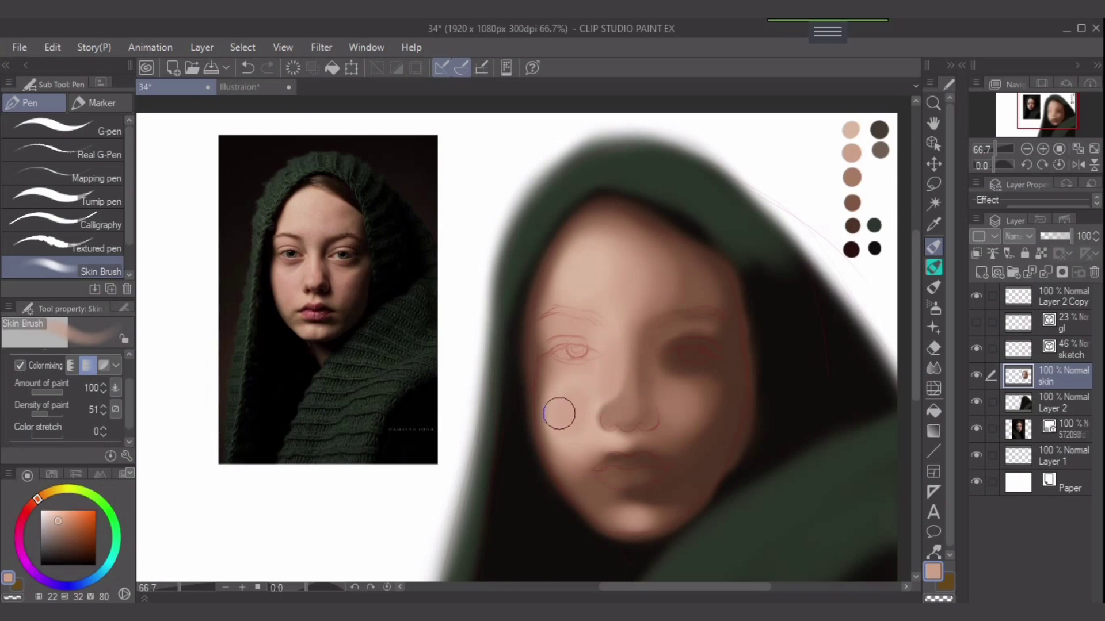
Switch to a smaller Soft airbrush and softly shade the lit side of the nose bridge with tan.
key(bracketleft)
key(bracketleft)
key(bracketleft)
key(bracketleft)
key(bracketleft)
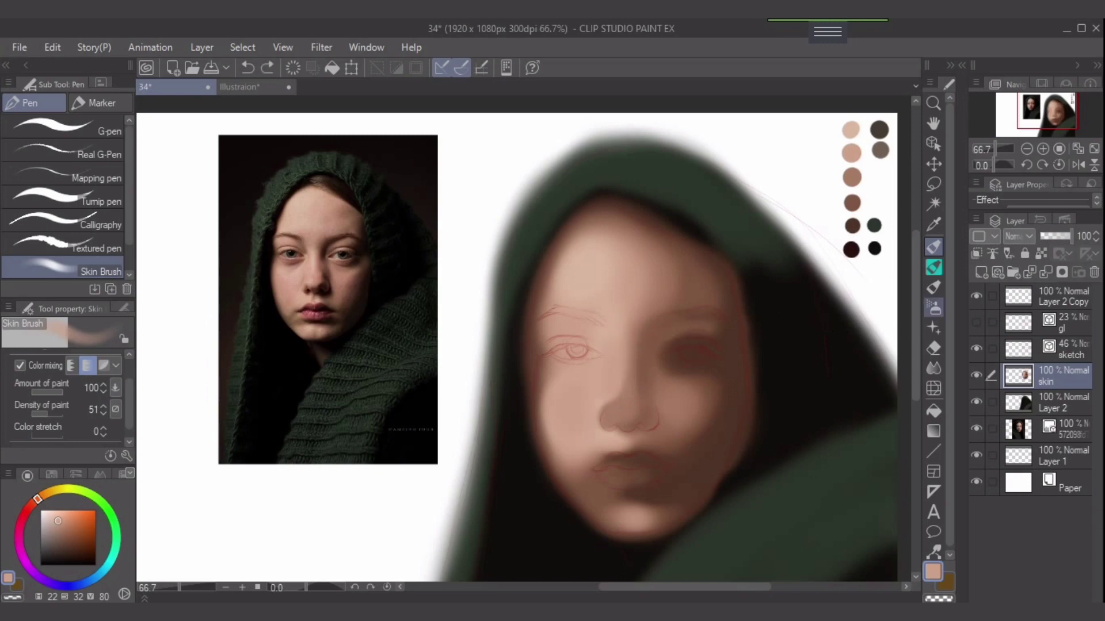
click(933, 309)
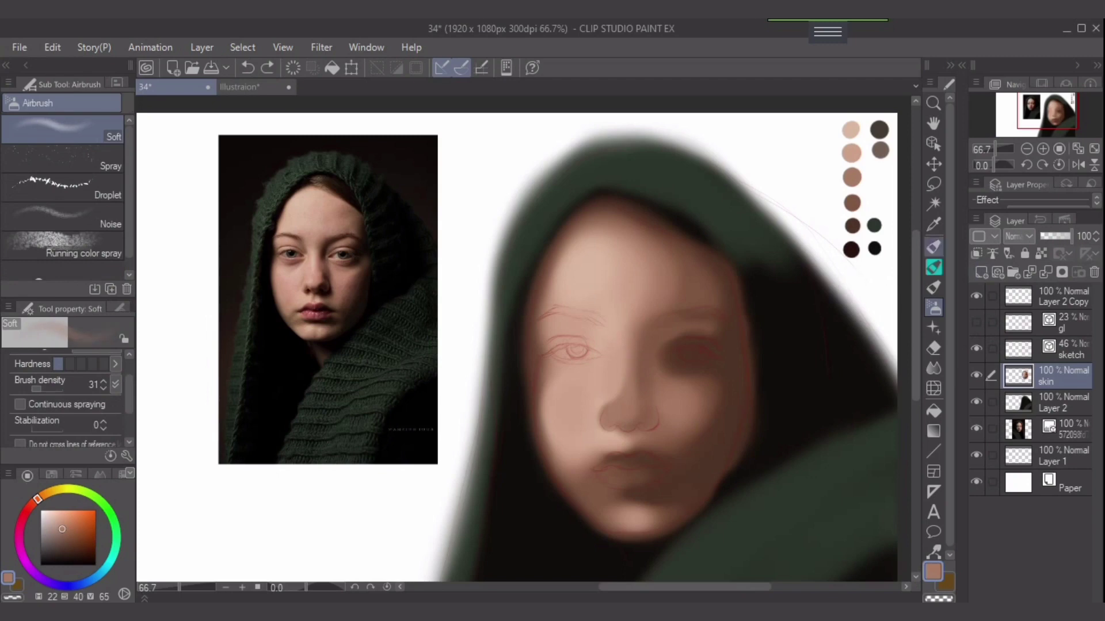
click(934, 247)
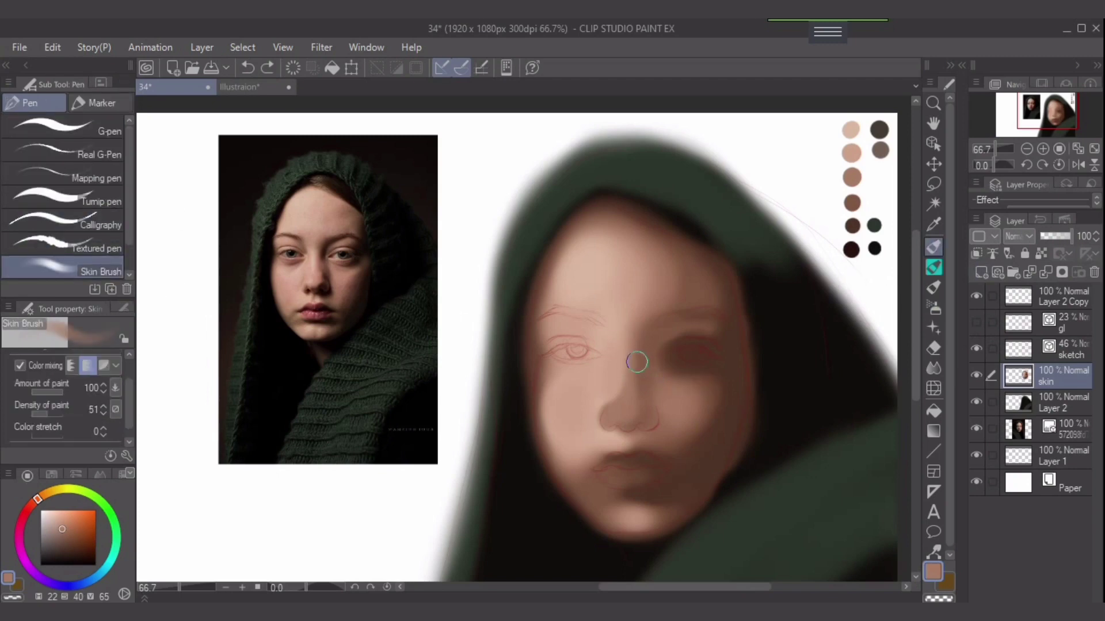
click(934, 309)
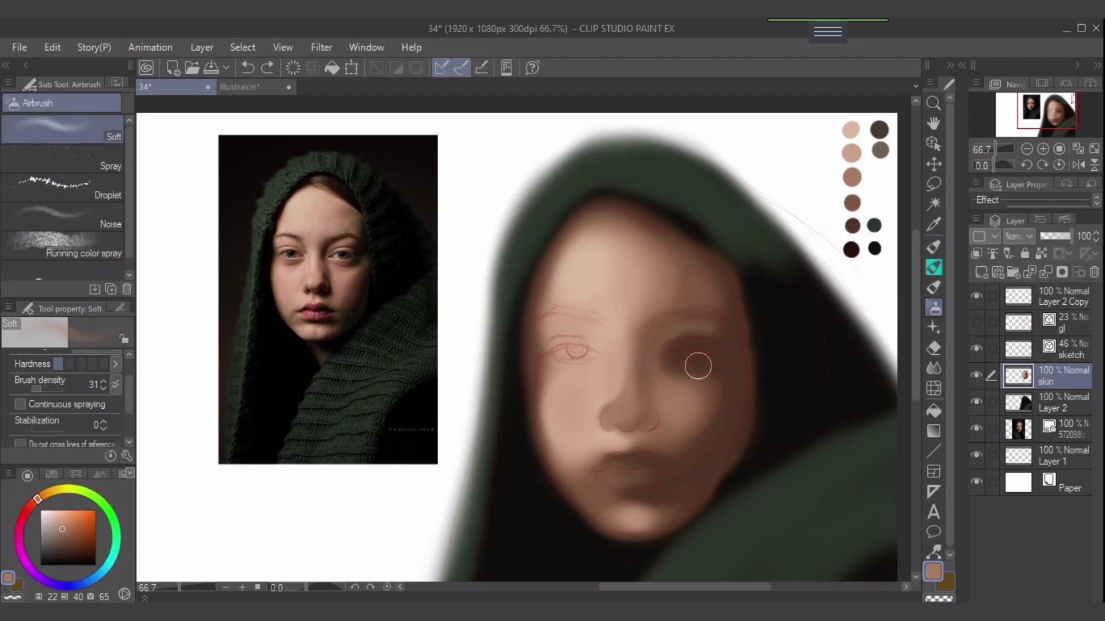
key([)
key([)
key([)
drag(627, 341, 619, 382)
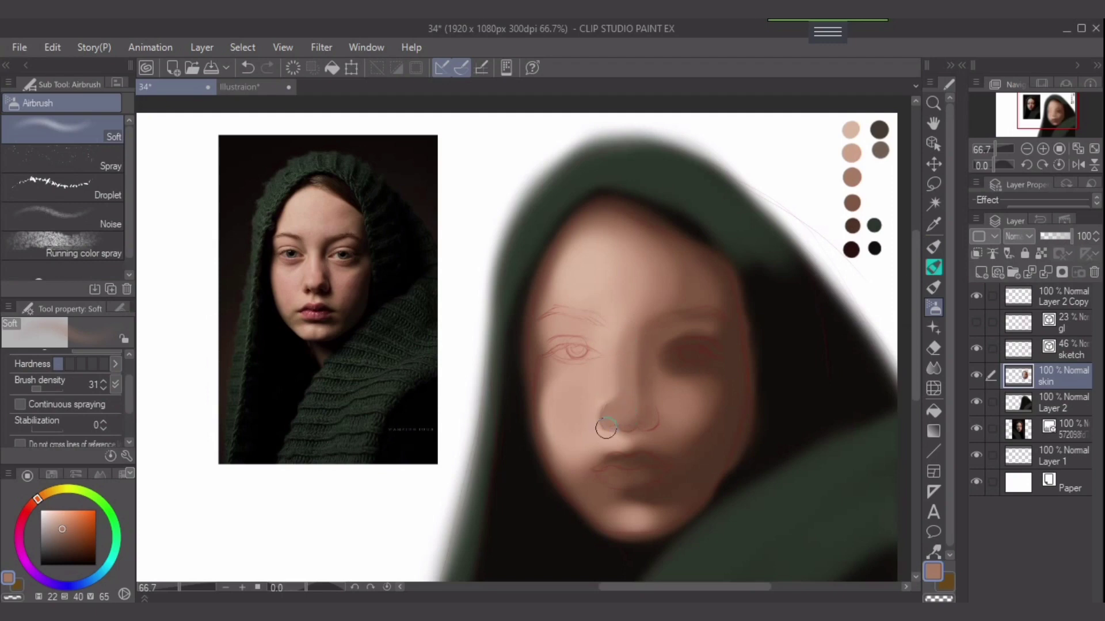
Airbrush a soft tan shadow over the lit eye's socket, from the inner corner up under the eyebrow.
alt+click(851, 153)
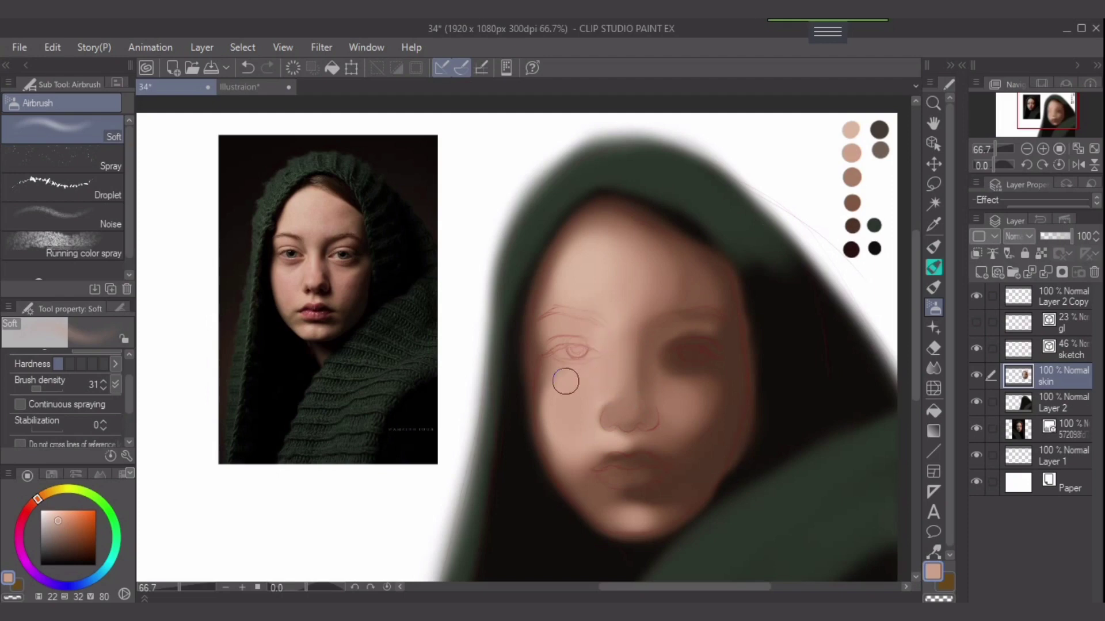
alt+click(851, 178)
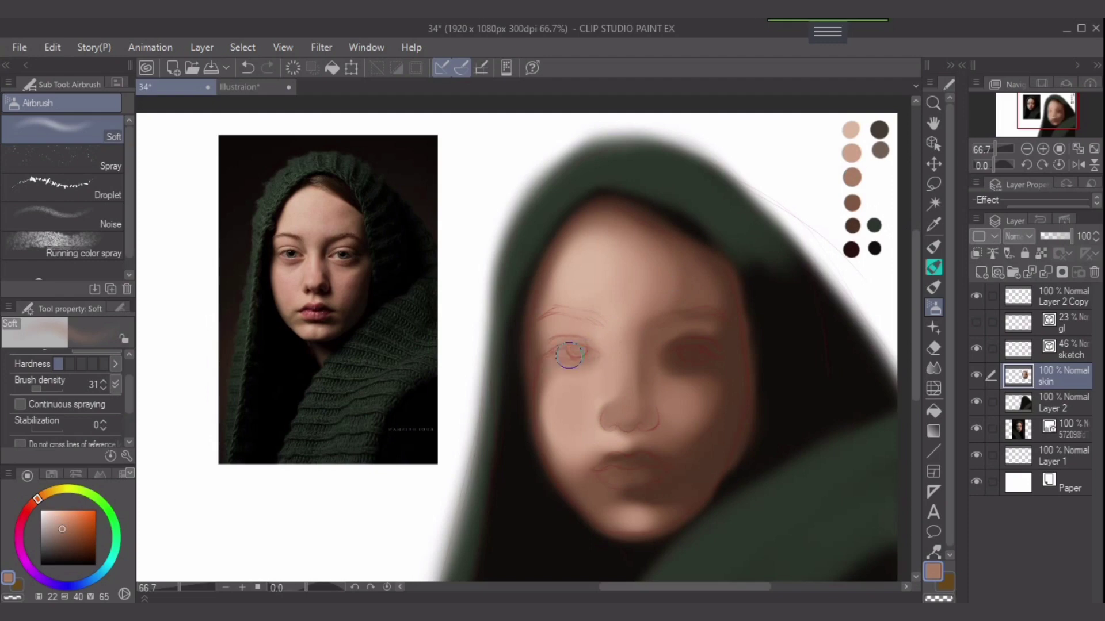
mouse_move(586, 338)
mouse_down()
mouse_move(579, 317)
mouse_move(603, 345)
mouse_move(599, 336)
mouse_move(570, 353)
mouse_move(594, 360)
mouse_move(583, 360)
mouse_move(600, 335)
mouse_move(581, 321)
mouse_move(593, 335)
mouse_move(551, 325)
mouse_move(582, 334)
mouse_move(567, 337)
mouse_move(578, 347)
mouse_move(553, 355)
mouse_move(590, 347)
mouse_up()
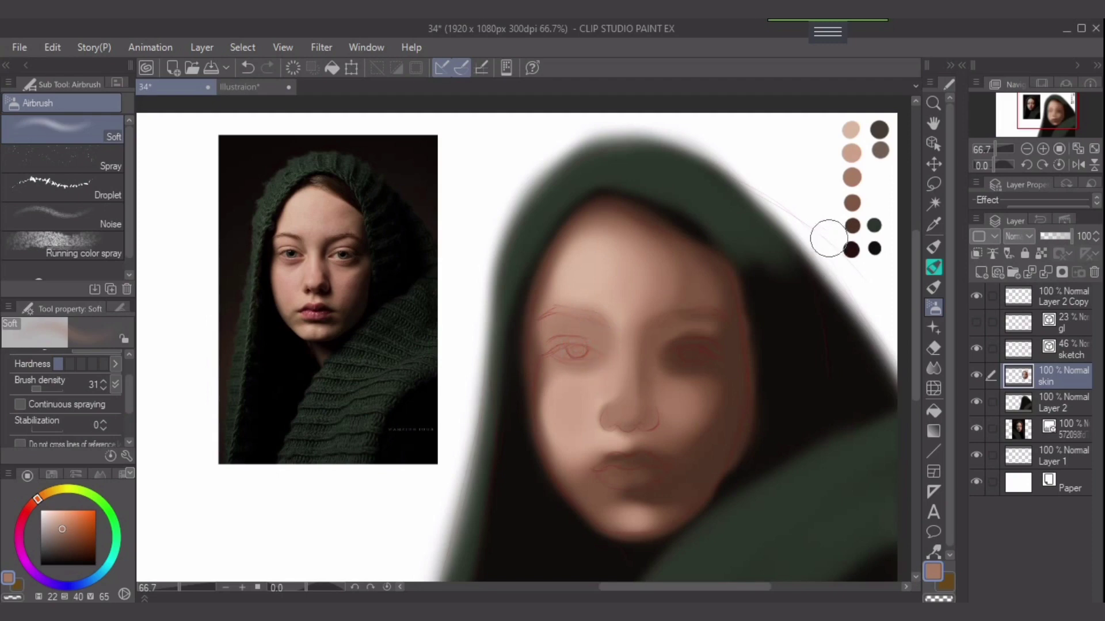
Alternate the medium brown and tan swatches to deepen the lit eye's crease, inner corner and eye opening, finishing with peach.
alt+click(851, 177)
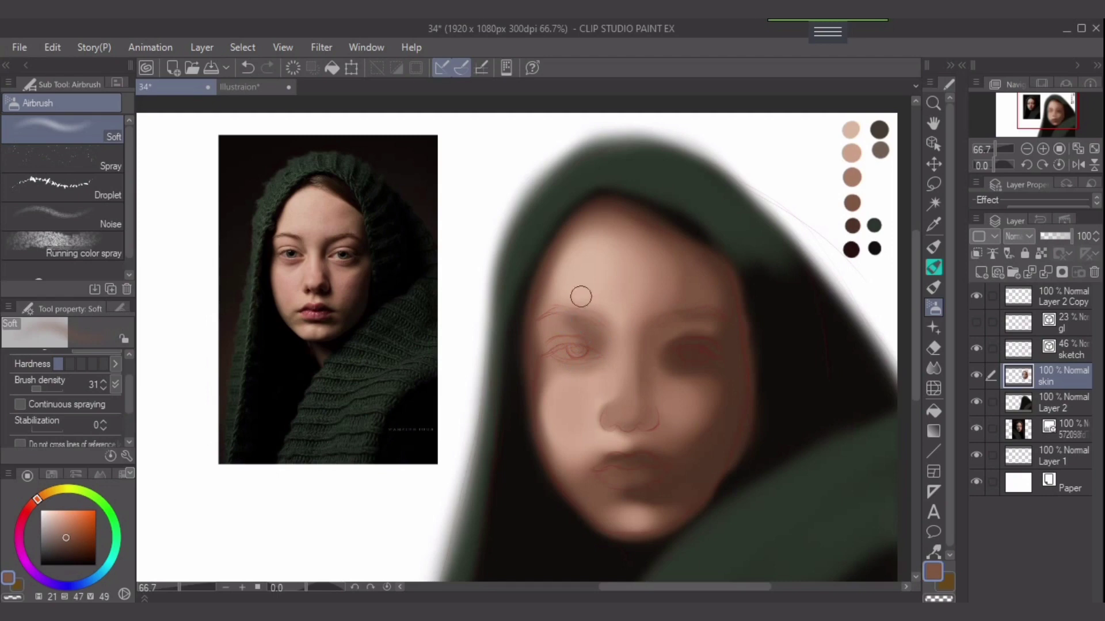
alt+click(852, 176)
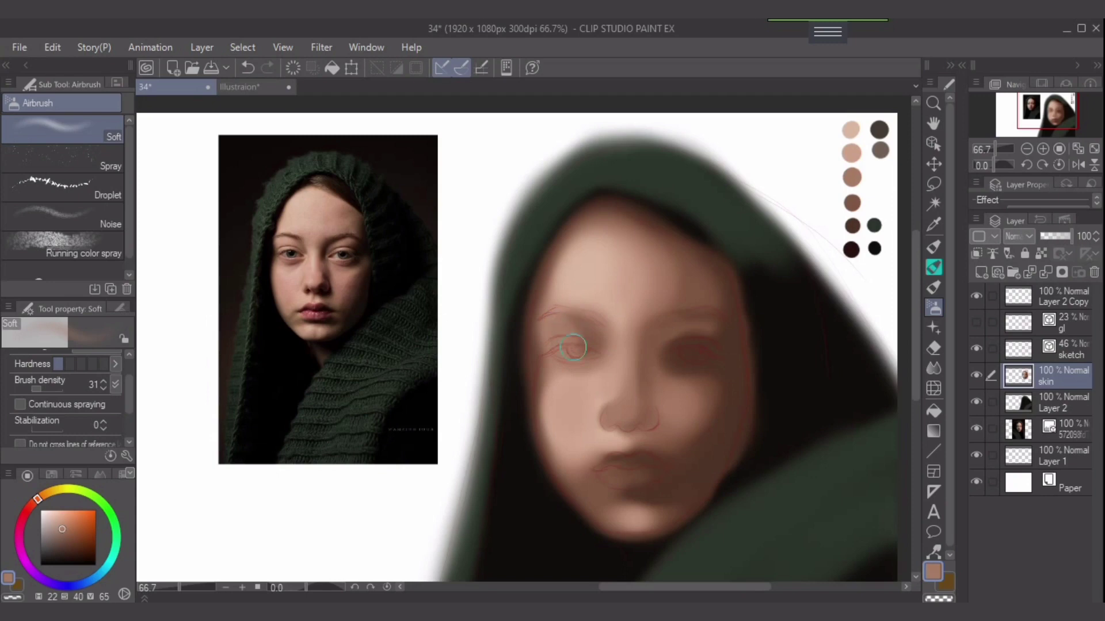
alt+click(851, 202)
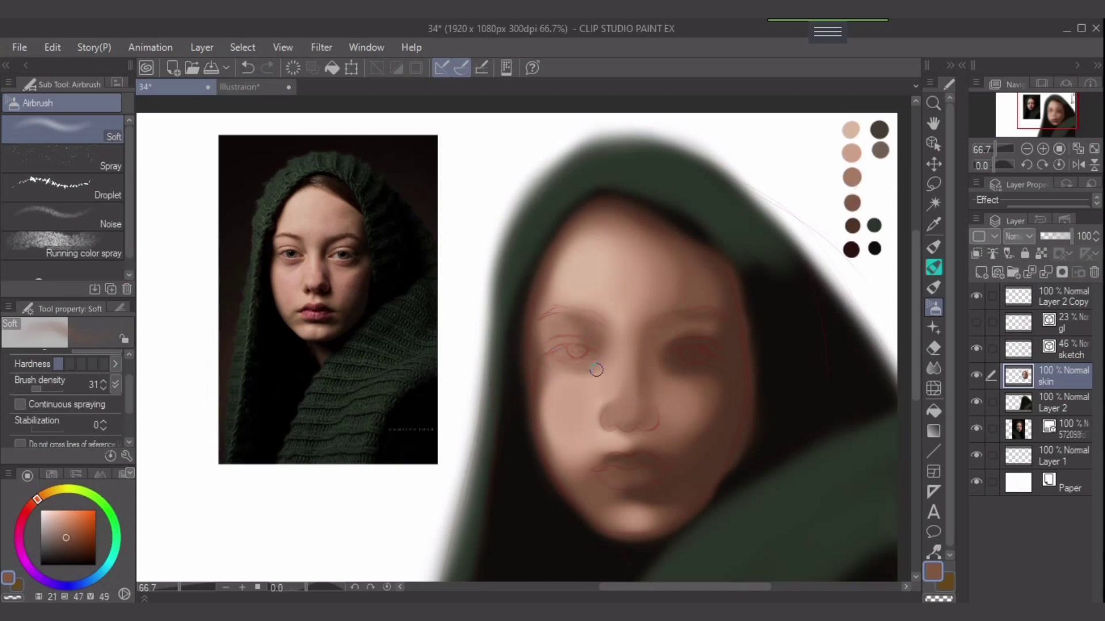
alt+click(851, 177)
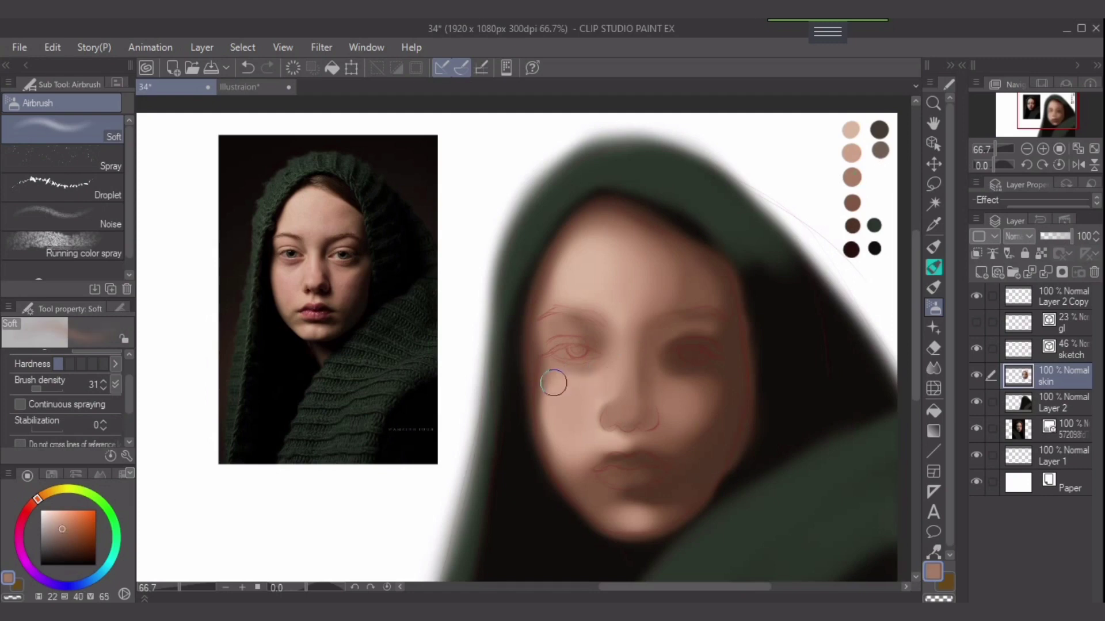
alt+click(851, 202)
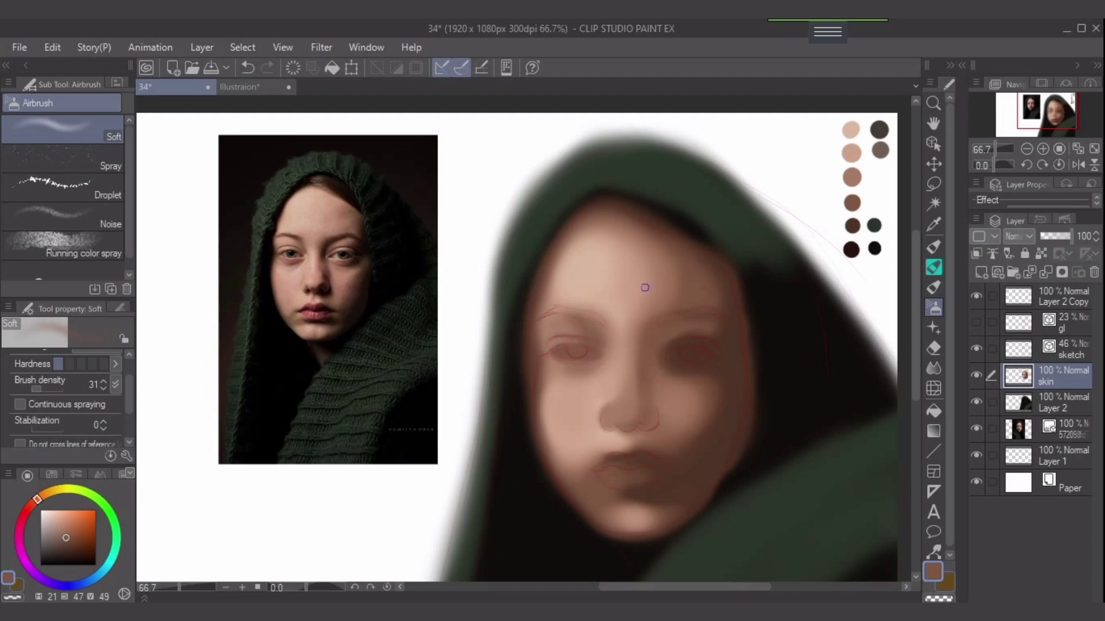
alt+click(857, 150)
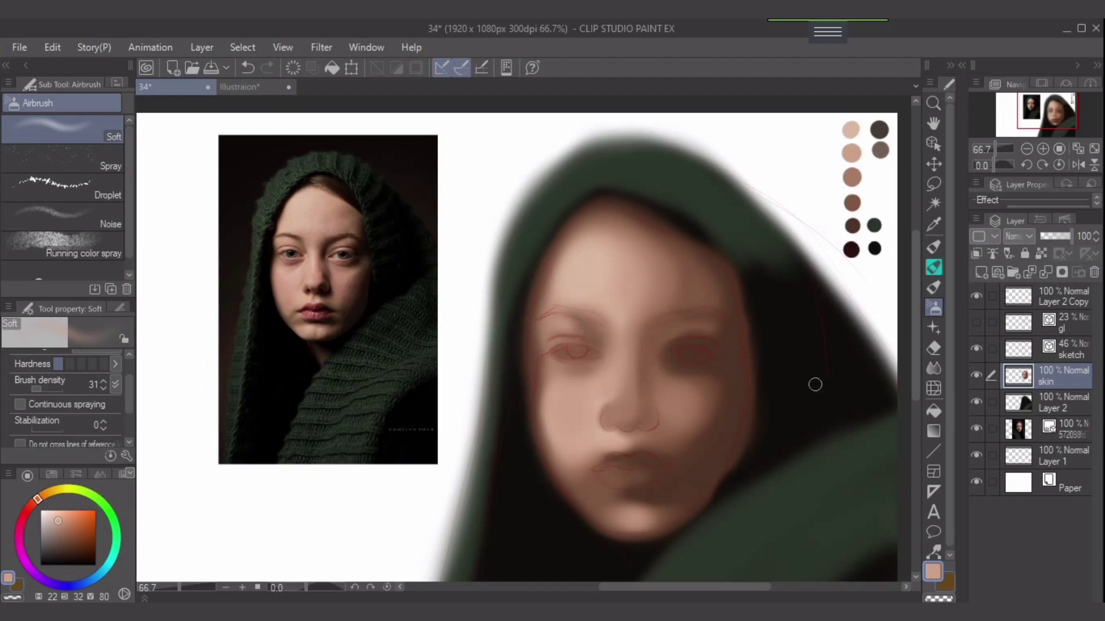
Sample the dark brown swatch and darken the shadowed eye's socket and brow area.
drag(839, 346, 782, 342)
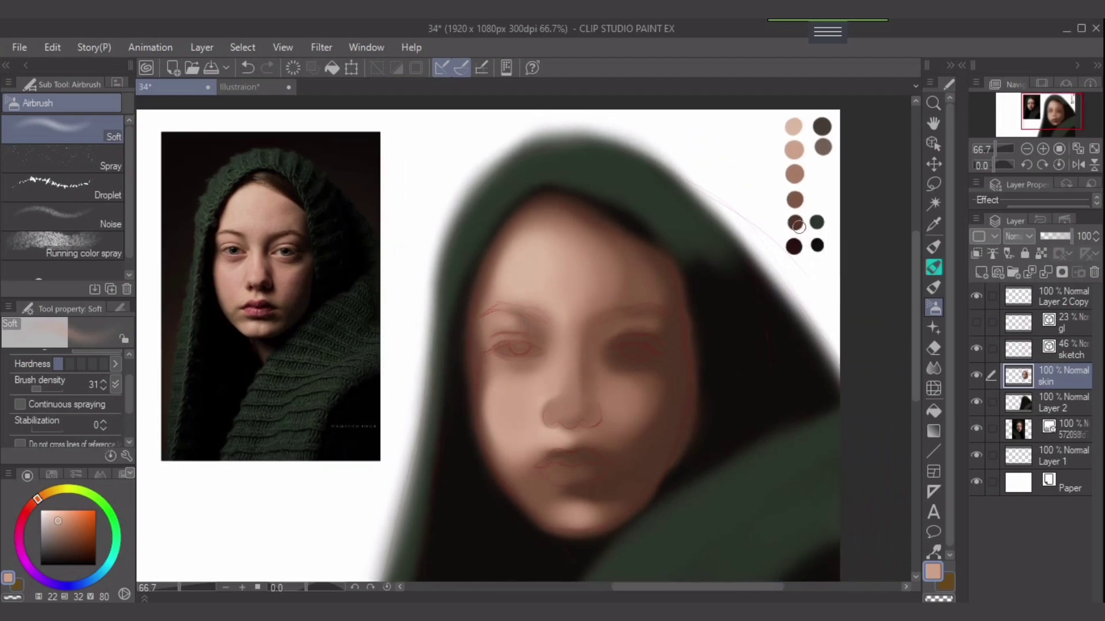
alt+click(796, 220)
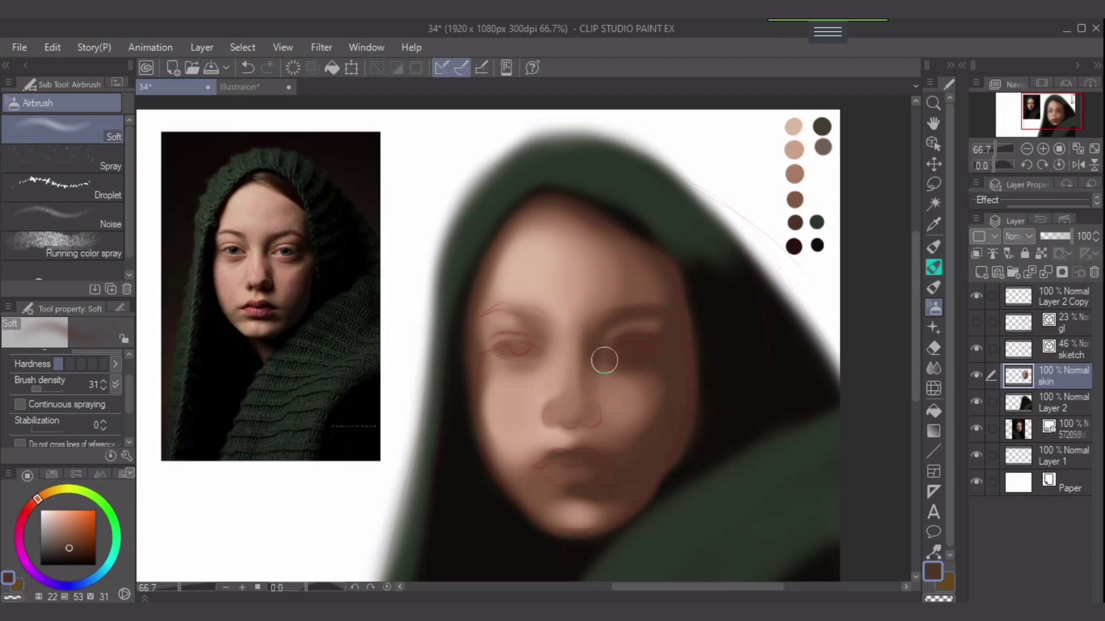
mouse_move(605, 361)
mouse_down()
mouse_move(594, 357)
mouse_move(658, 322)
mouse_up()
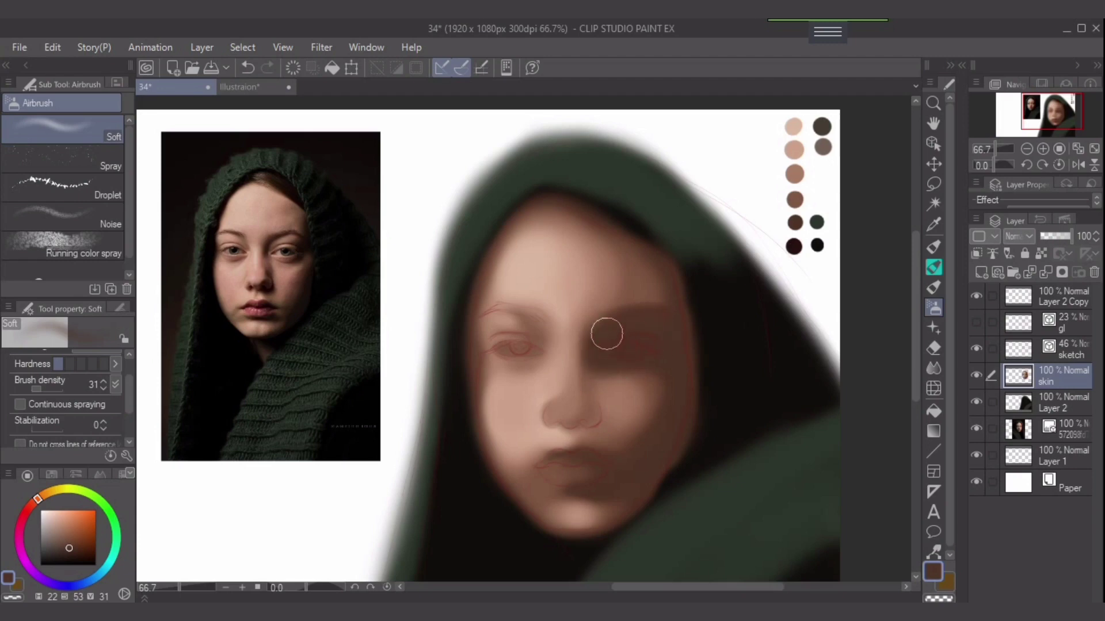
Lighten the shadowed eye's upper lid with tan and refine the surrounding socket and brow shadow with medium brown.
alt+click(797, 174)
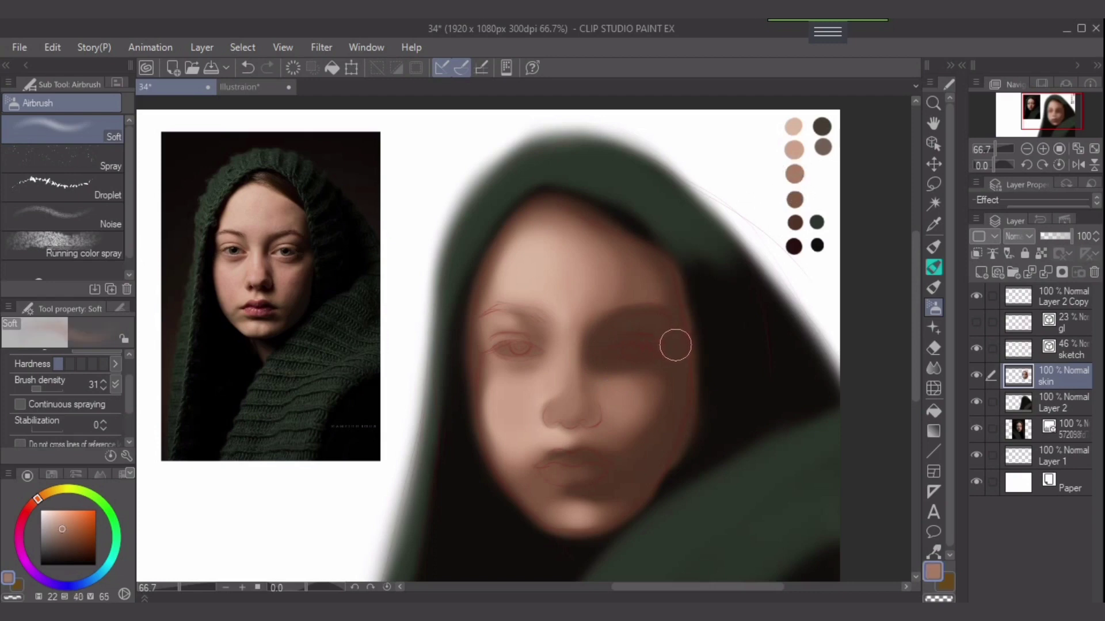
key([)
mouse_move(624, 340)
mouse_down()
mouse_move(638, 325)
mouse_move(629, 328)
mouse_move(654, 328)
mouse_up()
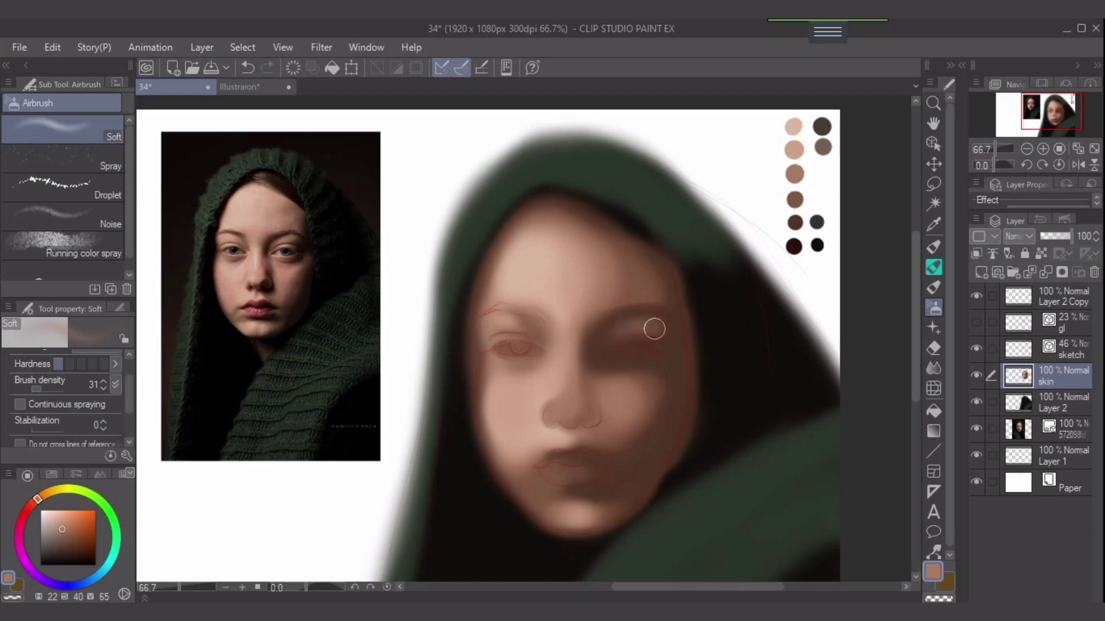
alt+click(795, 196)
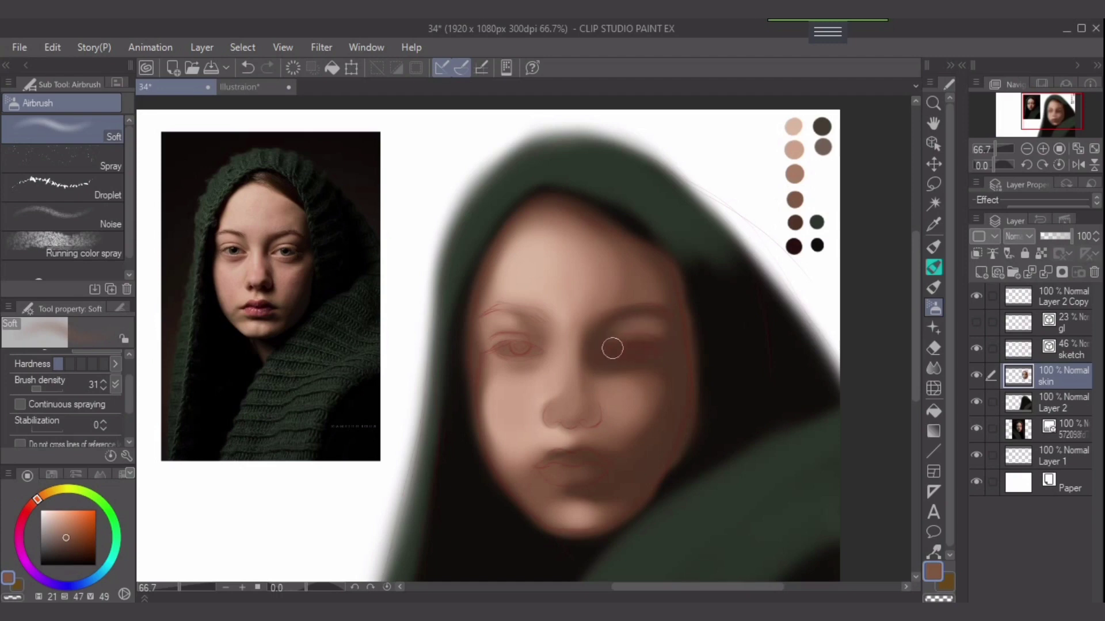
mouse_move(604, 362)
mouse_down()
mouse_move(634, 368)
mouse_move(601, 367)
mouse_move(660, 361)
mouse_move(611, 369)
mouse_move(602, 359)
mouse_move(650, 368)
mouse_move(604, 368)
mouse_move(655, 365)
mouse_move(610, 373)
mouse_move(624, 371)
mouse_move(606, 365)
mouse_move(632, 369)
mouse_move(602, 363)
mouse_move(640, 386)
mouse_move(639, 374)
mouse_move(606, 359)
mouse_move(626, 350)
mouse_move(629, 325)
mouse_up()
alt+click(795, 171)
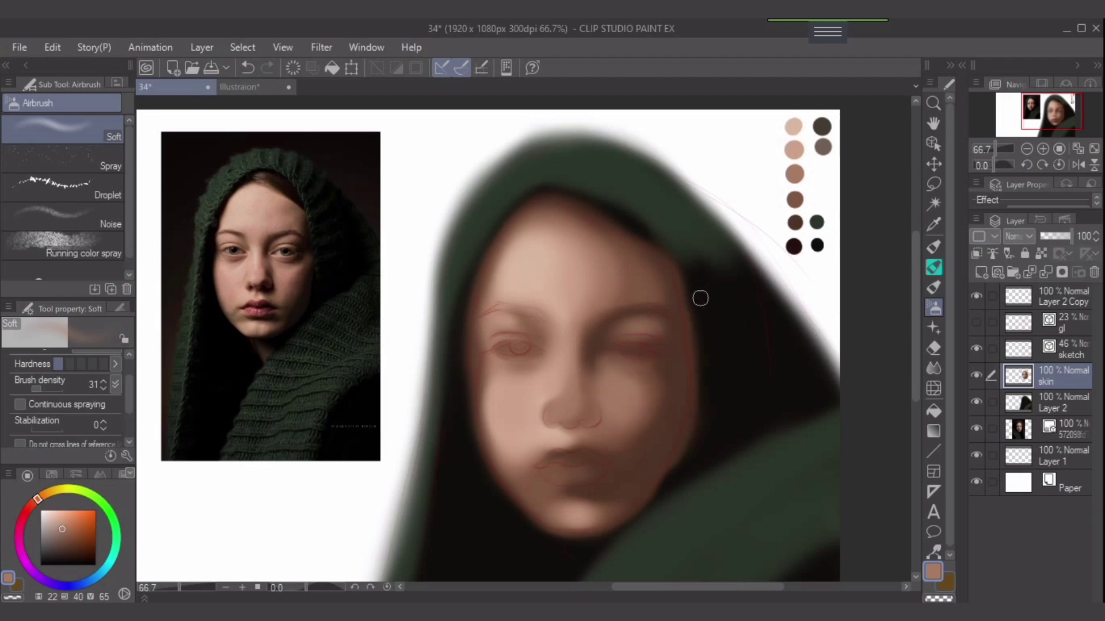
Darken the shadowed side and underside of the nose with dark brown, and soften the shadow with medium brown.
drag(666, 413, 674, 391)
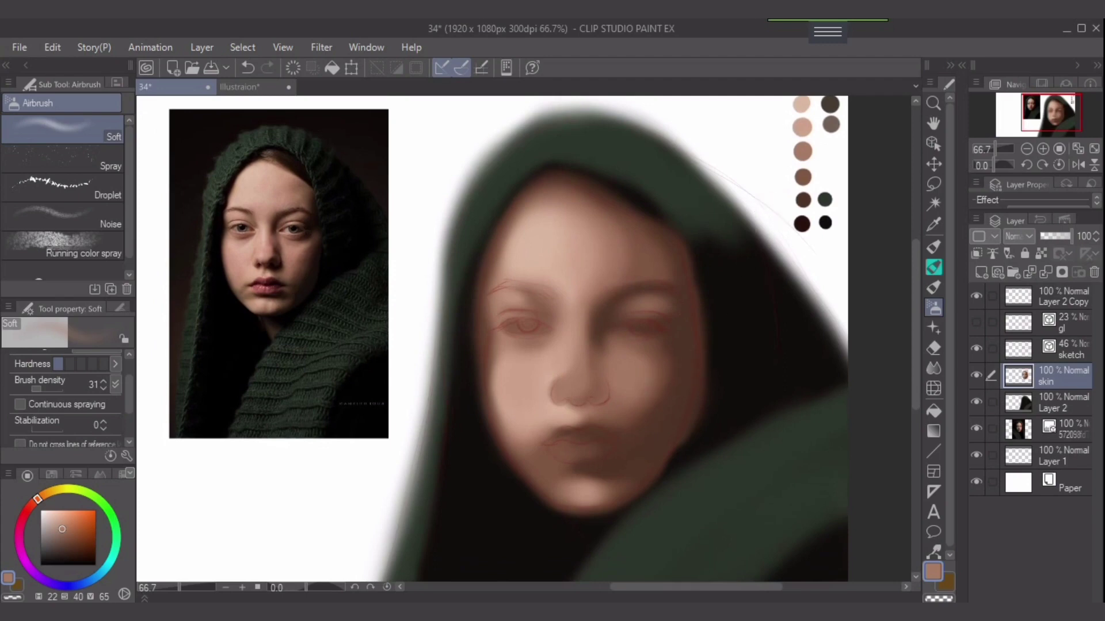
drag(746, 259, 744, 285)
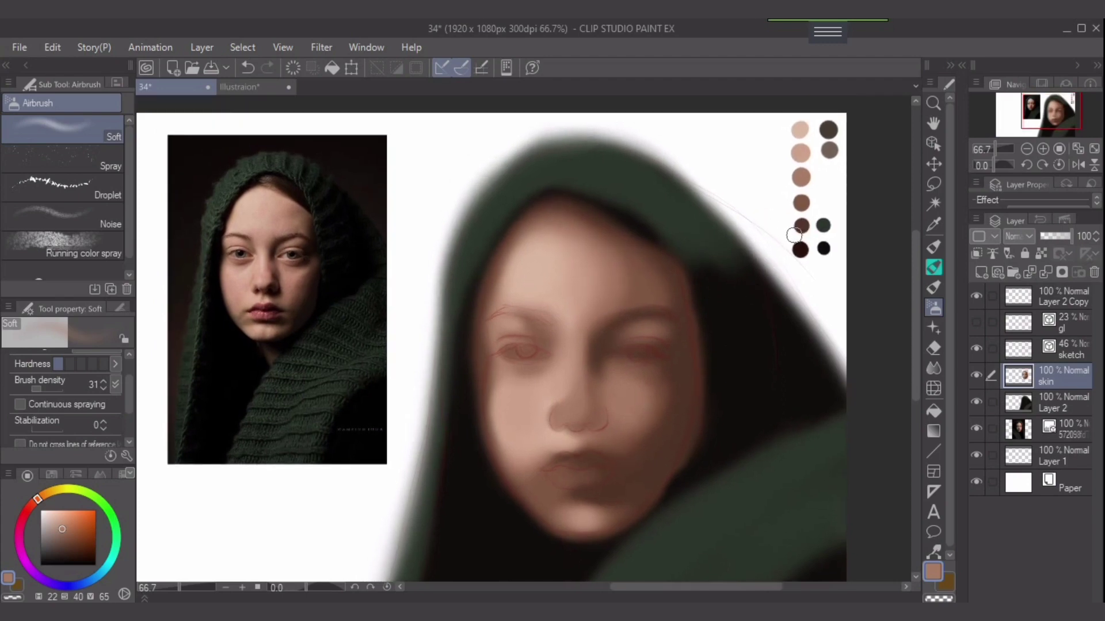
alt+click(801, 225)
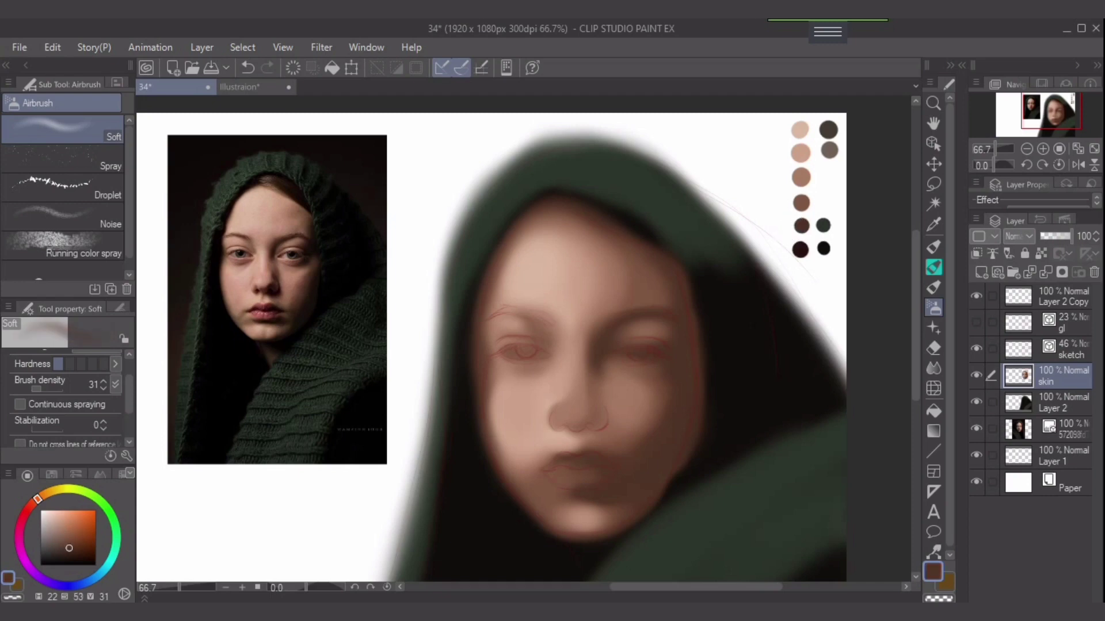
drag(586, 426, 586, 440)
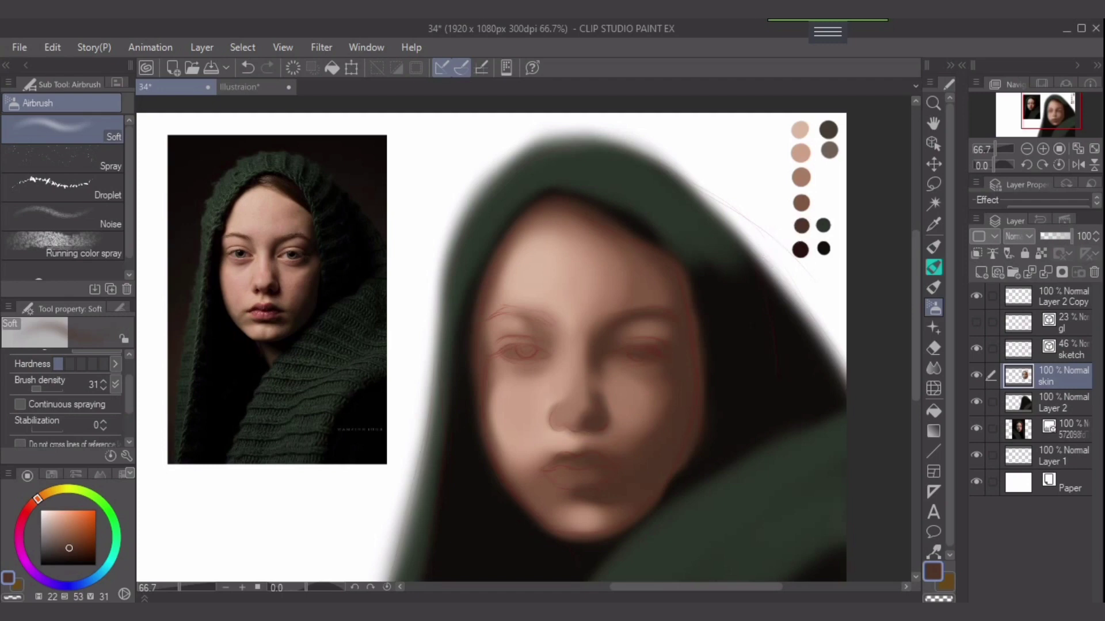
alt+click(801, 203)
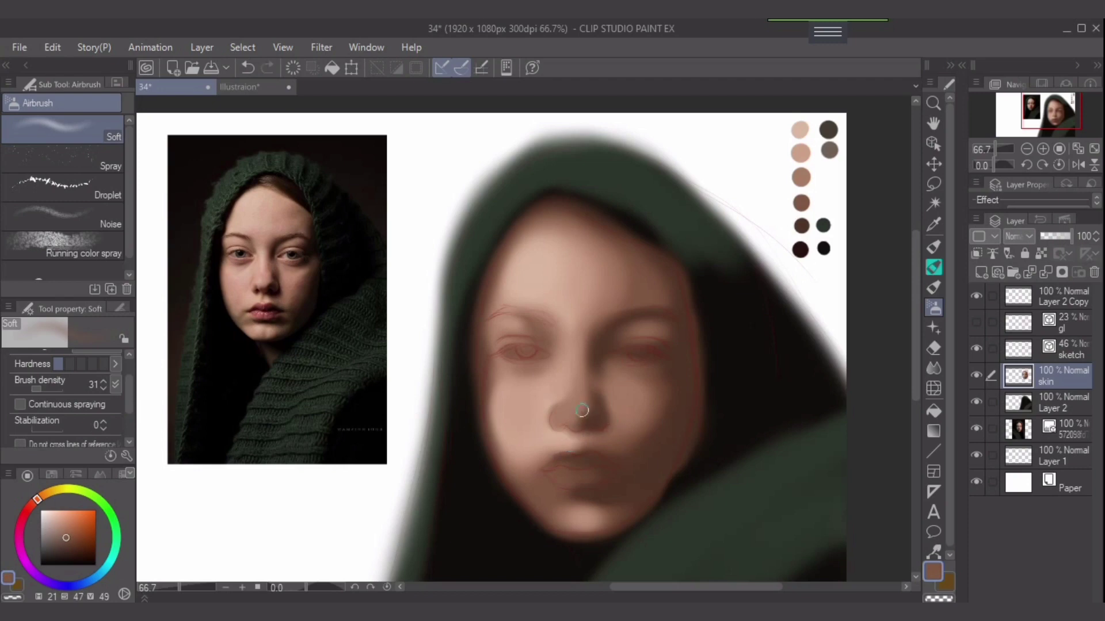
drag(787, 429, 794, 404)
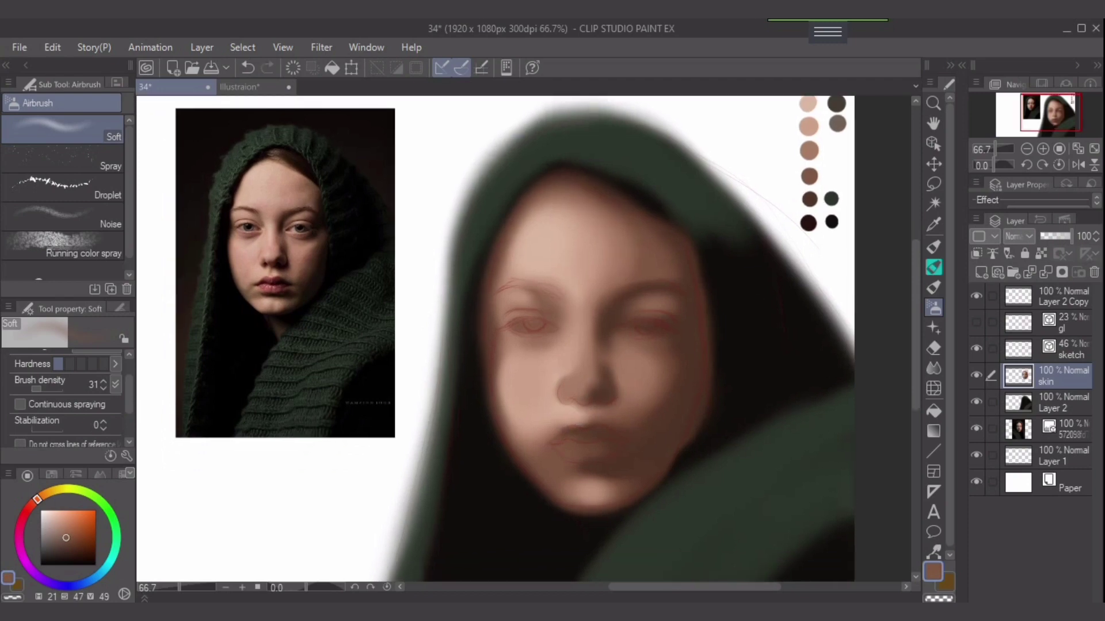
Darken the shadowed eye's opening and inner corner on Layer 4 with the Skin Brush at size 20 in dark brown.
click(1094, 149)
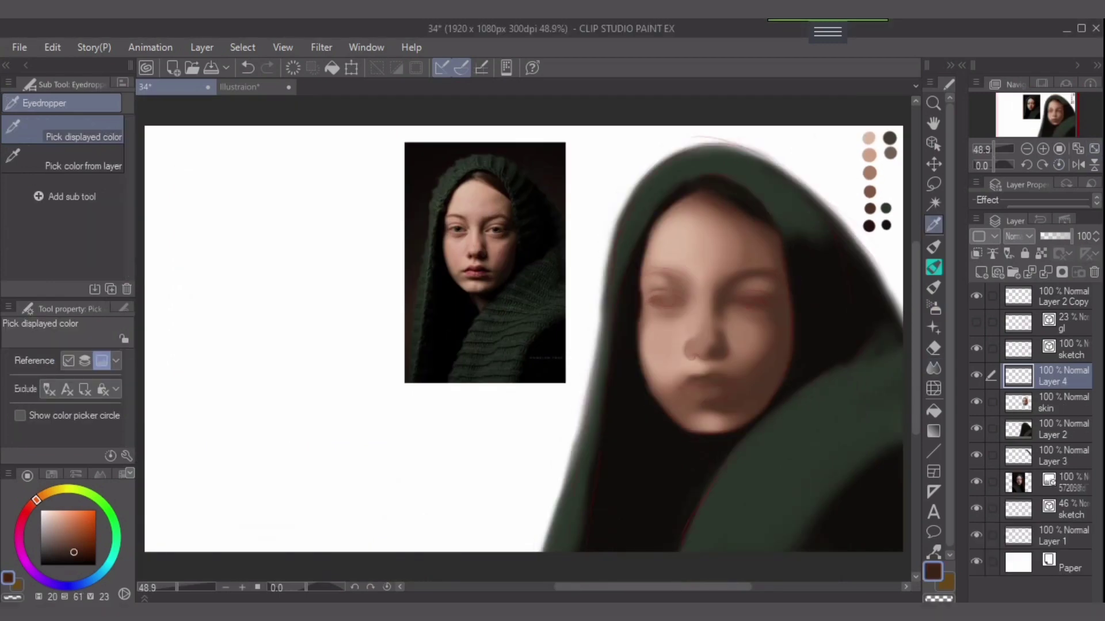
scroll(807, 327, up, 3)
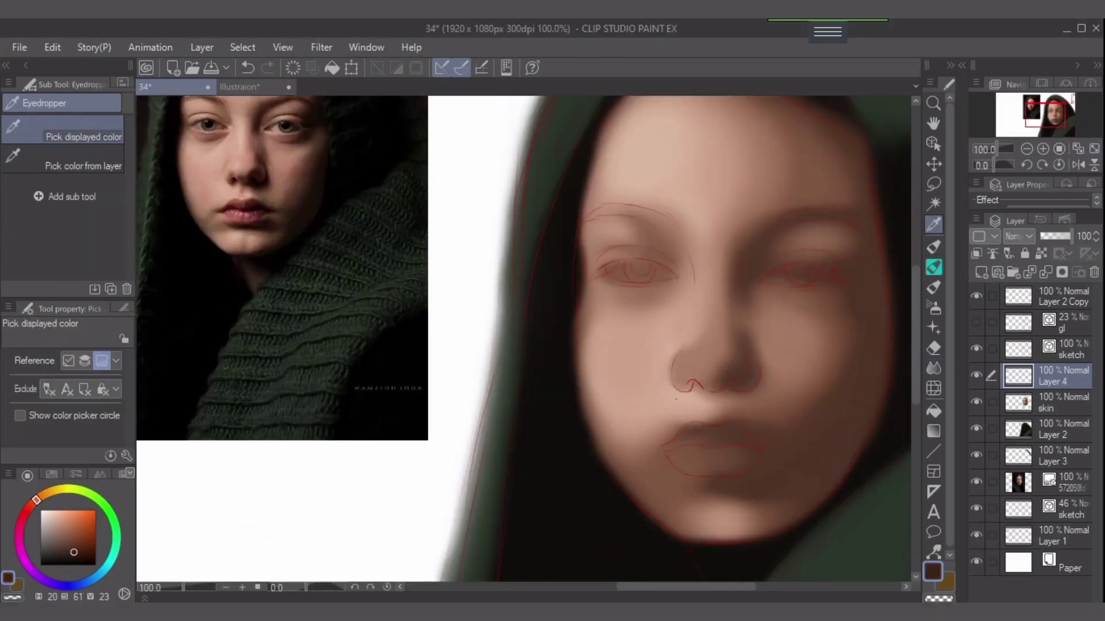
drag(676, 398, 552, 436)
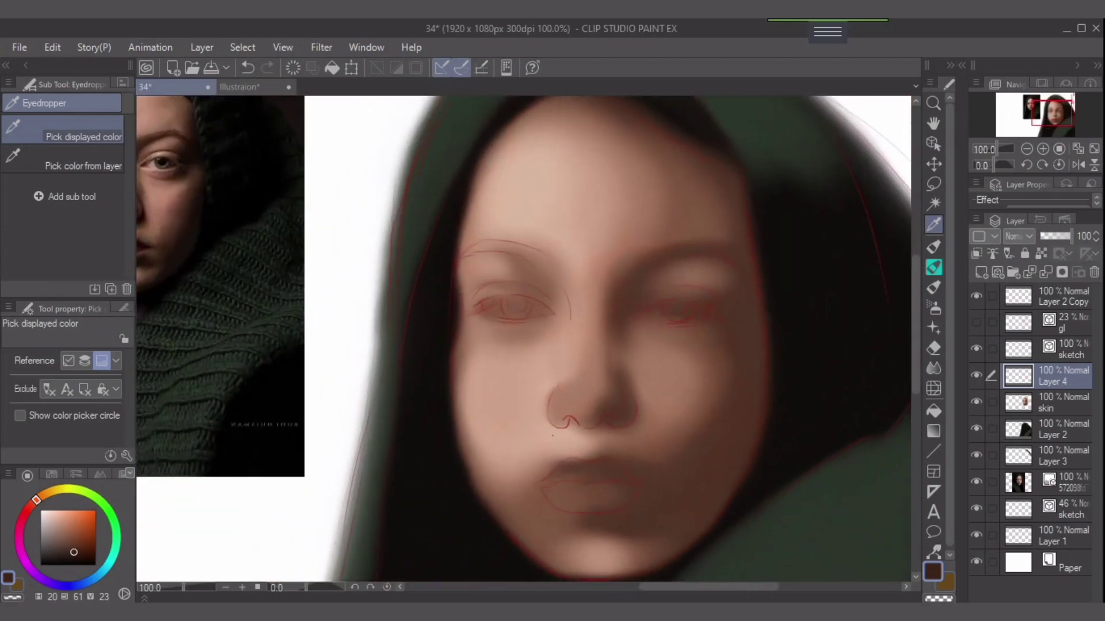
scroll(745, 343, up, 2)
key(p)
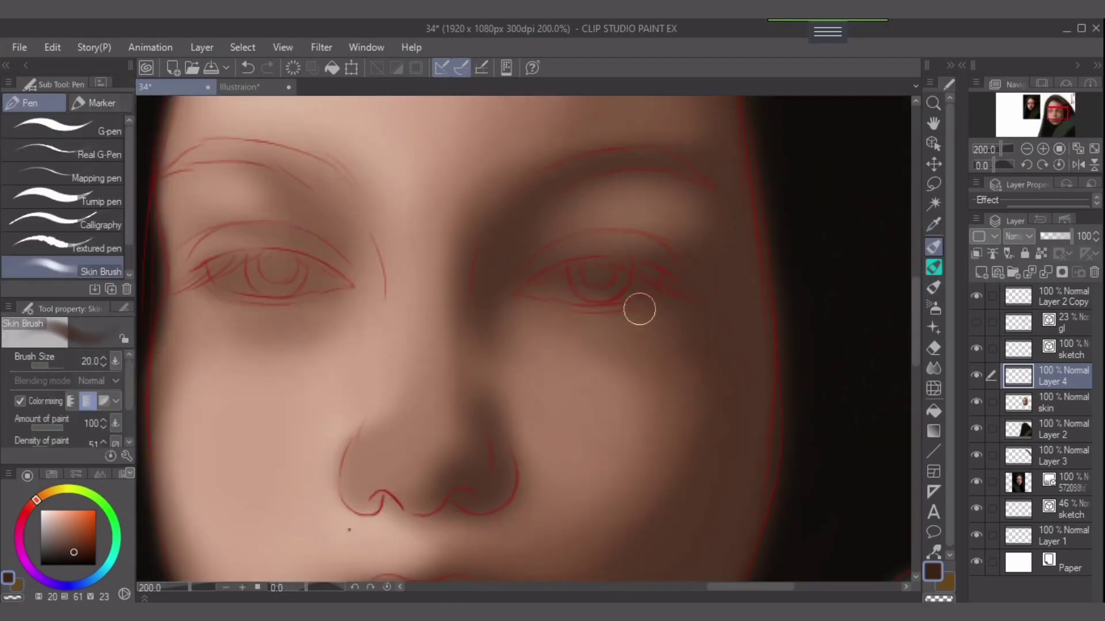
drag(639, 309, 743, 355)
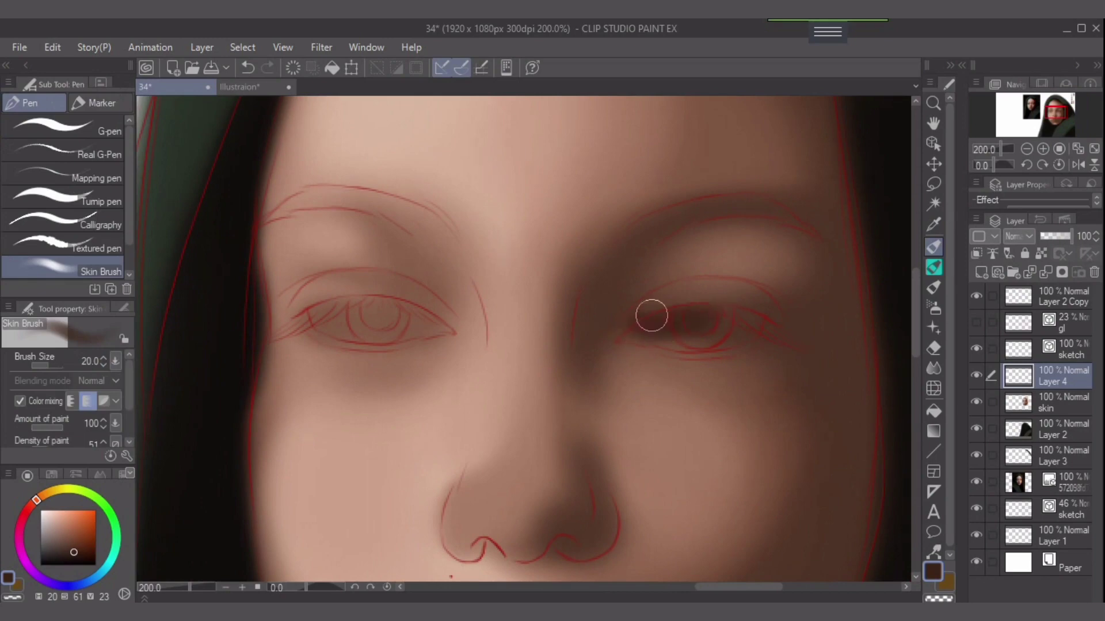
mouse_move(651, 315)
mouse_down()
mouse_move(690, 299)
mouse_move(681, 317)
mouse_move(645, 321)
mouse_move(694, 292)
mouse_move(650, 324)
mouse_move(658, 304)
mouse_move(699, 309)
mouse_move(635, 327)
mouse_move(692, 292)
mouse_move(695, 314)
mouse_move(761, 302)
mouse_move(701, 307)
mouse_move(787, 315)
mouse_up()
Enlarge the Skin Brush to size 70 and spread dark brown around the shadowed eye's outer corner and lower lid.
key(bracketright)
key(bracketright)
key(bracketright)
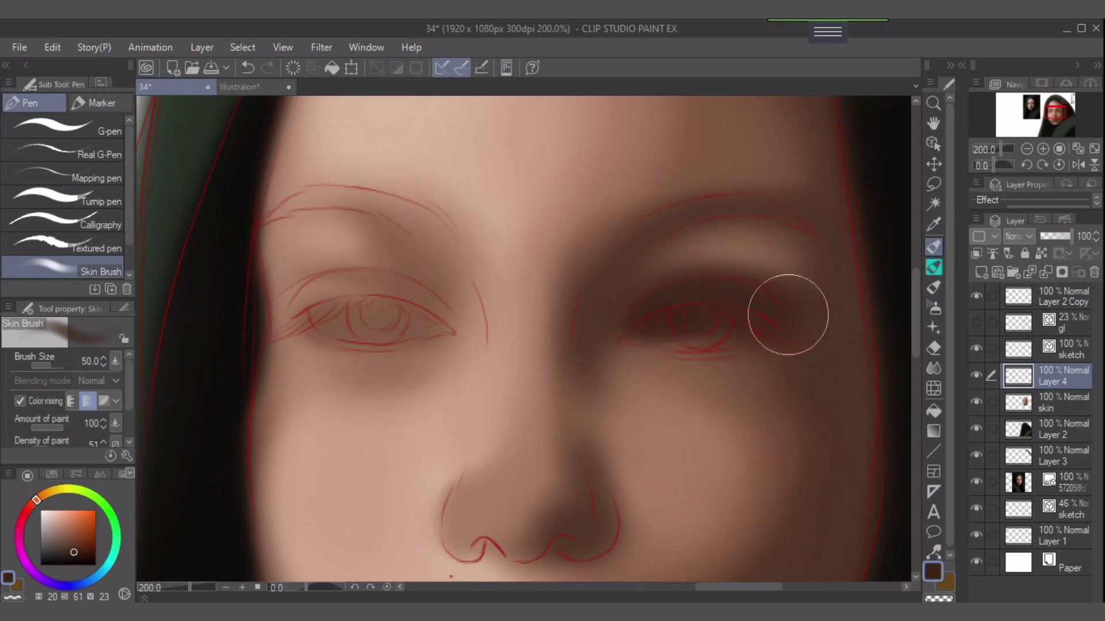
key(bracketright)
key(bracketright)
mouse_move(872, 271)
mouse_down()
mouse_move(777, 287)
mouse_move(713, 323)
mouse_move(747, 401)
mouse_move(740, 360)
mouse_move(587, 348)
mouse_move(645, 345)
mouse_up()
key(bracketleft)
key(bracketleft)
key(bracketleft)
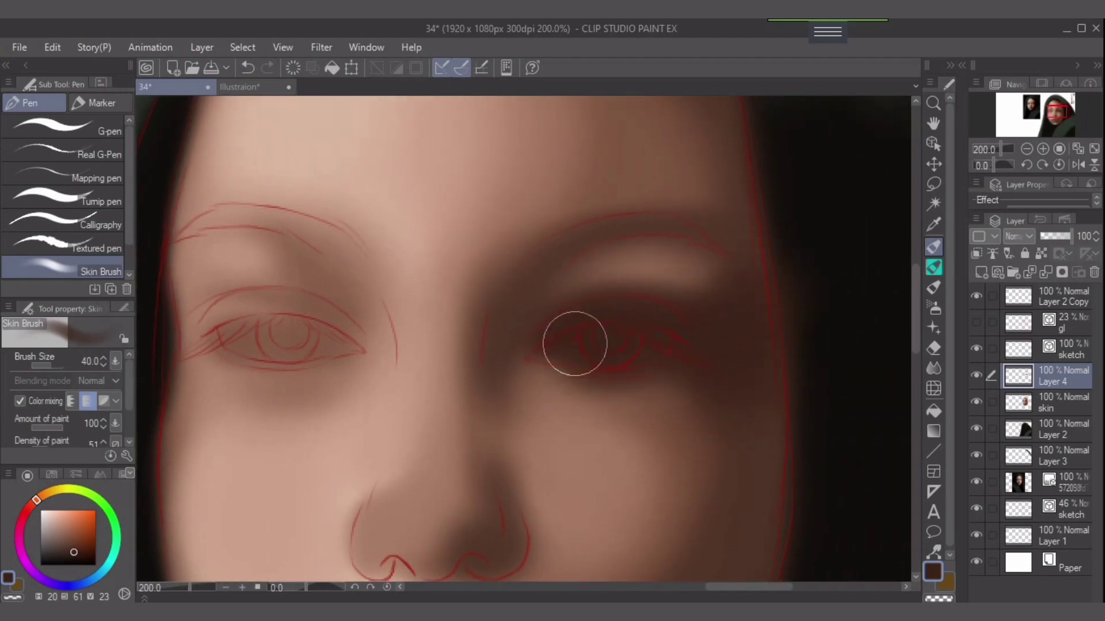
Deepen the inner socket beside the nose bridge and the start of the brow with dark brown at sizes 20 to 50.
mouse_move(575, 343)
mouse_down()
mouse_move(549, 356)
mouse_move(589, 323)
mouse_move(501, 349)
mouse_move(508, 319)
mouse_move(484, 387)
mouse_move(522, 281)
mouse_move(511, 344)
mouse_move(559, 251)
mouse_move(547, 297)
mouse_move(506, 321)
mouse_move(576, 251)
mouse_up()
key(bracketleft)
key(bracketleft)
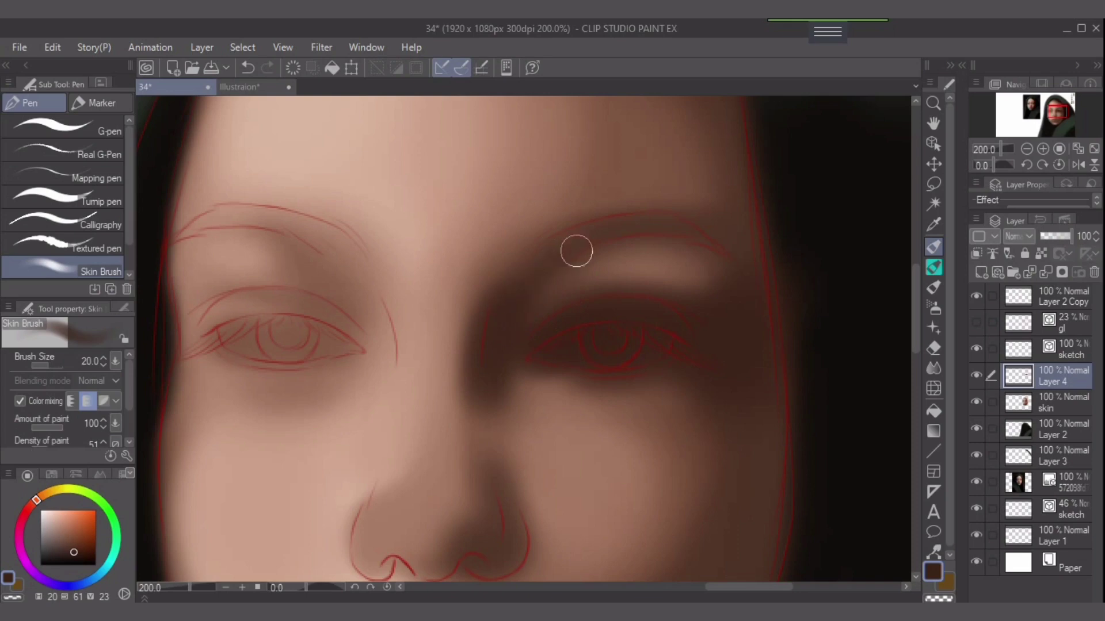
key(bracketright)
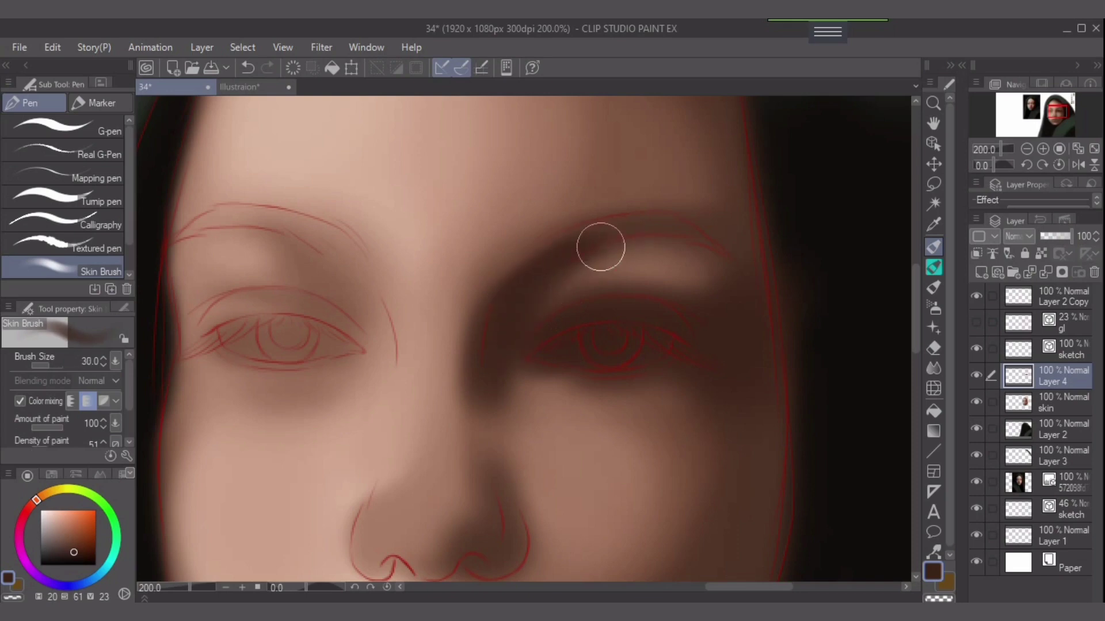
key(bracketright)
key(bracketright)
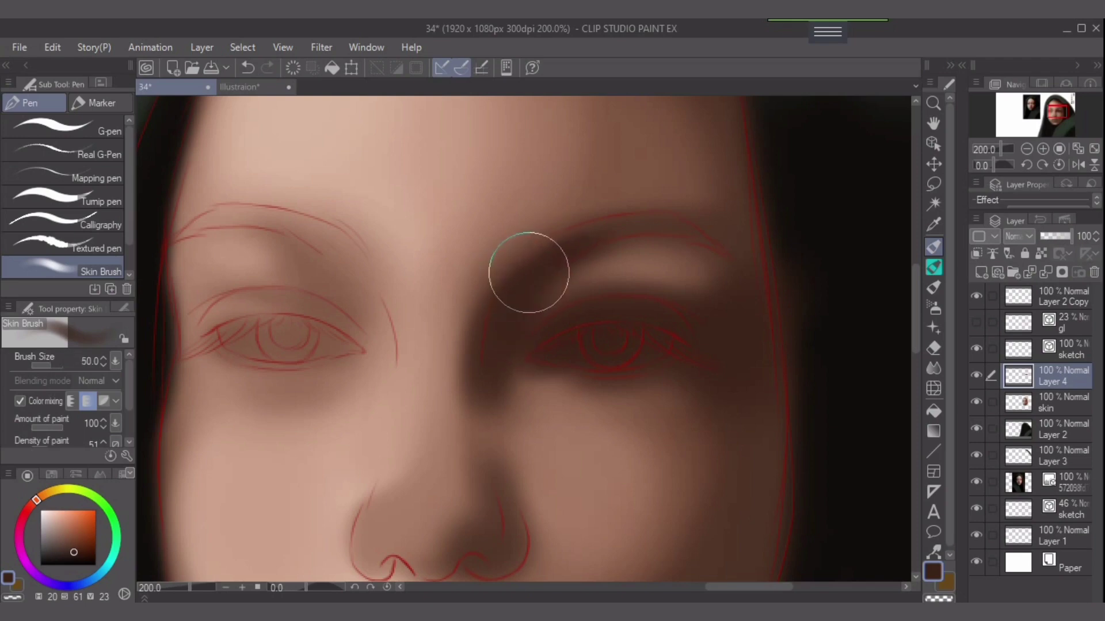
mouse_move(510, 331)
mouse_down()
mouse_move(540, 259)
mouse_move(584, 251)
mouse_up()
drag(500, 301, 538, 268)
Even out the dark shadow over the shadowed eye's inner corner and under-eye edge with brush sizes up to 70.
key(bracketleft)
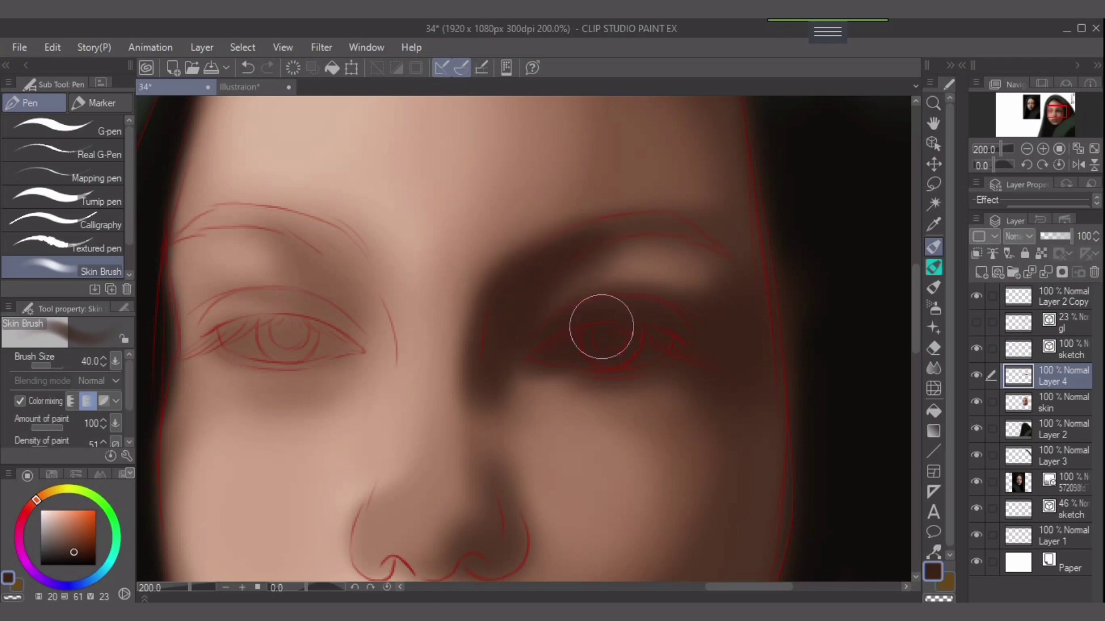
key(bracketright)
key(bracketright)
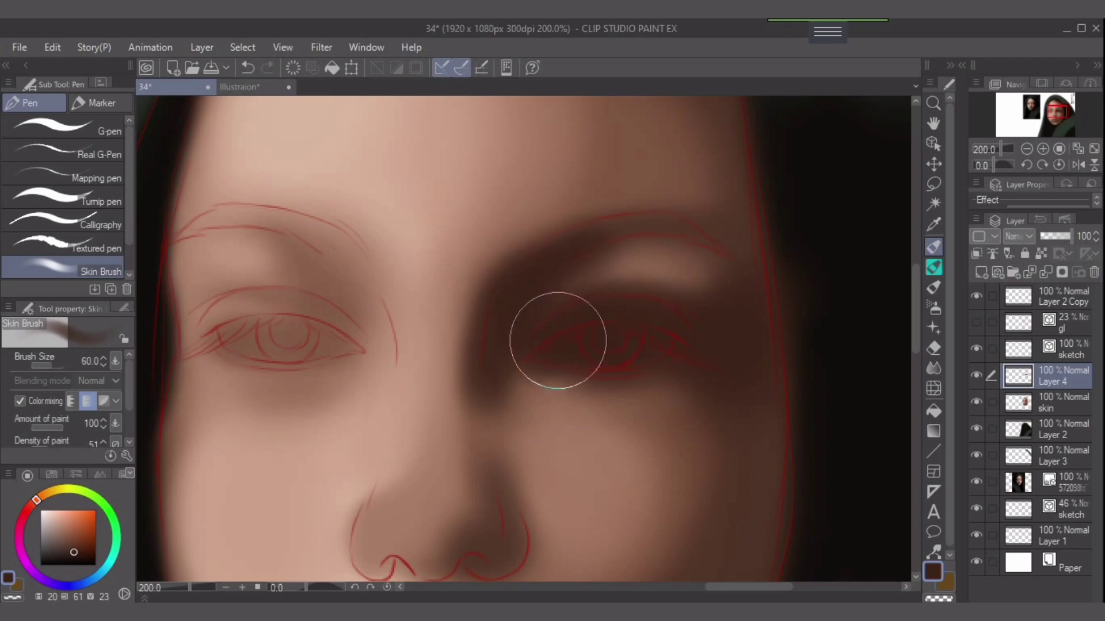
key(bracketright)
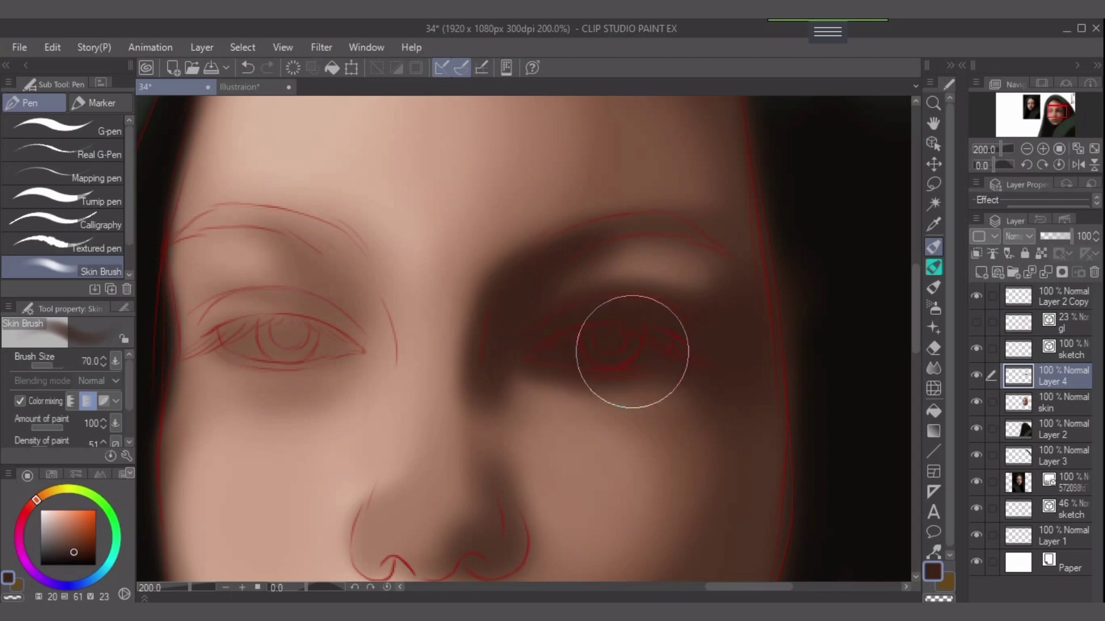
key(bracketright)
key(bracketright)
key(bracketright)
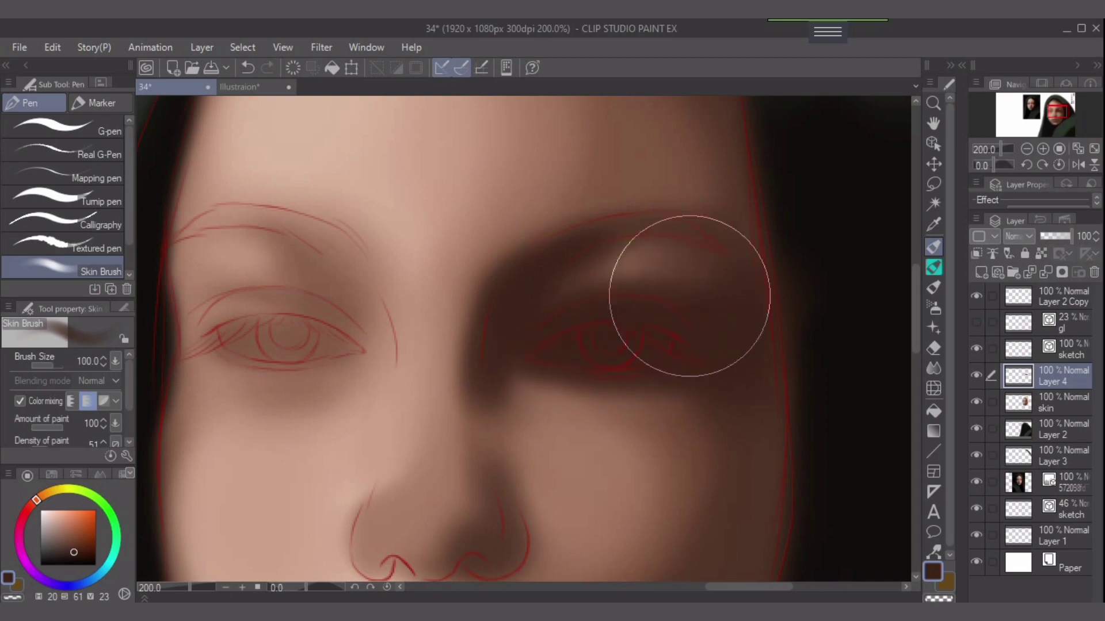
drag(689, 296, 698, 284)
key(bracketleft)
key(bracketleft)
key(bracketleft)
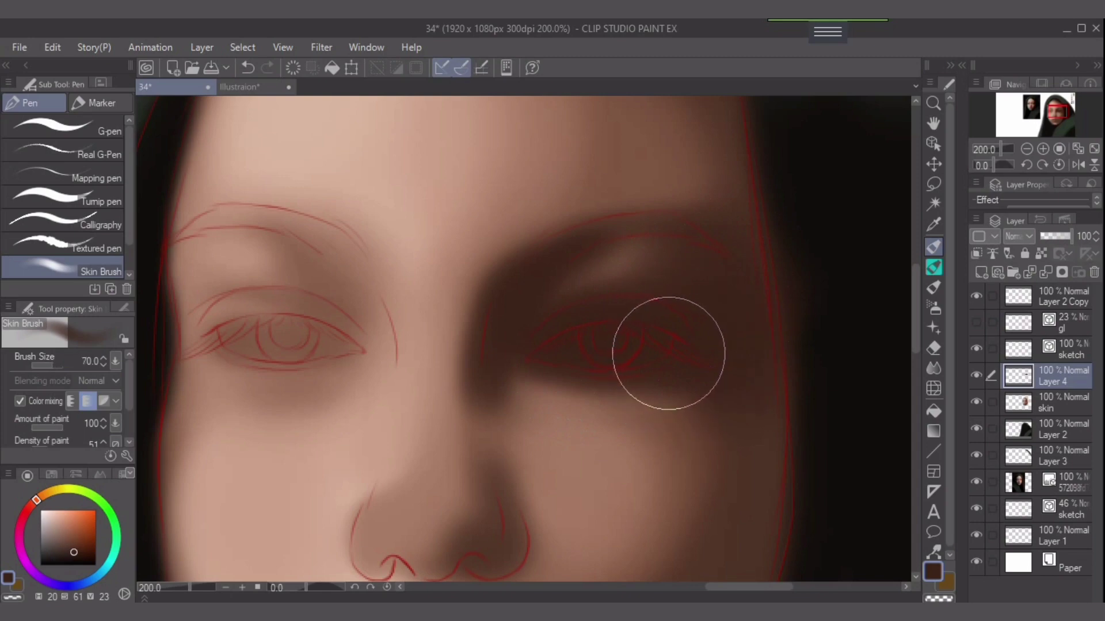
drag(669, 354, 733, 382)
drag(661, 355, 690, 372)
key(ctrl+z)
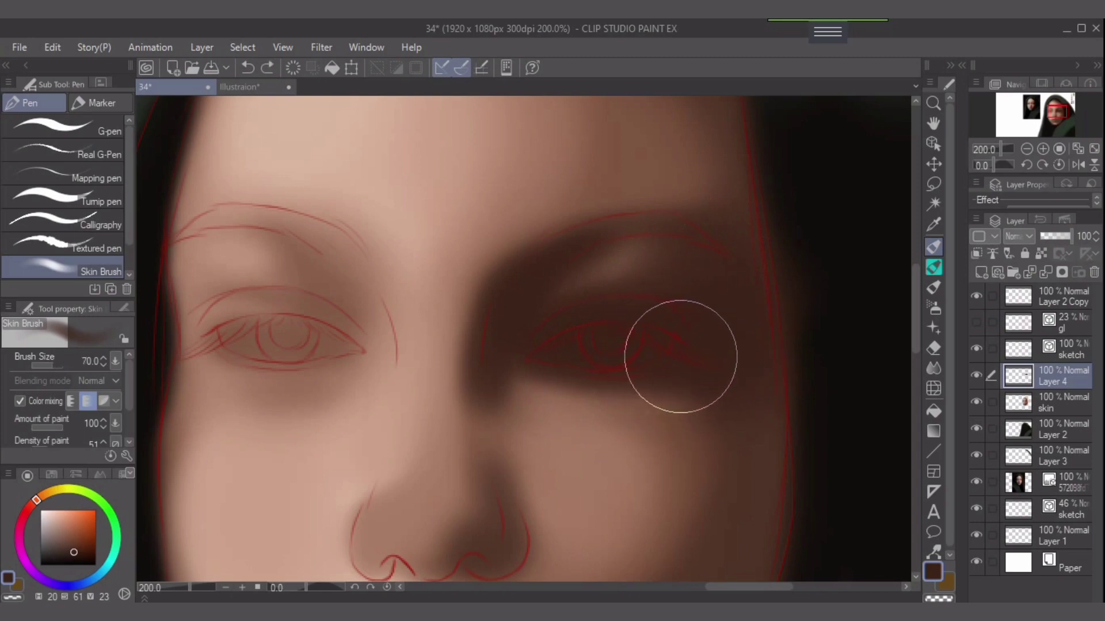
key(ctrl+y)
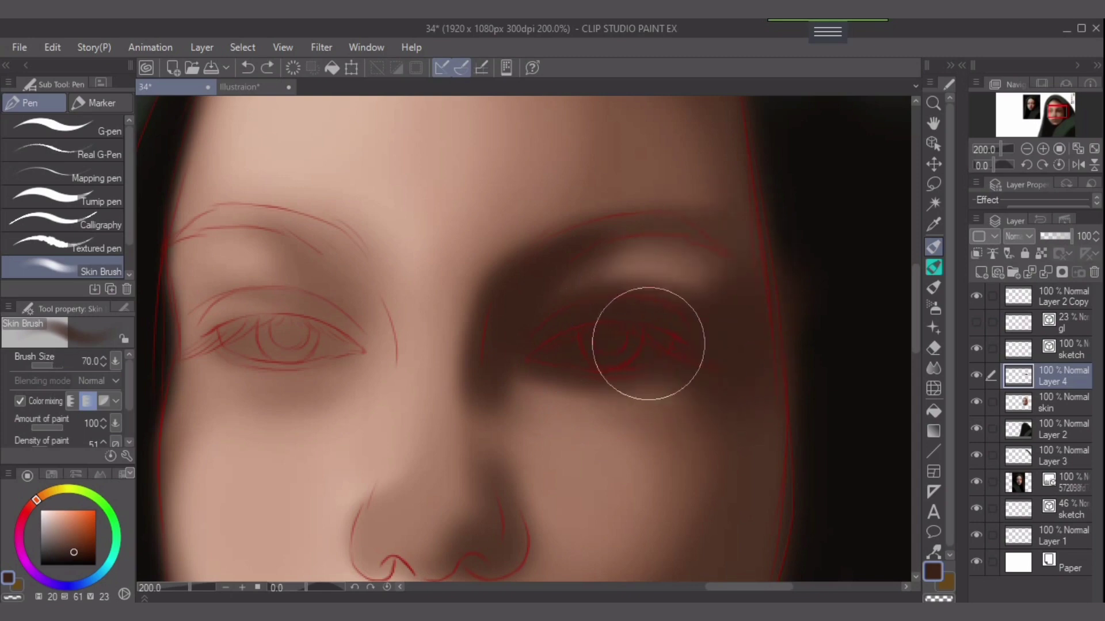
Darken the outer part of the shadowed eye's upper lid and its outer corner with brush sizes 60 to 80.
key(bracketleft)
drag(680, 329, 626, 350)
key(bracketright)
key(bracketright)
drag(700, 290, 706, 327)
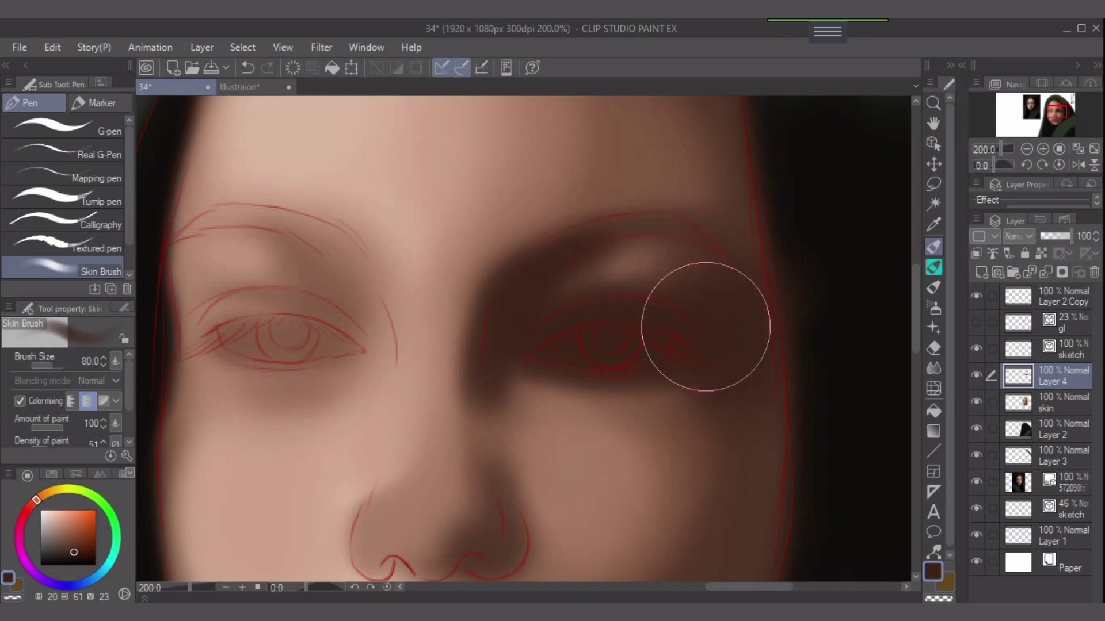
key(bracketleft)
key(bracketleft)
key(bracketleft)
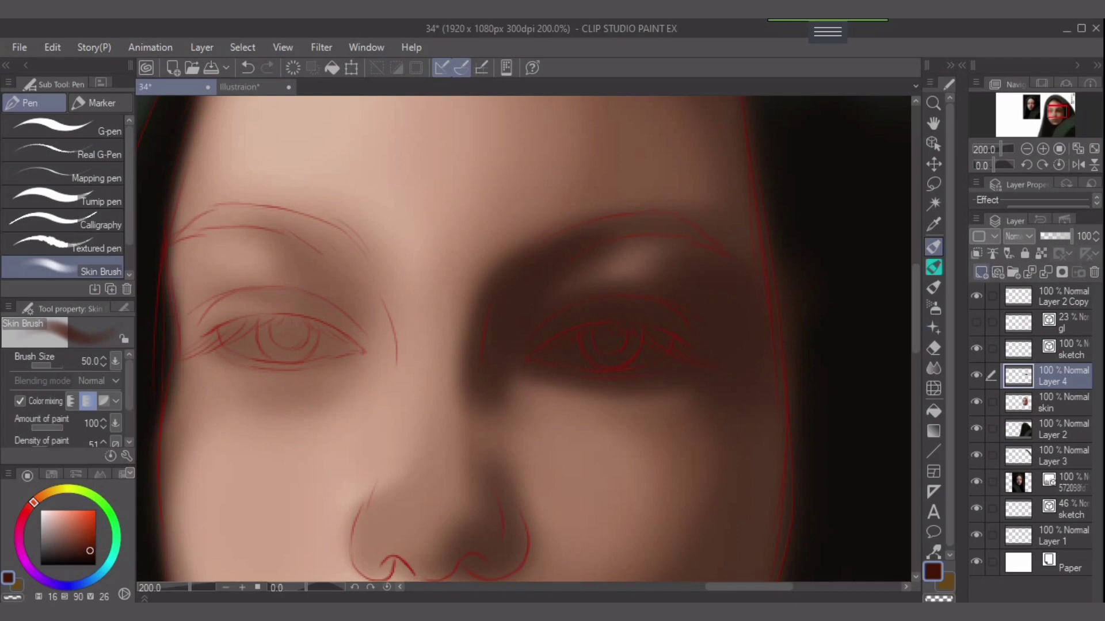
Add a layer above Layer 4 and trace the shadowed eye's lid crease in dark reddish brown with the Skin Brush at size 2.
click(981, 273)
key(bracketleft)
key(bracketleft)
key(bracketleft)
key(bracketleft)
key(bracketleft)
key(bracketleft)
key(bracketleft)
key(bracketleft)
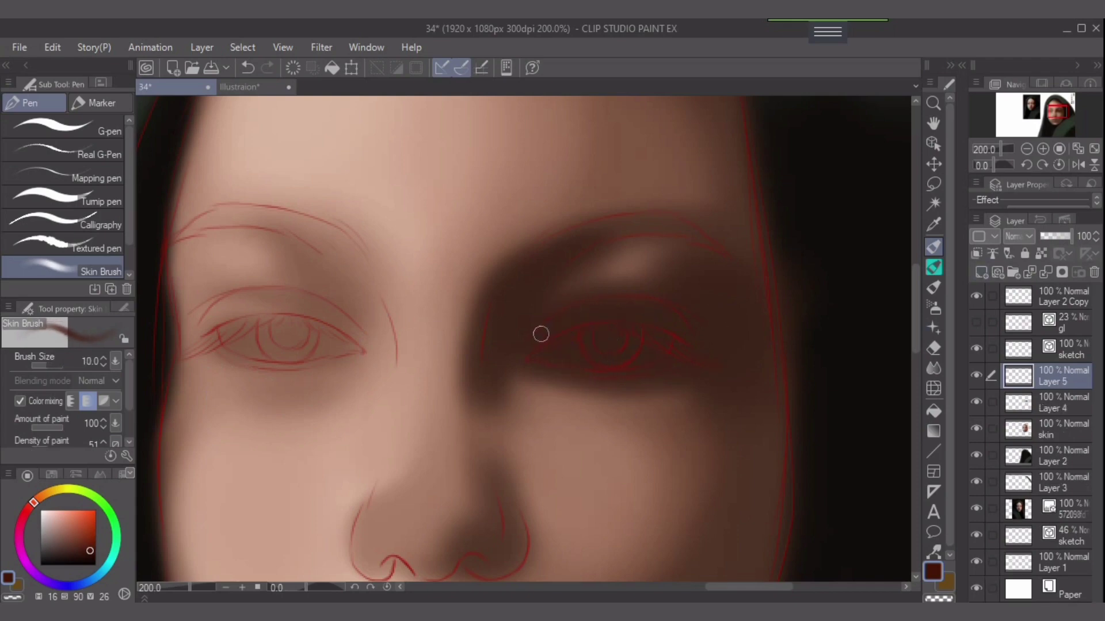
key(bracketleft)
key(bracketleft)
key(bracketleft)
key(bracketleft)
key(bracketleft)
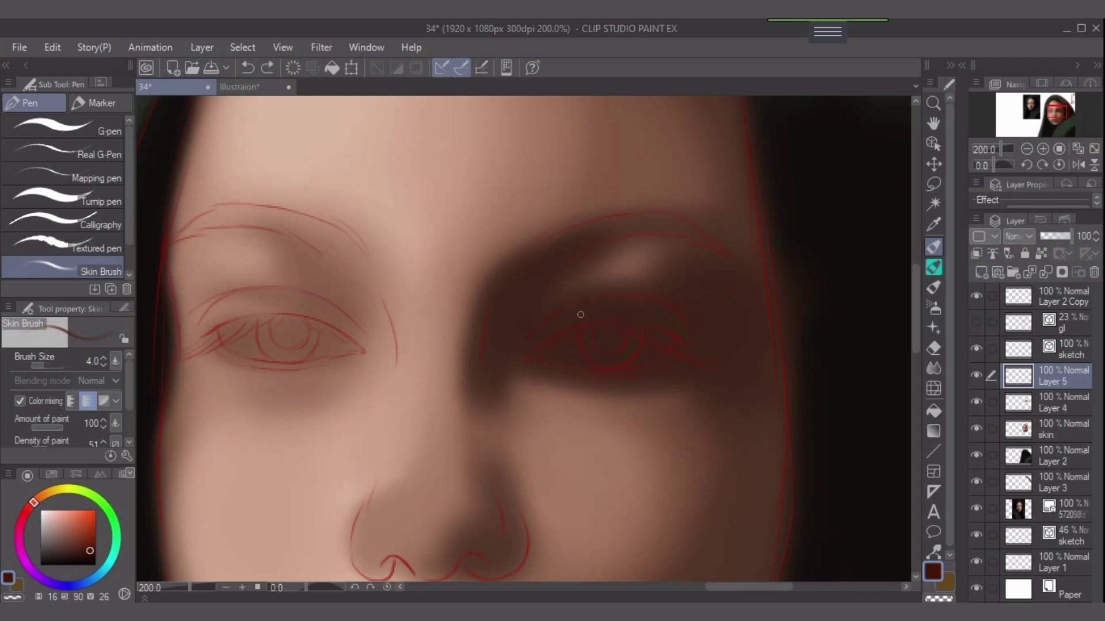
scroll(580, 314, up, 2)
key(bracketleft)
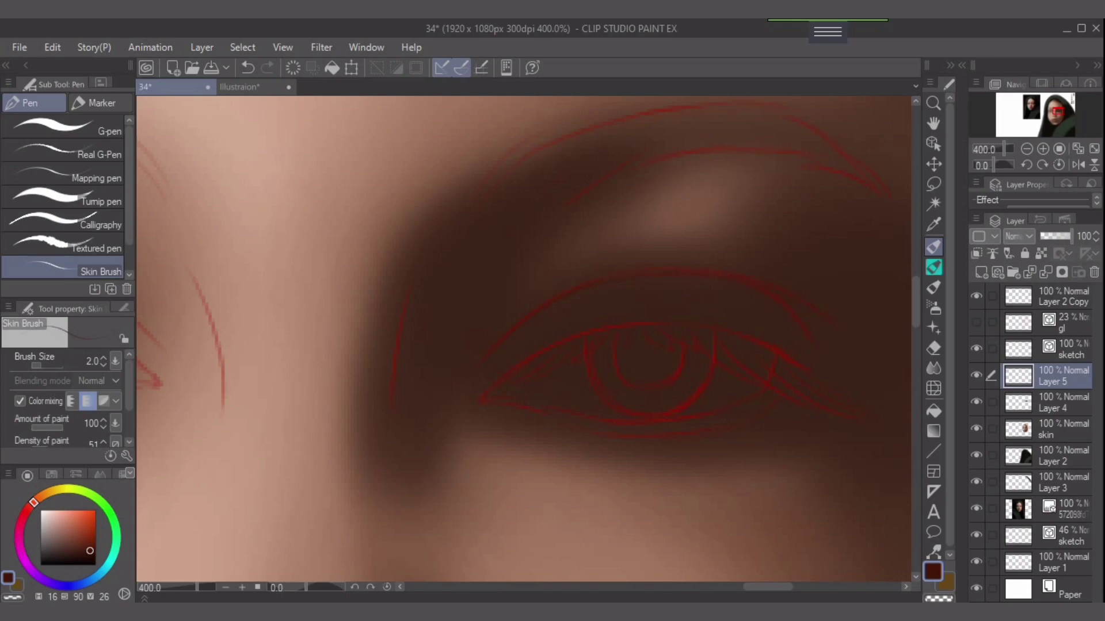
Hide the sketch and try thickening the shadowed eye's lid crease on Layer 4 with the Skin Brush enlarged to size 8.
click(991, 349)
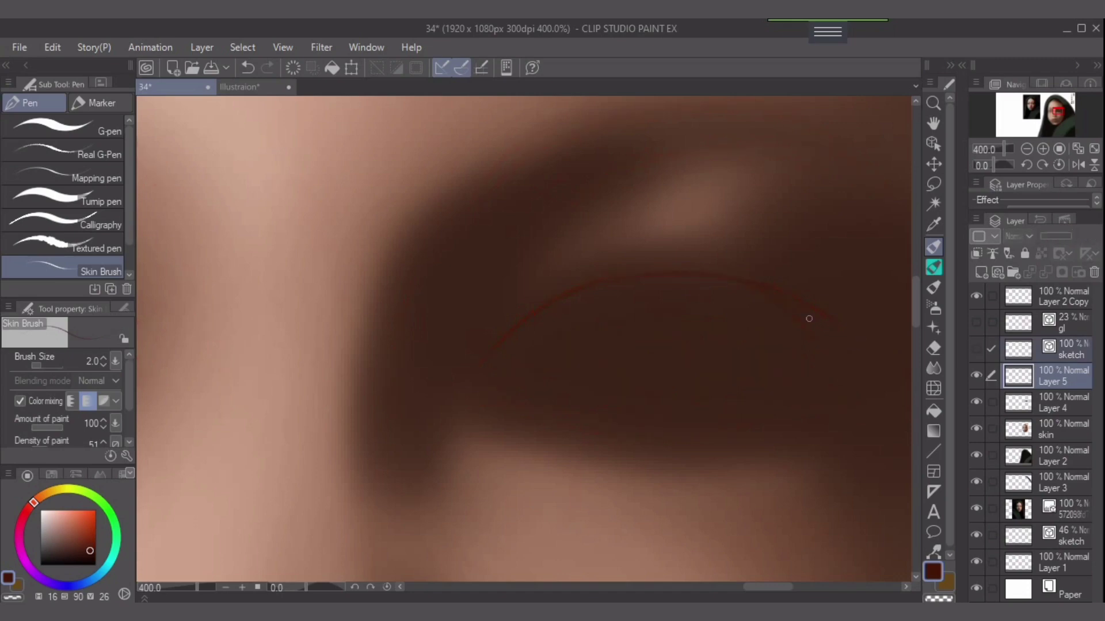
key(bracketright)
key(bracketright)
click(1062, 403)
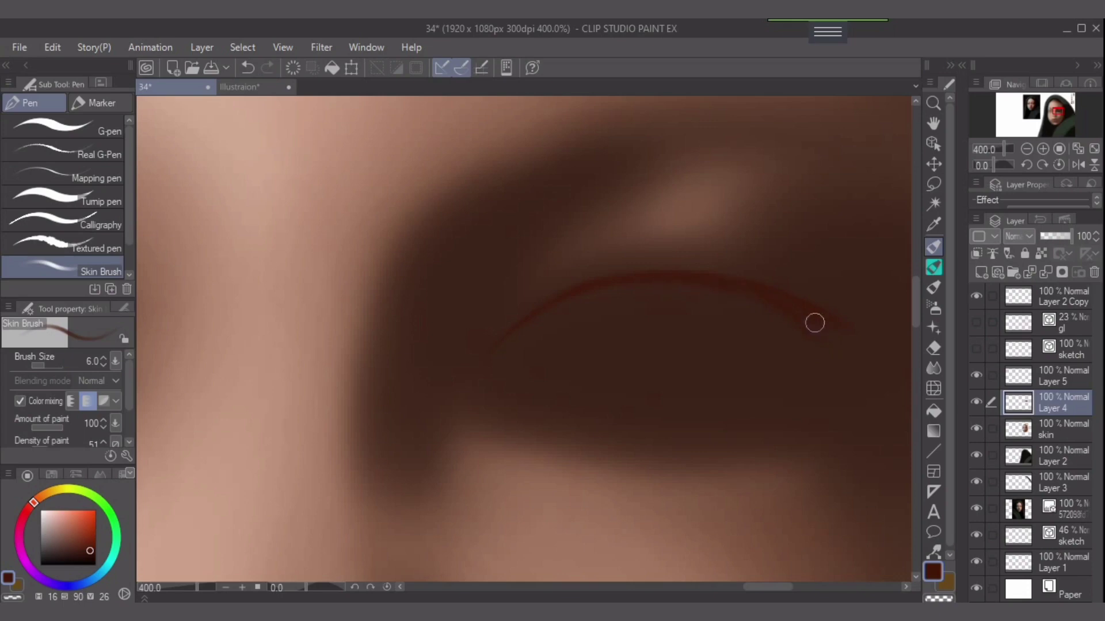
key(bracketright)
key(bracketright)
drag(685, 282, 823, 335)
Retouch the inner part of the lid crease with the amount of paint set to 36, and show the sketch again.
click(39, 428)
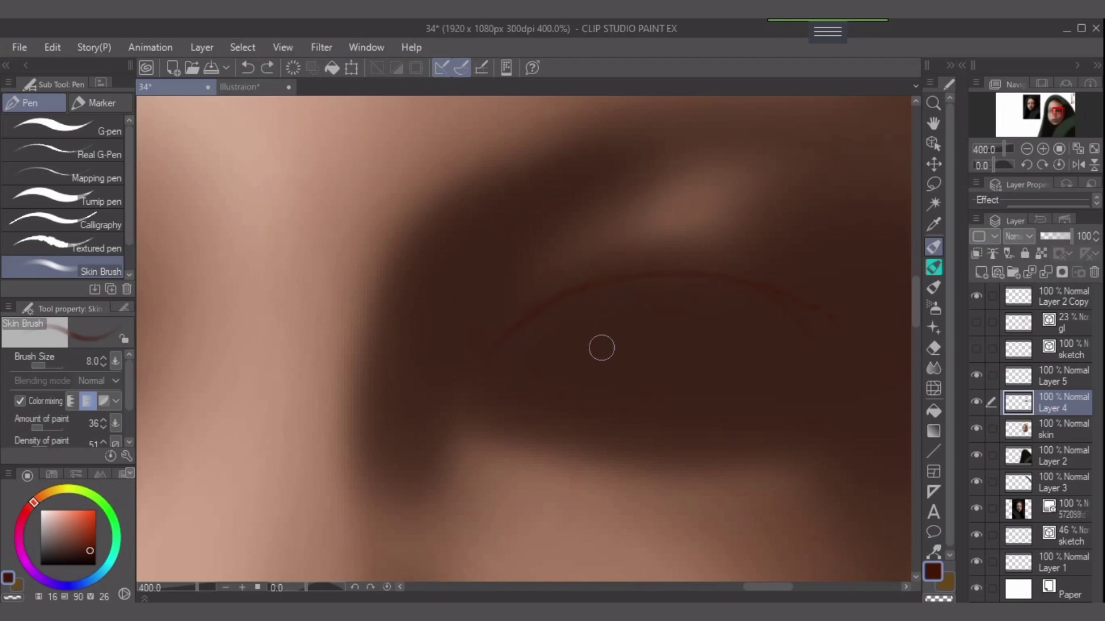
mouse_move(489, 360)
mouse_down()
mouse_move(602, 287)
mouse_move(637, 294)
mouse_up()
key(ctrl+z)
key([)
drag(496, 348, 635, 267)
key(ctrl+z)
drag(504, 347, 595, 284)
key(bracketright)
click(976, 349)
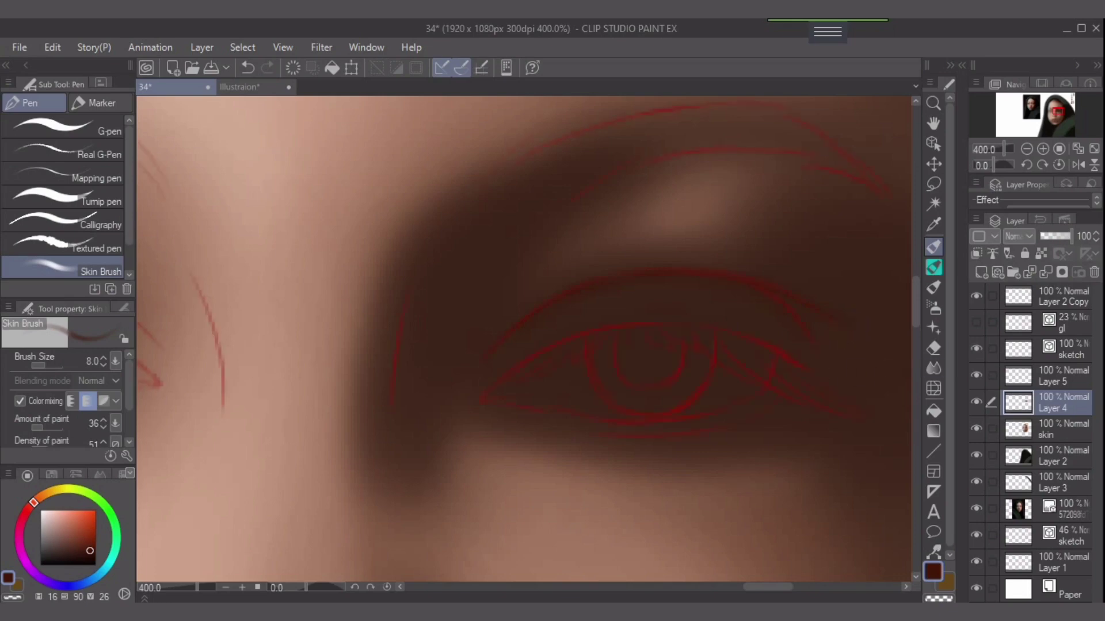
Shrink the color swatches on Layer 2 Copy and move them onto the dark hood area beside the shadowed cheek.
drag(778, 388, 737, 332)
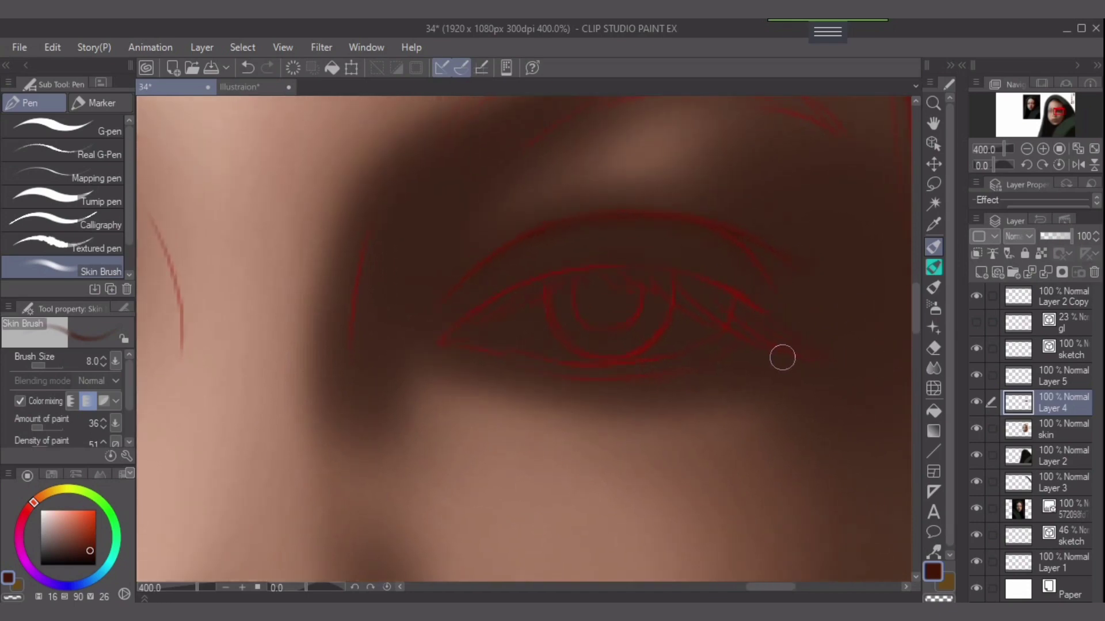
scroll(782, 358, down, 3)
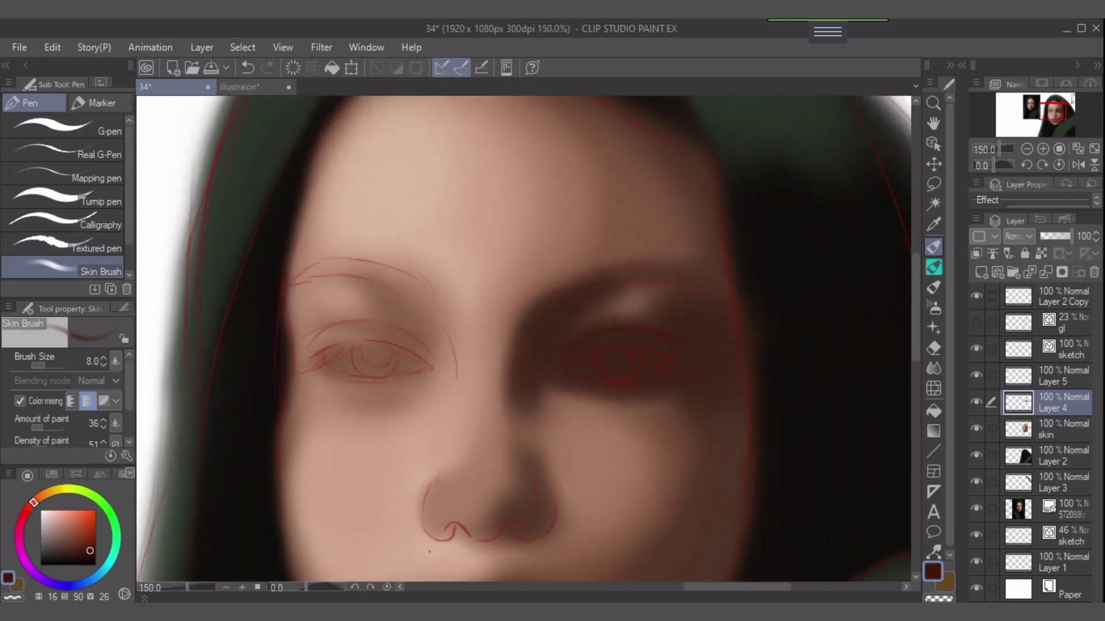
drag(633, 351, 589, 373)
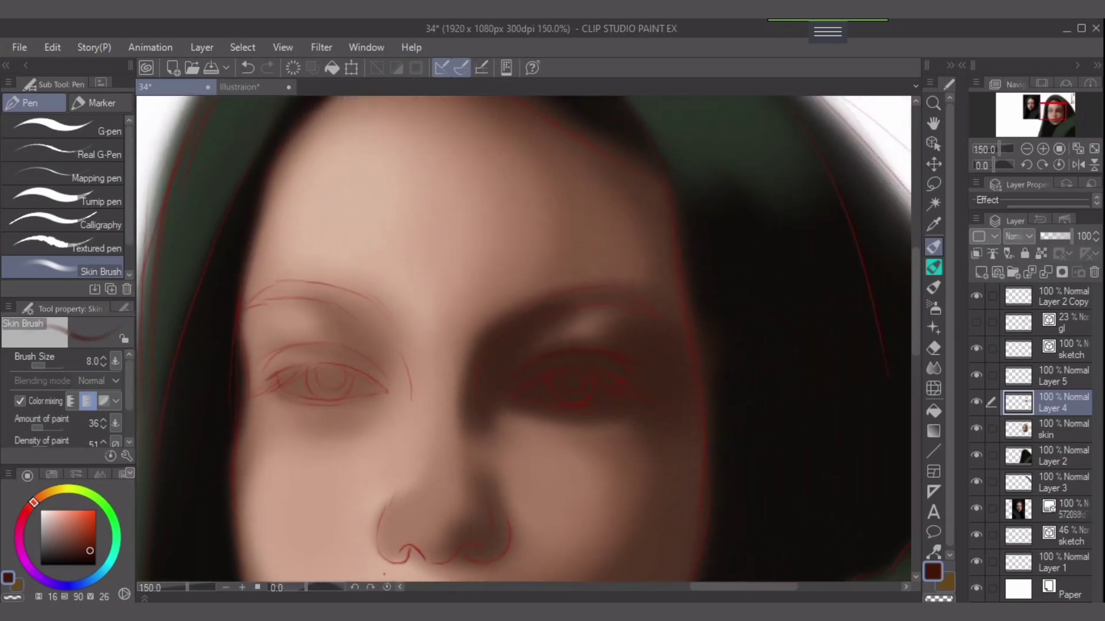
key(ctrl+0)
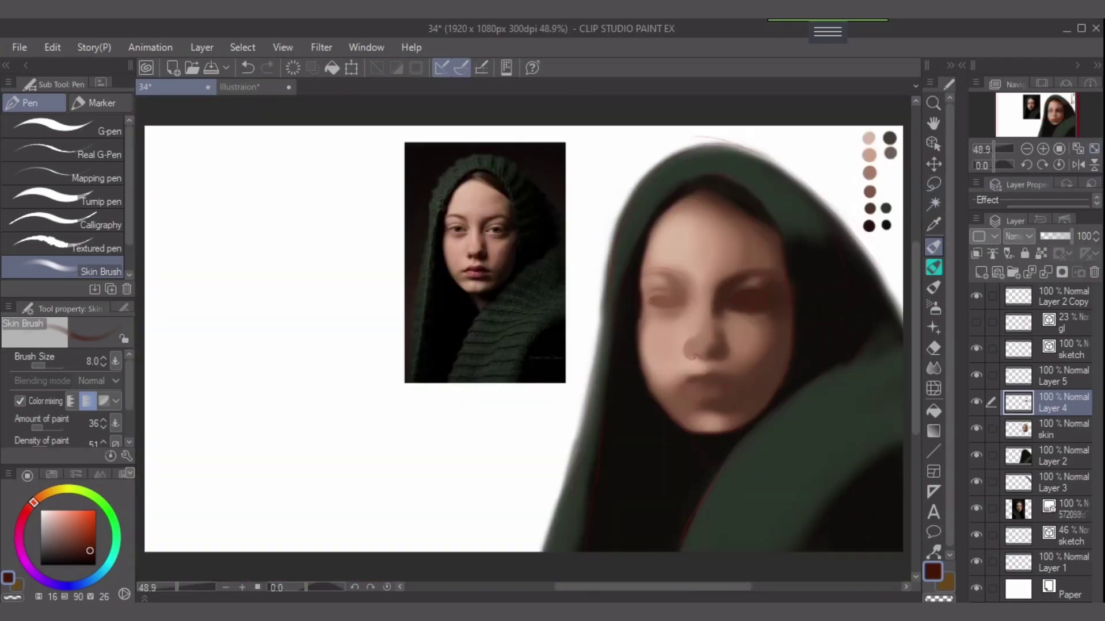
click(1062, 297)
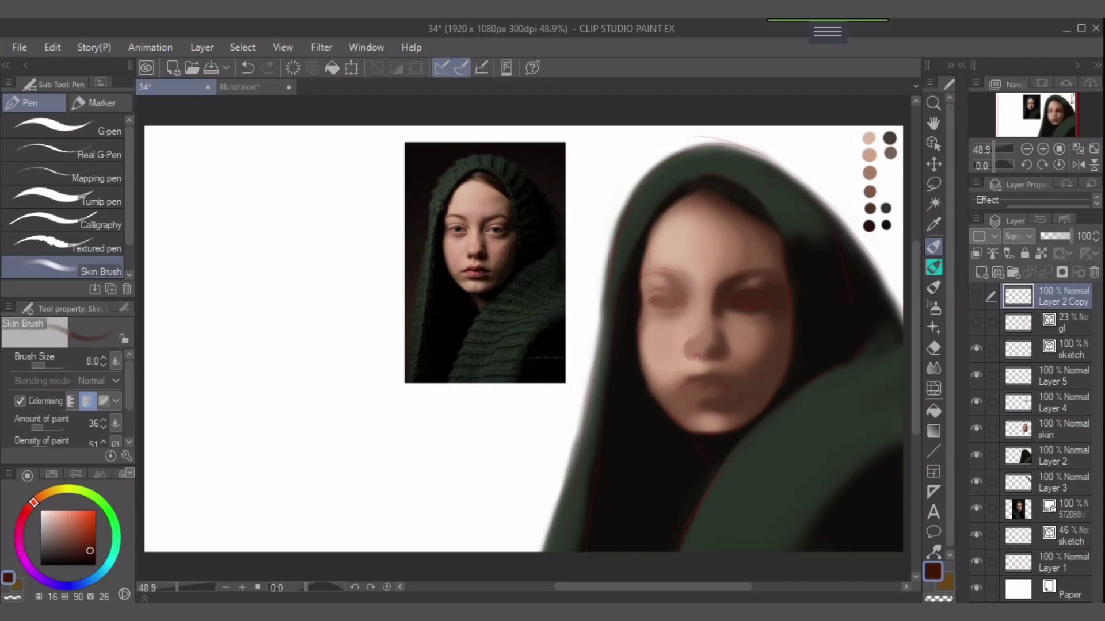
click(976, 296)
key(ctrl+t)
drag(877, 181, 813, 295)
drag(813, 244, 813, 284)
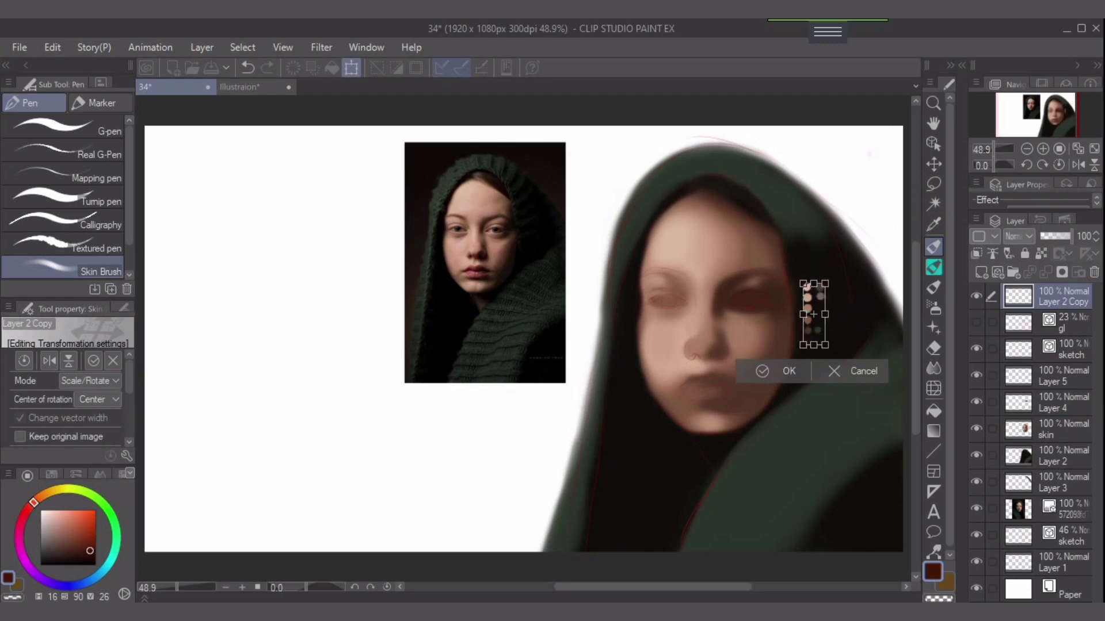
Shrink the color swatches further, keep them on the dark hood area beside the cheek, and apply the transformation.
scroll(811, 336, up, 4)
drag(811, 335, 801, 360)
scroll(811, 289, up, 1)
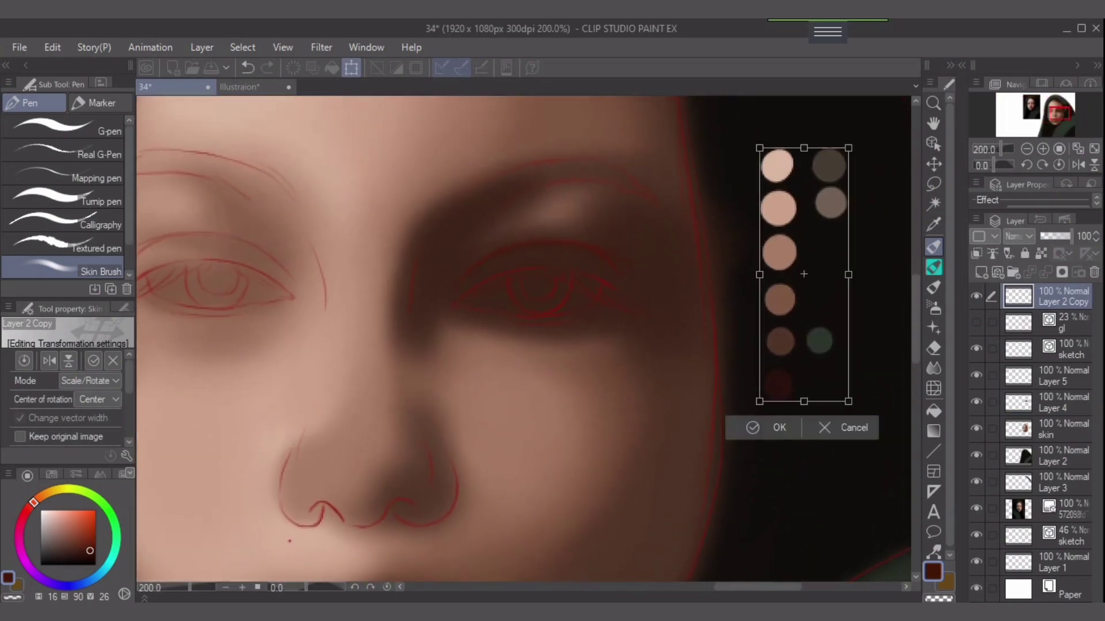
drag(804, 401, 774, 404)
scroll(780, 352, up, 2)
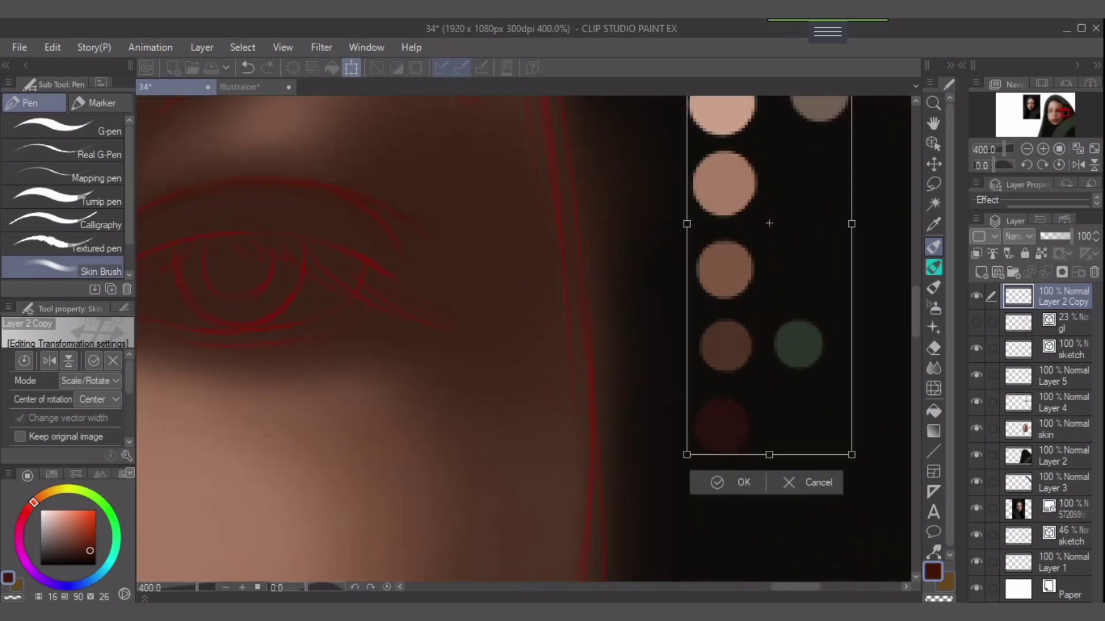
scroll(780, 352, down, 2)
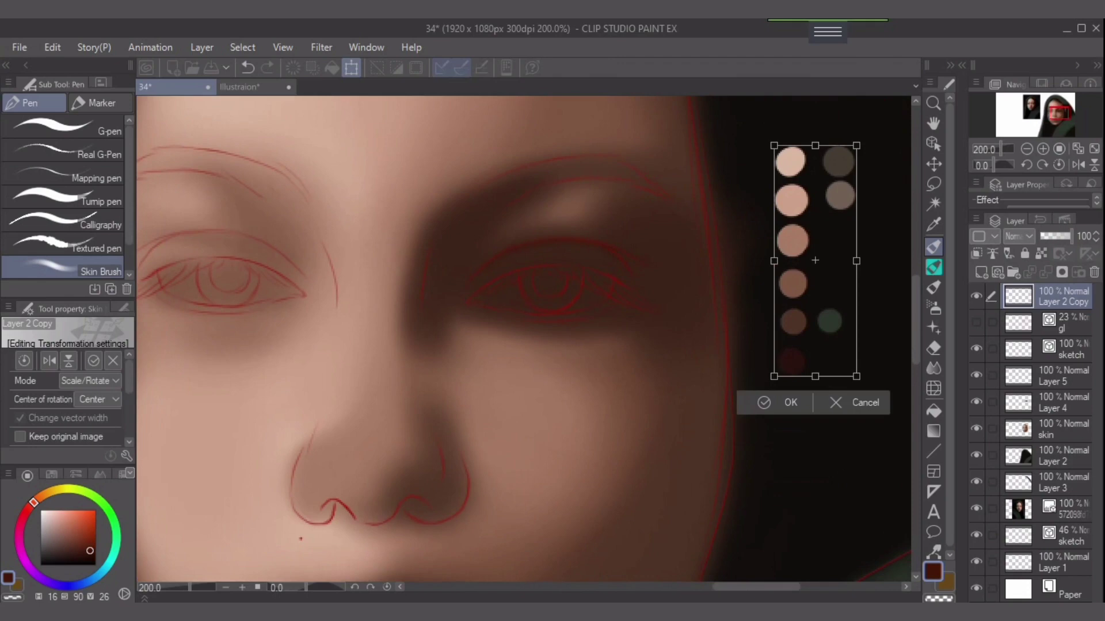
key(p)
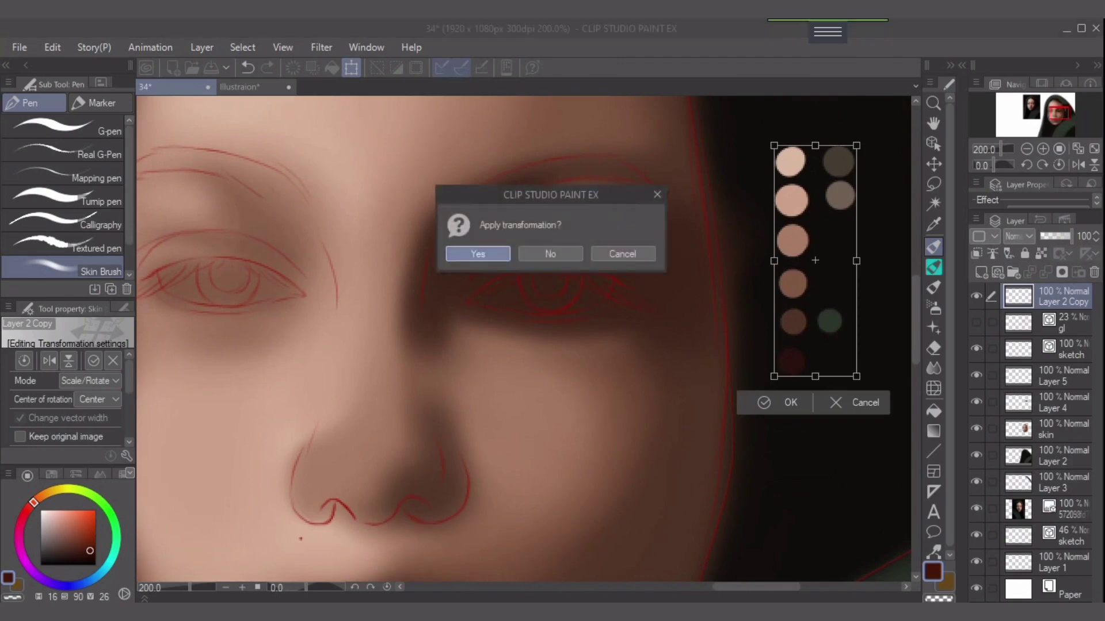
key(Return)
On Layer 4, cover the shadowed eye's opening in dark reddish brown with the Skin Brush enlarged to about size 17.
click(1062, 403)
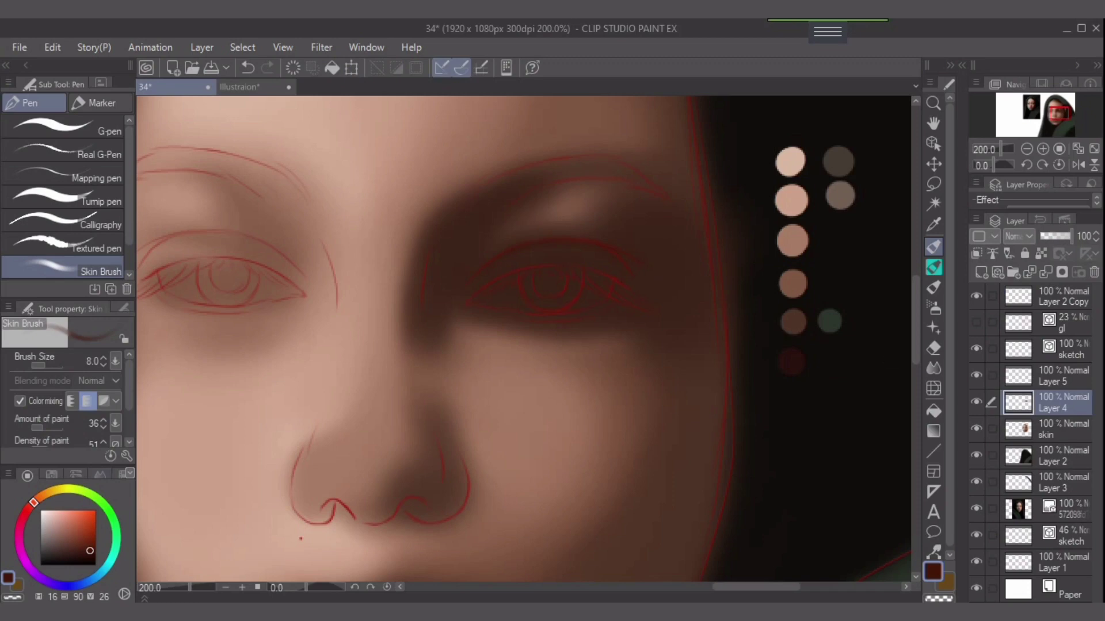
click(72, 549)
key(bracketright)
key(bracketright)
key(bracketright)
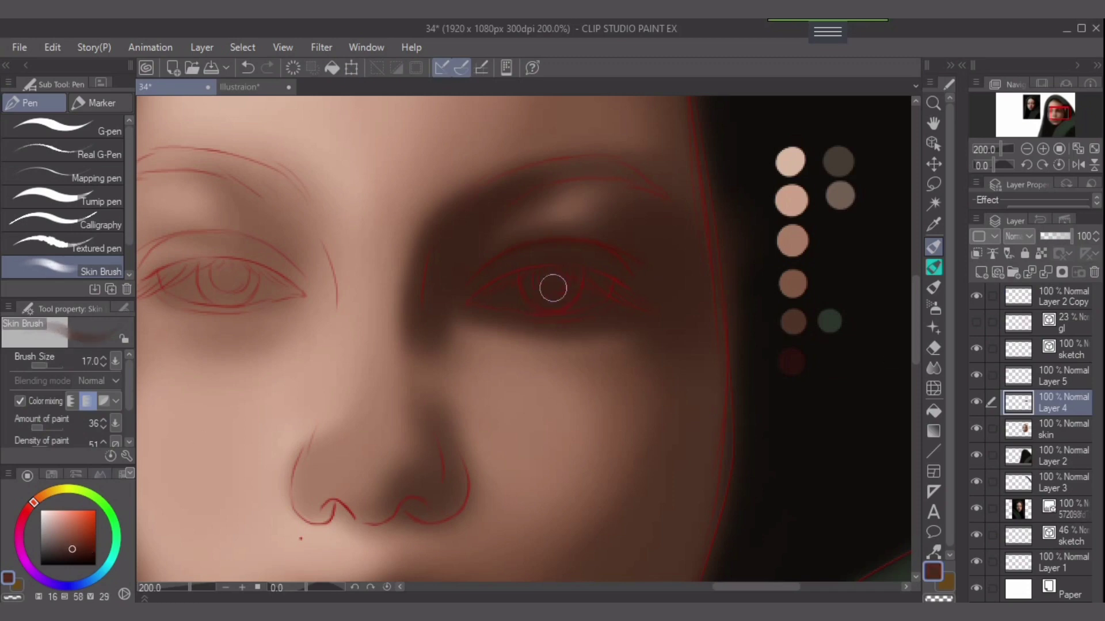
mouse_move(576, 295)
mouse_down()
mouse_move(512, 283)
mouse_move(592, 291)
mouse_move(550, 297)
mouse_move(576, 294)
mouse_move(566, 299)
mouse_move(596, 288)
mouse_move(518, 293)
mouse_move(587, 284)
mouse_up()
key(bracketright)
key(bracketleft)
Paint the shadowed eye's white in light pinkish gray with the Skin Brush at sizes 15 to 20.
click(51, 522)
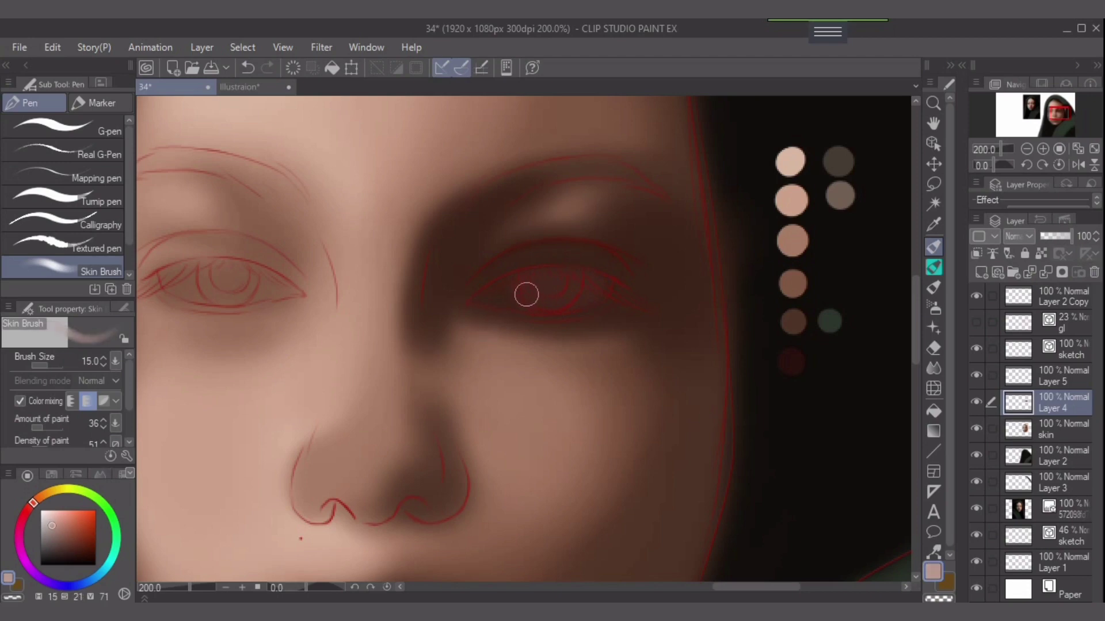
mouse_move(525, 294)
mouse_down()
mouse_move(497, 291)
mouse_move(562, 283)
mouse_up()
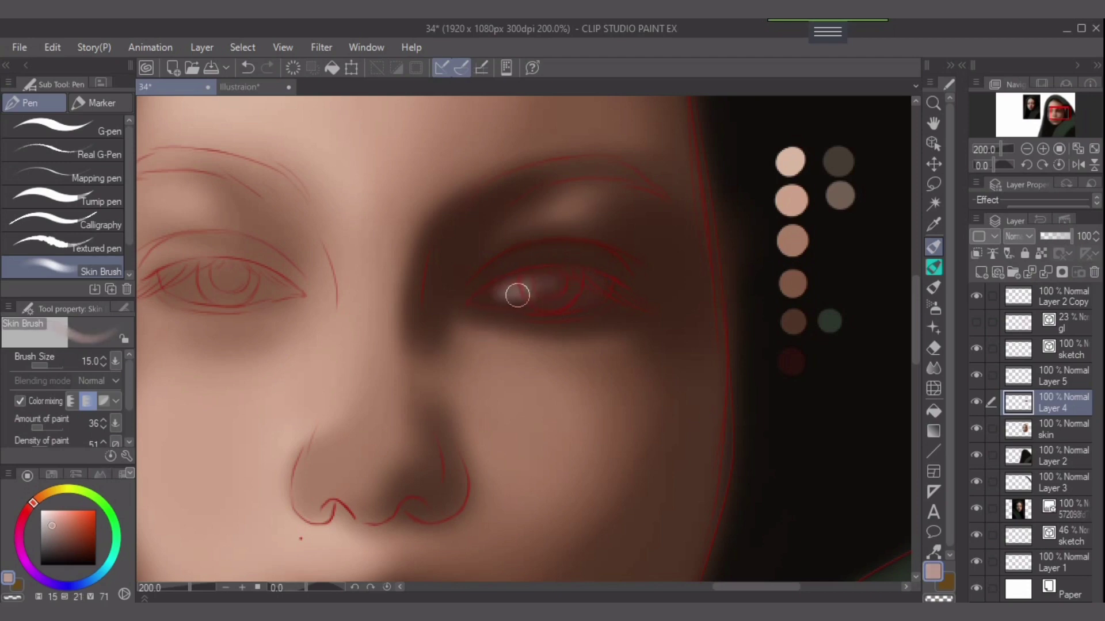
key(bracketright)
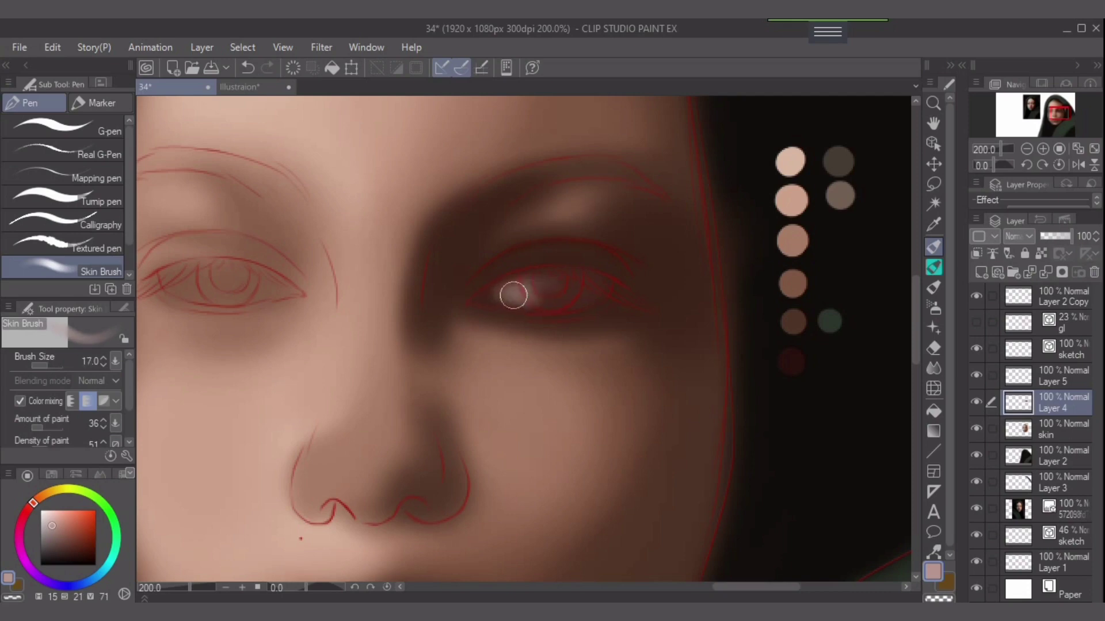
mouse_move(543, 298)
mouse_down()
mouse_move(515, 295)
mouse_move(572, 283)
mouse_move(510, 287)
mouse_move(589, 287)
mouse_move(600, 289)
mouse_move(512, 292)
mouse_move(602, 302)
mouse_move(514, 305)
mouse_move(537, 293)
mouse_move(527, 290)
mouse_move(634, 271)
mouse_move(559, 291)
mouse_move(535, 284)
mouse_up()
key(bracketleft)
key(bracketright)
key(bracketleft)
key(bracketright)
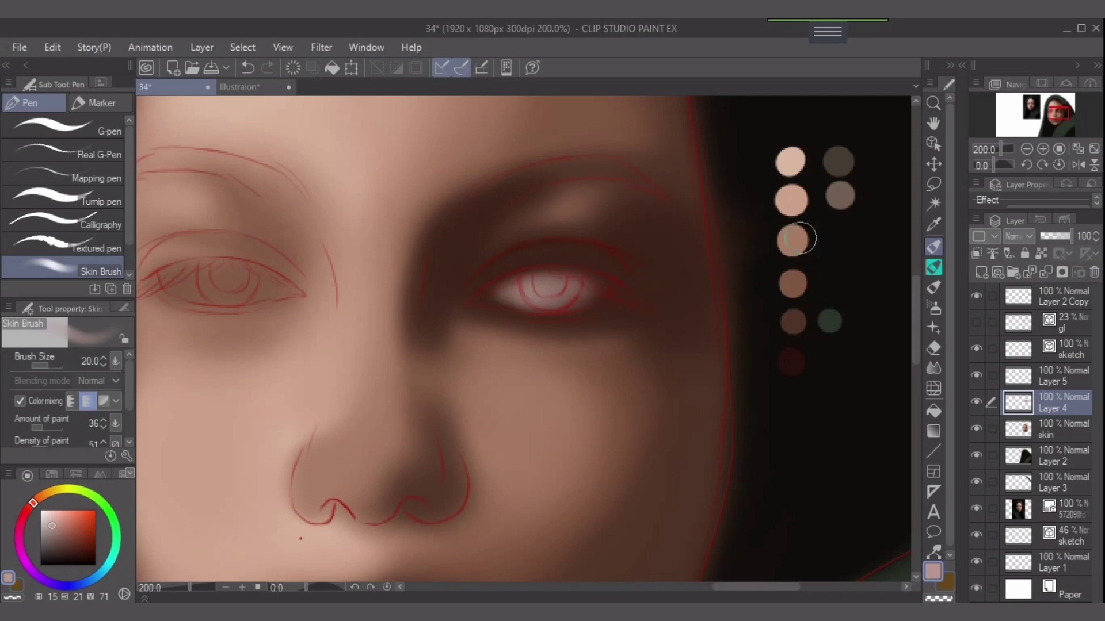
Sample the dark brown swatch, set the amount of paint to 100, and shape the shadowed eye's upper lid at about size 12.
alt+click(793, 316)
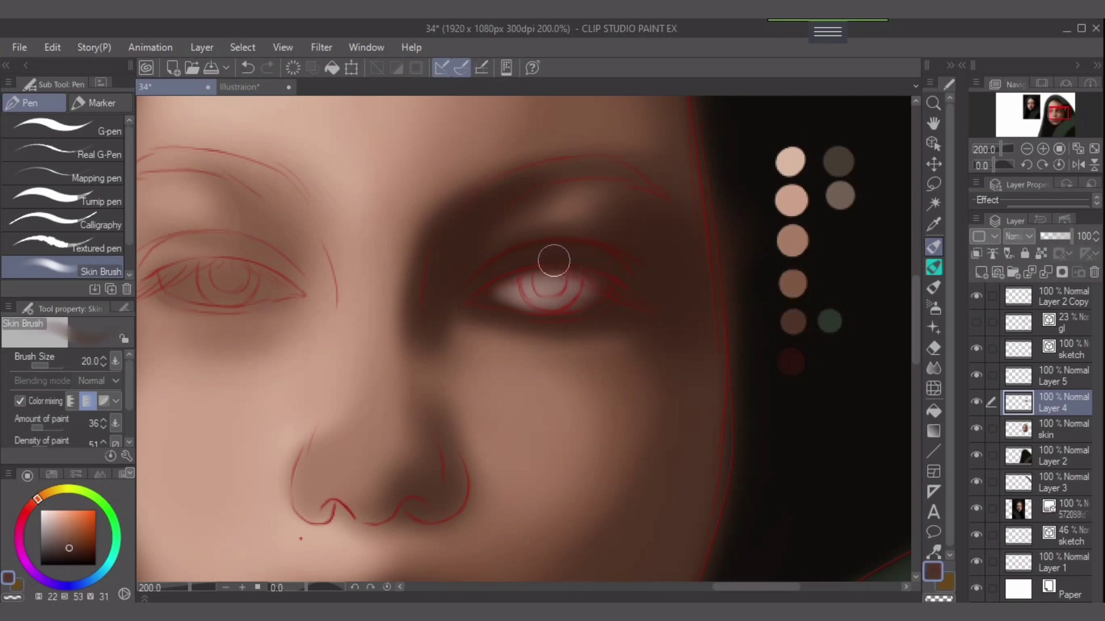
key(bracketleft)
key(bracketleft)
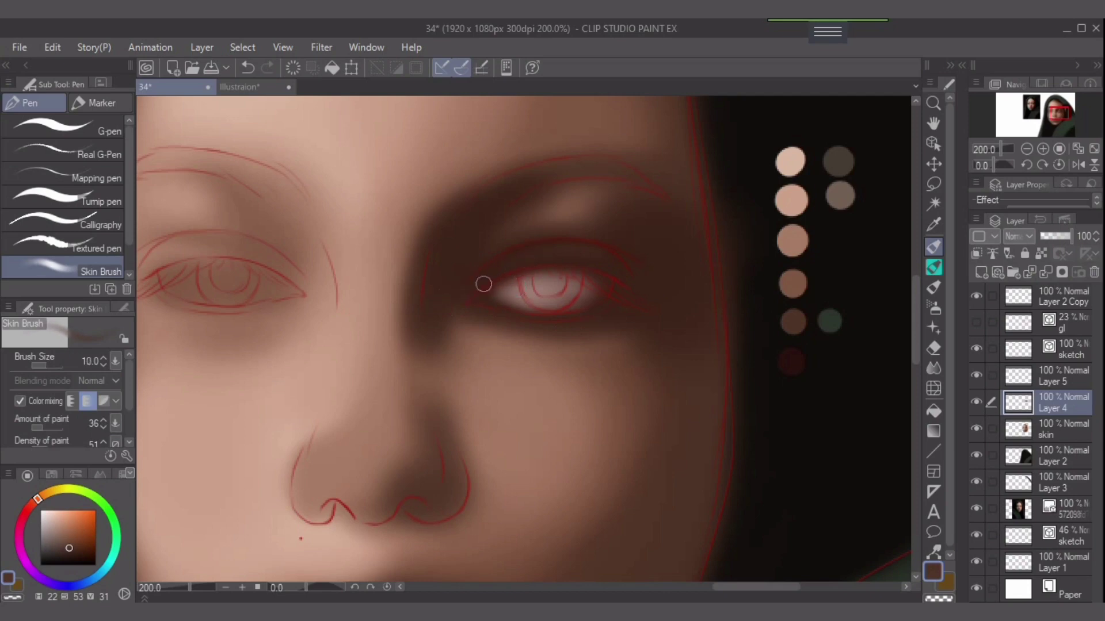
drag(43, 427, 65, 427)
key(bracketright)
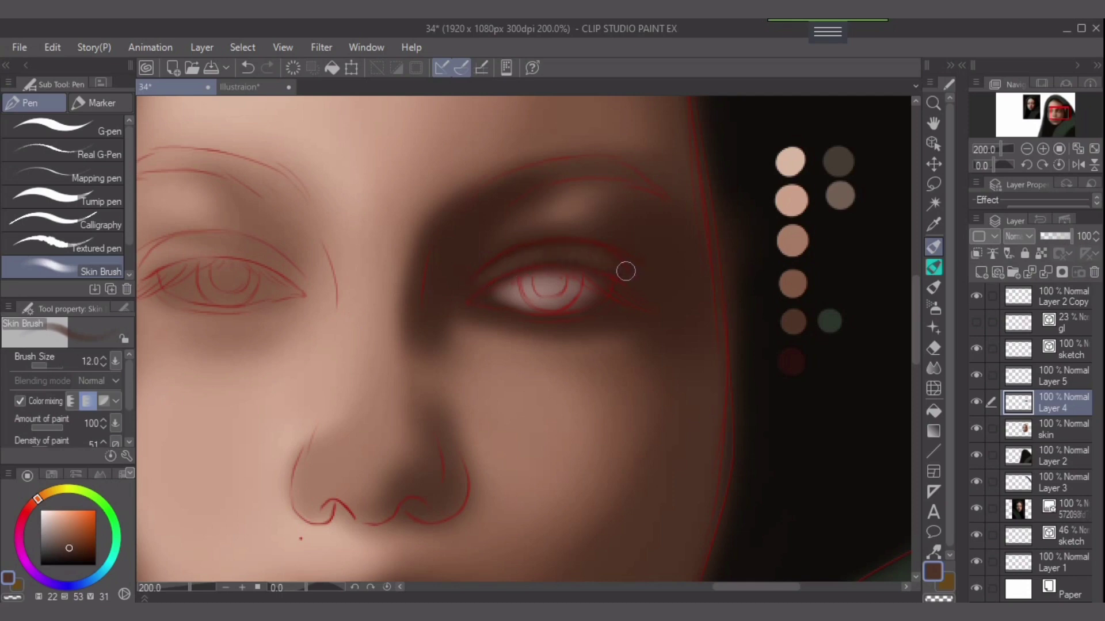
key(bracketright)
key(bracketright)
key(ctrl+z)
key(bracketleft)
key(bracketleft)
key(bracketleft)
key(bracketleft)
Extend the brown shadow from the shadowed eye's inner corner down the side of the nose with the brush at size 30.
key(bracketright)
key(bracketright)
key(bracketright)
key(bracketright)
key(bracketright)
key(bracketright)
key(bracketright)
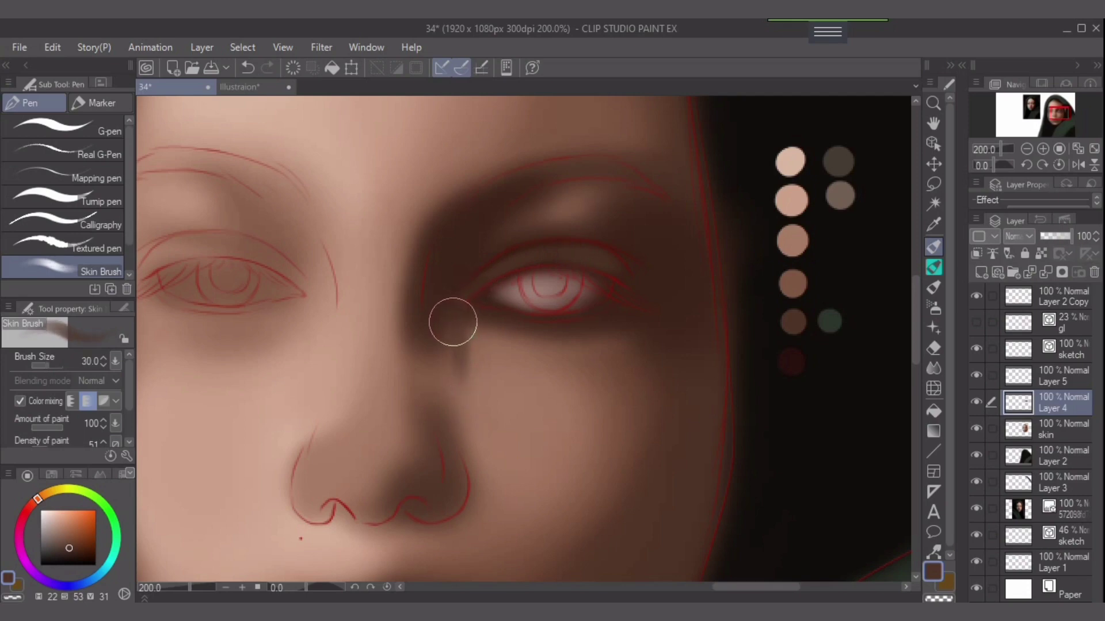
mouse_move(463, 408)
mouse_down()
mouse_move(440, 371)
mouse_move(422, 369)
mouse_move(447, 386)
mouse_move(477, 451)
mouse_move(430, 387)
mouse_move(422, 402)
mouse_move(429, 393)
mouse_move(466, 425)
mouse_move(428, 362)
mouse_move(454, 375)
mouse_move(444, 309)
mouse_move(445, 389)
mouse_up()
key(bracketleft)
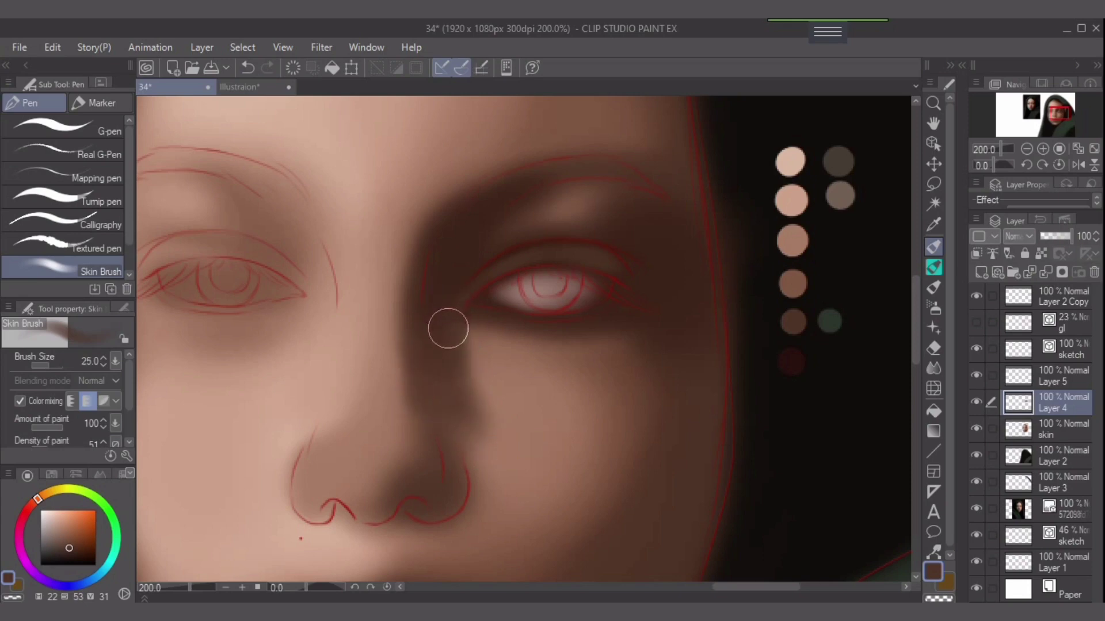
Refine the shadow edge around the inner corner and beneath the shadowed eye with the Skin Brush at sizes 10 to 17.
key(bracketleft)
key(bracketleft)
key(bracketleft)
key(bracketleft)
key(bracketleft)
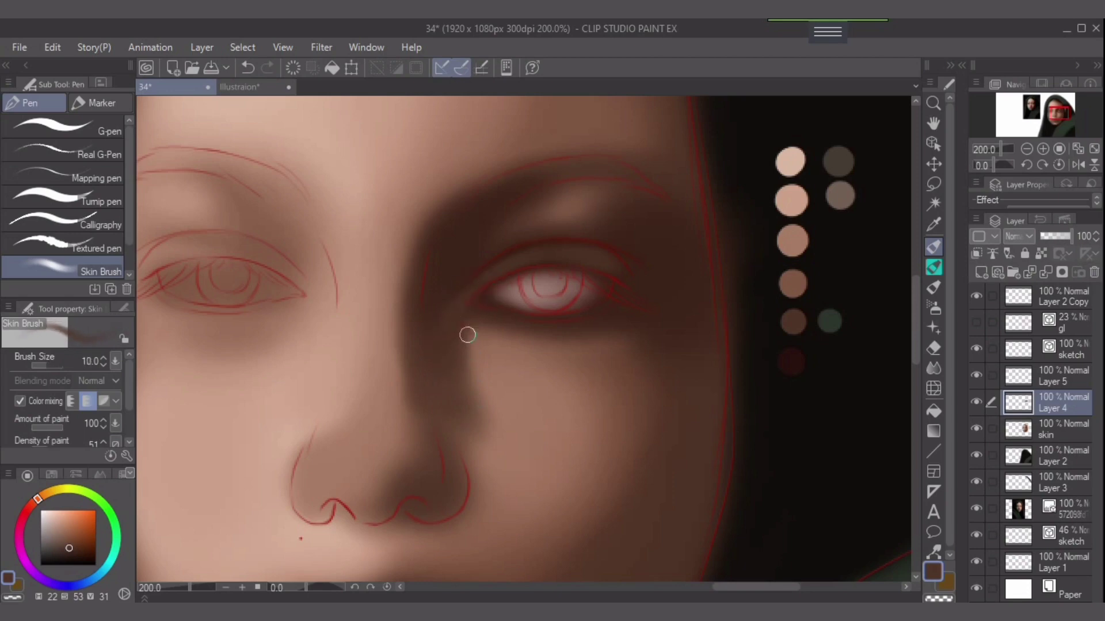
key(bracketright)
key(bracketright)
key(bracketright)
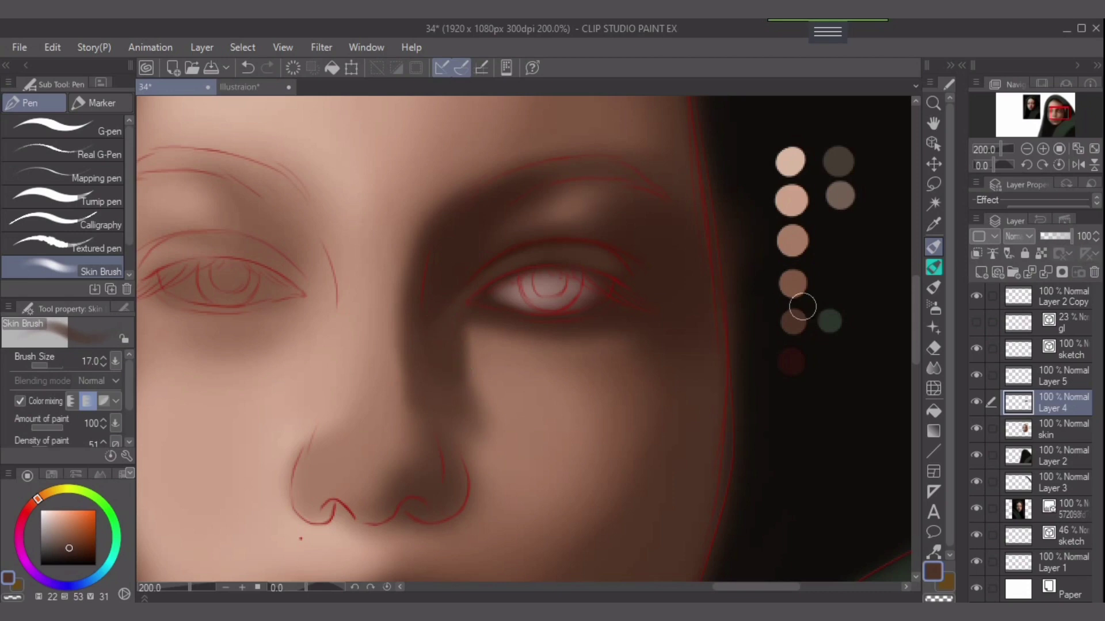
Try darkening the shadowed eye's inner corner in sampled dark brown with the Soft airbrush reduced to size 10.
click(934, 308)
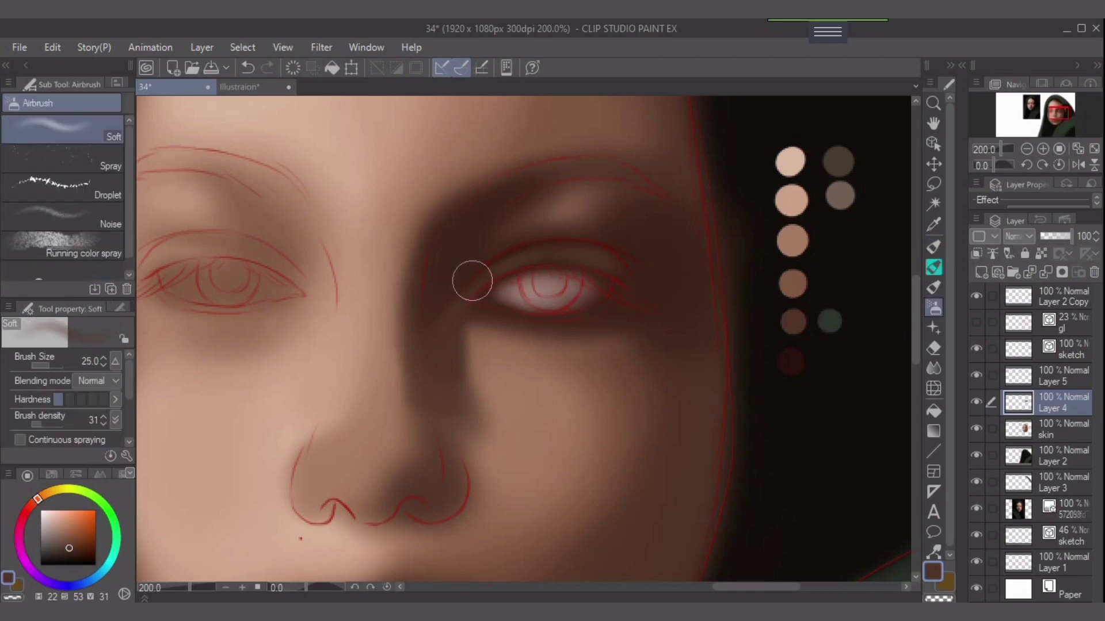
alt+click(467, 283)
key(bracketleft)
key(bracketleft)
key(bracketleft)
key(bracketleft)
key(bracketleft)
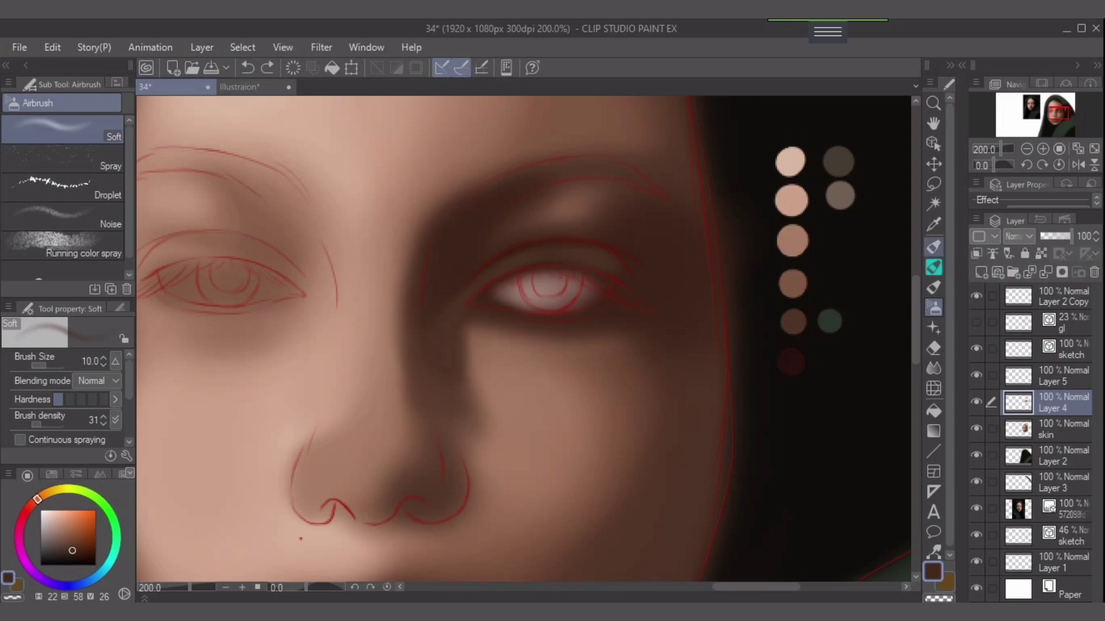
Paint the shadowed eye's upper lid from the inner corner outward in the sampled mid-brown swatch with the Skin Brush at sizes 8 to 12.
click(934, 246)
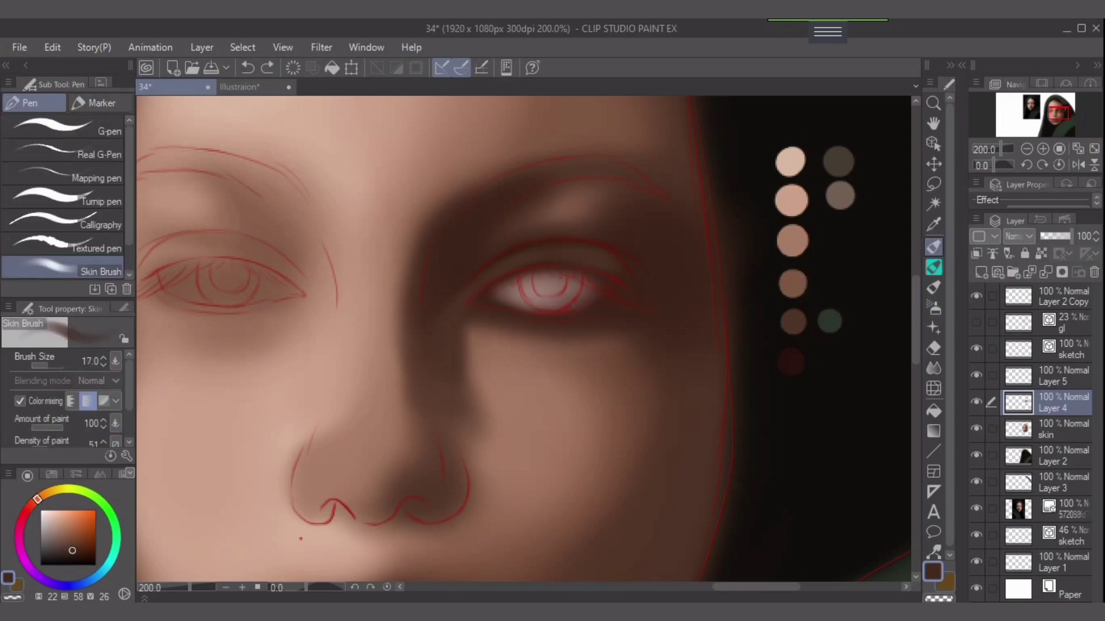
alt+click(774, 280)
key(bracketleft)
key(bracketleft)
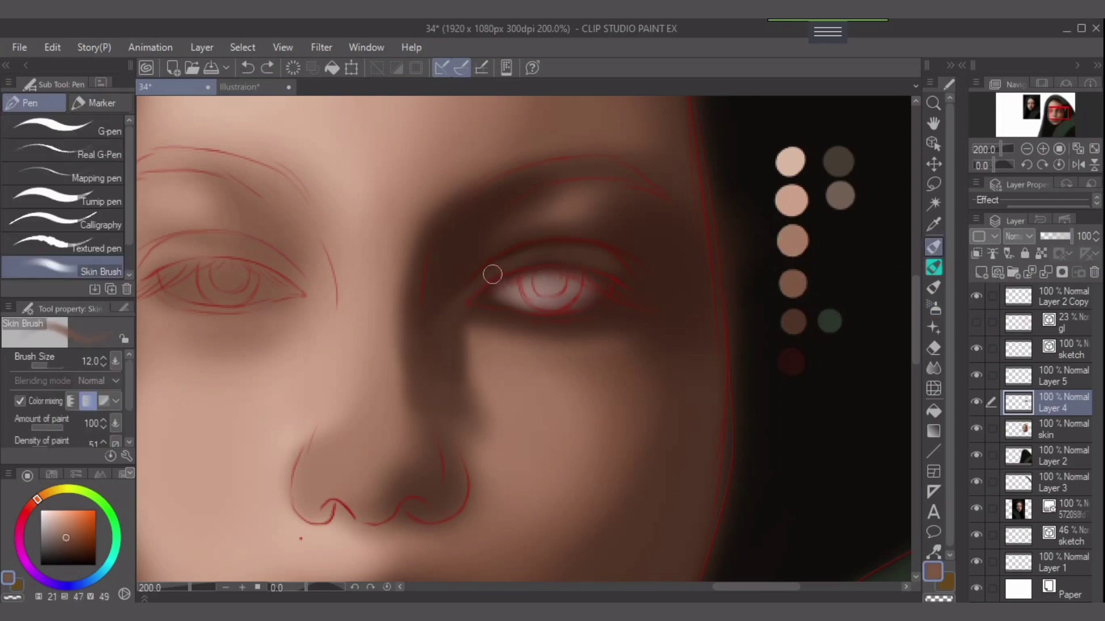
key(bracketleft)
key(bracketleft)
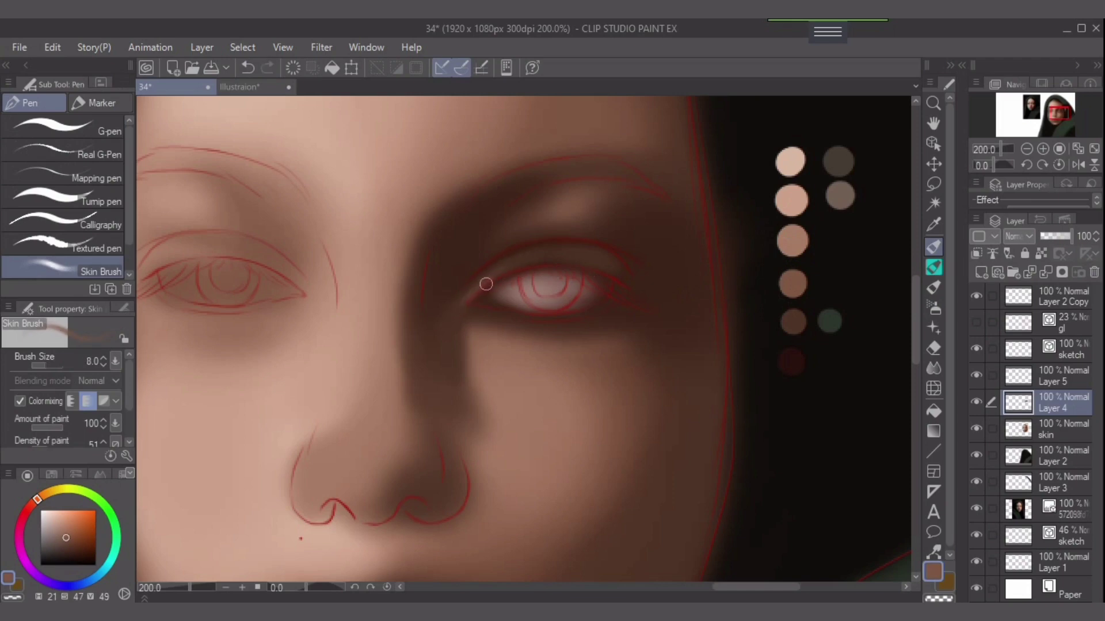
key(ctrl+z)
drag(463, 304, 561, 251)
key(])
mouse_move(492, 276)
mouse_down()
mouse_move(573, 253)
mouse_move(615, 260)
mouse_up()
key(])
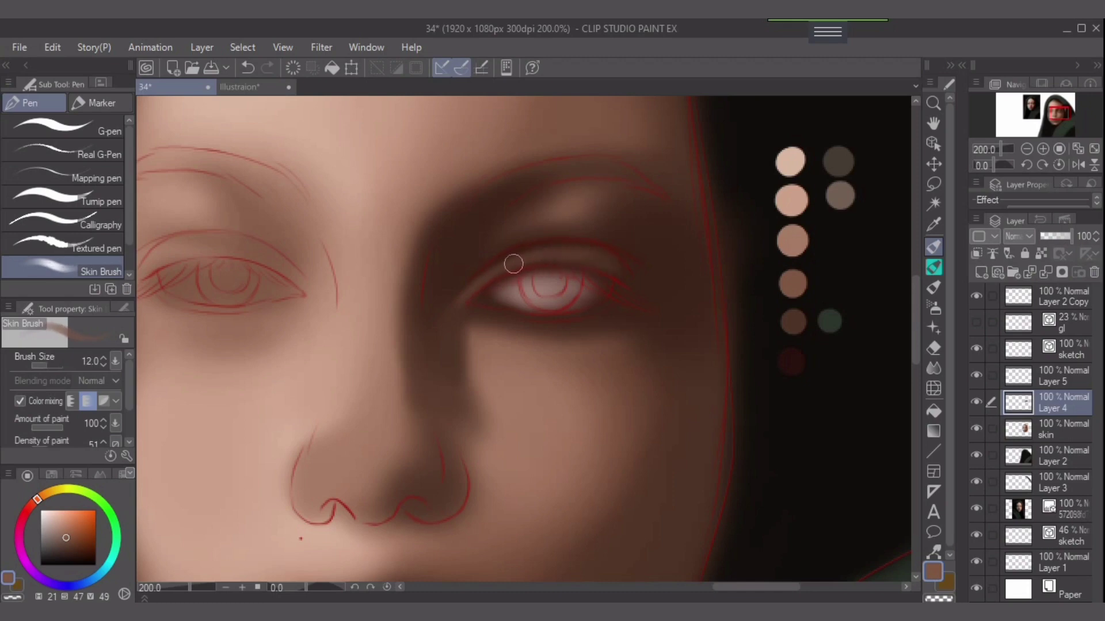
Build up the mid-brown along the upper lid toward the outer corner, varying the brush between sizes 7 and 12.
key(bracketleft)
key(bracketleft)
key(bracketleft)
key(bracketright)
key(bracketright)
key(bracketleft)
key(bracketright)
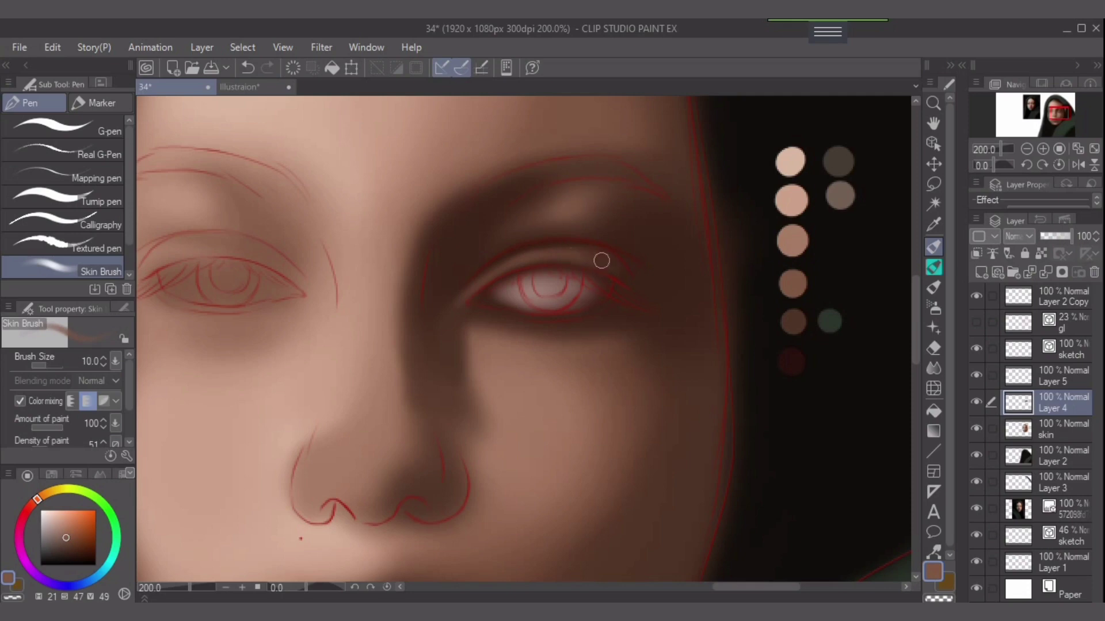
key(bracketright)
key(bracketright)
key(bracketleft)
key(bracketleft)
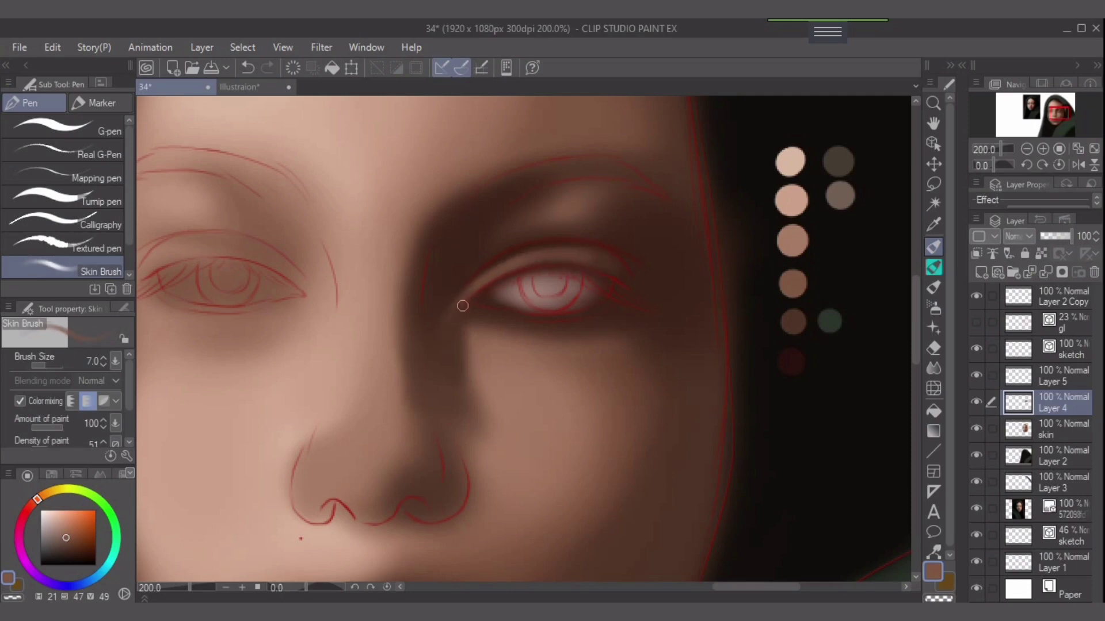
Blend the mid-brown from the lid's inner tip to its center with the brush at sizes 8 to 12.
key(bracketright)
key(bracketright)
key(bracketleft)
key(bracketleft)
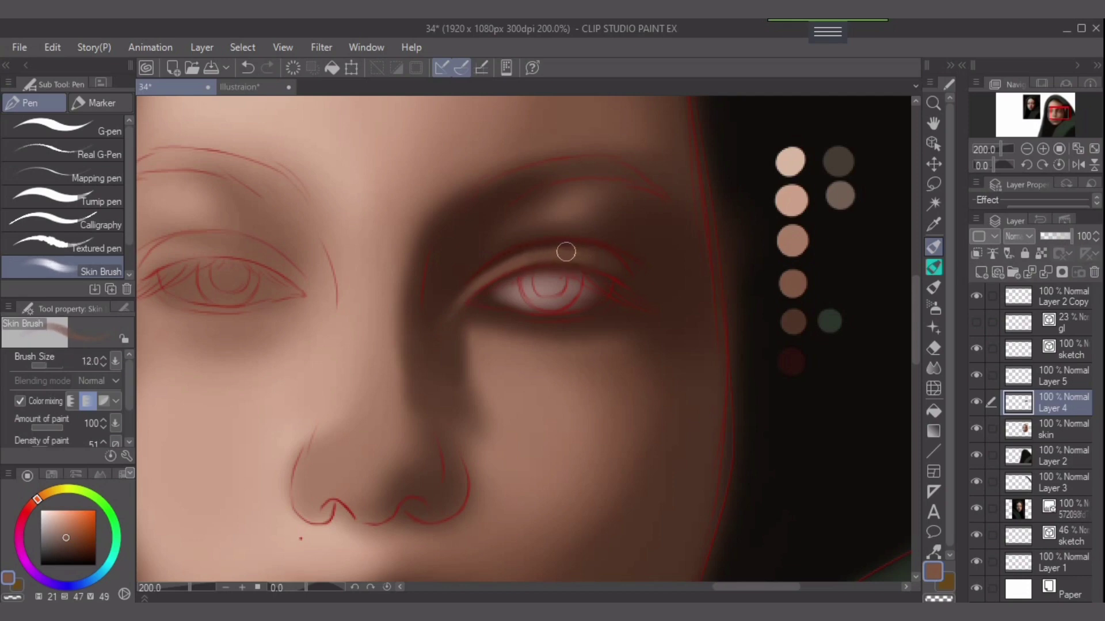
key(bracketleft)
key(bracketleft)
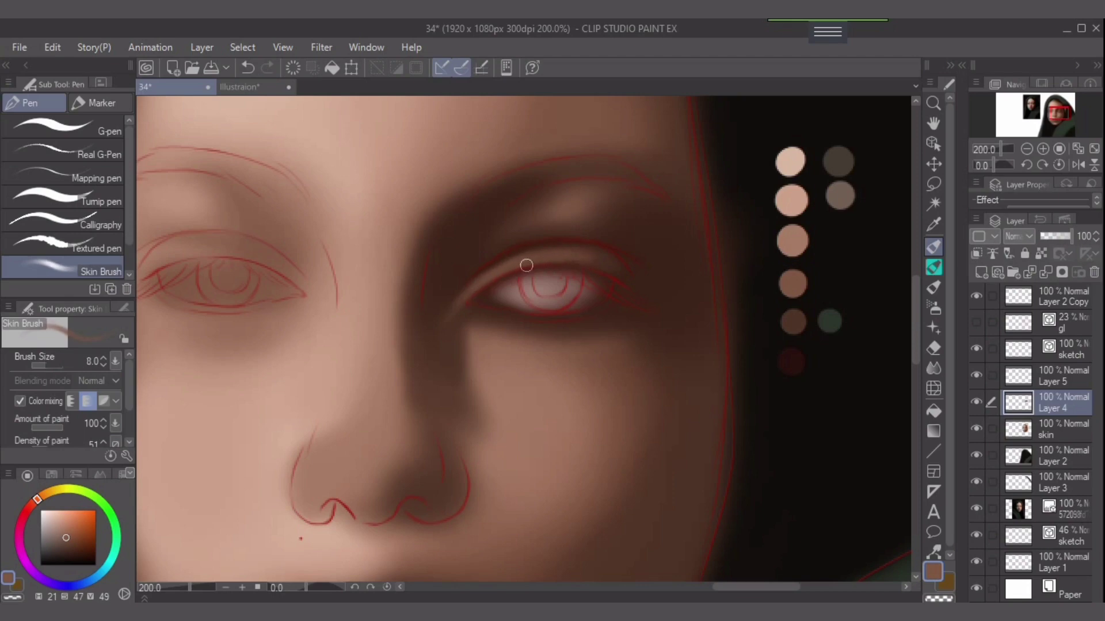
Highlight the center of the shadowed eye's upper lid with the sampled light tan swatch at size 10.
alt+click(789, 239)
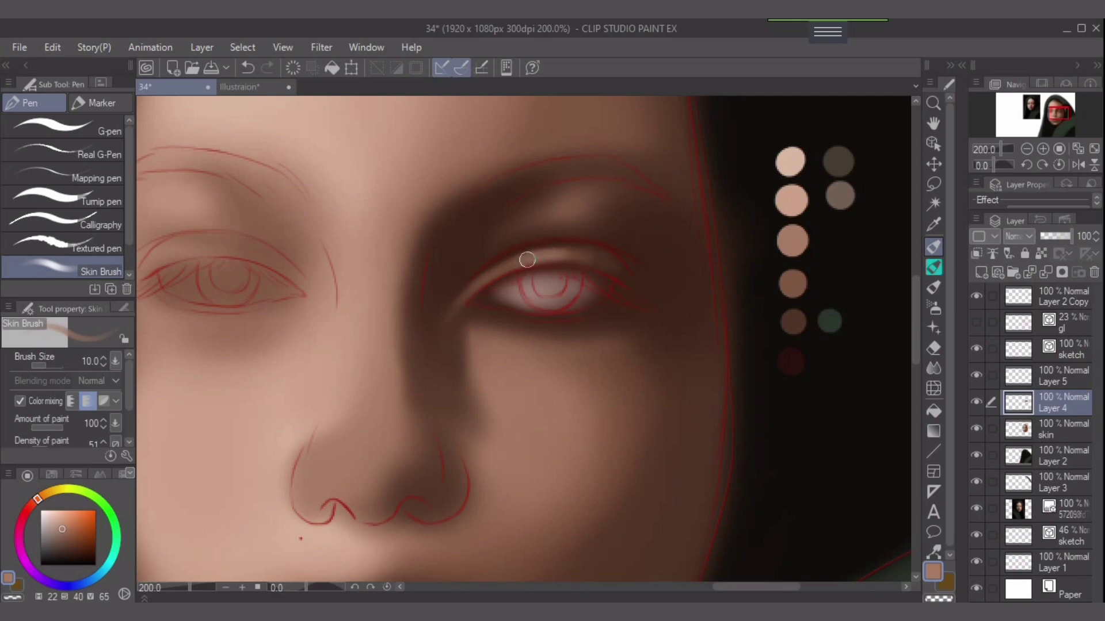
key(bracketright)
key(bracketright)
Reshape the lower rim and inner corner of the shadowed eye in sampled dark brown at sizes 15 to 17, undoing the last stroke.
alt+click(793, 313)
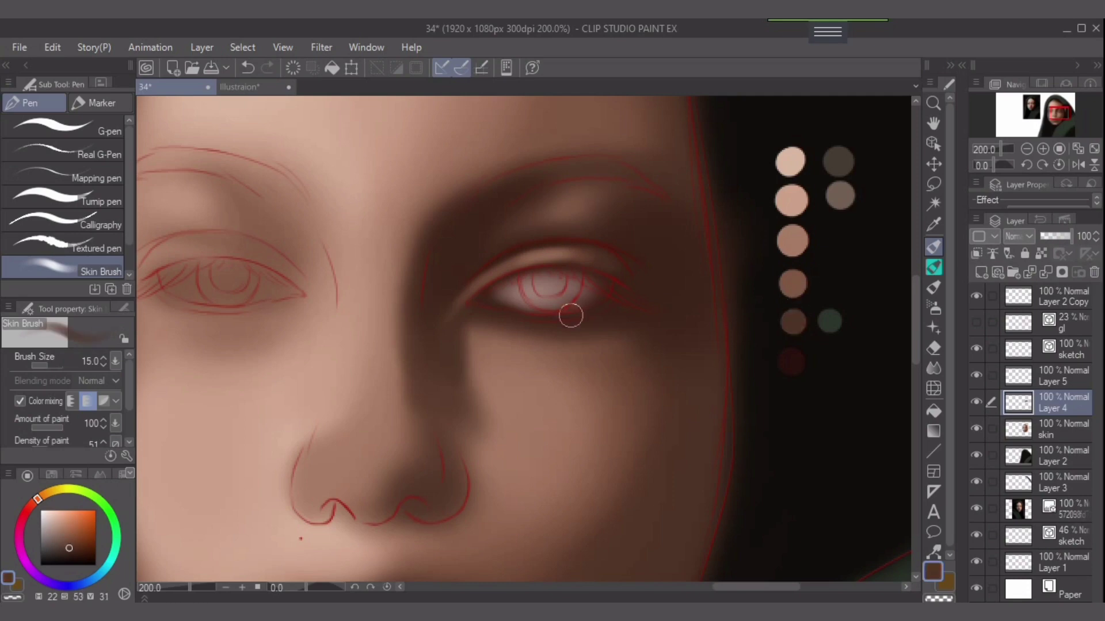
key(bracketright)
key(bracketleft)
key(bracketleft)
key(bracketright)
key(bracketright)
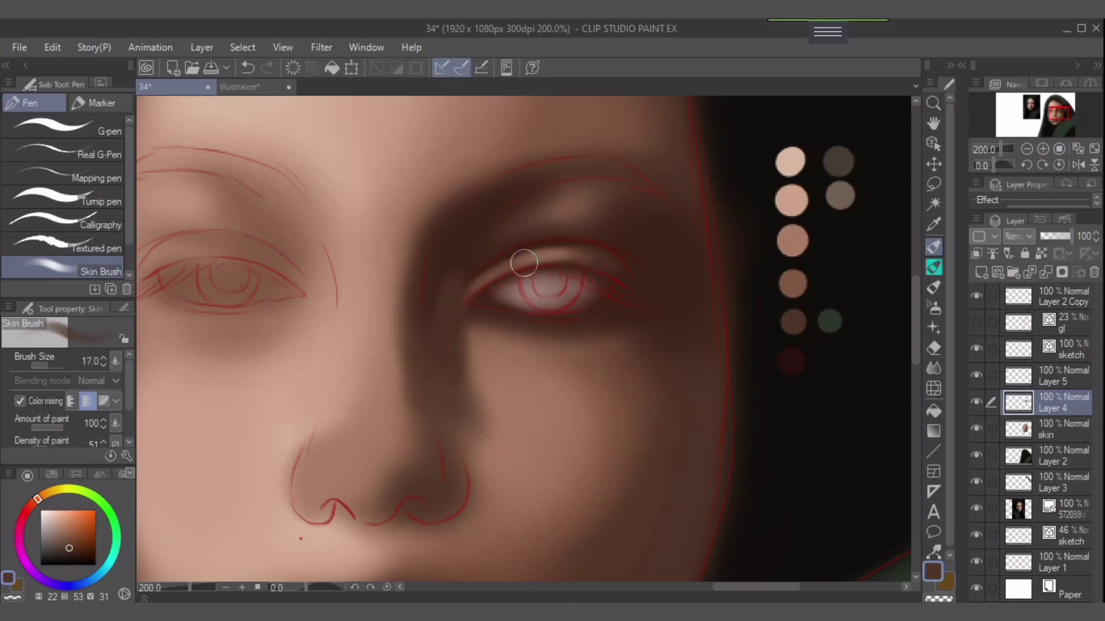
key(ctrl+z)
Soften the area between the shadowed eye's inner corner and the nose bridge in sampled dark brown with the Soft airbrush.
click(934, 307)
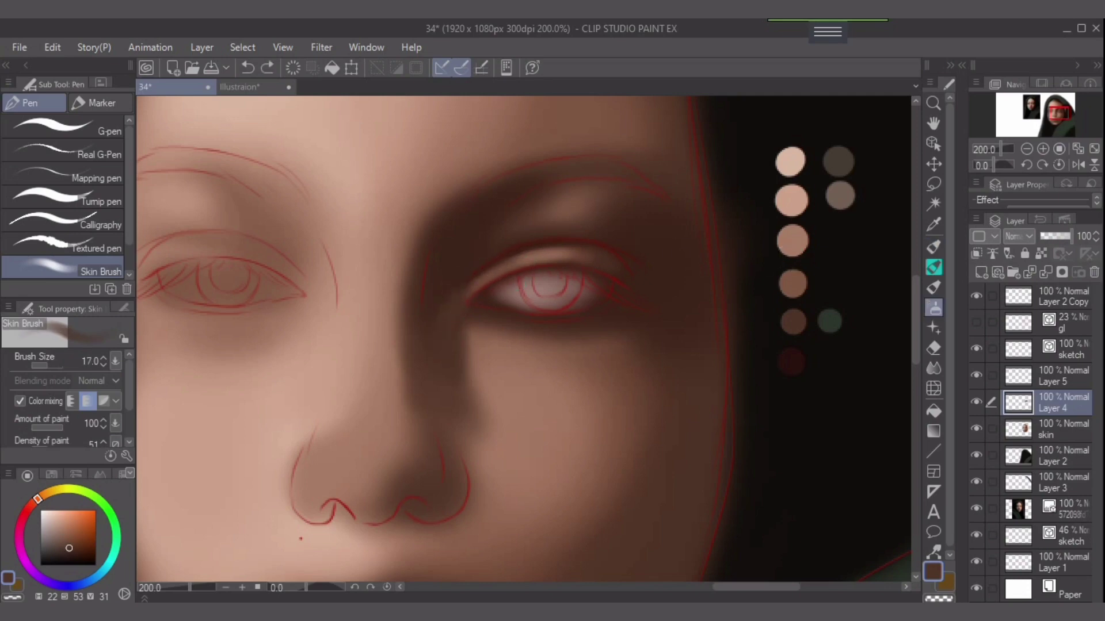
right_click(933, 308)
right_click(450, 266)
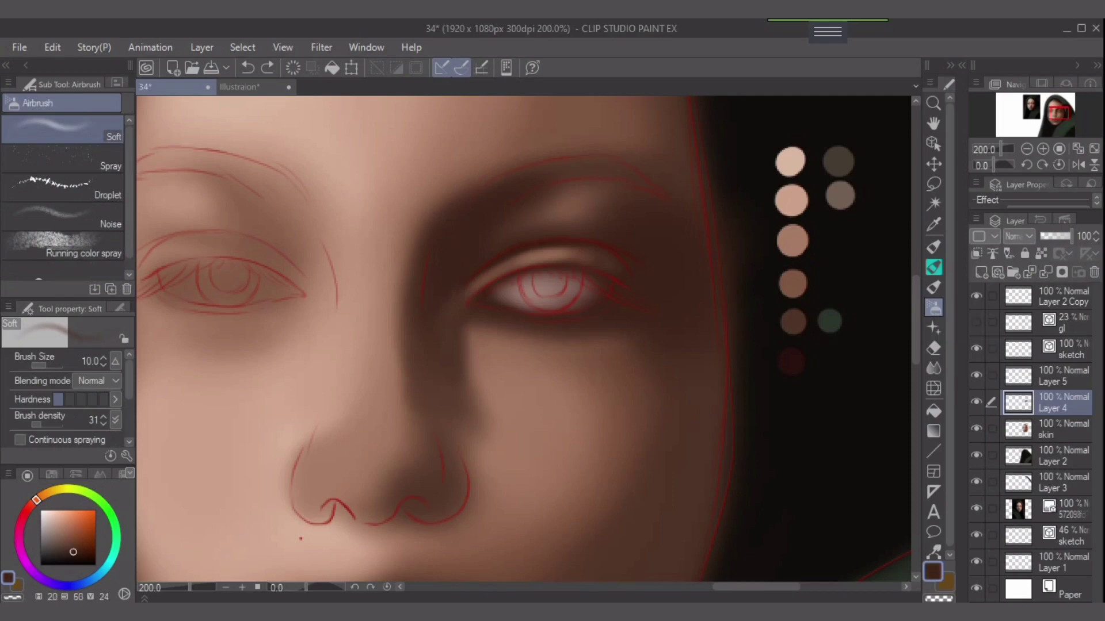
key(bracketright)
key(bracketright)
mouse_move(456, 288)
mouse_down()
mouse_move(445, 351)
mouse_move(449, 326)
mouse_up()
Sample the mid-brown swatch and clean up the shadowed eye's inner corner with the Soft eraser, reducing its size to 8.
key(bracketleft)
key(bracketleft)
alt+click(794, 256)
key(e)
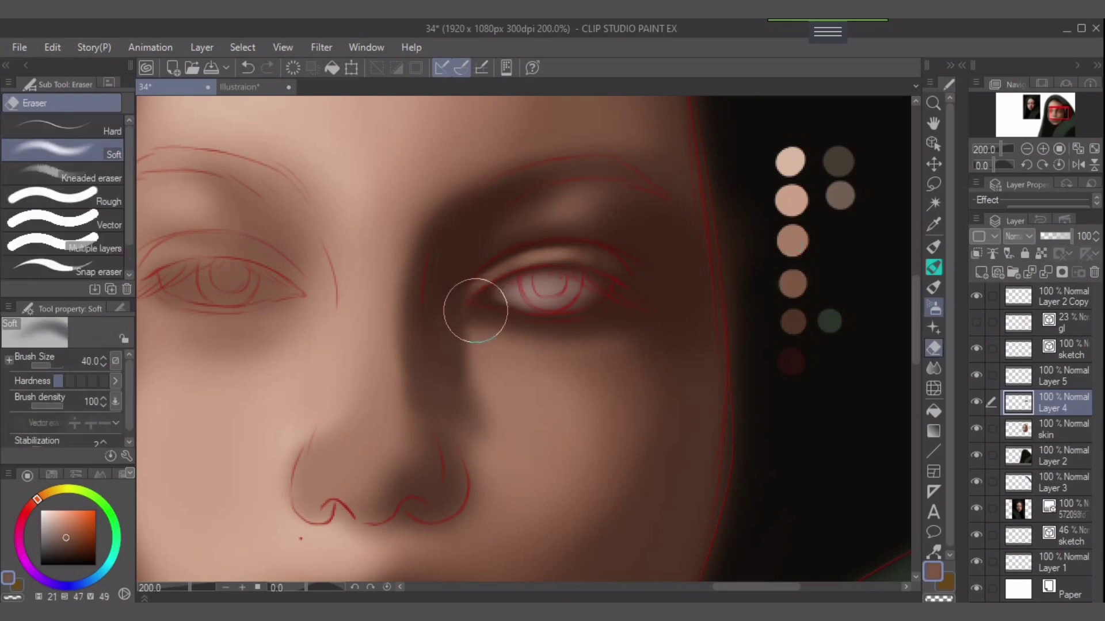
key(bracketleft)
key(bracketleft)
key(bracketleft)
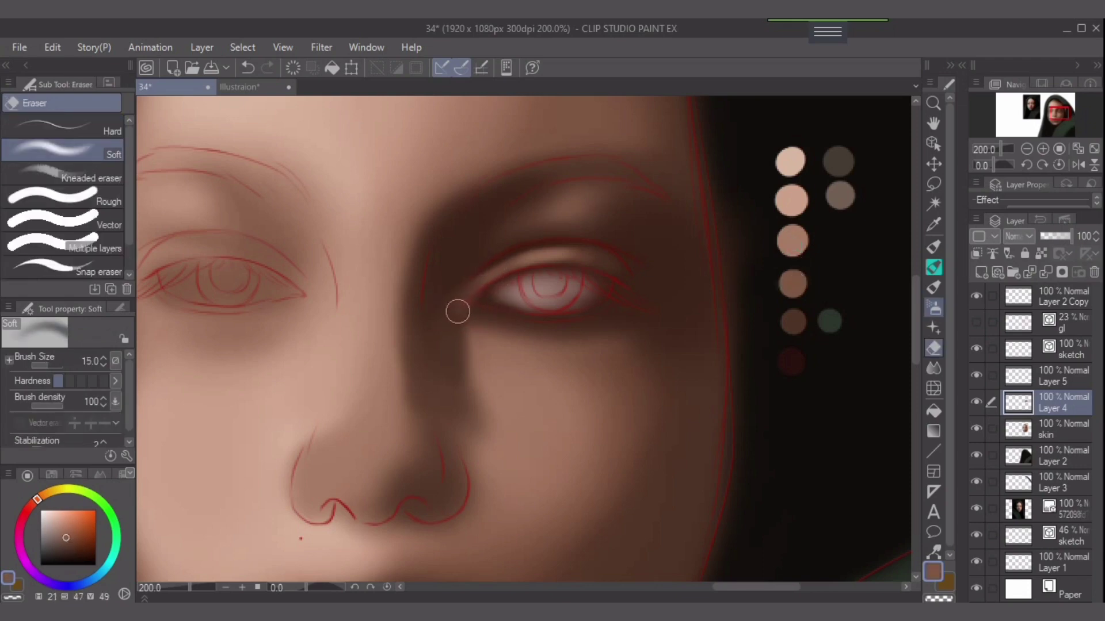
key(bracketleft)
key(bracketleft)
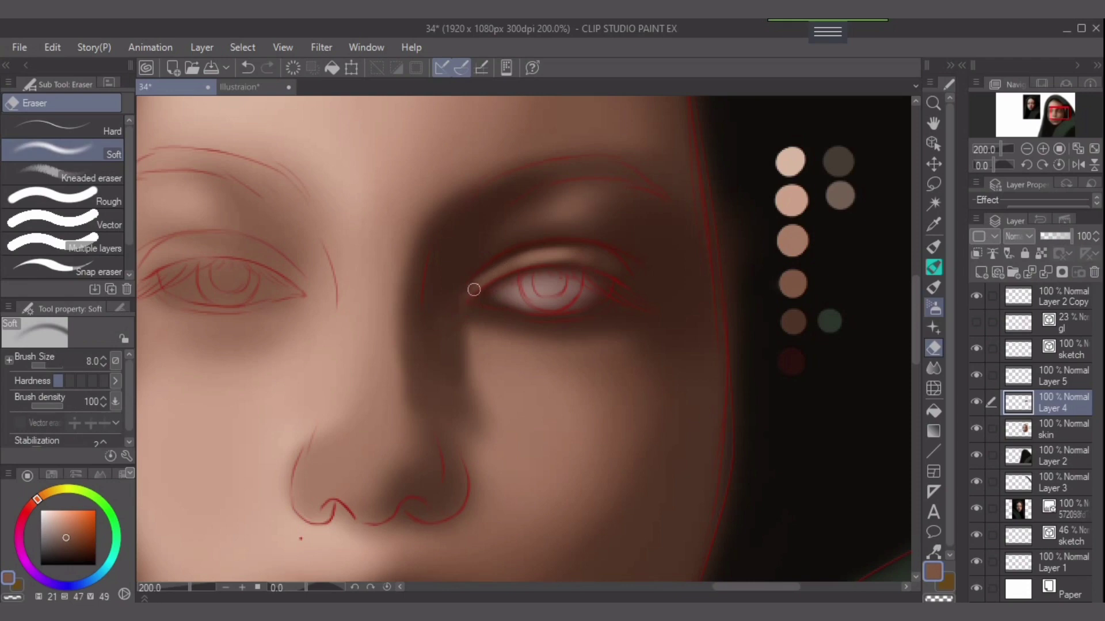
Sample the dark brown swatch and erase excess shadow between the eye's inner corner and cheek with the Soft eraser at sizes 10 to 30.
alt+click(793, 321)
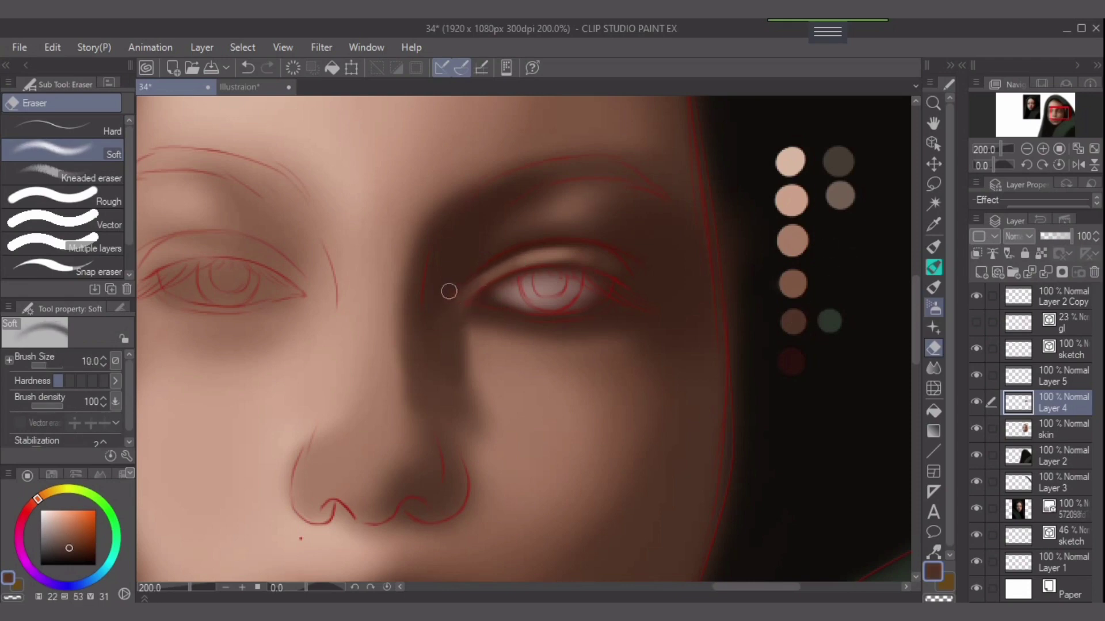
key(bracketright)
key(bracketright)
key(bracketright)
key(bracketright)
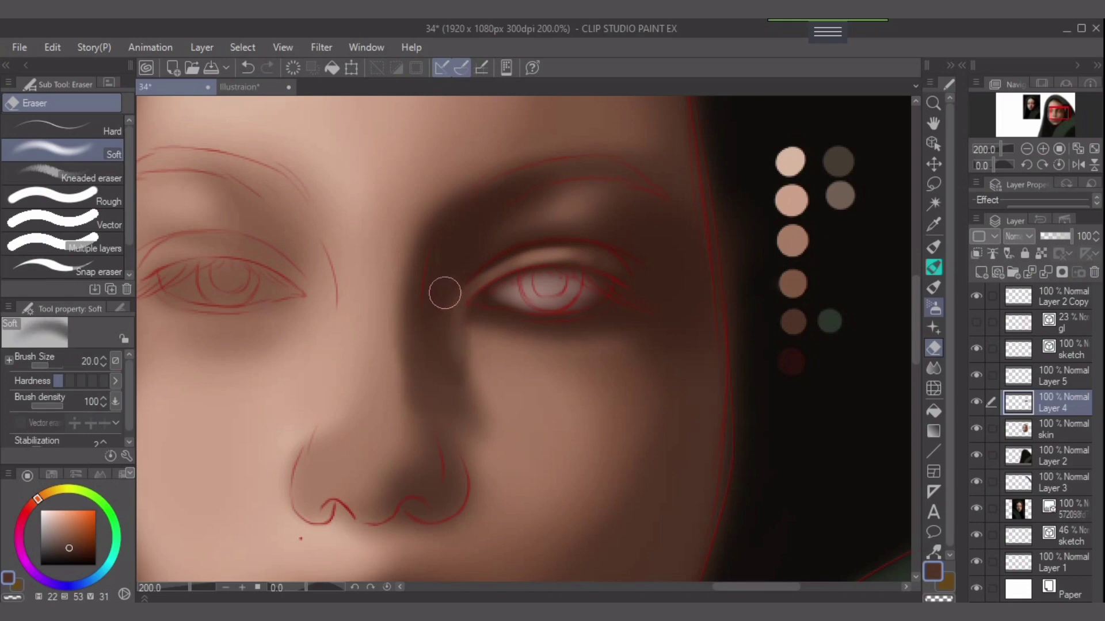
key(bracketright)
key(bracketright)
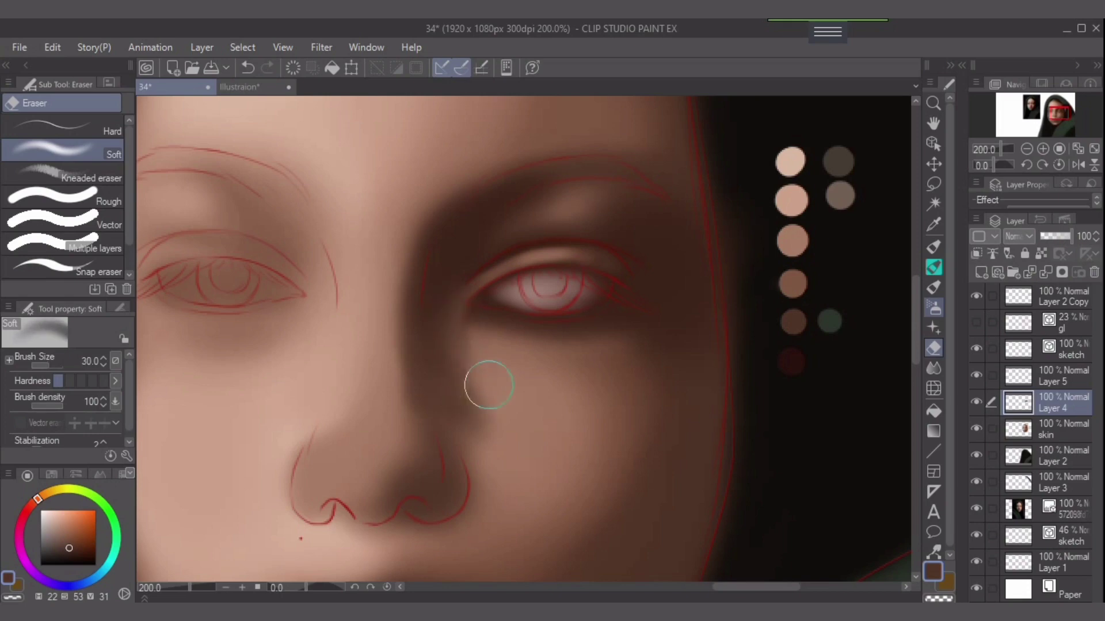
Sample the tan swatch and trim the shadow just below the eye's inner corner with the Soft eraser at sizes 15 to 20.
key(bracketleft)
key(bracketleft)
alt+click(793, 241)
key(bracketleft)
key(bracketleft)
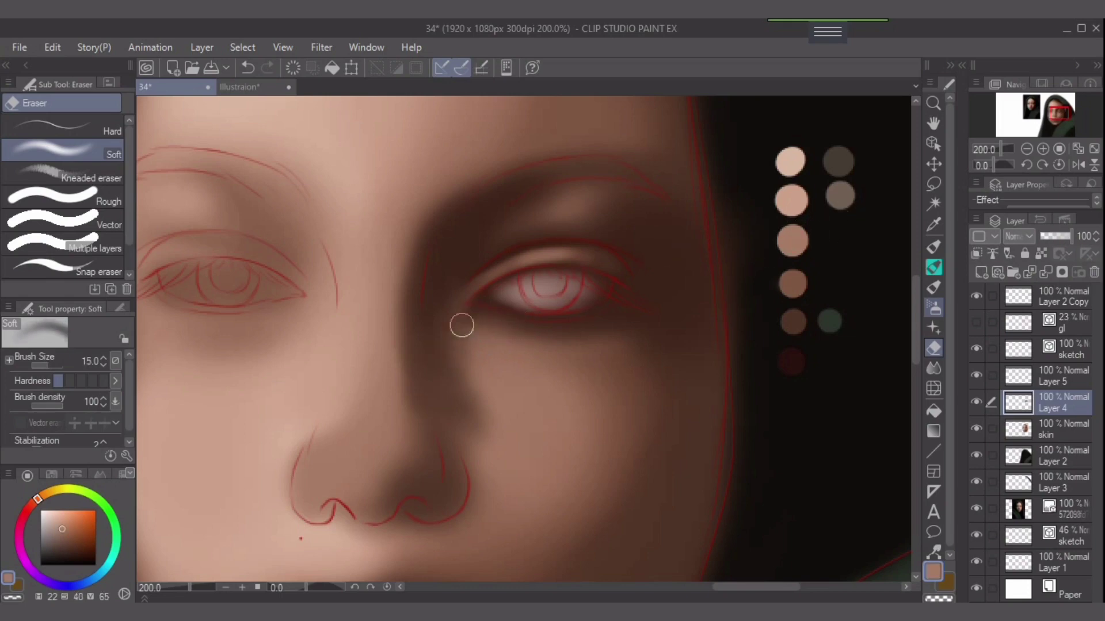
key(bracketright)
key(bracketright)
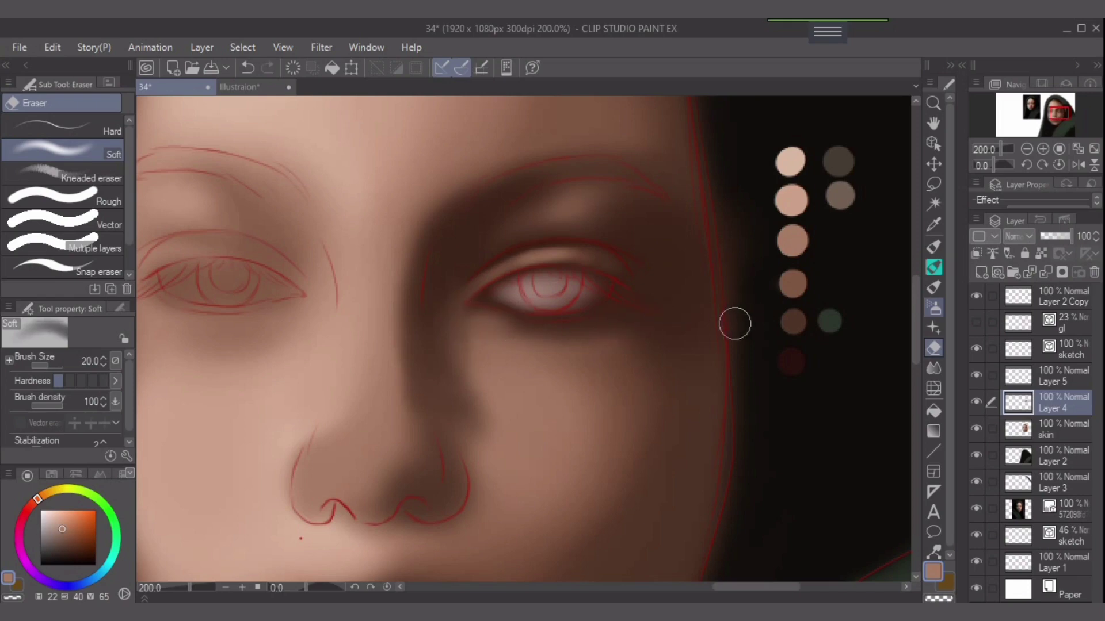
Sample the mid-brown swatch and lighten the shadow beneath the center of the lower lid with the Soft eraser at sizes 25 to 30.
alt+click(798, 280)
key(bracketright)
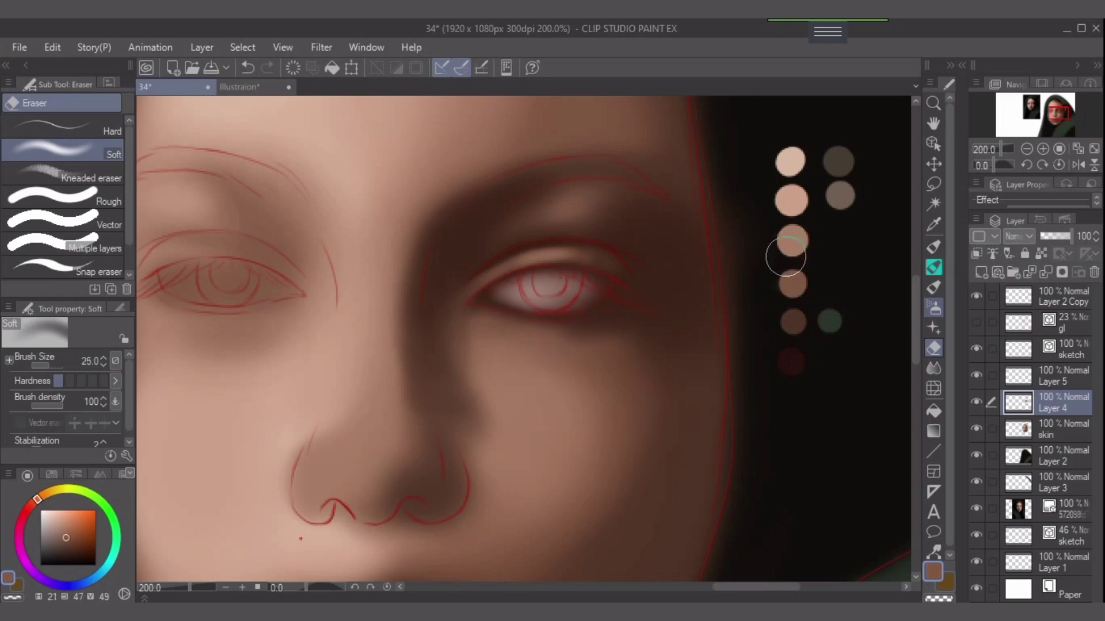
key(bracketright)
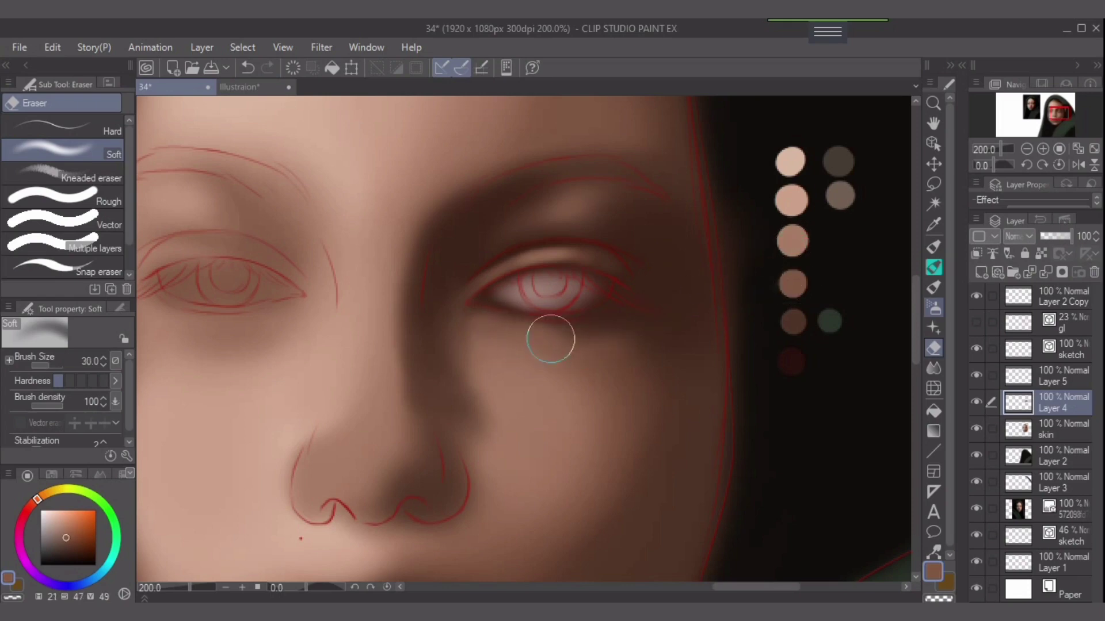
key(bracketleft)
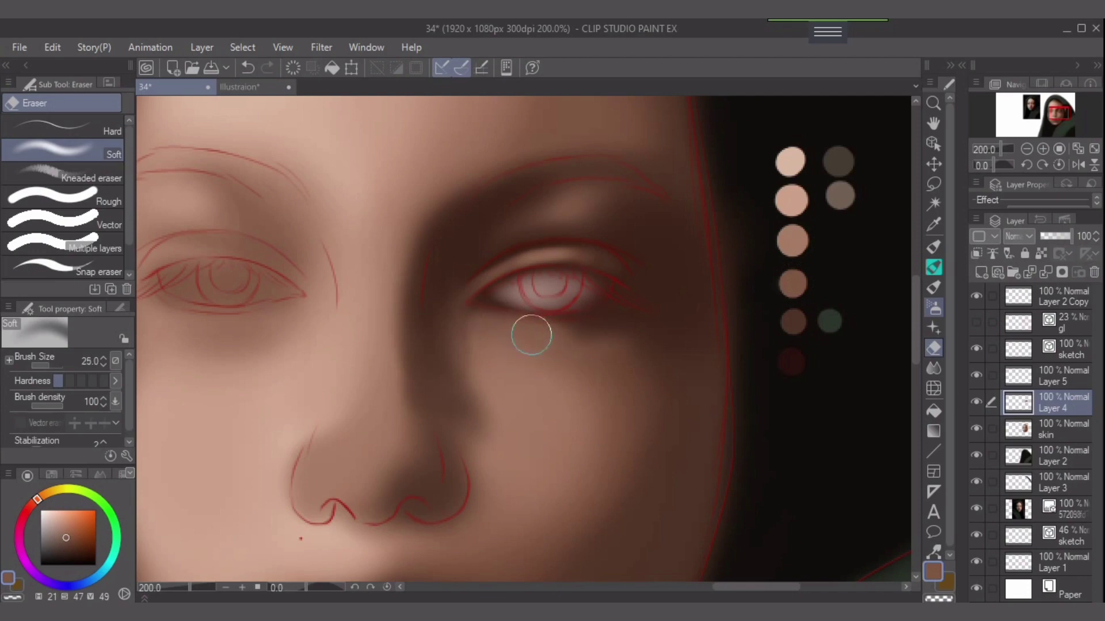
Paint the area under the shadowed eye's lower lid in mid-brown with the Soft airbrush at sizes 10 to 25.
drag(933, 286, 933, 308)
key(b)
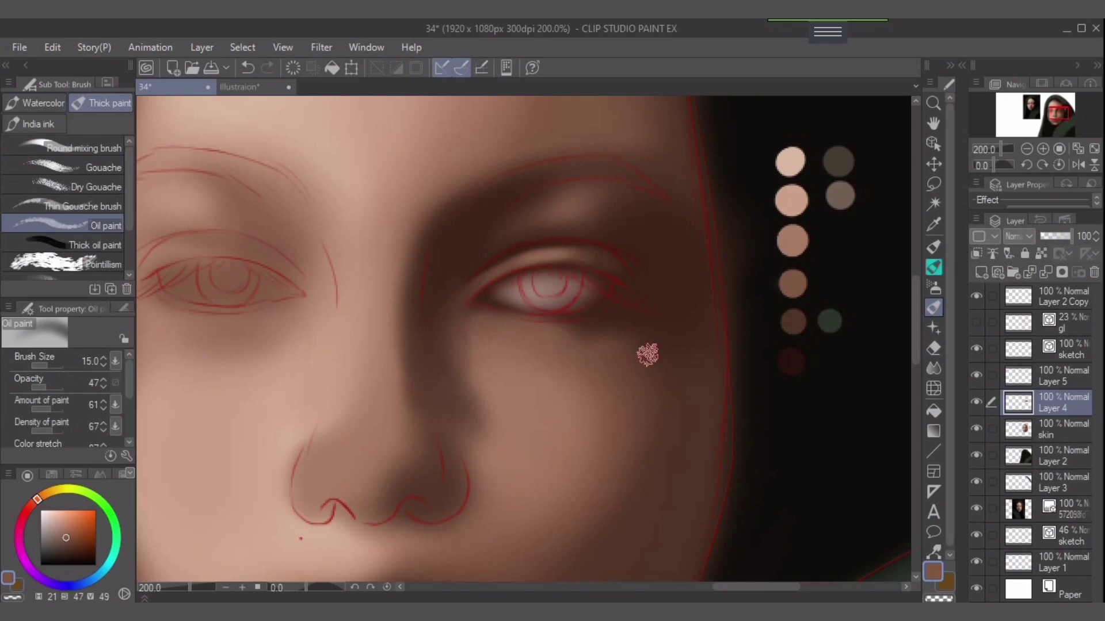
key(b)
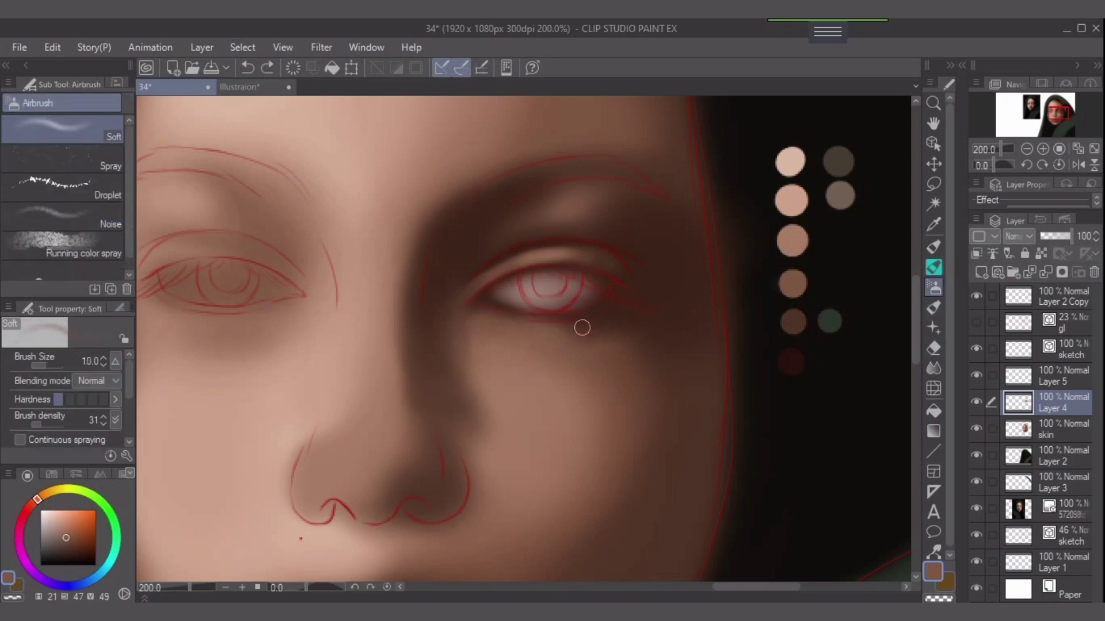
drag(581, 327, 512, 333)
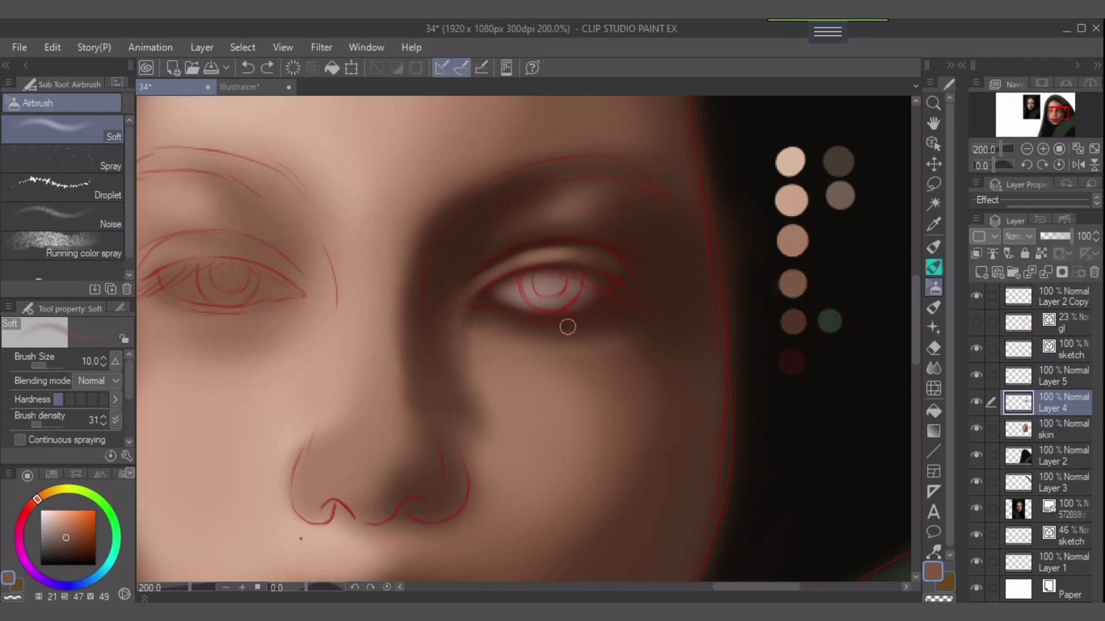
key(bracketright)
key(bracketright)
key(bracketright)
mouse_move(517, 334)
mouse_down()
mouse_move(563, 342)
mouse_move(507, 332)
mouse_move(581, 332)
mouse_move(503, 326)
mouse_move(592, 326)
mouse_move(530, 334)
mouse_move(555, 343)
mouse_move(508, 335)
mouse_move(570, 343)
mouse_move(521, 351)
mouse_move(548, 350)
mouse_move(513, 339)
mouse_move(564, 346)
mouse_move(517, 343)
mouse_move(540, 343)
mouse_up()
key(bracketright)
key(bracketright)
key(bracketleft)
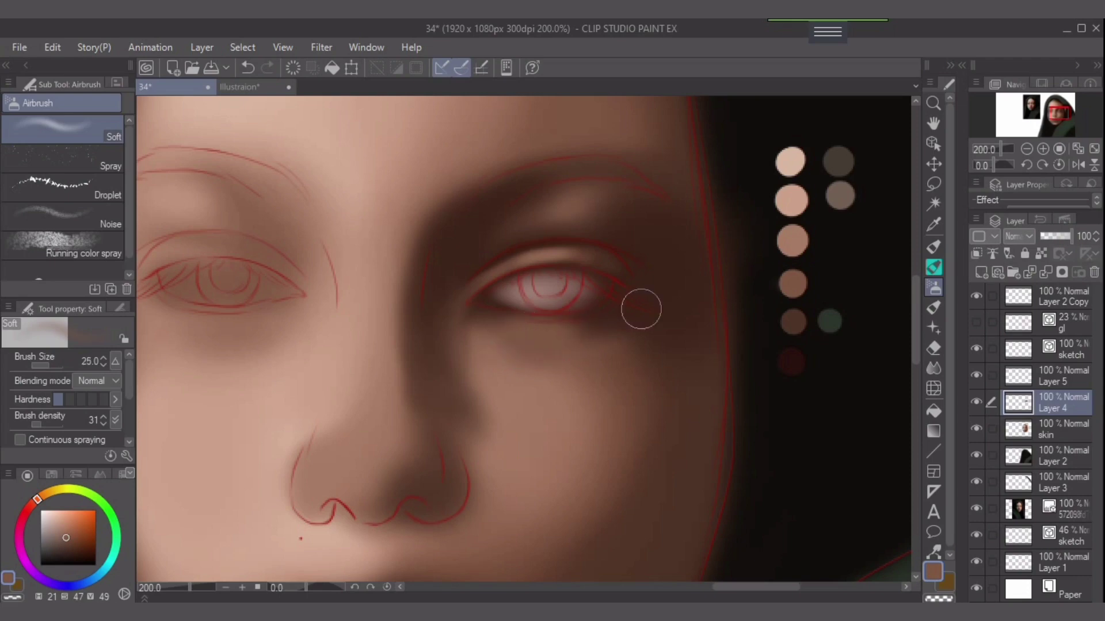
Shade the crease under the shadowed eye in sampled dark brown with the Soft airbrush at sizes 25 to 40.
alt+click(793, 321)
key(bracketright)
key(bracketright)
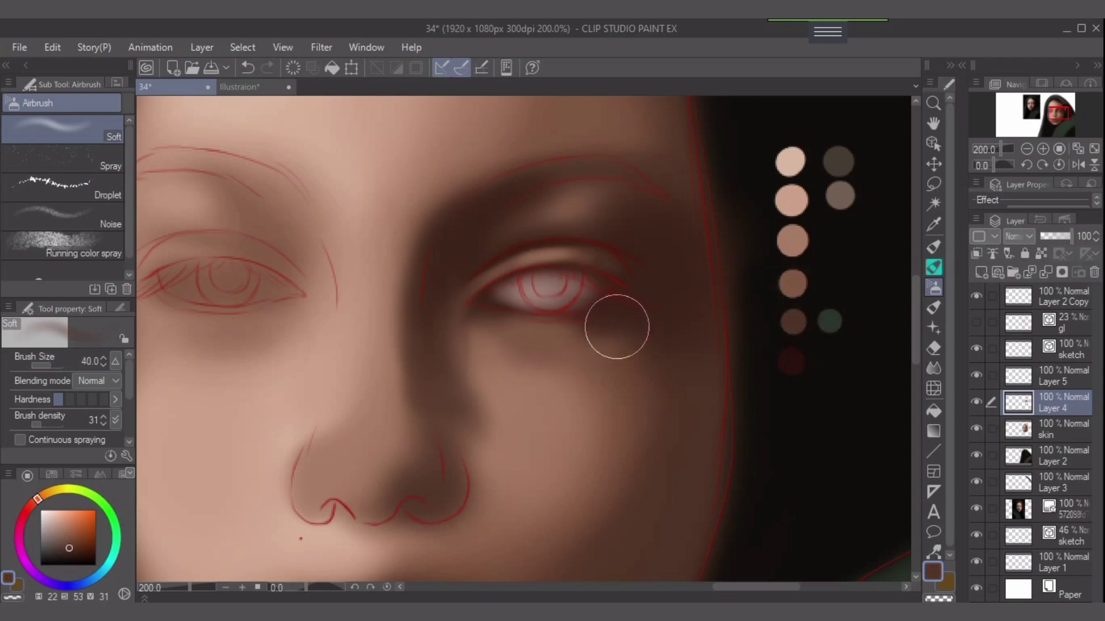
key(bracketright)
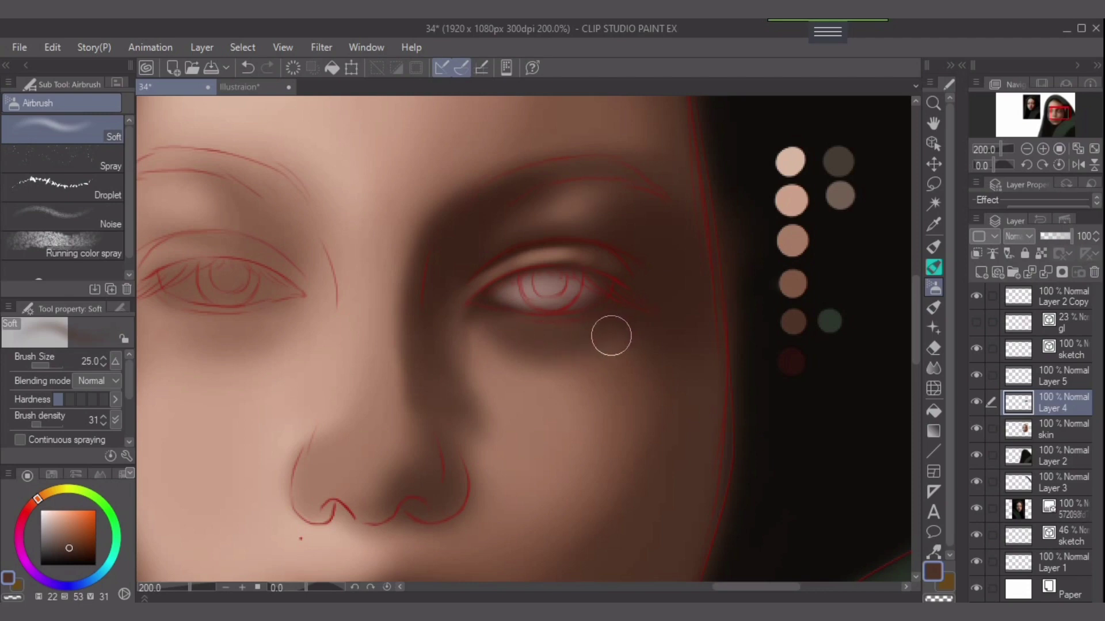
key(bracketright)
Lighten the lower lid above the crease with the sampled mid-brown and tan swatches at sizes 20 to 12.
alt+click(793, 285)
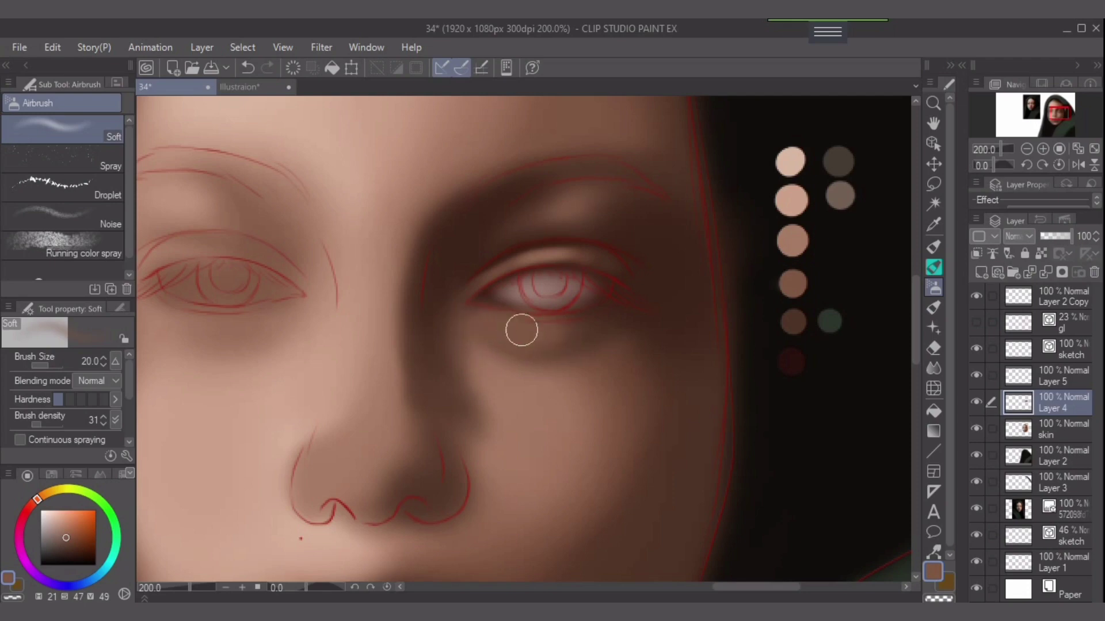
alt+click(796, 244)
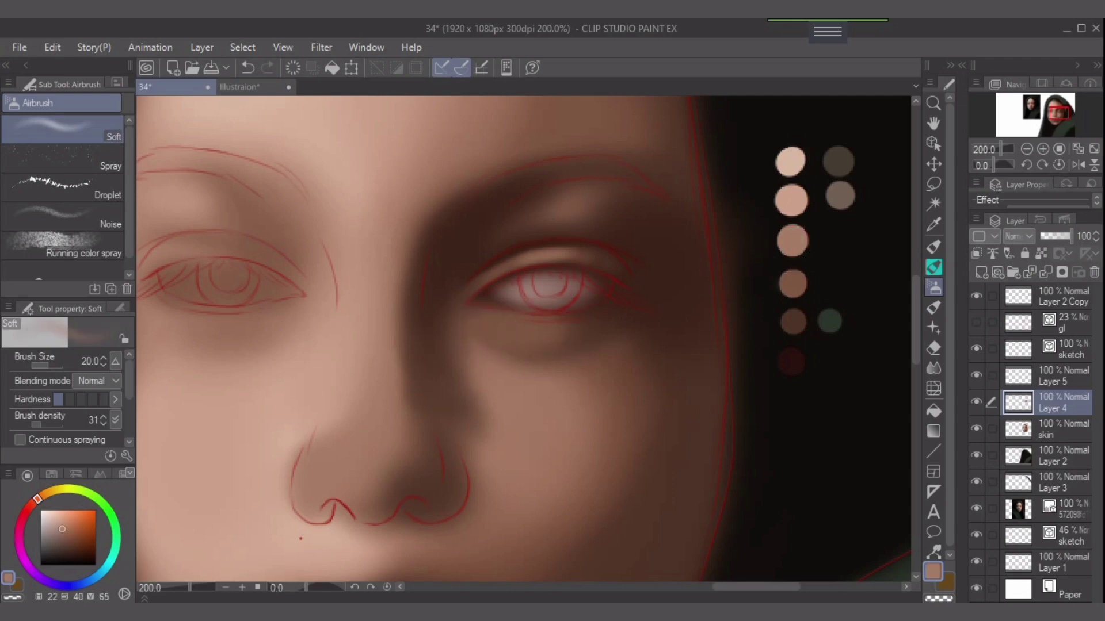
key(bracketleft)
key(bracketleft)
key(bracketleft)
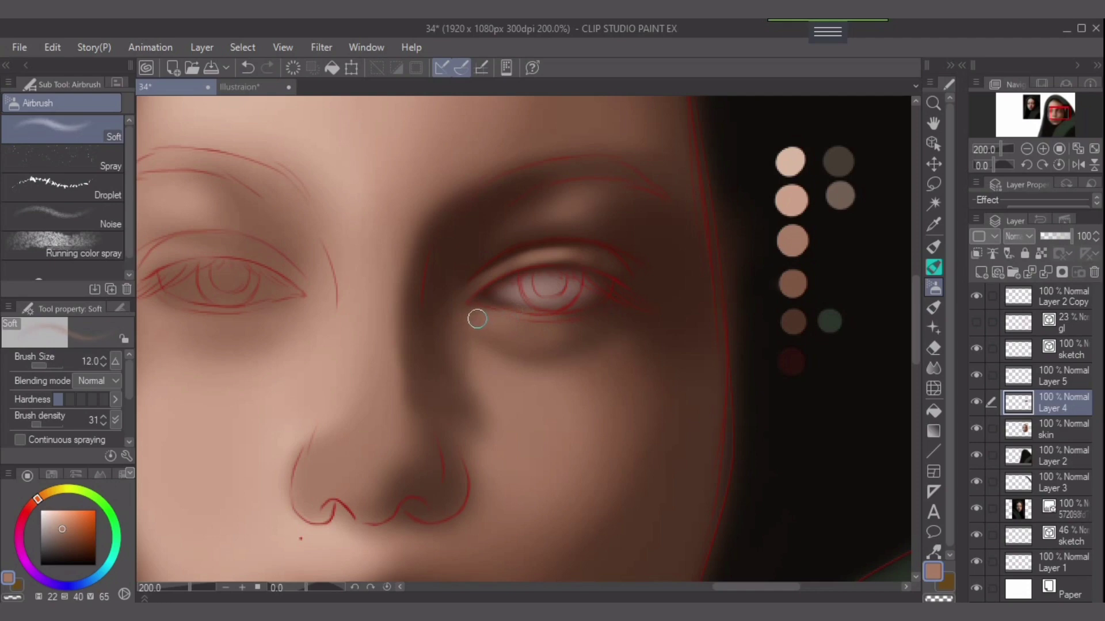
Soften the edge of the nose-side shadow against the cheek in tan with the Soft airbrush at sizes 40 to 25.
key(bracketright)
key(bracketright)
key(bracketright)
key(bracketright)
key(bracketright)
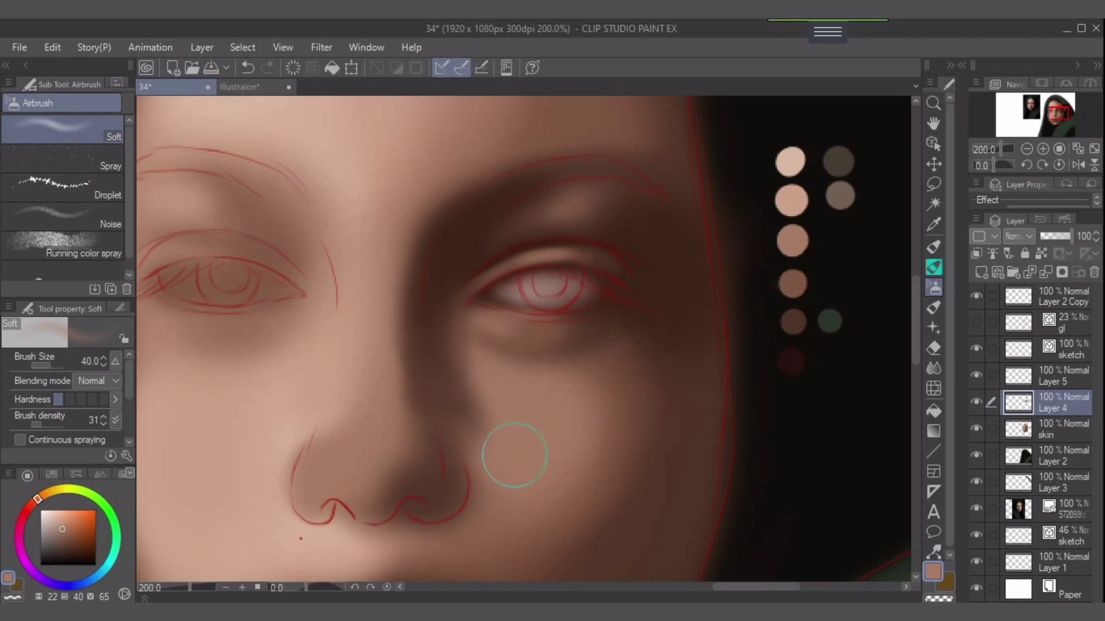
key(bracketleft)
key(bracketleft)
key(bracketleft)
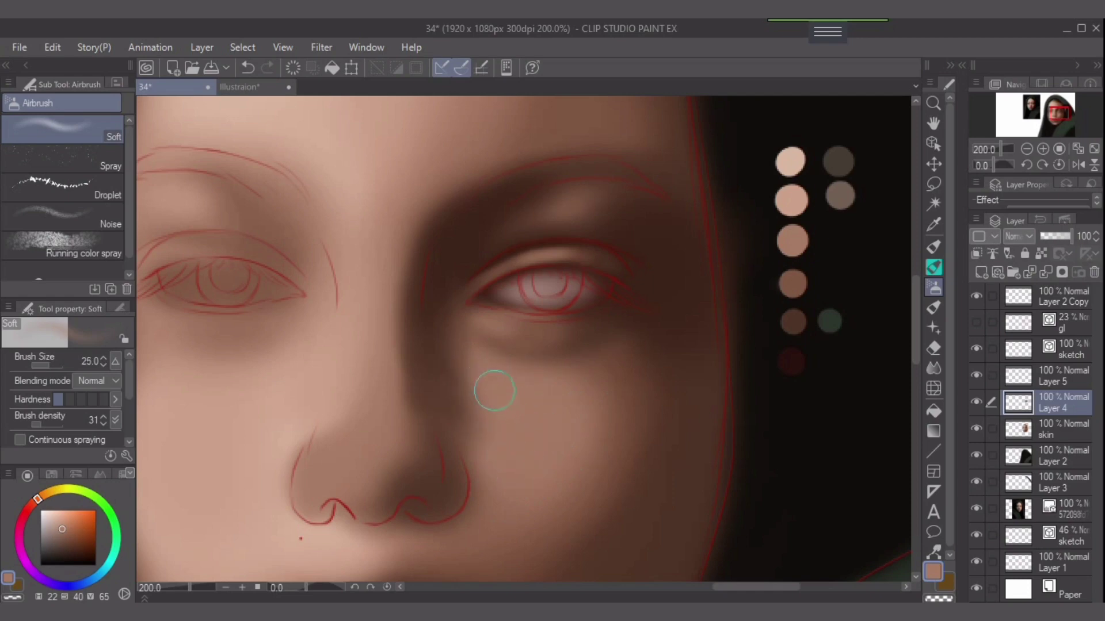
Blend the crease below the shadowed eye in tan with the Soft airbrush, finishing at size 25.
key(bracketleft)
key(bracketleft)
key(bracketright)
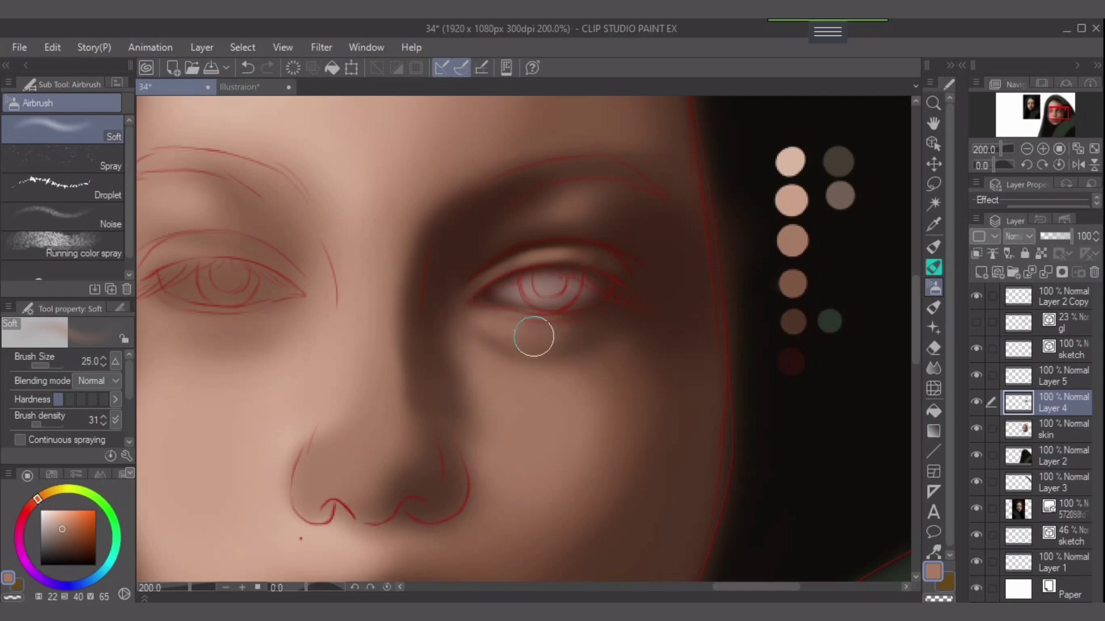
Highlight the shadowed eye's lower rim in tan with the airbrush at size 5, undoing the last stroke.
key(bracketleft)
key(bracketleft)
key(bracketleft)
key(bracketleft)
key(bracketleft)
key(bracketleft)
key(bracketleft)
key(bracketleft)
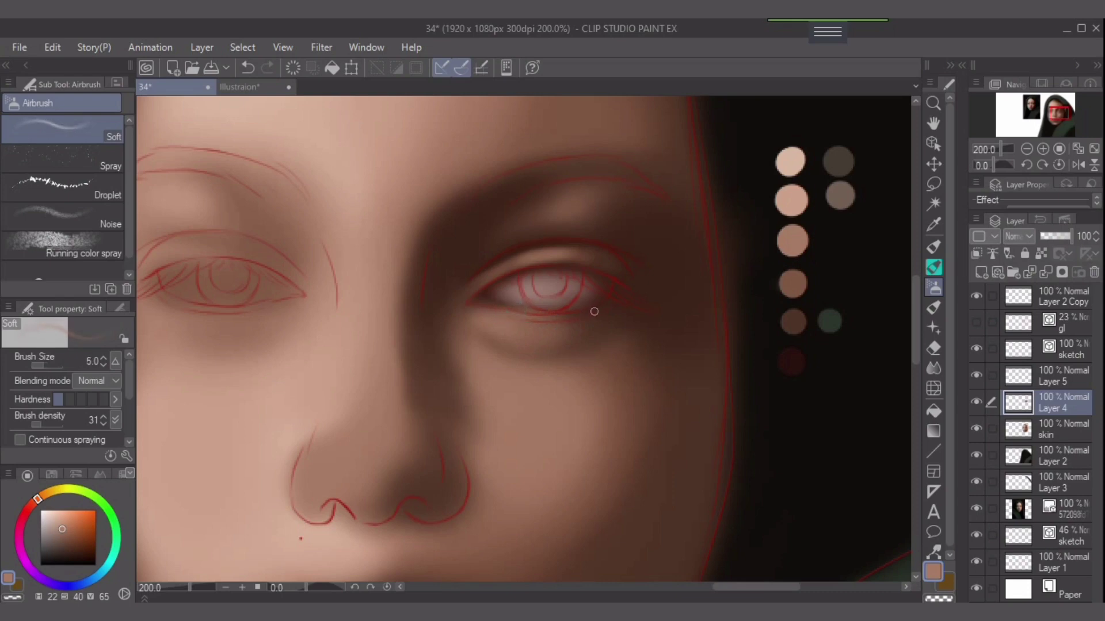
scroll(593, 317, up, 2)
drag(577, 317, 558, 345)
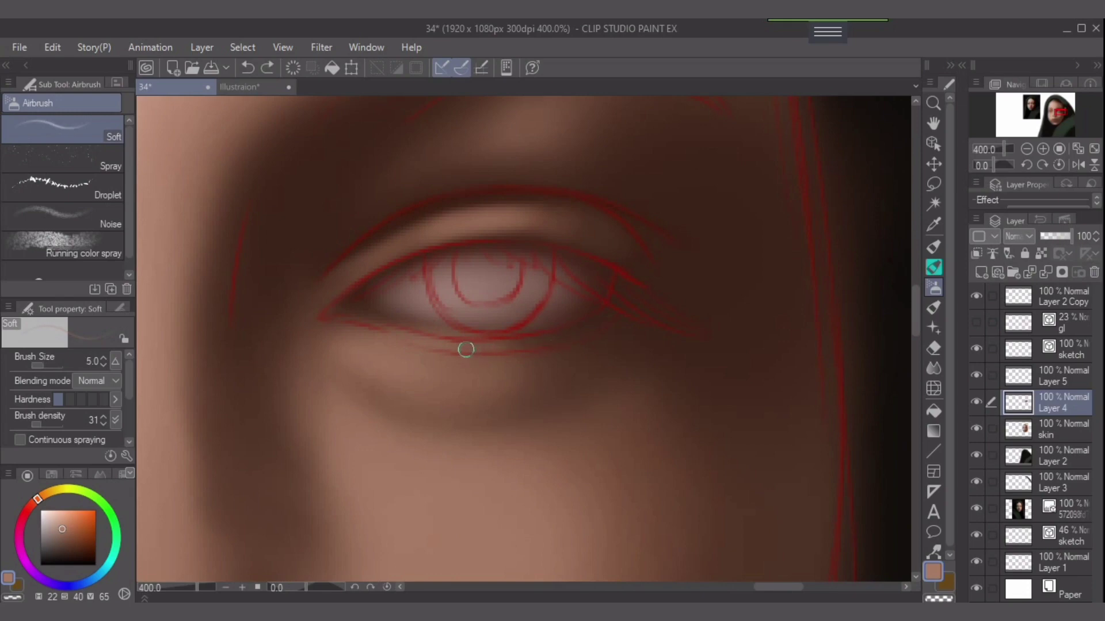
drag(456, 346, 573, 323)
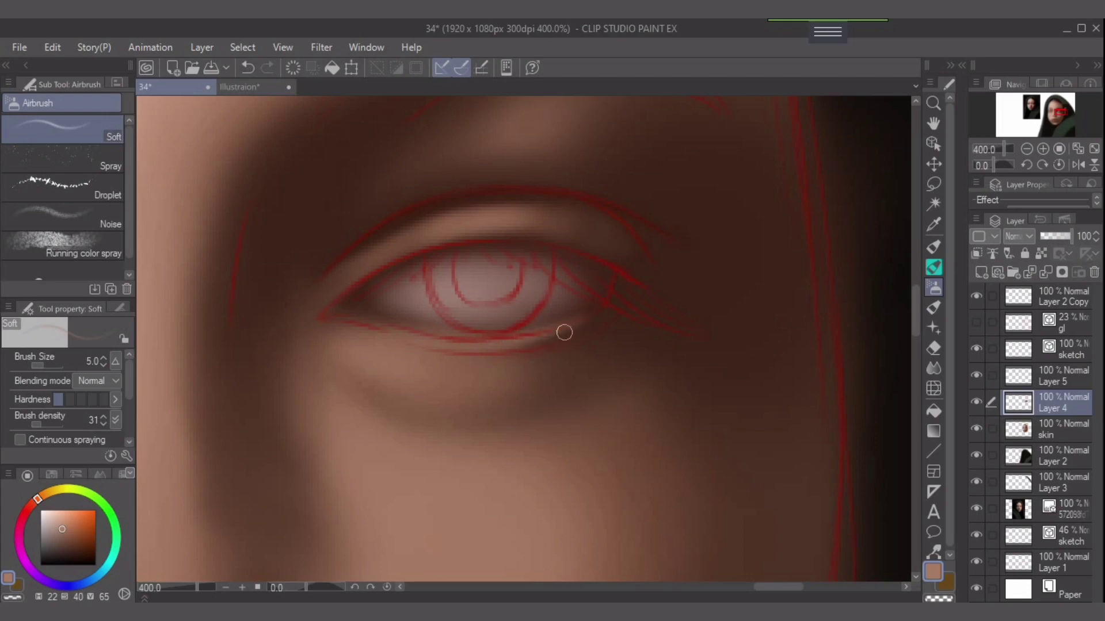
key(ctrl+z)
Darken the outer lower edge of the shadowed eye's white in a sampled dark brown at size 7.
alt+click(552, 317)
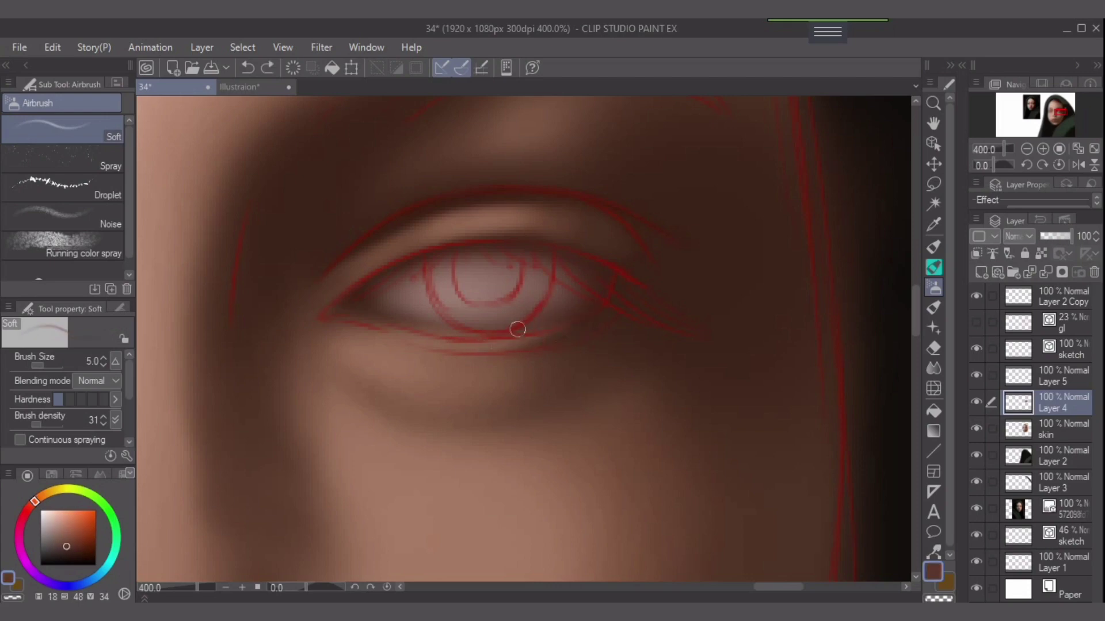
key(bracketright)
key(bracketright)
drag(558, 313, 536, 316)
Extend the eye white toward the inner corner in a greyish tone sampled from the eye, at sizes up to 15.
alt+click(409, 313)
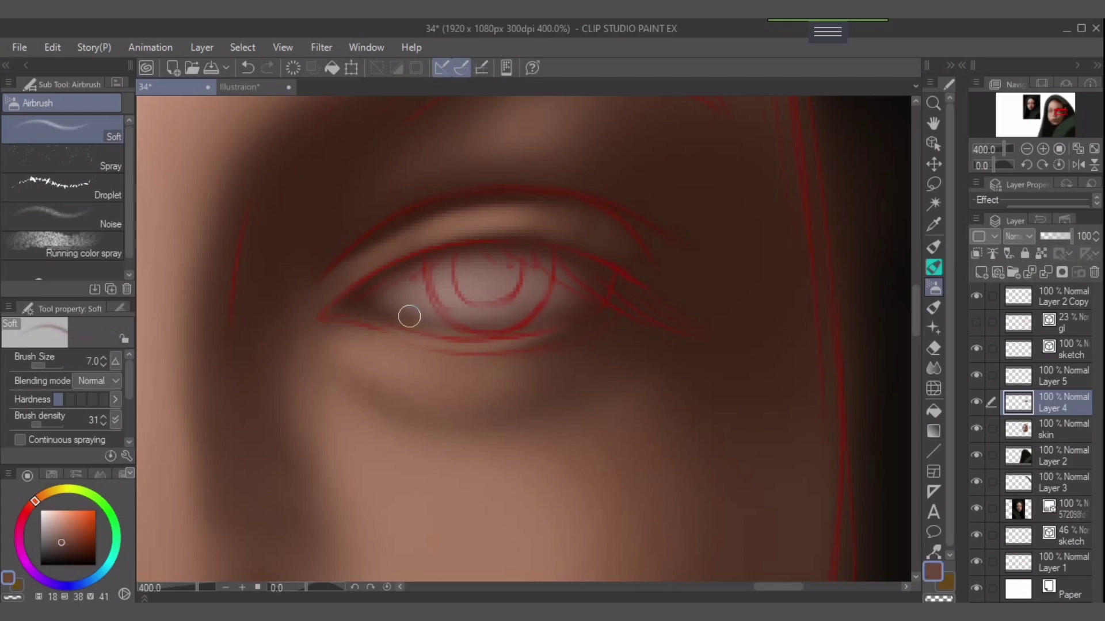
key(bracketright)
alt+click(468, 287)
key(bracketright)
key(bracketright)
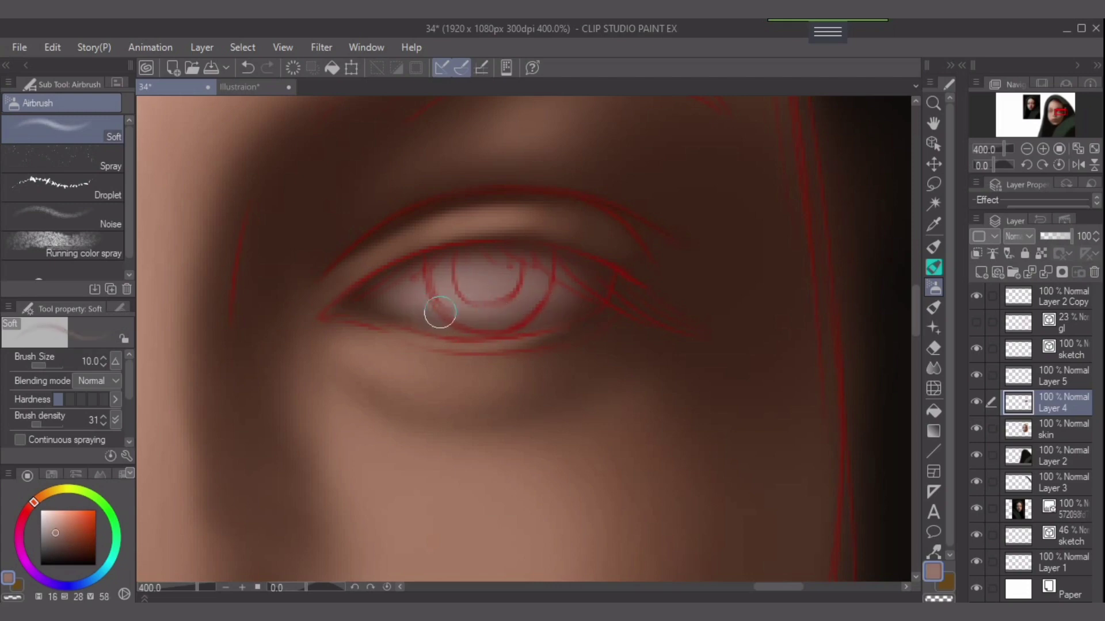
key(bracketright)
key(bracketright)
mouse_move(416, 306)
mouse_down()
mouse_move(424, 312)
mouse_move(392, 304)
mouse_move(428, 316)
mouse_move(390, 297)
mouse_up()
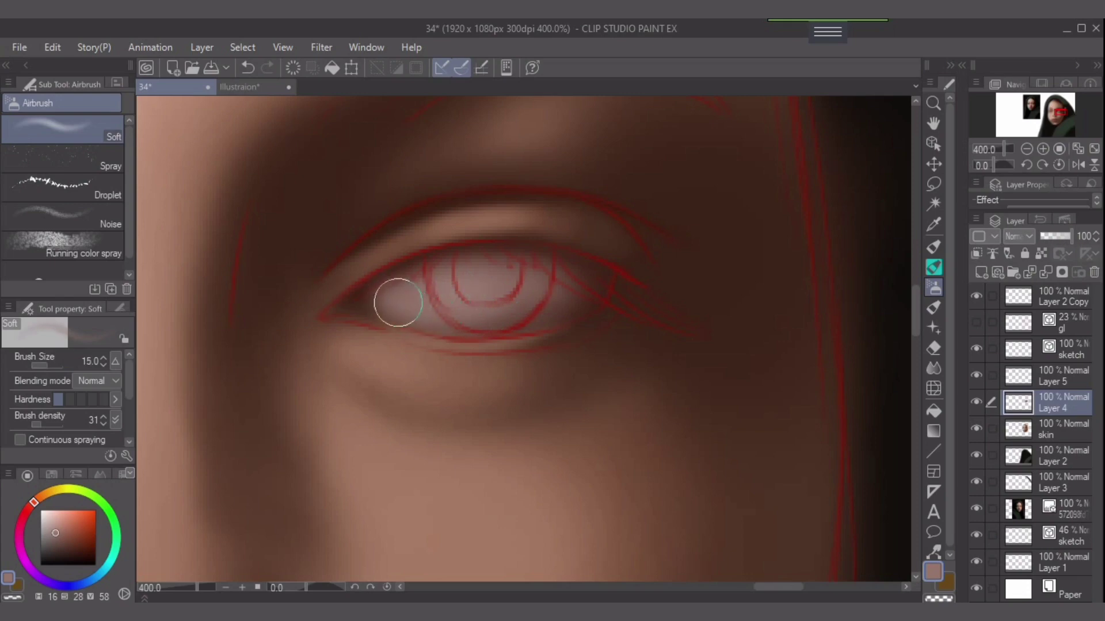
Tint the shadowed eye's tear duct in a reddish brown (hue 11, saturation 60, value 45) with the airbrush at sizes up to 10.
alt+click(362, 307)
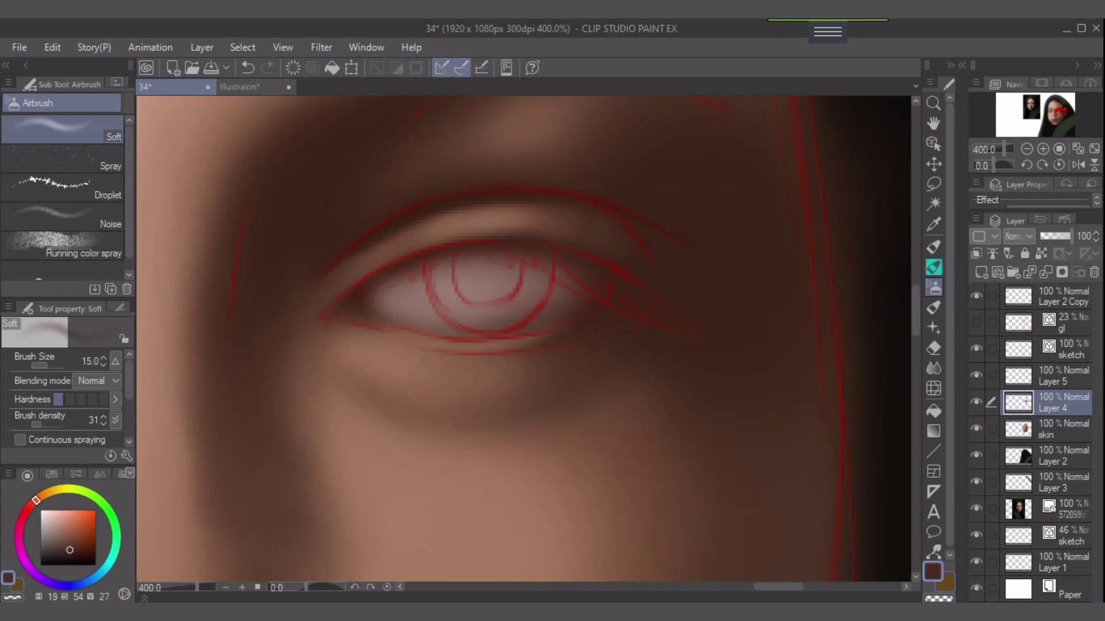
drag(36, 500, 32, 504)
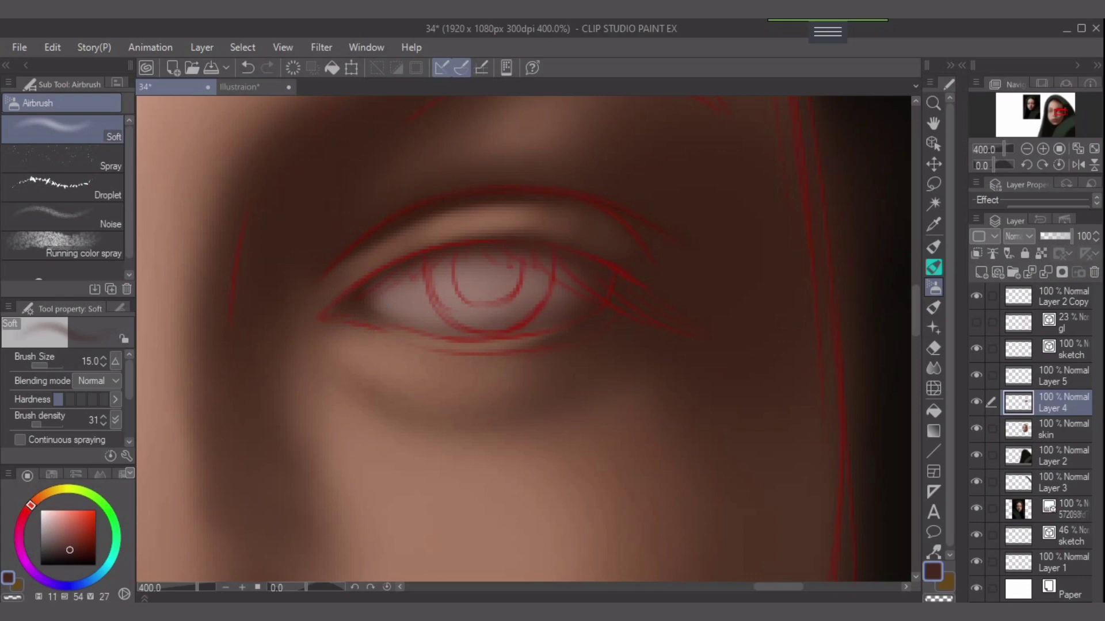
drag(72, 542, 73, 540)
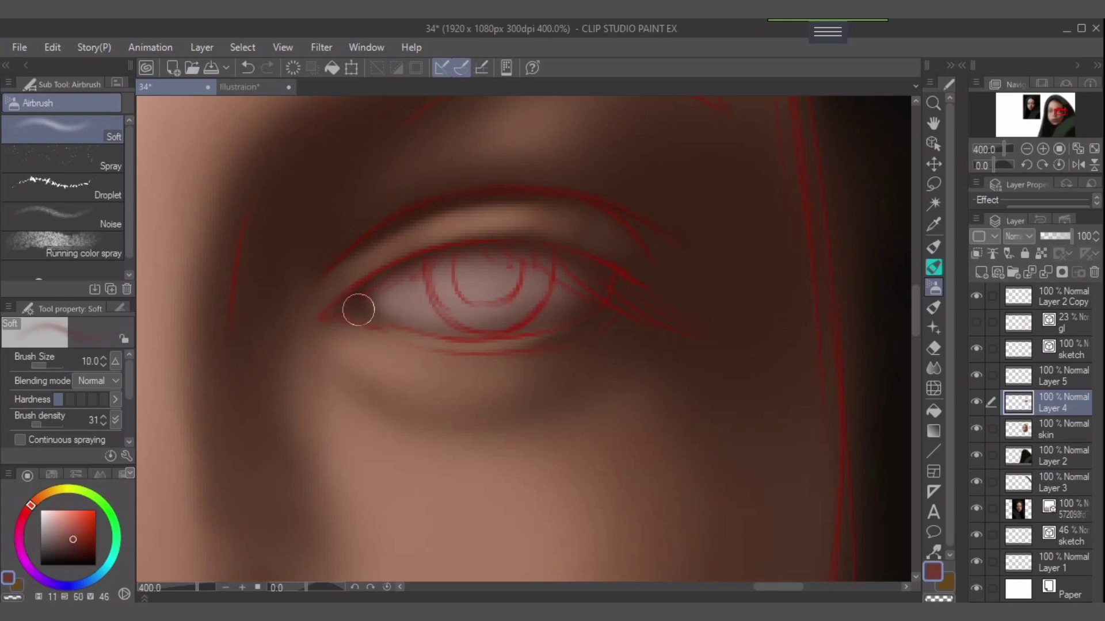
key(bracketleft)
key(bracketleft)
key(bracketleft)
key(bracketleft)
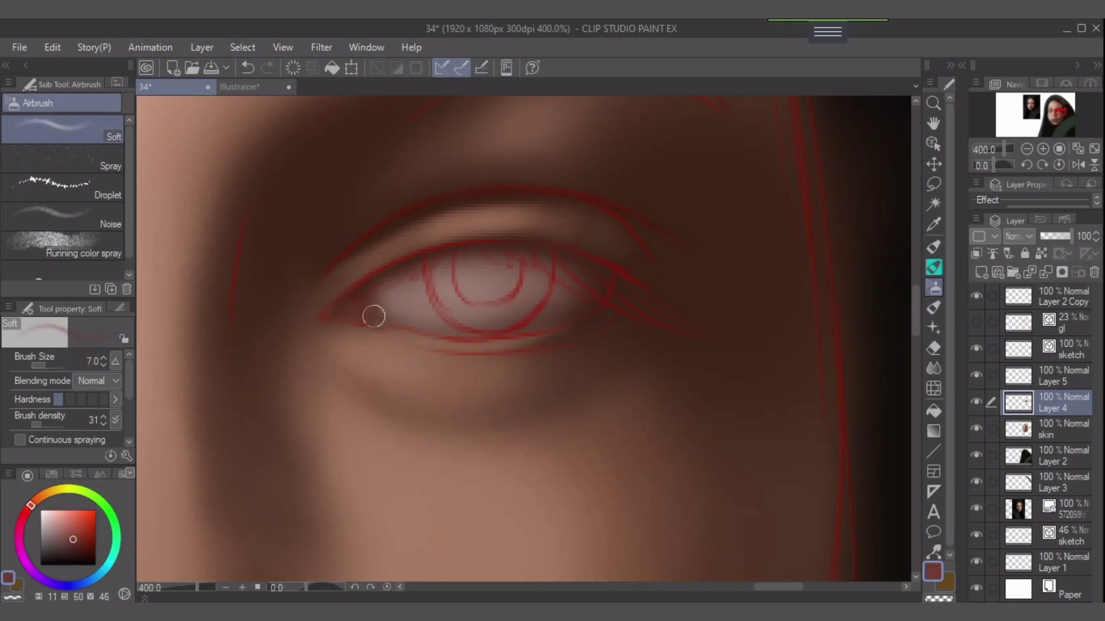
key(bracketleft)
drag(347, 313, 391, 281)
key(bracketright)
key(bracketright)
key(bracketright)
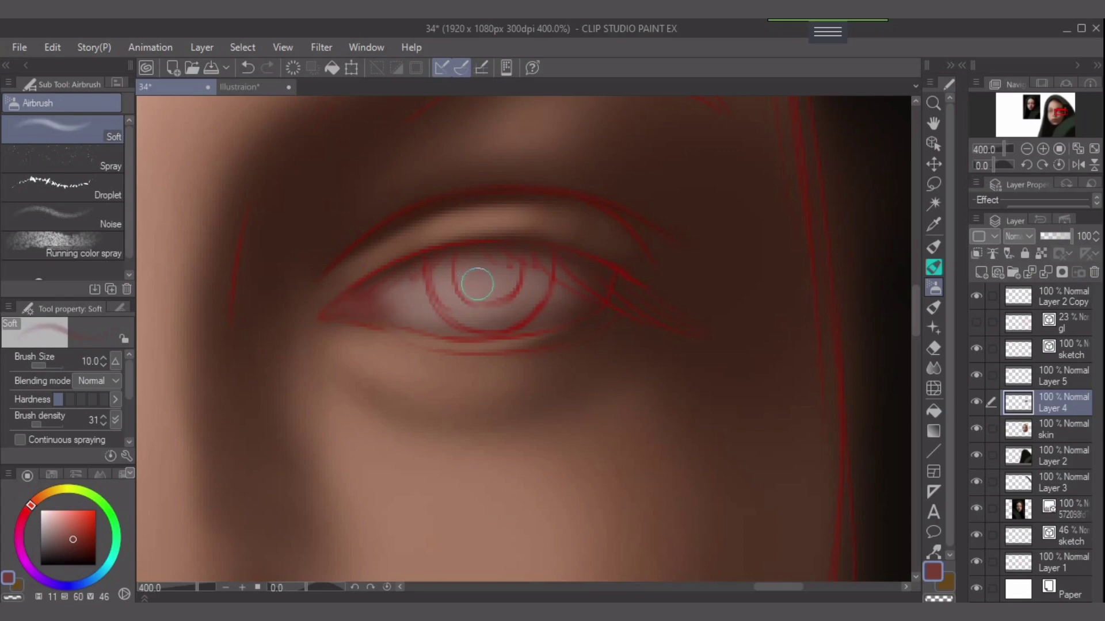
Even out the inner part of the shadowed eye's white in a greyish pink sampled from it, at size 12.
alt+click(400, 297)
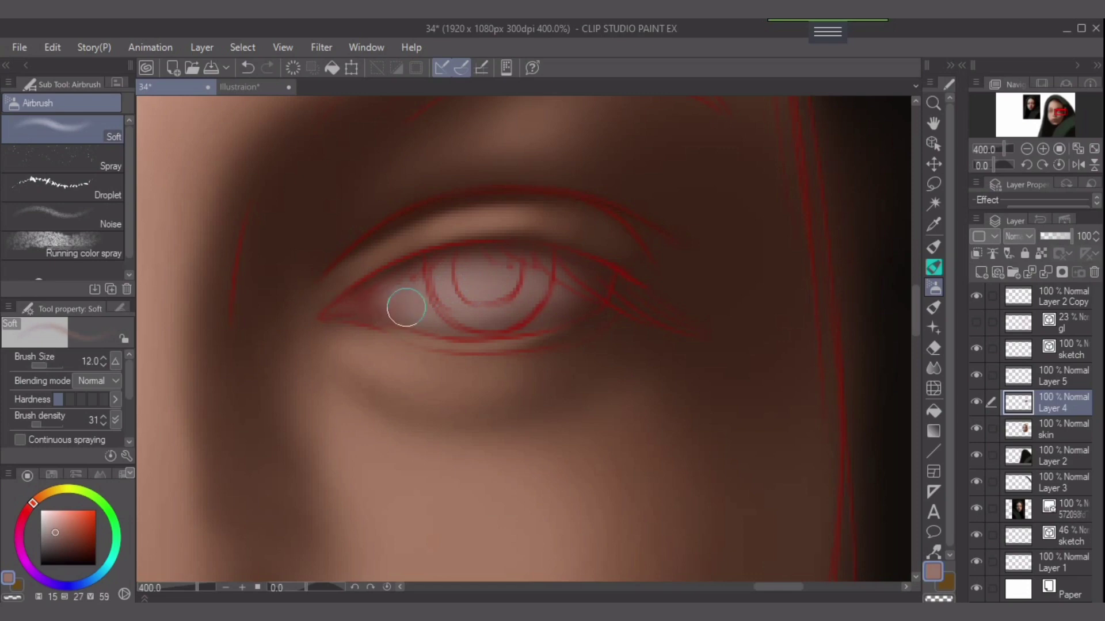
drag(407, 307, 433, 313)
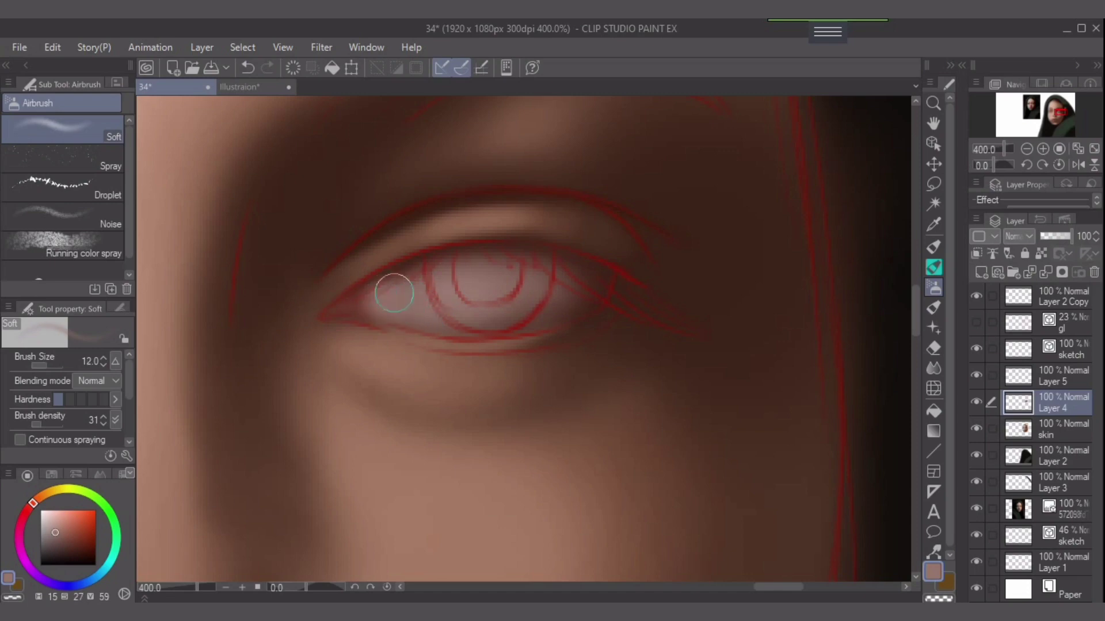
drag(394, 292, 412, 299)
key(bracketright)
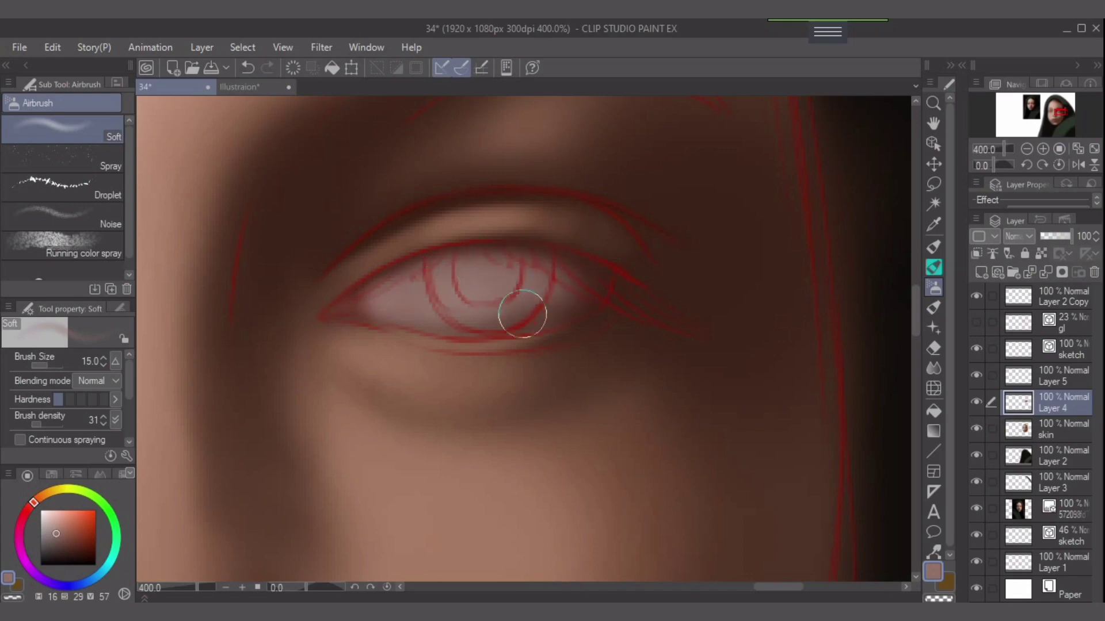
Highlight the shadowed eye's lower rim from the inner corner in light skin tone (hue 22, saturation 32, value 80) at size 5, redoing the first stroke.
alt+click(366, 351)
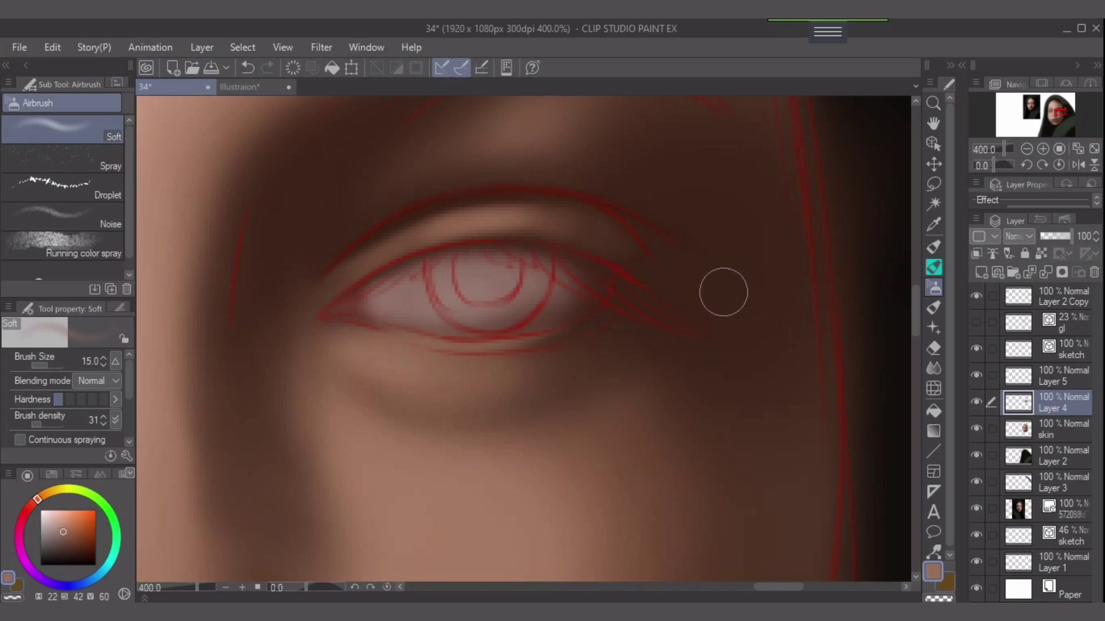
scroll(725, 291, down, 2)
alt+click(843, 203)
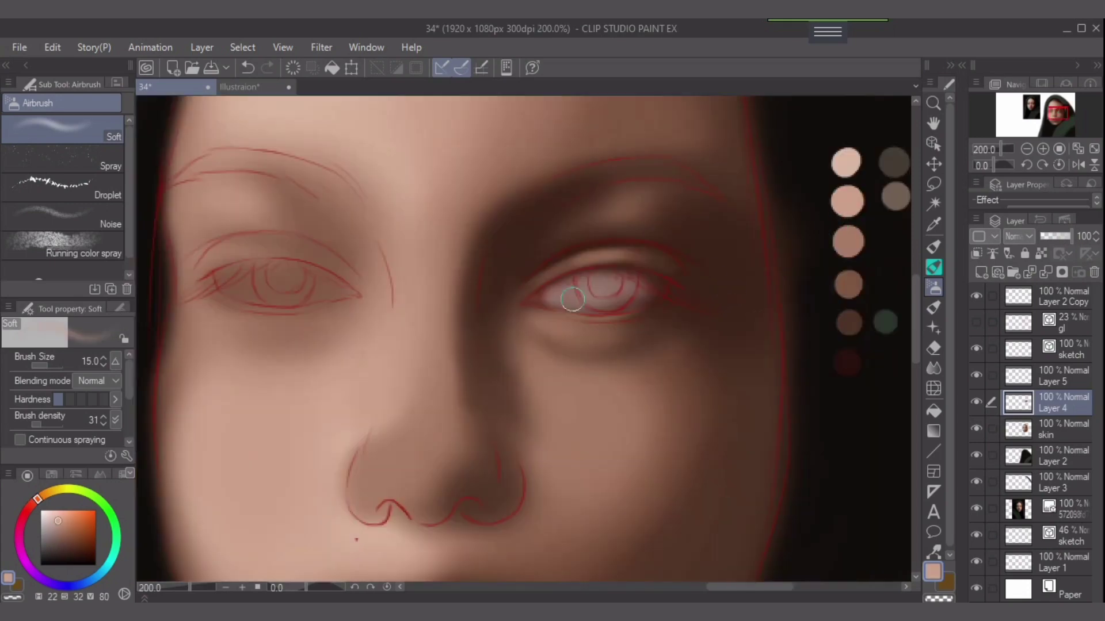
scroll(639, 316, up, 2)
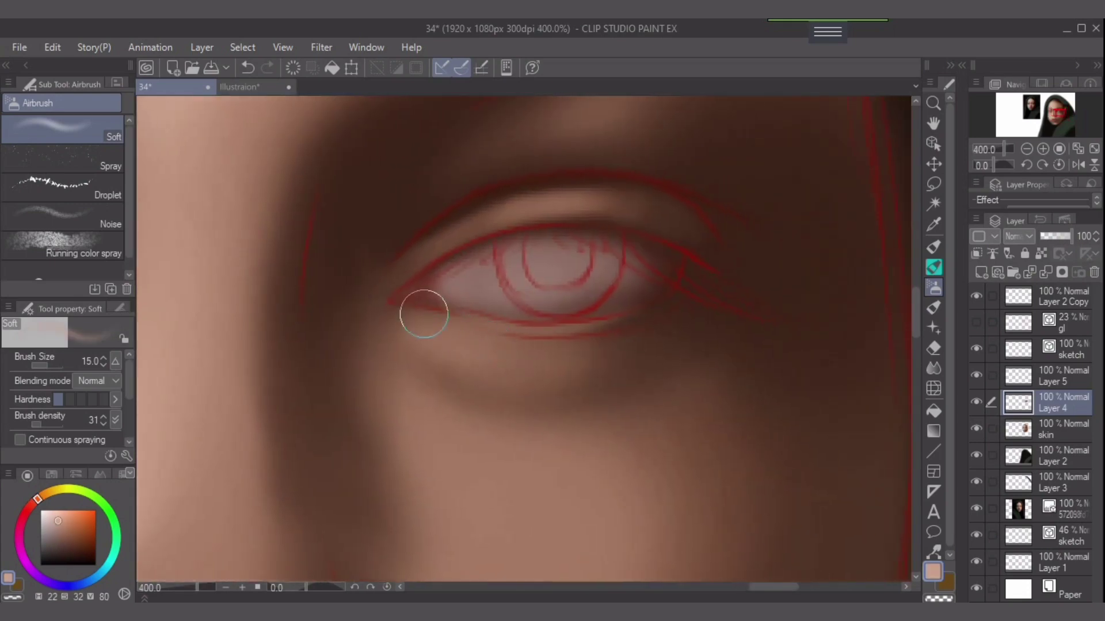
key(bracketleft)
key(bracketleft)
key(bracketleft)
key(bracketleft)
key(bracketleft)
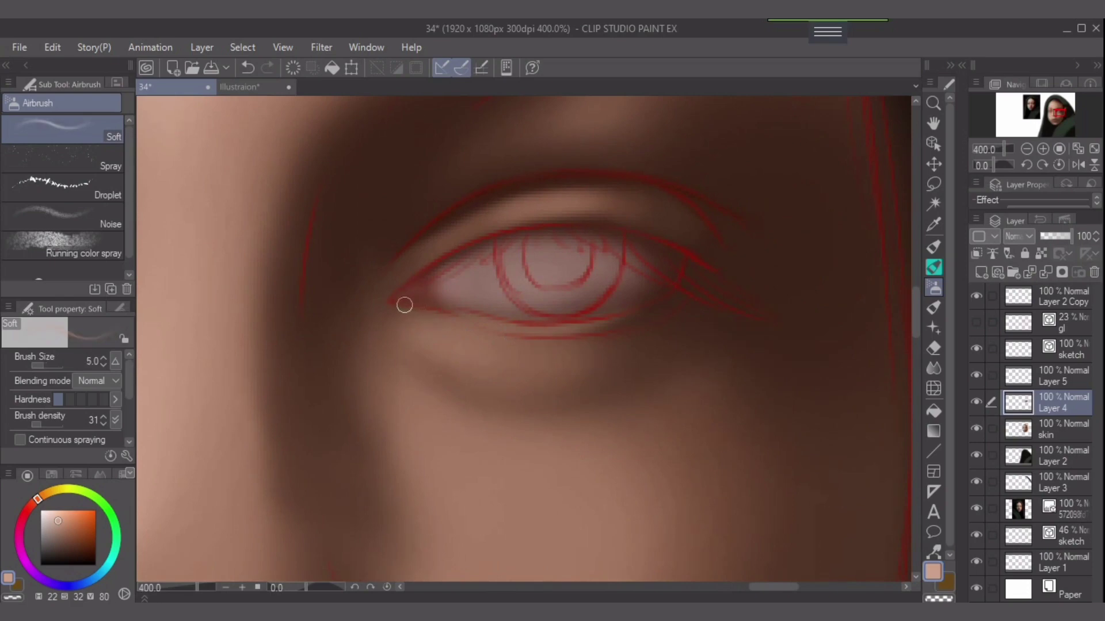
drag(404, 305, 450, 316)
key(ctrl+z)
key(bracketleft)
drag(495, 327, 550, 331)
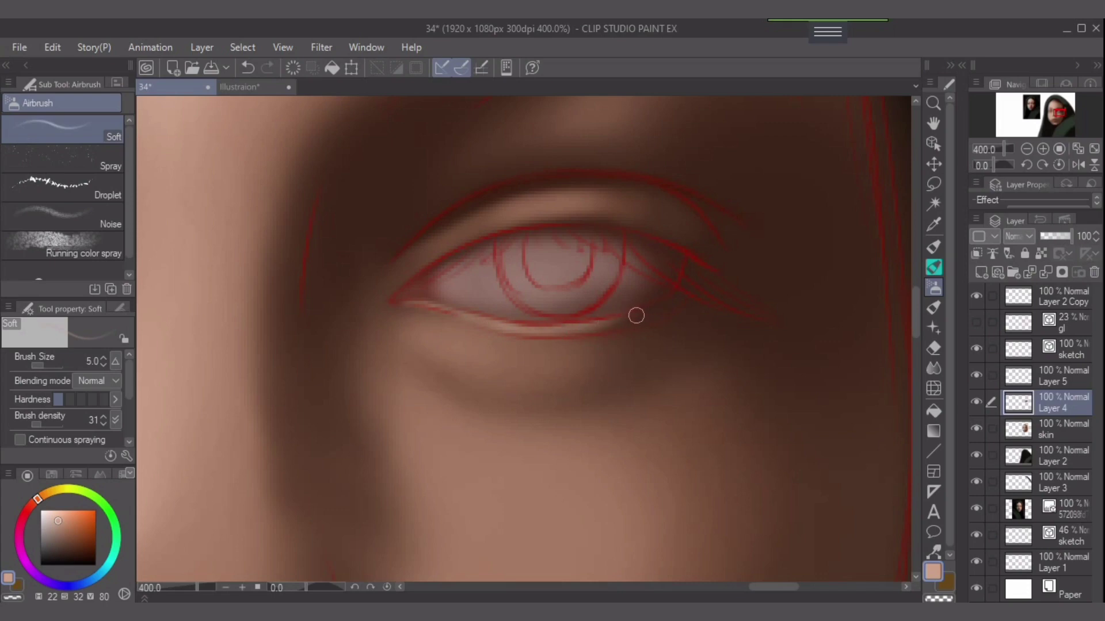
Extend the lower rim highlight toward the outer corner in a medium skin tone (hue 22, saturation 40, value 65) at size 6.
scroll(636, 315, down, 2)
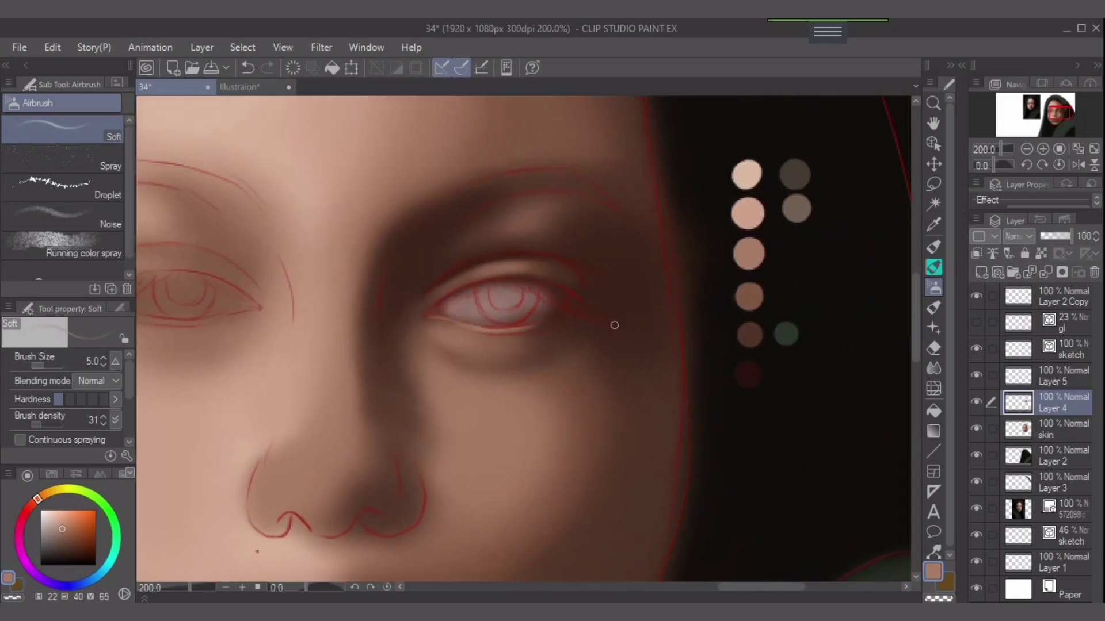
scroll(559, 343, up, 2)
drag(523, 339, 609, 339)
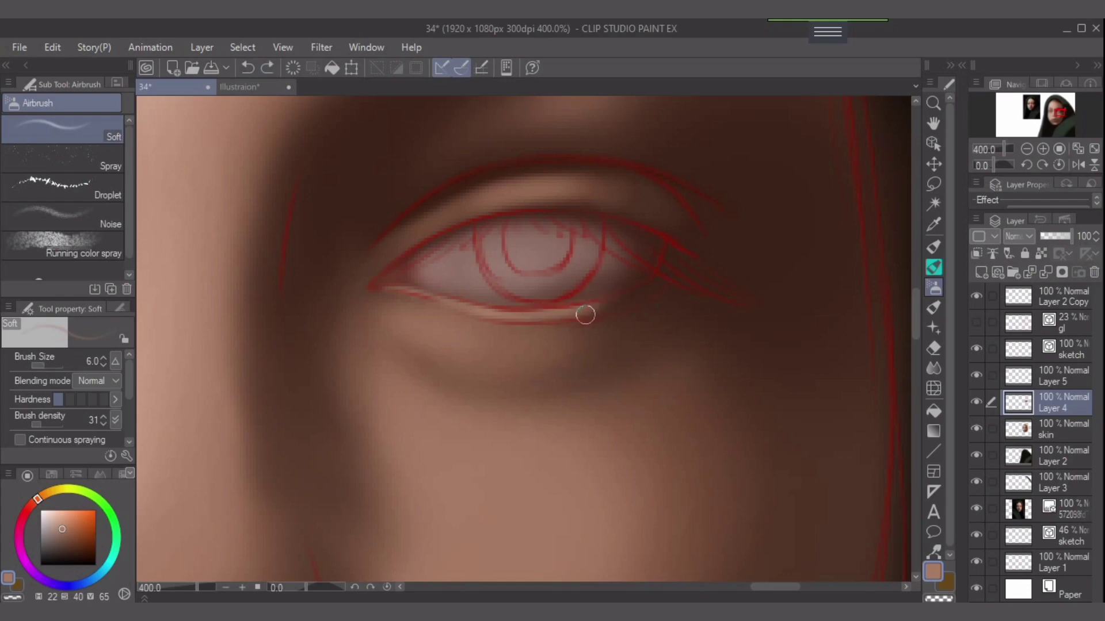
key(bracketleft)
scroll(575, 318, down, 2)
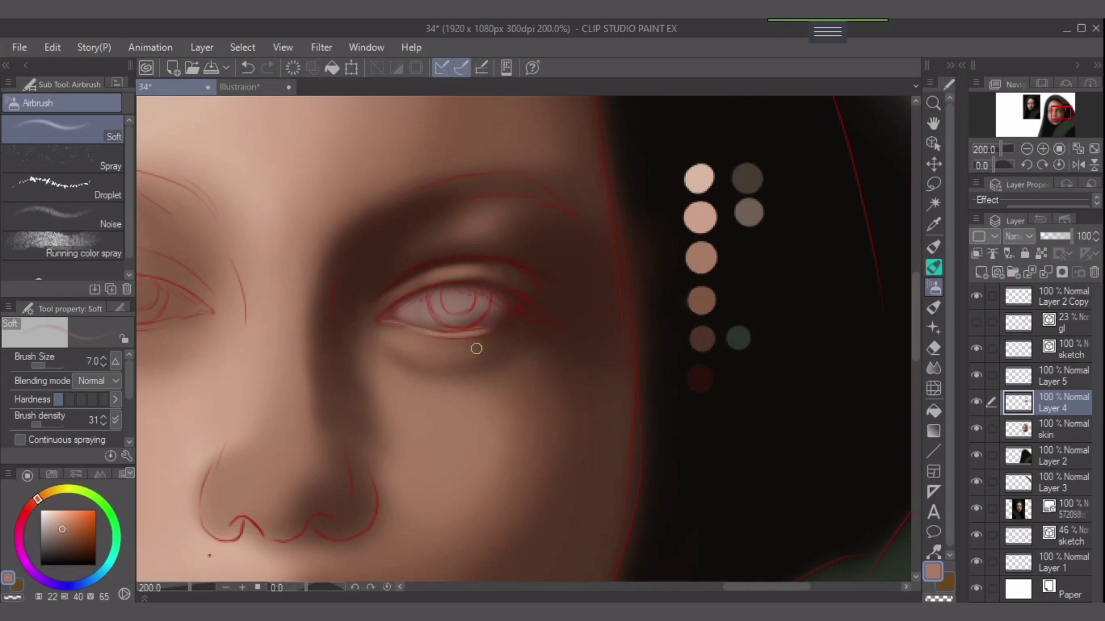
Soften the outer half of the lower rim highlight with sampled dark brown and tan (hue 23, saturation 39, value 64) at size 5.
alt+click(701, 300)
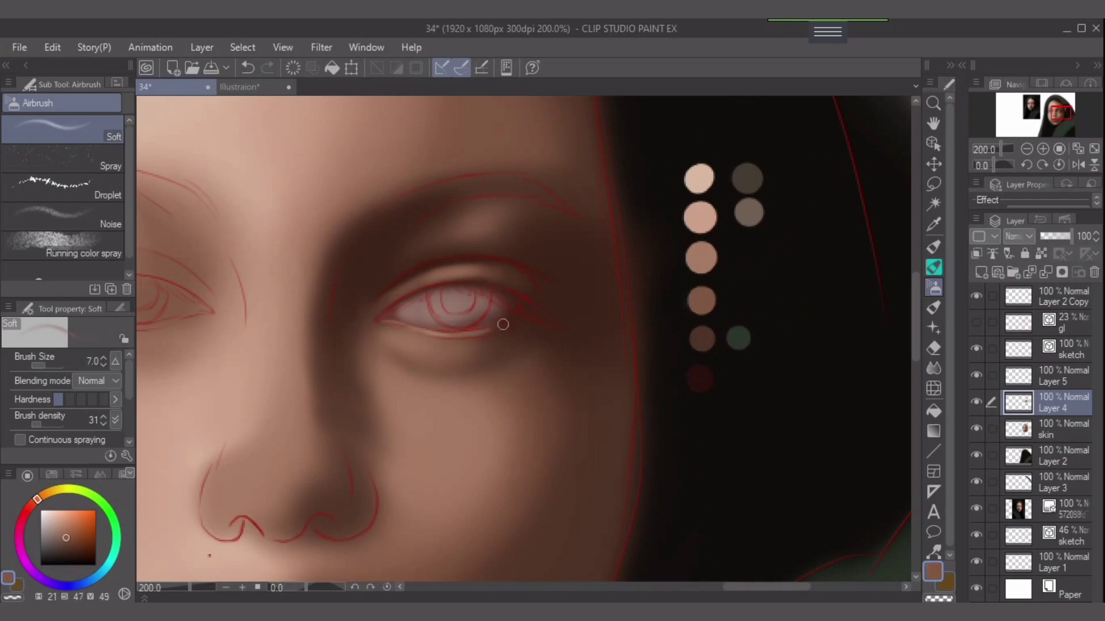
scroll(510, 347, up, 3)
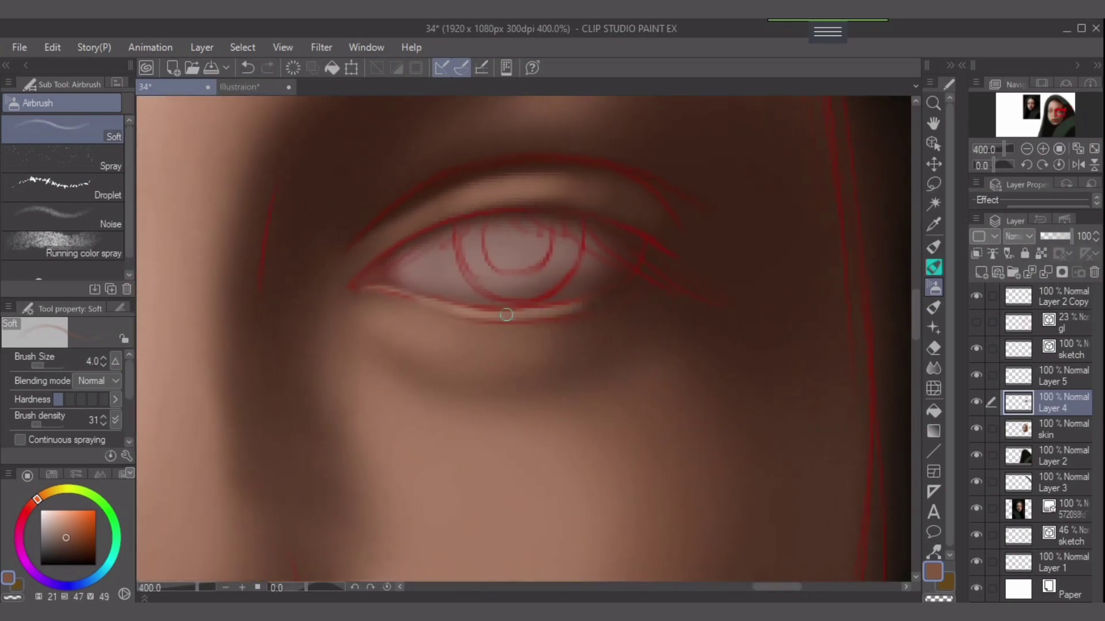
alt+click(611, 290)
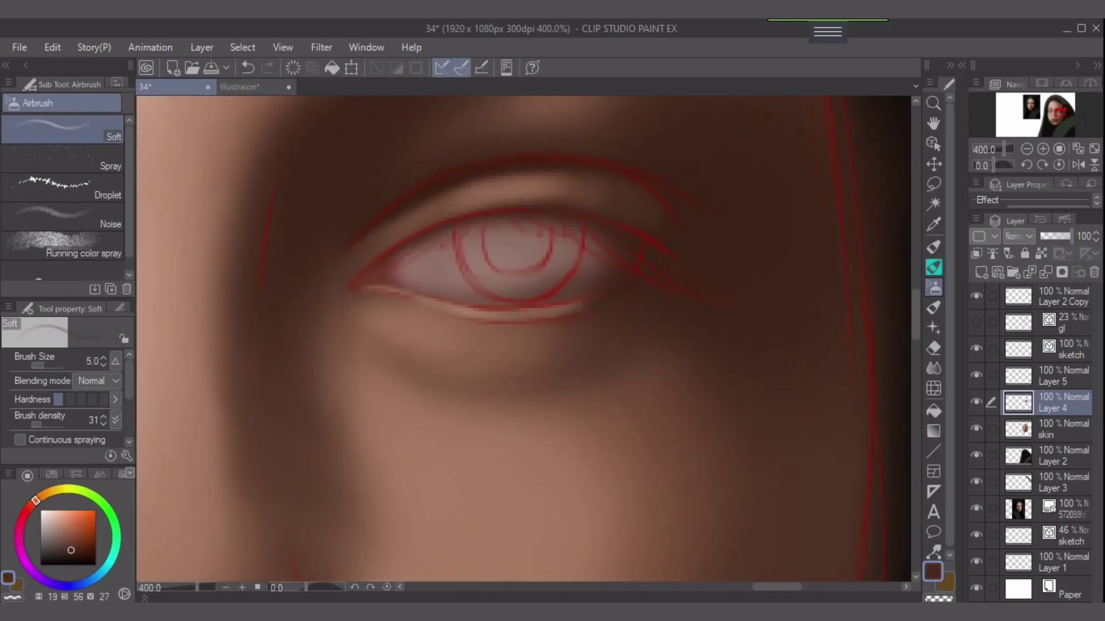
drag(557, 311, 522, 315)
alt+click(461, 309)
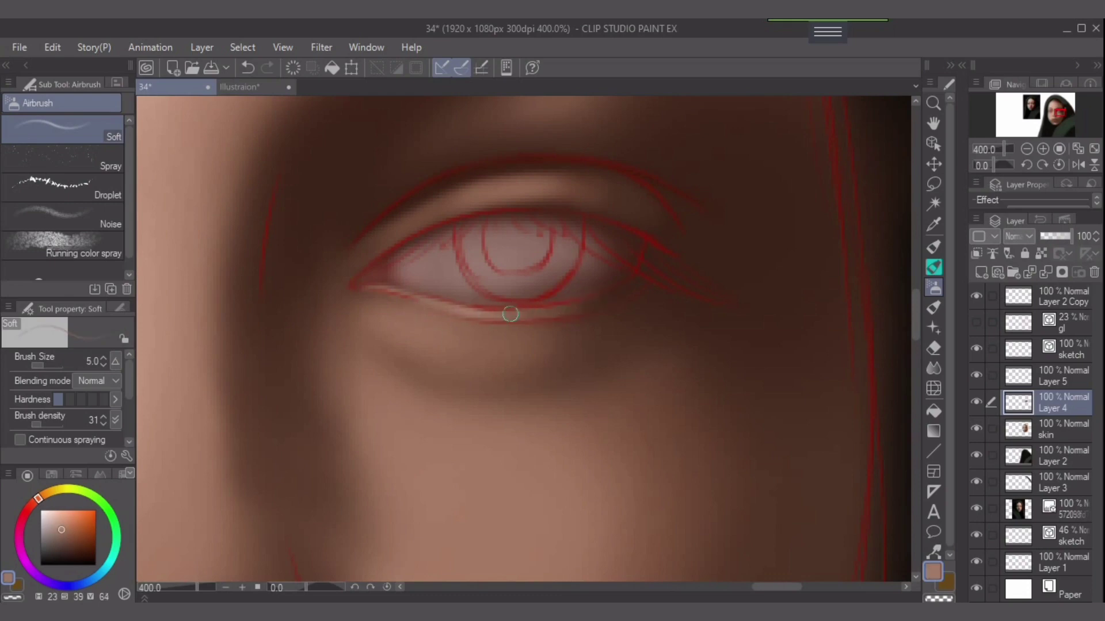
drag(511, 314, 518, 317)
Blend the middle of the shadowed eye's upper lid with tan and brown tones sampled from it, at sizes 8 to 10.
key(])
key(])
key(])
key(])
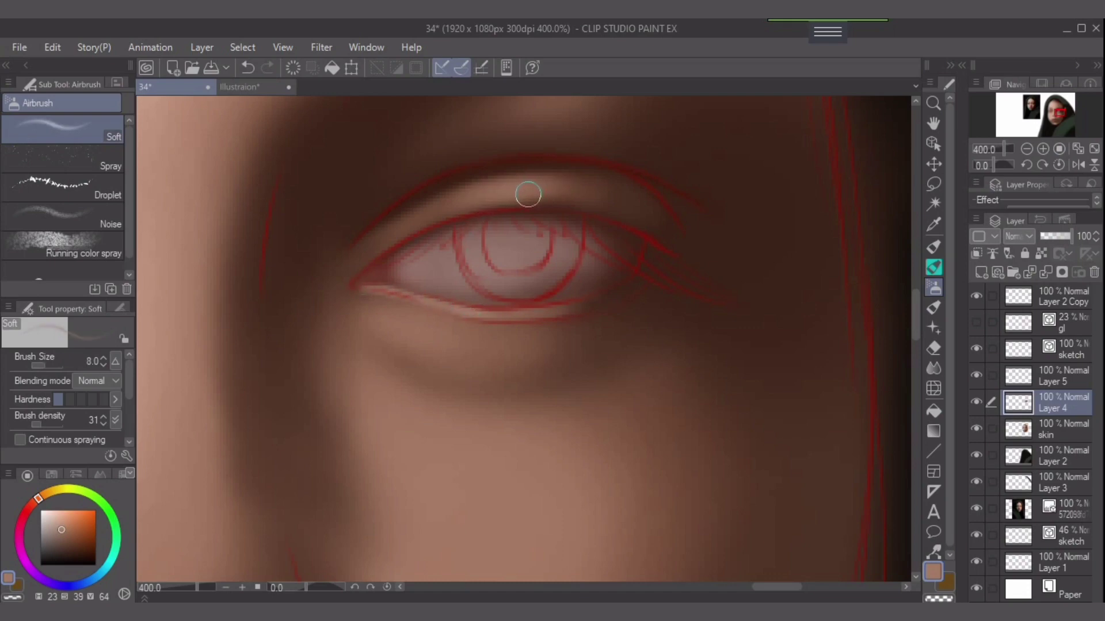
key(bracketleft)
key(bracketright)
alt+click(432, 209)
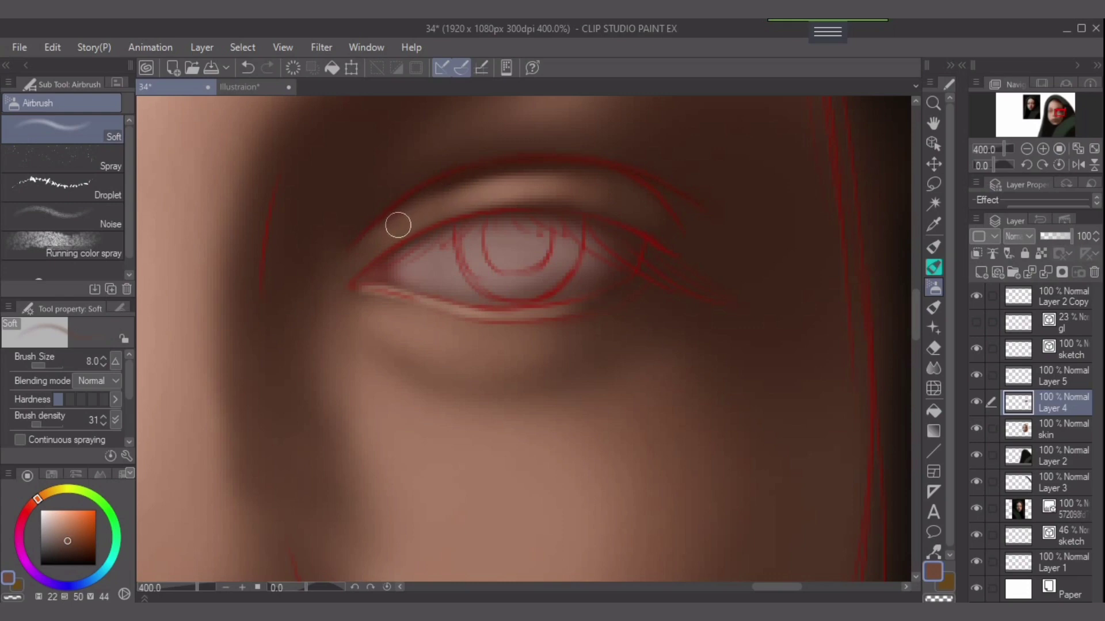
alt+click(498, 191)
key(])
mouse_move(477, 190)
mouse_down()
mouse_move(554, 181)
mouse_move(503, 185)
mouse_up()
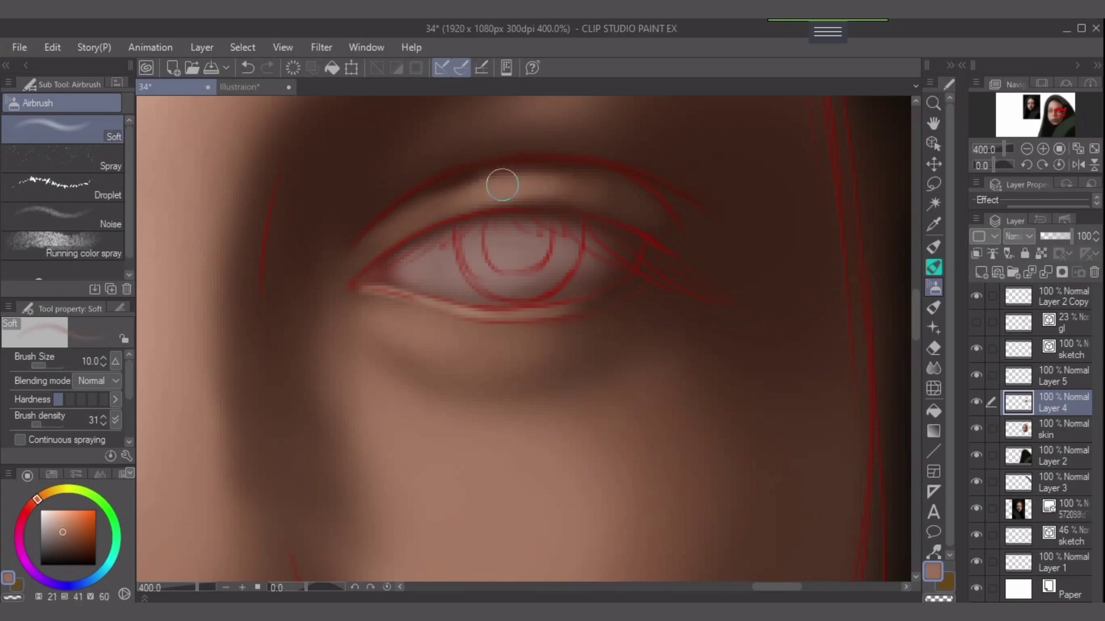
Smooth the inner part of the upper lid with sampled brown (hue 22, saturation 50, value 44) at sizes up to 8.
key(bracketleft)
key(bracketleft)
alt+click(417, 202)
mouse_move(426, 207)
mouse_down()
mouse_move(487, 180)
mouse_move(475, 177)
mouse_move(505, 180)
mouse_up()
alt+click(505, 182)
alt+click(406, 222)
key(bracketright)
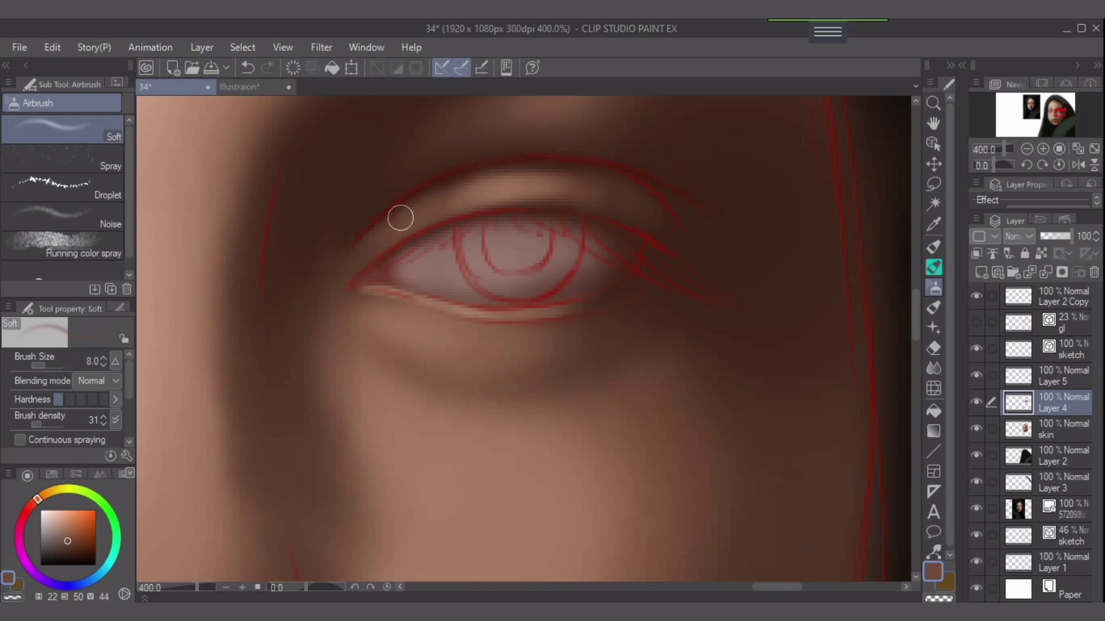
Shade the outer part of the upper lid with sampled dark browns (values 36 and 27) at sizes 10 and 8.
alt+click(594, 199)
key(bracketright)
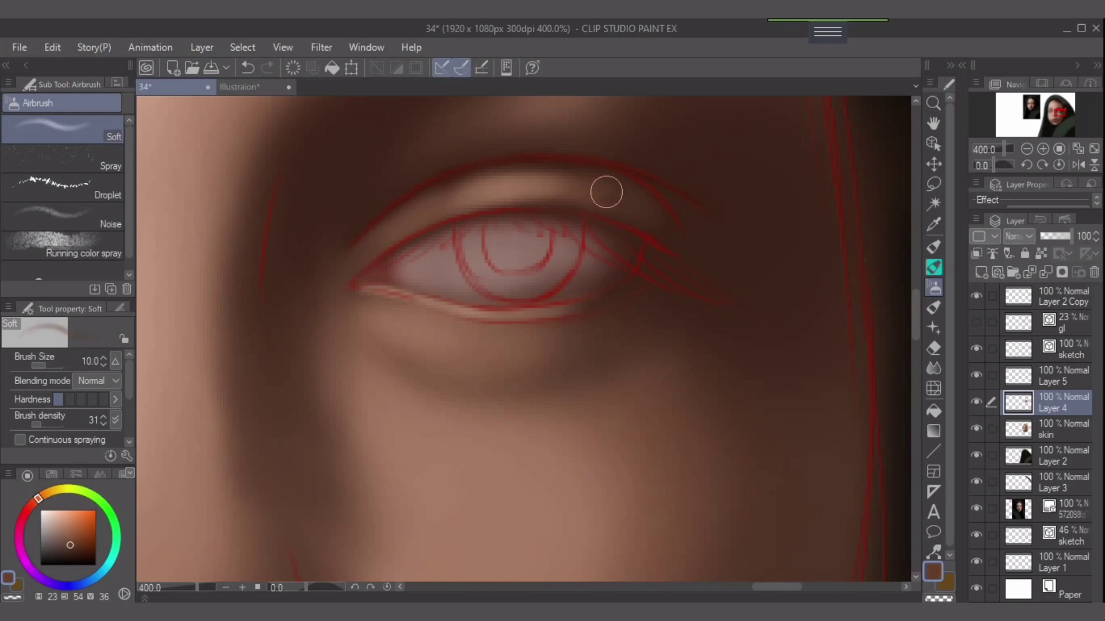
key(bracketleft)
key(bracketleft)
key(bracketleft)
alt+click(641, 210)
key(bracketright)
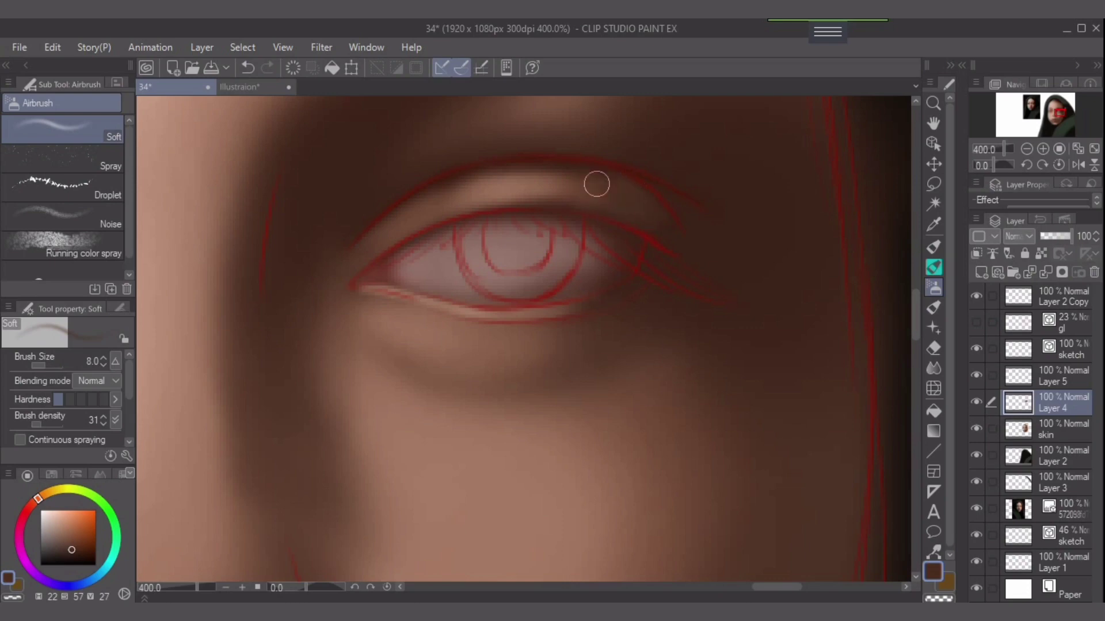
Shade beneath the outer lower rim of the shadowed eye in the dark brown at size 6.
key(bracketleft)
key(bracketleft)
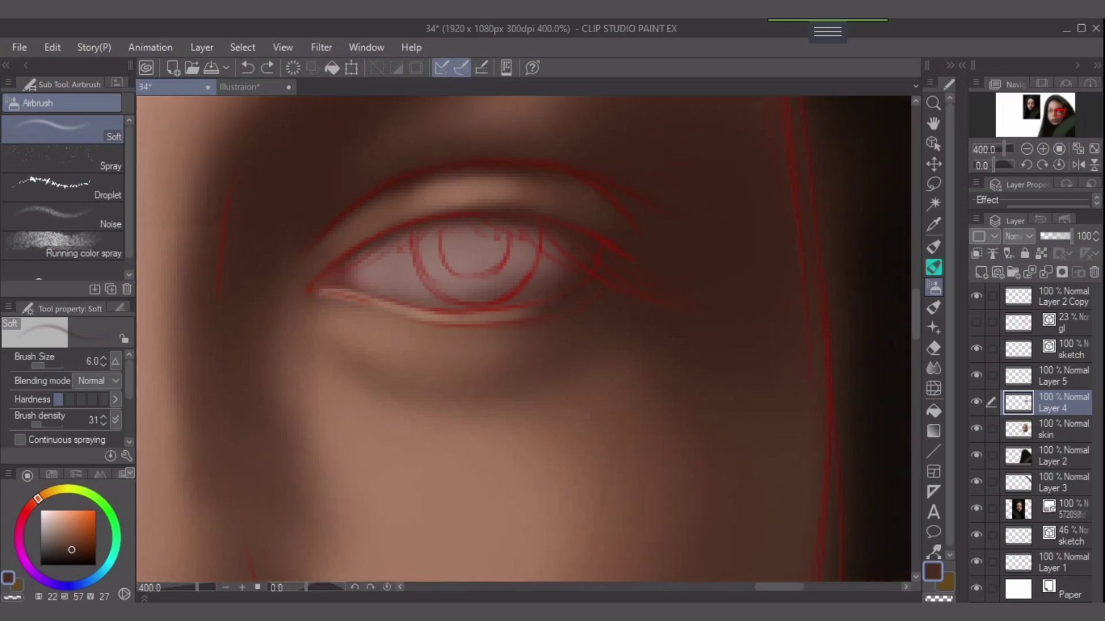
drag(558, 340, 514, 342)
Lighten the skin beside the shadowed eye's inner corner with tan (hue 22, saturation 43, value 52) sampled near the lower rim, at size 10.
alt+click(482, 318)
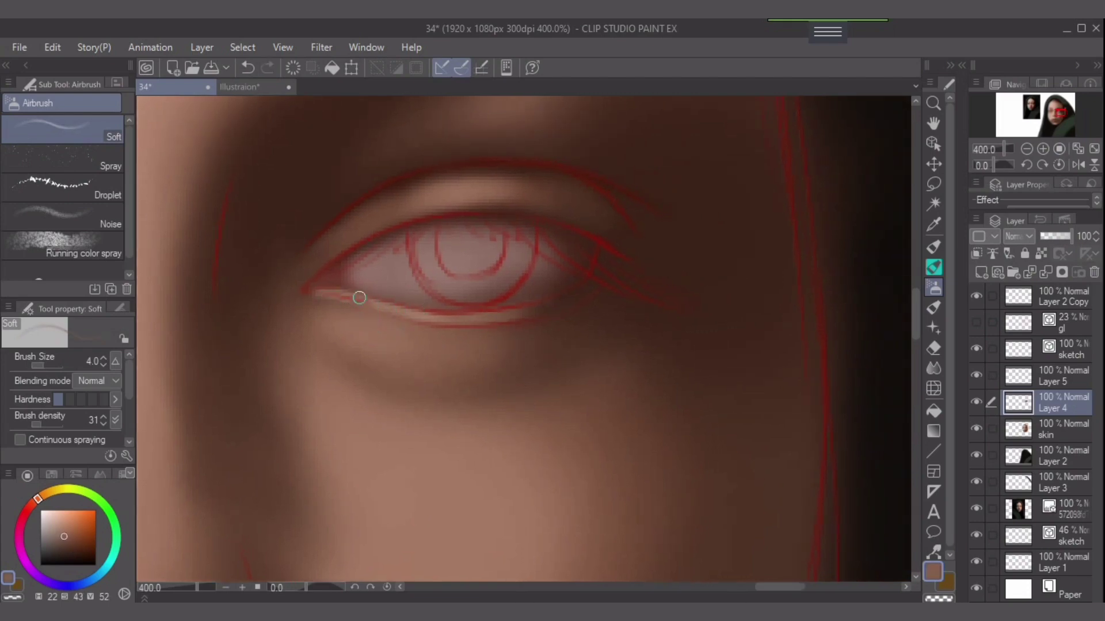
key(bracketright)
key(bracketright)
key(bracketright)
key(bracketright)
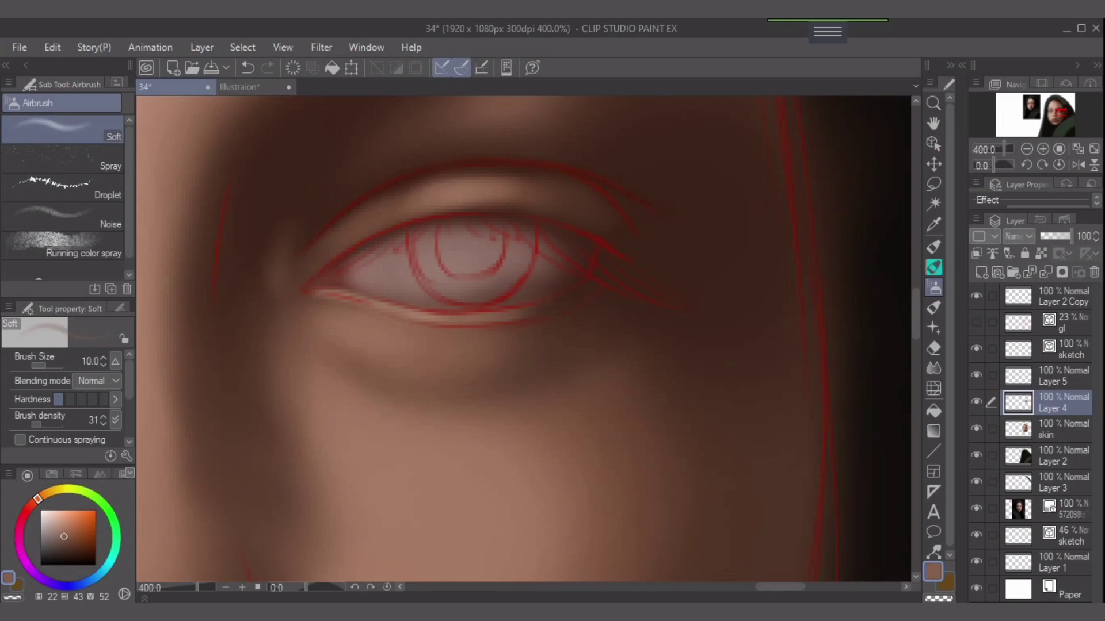
Darken the outer part of the under-eye crease with sampled dark brown (hue 19, saturation 57, value 25) using a small airbrush.
drag(416, 179, 453, 270)
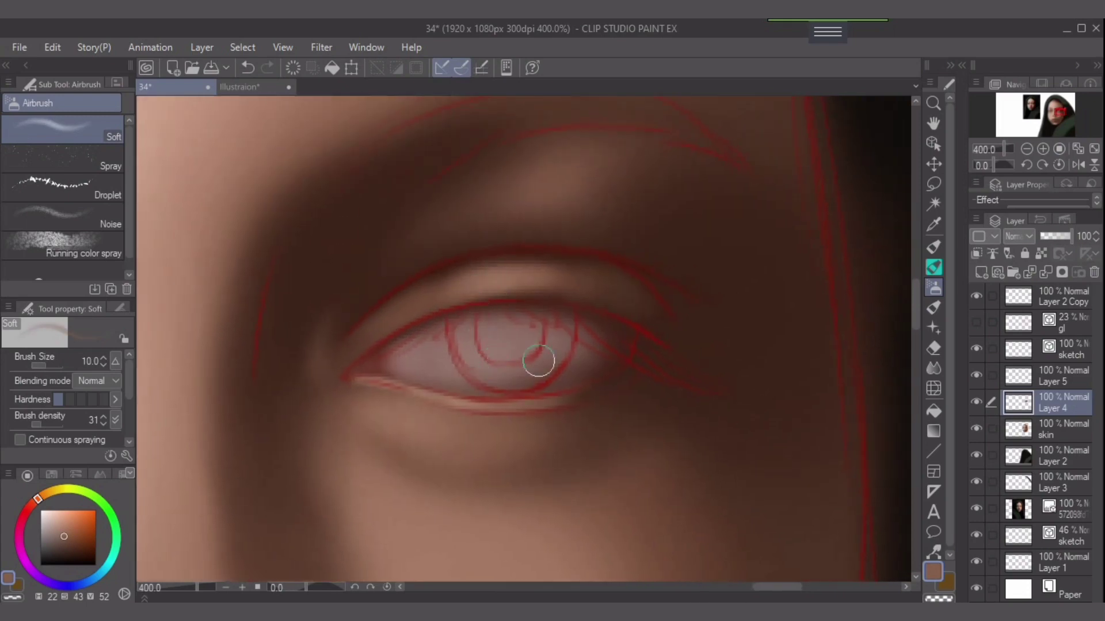
drag(544, 366, 527, 306)
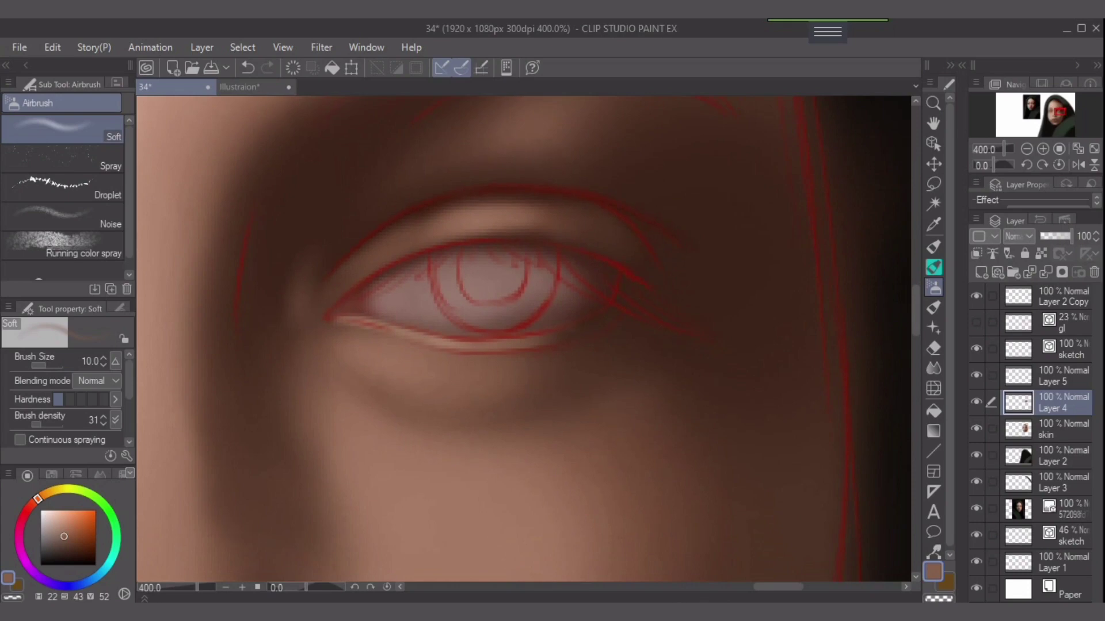
key(bracketleft)
alt+click(639, 357)
key(bracketleft)
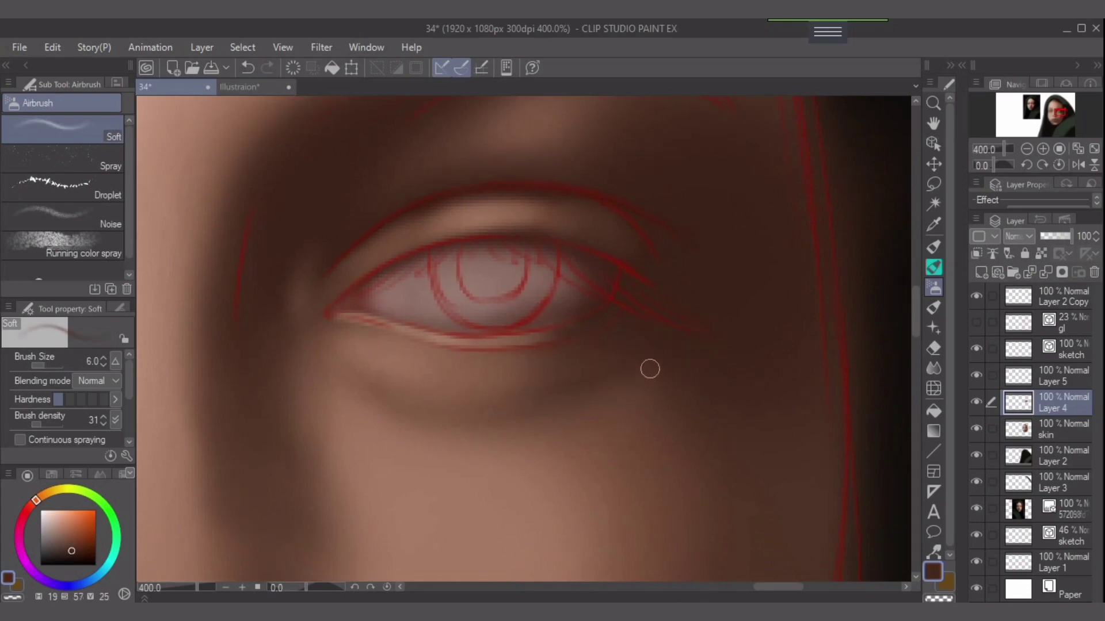
key(bracketright)
mouse_move(649, 361)
mouse_down()
mouse_move(600, 392)
mouse_move(668, 352)
mouse_move(540, 394)
mouse_up()
Broaden the soft shadow below the shadowed eye's outer corner with the same dark brown at sizes up to 17.
key(bracketright)
key(bracketright)
key(bracketright)
key(bracketright)
key(bracketright)
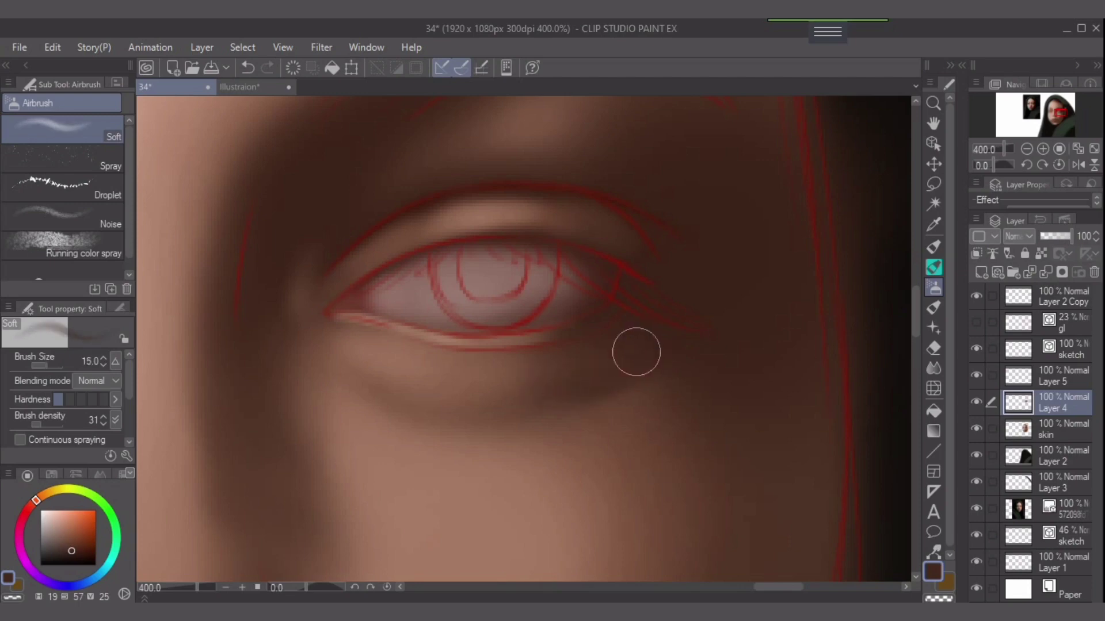
key(bracketleft)
key(bracketleft)
key(bracketright)
key(bracketright)
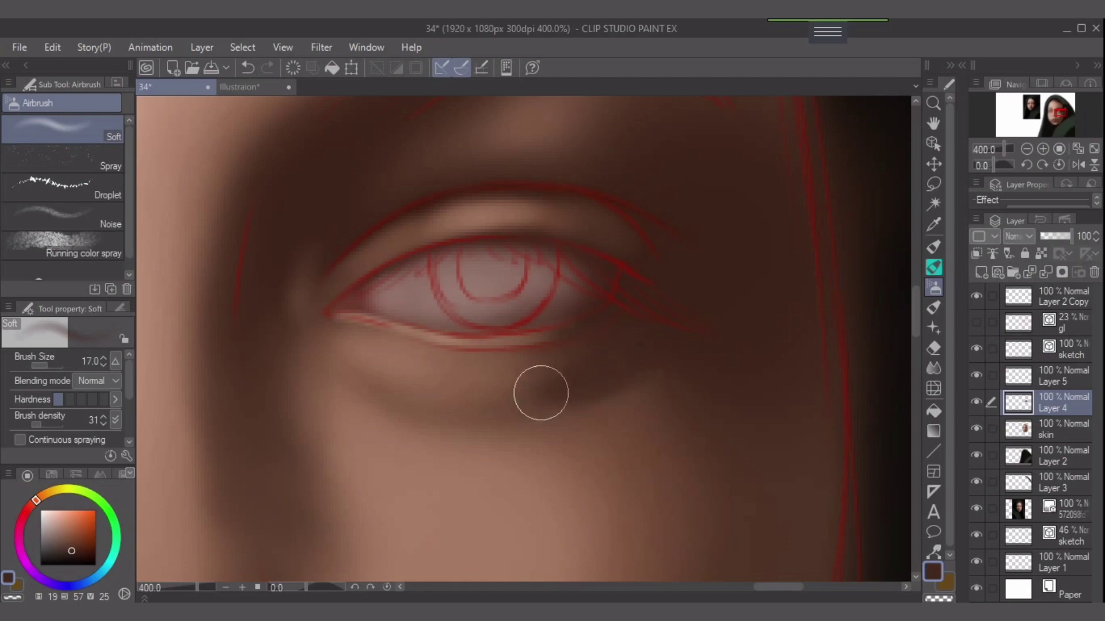
key(bracketleft)
key(bracketleft)
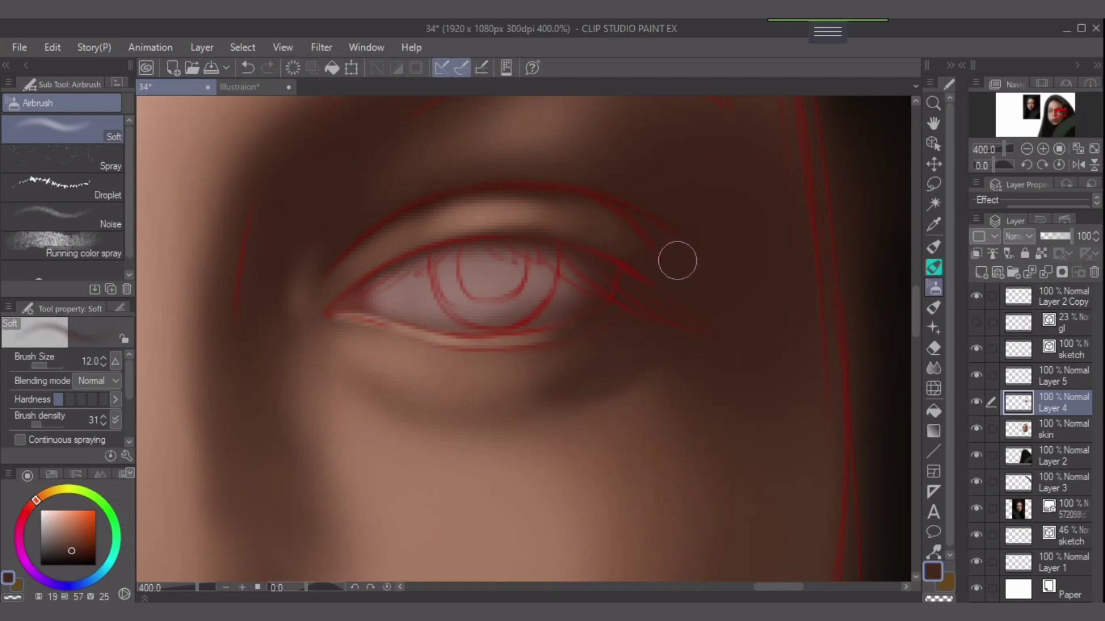
Refine the outer fold of the upper lid at size 8 and add fine creases under the eye at size 3.
key(bracketleft)
key(bracketleft)
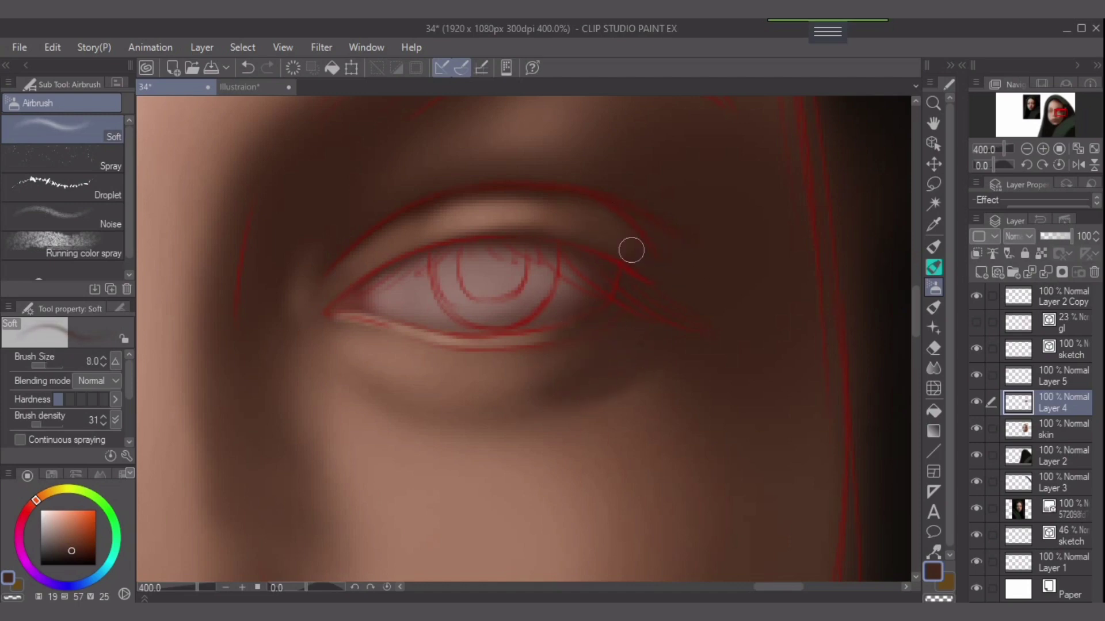
key(bracketleft)
key(bracketright)
key(bracketleft)
key(bracketleft)
key(bracketleft)
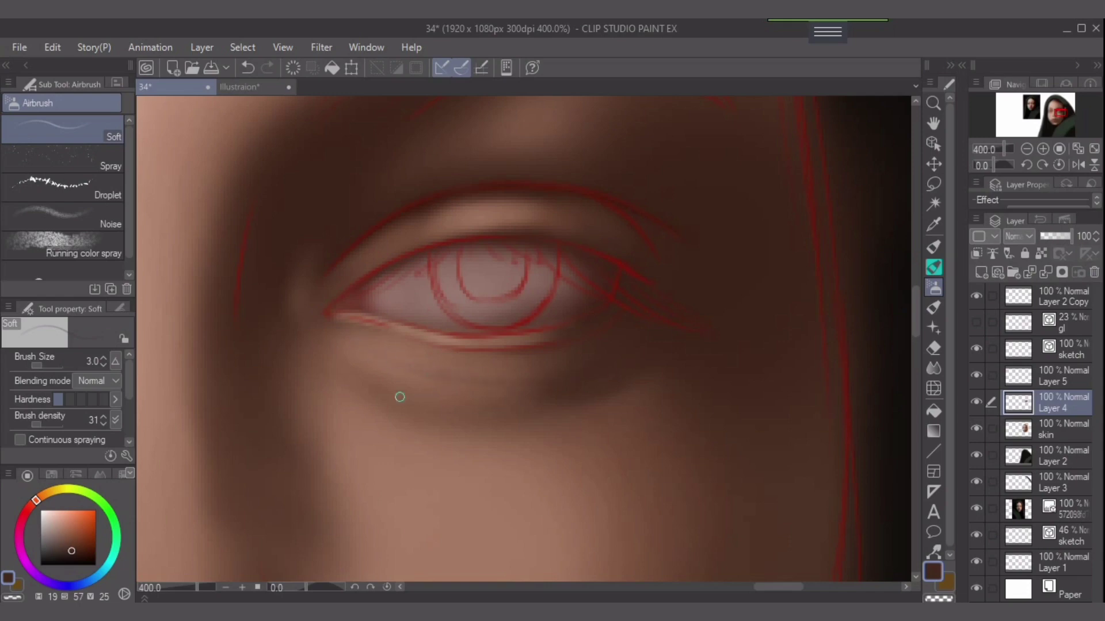
Undo the last stroke and darken the under-eye crease from its middle to the outer corner in dark brown, at sizes up to 12.
key(bracketright)
key(bracketright)
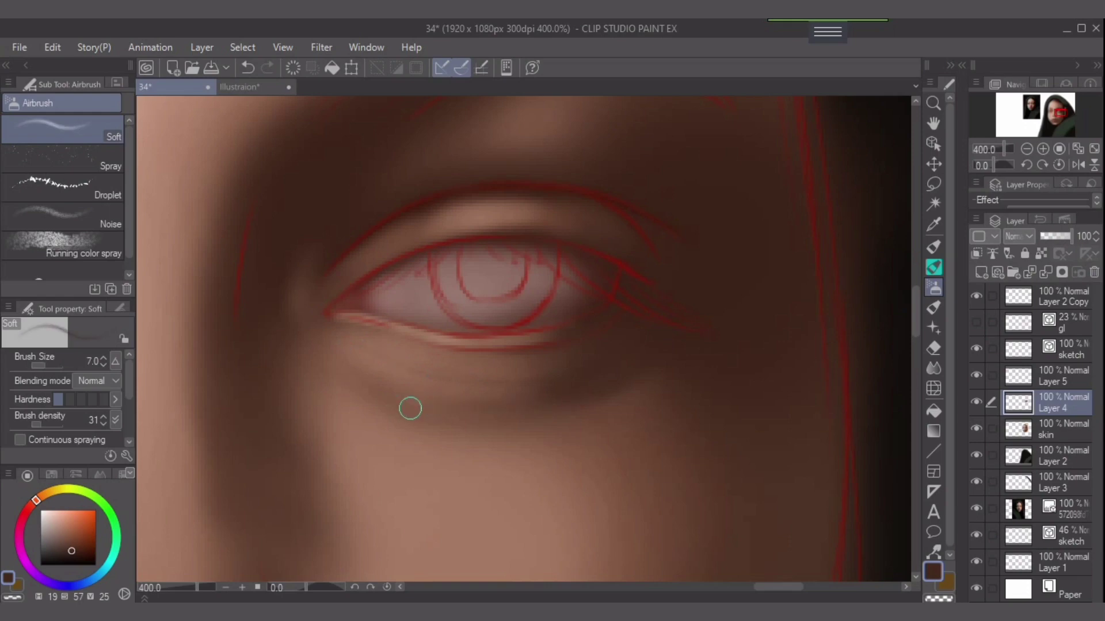
key(ctrl+z)
key(bracketright)
mouse_move(452, 419)
mouse_down()
mouse_move(594, 411)
mouse_move(446, 422)
mouse_move(596, 405)
mouse_move(554, 418)
mouse_move(654, 372)
mouse_up()
key(bracketright)
drag(540, 416, 667, 373)
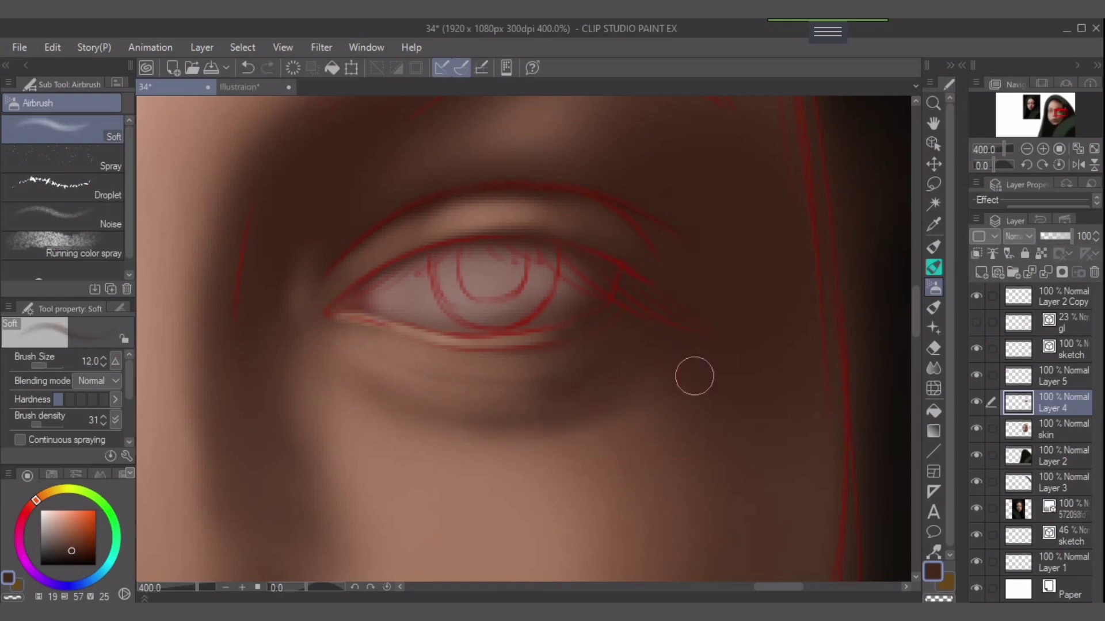
key(bracketright)
key(bracketright)
key(bracketleft)
scroll(577, 461, down, 3)
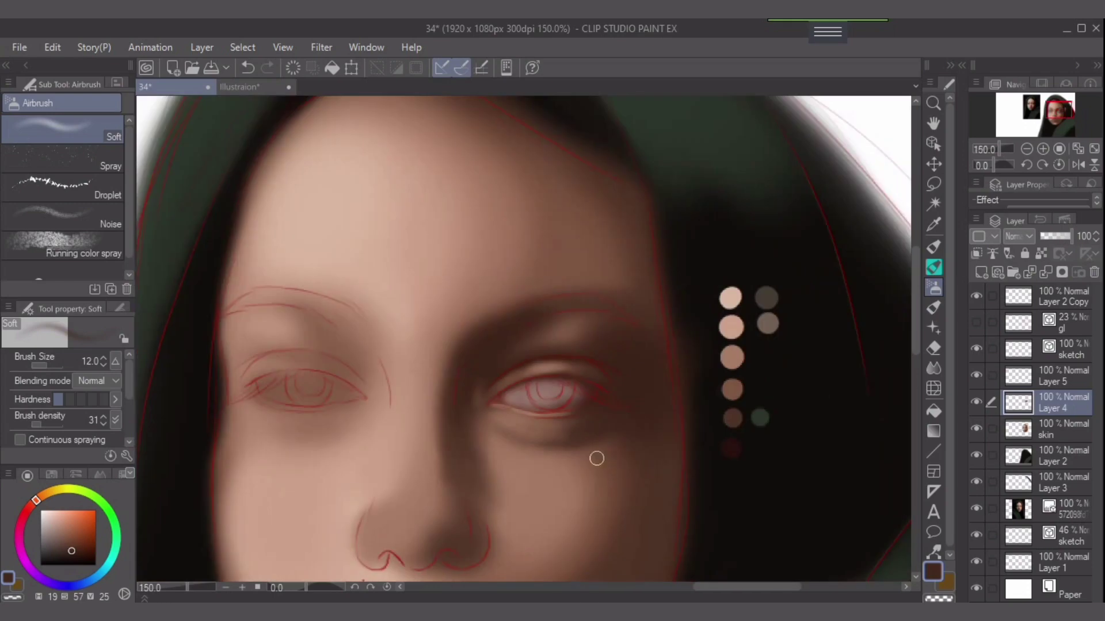
Try a redder dark brown (hue 14, saturation 70, value 29) and the brown swatch beside the shadowed eye's outer corner at size 20.
drag(597, 459, 654, 351)
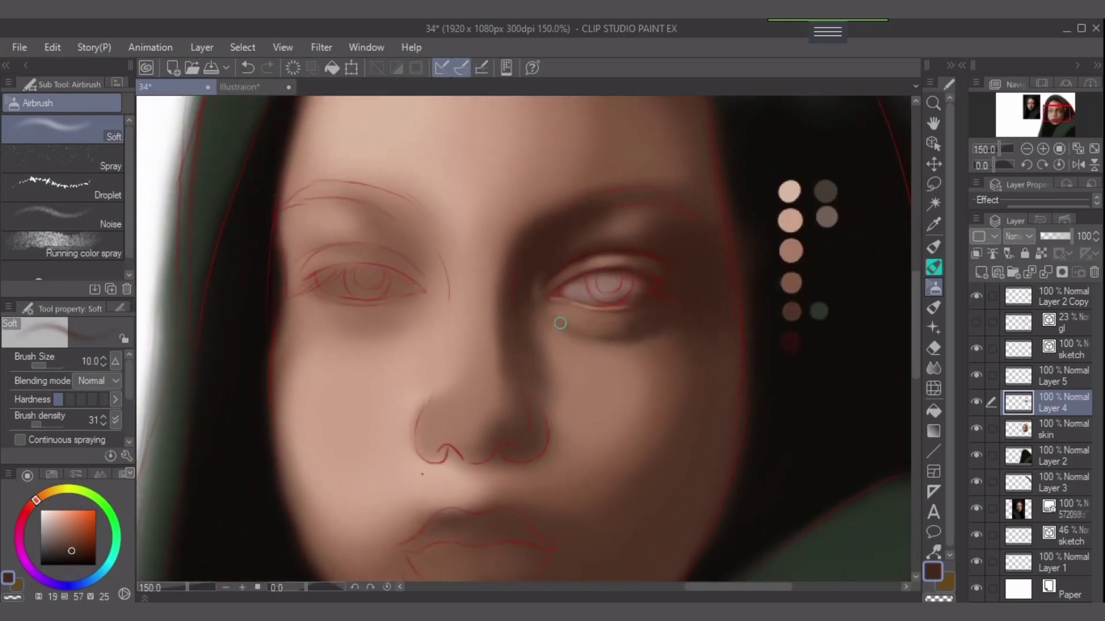
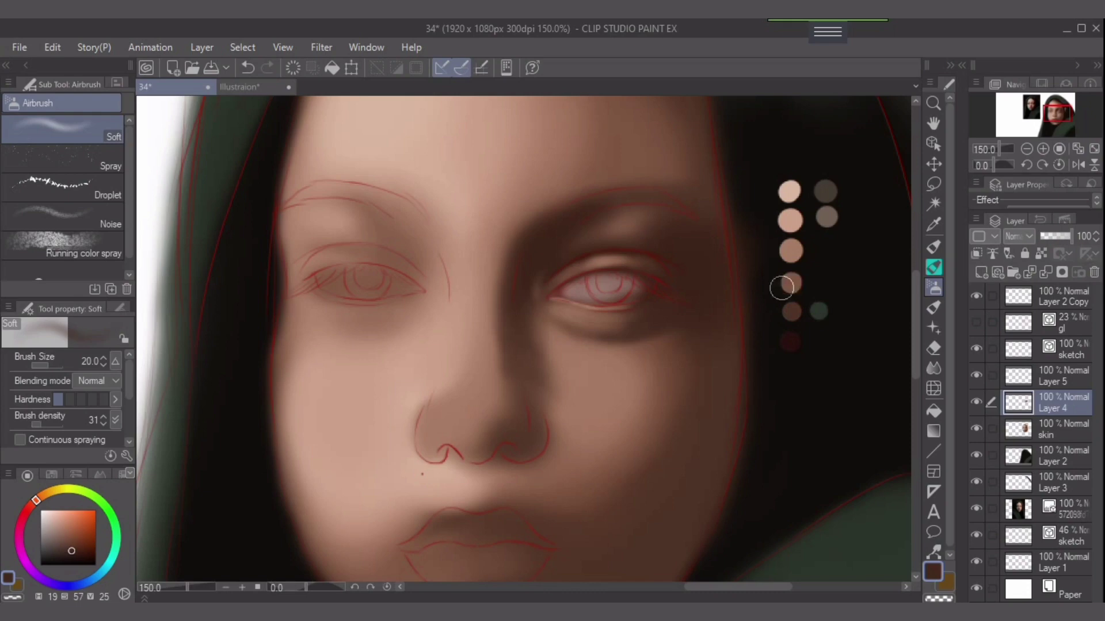
click(79, 549)
click(32, 503)
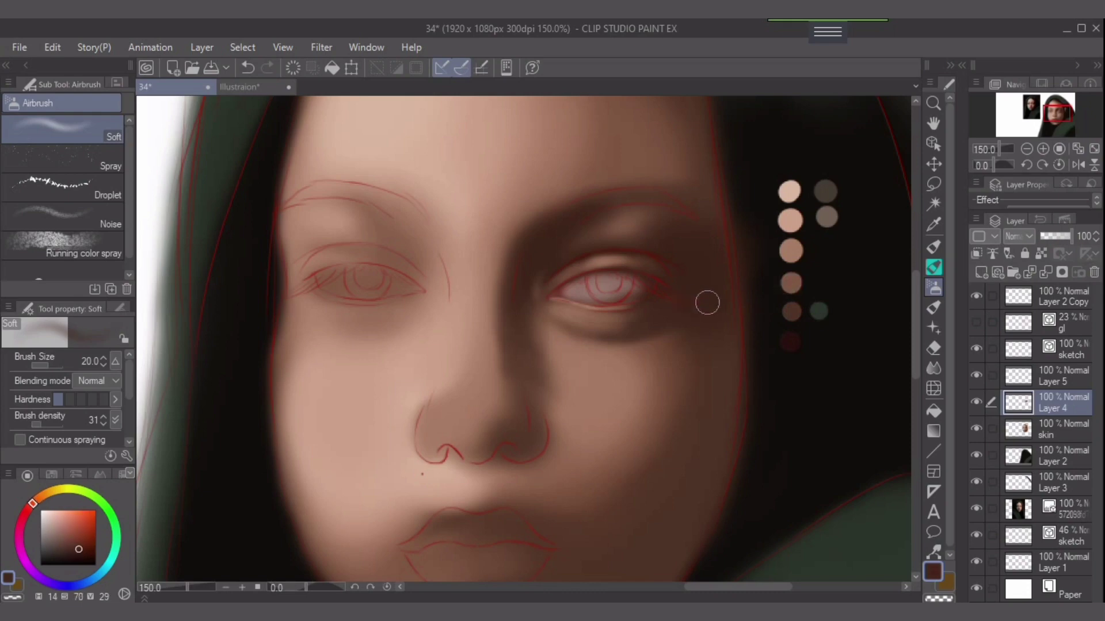
alt+click(792, 311)
Try softening the shading at the shadowed eye's outer corner with the soft eraser at size 20, and undo the last airbrush stroke.
key(e)
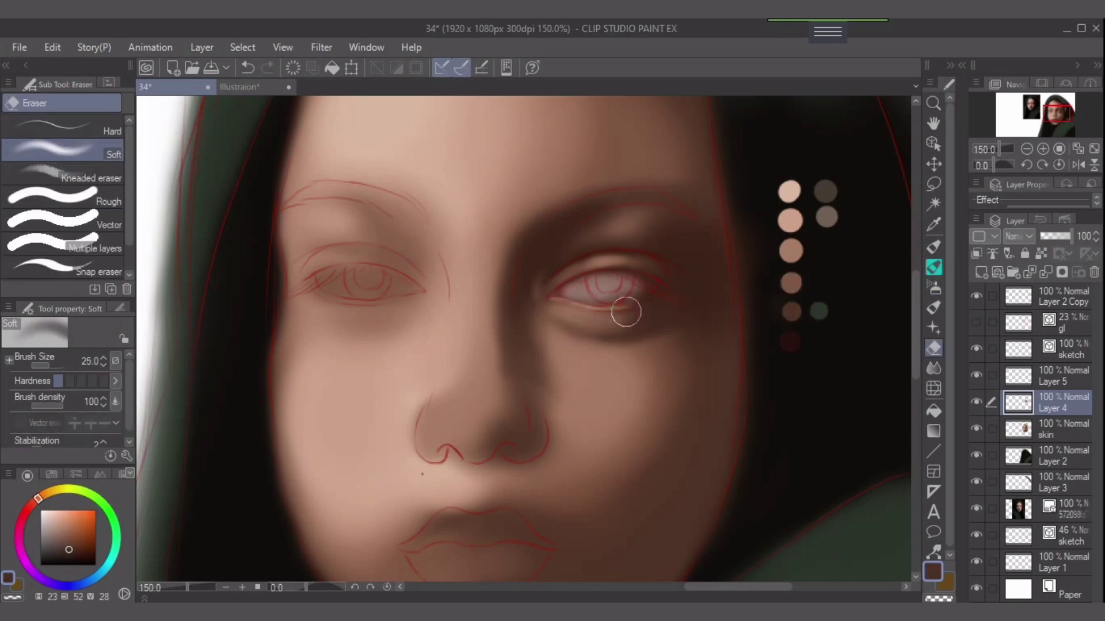
key(ctrl+z)
key([)
drag(661, 316, 670, 308)
key(ctrl+z)
key(ctrl+y)
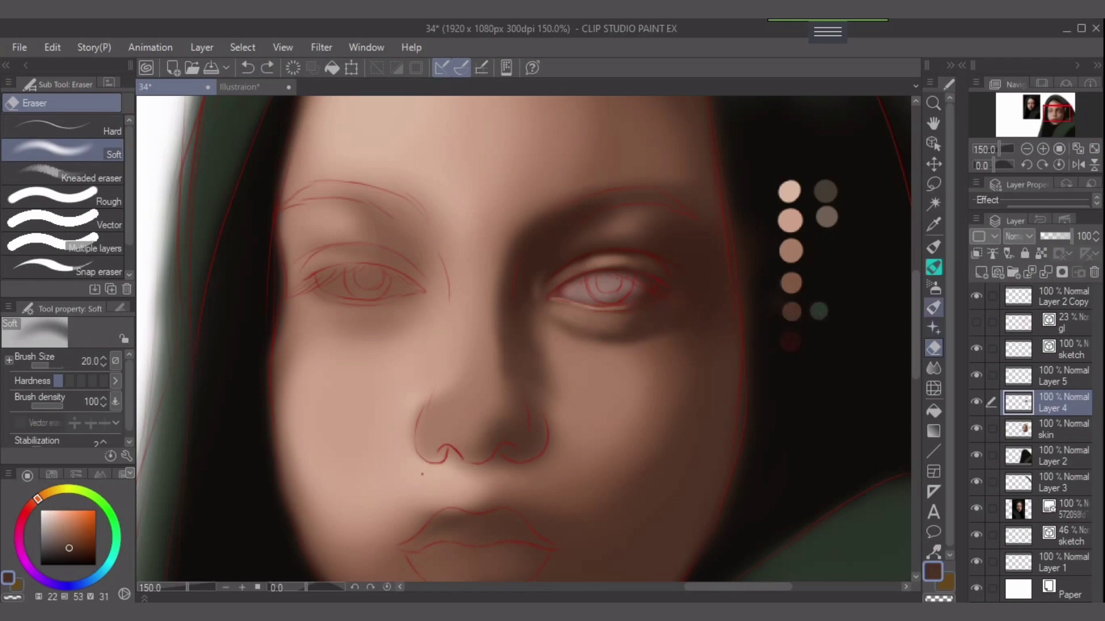
click(933, 287)
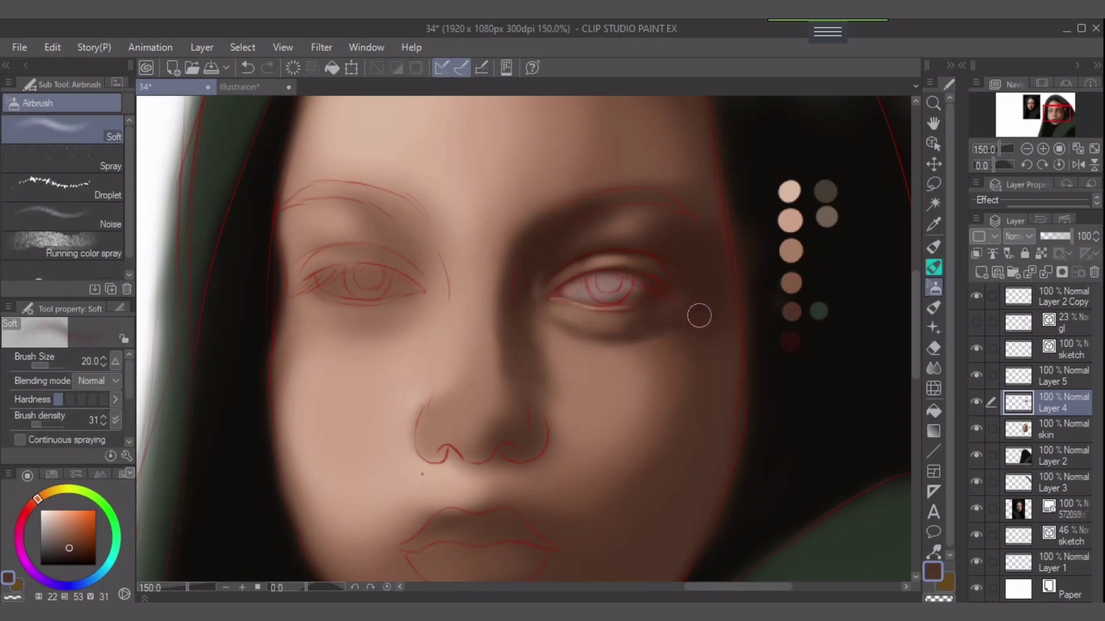
key(ctrl+z)
key(ctrl+y)
key(ctrl+z)
Sample the darkest red-brown swatch (hue 12, saturation 67, value 15) and darken the area beyond the shadowed eye's outer corner at sizes 20 to 25.
alt+click(791, 340)
key(bracketright)
drag(694, 301, 696, 278)
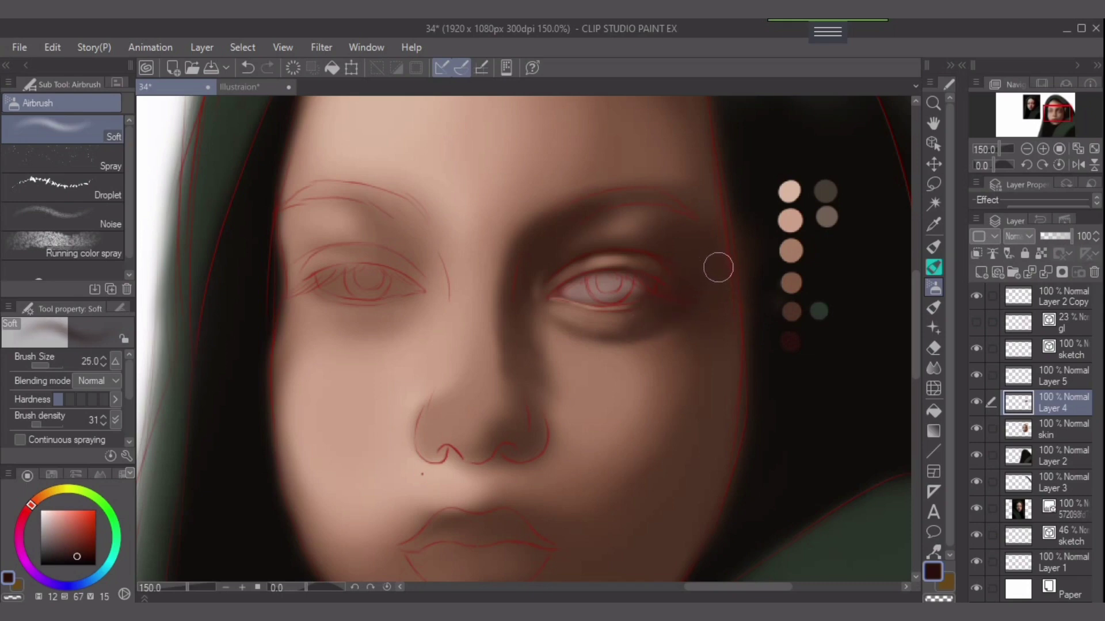
key(bracketleft)
key(bracketleft)
key(bracketright)
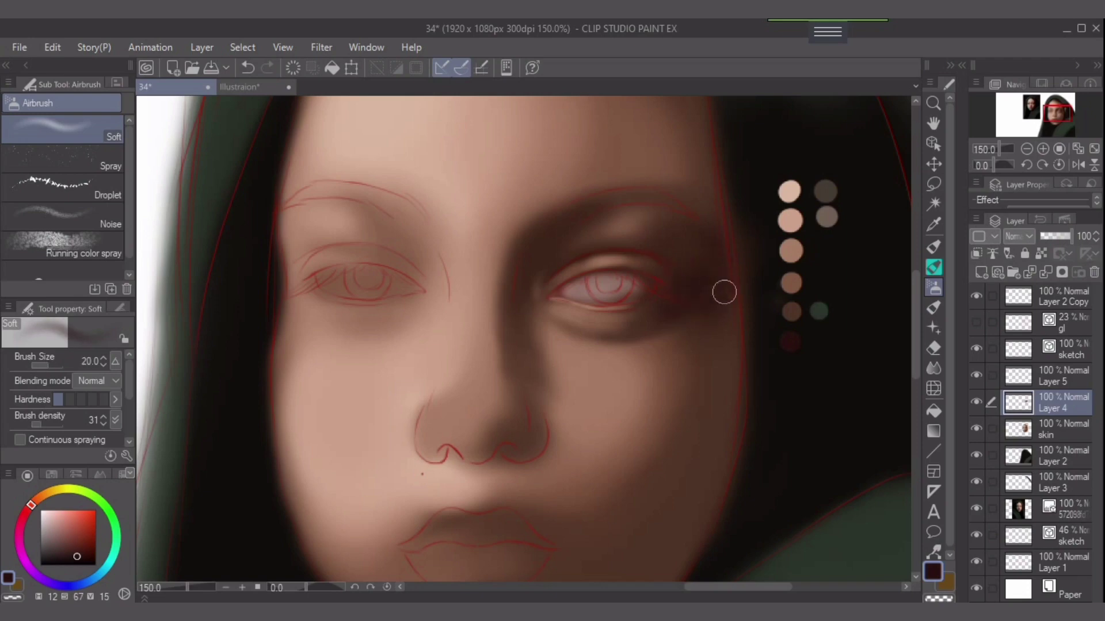
Extend the dark red-brown shadow from the outer eye corner down to the upper cheek's edge, at sizes up to 30.
key(bracketright)
mouse_move(708, 319)
mouse_down()
mouse_move(730, 286)
mouse_move(734, 352)
mouse_move(720, 286)
mouse_up()
key(bracketright)
key(bracketright)
key(bracketleft)
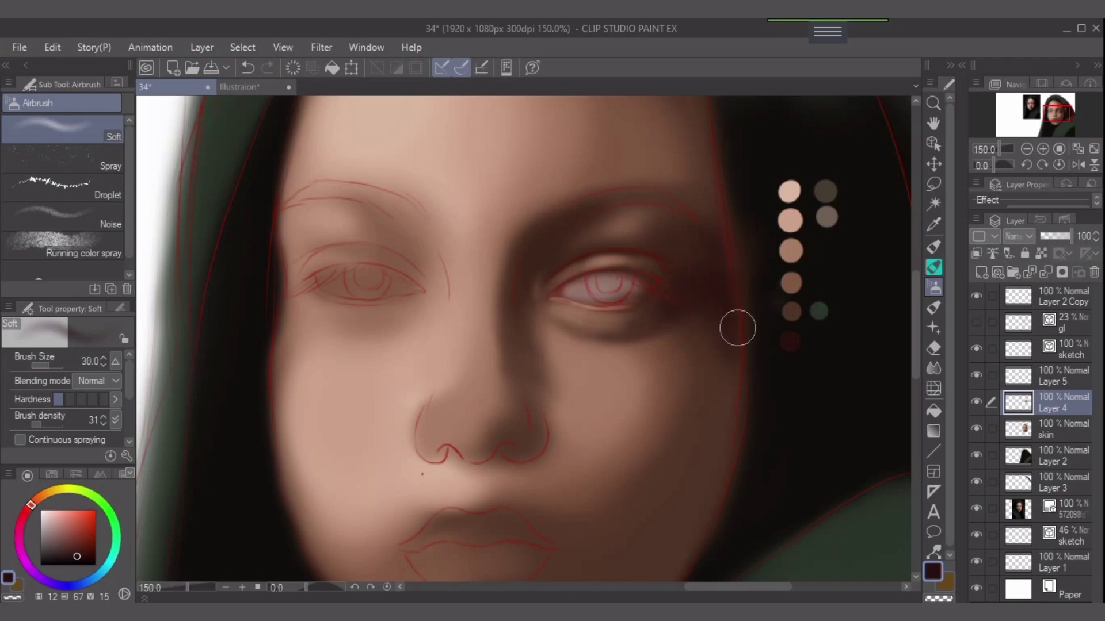
mouse_move(738, 328)
mouse_down()
mouse_move(732, 291)
mouse_move(723, 351)
mouse_move(717, 310)
mouse_move(728, 350)
mouse_move(694, 316)
mouse_up()
Deepen the shading around the shadowed eye's outer corner and outer upper lid at sizes 10 to 20.
key(bracketleft)
key(bracketleft)
key(bracketleft)
key(bracketleft)
key(bracketleft)
key(bracketleft)
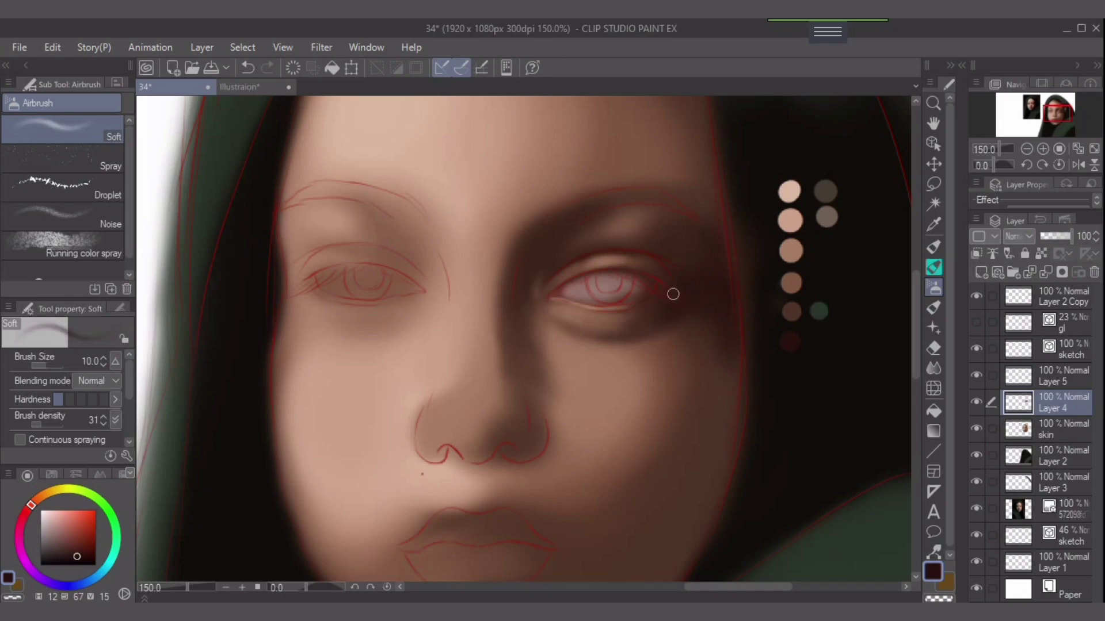
key(bracketleft)
key(bracketleft)
key(bracketright)
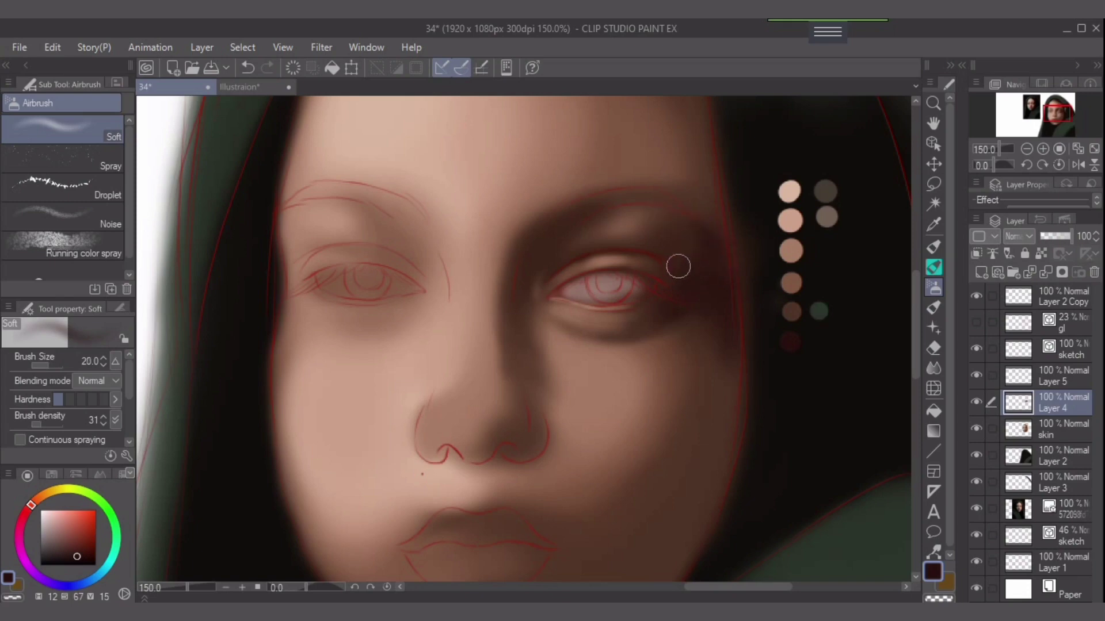
Refine the shadowed eye's upper lid fold at size 6 and blend the shading beyond its outer corner at about size 17.
key(bracketleft)
key(bracketleft)
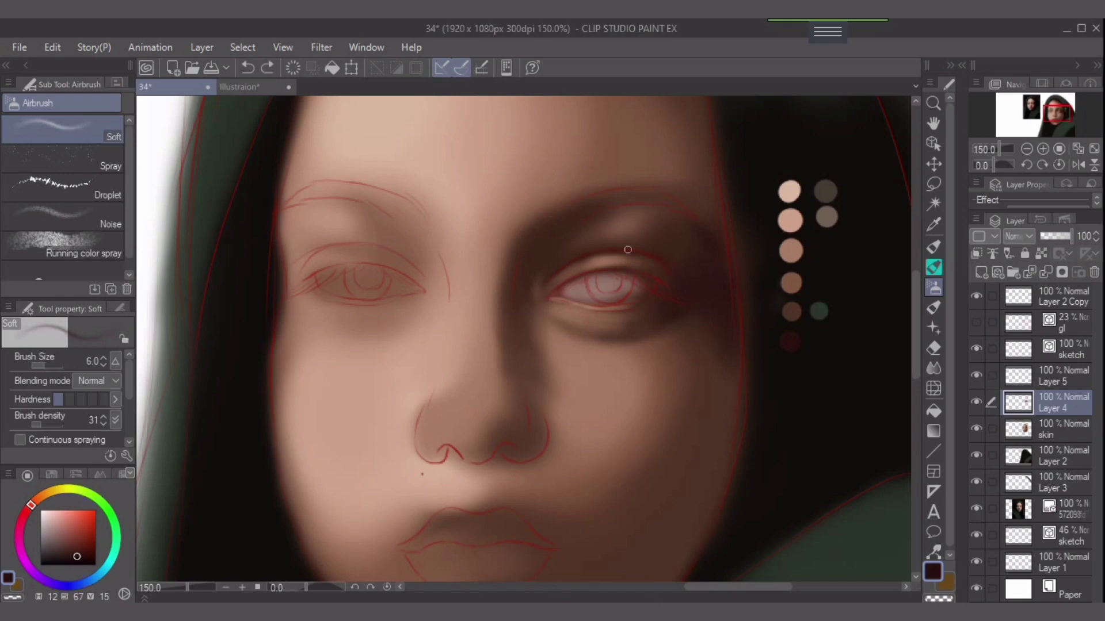
key(bracketright)
key(bracketright)
key(bracketright)
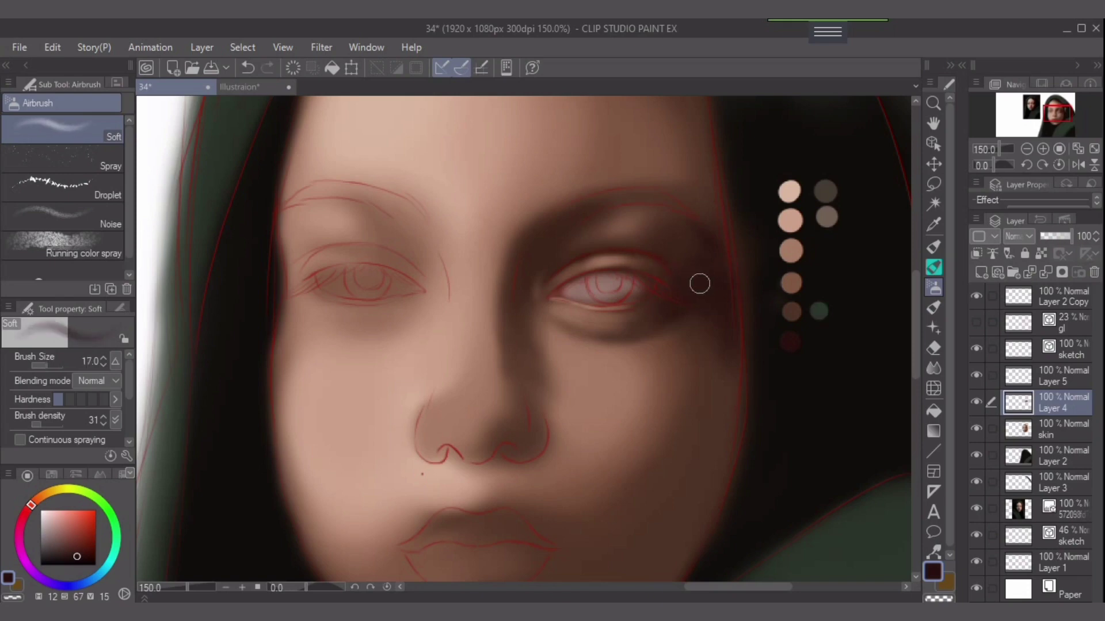
key(bracketright)
key(bracketright)
key(bracketright)
key(bracketleft)
key(bracketleft)
key(bracketleft)
key(bracketright)
Darken the shaded side of the face from beside the eye down to the jaw with the red-brown airbrush at sizes 30 to 40.
scroll(725, 409, down, 1)
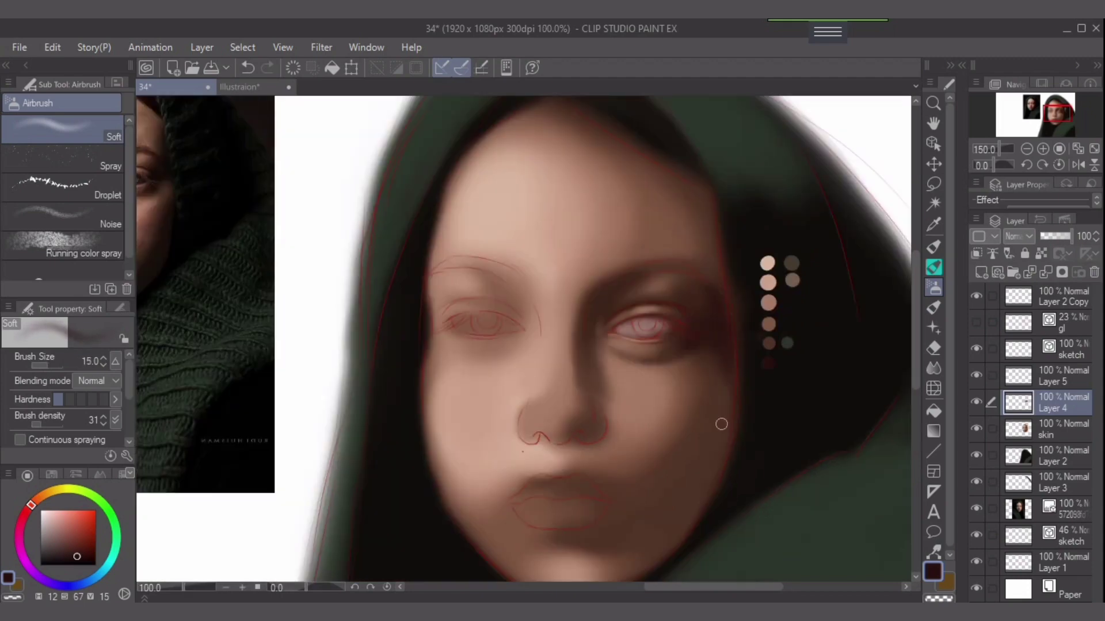
key(bracketright)
drag(743, 391, 739, 351)
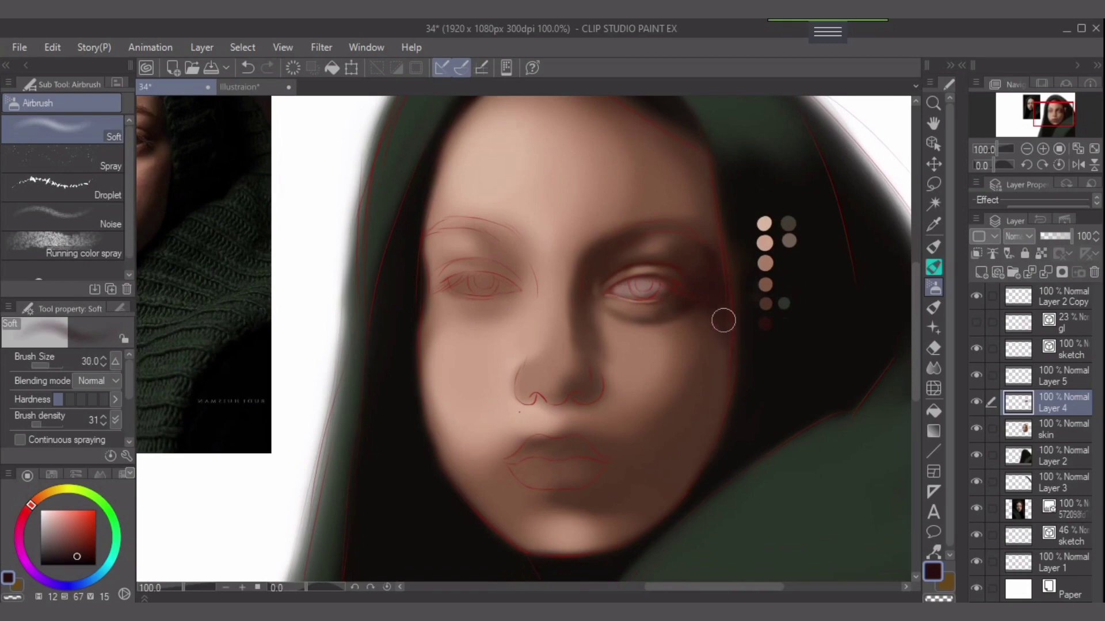
key(bracketright)
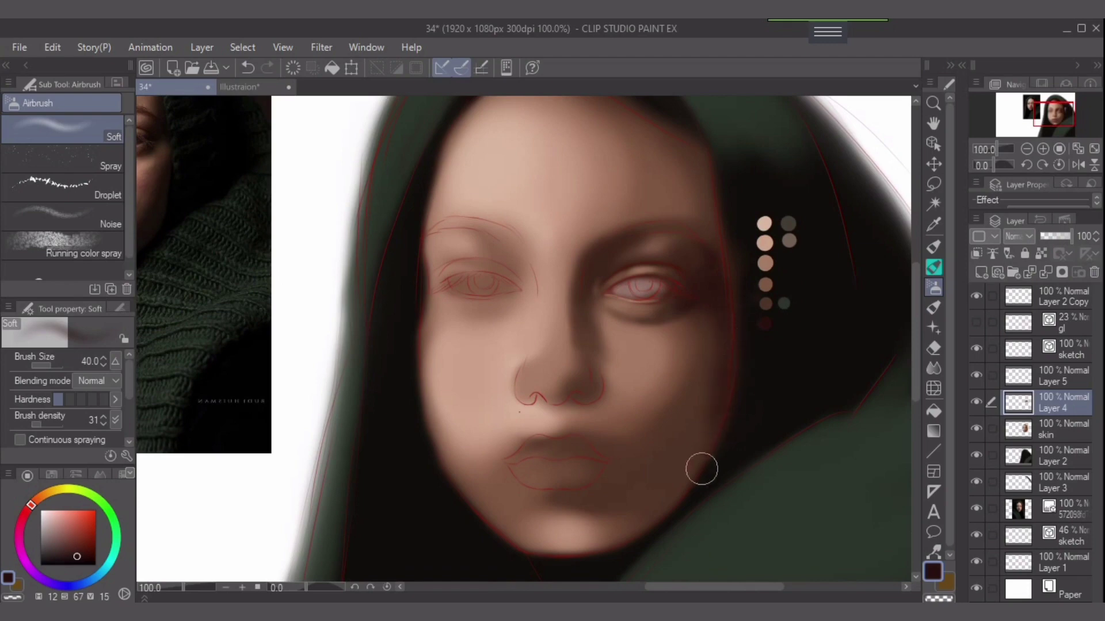
Deepen the shadow over the shaded outer cheek and jaw edge with the airbrush at sizes 50 to 80.
mouse_move(530, 387)
mouse_down()
mouse_move(604, 360)
mouse_move(599, 379)
mouse_up()
key(bracketright)
key(bracketright)
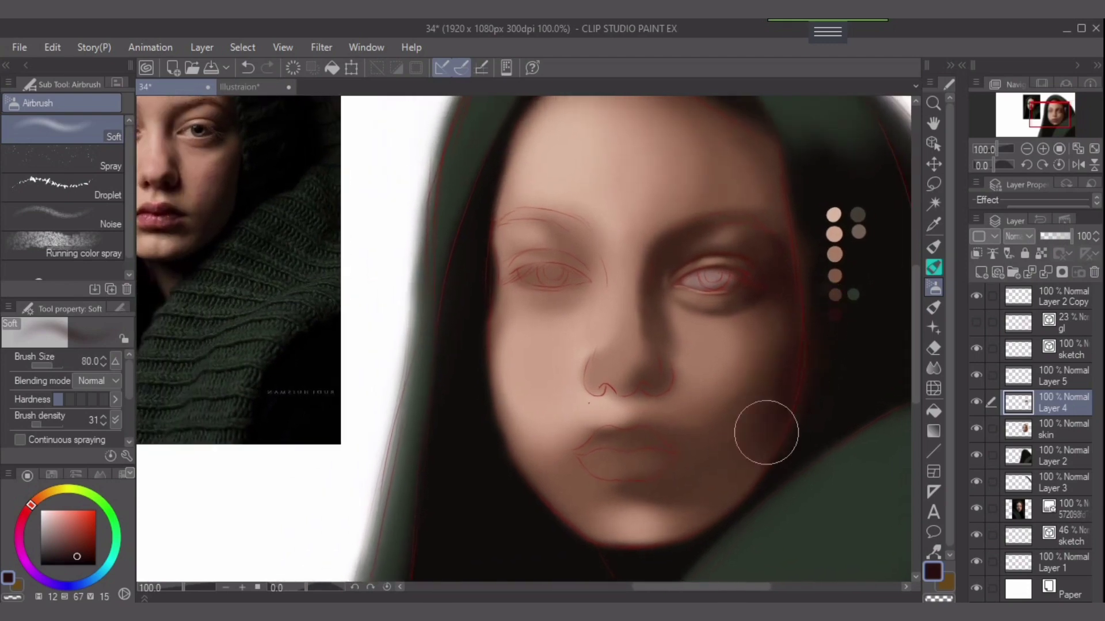
key(bracketleft)
key(bracketleft)
key(bracketleft)
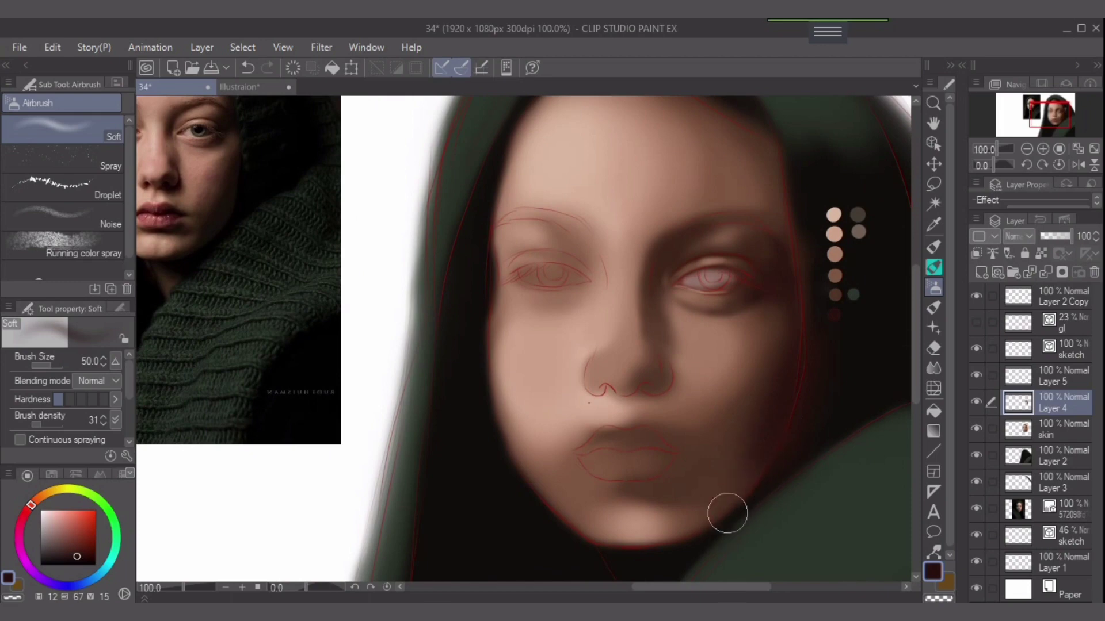
Blend the dark shadow along the shaded lower jaw towards the chin at sizes 50 to 70.
key(bracketright)
key(bracketright)
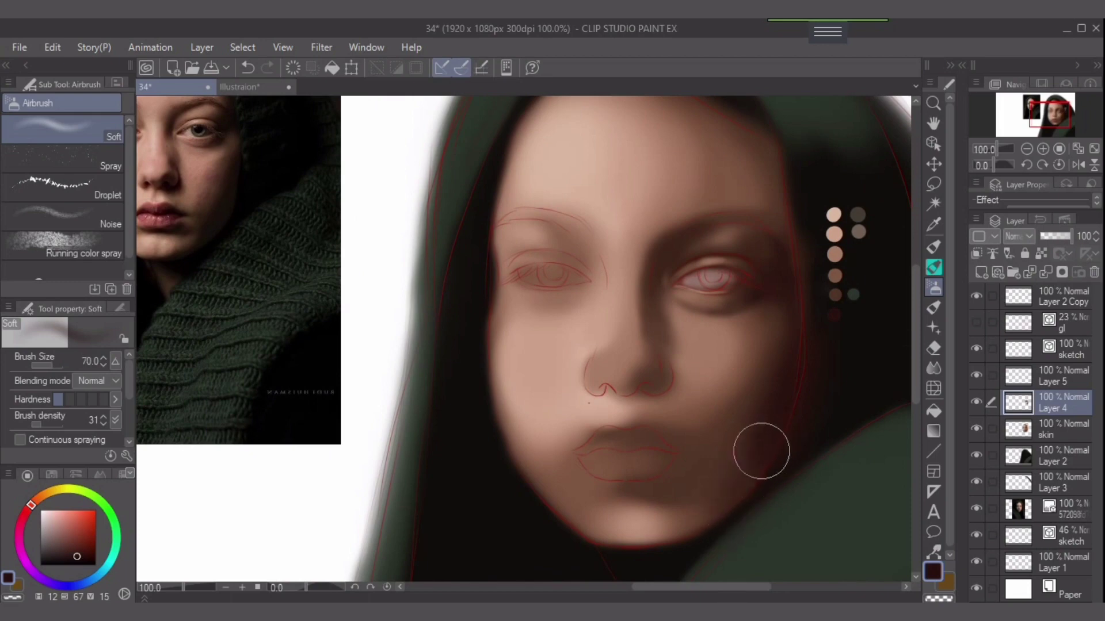
key(bracketleft)
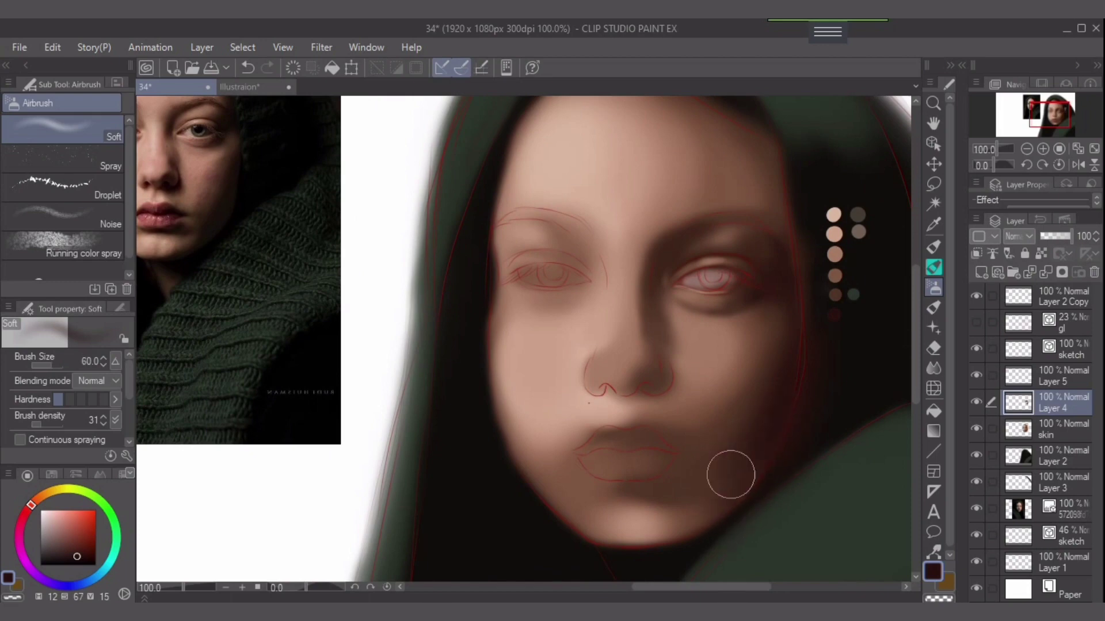
key(bracketleft)
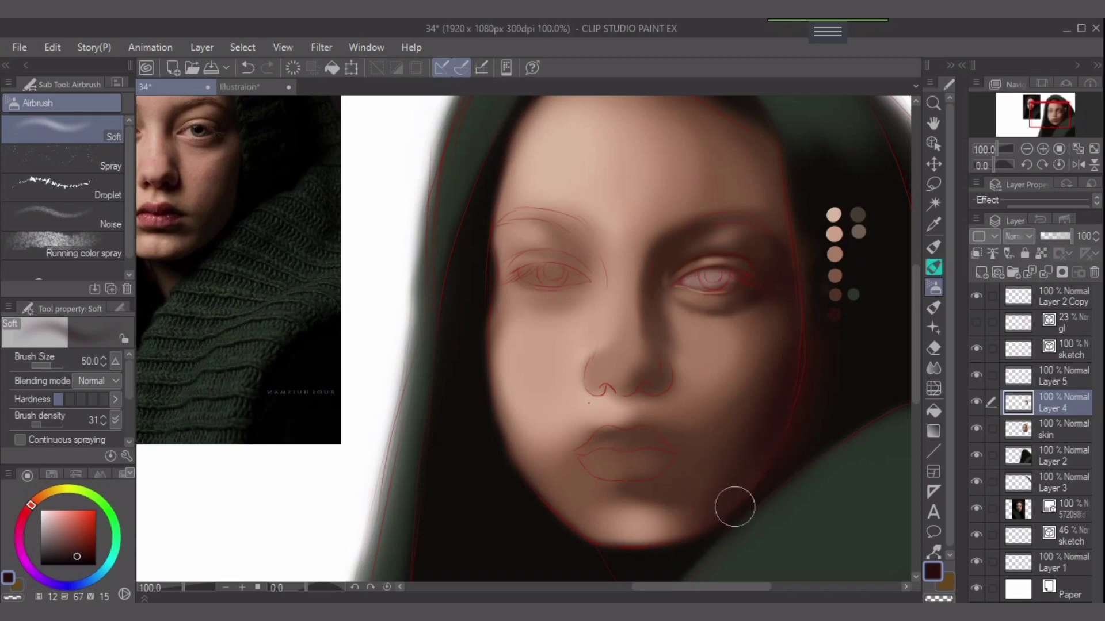
key(bracketright)
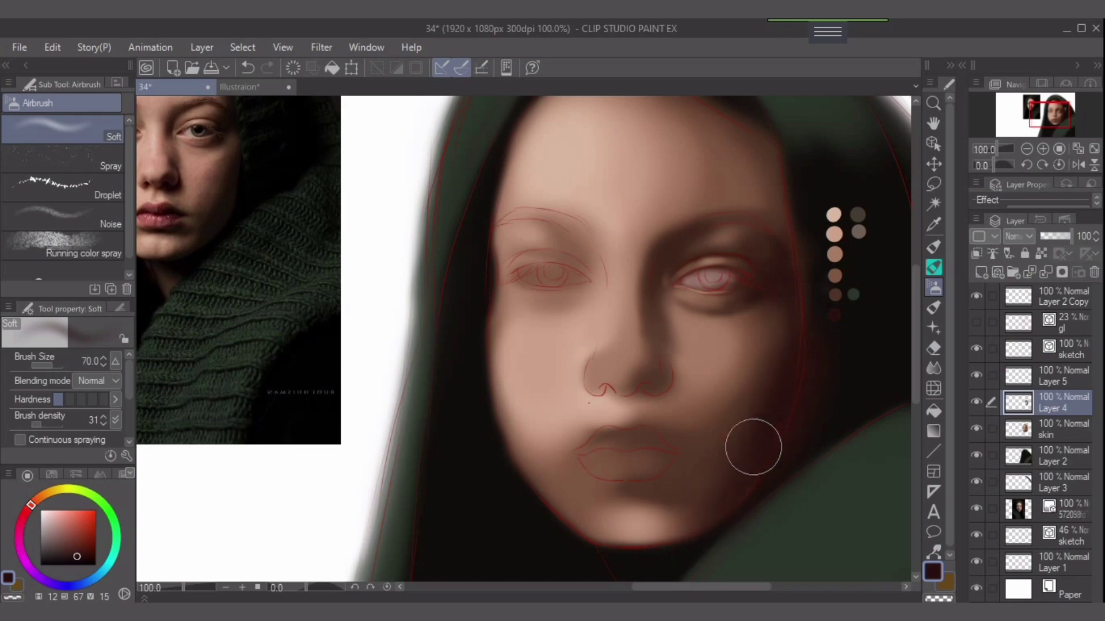
key(bracketleft)
key(bracketleft)
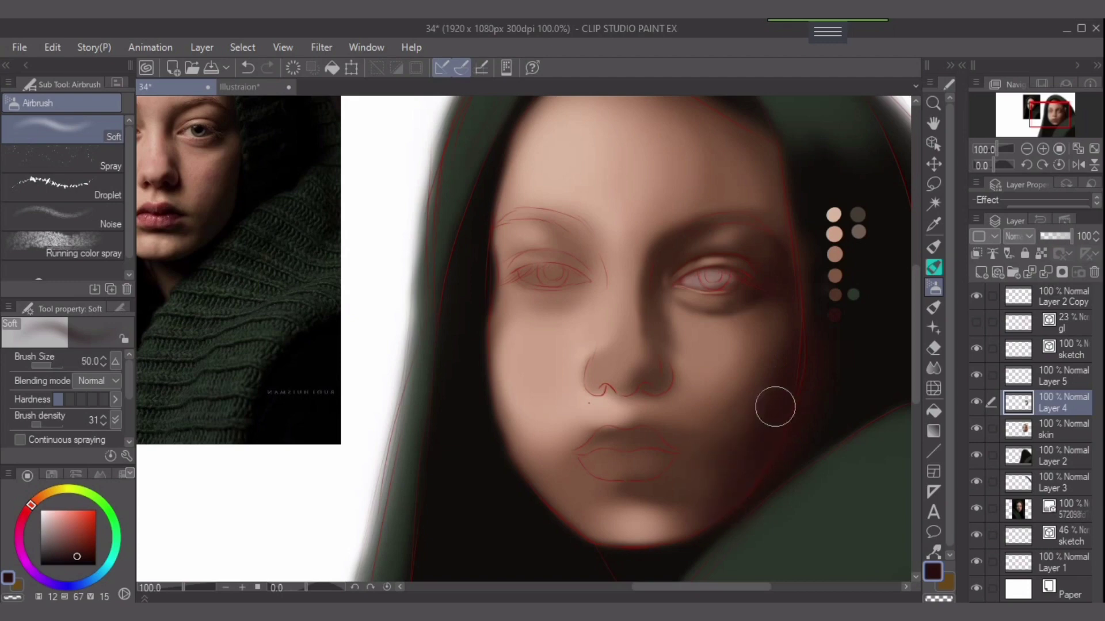
Darken the shaded forehead and temple edge beside the hood with the same red-brown at sizes 30 to 40.
drag(812, 236, 787, 356)
key(bracketleft)
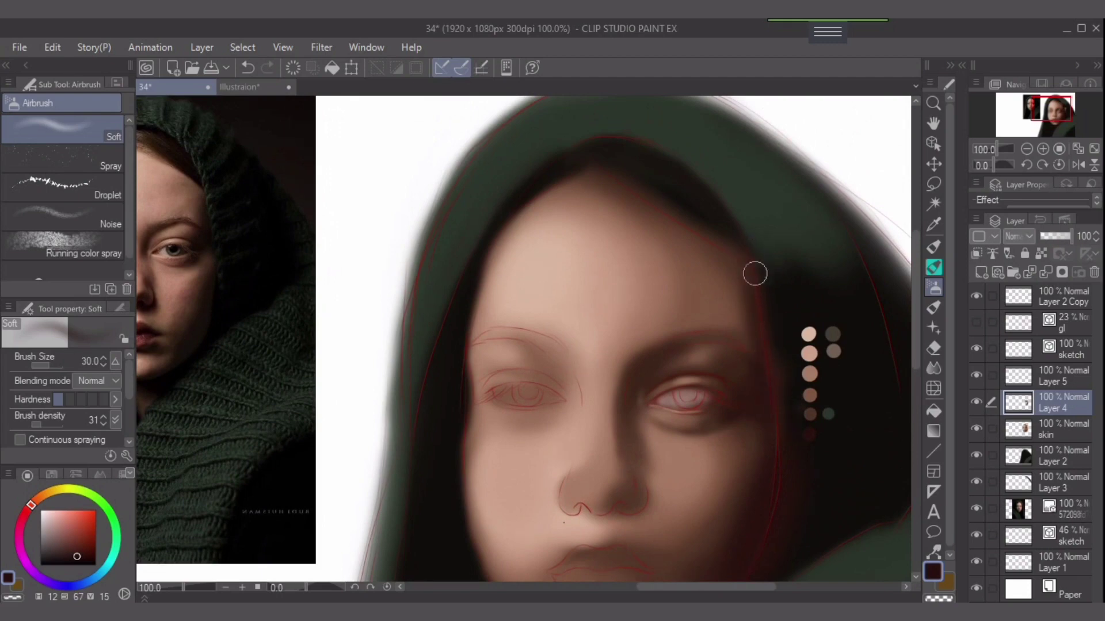
key(bracketright)
key(bracketright)
key(bracketleft)
Soften the lit side's face edge and the jawline to the chin with the dark red-brown at sizes 30 to 40.
drag(537, 389, 557, 328)
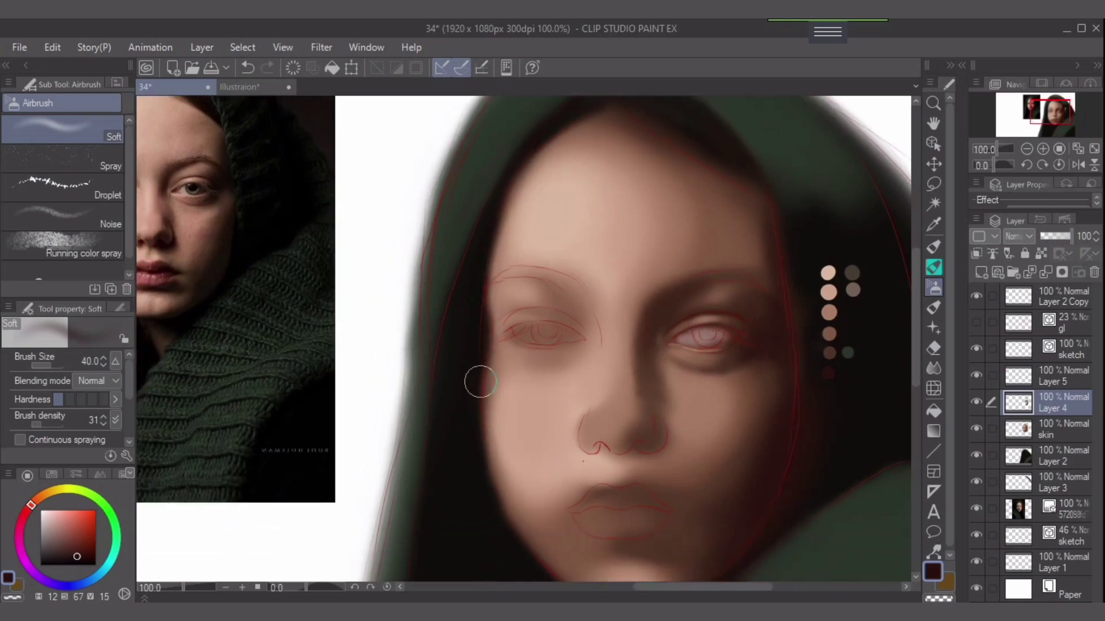
key(bracketleft)
scroll(472, 426, down, 3)
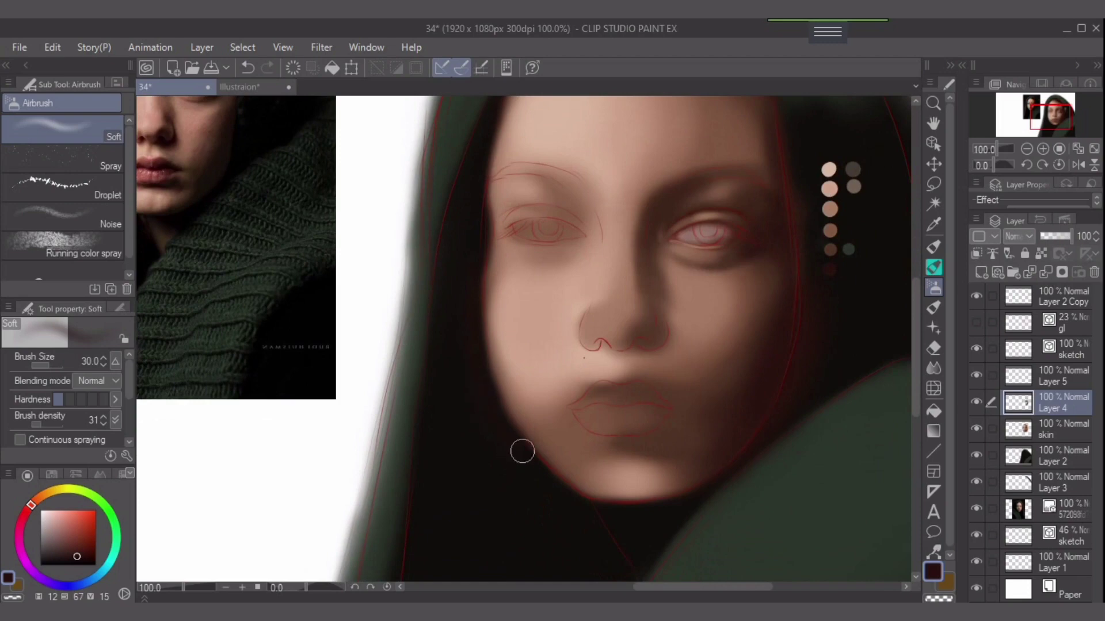
drag(663, 498, 631, 489)
drag(621, 449, 669, 535)
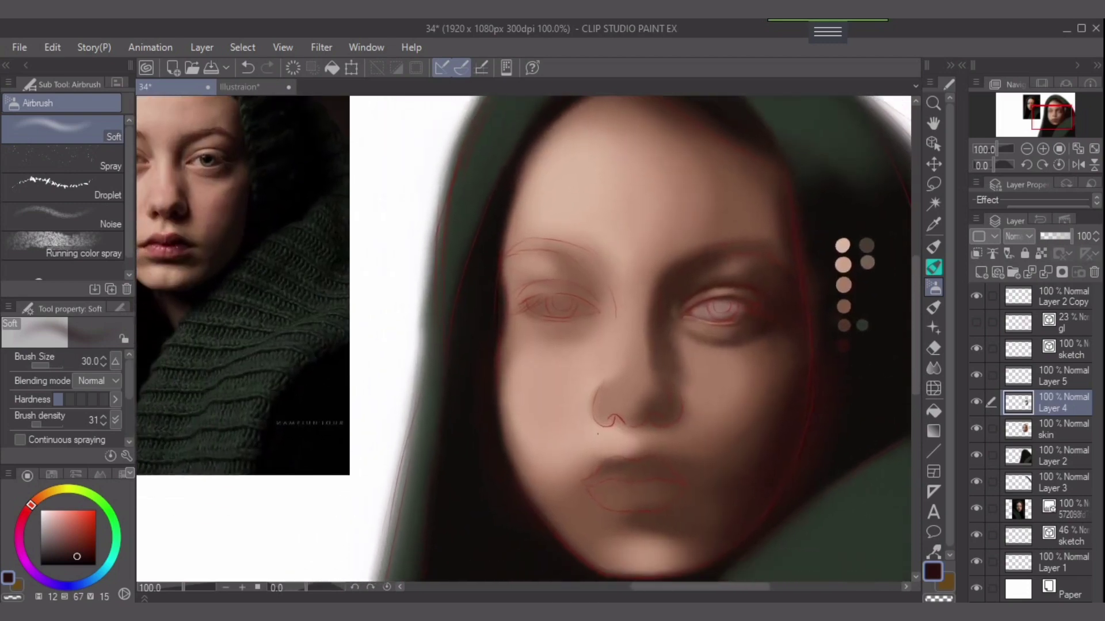
Create a new layer above Layer 4 and name it iris.
scroll(814, 419, up, 5)
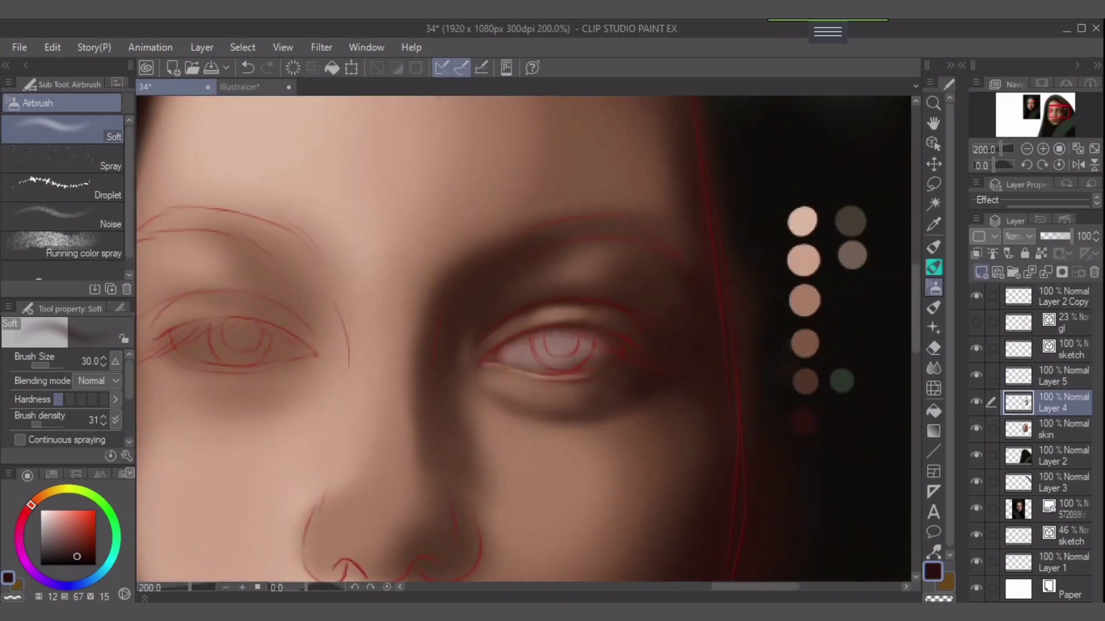
key(ctrl+shift+n)
double_click(1053, 409)
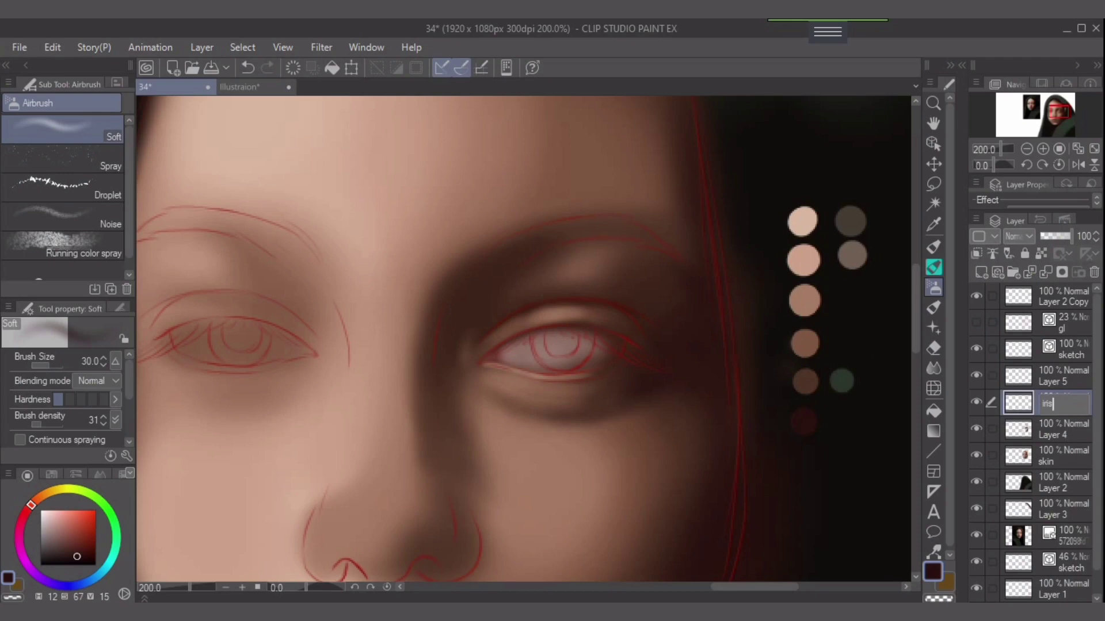
key(Escape)
Hide Layer 2 to sample the near-black swatch (hue 48, saturation 33, value 6), and show the layer again.
click(976, 482)
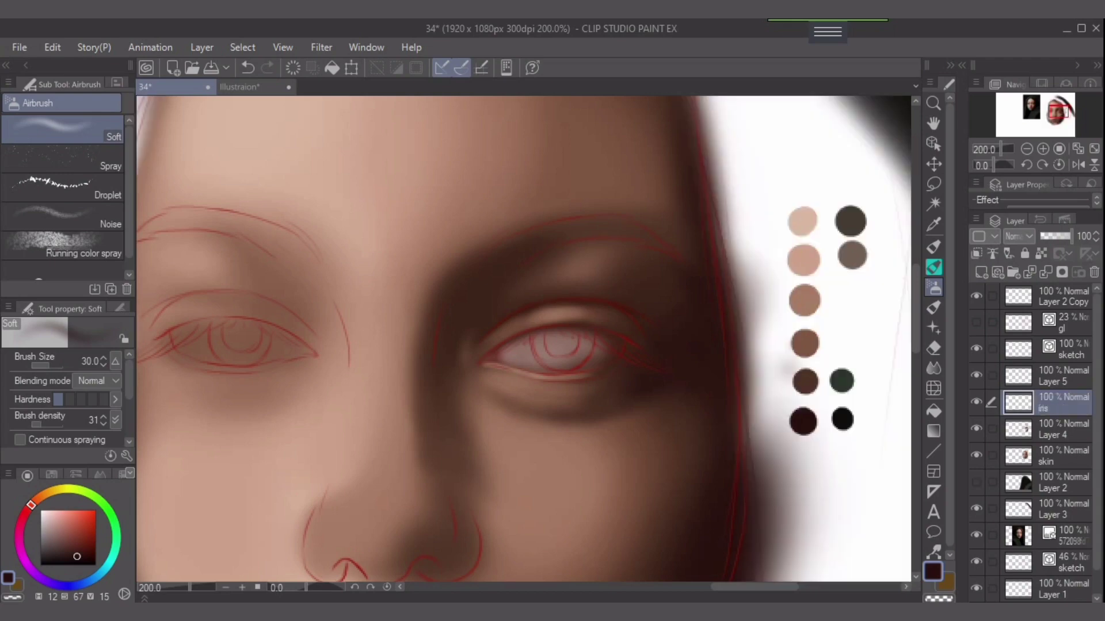
right_click(844, 419)
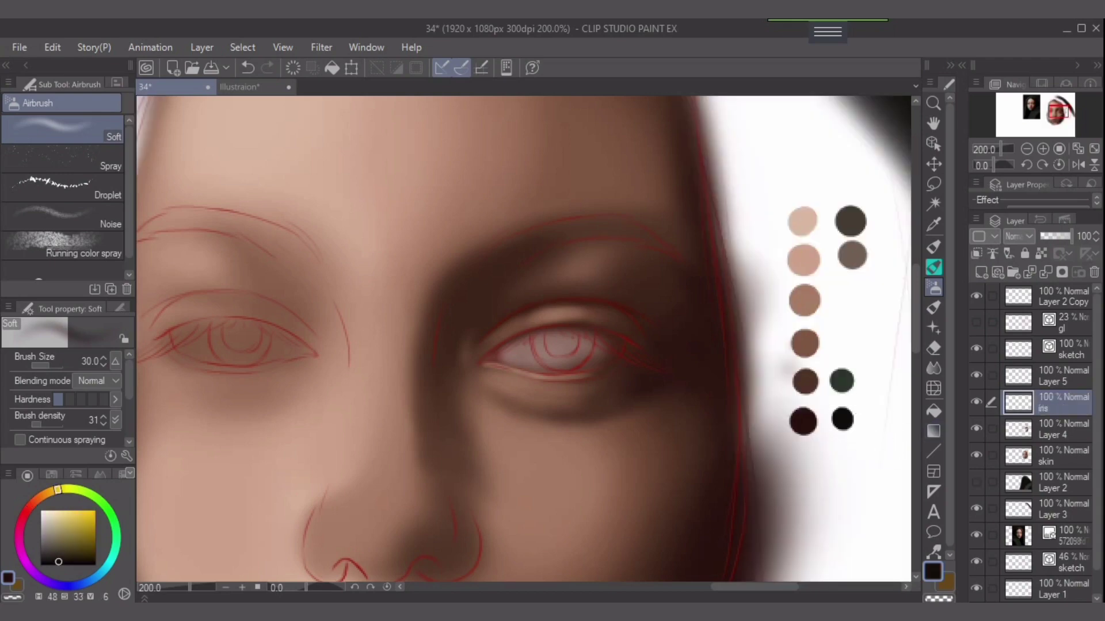
click(976, 481)
scroll(587, 369, up, 3)
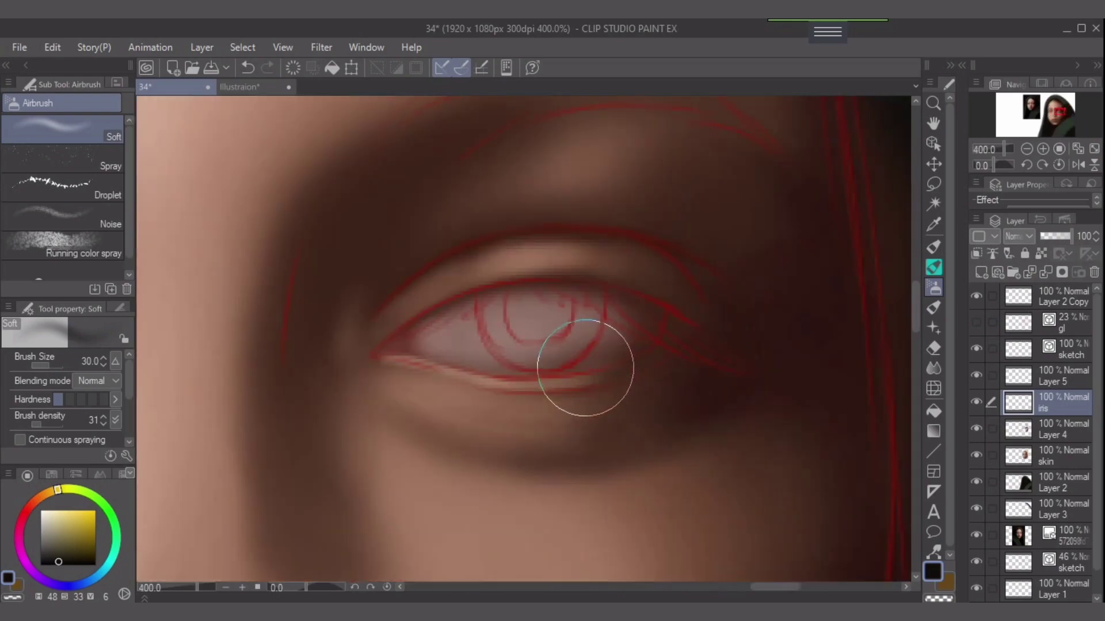
Fill the shadowed eye's iris in near-black within the sketched circle, using small airbrush sizes down to 10.
key(bracketleft)
key(bracketleft)
key(bracketleft)
key(bracketleft)
mouse_move(519, 313)
mouse_down()
mouse_move(495, 319)
mouse_move(527, 347)
mouse_move(501, 311)
mouse_move(546, 303)
mouse_move(520, 300)
mouse_move(589, 307)
mouse_move(516, 300)
mouse_move(549, 301)
mouse_move(567, 337)
mouse_move(588, 311)
mouse_move(569, 321)
mouse_move(568, 338)
mouse_move(579, 329)
mouse_move(558, 299)
mouse_move(491, 304)
mouse_move(487, 319)
mouse_move(486, 311)
mouse_move(515, 324)
mouse_move(493, 303)
mouse_move(537, 348)
mouse_move(495, 331)
mouse_move(557, 347)
mouse_move(535, 349)
mouse_move(582, 320)
mouse_move(560, 349)
mouse_move(506, 338)
mouse_move(520, 356)
mouse_move(531, 332)
mouse_move(546, 354)
mouse_move(524, 335)
mouse_move(525, 357)
mouse_move(506, 321)
mouse_move(590, 322)
mouse_move(552, 353)
mouse_move(584, 329)
mouse_move(537, 313)
mouse_move(573, 302)
mouse_move(520, 315)
mouse_move(500, 313)
mouse_move(524, 305)
mouse_move(490, 305)
mouse_move(562, 318)
mouse_move(521, 328)
mouse_move(572, 315)
mouse_move(548, 342)
mouse_move(569, 311)
mouse_move(546, 322)
mouse_move(553, 305)
mouse_move(496, 308)
mouse_move(489, 295)
mouse_move(588, 296)
mouse_move(590, 314)
mouse_move(549, 344)
mouse_move(569, 351)
mouse_move(503, 343)
mouse_move(498, 316)
mouse_up()
key(bracketleft)
key(bracketleft)
key(bracketleft)
key(bracketright)
key(bracketright)
key(])
key([)
key([)
key([)
key([)
key(bracketleft)
key(bracketright)
key(bracketright)
key(bracketright)
key(bracketleft)
key(bracketleft)
key(bracketleft)
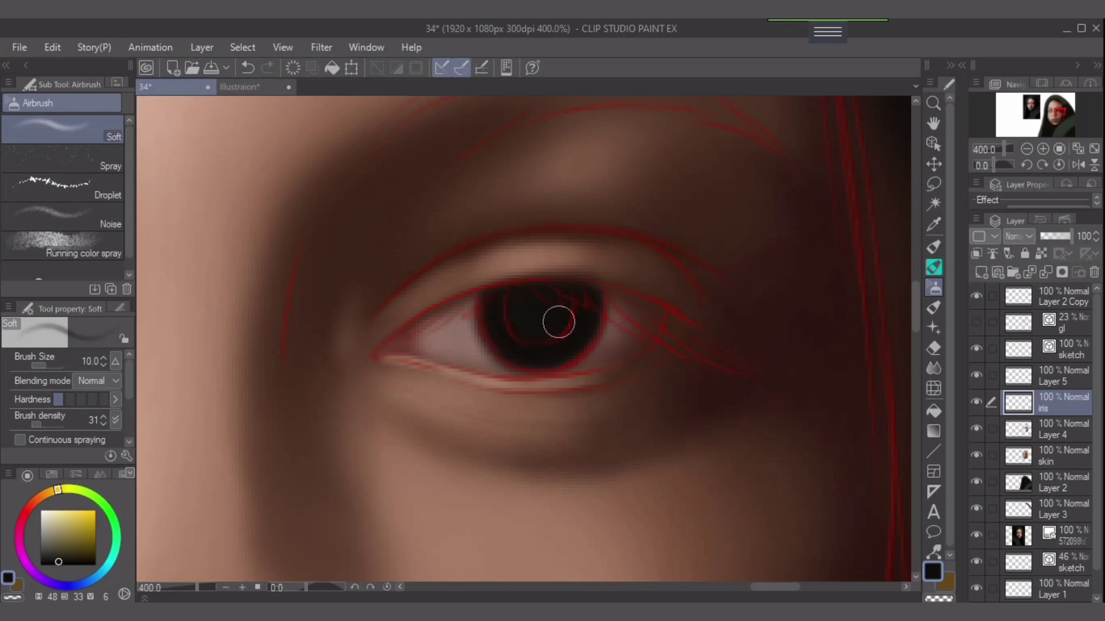
key(bracketright)
key(bracketright)
Sample the dark green swatch (hue 115, saturation 21, value 21) and airbrush the shadowed eye's iris inside its dark rim at about size 10.
scroll(589, 343, down, 3)
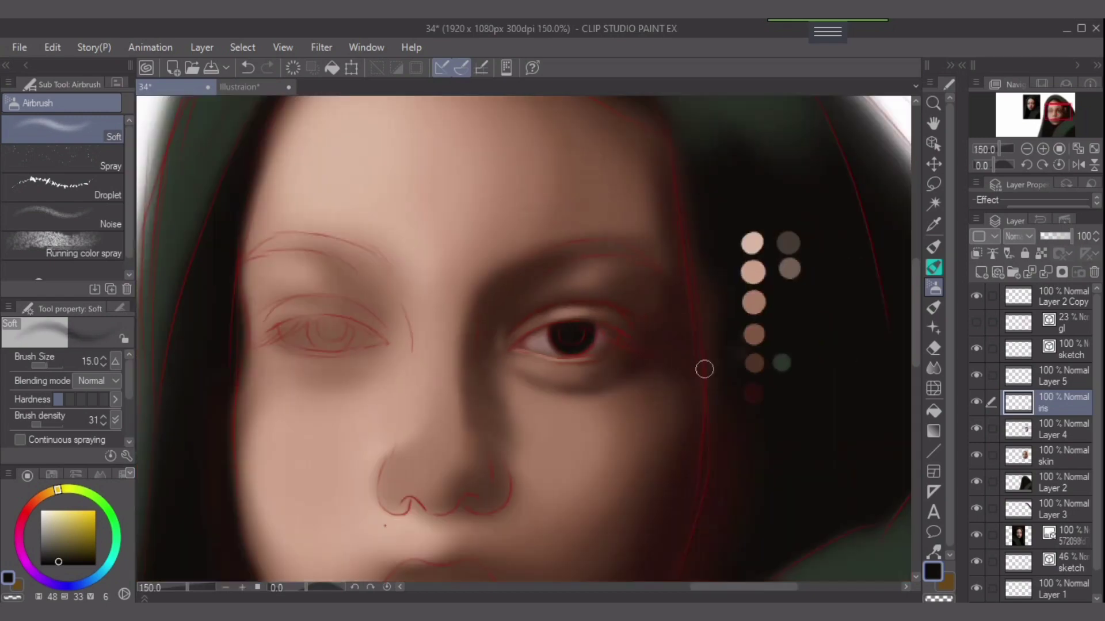
alt+click(781, 362)
scroll(573, 331, up, 3)
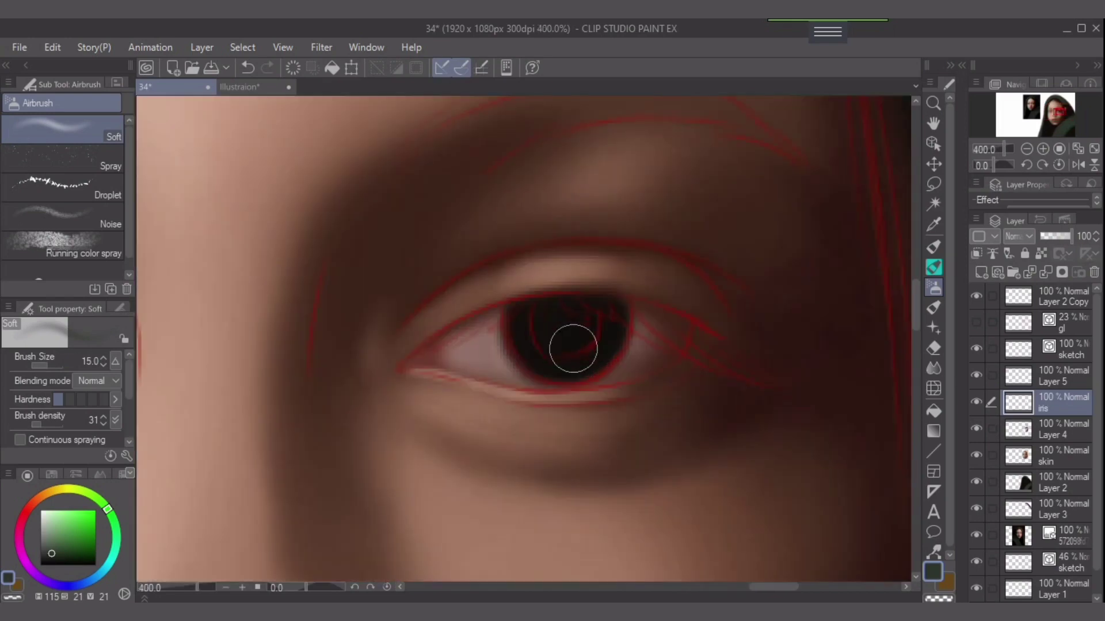
key(bracketleft)
key(bracketleft)
key(bracketleft)
key(bracketright)
mouse_move(521, 317)
mouse_down()
mouse_move(560, 363)
mouse_move(540, 337)
mouse_move(572, 355)
mouse_move(603, 319)
mouse_move(581, 347)
mouse_move(537, 336)
mouse_move(569, 322)
mouse_move(558, 322)
mouse_move(599, 326)
mouse_move(600, 315)
mouse_move(567, 334)
mouse_move(572, 350)
mouse_move(589, 342)
mouse_move(565, 357)
mouse_move(601, 338)
mouse_move(566, 356)
mouse_move(545, 351)
mouse_move(559, 354)
mouse_move(537, 336)
mouse_move(538, 315)
mouse_move(572, 332)
mouse_move(563, 317)
mouse_move(565, 341)
mouse_move(543, 324)
mouse_move(557, 348)
mouse_up()
key(bracketright)
key(bracketright)
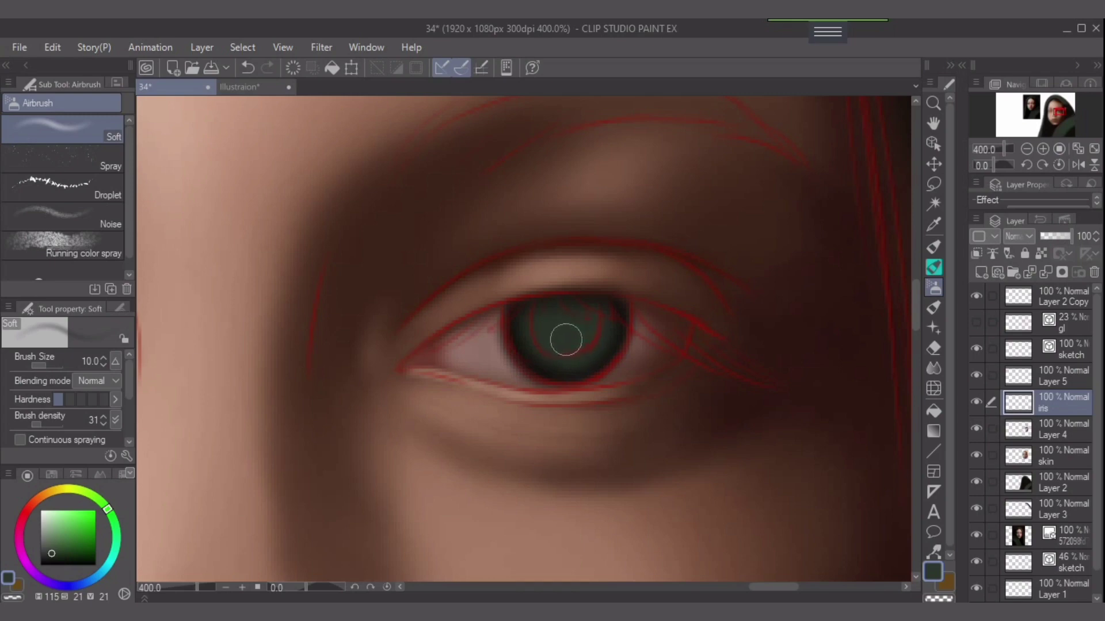
key(bracketright)
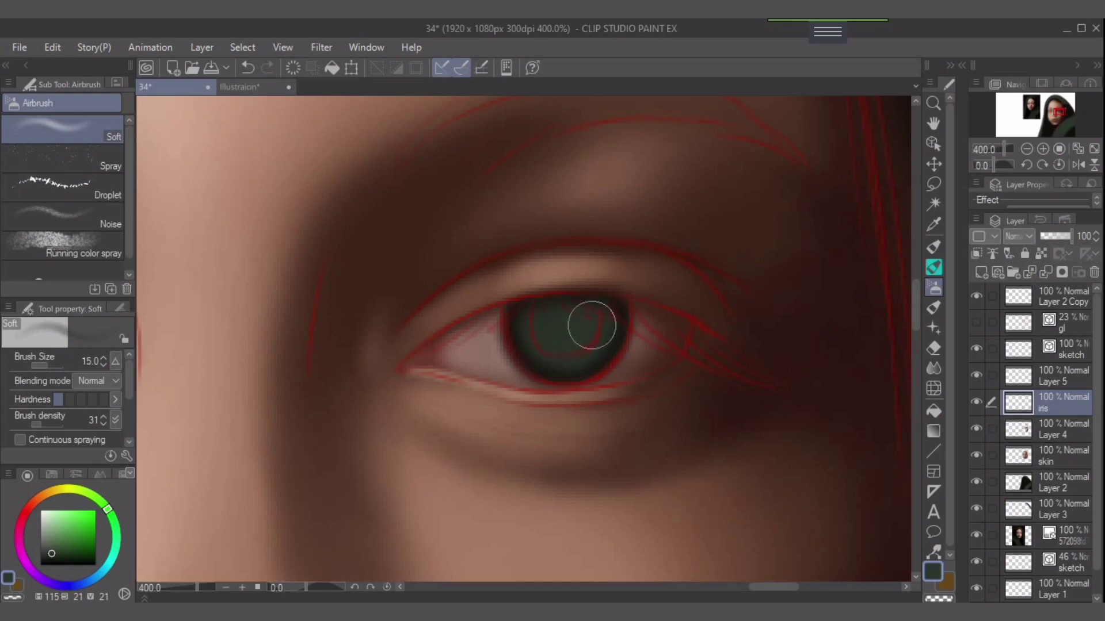
Raise the brush density to 100 and strengthen the iris's green at sizes 10 to 12.
drag(40, 425, 63, 424)
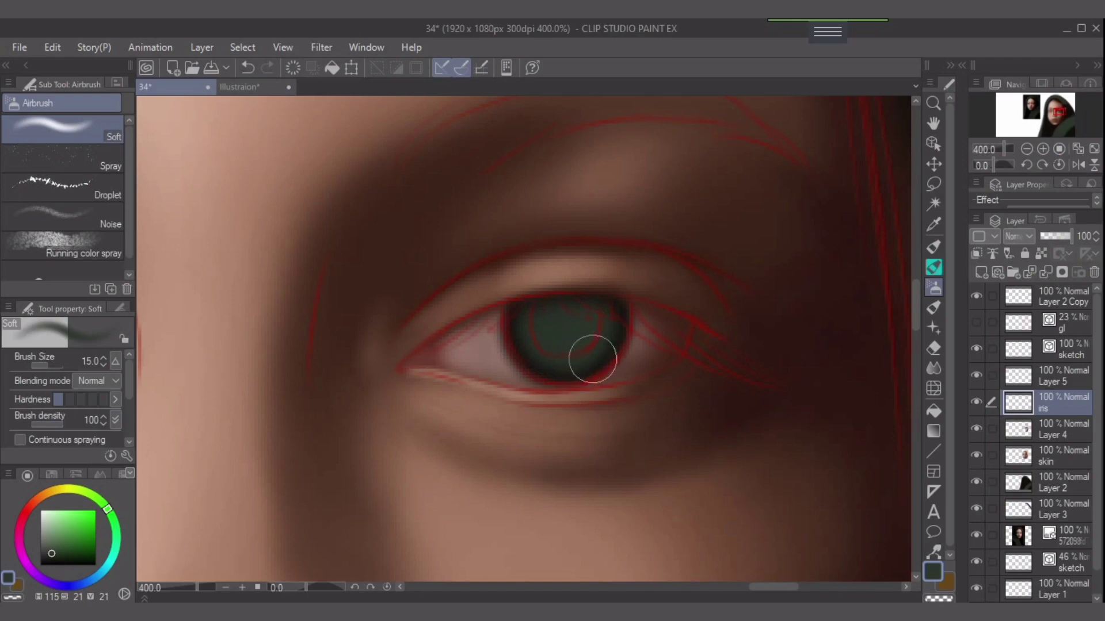
key(bracketleft)
key(bracketleft)
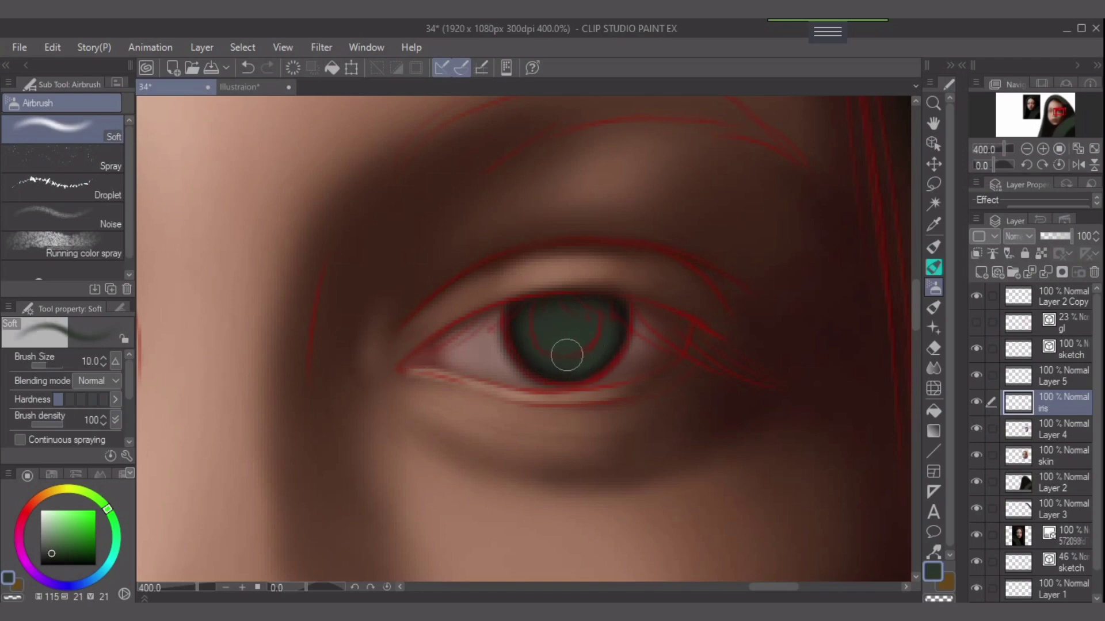
key(bracketleft)
key(bracketleft)
key(bracketright)
key(bracketright)
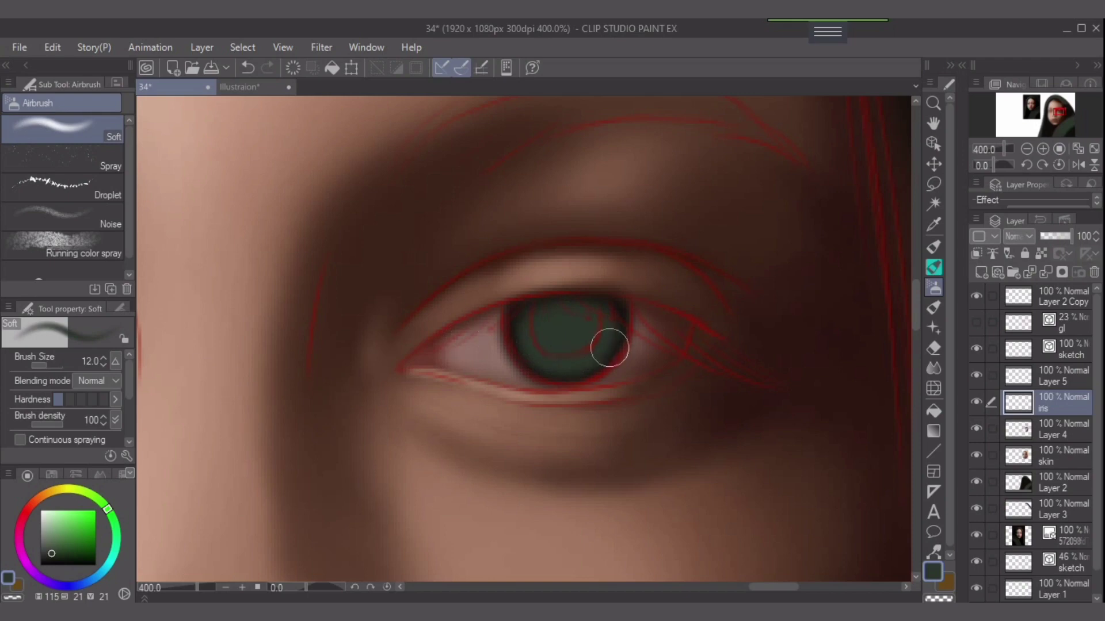
key(bracketright)
Fill the pupil with a darker green (hue 115, saturation 54, value 8) at sizes from 15 down to 8, following the sketched inner circle.
click(70, 560)
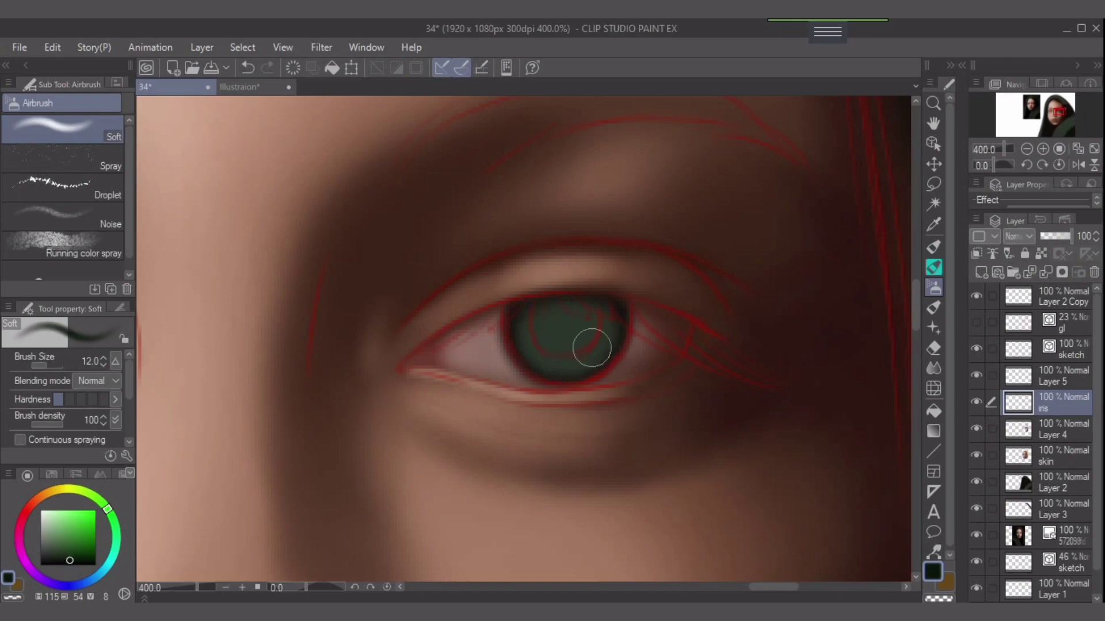
key(bracketright)
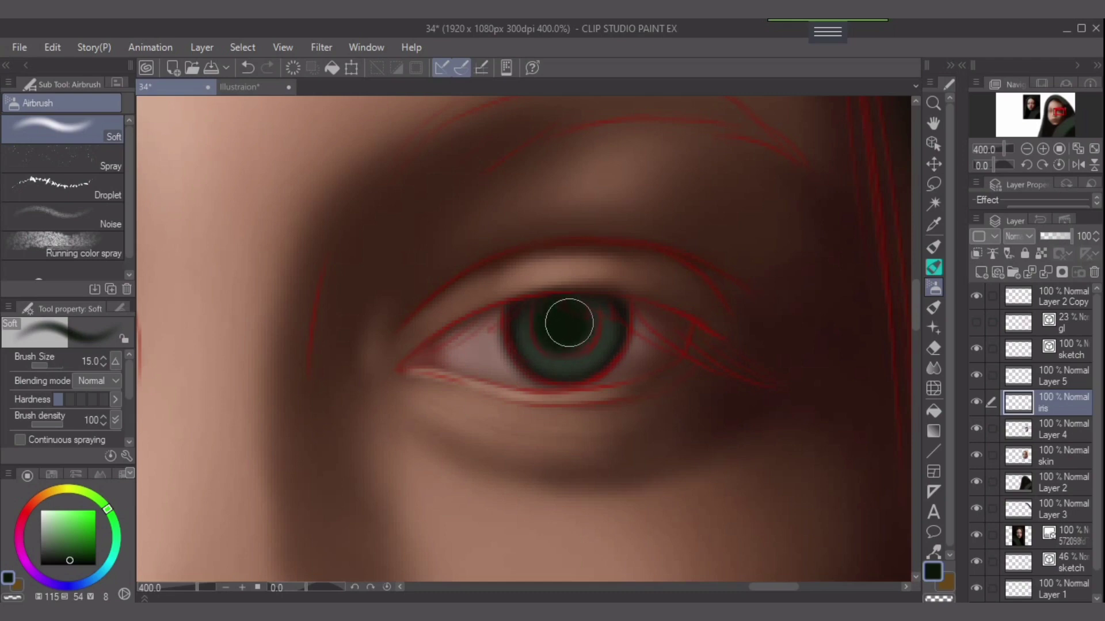
key(bracketleft)
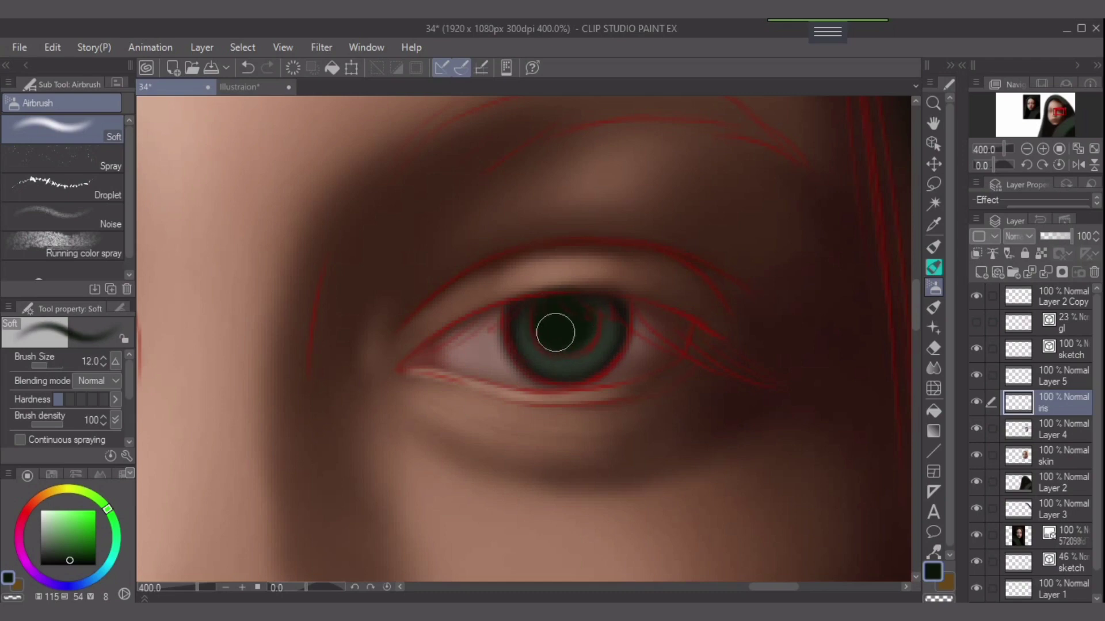
key(bracketright)
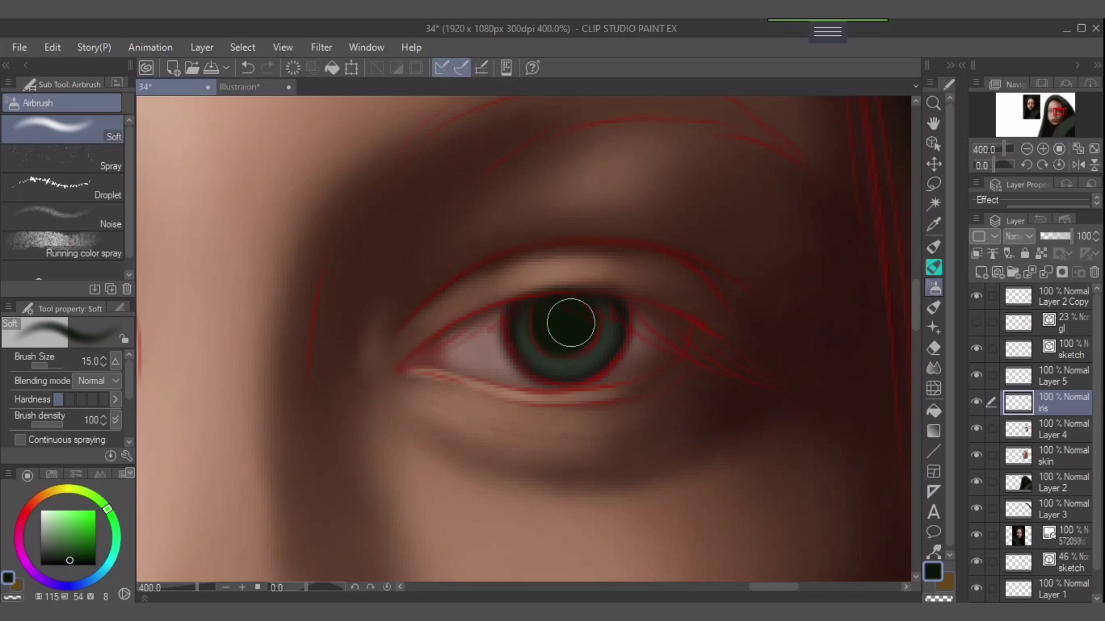
mouse_move(571, 323)
mouse_down()
mouse_move(633, 309)
mouse_move(599, 342)
mouse_move(564, 323)
mouse_up()
key(bracketleft)
key(bracketleft)
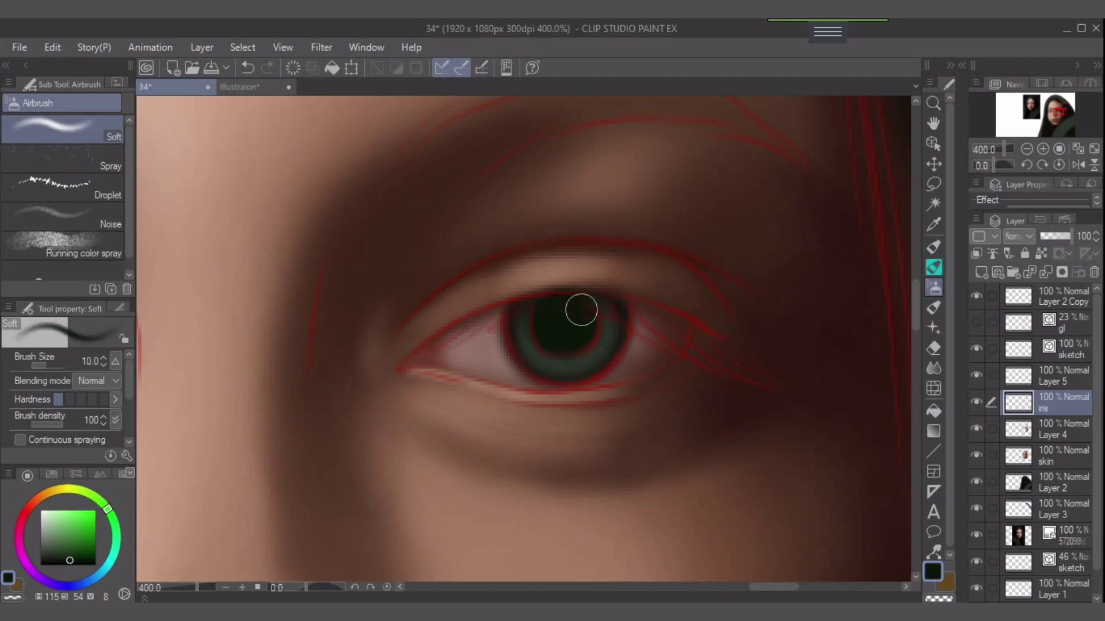
key(bracketleft)
key(bracketleft)
key(bracketleft)
key(bracketright)
key(bracketright)
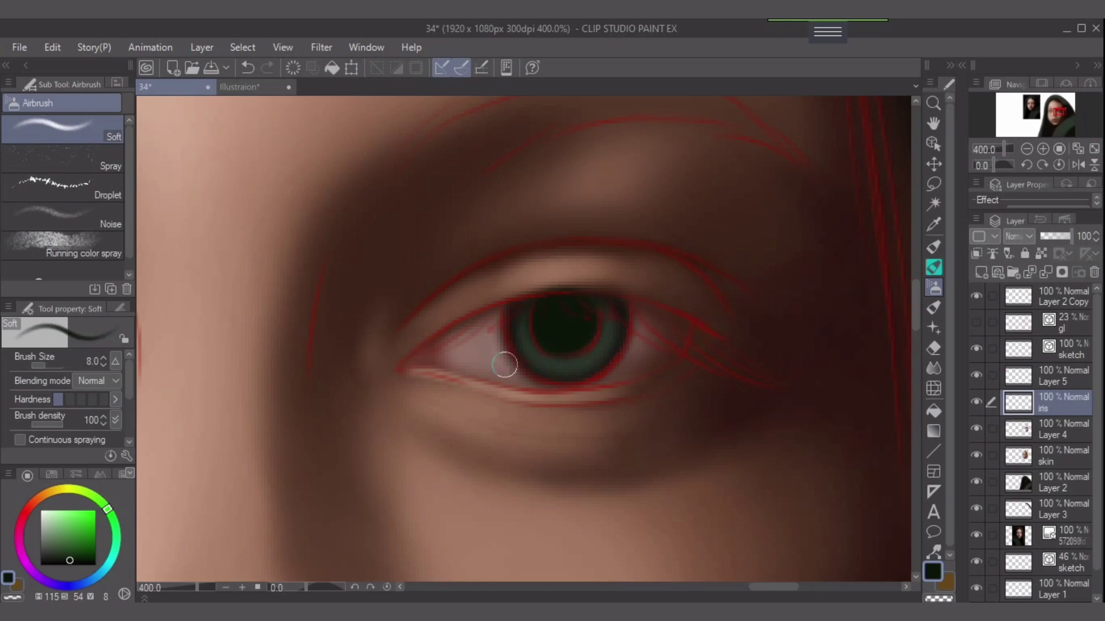
Airbrush a soft pale green reflection (saturation 13, value 70) on the iris's upper inner side, and add a new layer above the iris layer.
click(45, 527)
mouse_move(577, 336)
mouse_down()
mouse_move(526, 334)
mouse_move(562, 323)
mouse_move(650, 330)
mouse_move(547, 315)
mouse_up()
key(ctrl+z)
key(bracketleft)
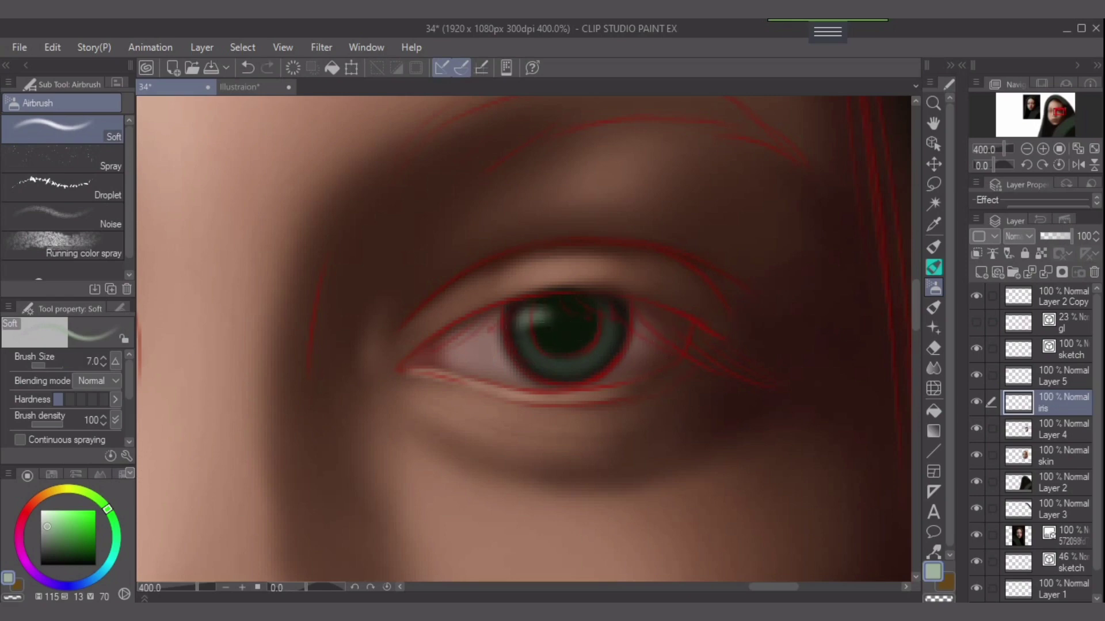
click(981, 273)
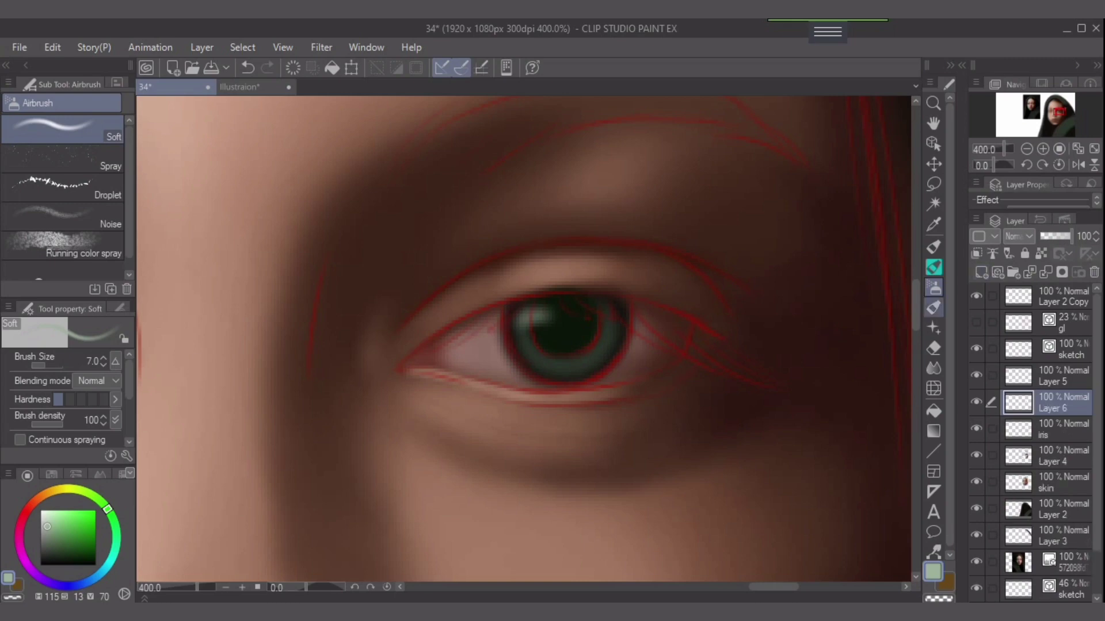
Dab a brighter pale green highlight over the iris's reflection on Layer 6 with a tiny airbrush.
key(bracketleft)
key(bracketleft)
key(bracketleft)
key(bracketleft)
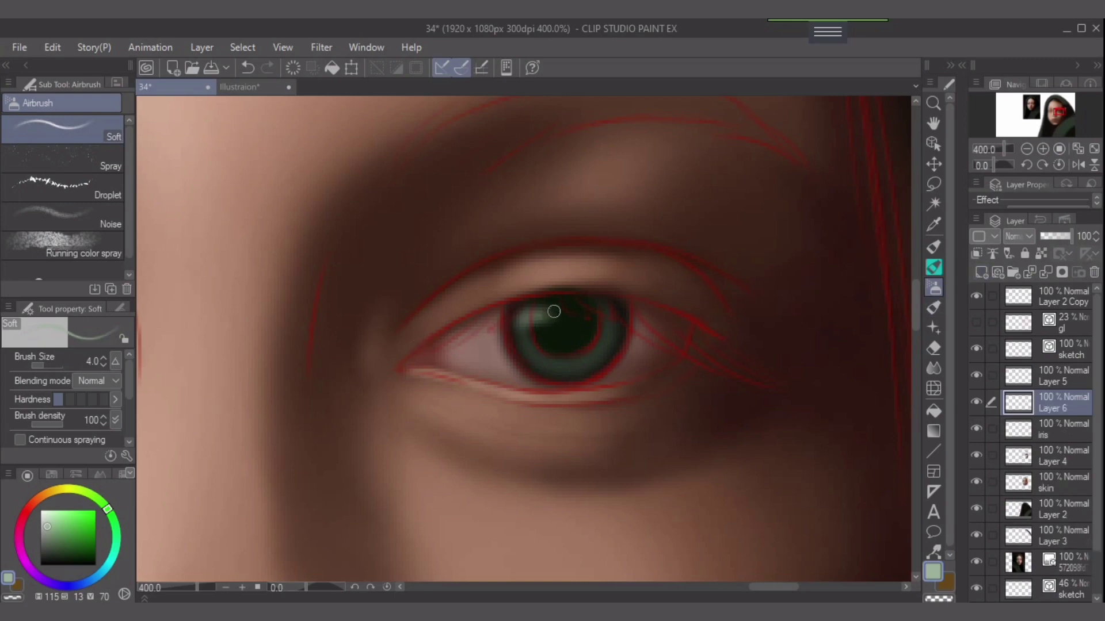
key(bracketright)
drag(538, 310, 539, 310)
Try to trim the highlight with the Soft eraser at size 5 and the Hard eraser at size 2.5, undoing the last erasure.
key(e)
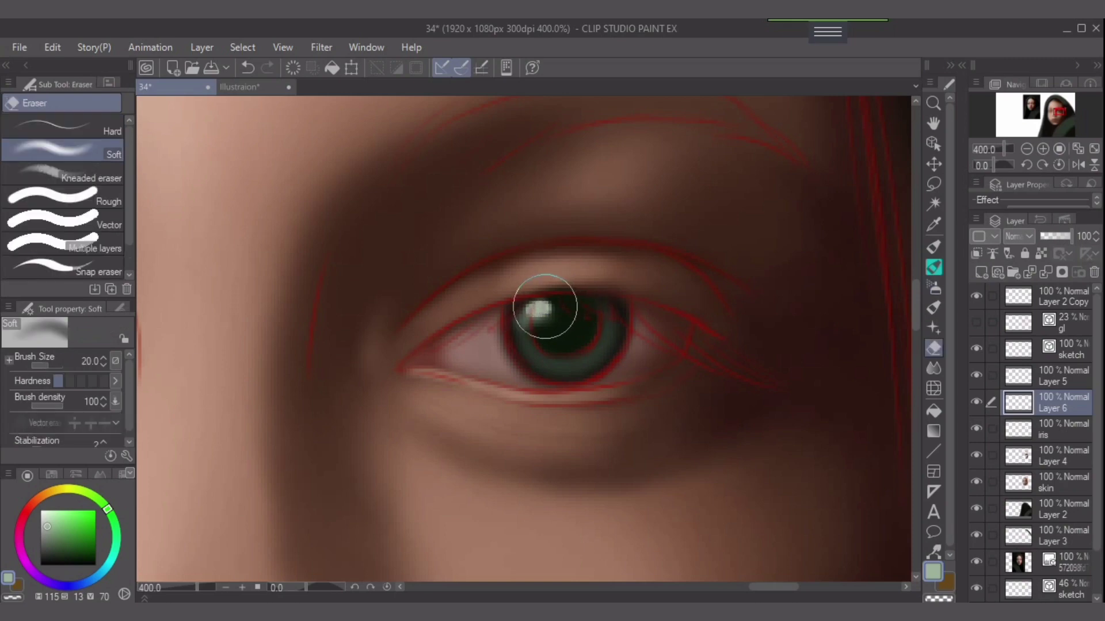
key(bracketleft)
key(bracketleft)
key(bracketleft)
key(bracketleft)
key(bracketleft)
key(bracketleft)
key(bracketleft)
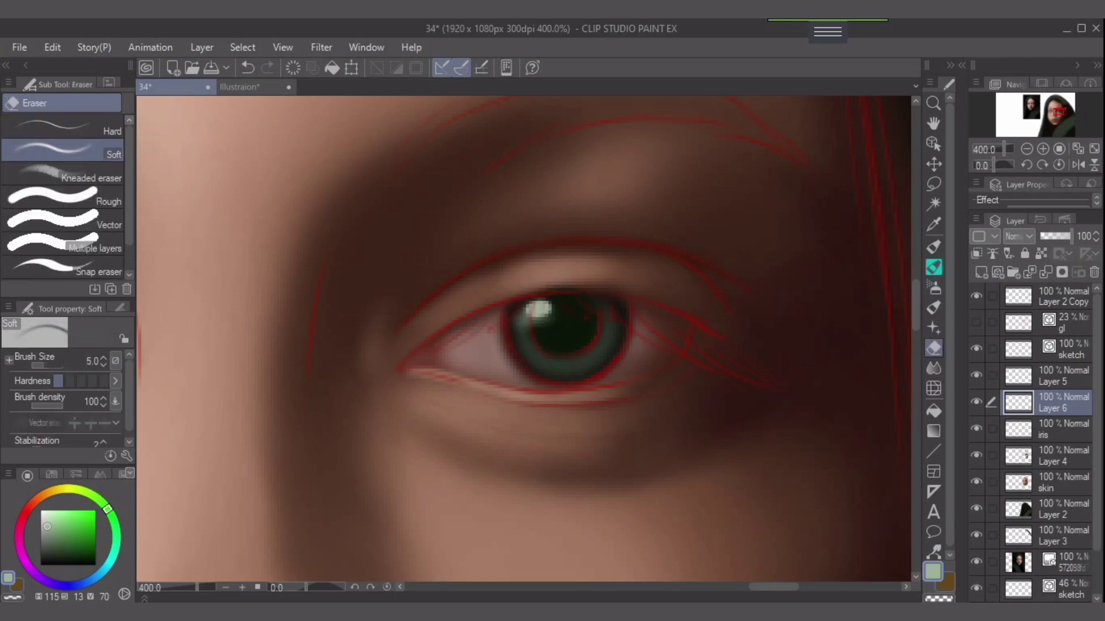
click(61, 127)
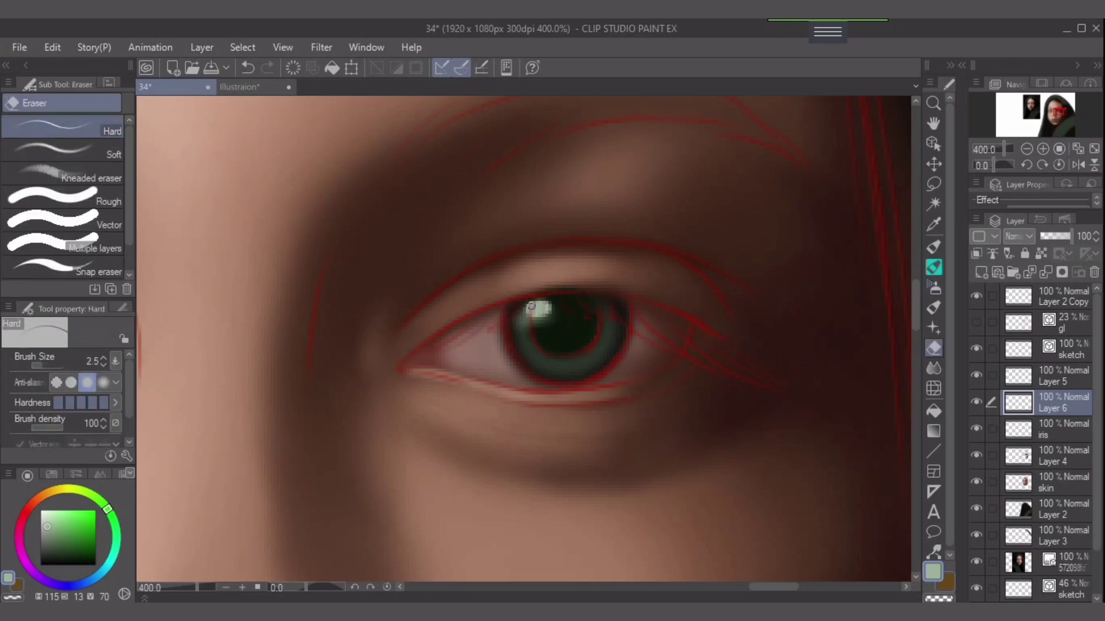
key(ctrl+z)
Try cutting thin gaps into the highlight with the Hard eraser down to size 1.5, and clear Layer 6.
scroll(581, 333, up, 2)
key(bracketleft)
key(bracketleft)
key(bracketright)
key(bracketright)
mouse_move(520, 264)
mouse_down()
mouse_move(458, 274)
mouse_move(506, 263)
mouse_up()
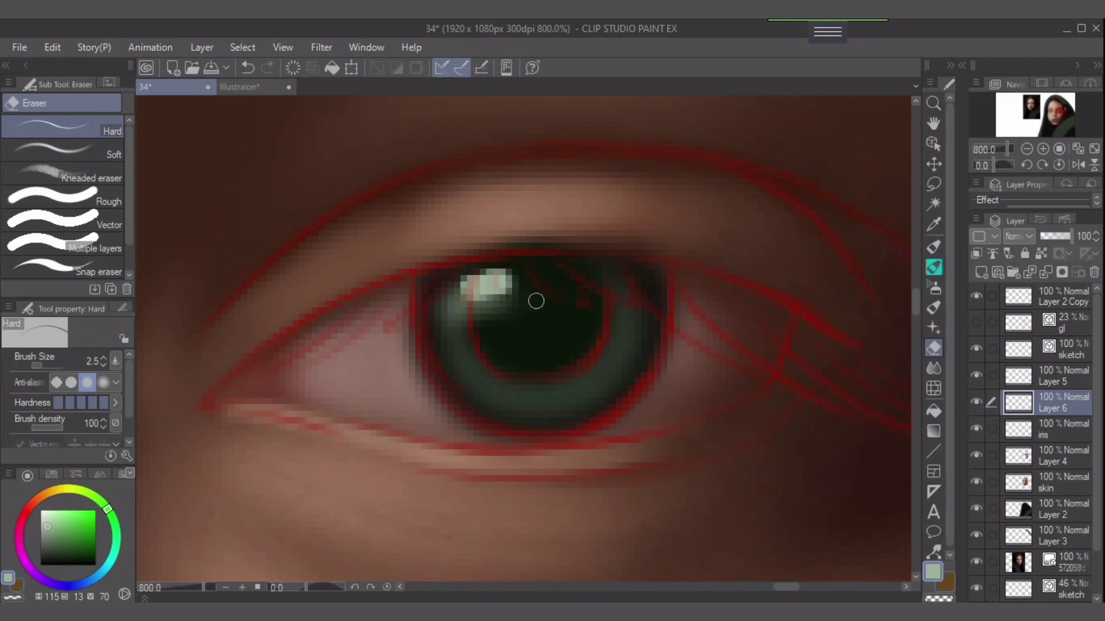
key(ctrl+z)
key(bracketleft)
click(501, 279)
mouse_move(489, 276)
mouse_down()
mouse_move(502, 296)
mouse_move(481, 299)
mouse_up()
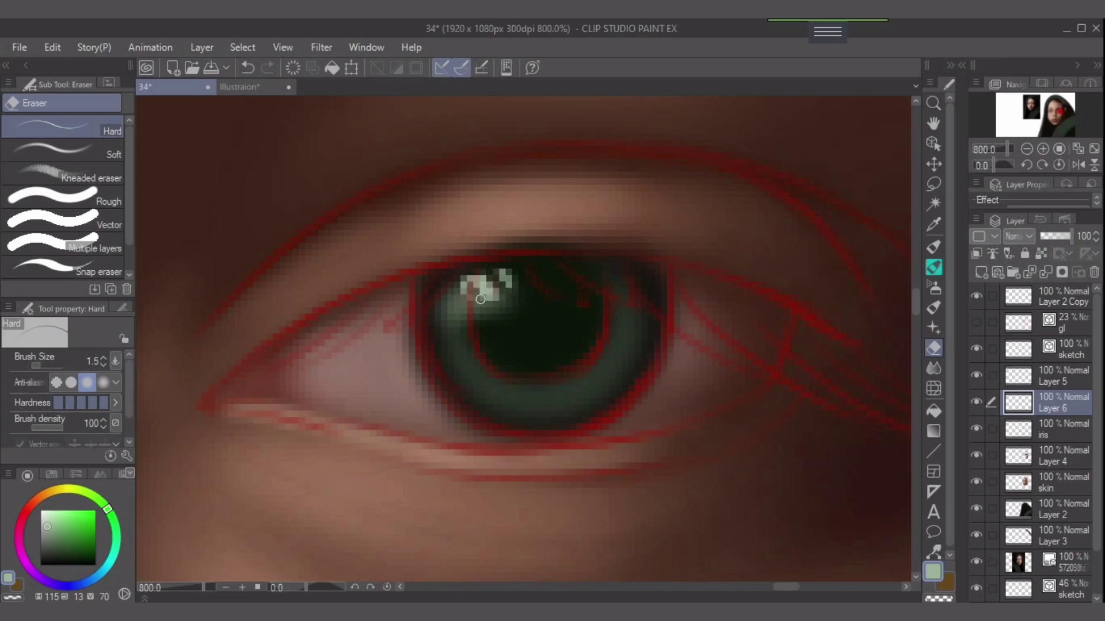
key(ctrl+minus)
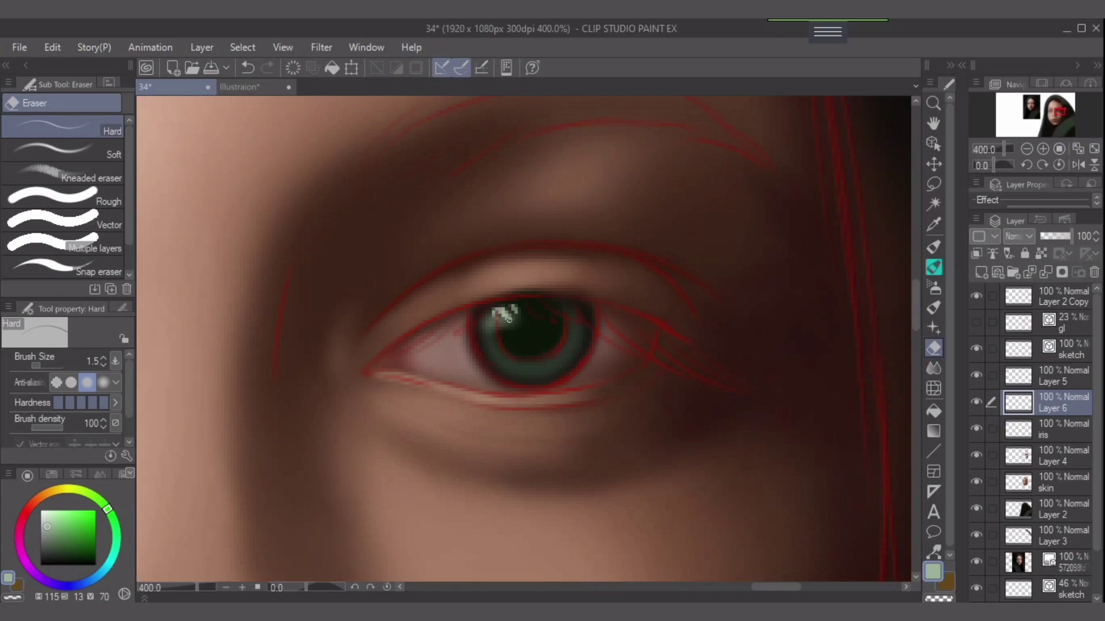
click(293, 68)
Draw a crisp pale green highlight on the iris's upper inner side with the G-pen at size 6.
click(933, 248)
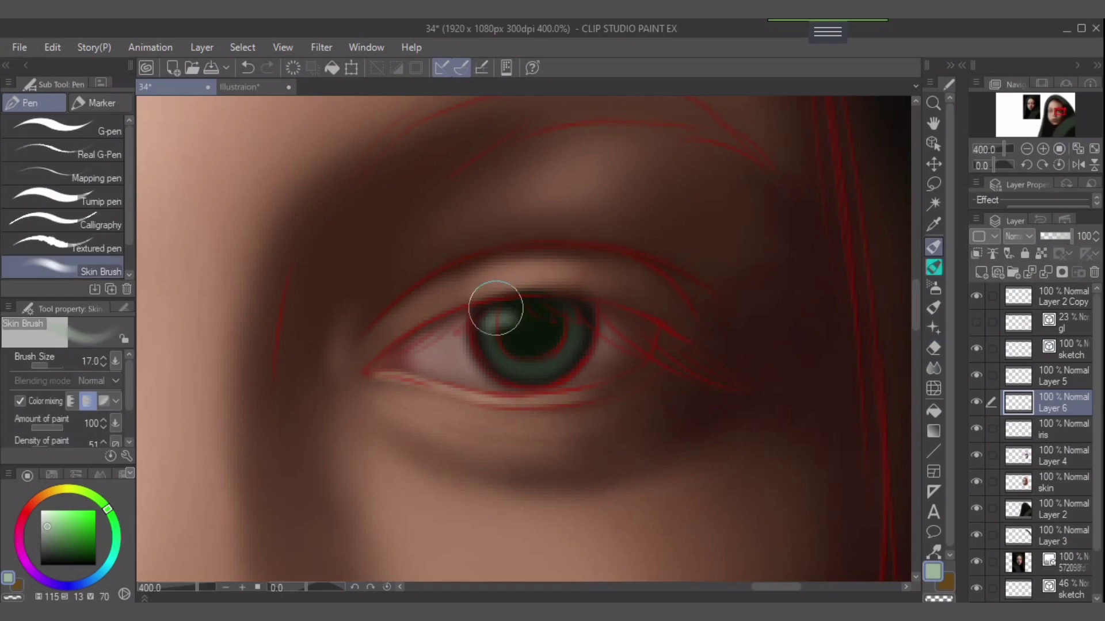
click(58, 127)
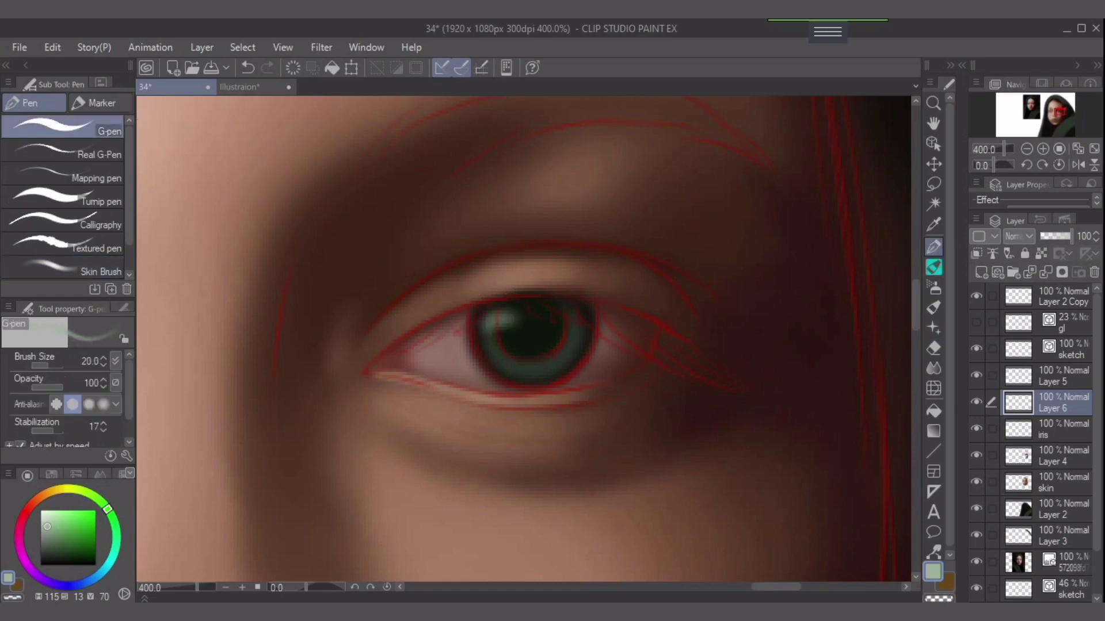
key(bracketleft)
key(bracketleft)
key(bracketleft)
key(bracketleft)
key(bracketleft)
key(bracketleft)
key(bracketleft)
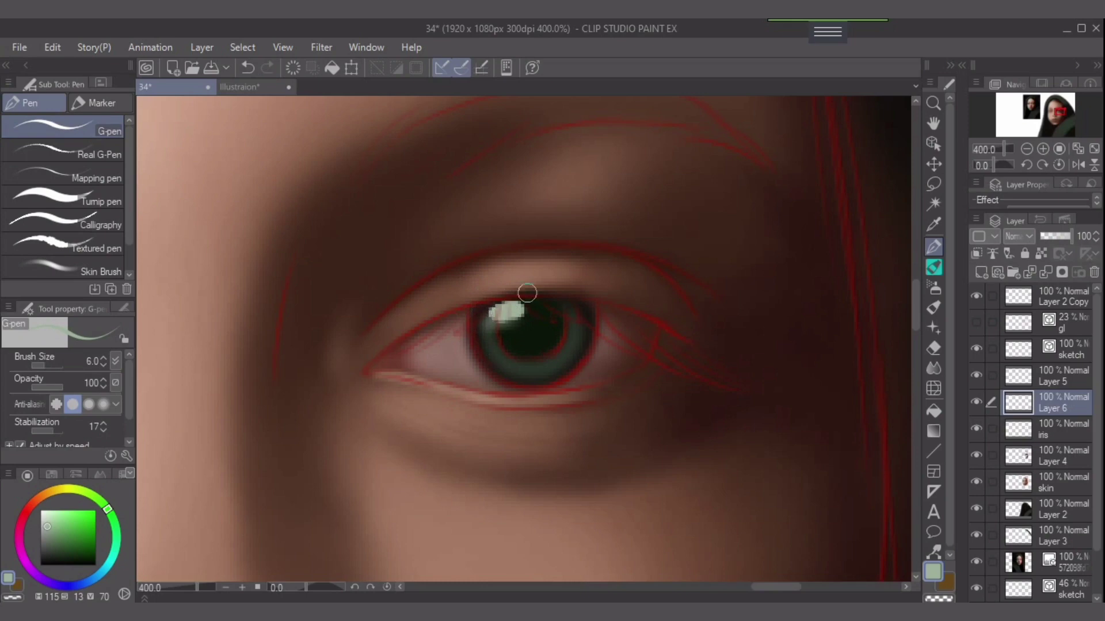
Cut diagonal gaps through the highlight with the Hard eraser at size 2, and trim its edges at size 4.
key(e)
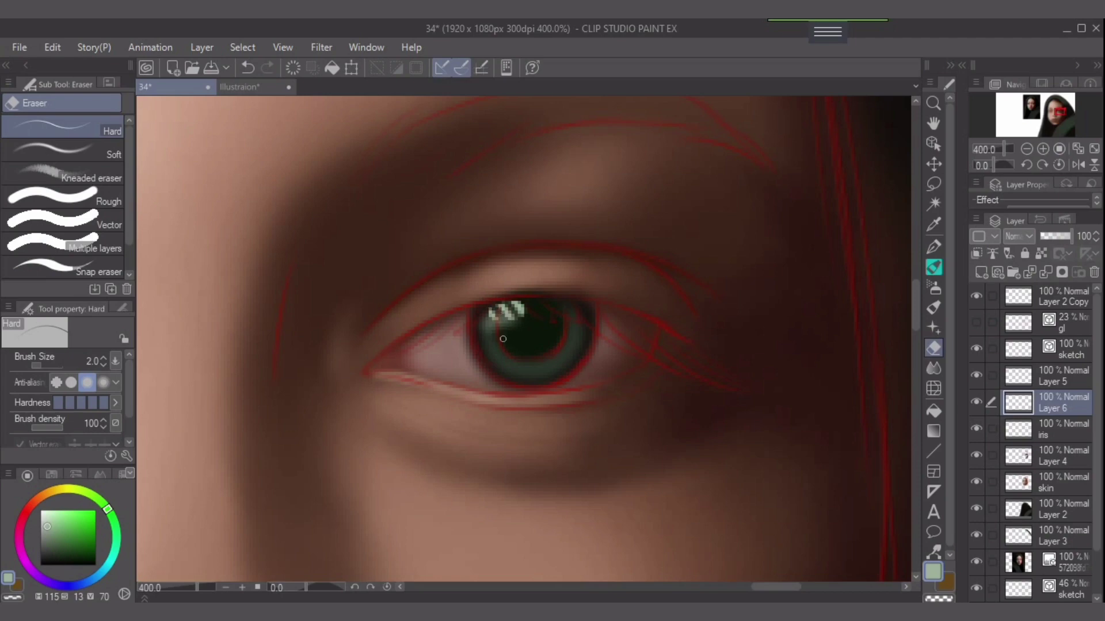
key(bracketright)
key(bracketright)
drag(528, 303, 474, 309)
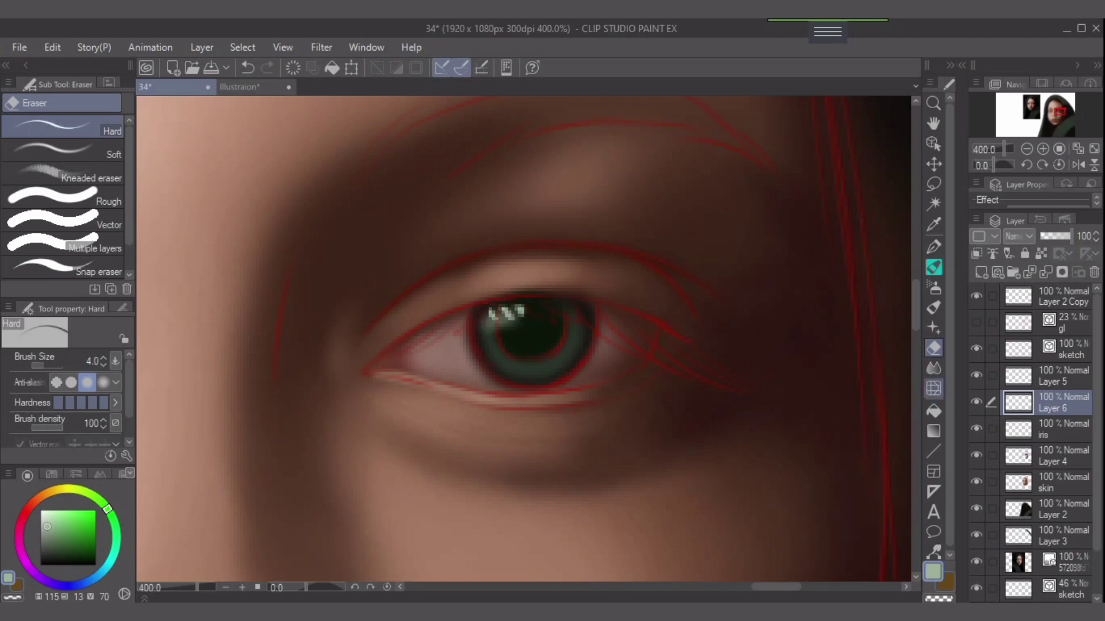
Merge Layer 6 down into the iris layer and hide the sketch layer above Layer 5.
click(1062, 429)
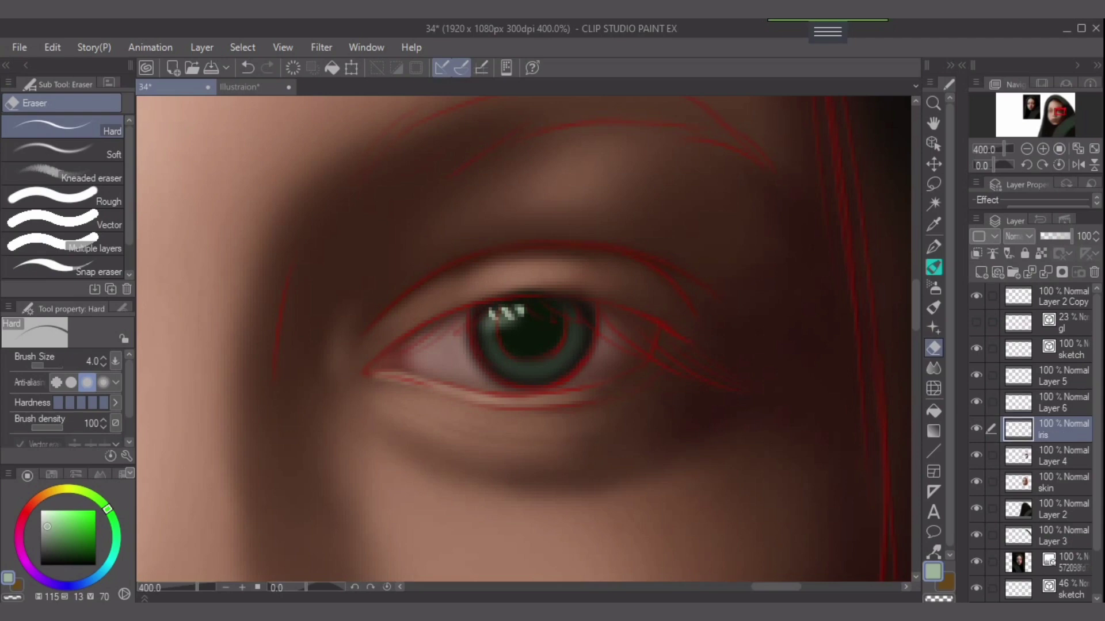
click(1062, 402)
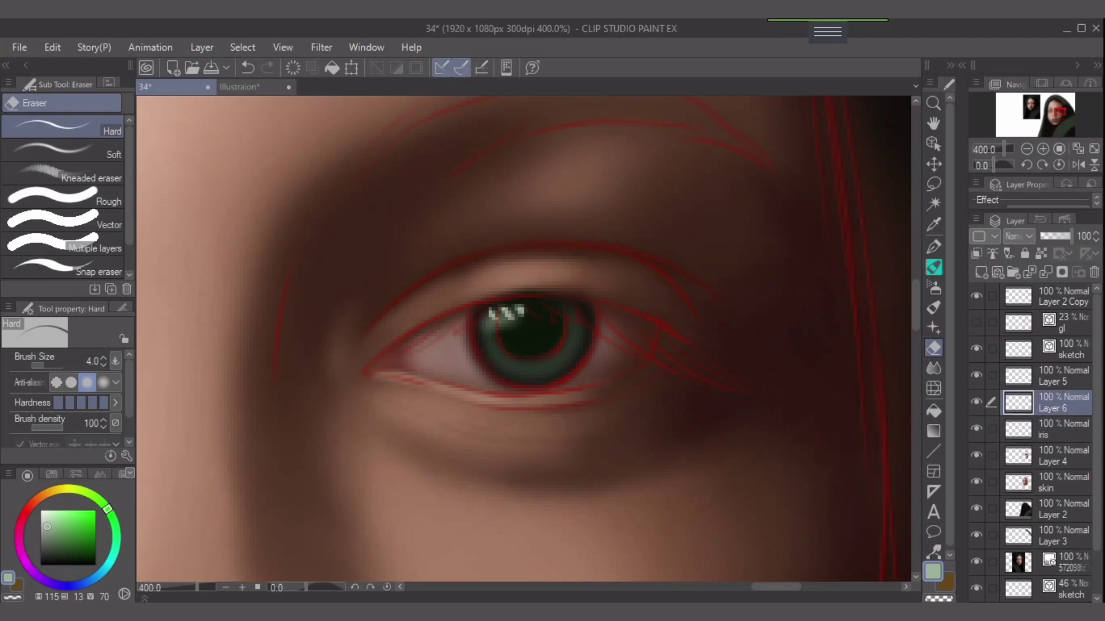
click(1045, 273)
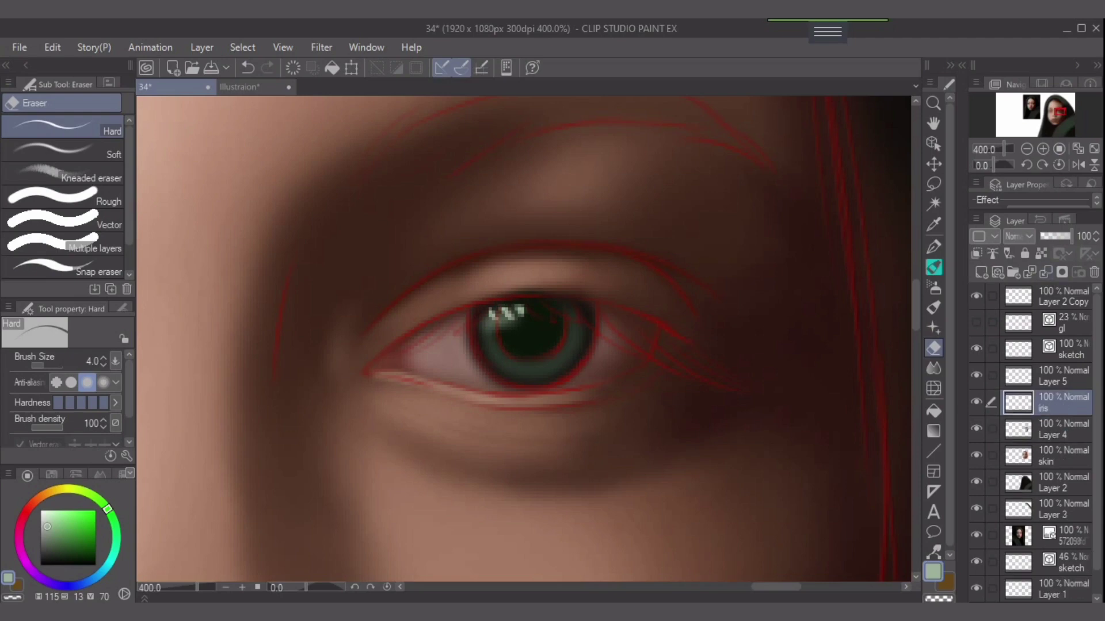
click(977, 349)
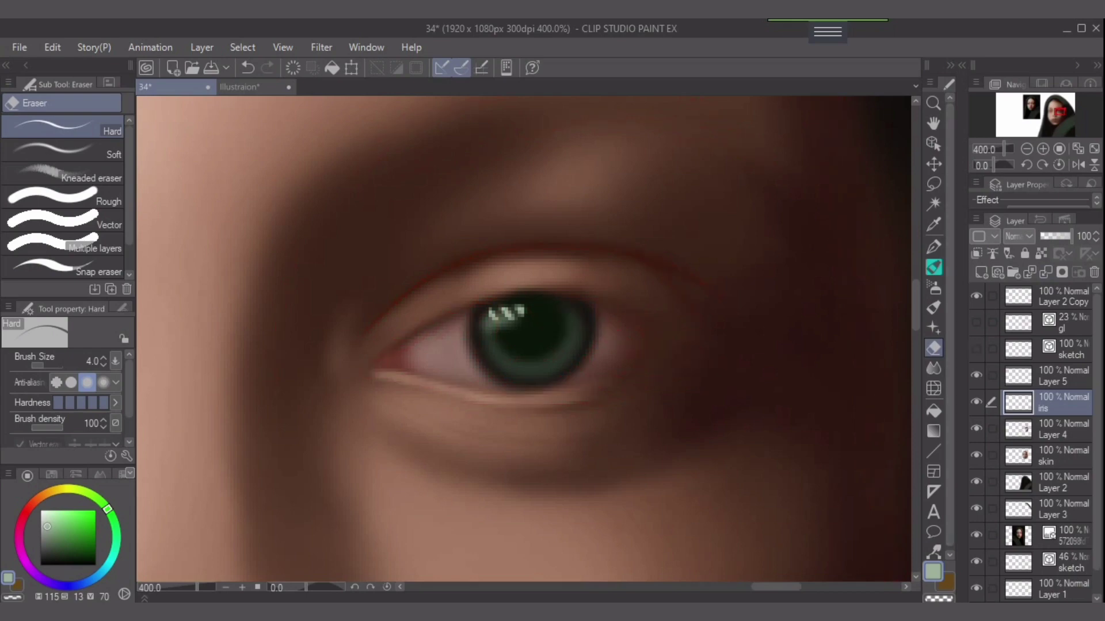
Sample dark green (hue 115, saturation 23, value 19) and shade the iris around the pupil with the Soft airbrush at size 5 to 6.
alt+click(585, 318)
key(])
key(])
drag(574, 315, 564, 364)
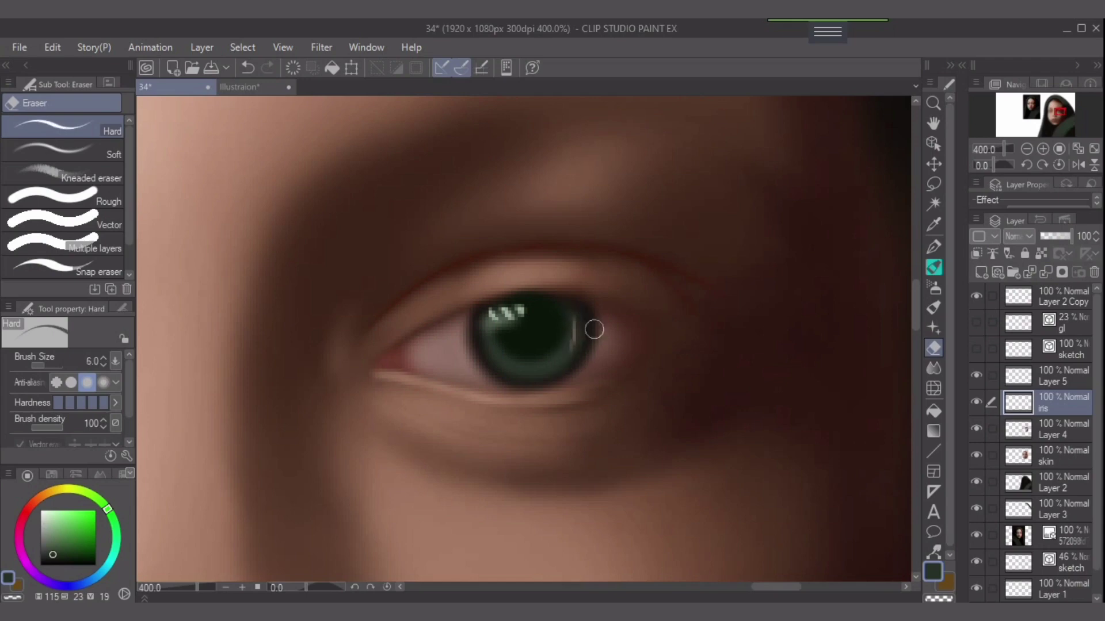
key(ctrl+z)
click(934, 287)
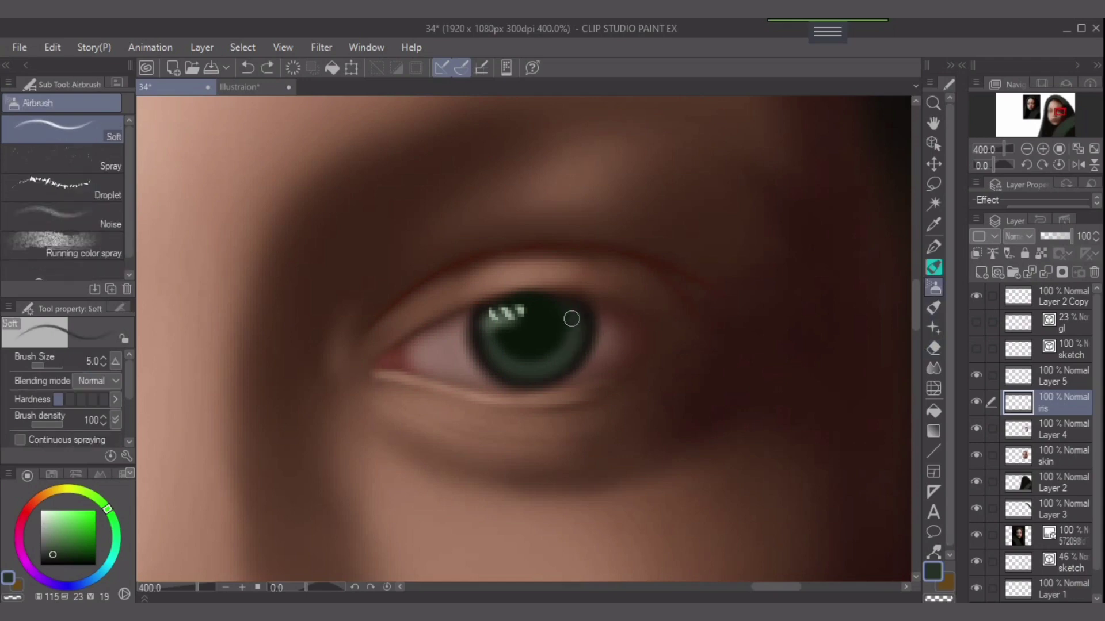
mouse_move(573, 316)
mouse_down()
mouse_move(555, 361)
mouse_move(563, 338)
mouse_move(538, 370)
mouse_move(486, 345)
mouse_move(486, 328)
mouse_up()
key(bracketleft)
key(bracketright)
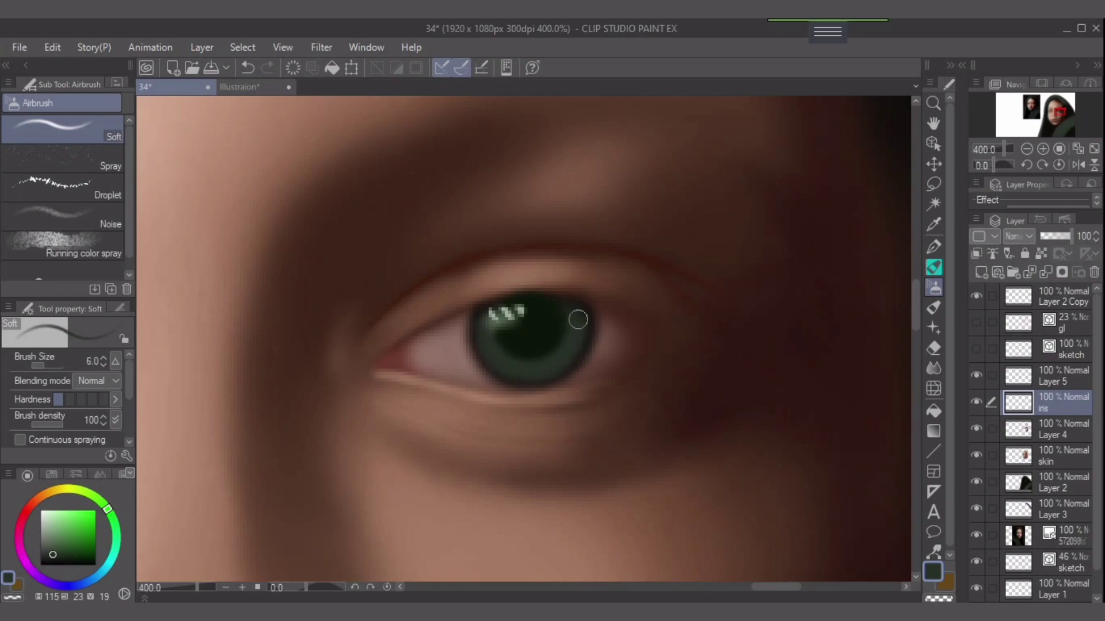
key(])
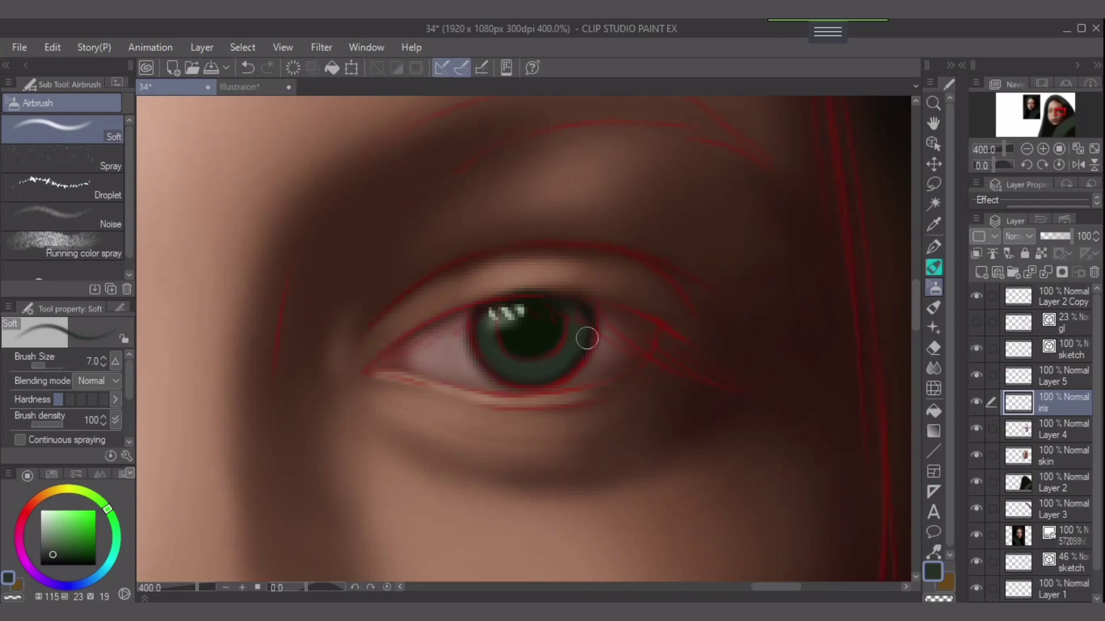
Sample near-black (hue 34, saturation 29, value 9) and airbrush the iris's outer rim at brush size 2.5.
alt+click(587, 315)
key([)
key(bracketleft)
key(bracketleft)
key(bracketleft)
key(bracketleft)
key(bracketleft)
key(bracketleft)
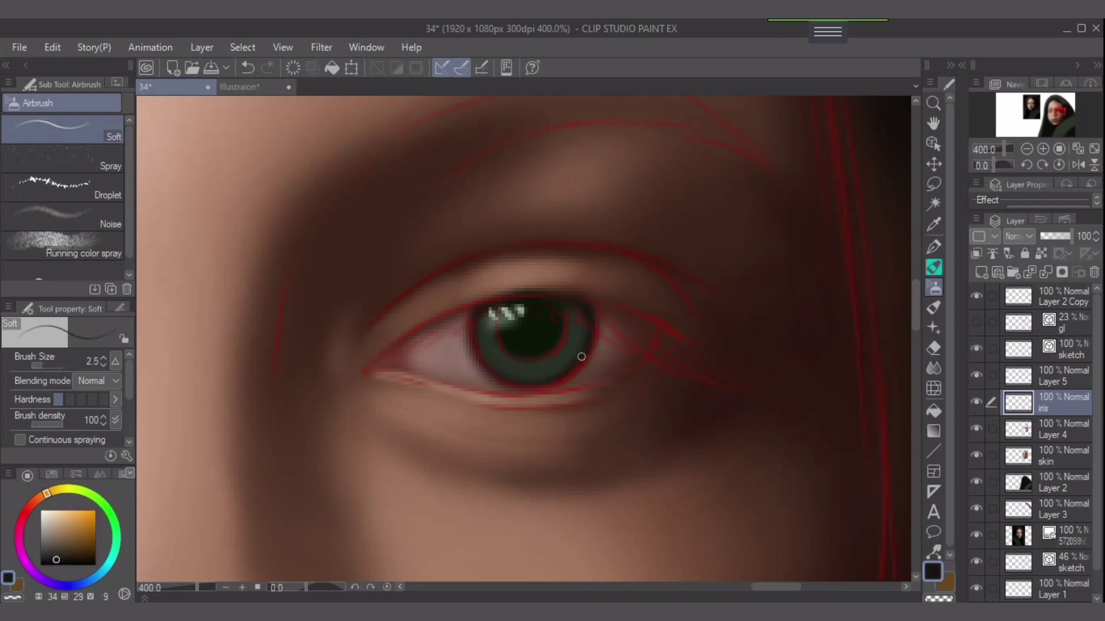
key(ctrl+z)
drag(594, 325, 592, 336)
Lower the airbrush density to 44 and paint a dark olive (hue 52, saturation 27, value 27) across the lower iris at size 6.
drag(63, 424, 46, 424)
key(])
key(])
key(])
key(])
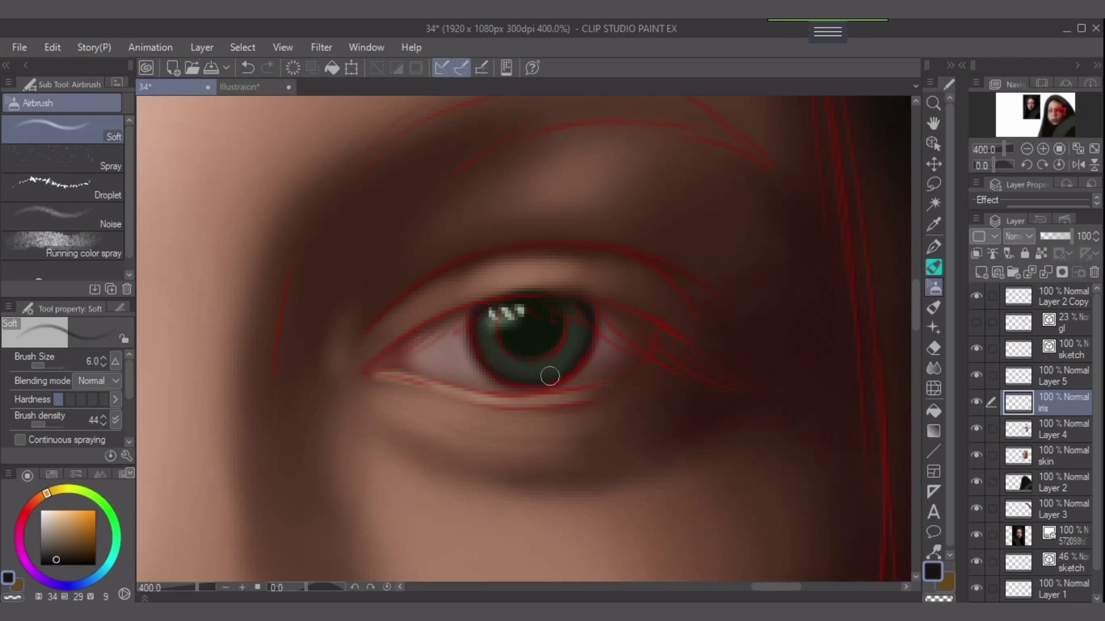
alt+click(553, 357)
alt+click(561, 357)
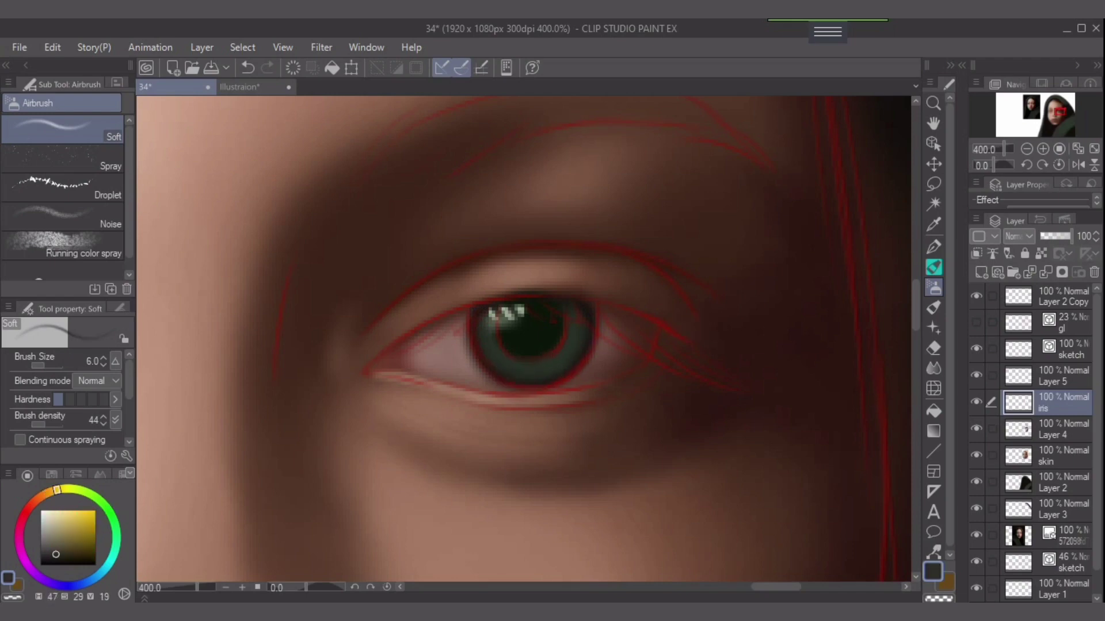
click(55, 550)
click(61, 489)
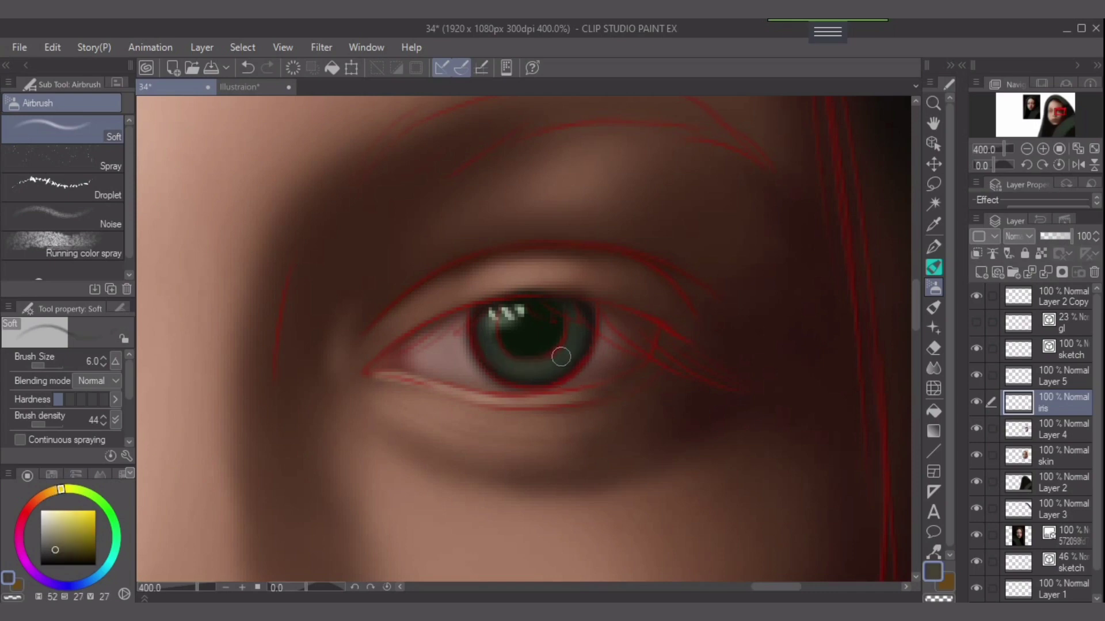
mouse_move(496, 339)
mouse_down()
mouse_move(527, 374)
mouse_move(568, 359)
mouse_move(574, 344)
mouse_move(533, 376)
mouse_up()
Smooth the iris colours together with the Finger tip blender at sizes of about 2.5 to 4.
key([)
click(934, 369)
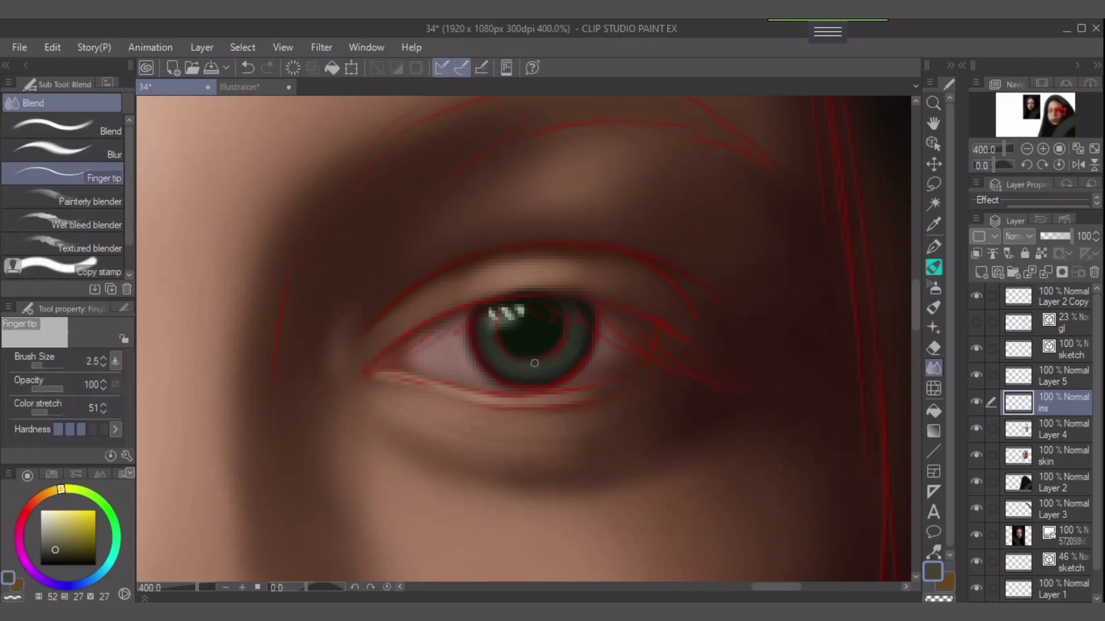
key(bracketright)
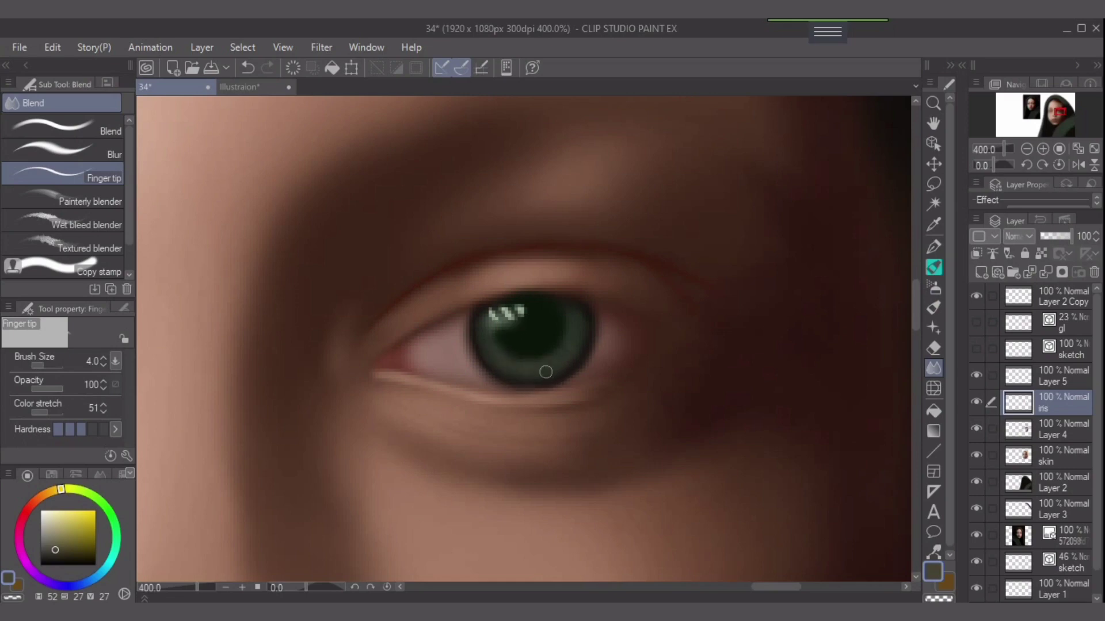
key(bracketleft)
key(bracketleft)
key(bracketright)
key(bracketright)
Airbrush a sampled dark green (hue 100, saturation 23, value 15) along both sides of the pupil at brush size 6.
click(933, 288)
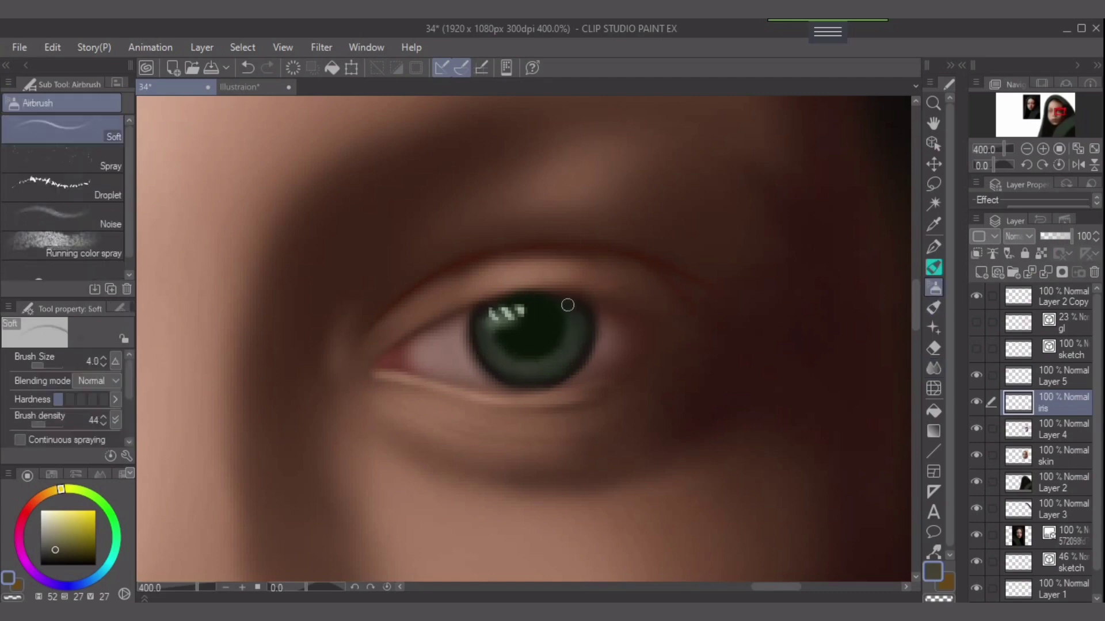
key(bracketright)
key(bracketright)
key(ctrl+z)
alt+click(567, 345)
alt+click(566, 314)
drag(567, 313, 566, 333)
drag(492, 339, 488, 315)
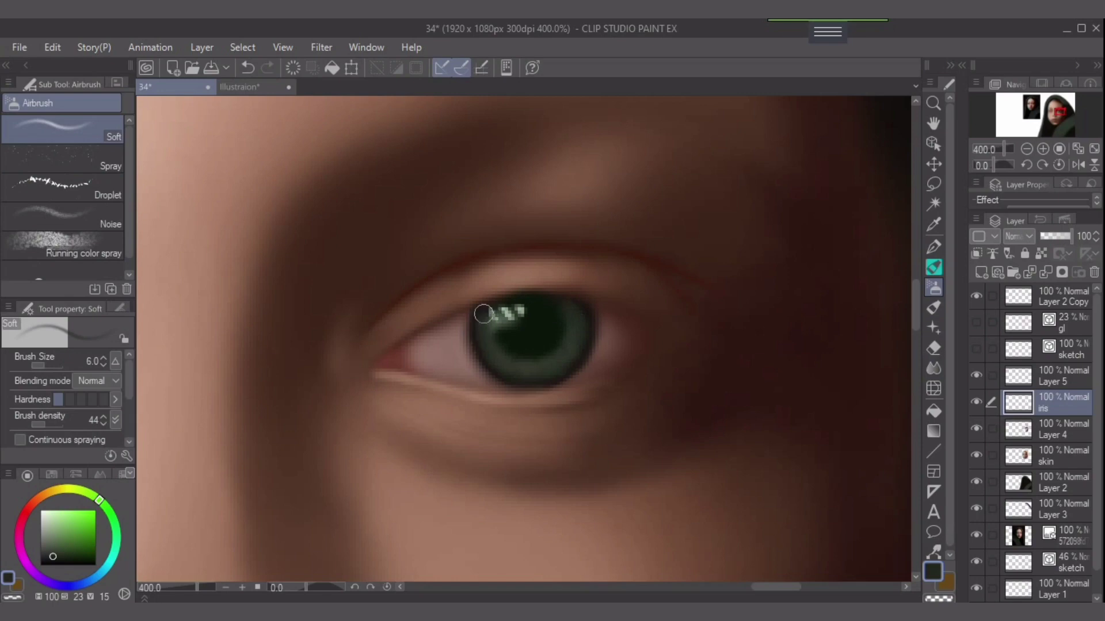
Darken the upper part of the pupil with the dark green airbrush at size 7 and check the eye against the whole face.
key(bracketleft)
key(bracketleft)
key(bracketright)
key(ctrl+z)
key(bracketright)
key(bracketright)
mouse_move(543, 330)
mouse_down()
mouse_move(519, 347)
mouse_move(550, 314)
mouse_up()
scroll(825, 371, down, 2)
scroll(817, 377, down, 1)
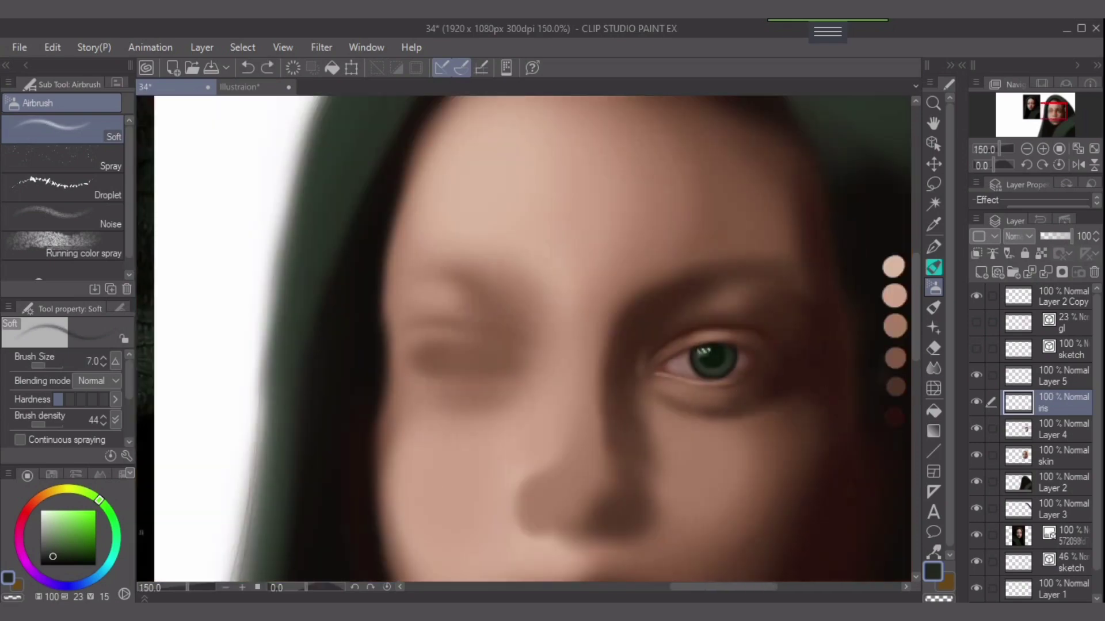
scroll(825, 340, up, 3)
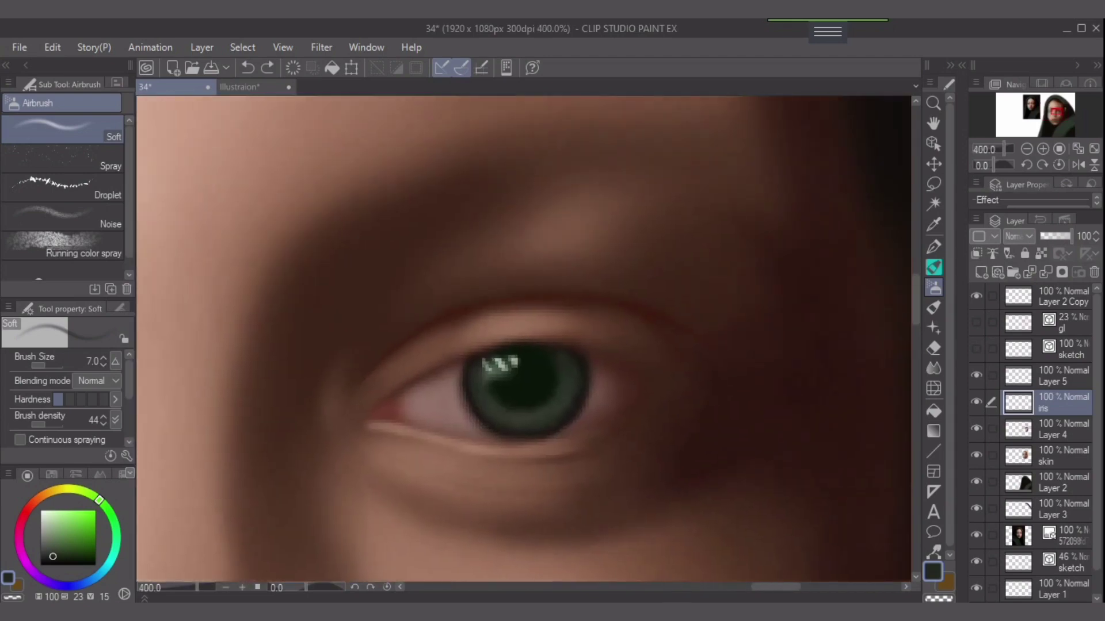
On Layer 4, airbrush sampled brown along the inner part of the upper eyelid crease at brush size 4.
drag(667, 375, 692, 367)
click(1062, 430)
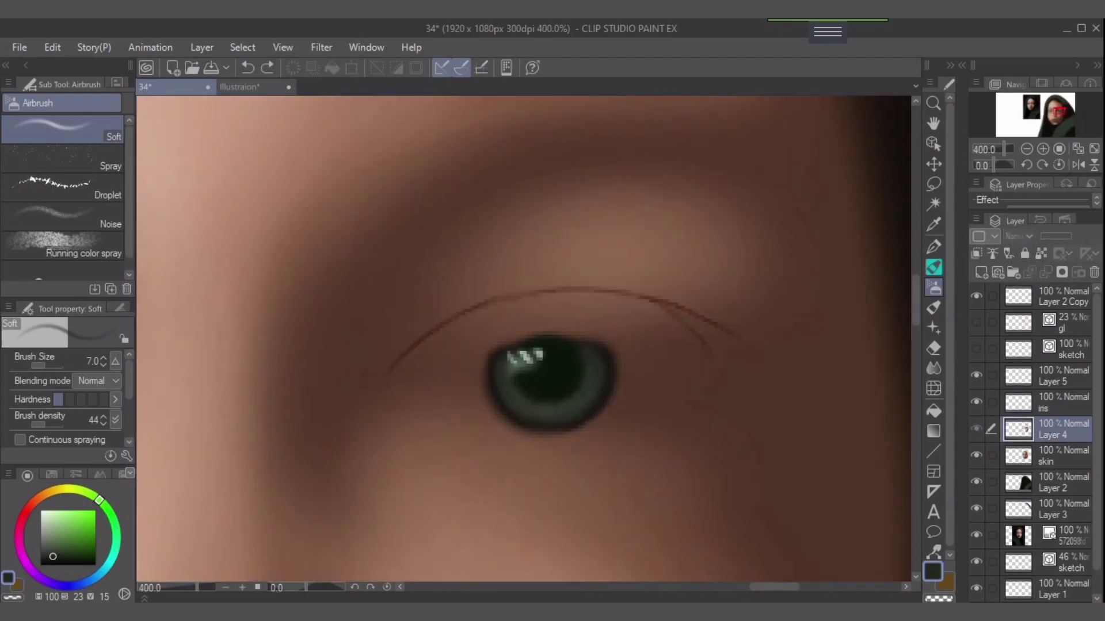
click(976, 429)
alt+click(507, 313)
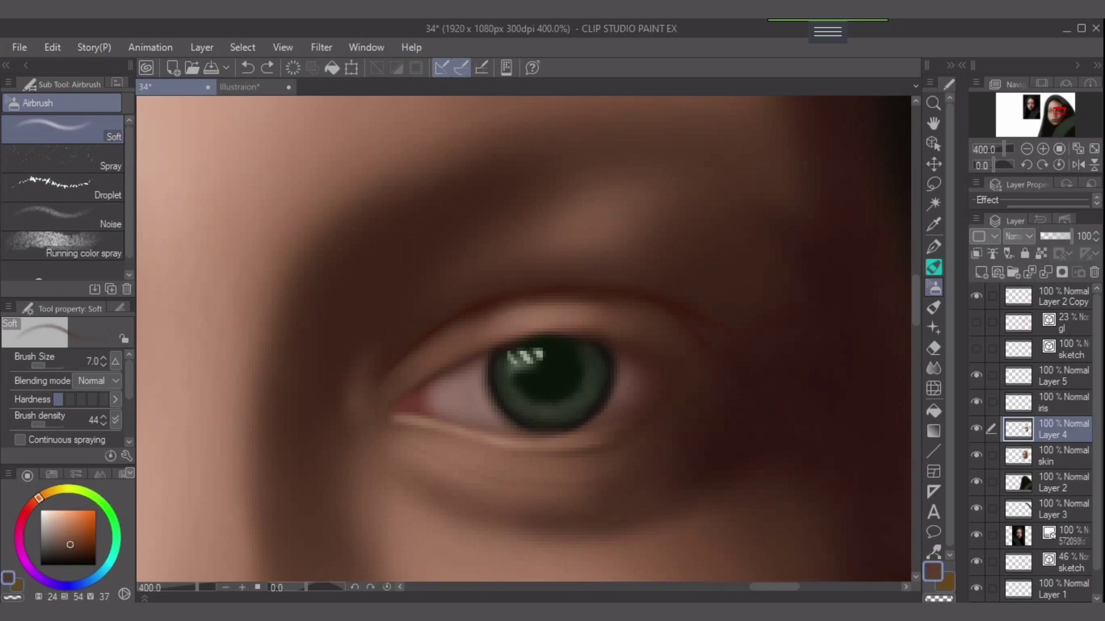
key(bracketleft)
key(bracketleft)
key(e)
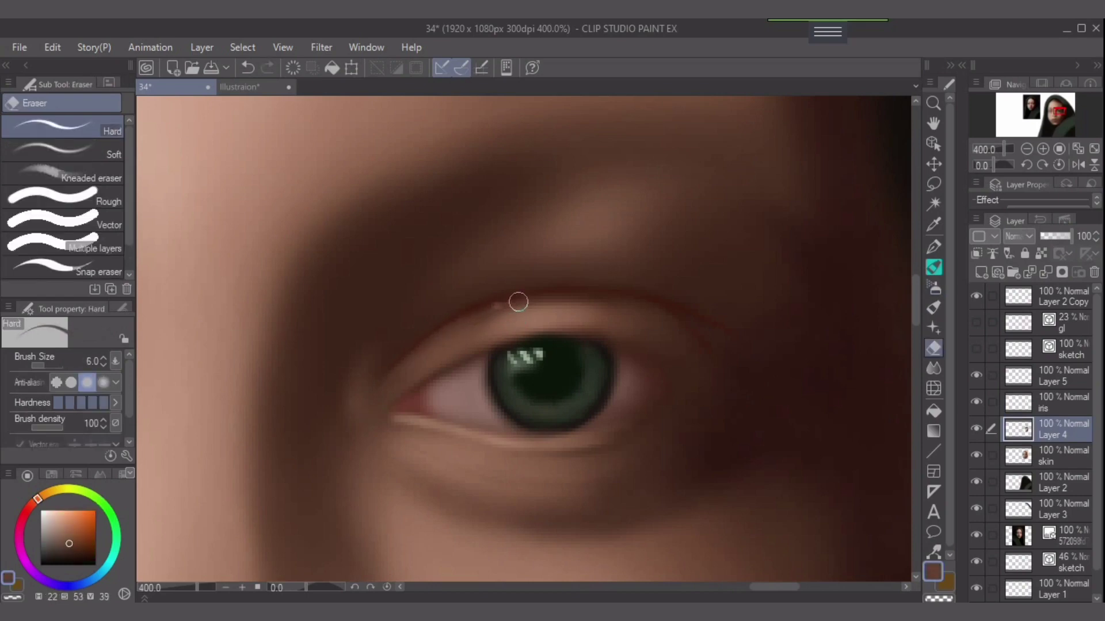
key(b)
key(ctrl+z)
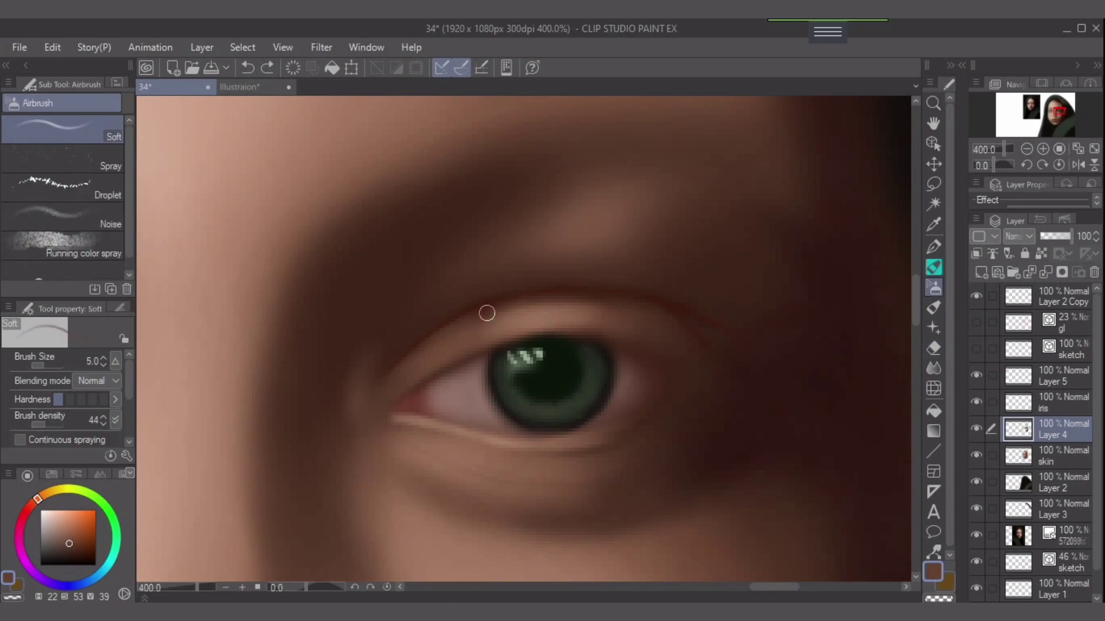
alt+click(488, 315)
key(bracketleft)
drag(492, 310, 461, 329)
Sample lighter eyelid brown (hue 21, saturation 46, value 48) and softly shade the upper eyelid at brush size 8.
alt+click(493, 312)
alt+click(573, 308)
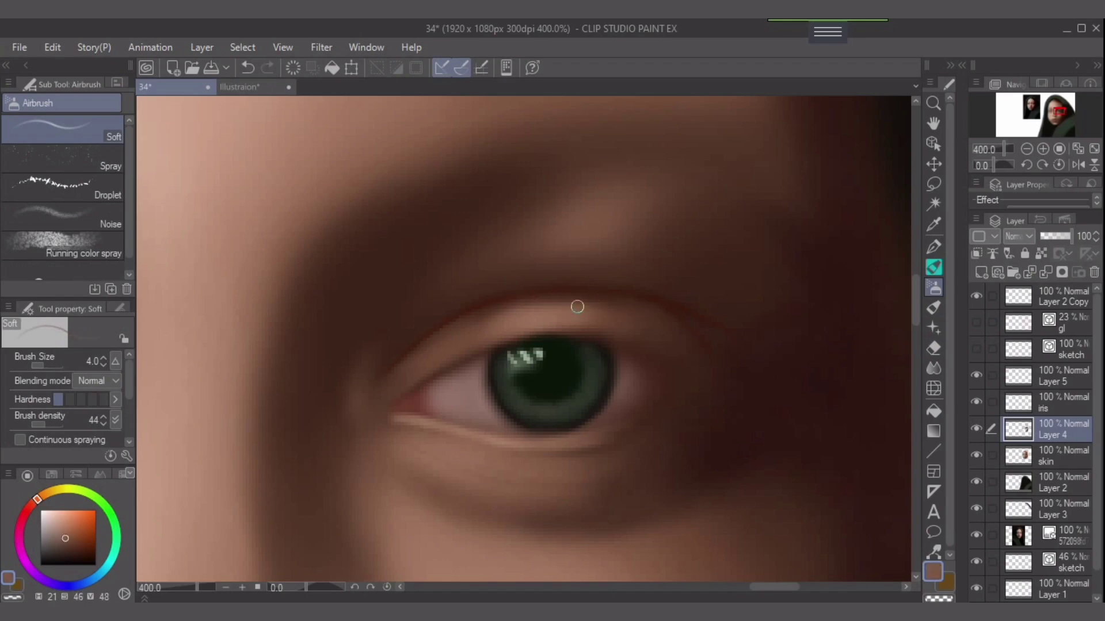
key(bracketright)
key(bracketright)
key(bracketright)
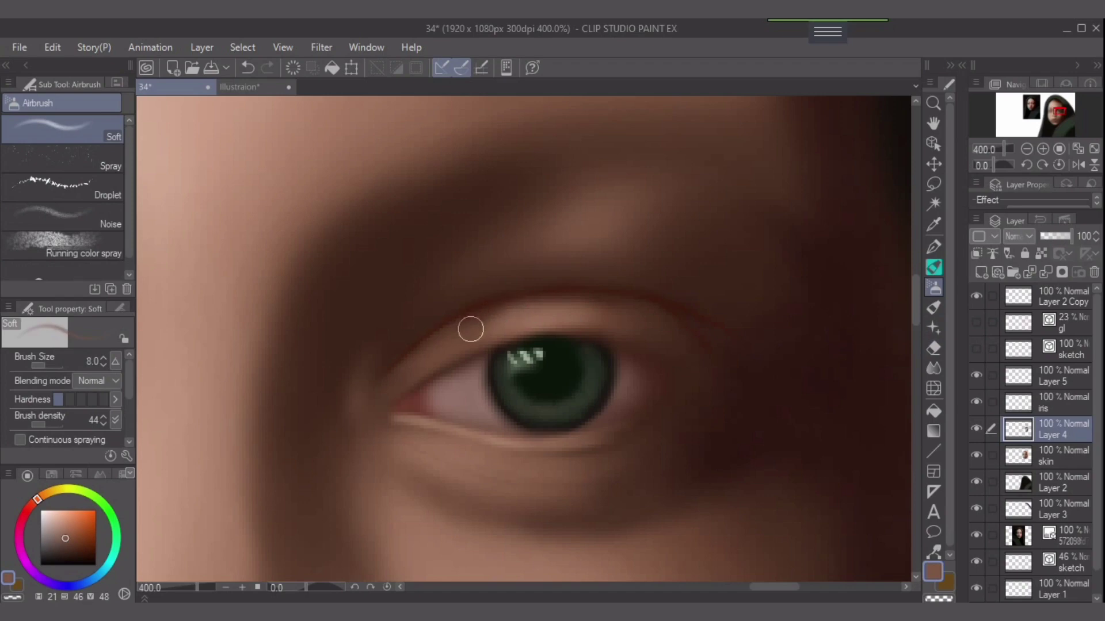
key(bracketright)
Blend the middle and outer parts of the upper eyelid with sampled light and dark skin browns at brush sizes 7 to 8.
alt+click(414, 359)
key(bracketleft)
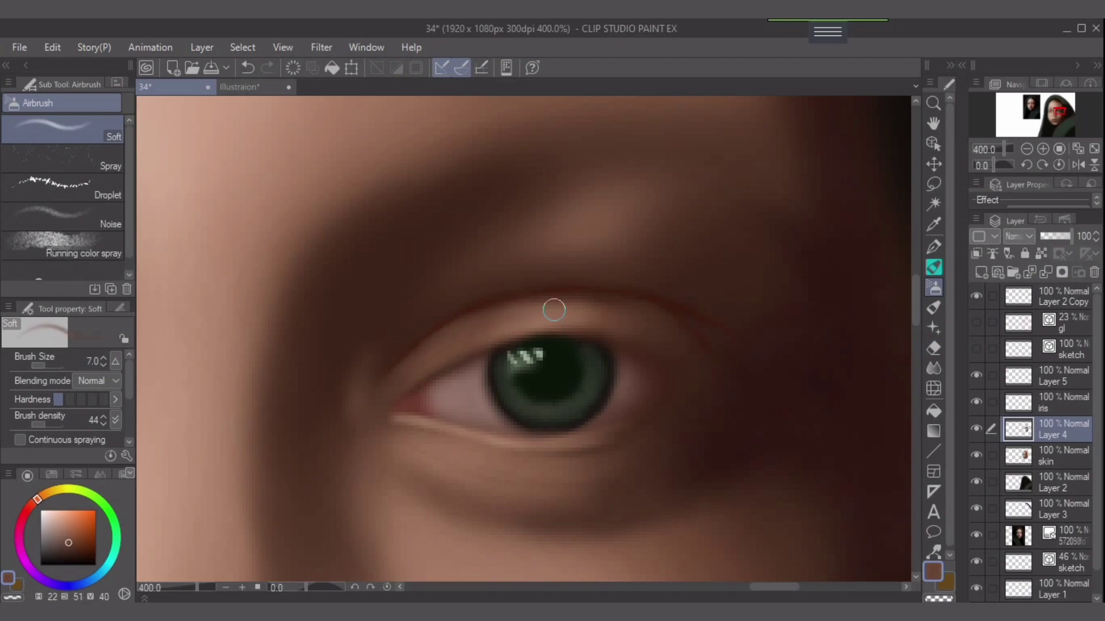
alt+click(532, 325)
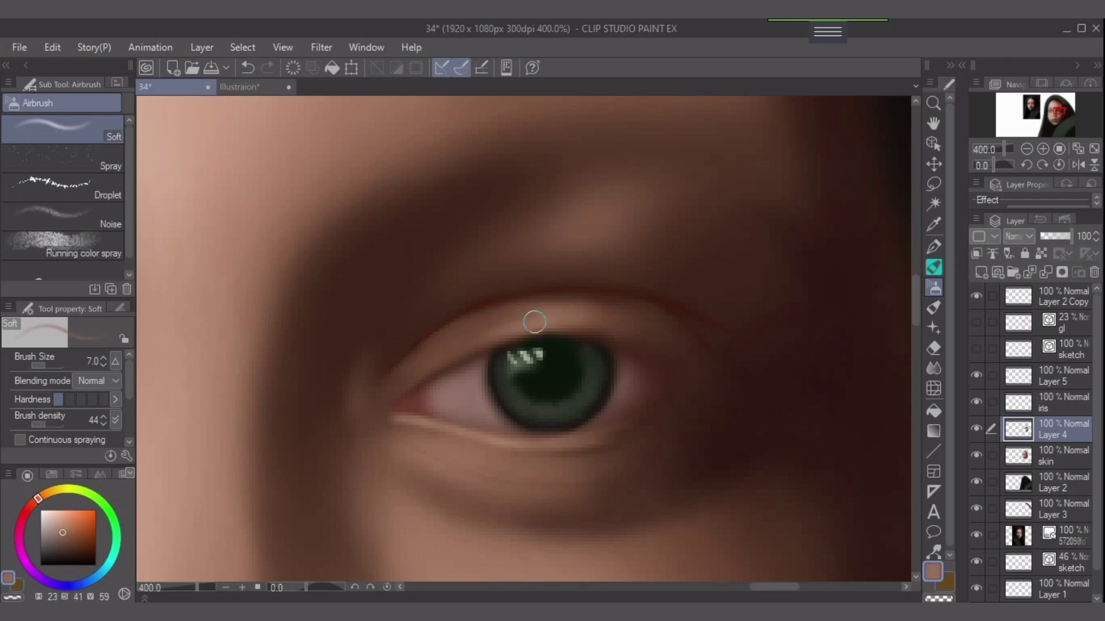
key(bracketright)
alt+click(579, 308)
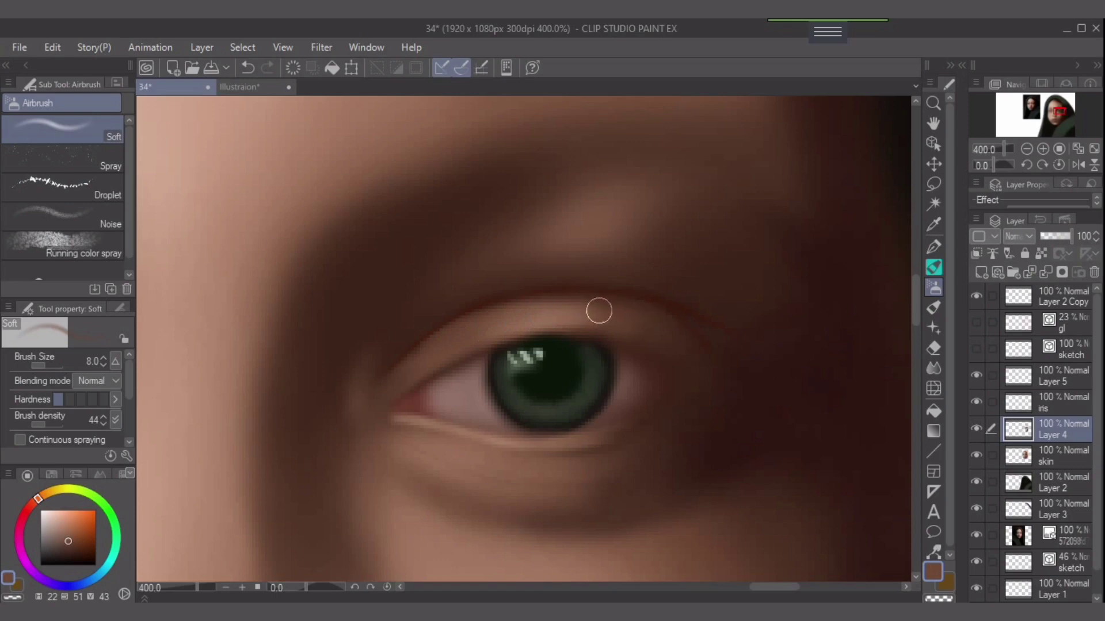
alt+click(560, 316)
alt+click(661, 334)
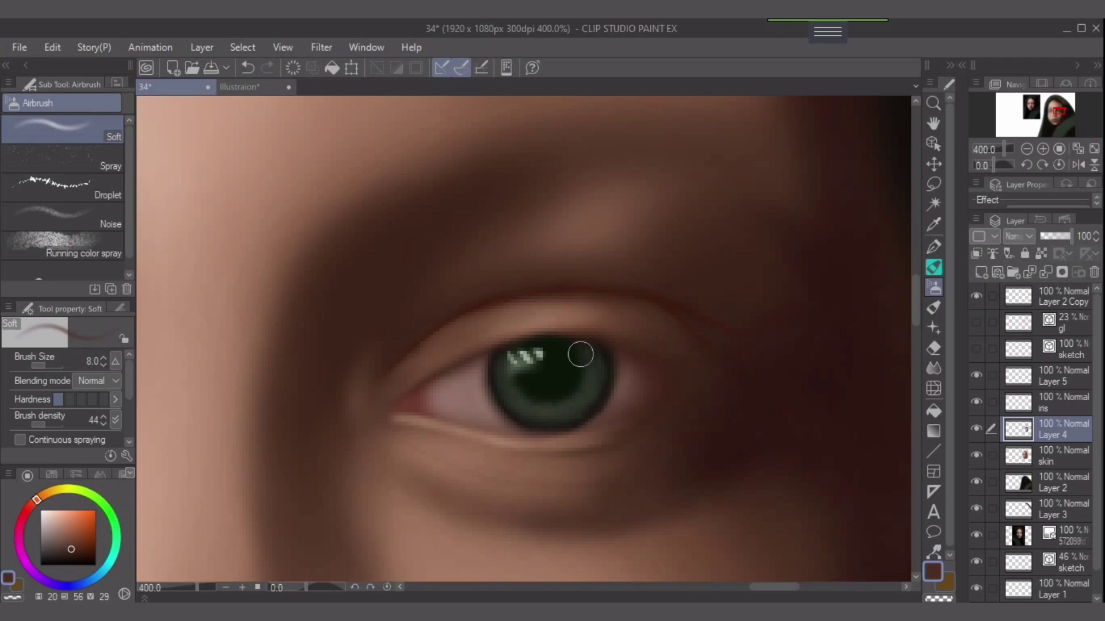
Airbrush sampled dark brown (hue 23, saturation 56, value 33) along the eyelid crease toward the inner corner at size 4.
alt+click(433, 342)
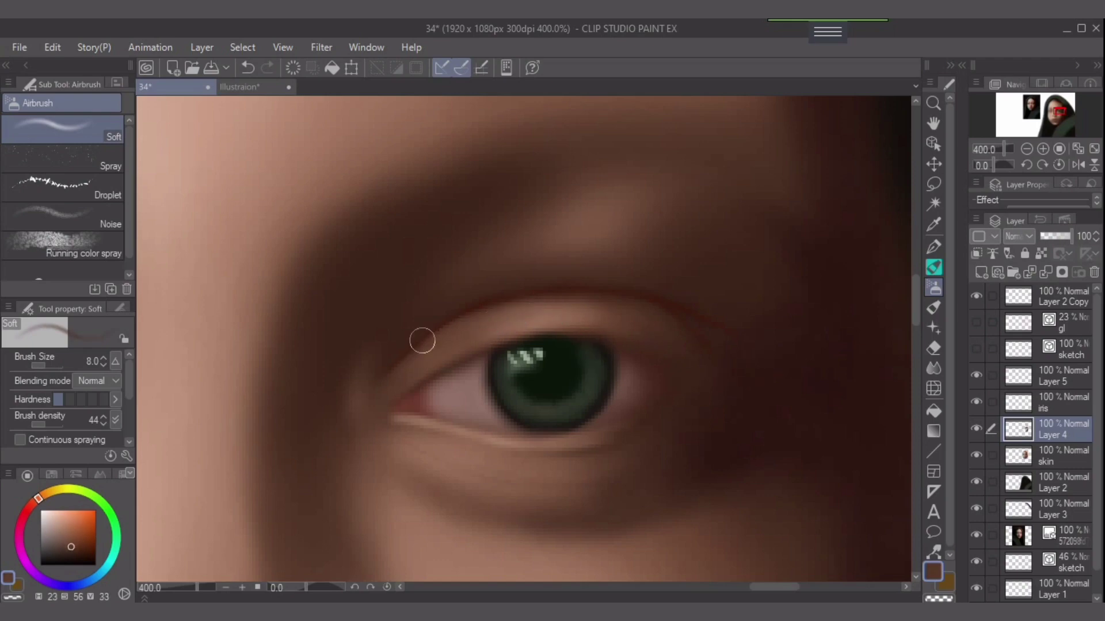
key(bracketleft)
key(bracketleft)
key(bracketleft)
key(bracketleft)
mouse_move(434, 340)
mouse_down()
mouse_move(392, 373)
mouse_move(408, 365)
mouse_up()
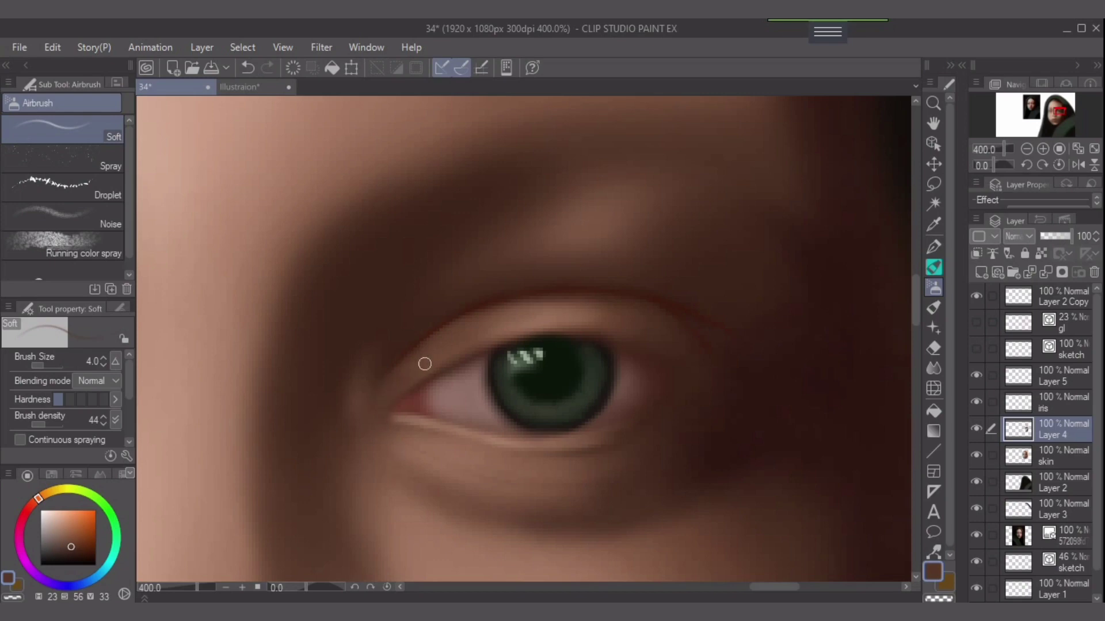
Extend the upper eyelid toward the inner eye corner with sampled mid and light browns at brush sizes 5 and 4.
alt+click(419, 367)
key(bracketright)
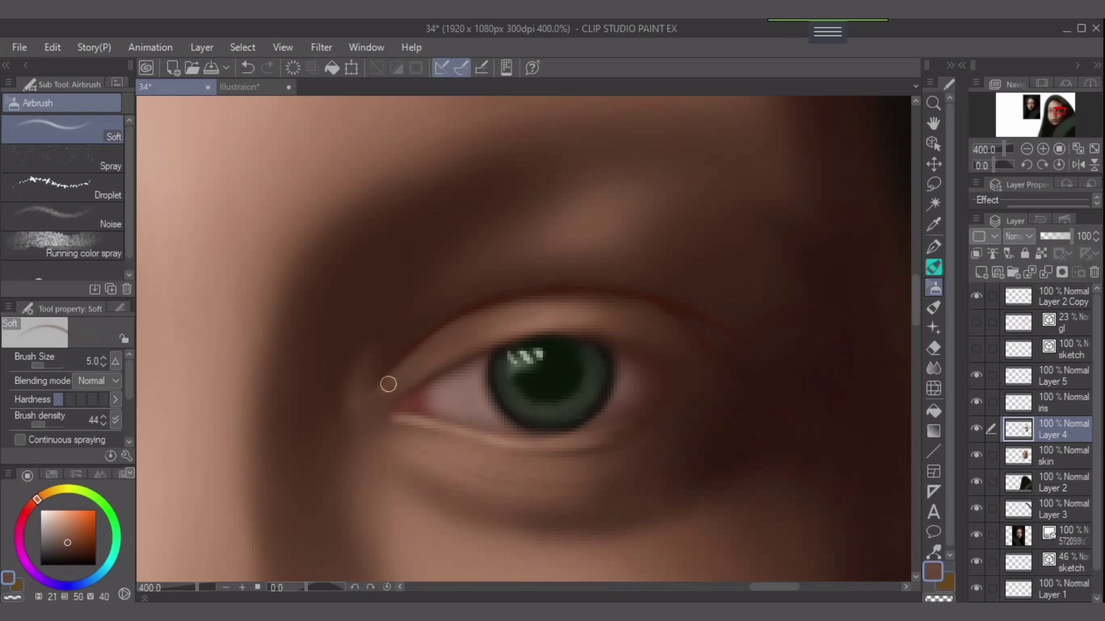
alt+click(437, 344)
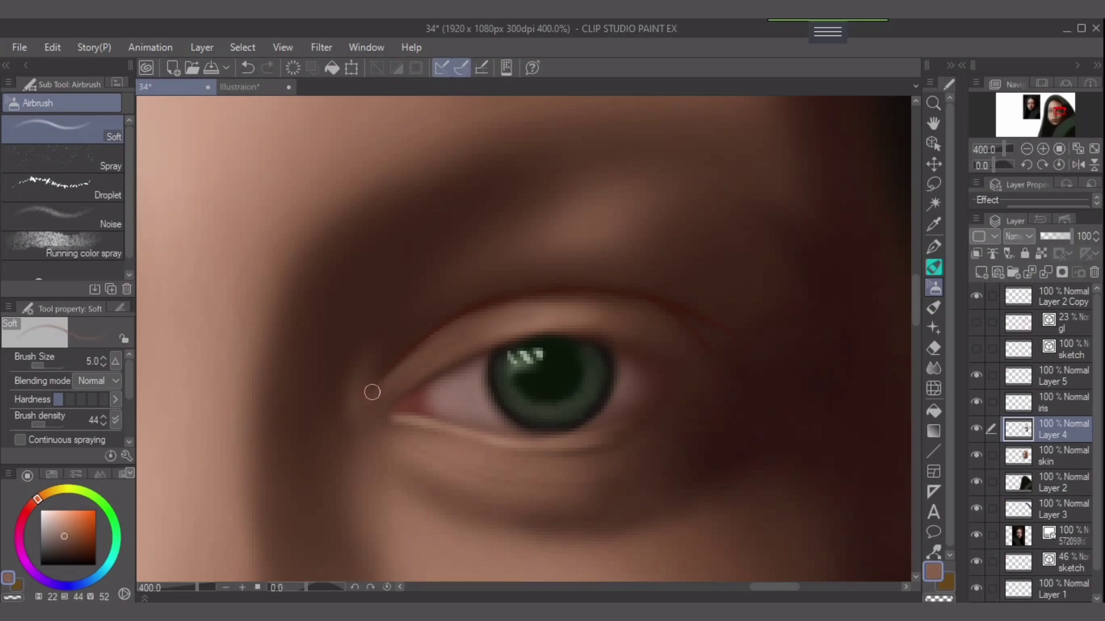
key(bracketleft)
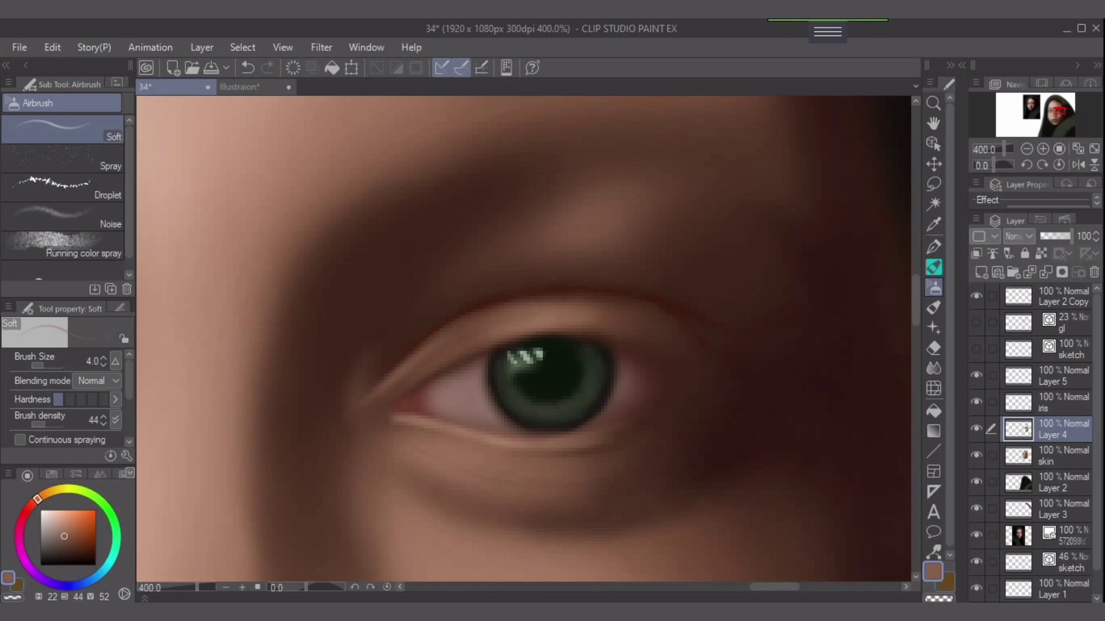
Show the sketch layer and airbrush muted pink (hue 2, saturation 39, value 62) on the tear duct at size 2.5.
click(976, 349)
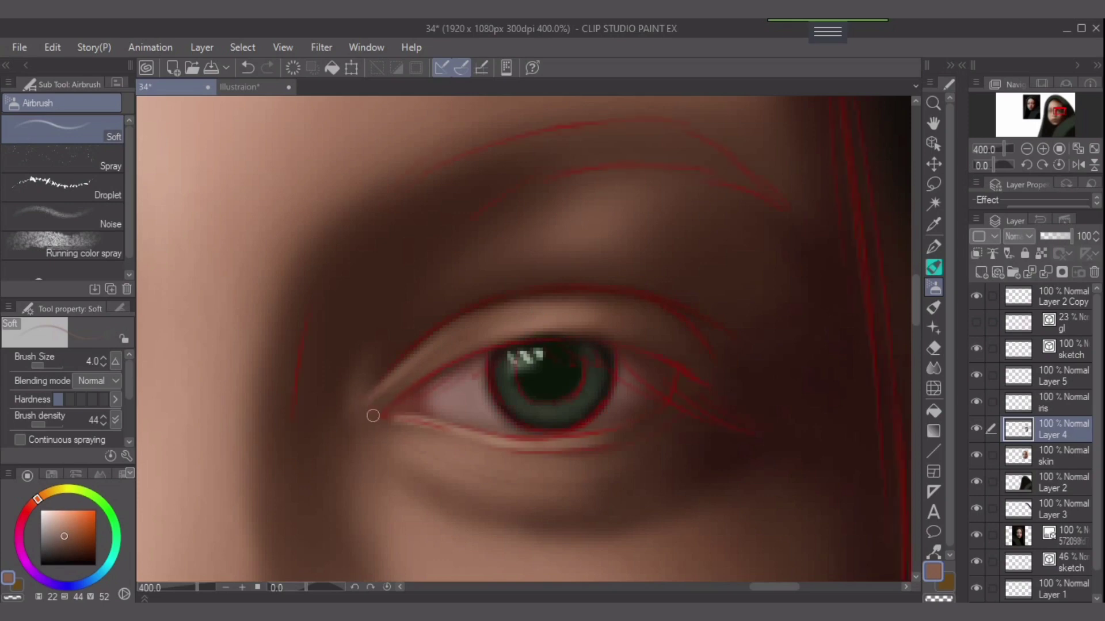
alt+click(412, 408)
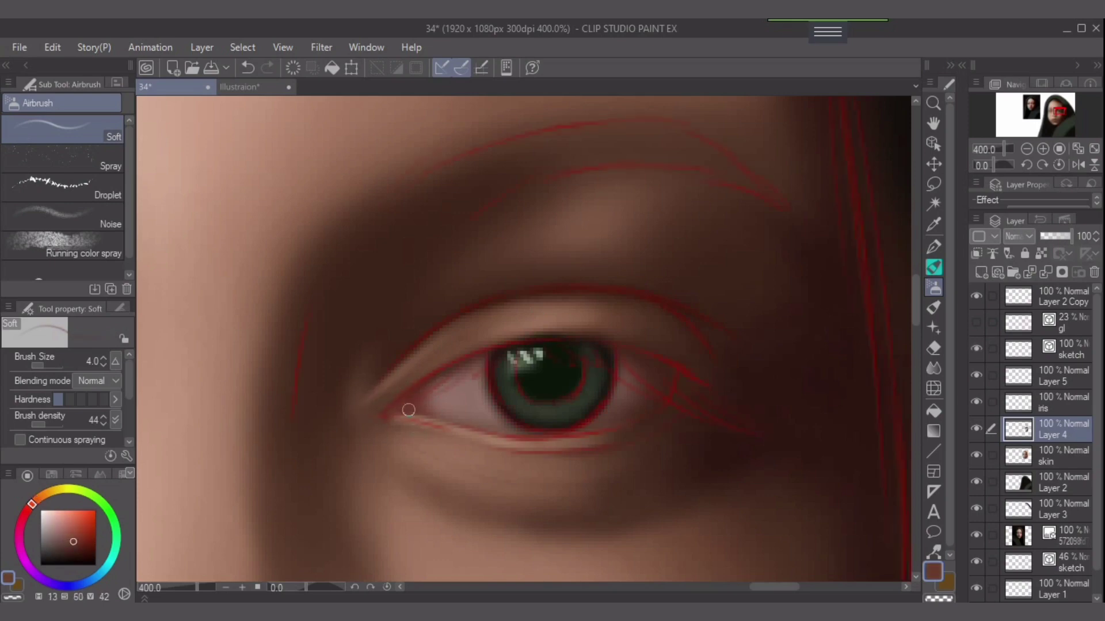
click(62, 531)
click(26, 512)
key(bracketleft)
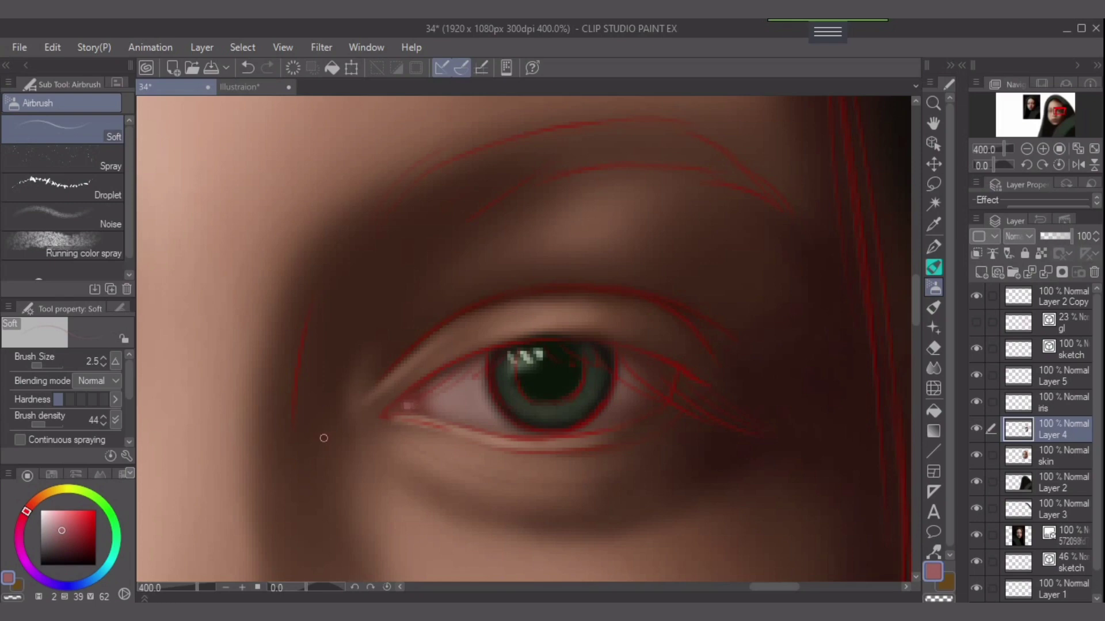
Airbrush dark red (hue 359, saturation 62, value 40) from the tear duct along the inner upper lid edge.
click(77, 532)
click(25, 514)
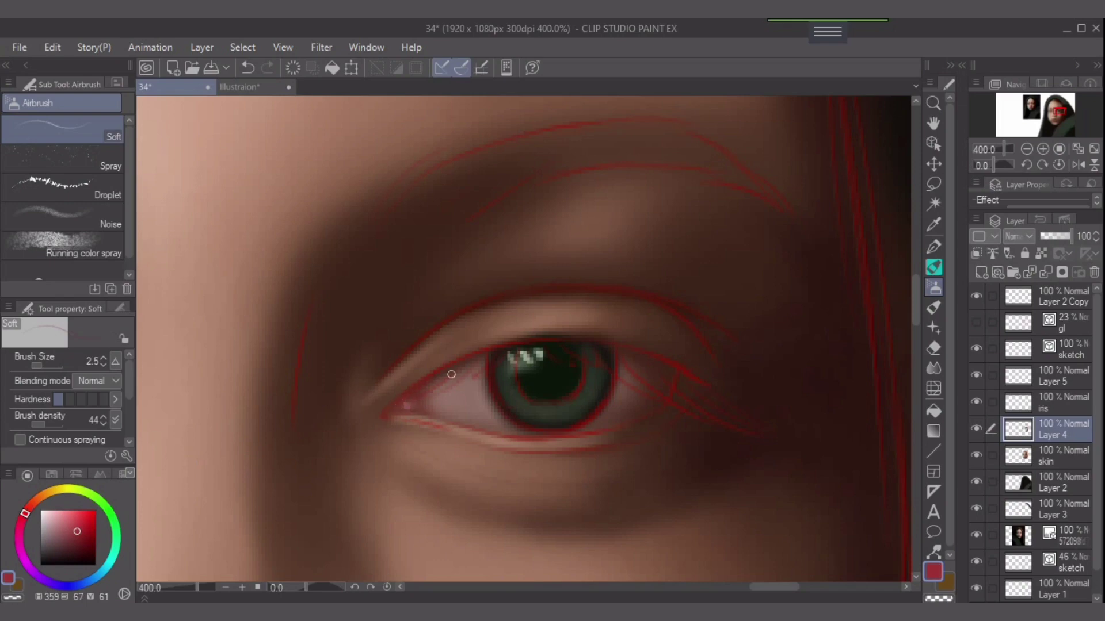
key(ctrl+z)
click(75, 543)
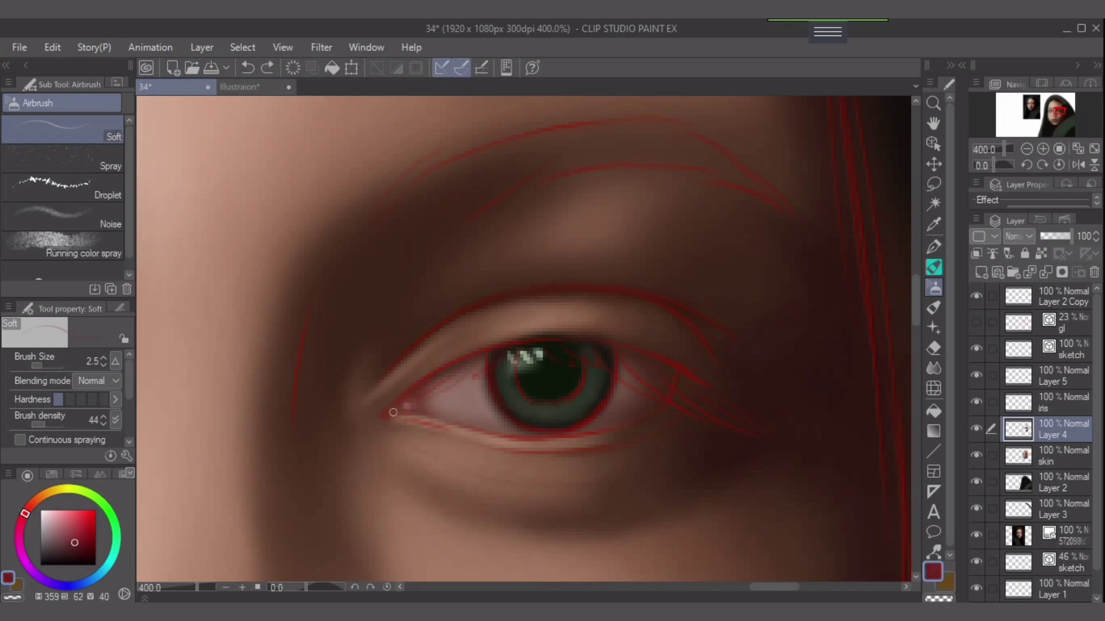
drag(393, 412, 435, 390)
Airbrush dark red (hue 2, saturation 60, value 25) along the lower lid edge up to the outer eye corner at size 3.
key(bracketright)
key(bracketright)
key(ctrl+z)
alt+click(639, 377)
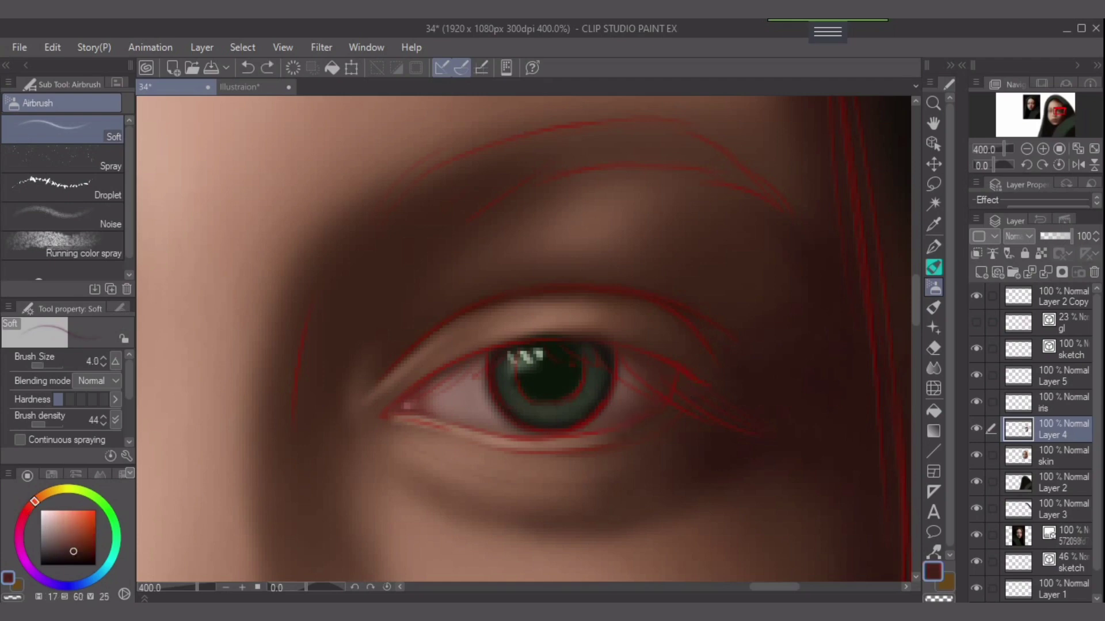
click(27, 511)
drag(632, 423, 664, 404)
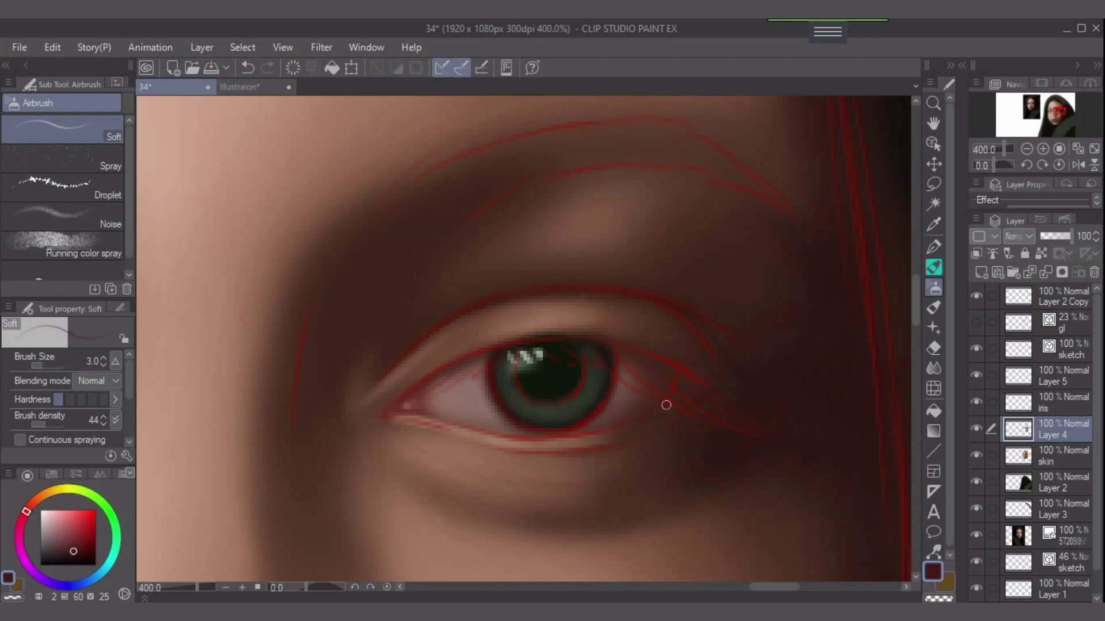
key(ctrl+z)
mouse_move(583, 436)
mouse_down()
mouse_move(637, 418)
mouse_move(683, 384)
mouse_up()
key(bracketright)
key(bracketright)
key(bracketleft)
key(bracketleft)
key(bracketleft)
alt+click(617, 313)
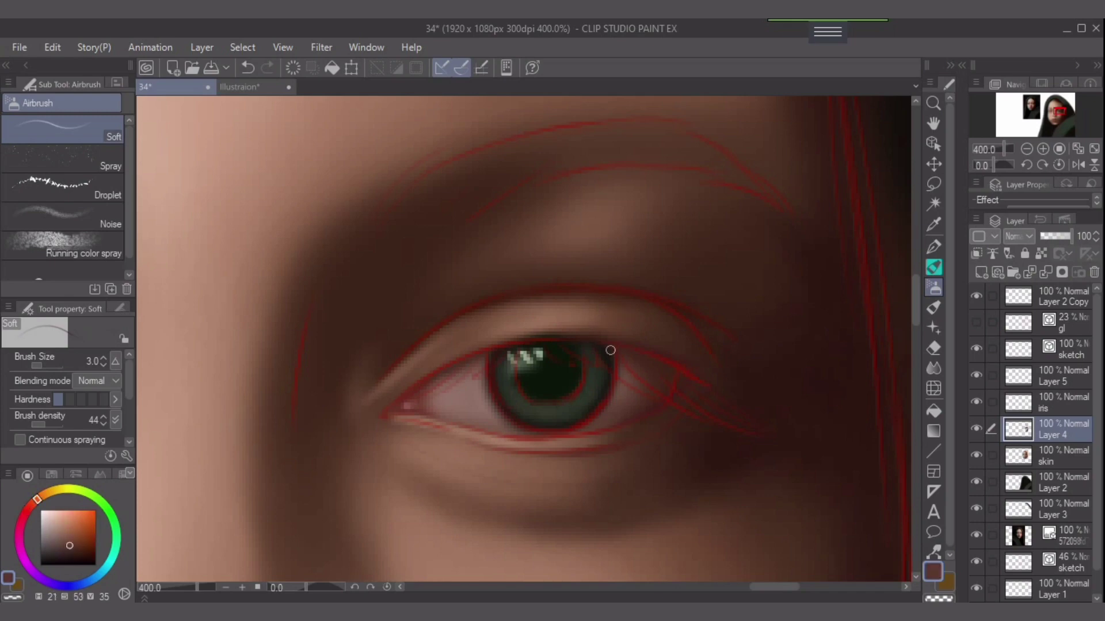
drag(667, 405, 734, 434)
key(ctrl+z)
Set the brush colour to hue 21, saturation 55, value 49 and add a new layer above Layer 5 for the eyelashes.
click(71, 538)
click(1062, 377)
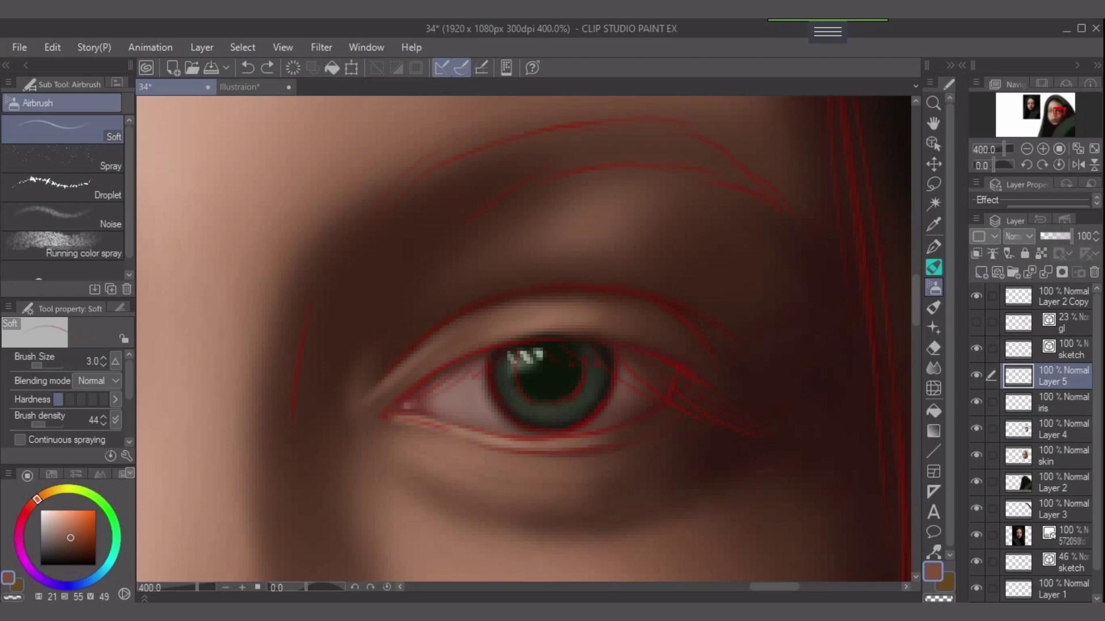
click(1062, 403)
click(976, 402)
click(976, 402)
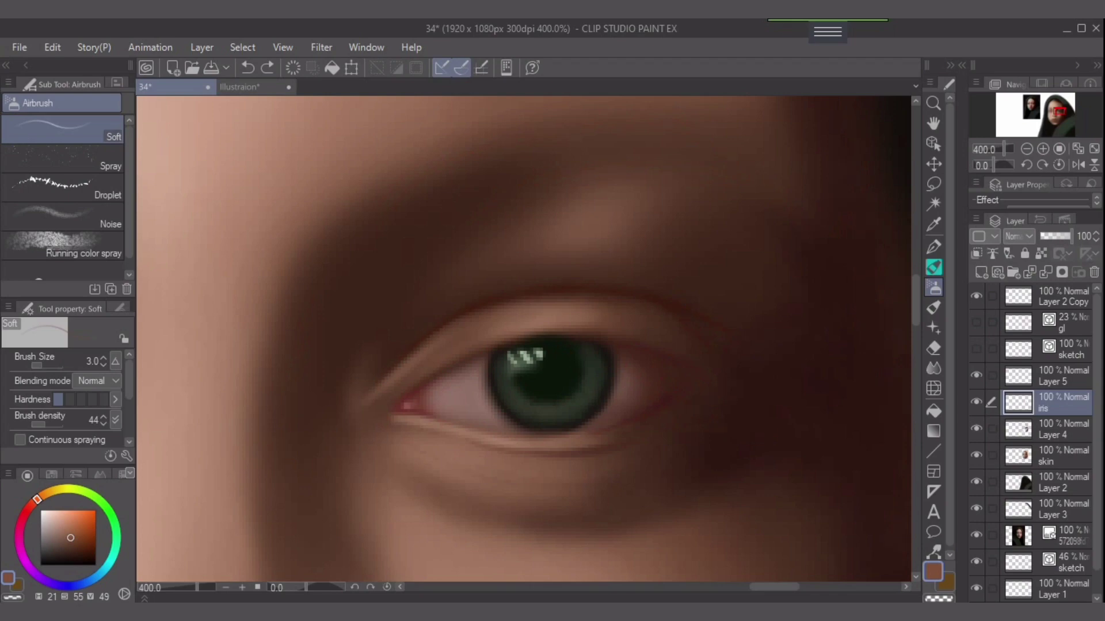
click(1061, 377)
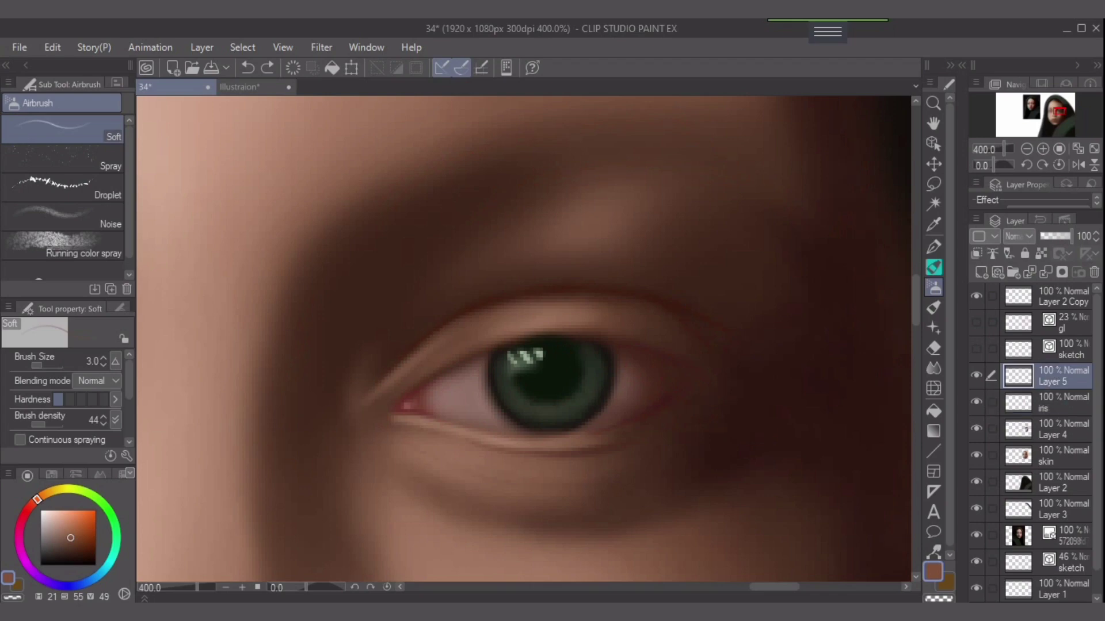
click(976, 375)
click(976, 375)
click(981, 272)
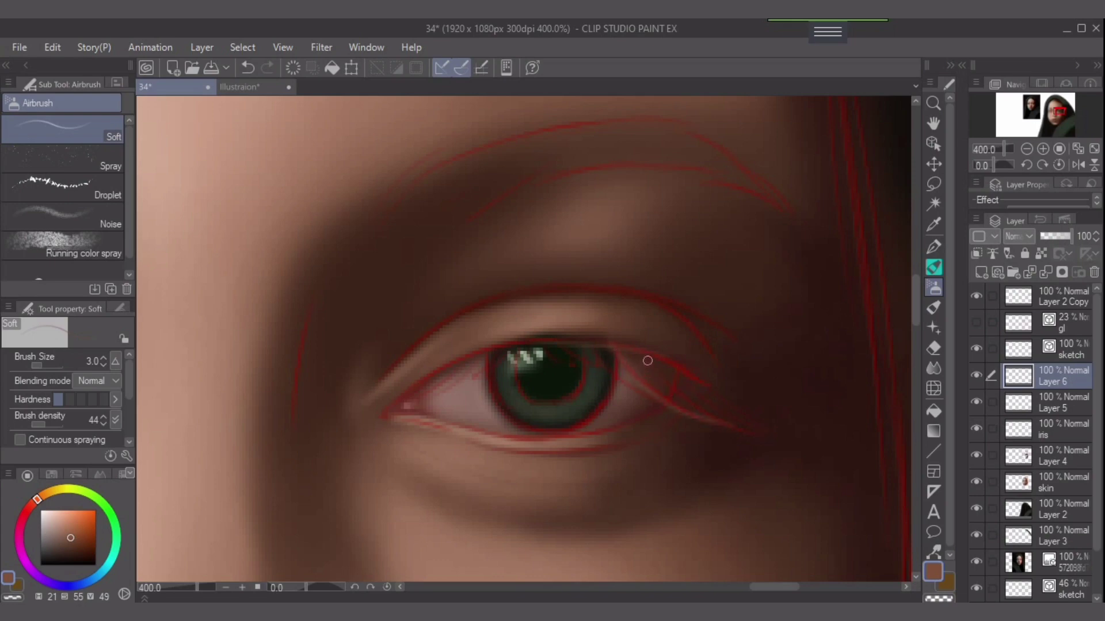
Airbrush thin curved brown lashes from the upper lid across the outer eye corner at sizes 3 and 2.5.
mouse_move(647, 361)
mouse_down()
mouse_move(707, 418)
mouse_move(735, 426)
mouse_up()
mouse_move(674, 374)
mouse_down()
mouse_move(756, 429)
mouse_move(752, 419)
mouse_up()
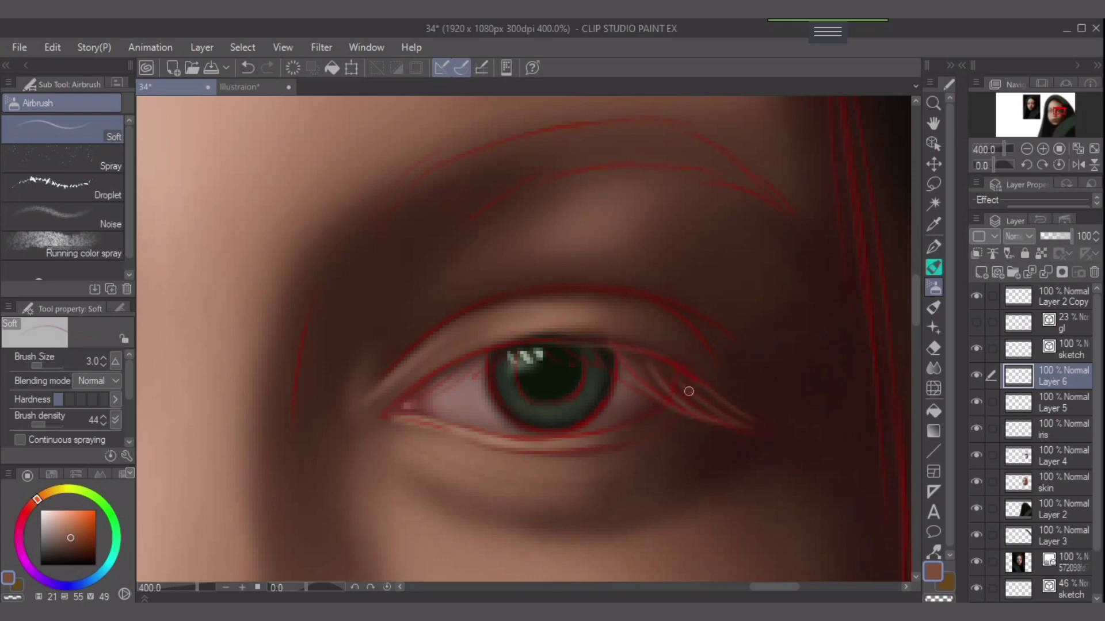
drag(682, 372, 723, 409)
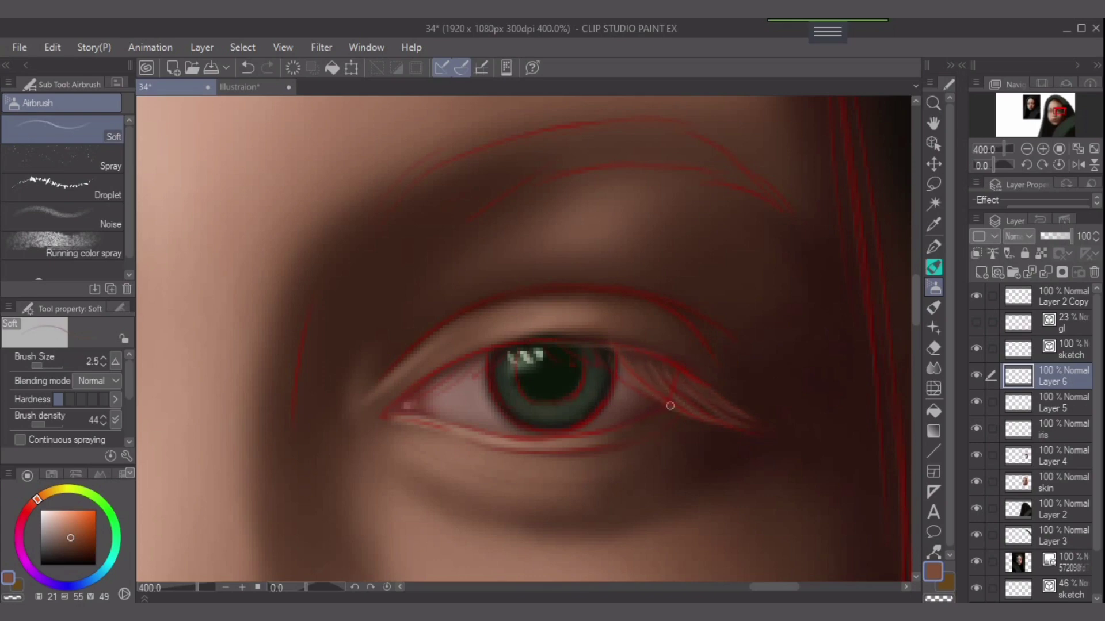
drag(603, 351, 657, 398)
Continue the upper lashes over the iris toward the inner lid in browns of hue 21, darkening to saturation 74, value 38.
click(75, 539)
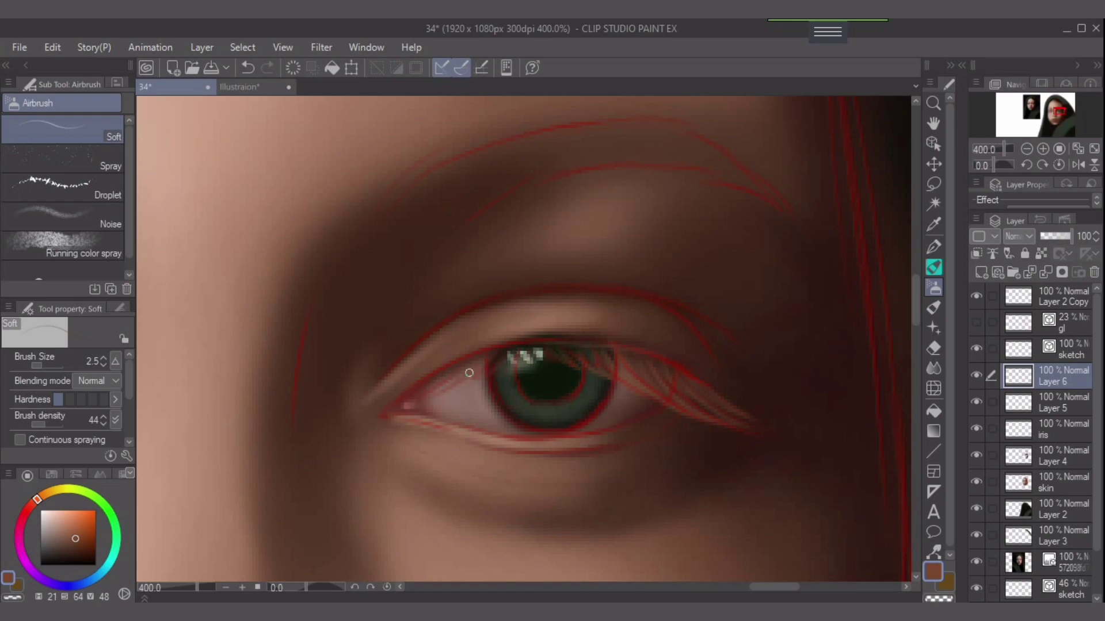
click(80, 542)
click(82, 544)
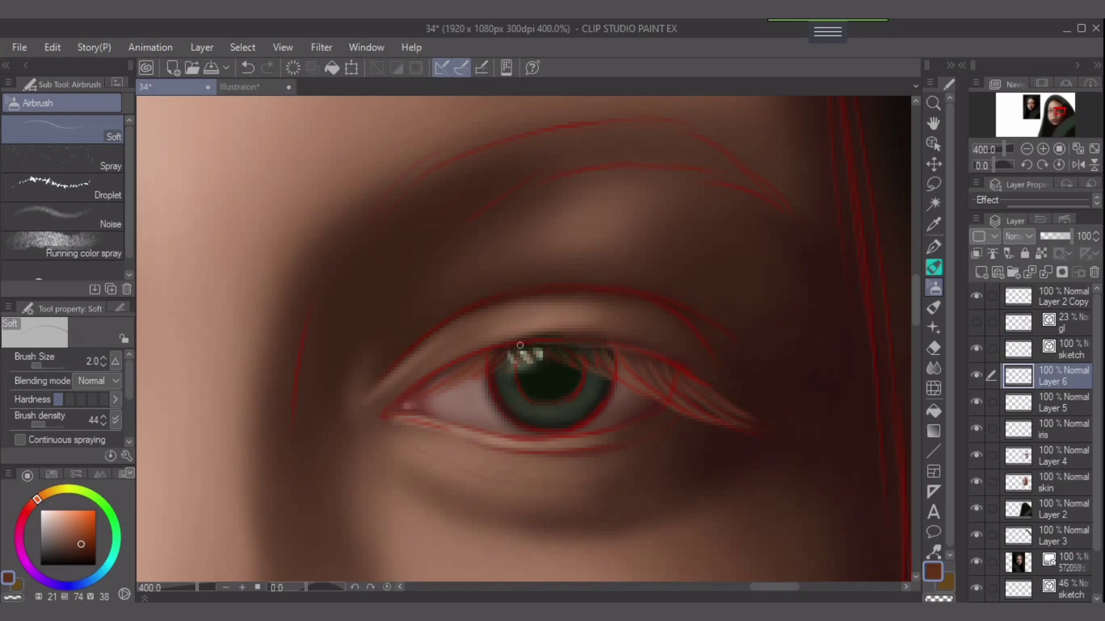
key(bracketright)
Deepen the outer upper lid and the gaps between its lashes with sampled dark browns, ending at hue 13, saturation 62, value 18.
alt+click(692, 366)
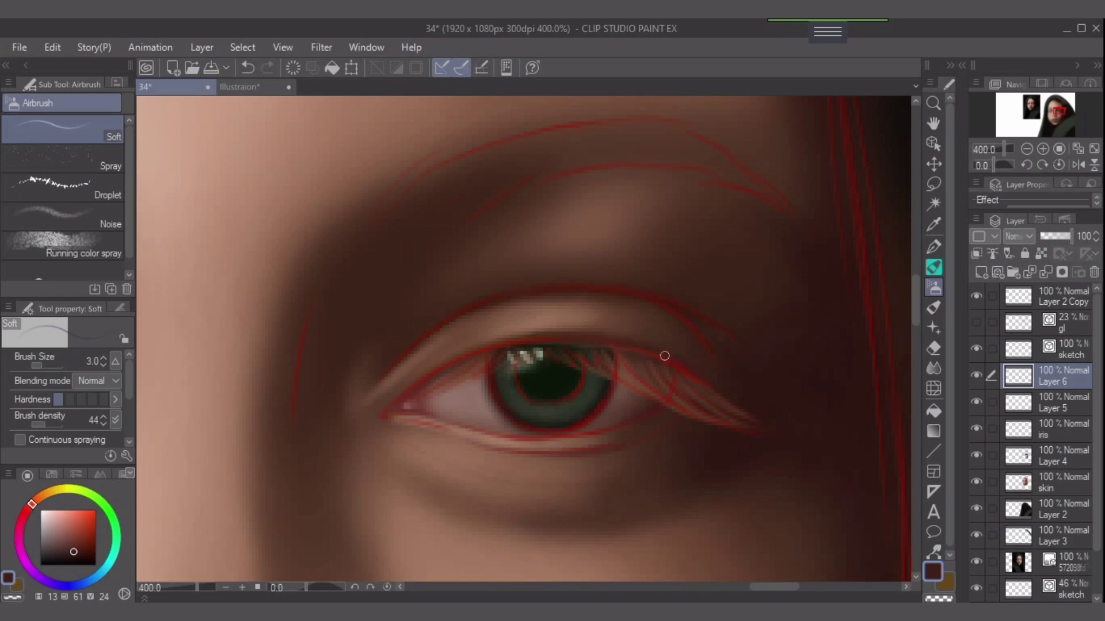
alt+click(833, 317)
key(bracketright)
key(bracketright)
key(bracketright)
key(bracketright)
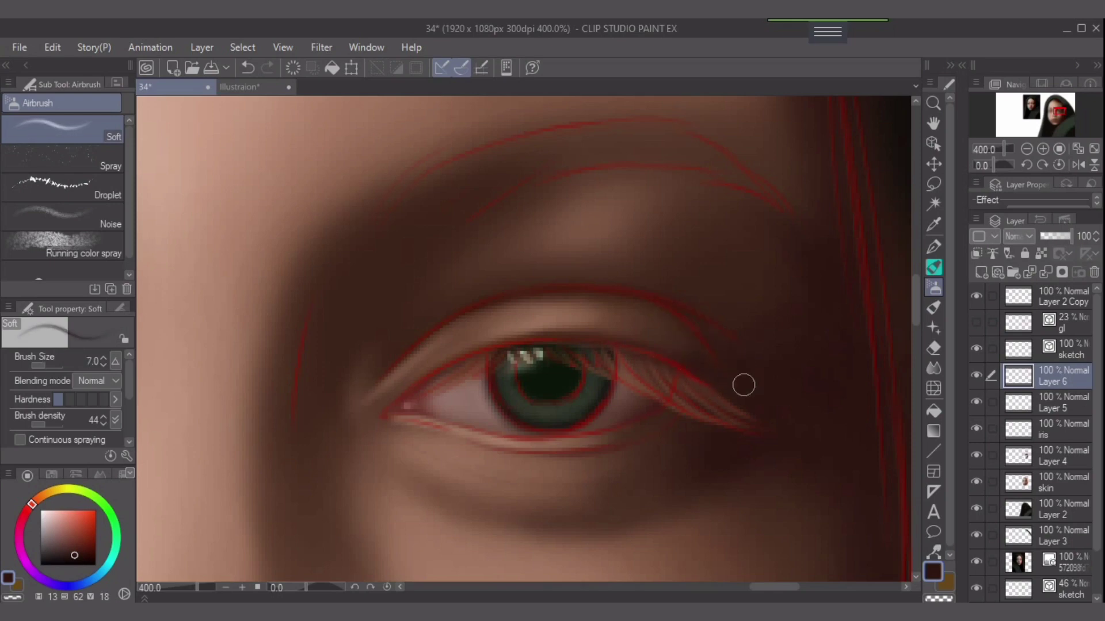
key(bracketleft)
key(bracketleft)
key(bracketright)
key(bracketright)
key(bracketright)
key(bracketleft)
key(bracketleft)
key(bracketleft)
key(bracketleft)
key(bracketleft)
key(bracketleft)
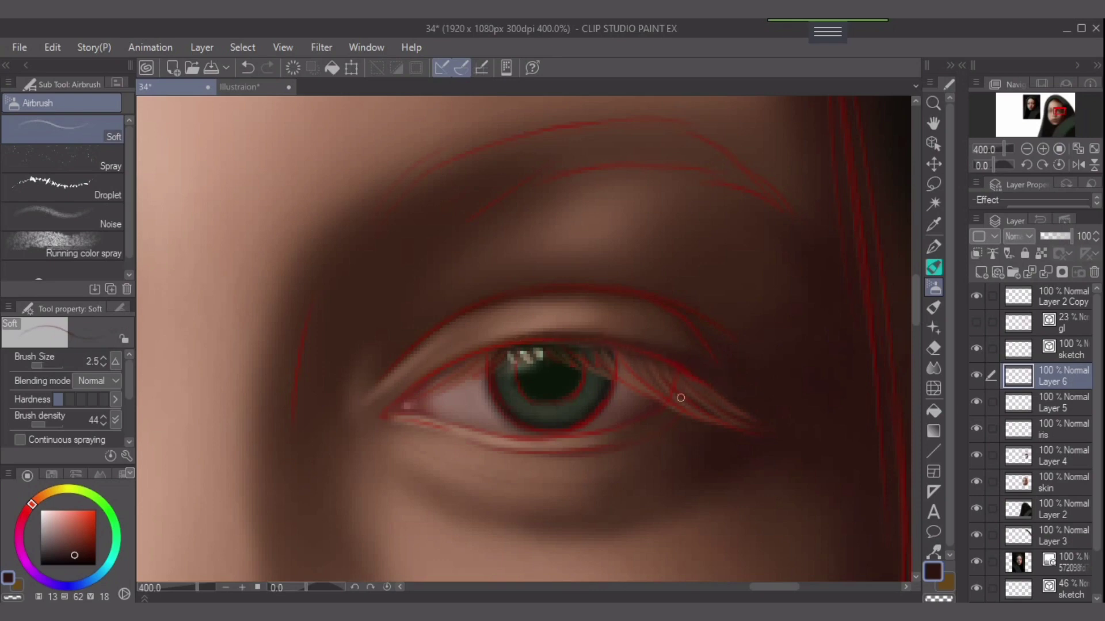
alt+click(640, 394)
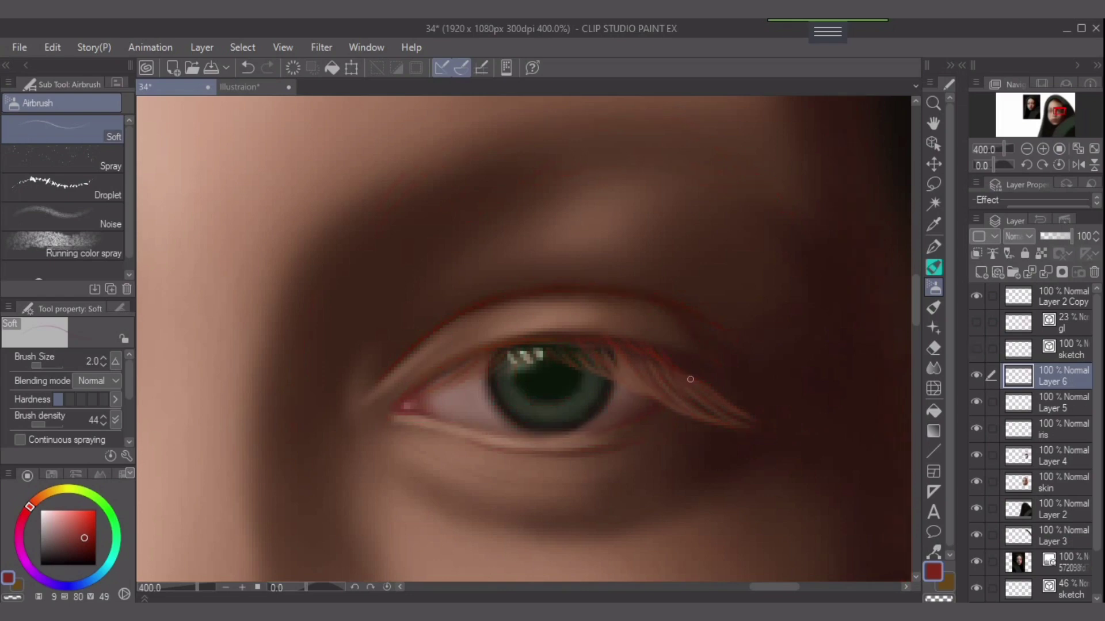
key(])
drag(677, 362, 749, 403)
alt+click(646, 389)
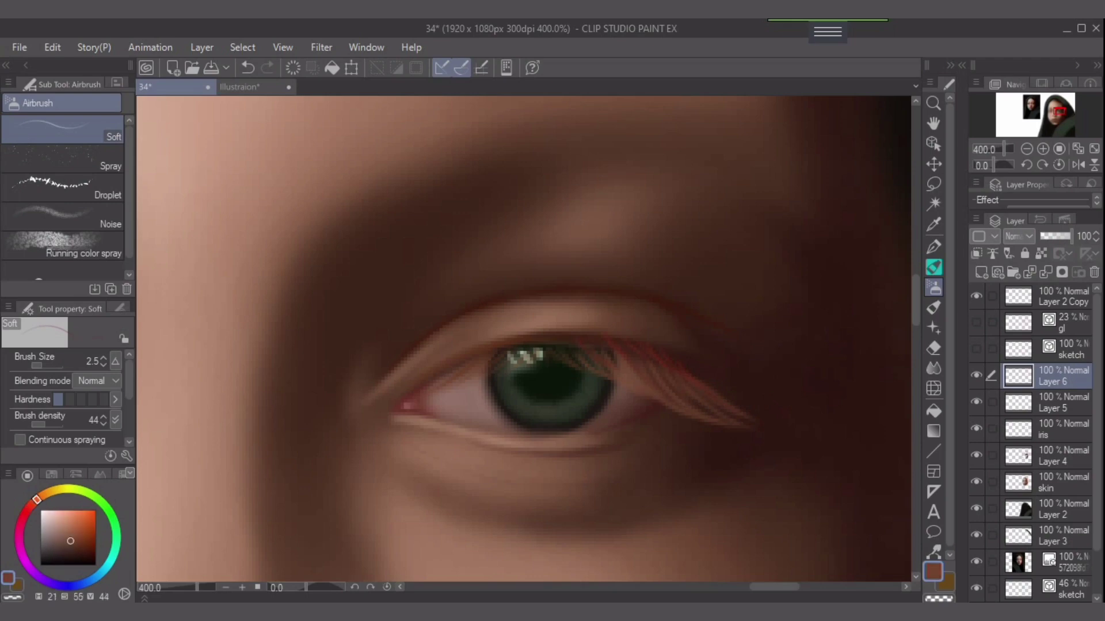
key(ctrl+z)
Add upper lashes beside and over the iris in sampled brown at size 2.5, with darker brown (hue 21, saturation 62, value 29).
drag(612, 352, 639, 373)
mouse_move(601, 341)
mouse_down()
mouse_move(664, 389)
mouse_move(604, 363)
mouse_up()
key(bracketleft)
click(75, 549)
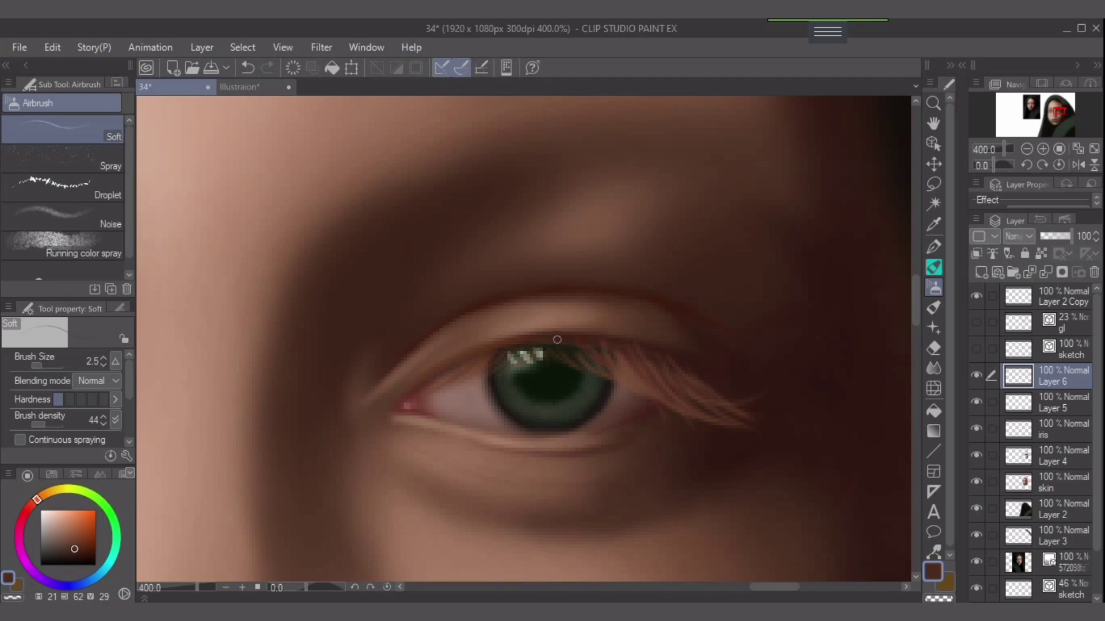
alt+click(555, 338)
Try to darken the skin below the outer eye corner on Layer 4 with sampled dark brown (hue 16, saturation 64, value 18).
click(1057, 456)
alt+click(874, 355)
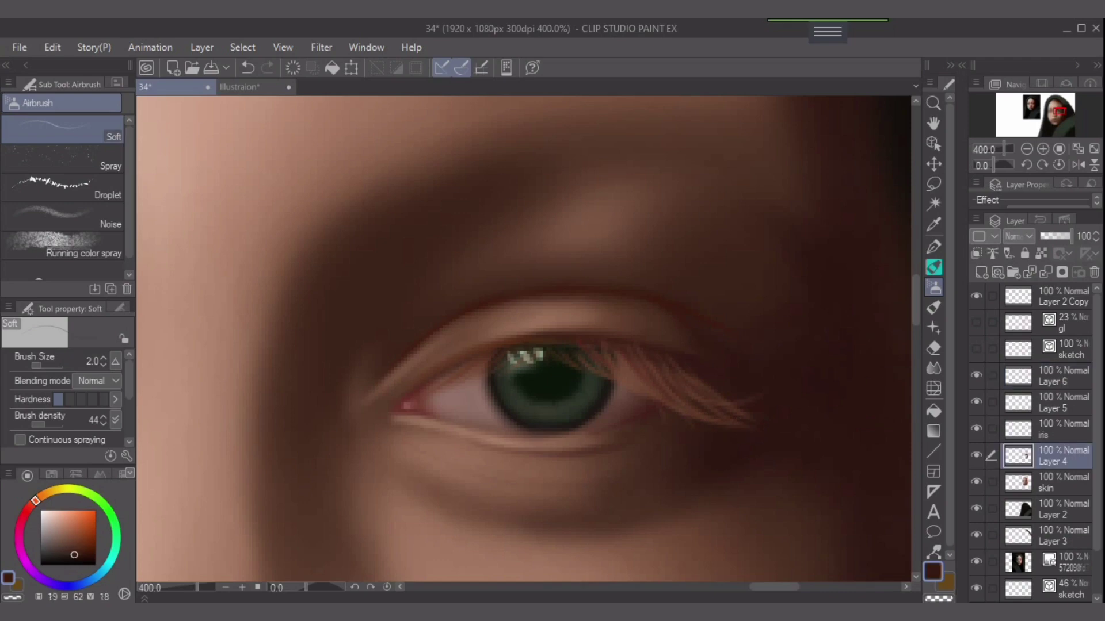
key(bracketright)
key(bracketright)
key(bracketright)
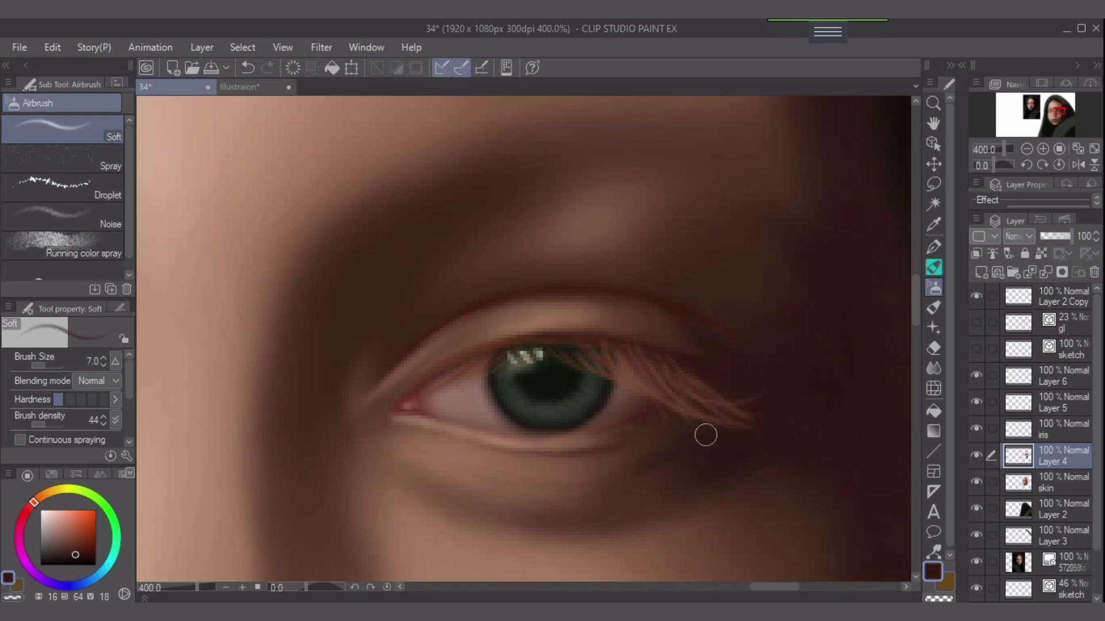
key(bracketright)
key(bracketright)
key(bracketright)
key(bracketright)
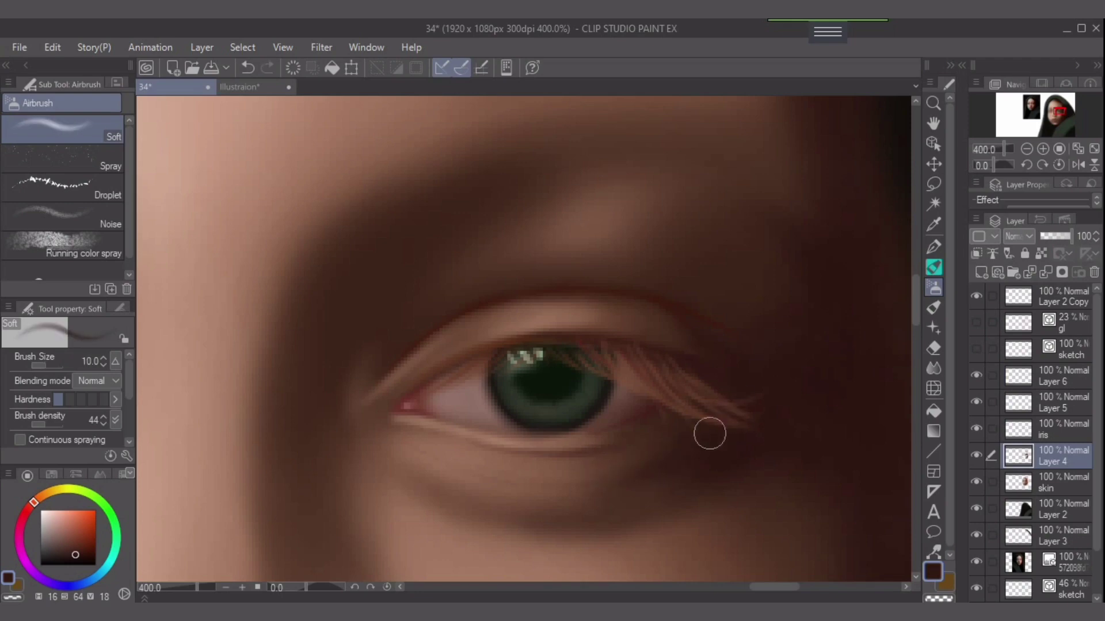
key(bracketleft)
key(bracketleft)
key(ctrl+z)
On Layer 6, airbrush short lower lashes under the outer half of the eye at size 2.5 in brown (hue 21, saturation 51, value 60).
alt+click(669, 394)
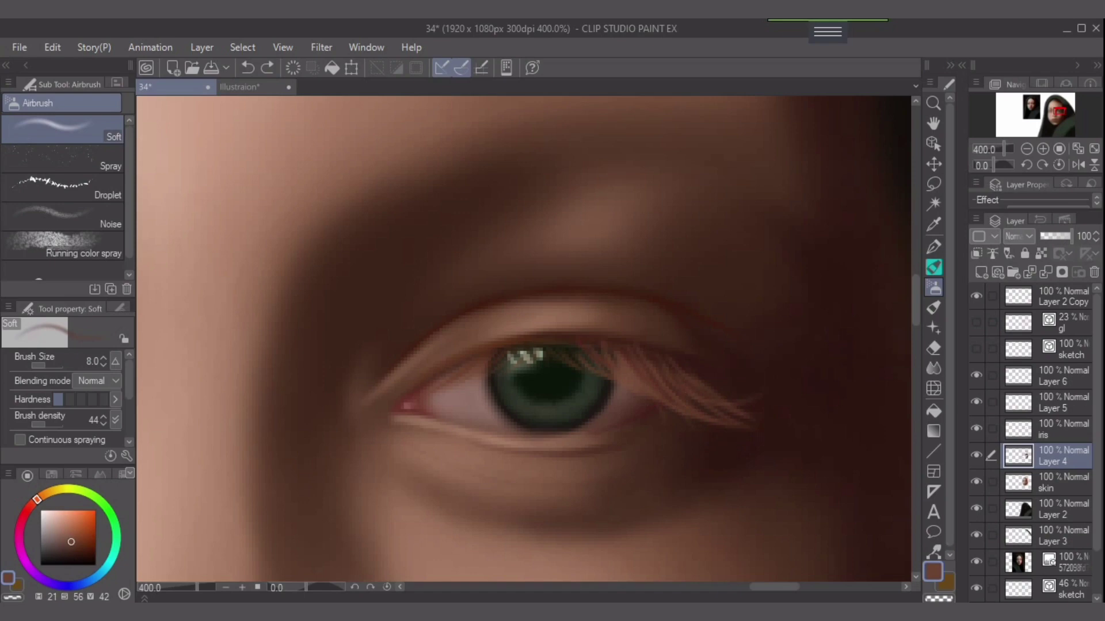
click(1059, 376)
key(bracketleft)
key(bracketleft)
key(bracketleft)
key(bracketleft)
key(bracketleft)
key(bracketleft)
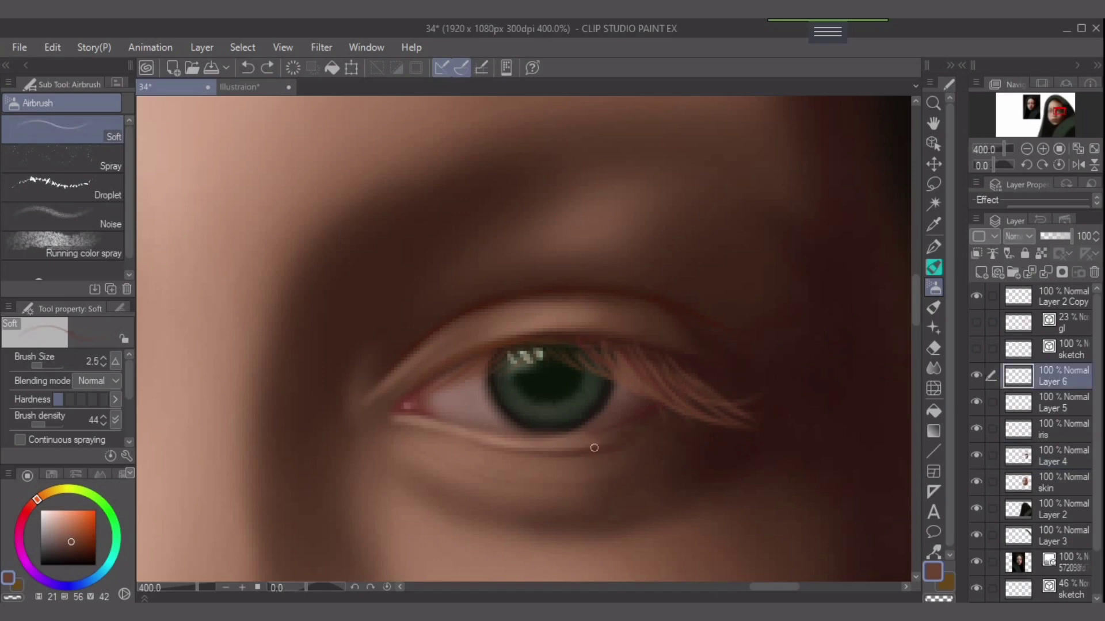
drag(593, 447, 590, 466)
click(69, 532)
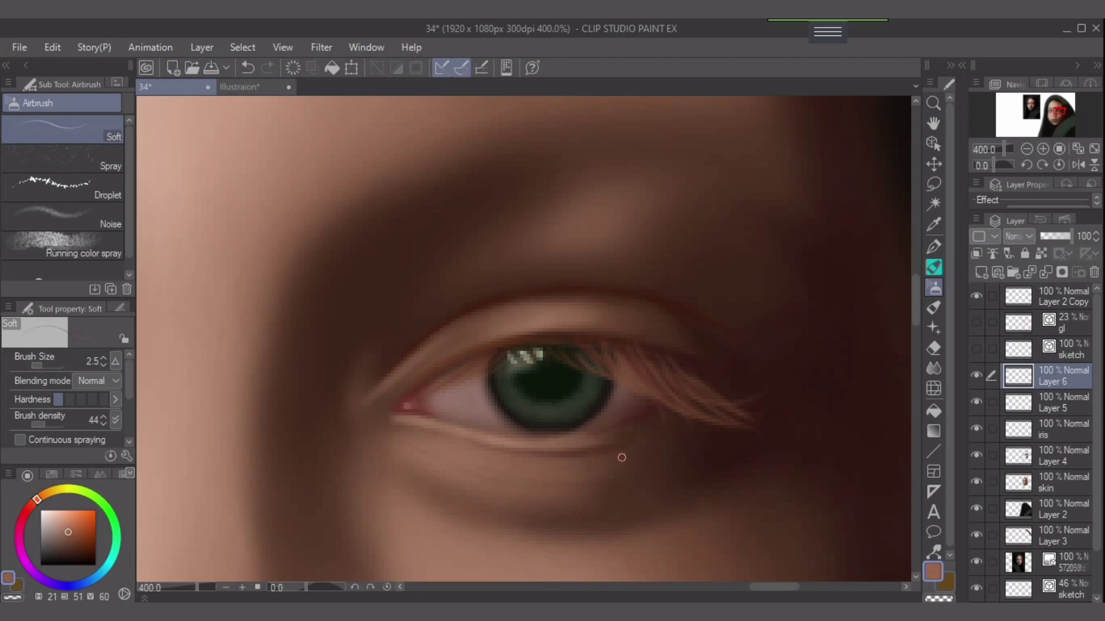
drag(606, 449, 615, 466)
mouse_move(593, 449)
mouse_down()
mouse_move(637, 477)
mouse_move(623, 446)
mouse_move(661, 463)
mouse_move(649, 433)
mouse_move(676, 437)
mouse_up()
drag(671, 424, 710, 428)
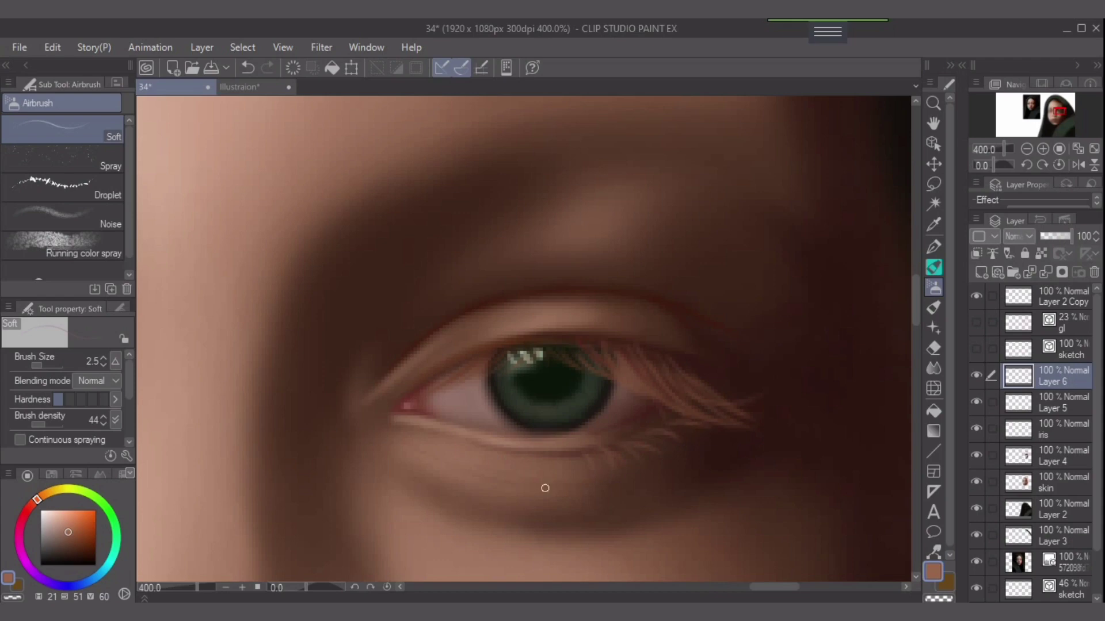
Extend the lower lashes toward the inner corner in lighter browns (hue 21, saturation 40, value 71; then saturation 38, value 77).
click(64, 526)
drag(606, 451, 615, 463)
mouse_move(587, 455)
mouse_down()
mouse_move(593, 468)
mouse_move(576, 467)
mouse_up()
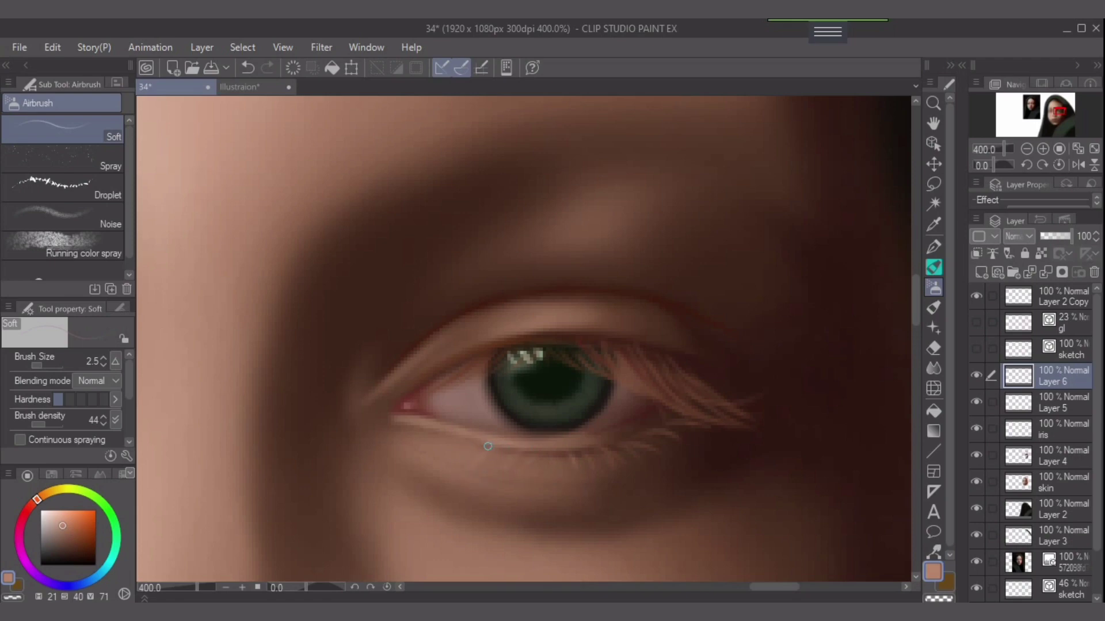
click(61, 523)
drag(489, 451, 473, 466)
mouse_move(544, 452)
mouse_down()
mouse_move(530, 471)
mouse_move(574, 474)
mouse_move(649, 431)
mouse_up()
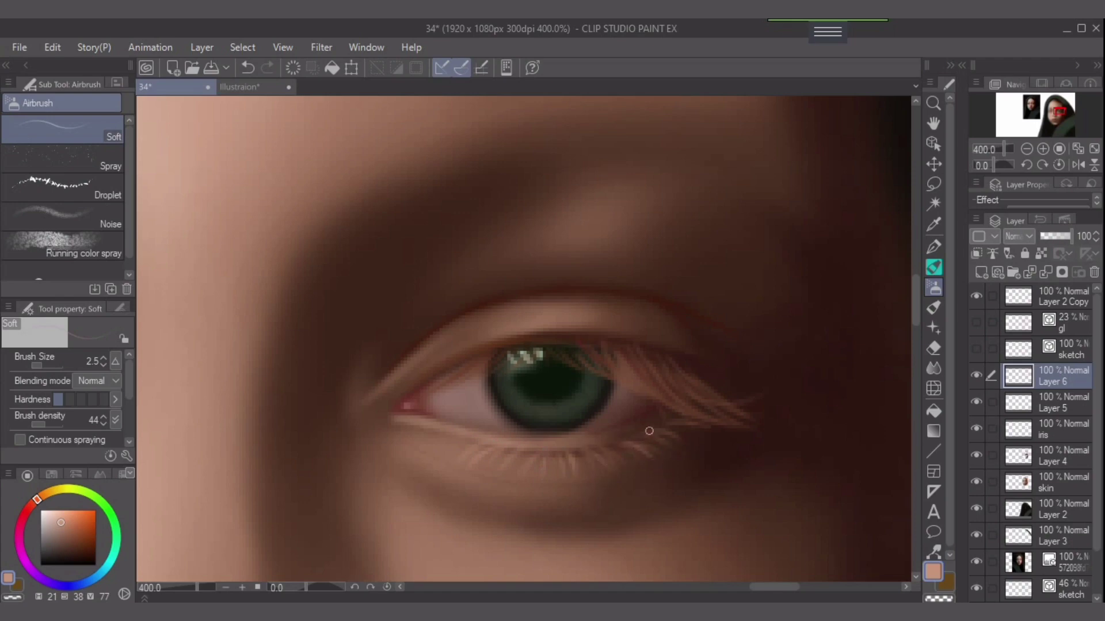
Highlight the upper lashes over the outer corner and iris with fine light brown strokes, reducing the brush size to 1.5.
drag(648, 362, 680, 397)
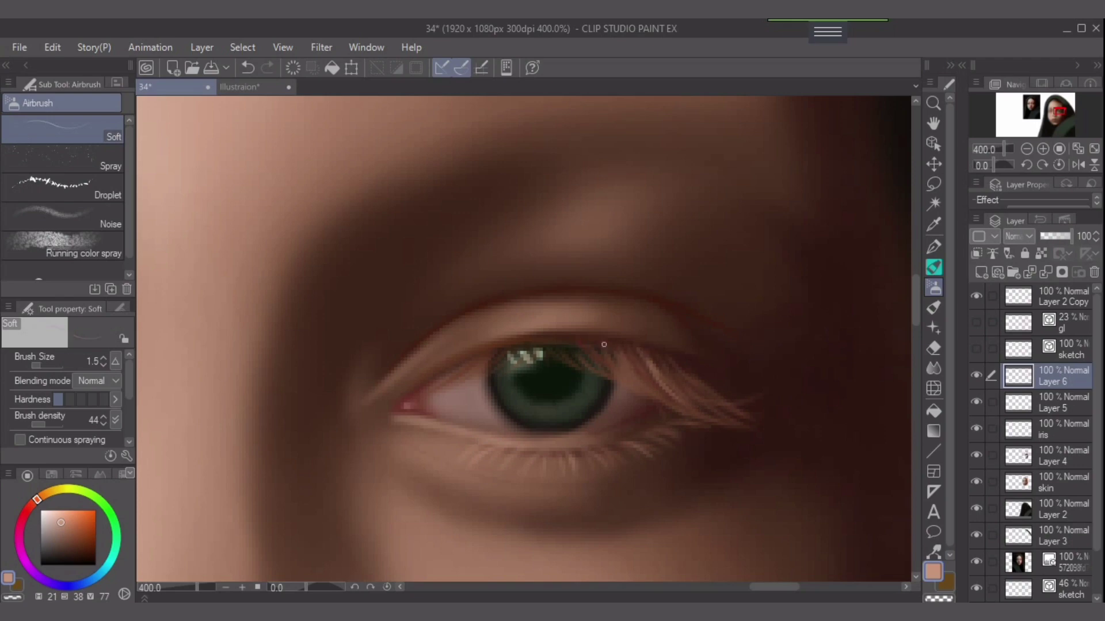
mouse_move(598, 352)
mouse_down()
mouse_move(625, 380)
mouse_move(565, 350)
mouse_move(601, 376)
mouse_up()
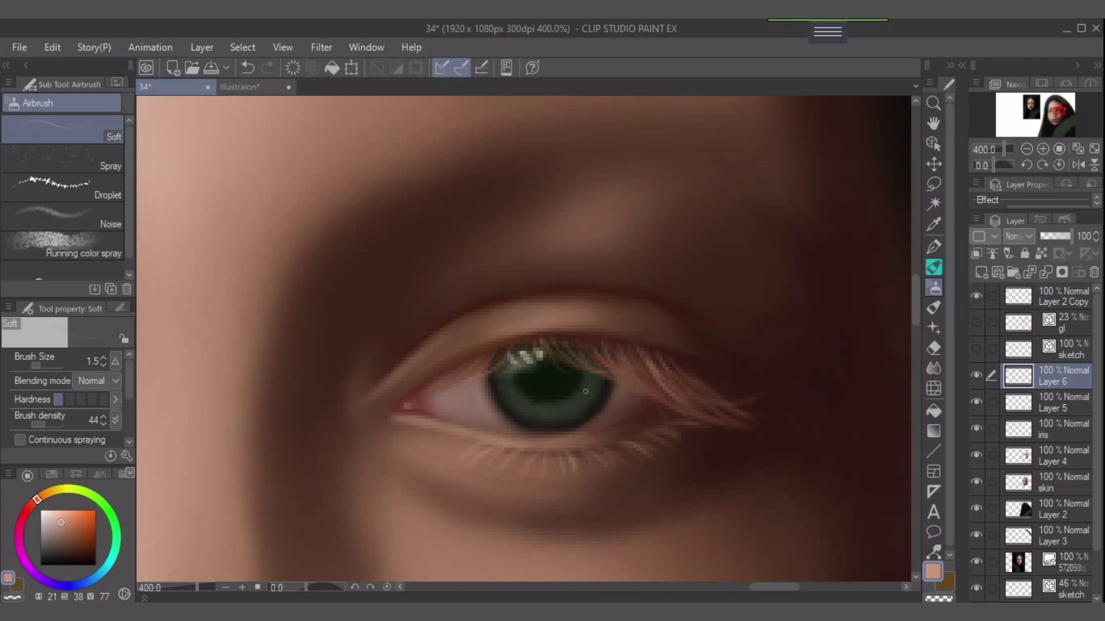
alt+click(502, 345)
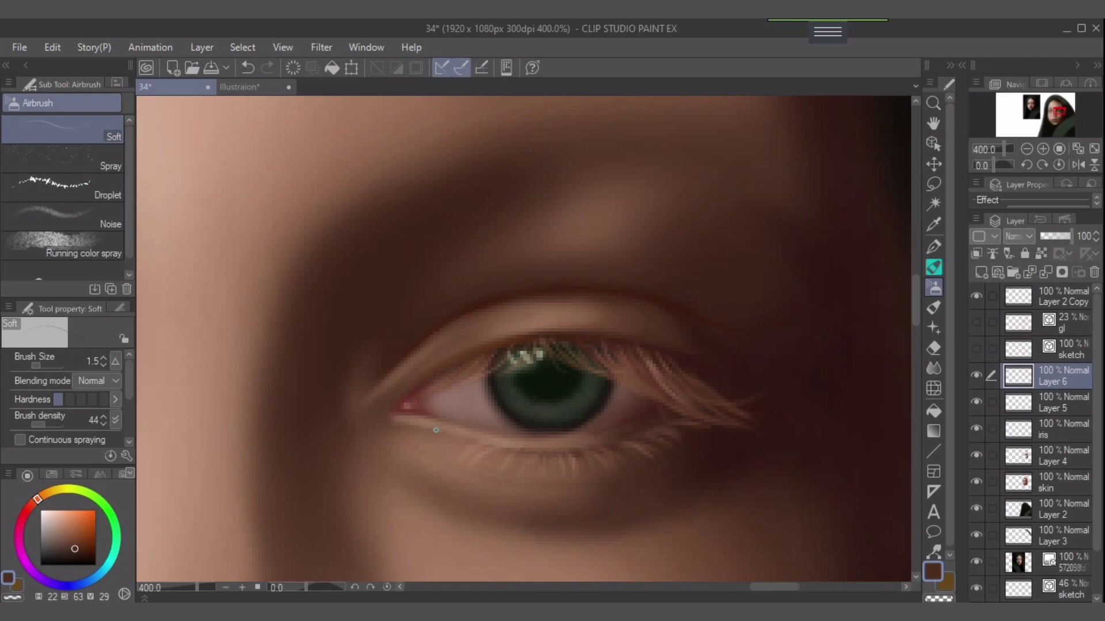
On Layer 4, airbrush sampled muted pink (hue 359, saturation 40, value 58) along the lower waterline from the tear duct at size 3.
alt+click(454, 412)
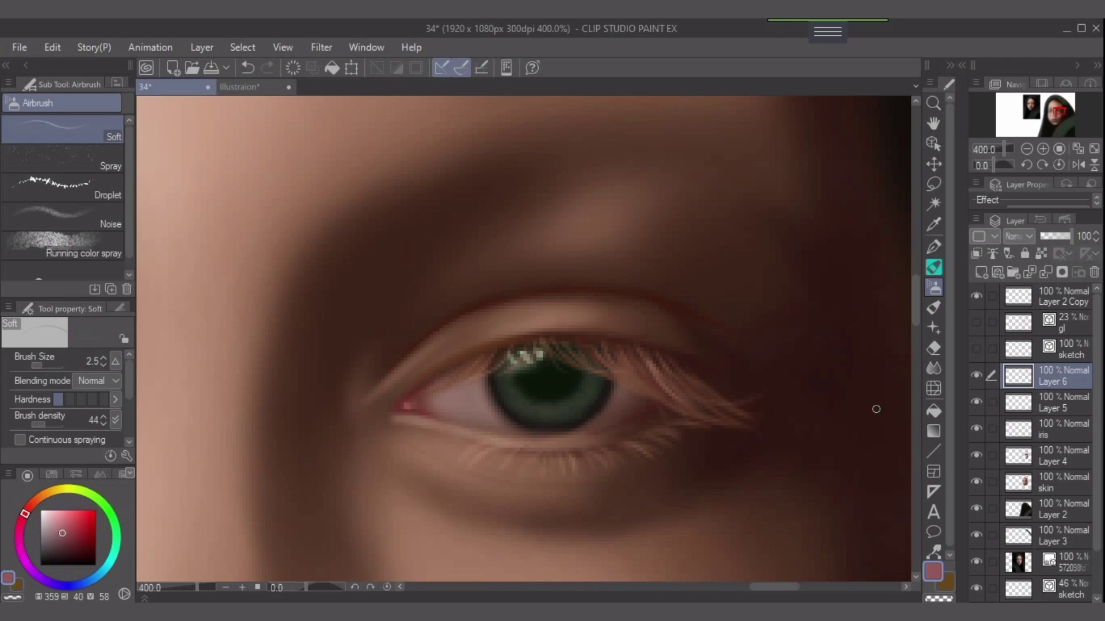
click(1062, 456)
key(])
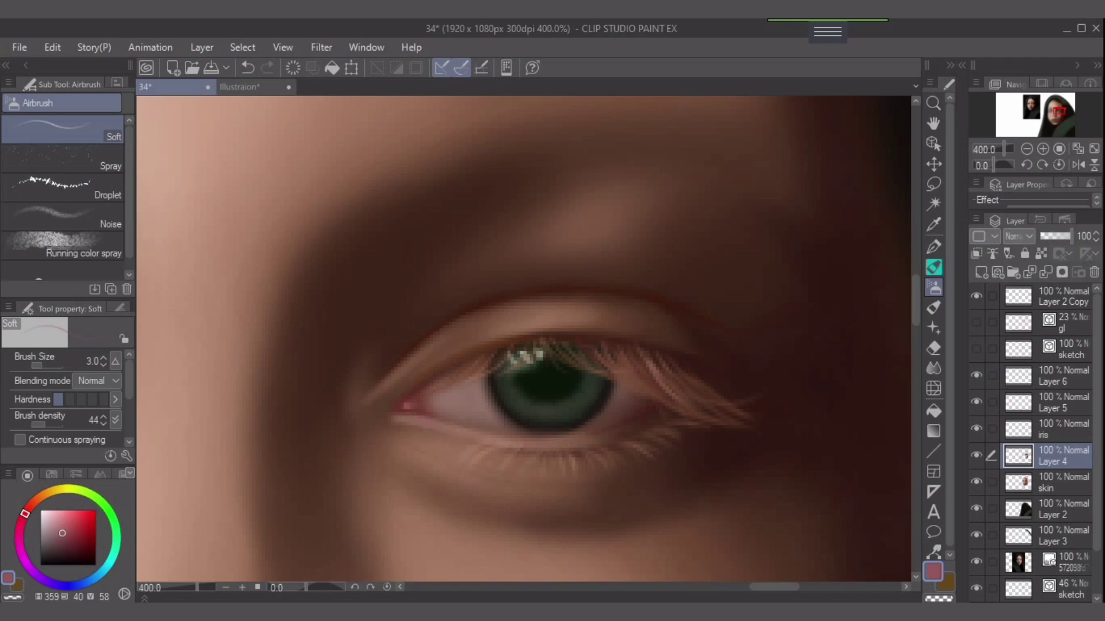
alt+click(319, 444)
alt+click(399, 429)
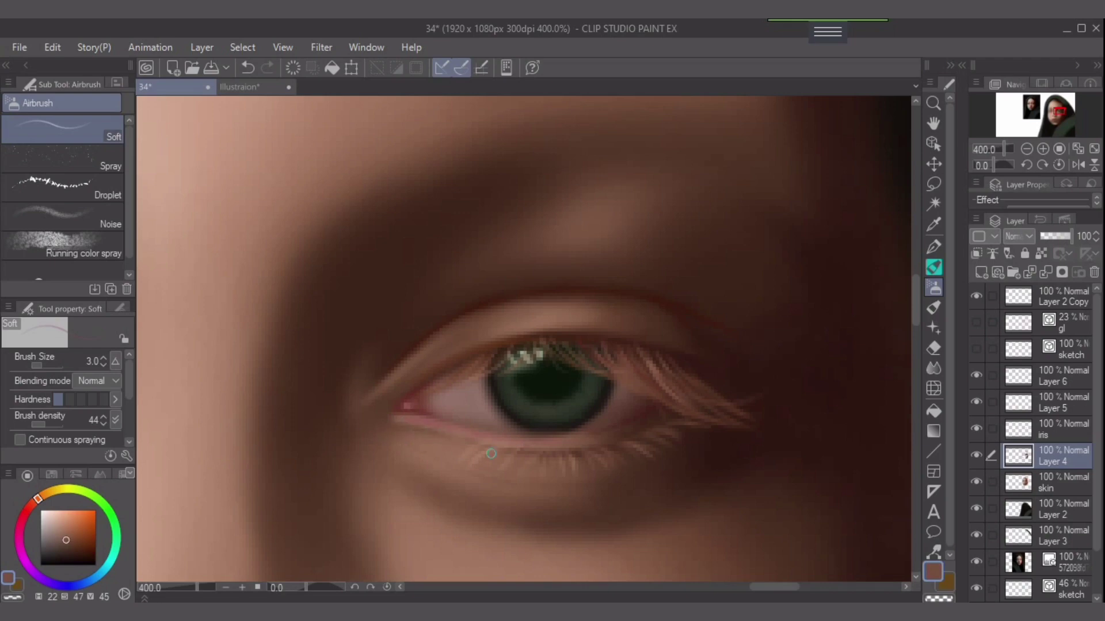
key(ctrl+z)
Try to airbrush a light skin highlight (hue 25, saturation 25, value 85) below the tear duct at sizes 3 and 2.5.
scroll(595, 555, down, 4)
alt+click(764, 391)
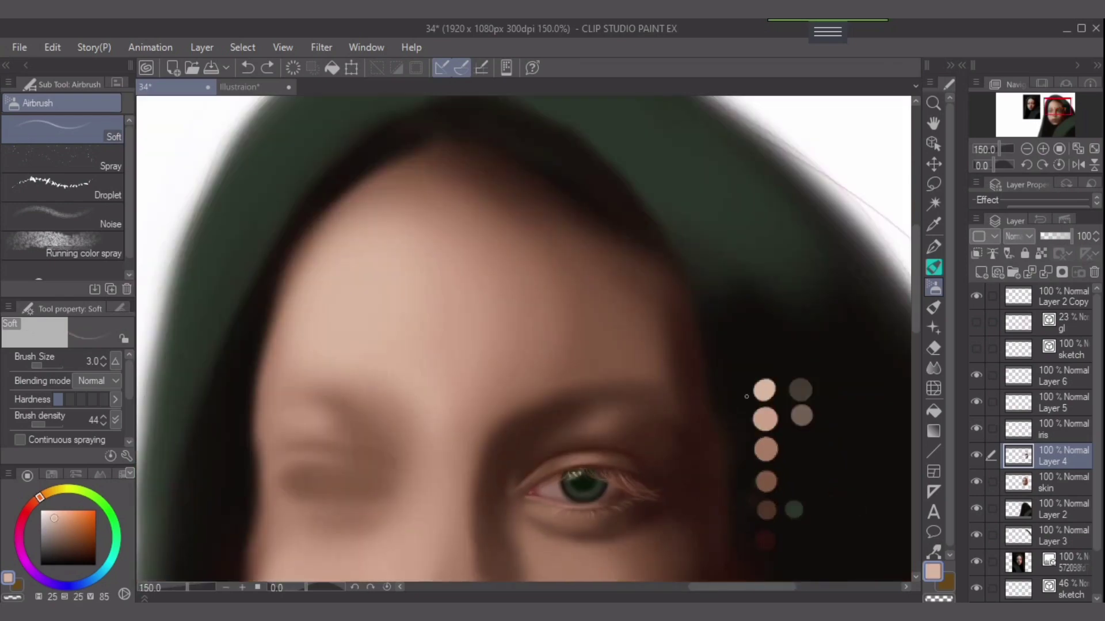
scroll(547, 506, up, 5)
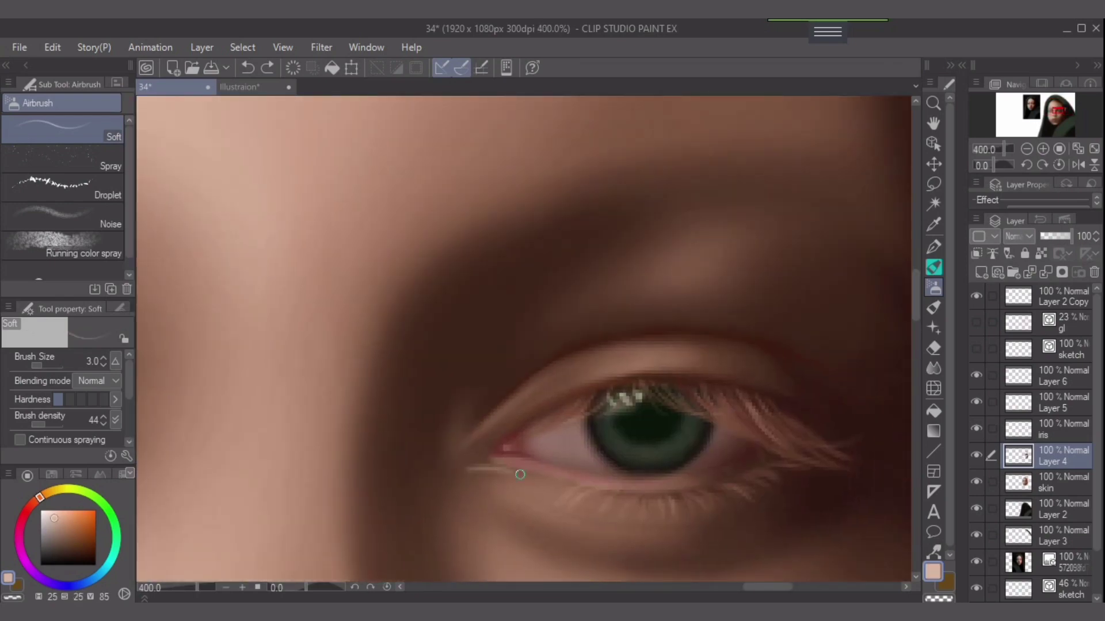
drag(487, 470, 545, 479)
key(ctrl+z)
key([)
drag(476, 469, 542, 481)
key(ctrl+z)
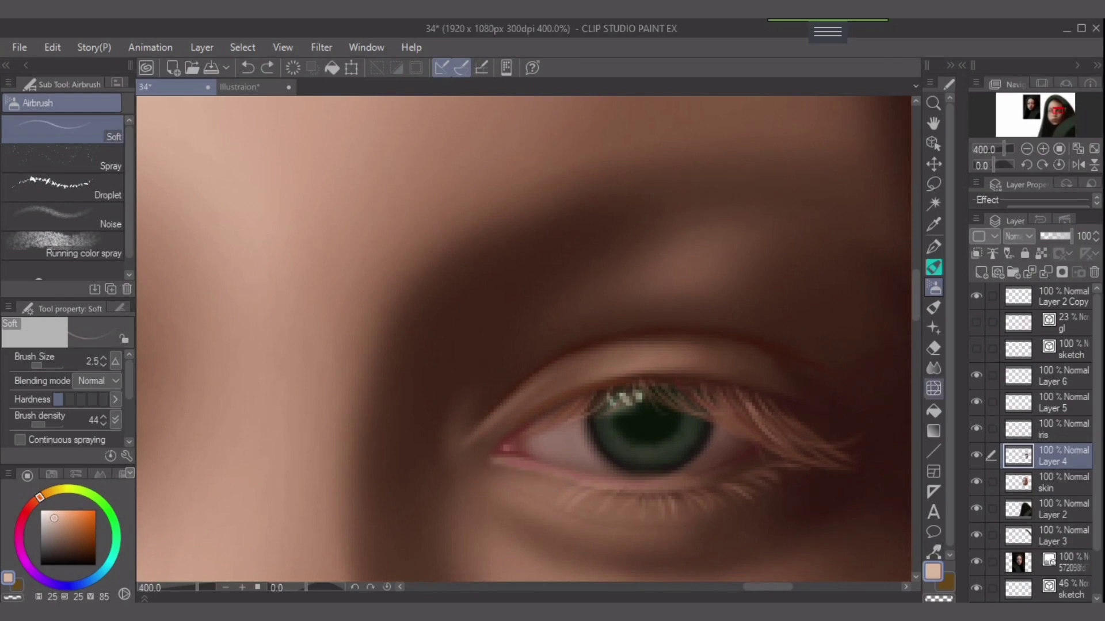
Show the red sketch layer and airbrush the light skin highlight along the lower lid edge and around the tear duct, mainly at size 4.
click(976, 348)
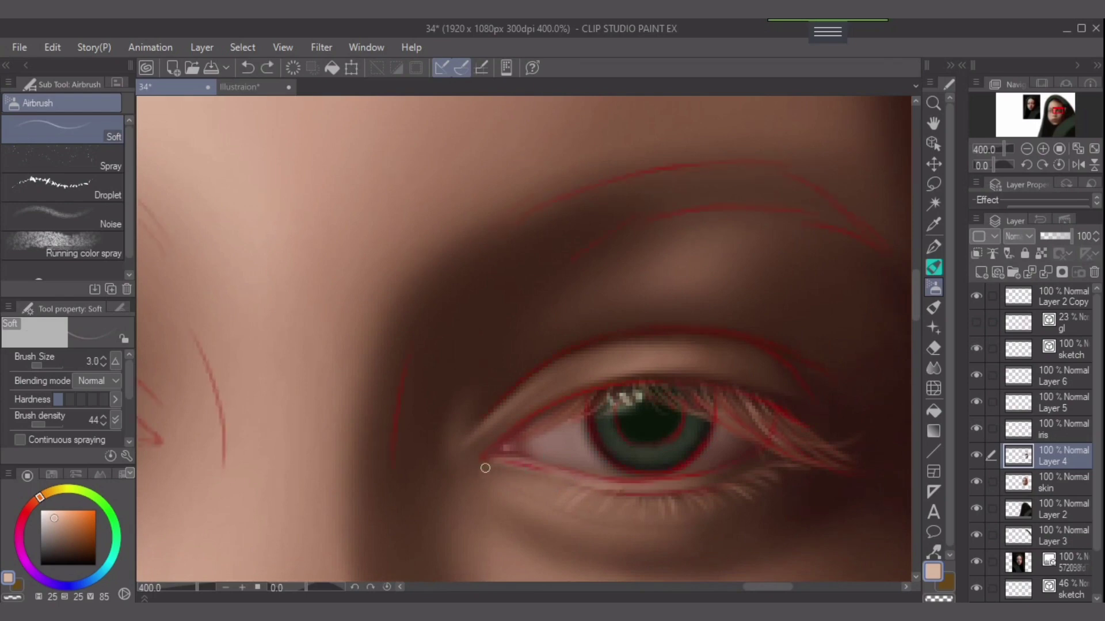
drag(481, 469, 552, 477)
key(])
drag(480, 468, 552, 487)
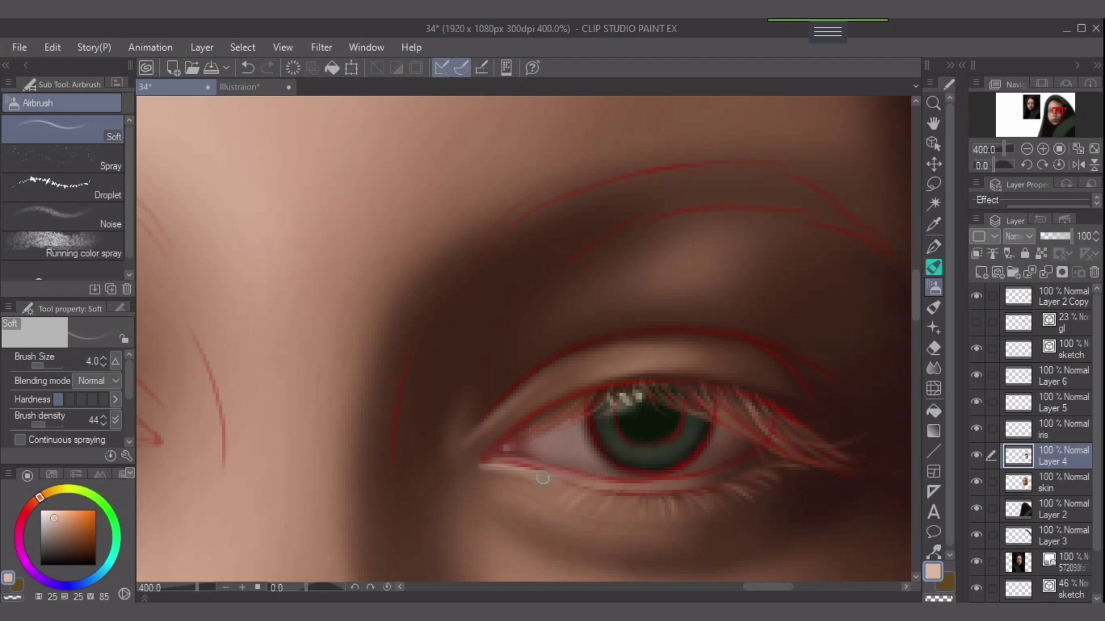
key(bracketleft)
key(bracketright)
key(bracketright)
mouse_move(474, 449)
mouse_down()
mouse_move(535, 410)
mouse_move(471, 452)
mouse_move(498, 419)
mouse_move(455, 458)
mouse_move(454, 431)
mouse_move(465, 433)
mouse_move(467, 471)
mouse_move(579, 519)
mouse_move(474, 471)
mouse_move(475, 458)
mouse_move(494, 465)
mouse_move(479, 465)
mouse_move(493, 433)
mouse_up()
Airbrush the light skin highlight on the middle of the upper eyelid at size 7.
key(bracketright)
key(bracketright)
key(ctrl+z)
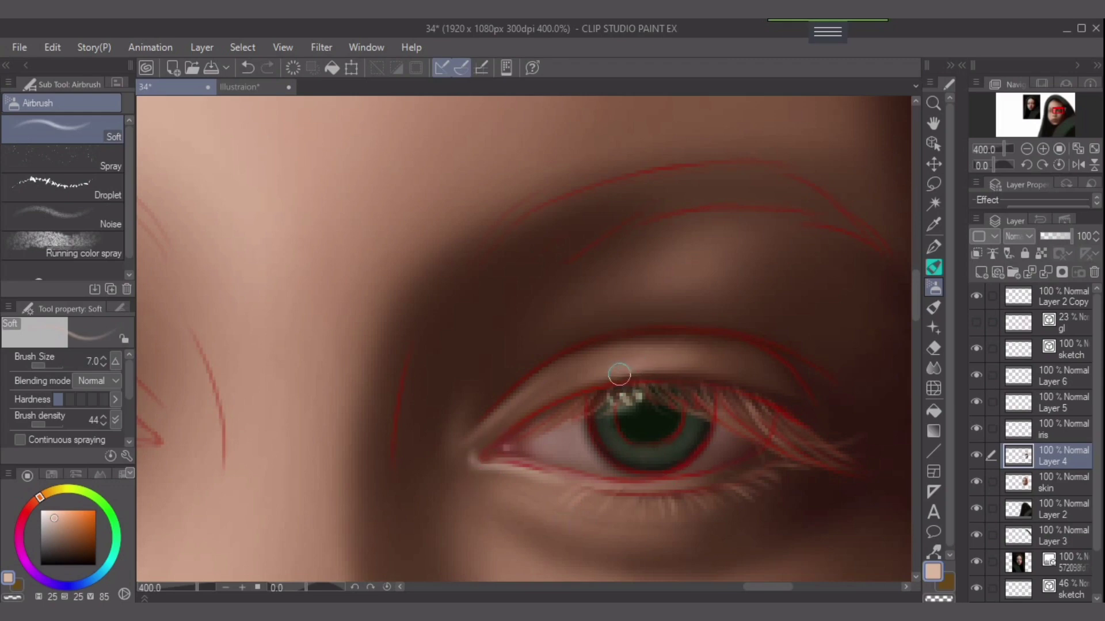
key(ctrl+z)
drag(617, 365, 683, 360)
key(ctrl+z)
key(])
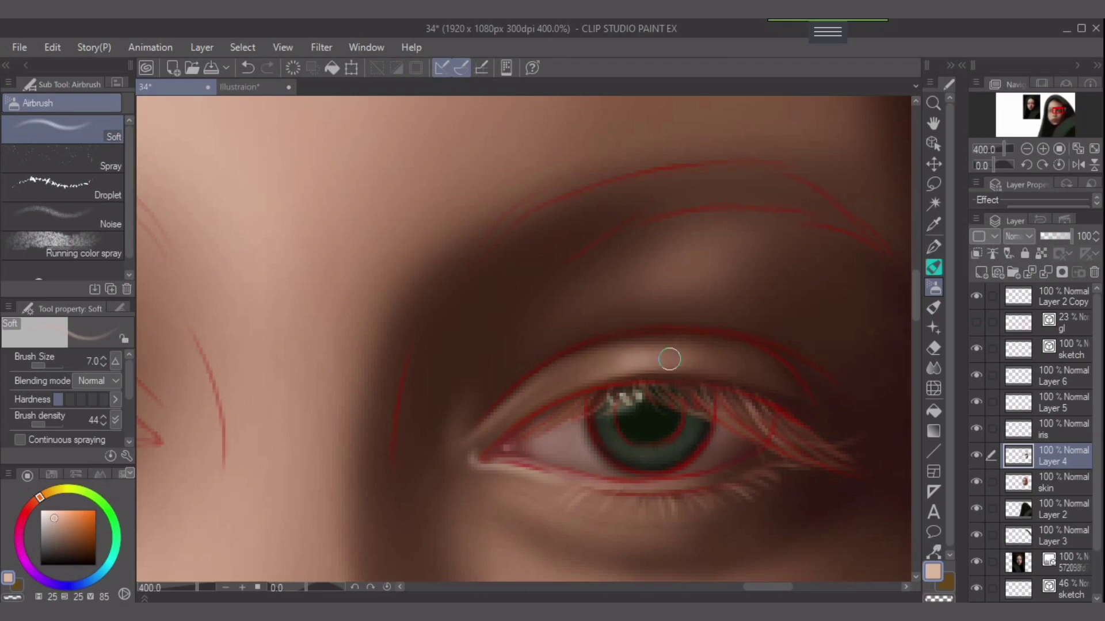
Try to airbrush a light reflection across the lower iris on the iris layer at sizes 4 and 5.
drag(716, 440, 685, 390)
mouse_move(613, 463)
mouse_down()
mouse_move(666, 451)
mouse_move(637, 455)
mouse_up()
key(bracketleft)
key(bracketleft)
key(bracketleft)
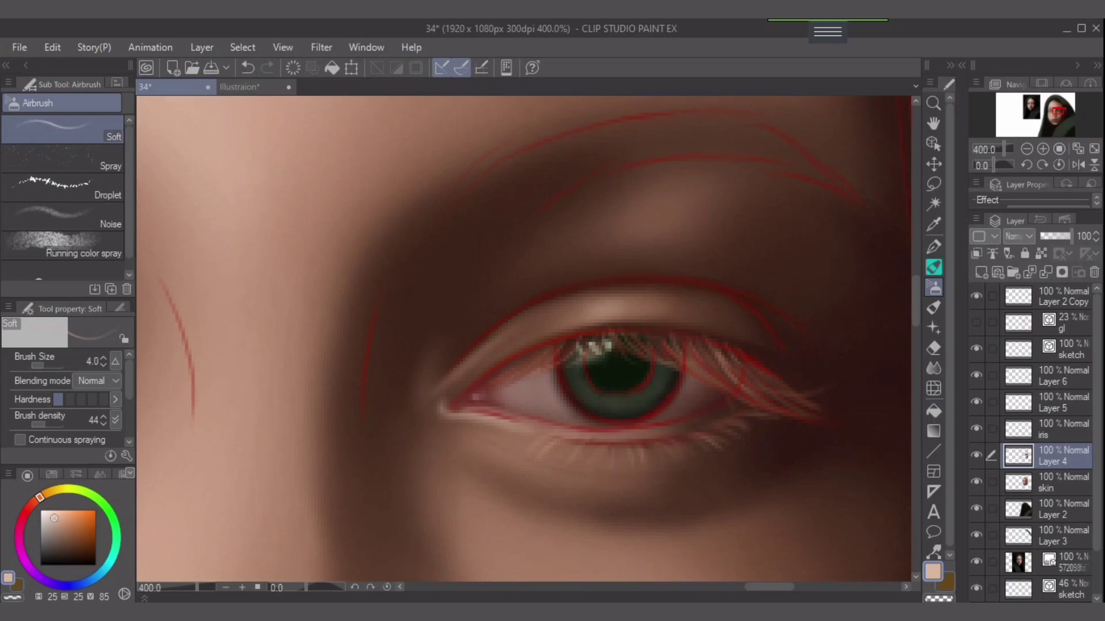
click(1063, 430)
key(bracketright)
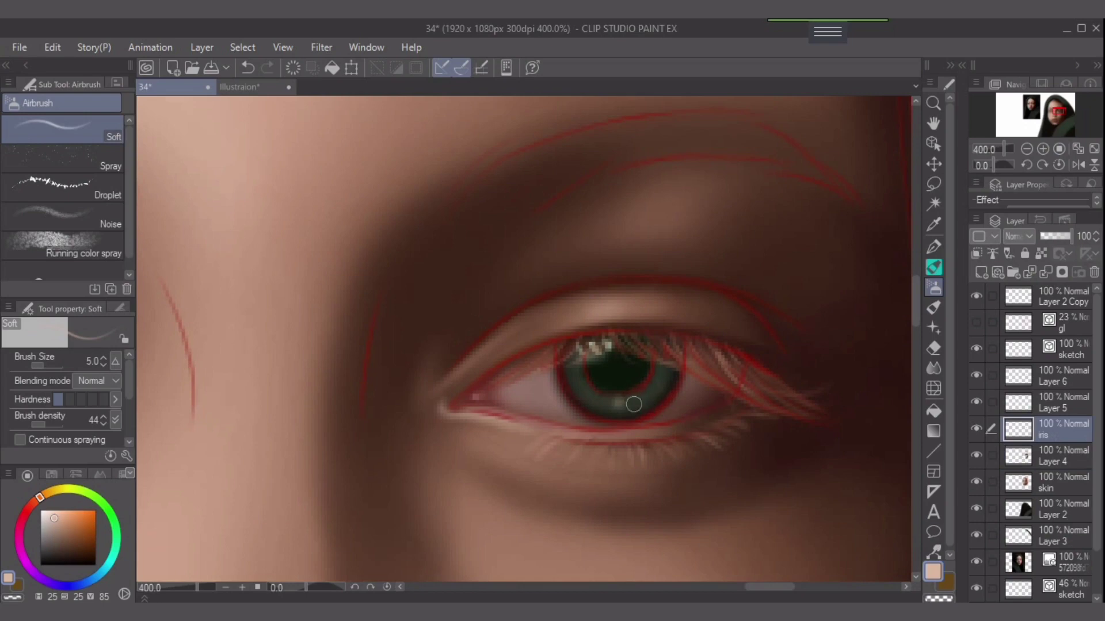
key(ctrl+z)
key(bracketleft)
mouse_move(612, 405)
mouse_down()
mouse_move(645, 402)
mouse_move(638, 394)
mouse_move(615, 414)
mouse_move(595, 396)
mouse_move(590, 419)
mouse_move(627, 410)
mouse_move(587, 395)
mouse_move(628, 405)
mouse_up()
key(bracketright)
drag(605, 404, 633, 404)
key(ctrl+z)
key(ctrl+z)
On the iris layer, airbrush a faint light reflection around the lower iris with brush density 11 and size 6.
click(34, 425)
key(])
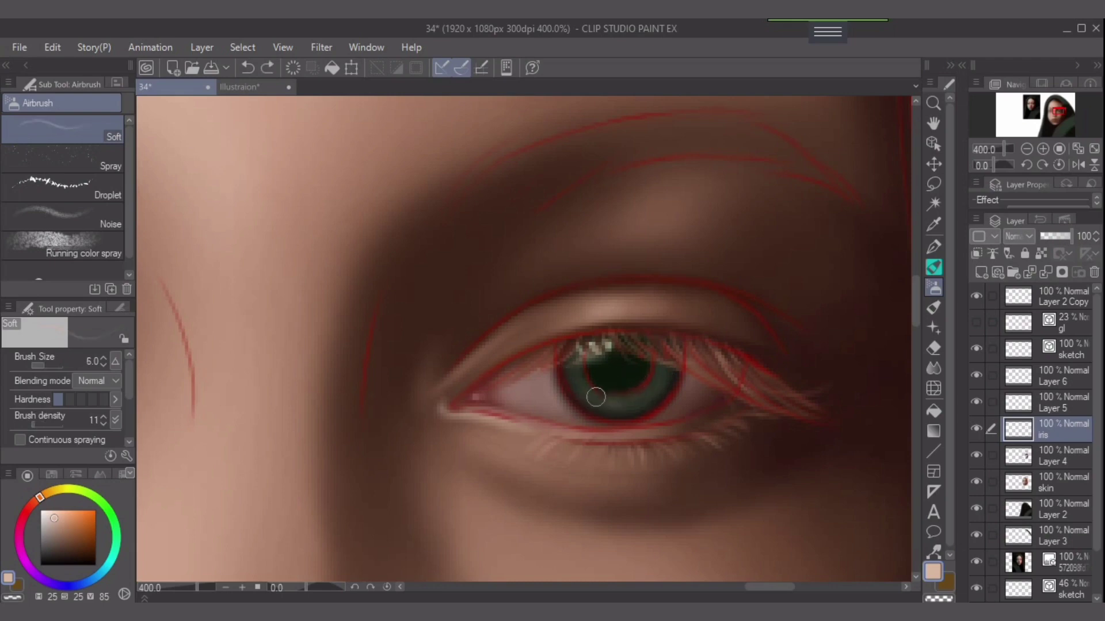
mouse_move(588, 390)
mouse_down()
mouse_move(657, 388)
mouse_move(624, 404)
mouse_move(655, 384)
mouse_up()
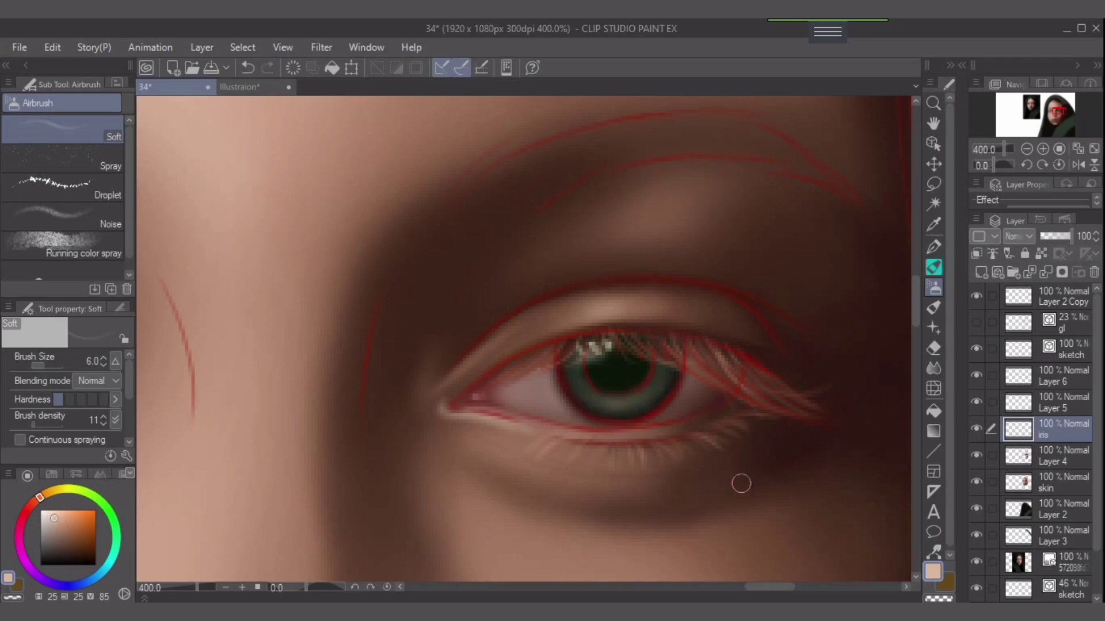
scroll(714, 480, down, 2)
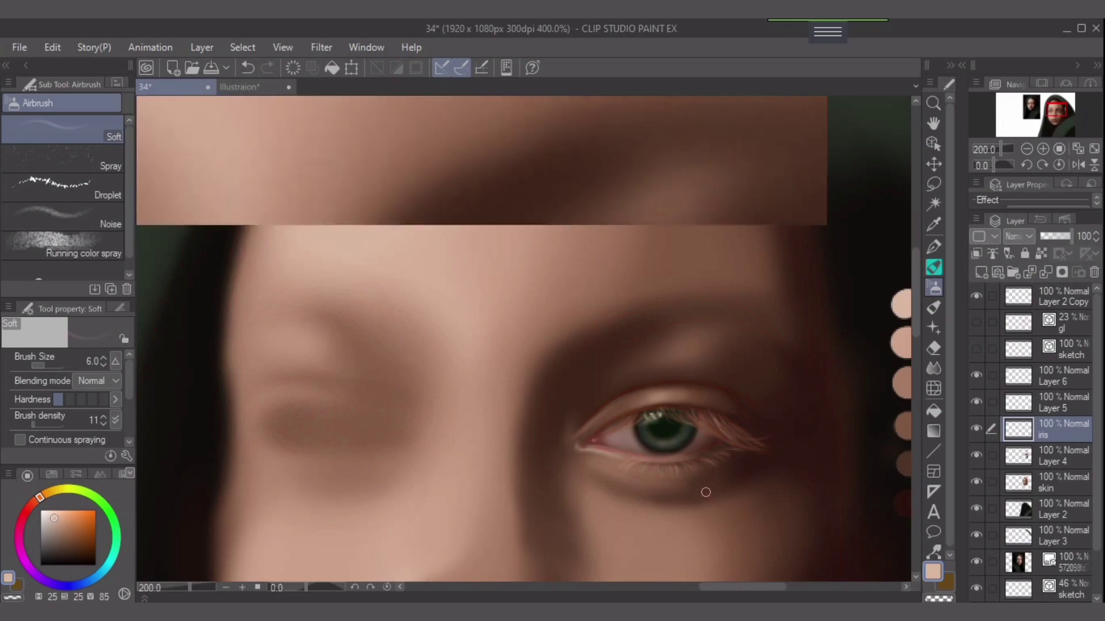
Sample brown from the upper lid, shift it to a redder hue, and airbrush the upper lid line at the inner corner at size 3.
scroll(705, 490, up, 2)
alt+click(629, 319)
key(bracketleft)
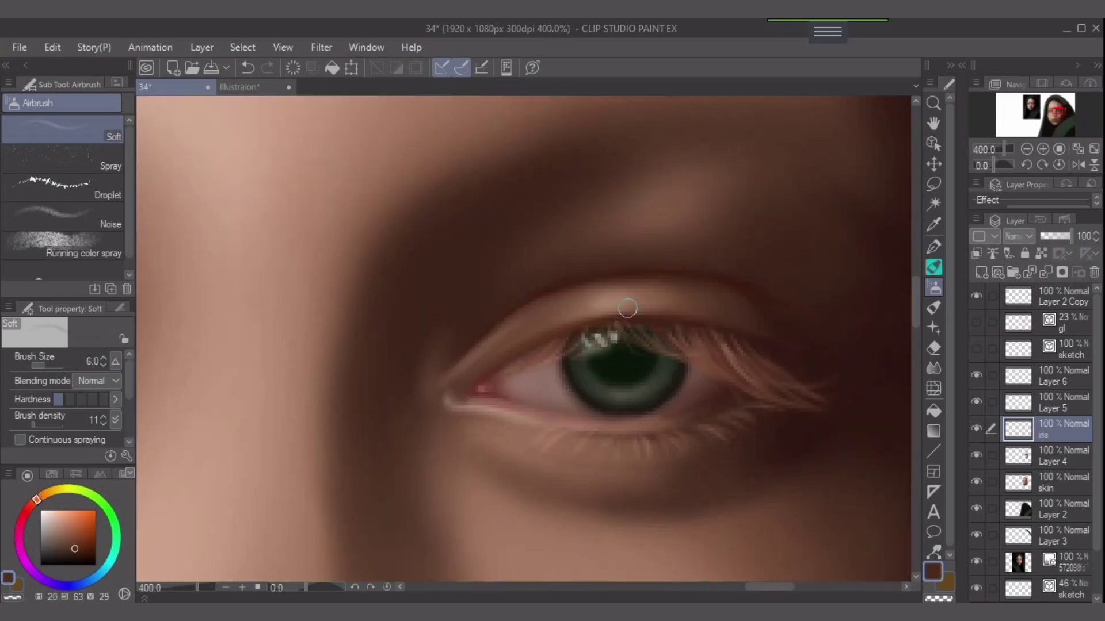
key(bracketleft)
alt+click(613, 321)
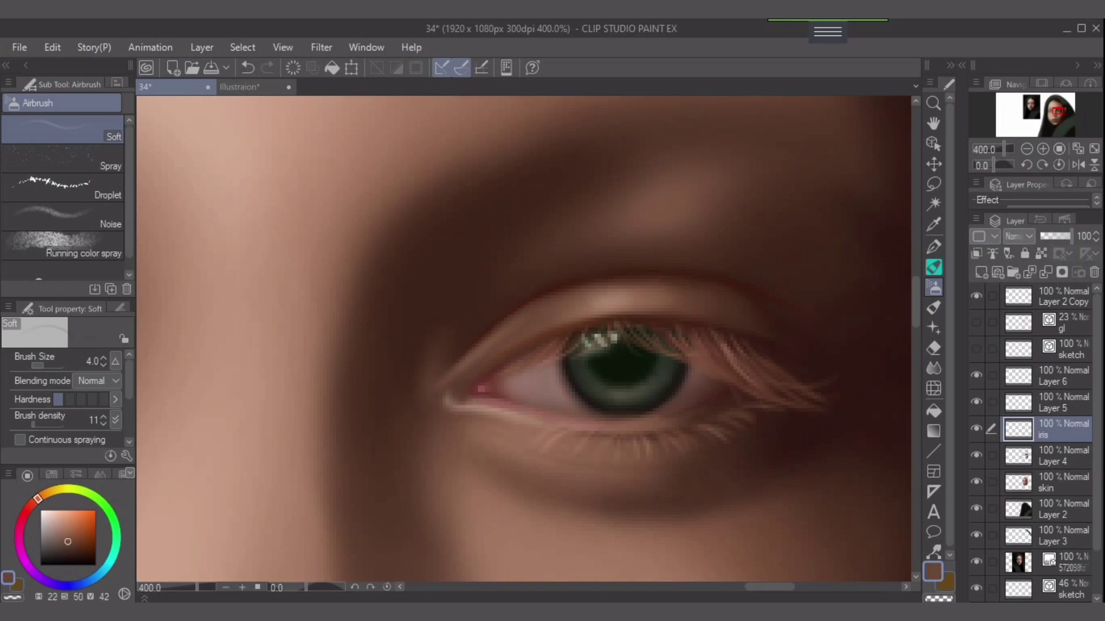
click(29, 508)
key(bracketleft)
drag(473, 390, 498, 376)
On Layer 4, airbrush dark red-brown (hue 7, saturation 57, value 30) along the inner upper lid line at size 2.5.
click(71, 548)
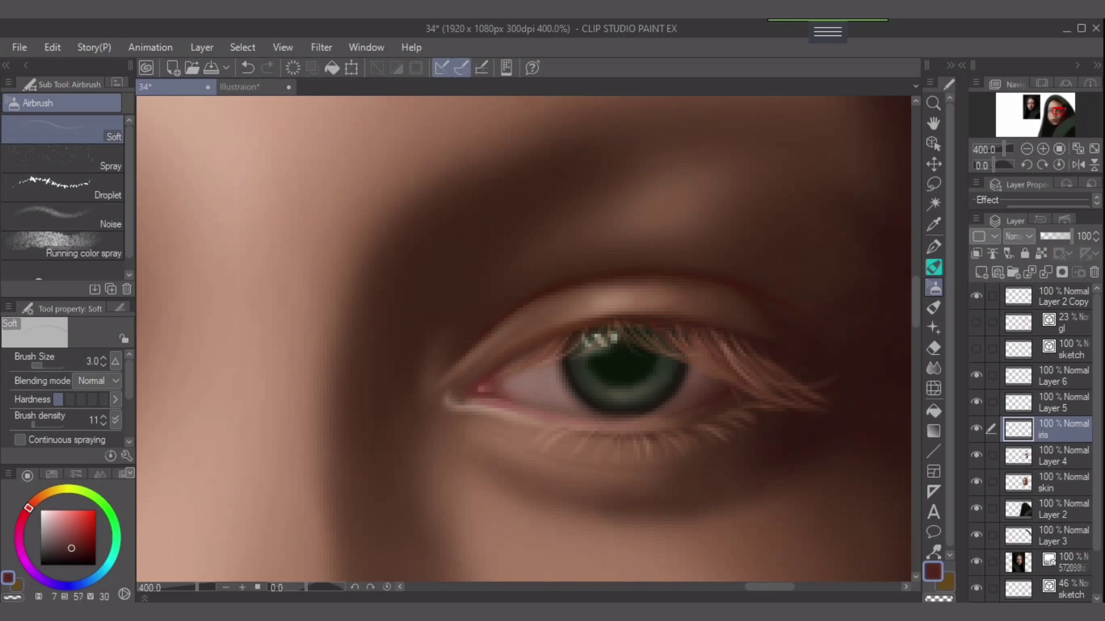
click(1062, 456)
key(bracketleft)
drag(471, 393, 535, 358)
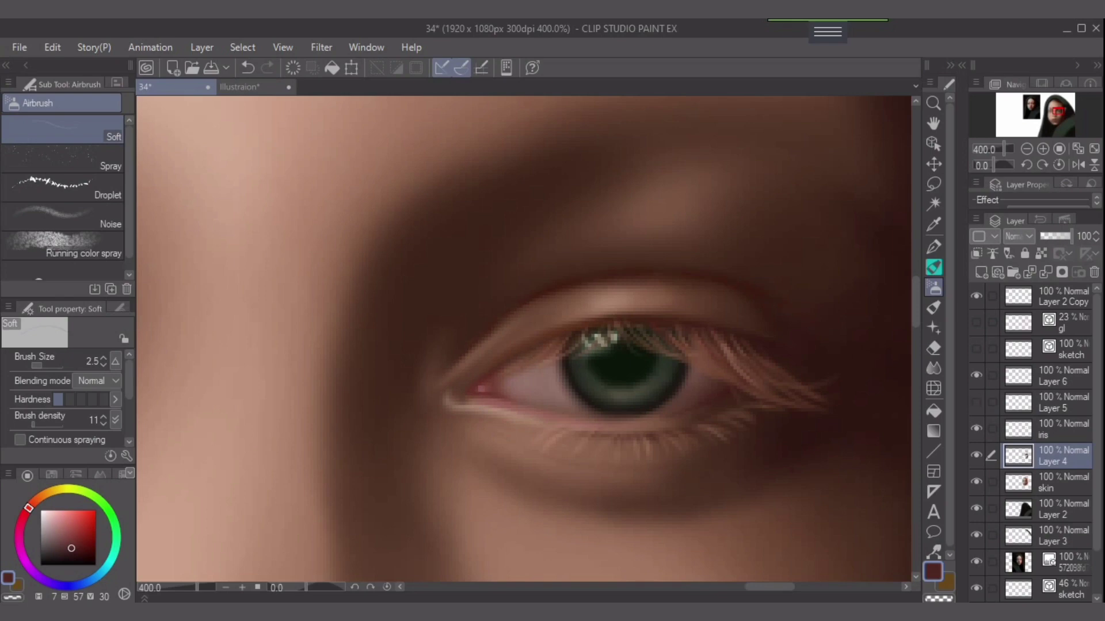
Toggle the visibility of Layers 5 and 6 to check what each one contains.
click(976, 375)
click(1062, 403)
click(976, 402)
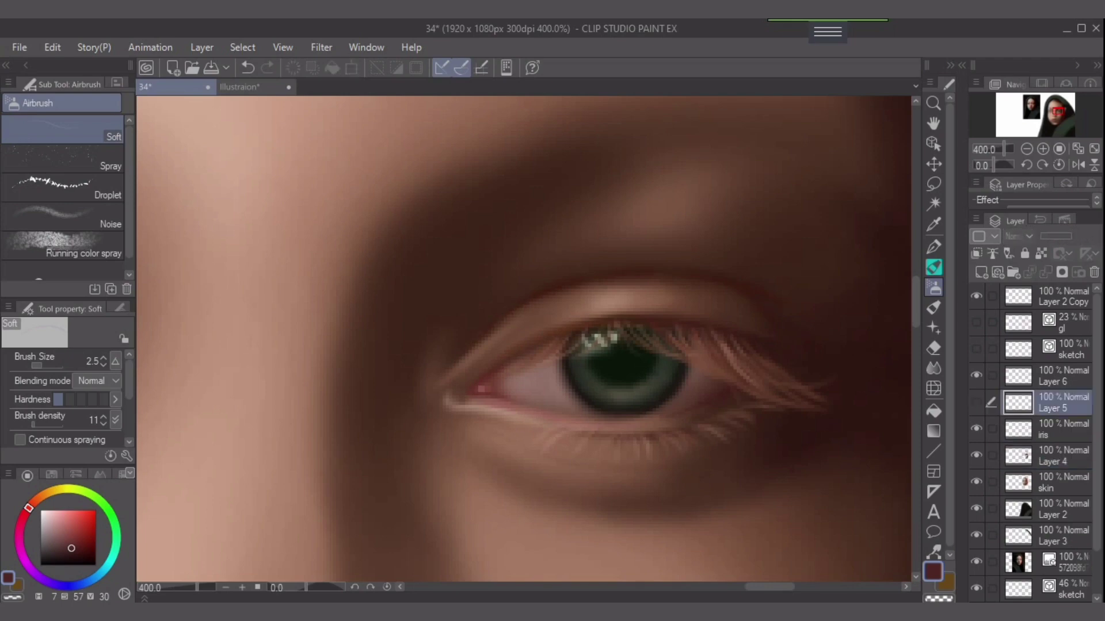
click(976, 401)
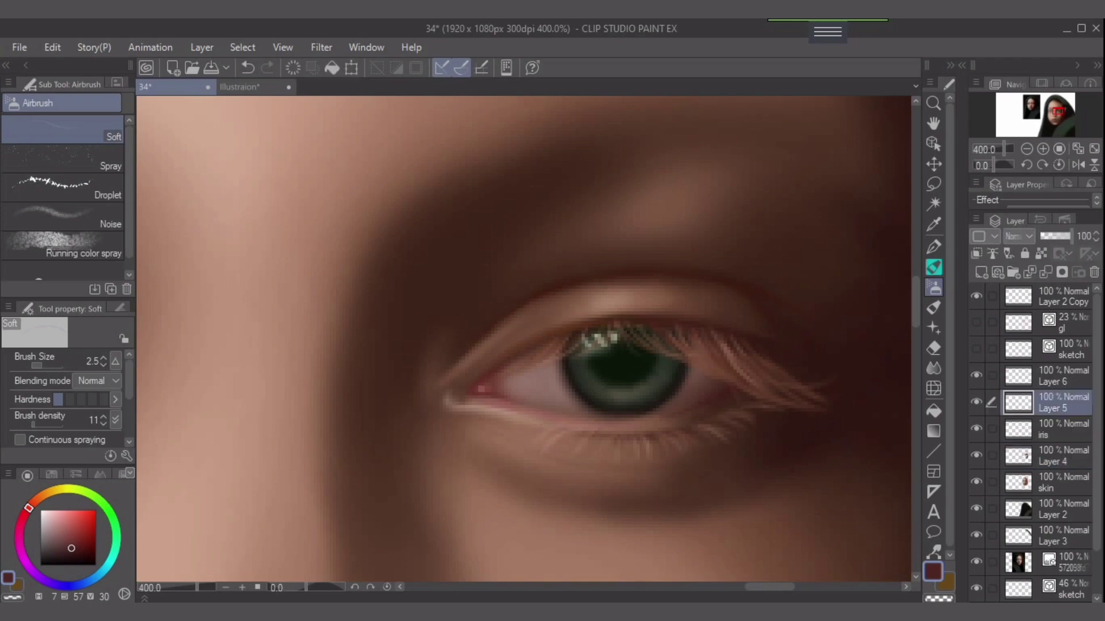
On Layer 6, touch up the tear duct and set a darker red-brown (hue 7, saturation 74, value 21) with brush density 100.
click(1062, 377)
key([)
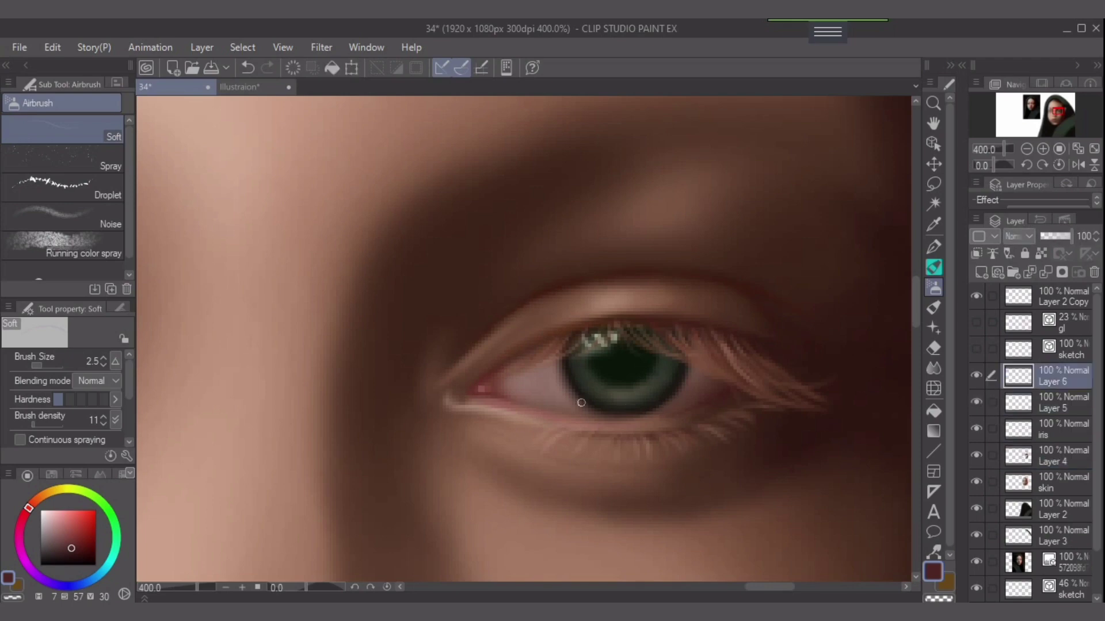
drag(481, 390, 476, 393)
drag(80, 550, 81, 554)
drag(34, 424, 63, 424)
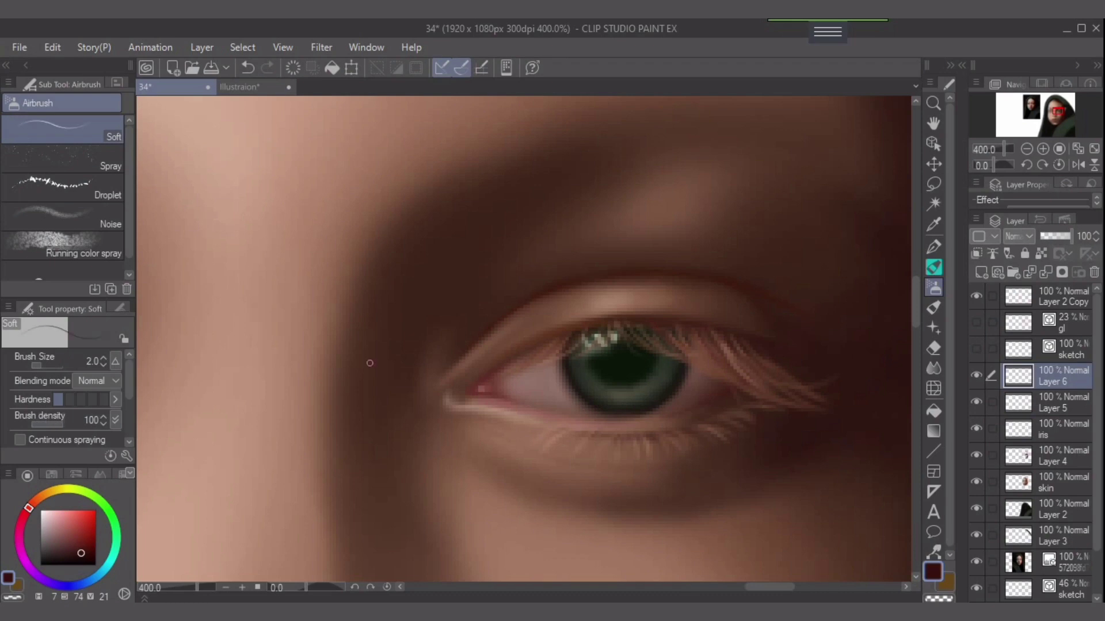
On Layer 4, darken the upper inner corner above the tear duct with dark brown (hue 11, saturation 61, value 26) at size 2.5.
alt+click(509, 393)
alt+click(502, 379)
alt+click(493, 373)
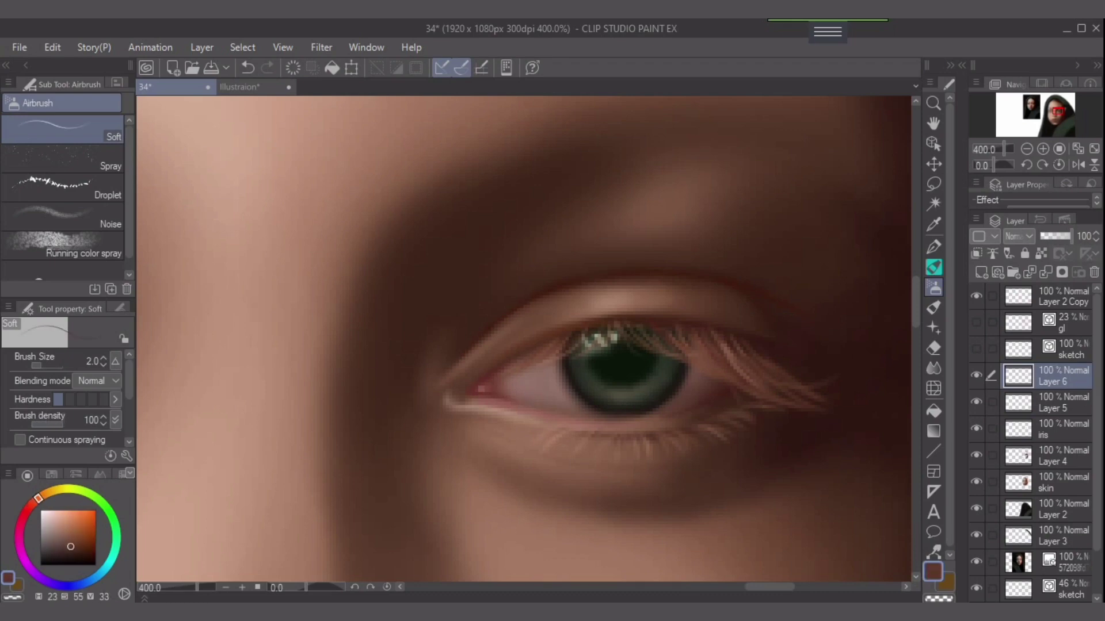
drag(38, 498, 31, 505)
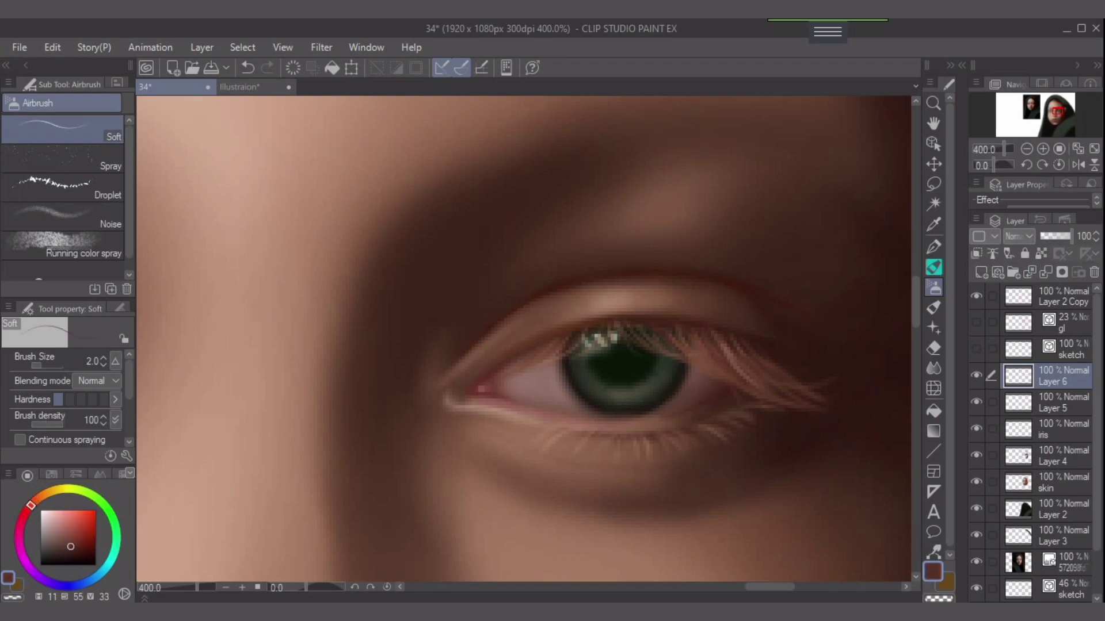
click(73, 551)
click(1054, 456)
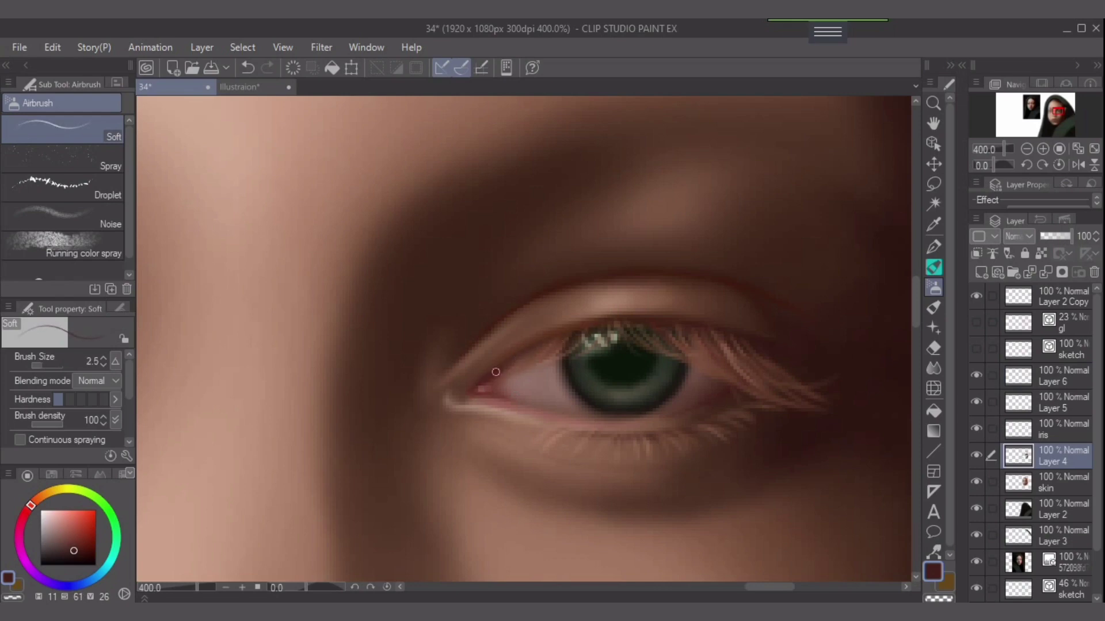
key(])
click(476, 389)
Redden the inner corner line around the tear duct with dark red (hue 8, saturation 76, value 36) at size 3.
drag(31, 506, 29, 507)
click(78, 550)
key(bracketleft)
key(bracketleft)
key(bracketright)
key(bracketright)
click(81, 545)
click(82, 545)
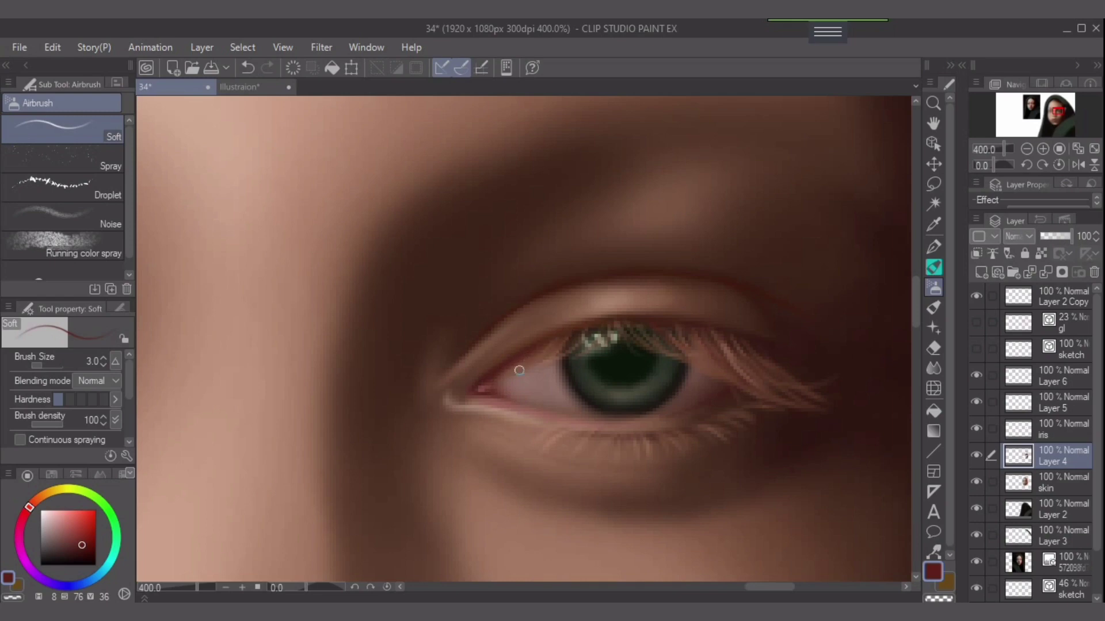
Try a dark red stroke from the tear duct toward the lower waterline.
key(bracketright)
key(bracketleft)
drag(479, 388, 495, 394)
key(ctrl+z)
key(ctrl+z)
Softly airbrush dark red around the inner corner of the eye at sizes up to 6.
key(bracketleft)
key(bracketright)
key(bracketright)
key(bracketright)
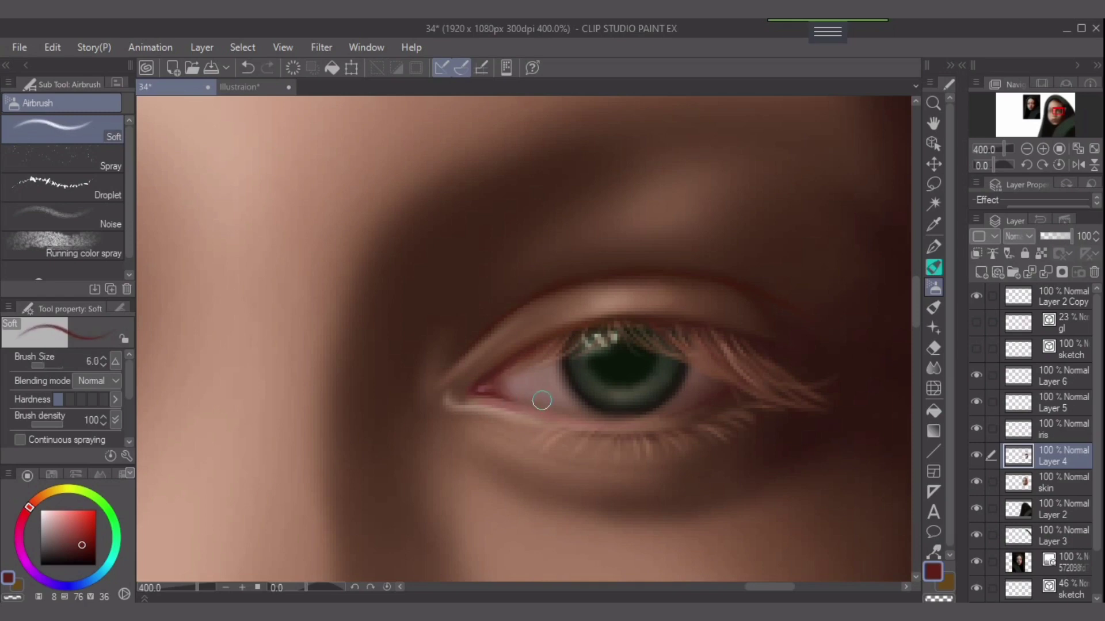
key(bracketleft)
key(bracketright)
key(bracketright)
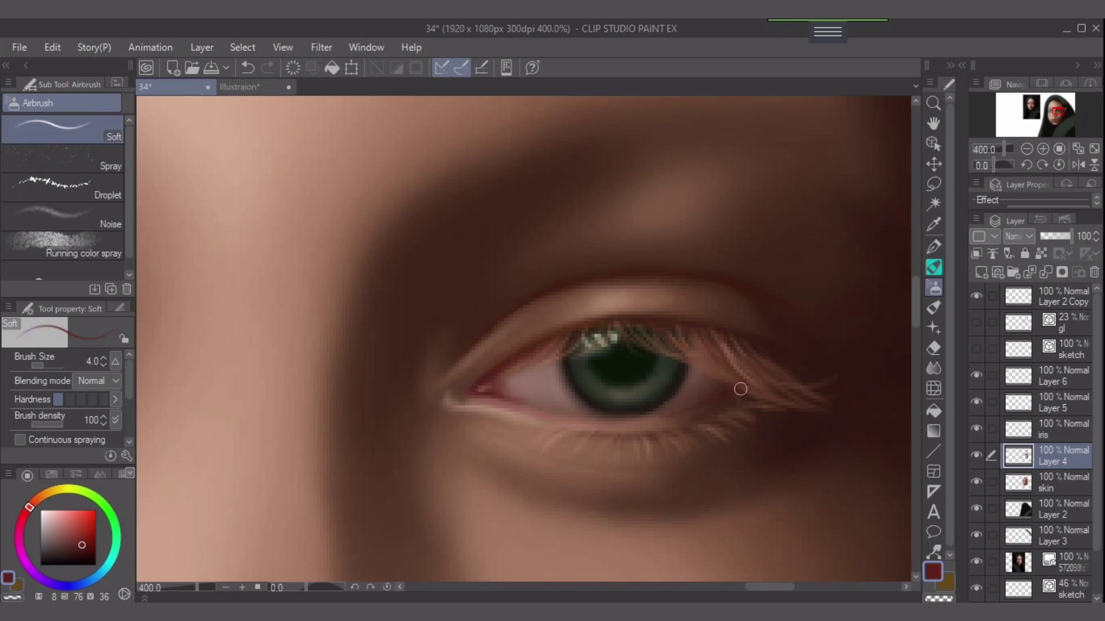
Line the lower waterline beneath the eye white and iris with fine dark red strokes at size 1.5.
key(bracketleft)
key(bracketleft)
key(bracketright)
key(bracketleft)
key(bracketleft)
key(bracketleft)
mouse_move(623, 421)
mouse_down()
mouse_move(564, 414)
mouse_move(642, 421)
mouse_move(554, 413)
mouse_move(637, 426)
mouse_move(571, 423)
mouse_move(611, 424)
mouse_up()
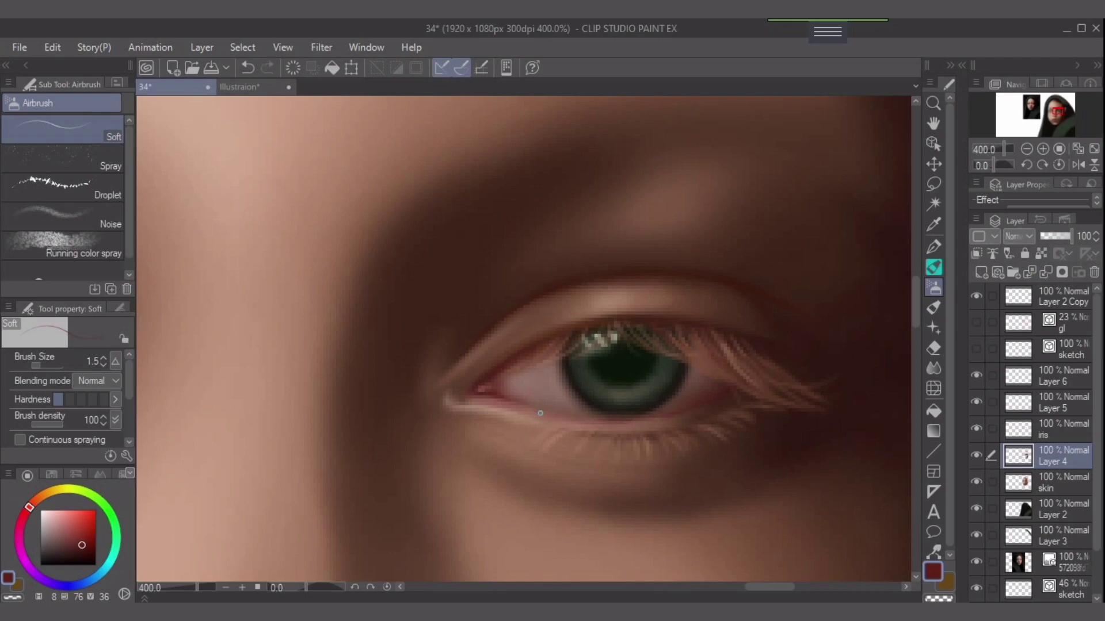
key(ctrl+z)
drag(545, 412, 641, 421)
Deepen the upper lash line above the iris with dark brown (hue 20, saturation 76, value 24), going from size 0.7 up to 4.
drag(30, 508, 36, 499)
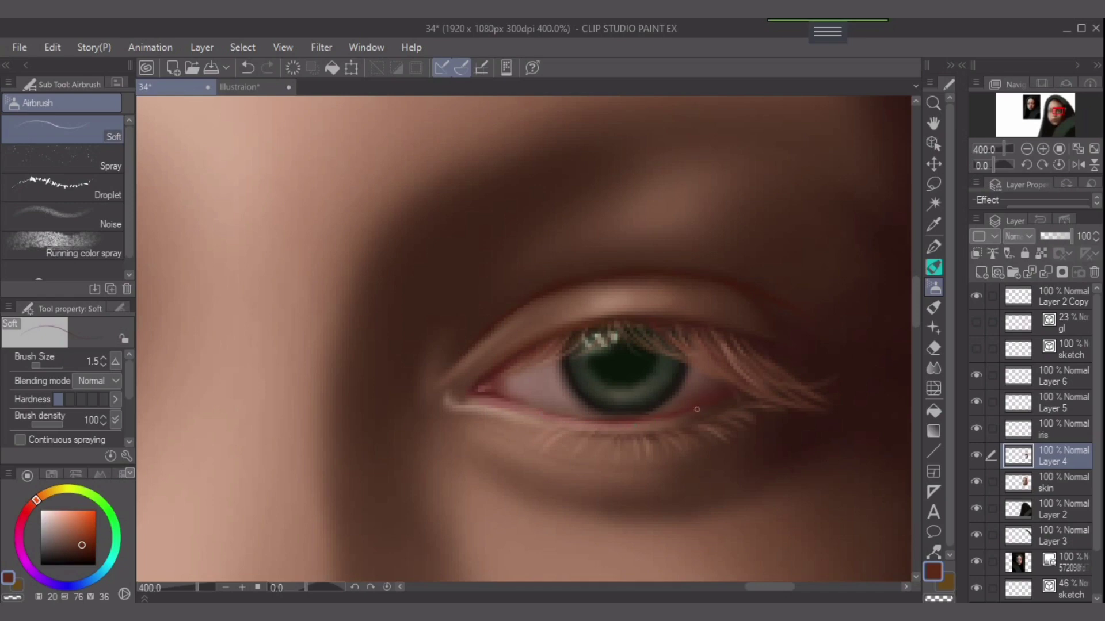
drag(82, 545, 82, 552)
key(ctrl+z)
key(bracketleft)
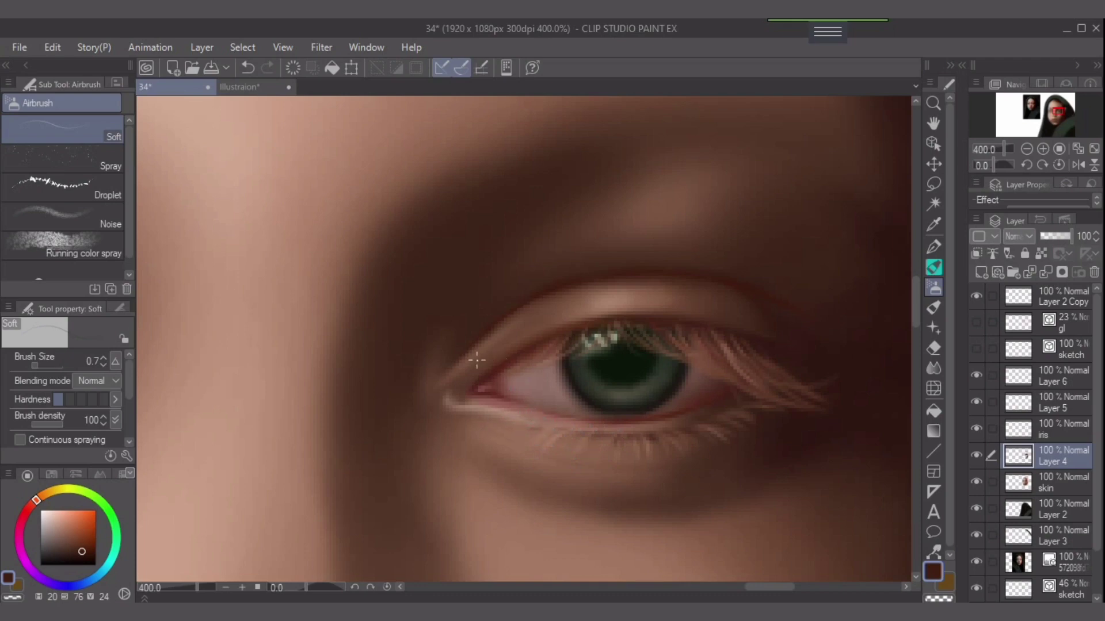
key(bracketright)
key(ctrl+z)
key(bracketright)
key(ctrl+z)
key(bracketright)
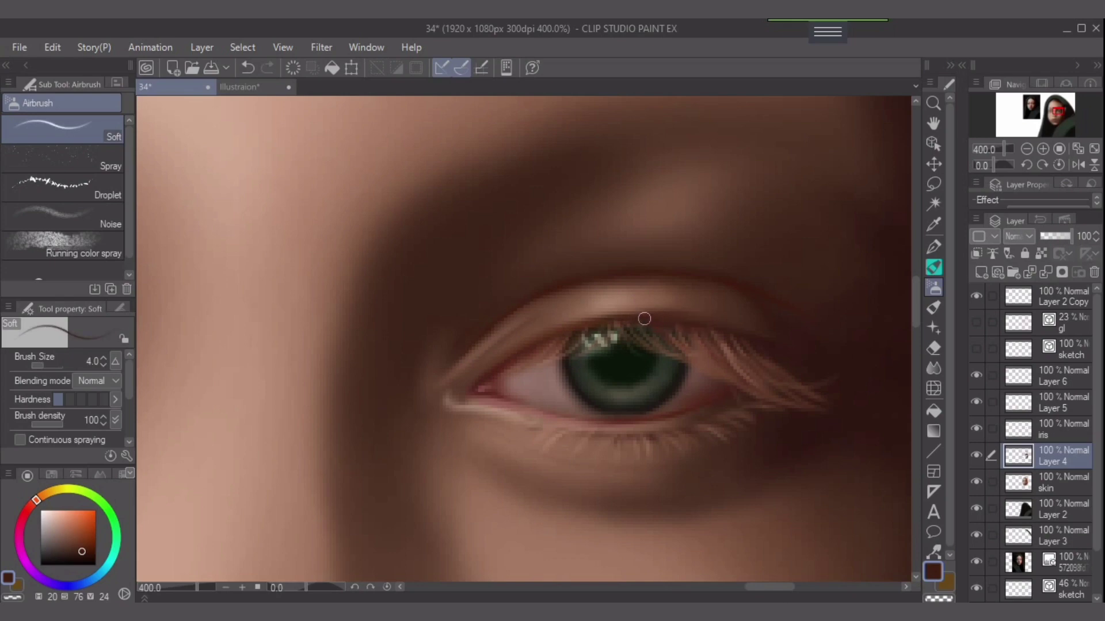
drag(646, 318, 626, 319)
Sample very dark brown (hue 13, saturation 63, value 17) beside the eye and airbrush the shadow below the outer corner at size 15.
scroll(831, 444, down, 2)
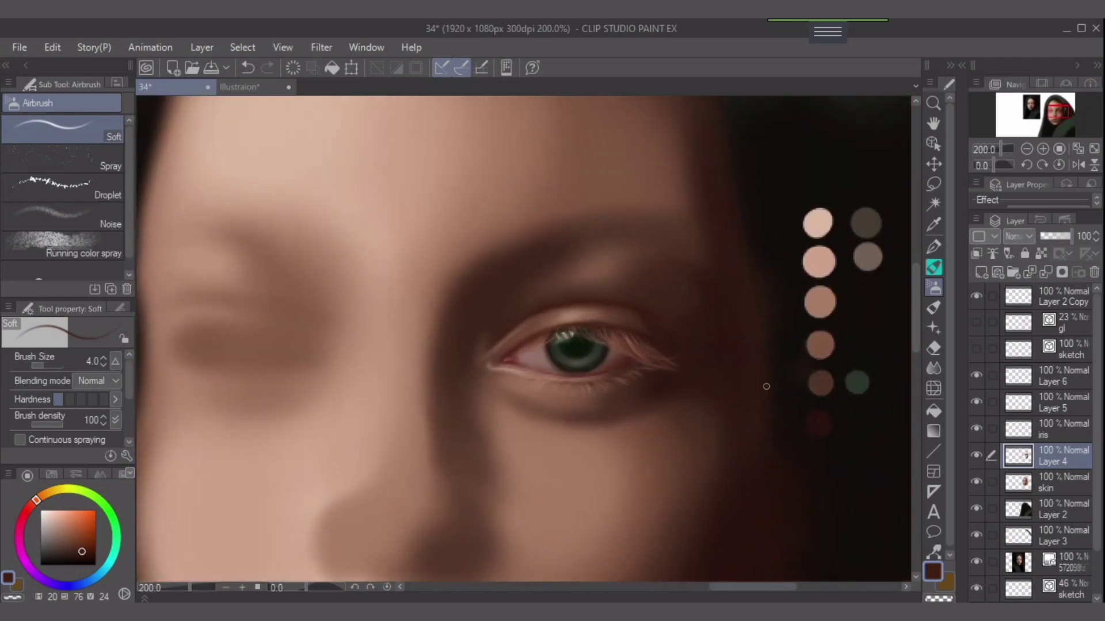
alt+click(731, 361)
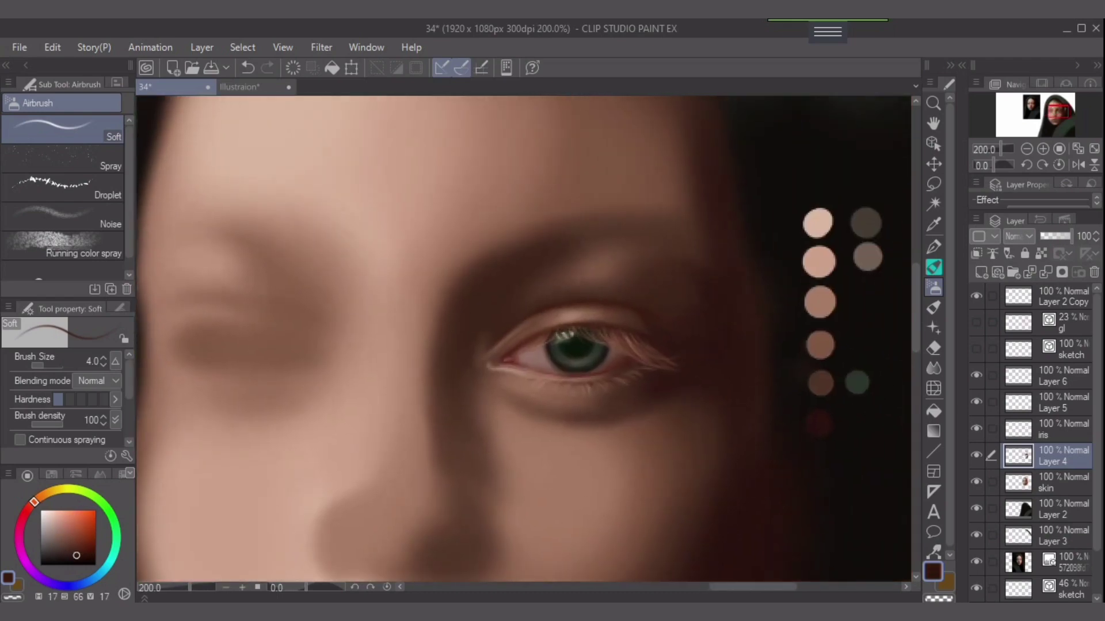
alt+click(734, 364)
key(])
key(])
key(])
key(])
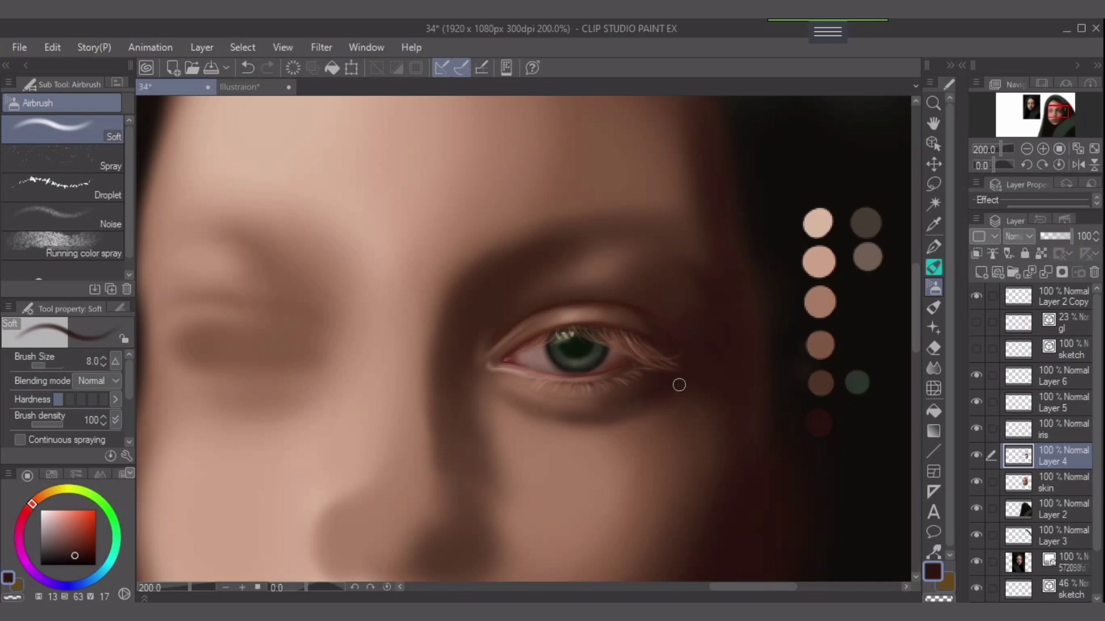
key(bracketright)
key(bracketright)
key(bracketright)
drag(669, 399, 677, 388)
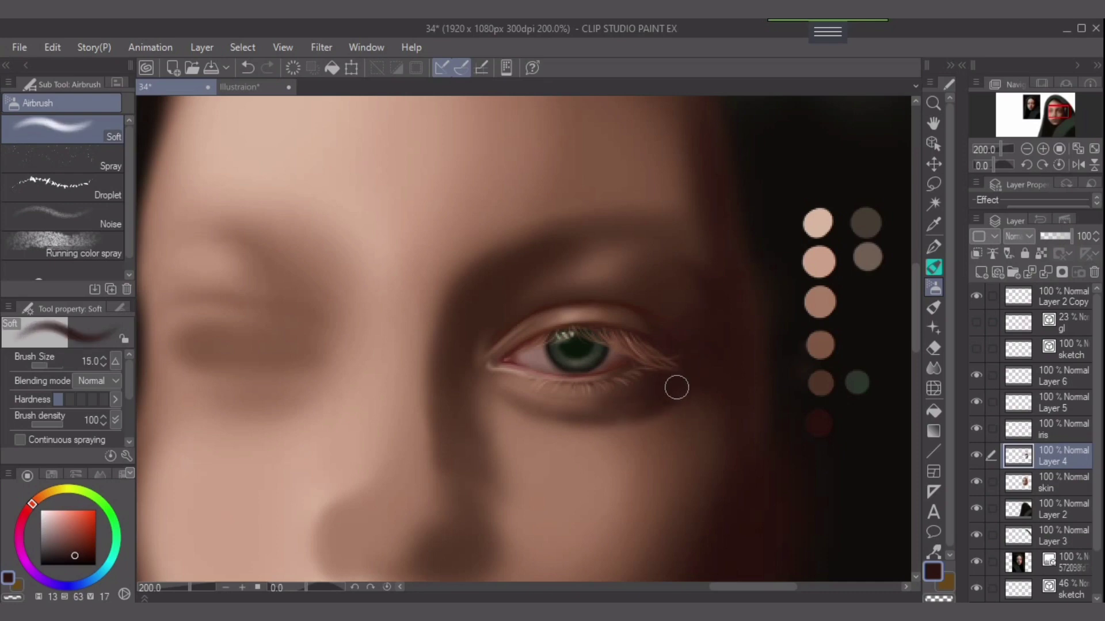
Try to darken the crease under the eye with the same dark brown at sizes 8 and 7.
key(bracketleft)
key(bracketleft)
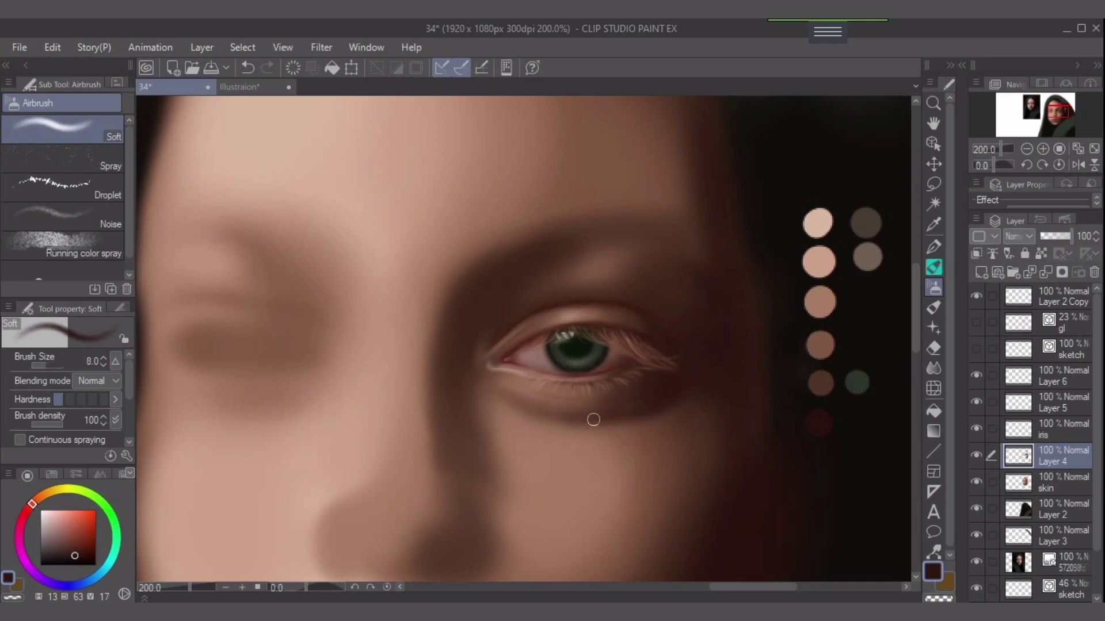
key(bracketleft)
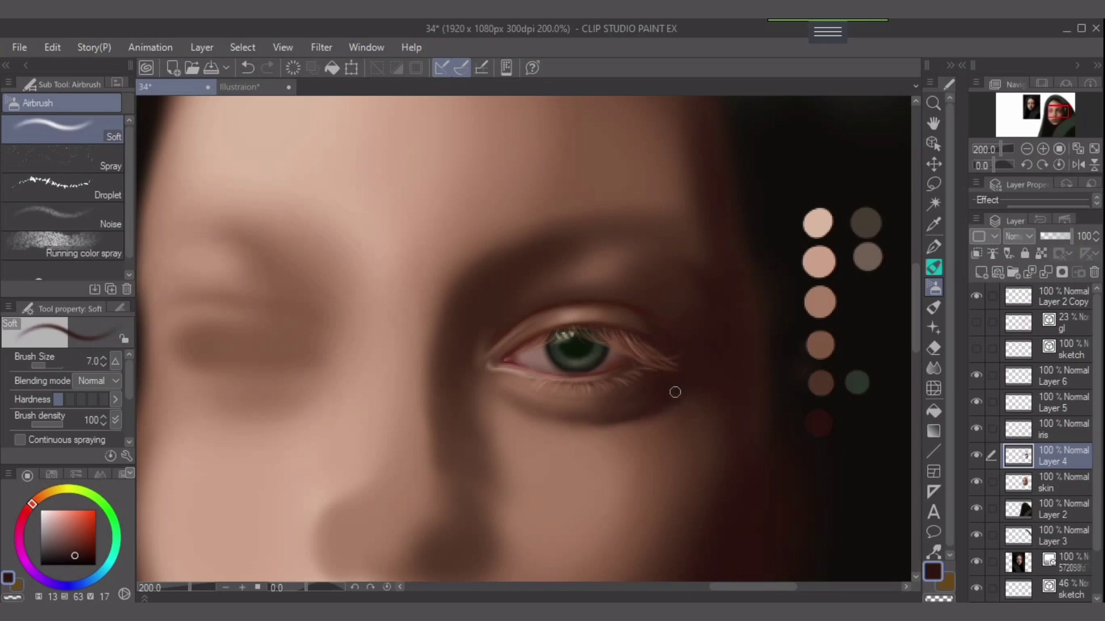
key(ctrl+z)
Airbrush the dark brown from below the outer corner along the under-eye crease at size 10, and shift the colour to hue 10 at size 8.
key(bracketright)
key(bracketright)
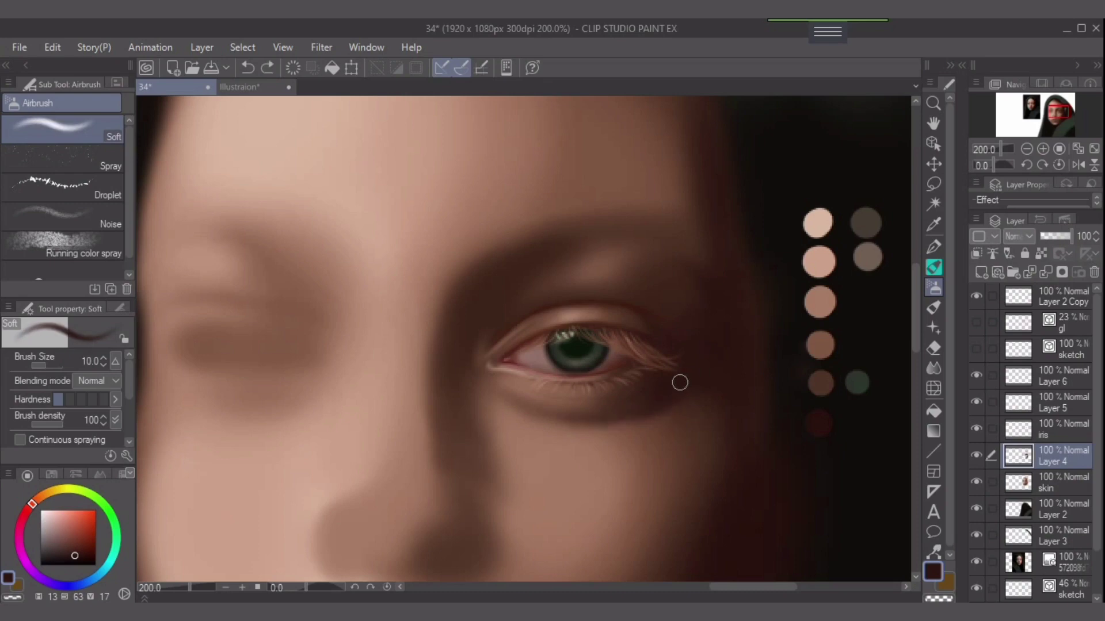
drag(679, 382, 619, 419)
drag(32, 504, 29, 507)
key(bracketleft)
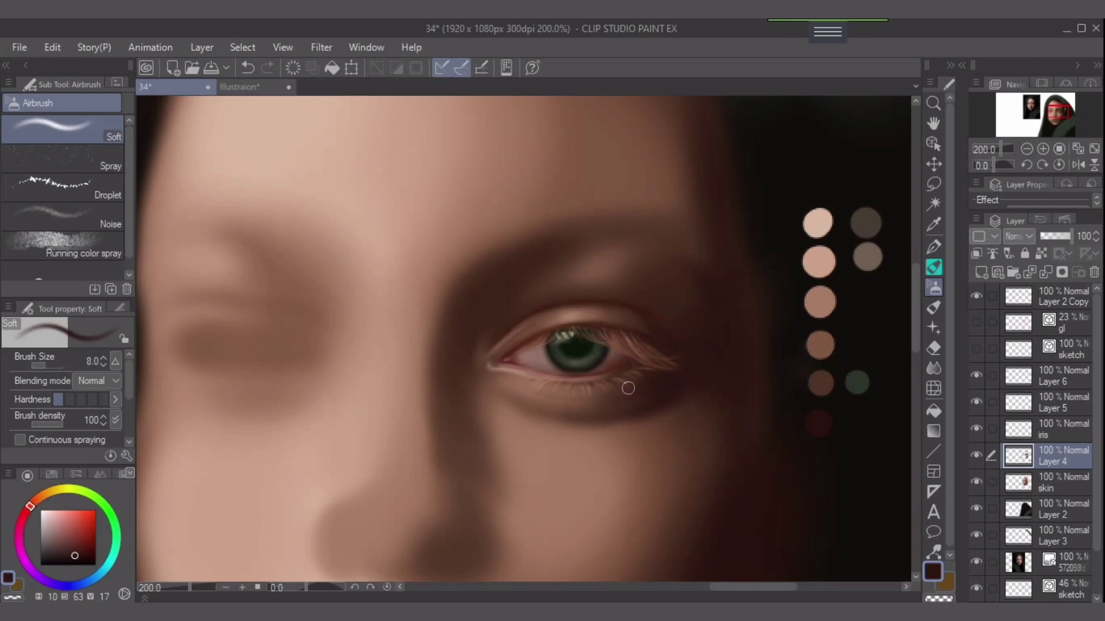
Airbrush the dark brown shadow around and beyond the eye's outer corner at brush sizes between 12 and 17.
key(bracketright)
key(bracketright)
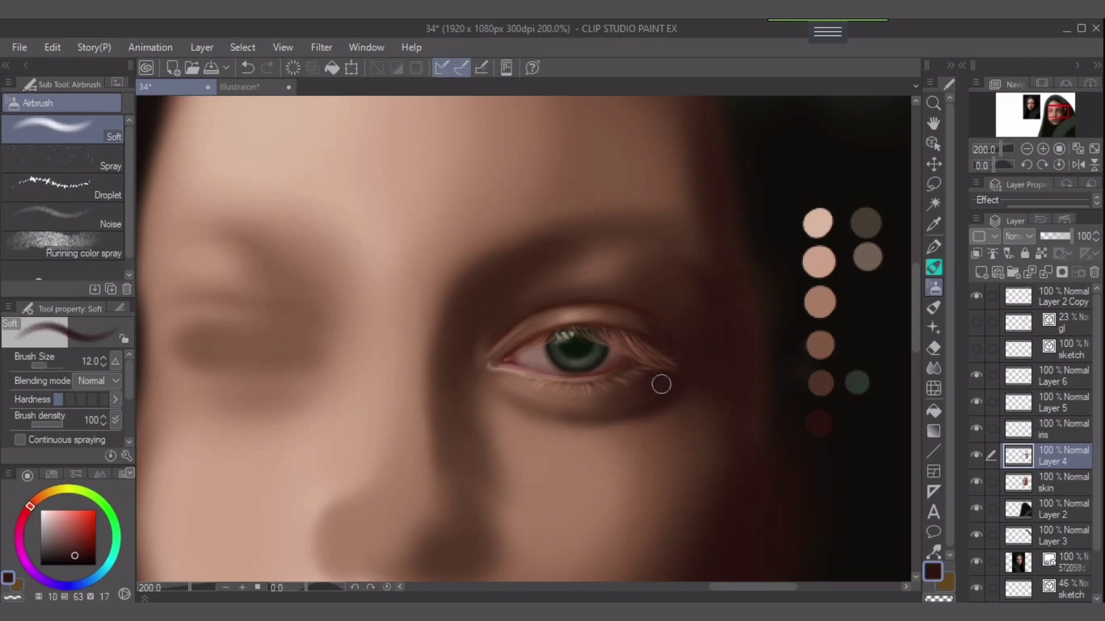
key(bracketright)
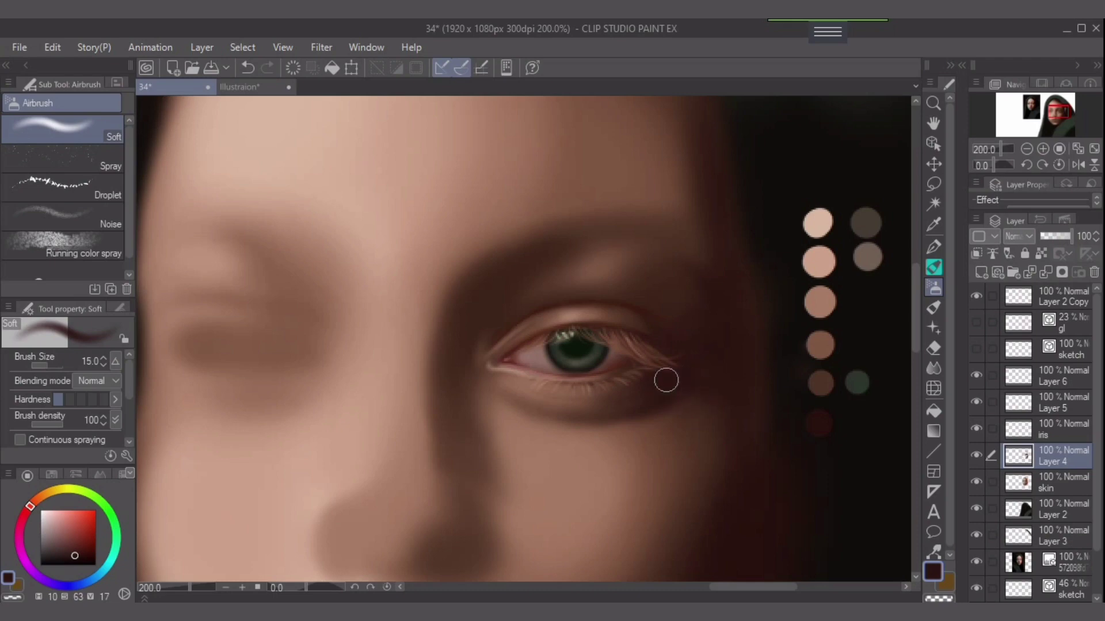
key(bracketleft)
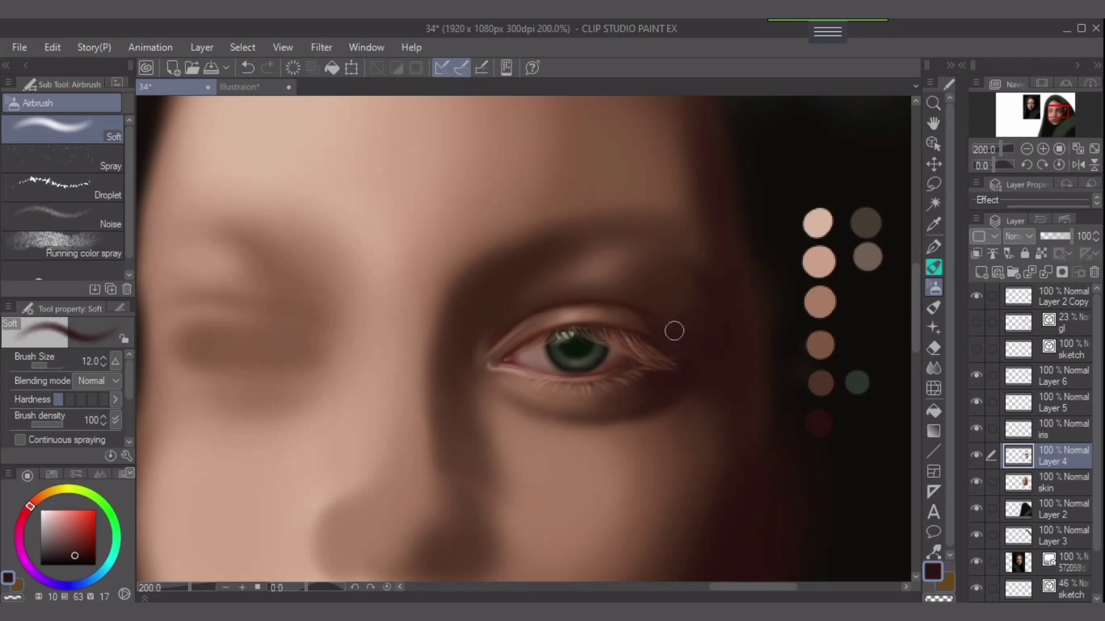
key(bracketright)
key(bracketright)
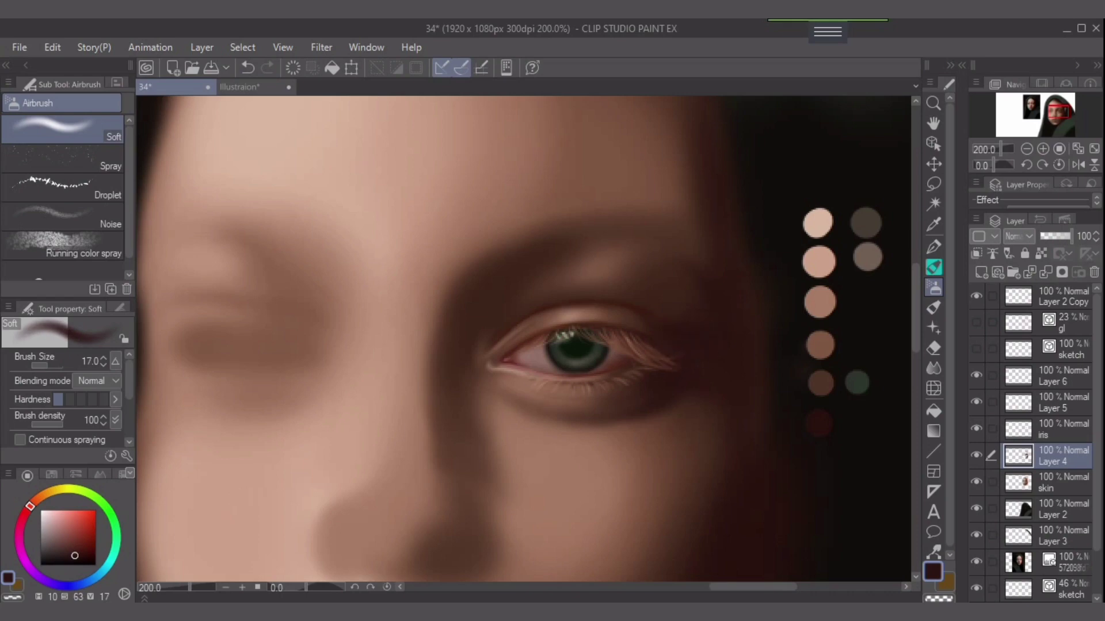
Sample the darkest palette brown (hue 12, saturation 67, value 15) and airbrush the temple beside the outer corner at sizes 17 and 20.
drag(30, 506, 35, 500)
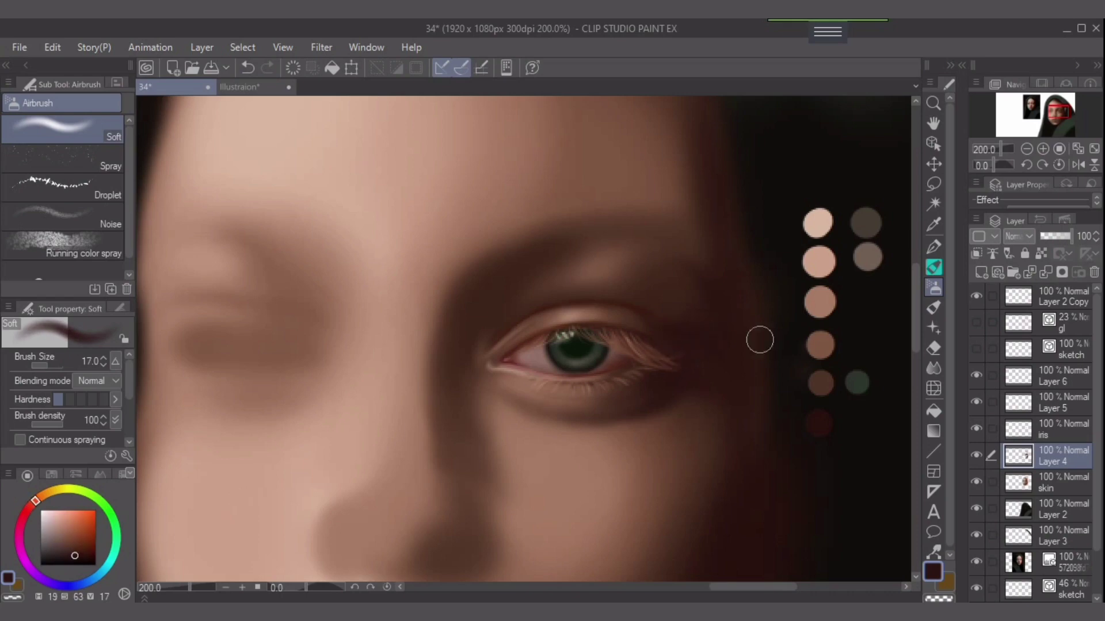
alt+click(822, 421)
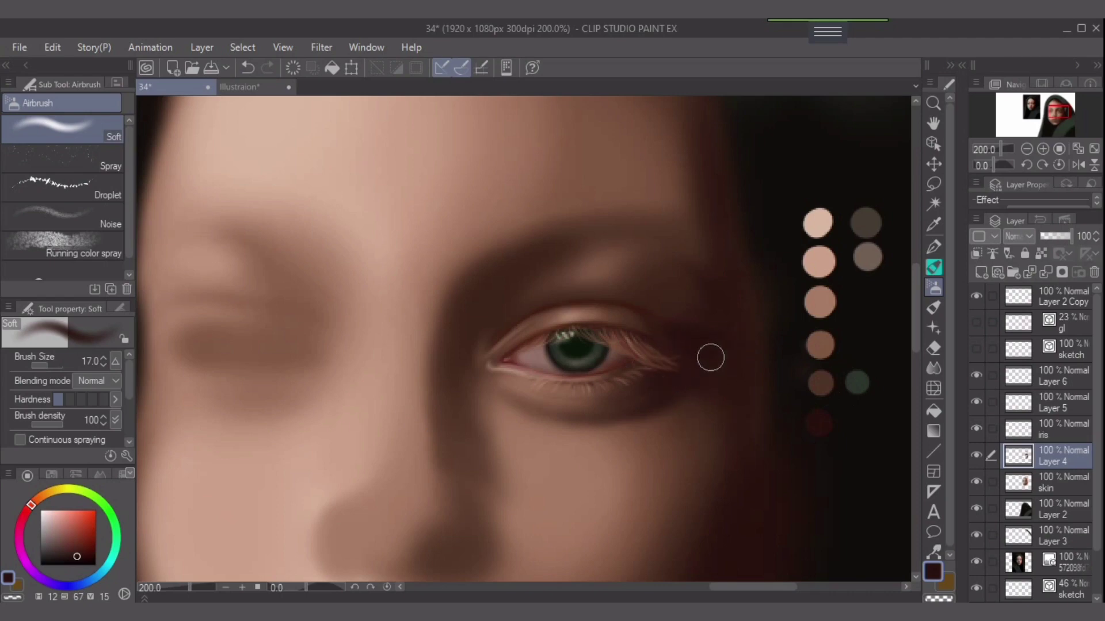
key(bracketright)
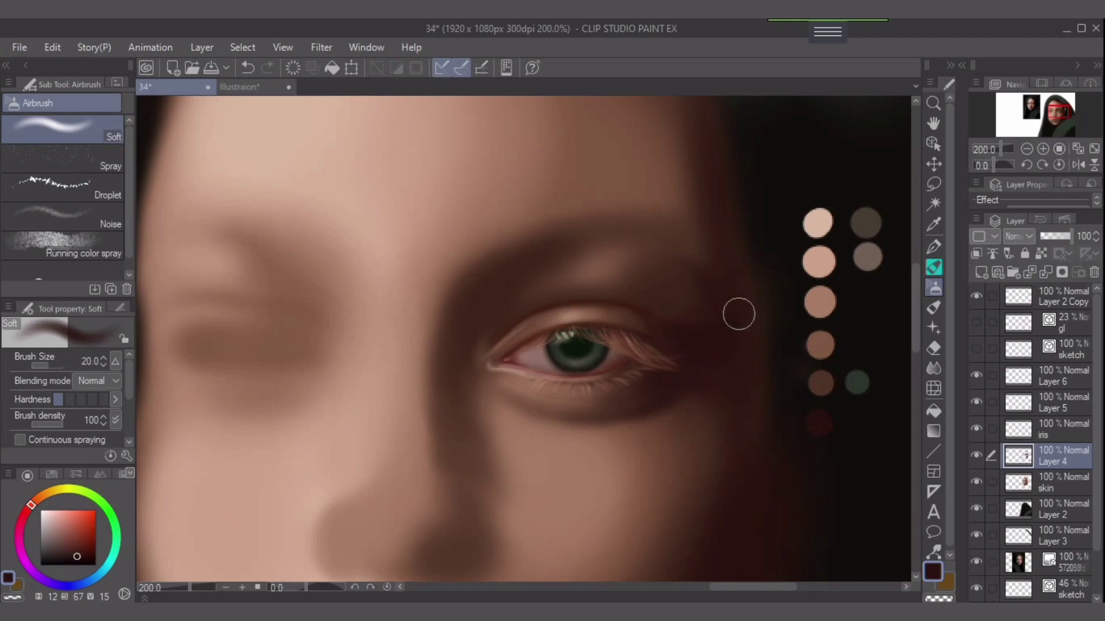
mouse_move(739, 314)
mouse_down()
mouse_move(732, 416)
mouse_move(727, 337)
mouse_up()
Darken the outer end of the upper lid crease with the darkest brown at sizes 15 and 7.
key(bracketleft)
key(bracketleft)
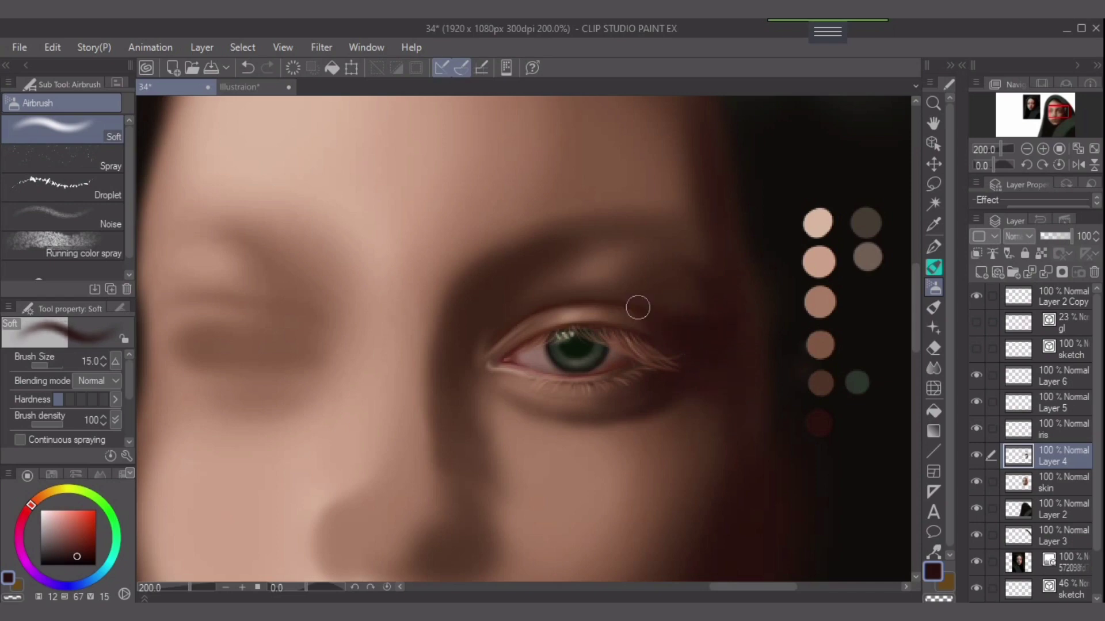
key(bracketleft)
key(bracketleft)
key(bracketleft)
key(bracketleft)
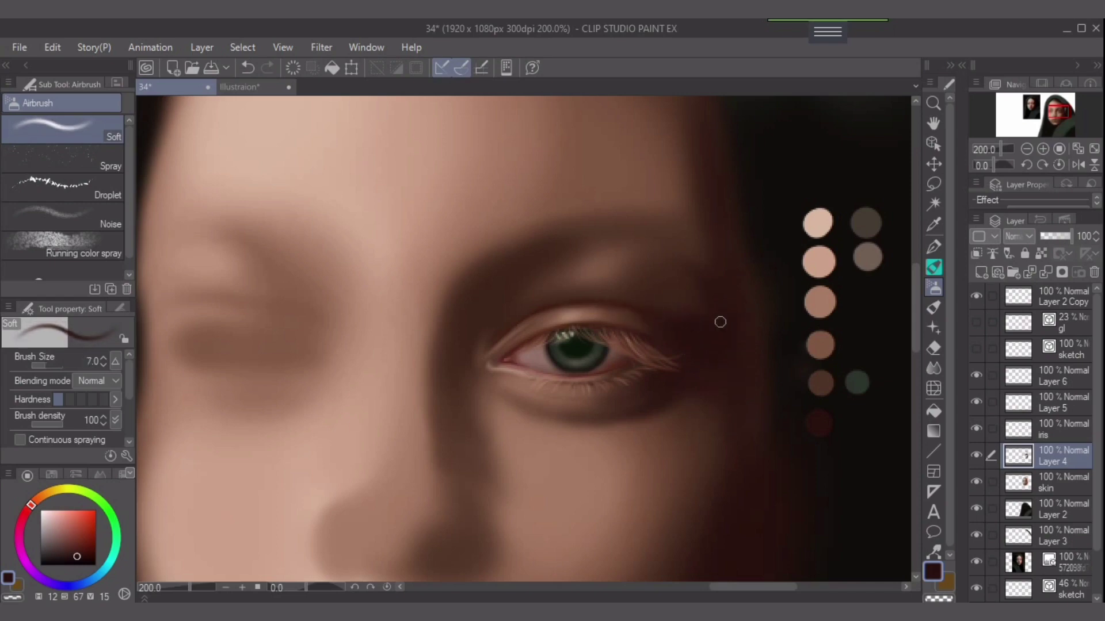
Airbrush the darkest brown between the outer lid crease and the temple at size 20.
key(bracketright)
key(bracketright)
key(bracketright)
key(bracketright)
key(bracketright)
key(bracketright)
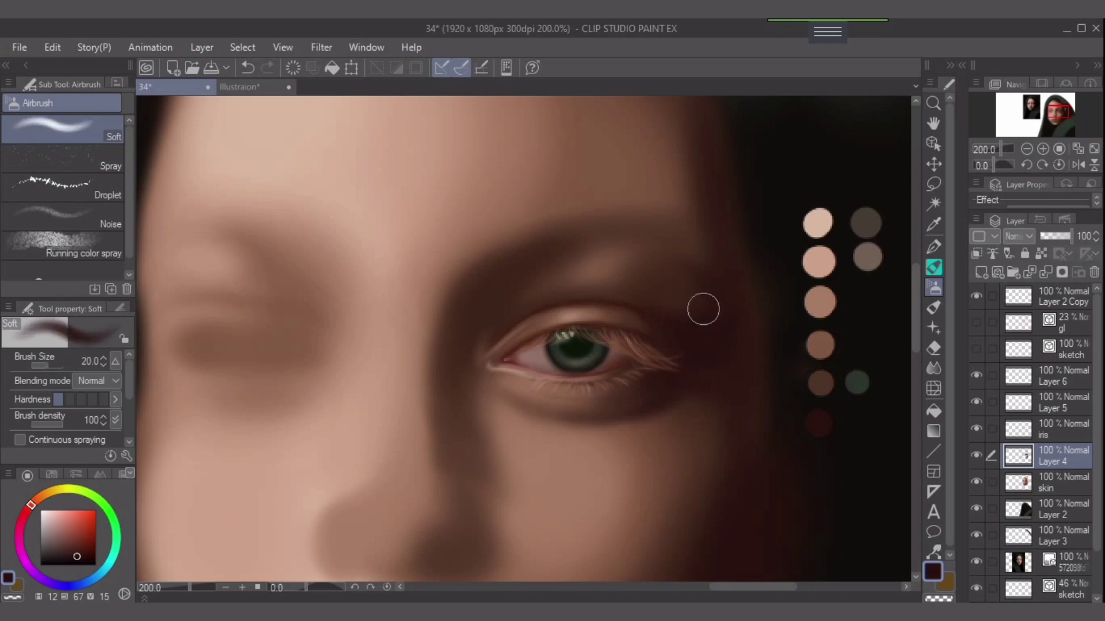
Extend the temple shadow toward the face's edge at sizes 25 and 30, and show the red sketch layer as a guide.
key(bracketright)
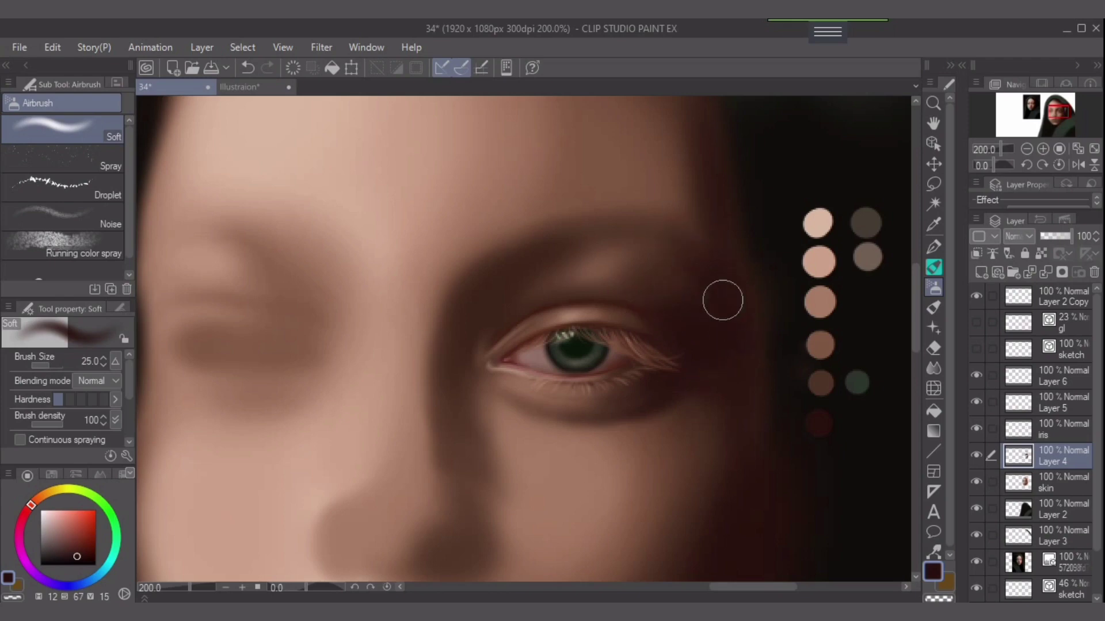
key(bracketright)
click(976, 348)
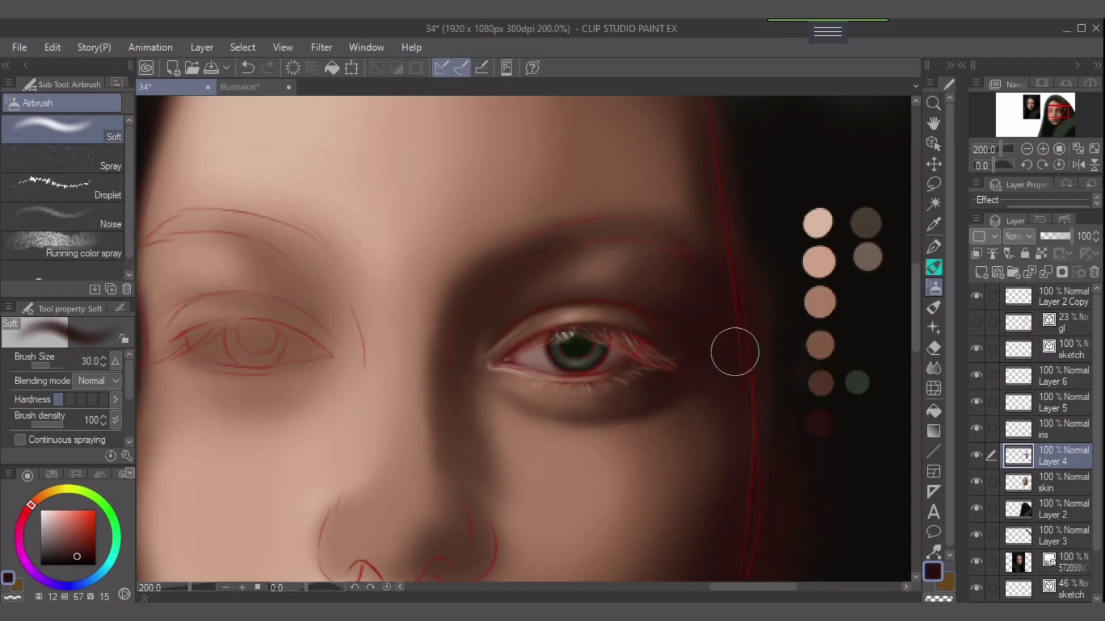
key(bracketleft)
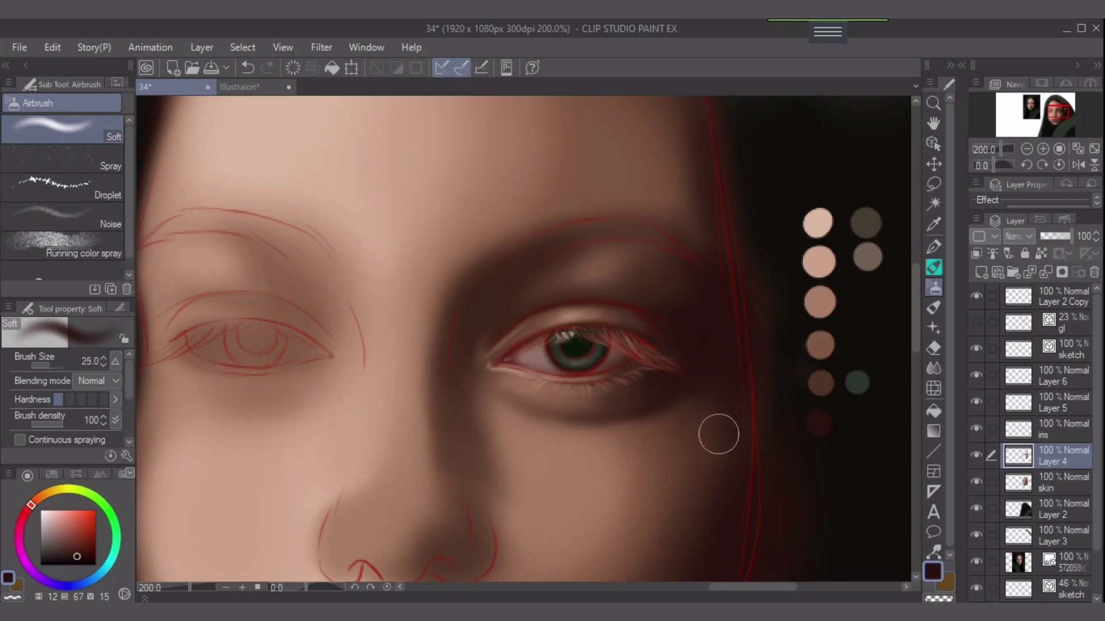
Sample the dark brown swatch (hue 22, saturation 53, value 31) and airbrush the upper cheek beside the outer corner at sizes 30 to 50.
alt+click(822, 346)
key(bracketright)
key(bracketright)
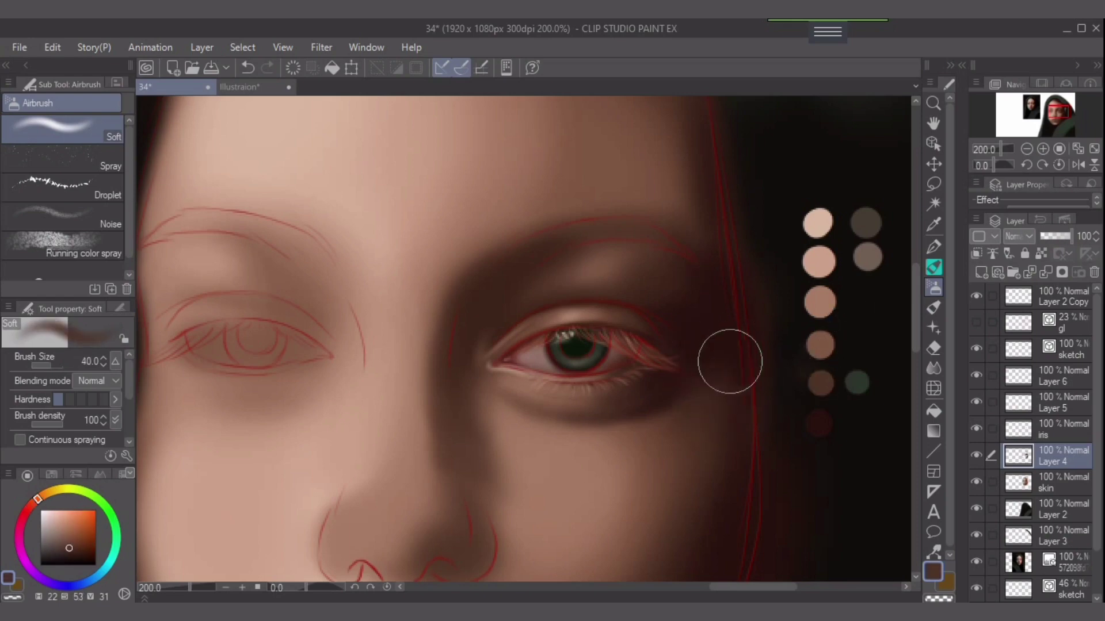
key(bracketright)
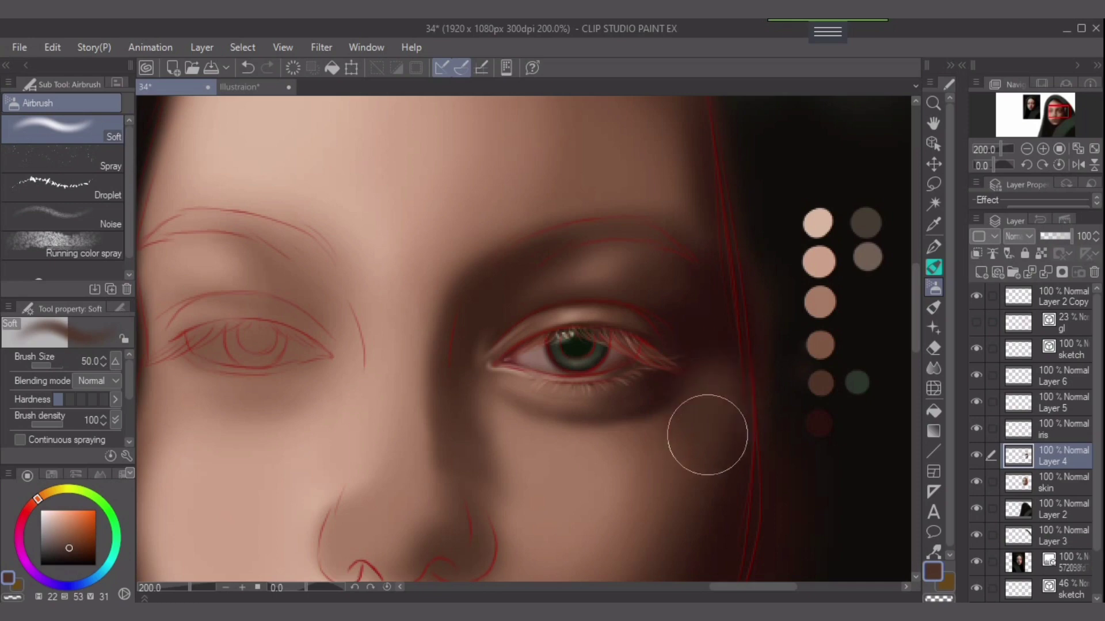
key(bracketleft)
key(bracketleft)
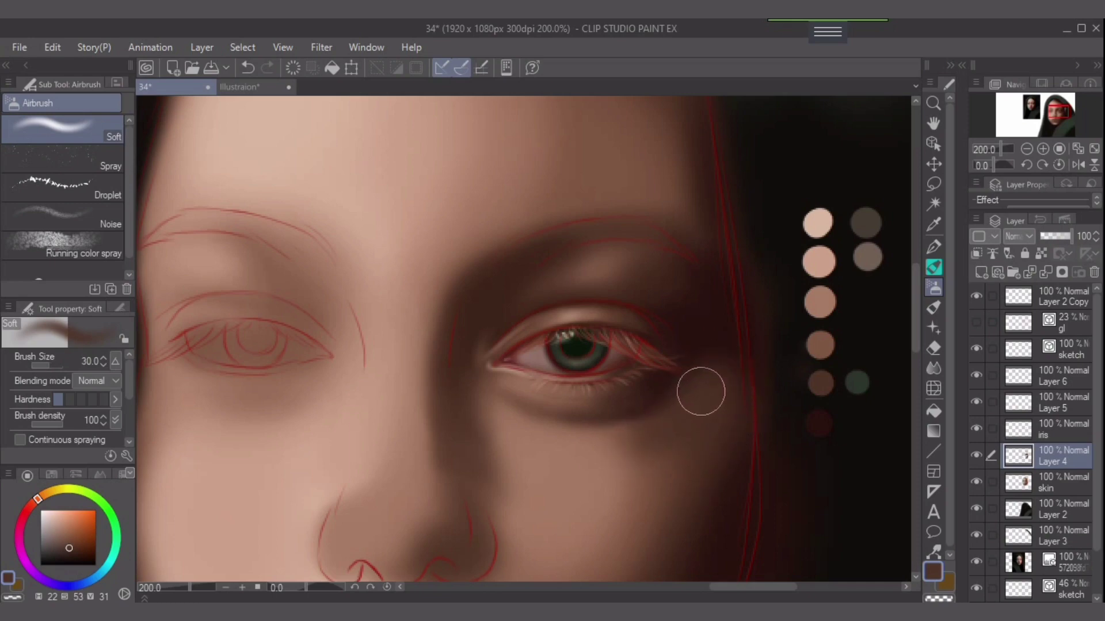
key(bracketright)
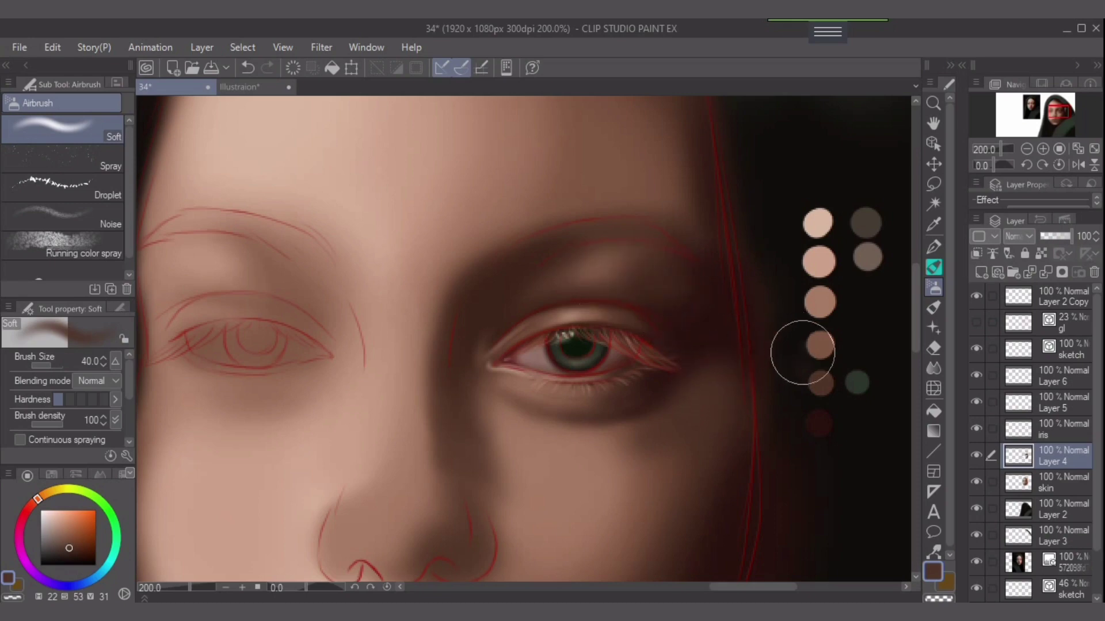
Try to lighten the skin between the upper lid and brow with mid brown (hue 21, saturation 47, value 49) at sizes 40 to 17.
alt+click(817, 347)
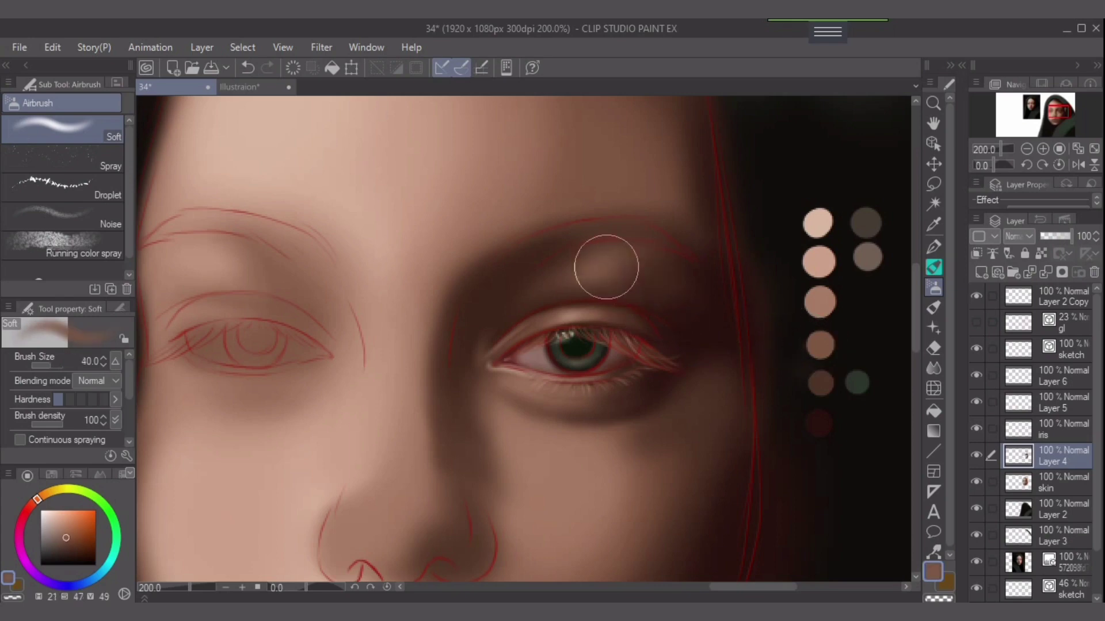
key(bracketleft)
key(bracketleft)
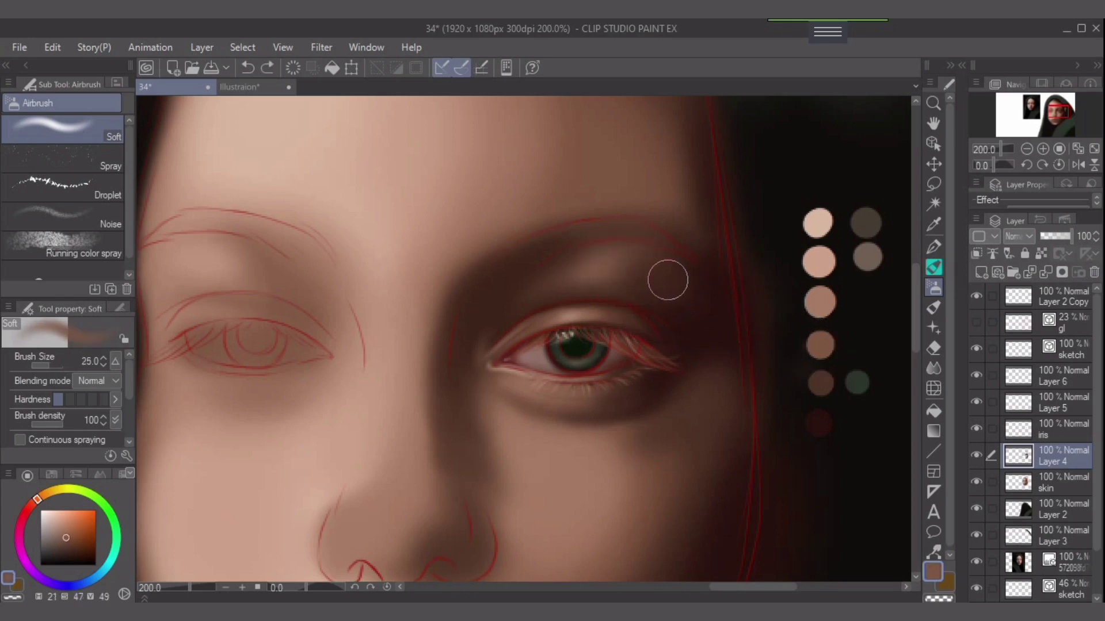
key(bracketleft)
key(bracketleft)
Sample the lighter skin swatch (hue 22, saturation 40, value 65) and airbrush a highlight under the brow at size 25.
alt+click(805, 310)
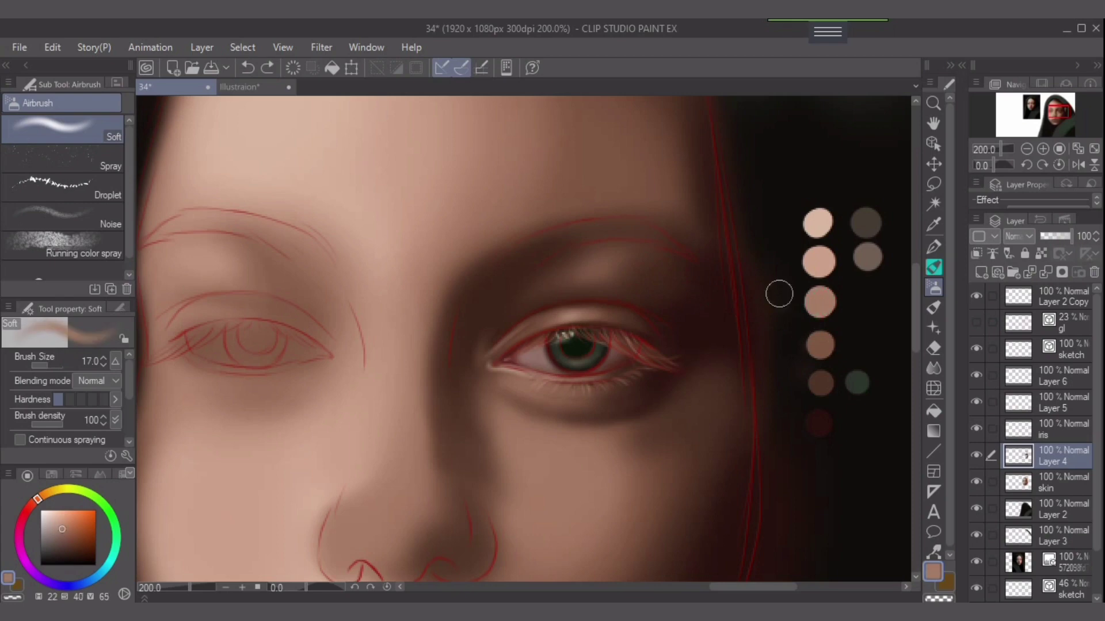
key(bracketright)
key(bracketright)
mouse_move(608, 266)
mouse_down()
mouse_move(656, 267)
mouse_move(604, 259)
mouse_move(608, 273)
mouse_move(654, 283)
mouse_move(591, 270)
mouse_move(656, 284)
mouse_move(617, 274)
mouse_move(638, 262)
mouse_move(611, 261)
mouse_up()
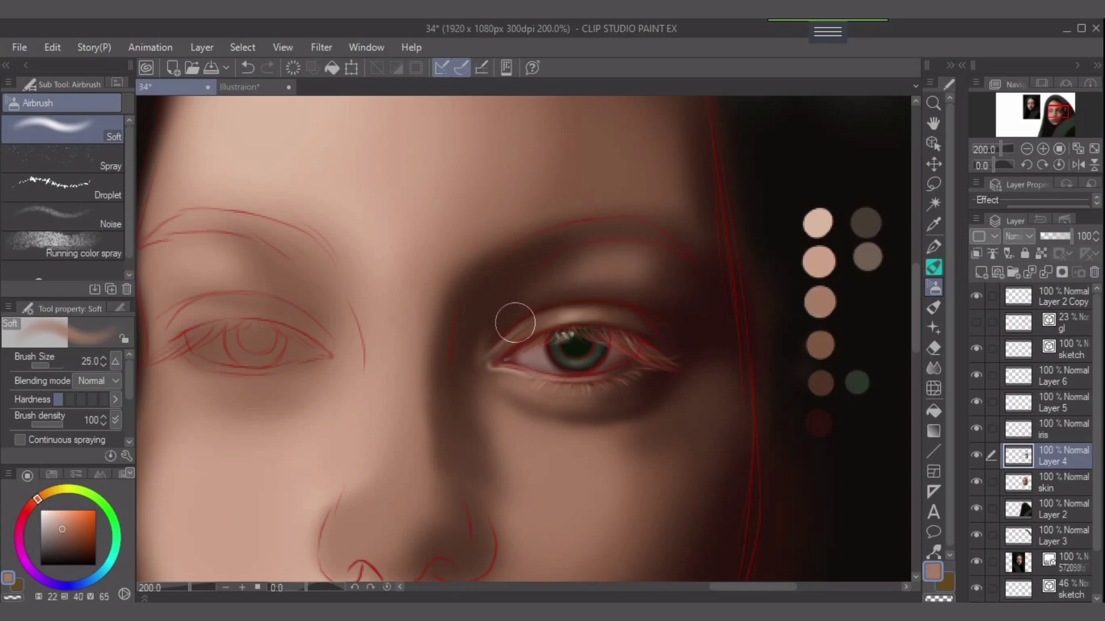
Resample the darkest brown and deepen the socket shadow from beside the nose up along the inner brow at sizes 12 to 17.
alt+click(818, 421)
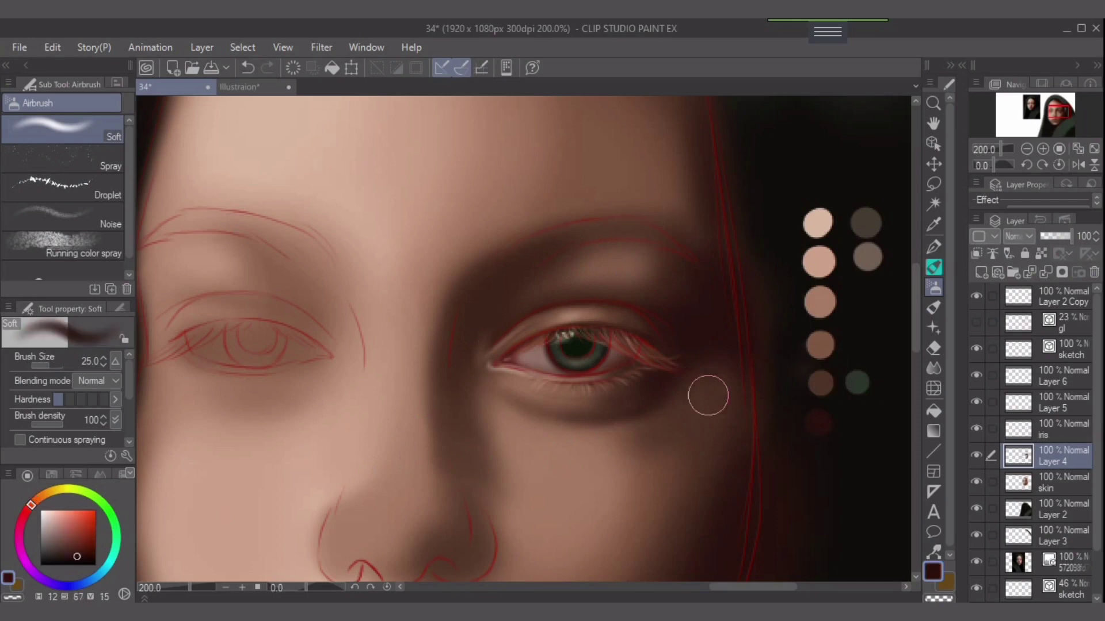
key(bracketleft)
key(bracketleft)
key(bracketleft)
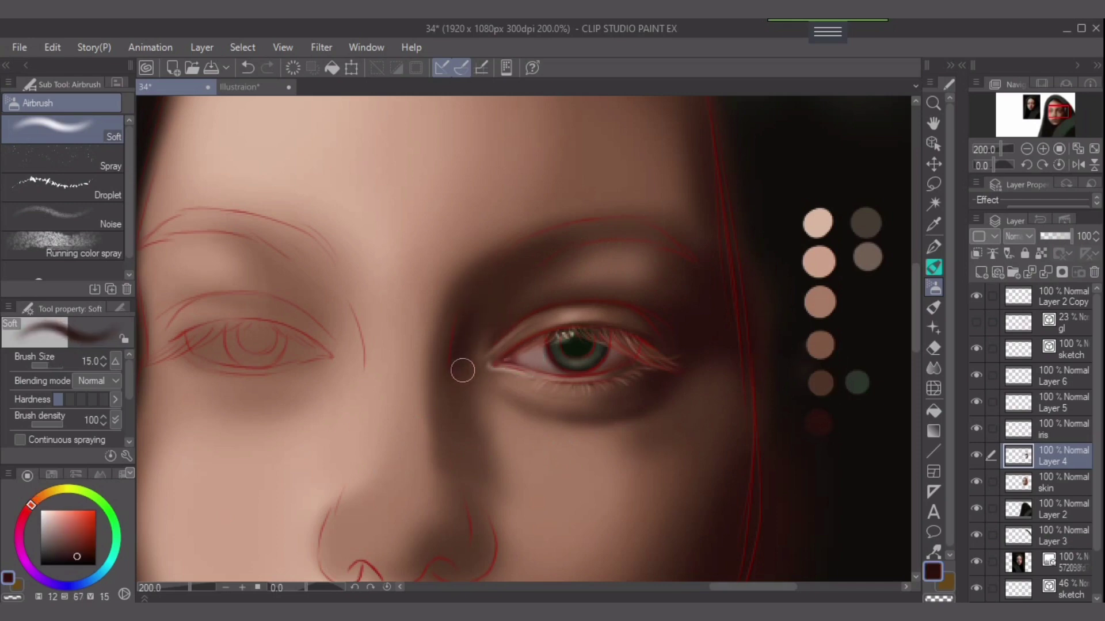
key(bracketright)
key(bracketleft)
key(bracketleft)
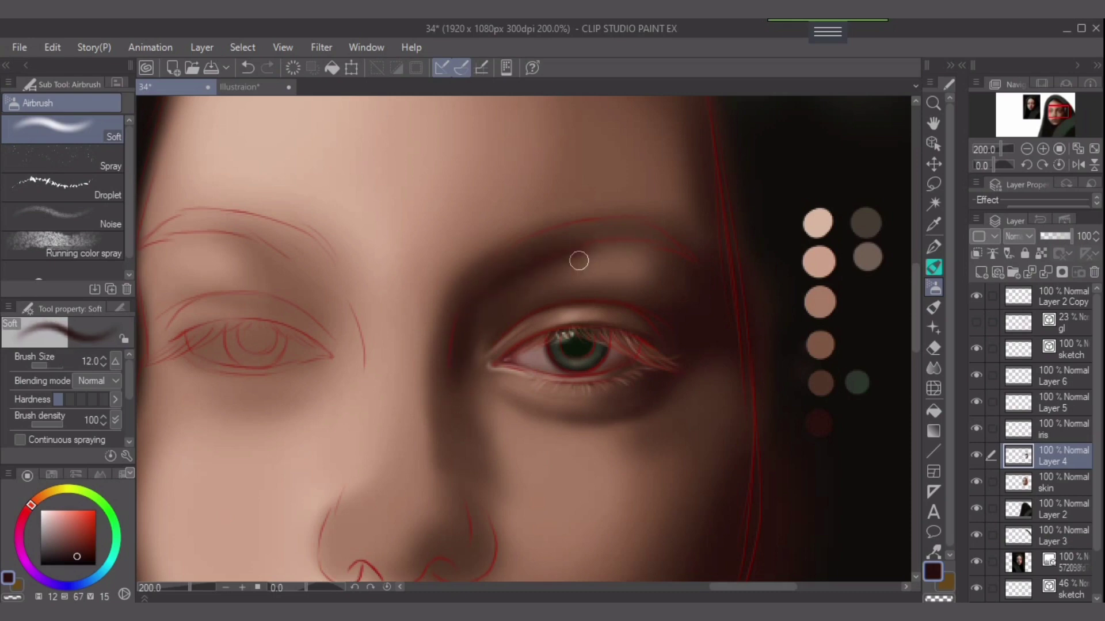
key(bracketright)
key(bracketright)
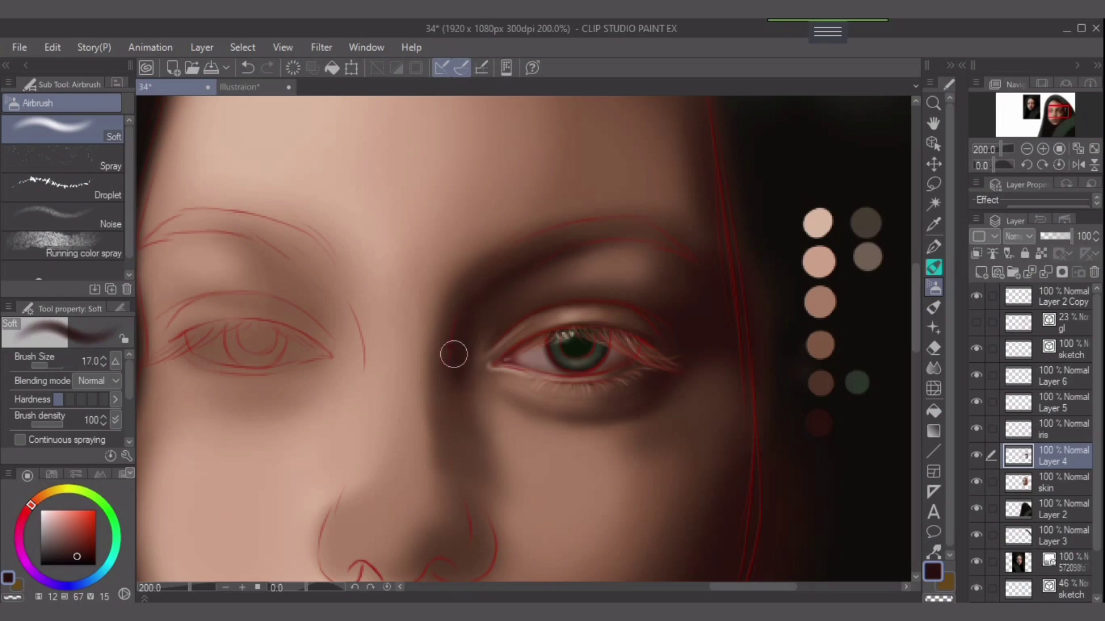
Try to darken the crease under the eye with the darkest brown at sizes 7 and 5.
key(bracketleft)
key(bracketleft)
key(bracketleft)
key(bracketleft)
key(bracketleft)
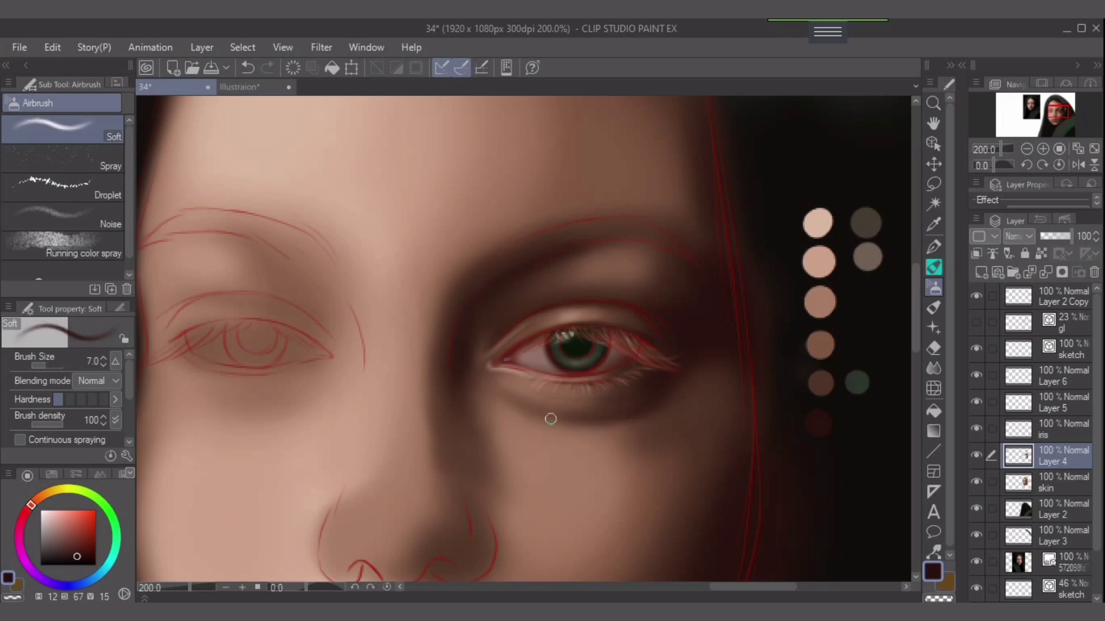
key(bracketleft)
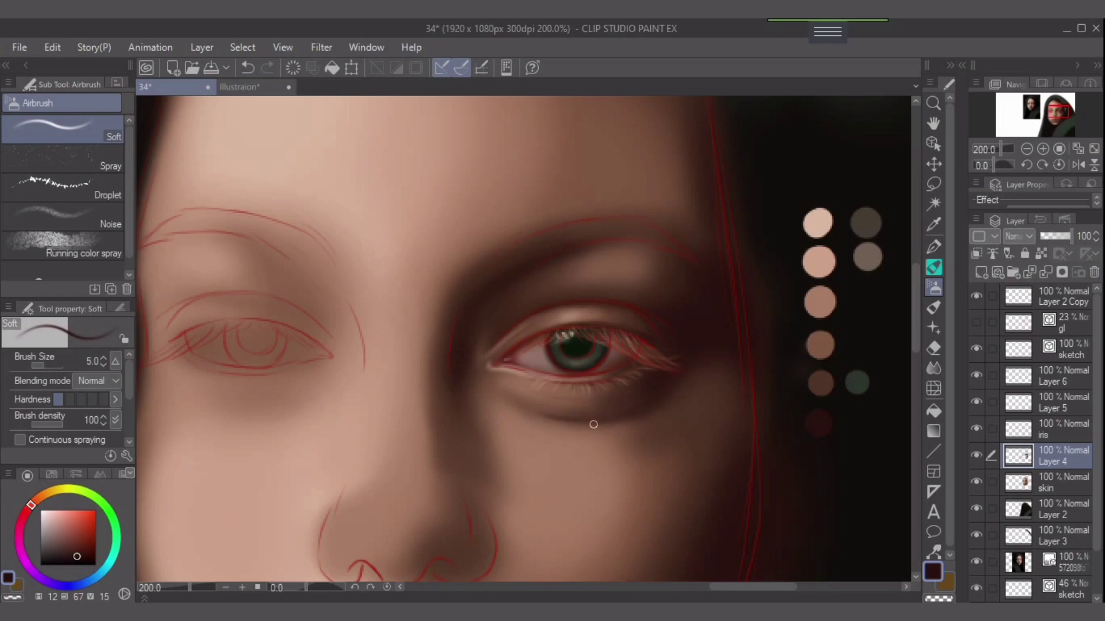
key(ctrl+z)
Refine the under-eye crease and the shadow below the outer lower lashes with the darkest brown at size 3.
key(bracketright)
key(bracketleft)
key(bracketleft)
key(bracketleft)
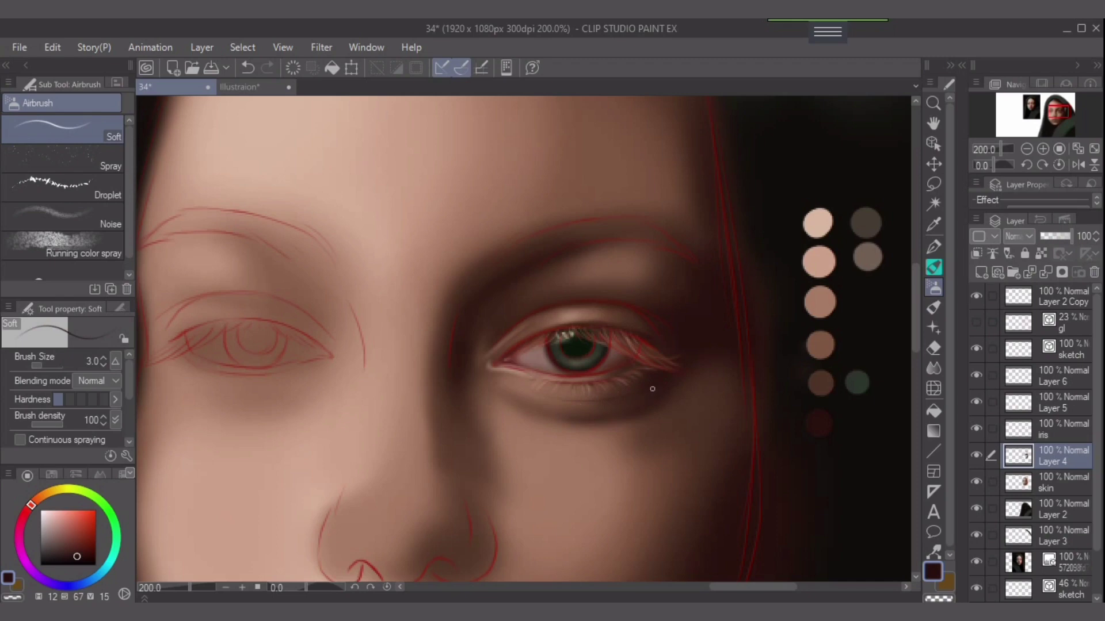
Sample the dark brown swatch (hue 22, saturation 53, value 31) and shade over the outer lower lashes at size 7.
alt+click(813, 389)
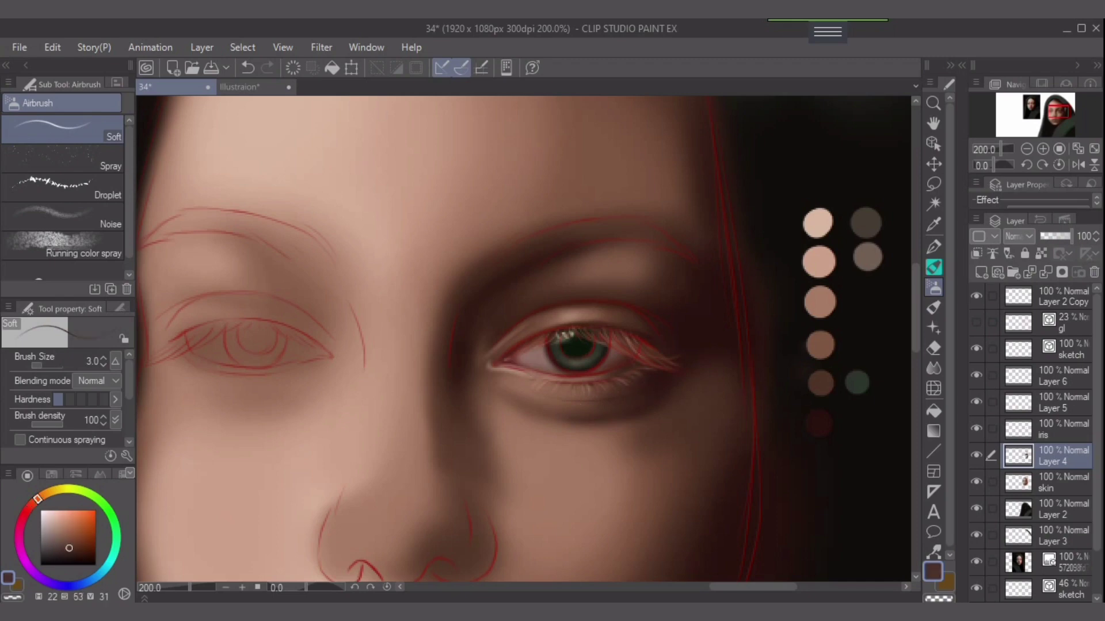
key(bracketright)
key(bracketright)
key(bracketright)
key(bracketright)
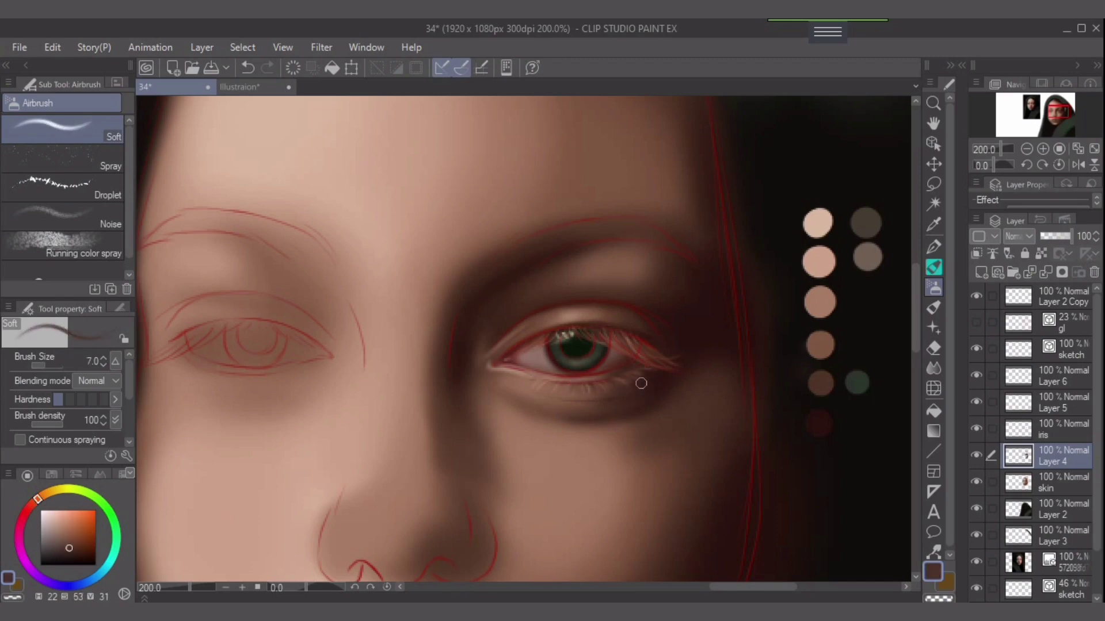
Try to darken the lower lash roots below the iris with the dark brown at sizes 6 and 5.
scroll(635, 384, up, 2)
key(bracketleft)
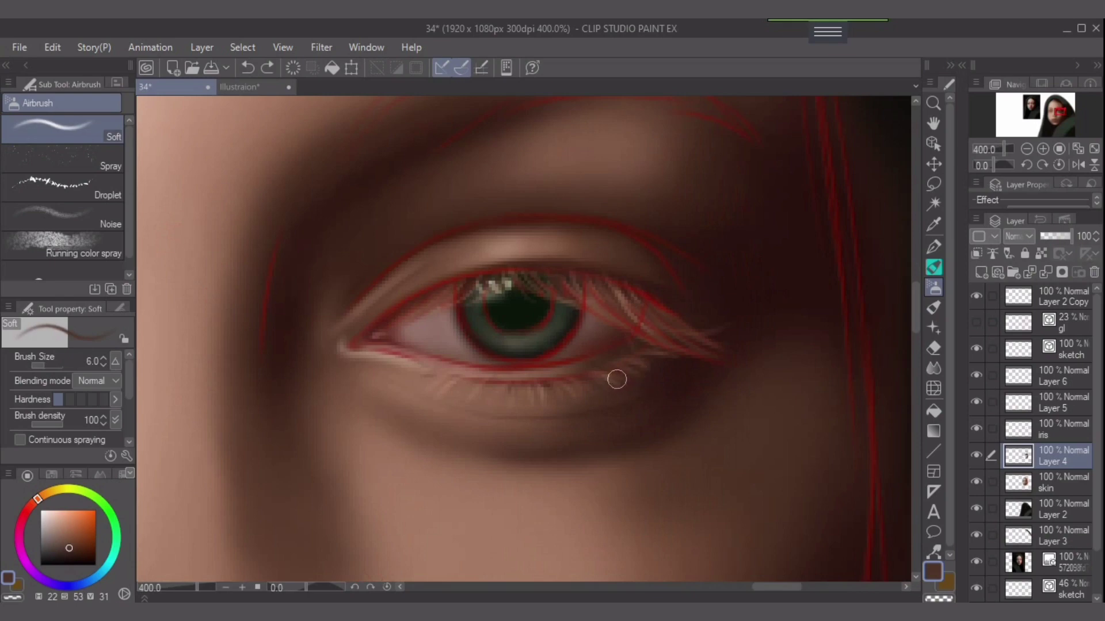
key(bracketleft)
drag(502, 384, 491, 379)
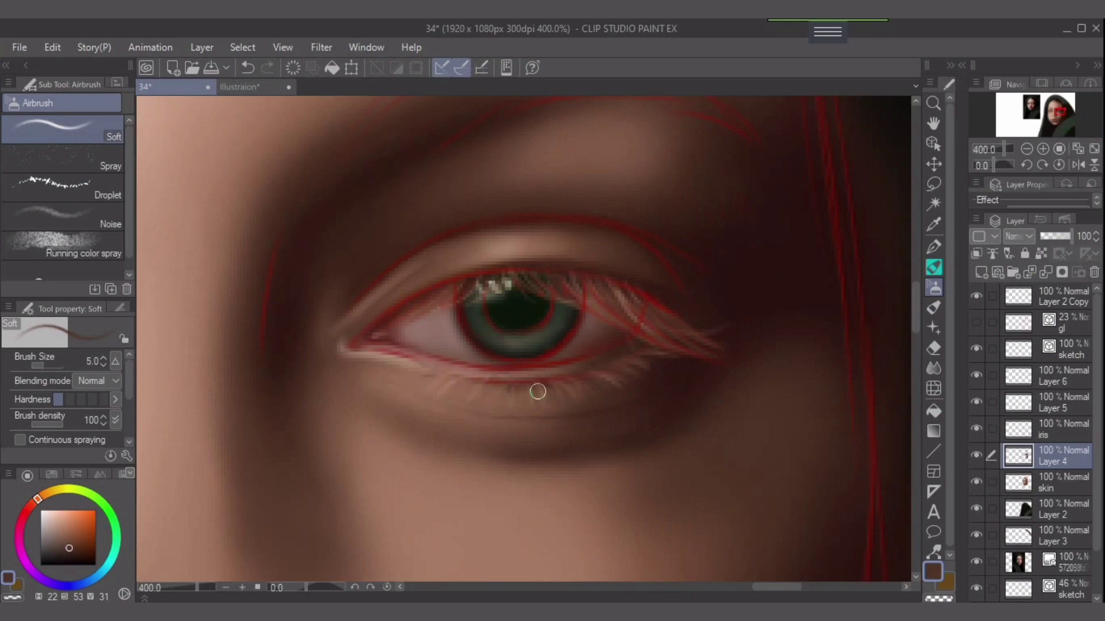
key(ctrl+z)
Shift the brown to a reddish hue 356 and shade the lower lash line below the iris at sizes 3 and 4.
key(bracketleft)
key(bracketleft)
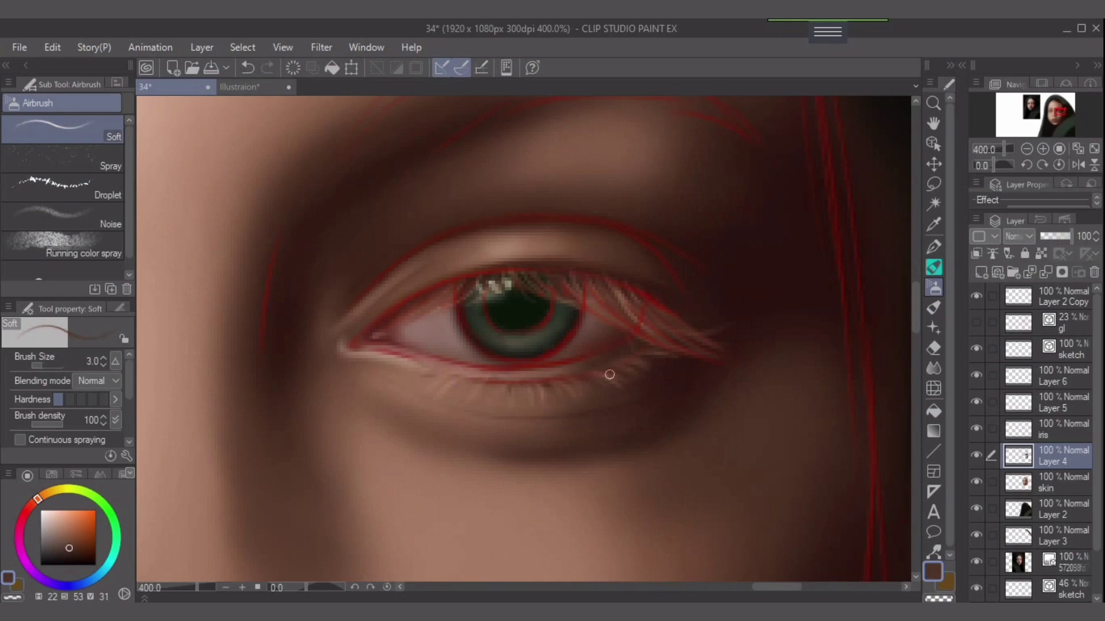
click(24, 516)
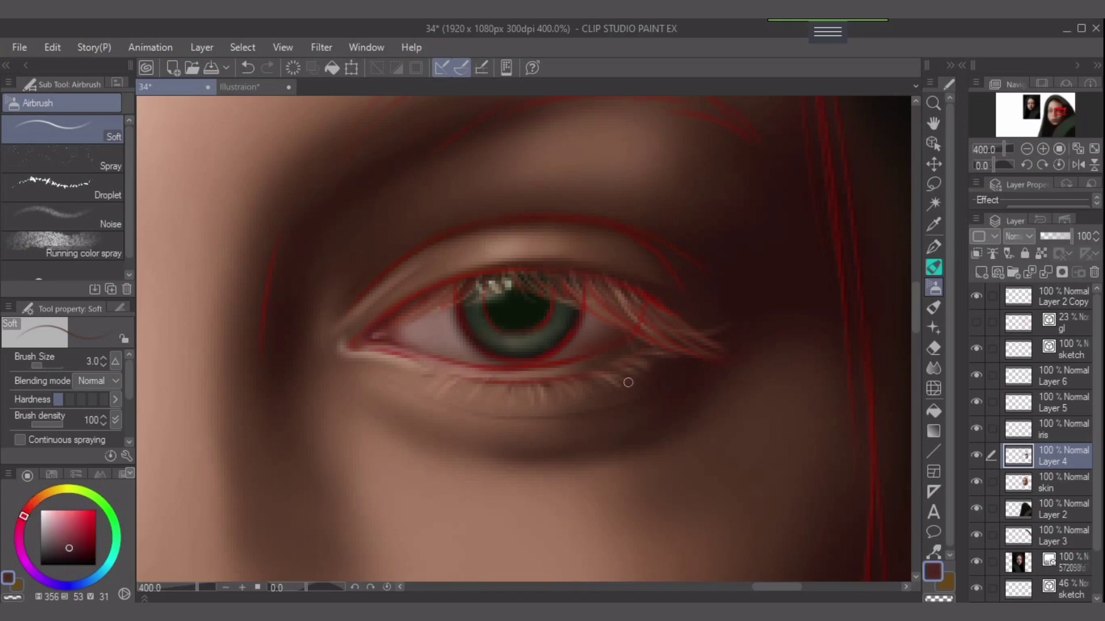
key(bracketright)
key(bracketright)
key(bracketleft)
drag(500, 391, 532, 389)
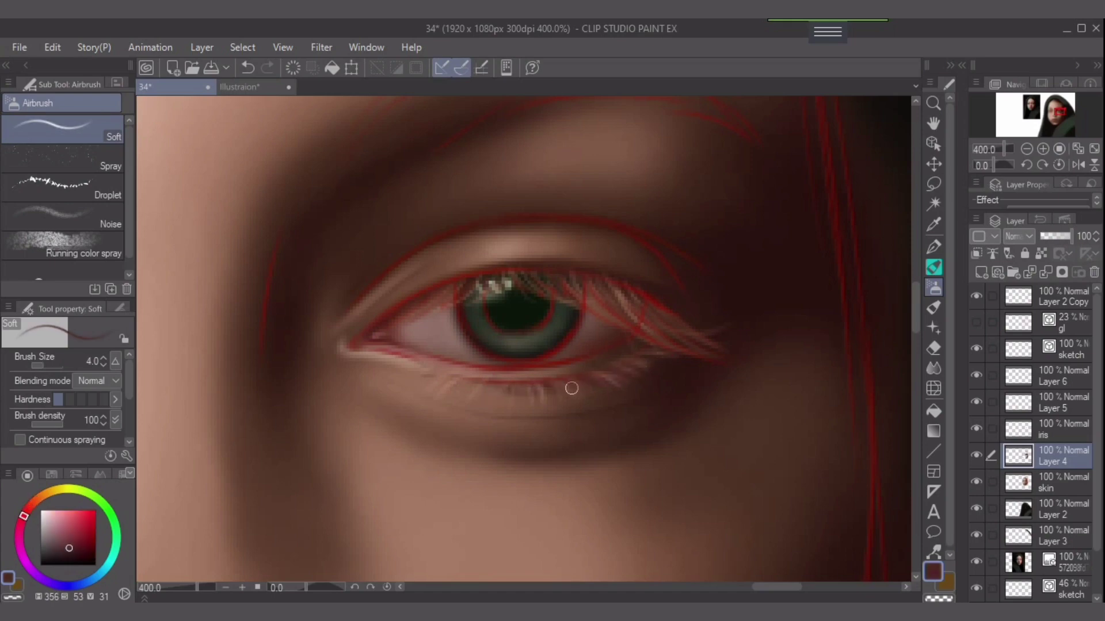
Undo the last lower-lash stroke and shade the lash roots with a lighter reddish brown (hue 356, saturation 48, value 42) at size 5.
key(ctrl+z)
key(bracketleft)
key(bracketright)
key(bracketright)
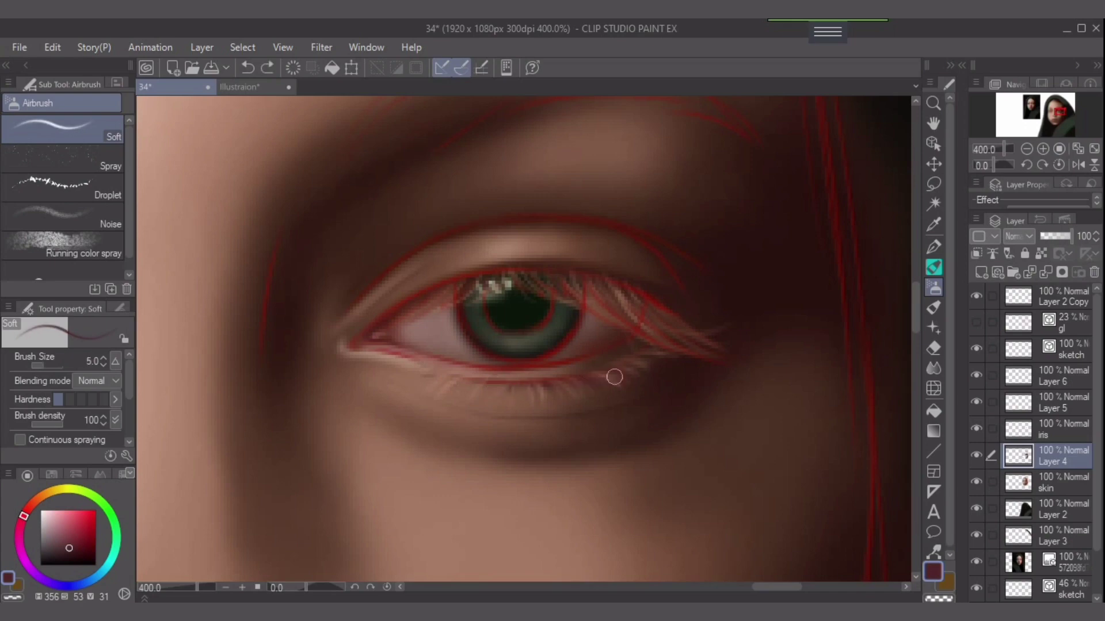
click(66, 541)
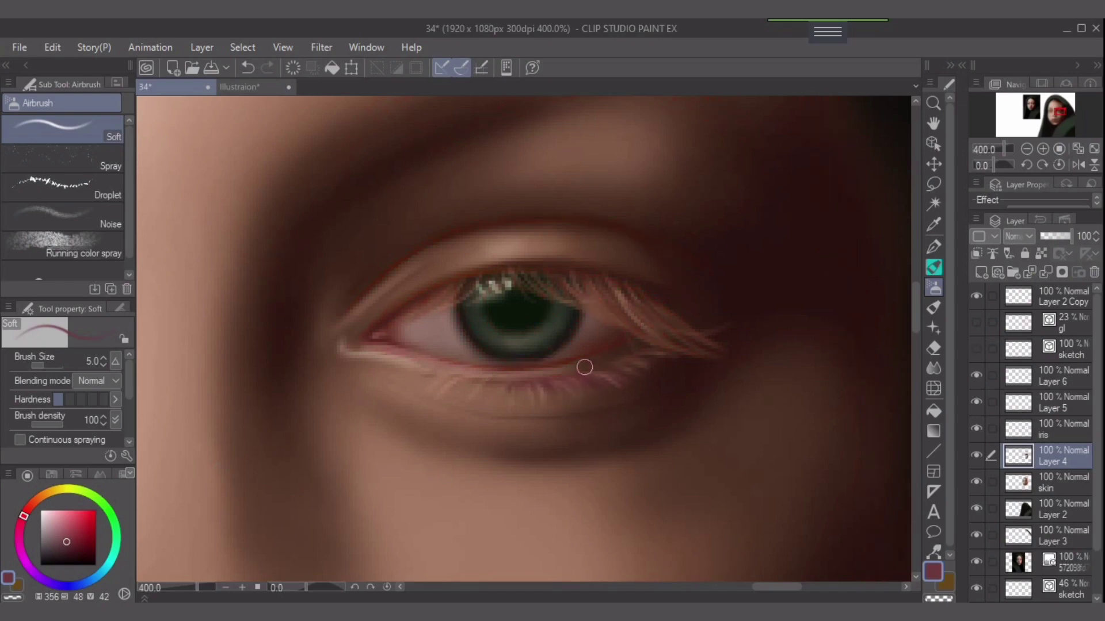
Sample a dark brown (hue 19, saturation 73, value 17) near the outer corner and darken the gaps between the lower lashes at size 2.
alt+click(608, 363)
alt+click(622, 353)
key([)
key([)
key([)
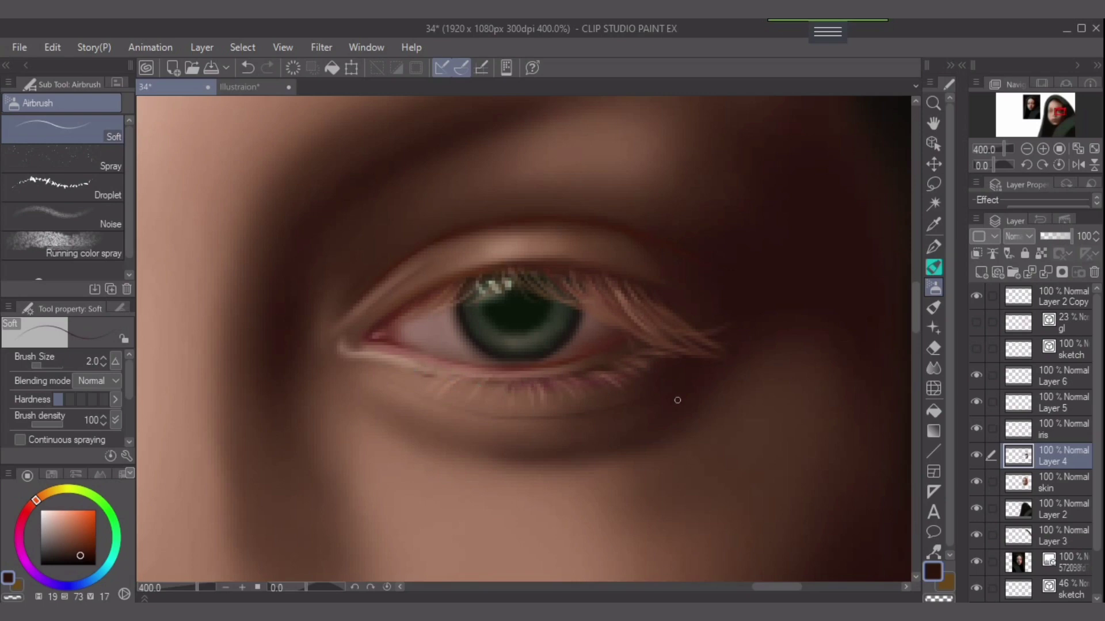
Sample a mid brown from the outer lower lid and refine the lower lash line under the iris at sizes 2.5 and 1.5.
scroll(674, 403, down, 3)
scroll(673, 400, up, 3)
scroll(622, 394, up, 2)
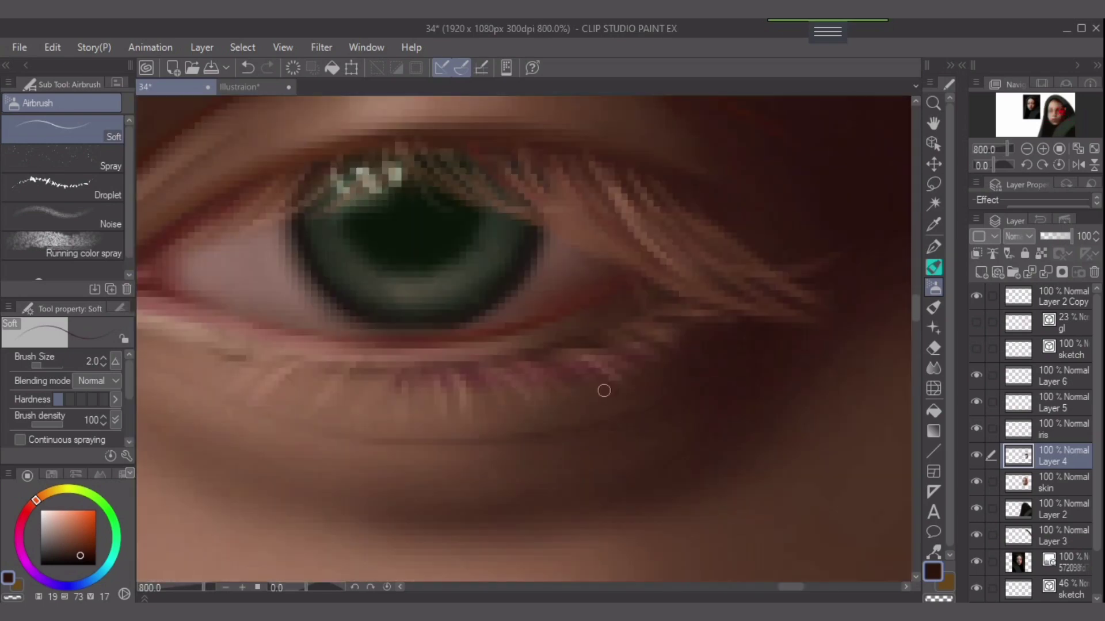
drag(604, 390, 745, 389)
alt+click(667, 320)
key(])
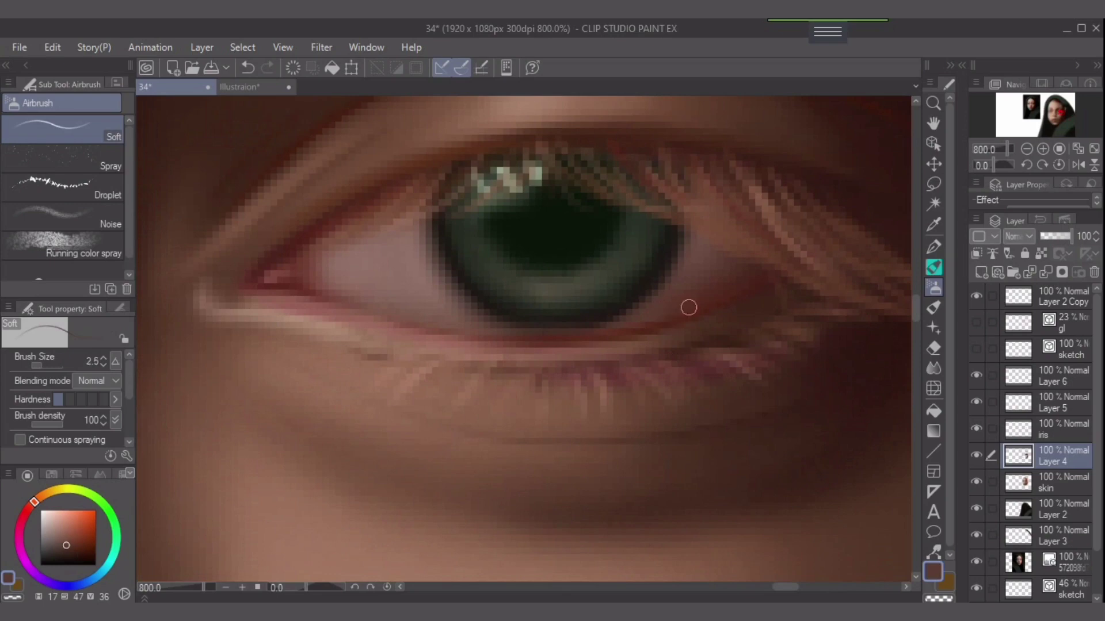
key(bracketleft)
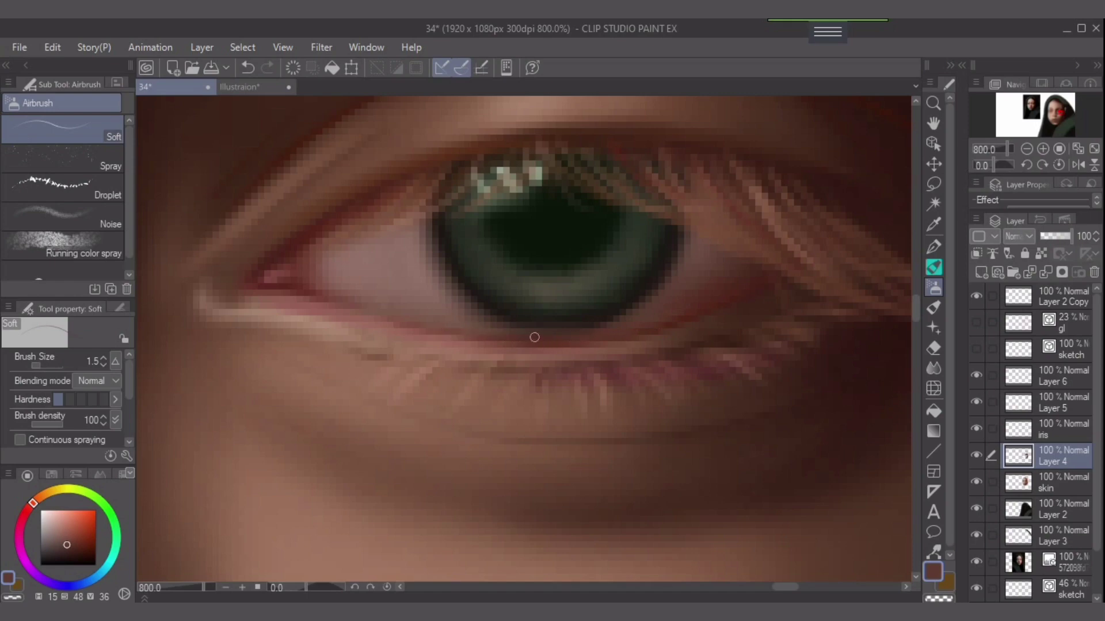
scroll(695, 311, down, 4)
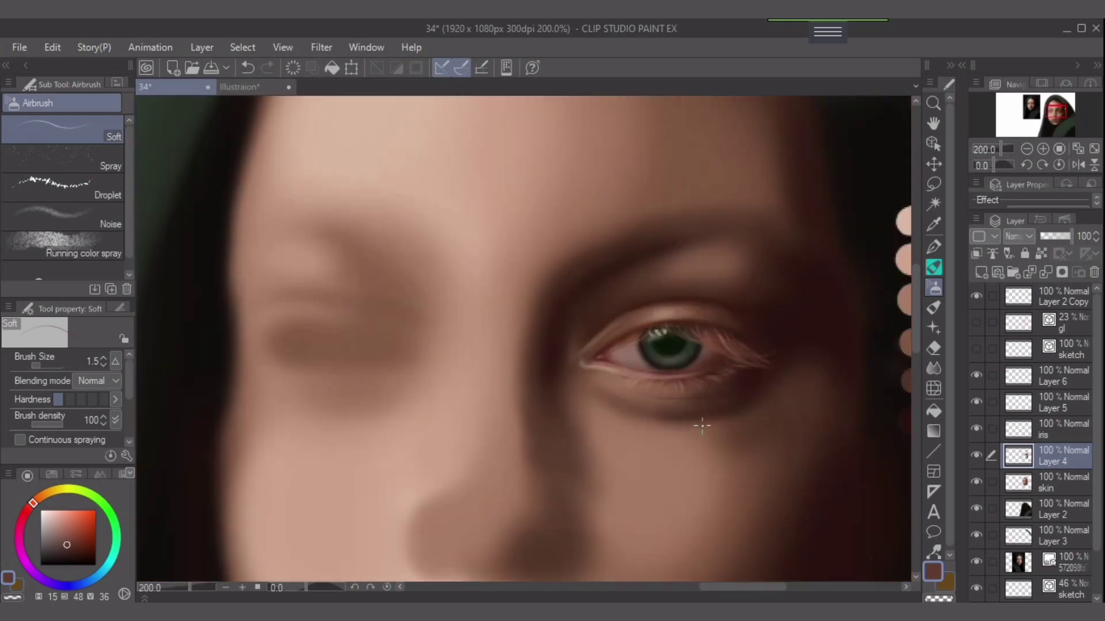
scroll(702, 426, down, 1)
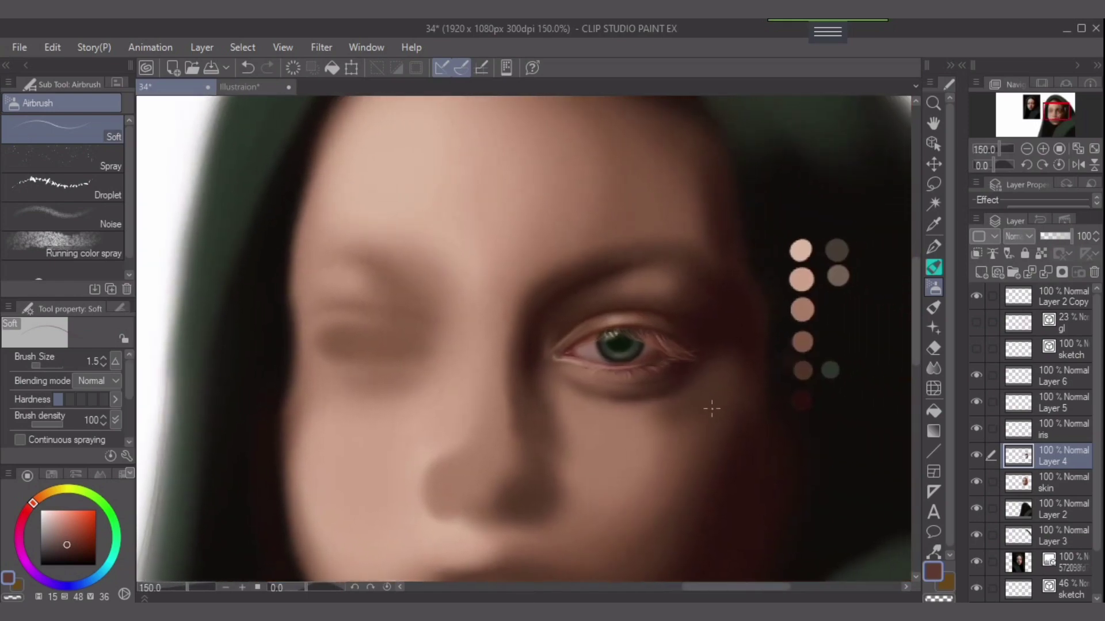
On Layer 5, line the upper eyelid crease with a dark reddish brown (hue 3, saturation 83, value 21) at size 1.5.
scroll(707, 405, up, 3)
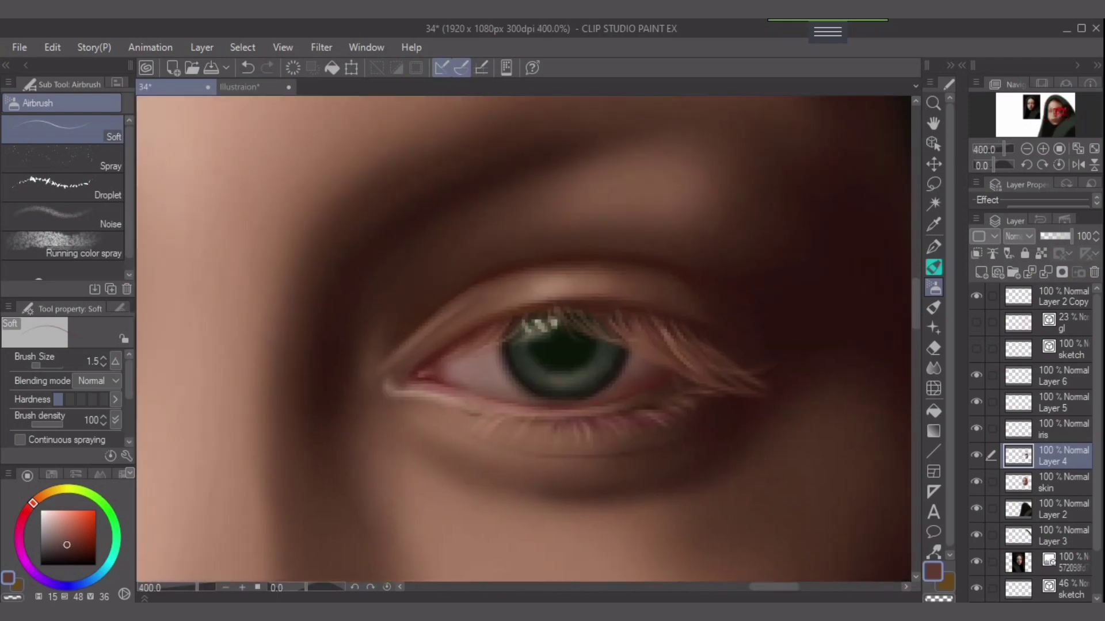
click(1059, 403)
click(976, 402)
click(976, 402)
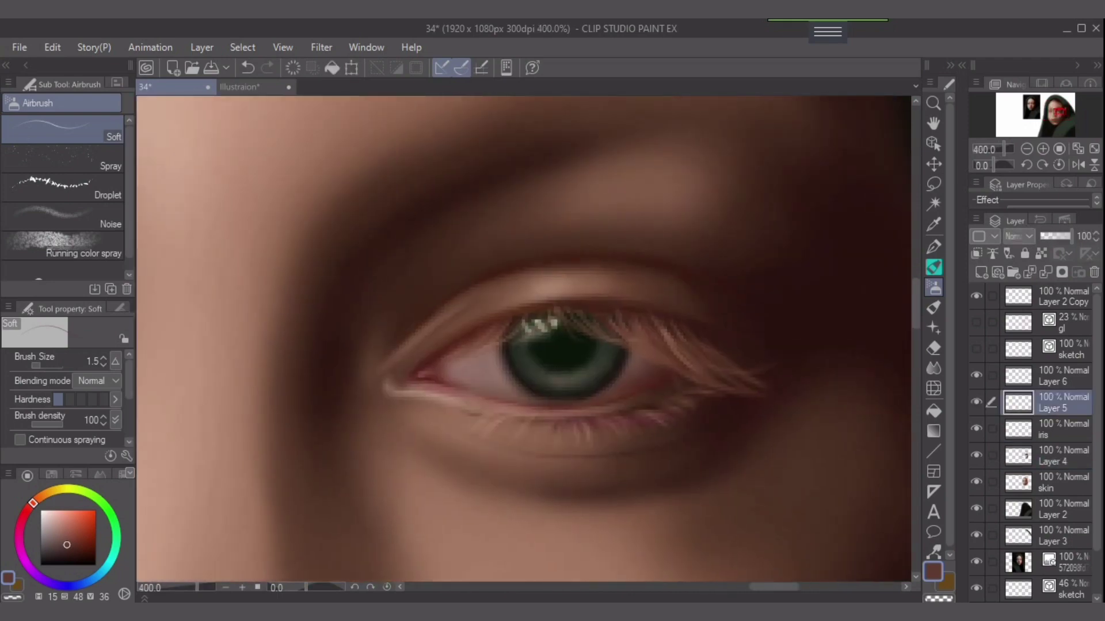
alt+click(576, 257)
scroll(545, 318, up, 2)
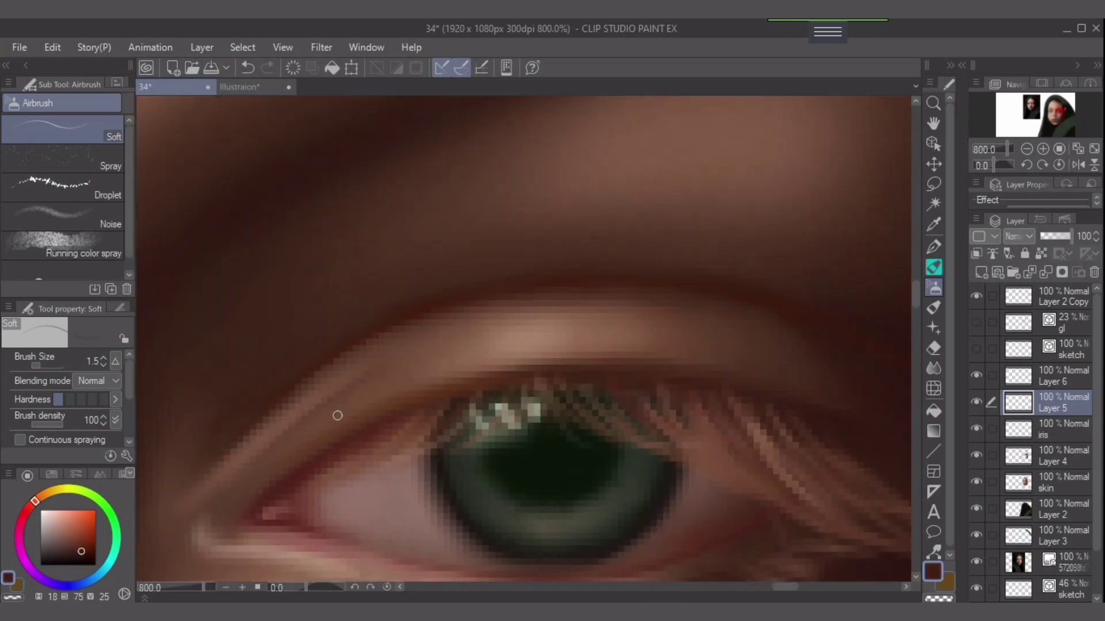
click(85, 554)
click(27, 511)
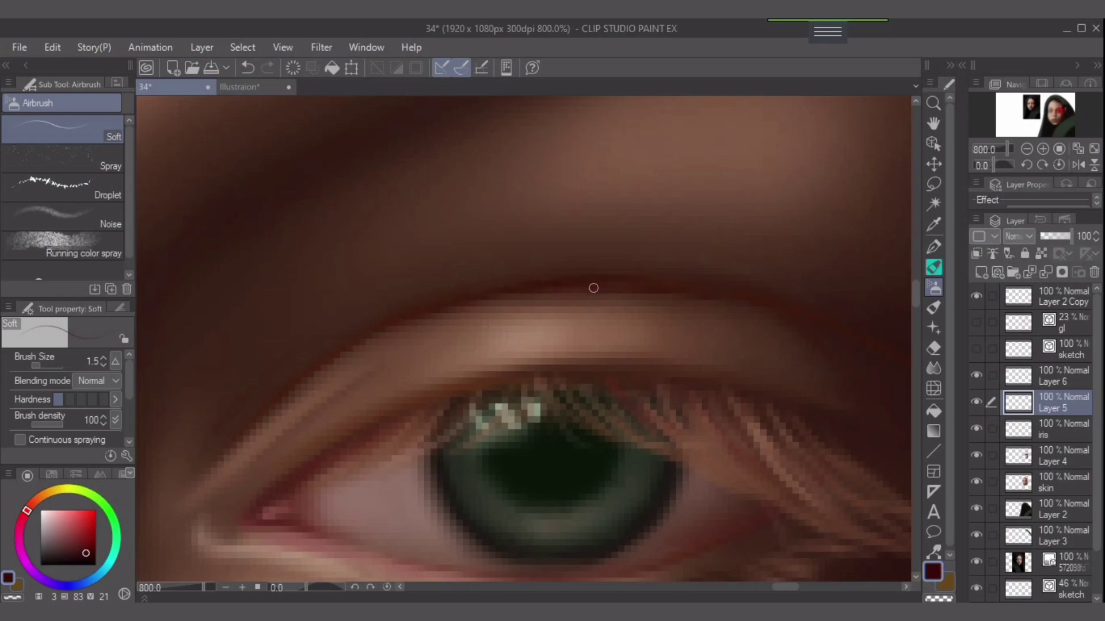
Undo the last crease stroke and deepen the upper eyelid crease toward the outer corner at sizes 2 and 4.
key(ctrl+z)
drag(614, 310, 443, 281)
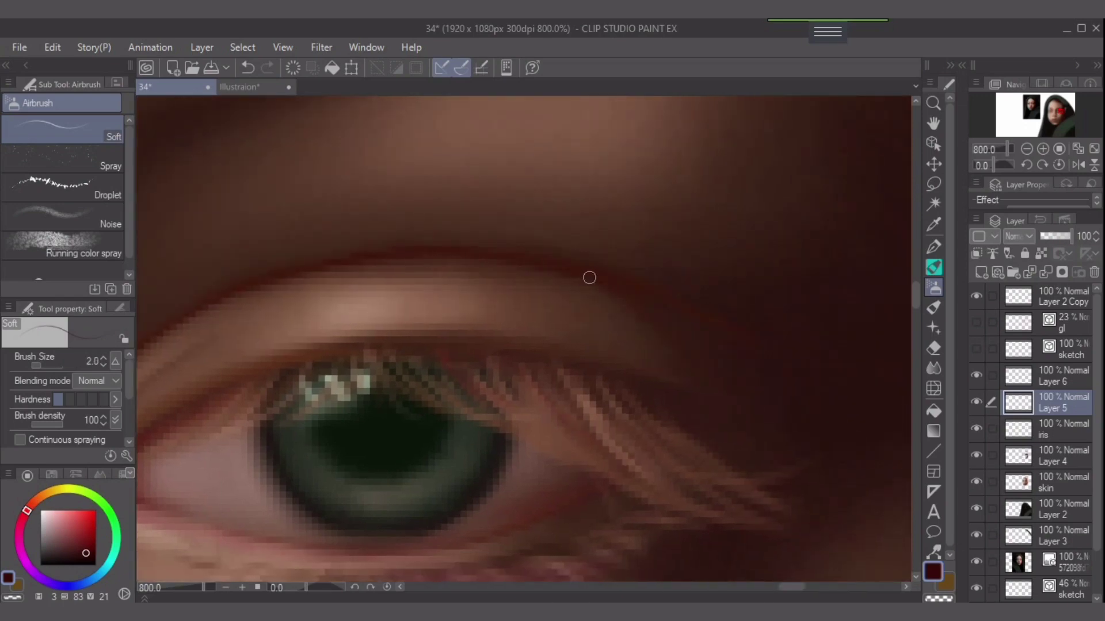
key(bracketright)
key(bracketright)
key(bracketright)
key(bracketright)
key(bracketright)
key(bracketright)
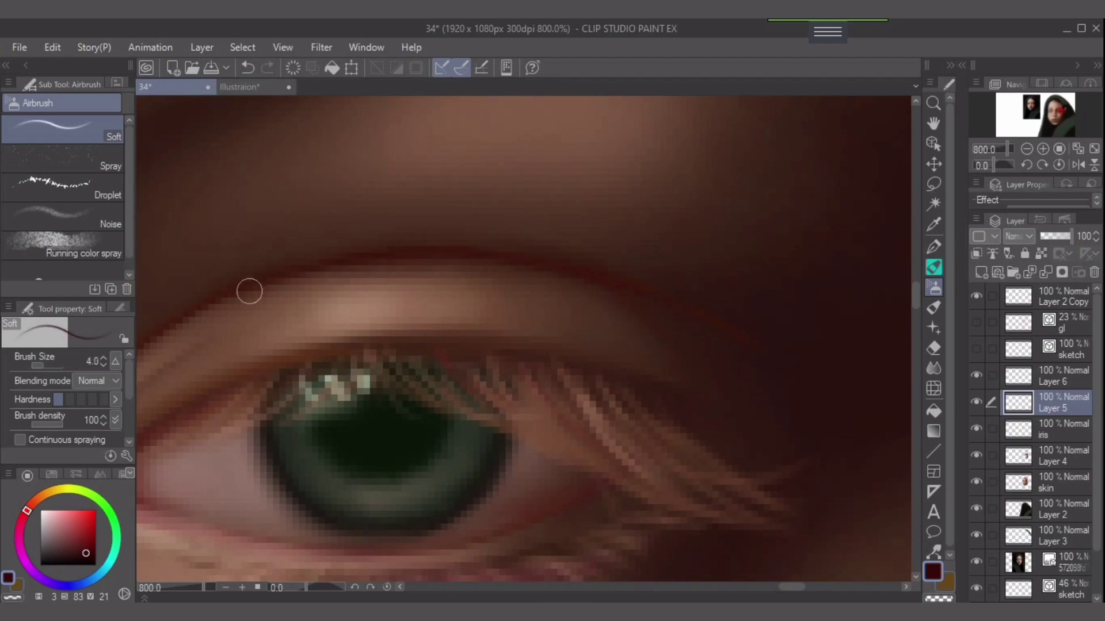
Extend the dark red crease line along the inner half of the upper eyelid at sizes 5 and 4.
drag(523, 264, 662, 235)
key(bracketleft)
key(bracketright)
key(bracketright)
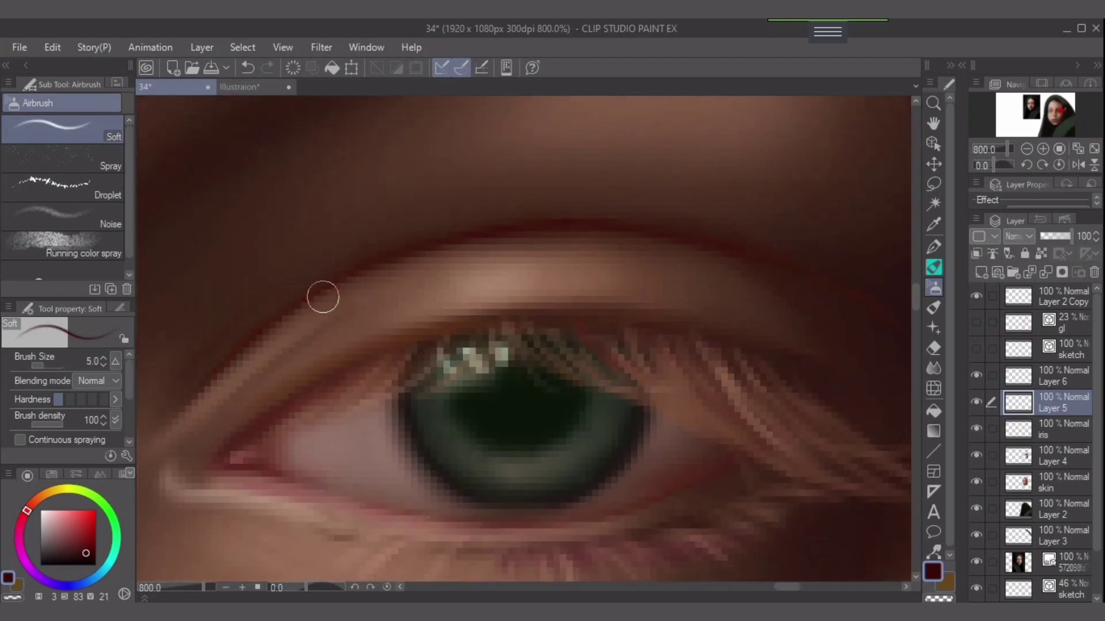
key(bracketleft)
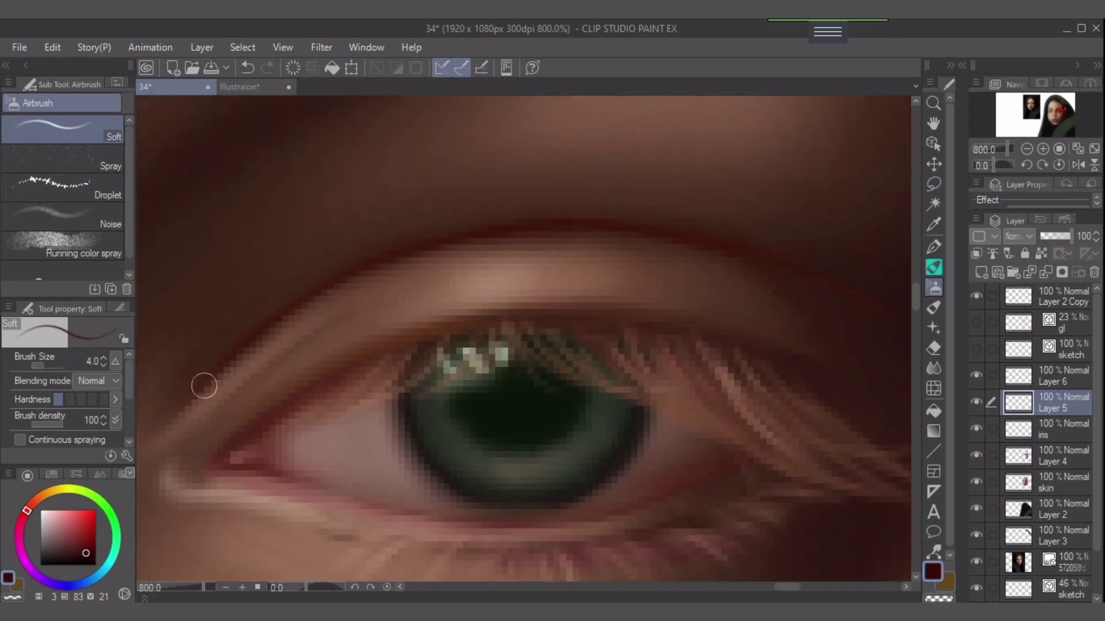
scroll(324, 348, down, 4)
drag(328, 346, 352, 327)
scroll(575, 369, down, 2)
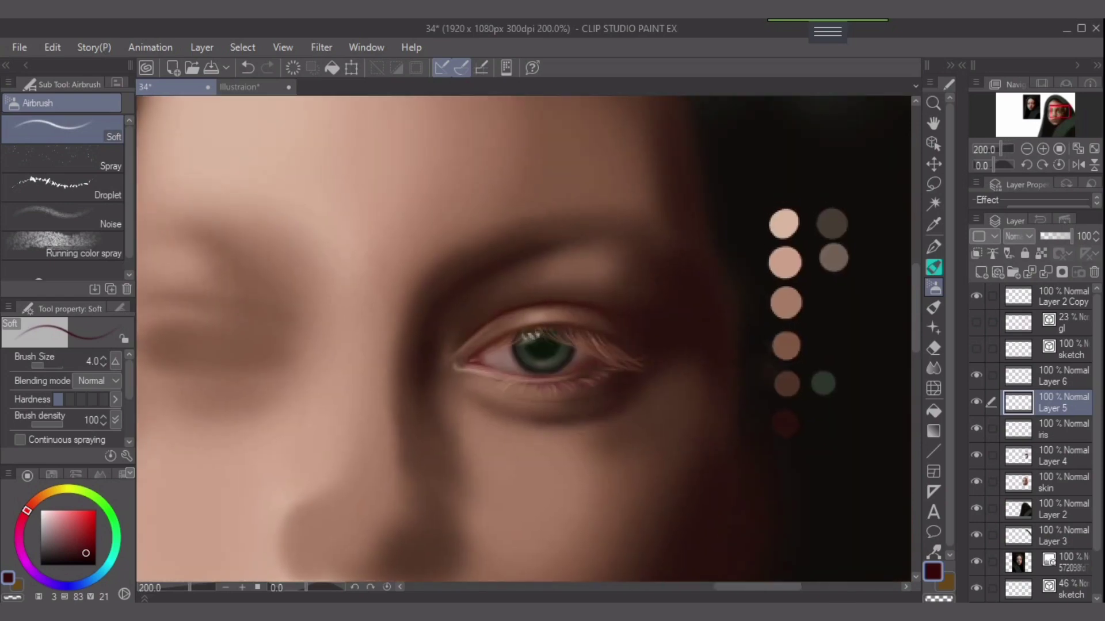
Refine the upper eyelid crease with a deeper brown (hue 21, saturation 95, value 16) at size 2.
scroll(564, 397, up, 2)
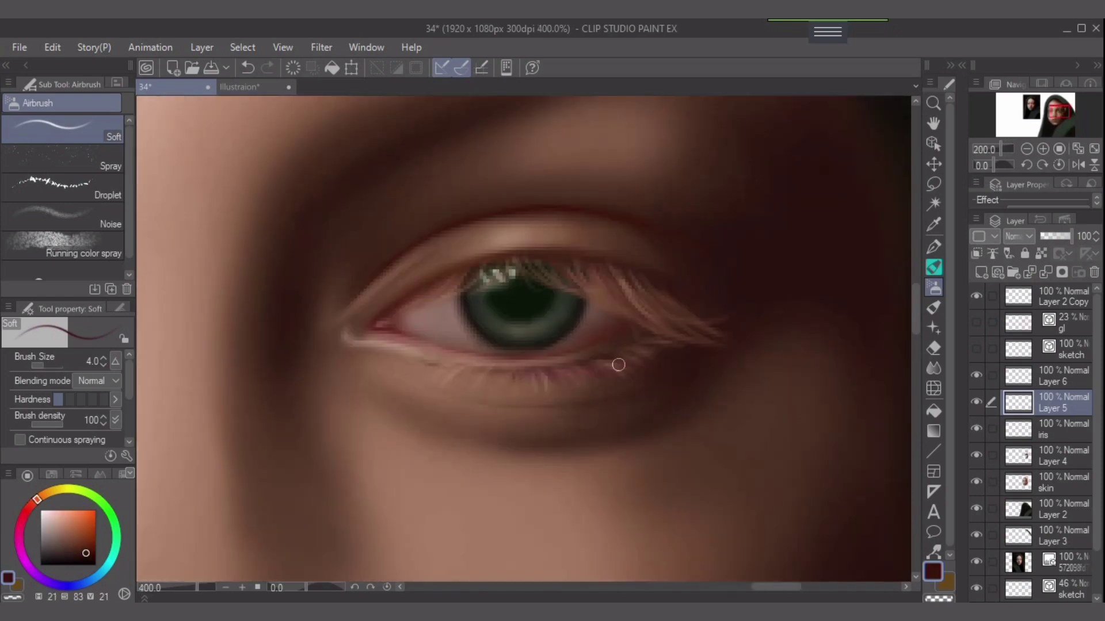
drag(646, 269, 598, 295)
key(bracketleft)
key(bracketleft)
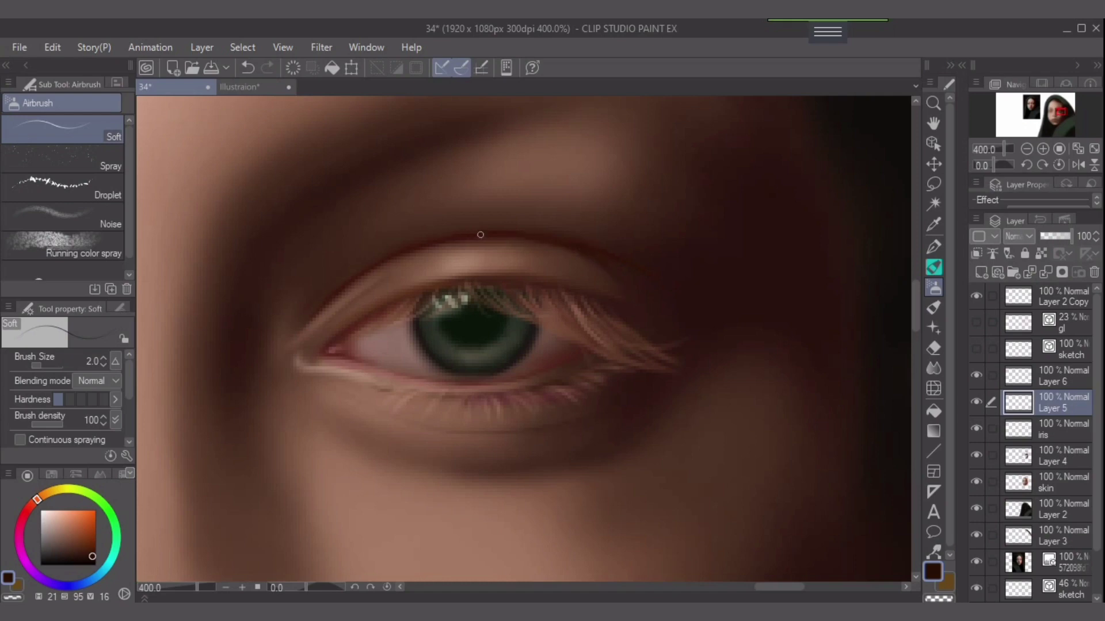
scroll(349, 298, down, 5)
scroll(608, 332, up, 2)
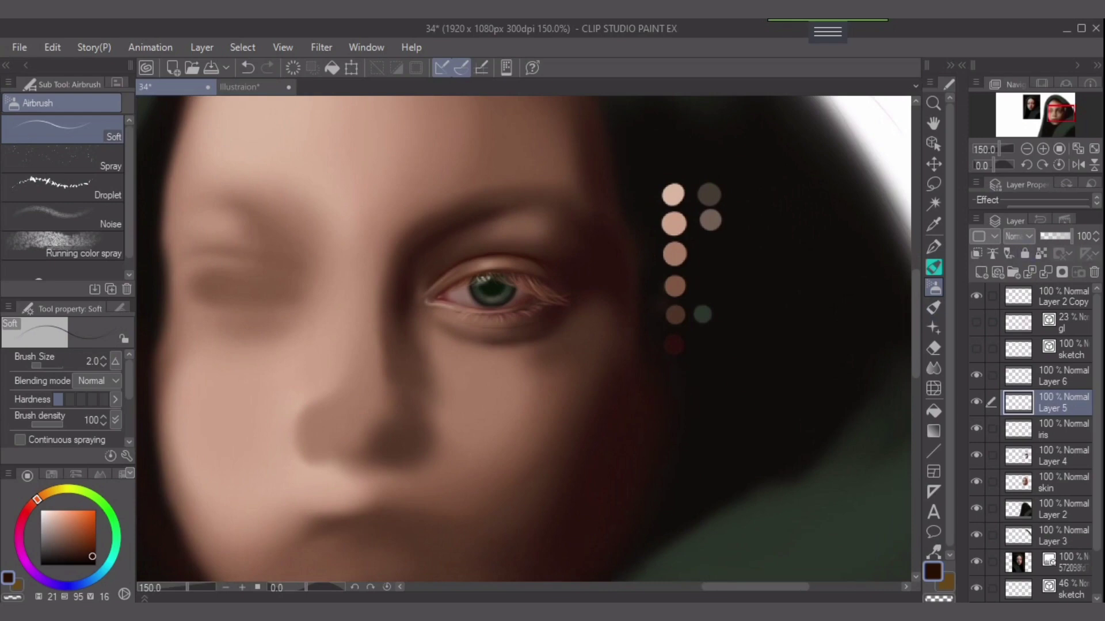
click(1094, 148)
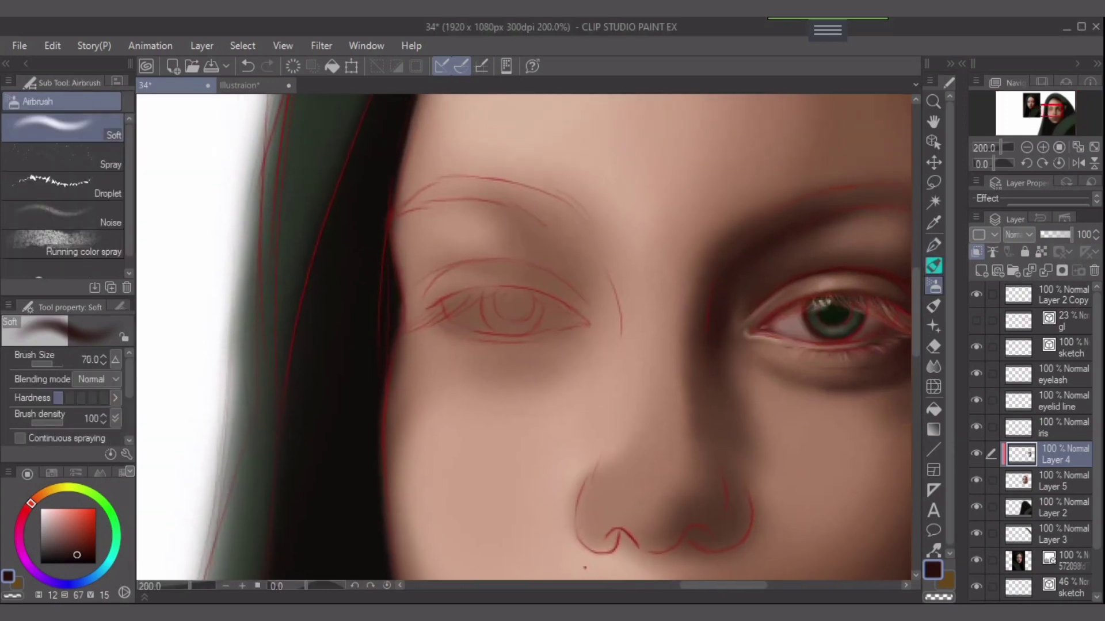
Move the color swatches on Layer 2 Copy across the face to the hood edge beside the unpainted eye.
drag(590, 396, 562, 422)
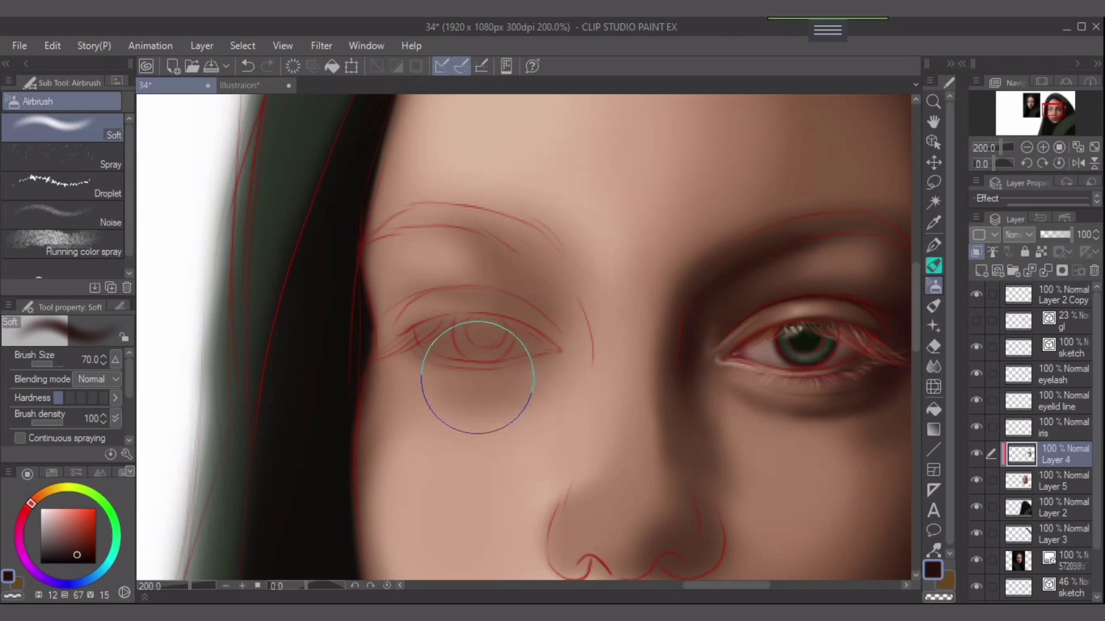
scroll(469, 381, up, 2)
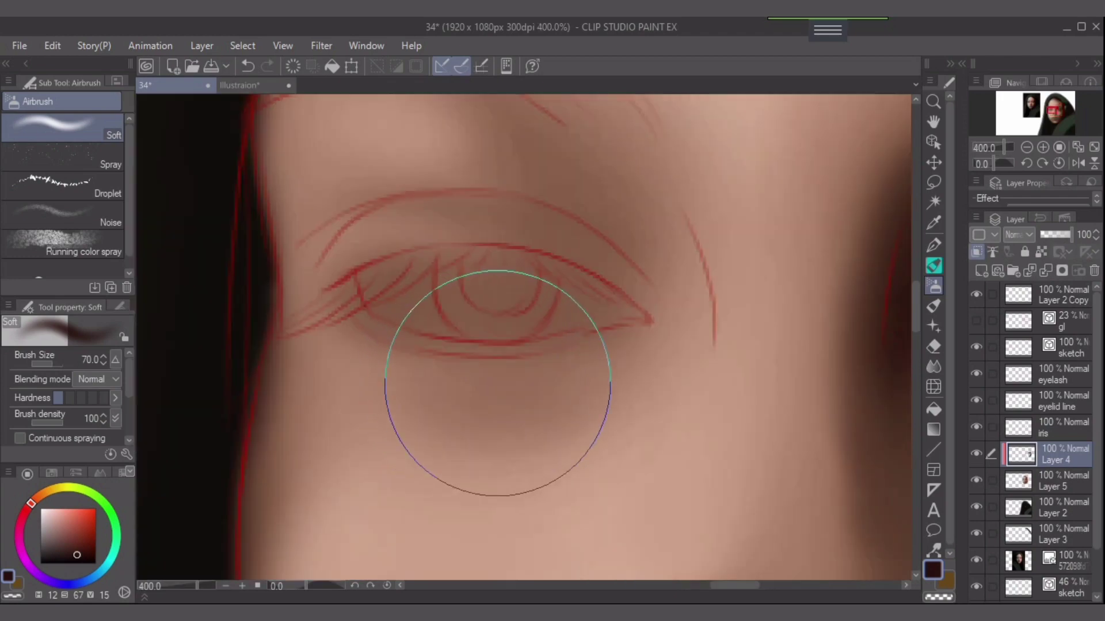
scroll(571, 382, down, 3)
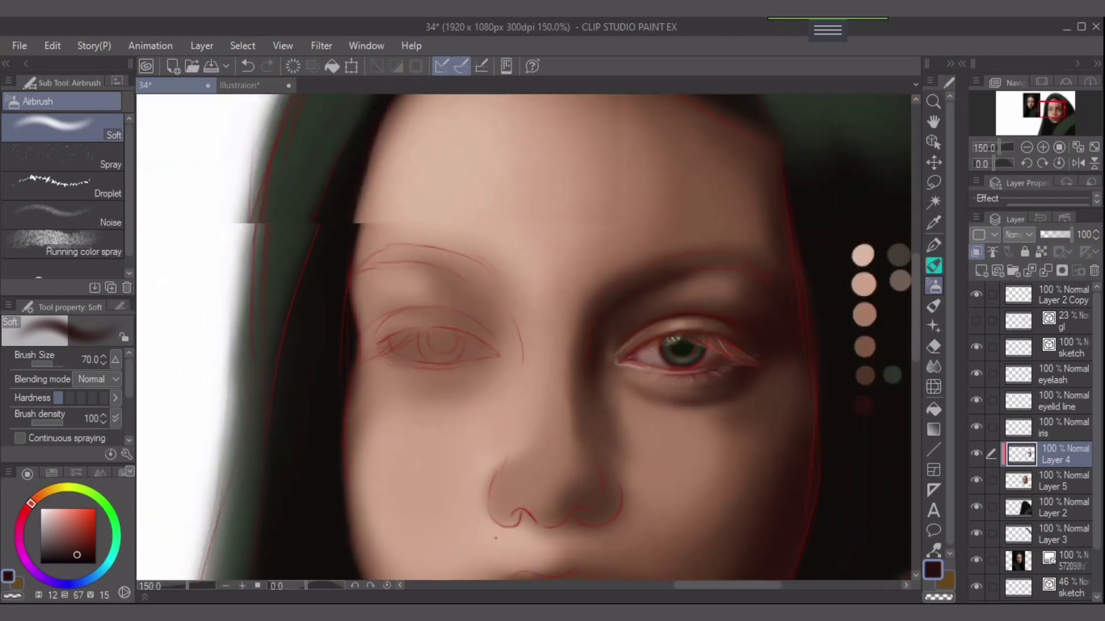
drag(704, 393, 602, 370)
click(1061, 295)
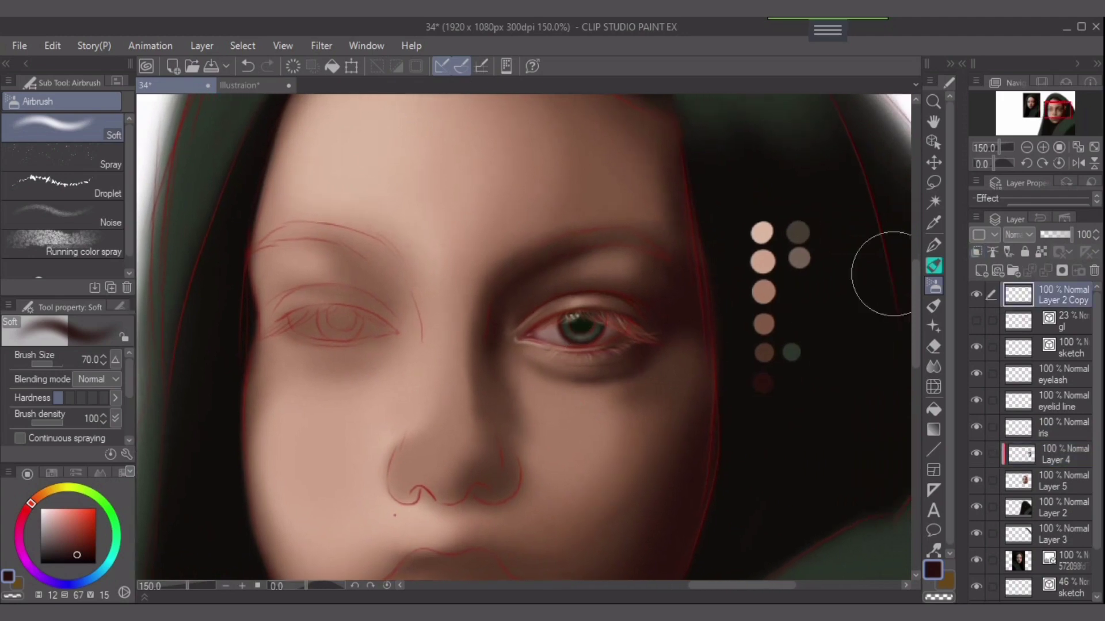
click(351, 67)
drag(780, 322, 182, 313)
key(Return)
drag(403, 322, 672, 354)
key(ctrl+t)
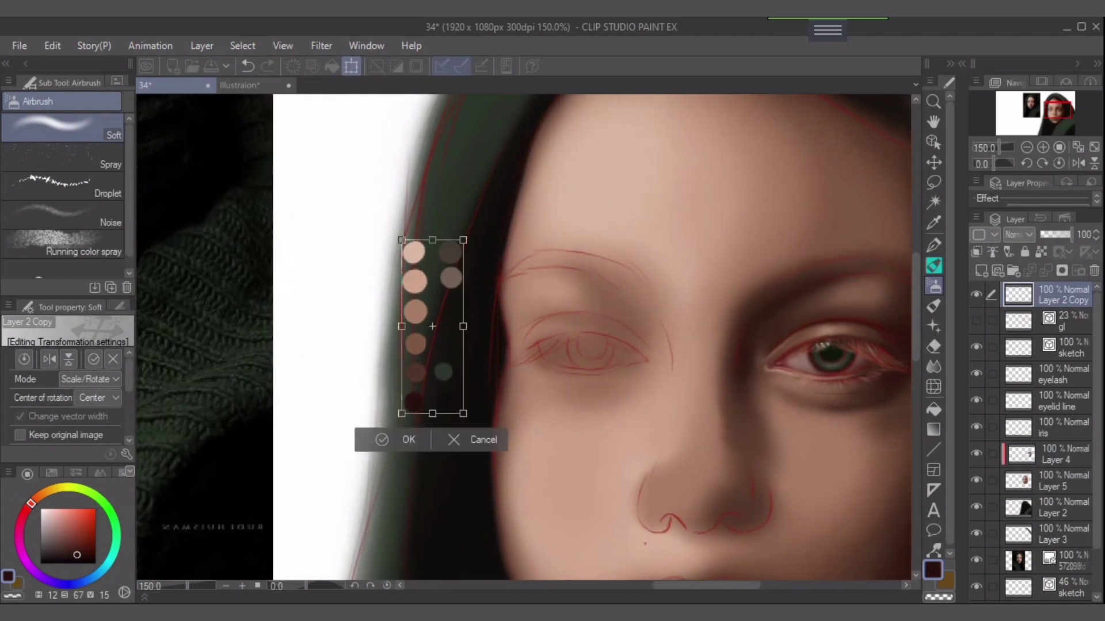
mouse_move(432, 326)
mouse_down()
mouse_move(425, 319)
mouse_move(430, 332)
mouse_up()
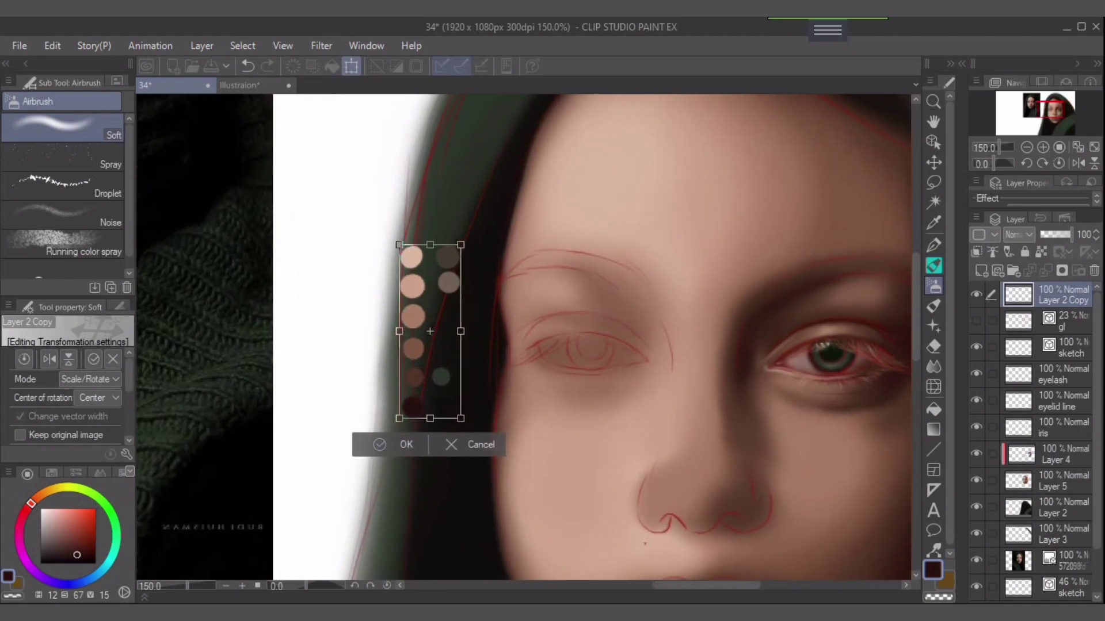
key(Return)
On Layer 4, sample the skin-brown swatch (hue 22, saturation 40, value 65) and shade over the unpainted eye at size 70.
drag(699, 405, 570, 402)
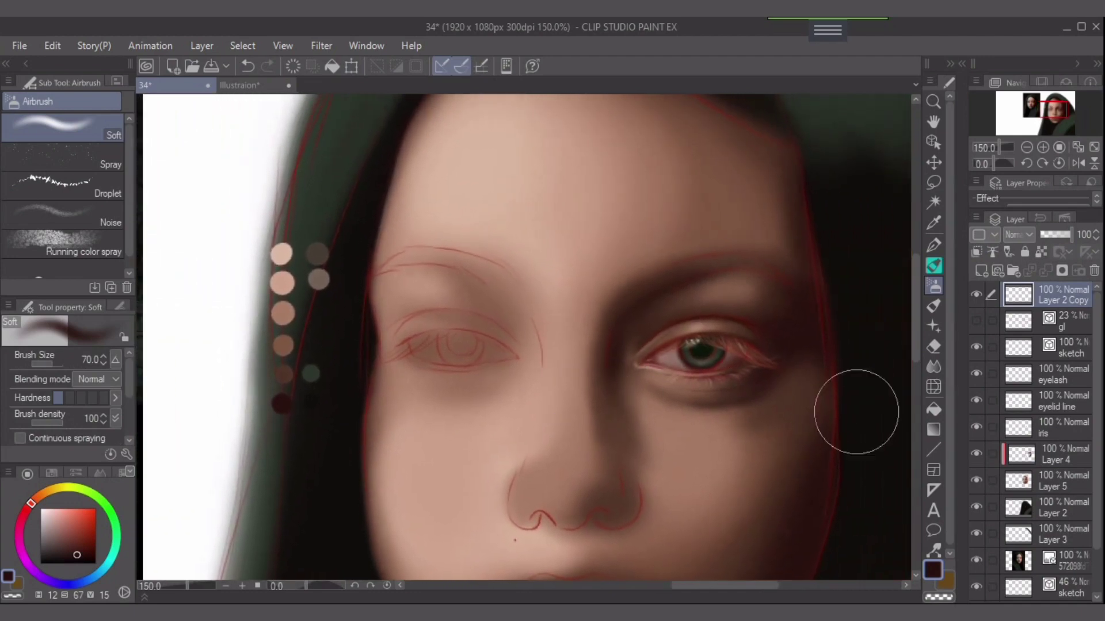
click(1060, 455)
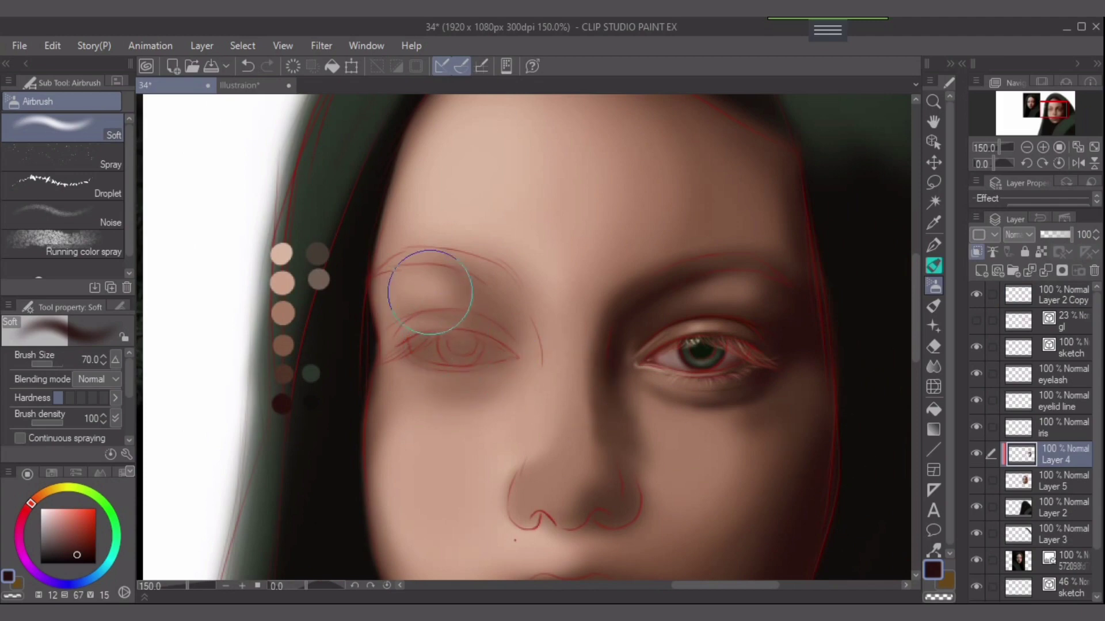
alt+click(282, 290)
key(bracketleft)
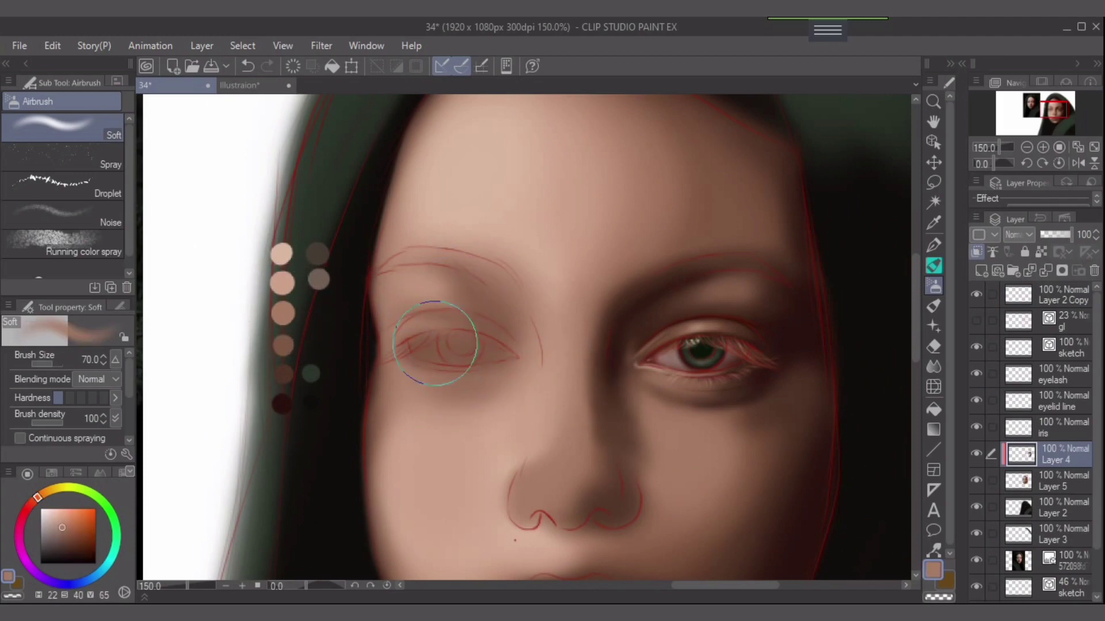
drag(424, 355, 413, 341)
Shade the unpainted eye's inner corner, lids and under-eye area with the same skin brown at sizes 50, 40 and 30.
key(bracketleft)
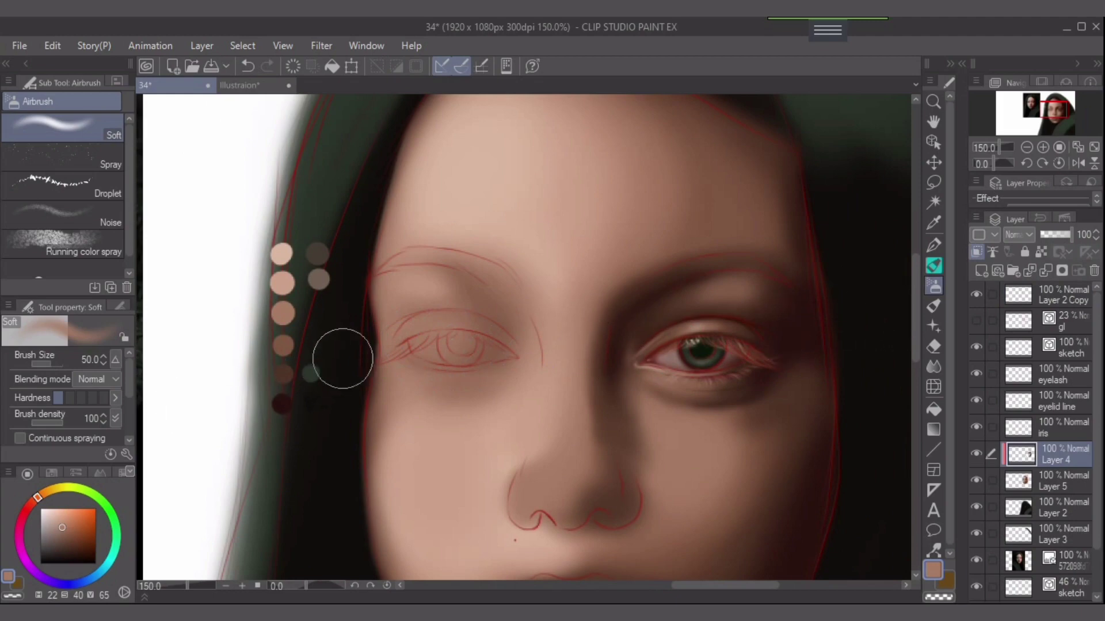
key(bracketleft)
mouse_move(419, 348)
mouse_down()
mouse_move(453, 331)
mouse_move(399, 342)
mouse_move(468, 331)
mouse_move(403, 331)
mouse_move(482, 329)
mouse_move(445, 288)
mouse_move(503, 338)
mouse_move(509, 325)
mouse_move(497, 316)
mouse_move(508, 350)
mouse_move(497, 306)
mouse_move(500, 353)
mouse_up()
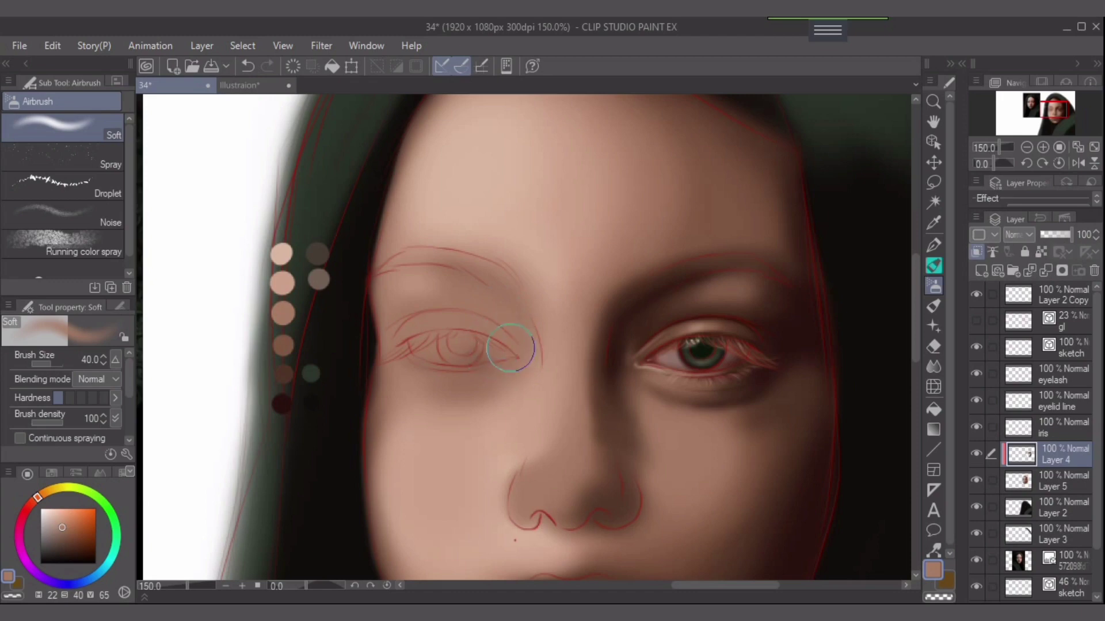
mouse_move(511, 348)
mouse_down()
mouse_move(500, 309)
mouse_move(515, 371)
mouse_move(447, 373)
mouse_move(445, 364)
mouse_up()
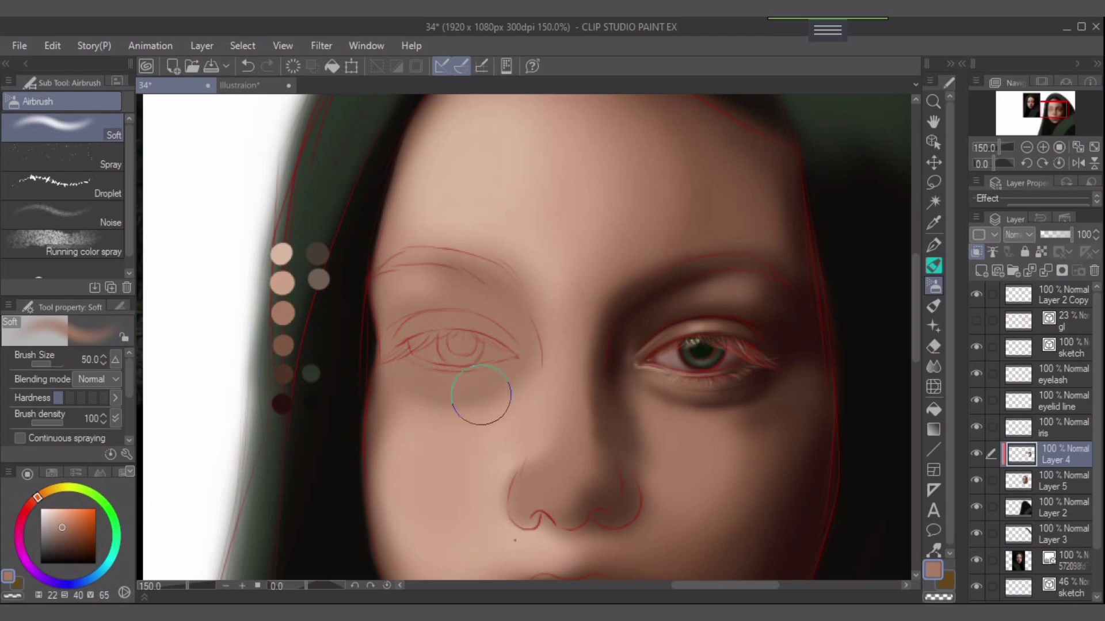
key(bracketleft)
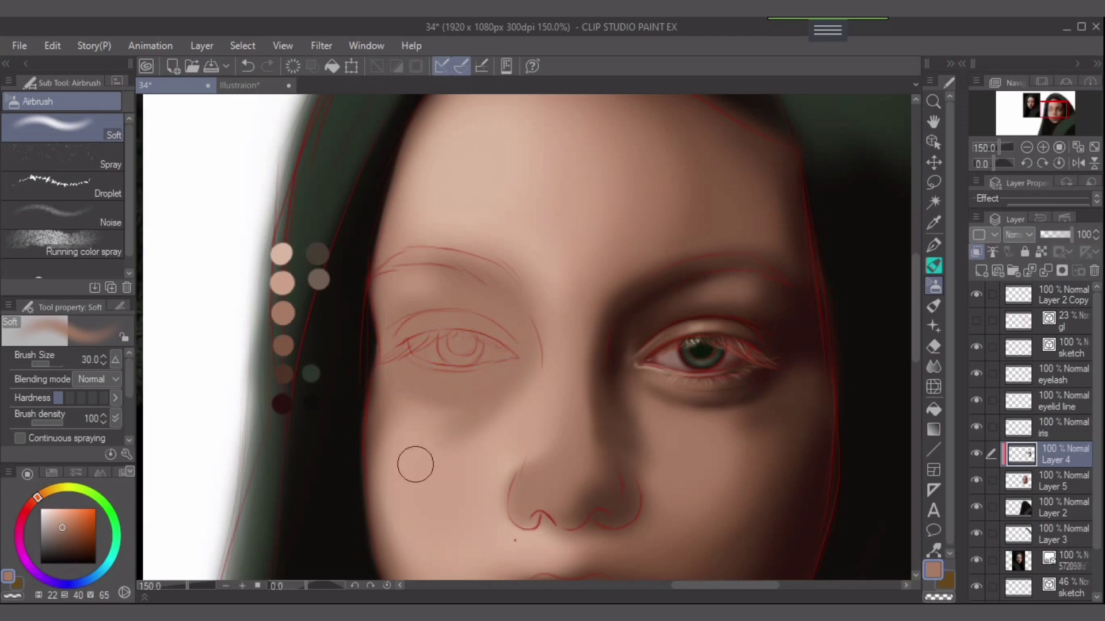
key(bracketright)
key(bracketright)
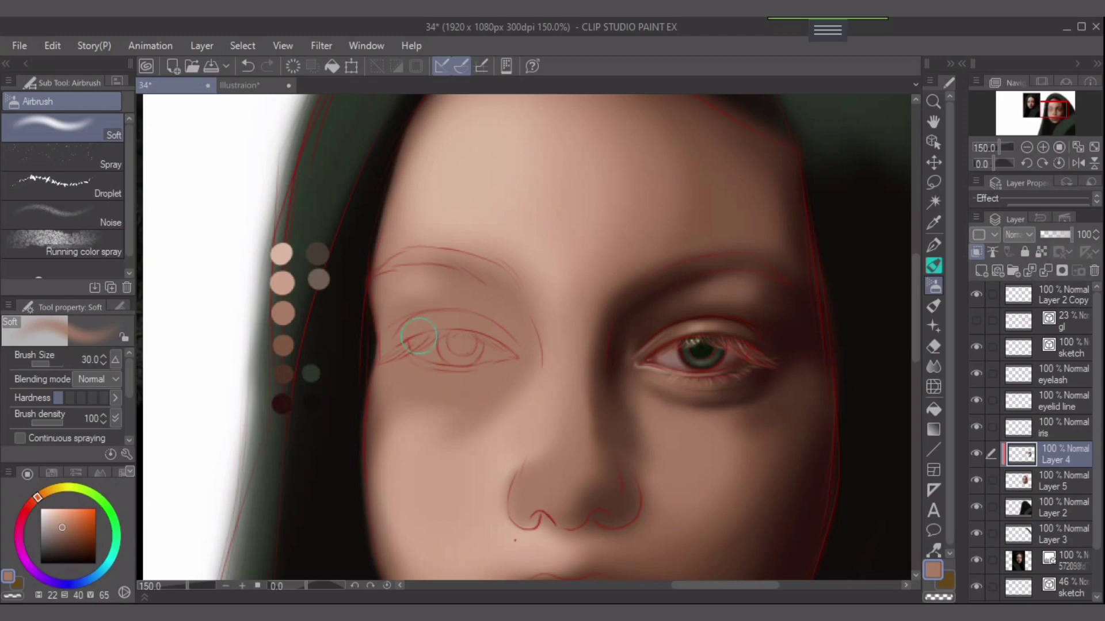
Darken the face edge beside the unpainted eye at size 40 with the dark swatch (hue 12, saturation 67, value 15).
key(bracketright)
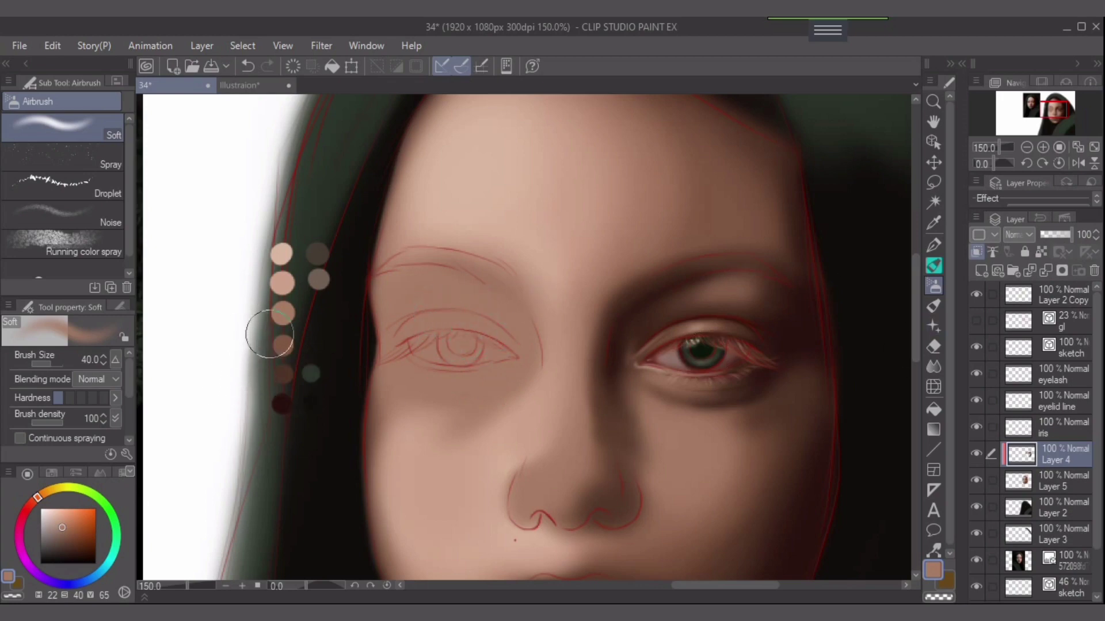
alt+click(281, 404)
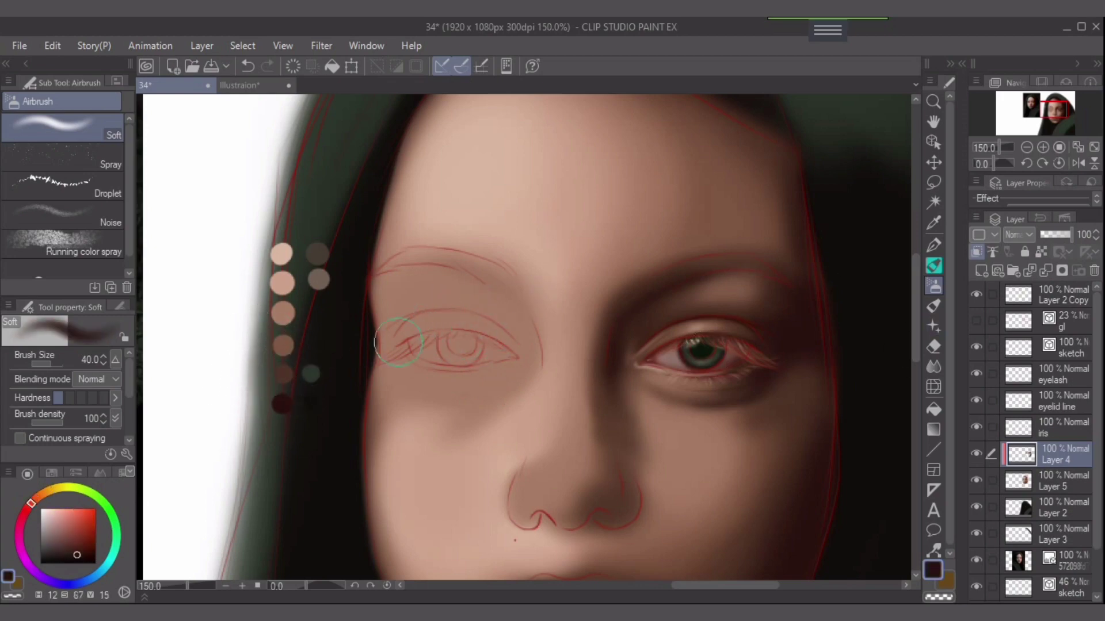
drag(370, 267, 371, 355)
drag(368, 294, 370, 374)
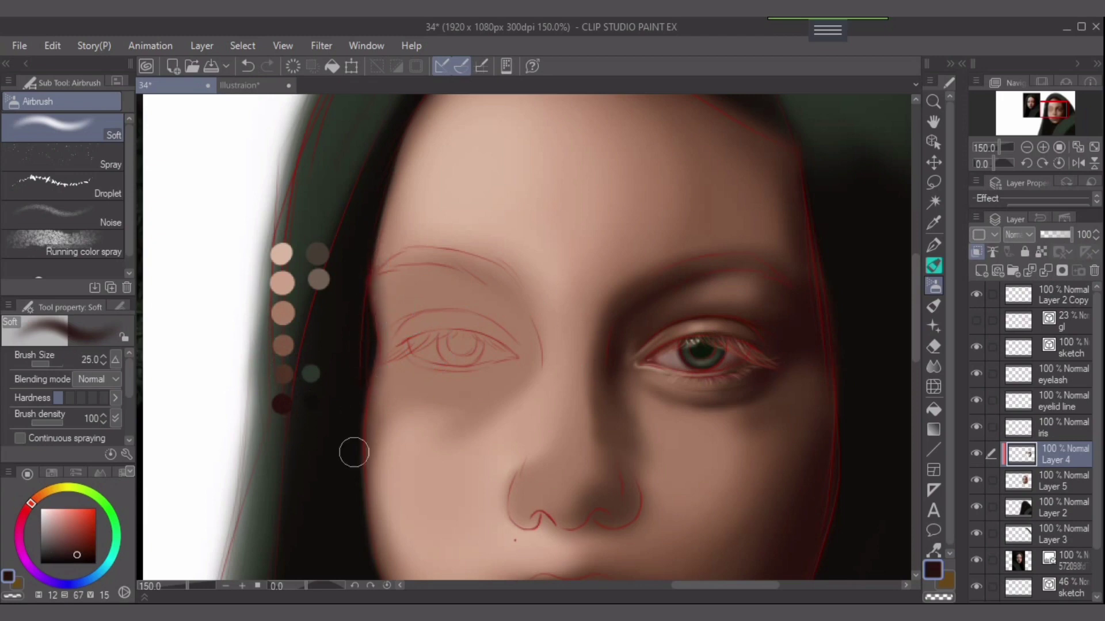
Shade the unpainted eye's outer side at size 25 with dark brown (hue 22, saturation 53, value 31), softening it with skin brown (22, 40, 65).
alt+click(283, 374)
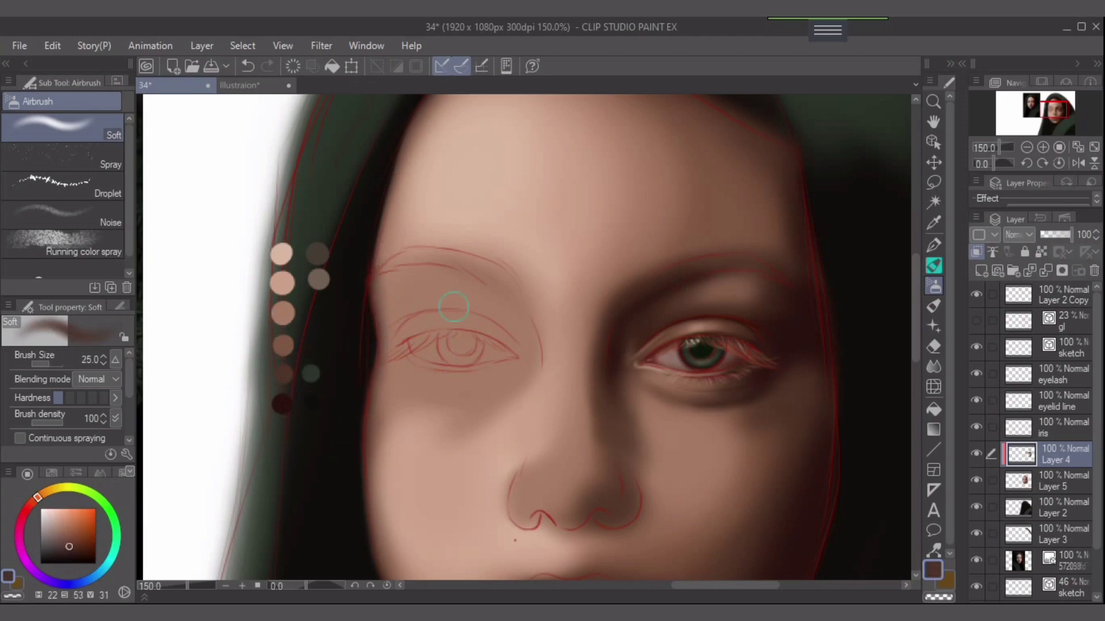
mouse_move(394, 334)
mouse_down()
mouse_move(384, 313)
mouse_move(379, 444)
mouse_up()
alt+click(297, 314)
drag(390, 303, 389, 328)
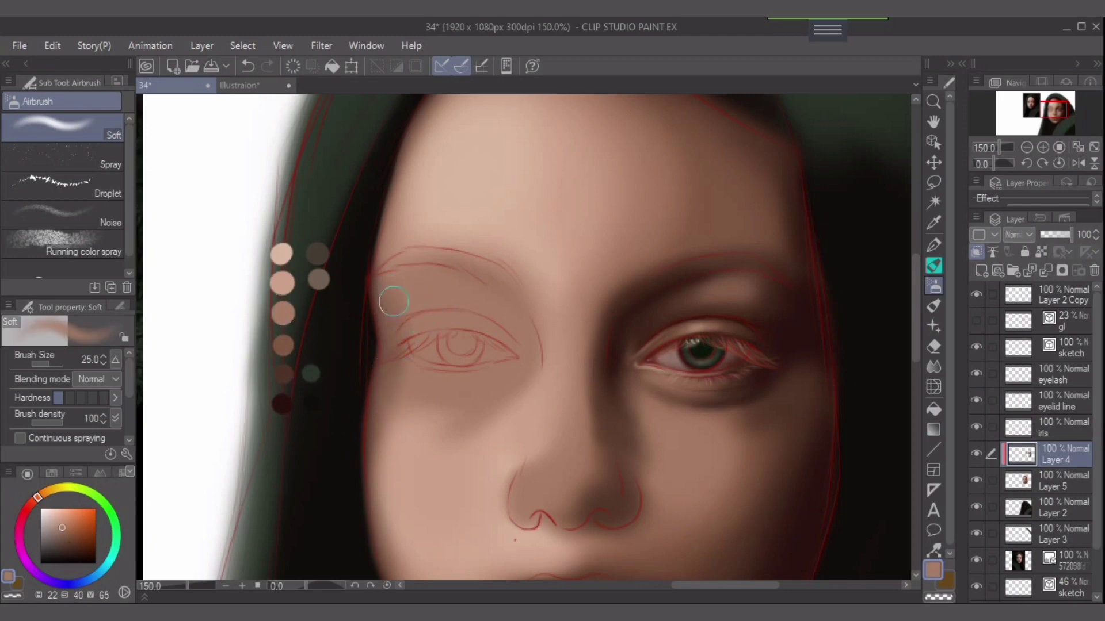
mouse_move(390, 377)
mouse_down()
mouse_move(385, 414)
mouse_move(395, 377)
mouse_move(375, 428)
mouse_move(387, 393)
mouse_move(384, 492)
mouse_move(394, 402)
mouse_up()
key(bracketright)
key(bracketright)
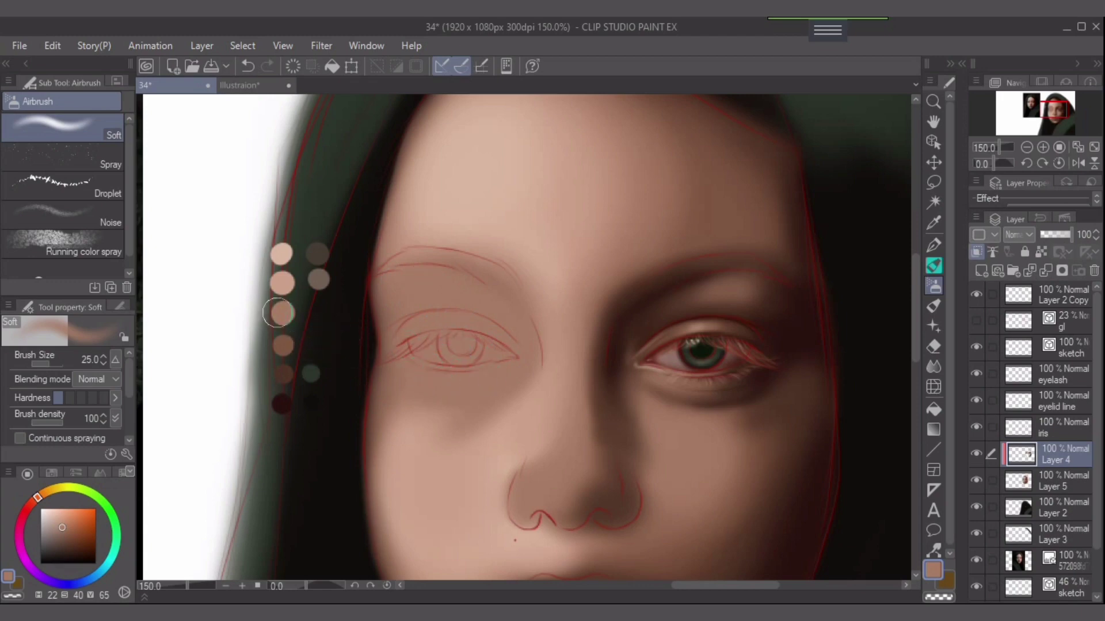
Lighten the second eye's brow bone with pink (hue 22, saturation 32, value 80) and darken its inner socket with brown (21, 47, 49).
alt+click(428, 300)
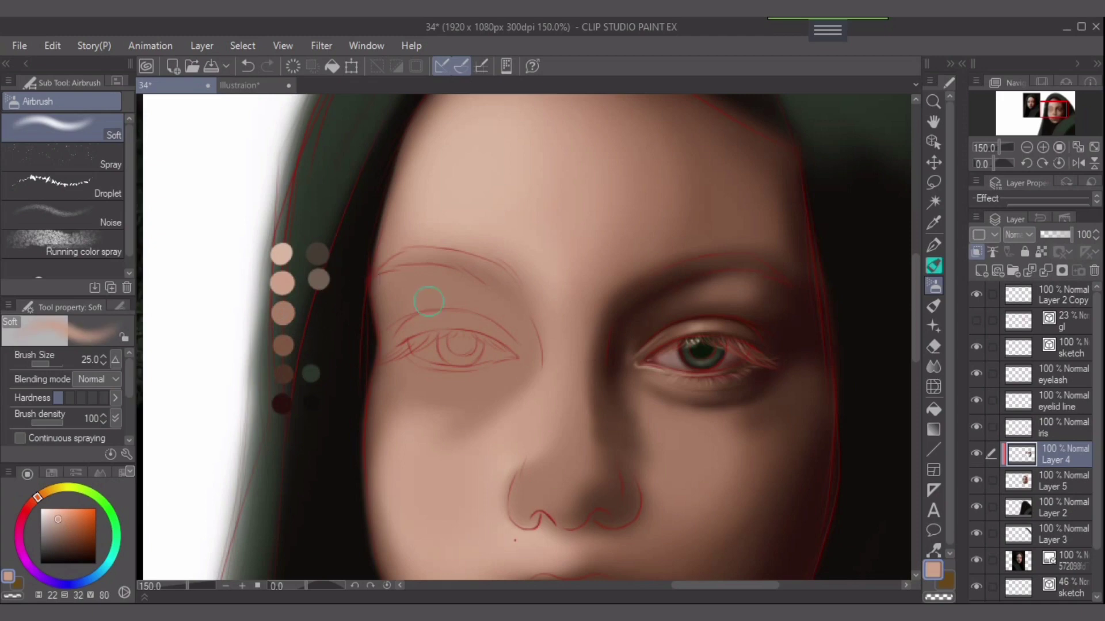
mouse_move(412, 283)
mouse_down()
mouse_move(447, 292)
mouse_move(387, 291)
mouse_move(459, 288)
mouse_move(394, 292)
mouse_move(448, 287)
mouse_move(418, 281)
mouse_move(466, 296)
mouse_up()
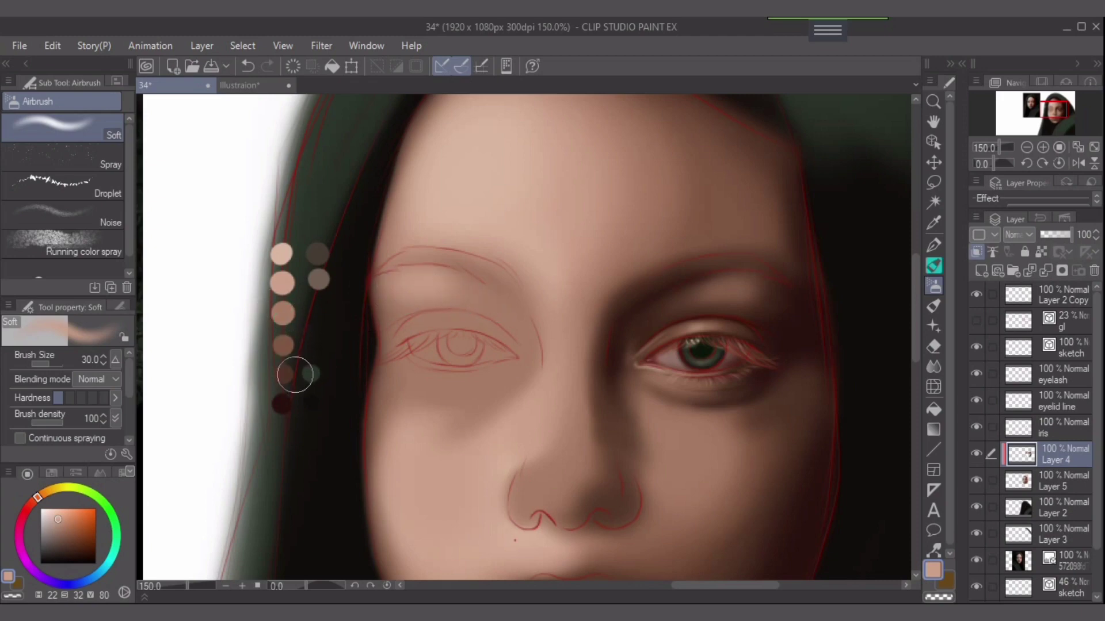
alt+click(283, 345)
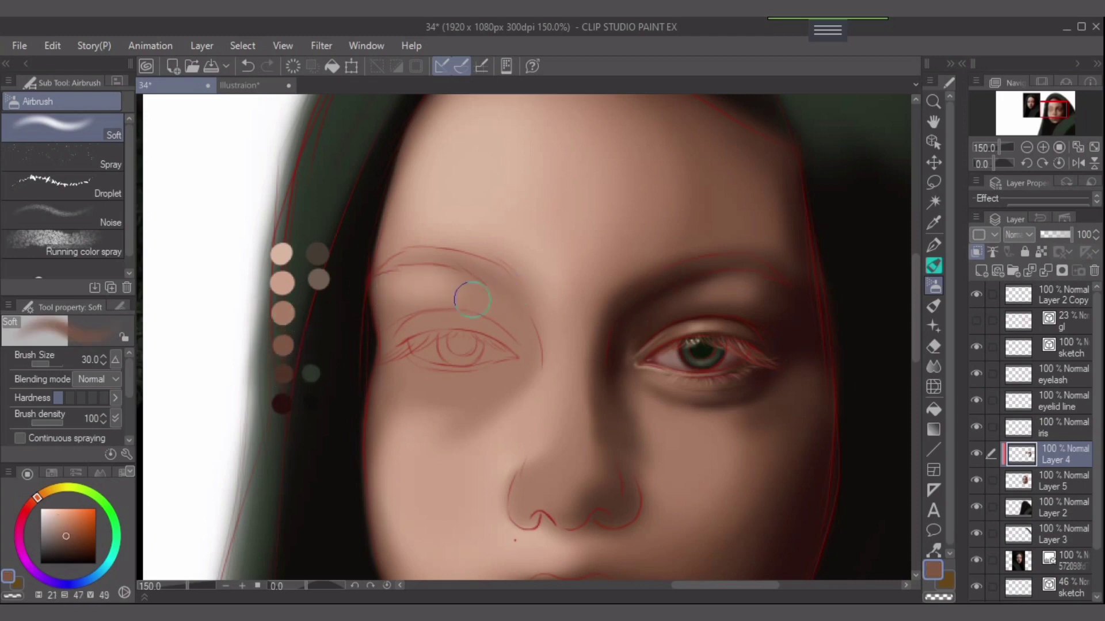
mouse_move(472, 300)
mouse_down()
mouse_move(517, 328)
mouse_move(478, 309)
mouse_move(513, 322)
mouse_move(452, 275)
mouse_move(507, 304)
mouse_move(437, 265)
mouse_move(504, 308)
mouse_move(477, 285)
mouse_move(498, 295)
mouse_move(518, 353)
mouse_move(503, 333)
mouse_move(510, 342)
mouse_move(432, 321)
mouse_move(498, 326)
mouse_move(463, 315)
mouse_move(509, 329)
mouse_move(497, 318)
mouse_move(513, 346)
mouse_move(479, 292)
mouse_move(500, 317)
mouse_move(454, 314)
mouse_move(507, 338)
mouse_move(509, 352)
mouse_move(488, 311)
mouse_up()
key([)
key([)
key(bracketright)
key(bracketright)
key(bracketright)
key(bracketleft)
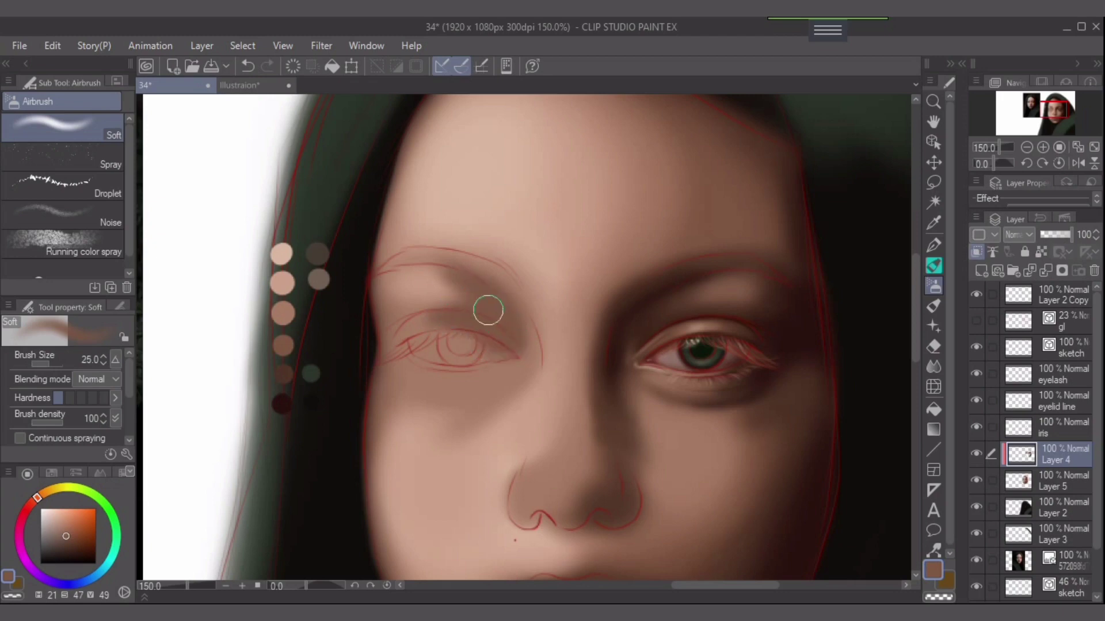
Brighten the brow bone in light pink (22, 32, 80) at size 30 and blend it toward the socket with skin brown (22, 40, 65) at size 40.
alt+click(282, 283)
key(bracketright)
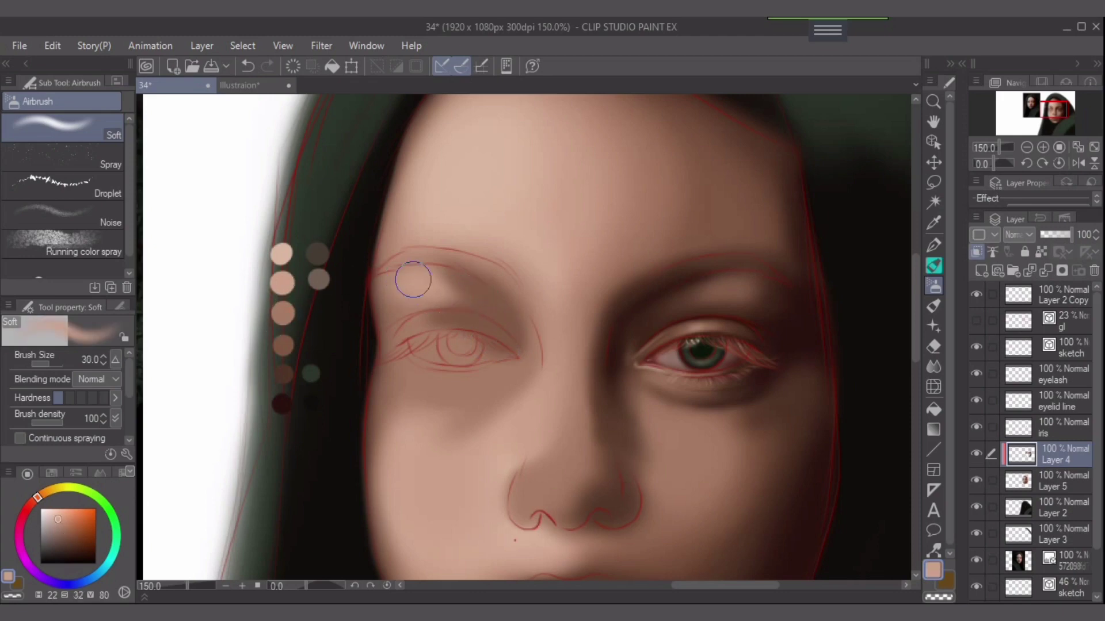
drag(411, 286, 457, 293)
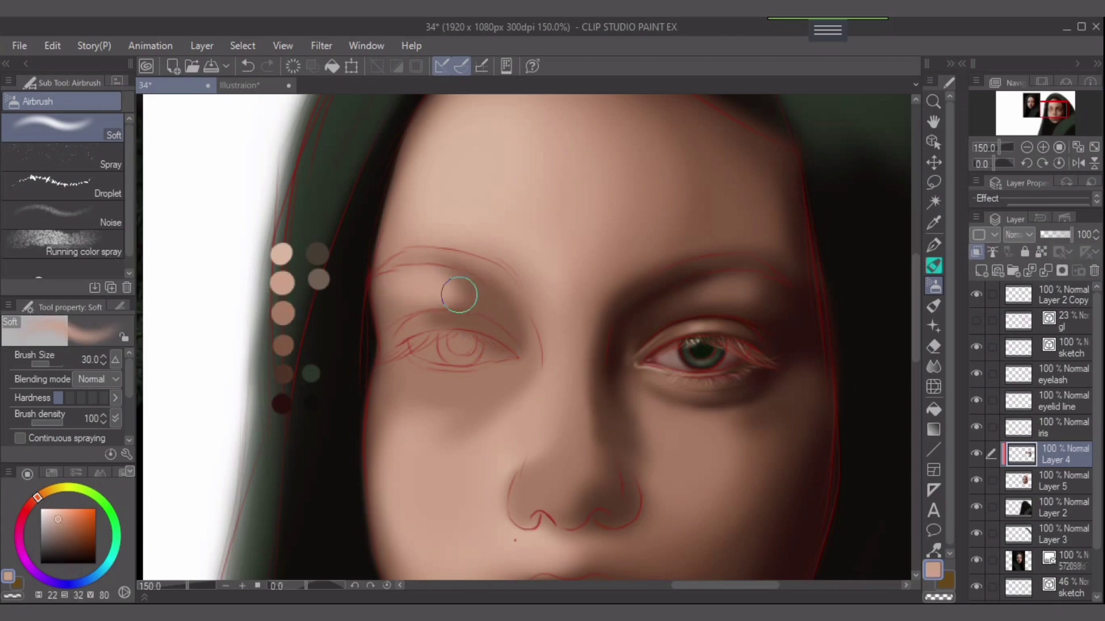
key(bracketright)
alt+click(284, 311)
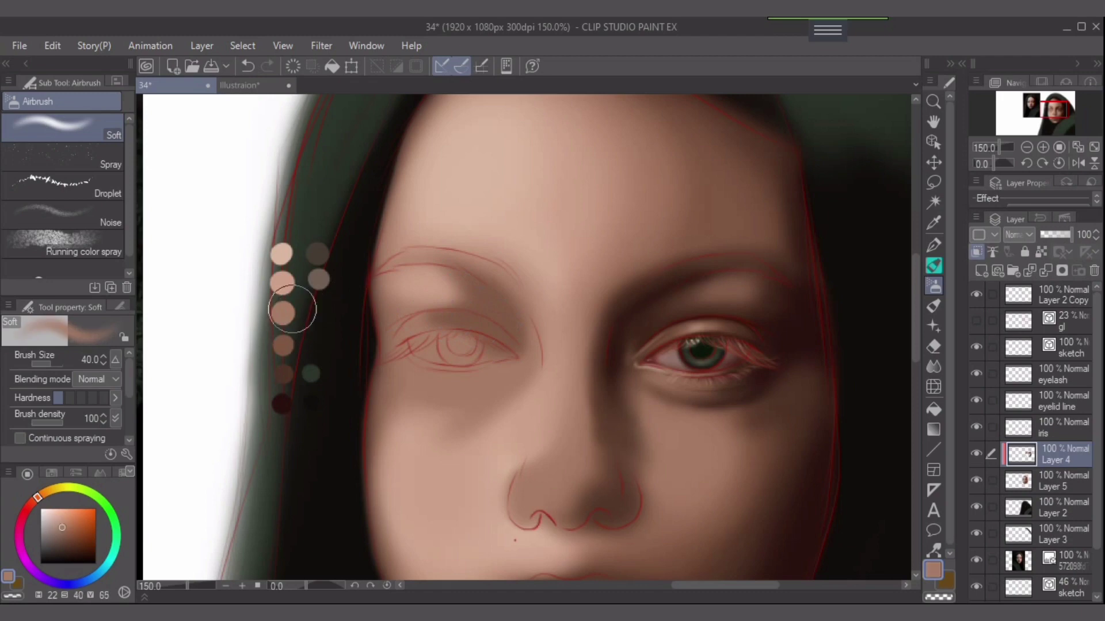
drag(415, 271, 453, 295)
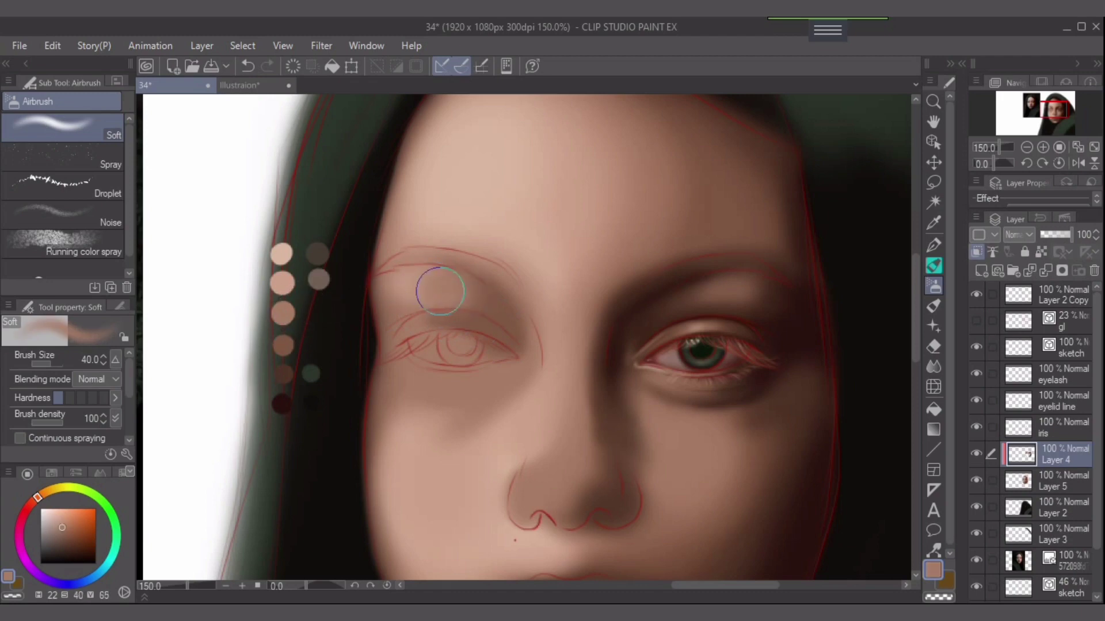
key(bracketleft)
Touch up the brow bone in light pink (22, 32, 80) and shade its outer end with skin brown (22, 40, 65), both at size 30.
alt+click(282, 283)
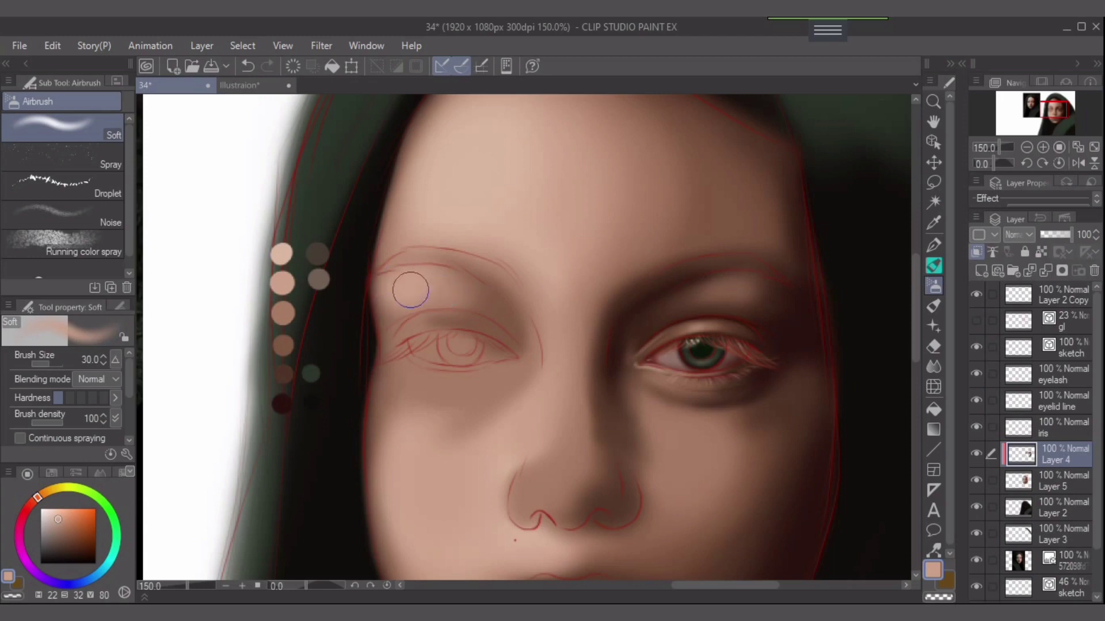
alt+click(283, 315)
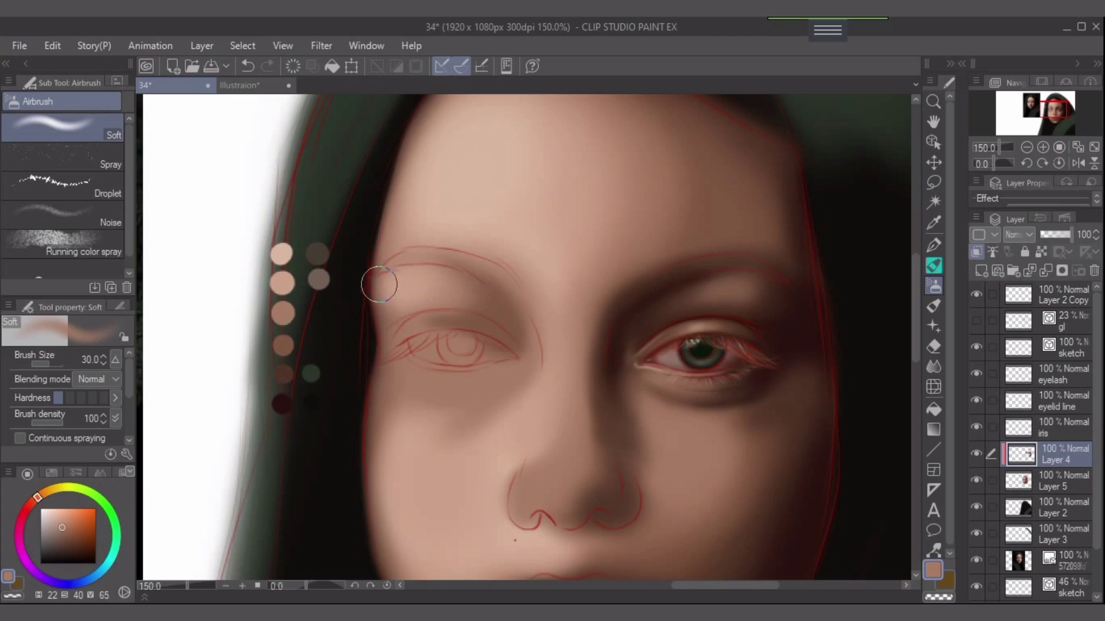
key([)
key(])
drag(382, 286, 407, 301)
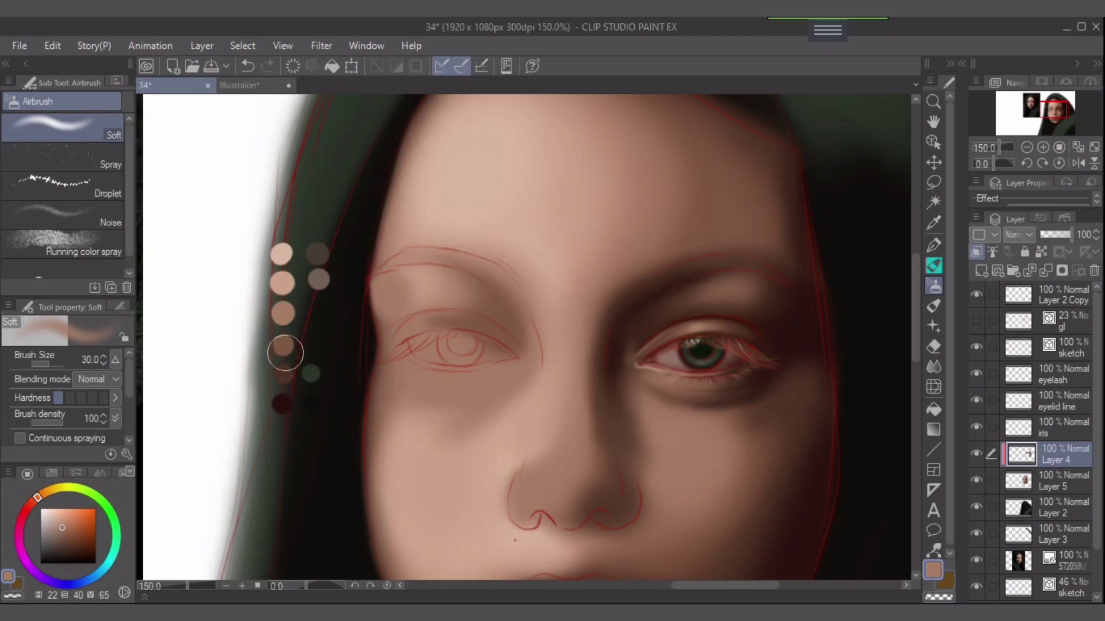
Deepen the shadow at the brow bone's outer end with brown (hue 21, saturation 47, value 49) at sizes 40, 50 and 30.
alt+click(283, 346)
key(])
key(])
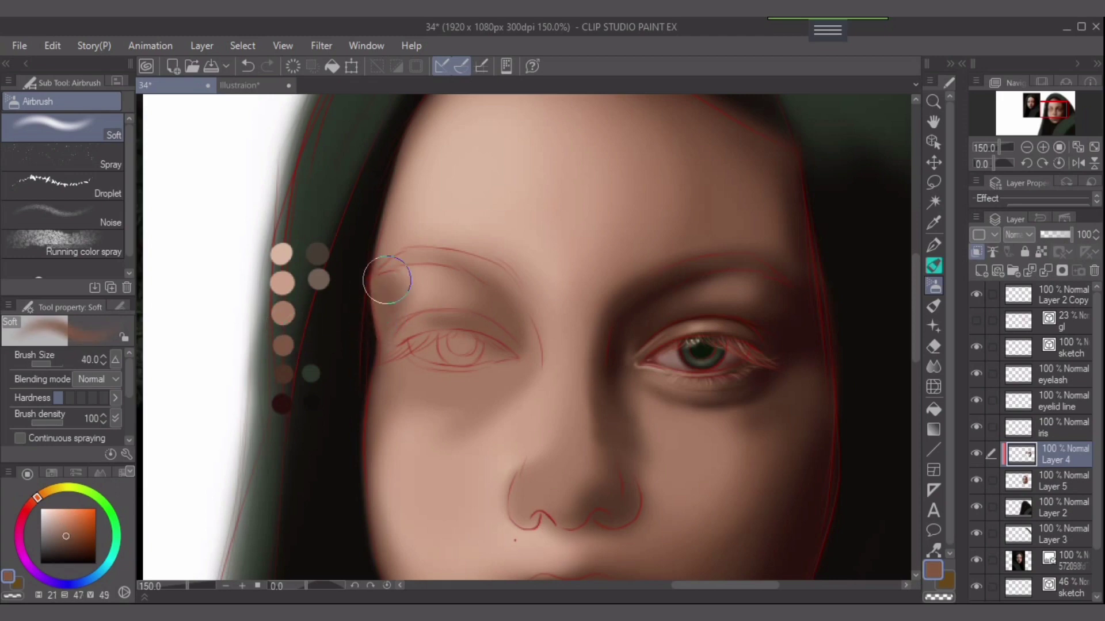
alt+click(282, 374)
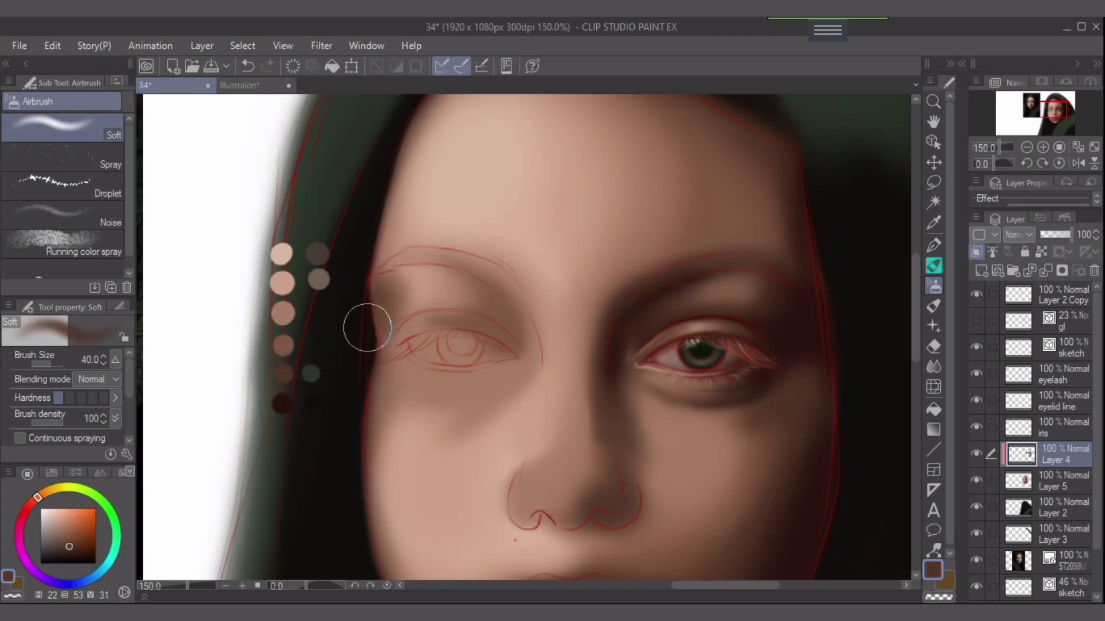
alt+click(277, 346)
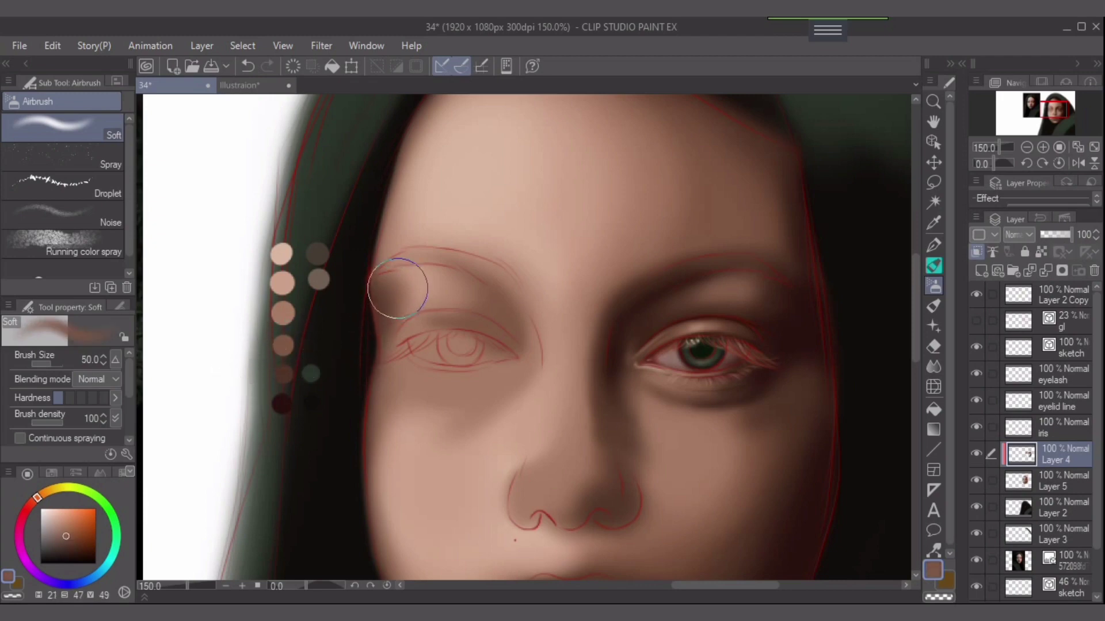
key(])
key([)
key([)
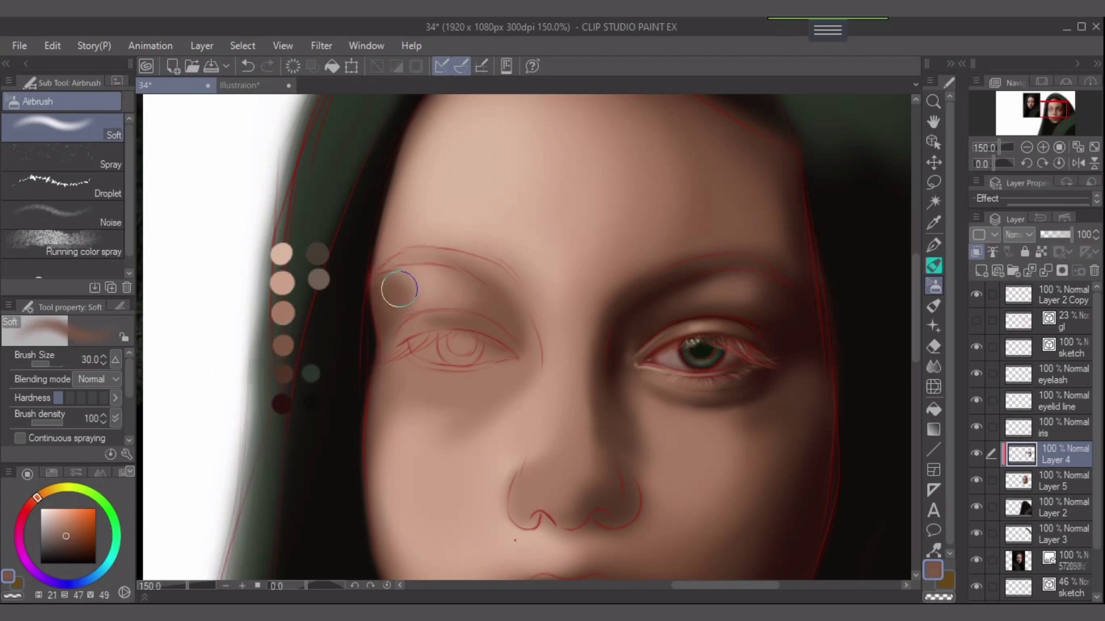
Soften the outer shadow's edge toward the brow bone with skin brown (hue 22, saturation 40, value 65).
alt+click(283, 344)
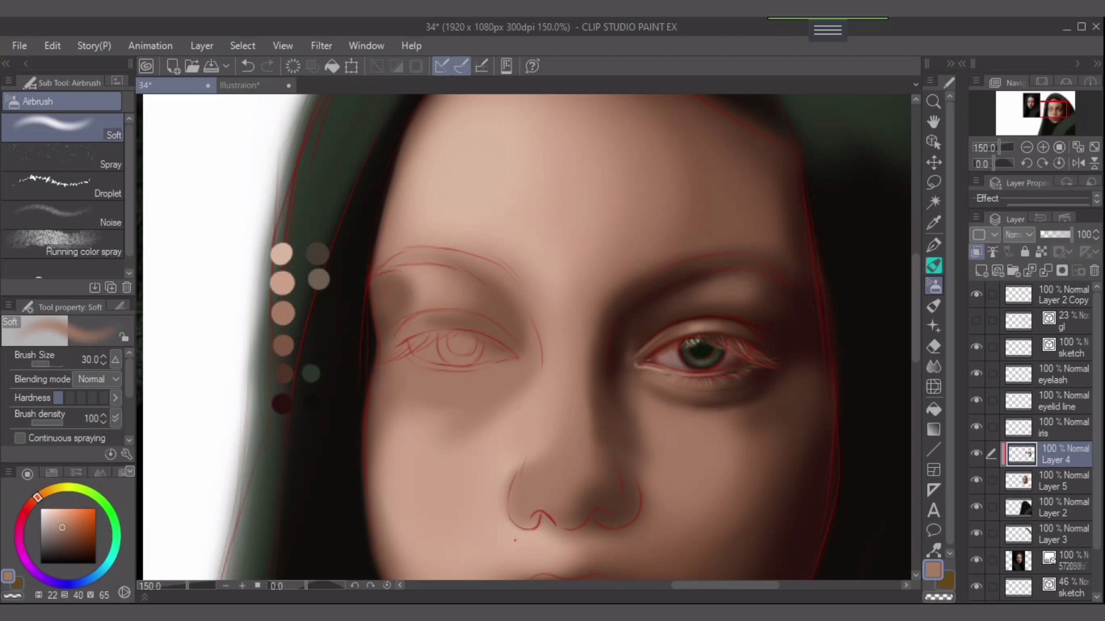
mouse_move(412, 296)
mouse_down()
mouse_move(414, 280)
mouse_move(417, 304)
mouse_up()
alt+click(430, 296)
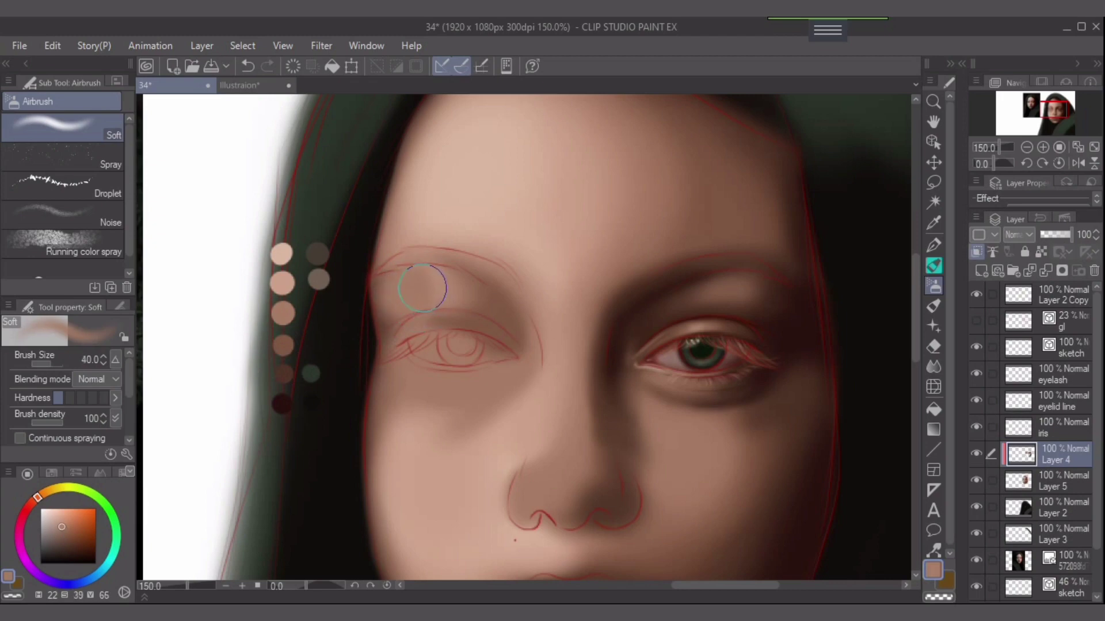
Brighten the middle of the second eye's brow bone with light pink (hue 22, saturation 32, value 80) at size 50.
alt+click(282, 283)
key(bracketright)
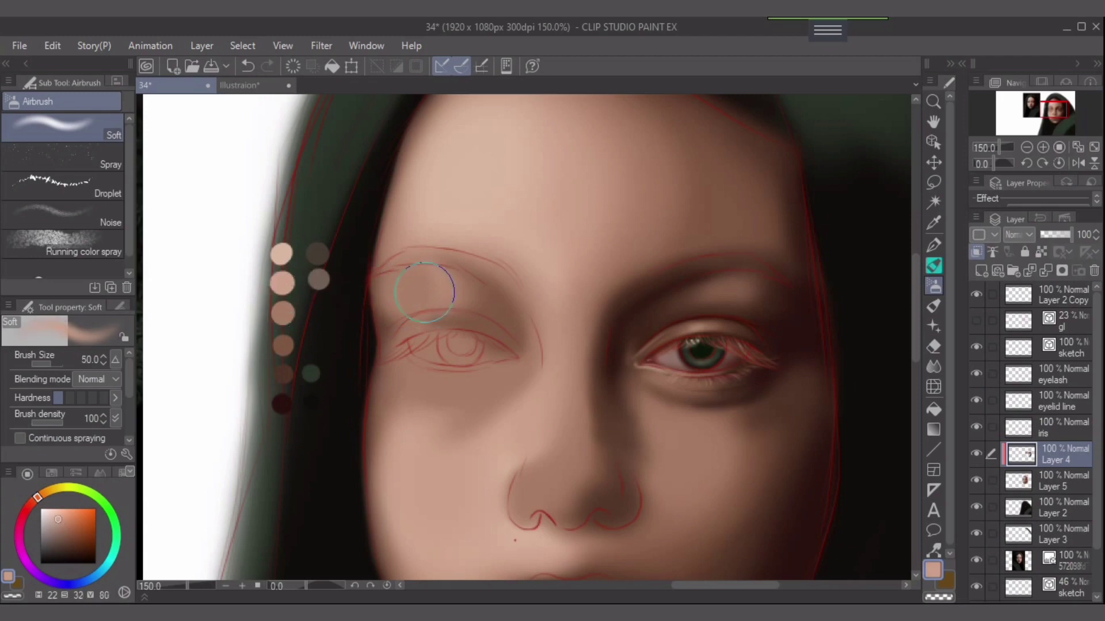
mouse_move(424, 291)
mouse_down()
mouse_move(398, 284)
mouse_move(467, 298)
mouse_up()
key([)
key([)
key([)
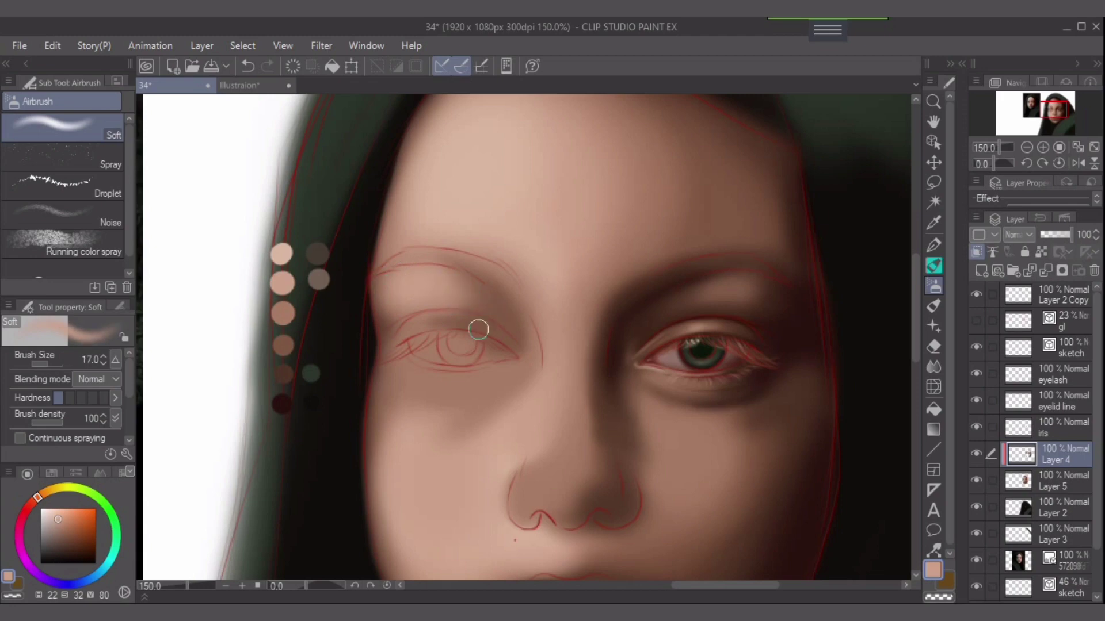
Shade along the second eye's upper lid crease with brown (hue 21, saturation 47, value 49) at size 17.
alt+click(489, 316)
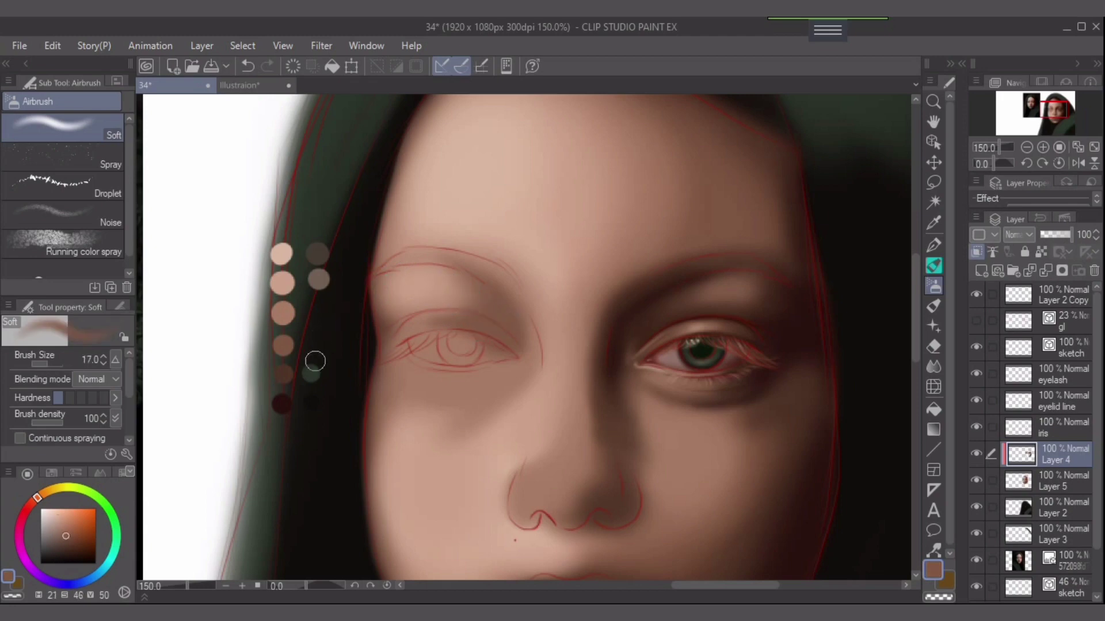
alt+click(283, 372)
key([)
mouse_move(406, 323)
mouse_down()
mouse_move(518, 307)
mouse_move(424, 315)
mouse_move(444, 324)
mouse_move(392, 337)
mouse_move(451, 316)
mouse_move(440, 326)
mouse_move(505, 323)
mouse_up()
alt+click(282, 346)
key(ctrl+z)
key(])
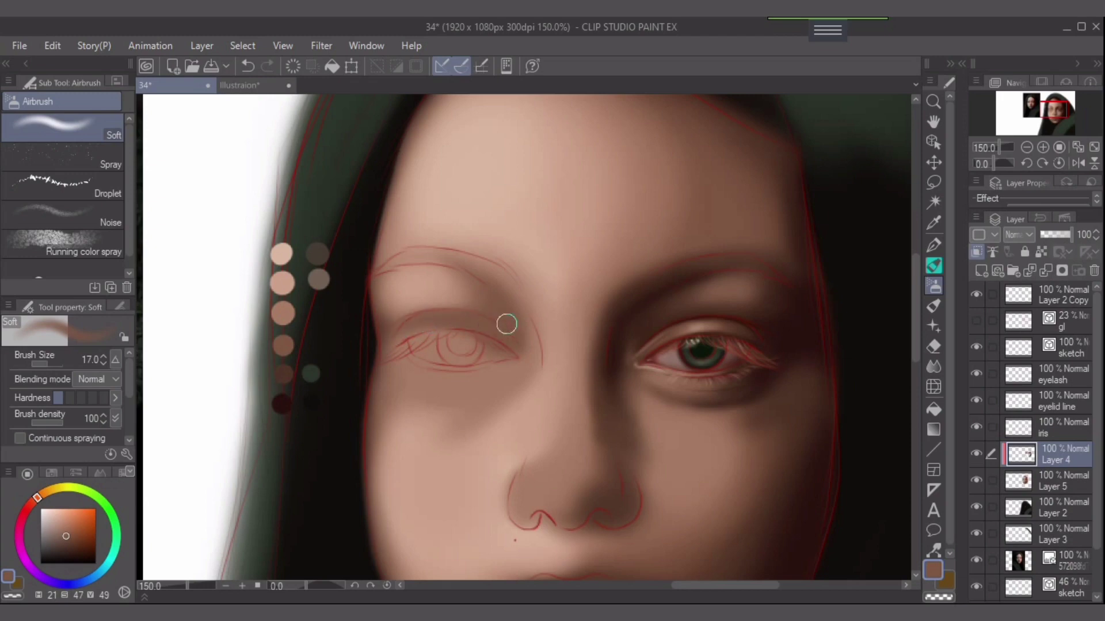
key(])
Shade around the second eye's outer corner and lower lid with the same brown at sizes 15 and 20.
key(bracketleft)
key(bracketleft)
drag(401, 351, 415, 379)
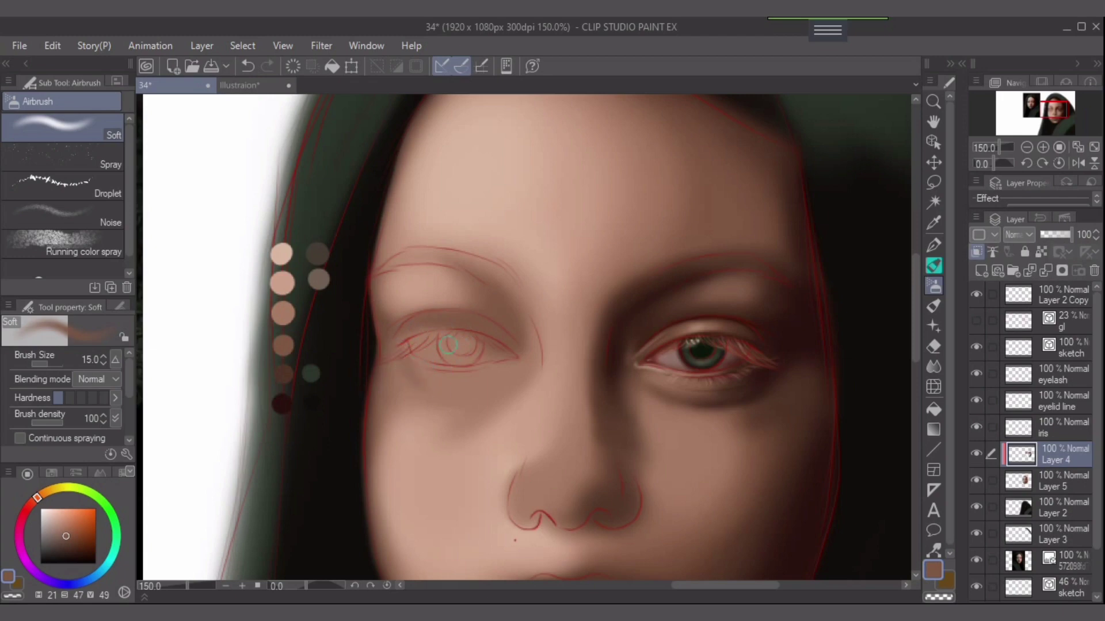
key(bracketright)
key(bracketright)
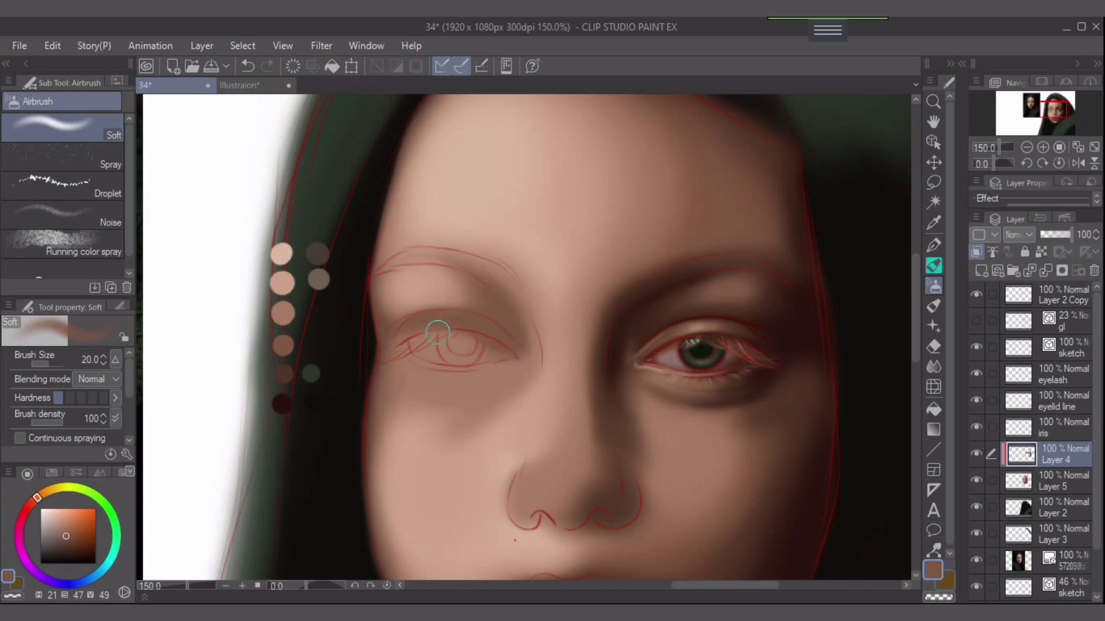
Model the second eye's upper lid below the crease with skin brown (hue 22, saturation 40, value 65) at sizes 15 and 10.
alt+click(286, 315)
key(bracketleft)
key(bracketleft)
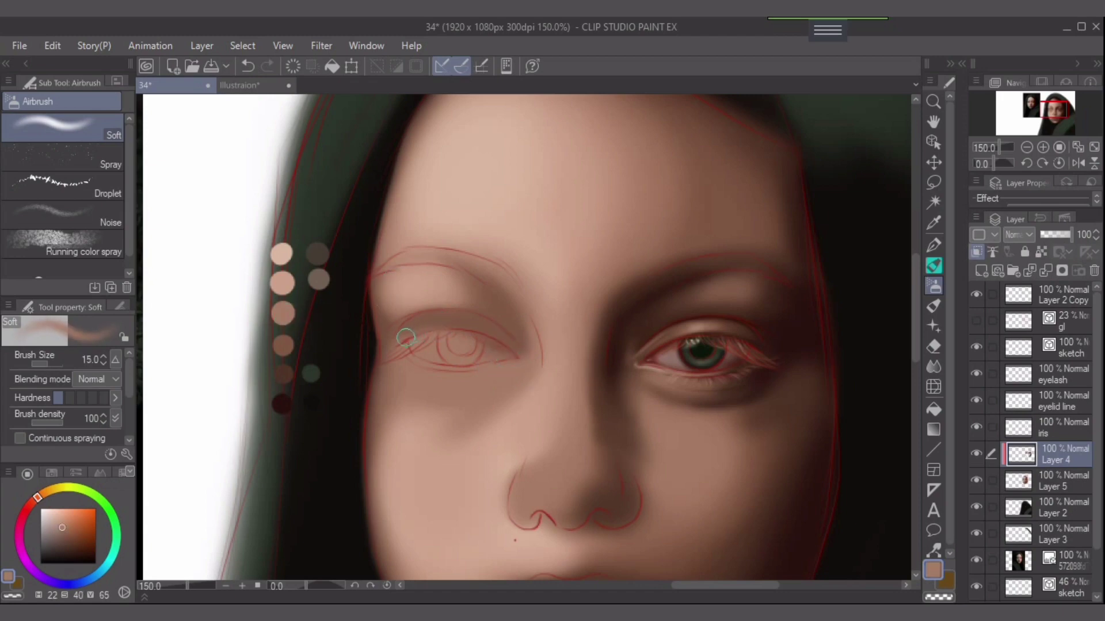
mouse_move(405, 333)
mouse_down()
mouse_move(442, 331)
mouse_move(405, 338)
mouse_move(427, 320)
mouse_move(444, 332)
mouse_move(416, 335)
mouse_up()
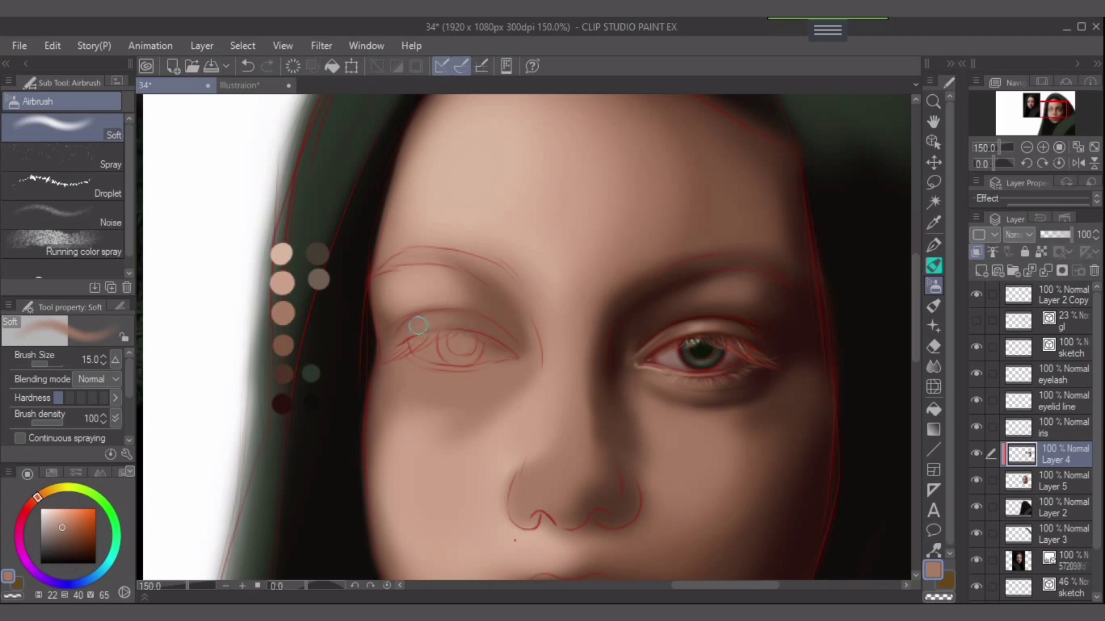
key(bracketleft)
key(bracketleft)
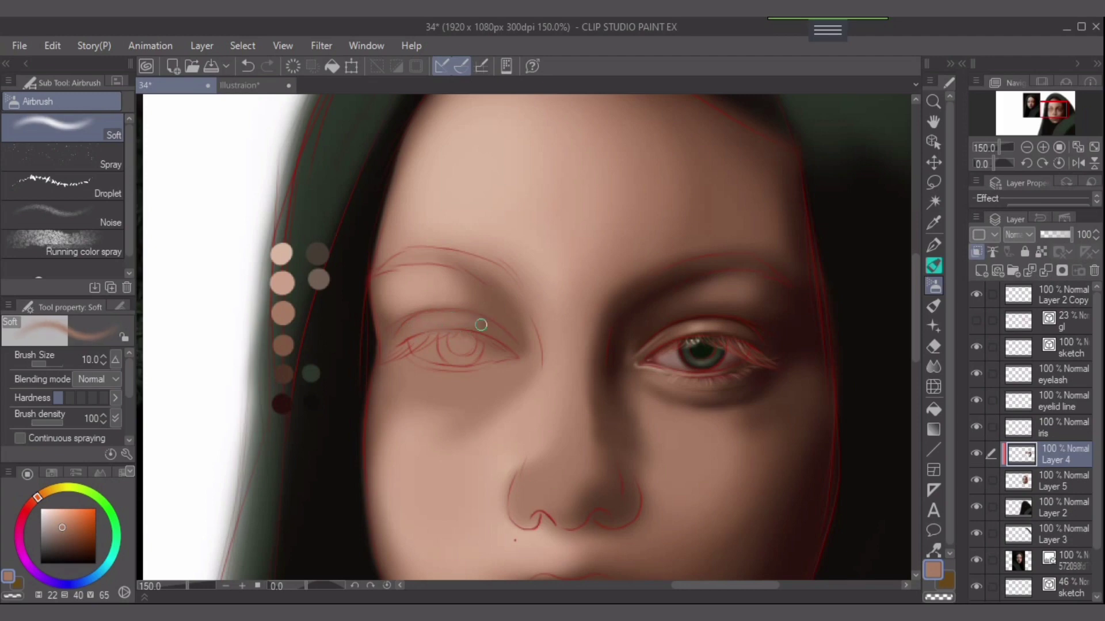
key(bracketleft)
key(bracketright)
key(bracketright)
drag(475, 325, 484, 326)
key(bracketleft)
Highlight the second eye's upper lid with light pink (22, 32, 80) at size 12 and pale skin (25, 25, 85) at sizes 12 and 8.
alt+click(290, 286)
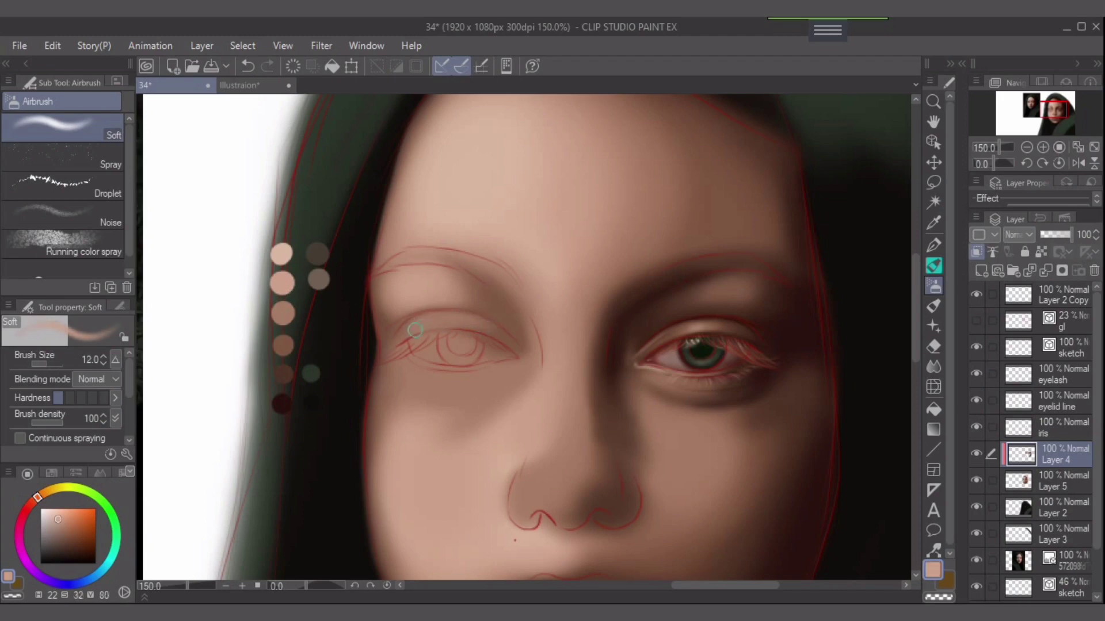
mouse_move(414, 326)
mouse_down()
mouse_move(481, 321)
mouse_move(415, 325)
mouse_move(425, 323)
mouse_up()
key(])
alt+click(282, 262)
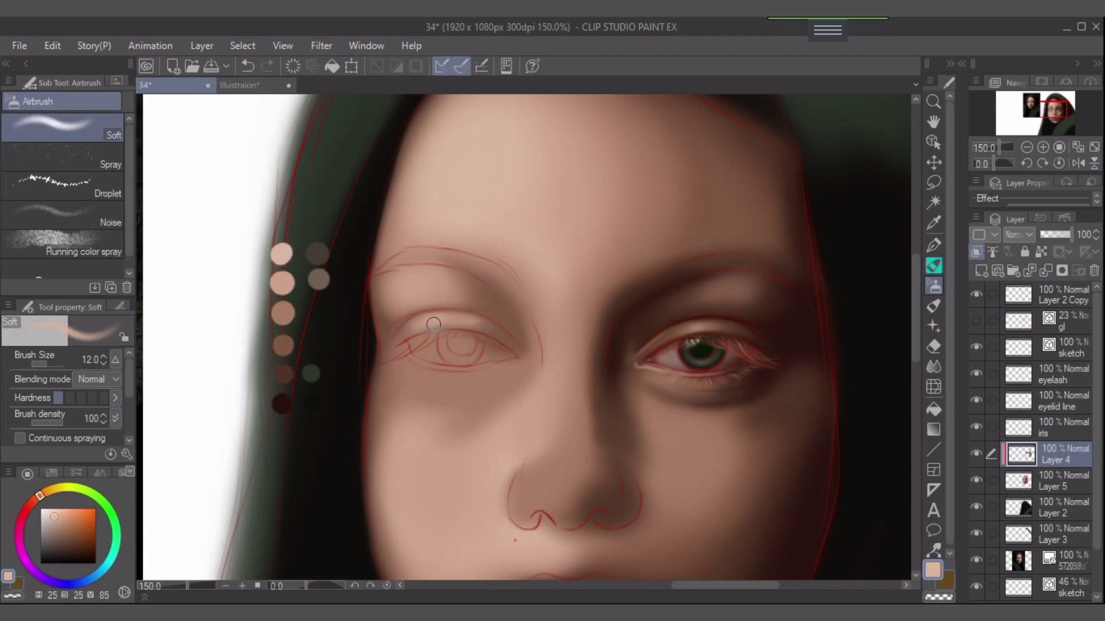
key(bracketleft)
key(bracketleft)
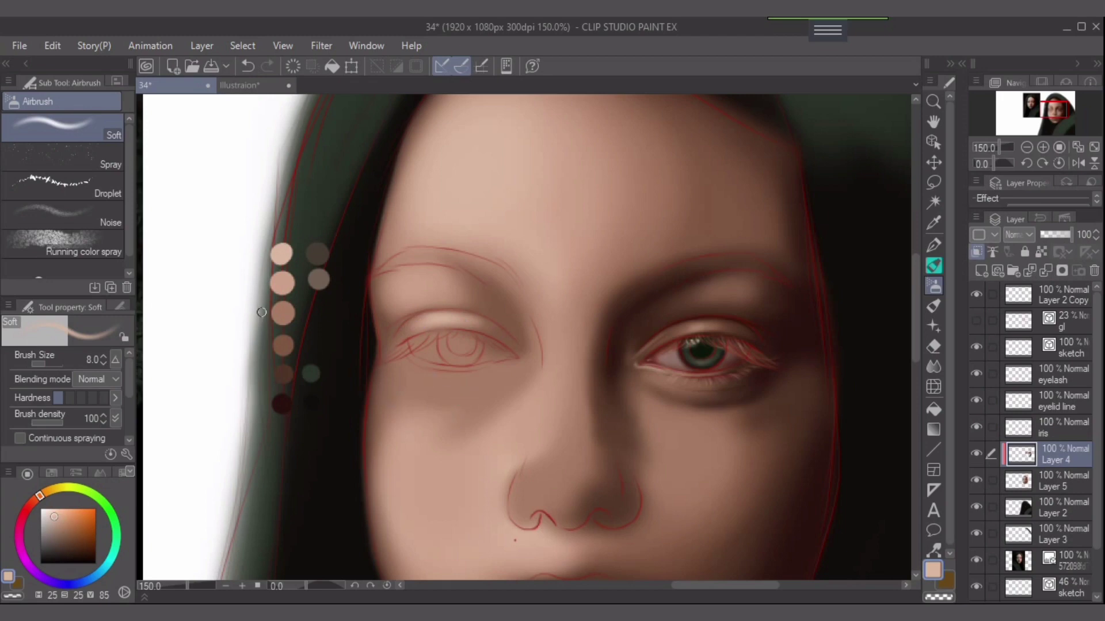
alt+click(287, 351)
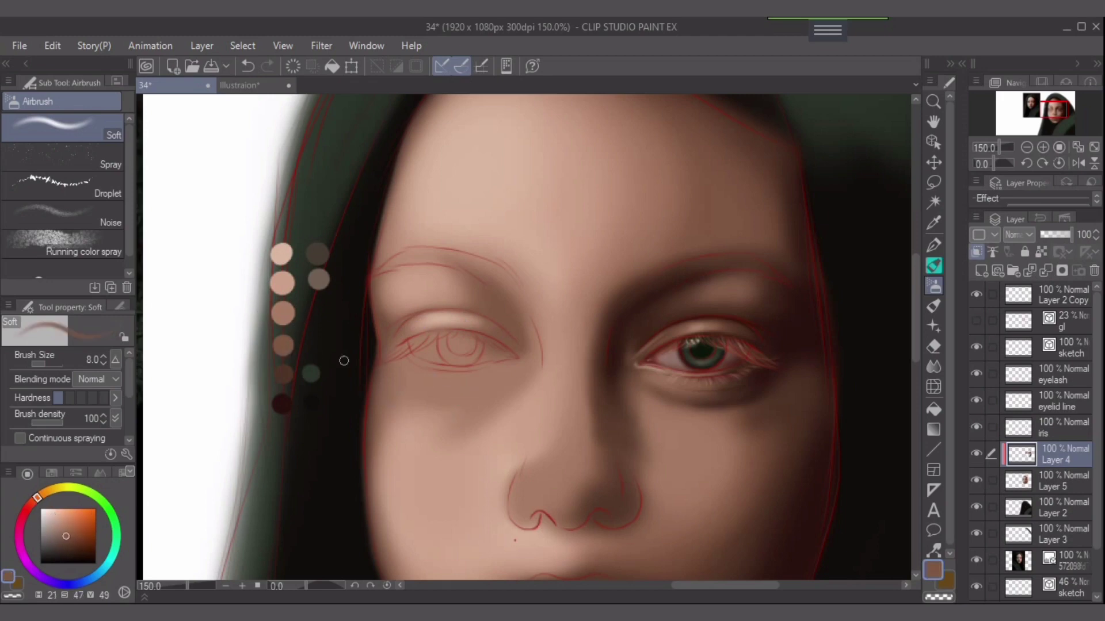
click(28, 507)
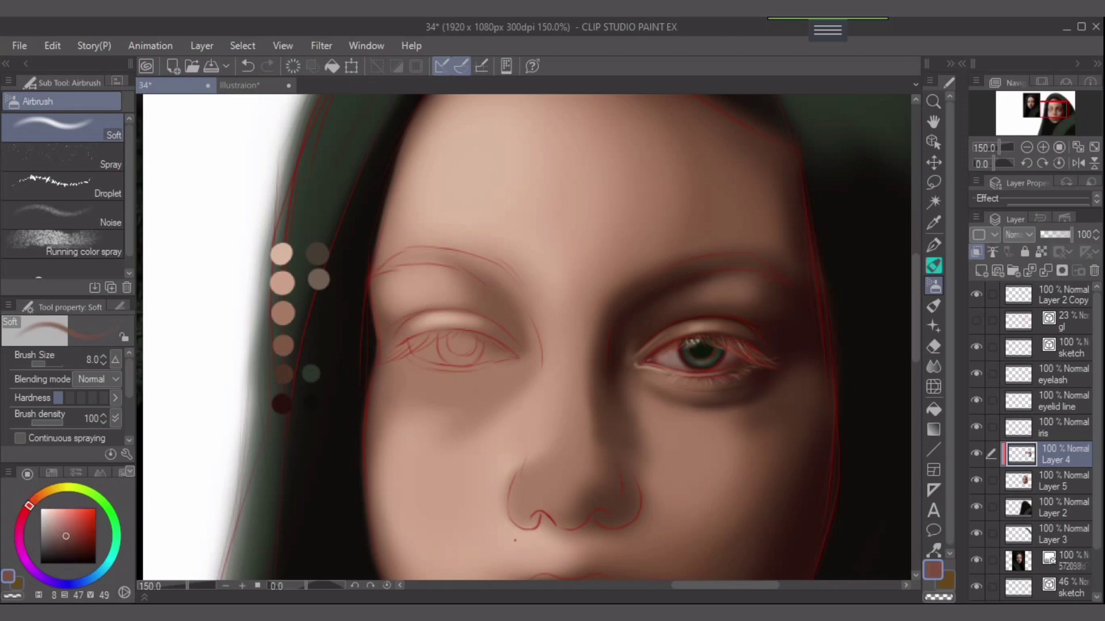
key(bracketright)
key(bracketright)
key(bracketright)
drag(462, 382, 481, 380)
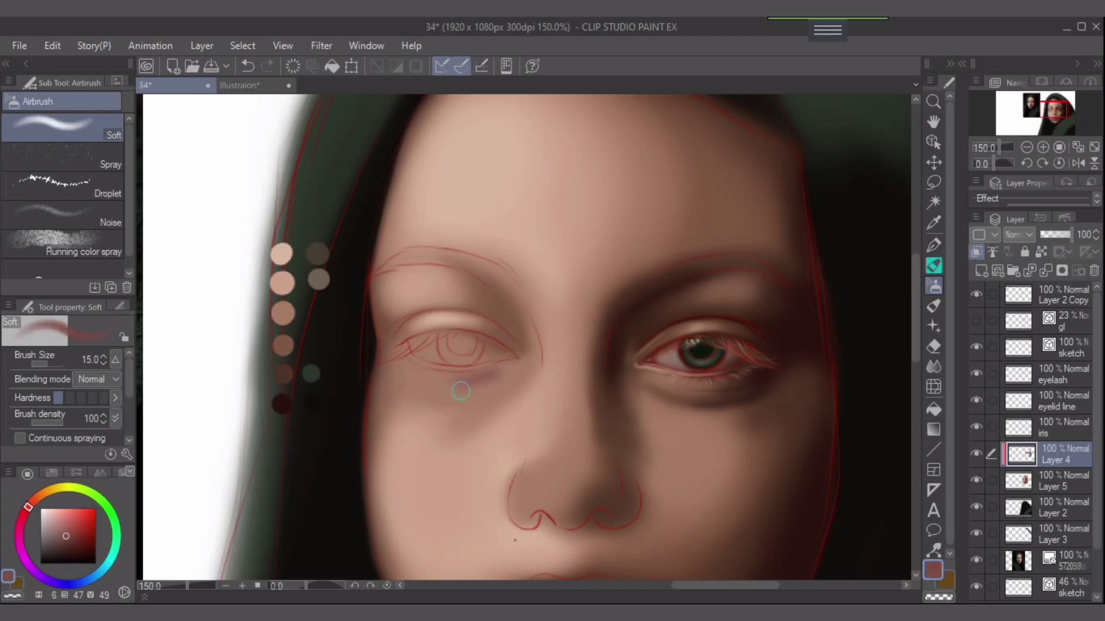
key(ctrl+z)
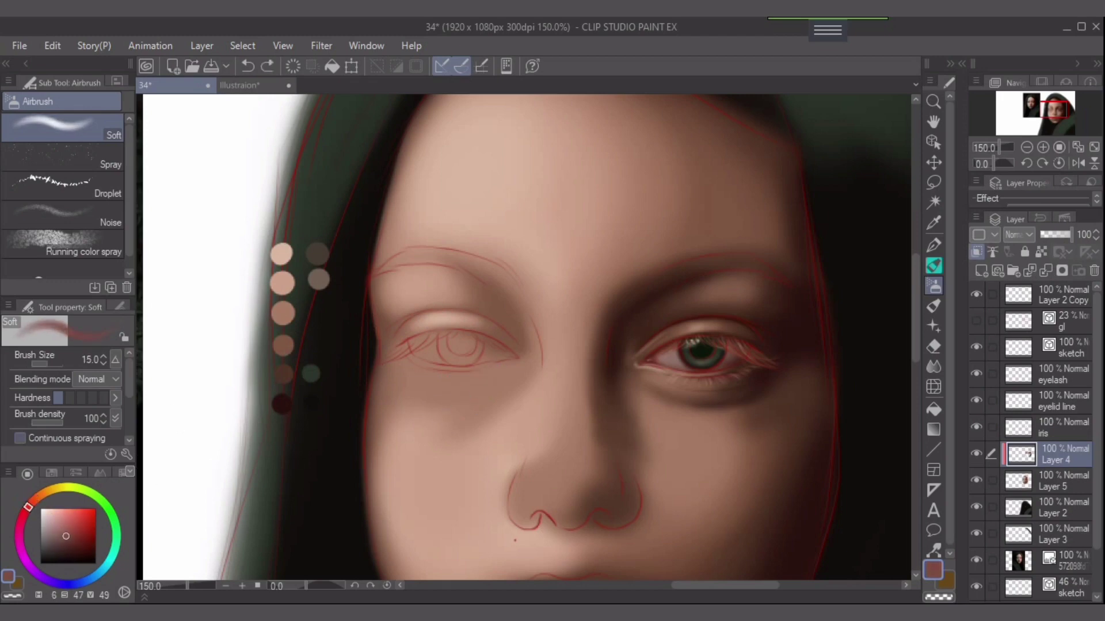
Sample the reddish brown (hue 16, saturation 52, value 50) from the area below the eye in the reference photo.
scroll(325, 377, down, 2)
drag(326, 377, 576, 390)
scroll(435, 380, up, 3)
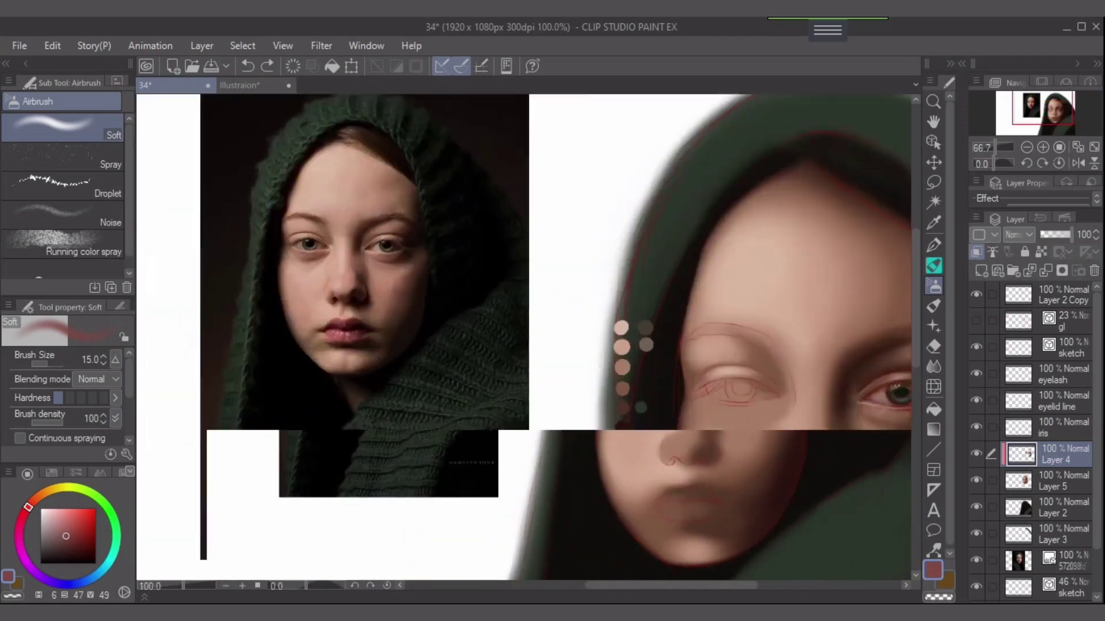
scroll(292, 201, up, 2)
drag(302, 155, 273, 286)
alt+click(275, 257)
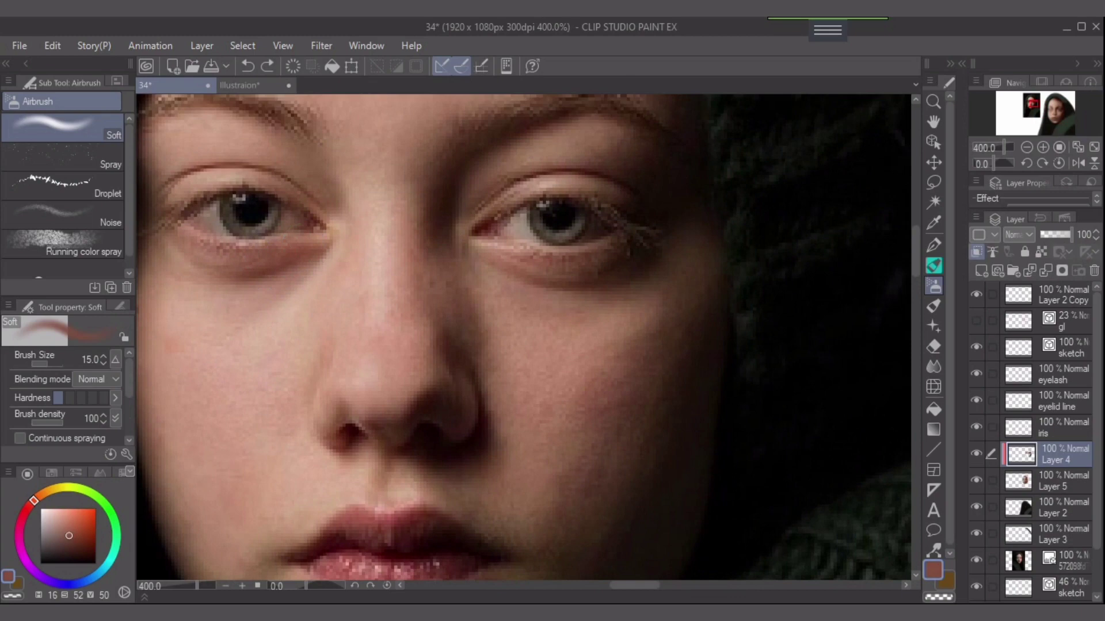
Shade beneath the second eye's lower lid, from the inner corner outward, with the sampled reddish brown starting at size 17.
drag(1045, 108, 1054, 111)
mouse_move(578, 318)
mouse_down()
mouse_move(636, 375)
mouse_move(584, 397)
mouse_move(516, 402)
mouse_up()
scroll(638, 378, down, 2)
key(bracketright)
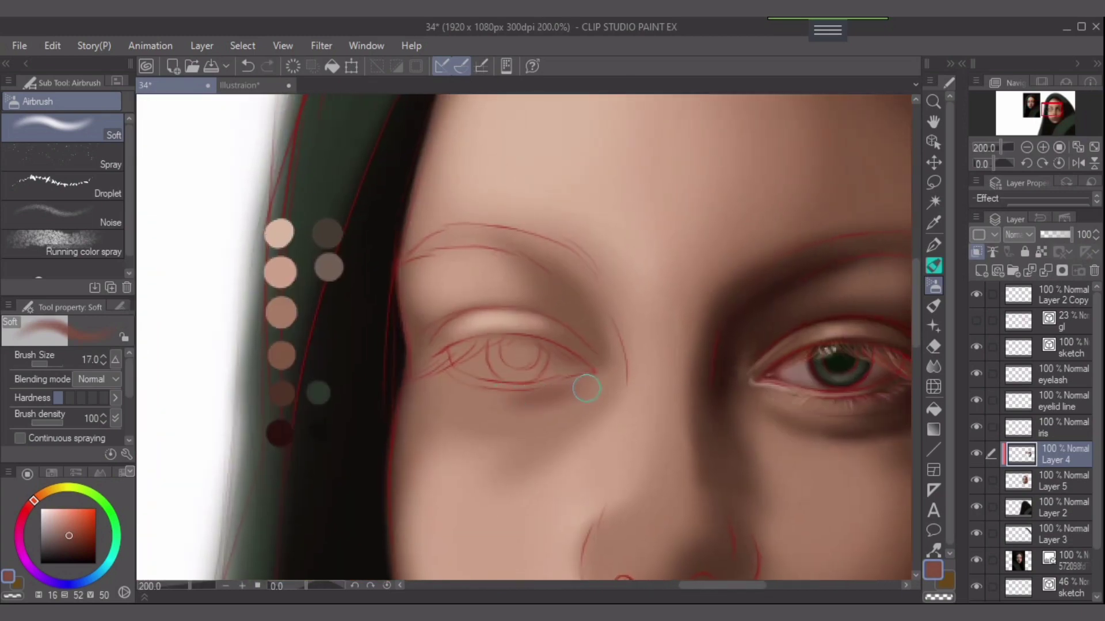
mouse_move(596, 377)
mouse_down()
mouse_move(570, 404)
mouse_move(588, 395)
mouse_move(498, 410)
mouse_move(553, 405)
mouse_move(499, 407)
mouse_move(522, 412)
mouse_move(543, 398)
mouse_move(513, 406)
mouse_move(503, 395)
mouse_move(593, 379)
mouse_move(500, 428)
mouse_move(586, 393)
mouse_move(512, 421)
mouse_move(576, 397)
mouse_move(526, 412)
mouse_move(552, 401)
mouse_move(494, 395)
mouse_move(573, 411)
mouse_move(551, 417)
mouse_move(526, 400)
mouse_move(540, 388)
mouse_move(467, 374)
mouse_move(519, 373)
mouse_move(507, 382)
mouse_move(449, 356)
mouse_move(506, 375)
mouse_up()
key(bracketright)
key(bracketright)
scroll(551, 415, down, 1)
Fill the second eye's opening between the lids with the same reddish brown at sizes 20 and 15.
key(bracketleft)
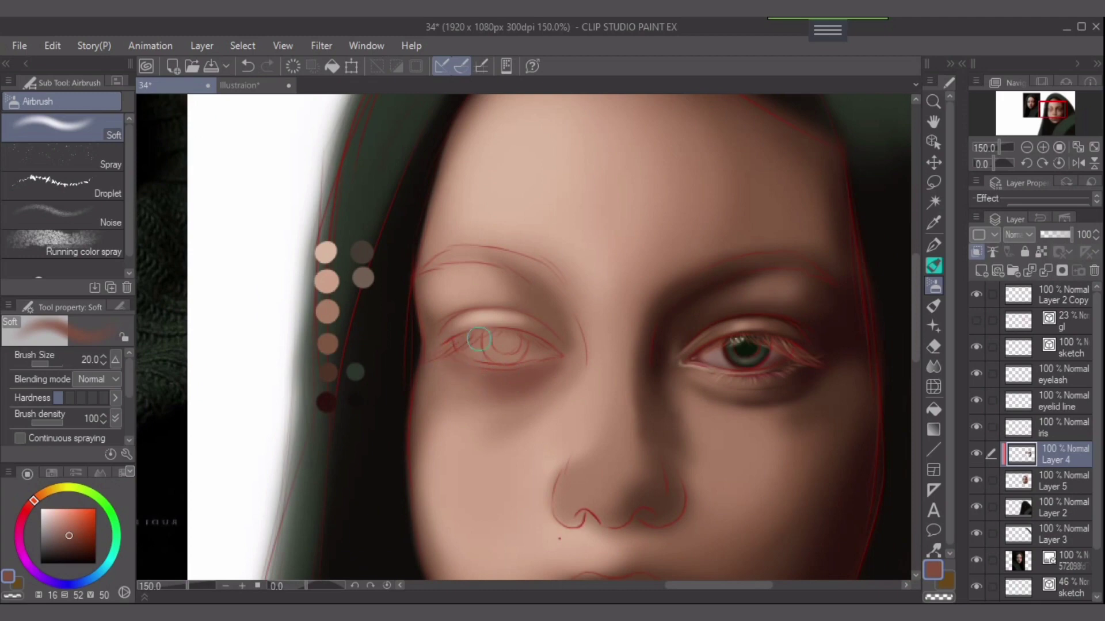
mouse_move(447, 345)
mouse_down()
mouse_move(497, 362)
mouse_move(508, 338)
mouse_move(538, 359)
mouse_move(515, 357)
mouse_up()
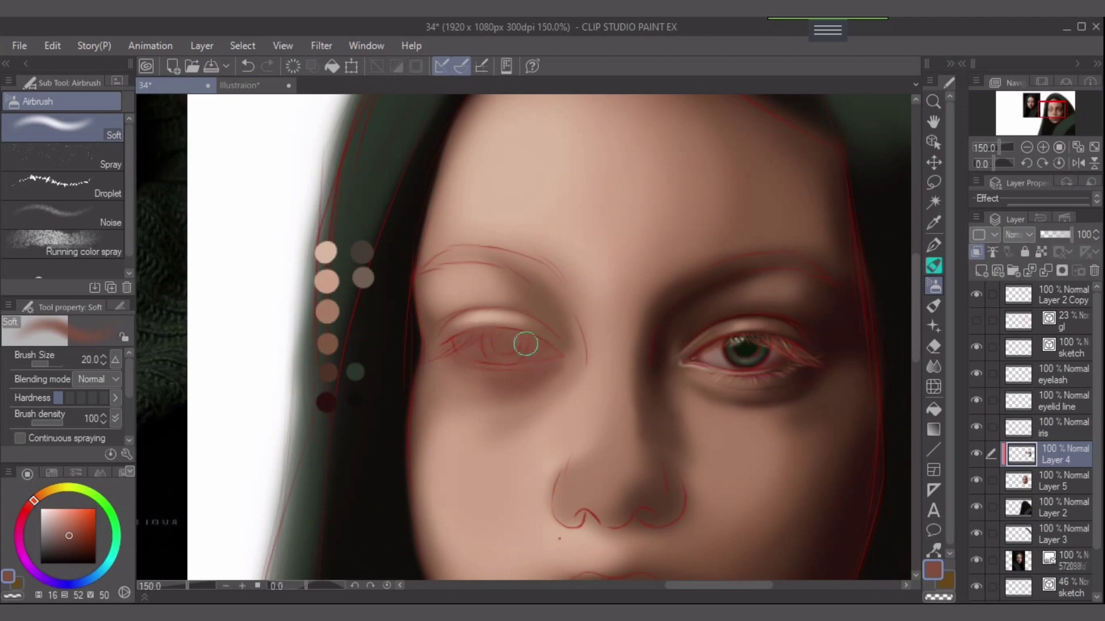
key(bracketleft)
key(bracketleft)
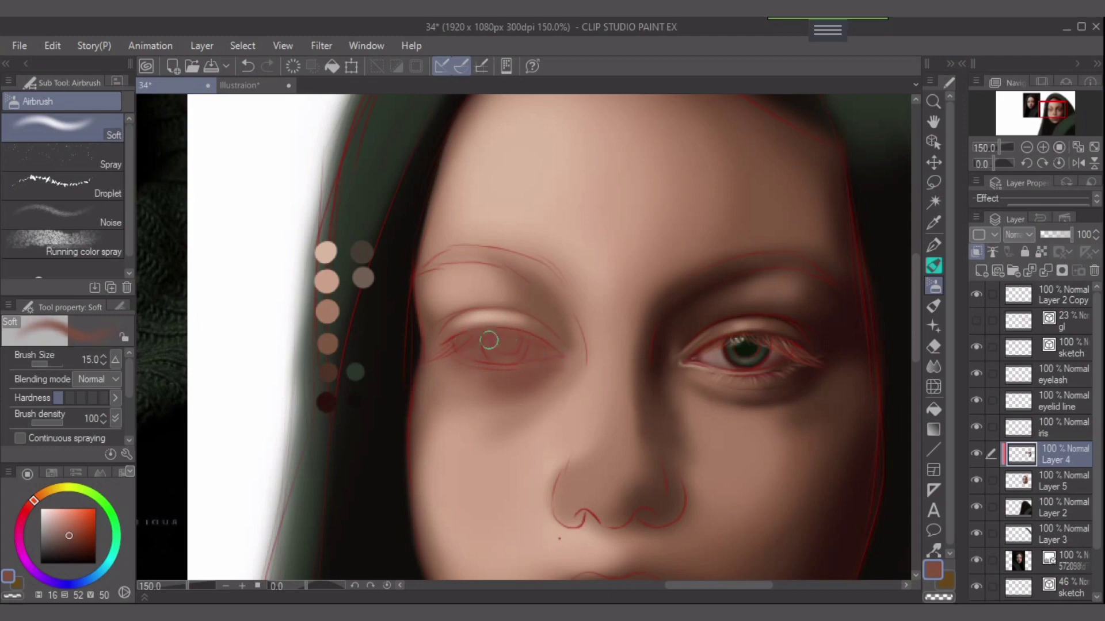
key(bracketleft)
key(bracketright)
key(bracketright)
key(bracketright)
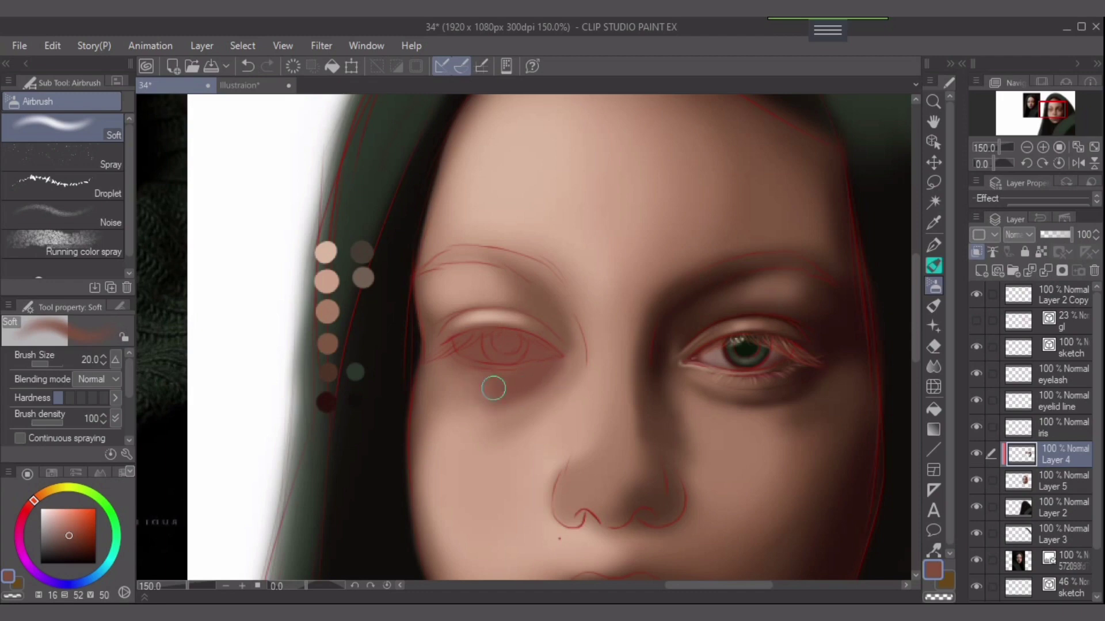
Deepen the shadow below the second eye's lower lid with the same reddish brown, varying the brush size between 8 and 25.
key(bracketleft)
key(bracketleft)
key(bracketleft)
key(bracketleft)
key(bracketleft)
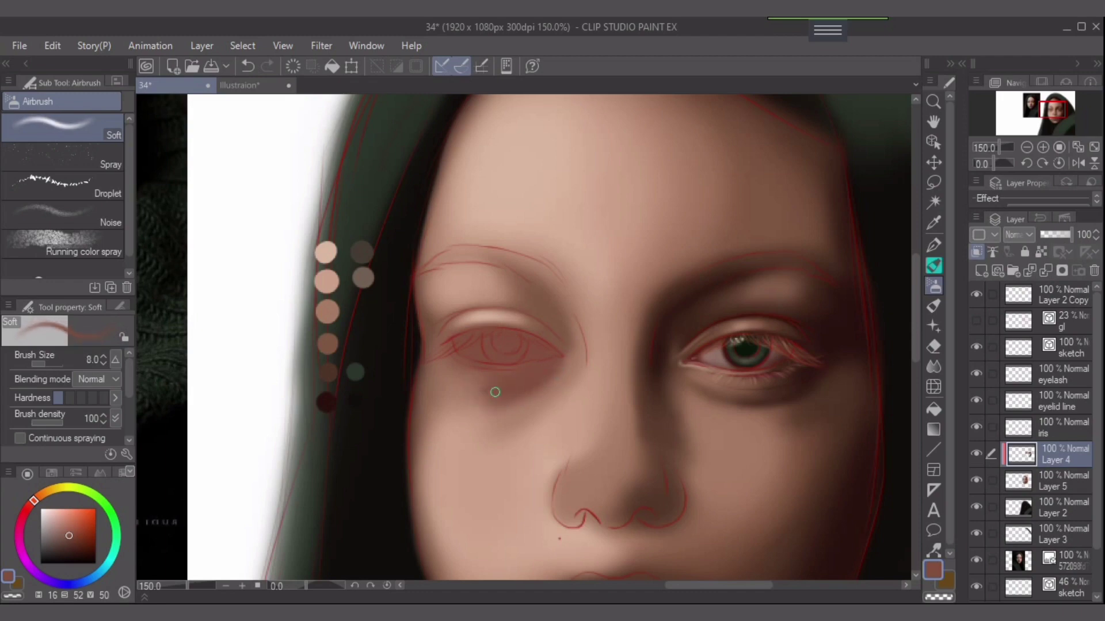
key(bracketleft)
key(bracketleft)
key(bracketright)
key(bracketright)
key(bracketright)
key(bracketright)
key(bracketright)
key(bracketright)
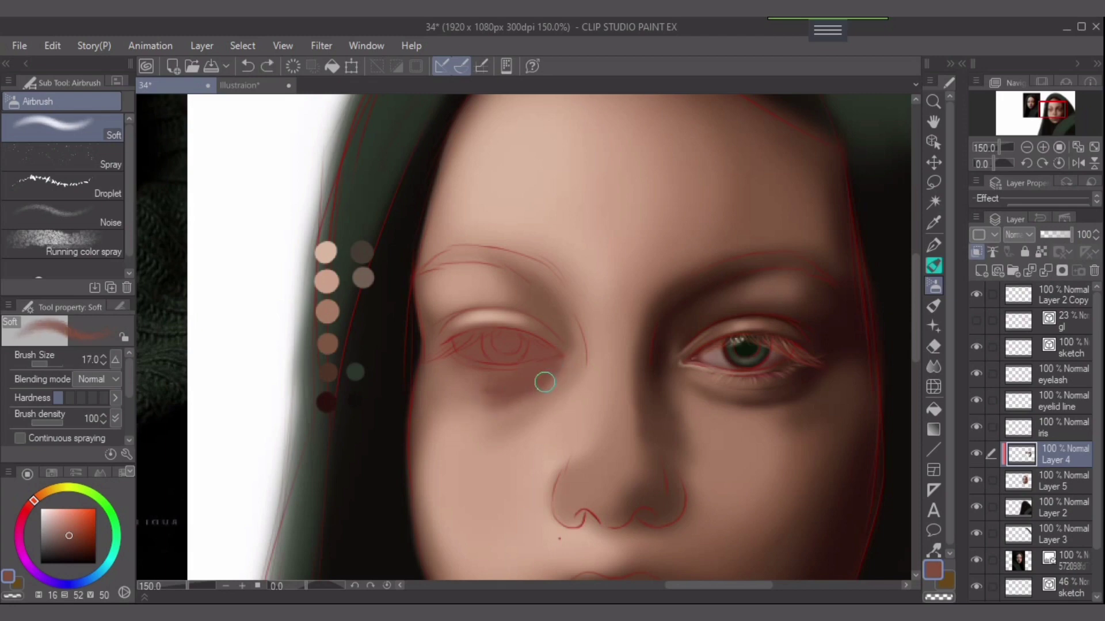
key(bracketright)
key(bracketright)
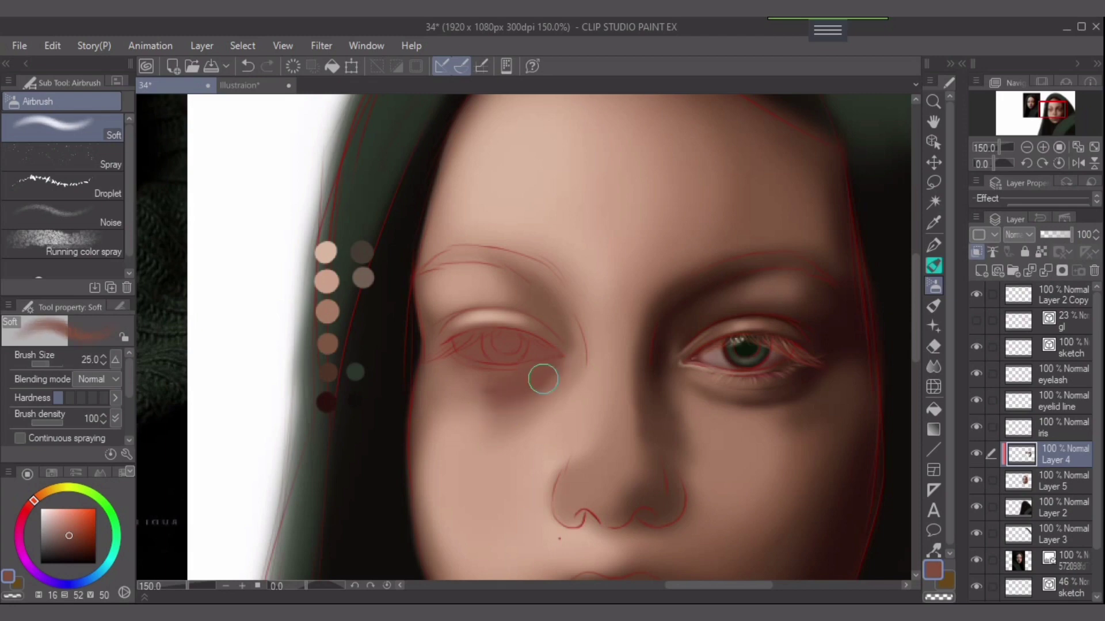
key(bracketleft)
key(bracketright)
key(bracketleft)
Add a reddish brown swatch beside the palette on Layer 2 Copy and pick the dark brown (hue 22, saturation 53, value 31).
click(1062, 295)
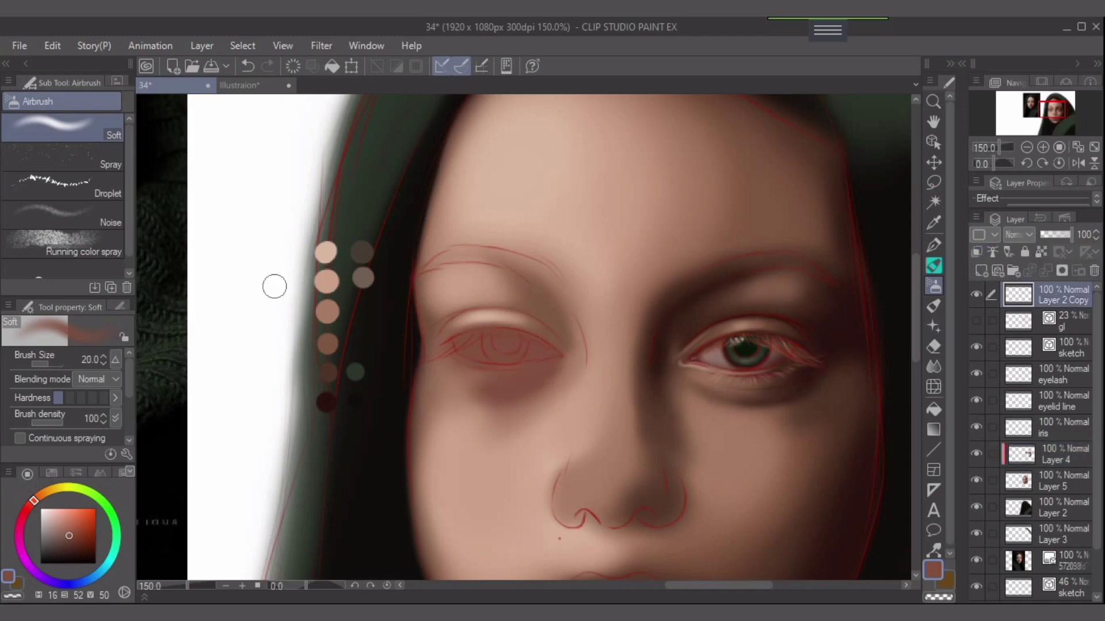
drag(272, 257, 271, 256)
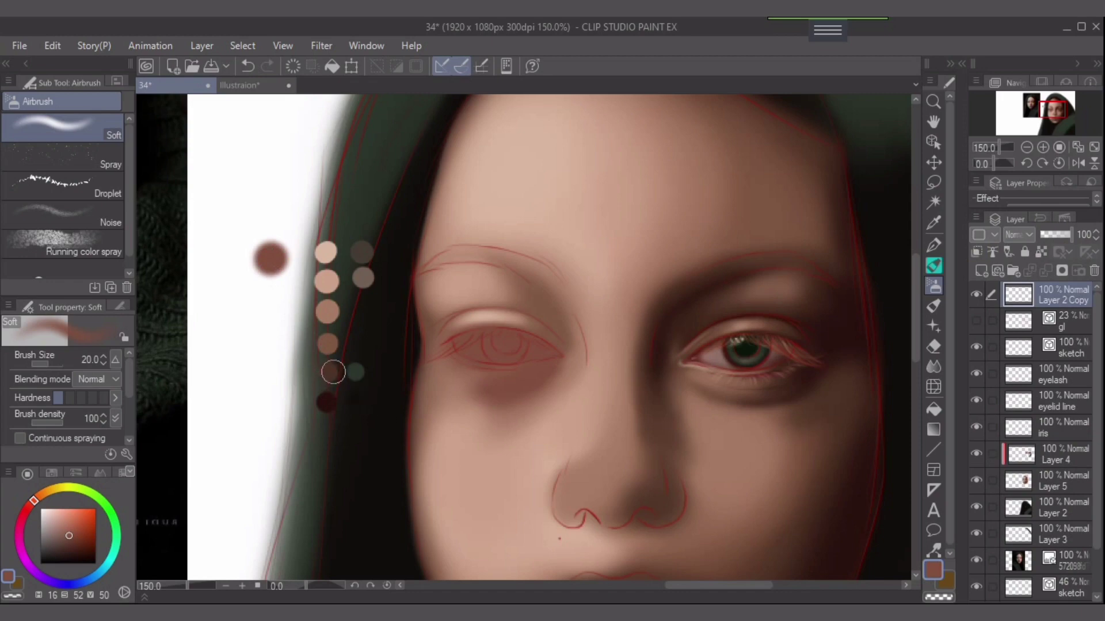
alt+click(331, 371)
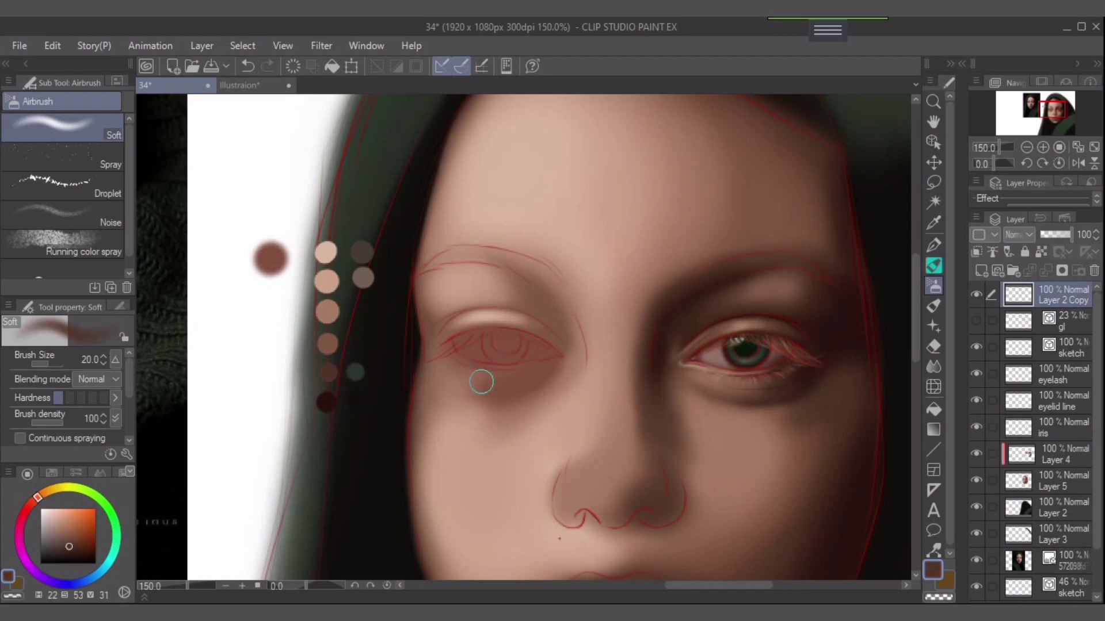
Try shading the crease beneath the second eye's lower lid with the dark brown at sizes 17 and 10.
key([)
drag(540, 379, 498, 394)
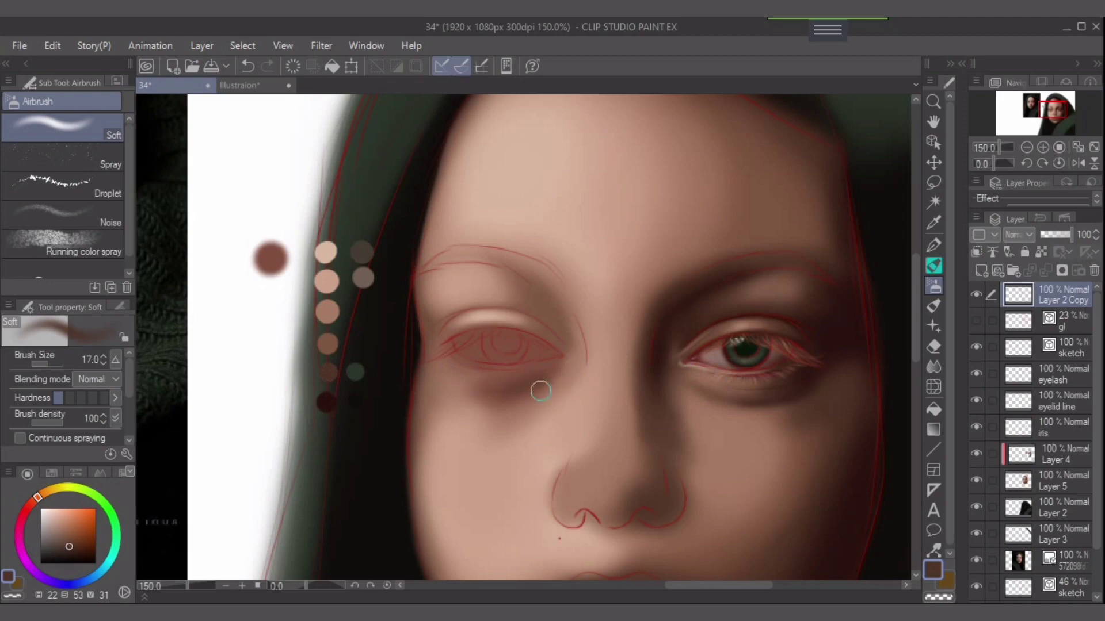
key(ctrl+z)
key(bracketleft)
key(bracketleft)
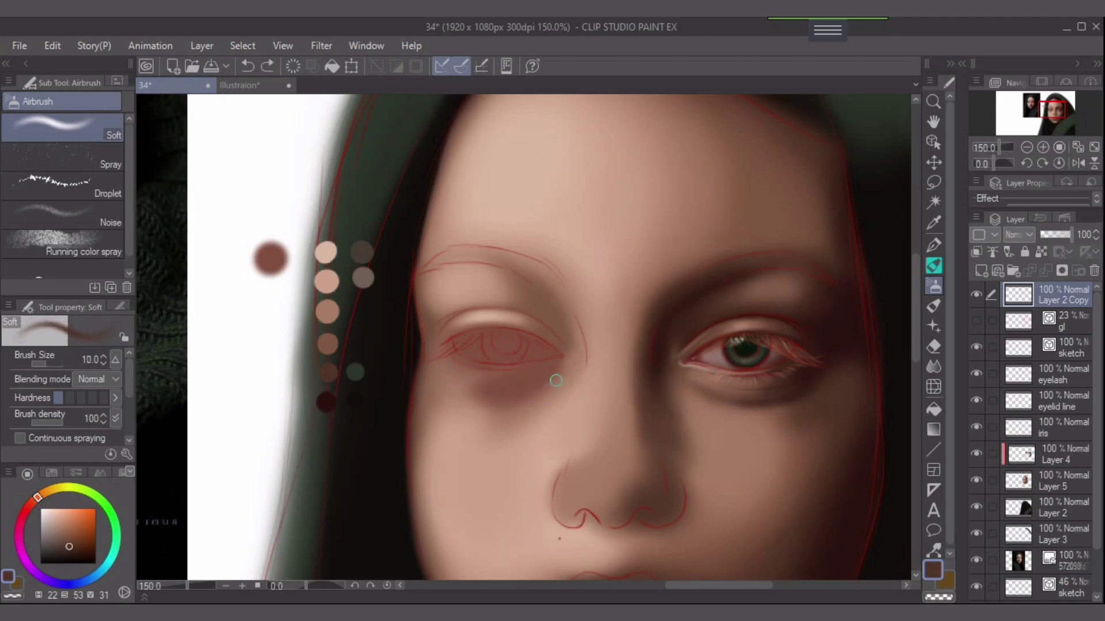
drag(554, 387, 506, 398)
key(bracketleft)
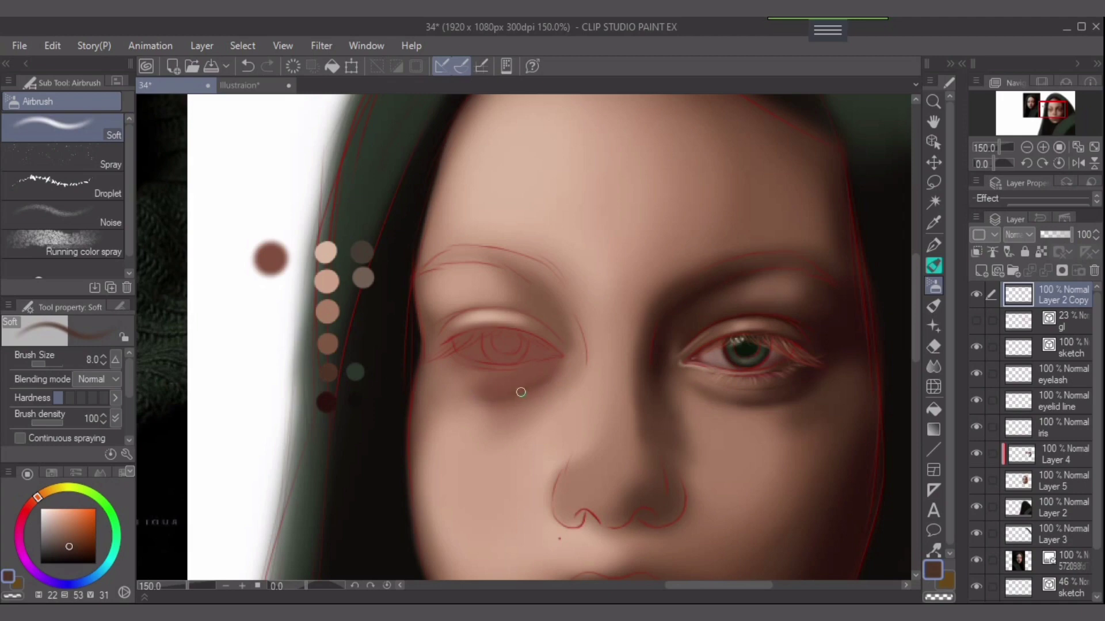
key(ctrl+z)
Darken the crease beneath the second eye's lower lid with the dark brown at size 8, undoing the extra size 6 stroke.
mouse_move(485, 395)
mouse_down()
mouse_move(528, 389)
mouse_move(495, 397)
mouse_up()
key(bracketleft)
key(bracketleft)
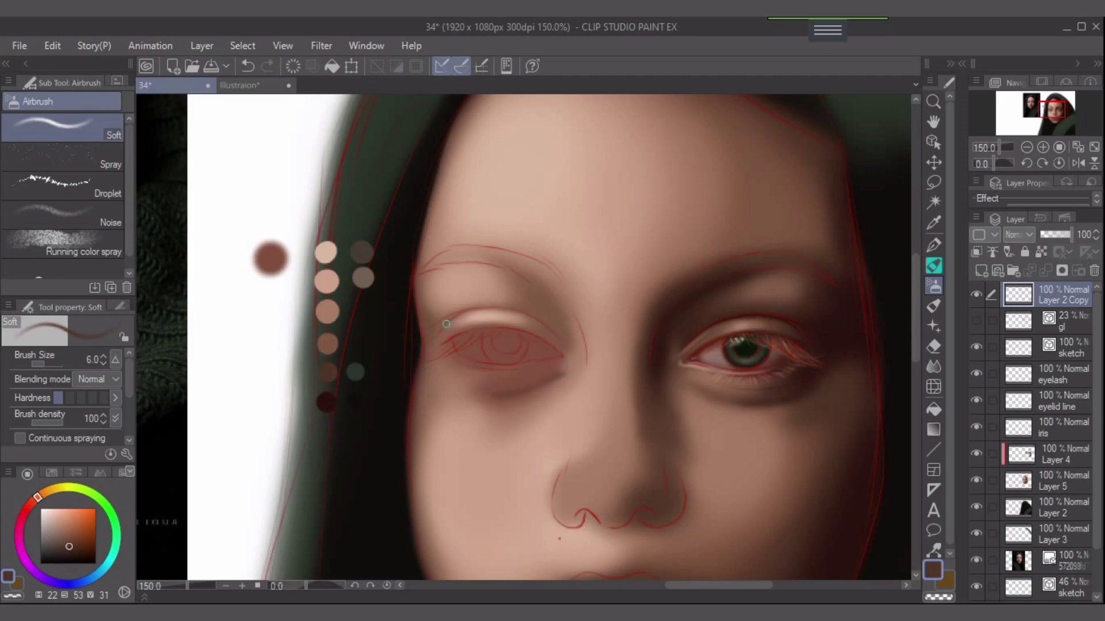
key(ctrl+z)
Trace the second eye's upper lid crease in dark brown on the eyelid line layer, reducing the brush size to 2.
click(1063, 401)
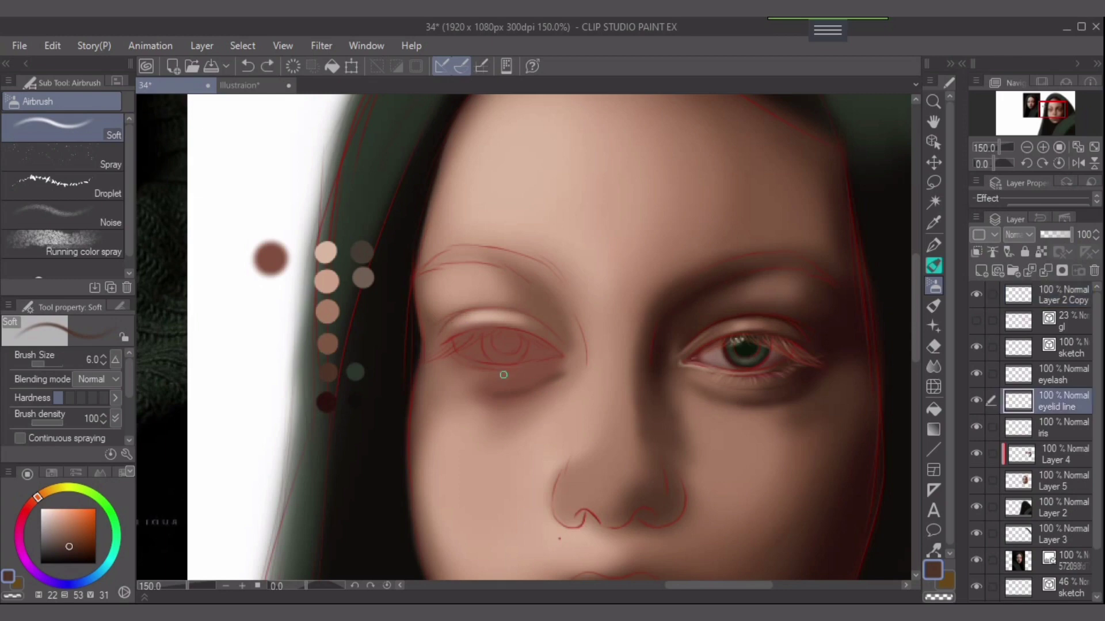
key(bracketleft)
drag(437, 336, 462, 314)
key(bracketleft)
key(bracketleft)
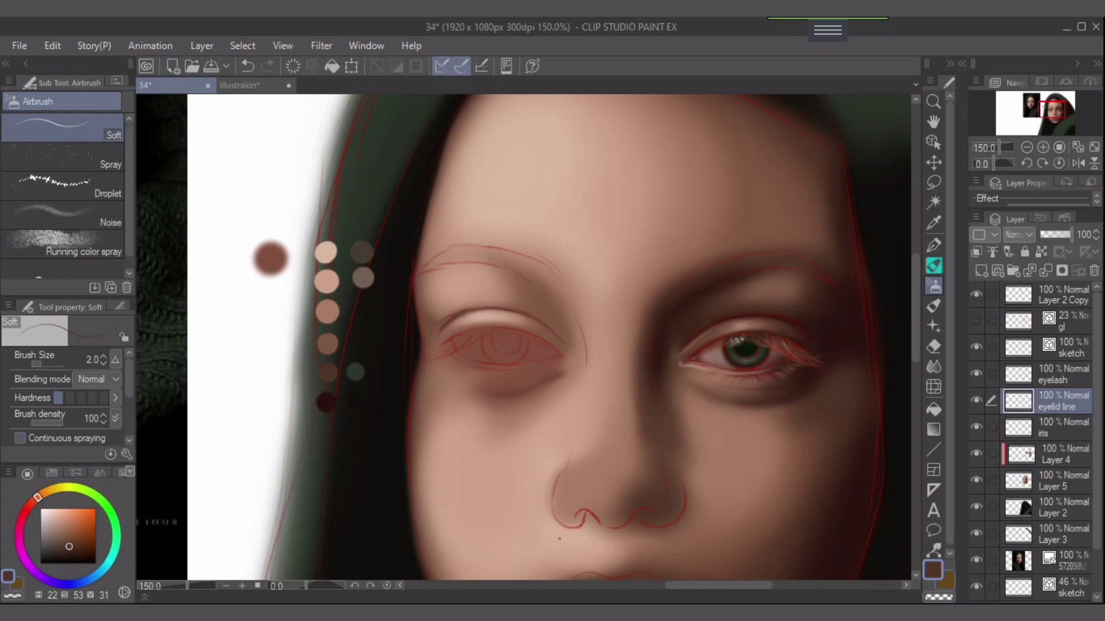
Lower the brush density to 31 and softly shade along the second eye's upper lid crease on Layer 4 at size 6.
drag(63, 420, 41, 420)
click(1055, 455)
key(])
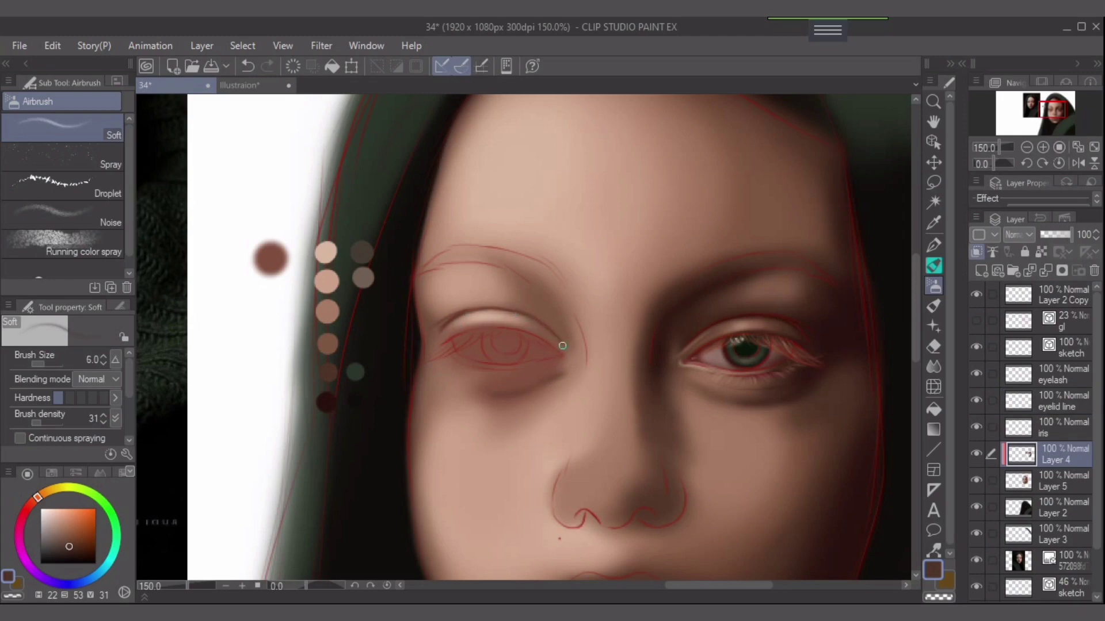
drag(526, 318, 498, 311)
Mix a reddish brown (hue 17, saturation 55, value 46) from sampled lid tones and shade around the second eye's inner corner at size 15.
alt+click(502, 381)
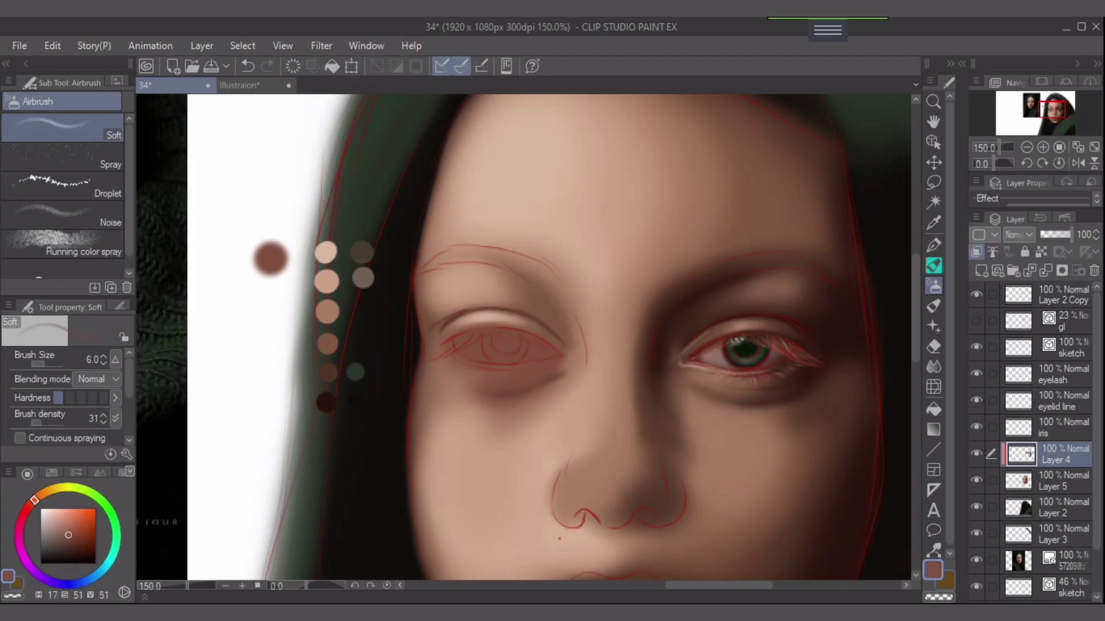
alt+click(506, 311)
alt+click(509, 313)
alt+click(511, 315)
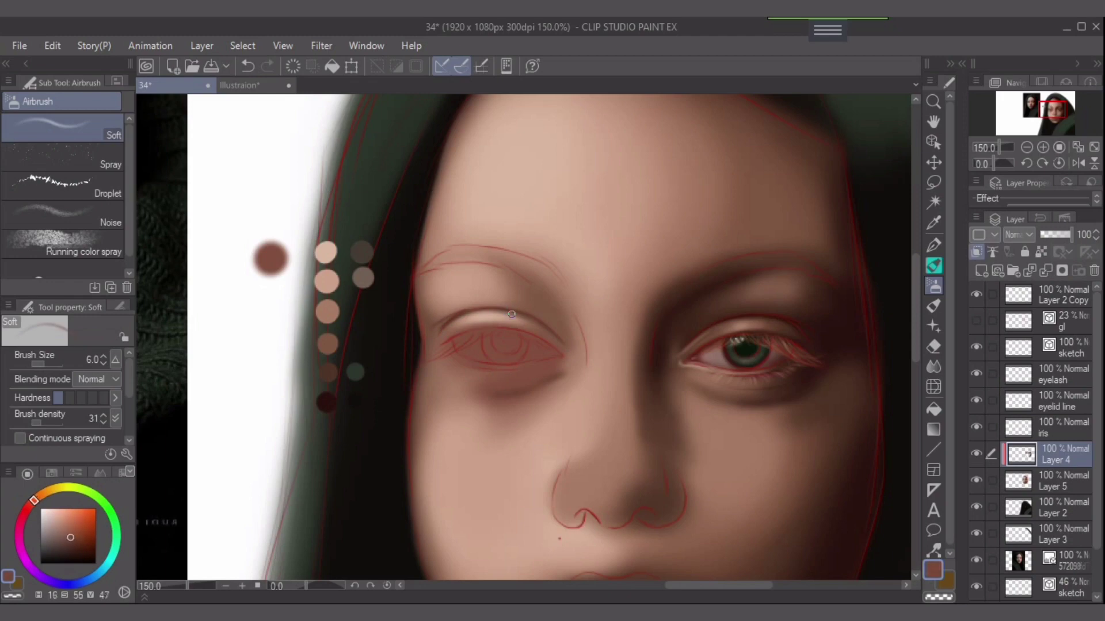
alt+click(511, 372)
click(71, 538)
key(bracketright)
key(bracketright)
key(bracketright)
key(bracketright)
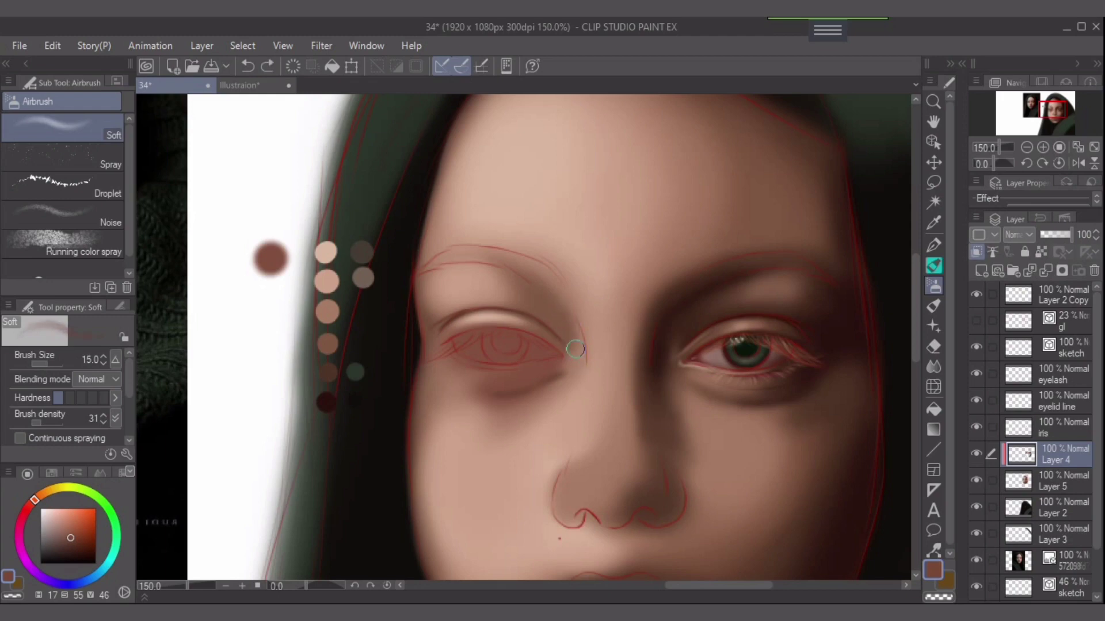
Shade the fold under the second eye's outer lower lid with the same reddish brown, reducing the brush size to 8.
key(bracketleft)
key(bracketleft)
key(bracketleft)
key(bracketright)
key(bracketright)
key(bracketleft)
key(bracketleft)
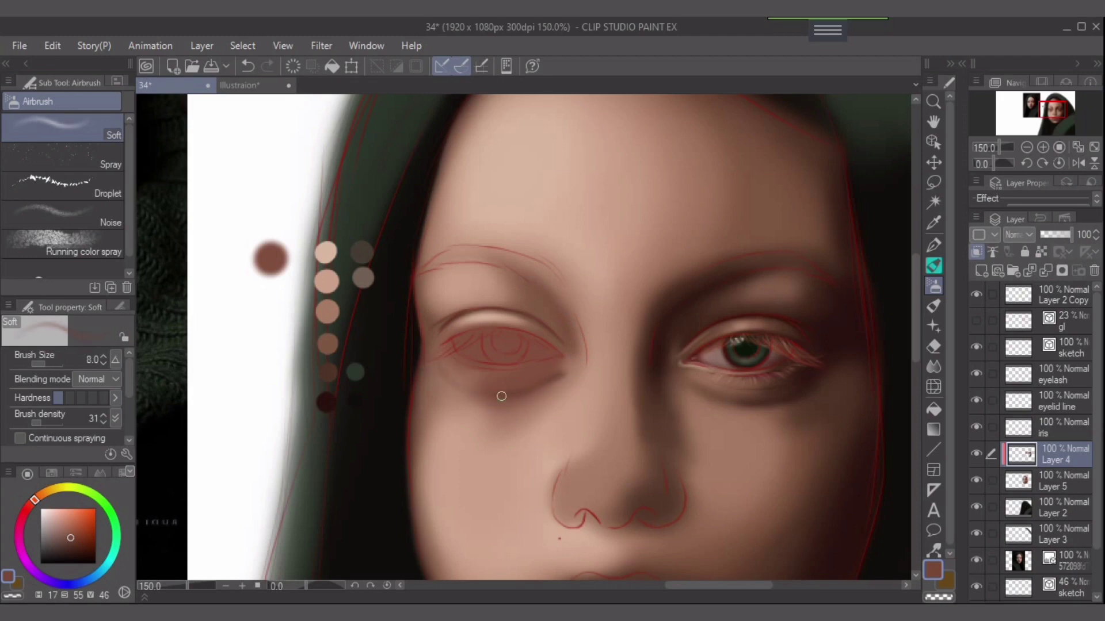
Build up the shading across the second eye's lower lid and its fold at sizes 12 and 15, using tones sampled there.
key(bracketright)
key(bracketright)
mouse_move(450, 372)
mouse_down()
mouse_move(471, 387)
mouse_move(435, 361)
mouse_move(495, 394)
mouse_up()
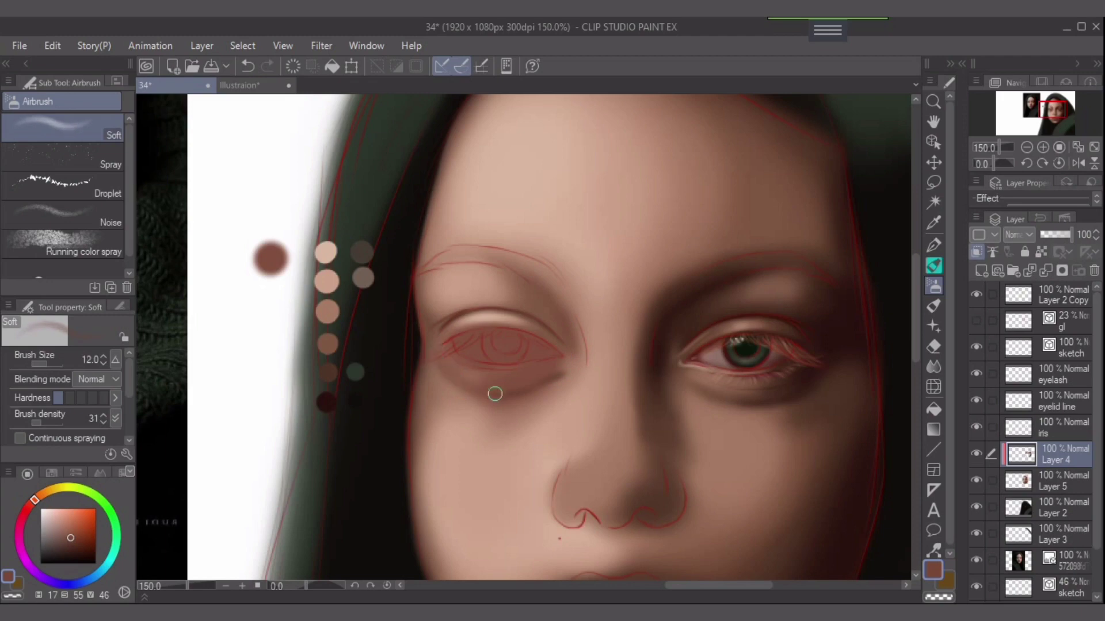
alt+click(498, 383)
key(bracketright)
drag(445, 364, 514, 383)
alt+click(511, 384)
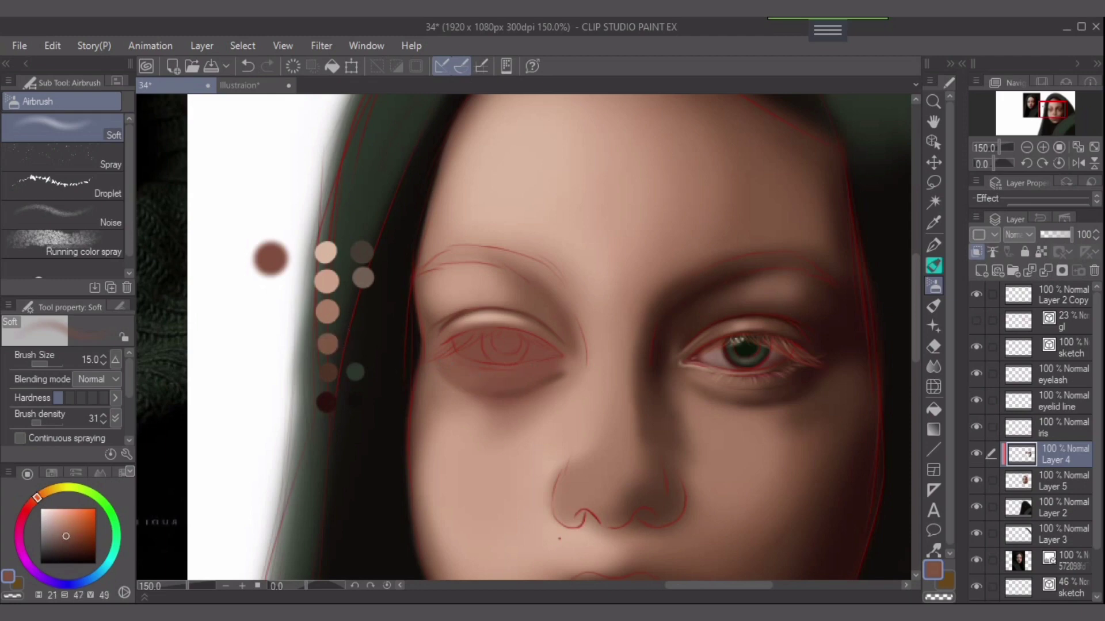
Lighten the area below the second eye's lower lid with skin brown (hue 22, saturation 40, value 65) at sizes 15 and 20.
alt+click(330, 320)
alt+click(330, 302)
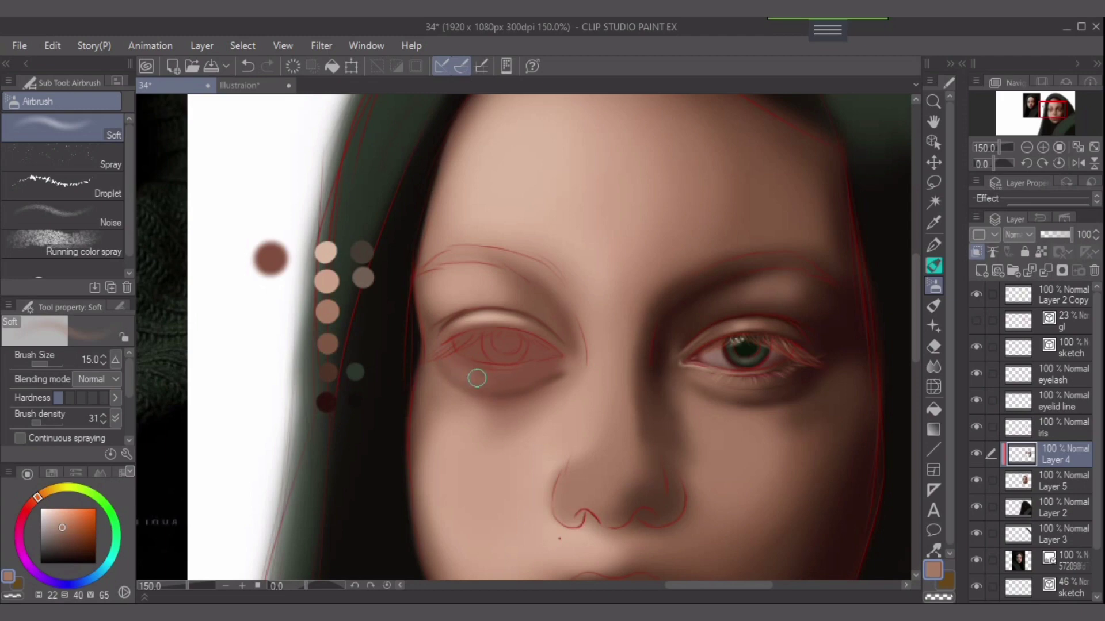
key(bracketright)
key(bracketright)
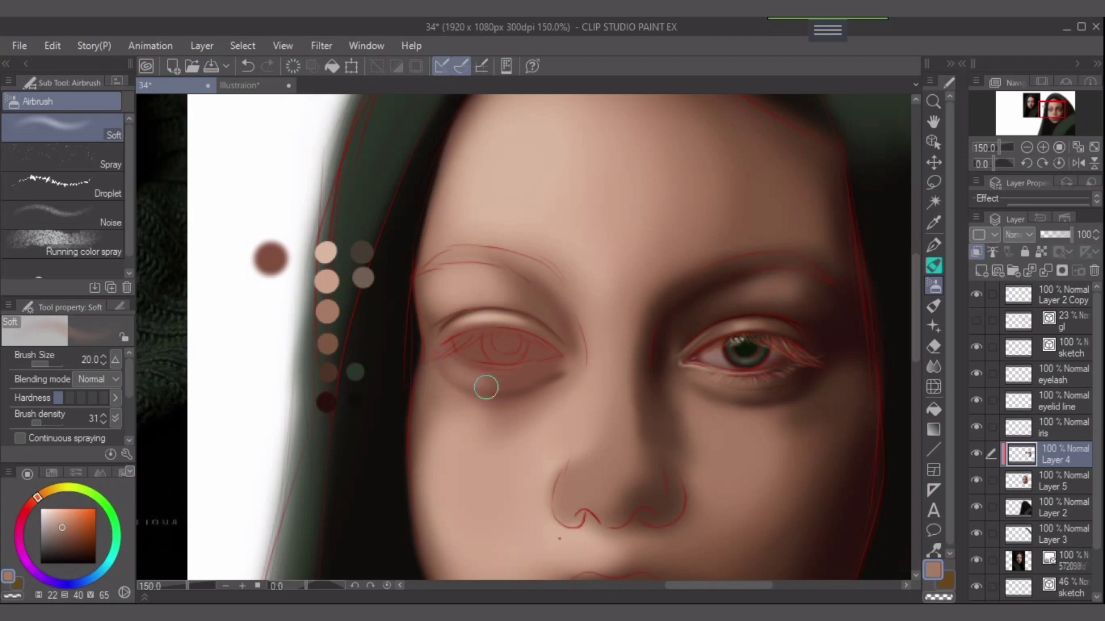
key(bracketleft)
key(bracketright)
Shade around the second eye's outer side with brown (hue 21, saturation 47, value 49) at size 25.
alt+click(327, 332)
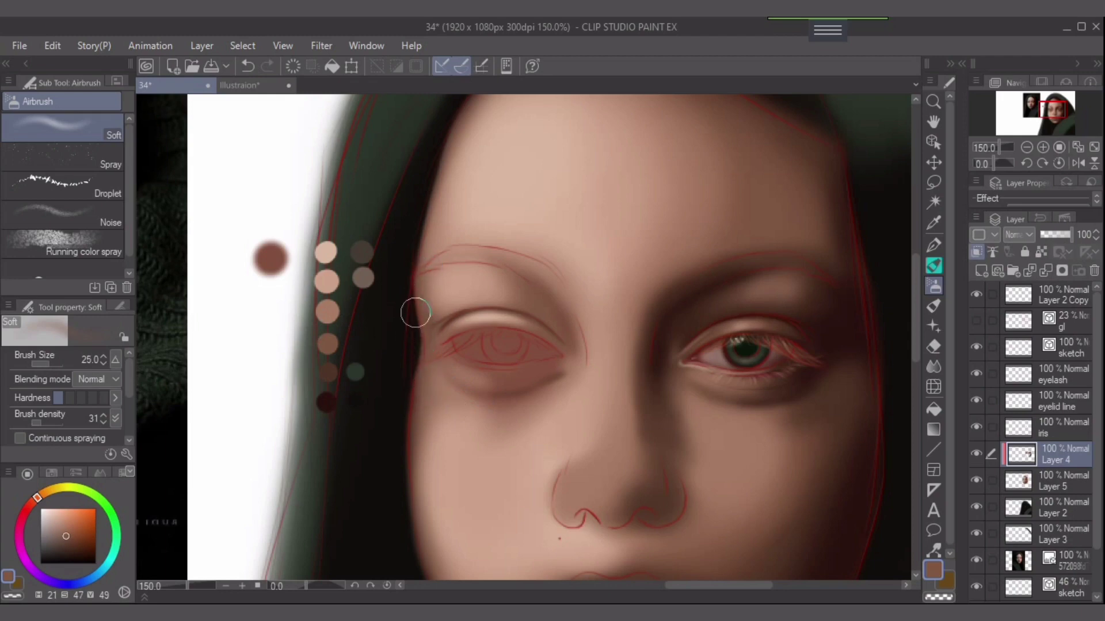
key(bracketright)
key(bracketleft)
key(bracketleft)
Shade along the second eye's lower lid with sampled brown (hue 20, saturation 42, value 60), reducing the brush size to 7.
alt+click(461, 379)
key(e)
key(b)
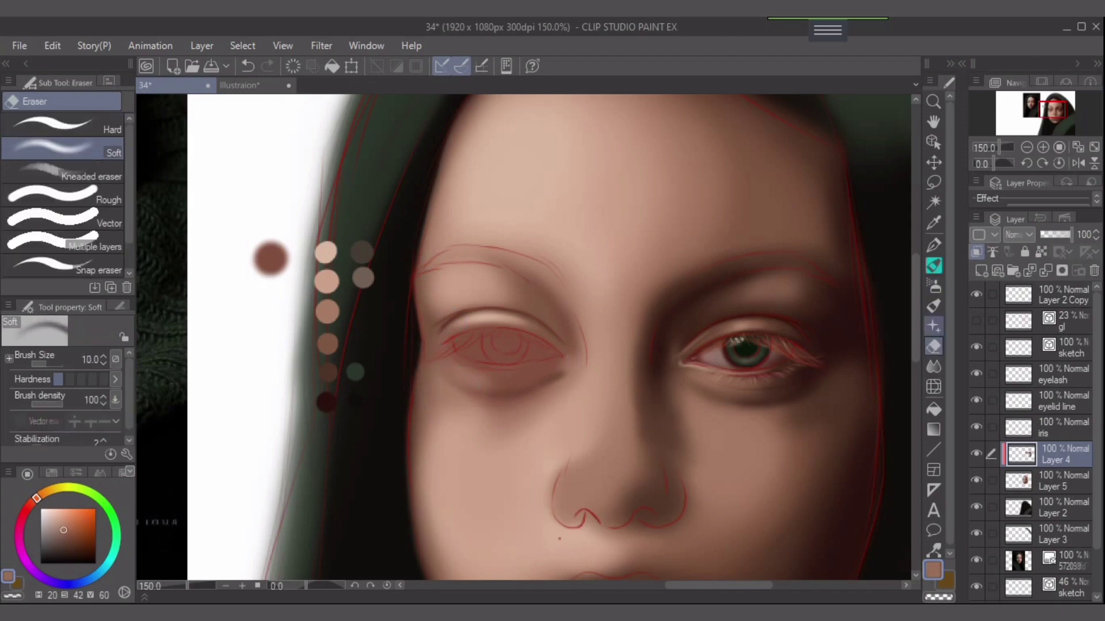
key(bracketleft)
key(bracketleft)
key(bracketleft)
key(bracketleft)
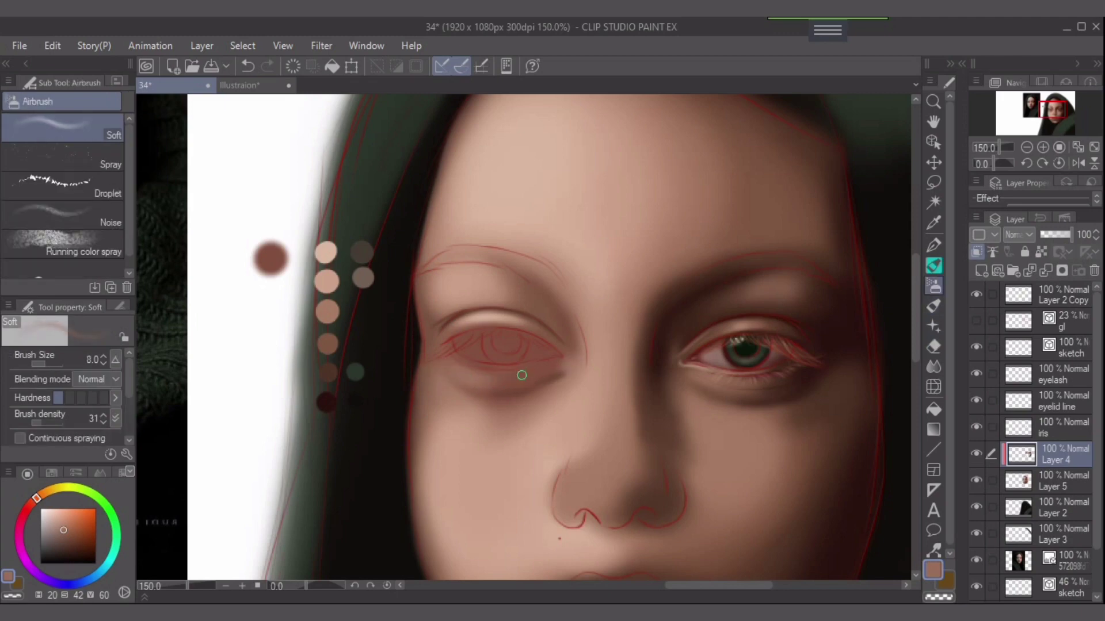
key(bracketleft)
Paint the rim of the second eye's lower lid with light pink (hue 10, saturation 32, value 80) at size 5.
alt+click(328, 282)
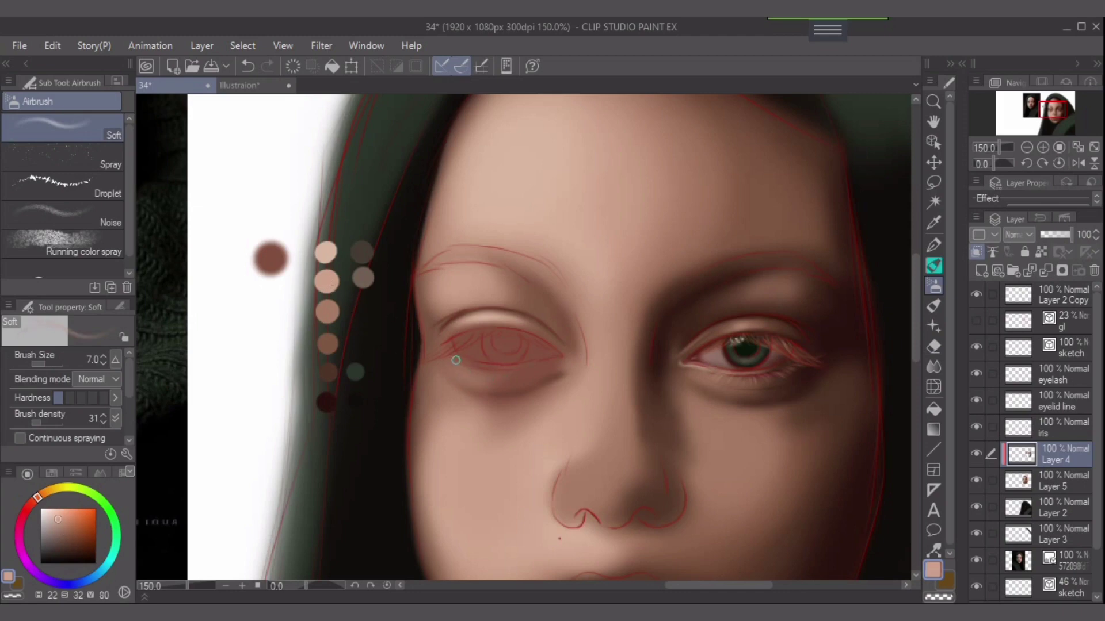
key(bracketleft)
key(bracketleft)
drag(38, 497, 30, 505)
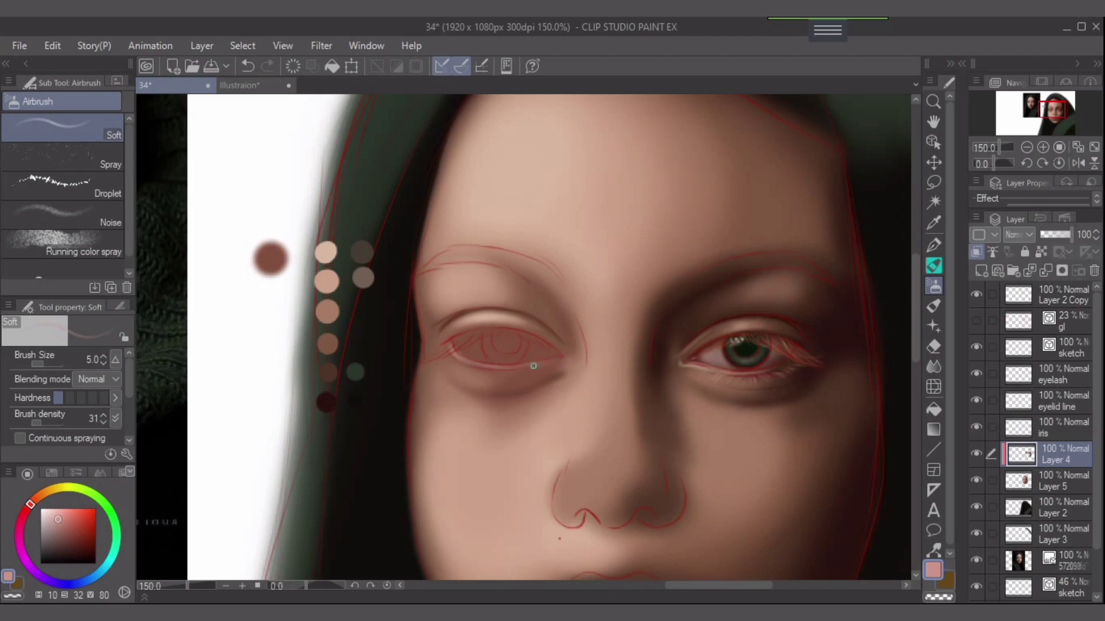
key(bracketright)
key(bracketright)
key(bracketright)
drag(571, 357, 566, 339)
key(ctrl+z)
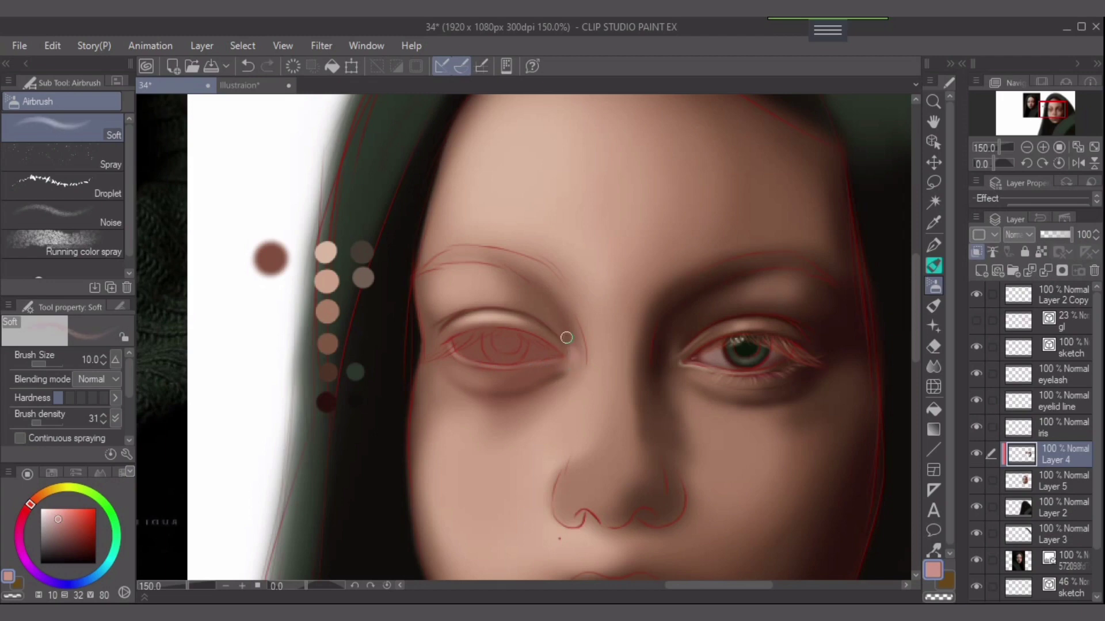
key(bracketleft)
key(ctrl+z)
Paint along the lower edge of the second eye's upper lid with a tone sampled there.
alt+click(529, 324)
key(bracketright)
mouse_move(533, 325)
mouse_down()
mouse_move(463, 320)
mouse_move(525, 323)
mouse_move(456, 325)
mouse_up()
Highlight the outer part of the second eye's lower lid rim with light skin tone (hue 22, saturation 32, value 80) at a small brush size.
alt+click(327, 281)
key(bracketleft)
key(bracketleft)
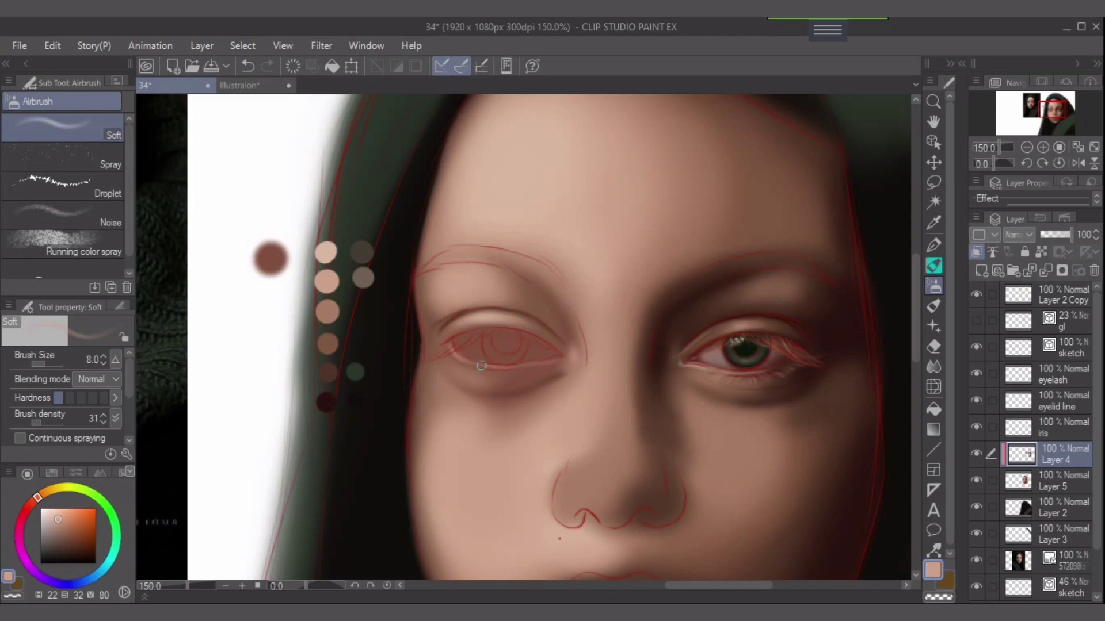
drag(457, 355, 488, 366)
key(ctrl+z)
key(bracketleft)
key(ctrl+z)
drag(466, 360, 479, 365)
Paint the inner half of the second eye's lower lid rim with pink (hue 6, saturation 36, value 81), using a smaller brush.
alt+click(328, 343)
alt+click(327, 312)
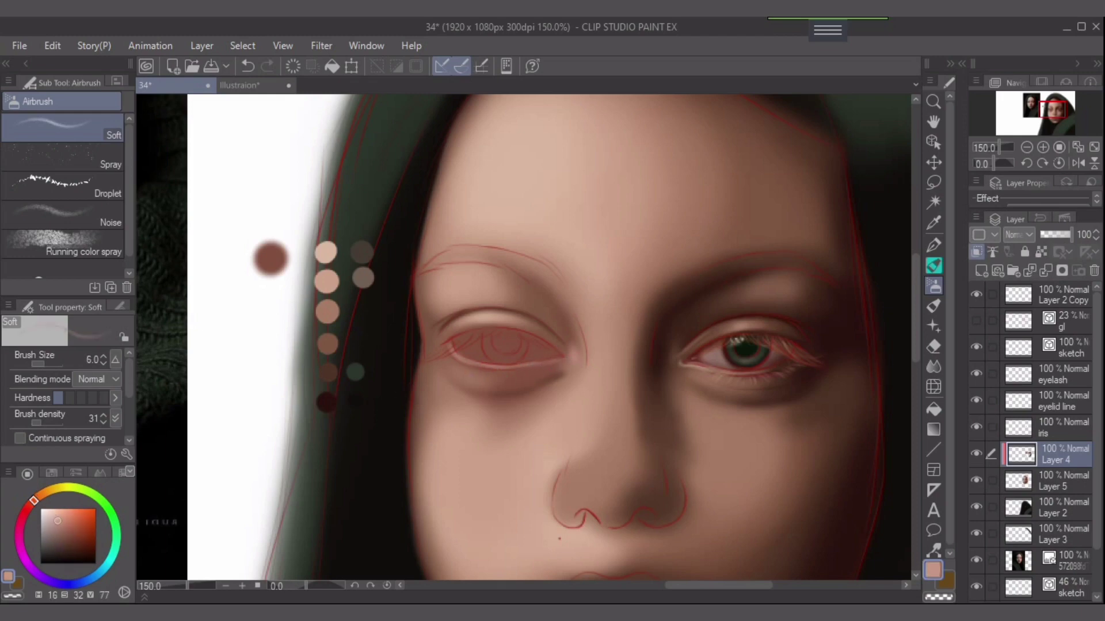
drag(34, 501, 28, 507)
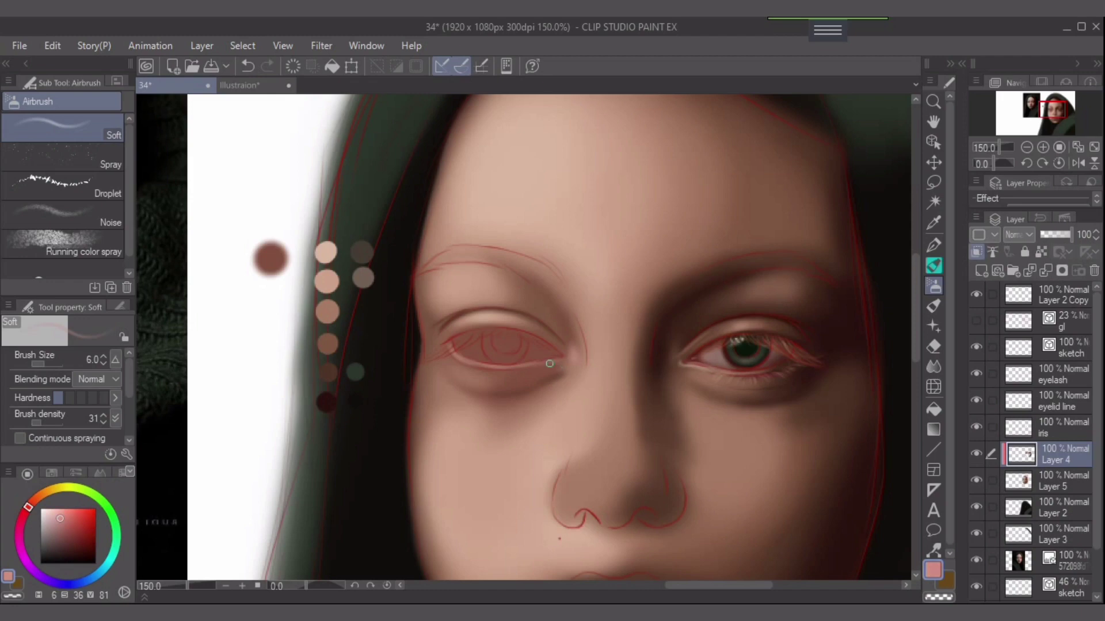
drag(559, 362, 520, 370)
key(ctrl+z)
key(bracketleft)
key(ctrl+z)
key(bracketleft)
drag(558, 362, 514, 370)
Tint the second eye's outer corner with deeper red (hue 6, saturation 58, value 61) at about size 8.
click(66, 522)
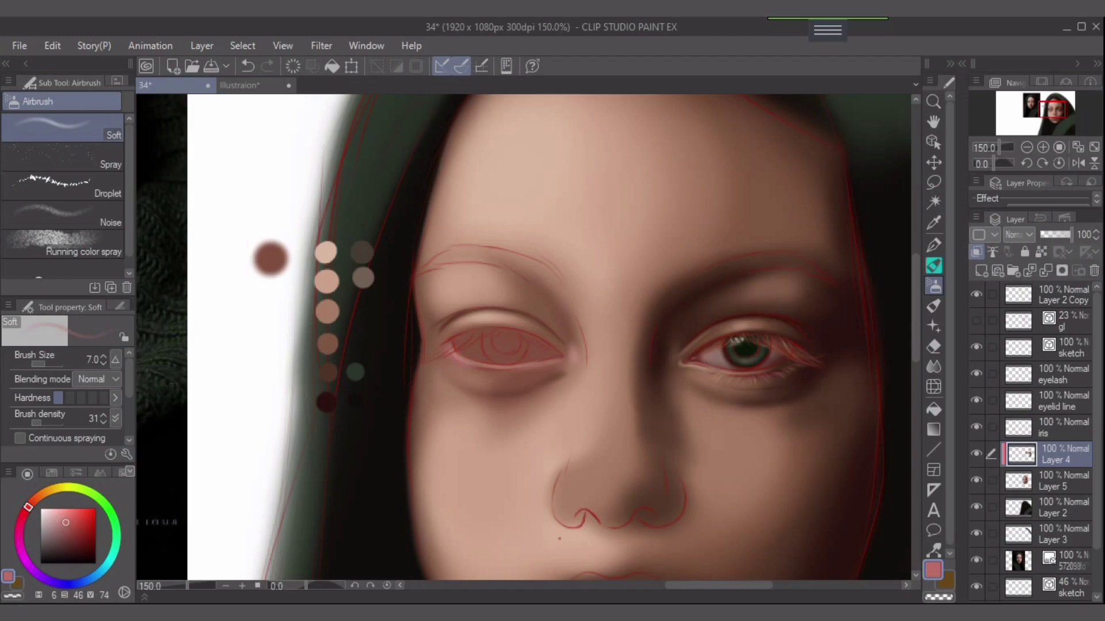
click(72, 530)
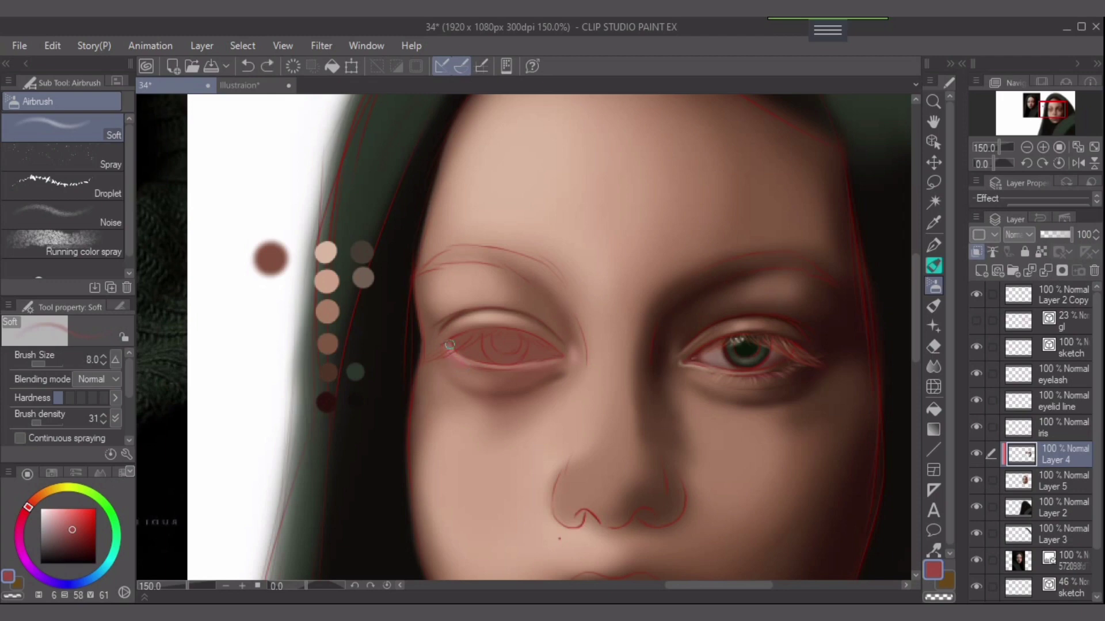
drag(450, 345, 446, 342)
key(ctrl+z)
drag(437, 350, 453, 352)
key(bracketright)
key(bracketright)
key(bracketright)
key(bracketleft)
key(bracketleft)
key(bracketleft)
key(bracketright)
key(bracketleft)
Refine the second eye's outer corner with brown (hue 21, saturation 47, value 49) at size 6, raising the brush density to 100.
alt+click(452, 334)
key(bracketright)
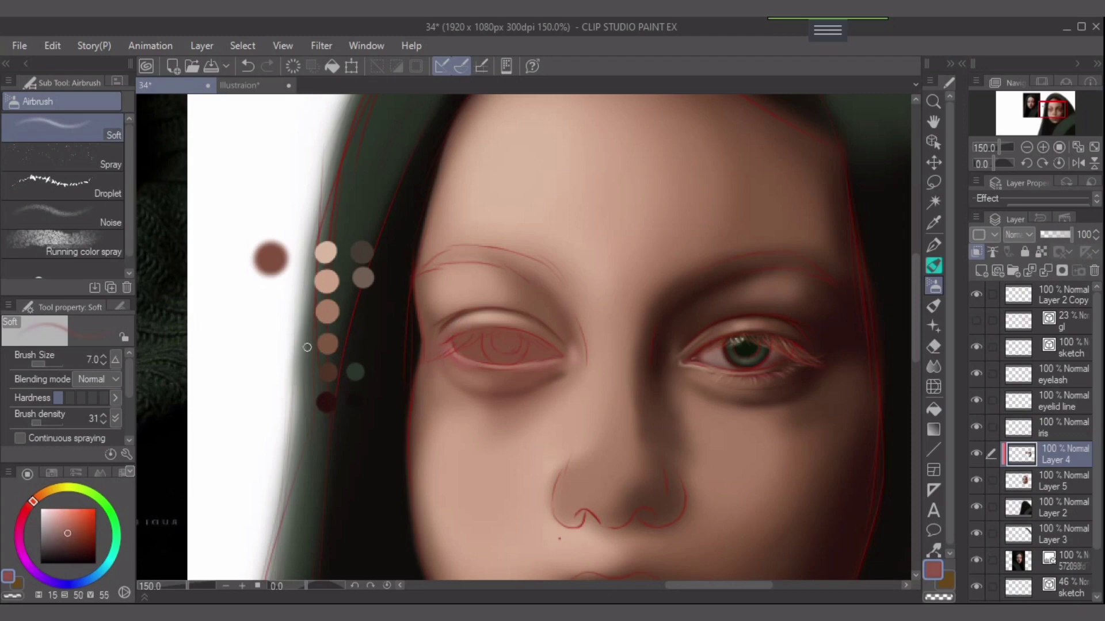
alt+click(327, 368)
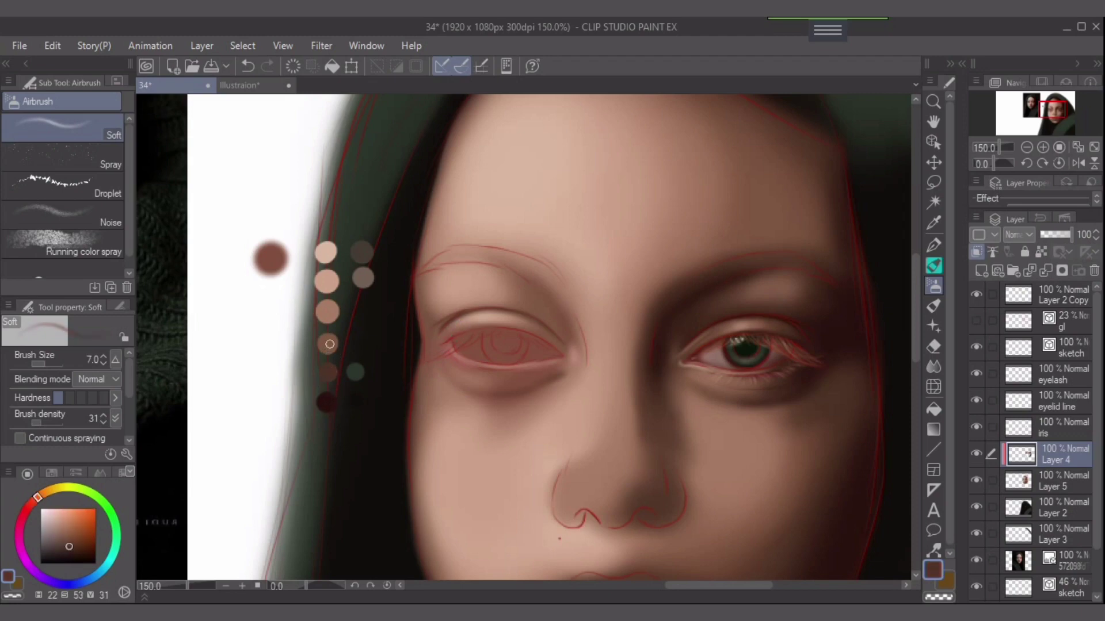
alt+click(330, 344)
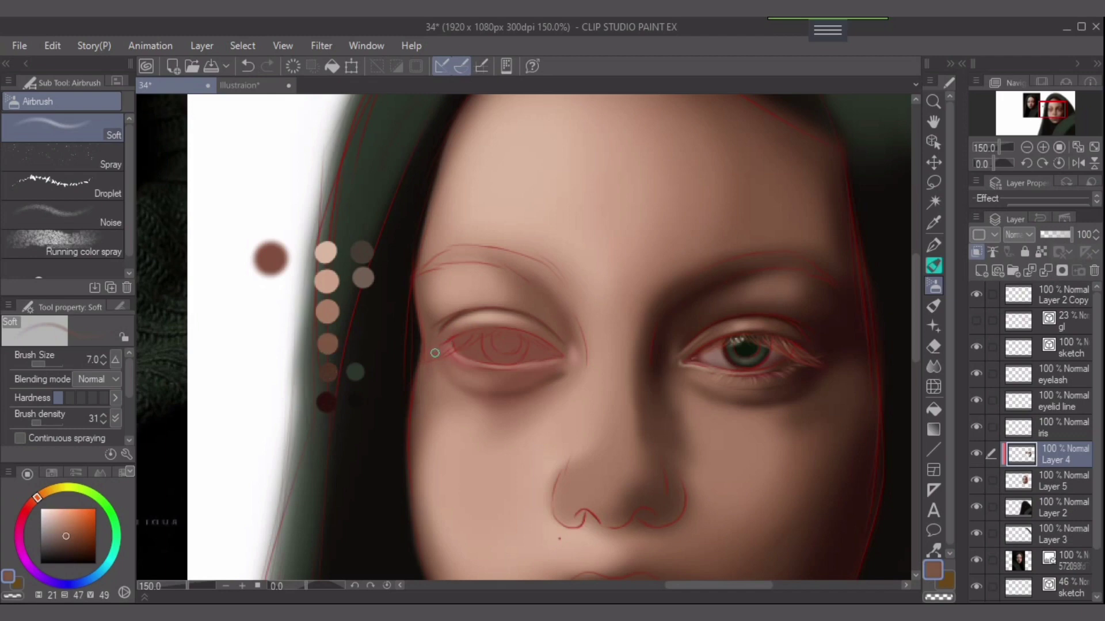
key(bracketleft)
click(63, 423)
key(bracketleft)
key(bracketright)
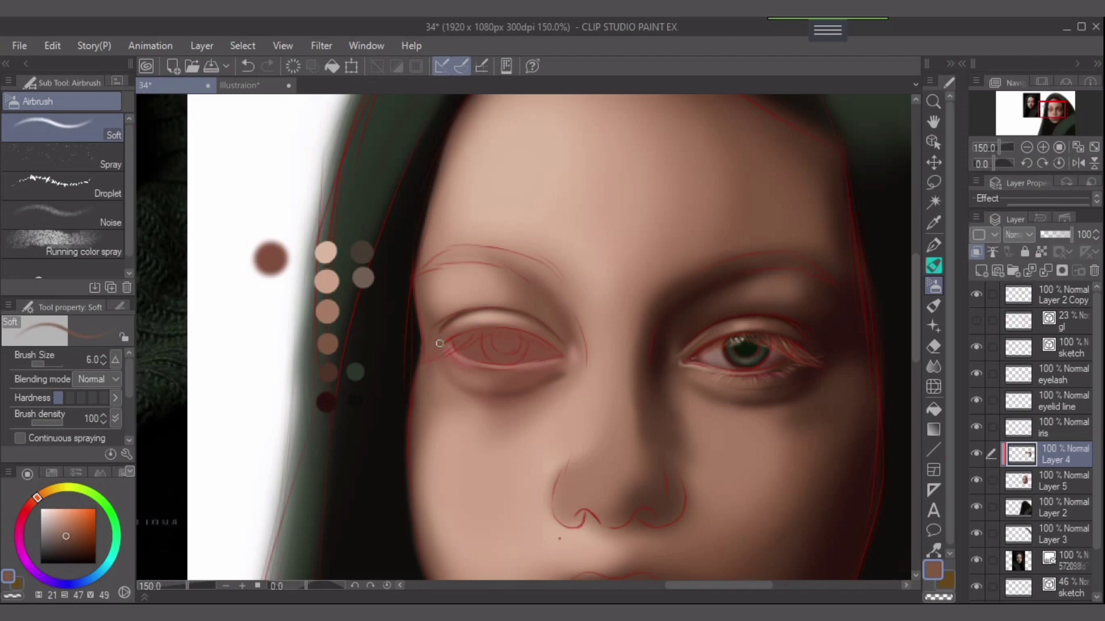
Extend the same brown around the skin beside the second eye's outer corner, enlarging the brush from 10 to 20.
key(bracketright)
key(bracketright)
key(bracketright)
key(bracketright)
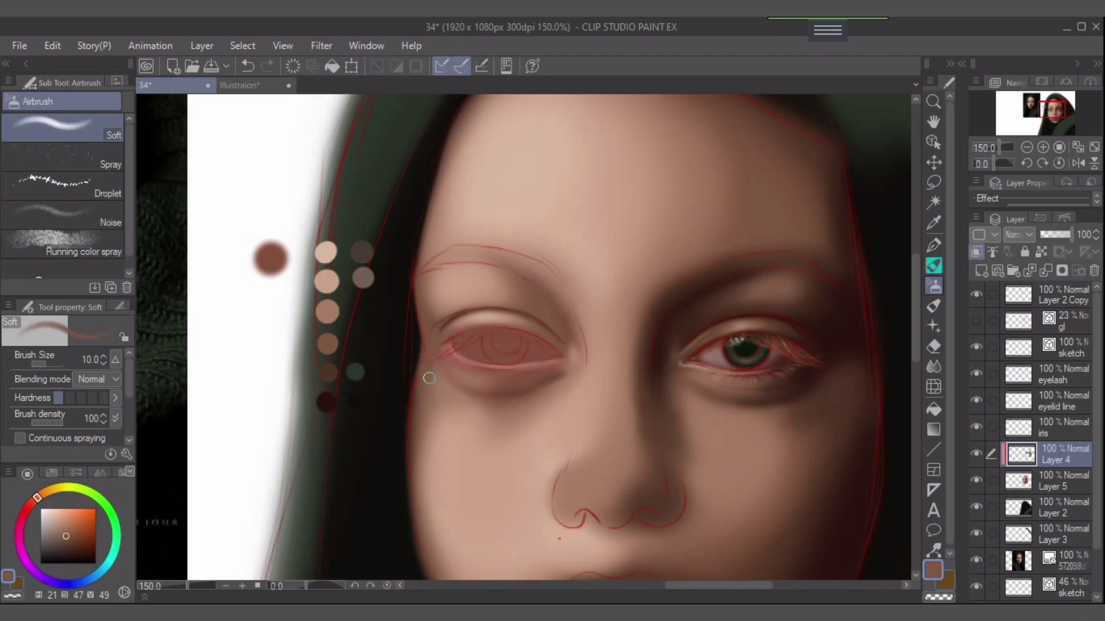
key(bracketright)
key(bracketright)
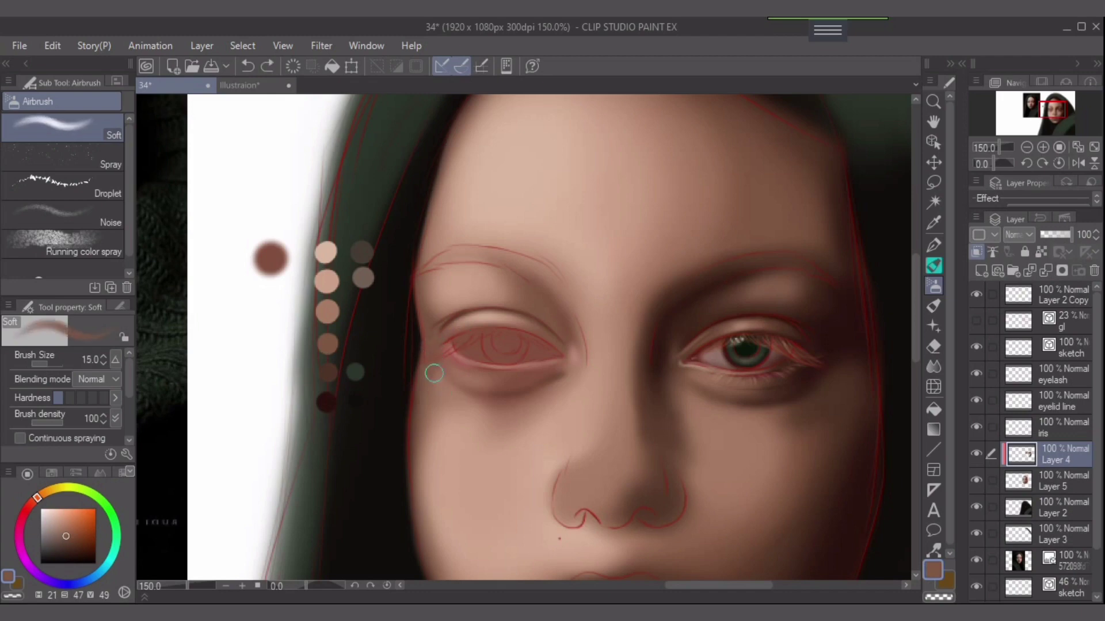
key(bracketright)
key(bracketright)
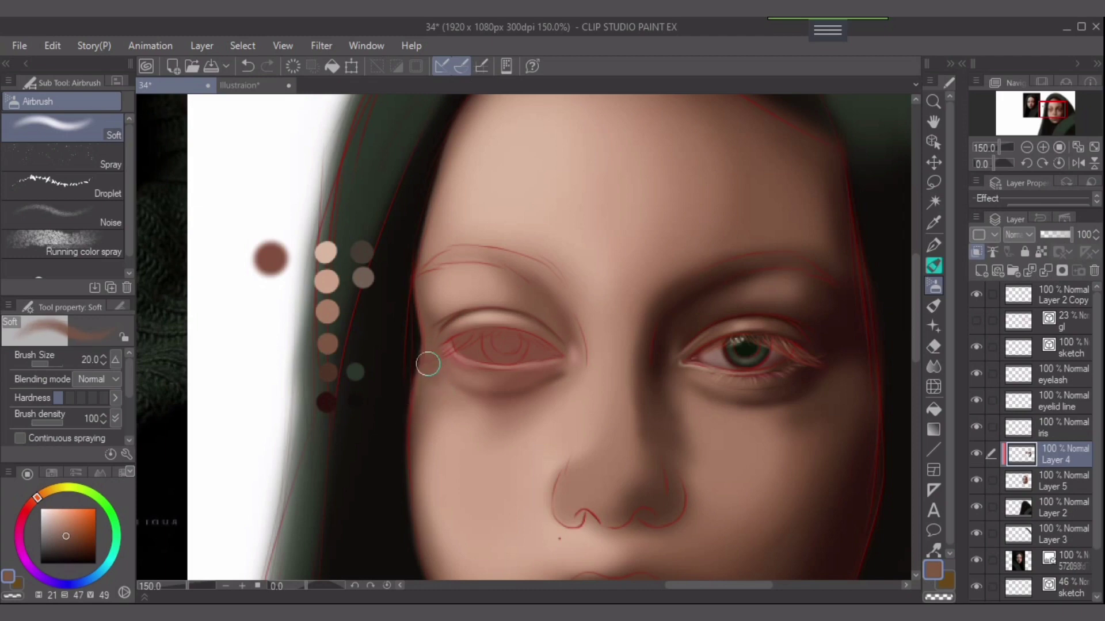
Blend the upper cheek below the second eye's outer corner with sampled skin tone (hue 22, saturation 35, value 73) at size 20.
key(bracketleft)
key(bracketleft)
alt+click(451, 418)
key(bracketright)
key(bracketright)
key(bracketright)
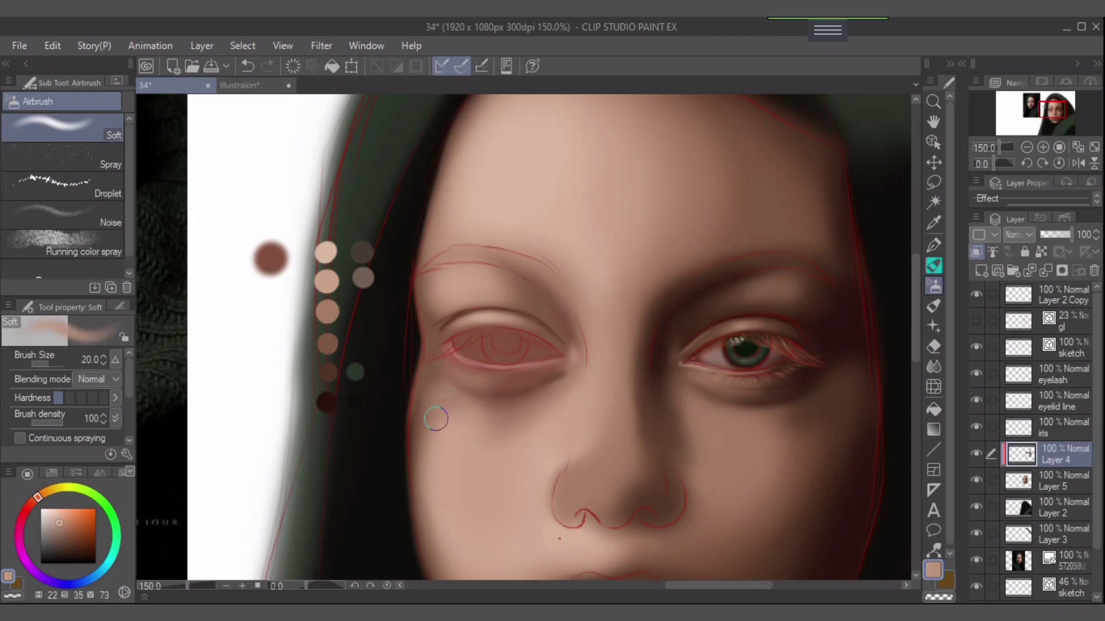
Deepen the shading beside the second eye's outer lower lid with brown (hue 21, saturation 45, value 51) at size 20.
key(bracketleft)
key(bracketleft)
alt+click(431, 401)
key(bracketright)
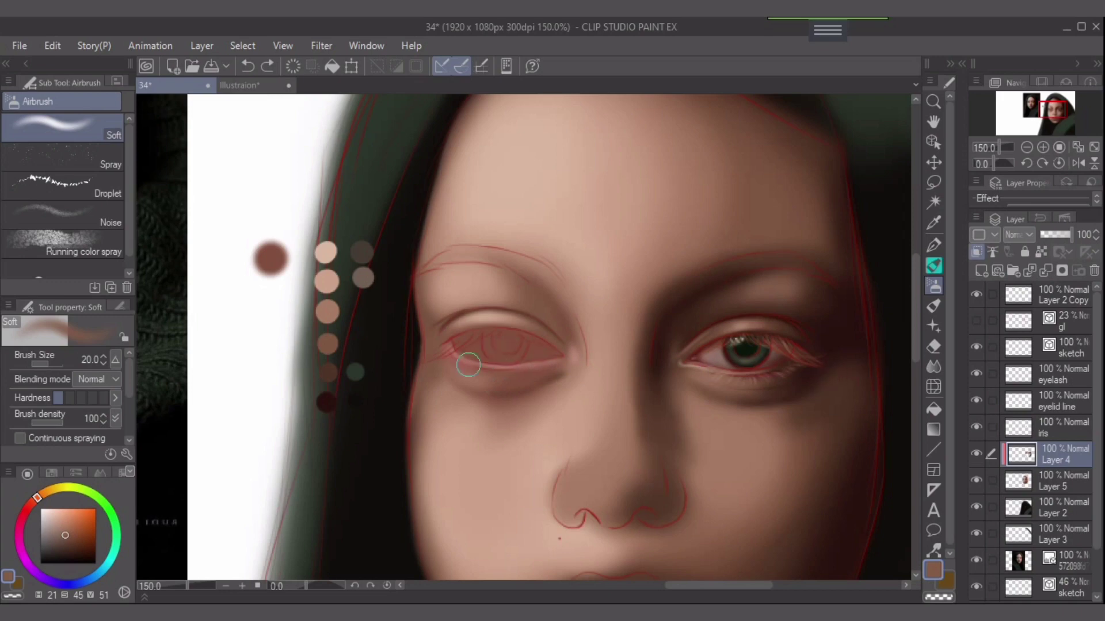
alt+click(353, 400)
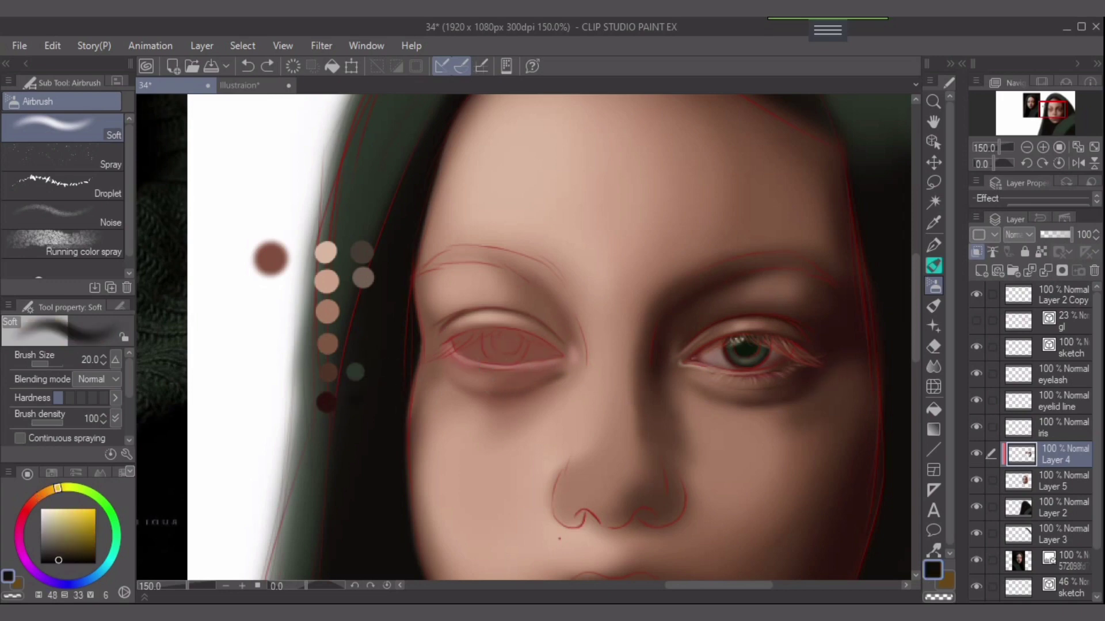
click(1062, 429)
key(bracketleft)
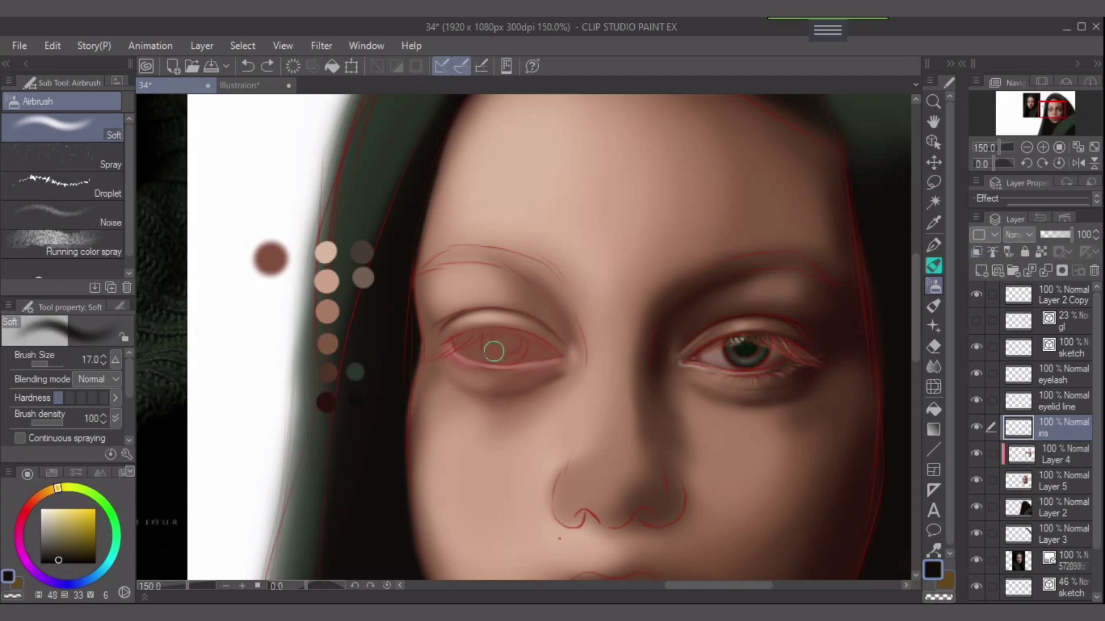
Fill the second eyeball on Layer 4 with grey-brown sampled from the finished eye (hue 17, saturation 30, value 56), reducing the brush to 10.
alt+click(719, 363)
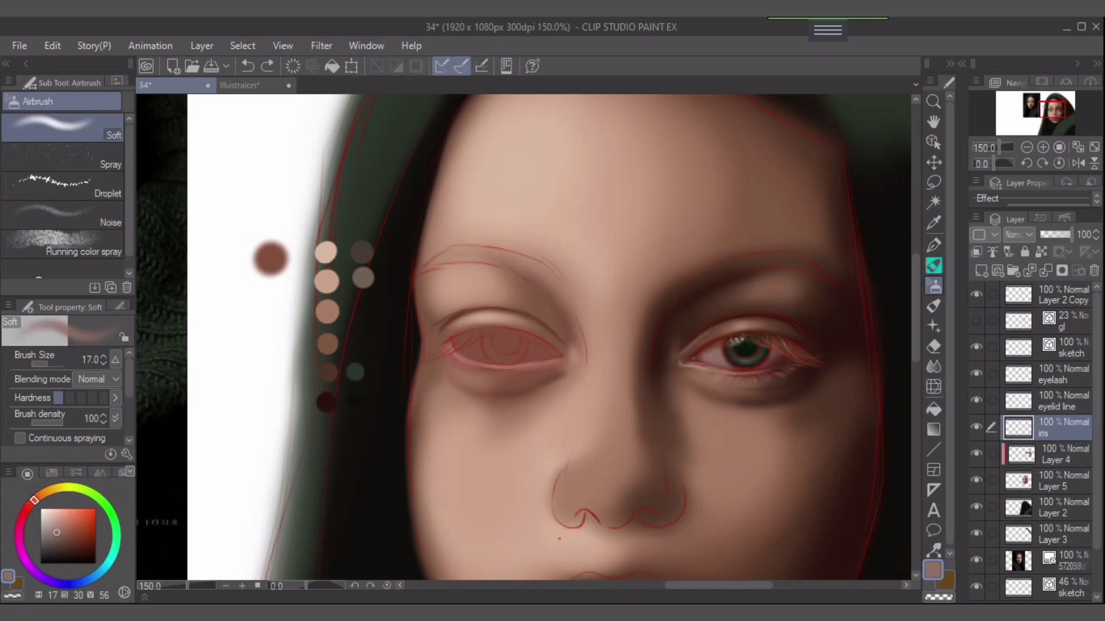
click(1063, 454)
mouse_move(466, 347)
mouse_down()
mouse_move(523, 347)
mouse_move(488, 337)
mouse_move(522, 353)
mouse_up()
key(bracketleft)
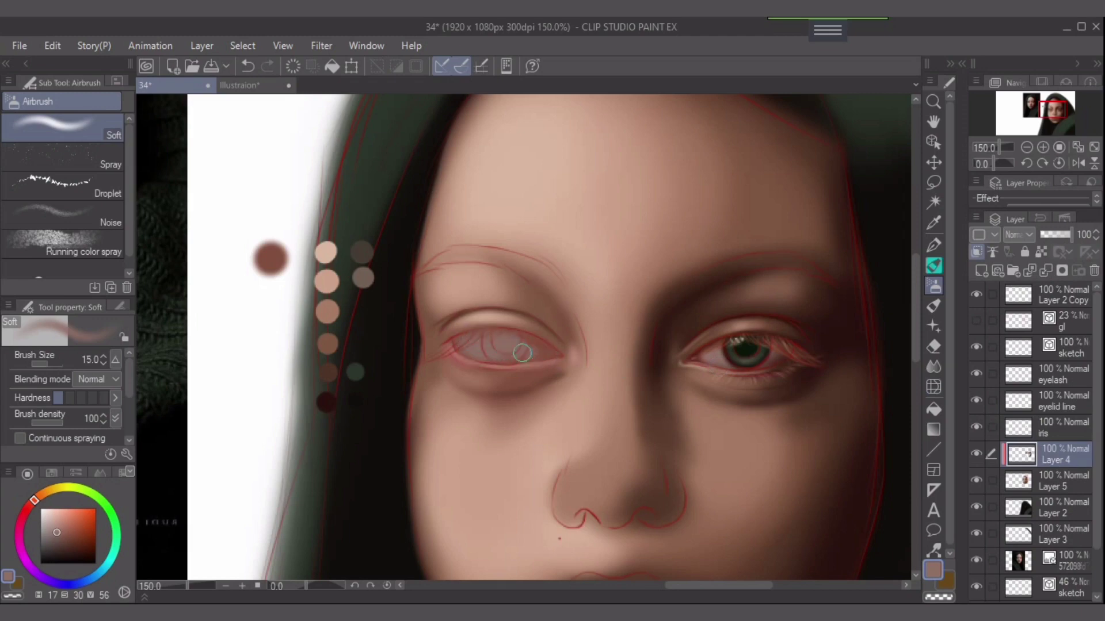
key(bracketleft)
key(bracketleft)
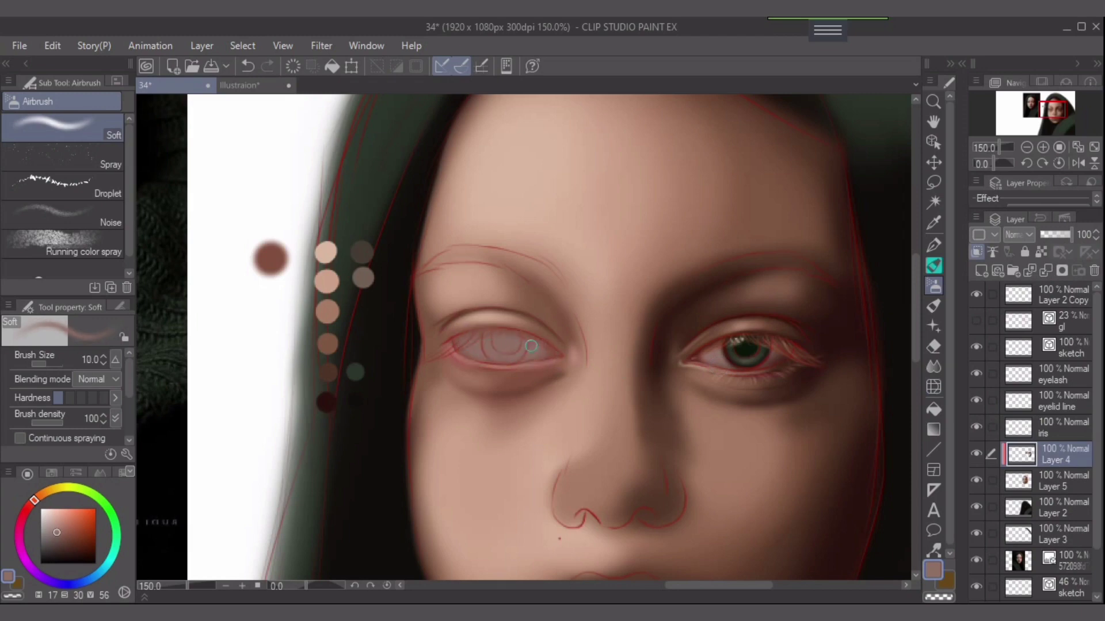
Lighten the white of the second eye with pale grey-brown (hue 17, saturation 20, value 70) at sizes 15 to 20.
key(bracketright)
key(bracketright)
click(51, 525)
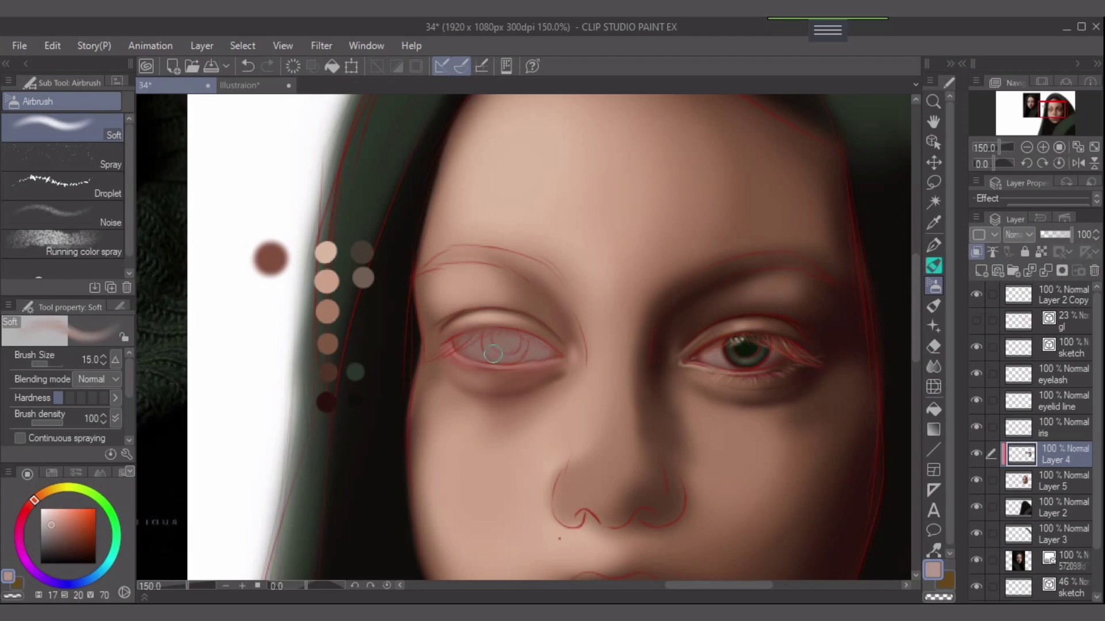
key(bracketright)
mouse_move(479, 345)
mouse_down()
mouse_move(478, 347)
mouse_move(569, 352)
mouse_up()
key(bracketright)
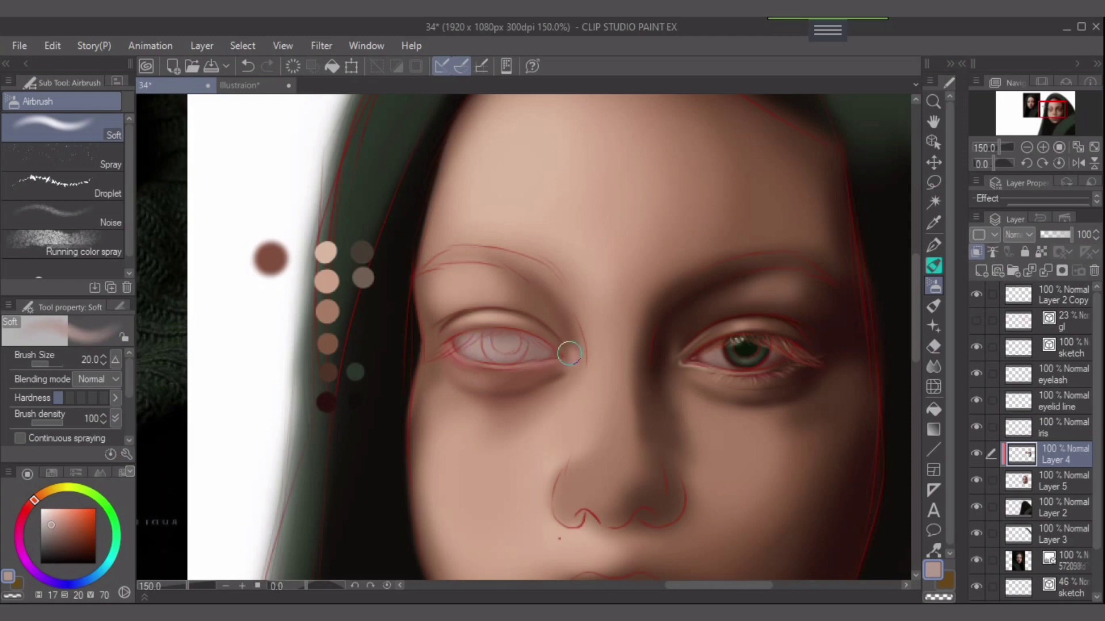
Tint the second eye's inner corner with red-brown (hue 13, saturation 52, value 57) at sizes 8 and 10.
alt+click(685, 357)
click(69, 532)
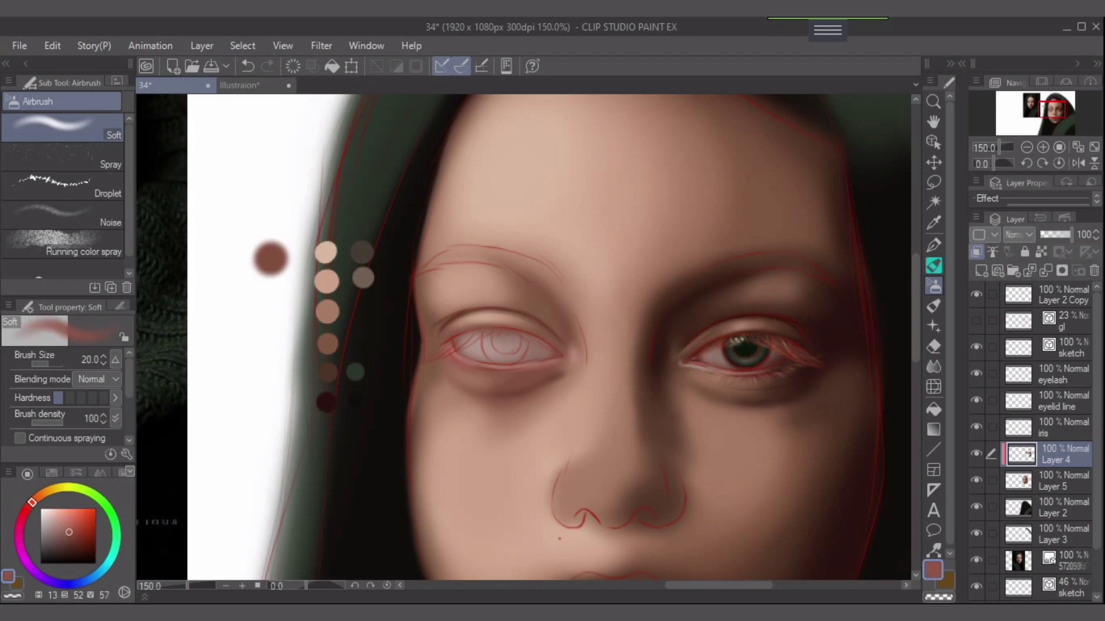
key(bracketleft)
key(bracketleft)
key(bracketleft)
key(bracketleft)
key(bracketleft)
key(bracketleft)
key(bracketleft)
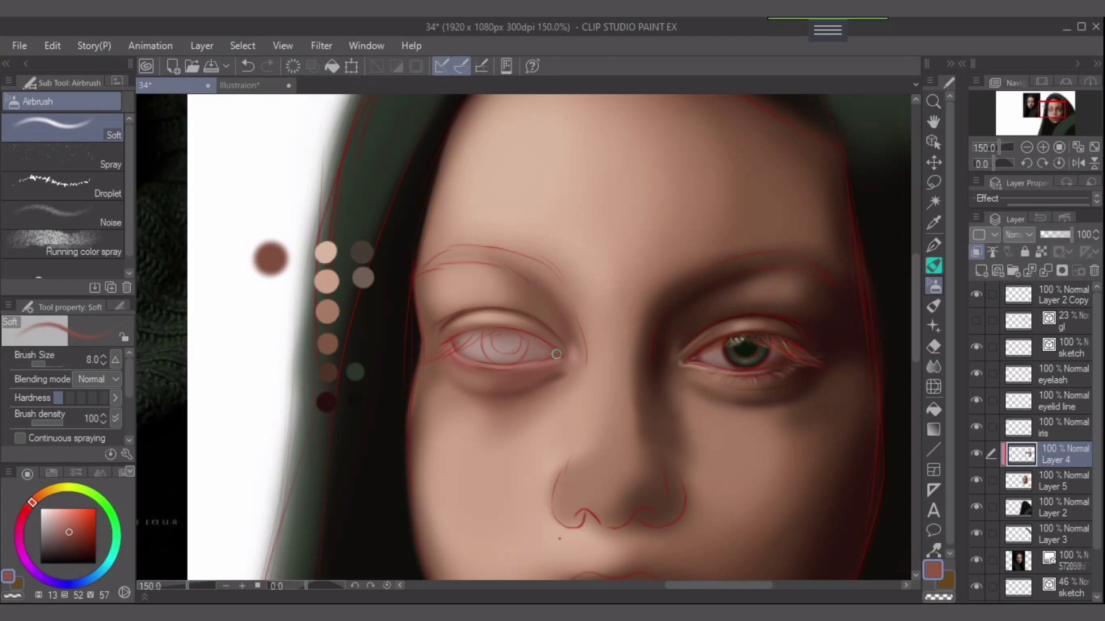
key(bracketright)
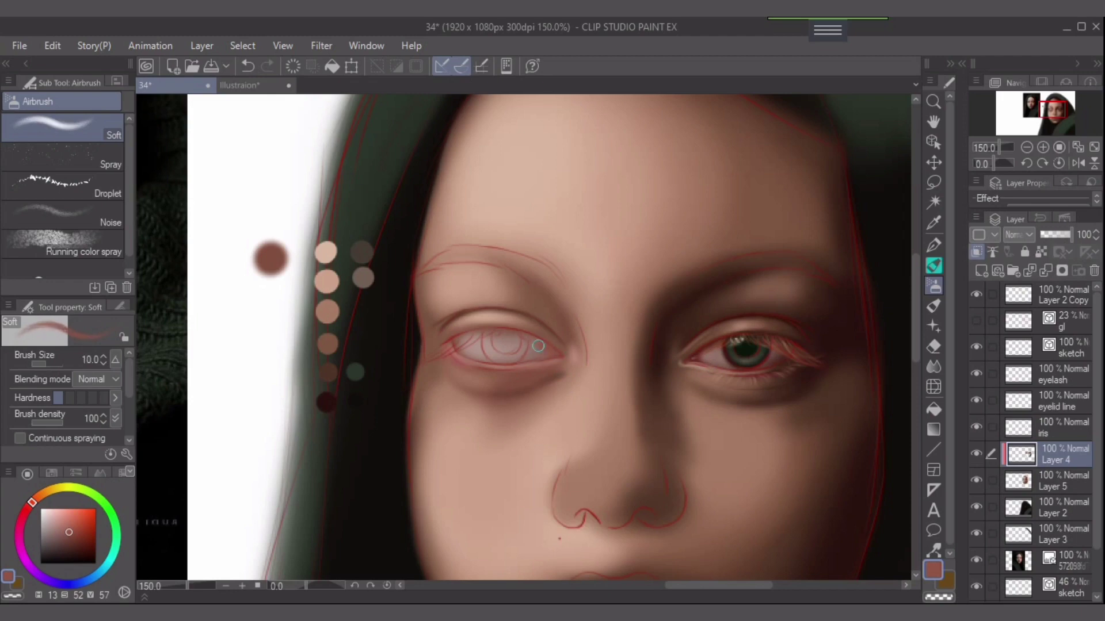
Define the second eye's inner and outer corners with stronger red (hue 8, saturation 60, value 55) at sizes 5 and 3.
drag(69, 532, 73, 533)
click(29, 506)
key(bracketleft)
key(bracketleft)
key(bracketleft)
key(bracketleft)
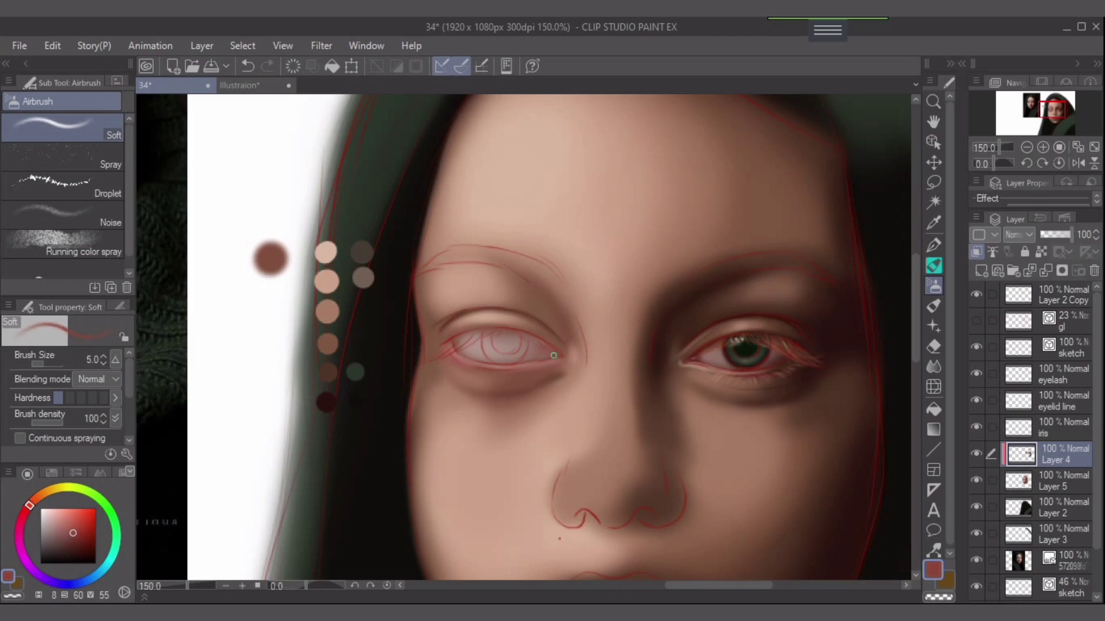
key(bracketleft)
key(bracketleft)
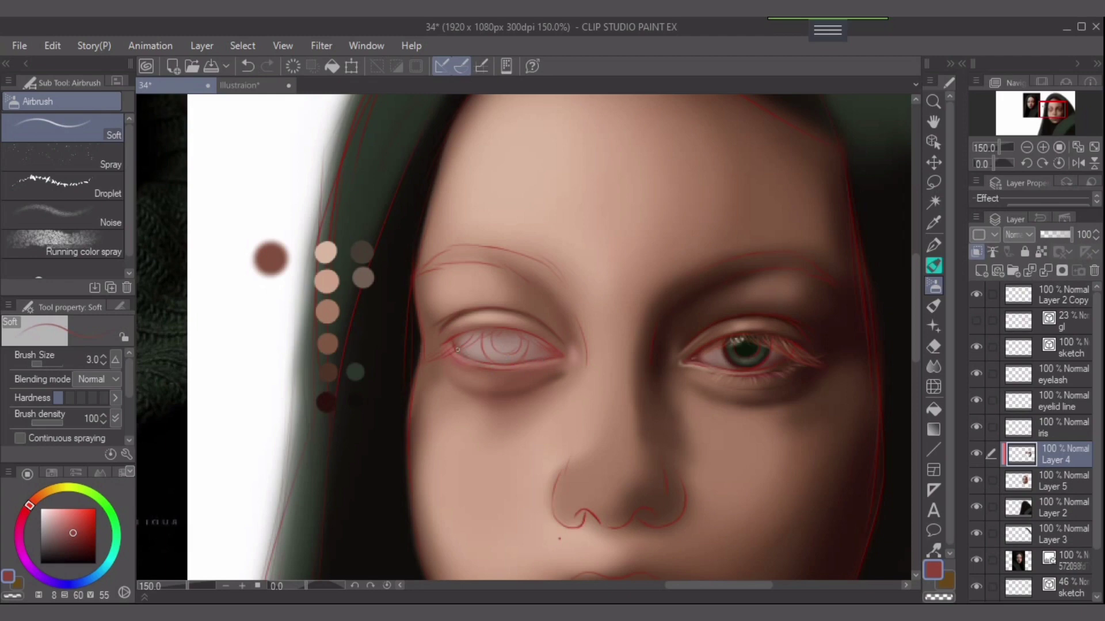
Dab sampled pink (hue 8, saturation 38, value 73) onto the second eye's inner corner at size 4.
key(bracketright)
alt+click(552, 355)
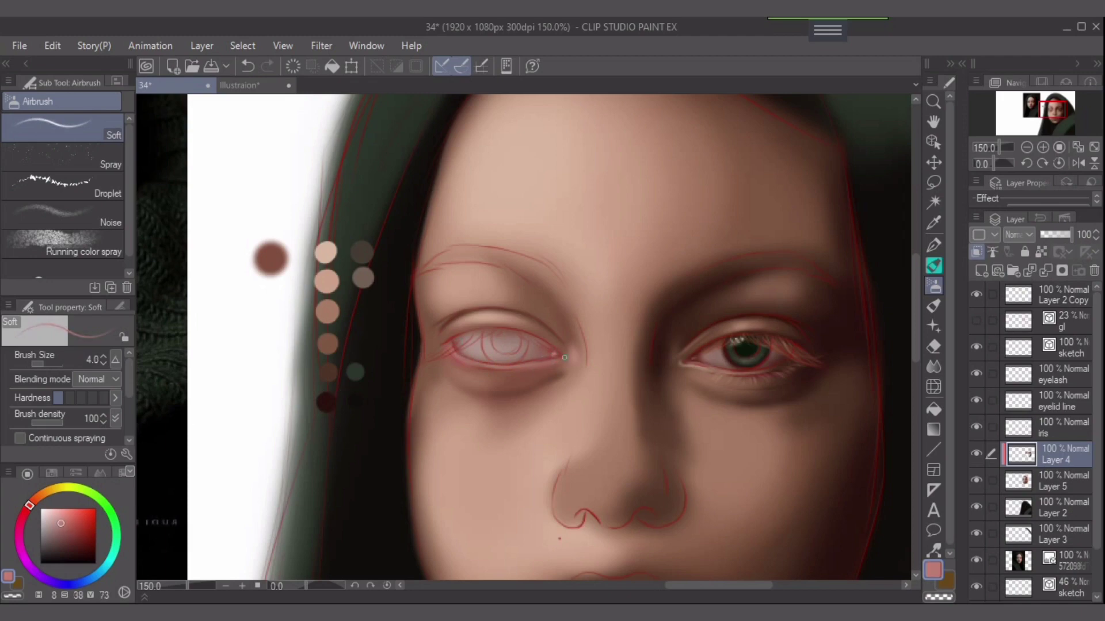
drag(556, 357, 557, 358)
Start the second eye's upper lash line on the eyelash layer with sampled red-brown (hue 14, saturation 61, value 47) at size 4.
alt+click(467, 313)
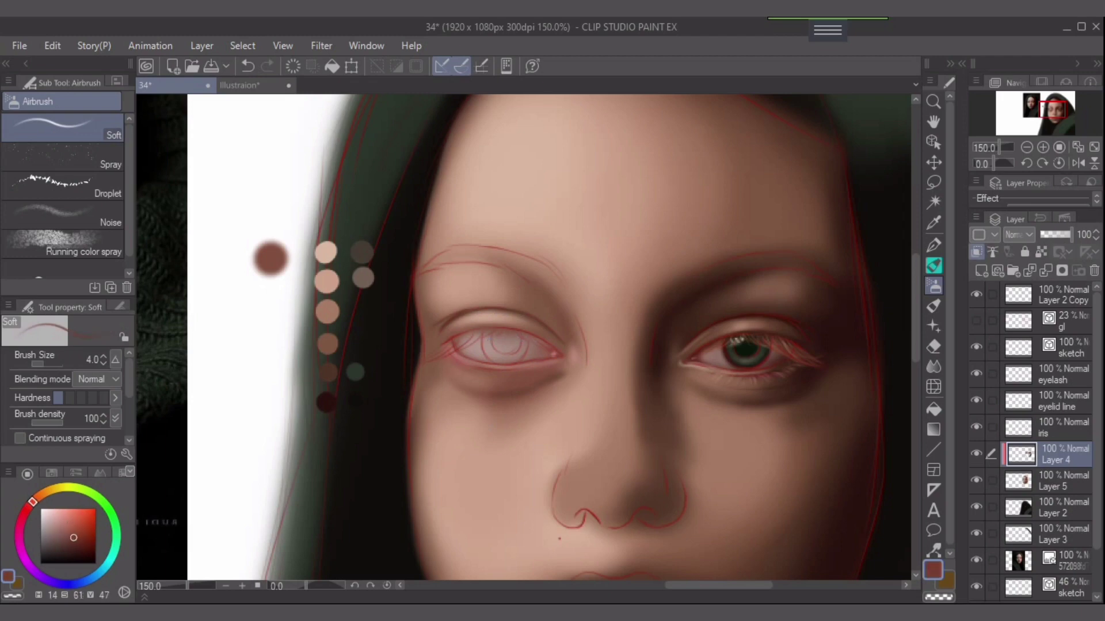
click(1062, 402)
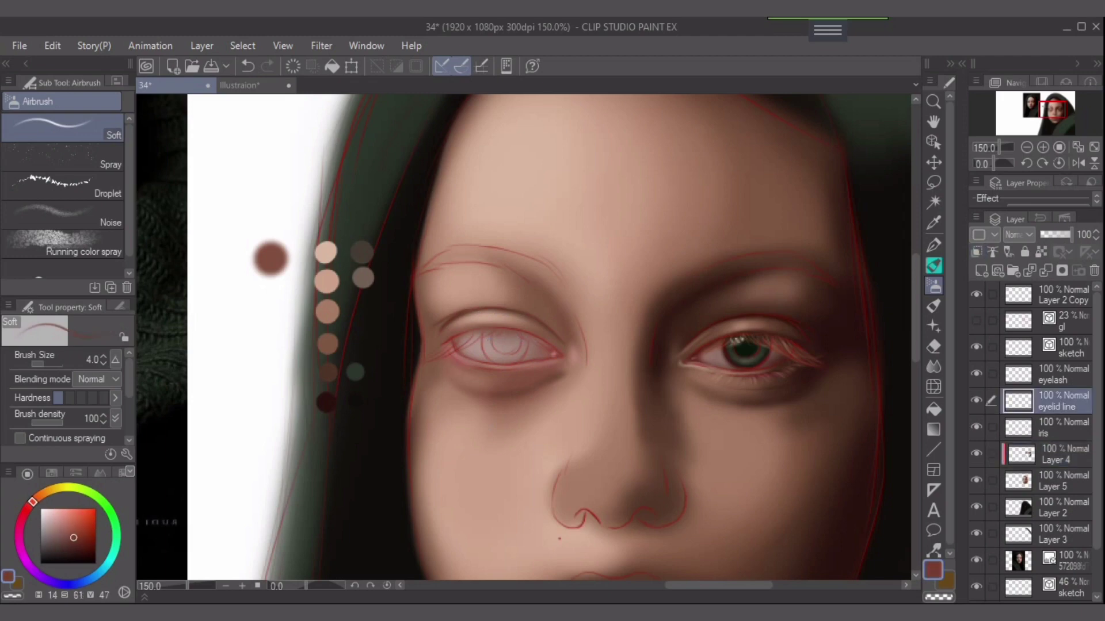
click(1062, 375)
key(bracketright)
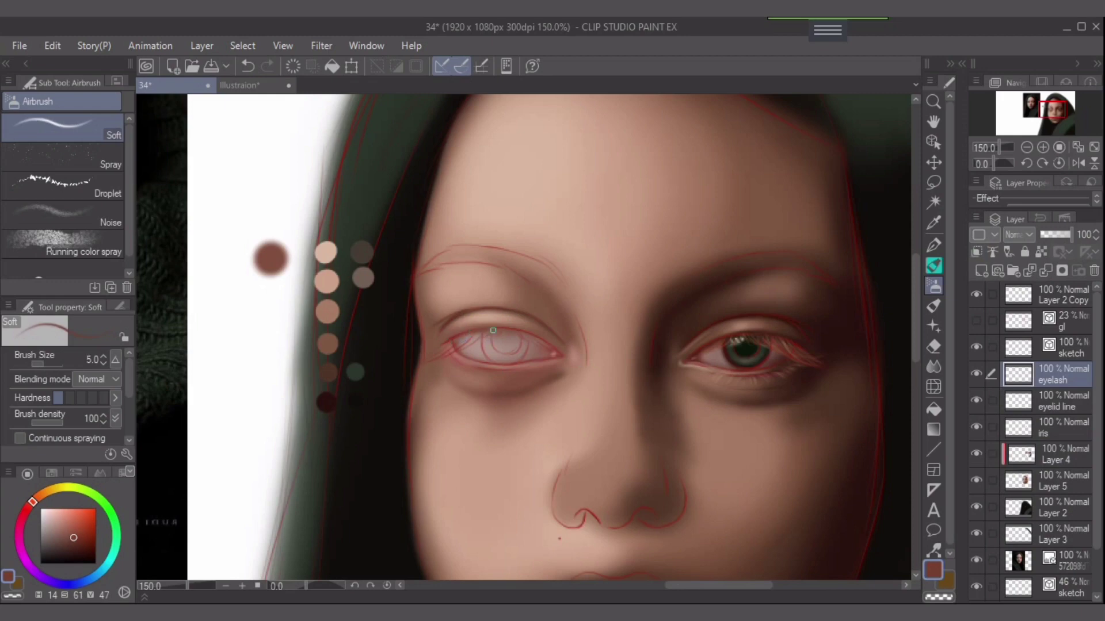
key(bracketleft)
drag(510, 333, 537, 341)
Airbrush the second eye's upper lash line out past the outer corner with sampled dark brown (hue 22, saturation 53, value 31).
key(i)
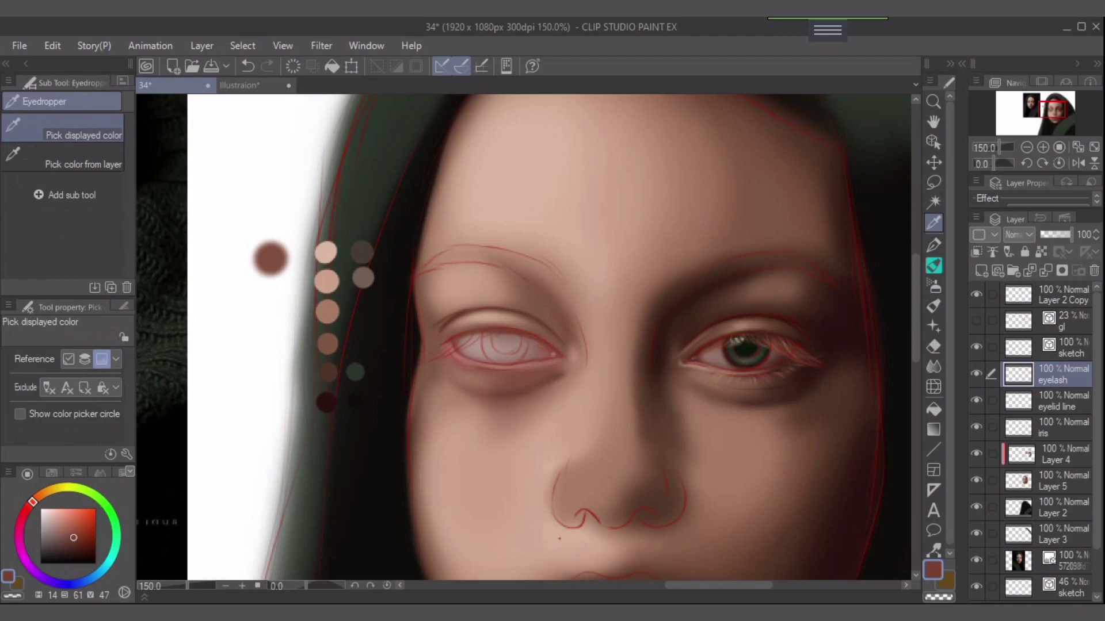
click(494, 310)
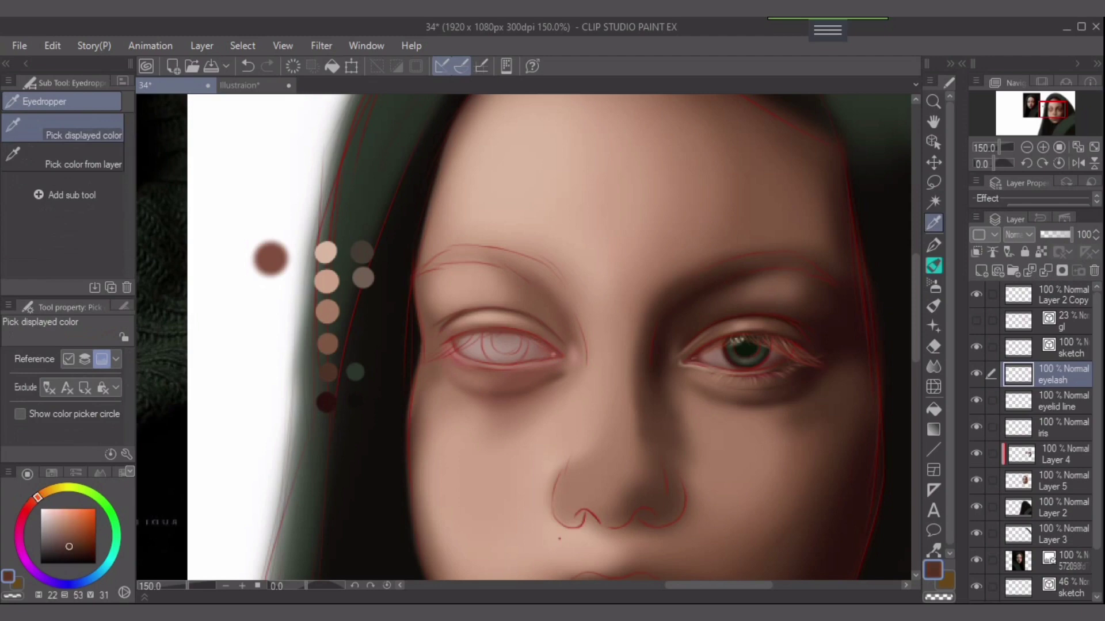
click(933, 245)
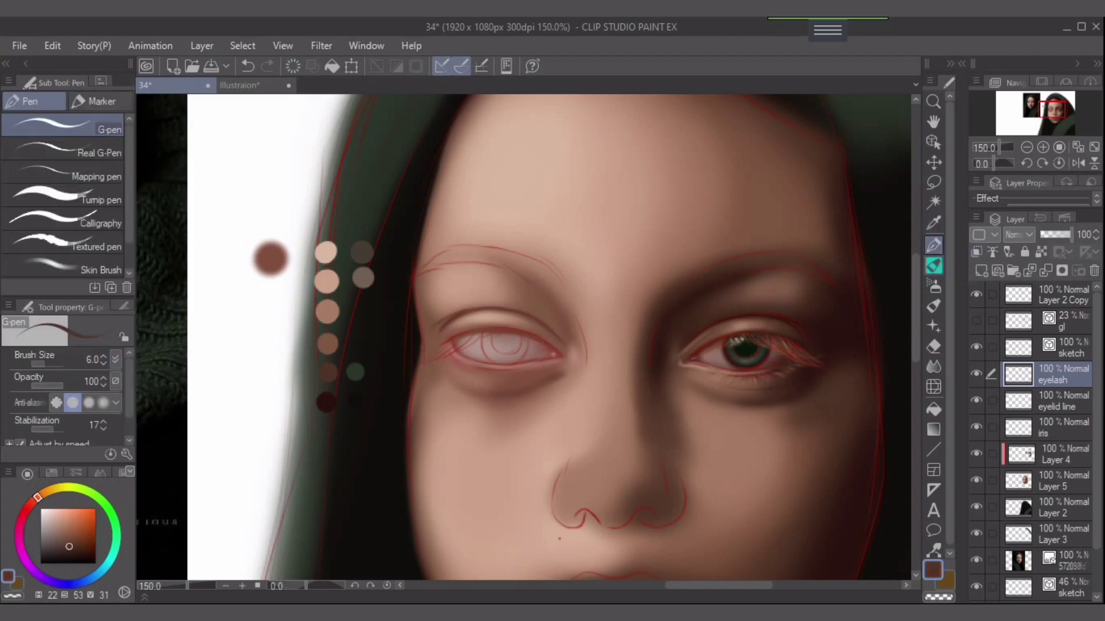
click(933, 286)
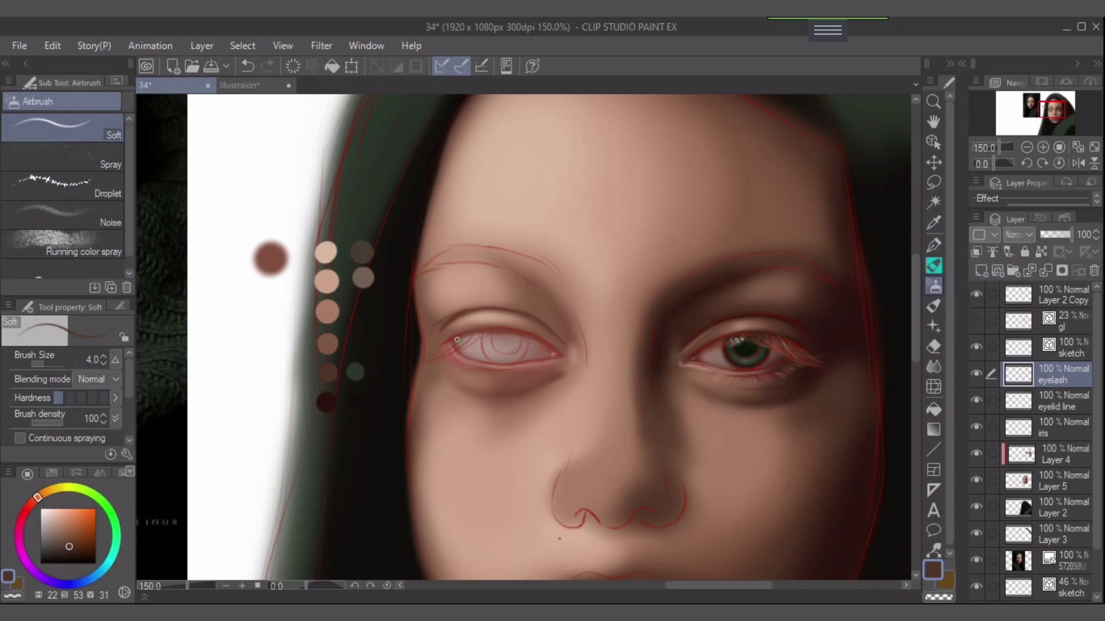
drag(457, 340, 517, 333)
key(ctrl+z)
mouse_move(475, 335)
mouse_down()
mouse_move(443, 352)
mouse_move(496, 330)
mouse_move(471, 346)
mouse_up()
drag(505, 332, 429, 357)
key(ctrl+z)
key(ctrl+y)
key(bracketleft)
key(bracketleft)
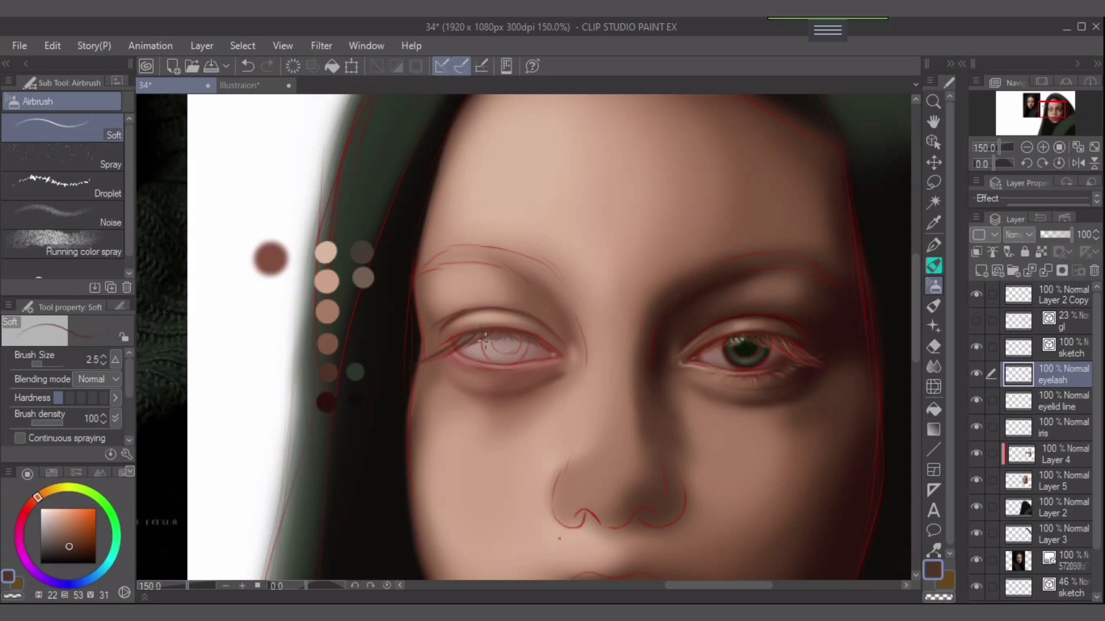
Add thin outer-corner lashes to the second eye with sampled dark brown (hue 16, saturation 66, value 33) at size 2.5, undoing stray strokes.
alt+click(774, 349)
alt+click(796, 350)
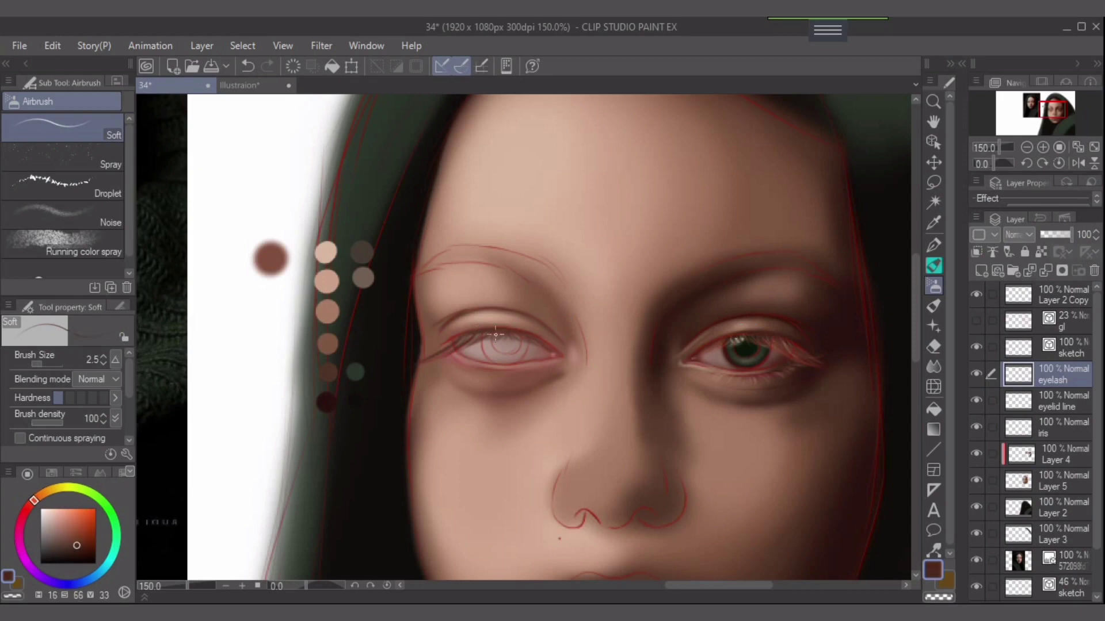
mouse_move(496, 335)
mouse_down()
mouse_move(412, 363)
mouse_move(462, 339)
mouse_move(425, 360)
mouse_up()
drag(456, 338, 427, 353)
key(ctrl+z)
key(ctrl+z)
key(ctrl+z)
Try strengthening the second eye's outer upper lashes with medium brown (hue 16, saturation 57, value 43).
click(72, 540)
key(ctrl+z)
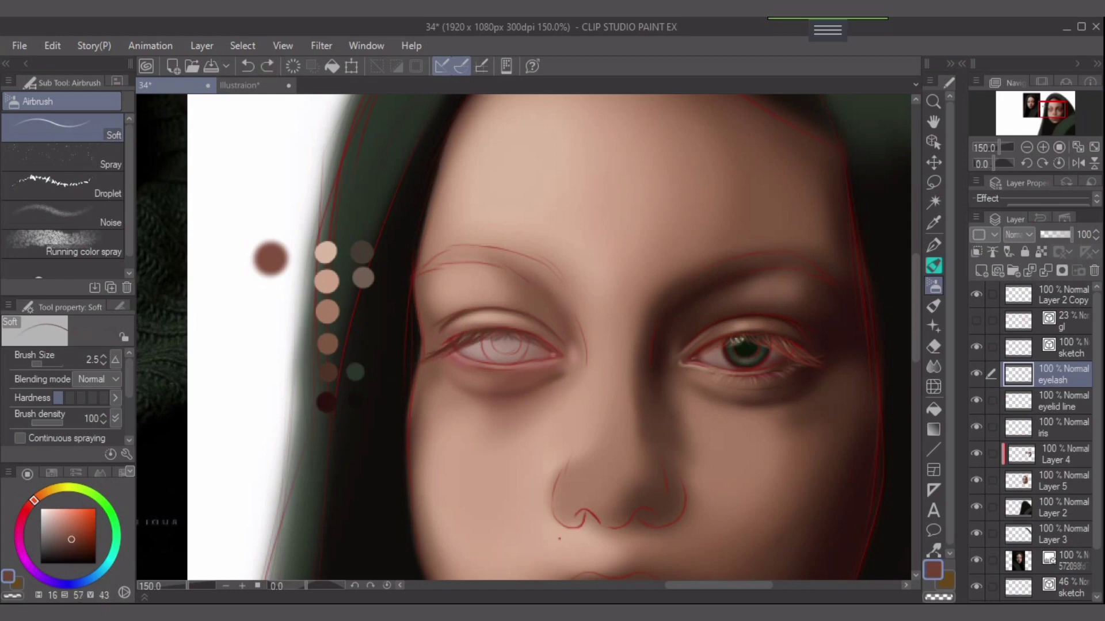
mouse_move(442, 343)
mouse_down()
mouse_move(428, 355)
mouse_move(423, 343)
mouse_move(485, 338)
mouse_up()
key(bracketright)
key(bracketright)
key(bracketright)
key(ctrl+z)
key(bracketleft)
key(bracketleft)
key(ctrl+z)
key(ctrl+z)
Brush lighter brown lashes (hue 16, saturation 52, value 60) at the second eye's outer corner at sizes 3 and 2.5.
click(69, 531)
drag(474, 337, 459, 348)
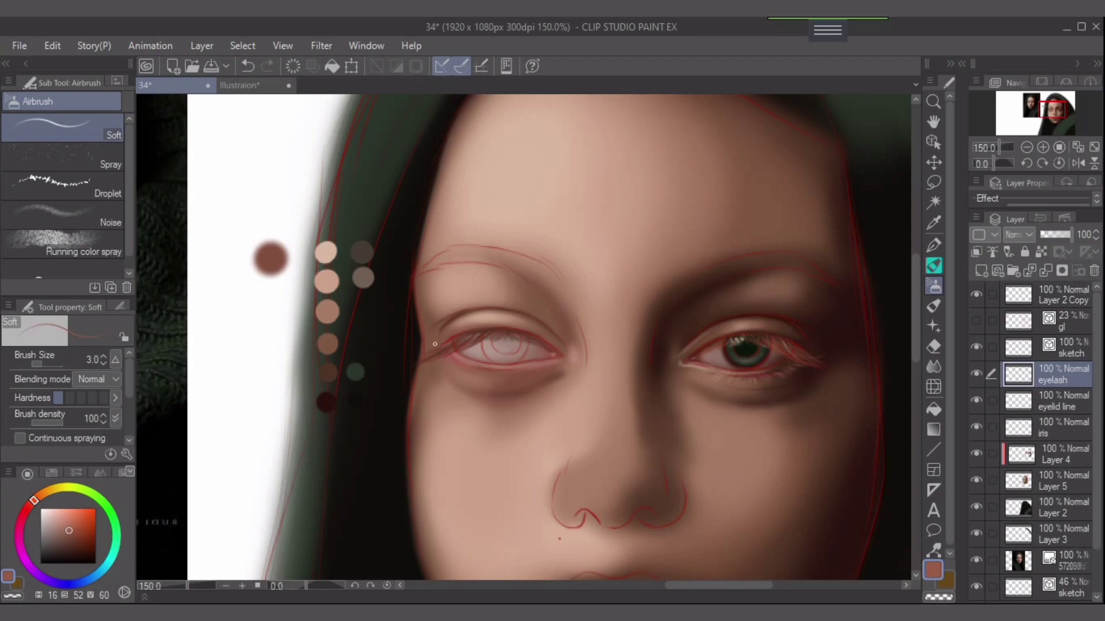
key(bracketleft)
mouse_move(452, 344)
mouse_down()
mouse_move(442, 355)
mouse_move(420, 345)
mouse_up()
Work along the second eye's upper lid edge on Layer 4 with sampled brown (hue 16, saturation 50, value 49).
alt+click(485, 334)
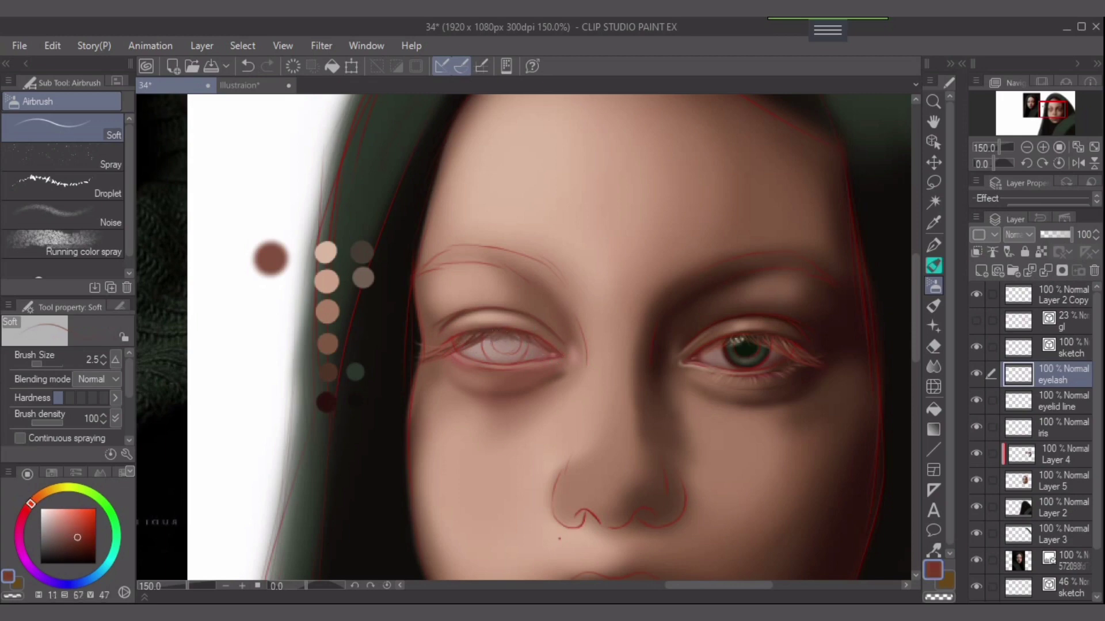
alt+click(483, 333)
key(])
key(])
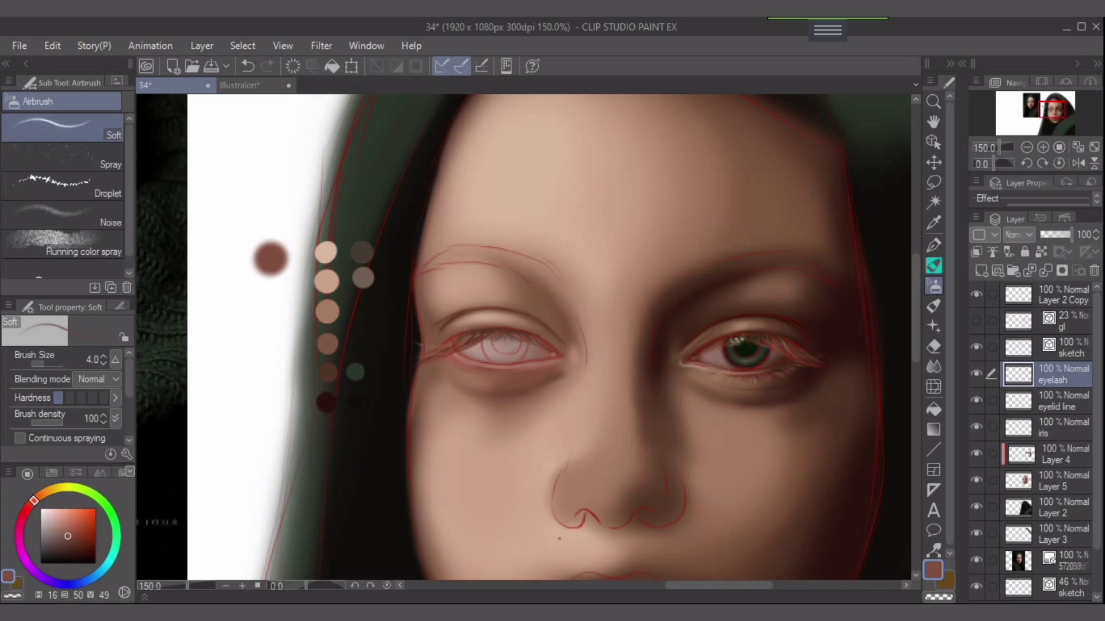
click(1056, 456)
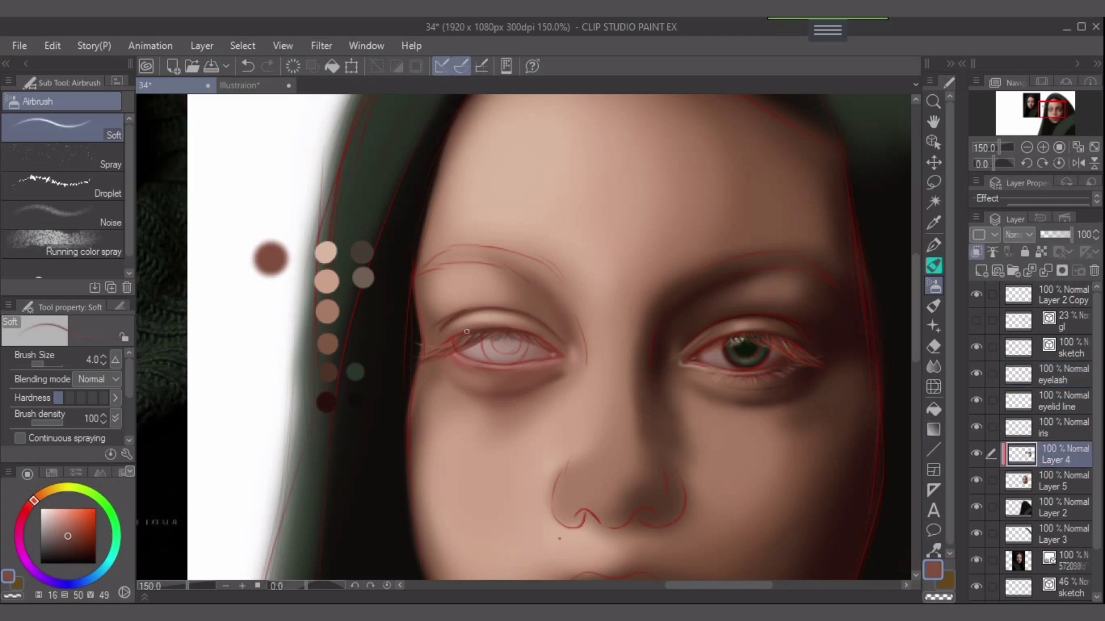
drag(466, 331, 522, 332)
key(ctrl+z)
key(bracketleft)
key(bracketleft)
key(bracketright)
key(bracketright)
Refine the second eye's upper lid edge toward the inner corner with brown sampled from the lid crease, undoing stray strokes.
alt+click(476, 309)
key(bracketright)
key(bracketright)
key(bracketleft)
key(bracketleft)
key(ctrl+z)
mouse_move(537, 329)
mouse_down()
mouse_move(561, 356)
mouse_move(543, 339)
mouse_up()
key(ctrl+z)
key(bracketleft)
Shade the second eye's inner corner and lid rims with sampled red-brown (hue 13, saturation 57, value 44) at sizes 3 to 7.
alt+click(692, 358)
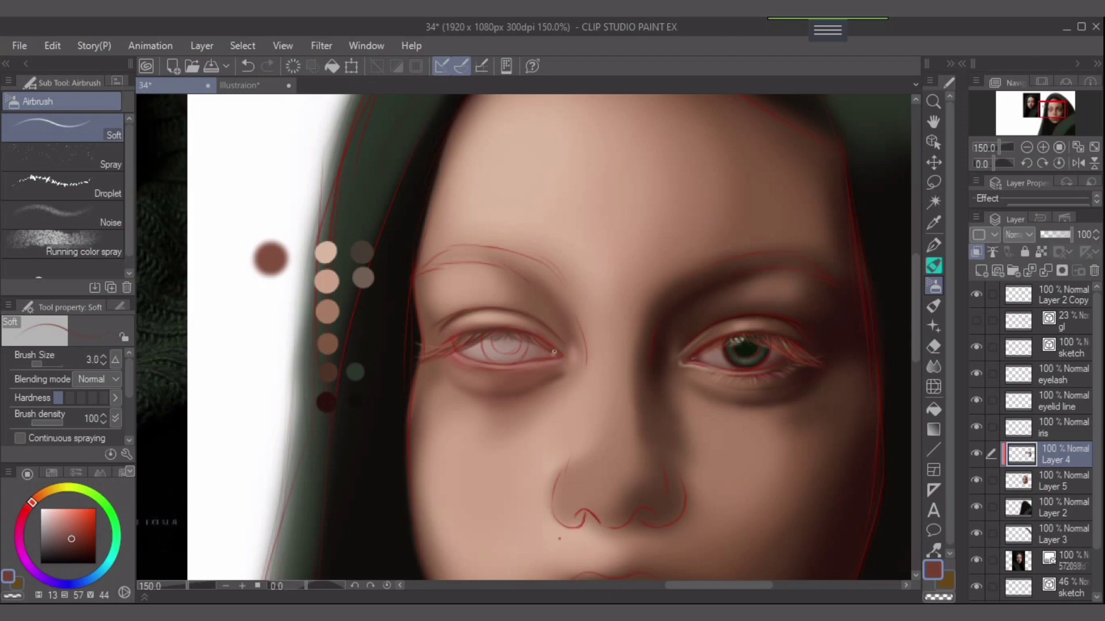
key(bracketright)
key(bracketright)
key(bracketright)
key(bracketright)
key(bracketright)
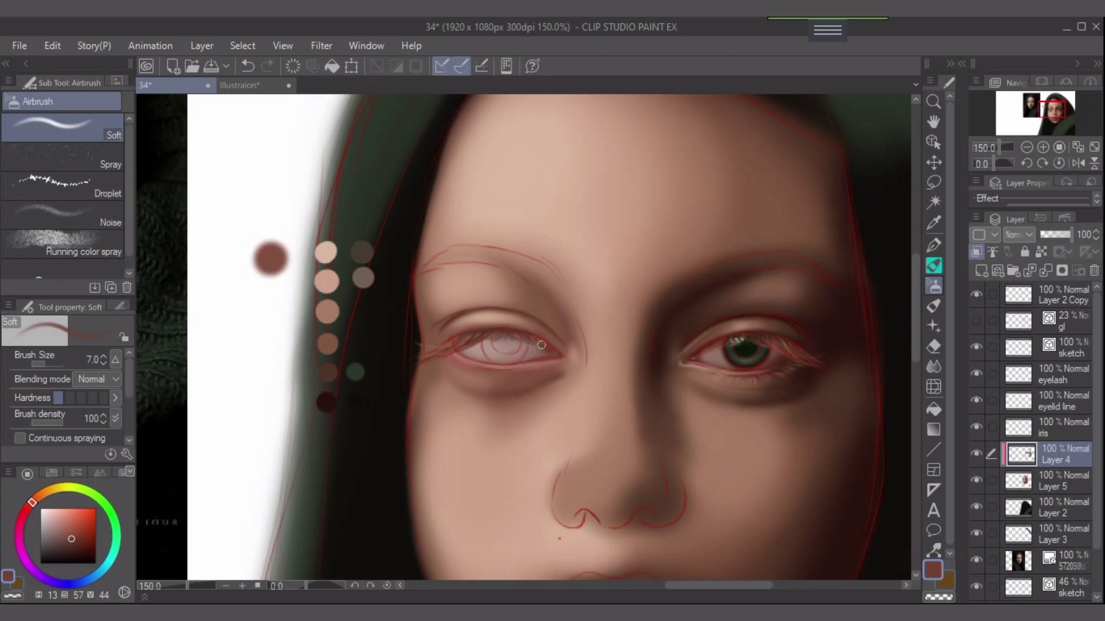
key(bracketleft)
key(bracketleft)
key(ctrl+z)
key(ctrl+y)
key(bracketright)
key(bracketleft)
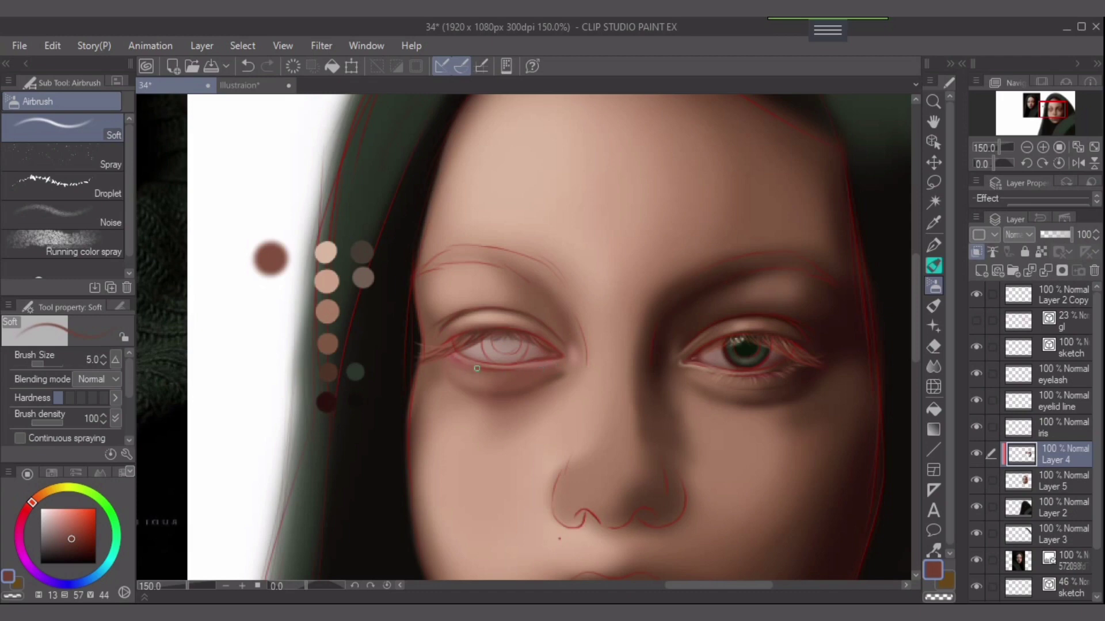
Draw fine lower lashes under the second eye with red-brown (hue 13, saturation 51, values 58 and 55) at sizes 3 and 2.5.
key(bracketleft)
key(bracketleft)
key(bracketleft)
key(bracketright)
click(68, 532)
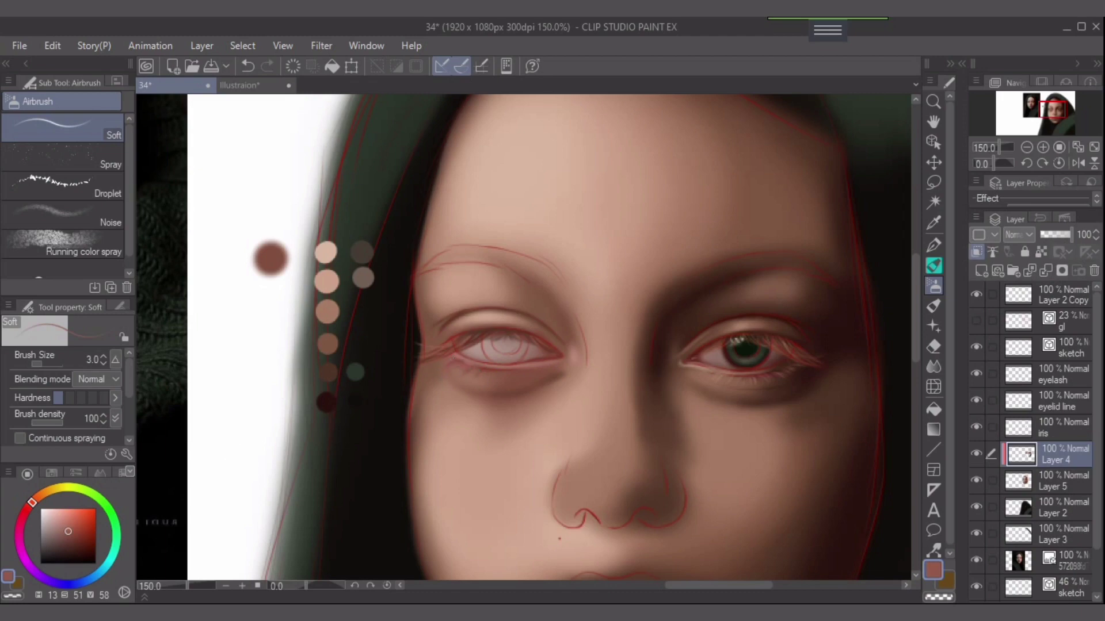
alt+click(456, 399)
click(68, 533)
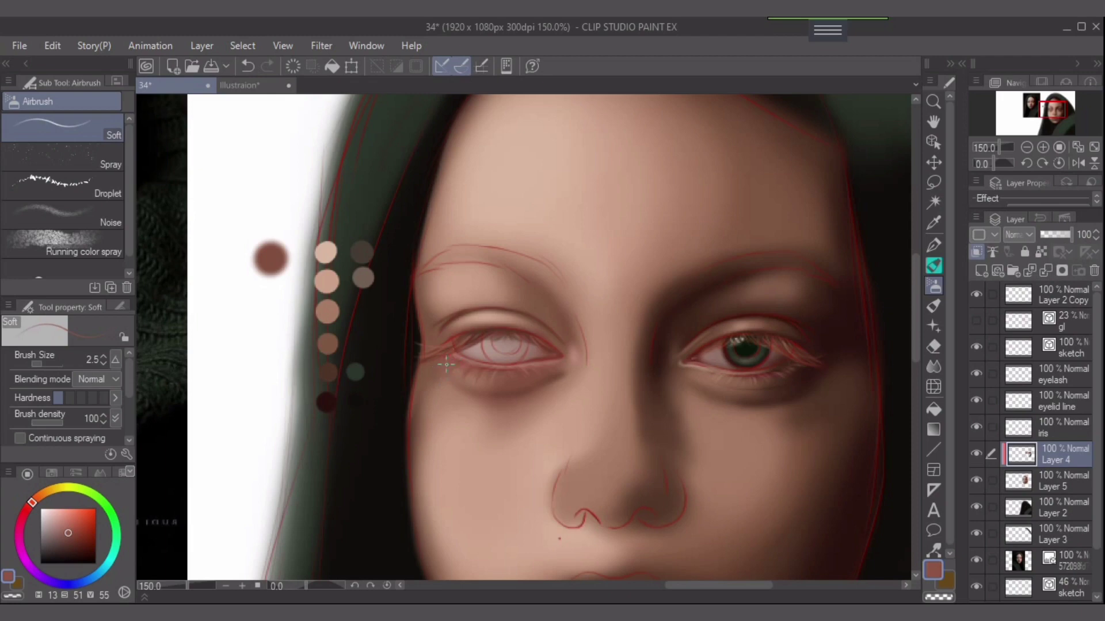
Soften the second eye's outer corner and upper lid with brown sampled beneath the eye (hue 16, saturation 52, value 50) at sizes 6 to 12.
key(bracketright)
key(bracketright)
key(bracketright)
key(bracketright)
key(ctrl+z)
alt+click(508, 386)
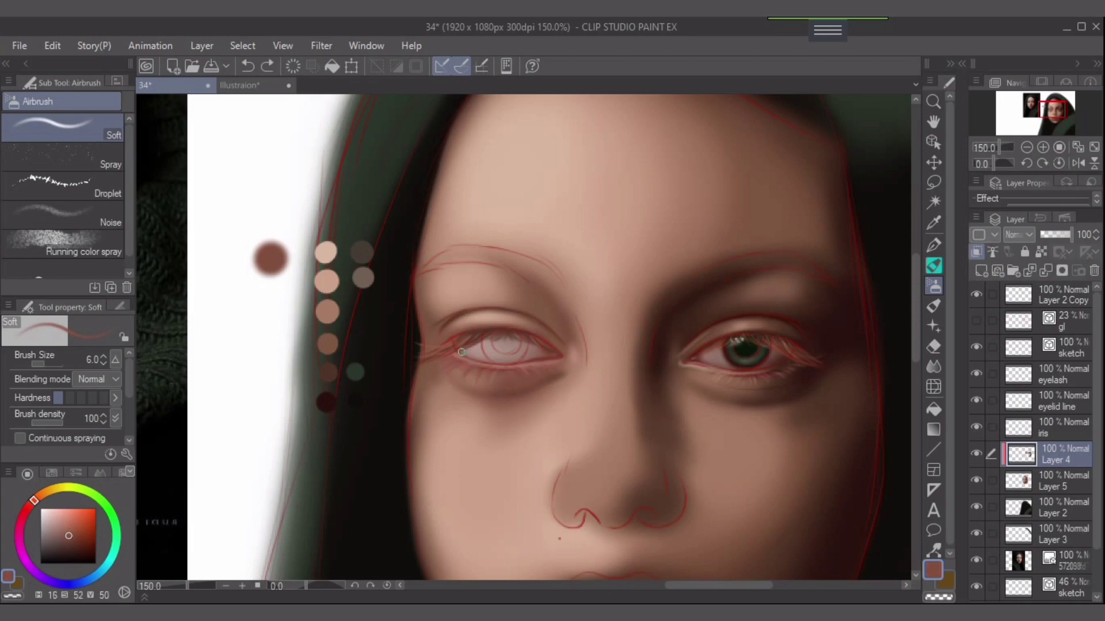
key(bracketright)
drag(441, 349, 463, 337)
key(bracketright)
key(bracketright)
key(bracketright)
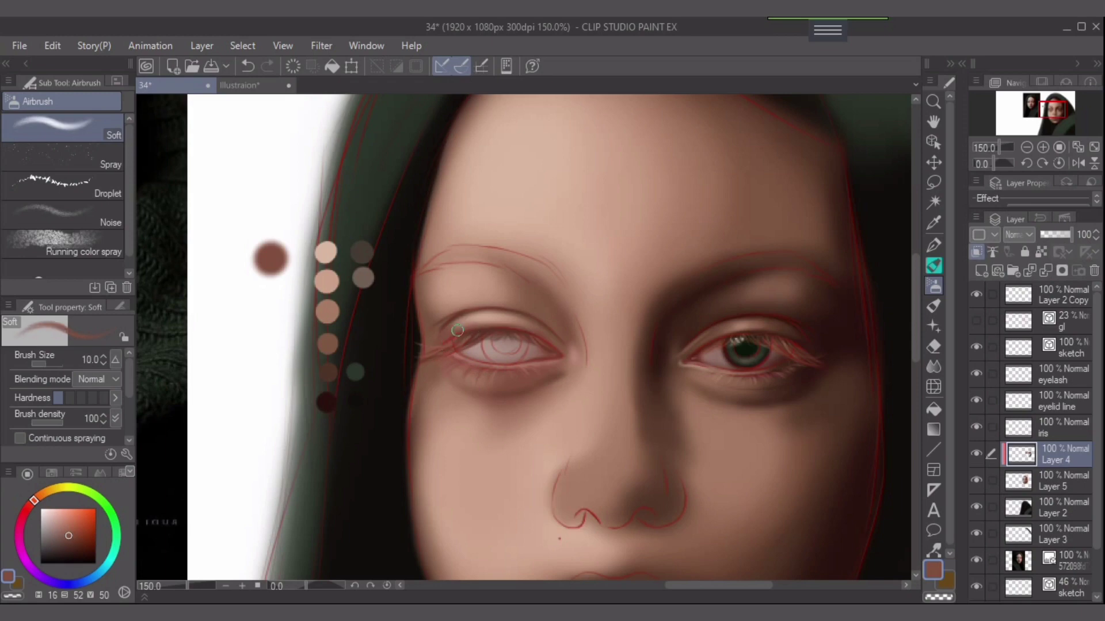
key(bracketright)
Blend the second eye's upper lid with swatch browns (hue 22, saturation 40, value 65 and hue 21, saturation 47, value 49) at size 12.
alt+click(329, 314)
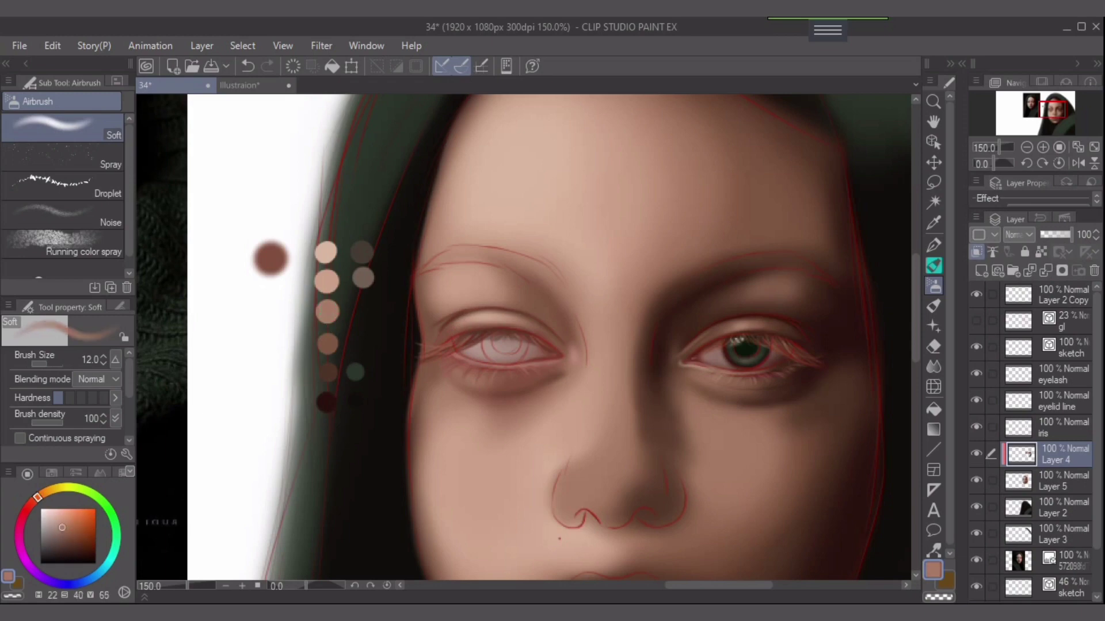
key(bracketleft)
alt+click(330, 342)
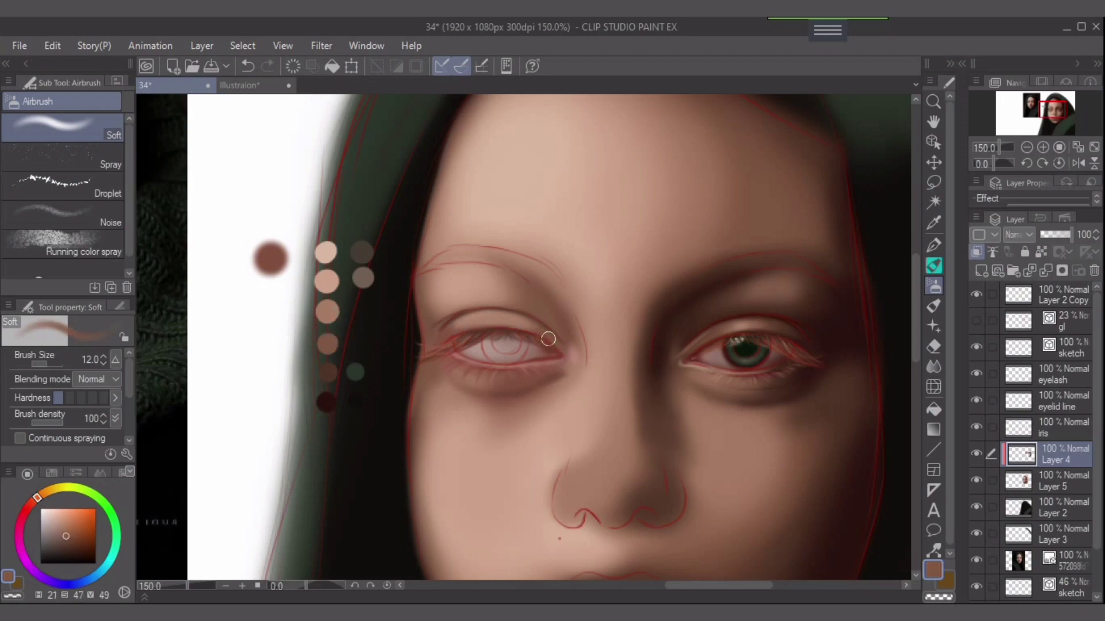
key(bracketleft)
Lighten the second eye's upper lid with tan (hue 22, saturation 40, value 65) and peach (hue 22, saturation 32, value 80) at sizes 12 and 10.
alt+click(330, 314)
key(bracketright)
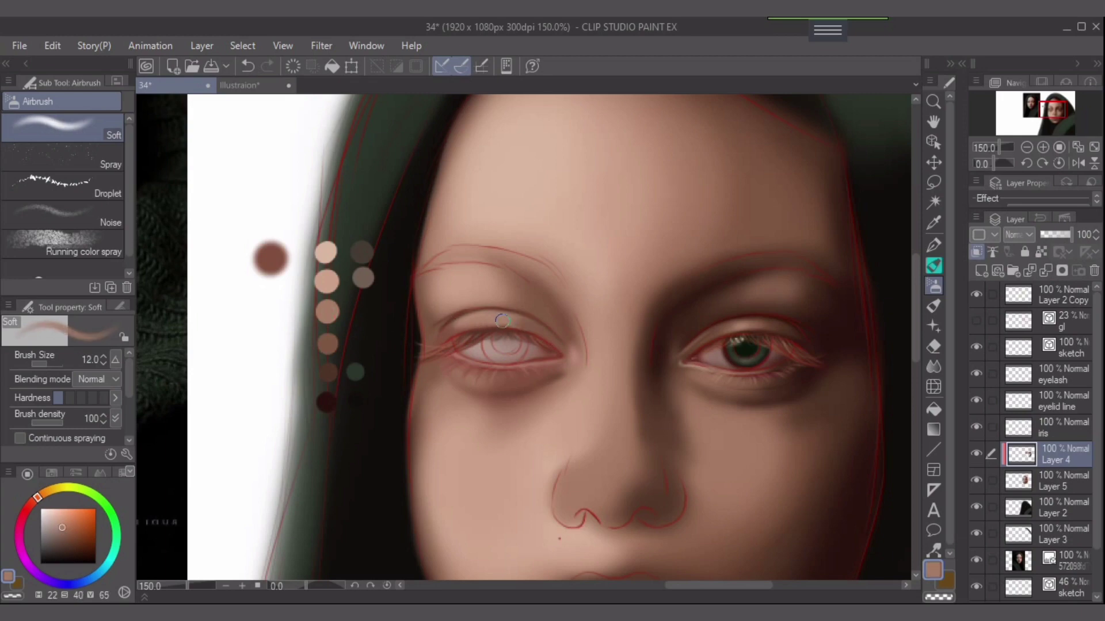
alt+click(336, 283)
key(bracketleft)
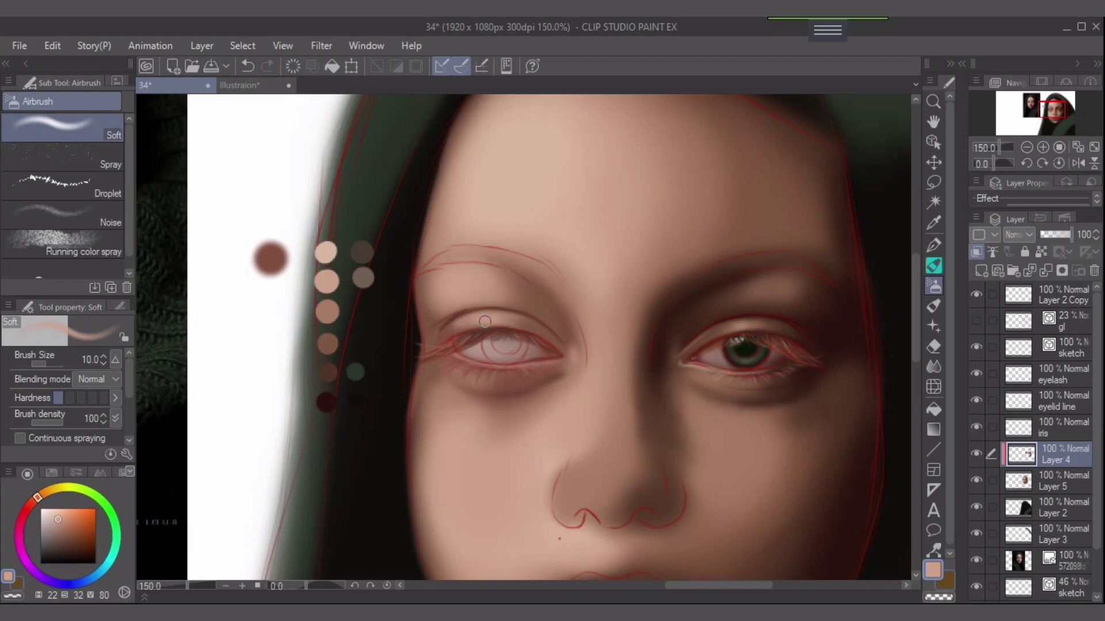
Shade beneath the second eye's inner corner with sampled brown (hue 17, saturation 52, value 49) at sizes 10, 8 and 6.
alt+click(549, 390)
alt+click(552, 381)
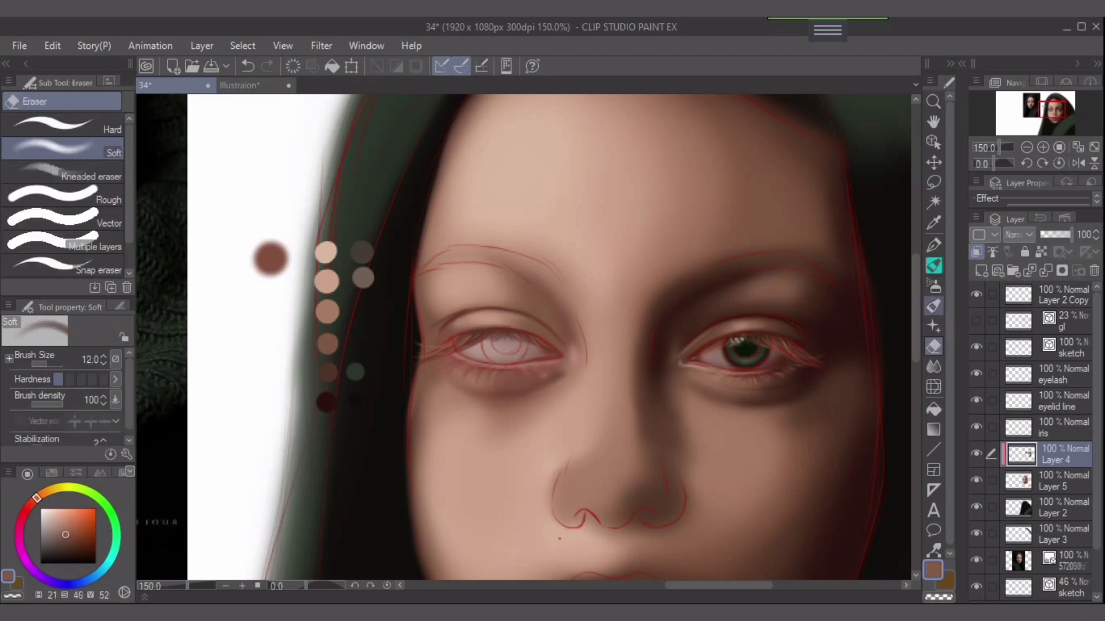
alt+click(541, 381)
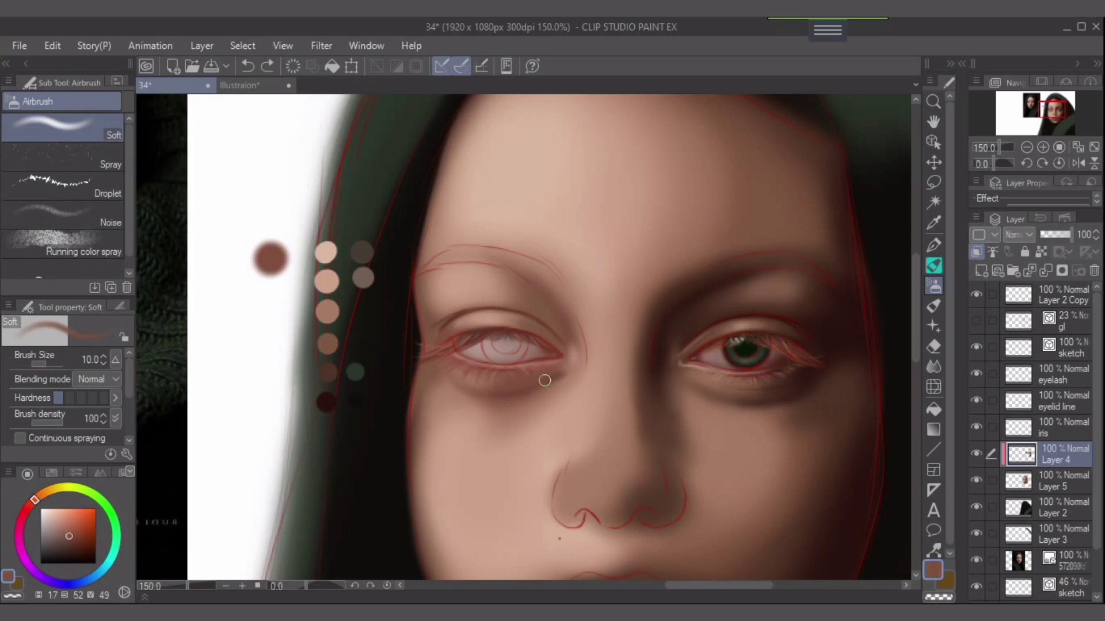
key(bracketright)
key(bracketleft)
key(bracketleft)
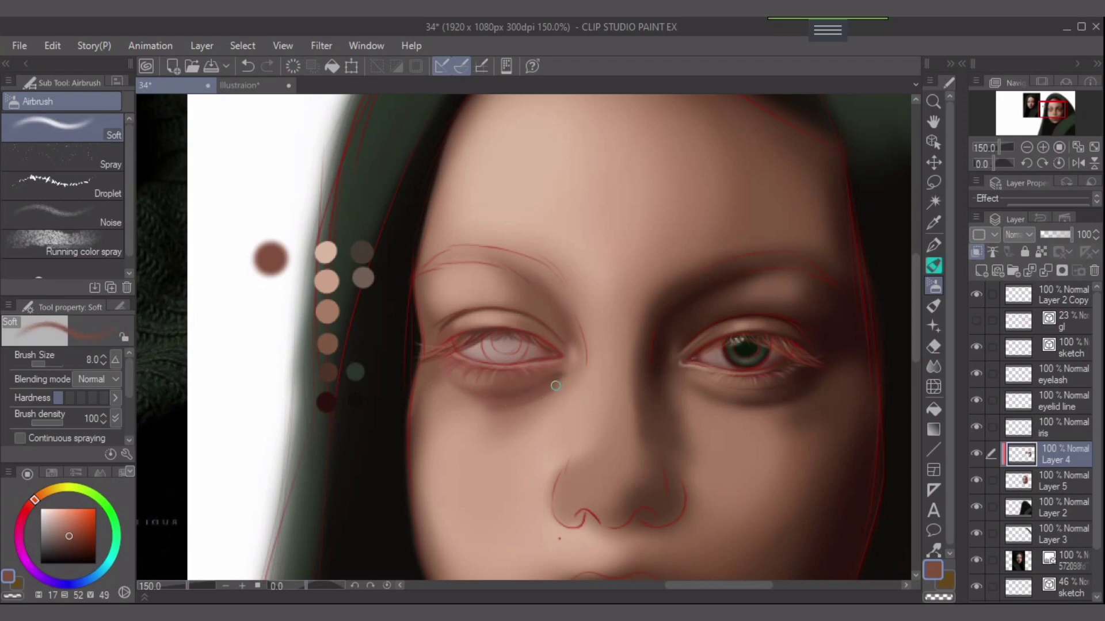
key(bracketleft)
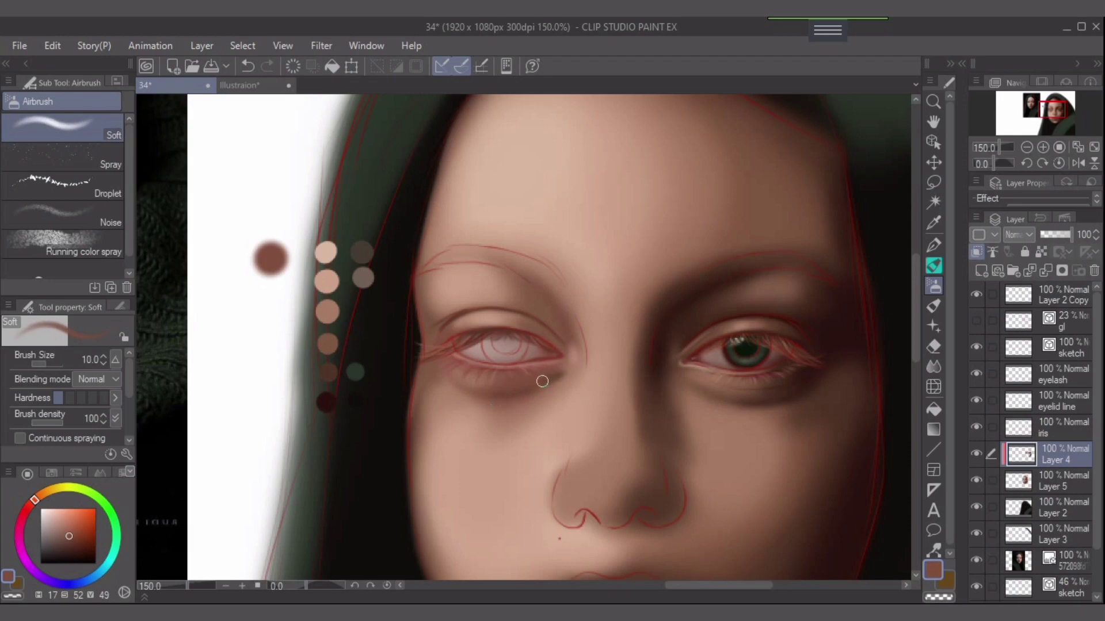
key(bracketleft)
key(bracketleft)
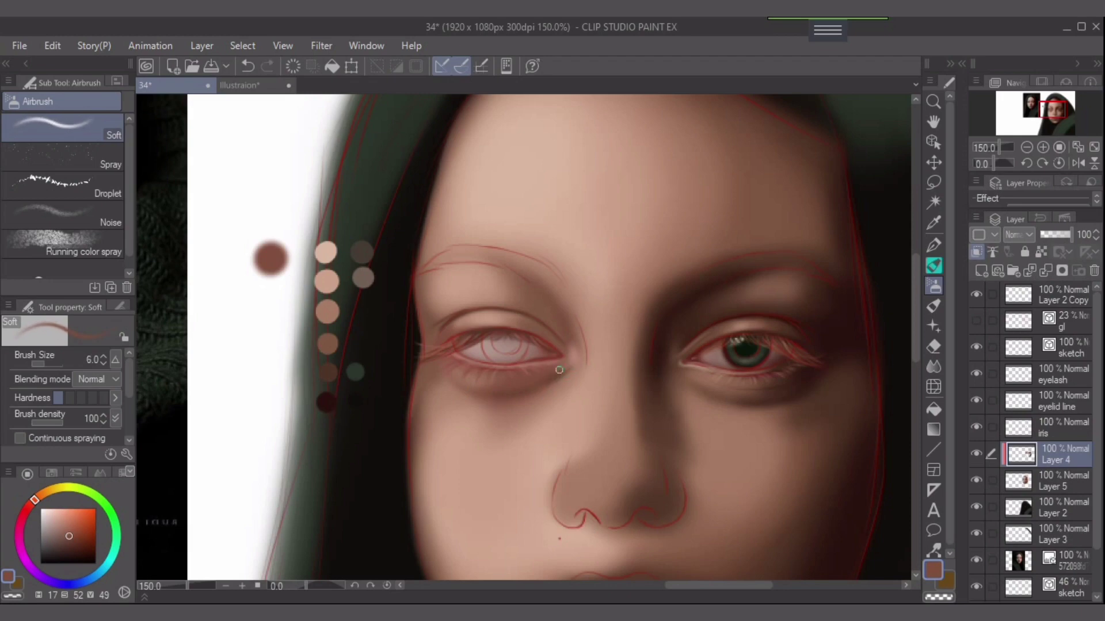
Deepen the crease beneath the second eye toward its outer side with the same brown at sizes 10 and 5.
key(bracketright)
key(bracketright)
key(bracketright)
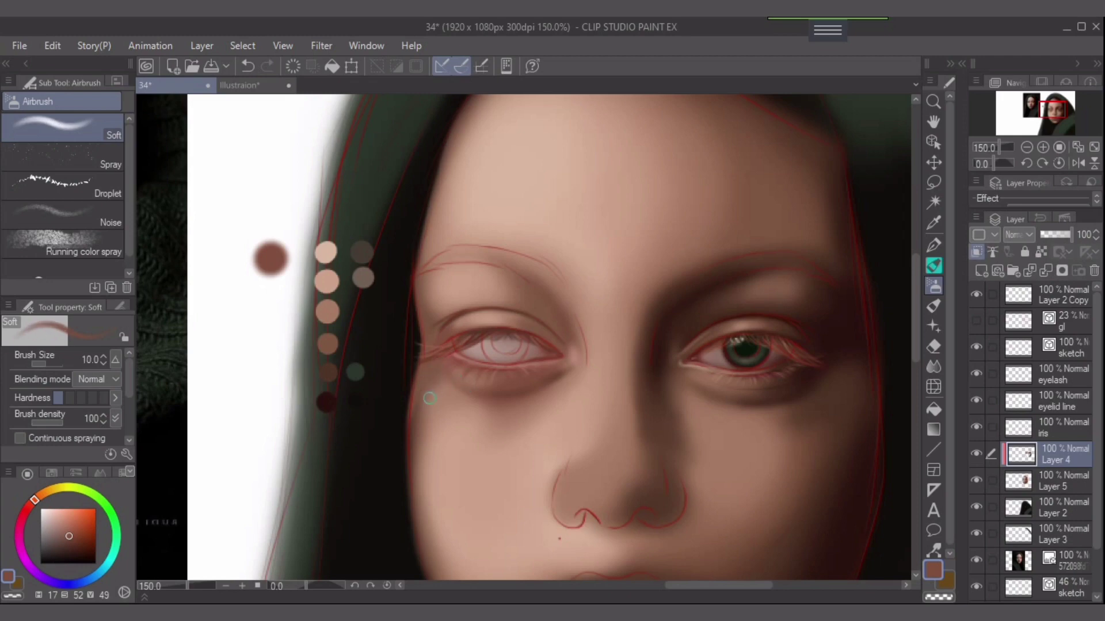
key(bracketright)
key(bracketleft)
key(bracketleft)
key(bracketleft)
key(bracketleft)
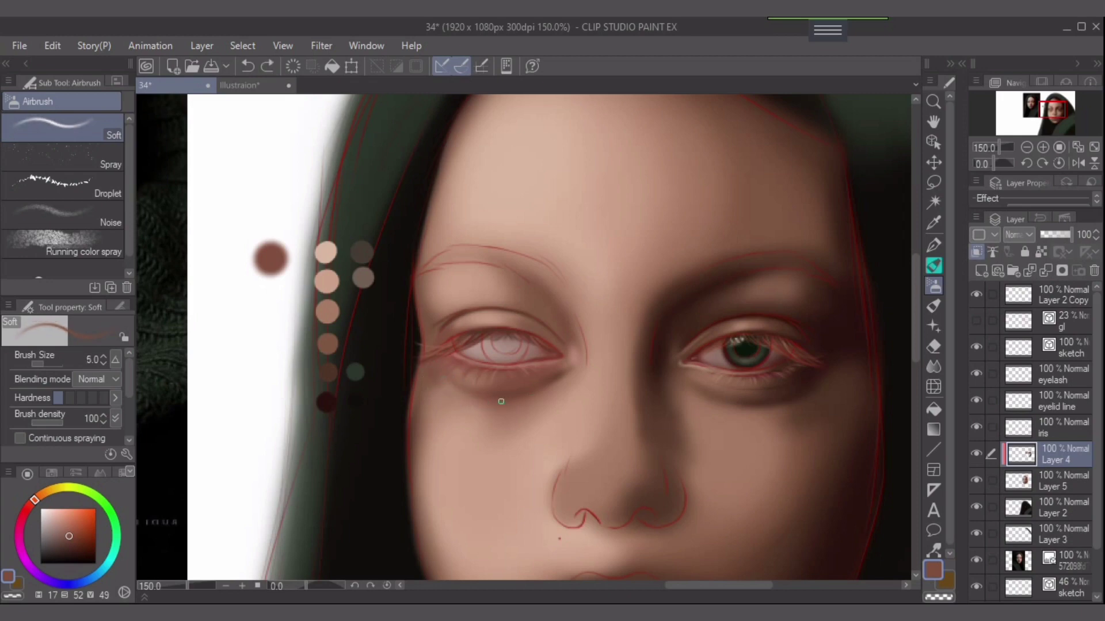
key(bracketleft)
key(bracketleft)
Shade the skin beyond the second eye's outer corner with swatch brown (hue 21, saturation 47, value 49) at size 25.
key(bracketright)
key(bracketright)
key(bracketright)
key(bracketright)
key(bracketright)
key(bracketright)
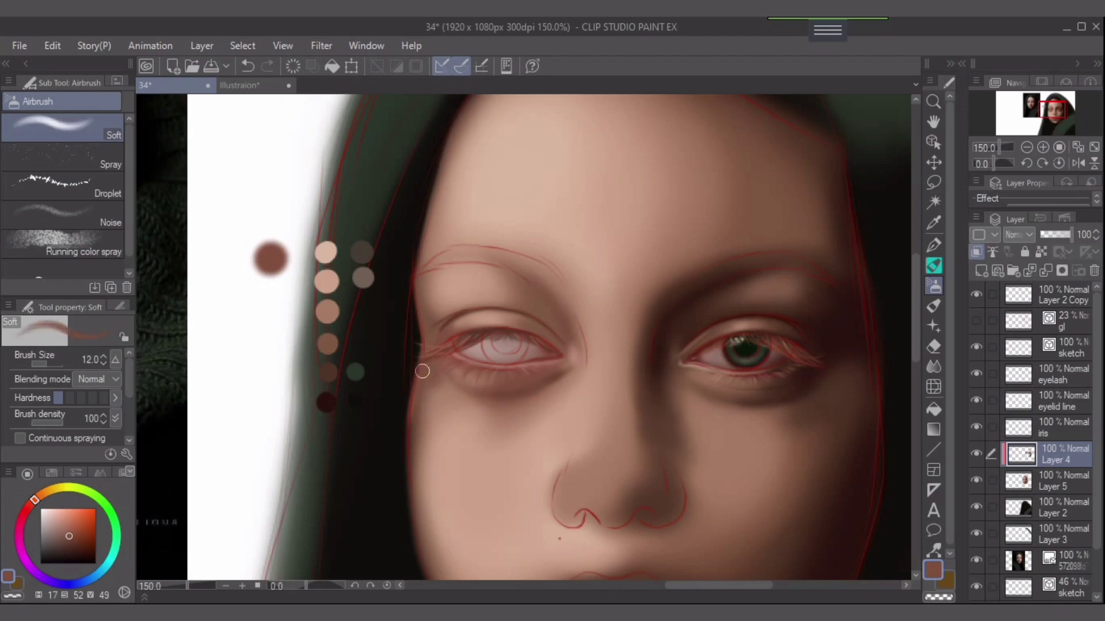
key(bracketright)
key(bracketright)
alt+click(327, 347)
key(bracketright)
key(bracketright)
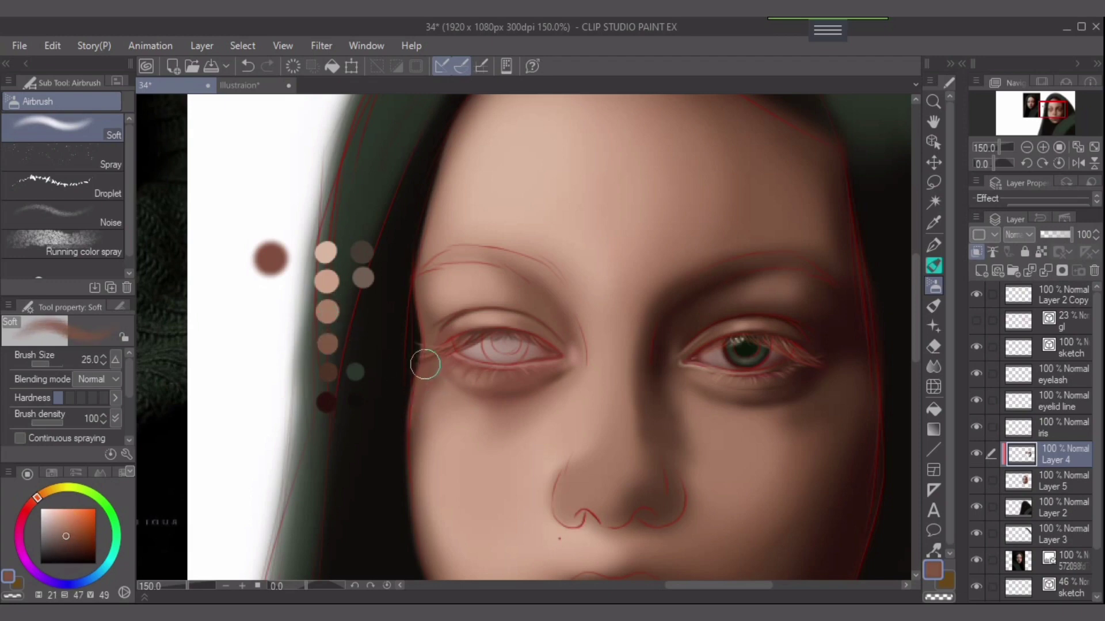
Shade the face edge beside the second eye with dark brown (hue 22, saturation 53, value 31) and brown (hue 21, saturation 47, value 49).
alt+click(331, 375)
key(bracketleft)
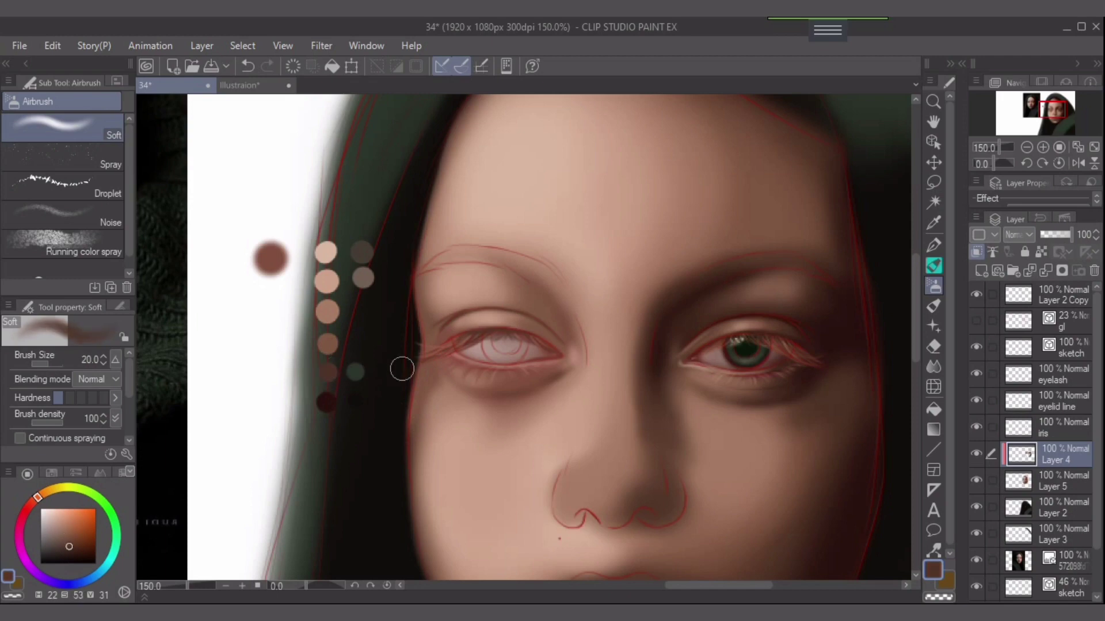
key(bracketright)
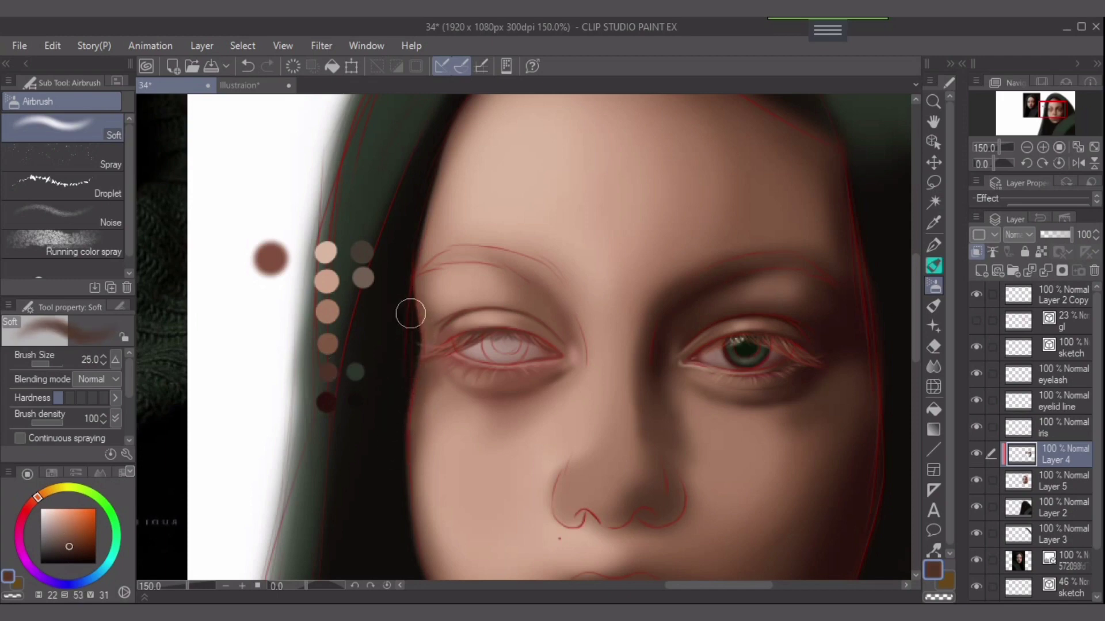
alt+click(323, 343)
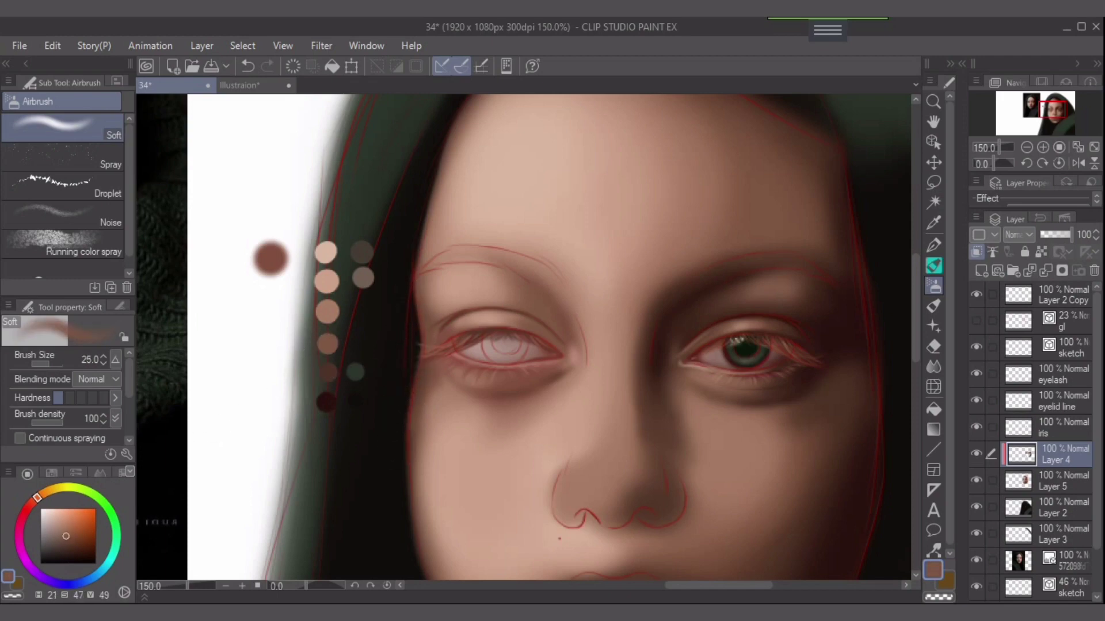
key(bracketleft)
Blend the skin below the second eye's outer corner with peach (hue 22, saturation 33, value 79) and tan (hue 21, saturation 42, value 62) at size 25.
alt+click(447, 291)
key(bracketright)
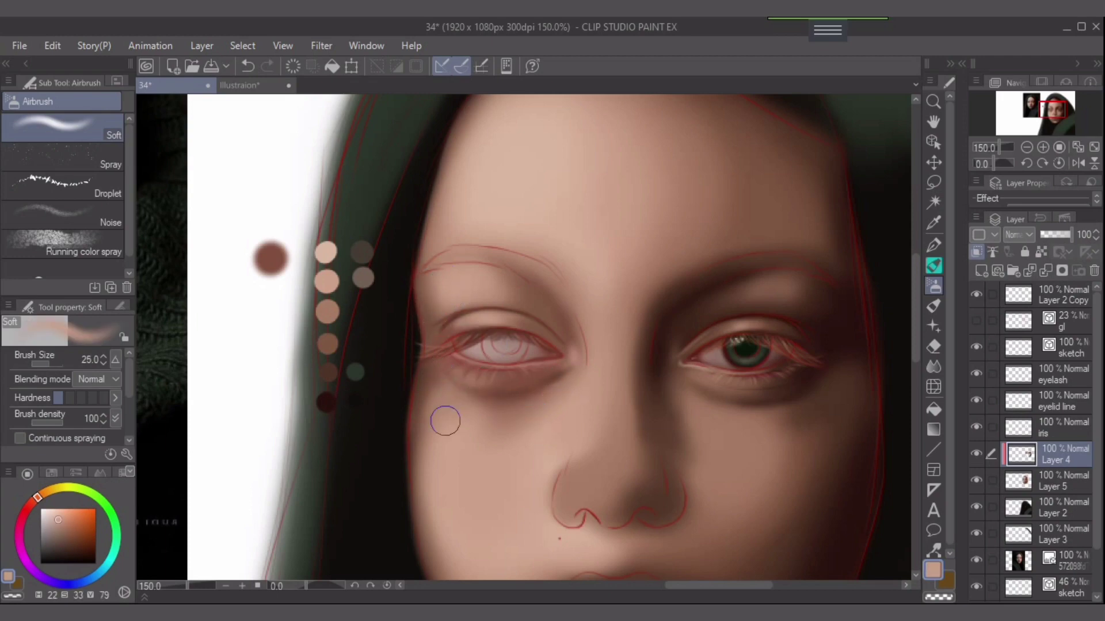
alt+click(326, 379)
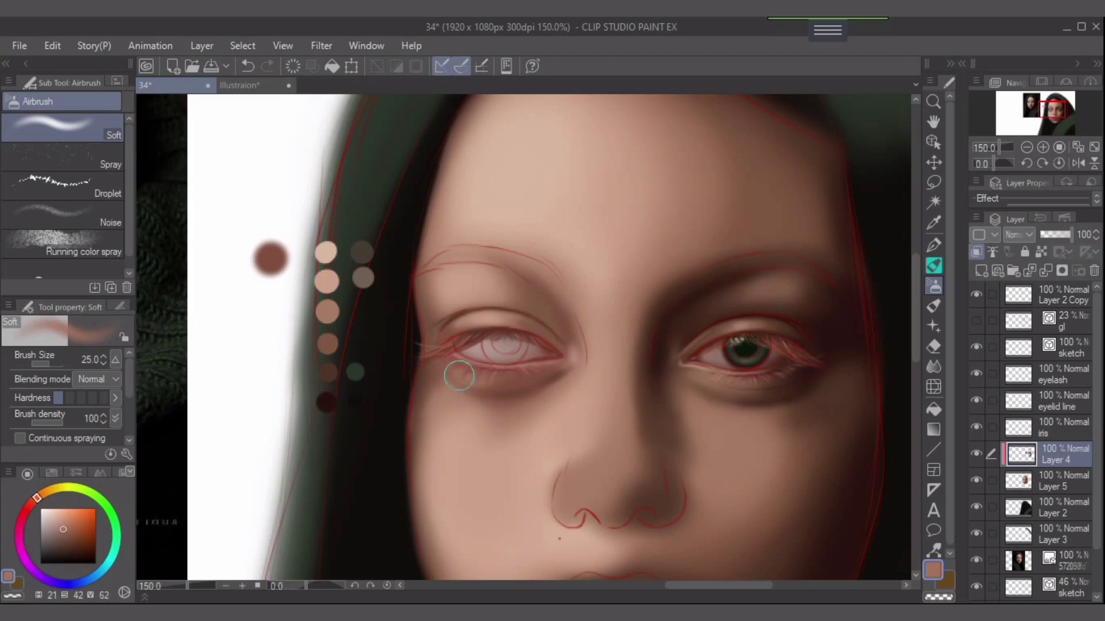
Try to lighten the second eye's lower lid with swatch peach (hue 22, saturation 32, value 80) at sizes 15 and 8.
alt+click(326, 281)
key(bracketleft)
key(bracketleft)
key(bracketleft)
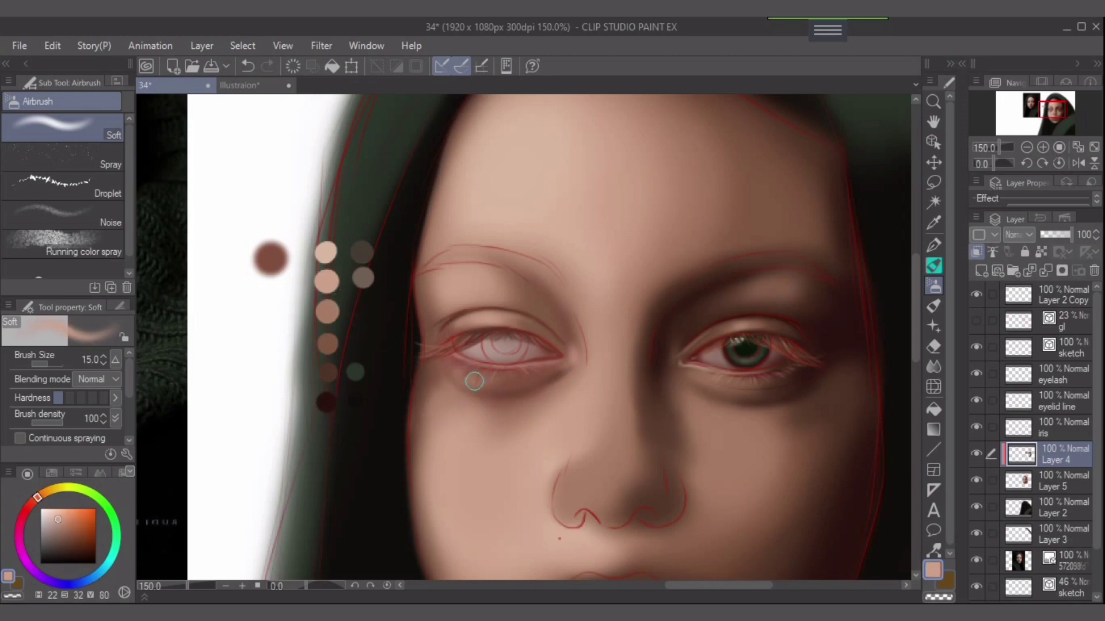
key(bracketleft)
key(bracketleft)
key(bracketleft)
key(ctrl+z)
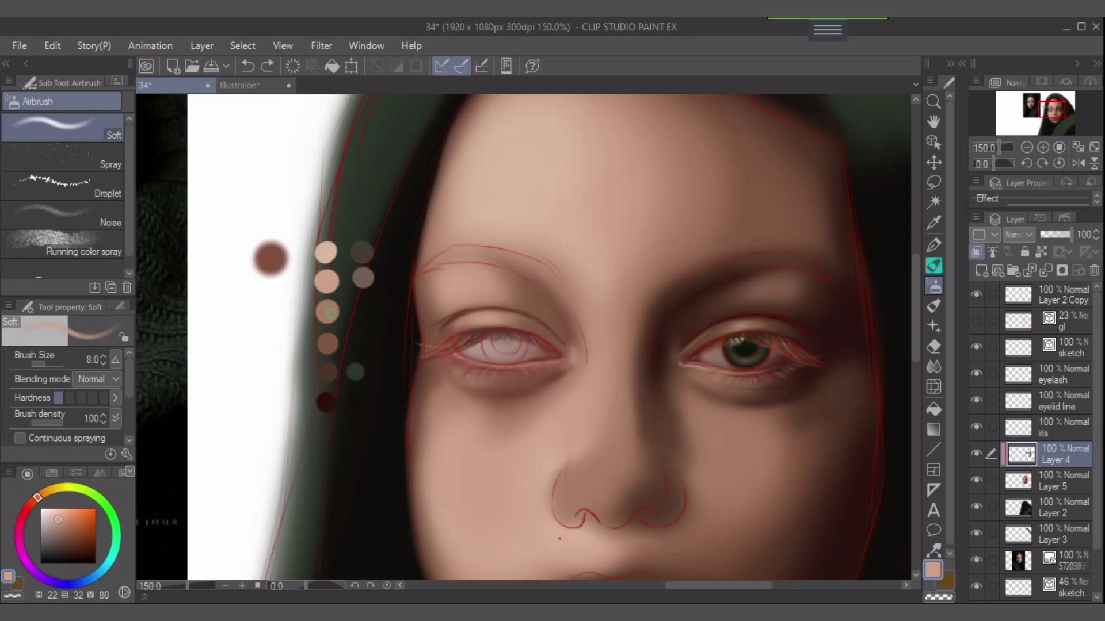
Blend the second eye's under-eye fold with swatch tan (hue 22, saturation 40, value 65) at sizes 6 to 10.
alt+click(327, 315)
key(bracketleft)
key(bracketleft)
drag(482, 386, 508, 383)
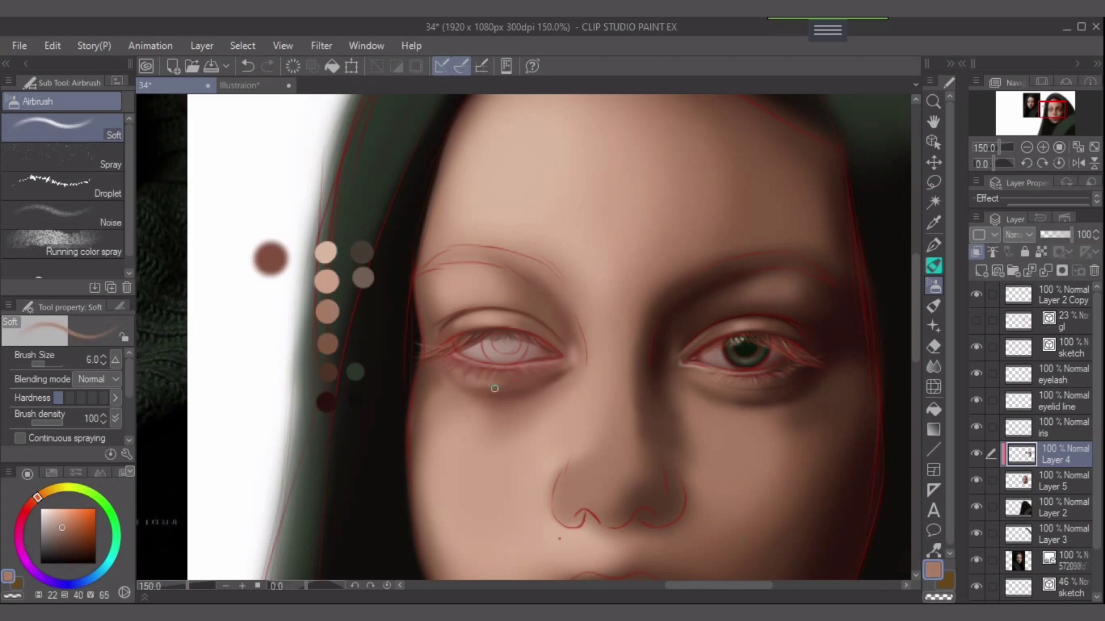
key(bracketright)
key(bracketleft)
key(bracketright)
key(bracketright)
key(bracketright)
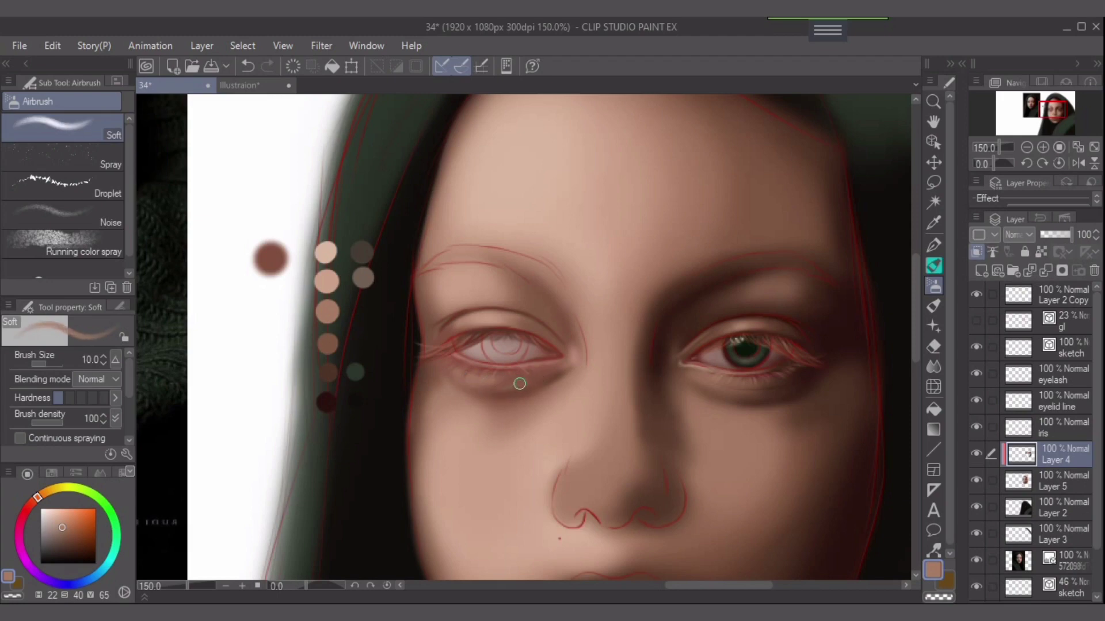
Deepen the second eye's under-eye crease with brown (hue 17, saturation 52, value 49) and reddish brown (hue 4, saturation 52, value 45) at sizes 10 and 7.
alt+click(270, 258)
drag(547, 376, 479, 390)
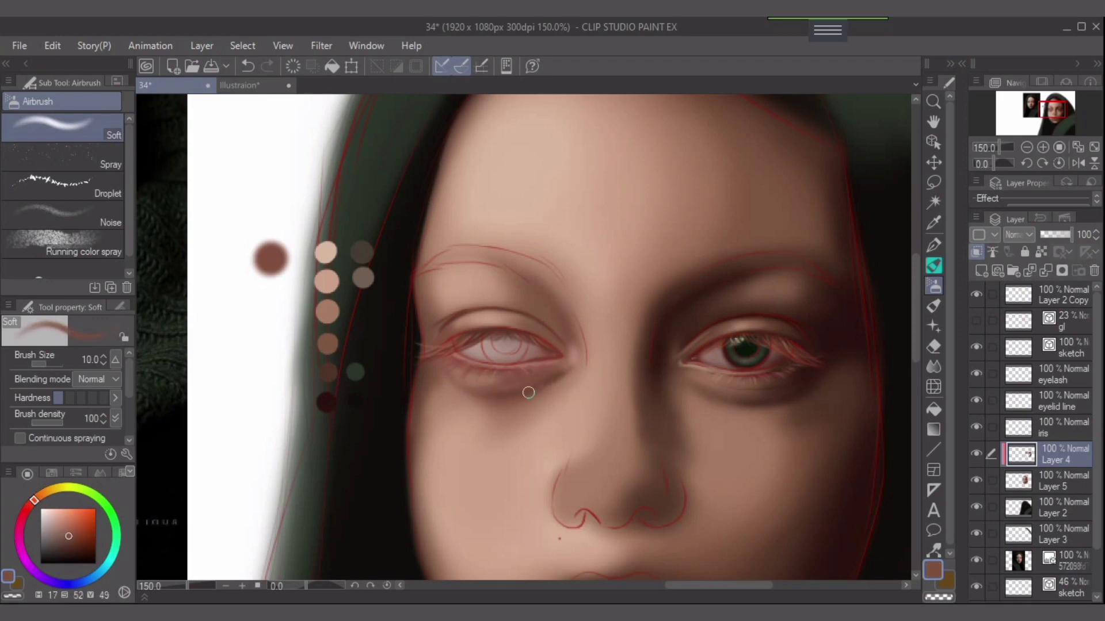
alt+click(558, 380)
click(27, 508)
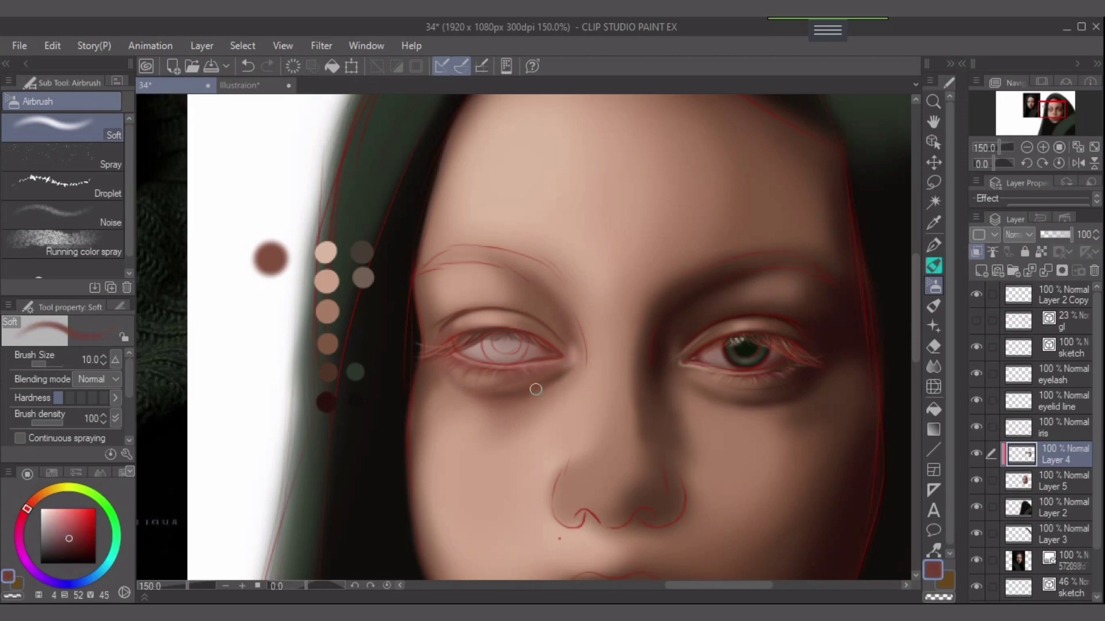
key([)
key([)
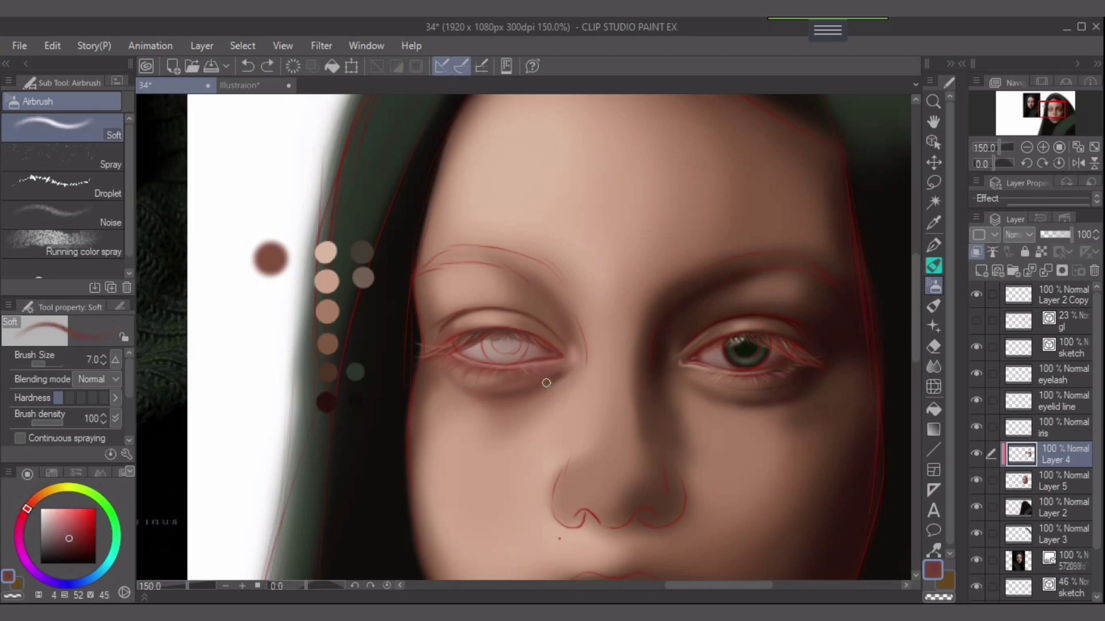
Try to darken the middle of the under-eye crease with the reddish brown at size 10.
key(])
key(])
mouse_move(499, 402)
mouse_down()
mouse_move(537, 386)
mouse_move(471, 395)
mouse_move(511, 396)
mouse_move(482, 398)
mouse_move(510, 400)
mouse_up()
key([)
key(bracketleft)
key(ctrl+z)
Soften the under-eye crease toward the inner corner with sampled brown (hue 18, saturation 45, value 58) at size 10.
alt+click(534, 402)
key(bracketright)
key(bracketright)
drag(523, 399, 542, 387)
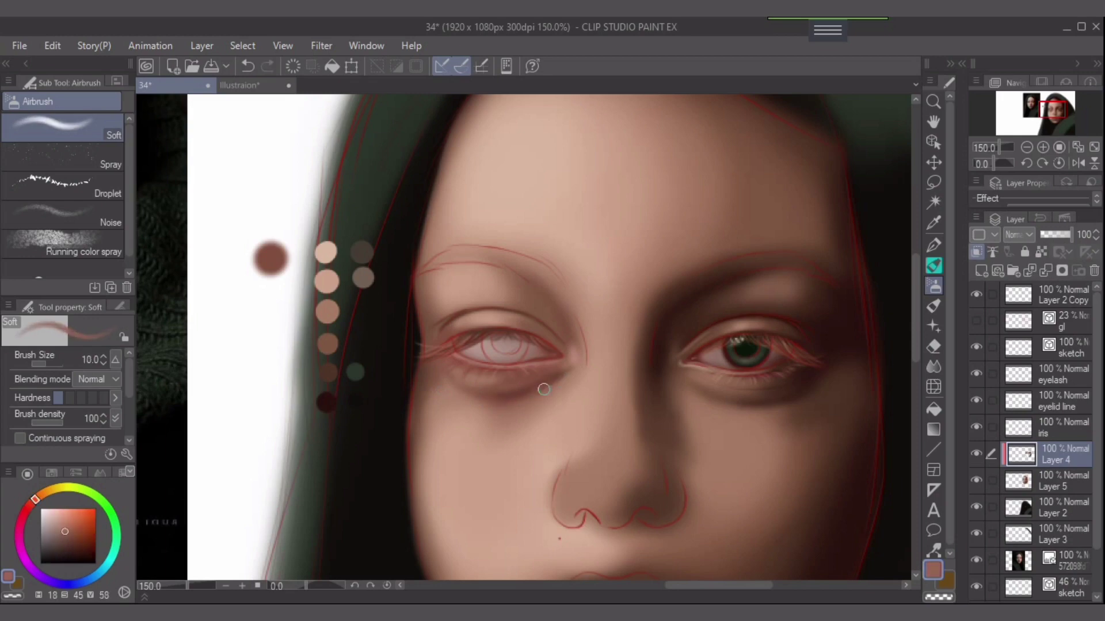
Shade the second eye's lower lid with sampled browns (hue 16, saturation 52, value 50 and hue 17, saturation 52, value 49) at sizes 10 and 7.
alt+click(532, 384)
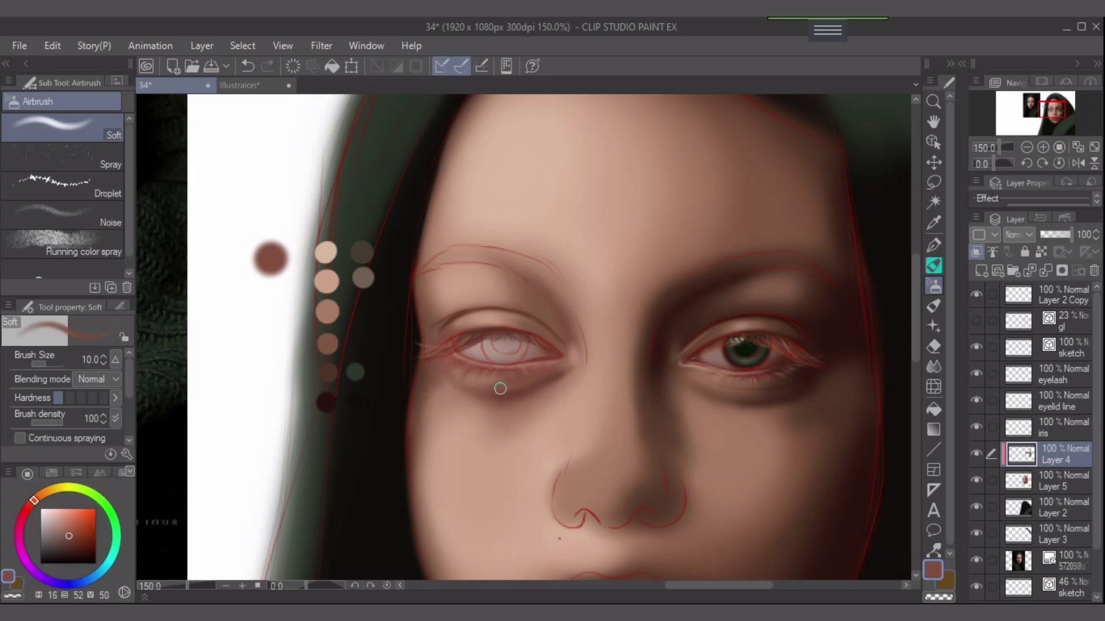
key(bracketleft)
key(bracketleft)
alt+click(556, 372)
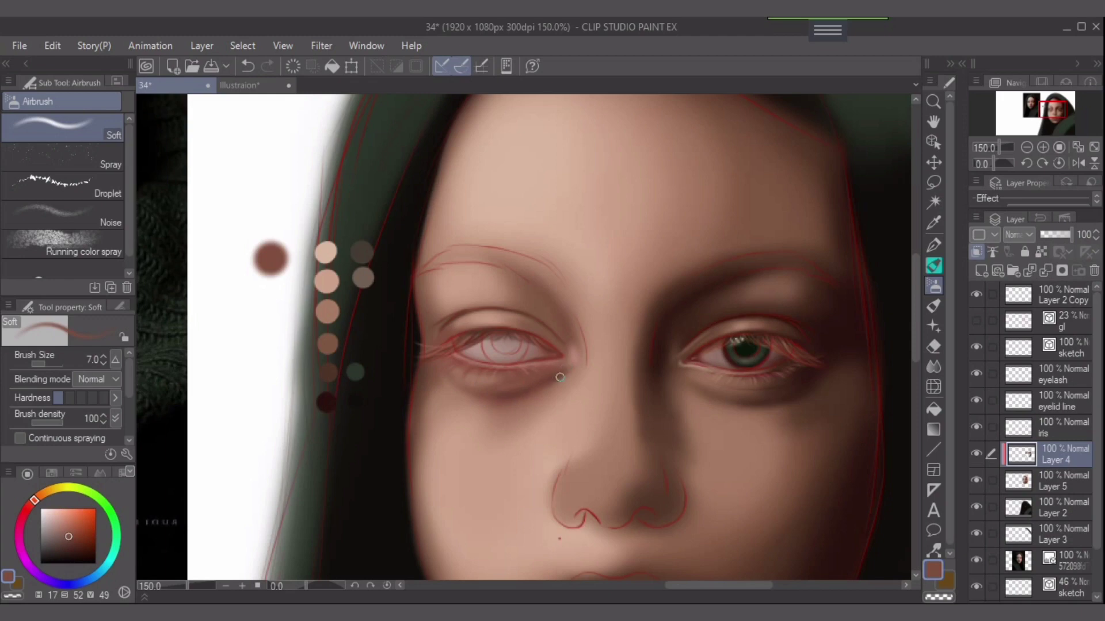
Smooth the lower edge of the under-eye shadow with sampled tan (hue 21, saturation 39, value 66) at size 10.
alt+click(560, 377)
key(bracketright)
key(bracketright)
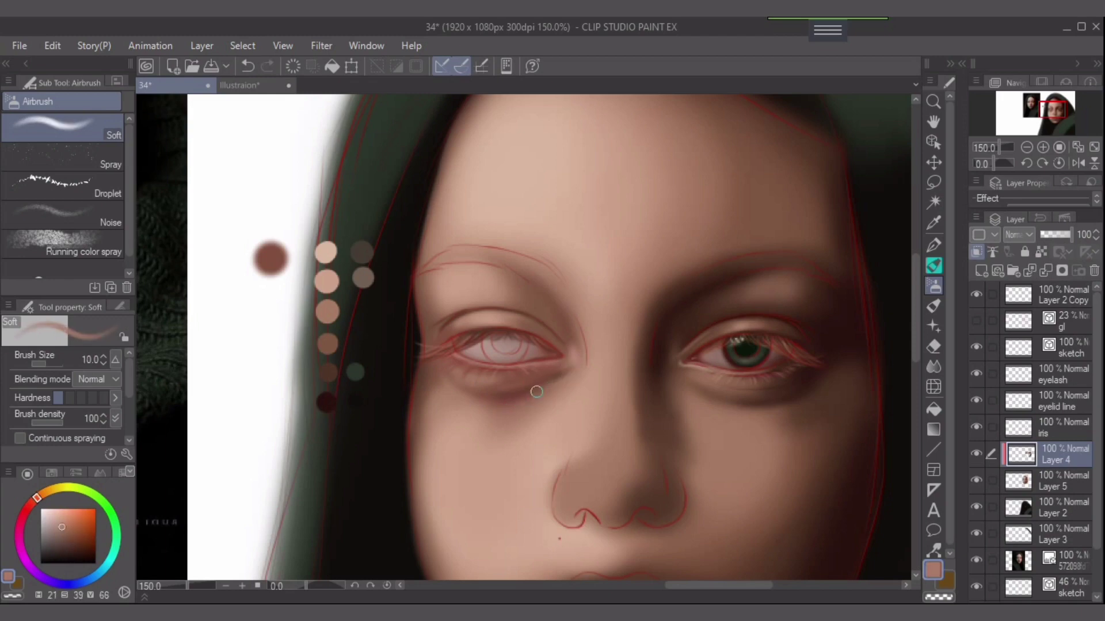
drag(554, 382, 473, 397)
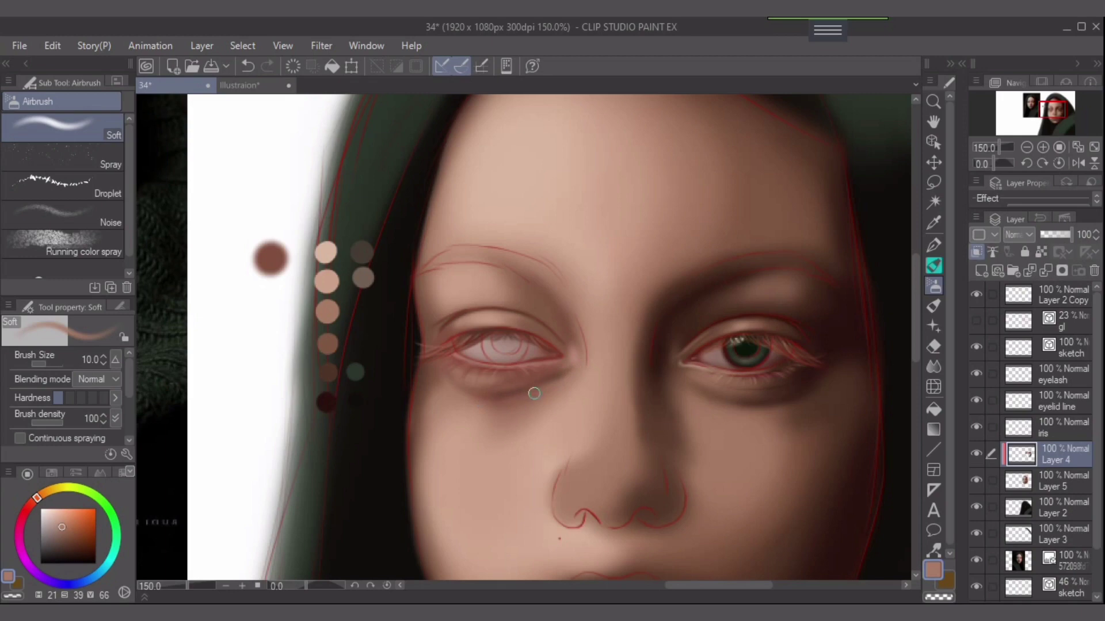
Try to blend the under-eye shadow with sampled brown (hue 15, saturation 47, value 54) at size 15.
alt+click(500, 398)
key(bracketright)
key(bracketright)
key(ctrl+z)
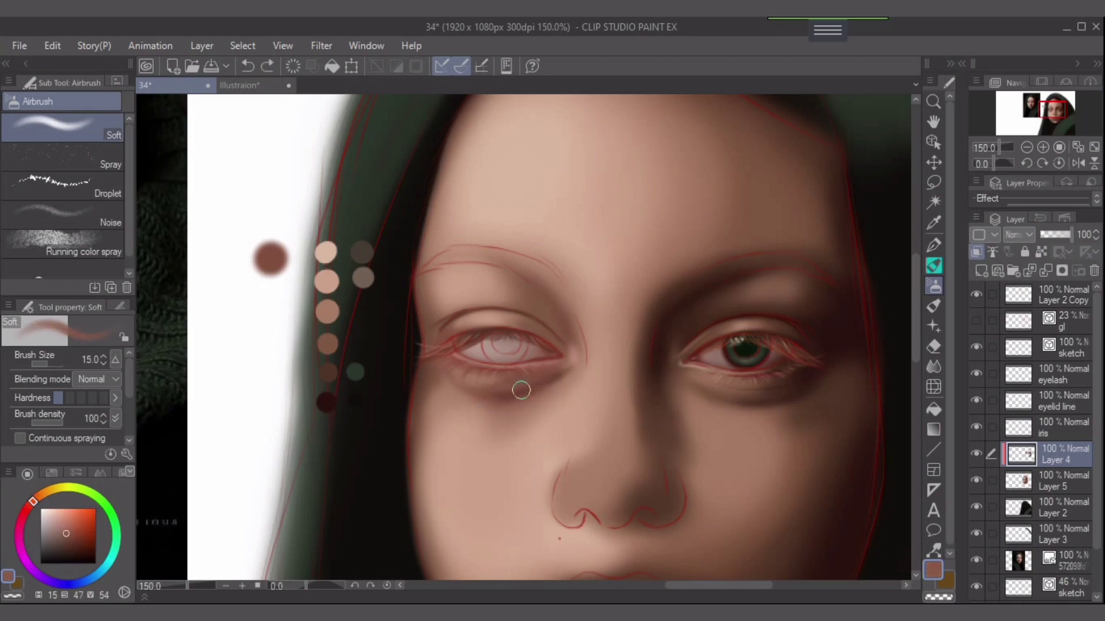
Tint the skin around the second eye's inner corner with sampled pink (hue 13, saturation 36, value 70) at sizes 15 and 10.
alt+click(575, 351)
key(bracketleft)
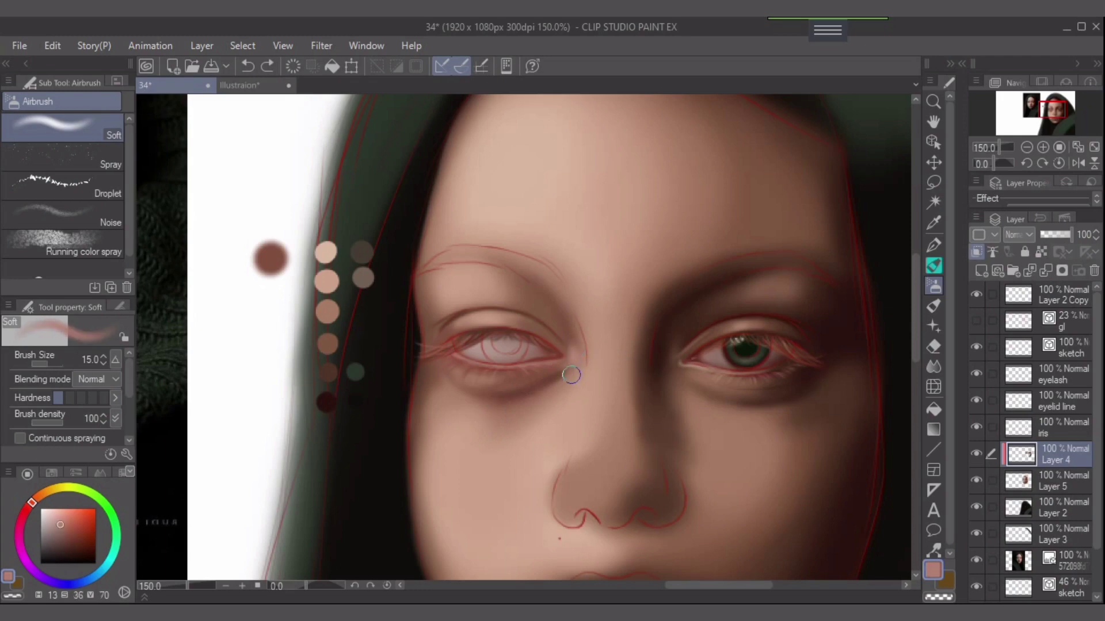
key(bracketleft)
drag(576, 349, 559, 378)
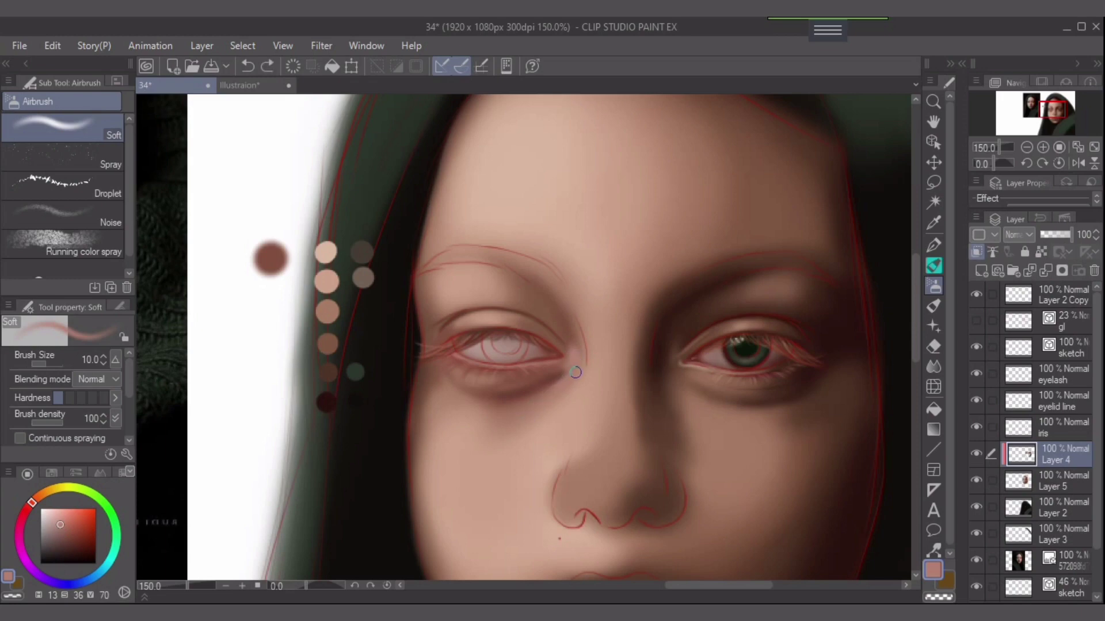
Undo the last pink stroke and extend the tint downward from the inner corner, finishing at size 8.
key(bracketright)
key(ctrl+z)
drag(569, 375, 551, 401)
key(bracketleft)
key(bracketleft)
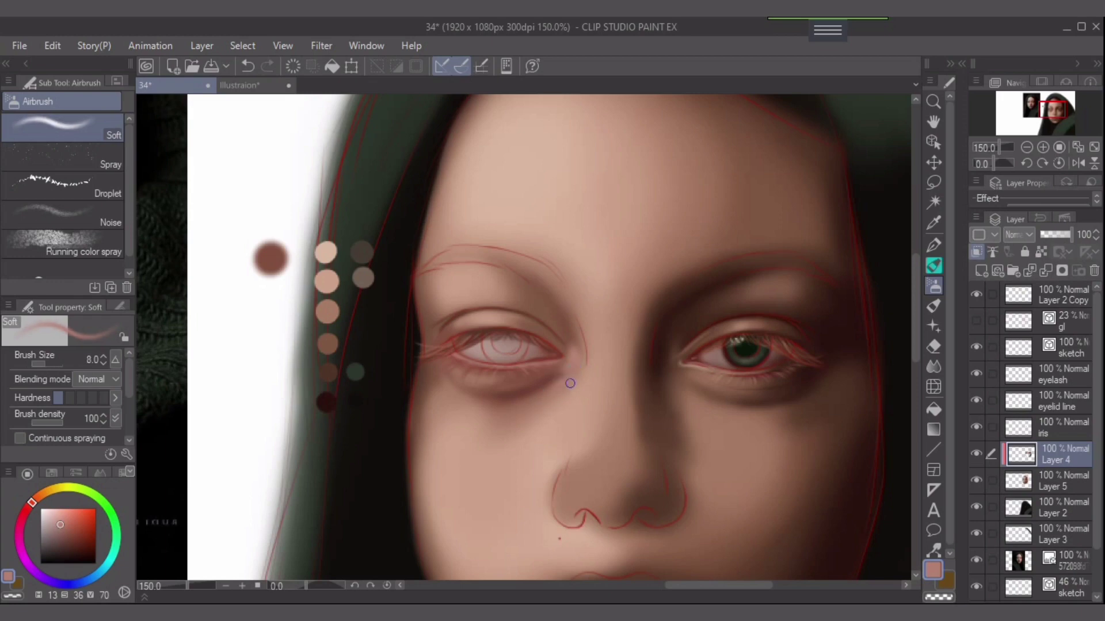
drag(574, 372, 567, 397)
Toggle the eyelash, sketch, eyelid line and iris layers' visibility to check what each contributes to the eyes.
click(976, 374)
click(976, 347)
click(977, 347)
click(976, 400)
click(976, 400)
click(977, 426)
click(976, 426)
Try to touch up the second eye's inner corner with the pink at sizes 5 and 10.
key(bracketleft)
key(bracketleft)
key(bracketleft)
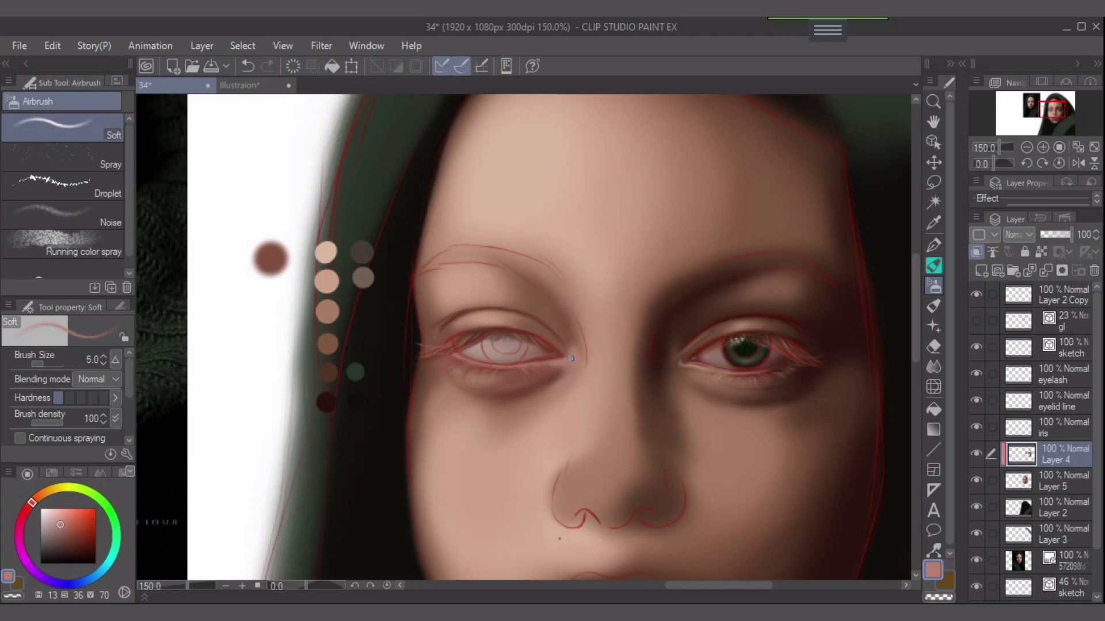
key(bracketright)
key(bracketright)
key(bracketright)
key(bracketright)
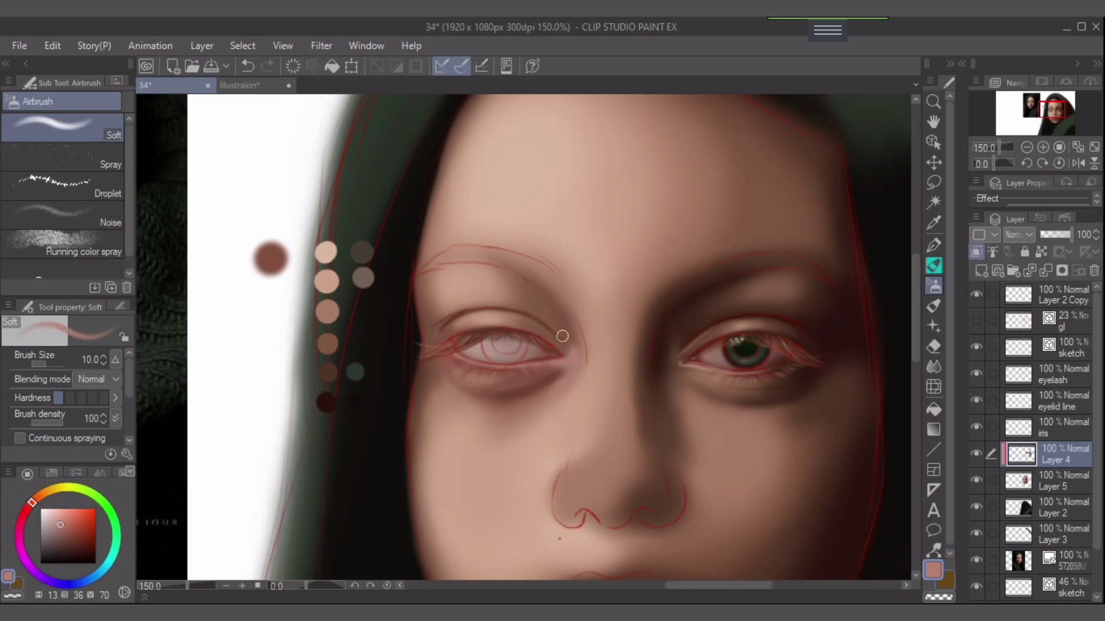
key(ctrl+z)
Reduce the brush density to 37 and softly blend pink above the second eye's inner corner at sizes 12 and 6.
drag(62, 424, 43, 423)
key(bracketright)
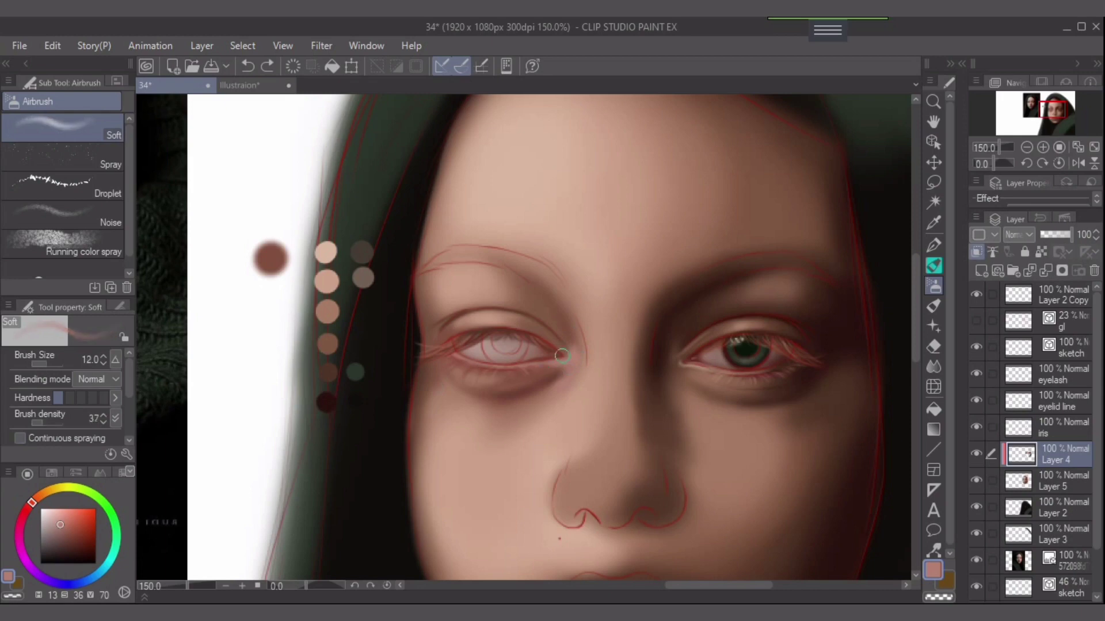
drag(565, 341, 575, 336)
key(bracketleft)
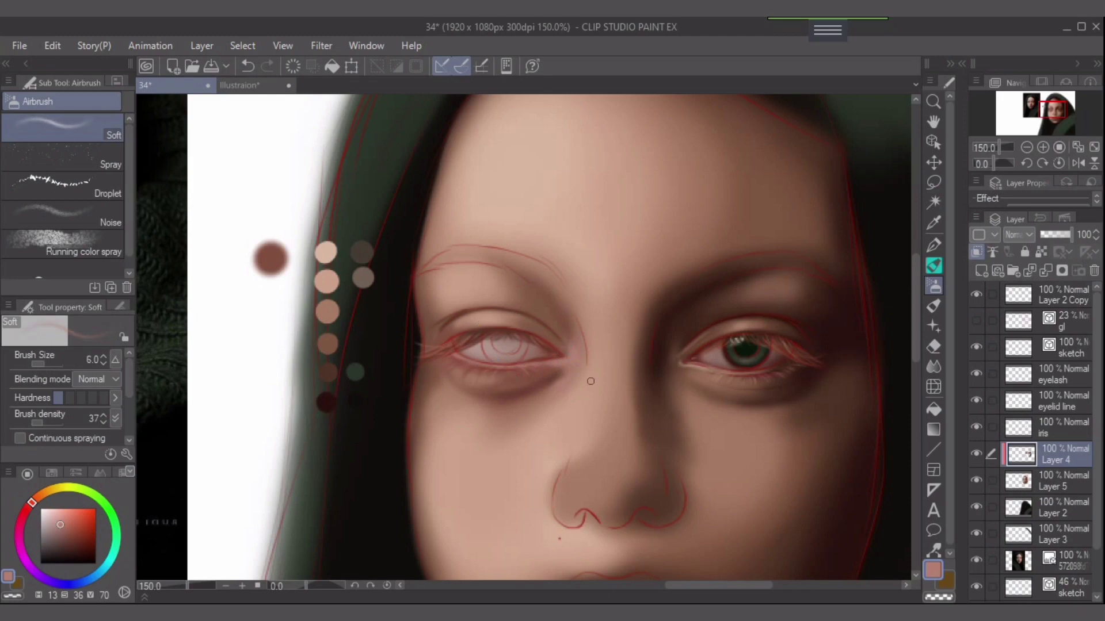
Paint the second eye's iris base on the iris layer in near-black (hue 48, saturation 33, value 6) at sizes 15 and 10.
alt+click(362, 398)
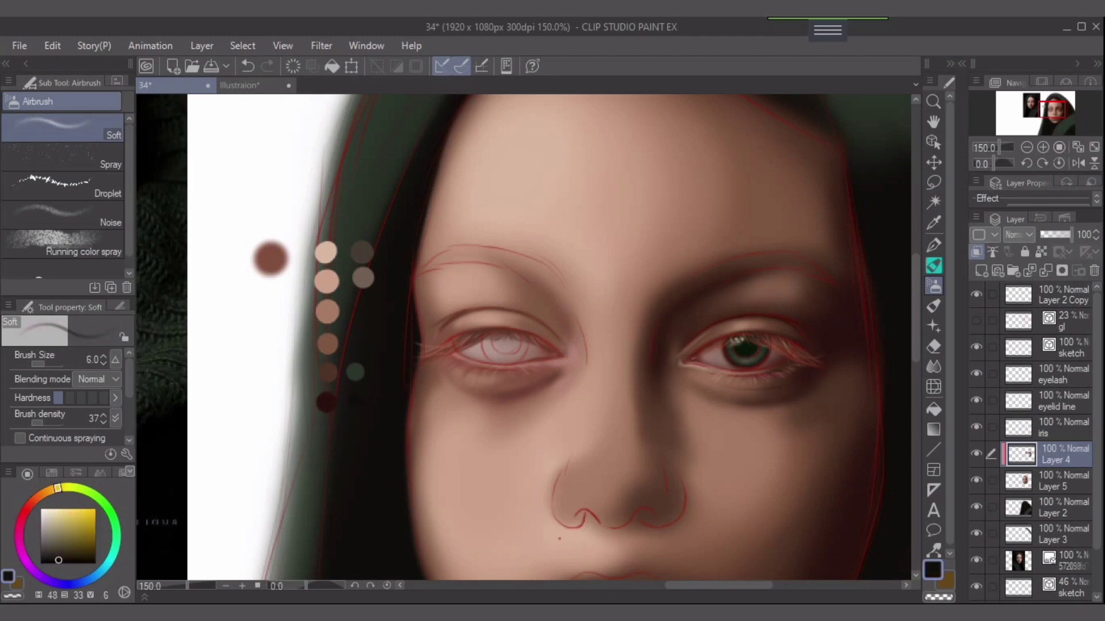
click(1063, 428)
key(bracketright)
key(bracketright)
key(bracketright)
key(bracketright)
drag(495, 343, 504, 351)
key(bracketright)
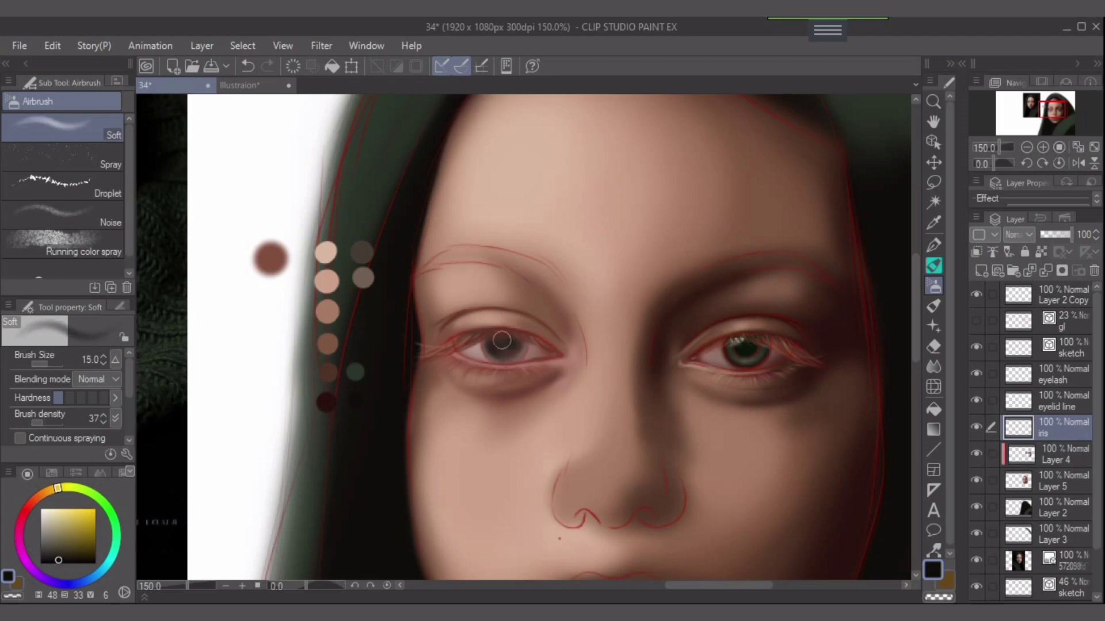
key(bracketleft)
drag(517, 357, 489, 353)
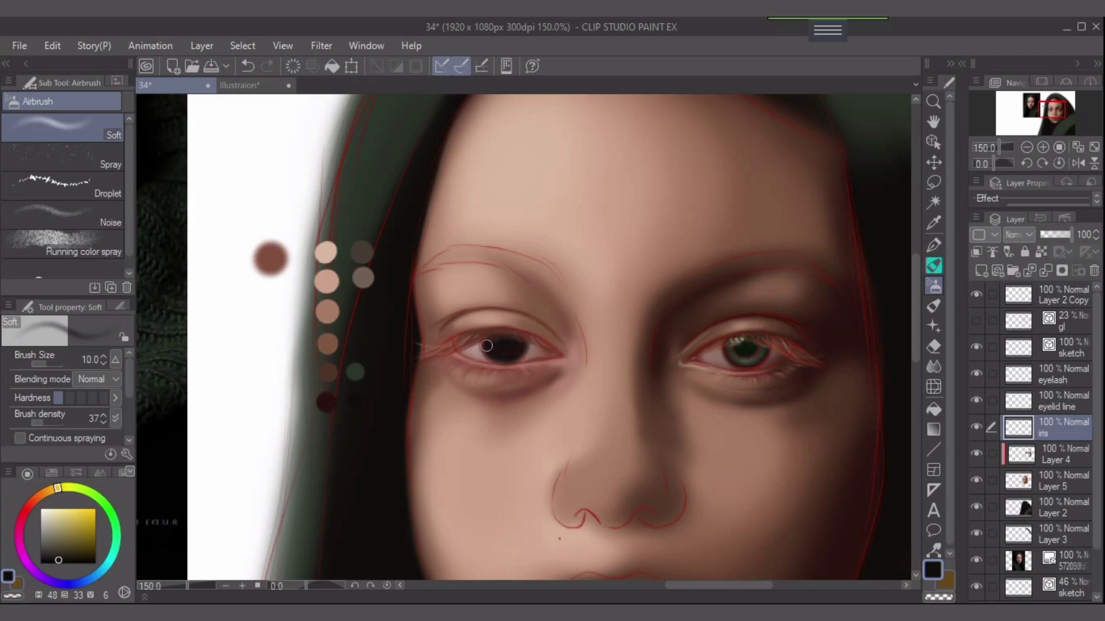
Glaze the second eye's iris with dark green (hue 115, saturation 21, value 21) at size 12.
key(bracketleft)
key(bracketleft)
alt+click(356, 372)
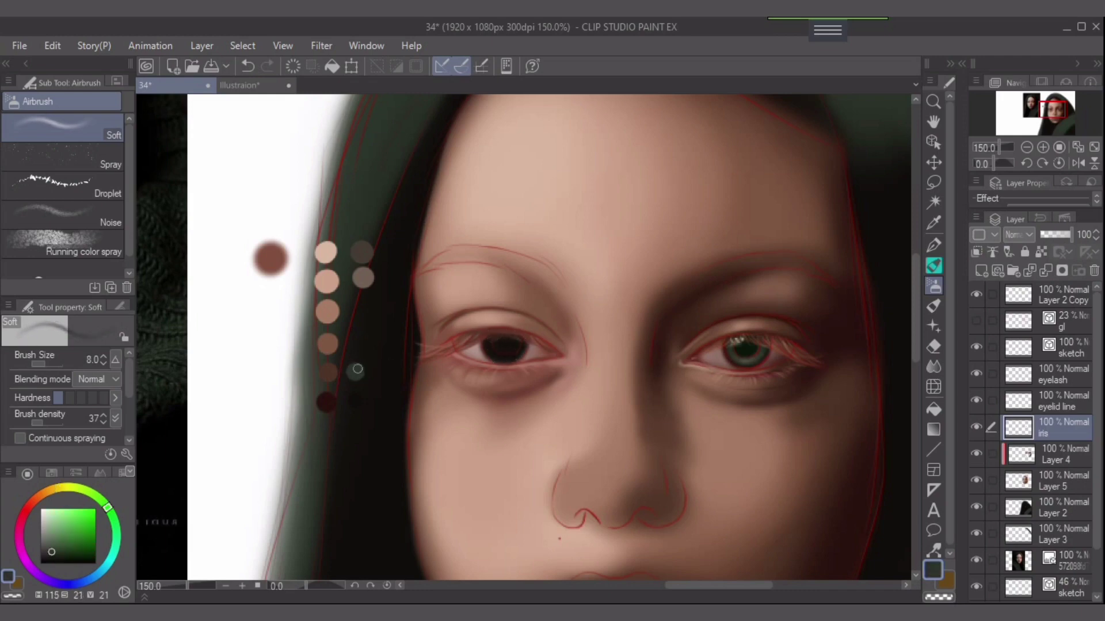
key(bracketright)
key(bracketright)
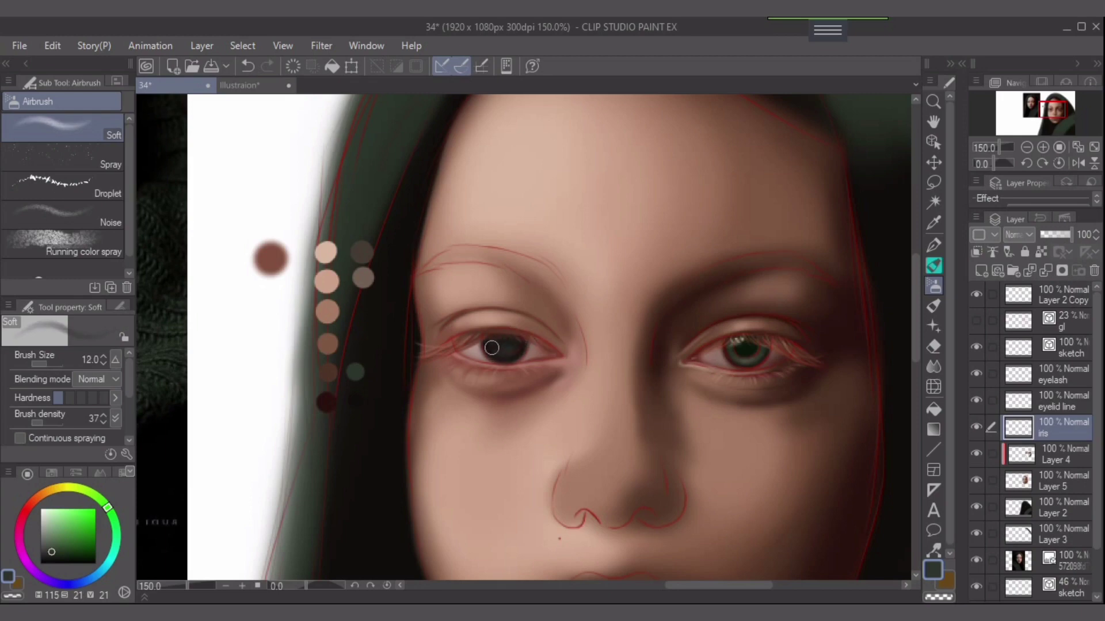
key(bracketright)
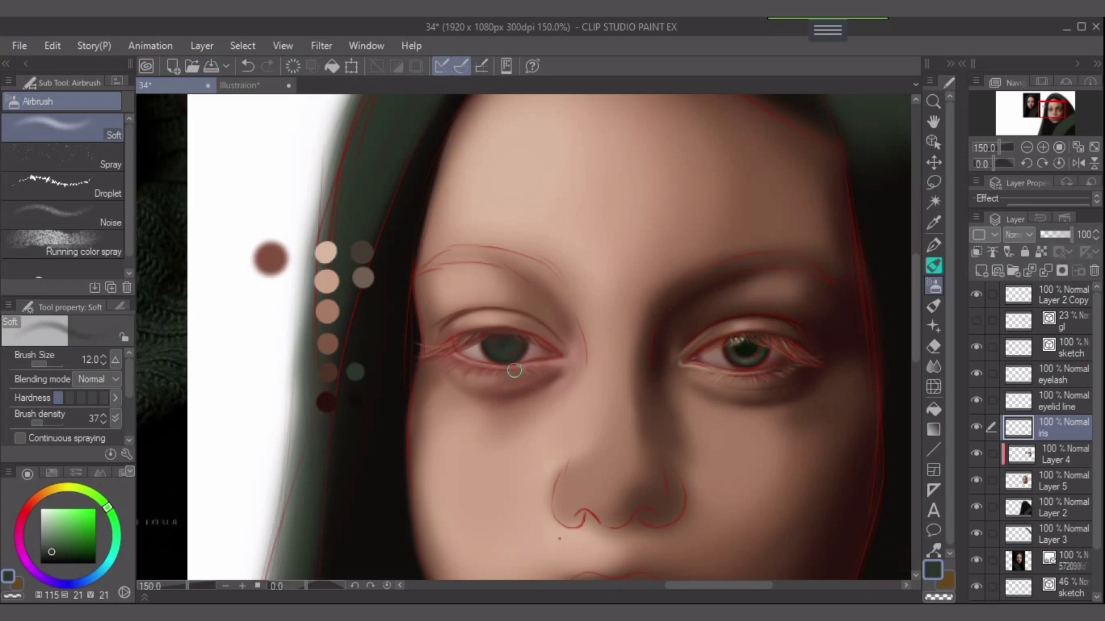
Raise the brush density to 100 and fill the iris's center with the dark green at up to size 17.
scroll(513, 351, up, 5)
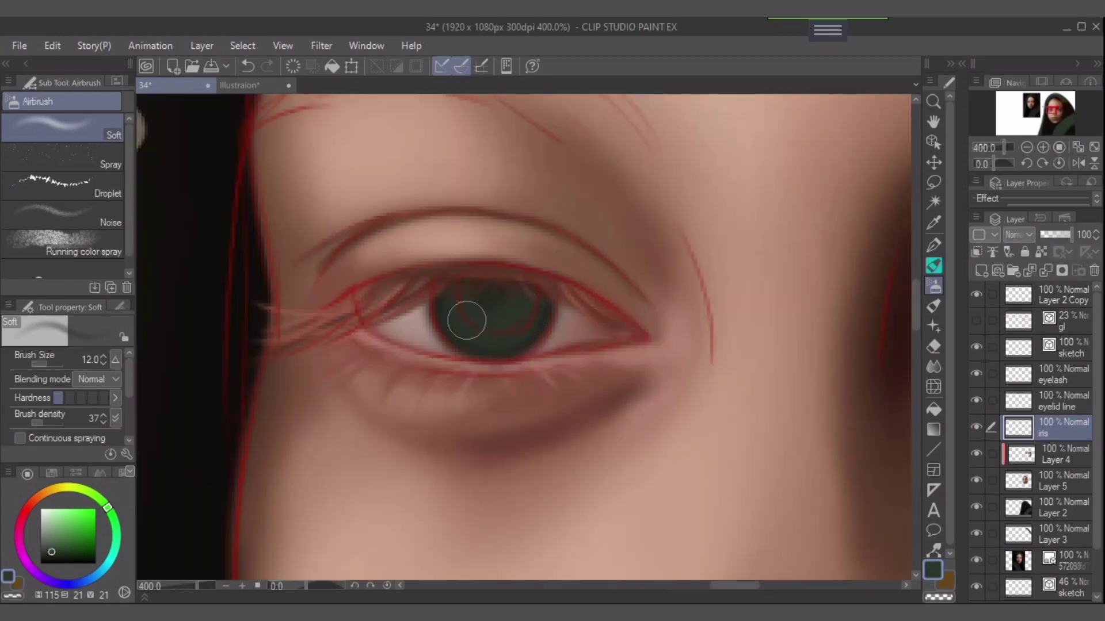
key(])
drag(43, 423, 64, 423)
mouse_move(476, 308)
mouse_down()
mouse_move(509, 309)
mouse_move(478, 299)
mouse_move(512, 313)
mouse_move(534, 308)
mouse_move(502, 331)
mouse_move(530, 297)
mouse_move(475, 328)
mouse_move(464, 320)
mouse_move(494, 334)
mouse_move(514, 327)
mouse_move(458, 325)
mouse_move(461, 304)
mouse_move(484, 326)
mouse_move(510, 320)
mouse_up()
key([)
key(bracketright)
key(bracketright)
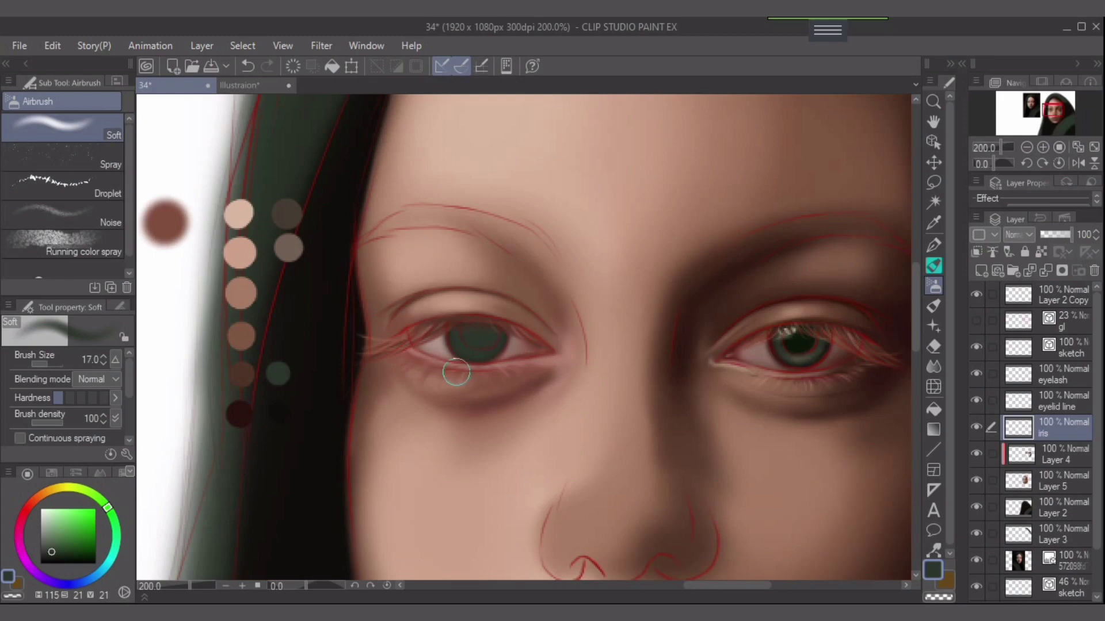
Brighten the middle of the second eye's iris with a lighter green (hue 115, saturation 24, value 35) at sizes 10 and 12.
scroll(473, 364, down, 2)
drag(275, 382, 278, 373)
click(53, 545)
key(bracketleft)
key(bracketleft)
key(bracketleft)
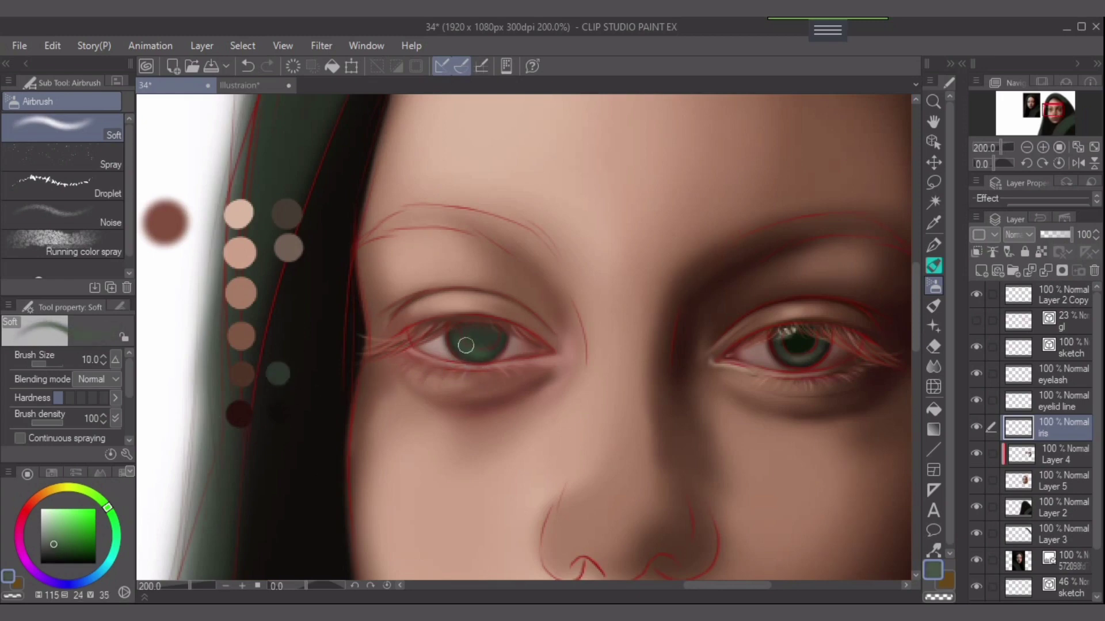
key(bracketright)
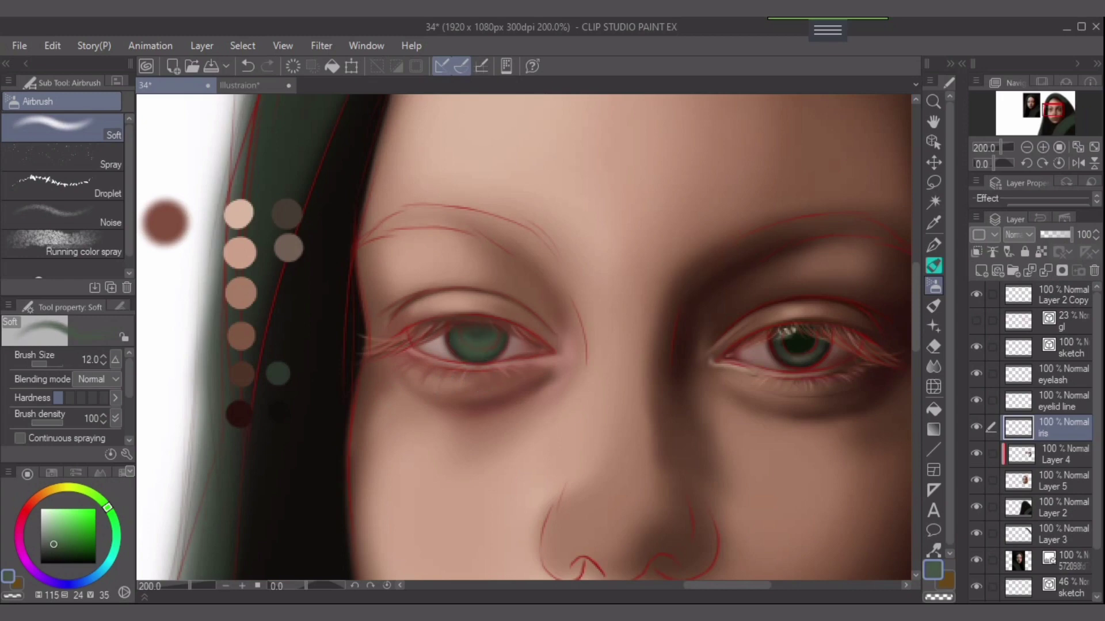
Paint the second eye's pupil in very dark green (hue 115, saturation 42, value 11) at sizes 7 to 10.
click(64, 557)
key(bracketleft)
key(bracketleft)
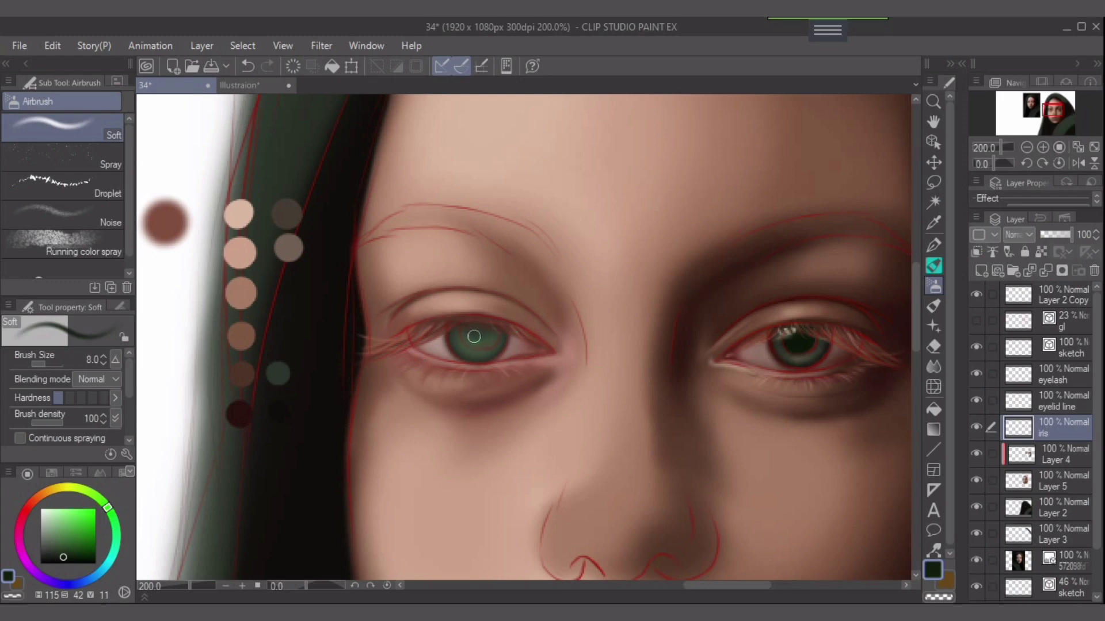
key(bracketright)
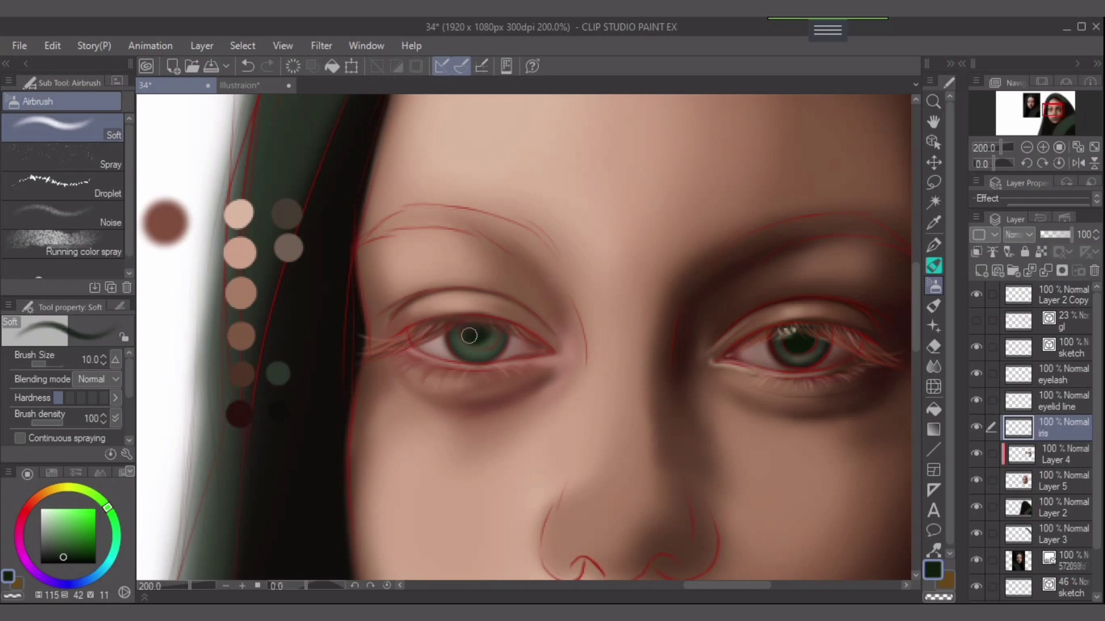
drag(469, 335, 489, 329)
key(bracketleft)
key(bracketleft)
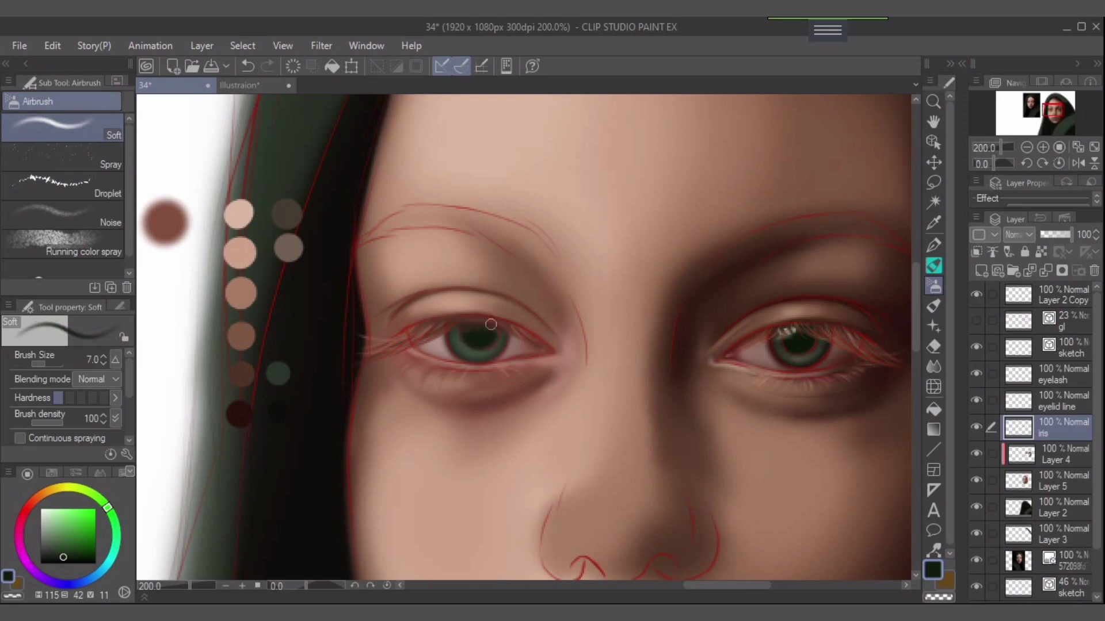
key(bracketright)
Brighten the second iris with pale green (hue 115, saturation 23, value 73) at size 7, undoing the last stroke.
click(53, 523)
key(bracketleft)
drag(456, 335, 472, 331)
key(ctrl+z)
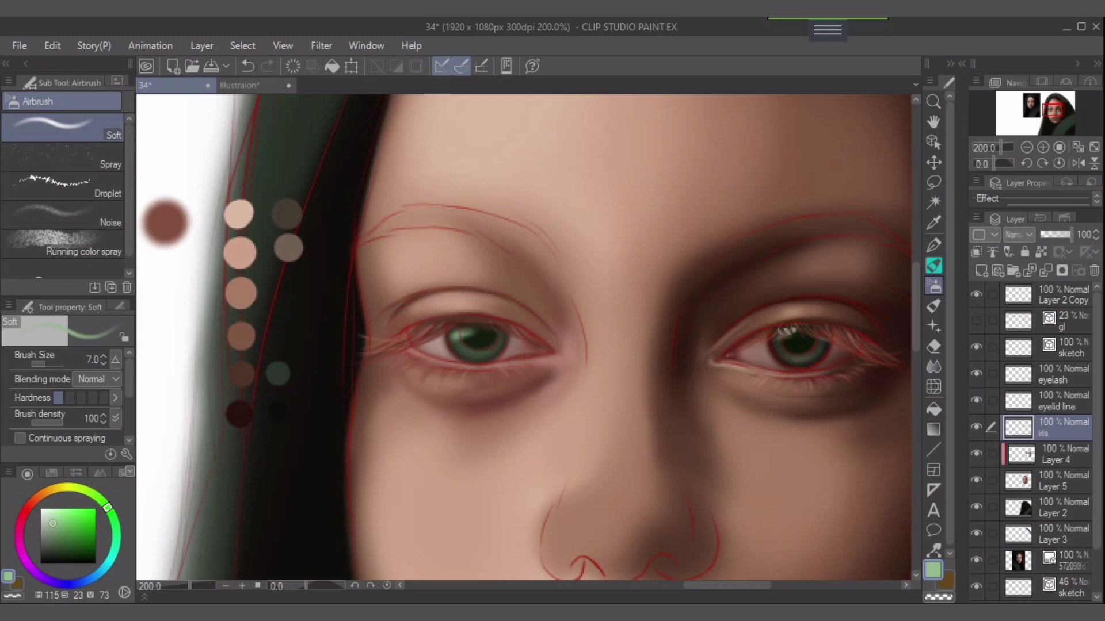
Add a layer above the iris layer and dab a near-white catchlight (hue 115, saturation 8, value 100) on the second iris's upper edge.
click(981, 270)
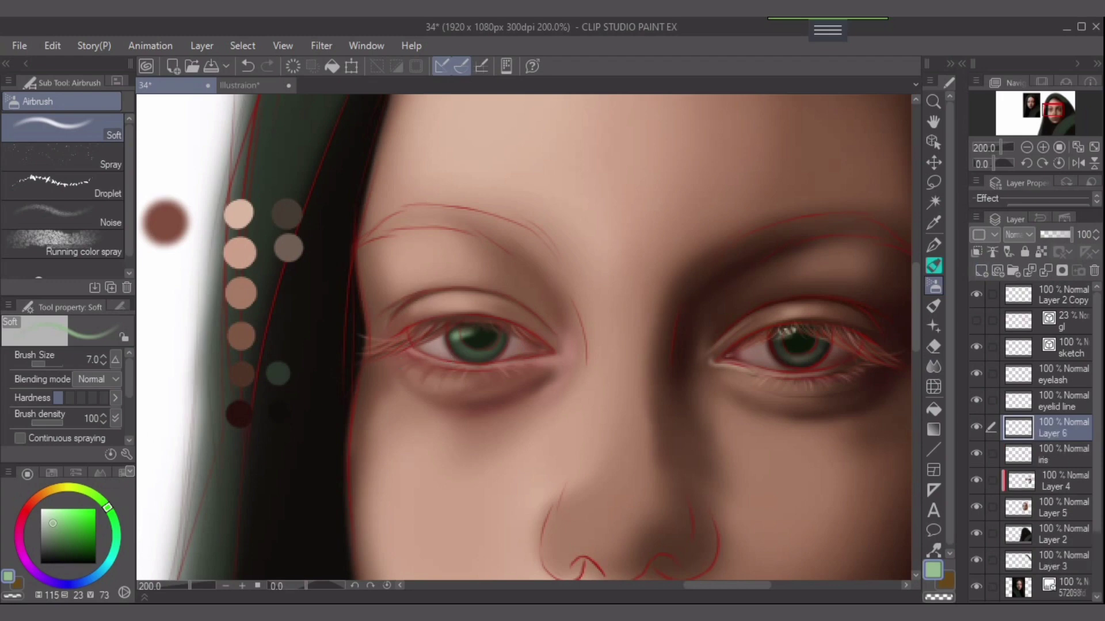
drag(53, 523, 44, 508)
key([)
key([)
key([)
drag(469, 329, 457, 331)
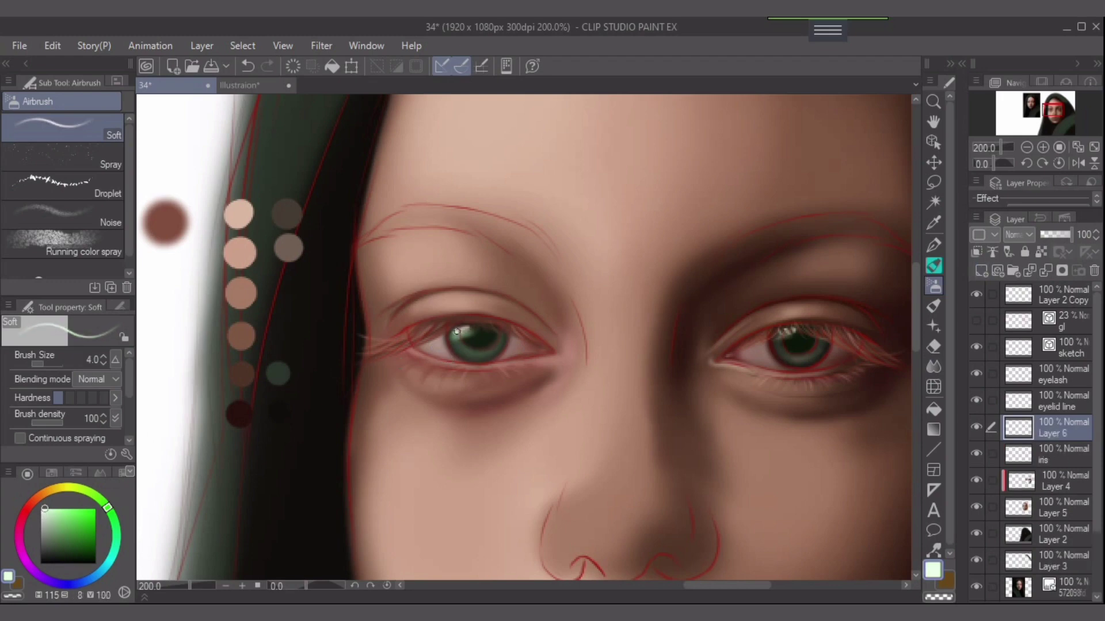
key(ctrl+z)
key(bracketright)
click(461, 329)
Break up the second eye's catchlight with the Soft eraser, reducing the size from 8 to 3.
key(e)
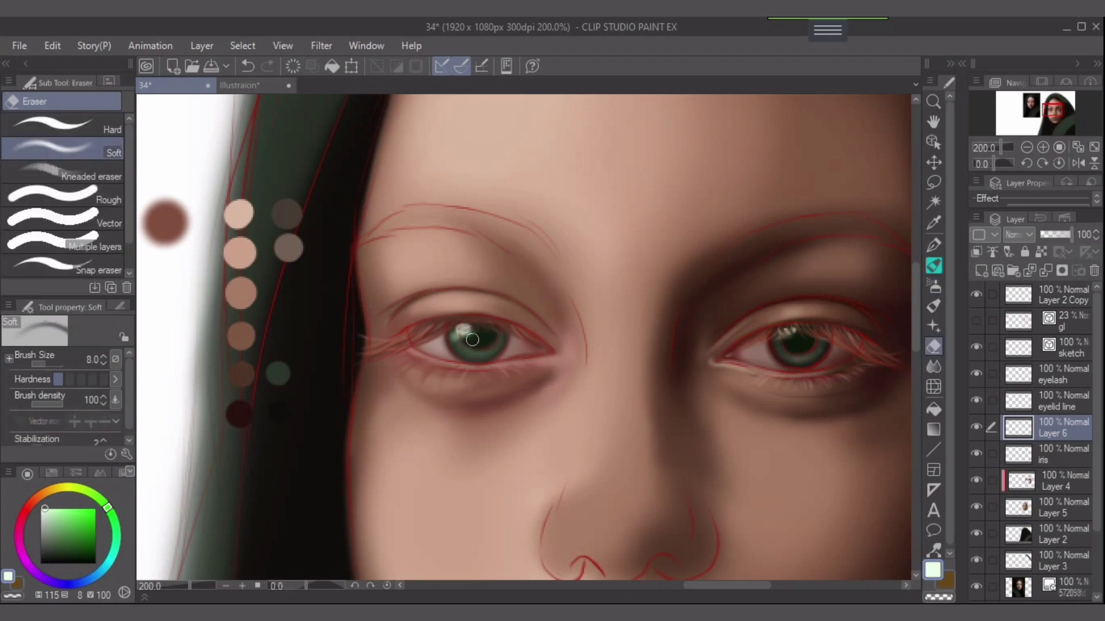
key(bracketleft)
key(bracketleft)
key(bracketleft)
key(bracketleft)
key(bracketleft)
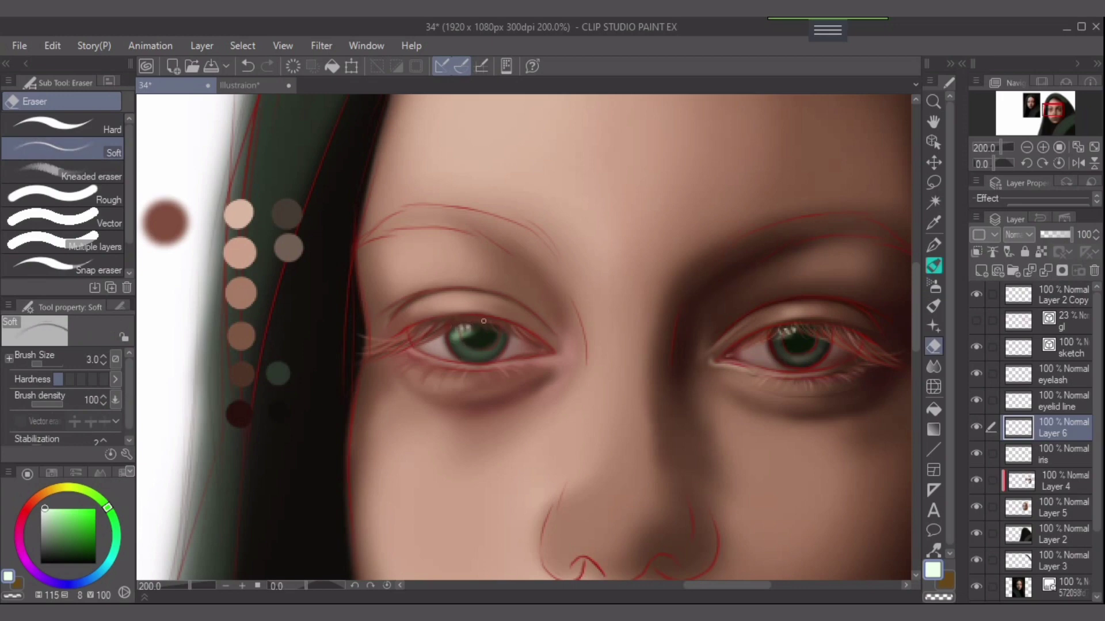
key(bracketright)
key(bracketright)
Touch up the second eye's catchlight with near-white G-pen marks, varying the brush size around 4.
click(933, 244)
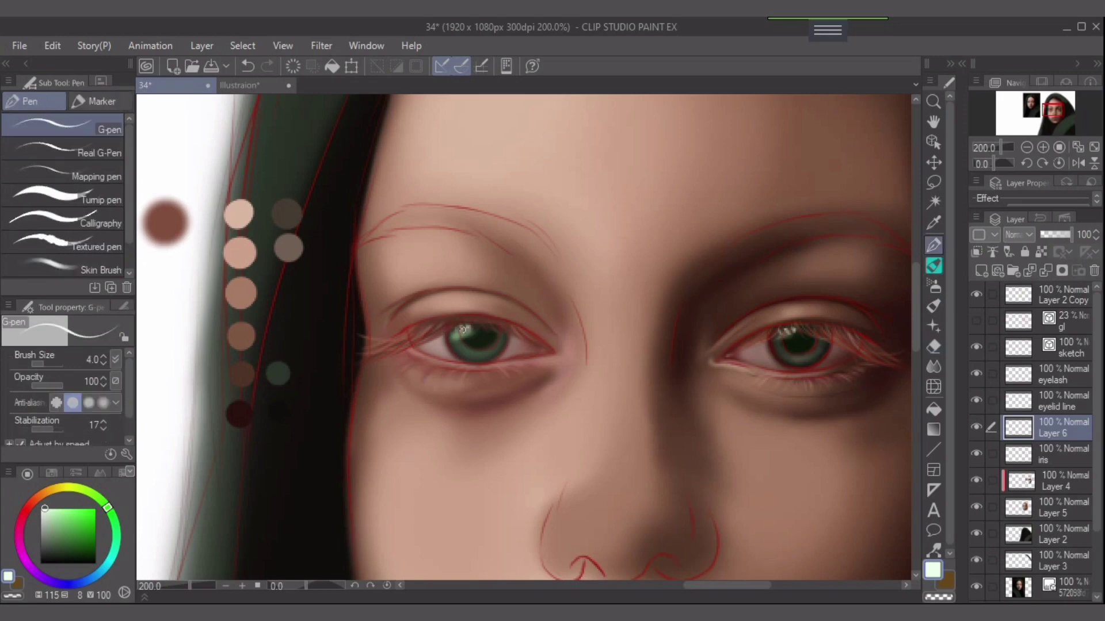
key(bracketleft)
key(bracketleft)
key(bracketright)
key(bracketright)
key(bracketright)
Undo the last mark and trim the catchlight into lash-like gaps with the Soft eraser at sizes 5 to 2.5.
key(e)
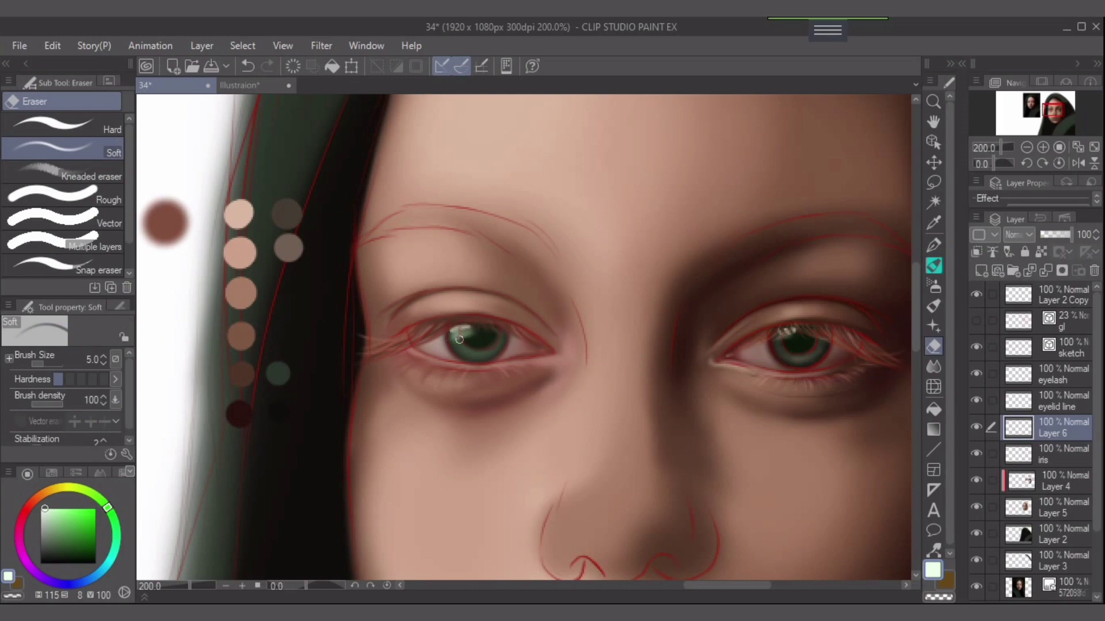
key(ctrl+z)
click(466, 335)
key([)
key(bracketleft)
key(bracketleft)
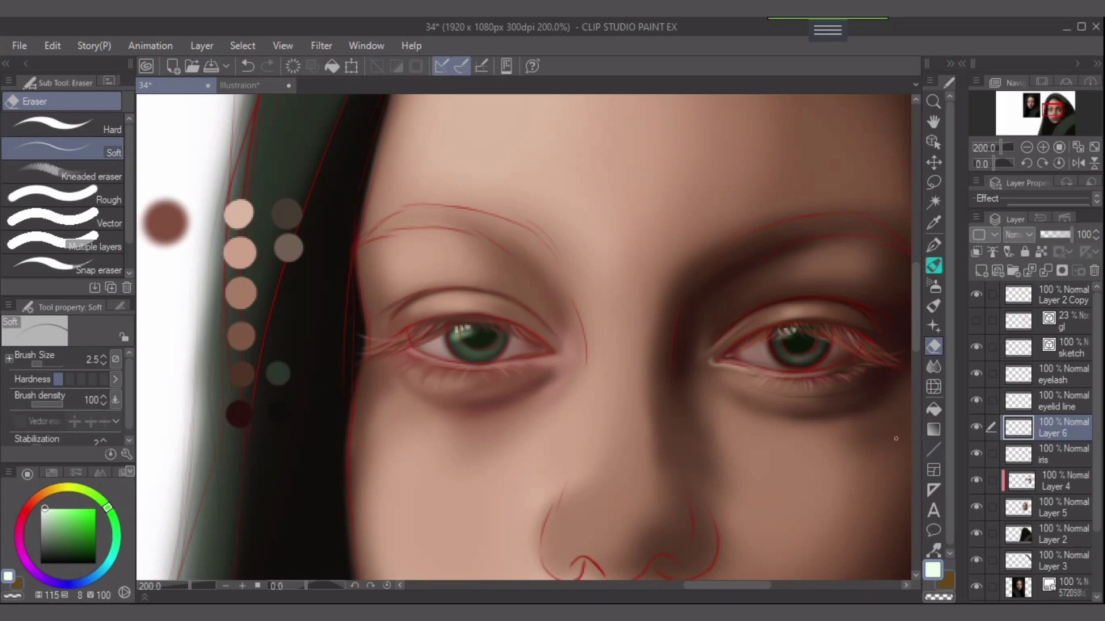
Hide the sketch layer, sample the finished eye's lid brown (hue 20, saturation 52, value 36), and lock the eyelid line layer's transparent pixels.
click(976, 347)
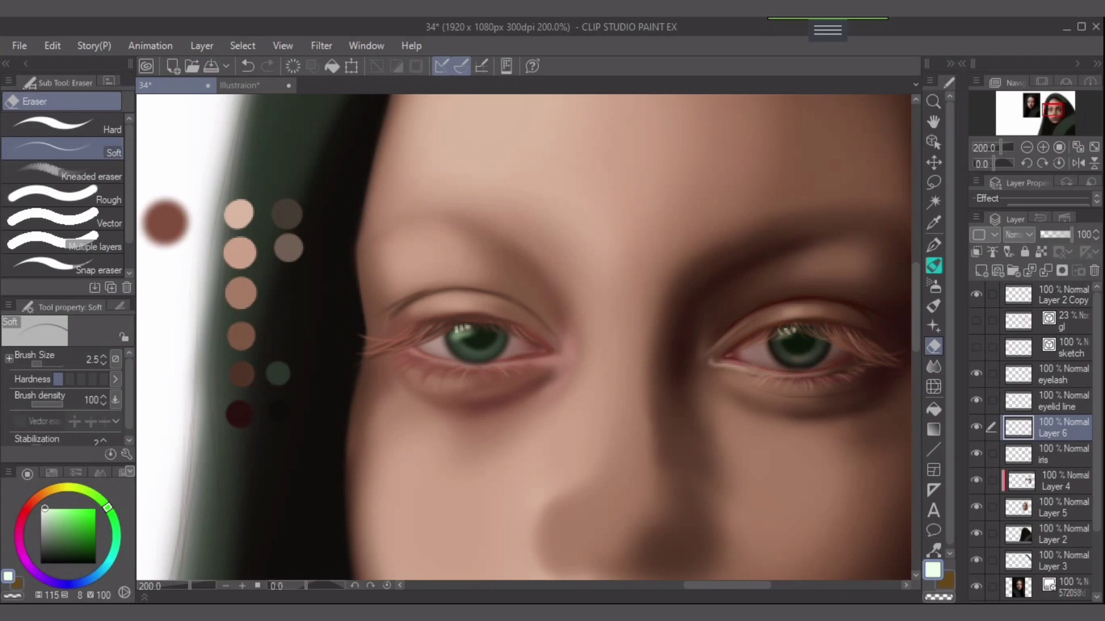
click(1062, 375)
click(1062, 401)
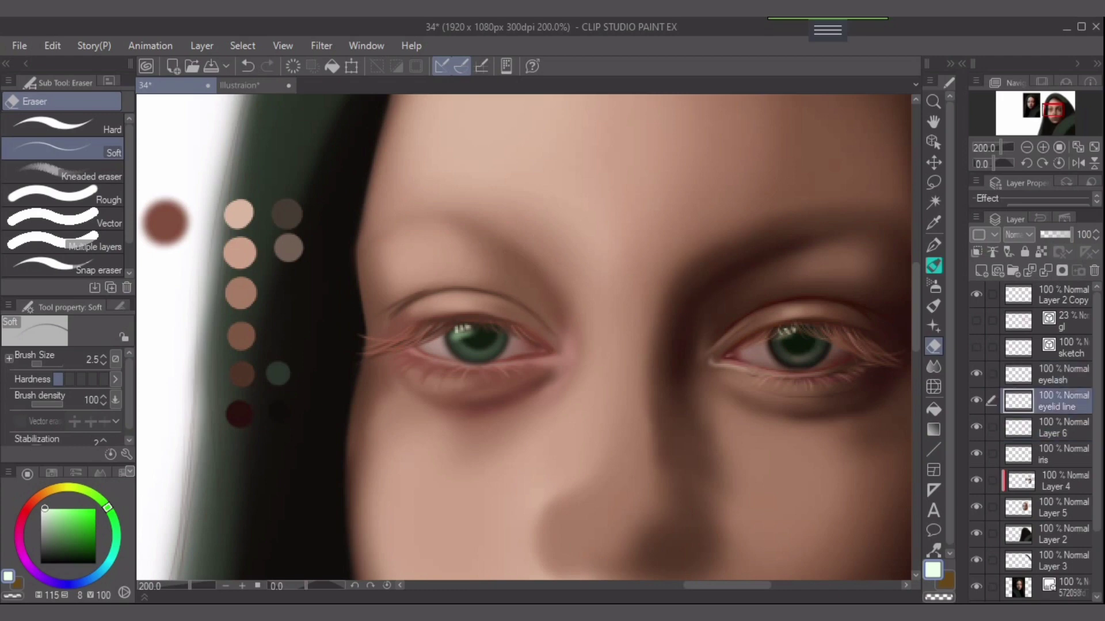
right_click(796, 303)
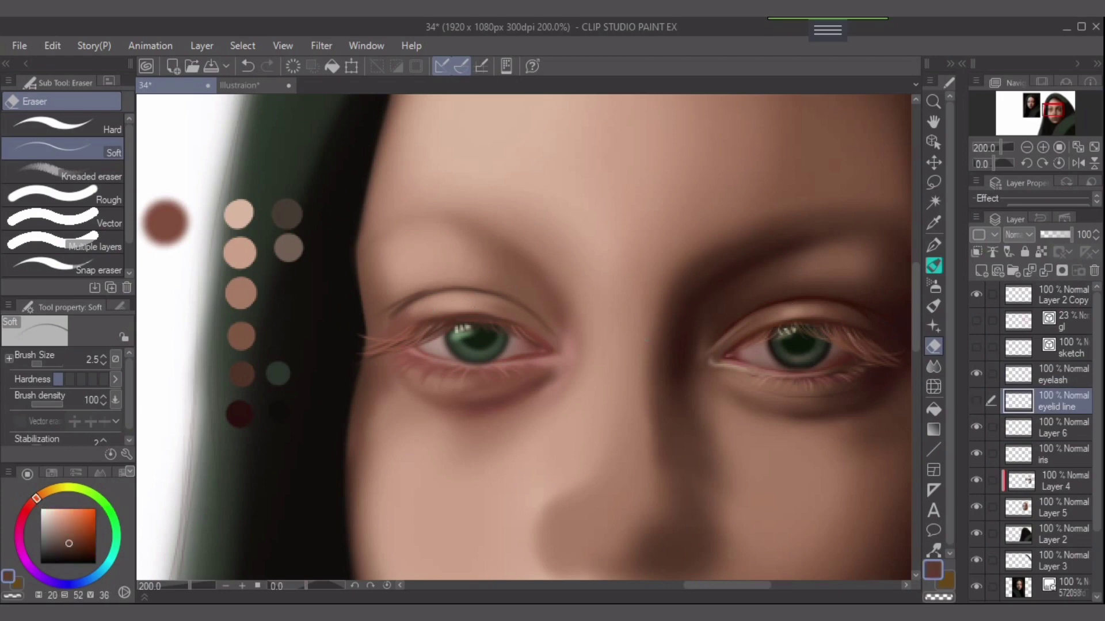
click(976, 400)
click(1041, 252)
Recolor the second eye's crease line with the Soft airbrush at size 10, shifting the brown to hue 3, saturation 52, value 36.
key(bracketright)
key(bracketright)
key(bracketright)
key(bracketright)
key(bracketright)
key(bracketright)
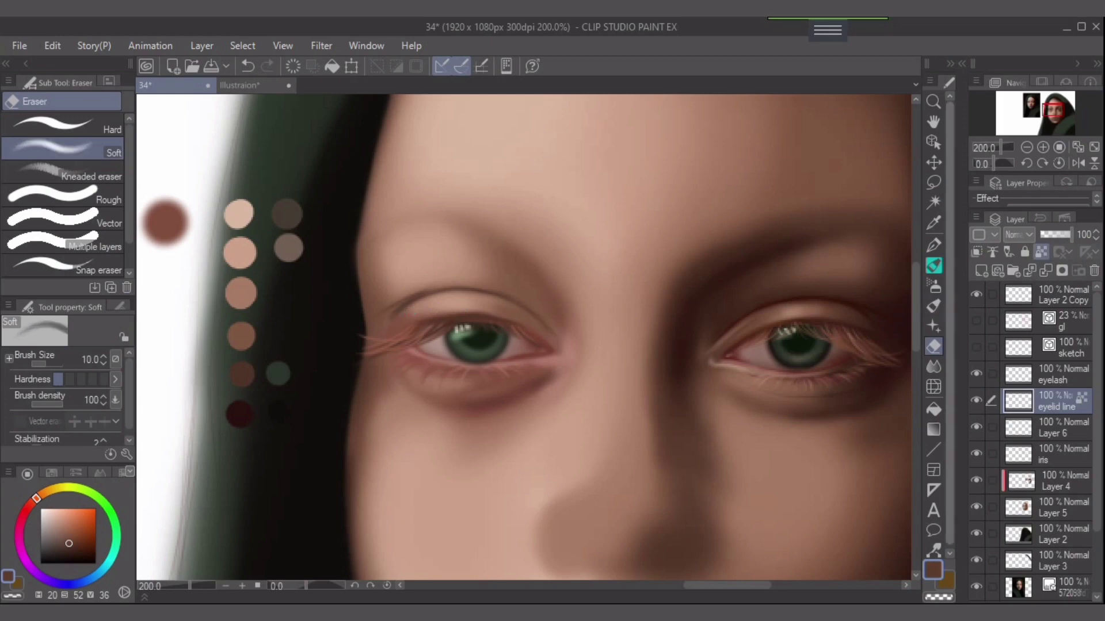
key(b)
key(bracketright)
drag(392, 312, 509, 302)
drag(432, 295, 525, 313)
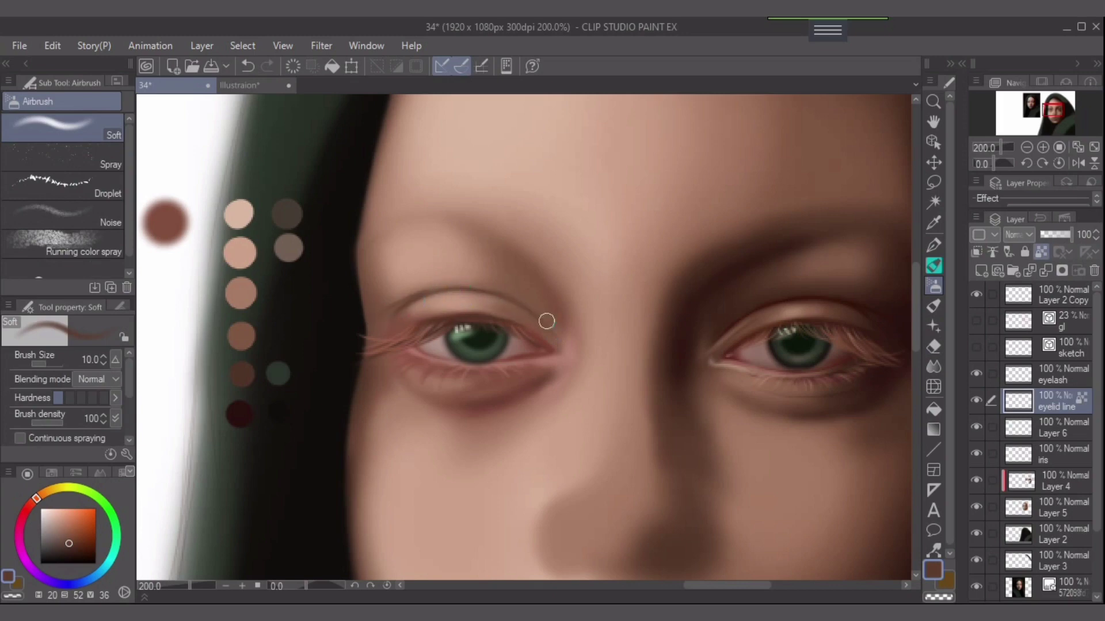
drag(36, 499, 27, 509)
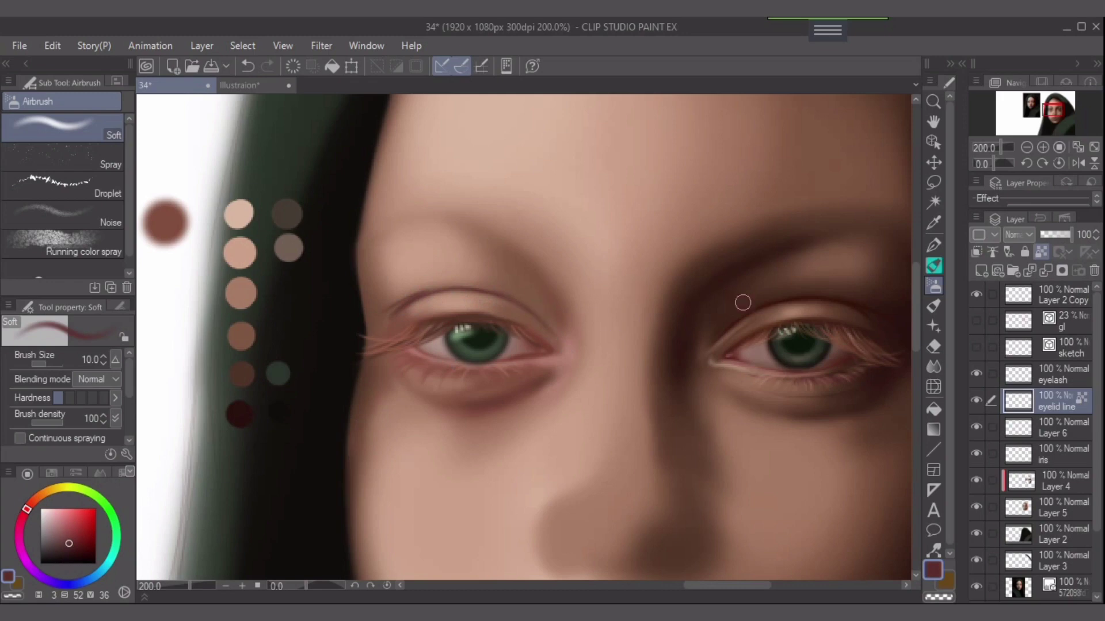
Try fine size 2 strokes along the second eye's crease on the eyelash layer with the canvas rotated to -20 degrees.
click(1059, 375)
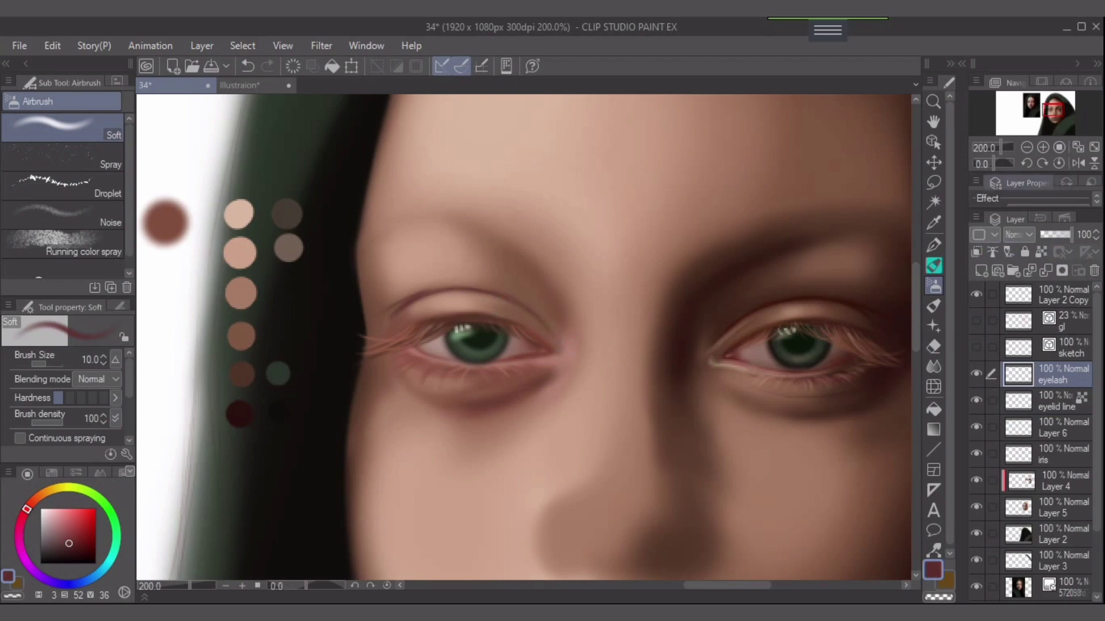
click(1026, 164)
click(1027, 163)
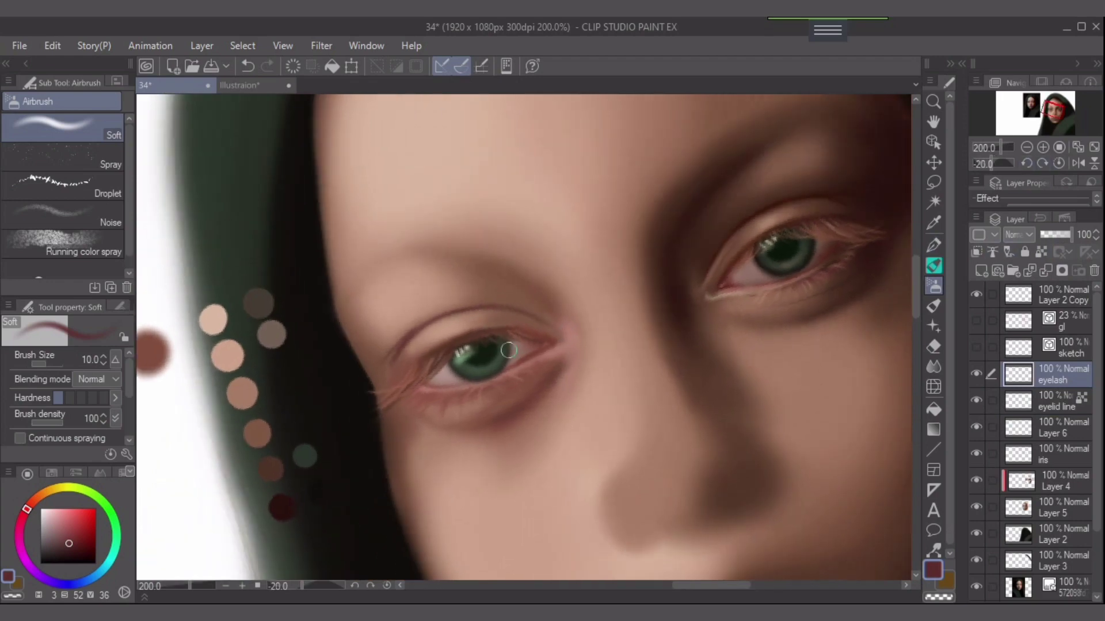
key(bracketleft)
key(bracketleft)
key(bracketleft)
key(bracketleft)
key(bracketleft)
key(bracketleft)
key(bracketleft)
key(bracketleft)
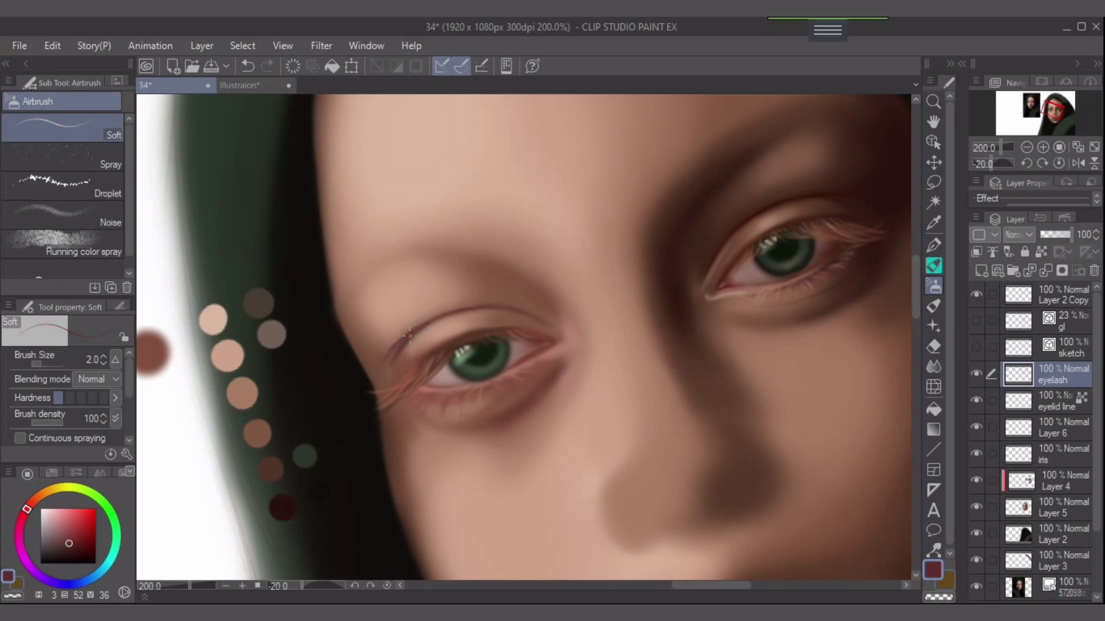
key(ctrl+z)
key(ctrl+z)
Try to thicken the outer crease line at size 7 on the eyelid line layer with its transparent pixels unlocked.
click(1058, 402)
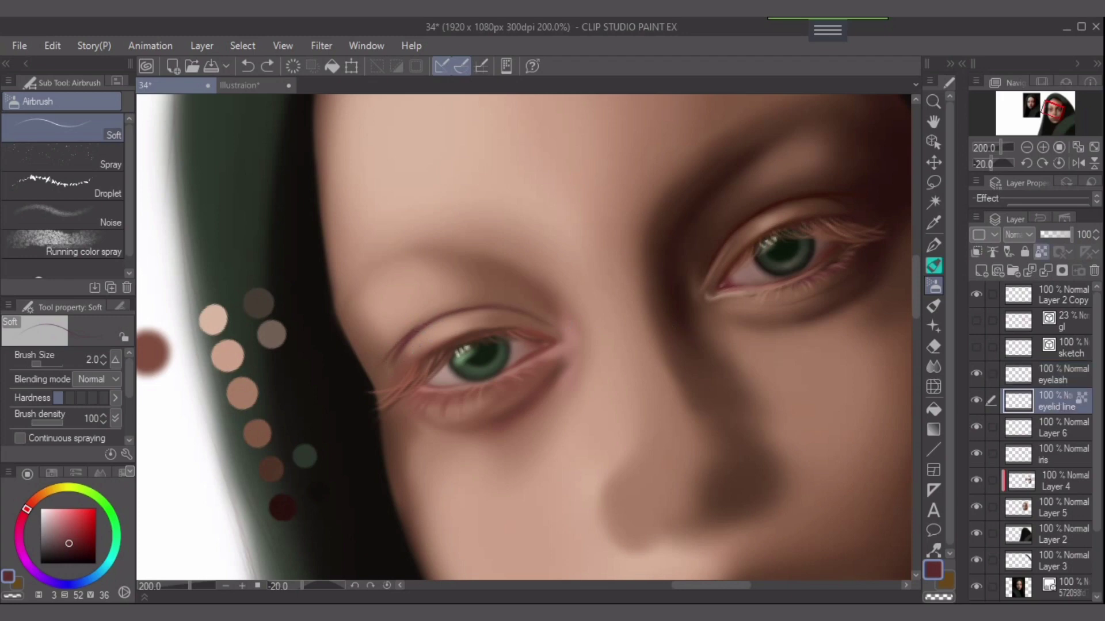
click(1040, 252)
key(])
key(])
key(])
key(])
key(])
drag(401, 348, 435, 324)
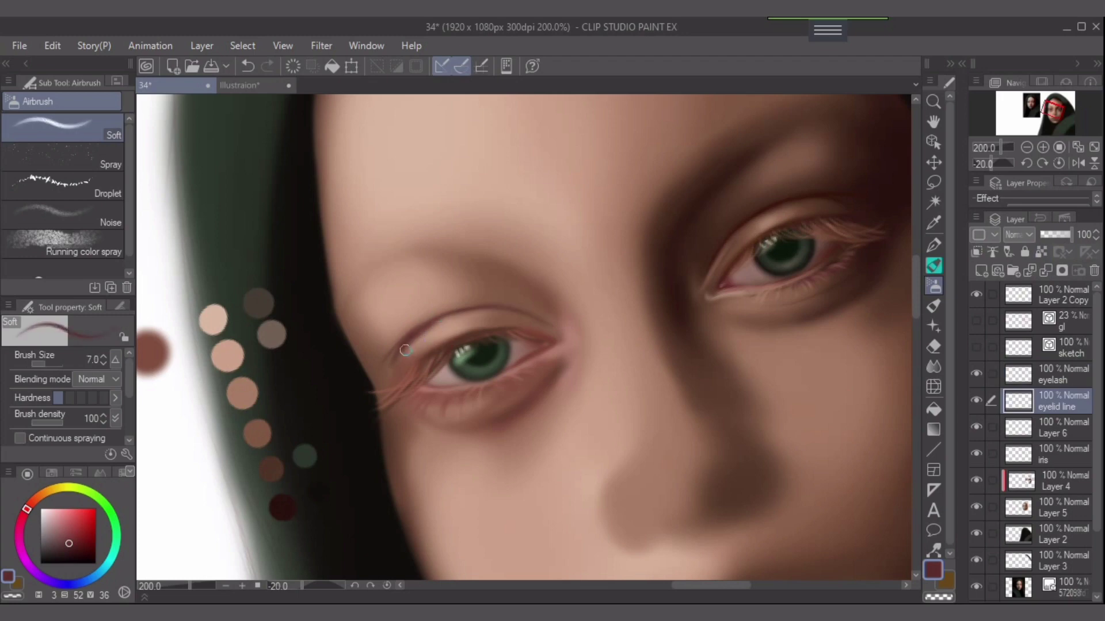
key(ctrl+z)
key(ctrl+z)
Glaze the second eye's crease line with reddish brown at size 7 and density 21, then set size 5 and density 26.
click(41, 423)
drag(41, 423, 38, 423)
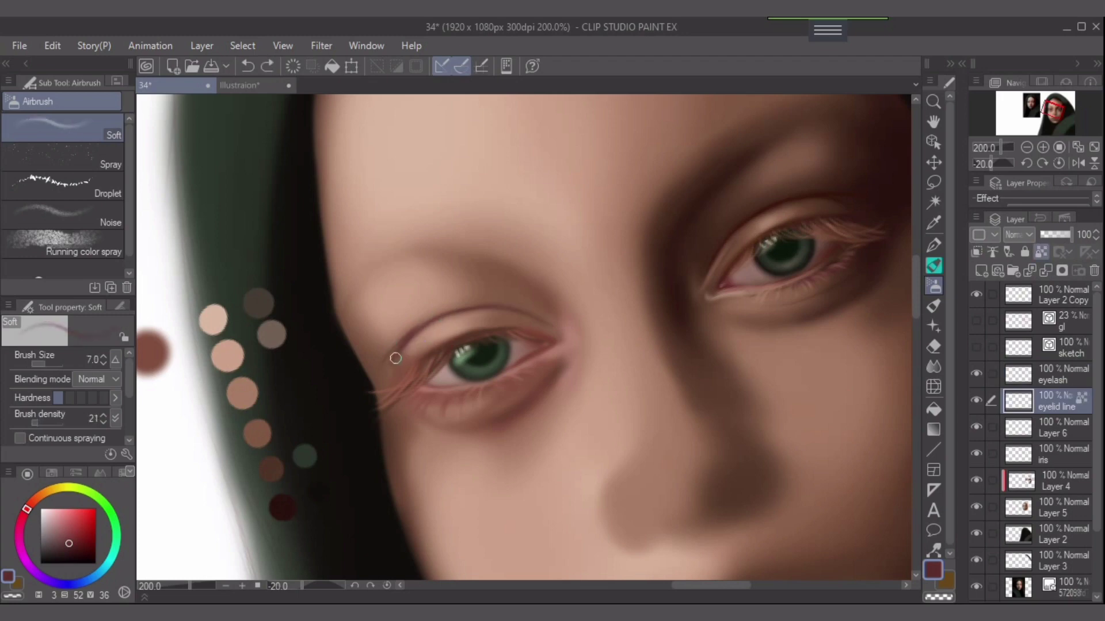
mouse_move(395, 357)
mouse_down()
mouse_move(451, 317)
mouse_move(410, 348)
mouse_move(466, 315)
mouse_move(423, 337)
mouse_move(447, 321)
mouse_move(423, 332)
mouse_move(481, 318)
mouse_up()
drag(412, 335, 521, 315)
drag(37, 423, 39, 423)
key(bracketleft)
key(bracketleft)
key(j)
key(b)
Shade along the outer crease on Layer 4, replacing the density 54 stroke with a softer one at density 31.
click(1064, 481)
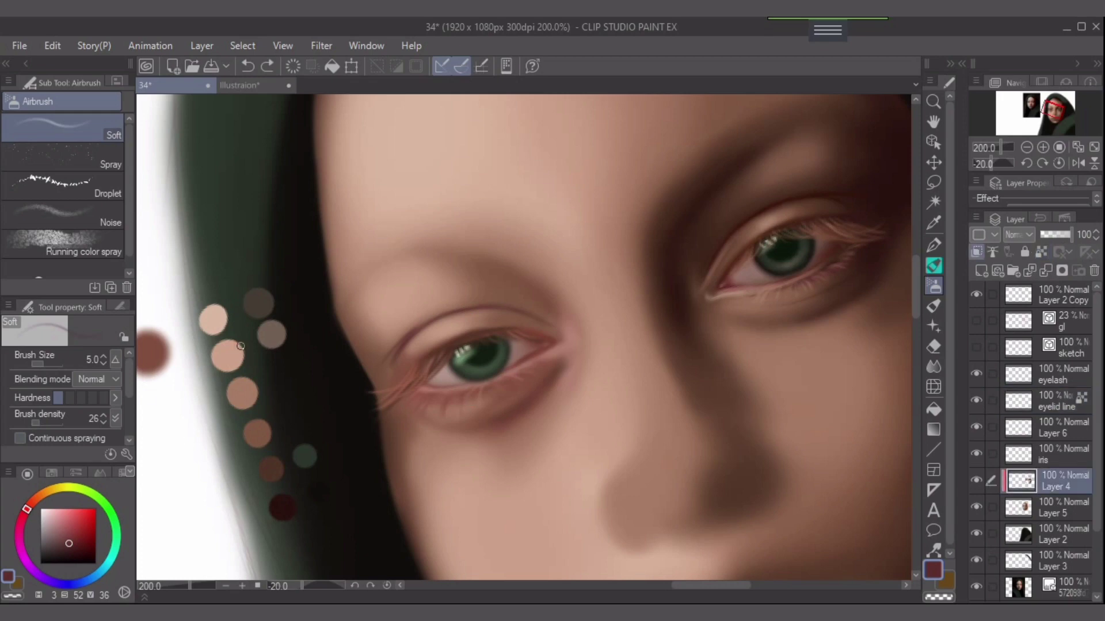
drag(36, 423, 40, 423)
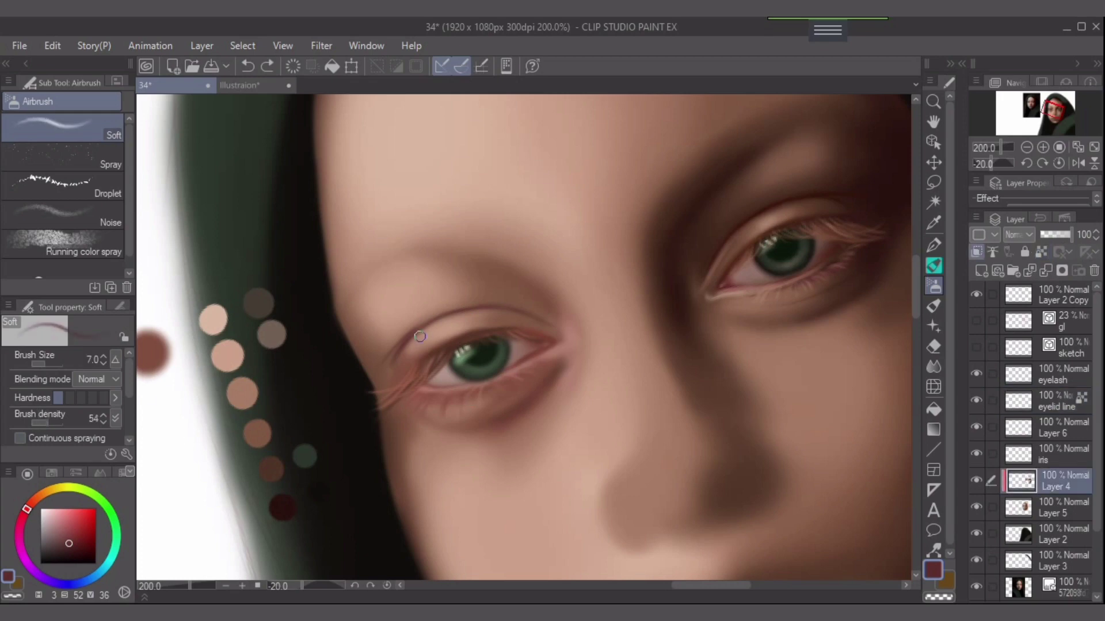
key(])
drag(403, 347, 468, 312)
key(ctrl+z)
drag(47, 423, 41, 423)
key(])
drag(400, 352, 465, 313)
key(bracketleft)
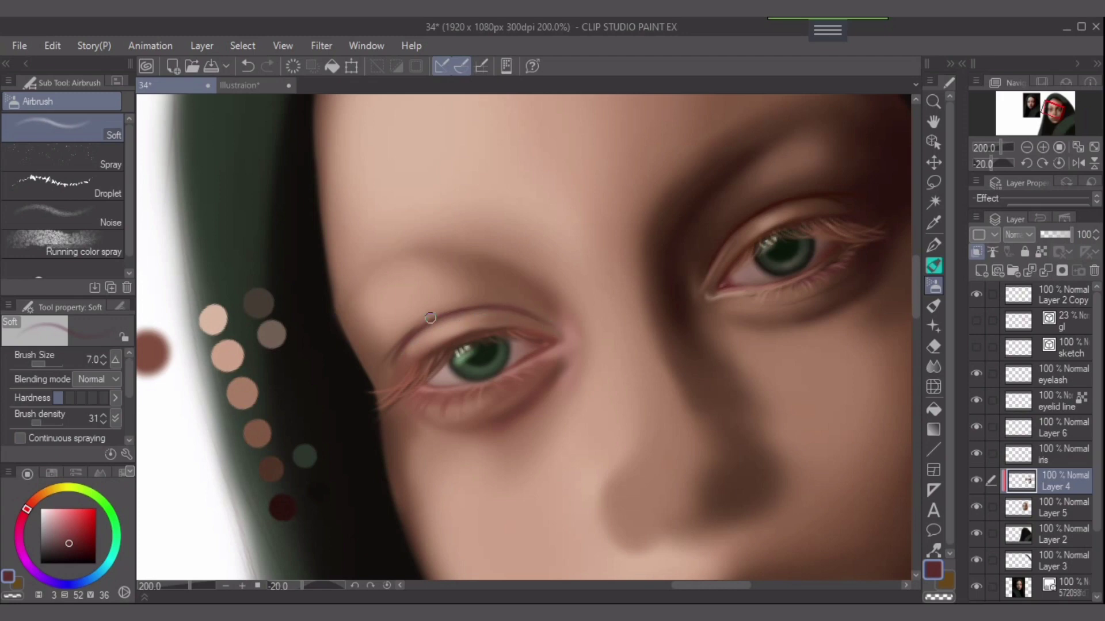
Extend the soft reddish-brown shading along the whole crease to the inner corner on Layer 4, varying the brush size up to 8.
key(bracketright)
key(bracketleft)
key(bracketleft)
key(bracketright)
key(bracketright)
key(bracketright)
key(bracketleft)
key(bracketleft)
key(bracketleft)
key(bracketleft)
key(bracketright)
key(bracketright)
key(bracketright)
key(bracketright)
Unlock the eyelid line layer, set density to 100, and refine the outer crease with thin strokes of size 4 and below, undoing the last two.
click(1057, 402)
click(1040, 252)
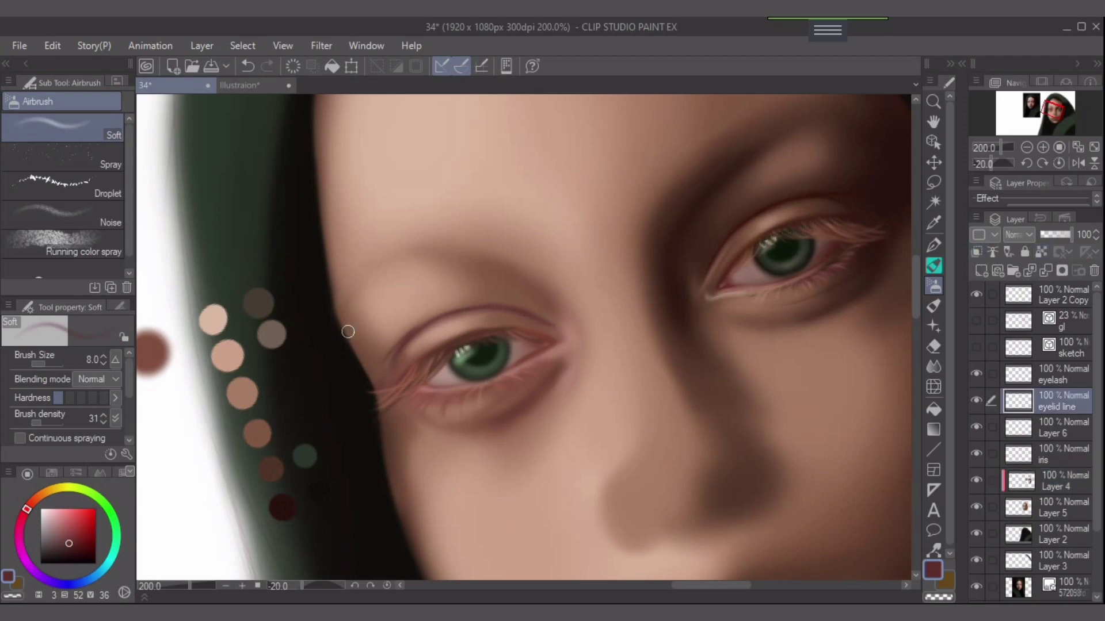
drag(41, 423, 64, 423)
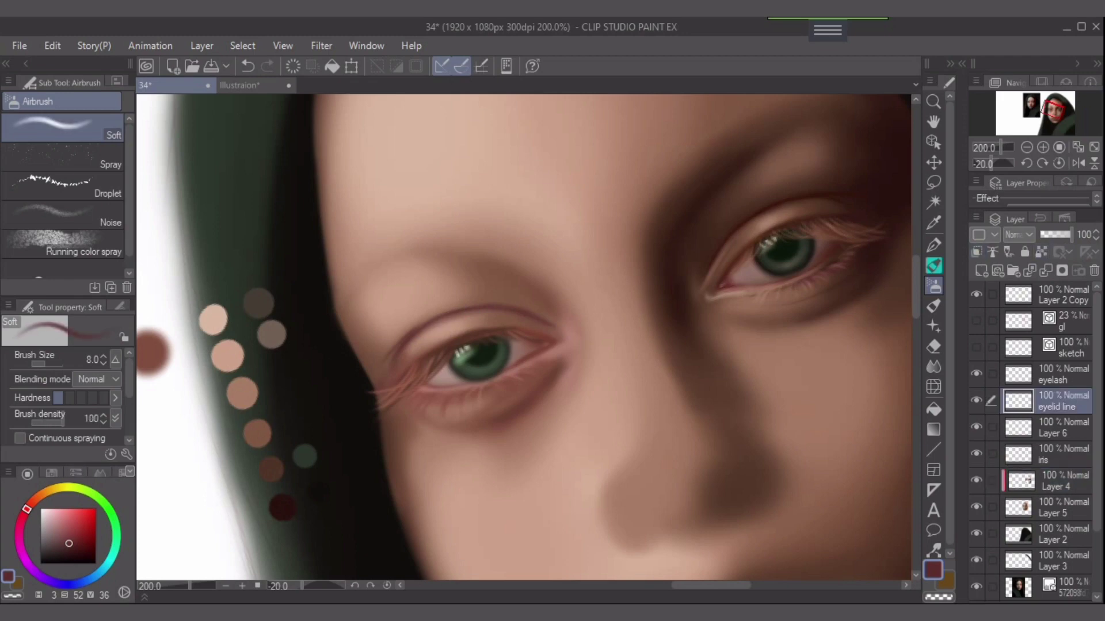
key(bracketleft)
key(bracketleft)
key(bracketleft)
key(bracketleft)
key(bracketleft)
key(bracketleft)
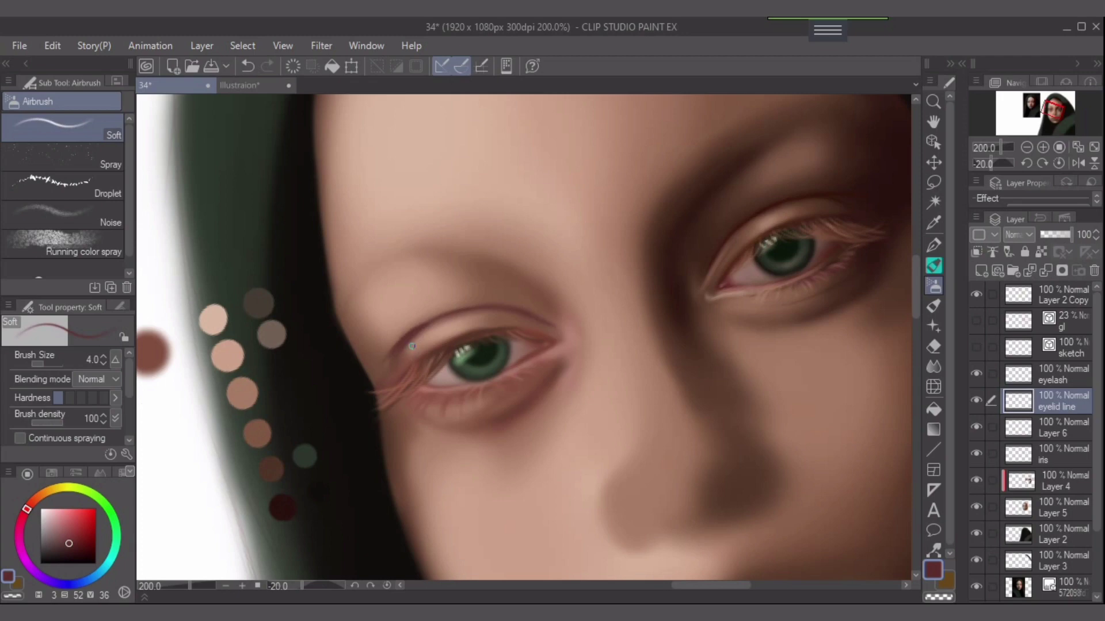
key(bracketleft)
click(419, 332)
mouse_move(412, 334)
mouse_down()
mouse_move(454, 317)
mouse_move(427, 323)
mouse_up()
key(ctrl+z)
key(ctrl+z)
Try thin size 2 strokes around the second eye's inner corner on the eyelid line layer and Layer 4.
drag(551, 347, 510, 371)
key(ctrl+z)
key(ctrl+z)
click(1063, 481)
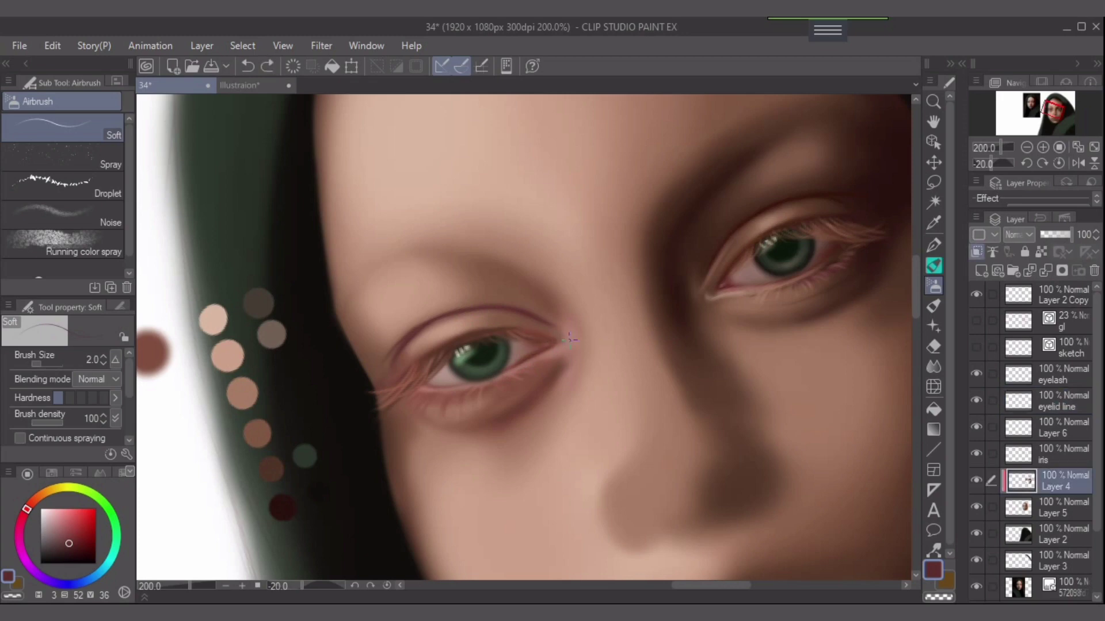
mouse_move(533, 332)
mouse_down()
mouse_move(510, 332)
mouse_move(541, 339)
mouse_move(503, 321)
mouse_move(554, 343)
mouse_move(482, 323)
mouse_move(538, 334)
mouse_up()
key(ctrl+z)
key(ctrl+z)
key(ctrl+z)
Choose a very dark red-brown color, select the eyelid line layer, and reset the canvas rotation to 0.
drag(69, 543, 78, 550)
drag(78, 550, 83, 552)
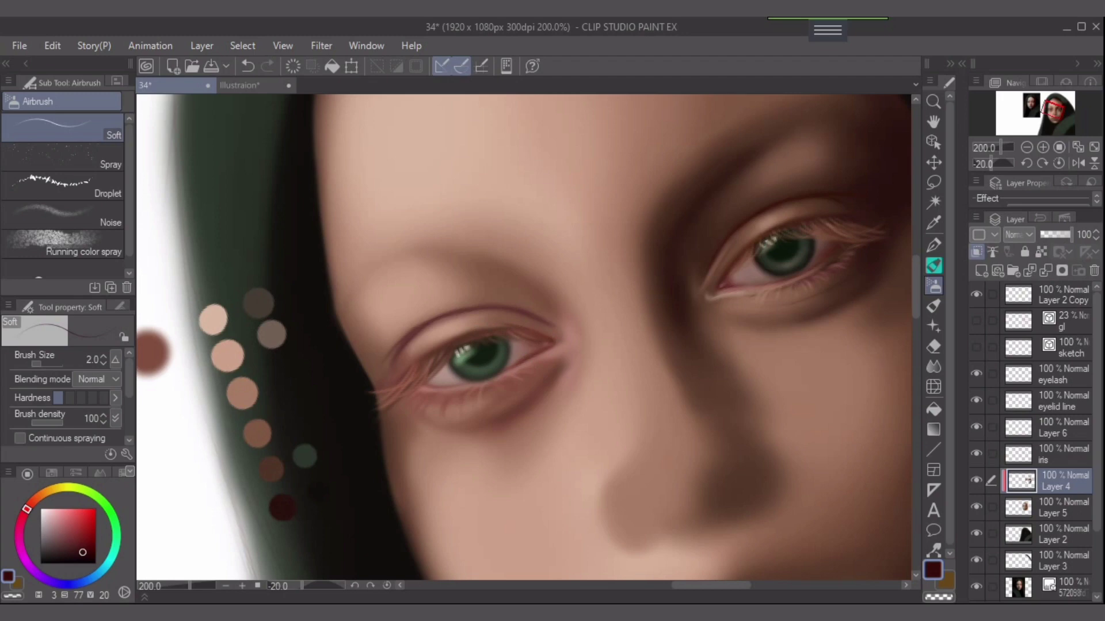
click(1058, 401)
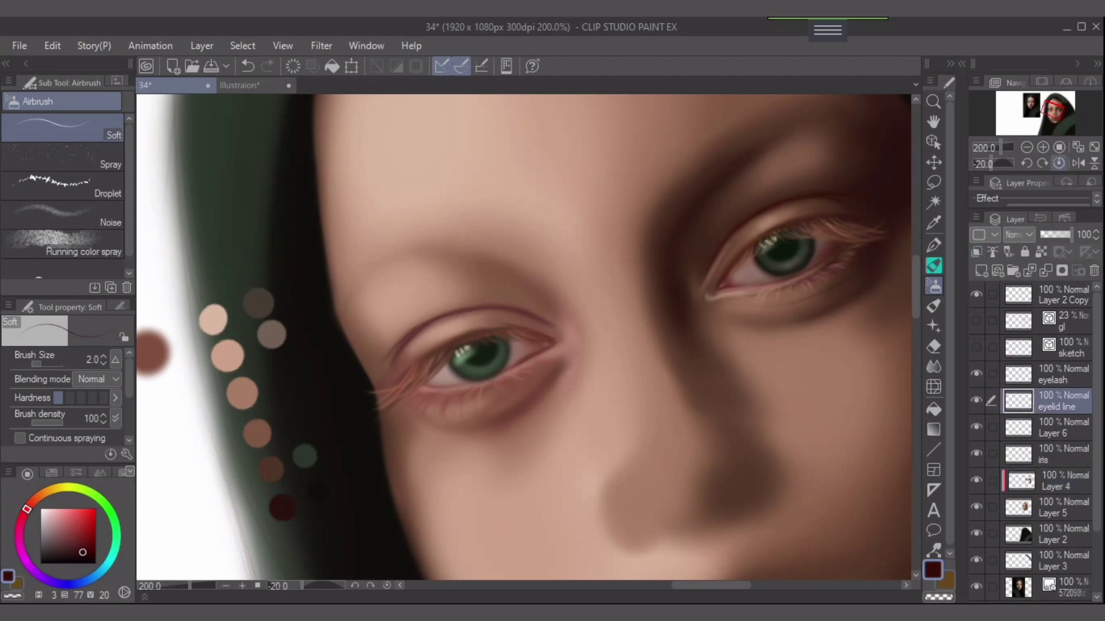
click(1059, 164)
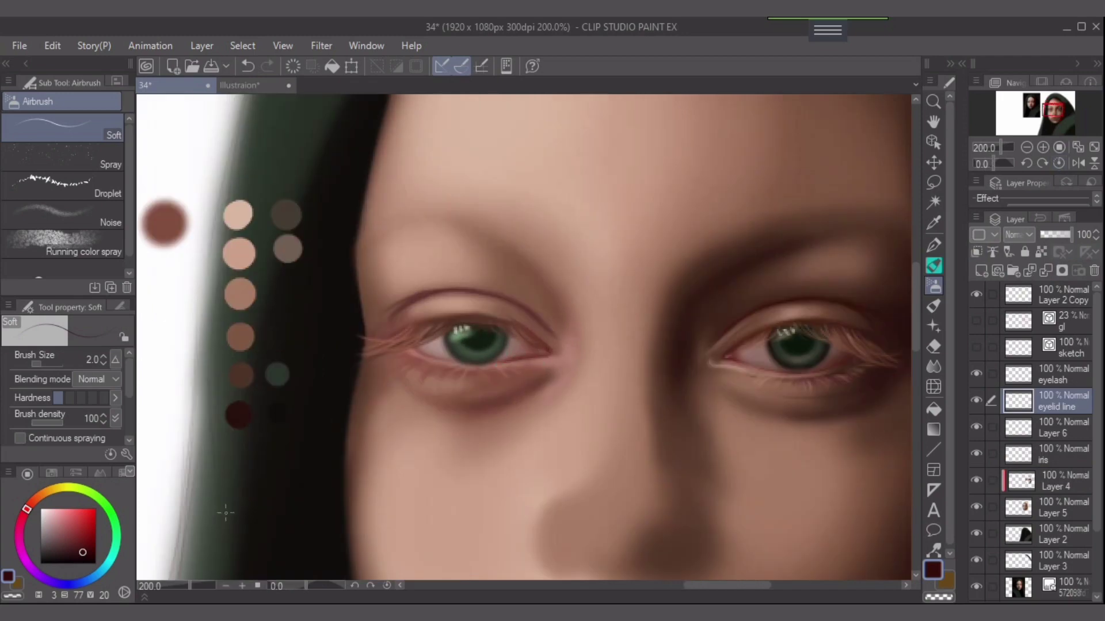
On the eyelash layer, stroke dark red along the second eye's inner upper lid at brush density 37, redoing the unsatisfactory attempts.
click(92, 543)
drag(28, 509, 30, 505)
click(1059, 374)
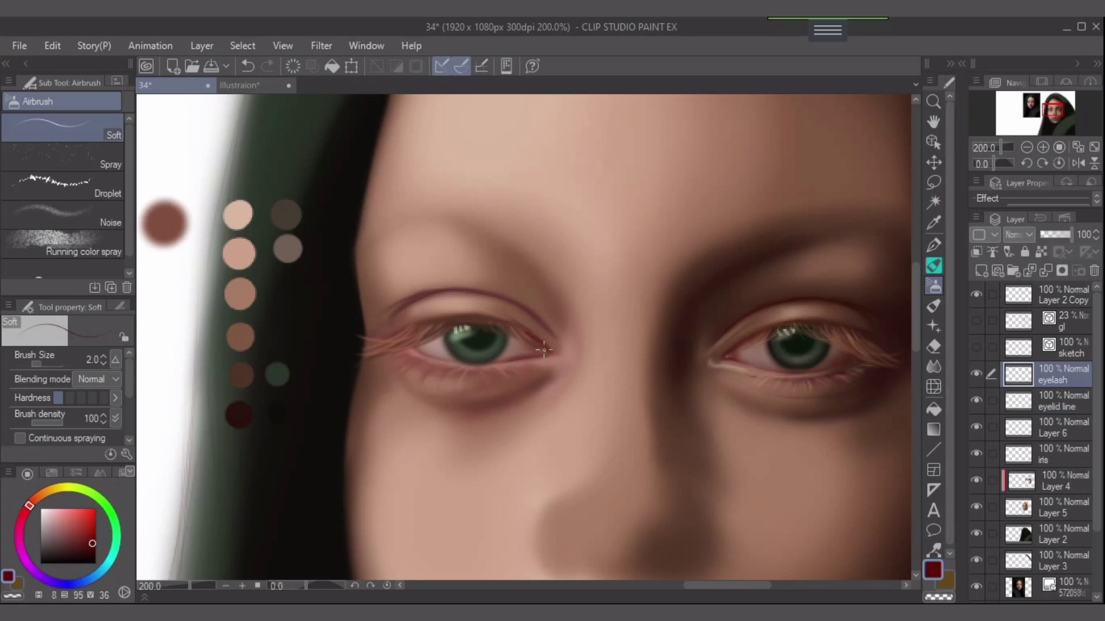
key(ctrl+z)
drag(62, 422, 42, 422)
drag(538, 341, 539, 343)
key(ctrl+z)
drag(539, 340, 549, 348)
Blend the second eye's corners and lid with sampled reddish-brown tones on the eyelash layer, varying the brush between sizes 6 and 2.5.
alt+click(430, 404)
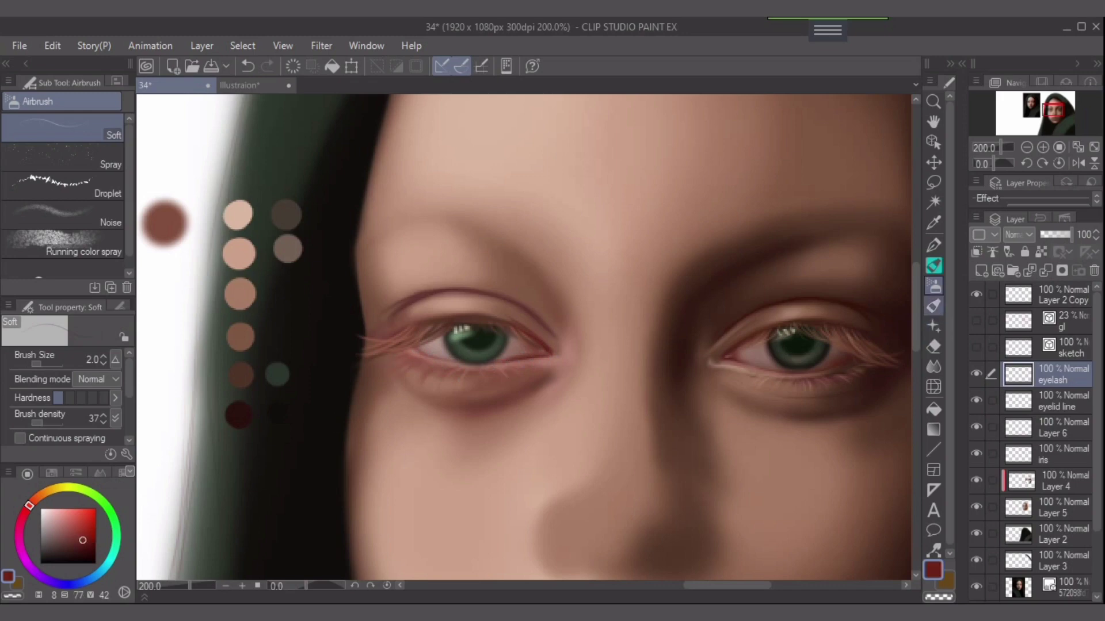
key(bracketright)
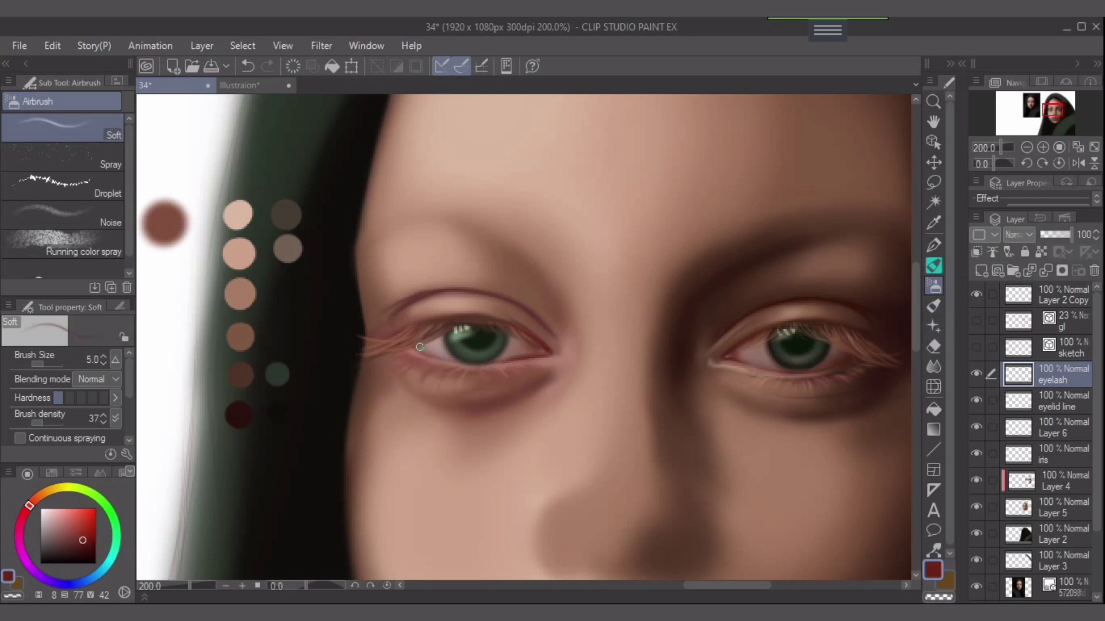
key(bracketright)
key(bracketright)
key(bracketleft)
alt+click(414, 343)
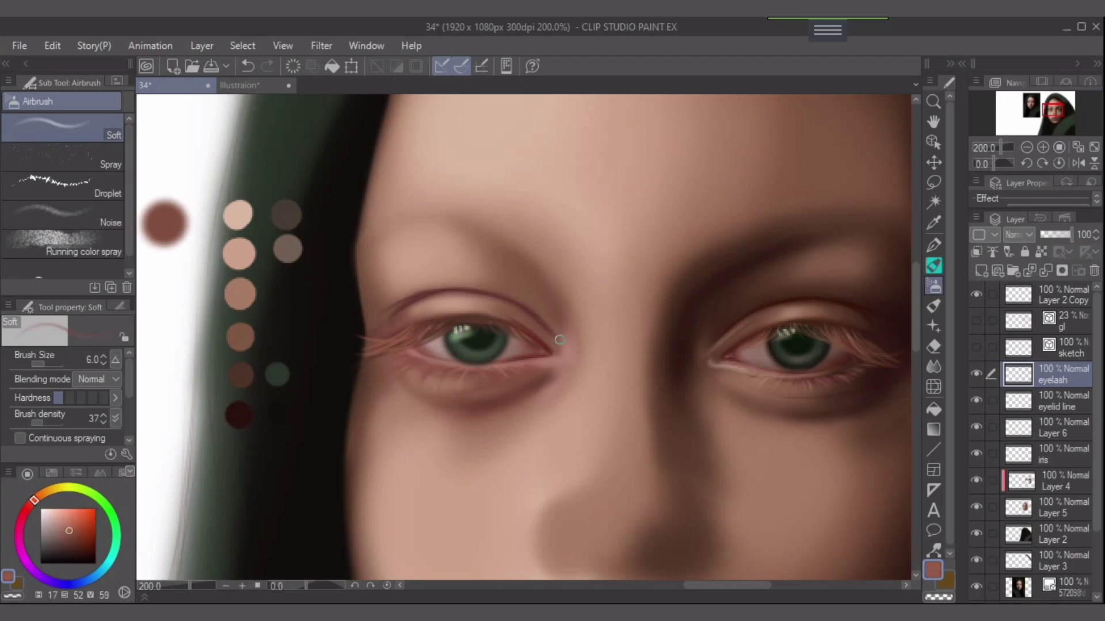
key(bracketleft)
key(bracketleft)
key(bracketleft)
key(bracketleft)
key(bracketleft)
key(bracketleft)
key(bracketleft)
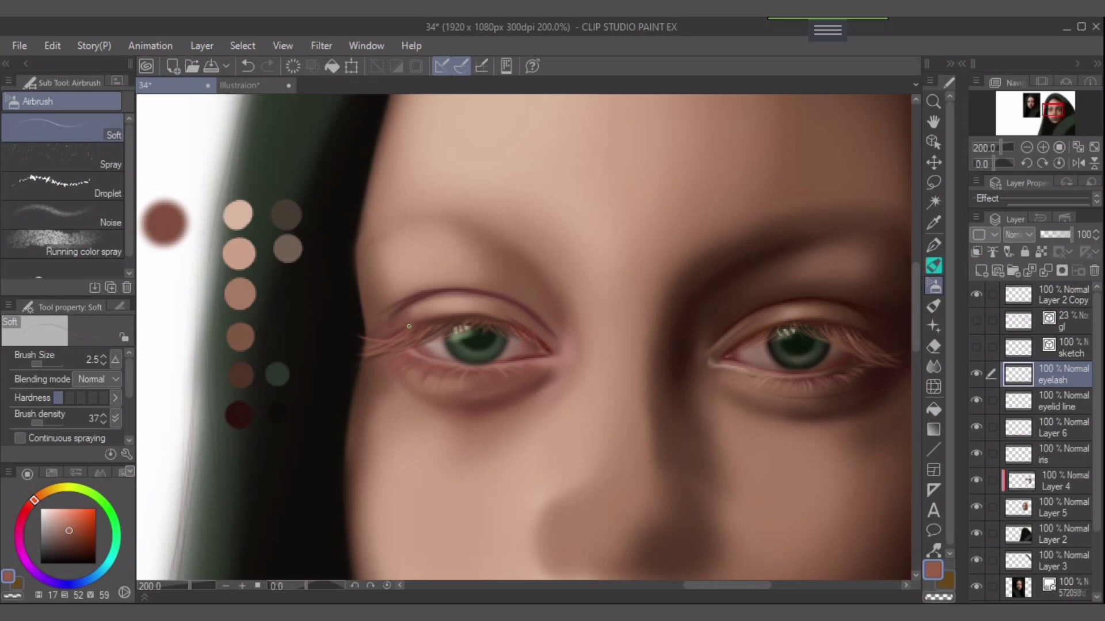
Sample the second eye's green and brighten its lower iris on the iris layer, starting at size 4 and redoing one stroke.
alt+click(240, 375)
alt+click(472, 353)
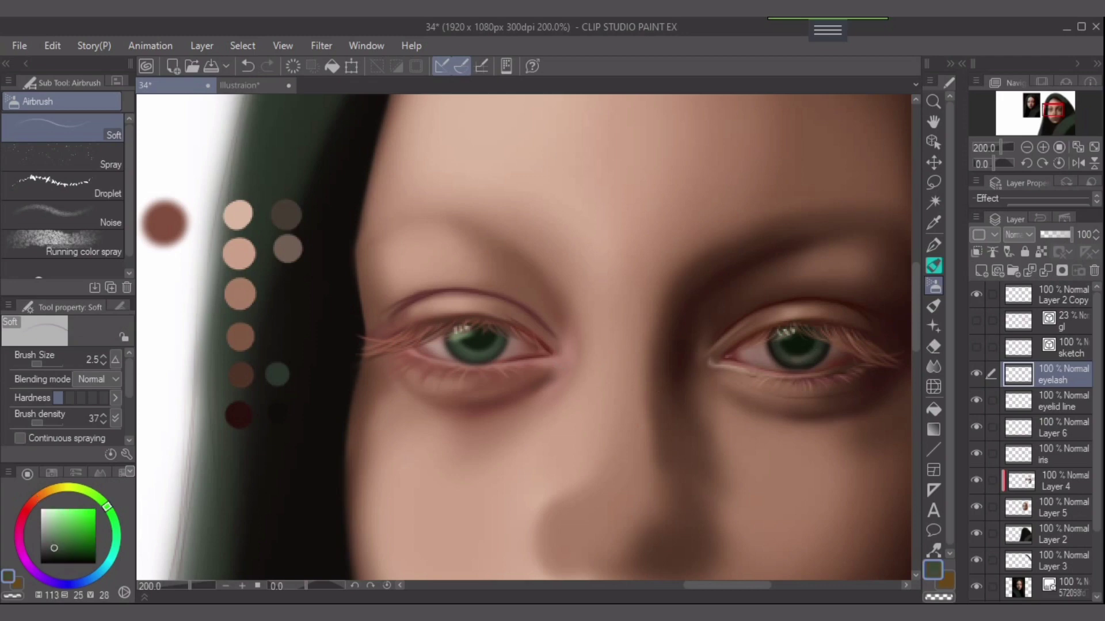
alt+click(457, 351)
click(1054, 455)
key(])
key(])
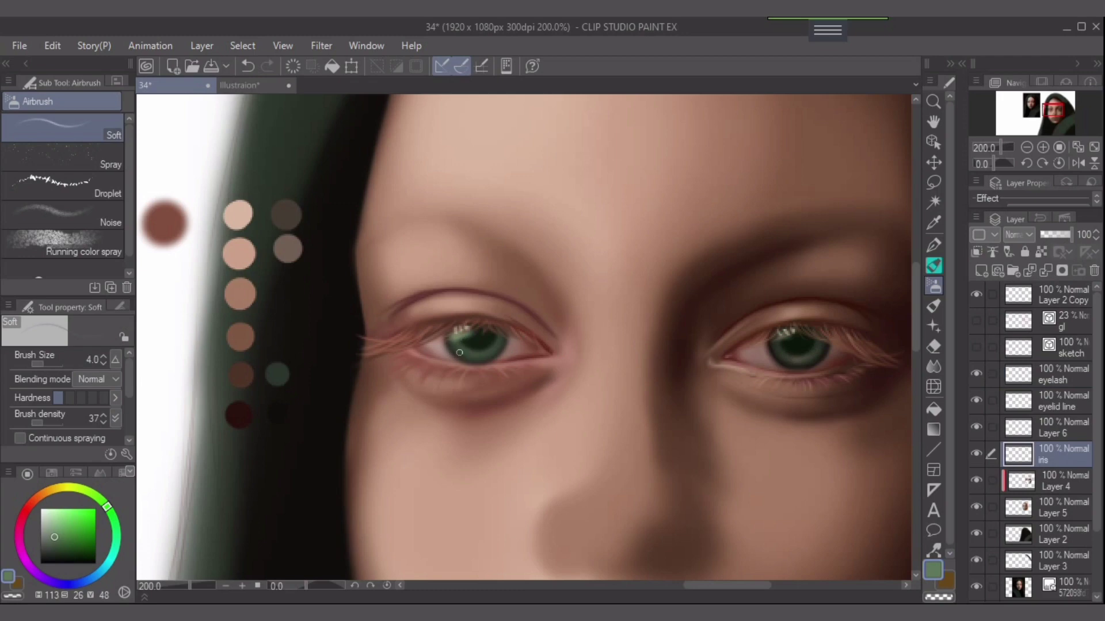
drag(461, 352, 492, 353)
key(])
key(ctrl+z)
drag(479, 358, 495, 349)
key([)
key(bracketright)
key(bracketright)
Show the sketch layer and switch to the thin hair bundle pencil with a brown sampled from the palette.
scroll(622, 432, down, 1)
drag(639, 386, 555, 375)
click(976, 347)
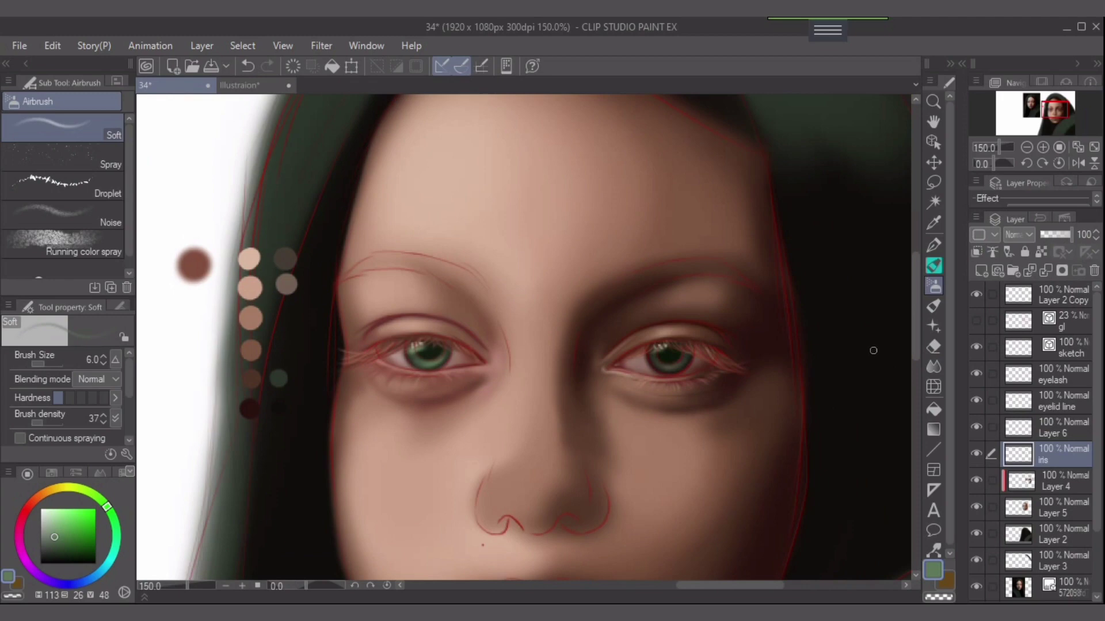
alt+click(254, 375)
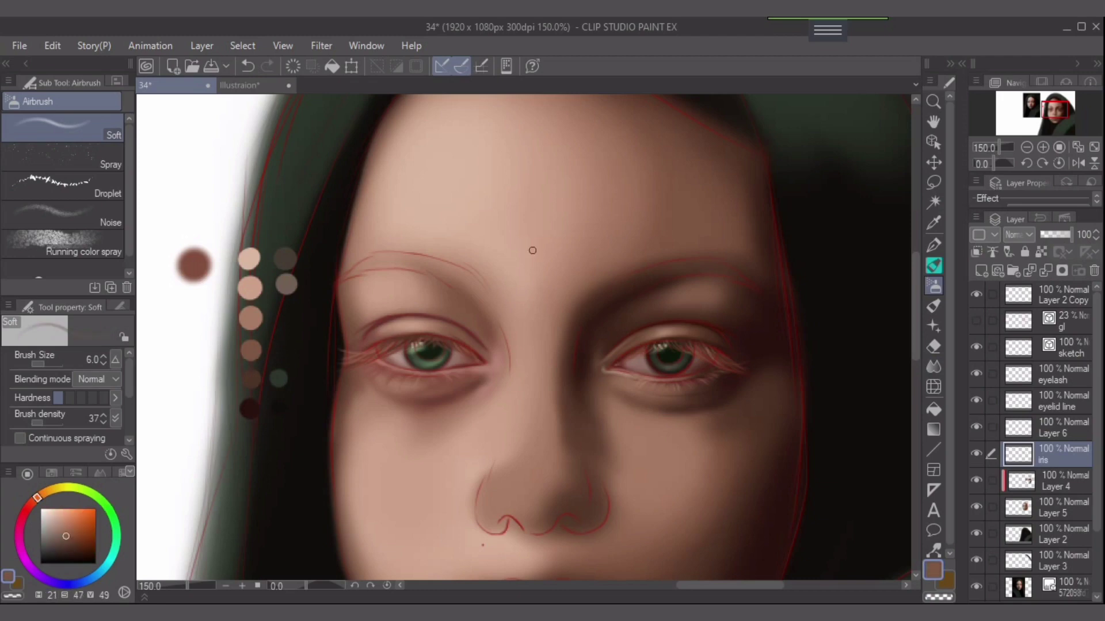
key(p)
key(bracketleft)
key(bracketleft)
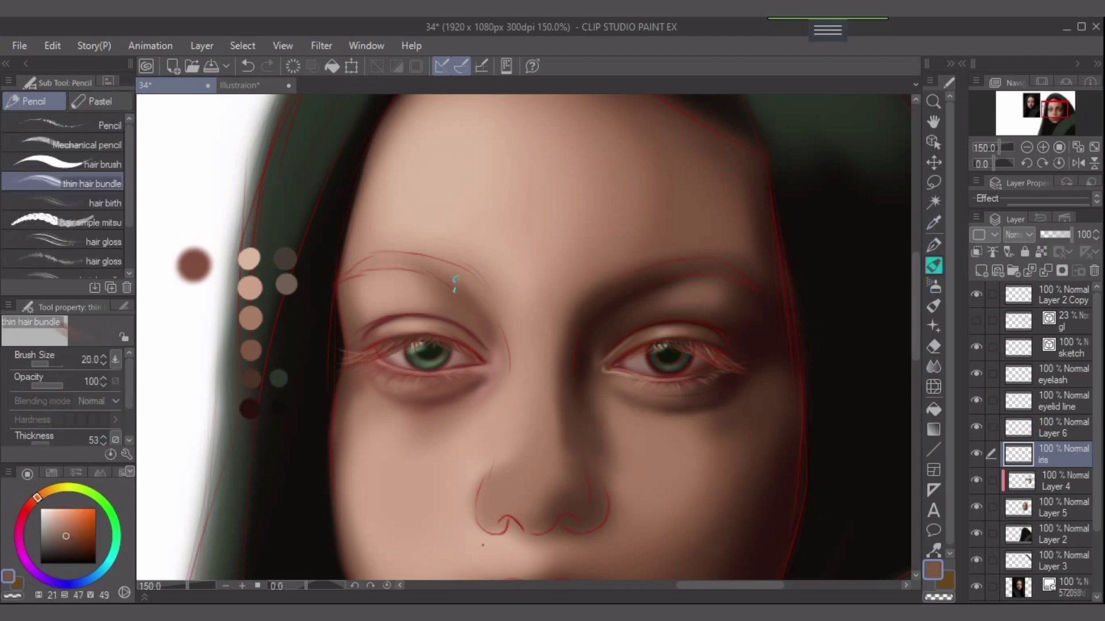
Try a hair stroke on the second eye's brow, undo the test strokes, and select the eyelash layer.
mouse_move(468, 282)
mouse_down()
mouse_move(446, 268)
mouse_move(461, 274)
mouse_up()
click(1058, 375)
key(ctrl+z)
key(ctrl+z)
key(ctrl+z)
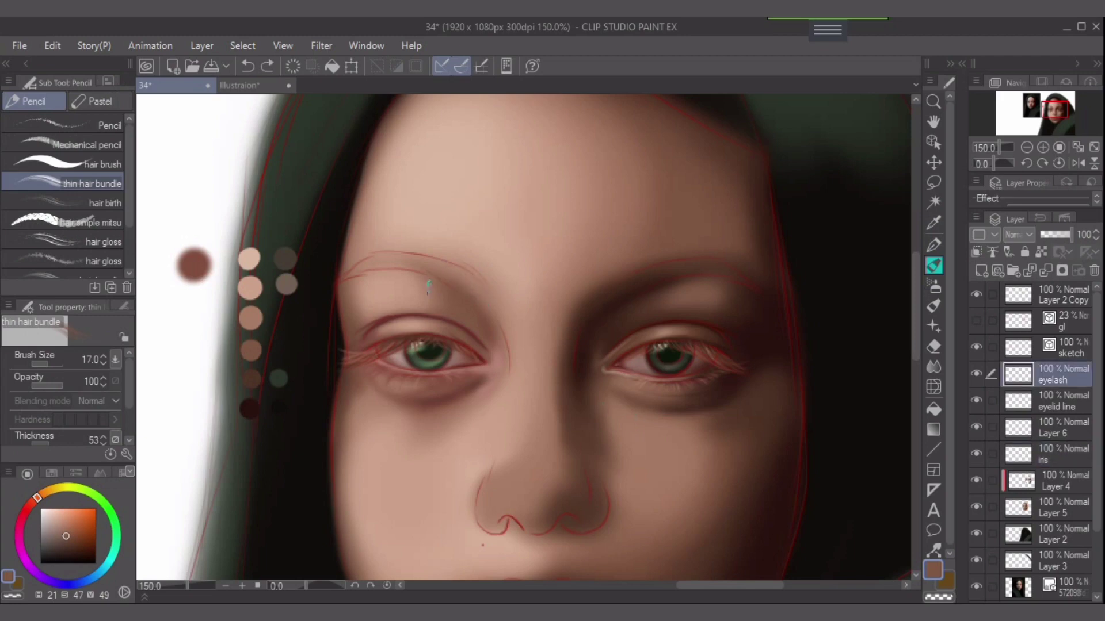
Paint brown hairs along the second eye's brow from inner end to tail on the eyelash layer, reducing the brush from size 17.
mouse_move(461, 281)
mouse_down()
mouse_move(490, 300)
mouse_move(449, 275)
mouse_move(476, 304)
mouse_move(417, 257)
mouse_up()
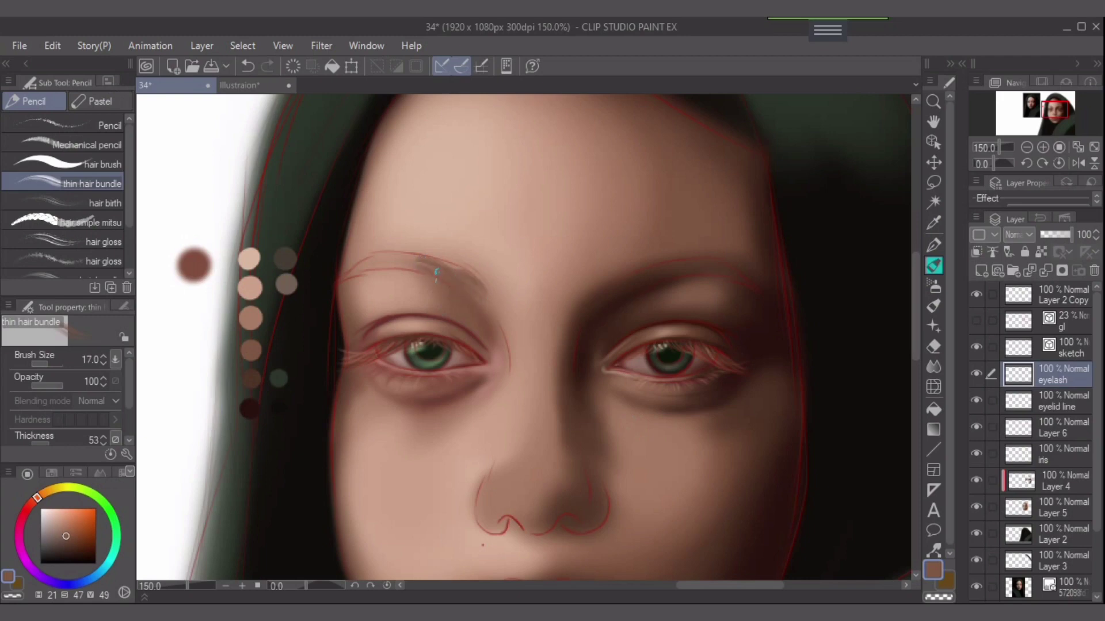
key(bracketleft)
drag(422, 264, 382, 259)
drag(381, 267, 363, 253)
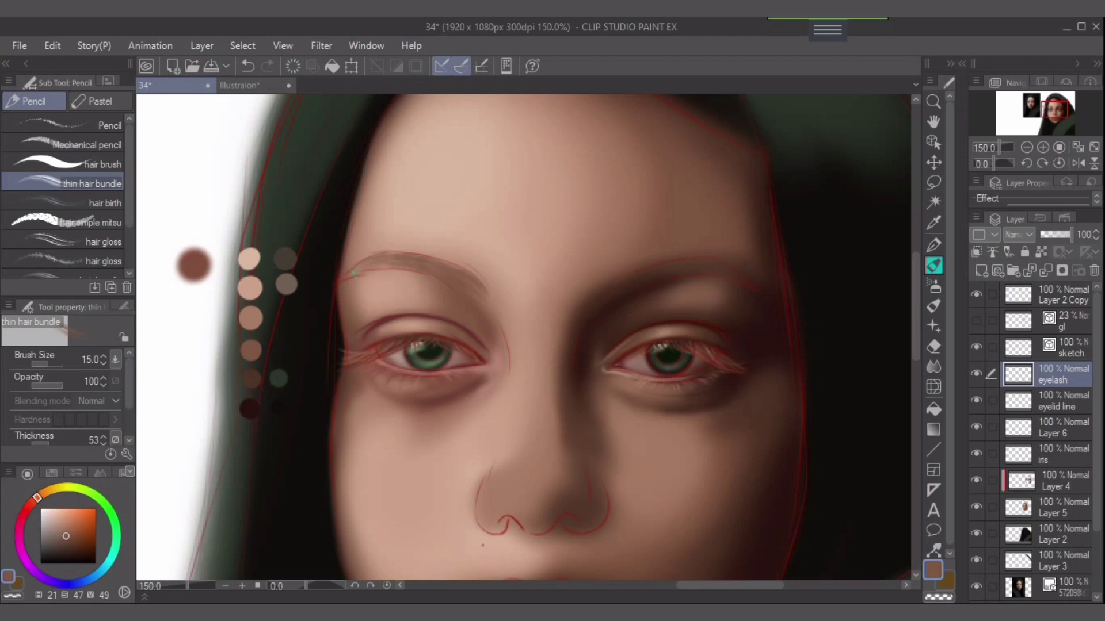
key(bracketleft)
key(bracketleft)
mouse_move(376, 262)
mouse_down()
mouse_move(343, 280)
mouse_move(373, 268)
mouse_up()
Try finer hair strokes at the inner end of the second eye's brow and undo them.
key(bracketleft)
key(bracketleft)
key(bracketright)
drag(484, 274, 482, 295)
key(ctrl+z)
key(bracketright)
key(ctrl+z)
key(ctrl+z)
Sample a darker brown and layer darker hairs over the second eye's brow, using brush sizes from 7 to 10.
alt+click(251, 377)
key(bracketleft)
key(bracketleft)
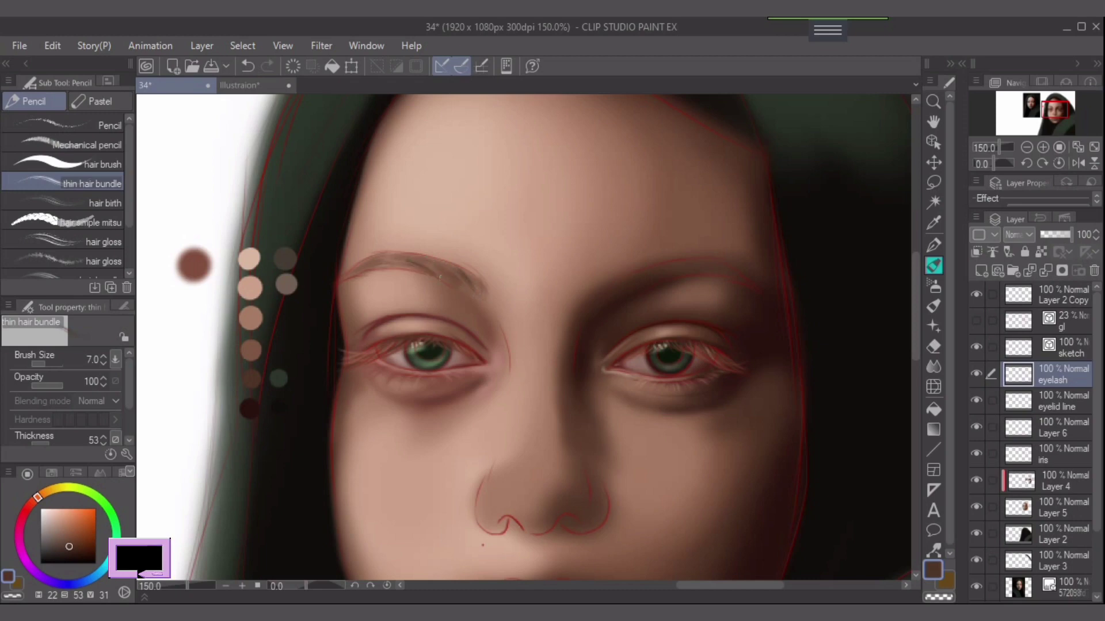
key(bracketright)
key(bracketright)
key(bracketright)
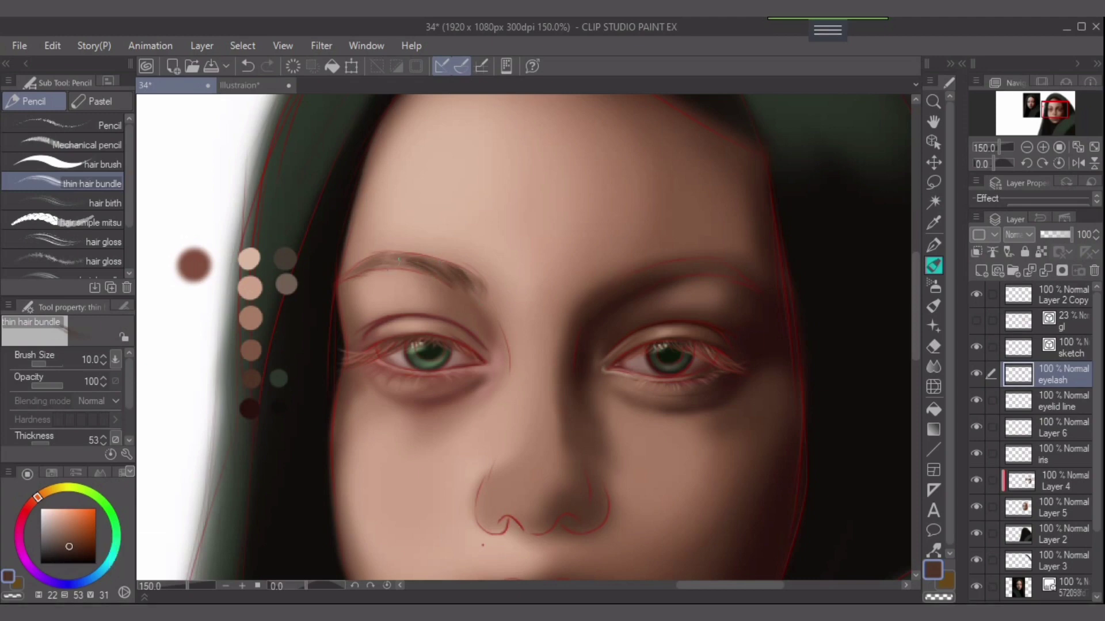
Add finer dark hairs along the brow's upper edge and toward its inner end, reducing the brush to size 6.
key(bracketleft)
key(bracketleft)
key(bracketleft)
key(bracketleft)
mouse_move(399, 250)
mouse_down()
mouse_move(384, 257)
mouse_move(408, 255)
mouse_move(400, 260)
mouse_up()
key(bracketleft)
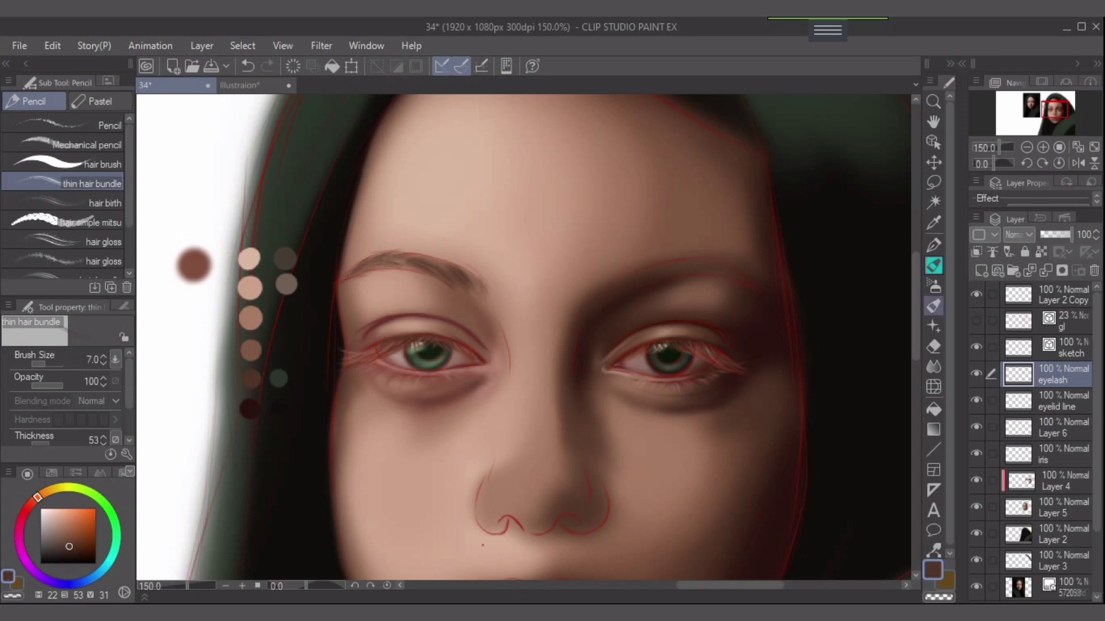
drag(626, 314, 588, 325)
key(bracketleft)
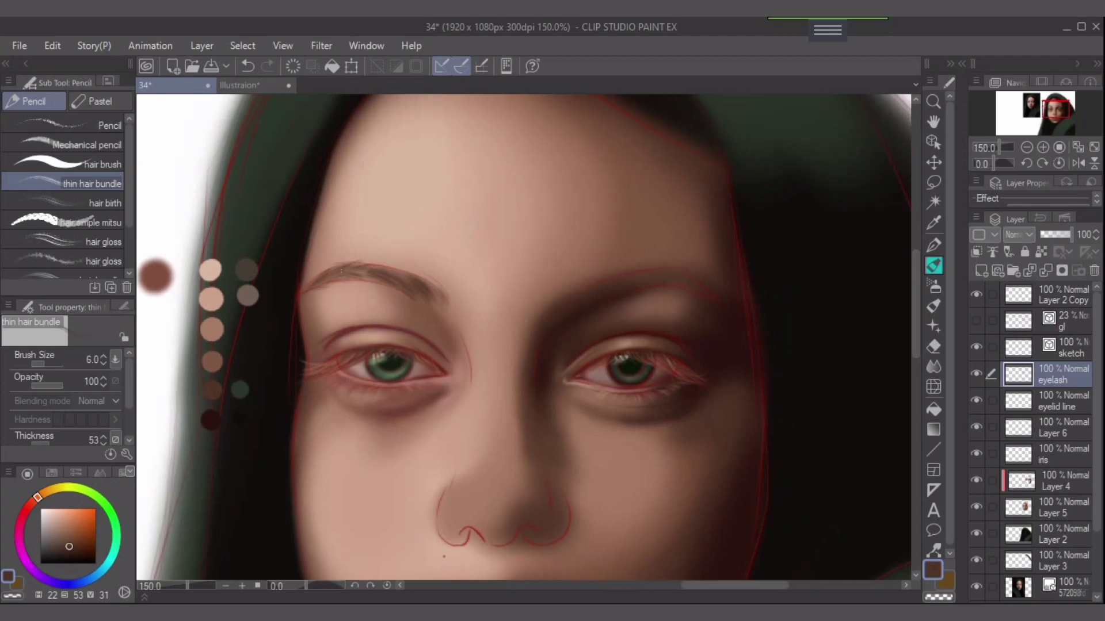
drag(341, 283, 440, 291)
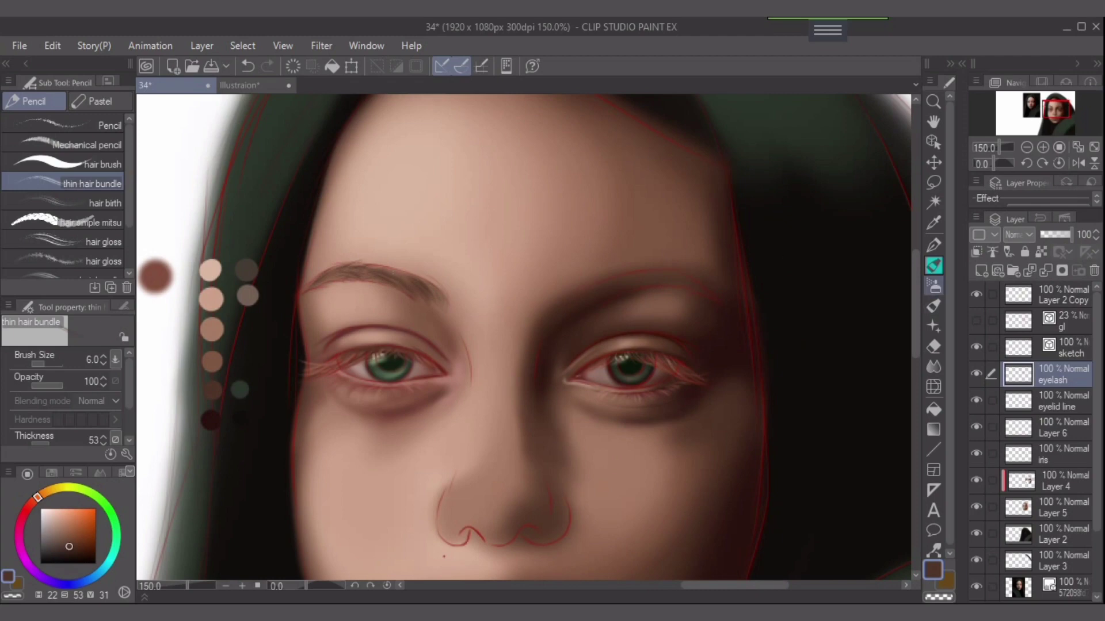
Hide the sketch layer and refine the brow's hairs with the Soft airbrush at size 3 and the Soft eraser.
click(933, 286)
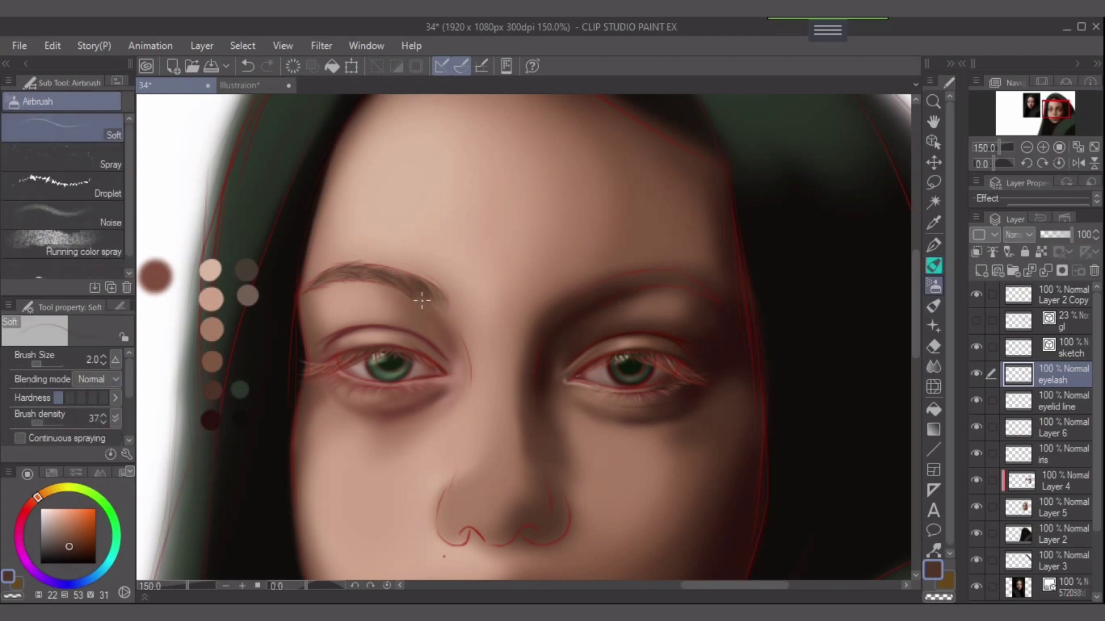
key(bracketright)
click(976, 346)
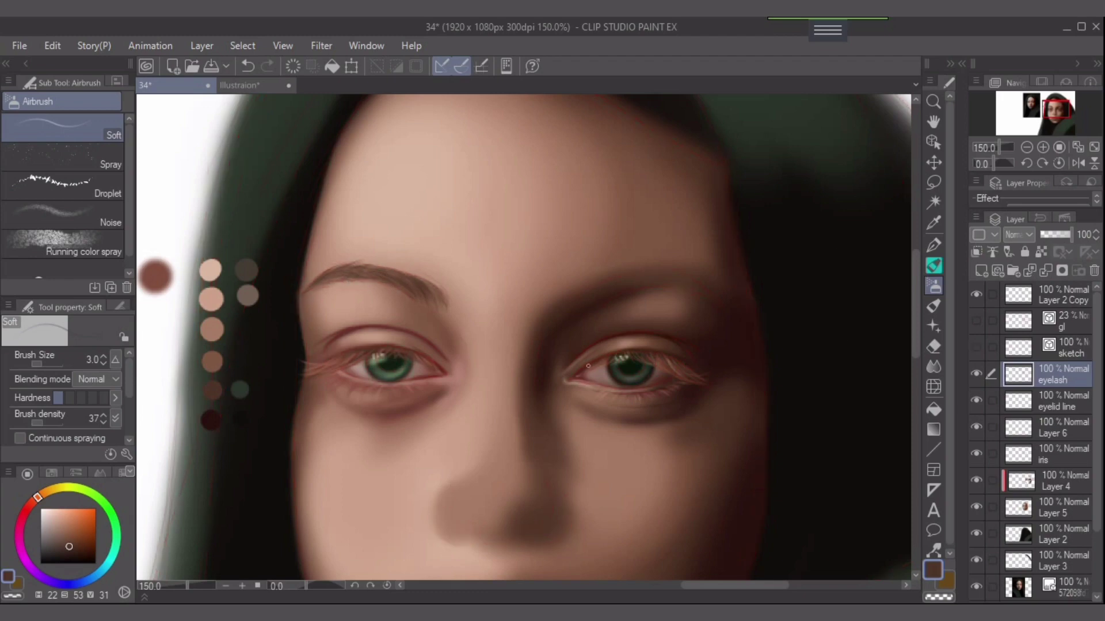
key(e)
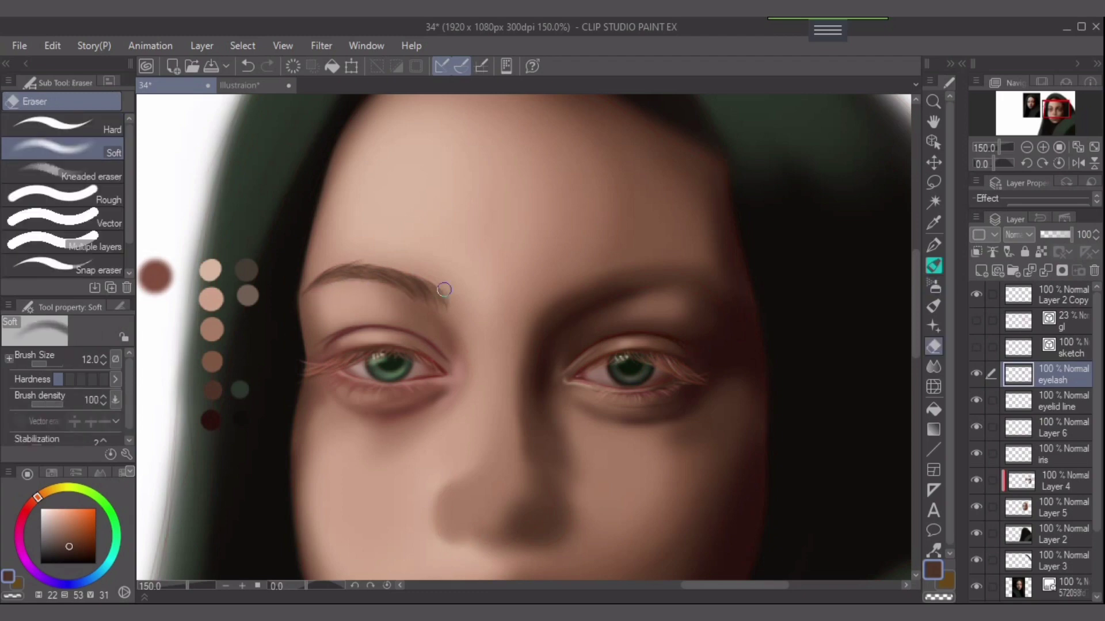
Smudge the hairs of the left eyebrow with the Finger tip blender at brush sizes of about 3 to 5.
click(934, 367)
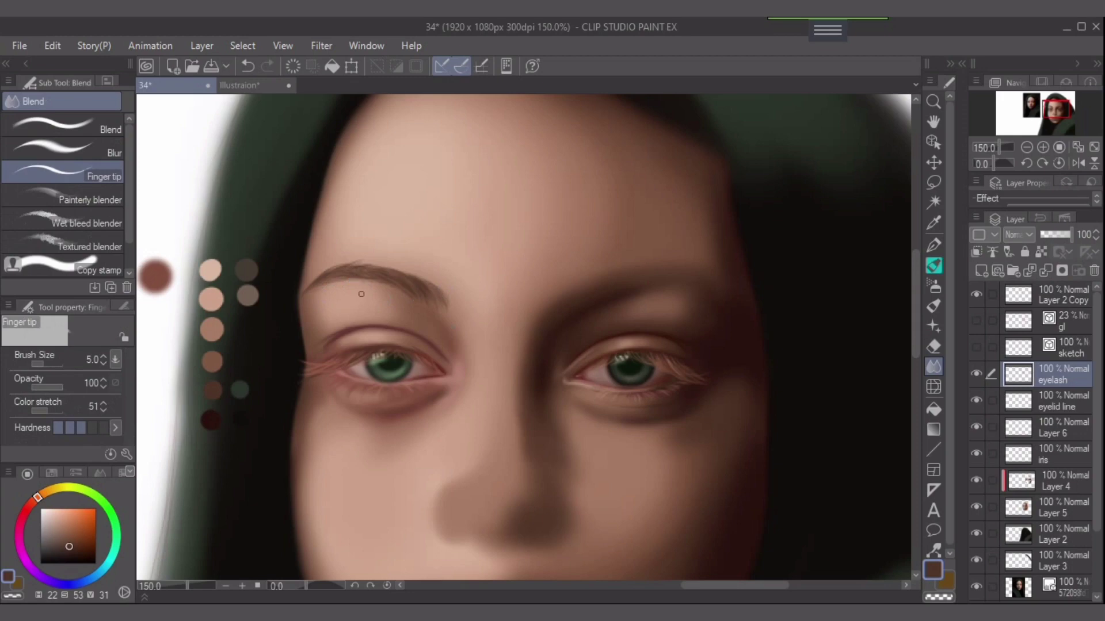
key(bracketleft)
key(bracketleft)
key(bracketleft)
key(bracketright)
key(bracketright)
key(bracketright)
drag(344, 272, 340, 269)
key(bracketleft)
key(bracketleft)
key(bracketleft)
drag(435, 303, 442, 295)
On Layer 4, shade softly beneath and around the left eyebrow with the Soft airbrush, using brown skin tones sampled below the brow.
alt+click(397, 302)
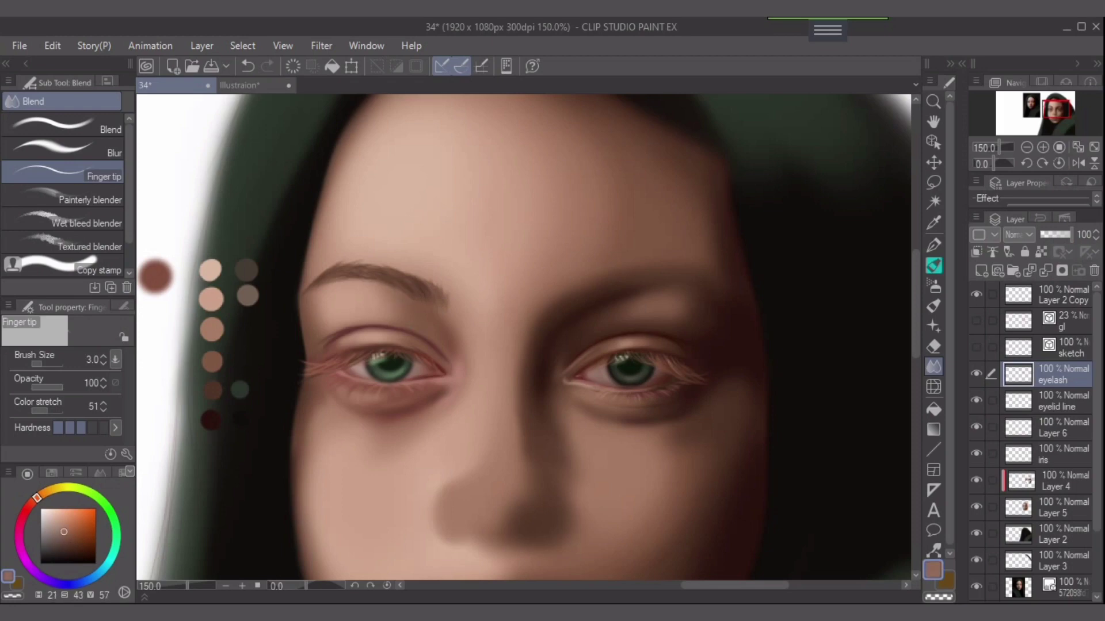
click(1058, 481)
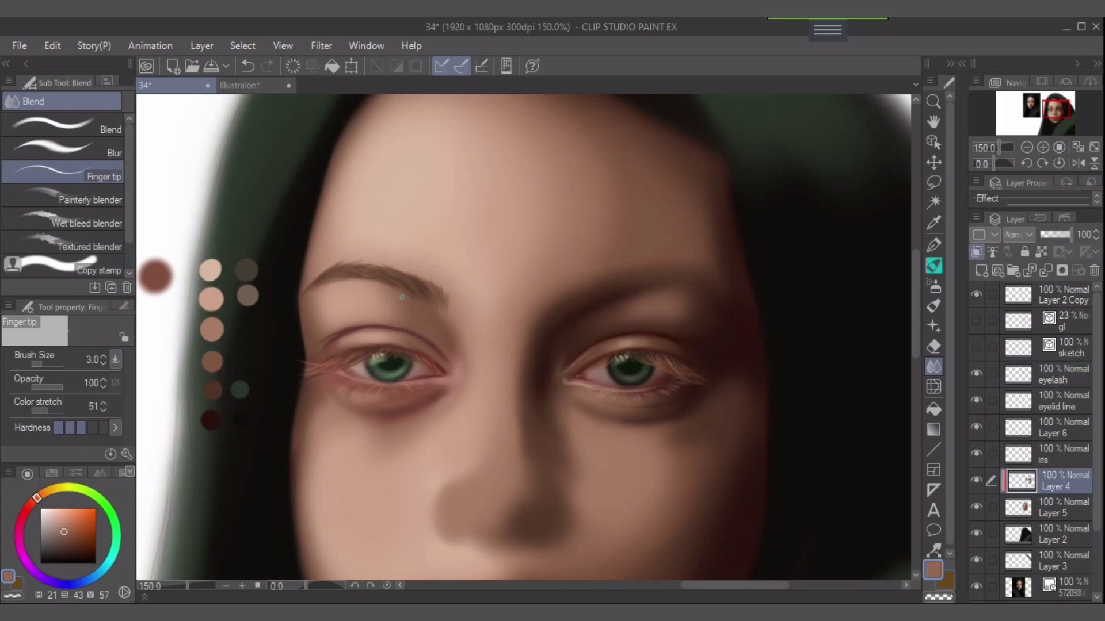
key(b)
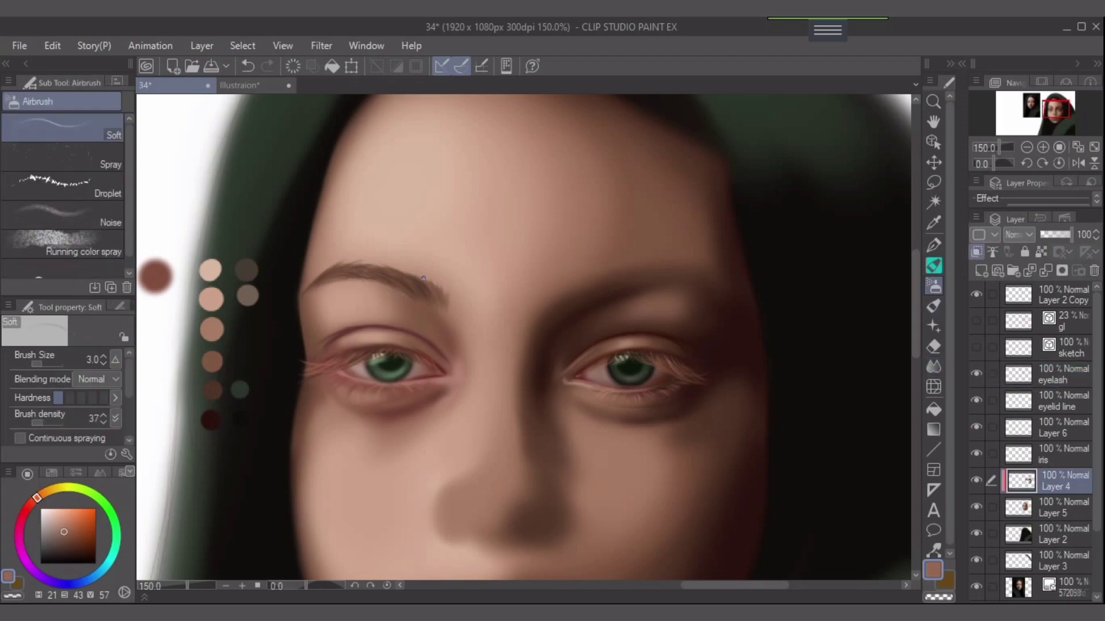
key(bracketright)
key(bracketright)
key(bracketright)
key(ctrl+z)
alt+click(397, 311)
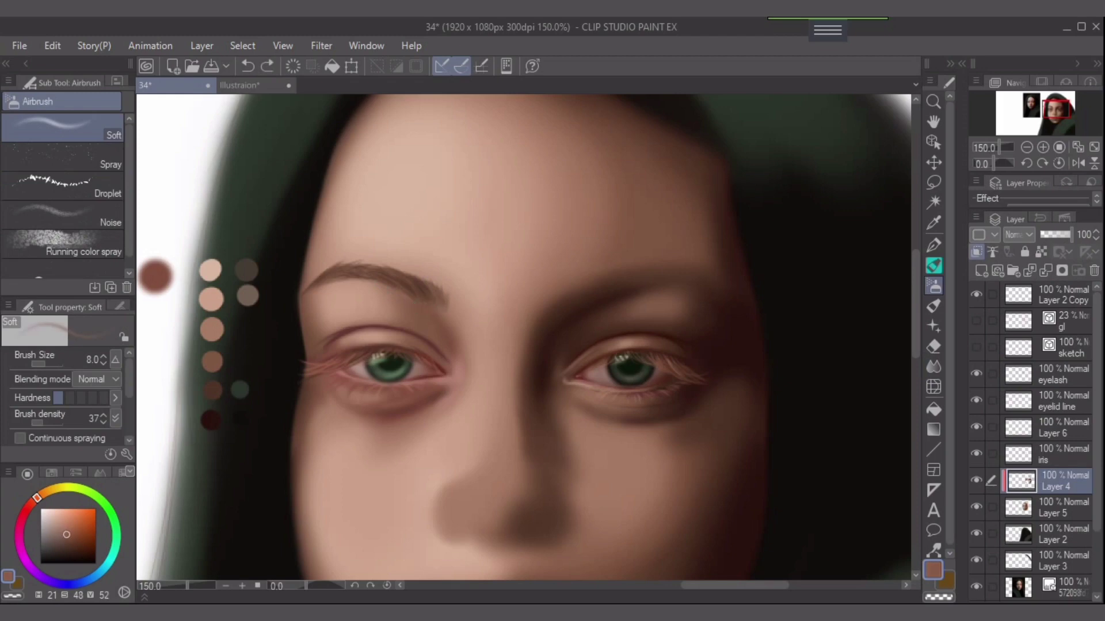
drag(384, 287, 431, 301)
key(bracketleft)
key(bracketright)
key(bracketright)
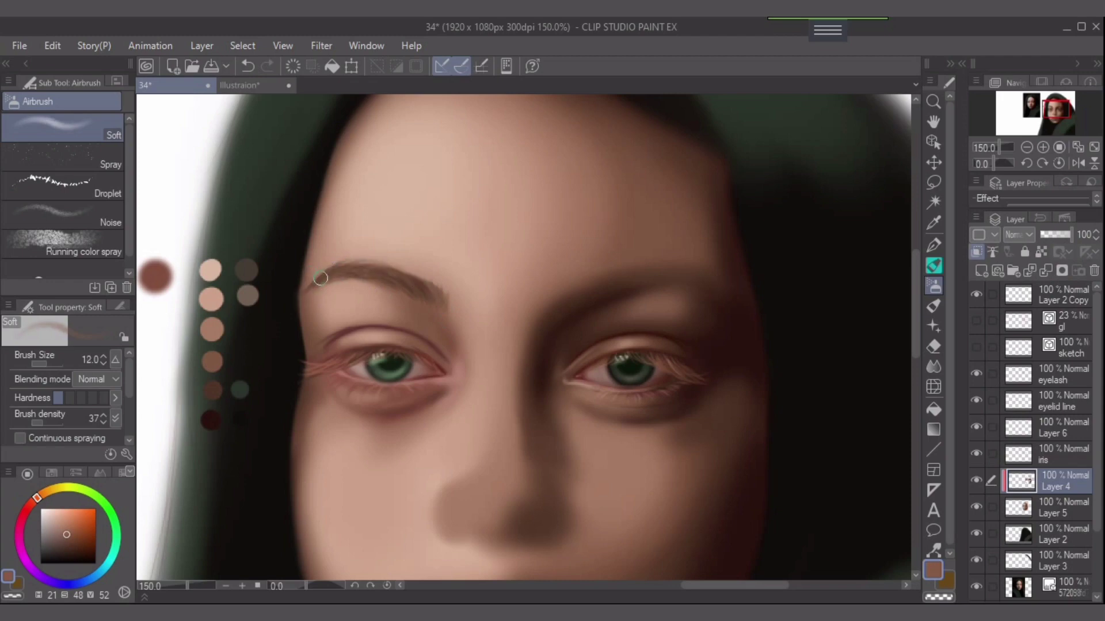
key(bracketright)
key(bracketright)
key(bracketleft)
key(bracketleft)
Show the sketch layer and draw dark brown hairs at the inner end of the right eyebrow with the thin hair bundle pencil.
drag(774, 333, 736, 326)
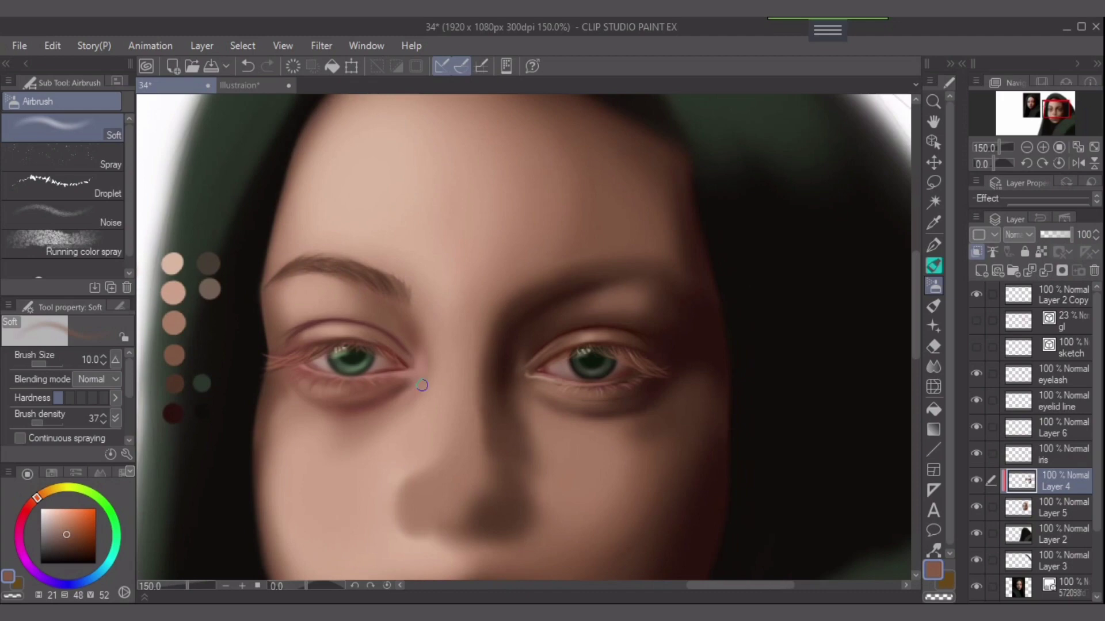
alt+click(178, 380)
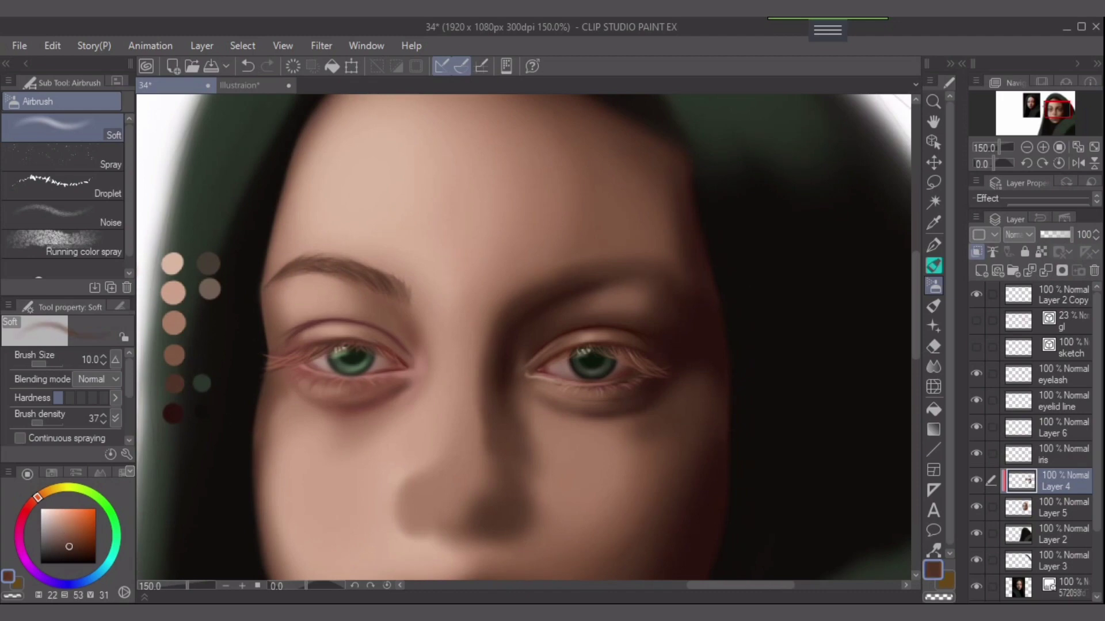
click(976, 348)
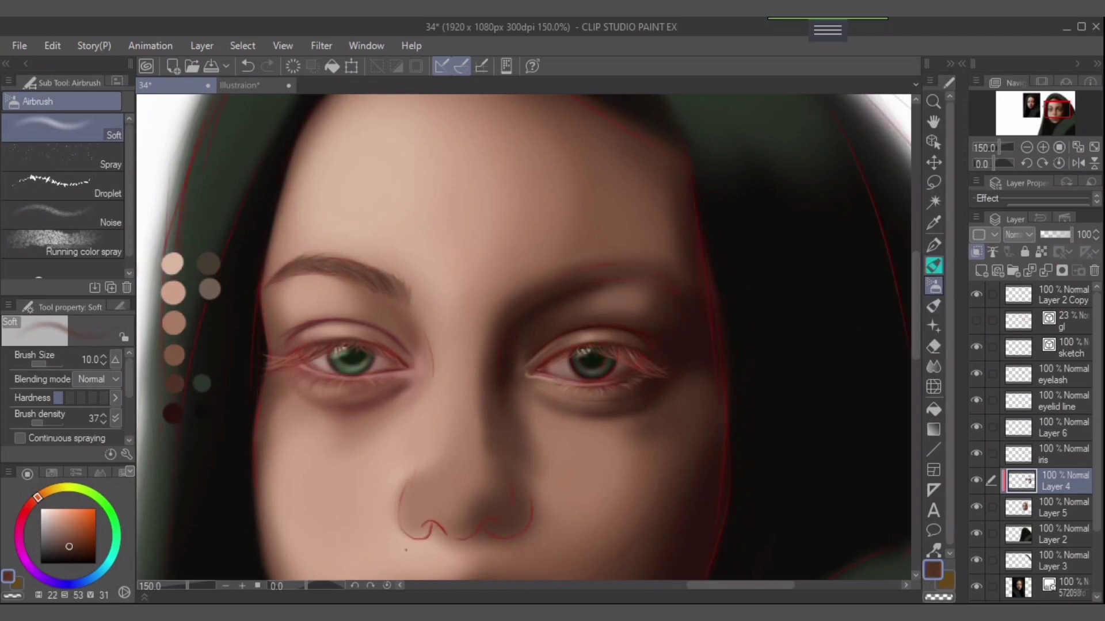
click(933, 265)
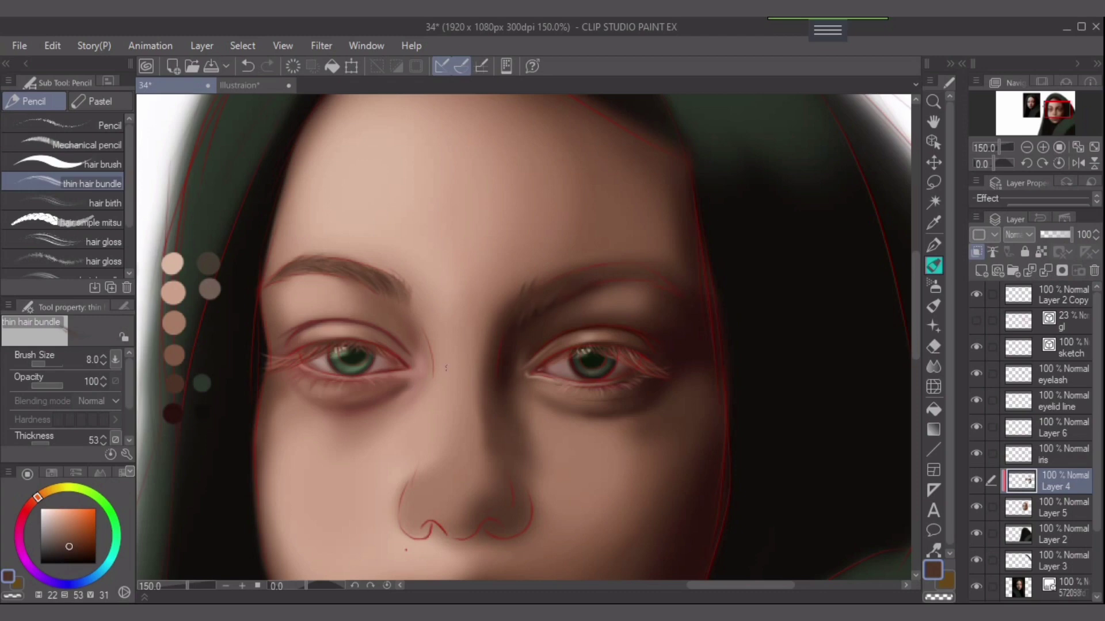
Sample the darkest red-brown palette swatch and draw darker hairs along the right eyebrow up to its arch.
alt+click(173, 413)
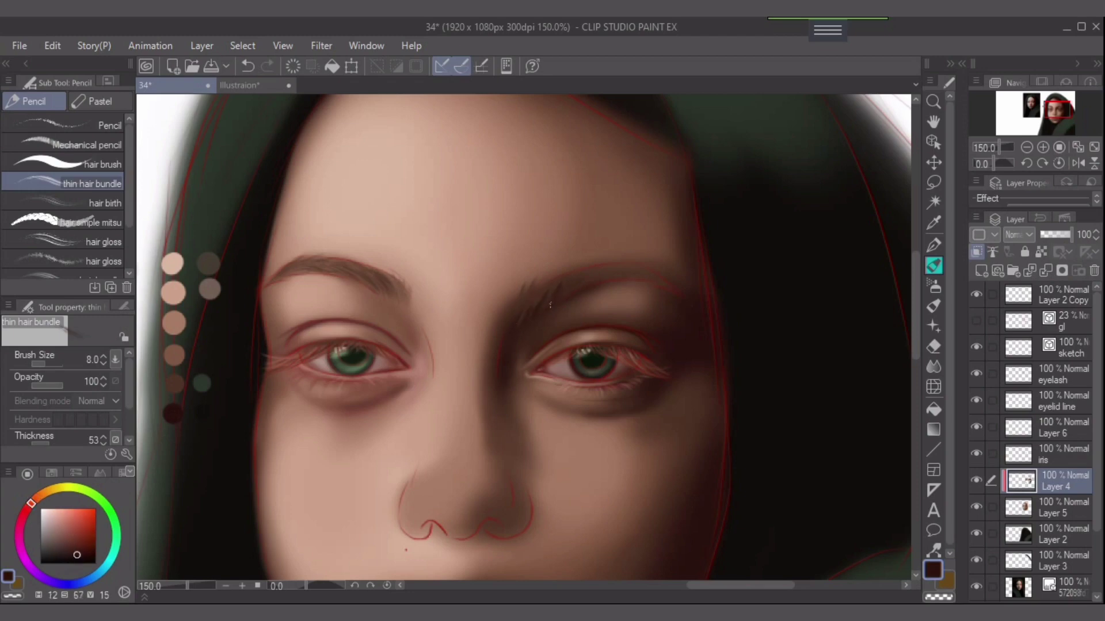
key(bracketright)
drag(587, 280, 626, 268)
key(bracketleft)
key(bracketleft)
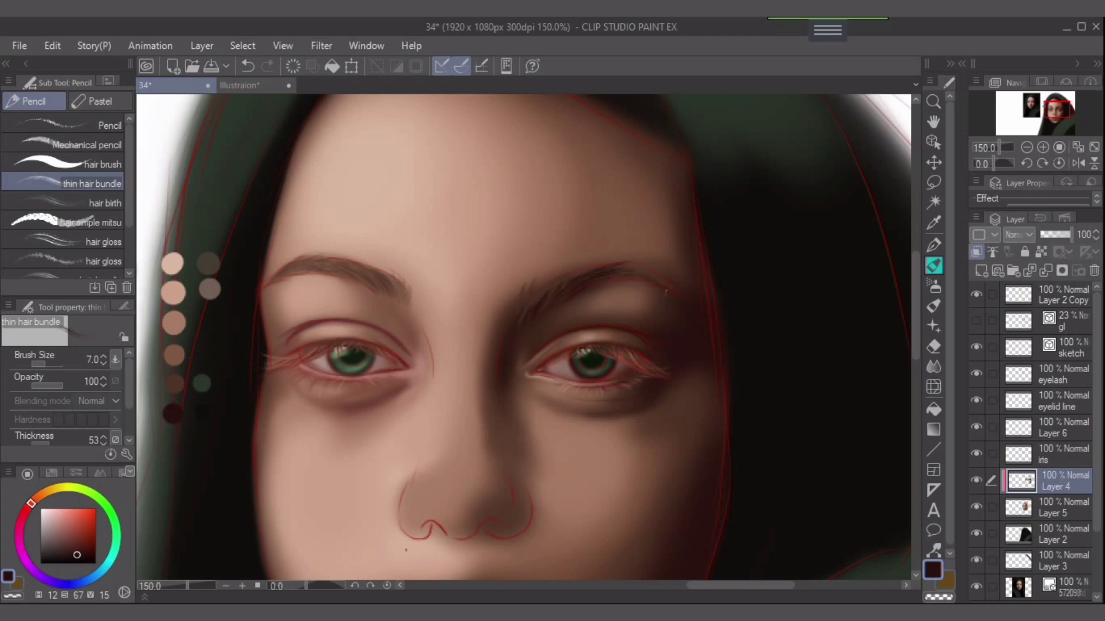
Fill in the arch and outer tail of the right eyebrow with thin hair strokes, then hide the sketch layer.
mouse_move(637, 276)
mouse_down()
mouse_move(652, 268)
mouse_move(620, 270)
mouse_up()
key(bracketright)
key(bracketright)
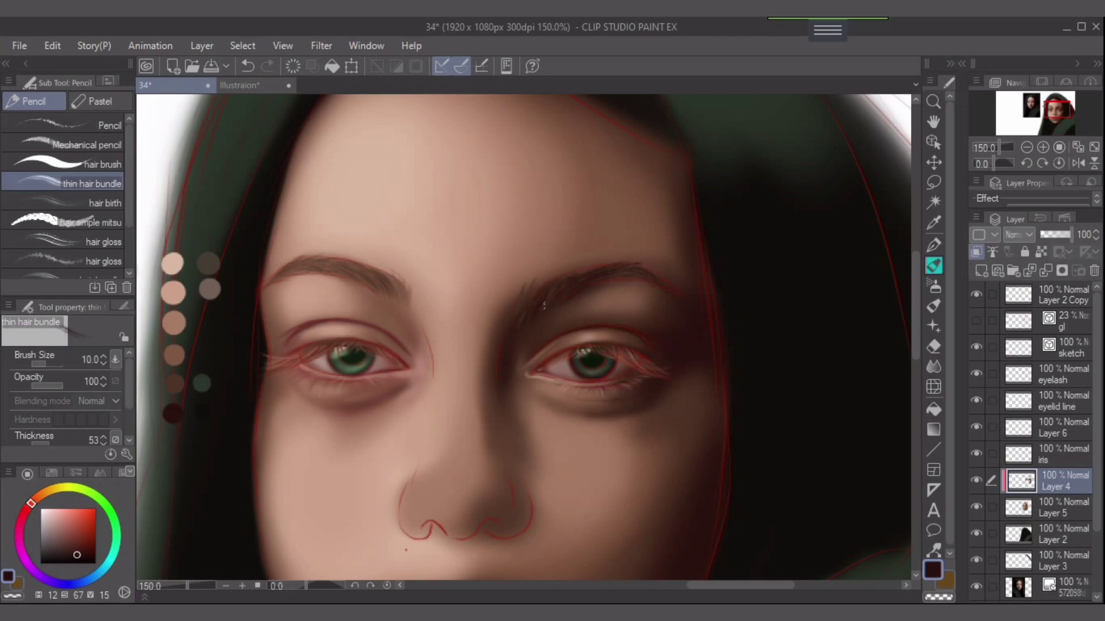
key(bracketleft)
mouse_move(575, 279)
mouse_down()
mouse_move(655, 273)
mouse_move(621, 266)
mouse_move(653, 273)
mouse_up()
click(976, 347)
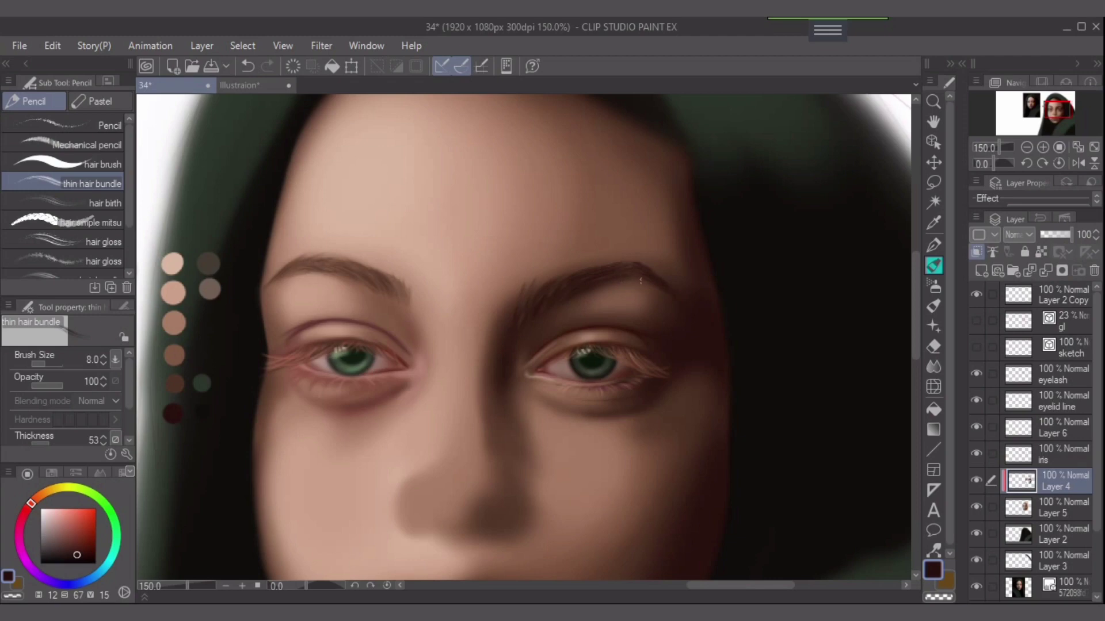
Clean up the right eyebrow's edges with the Soft eraser and smudge its inner hairs with the Finger tip blender.
key(e)
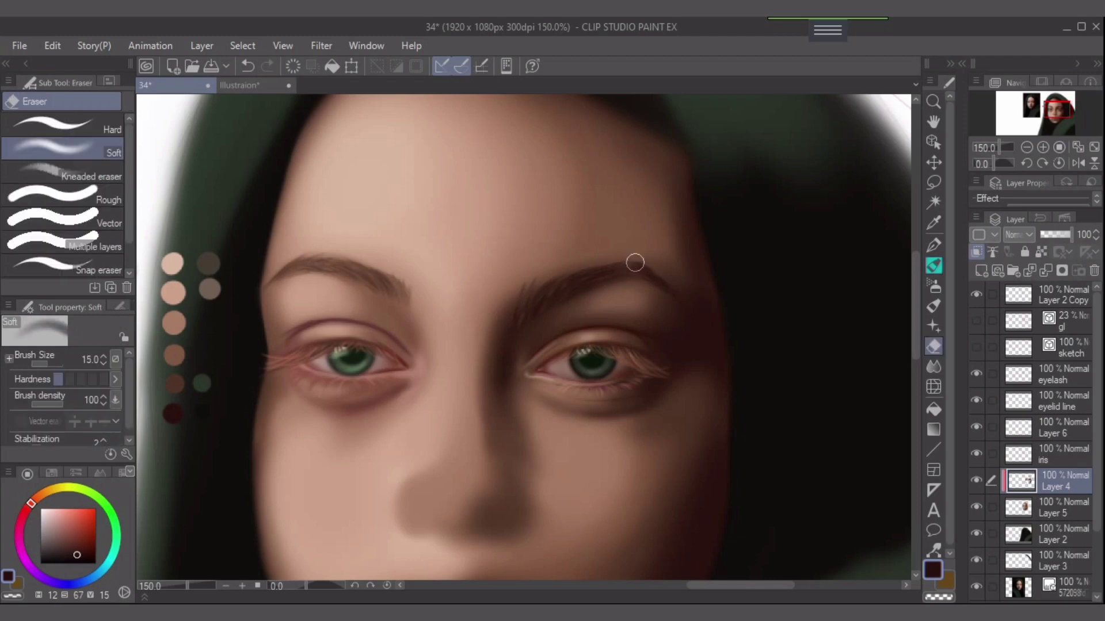
key(bracketleft)
key(bracketleft)
key(j)
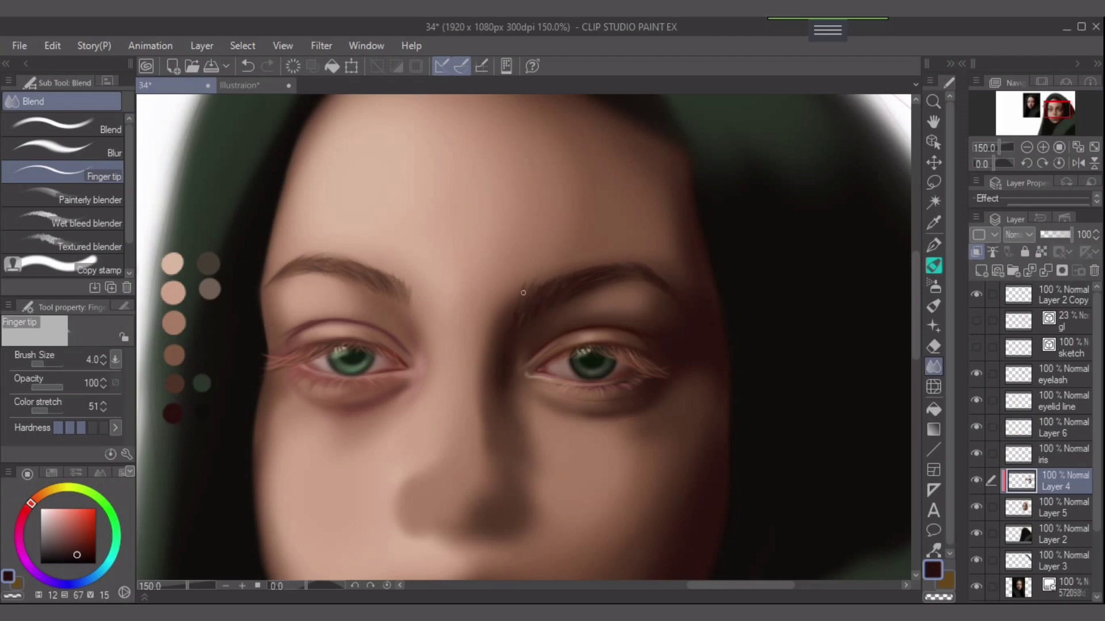
key(e)
key(bracketright)
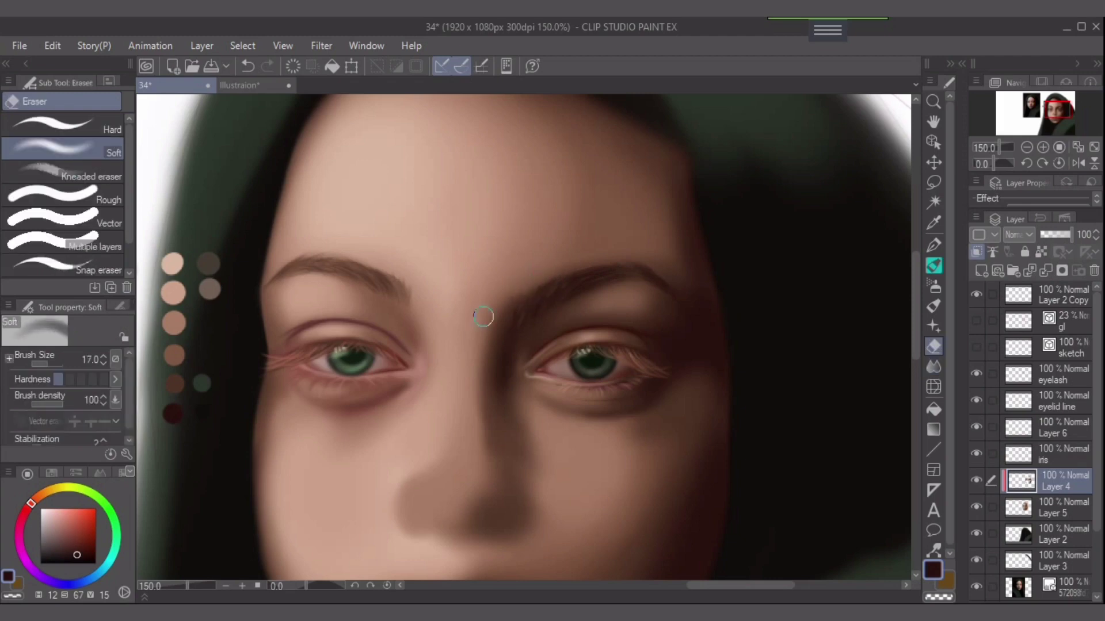
On Layer 5, smudge the skin shading beneath the right eyebrow with the Finger tip blender at color stretch 100 and size 8.
click(933, 365)
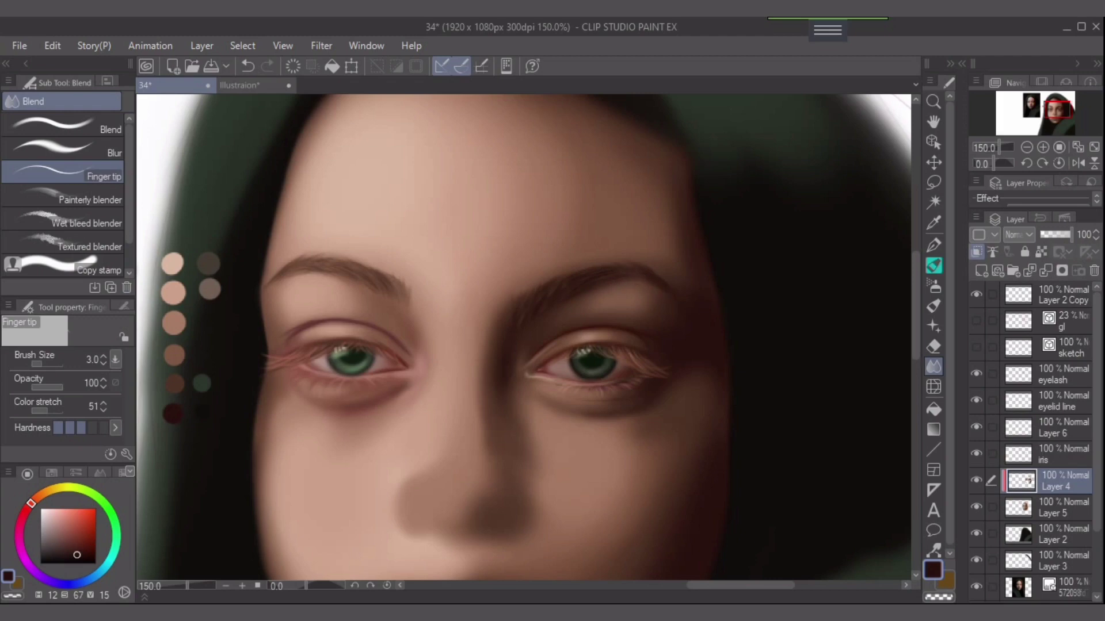
click(1062, 508)
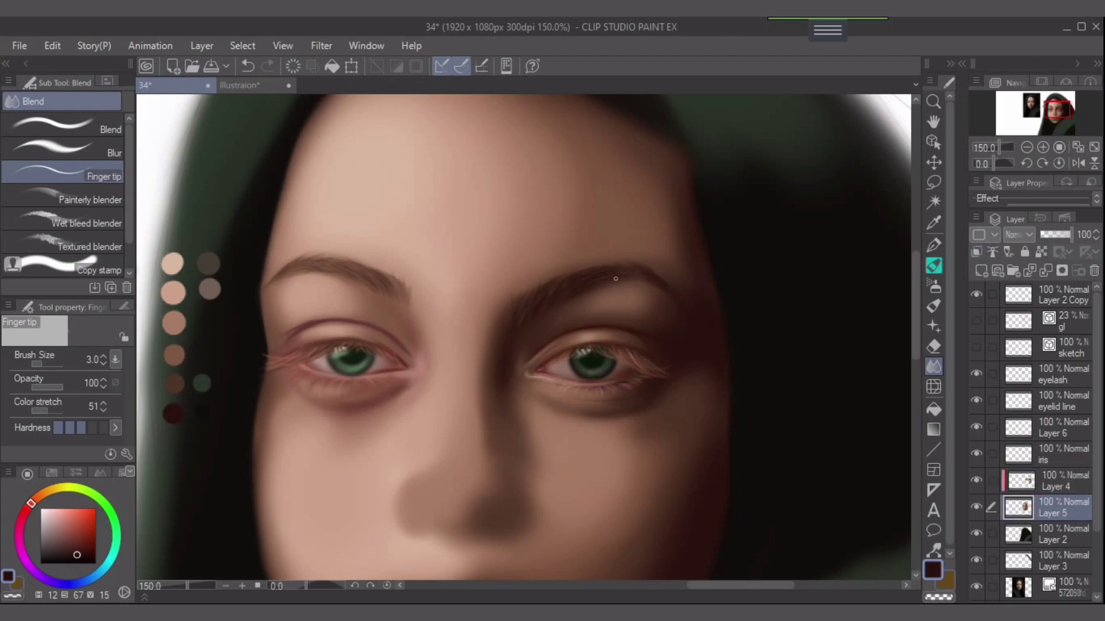
alt+click(599, 310)
alt+click(551, 322)
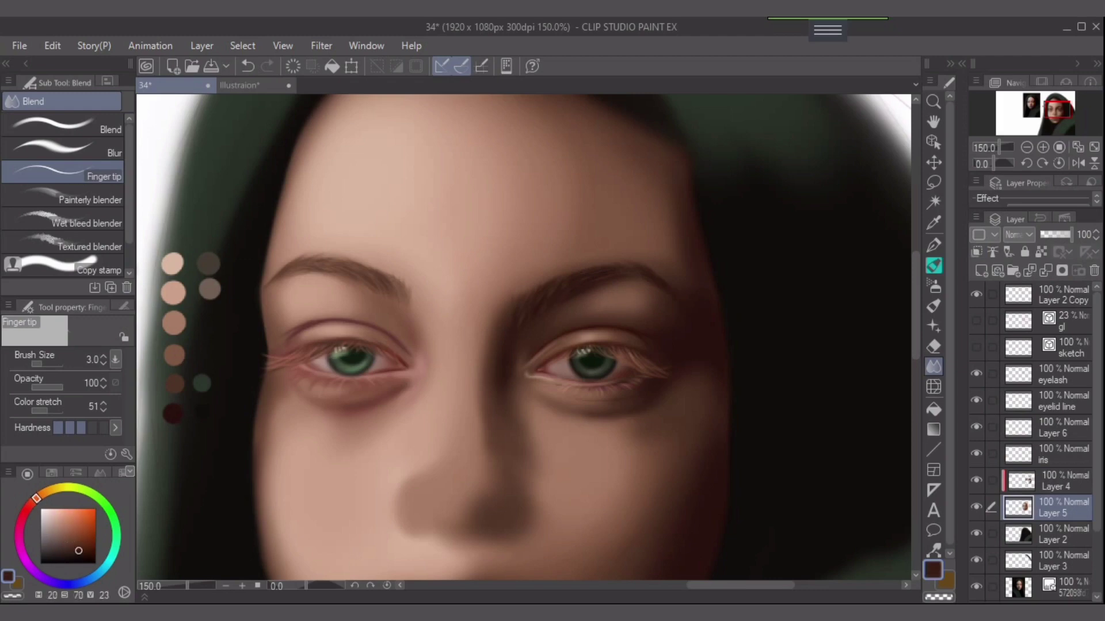
key(bracketright)
key(bracketright)
key(bracketright)
key(bracketright)
drag(46, 410, 63, 410)
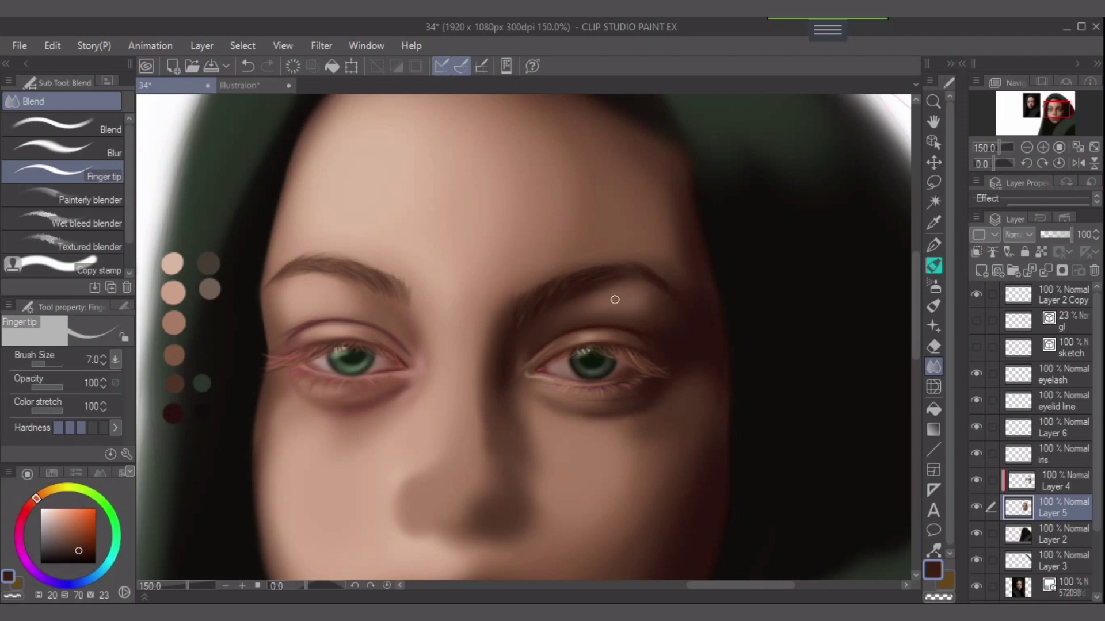
key(ctrl+z)
key(bracketright)
drag(599, 285, 615, 277)
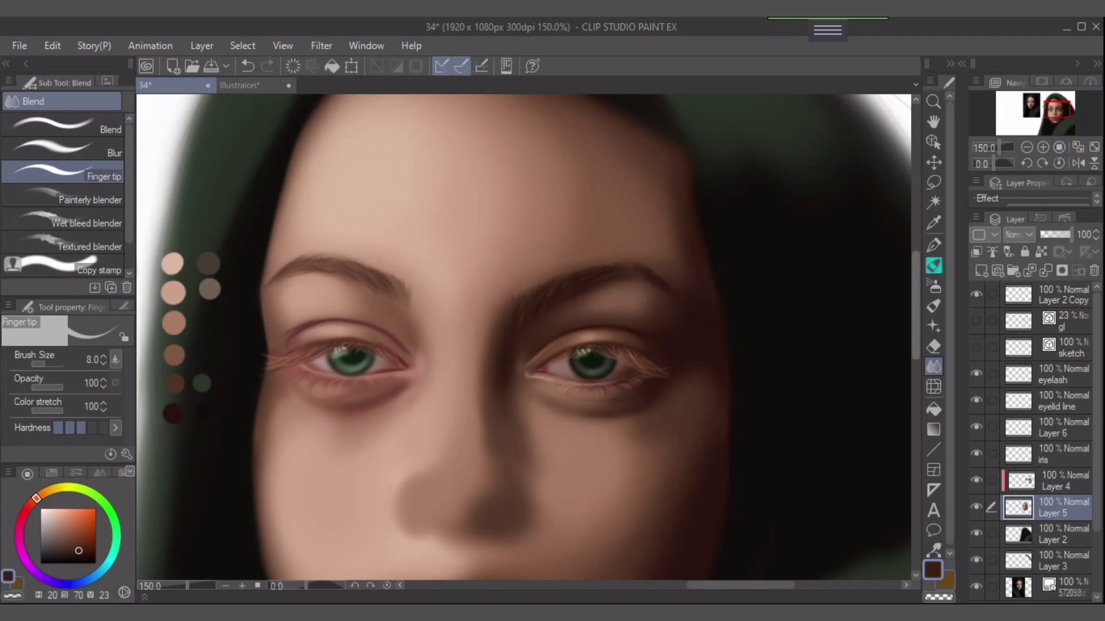
click(933, 266)
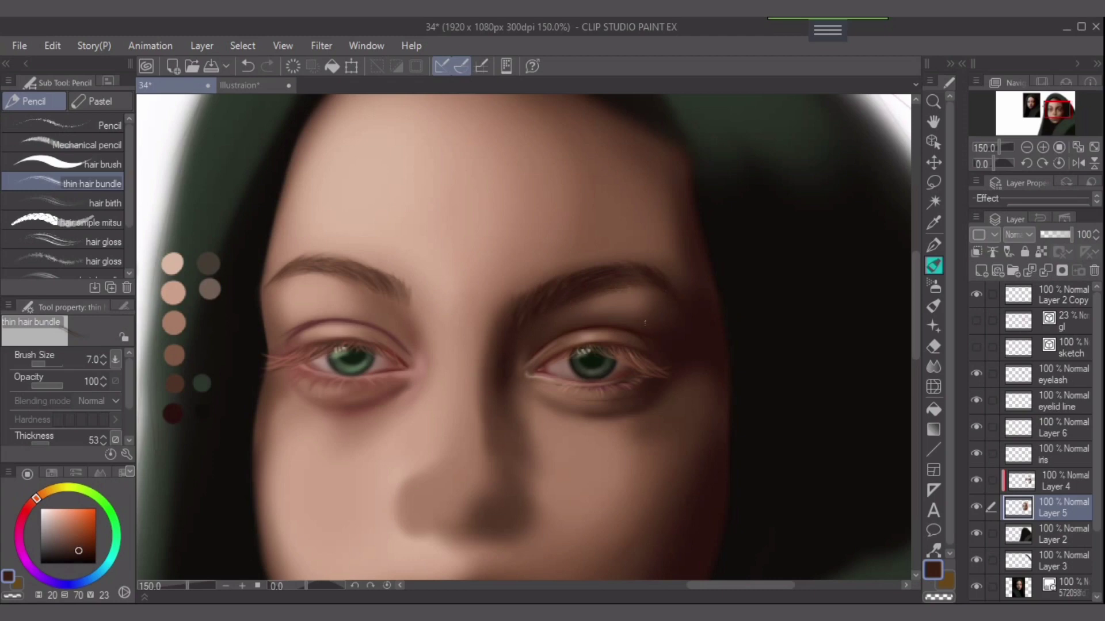
scroll(645, 322, down, 3)
key(ctrl+z)
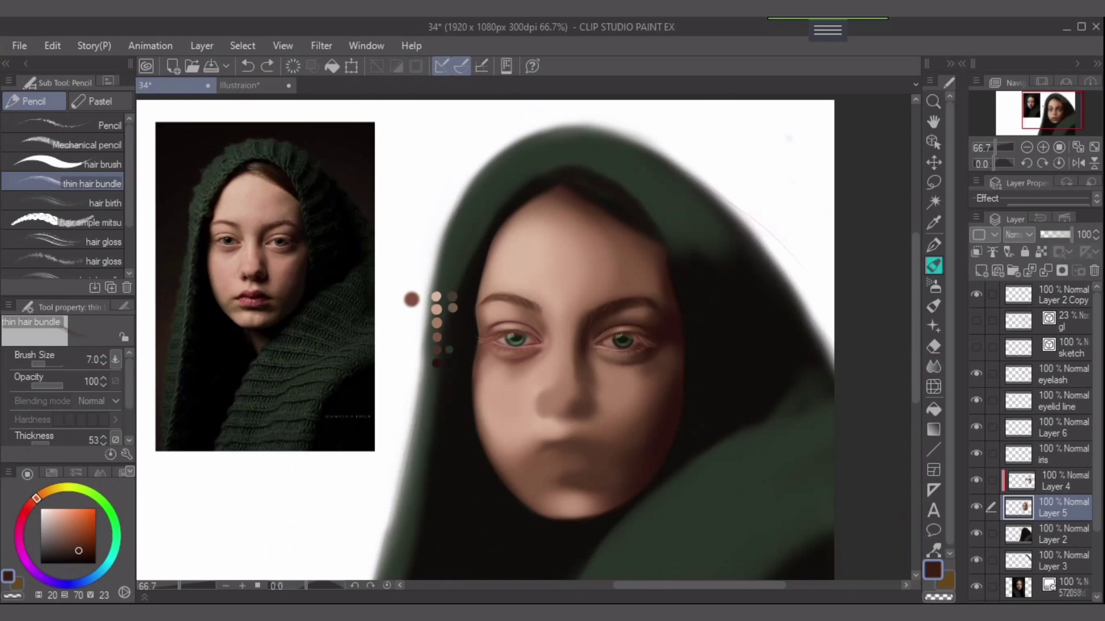
scroll(683, 326, up, 3)
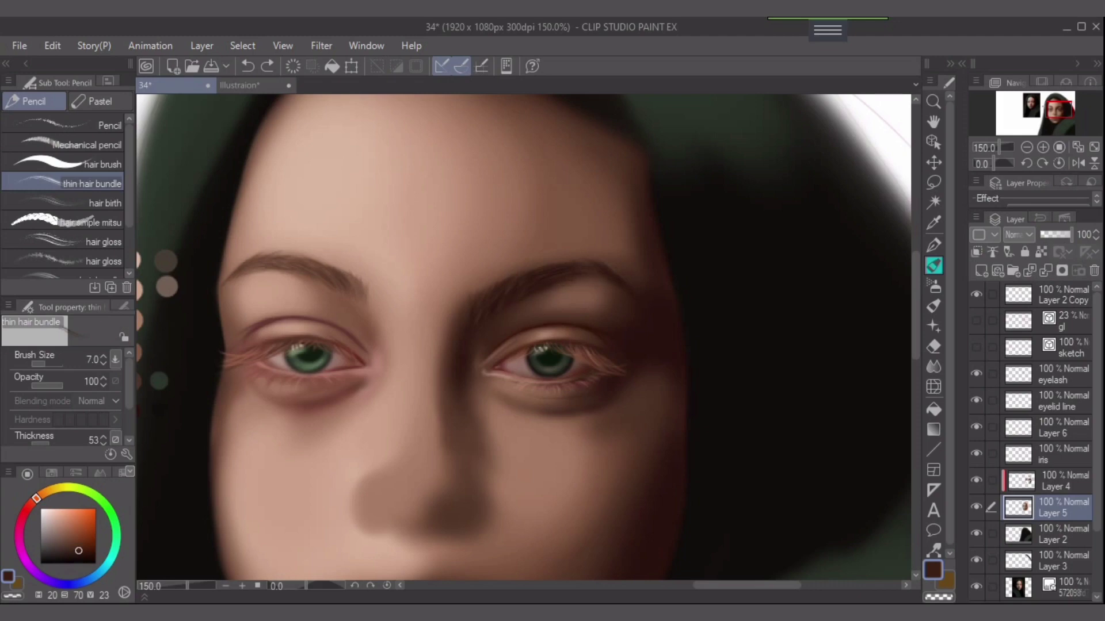
drag(578, 277, 611, 284)
key(ctrl+z)
key(bracketleft)
key(bracketleft)
Blend the skin shading around the right eyebrow's outer tail with the Finger tip blender, reducing the brush size to 3.
click(933, 366)
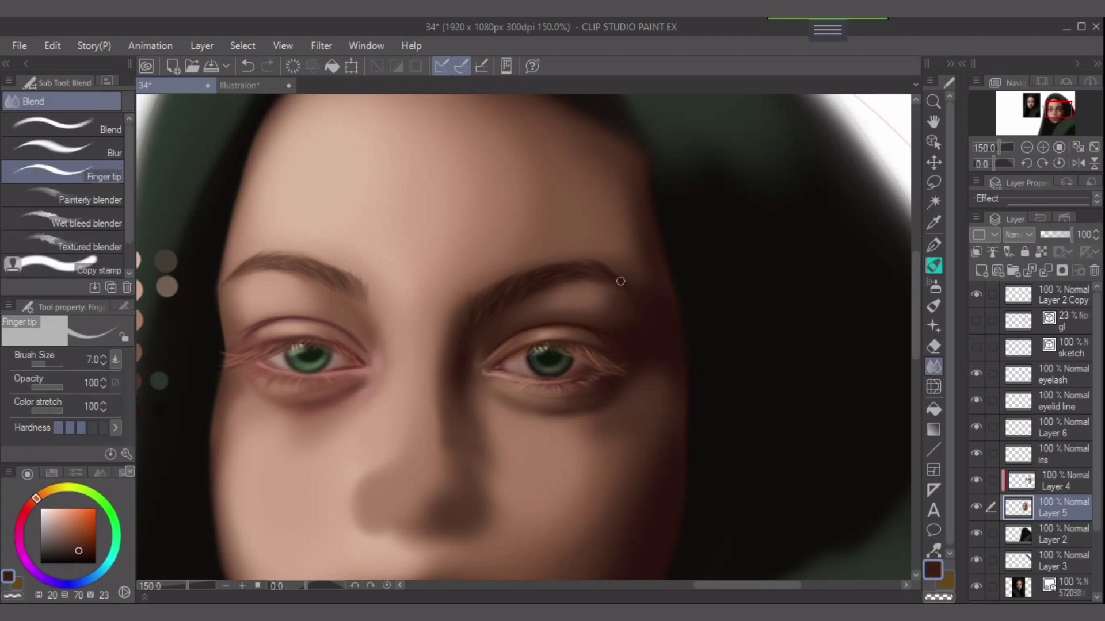
key(bracketleft)
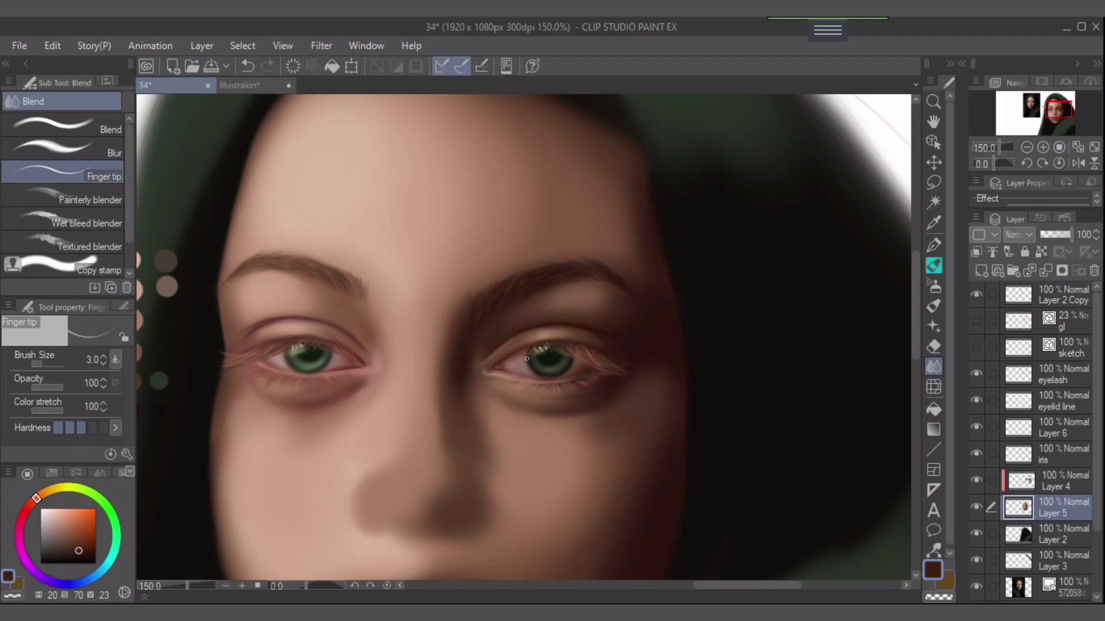
scroll(529, 359, down, 1)
drag(563, 369, 744, 302)
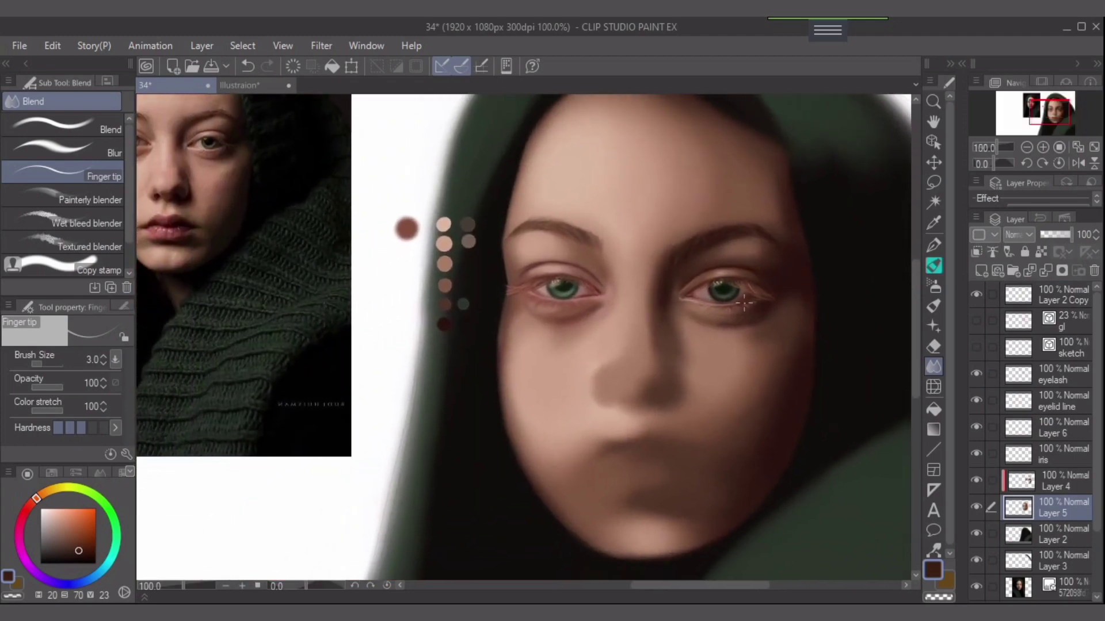
drag(610, 325, 600, 383)
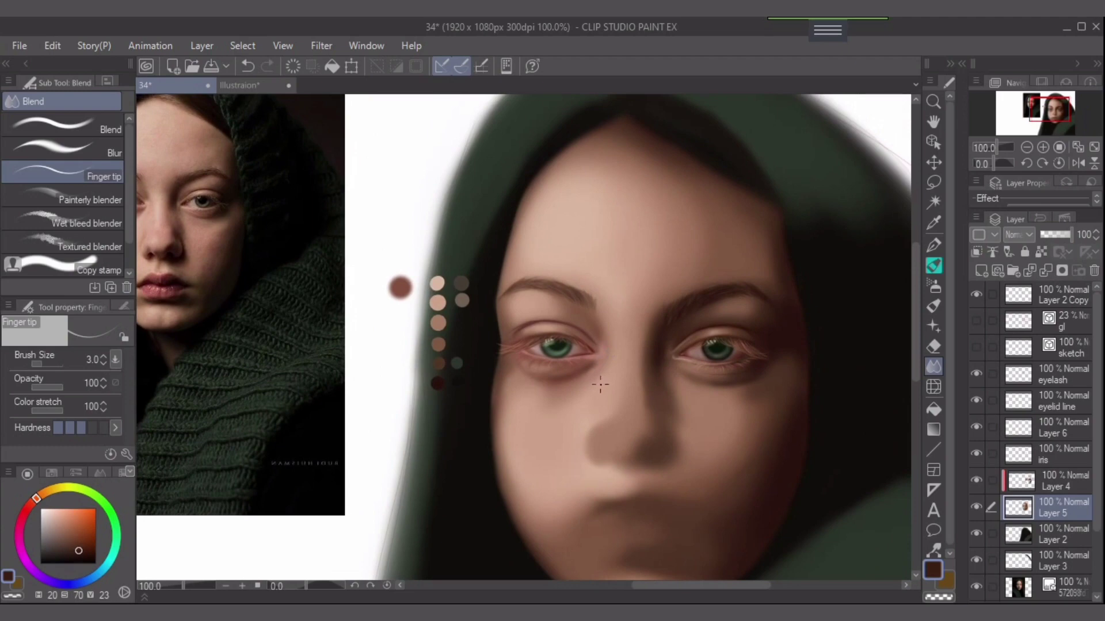
drag(691, 319, 628, 329)
key(e)
key(bracketleft)
key(bracketleft)
key(bracketleft)
key(bracketleft)
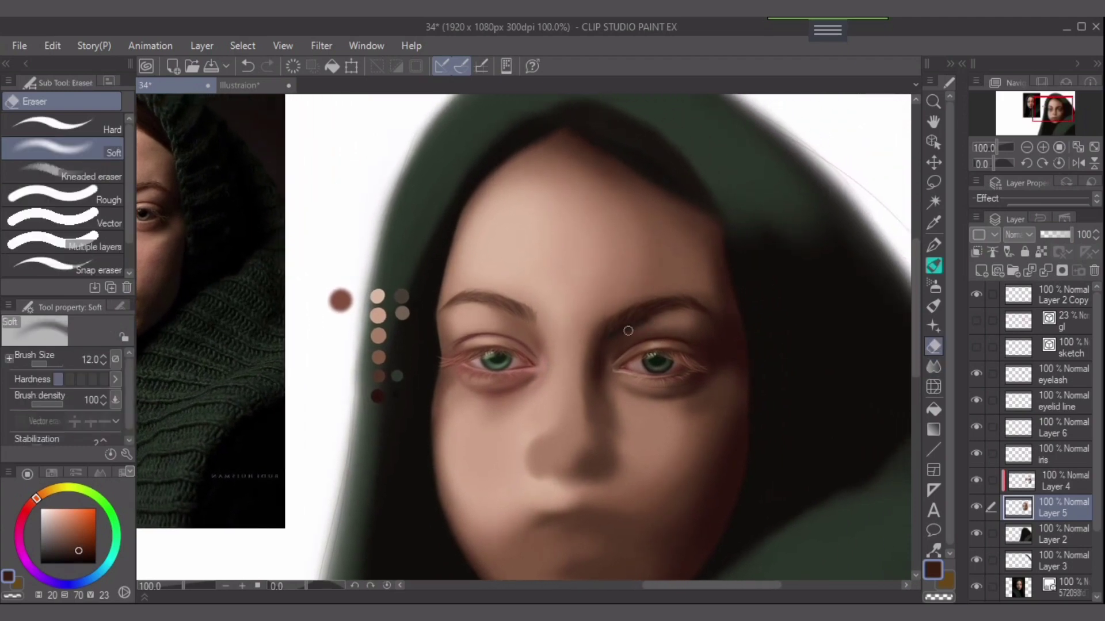
key(ctrl+z)
Switch to Layer 4 and try to thin the inner end of the right eyebrow with the Soft eraser at size 5.
key(alt+bracketright)
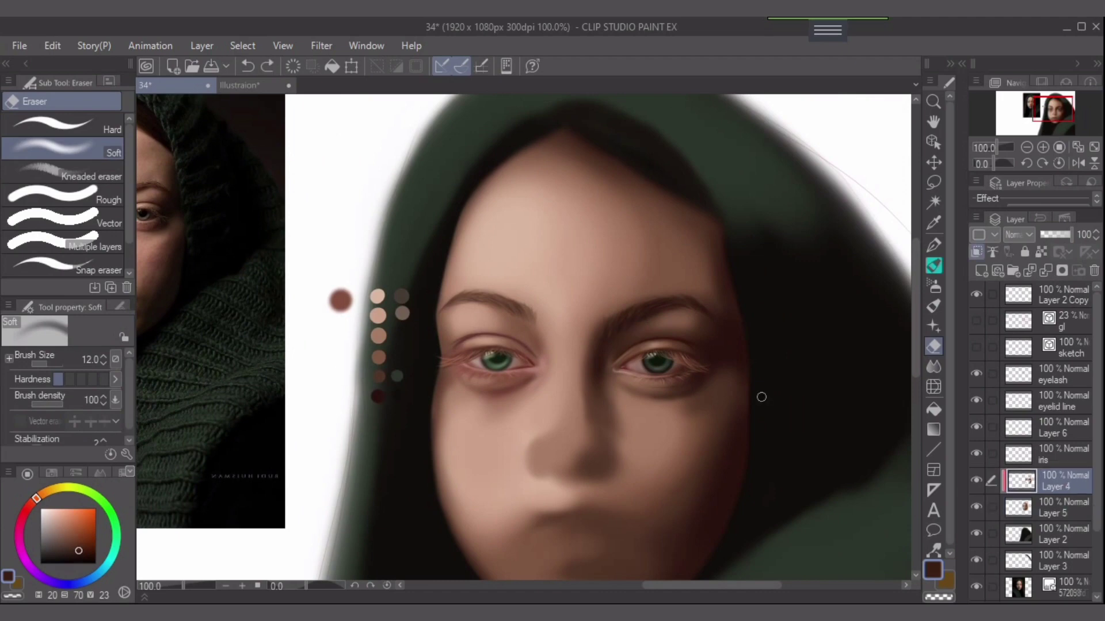
key(ctrl+z)
scroll(611, 362, up, 2)
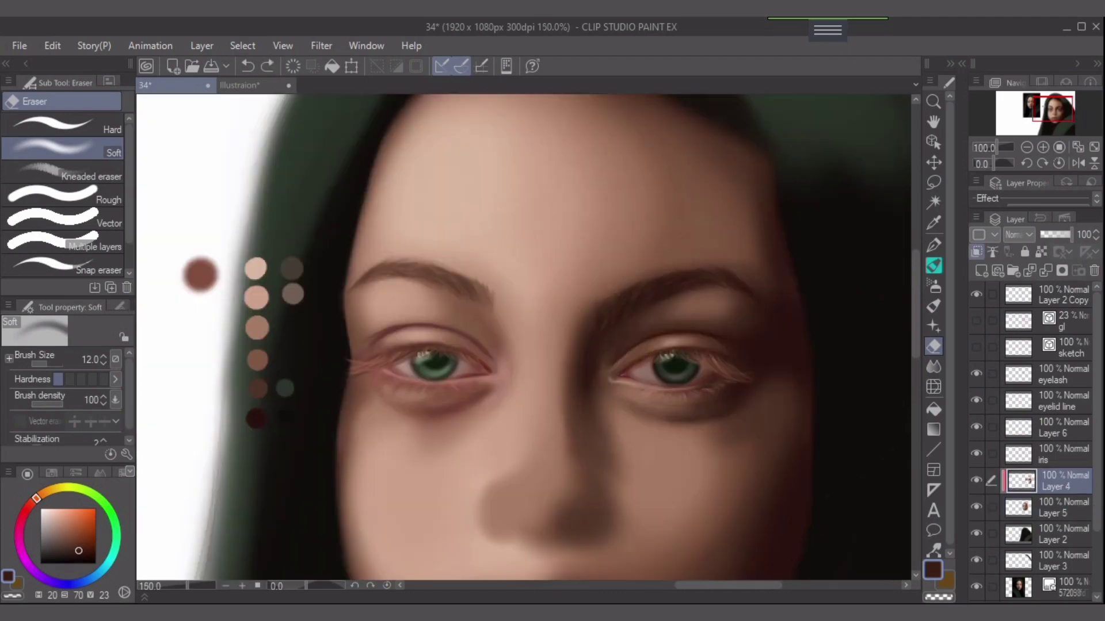
key(bracketleft)
key(bracketleft)
key(bracketleft)
drag(590, 339, 593, 315)
key(ctrl+z)
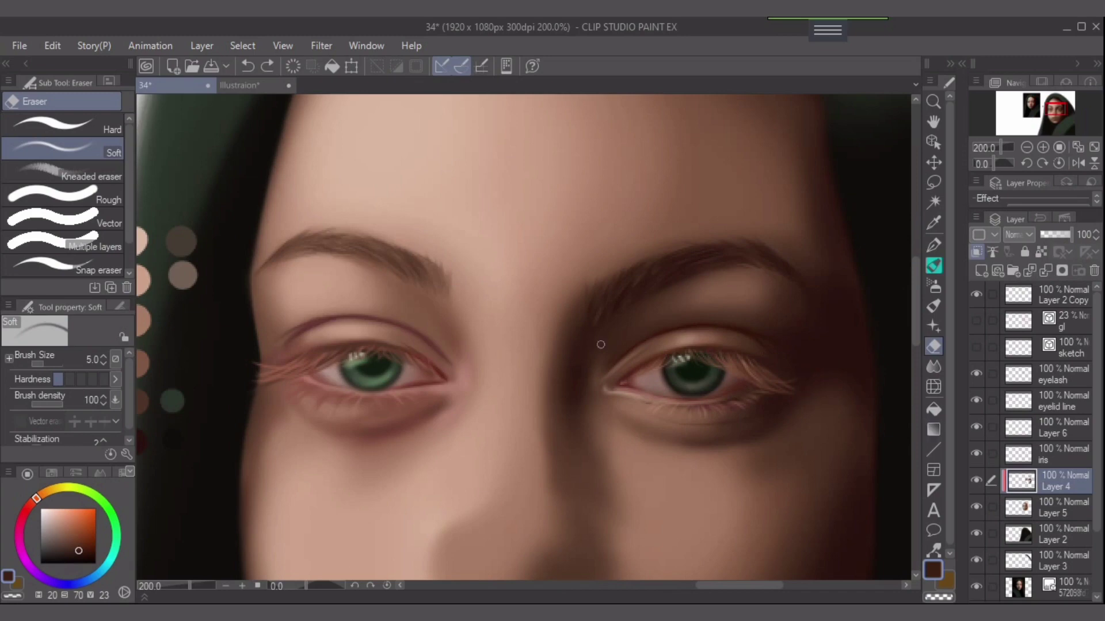
Add brown hairs to the inner half of the left eyebrow with the thin hair bundle pencil at size 8.
alt+click(440, 312)
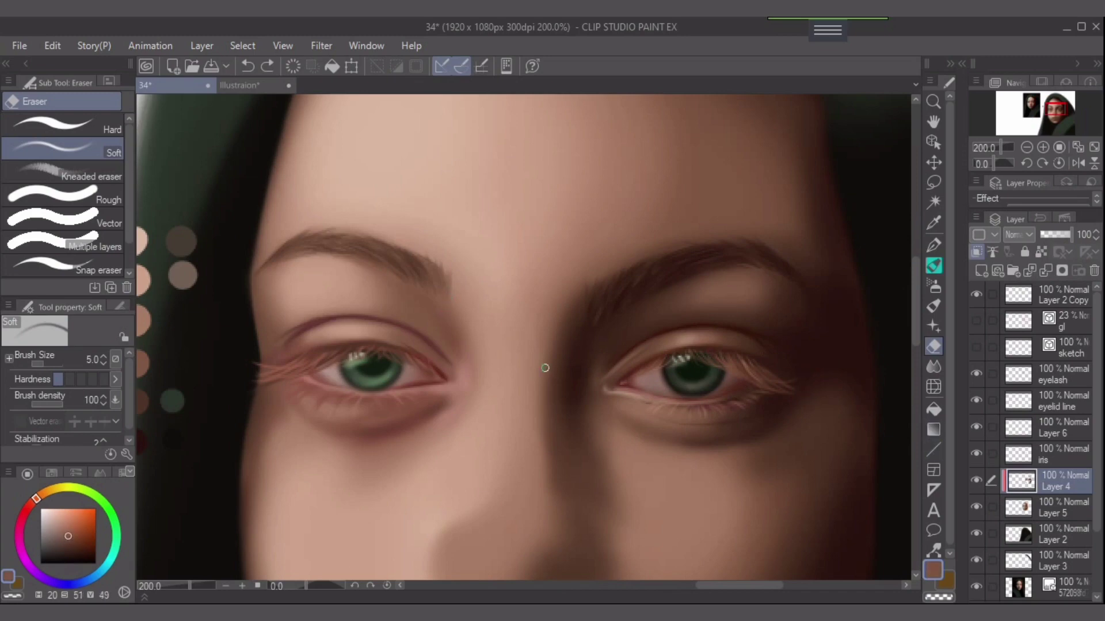
click(933, 286)
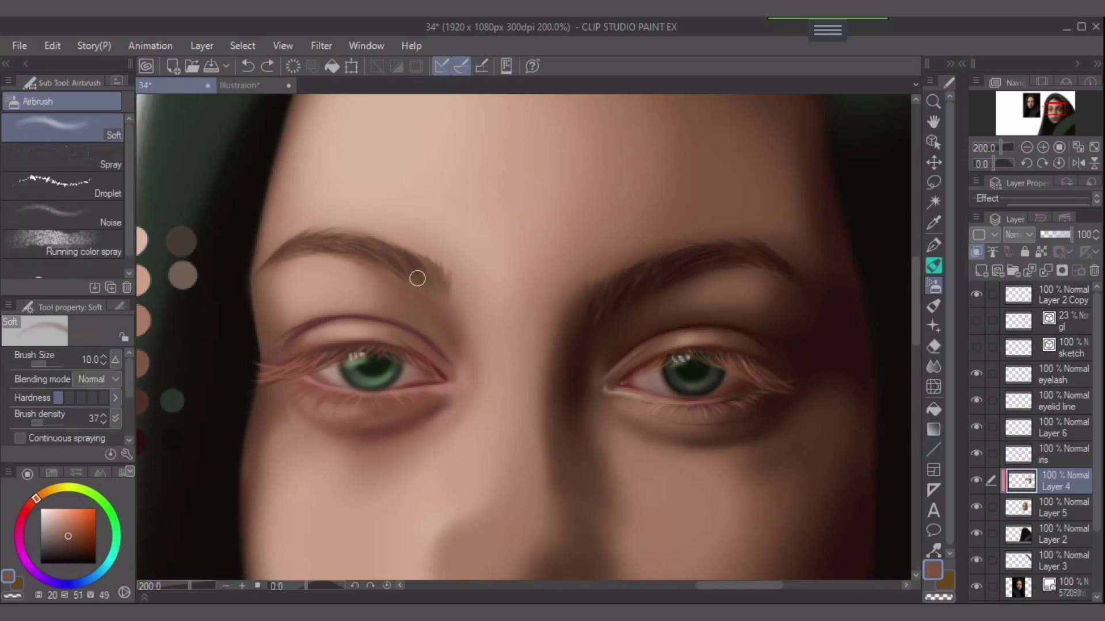
key(p)
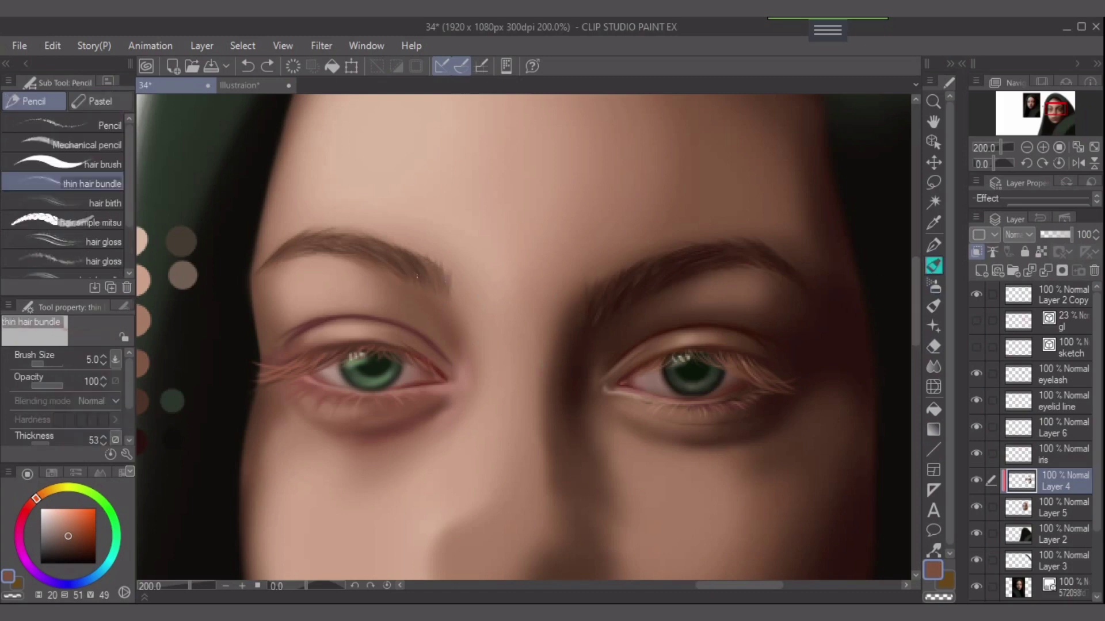
key(bracketright)
key(bracketright)
key(bracketright)
drag(395, 279, 381, 268)
drag(459, 312, 450, 295)
key(ctrl+z)
key(ctrl+z)
drag(396, 283, 404, 296)
key(ctrl+z)
drag(369, 257, 402, 287)
Deepen the shadow between the left eyebrow's inner end and the eye corner with a darker brown Soft airbrush at size 10.
drag(68, 536, 71, 537)
alt+click(407, 300)
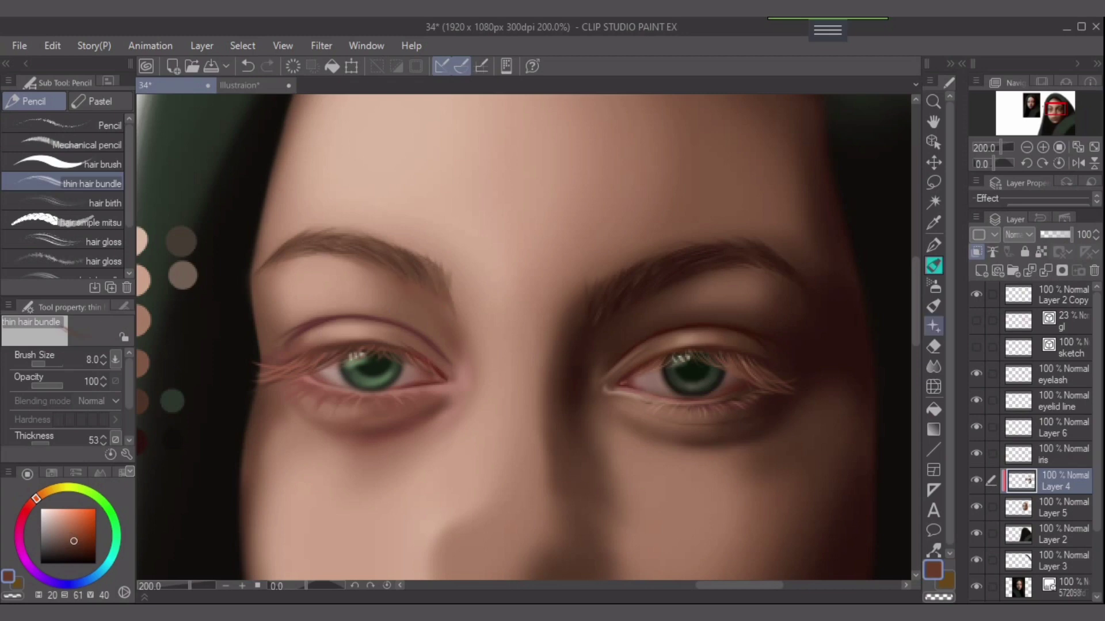
click(933, 286)
key(bracketleft)
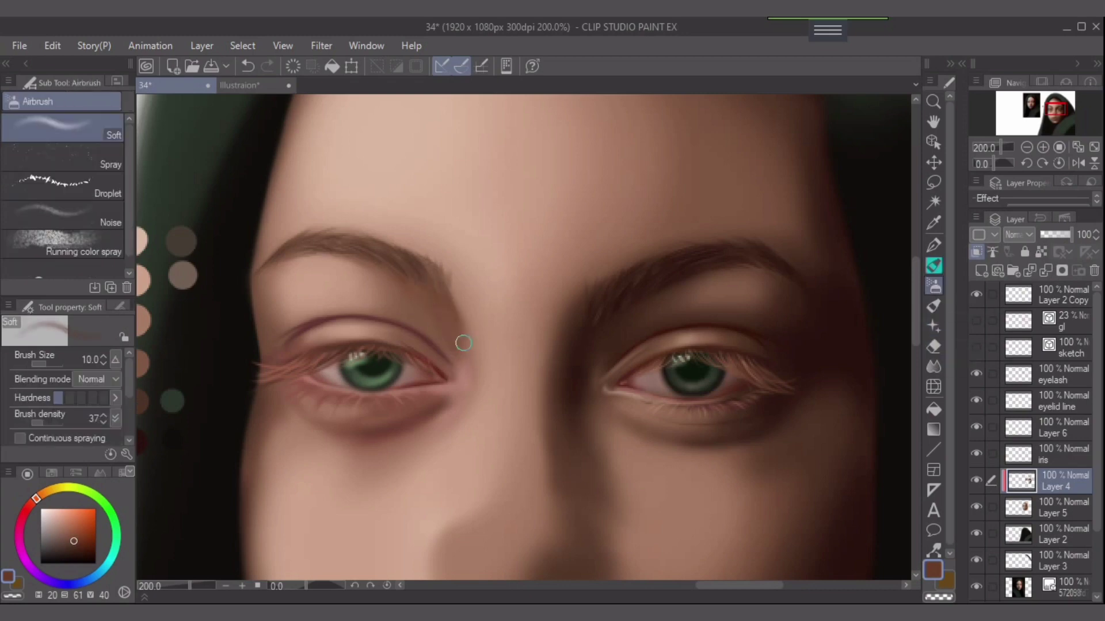
key(bracketright)
key(bracketright)
key(bracketleft)
key(bracketleft)
Soften the inner edge of the left eye socket shadow with a sampled skin tone, using the Soft airbrush at size 15.
alt+click(471, 316)
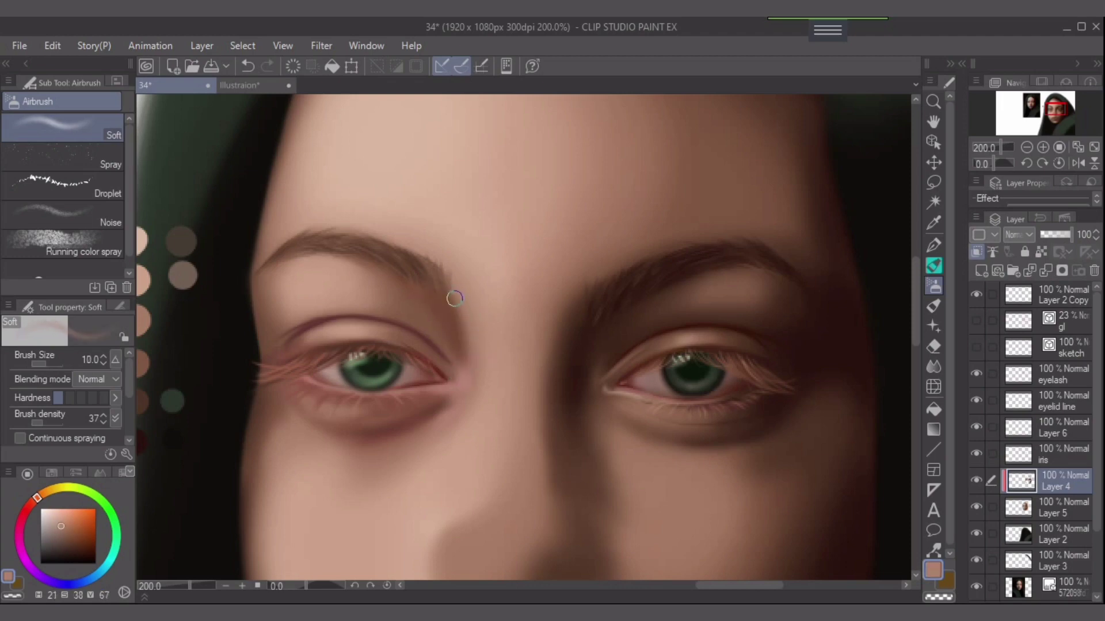
key(bracketright)
key(bracketright)
scroll(544, 419, down, 1)
drag(709, 445, 737, 335)
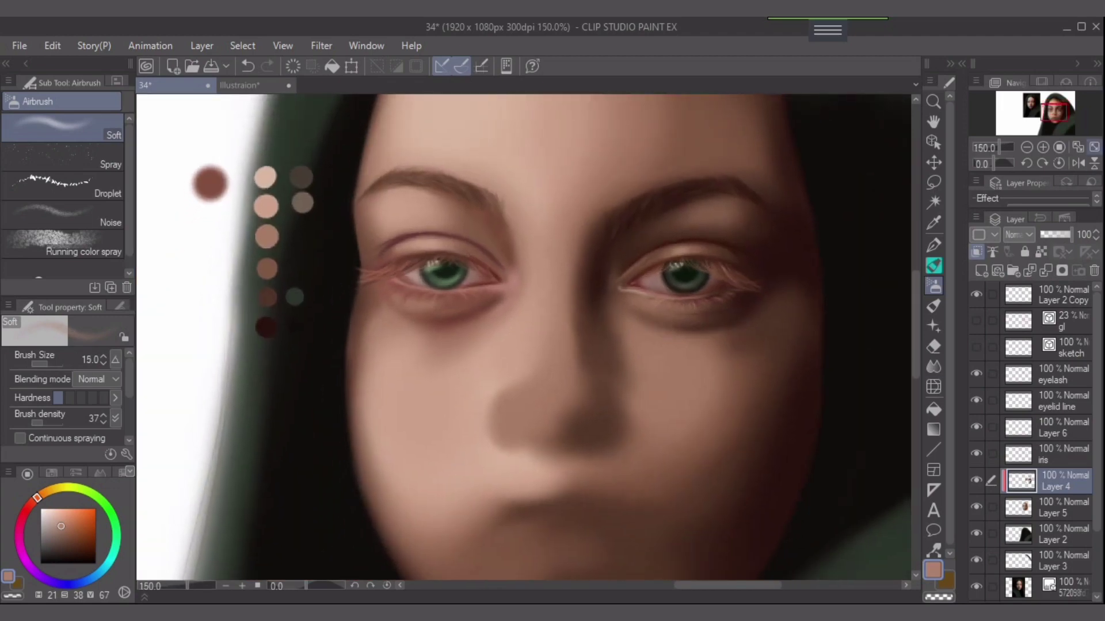
click(1094, 147)
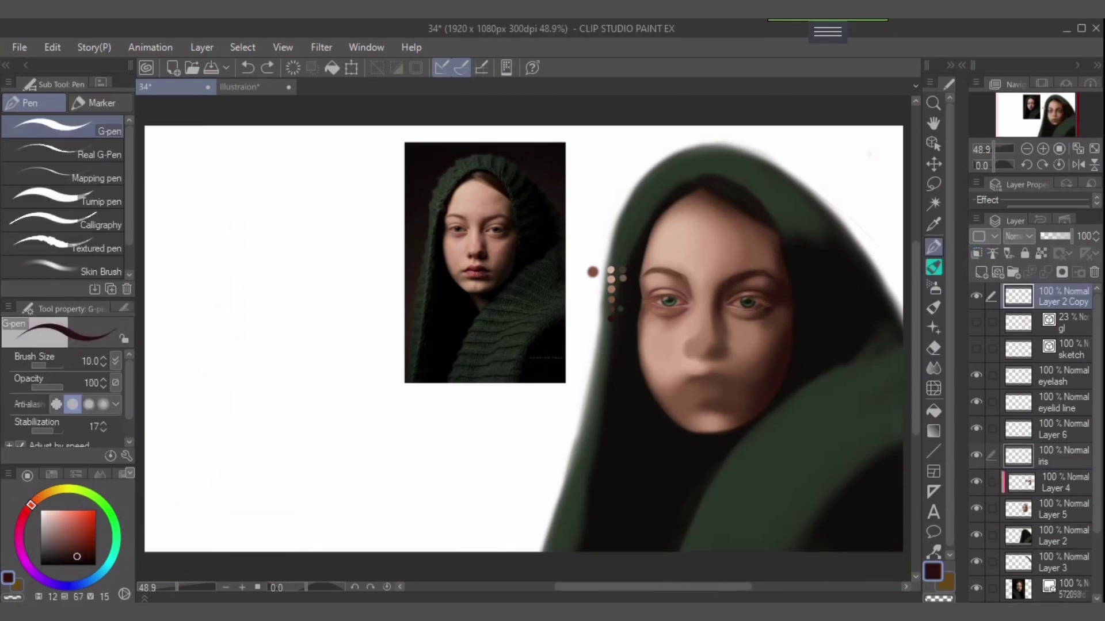
click(1063, 456)
click(1064, 483)
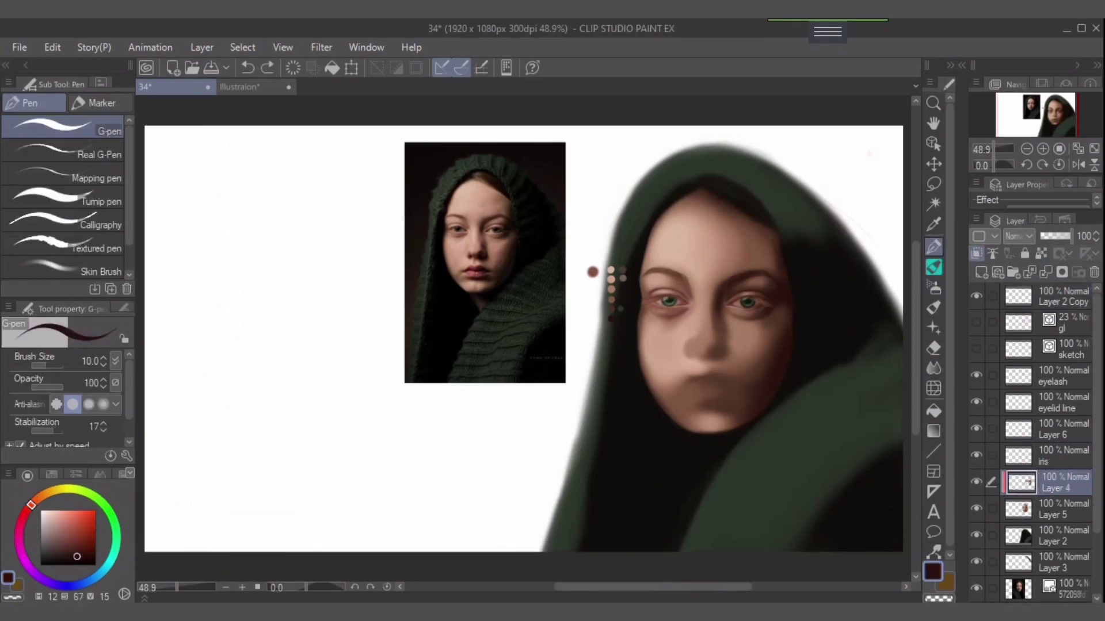
key(ctrl+plus)
key(ctrl+plus)
key(ctrl+plus)
key(ctrl+plus)
drag(794, 392, 243, 373)
click(1063, 297)
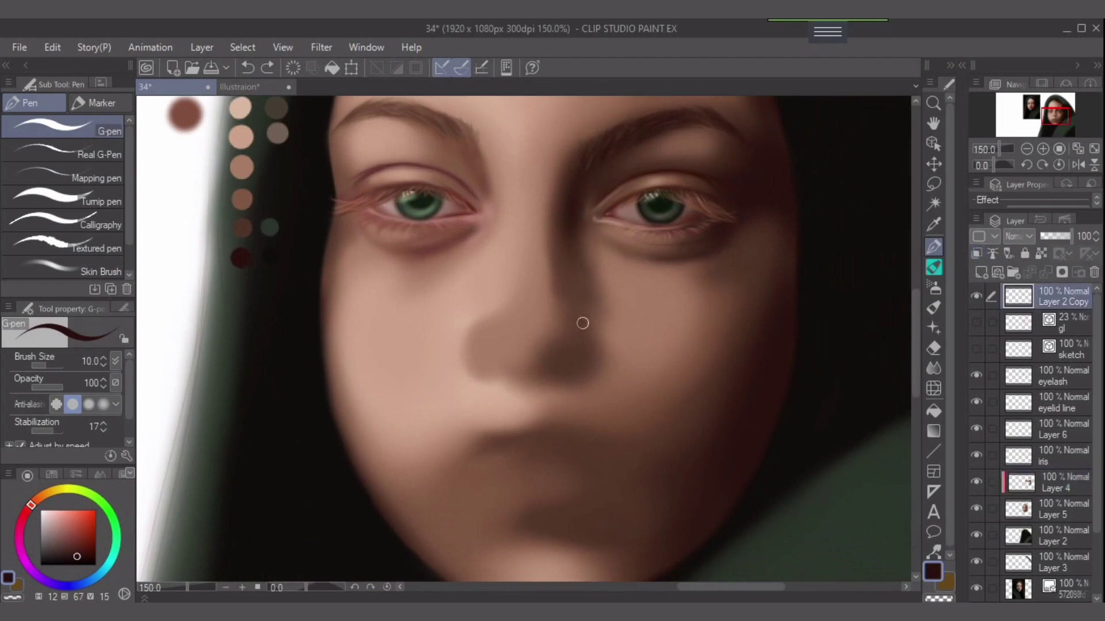
click(351, 67)
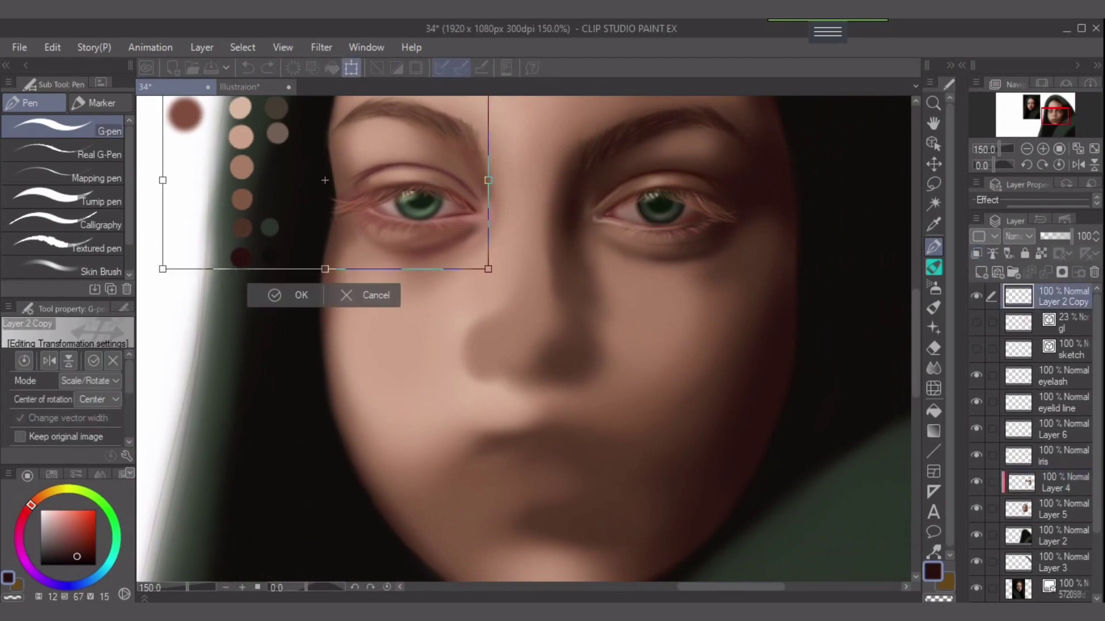
drag(322, 192, 322, 366)
drag(492, 264, 556, 414)
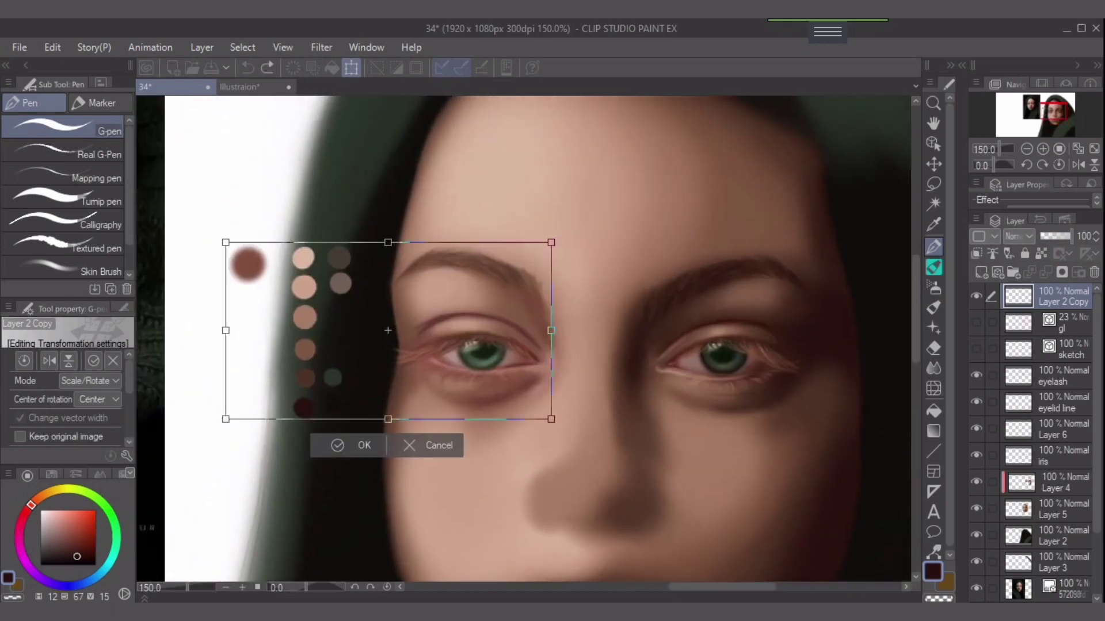
key(Return)
Lasso the color swatches on Layer 2 Copy, move them onto the left cheek, clear the selection and return to Layer 4.
click(933, 183)
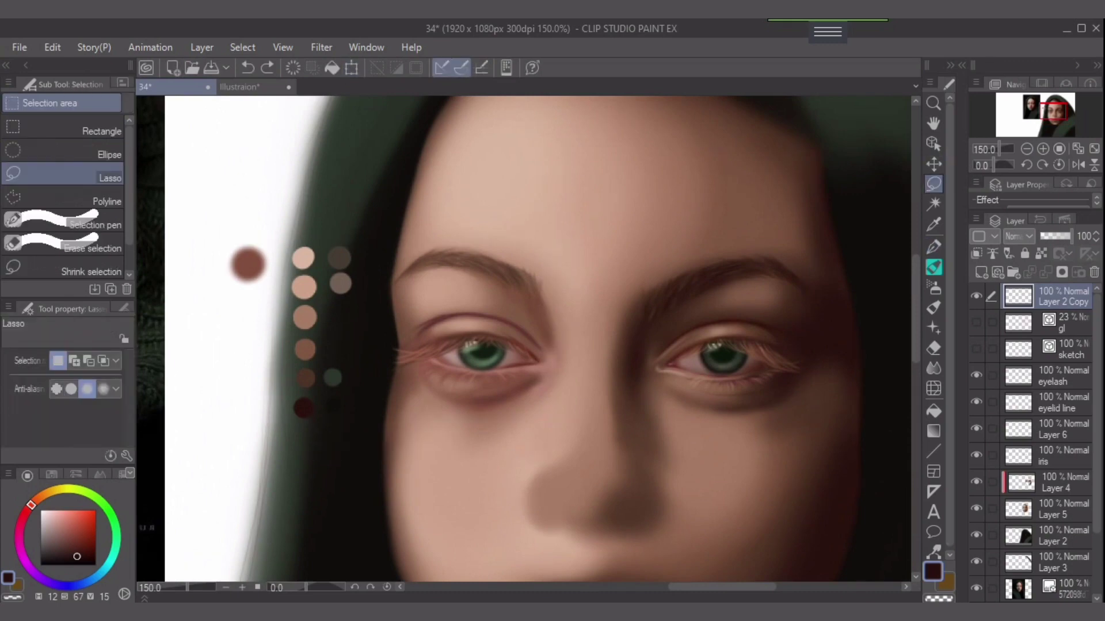
mouse_move(380, 477)
mouse_down()
mouse_move(369, 280)
mouse_move(197, 307)
mouse_move(374, 489)
mouse_up()
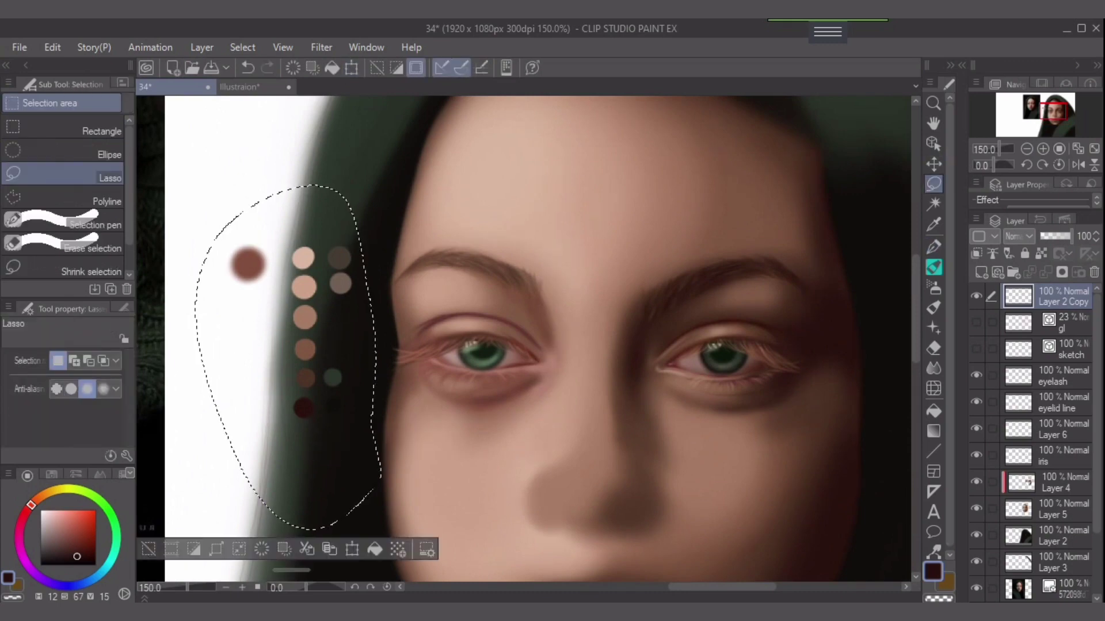
click(352, 548)
drag(506, 443, 432, 264)
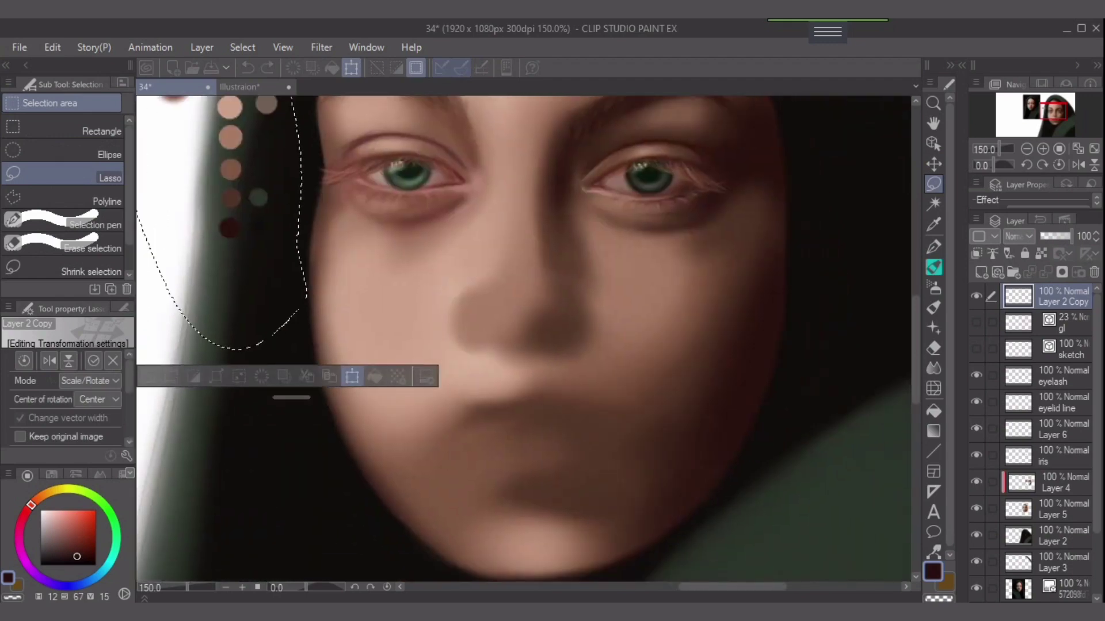
drag(231, 230, 326, 417)
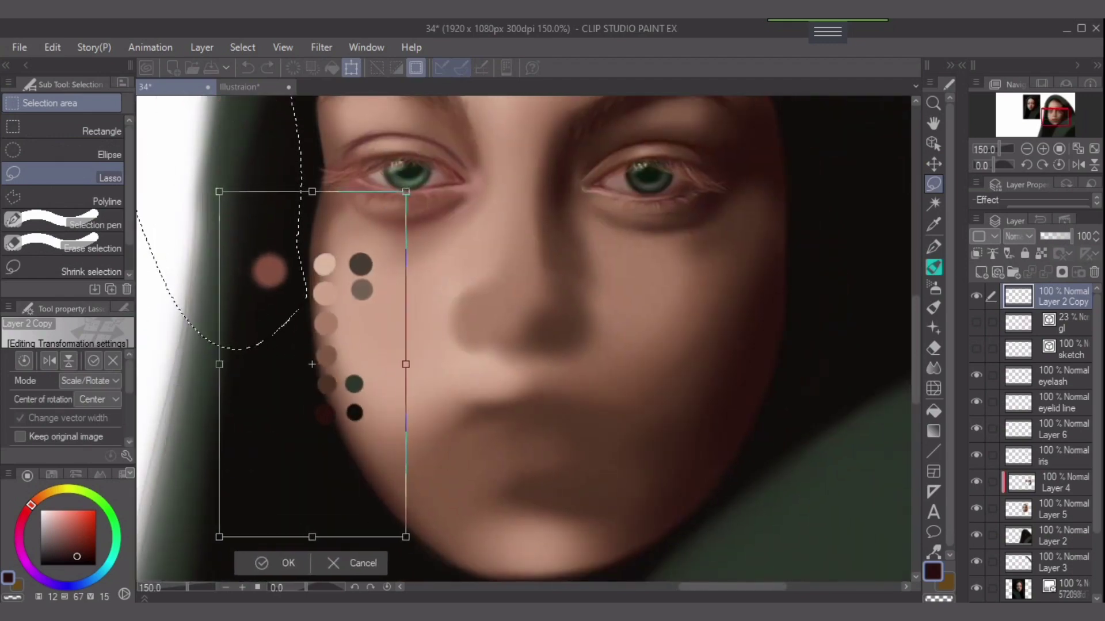
drag(312, 364, 323, 369)
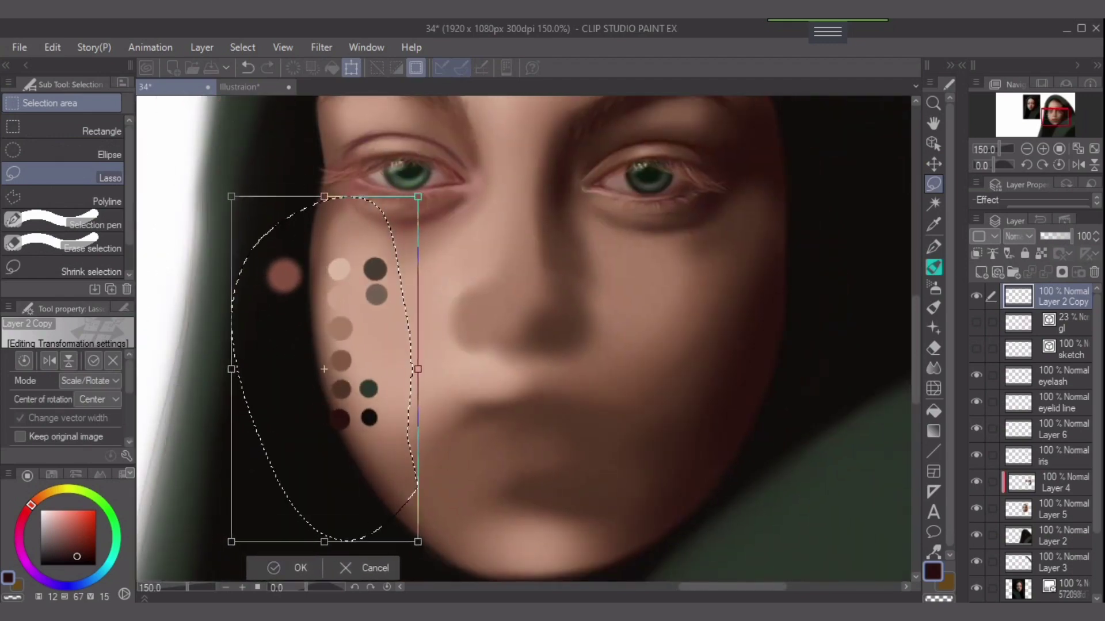
click(289, 568)
click(1063, 483)
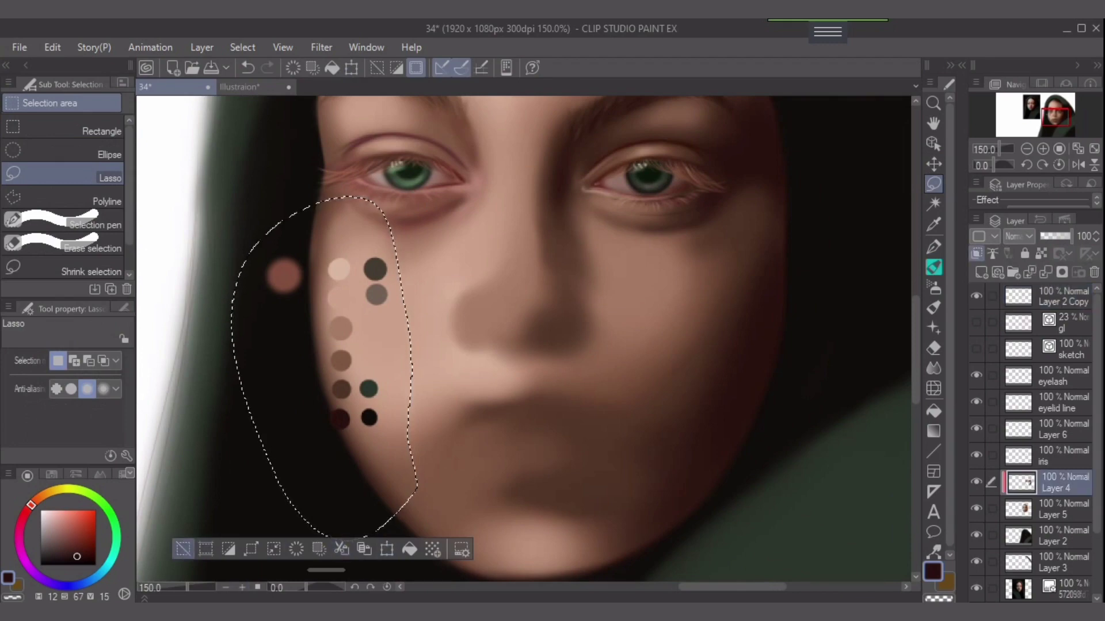
click(183, 549)
Show the sketch layer and shade the right side of the nose with the mid-brown swatch, using the Soft airbrush at size 20.
click(934, 287)
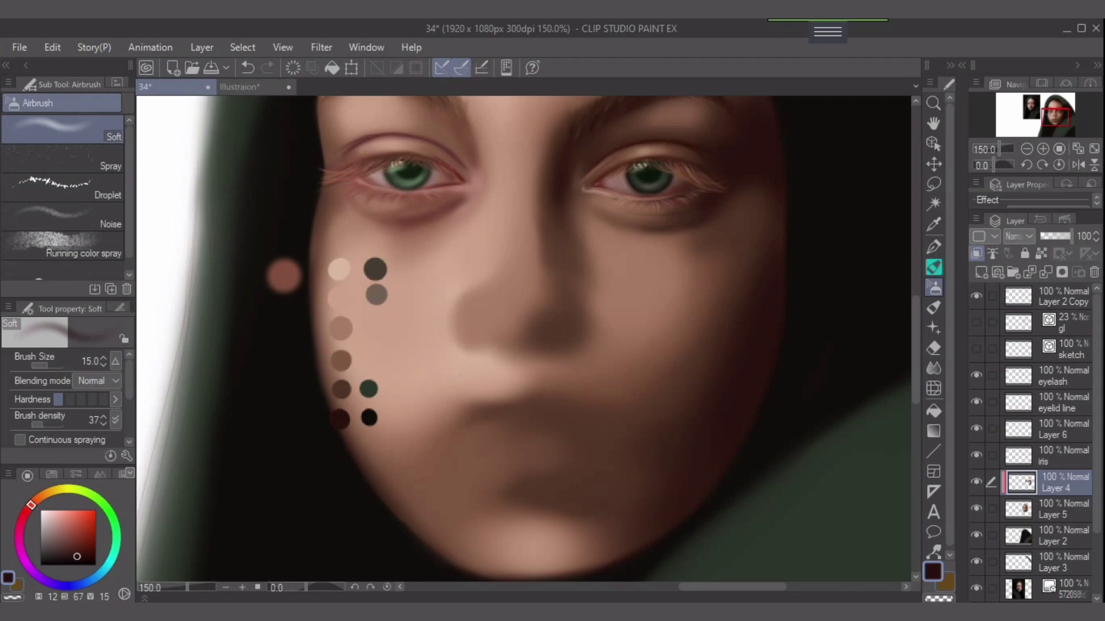
click(977, 348)
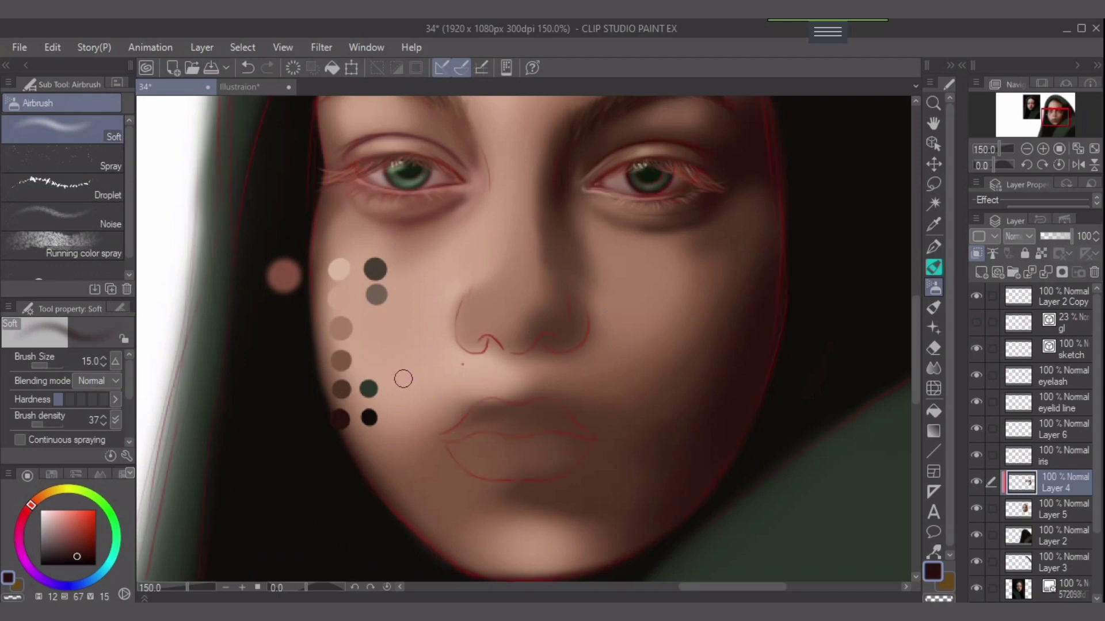
alt+click(341, 361)
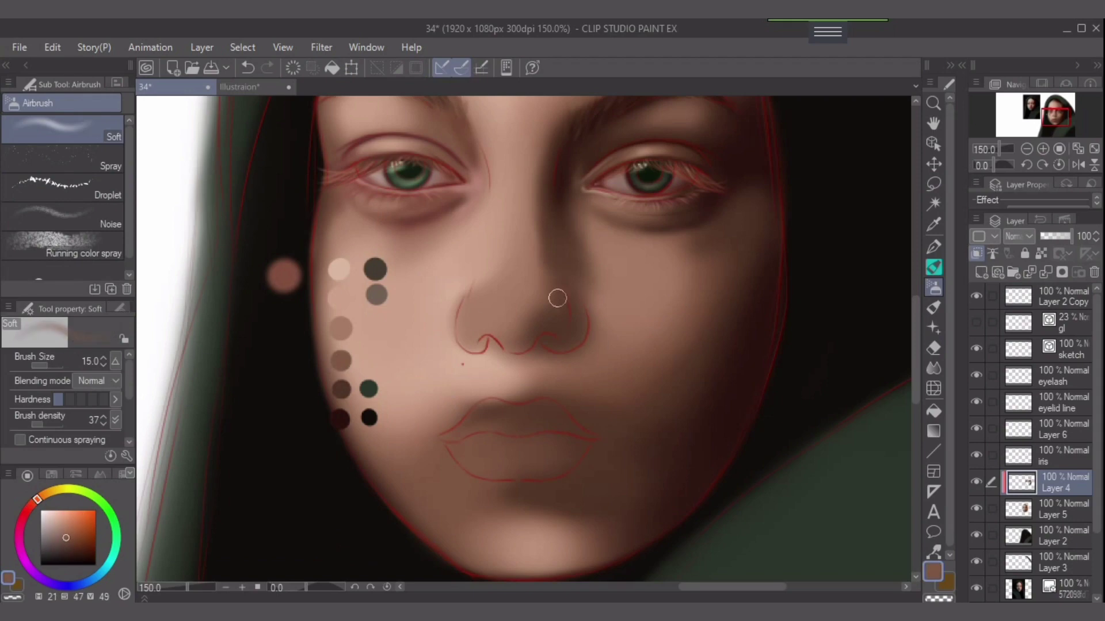
key(bracketright)
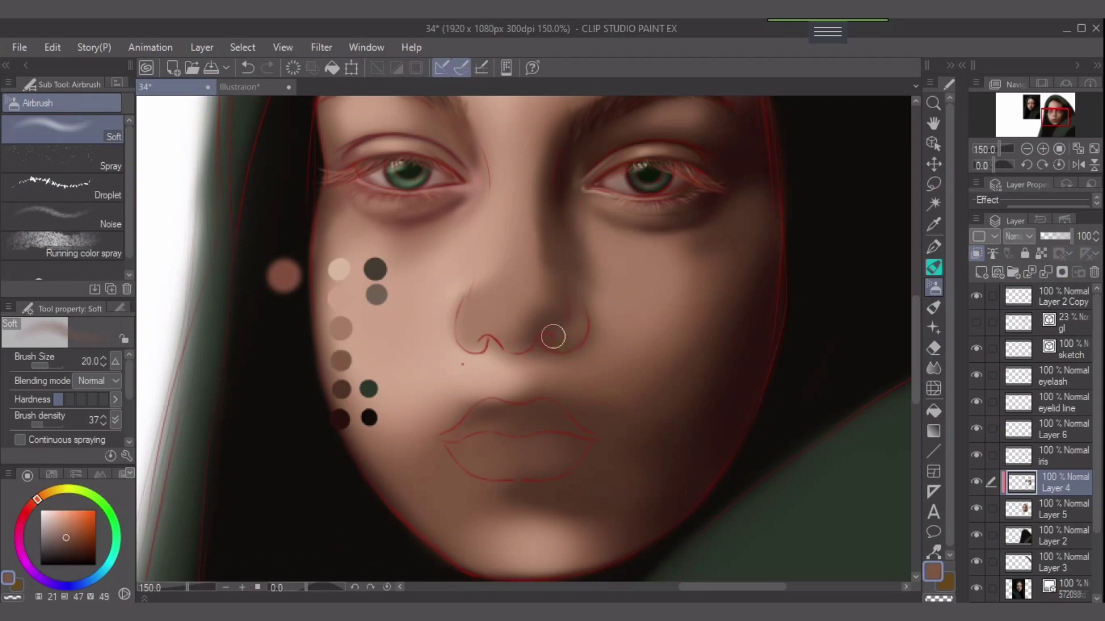
mouse_move(545, 318)
mouse_down()
mouse_move(555, 303)
mouse_move(562, 316)
mouse_up()
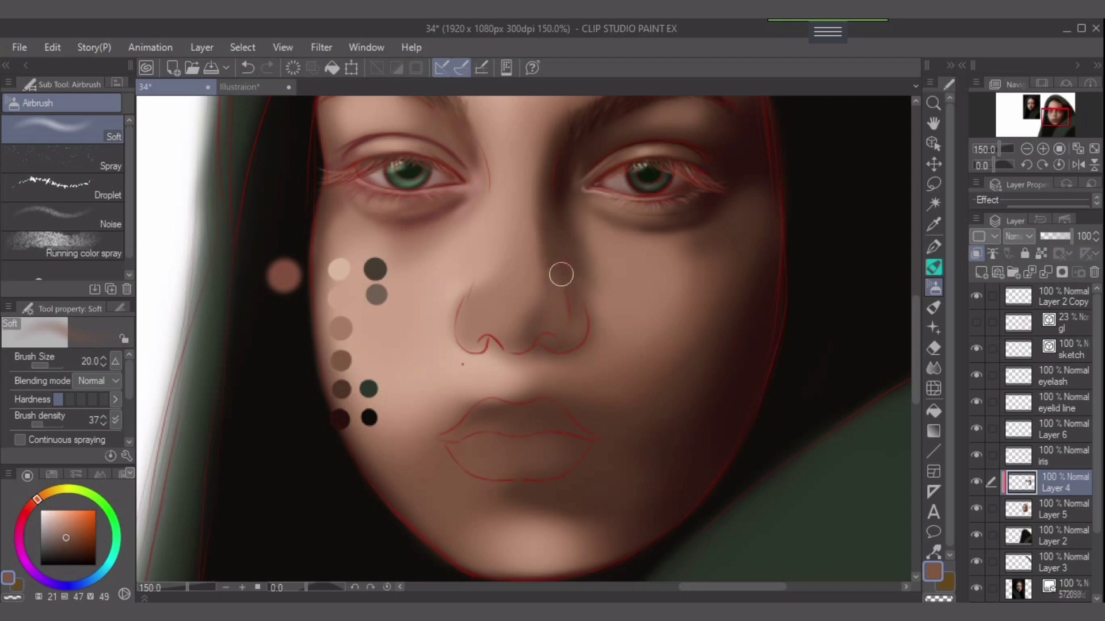
drag(562, 274, 558, 315)
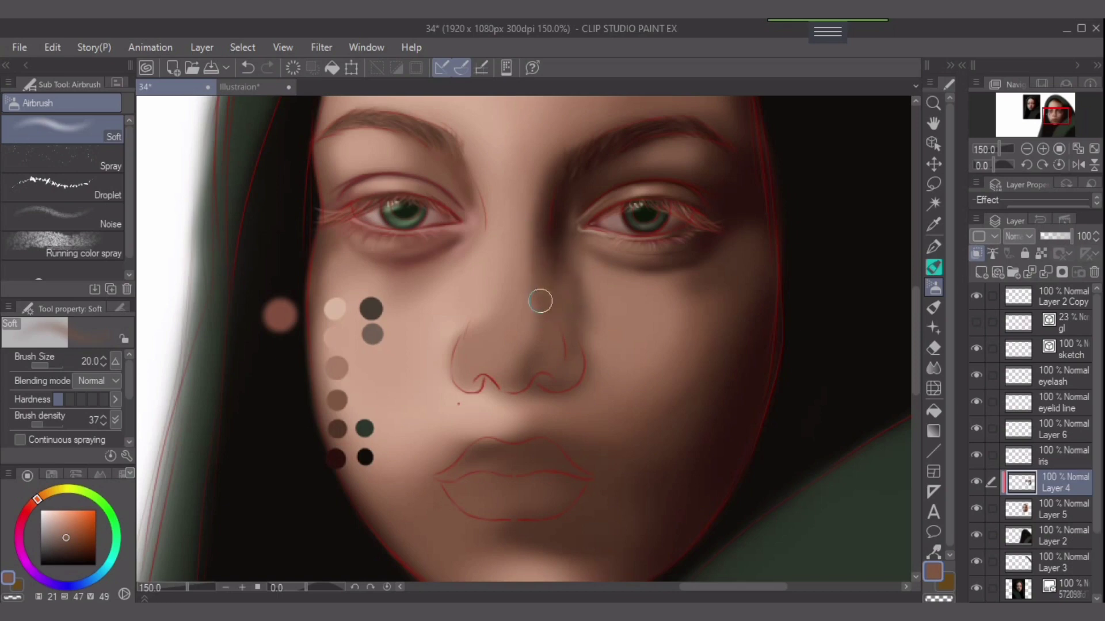
Blend the nose's shadowed side at airbrush size 17 and the skin around the right nostril at size 40.
key(bracketleft)
key(bracketleft)
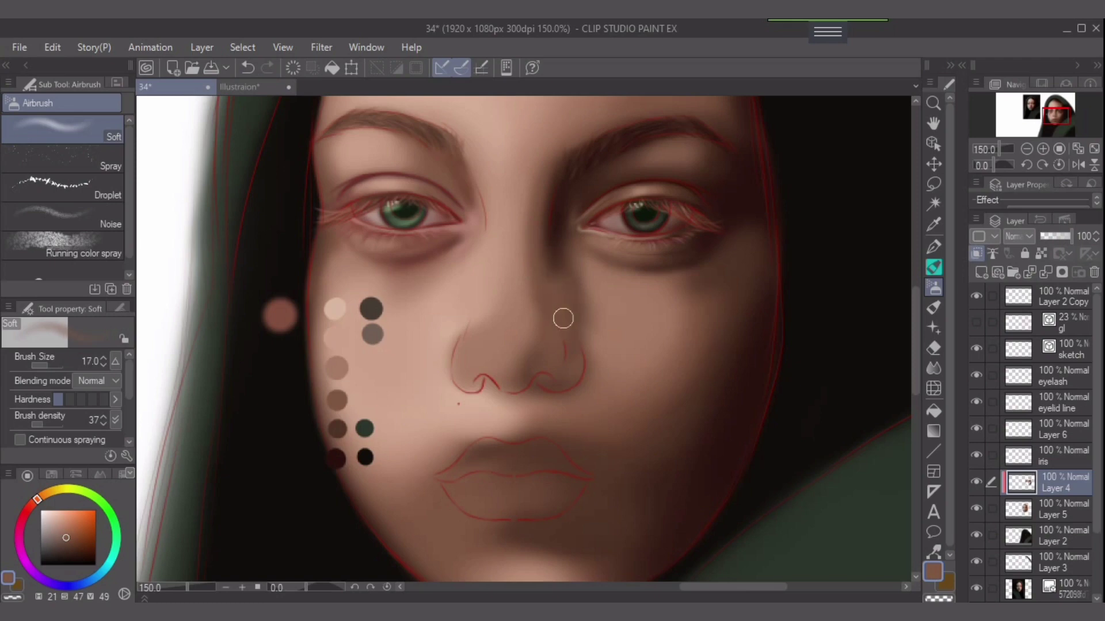
key(bracketright)
key(bracketright)
key(bracketright)
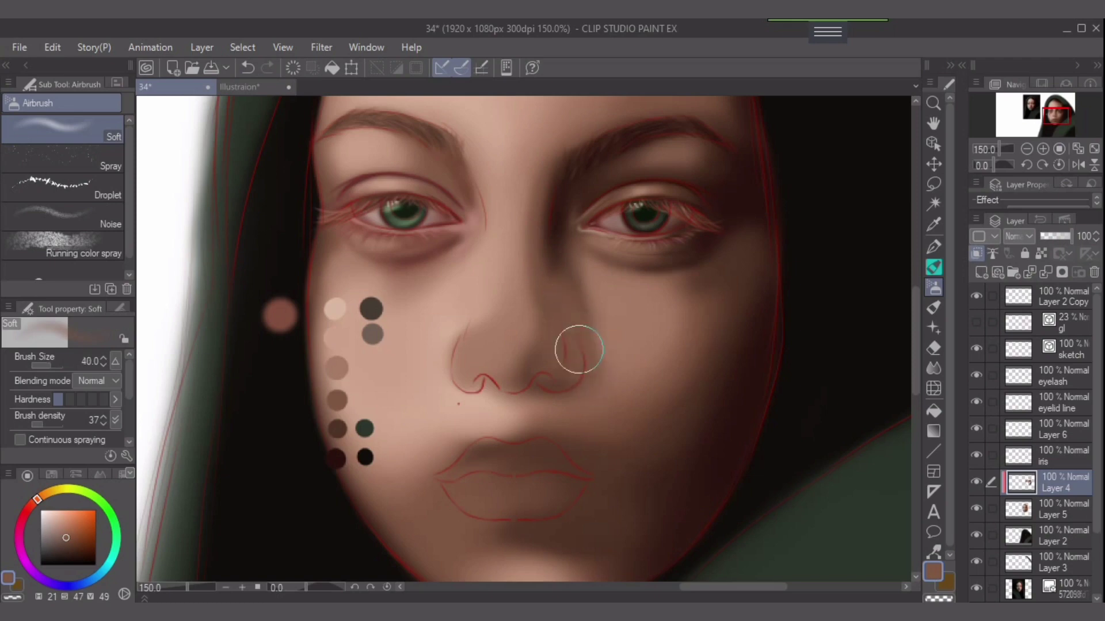
key(bracketright)
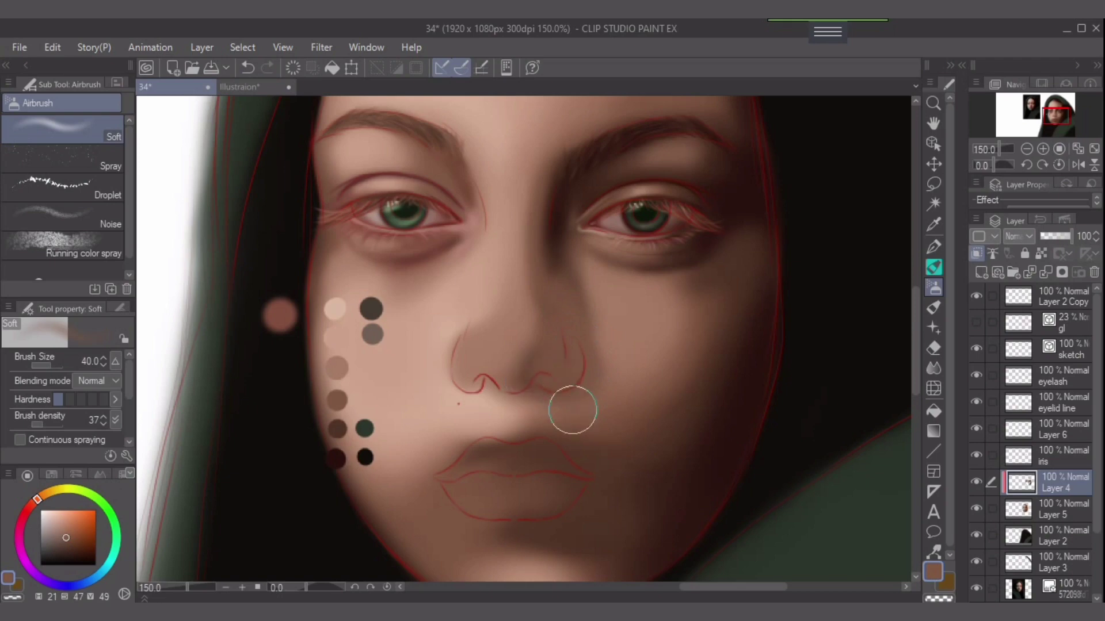
Shade the base of the nose and the groove above the upper lip with the Soft airbrush at sizes 20 and 25.
key(bracketright)
key(bracketleft)
key(bracketleft)
key(bracketleft)
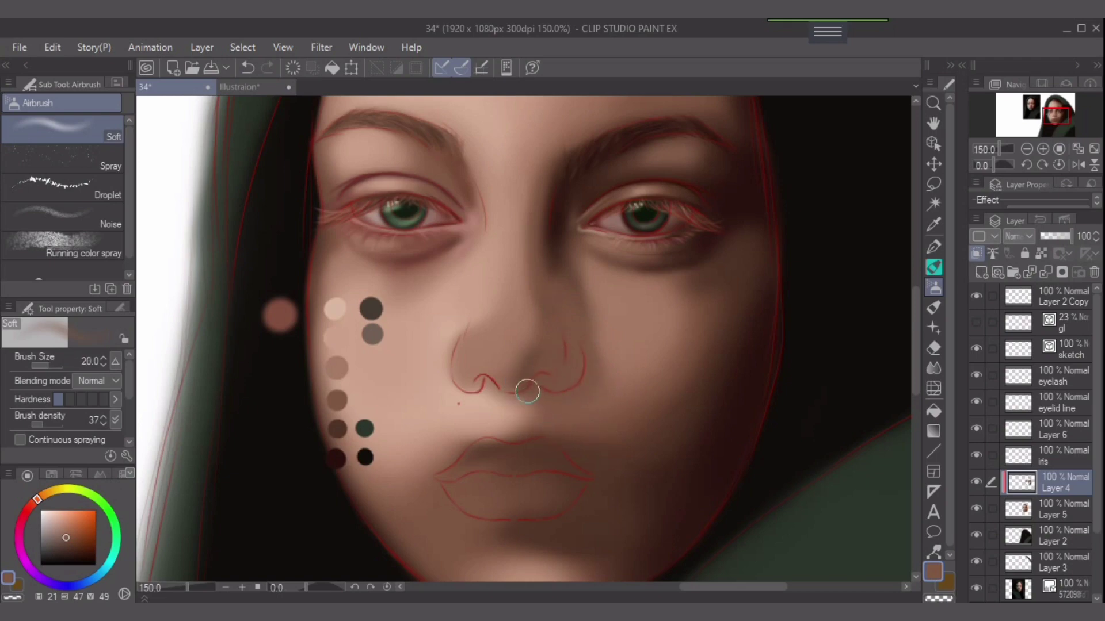
key(bracketright)
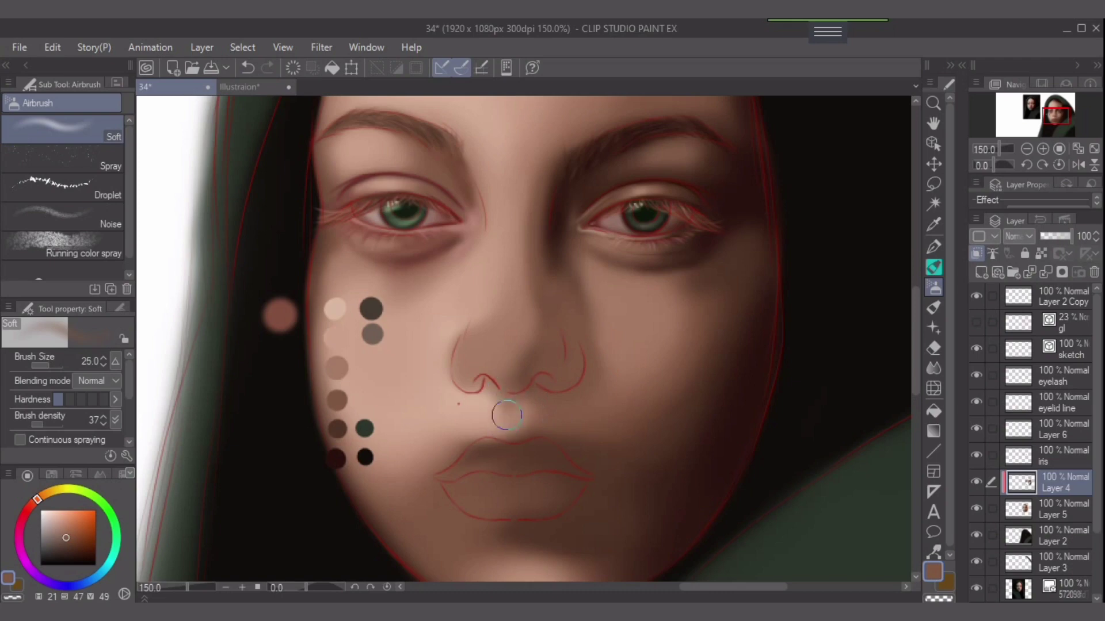
key(bracketleft)
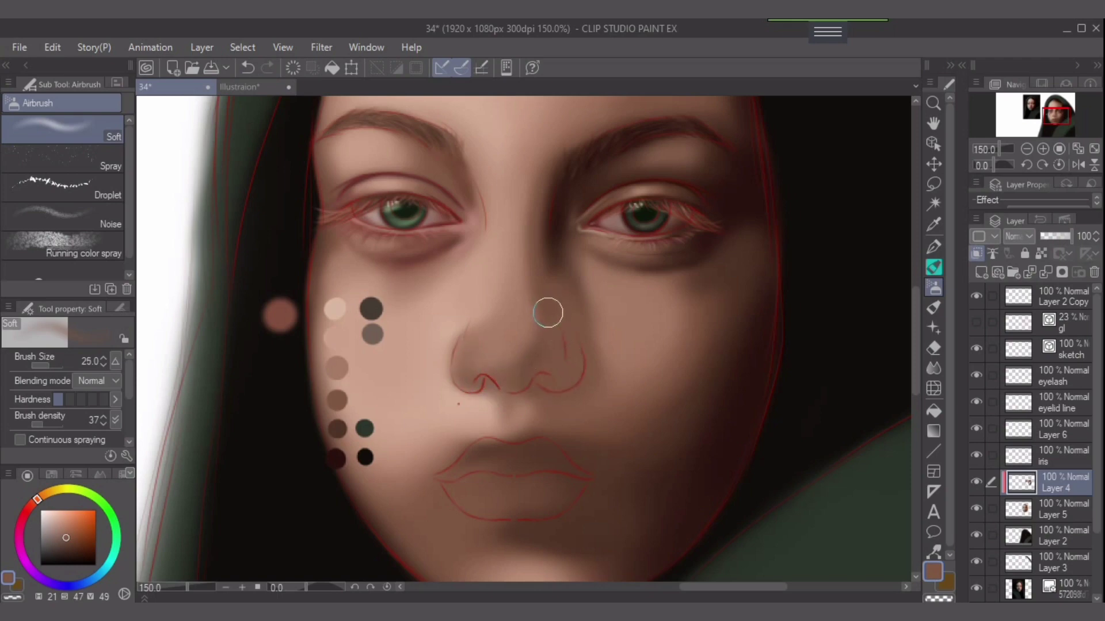
Shade the nose tip with the Soft airbrush at size 40 and the left nose wing at size 25.
key(bracketright)
key(bracketright)
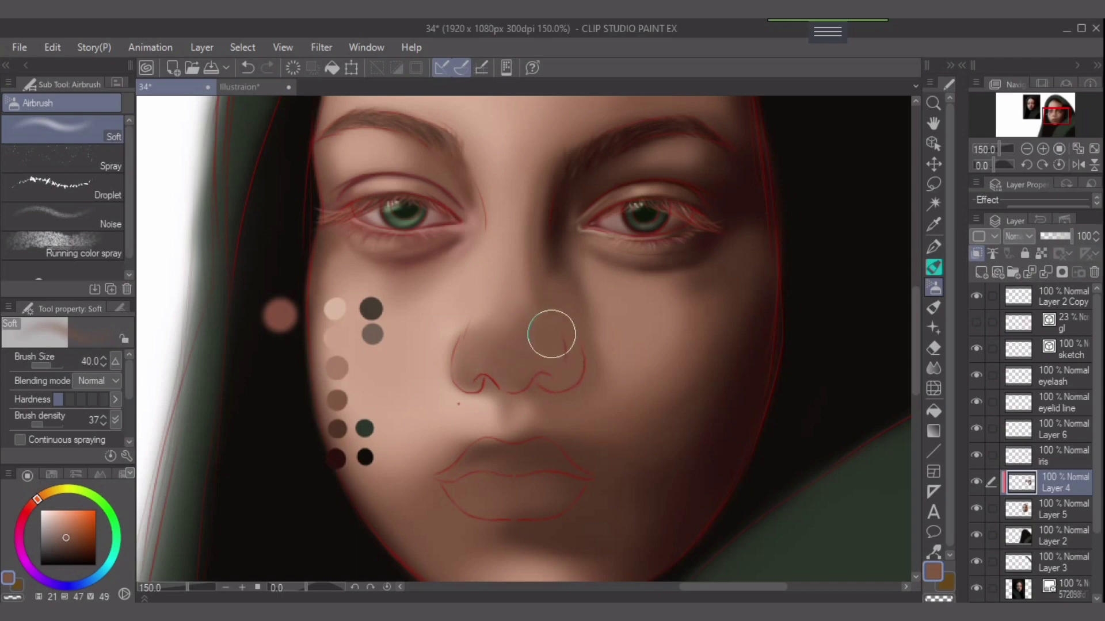
key(bracketleft)
key(bracketleft)
mouse_move(486, 358)
mouse_down()
mouse_move(468, 369)
mouse_move(464, 358)
mouse_up()
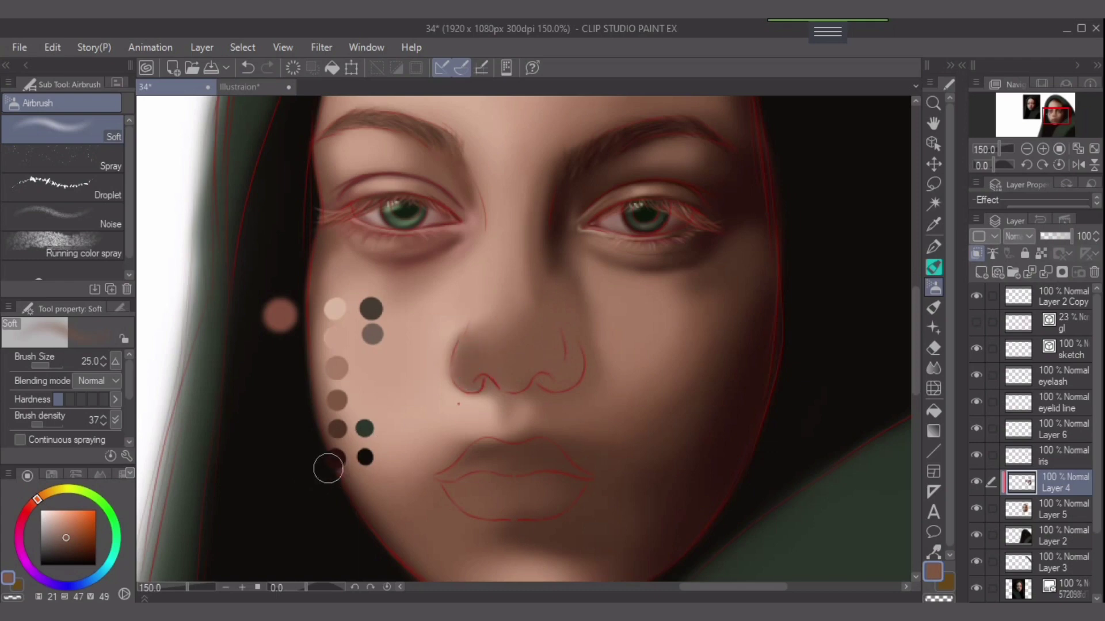
Darken the right nose wing and nostril with the dark brown and dark red-brown swatches, using the Soft airbrush at size 25.
alt+click(337, 428)
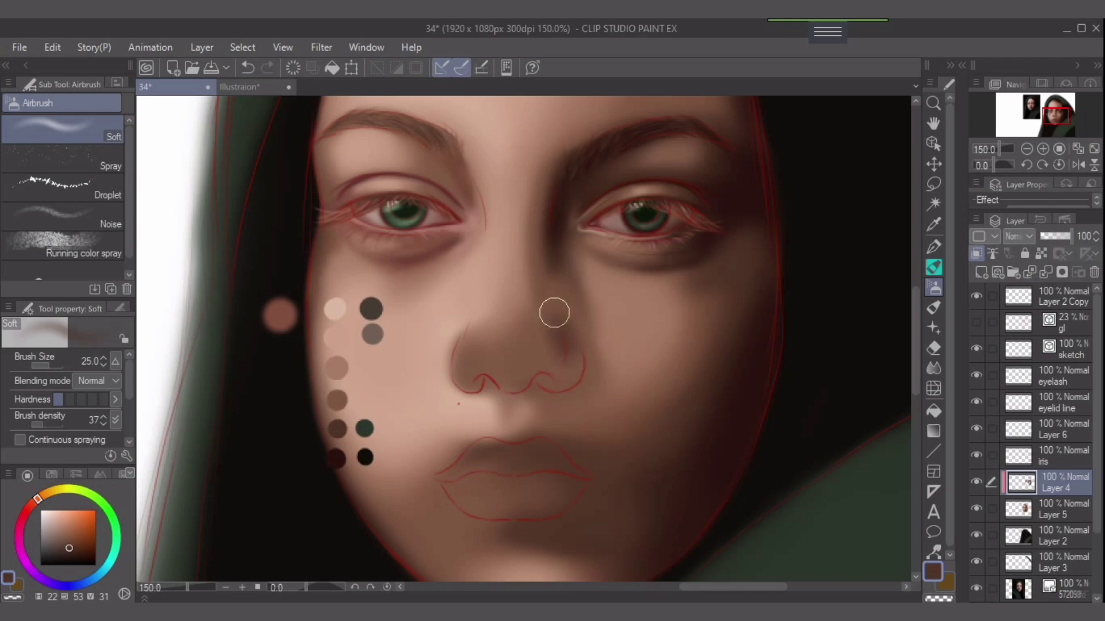
mouse_move(562, 360)
mouse_down()
mouse_move(533, 366)
mouse_move(534, 377)
mouse_move(551, 352)
mouse_move(546, 330)
mouse_move(514, 385)
mouse_move(533, 384)
mouse_move(504, 380)
mouse_move(545, 366)
mouse_move(520, 382)
mouse_move(547, 334)
mouse_move(554, 359)
mouse_move(559, 330)
mouse_move(570, 358)
mouse_move(555, 376)
mouse_move(569, 380)
mouse_move(572, 361)
mouse_move(557, 382)
mouse_move(553, 294)
mouse_move(565, 340)
mouse_move(548, 287)
mouse_move(568, 343)
mouse_move(561, 376)
mouse_move(568, 367)
mouse_move(523, 369)
mouse_move(539, 382)
mouse_move(495, 375)
mouse_move(545, 383)
mouse_up()
key(bracketleft)
key(bracketright)
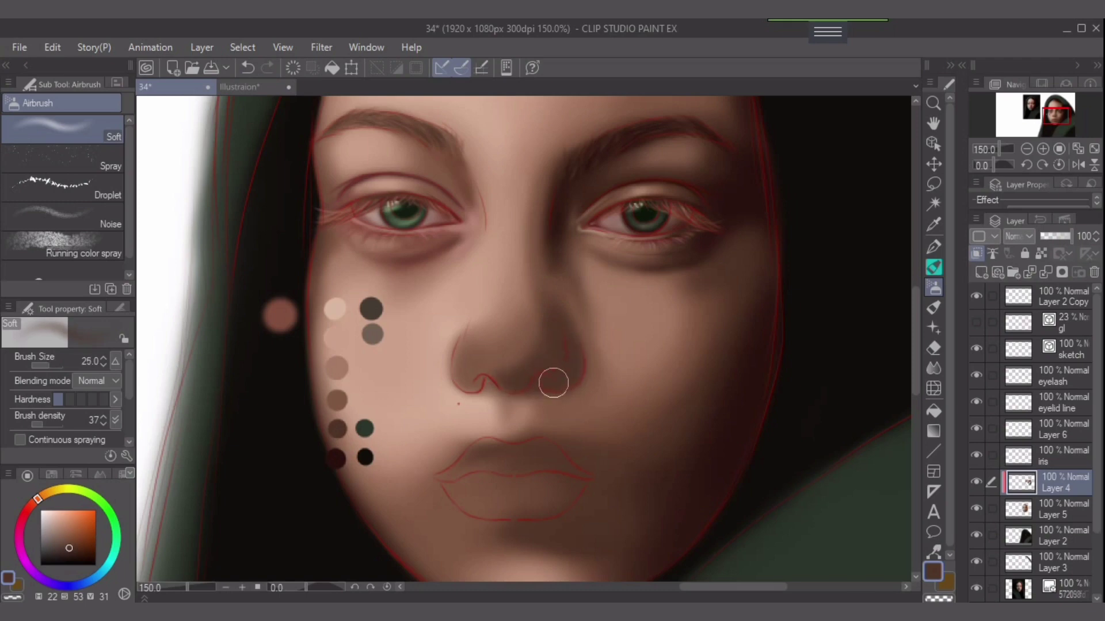
alt+click(337, 459)
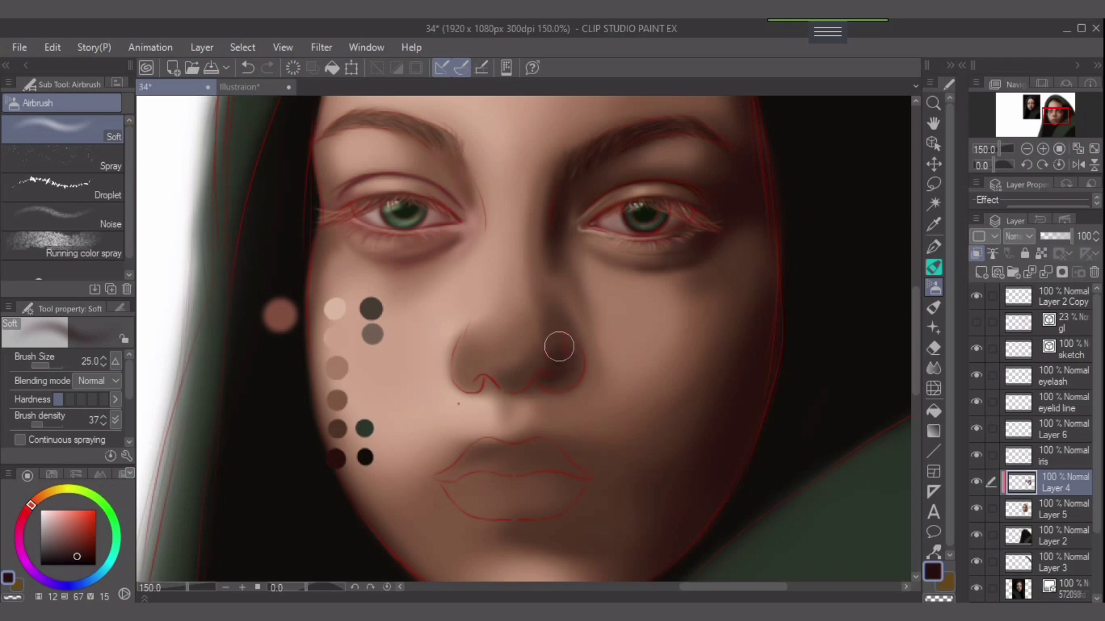
Deepen the shadow on the right nose wing and nostril with dark brown tones, using the Soft airbrush at sizes 25 and 20.
mouse_move(556, 339)
mouse_down()
mouse_move(538, 368)
mouse_move(556, 360)
mouse_move(514, 383)
mouse_move(545, 343)
mouse_move(536, 383)
mouse_move(553, 345)
mouse_up()
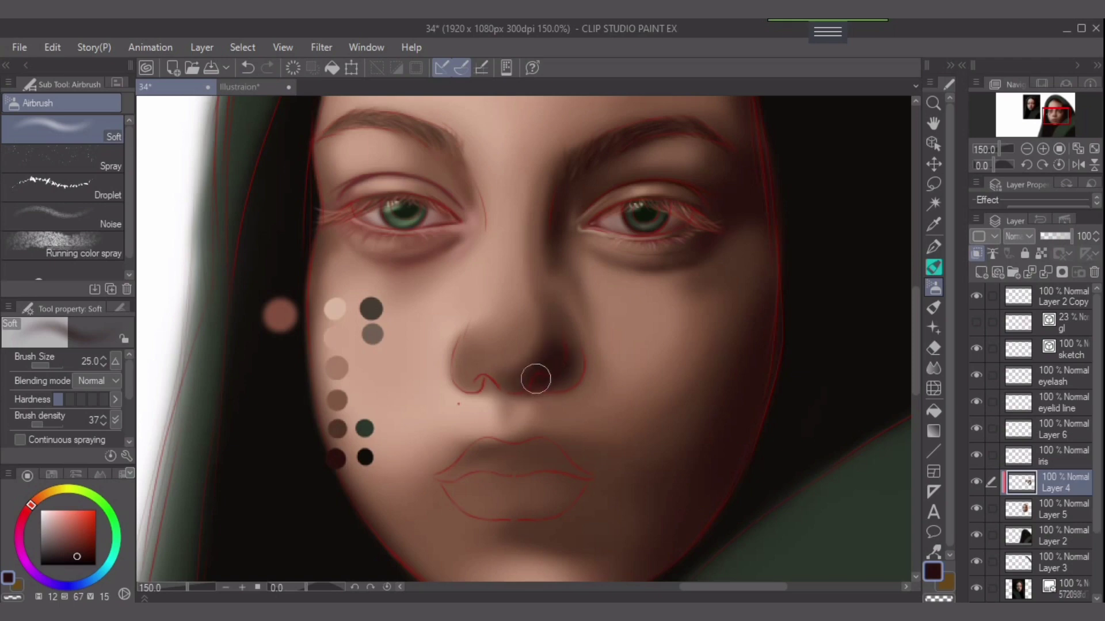
alt+click(337, 458)
mouse_move(545, 378)
mouse_down()
mouse_move(569, 372)
mouse_move(557, 379)
mouse_move(560, 348)
mouse_up()
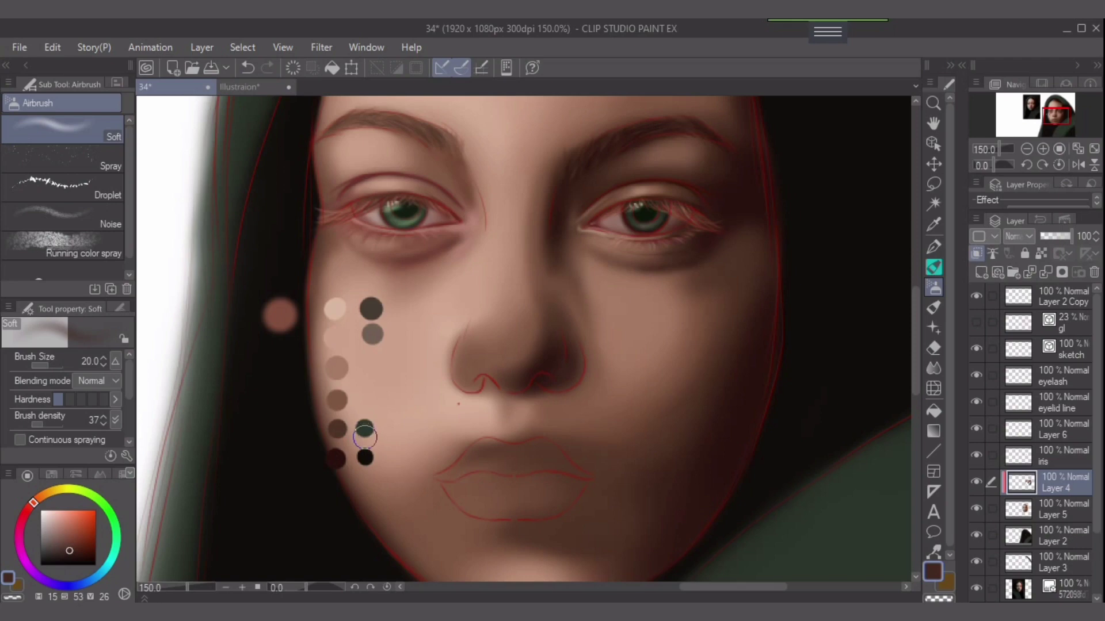
Paint the nose tip and left nose wing with the medium skin swatch at size 30, raising brush density to 100 and restoring 37.
alt+click(338, 370)
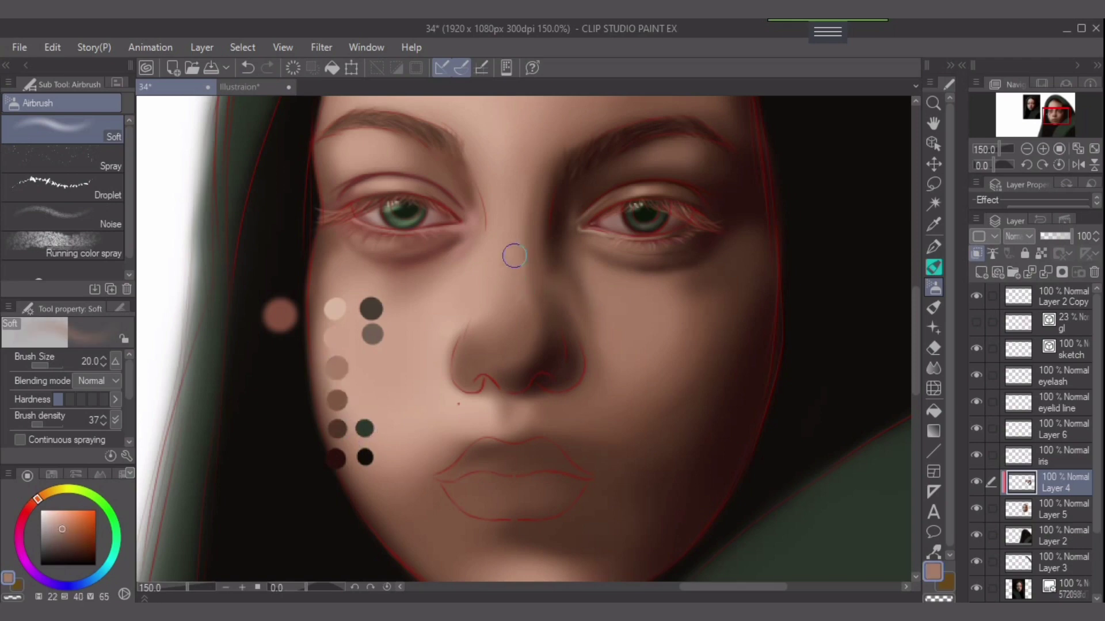
key(])
key(bracketright)
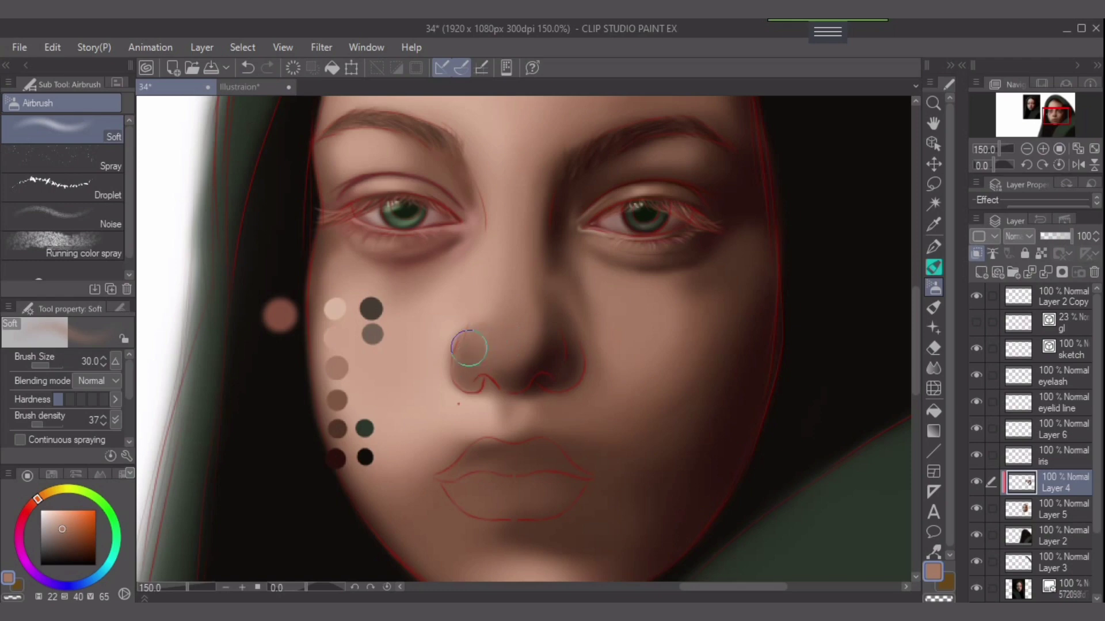
key(bracketleft)
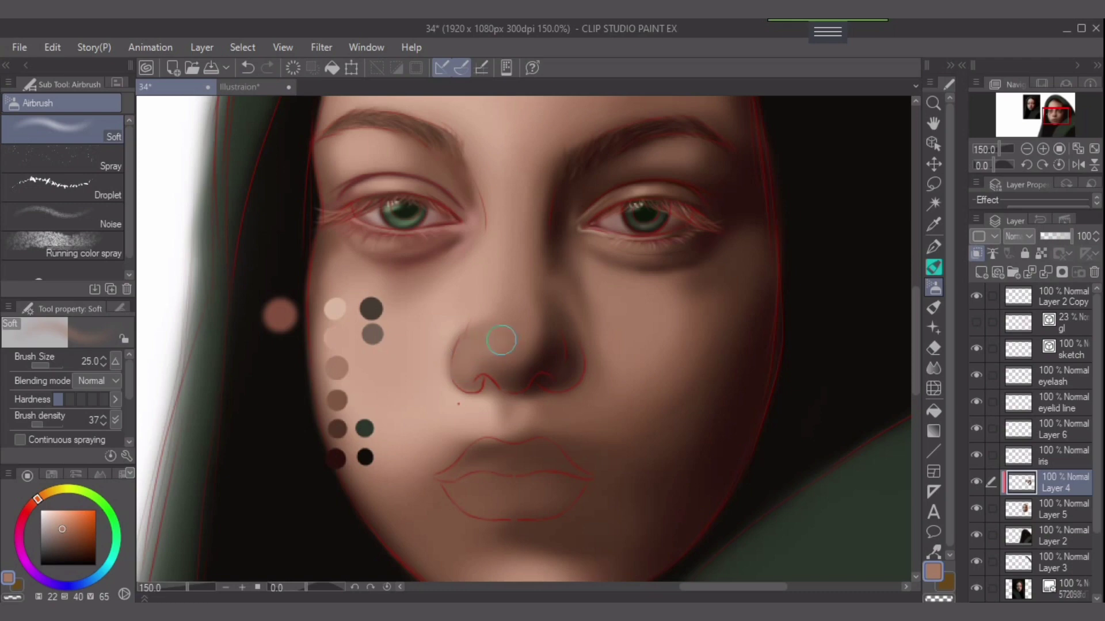
key(bracketright)
drag(47, 424, 64, 425)
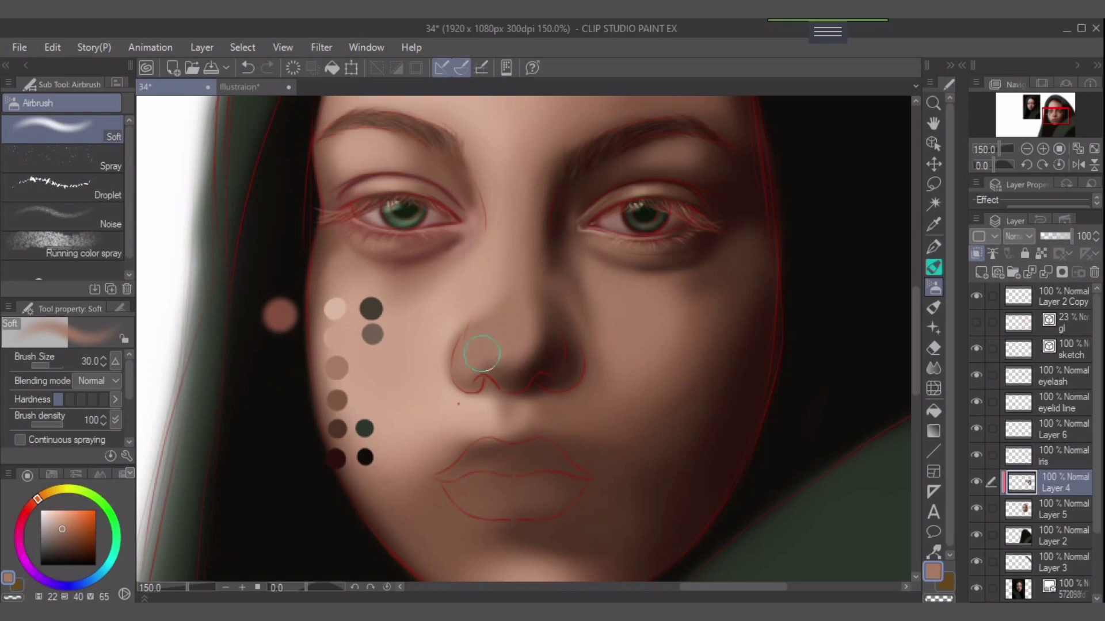
drag(63, 422, 42, 422)
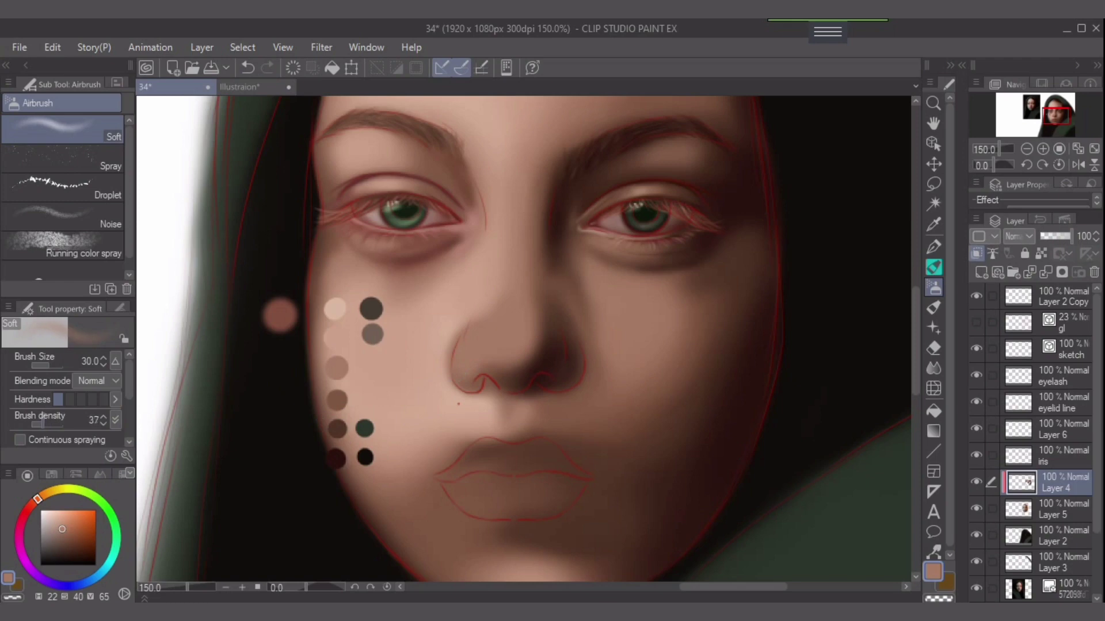
Lighten the nose bridge, tip and left nose wing with the light skin swatch at size 30.
key(bracketright)
alt+click(334, 311)
key(bracketright)
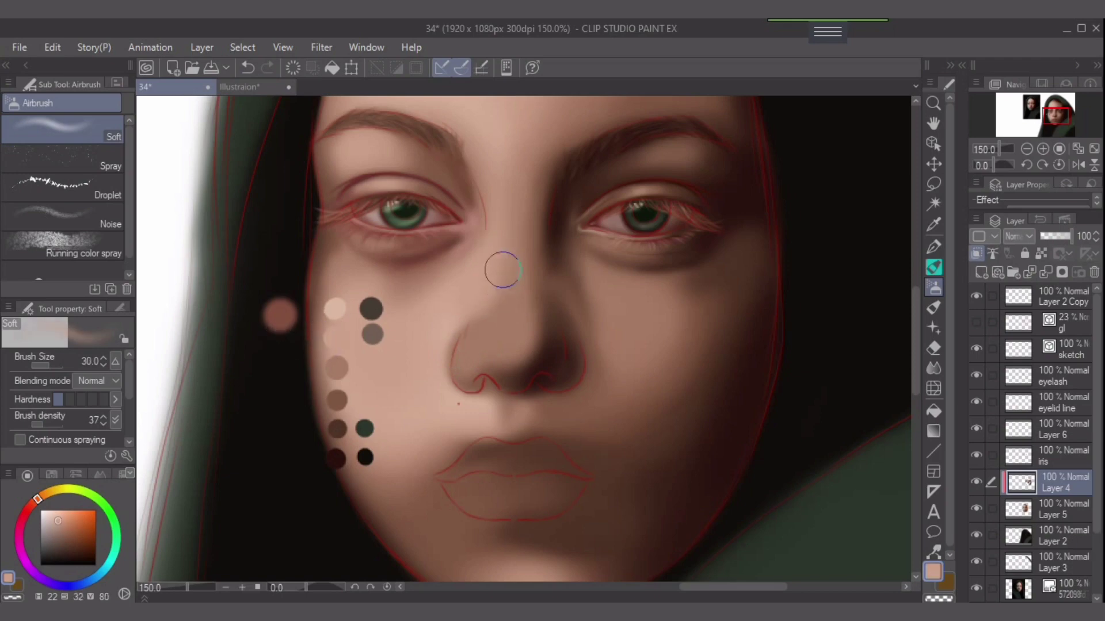
mouse_move(505, 299)
mouse_down()
mouse_move(502, 260)
mouse_move(507, 311)
mouse_move(503, 248)
mouse_move(503, 305)
mouse_up()
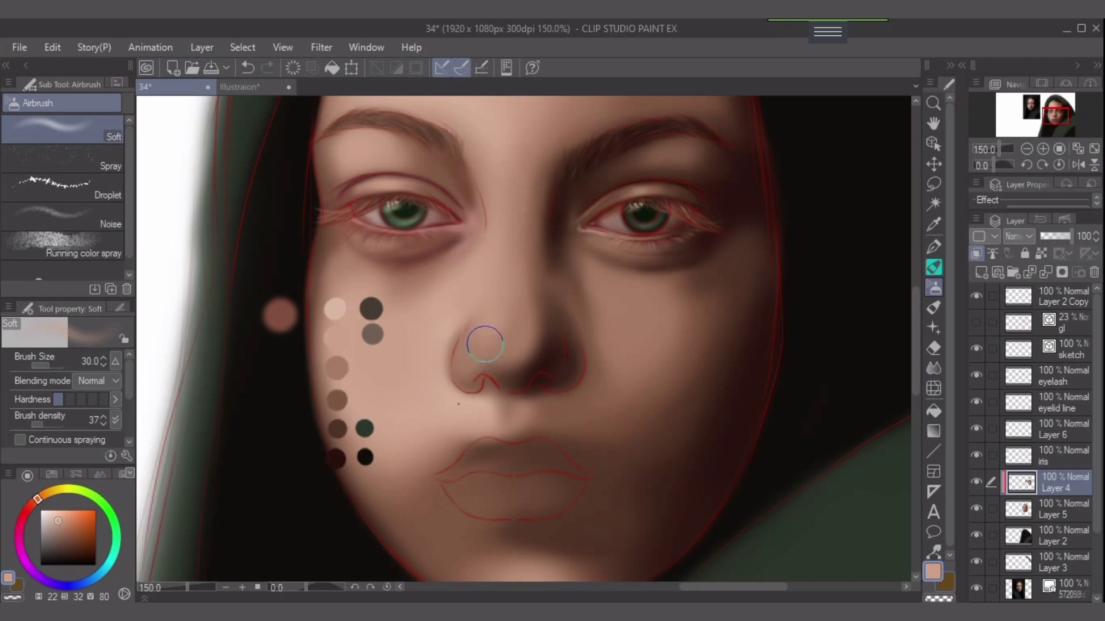
drag(485, 344, 478, 360)
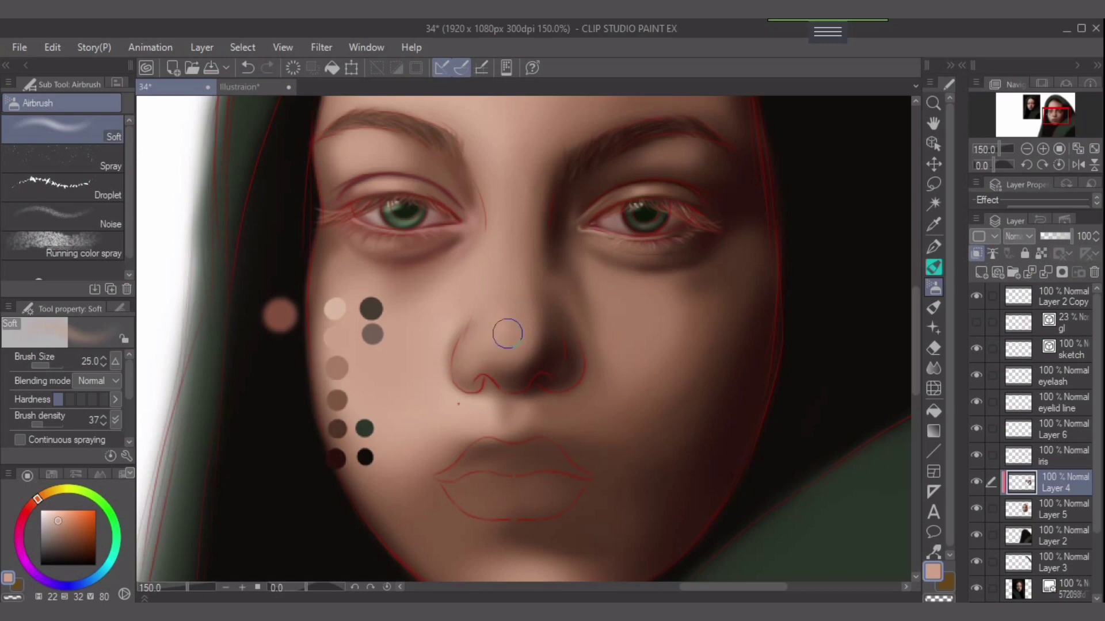
Refine the light tones on the left nose wing and its edge, reducing the airbrush from size 25 to 20 and 8.
key(bracketright)
key(bracketright)
key(bracketleft)
key(bracketleft)
key(bracketleft)
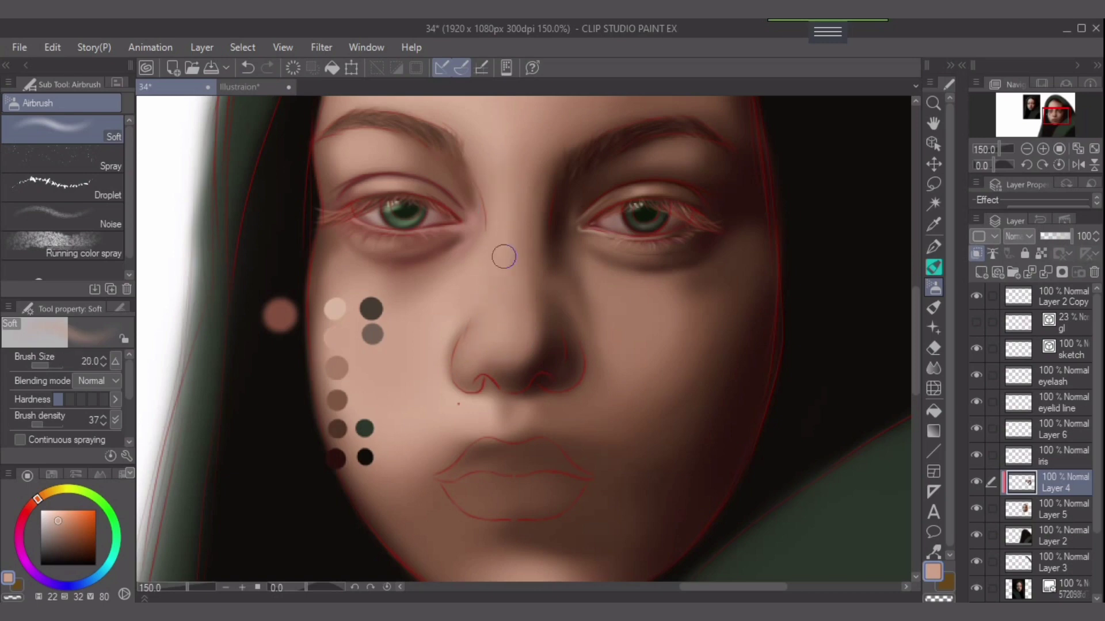
key(bracketright)
key(bracketright)
key(bracketleft)
key(bracketleft)
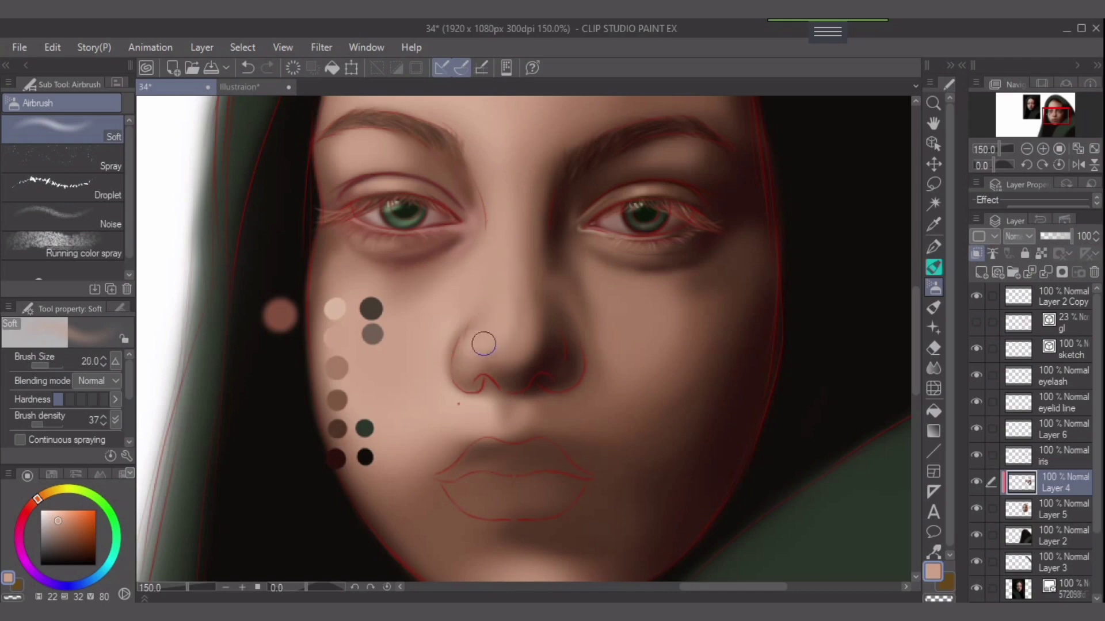
key(bracketleft)
key(bracketleft)
key(bracketleft)
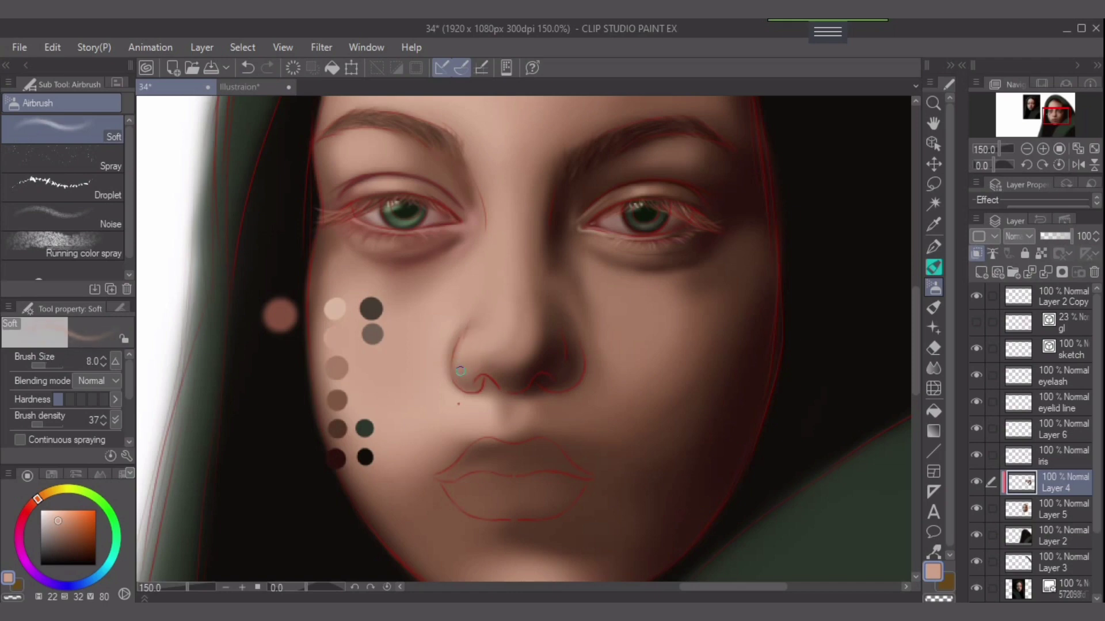
Blend the light skin tone along the nose bridge with the airbrush at sizes 30 and 20.
key(bracketright)
key(bracketright)
key(bracketright)
key(bracketright)
key(bracketright)
key(bracketright)
key(bracketright)
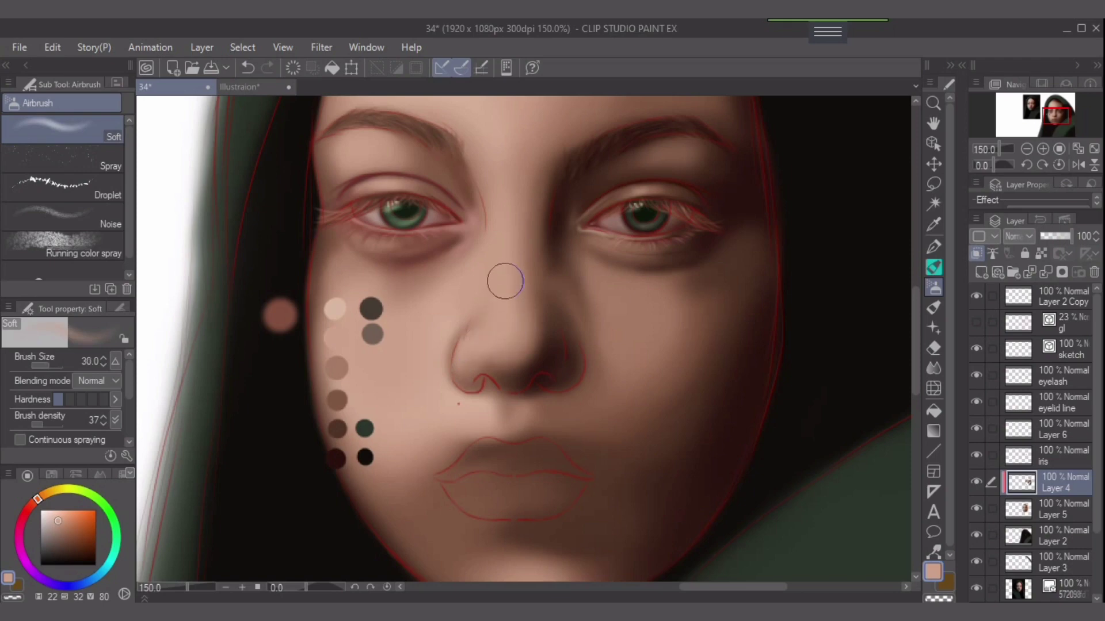
key(bracketleft)
key(bracketleft)
drag(496, 238, 486, 302)
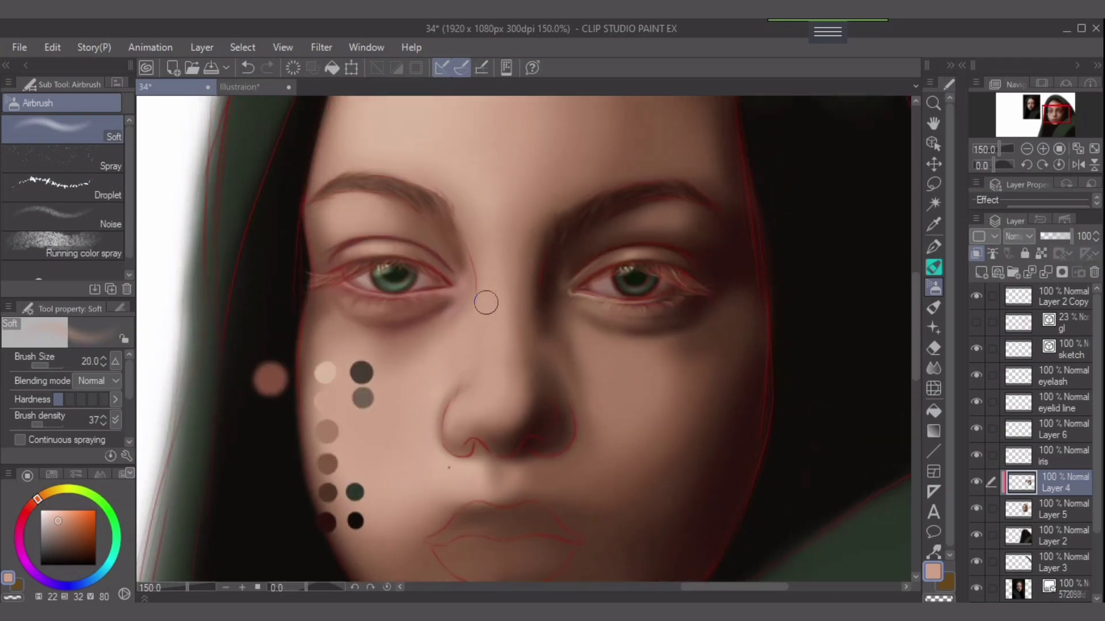
Smooth the nose bridge, then blend the nose tip with a skin tone sampled from it at size 30.
key(bracketright)
key(bracketleft)
key(bracketright)
key(bracketright)
key(bracketleft)
key(bracketleft)
key(bracketleft)
alt+click(503, 412)
key(bracketright)
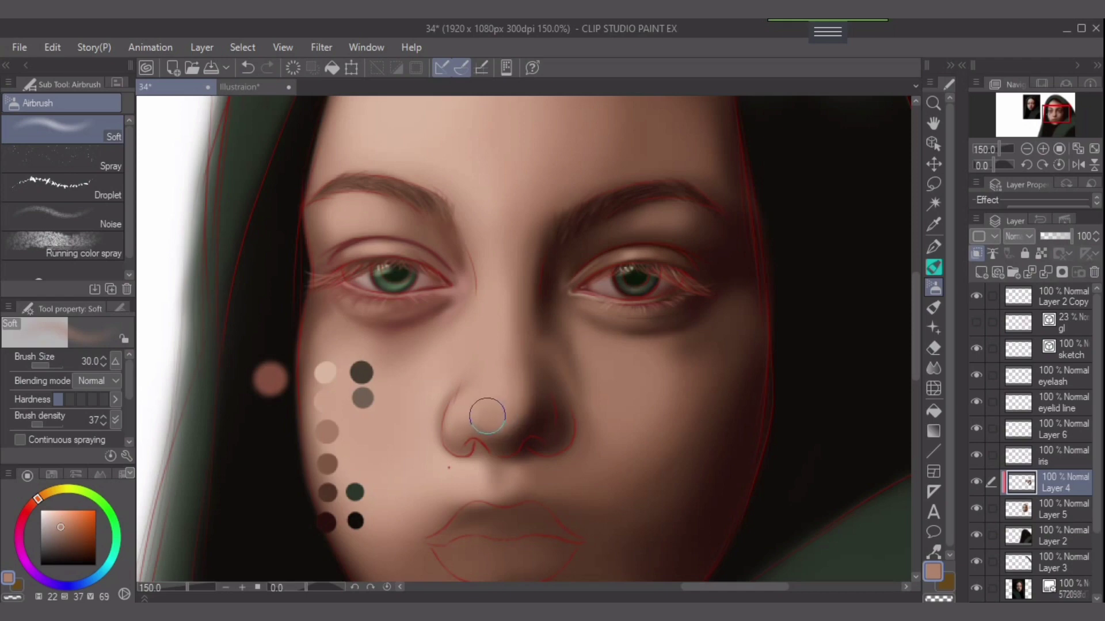
Brighten the left nose wing with the light skin swatch at size 30.
alt+click(327, 386)
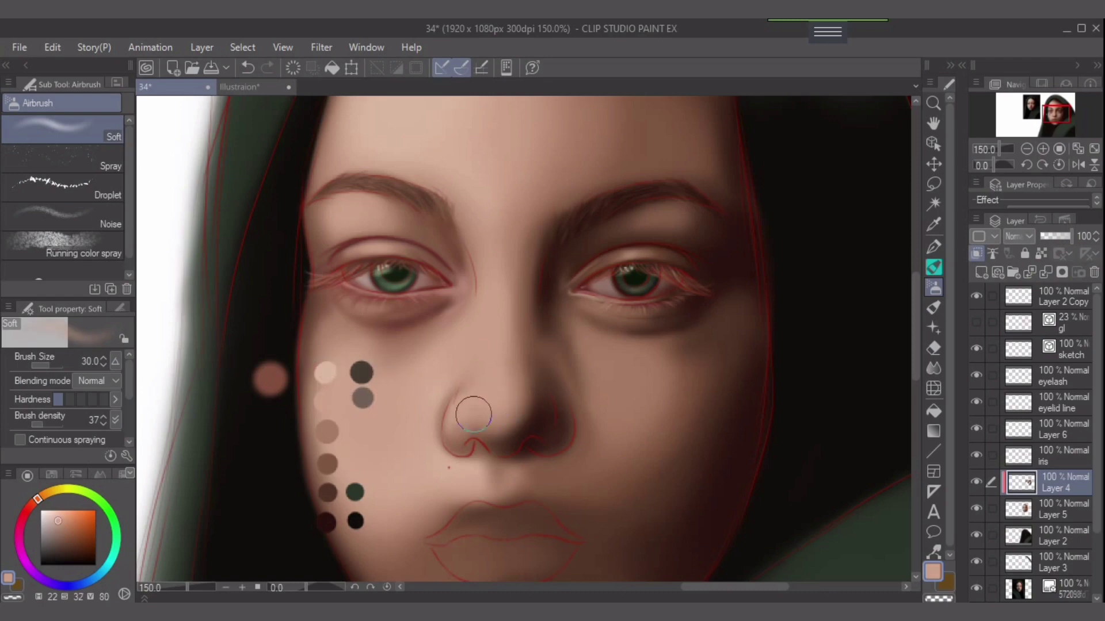
key(bracketleft)
key(bracketleft)
key(bracketright)
key(bracketright)
Pick the dark red-brown swatch and work along the right nose wing's edge with the airbrush at sizes 15 and 6.
alt+click(327, 522)
key(bracketleft)
key(bracketleft)
key(bracketleft)
key(bracketleft)
key(bracketleft)
key(bracketleft)
key(bracketleft)
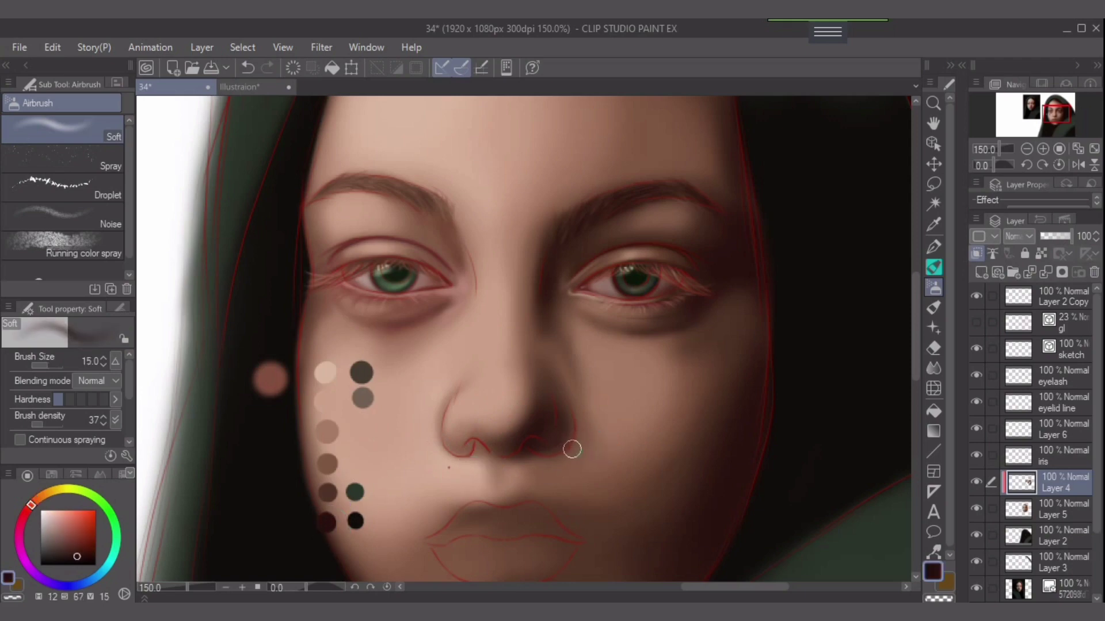
key(bracketleft)
key(bracketleft)
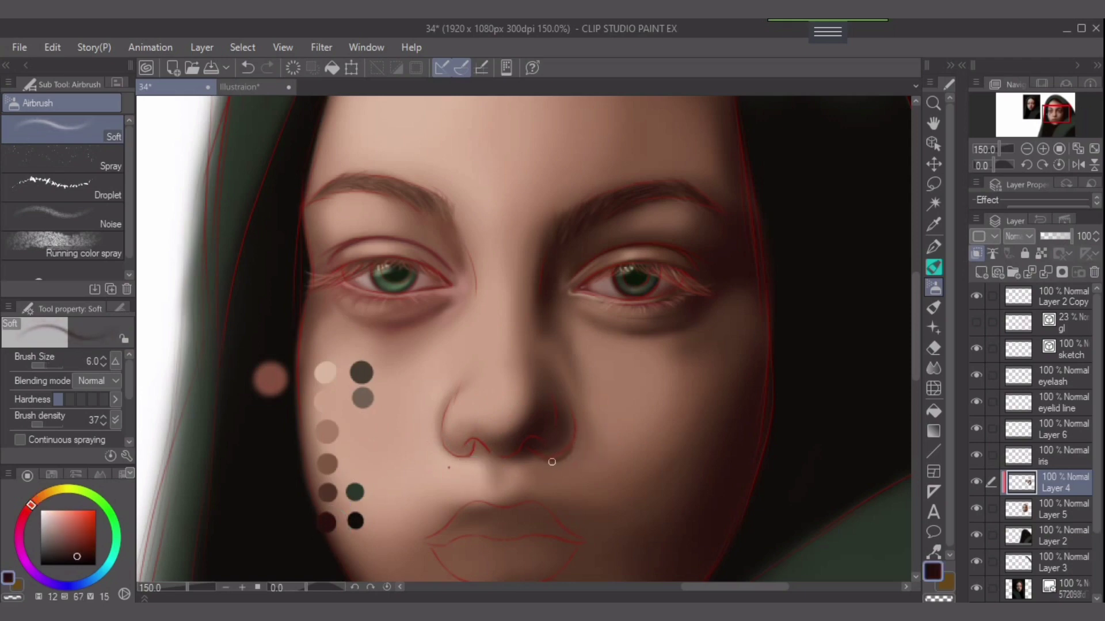
Undo the stroke under the right nose wing and redraw its lower edge, enlarging the airbrush to size 12.
key(ctrl+z)
drag(535, 455, 552, 456)
key(ctrl+z)
drag(542, 462, 533, 453)
key(bracketright)
key(bracketright)
key(bracketright)
key(bracketright)
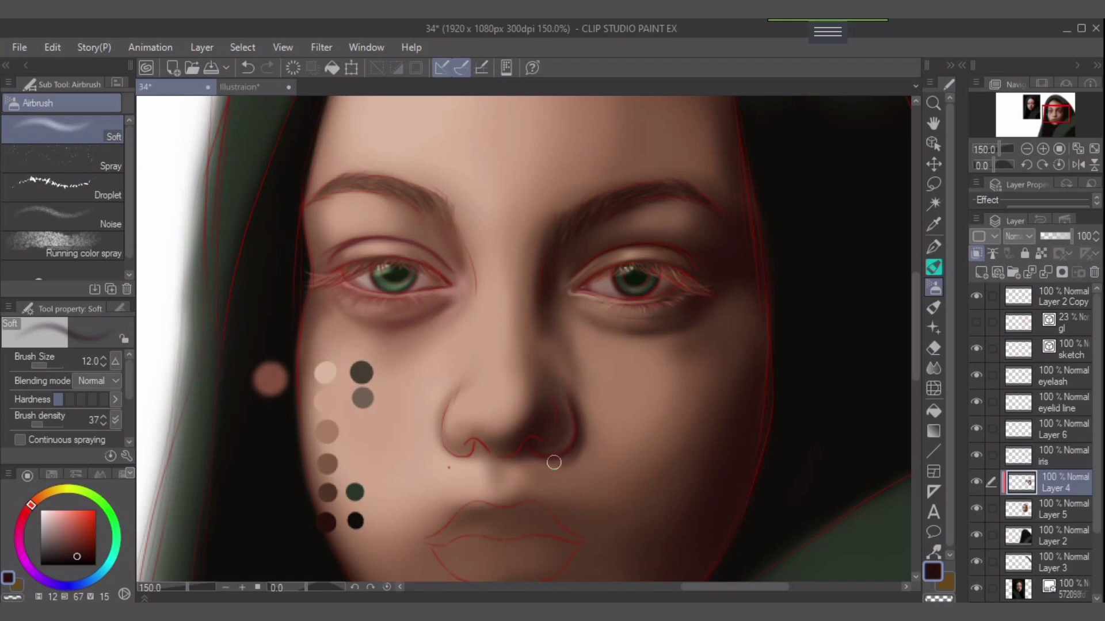
Shade a soft cast shadow beneath and beside the right nose wing with the airbrush at sizes 30 and 40.
key(bracketright)
key(bracketright)
key(bracketright)
key(bracketright)
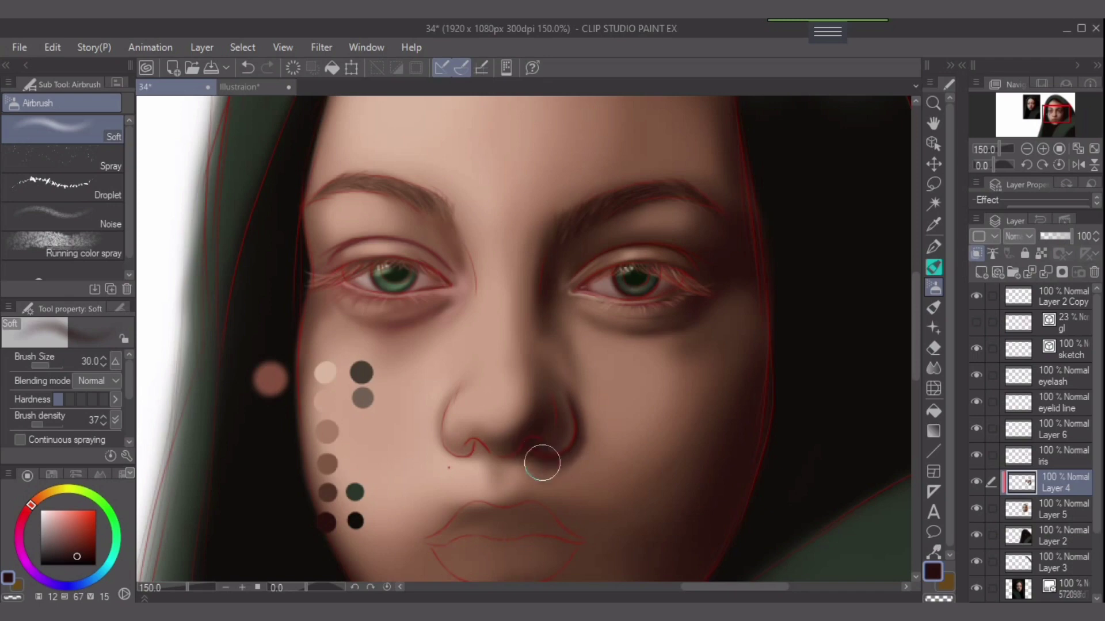
key(bracketright)
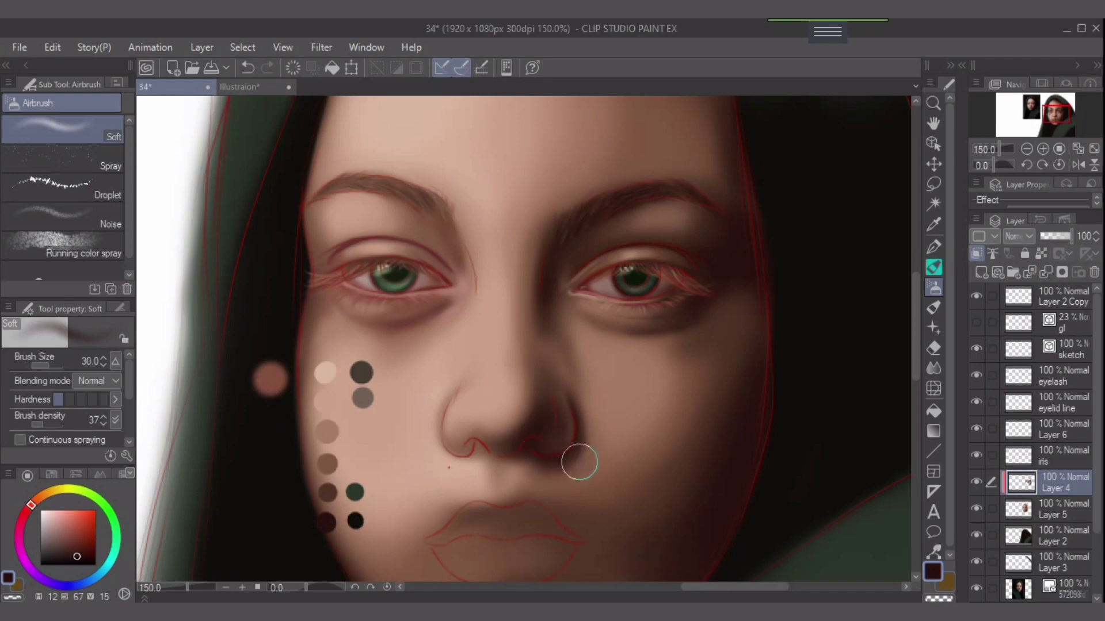
mouse_move(575, 459)
mouse_down()
mouse_move(587, 441)
mouse_move(572, 419)
mouse_move(565, 460)
mouse_up()
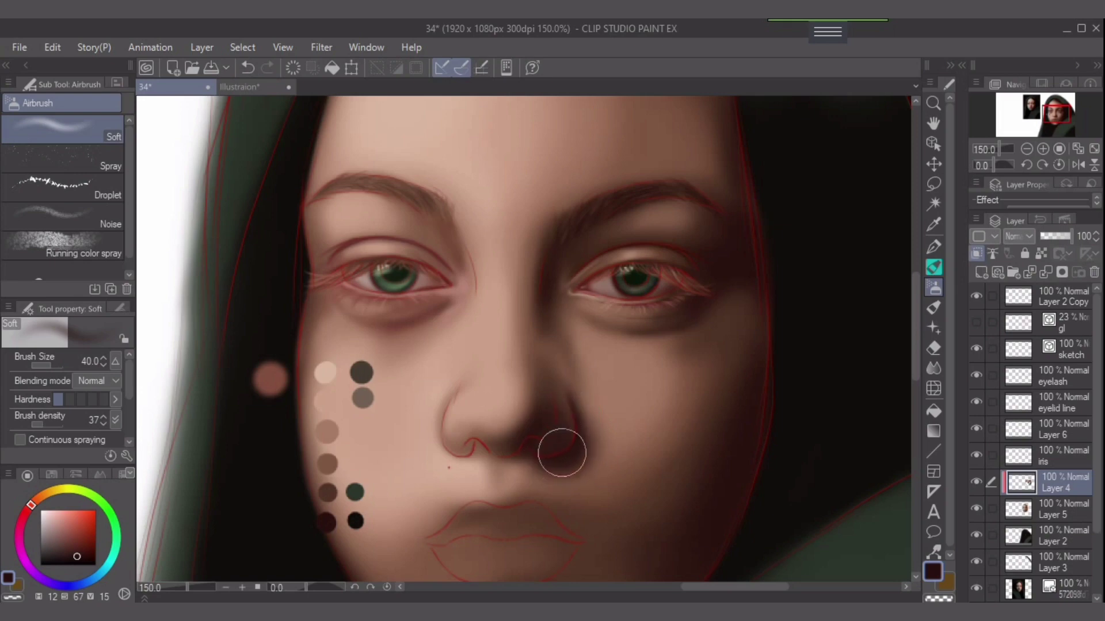
Darken the right nostril and the underside of the nose with the airbrush at sizes 12 and 6.
key(bracketleft)
key(bracketleft)
key(bracketleft)
key(bracketleft)
key(bracketleft)
key(bracketleft)
key(bracketleft)
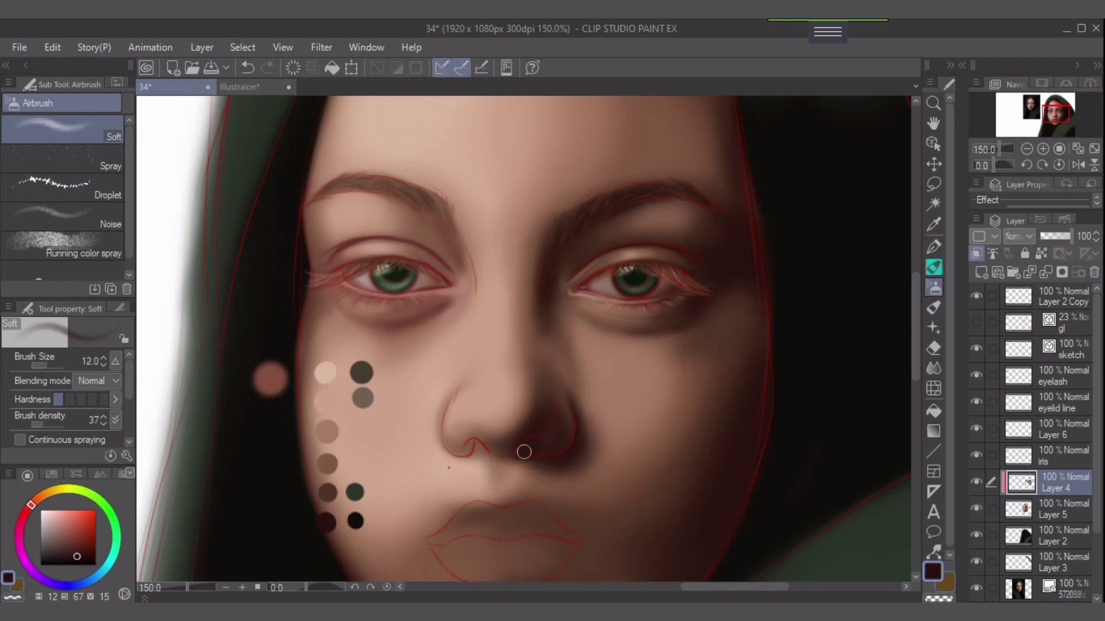
key(bracketleft)
key(bracketleft)
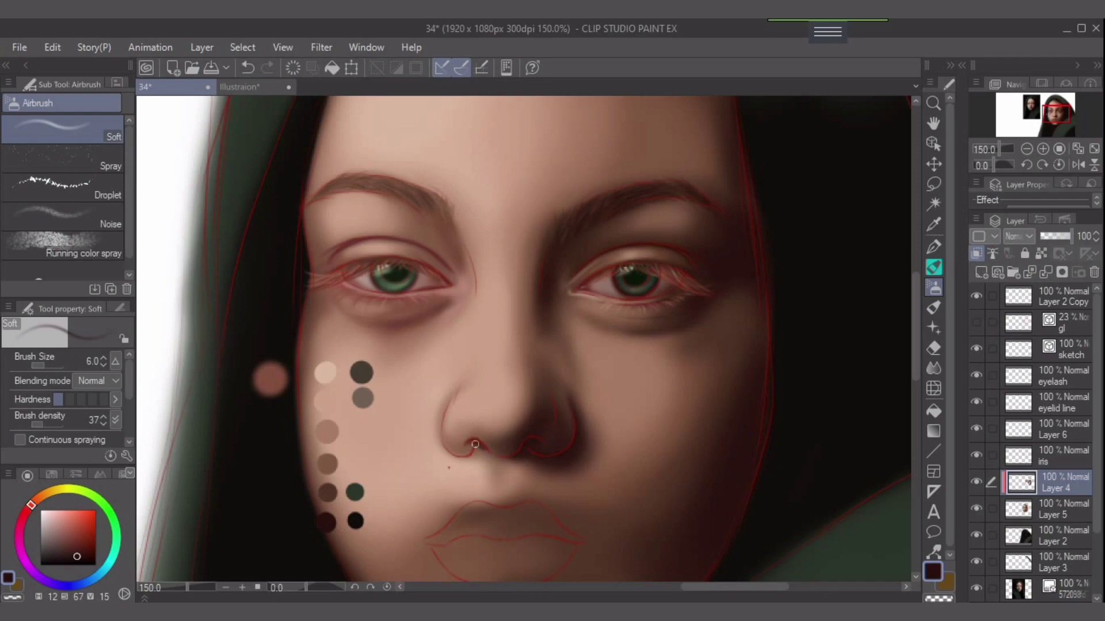
Fill in the left nostril's dark opening with the dark red-brown at sizes 10 and 6.
key(bracketright)
key(bracketright)
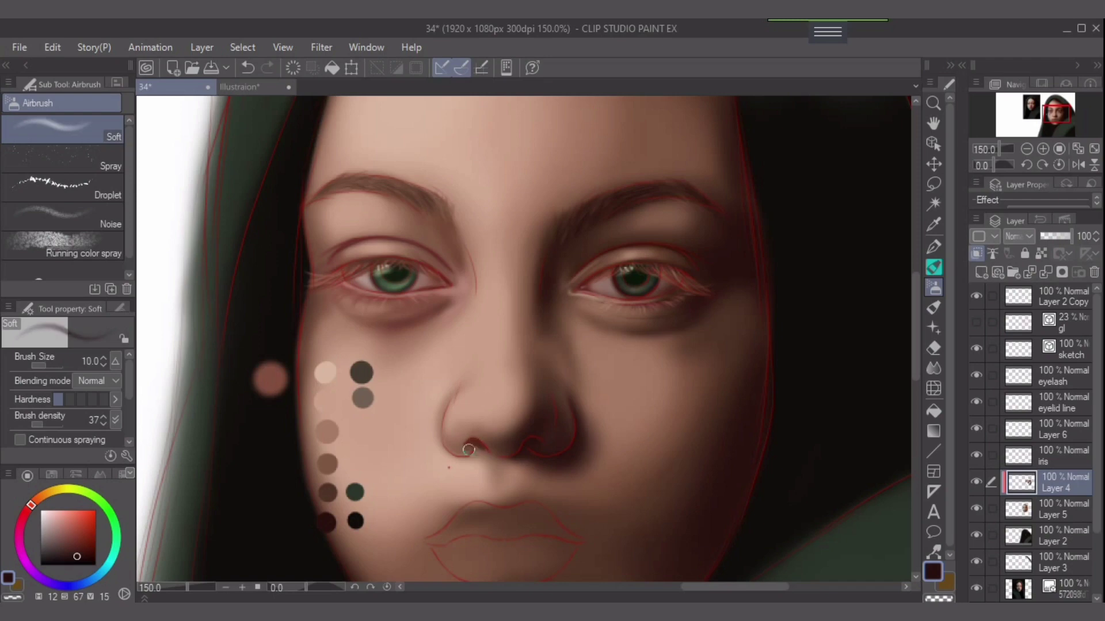
drag(472, 443, 480, 446)
key(bracketleft)
key(bracketright)
key(bracketright)
key(bracketleft)
key(bracketleft)
key(bracketleft)
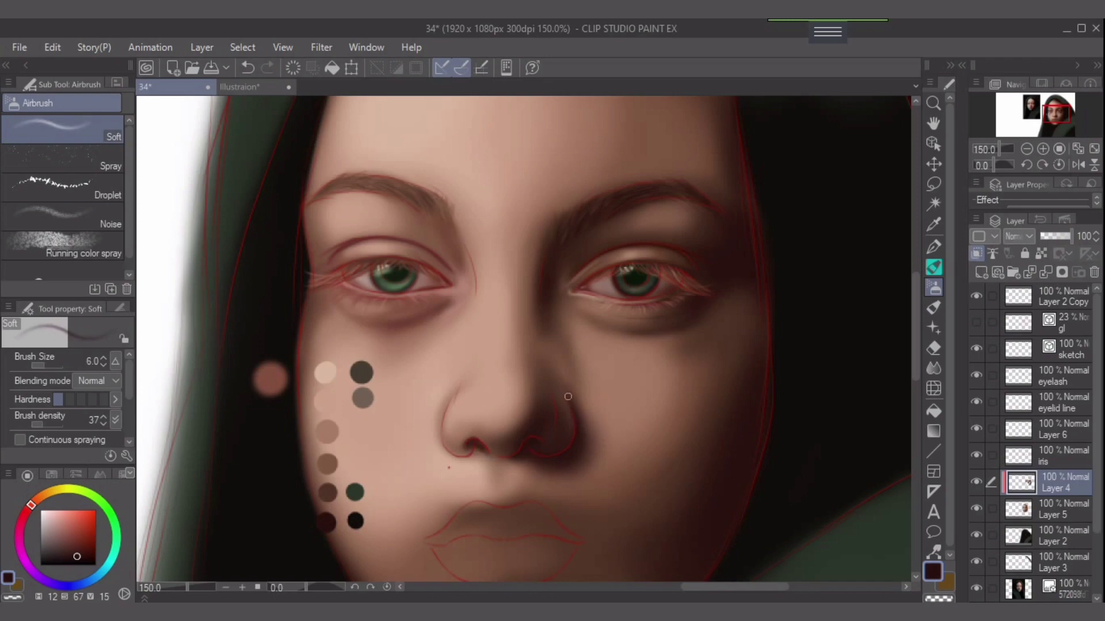
Define the crease above the right nose wing with the dark brown swatch, starting at airbrush size 8.
alt+click(334, 490)
key(bracketright)
key(bracketright)
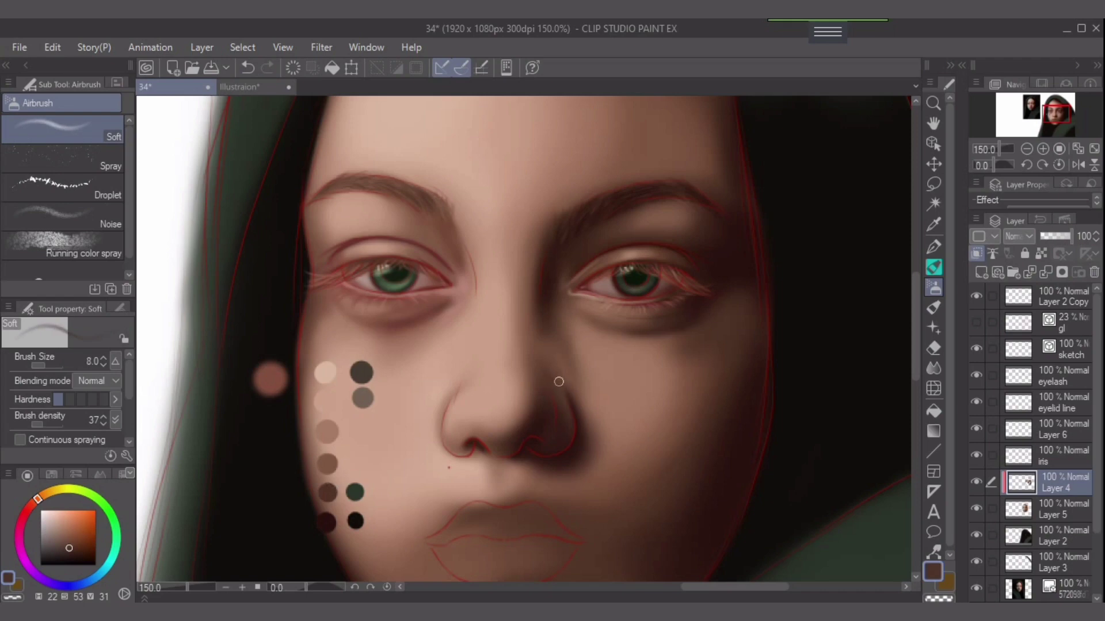
key(bracketright)
key(bracketright)
key(bracketleft)
key(bracketleft)
key(bracketright)
key(bracketright)
Pick the dark red-brown swatch, undo the last stroke and reshade the inner right nose wing, enlarging the airbrush to size 15.
alt+click(327, 521)
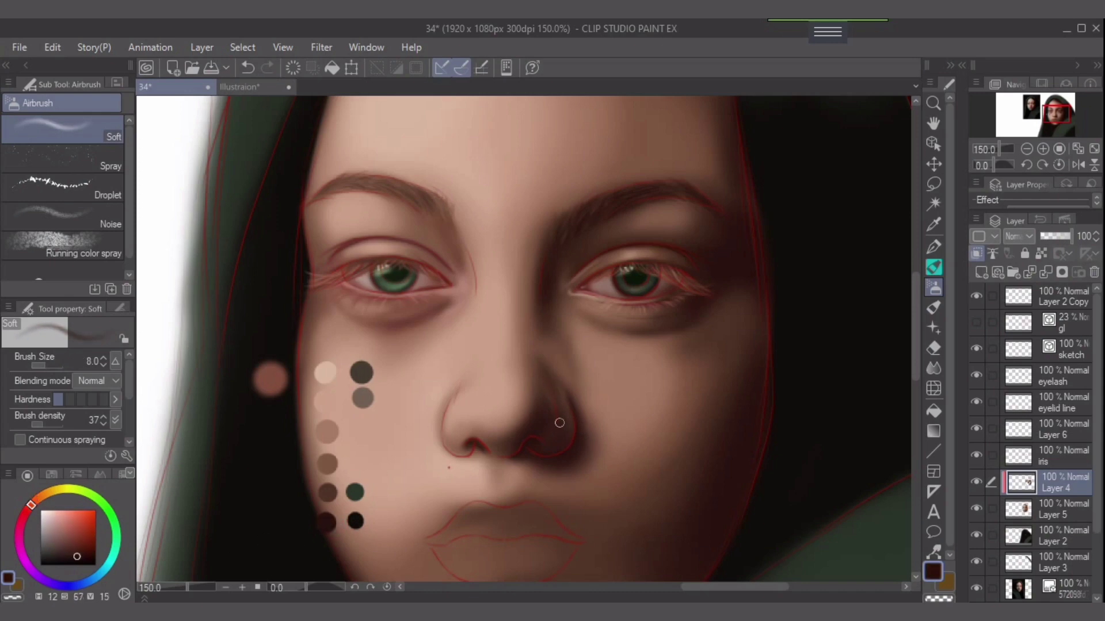
key(ctrl+z)
key(bracketright)
drag(557, 418, 552, 429)
key(bracketright)
key(bracketright)
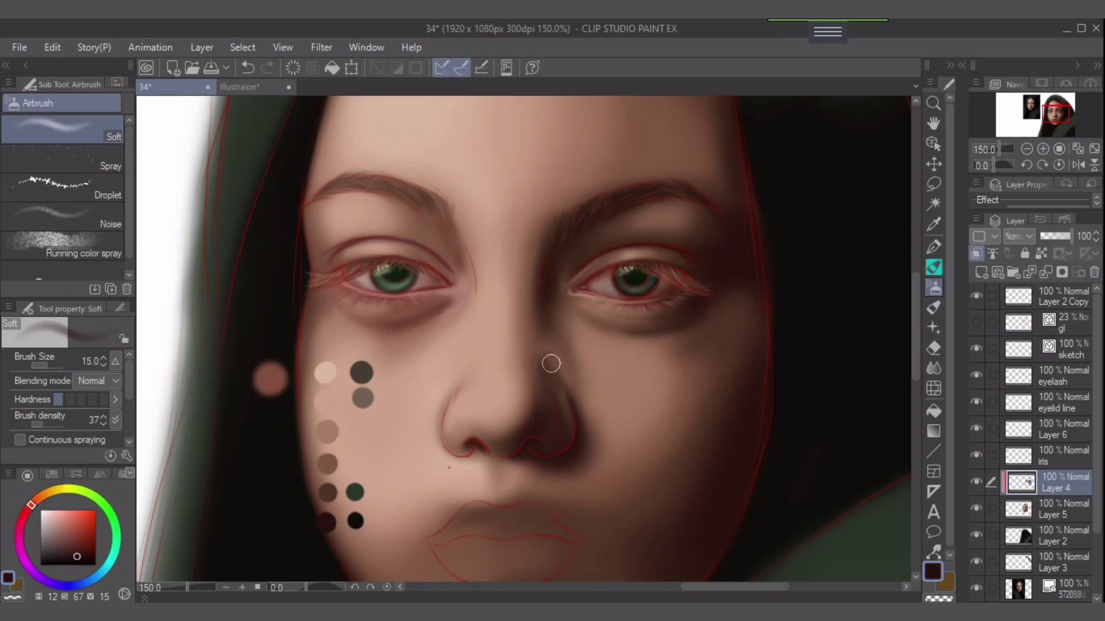
Lower the brush density to 16 and softly shade the right nose wing and the area above the nostril.
drag(42, 423, 37, 422)
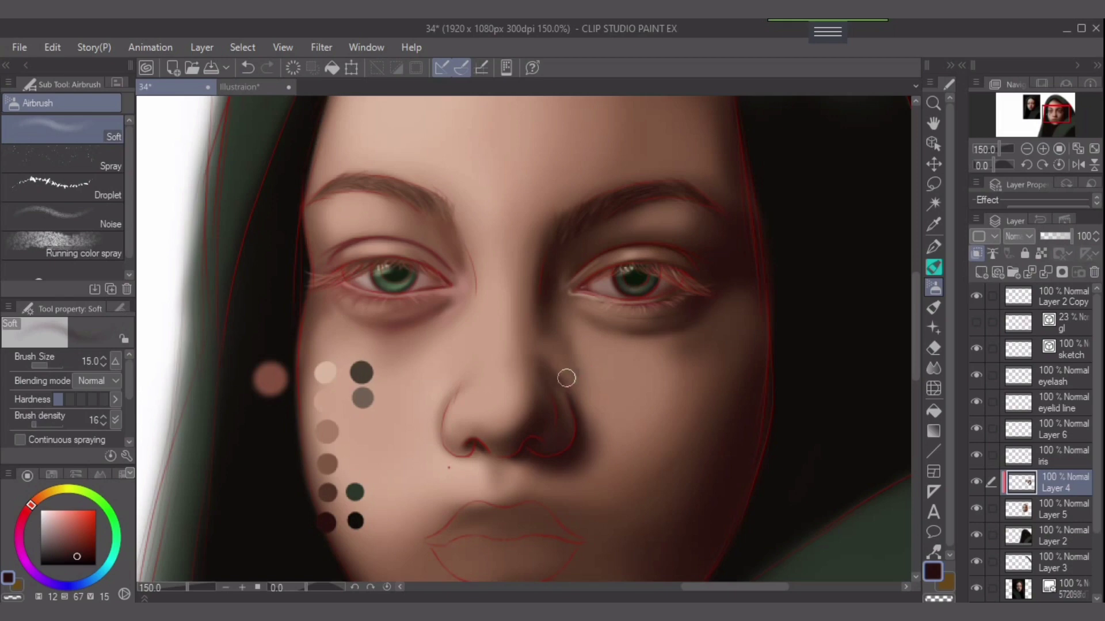
key(bracketright)
key(bracketleft)
key(bracketleft)
key(bracketleft)
key(bracketright)
key(bracketright)
drag(520, 435, 548, 429)
Sample the dark brown of the right nose wing, raise brush density to 39 and redo the shading around the right nostril.
alt+click(565, 417)
key(bracketright)
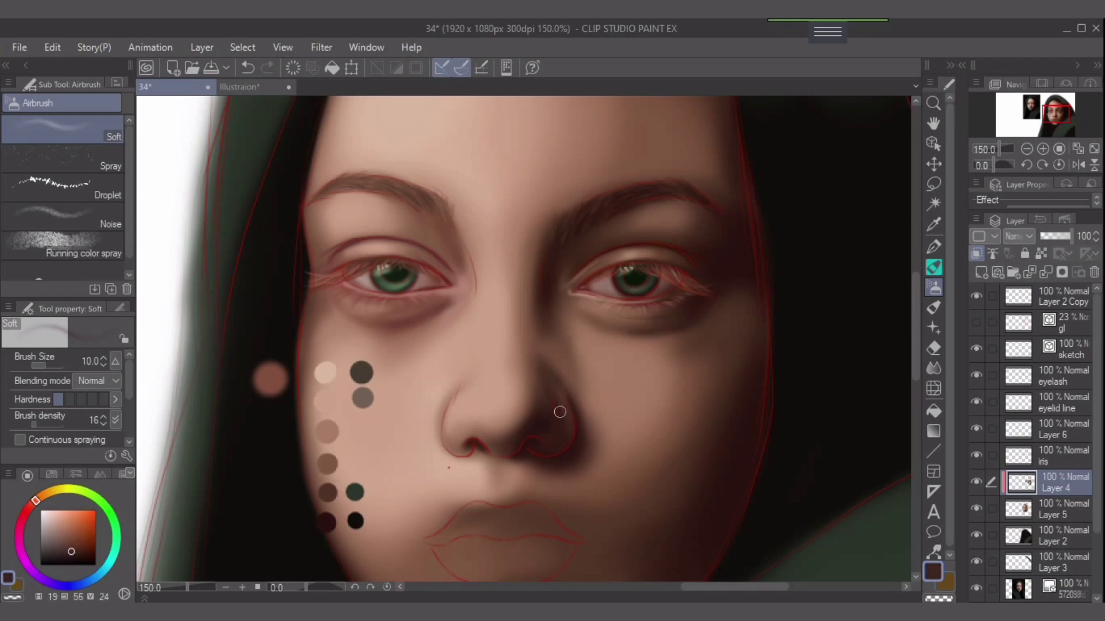
key(bracketright)
drag(35, 424, 44, 424)
key(ctrl+z)
drag(542, 439, 523, 450)
key(bracketright)
key(bracketright)
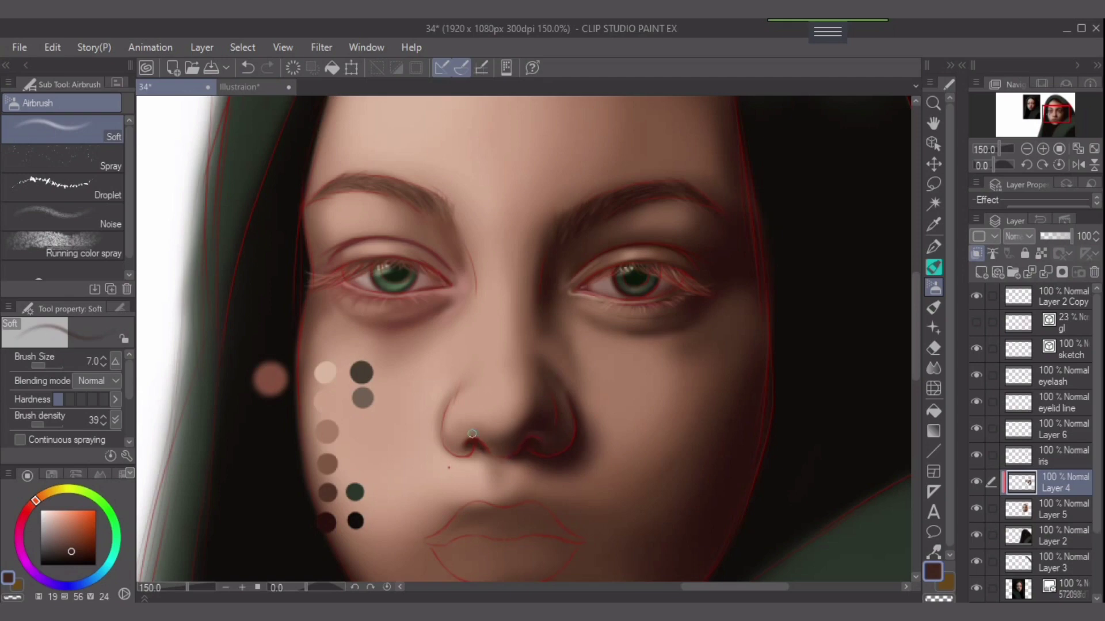
Undo the last nostril stroke and darken the inside of the right nose wing with a larger airbrush.
key(ctrl+z)
key(bracketright)
key(bracketright)
drag(562, 415, 560, 445)
Sample the cheek tone beside the right nose wing and soften the nose shadow's outer edge, enlarging the airbrush to size 30.
alt+click(599, 413)
key(bracketright)
key(bracketright)
key(bracketright)
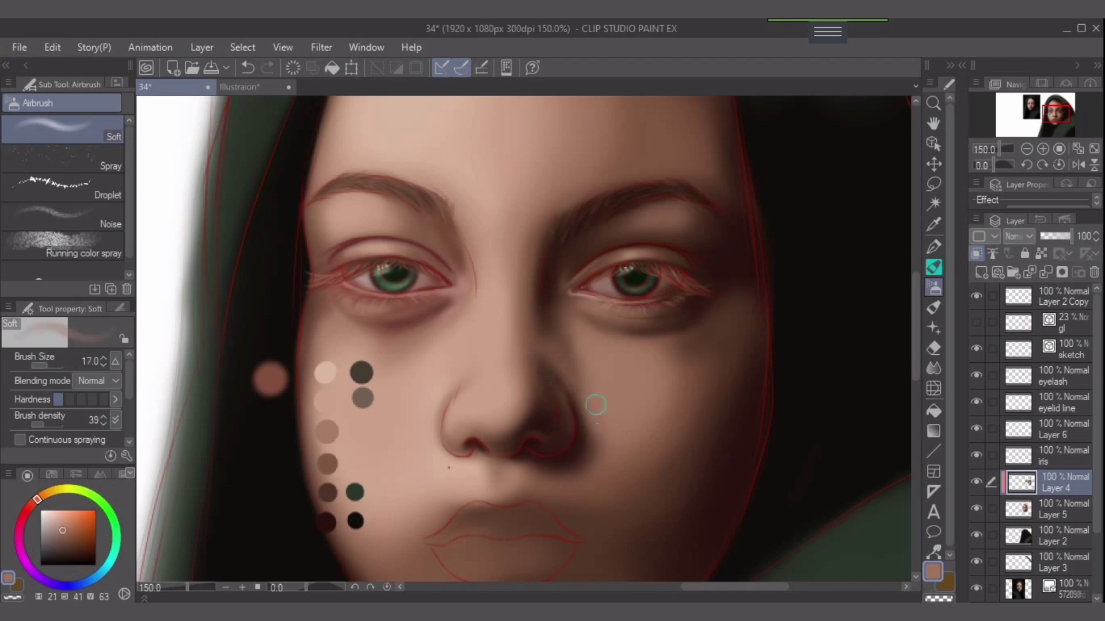
key(bracketright)
key(bracketright)
key(bracketright)
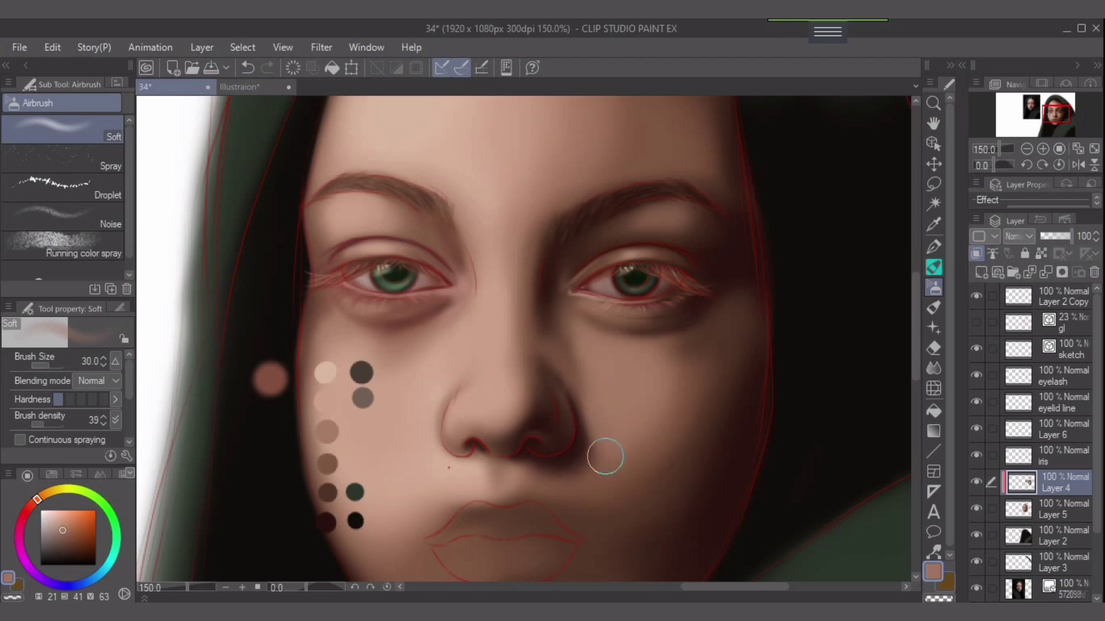
Try blending the right nose wing with the cheek tone at airbrush size 40, and undo the stroke.
key(bracketright)
key(bracketleft)
key(bracketleft)
key(bracketright)
key(bracketright)
drag(562, 420, 576, 410)
key(ctrl+z)
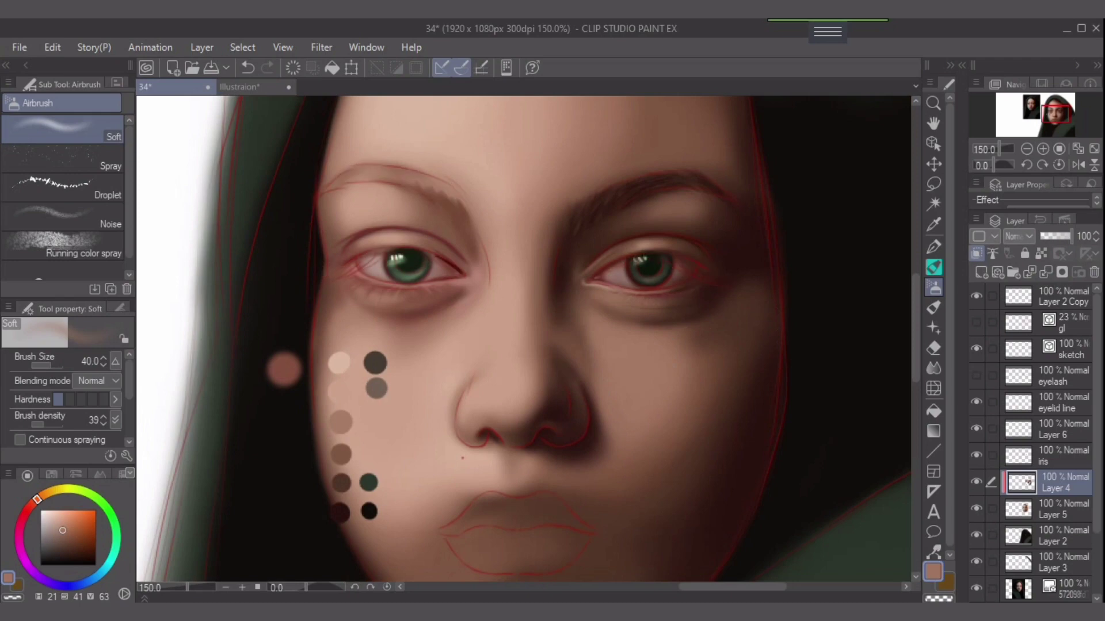
Make the eyelash and sketch layers visible again.
click(976, 374)
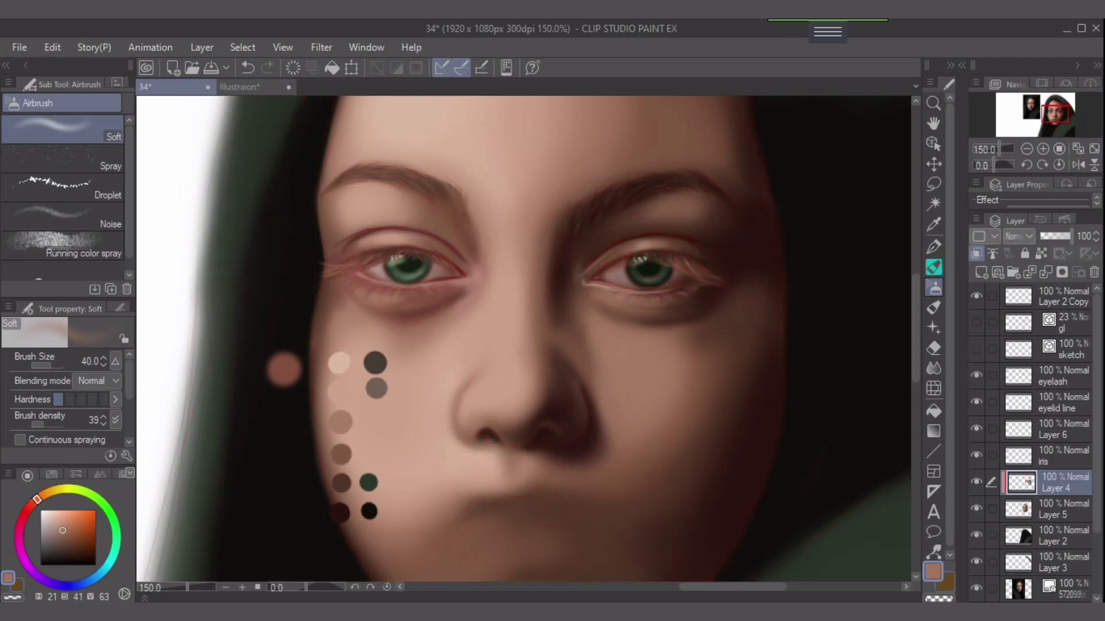
click(977, 349)
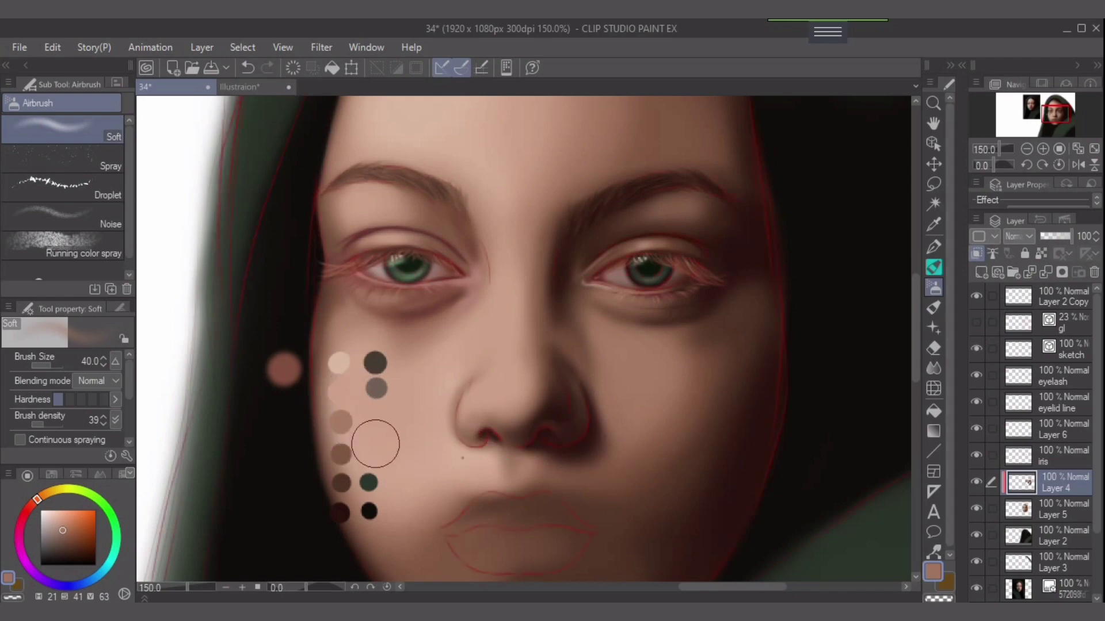
Pick the light peach swatch and refine the left nose wing and nostril rim with a small airbrush between sizes 4 and 10.
alt+click(343, 392)
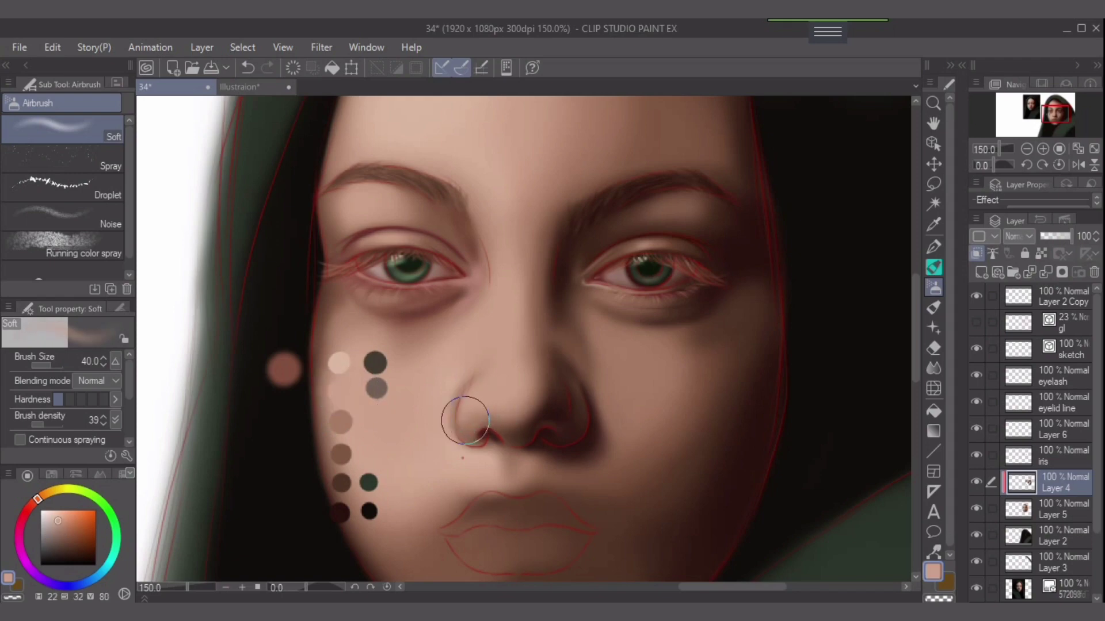
key(bracketleft)
key(bracketleft)
key(bracketleft)
key(bracketleft)
key(bracketleft)
key(bracketleft)
key(bracketleft)
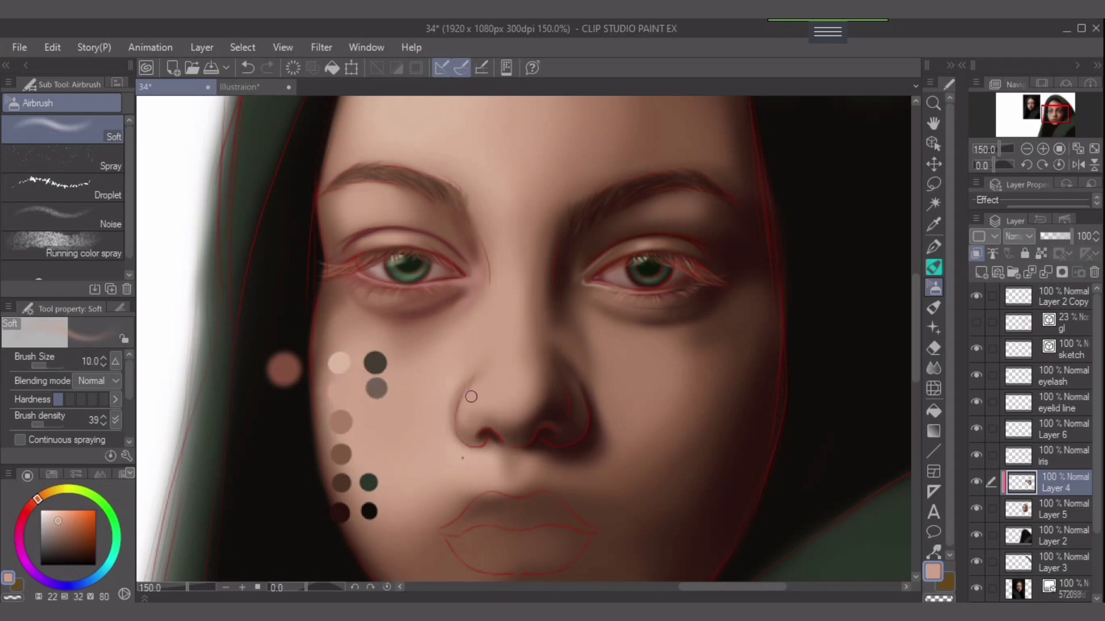
key(bracketleft)
key(bracketright)
key(bracketright)
key(bracketleft)
key(bracketleft)
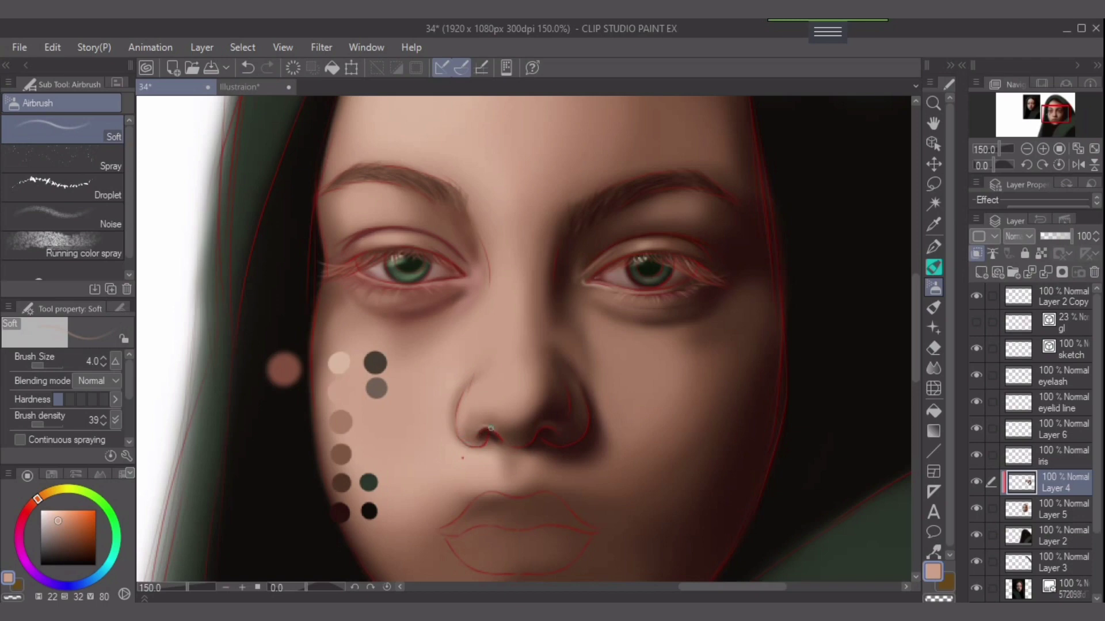
key(bracketright)
key(bracketright)
Try shading the skin between the left nostril and upper lip with the tan swatch at size 12, and undo it.
alt+click(341, 421)
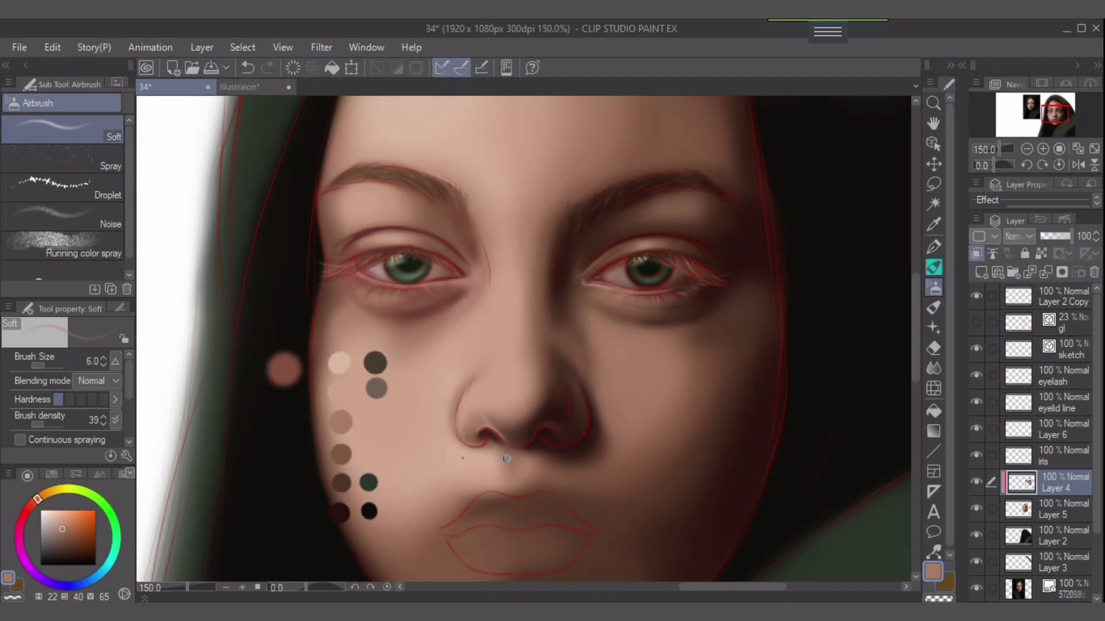
key(bracketright)
key(bracketright)
drag(494, 457, 485, 490)
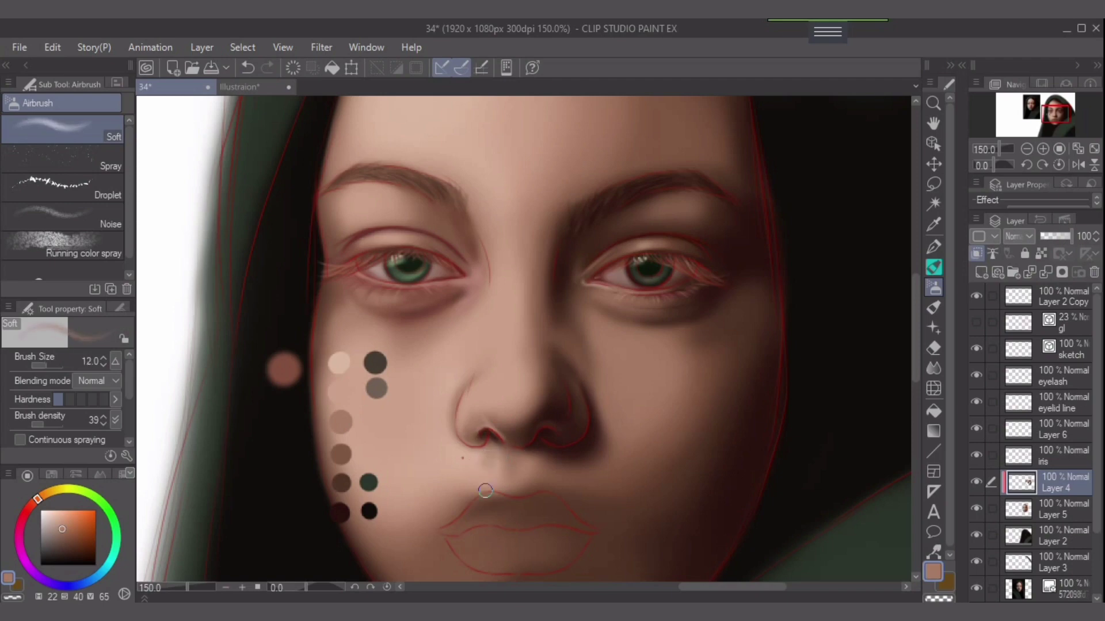
key(ctrl+z)
Pick the light peach swatch and lighten the skin below the left nostril with the airbrush at size 17.
alt+click(343, 396)
key(bracketright)
key(bracketright)
drag(488, 463, 483, 463)
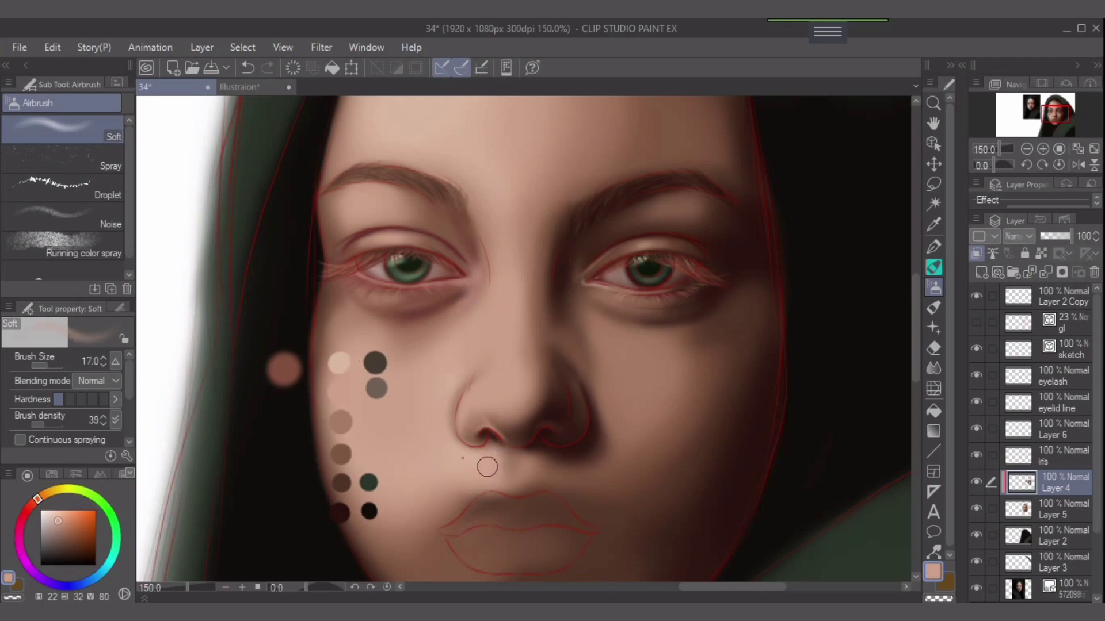
Sample the skin below the nose, shift its hue to red and tint the areas under both nostrils, undoing the last stroke.
alt+click(488, 461)
alt+click(463, 458)
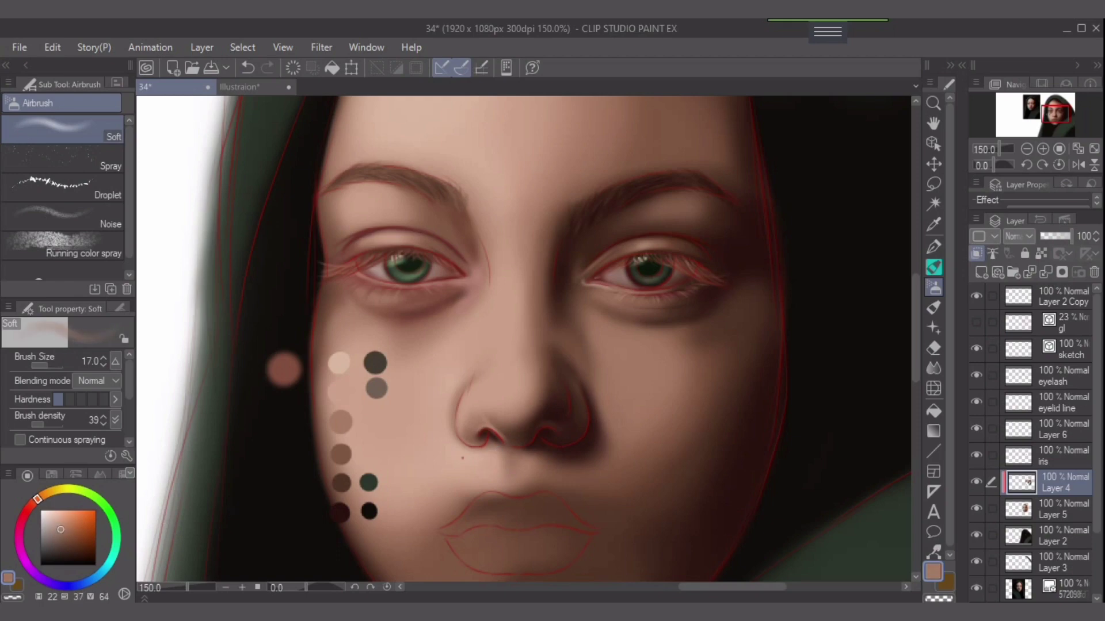
drag(37, 499, 26, 512)
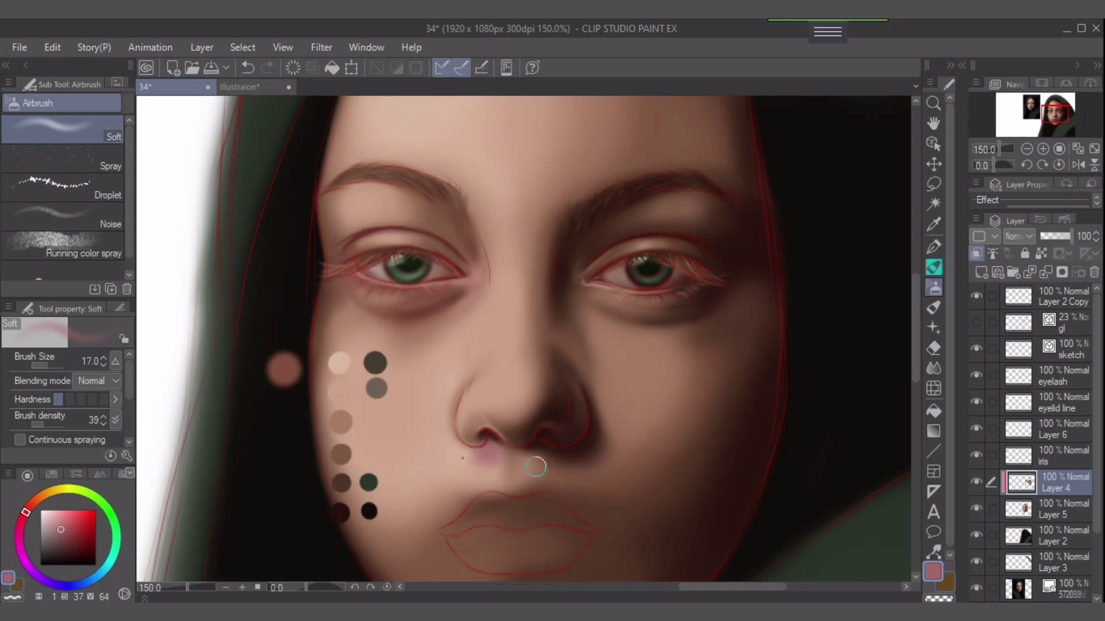
drag(535, 460, 531, 488)
key(ctrl+z)
Shade the philtrum groove with a sampled skin tone and lighten its right ridge with the light peach swatch.
alt+click(508, 471)
key(bracketright)
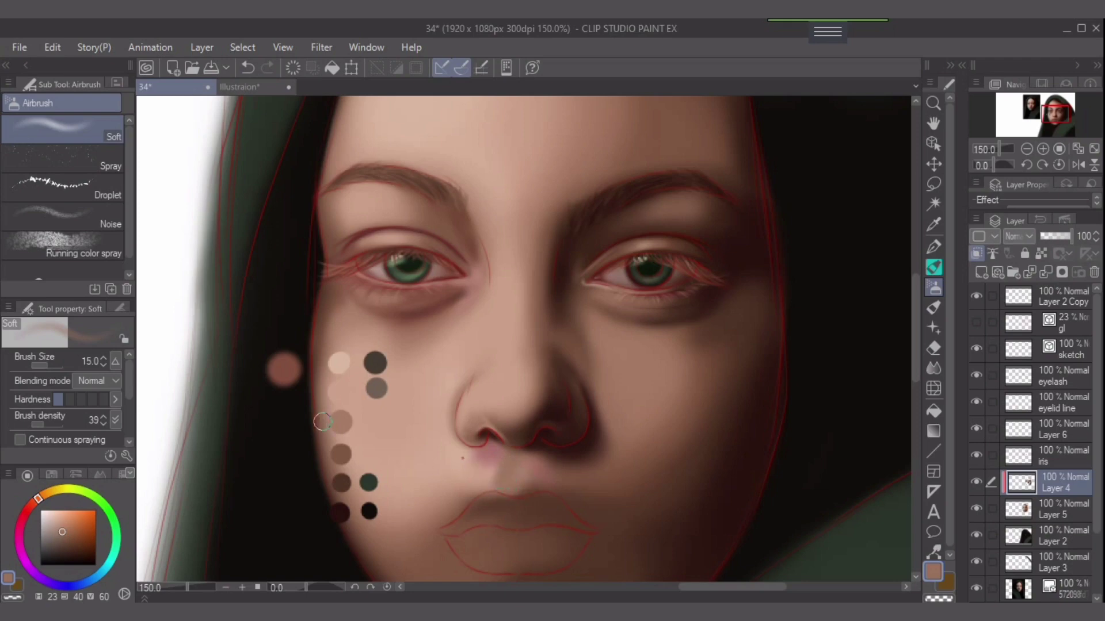
alt+click(339, 423)
alt+click(342, 397)
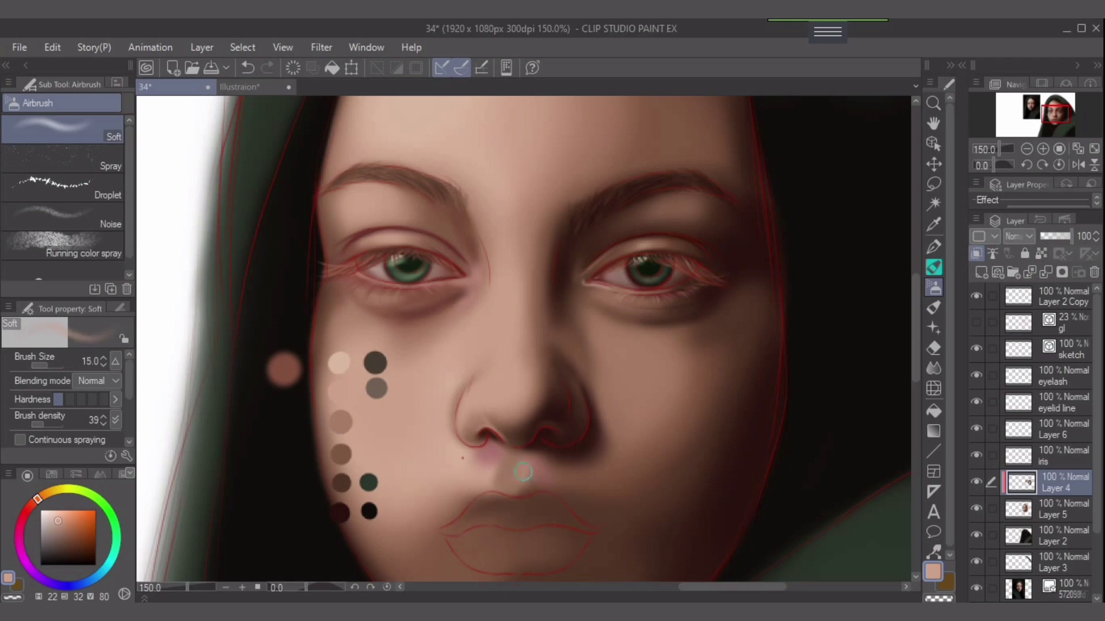
key(bracketleft)
key(bracketleft)
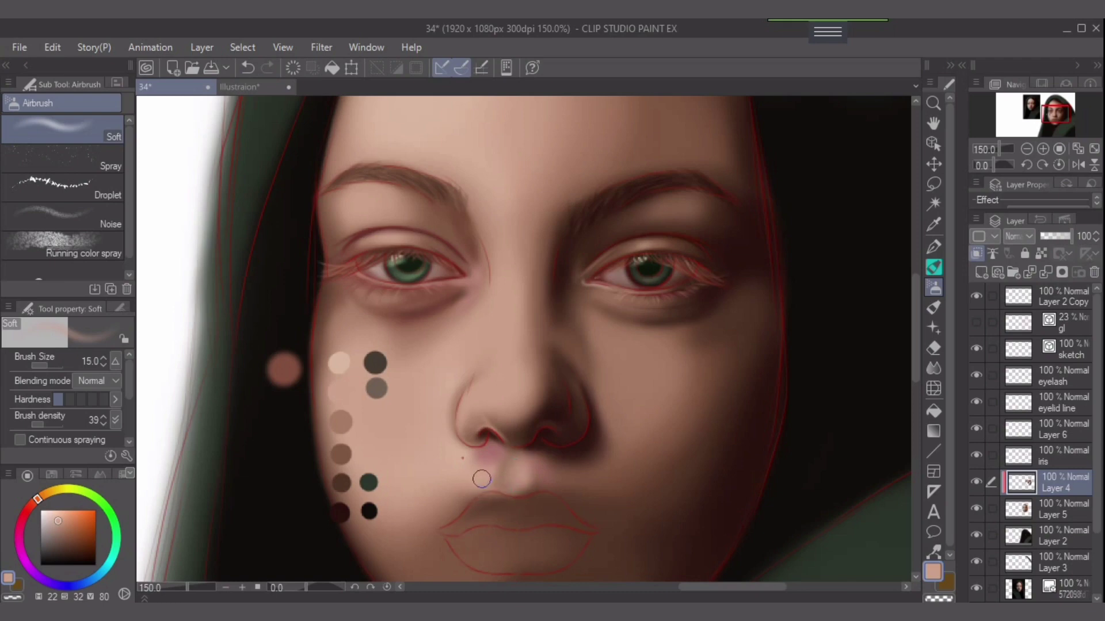
Blend the pink patch below the left nostril and the skin around the left nose wing, enlarging the airbrush to size 25.
key(bracketright)
mouse_move(491, 459)
mouse_down()
mouse_move(466, 495)
mouse_move(493, 458)
mouse_move(475, 489)
mouse_move(484, 467)
mouse_move(461, 495)
mouse_move(486, 465)
mouse_move(454, 493)
mouse_move(481, 469)
mouse_move(452, 480)
mouse_move(470, 450)
mouse_move(447, 425)
mouse_up()
key(bracketright)
key(bracketright)
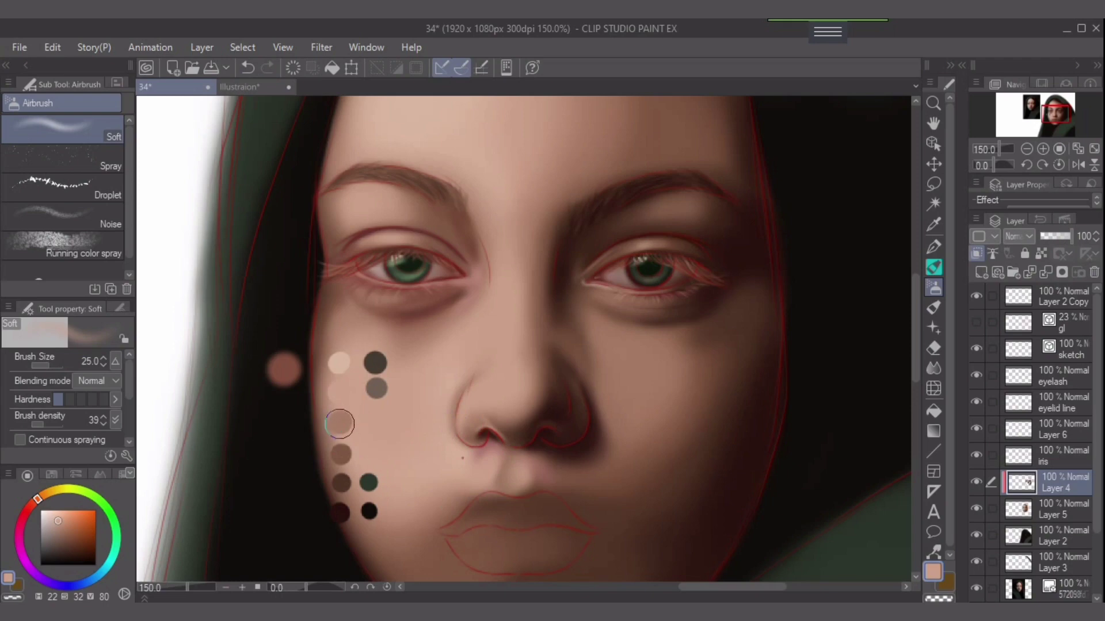
Shade the left nose wing's outer edge with the tan swatch at size 12 and pick the light peach swatch to soften it.
alt+click(342, 423)
key(bracketleft)
key(bracketleft)
key(bracketleft)
key(bracketleft)
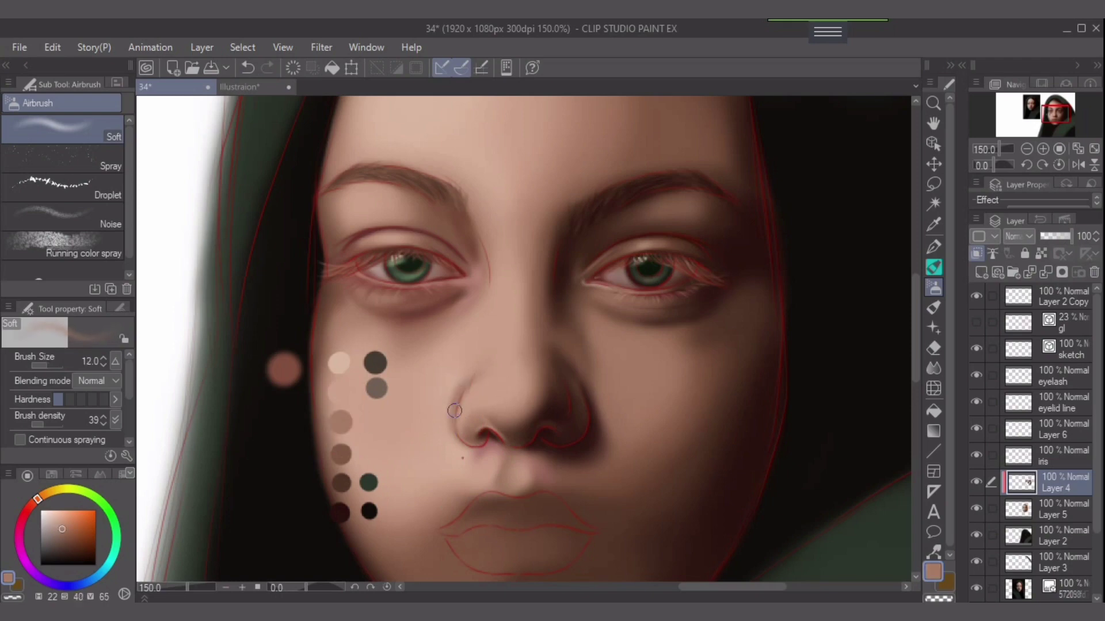
alt+click(336, 394)
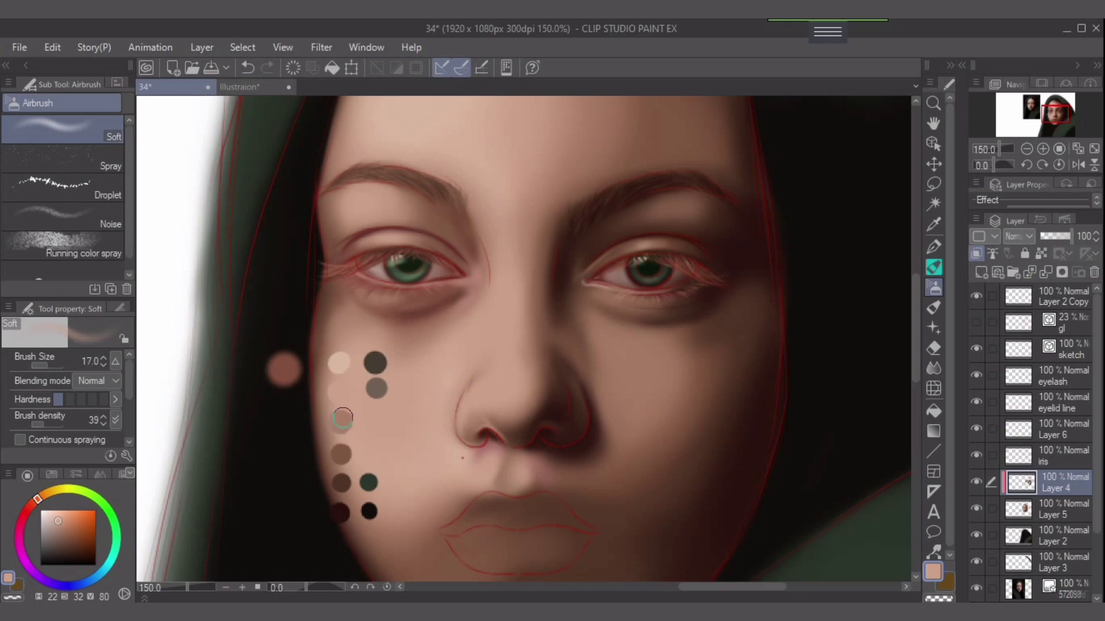
Try darkening the cheek beside the left nose wing with the tan swatch at size 30, and undo the stroke.
alt+click(342, 420)
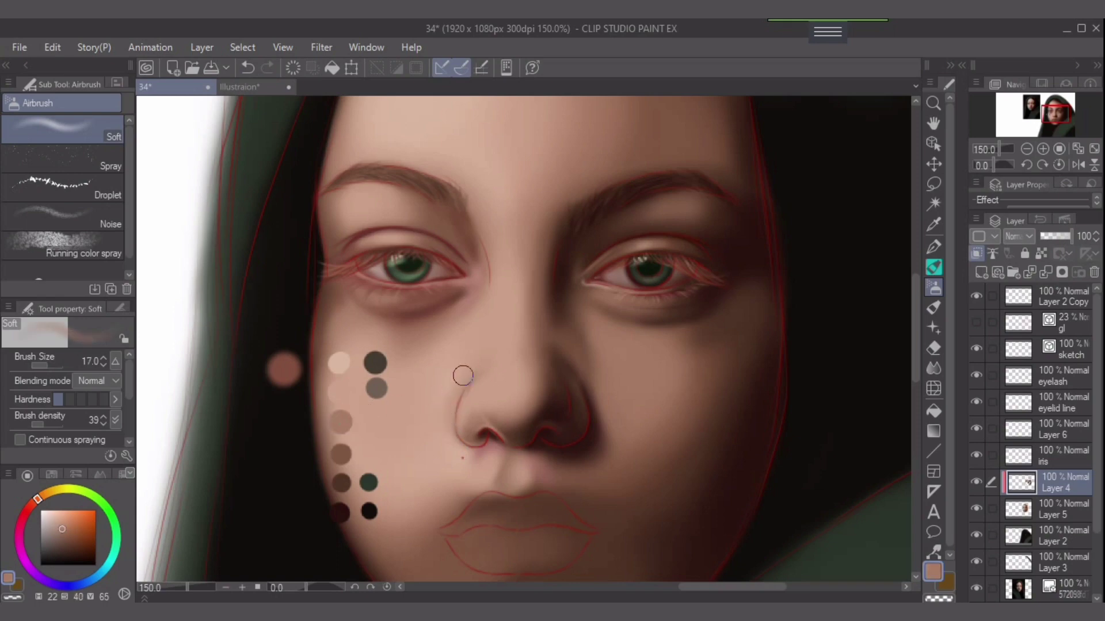
key(bracketright)
key(bracketright)
key(bracketright)
drag(434, 404, 414, 427)
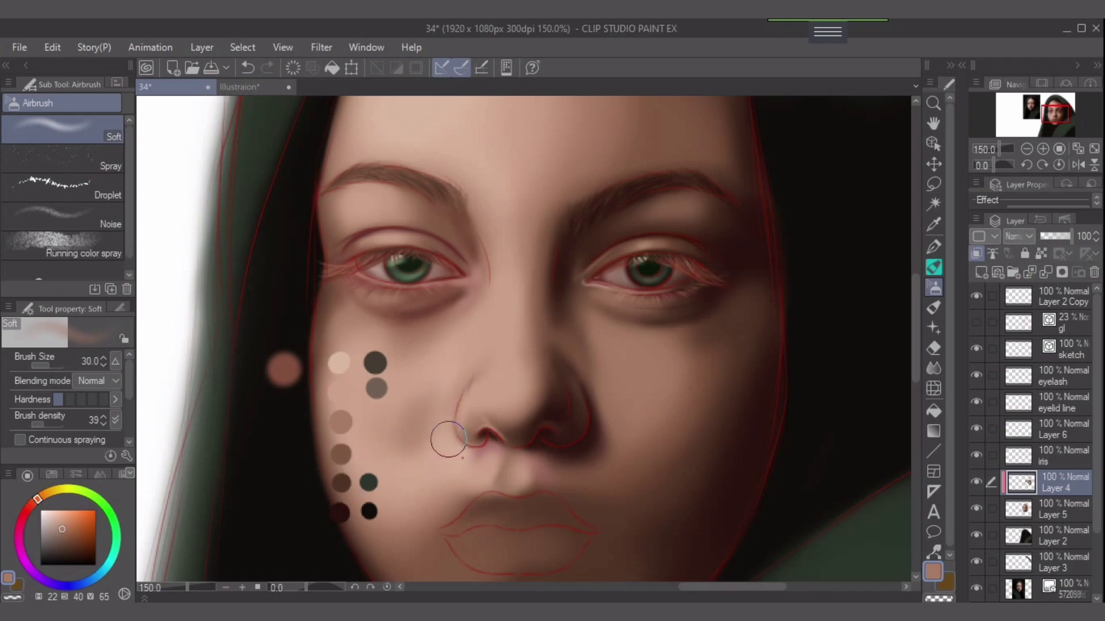
key(ctrl+z)
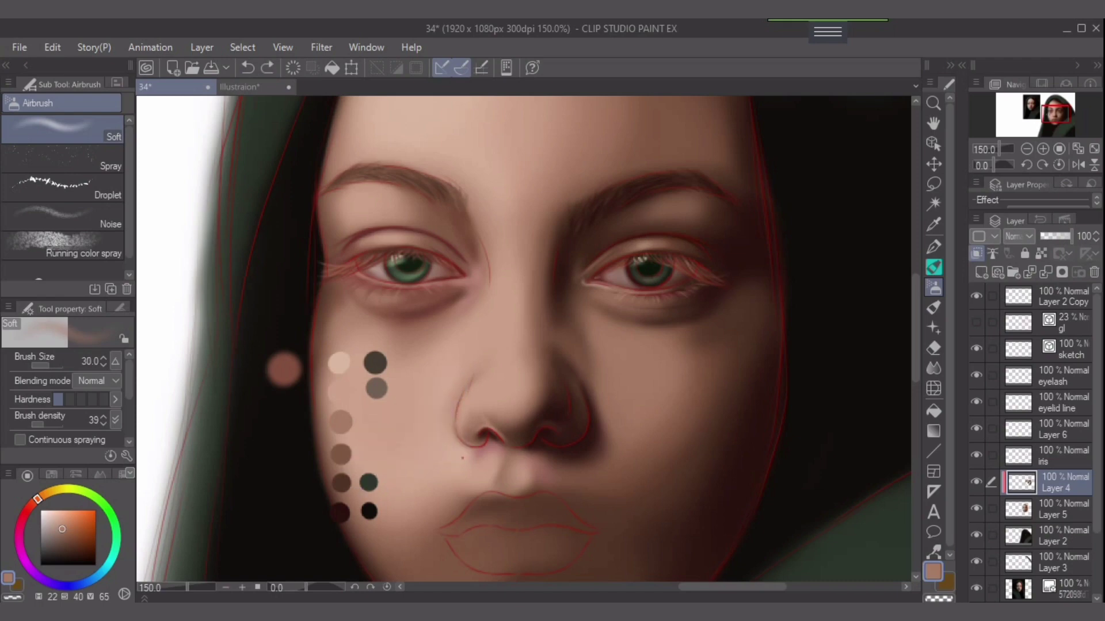
Shift the light peach swatch to a redder hue and airbrush a pink blush on the left cheek beside the nose.
alt+click(342, 390)
drag(37, 499, 28, 510)
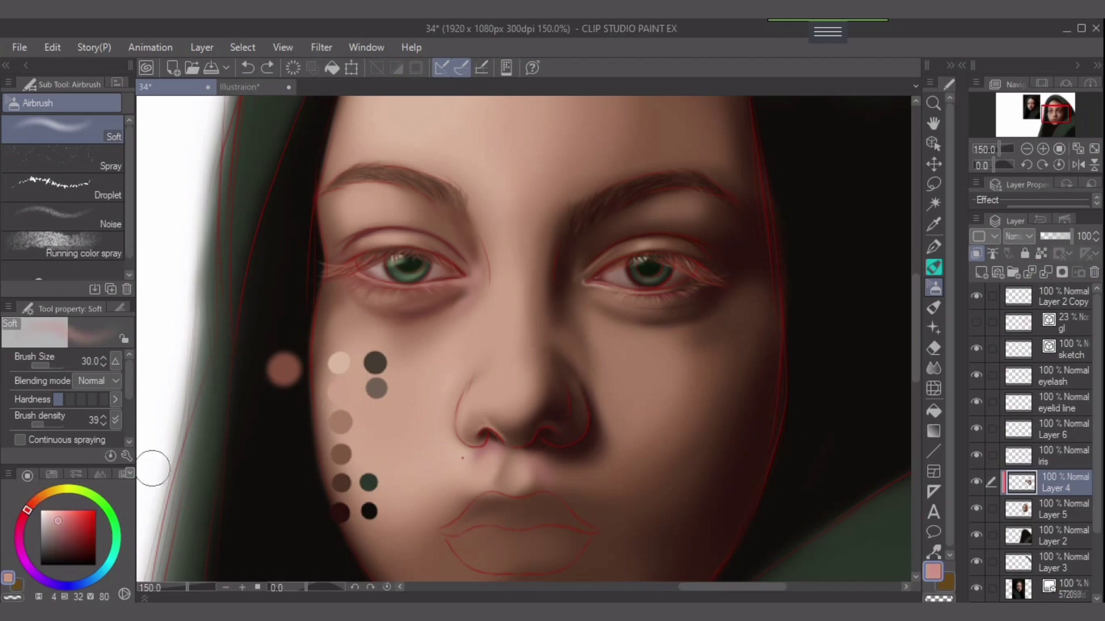
drag(451, 385, 443, 425)
key(ctrl+z)
key([)
mouse_move(465, 369)
mouse_down()
mouse_move(427, 438)
mouse_move(453, 388)
mouse_move(428, 426)
mouse_move(447, 390)
mouse_move(418, 421)
mouse_move(433, 429)
mouse_move(433, 412)
mouse_move(382, 426)
mouse_move(415, 413)
mouse_move(360, 418)
mouse_move(366, 399)
mouse_move(349, 381)
mouse_move(413, 397)
mouse_move(373, 407)
mouse_move(357, 376)
mouse_move(429, 395)
mouse_move(429, 429)
mouse_move(375, 434)
mouse_up()
key(bracketright)
key(bracketright)
key(bracketleft)
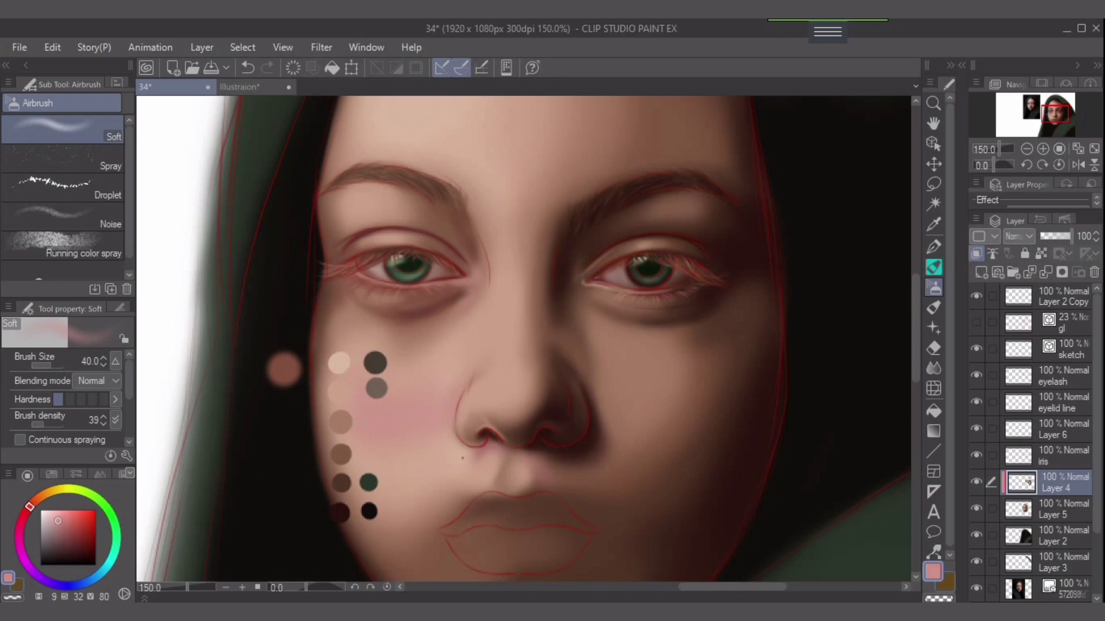
Spread the pink blush down the left cheek with the airbrush at about size 40, varying the brush size.
key(bracketleft)
key(bracketleft)
key(bracketright)
key(bracketright)
mouse_move(414, 420)
mouse_down()
mouse_move(393, 488)
mouse_move(361, 414)
mouse_move(410, 472)
mouse_move(420, 439)
mouse_move(418, 483)
mouse_move(424, 460)
mouse_move(387, 481)
mouse_move(358, 458)
mouse_move(345, 389)
mouse_move(363, 429)
mouse_move(359, 381)
mouse_up()
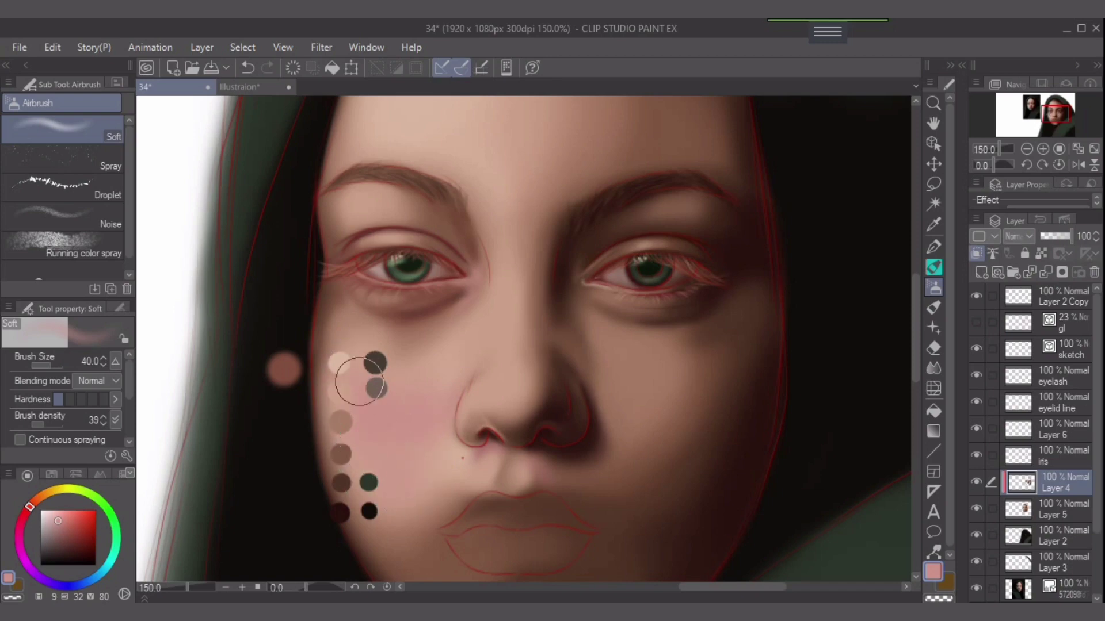
key(bracketleft)
key(bracketleft)
key(bracketright)
key(bracketright)
key(bracketright)
key(bracketleft)
key(bracketleft)
key(bracketleft)
key(bracketleft)
key(bracketleft)
Pick the tan swatch and shade the left side of the nose down to the nose wing, using airbrush sizes 17 to 25.
alt+click(342, 422)
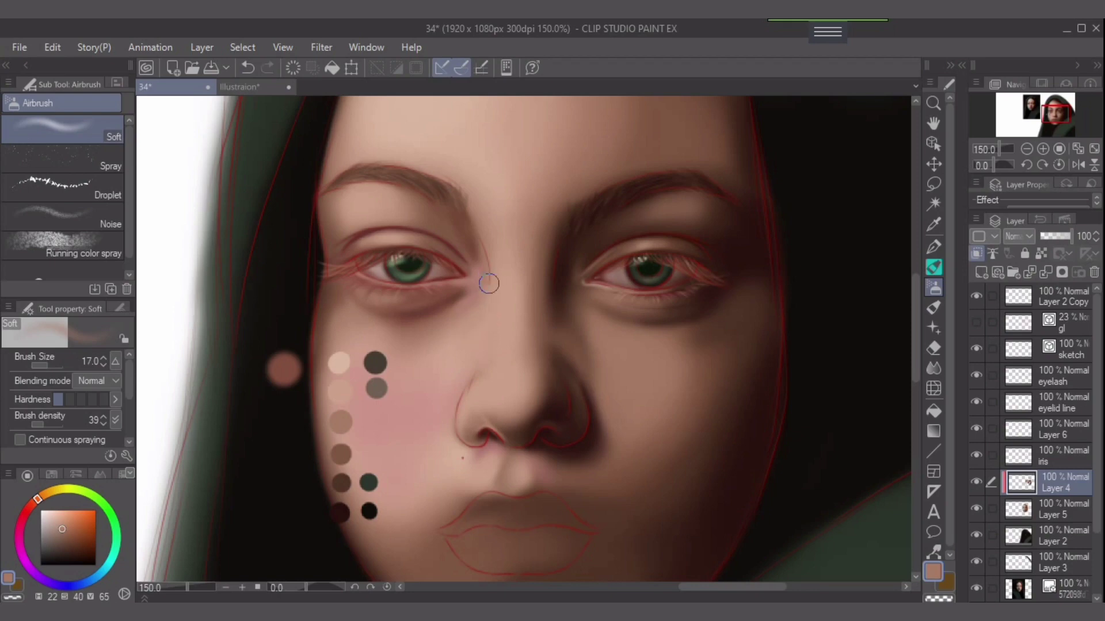
key(bracketright)
key(bracketright)
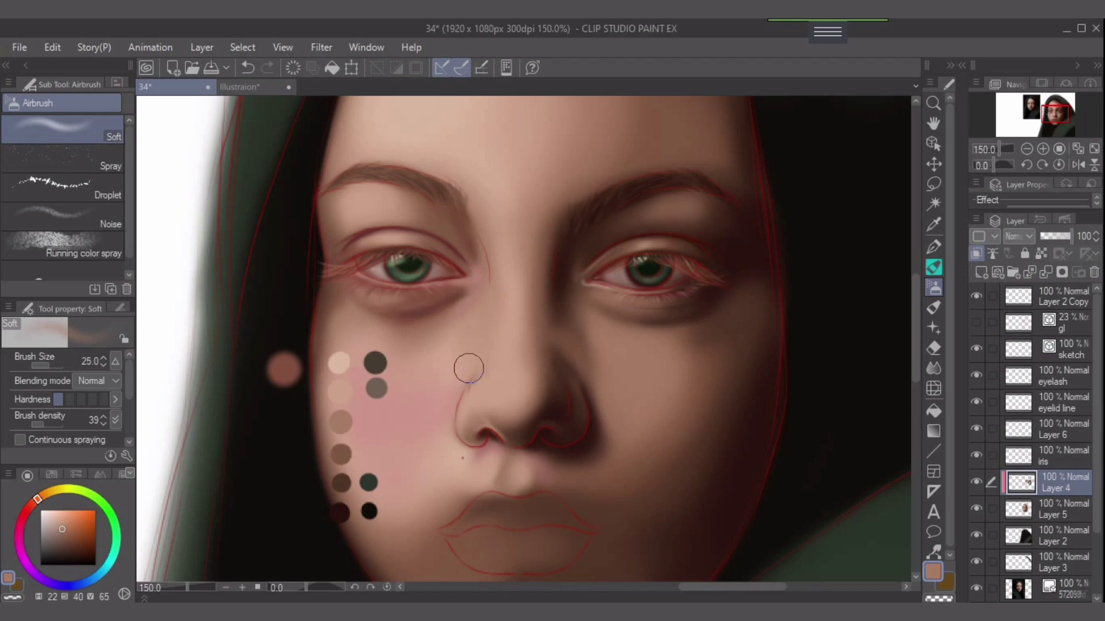
key(bracketleft)
key(bracketleft)
key(bracketleft)
key(bracketright)
key(bracketright)
key(bracketright)
key(bracketright)
Sample the blush tone from the left cheek and brush it over the upper crease of the left nose wing.
alt+click(437, 390)
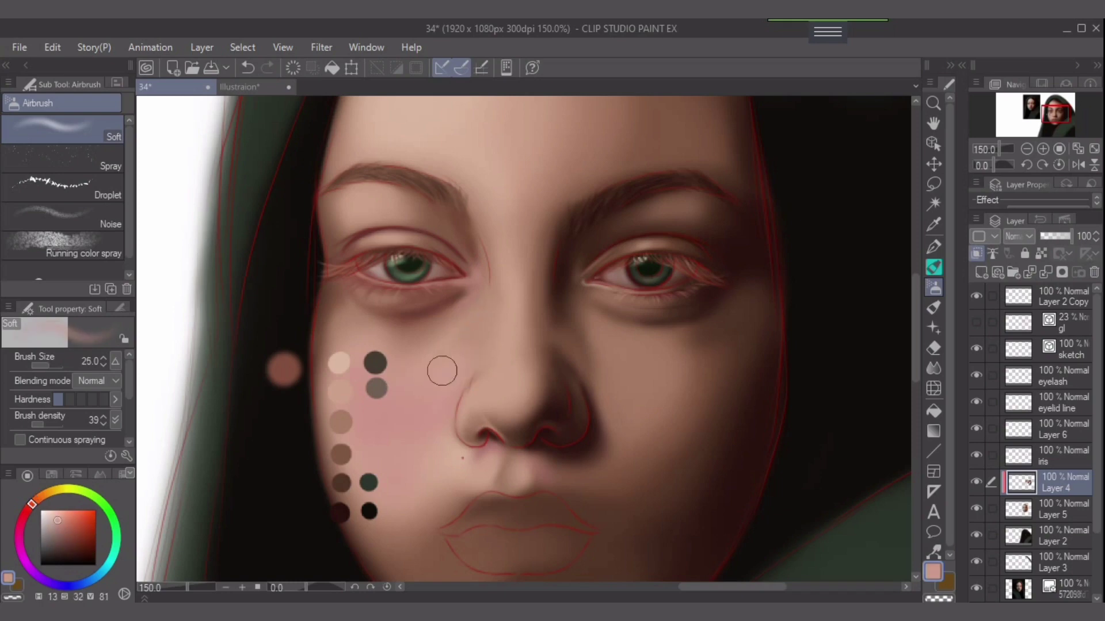
mouse_move(457, 373)
mouse_down()
mouse_move(484, 369)
mouse_move(477, 389)
mouse_up()
Try defining the left nose wing's contour with the brown swatch at size 8, and undo the stroke.
alt+click(341, 452)
key(bracketleft)
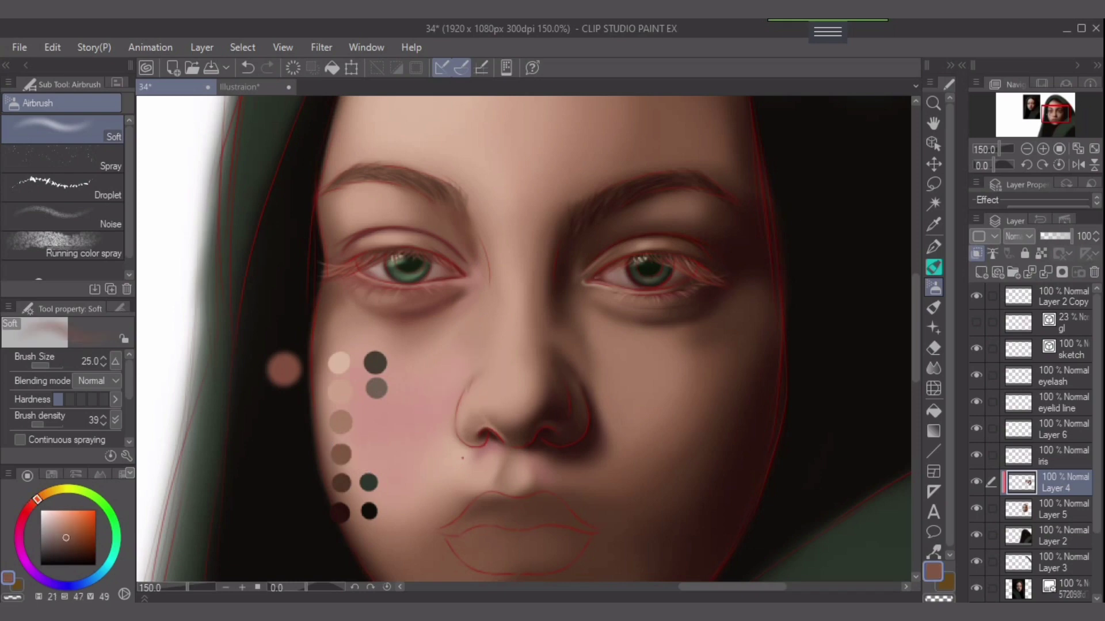
key(bracketleft)
key(bracketleft)
key(bracketleft)
key(bracketleft)
key(bracketleft)
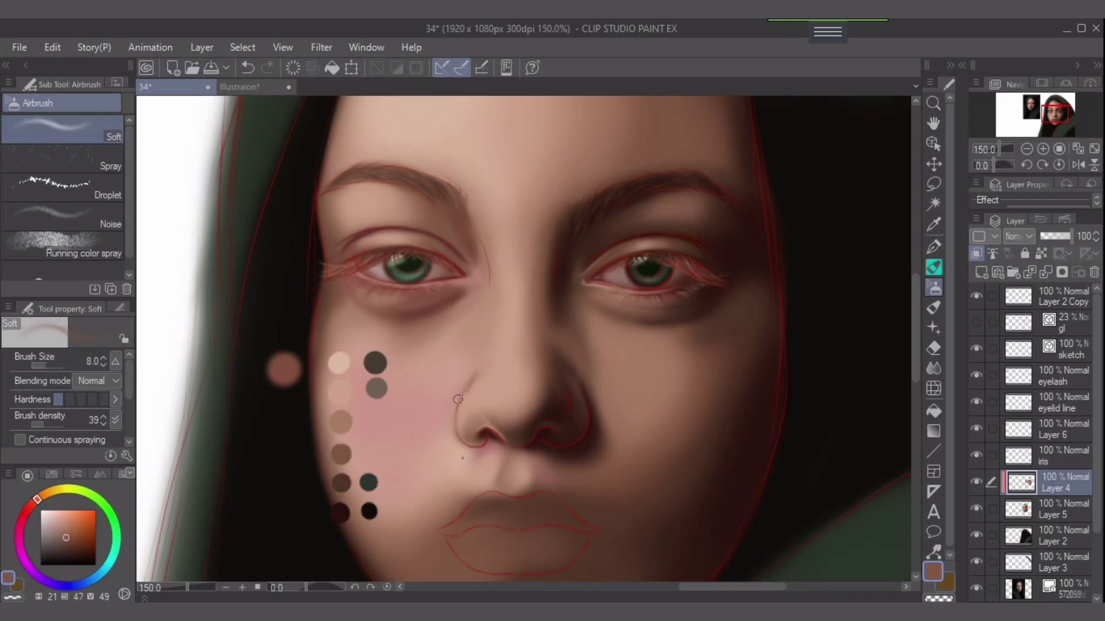
key(ctrl+z)
Pick the tan swatch, shift its hue to 11 and shade the left nose wing's crease, undoing the last stroke.
alt+click(341, 420)
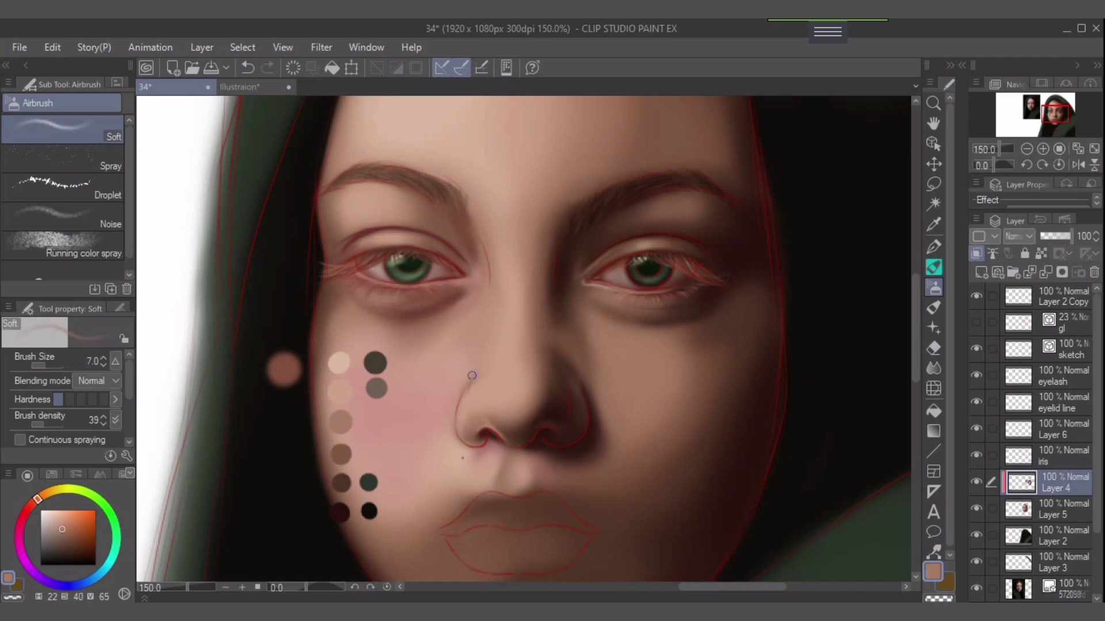
key(bracketright)
key(bracketright)
click(31, 505)
key(ctrl+z)
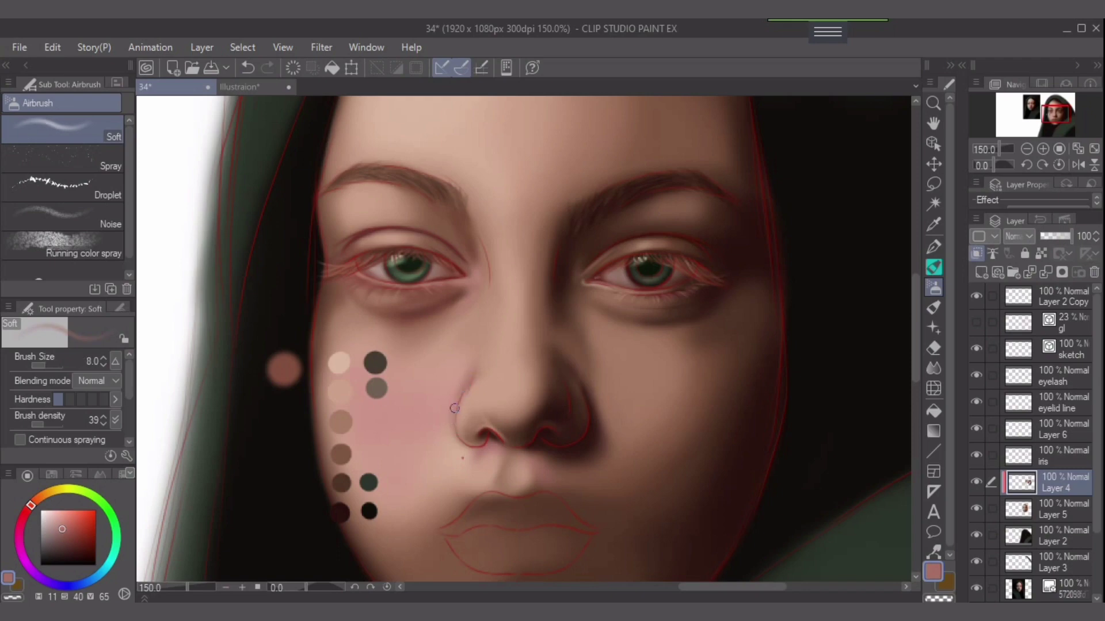
key(bracketright)
key(ctrl+z)
Lower the brush density to 21 and softly shade the fold from the left nose wing down across the cheek.
drag(44, 424, 35, 424)
drag(466, 411, 462, 382)
key(bracketleft)
key(bracketleft)
drag(419, 469, 441, 427)
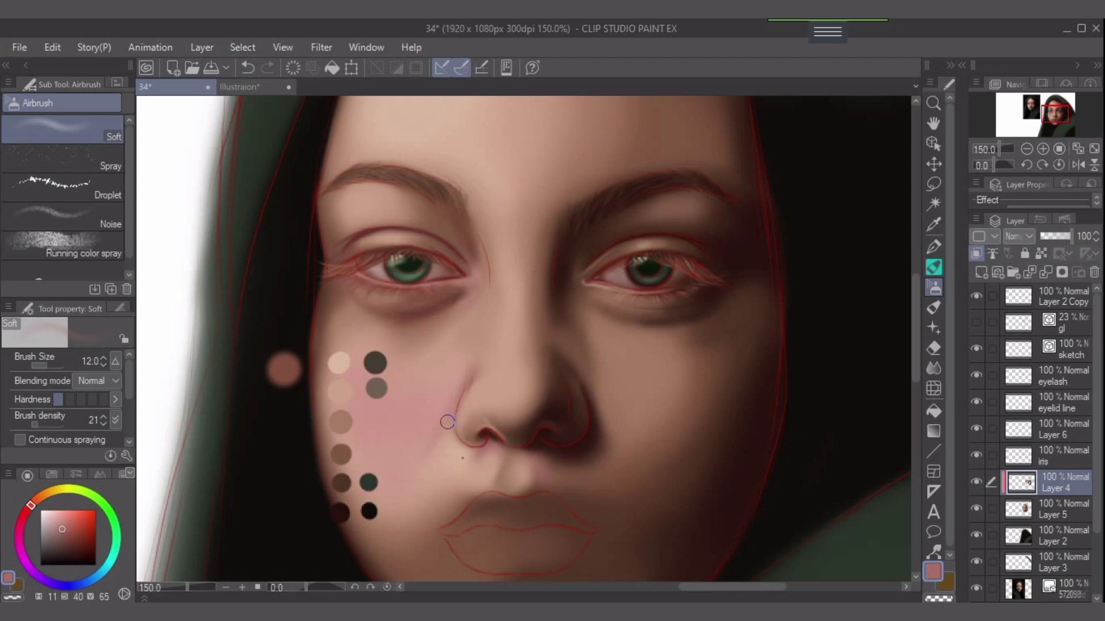
key(bracketleft)
key(bracketleft)
drag(458, 402, 419, 449)
drag(463, 382, 402, 481)
Blend the reddish tone into the left cheek beside the nose wing, enlarging the airbrush to size 50.
key(bracketright)
key(bracketright)
key(bracketright)
key(bracketright)
key(bracketright)
drag(454, 382, 445, 412)
key(bracketright)
key(bracketright)
key(bracketright)
key(bracketright)
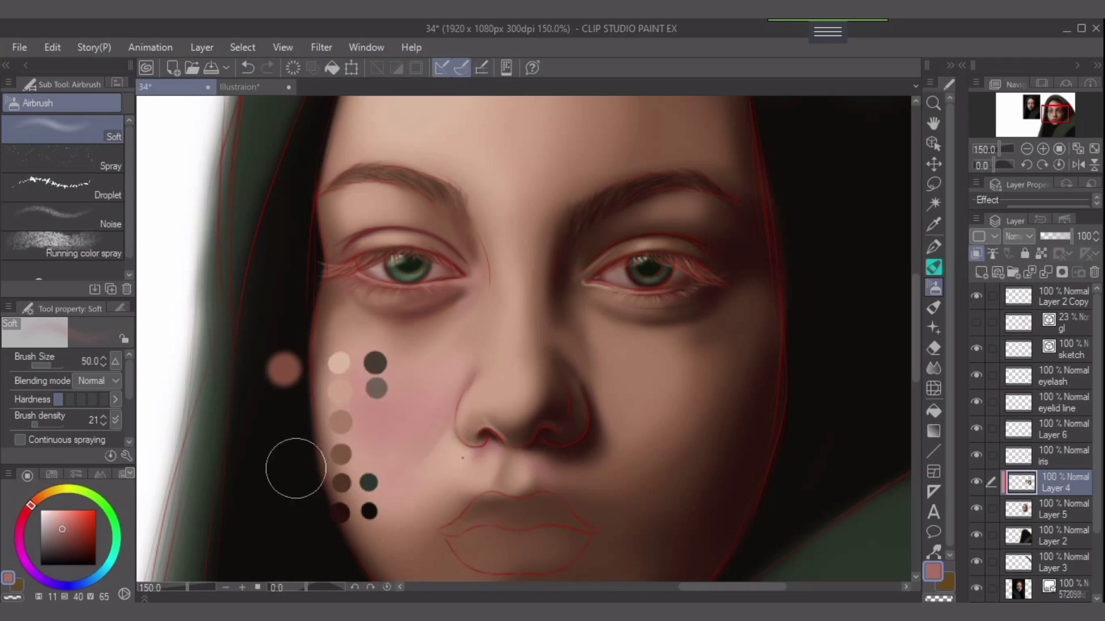
Soften the left cheek's blush and the crease beside the nose wing with the light peach swatch, reducing the airbrush from size 60 to 17.
alt+click(341, 392)
key(bracketright)
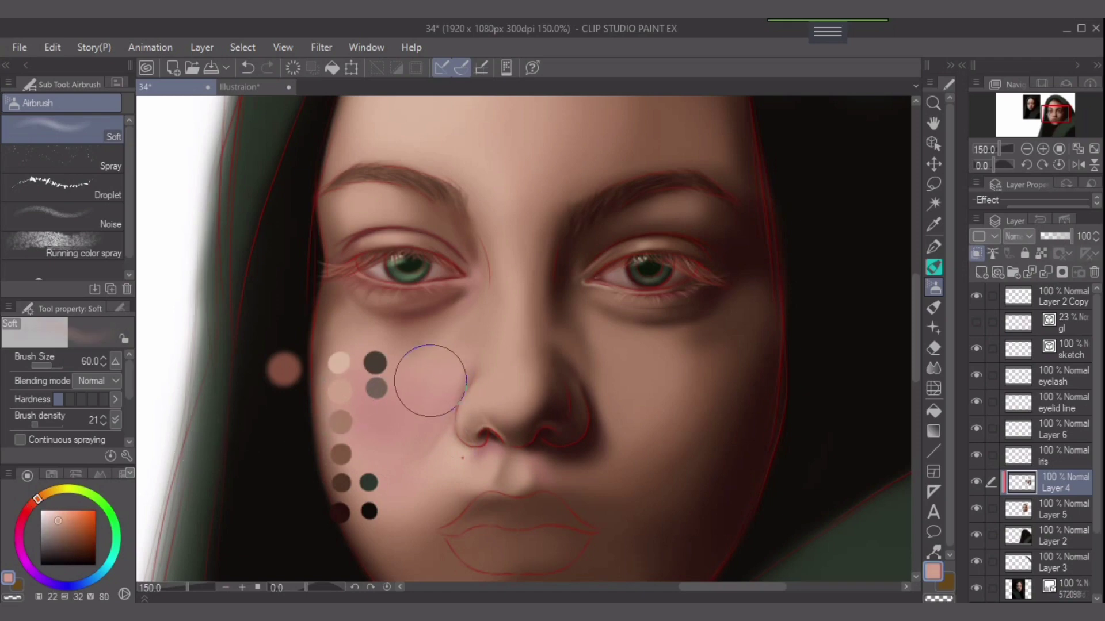
key(bracketleft)
key(bracketleft)
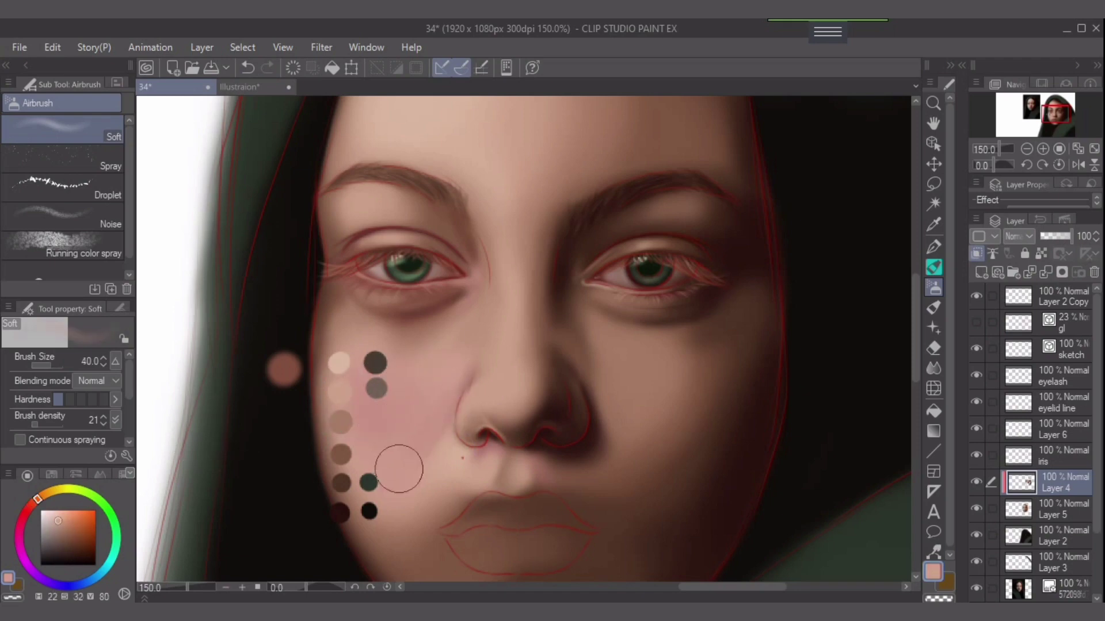
key(bracketleft)
key(bracketleft)
key(bracketright)
key(bracketleft)
key(bracketleft)
key(bracketleft)
key(bracketright)
key(bracketright)
key(bracketleft)
key(bracketleft)
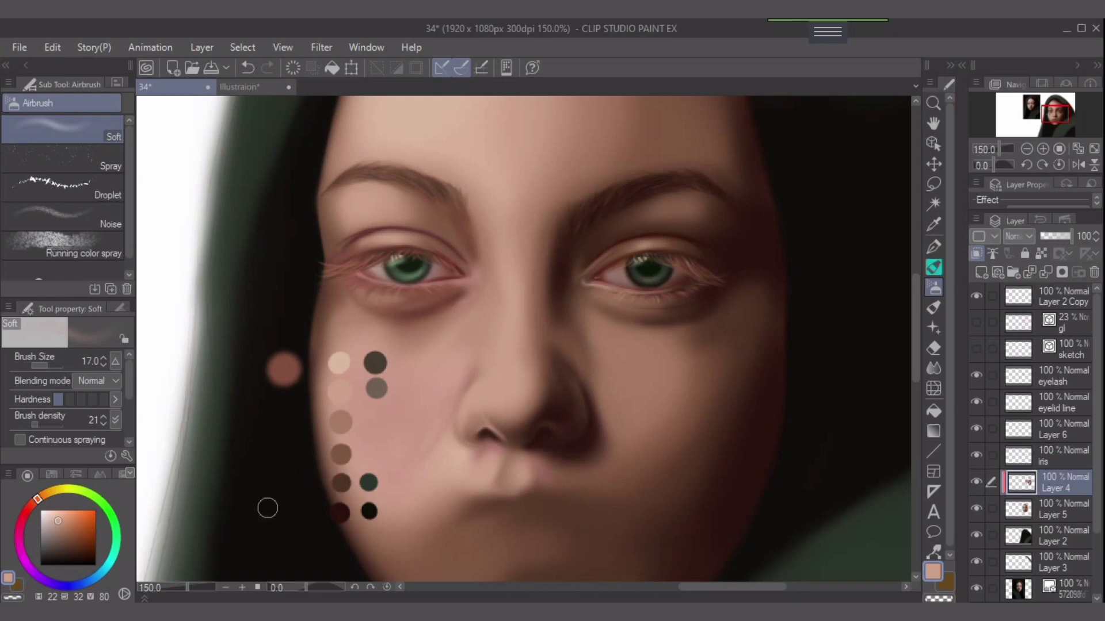
Pick the mid-brown swatch, shift its hue to 12 and saturation to 51, and shade beneath the left nostril at size 6.
alt+click(477, 442)
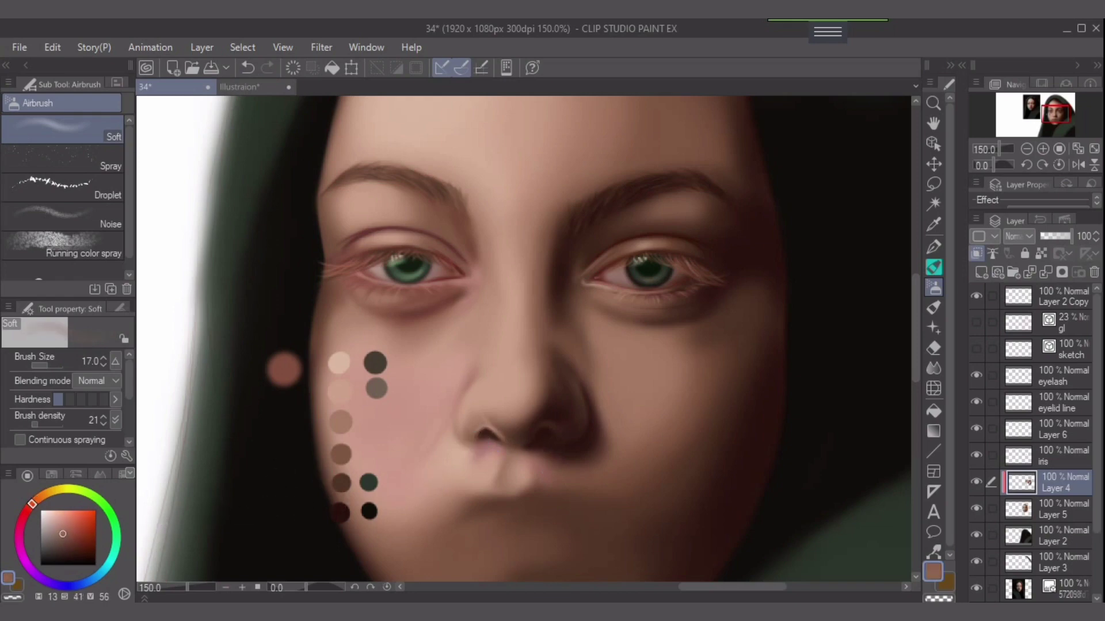
alt+click(340, 512)
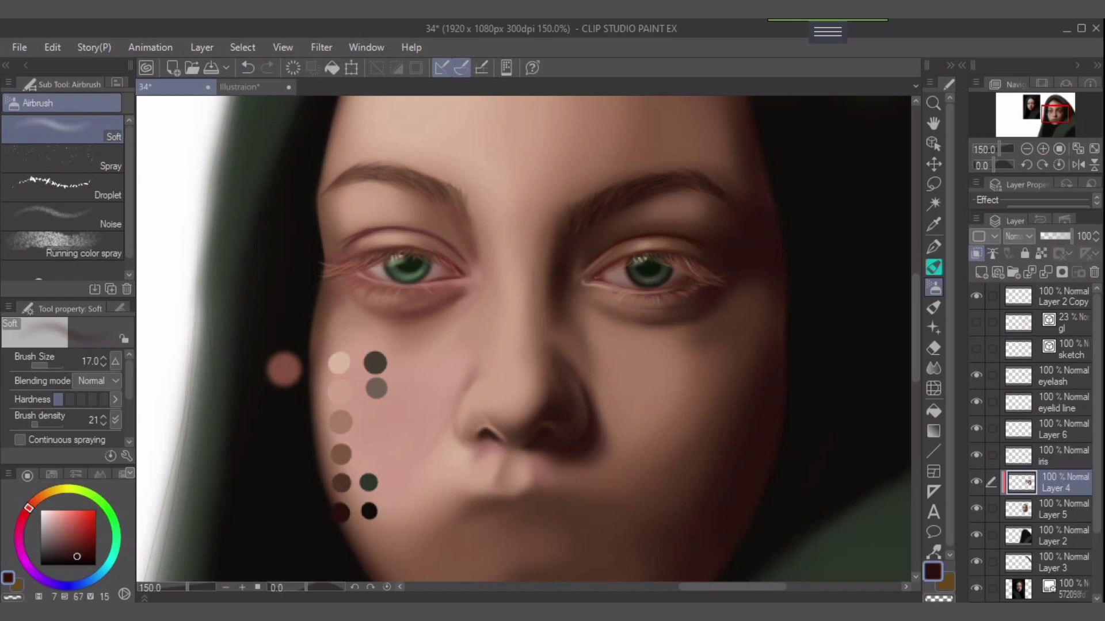
alt+click(340, 455)
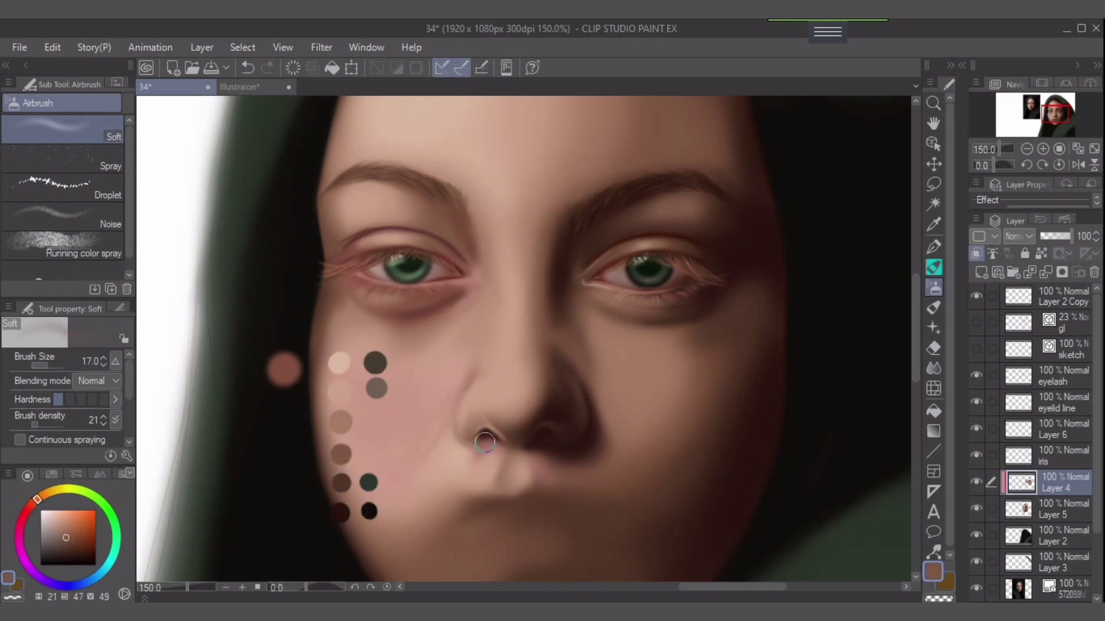
key(ctrl+z)
drag(37, 499, 32, 505)
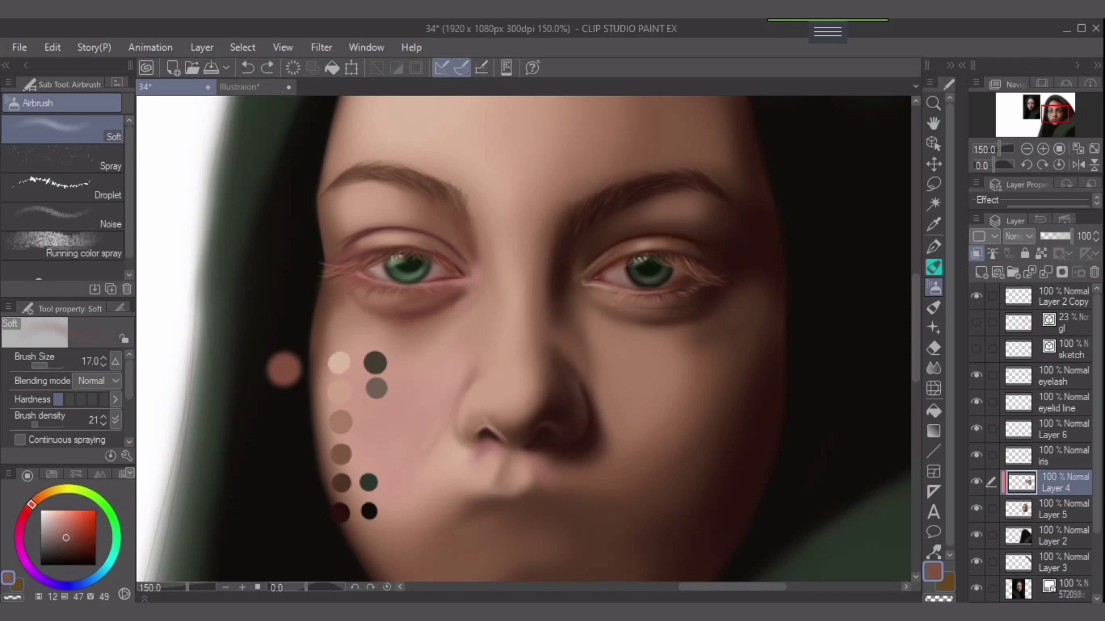
click(68, 537)
key(bracketleft)
key(bracketleft)
key(bracketleft)
key(bracketleft)
key(bracketleft)
key(bracketleft)
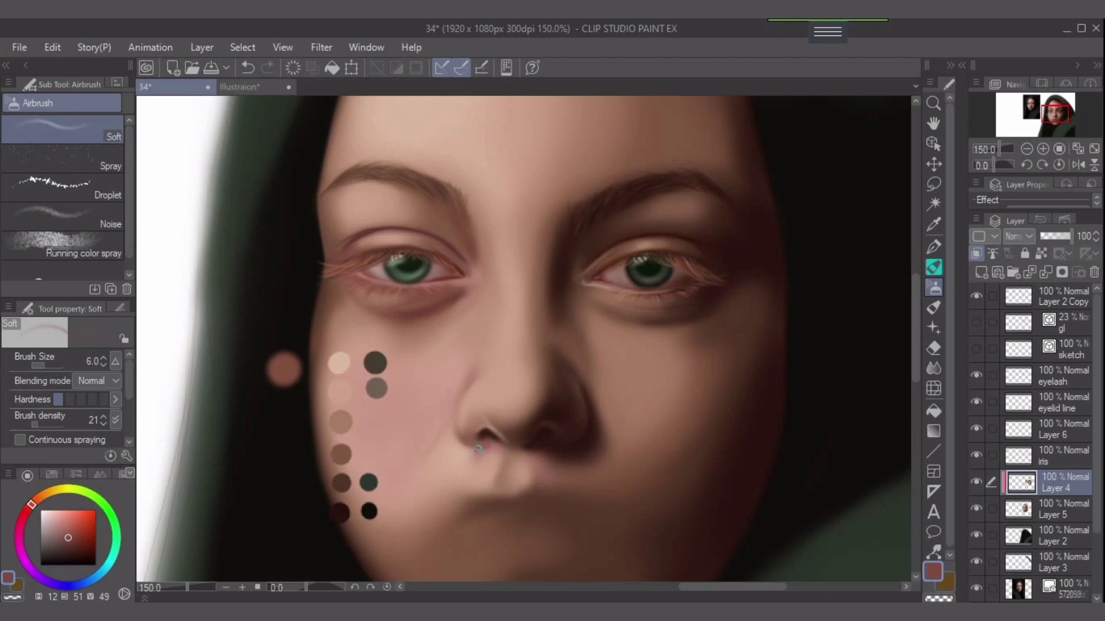
Blend the skin below the left nostril with light tones sampled from the upper lip and cheek, enlarging the airbrush up to size 20.
key(bracketright)
alt+click(486, 469)
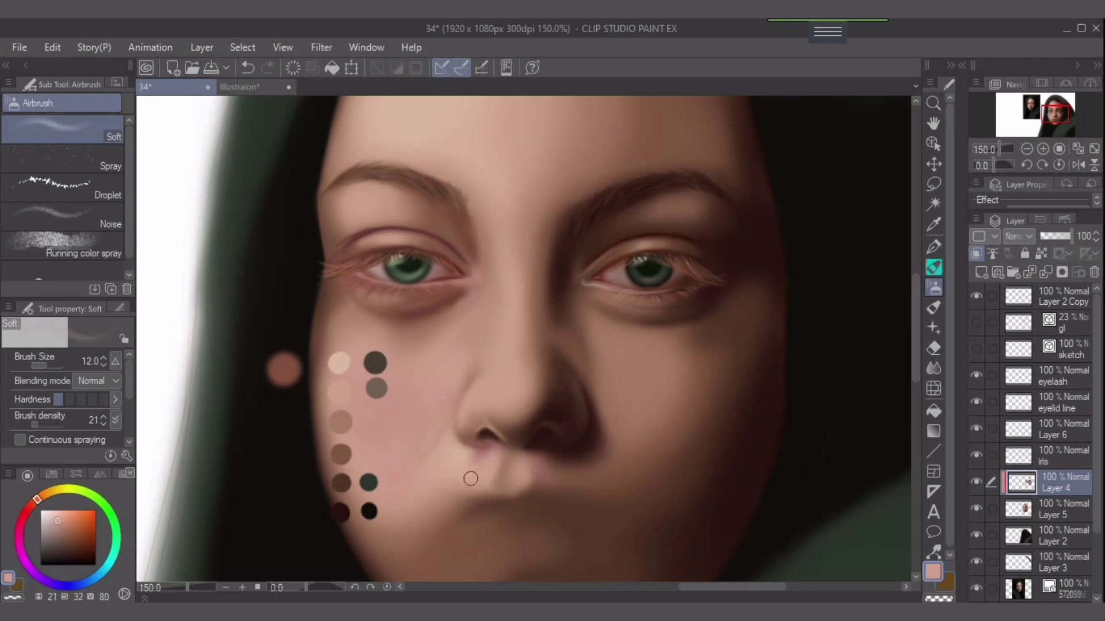
alt+click(451, 460)
key(bracketright)
key(bracketright)
alt+click(424, 428)
key(bracketleft)
key(bracketleft)
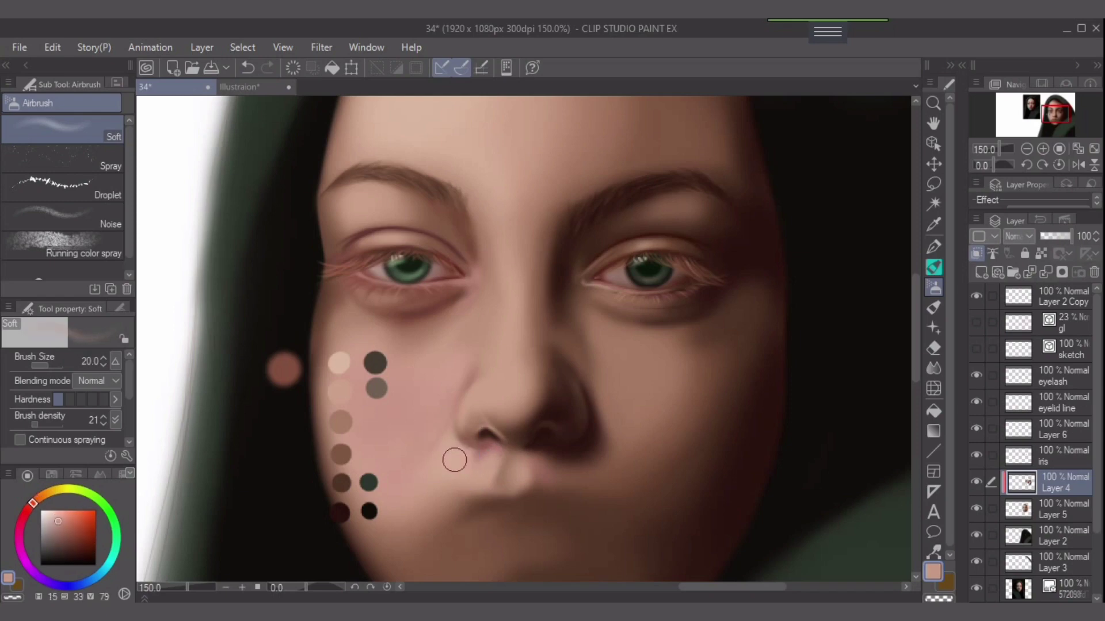
drag(463, 455, 465, 459)
Shade and soften the philtrum's left groove with sampled reddish and skin tones, and show the sketch layer for guidance.
alt+click(482, 456)
key(bracketright)
key(bracketright)
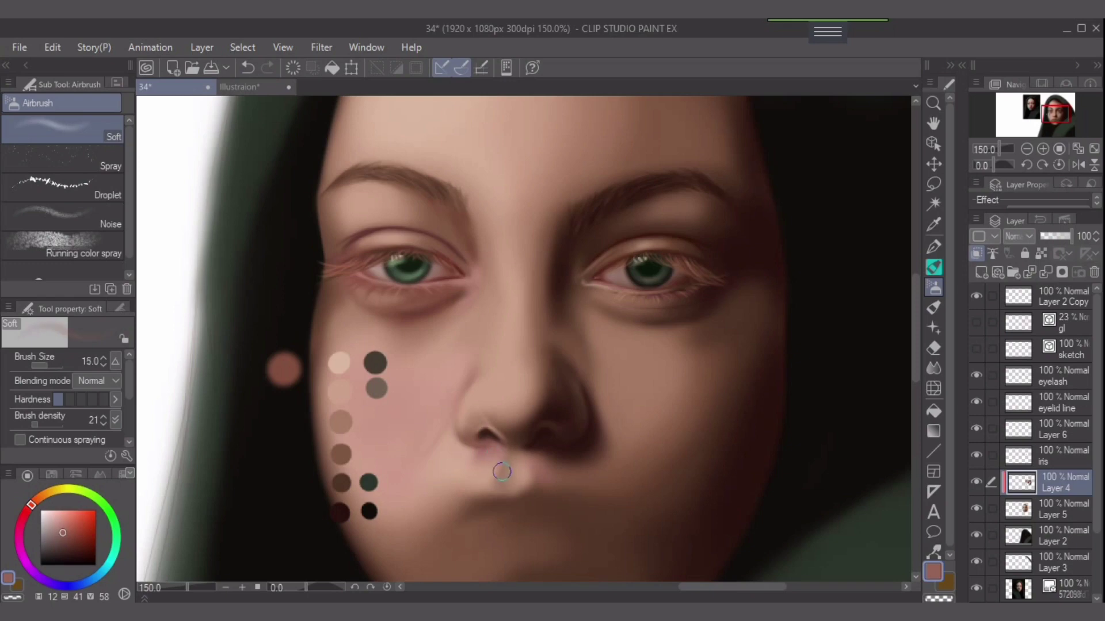
alt+click(501, 472)
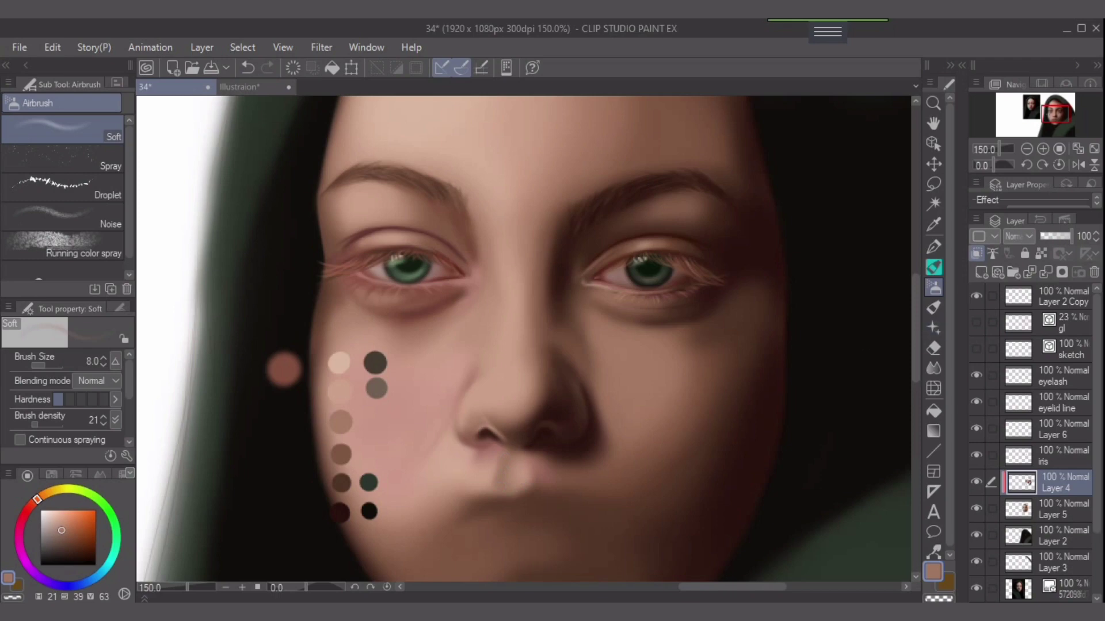
click(977, 348)
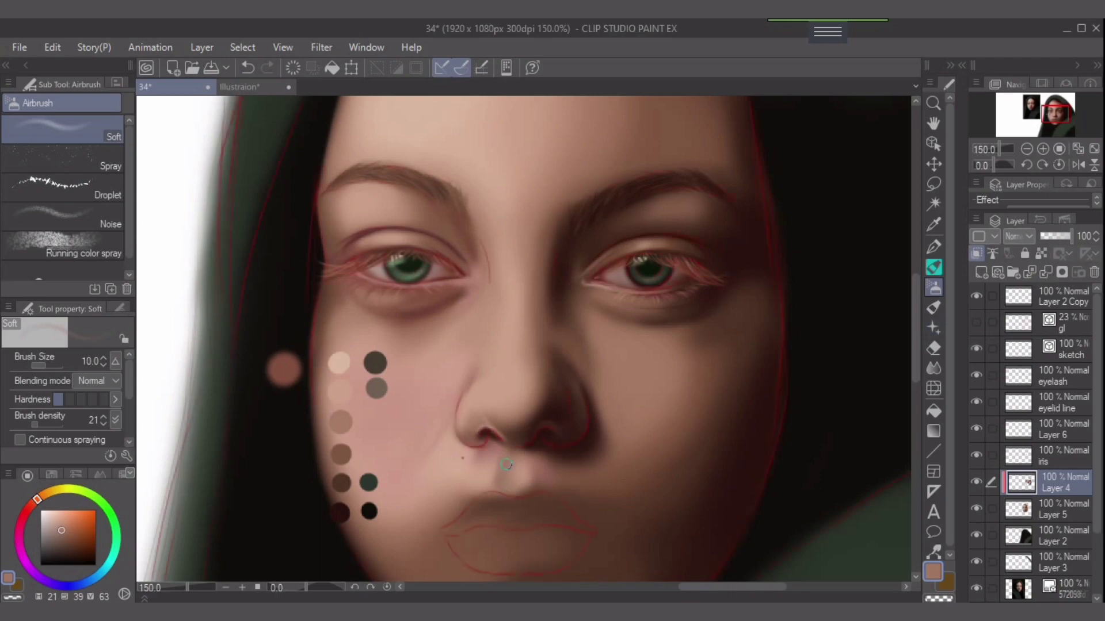
alt+click(486, 474)
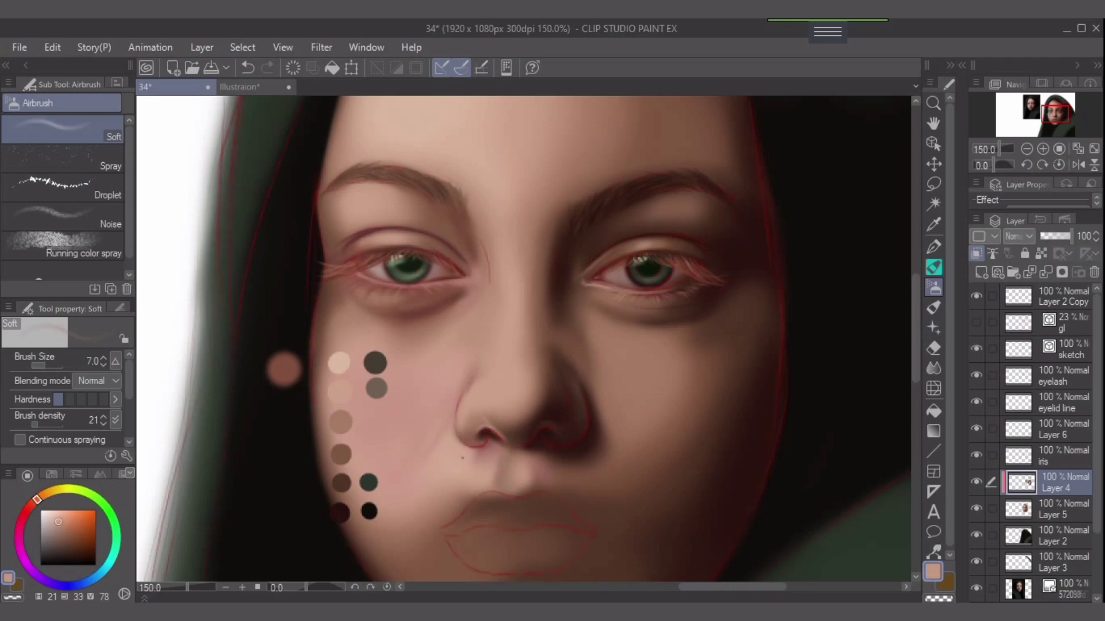
alt+click(503, 461)
alt+click(503, 453)
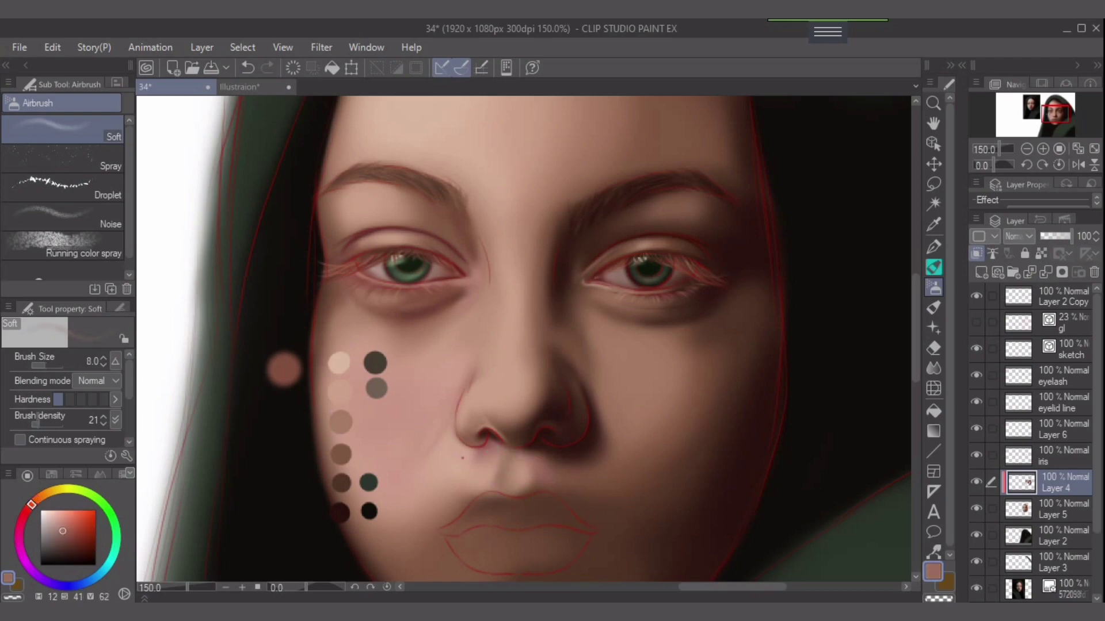
Raise the brush density to 59, shift the color's hue to 8 and try a reddish stroke beneath the nose, undoing it.
drag(38, 422, 45, 422)
key(ctrl+z)
drag(45, 421, 50, 421)
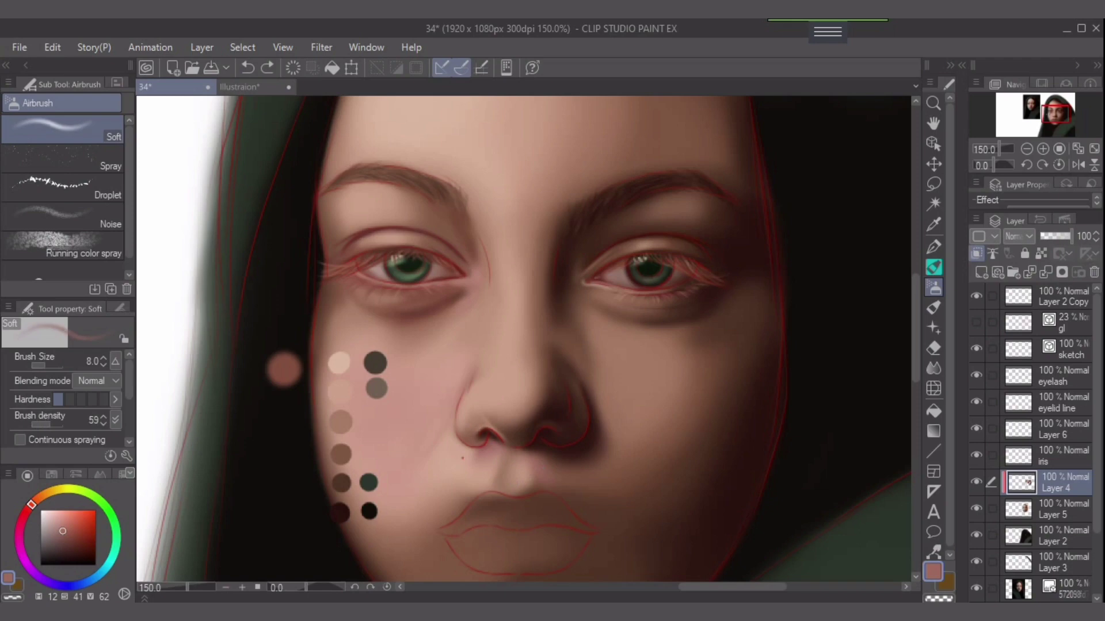
drag(32, 504, 30, 507)
key(bracketleft)
key(bracketleft)
drag(63, 532, 62, 535)
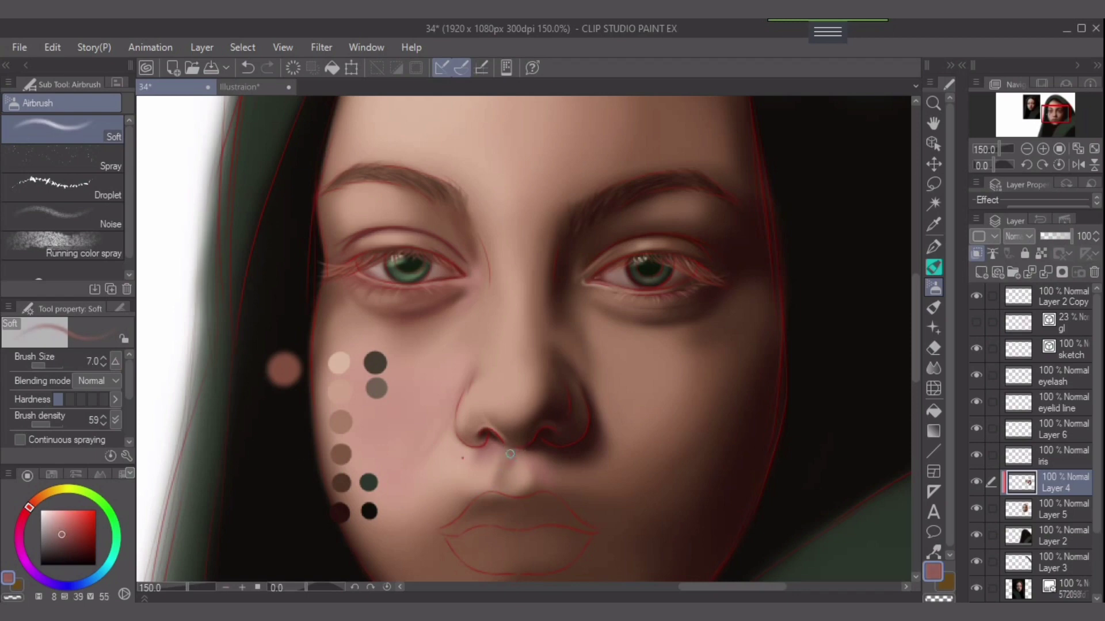
key(ctrl+z)
Choose a very dark brown and shade the nose's underside toward the right wing at sizes around 8 to 10, and hide the sketch layer.
click(75, 555)
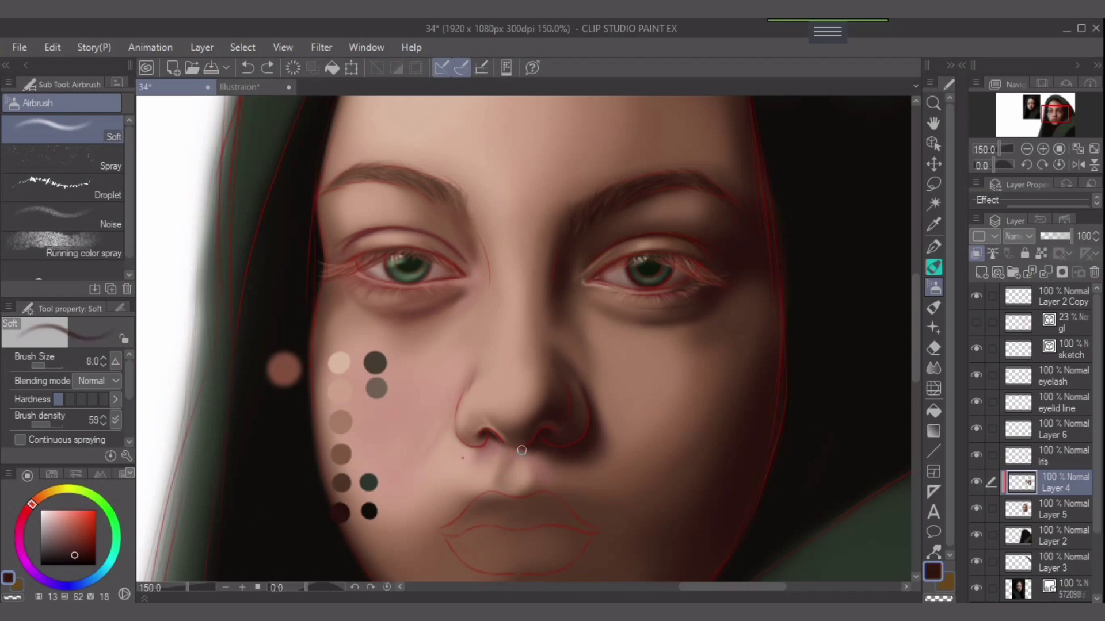
drag(522, 450, 531, 447)
key(bracketright)
key(bracketleft)
key(bracketleft)
key(bracketright)
key(bracketright)
key(bracketleft)
key(bracketright)
key(bracketright)
key(bracketright)
click(976, 349)
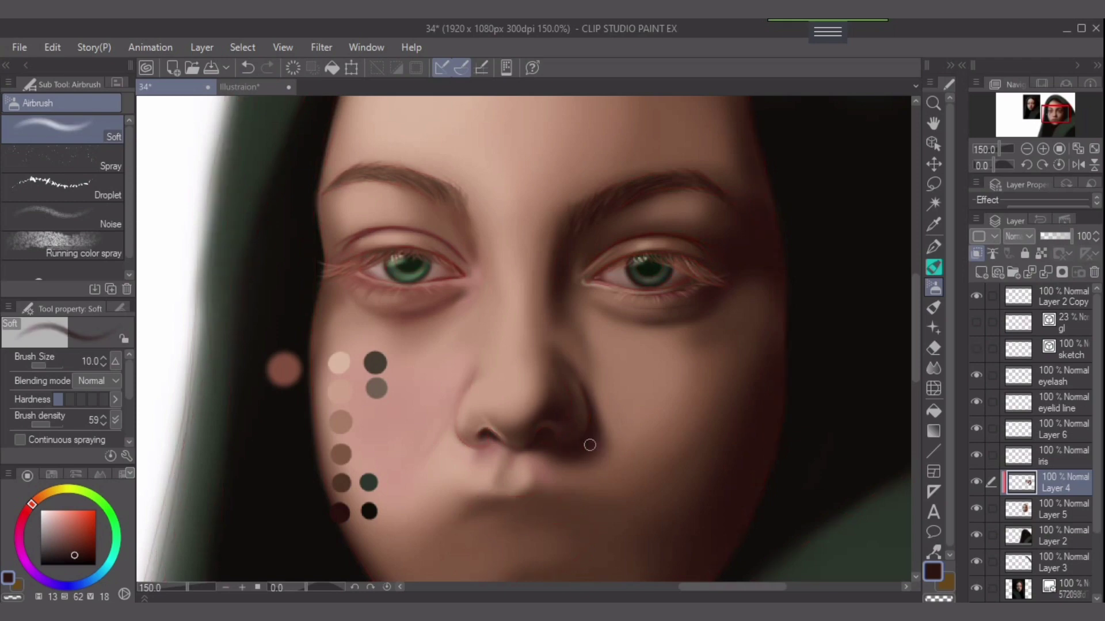
Refine the shadow under the nose around the right nostril with a smaller dark brown airbrush, and undo the last stroke.
key(bracketleft)
key(bracketleft)
key(bracketleft)
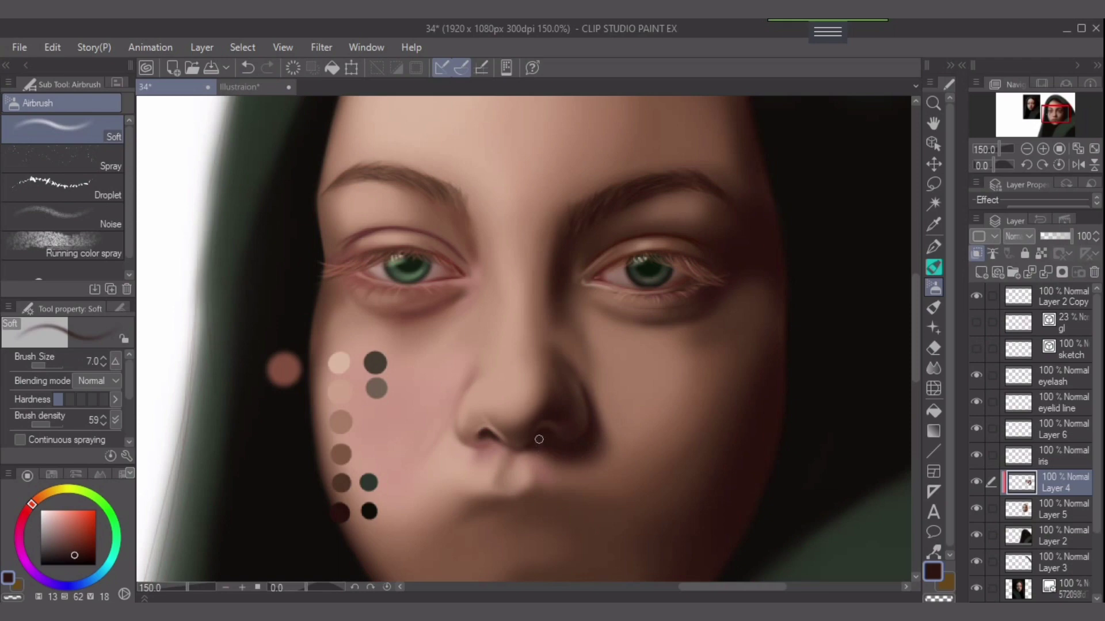
key(bracketleft)
key(bracketleft)
key(bracketleft)
key(bracketright)
key(bracketright)
key(bracketright)
key(bracketright)
key(ctrl+z)
Try the dark brown swatch above the left nostril, undo it, and shade the nose tip's underside with a sampled brown, raising the size to 12.
alt+click(338, 481)
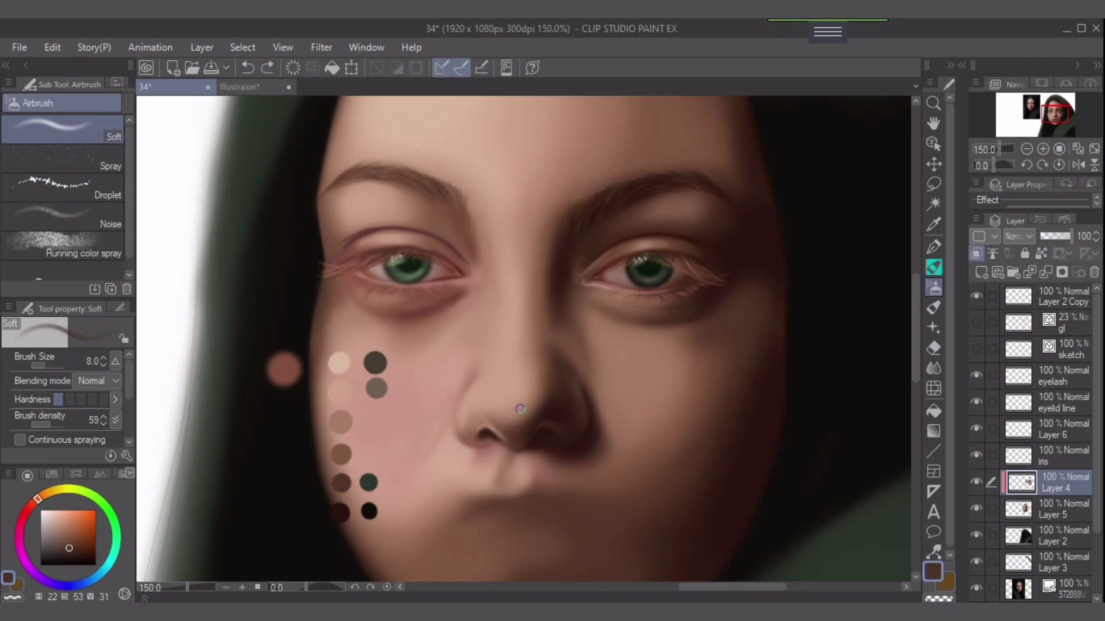
mouse_move(495, 418)
mouse_down()
mouse_move(501, 431)
mouse_move(481, 432)
mouse_up()
key(ctrl+z)
key(ctrl+z)
alt+click(519, 435)
drag(509, 437, 520, 443)
key(bracketright)
key(bracketright)
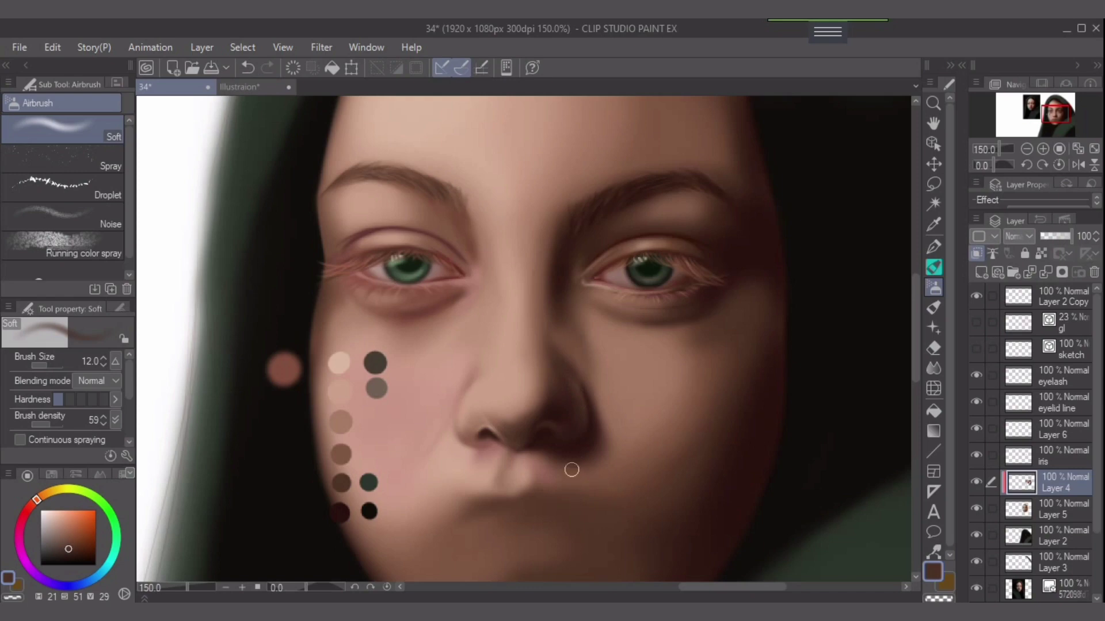
Show the sketch, sample the right nostril's dark brown, deepen it to saturation 73 and value 13, and darken the nostril opening down to size 3.
scroll(561, 452, up, 4)
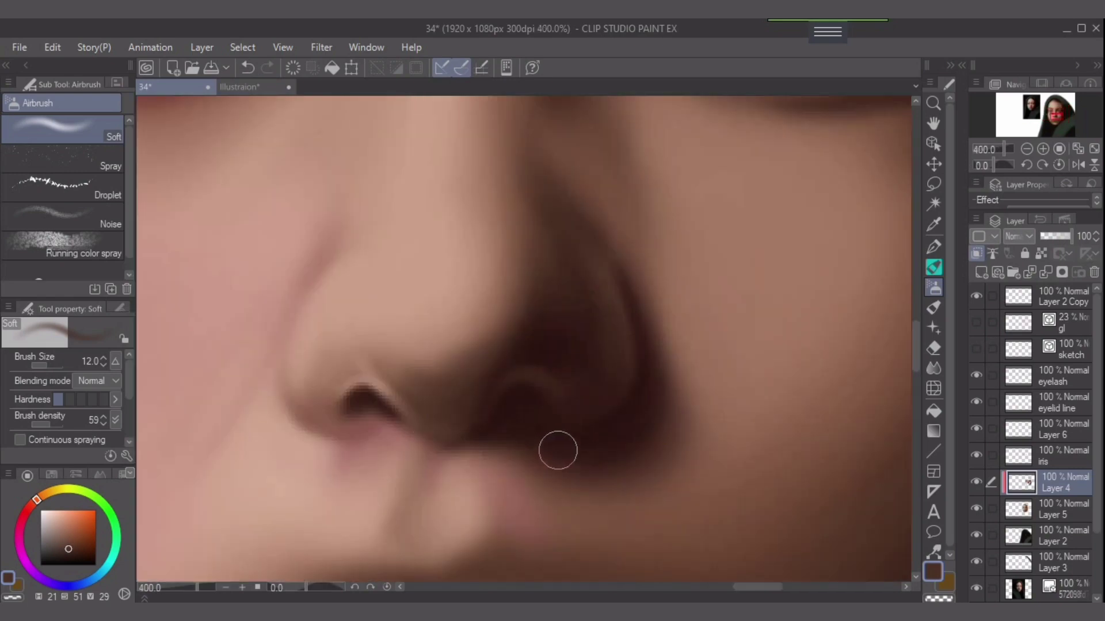
click(977, 349)
alt+click(519, 401)
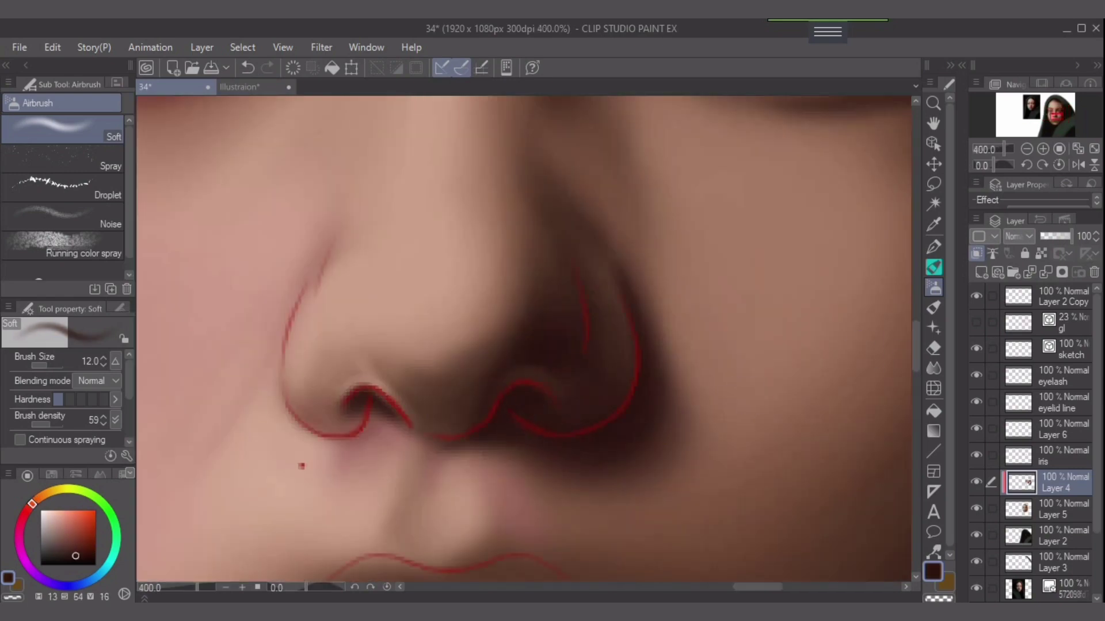
click(80, 558)
drag(519, 405, 545, 397)
key(bracketleft)
key(bracketleft)
key(bracketleft)
key(bracketleft)
key(bracketleft)
key(bracketleft)
key(bracketleft)
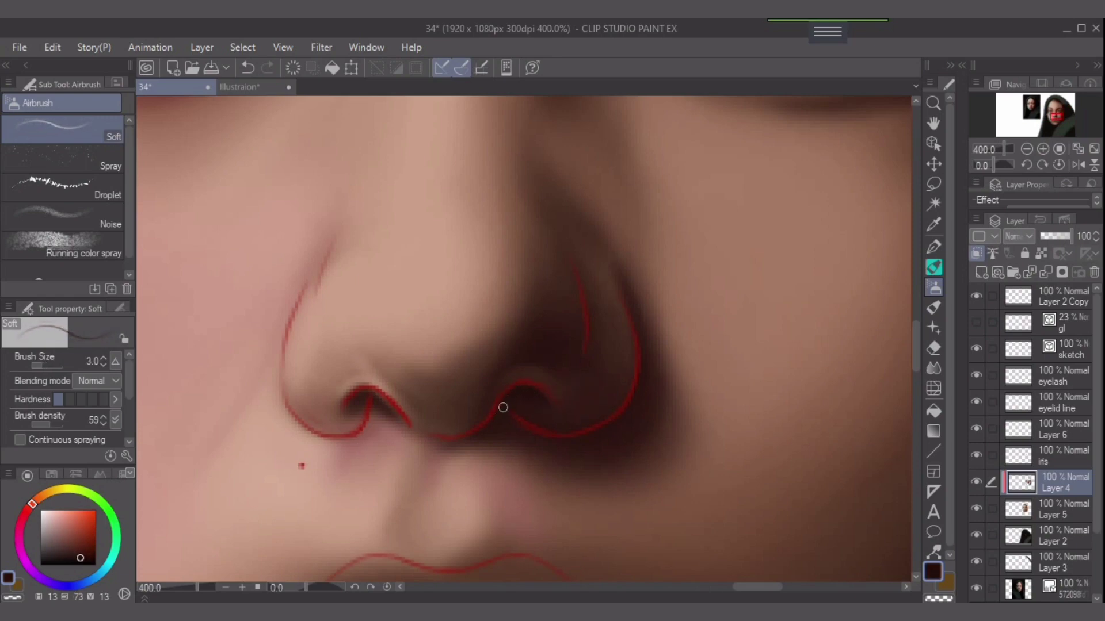
Darken the openings of both nostrils along the sketch lines with the very dark brown, varying the small airbrush size.
key(bracketright)
key(bracketright)
key(bracketleft)
key(bracketleft)
key(bracketleft)
key(bracketright)
key(bracketright)
key(bracketright)
drag(359, 403, 385, 404)
key(bracketleft)
Deepen the color to saturation 81 and value 10, undo a stray stroke, and sharpen the right nostril at size 2.5 with the sketch hidden.
drag(80, 558, 85, 559)
drag(545, 406, 510, 399)
key(bracketright)
key(bracketright)
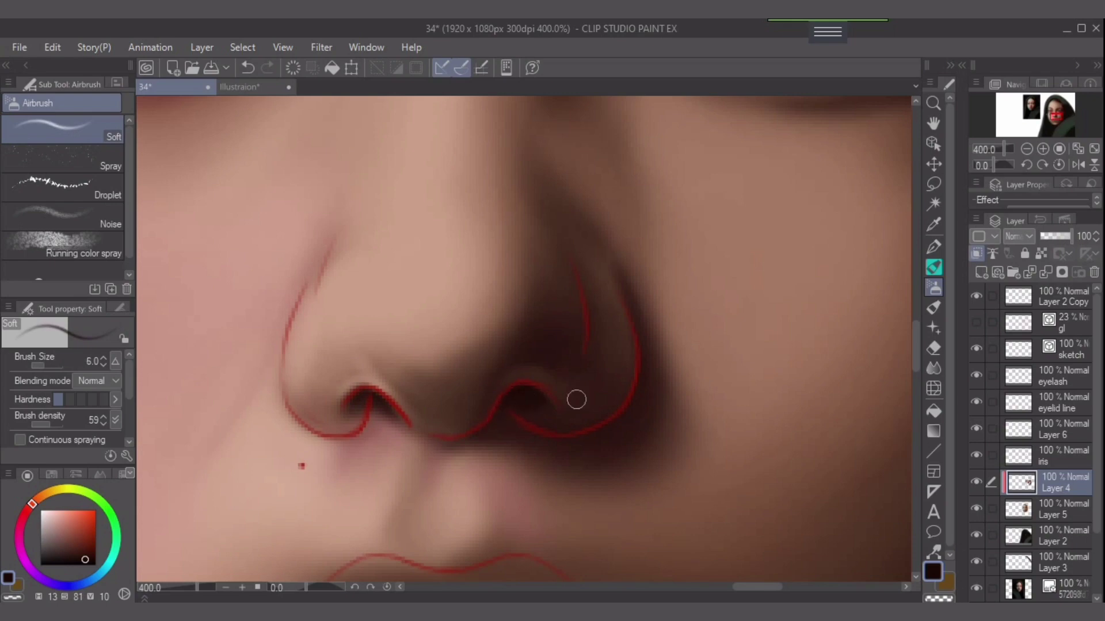
key(ctrl+z)
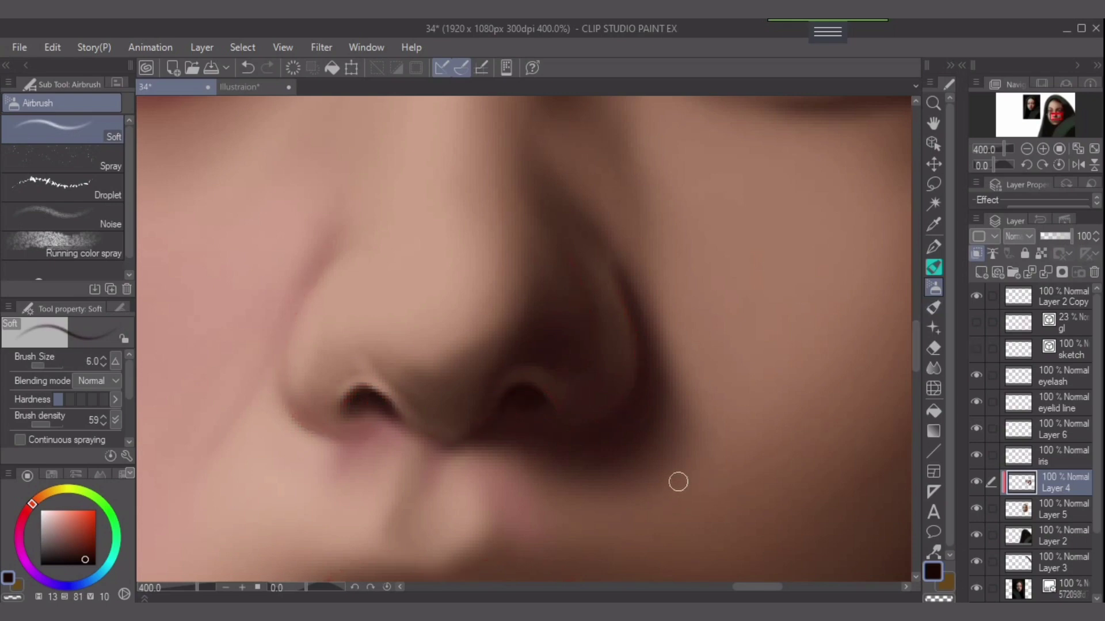
key(bracketleft)
key(bracketleft)
key(bracketleft)
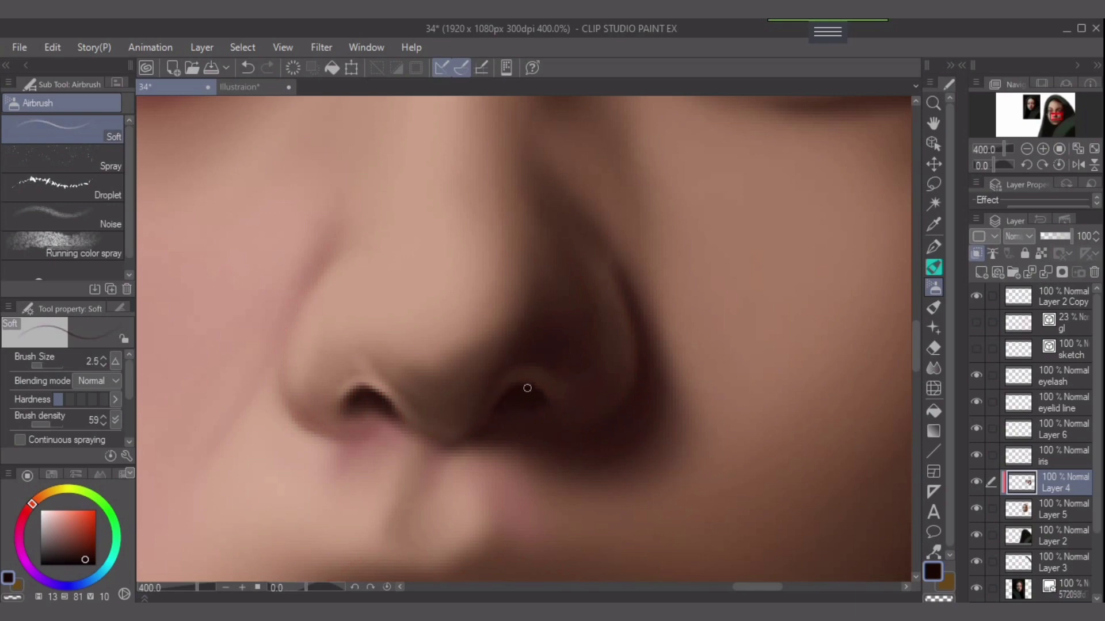
key(bracketright)
key(bracketright)
key(bracketright)
Blend the transition between the right nostril and the nose tip's underside with browns sampled nearby, using small airbrush sizes.
alt+click(490, 423)
key(bracketleft)
key(bracketleft)
key(bracketleft)
alt+click(477, 424)
key(bracketright)
key(bracketright)
key(bracketright)
alt+click(451, 424)
key(bracketright)
key(bracketright)
key(bracketright)
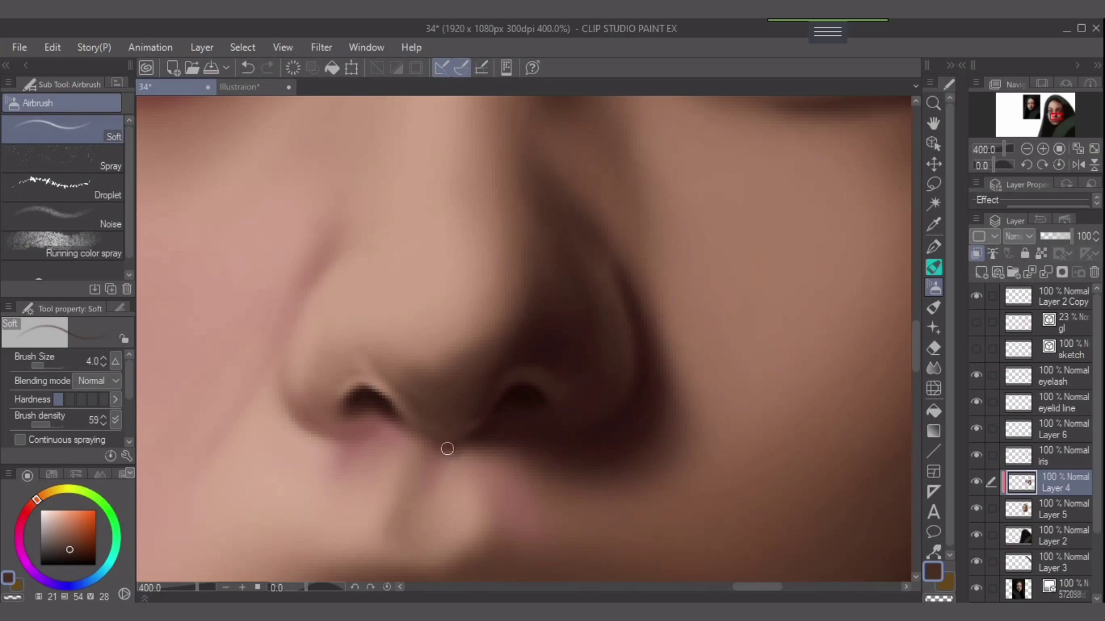
Sample the shadow tones under the nose, raise the brush density to 100 and define the nose tip's lower edge at sizes around 3 to 5.
alt+click(447, 448)
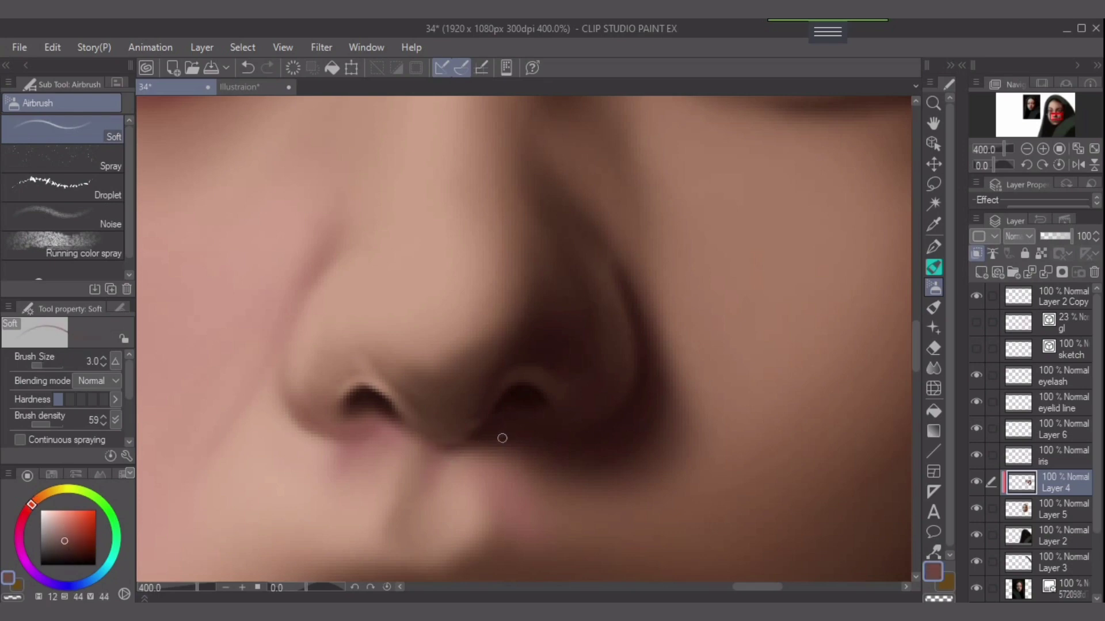
drag(49, 424, 65, 424)
alt+click(487, 451)
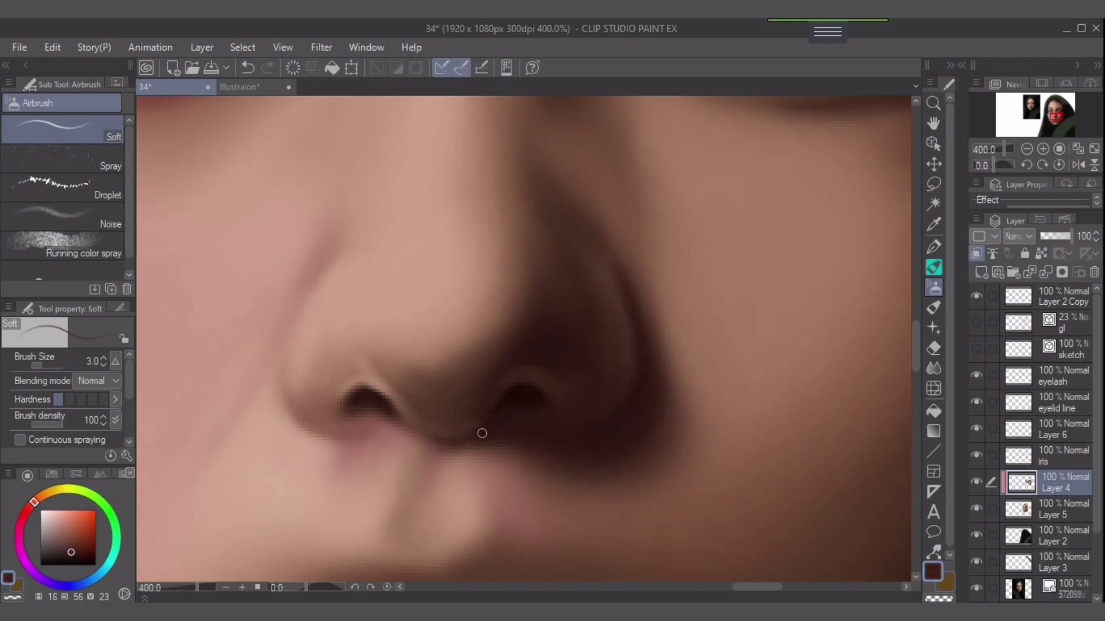
key(bracketright)
key(bracketleft)
key(bracketleft)
key(bracketright)
key(bracketright)
key(ctrl+minus)
key(ctrl+minus)
key(ctrl+minus)
key(ctrl+minus)
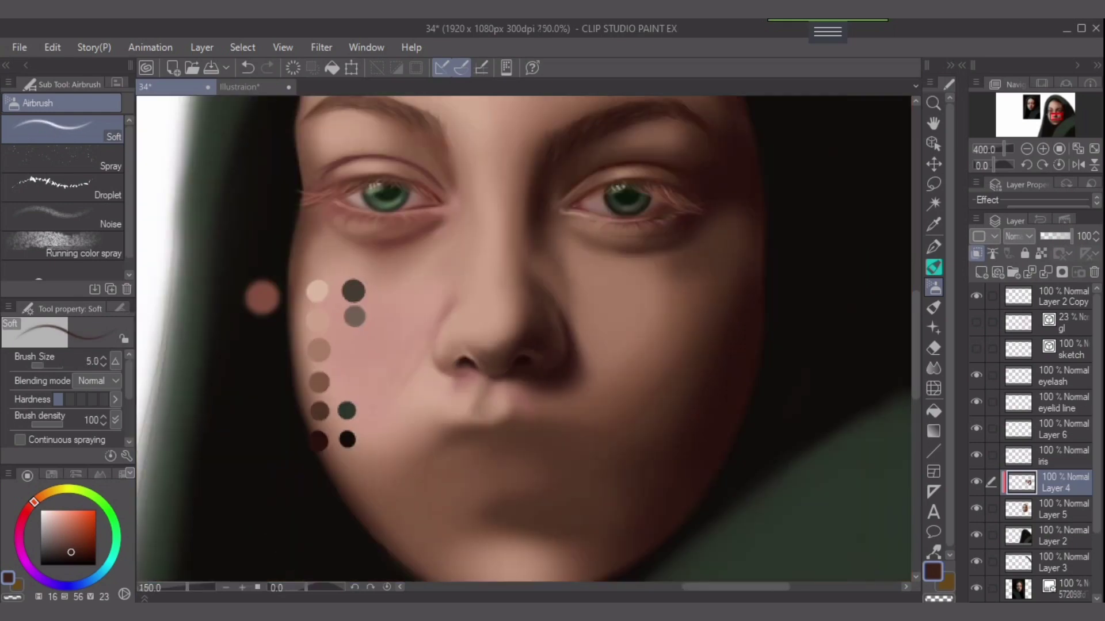
scroll(895, 355, down, 2)
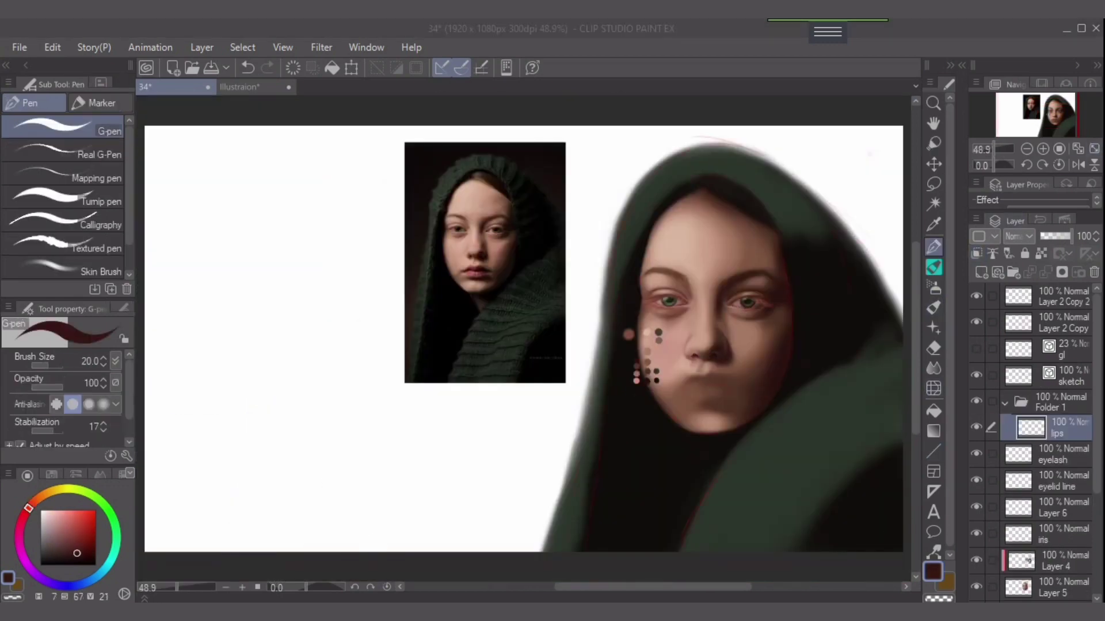
Sample the reddish-brown swatch beside the face, test a size 30 G-pen stroke on the lips and undo it.
key(ctrl+plus)
key(ctrl+plus)
key(ctrl+plus)
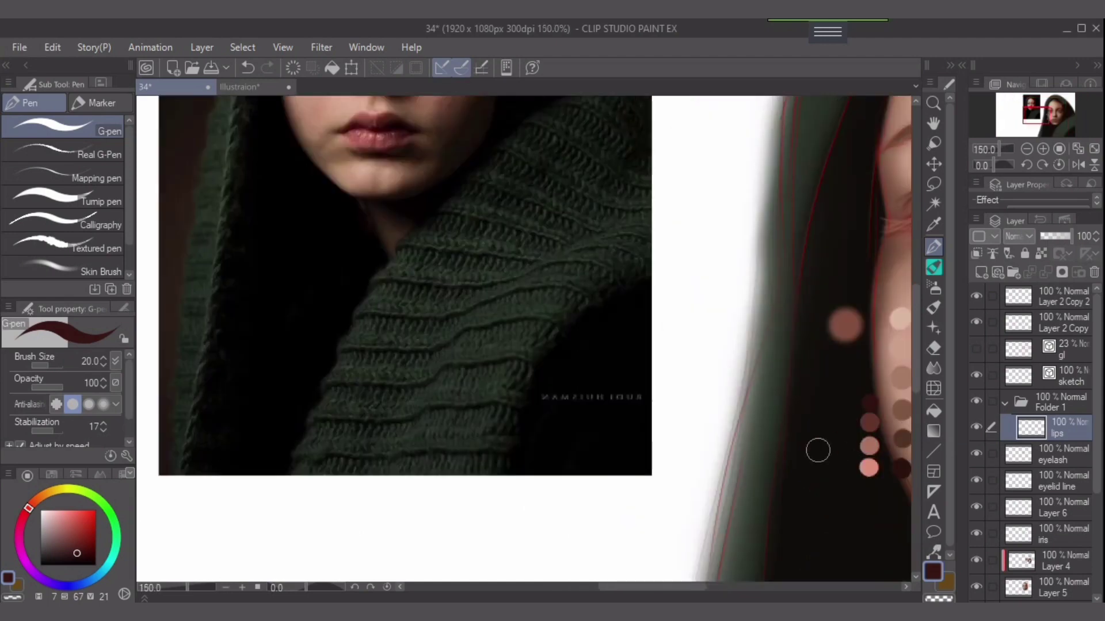
drag(816, 449, 691, 401)
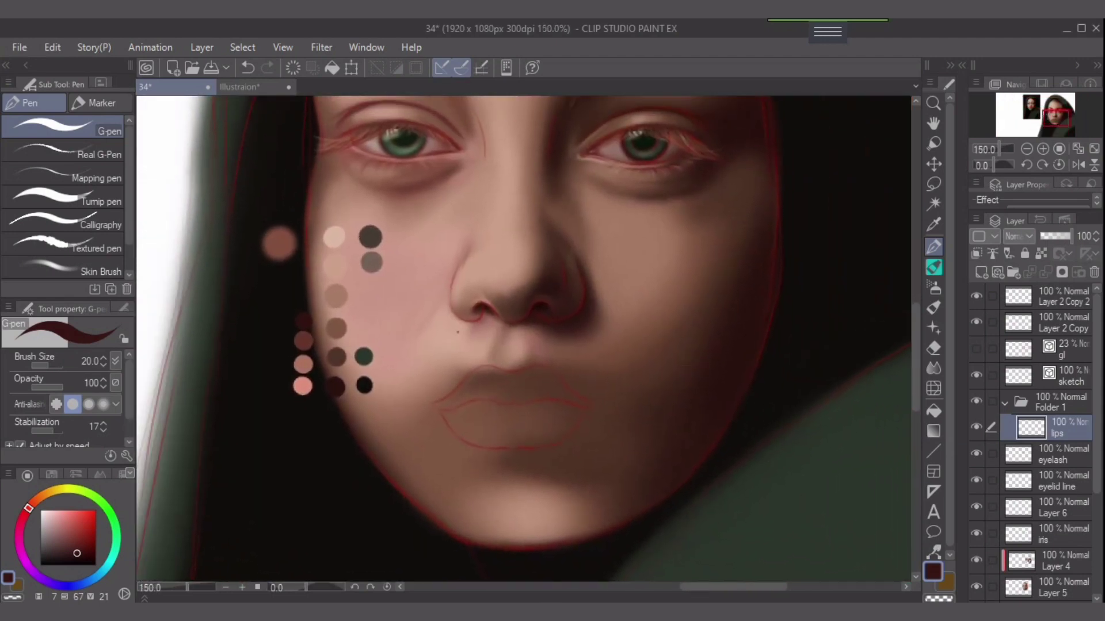
alt+click(299, 343)
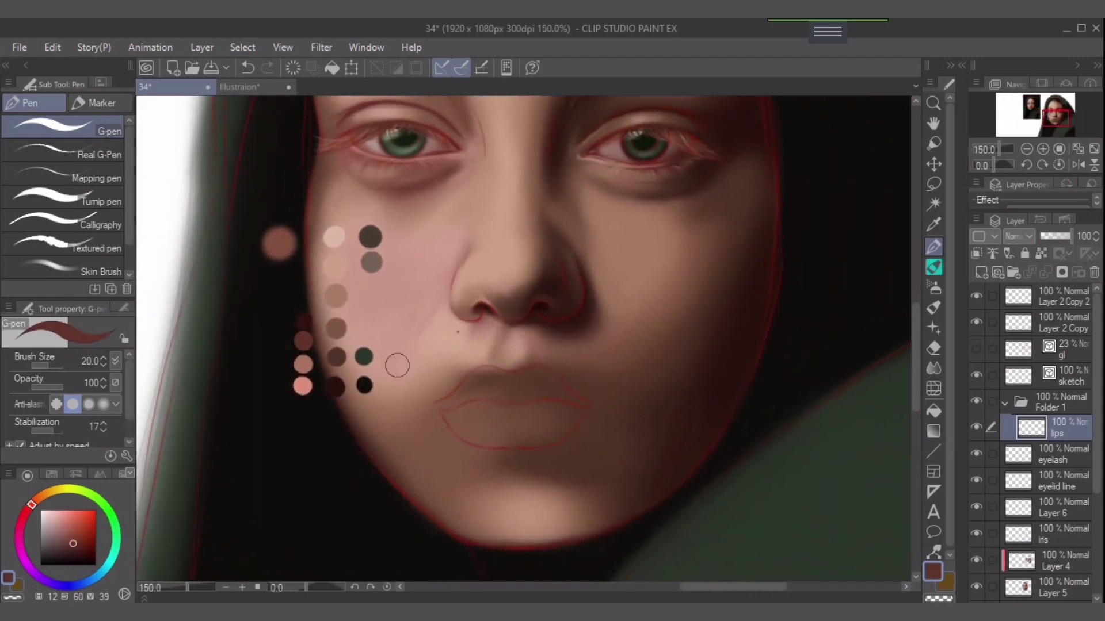
key(bracketright)
drag(492, 403, 511, 414)
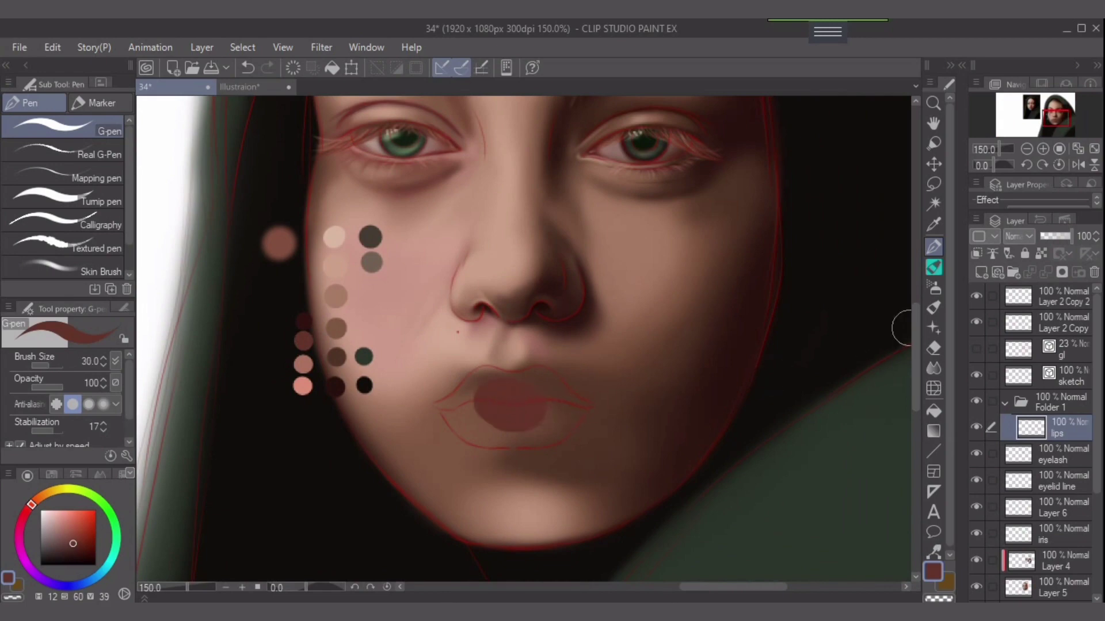
key(ctrl+z)
Block in the upper lip and the middle of the mouth in reddish brown with the Soft airbrush, sizes 15 to 25.
click(934, 287)
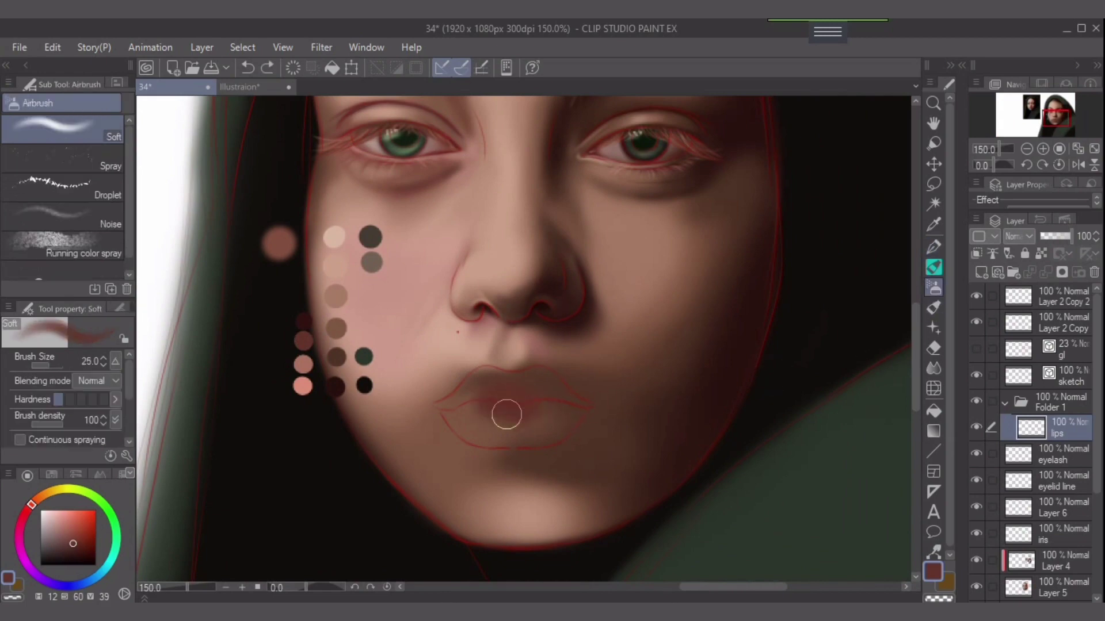
mouse_move(507, 414)
mouse_down()
mouse_move(537, 401)
mouse_move(542, 414)
mouse_move(491, 407)
mouse_move(490, 381)
mouse_move(469, 393)
mouse_move(483, 378)
mouse_move(471, 382)
mouse_move(537, 378)
mouse_move(528, 376)
mouse_move(551, 382)
mouse_up()
key(bracketleft)
key(bracketleft)
key(bracketleft)
key(bracketleft)
key(bracketright)
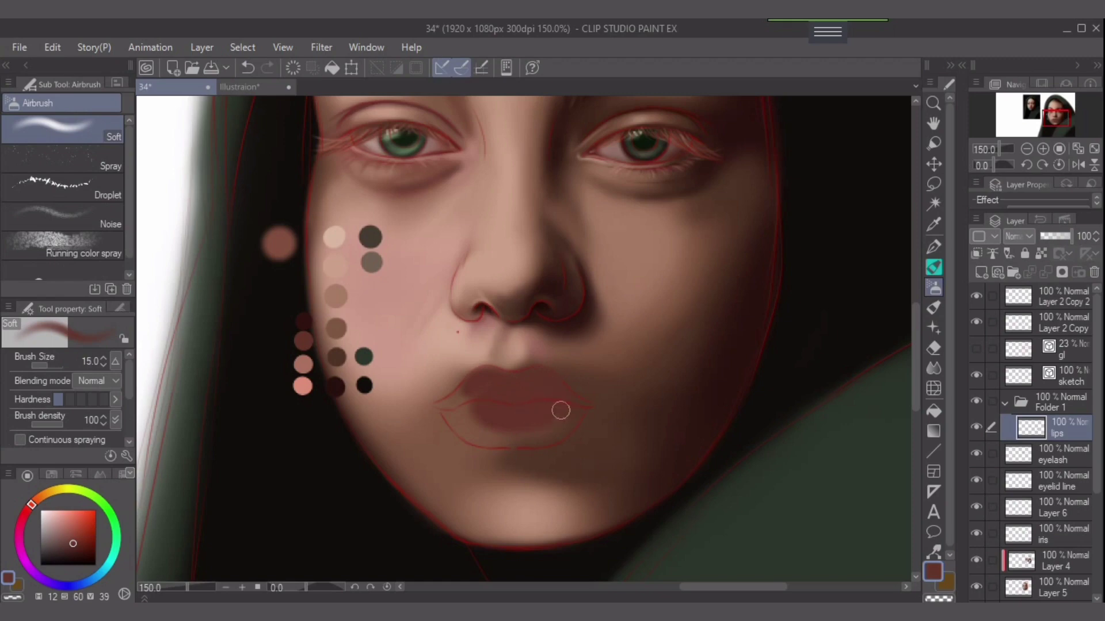
key(bracketright)
key(bracketright)
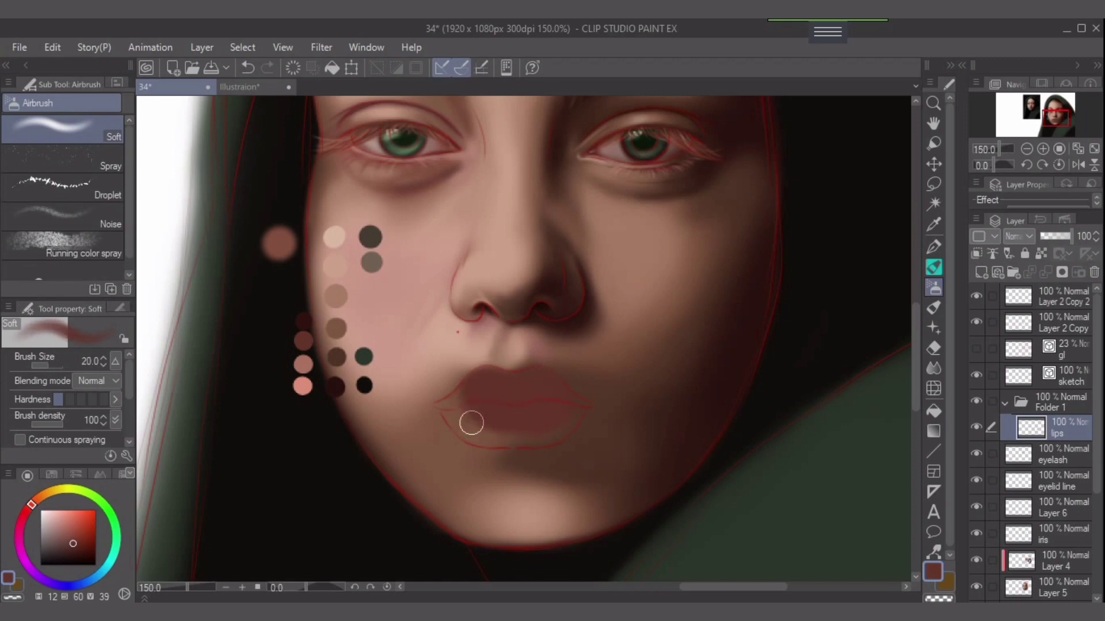
Fill the mouth's left corner and the lower lip's left edge up to the sketch line with the airbrush around size 12.
key(bracketleft)
key(bracketleft)
key(bracketleft)
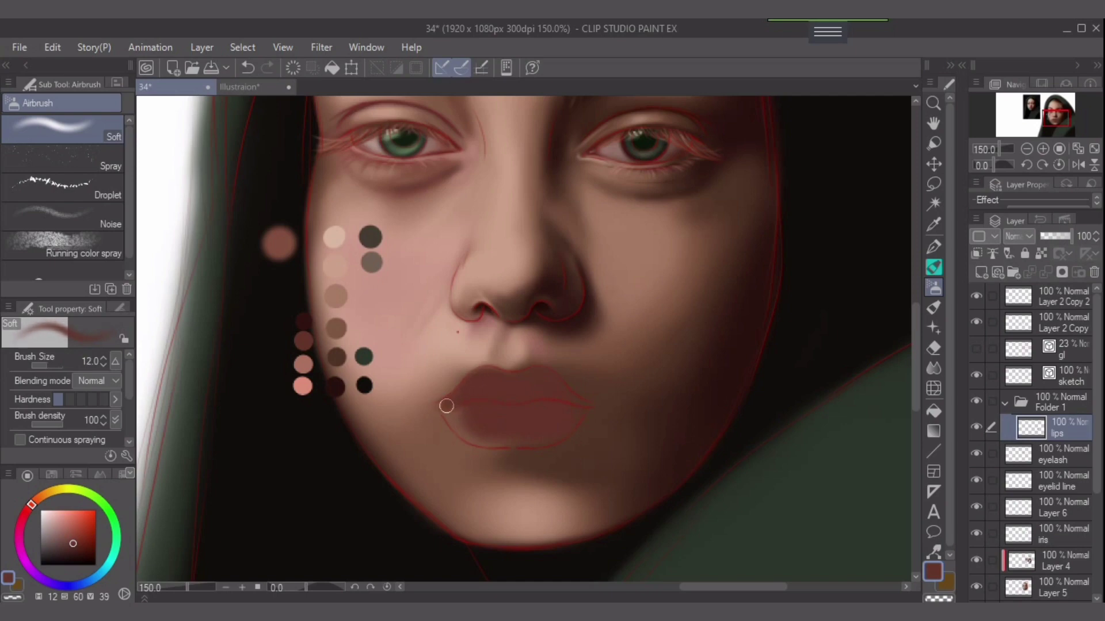
key(bracketleft)
key(bracketright)
key(bracketright)
mouse_move(447, 412)
mouse_down()
mouse_move(468, 433)
mouse_move(456, 422)
mouse_move(528, 439)
mouse_move(484, 442)
mouse_up()
key(bracketright)
key(bracketleft)
key(bracketleft)
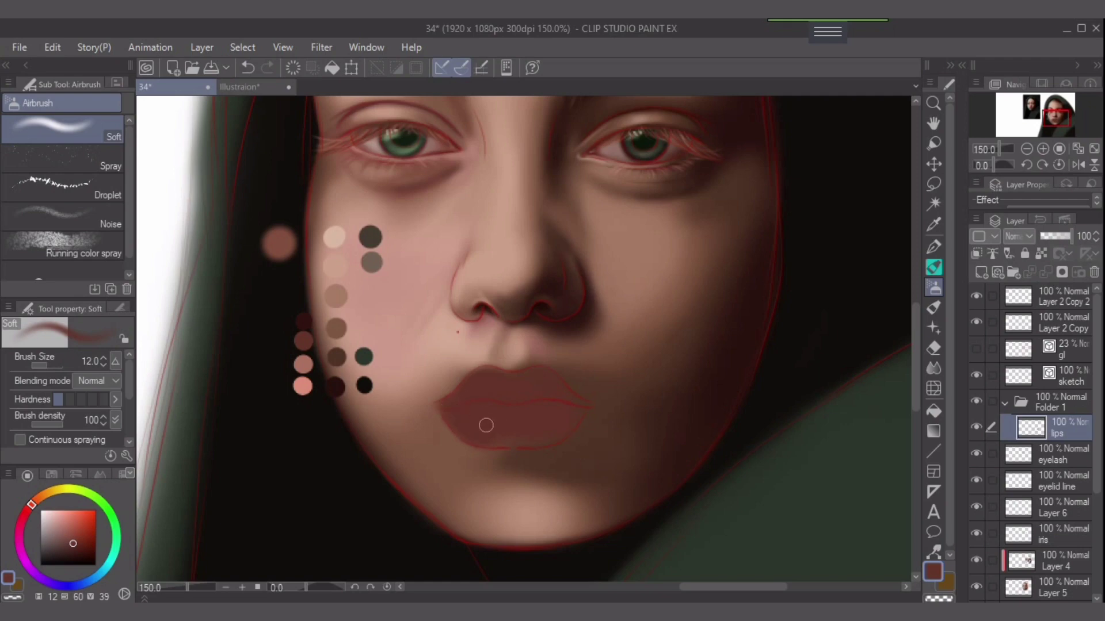
Fill the rest of the lower lip and the mouth's right corner with reddish brown, using airbrush sizes 10 to 17.
key(bracketright)
mouse_move(485, 438)
mouse_down()
mouse_move(542, 438)
mouse_move(472, 433)
mouse_move(544, 440)
mouse_up()
key(bracketright)
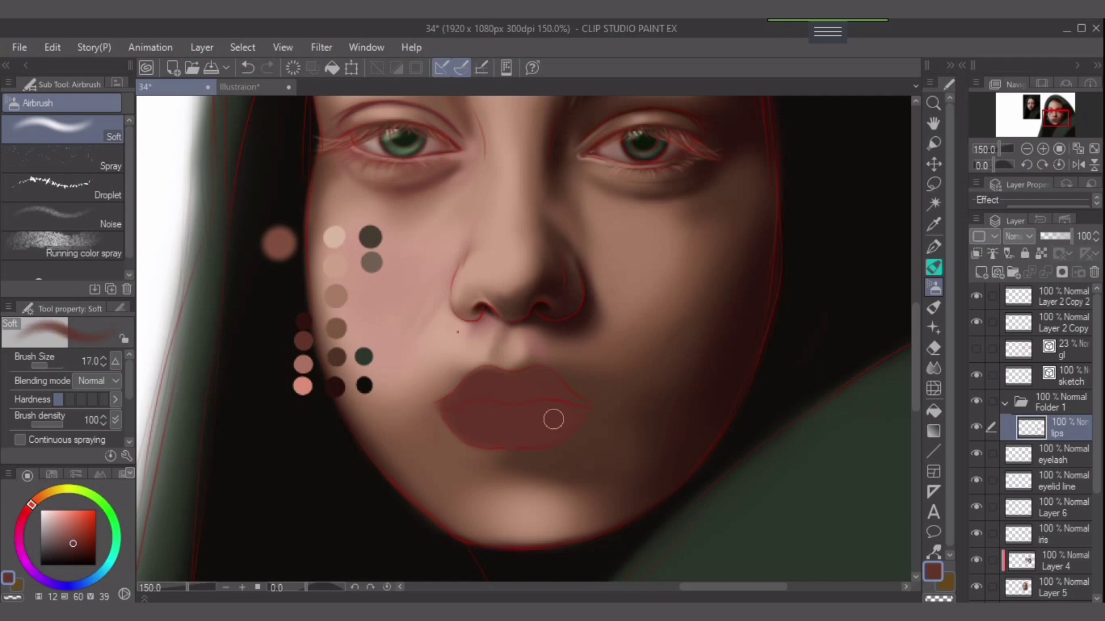
key(bracketleft)
key(bracketleft)
key(bracketleft)
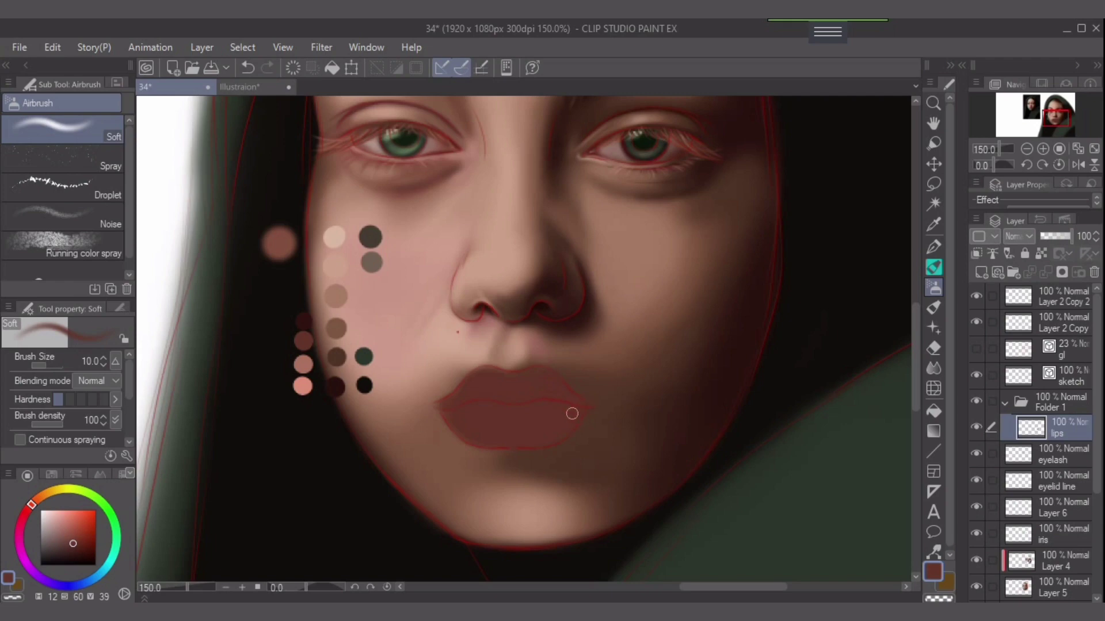
key(bracketright)
key(bracketright)
key(bracketright)
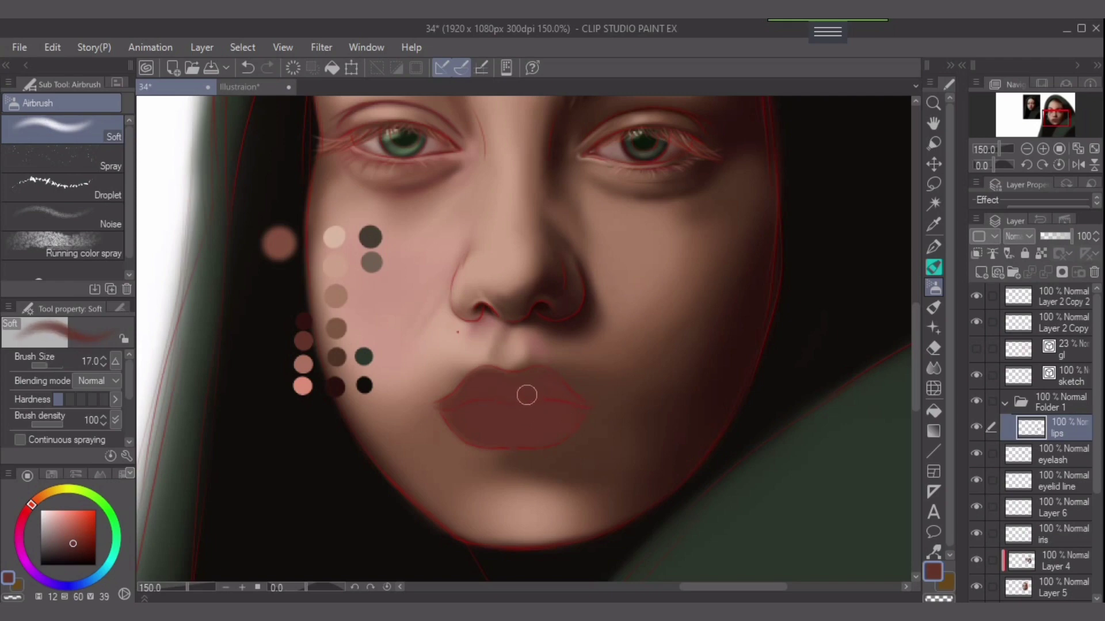
Even out the base color across both lips and clean up their edges, varying the airbrush size between 10 and 25.
key(bracketleft)
key(bracketleft)
key(bracketleft)
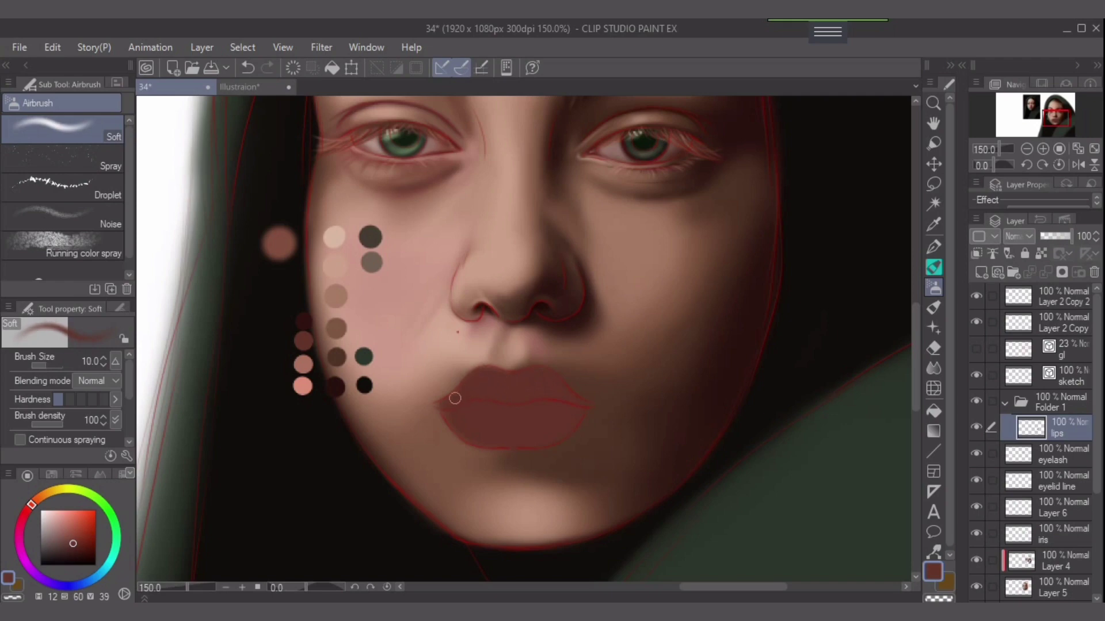
key(bracketleft)
key(bracketright)
key(bracketright)
key(bracketright)
key(bracketright)
key(bracketright)
key(bracketright)
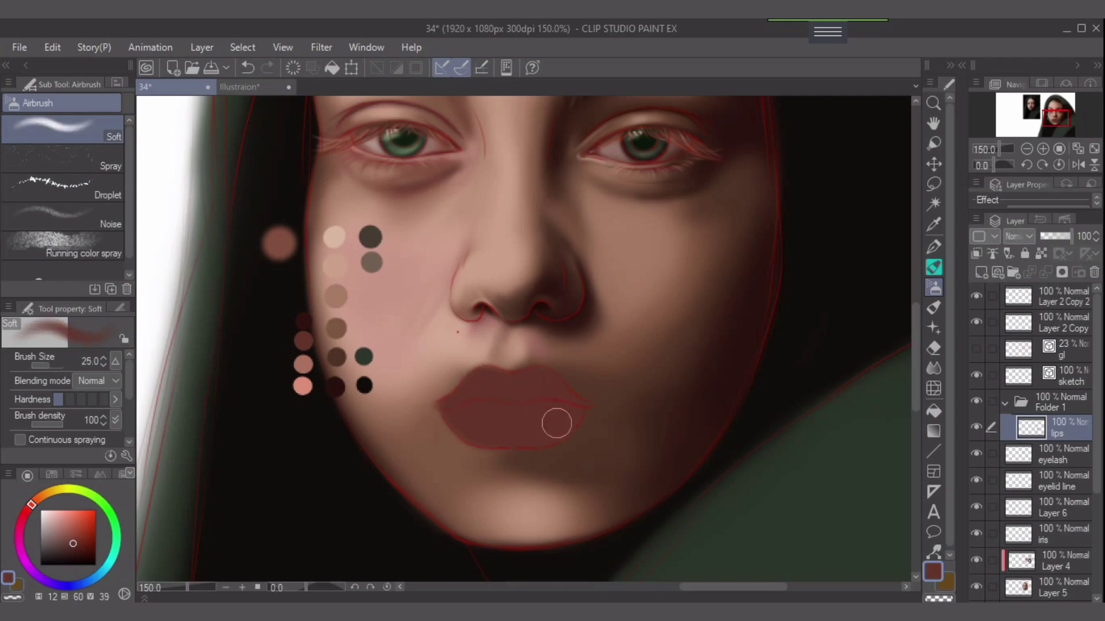
Add a new layer above the lips layer and clip it to that layer.
click(981, 272)
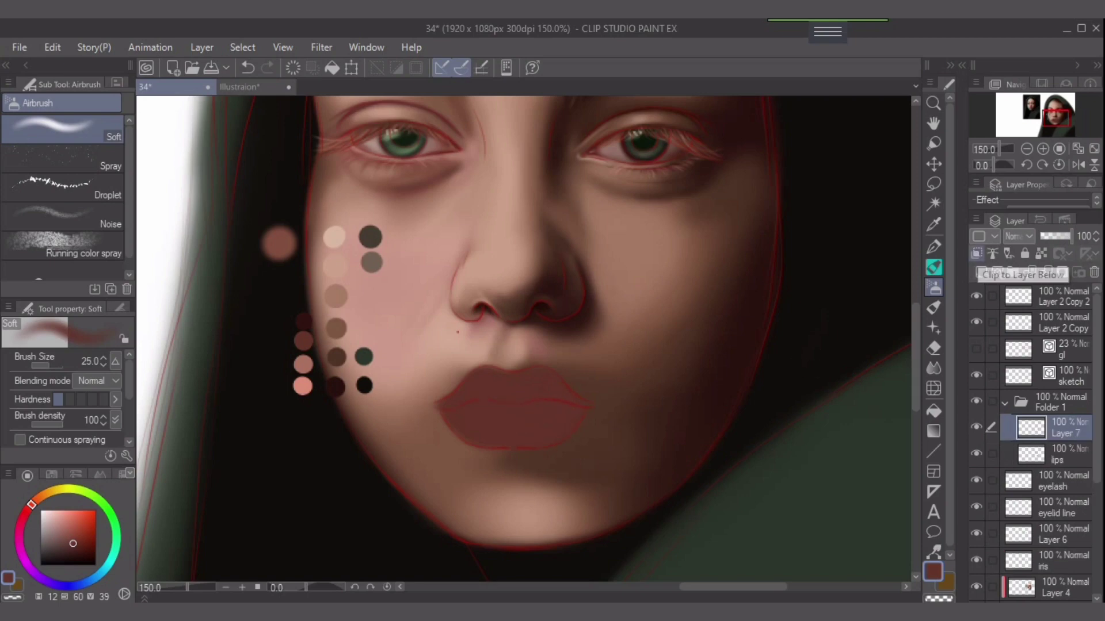
click(977, 253)
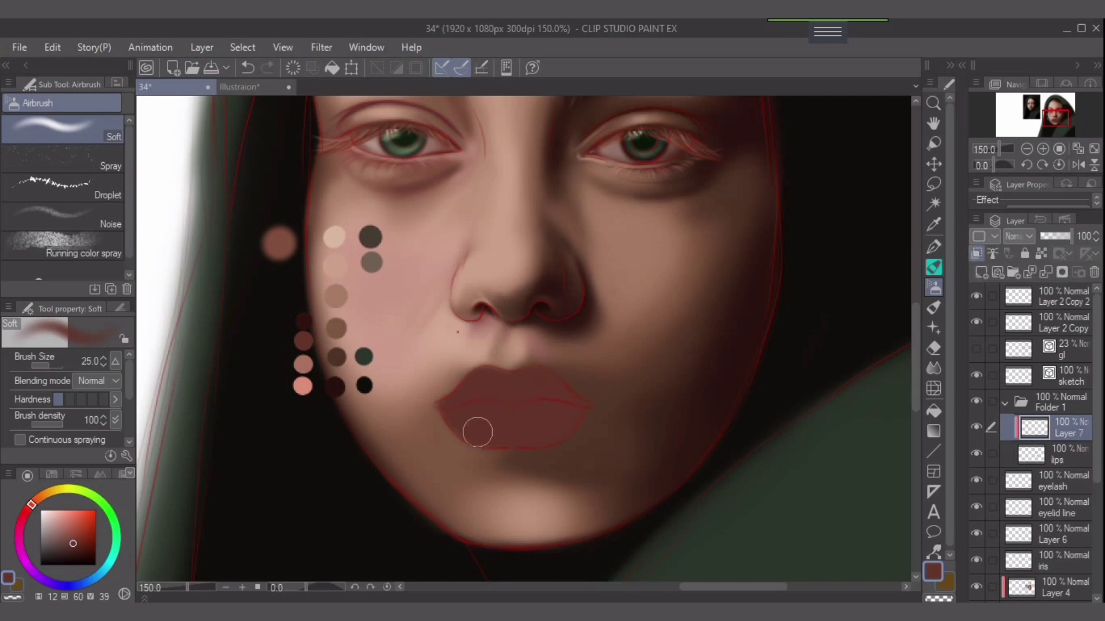
Try shading the lips with a redder tone at hue 3, saturation 71, value 49, using sizes 15 and 25, and undo it.
drag(32, 505, 27, 510)
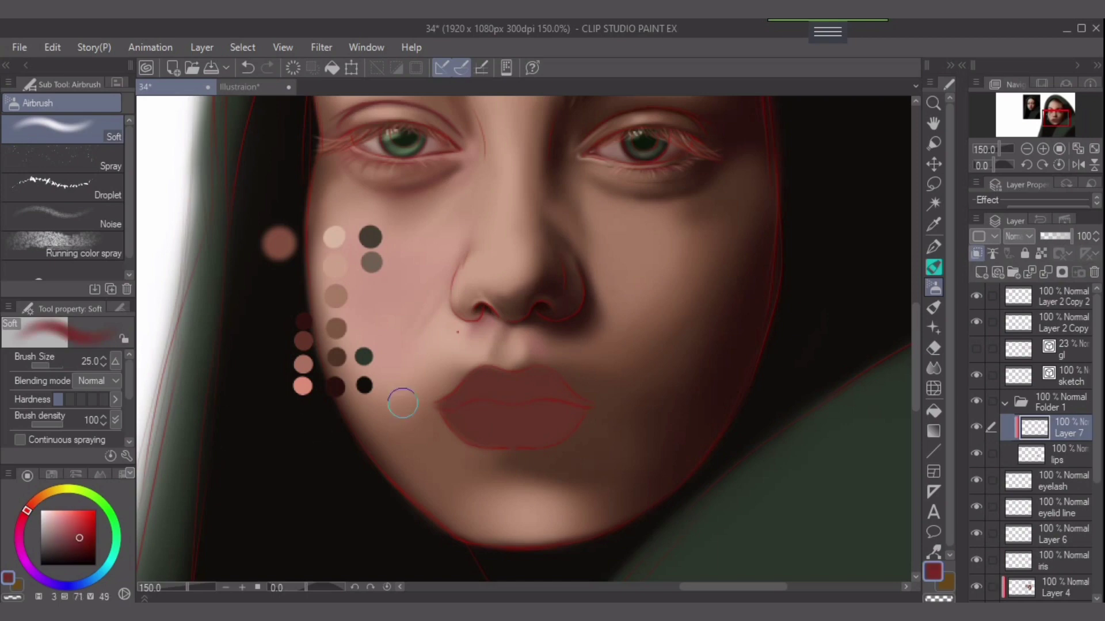
key(bracketleft)
key(bracketleft)
key(bracketleft)
mouse_move(452, 409)
mouse_down()
mouse_move(485, 400)
mouse_move(447, 409)
mouse_move(506, 412)
mouse_up()
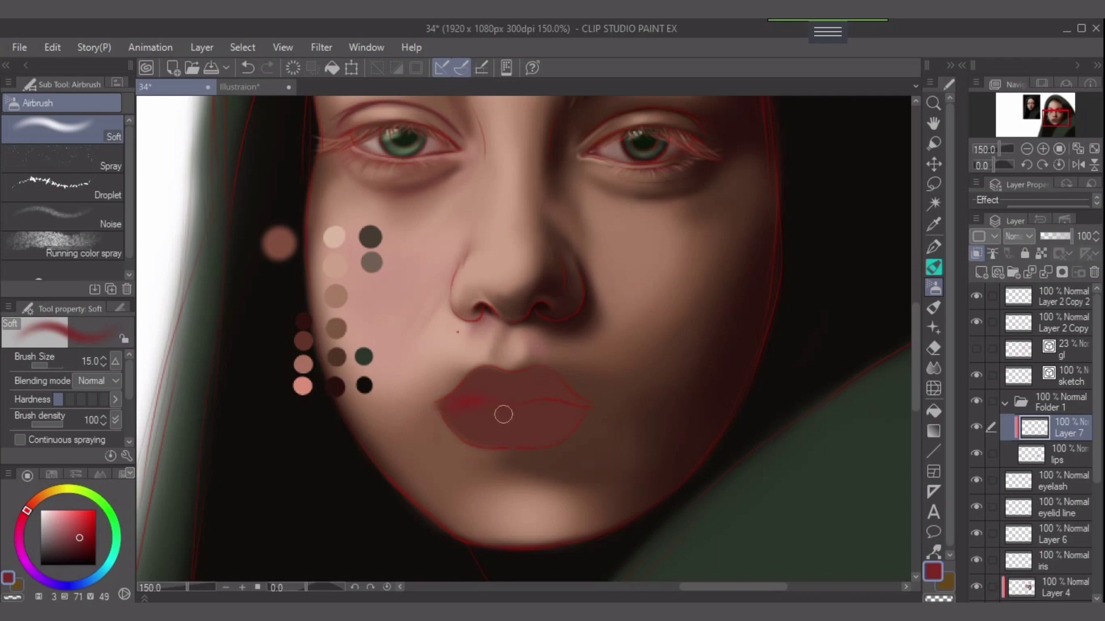
key(ctrl+z)
key(bracketright)
key(bracketright)
key(bracketright)
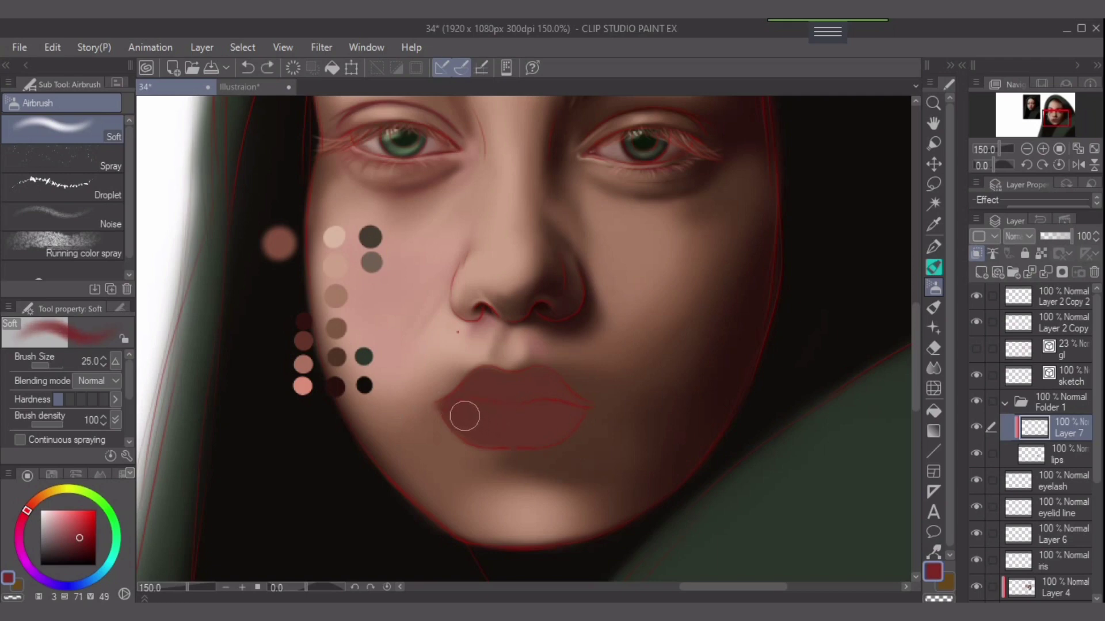
mouse_move(464, 416)
mouse_down()
mouse_move(513, 423)
mouse_move(454, 409)
mouse_move(516, 419)
mouse_move(487, 409)
mouse_move(489, 426)
mouse_move(509, 433)
mouse_move(542, 428)
mouse_up()
key(ctrl+z)
key(ctrl+z)
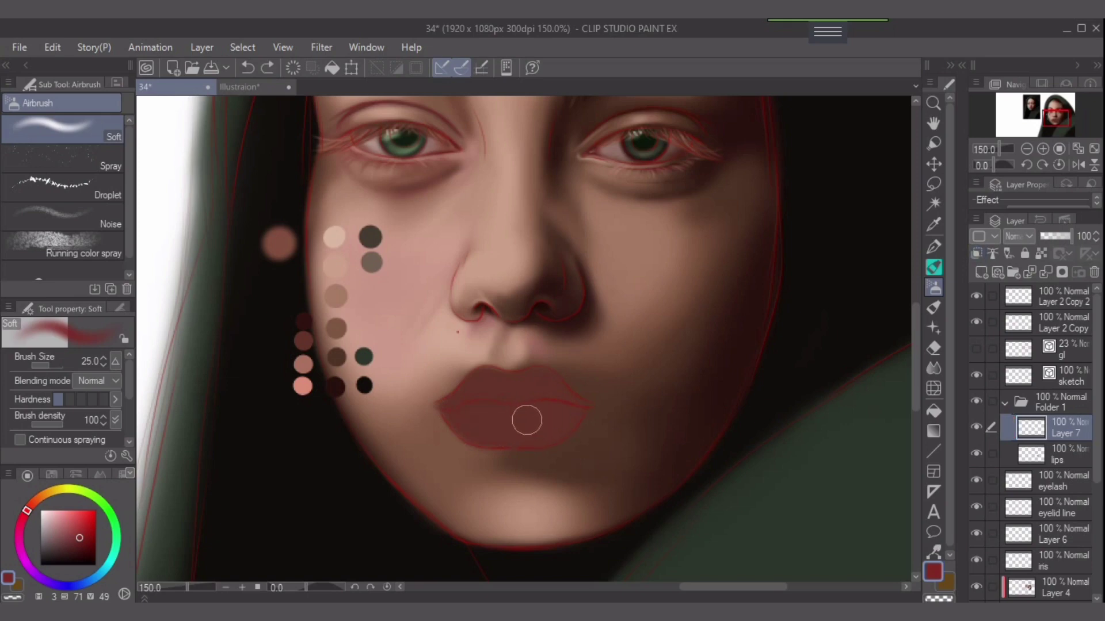
Clip the new layer to the lips again and shade the mouth's left corner with dark red at hue 6, saturation 90, value 35.
alt+click(524, 419)
key(ctrl+alt+g)
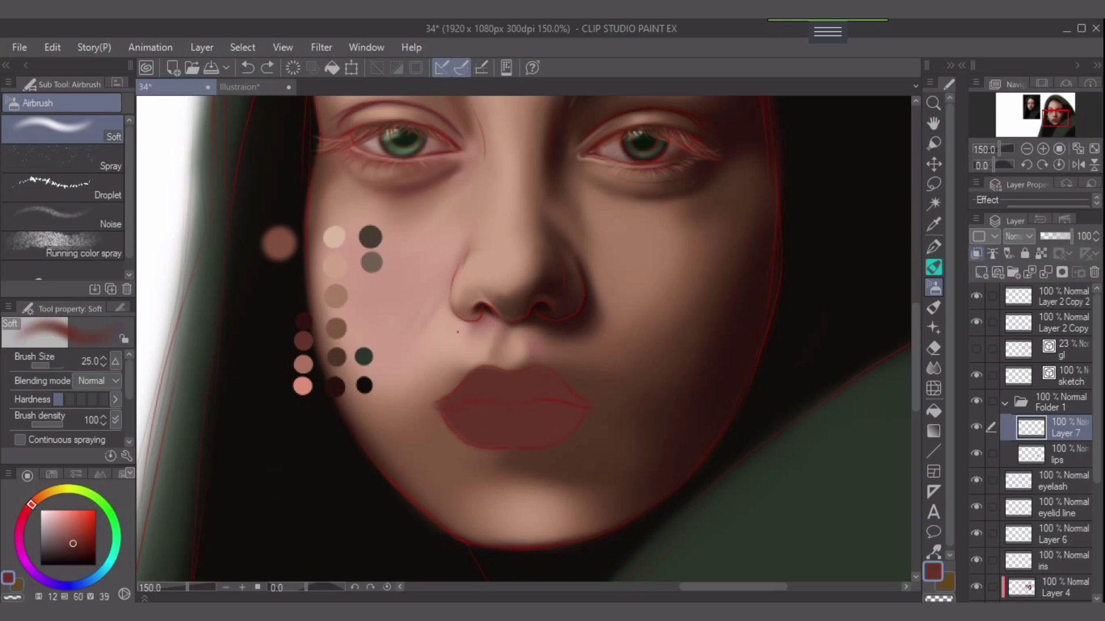
drag(31, 505, 28, 509)
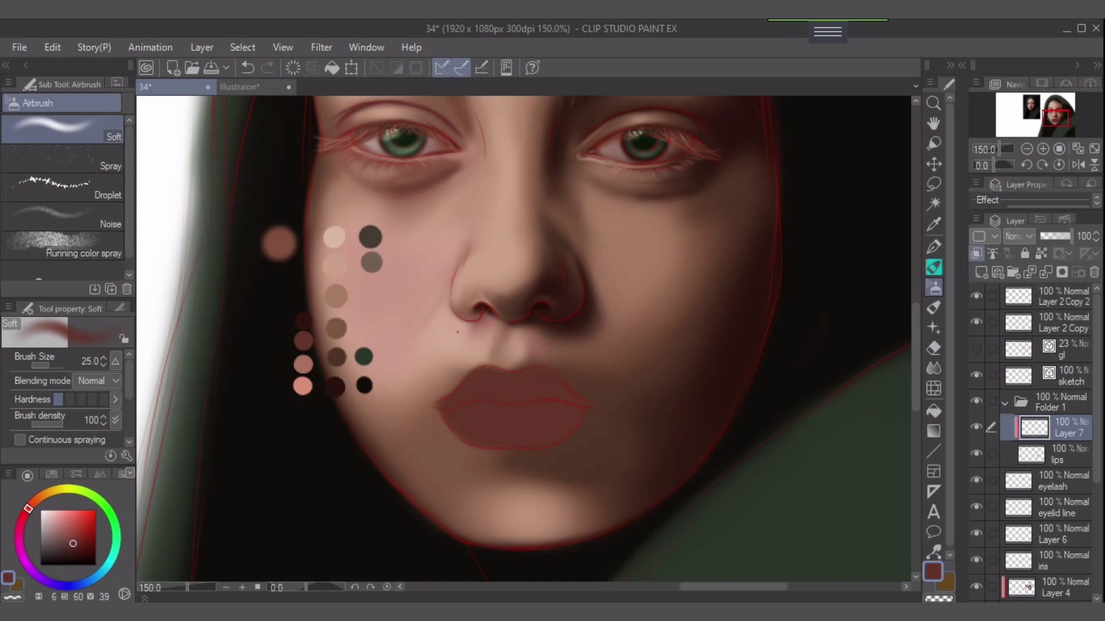
click(90, 546)
key([)
key([)
key([)
key([)
mouse_move(454, 409)
mouse_down()
mouse_move(443, 402)
mouse_move(483, 387)
mouse_move(485, 397)
mouse_up()
Shade the mouth's right corner and spread darker red over both lips at size 25, with saturation 86 and value 27.
key(bracketright)
key(bracketright)
key(bracketright)
key(bracketright)
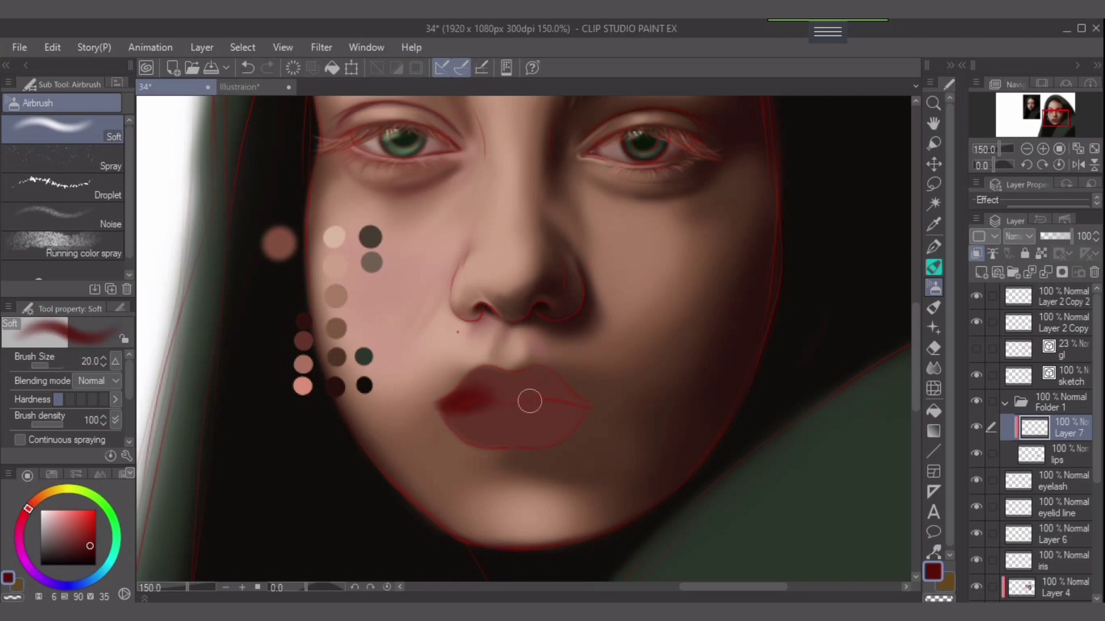
mouse_move(565, 404)
mouse_down()
mouse_move(590, 410)
mouse_move(547, 382)
mouse_up()
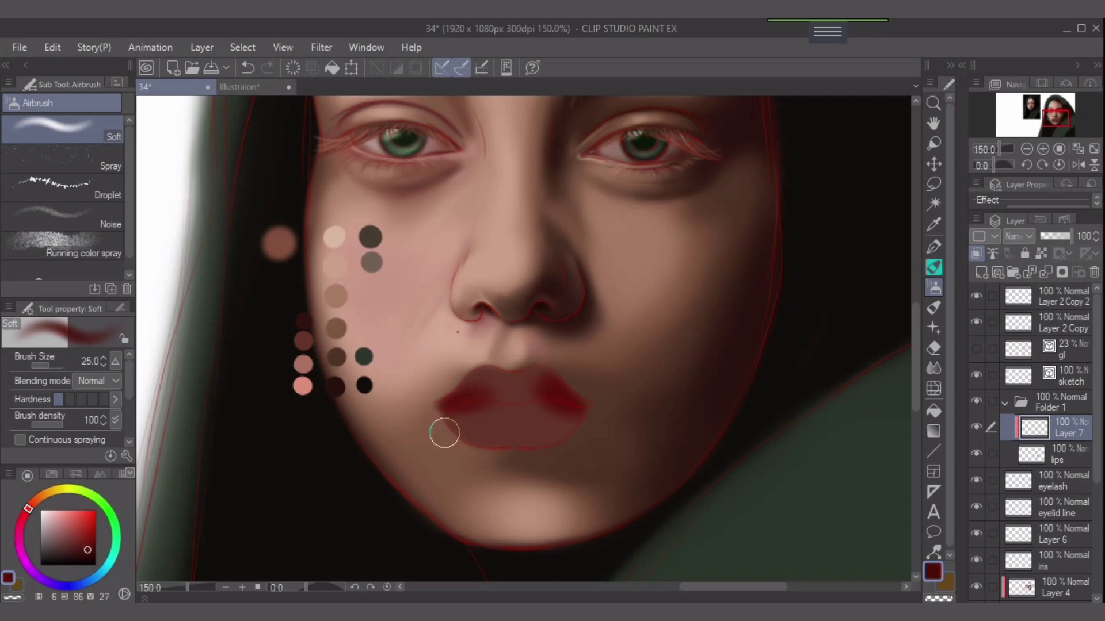
mouse_move(590, 411)
mouse_down()
mouse_move(532, 380)
mouse_move(556, 408)
mouse_move(564, 392)
mouse_move(530, 384)
mouse_move(573, 396)
mouse_move(516, 395)
mouse_move(554, 400)
mouse_move(507, 409)
mouse_move(569, 404)
mouse_move(536, 419)
mouse_move(547, 429)
mouse_move(585, 416)
mouse_move(530, 438)
mouse_move(571, 421)
mouse_move(532, 412)
mouse_move(465, 468)
mouse_move(569, 411)
mouse_move(445, 405)
mouse_move(476, 397)
mouse_move(443, 406)
mouse_move(473, 426)
mouse_move(578, 425)
mouse_move(561, 426)
mouse_move(562, 402)
mouse_move(567, 424)
mouse_move(592, 404)
mouse_move(574, 426)
mouse_up()
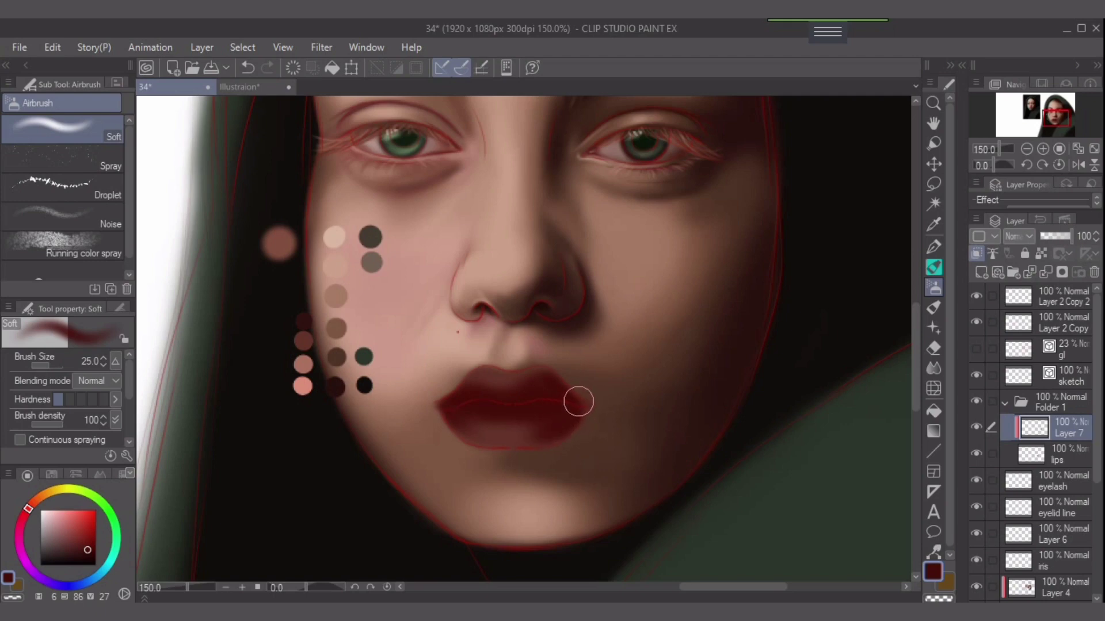
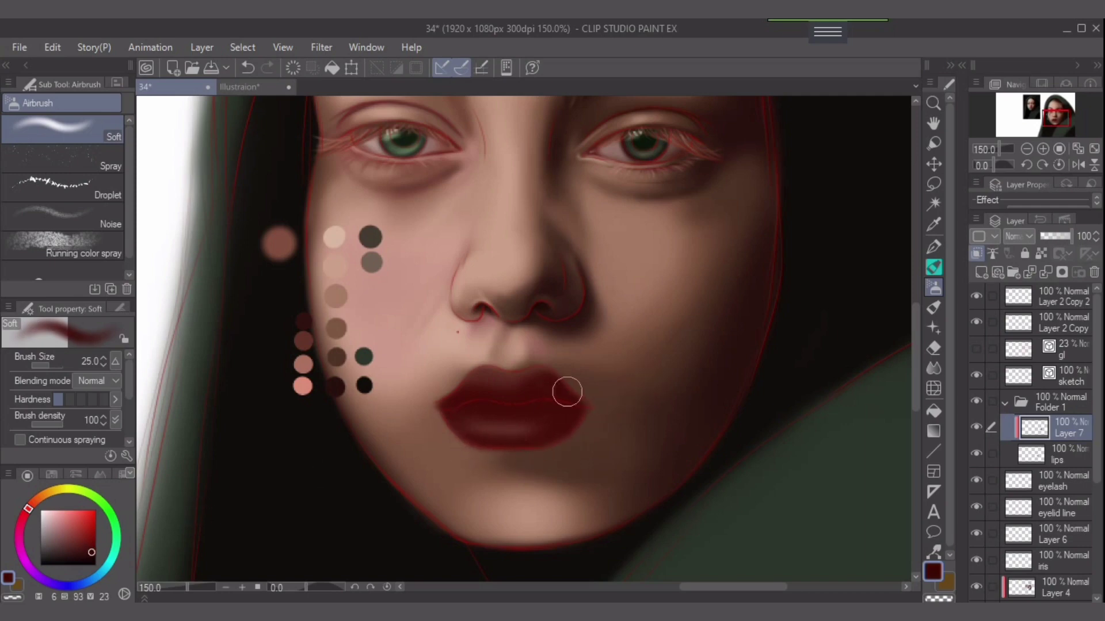
Deepen the shadow along the line between the lips with dark red at saturation 93, value 23, varying the airbrush size from 12.
key(bracketleft)
key(bracketleft)
key(bracketleft)
key(bracketleft)
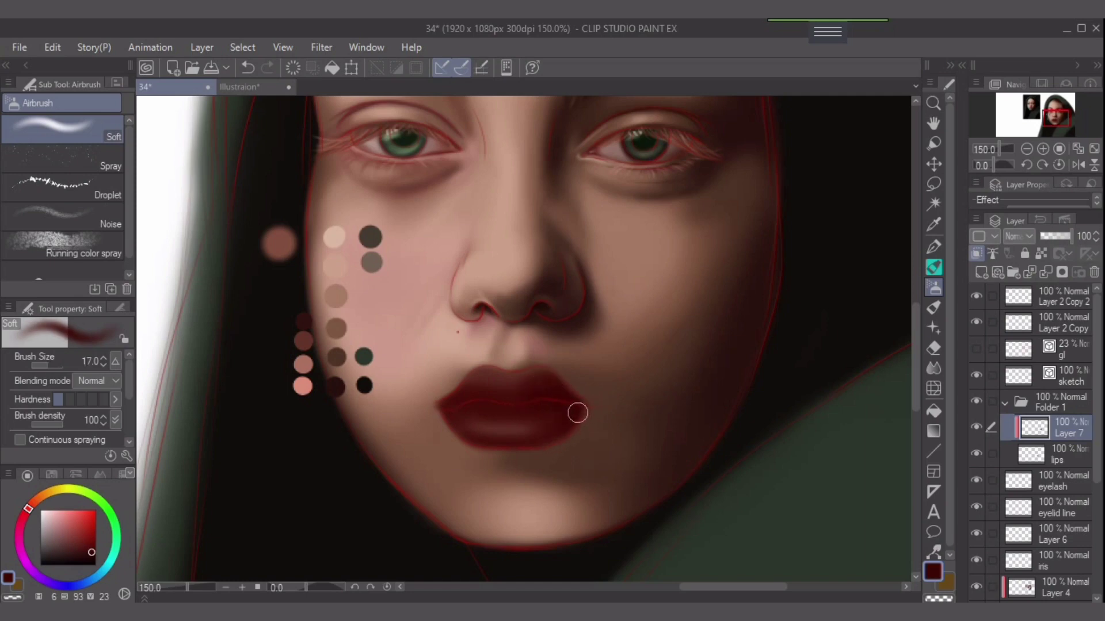
key(bracketright)
key(bracketright)
drag(569, 409, 470, 405)
key(bracketleft)
key(bracketleft)
key(bracketleft)
key(bracketleft)
key(bracketright)
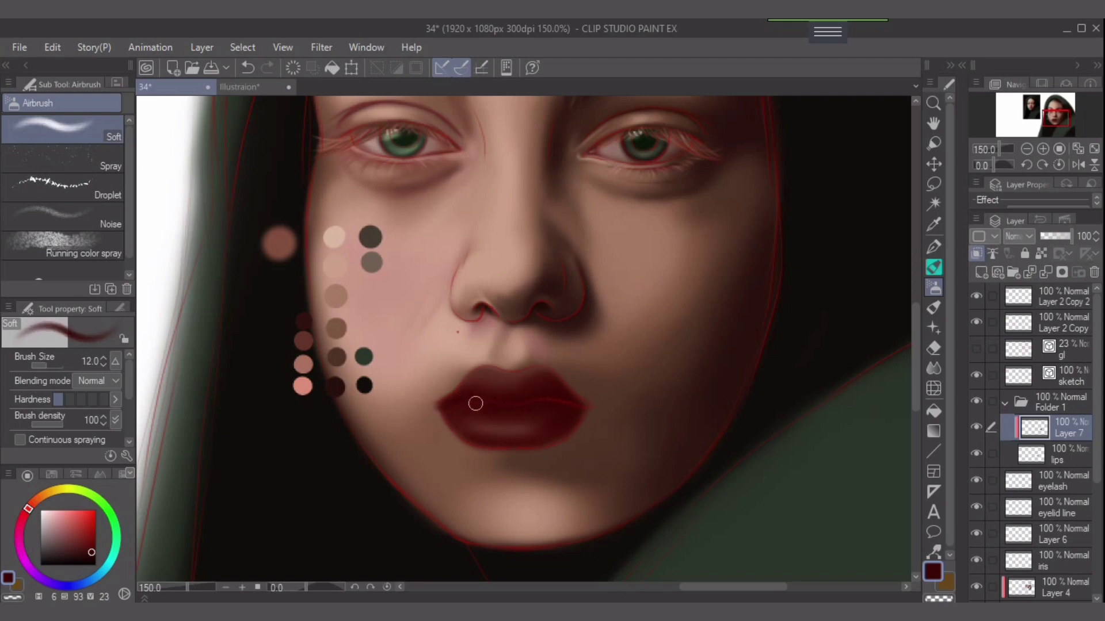
Undo the last stroke and refine the mouth's left corner with dark red at hue 7, saturation 86, value 26.
key(ctrl+z)
click(87, 549)
drag(453, 400, 438, 406)
key(bracketleft)
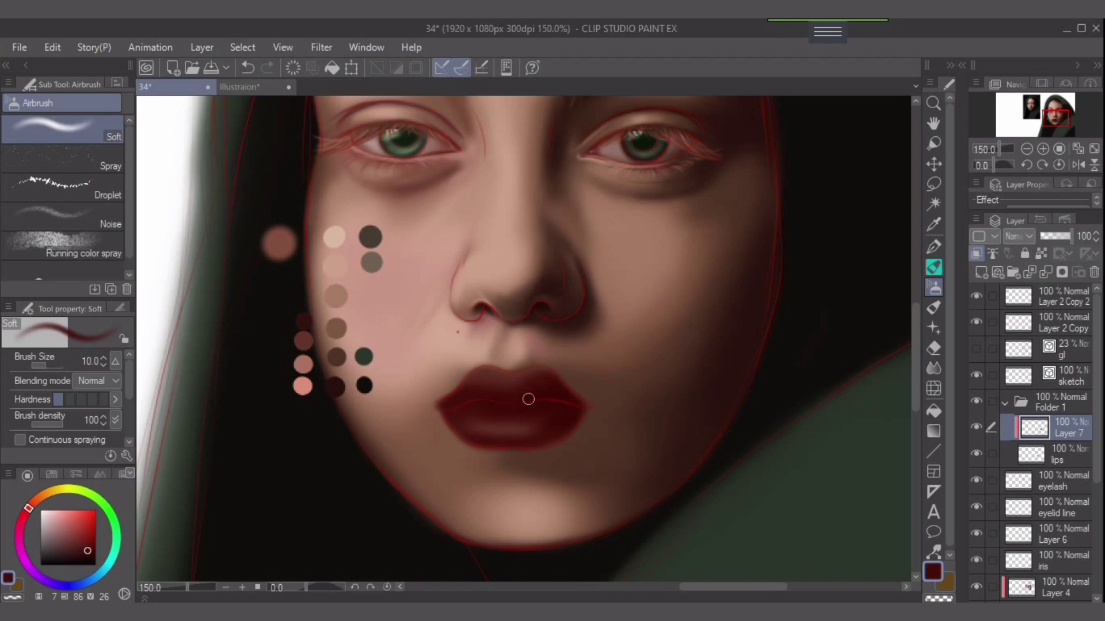
Sample the deep red from the upper lip and darken the lips' right half and parting line at sizes 15 to 20.
key(bracketright)
key(bracketright)
key(bracketright)
alt+click(556, 390)
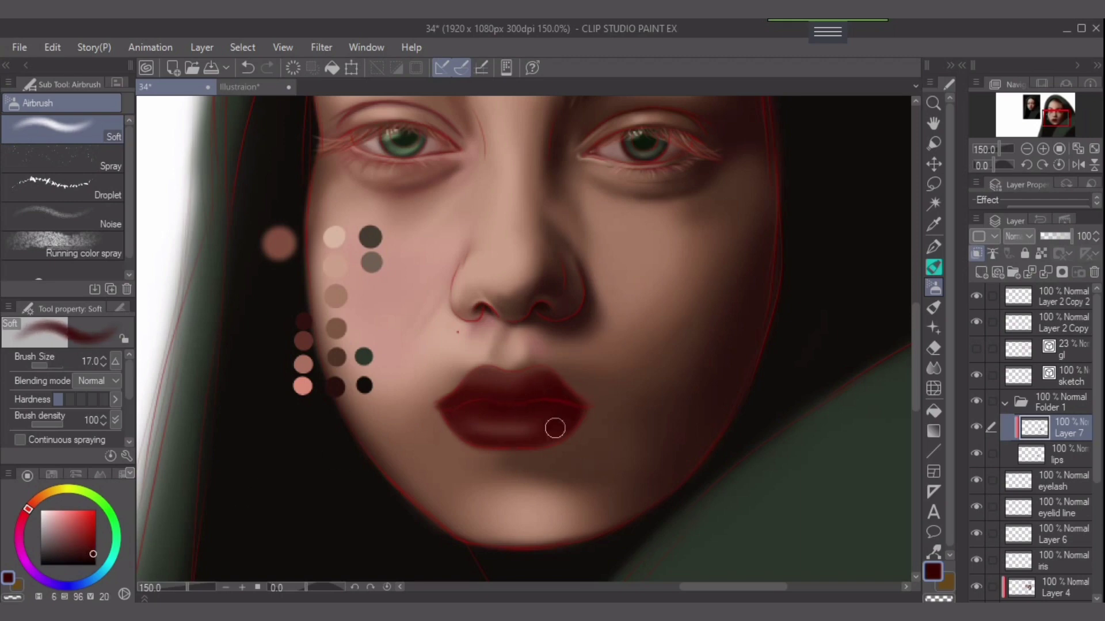
key(bracketright)
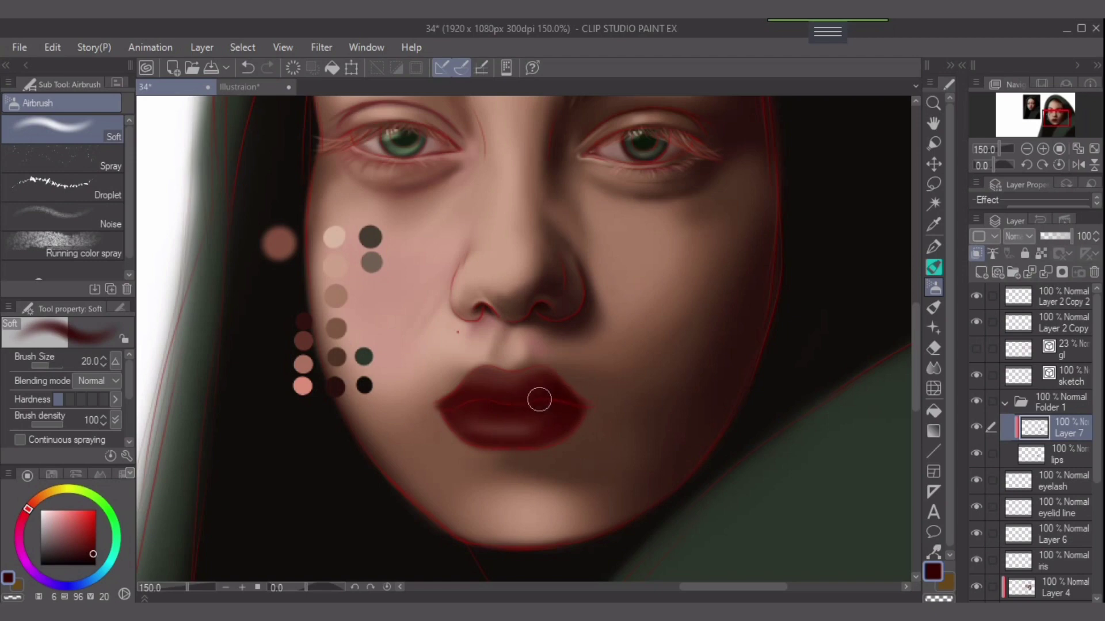
key(bracketleft)
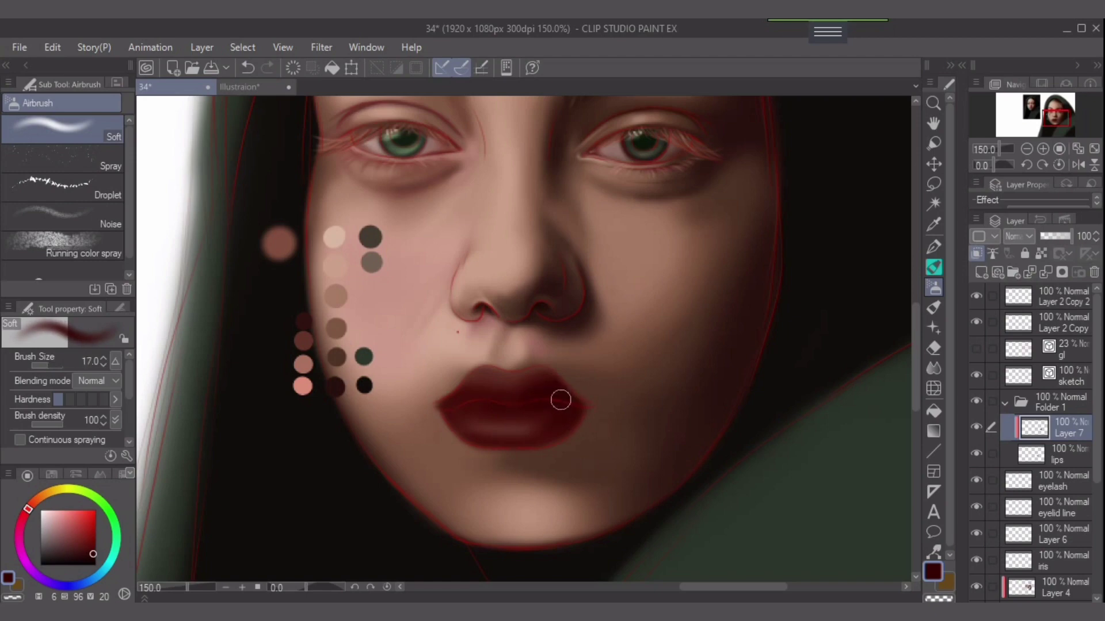
key(bracketleft)
key(bracketleft)
key(bracketright)
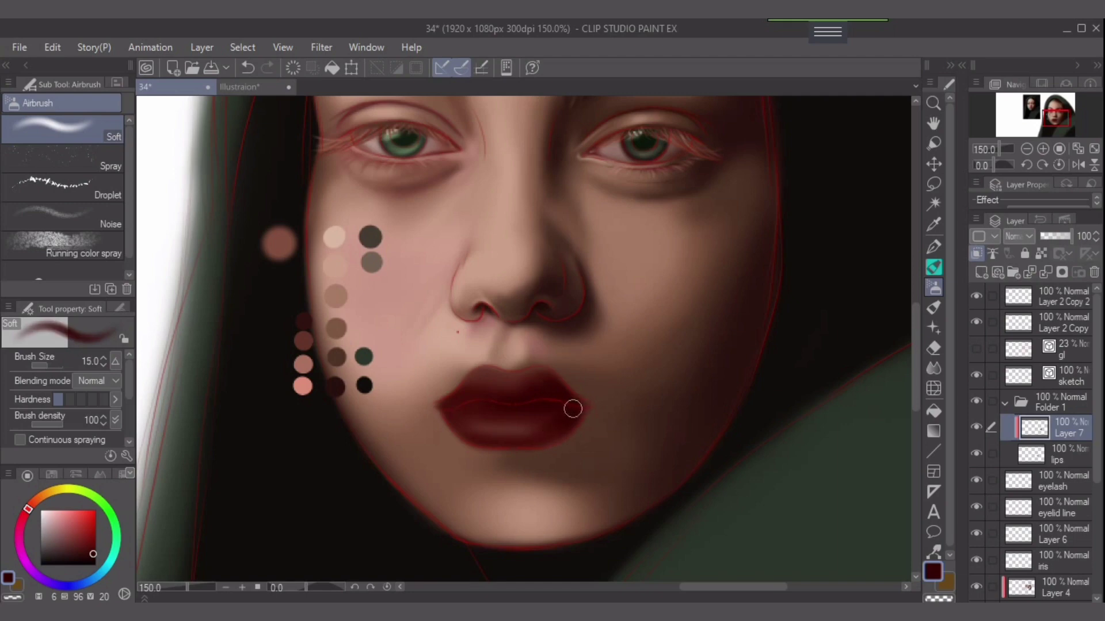
key(bracketright)
key(bracketleft)
Sample a red from the lips and add a new clipped layer above Layer 7, with the airbrush at size 20.
alt+click(518, 425)
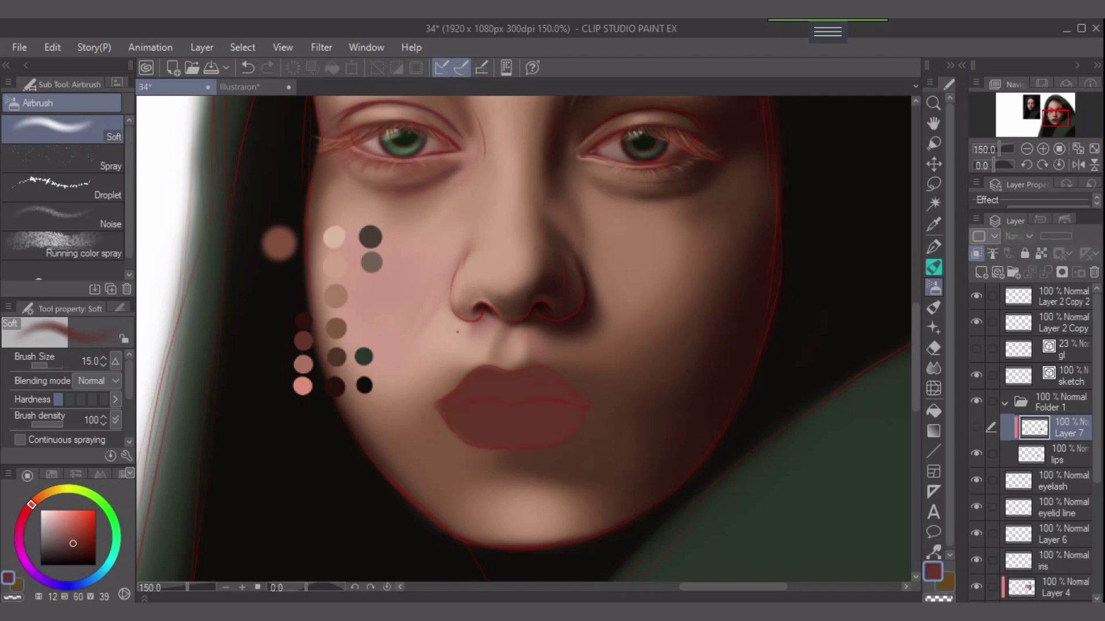
key(ctrl+y)
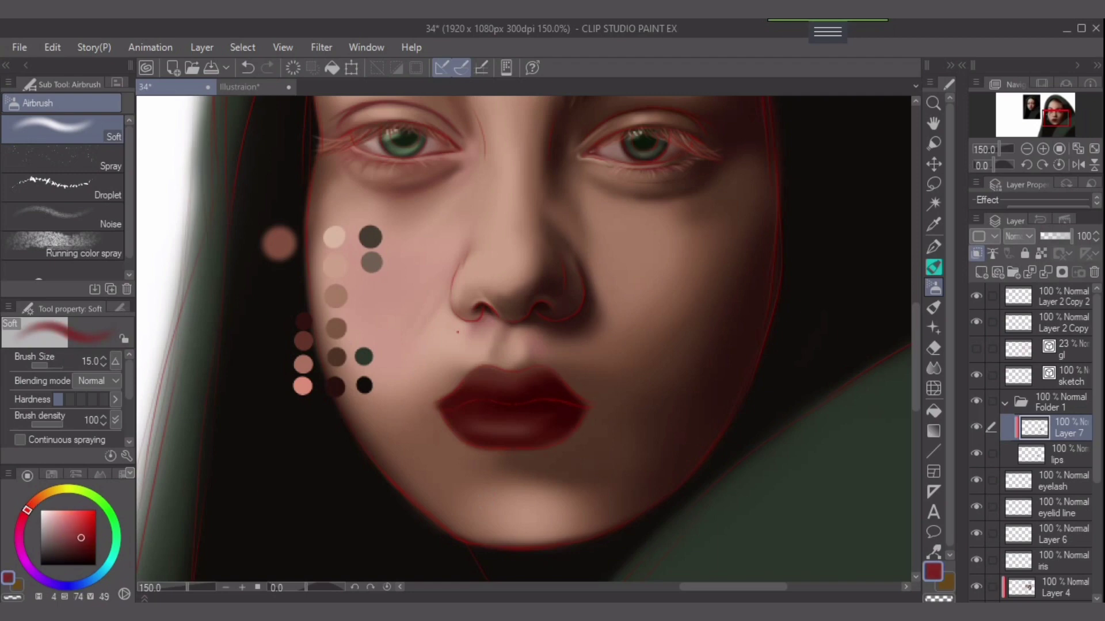
key(bracketright)
key(ctrl+z)
key(ctrl+shift+n)
key(bracketright)
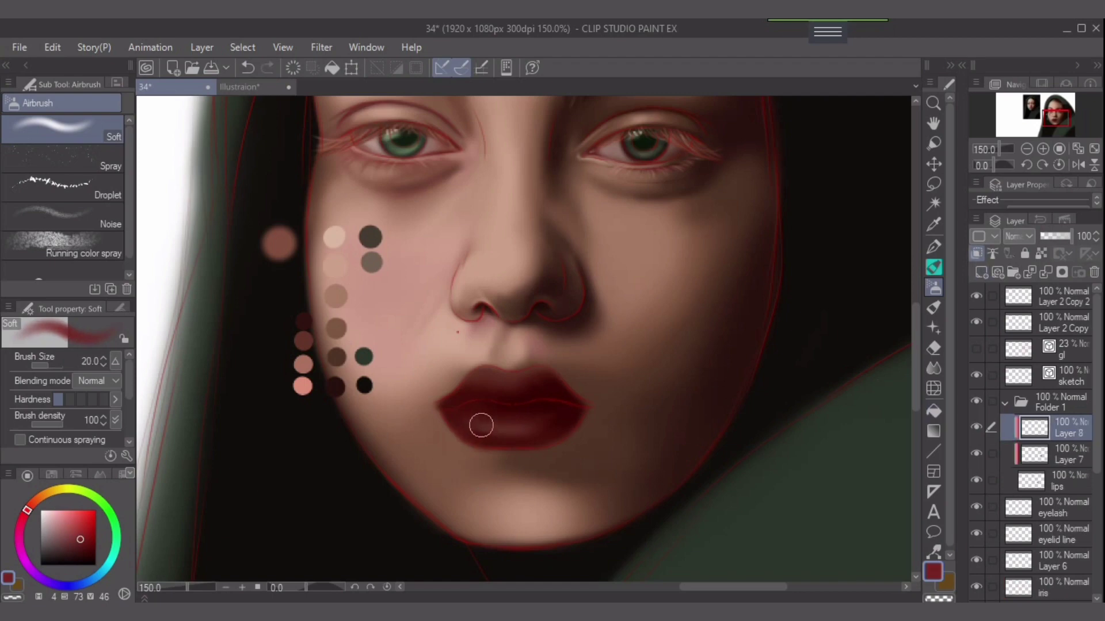
Brush red over the left side of the lower and upper lips at size 20, redoing the first stroke in an adjusted shade.
mouse_move(481, 425)
mouse_down()
mouse_move(509, 425)
mouse_move(469, 424)
mouse_move(499, 434)
mouse_up()
key(ctrl+z)
click(84, 542)
mouse_move(480, 432)
mouse_down()
mouse_move(534, 419)
mouse_move(469, 418)
mouse_move(526, 432)
mouse_move(498, 434)
mouse_move(483, 430)
mouse_move(527, 430)
mouse_move(477, 430)
mouse_move(558, 423)
mouse_move(461, 441)
mouse_move(539, 411)
mouse_move(516, 411)
mouse_move(478, 378)
mouse_move(503, 380)
mouse_move(487, 376)
mouse_move(484, 387)
mouse_move(555, 374)
mouse_move(490, 385)
mouse_move(474, 373)
mouse_move(470, 382)
mouse_move(484, 377)
mouse_move(464, 384)
mouse_move(500, 391)
mouse_move(535, 381)
mouse_move(451, 403)
mouse_move(471, 382)
mouse_up()
key(bracketleft)
Sample the dark red at hue 5, saturation 96, value 20 and shade the upper lip's right half at size 20.
alt+click(502, 395)
alt+click(451, 404)
alt+click(562, 392)
key(])
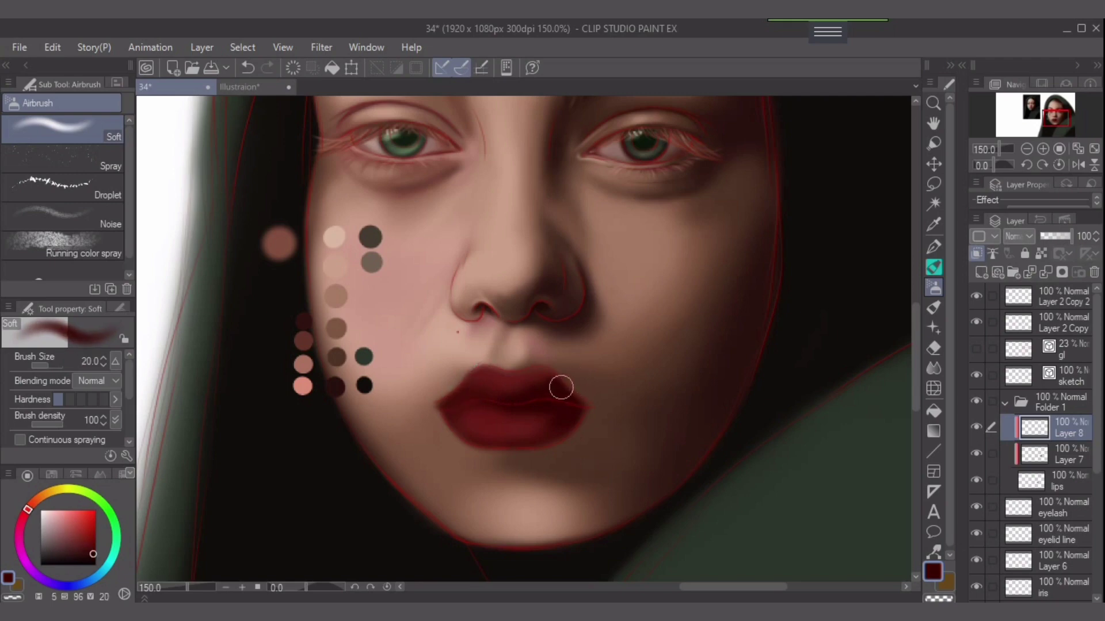
drag(560, 387, 557, 389)
key(bracketleft)
key(bracketleft)
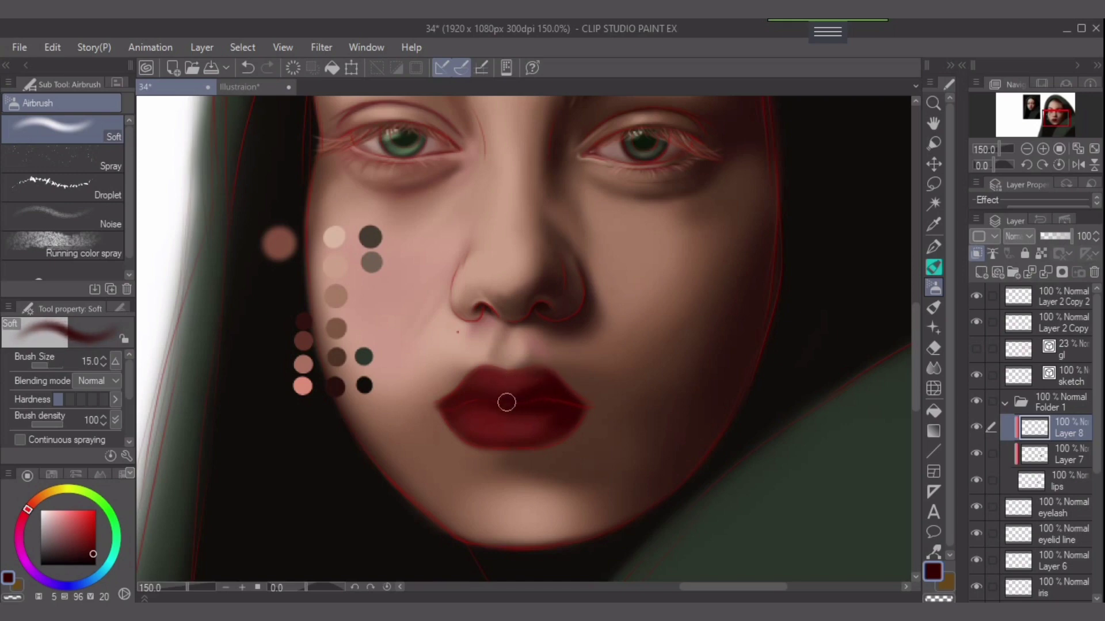
Refine the dark parting line at the centre of the lips with the airbrush at sizes 7 to 10.
key(bracketleft)
key(bracketleft)
key(bracketleft)
key(bracketleft)
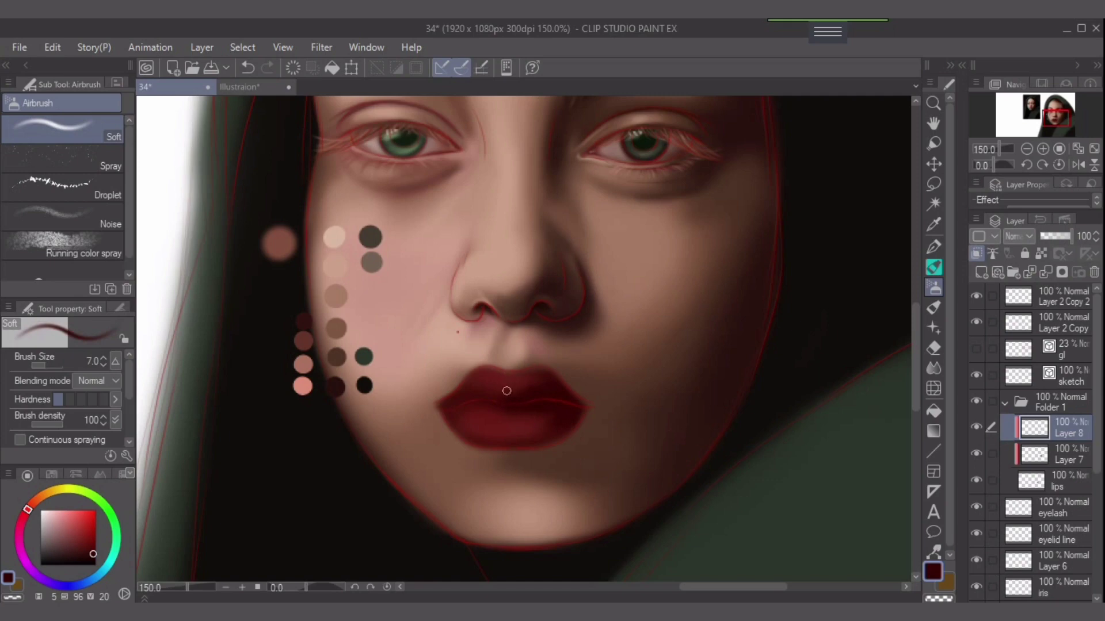
key(bracketright)
key(bracketright)
key(bracketright)
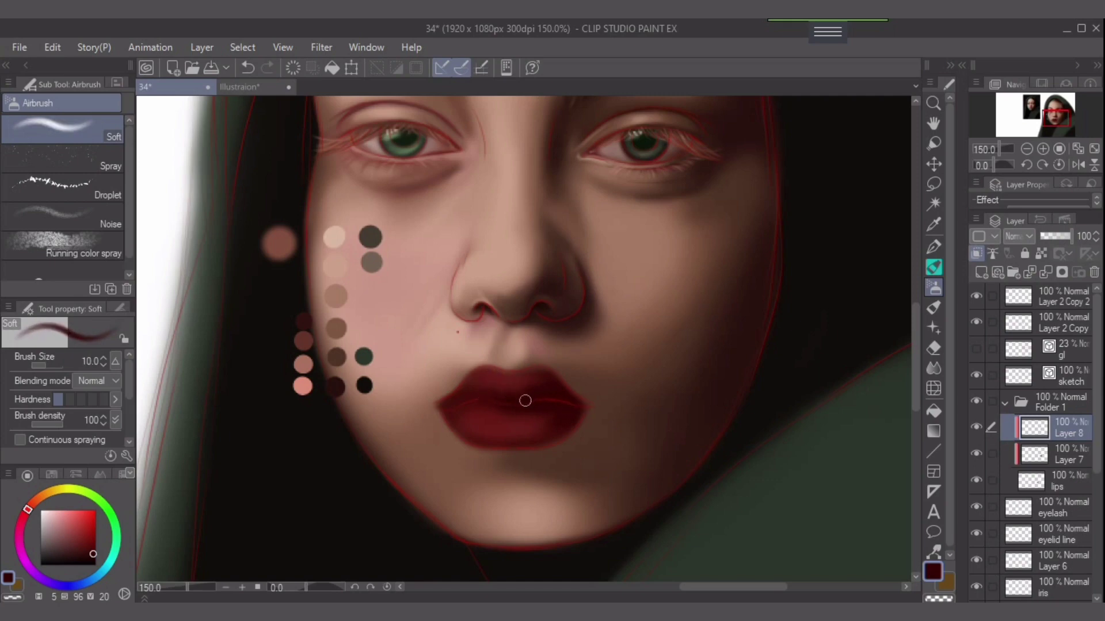
Lower the brush density to 19 and softly build up dark red on the upper lip and parting line, varying the brush size.
drag(61, 425, 37, 424)
key(bracketright)
key(bracketright)
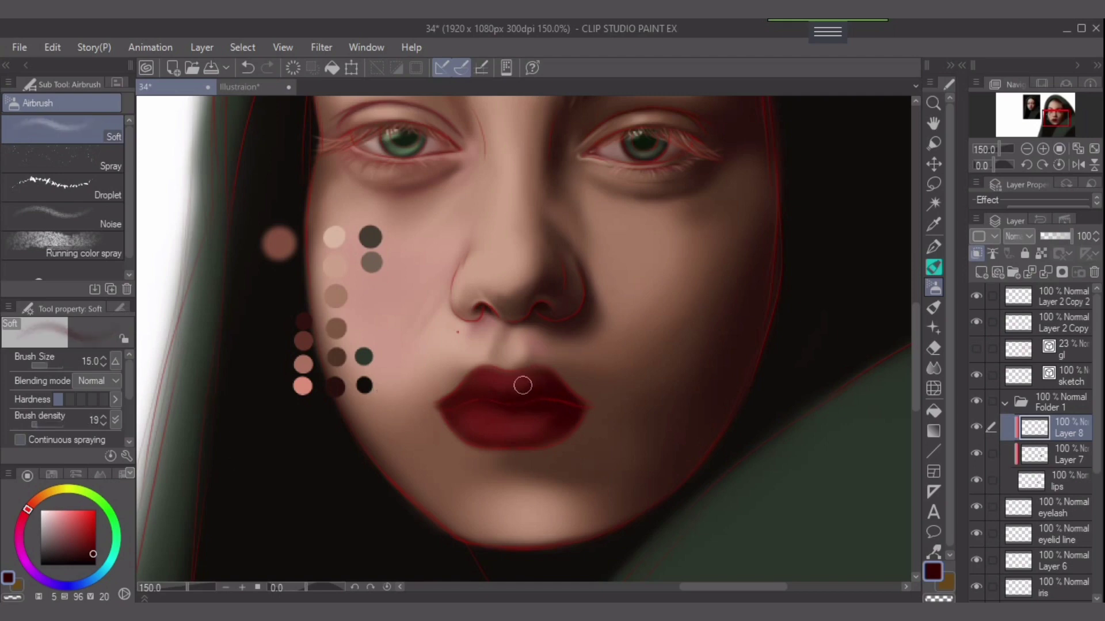
key(bracketleft)
key(bracketleft)
key(bracketleft)
key(bracketleft)
key(bracketleft)
key(bracketright)
key(bracketright)
key(bracketright)
key(bracketright)
key(bracketright)
key(bracketright)
key(bracketright)
key(bracketright)
key(bracketright)
key(bracketright)
key(bracketleft)
key(bracketleft)
key(bracketleft)
key(bracketleft)
key(bracketleft)
key(bracketleft)
key(bracketleft)
key(bracketleft)
key(bracketleft)
key(bracketleft)
key(bracketleft)
key(bracketleft)
key(bracketleft)
key(bracketleft)
key(bracketleft)
key(bracketright)
key(bracketright)
key(bracketright)
key(bracketright)
key(bracketright)
Blend red at hue 4, saturation 80, value 40 across the lower lip, raising the brush density to 34.
alt+click(494, 423)
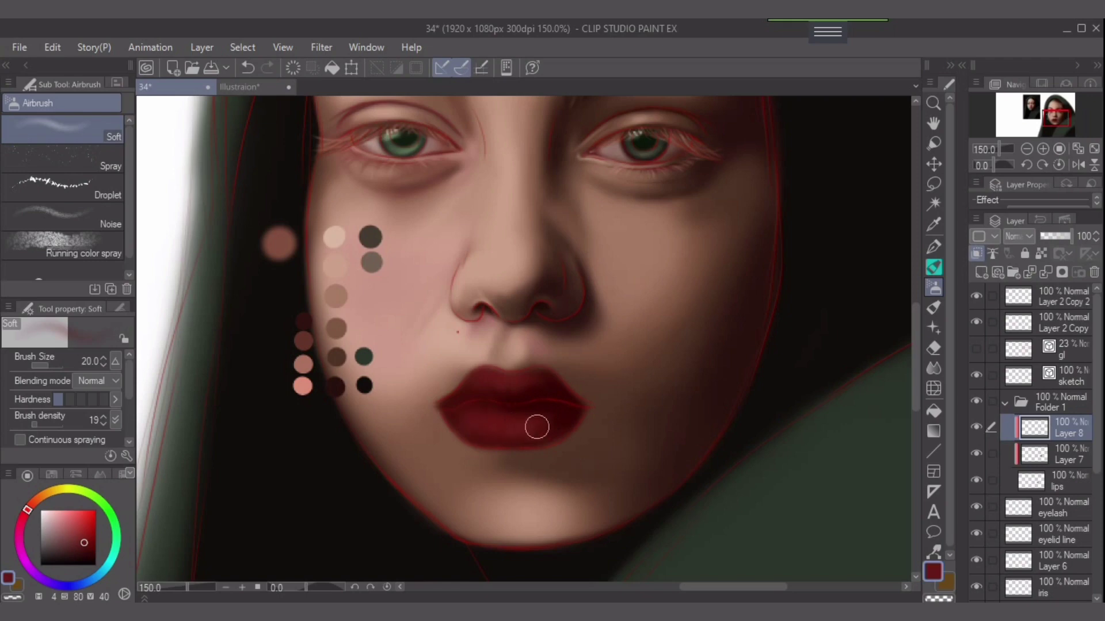
drag(537, 427, 524, 427)
drag(36, 416, 39, 421)
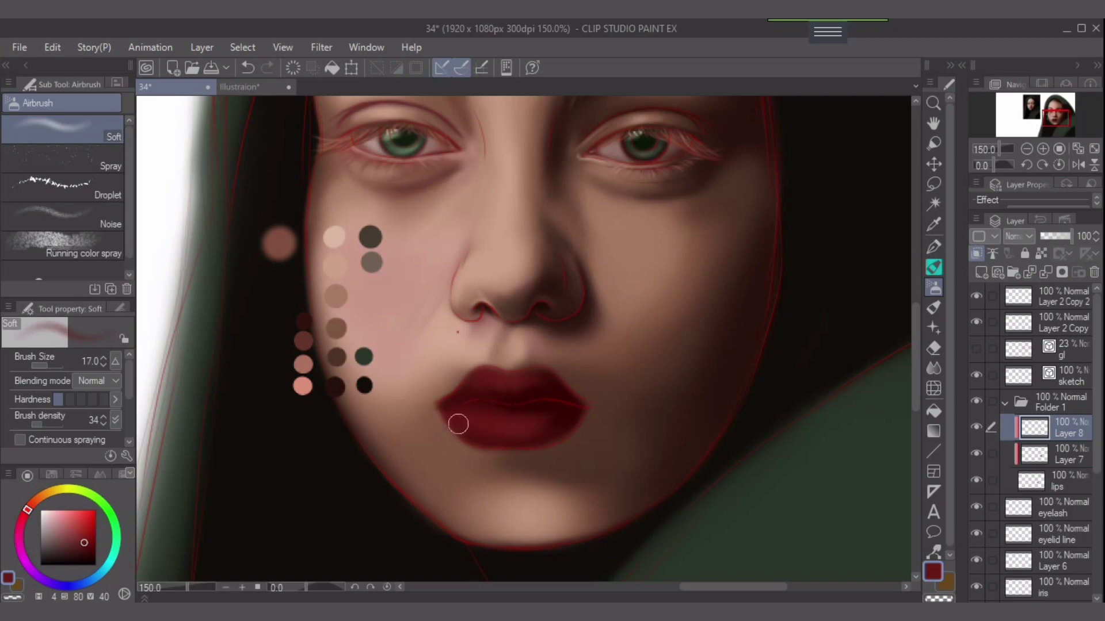
mouse_move(457, 424)
mouse_down()
mouse_move(505, 424)
mouse_move(466, 424)
mouse_move(501, 445)
mouse_move(453, 419)
mouse_move(483, 444)
mouse_move(460, 421)
mouse_move(488, 442)
mouse_move(481, 432)
mouse_move(512, 438)
mouse_move(481, 432)
mouse_move(539, 426)
mouse_move(509, 419)
mouse_move(554, 428)
mouse_move(513, 440)
mouse_move(564, 419)
mouse_move(540, 413)
mouse_move(565, 426)
mouse_move(518, 447)
mouse_move(574, 418)
mouse_move(547, 440)
mouse_move(557, 415)
mouse_up()
key(bracketright)
Sample the dark red near the mouth's right corner and deepen the parting line's shadow at sizes 17 down to 8.
alt+click(561, 419)
key(bracketleft)
key(bracketleft)
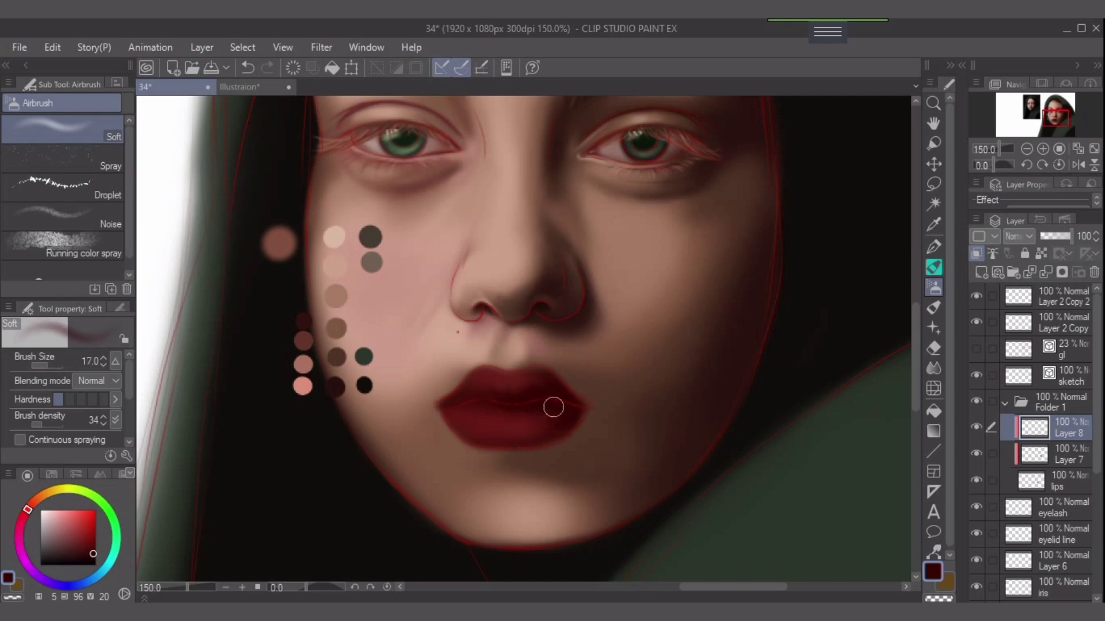
key(bracketleft)
key(bracketleft)
key(bracketleft)
key(bracketleft)
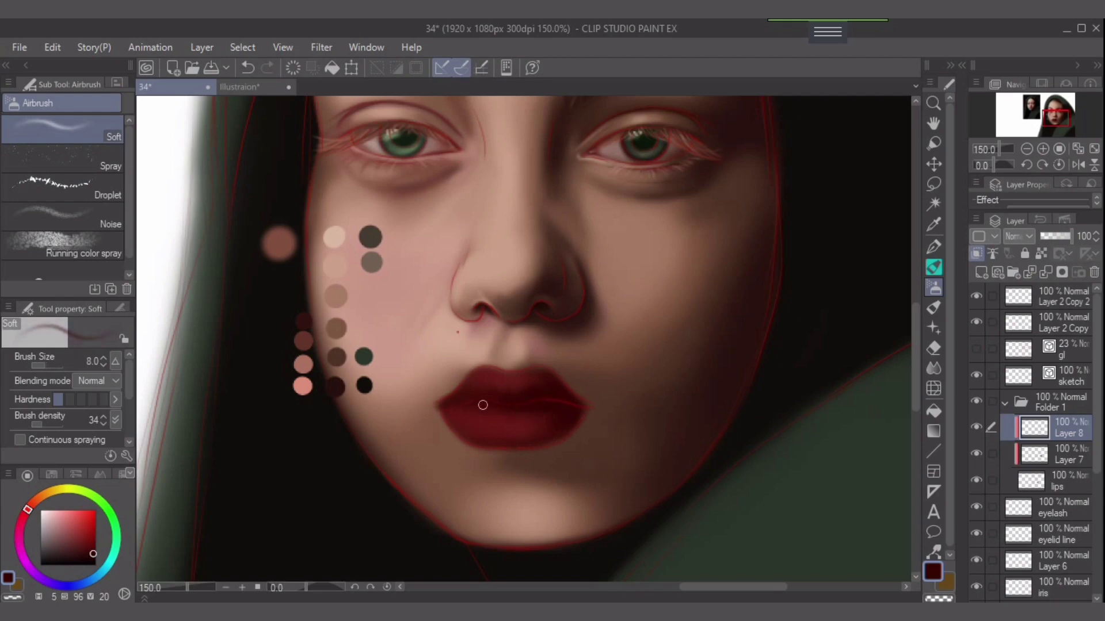
Sample reds from the lower lip and build its highlights at size 12, brightening the colour to saturation 68, value 70.
alt+click(489, 427)
alt+click(518, 449)
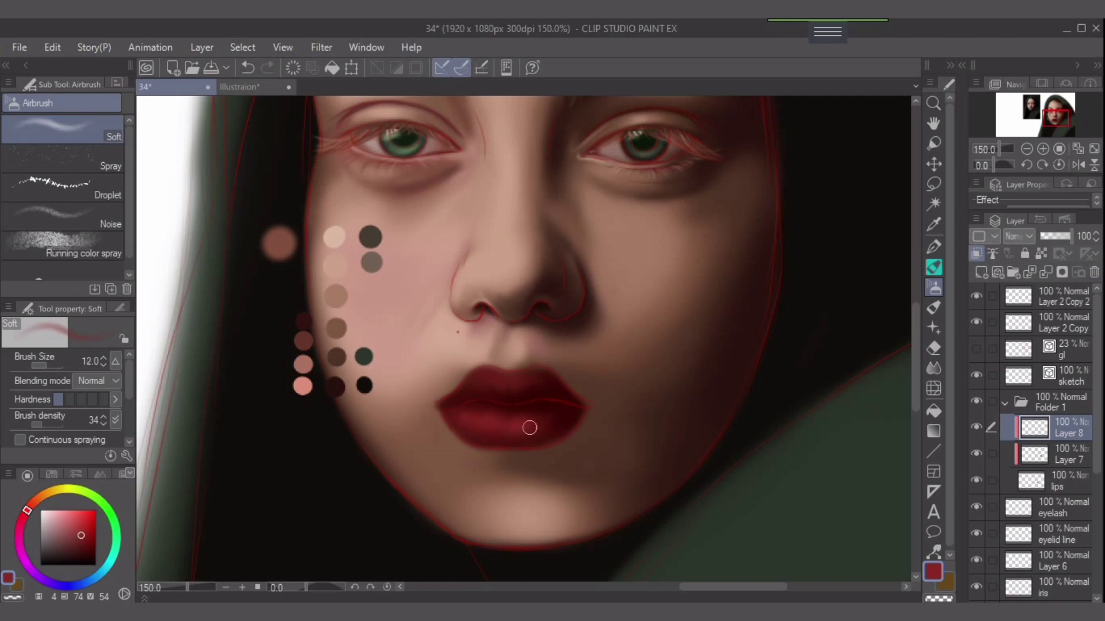
key(bracketright)
key(bracketright)
alt+click(436, 419)
key(bracketright)
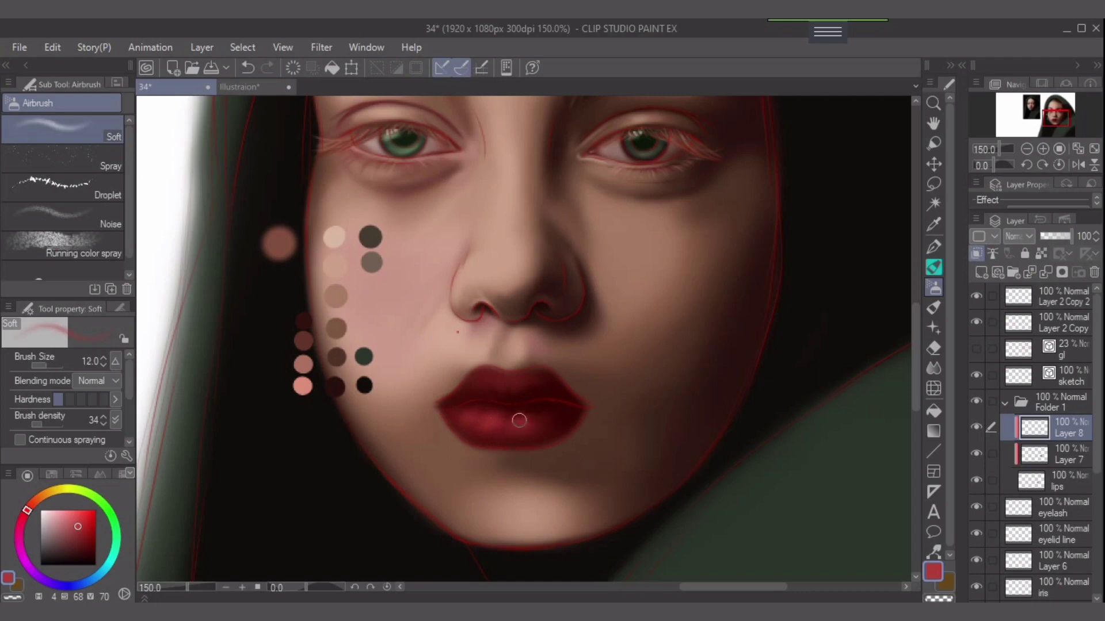
Extend the lower lip's highlights and soften them with red at hue 3, saturation 77, value 45 and size 12.
mouse_move(458, 423)
mouse_down()
mouse_move(542, 433)
mouse_move(485, 433)
mouse_move(538, 432)
mouse_move(529, 433)
mouse_move(539, 416)
mouse_move(524, 435)
mouse_move(532, 415)
mouse_move(488, 432)
mouse_move(538, 414)
mouse_move(480, 435)
mouse_move(495, 431)
mouse_move(463, 425)
mouse_move(530, 433)
mouse_move(524, 414)
mouse_move(483, 428)
mouse_move(467, 417)
mouse_move(460, 433)
mouse_move(522, 426)
mouse_up()
alt+click(495, 431)
key(bracketleft)
key(bracketleft)
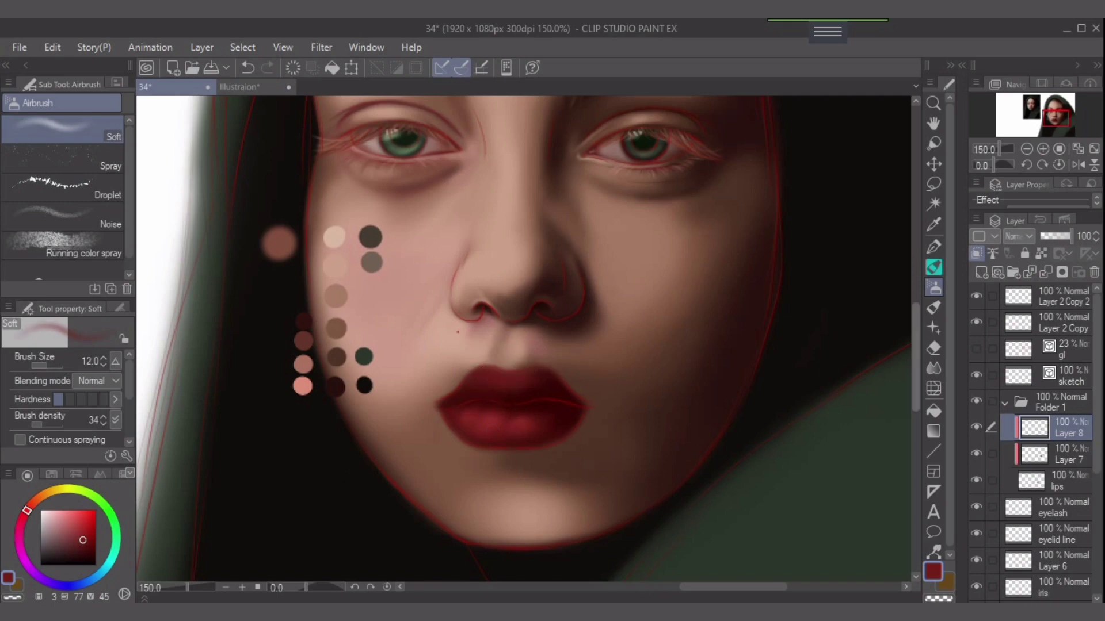
Touch up the lips' outer edge on the lips layer at size 8, undoing the earlier stroke, and return to the top clipped layer.
click(1068, 455)
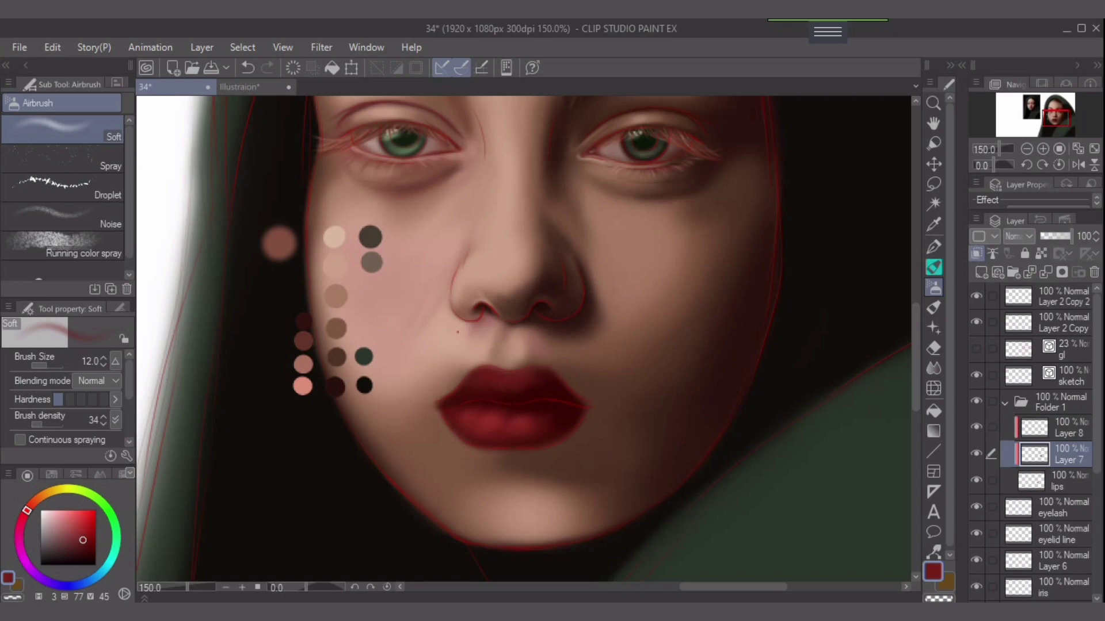
key(alt+bracketleft)
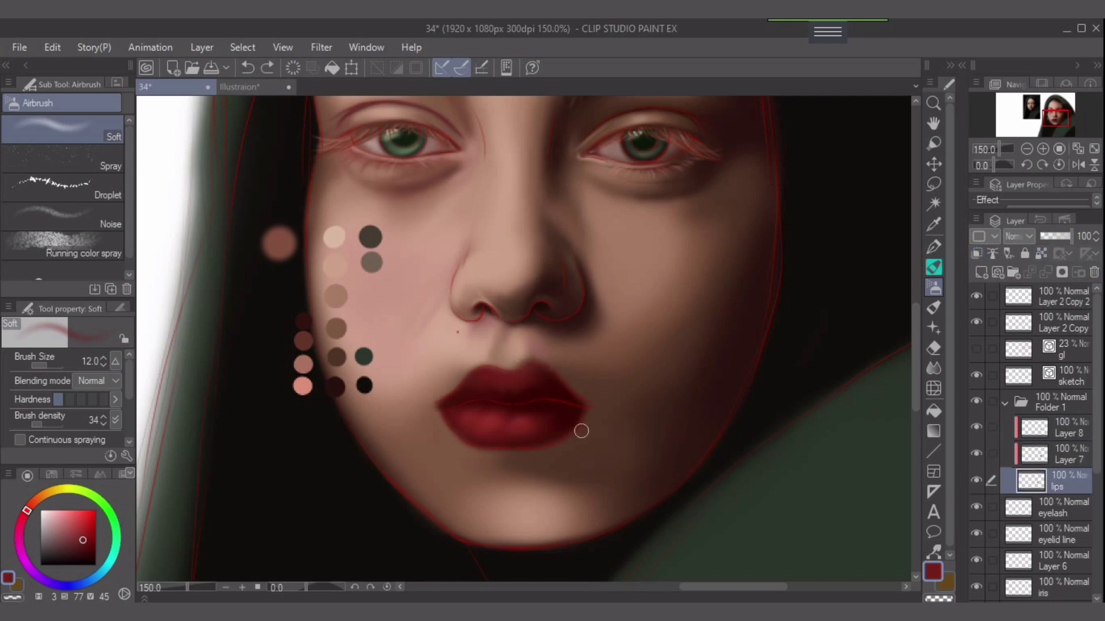
key(ctrl+z)
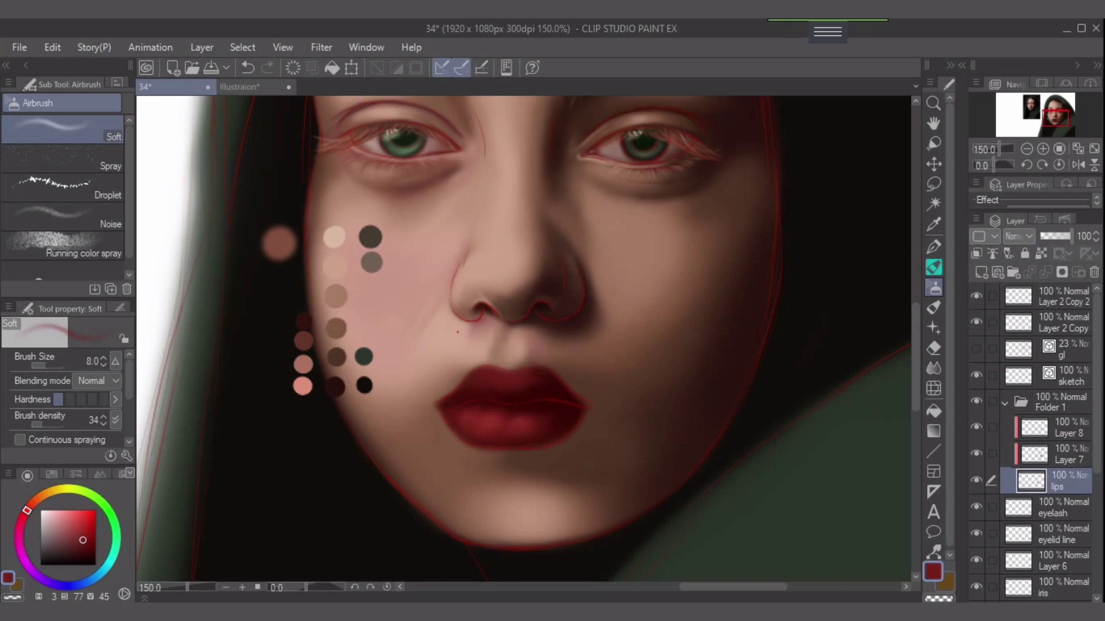
key(alt+bracketright)
key(alt+bracketright)
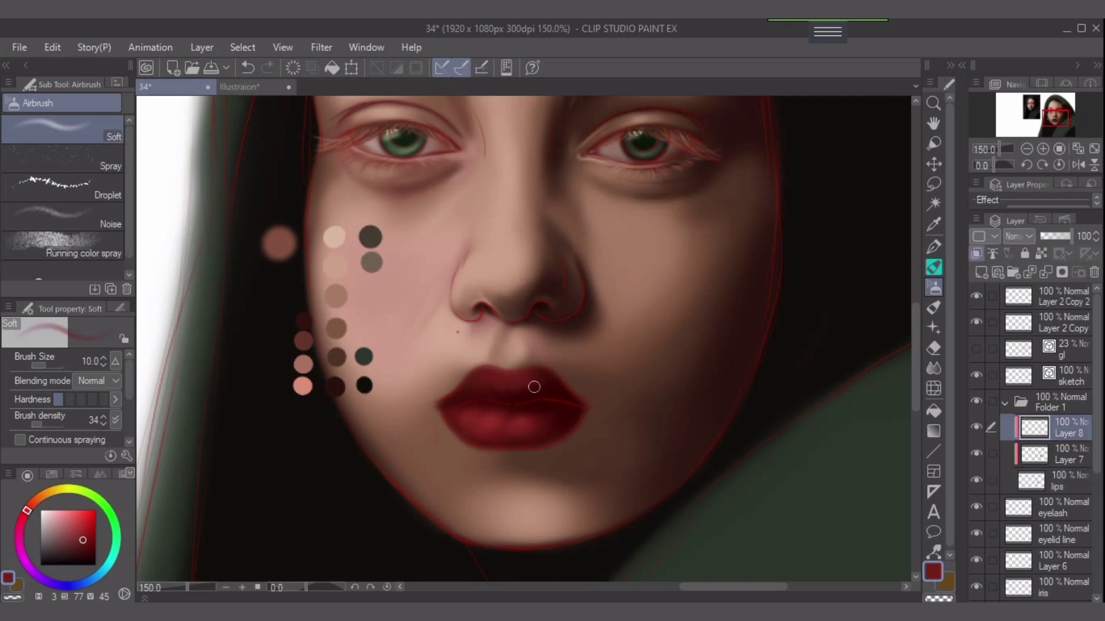
Undo the last stroke and brush sampled red at hue 4, saturation 76, value 43 over the upper lip's left peak.
key(ctrl+z)
drag(501, 374, 487, 373)
alt+click(486, 372)
key(bracketright)
key(bracketright)
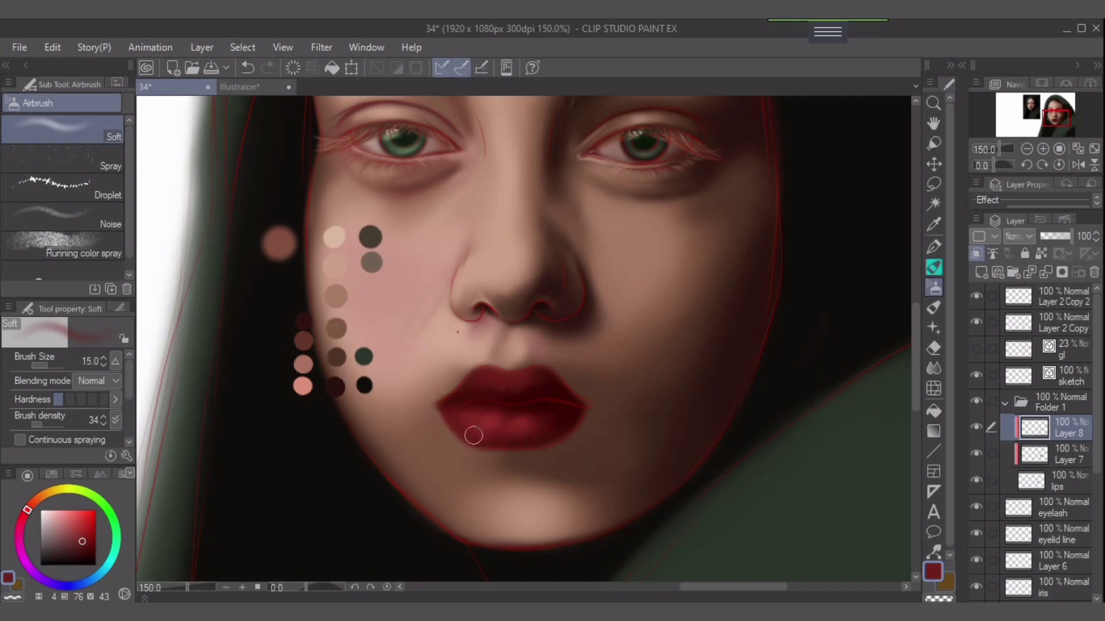
Sample red at saturation 74, value 50 from the lower lip and smooth its left side at size 12.
key(bracketleft)
alt+click(474, 425)
key(bracketleft)
key(bracketright)
key(bracketright)
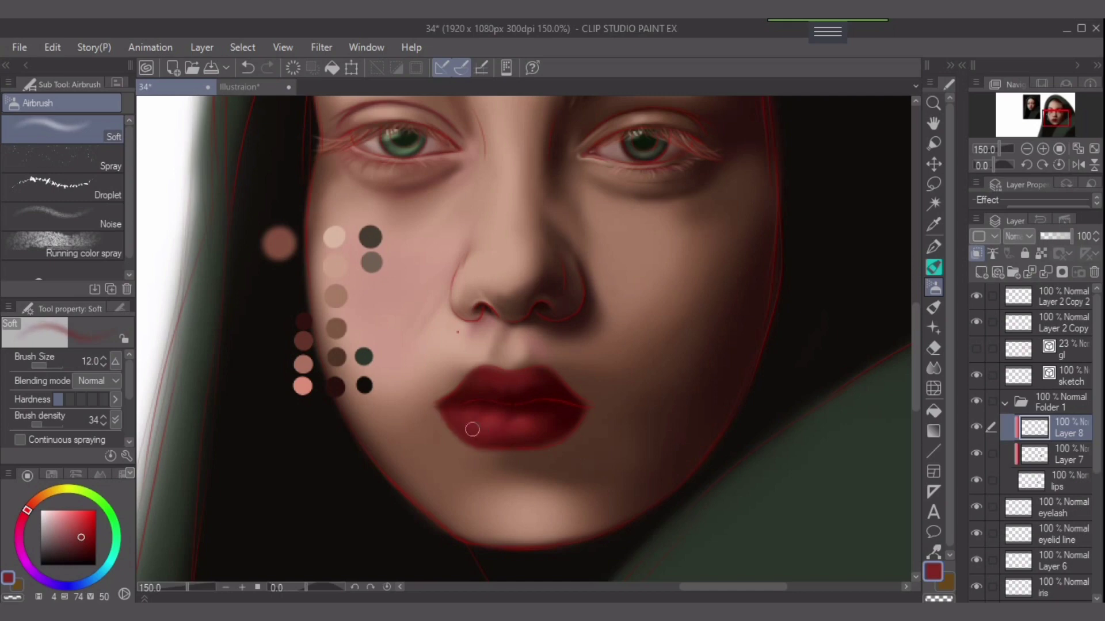
Shade the lower lip's bottom edge with sampled red at hue 5, saturation 81, value 38, reducing the airbrush to size 6.
alt+click(472, 429)
alt+click(448, 418)
key(bracketright)
alt+click(488, 440)
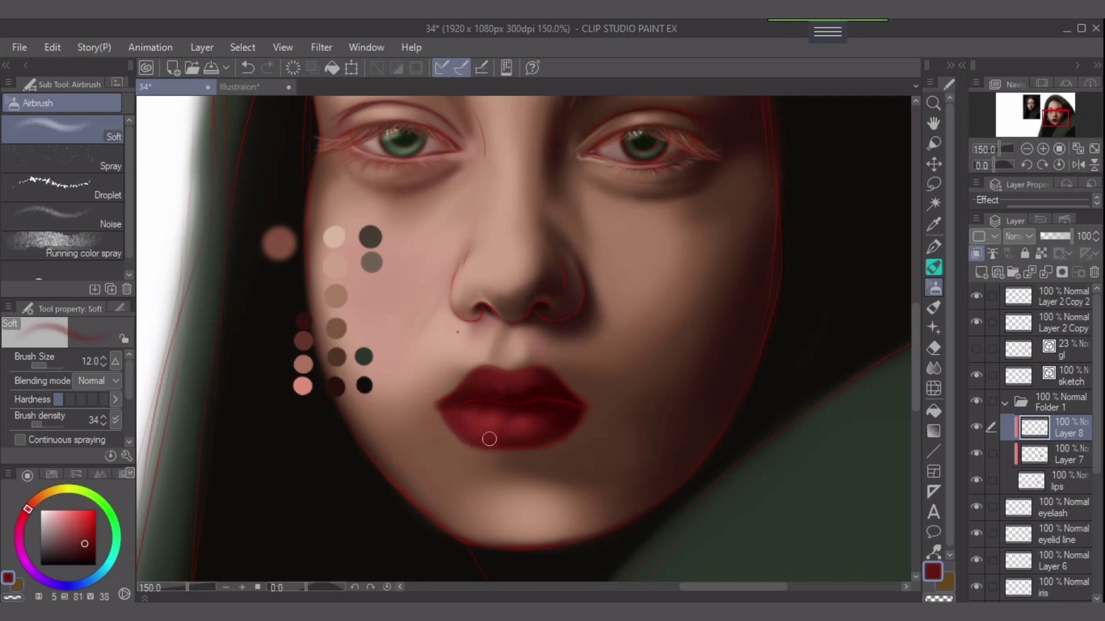
key(bracketleft)
key(bracketleft)
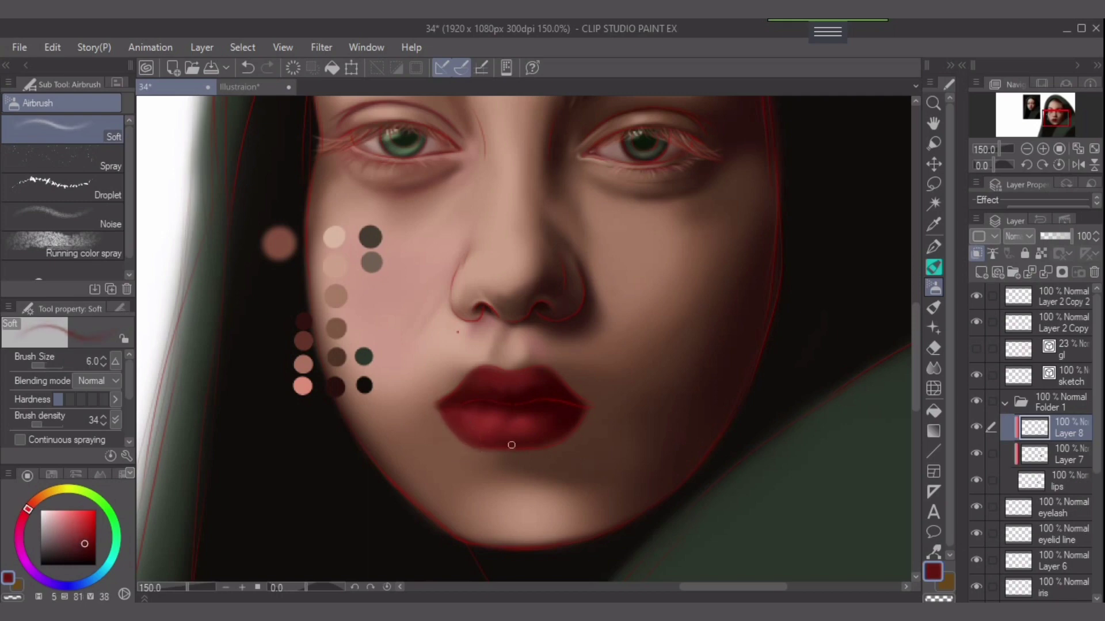
Blend the lower lip's bottom edge at size 10 and its right side at size 17 with sampled darker red at value 31.
alt+click(458, 426)
key(bracketright)
key(bracketright)
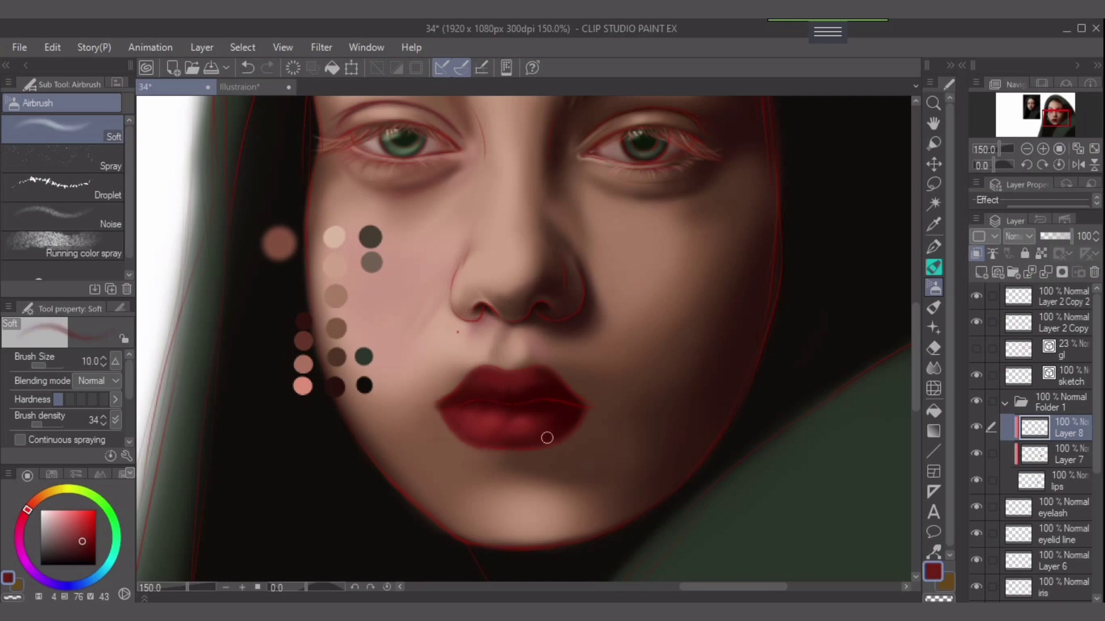
alt+click(566, 420)
key(bracketright)
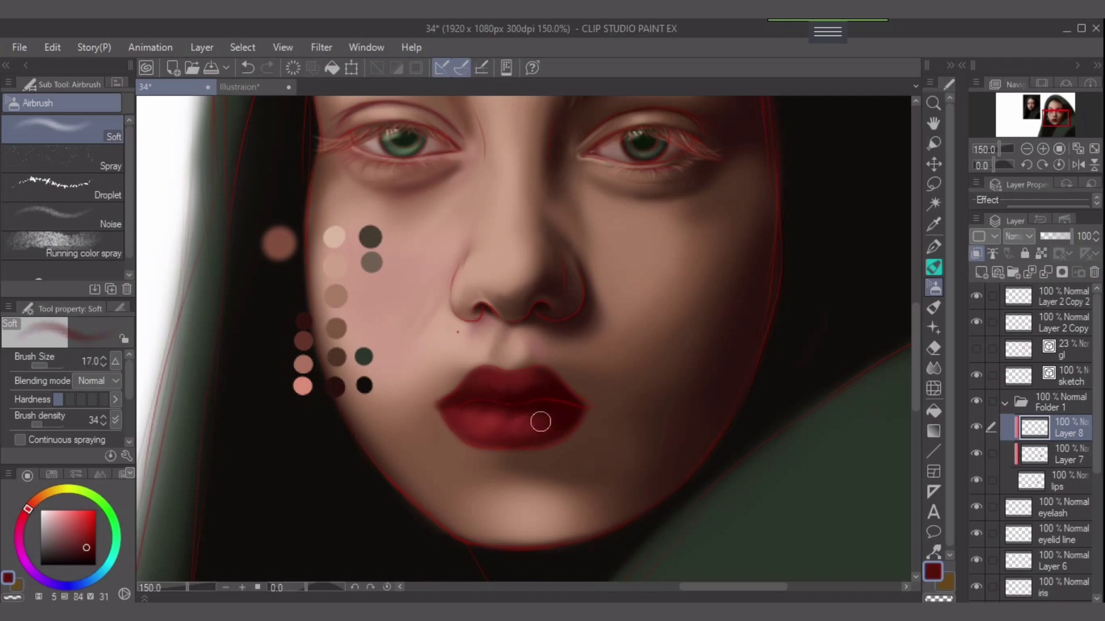
Darken the lower lip's right side with deep red at hue 5, saturation 84, value 20 and size 20.
key(bracketright)
key(bracketright)
alt+click(567, 416)
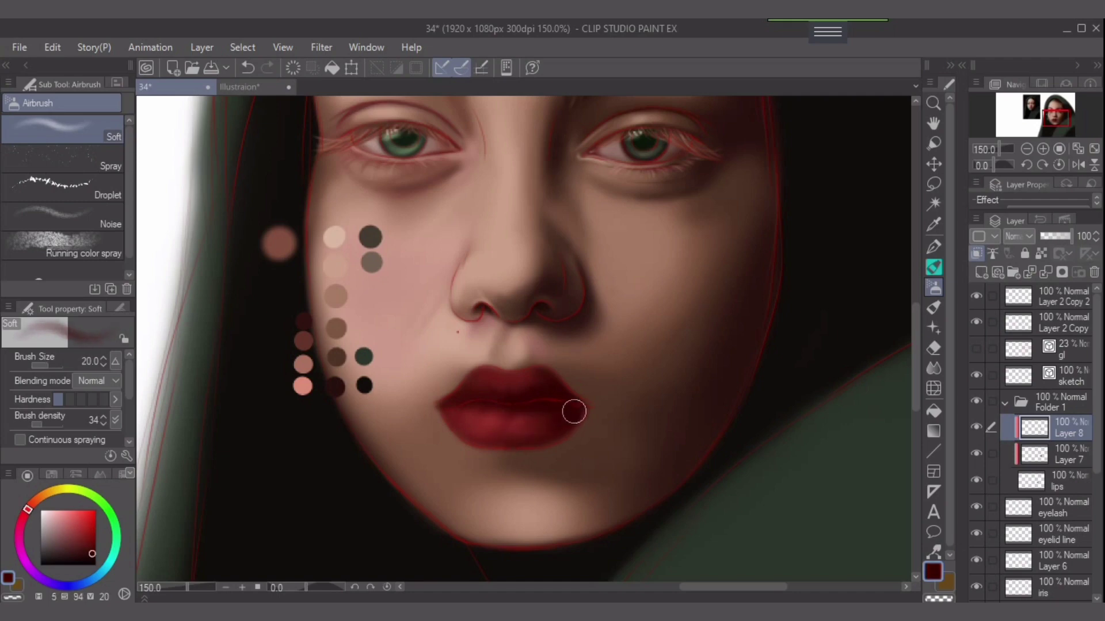
mouse_move(564, 417)
mouse_down()
mouse_move(535, 433)
mouse_move(557, 420)
mouse_move(541, 424)
mouse_move(558, 434)
mouse_move(545, 453)
mouse_move(528, 435)
mouse_up()
Soften the lower lip's bottom-right edge with sampled red at hue 4, saturation 76, value 42 and size 15.
key(bracketleft)
key(bracketleft)
alt+click(528, 435)
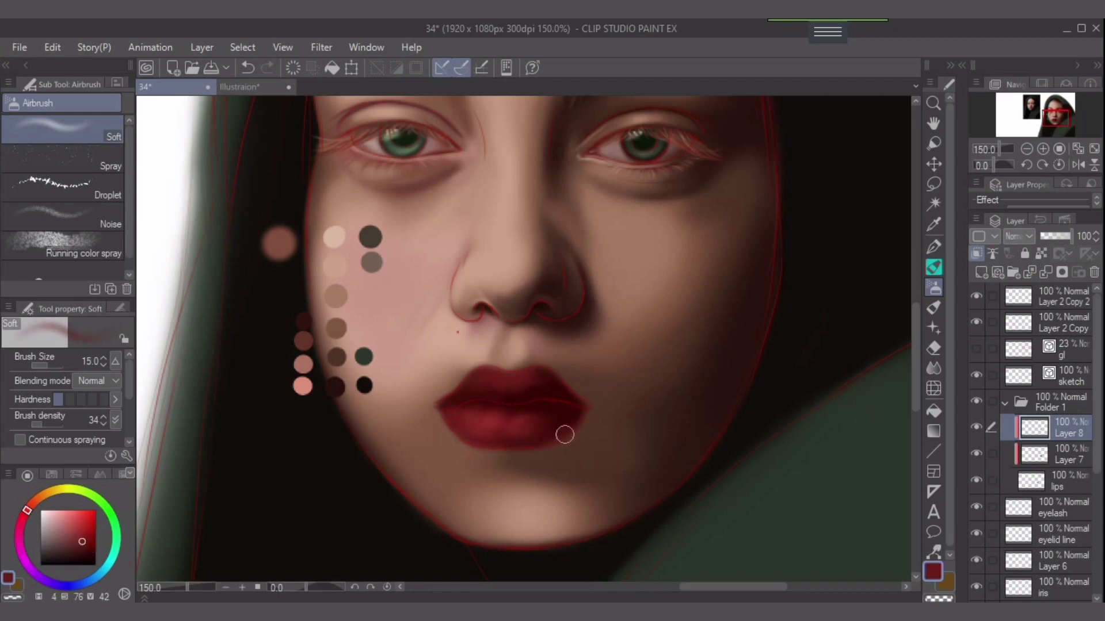
mouse_move(561, 436)
mouse_down()
mouse_move(526, 452)
mouse_move(571, 436)
mouse_up()
key(bracketleft)
Shade the mouth's right corner with red at saturation 94, value 20, and the lower lip's bottom edge at saturation 85, value 28.
alt+click(565, 412)
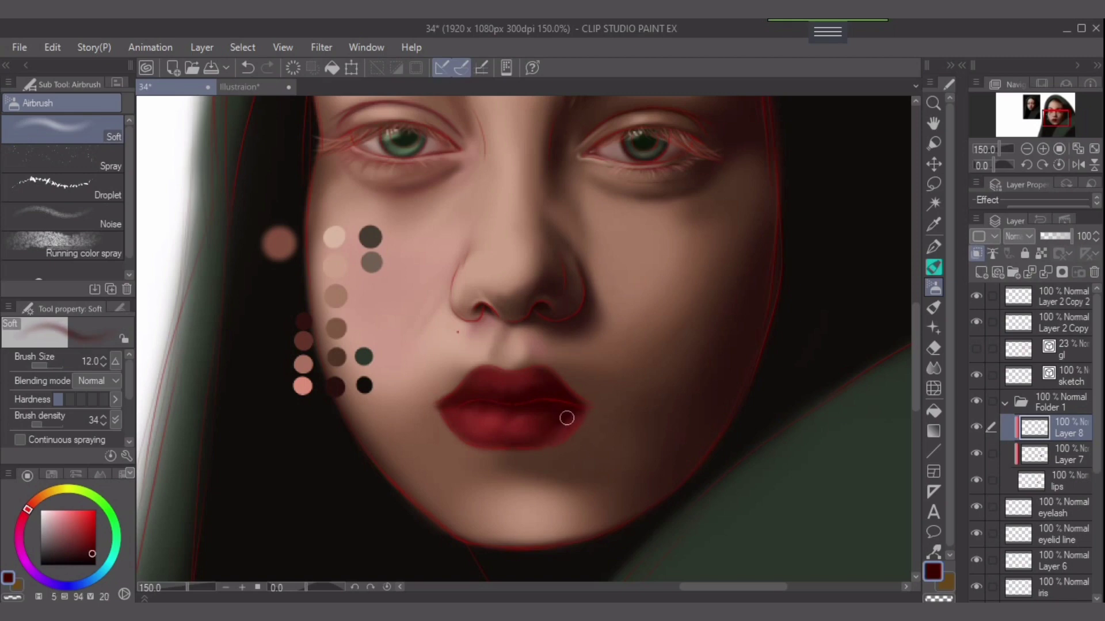
key(bracketright)
key(bracketleft)
key(bracketleft)
alt+click(532, 440)
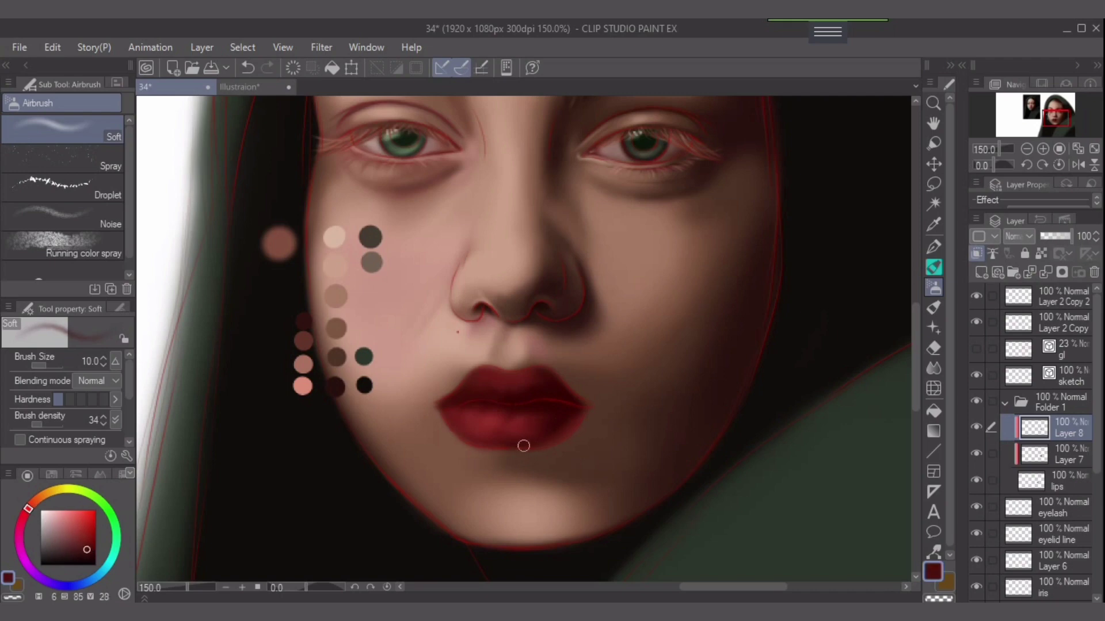
key(bracketleft)
key(bracketright)
Try to brighten the mouth's right corner with red at hue 3, saturation 73, value 49 and size 7.
alt+click(545, 421)
key(bracketleft)
alt+click(582, 416)
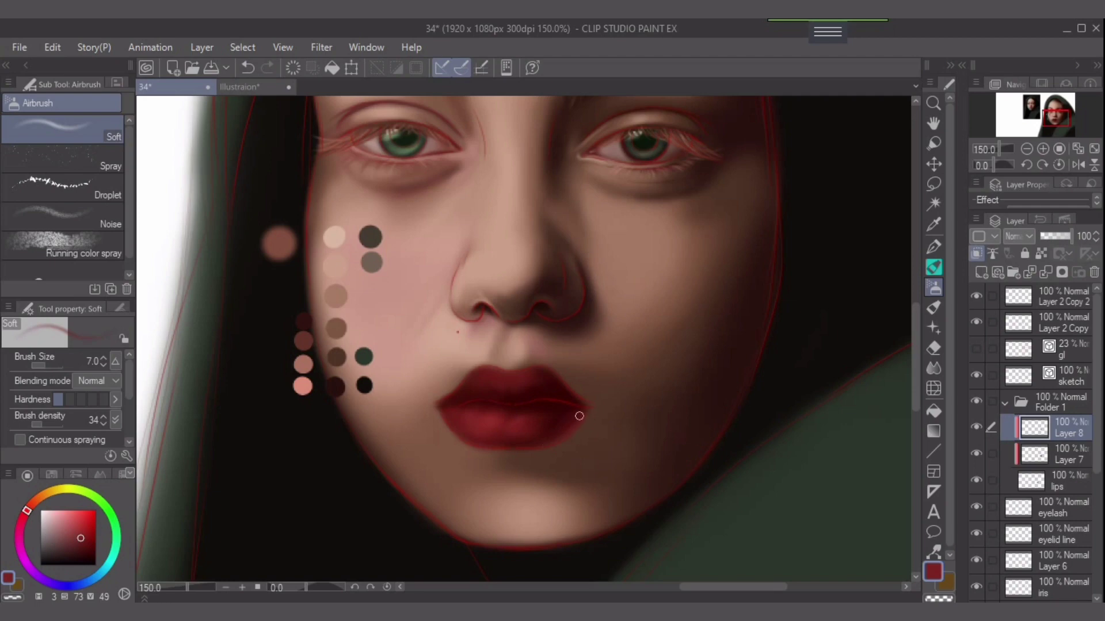
key(ctrl+z)
Sample dark reds at values 29 and 28 and shade the lower lip's right side, enlarging the airbrush from 10 to 20.
alt+click(539, 436)
key(bracketright)
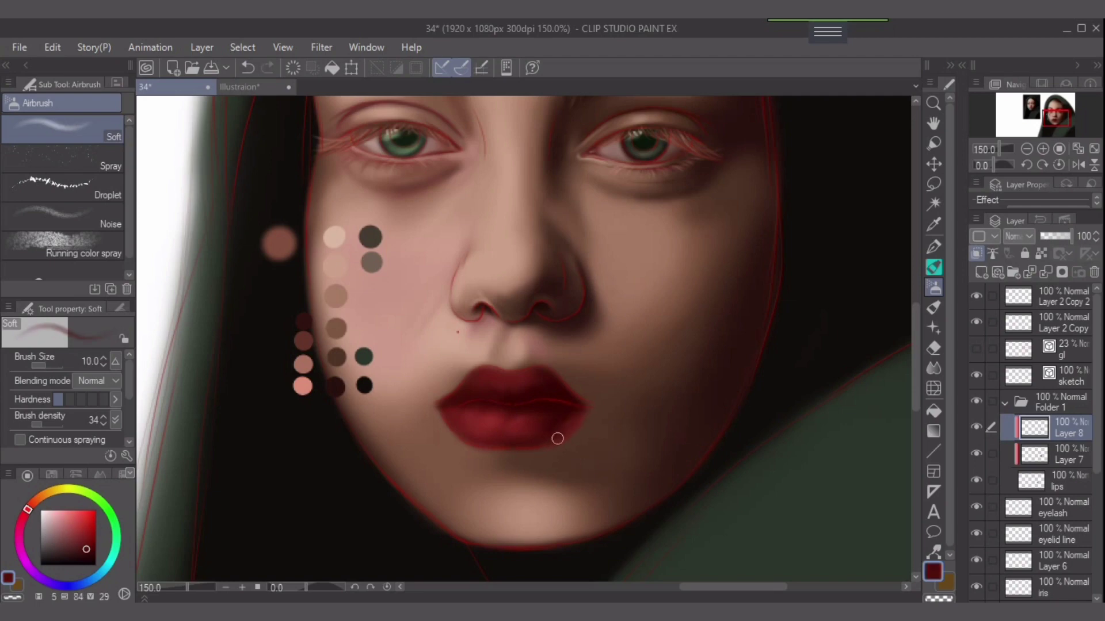
key(bracketright)
alt+click(532, 442)
key(bracketright)
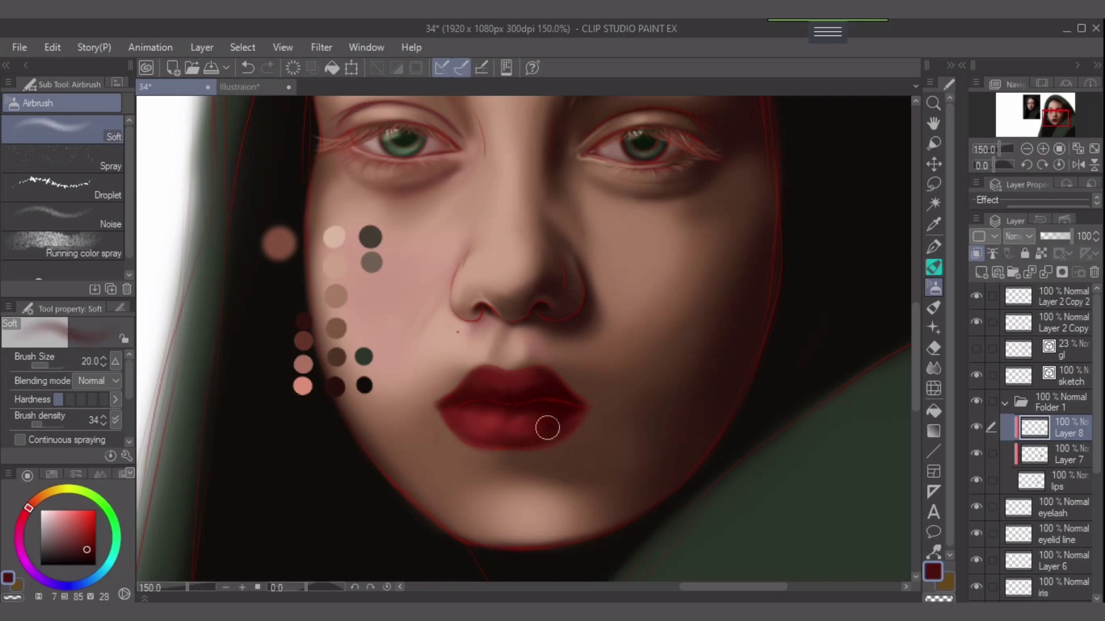
Darken the lips' right corner and parting line with red at saturation 96, value 20, raising density to 100 and reducing size to 7.
alt+click(564, 402)
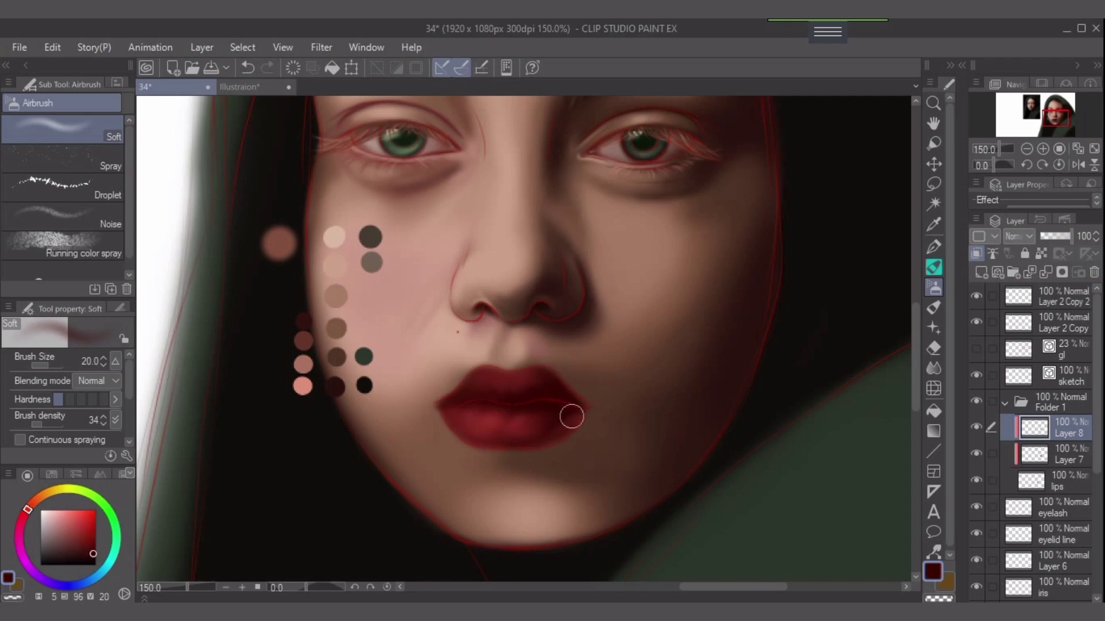
drag(41, 423, 65, 424)
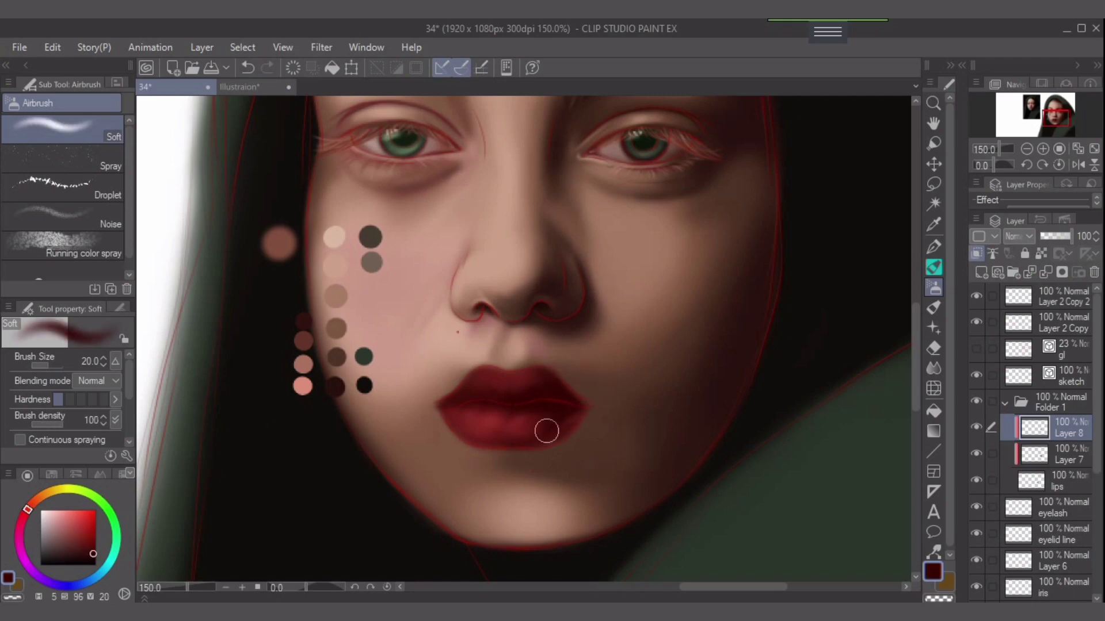
key(bracketleft)
key(bracketleft)
key(bracketleft)
key(bracketleft)
key(bracketleft)
key(bracketleft)
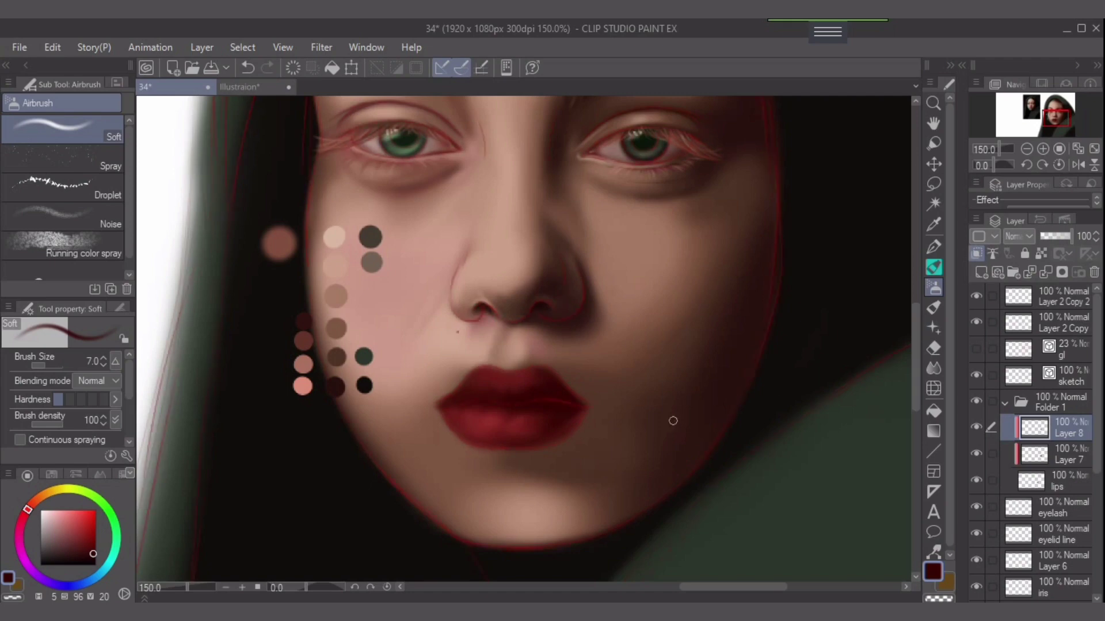
On a new layer above the clipped lip layers, darken the mouth's parting line with red at saturation 100, value 17, density 49.
scroll(592, 405, up, 1)
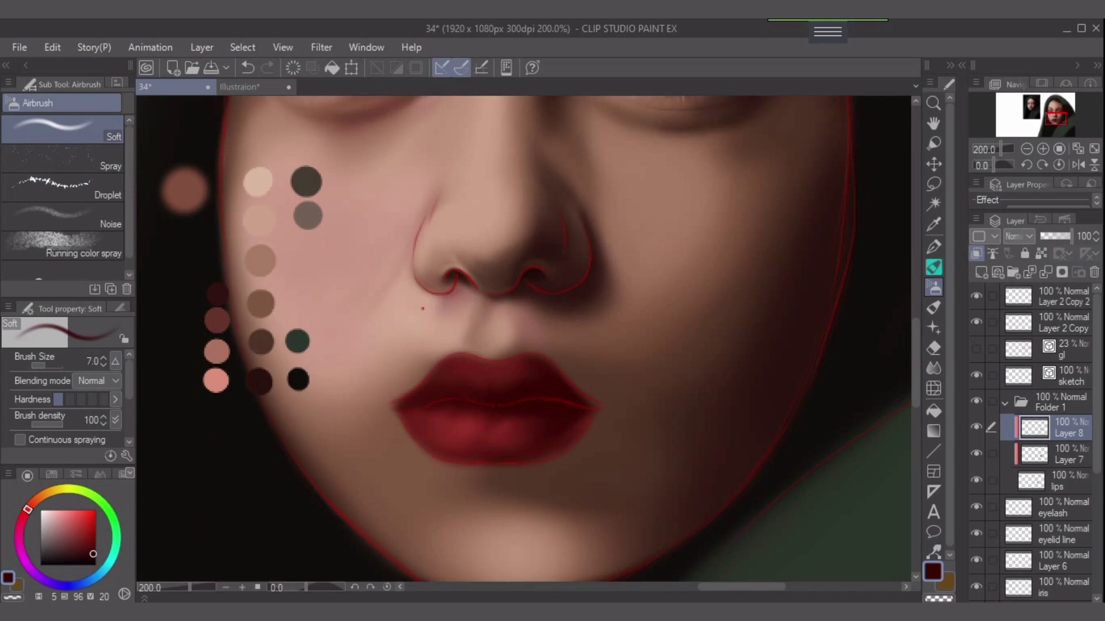
drag(95, 554, 95, 556)
click(981, 272)
key(bracketleft)
key(bracketleft)
key(bracketleft)
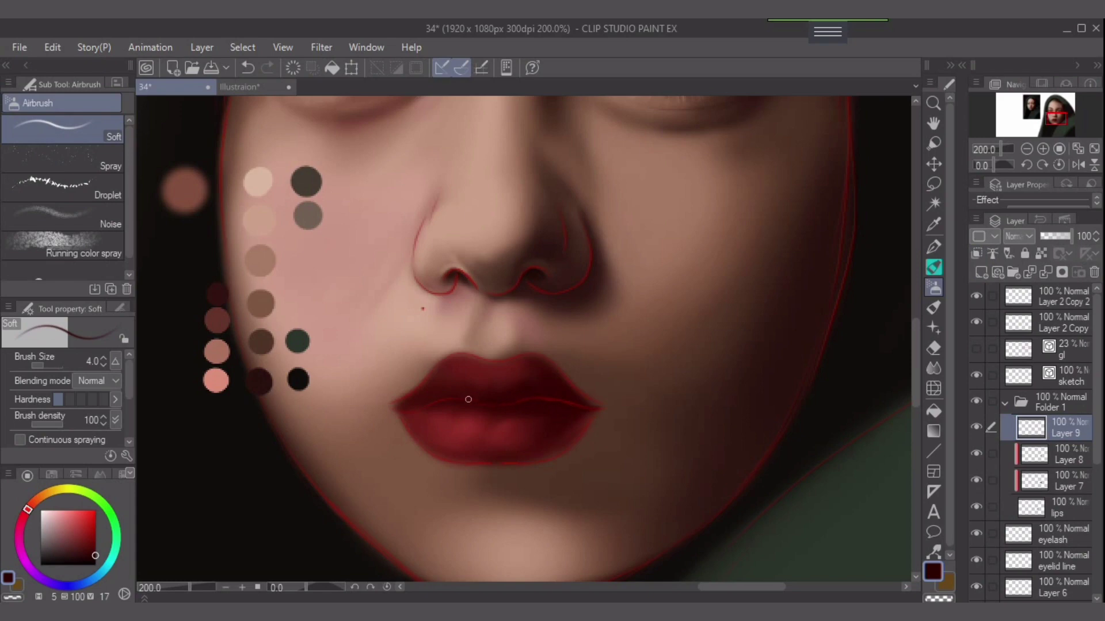
drag(63, 425, 47, 425)
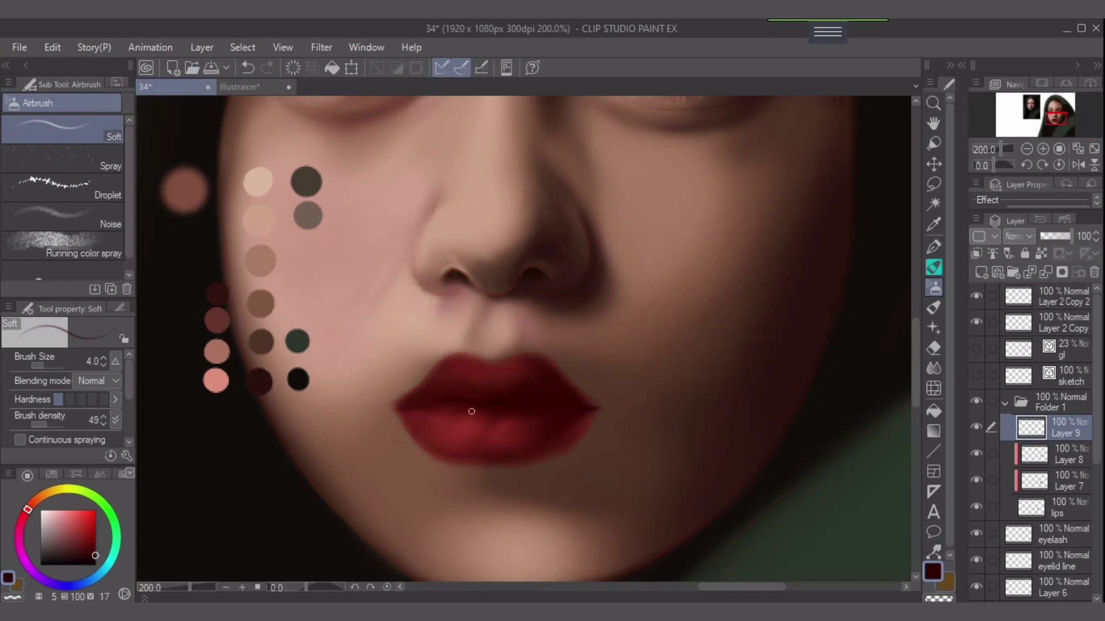
key(bracketright)
drag(399, 409, 410, 410)
Darken and slightly extend both mouth corners at airbrush density 100, settling on size 5.
key(bracketleft)
key(bracketleft)
key(bracketright)
key(bracketleft)
key(bracketright)
key(bracketright)
drag(47, 424, 64, 423)
key(bracketleft)
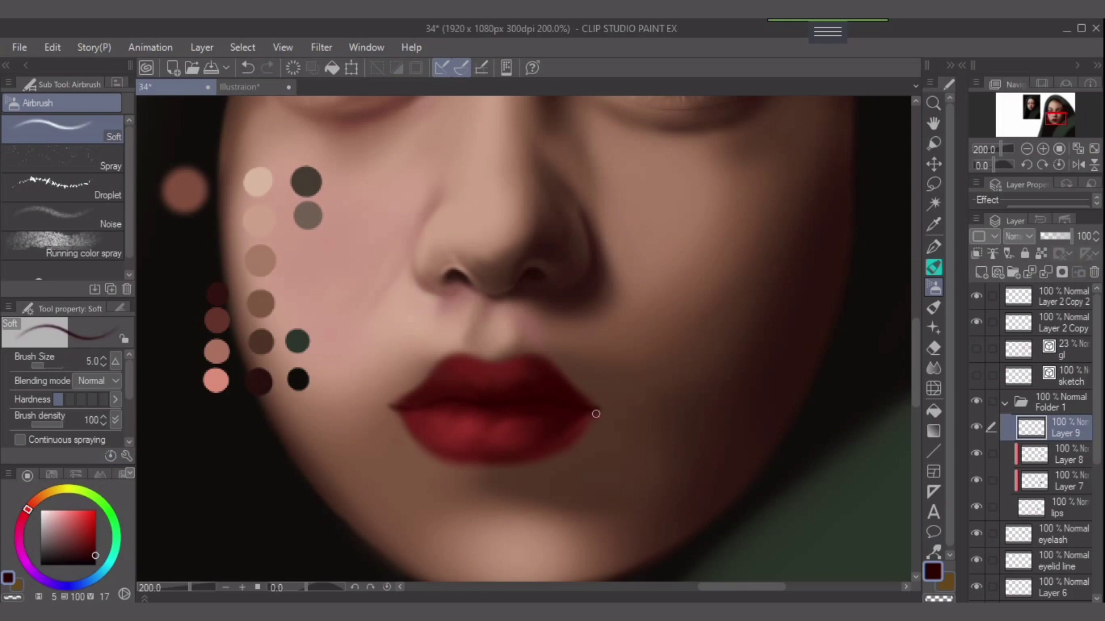
Refine the mouth's right corner with red at saturation 100, value 13, enlarging the airbrush to 7.
key(bracketleft)
key(bracketright)
key(bracketleft)
key(bracketleft)
key(bracketright)
key(bracketright)
key(bracketright)
key(ctrl+z)
drag(575, 407, 572, 398)
key(bracketright)
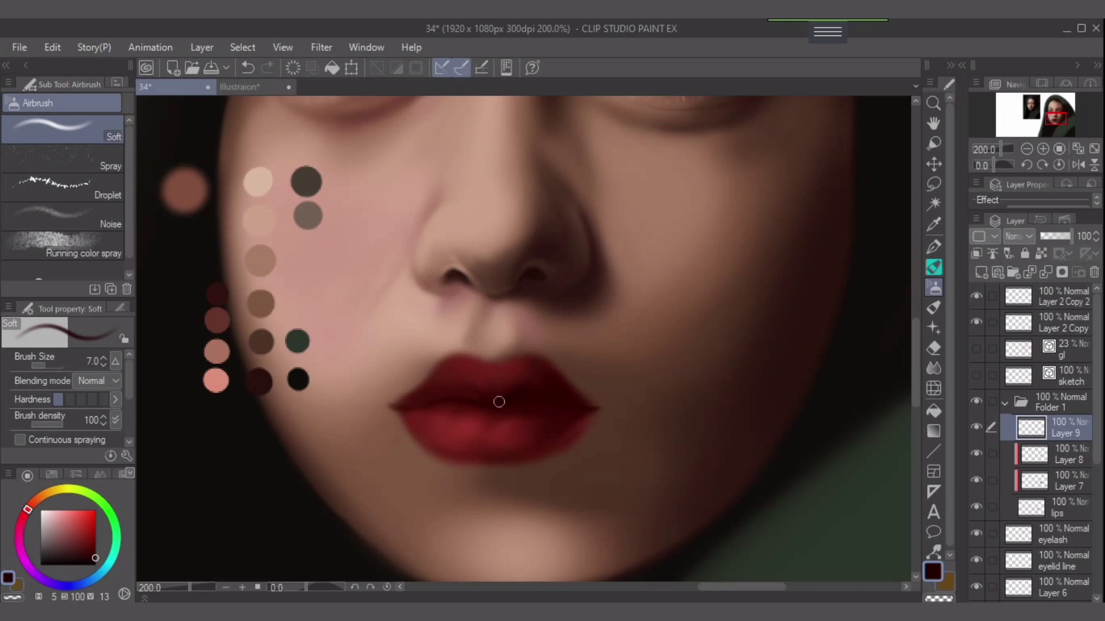
Deepen the shadow along the parting line and the upper lip's right side, enlarging the airbrush to 10.
key(bracketleft)
key(bracketright)
key(bracketright)
key(bracketleft)
key(bracketright)
key(bracketright)
key(bracketright)
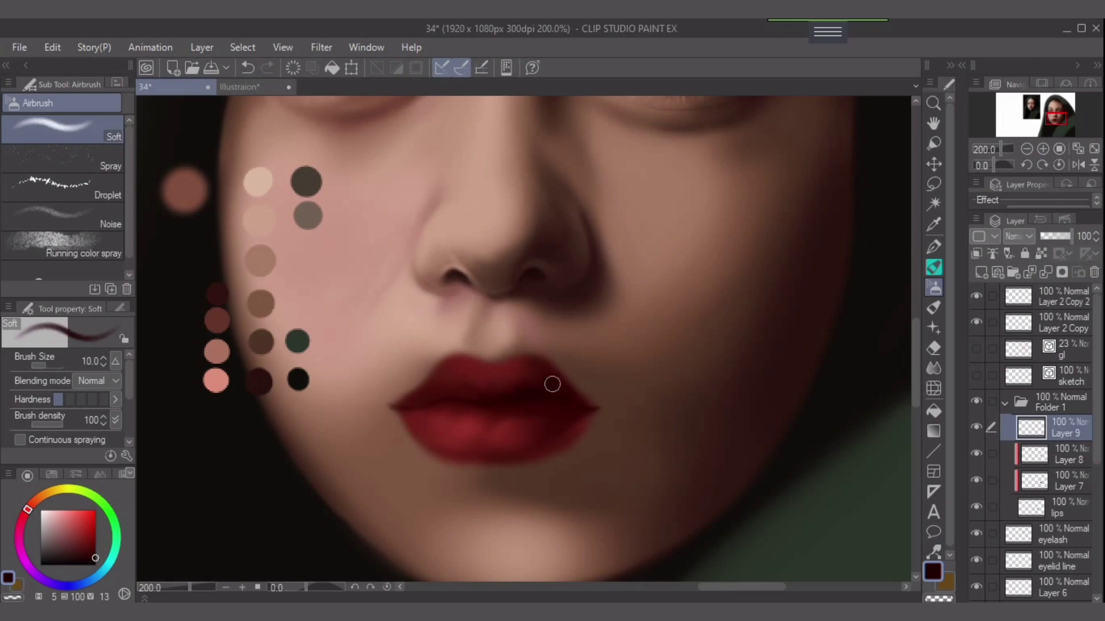
Tidy the right corner's lower edge and the left corner with the dark red, using airbrush sizes 8 down to 4.
key(bracketleft)
key(bracketleft)
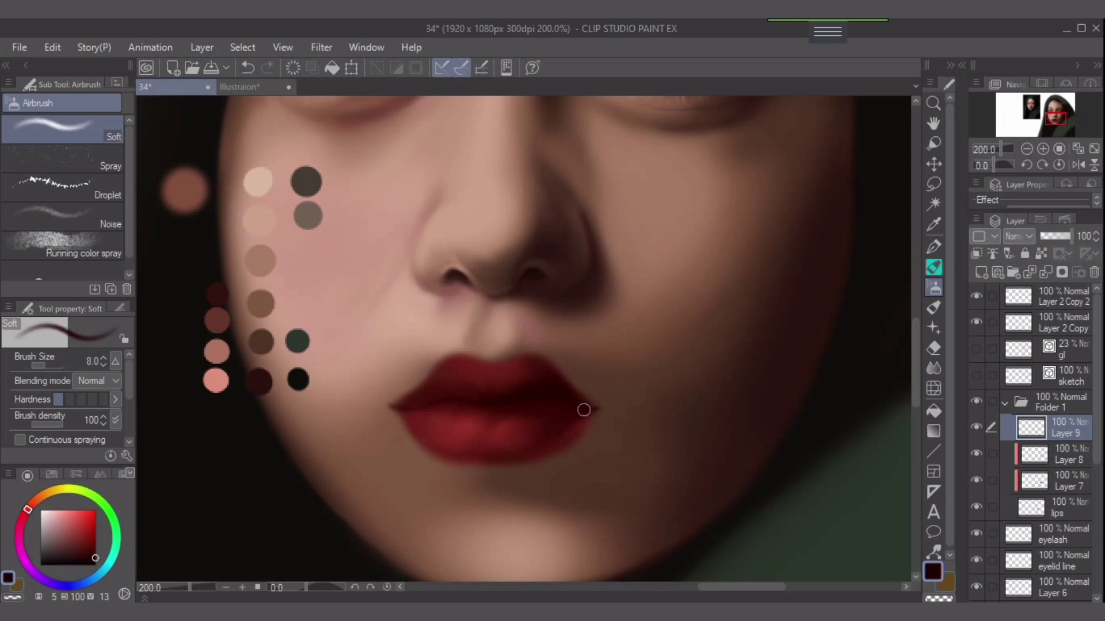
key(bracketleft)
key(bracketleft)
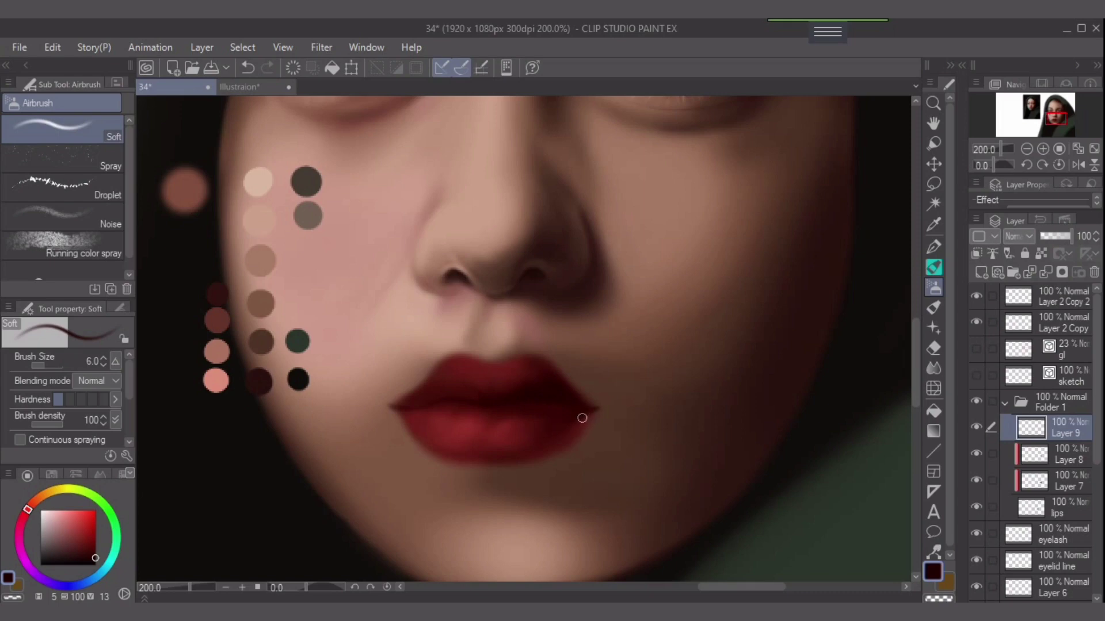
key(bracketleft)
key(bracketleft)
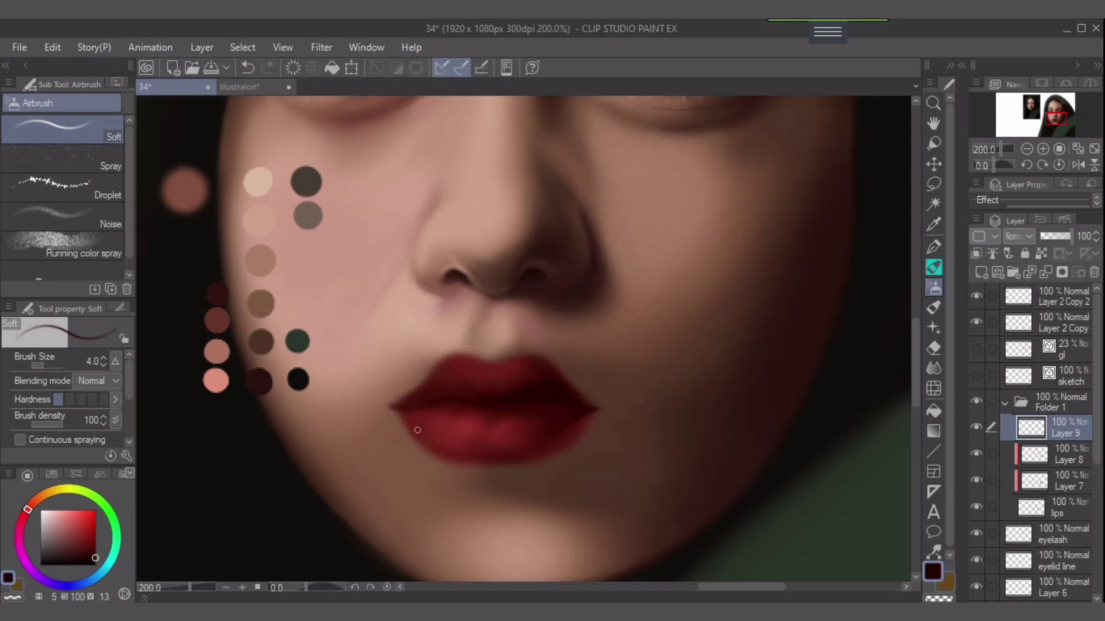
key(bracketright)
key(bracketright)
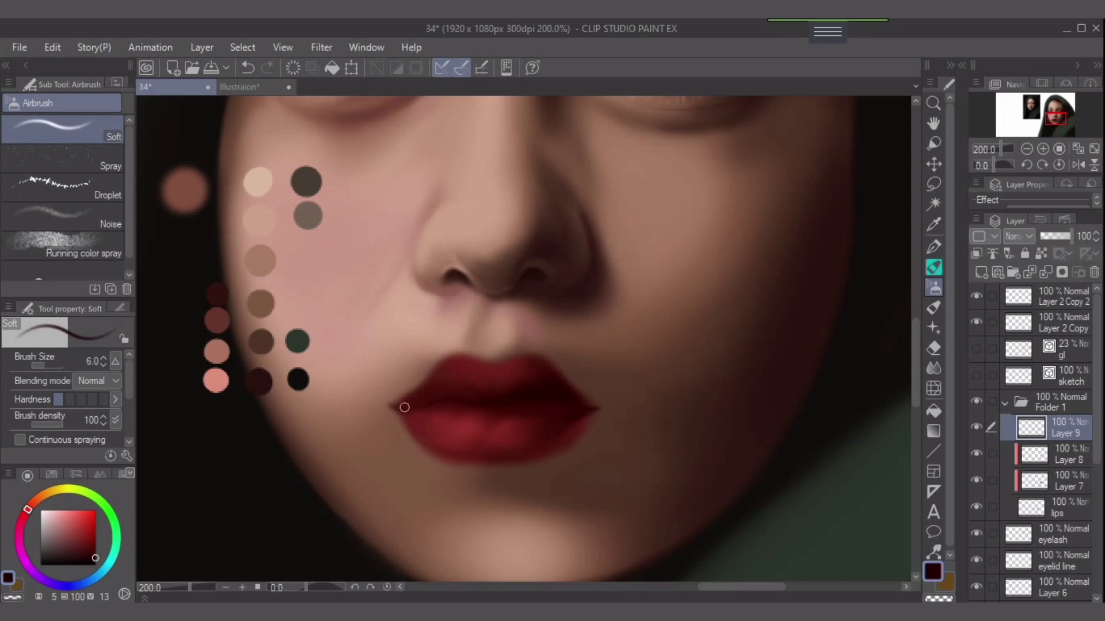
Soften the upper lip's left side at density 47, sampling red at saturation 88, value 27 and enlarging the airbrush to 10.
click(47, 425)
key(bracketright)
key(bracketright)
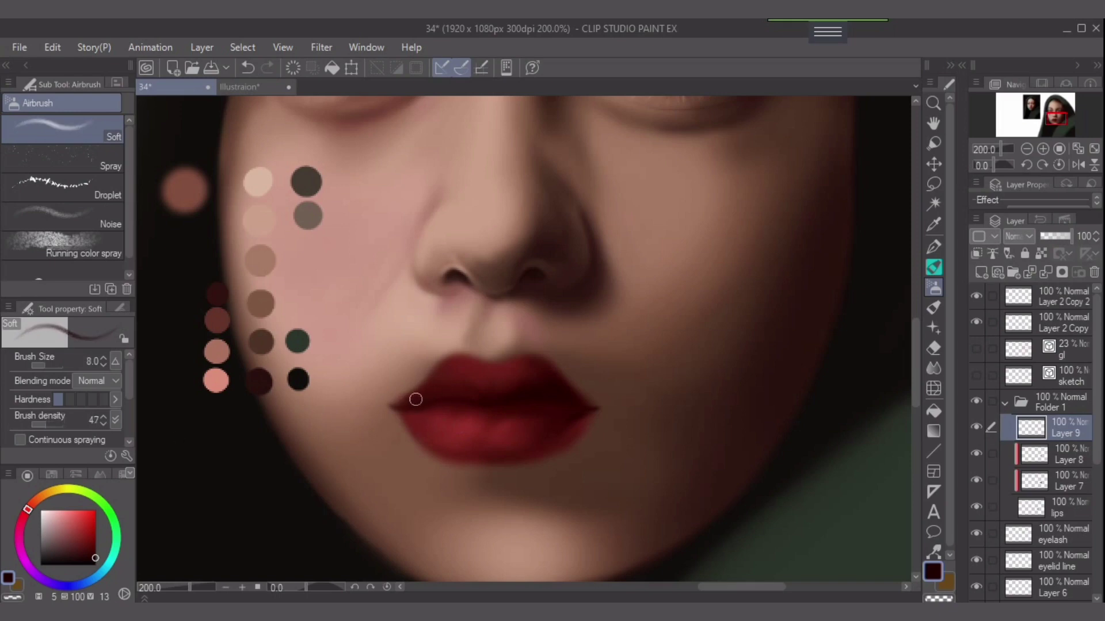
key(bracketleft)
key(bracketright)
alt+click(452, 381)
key(bracketright)
key(bracketright)
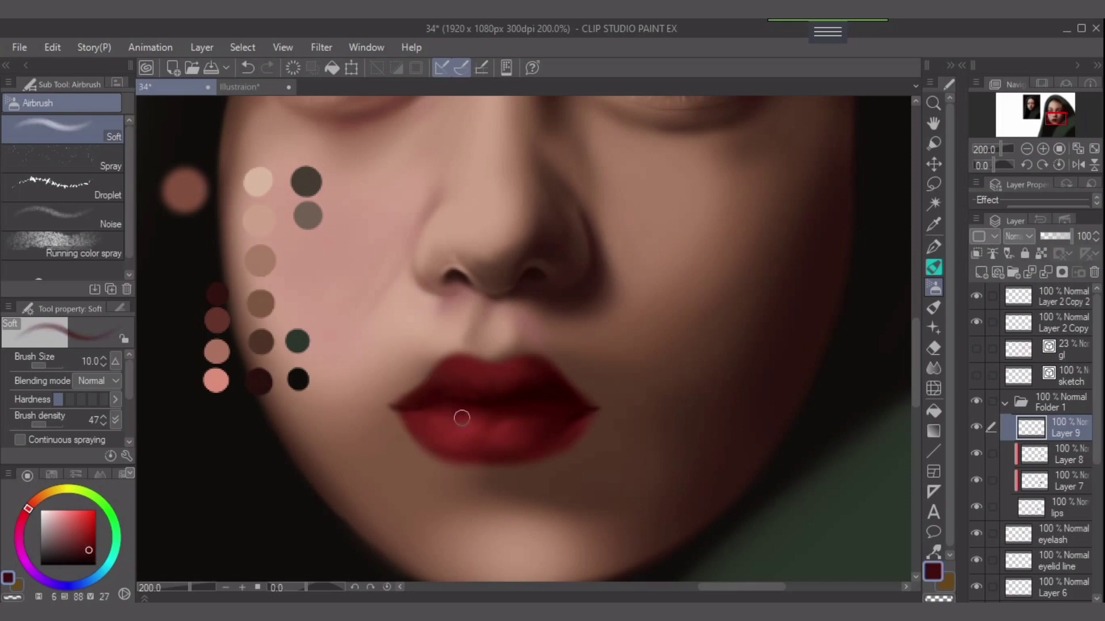
On Layer 8, shade under the parting line with red at saturation 100, value 21 and density 100, reducing the airbrush to 4.
key(alt+bracketleft)
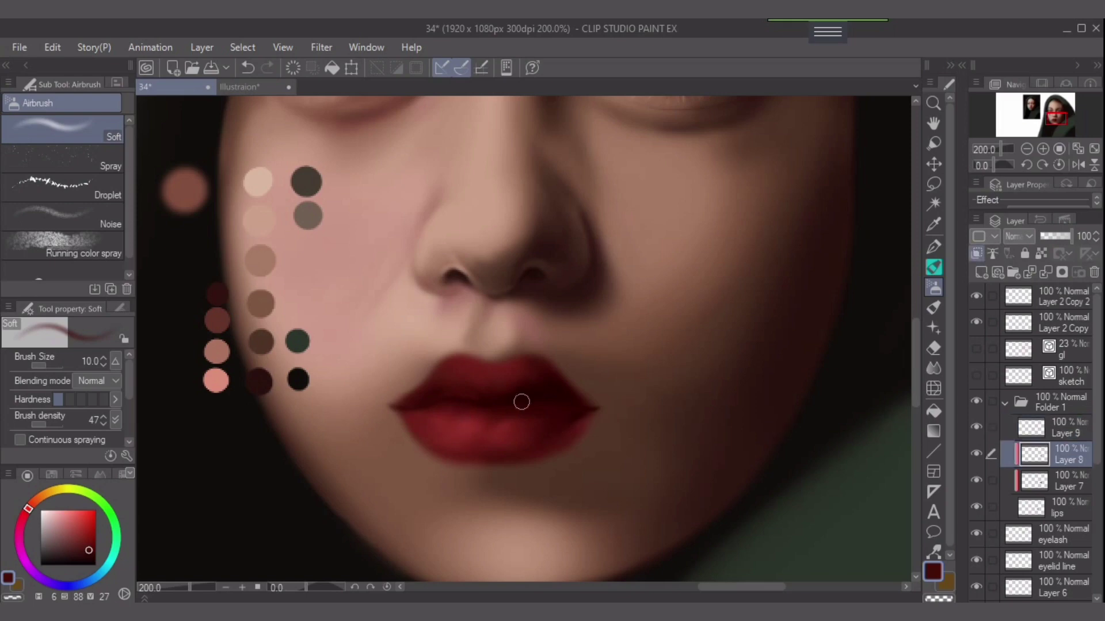
alt+click(525, 411)
key(bracketleft)
key(bracketleft)
key(bracketleft)
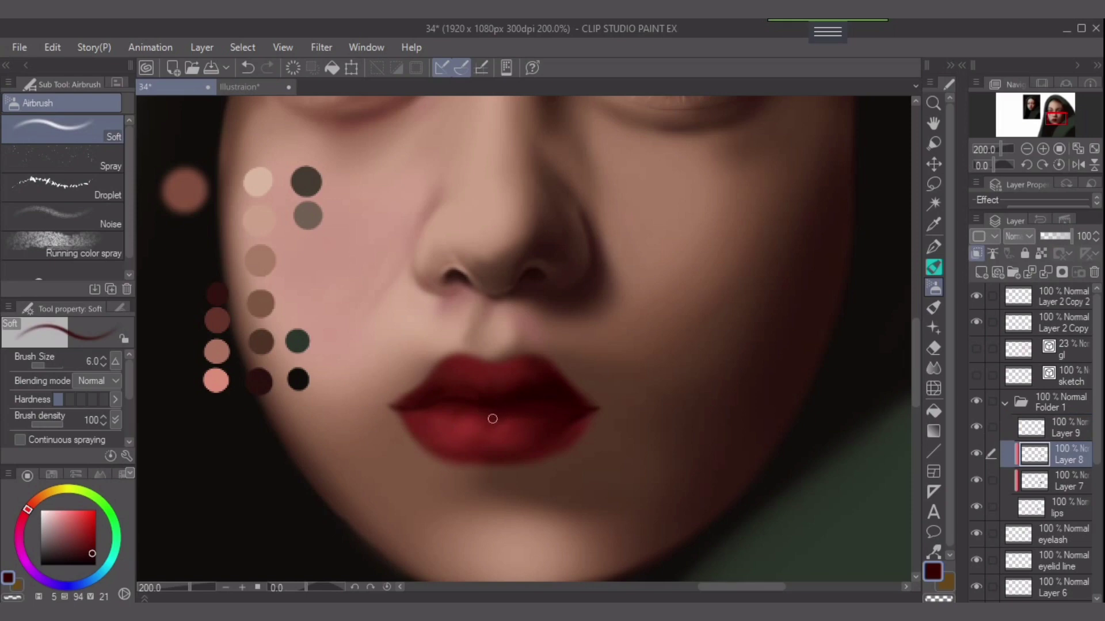
key(ctrl+z)
drag(95, 553, 96, 554)
key(bracketright)
drag(516, 407, 551, 407)
key(bracketleft)
key(bracketleft)
key(bracketleft)
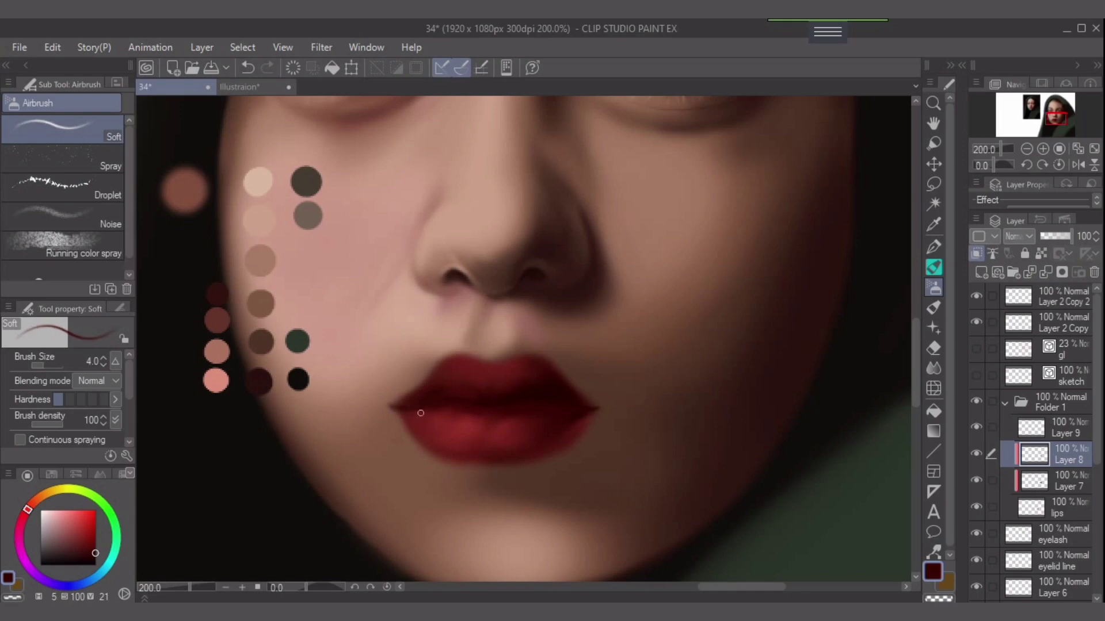
Refine the dark edge between the lips from the left corner inward, varying the airbrush between sizes 4 and 6.
key(bracketright)
key(bracketleft)
key(bracketright)
key(bracketright)
key(bracketleft)
key(bracketright)
key(bracketleft)
key(bracketleft)
key(bracketright)
Paint faint creases on the lower lip's centre and shade its bottom edge at density 19.
drag(63, 424, 42, 424)
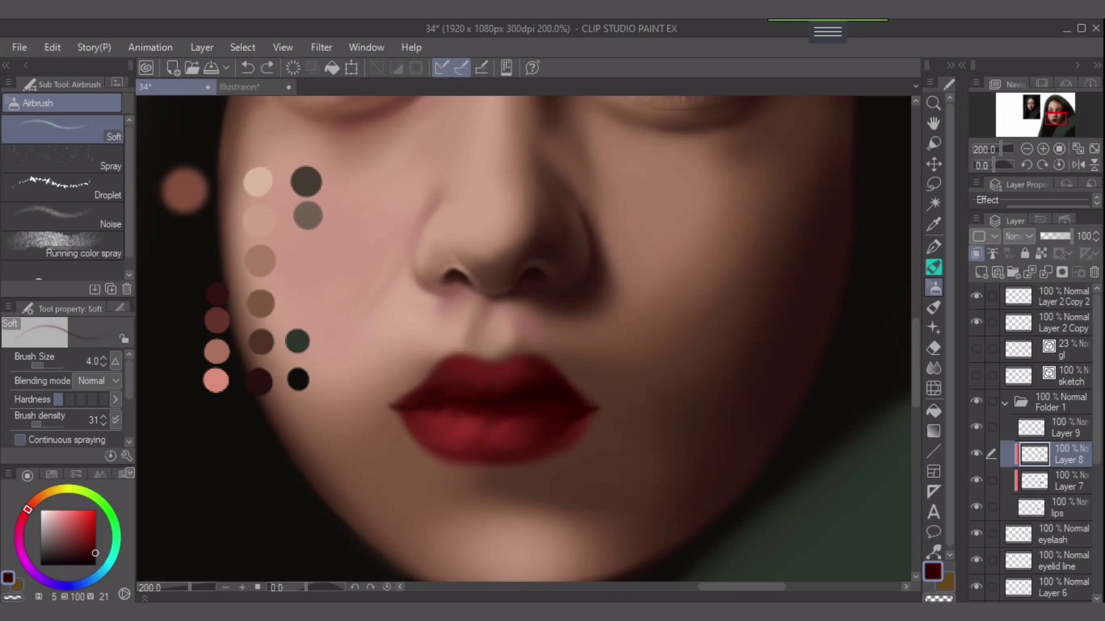
click(37, 425)
drag(488, 426, 490, 412)
key(bracketright)
key(bracketright)
key(bracketright)
key(bracketleft)
key(ctrl+z)
drag(445, 454, 477, 454)
mouse_move(553, 441)
mouse_down()
mouse_move(503, 457)
mouse_move(562, 433)
mouse_move(480, 453)
mouse_move(517, 455)
mouse_move(462, 455)
mouse_up()
Sample reds at values 36 and 51 and blend the lower lip's centre, enlarging the airbrush to 10.
alt+click(500, 445)
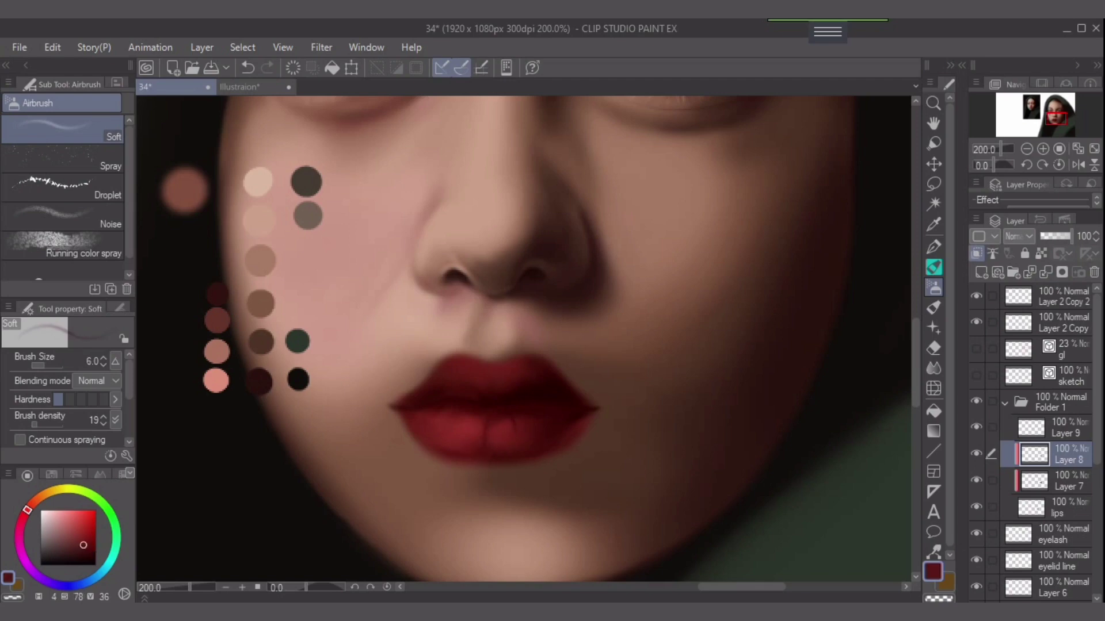
key(bracketright)
alt+click(480, 428)
key(bracketright)
key(bracketright)
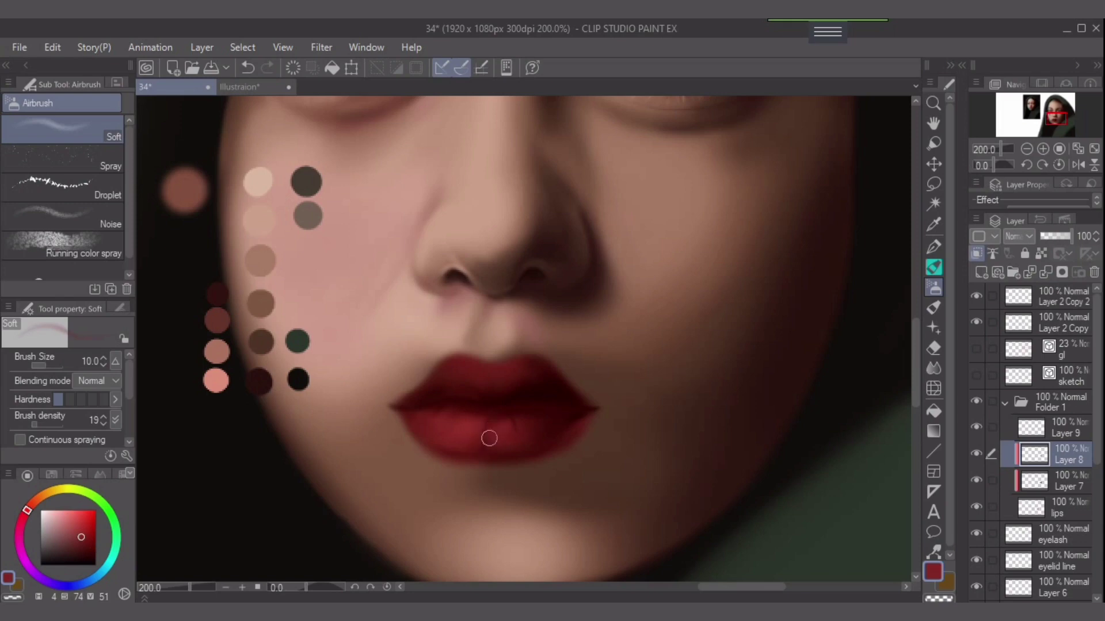
drag(509, 437, 492, 436)
key(bracketleft)
key(bracketleft)
On Layer 9, set the red to saturation 67, value 71 and the airbrush size to 15 for the lower lip.
click(1064, 428)
alt+click(455, 425)
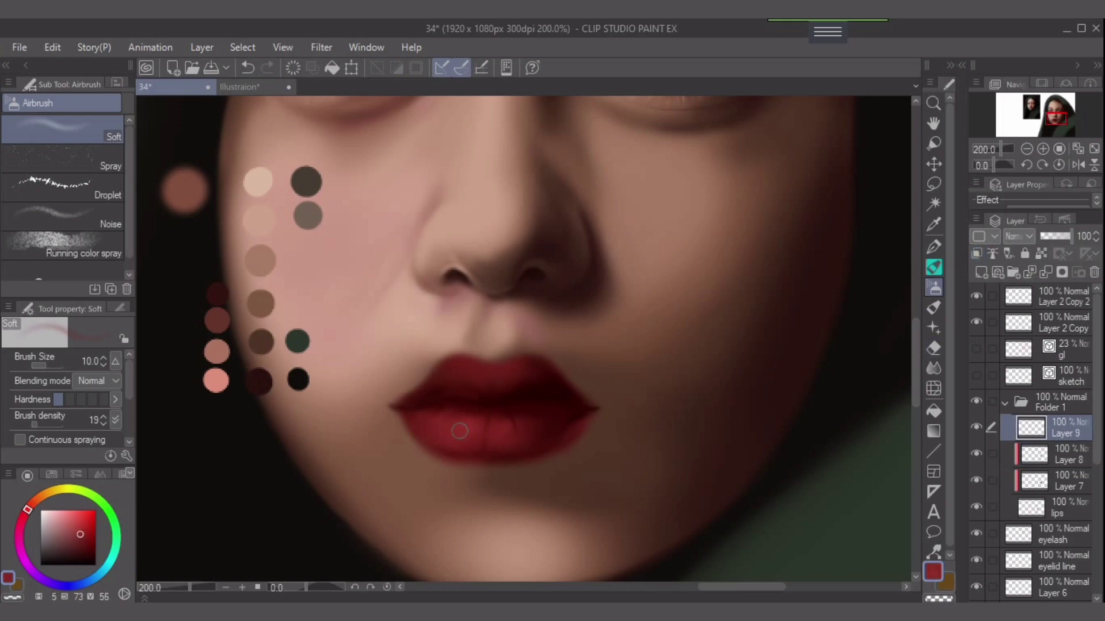
click(77, 526)
key(bracketright)
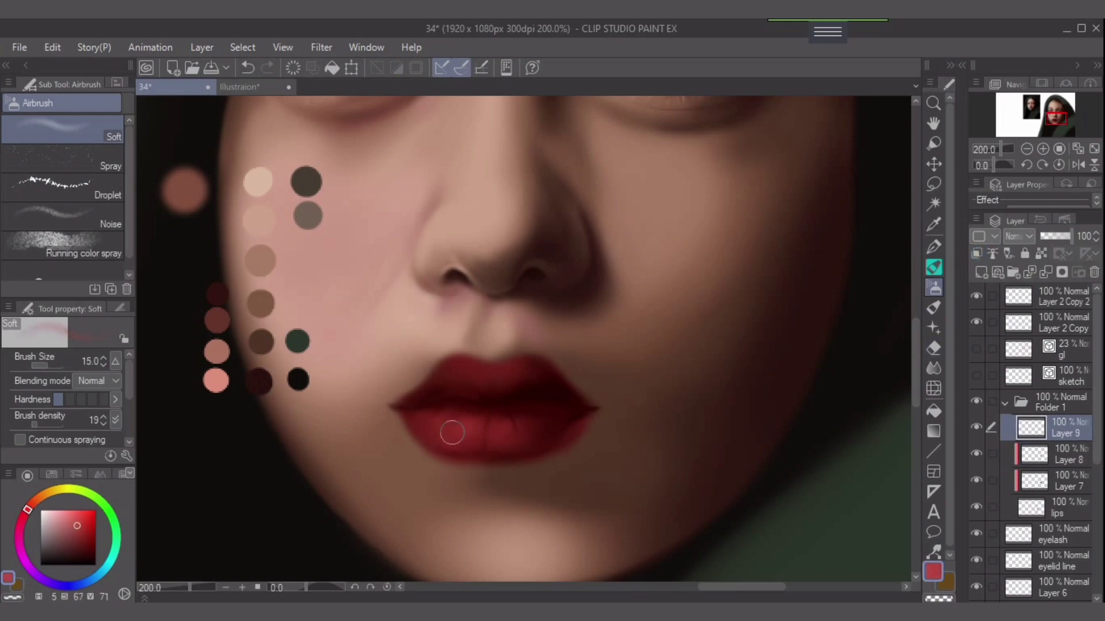
click(1019, 235)
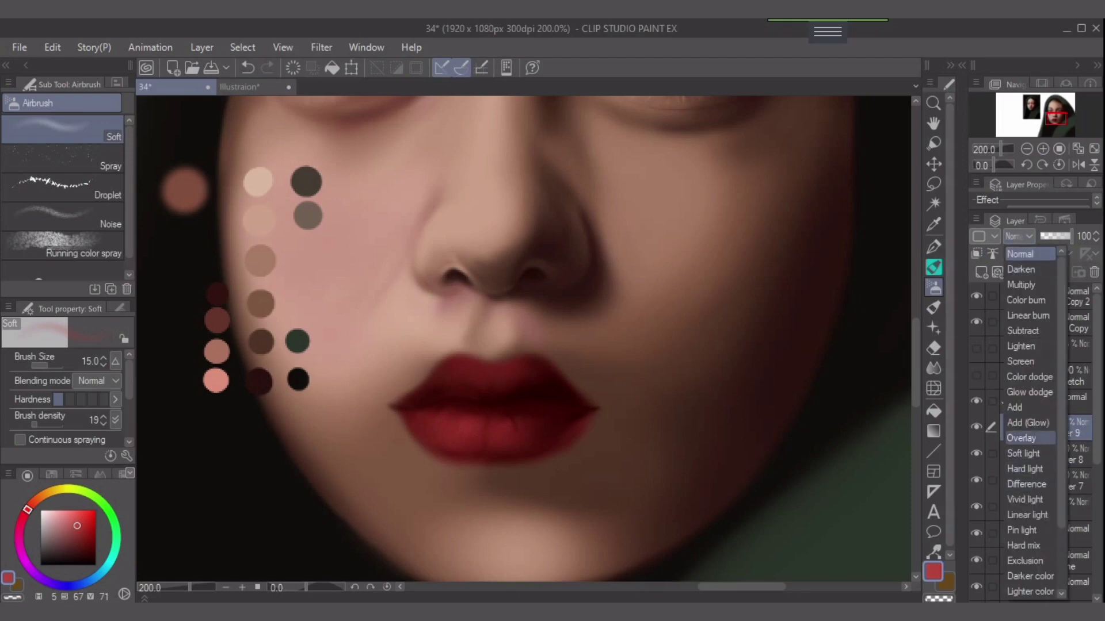
click(1030, 440)
key(bracketright)
key(ctrl+z)
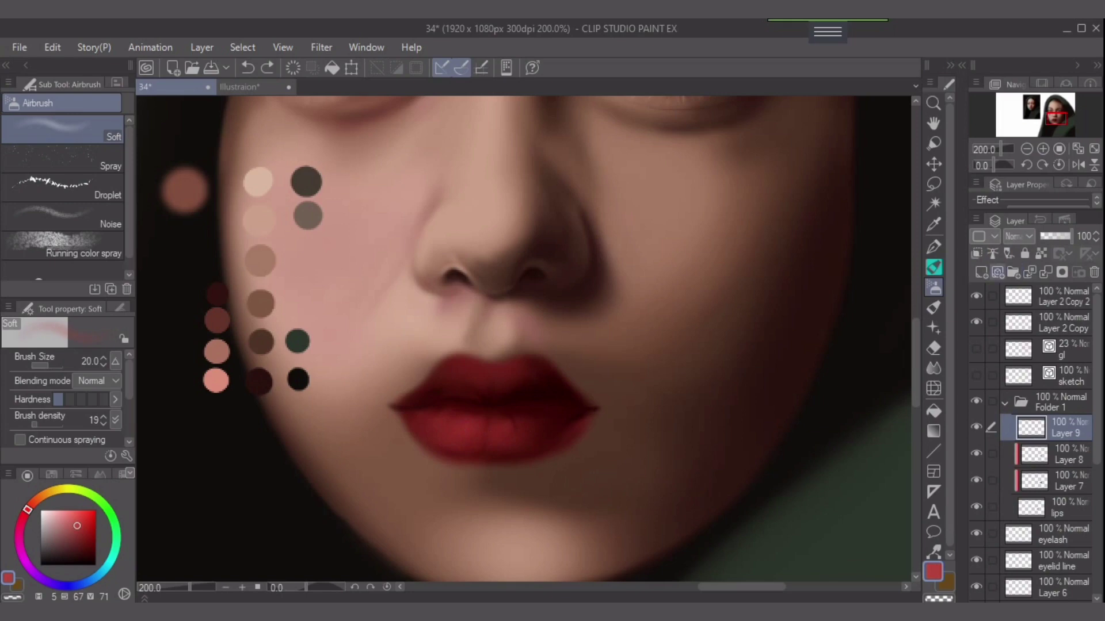
Add an Overlay layer and brighten the lower lip with reds at saturation 67, value 71 and saturation 57, value 87, size 15.
click(981, 272)
click(1019, 236)
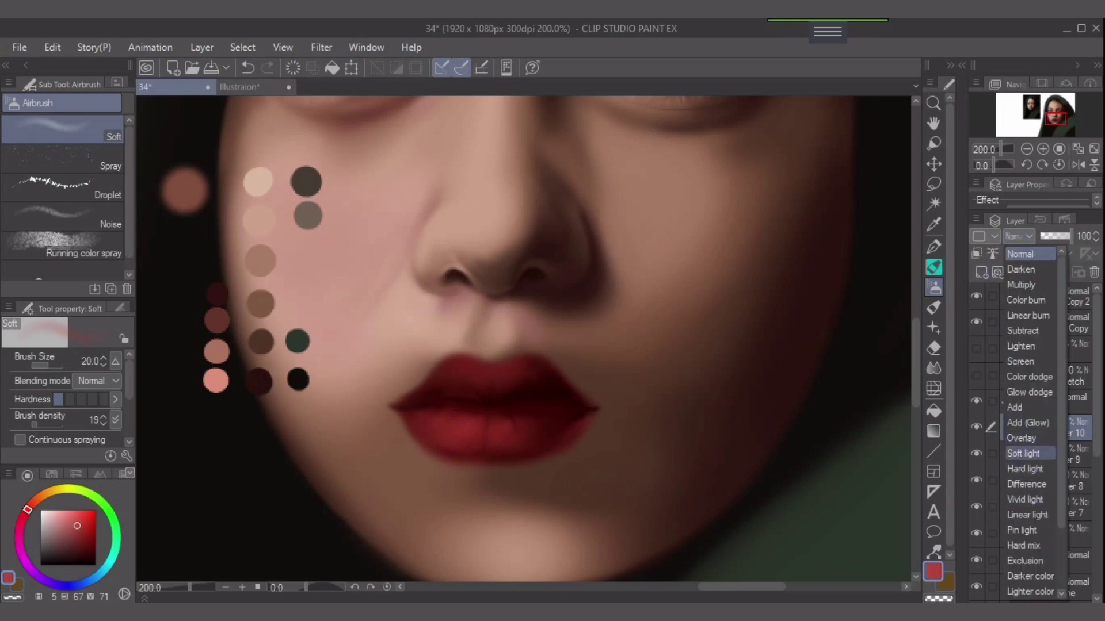
click(1030, 437)
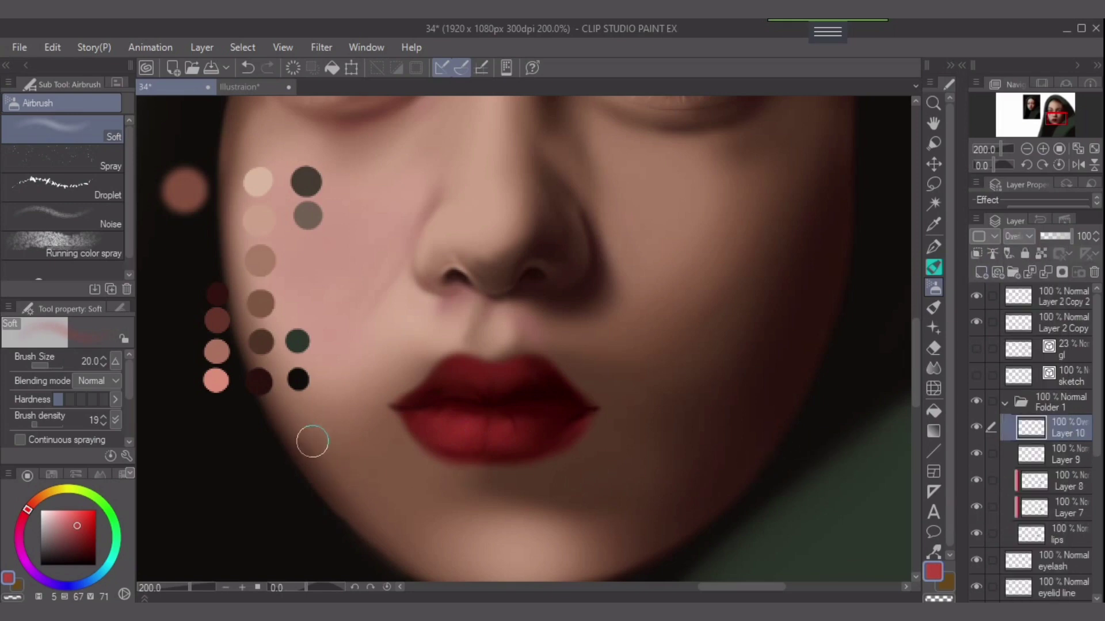
mouse_move(403, 443)
mouse_down()
mouse_move(462, 440)
mouse_move(443, 430)
mouse_move(512, 441)
mouse_move(476, 443)
mouse_move(430, 419)
mouse_move(497, 435)
mouse_move(436, 423)
mouse_move(533, 429)
mouse_up()
key(ctrl+z)
key(])
key(bracketleft)
key(bracketleft)
key(bracketleft)
drag(440, 431, 506, 432)
drag(77, 522, 71, 517)
mouse_move(462, 432)
mouse_down()
mouse_move(449, 427)
mouse_move(516, 432)
mouse_move(502, 436)
mouse_up()
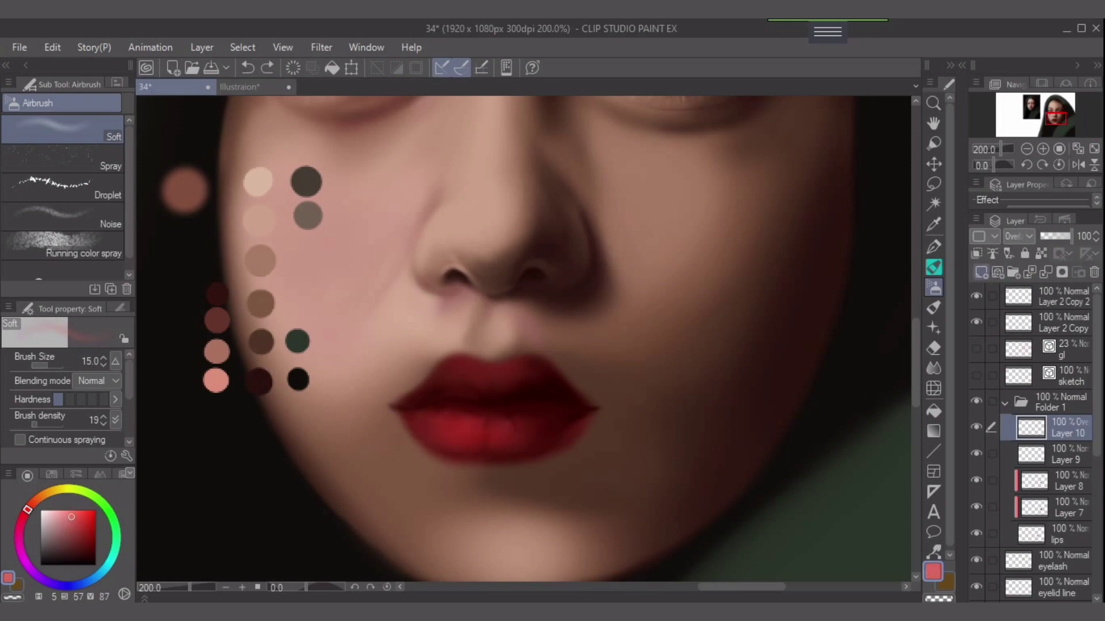
On a new Normal layer, build soft highlights on the lower lip with red at saturation 57, value 87, progressively reducing the airbrush.
click(981, 272)
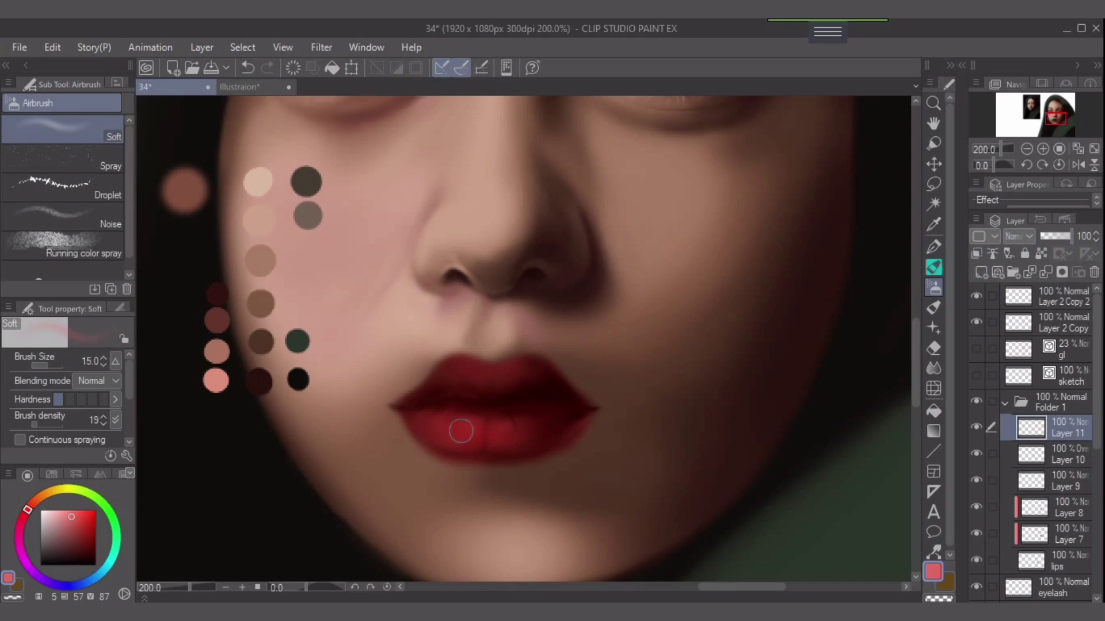
mouse_move(466, 432)
mouse_down()
mouse_move(433, 427)
mouse_move(516, 431)
mouse_move(493, 433)
mouse_up()
key(])
key([)
key([)
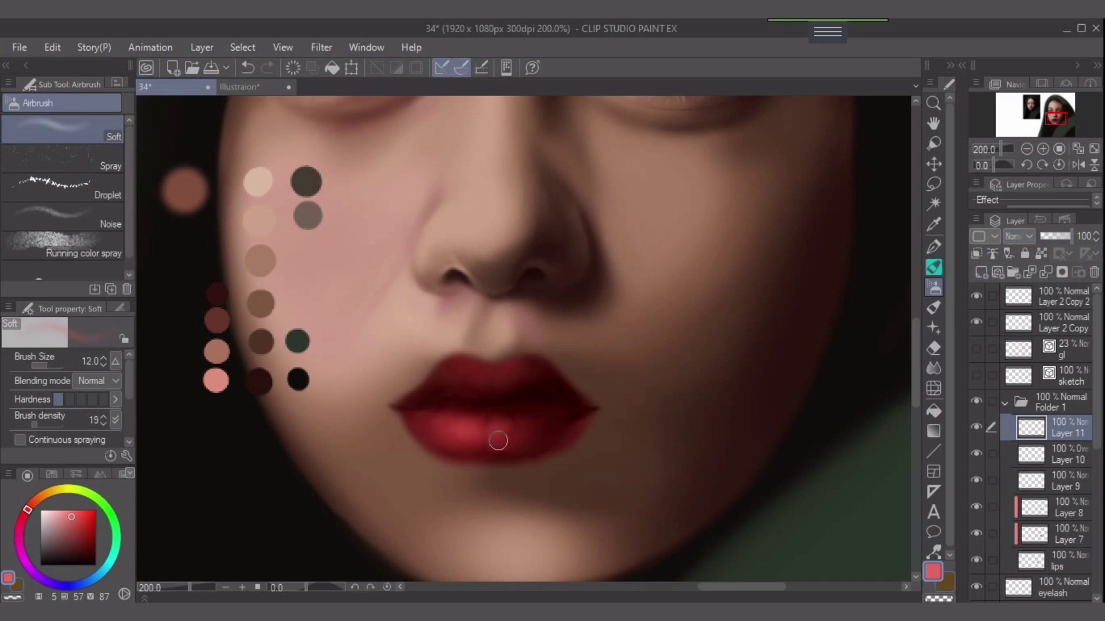
key(ctrl+z)
mouse_move(464, 433)
mouse_down()
mouse_move(451, 446)
mouse_move(466, 443)
mouse_move(460, 432)
mouse_move(432, 415)
mouse_up()
key([)
drag(505, 434, 499, 424)
key(bracketleft)
Add small shine marks on the lower lip's left side with pink at saturation 40, value 95 and size 4.
drag(72, 516, 63, 512)
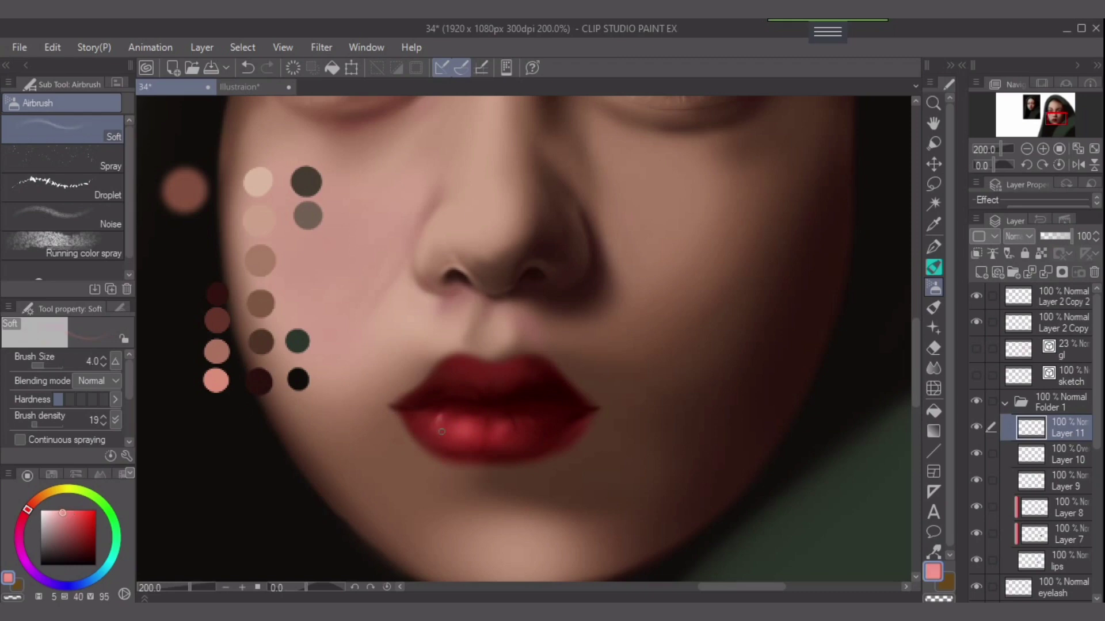
drag(439, 421, 456, 429)
key(ctrl+z)
On the Overlay layer, brighten the upper lip with sampled red at saturation 76, value 53, enlarging the airbrush to 12 and beyond.
alt+click(456, 415)
click(1064, 455)
key(])
key(])
key(])
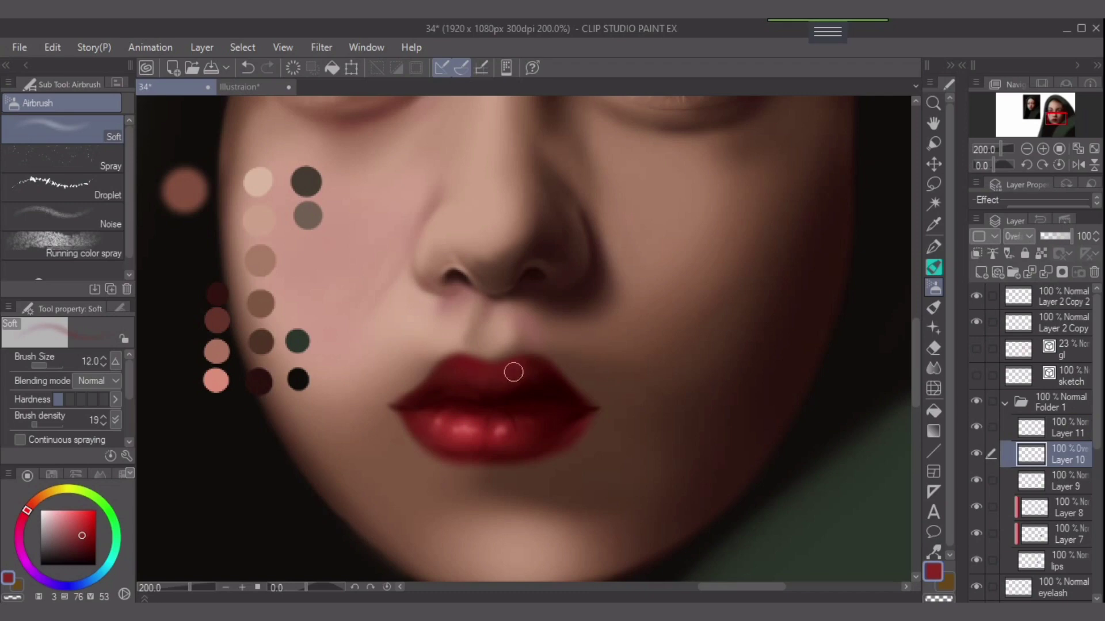
key(bracketright)
key(bracketright)
click(1067, 429)
key(bracketleft)
key(bracketleft)
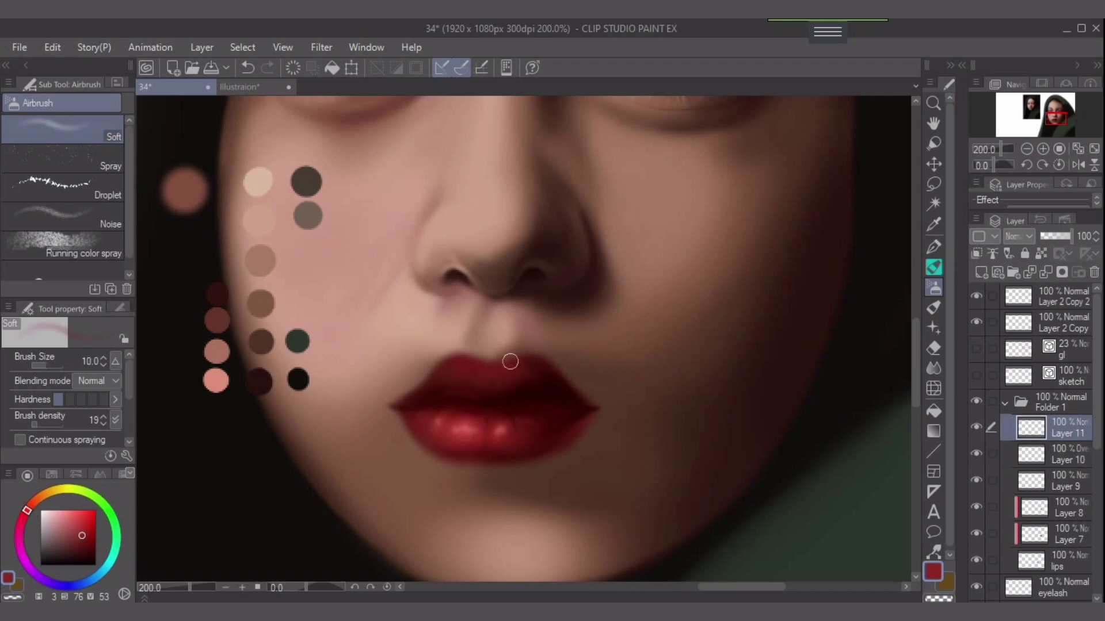
key(ctrl+z)
On Layer 9, lighten the upper lip's left side with sampled red at saturation 70, value 67 and size 8, and select Layer 11.
key(alt+bracketleft)
key(alt+bracketleft)
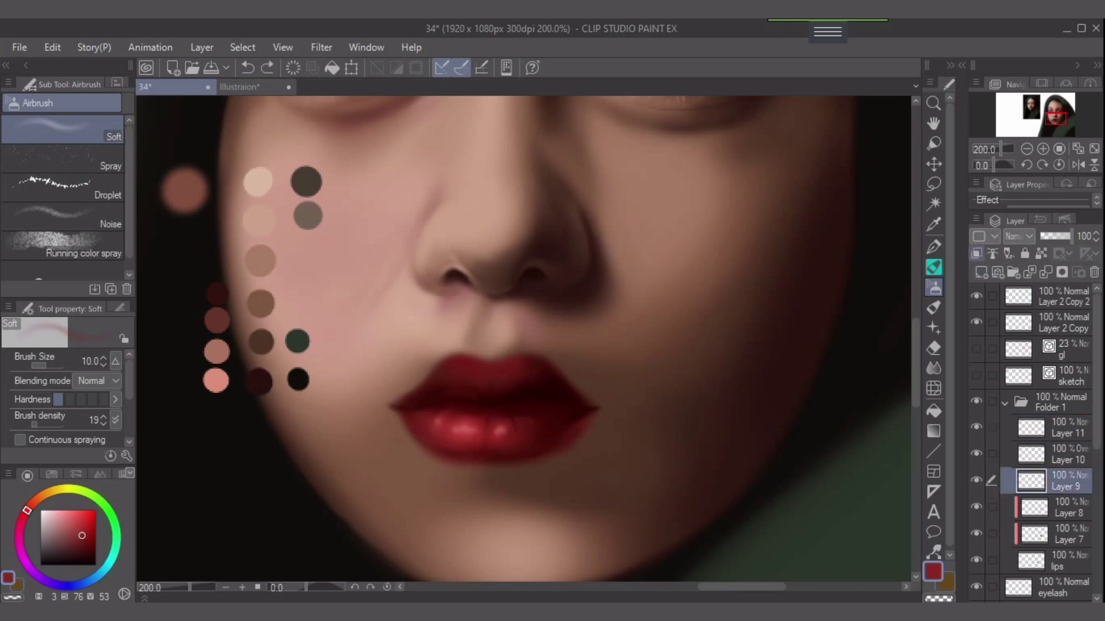
key(ctrl+alt+g)
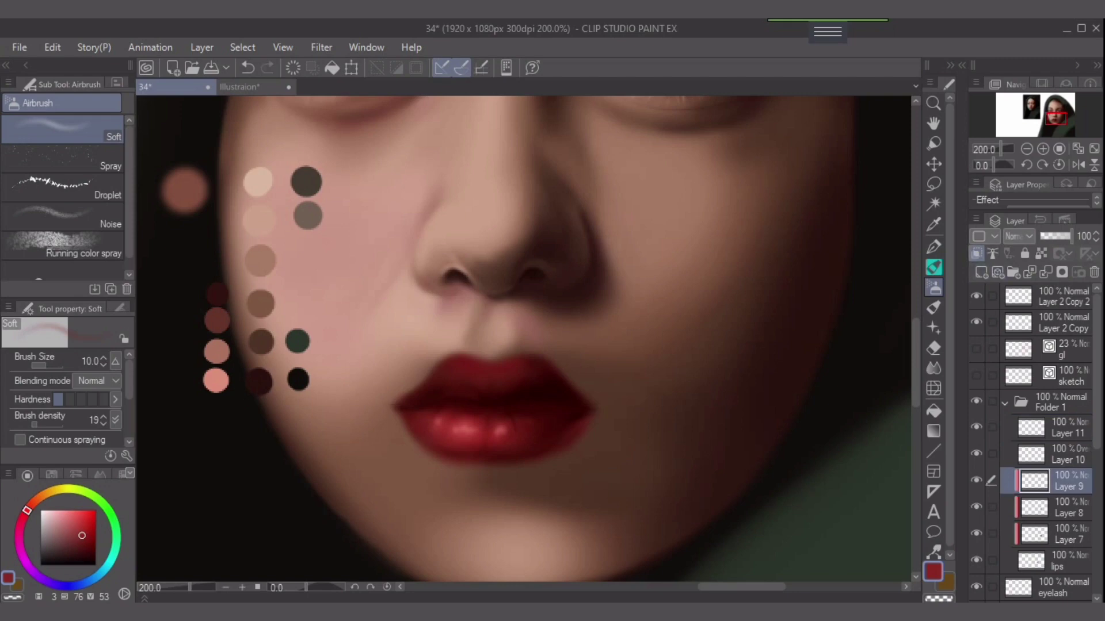
key(ctrl+z)
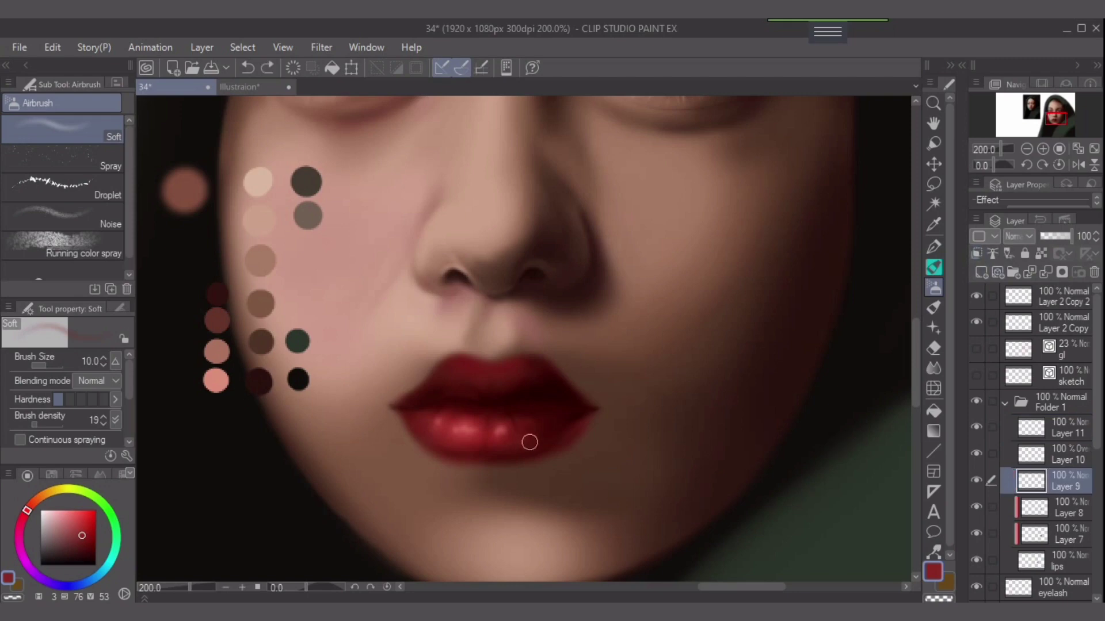
key(bracketleft)
key(ctrl+z)
alt+click(455, 429)
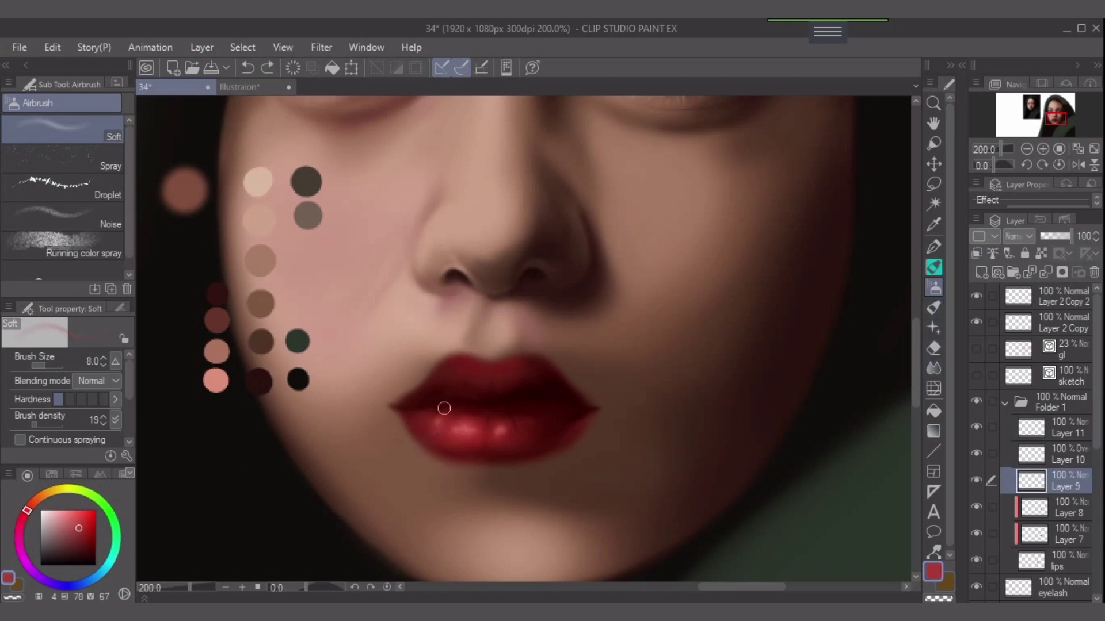
drag(457, 366, 484, 380)
click(1064, 429)
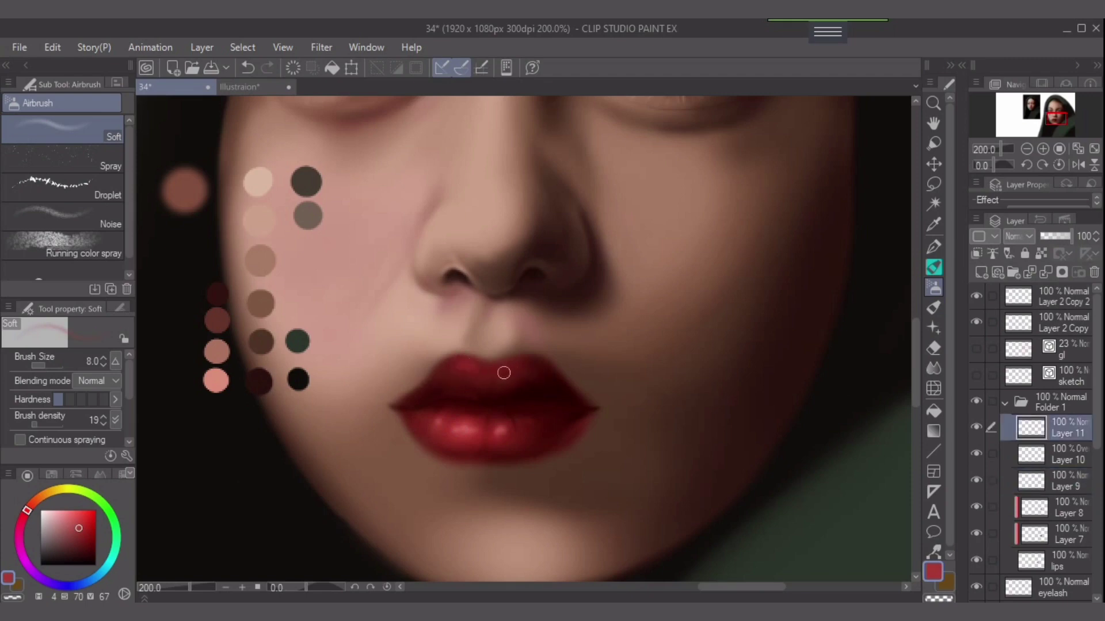
Undo the last stroke and blend the upper lip on Layer 11 with sampled reds, from saturation 62, value 76 to saturation 87, value 26, enlarging the airbrush to 12.
key(ctrl+z)
mouse_move(480, 374)
mouse_down()
mouse_move(496, 382)
mouse_move(512, 372)
mouse_up()
alt+click(458, 429)
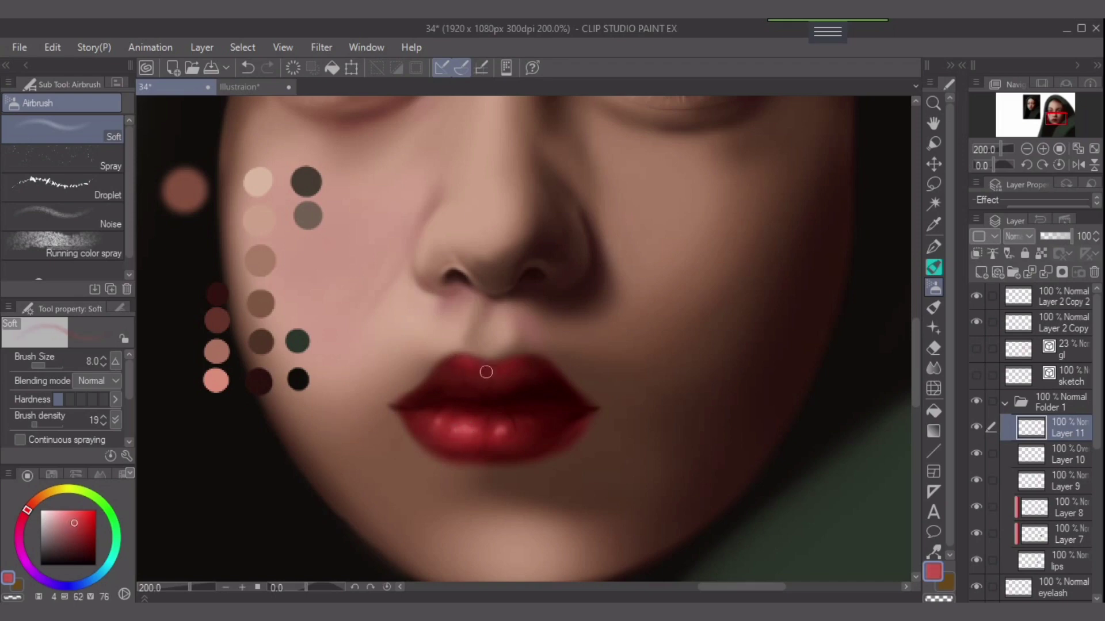
key([)
key(bracketright)
alt+click(457, 373)
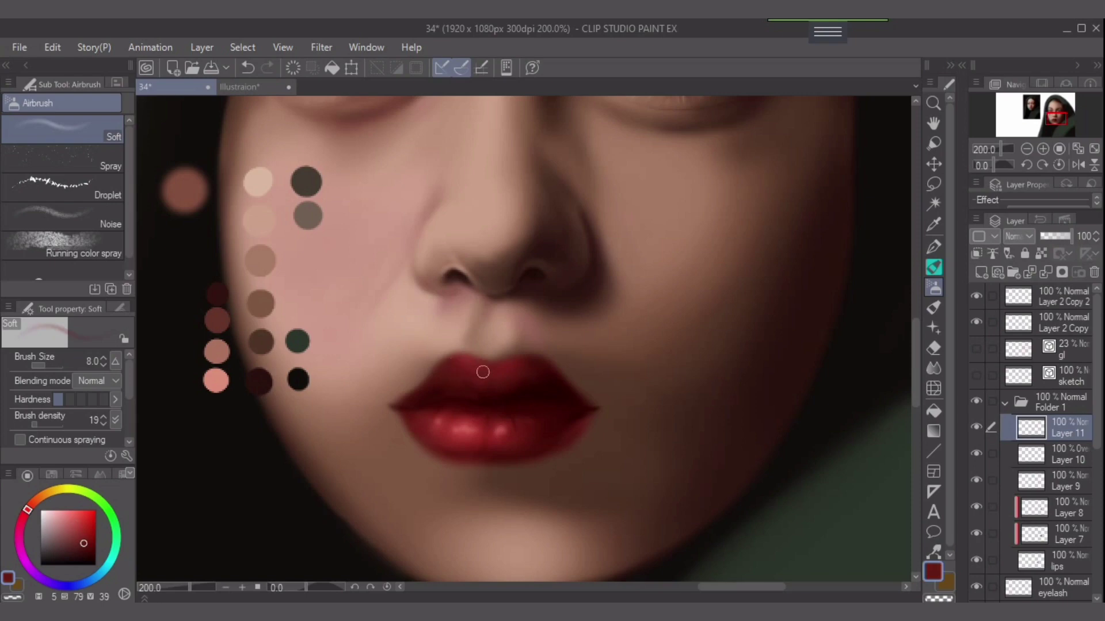
key(bracketright)
alt+click(515, 389)
key(bracketright)
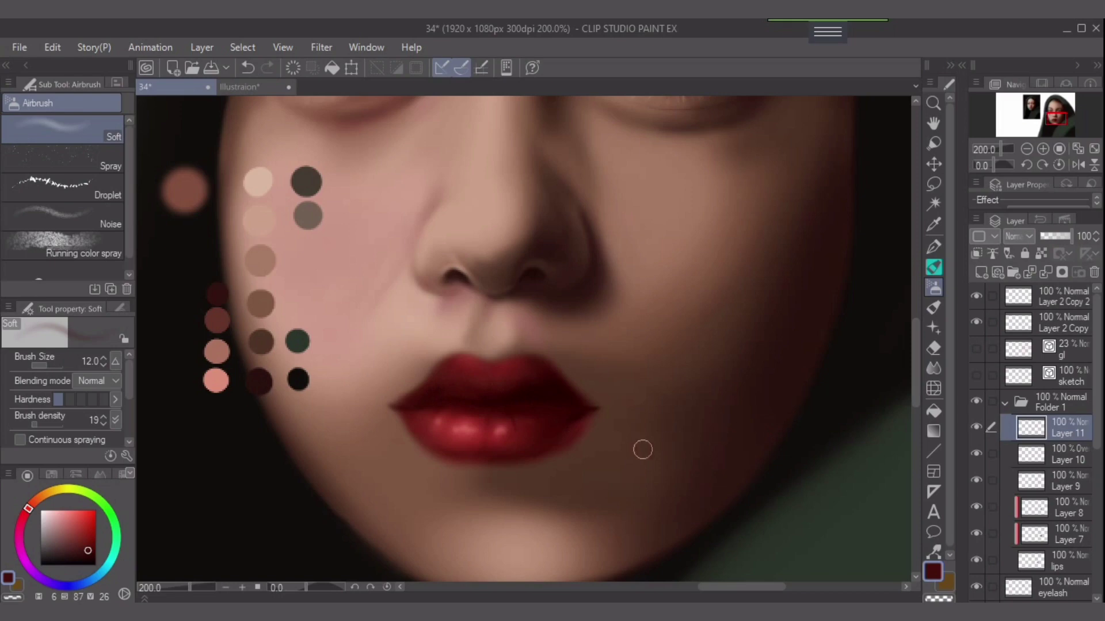
Soften the lower lip's right edge with skin brown sampled at saturation 54, value 32, using airbrush size 7.
alt+click(587, 431)
key(bracketleft)
key(bracketleft)
key(bracketleft)
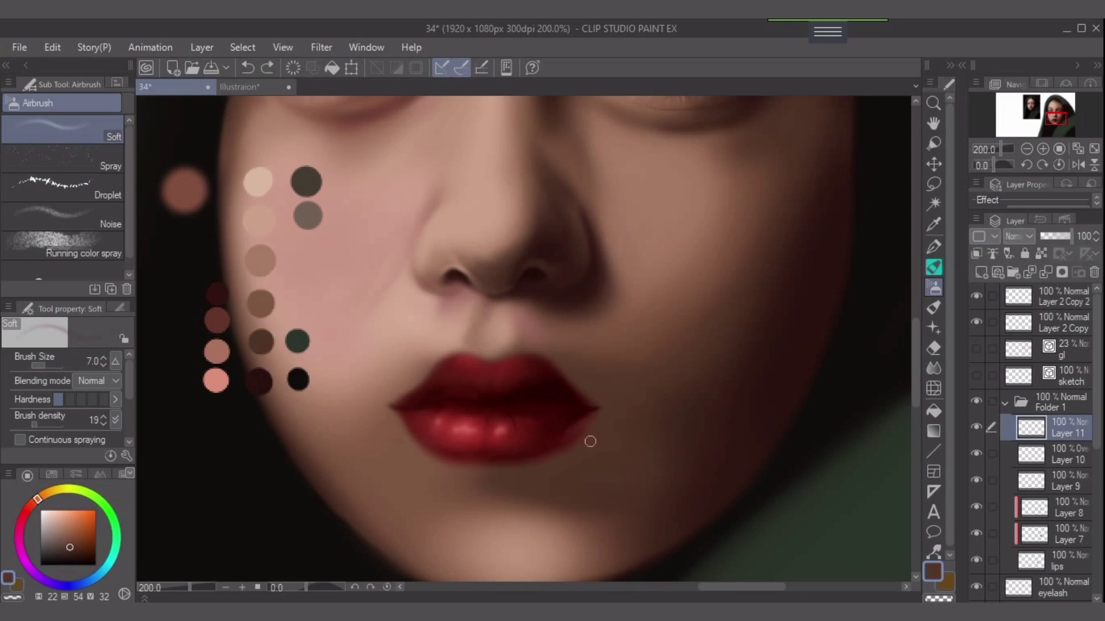
mouse_move(589, 427)
mouse_down()
mouse_move(556, 450)
mouse_move(566, 439)
mouse_up()
alt+click(596, 424)
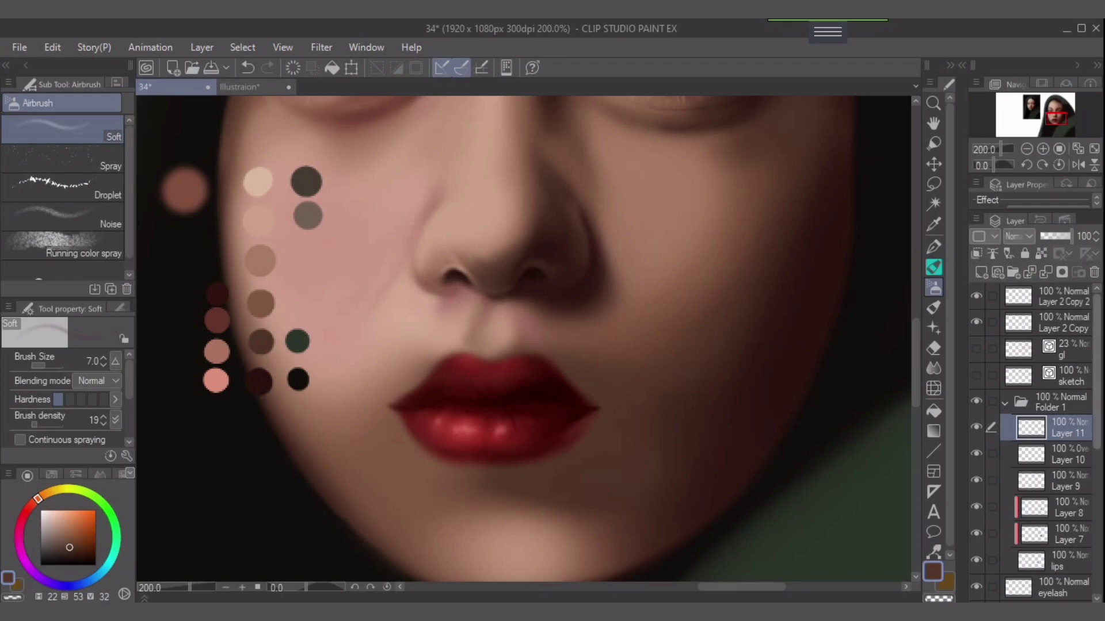
On Layer 4, shade the skin beneath the lower lip and toward its right corner with dark brown at saturation 63, value 16 and size 12.
scroll(1035, 443, down, 3)
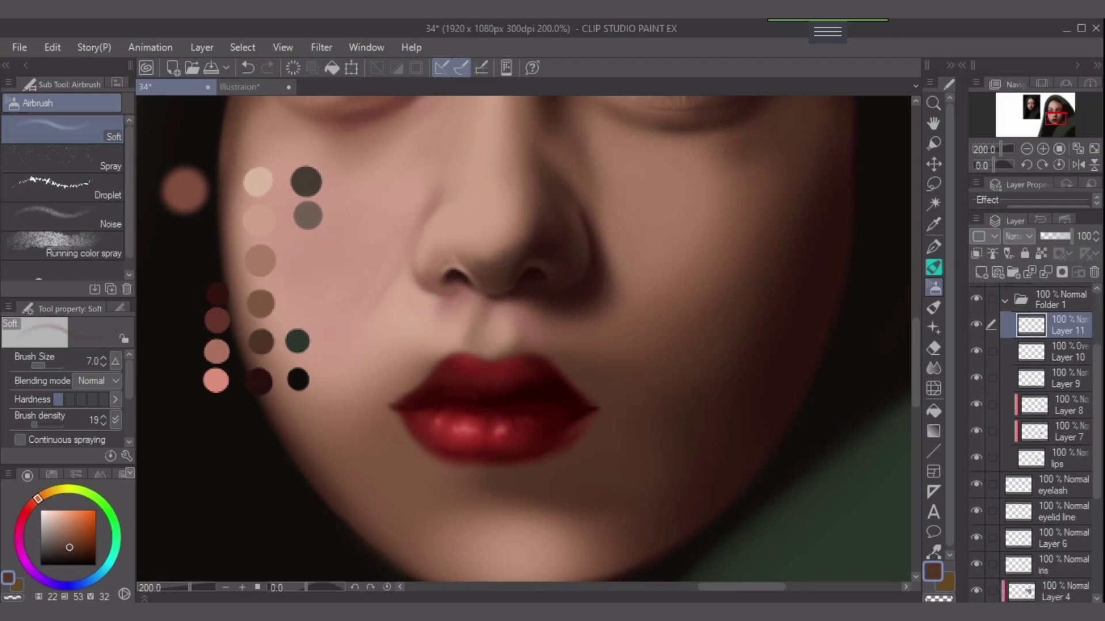
click(1065, 592)
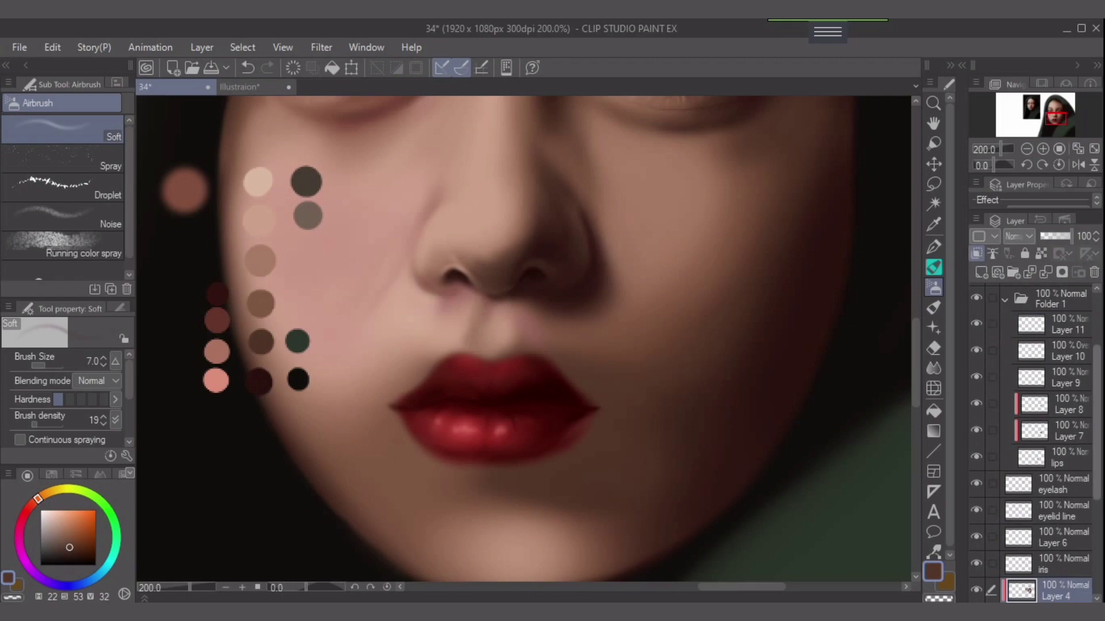
scroll(1036, 443, down, 3)
scroll(1036, 443, up, 3)
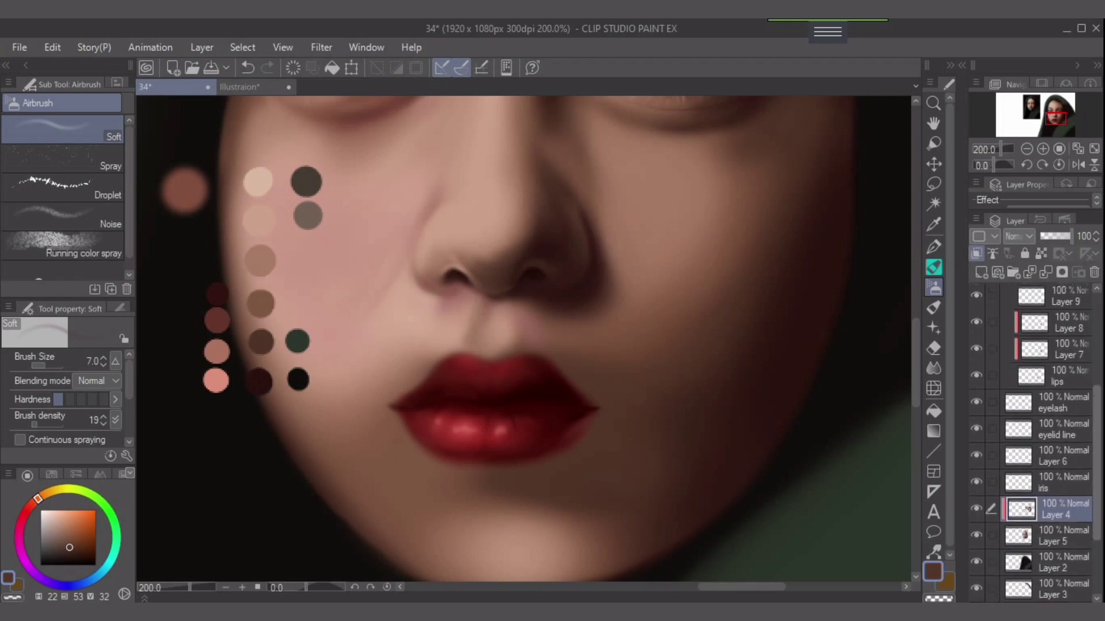
click(1063, 482)
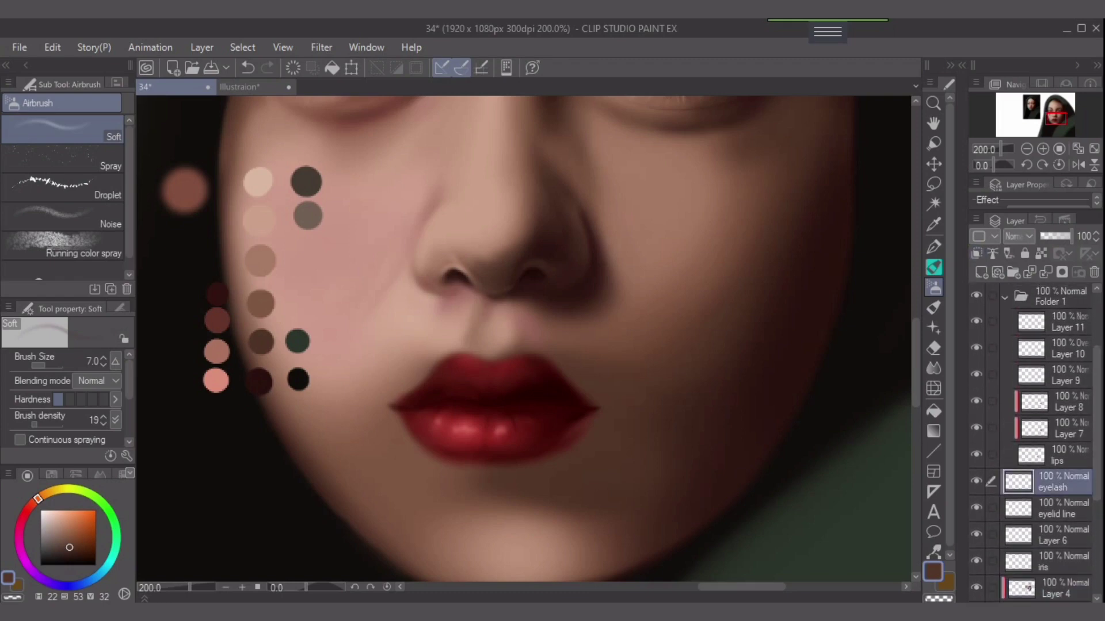
drag(1097, 423, 1097, 488)
click(1063, 457)
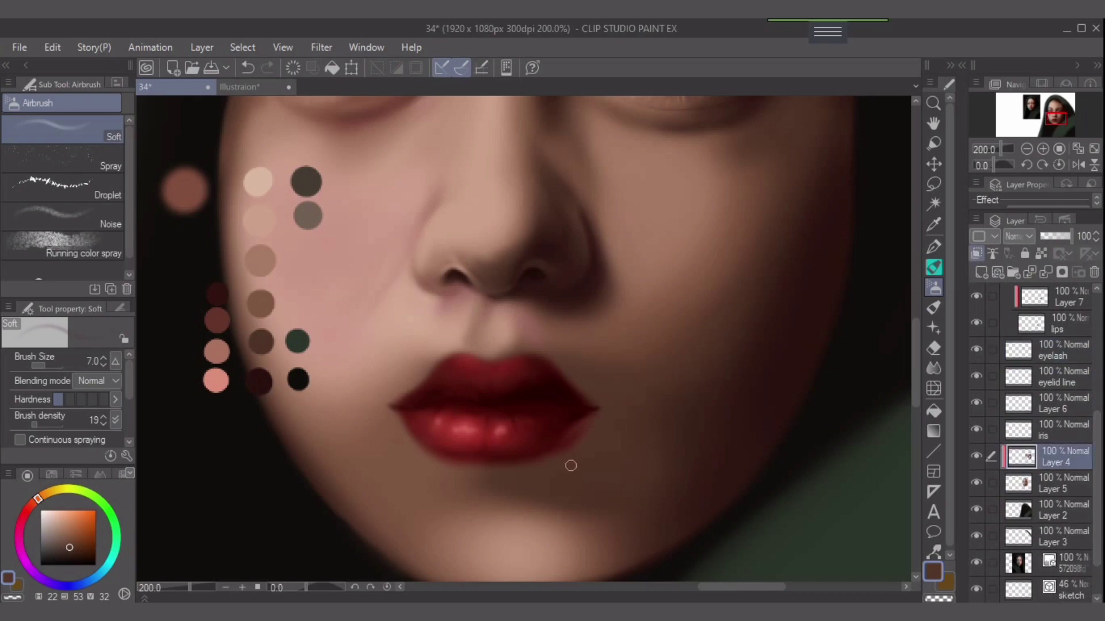
alt+click(836, 238)
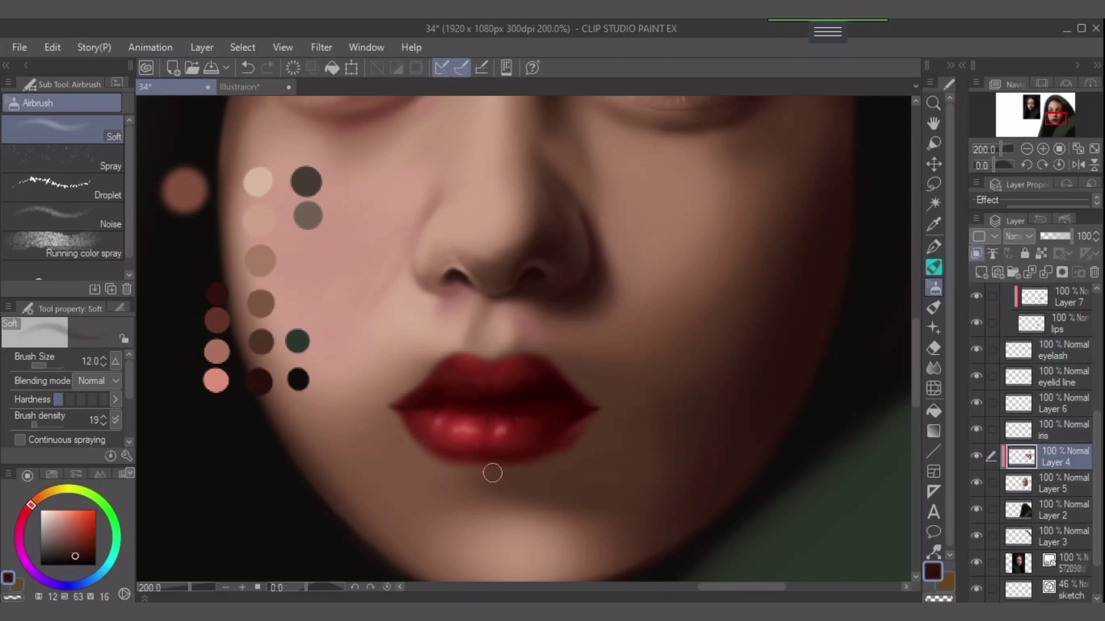
mouse_move(518, 473)
mouse_down()
mouse_move(553, 476)
mouse_move(527, 483)
mouse_move(606, 420)
mouse_up()
scroll(480, 483, down, 1)
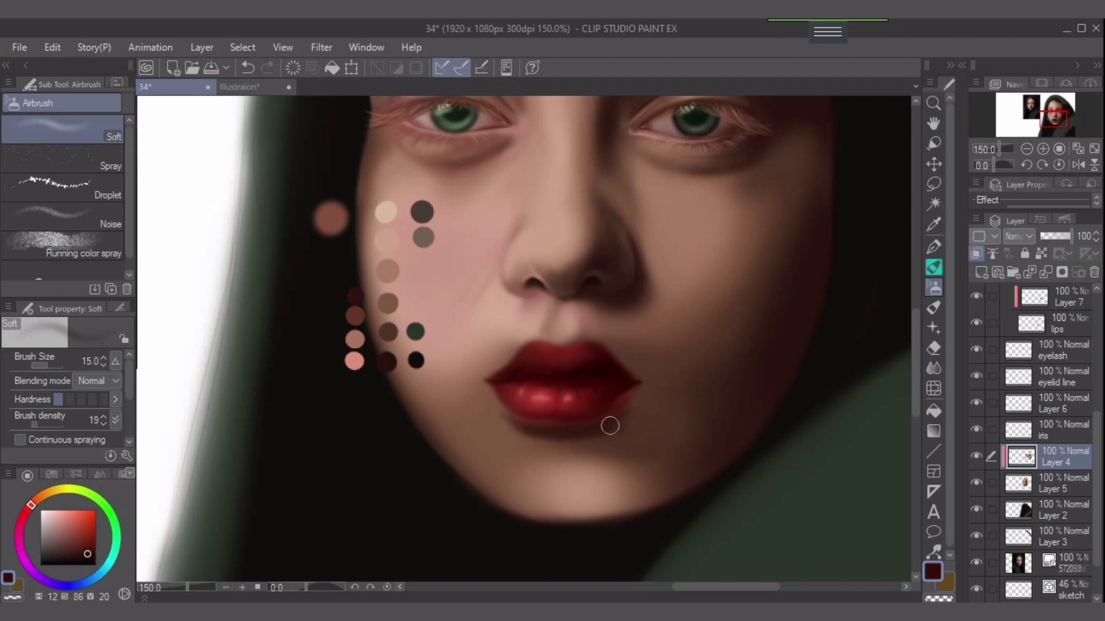
Deepen the shadow below the lower lip's right side with dark reddish brown at saturation 86, value 20, ending at airbrush size 25.
key(bracketright)
key(bracketright)
key(bracketright)
mouse_move(588, 436)
mouse_down()
mouse_move(644, 442)
mouse_move(566, 436)
mouse_move(649, 446)
mouse_up()
key(bracketleft)
key(bracketleft)
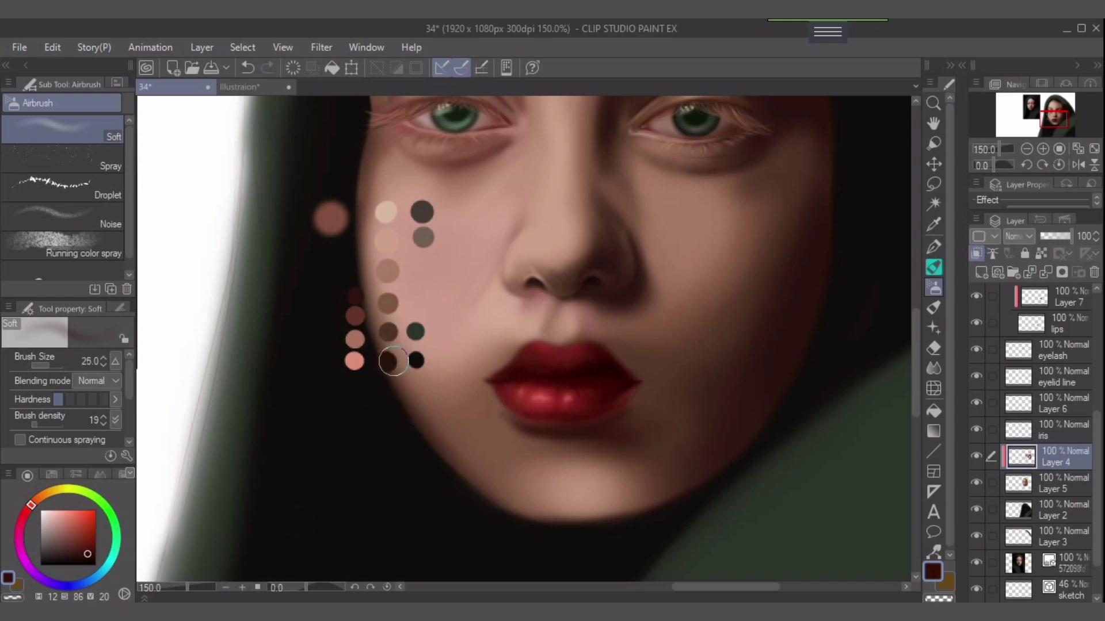
Extend the shadow from under the lips down the right side of the chin with the dark brown swatch, varying the airbrush size.
alt+click(388, 361)
mouse_move(599, 434)
mouse_down()
mouse_move(656, 442)
mouse_move(614, 438)
mouse_move(658, 437)
mouse_move(641, 433)
mouse_move(649, 429)
mouse_move(633, 414)
mouse_move(674, 435)
mouse_move(633, 418)
mouse_move(580, 432)
mouse_move(705, 444)
mouse_move(642, 439)
mouse_move(699, 435)
mouse_move(646, 419)
mouse_move(616, 429)
mouse_move(643, 411)
mouse_move(624, 418)
mouse_move(668, 431)
mouse_move(635, 415)
mouse_move(706, 396)
mouse_move(649, 414)
mouse_move(684, 417)
mouse_move(629, 430)
mouse_move(689, 418)
mouse_move(612, 429)
mouse_move(688, 423)
mouse_move(539, 450)
mouse_move(612, 436)
mouse_move(572, 441)
mouse_move(593, 443)
mouse_move(566, 458)
mouse_move(579, 445)
mouse_move(547, 453)
mouse_move(649, 476)
mouse_up()
key(bracketright)
key(bracketright)
key(bracketleft)
key(bracketleft)
key(bracketright)
Blend the right chin shadow into the cheek with brown sampled at saturation 58, value 22, enlarging the airbrush to 40.
alt+click(706, 395)
key(bracketright)
key(bracketright)
key(bracketleft)
key(bracketleft)
key(bracketright)
key(bracketright)
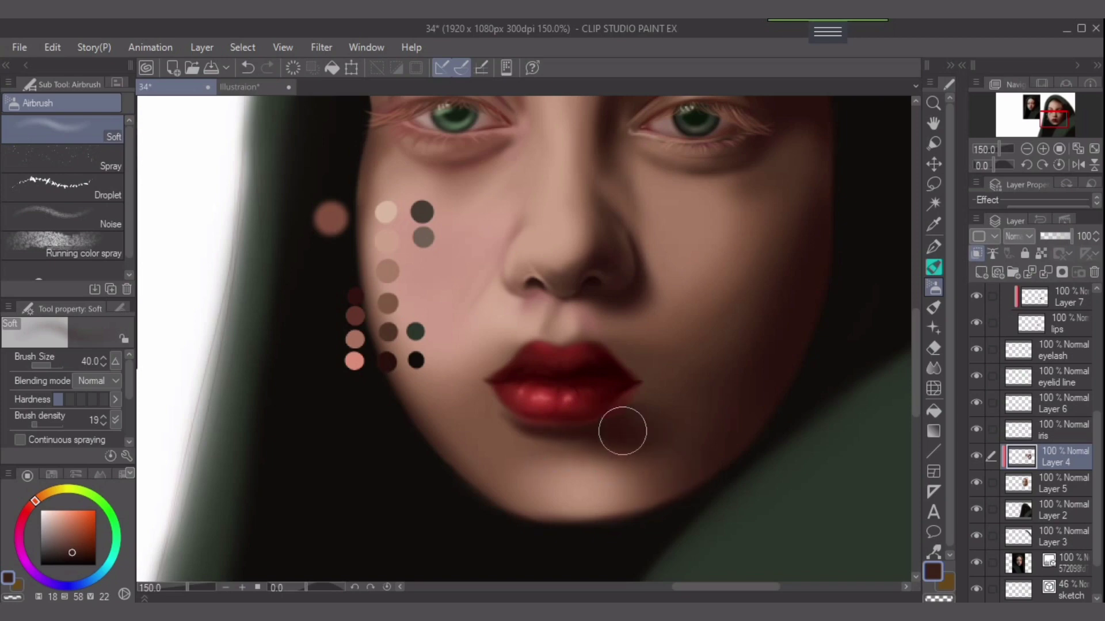
Darken the area directly under the lower lip with brown sampled at saturation 71, value 20, reducing the airbrush to 17.
alt+click(552, 434)
click(608, 436)
key(bracketleft)
key(bracketleft)
key(bracketleft)
key(bracketleft)
key(bracketleft)
key(bracketleft)
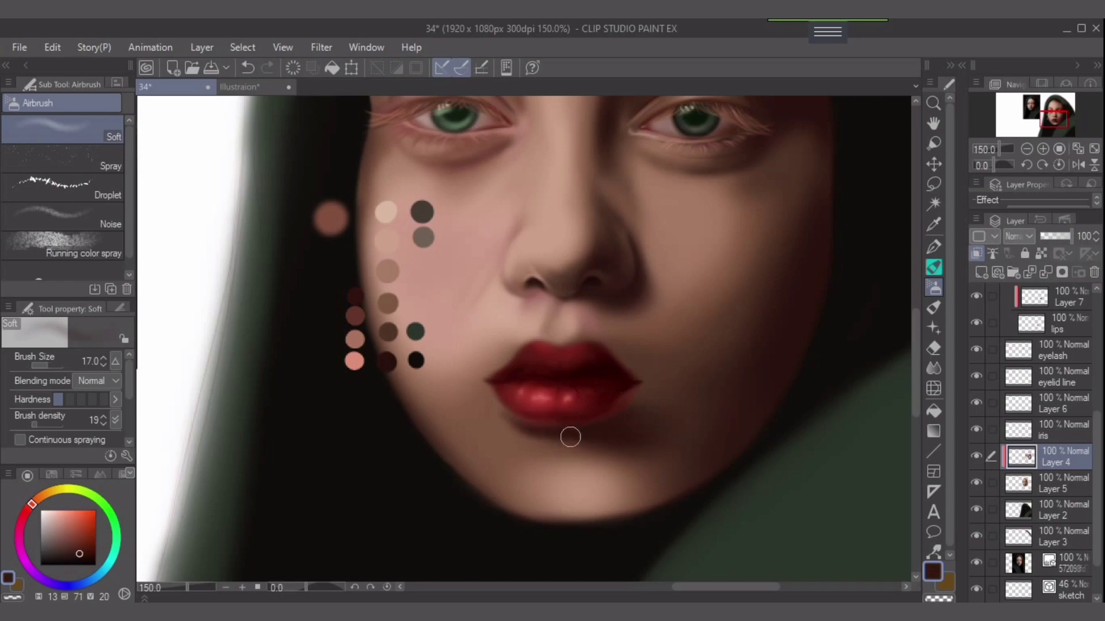
Smooth the under-lip shadow toward the right corner of the mouth with the same brown, using airbrush sizes up to 25 and ending at 20.
key(bracketleft)
key(bracketright)
key(bracketright)
key(bracketright)
key(bracketright)
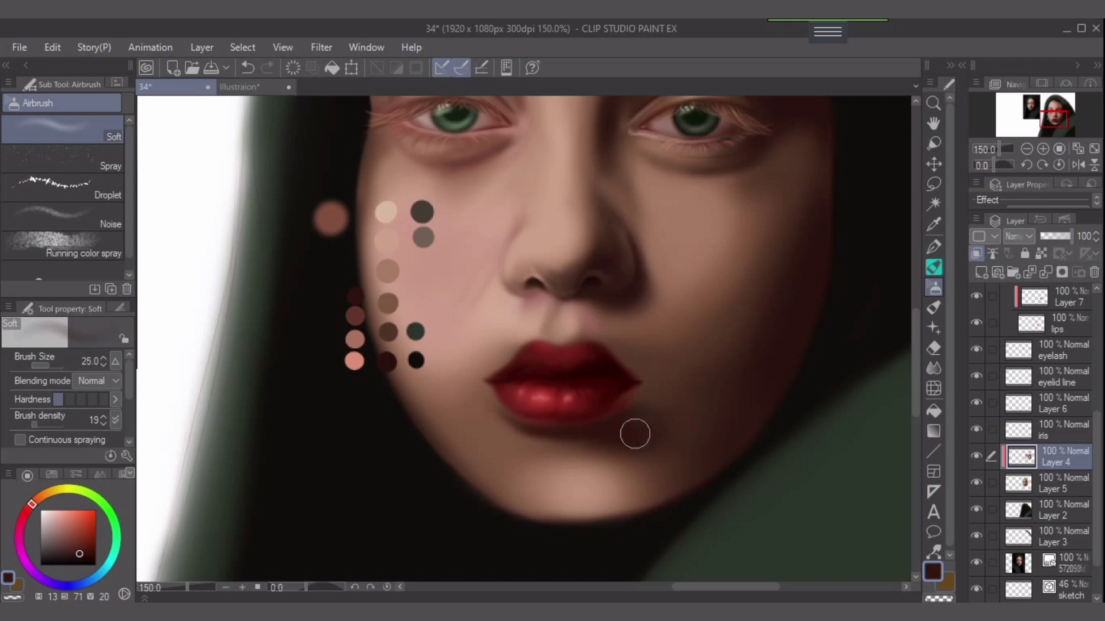
key(bracketleft)
Hide and show Layer 4 to compare the shading, and select Layer 5.
click(976, 457)
click(976, 456)
click(1056, 485)
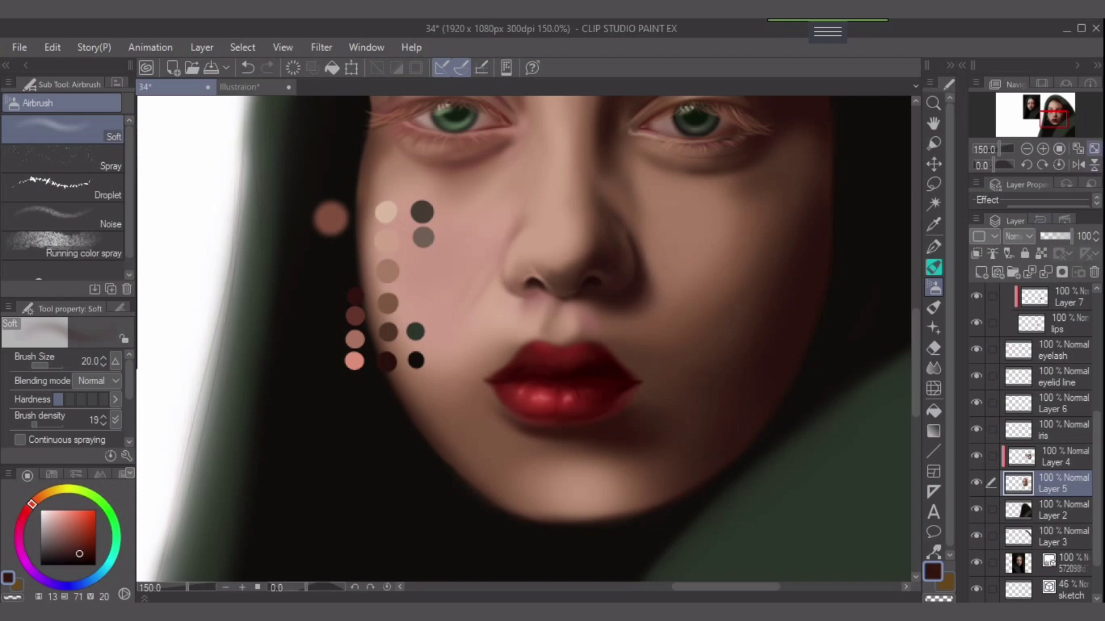
On Layer 4, tone the left part of the chin with the mid-brown swatch at saturation 47, value 49, enlarging the airbrush.
key(ctrl+0)
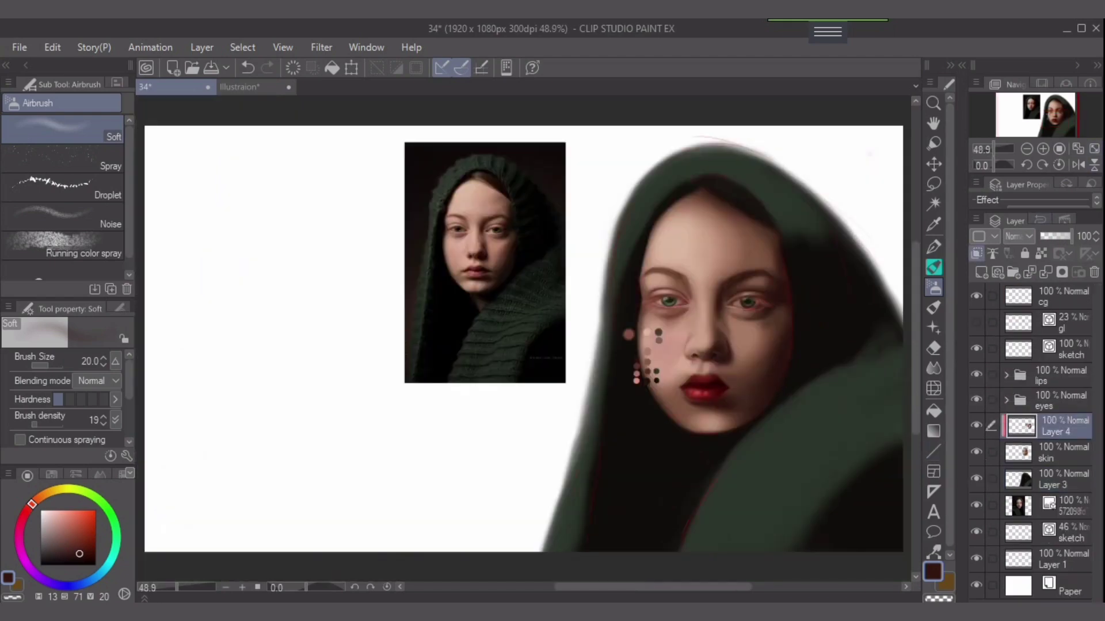
key(ctrl+plus)
key(ctrl+plus)
key(ctrl+plus)
drag(839, 460, 511, 438)
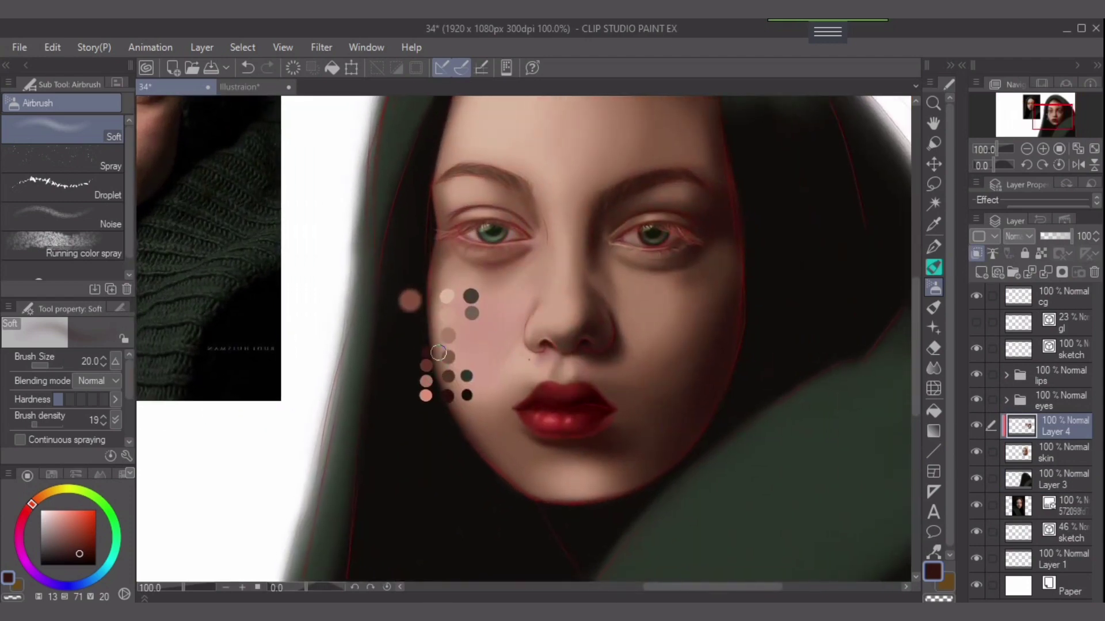
alt+click(447, 360)
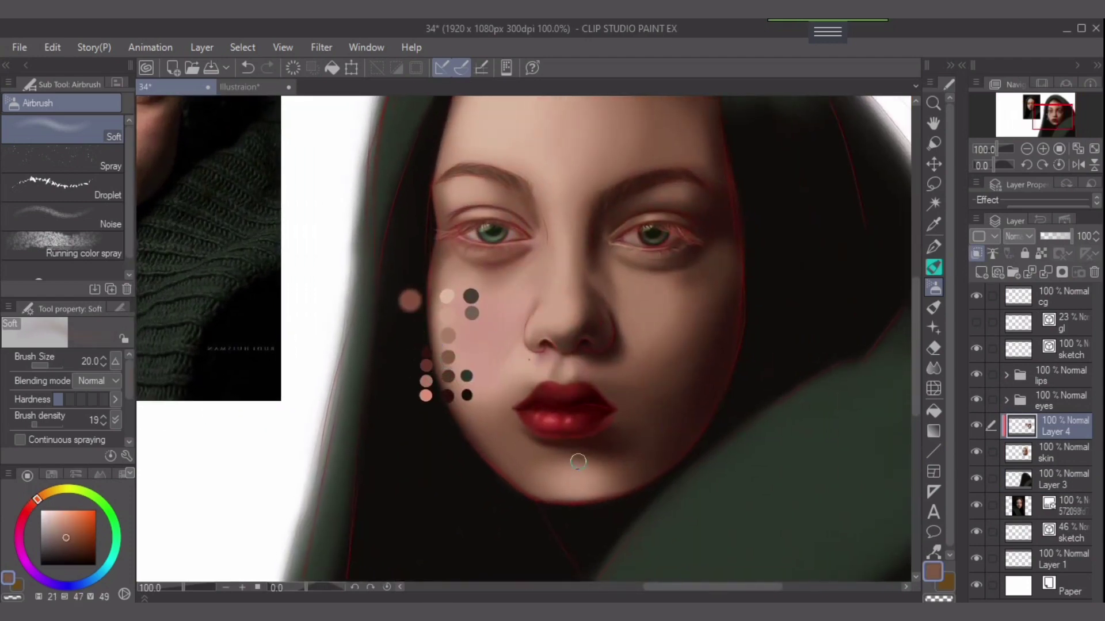
key(bracketright)
key(bracketright)
mouse_move(540, 478)
mouse_down()
mouse_move(579, 485)
mouse_move(565, 482)
mouse_up()
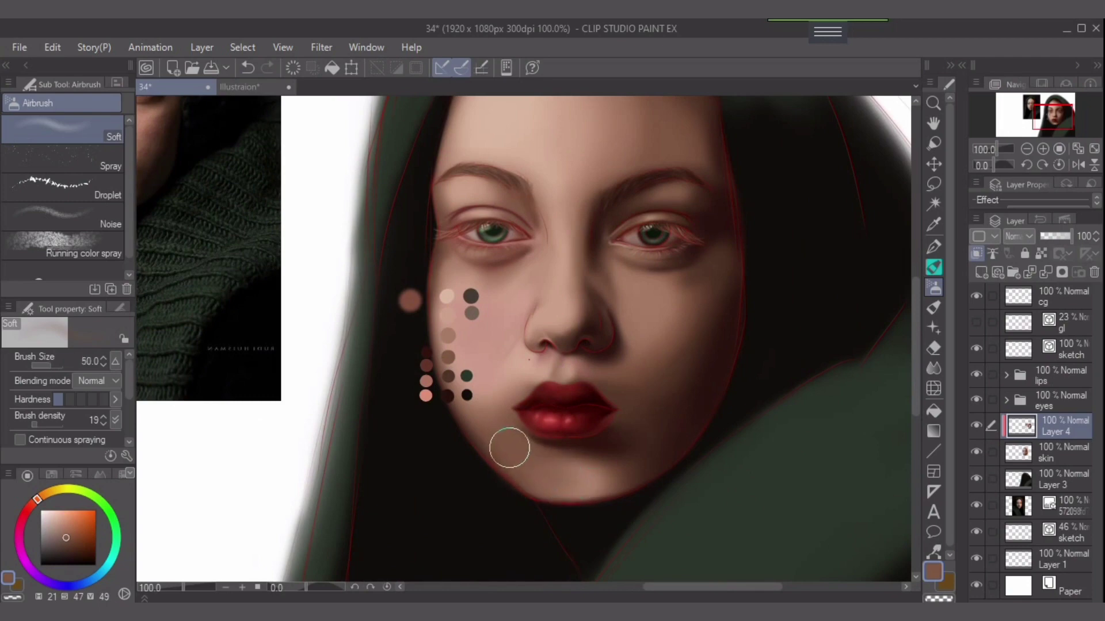
Spread the mid-brown tone across the whole chin and toward the left jaw with the airbrush at about size 50.
key(bracketleft)
key(bracketleft)
key(bracketright)
key(bracketright)
mouse_move(538, 482)
mouse_down()
mouse_move(521, 466)
mouse_move(559, 484)
mouse_move(553, 466)
mouse_move(601, 479)
mouse_move(562, 478)
mouse_move(610, 476)
mouse_move(540, 476)
mouse_move(554, 481)
mouse_move(607, 484)
mouse_move(516, 468)
mouse_move(483, 428)
mouse_move(534, 470)
mouse_move(585, 476)
mouse_up()
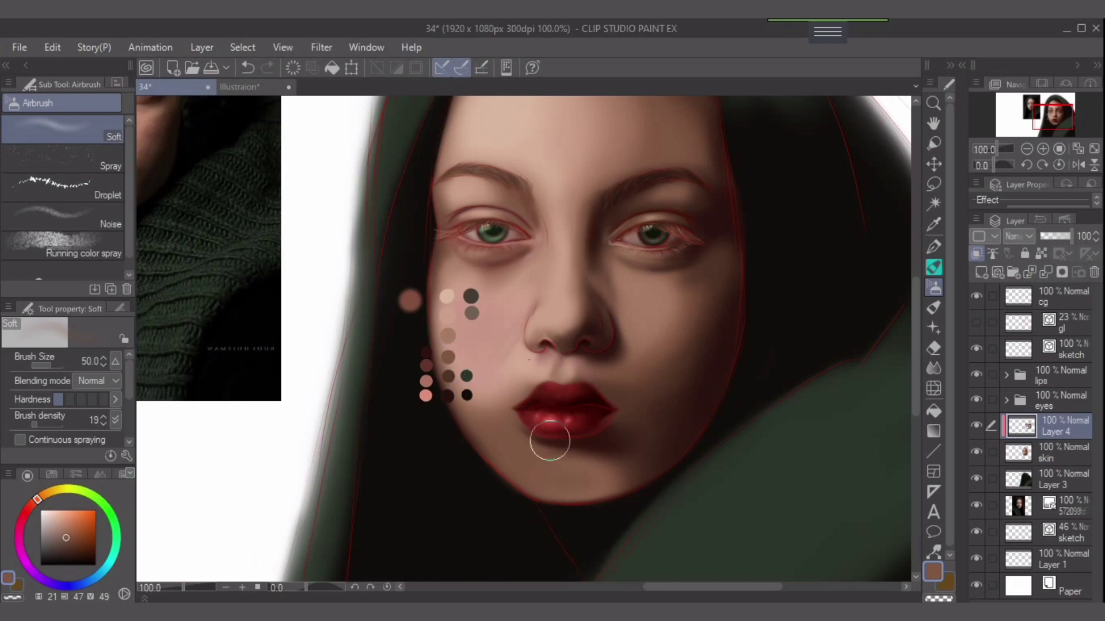
mouse_move(550, 441)
mouse_down()
mouse_move(579, 461)
mouse_move(509, 448)
mouse_up()
key(bracketleft)
key(bracketleft)
key(bracketleft)
key(bracketright)
key(bracketright)
Set the brush density to 39 and lighten the chin with the skin swatch at saturation 40, value 65 and size 50.
drag(37, 424, 64, 424)
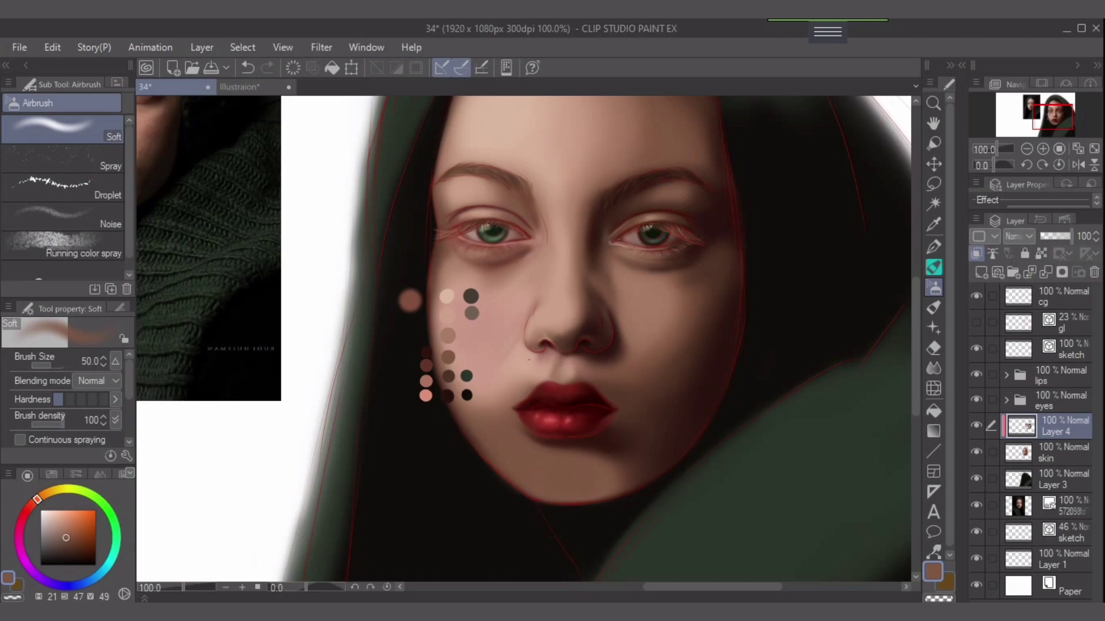
click(49, 425)
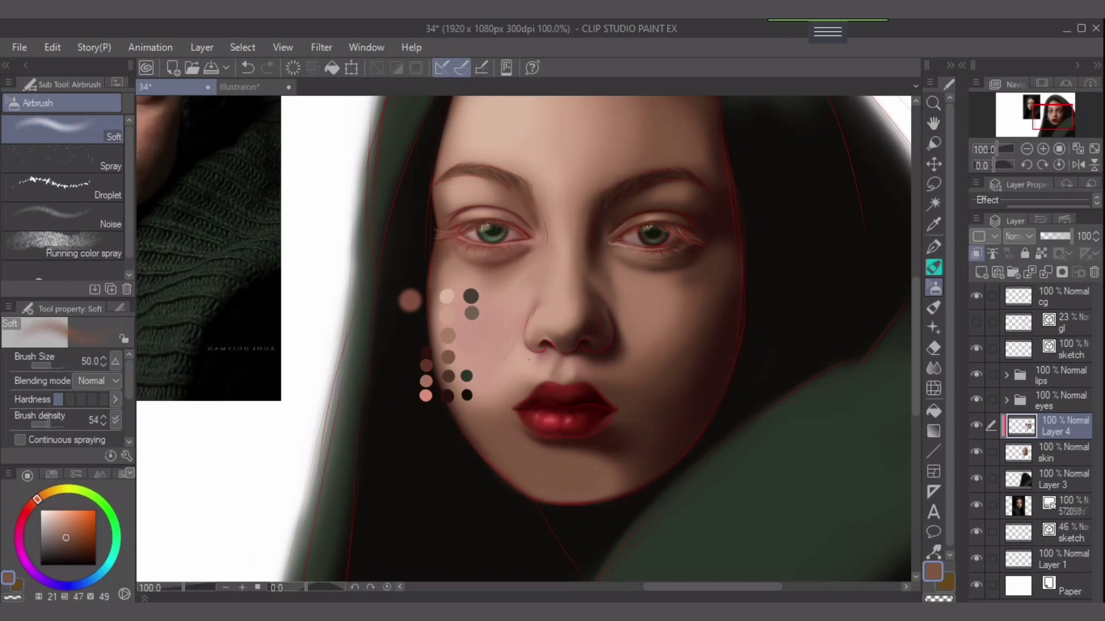
click(43, 425)
alt+click(448, 336)
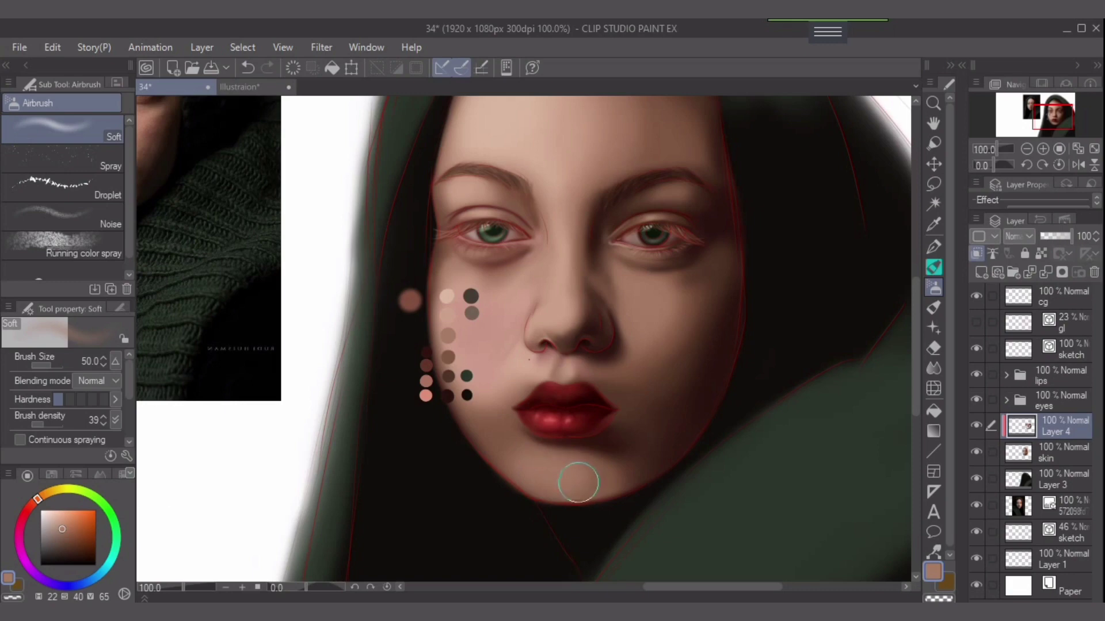
key(bracketleft)
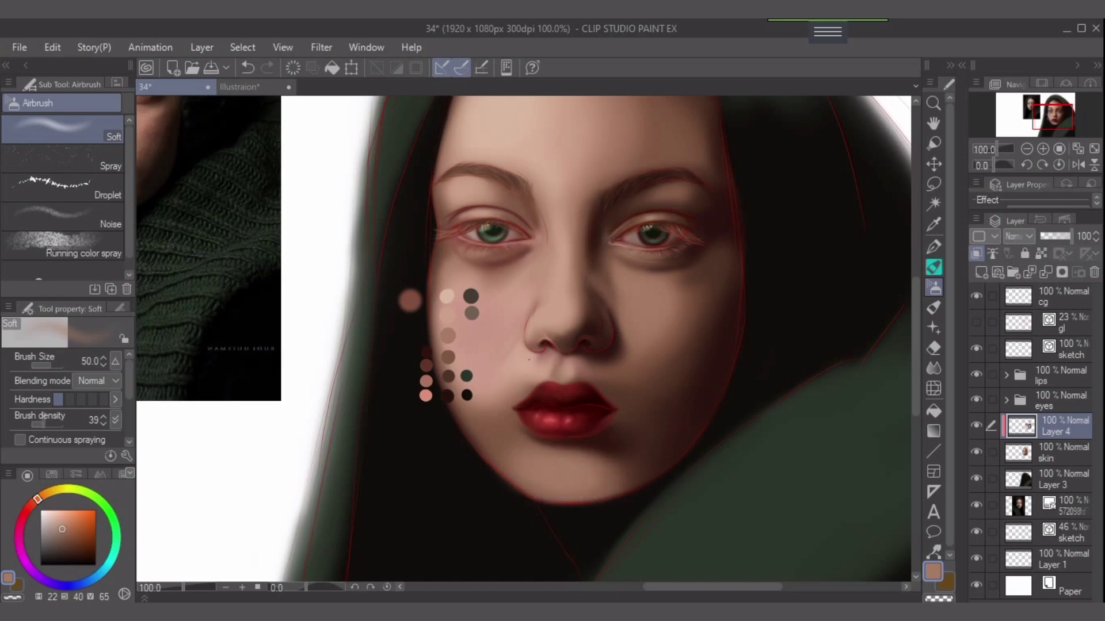
Build the chin highlight with the light skin swatch at saturation 32, value 80, using airbrush size 40 and density 39.
click(50, 424)
drag(48, 424, 42, 424)
alt+click(448, 318)
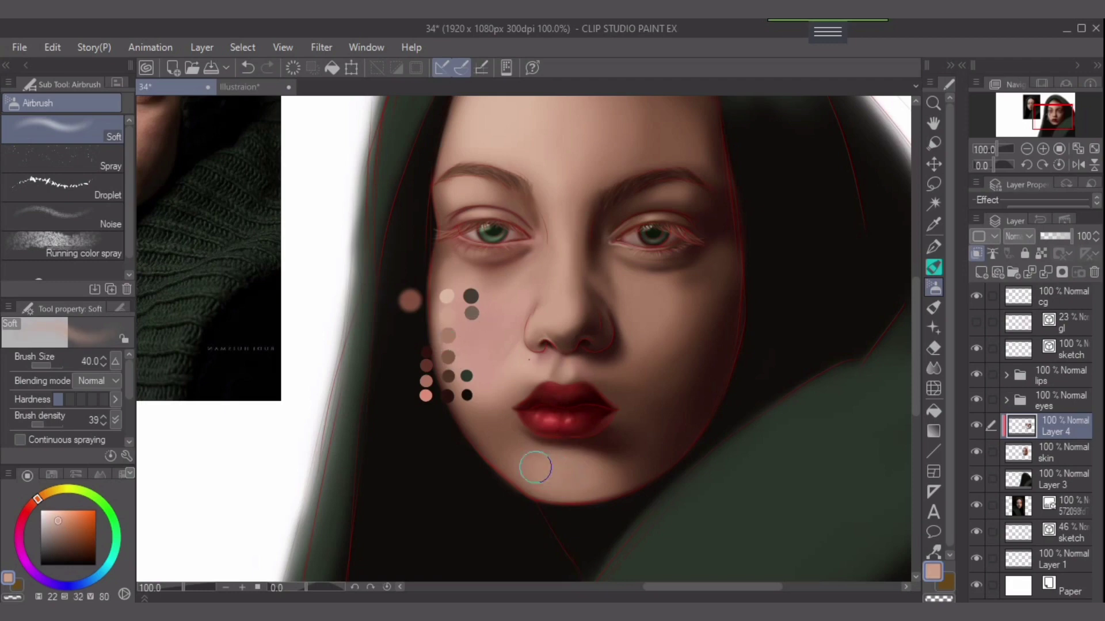
key(bracketleft)
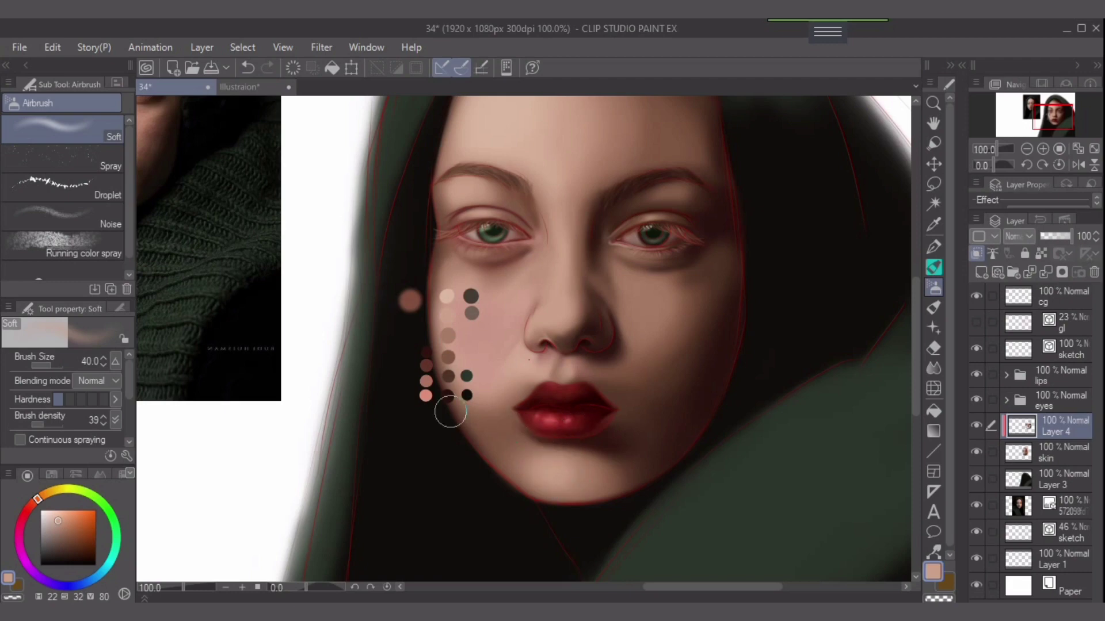
Shade around the chin highlight and below the lips with brown swatches at value 49 and value 31, raising the brush density to 49.
alt+click(449, 358)
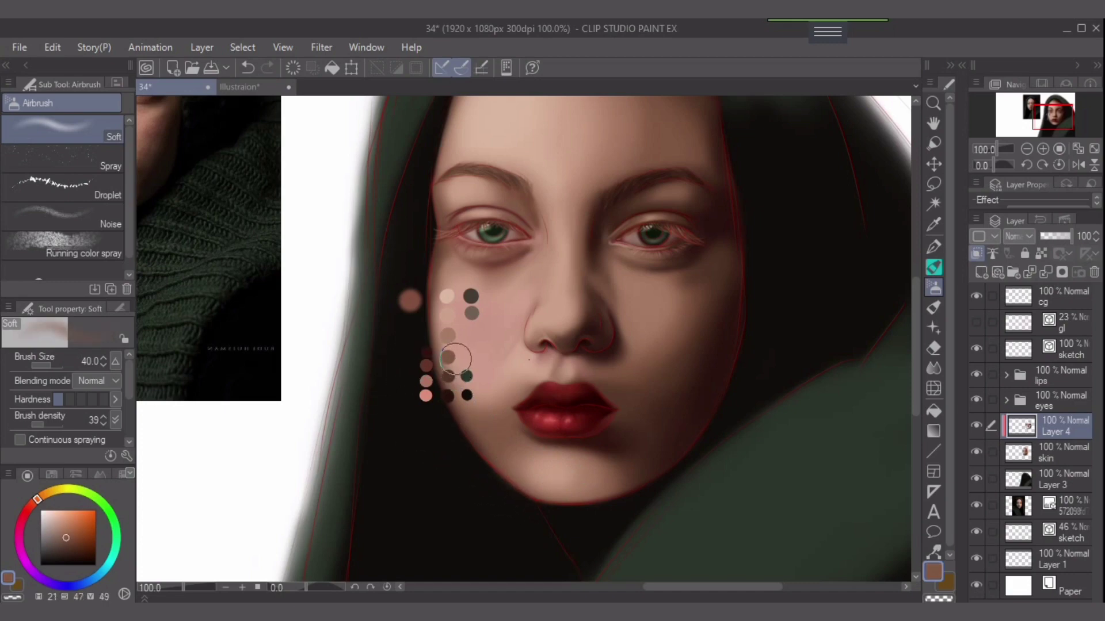
alt+click(449, 376)
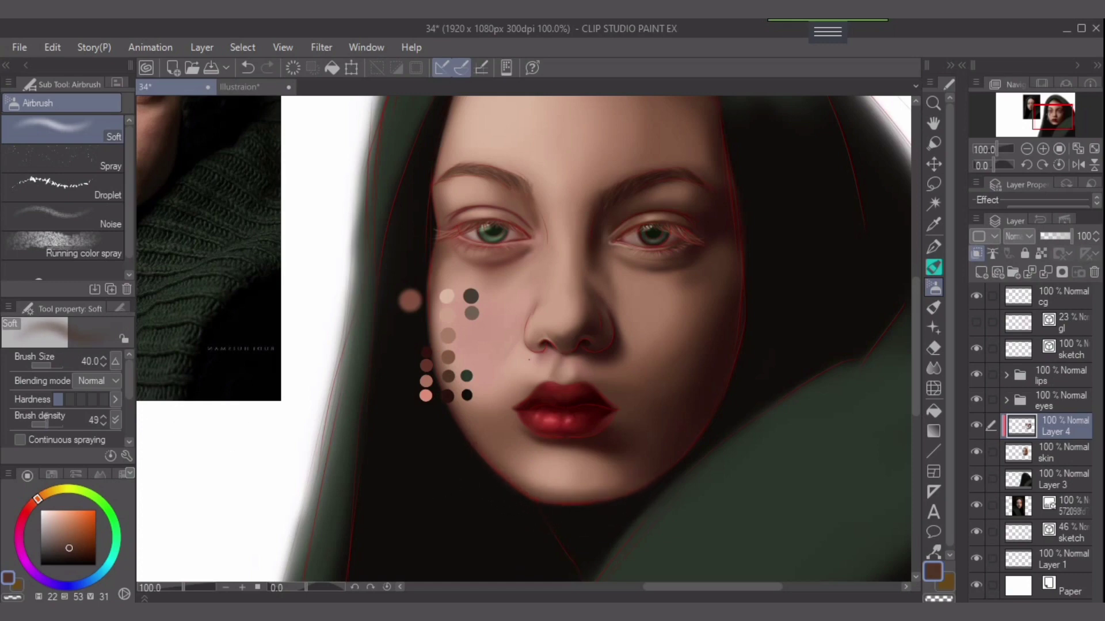
key(bracketleft)
key(bracketleft)
key(bracketright)
key(bracketright)
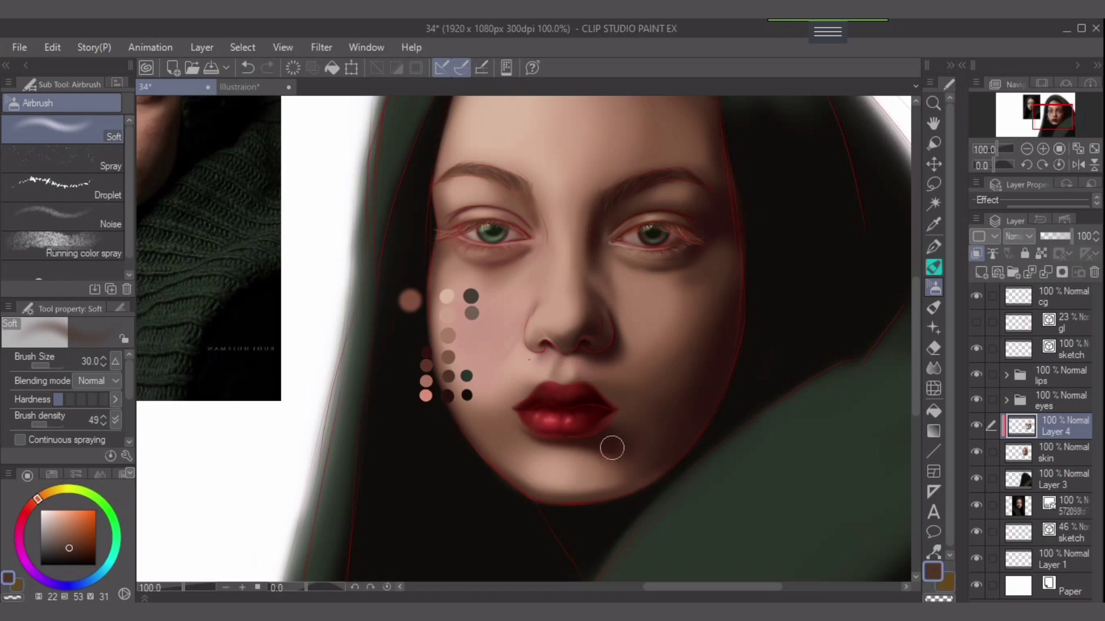
Darken the right side of the chin and lower cheek with the darkest brown swatch at saturation 67, value 15, using airbrush sizes 30 to 40.
alt+click(448, 396)
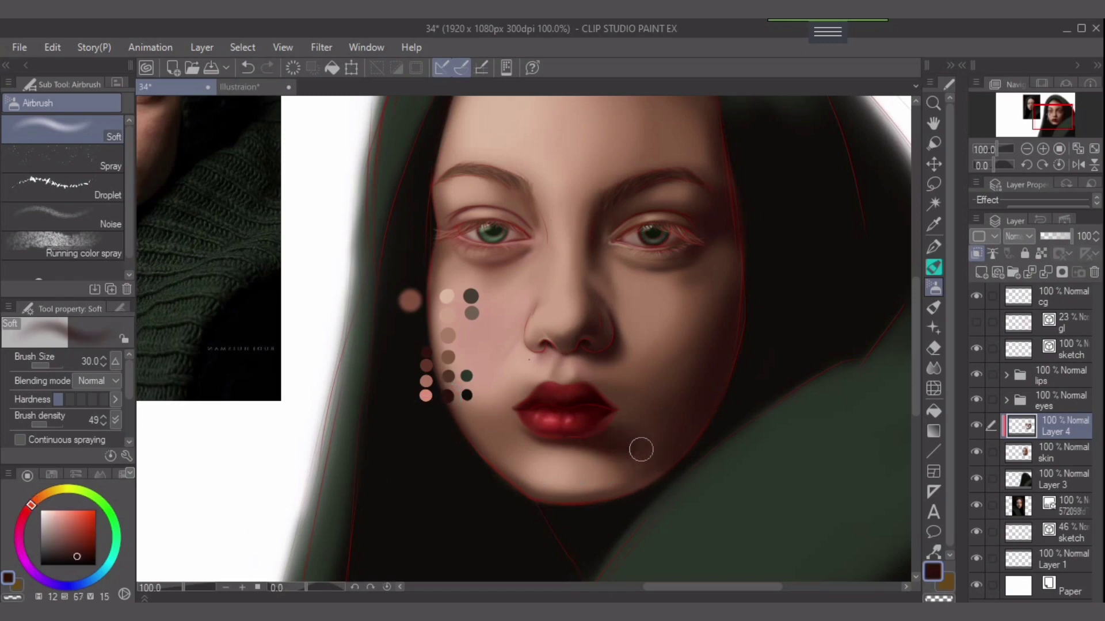
key(bracketright)
drag(674, 435, 763, 460)
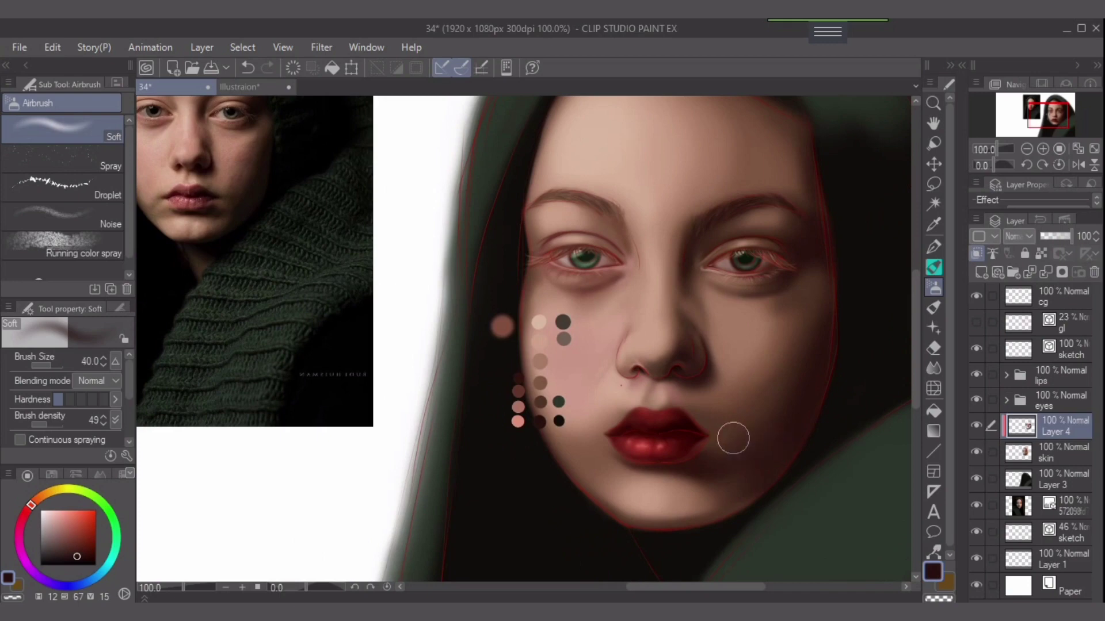
key(bracketleft)
key(bracketleft)
key(bracketright)
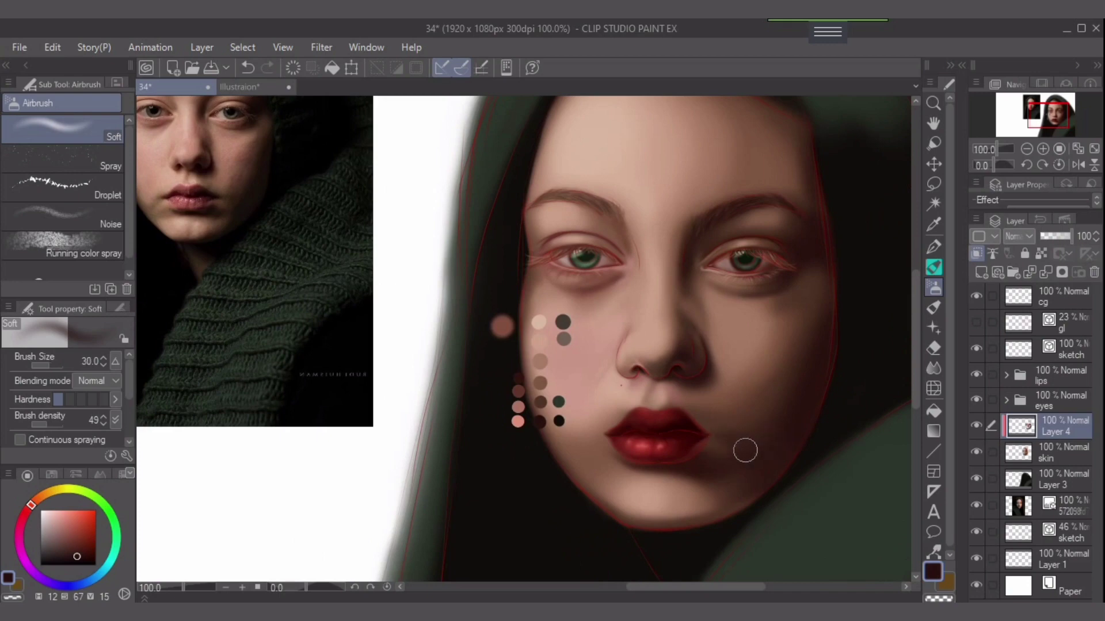
Refine the dark shading along the right jaw with the airbrush at size 40 and the brush density lowered to 24.
key(bracketleft)
key(bracketright)
key(bracketright)
key(bracketright)
key(bracketright)
key(bracketleft)
drag(47, 423, 38, 423)
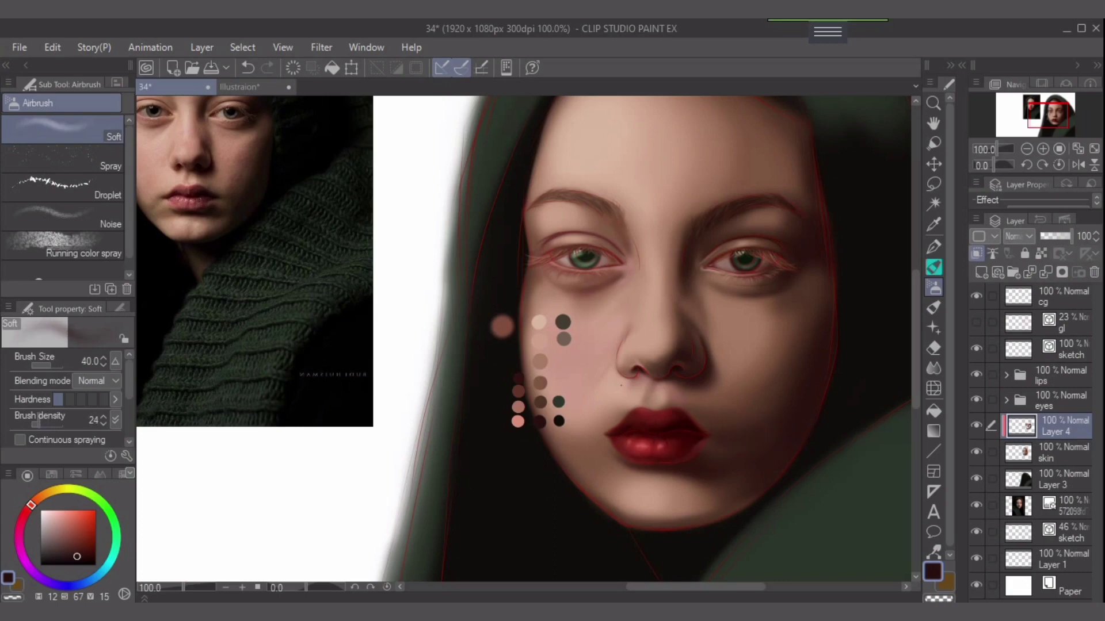
Undo the last dark stroke and try shading the lower left cheek with the brown swatch at value 31, using airbrush sizes 20 to 30.
key(ctrl+z)
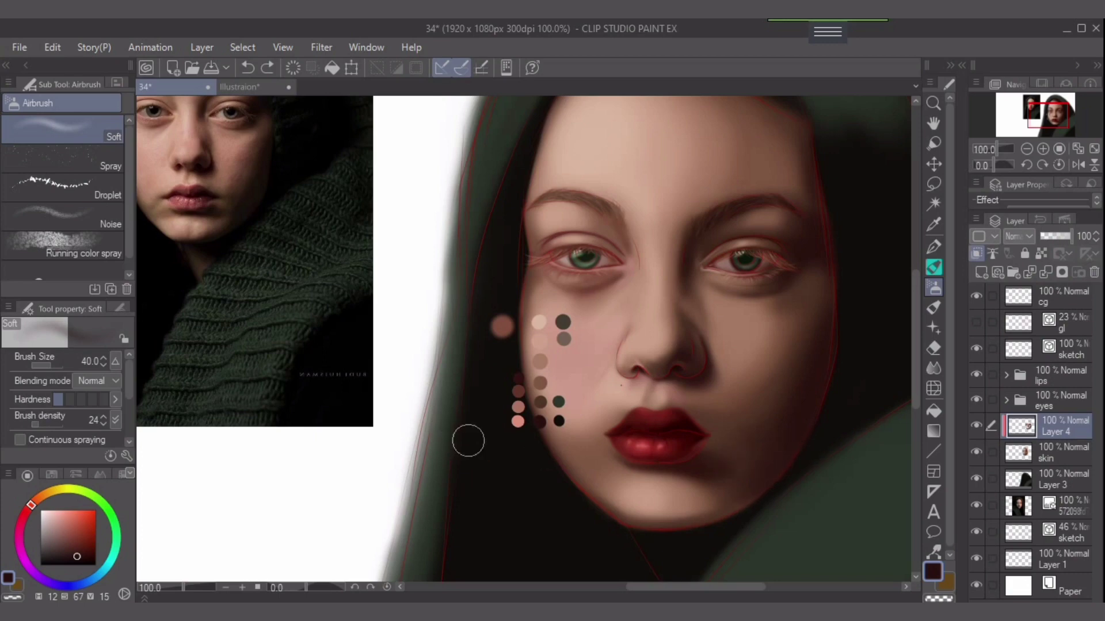
key(bracketleft)
key(bracketleft)
alt+click(539, 401)
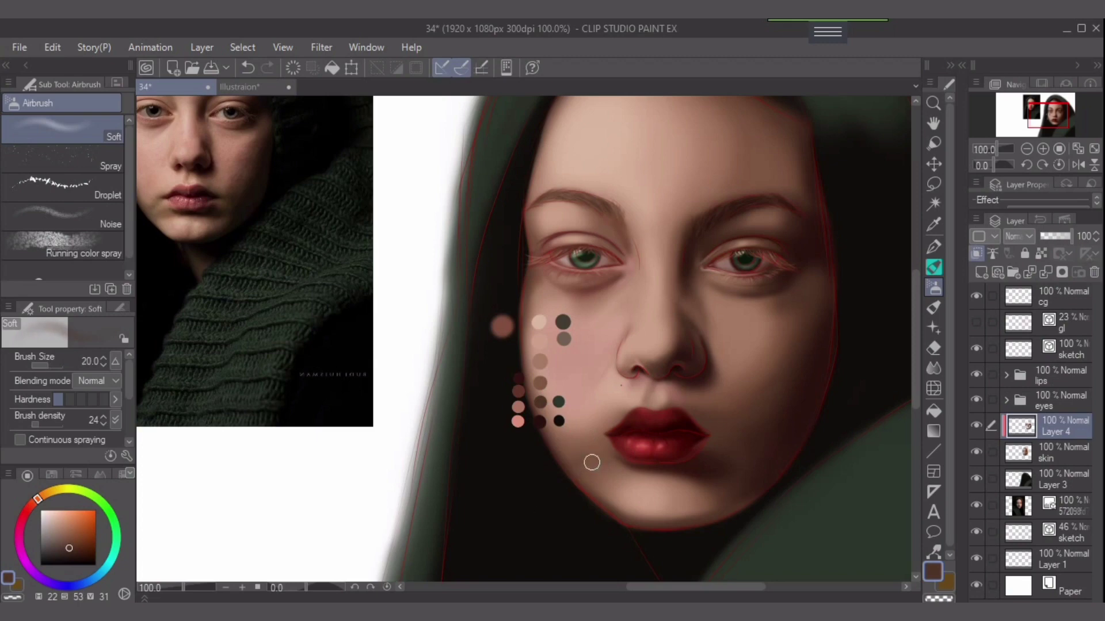
key(bracketright)
key(bracketright)
key(ctrl+z)
Shade the lower left cheek toward the mouth corner with the swatches at value 49 and value 65, using airbrush sizes 30 to 40.
alt+click(536, 382)
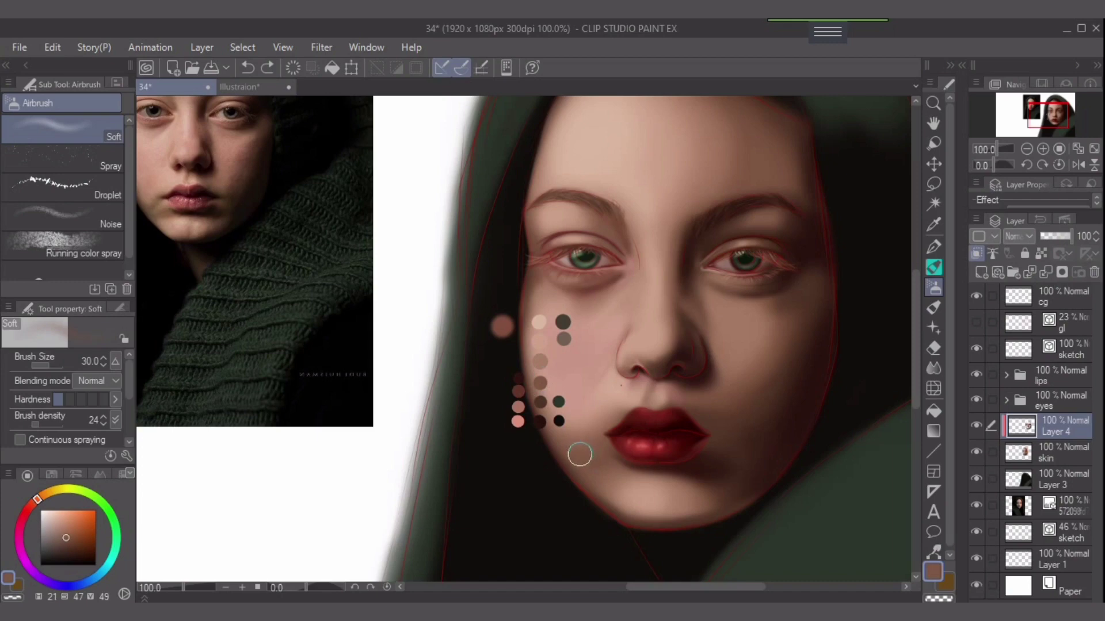
key(])
drag(564, 447, 594, 467)
drag(606, 434, 647, 437)
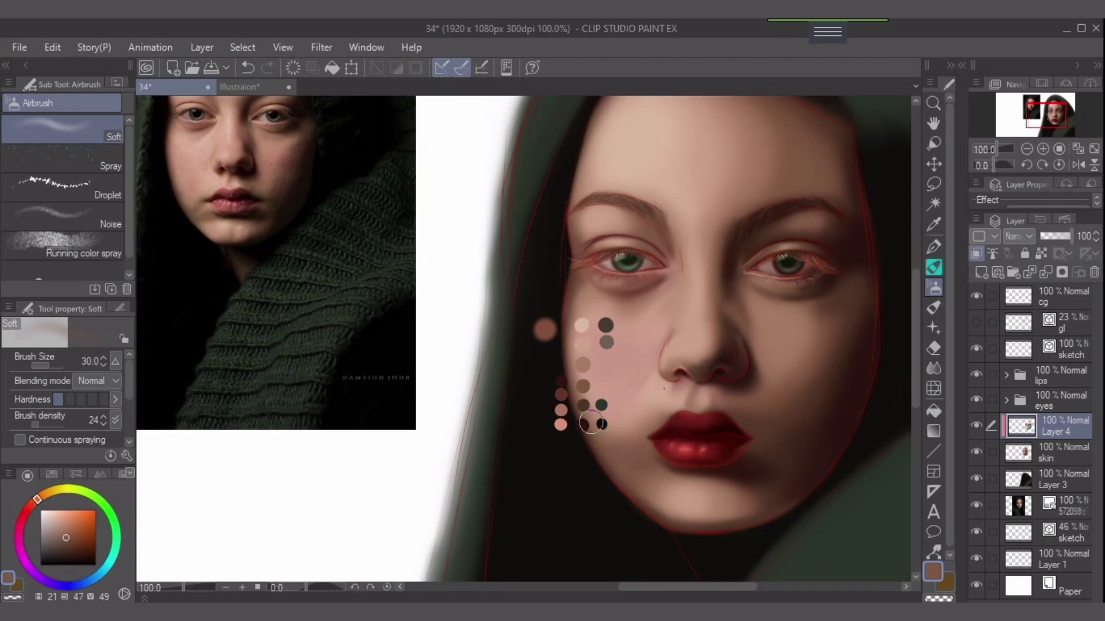
alt+click(586, 365)
key(])
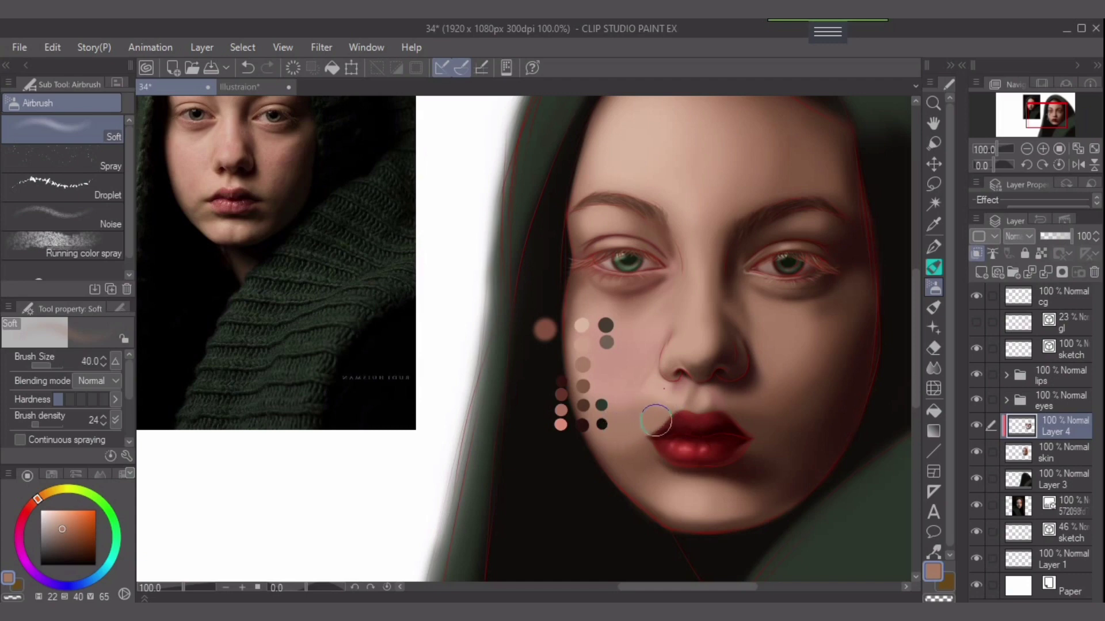
Lighten the left cheek beside the mouth with the light skin swatch at saturation 32, value 80, using a larger airbrush.
alt+click(581, 326)
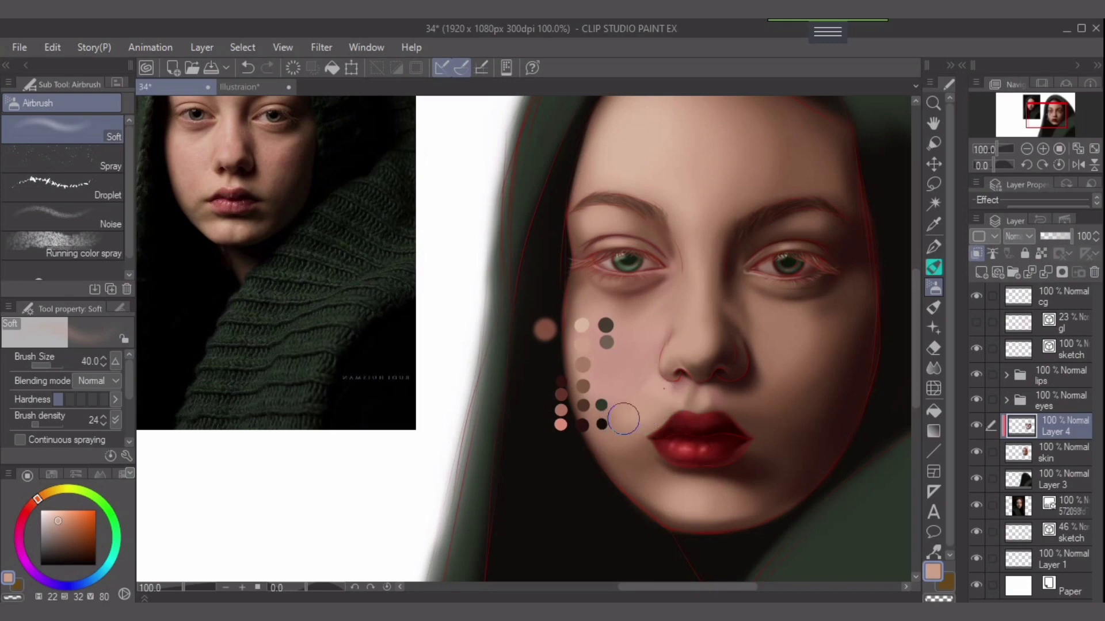
key(bracketright)
key(bracketright)
mouse_move(625, 419)
mouse_down()
mouse_move(603, 398)
mouse_move(632, 404)
mouse_up()
key(bracketleft)
Shade the philtrum between nose and upper lip with skin tones sampled nearby, at values 30 and 62, using airbrush size 8.
alt+click(709, 399)
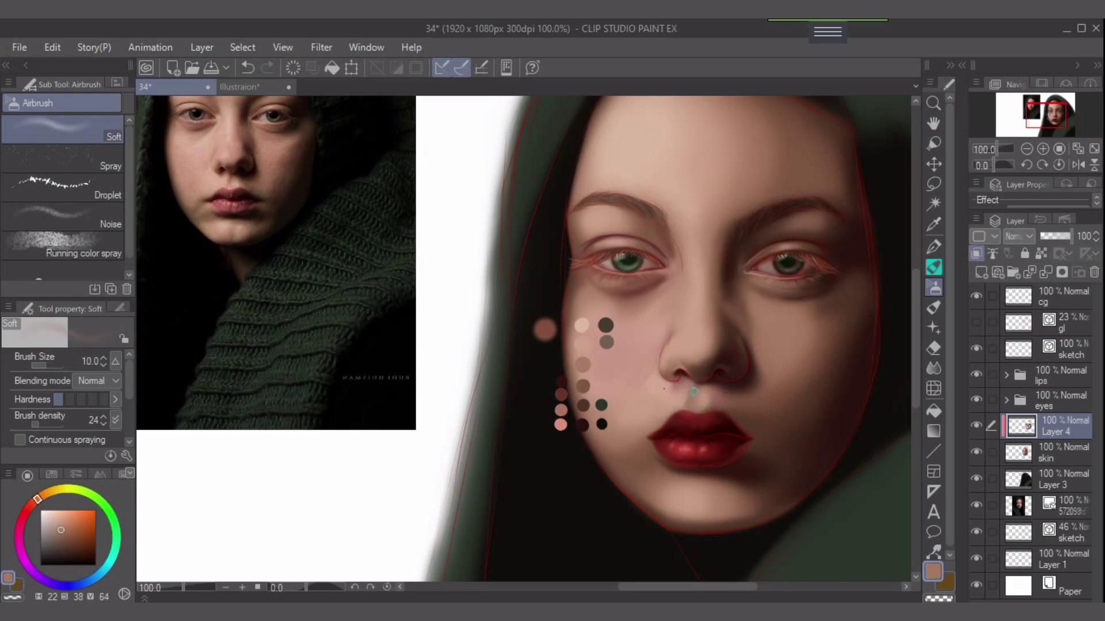
scroll(694, 392, up, 3)
alt+click(700, 378)
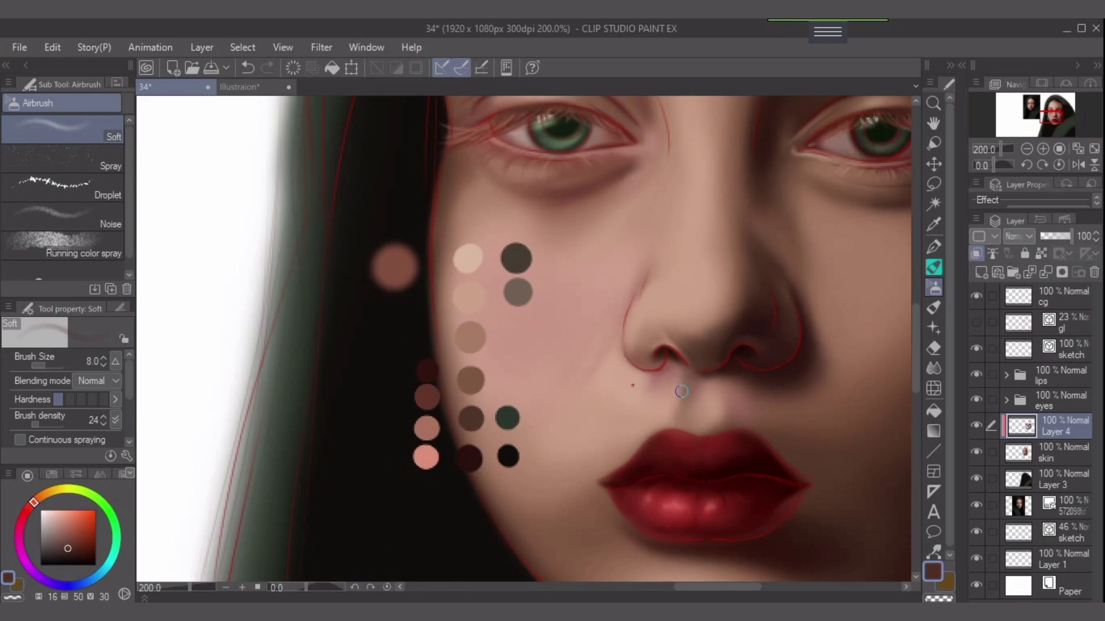
alt+click(681, 391)
key(bracketright)
key(bracketright)
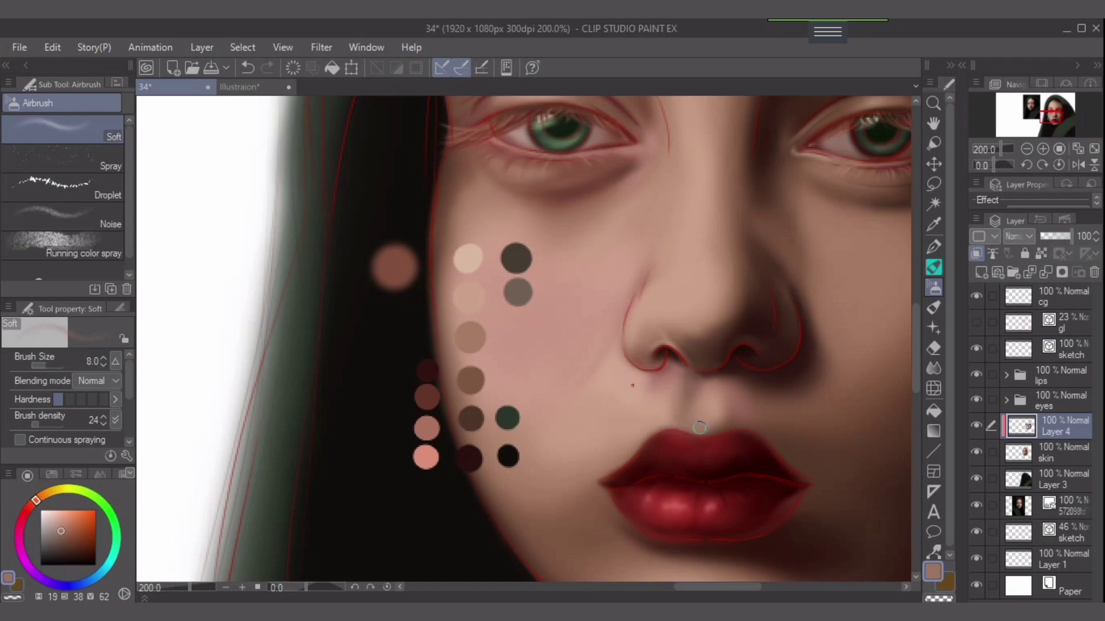
scroll(717, 443, down, 2)
drag(722, 405, 733, 384)
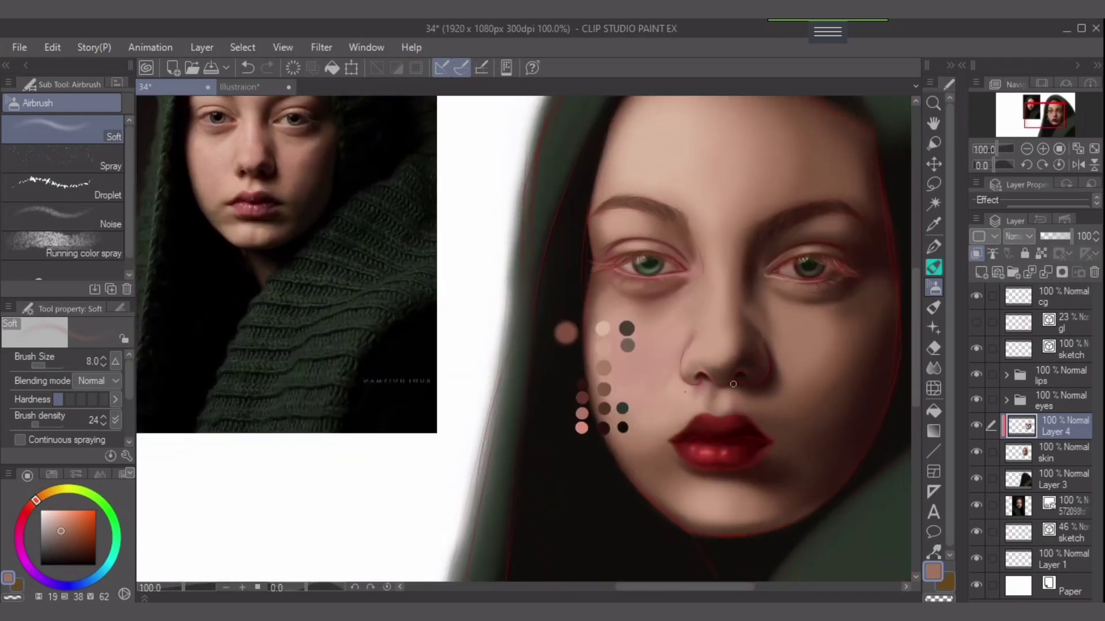
Lighten the skin above the upper lip with a sampled skin tone at saturation 33, value 80, enlarging the airbrush from 12 to 50.
alt+click(694, 404)
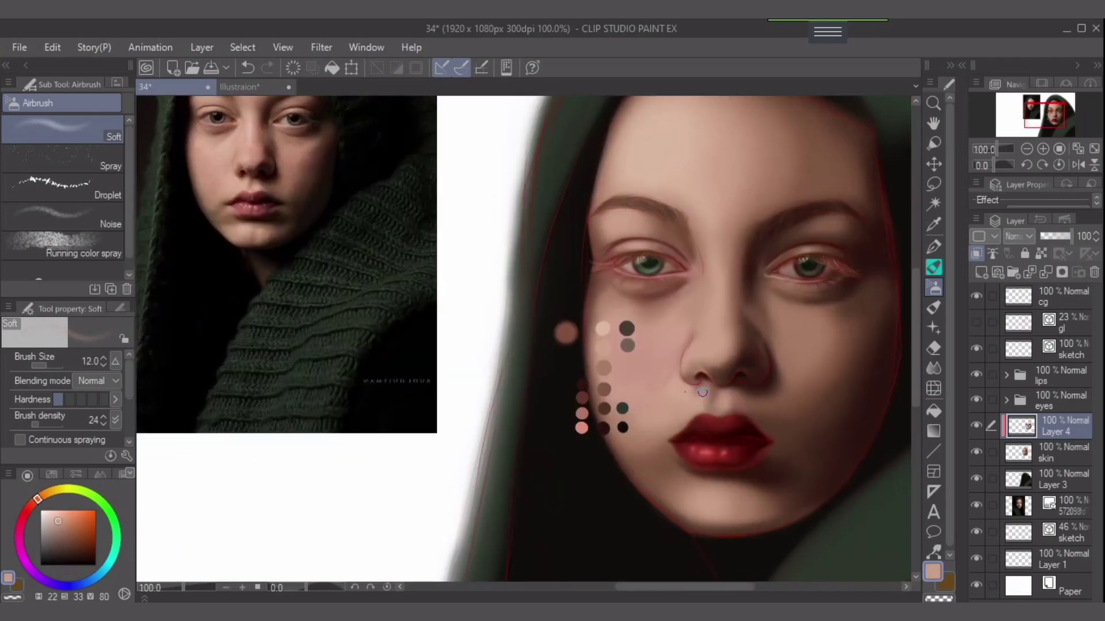
key(bracketright)
key(bracketright)
key(bracketright)
key(bracketright)
Try to transform the whole cg layer to move its colour swatches off the face.
click(1063, 297)
click(351, 68)
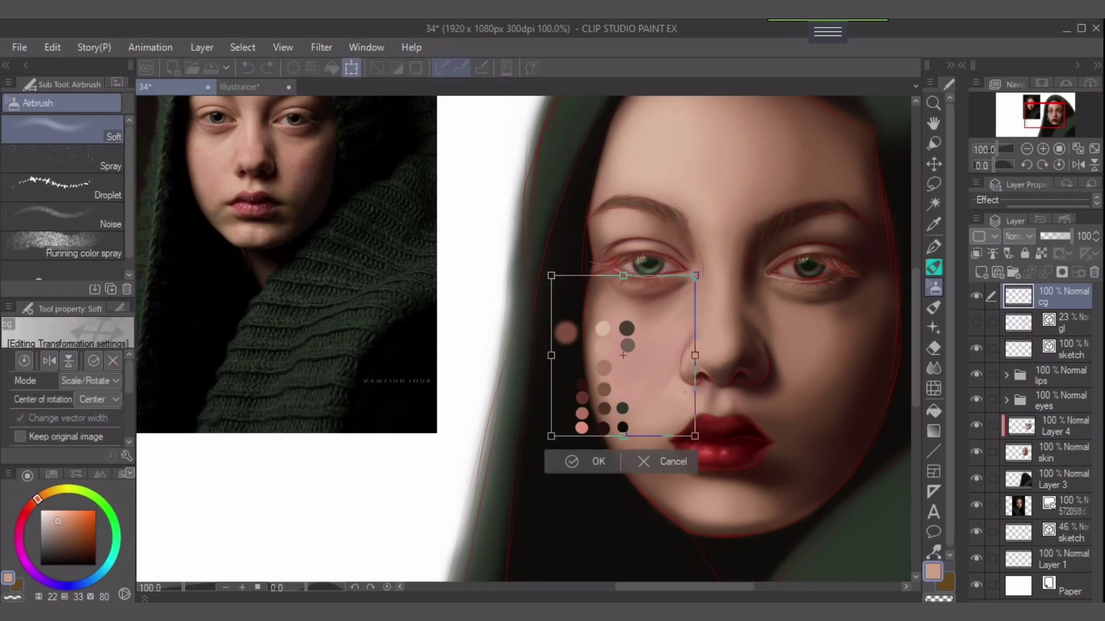
drag(622, 355, 493, 210)
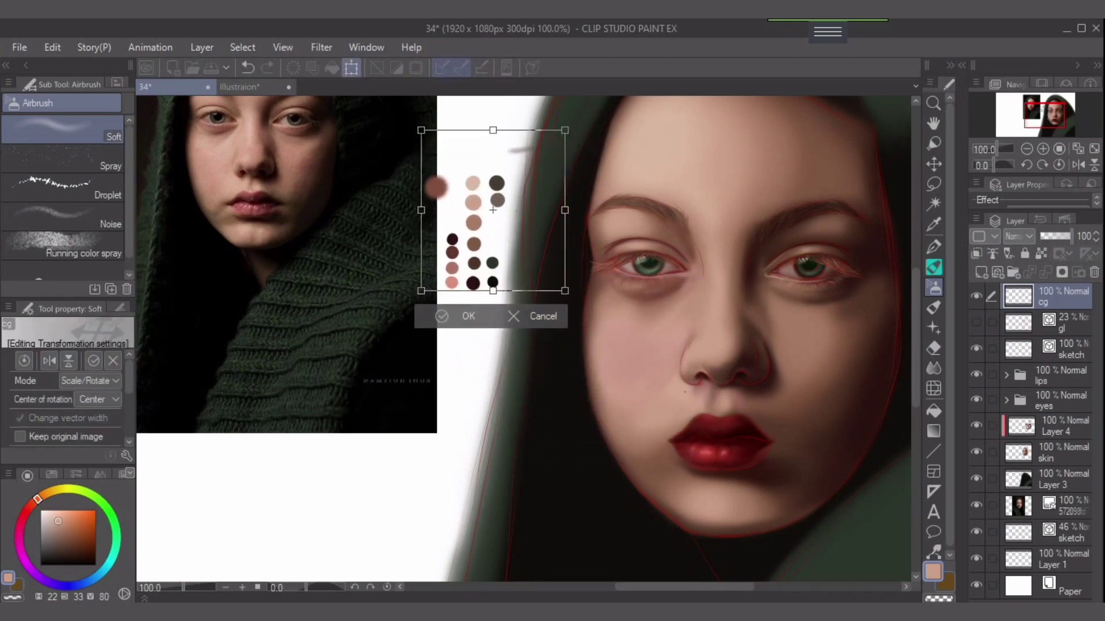
key(ctrl+z)
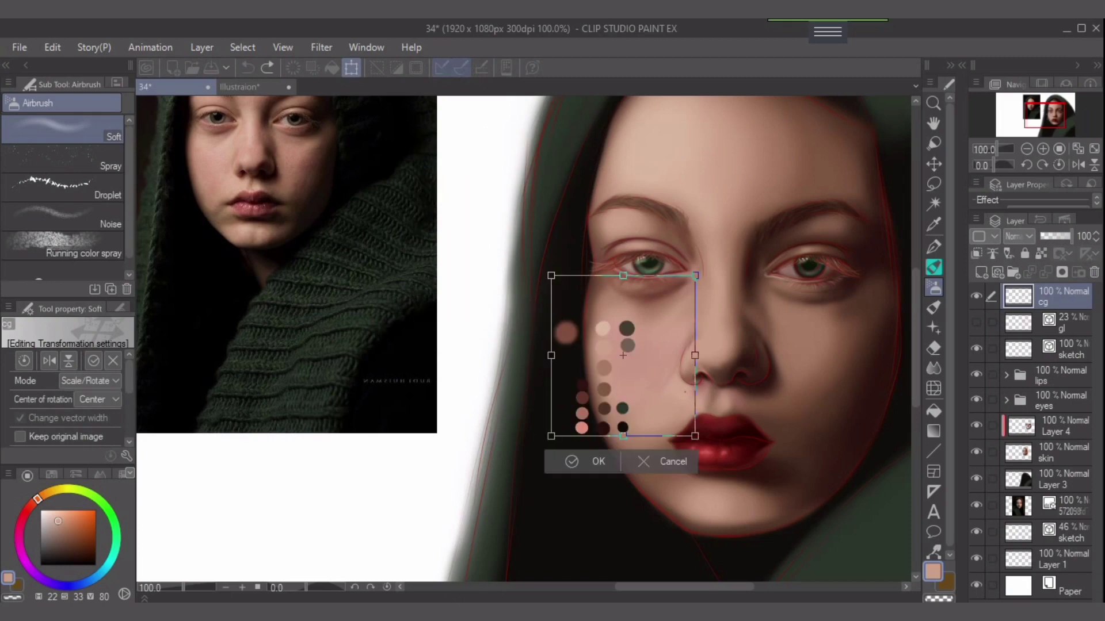
key(Return)
Lasso the colour swatches on the cg layer, move them off the cheek to the edge of the reference photo, and deselect.
key(m)
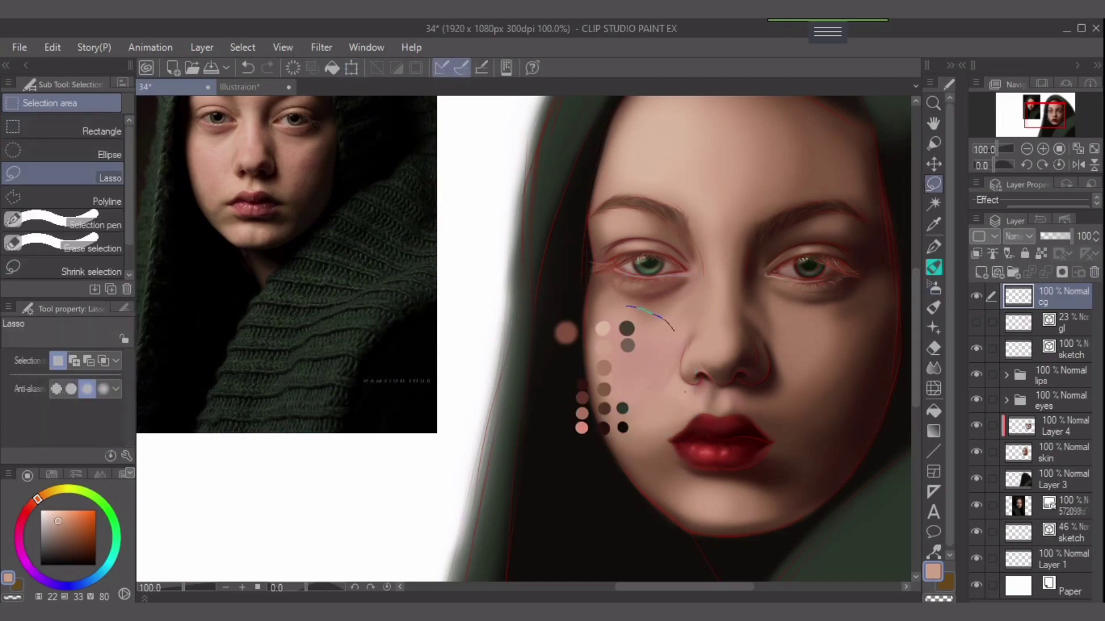
mouse_move(627, 306)
mouse_down()
mouse_move(497, 451)
mouse_move(625, 482)
mouse_move(659, 391)
mouse_up()
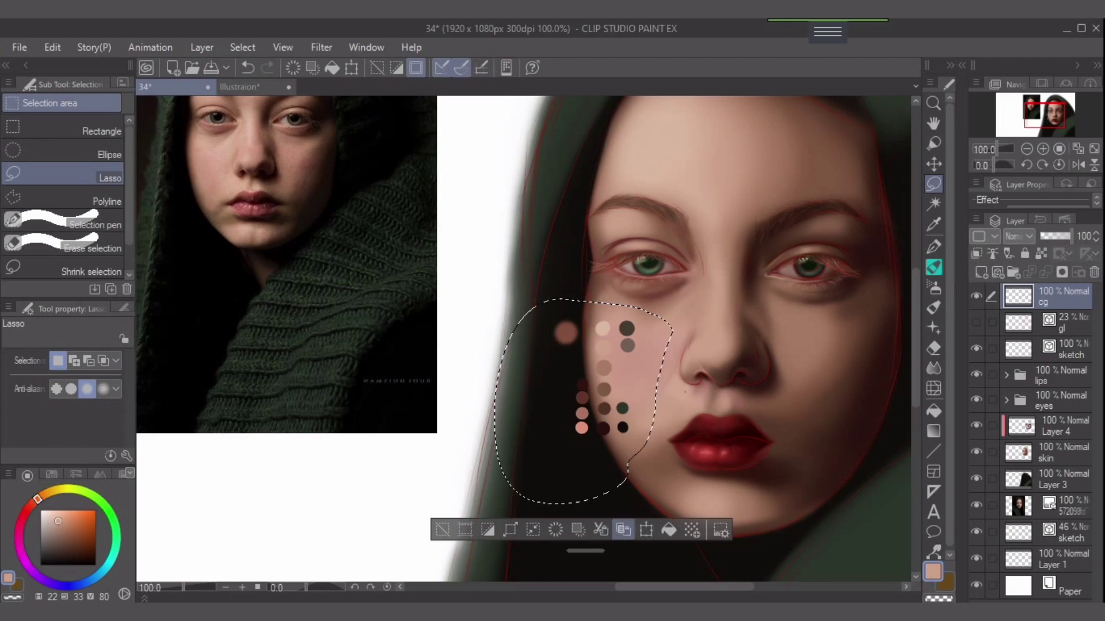
click(623, 530)
drag(581, 402, 443, 212)
key(Return)
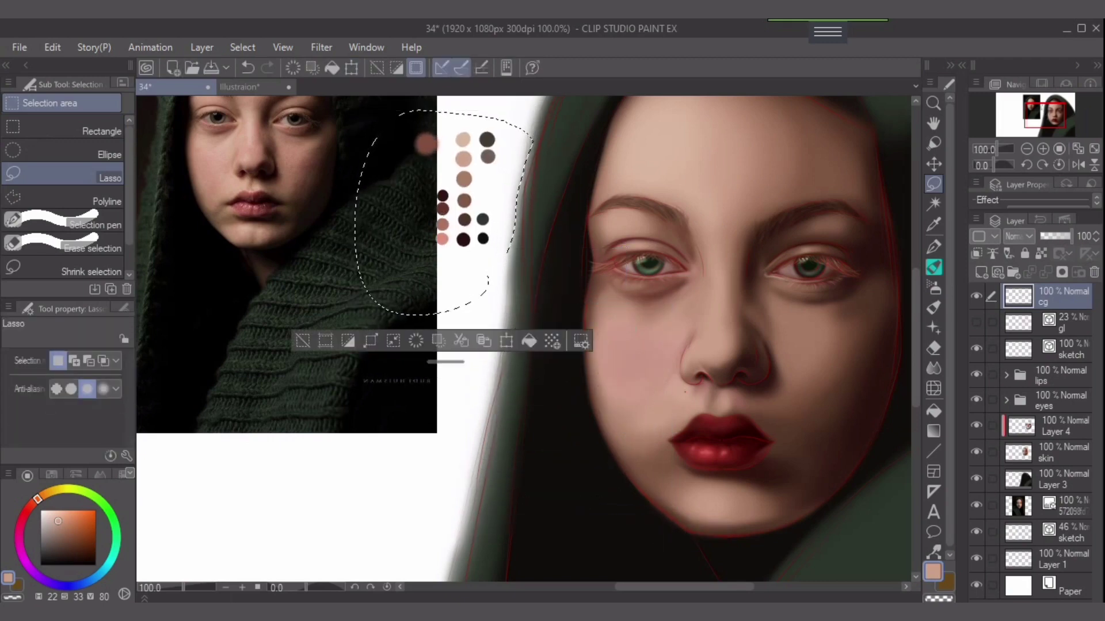
click(302, 341)
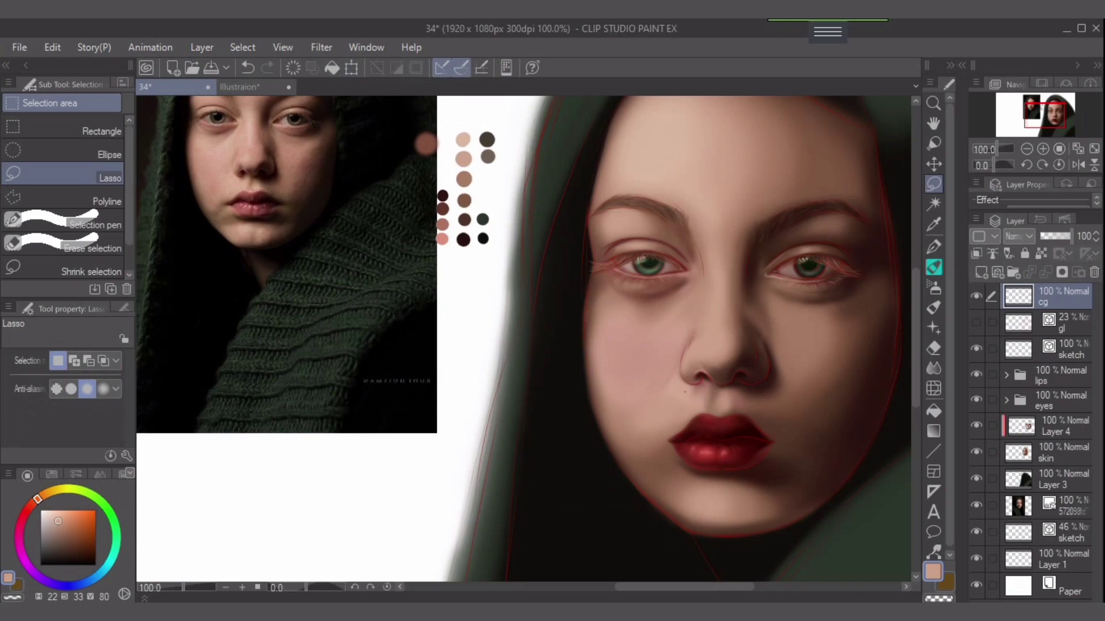
Blend the left cheek and its outer edge on Layer 4 with the light skin tone and the value 65 swatch, using airbrush sizes 50 to 40.
click(1064, 426)
click(934, 288)
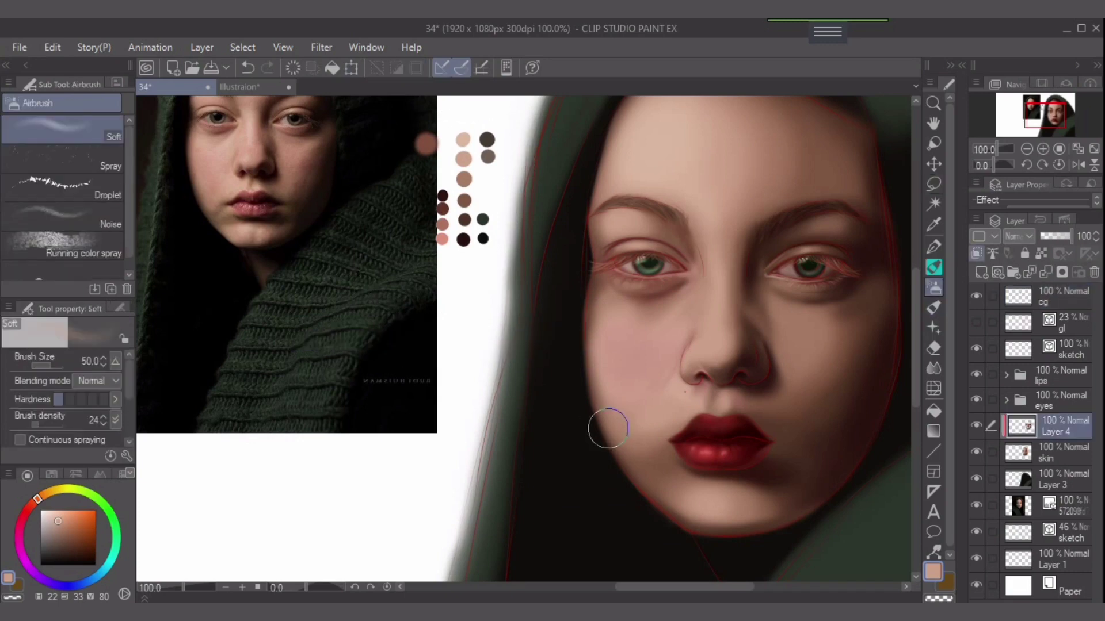
mouse_move(632, 397)
mouse_down()
mouse_move(626, 414)
mouse_move(606, 372)
mouse_move(616, 414)
mouse_move(604, 365)
mouse_move(622, 420)
mouse_move(642, 430)
mouse_up()
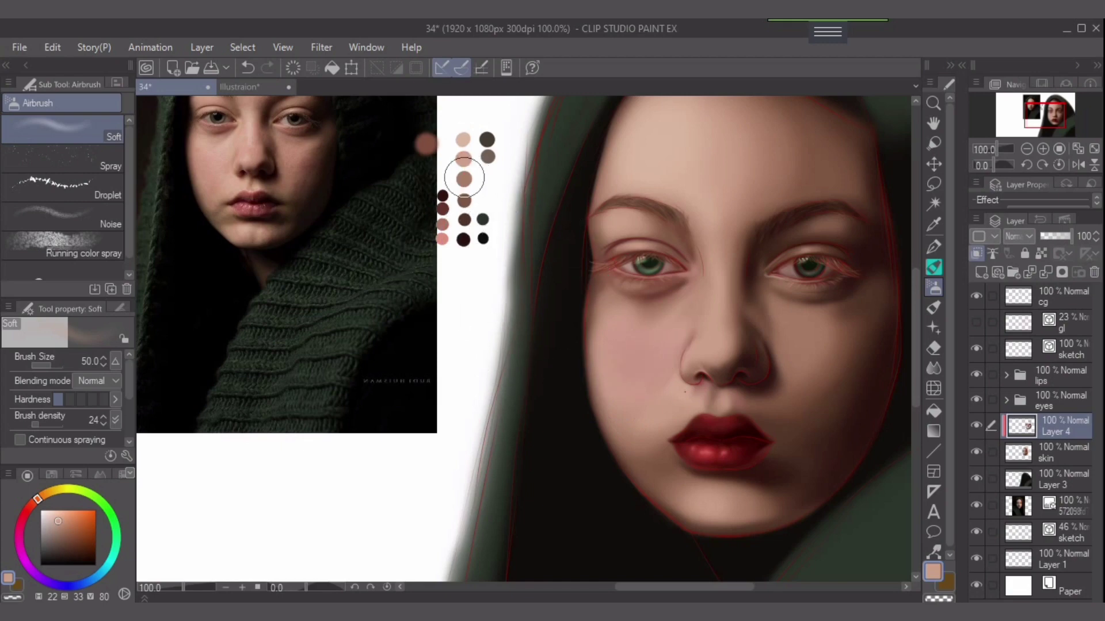
alt+click(464, 179)
mouse_move(591, 387)
mouse_down()
mouse_move(587, 335)
mouse_move(599, 402)
mouse_move(587, 319)
mouse_move(585, 368)
mouse_move(580, 351)
mouse_move(579, 324)
mouse_move(597, 416)
mouse_up()
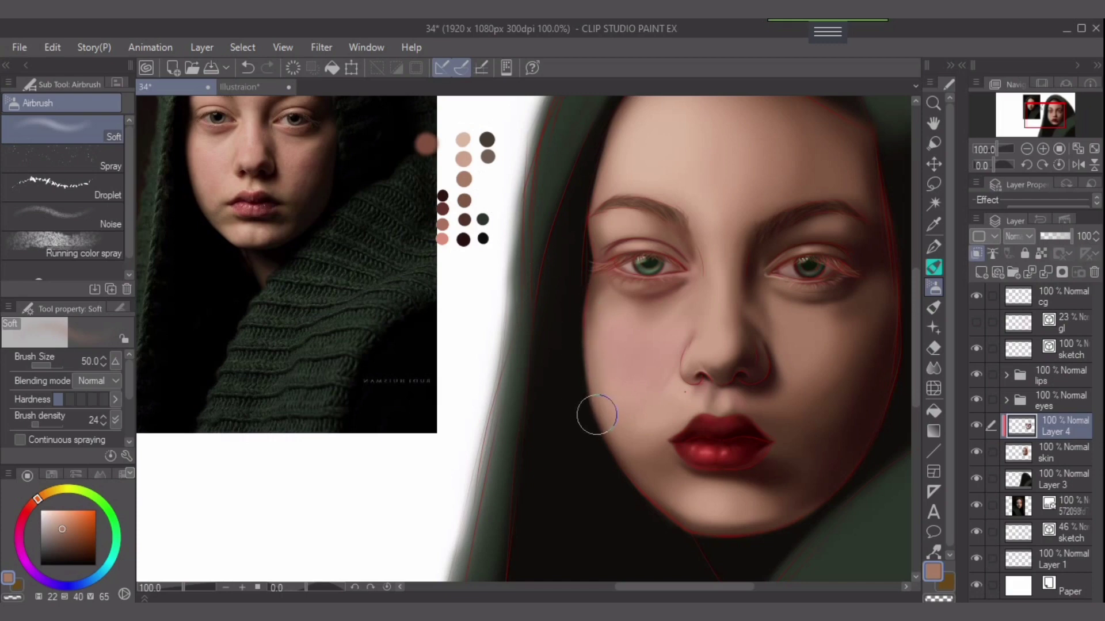
drag(583, 352, 585, 387)
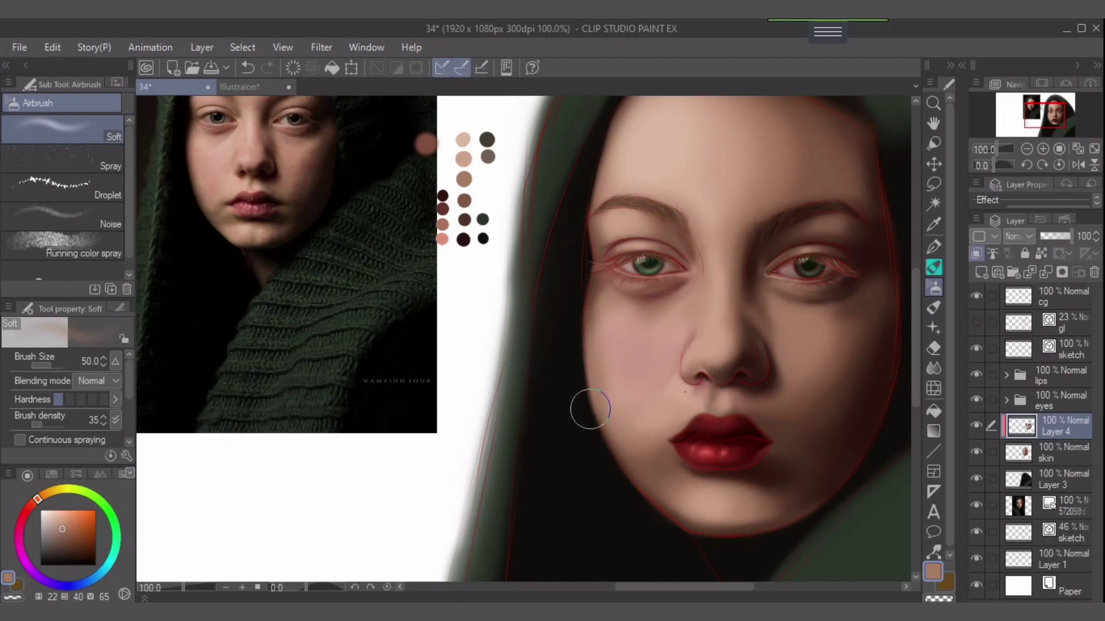
key(bracketleft)
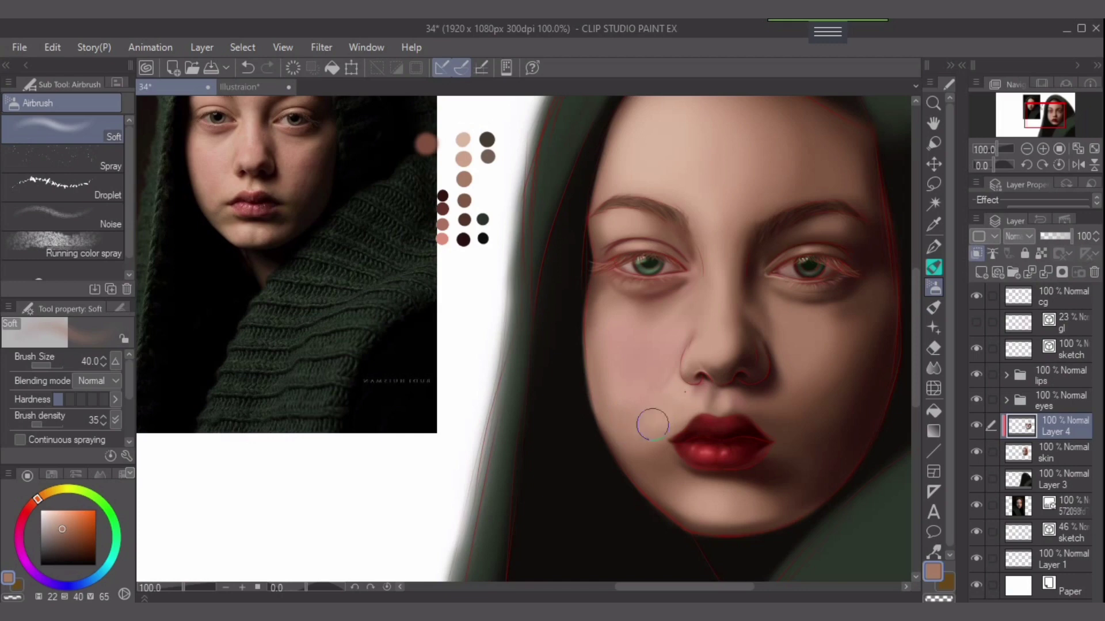
Shade the left contour of the face with the brown swatch at value 49, using airbrush sizes 30 to 70 at density 35.
alt+click(463, 200)
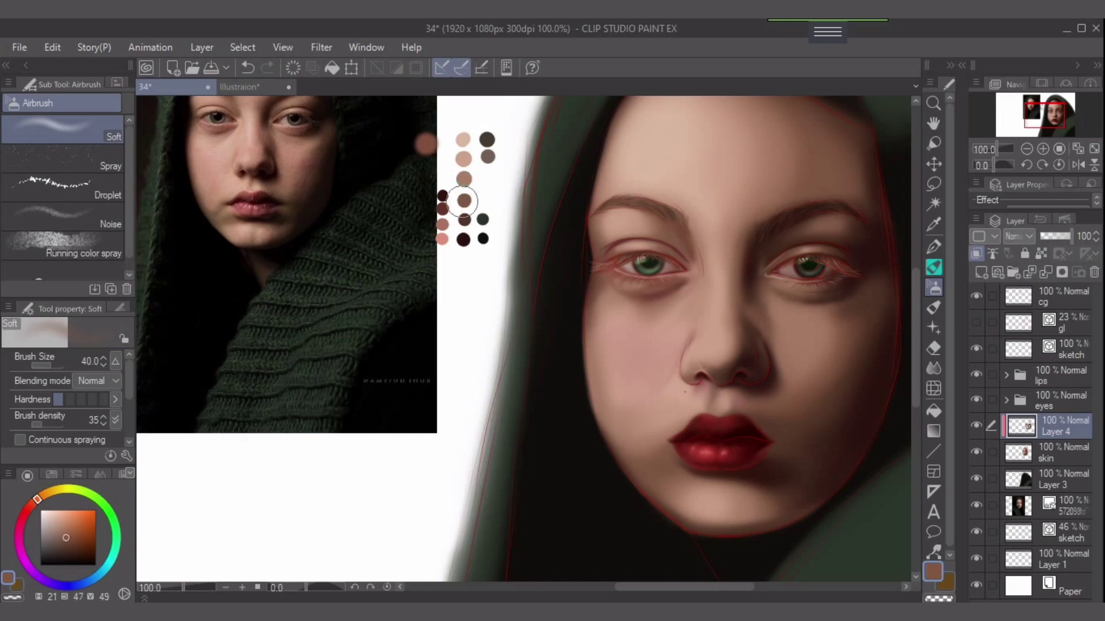
key(bracketleft)
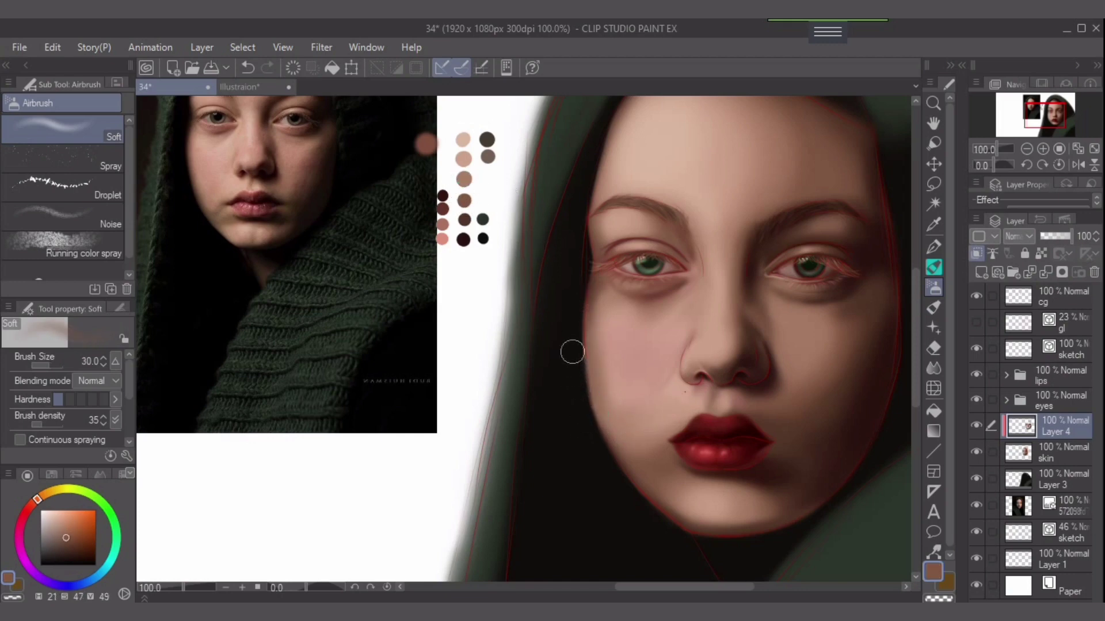
key(bracketright)
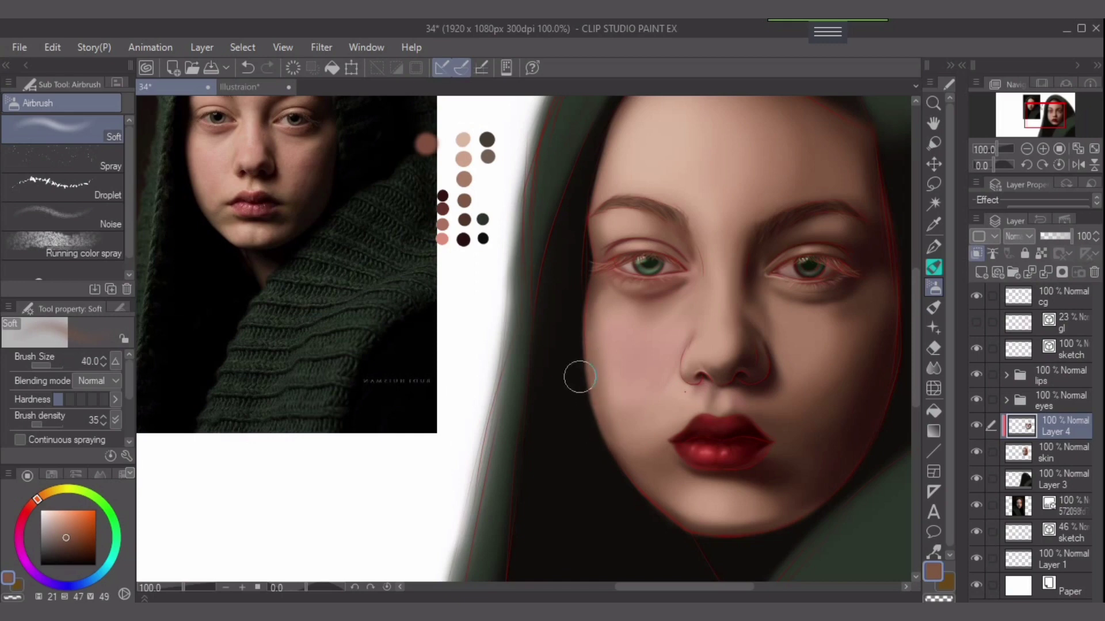
key(bracketright)
key(bracketright)
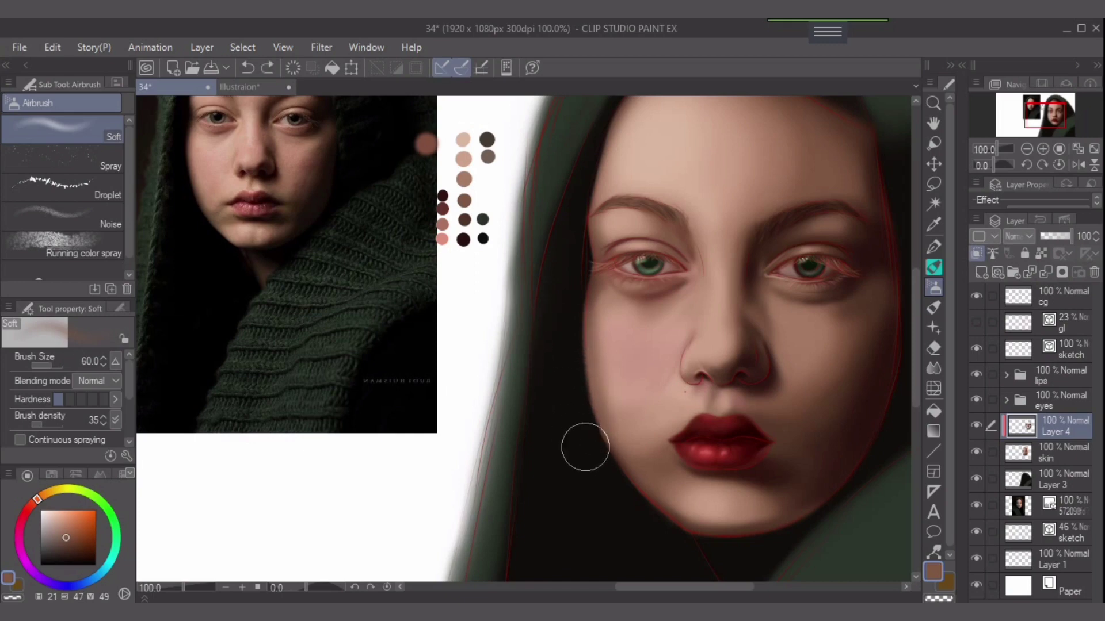
key(bracketright)
drag(594, 472, 570, 421)
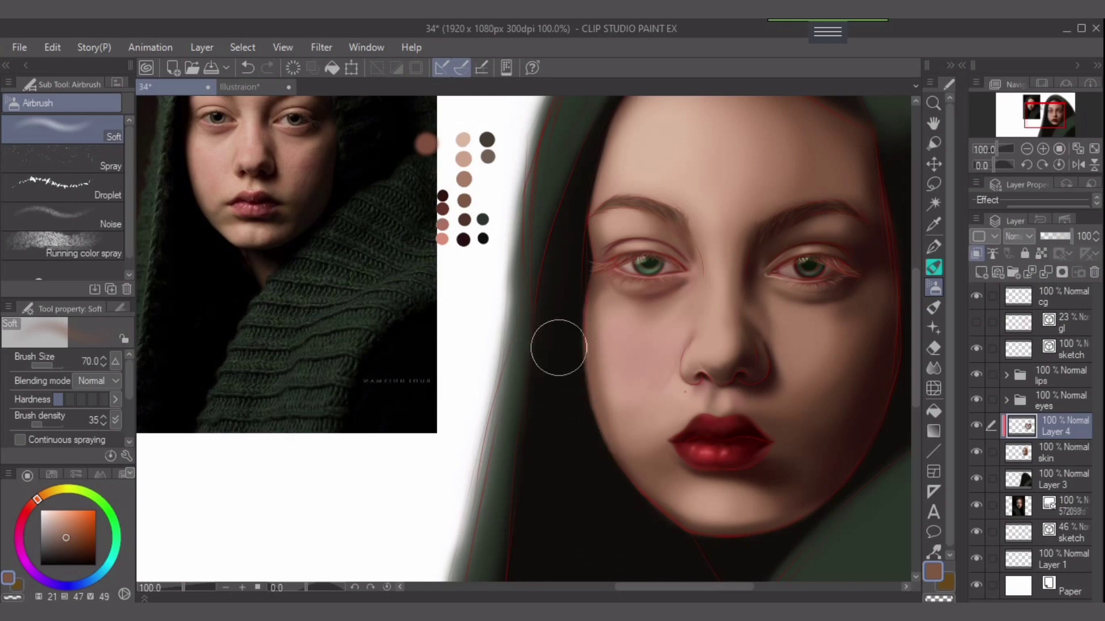
Darken the left contour from jaw to cheek with the darkest brown swatch at saturation 67, value 15, using airbrush size 80.
alt+click(463, 238)
alt+click(475, 257)
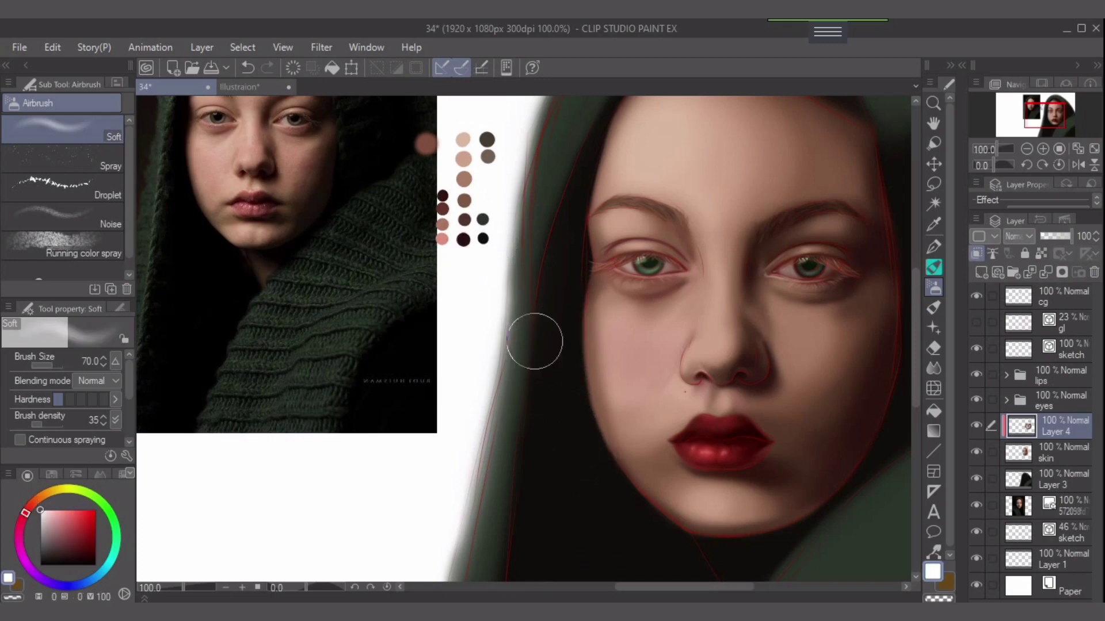
key(])
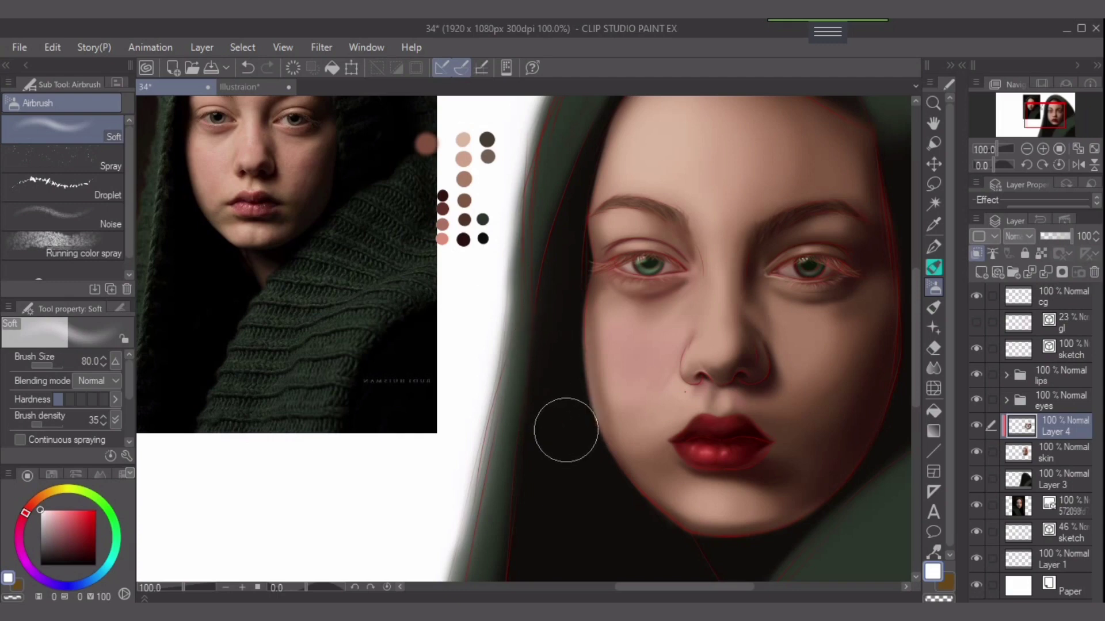
key(ctrl+z)
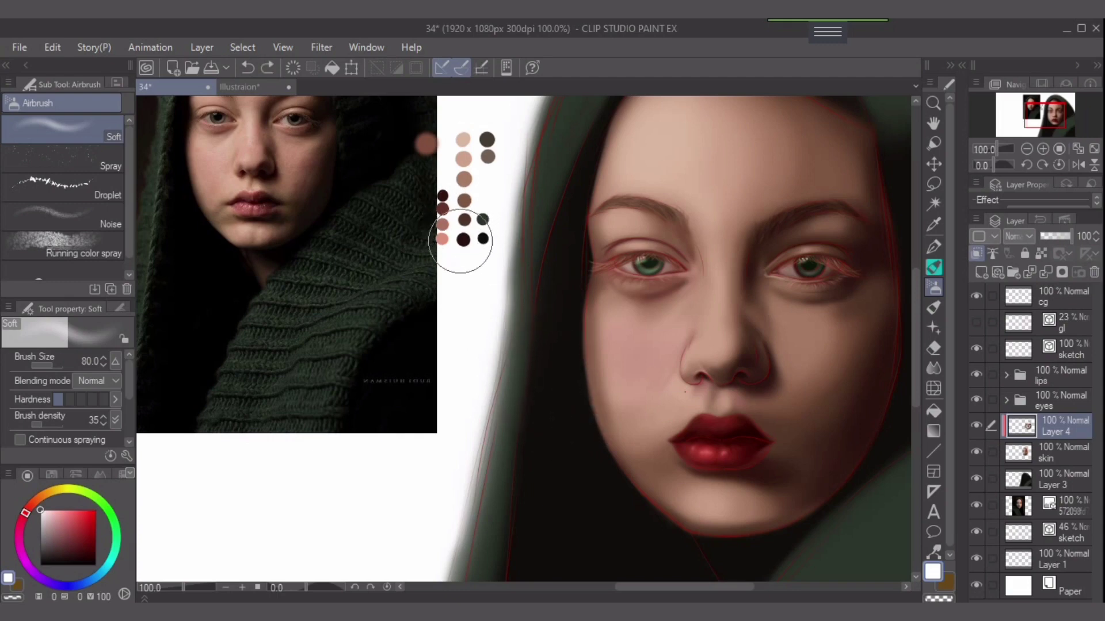
alt+click(464, 240)
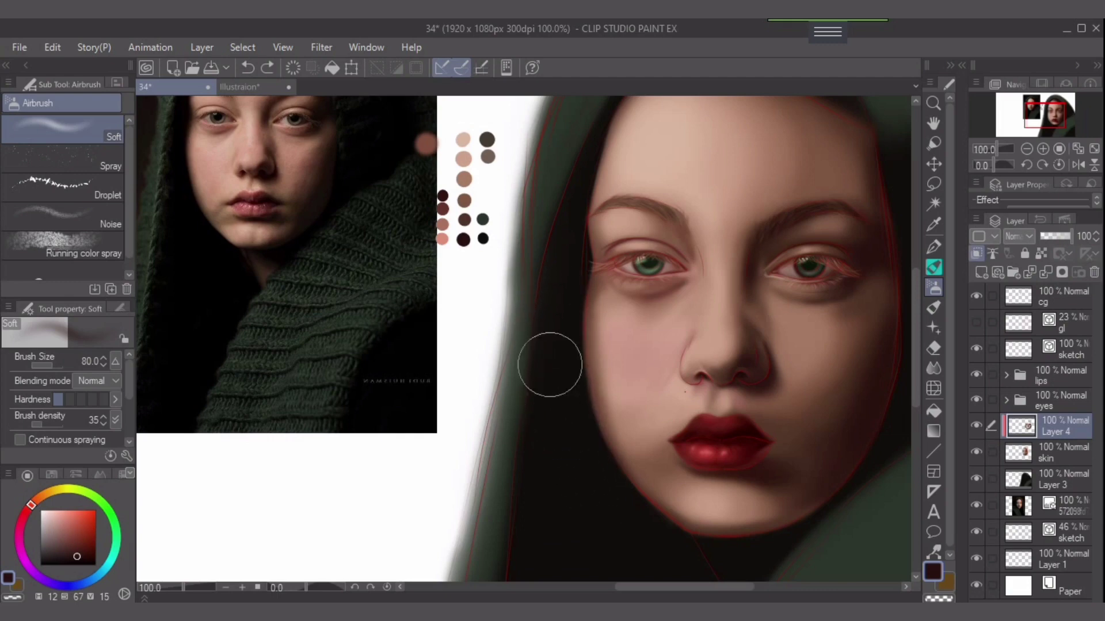
mouse_move(588, 476)
mouse_down()
mouse_move(561, 431)
mouse_move(570, 458)
mouse_move(550, 343)
mouse_move(584, 478)
mouse_move(544, 312)
mouse_up()
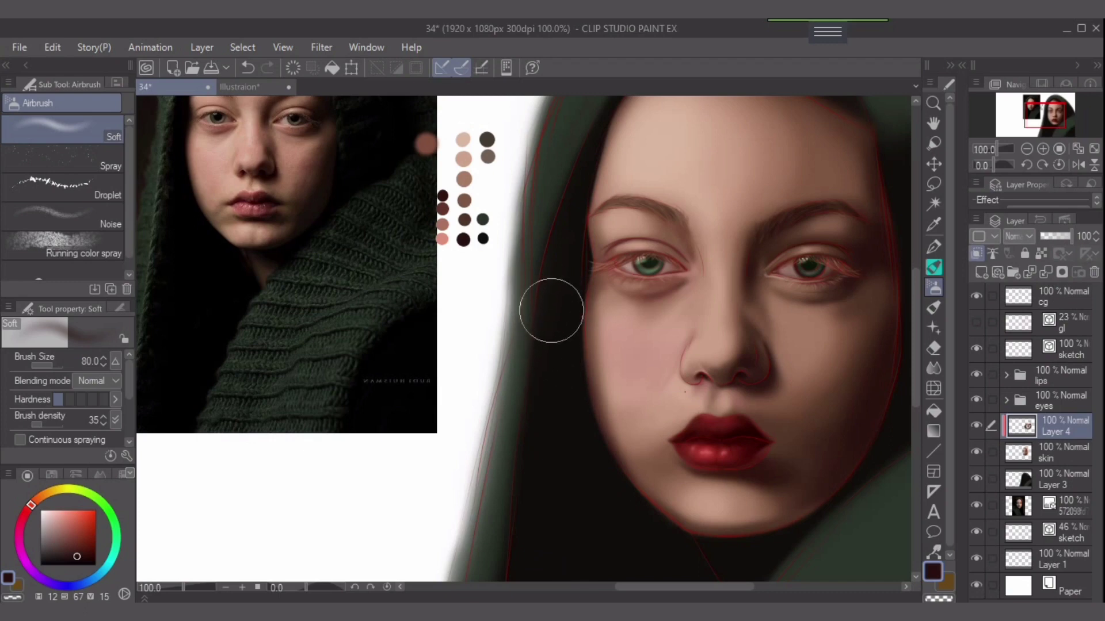
Shade the left contour of the face up to the temple with the value 49 brown swatch at density 72, using airbrush sizes 40 to 60.
key(bracketleft)
key(bracketleft)
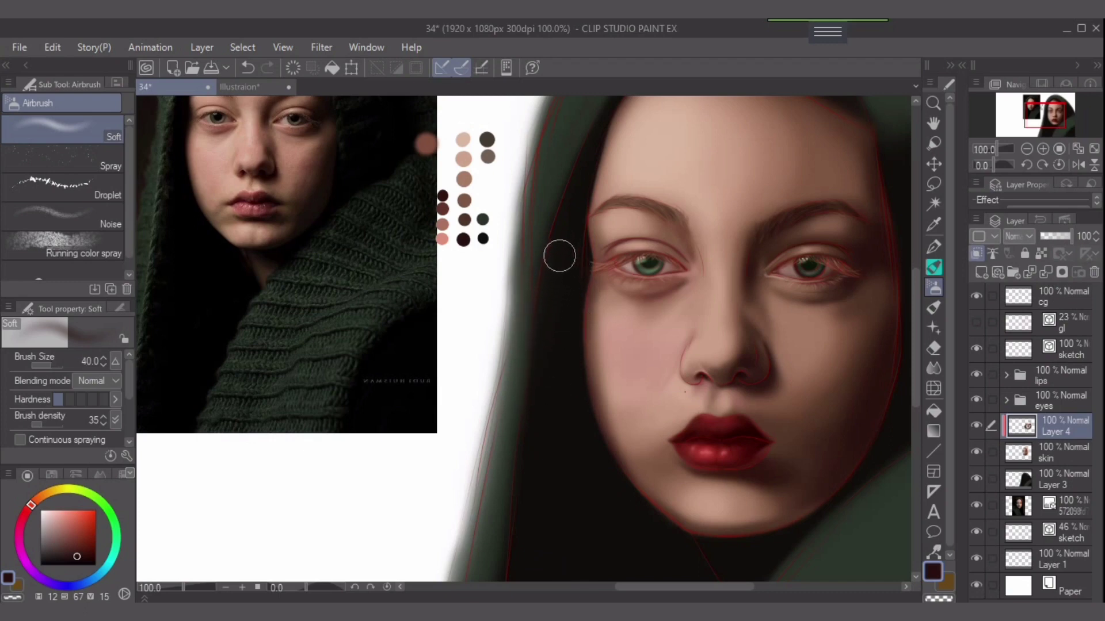
key(bracketleft)
key(bracketleft)
alt+click(464, 200)
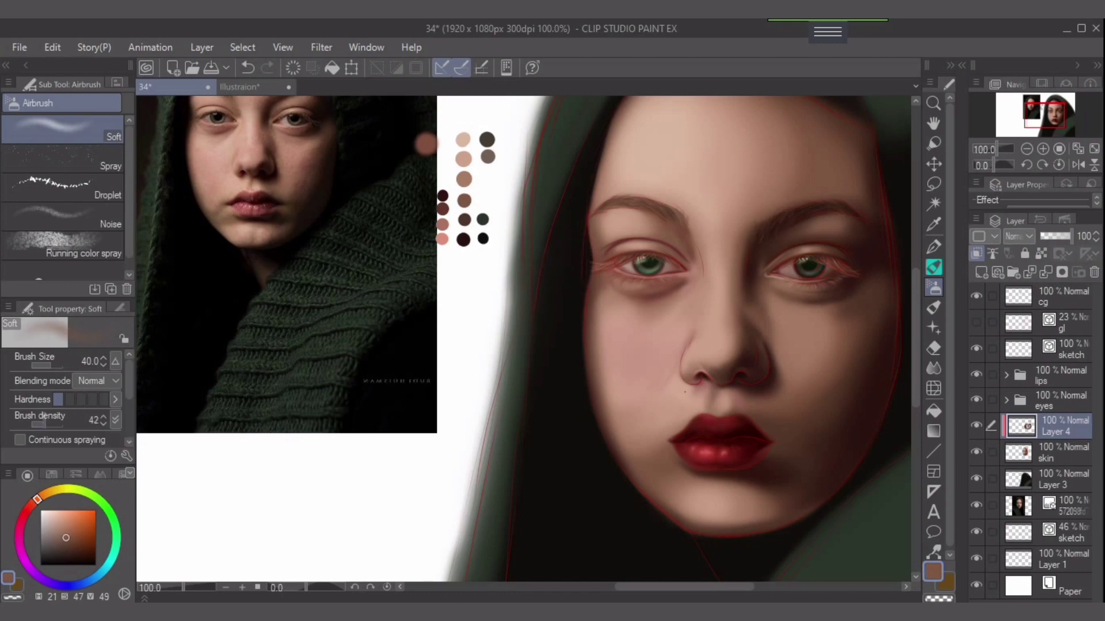
drag(42, 423, 45, 423)
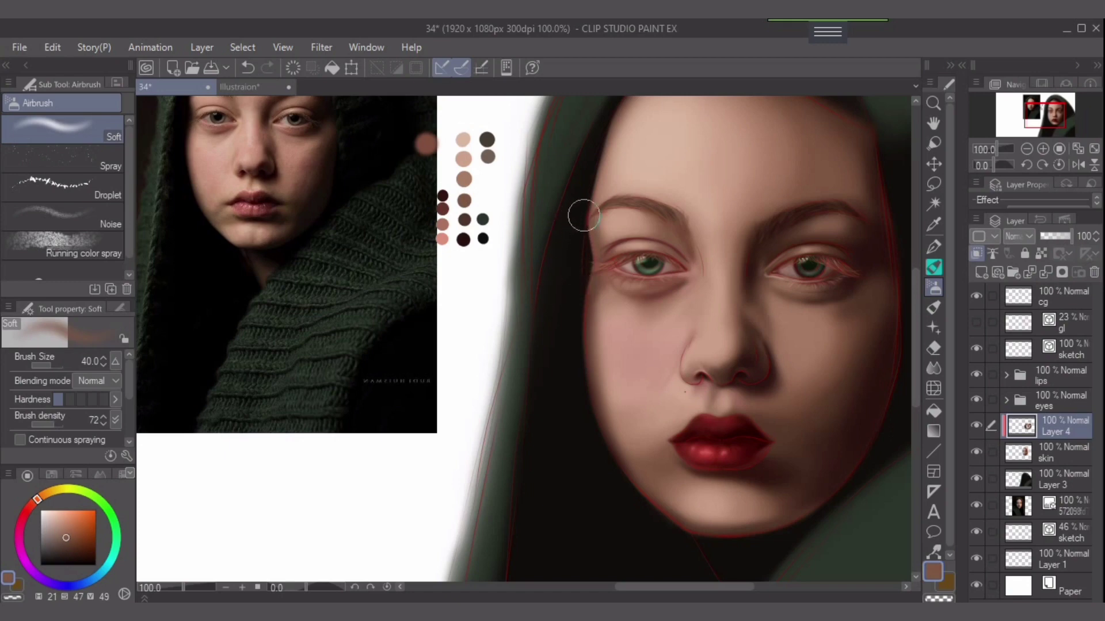
drag(669, 182, 611, 309)
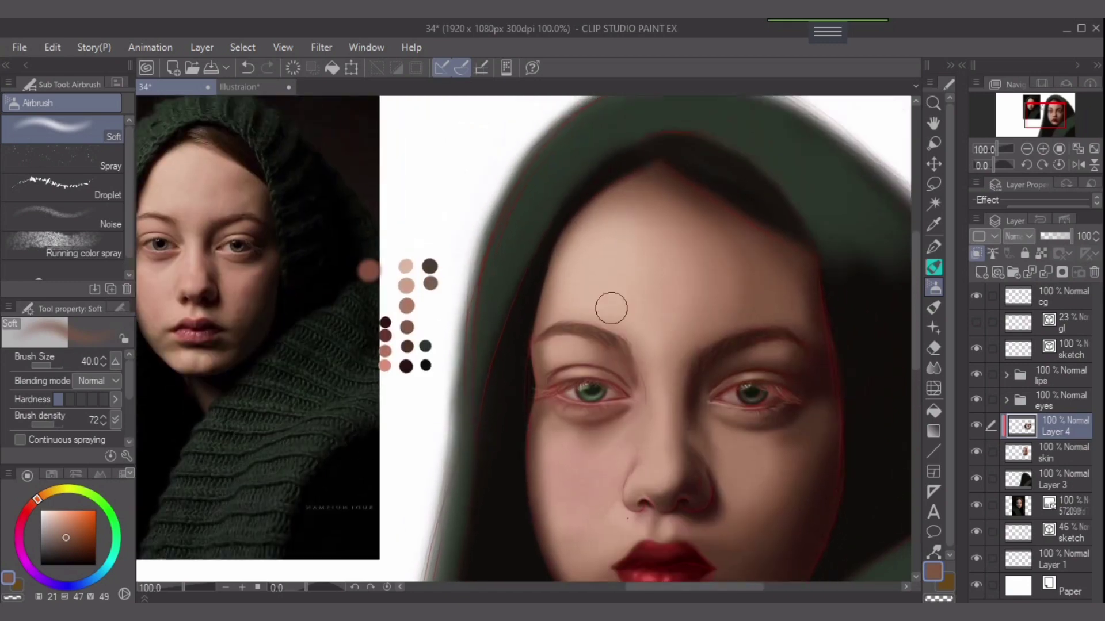
key(bracketright)
key(bracketright)
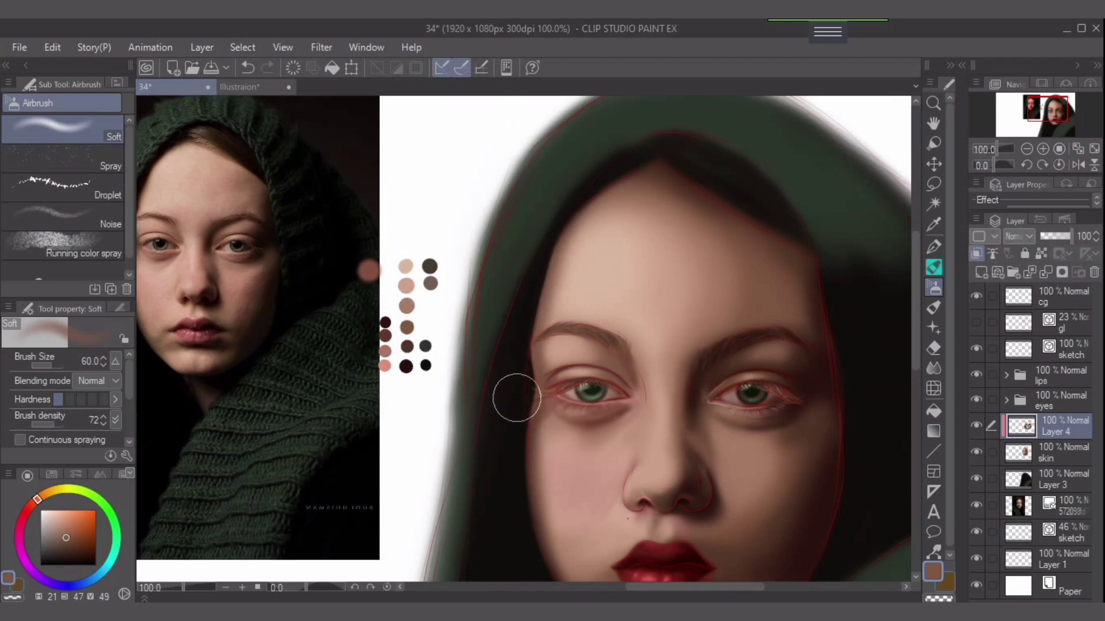
Undo the last stroke and deepen the left contour from temple to cheek with the value 31 brown swatch, using airbrush sizes 50 to 70.
alt+click(407, 345)
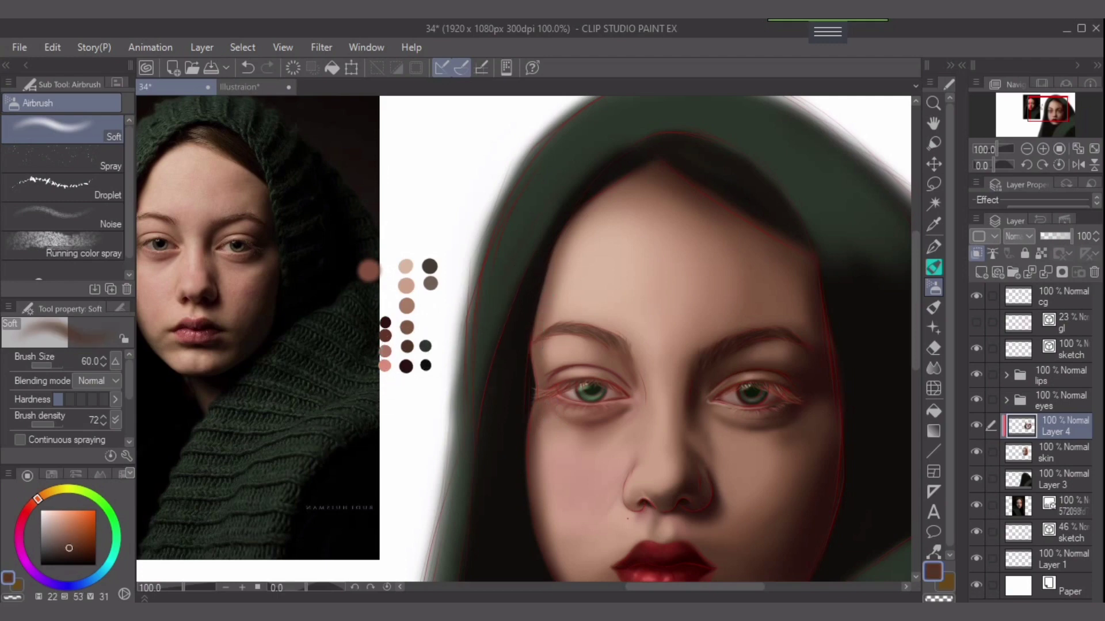
key(ctrl+z)
key([)
key(bracketright)
key(bracketright)
drag(507, 393, 505, 382)
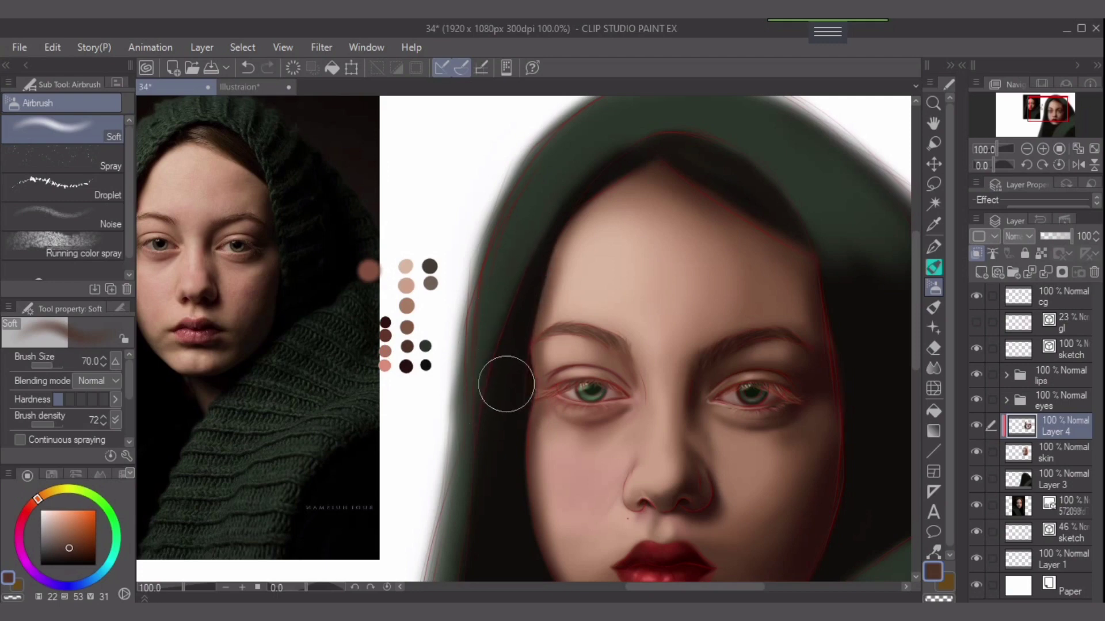
key(bracketleft)
key(bracketleft)
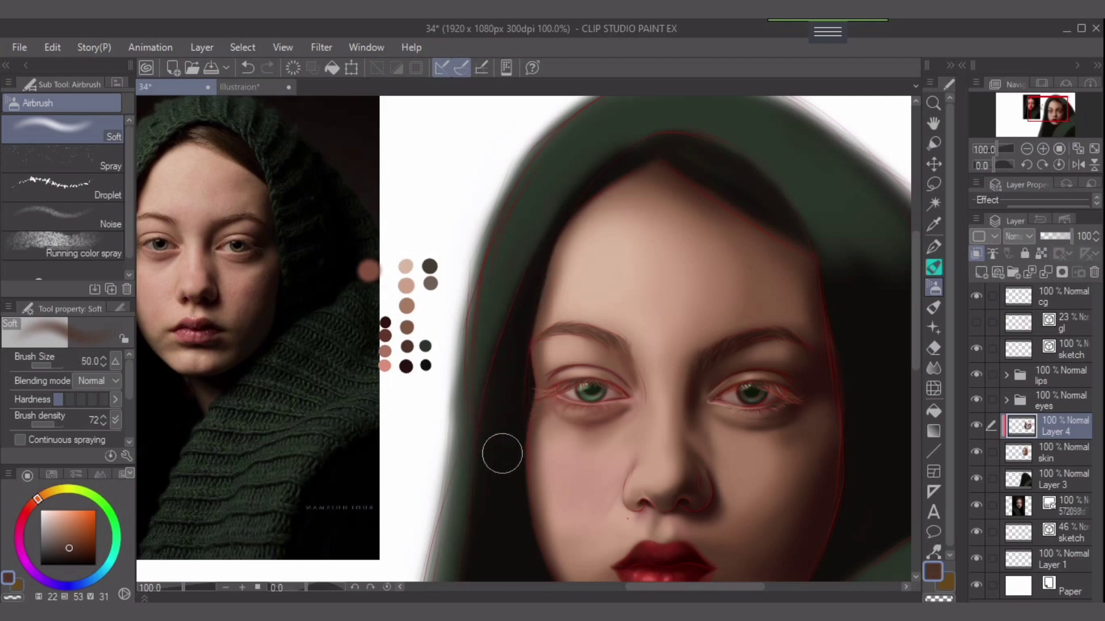
key(bracketright)
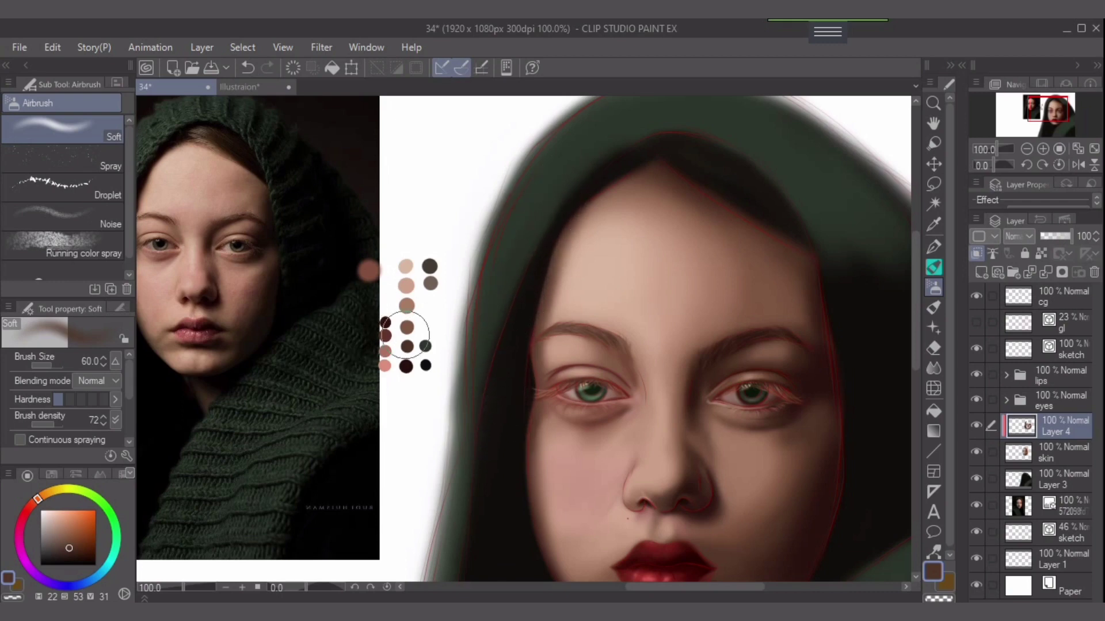
Darken the face edge beside the left temple with the darkest brown swatch at value 15, using airbrush sizes 70 to 50.
alt+click(406, 366)
key(bracketright)
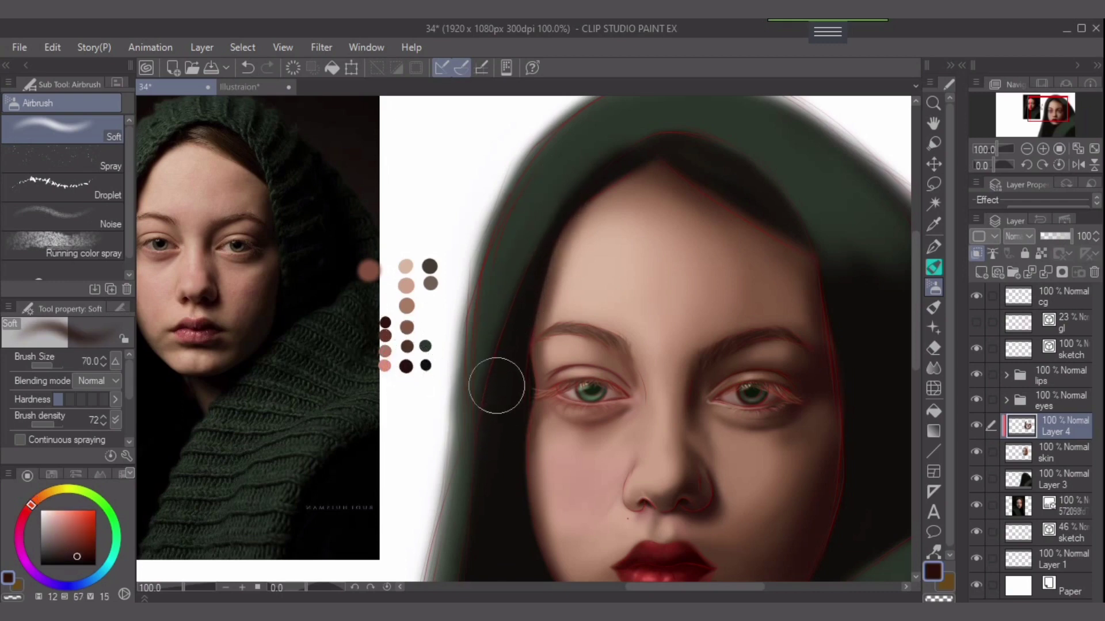
key(bracketleft)
key(bracketleft)
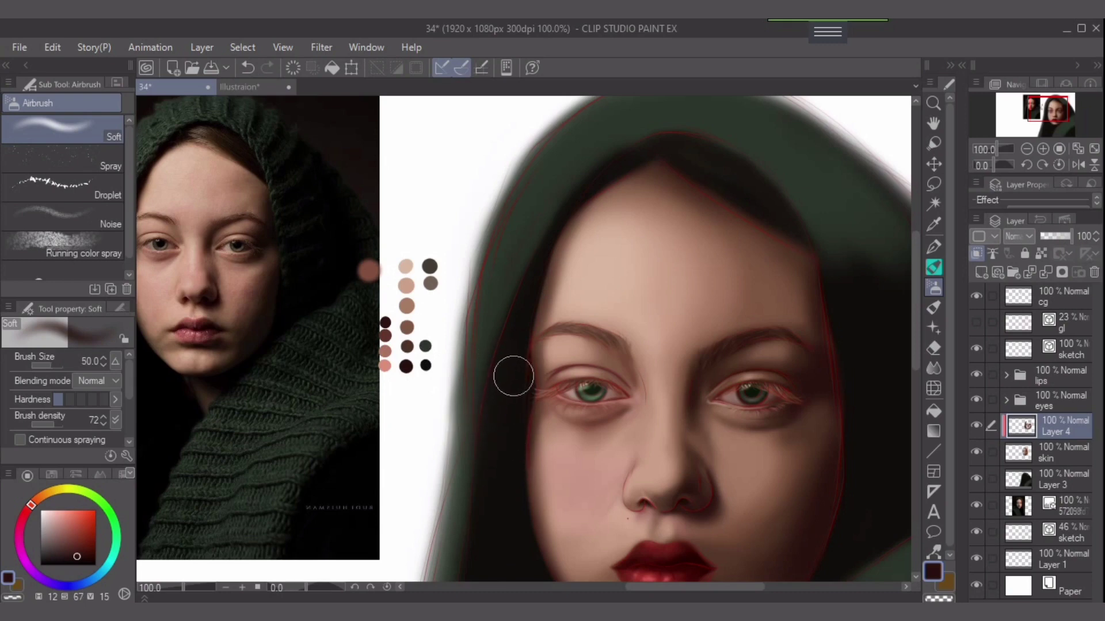
key(bracketright)
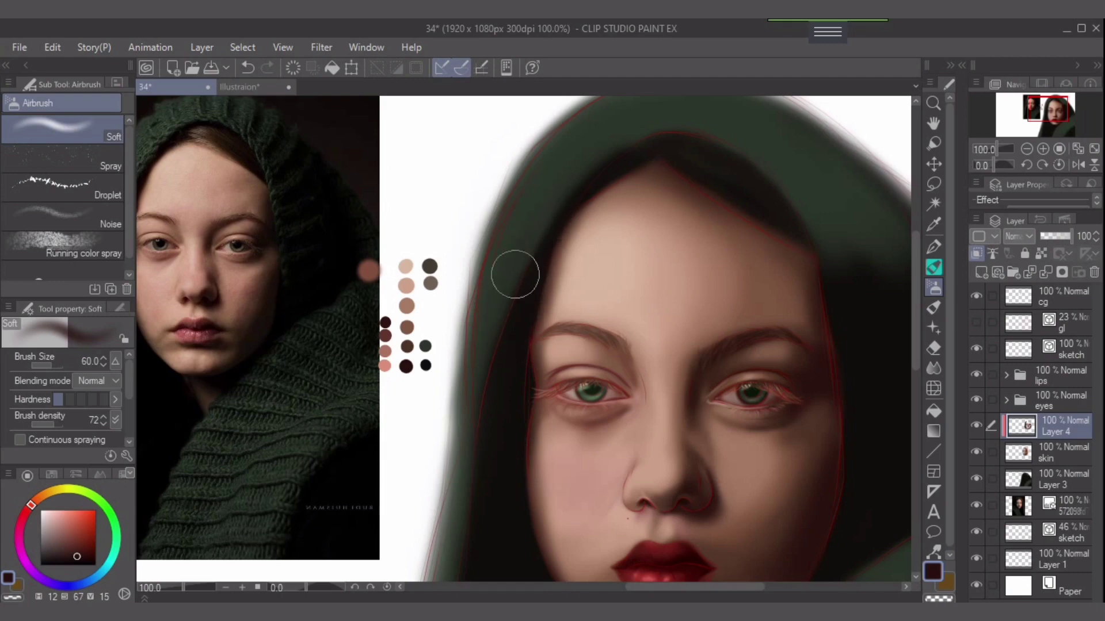
Undo the last stroke and darken the hood's inner shadow along the left forehead and cheek with airbrush size 100.
key(bracketright)
key(bracketright)
key(bracketright)
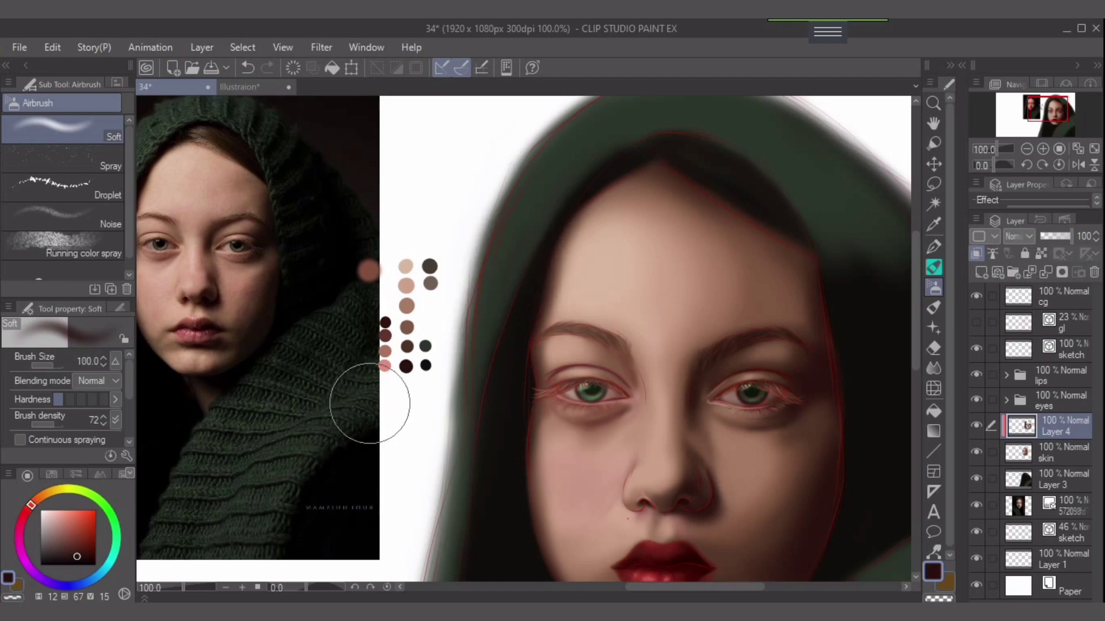
key(ctrl+z)
mouse_move(510, 238)
mouse_down()
mouse_move(493, 276)
mouse_move(482, 379)
mouse_up()
drag(485, 319, 464, 407)
drag(527, 244, 565, 155)
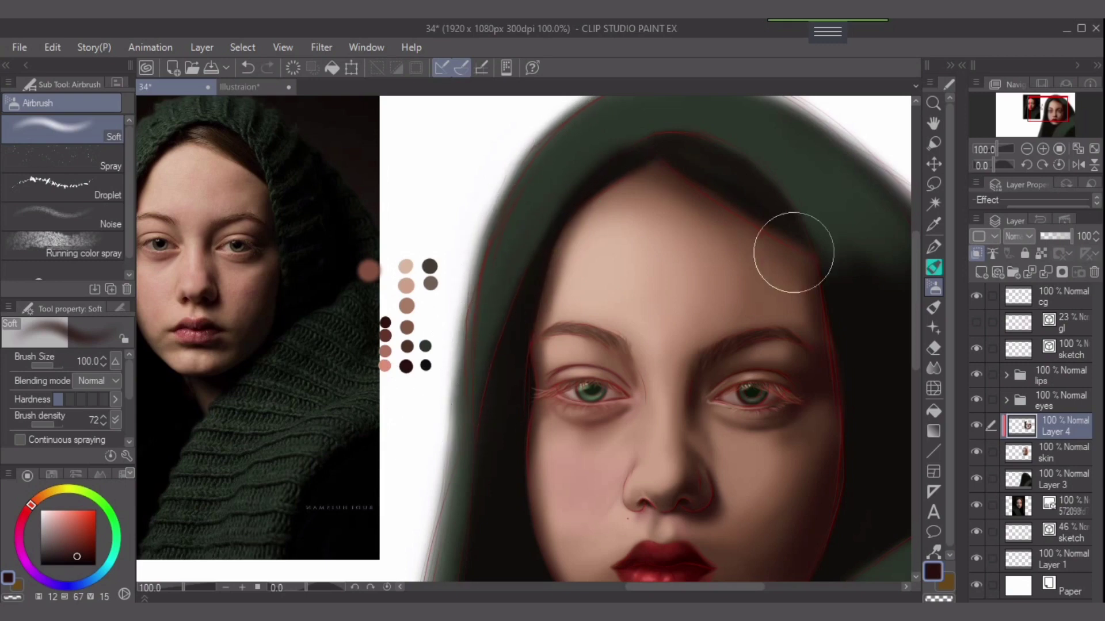
Darken the right contour of the face from temple to jaw with the darkest brown, using airbrush sizes 100 to 150.
drag(851, 397, 791, 275)
scroll(826, 253, up, 2)
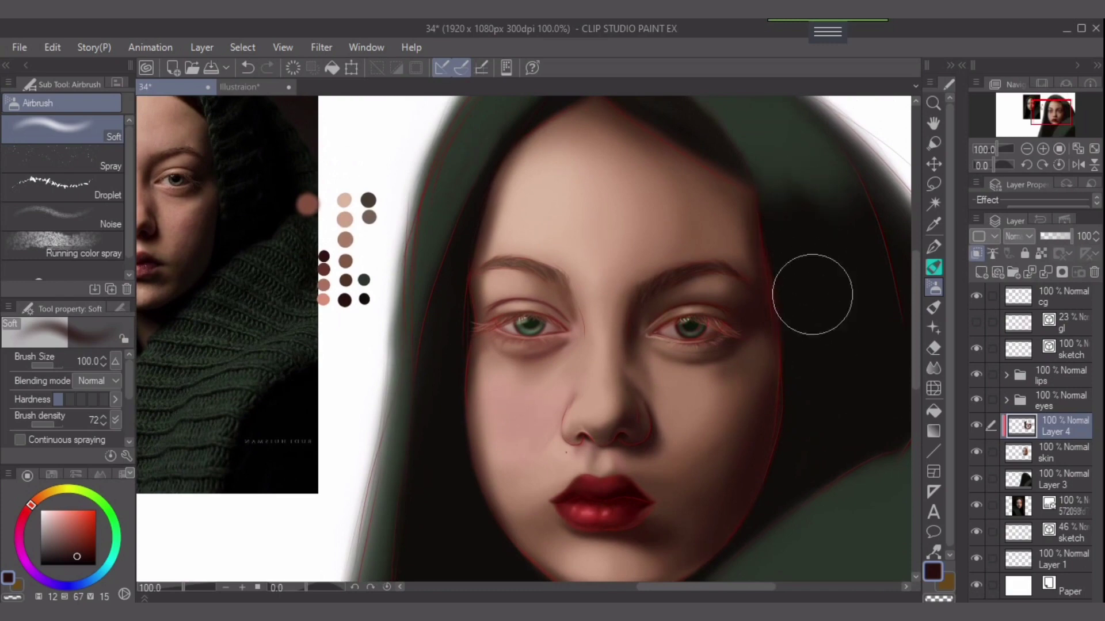
key(bracketright)
key(bracketright)
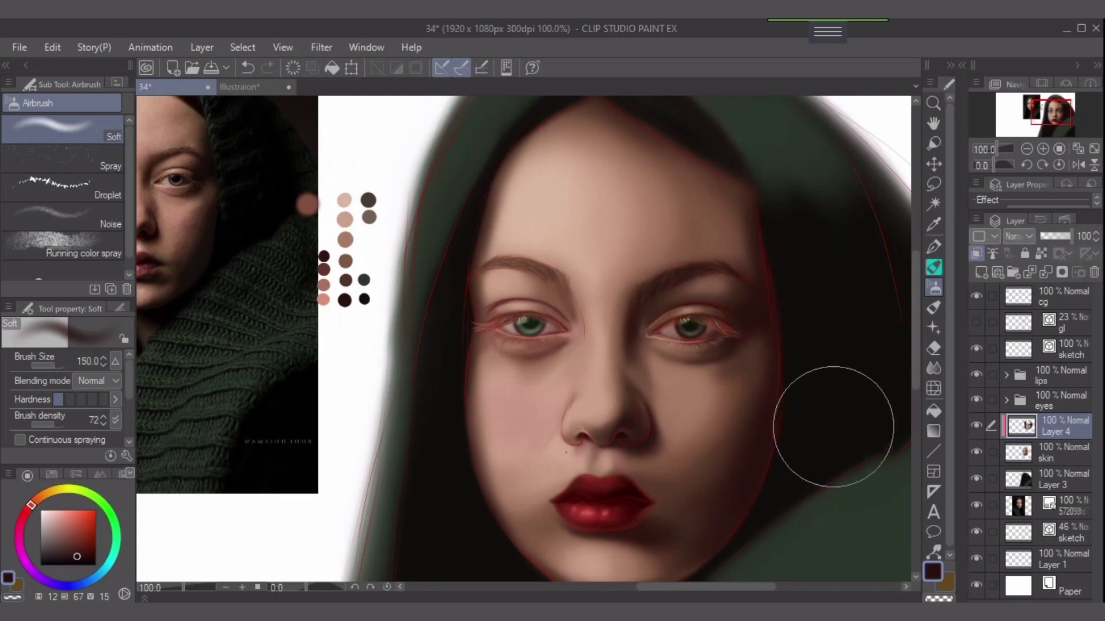
drag(841, 445, 828, 345)
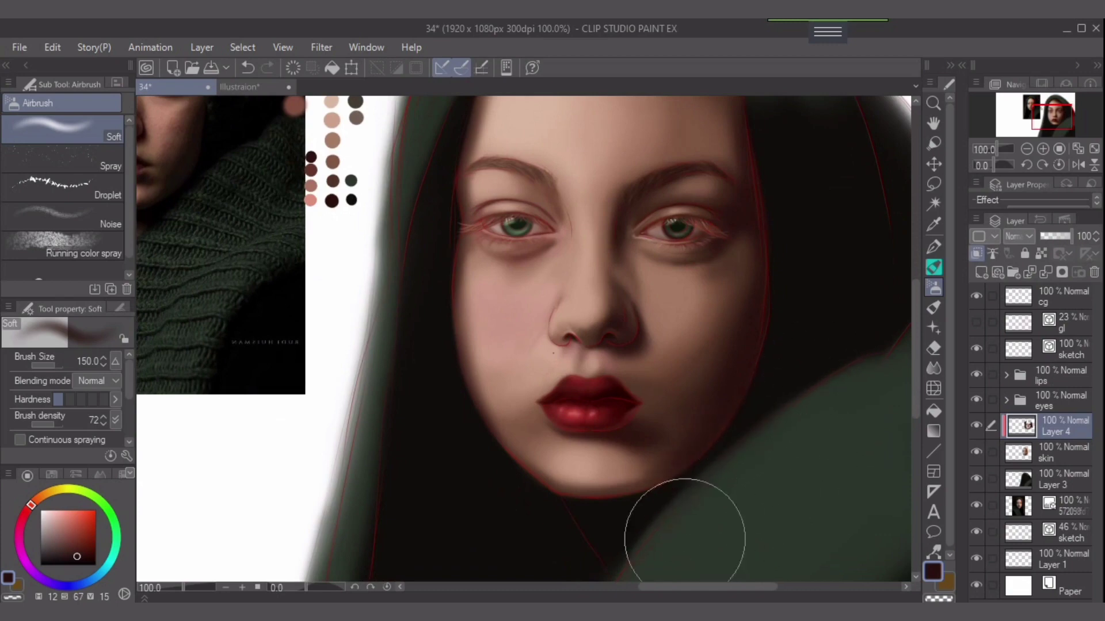
scroll(688, 506, down, 2)
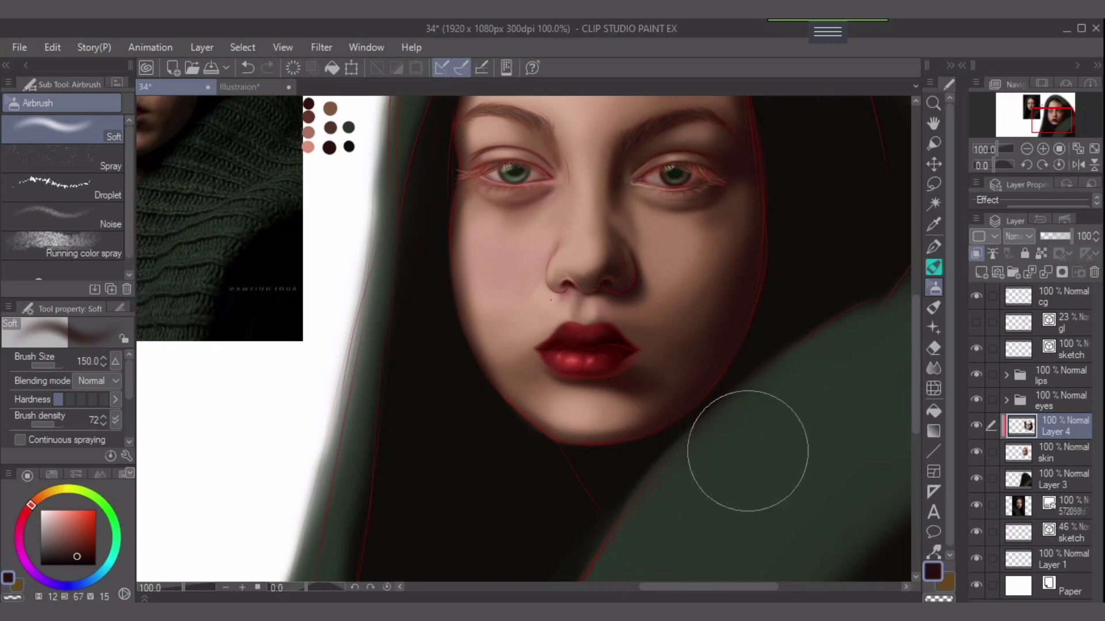
drag(817, 330, 845, 485)
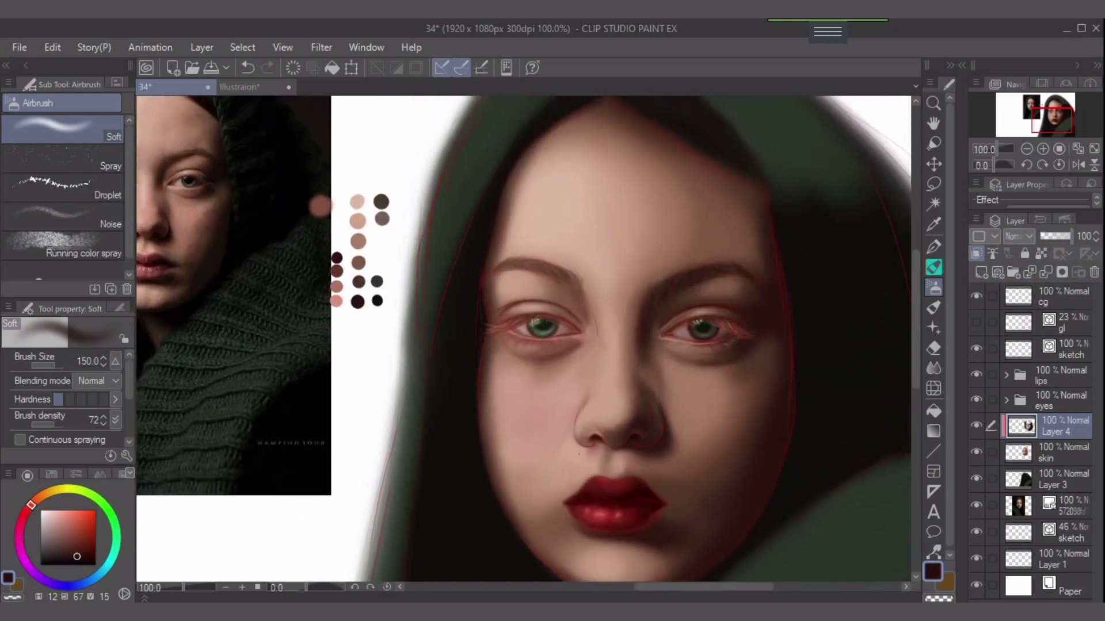
drag(792, 440, 866, 371)
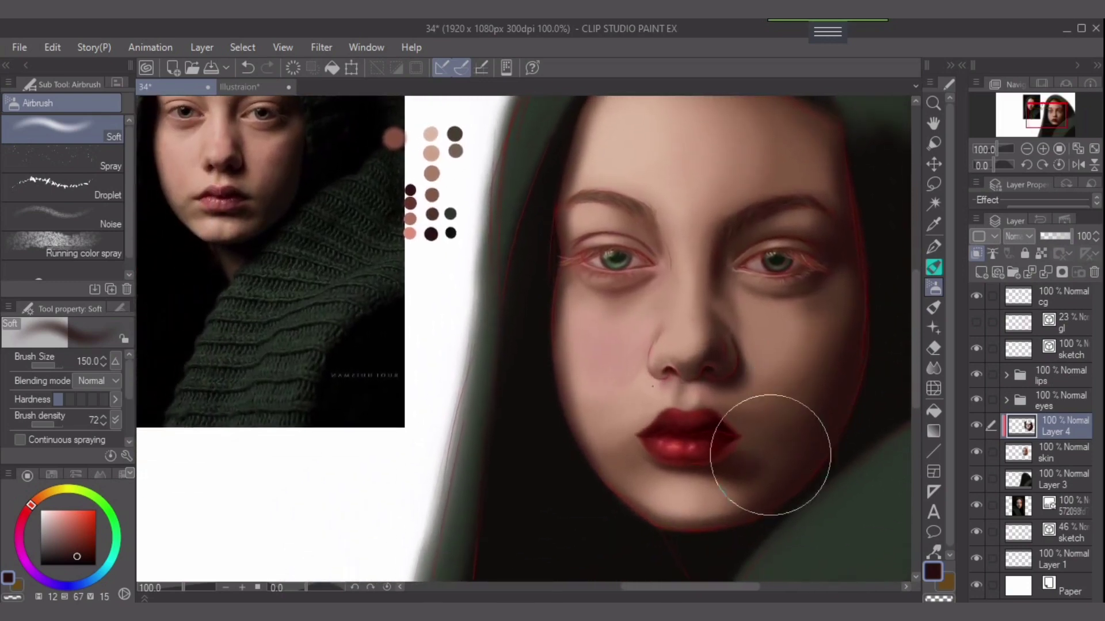
Deepen the shadow directly under the lower lip with the darkest brown, using airbrush sizes 25 and 17.
key(bracketleft)
key(bracketleft)
key(bracketleft)
key(bracketleft)
key(bracketleft)
key(bracketleft)
key(bracketleft)
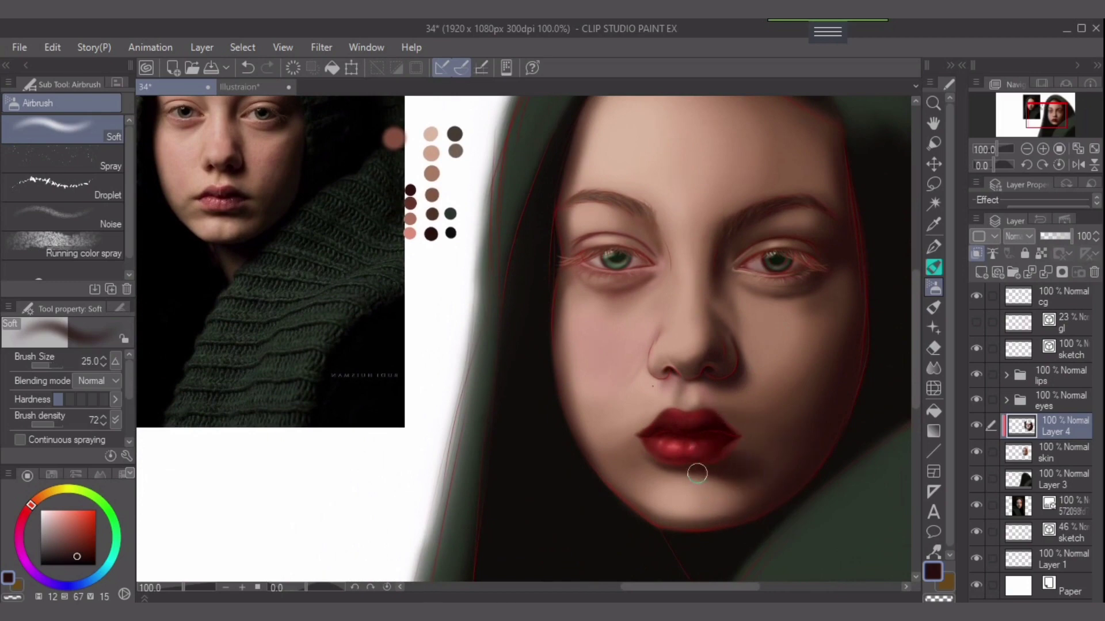
key(bracketleft)
key(bracketleft)
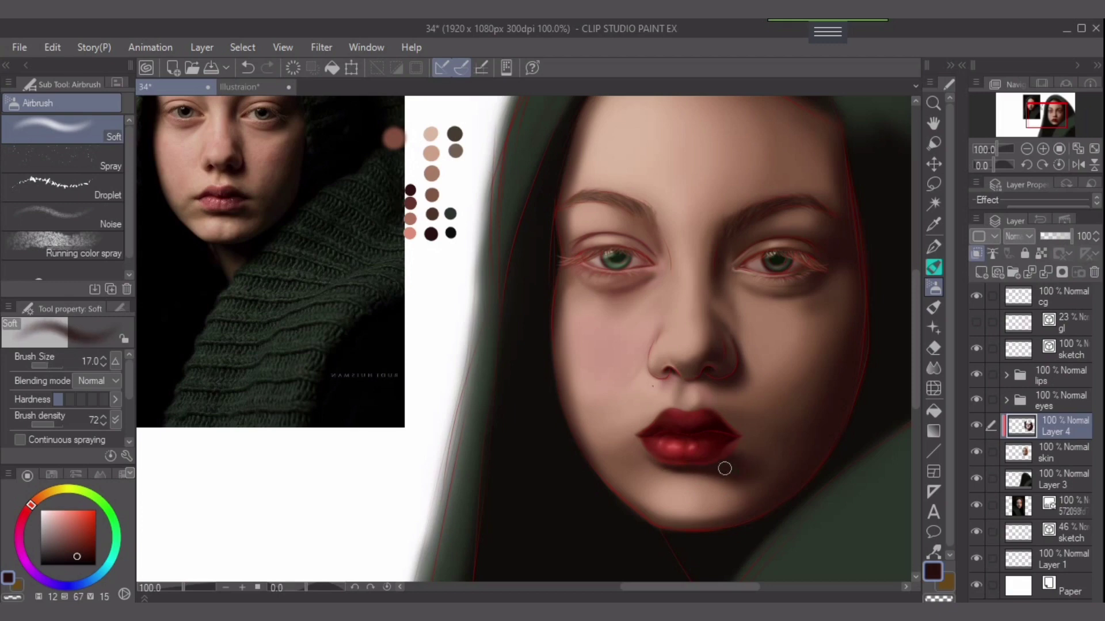
Try shading the skin beside the right mouth corner with the value 31 brown swatch at airbrush size 20, and undo the stroke.
key(bracketright)
key(bracketright)
alt+click(438, 215)
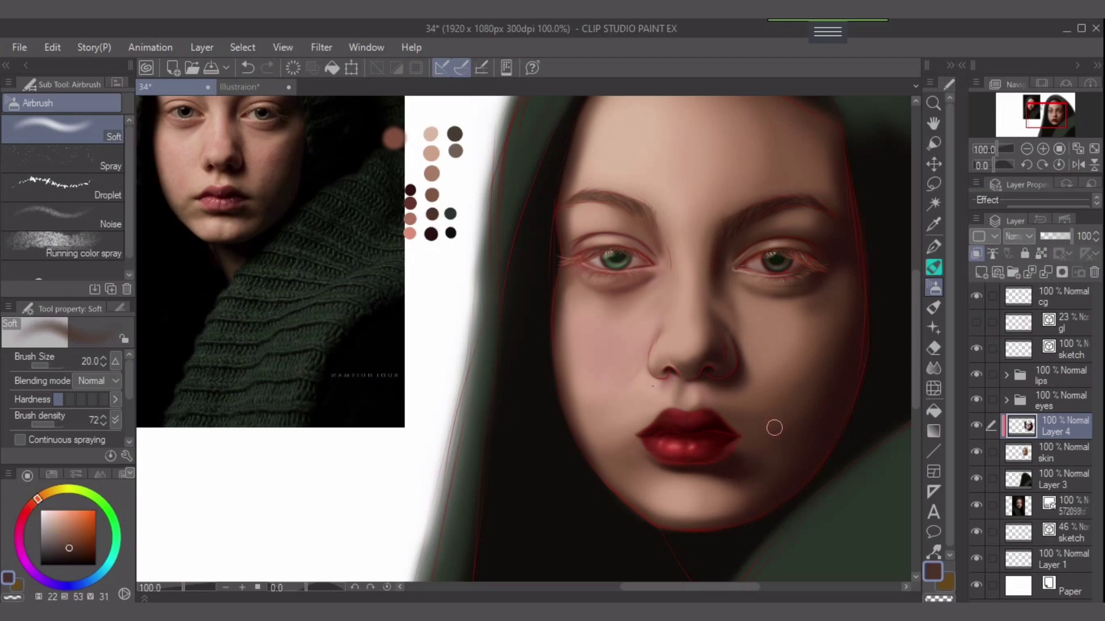
scroll(774, 448, up, 1)
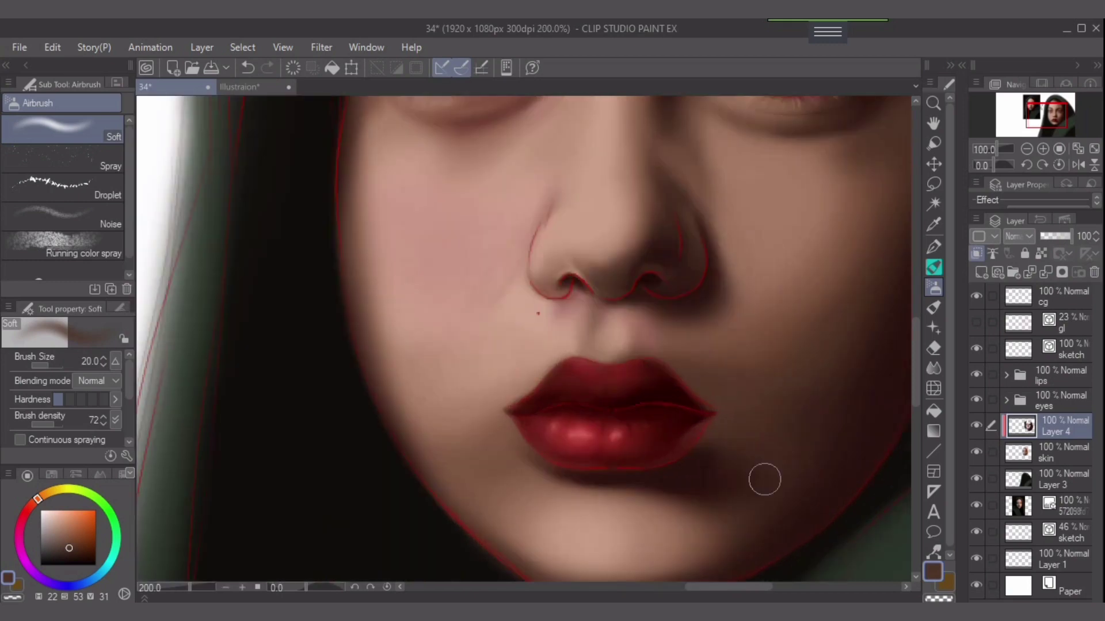
scroll(754, 463, up, 1)
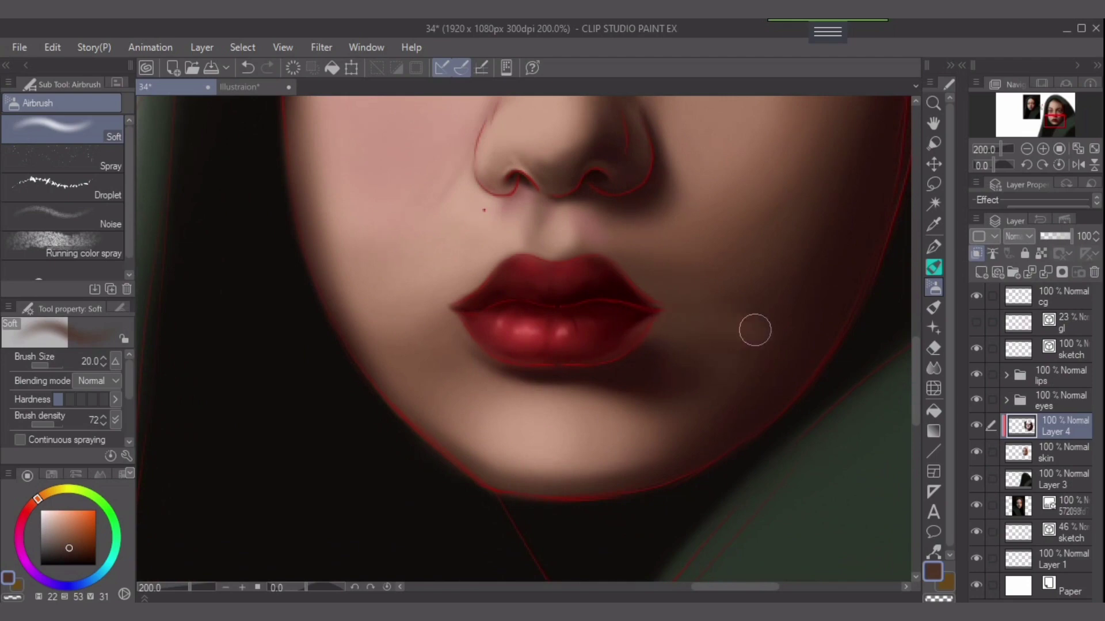
key(ctrl+z)
Sample the value 23 brown from the shaded cheek and darken the right mouth corner at airbrush size 30, density 37.
alt+click(747, 313)
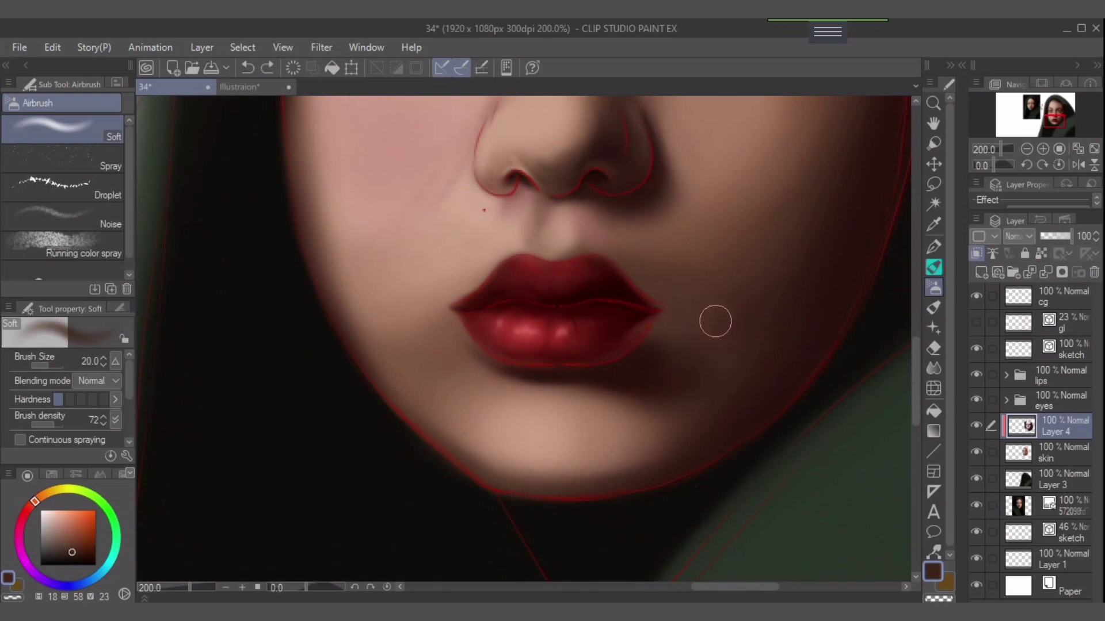
mouse_move(715, 321)
mouse_down()
mouse_move(604, 322)
mouse_move(649, 315)
mouse_up()
key(])
key(])
drag(55, 425, 42, 425)
drag(631, 322, 610, 306)
drag(725, 299, 617, 307)
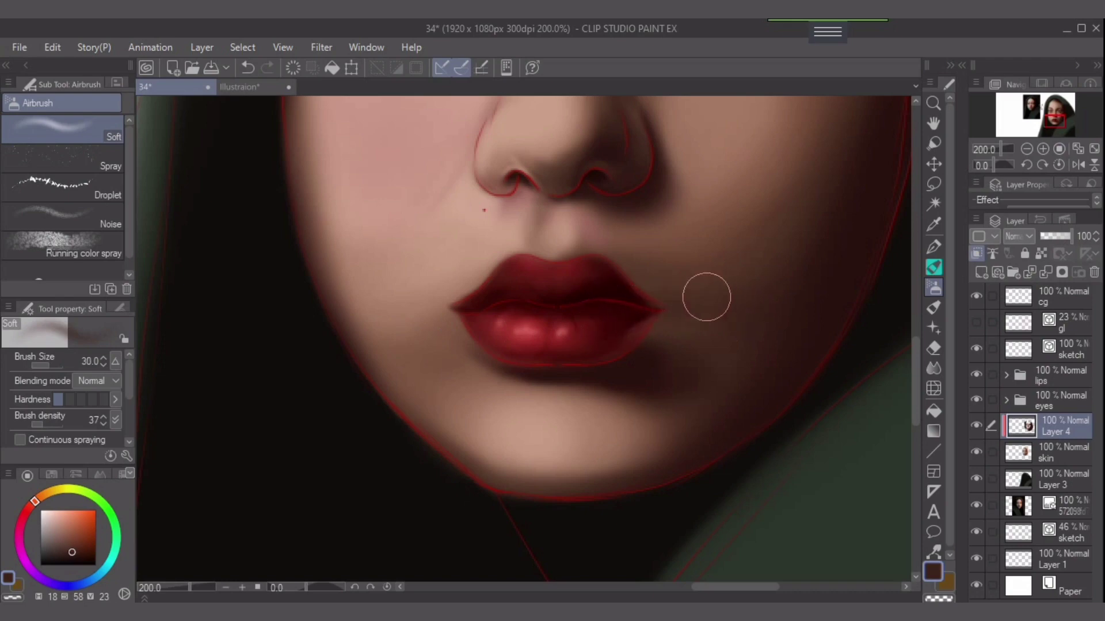
Blend the shadow between the right mouth corner and the cheek with airbrush sizes 40 to 50.
key(bracketright)
key(bracketright)
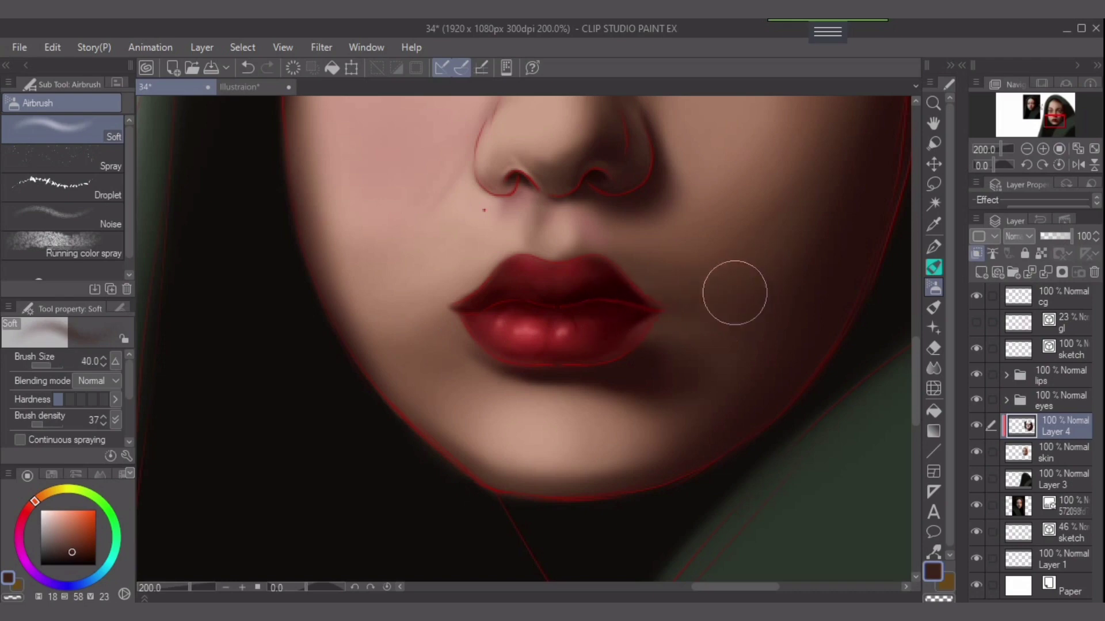
key(bracketright)
key(bracketright)
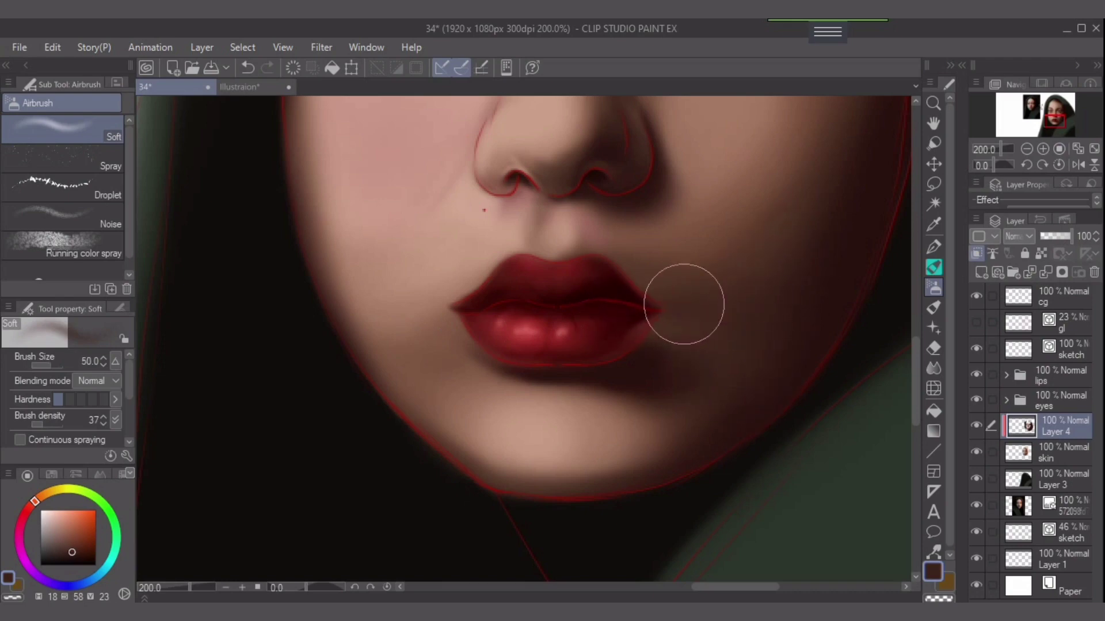
Soften the shadow under the lower lip towards the chin with the same brown, using airbrush sizes 40 and 25.
key(bracketleft)
key(bracketleft)
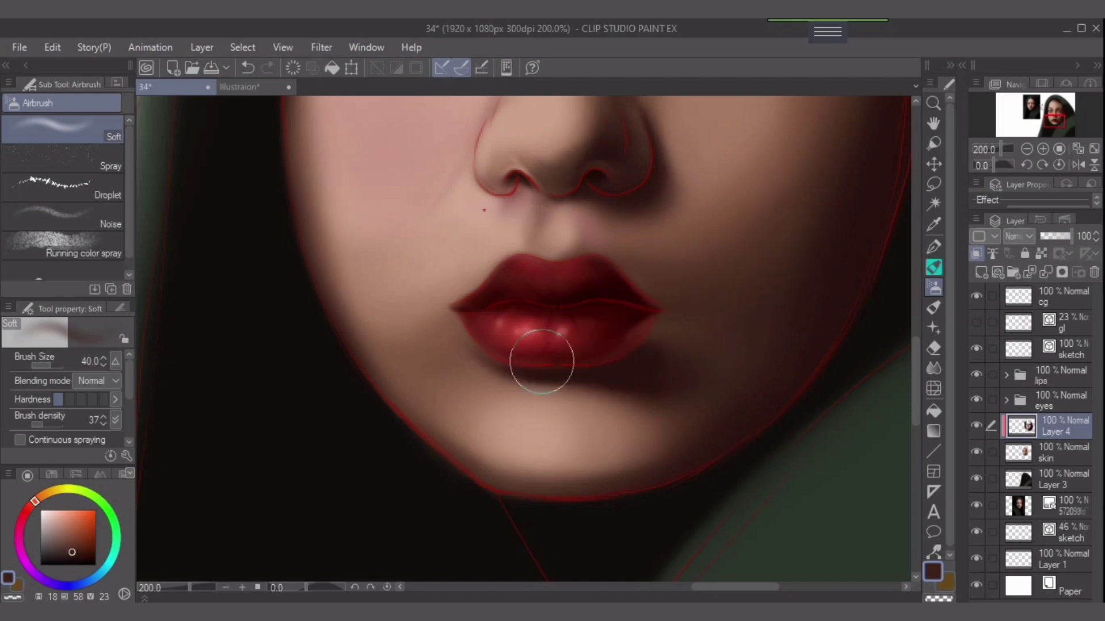
key(bracketleft)
key(bracketleft)
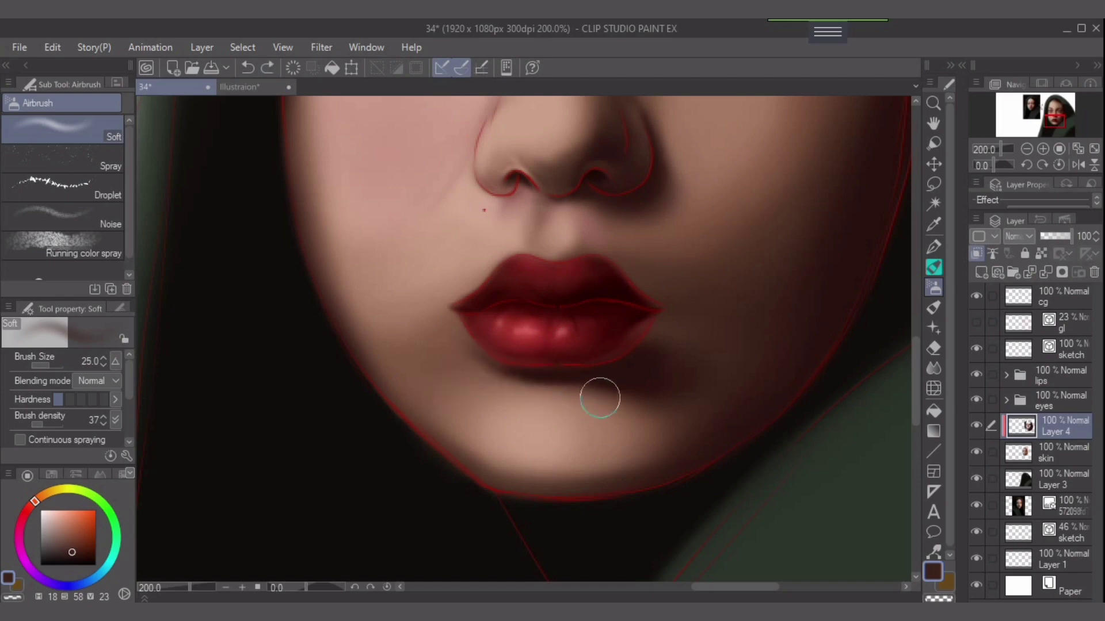
Shade the skin below the left mouth corner with the value 31 brown swatch at airbrush size 40.
scroll(559, 410, down, 1)
drag(556, 399, 642, 557)
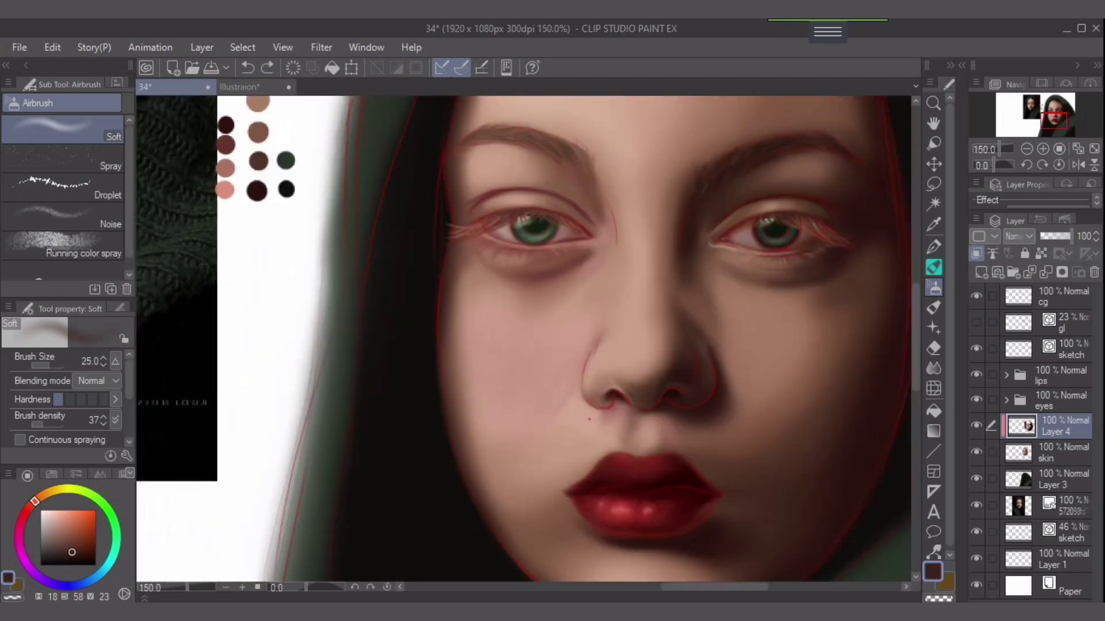
alt+click(258, 161)
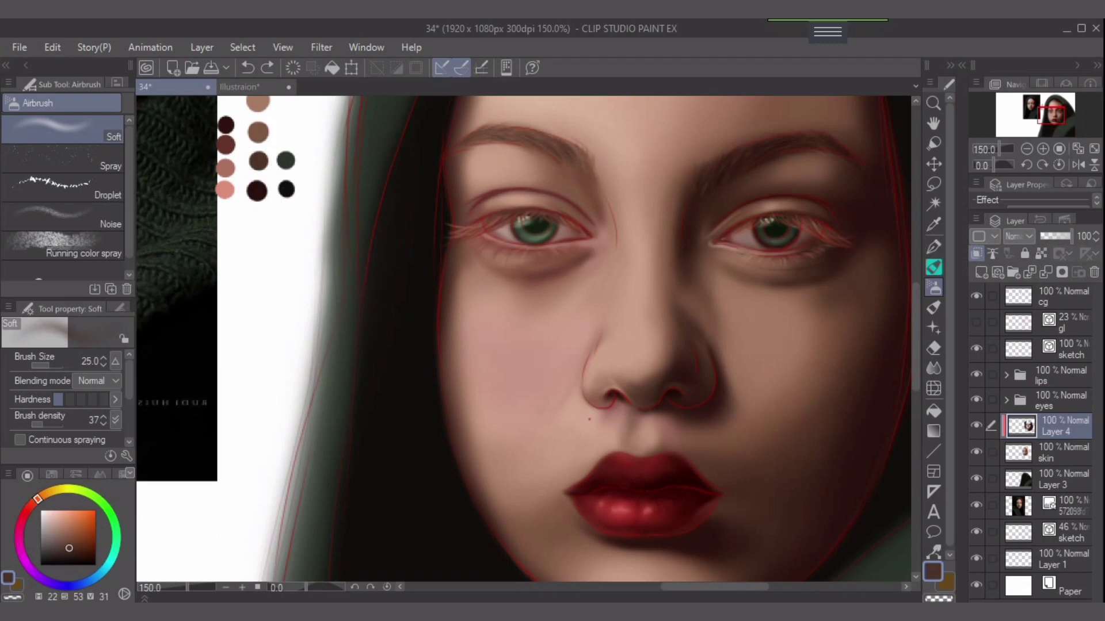
mouse_move(653, 440)
mouse_down()
mouse_move(581, 268)
mouse_move(540, 316)
mouse_up()
key(bracketright)
key(bracketright)
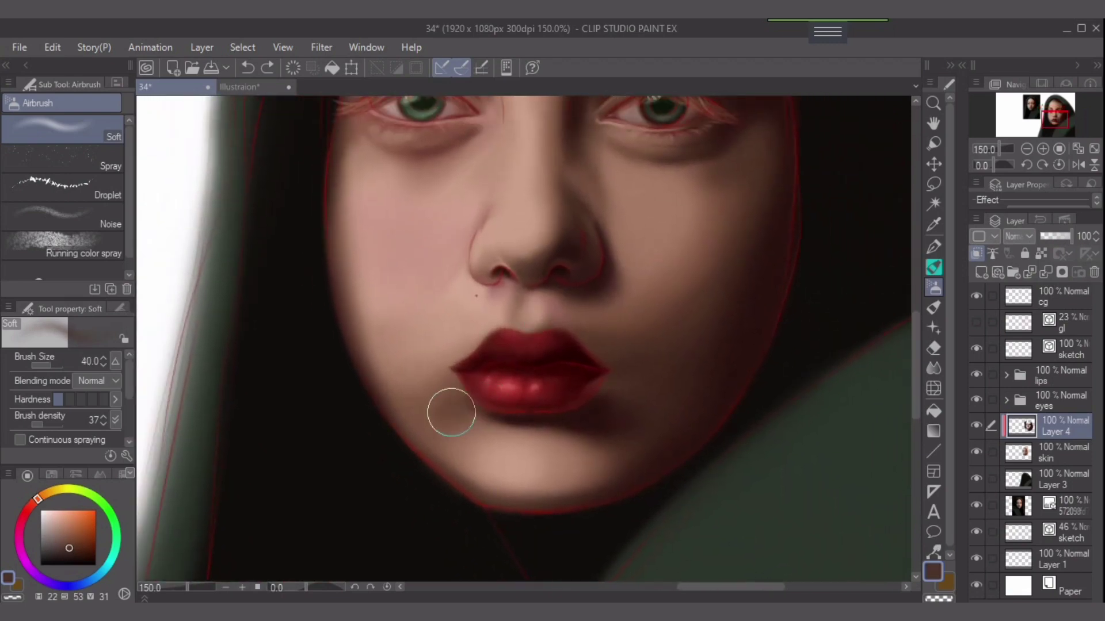
drag(543, 353, 594, 468)
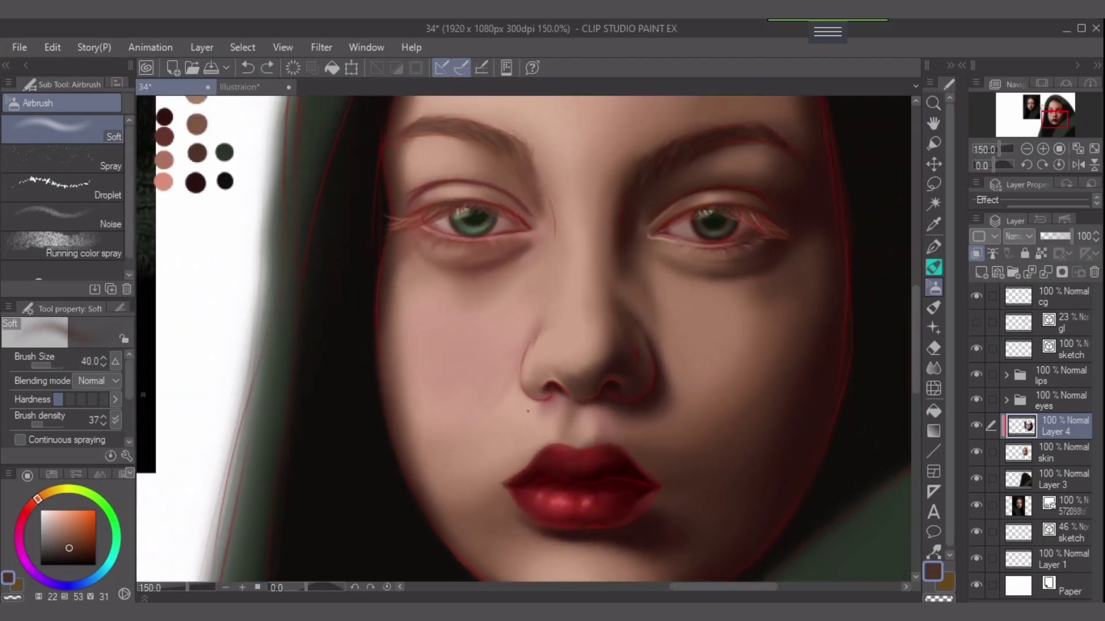
Sample the value 65 skin swatch for the area around the mouth, reduce the airbrush to size 17 and undo the last stroke.
drag(201, 127, 196, 169)
alt+click(196, 142)
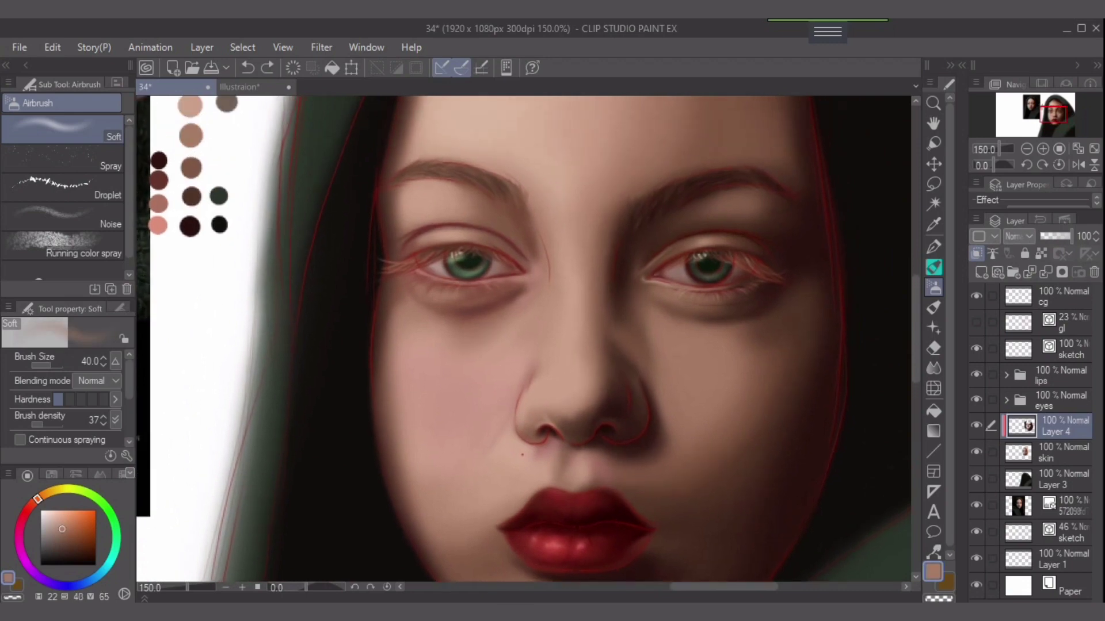
mouse_move(539, 572)
mouse_down()
mouse_move(503, 363)
mouse_move(484, 366)
mouse_up()
key(bracketleft)
key(bracketleft)
key(ctrl+z)
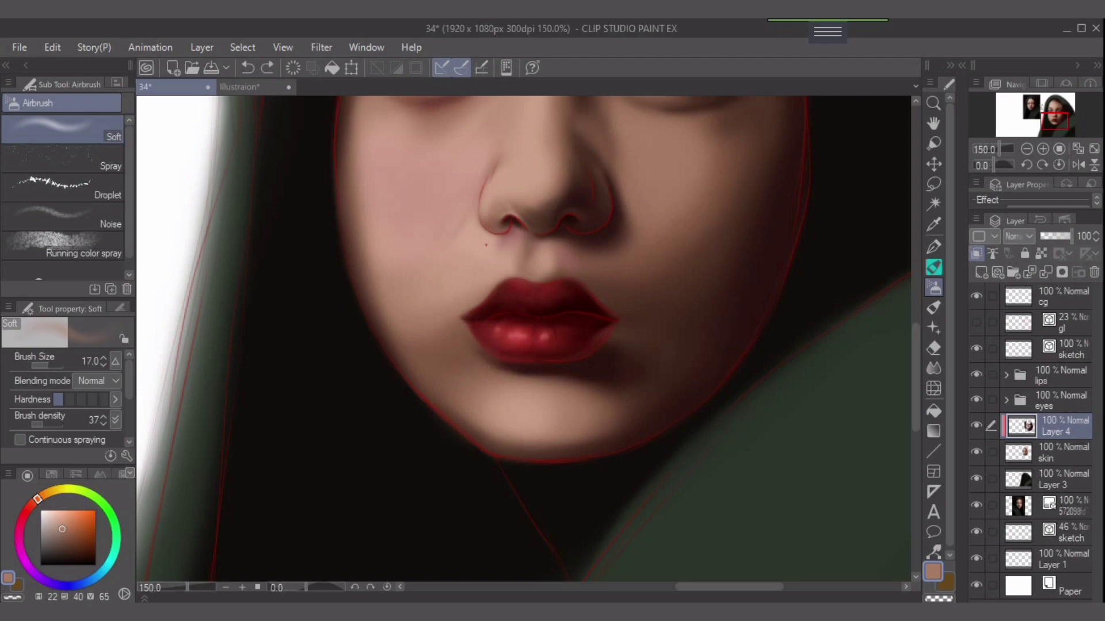
Hide the sketch and touch up the lower lip's edge on Layer 11 of the lips folder at airbrush size 10, density 16, undoing the last stroke.
click(1005, 375)
click(1066, 401)
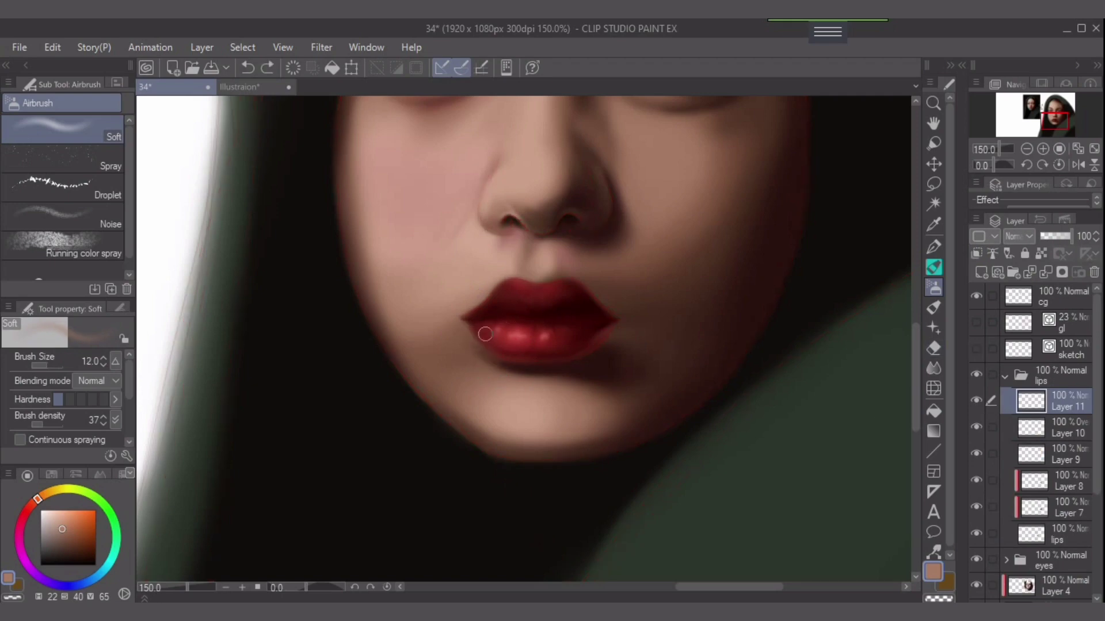
scroll(485, 343, up, 1)
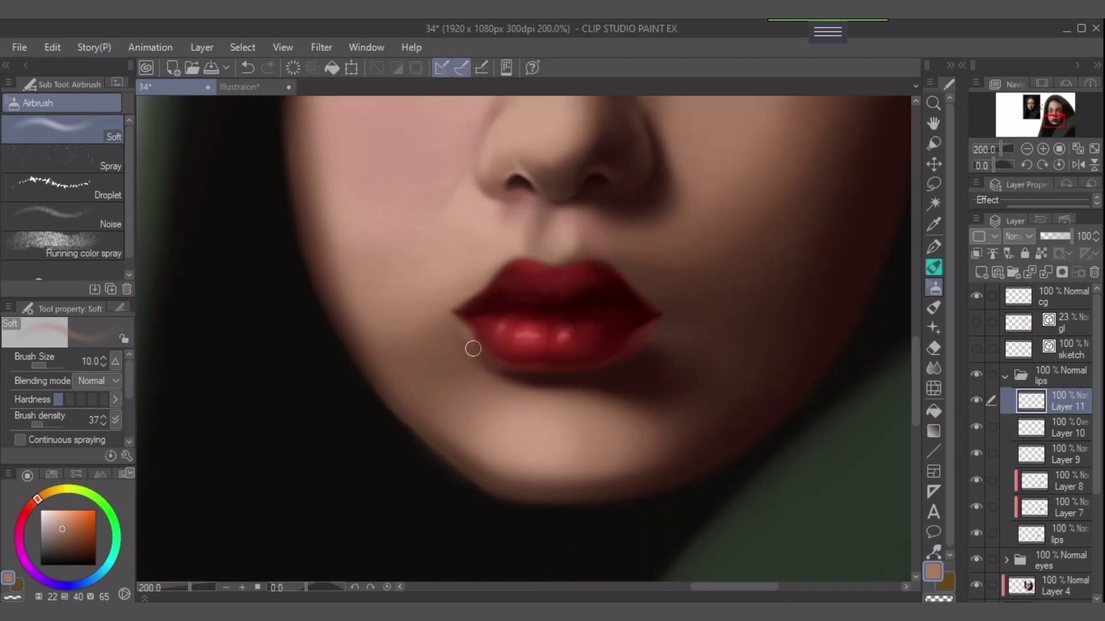
drag(42, 424, 37, 424)
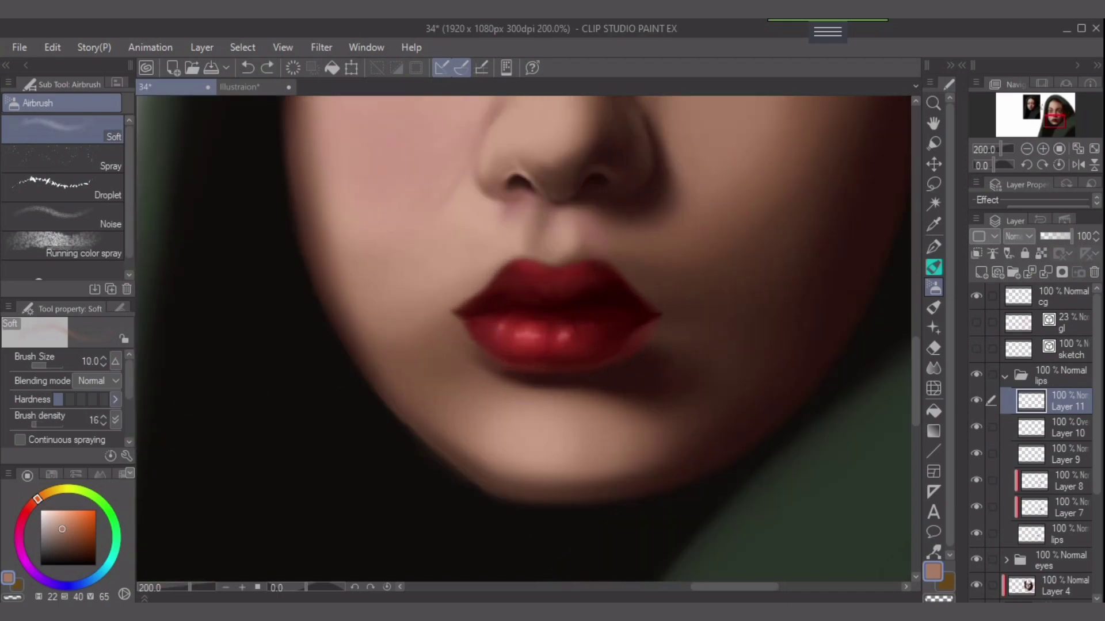
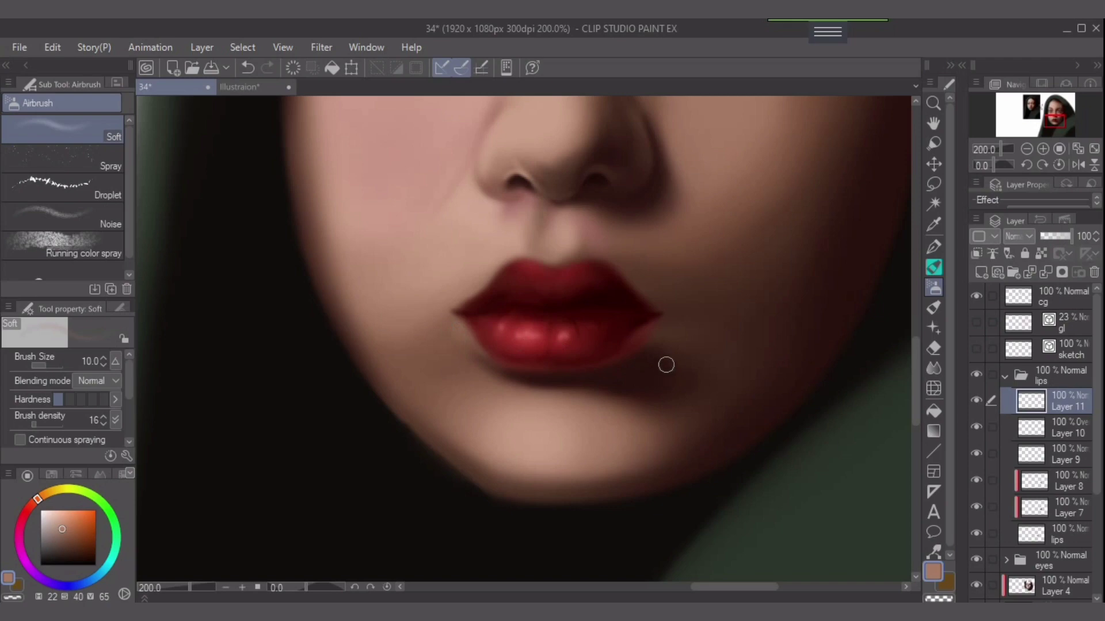
key(ctrl+z)
Soften the lower lip's right edge with the value 49 brown swatch at airbrush size 12 and a sampled value 27 brown at size 17.
scroll(616, 378, down, 2)
drag(601, 378, 615, 485)
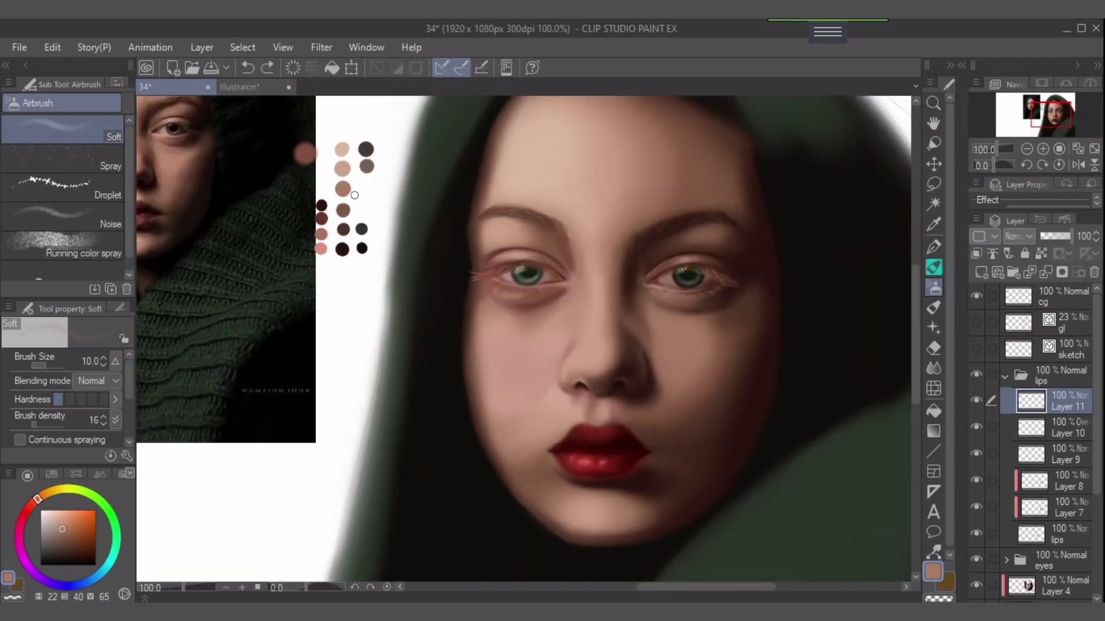
alt+click(343, 210)
drag(599, 455, 566, 308)
scroll(635, 347, up, 2)
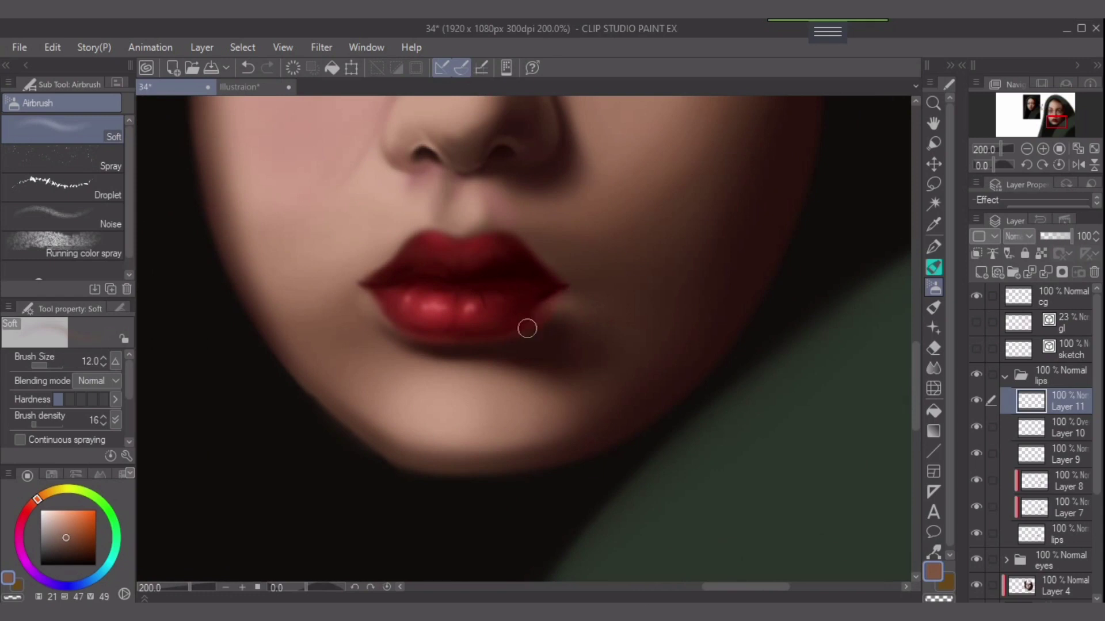
alt+click(598, 305)
key(])
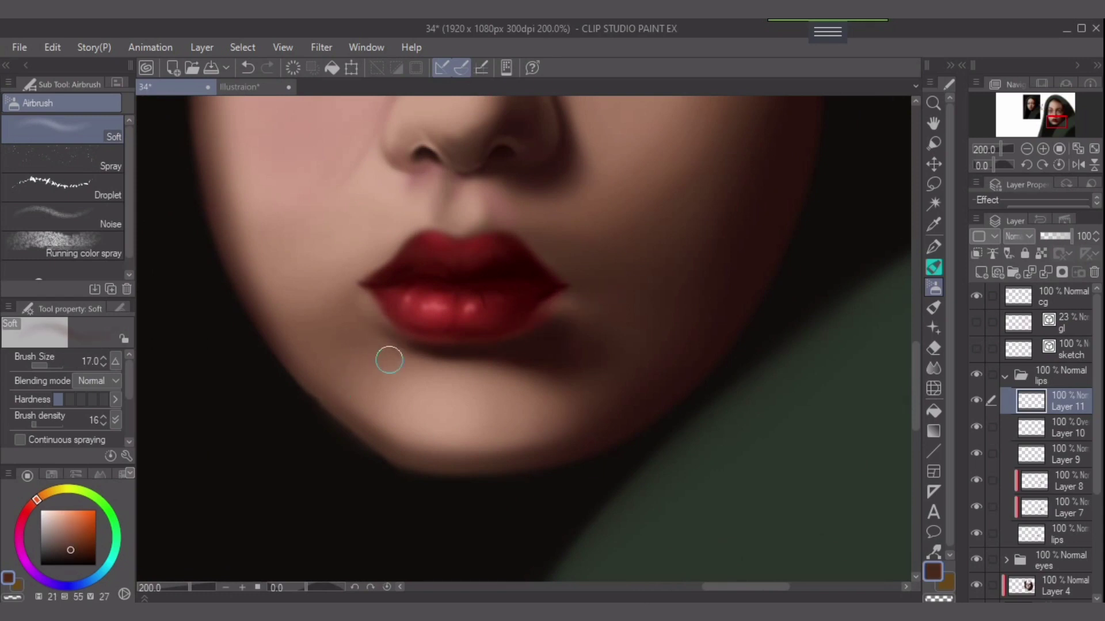
Sample the value 52 and 41 browns from the left cheek and blend the skin beside the left mouth corner at airbrush sizes 17 and 25.
alt+click(338, 315)
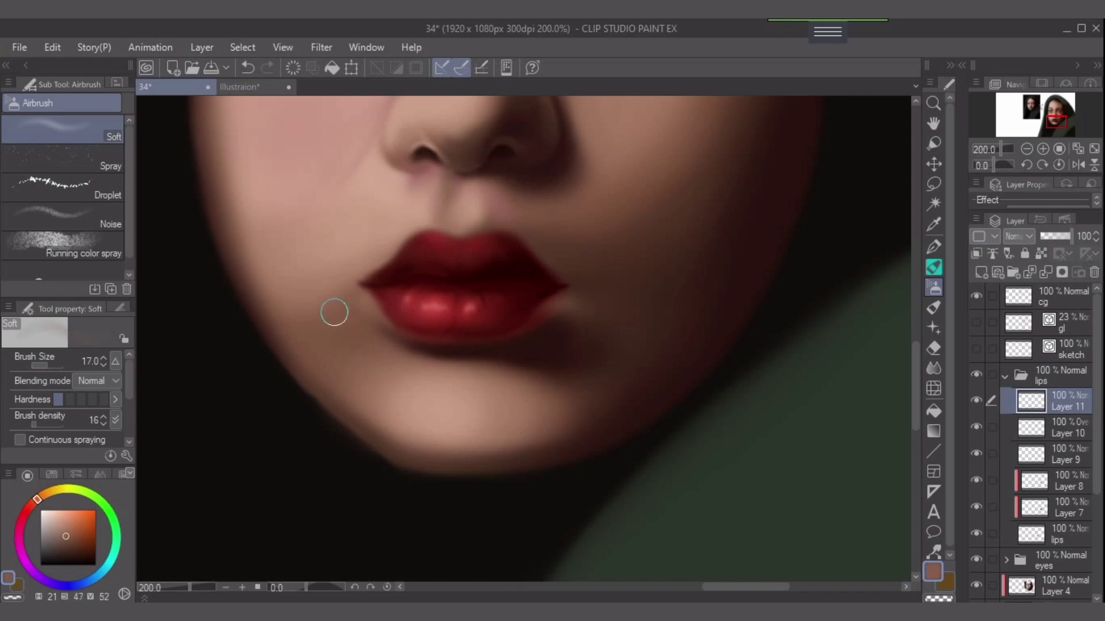
alt+click(264, 308)
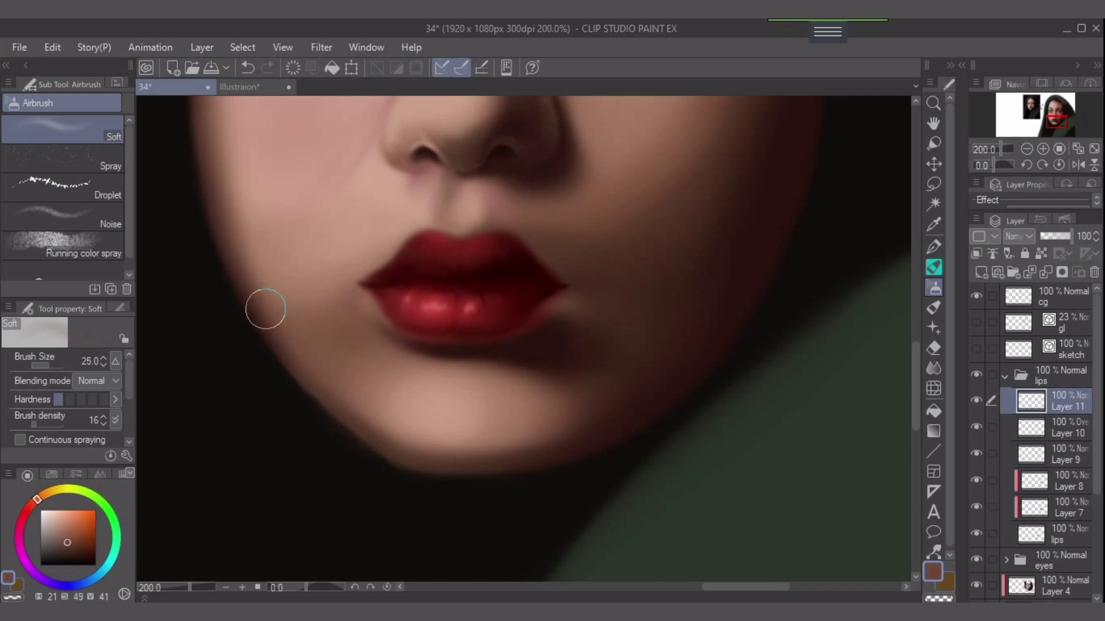
key(bracketright)
key(bracketright)
key(bracketleft)
key(bracketleft)
Shade the skin under the left mouth corner with the value 40 brown sampled near the jaw at airbrush size 15, undoing one stroke.
alt+click(284, 337)
key(bracketright)
key(bracketleft)
key(bracketleft)
key(ctrl+z)
drag(349, 362, 403, 354)
Collapse the lips folder and darken the crease running from the left mouth corner towards the jaw on Layer 4, using airbrush sizes 15 to 17.
click(1004, 376)
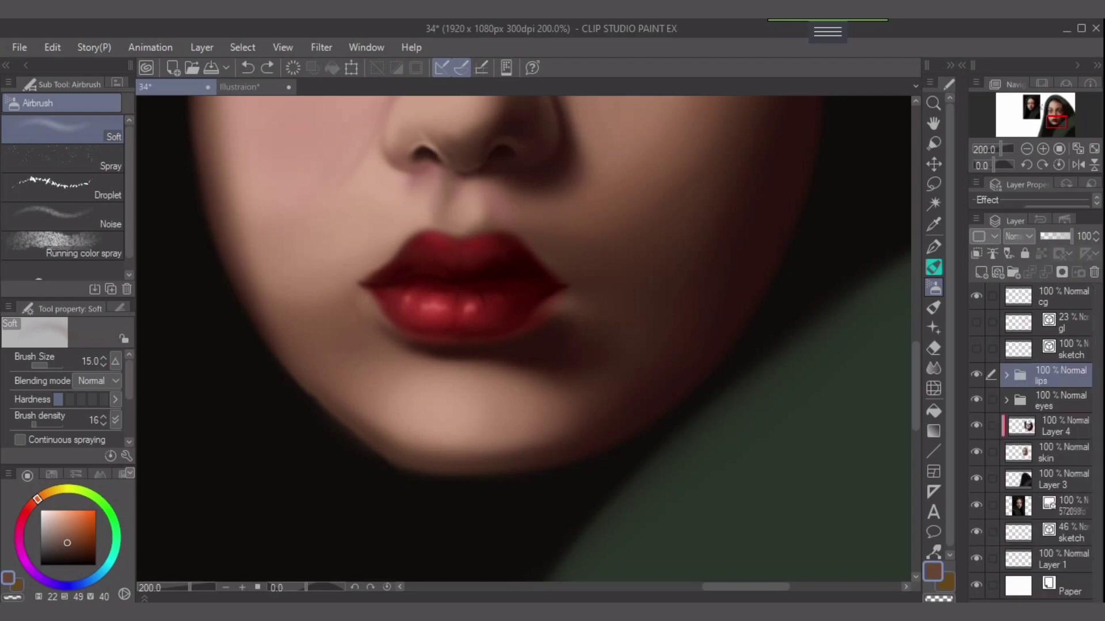
click(1056, 426)
key(])
drag(346, 365, 324, 342)
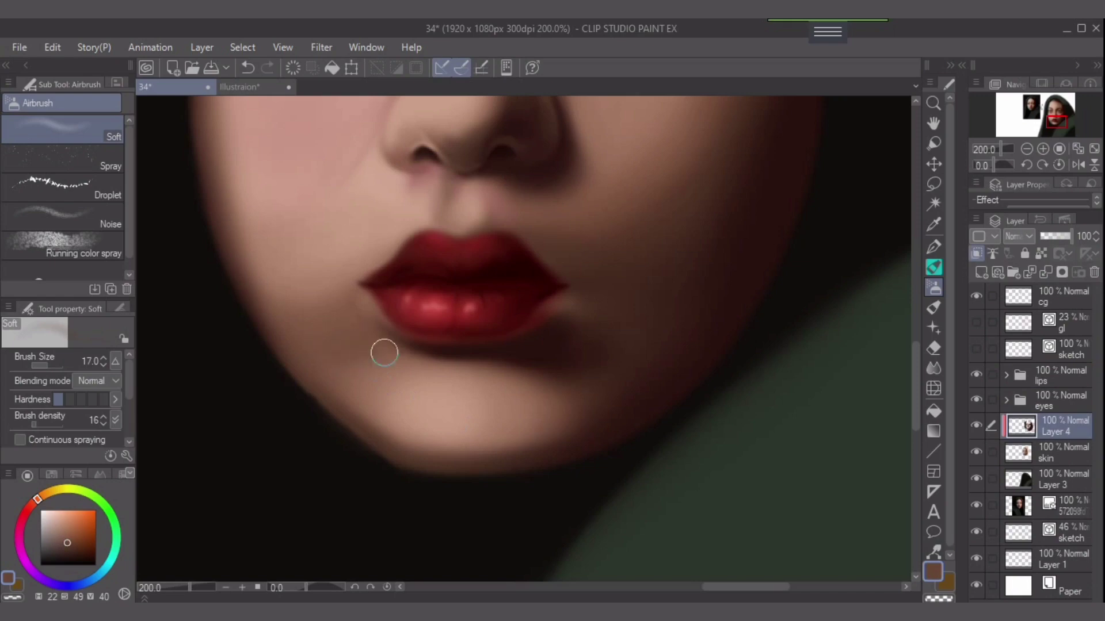
key(])
key(bracketleft)
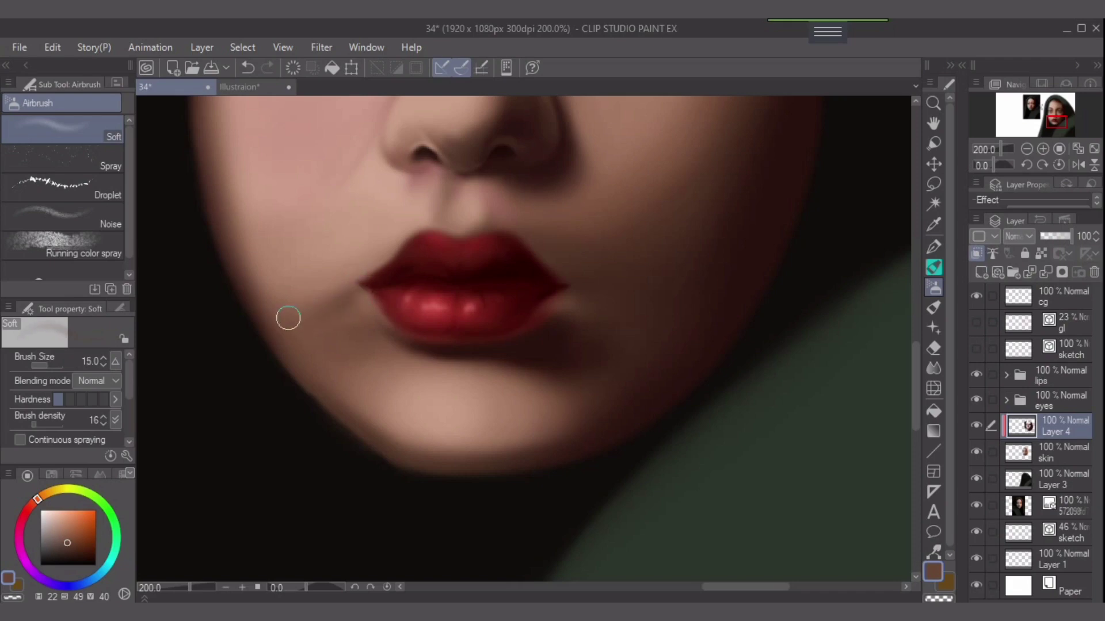
key(])
key(])
key([)
key(bracketleft)
Sample the value 31 brown swatch and shade the left jaw beside the mouth at airbrush sizes 17 and 20.
scroll(317, 386, down, 3)
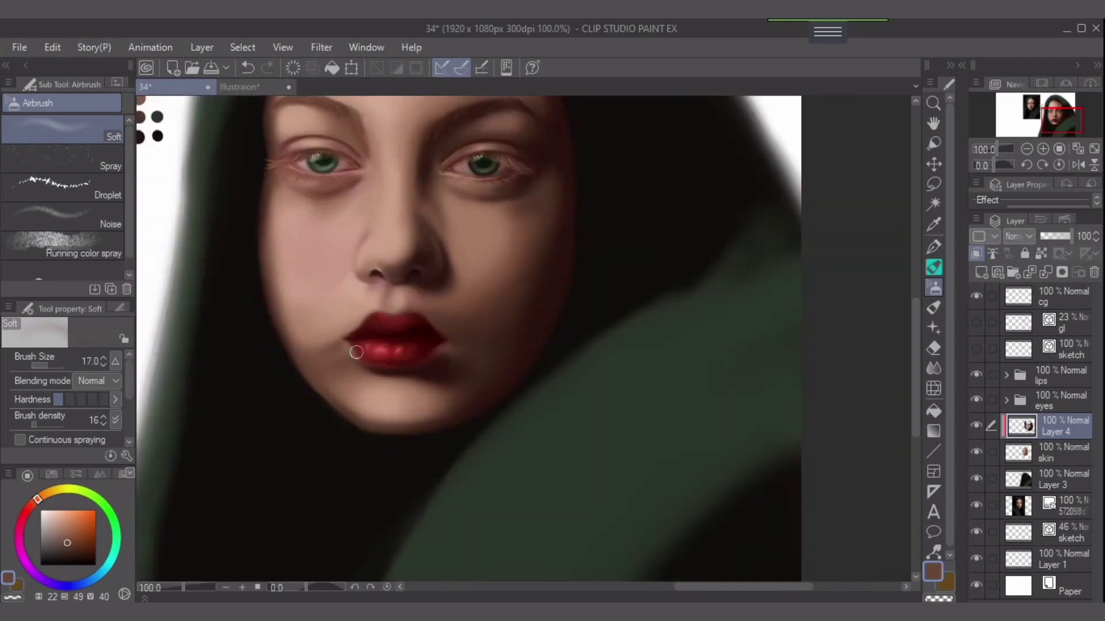
drag(299, 305, 345, 312)
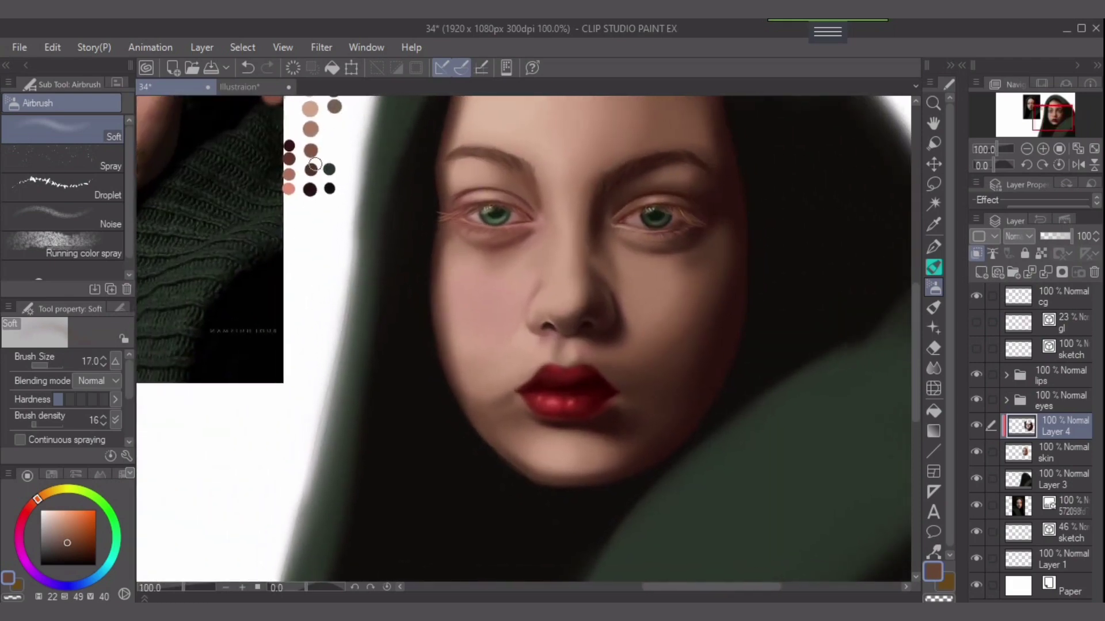
alt+click(311, 169)
drag(416, 266, 315, 220)
scroll(395, 383, up, 1)
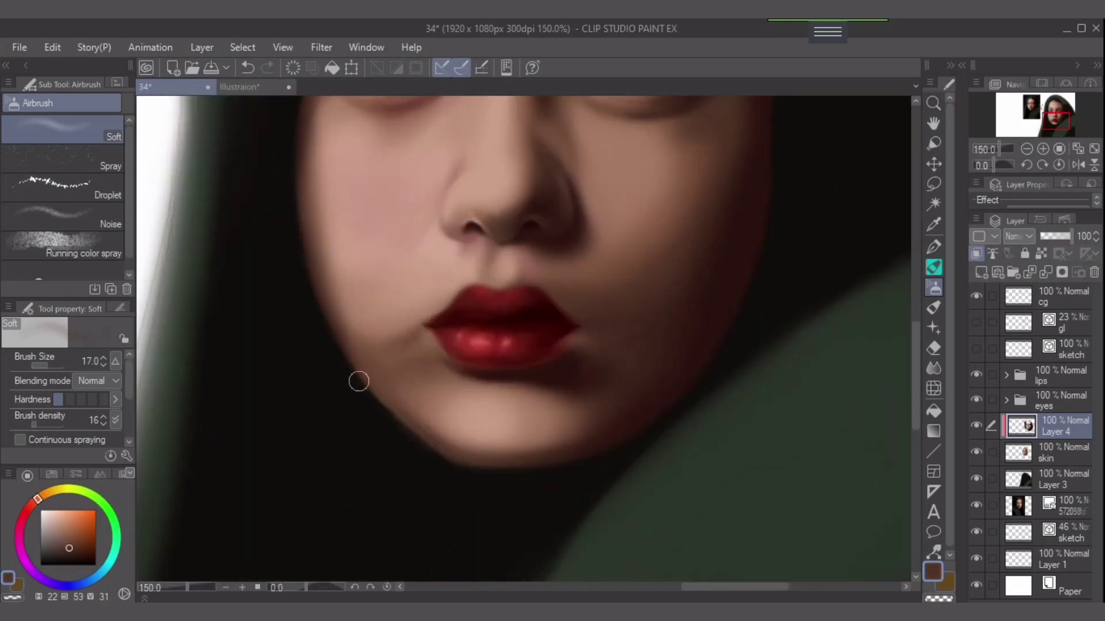
scroll(359, 381, up, 1)
key(bracketright)
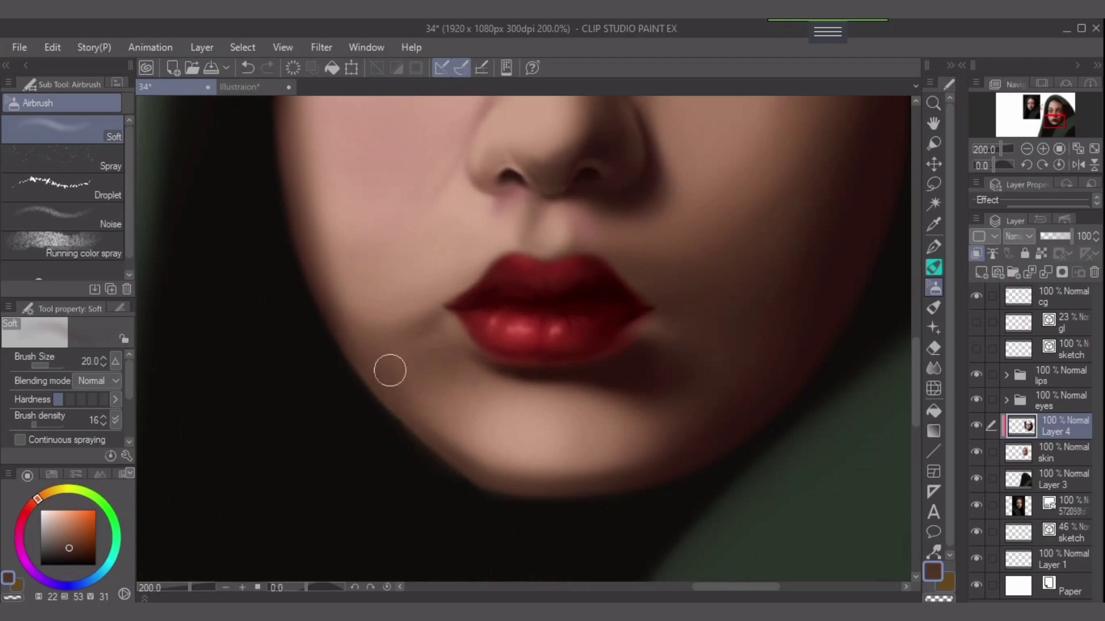
Deepen the left jawline below the mouth corner with a hue 17, value 29 brown at airbrush sizes 40 and 30.
key(bracketright)
key(bracketright)
key(bracketleft)
key(bracketright)
key(bracketright)
key(bracketright)
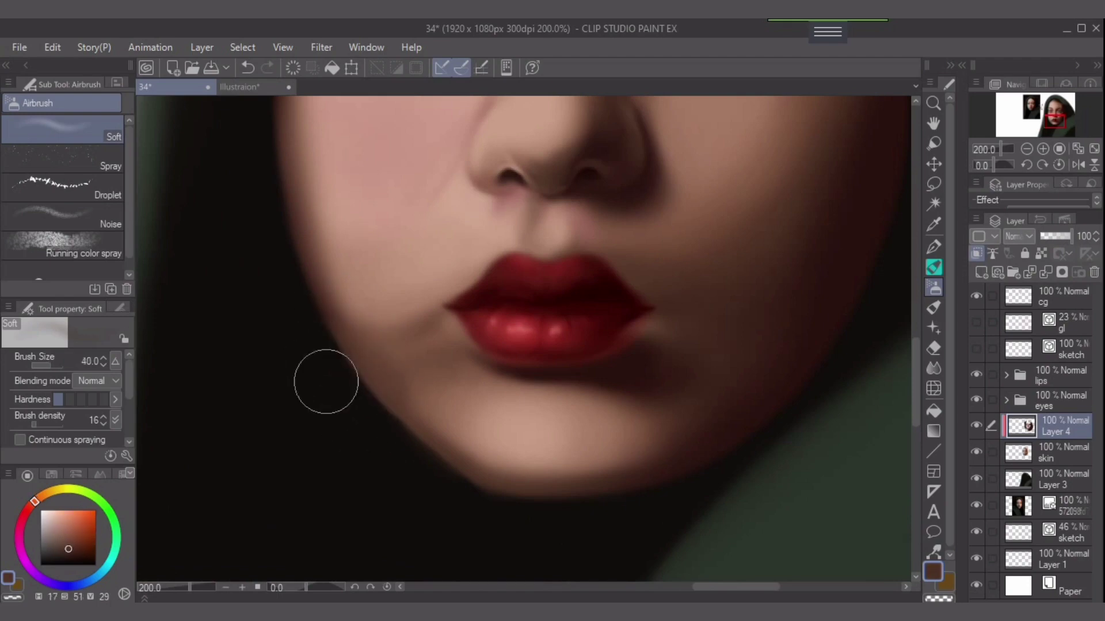
key(bracketleft)
key(bracketleft)
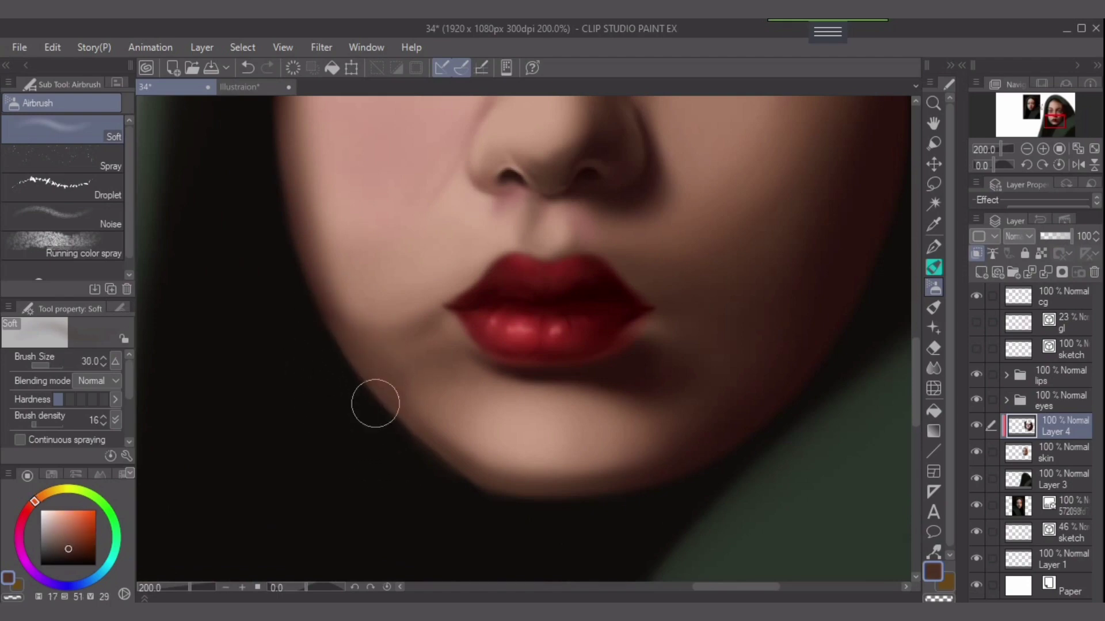
Sample the value 15 dark red-brown swatch and darken the left jaw edge with it at airbrush size 50.
scroll(452, 415, down, 2)
drag(313, 238, 387, 313)
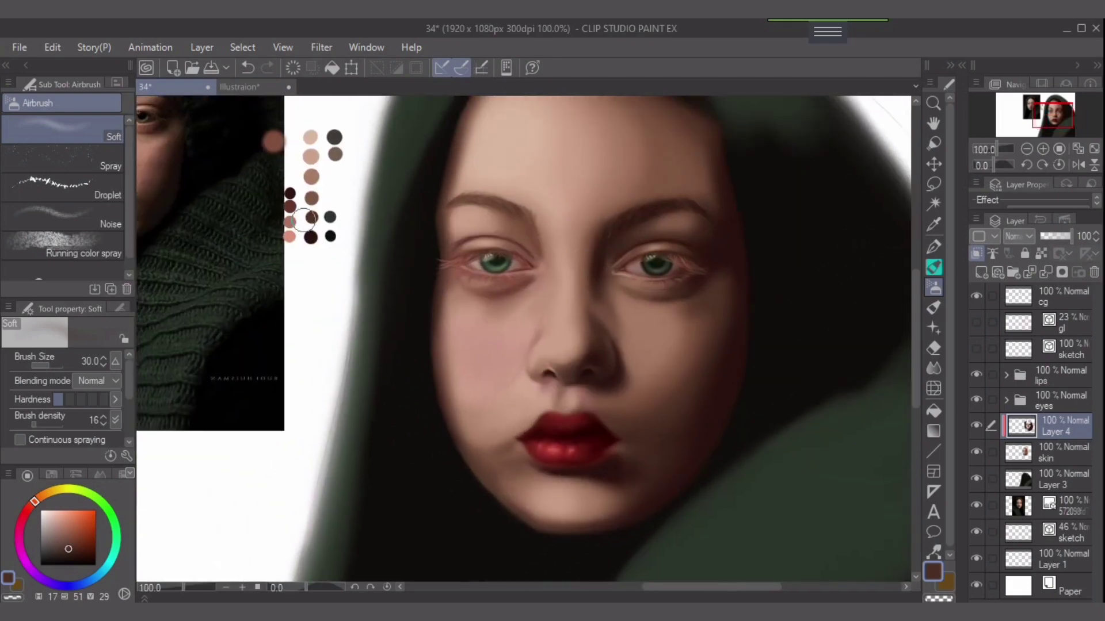
alt+click(309, 227)
scroll(467, 434, up, 1)
key(bracketright)
key(bracketright)
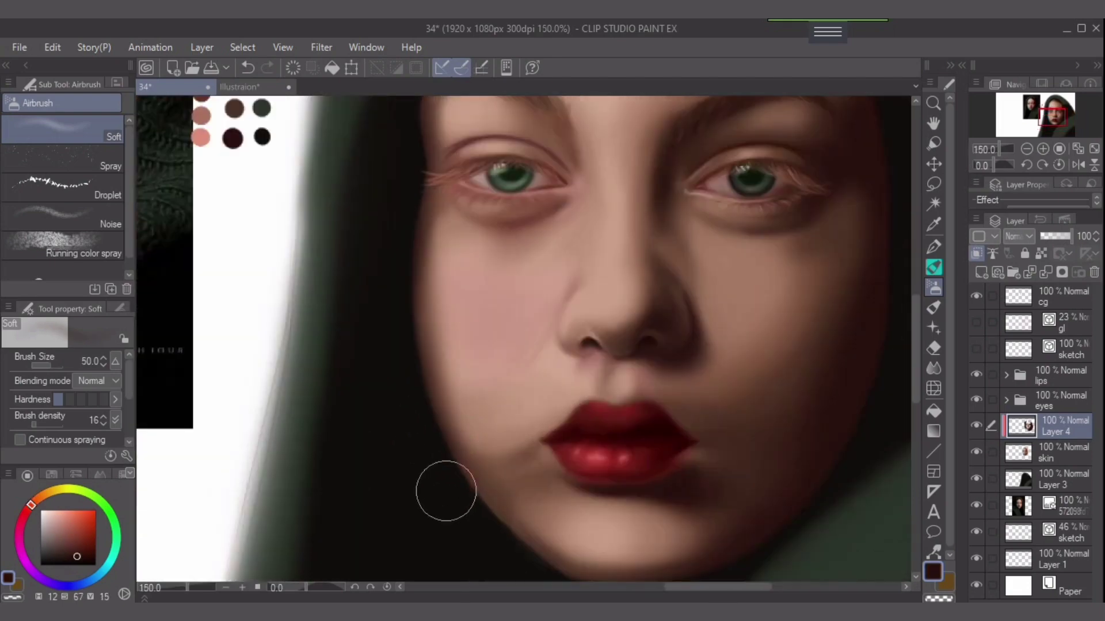
Darken the skin below the lip corners and along the jaw with the dark Soft airbrush at size 25.
drag(454, 457, 392, 364)
key(bracketleft)
key(bracketleft)
key(bracketleft)
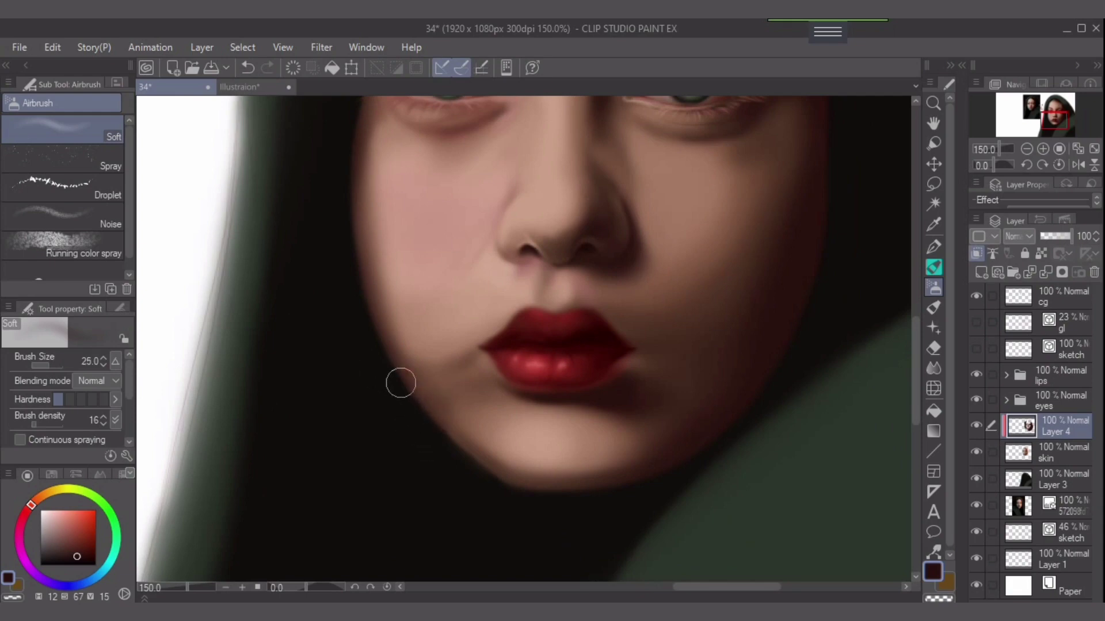
drag(482, 366, 444, 355)
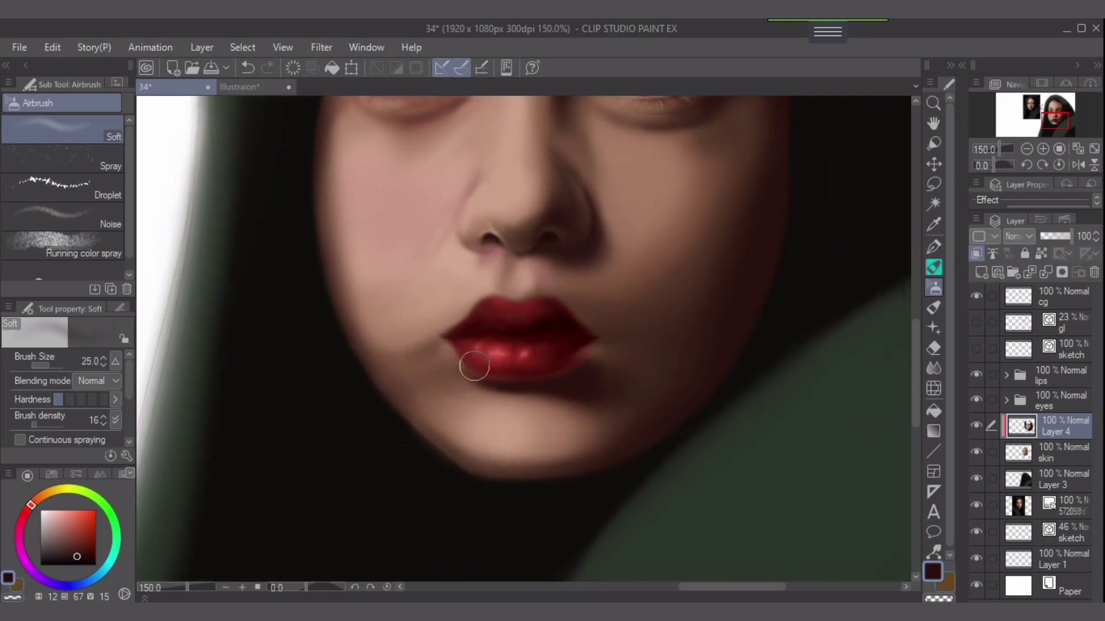
drag(596, 365, 585, 377)
key(bracketleft)
key(bracketleft)
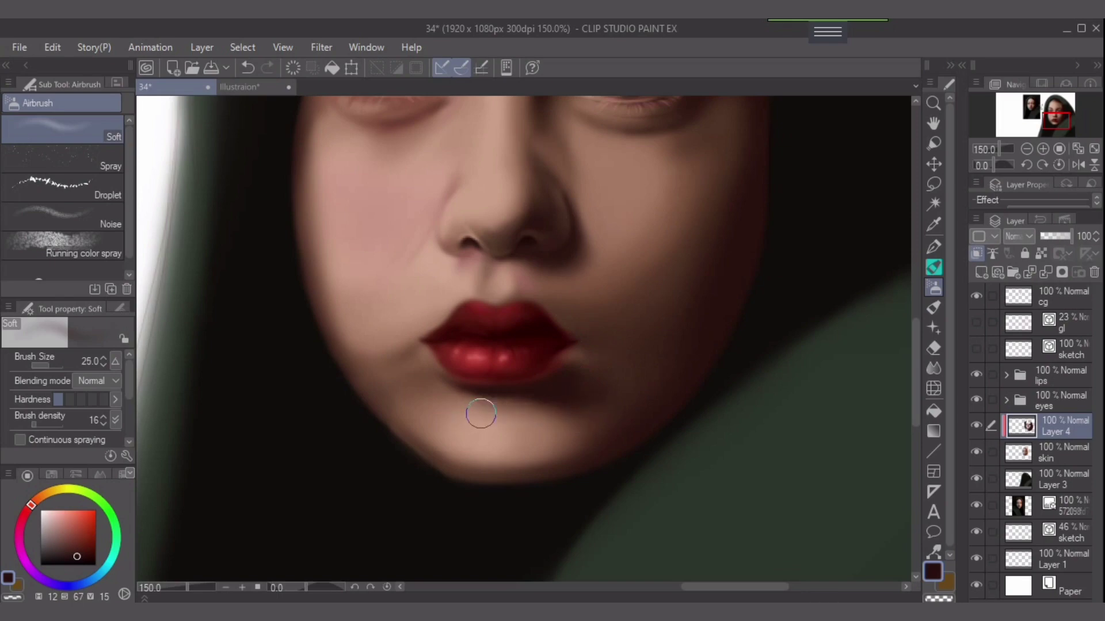
key(ctrl+z)
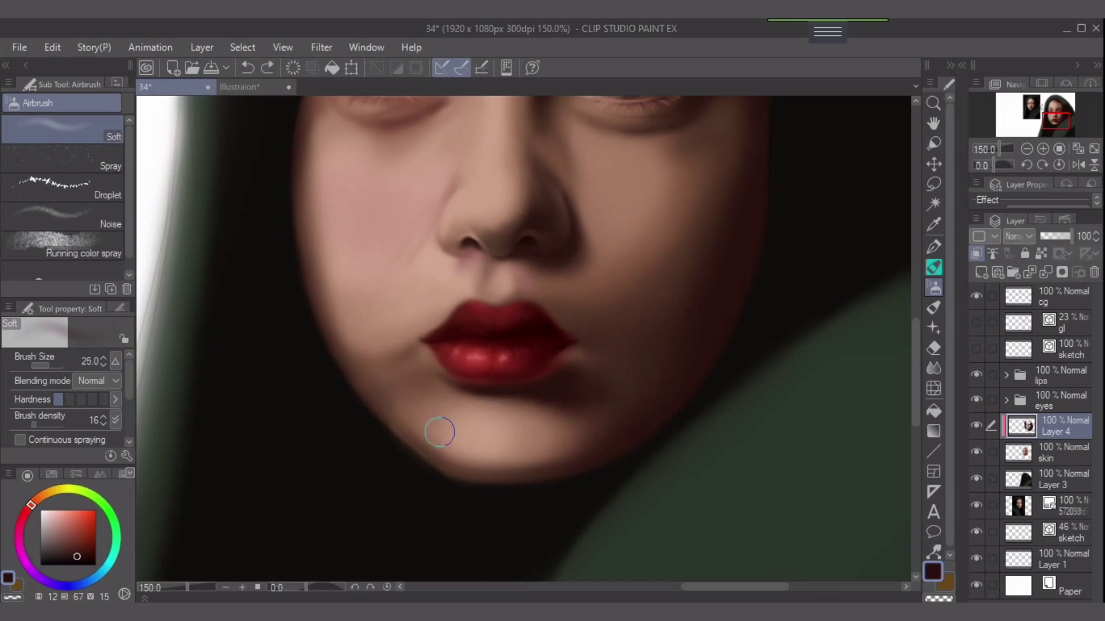
Shade under the lower lip and around the chin's lower edge with the dark maroon airbrush, enlarging it to size 30.
drag(468, 405, 556, 414)
drag(428, 439, 449, 459)
mouse_move(407, 421)
mouse_down()
mouse_move(469, 471)
mouse_move(490, 473)
mouse_up()
key(bracketleft)
key(bracketright)
key(bracketright)
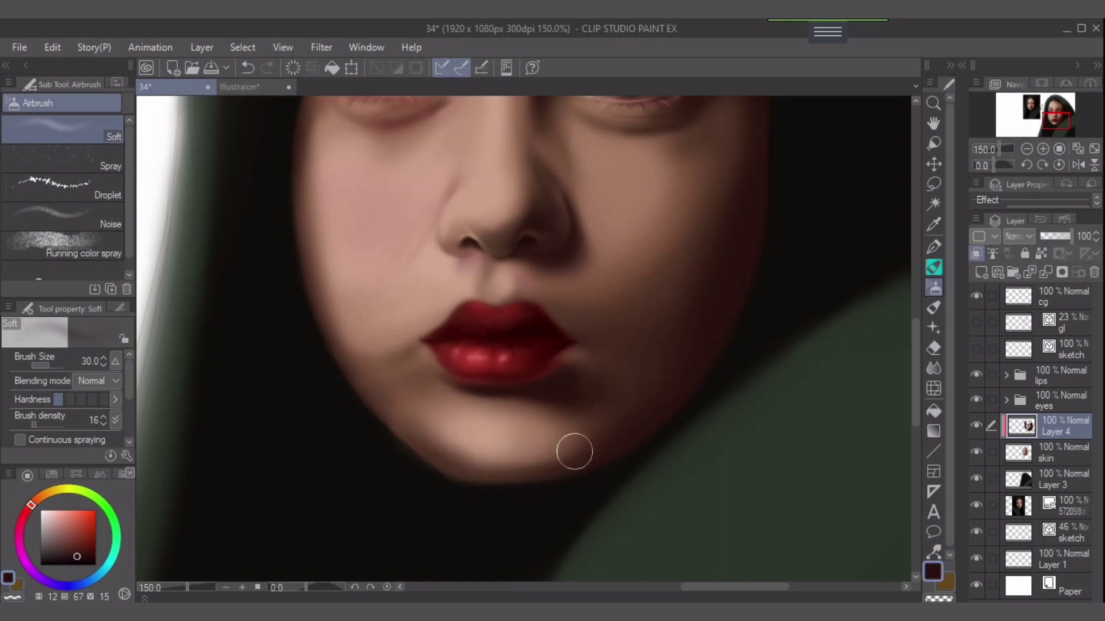
mouse_move(574, 451)
mouse_down()
mouse_move(485, 460)
mouse_move(603, 444)
mouse_move(498, 462)
mouse_up()
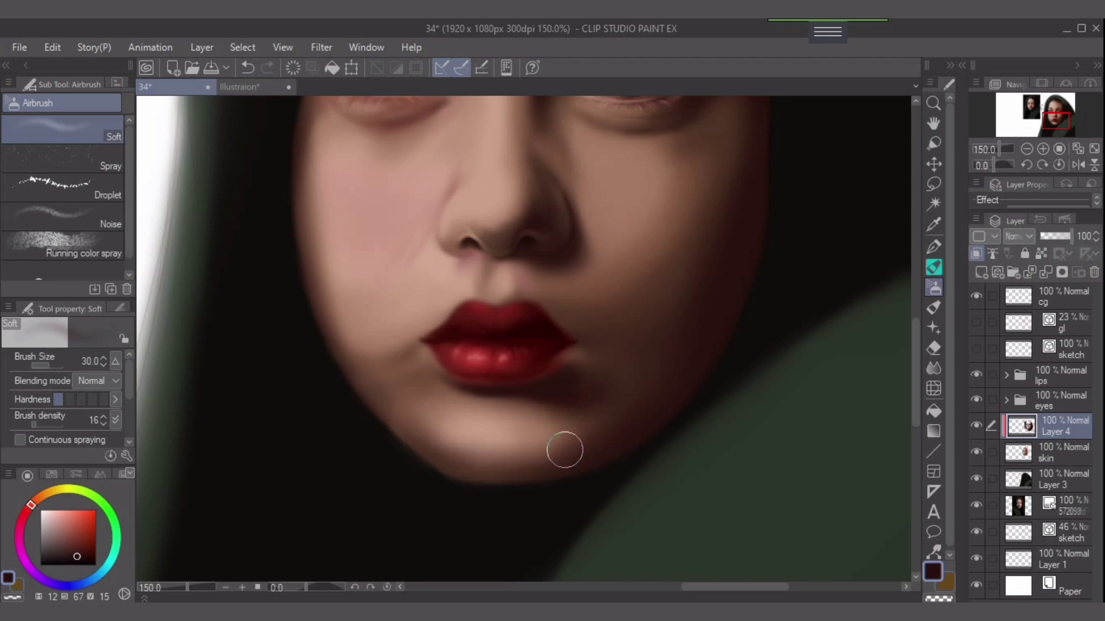
Sample the light skin tone from the chin and soften the chin highlight with the airbrush at size 50.
key(bracketright)
key(bracketright)
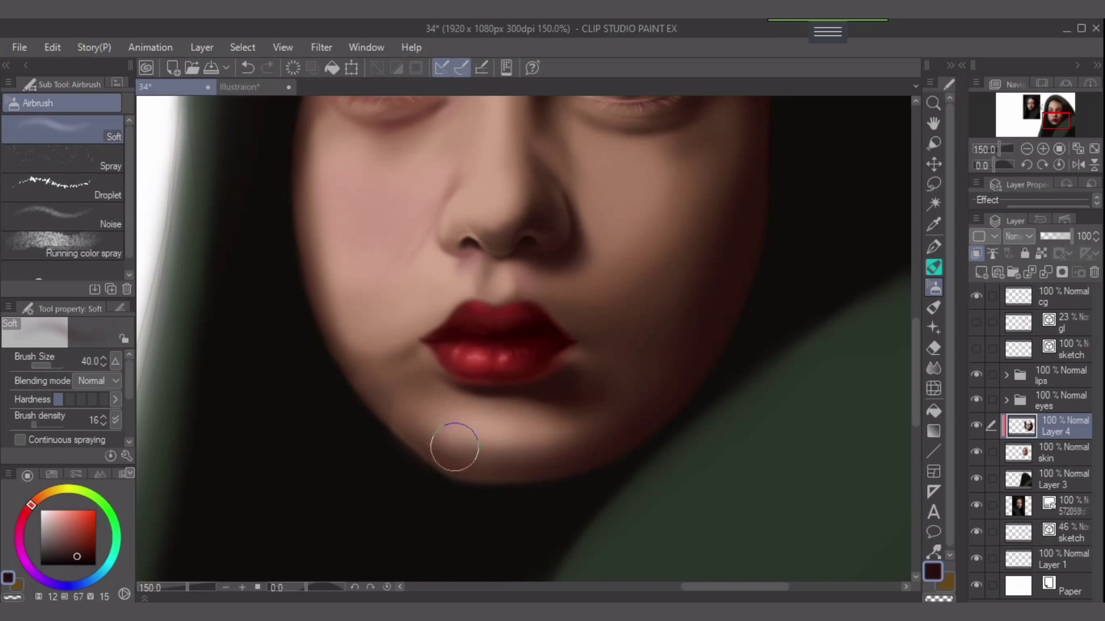
alt+click(489, 440)
key(bracketright)
key(bracketright)
drag(532, 443, 484, 444)
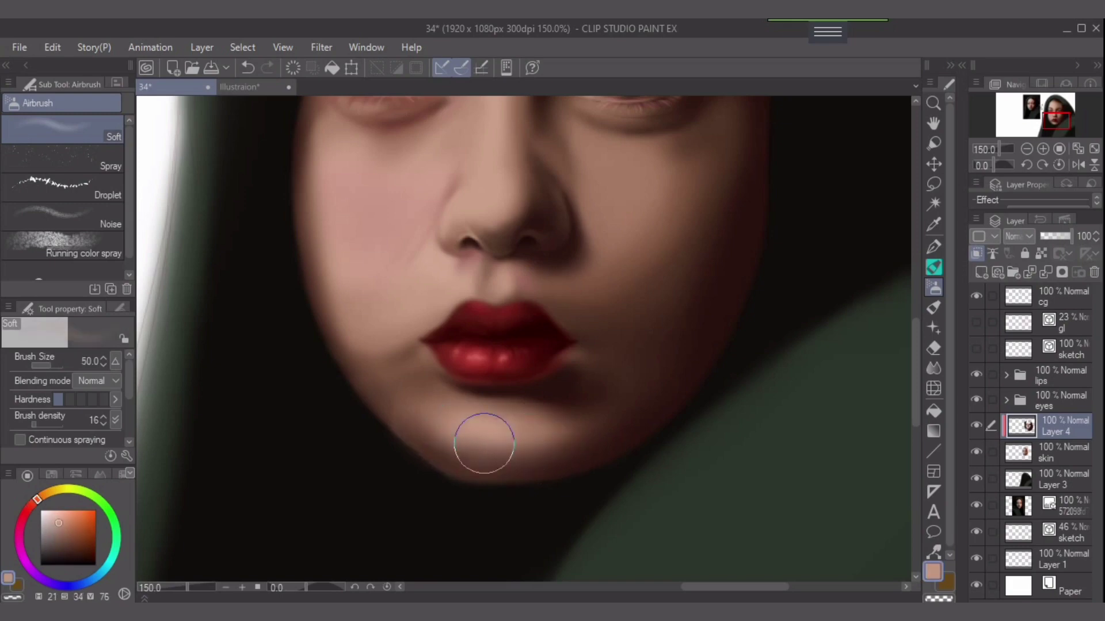
Sample the mid-brown skin tone from the painted palette and blend it over the lower chin at size 40.
scroll(564, 492, down, 2)
drag(639, 406, 588, 401)
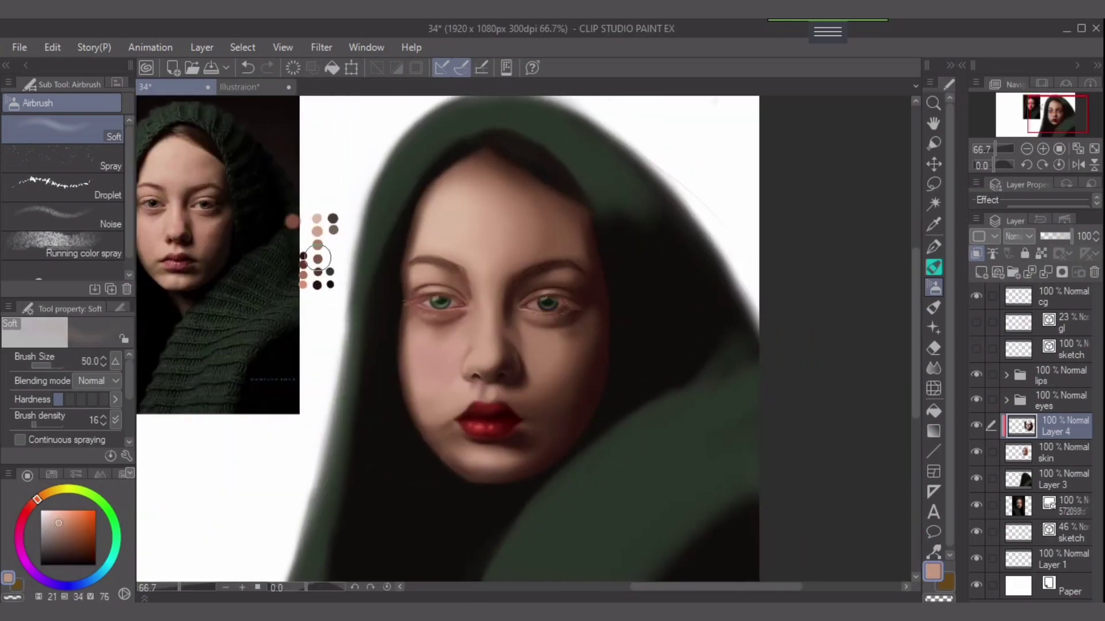
alt+click(318, 259)
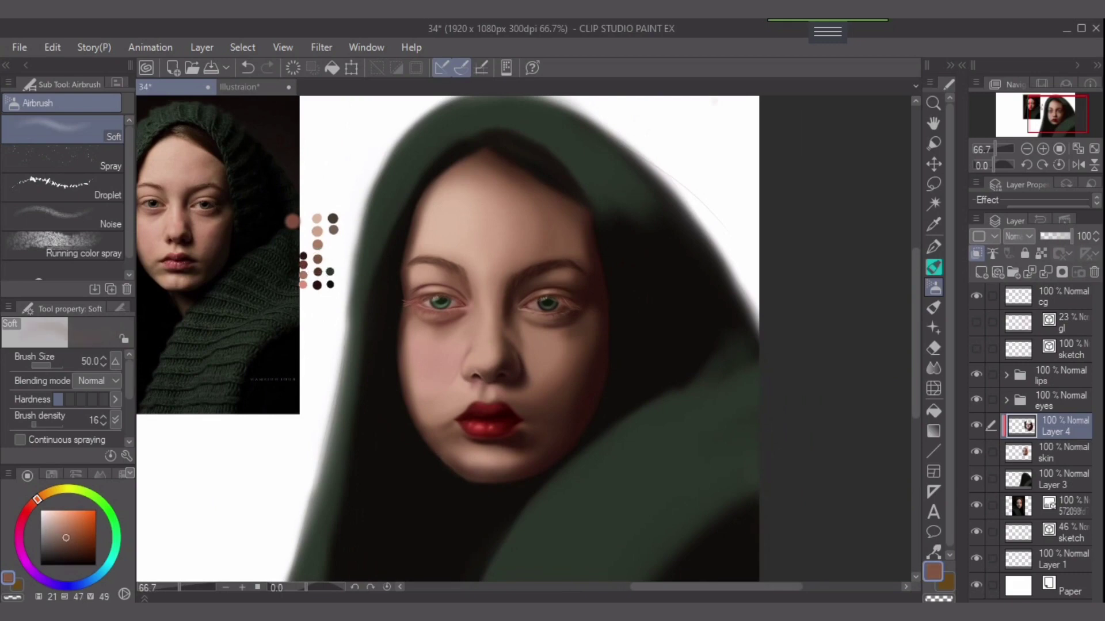
alt+click(318, 244)
scroll(535, 467, up, 2)
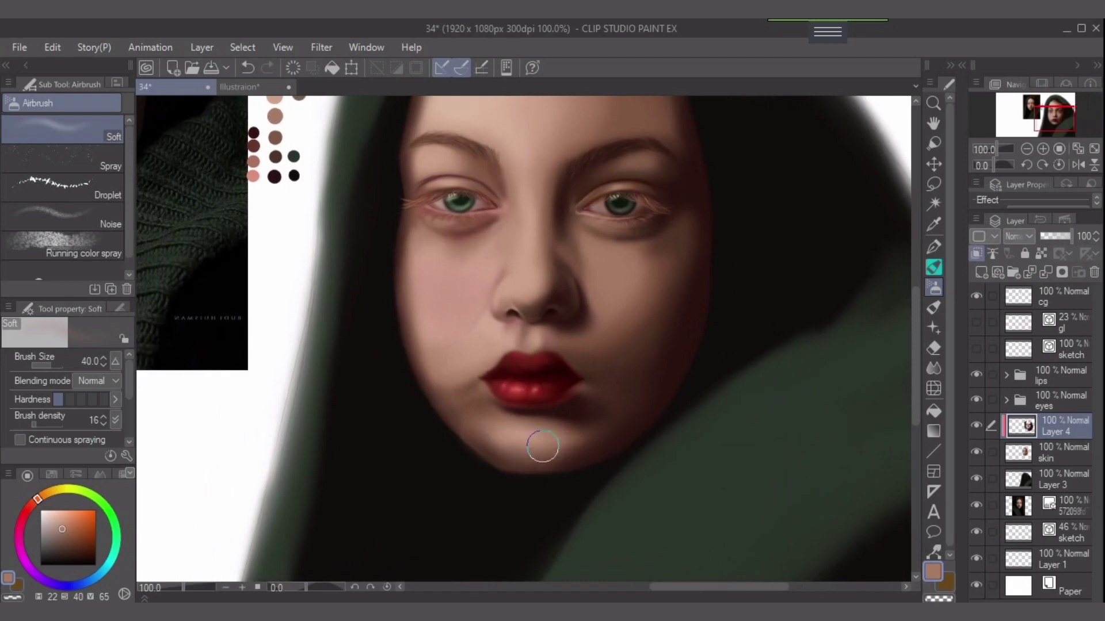
key(bracketright)
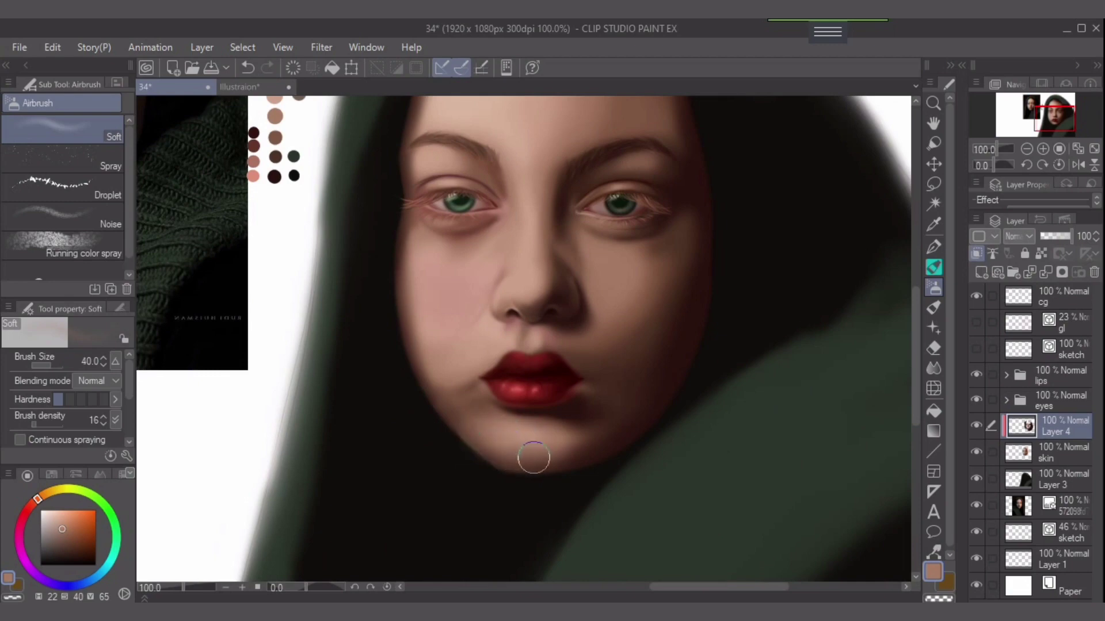
Sample the light peach tone from the palette and brighten the centre of the chin with a soft airbrush.
drag(282, 113, 271, 149)
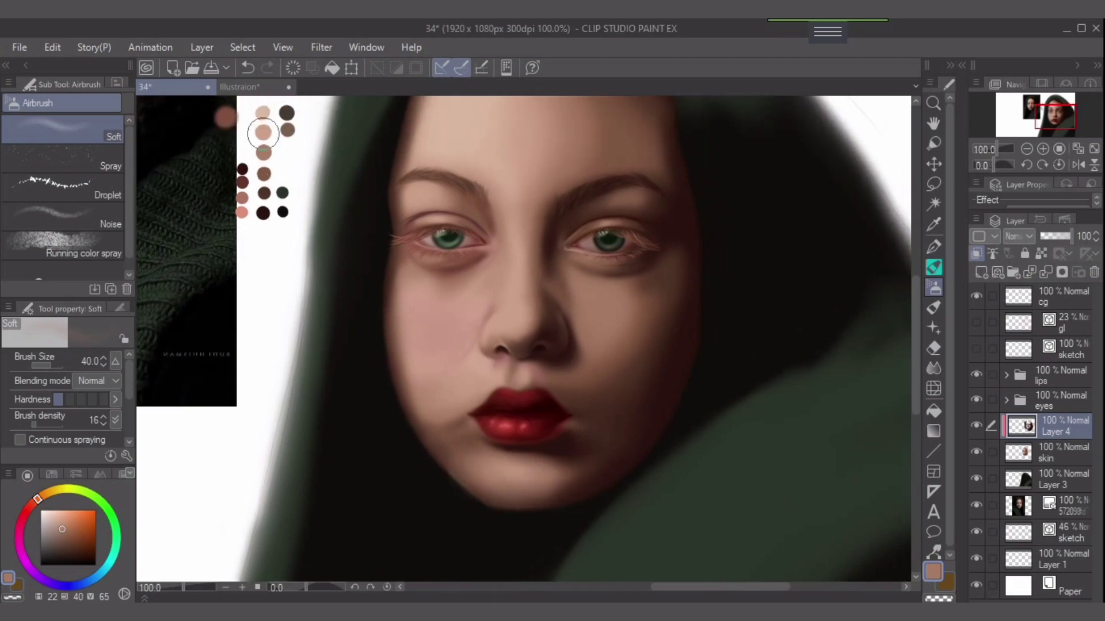
alt+click(263, 132)
mouse_move(510, 430)
mouse_down()
mouse_move(502, 474)
mouse_move(502, 423)
mouse_up()
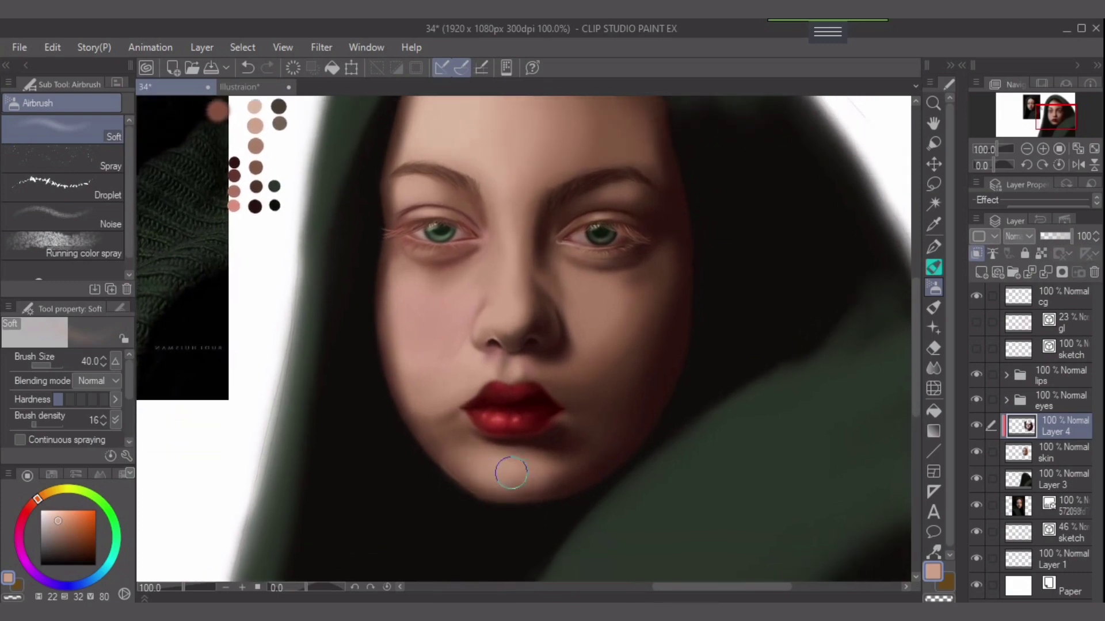
key(bracketleft)
Sample the reddish-brown palette tone and shade the jaw's lower edge with brush density 52 and size 70.
alt+click(253, 167)
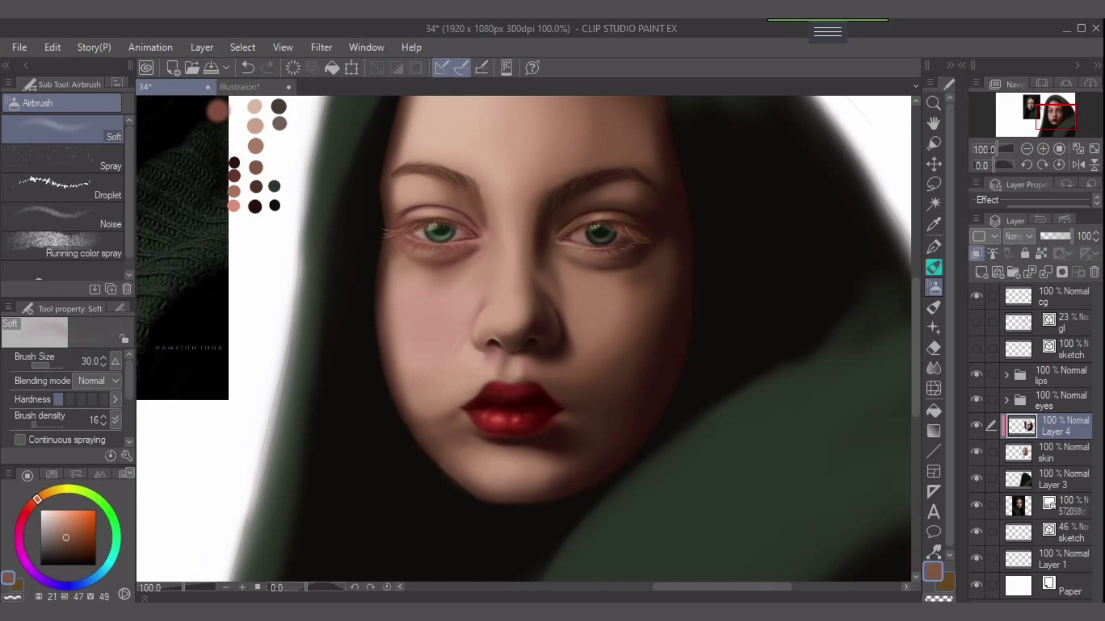
key(bracketright)
key(bracketright)
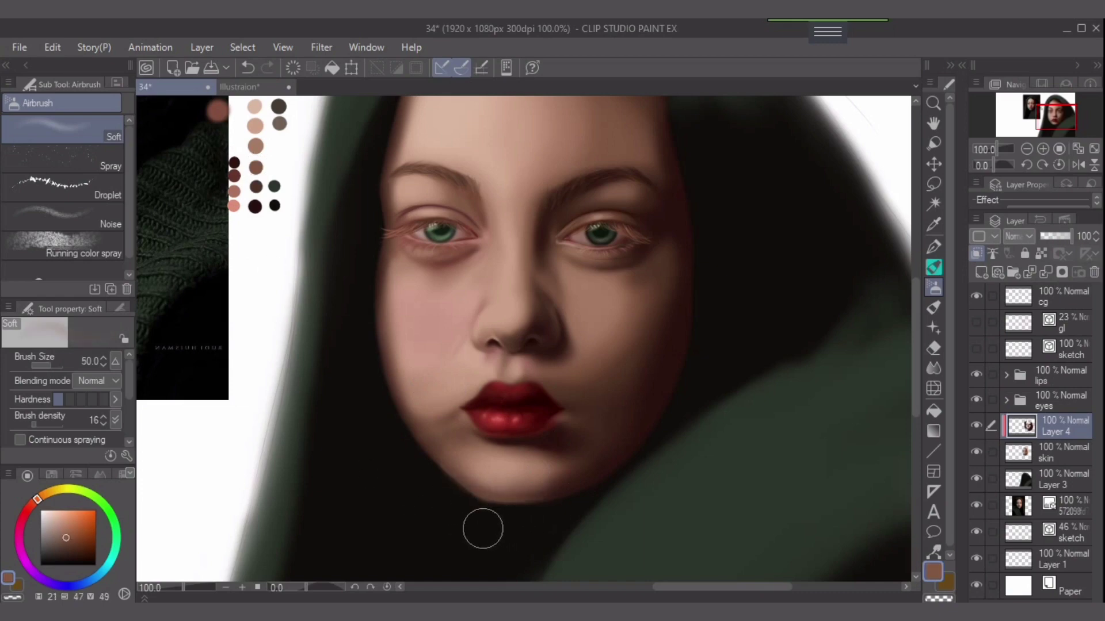
drag(36, 421, 47, 422)
key(bracketright)
key(bracketright)
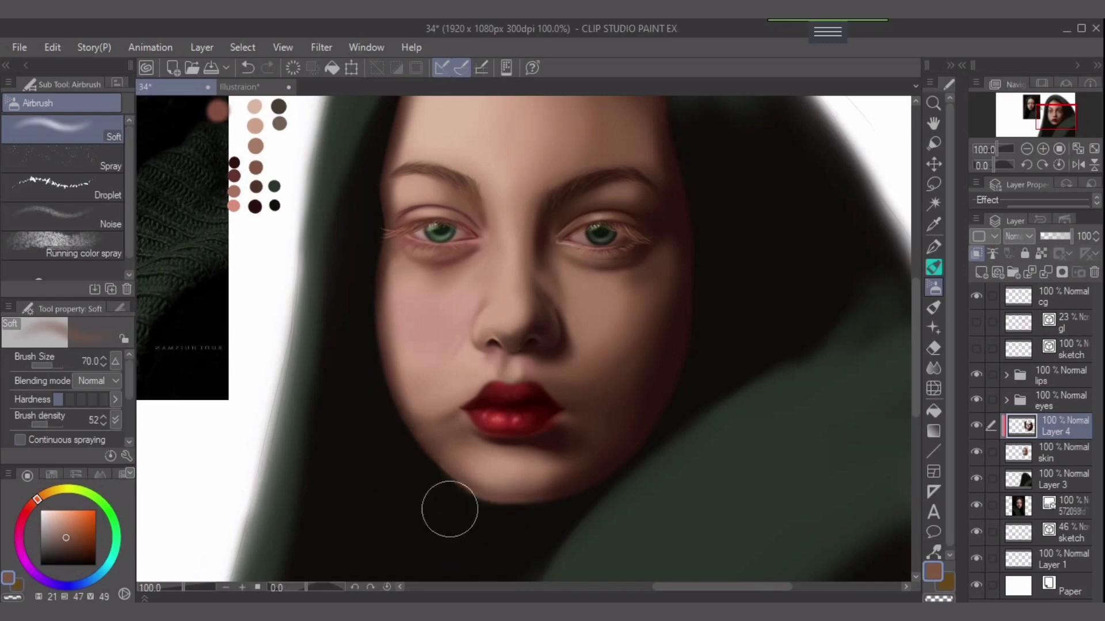
Sample the darker brown palette tone and shade beneath the chin, varying the airbrush size between 100 and 60.
alt+click(255, 185)
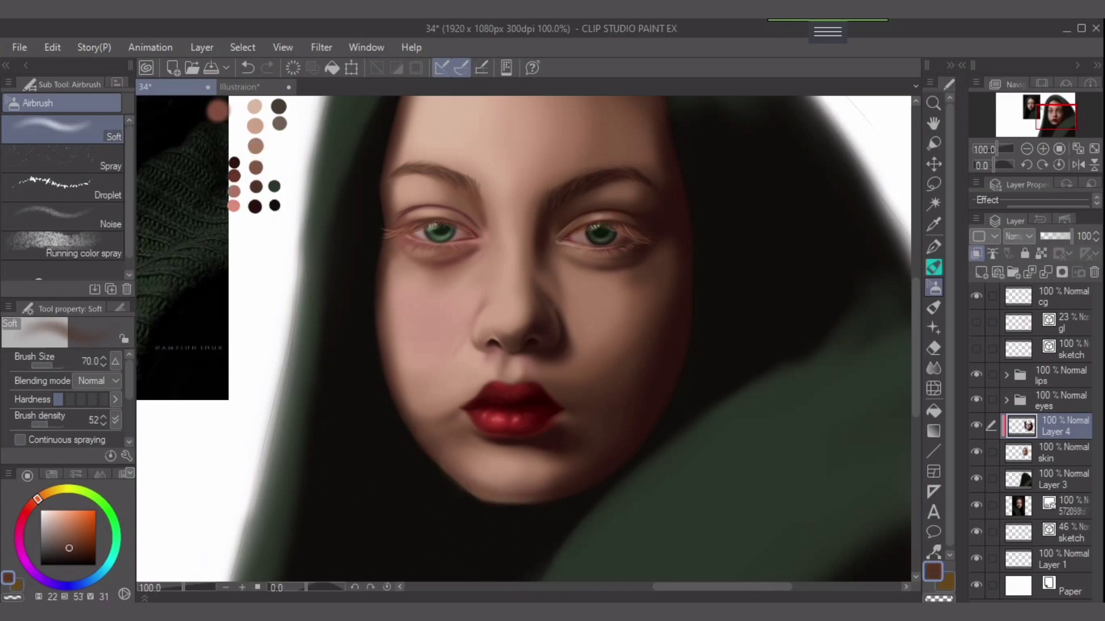
key(bracketright)
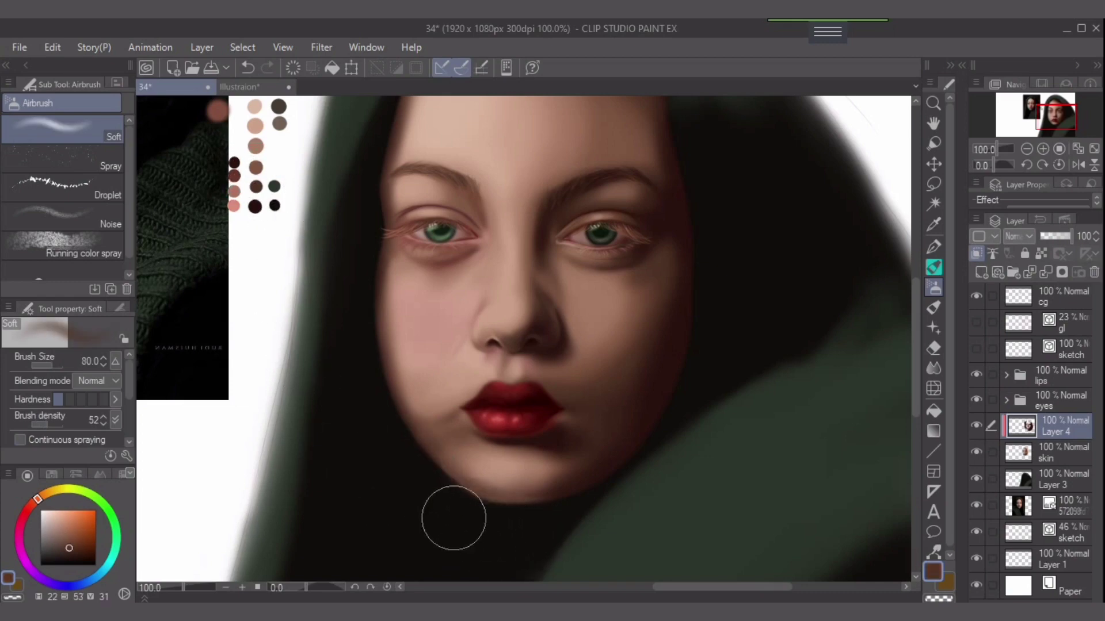
key(bracketright)
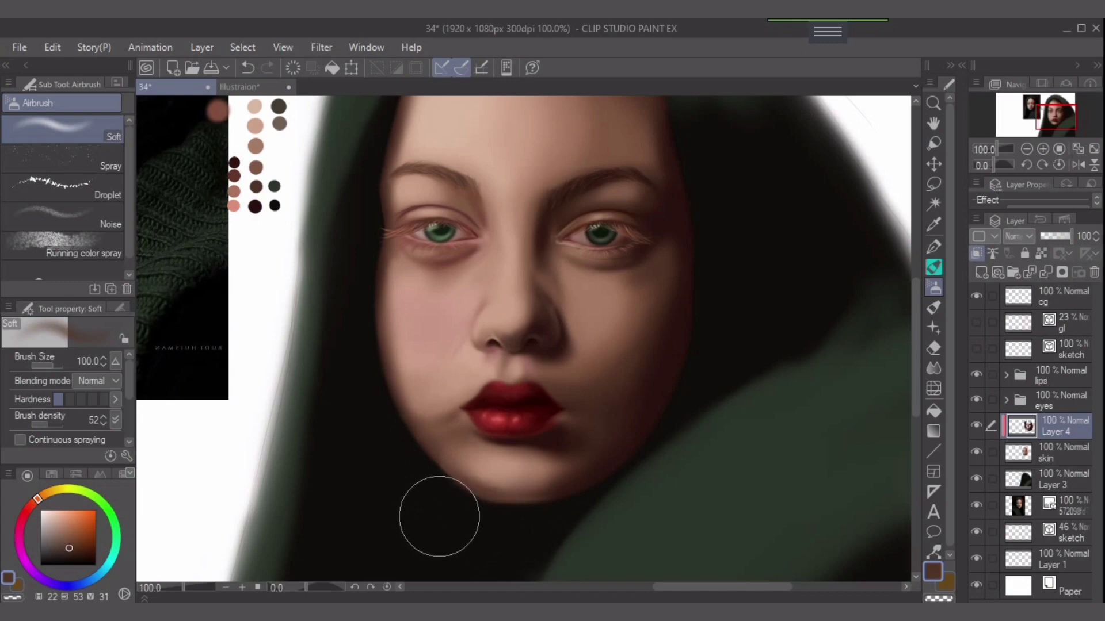
key(bracketleft)
key(bracketleft)
key(bracketleft)
key(bracketleft)
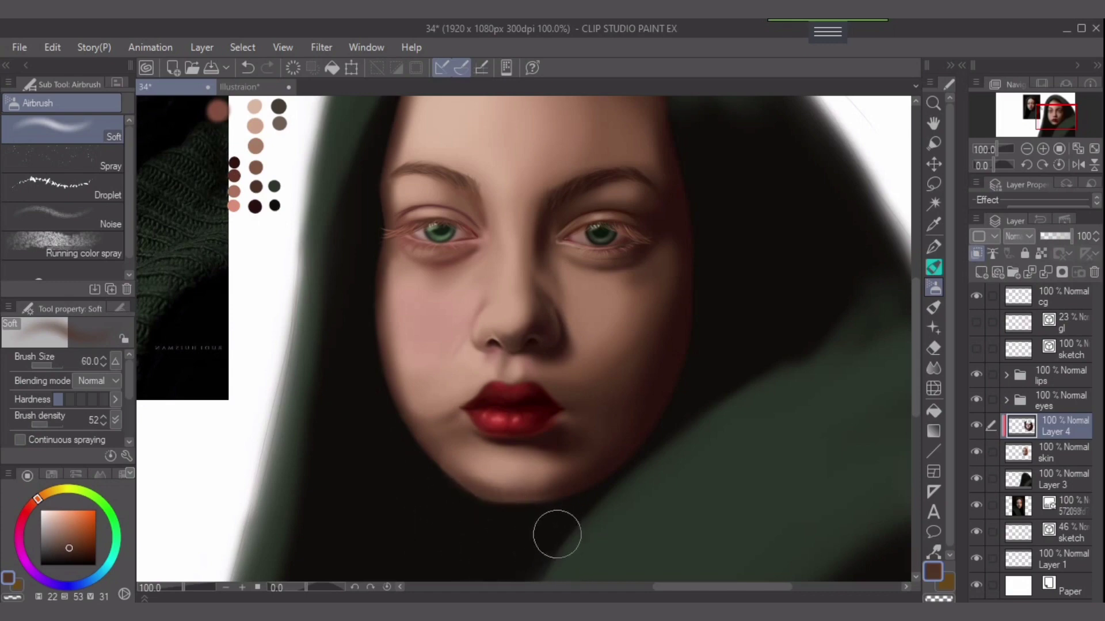
Sample the darkest maroon palette tone and rework the shadow under the jaw and chin at size 80.
drag(278, 241, 265, 206)
alt+click(242, 173)
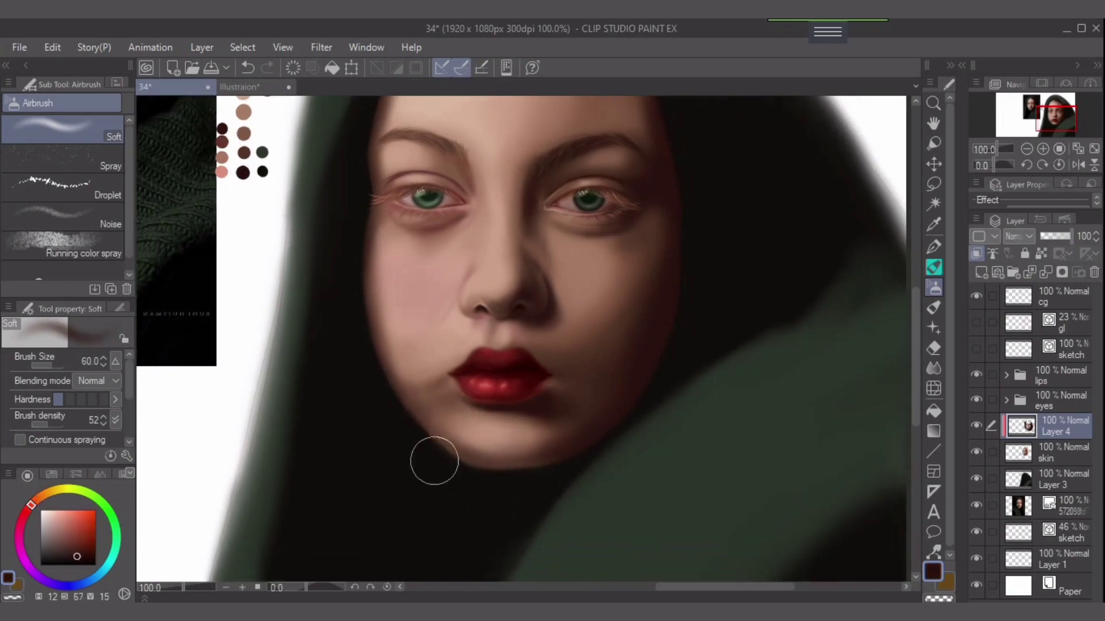
alt+click(243, 173)
key(bracketright)
key(bracketright)
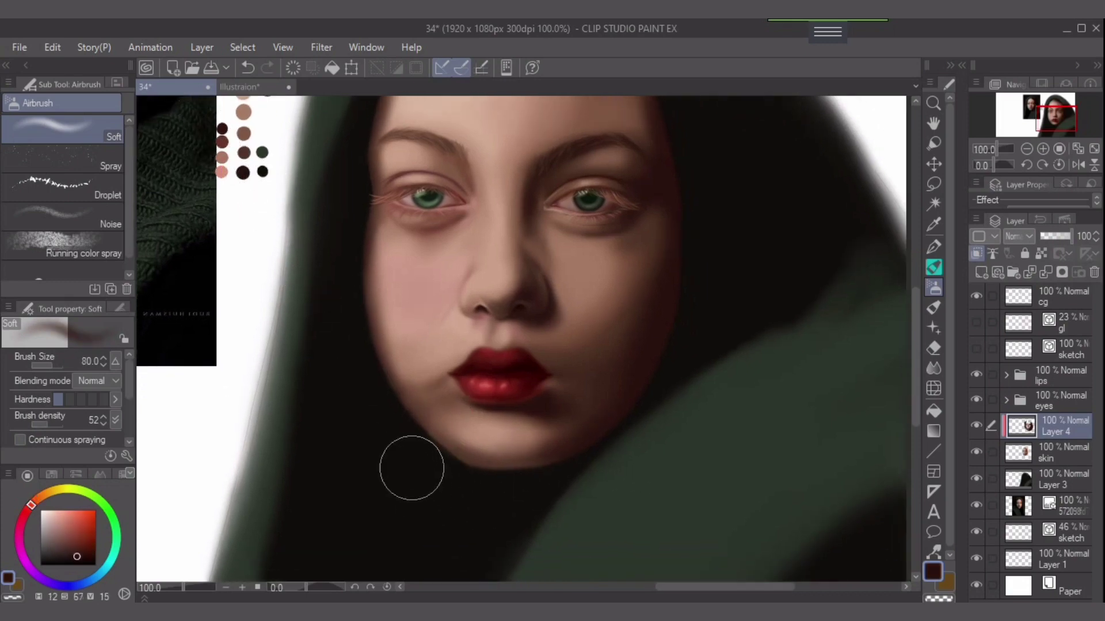
mouse_move(412, 468)
mouse_down()
mouse_move(491, 507)
mouse_move(439, 490)
mouse_move(476, 503)
mouse_up()
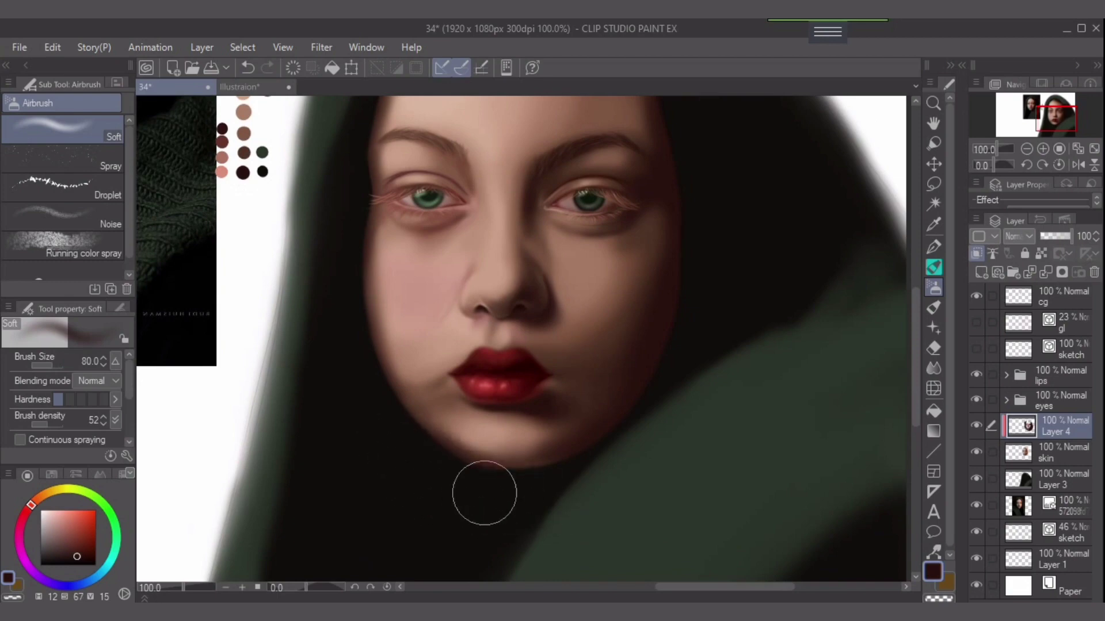
key(ctrl+z)
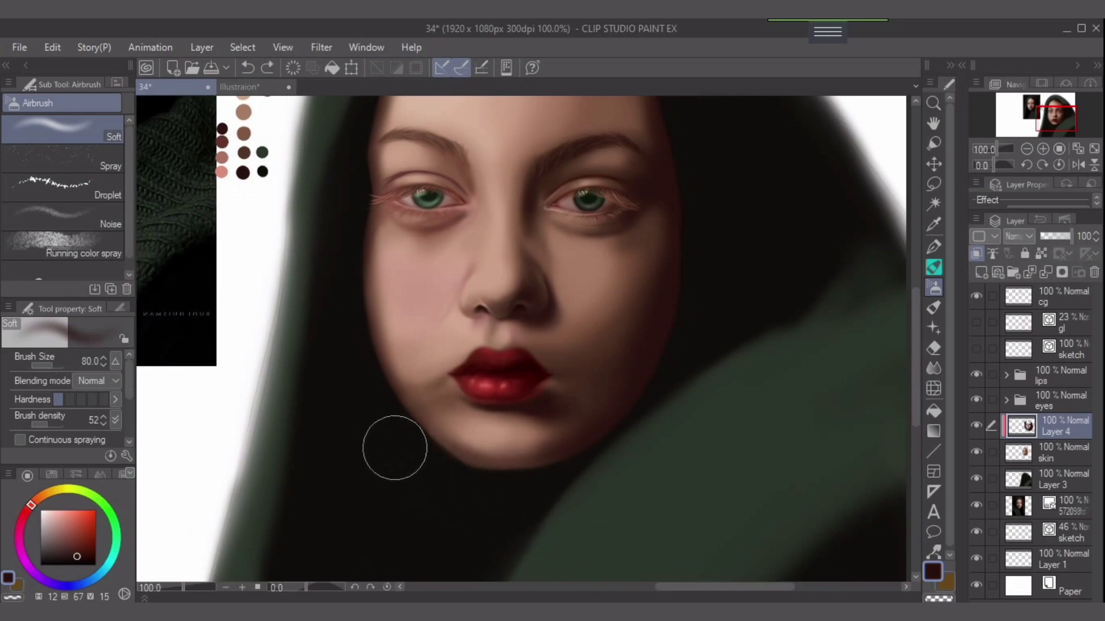
key(bracketleft)
key(bracketright)
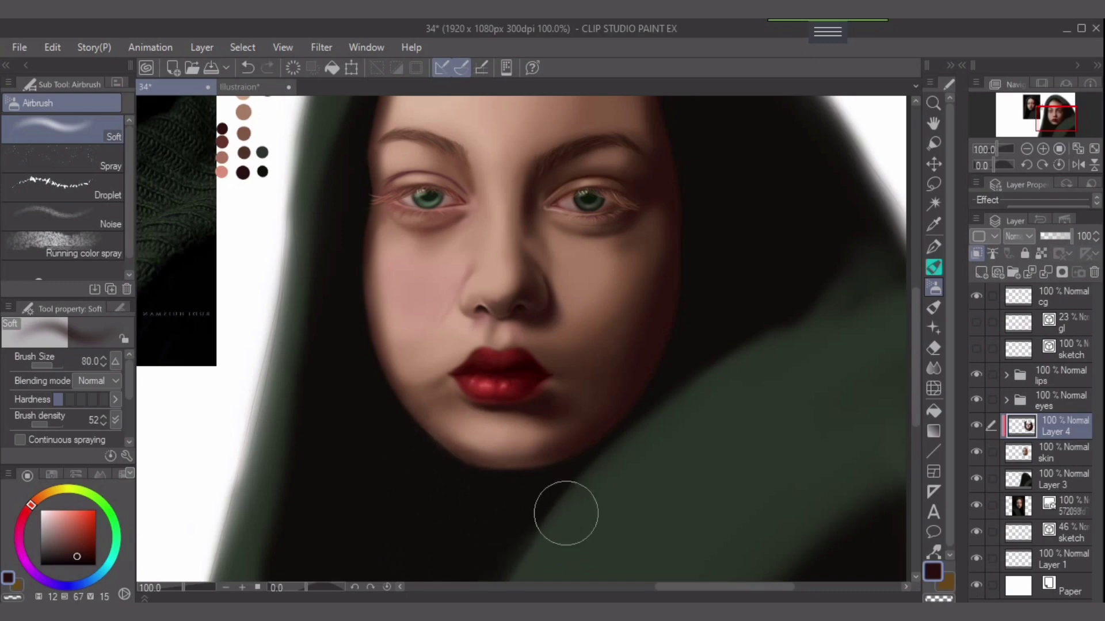
Refine the dark contour along the lower jaw with the maroon airbrush reduced to size 50.
key(bracketleft)
key(bracketleft)
key(bracketleft)
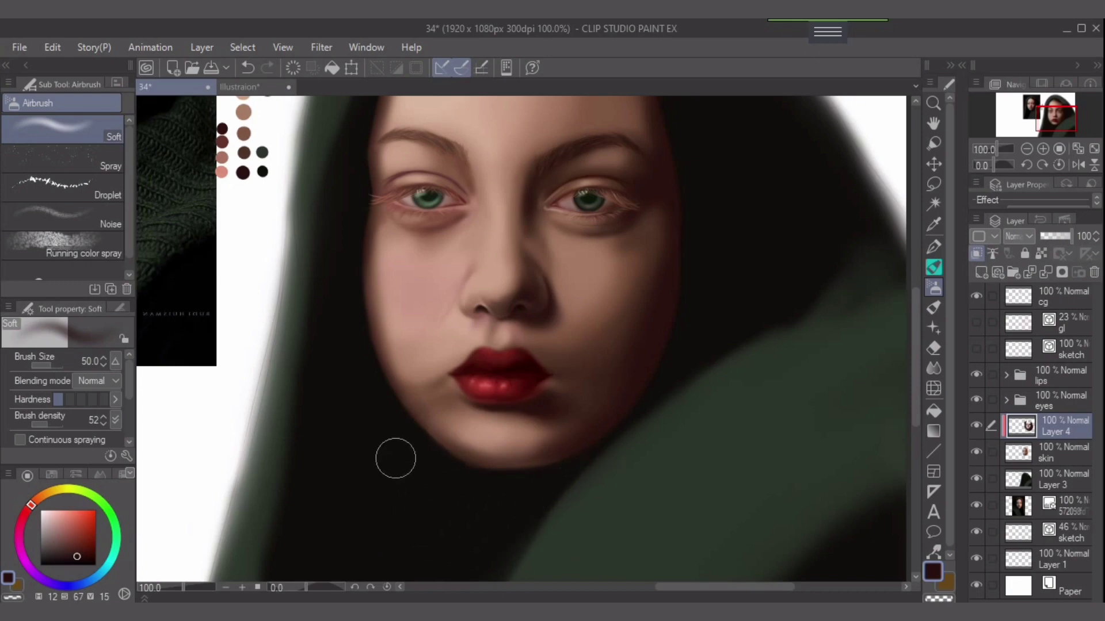
key(bracketleft)
key(bracketright)
key(bracketright)
key(bracketright)
Refine the dark outline of the lit cheek with the maroon airbrush at size 17.
drag(743, 420, 637, 522)
drag(264, 471, 264, 439)
key(bracketleft)
key(bracketleft)
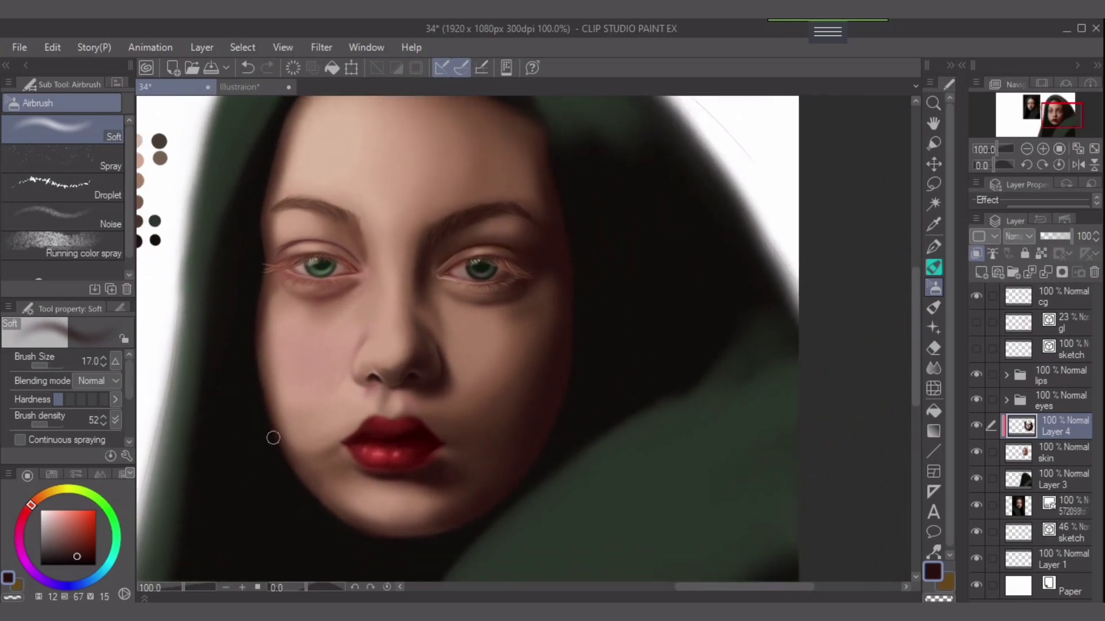
key(ctrl+z)
drag(252, 233, 229, 321)
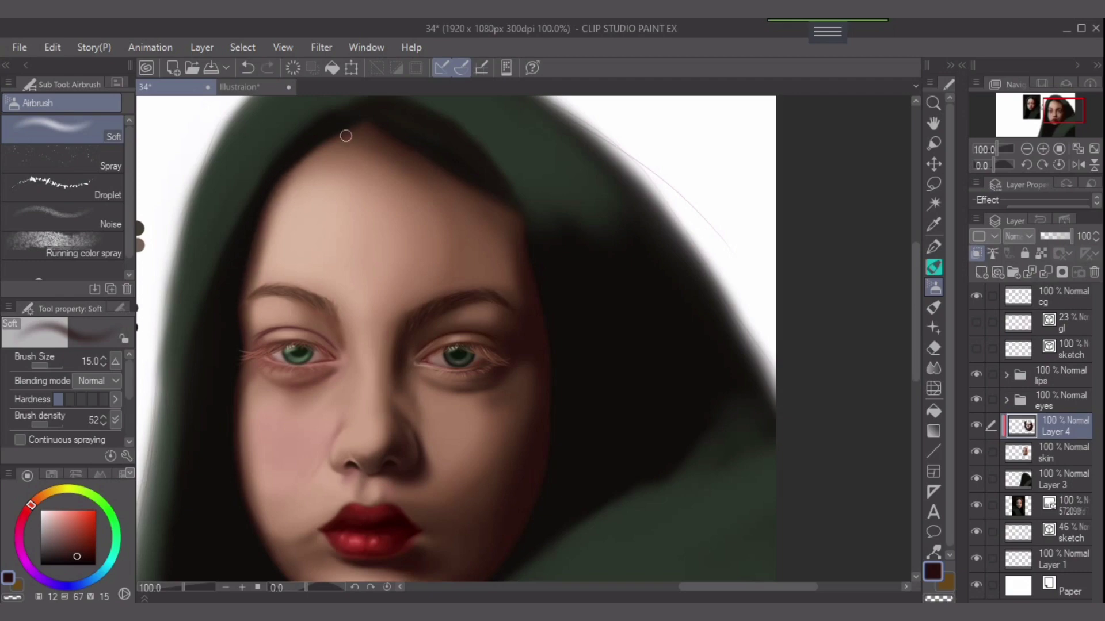
Deepen the outer edge of the shadowed cheek and jaw with a size 25 airbrush, raising the brush density to 100.
drag(529, 220, 516, 198)
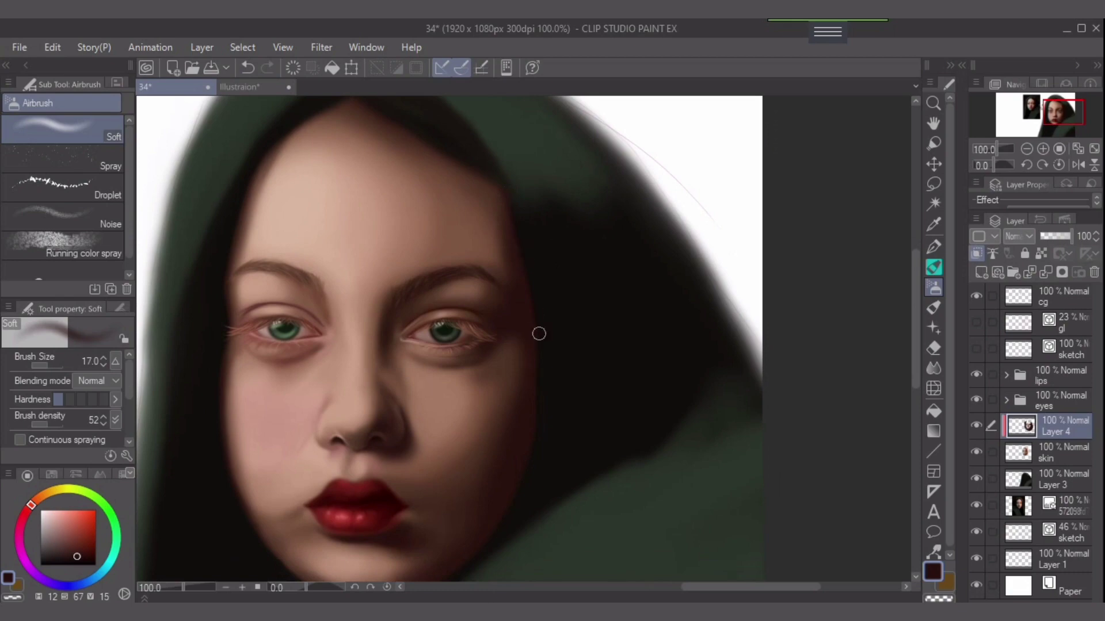
drag(538, 334, 529, 191)
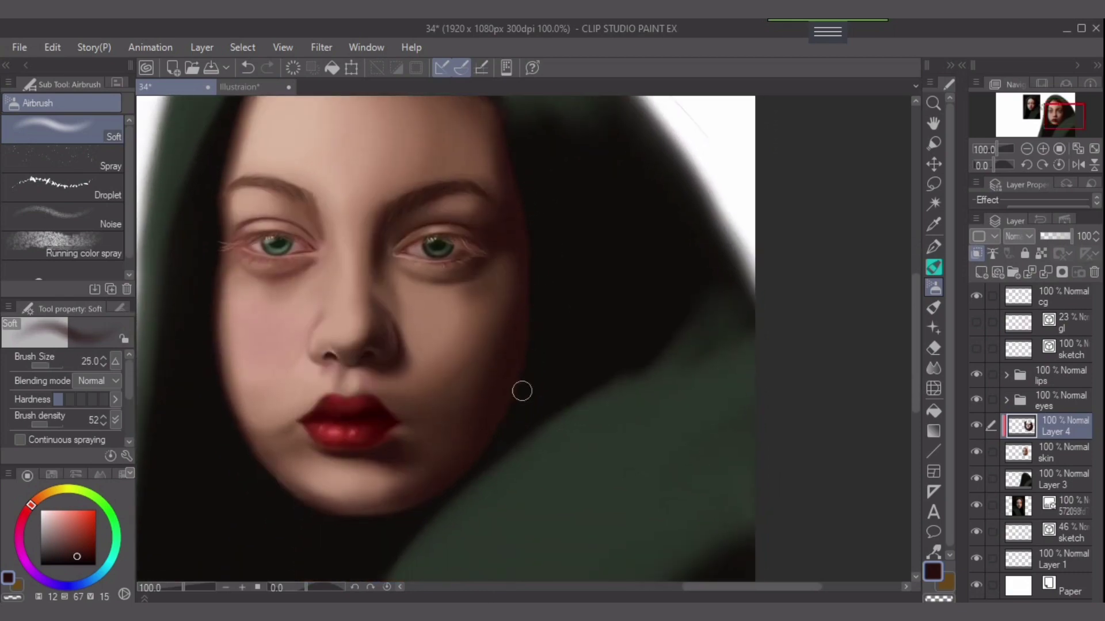
drag(47, 425, 64, 424)
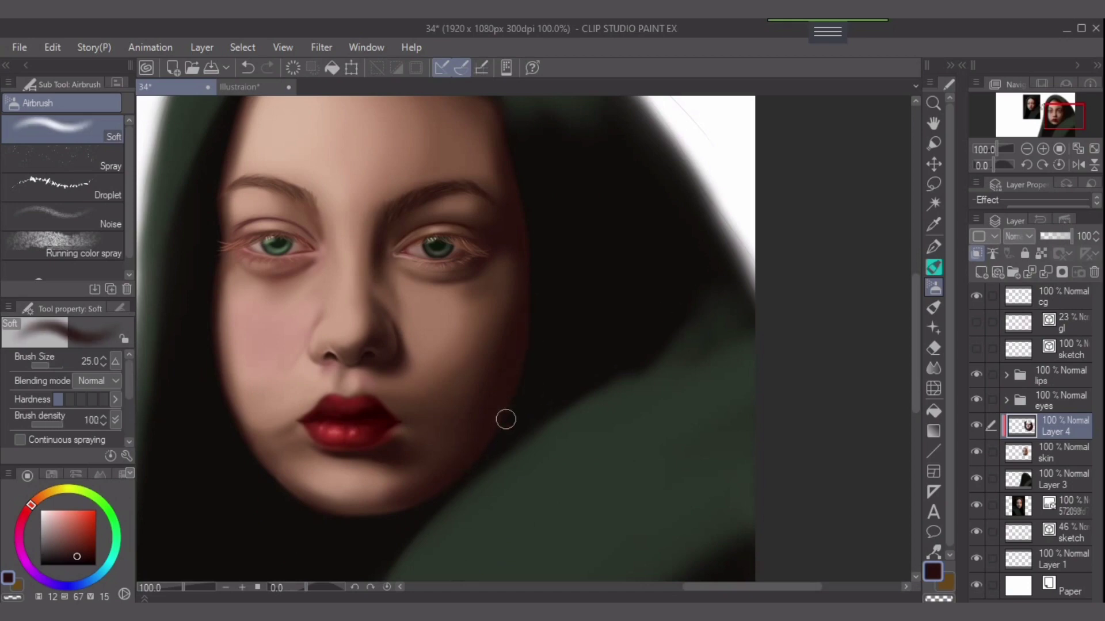
drag(549, 256, 493, 370)
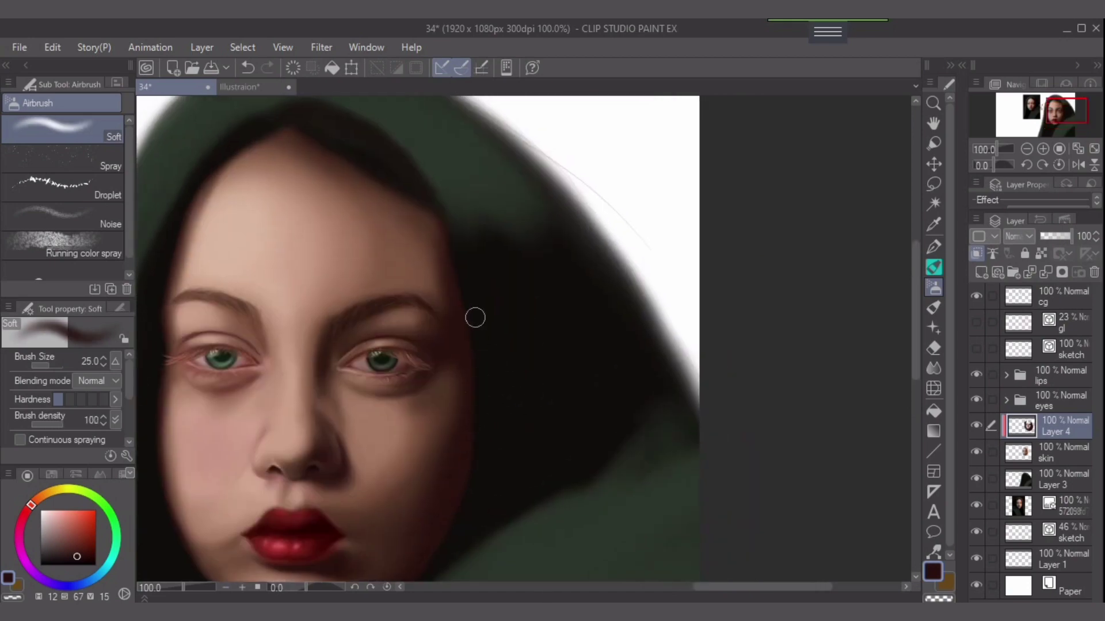
Try to darken the shadowed temple where the forehead meets the hood with a larger maroon airbrush.
key(bracketright)
key(bracketright)
mouse_move(423, 222)
mouse_down()
mouse_move(449, 240)
mouse_move(449, 271)
mouse_up()
key(bracketright)
key(ctrl+z)
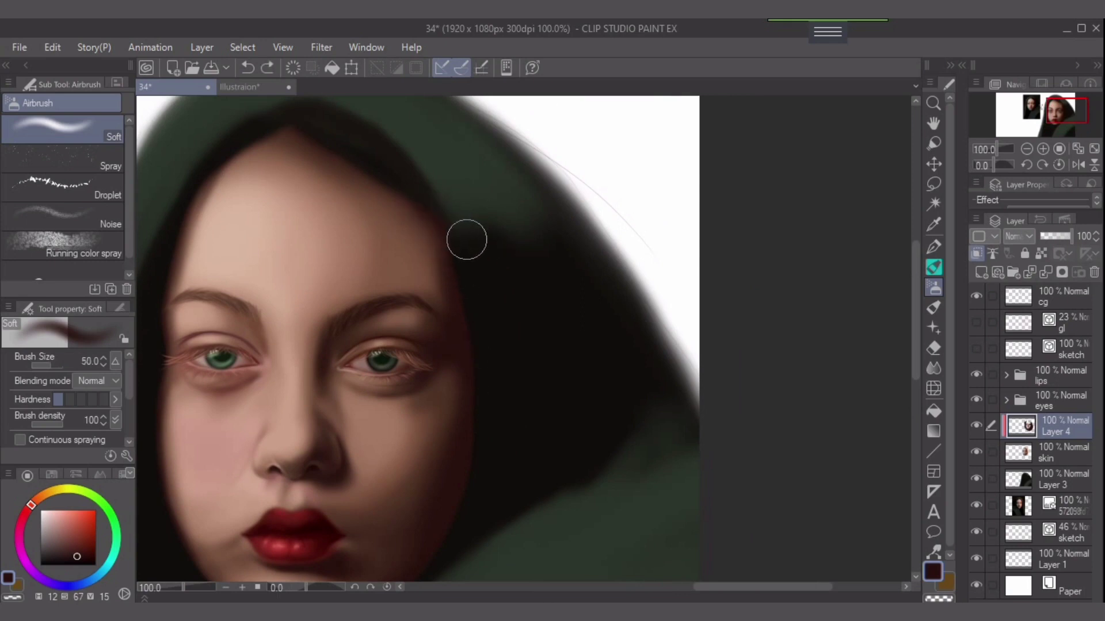
Deepen the shadowed temple beside the hood with a sampled dark maroon airbrush at brush density 37 and size 60.
key(bracketleft)
alt+click(457, 276)
alt+click(447, 284)
key(bracketright)
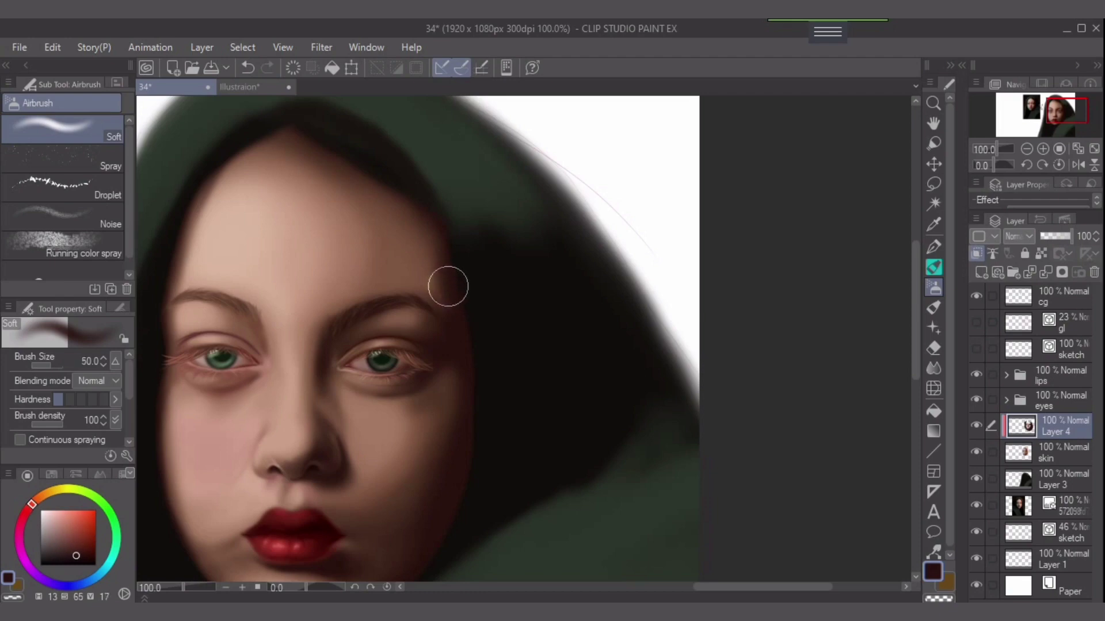
click(42, 425)
drag(42, 425, 43, 424)
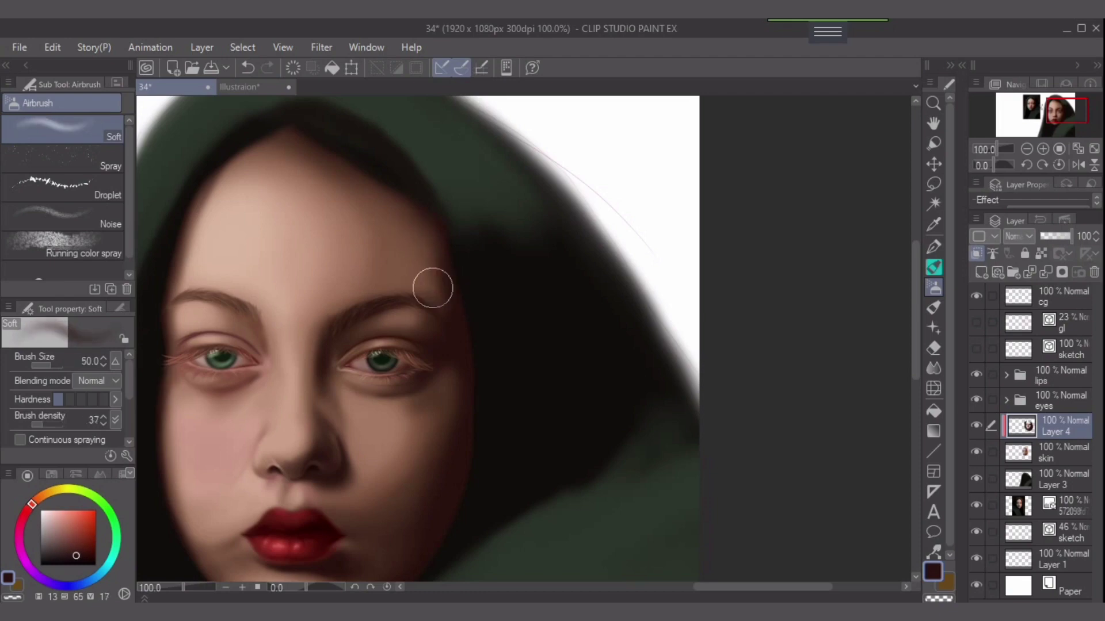
key(bracketright)
drag(443, 286, 457, 305)
drag(426, 265, 458, 295)
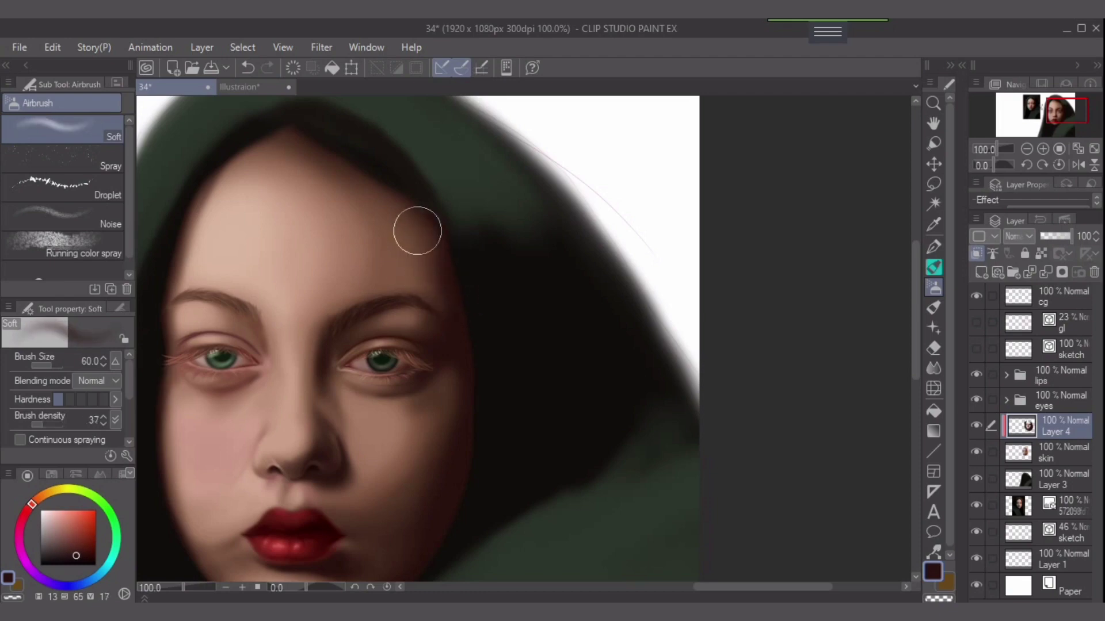
key(bracketleft)
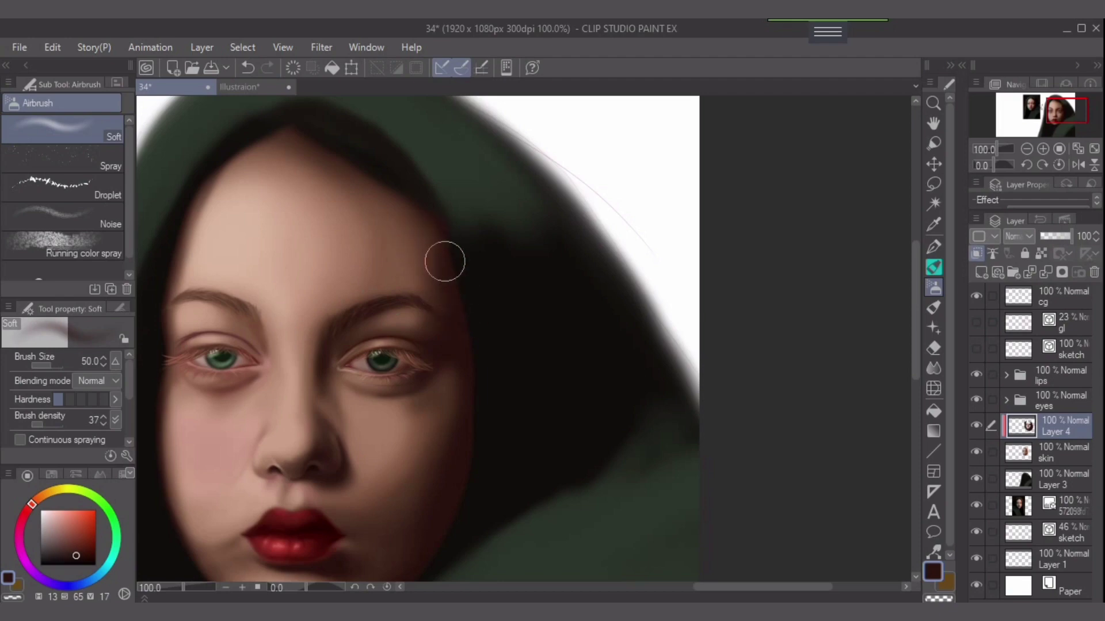
Blend the shadowed half of the forehead with a brown sampled from the skin, using the airbrush at size 70.
alt+click(388, 250)
key(bracketright)
mouse_move(374, 250)
mouse_down()
mouse_move(394, 260)
mouse_move(375, 262)
mouse_up()
key(ctrl+z)
key(bracketright)
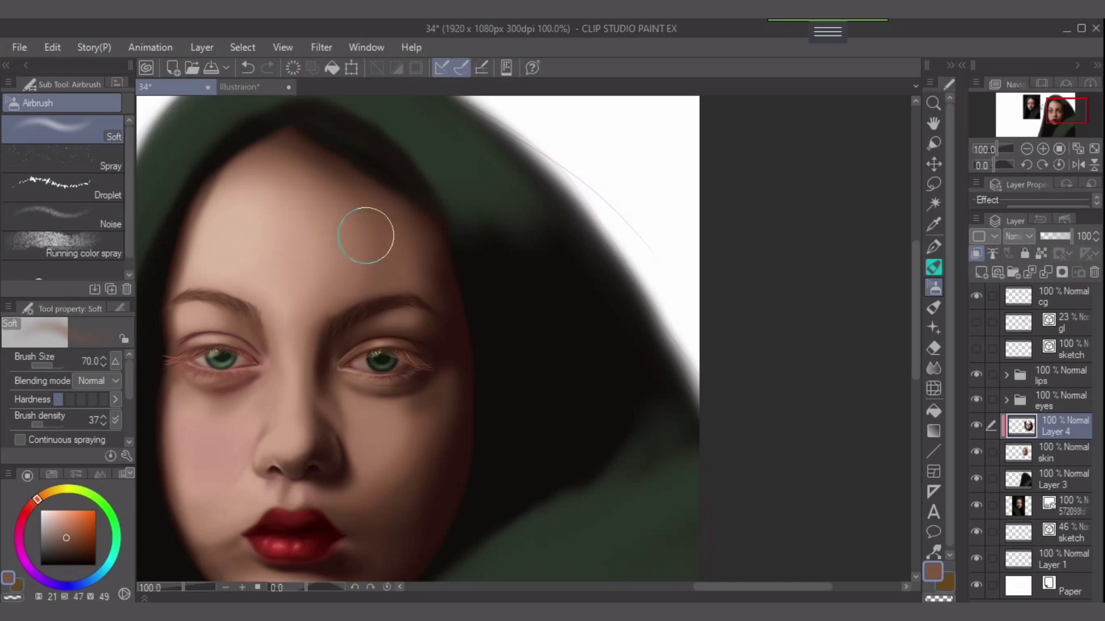
key(bracketleft)
key(bracketleft)
key(bracketleft)
key(bracketright)
key(bracketright)
key(bracketleft)
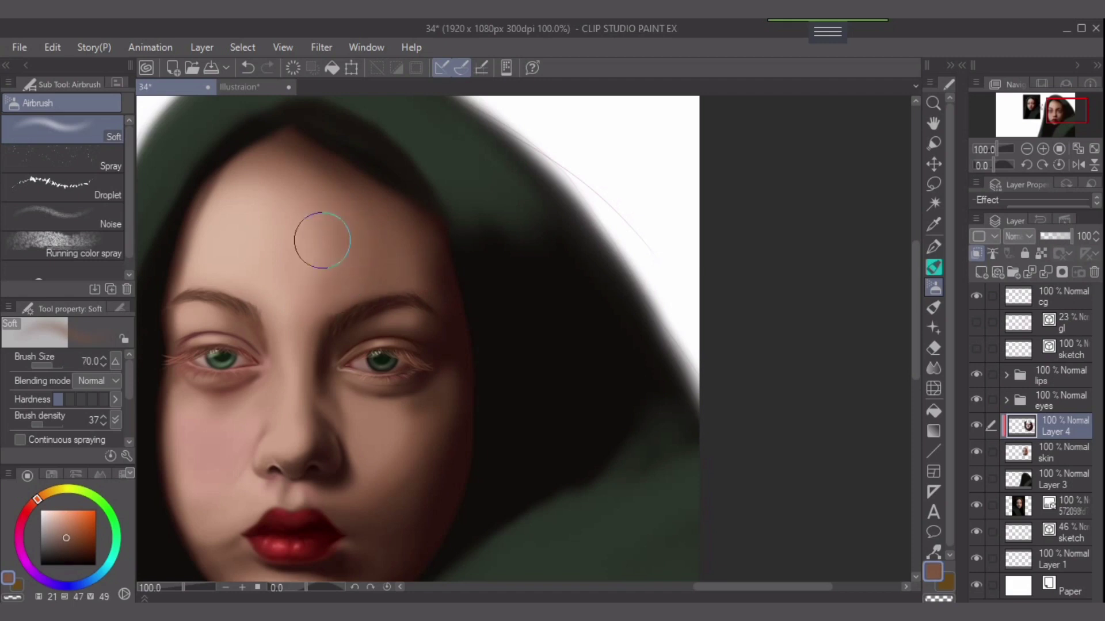
Shade the inner corner of the lit eye beside the nose bridge with the lighter brown palette swatch at size 40.
key(bracketleft)
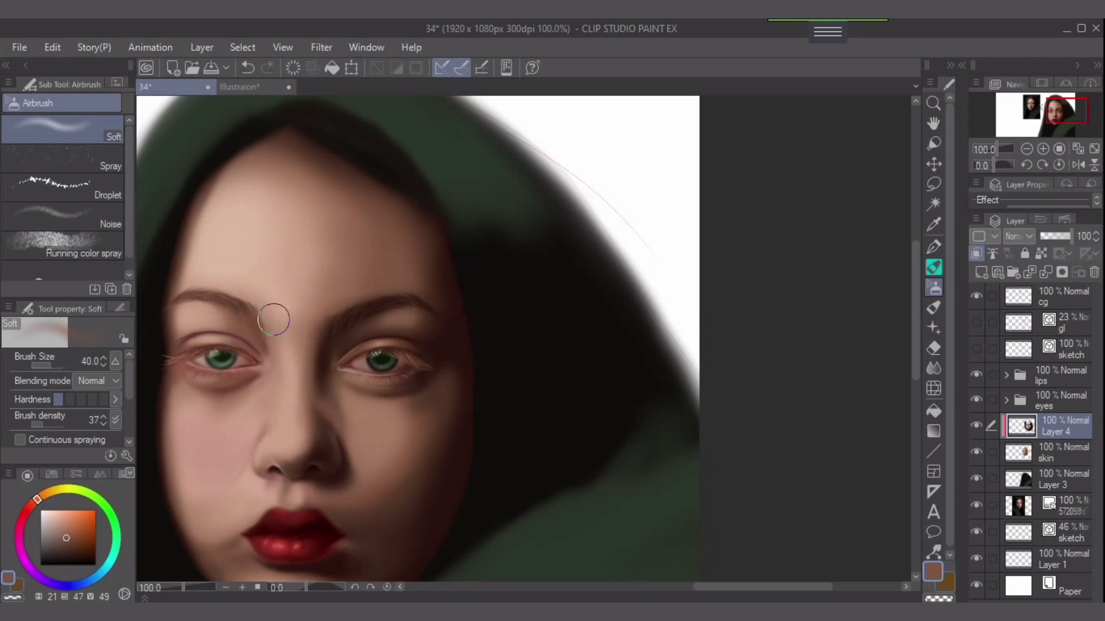
key(ctrl+z)
scroll(366, 291, down, 1)
drag(437, 320, 661, 335)
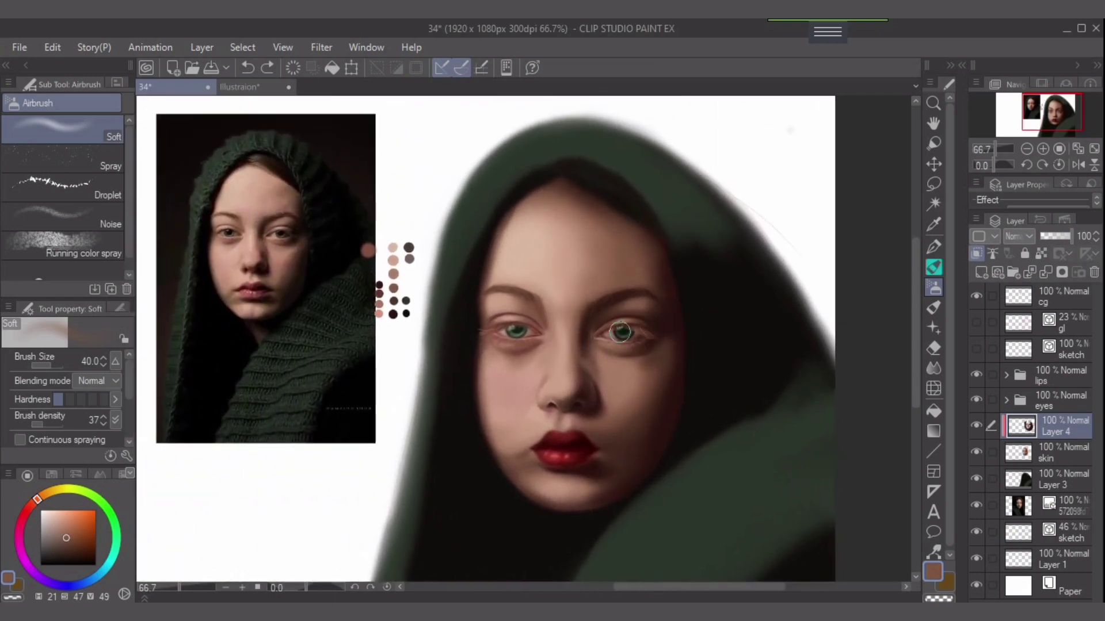
alt+click(395, 268)
scroll(575, 332, up, 1)
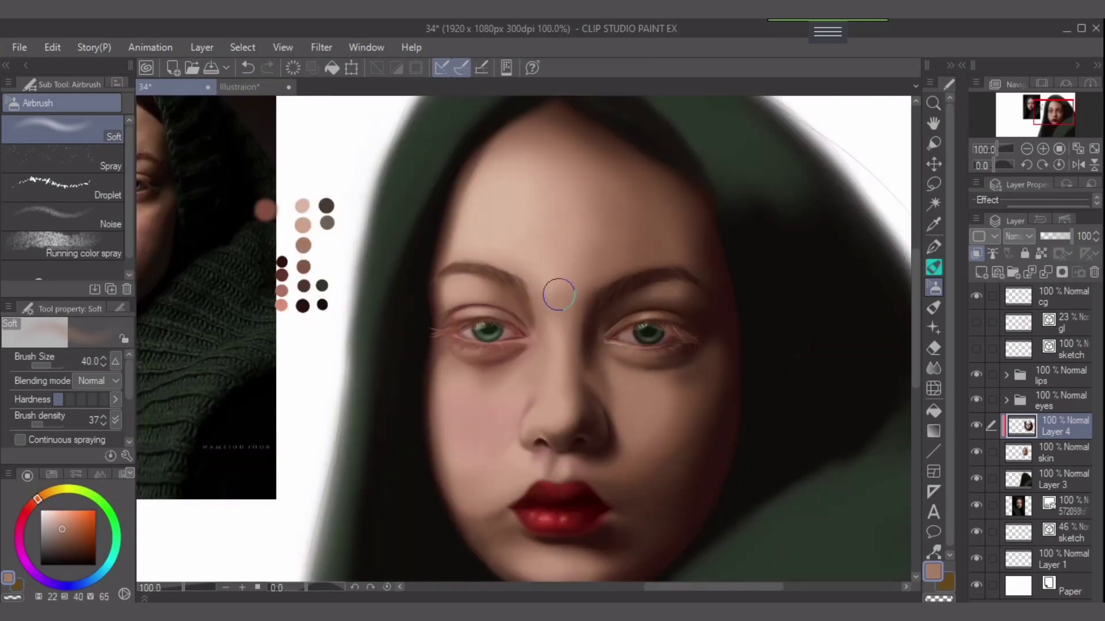
drag(531, 311, 524, 302)
Refine the shading around the nose bridge and inner brows with brown palette swatches, using airbrush sizes 12 to 17.
key([)
key([)
key([)
key(bracketright)
key(bracketright)
alt+click(303, 267)
key(bracketleft)
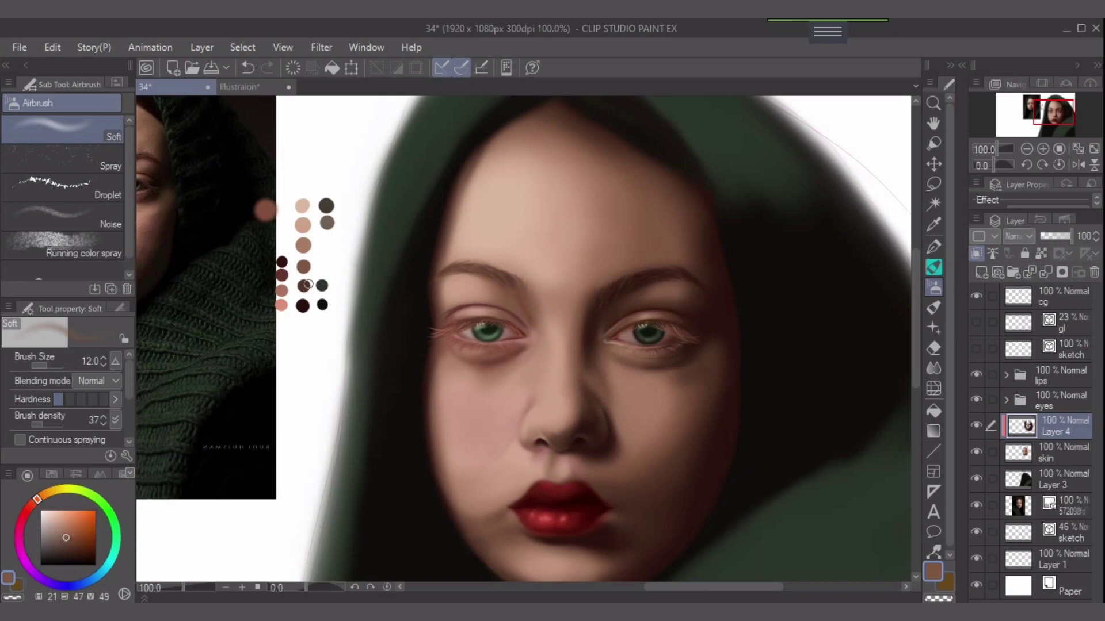
alt+click(307, 284)
key(bracketright)
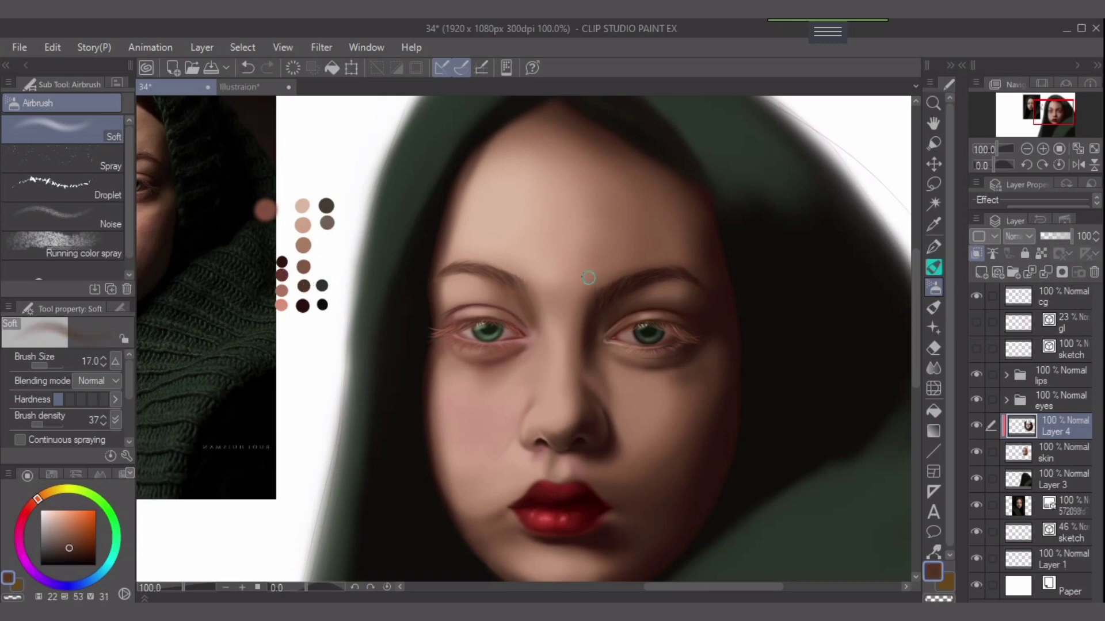
alt+click(305, 269)
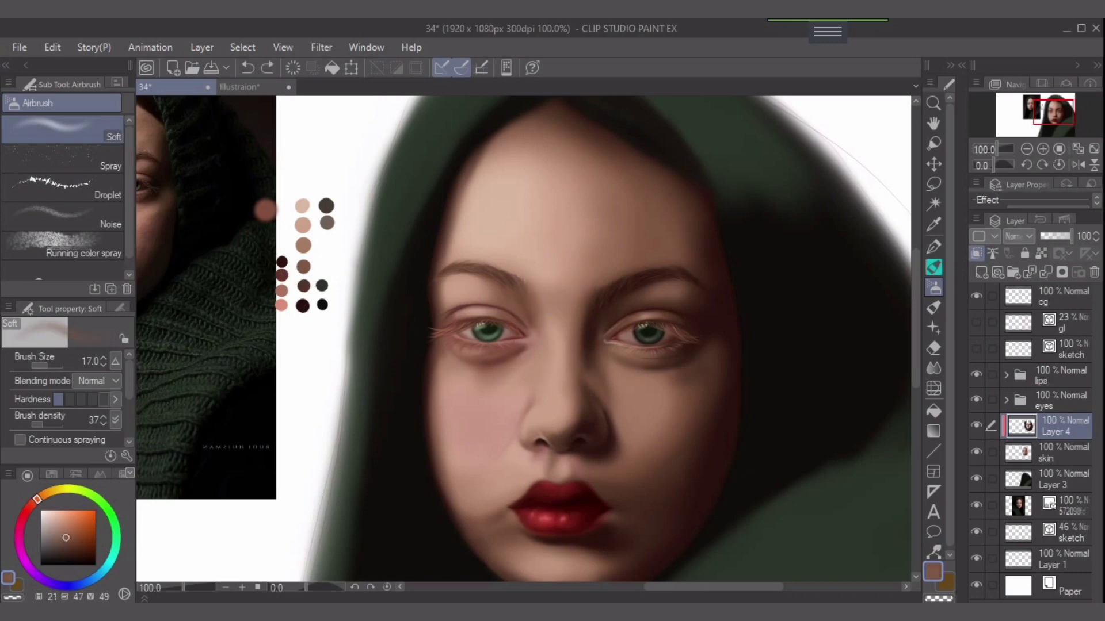
Shade the hollow between the lit eye and nose bridge in brown at brush density 70, undoing the last stroke.
drag(44, 425, 54, 425)
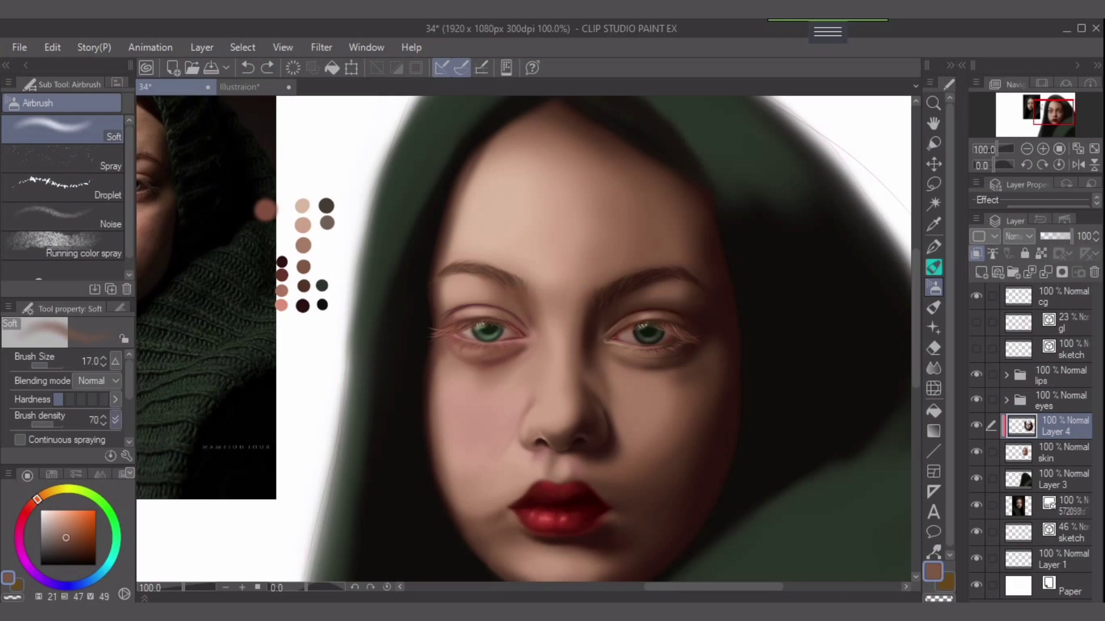
key(bracketleft)
drag(530, 305, 536, 326)
key(bracketleft)
key(bracketright)
key(bracketright)
key(bracketright)
key(ctrl+z)
Softly shade the skin under the lit eye toward the nose and cheek with the brown airbrush at density 29.
drag(53, 425, 40, 424)
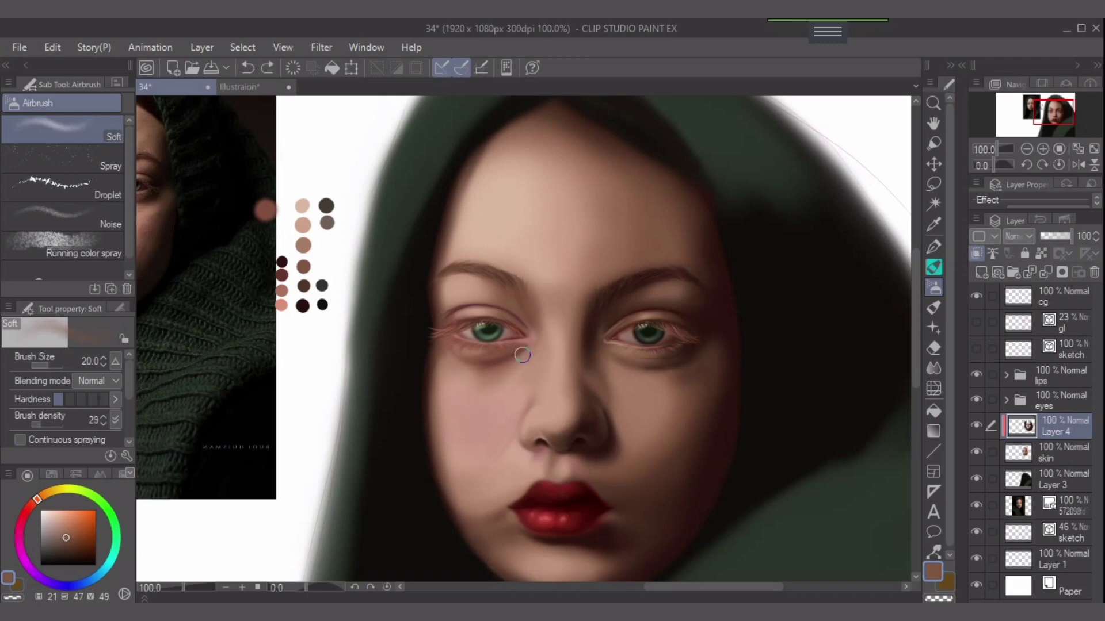
drag(519, 354, 507, 375)
key(ctrl+z)
drag(517, 371, 497, 385)
drag(528, 346, 465, 406)
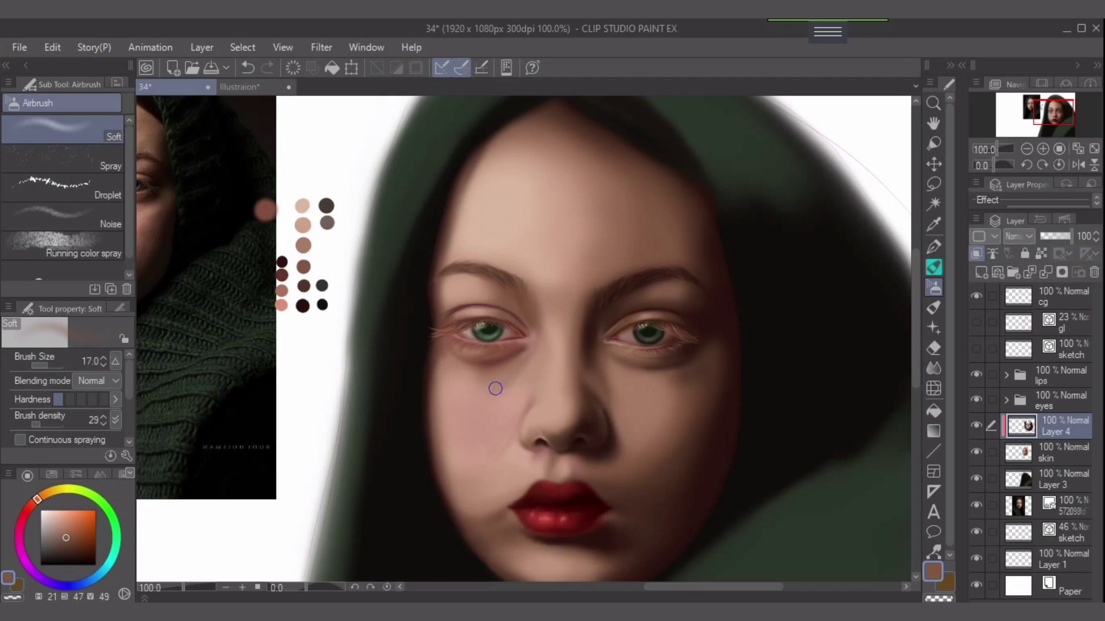
drag(539, 343, 521, 368)
Blend the lit side and bridge of the nose with lighter skin tones sampled from the face.
alt+click(696, 407)
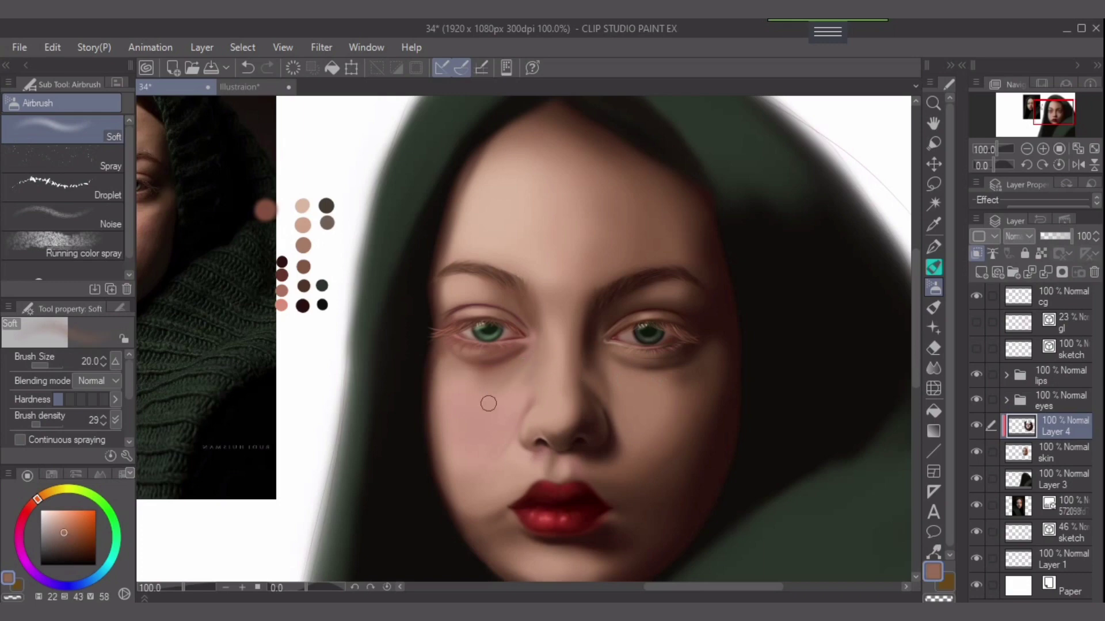
mouse_move(537, 349)
mouse_down()
mouse_move(511, 392)
mouse_move(537, 354)
mouse_move(531, 390)
mouse_up()
key(])
alt+click(549, 354)
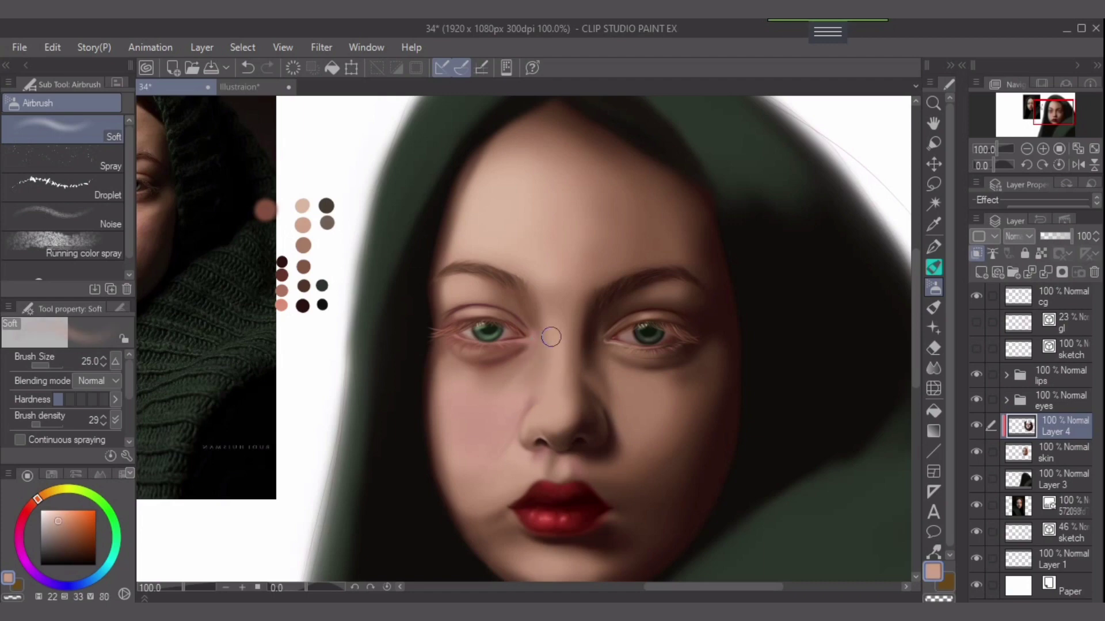
alt+click(556, 292)
key([)
key(bracketright)
key(bracketright)
Shade the shadowed side of the nose with a sampled brown shifted to red hue 7, reducing the airbrush to size 12.
drag(636, 369, 623, 335)
alt+click(590, 353)
key(bracketright)
key(bracketleft)
key(bracketleft)
key(bracketleft)
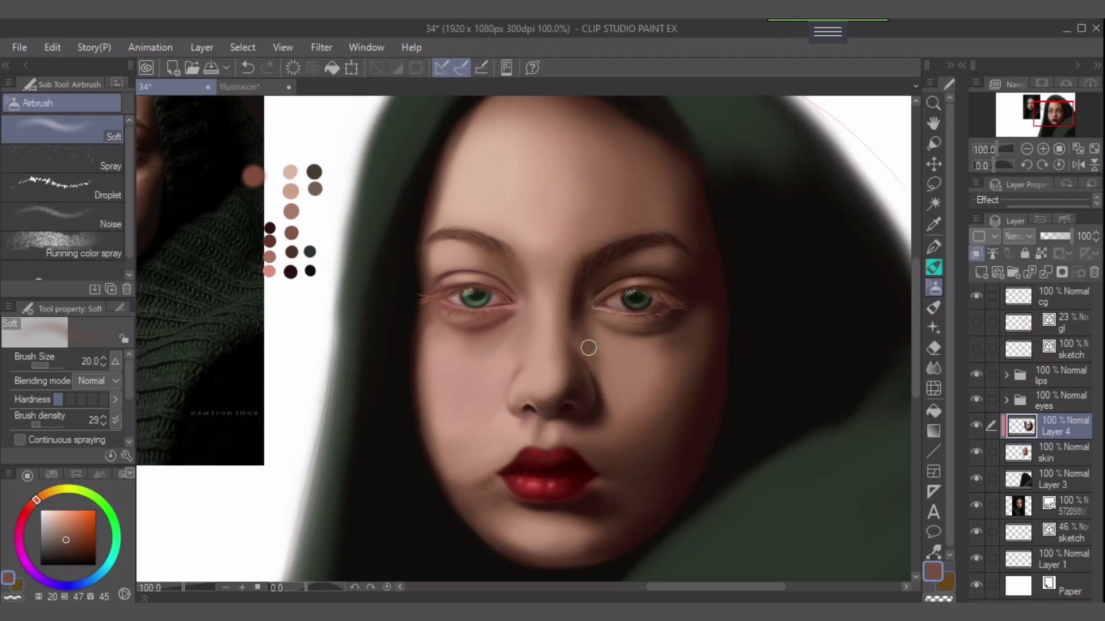
alt+click(594, 348)
drag(36, 501, 28, 509)
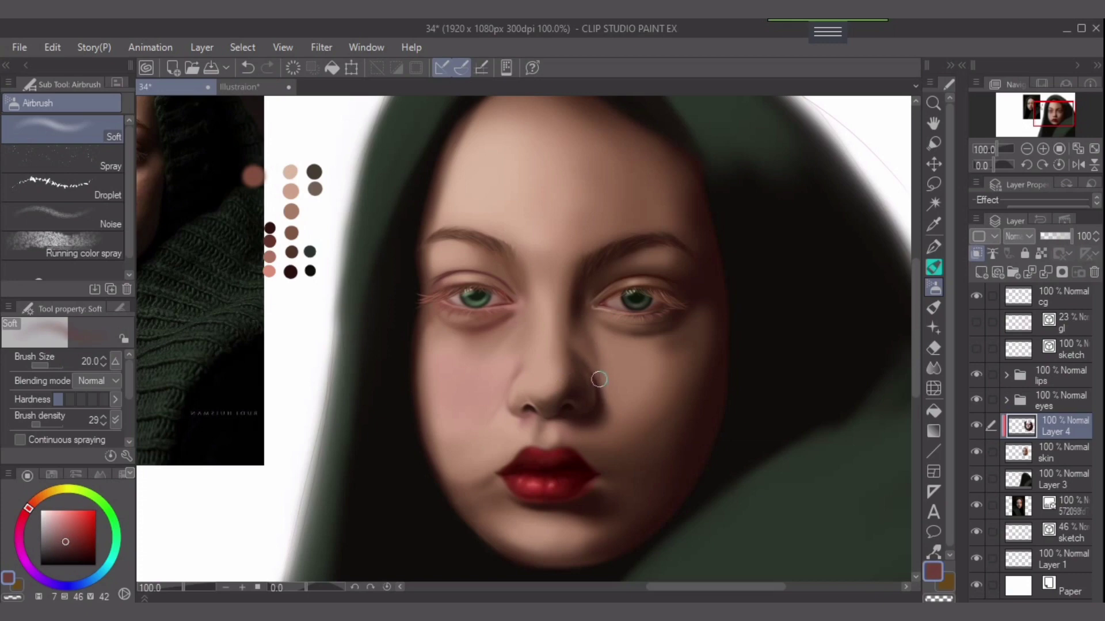
key(bracketleft)
key(bracketleft)
Refine the skin edge along the middle of the upper lip with a tone sampled above it, at airbrush size 8.
drag(623, 508, 634, 424)
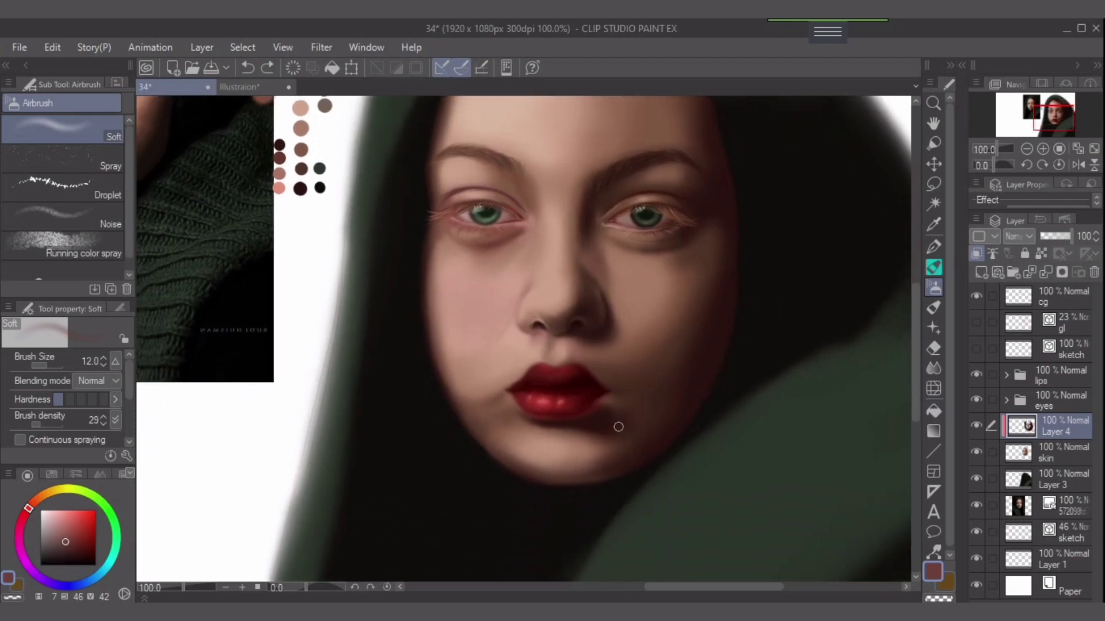
scroll(611, 421, up, 1)
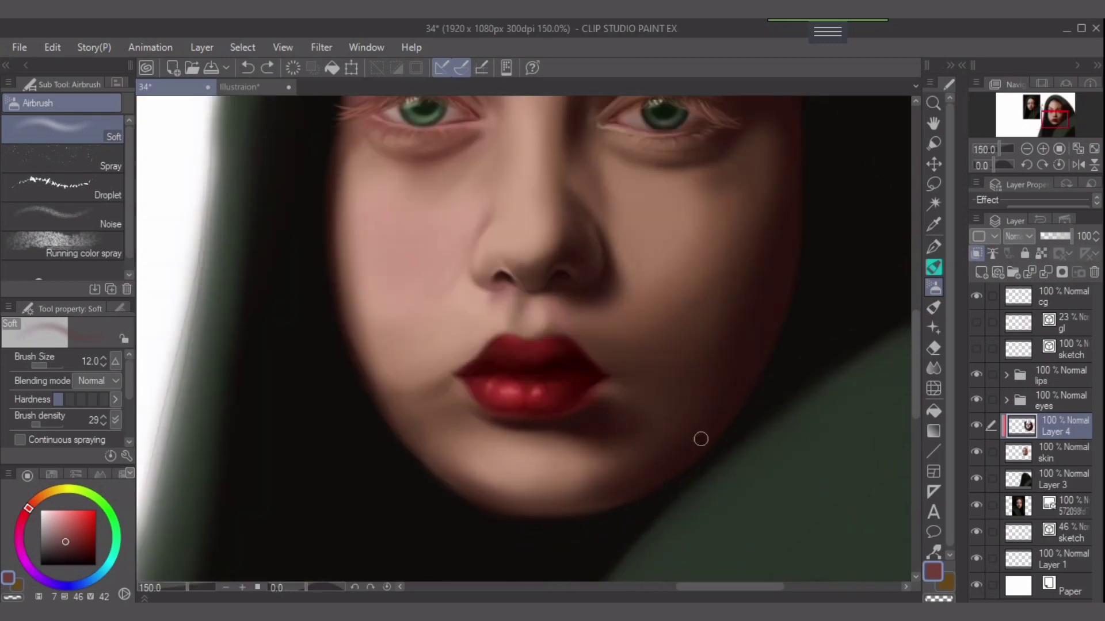
alt+click(530, 321)
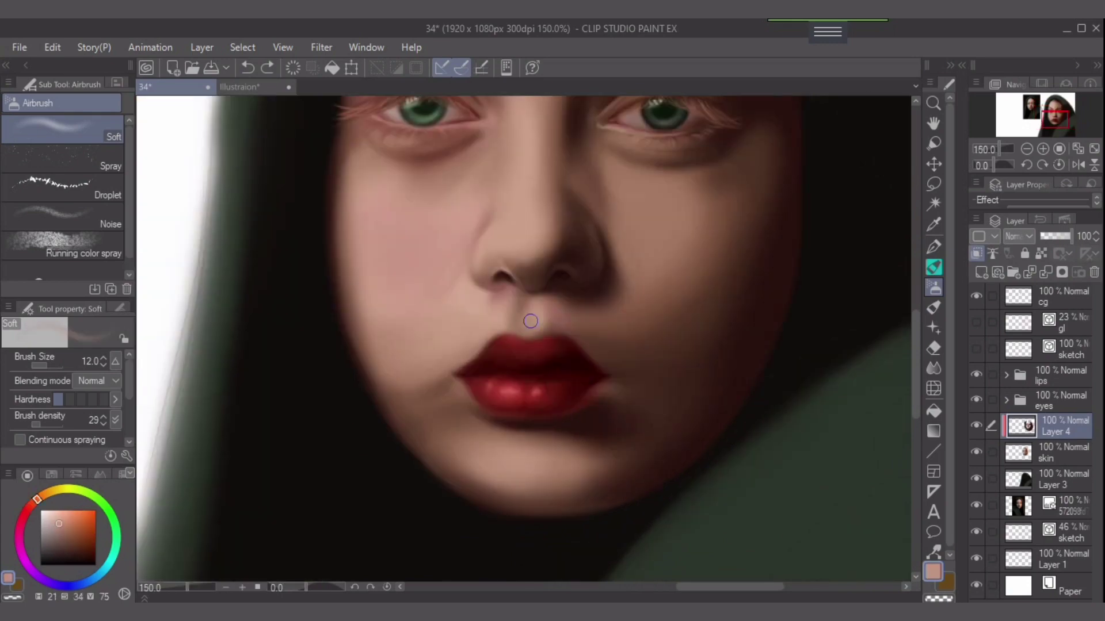
key(bracketleft)
key(bracketleft)
mouse_move(512, 334)
mouse_down()
mouse_move(551, 333)
mouse_move(553, 344)
mouse_up()
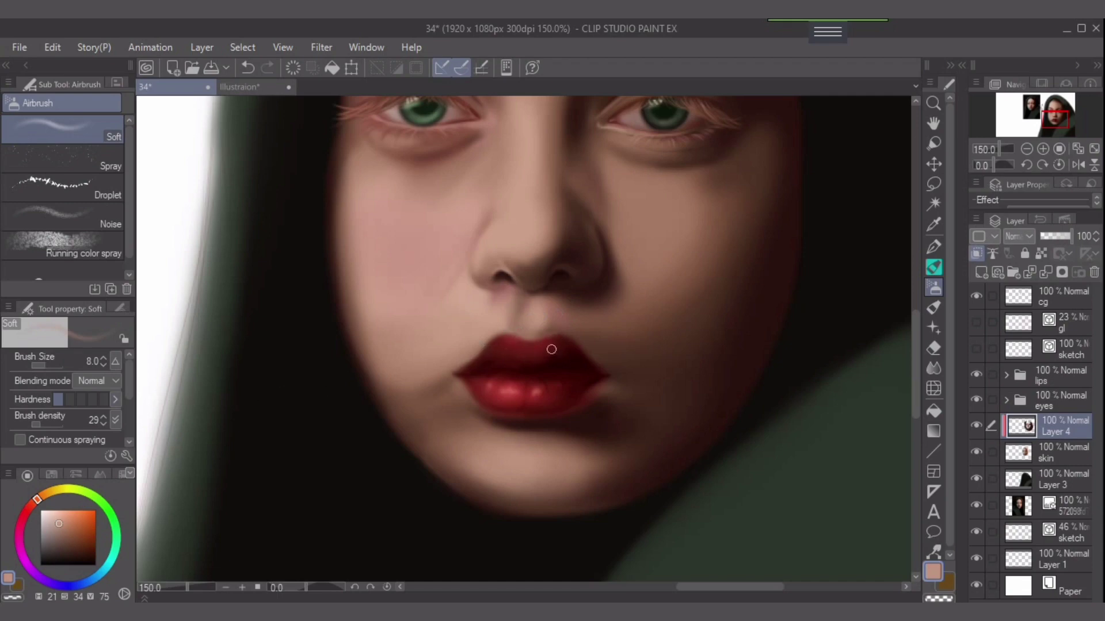
drag(537, 336, 578, 346)
Lighten the contour above the lit half of the upper lip with sampled paler skin tones, undoing unwanted strokes.
alt+click(531, 337)
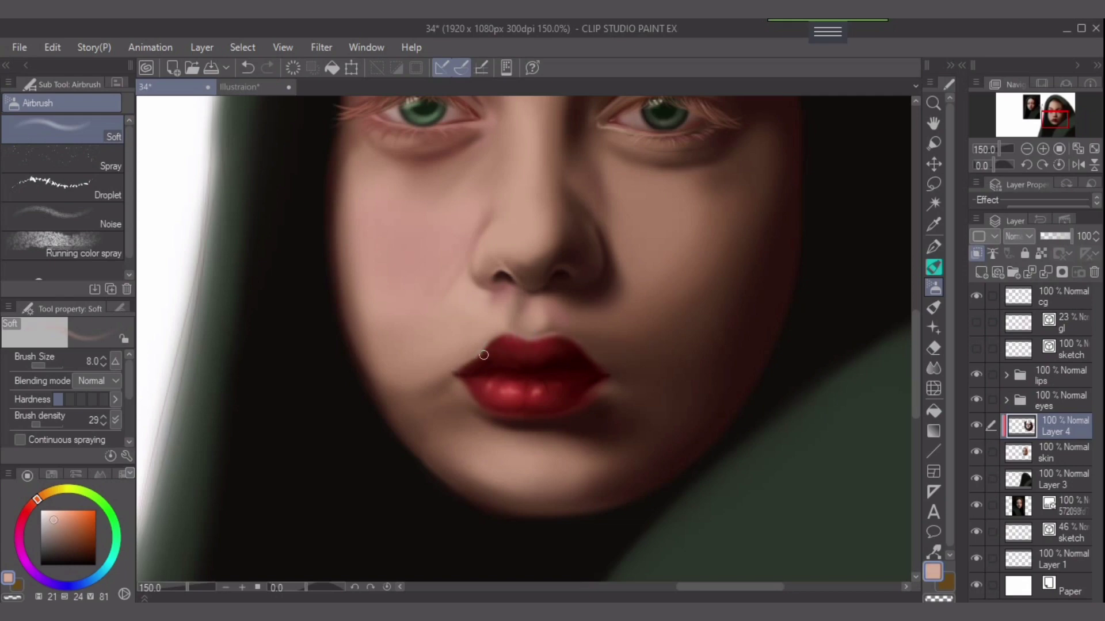
key(ctrl+z)
drag(491, 348, 491, 345)
alt+click(485, 307)
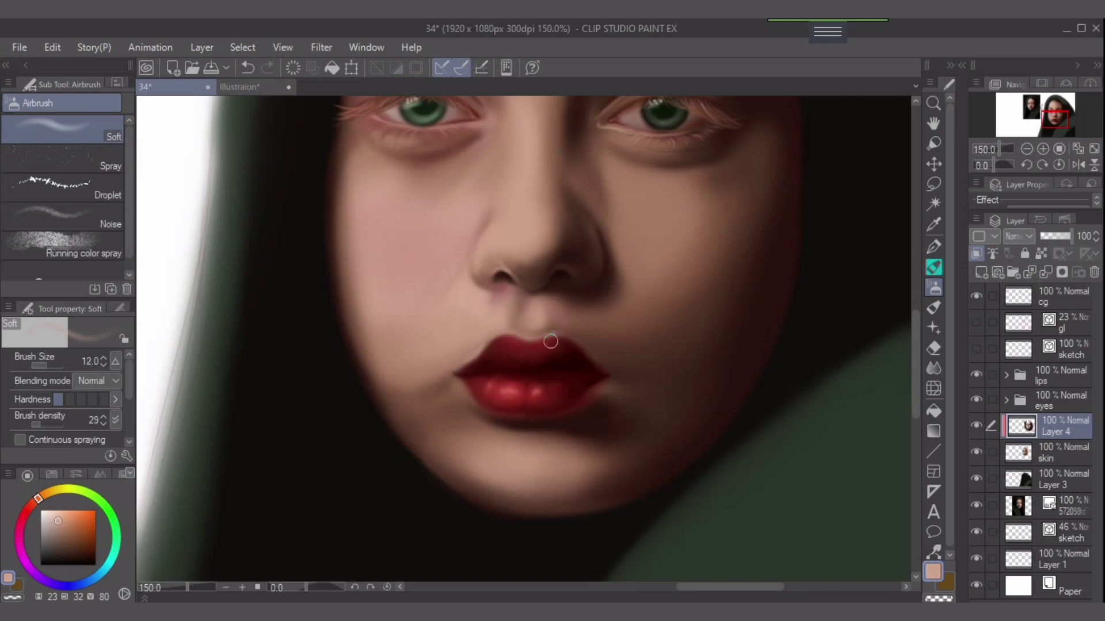
key(ctrl+z)
Brighten the skin edge above the shadowed peak of the upper lip with the peach airbrush, undoing the stroke that misses.
key(bracketright)
drag(555, 338, 582, 353)
key(bracketright)
key(ctrl+z)
drag(557, 330, 562, 344)
key(bracketleft)
key(bracketleft)
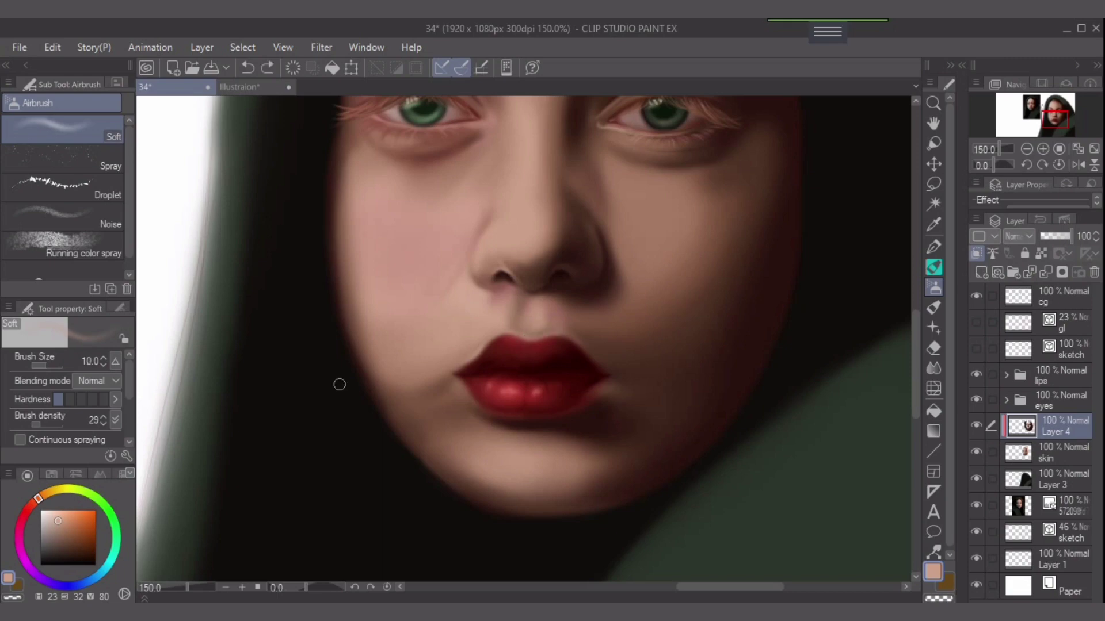
Refine the upper lip's highlight edge with pale pinks at size 6, shifting the colour to hue 8, saturation 45, value 100.
drag(37, 500, 32, 505)
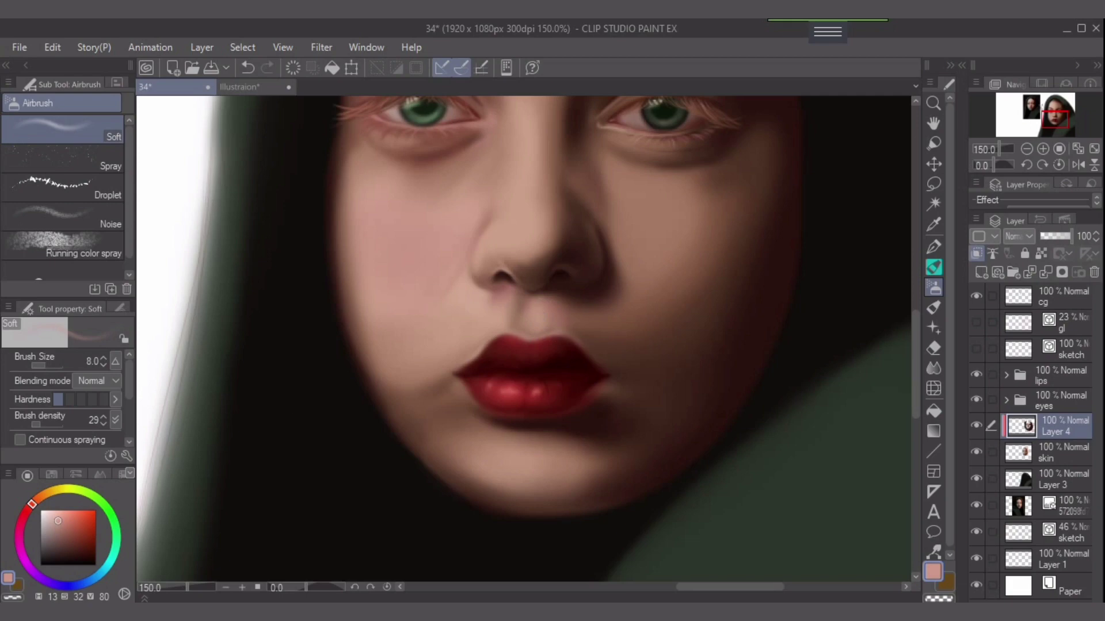
drag(58, 521, 37, 500)
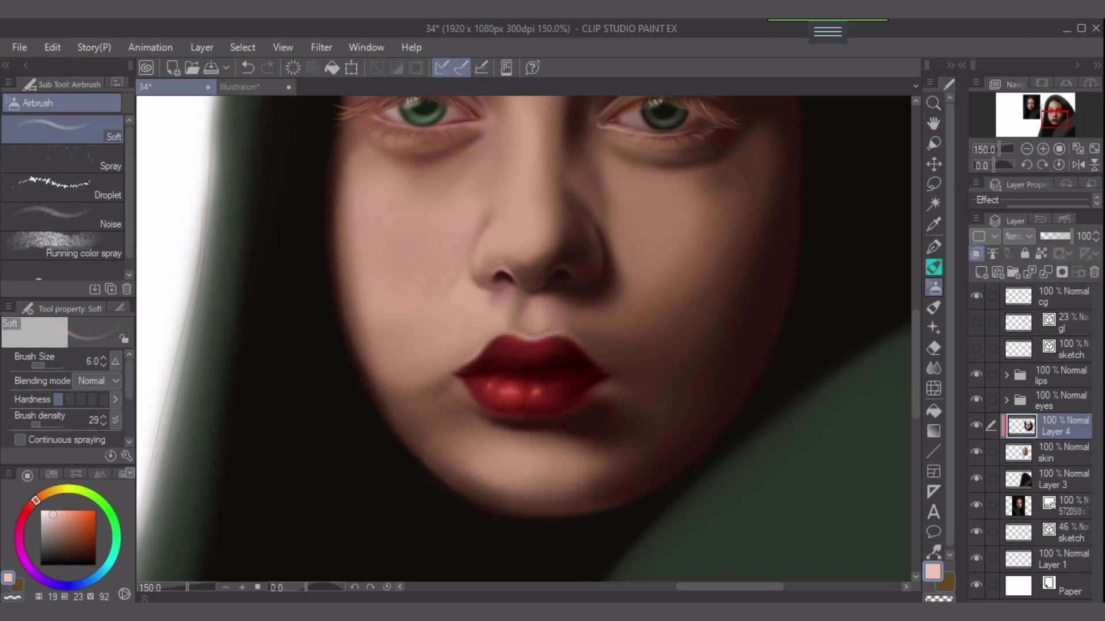
drag(33, 504, 28, 507)
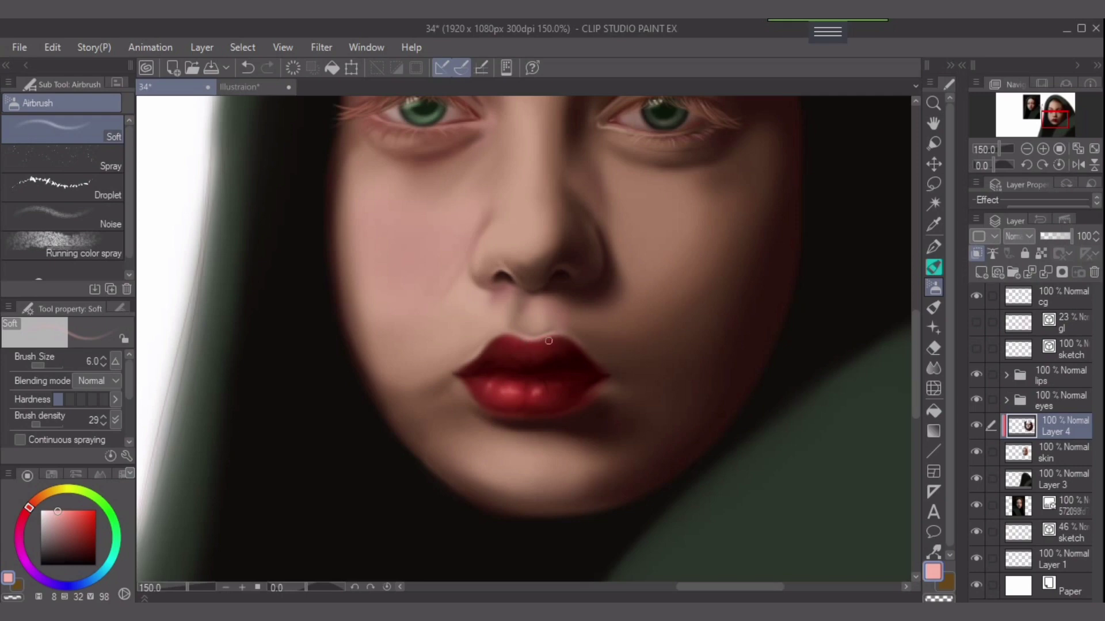
drag(59, 510, 65, 509)
On Layer 8 in the lips folder, soften the lit contour of the upper lip with sampled skin tones at size 3.
click(1005, 375)
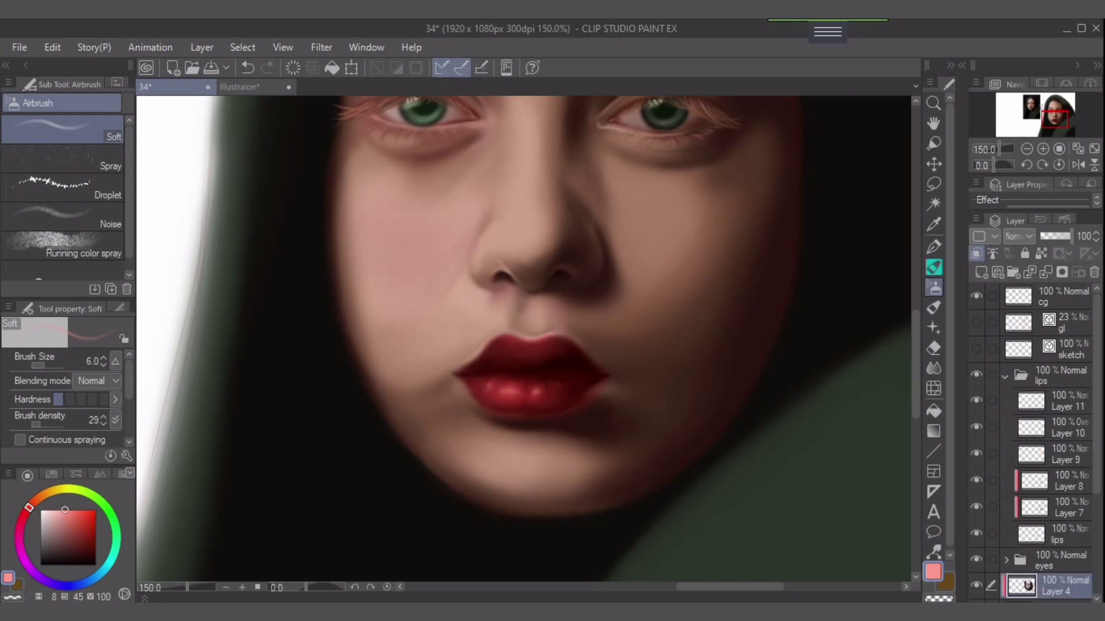
click(1068, 481)
scroll(497, 336, up, 3)
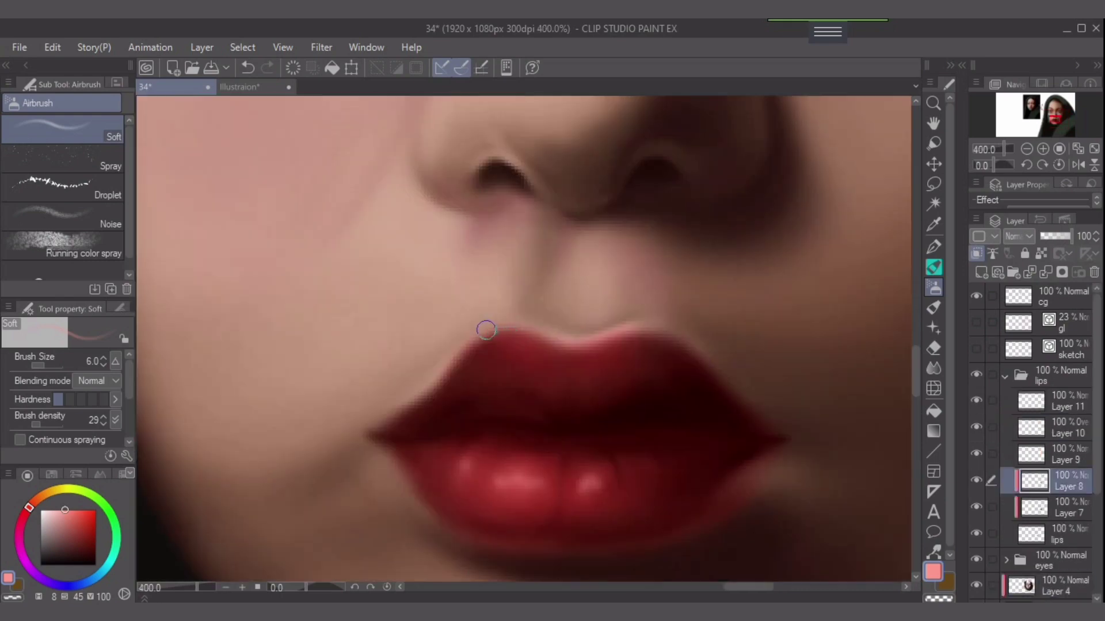
alt+click(483, 328)
key(bracketleft)
key(bracketleft)
key(bracketleft)
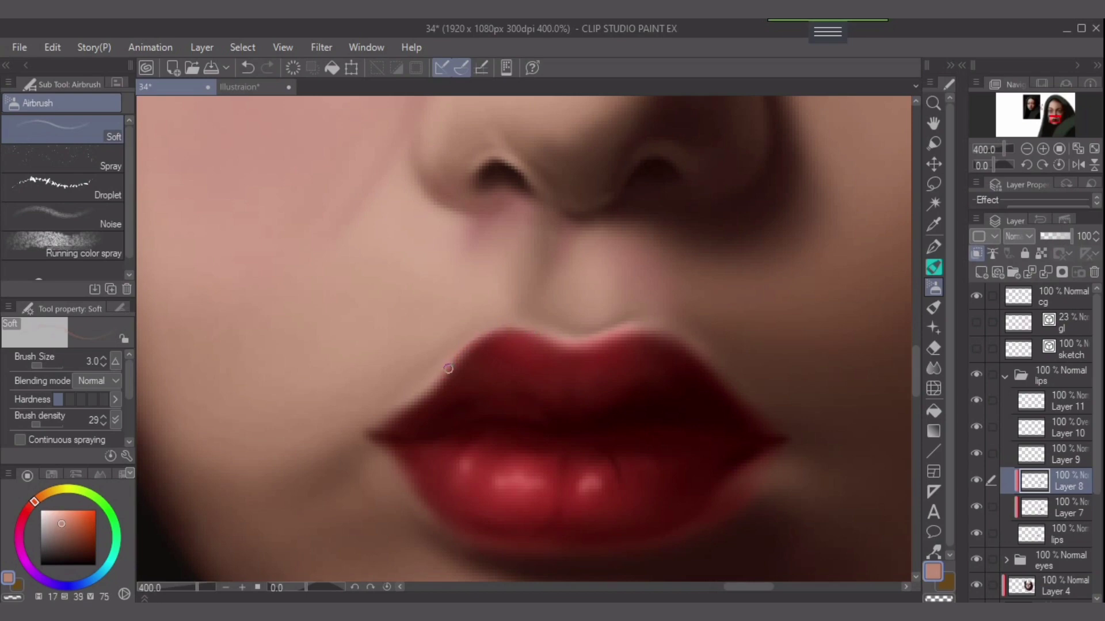
drag(448, 369, 513, 327)
alt+click(436, 384)
alt+click(443, 376)
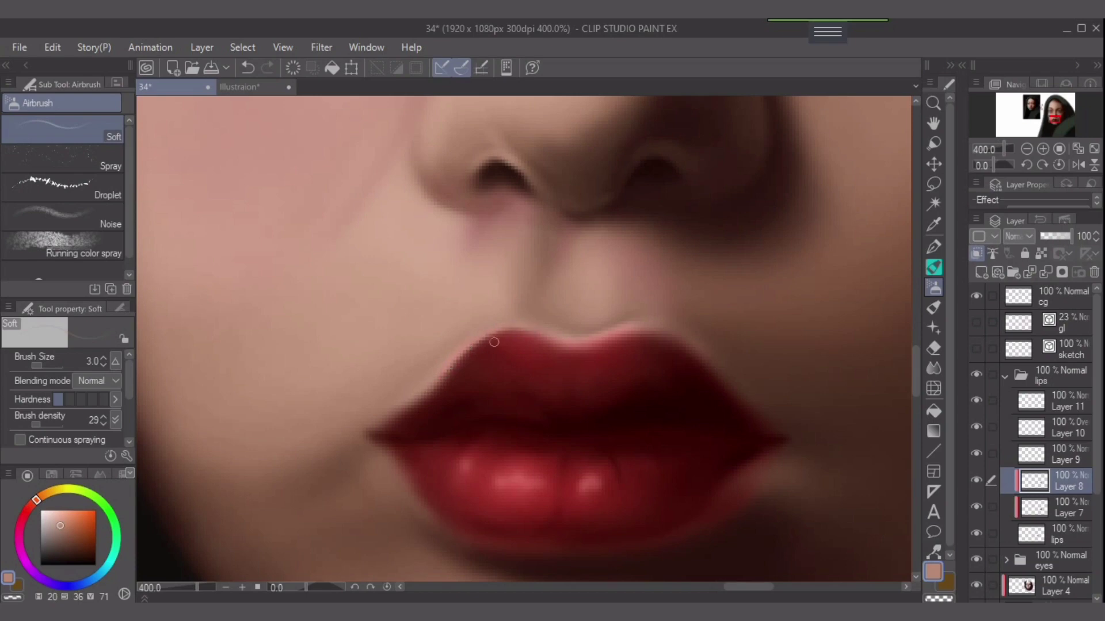
Blend the upper lip's lit contour with a tone sampled at the cupid's bow, enlarging the airbrush to size 6.
alt+click(570, 343)
alt+click(563, 339)
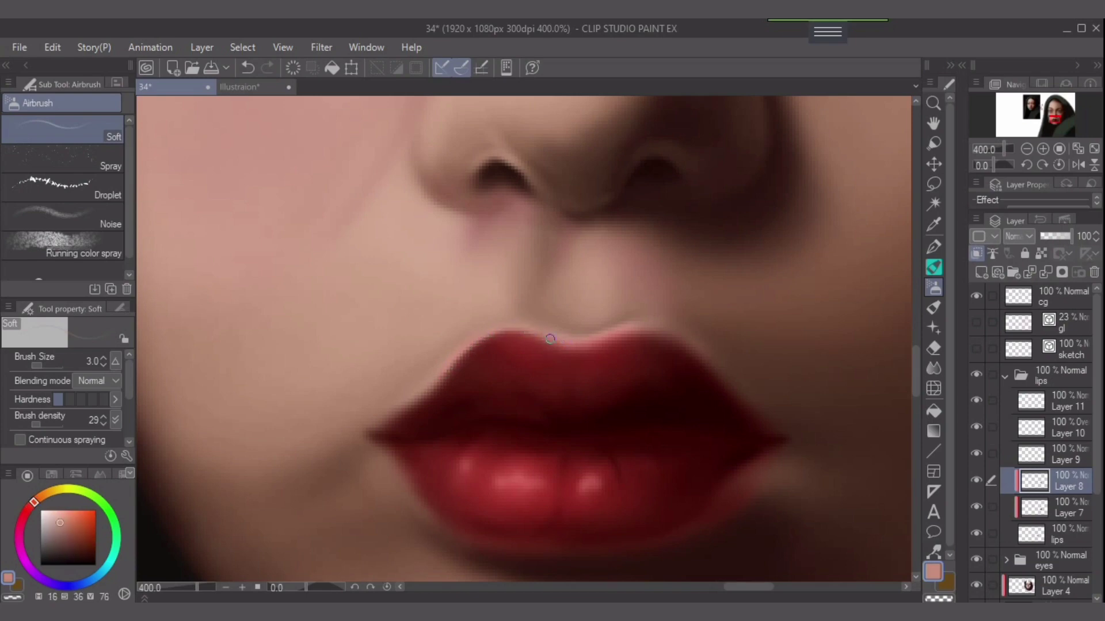
key(bracketright)
key(bracketright)
key(bracketright)
drag(437, 378, 478, 350)
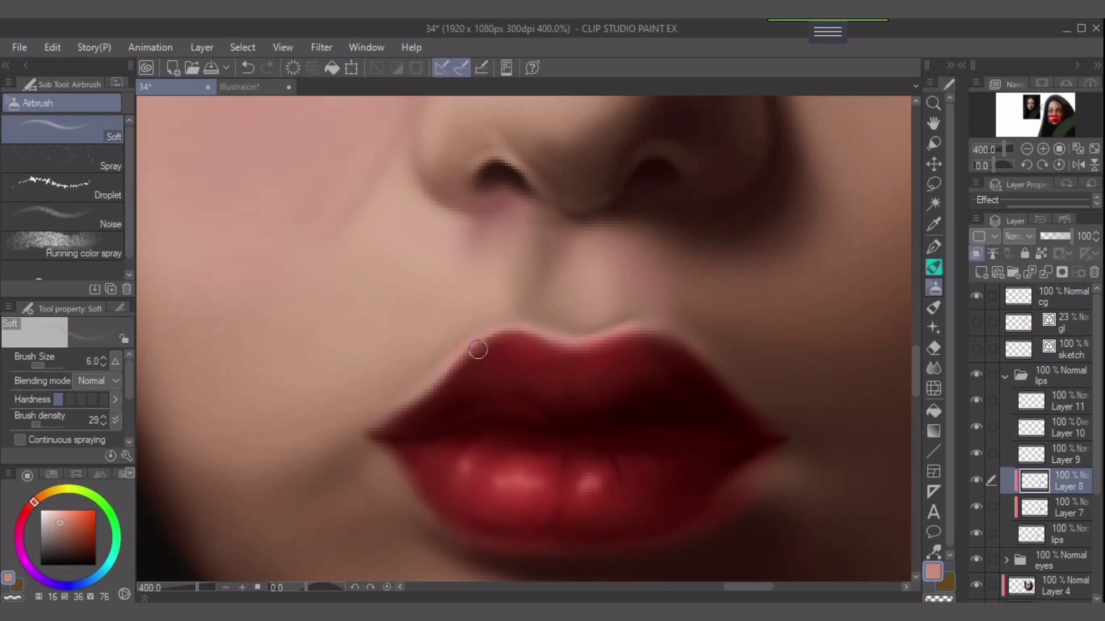
Undo the last stroke and redden the lit peak and slope of the upper lip with a sampled lip red at size 7.
key(ctrl+z)
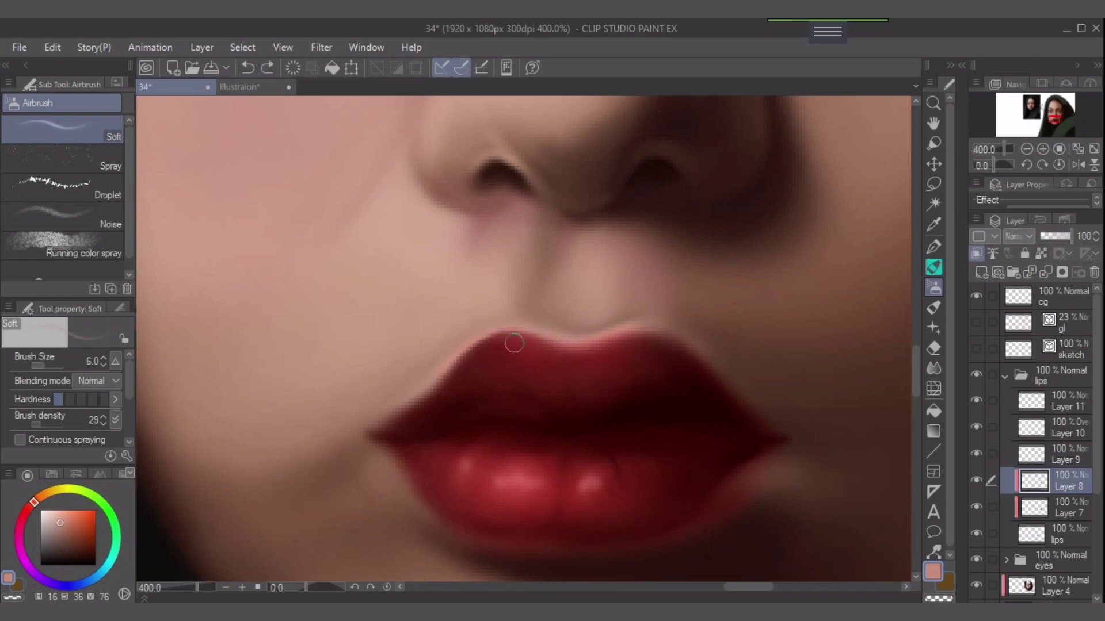
alt+click(515, 343)
key(bracketright)
mouse_move(502, 332)
mouse_down()
mouse_move(449, 374)
mouse_move(461, 366)
mouse_up()
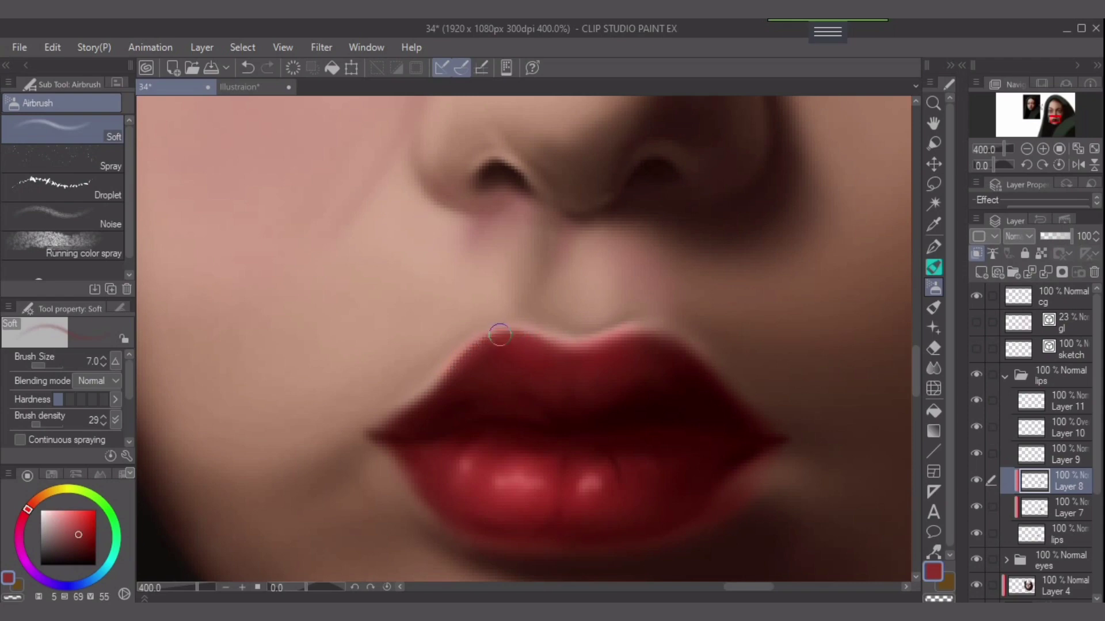
mouse_move(500, 334)
mouse_down()
mouse_move(560, 352)
mouse_move(457, 368)
mouse_up()
Soften the upper lip's lit peak with the soft eraser at density 44 and size 6, undoing the last stroke.
key(e)
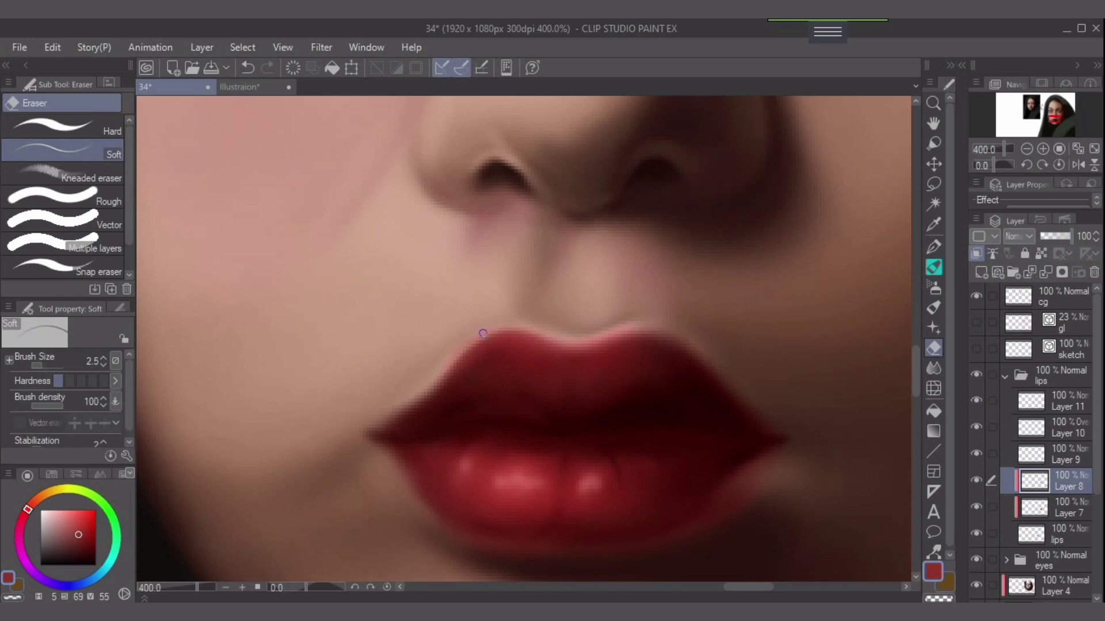
key(bracketright)
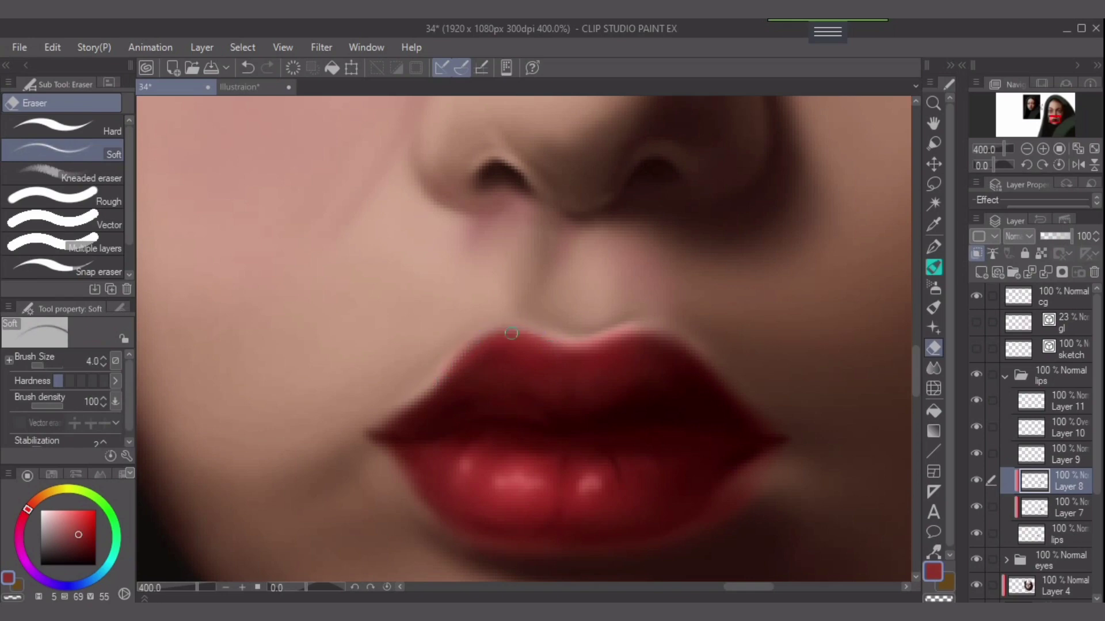
alt+click(511, 337)
alt+click(489, 342)
alt+click(496, 338)
alt+click(483, 346)
drag(63, 406, 46, 405)
key(bracketright)
key(bracketright)
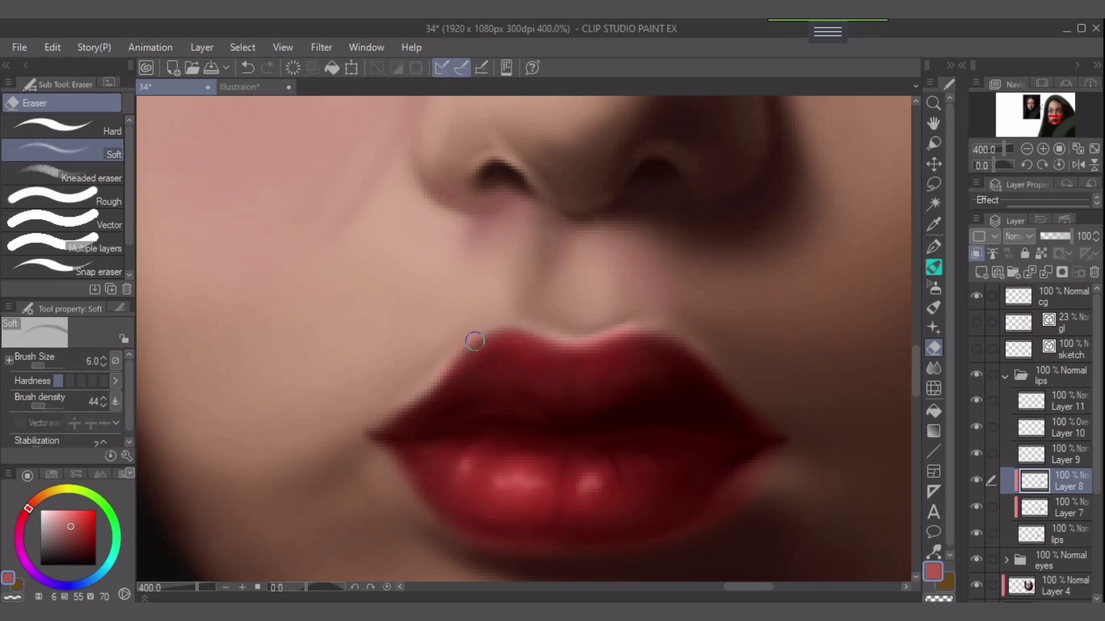
key(ctrl+z)
Airbrush the upper lip's lit peak and slope with a sampled red, lightened to hue 6, saturation 57, value 73.
key(b)
alt+click(492, 334)
alt+click(489, 337)
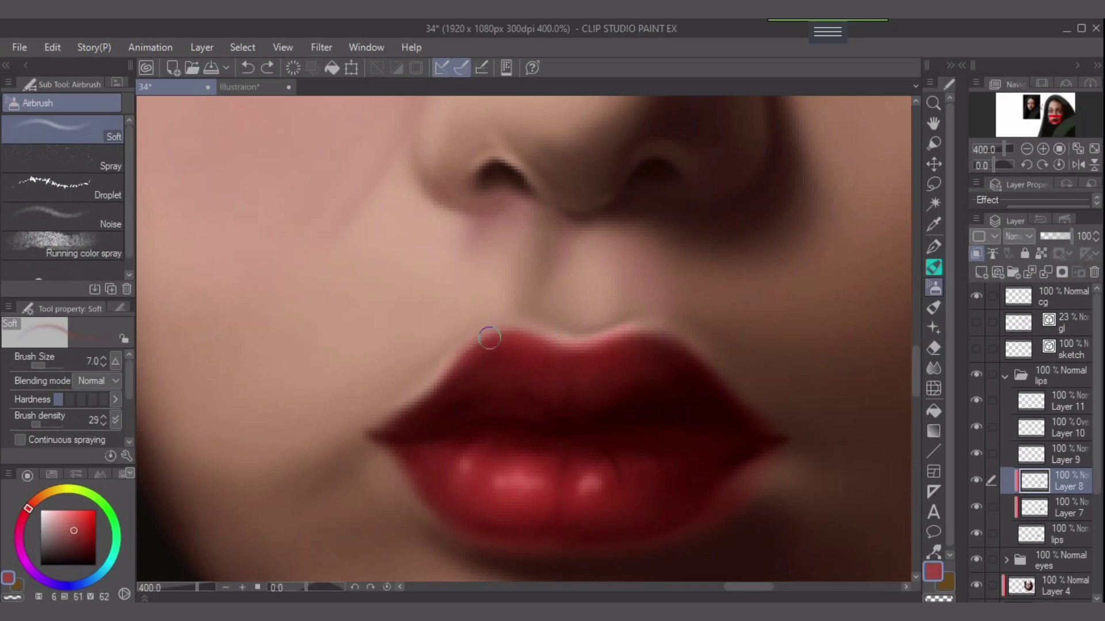
mouse_move(488, 338)
mouse_down()
mouse_move(502, 328)
mouse_move(474, 349)
mouse_move(528, 332)
mouse_up()
key(])
key([)
key([)
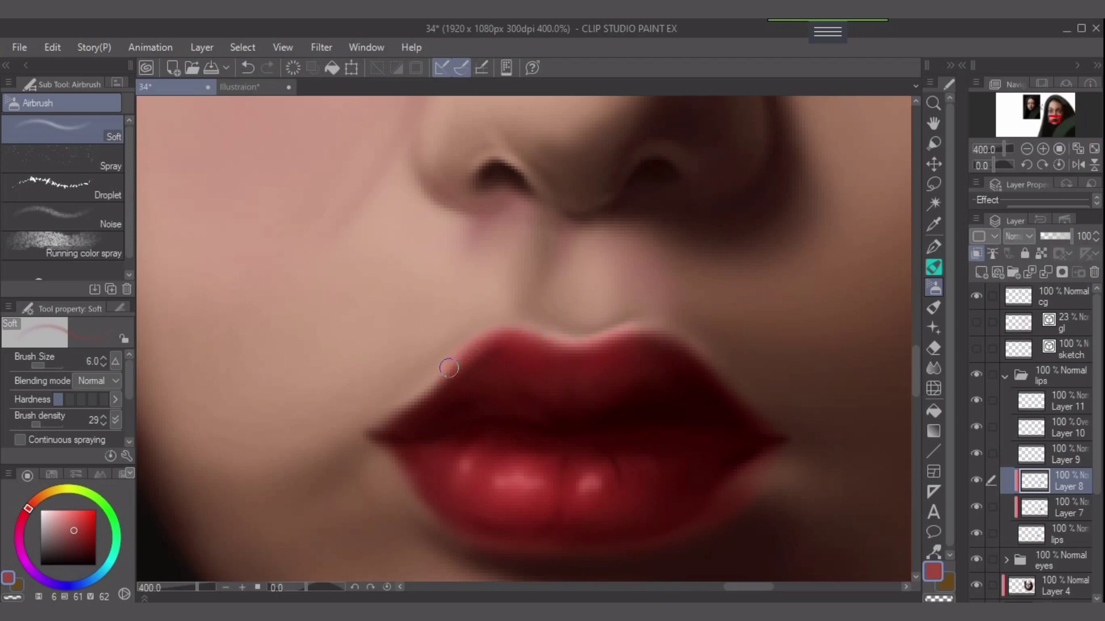
click(72, 525)
key([)
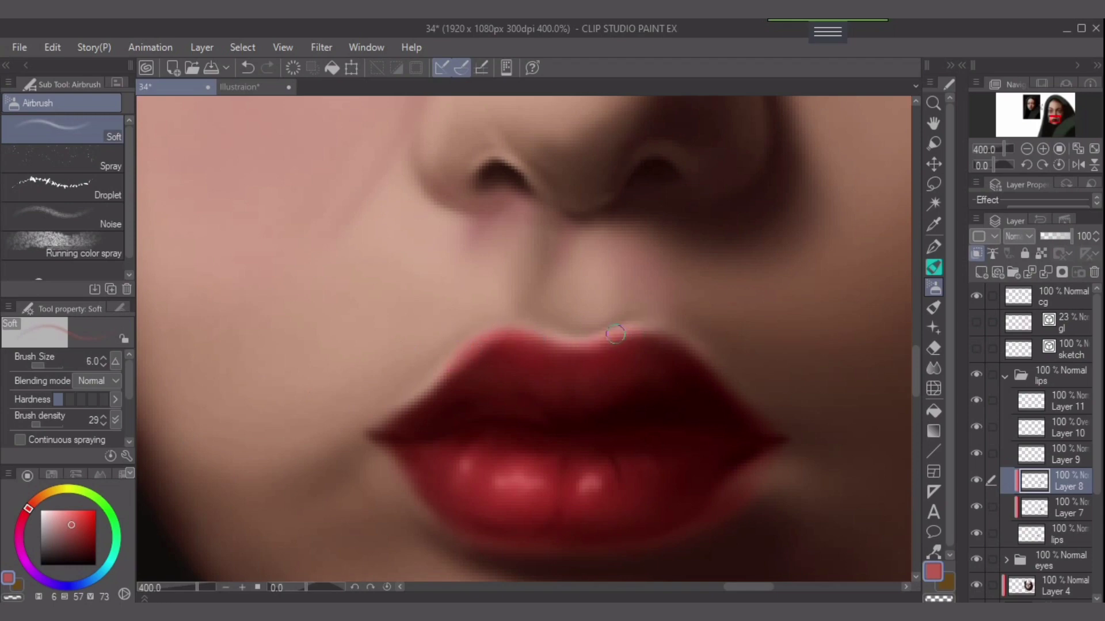
Undo the last stroke and blend the upper lip's shadowed peak with a red sampled from the lip, enlarging the airbrush to size 10.
key(ctrl+z)
alt+click(656, 340)
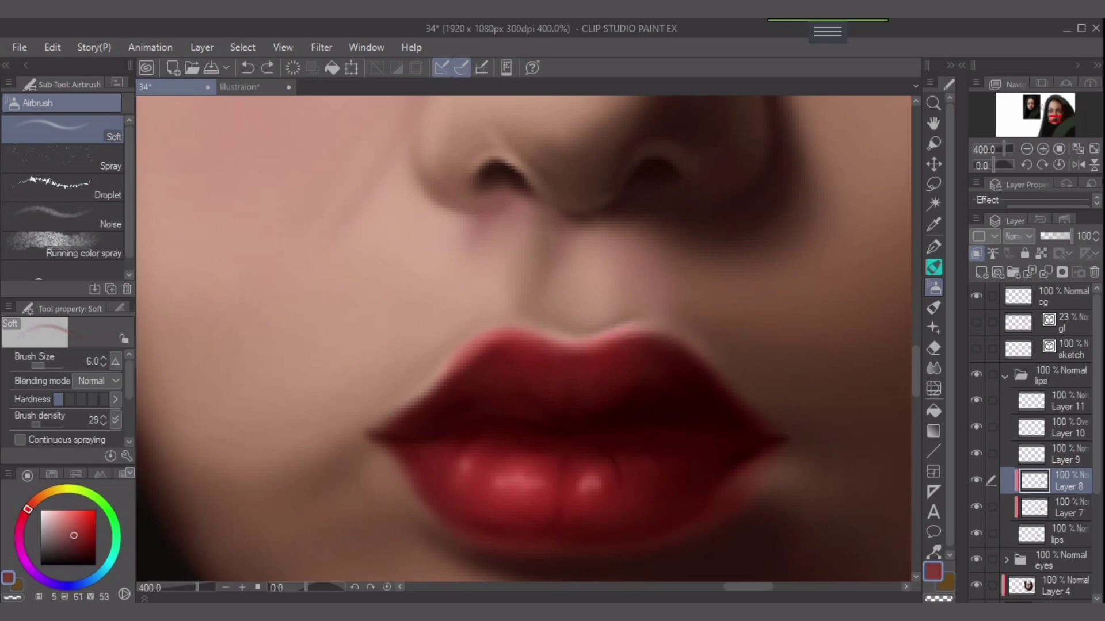
alt+click(622, 344)
drag(607, 336, 656, 328)
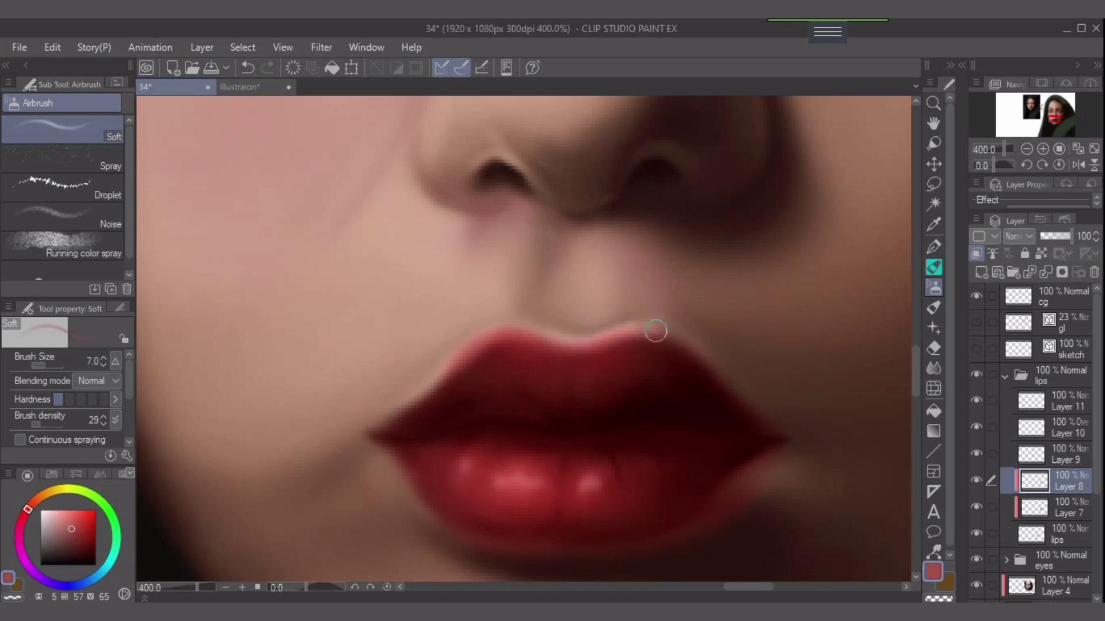
key(bracketright)
key(bracketright)
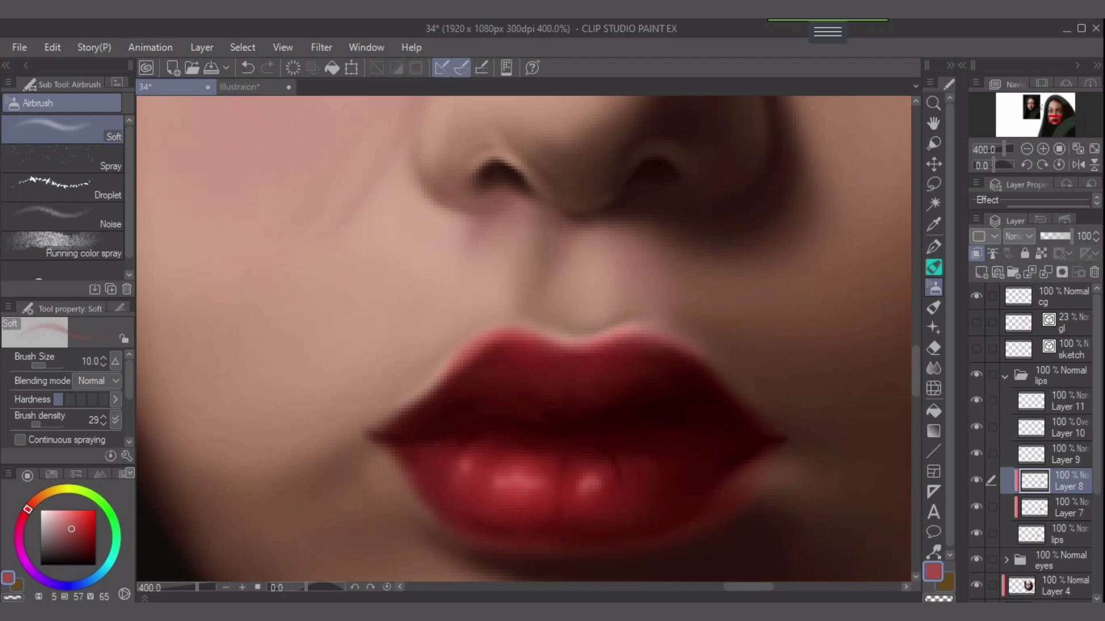
Clean up the skin edge along the upper lip's lit slope with sampled skin tones at sizes 4 to 7, undoing the stroke that misses.
alt+click(424, 374)
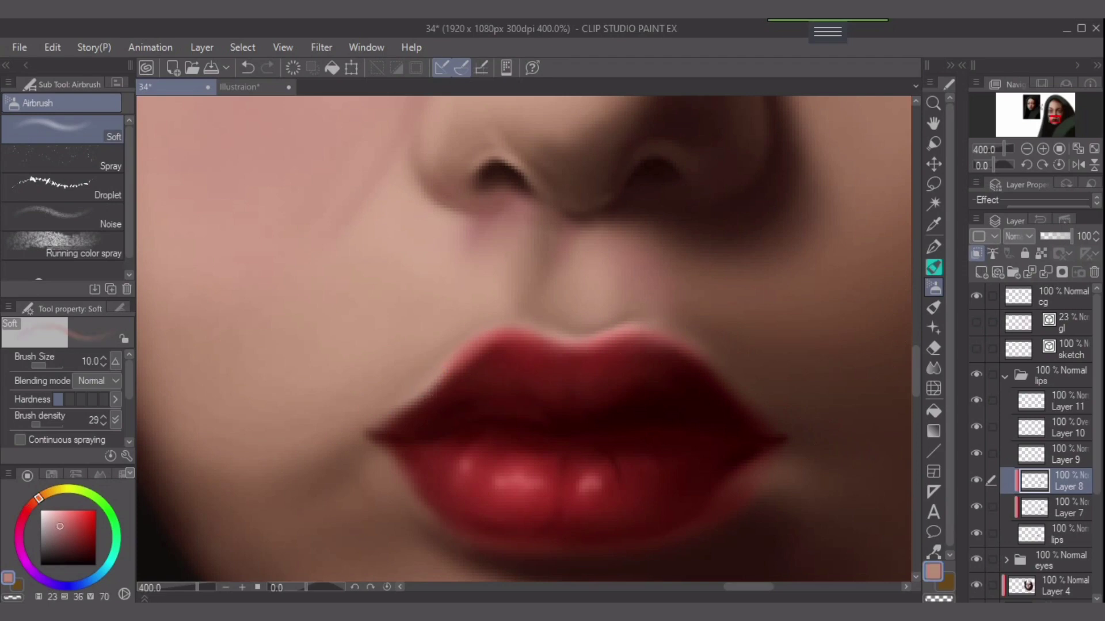
key(bracketleft)
key(bracketleft)
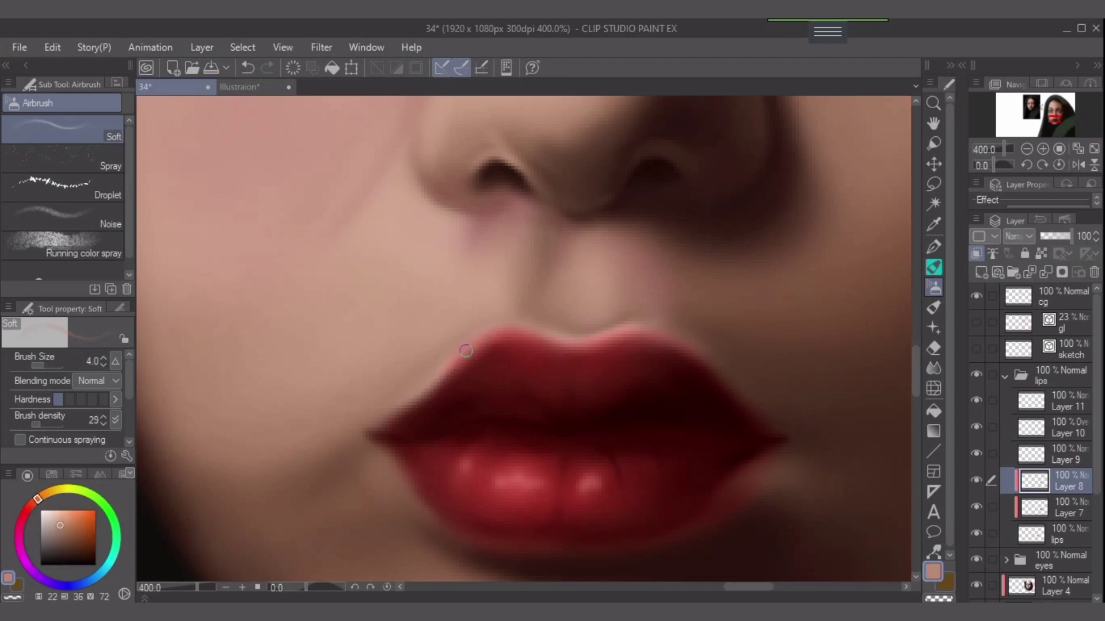
key(bracketright)
key(ctrl+z)
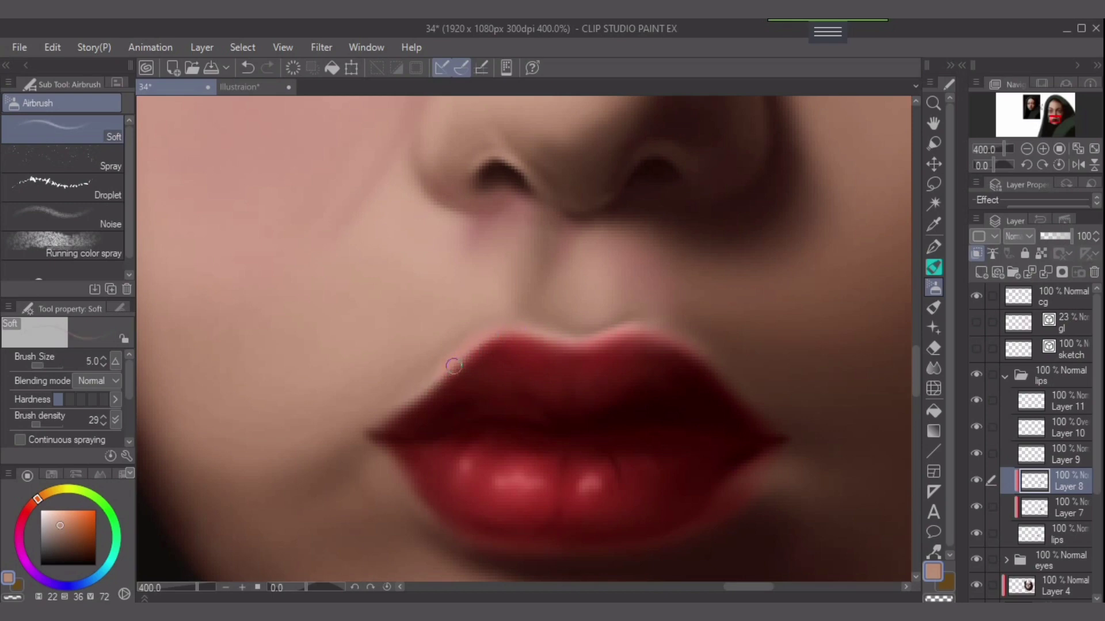
key(bracketright)
scroll(783, 429, down, 3)
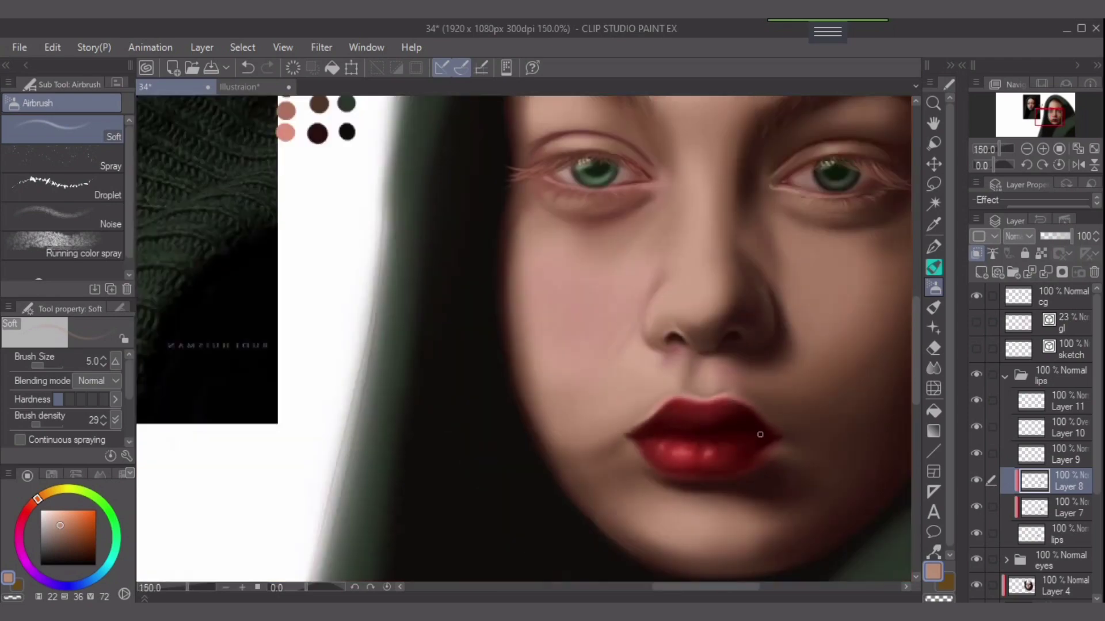
drag(816, 422, 647, 388)
scroll(608, 380, up, 4)
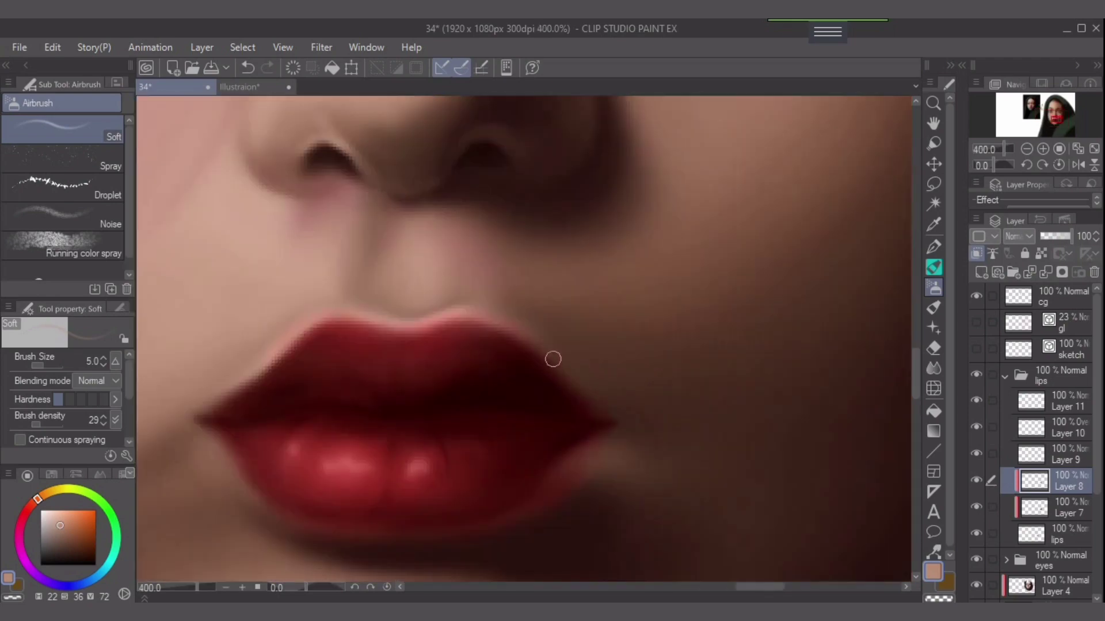
key(bracketright)
key(bracketright)
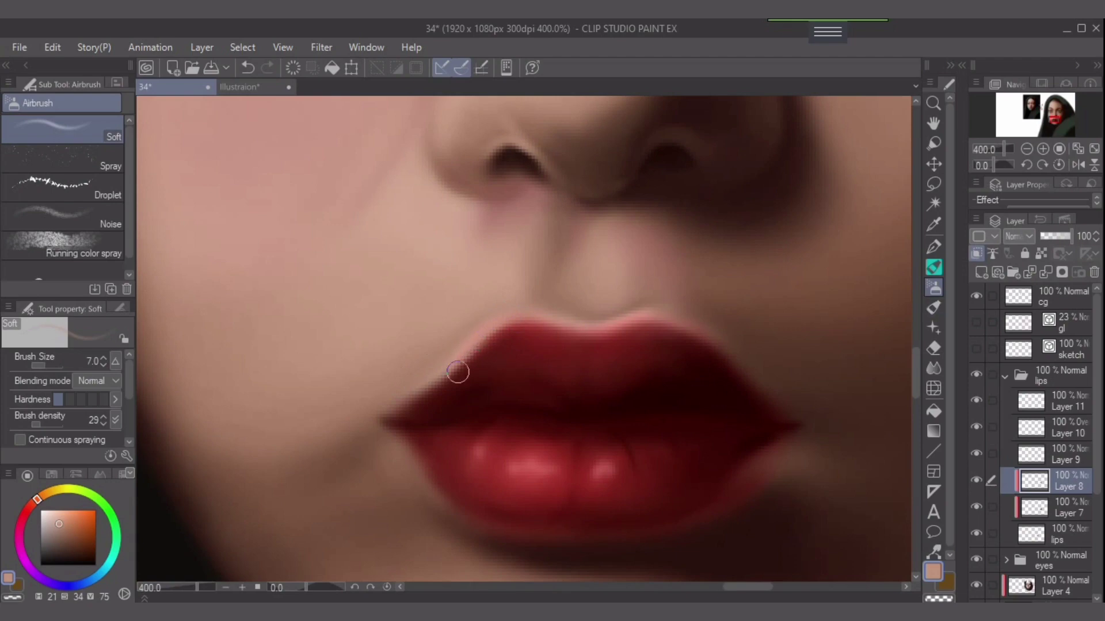
Blend the skin edge from the lit slope across the cupid's bow with tones sampled along the contour, finishing at size 7.
alt+click(454, 339)
key(bracketright)
key(bracketright)
alt+click(558, 314)
key(bracketleft)
key(bracketleft)
alt+click(649, 316)
key(bracketright)
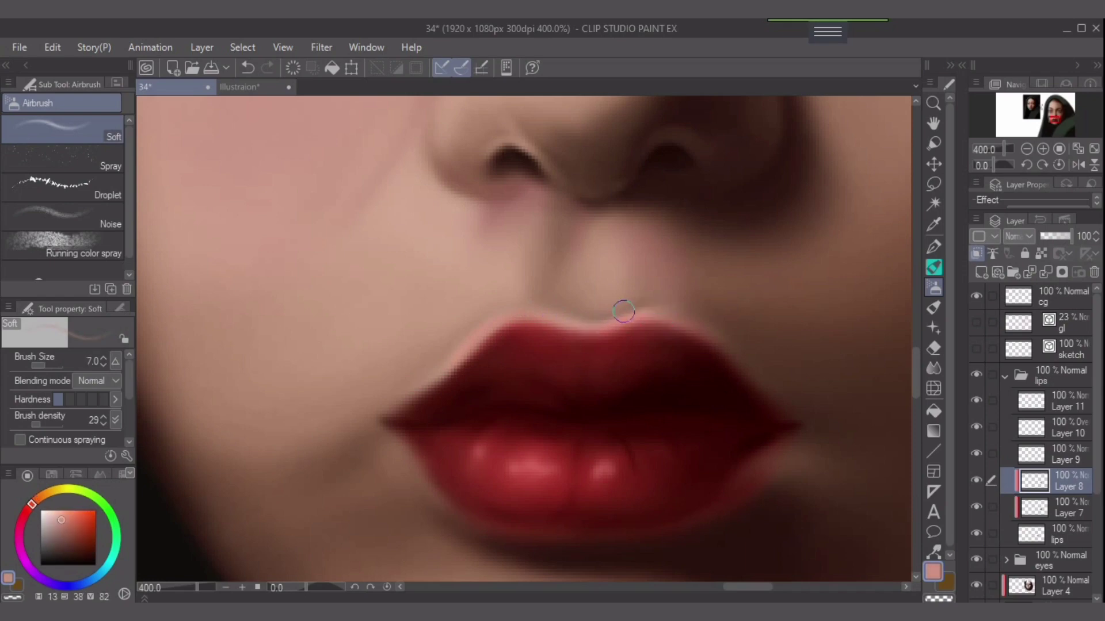
Soften the skin edge beside the upper lip's shadowed peak with sampled brown and peach tones at sizes 10 and 12.
alt+click(668, 312)
key(bracketright)
alt+click(706, 318)
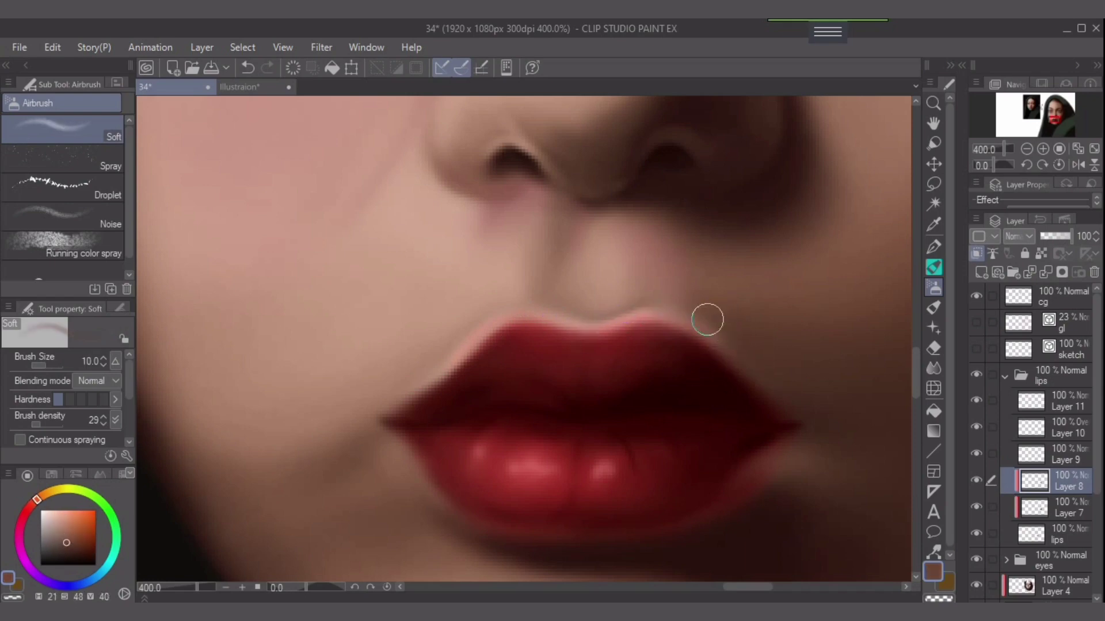
key(bracketright)
alt+click(630, 314)
alt+click(633, 312)
drag(718, 334, 702, 336)
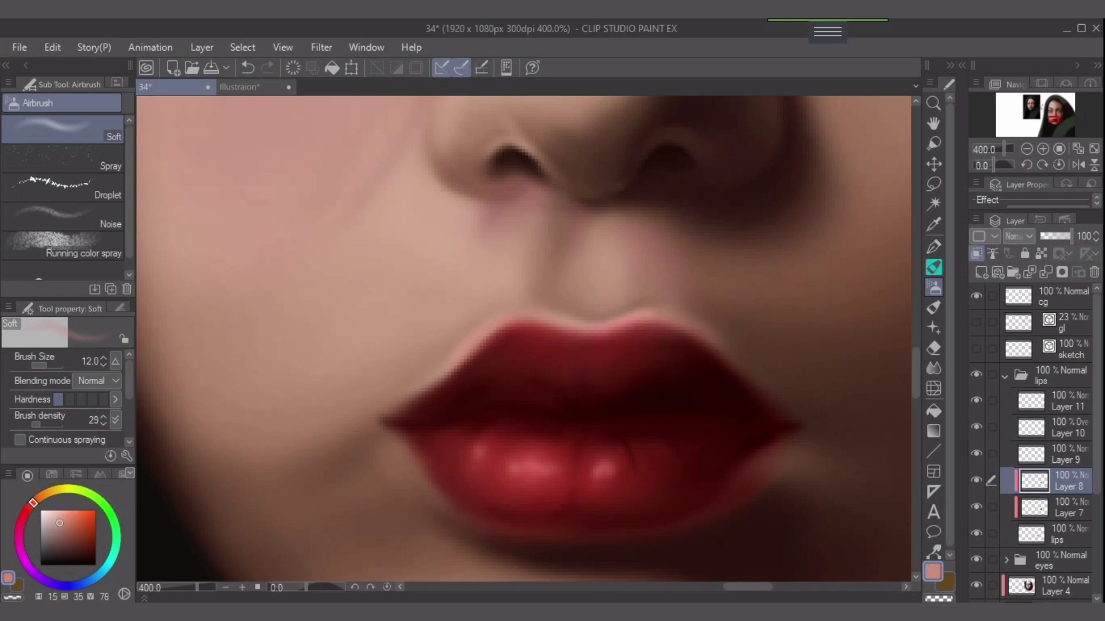
Highlight the edge of the upper lip's lit slope with a pale cream of hue 29, saturation 20, value 86 at size 2.
click(43, 495)
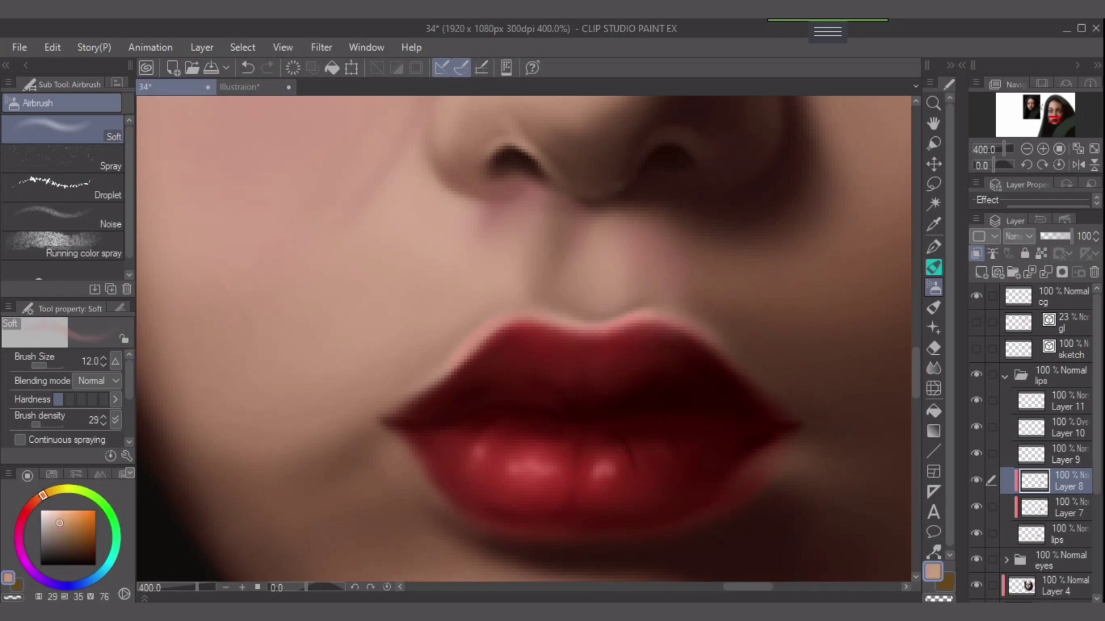
click(52, 518)
key(bracketleft)
key(bracketleft)
key(bracketleft)
key(bracketleft)
key(bracketleft)
key(bracketleft)
drag(496, 326, 468, 350)
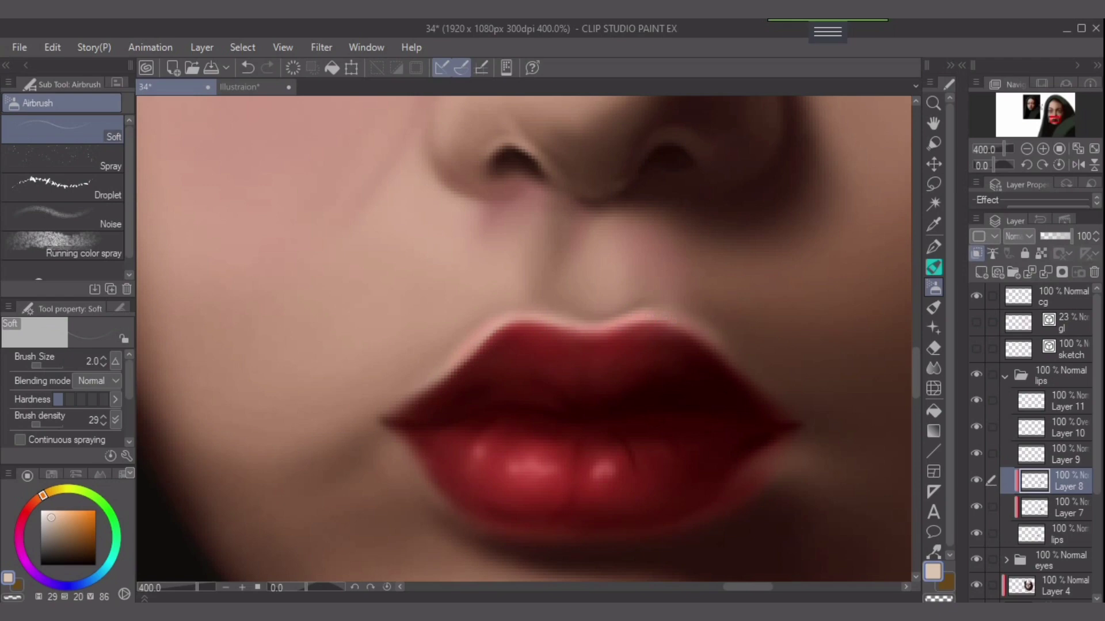
Brighten the highlight along the cupid's bow with a paler cream of saturation 17, value 93, and check it against the whole face.
click(50, 515)
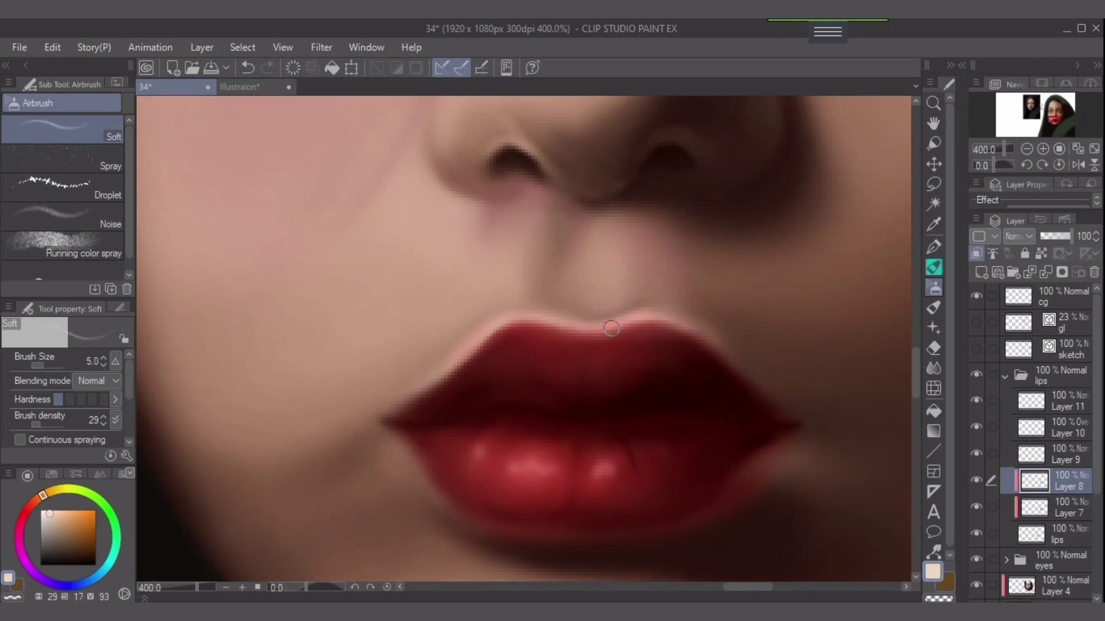
scroll(656, 391, down, 3)
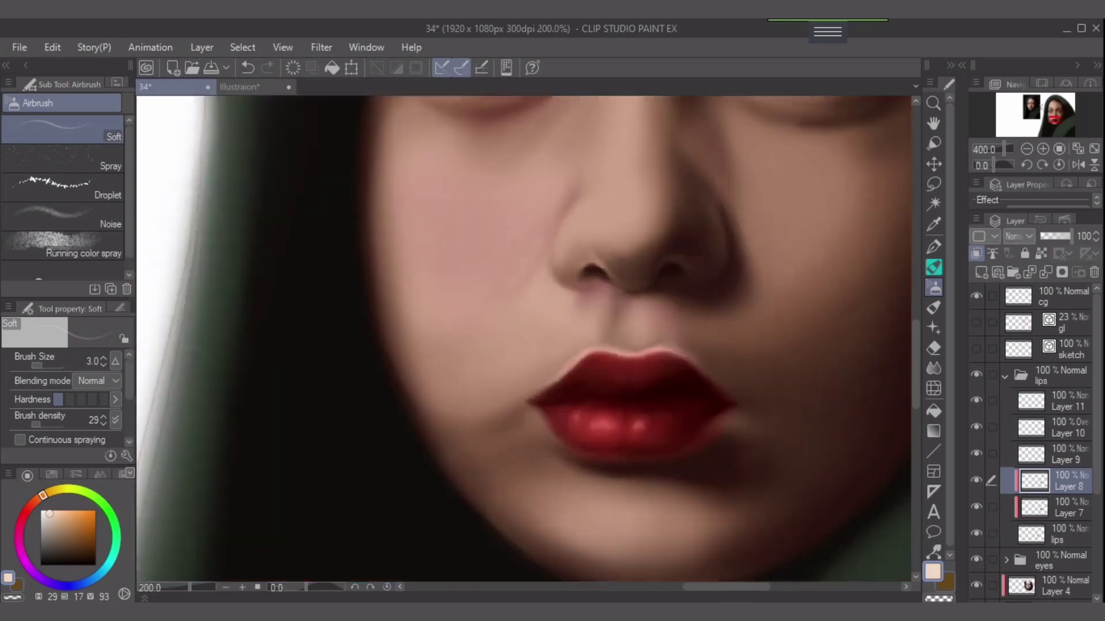
drag(764, 421, 690, 381)
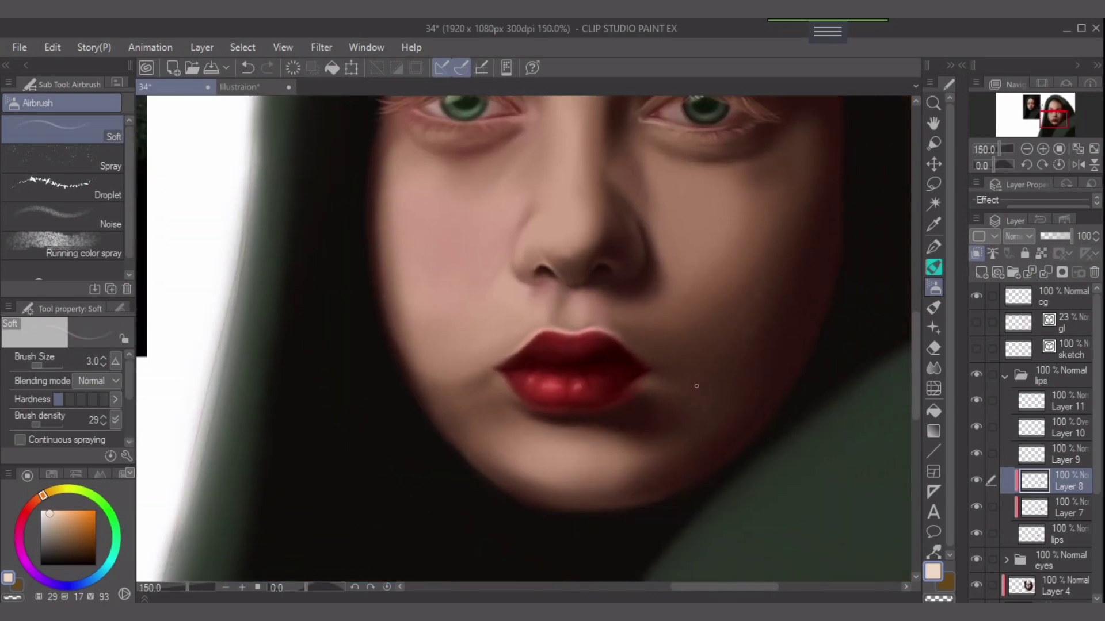
scroll(697, 386, up, 5)
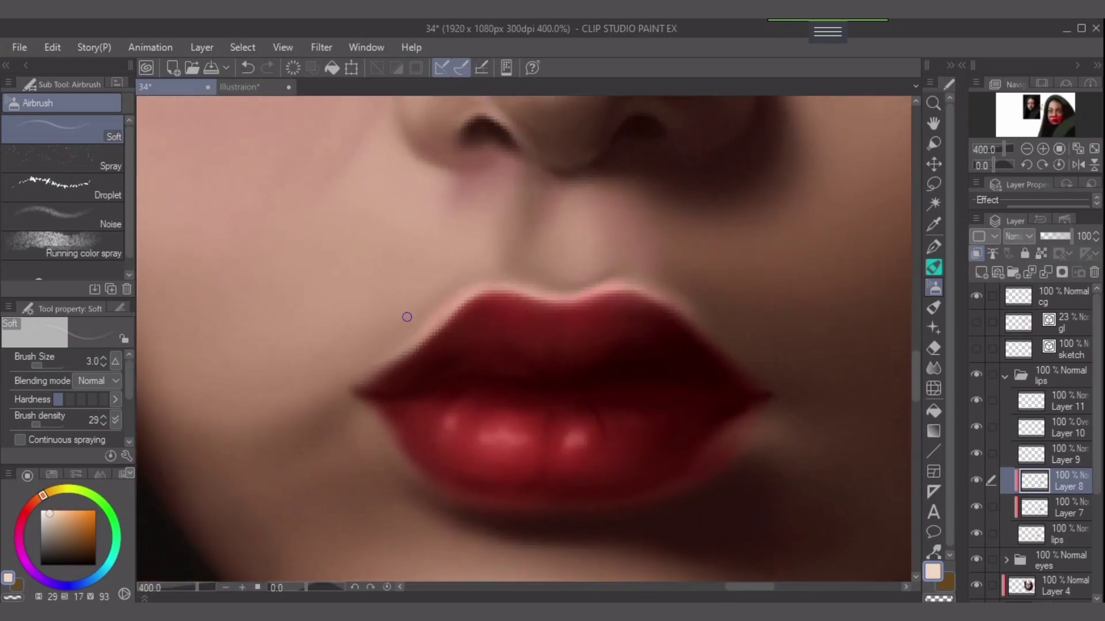
Undo the sampled skin-tone stroke on Layer 8, and blend the skin around the upper lip on Layer 4 with sampled tones at size 12.
alt+click(421, 308)
key(])
key(])
key(])
key(])
key(])
key(])
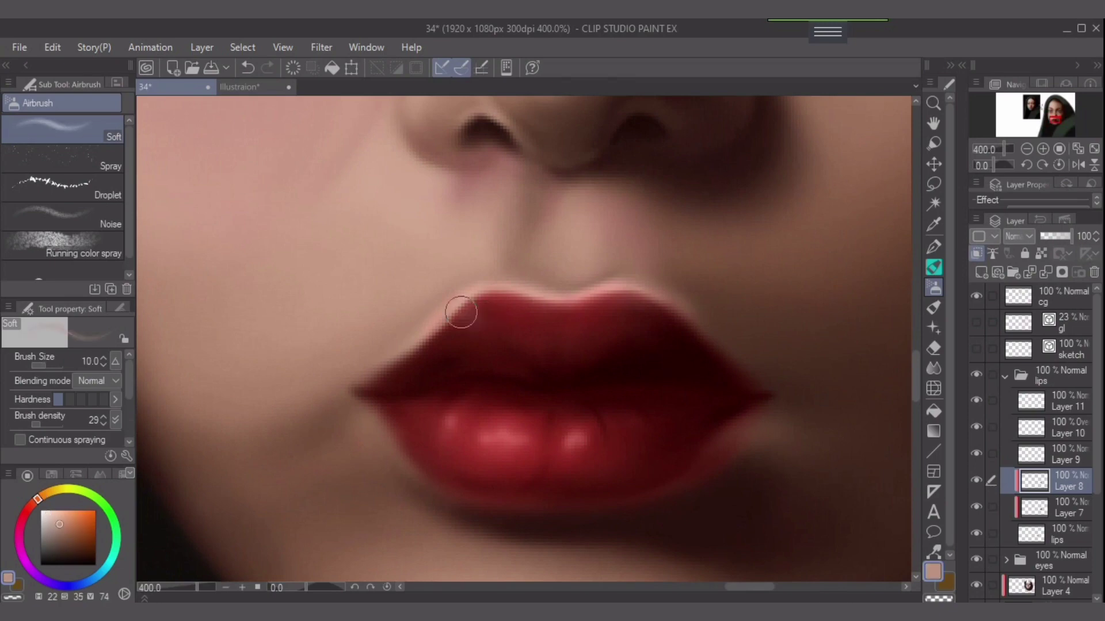
drag(461, 313, 458, 318)
key(ctrl+z)
click(1063, 586)
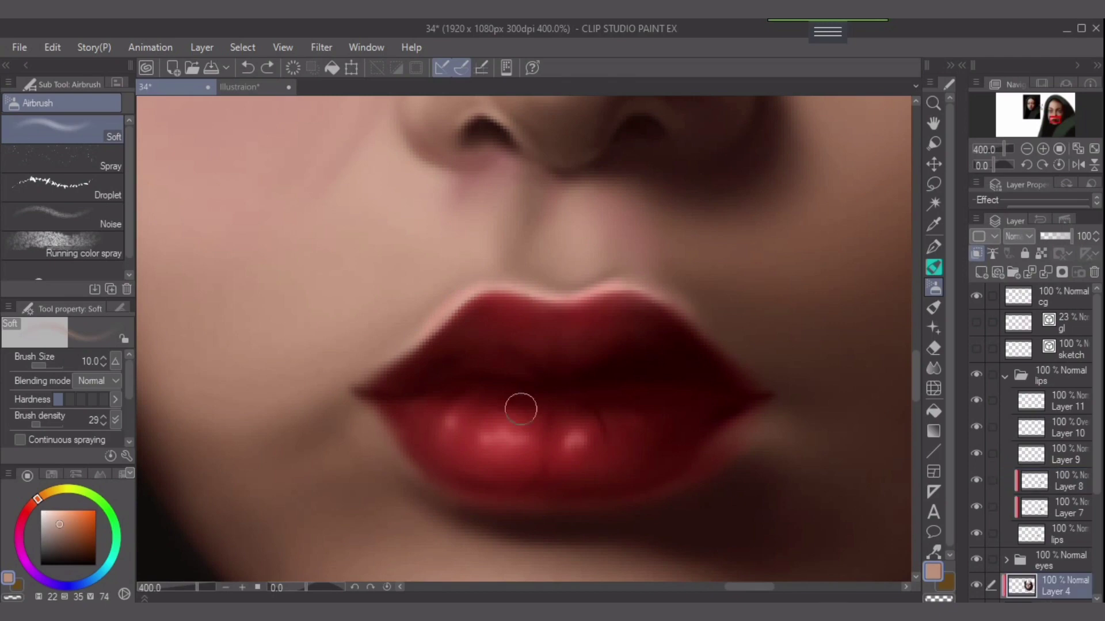
key(])
mouse_move(478, 308)
mouse_down()
mouse_move(430, 328)
mouse_move(425, 345)
mouse_move(482, 304)
mouse_move(617, 301)
mouse_move(699, 341)
mouse_move(678, 319)
mouse_move(683, 343)
mouse_up()
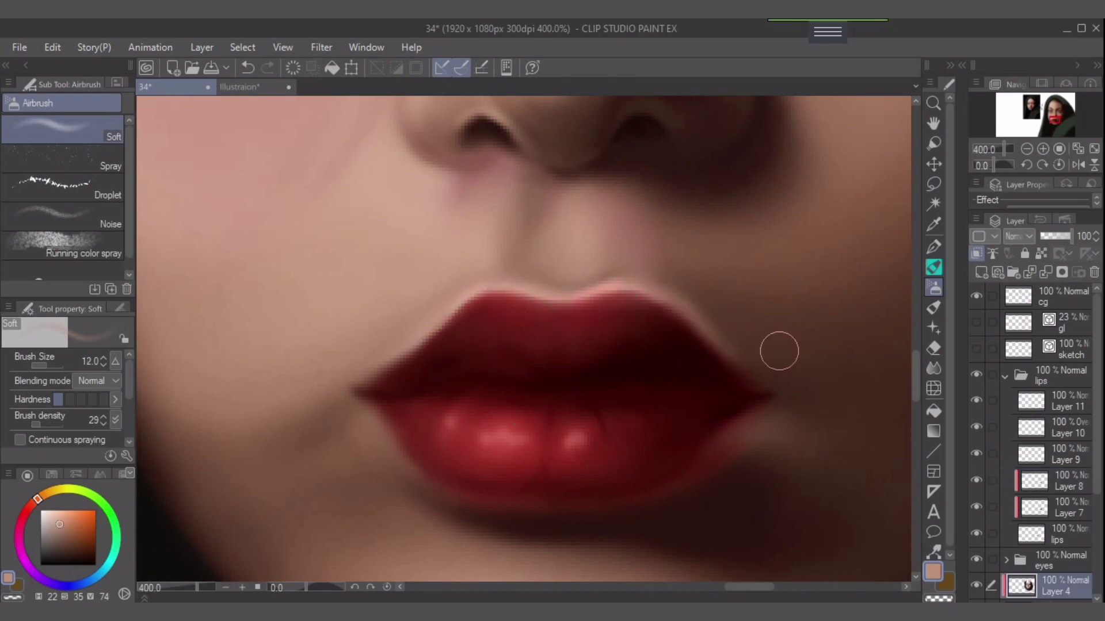
alt+click(720, 328)
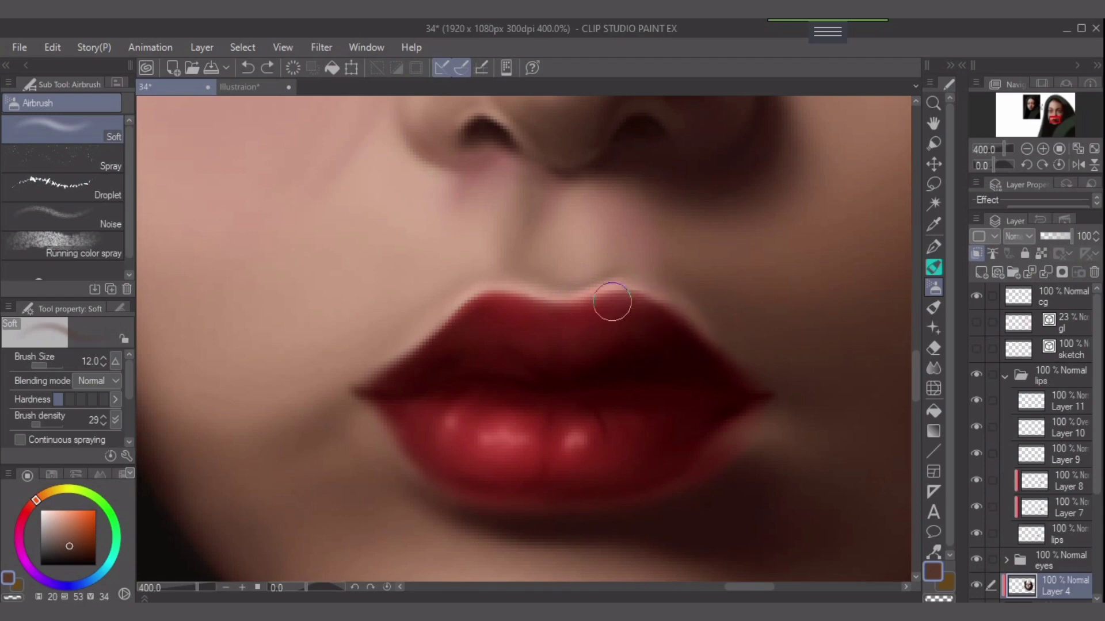
scroll(610, 377, down, 3)
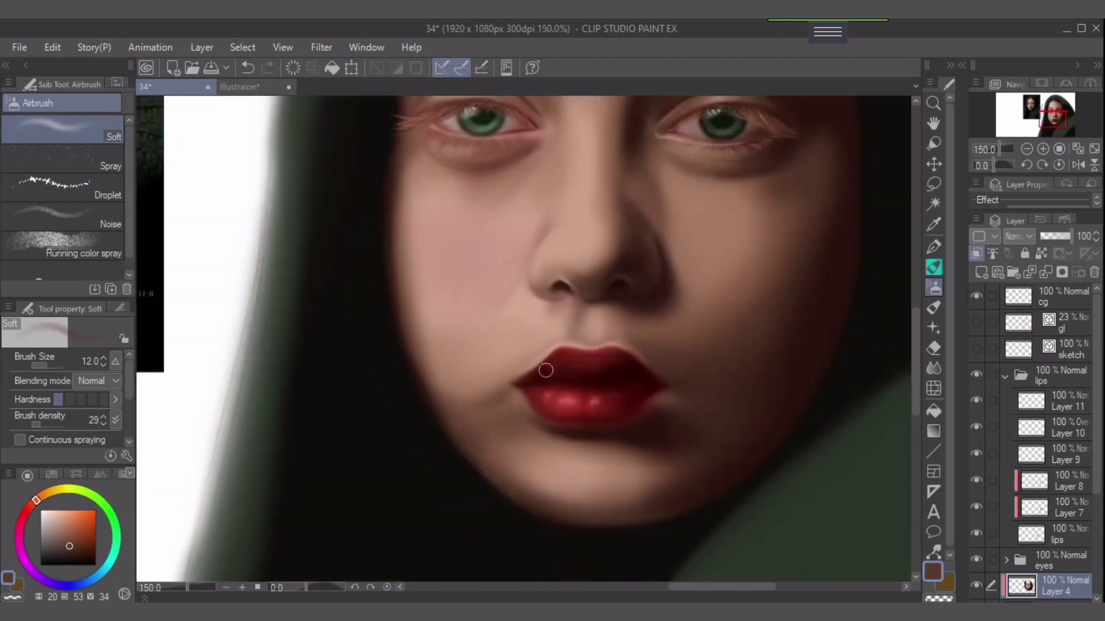
drag(836, 395, 754, 427)
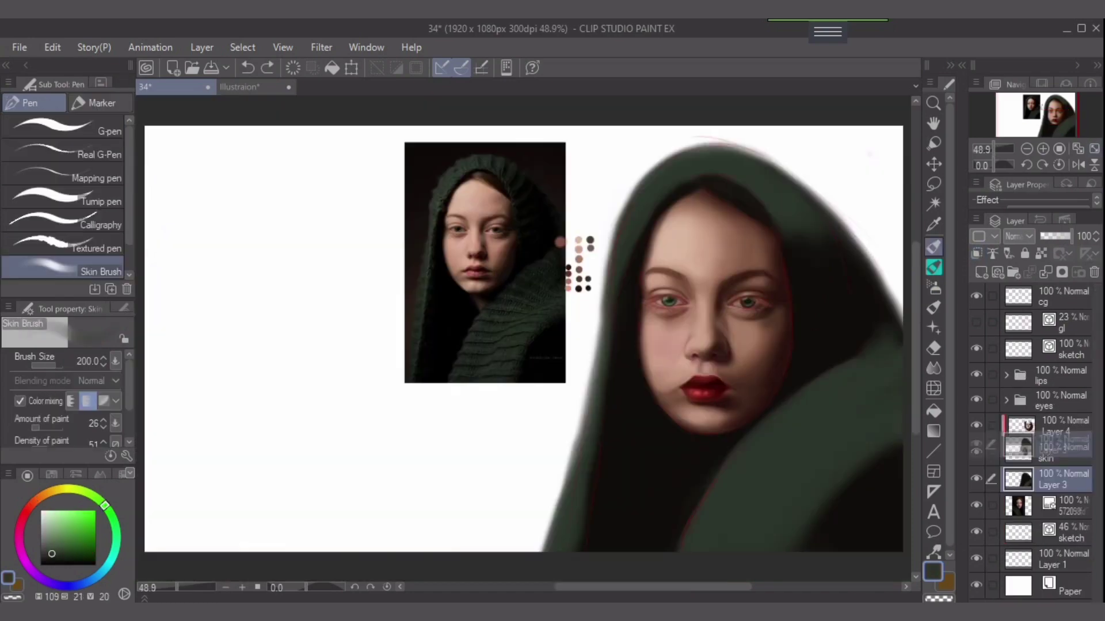
Blend the hood's shaded side beside the forehead with sampled dark green using the Skin Brush on Layer 3.
drag(888, 386, 885, 374)
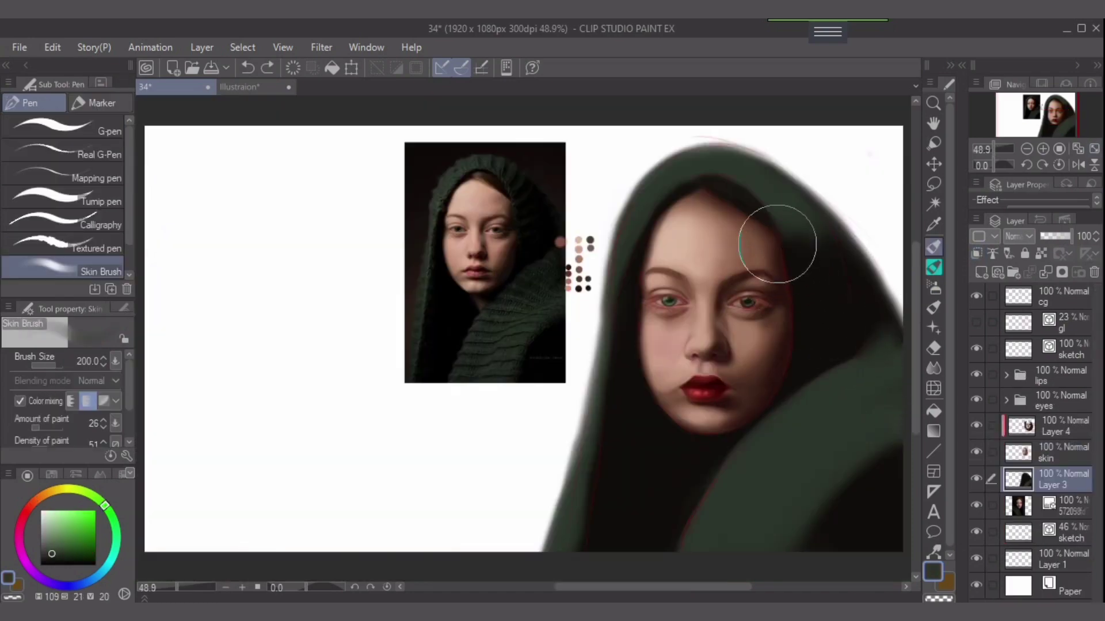
alt+click(782, 202)
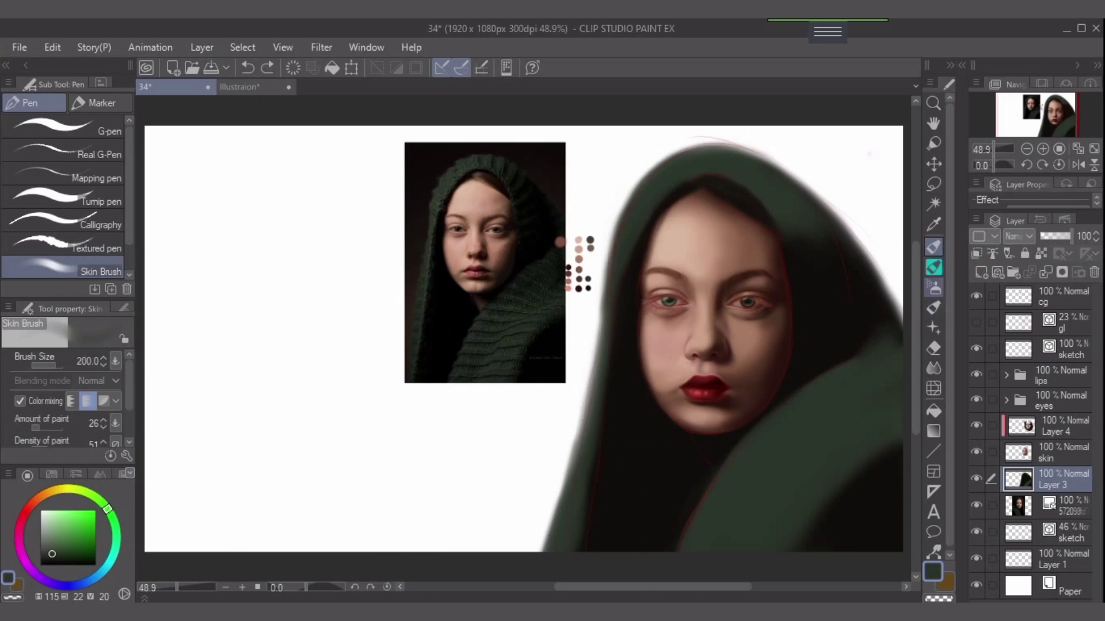
click(934, 288)
key(p)
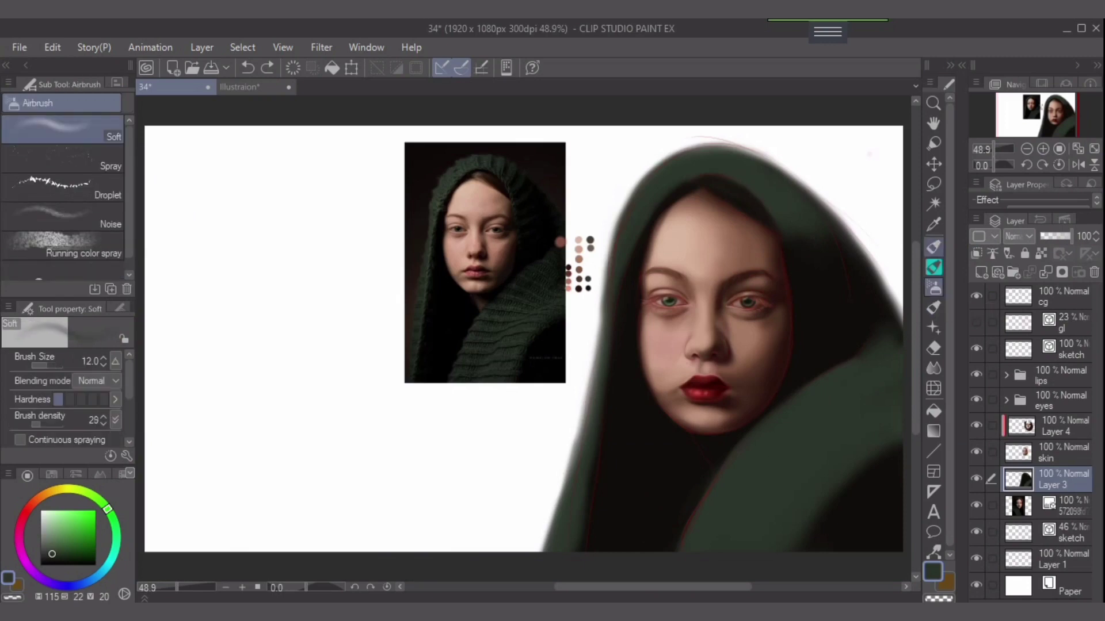
drag(797, 206, 820, 248)
key(ctrl+z)
alt+click(780, 204)
drag(781, 207, 811, 258)
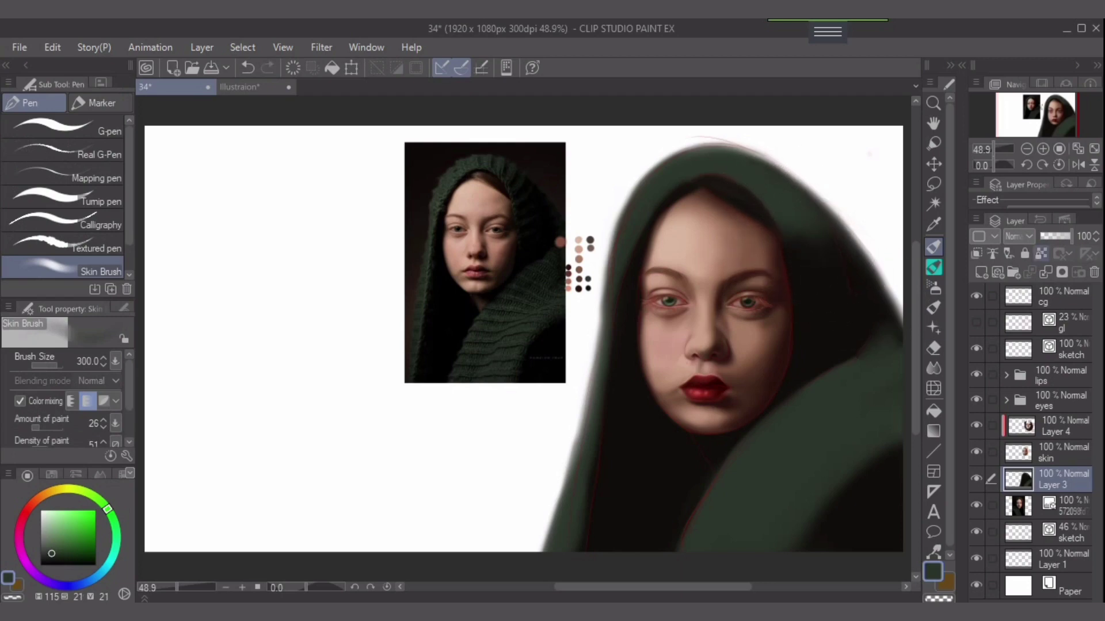
Lock Layer 3's transparent pixels and soften the shading over the hood's upper curve with brush sizes 300 down to 170.
click(1041, 253)
mouse_move(801, 212)
mouse_down()
mouse_move(824, 270)
mouse_move(776, 189)
mouse_up()
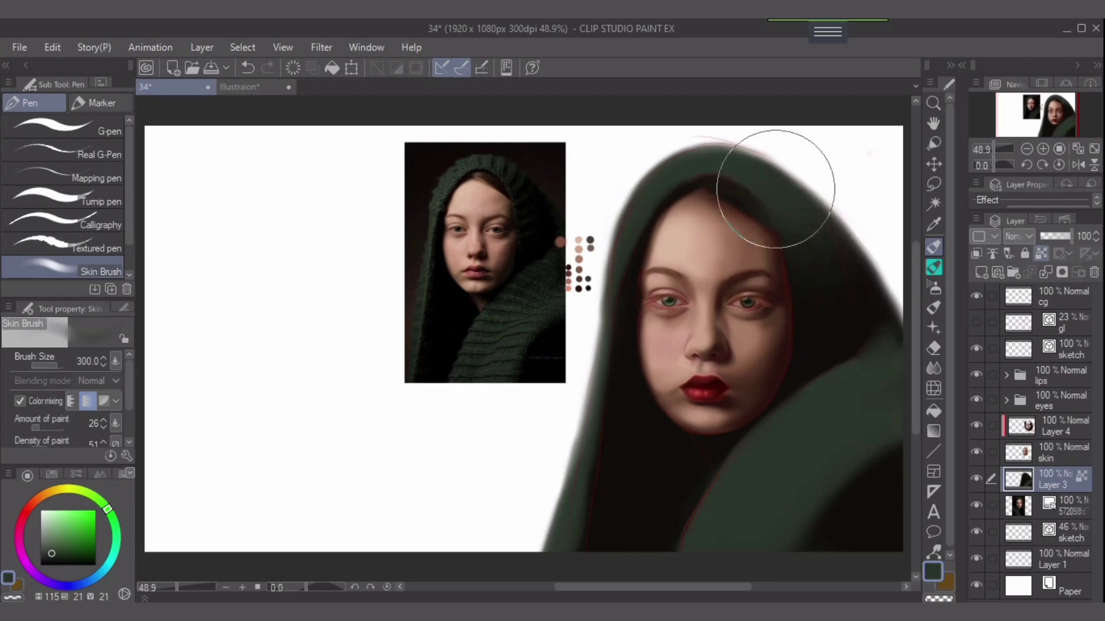
key(bracketleft)
key(bracketleft)
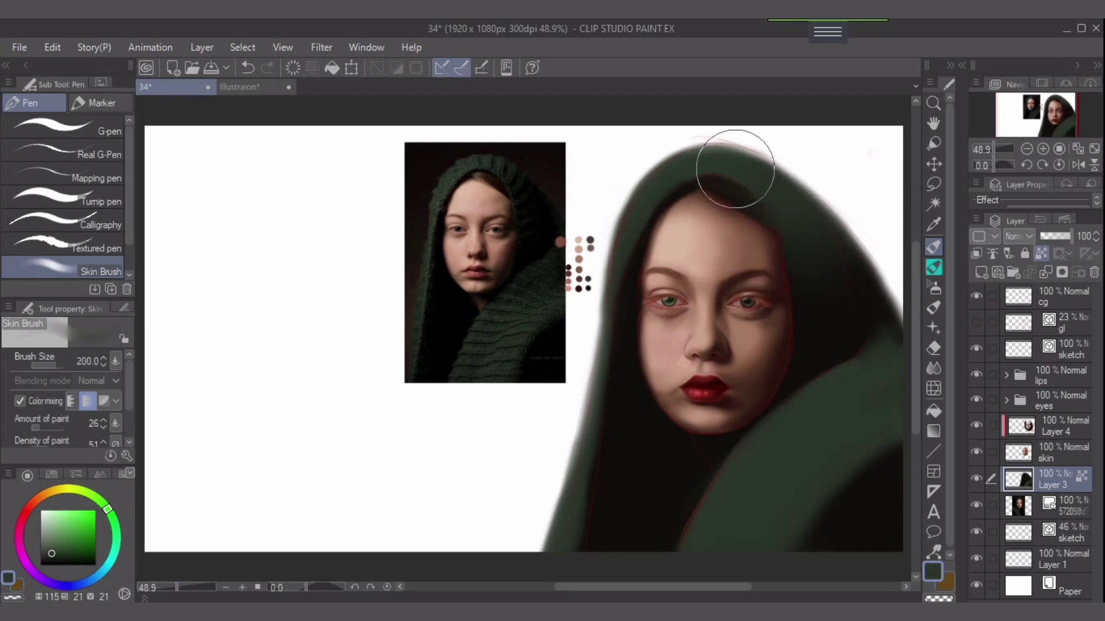
key(bracketleft)
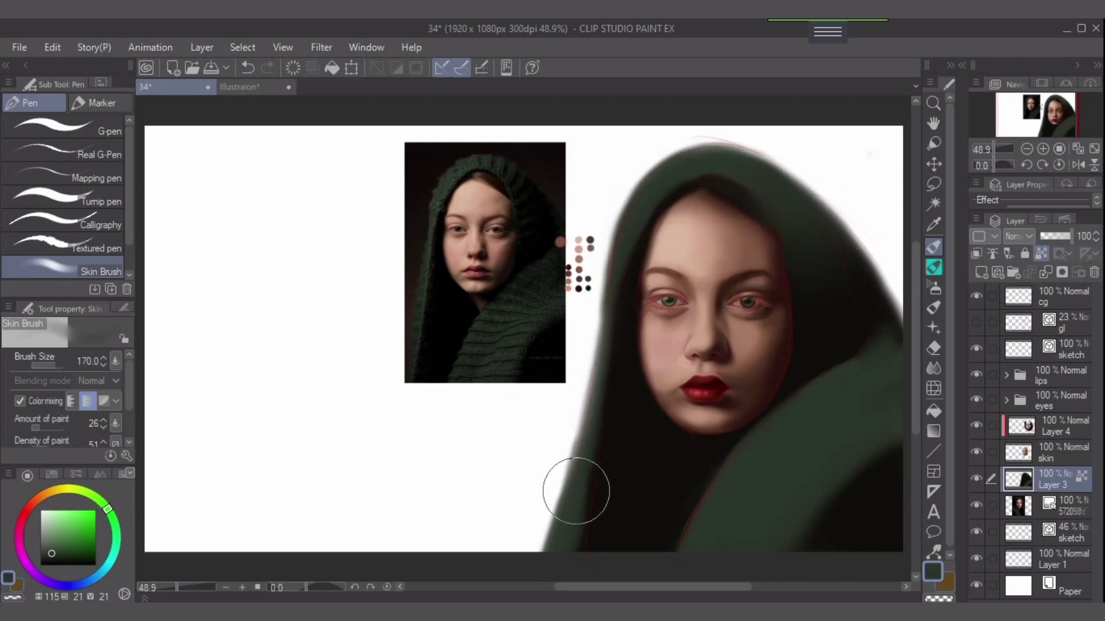
Firm up the hood's long outer edge beside the reference photo with a sampled green of hue 120, saturation 17, value 24 at size 40.
alt+click(574, 493)
key(bracketleft)
key(bracketleft)
key(bracketleft)
key(bracketleft)
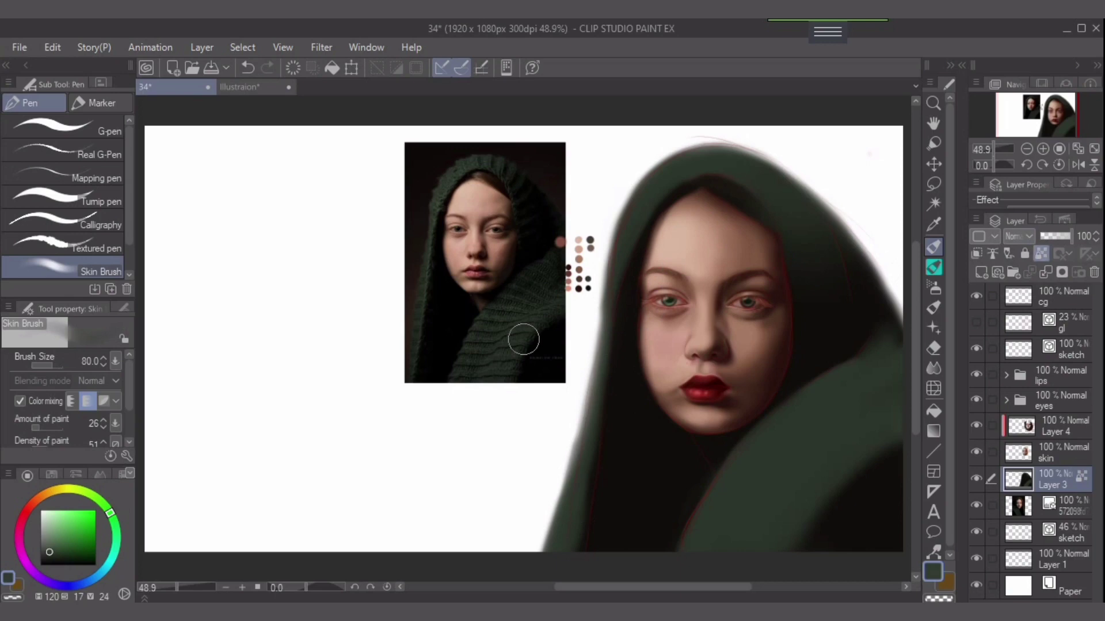
key(bracketleft)
key(bracketleft)
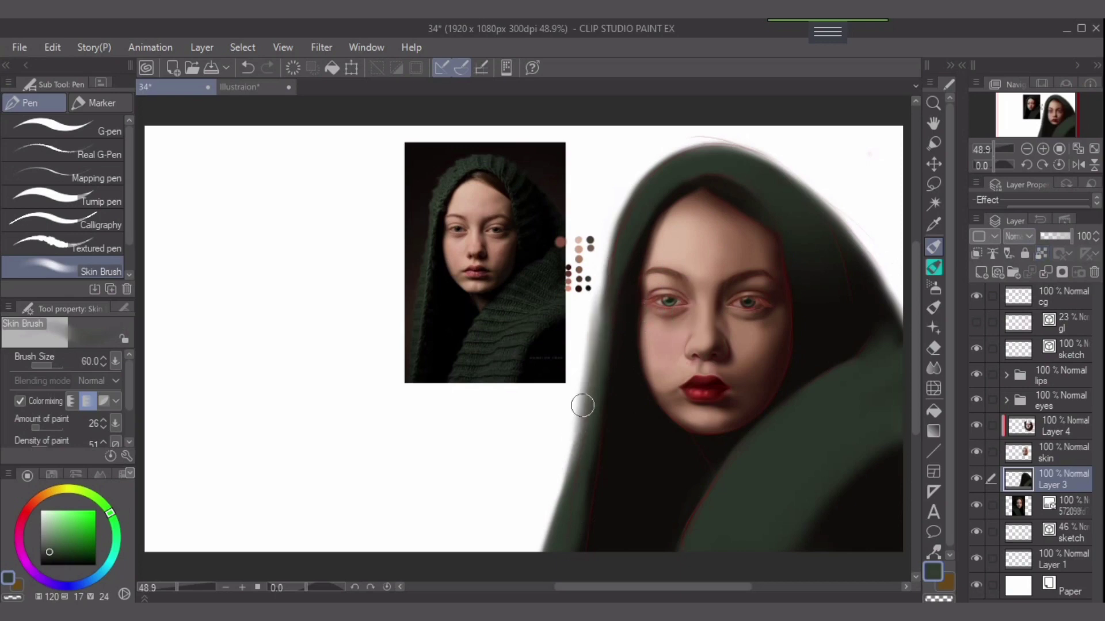
key(bracketleft)
key(bracketleft)
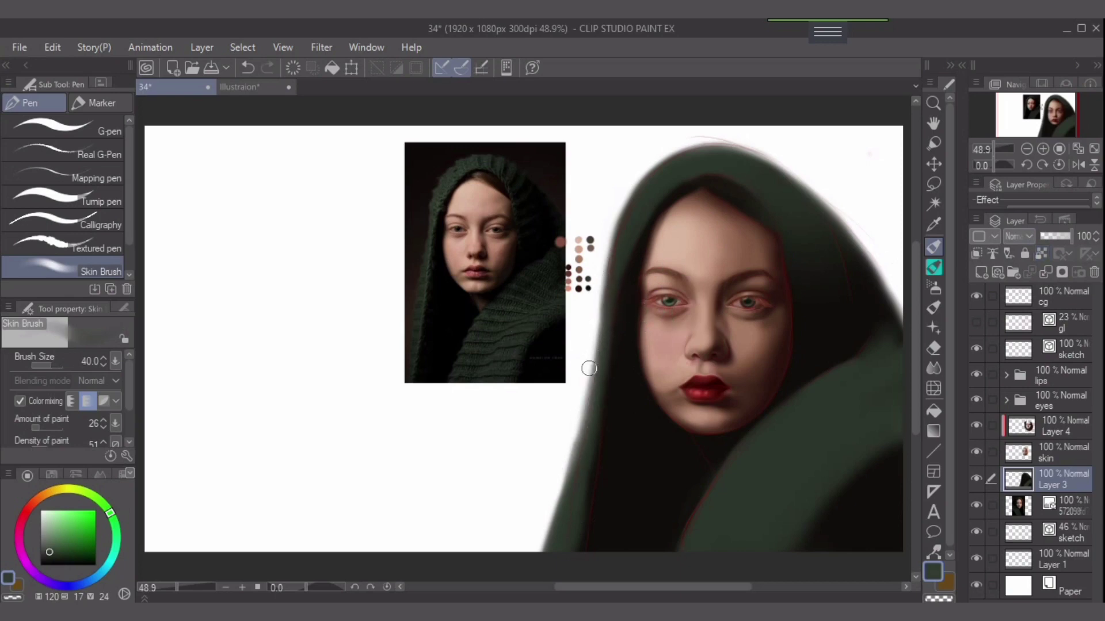
drag(619, 237, 568, 475)
drag(592, 359, 568, 468)
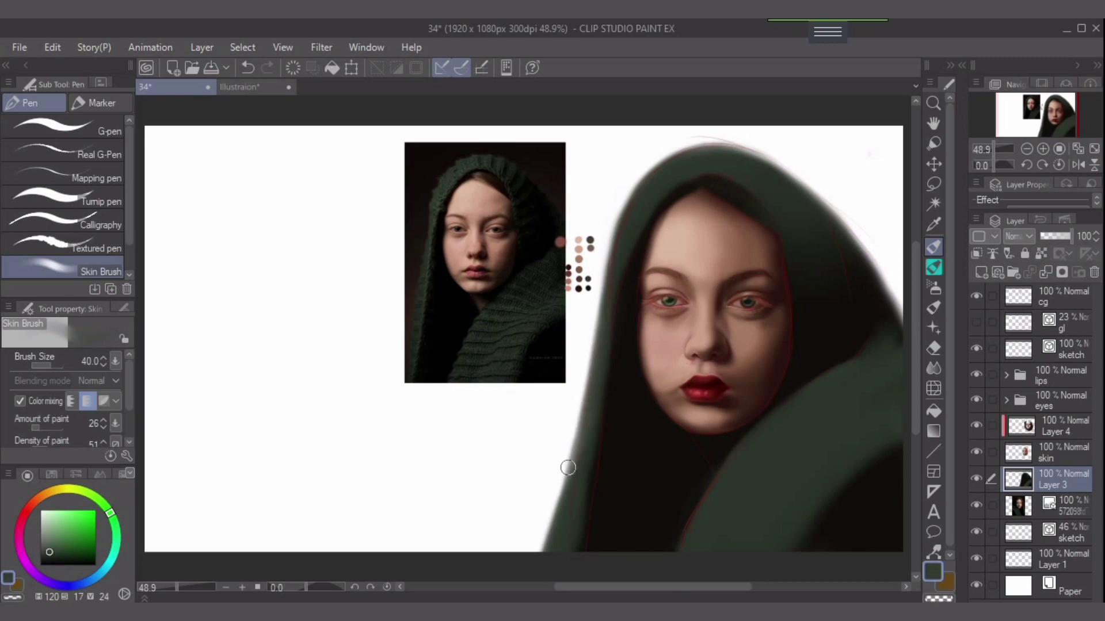
drag(604, 340, 559, 523)
drag(585, 429, 556, 552)
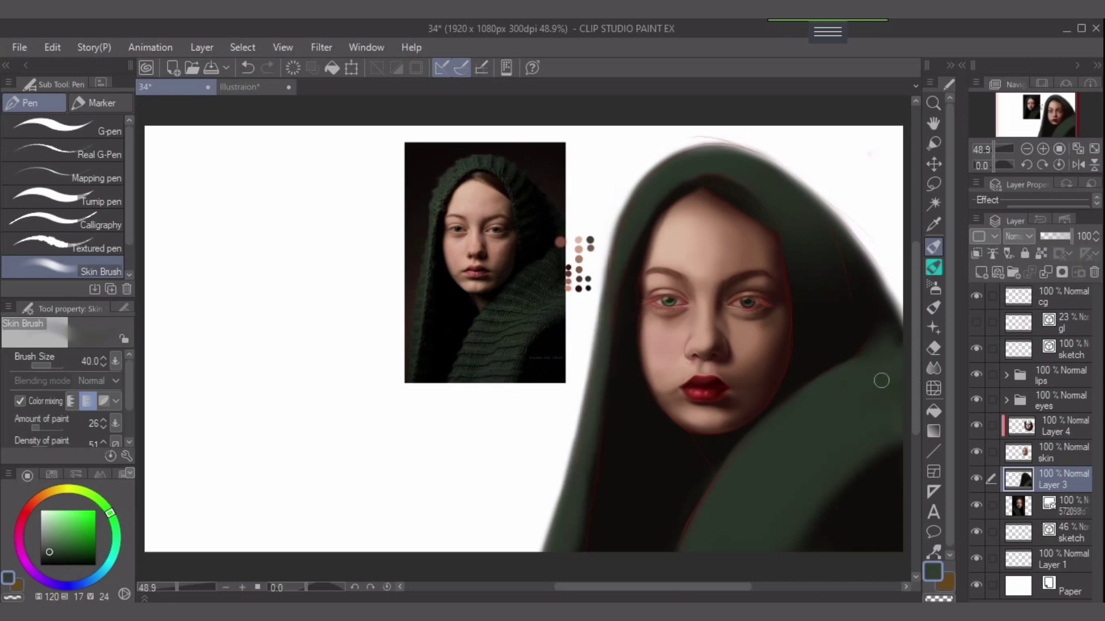
Darken the crease where the hood meets the shoulder with a sampled near-black of hue 48, saturation 33, value 6, at brush sizes up to 170.
drag(881, 380, 834, 384)
alt+click(783, 283)
alt+click(800, 325)
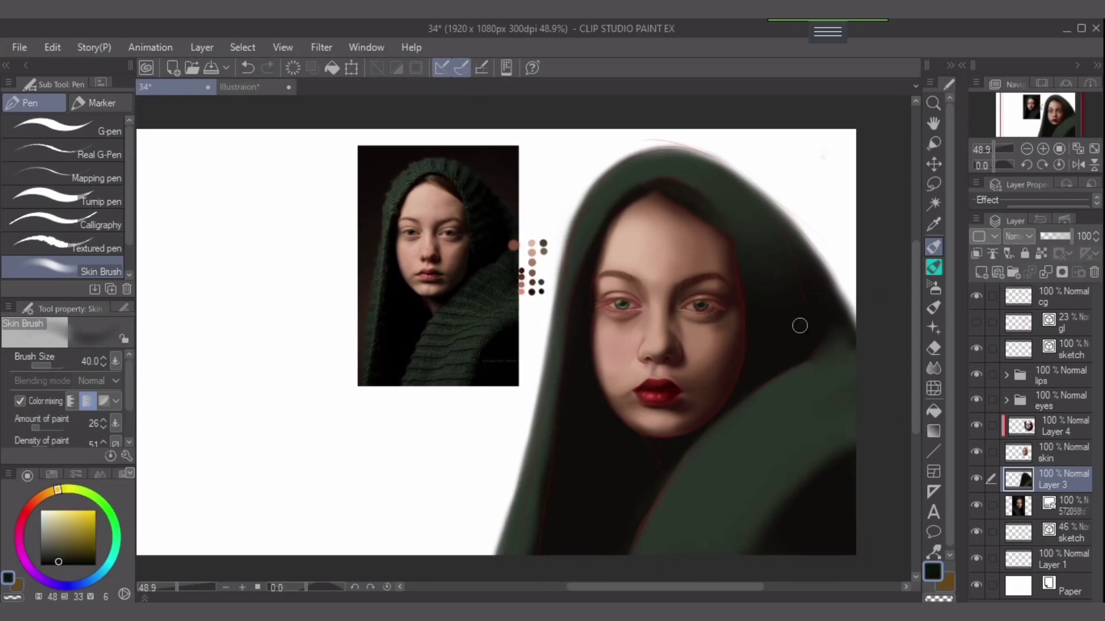
key(bracketright)
key(bracketright)
key(bracketright)
key(bracketright)
mouse_move(819, 331)
mouse_down()
mouse_move(827, 304)
mouse_move(813, 327)
mouse_up()
key(bracketright)
key(bracketright)
key(bracketright)
key(bracketright)
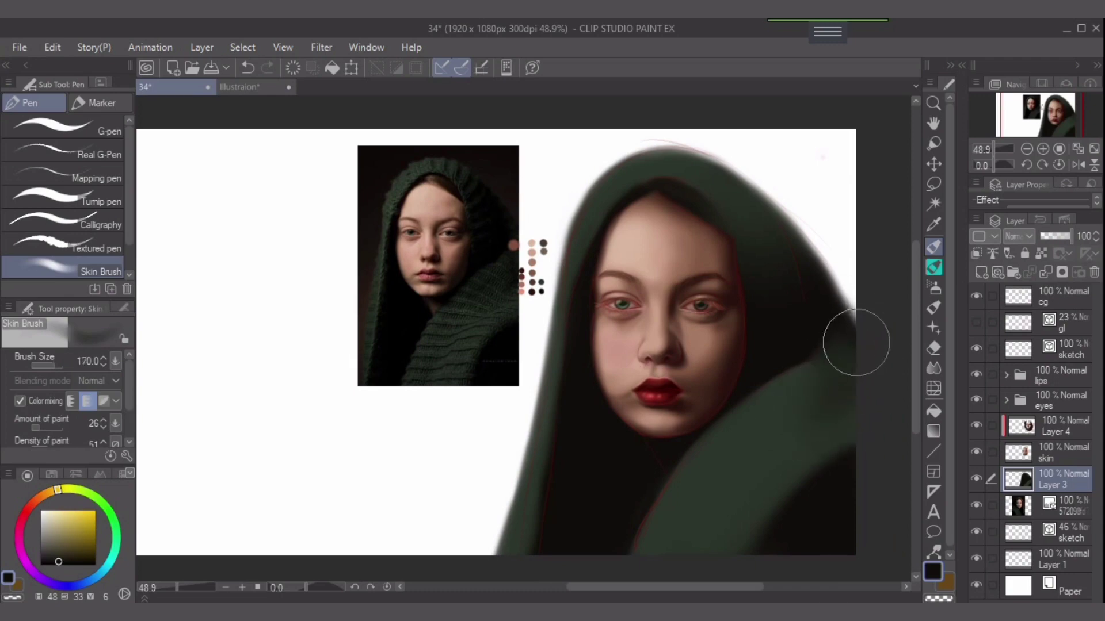
Deepen the hood's shaded side above the shoulder fold with the same near-black at size 200.
key(bracketright)
key(bracketright)
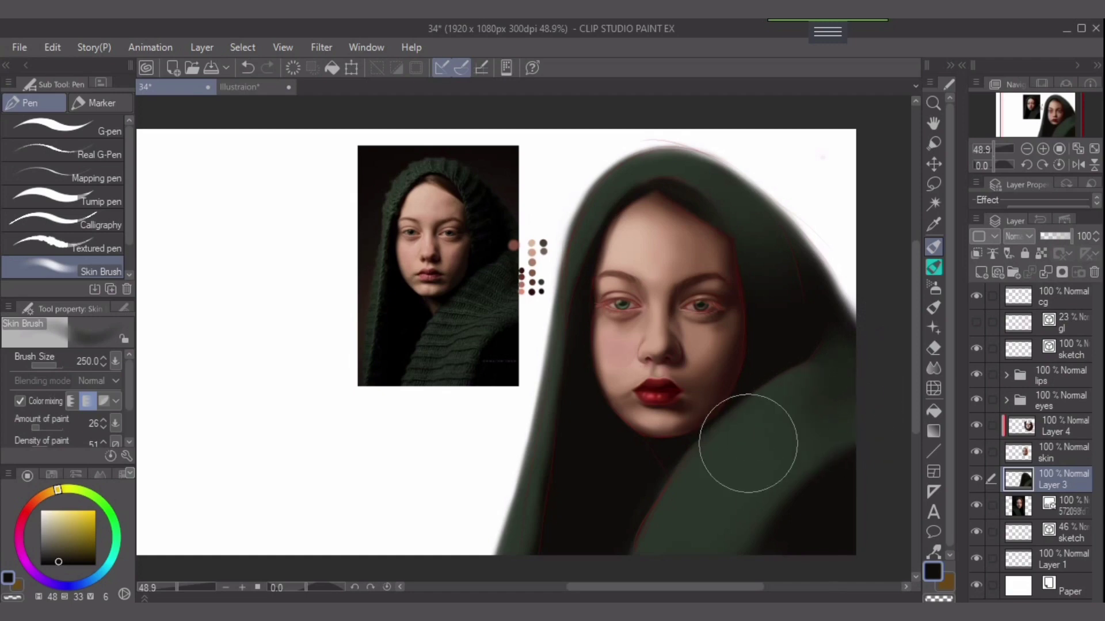
key(bracketleft)
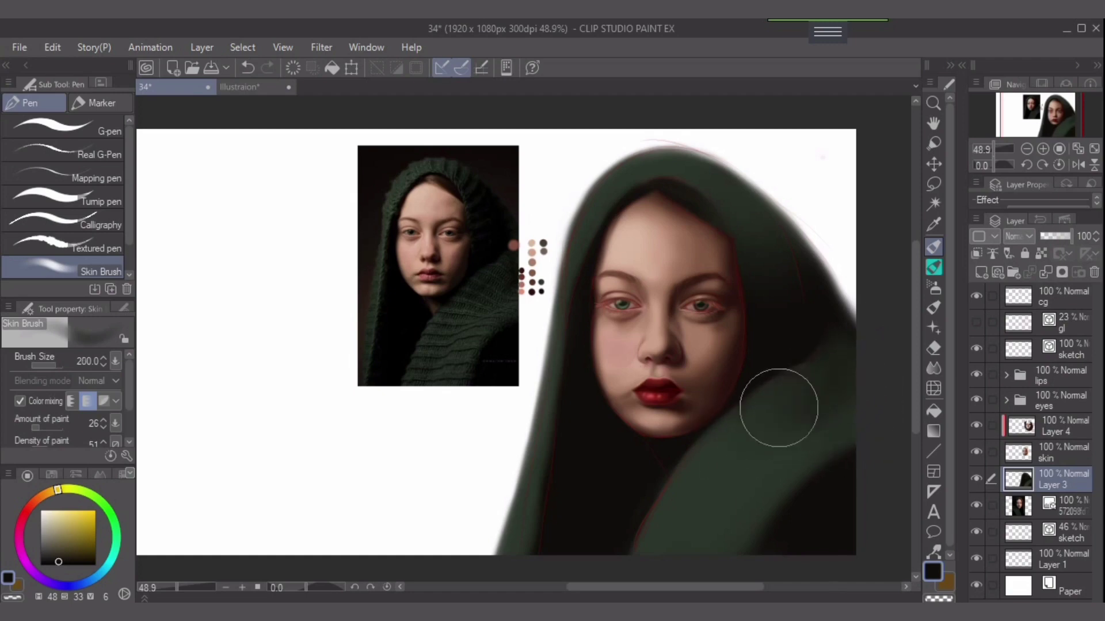
drag(790, 296, 804, 300)
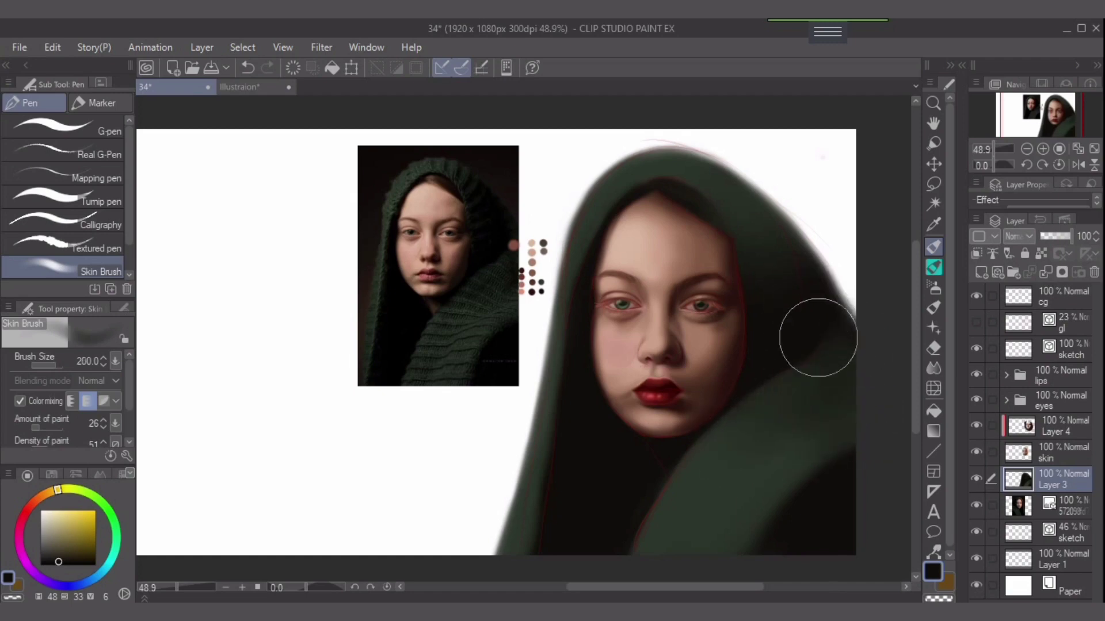
Refine the shadow along the shoulder fold's upper edge, from the hood crease down below the chin, at sizes 70 to 100.
key(bracketleft)
key(bracketleft)
key(bracketleft)
key(bracketleft)
key(bracketleft)
drag(807, 348, 826, 333)
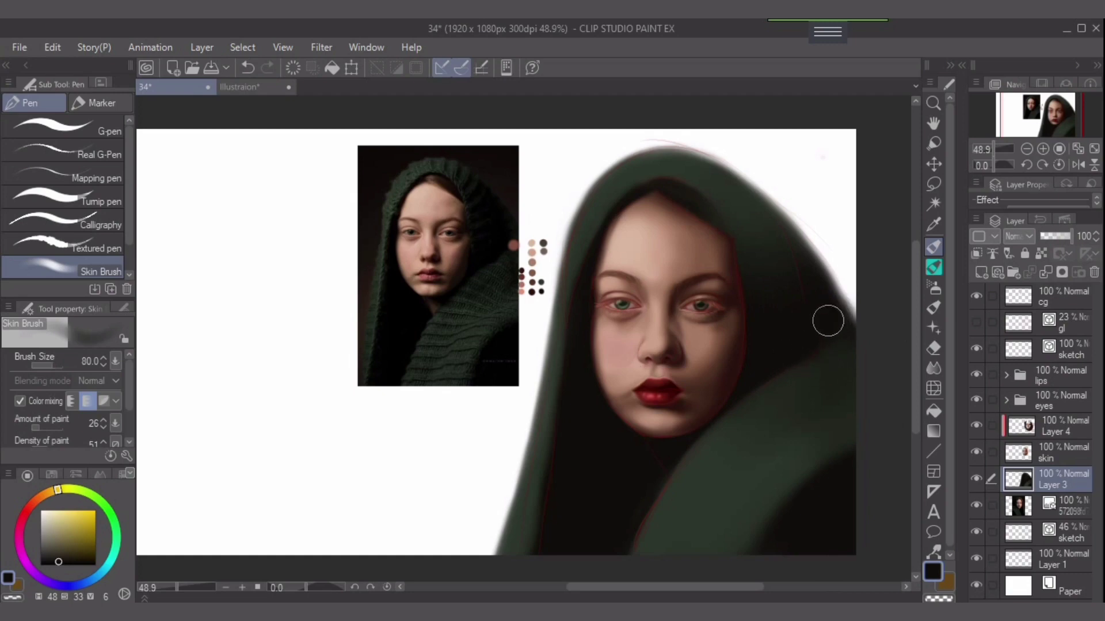
key(bracketleft)
key(bracketleft)
key(bracketright)
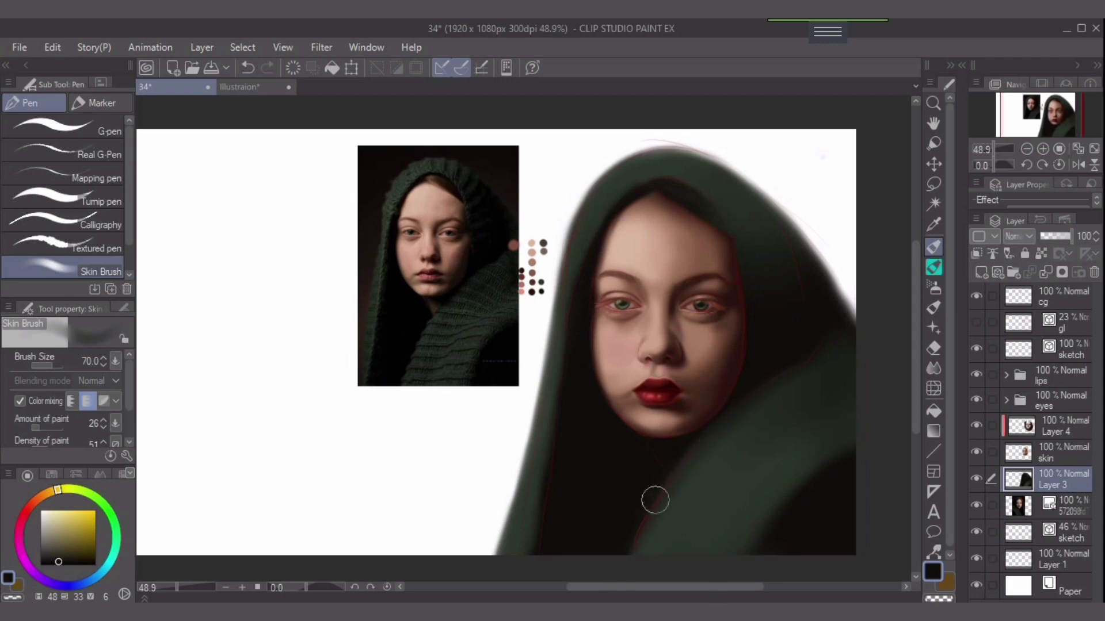
key(bracketright)
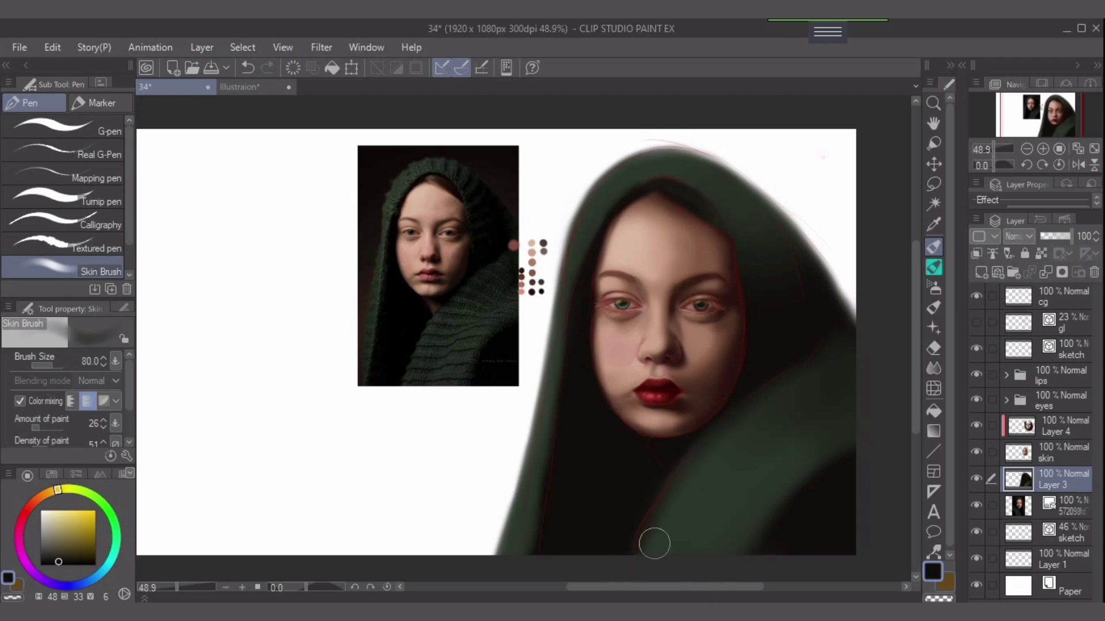
key(bracketright)
key(bracketright)
Add a new layer above Layer 3 and clip it to the layer below.
click(981, 272)
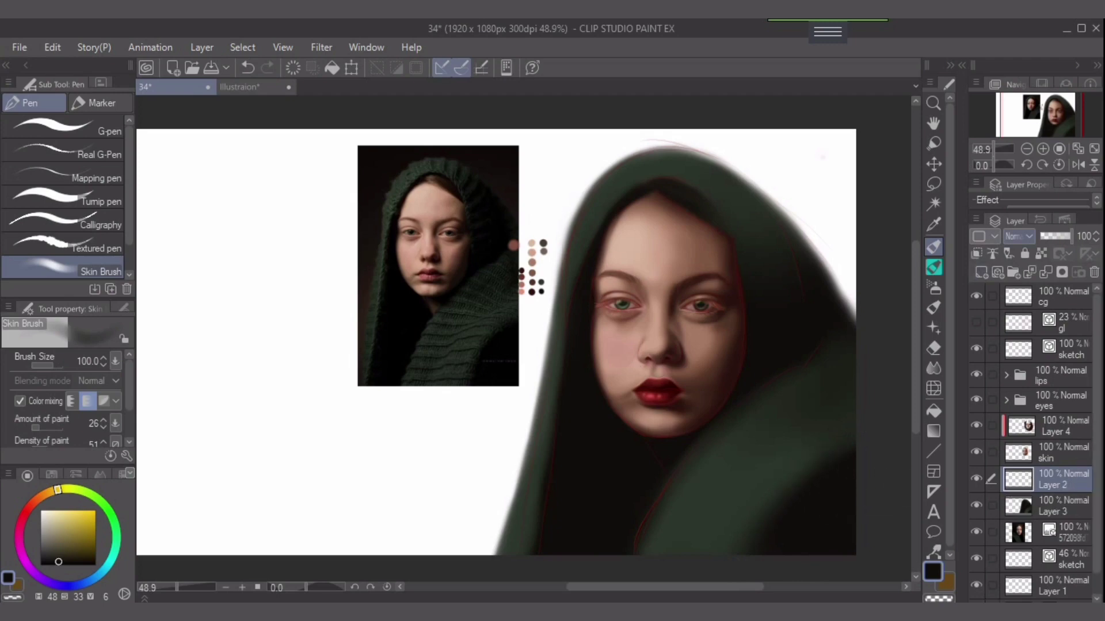
key(ctrl+alt+g)
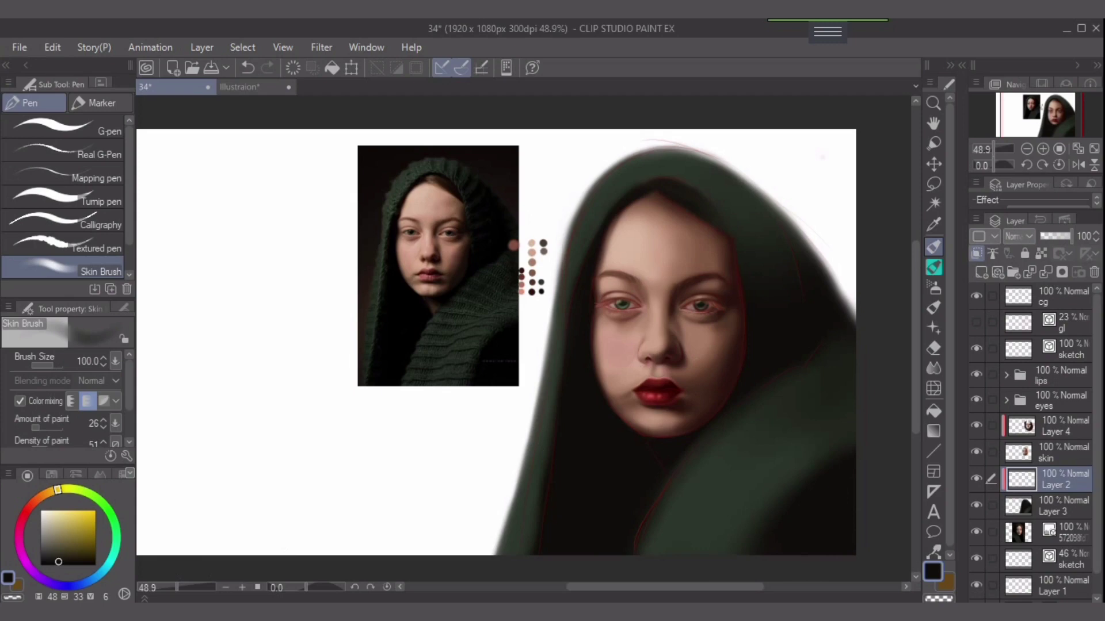
drag(36, 428, 65, 427)
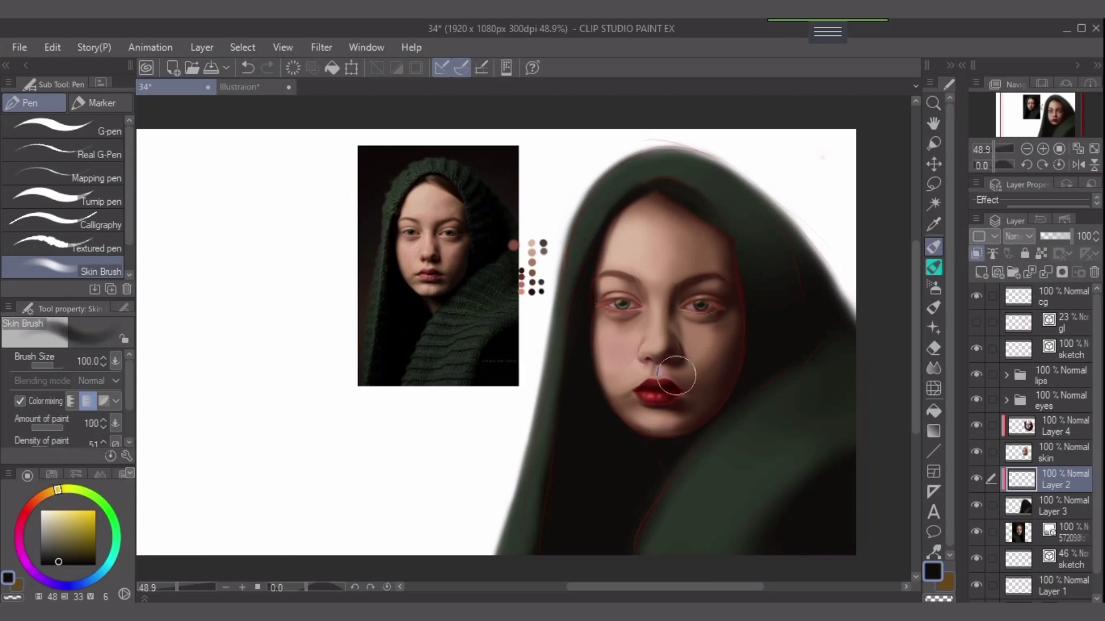
key(bracketleft)
key(bracketleft)
key(bracketleft)
key(bracketleft)
key(bracketleft)
key(bracketleft)
drag(770, 518, 668, 526)
key(ctrl+z)
Set the Skin Brush's amount of paint to 33 and try a broad near-black stroke across the shoulder fold on Layer 2.
drag(62, 427, 45, 427)
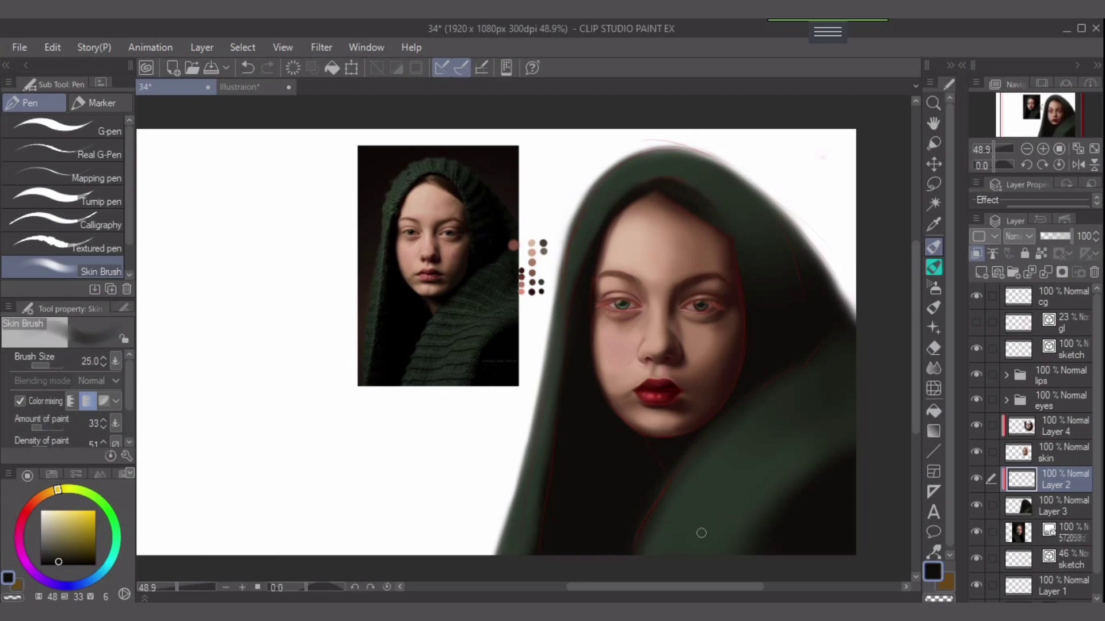
key(bracketright)
key(bracketright)
key(bracketright)
key(bracketright)
key(bracketright)
key(bracketright)
key(bracketright)
key(bracketright)
mouse_move(723, 471)
mouse_down()
mouse_move(778, 412)
mouse_move(683, 505)
mouse_move(774, 459)
mouse_up()
Darken the green shoulder fold on Layer 2 with a sampled green of hue 100, saturation 24, value 15 at sizes 120 to 170.
alt+click(757, 512)
key(bracketright)
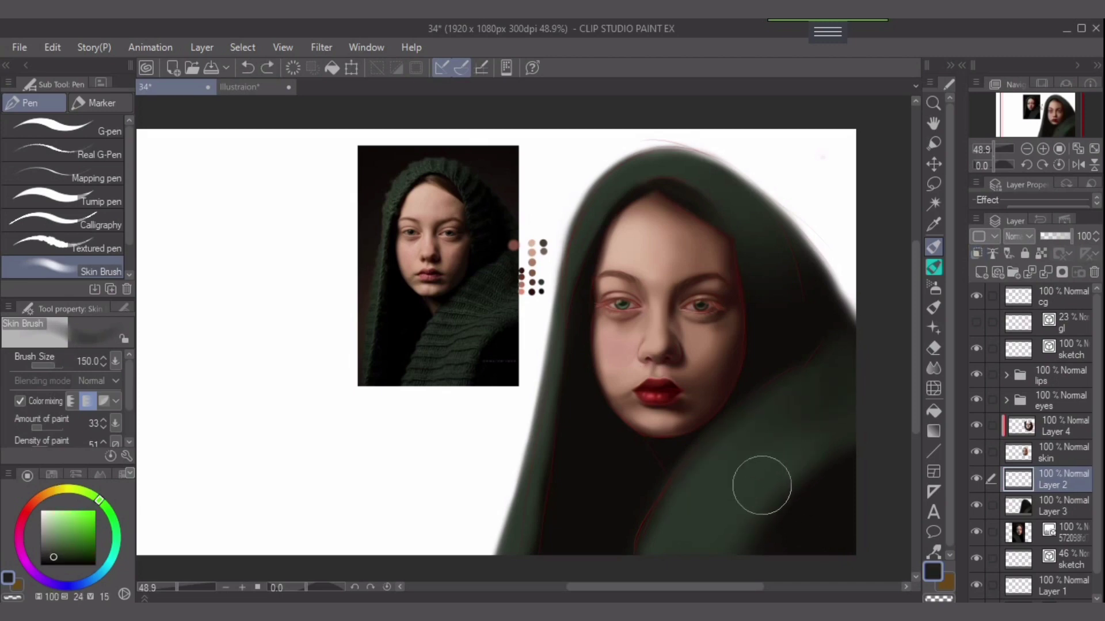
key(bracketright)
mouse_move(813, 414)
mouse_down()
mouse_move(676, 526)
mouse_move(848, 376)
mouse_move(653, 546)
mouse_move(824, 377)
mouse_move(681, 479)
mouse_move(796, 400)
mouse_move(834, 398)
mouse_move(706, 537)
mouse_move(811, 473)
mouse_move(800, 462)
mouse_move(809, 444)
mouse_move(747, 468)
mouse_up()
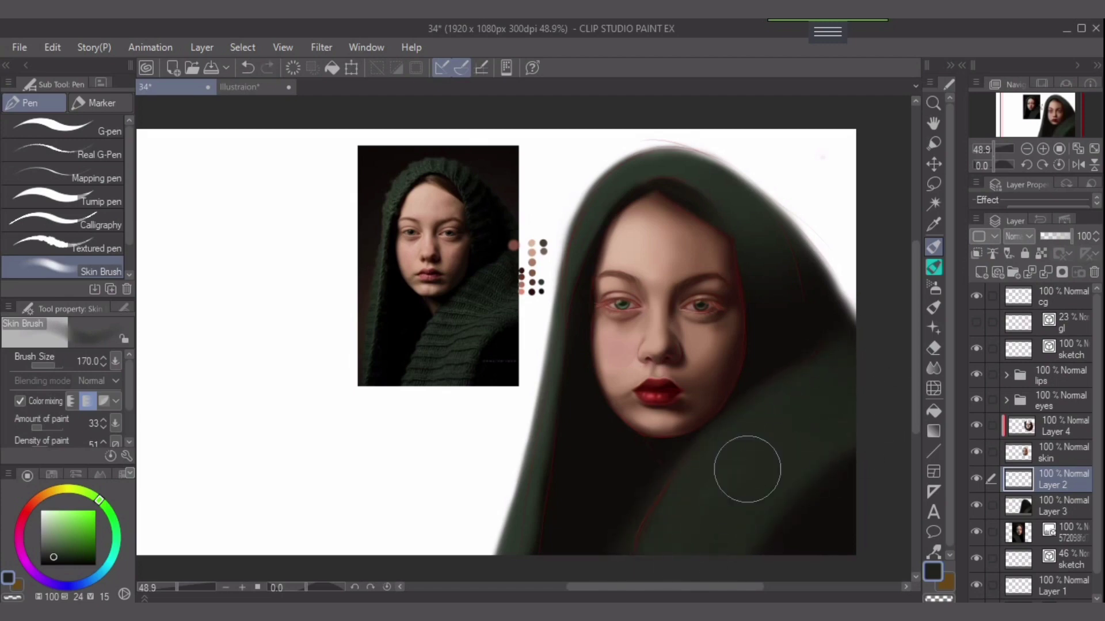
key(ctrl+z)
key(bracketleft)
key(bracketleft)
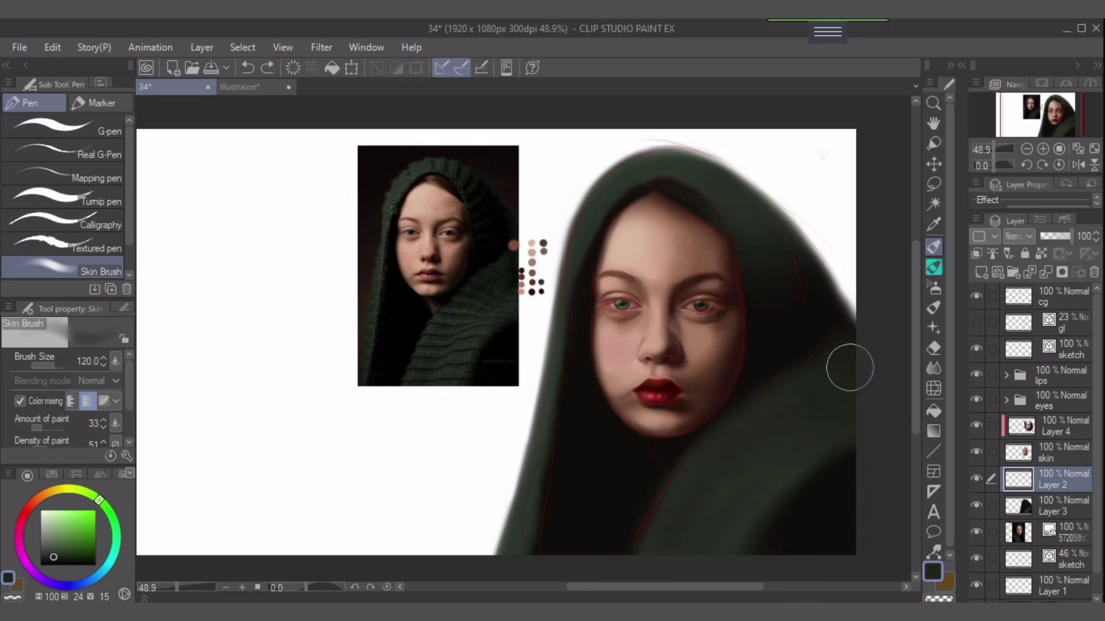
drag(868, 399, 765, 448)
key(bracketright)
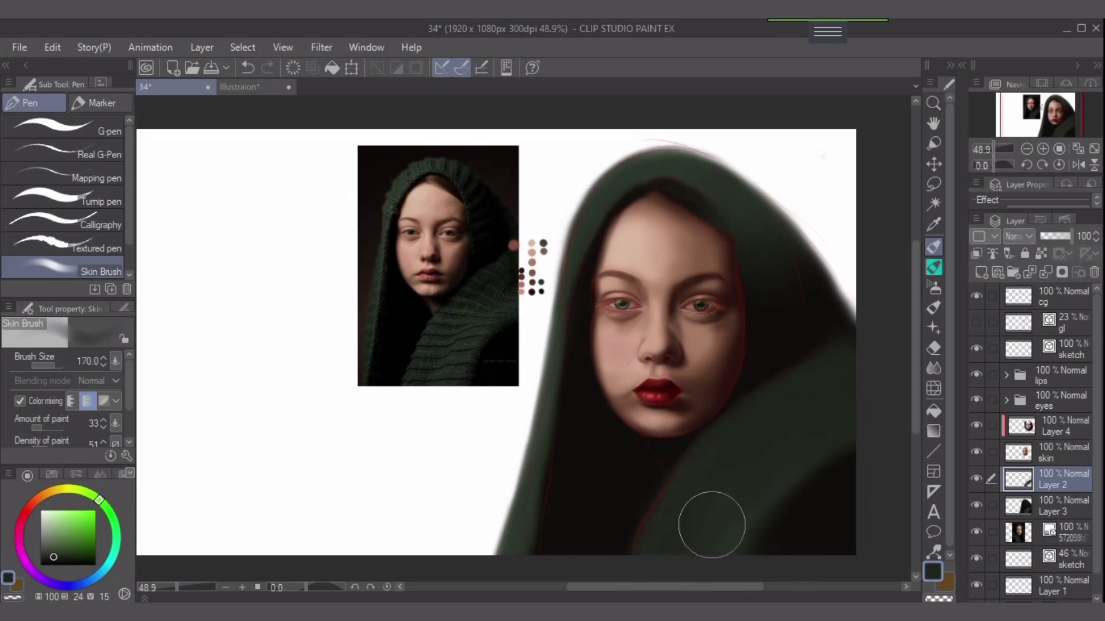
key(bracketright)
key(bracketright)
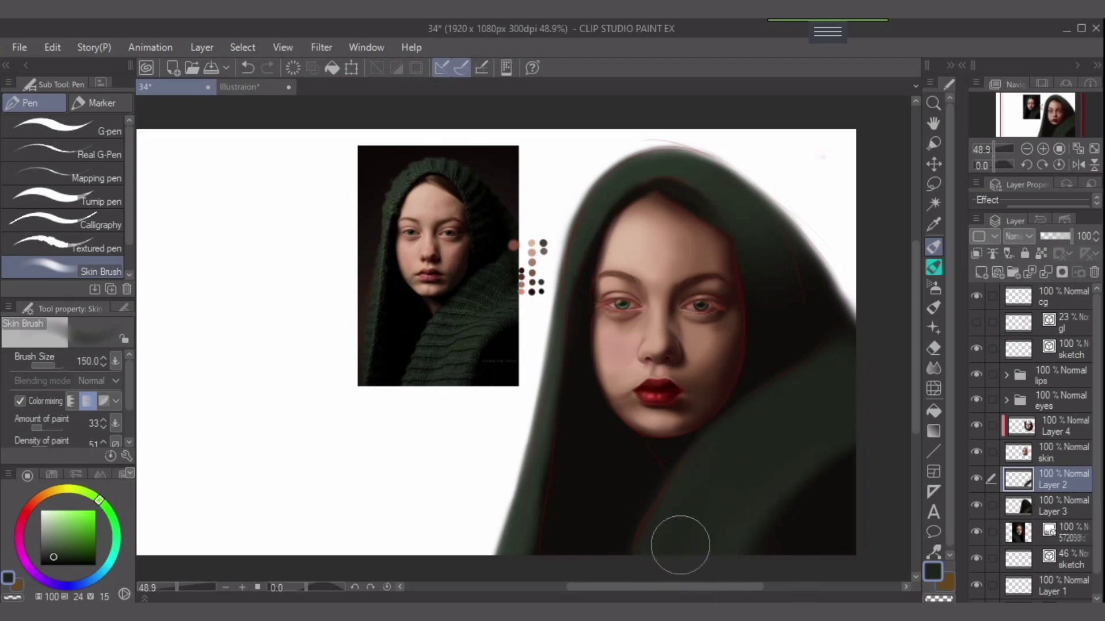
Blend the fold's lower edge into the dark corner with a sampled near-black of hue 48, saturation 33, value 6 at sizes 120 and 150.
alt+click(830, 510)
key(bracketright)
mouse_move(850, 452)
mouse_down()
mouse_move(727, 567)
mouse_move(850, 449)
mouse_move(799, 540)
mouse_up()
key(ctrl+z)
key(bracketleft)
key(bracketleft)
key(bracketleft)
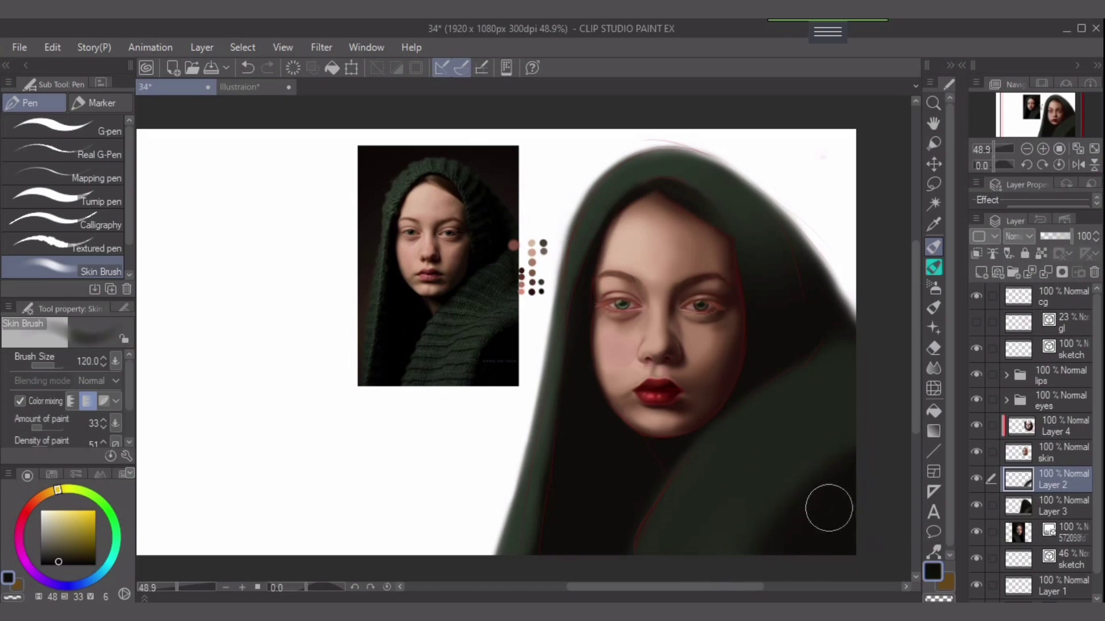
key(bracketright)
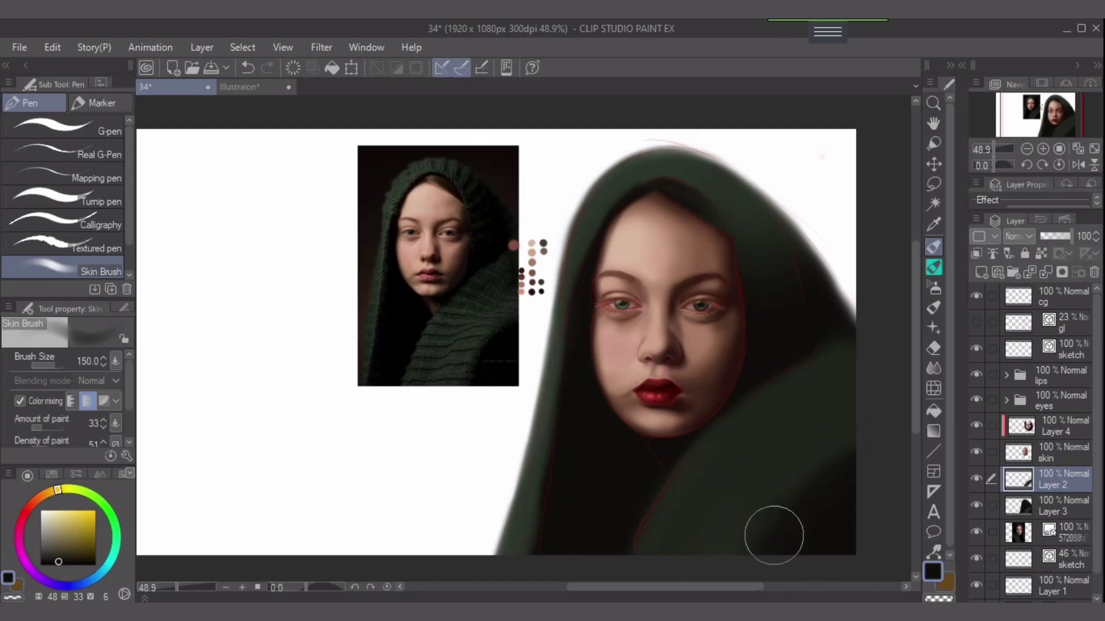
Paint a ridge across the lower shoulder fold with sampled green hue 115, saturation 23, value 18, amount of paint 100, at size 70.
alt+click(467, 345)
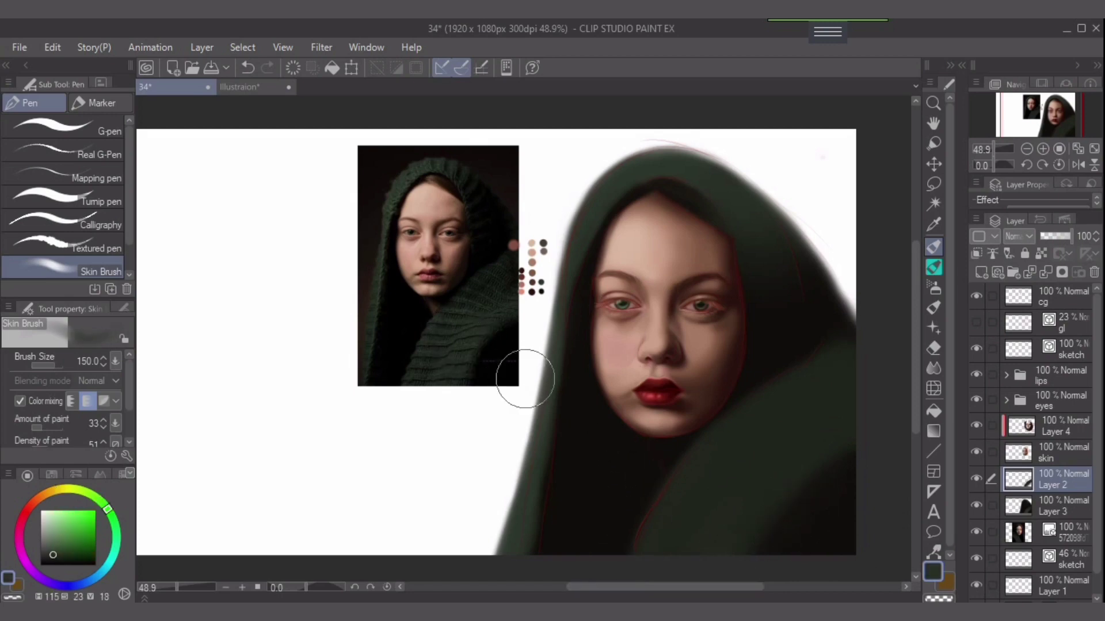
key(bracketleft)
key(bracketleft)
key(bracketleft)
key(bracketleft)
key(bracketleft)
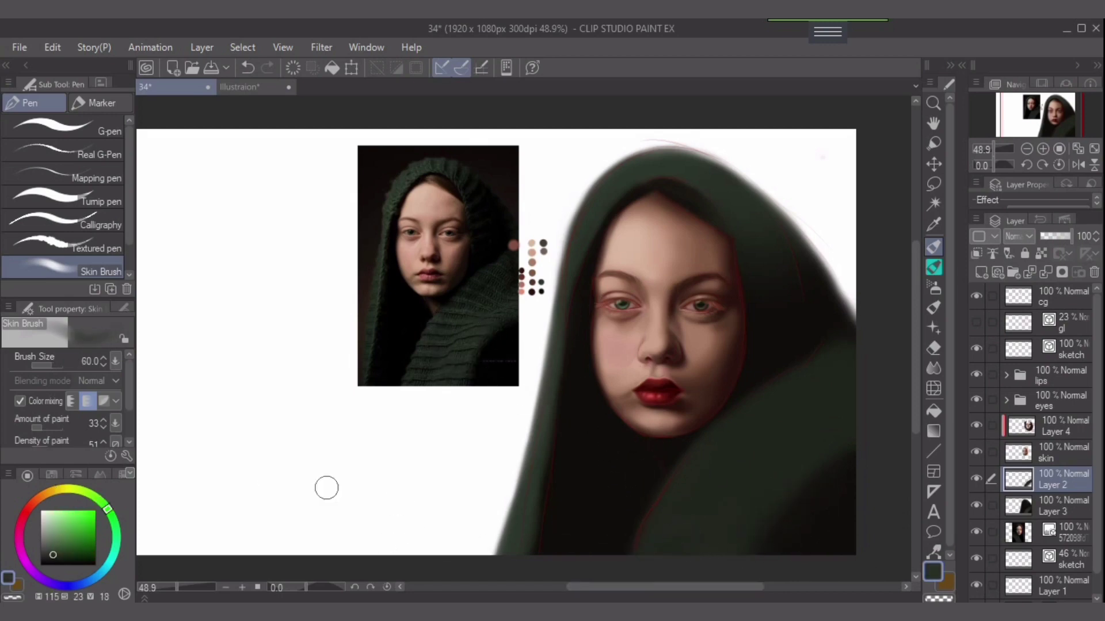
drag(41, 425, 63, 425)
key(bracketleft)
key(bracketleft)
key(bracketleft)
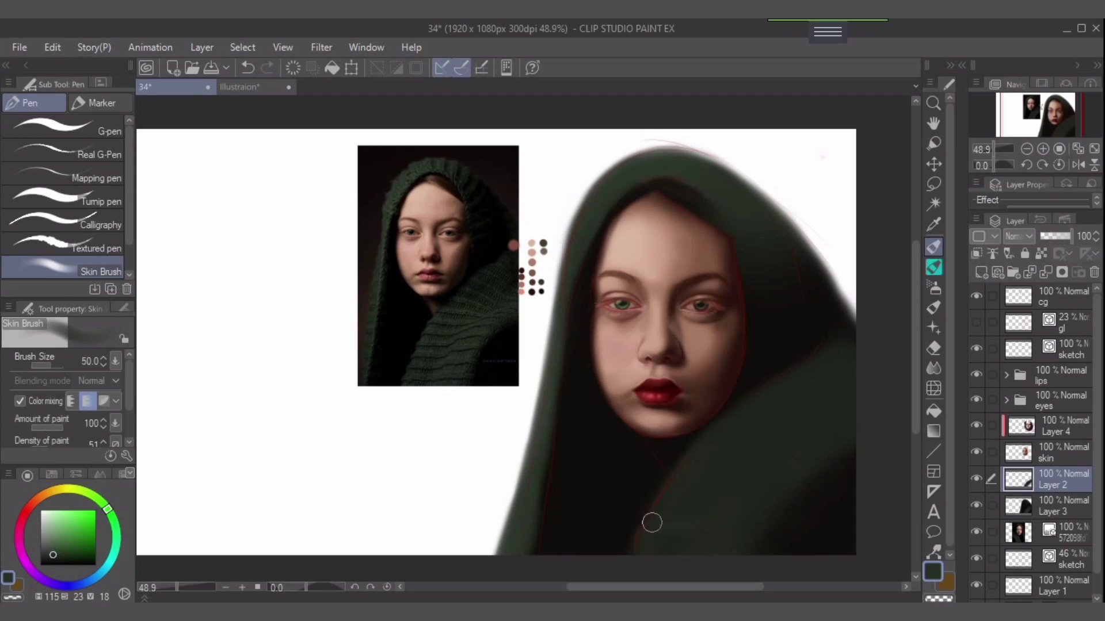
key(bracketright)
key(bracketright)
mouse_move(693, 518)
mouse_down()
mouse_move(785, 512)
mouse_move(776, 505)
mouse_up()
Paint ridges along the middle of the shoulder fold with a sampled green of hue 115, saturation 21, value 21 at size 60.
alt+click(420, 188)
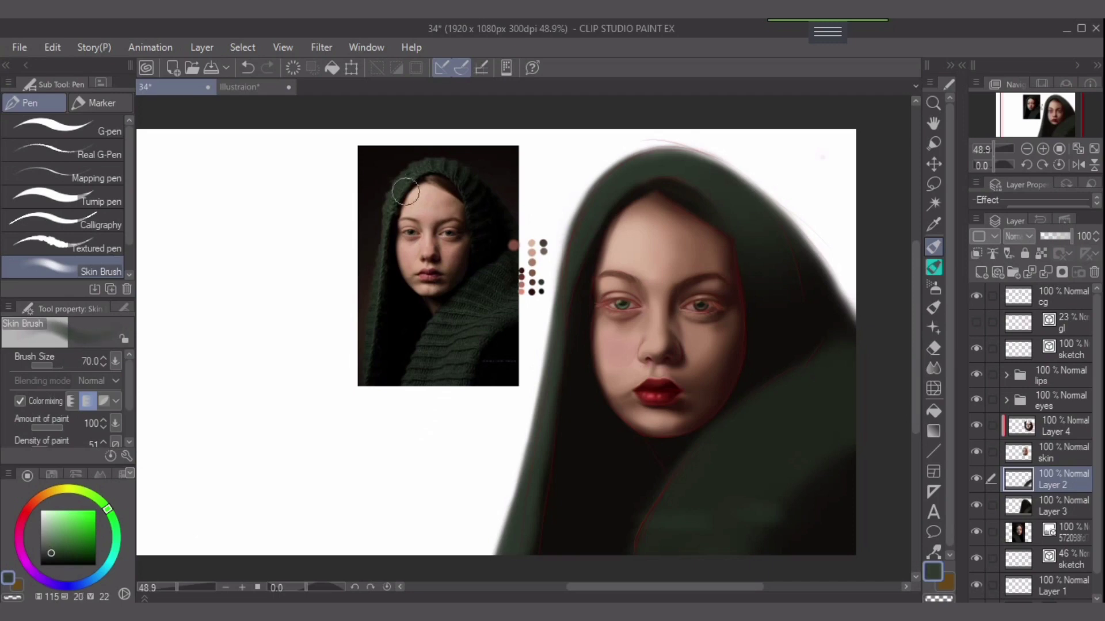
alt+click(587, 227)
key(bracketleft)
key(bracketleft)
key(bracketleft)
mouse_move(636, 524)
mouse_down()
mouse_move(783, 512)
mouse_move(696, 520)
mouse_move(661, 485)
mouse_move(736, 483)
mouse_move(687, 485)
mouse_move(737, 471)
mouse_move(727, 482)
mouse_move(675, 476)
mouse_up()
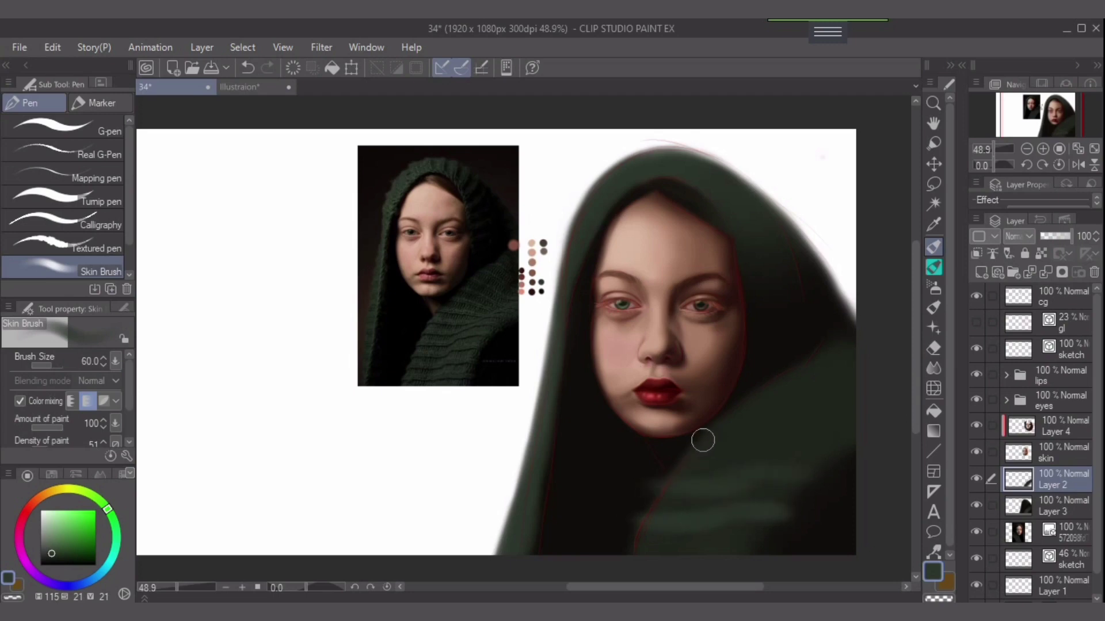
mouse_move(702, 439)
mouse_down()
mouse_move(725, 444)
mouse_move(683, 449)
mouse_up()
Extend the green ridges across the upper shoulder fold to the canvas edge at size 50.
key(bracketleft)
key(bracketleft)
key(bracketright)
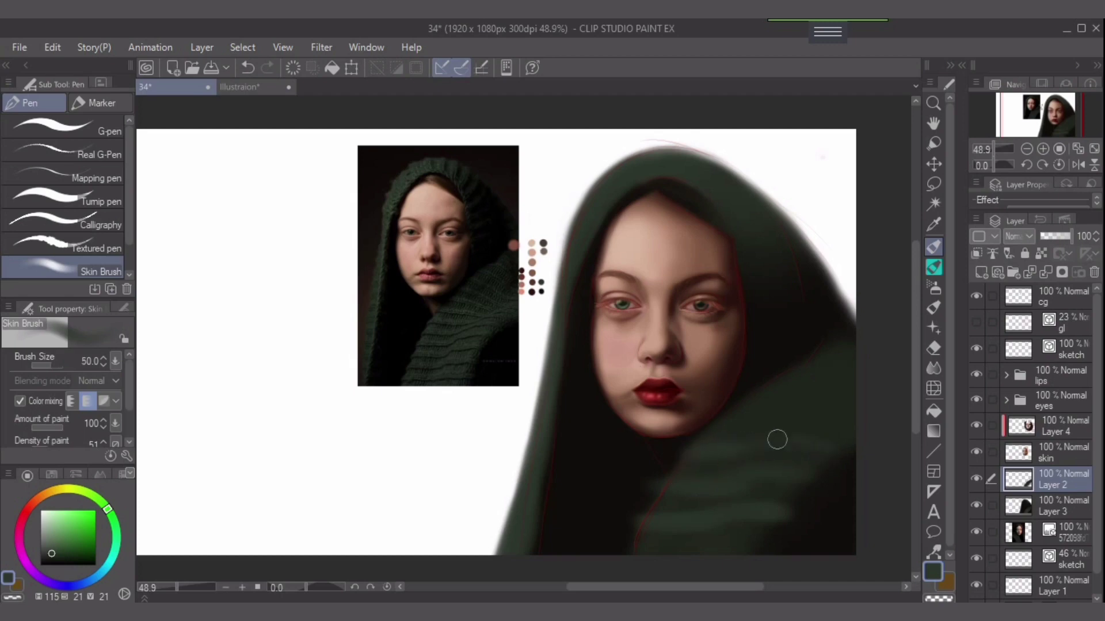
mouse_move(777, 439)
mouse_down()
mouse_move(845, 447)
mouse_move(724, 452)
mouse_move(837, 439)
mouse_move(766, 442)
mouse_move(734, 429)
mouse_move(768, 430)
mouse_move(734, 413)
mouse_move(834, 434)
mouse_move(744, 403)
mouse_move(811, 417)
mouse_move(764, 398)
mouse_move(856, 436)
mouse_move(779, 384)
mouse_move(833, 408)
mouse_move(788, 378)
mouse_move(840, 416)
mouse_move(846, 393)
mouse_move(811, 355)
mouse_move(859, 398)
mouse_up()
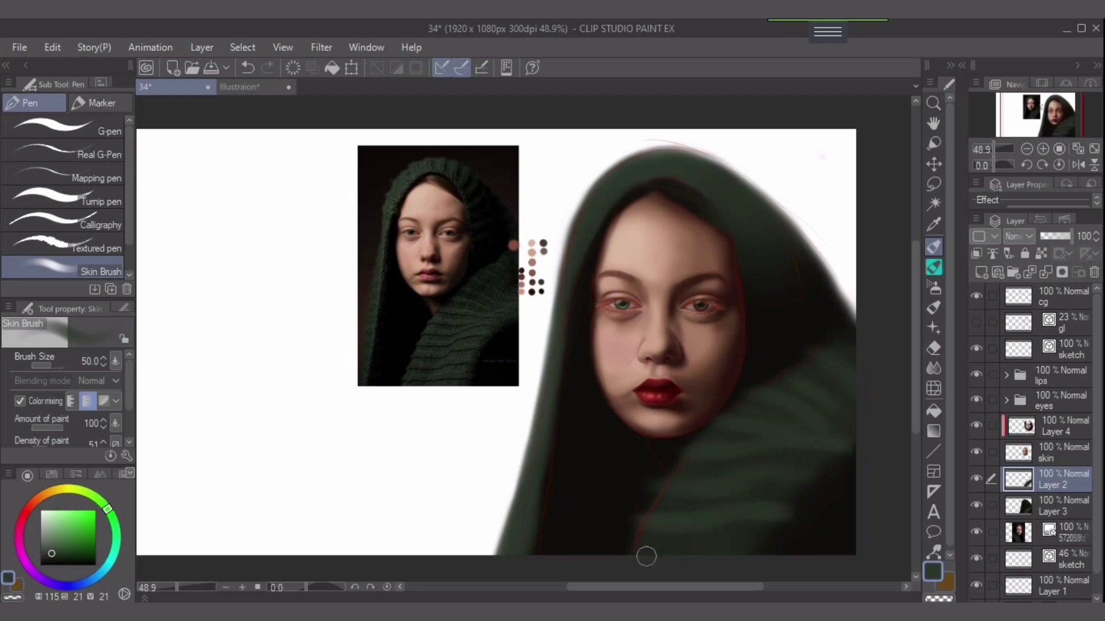
Paint thin dark grooves between the shoulder ridges with a sampled near-black of hue 60, saturation 31, value 6 at sizes 15 and 20.
alt+click(792, 535)
key(bracketleft)
key(bracketleft)
key(bracketleft)
key(bracketleft)
key(bracketleft)
key(bracketleft)
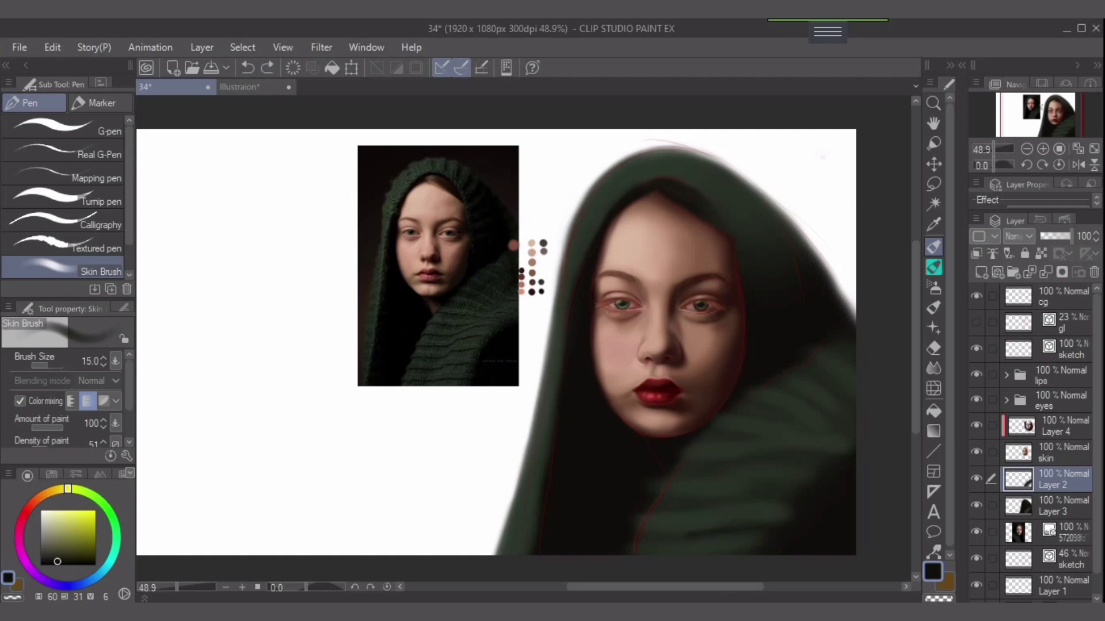
key(bracketright)
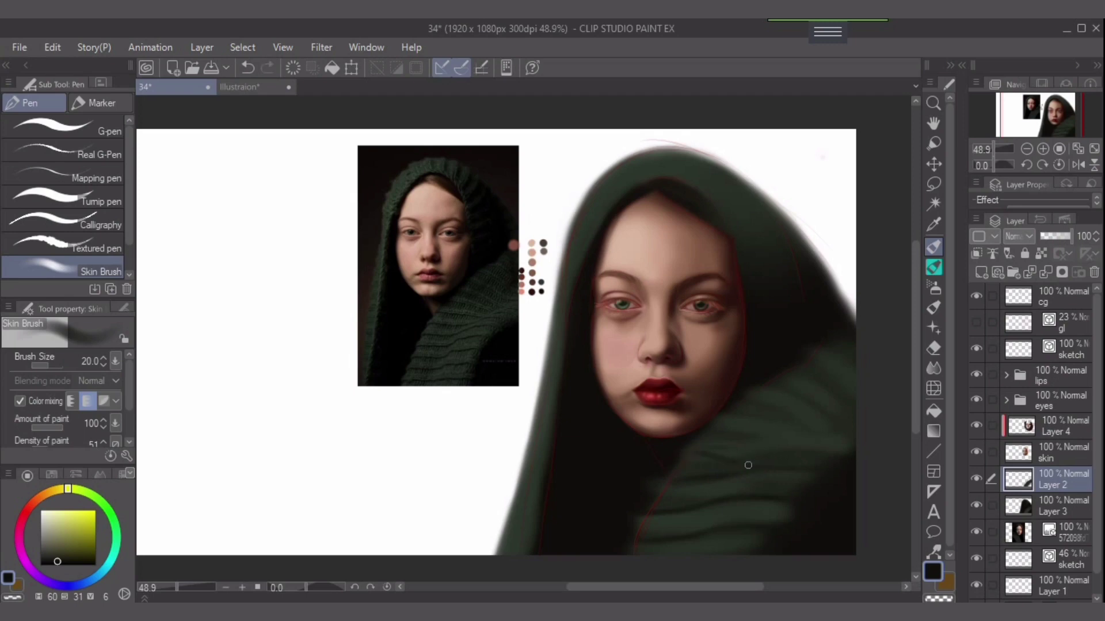
Undo the last groove stroke and deepen the grooves across the upper shoulder fold at sizes up to 30.
key(ctrl+z)
drag(700, 432, 807, 455)
drag(738, 454, 794, 437)
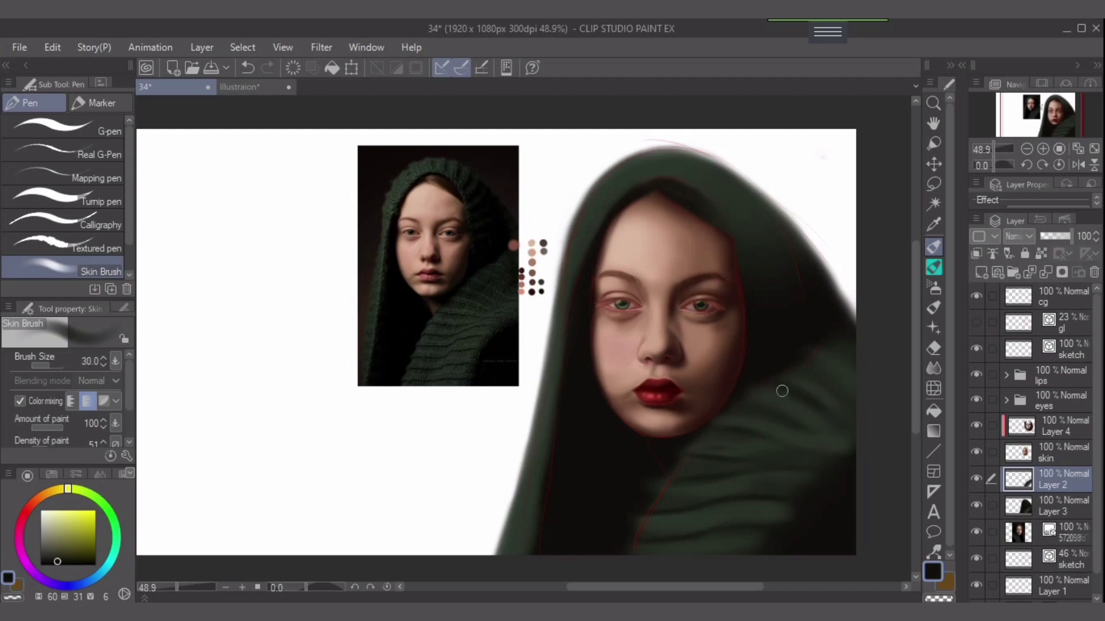
key(bracketright)
key(bracketleft)
key(bracketleft)
key(bracketleft)
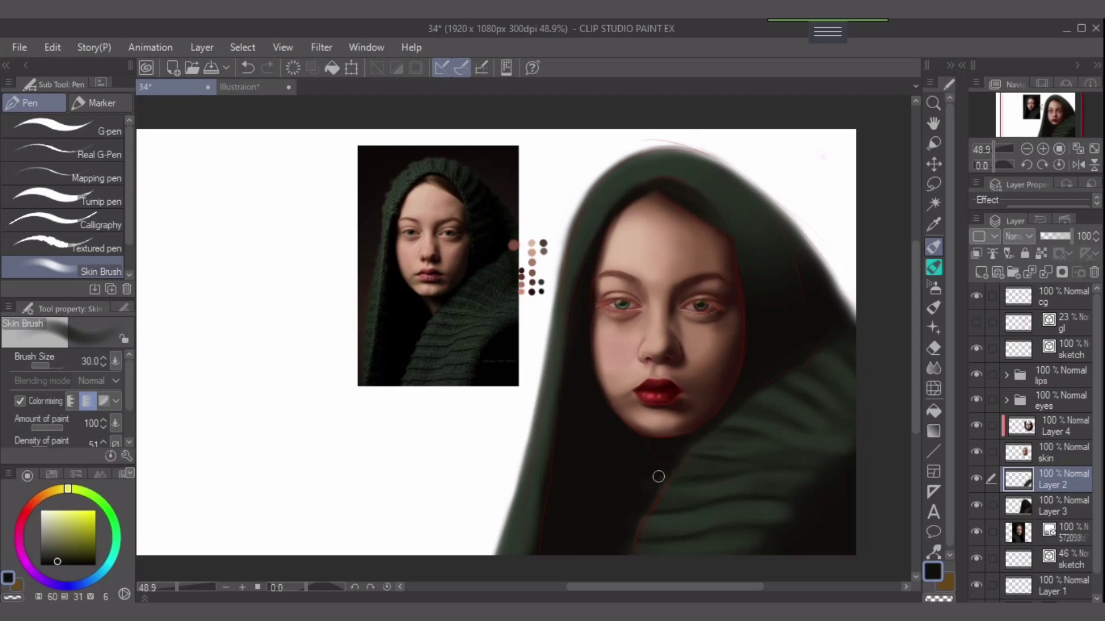
Darken the edges of the shoulder fold with the same near-black at size 80.
key(bracketright)
key(bracketright)
key(bracketright)
key(bracketright)
key(bracketright)
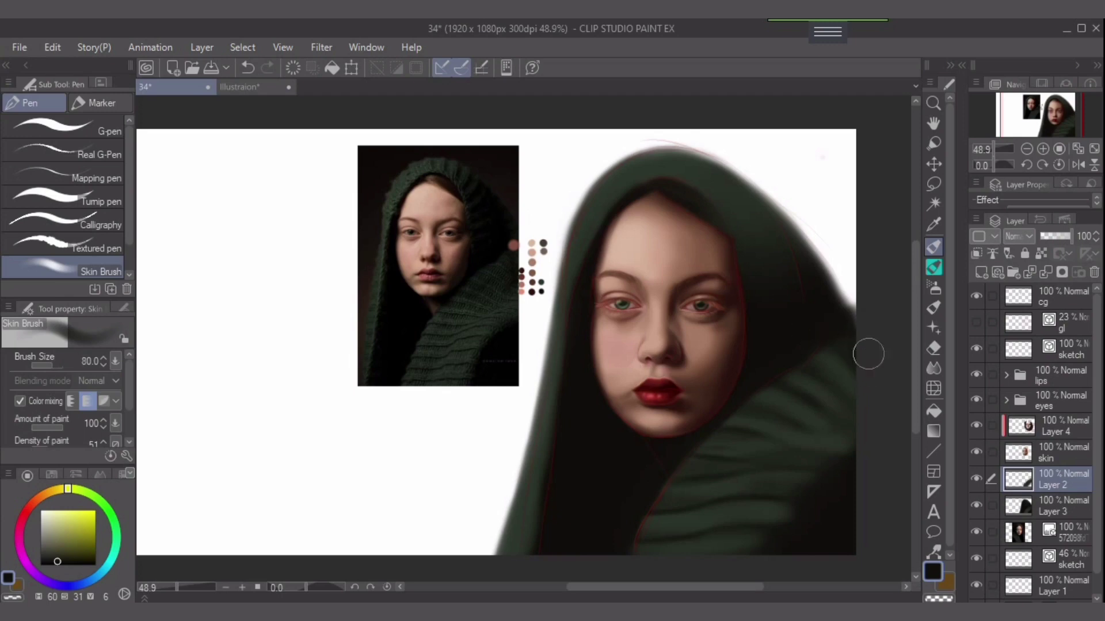
Clean up paint past the hood's outer edge with the Soft eraser at size 40 and clip Layer 2 to the layer below.
key(e)
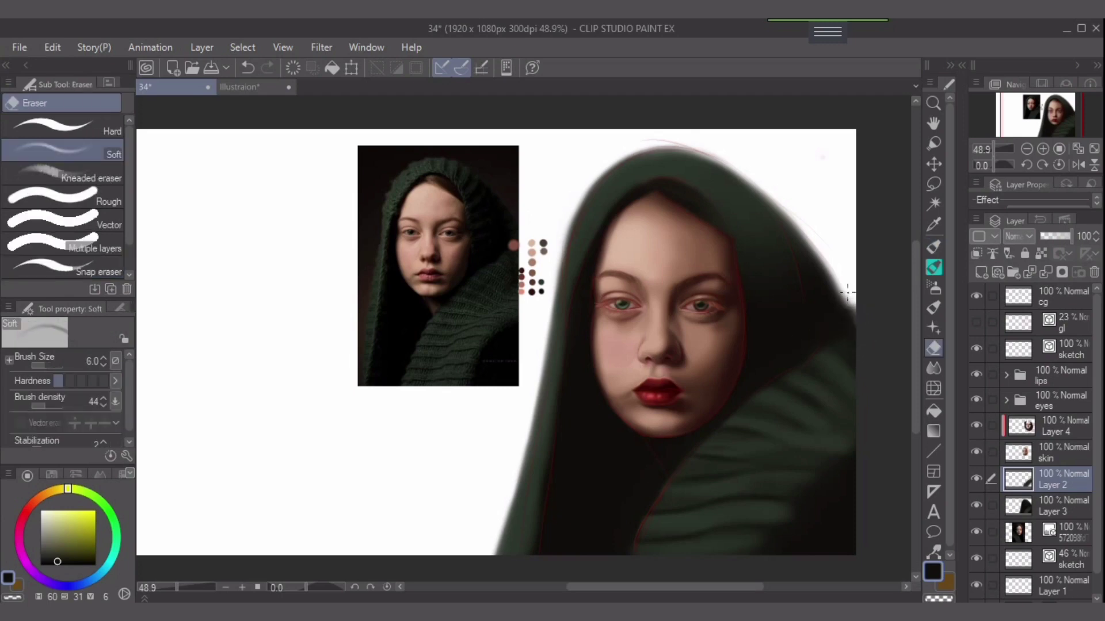
key(bracketright)
key(bracketright)
key(bracketright)
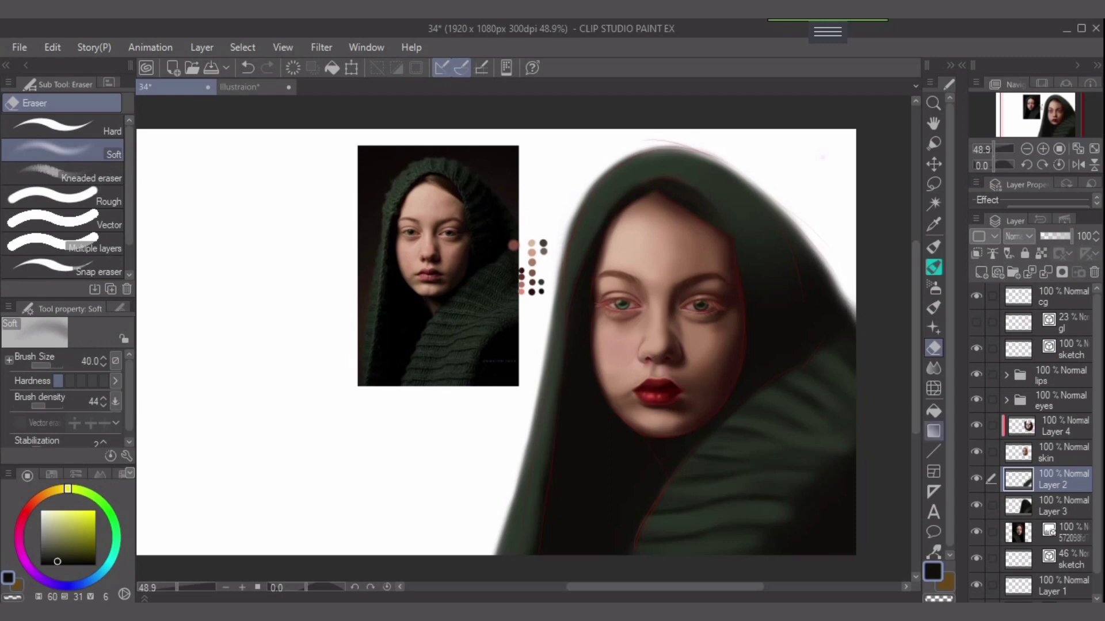
key(ctrl+alt+g)
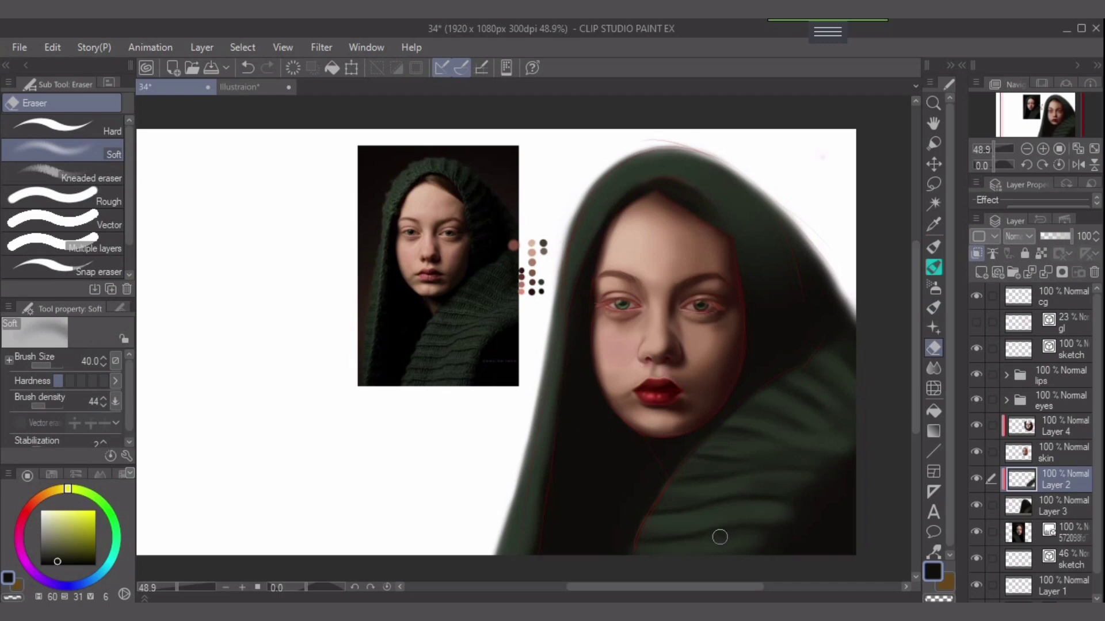
Try erasing along the fold's lower inner edge, set the Soft eraser's density to 100 and size to 25, and sample the dark corner's near-black.
alt+click(795, 528)
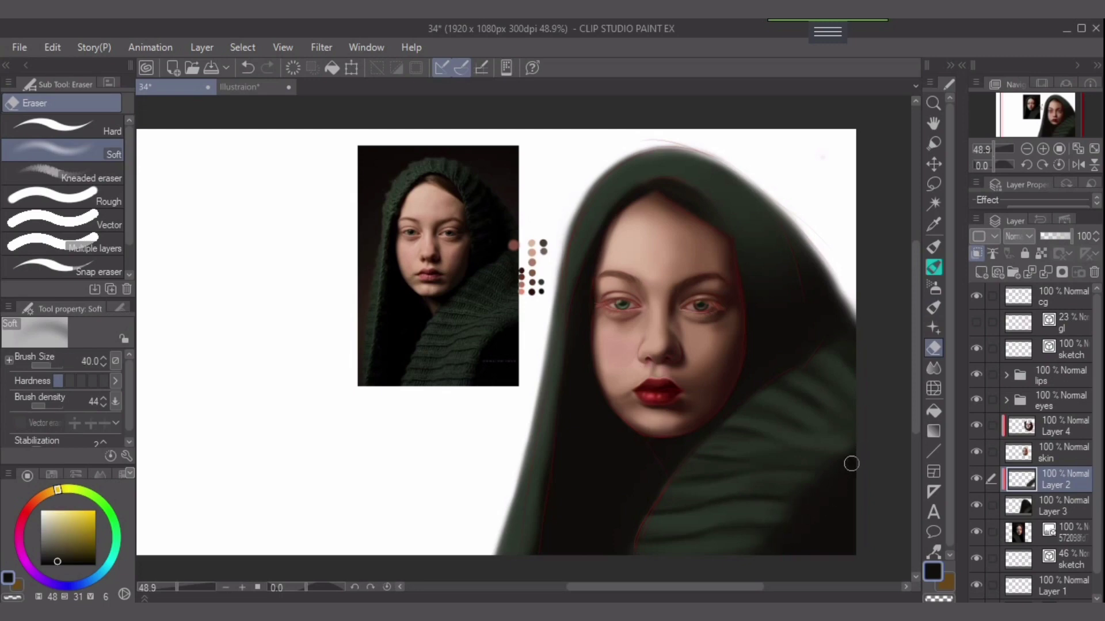
key(bracketright)
key(bracketleft)
key(bracketleft)
key(bracketleft)
mouse_move(630, 558)
mouse_down()
mouse_move(664, 544)
mouse_move(669, 525)
mouse_up()
alt+click(834, 534)
drag(45, 406, 64, 406)
key(bracketleft)
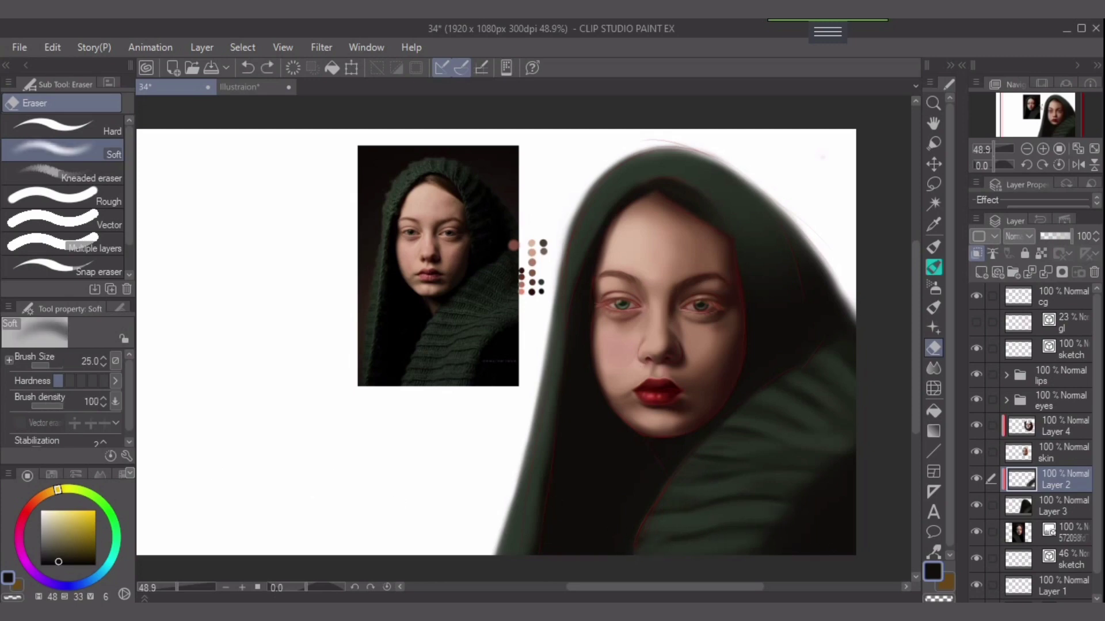
Return to the Skin Brush and refine the shoulder fold's grooves and inner edge with near-black hue 48, saturation 33, value 6 at sizes 20 and 25.
key(b)
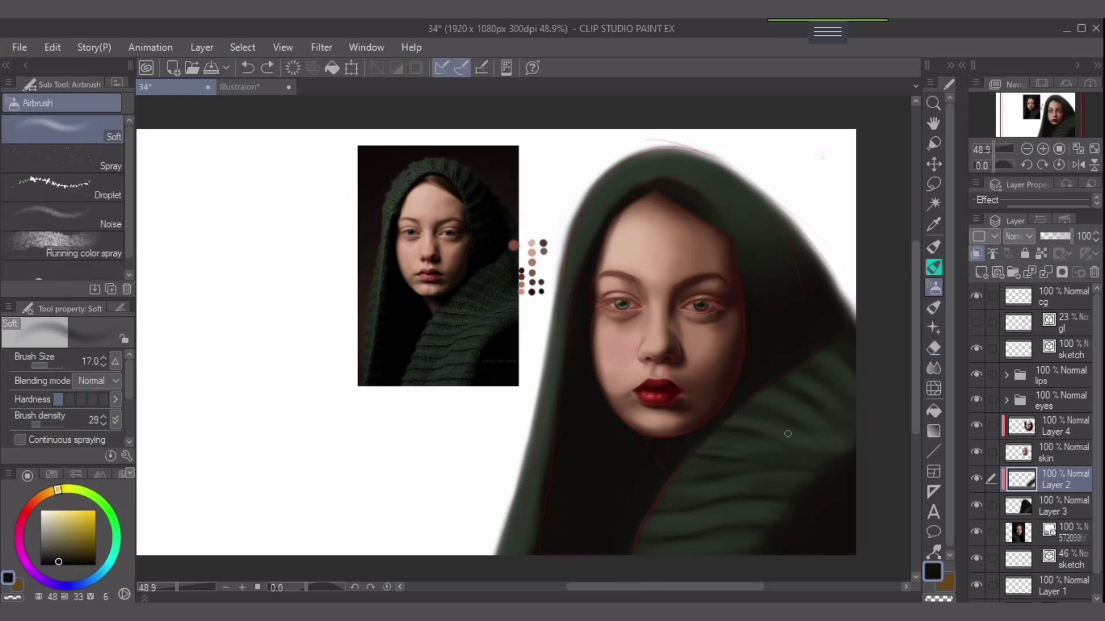
click(934, 247)
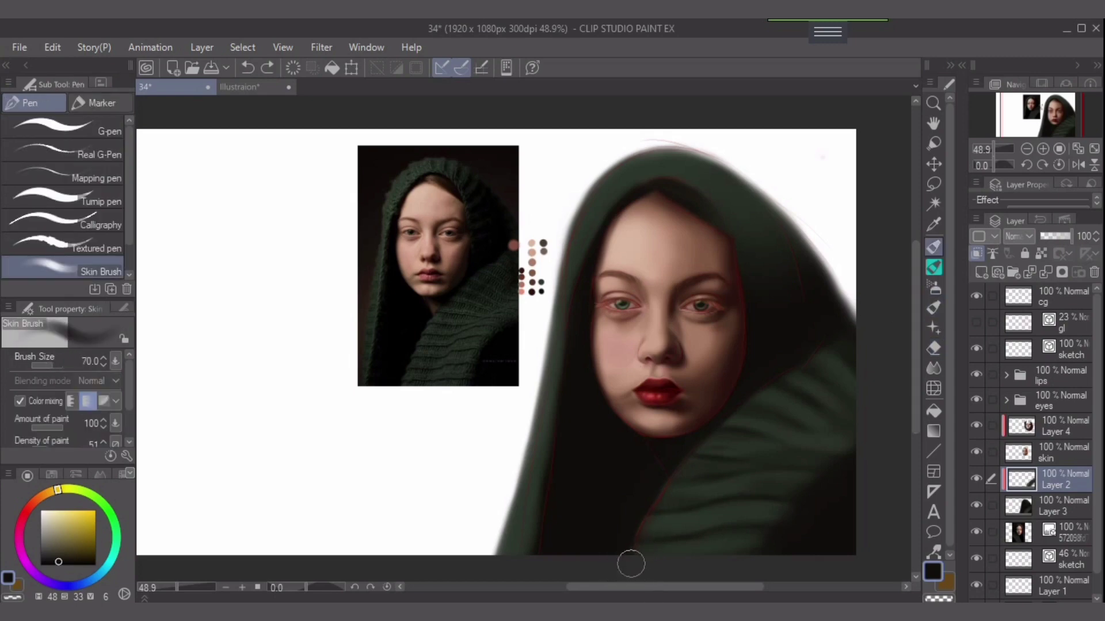
key(bracketleft)
key(bracketleft)
key(bracketleft)
key(bracketleft)
key(bracketleft)
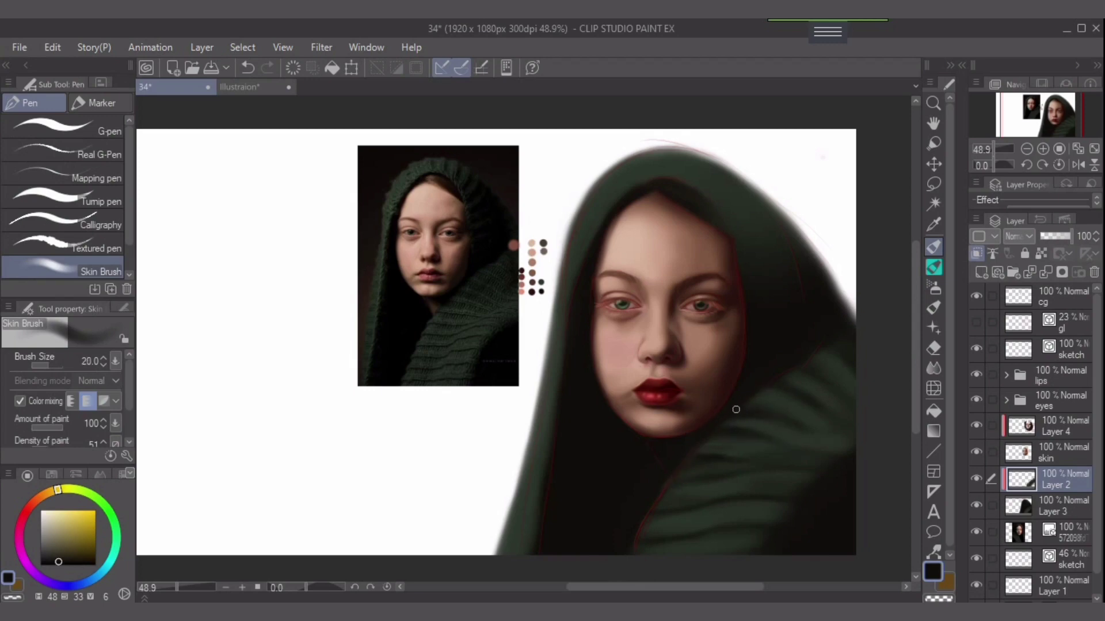
key(bracketright)
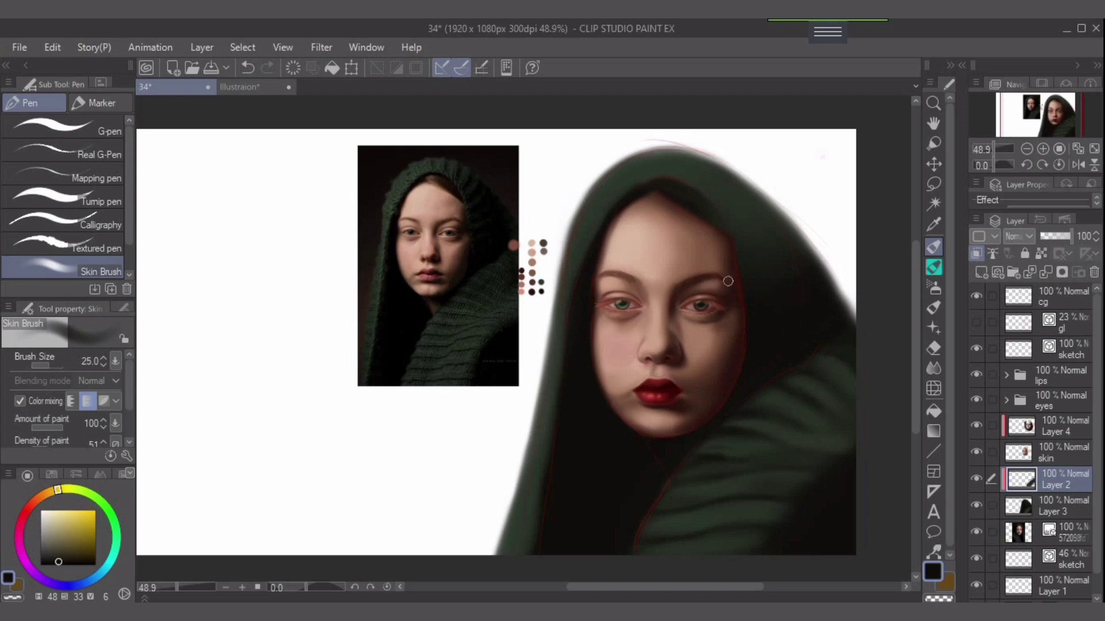
Paint dark ribs over the hood's shadowed side and crown at size 50, undoing the last two strokes.
key(bracketright)
key(bracketright)
key(bracketright)
drag(749, 222, 737, 234)
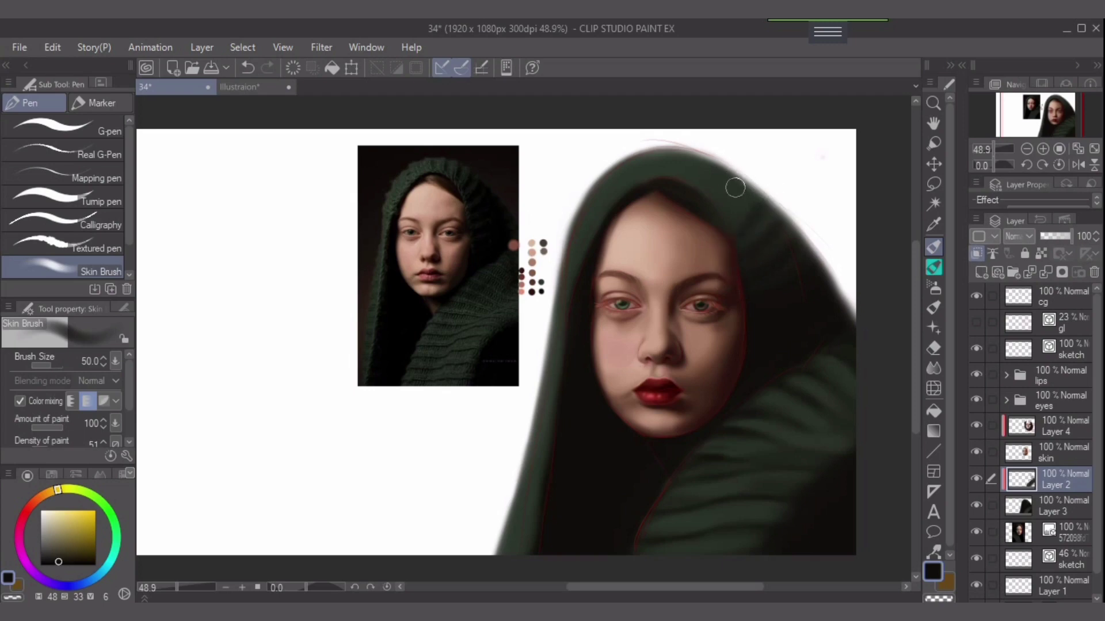
mouse_move(734, 188)
mouse_down()
mouse_move(701, 243)
mouse_move(748, 178)
mouse_move(718, 205)
mouse_move(726, 176)
mouse_move(714, 207)
mouse_move(725, 168)
mouse_move(704, 211)
mouse_move(721, 161)
mouse_move(706, 203)
mouse_move(715, 189)
mouse_move(732, 194)
mouse_move(734, 180)
mouse_move(718, 207)
mouse_move(734, 198)
mouse_move(736, 181)
mouse_move(711, 232)
mouse_move(735, 177)
mouse_move(700, 182)
mouse_move(699, 205)
mouse_move(698, 195)
mouse_move(678, 210)
mouse_move(675, 170)
mouse_move(664, 197)
mouse_move(680, 192)
mouse_move(682, 147)
mouse_move(682, 194)
mouse_move(695, 189)
mouse_move(698, 174)
mouse_move(648, 179)
mouse_up()
key(ctrl+z)
key(ctrl+z)
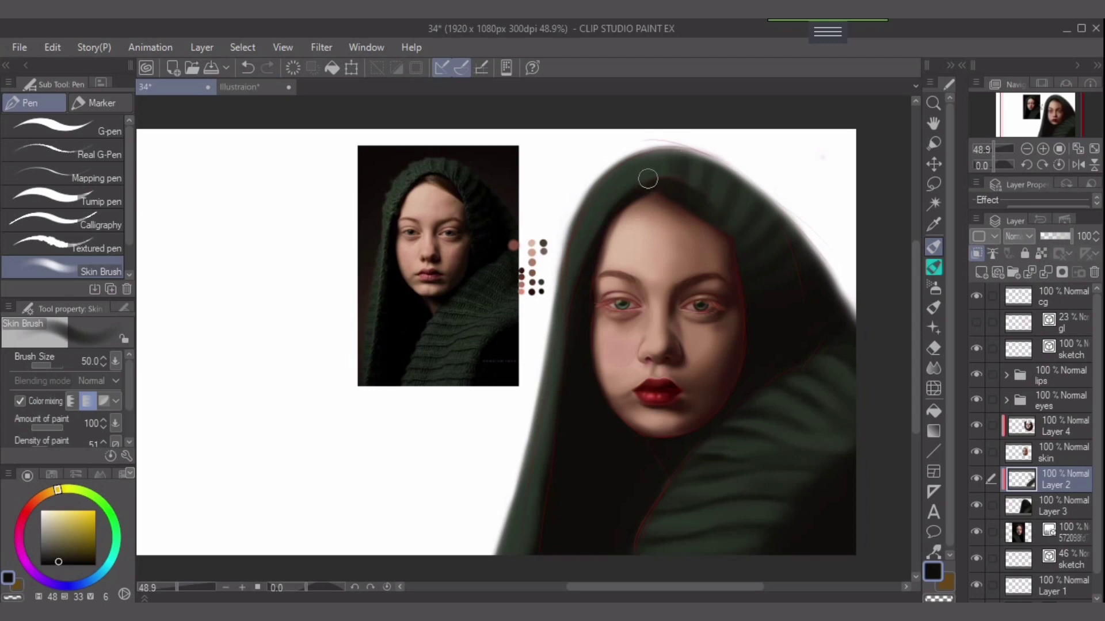
Soften the ribs on the hood's crown with a sampled green of hue 109, saturation 23, value 19 at sizes 25 to 50, undoing the last stroke.
alt+click(714, 192)
key(bracketleft)
key(bracketleft)
key(bracketleft)
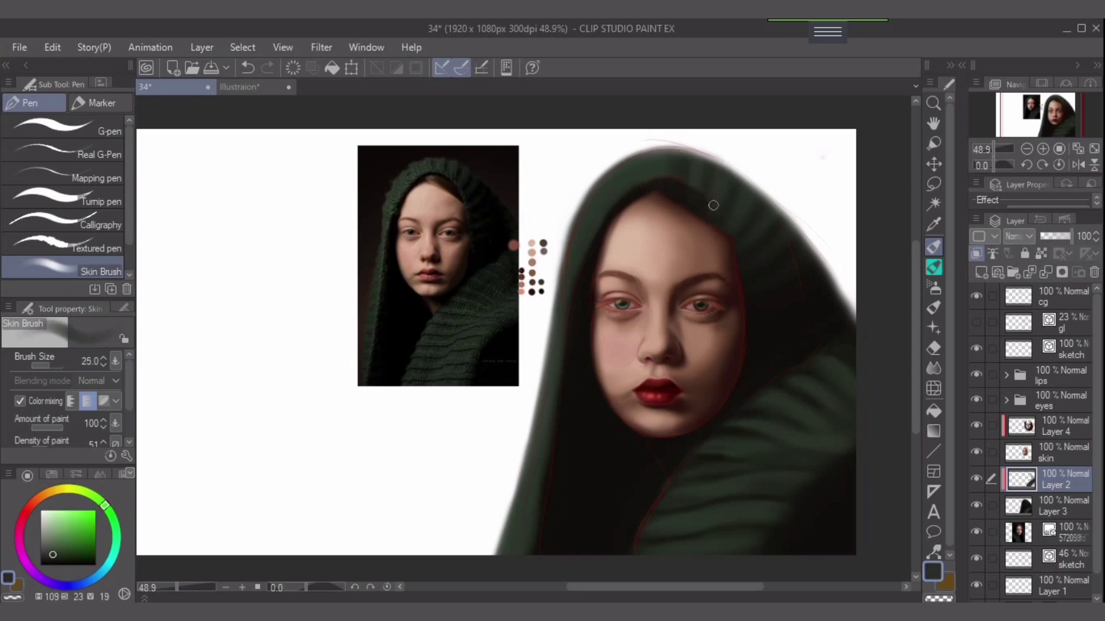
key(bracketright)
key(bracketright)
key(bracketright)
key(bracketleft)
key(bracketleft)
key(bracketright)
key(bracketright)
key(ctrl+z)
Paint ribs down the hood's left side with sampled dark greens, including hue 104, saturation 30, value 15, at sizes 30 to 50.
alt+click(406, 182)
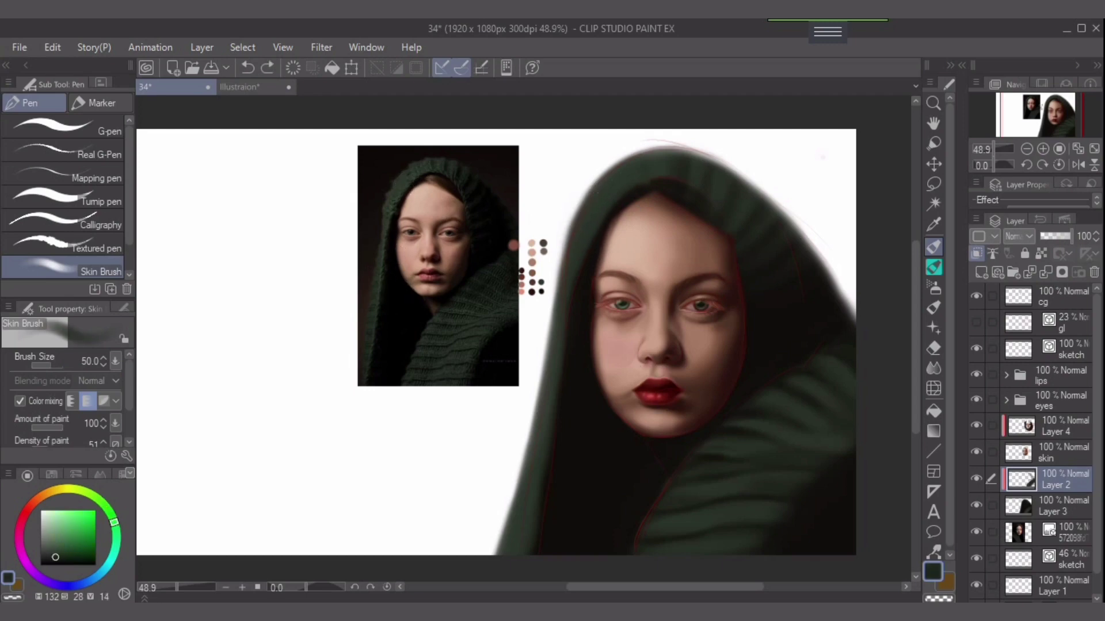
key(bracketleft)
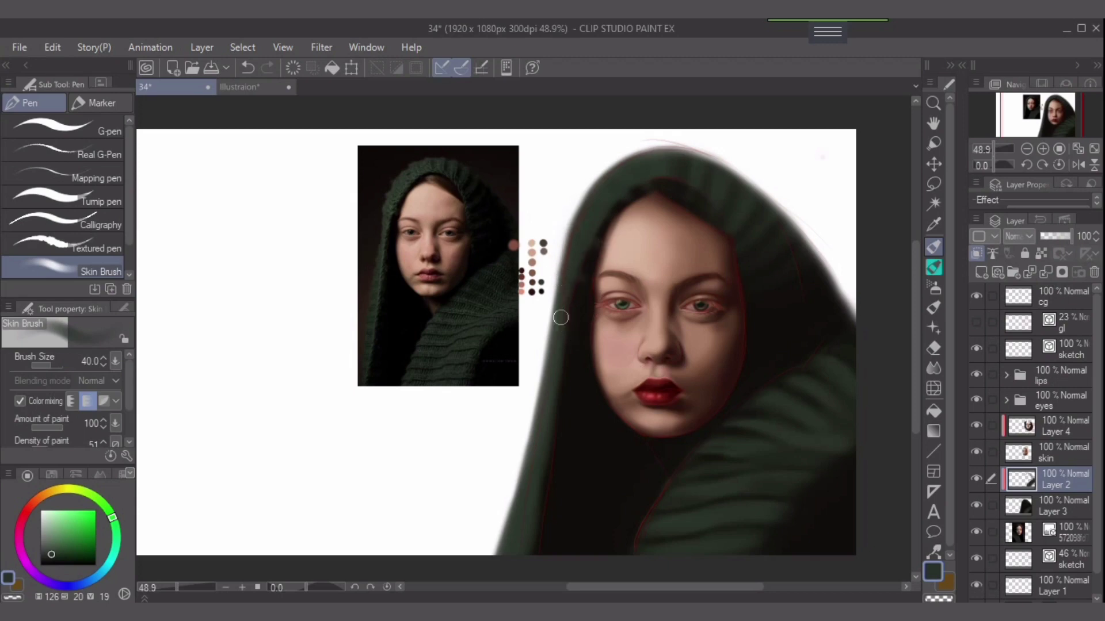
alt+click(391, 245)
key(bracketleft)
key(bracketleft)
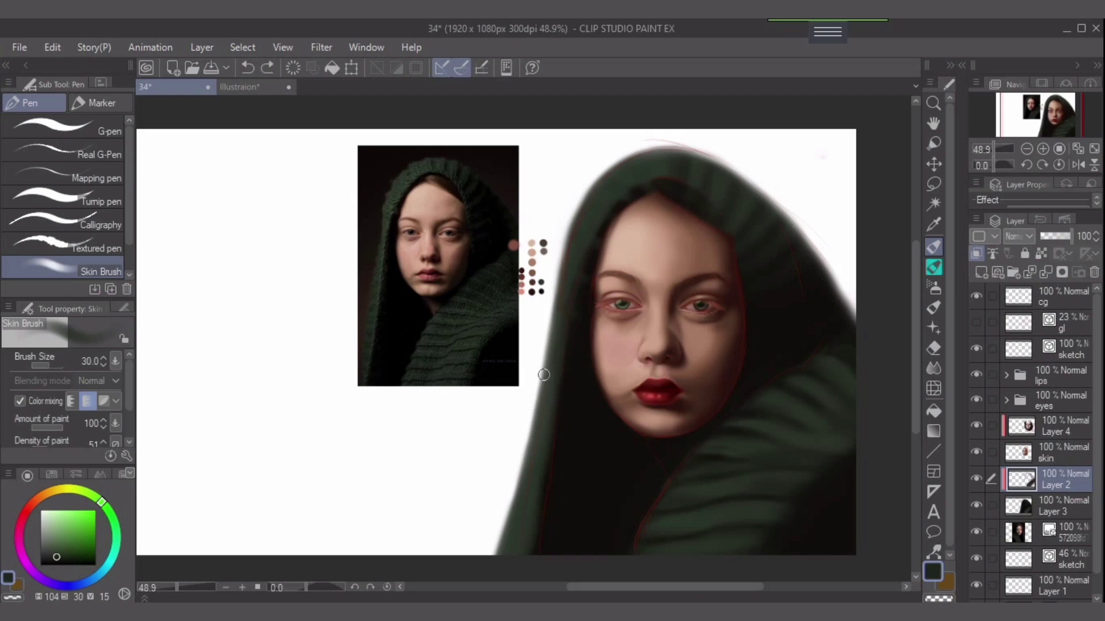
drag(546, 379, 553, 408)
key(bracketright)
key(bracketright)
mouse_move(547, 402)
mouse_down()
mouse_move(546, 442)
mouse_move(515, 448)
mouse_move(541, 462)
mouse_up()
drag(518, 501, 547, 490)
Darken the hood's inner edge around the face with a sampled near-black of hue 48, saturation 33, value 6 at sizes up to 50.
alt+click(573, 398)
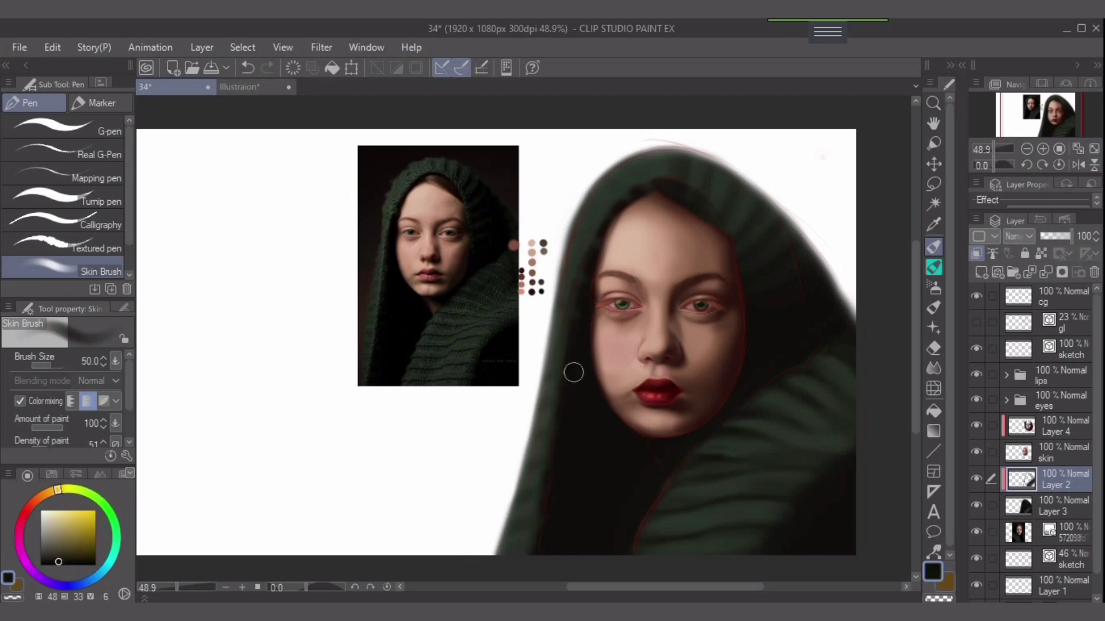
key(bracketleft)
key(bracketleft)
key(bracketleft)
key(bracketleft)
key(bracketleft)
key(bracketright)
key(bracketright)
Try fine ribs on the hood's lower left side with sampled greens of hue 104, values 18 and 30, and undo the last two strokes.
alt+click(535, 474)
key(bracketleft)
key(bracketleft)
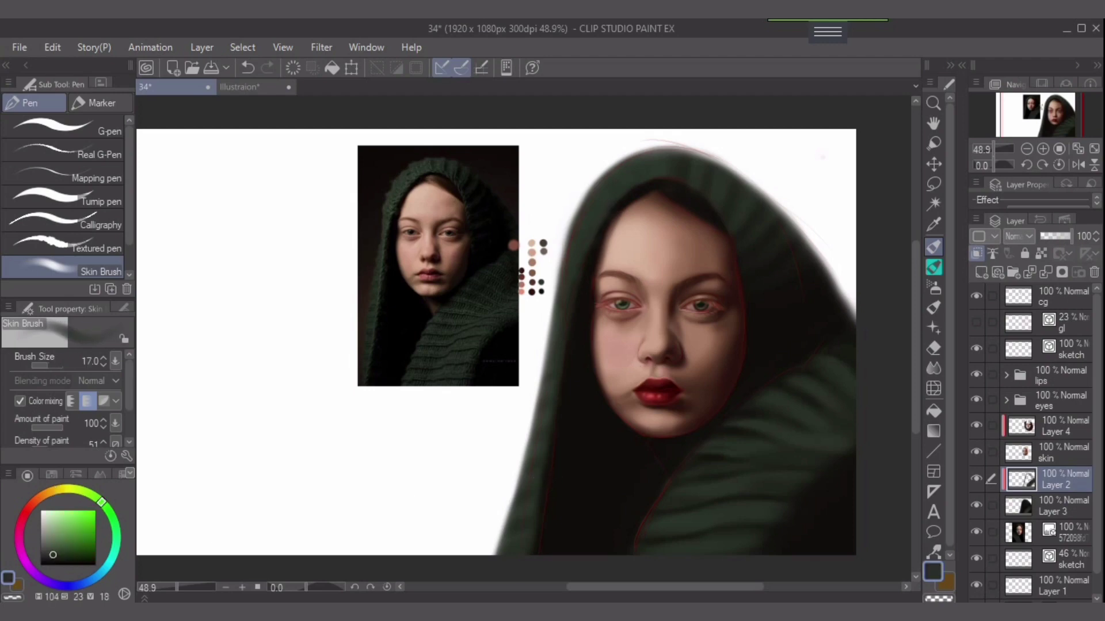
alt+click(535, 484)
key(bracketright)
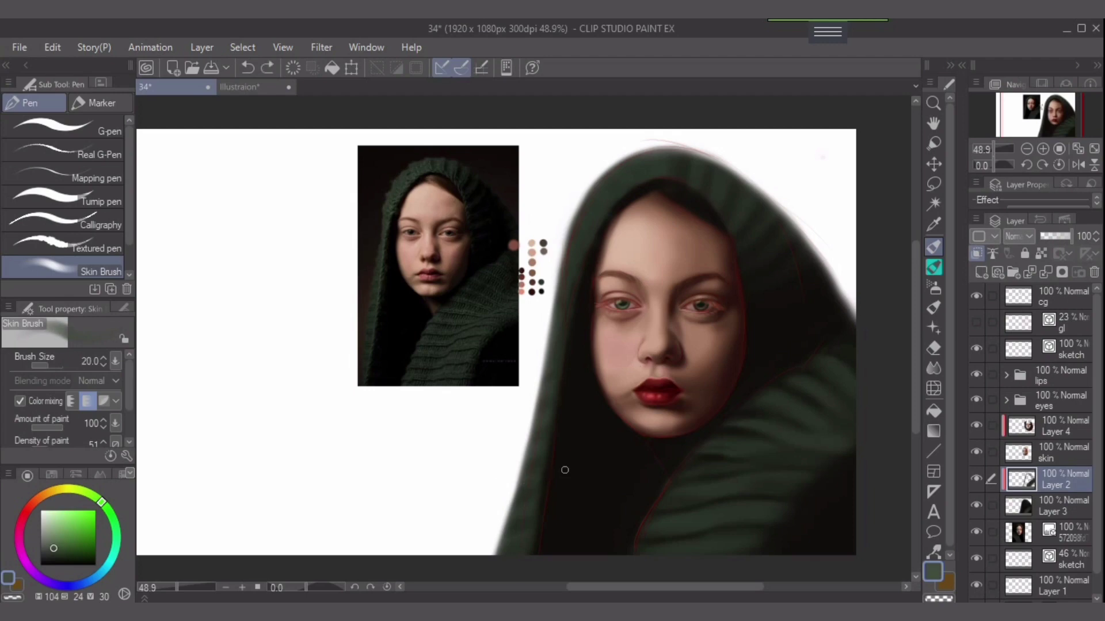
key(bracketleft)
key(ctrl+z)
key(ctrl+z)
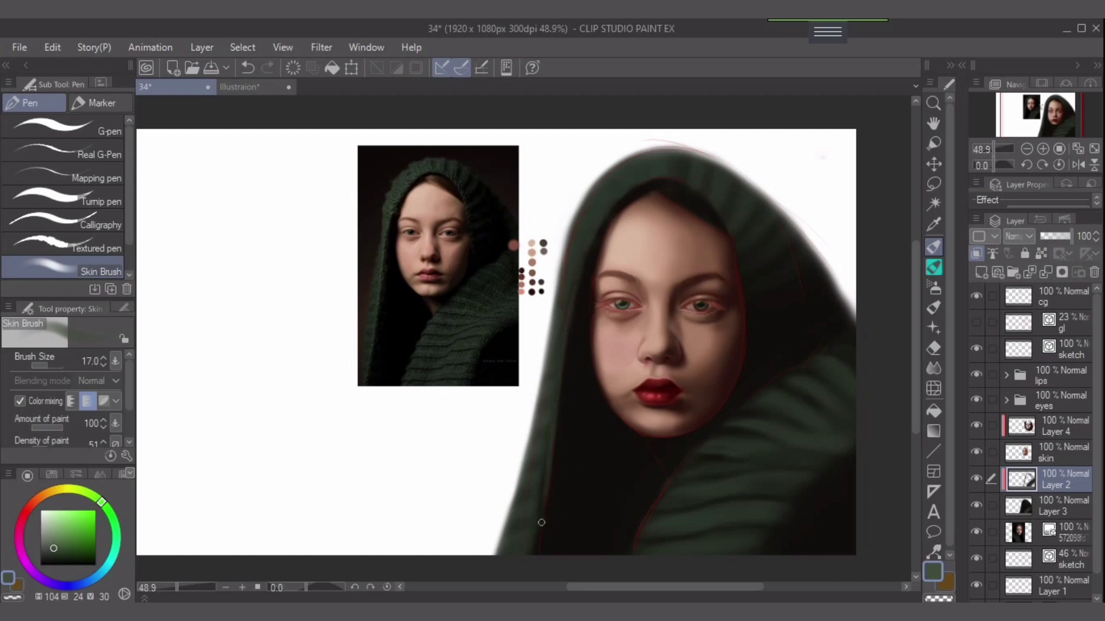
Rework the hood's lower left ribs with sampled greens of hue 115, value 19 at size 60, and hues 109 and 80 at size 25.
key(bracketright)
key(bracketright)
key(bracketright)
alt+click(512, 548)
alt+click(518, 542)
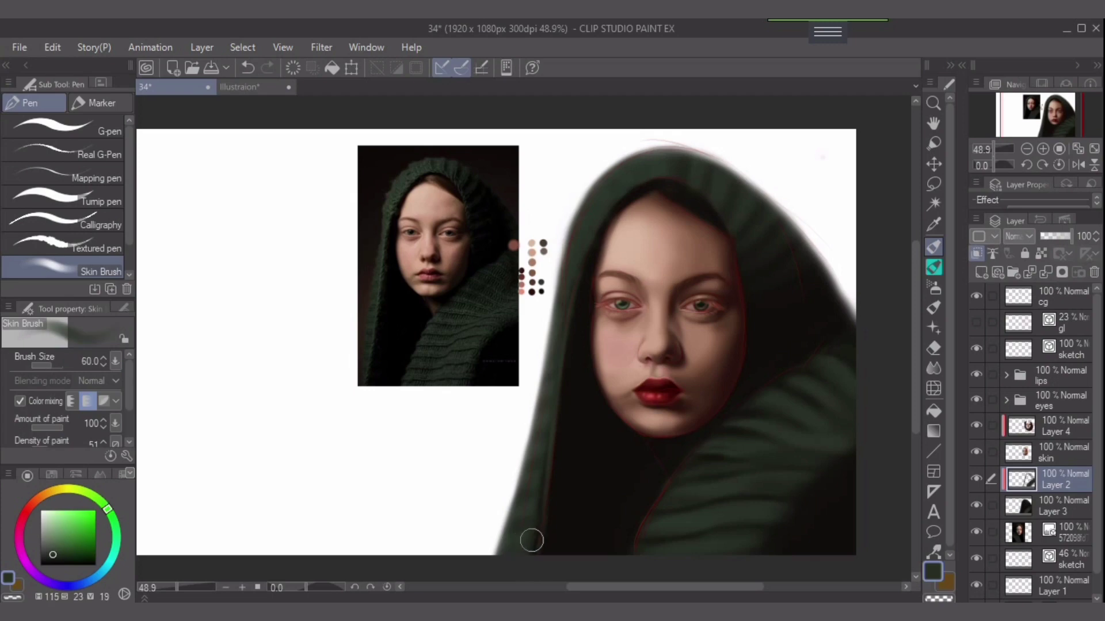
key(bracketleft)
alt+click(526, 472)
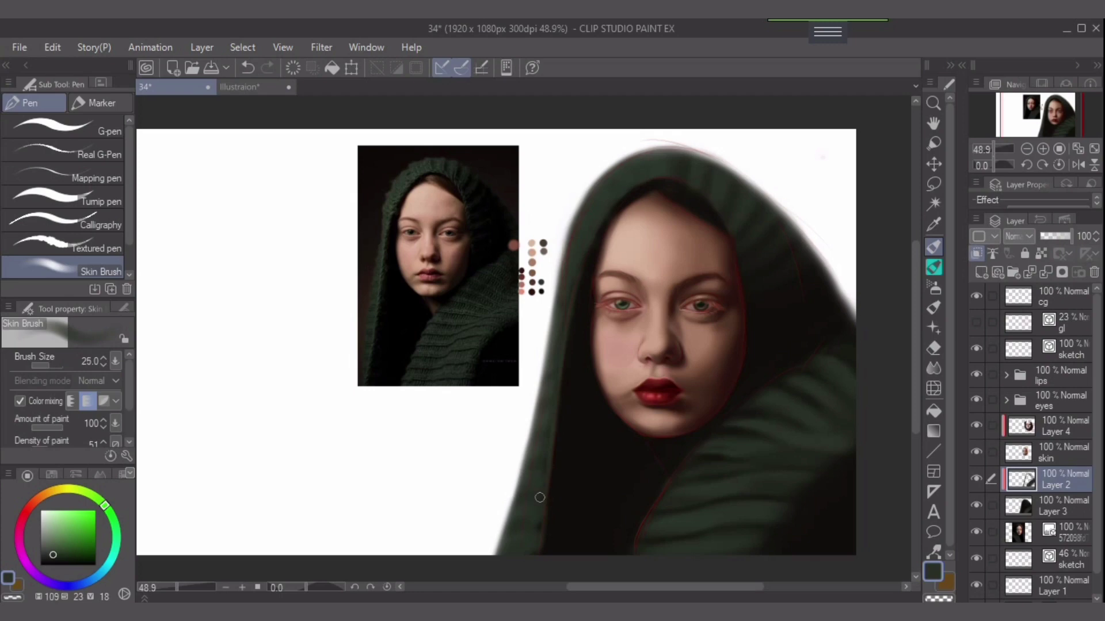
alt+click(531, 529)
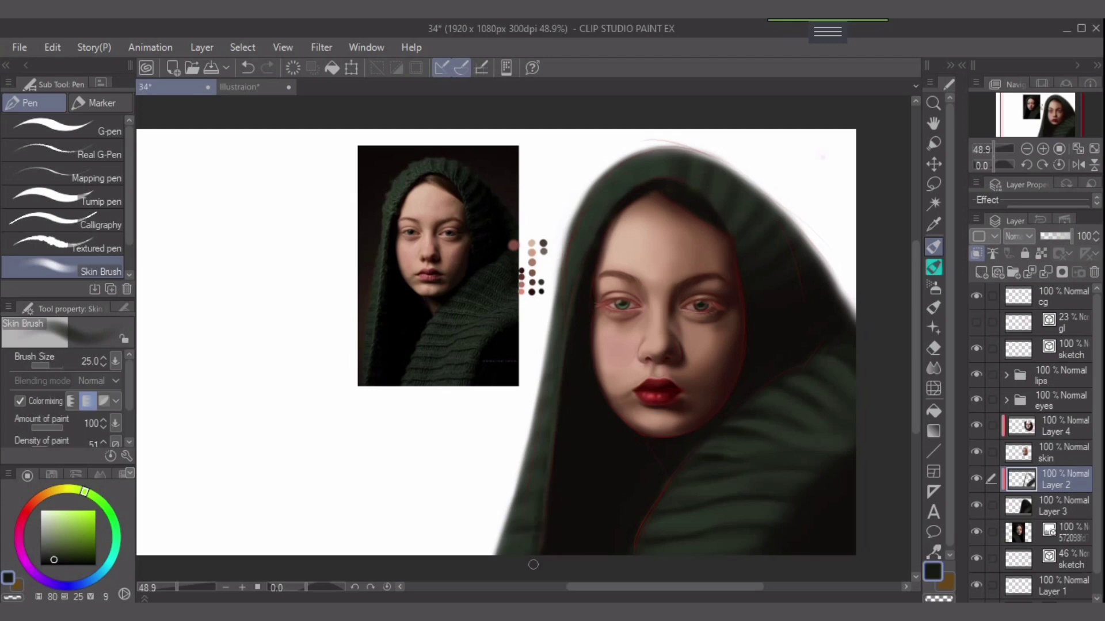
Undo the last dark stroke and choose a lighter green of hue 114, saturation 24, value 40 for the hood's left ribs.
key(ctrl+z)
key([)
key(bracketleft)
alt+click(533, 449)
click(53, 542)
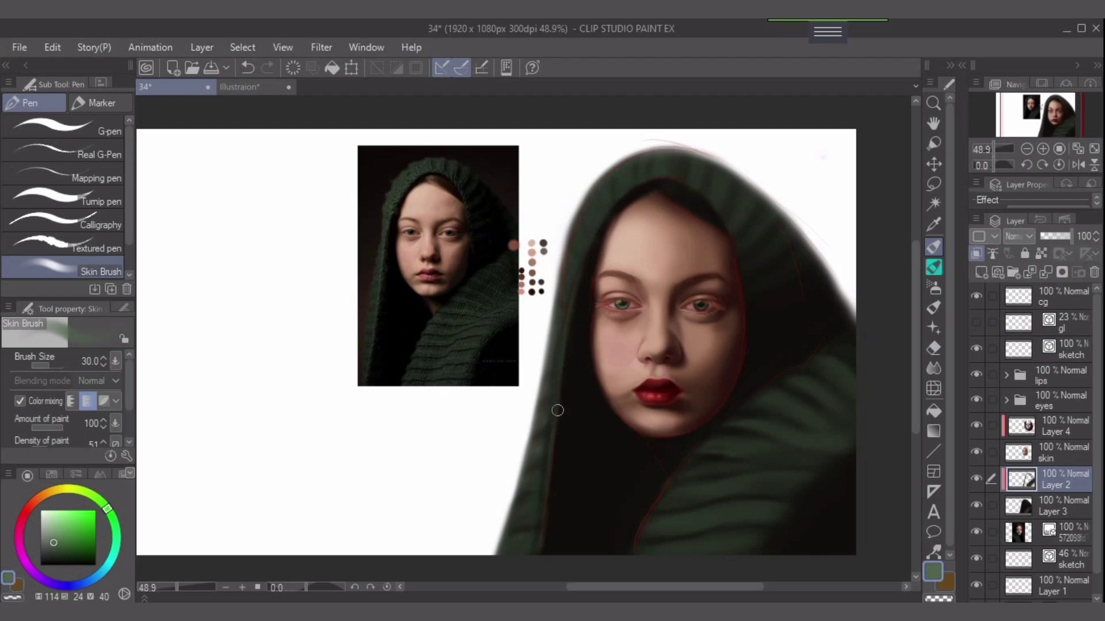
Paint a light green line along the hood's left inner edge beside the face at size 20, undoing the unwanted strokes.
key(bracketleft)
key(bracketleft)
drag(572, 301, 563, 395)
key(ctrl+z)
drag(588, 253, 561, 417)
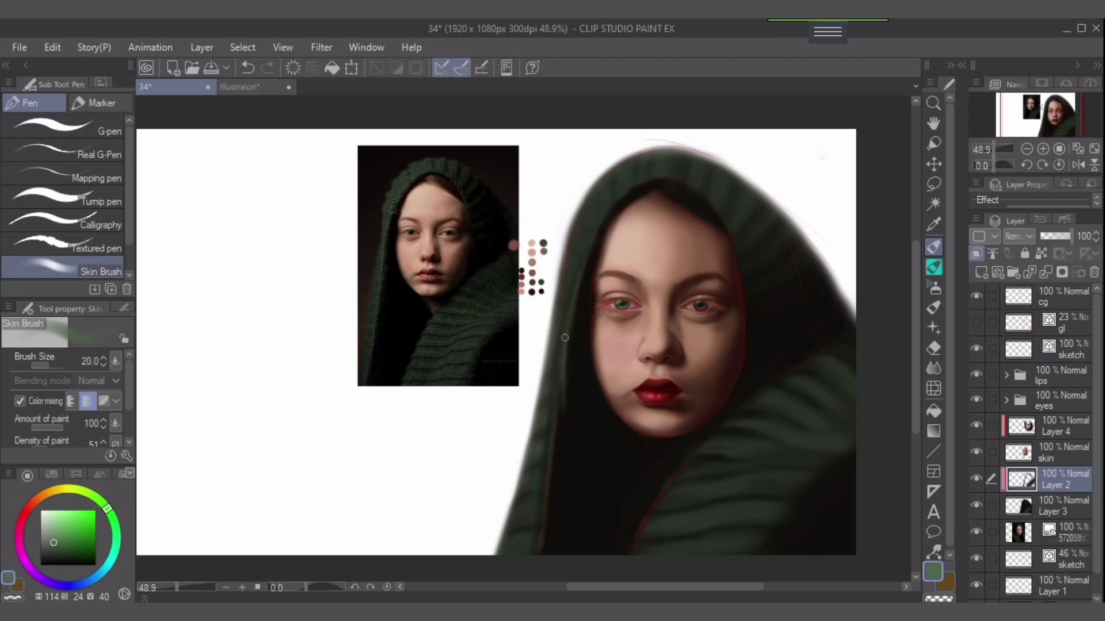
key(ctrl+z)
drag(567, 335, 558, 424)
drag(560, 353, 553, 441)
key(ctrl+z)
drag(568, 337, 553, 432)
key(ctrl+z)
Extend the light green edge line down the hood's lower left side at size 20, undoing and repainting the rough strokes.
drag(568, 336, 554, 450)
drag(557, 387, 544, 524)
key(ctrl+z)
drag(561, 371, 544, 532)
drag(557, 396, 542, 546)
key(ctrl+z)
drag(563, 377, 547, 496)
drag(556, 407, 538, 503)
key(ctrl+z)
drag(560, 393, 538, 508)
drag(561, 392, 544, 494)
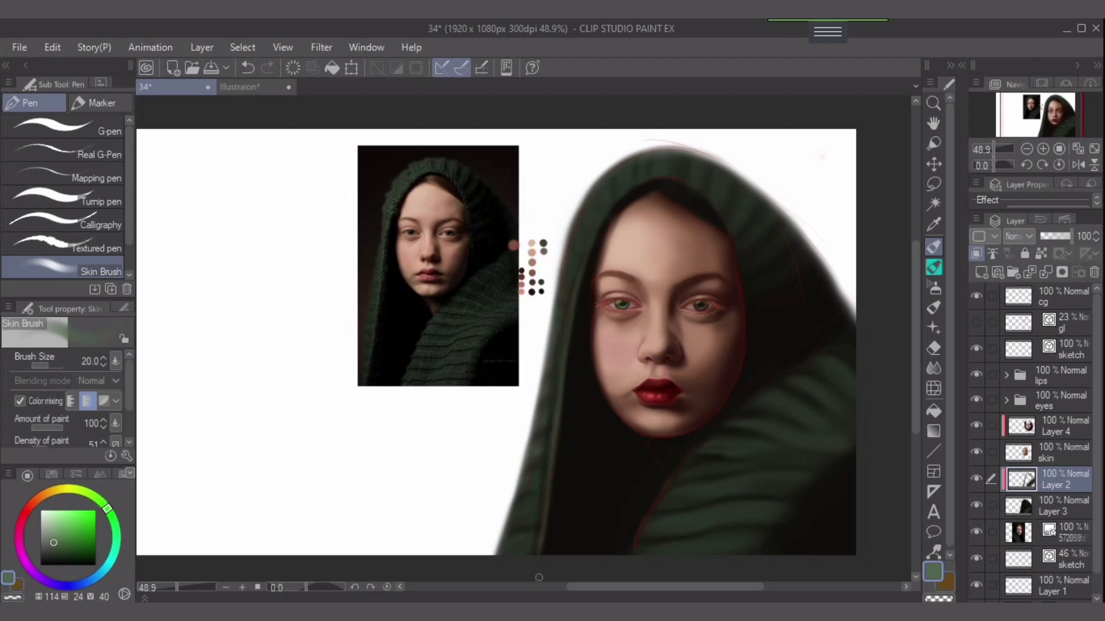
key(bracketleft)
key(ctrl+z)
drag(644, 184, 575, 310)
key(ctrl+z)
mouse_move(617, 204)
mouse_down()
mouse_move(582, 264)
mouse_move(608, 212)
mouse_up()
key(ctrl+z)
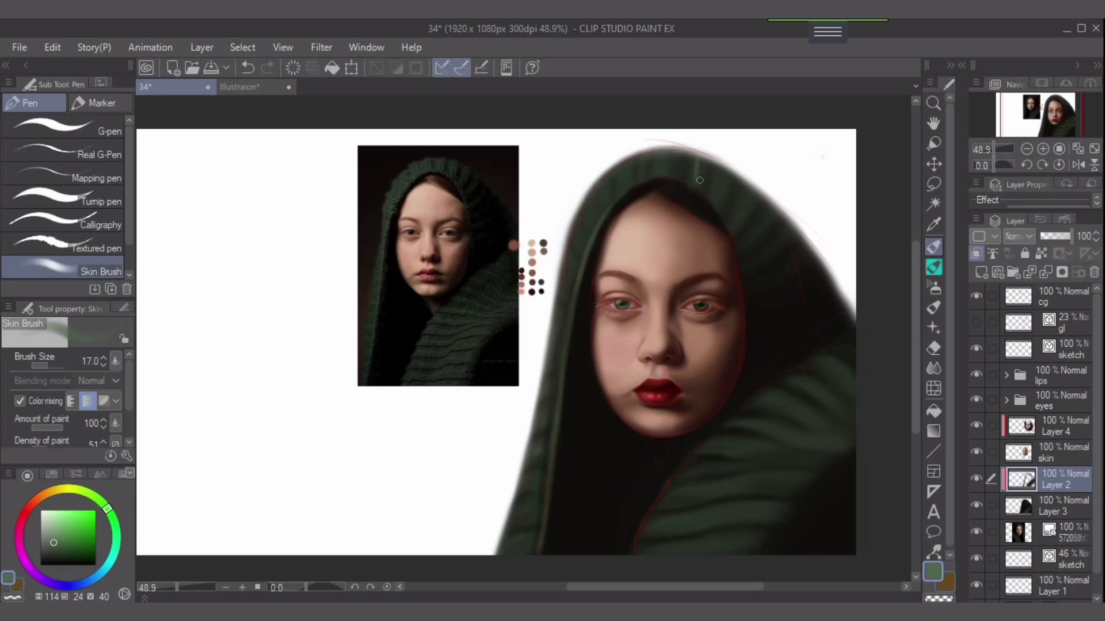
key(ctrl+z)
Paint light green ribs across the top of the hood at size 20, comparing the last strokes with undo and redo.
key(])
drag(698, 158, 693, 183)
key(ctrl+z)
key(ctrl+y)
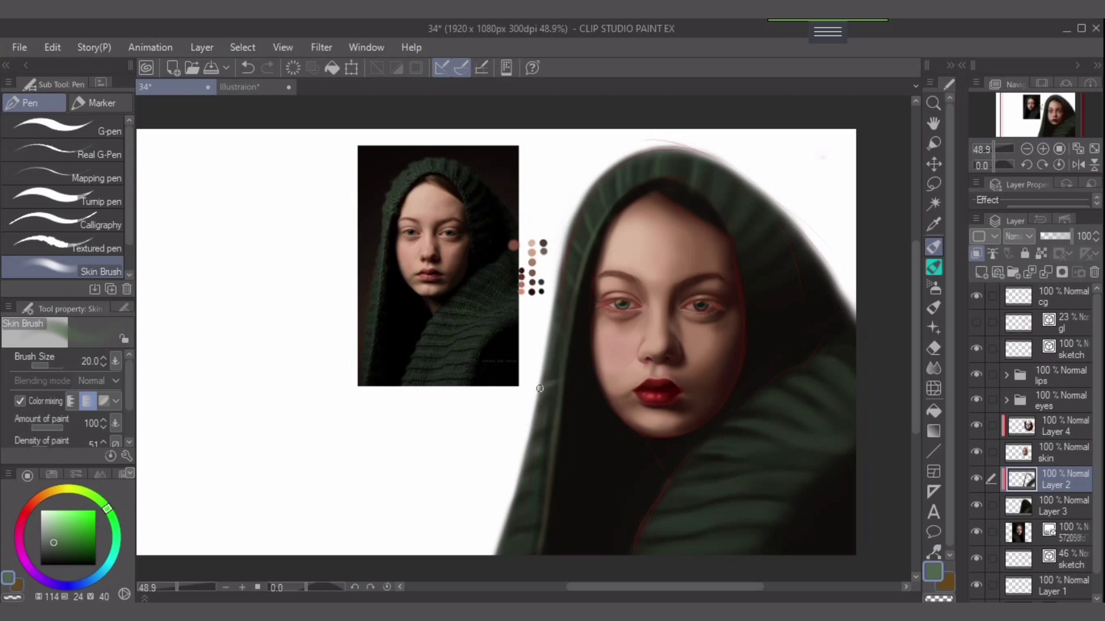
key(ctrl+z)
key(ctrl+y)
key(ctrl+y)
Add light green rib strokes on the hood's lower left side at sizes 20 and 15.
drag(551, 451, 522, 466)
key(bracketleft)
key(bracketleft)
drag(565, 392, 558, 438)
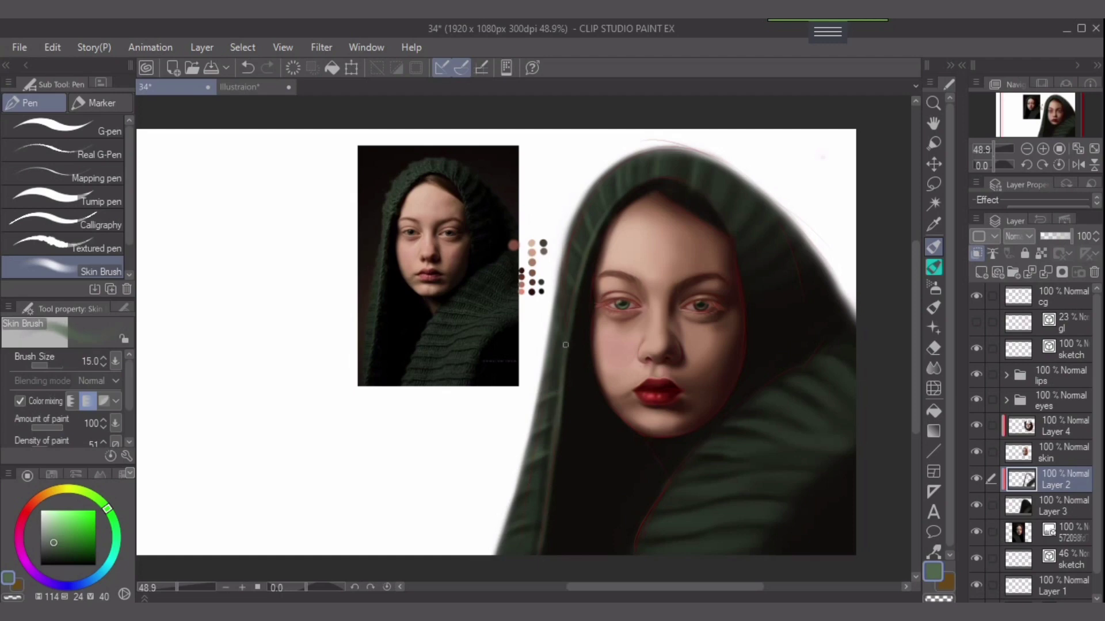
Try light green ribs on the hood's upper right side at size 25 and undo them.
key(bracketright)
key(bracketright)
key(bracketright)
key(bracketleft)
drag(749, 191, 725, 233)
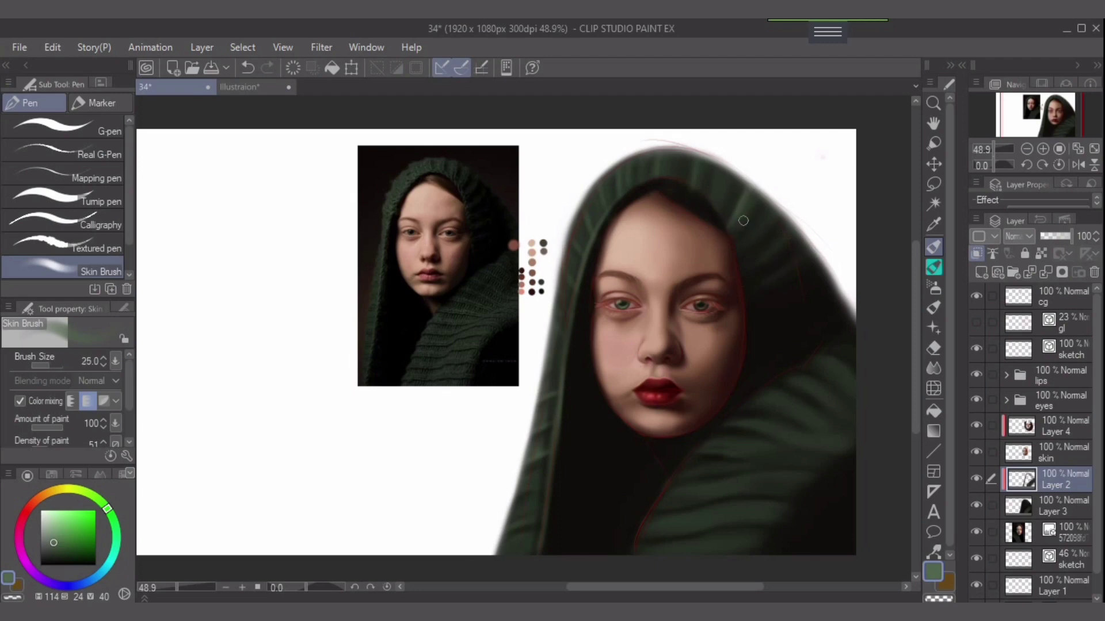
key(ctrl+z)
drag(748, 185, 714, 248)
key(ctrl+z)
Paint the hood's right ribs with green of hue 114, saturation 26, value 35, reducing the amount of paint to 41 and enlarging the brush to 40.
drag(53, 542, 55, 546)
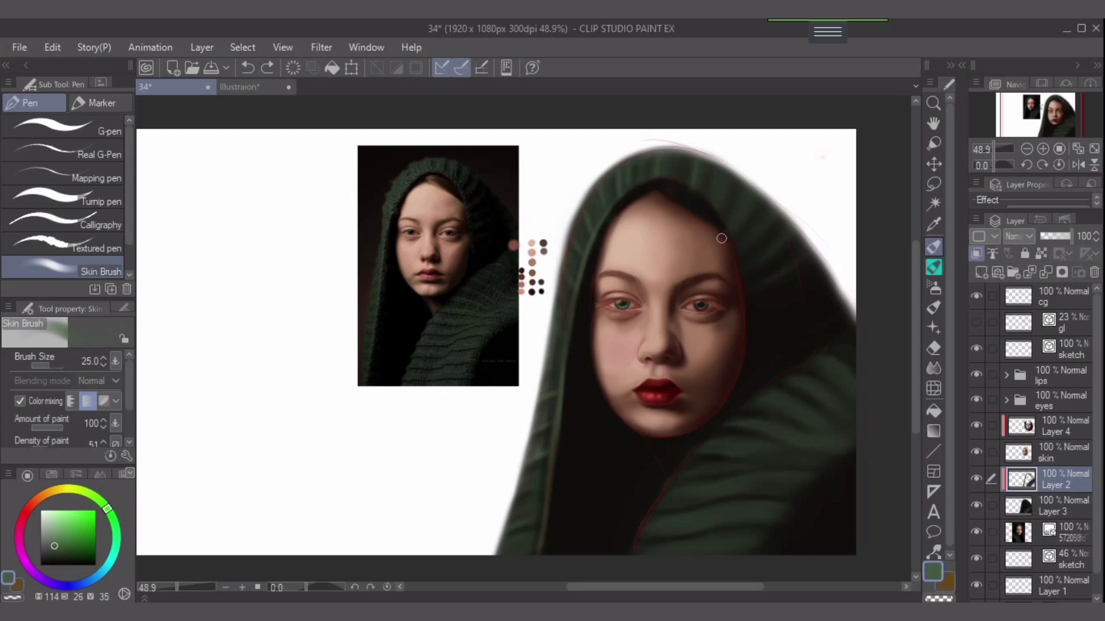
mouse_move(753, 194)
mouse_down()
mouse_move(709, 242)
mouse_move(701, 228)
mouse_up()
drag(719, 169, 712, 203)
key(])
key(ctrl+z)
drag(63, 426, 44, 427)
key(])
drag(823, 275, 749, 317)
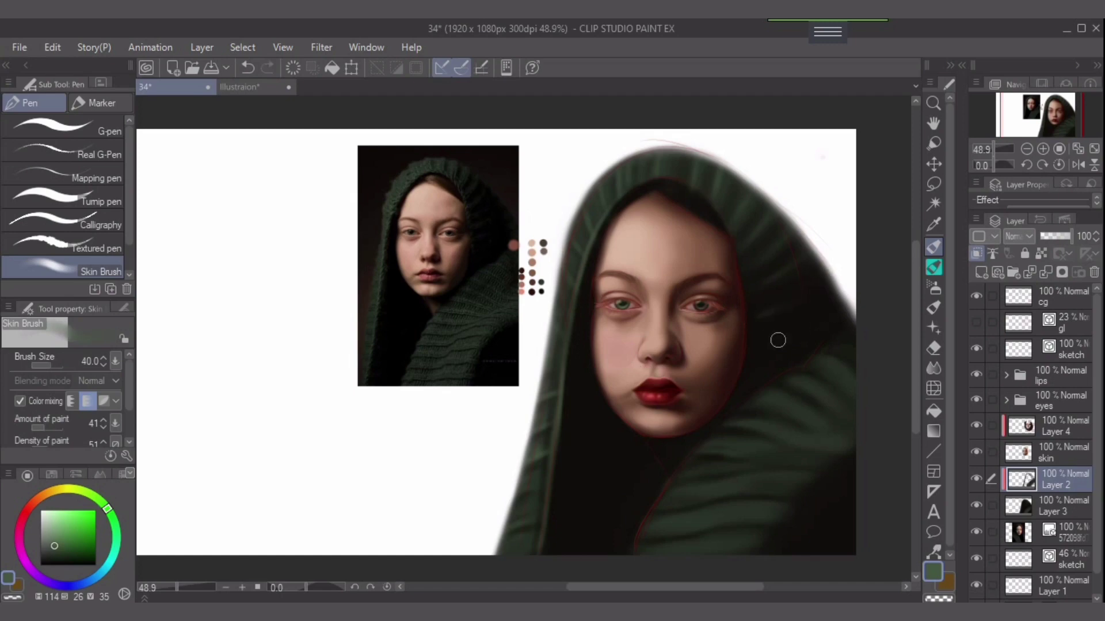
Paint green ridge highlights on the lower shoulder fold at size 20, undoing and repainting one stroke.
key(bracketleft)
key(bracketleft)
key(bracketleft)
drag(708, 474, 749, 467)
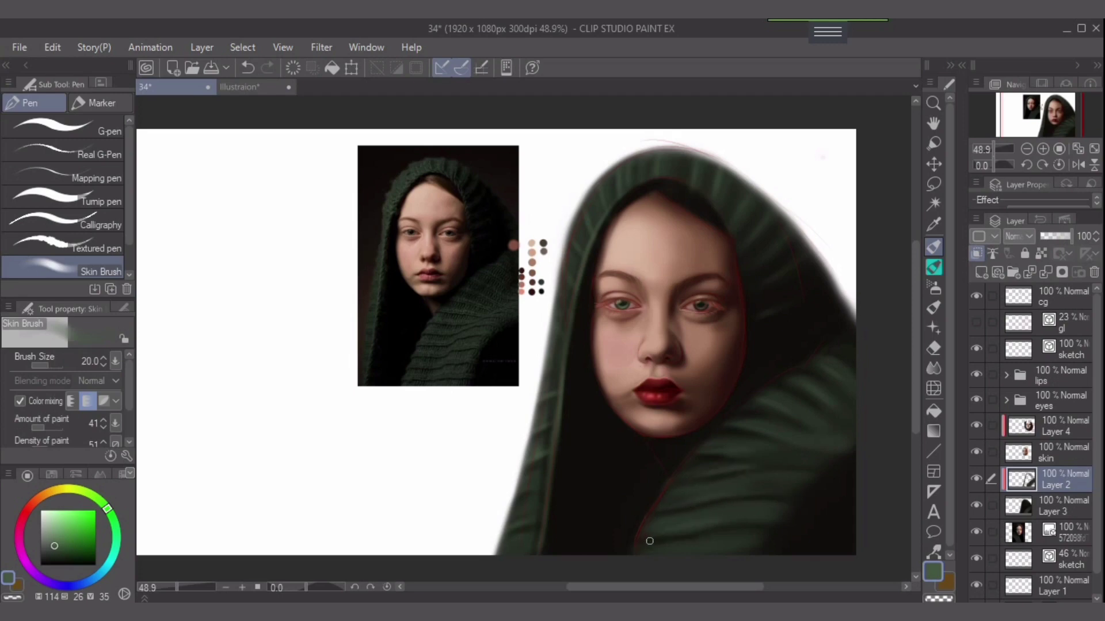
key(ctrl+z)
drag(646, 540, 704, 529)
Darken the grooves of the shoulder fold with sampled green of hue 105, value 18, and near-black of hue 48, value 6.
alt+click(701, 502)
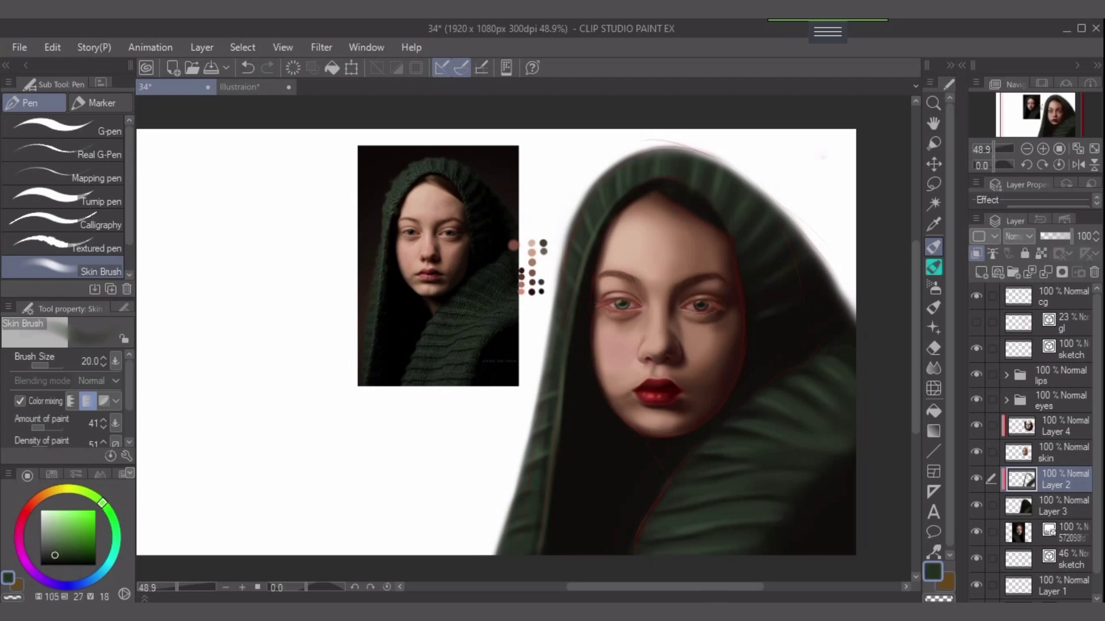
alt+click(707, 501)
alt+click(832, 523)
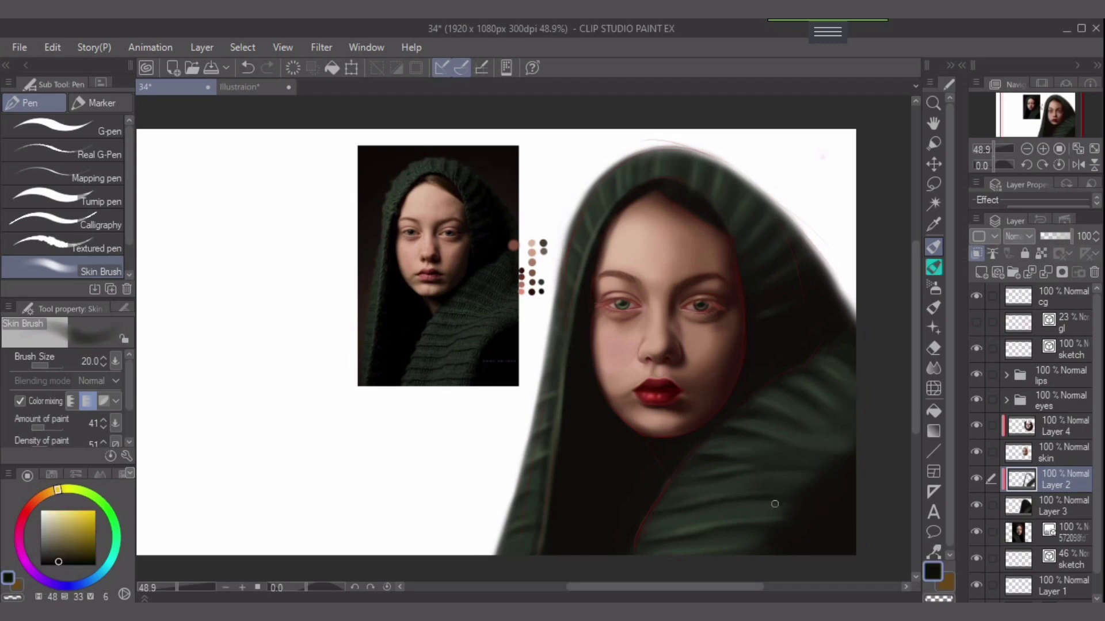
key(])
key(bracketleft)
key(bracketleft)
key(bracketright)
drag(811, 406, 861, 448)
Shade the shoulder fold's upper right ridges with a sampled dark green of hue 102, saturation 24, value 16 at size 30.
key(bracketleft)
key(bracketleft)
key(bracketright)
key(bracketright)
alt+click(847, 409)
key(bracketright)
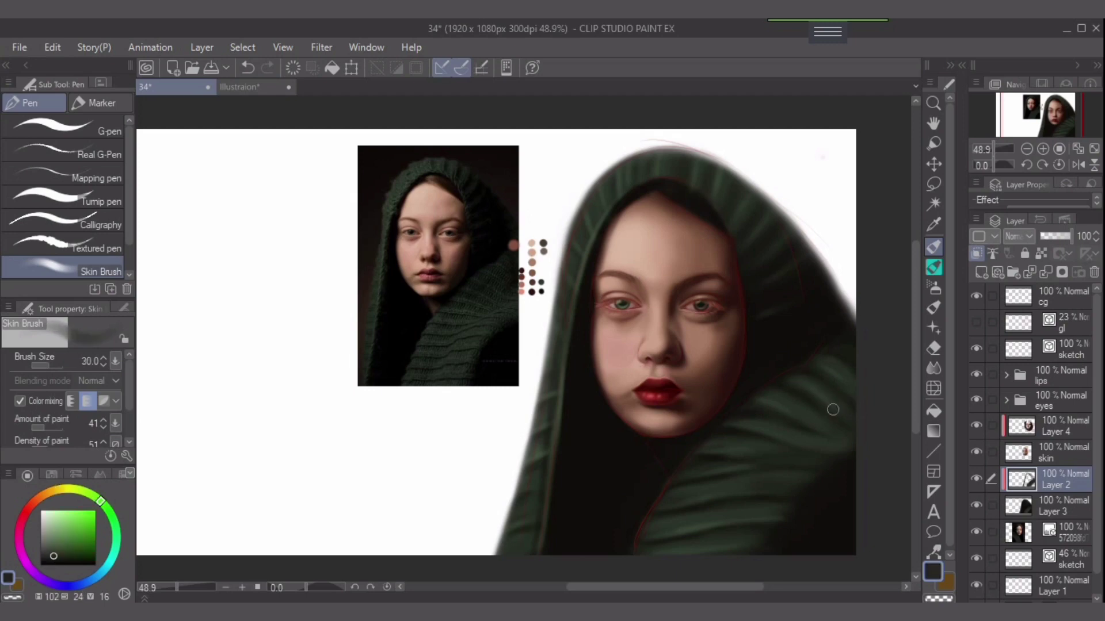
Blend the shoulder fold's upper edge and lower ridges with sampled green of hue 86, saturation 30, value 9 at sizes 20 to 50.
key(bracketleft)
key(bracketleft)
alt+click(805, 374)
key(bracketright)
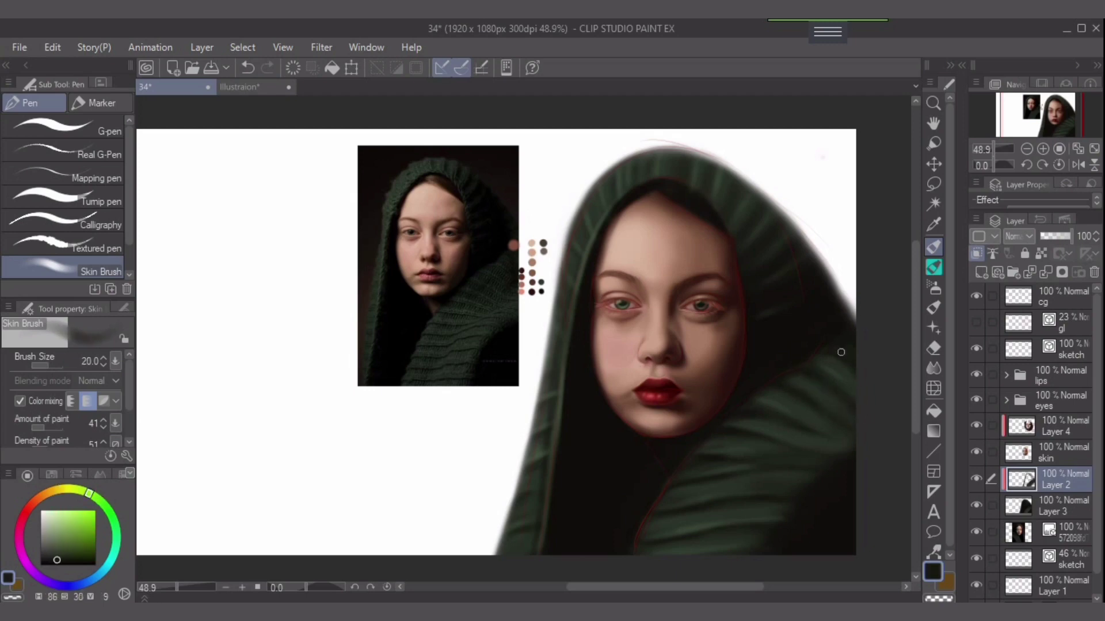
key(bracketright)
key(bracketright)
key(bracketright)
key(bracketright)
key(bracketright)
key(bracketright)
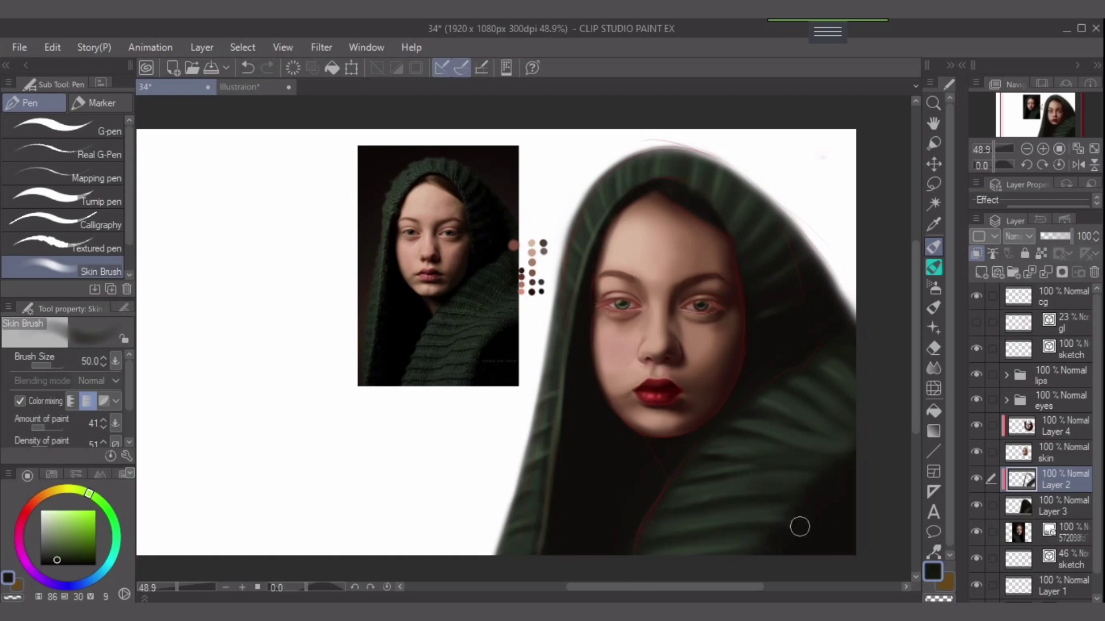
Shade the shoulder's lower right corner with a sampled near-black of hue 48, saturation 33, value 6 at sizes 70 to 100.
alt+click(841, 493)
key(])
key(])
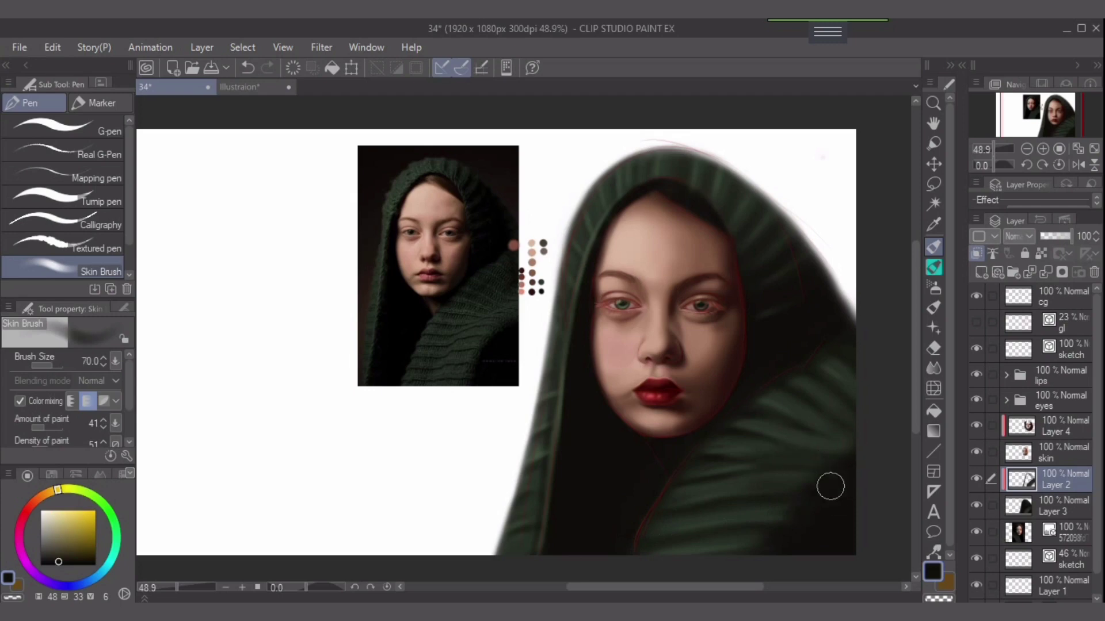
key(])
key(])
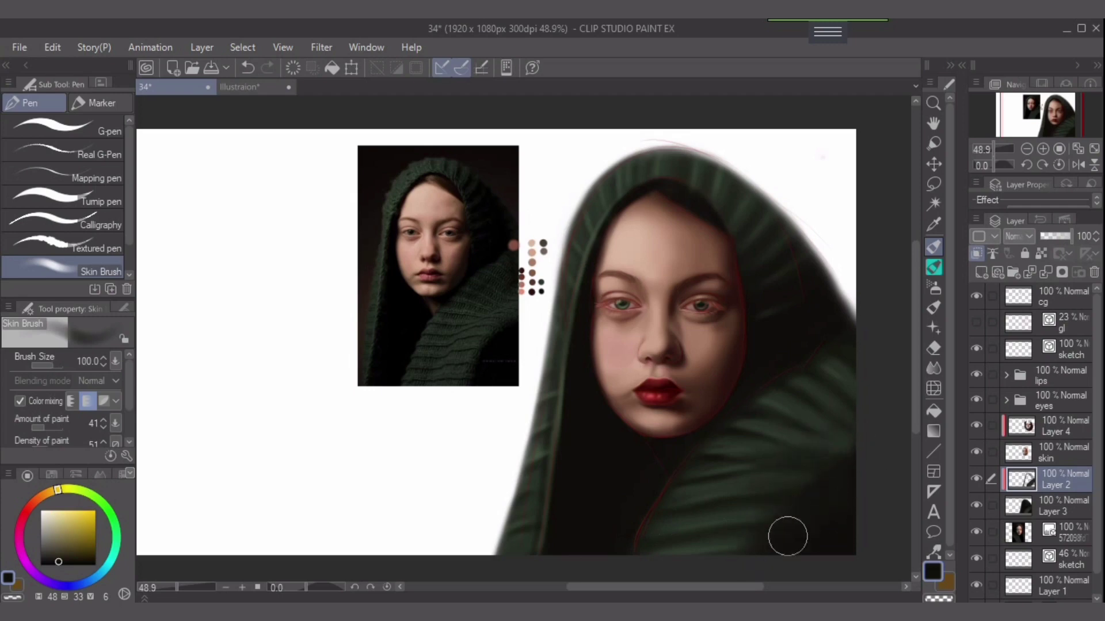
Rework the shoulder's dark corner with green of hue 112, saturation 32, value 10 sampled from the reference at size 80, and undo the last stroke.
key(bracketleft)
alt+click(513, 336)
key(bracketleft)
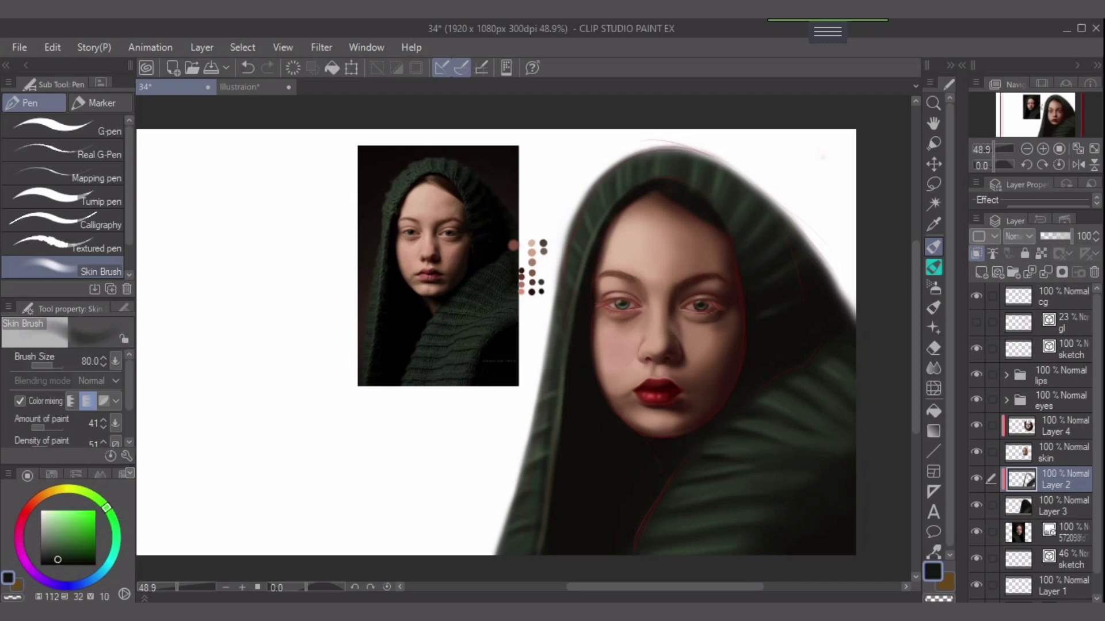
key(bracketleft)
key(bracketleft)
key(ctrl+z)
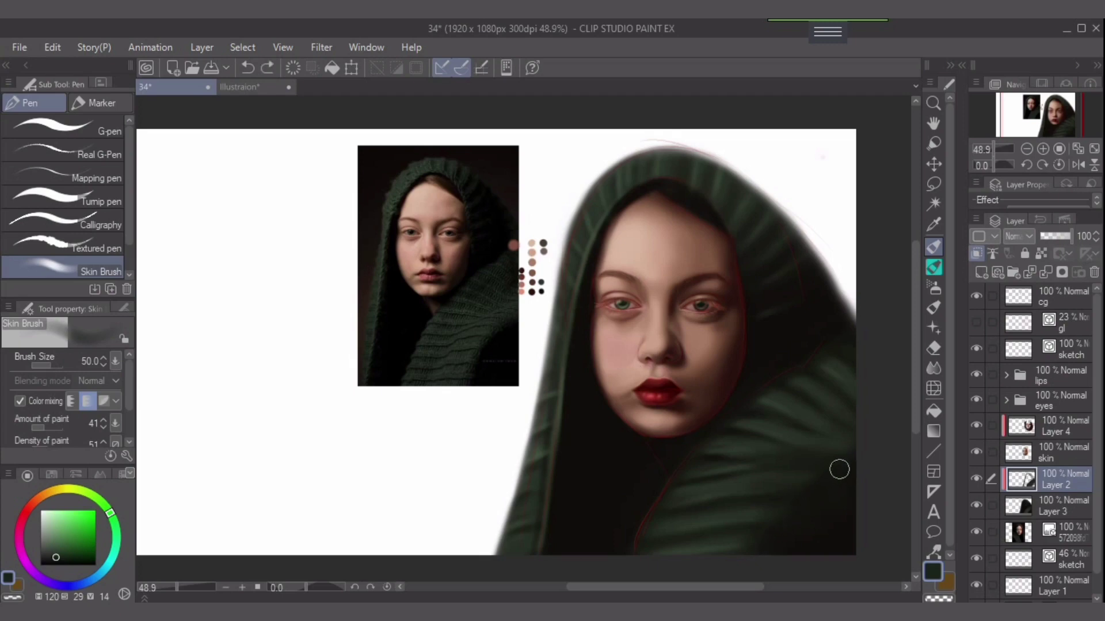
Blend the shoulder's lower ridges into the shadow with sampled canvas tones, including hue 60, saturation 29, value 7 at size 40.
key(bracketright)
key(bracketright)
key(bracketleft)
alt+click(734, 529)
key(bracketleft)
key(bracketleft)
alt+click(807, 517)
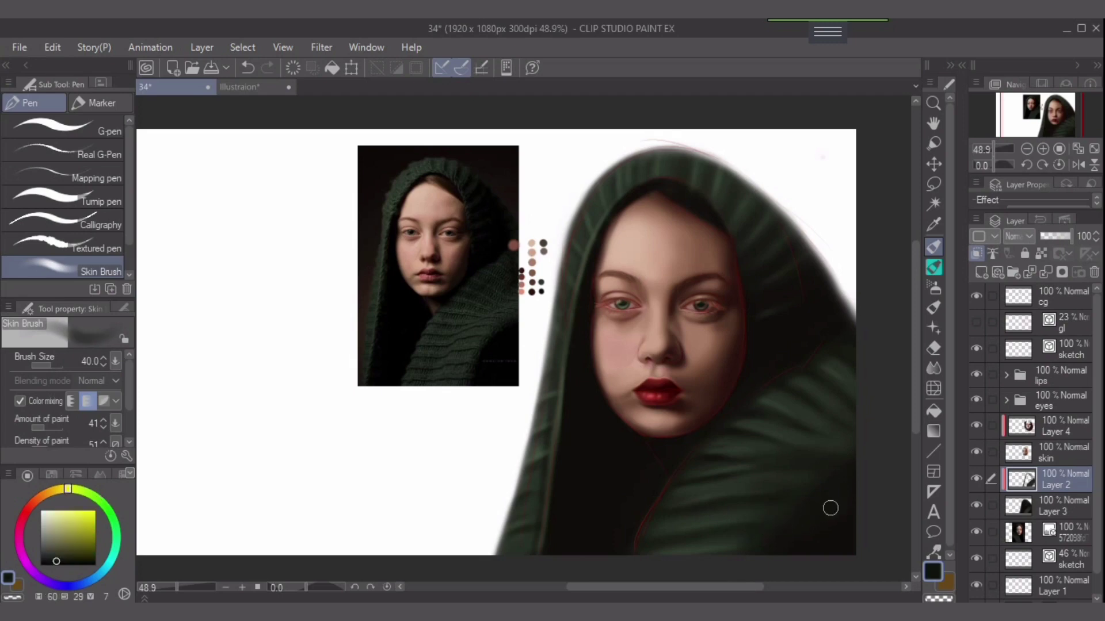
Darken the shoulder's lower right corner with black sampled from the reference at sizes 60 to 120.
alt+click(509, 354)
key(bracketright)
key(bracketright)
key(bracketright)
key(bracketright)
key(bracketright)
key(bracketright)
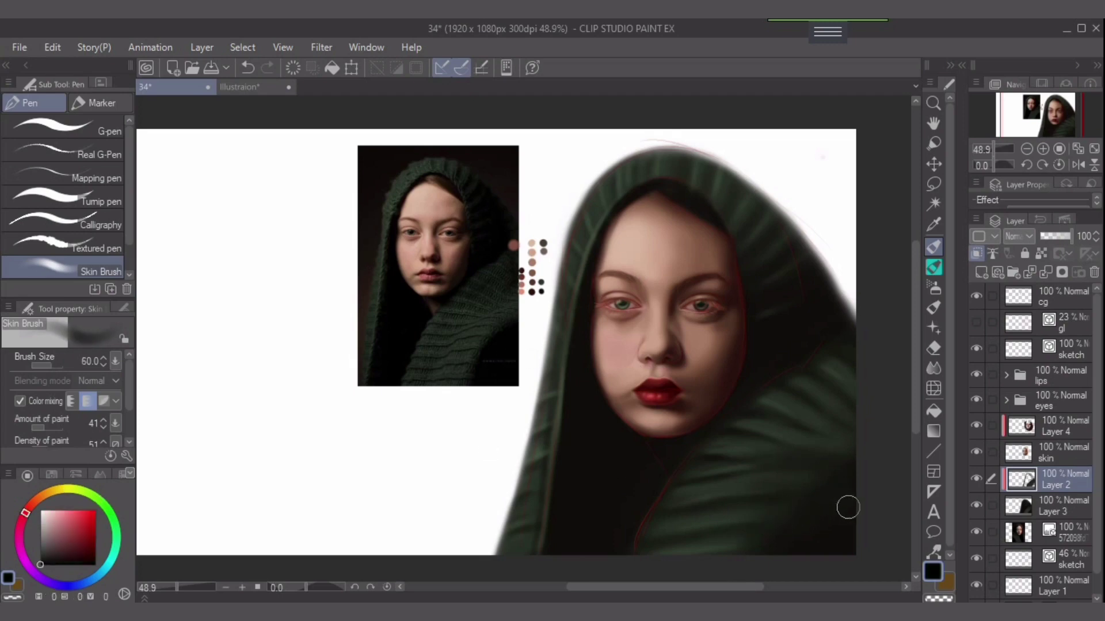
mouse_move(859, 512)
mouse_down()
mouse_move(848, 520)
mouse_move(873, 477)
mouse_move(869, 493)
mouse_move(827, 488)
mouse_up()
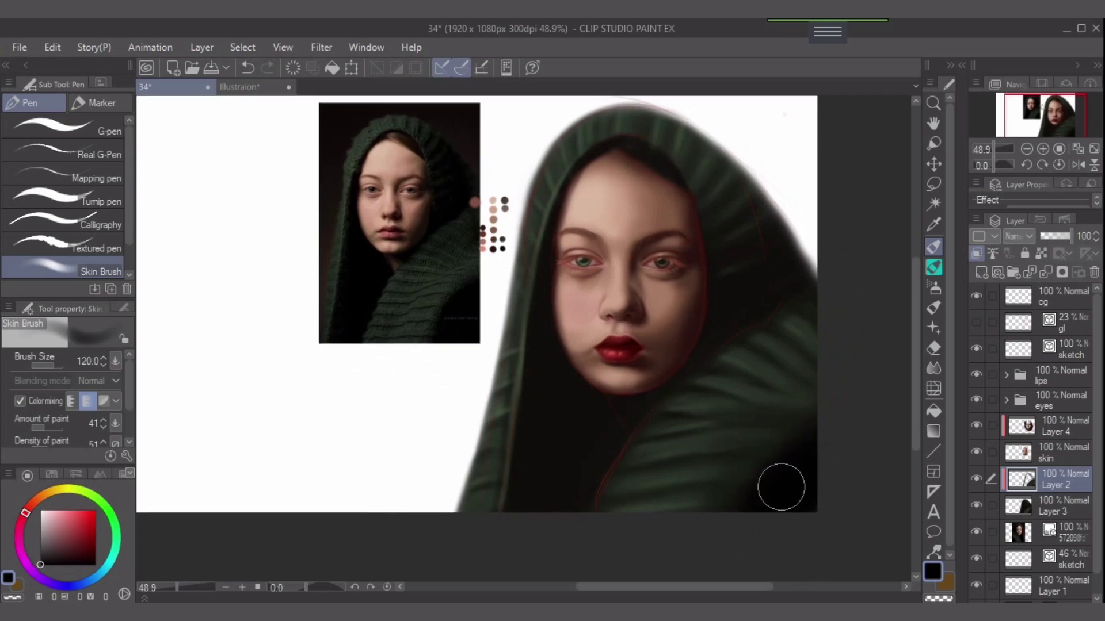
key(bracketleft)
key(bracketleft)
key(bracketleft)
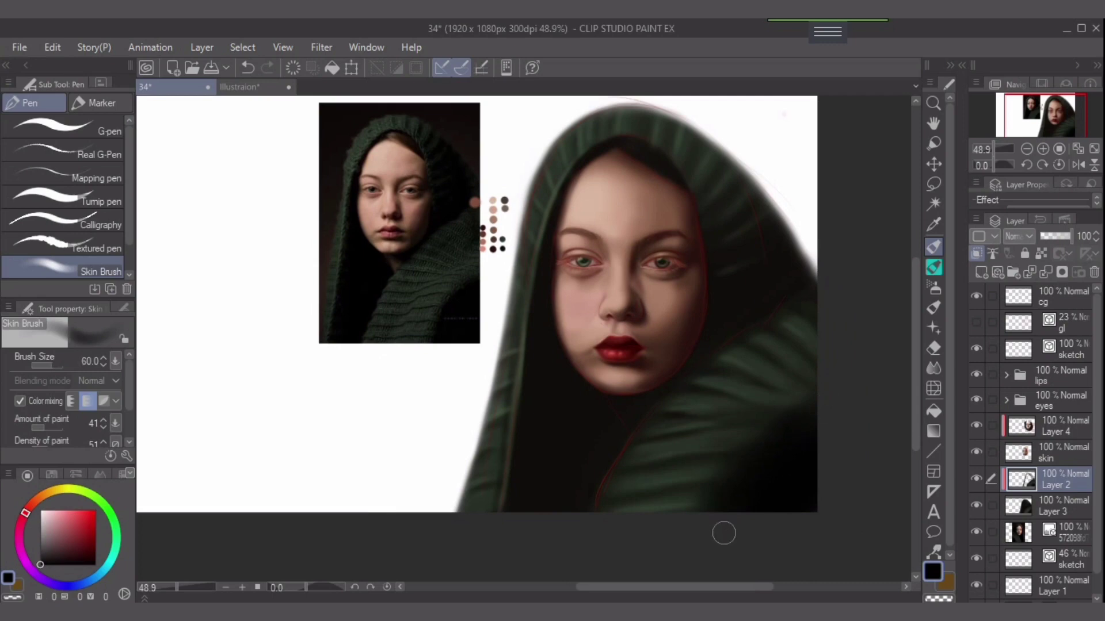
Fill the shadow beneath the chin and inside the hood's lower opening with black at sizes up to 120.
key(bracketright)
key(bracketleft)
key(bracketleft)
key(bracketleft)
key(bracketleft)
key(bracketleft)
key(bracketright)
key(bracketright)
key(bracketright)
key(bracketright)
mouse_move(651, 390)
mouse_down()
mouse_move(597, 460)
mouse_move(581, 398)
mouse_up()
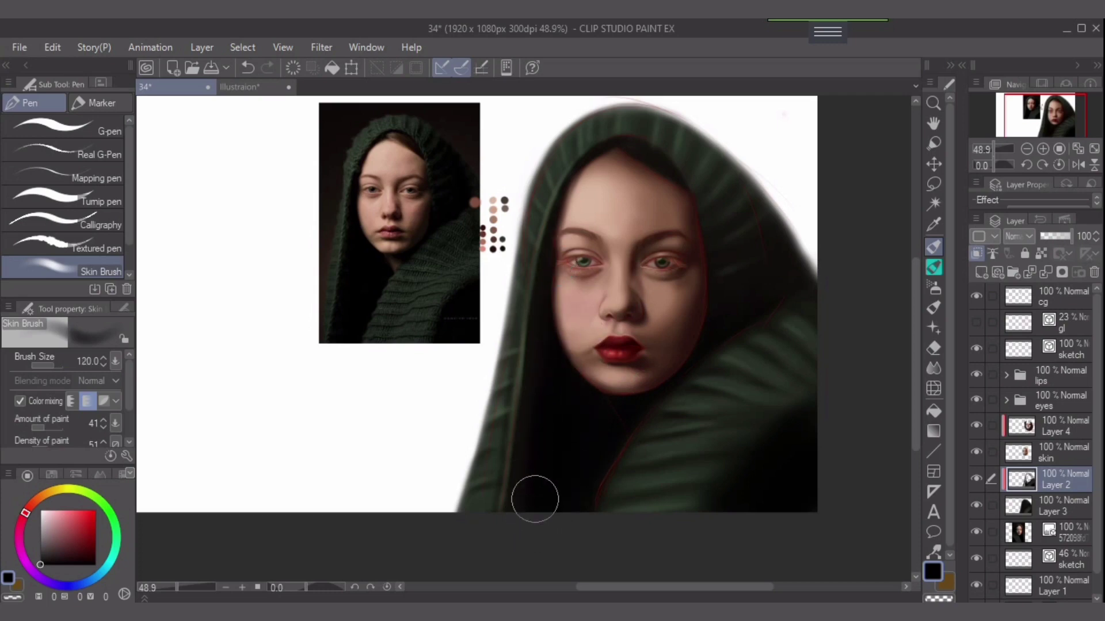
key(bracketleft)
key(bracketleft)
key(bracketright)
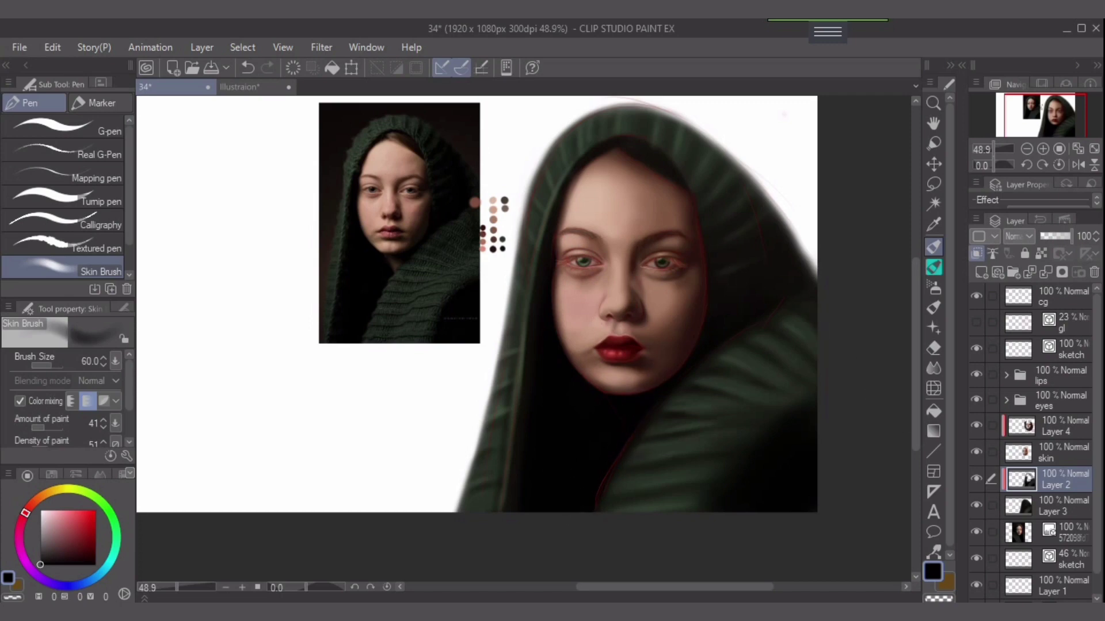
On Layer 3, rebuild the hood's right outer edge with sampled green of hue 109, saturation 23, value 18 at size 60, and black lower down.
click(1062, 506)
alt+click(681, 137)
key(bracketright)
key(bracketright)
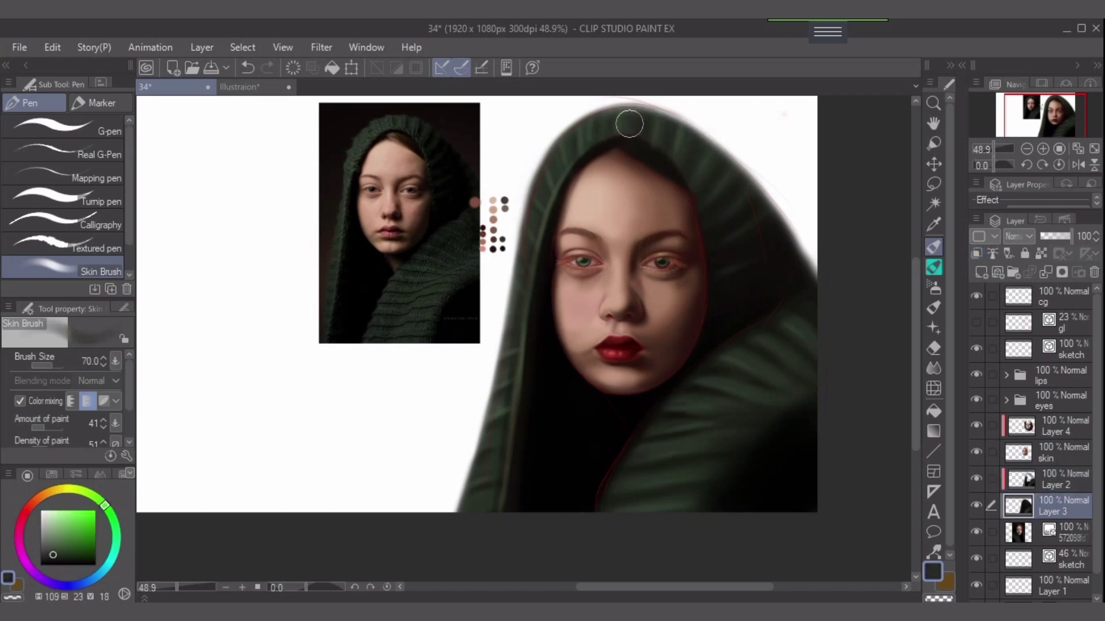
key(bracketleft)
mouse_move(629, 124)
mouse_down()
mouse_move(673, 124)
mouse_move(608, 126)
mouse_move(693, 143)
mouse_move(629, 122)
mouse_move(703, 147)
mouse_move(644, 126)
mouse_move(714, 159)
mouse_move(638, 124)
mouse_move(744, 188)
mouse_up()
mouse_move(671, 118)
mouse_down()
mouse_move(694, 158)
mouse_move(702, 136)
mouse_move(731, 173)
mouse_up()
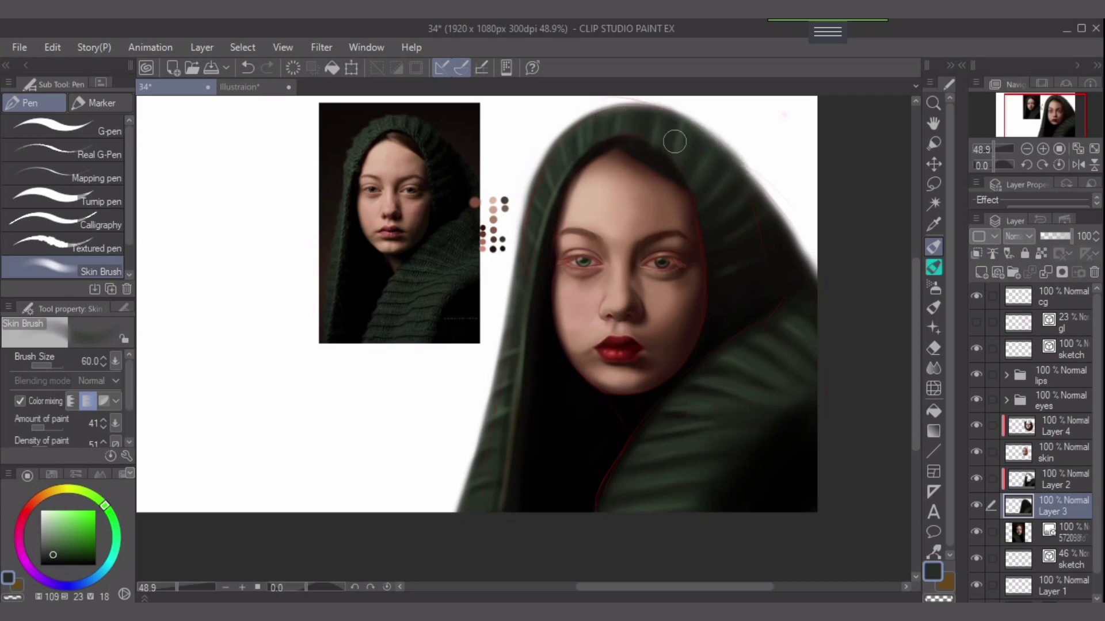
mouse_move(668, 143)
mouse_down()
mouse_move(647, 126)
mouse_move(680, 124)
mouse_move(642, 125)
mouse_move(719, 148)
mouse_move(665, 129)
mouse_move(740, 173)
mouse_move(639, 117)
mouse_move(712, 146)
mouse_move(670, 123)
mouse_move(744, 182)
mouse_move(640, 111)
mouse_move(767, 203)
mouse_move(641, 118)
mouse_move(703, 139)
mouse_move(649, 124)
mouse_move(754, 174)
mouse_move(635, 117)
mouse_move(771, 203)
mouse_up()
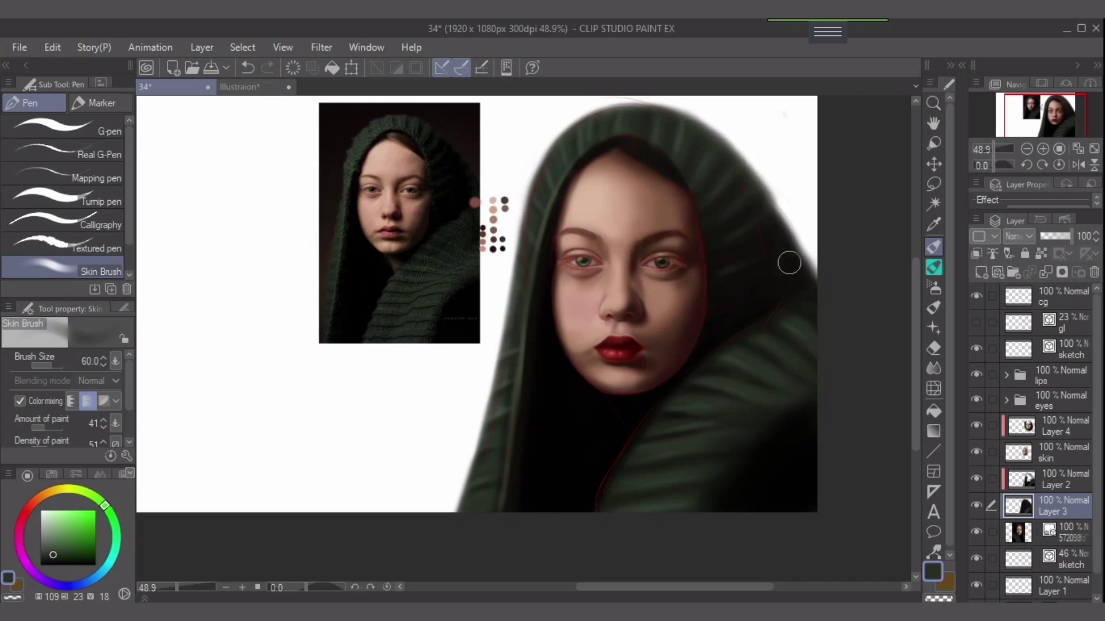
alt+click(581, 444)
key(])
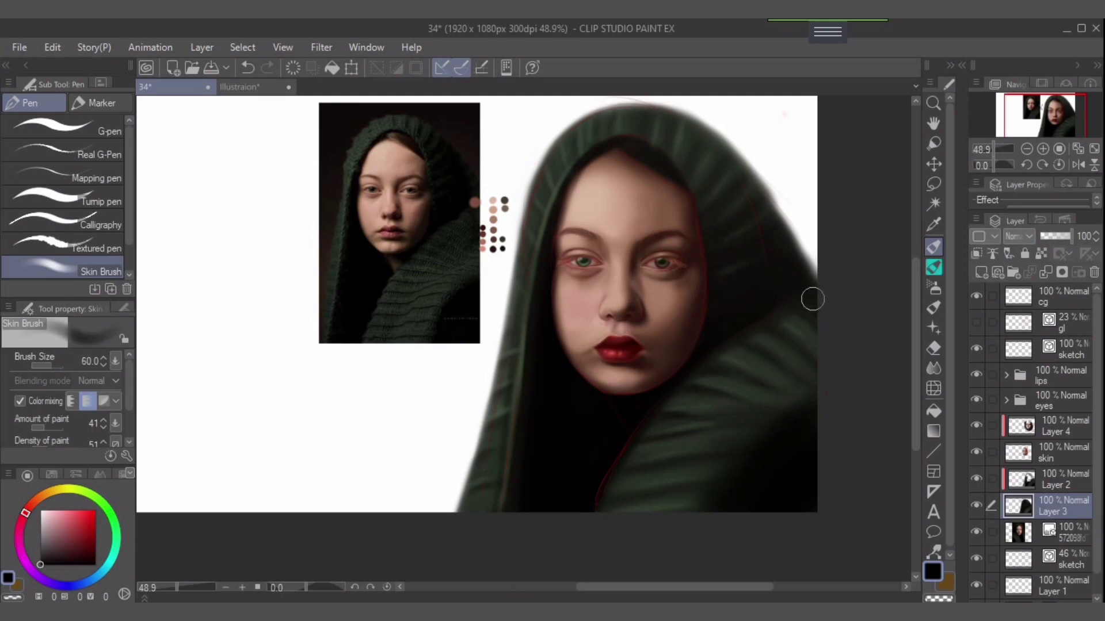
Add a new layer above Layer 2 and save the file.
key(alt+bracketright)
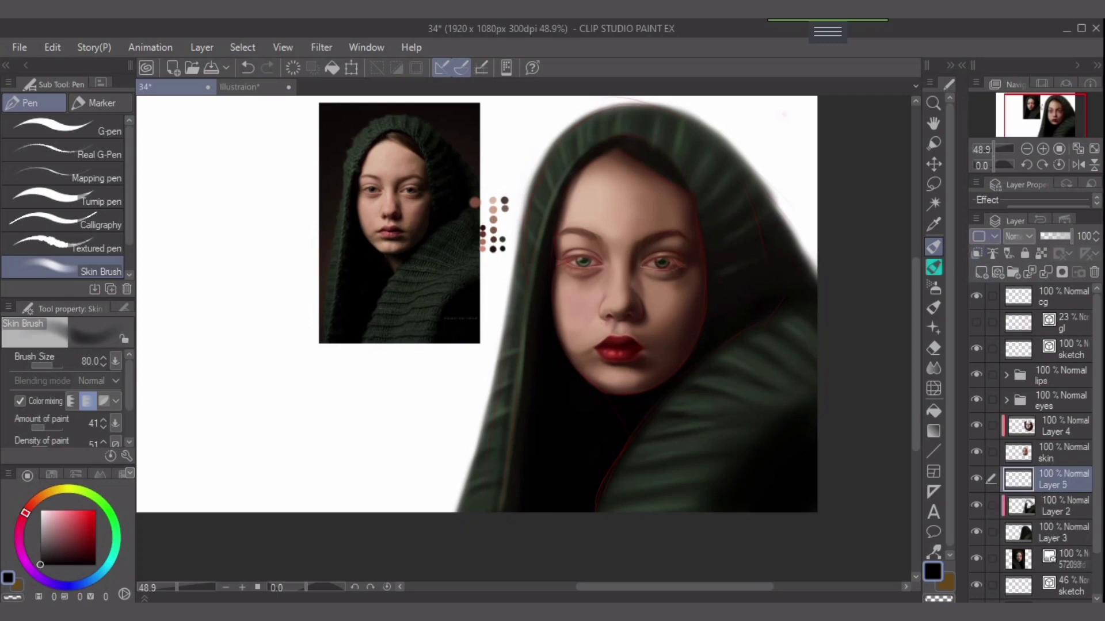
click(1018, 236)
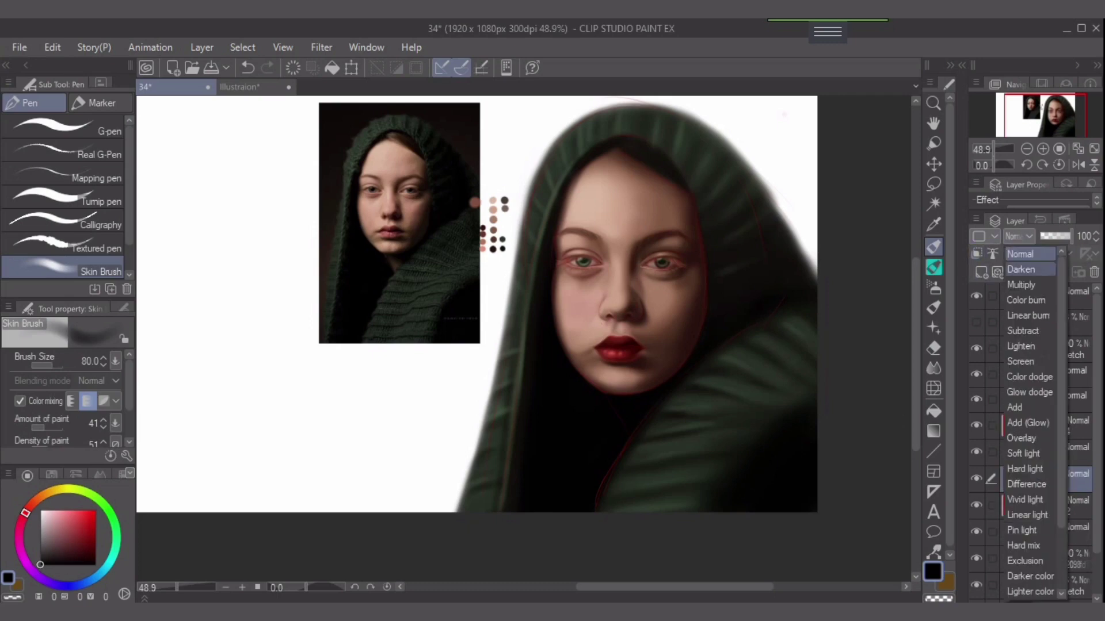
key(Escape)
key(ctrl+s)
Sample dark green of hue 100, saturation 14, value 8 from the reference and set the empty Layer 5 to Overlay, clipped to Layer 2.
click(1063, 506)
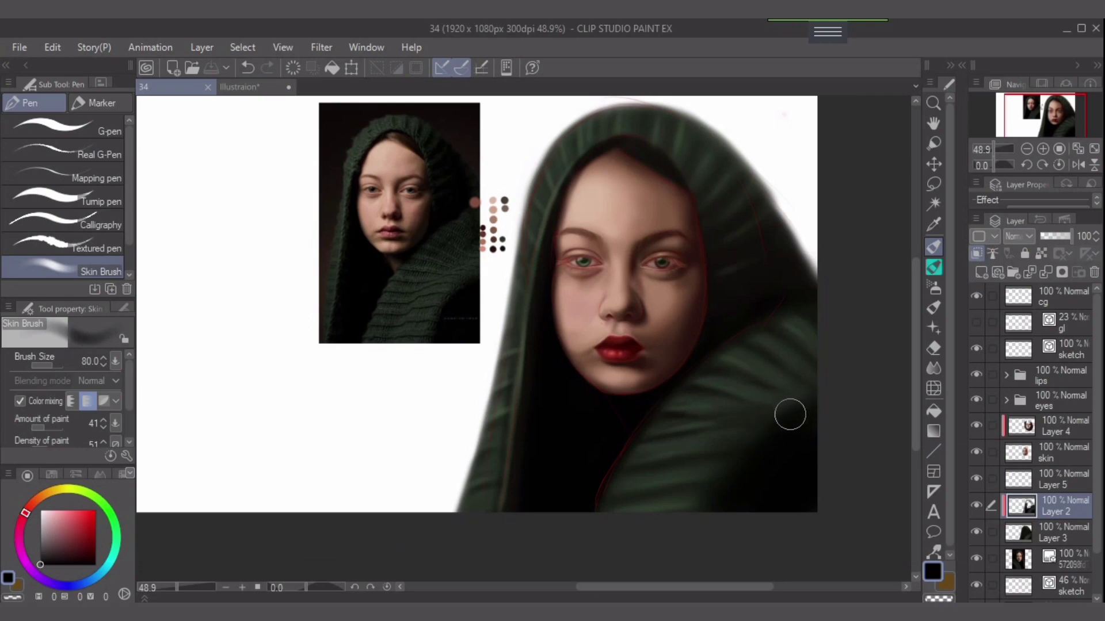
alt+click(475, 322)
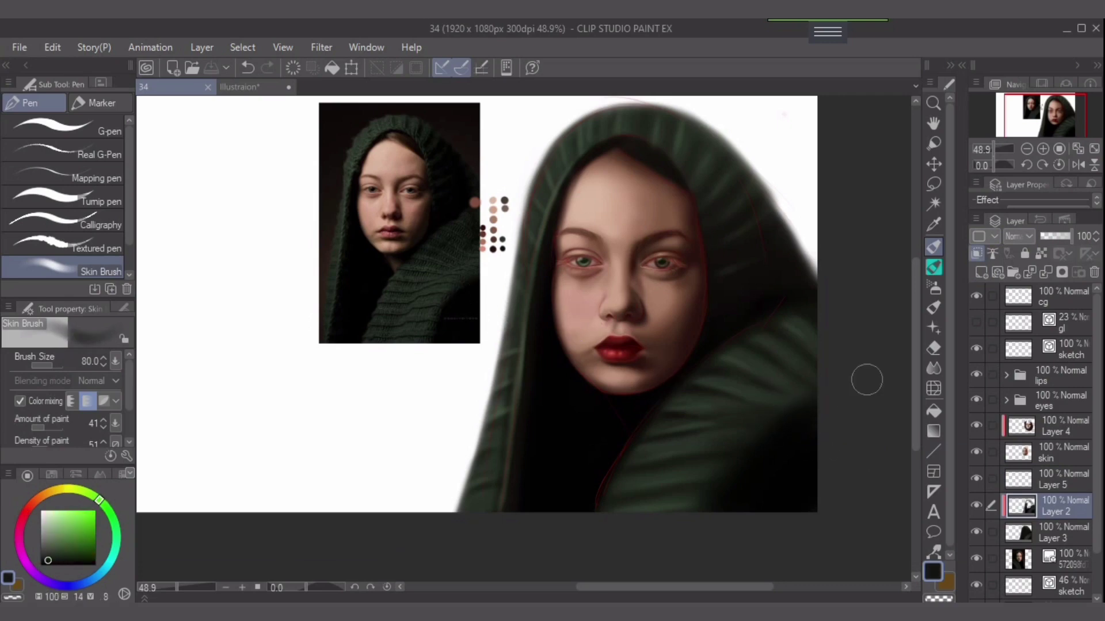
click(1064, 480)
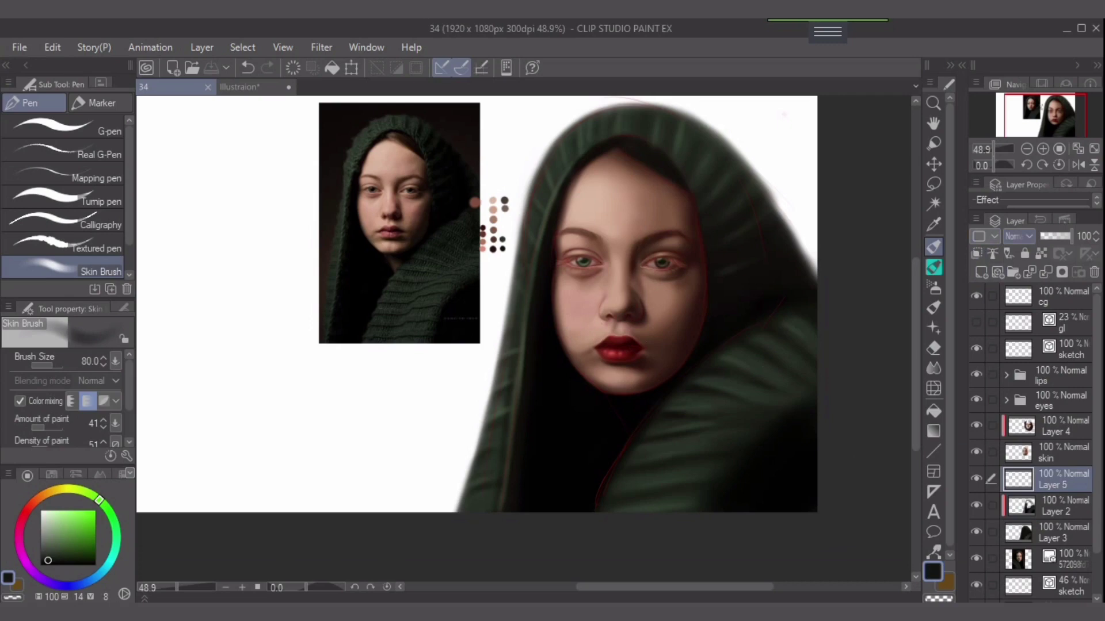
click(1017, 236)
click(1030, 432)
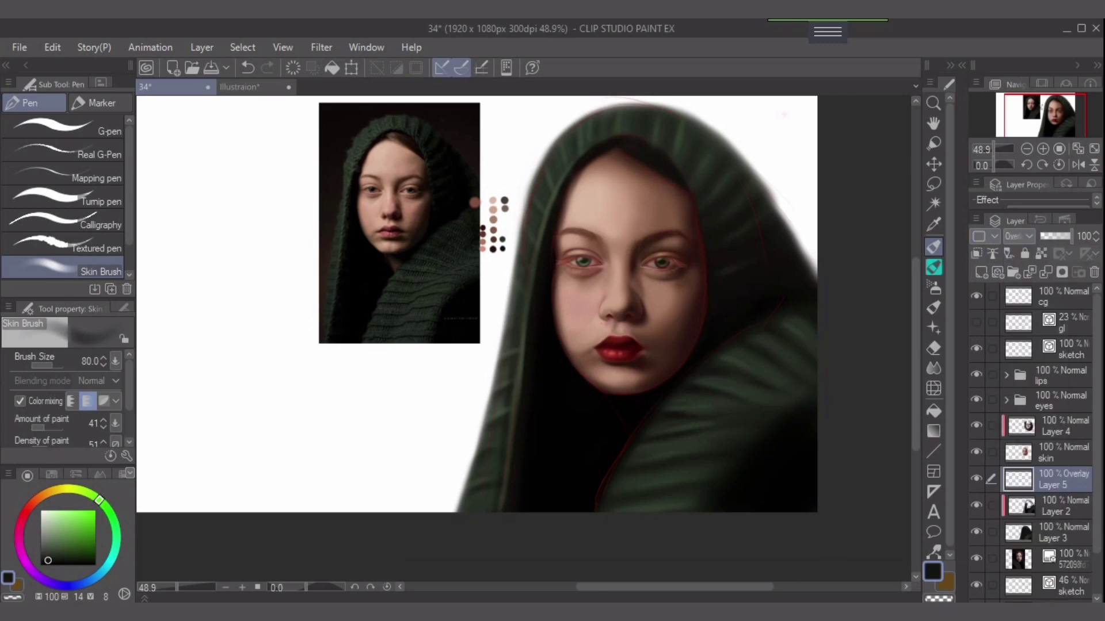
Try glazing the shoulder fold's lower shadow edge on Layer 5 with sampled green of hue 105, saturation 24, value 13 at size 100.
key(])
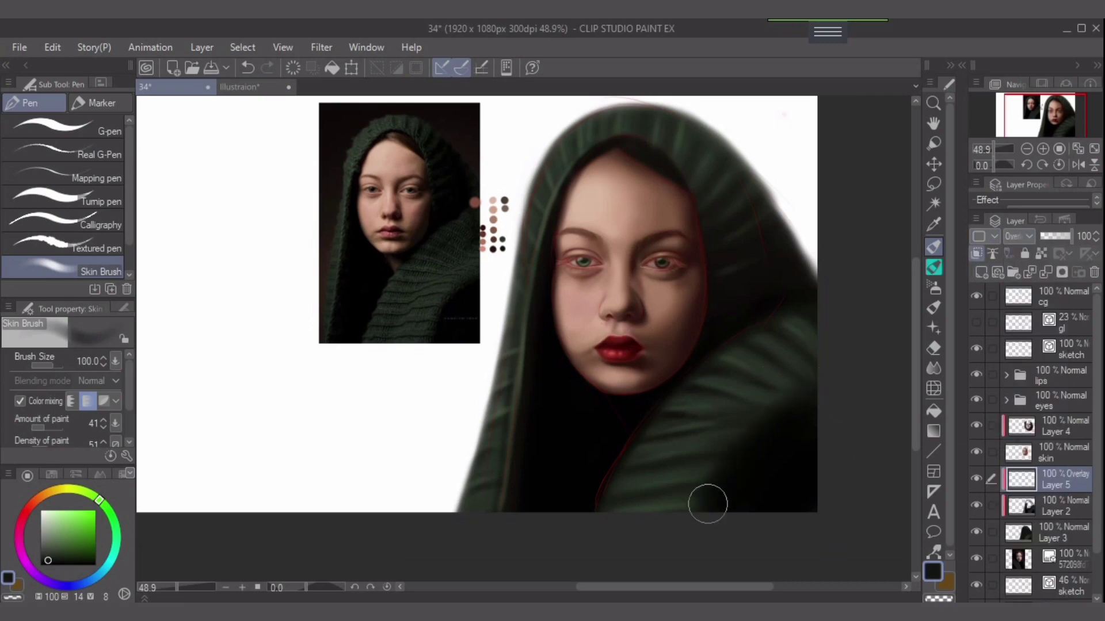
key(ctrl+z)
alt+click(718, 443)
drag(802, 385, 680, 538)
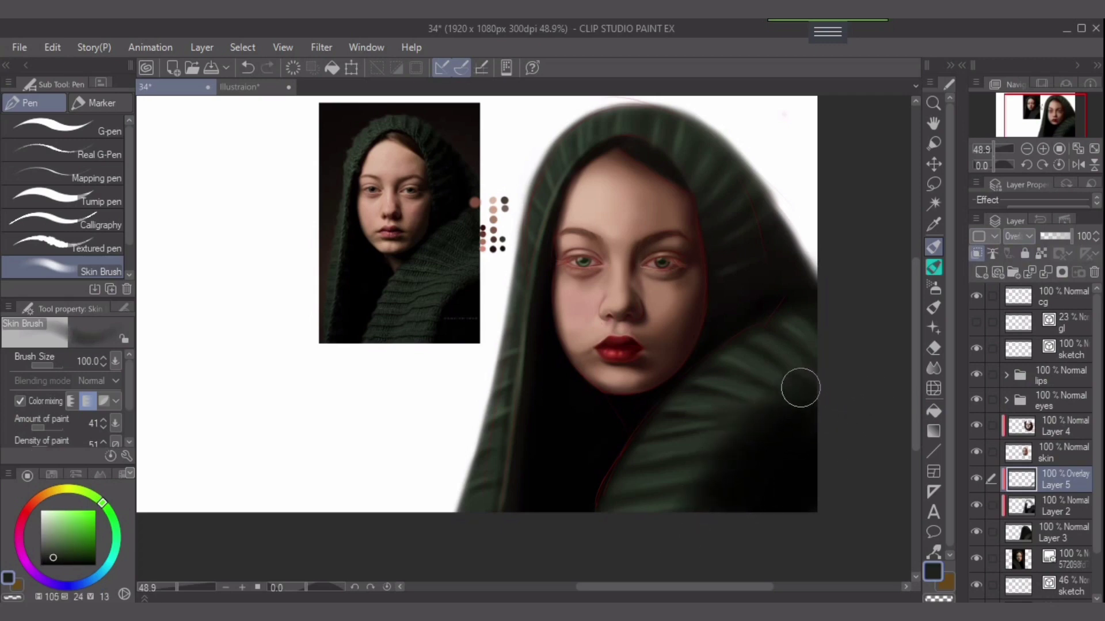
drag(824, 384, 681, 537)
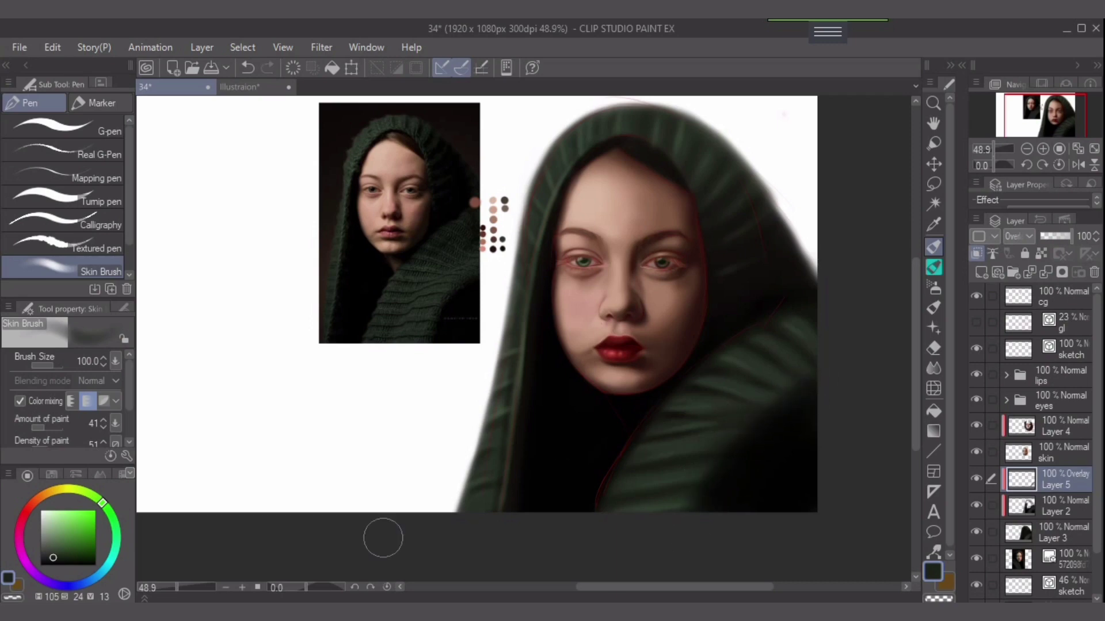
key(ctrl+z)
Deepen the shoulder fold on Layer 5 with paint amount 23 and sampled green of hue 115, saturation 22, value 20 at sizes 120 to 170.
drag(44, 428, 39, 428)
key(bracketright)
key(bracketright)
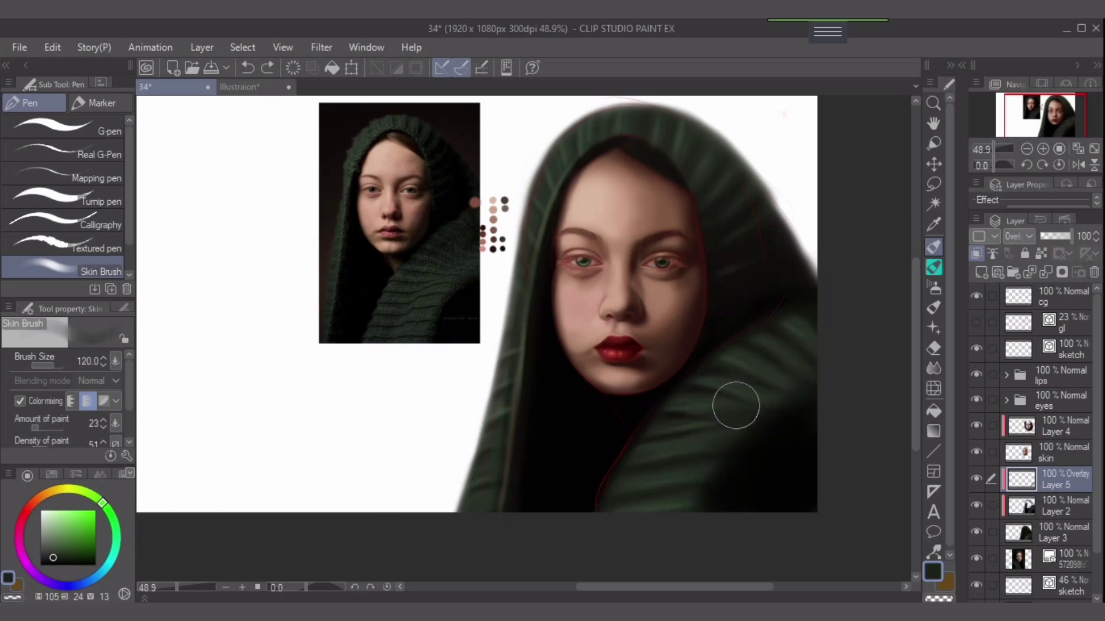
alt+click(672, 441)
mouse_move(685, 436)
mouse_down()
mouse_move(794, 392)
mouse_move(724, 454)
mouse_move(816, 370)
mouse_move(703, 495)
mouse_move(777, 399)
mouse_up()
key(bracketright)
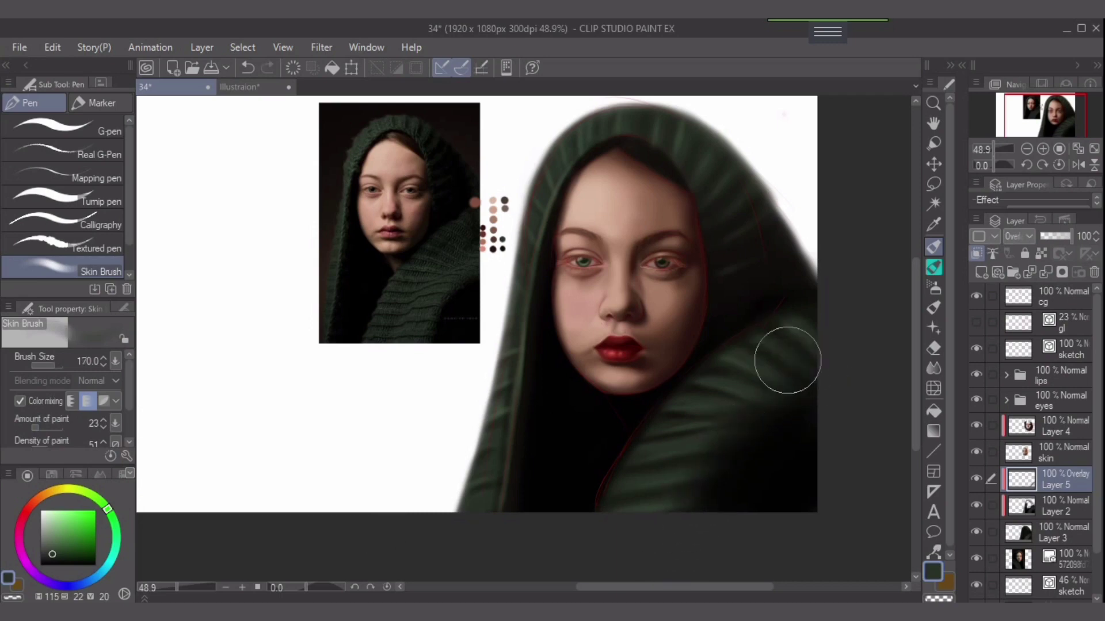
mouse_move(709, 412)
mouse_down()
mouse_move(740, 436)
mouse_move(690, 455)
mouse_move(693, 475)
mouse_move(660, 515)
mouse_move(695, 509)
mouse_move(657, 490)
mouse_up()
key(bracketleft)
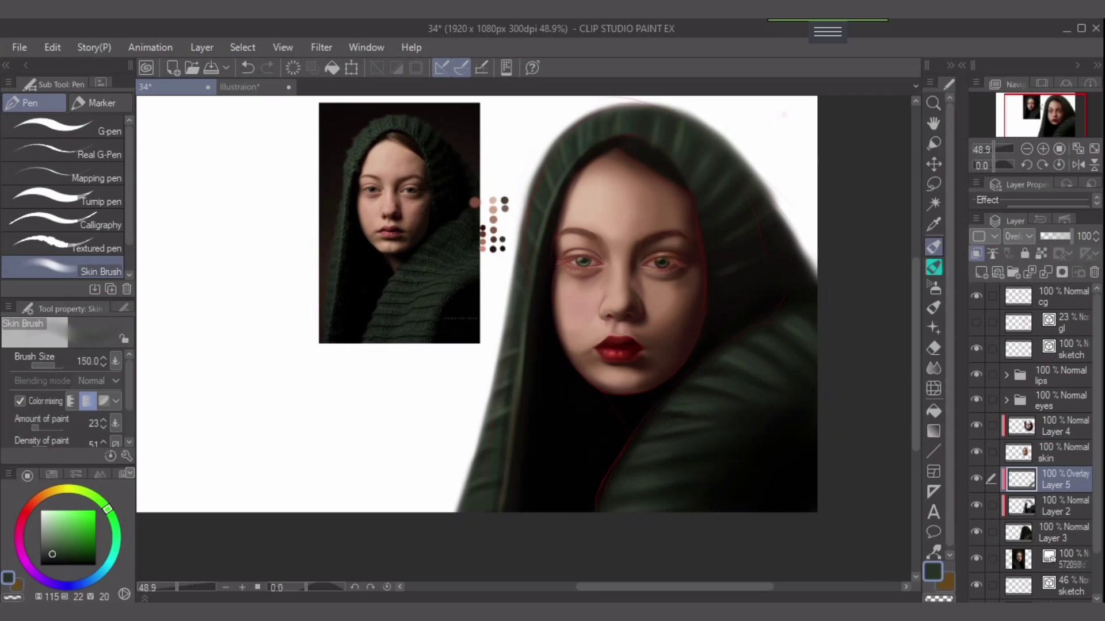
Hide the cg swatch layer and the reference photo layer, leaving the whole canvas in view.
click(977, 296)
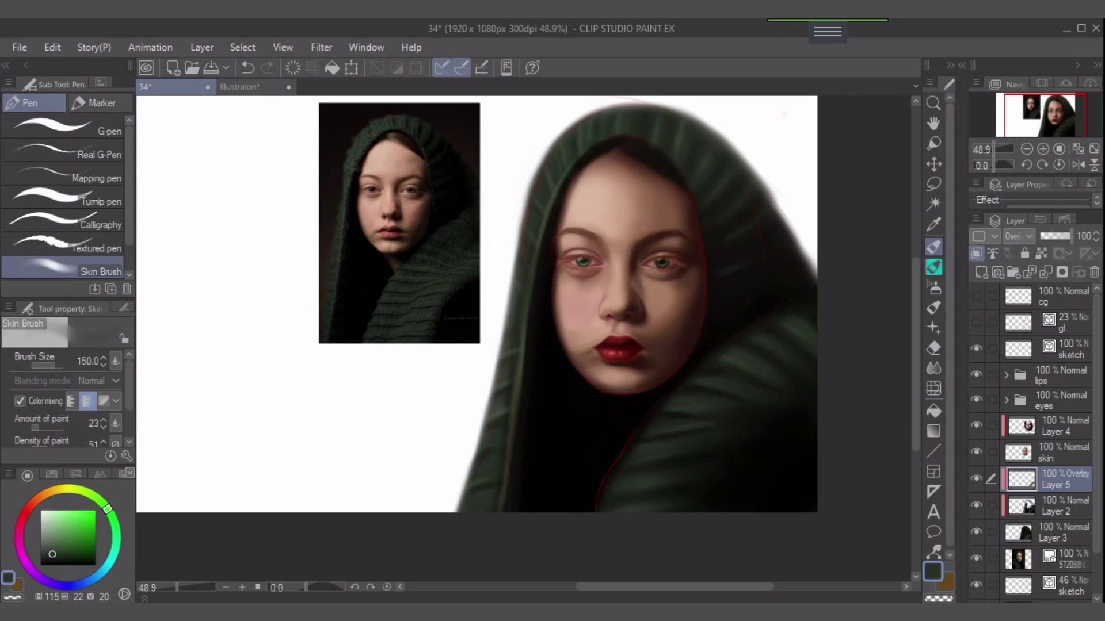
click(976, 558)
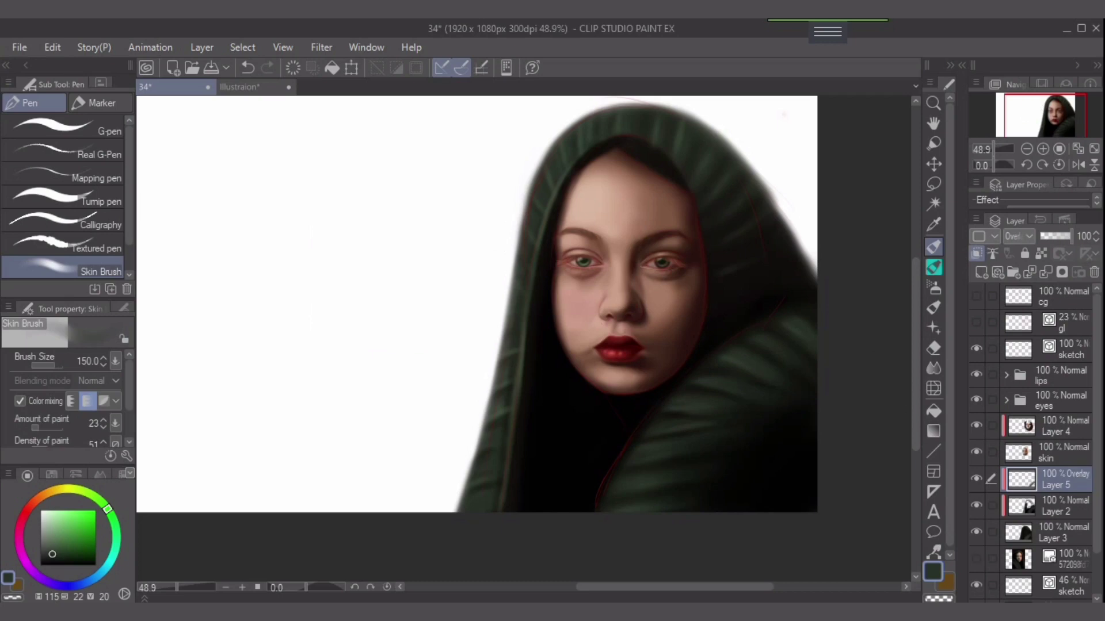
click(1094, 149)
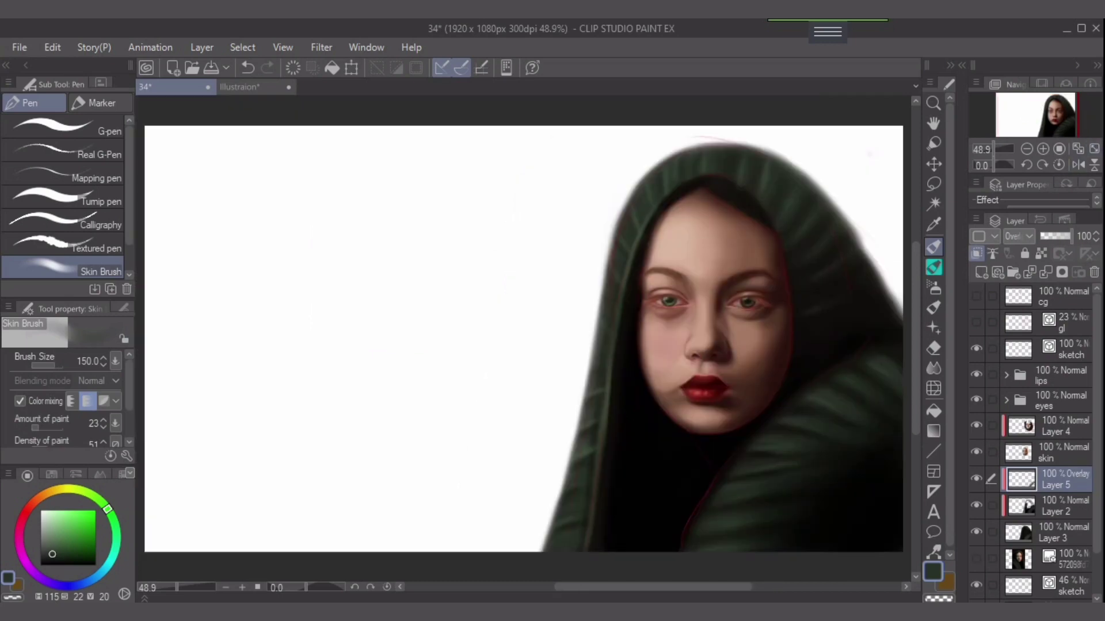
key(ctrl+minus)
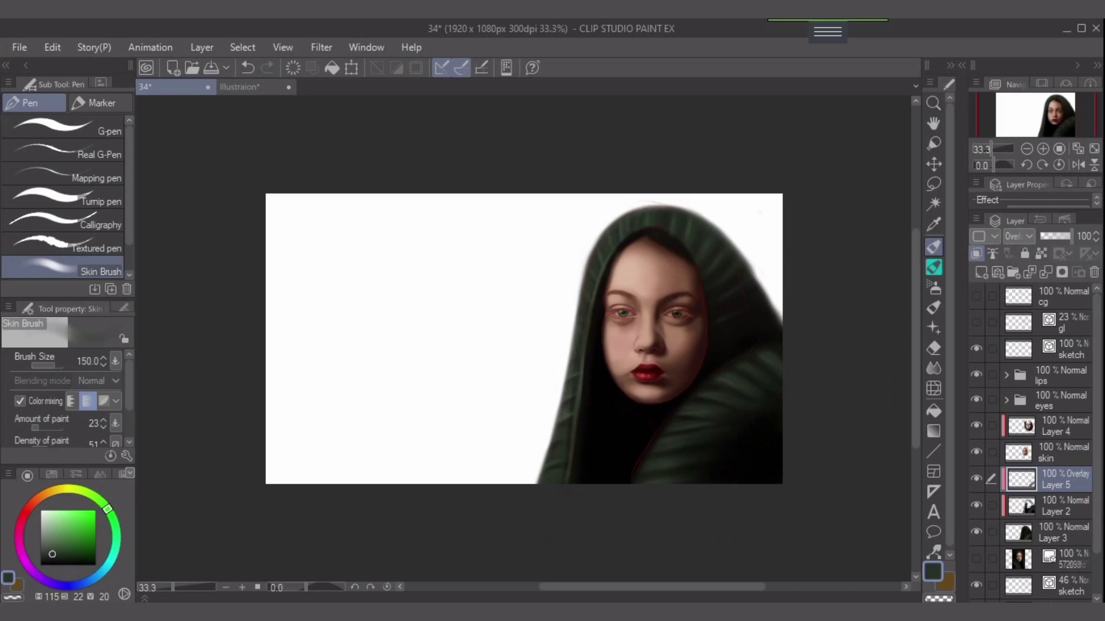
Add a layer directly above the reference photo and fill it with muted reddish brown of hue 10, saturation 38, value 43.
click(1069, 559)
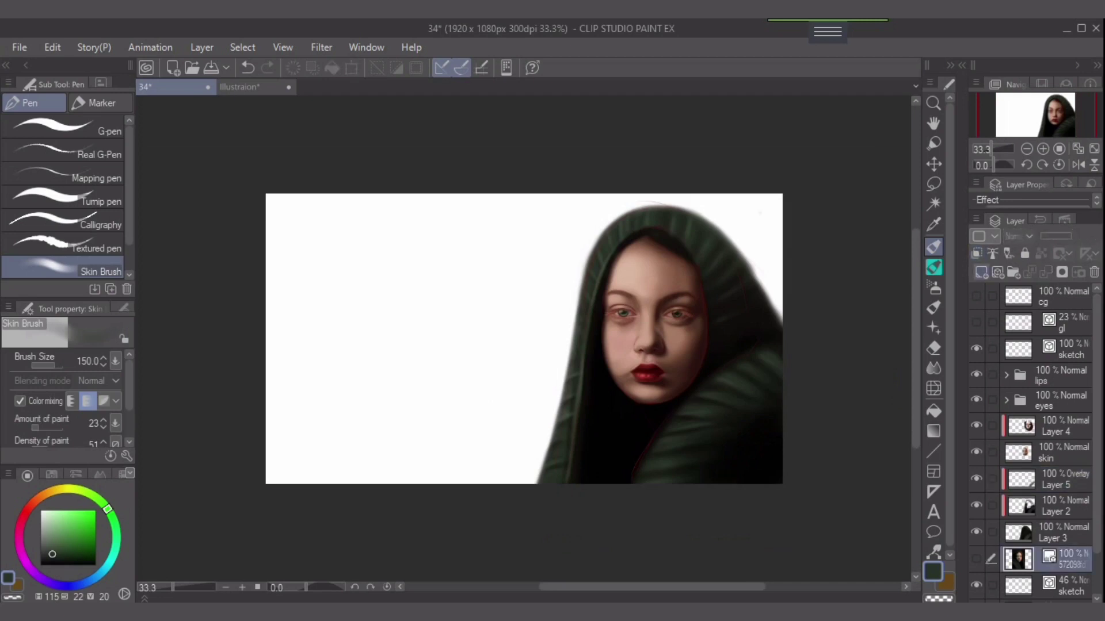
key(ctrl+shift+n)
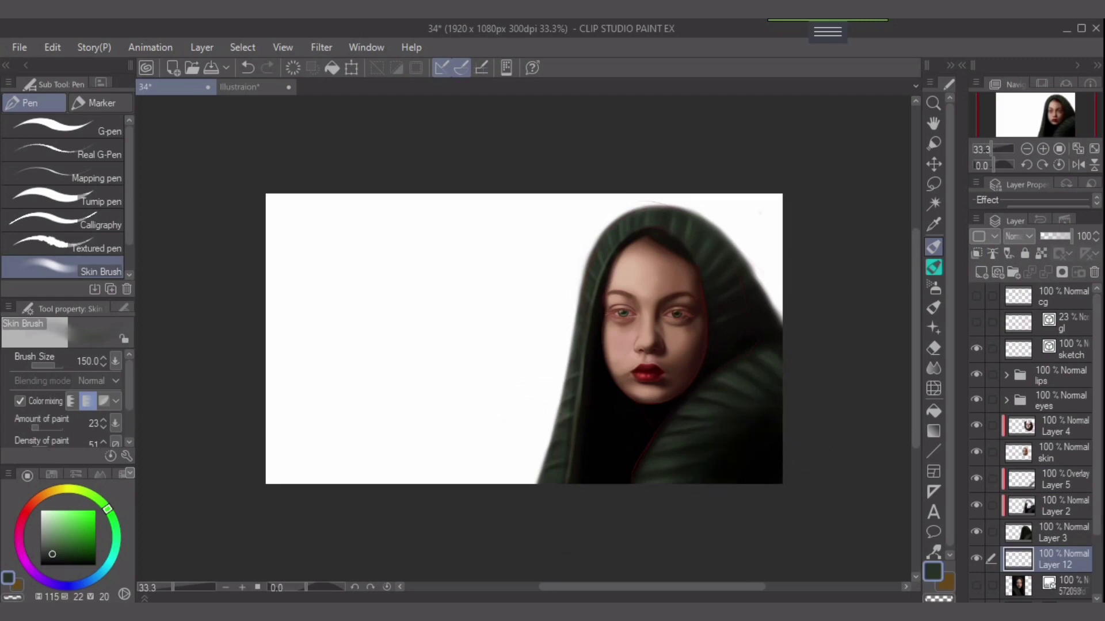
click(30, 507)
drag(62, 540, 57, 543)
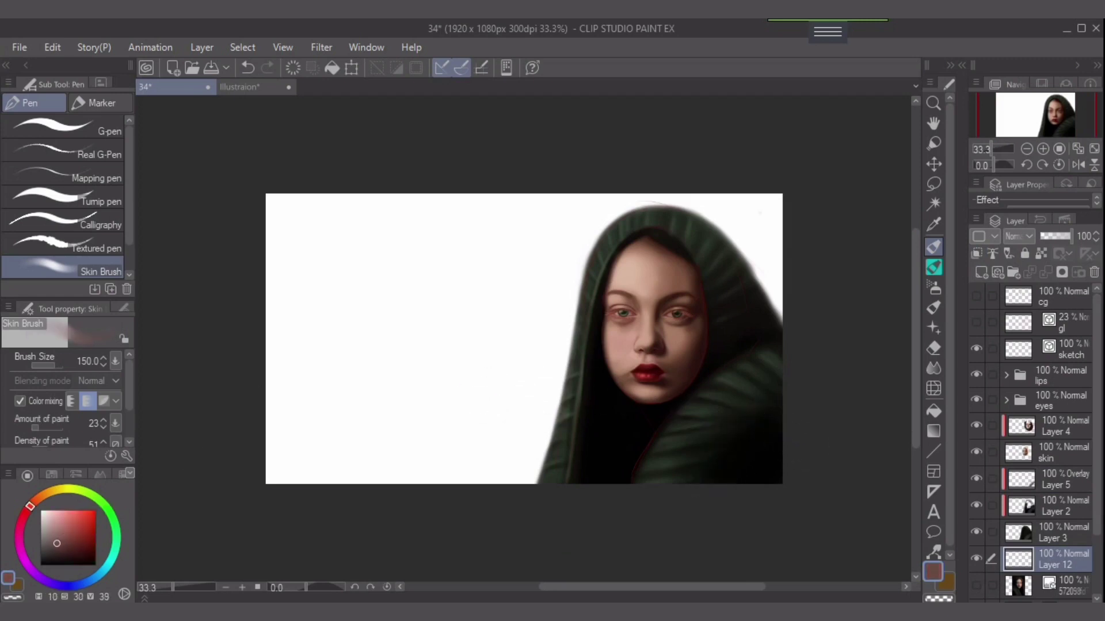
key(alt+BackSpace)
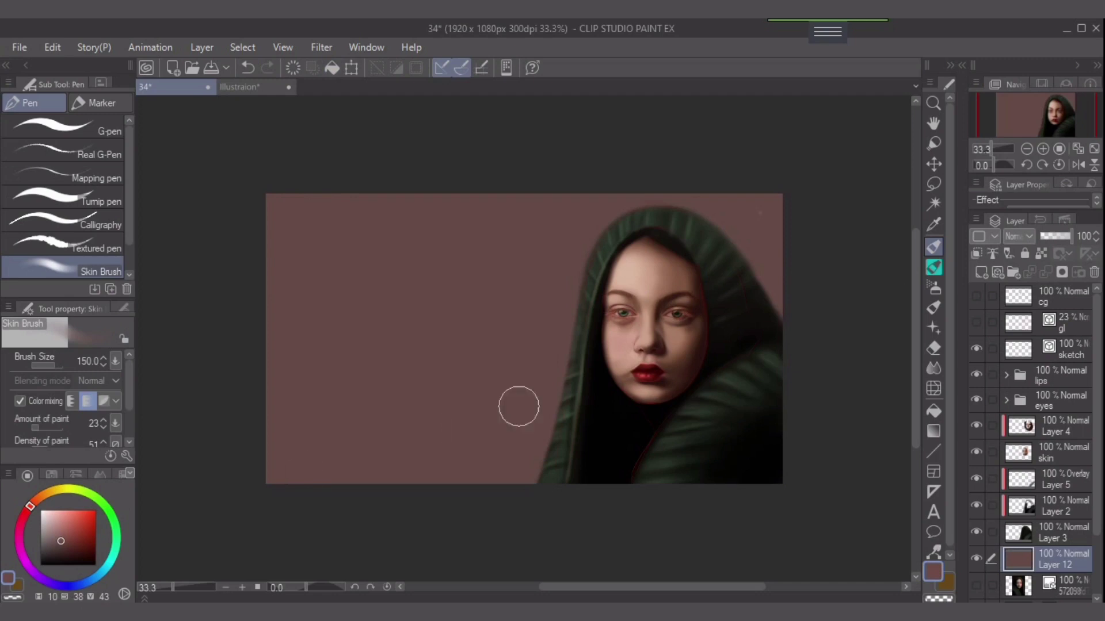
On a new layer above the fill, mottle the lower background with Dappled light at size 250 in red of hue 10, saturation 61, value 52.
key(ctrl+shift+n)
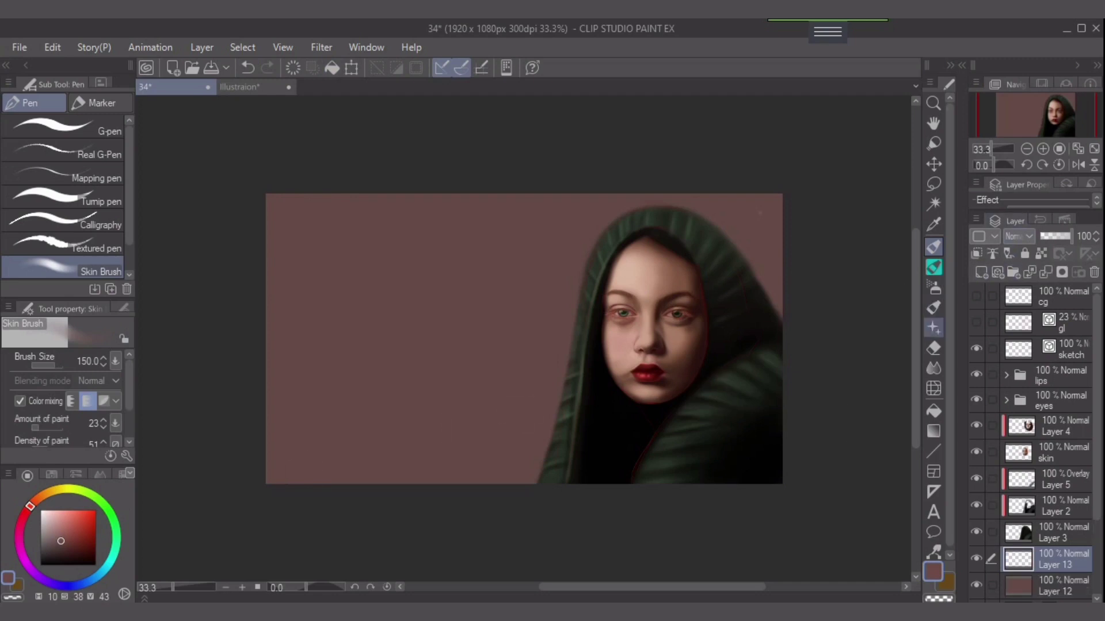
click(933, 327)
key(])
key(])
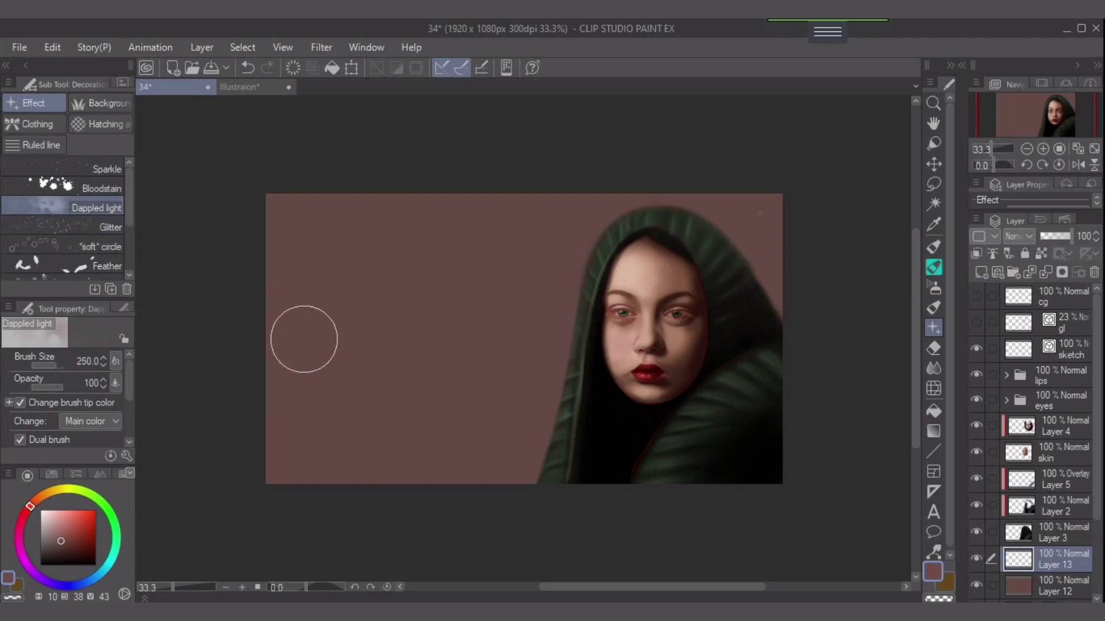
mouse_move(303, 338)
mouse_down()
mouse_move(354, 342)
mouse_move(493, 393)
mouse_move(310, 404)
mouse_up()
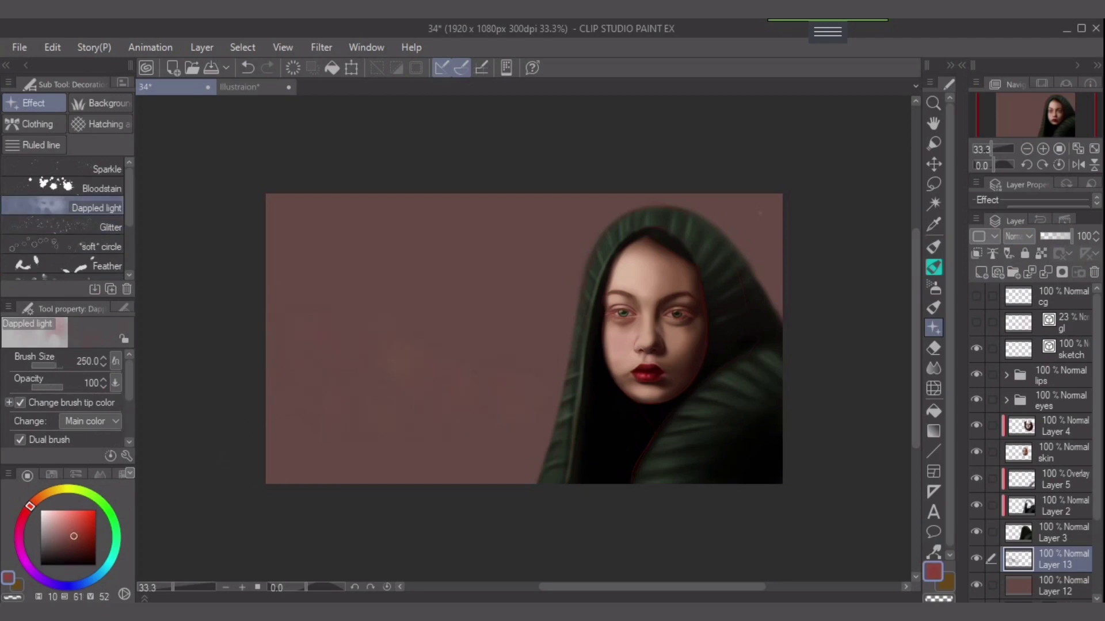
mouse_move(392, 375)
mouse_down()
mouse_move(262, 371)
mouse_move(470, 426)
mouse_move(492, 443)
mouse_move(291, 438)
mouse_move(513, 449)
mouse_move(365, 456)
mouse_up()
Spread Dappled light texture across the background and behind the hood in dusty red of hue 0, saturation 45, value 64.
click(65, 530)
click(25, 512)
mouse_move(345, 449)
mouse_down()
mouse_move(474, 456)
mouse_move(377, 392)
mouse_move(324, 331)
mouse_move(497, 392)
mouse_up()
key(bracketright)
key(bracketright)
mouse_move(315, 349)
mouse_down()
mouse_move(354, 293)
mouse_move(471, 358)
mouse_move(431, 378)
mouse_move(327, 237)
mouse_move(477, 295)
mouse_move(543, 334)
mouse_move(457, 318)
mouse_move(560, 310)
mouse_move(419, 311)
mouse_move(410, 235)
mouse_move(577, 277)
mouse_move(494, 286)
mouse_move(229, 270)
mouse_move(320, 386)
mouse_move(450, 409)
mouse_move(326, 469)
mouse_move(483, 403)
mouse_up()
key(bracketleft)
key(bracketleft)
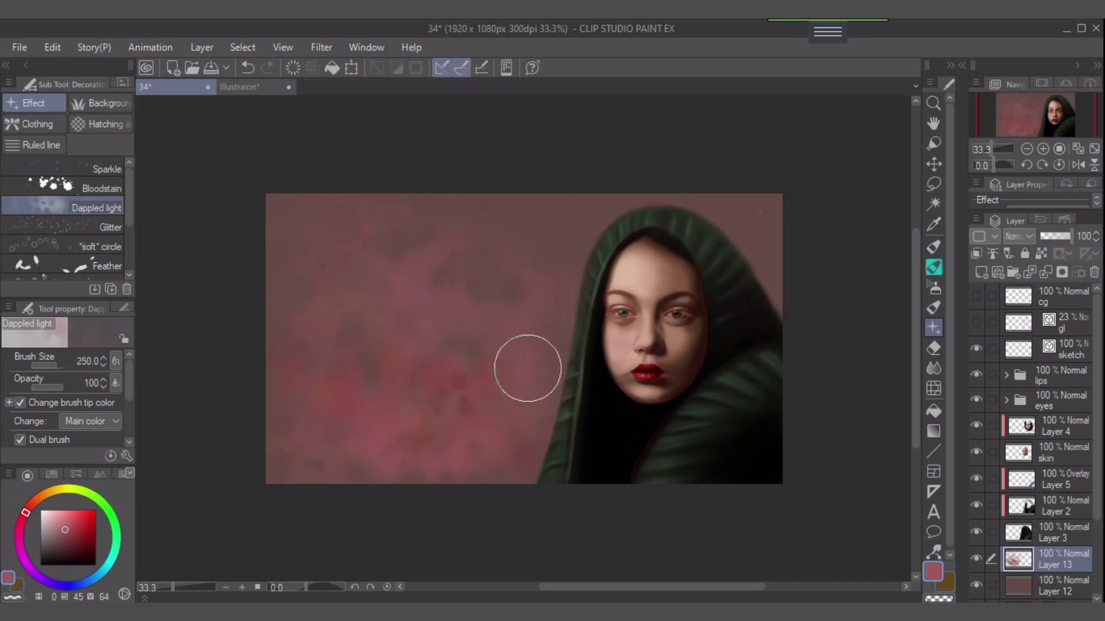
mouse_move(704, 242)
mouse_down()
mouse_move(799, 243)
mouse_move(719, 243)
mouse_move(793, 287)
mouse_move(738, 224)
mouse_move(576, 211)
mouse_move(541, 221)
mouse_move(748, 222)
mouse_move(721, 214)
mouse_move(417, 265)
mouse_up()
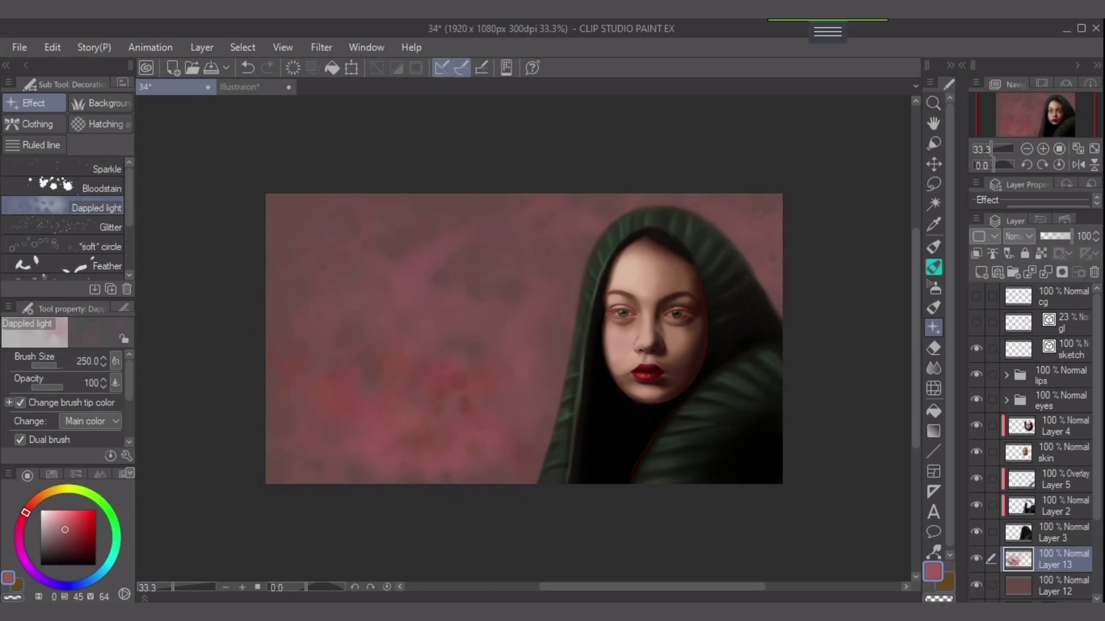
Brighten patches of the background with Dappled light at size 250 in lighter pink of hue 0, saturation 36, value 76.
click(60, 524)
drag(356, 376, 483, 397)
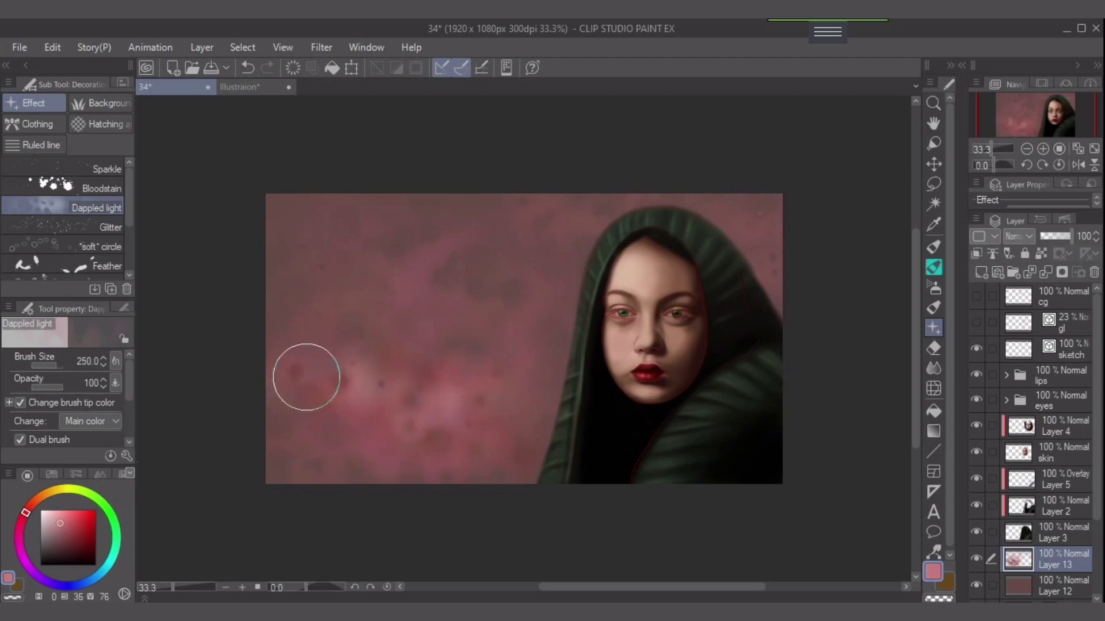
mouse_move(306, 377)
mouse_down()
mouse_move(397, 382)
mouse_move(326, 435)
mouse_move(459, 423)
mouse_move(297, 290)
mouse_move(488, 310)
mouse_move(355, 290)
mouse_move(453, 261)
mouse_move(541, 291)
mouse_move(741, 243)
mouse_move(806, 244)
mouse_move(749, 205)
mouse_move(790, 290)
mouse_move(438, 344)
mouse_up()
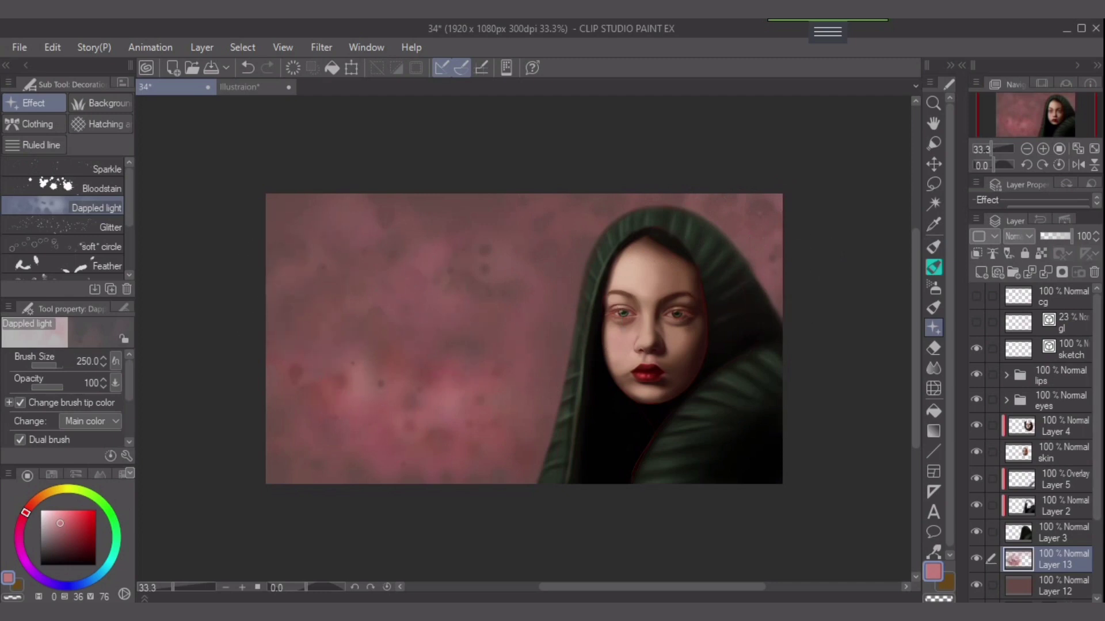
Add a new layer above the lips folder and set its blending mode to Overlay.
click(1060, 376)
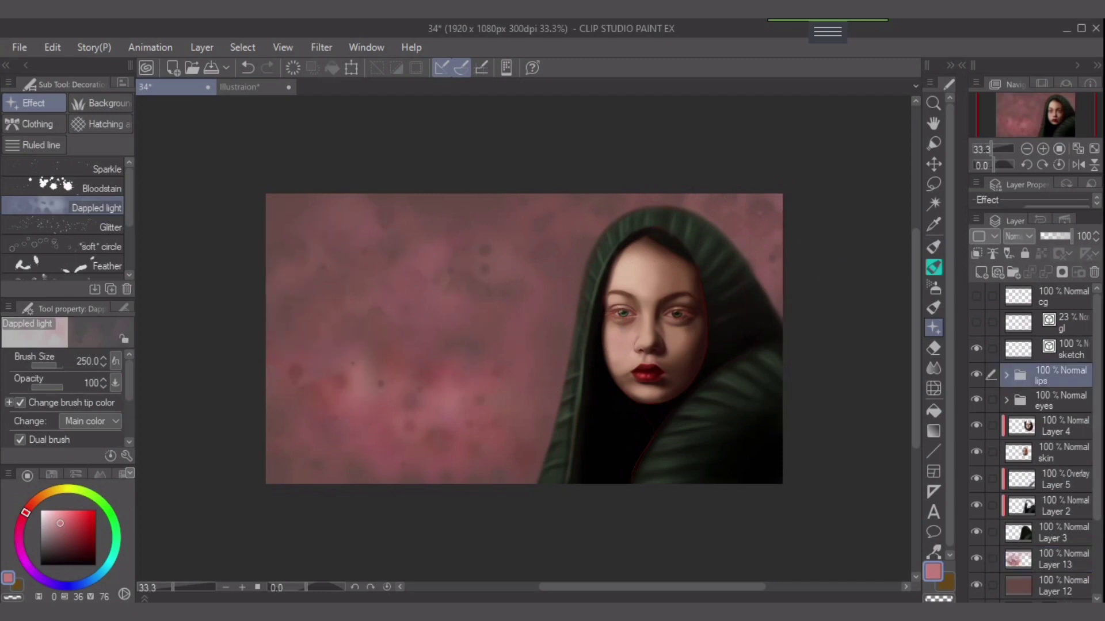
click(1017, 236)
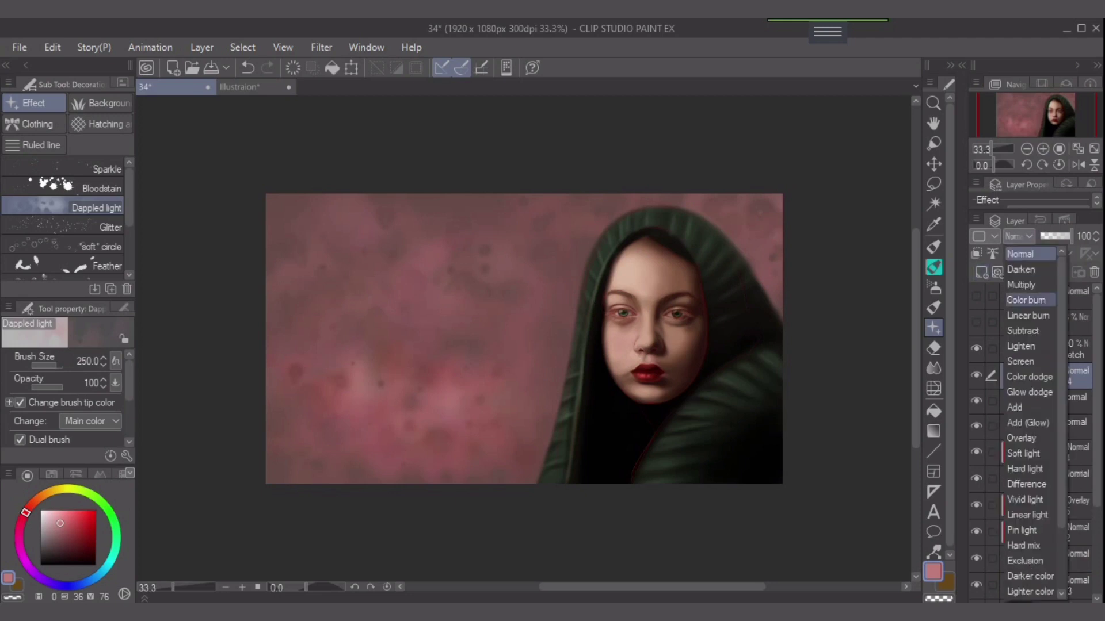
click(1021, 438)
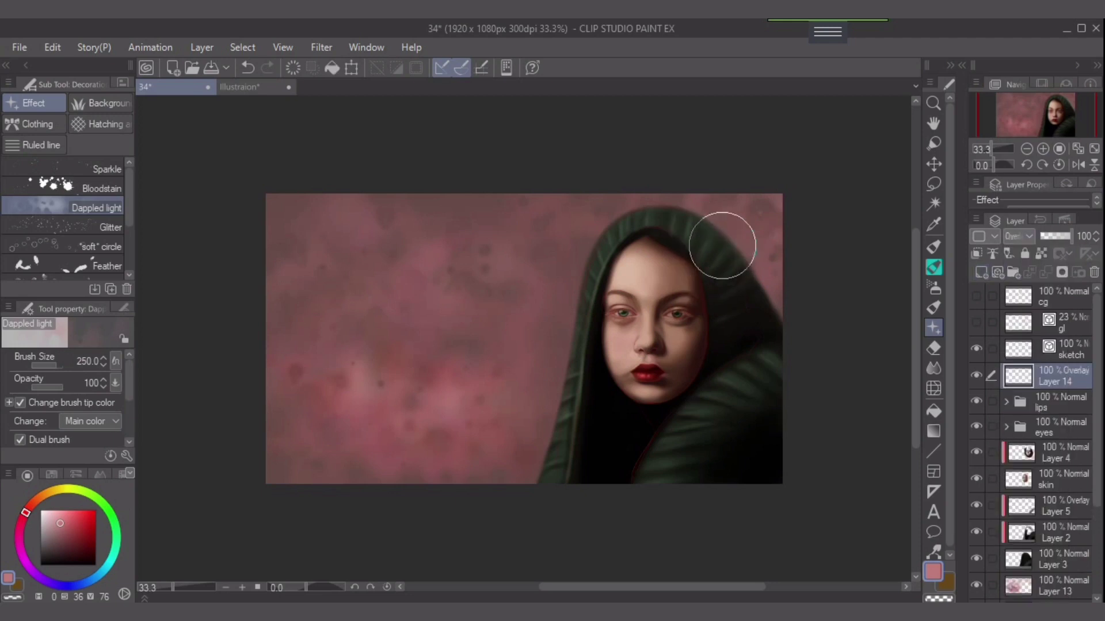
Glaze the hood's right outer edge on Layer 14 with the Soft airbrush at size 150 in pale pink of hue 0, saturation 16, value 100.
key(ctrl+z)
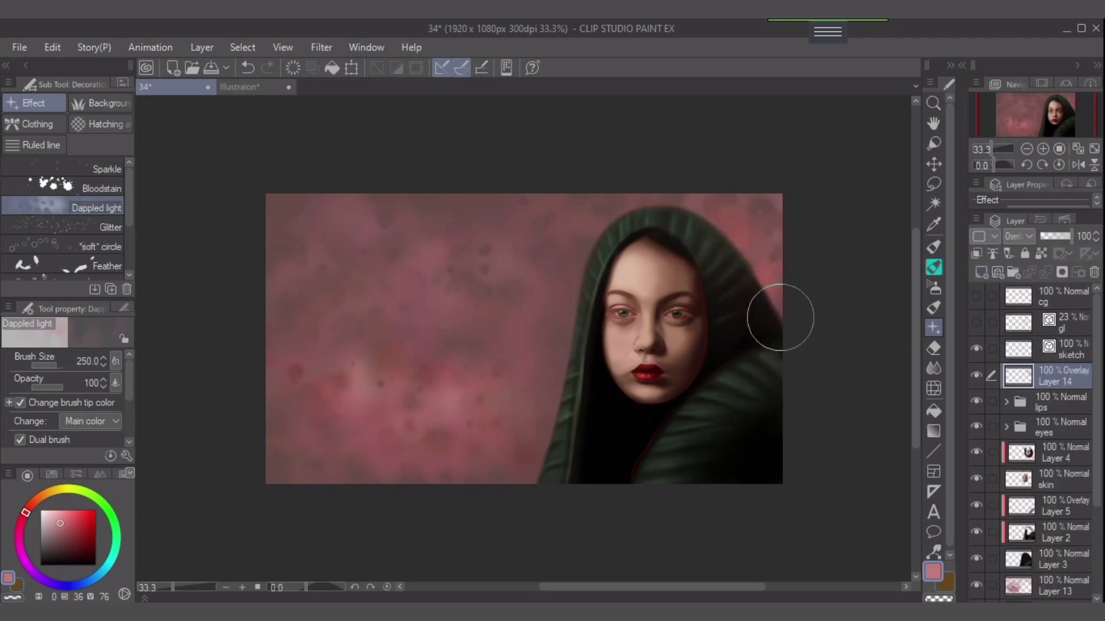
key(ctrl+z)
drag(56, 519, 49, 510)
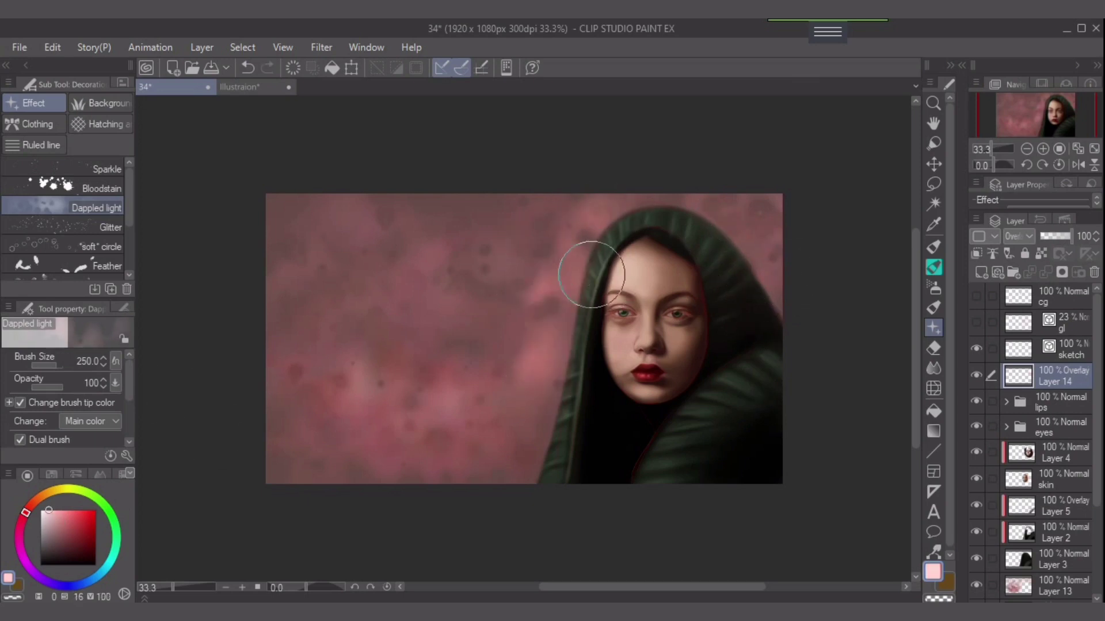
click(933, 288)
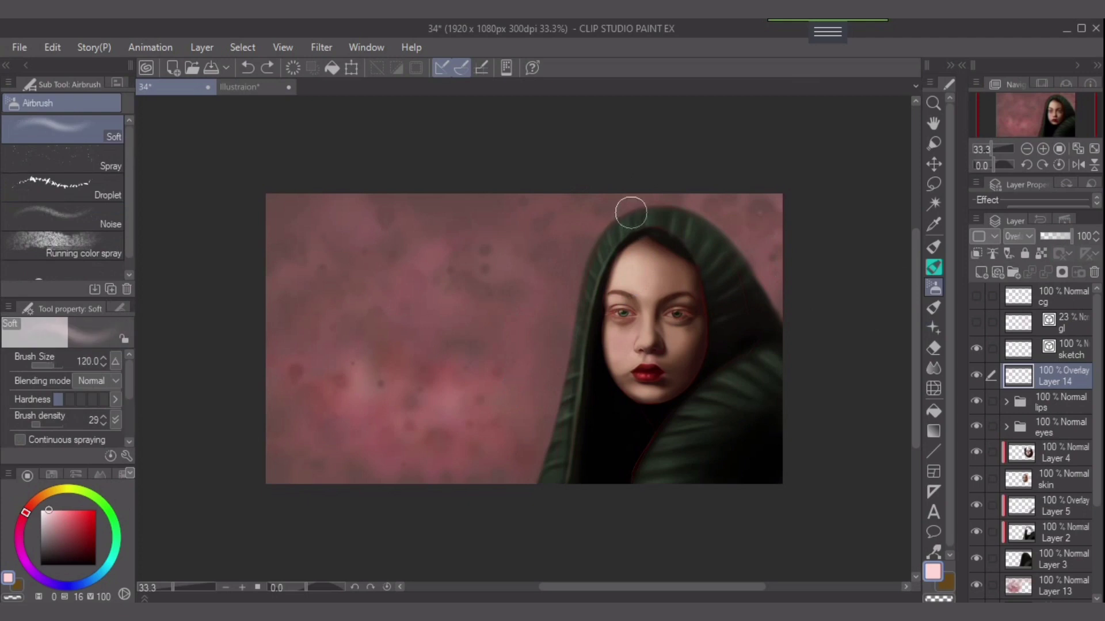
key(bracketright)
mouse_move(632, 211)
mouse_down()
mouse_move(542, 342)
mouse_move(580, 304)
mouse_move(533, 446)
mouse_up()
key(ctrl+z)
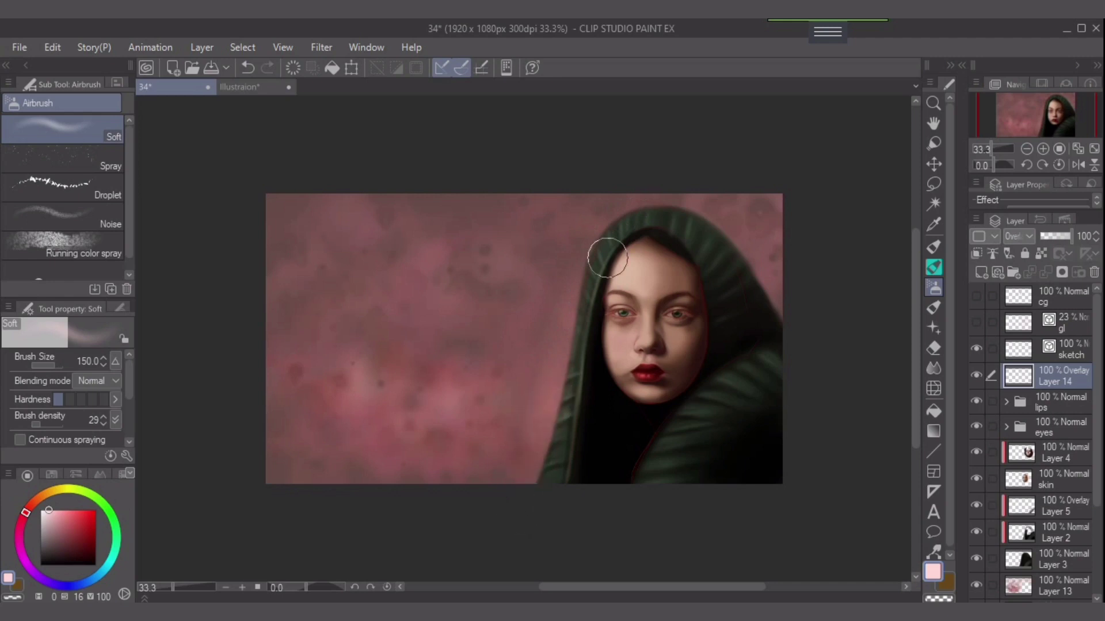
drag(726, 216, 788, 345)
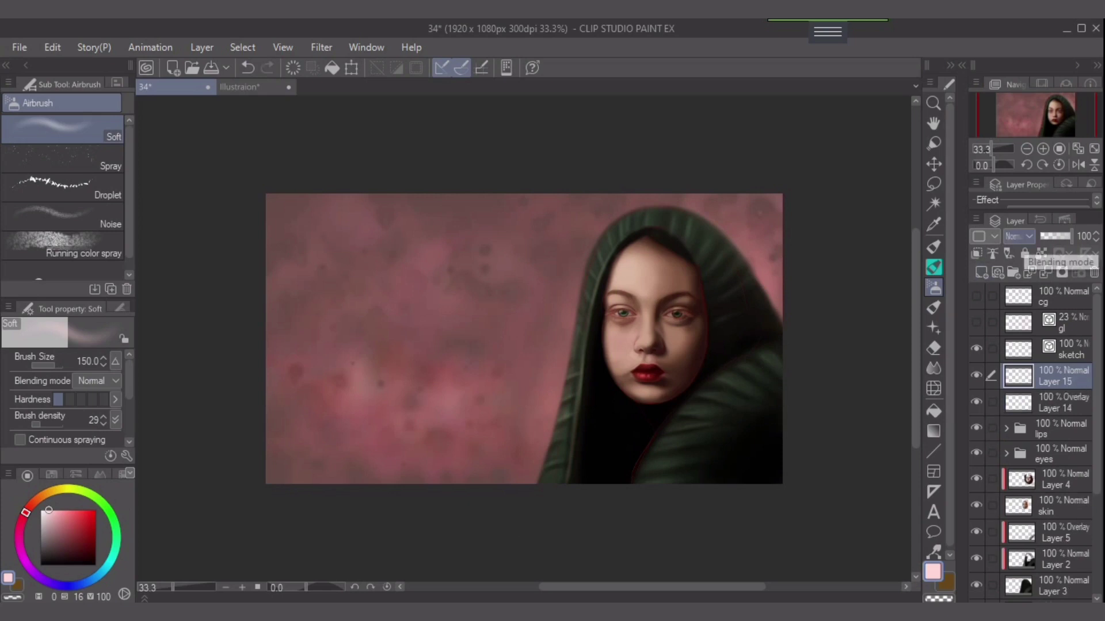
Set the new Layer 15 to Add (Glow) and airbrush sampled background red of hue 4, saturation 42, value 58 over the shoulder's dark corner at size 170.
click(1017, 236)
click(1028, 423)
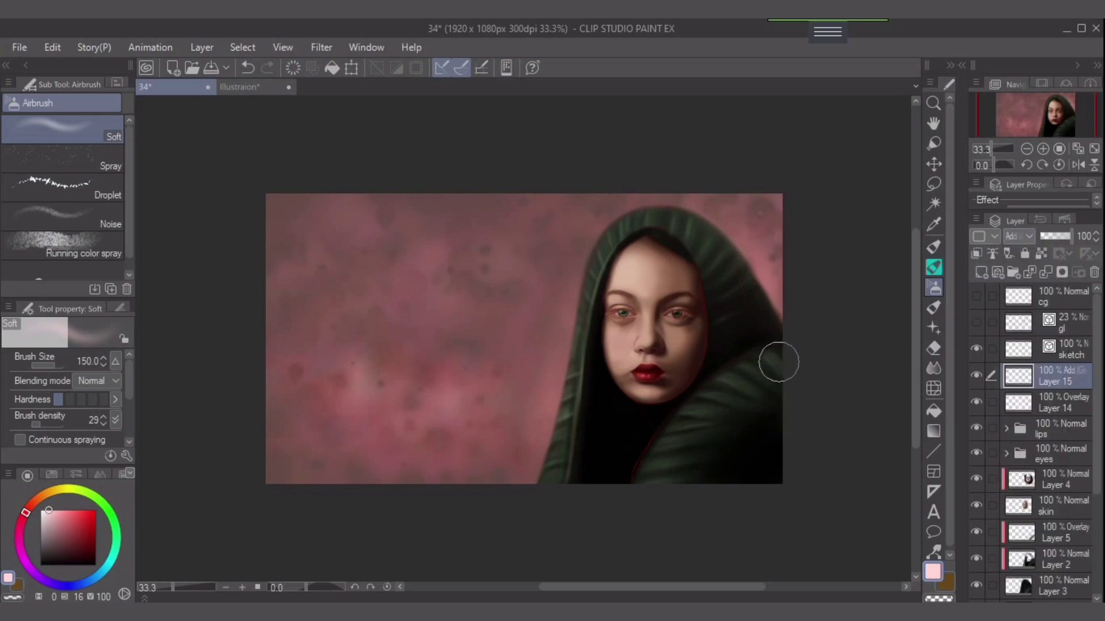
key(bracketright)
drag(776, 363, 719, 451)
key(ctrl+z)
alt+click(518, 327)
drag(802, 358, 732, 459)
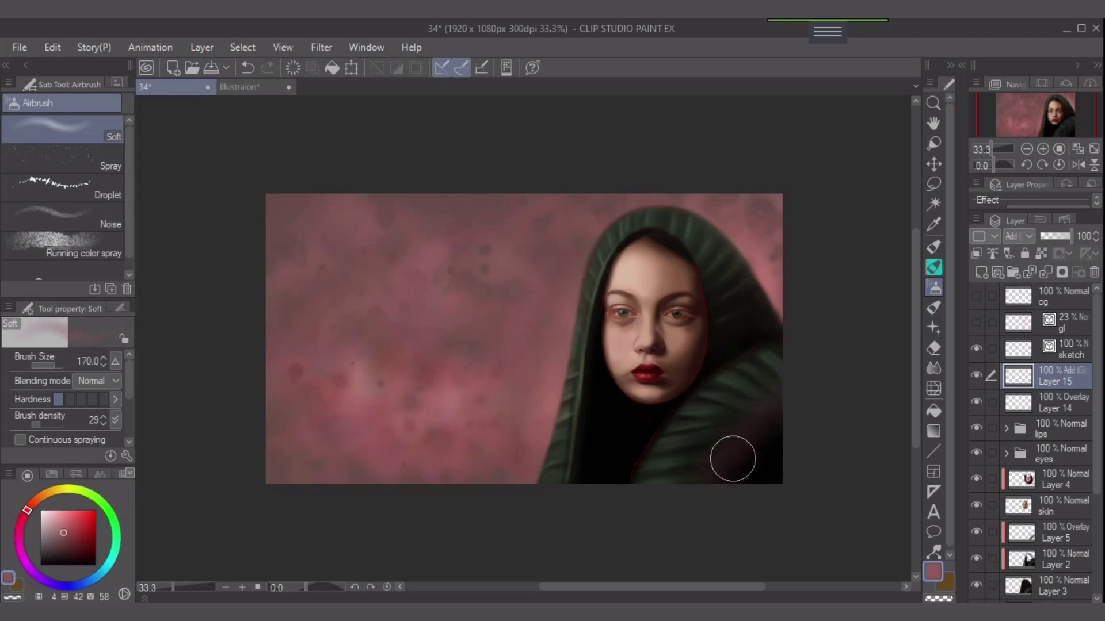
Undo the last airbrush stroke on the shoulder and hide background Layers 12 and 13 to expose the reference photo.
key(ctrl+z)
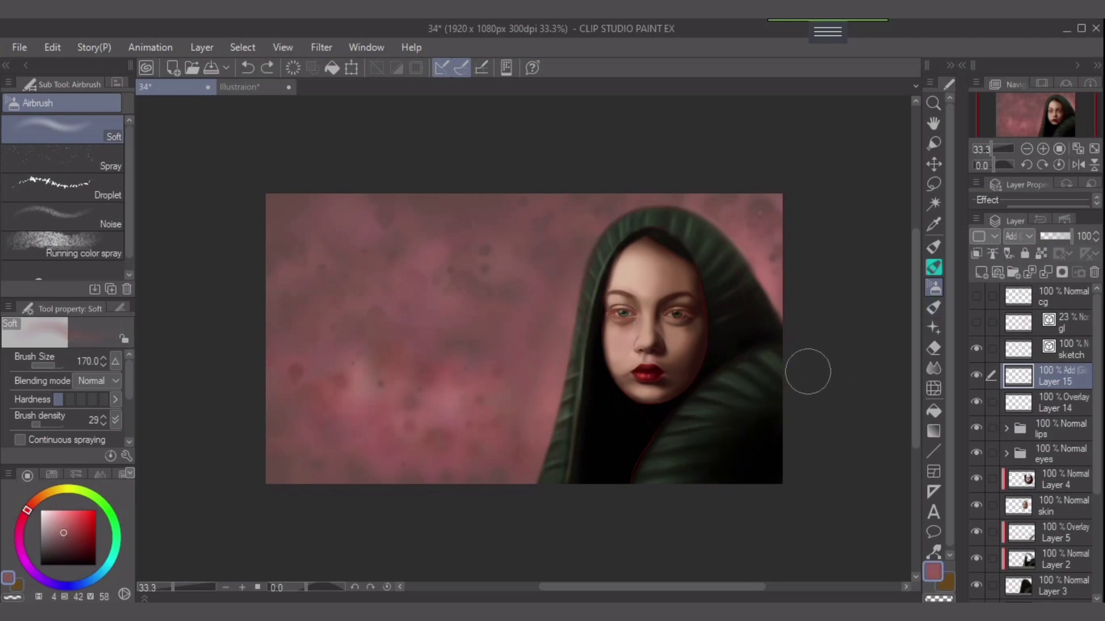
mouse_move(808, 371)
mouse_down()
mouse_move(758, 273)
mouse_move(795, 322)
mouse_move(732, 252)
mouse_move(803, 325)
mouse_up()
key(ctrl+plus)
key(ctrl+plus)
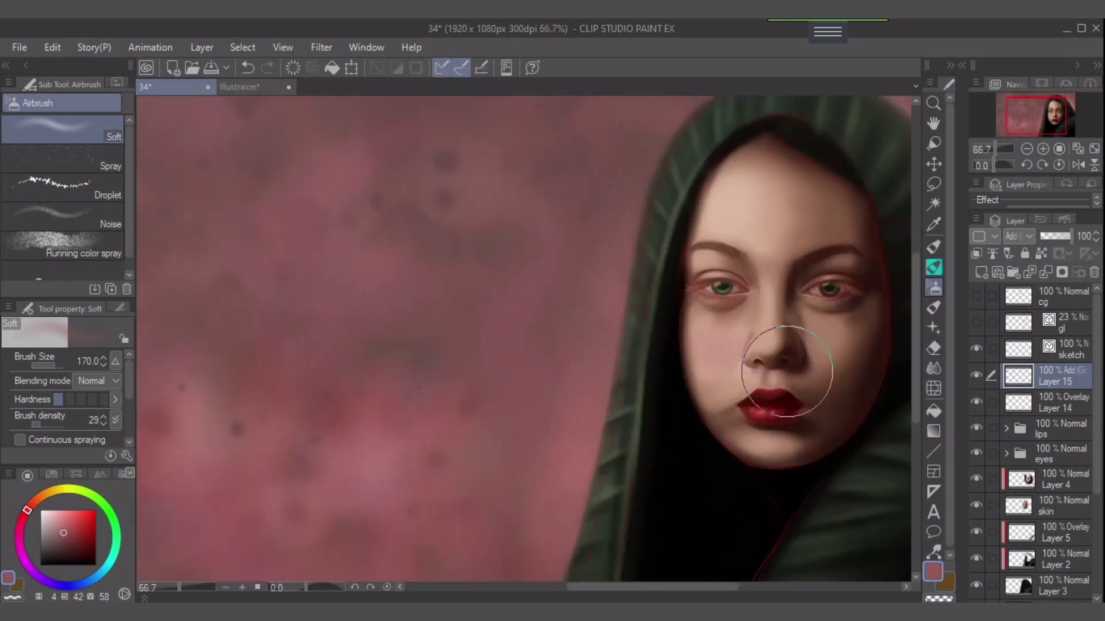
scroll(1036, 443, down, 3)
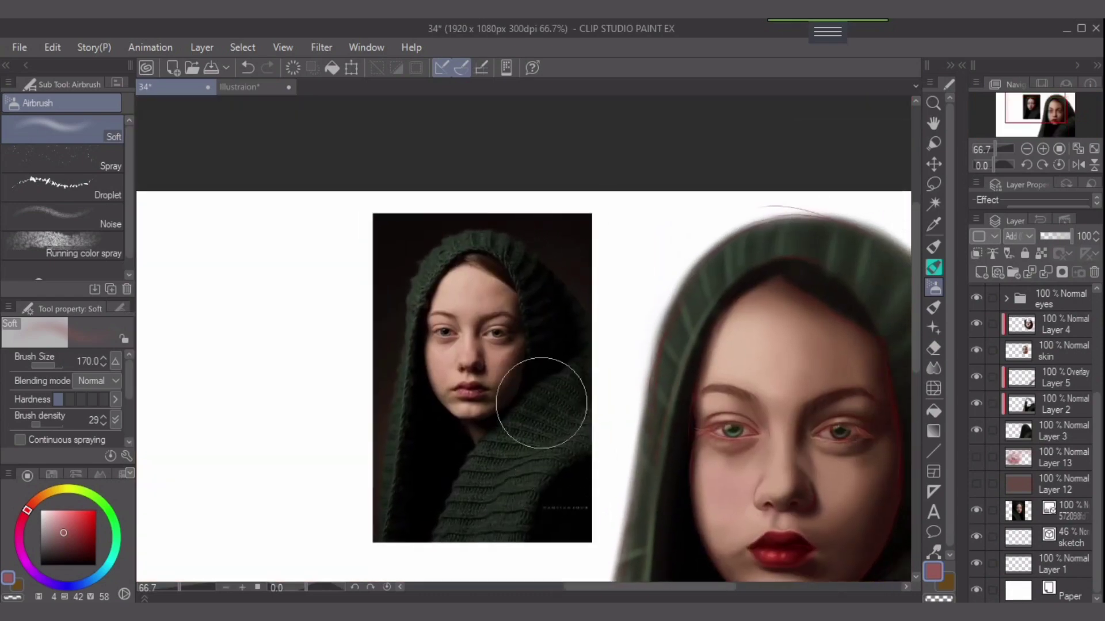
Sample a very dark brown of hue 21, saturation 70, value 8 from the shaded hair in the reference photo.
scroll(542, 402, up, 3)
alt+click(504, 235)
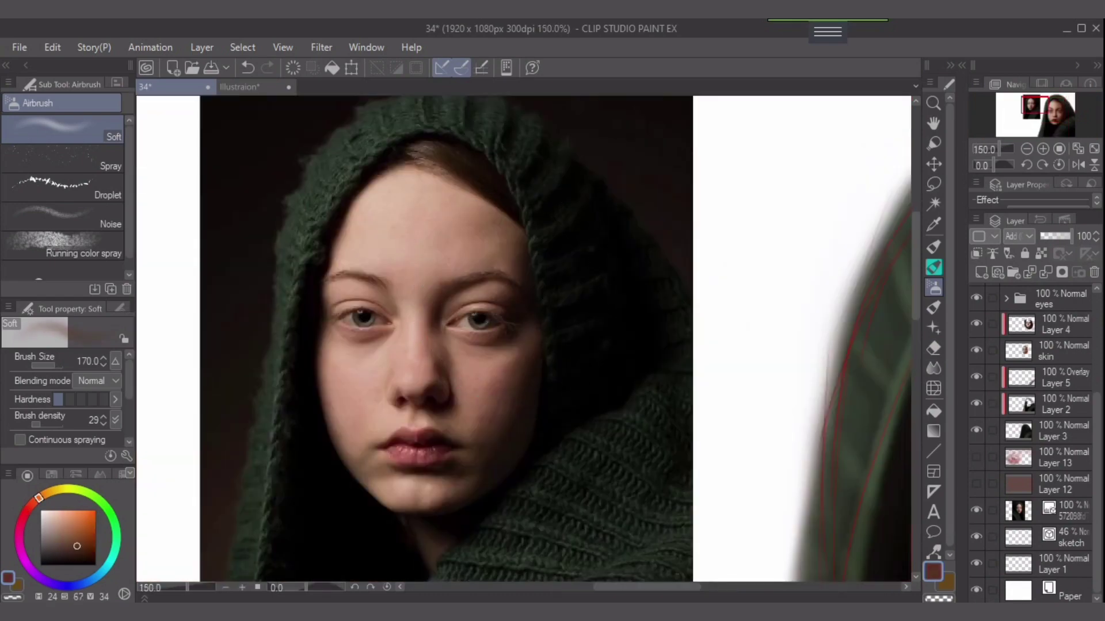
alt+click(526, 198)
drag(873, 387, 388, 349)
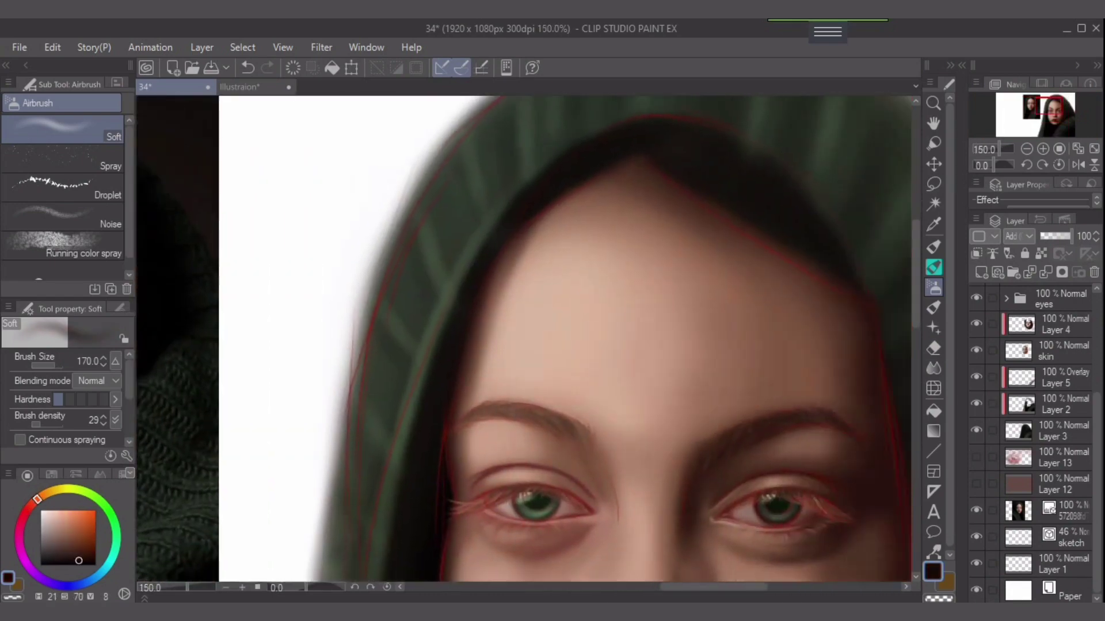
drag(744, 403, 520, 489)
Toggle the visibility of the skin layer and Layer 4 to compare their paint, and make the skin layer active.
click(1063, 404)
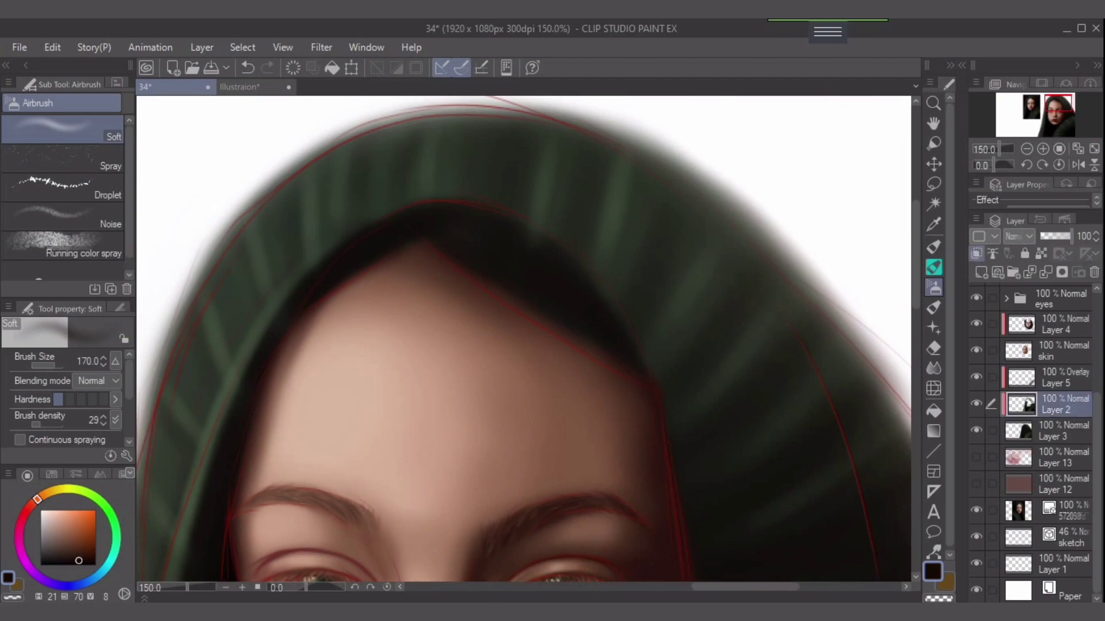
click(1063, 351)
click(977, 350)
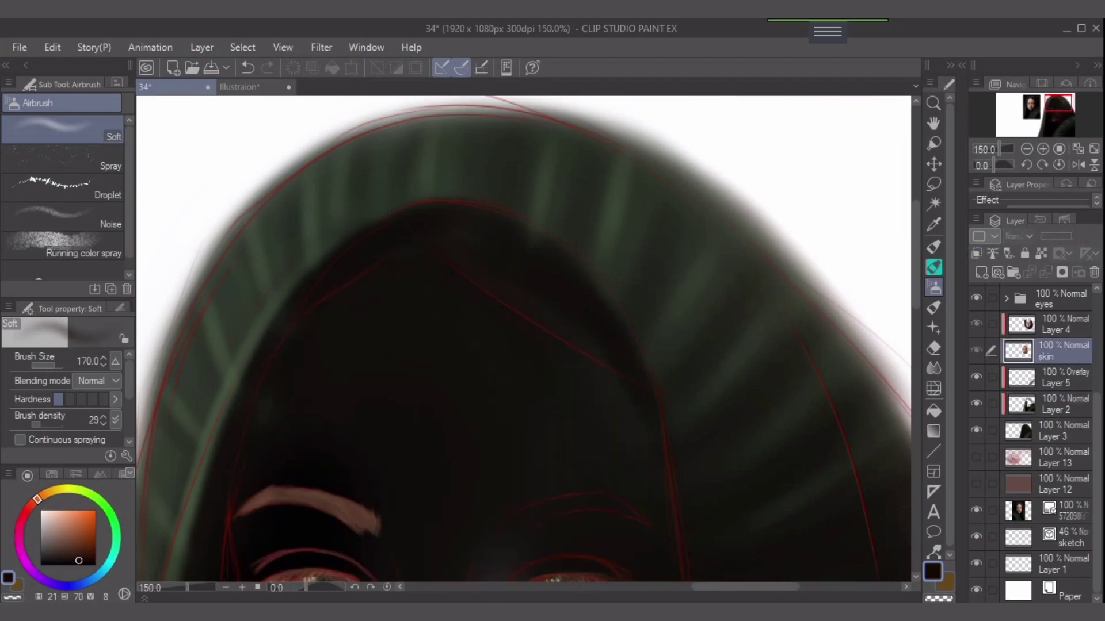
click(977, 350)
click(1064, 324)
click(977, 324)
click(976, 324)
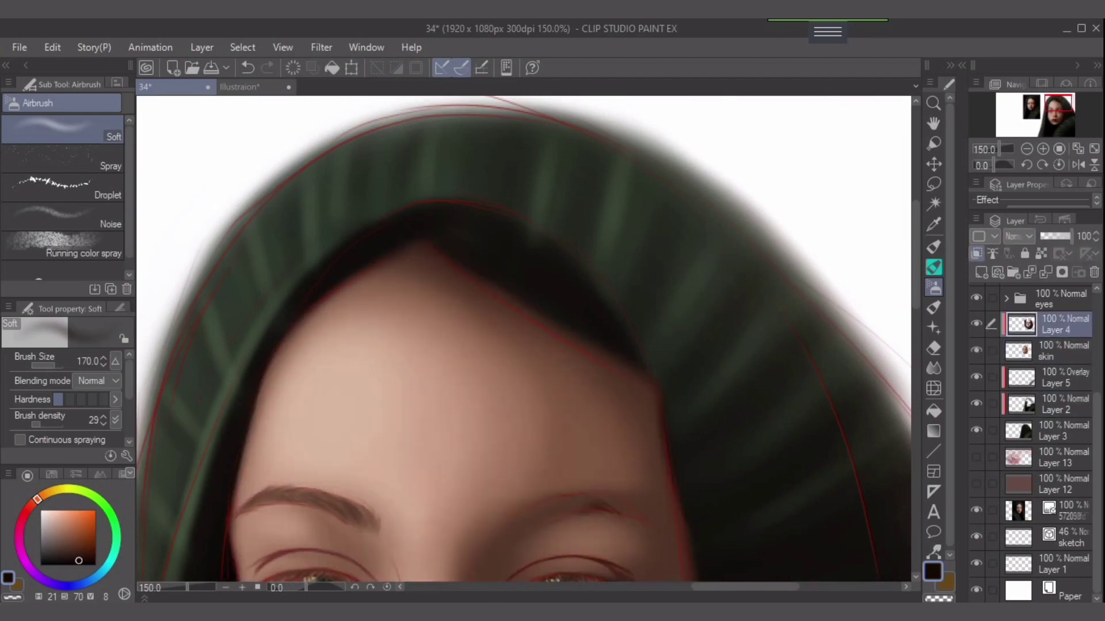
click(1064, 351)
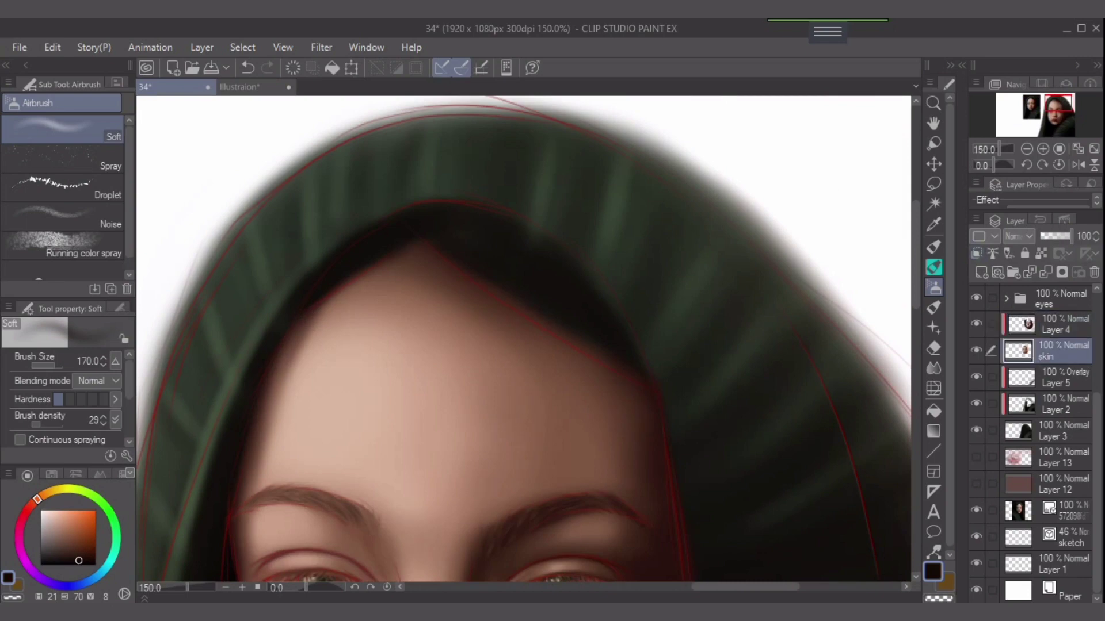
drag(1096, 489, 1096, 432)
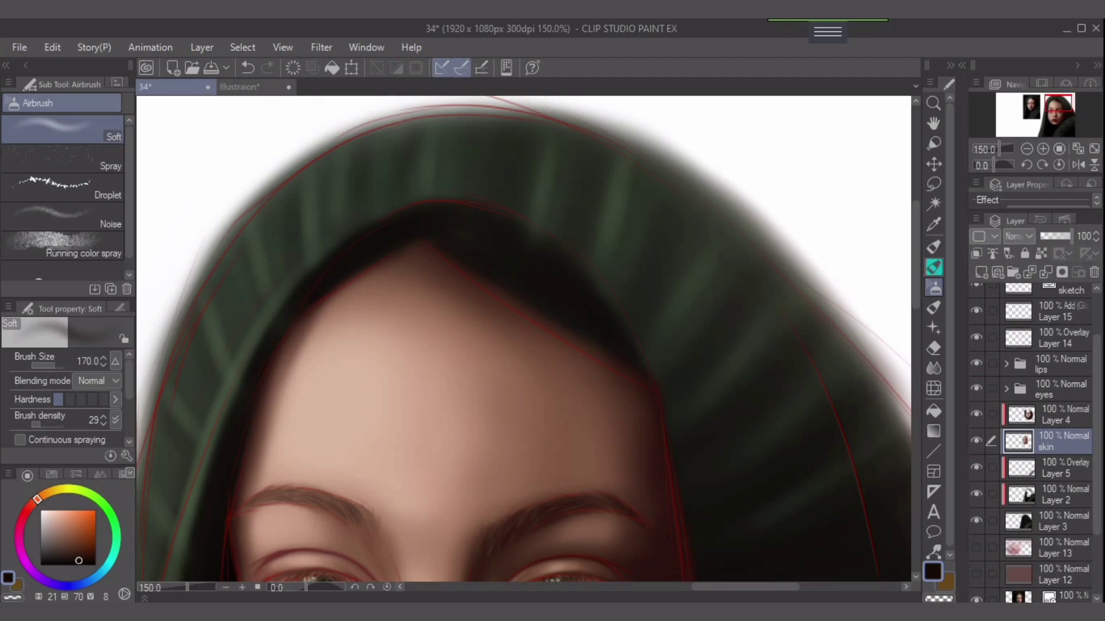
Choose the thin hair bundle pencil and set its brush size to 25.
key(p)
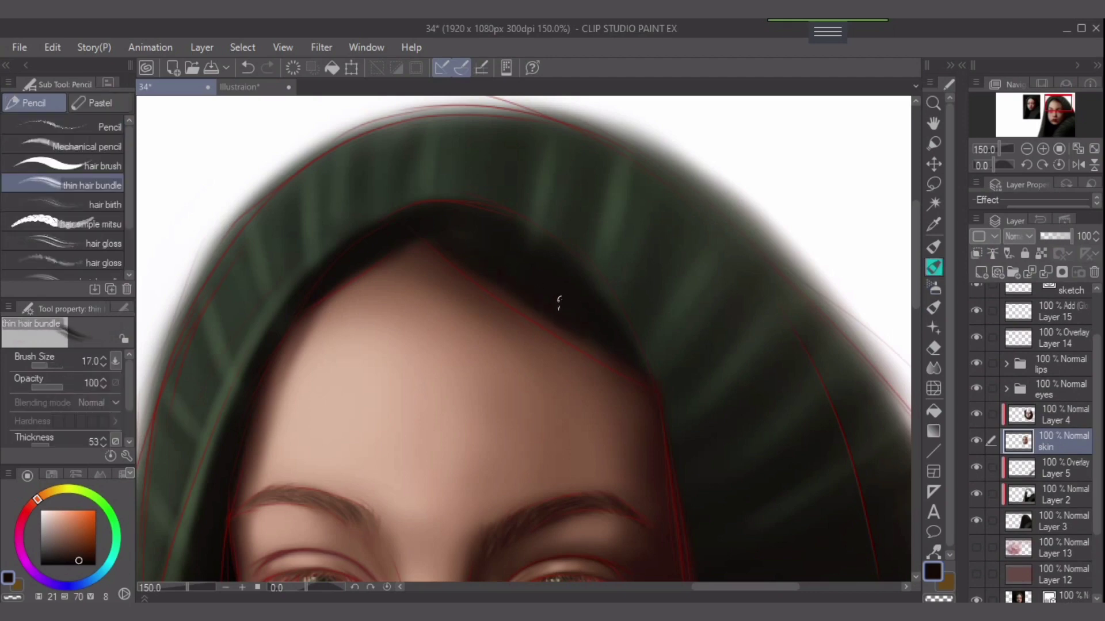
key(bracketright)
key(bracketright)
mouse_move(493, 277)
mouse_down()
mouse_move(584, 348)
mouse_move(617, 358)
mouse_up()
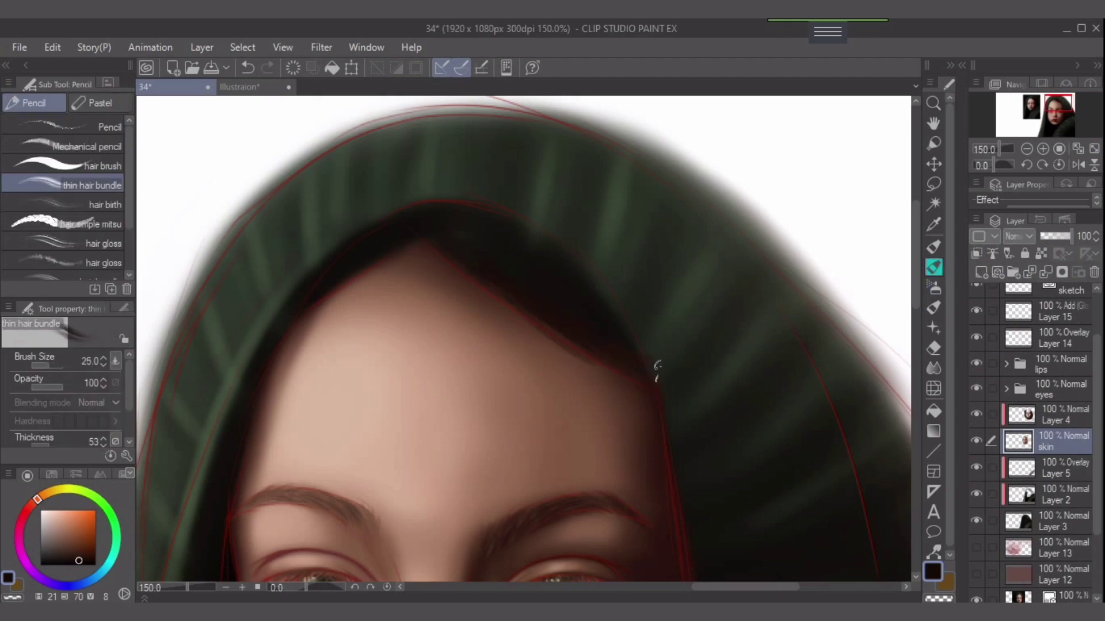
key(ctrl+z)
key(ctrl+z)
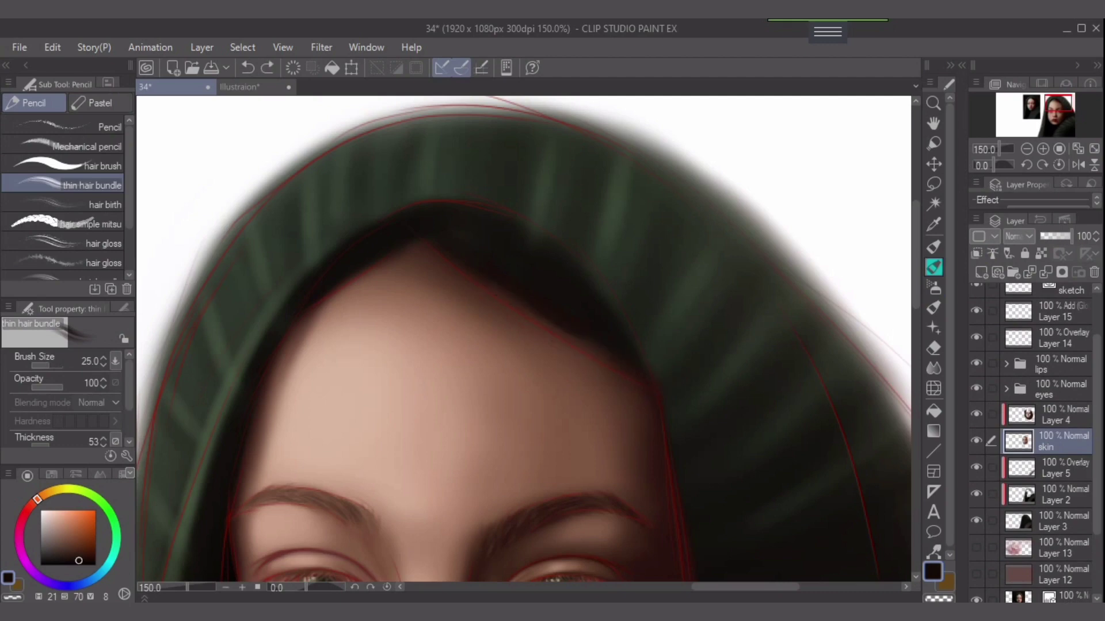
click(1063, 468)
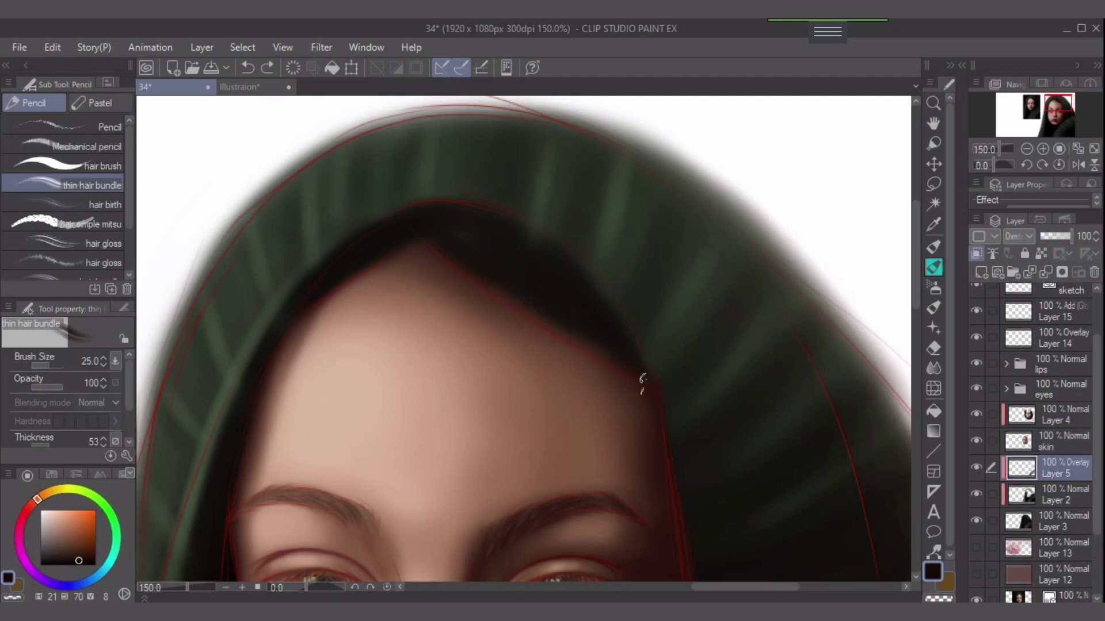
drag(564, 305, 687, 378)
key(ctrl+z)
key(alt+bracketleft)
drag(542, 295, 676, 372)
key(ctrl+z)
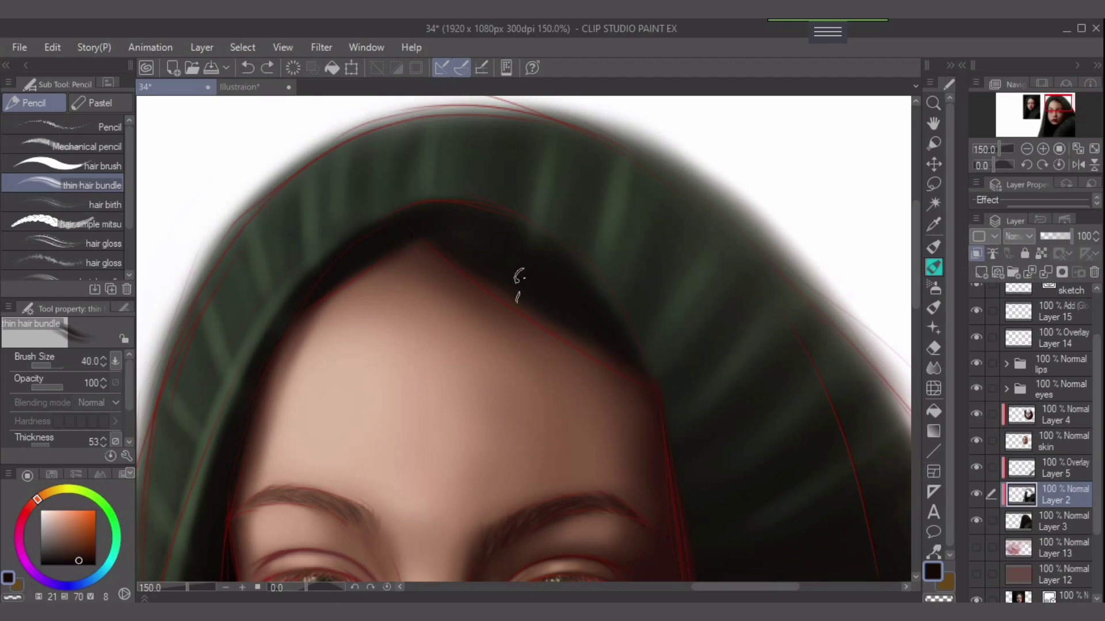
drag(519, 283, 548, 317)
drag(478, 268, 569, 335)
key(alt+bracketright)
key(alt+bracketright)
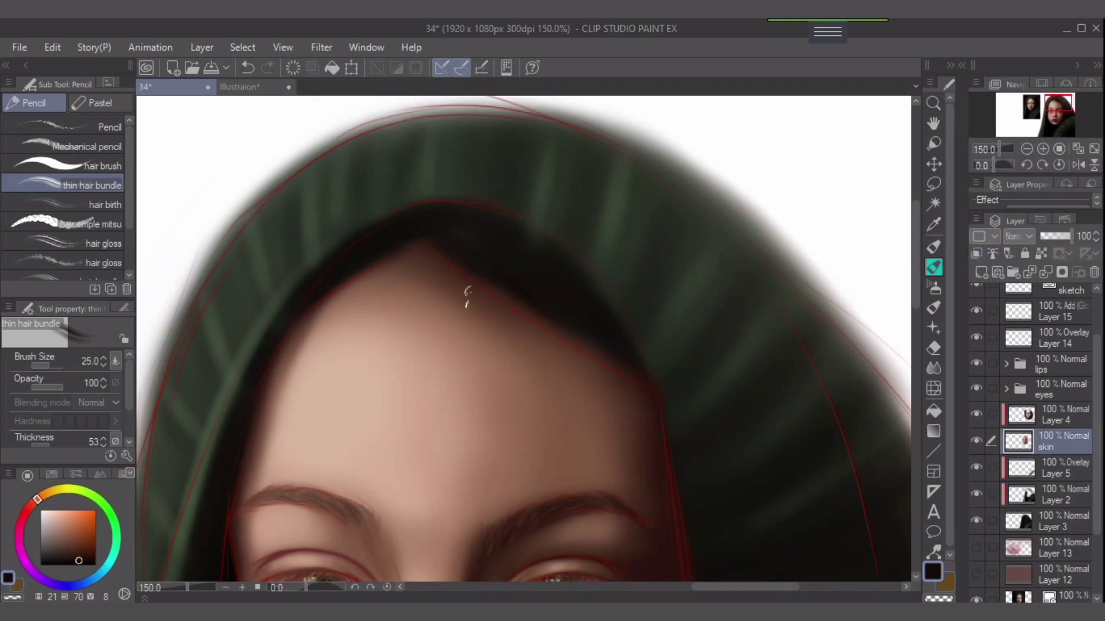
Paint the dark brown hair between forehead and hood on the skin layer with thin hair bundle strokes at sizes 25 to 30.
drag(476, 261, 596, 332)
drag(476, 273, 638, 375)
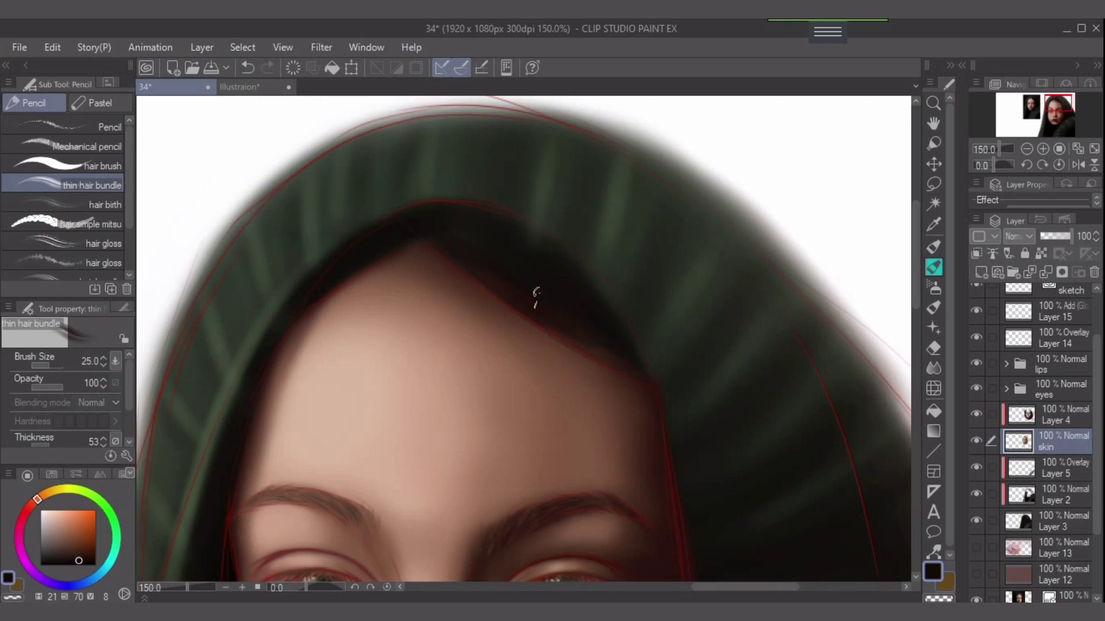
drag(572, 338, 630, 362)
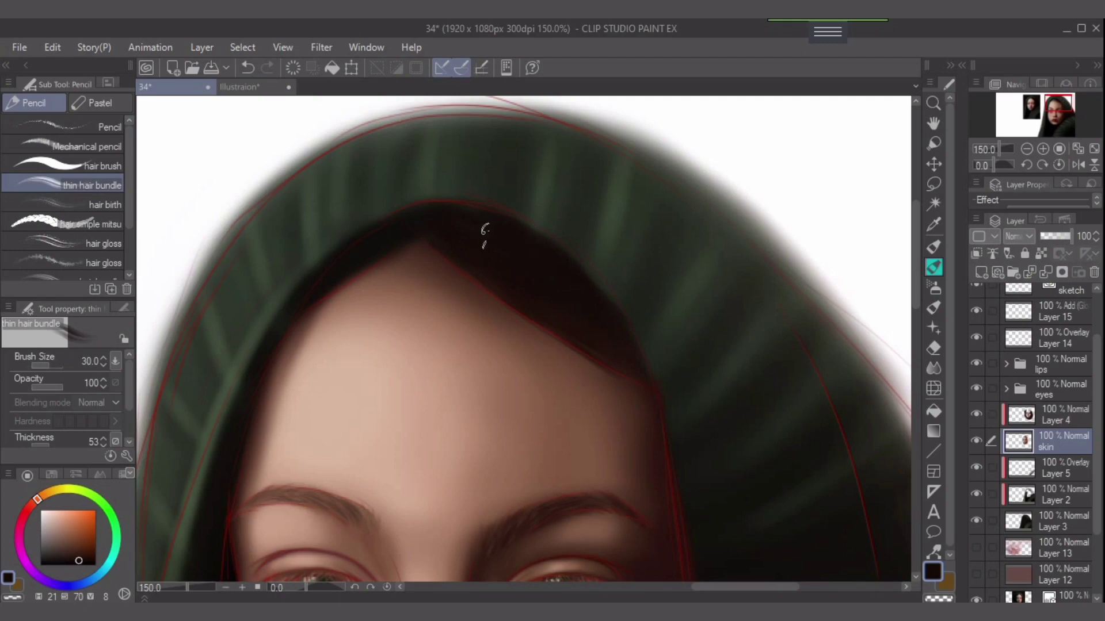
Sample lighter brown of hue 32, saturation 34, value 30 from the reference hair and paint strands beside the parting at size 40.
click(1027, 101)
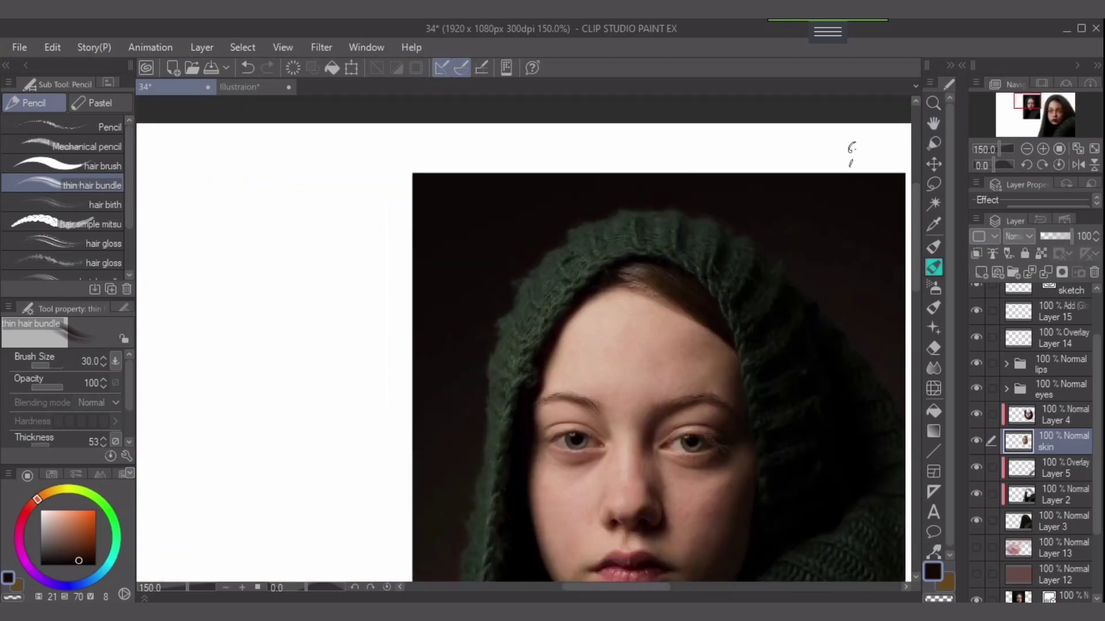
alt+click(634, 268)
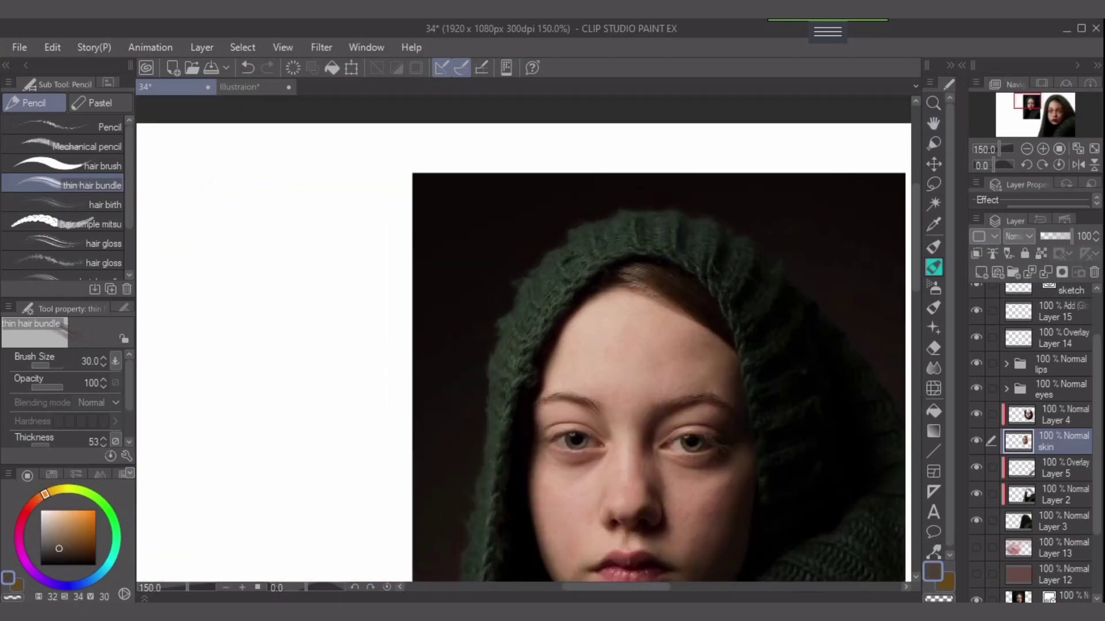
click(1053, 111)
drag(1053, 110, 1056, 103)
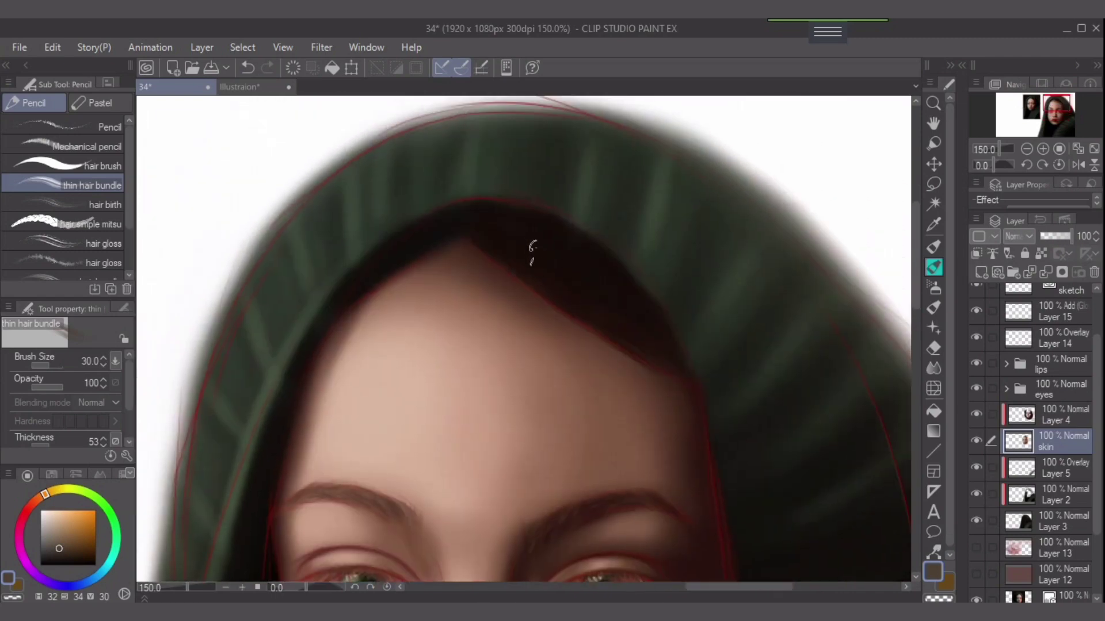
drag(466, 224, 525, 264)
key(ctrl+z)
key(])
drag(451, 214, 577, 292)
drag(485, 240, 636, 332)
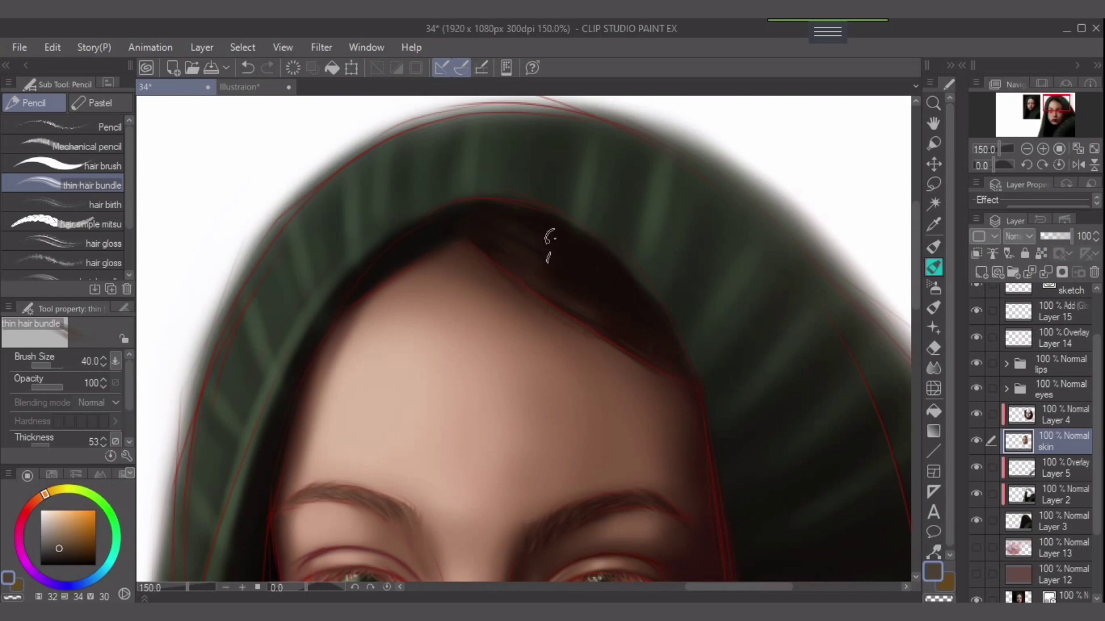
key(ctrl+z)
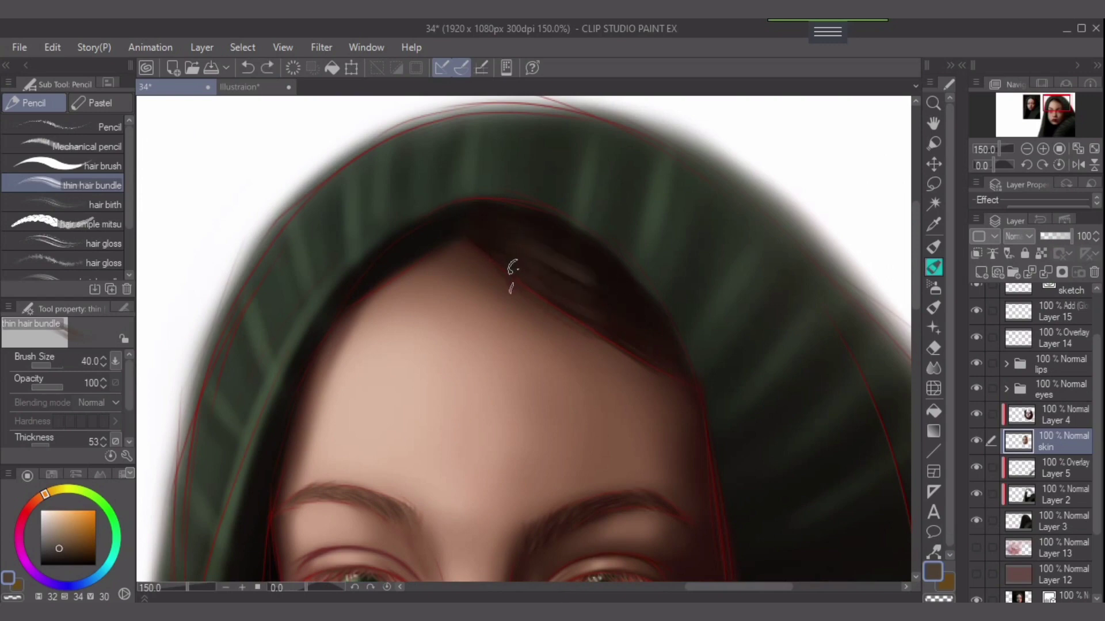
Lower the brush opacity to 34 and blend the hair strands, using sampled dark brown of hue 21, saturation 61, value 9 toward the temple.
drag(62, 387, 42, 387)
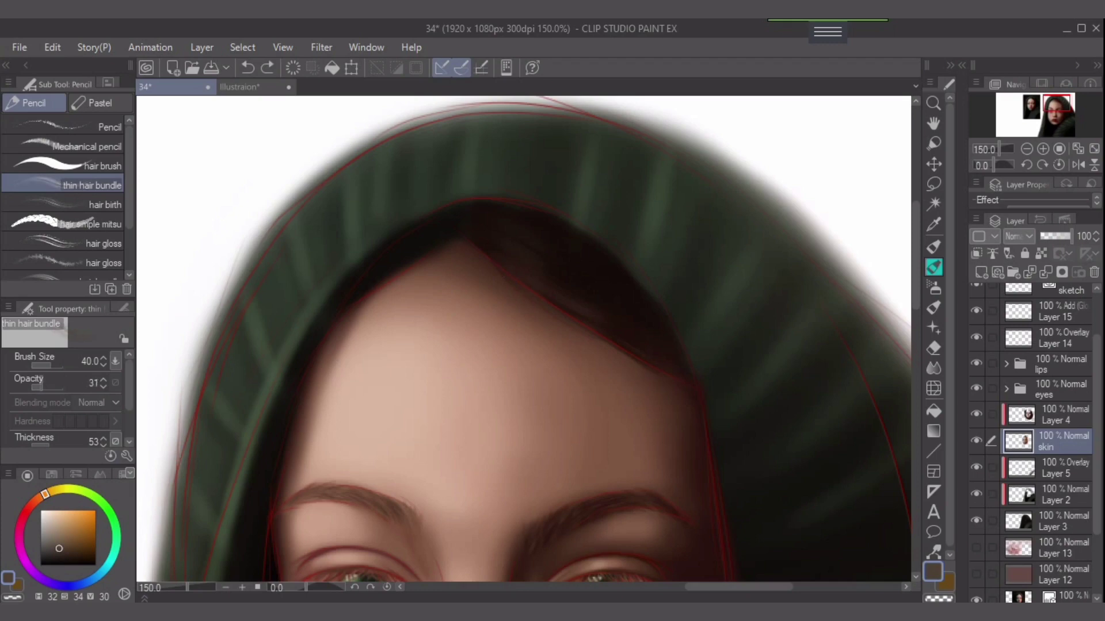
drag(457, 226, 571, 275)
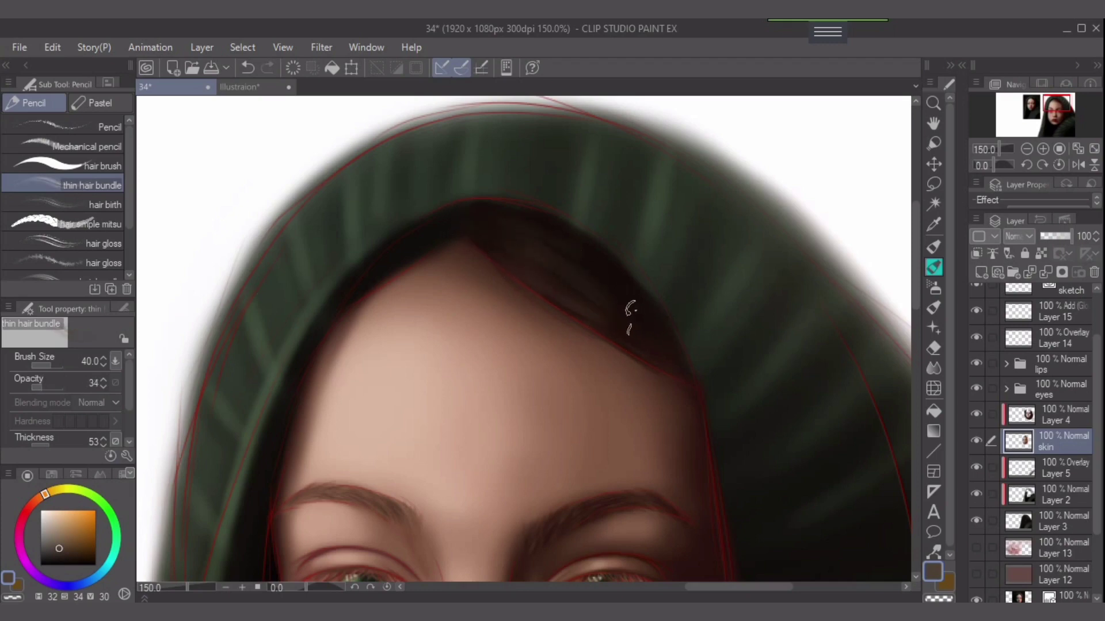
alt+click(636, 303)
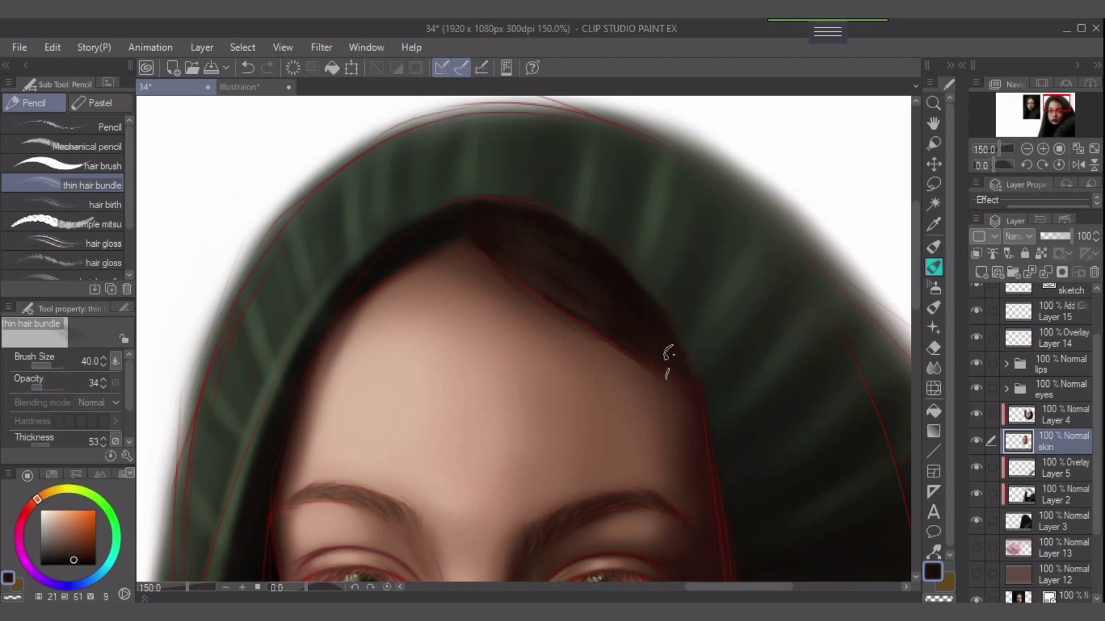
mouse_move(537, 276)
mouse_down()
mouse_move(653, 341)
mouse_move(682, 373)
mouse_up()
key([)
Sample brown of hue 27, saturation 35, value 33 from the reference hair and add soft strands at the parting around size 30.
alt+click(526, 269)
drag(739, 587, 624, 587)
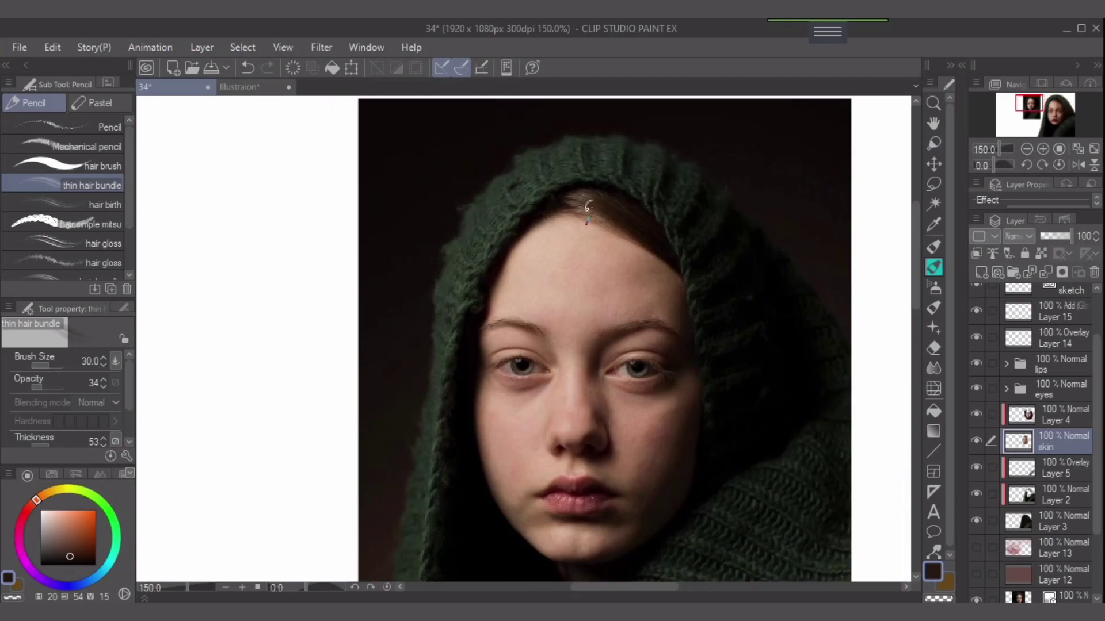
alt+click(587, 207)
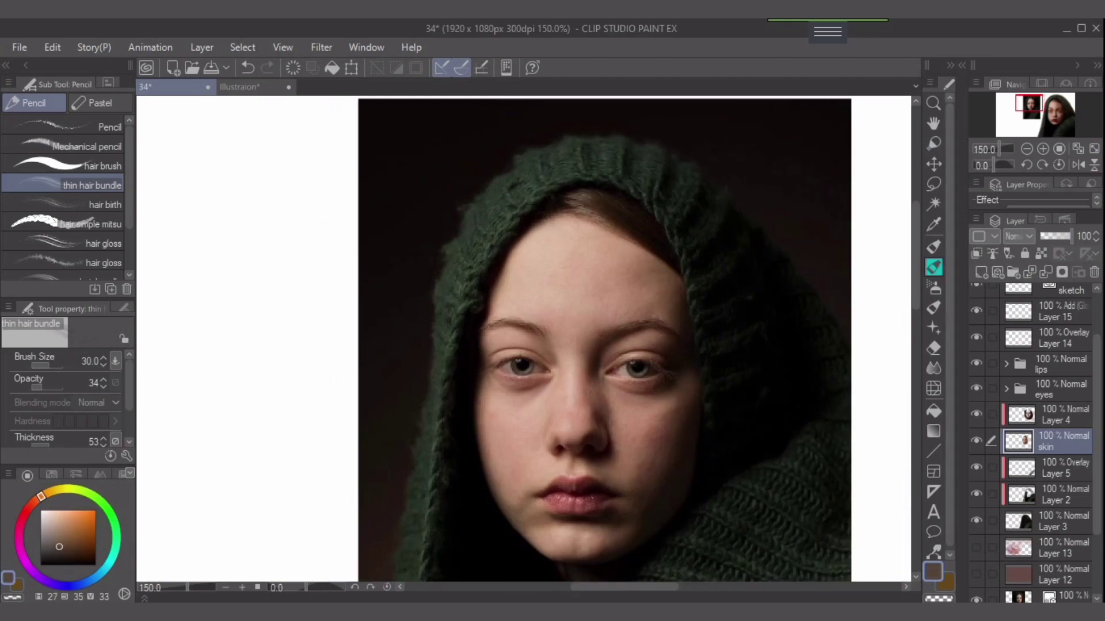
scroll(681, 207, right, 10)
drag(681, 207, 621, 299)
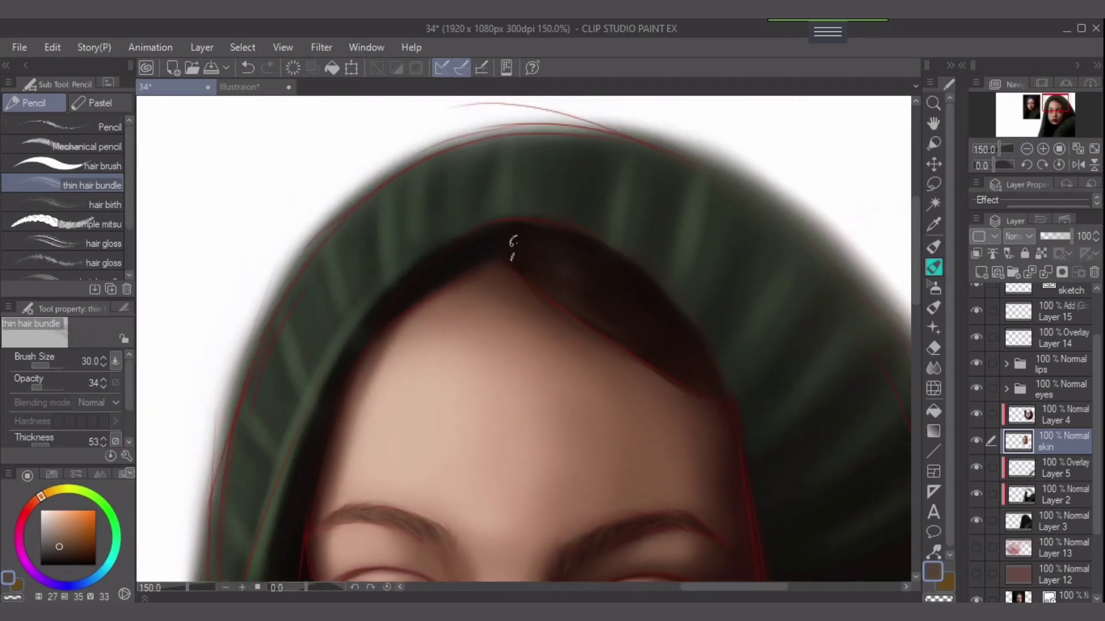
key([)
drag(500, 240, 562, 288)
key(bracketright)
drag(507, 247, 556, 258)
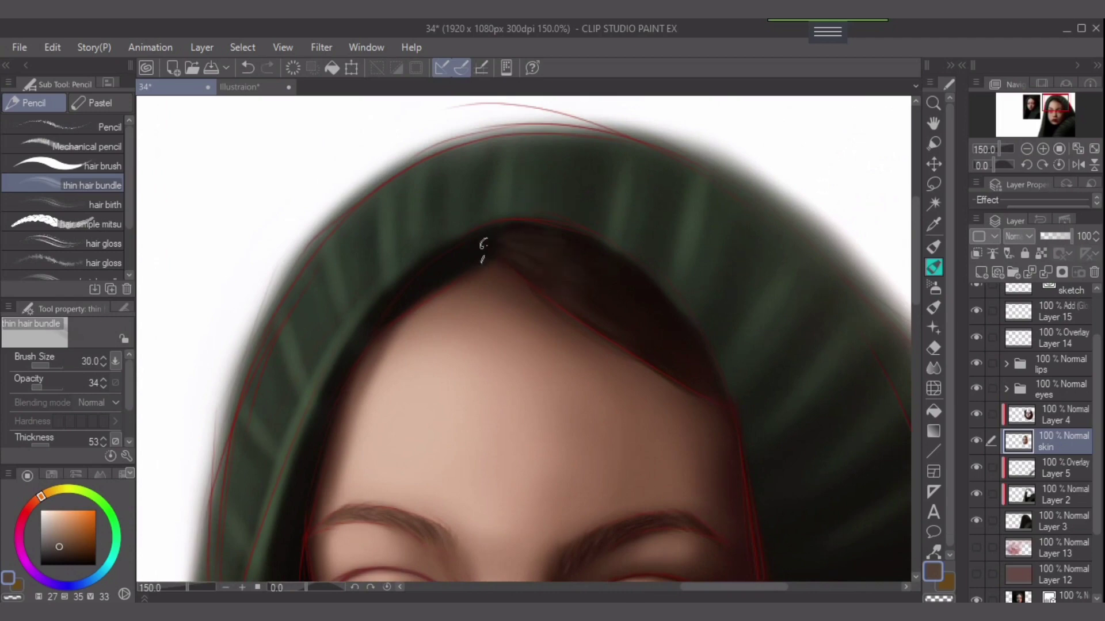
Refine the dark hair beside the parting with sampled near-black of hue 48, saturation 33, value 6, reducing the brush from size 40 to 15.
alt+click(486, 241)
key(bracketright)
key(bracketright)
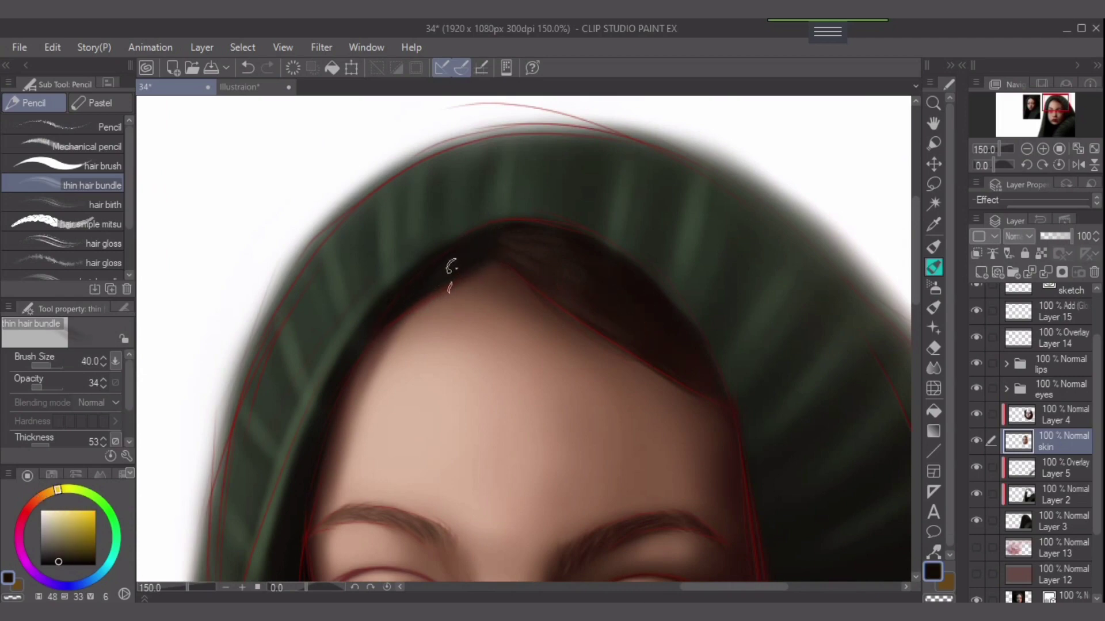
key(bracketleft)
key(bracketleft)
key(bracketleft)
key(bracketleft)
Activate Layer 2 and set the Soft airbrush to size 12 with near-black of hue 60, saturation 50, value 1 sampled from the reference.
click(1061, 495)
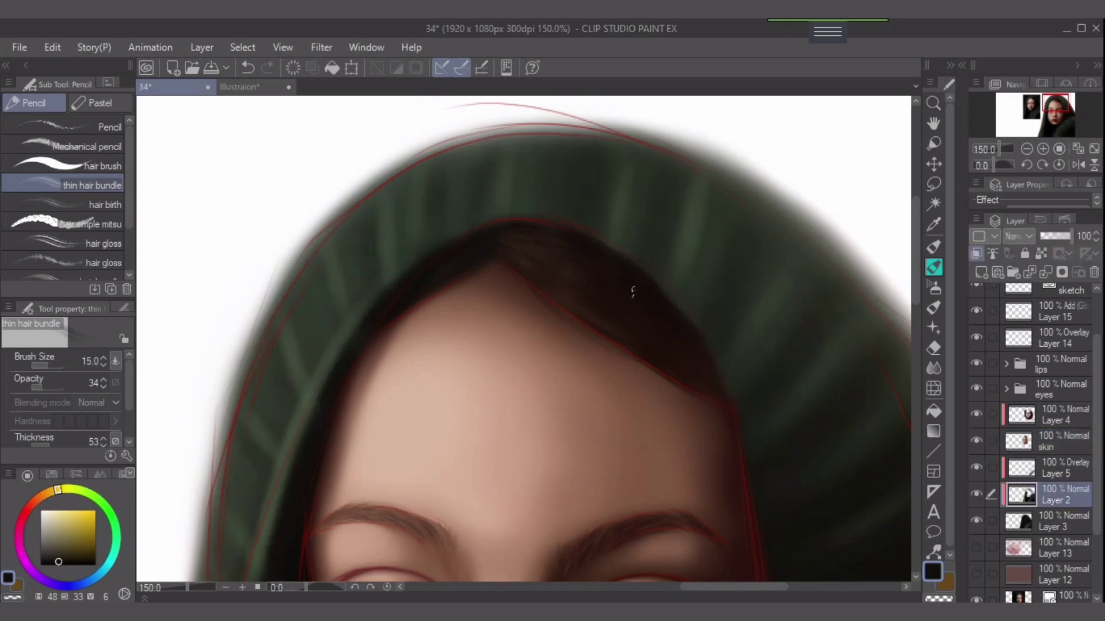
click(934, 287)
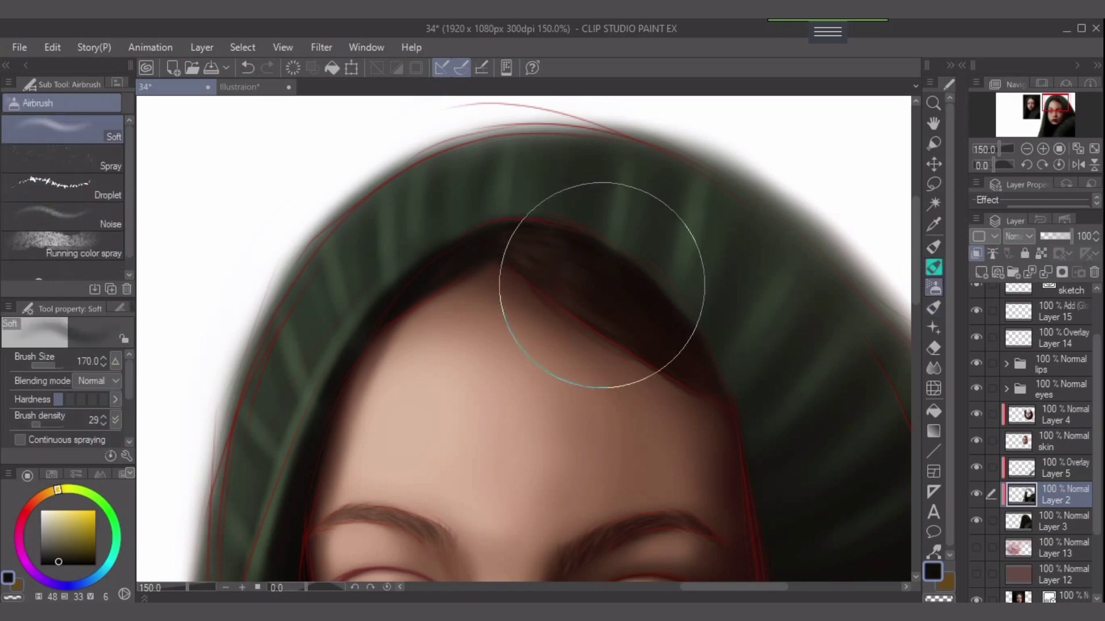
key(bracketleft)
key(bracketleft)
key(bracketleft)
key(bracketleft)
key(bracketleft)
key(bracketleft)
key(bracketleft)
key(bracketleft)
key(bracketleft)
key(bracketleft)
key(bracketleft)
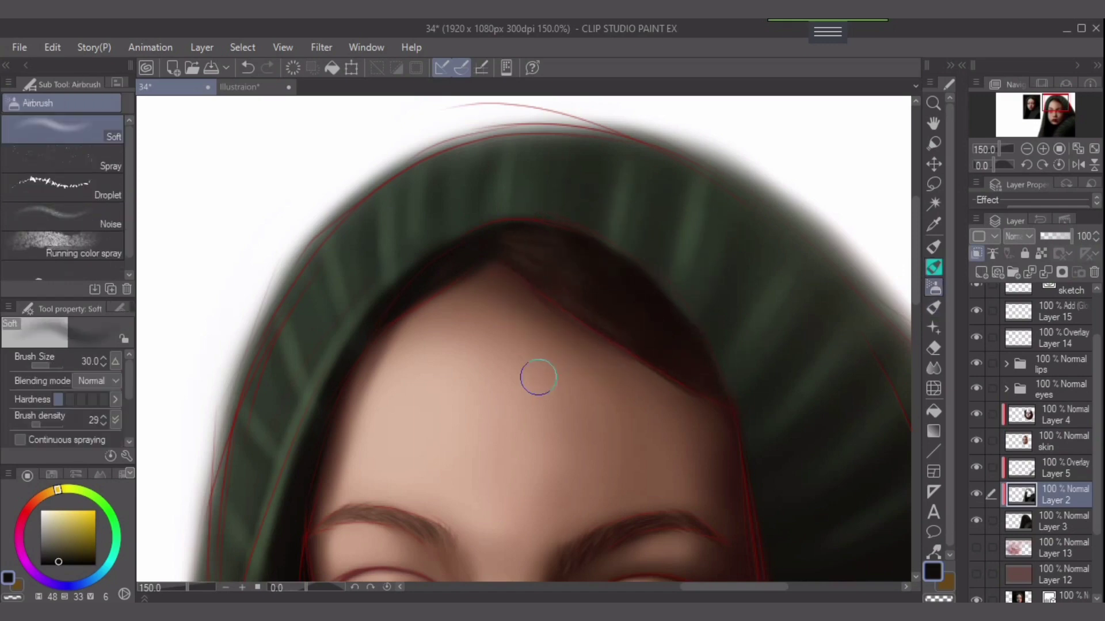
key(bracketleft)
key(bracketleft)
scroll(560, 424, down, 1)
mouse_move(560, 424)
mouse_down()
mouse_move(614, 234)
mouse_move(626, 229)
mouse_up()
alt+click(452, 503)
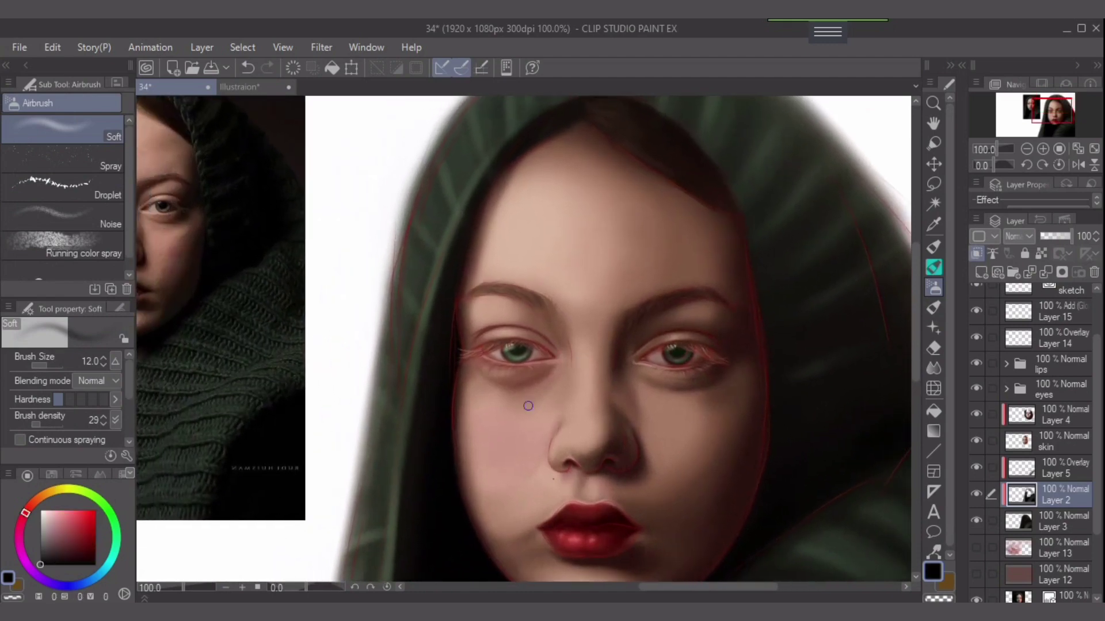
drag(524, 357, 561, 535)
alt+click(184, 278)
alt+click(188, 260)
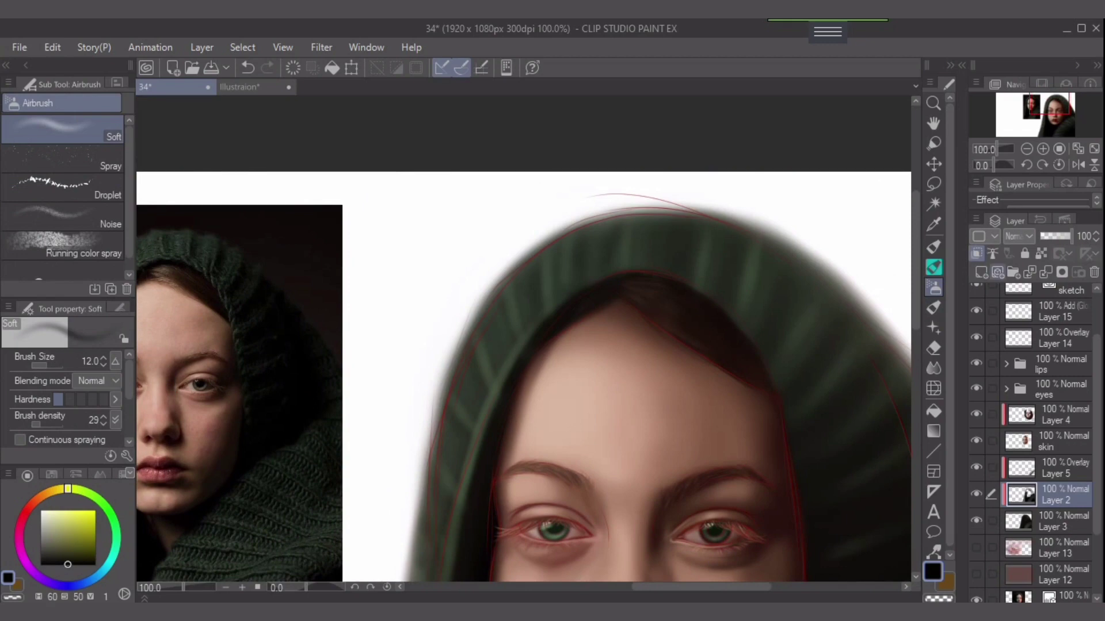
With the canvas rotated to -30 degrees, darken the hood's inner edge above the hair using brush density 42, undoing the heavier density 100 strokes.
click(1026, 165)
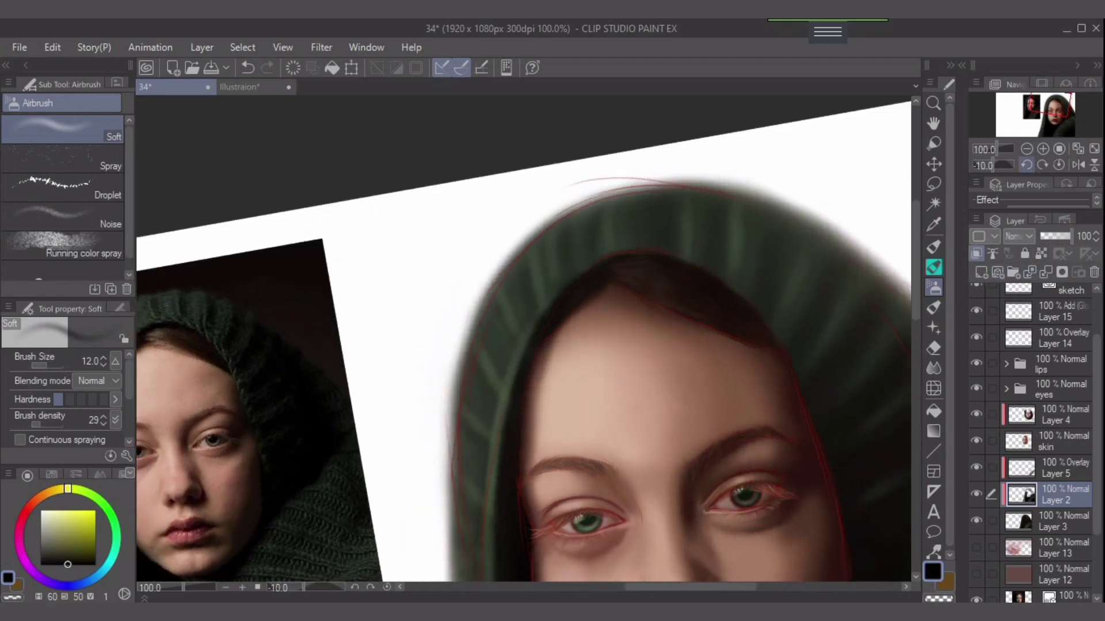
click(1027, 165)
drag(637, 158, 523, 289)
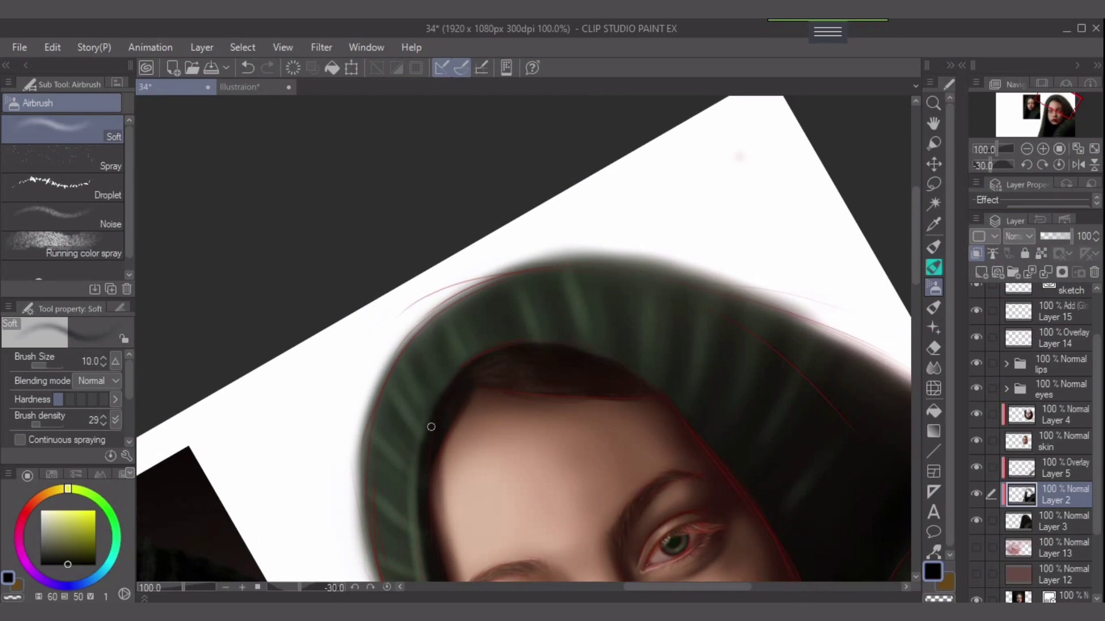
drag(41, 425, 65, 425)
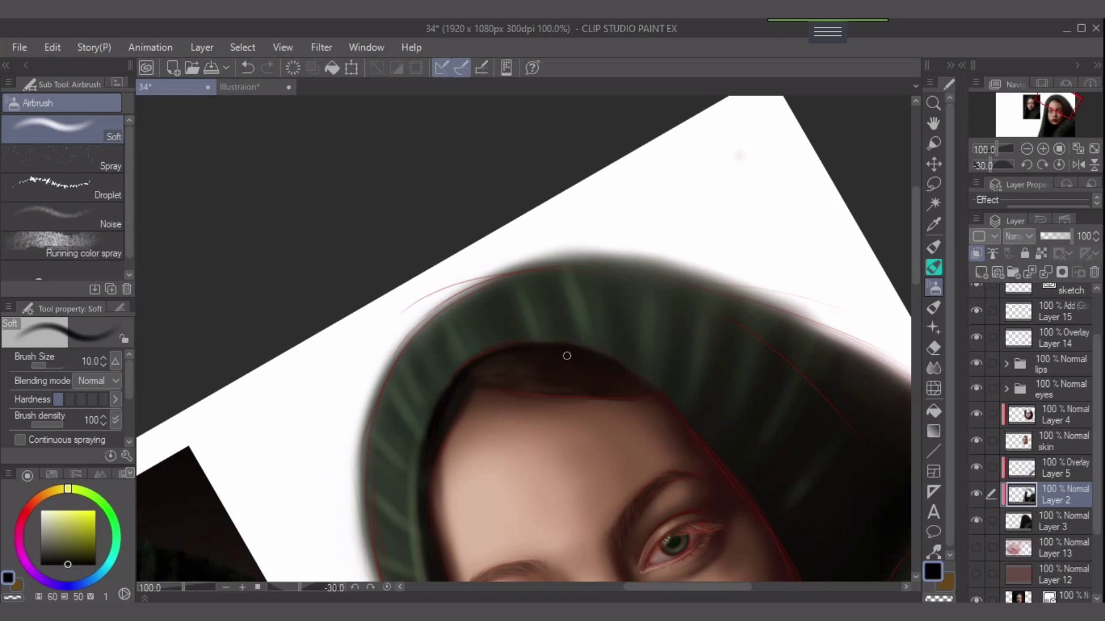
key(ctrl+z)
drag(556, 345, 604, 365)
click(43, 424)
key(ctrl+z)
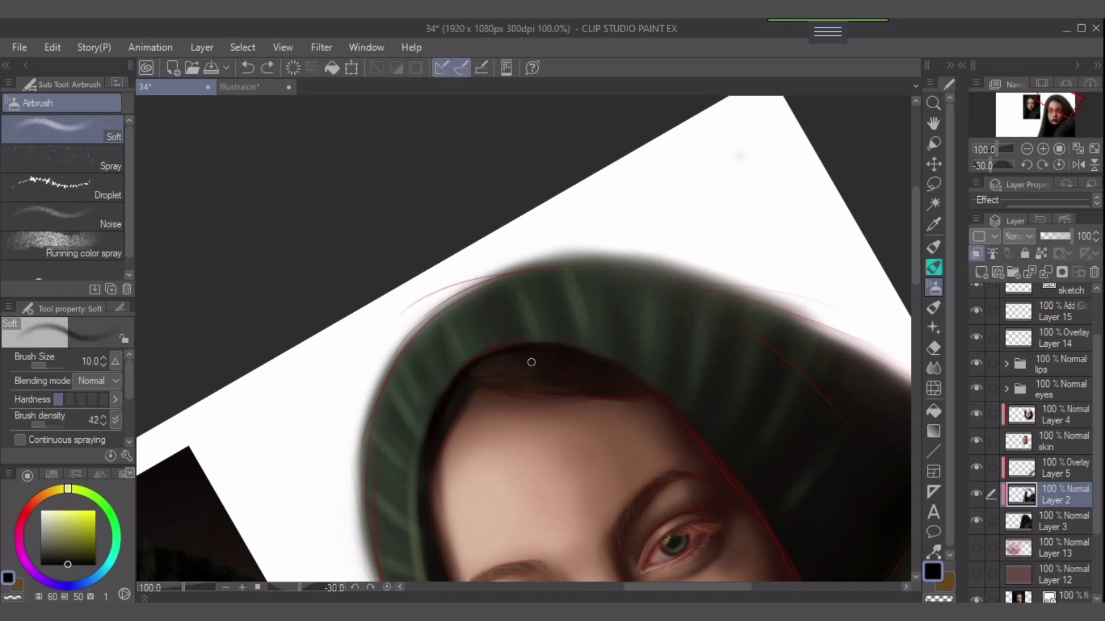
drag(489, 357, 527, 350)
key(bracketright)
key(bracketright)
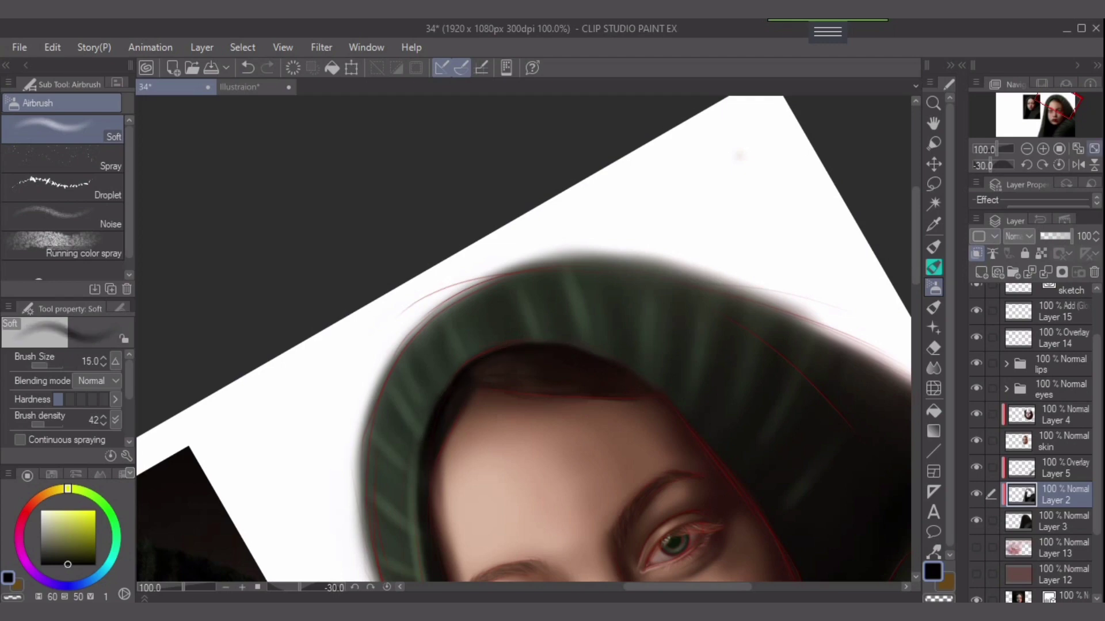
Restore the upright full-canvas view, hide the reference photo layer, and show background Layers 12 and 13.
click(1094, 148)
click(1059, 165)
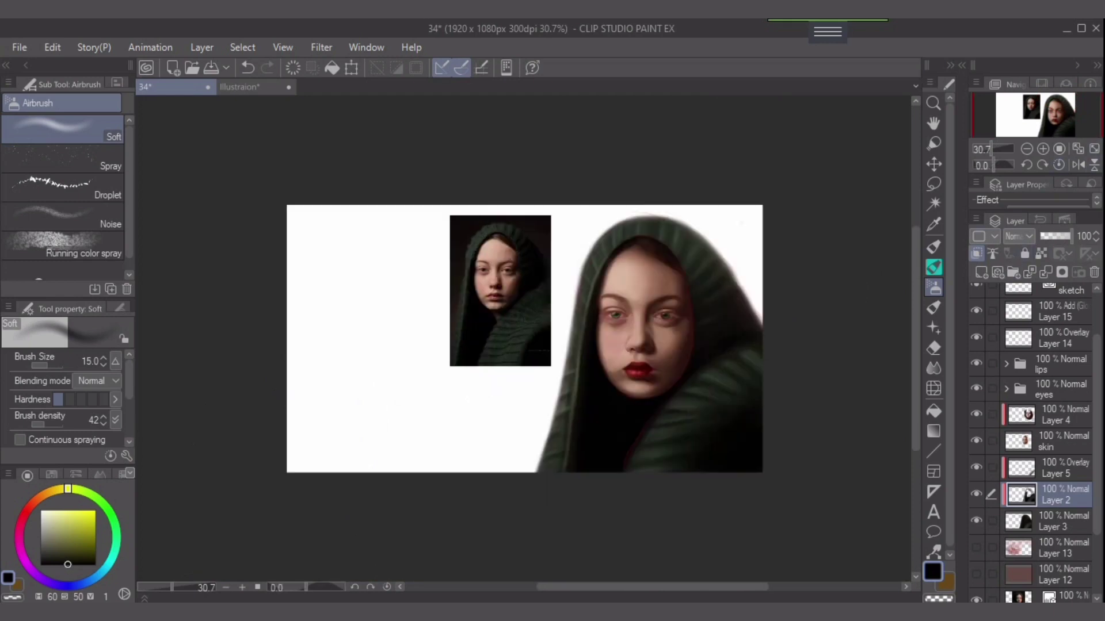
click(976, 599)
click(976, 574)
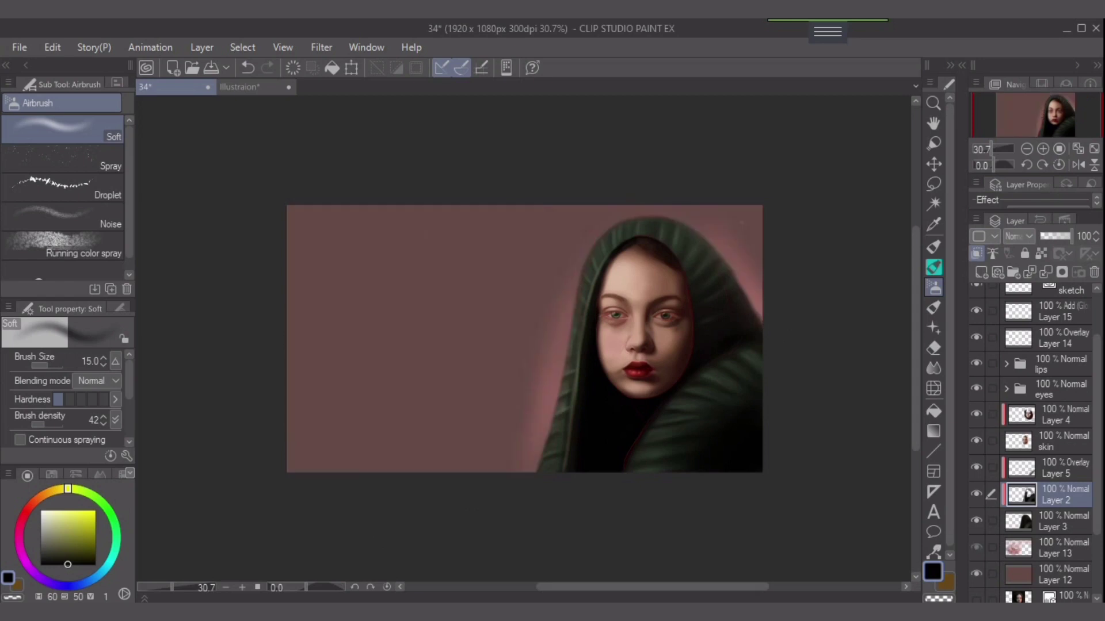
click(976, 547)
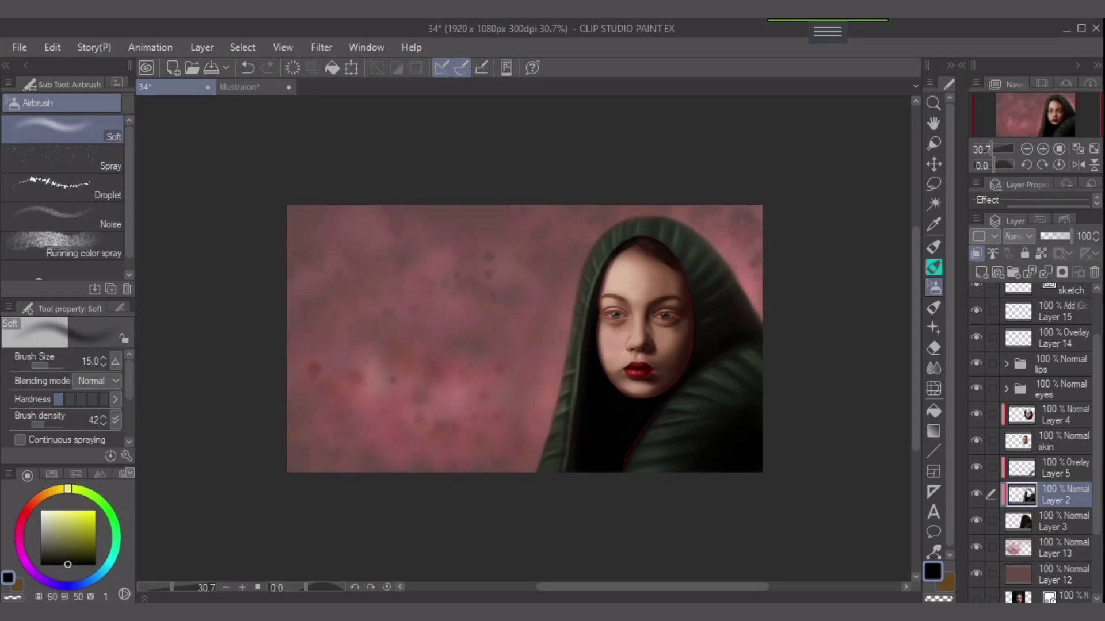
On Layer 13, paint pink of hue 3, saturation 29, value 89 across the background with the Dappled light brush, reducing it from size 250 to 170.
click(1063, 548)
alt+click(458, 392)
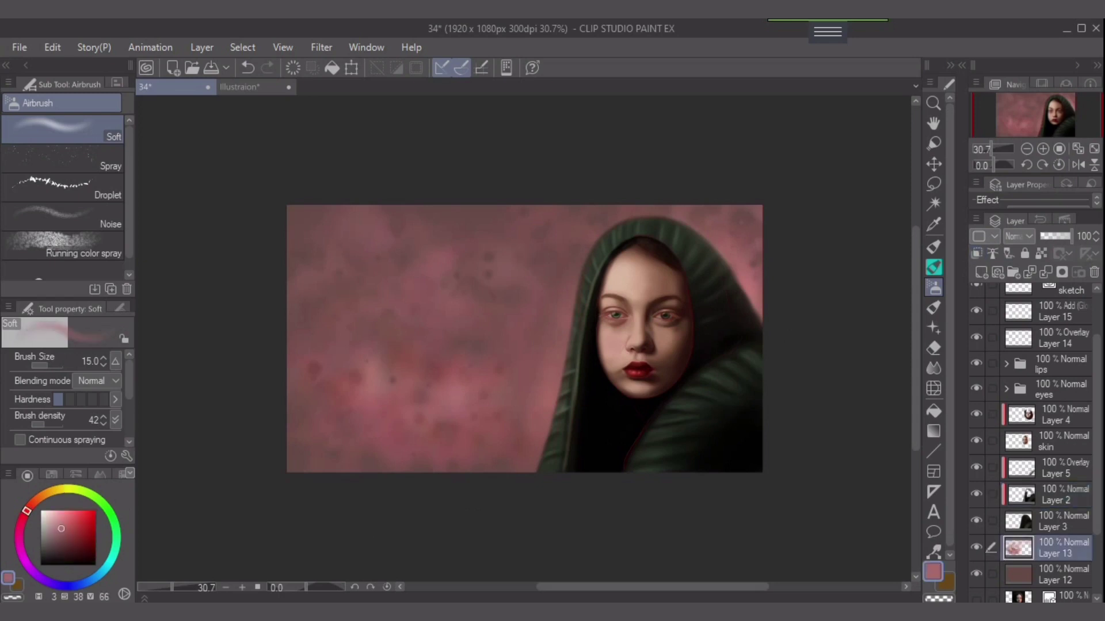
click(56, 516)
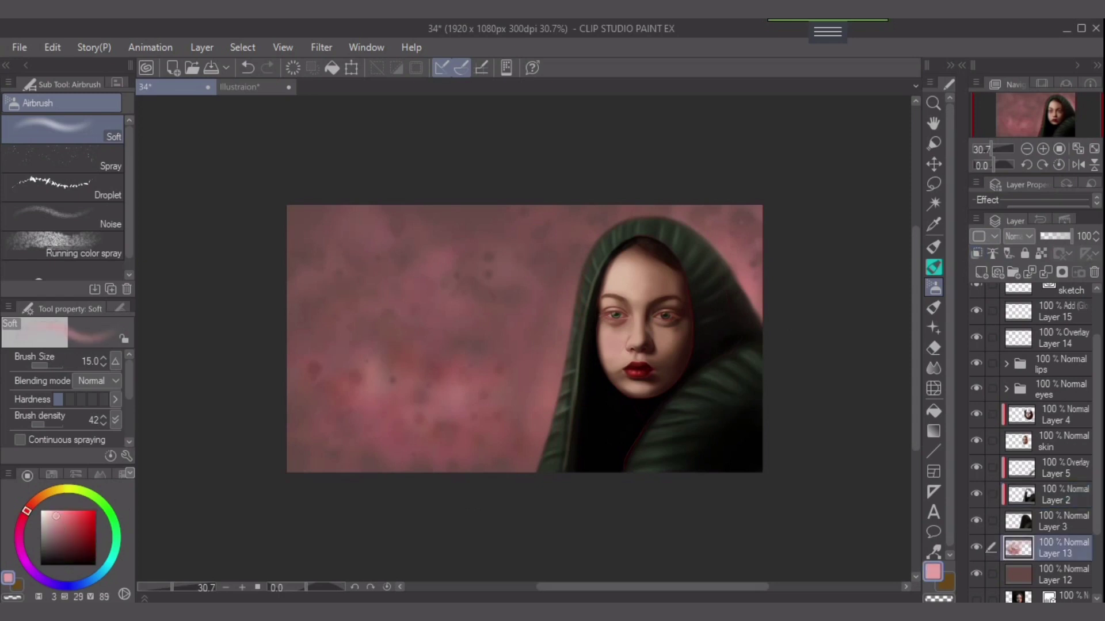
click(934, 327)
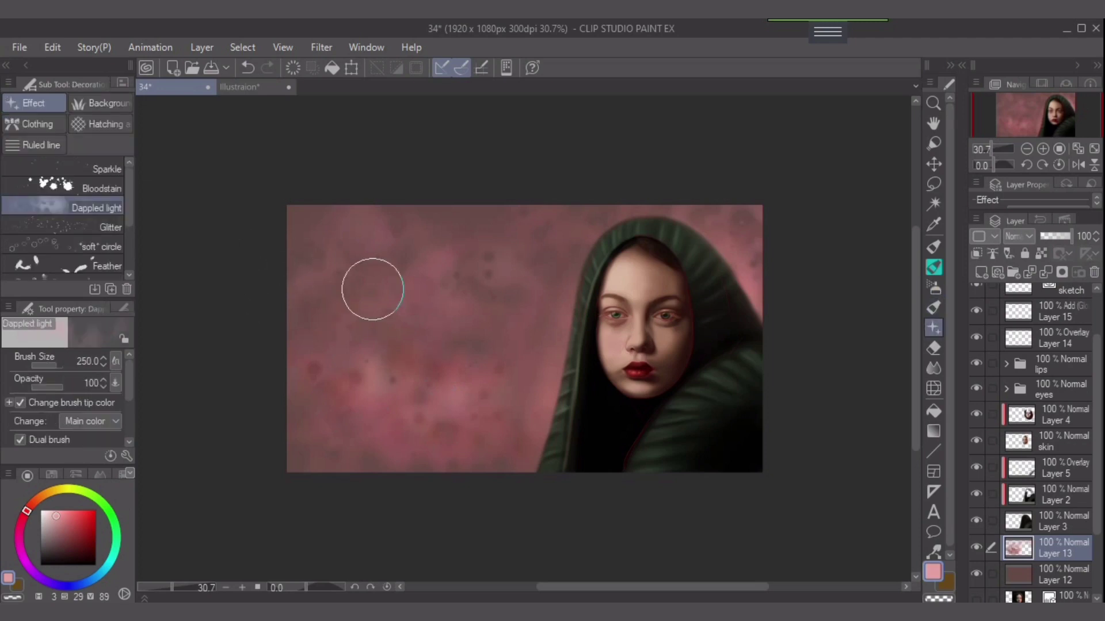
drag(407, 292, 540, 327)
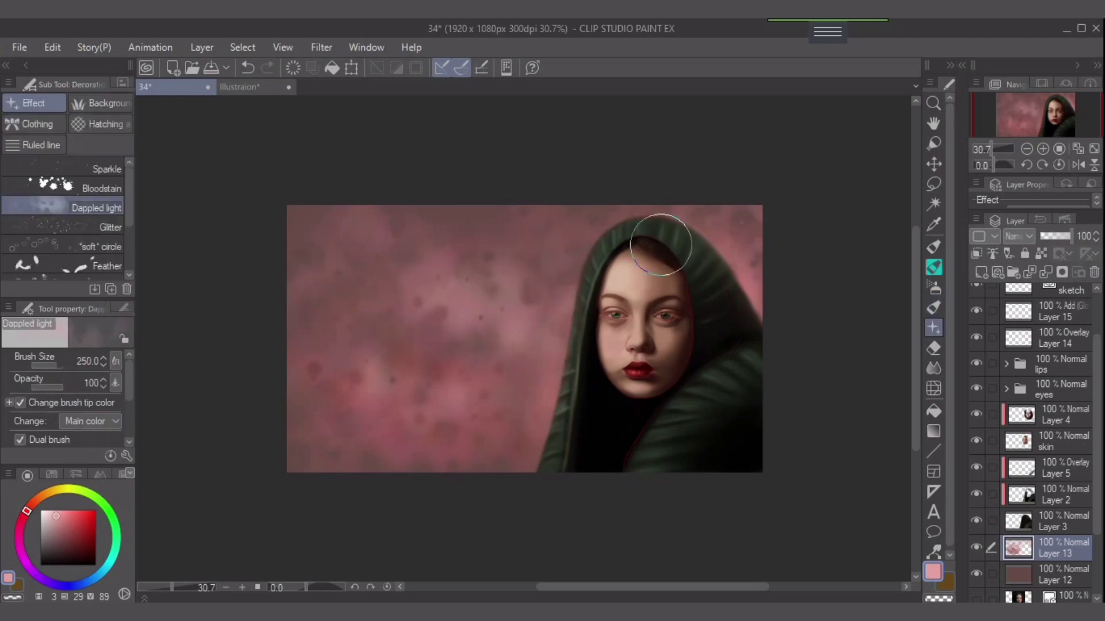
mouse_move(660, 243)
mouse_down()
mouse_move(773, 216)
mouse_move(681, 229)
mouse_move(767, 286)
mouse_move(673, 236)
mouse_move(492, 252)
mouse_move(508, 244)
mouse_move(437, 268)
mouse_move(382, 245)
mouse_move(496, 291)
mouse_move(336, 322)
mouse_move(456, 349)
mouse_move(374, 386)
mouse_move(438, 398)
mouse_move(402, 439)
mouse_move(508, 434)
mouse_up()
drag(316, 318, 416, 364)
key(bracketleft)
key(bracketleft)
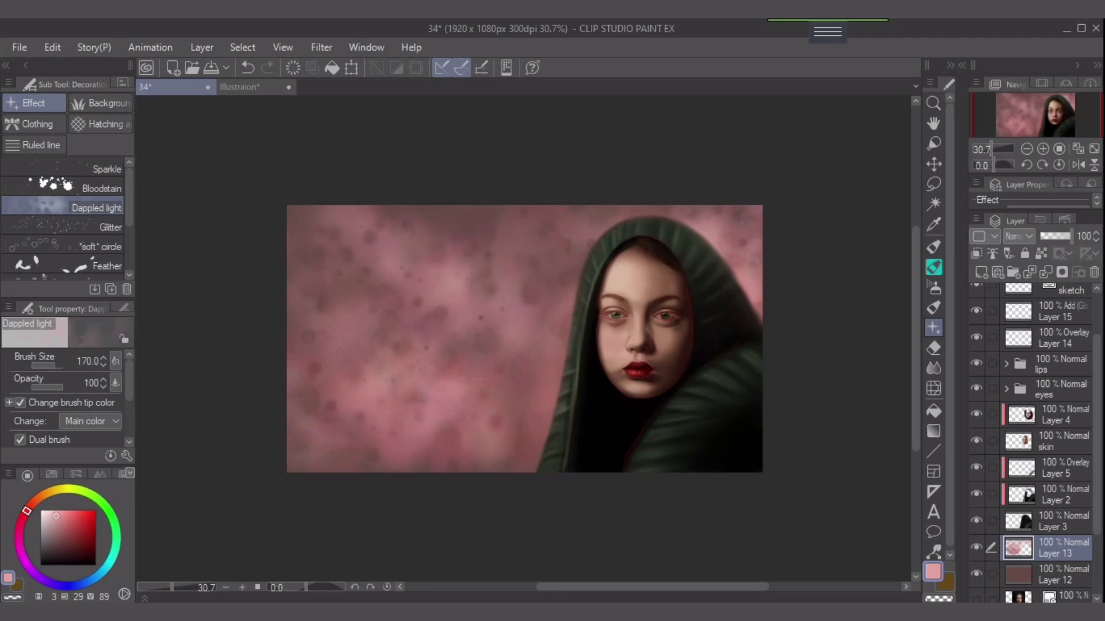
On Layer 15, airbrush a pink glow along the hood's right outer edge with the Soft brush at size 80, undoing the overly strong strokes.
scroll(1036, 443, up, 3)
click(1057, 377)
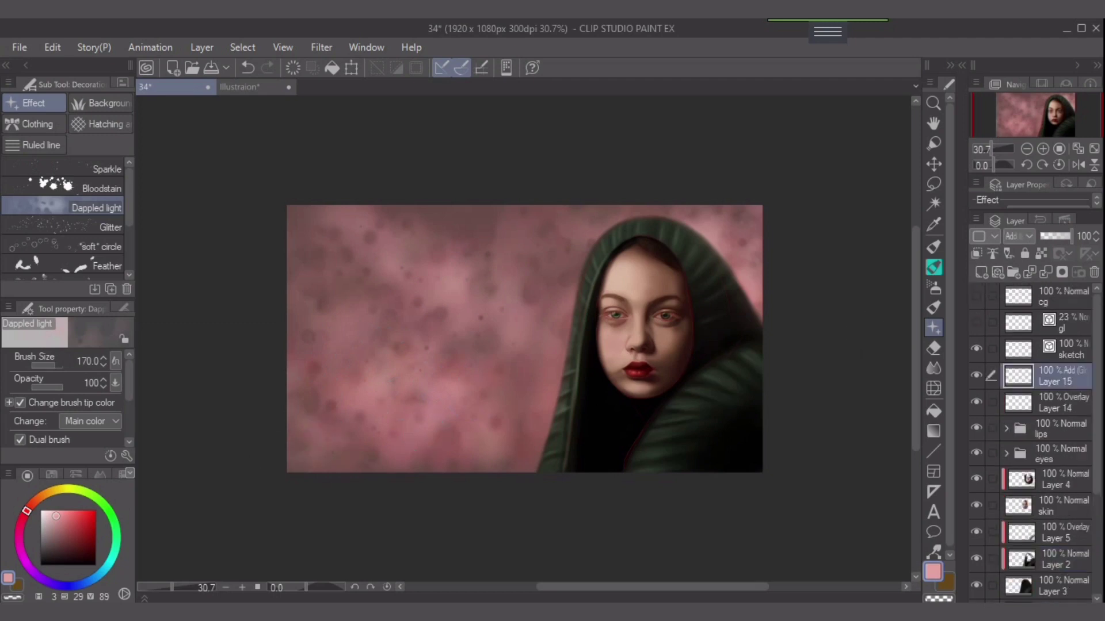
click(977, 375)
click(933, 287)
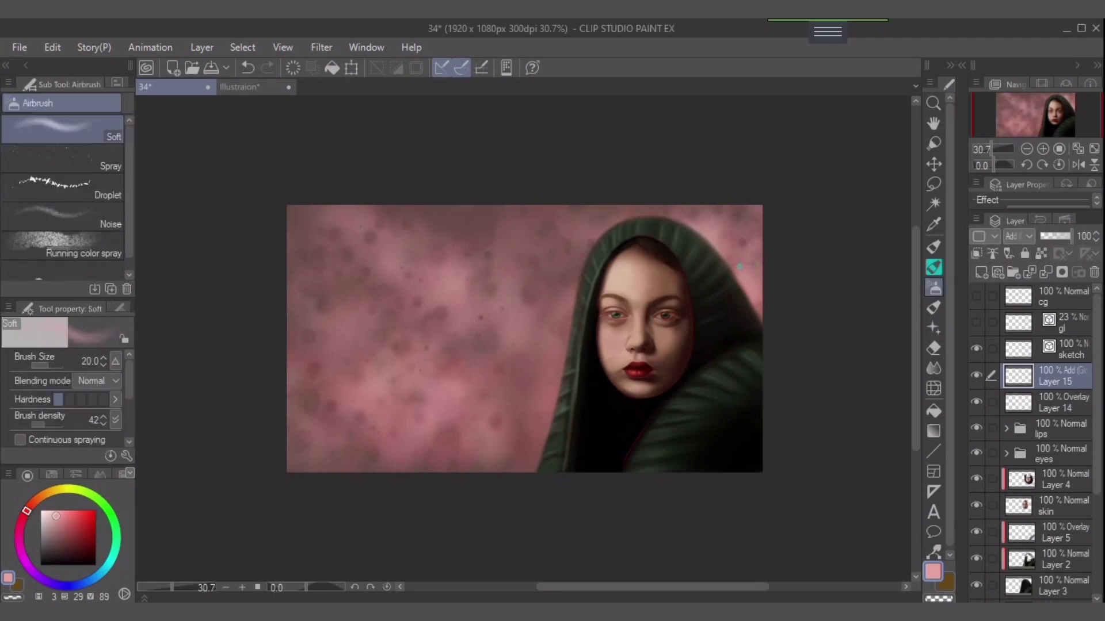
key(bracketright)
key(bracketright)
key(bracketright)
key(bracketright)
drag(712, 244, 752, 345)
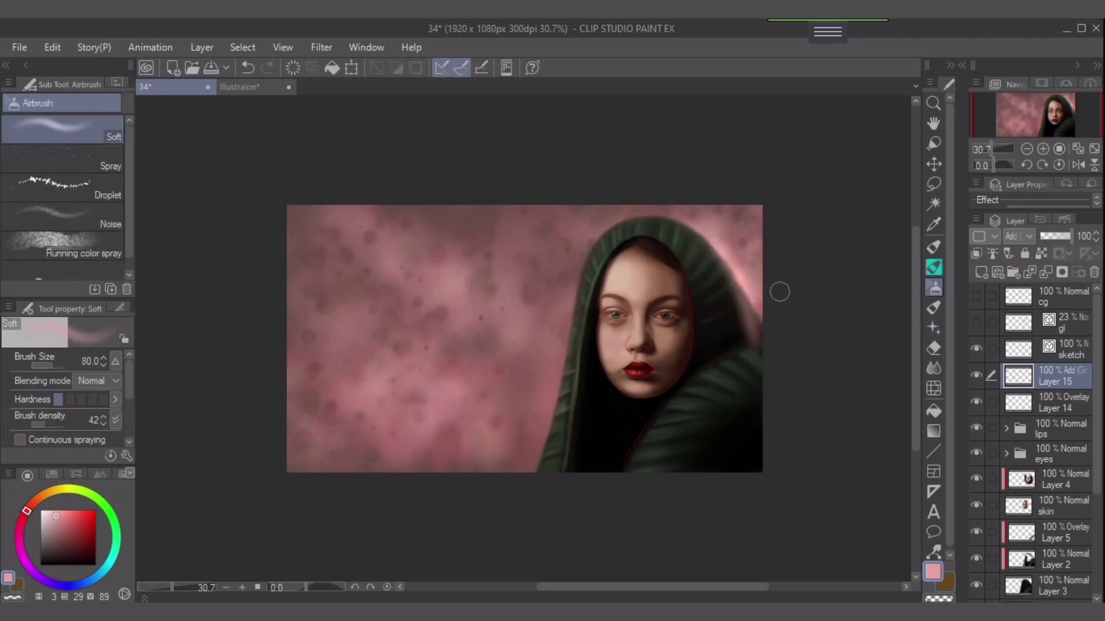
key(ctrl+z)
mouse_move(766, 297)
mouse_down()
mouse_move(737, 277)
mouse_move(769, 333)
mouse_move(742, 281)
mouse_move(759, 335)
mouse_up()
drag(720, 244, 670, 224)
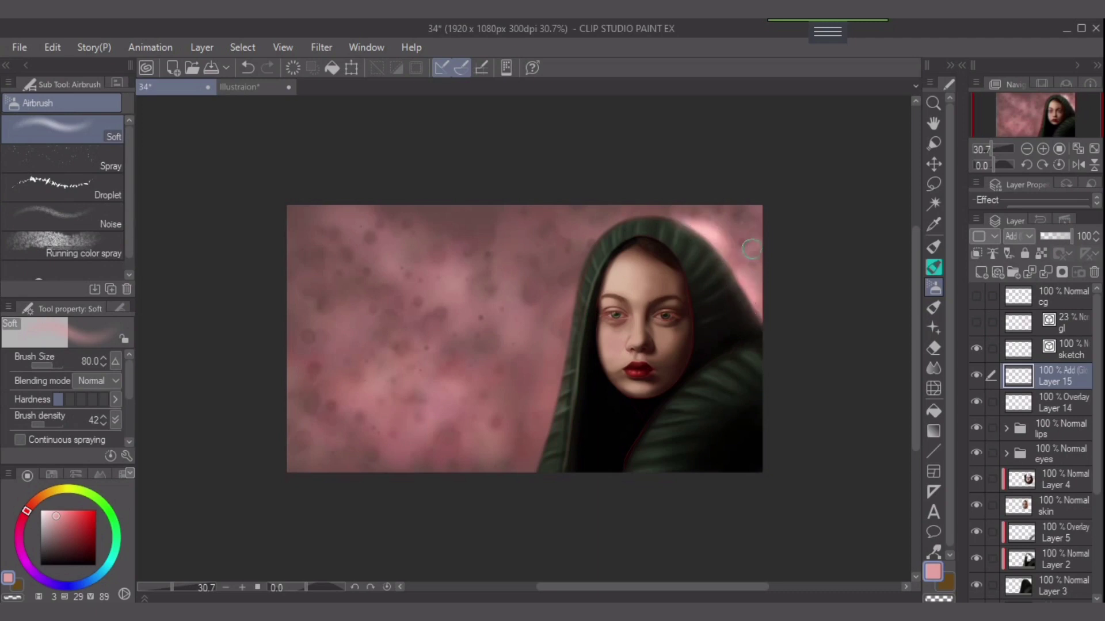
key(ctrl+z)
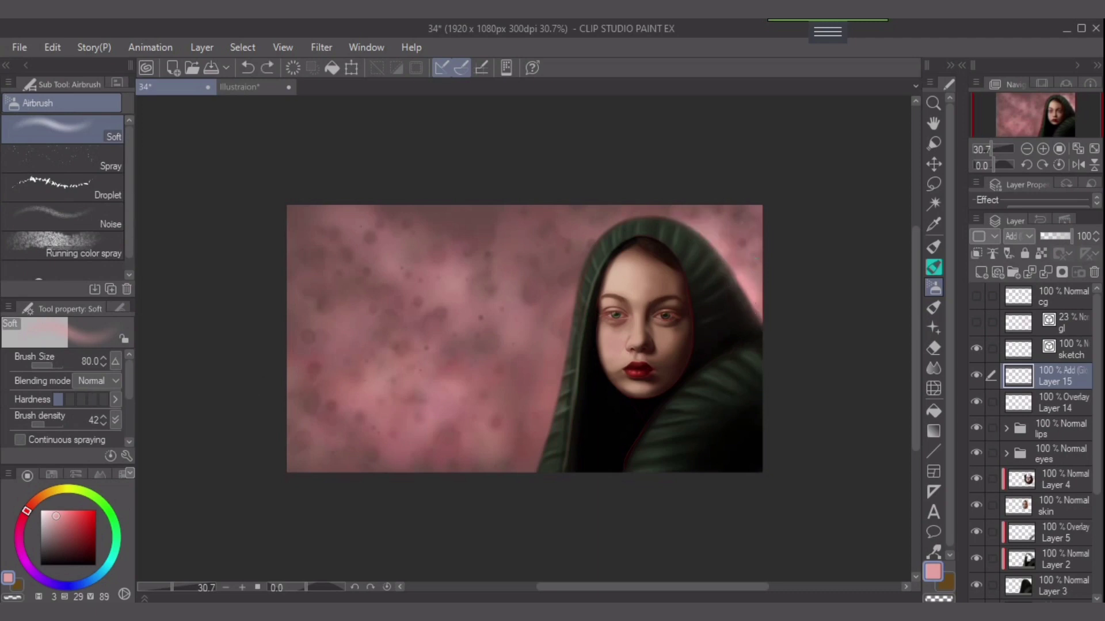
Set the airbrush to density 19 and size 100 and paint a soft pink glow down the hood's left outer edge.
click(37, 422)
key(bracketright)
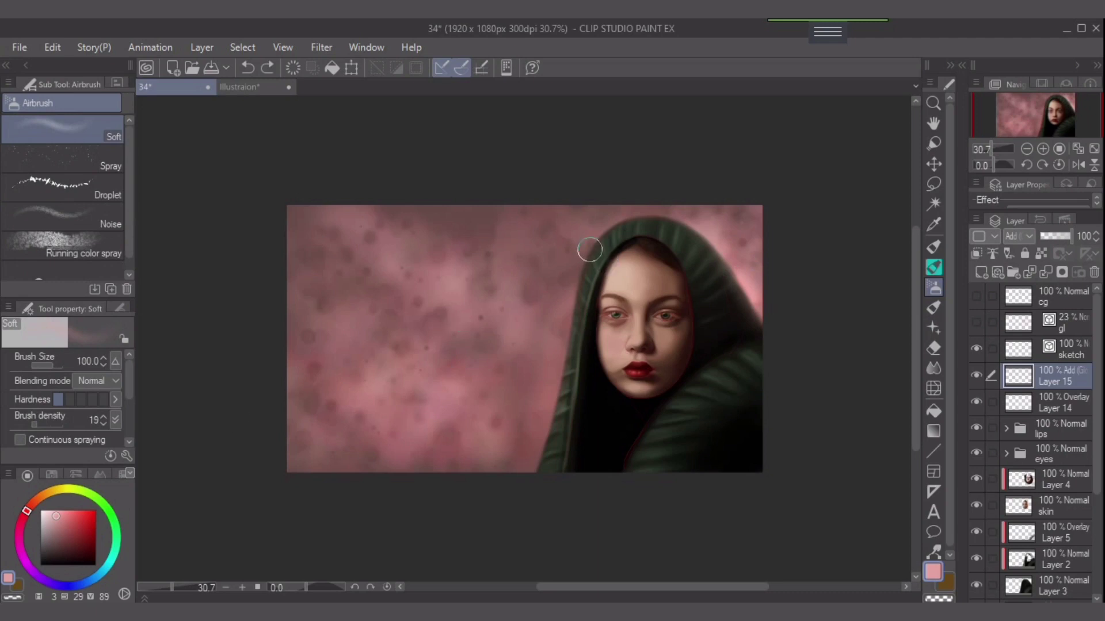
drag(606, 226, 557, 354)
key(ctrl+z)
drag(613, 225, 573, 351)
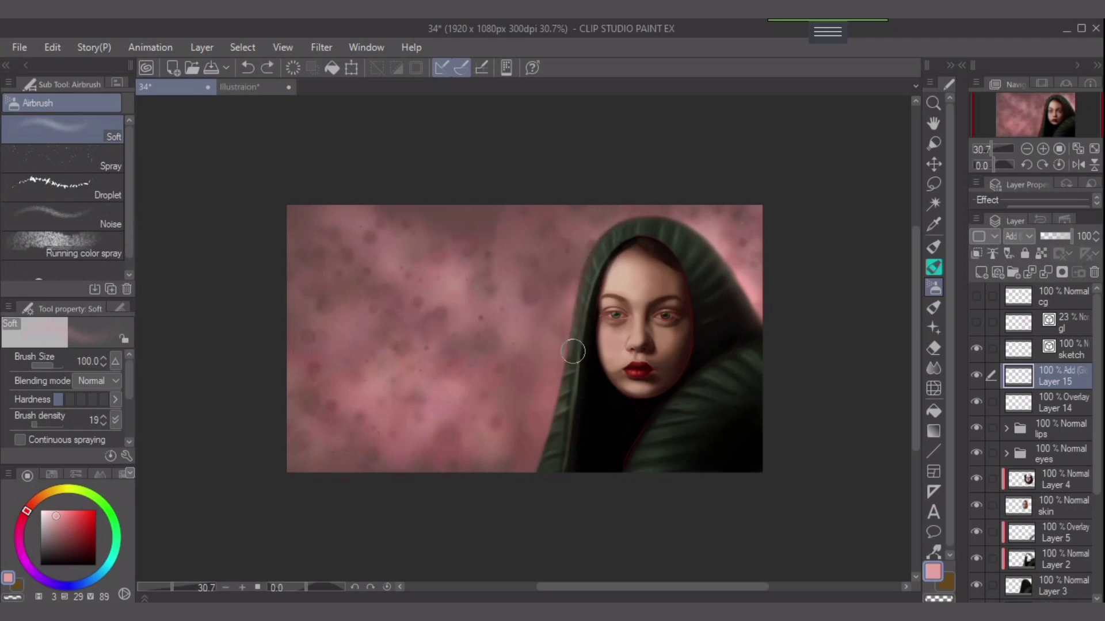
drag(589, 265, 561, 398)
drag(574, 328, 535, 469)
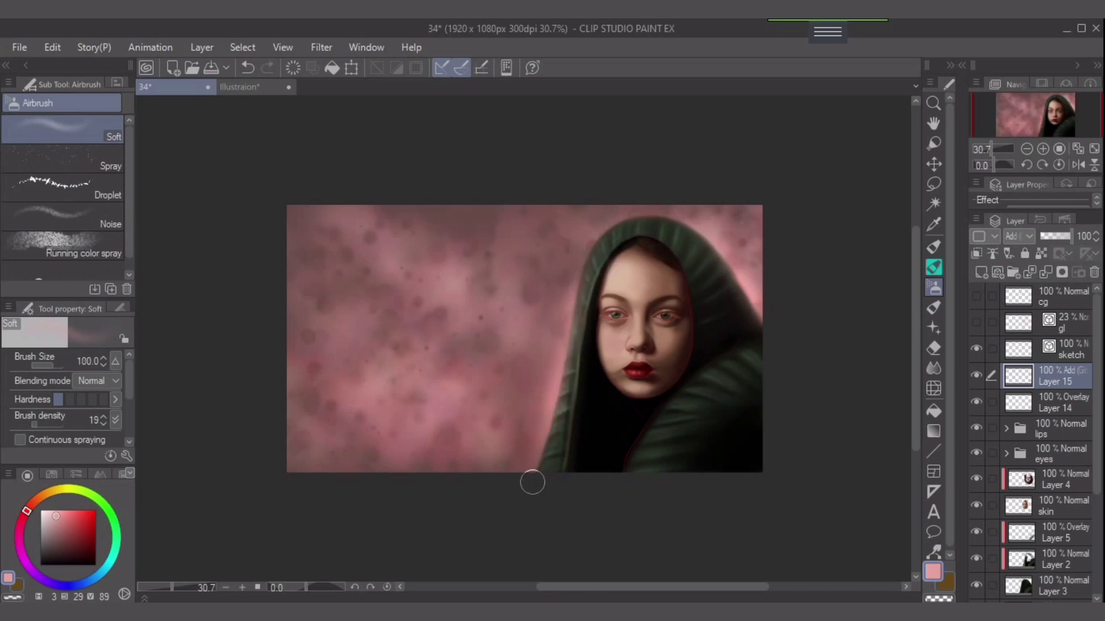
Undo the size 30 stroke on the hood's left inner rim and paint a thinner pink highlight there at size 17.
key(bracketleft)
key(bracketleft)
key(bracketleft)
key(bracketleft)
key(bracketleft)
key(bracketleft)
drag(596, 282, 566, 475)
key(ctrl+z)
scroll(574, 414, up, 2)
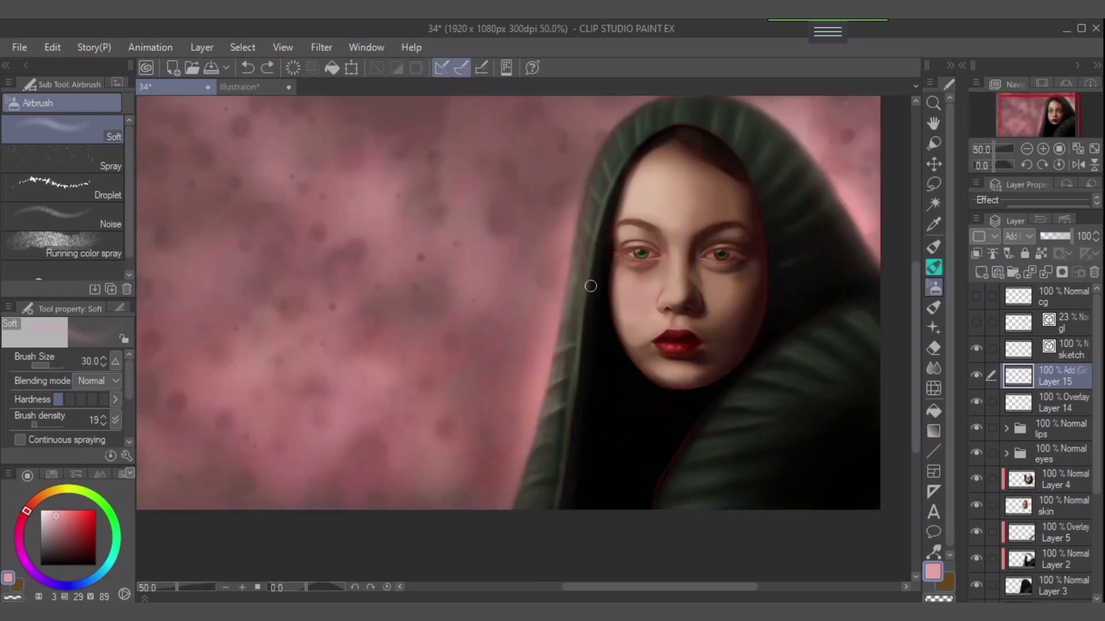
key(bracketleft)
key(bracketleft)
key(bracketleft)
drag(605, 207, 570, 418)
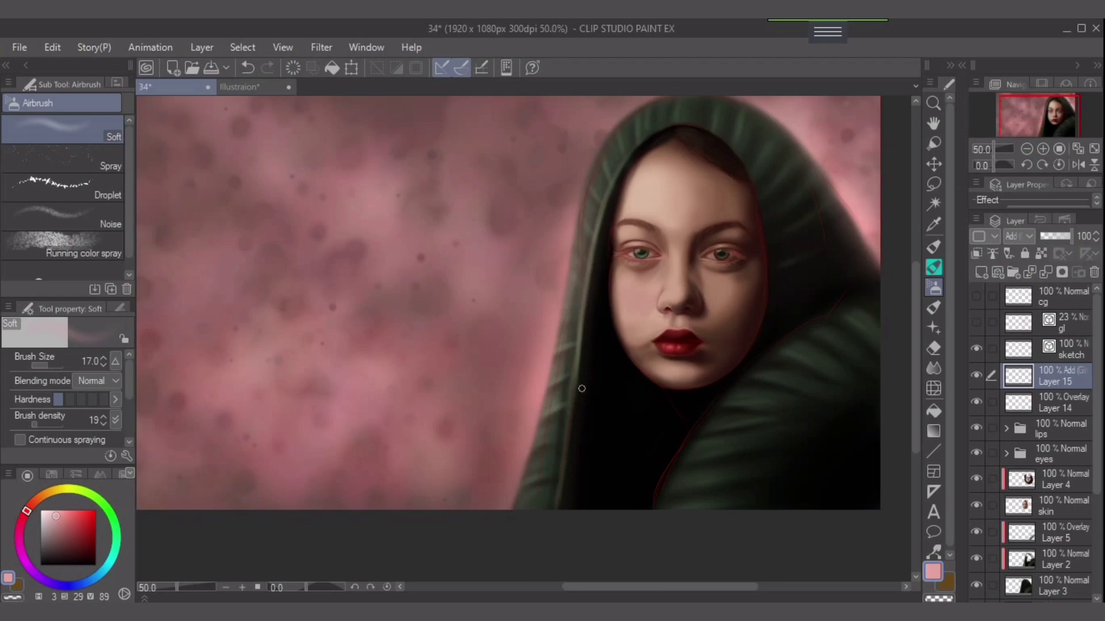
drag(809, 285, 716, 315)
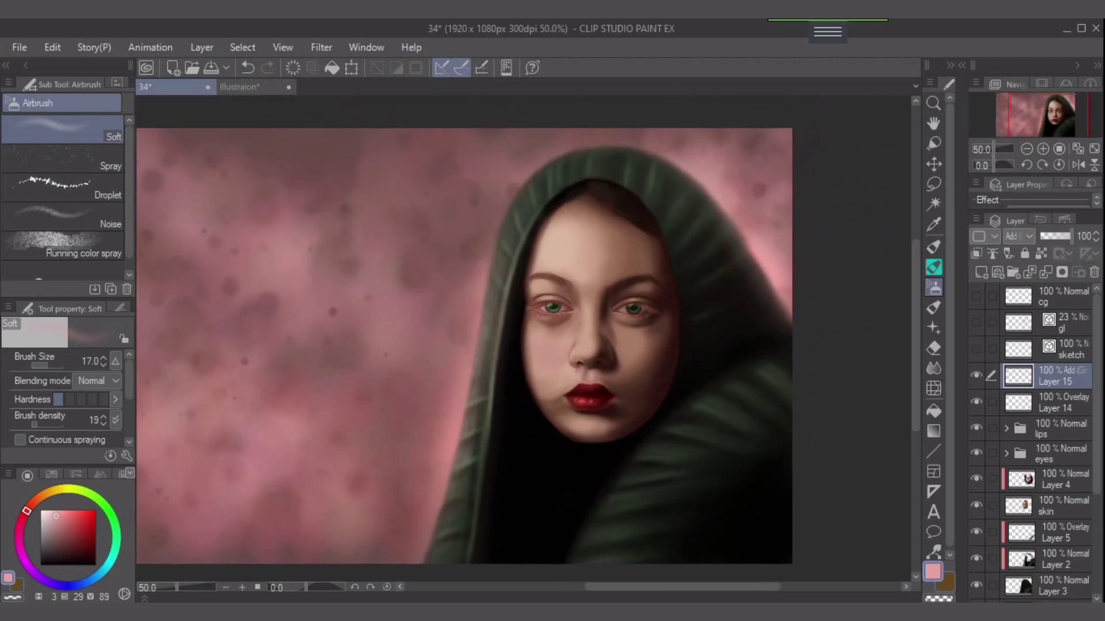
click(1062, 506)
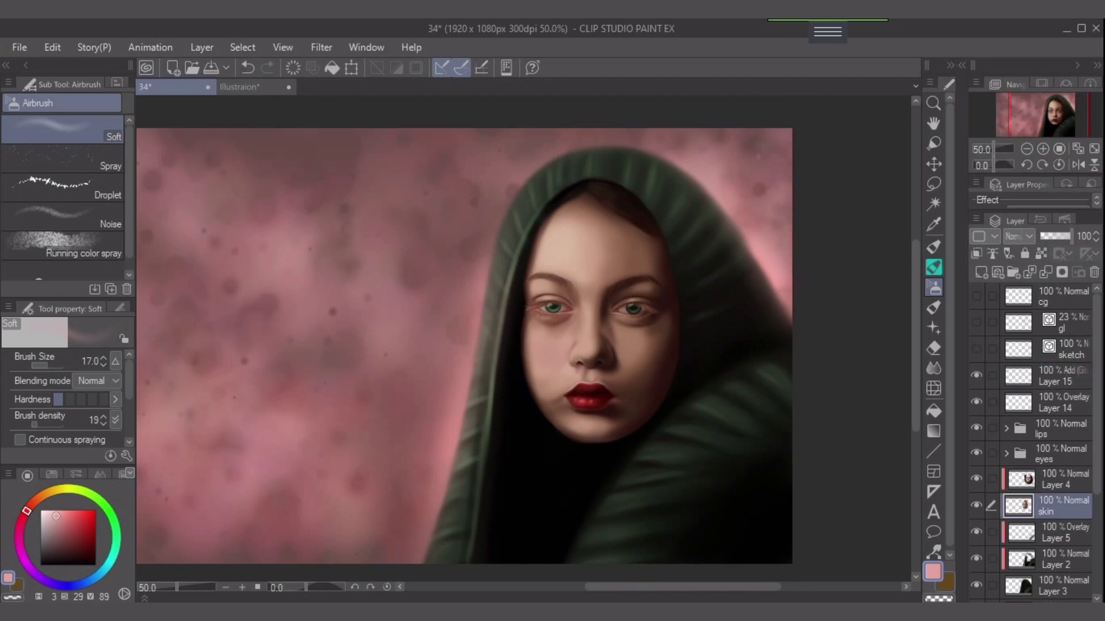
click(976, 506)
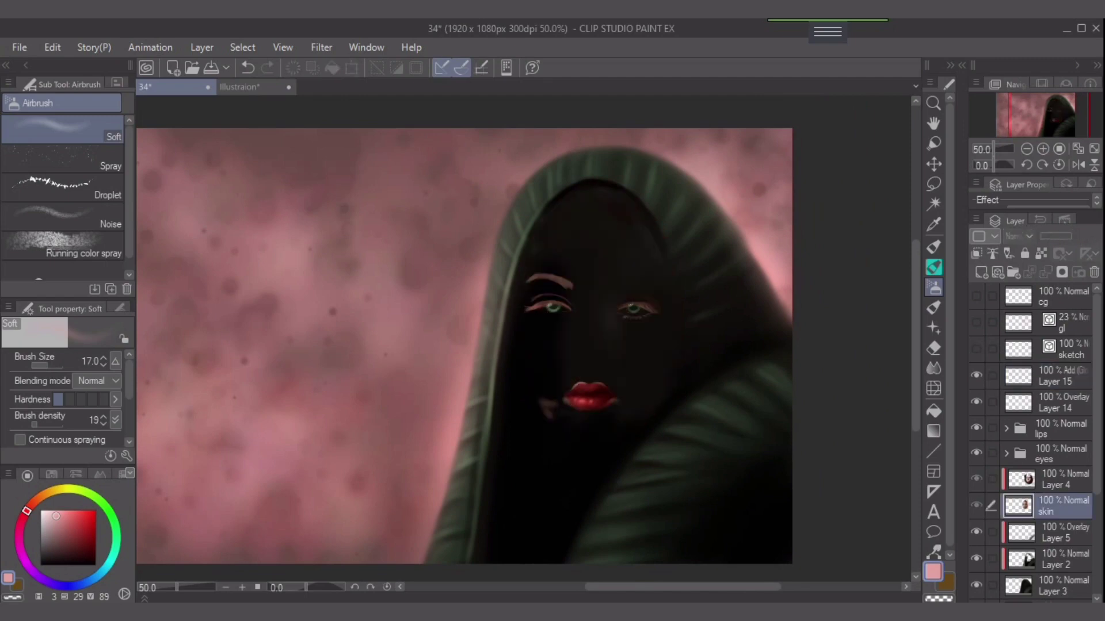
click(976, 506)
On Layer 4, sample the hood's near-black interior colour and set the Soft airbrush to size 60 and density 100.
click(1058, 479)
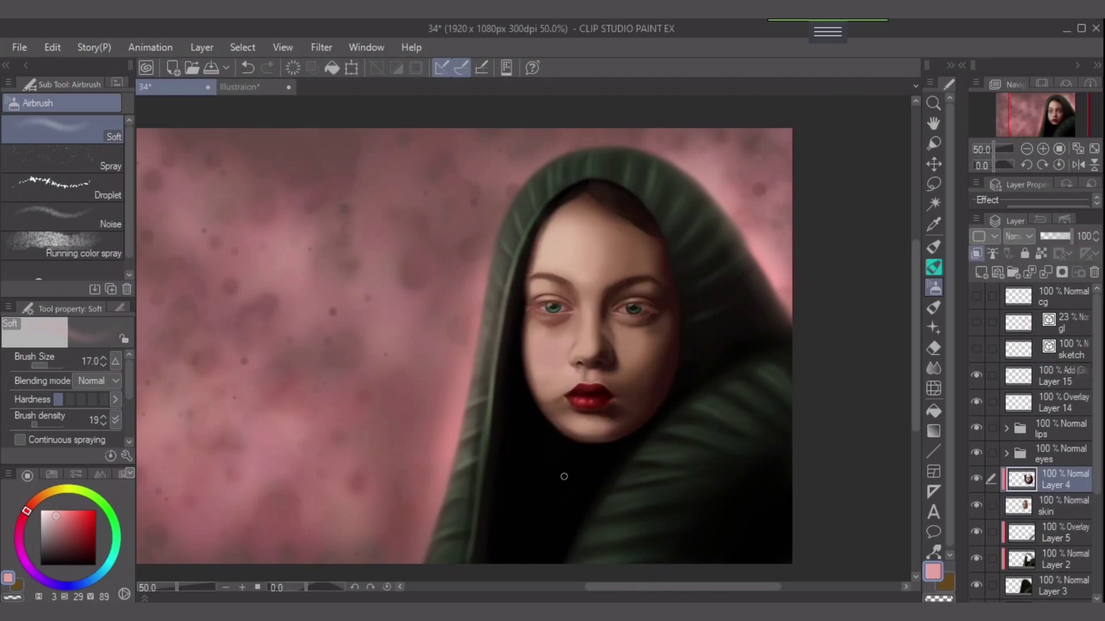
drag(653, 391, 676, 335)
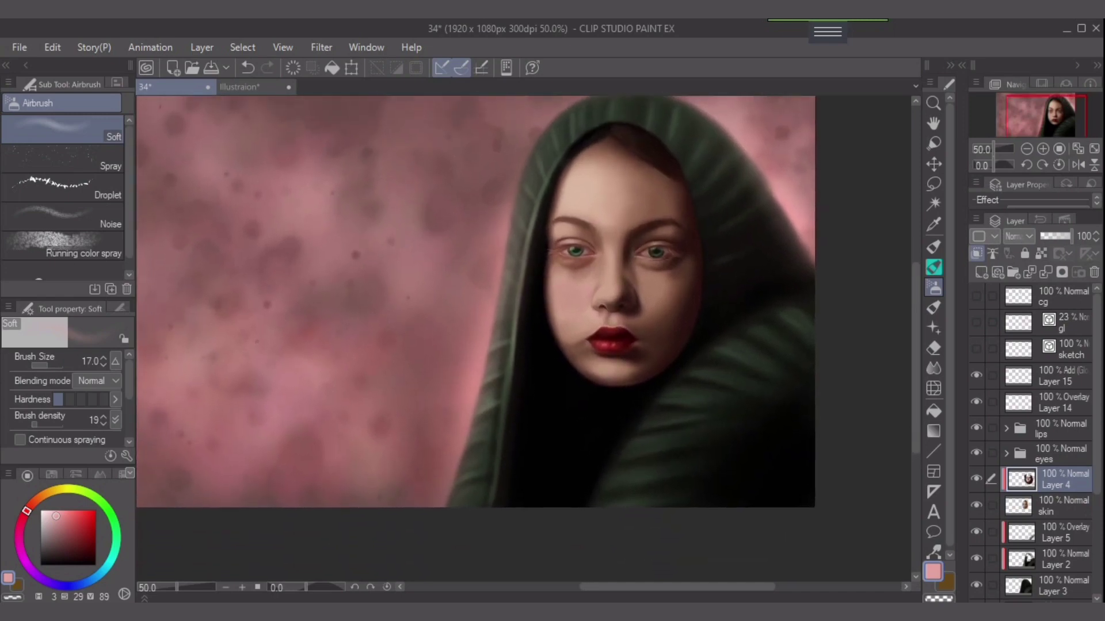
alt+click(735, 296)
key(])
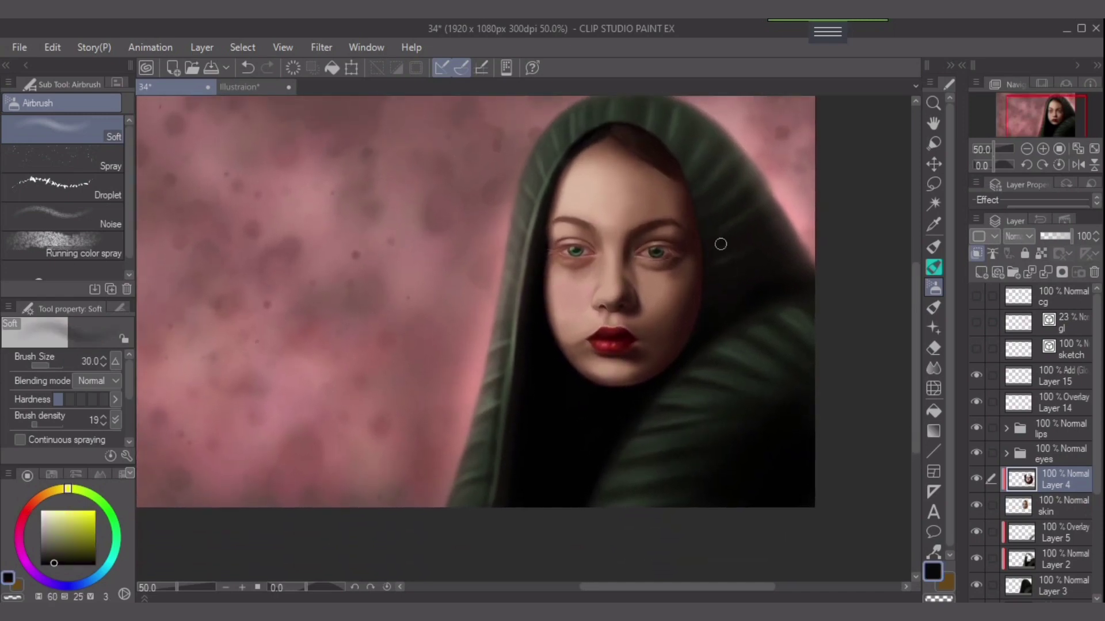
key(bracketright)
key(bracketright)
key(bracketright)
drag(36, 420, 64, 420)
scroll(708, 345, up, 1)
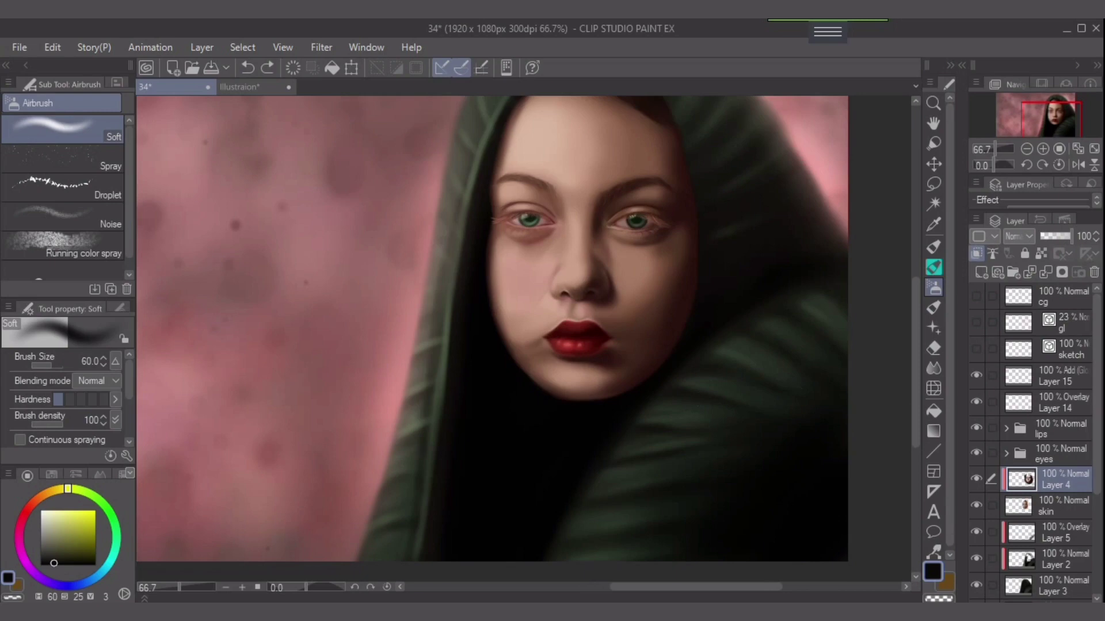
Sample dark brown of hue 12, saturation 67, value 15 from the cg layer's swatches and reduce the airbrush to size 25 for Layer 4.
click(976, 296)
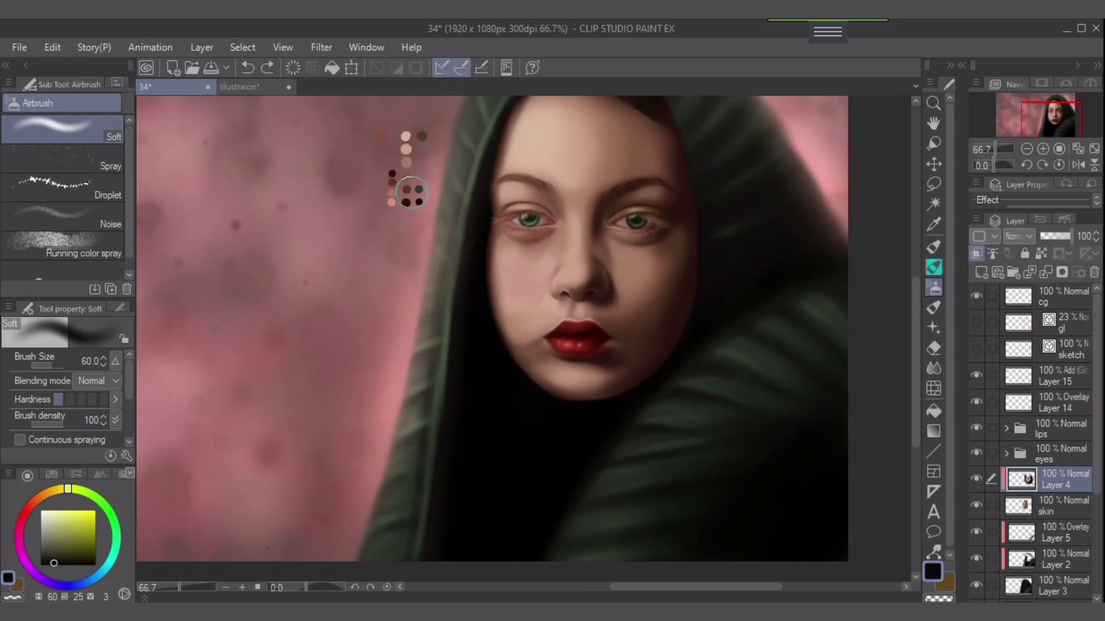
alt+click(412, 195)
alt+click(407, 202)
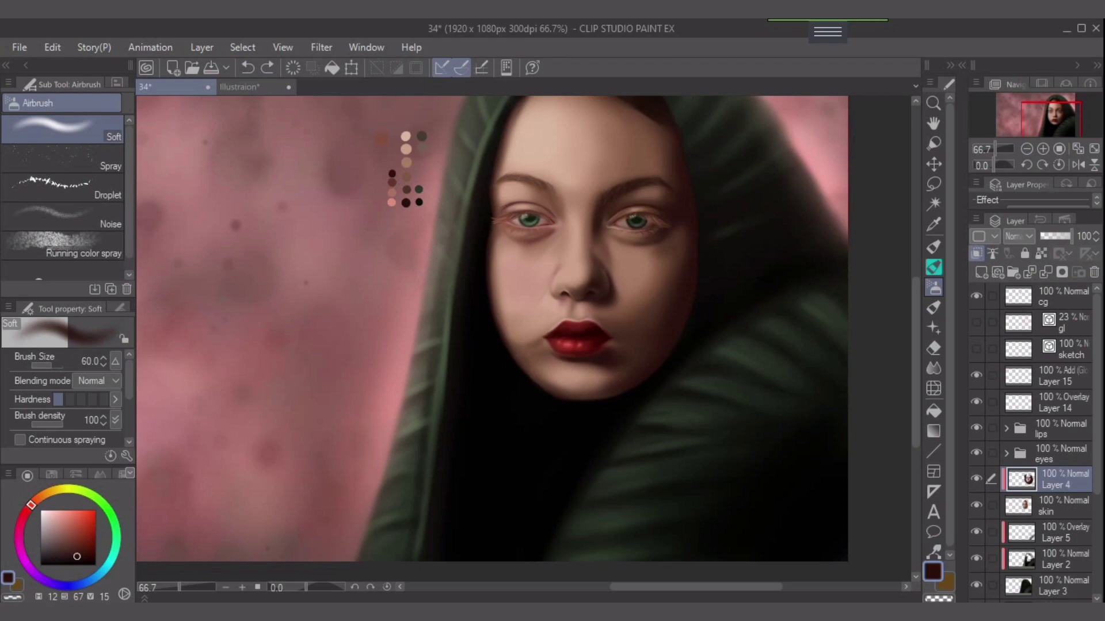
click(977, 296)
click(977, 479)
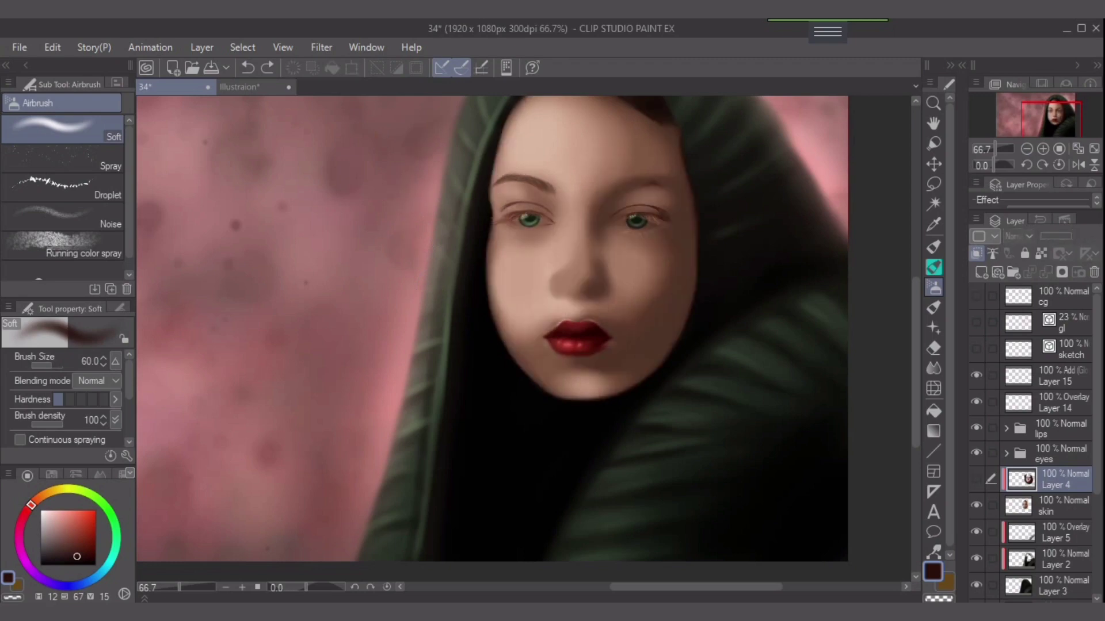
click(976, 478)
key(bracketleft)
key(bracketleft)
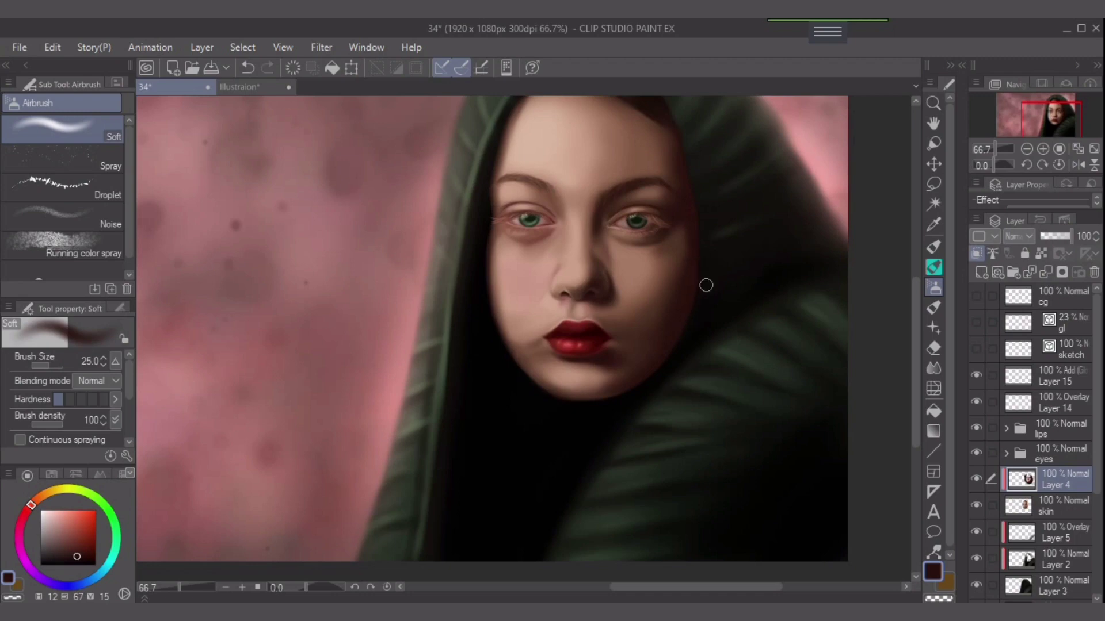
Darken the face's right edge on the skin layer with its transparent pixels locked, finishing by unlocking them.
scroll(711, 296, up, 2)
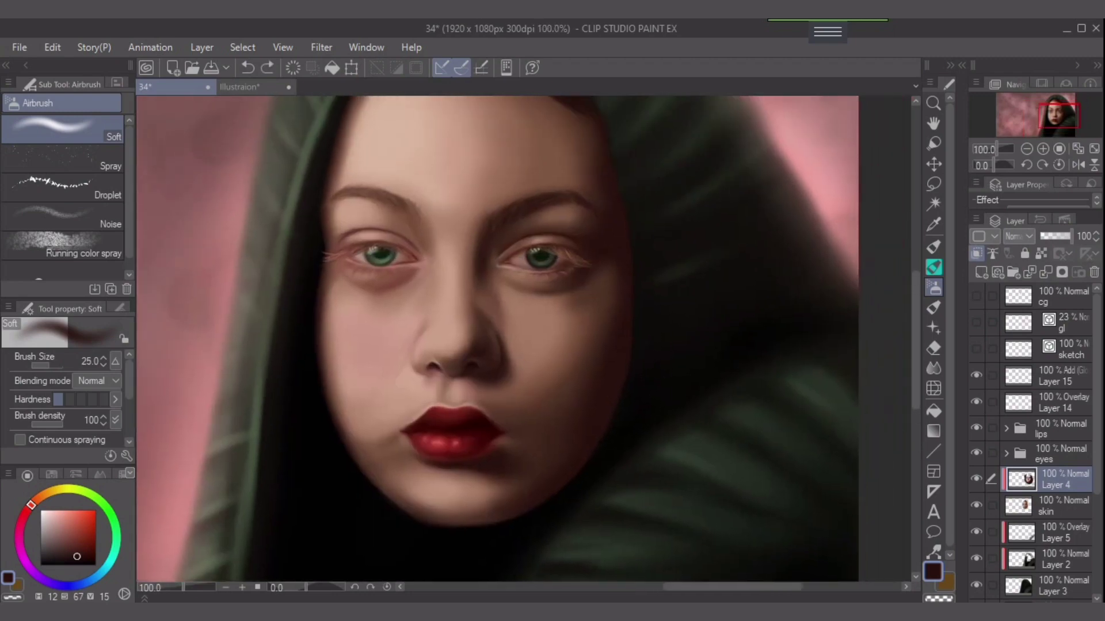
click(1062, 506)
click(1041, 253)
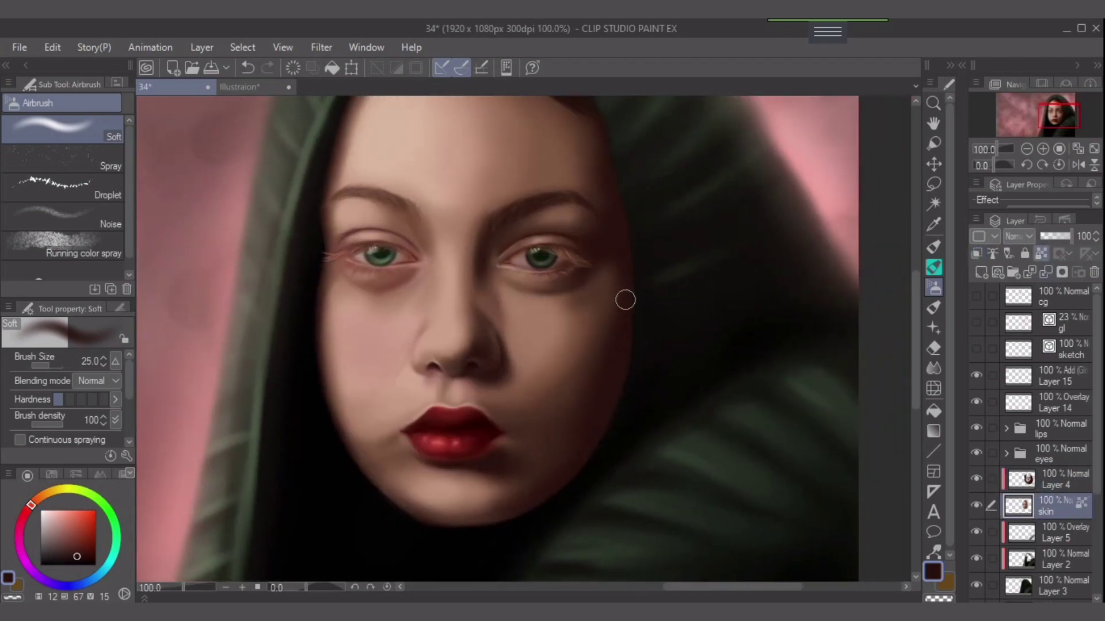
key(bracketright)
key(bracketright)
click(1041, 254)
On Layer 4, deepen the shadow along the right cheek and jaw with brown of hue 12, saturation 76, value 11 at sizes 30 to 40.
key(bracketleft)
key(bracketleft)
key(alt+bracketright)
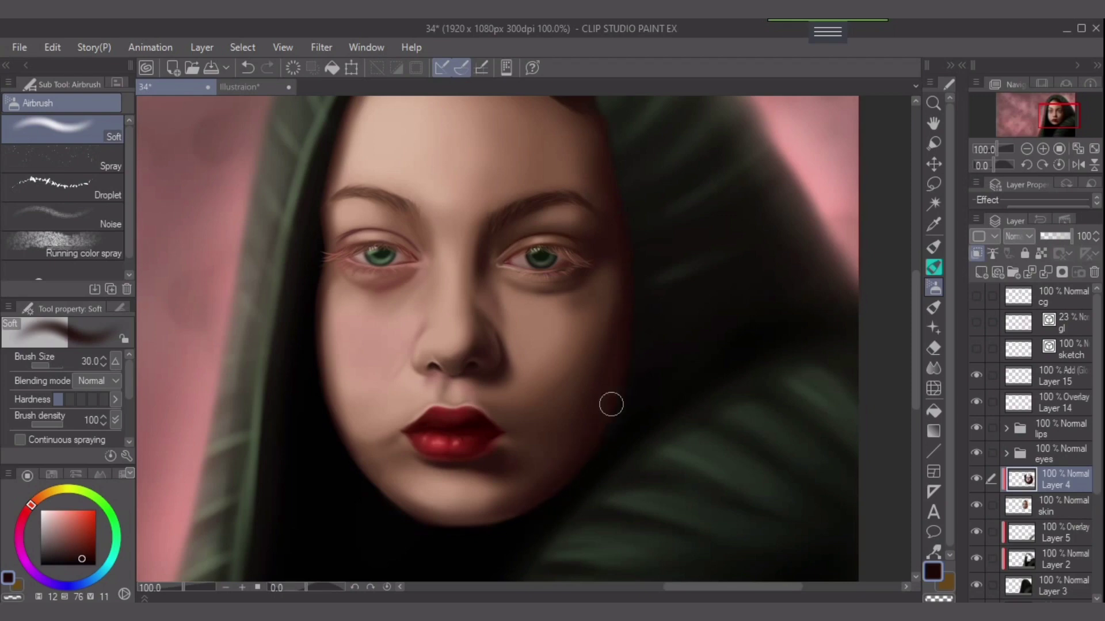
key(bracketright)
click(1093, 149)
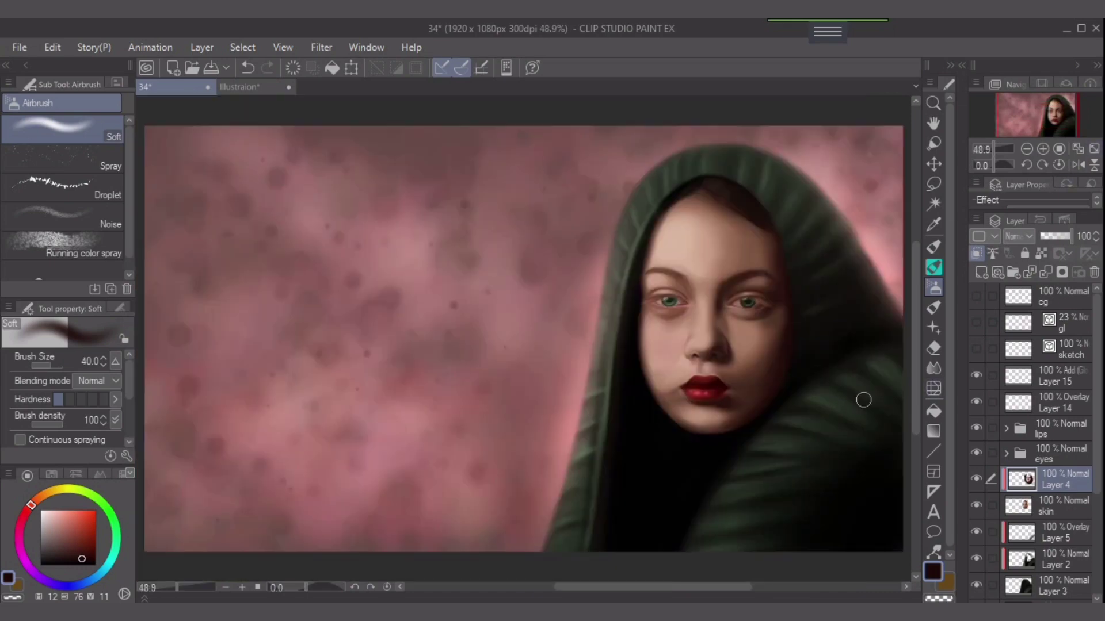
Select Layer 15 and prepare the Sparkle decoration brush at size 150 with white as the drawing colour.
click(1062, 377)
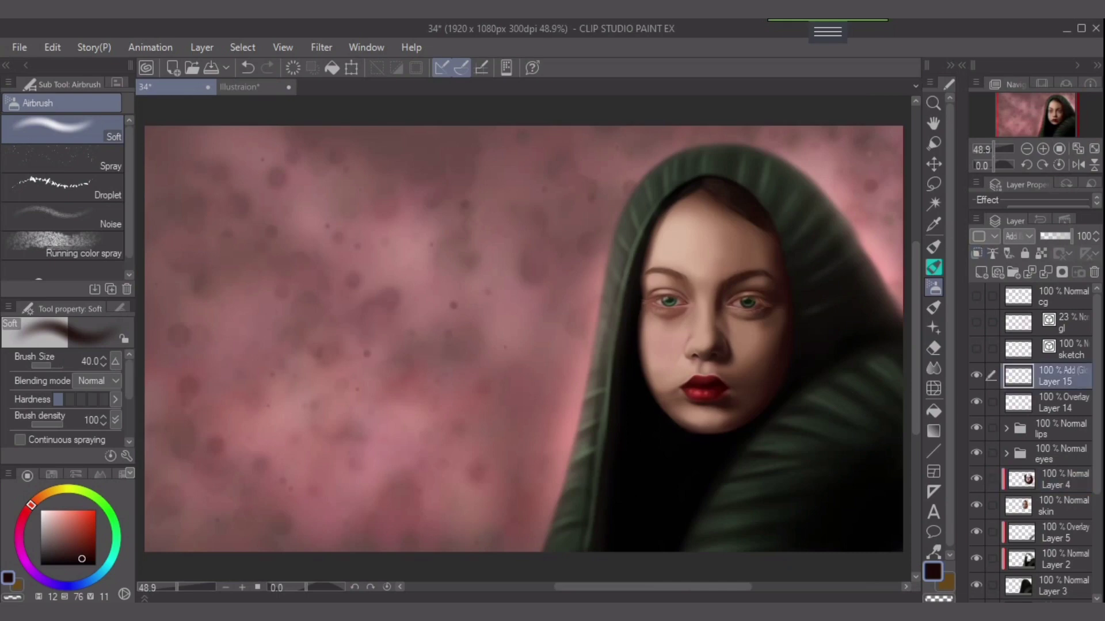
click(976, 375)
click(976, 376)
key(b)
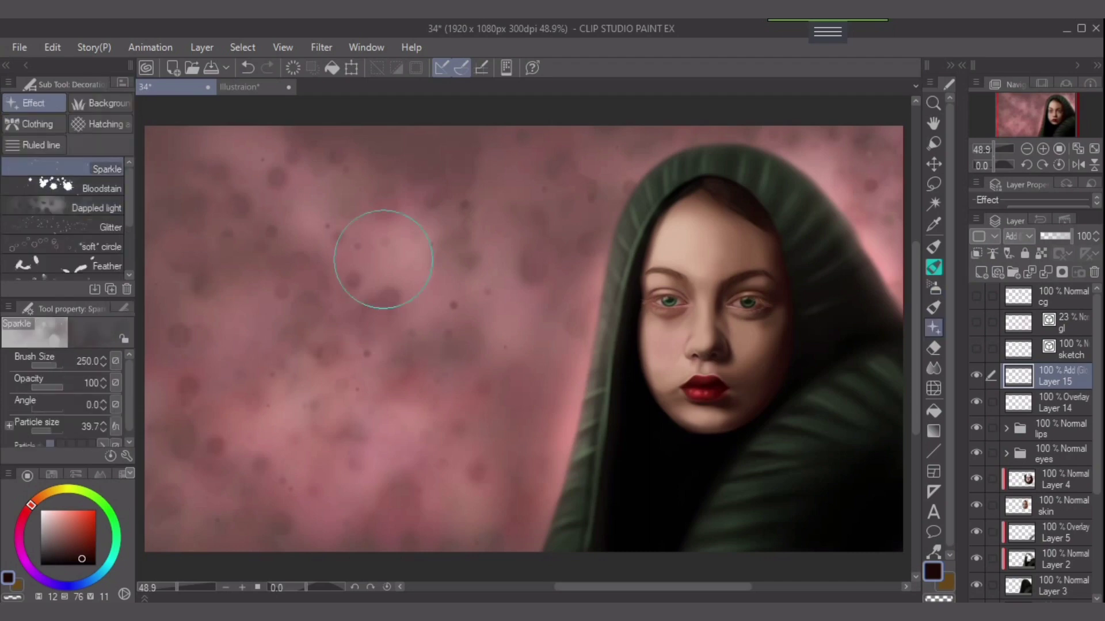
key(bracketleft)
key(bracketleft)
key(bracketleft)
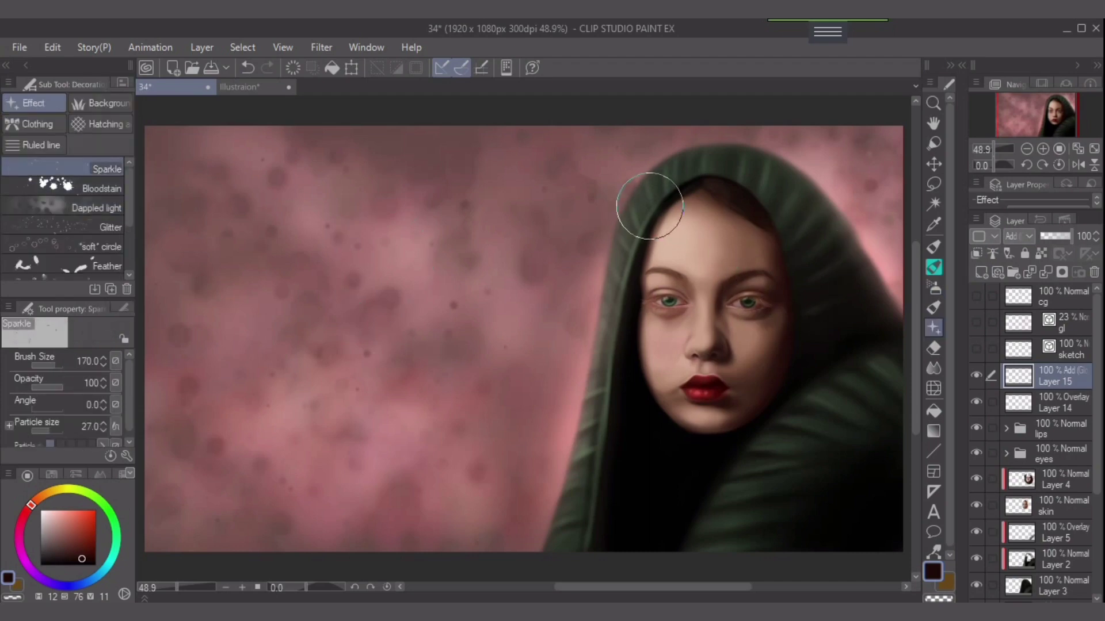
click(39, 510)
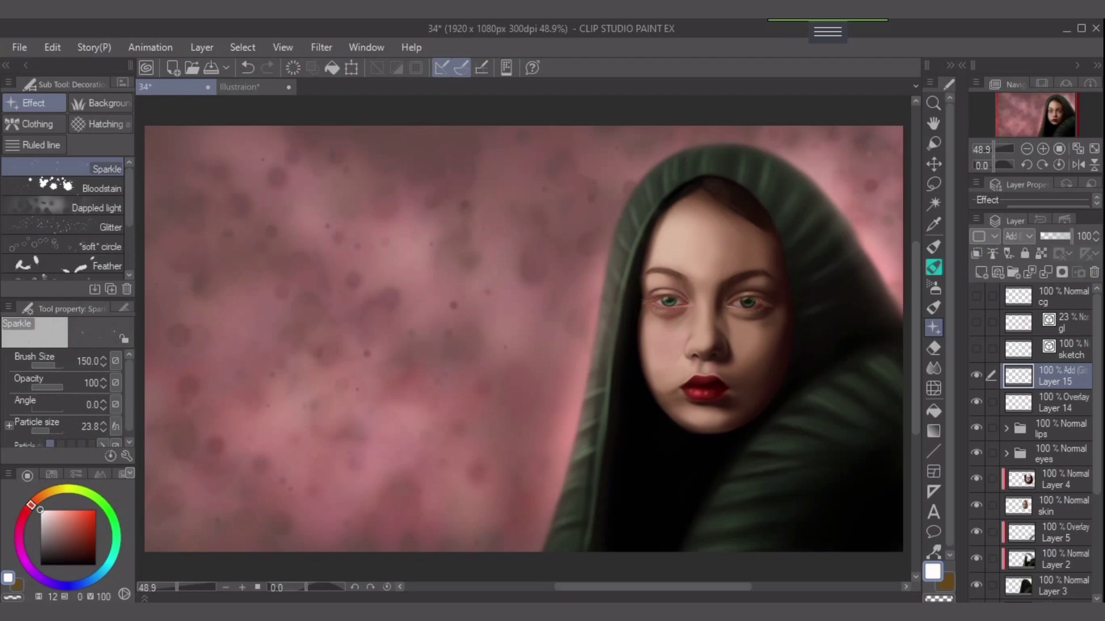
drag(616, 247, 530, 551)
key(ctrl+z)
key(bracketright)
key(bracketright)
key(bracketright)
drag(671, 184, 532, 501)
key(ctrl+z)
mouse_move(624, 201)
mouse_down()
mouse_move(630, 255)
mouse_move(550, 533)
mouse_move(517, 525)
mouse_up()
key(ctrl+z)
Scatter white sparkles down the hood's left edge, over its top and along its right edge with the brush at size 170.
key(bracketleft)
key(bracketleft)
mouse_move(651, 185)
mouse_down()
mouse_move(560, 487)
mouse_move(583, 356)
mouse_move(525, 538)
mouse_up()
mouse_move(666, 173)
mouse_down()
mouse_move(824, 165)
mouse_move(881, 247)
mouse_move(875, 221)
mouse_move(882, 238)
mouse_move(863, 280)
mouse_move(795, 274)
mouse_up()
drag(762, 210, 854, 240)
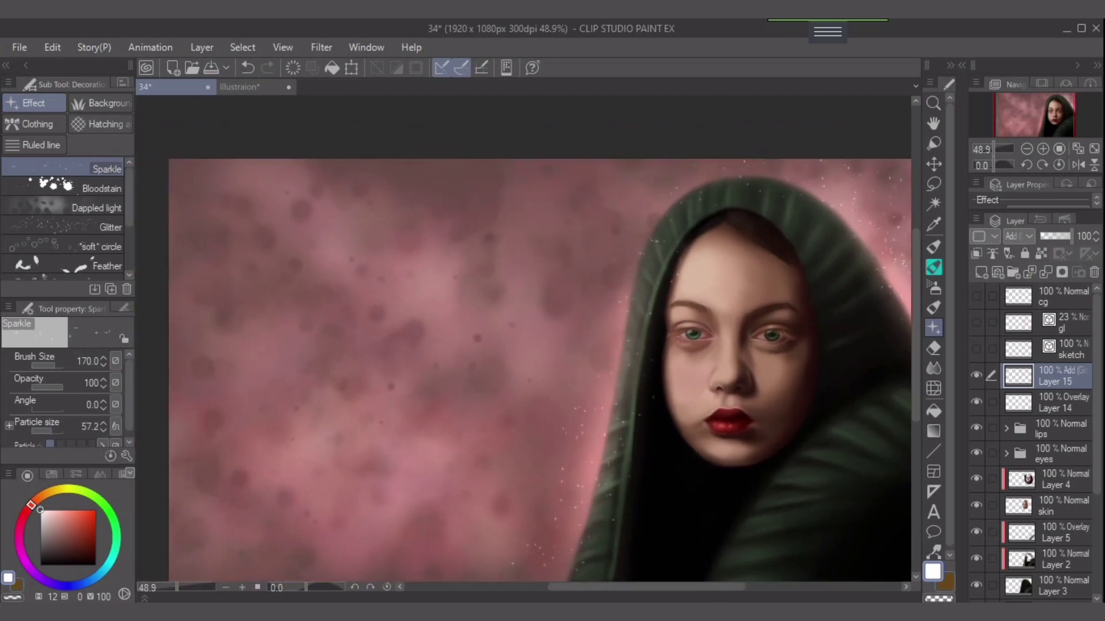
Choose pale yellow of hue 46, saturation 27, value 95 and scatter star sparkles down the hood's left outer edge at size 150.
click(55, 490)
click(55, 512)
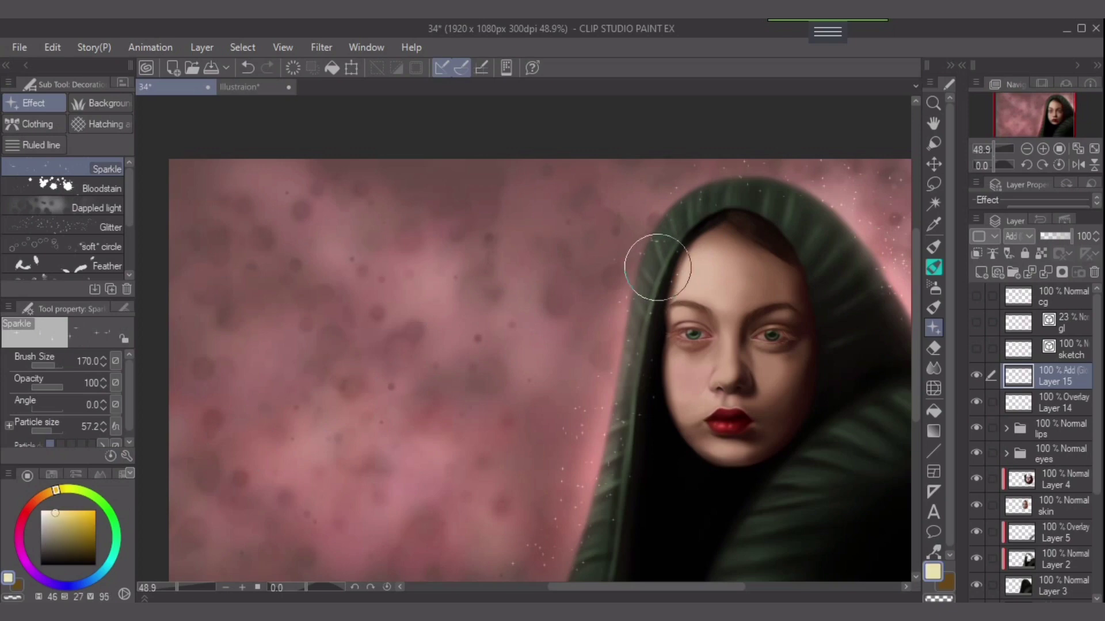
drag(667, 233, 569, 546)
key(ctrl+z)
drag(718, 391, 701, 331)
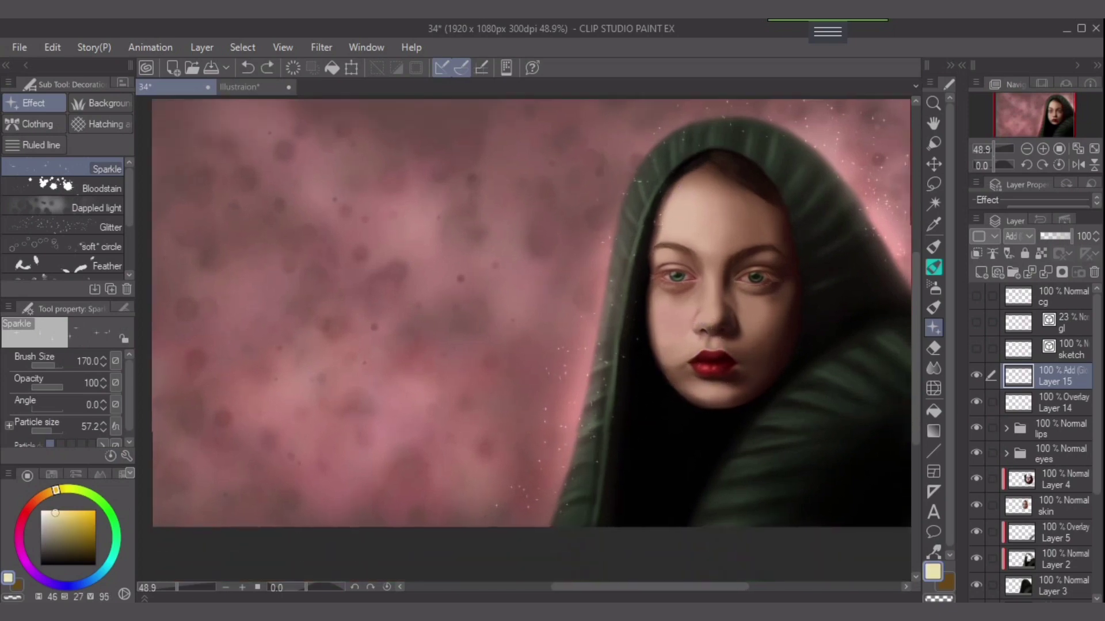
key([)
mouse_move(638, 201)
mouse_down()
mouse_move(604, 324)
mouse_move(547, 439)
mouse_up()
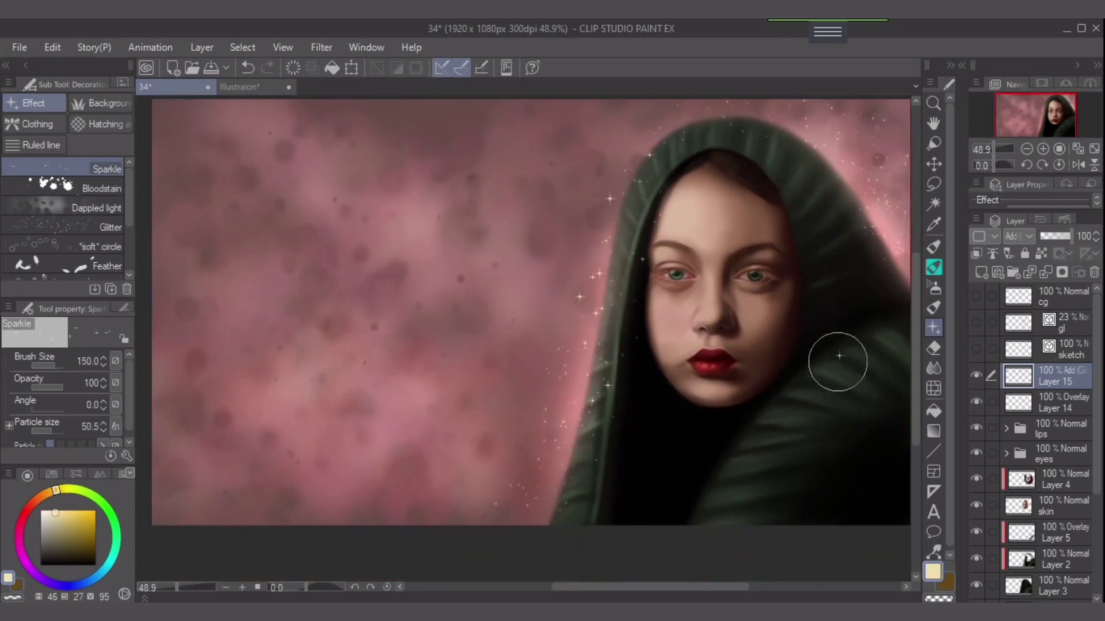
Undo the sparkles on the shoulder and scatter pale yellow ones along the hood's upper right edge, reducing the brush from size 150 to 100.
drag(838, 365, 736, 496)
key(ctrl+z)
drag(814, 162, 898, 263)
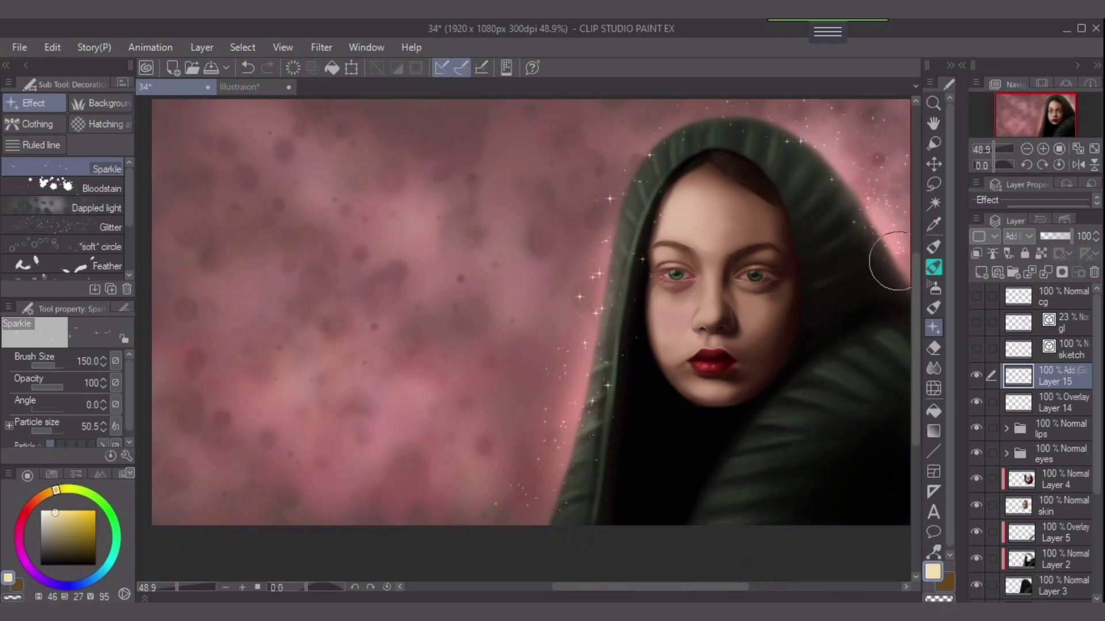
key([)
key([)
mouse_move(820, 162)
mouse_down()
mouse_move(900, 276)
mouse_move(805, 149)
mouse_move(752, 152)
mouse_up()
drag(856, 159, 886, 265)
Create a new layer above Layer 15 in Glow dodge mode and sample a light skin tone from the face.
click(980, 272)
click(1017, 236)
click(1029, 393)
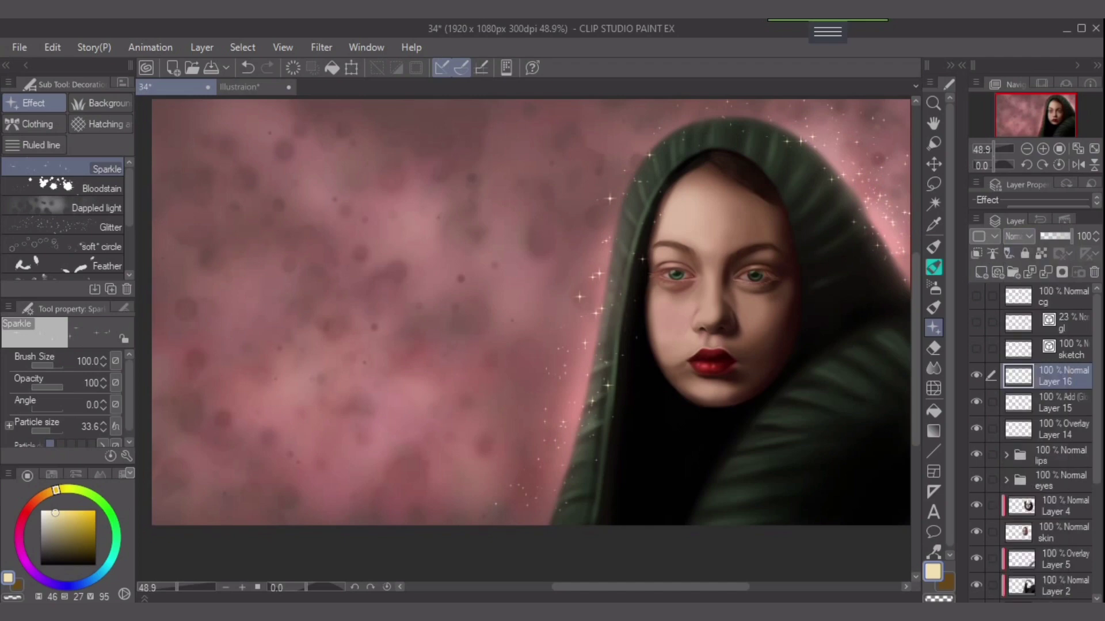
scroll(684, 386, up, 2)
alt+click(671, 388)
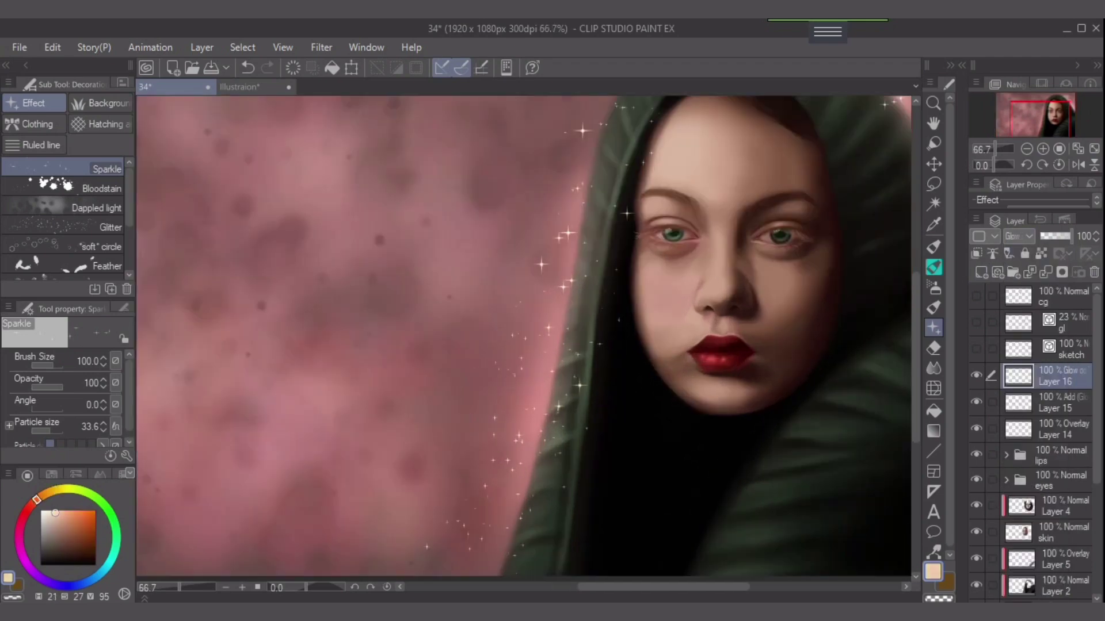
scroll(735, 350, up, 2)
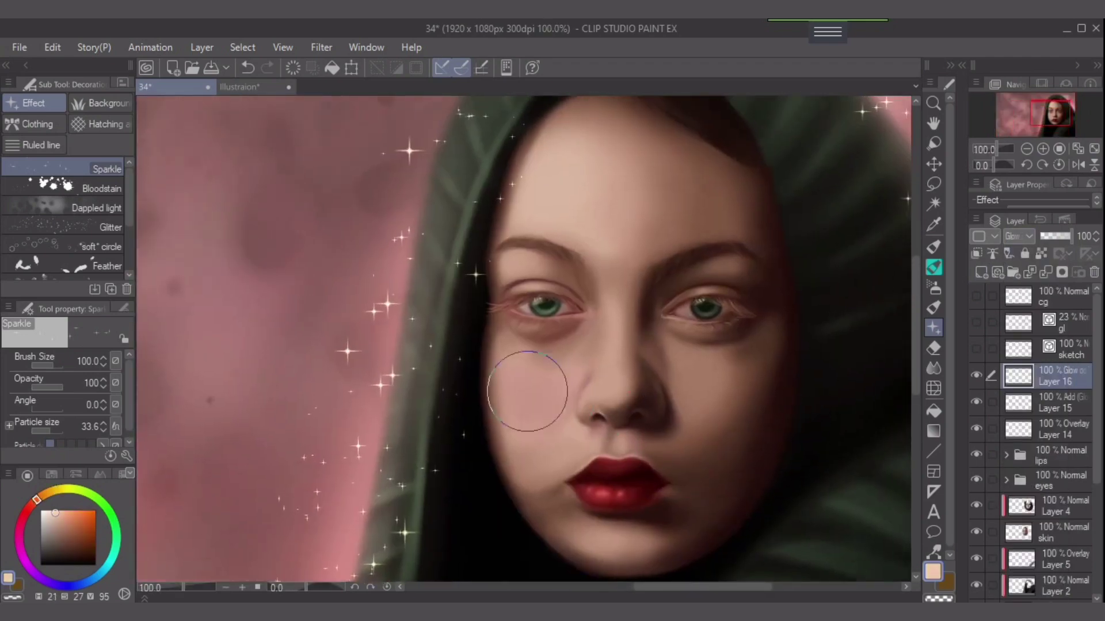
key(ctrl+z)
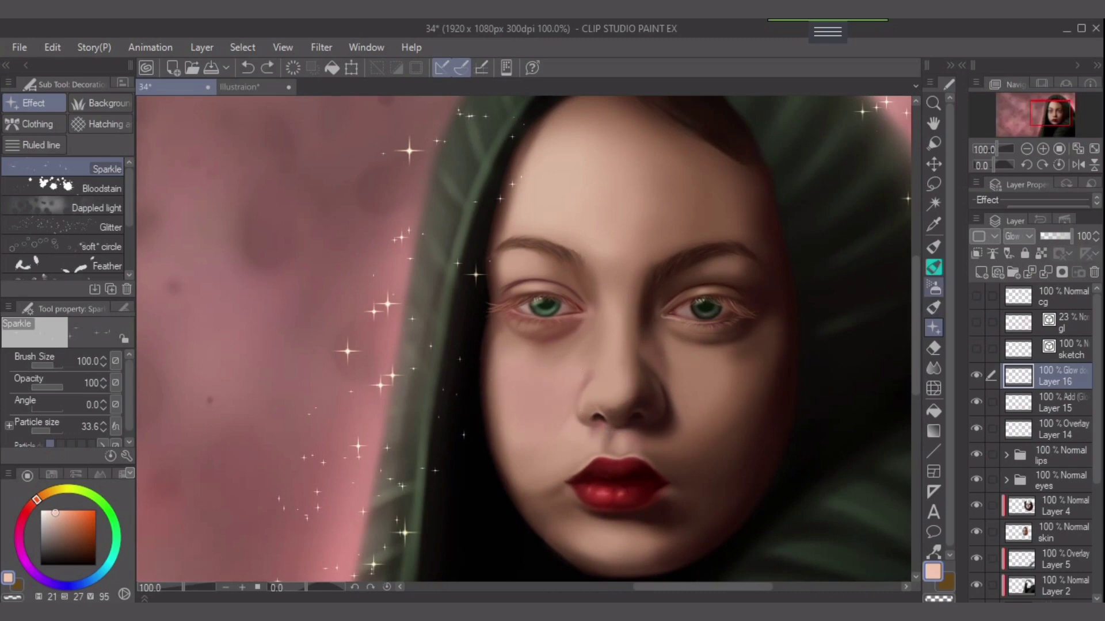
Switch to the Soft airbrush, lower its density to 9 and try a glowing highlight on the left cheek.
key(b)
drag(506, 394, 552, 386)
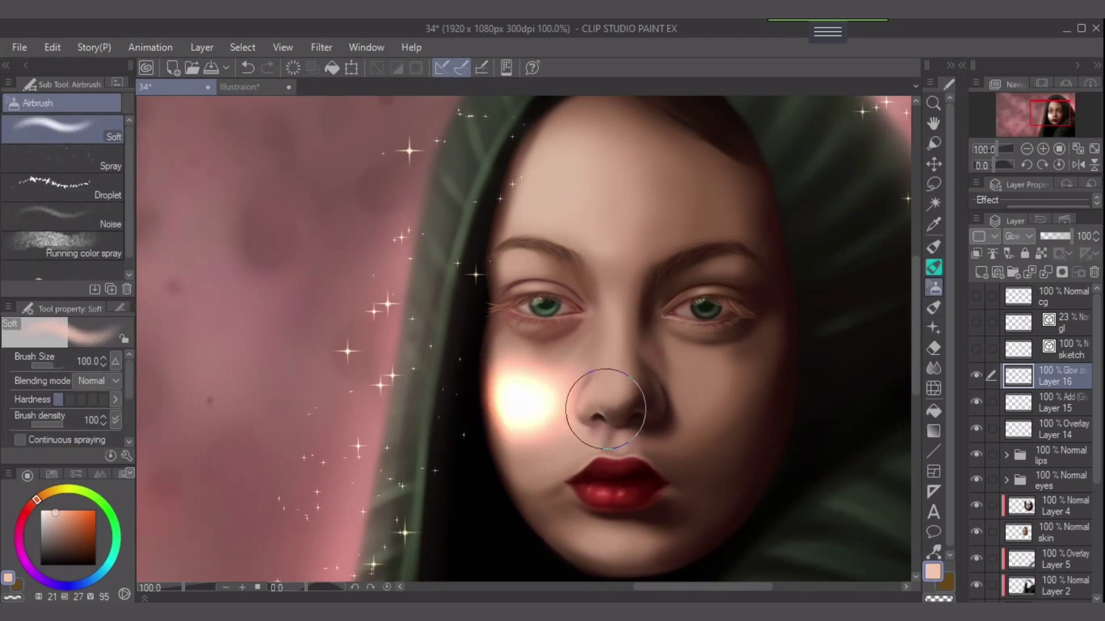
key(ctrl+z)
drag(63, 425, 33, 425)
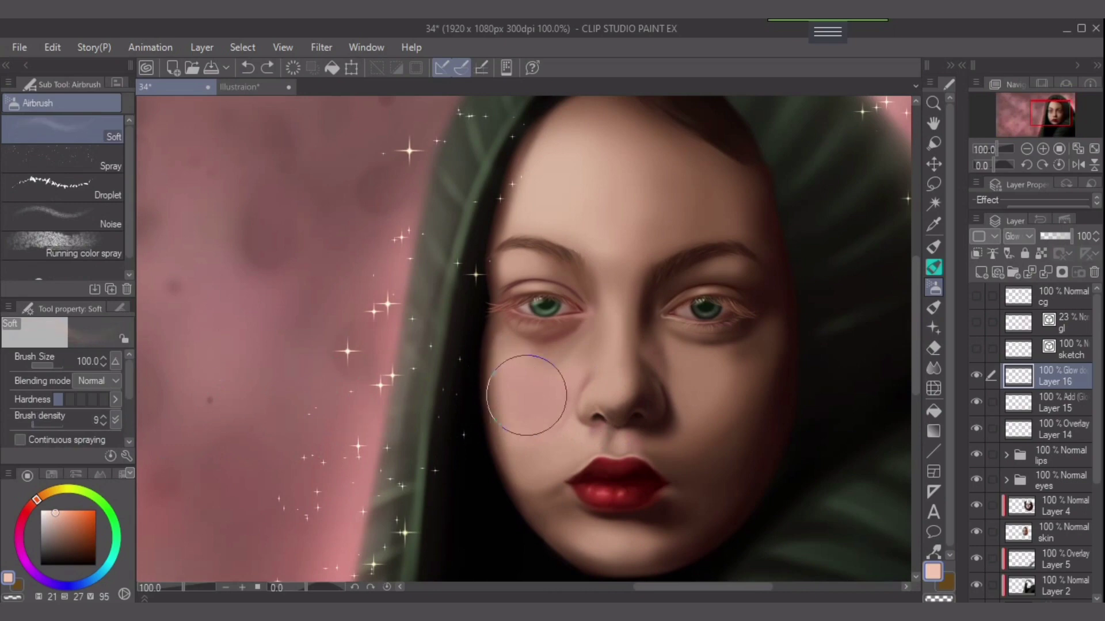
key(])
mouse_move(507, 404)
mouse_down()
mouse_move(553, 387)
mouse_move(501, 400)
mouse_move(550, 383)
mouse_move(492, 413)
mouse_move(543, 394)
mouse_move(512, 401)
mouse_up()
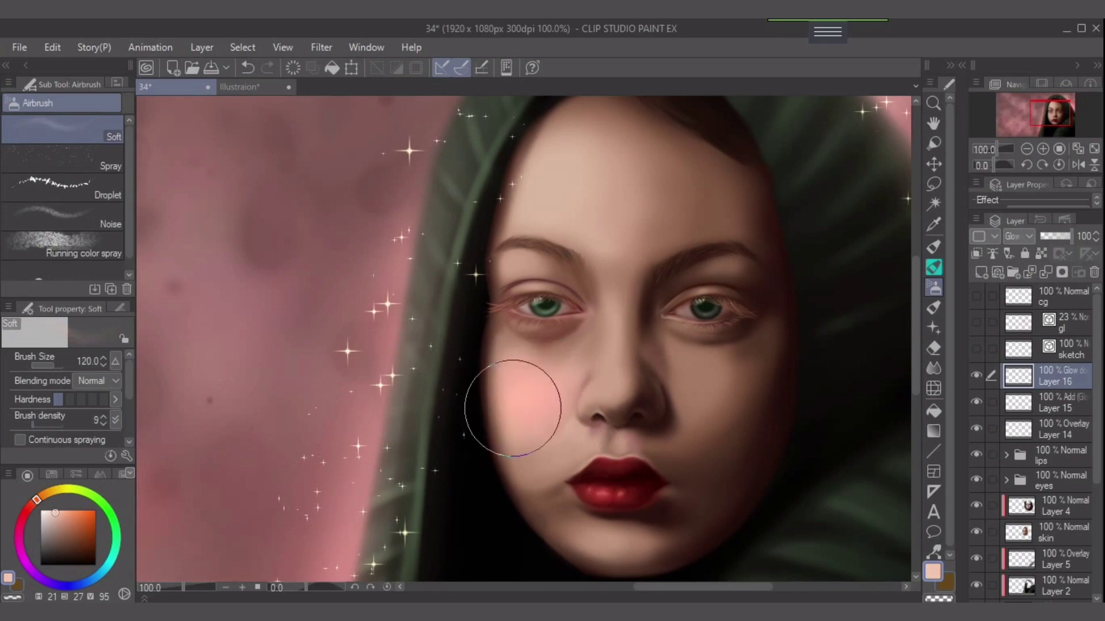
key(ctrl+z)
key([)
key([)
key([)
key([)
key([)
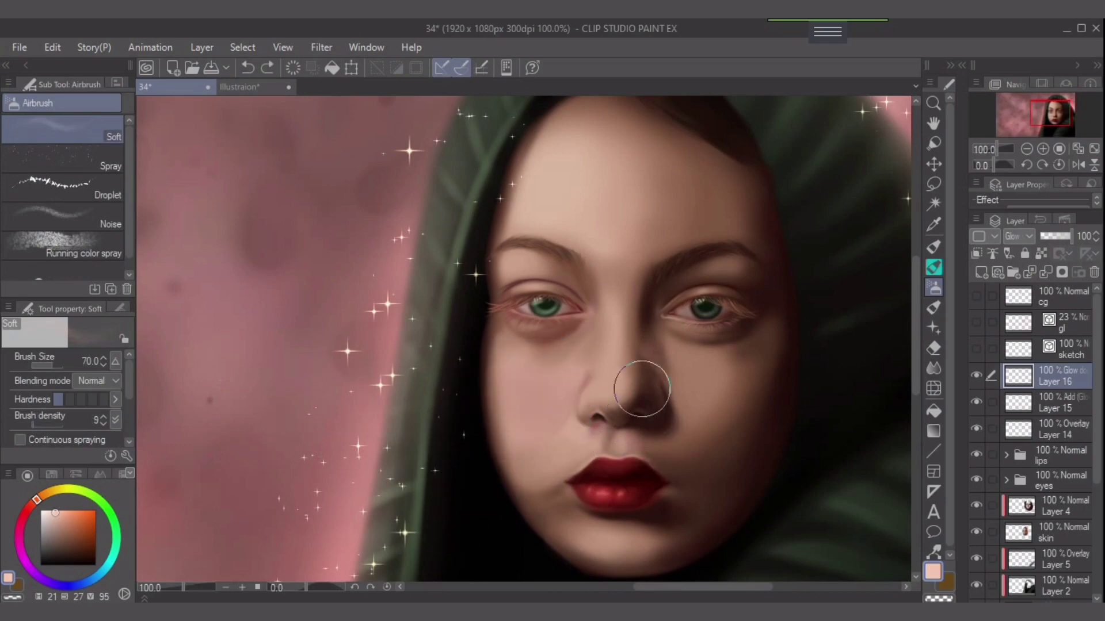
drag(625, 391, 630, 383)
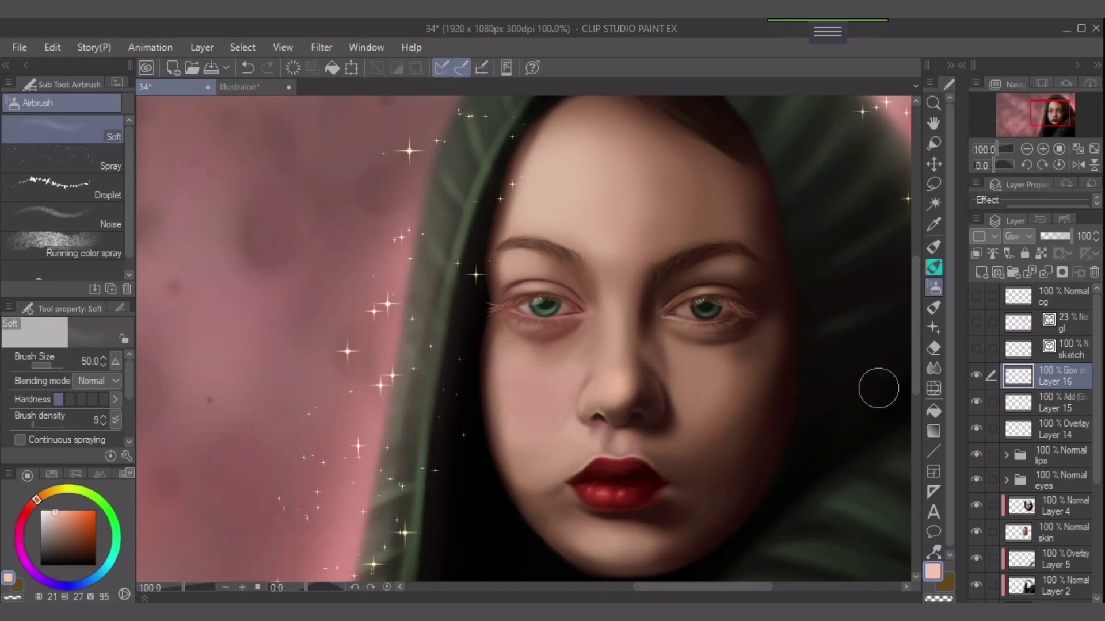
key(ctrl+z)
Change Layer 16's blending mode to Overlay and try a highlight on the left cheek at size 70.
click(1017, 236)
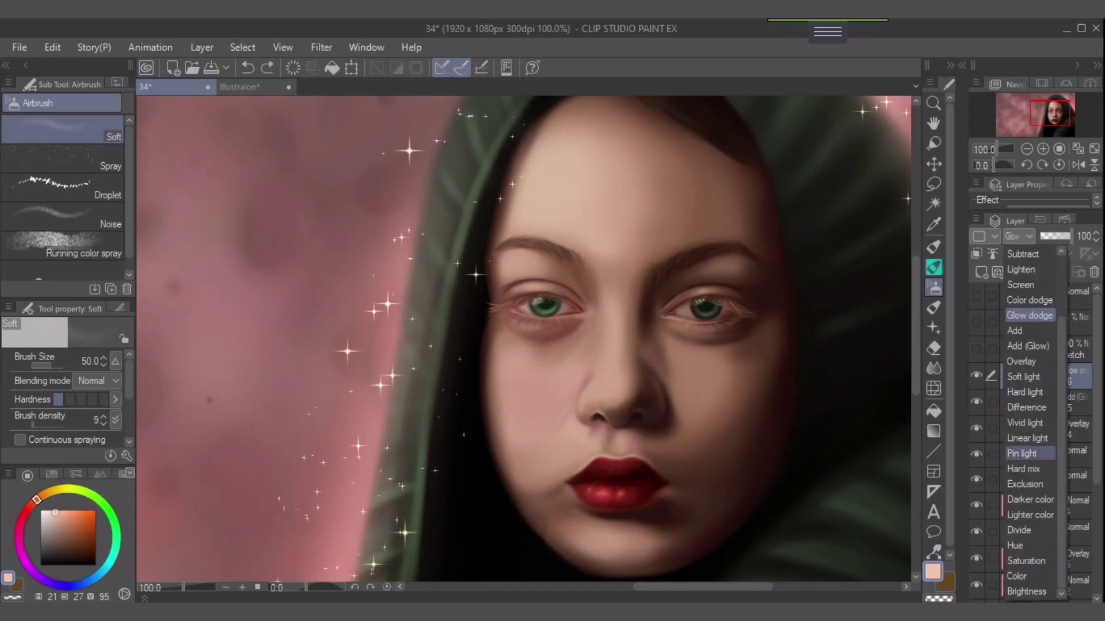
click(1021, 361)
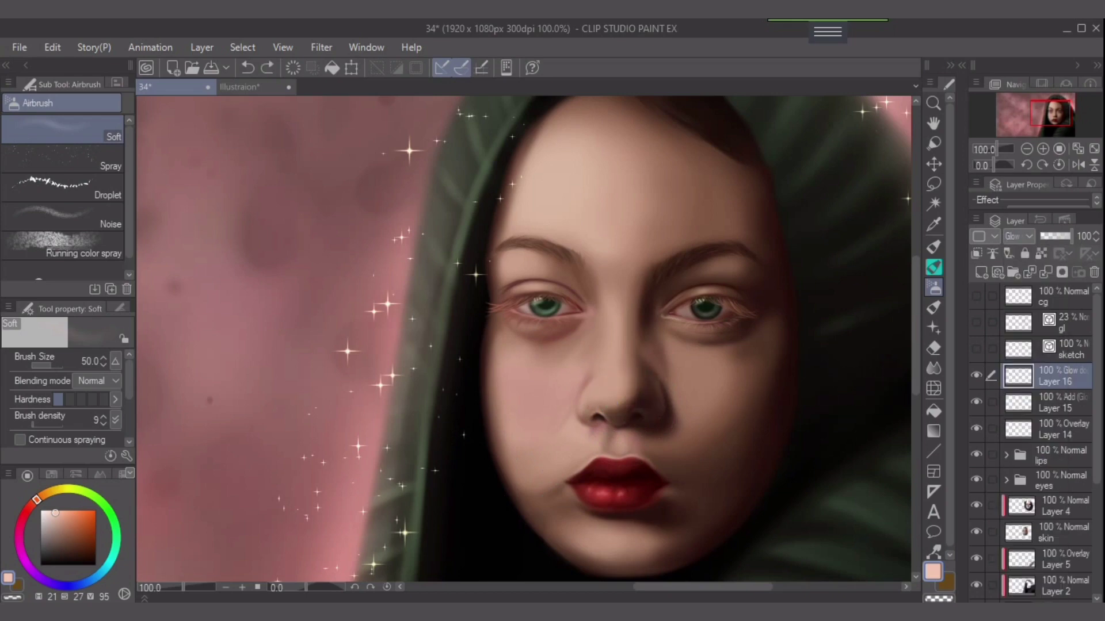
key(bracketright)
key(bracketright)
click(524, 394)
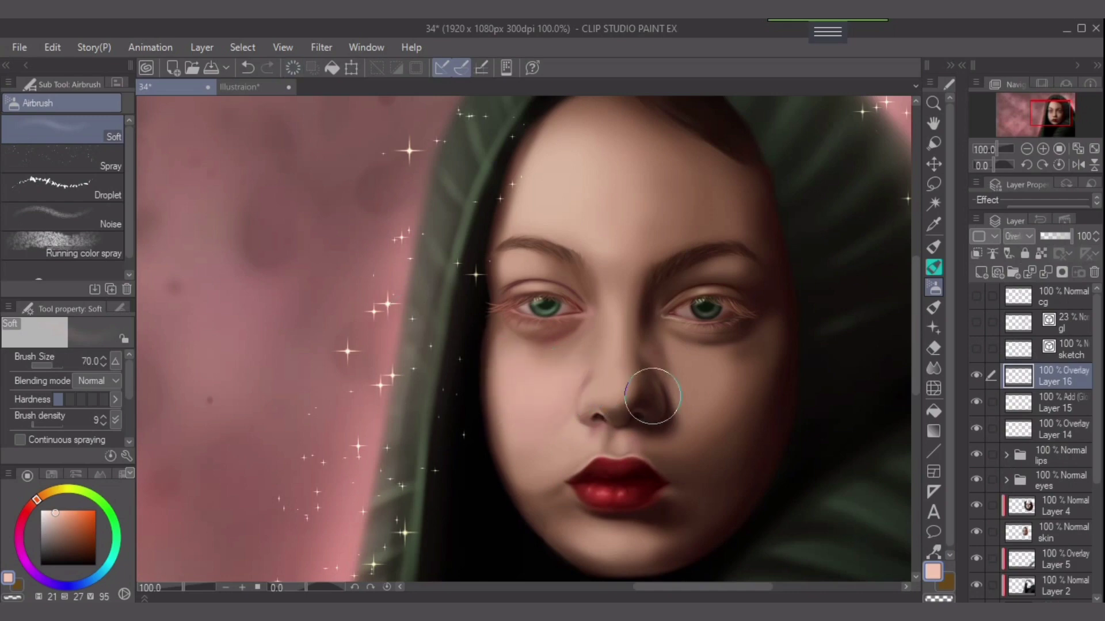
key(ctrl+z)
Sample a skin tone of hue 15, saturation 33, value 79, brush it softly over the left cheek and return the brush to size 70.
alt+click(595, 396)
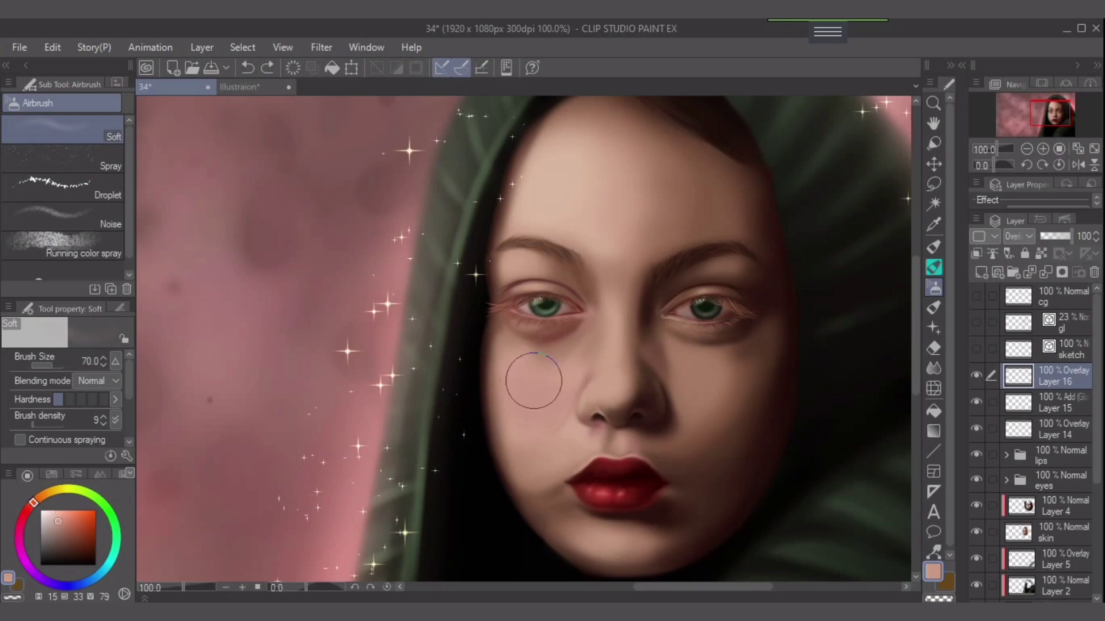
key(bracketright)
key(bracketright)
key(bracketright)
drag(532, 382, 530, 389)
key(bracketleft)
key(bracketleft)
key(bracketleft)
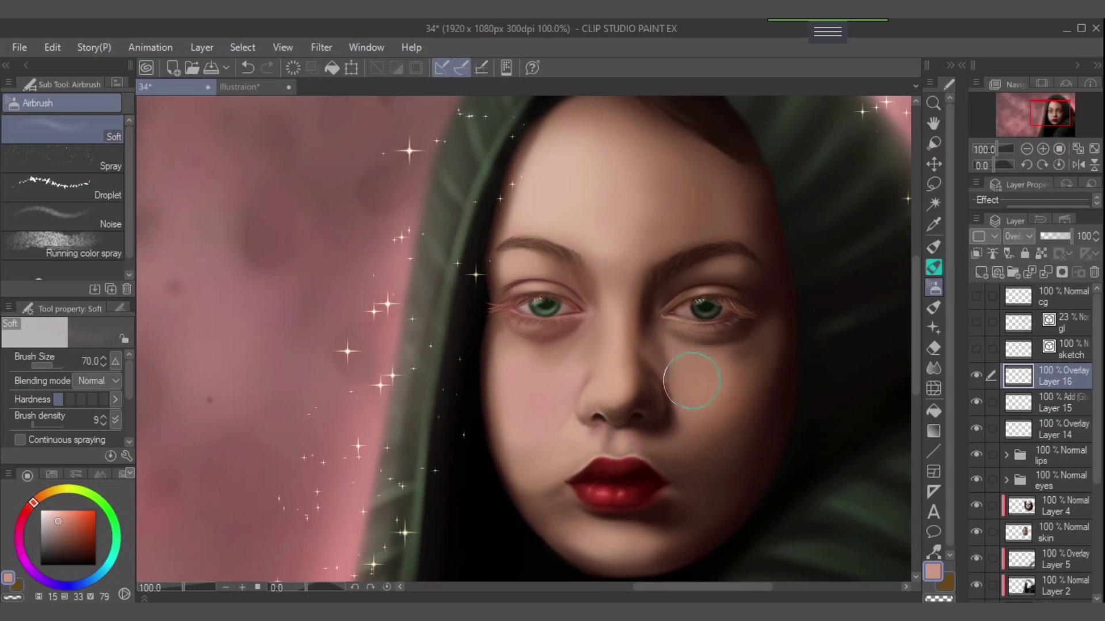
Airbrush the skin tone softly over the right cheek on Layer 16 and blend it with the Soft eraser at size 80.
key(bracketleft)
key(bracketright)
key(bracketright)
key(e)
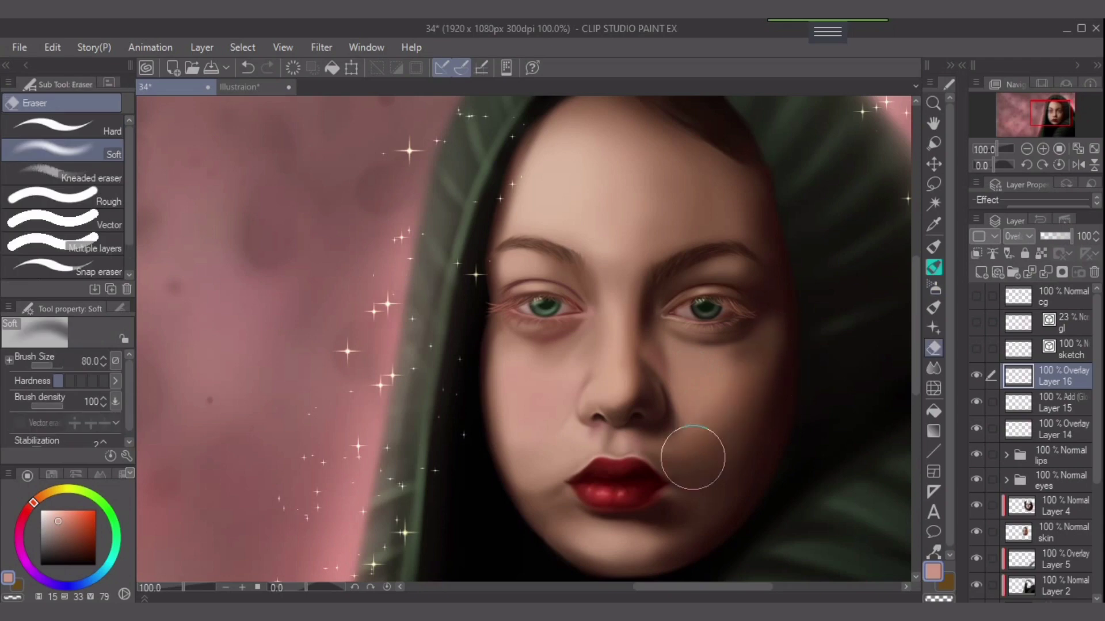
click(934, 288)
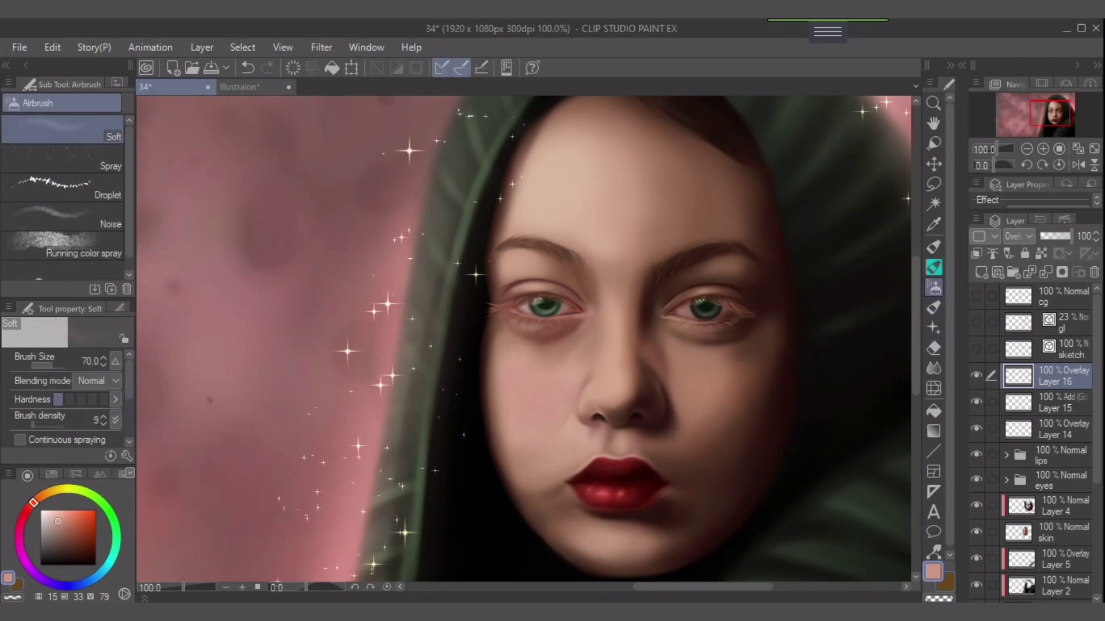
Airbrush the skin tone lightly over the forehead on Layer 16 at brush size 100.
drag(692, 276, 669, 367)
key(bracketright)
key(bracketright)
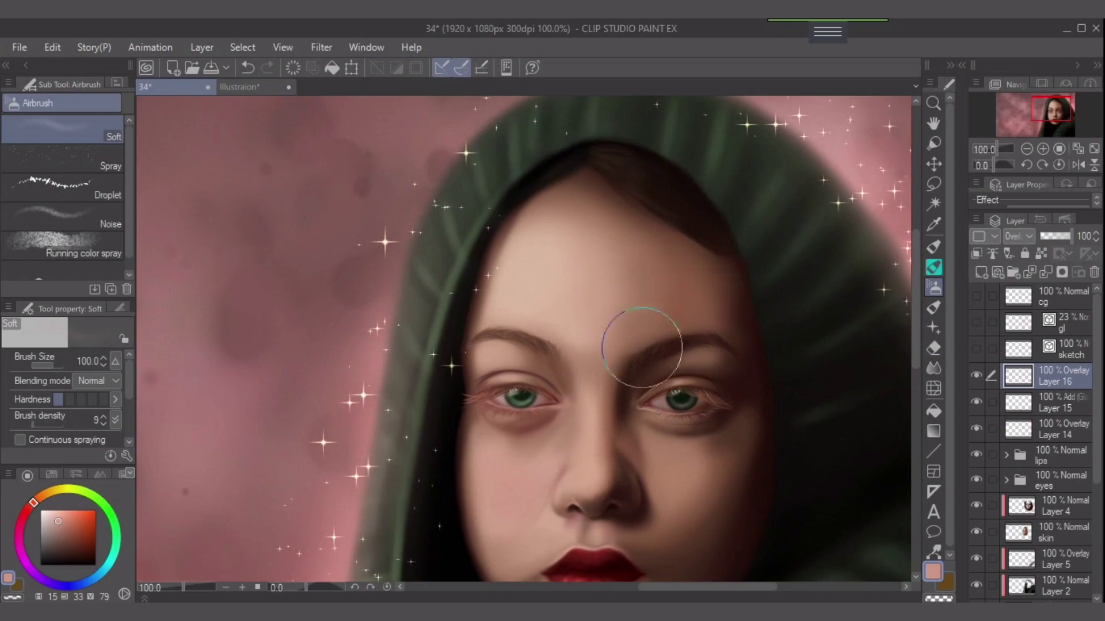
drag(600, 449, 625, 351)
Try a small skin-tone highlight between the lower lip and chin at brush size 20.
key(bracketleft)
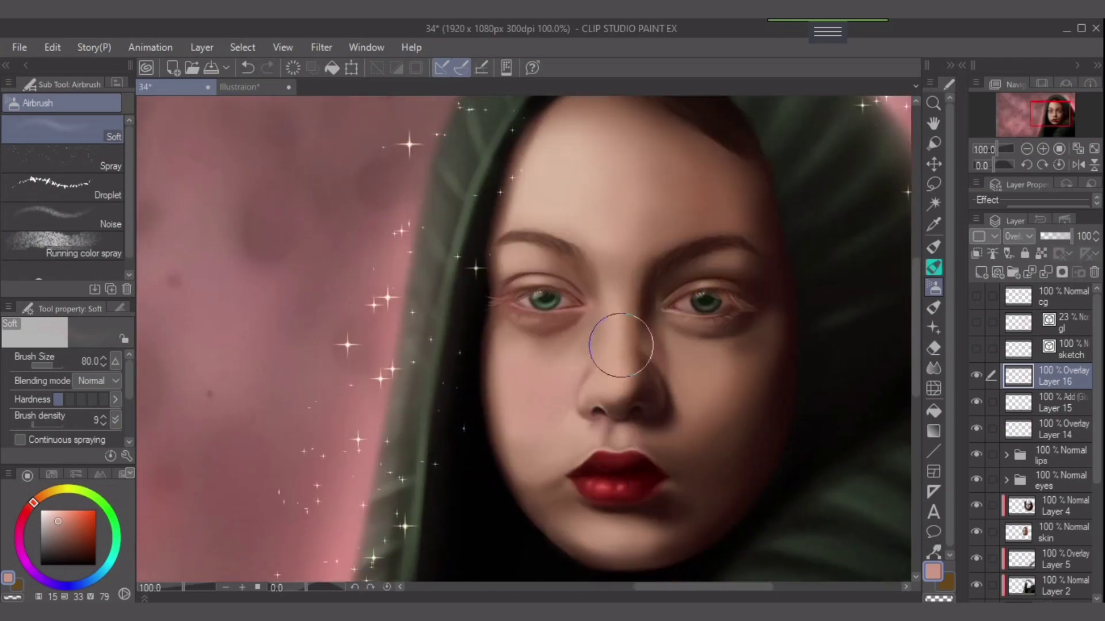
key(bracketleft)
key(bracketleft)
key(bracketleft)
key(bracketleft)
key(bracketleft)
drag(683, 447, 693, 394)
key(bracketright)
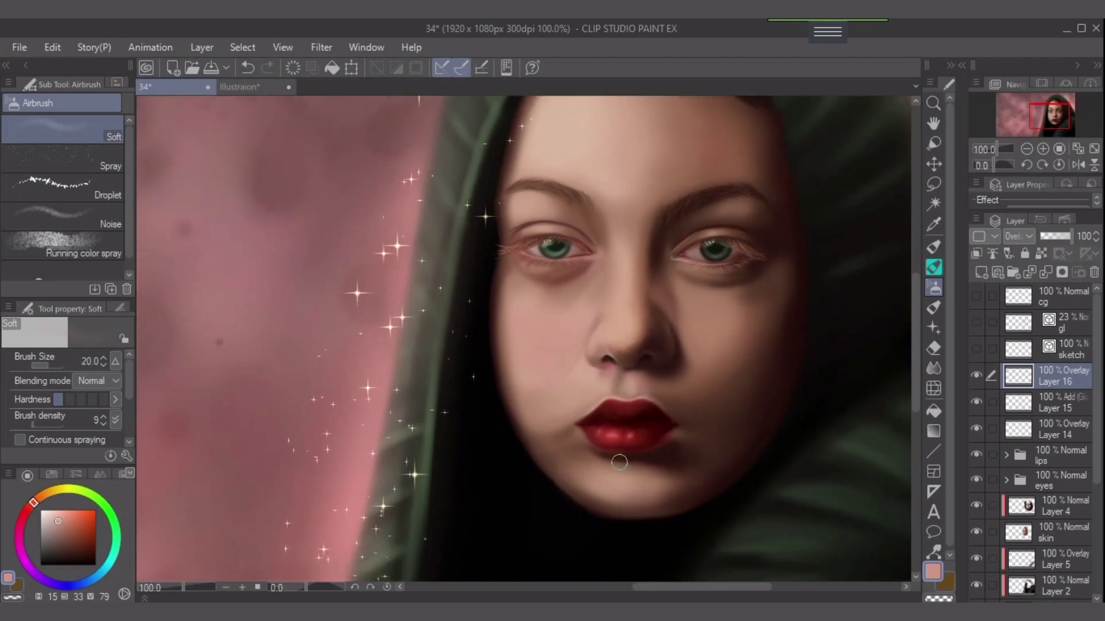
key(ctrl+z)
Try the same skin tone over the left cheek with the airbrush at size 80.
key(bracketleft)
key(bracketright)
key(bracketright)
key(bracketright)
key(bracketright)
key(bracketright)
key(bracketright)
key(bracketleft)
key(bracketleft)
key(bracketleft)
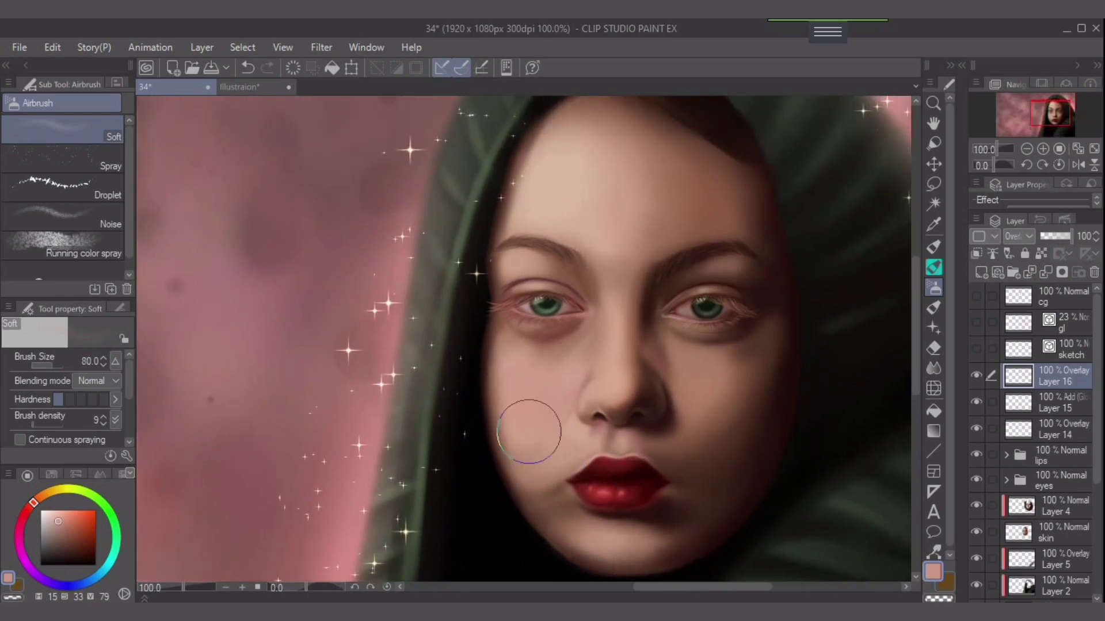
key(bracketright)
key(bracketright)
key(bracketright)
key(ctrl+z)
Set the colour to hue 4, saturation 40, value 76 and airbrush a soft blush over the left cheek.
drag(33, 503, 27, 511)
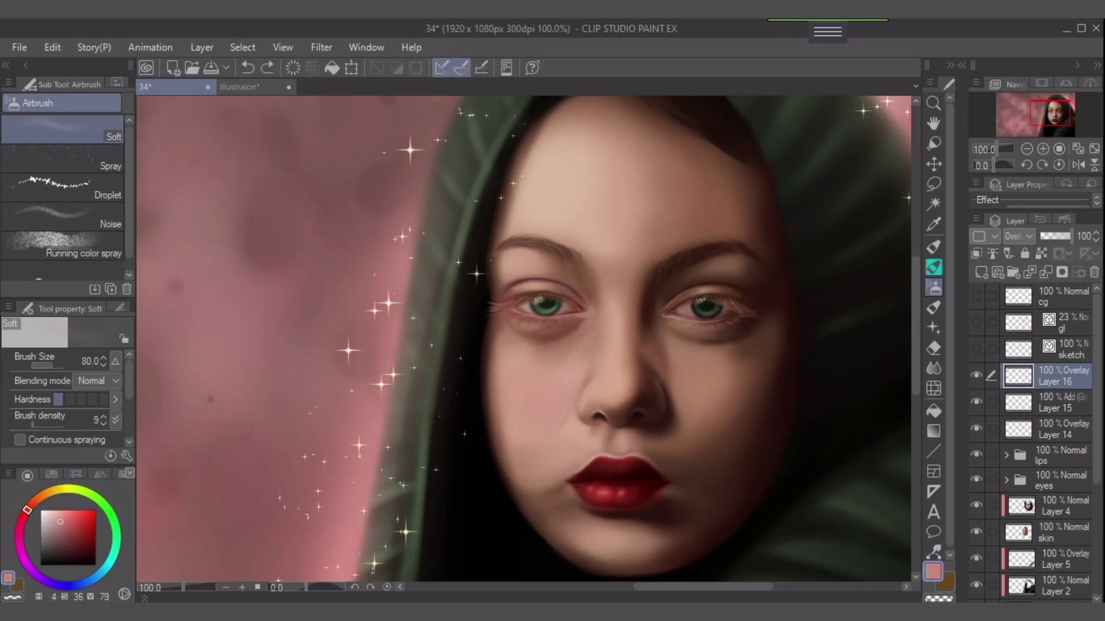
click(62, 524)
mouse_move(502, 409)
mouse_down()
mouse_move(547, 423)
mouse_move(506, 415)
mouse_move(531, 407)
mouse_up()
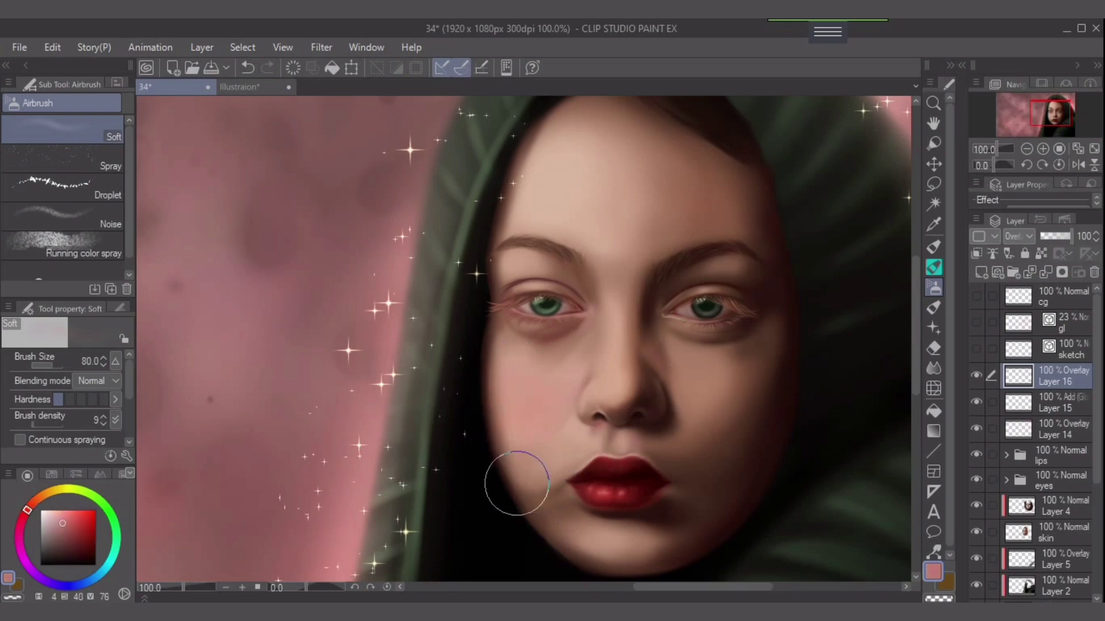
key(bracketleft)
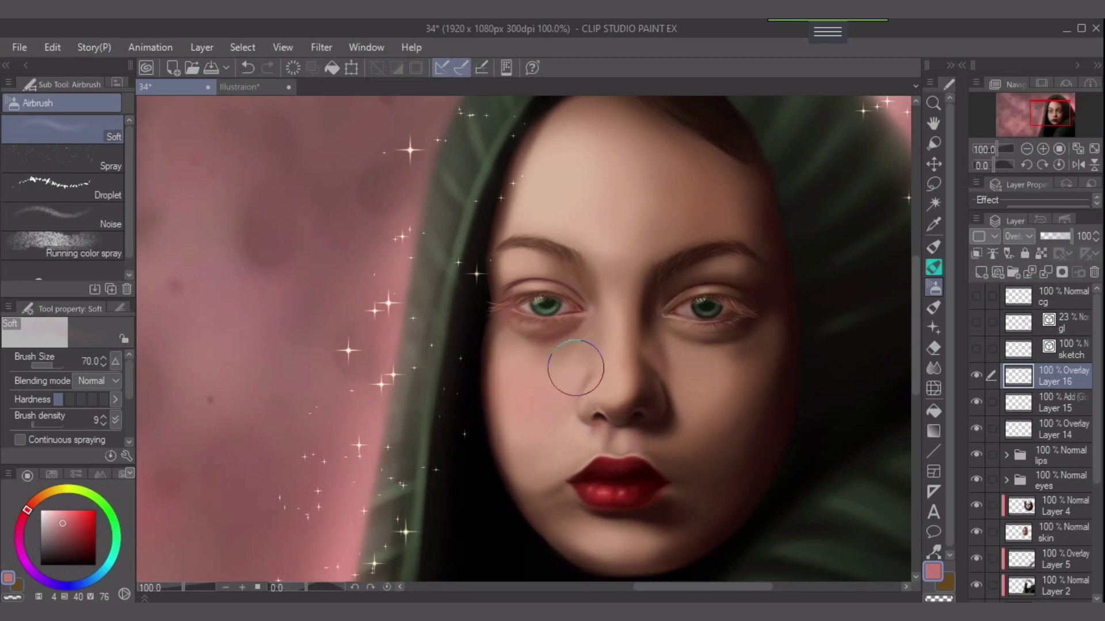
key(bracketleft)
Switch to Layer 15 and airbrush glowing highlights on both upper eyelids below the brows at size 30.
click(1056, 404)
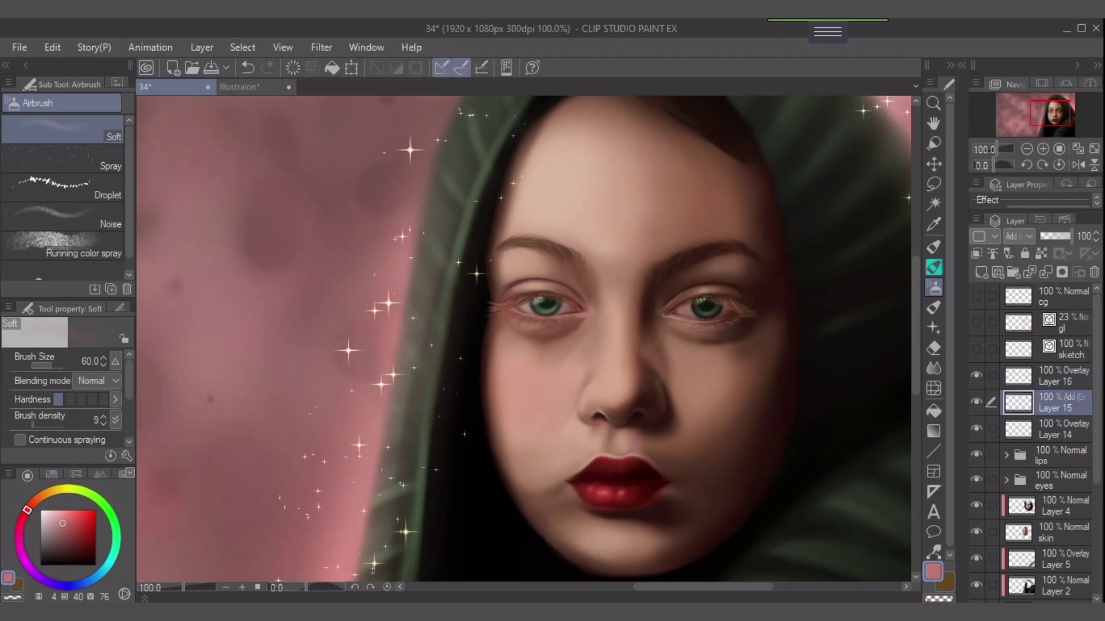
key(bracketleft)
key(bracketleft)
key(bracketleft)
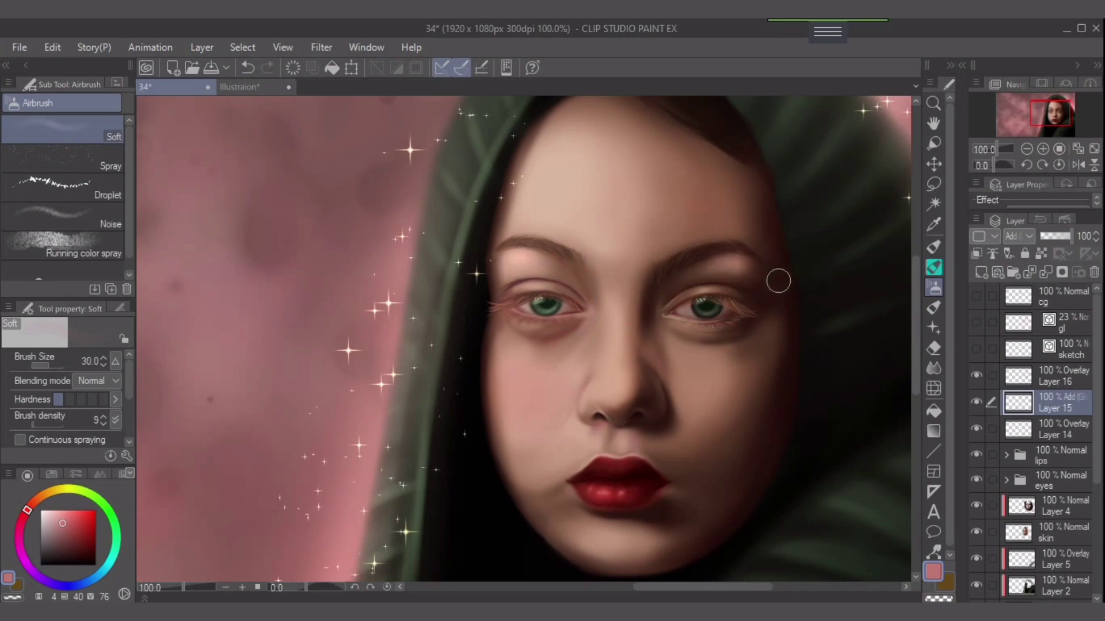
Airbrush a soft glowing highlight on the left side of the forehead at brush size 60.
mouse_move(547, 163)
mouse_down()
mouse_move(524, 229)
mouse_move(509, 204)
mouse_move(527, 195)
mouse_move(506, 269)
mouse_up()
key(bracketright)
key(bracketright)
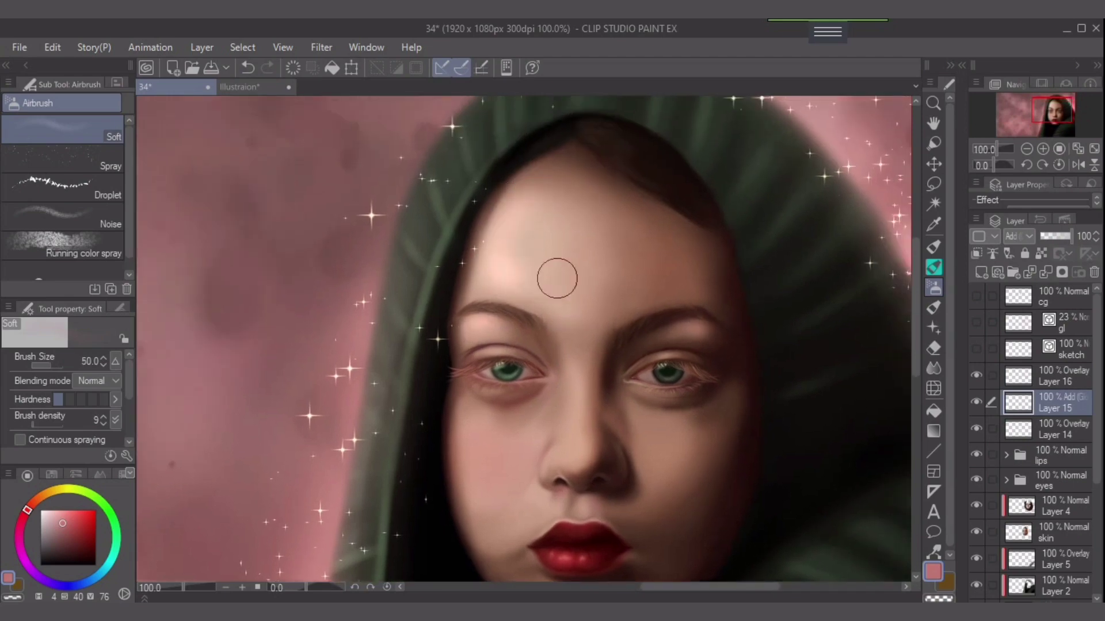
key(ctrl+z)
key(bracketright)
mouse_move(518, 217)
mouse_down()
mouse_move(498, 264)
mouse_move(513, 280)
mouse_up()
Airbrush a narrow highlight down the bridge of the nose at brush size 25.
drag(578, 430, 594, 333)
key(bracketleft)
key(bracketleft)
key(bracketleft)
key(bracketleft)
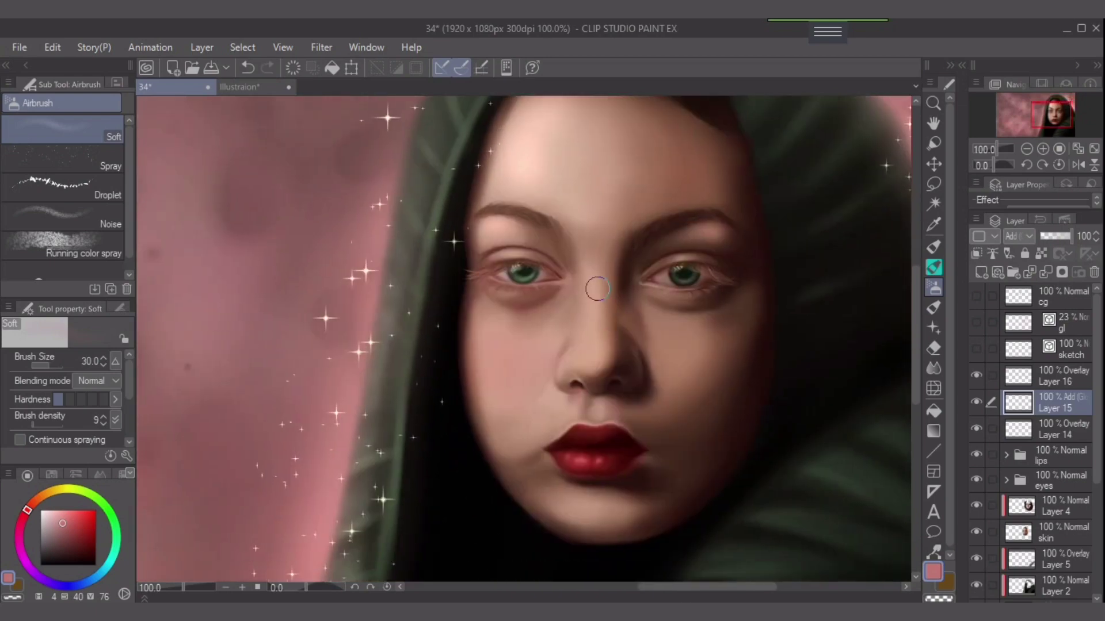
key(ctrl+z)
key(bracketleft)
drag(597, 273, 591, 326)
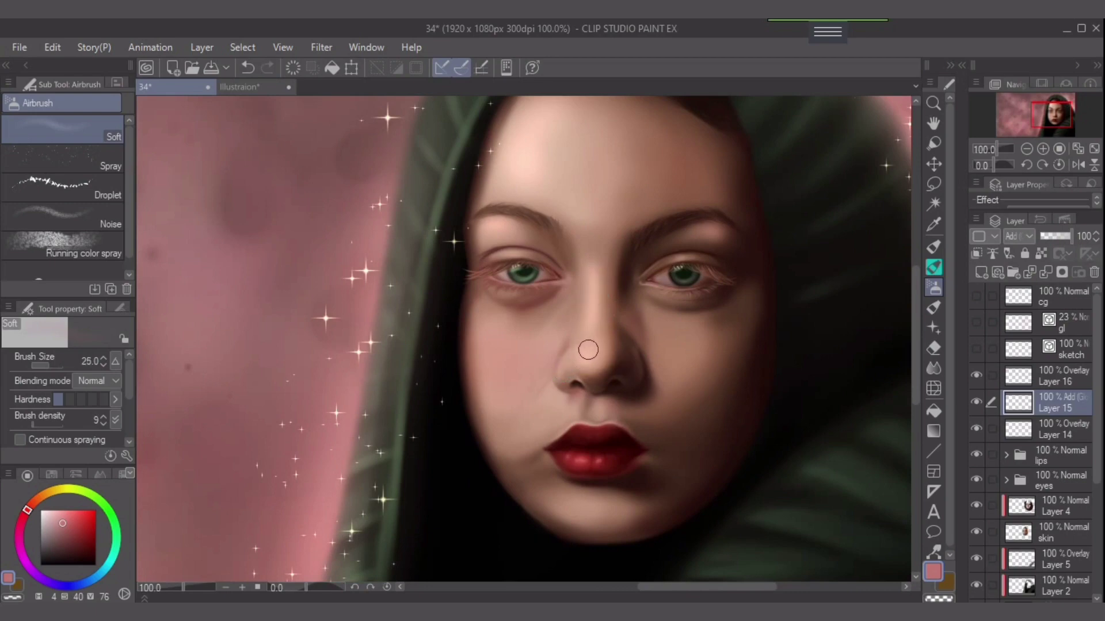
Try small glowing highlights around the lips with the airbrush reduced to size 17.
drag(578, 446, 581, 412)
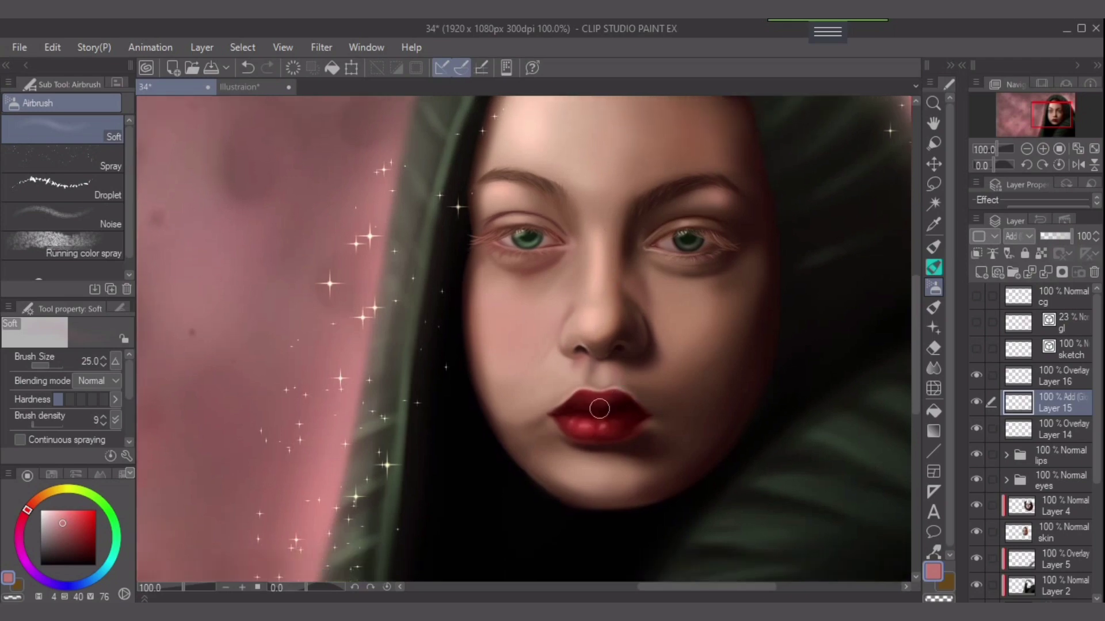
key(bracketleft)
key(bracketleft)
key(ctrl+z)
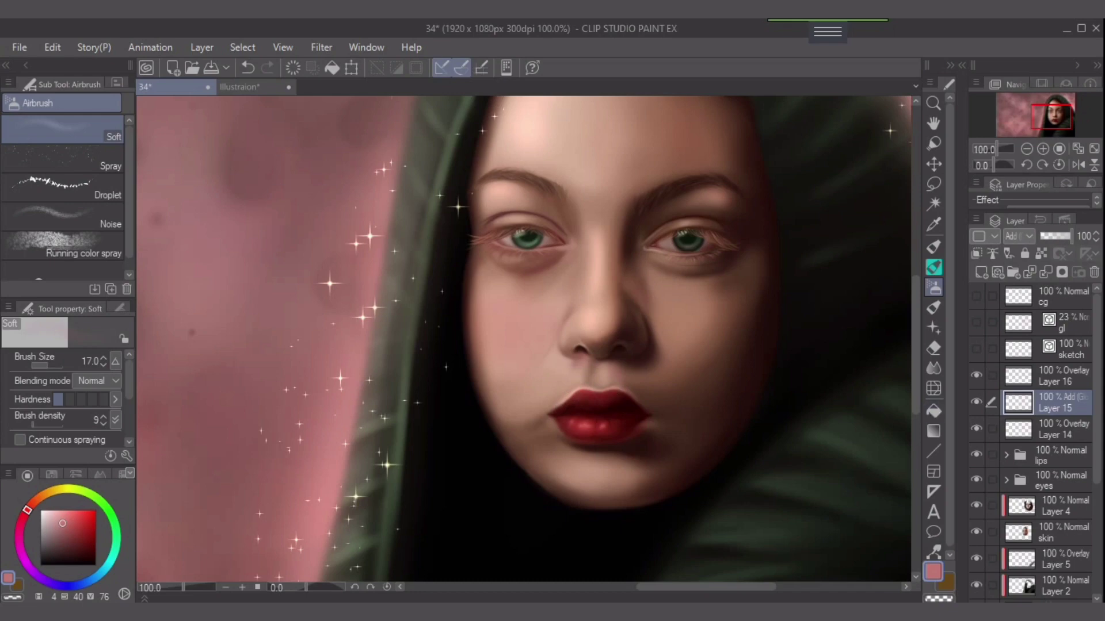
Switch to Layer 14 and try a soft light along the lower edge of the chin.
click(1056, 430)
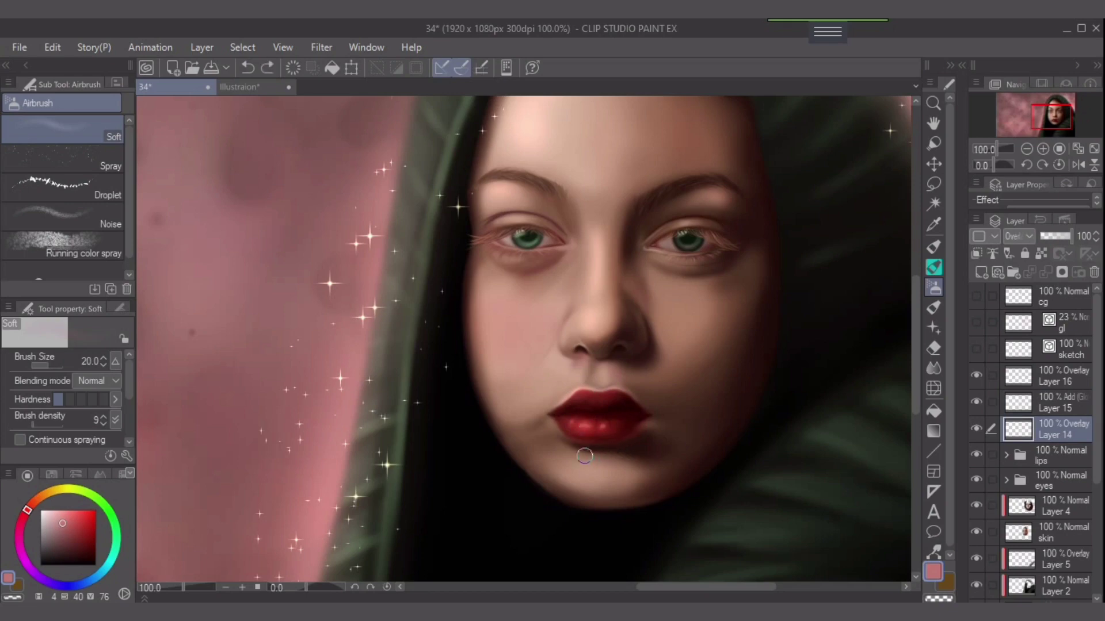
drag(694, 483, 608, 492)
key(ctrl+z)
key(bracketleft)
key(bracketleft)
drag(817, 443, 792, 467)
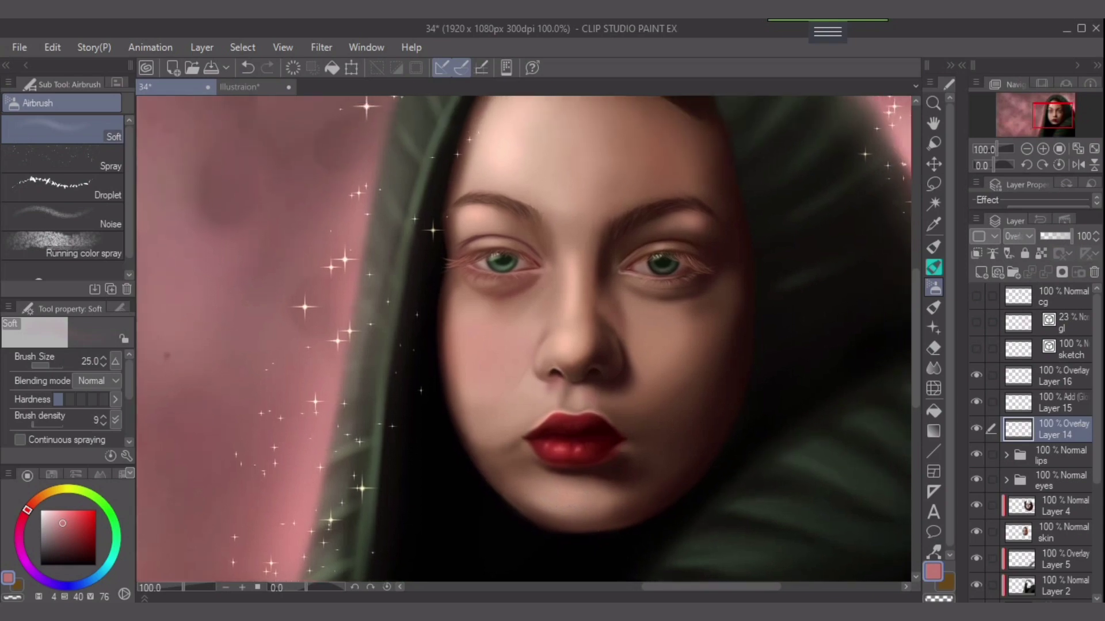
Fit the whole canvas in view, return to Layer 15 and try a glow on the hood's right side at size 30.
key(ctrl+0)
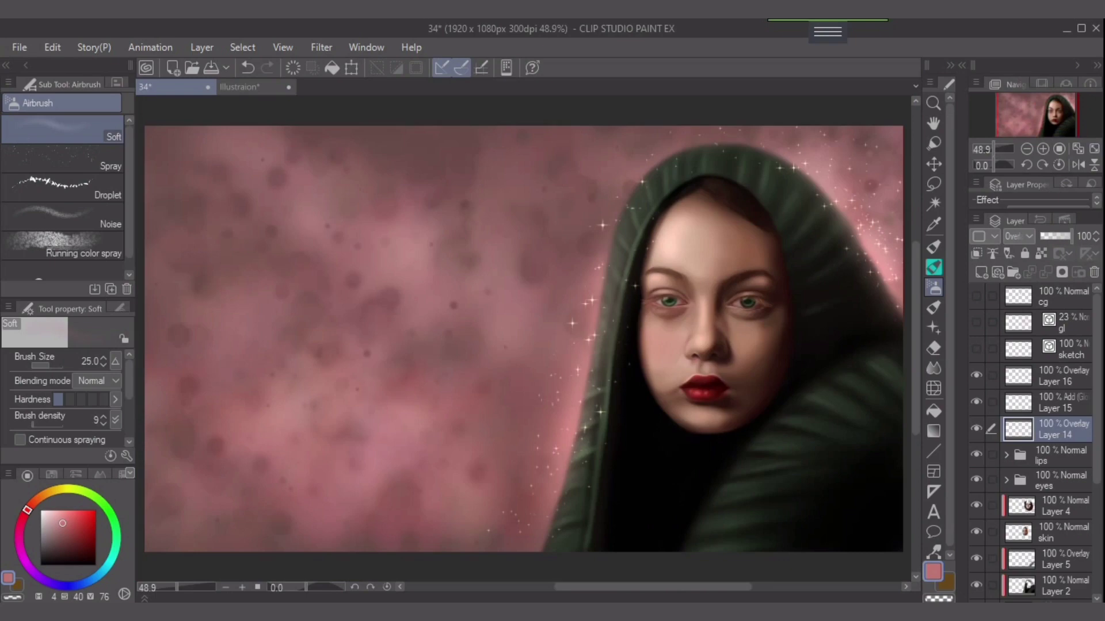
click(1062, 377)
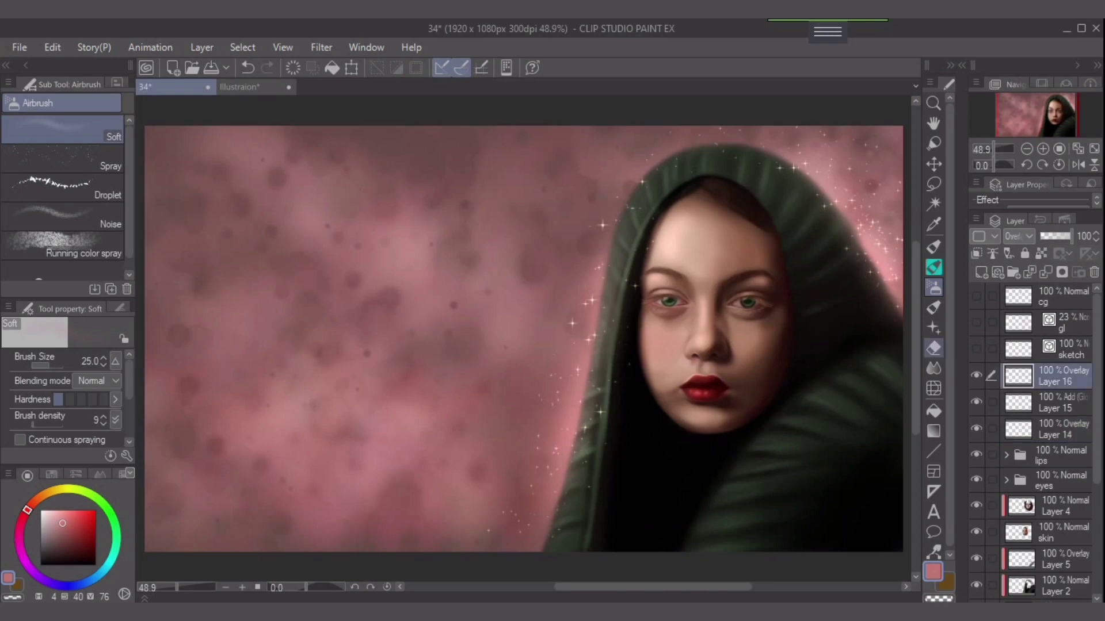
click(1062, 403)
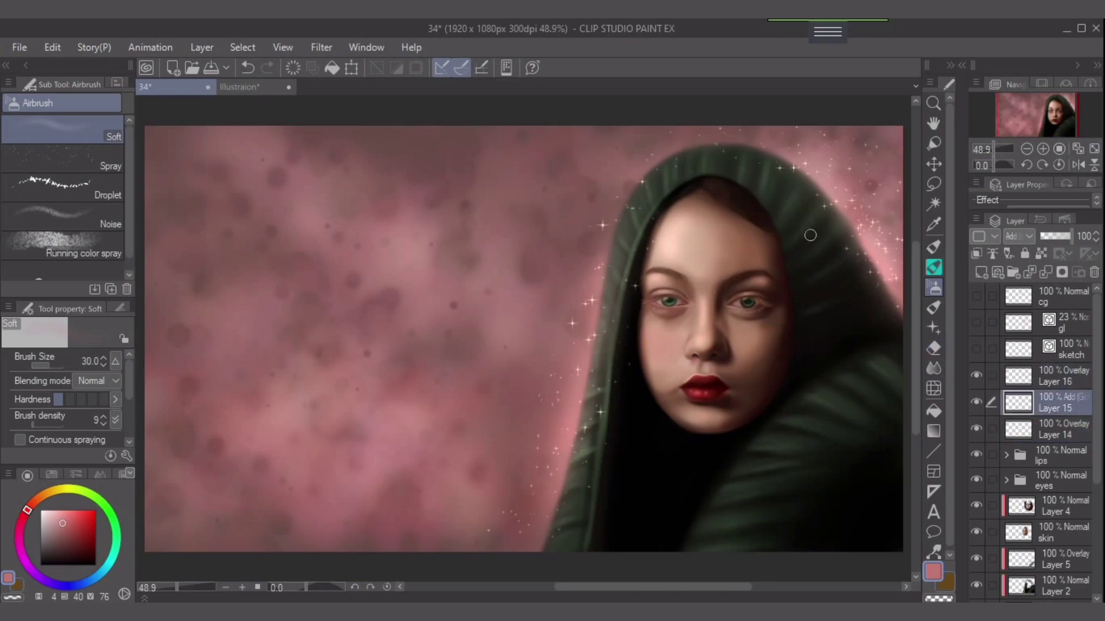
drag(838, 213, 808, 255)
key(ctrl+z)
Sample the background pink and try the Dappled light brush at size 170 over the lower-right shoulder on Layer 15.
key(bracketleft)
key(bracketright)
alt+click(868, 500)
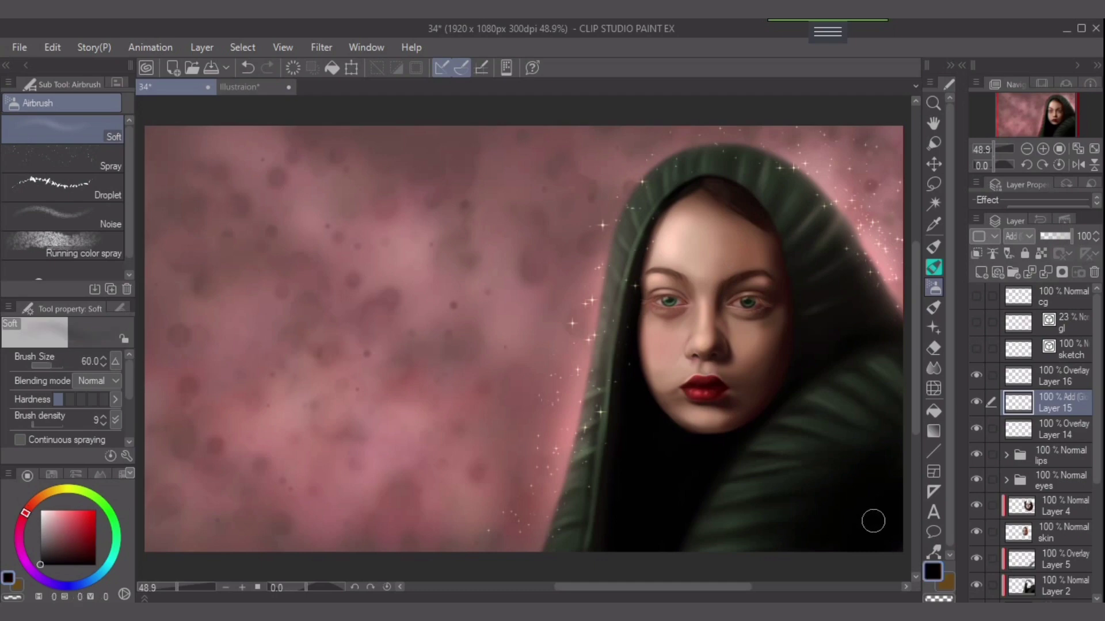
alt+click(849, 187)
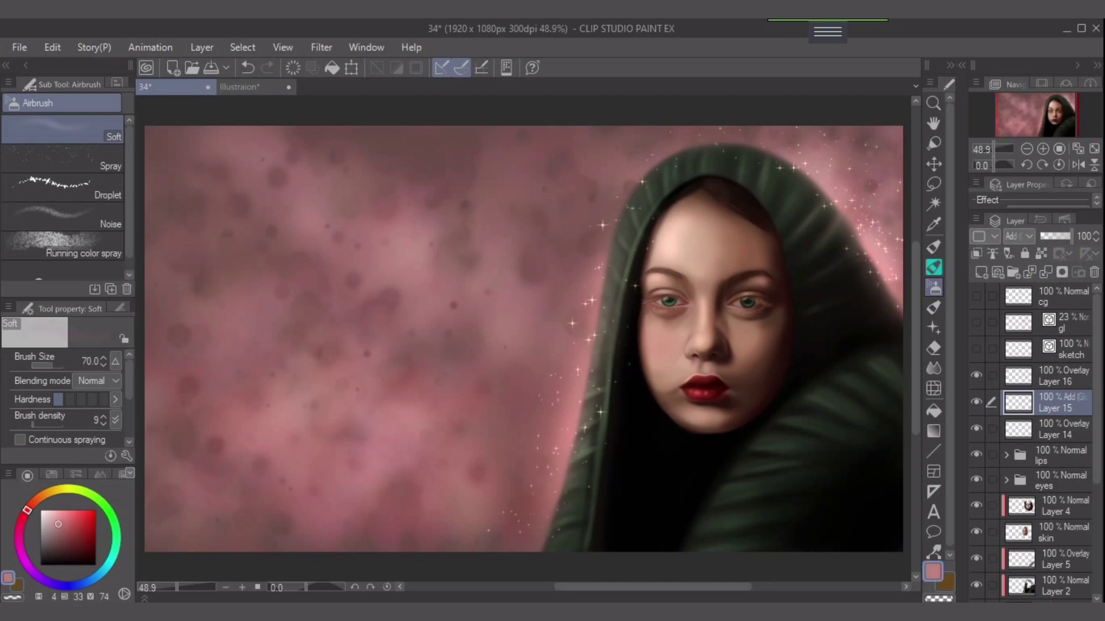
click(933, 328)
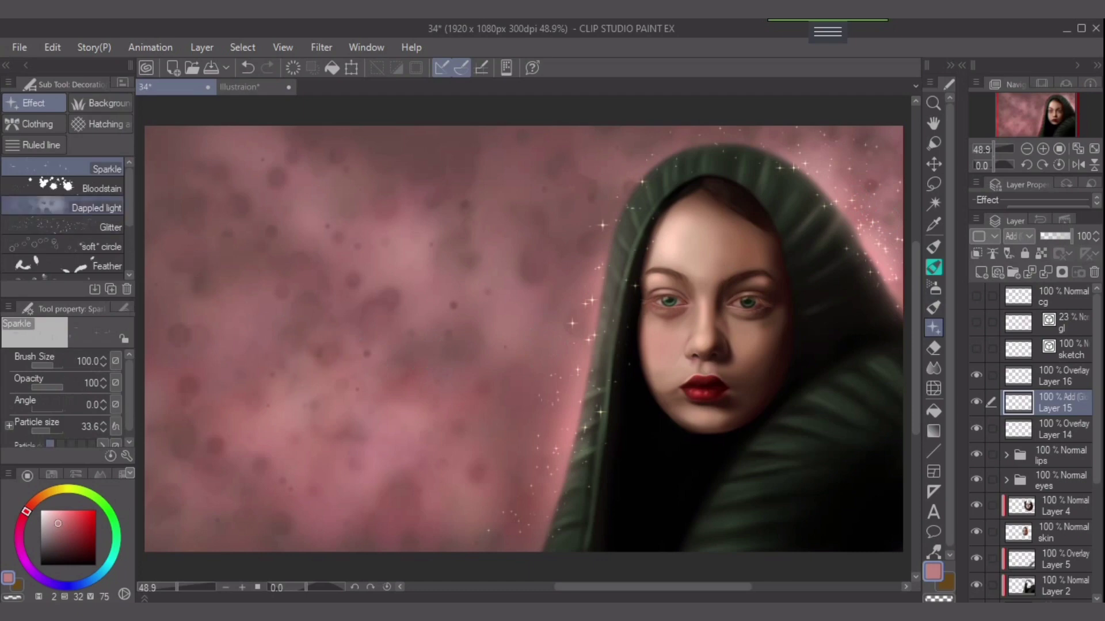
click(69, 207)
click(836, 505)
mouse_move(828, 489)
mouse_down()
mouse_move(598, 462)
mouse_move(640, 430)
mouse_move(597, 504)
mouse_up()
key(ctrl+z)
key(ctrl+z)
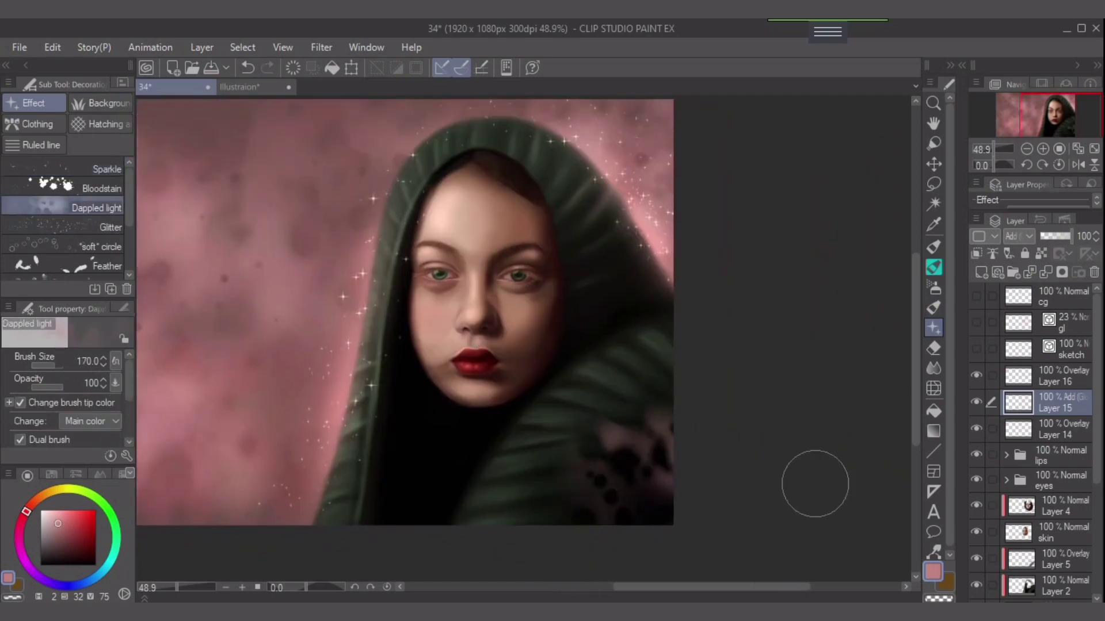
key(ctrl+z)
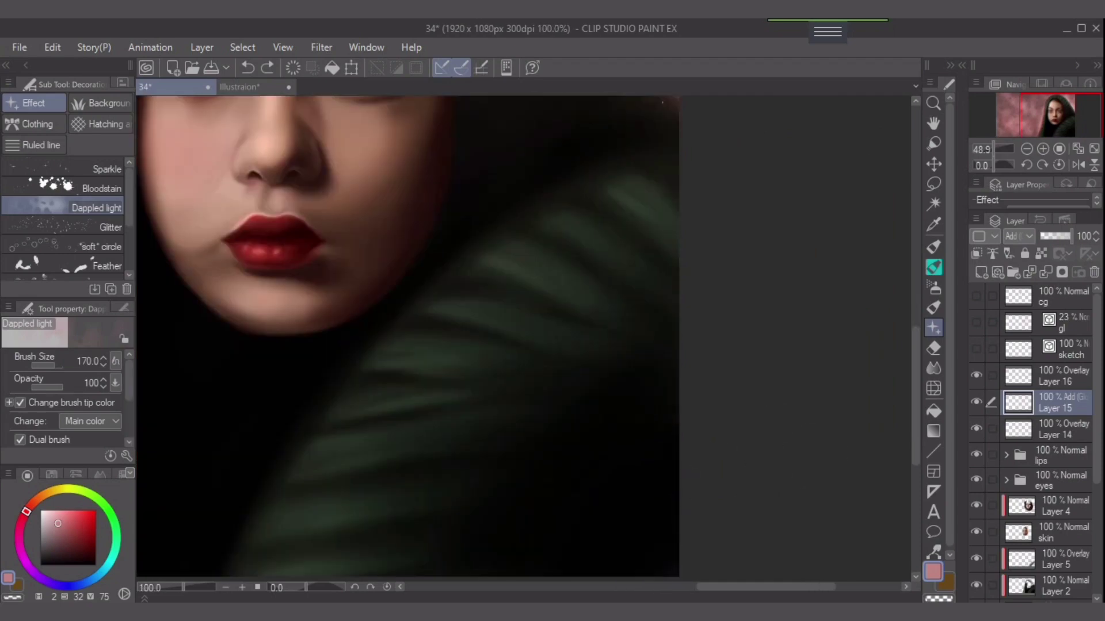
Pick a darker red of hue 4, saturation 37, value 54 and try dappled light on the shoulder on Layer 16.
scroll(650, 481, up, 2)
scroll(735, 449, down, 2)
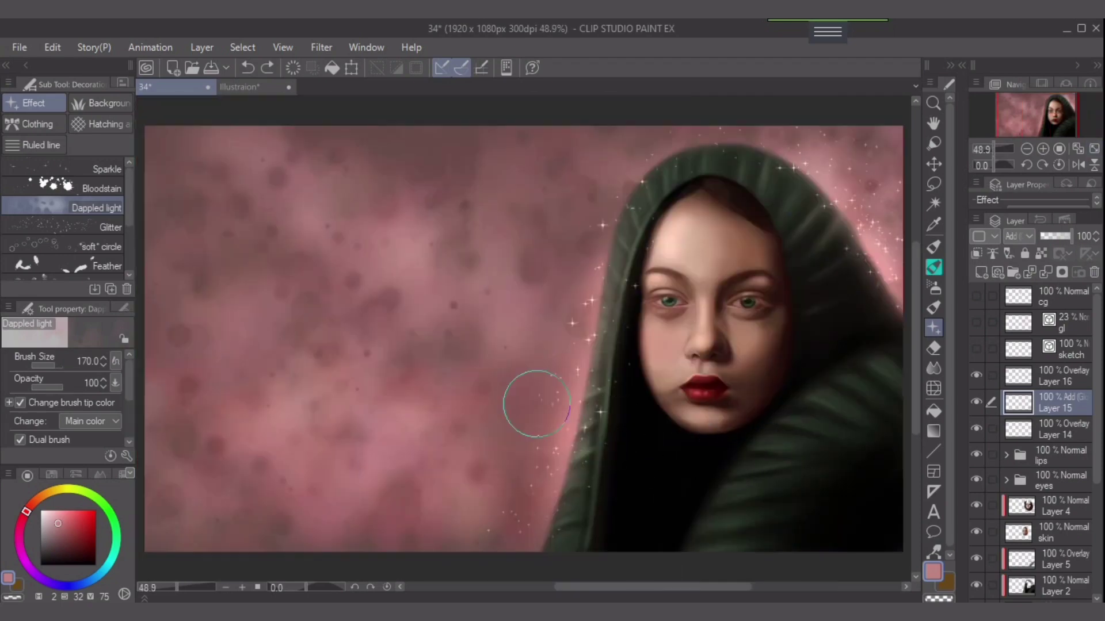
scroll(799, 446, down, 1)
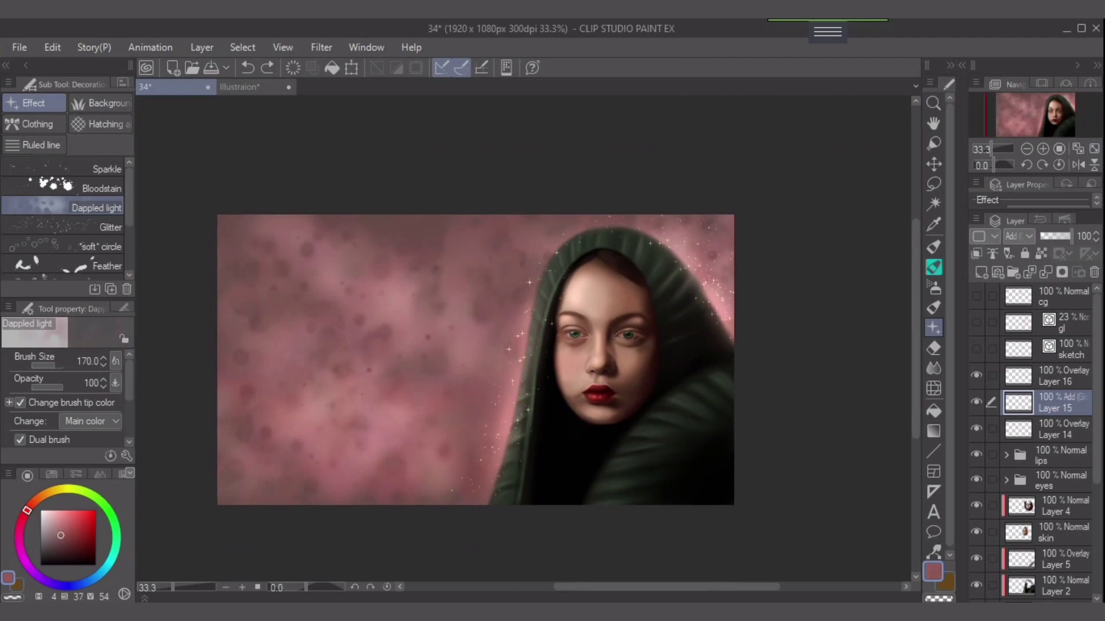
click(1062, 377)
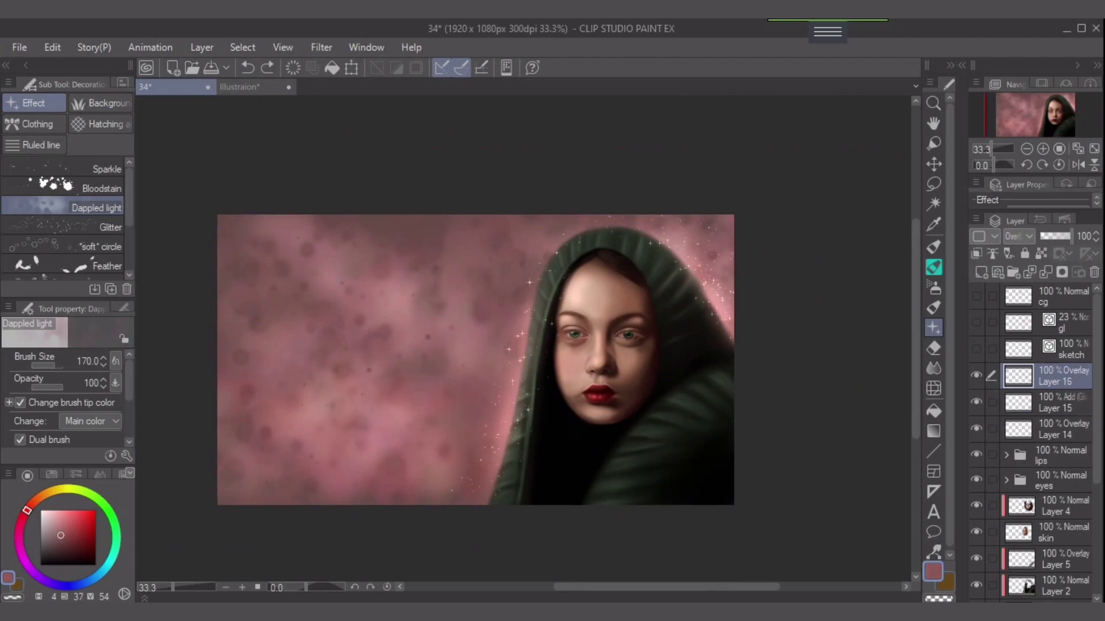
click(704, 488)
Switch to Layer 14 and paint dappled light over the right shoulder at brush size 200.
click(1062, 431)
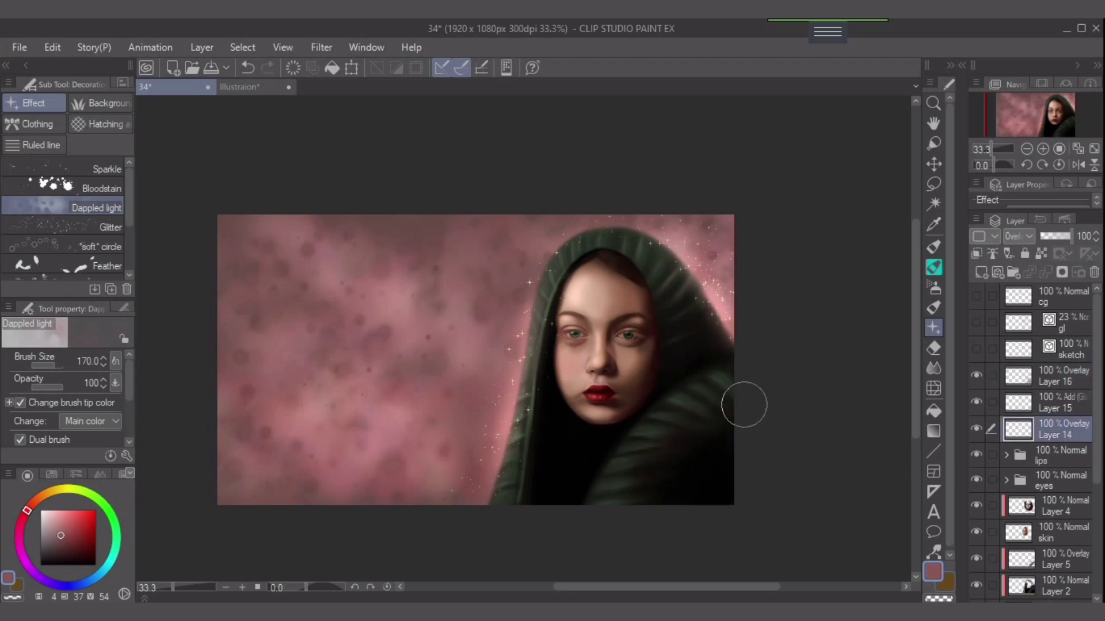
key(ctrl+z)
key(bracketright)
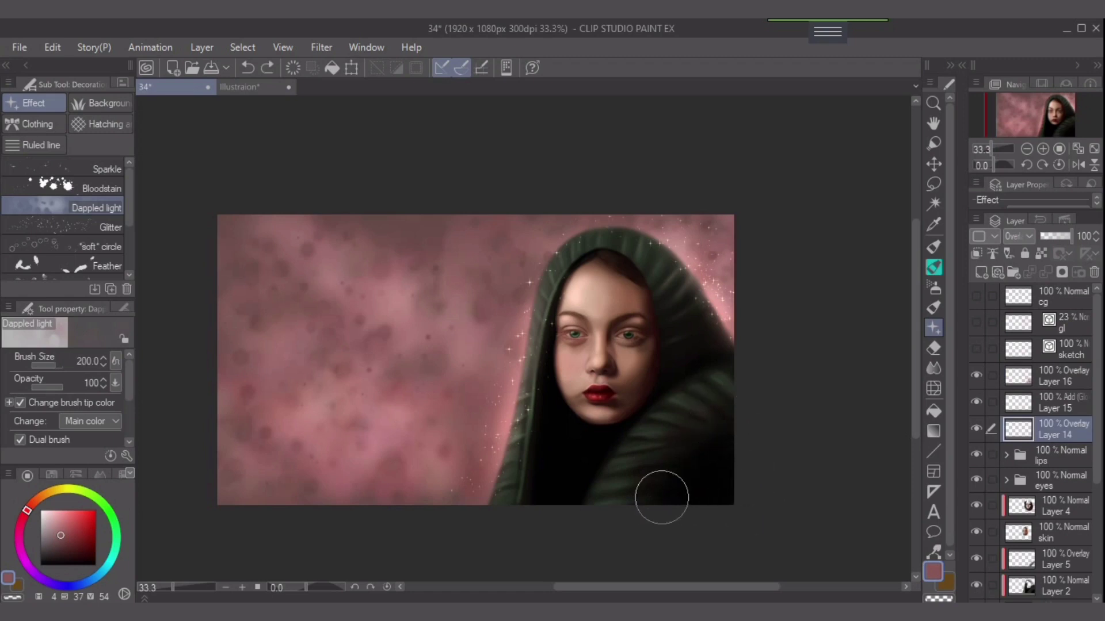
drag(735, 420, 718, 397)
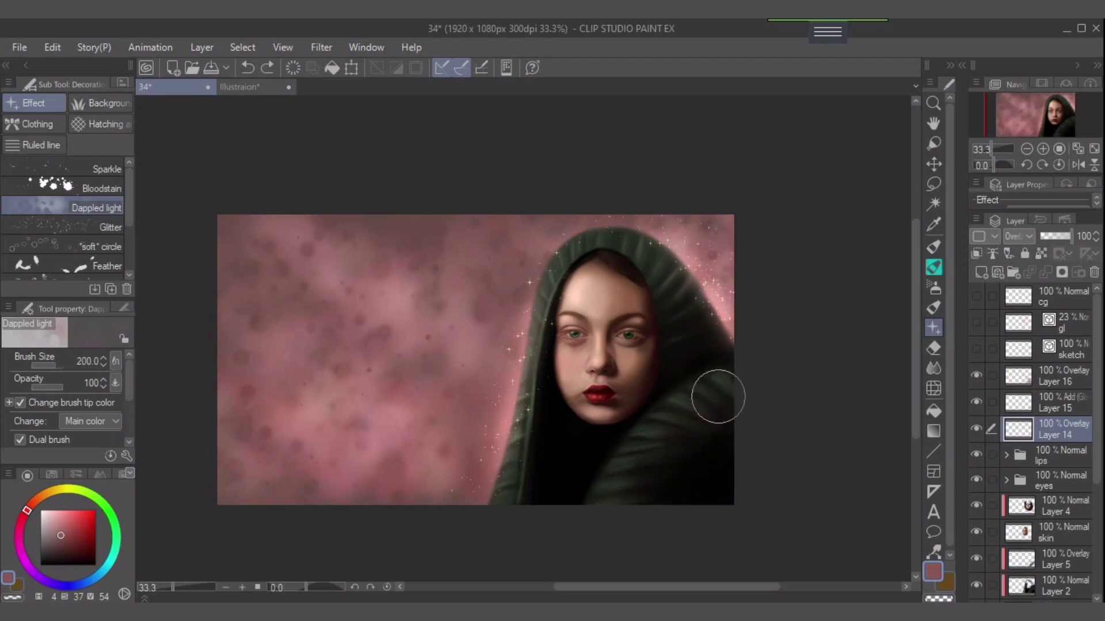
Sample a pink of hue 2, saturation 35, value 60 and paint dappled light over the lower-right shoulder on Layer 15 at size 200.
alt+click(703, 248)
key(bracketright)
key(alt+bracketright)
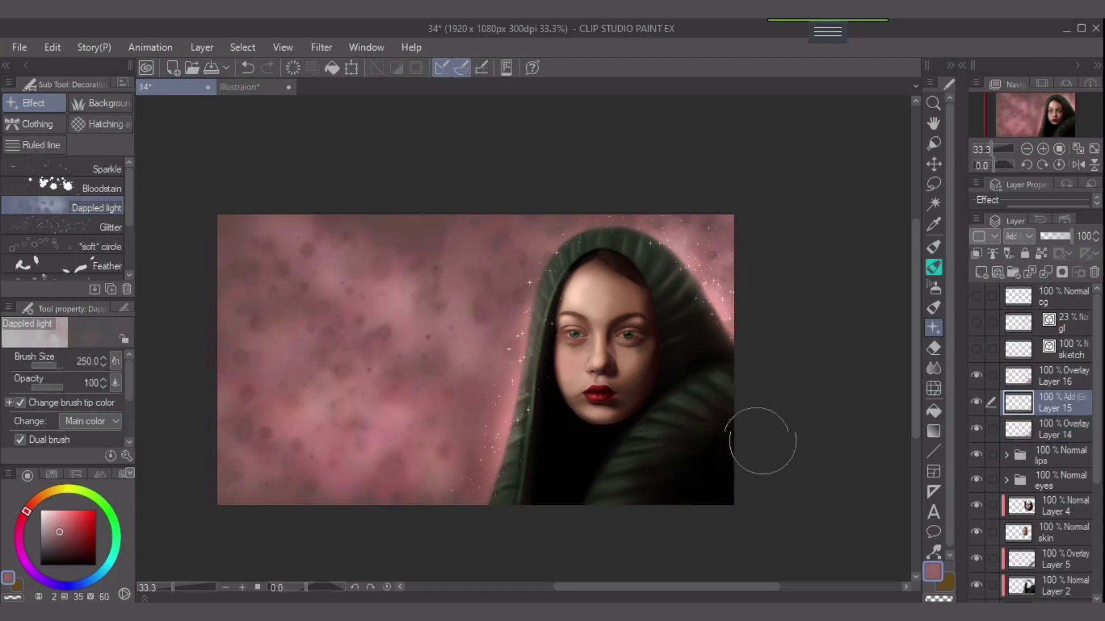
mouse_move(762, 444)
mouse_down()
mouse_move(722, 436)
mouse_move(682, 483)
mouse_move(740, 486)
mouse_up()
key(ctrl+z)
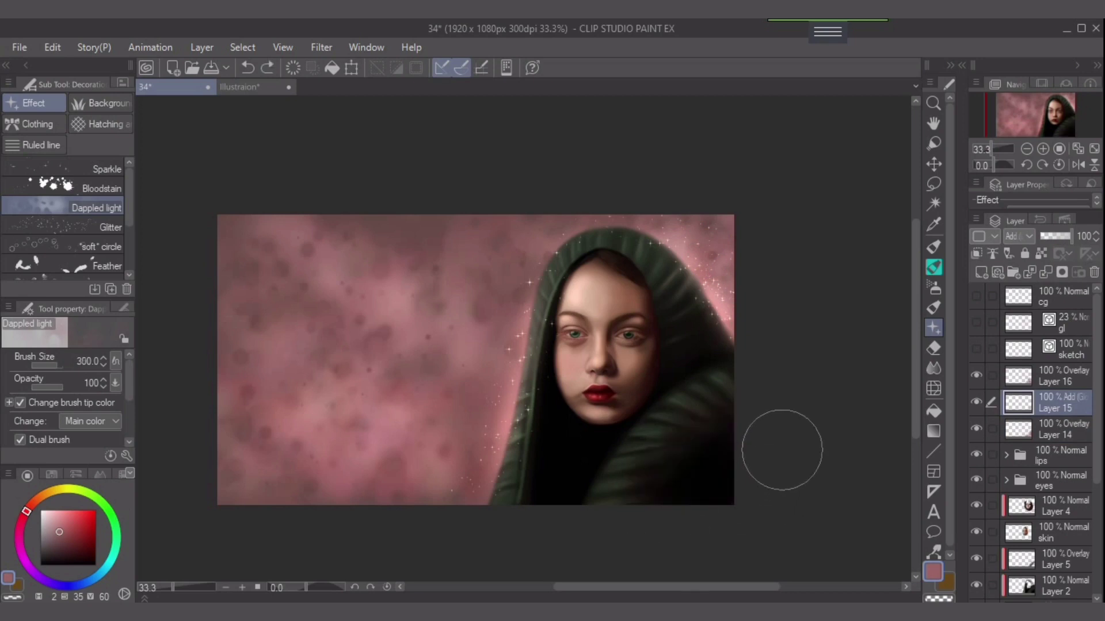
key(bracketleft)
key(bracketleft)
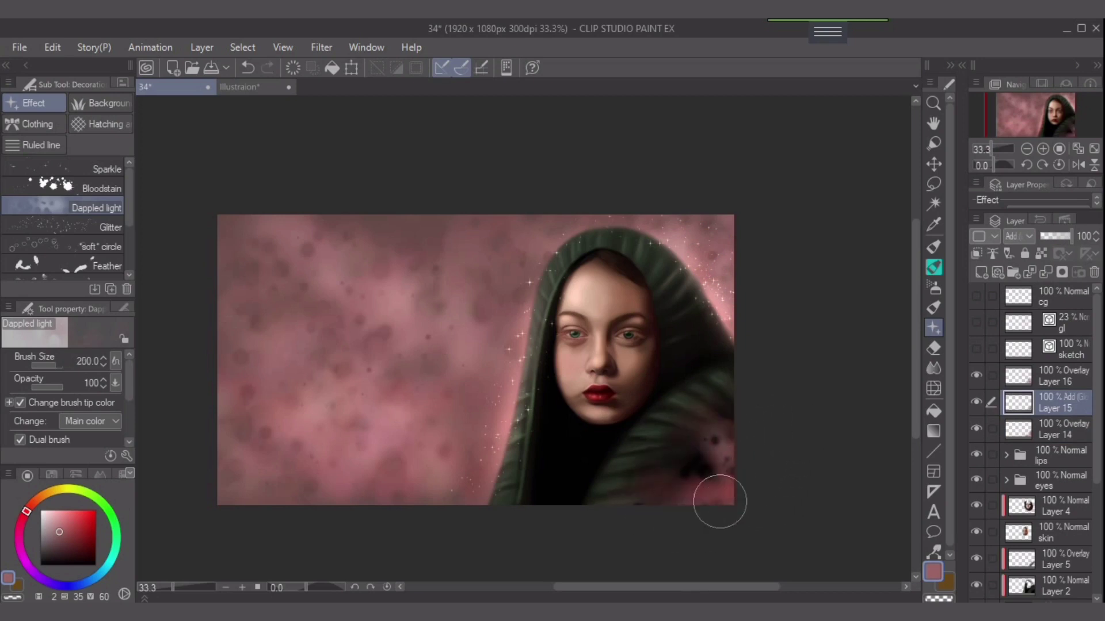
Sample a lighter pink of hue 4, saturation 31, value 85 and paint dappled light over the lower-right shoulder at sizes 150 to 170.
drag(718, 500, 720, 504)
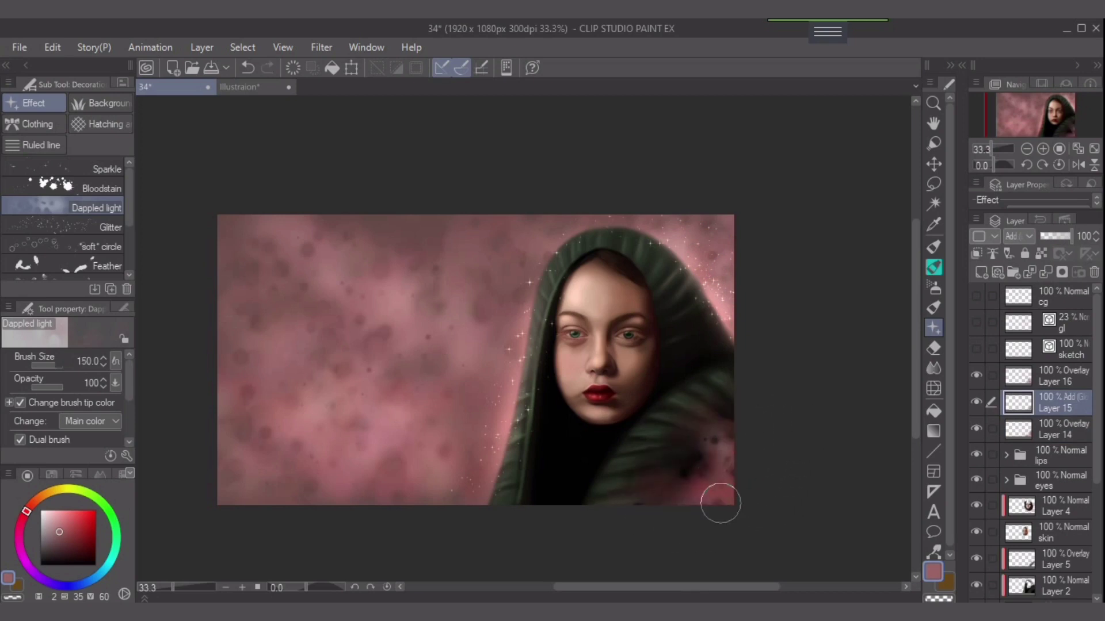
alt+click(717, 289)
key(bracketright)
drag(762, 458, 668, 472)
key(bracketright)
key(bracketright)
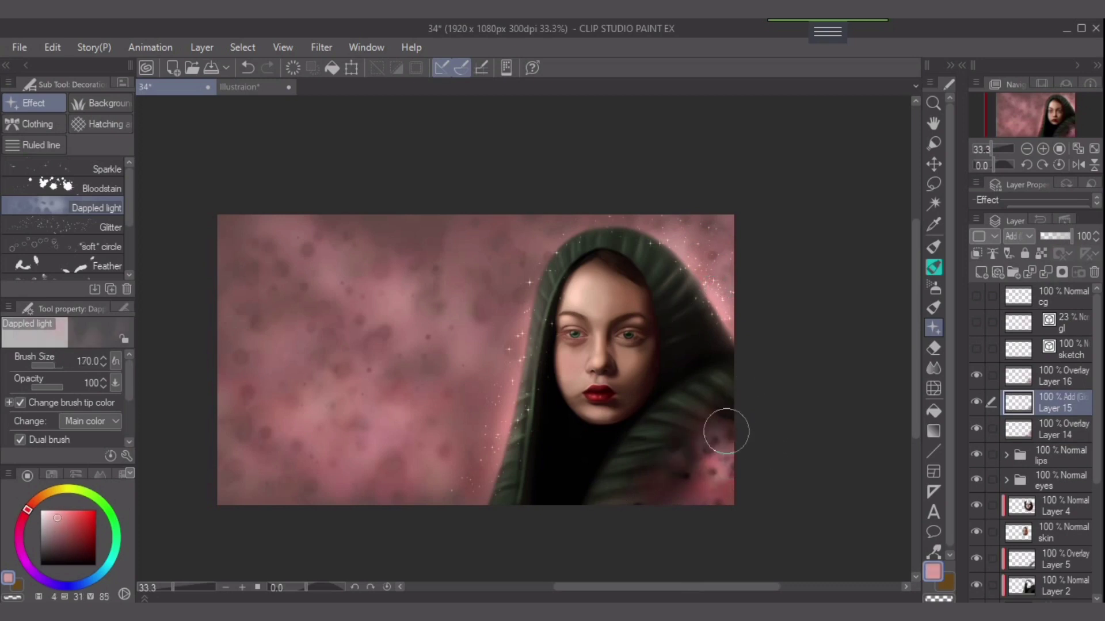
key(bracketleft)
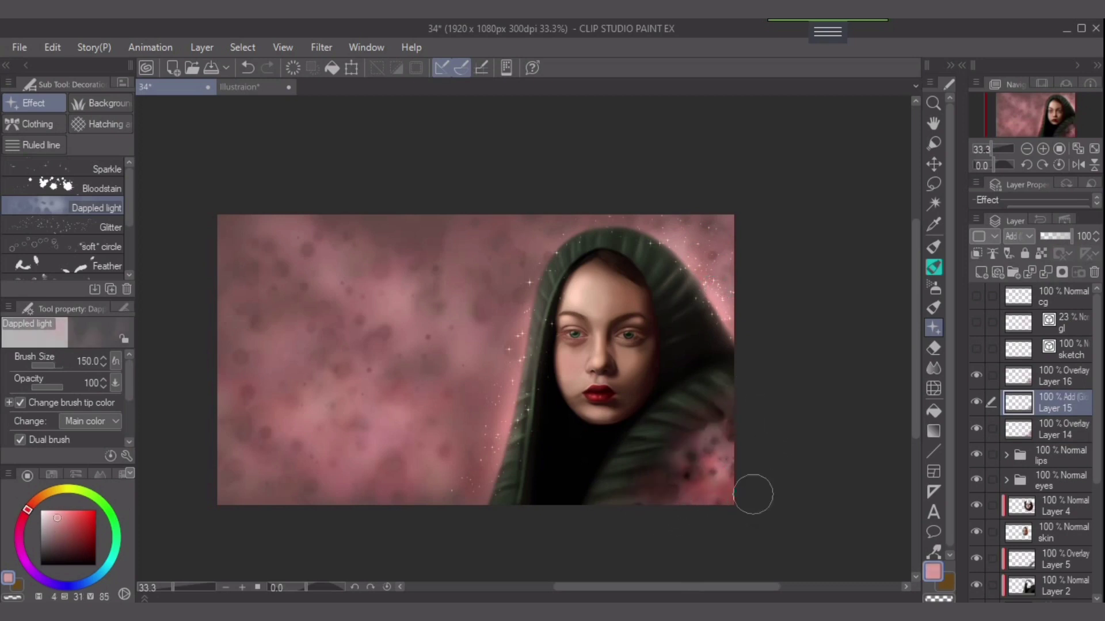
Sample dark greens of hue 80 and hue 70 from the cloak and paint dappled light over the lower-right shoulder at sizes 120 to 170.
alt+click(673, 429)
key(bracketright)
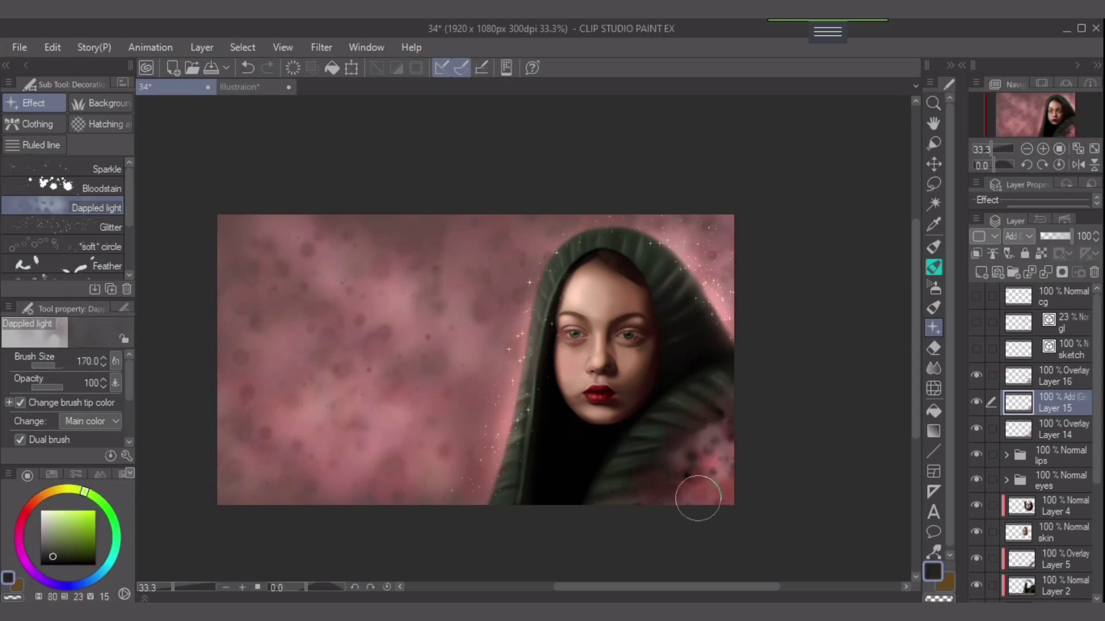
key(bracketleft)
key(bracketleft)
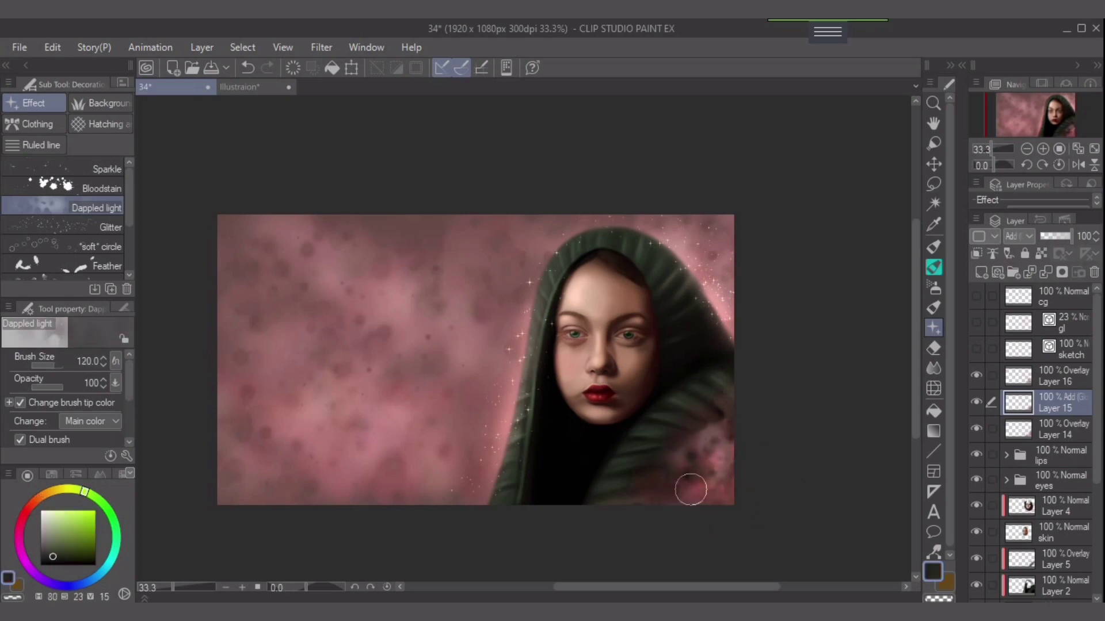
alt+click(690, 425)
key(bracketright)
mouse_move(712, 432)
mouse_down()
mouse_move(711, 504)
mouse_move(738, 419)
mouse_up()
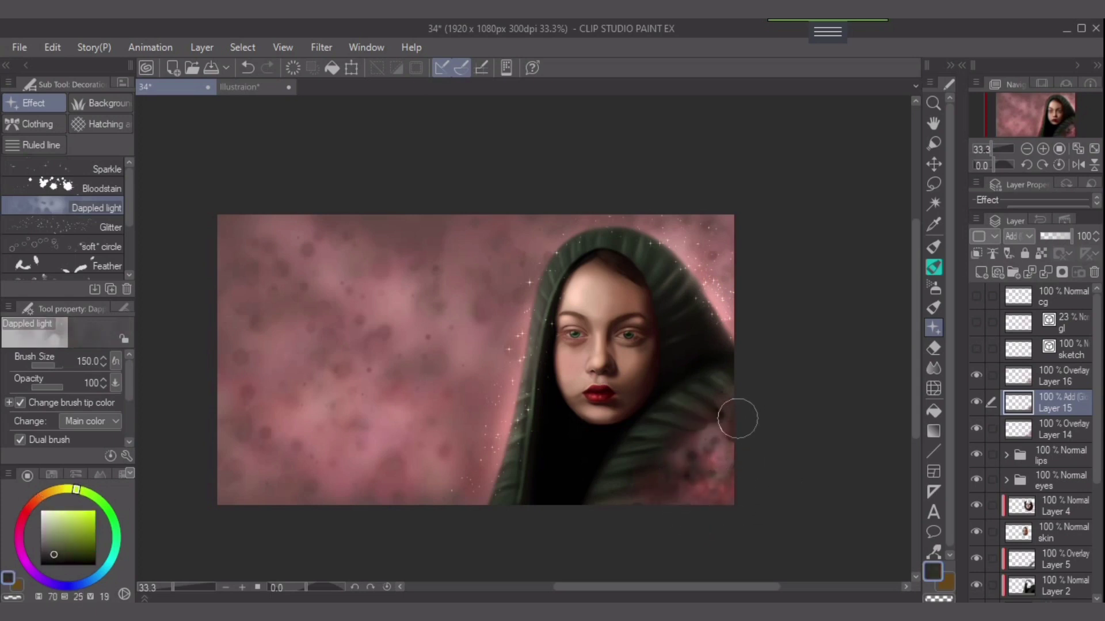
key(bracketright)
mouse_move(699, 455)
mouse_down()
mouse_move(723, 429)
mouse_move(706, 466)
mouse_move(701, 410)
mouse_up()
Erase the edge of the dappled light along the shoulder folds with the Soft eraser at size 170.
key(e)
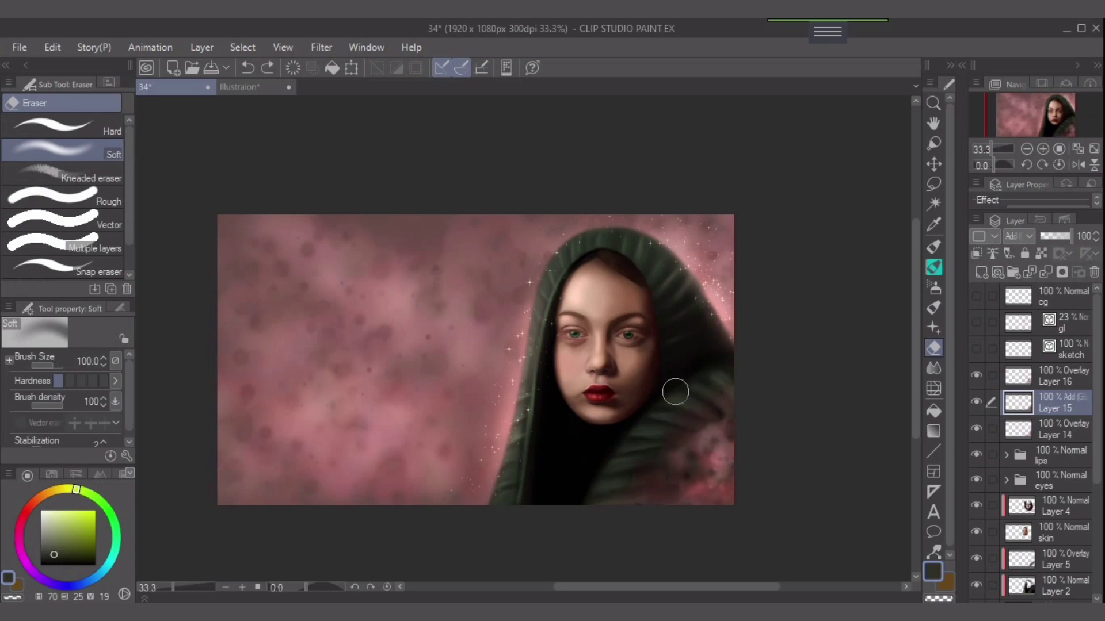
key(bracketright)
key(bracketright)
key(bracketright)
drag(713, 405, 628, 474)
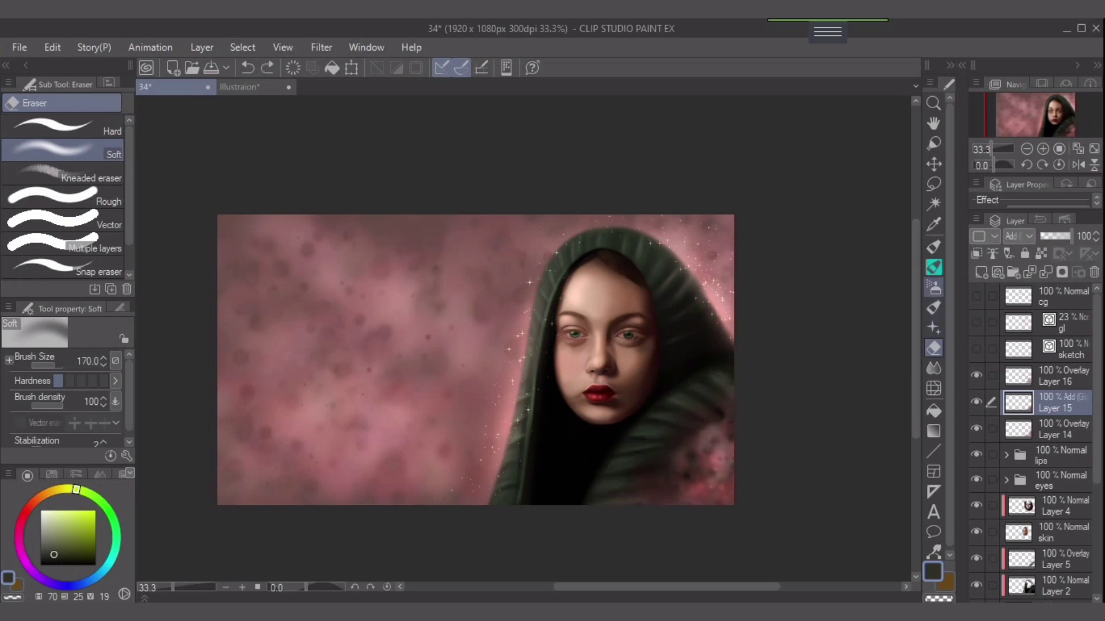
Sample a pink of hue 8, saturation 38, value 64 and paint dappled light over the lower-right shoulder at sizes 170 and 200.
click(933, 326)
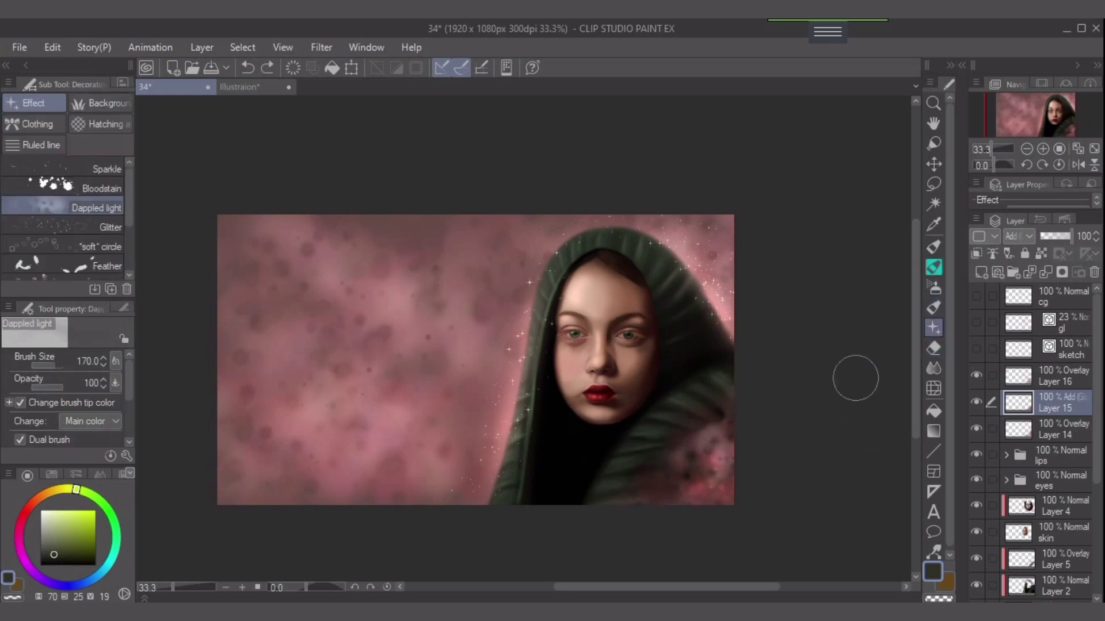
alt+click(726, 468)
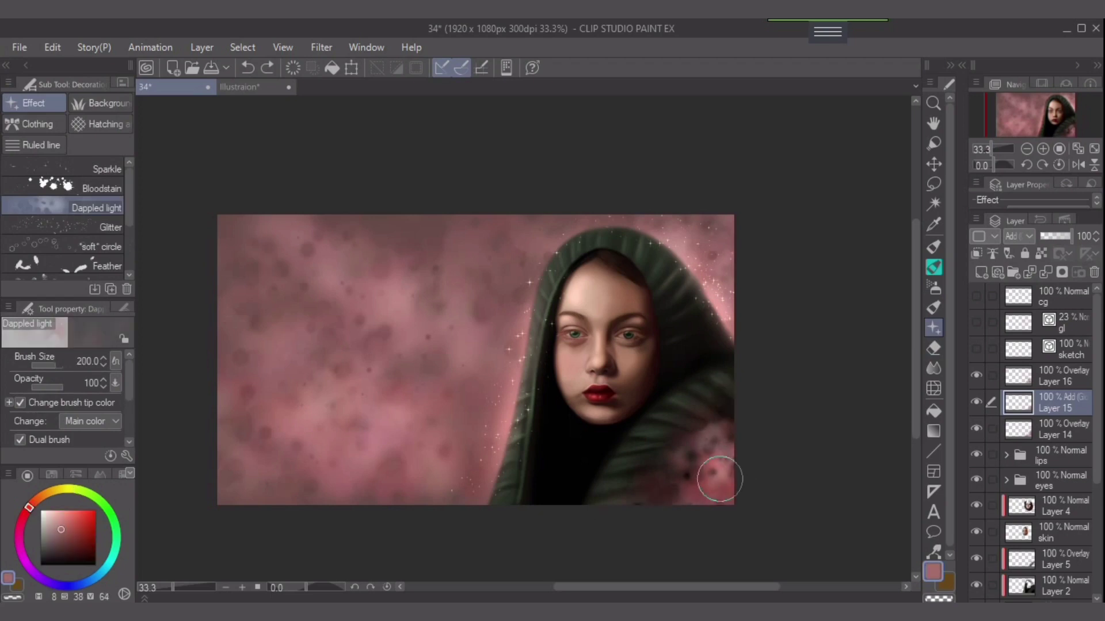
key(bracketright)
key(bracketright)
drag(725, 428, 736, 438)
key(bracketleft)
key(bracketleft)
drag(658, 488, 651, 489)
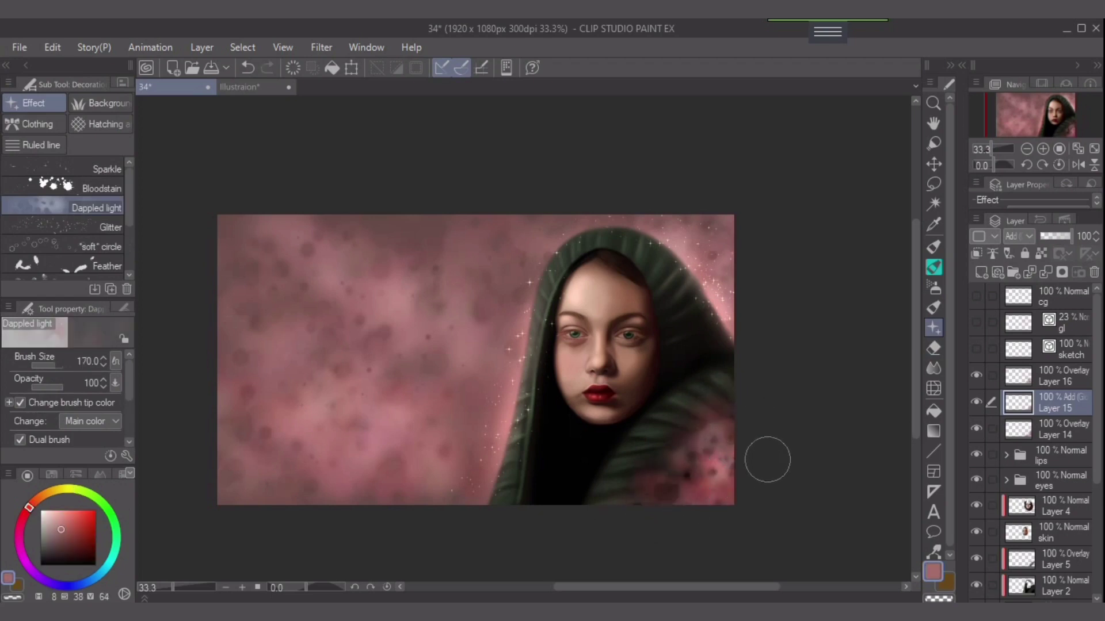
Paint dappled light up along the cloak's right edge beside the background glow.
key(bracketright)
mouse_move(742, 408)
mouse_down()
mouse_move(738, 294)
mouse_move(734, 382)
mouse_up()
key(bracketleft)
key(bracketleft)
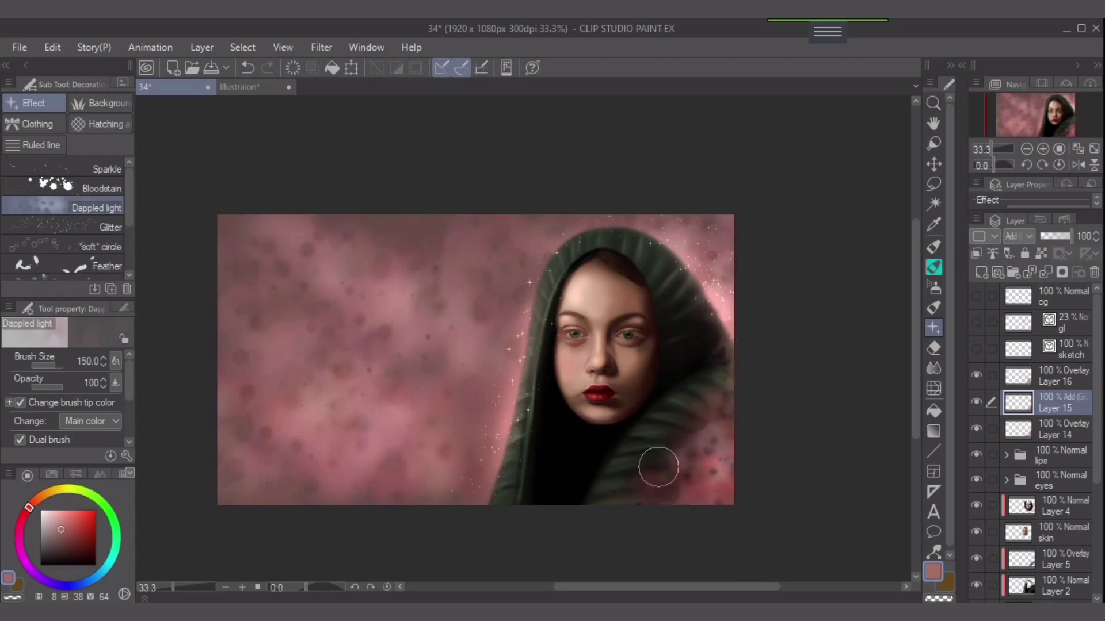
Erase the dappled light from the lower-right shoulder on Layer 15 with the Soft eraser at size 300.
key(e)
key(bracketright)
key(bracketright)
key(bracketright)
mouse_move(627, 461)
mouse_down()
mouse_move(694, 424)
mouse_move(638, 521)
mouse_move(685, 469)
mouse_move(671, 446)
mouse_move(692, 429)
mouse_move(691, 411)
mouse_move(649, 490)
mouse_move(667, 488)
mouse_move(702, 439)
mouse_move(769, 443)
mouse_move(767, 471)
mouse_move(691, 449)
mouse_move(730, 439)
mouse_move(679, 489)
mouse_up()
click(934, 287)
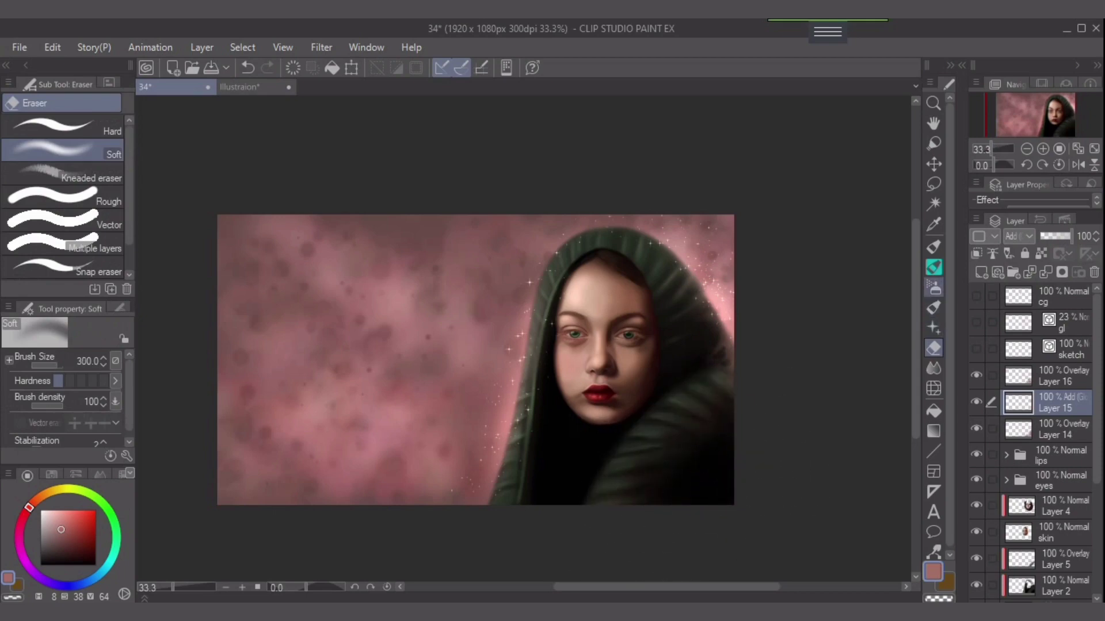
Repaint subtle dappled light over the lower-right shoulder at size 200, then reduce the brush to size 100.
click(933, 328)
key(bracketright)
key(bracketright)
mouse_move(732, 426)
mouse_down()
mouse_move(713, 493)
mouse_move(673, 526)
mouse_move(763, 487)
mouse_move(633, 507)
mouse_up()
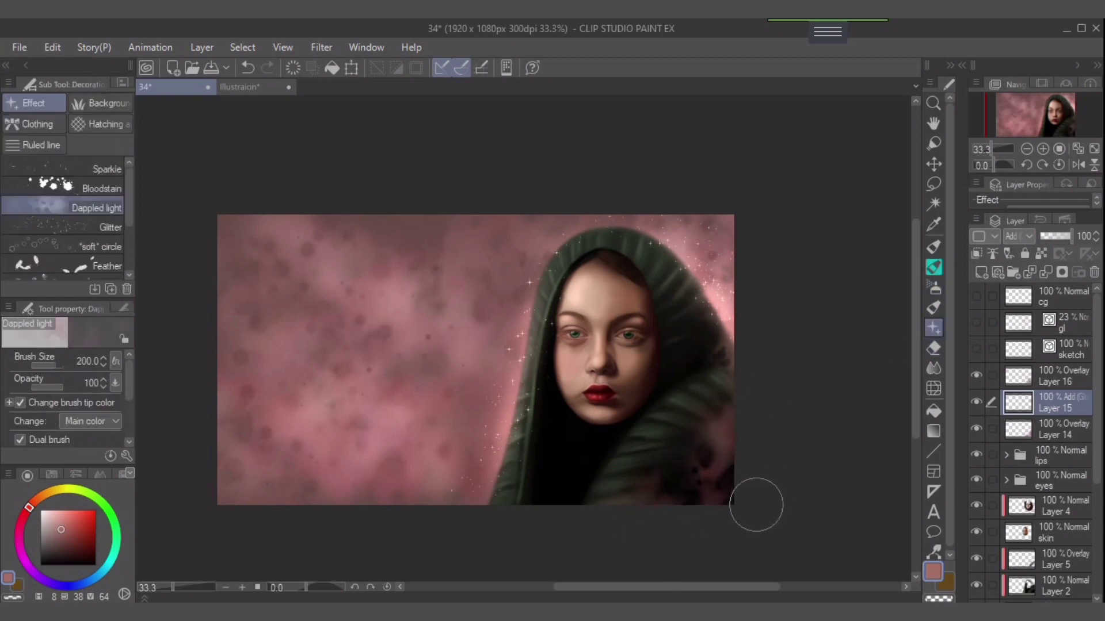
key(bracketleft)
key(bracketleft)
key(bracketleft)
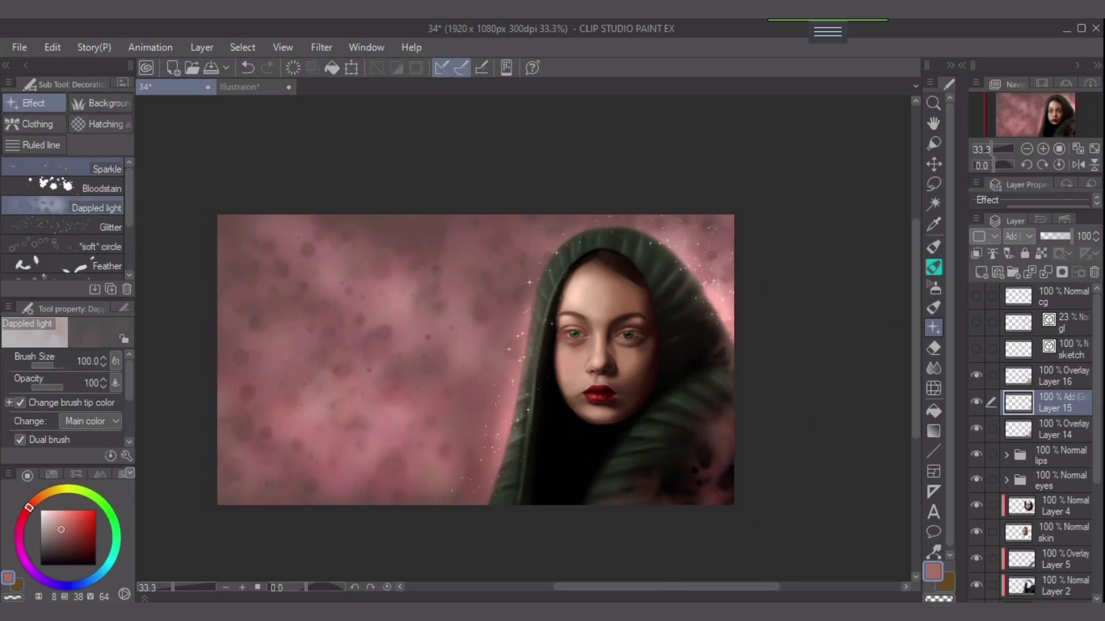
Paint Sparkle brush stars over the lower-right shoulder in light pink of hue 8, saturation 26, value 100 at sizes 120 to 200.
click(86, 168)
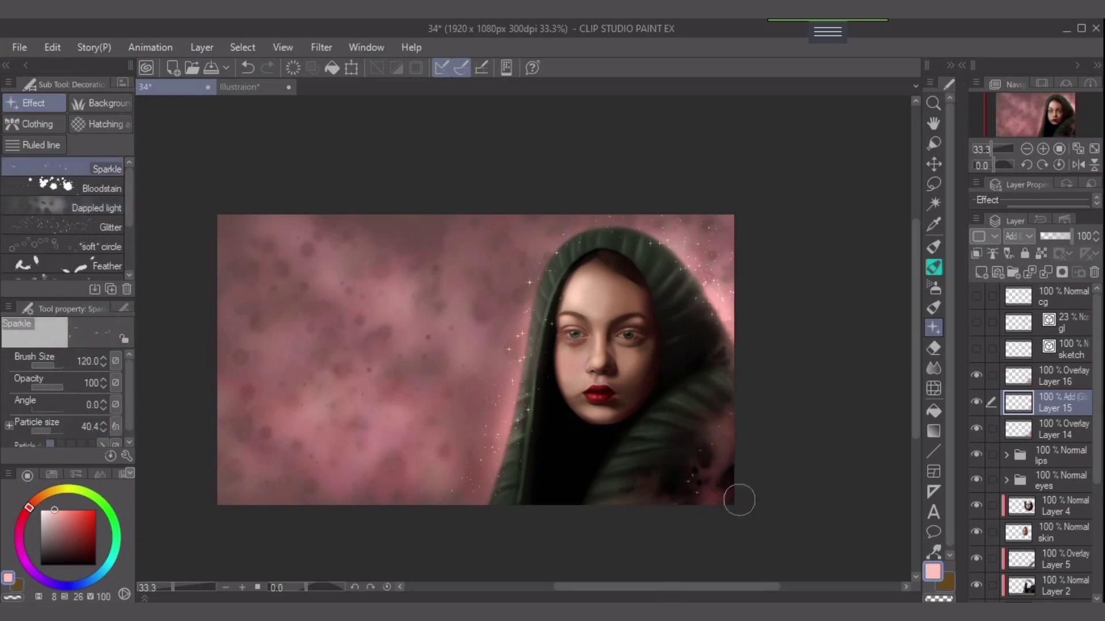
key(bracketright)
key(bracketright)
key(bracketright)
mouse_move(727, 454)
mouse_down()
mouse_move(711, 525)
mouse_move(661, 528)
mouse_move(702, 501)
mouse_move(721, 440)
mouse_move(705, 508)
mouse_up()
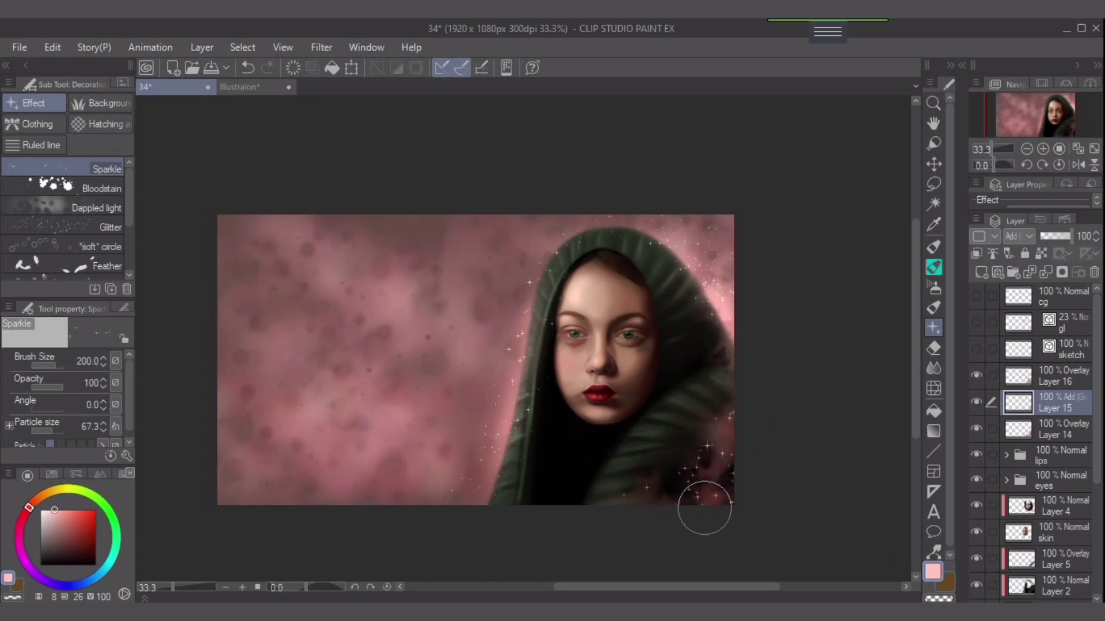
Try size 200 sparkles along the cloak's left edge on Layer 16 and on Layer 15, and undo them.
click(1059, 377)
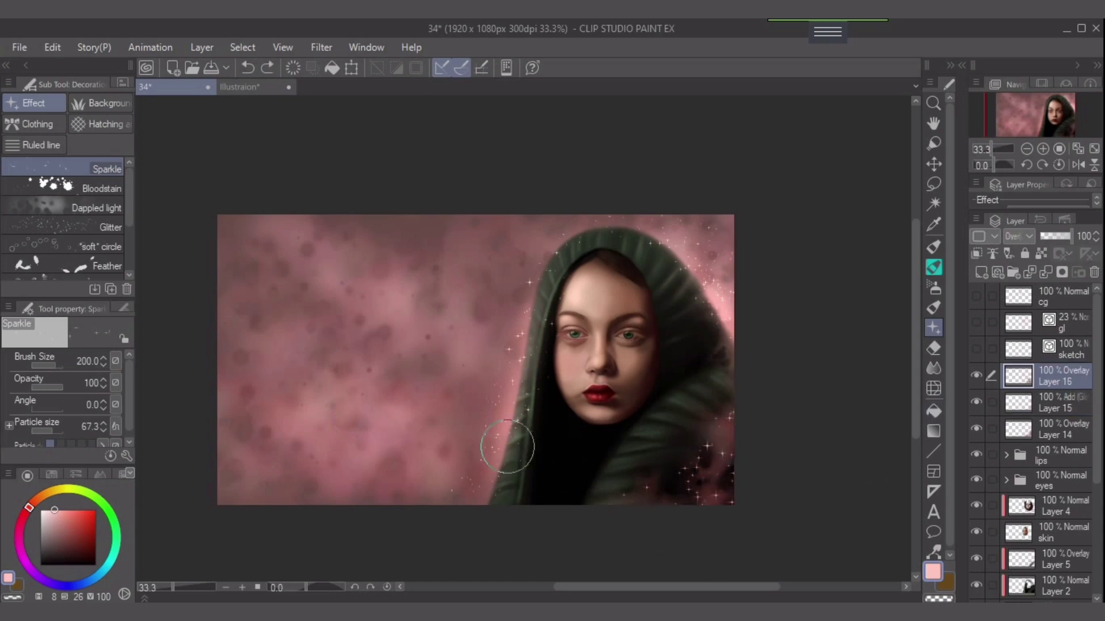
drag(525, 334, 452, 536)
click(1059, 403)
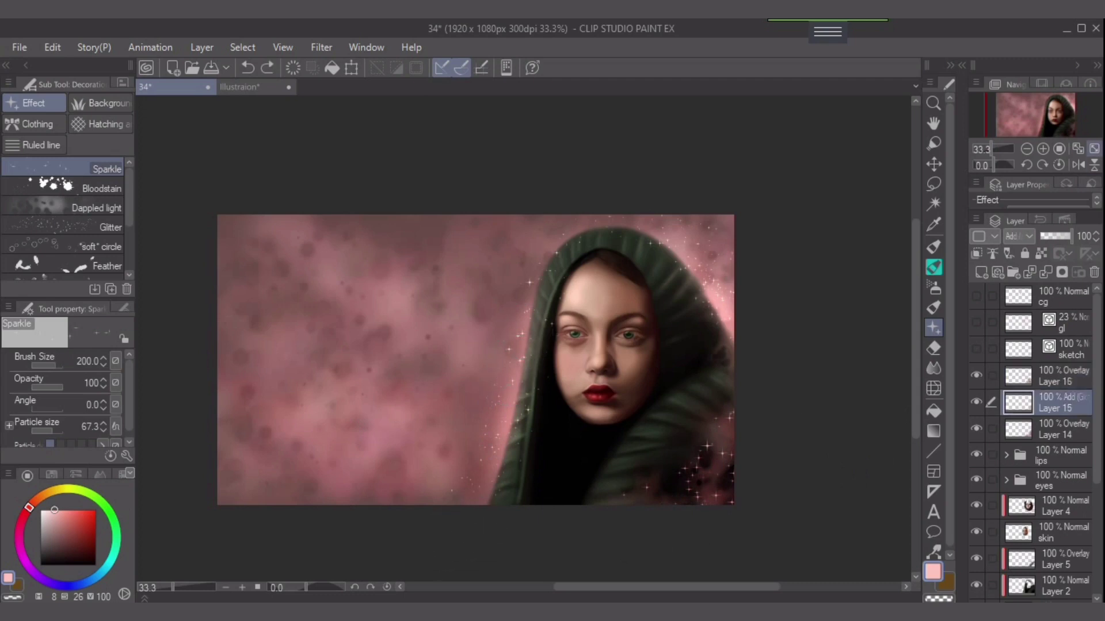
click(1094, 149)
drag(621, 215, 511, 529)
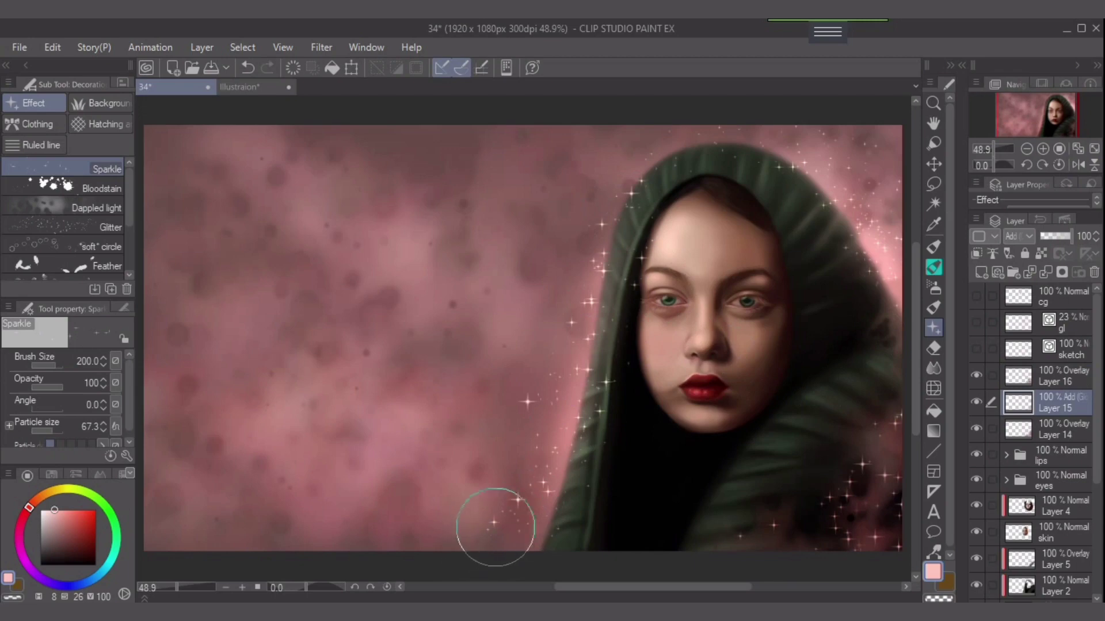
key(ctrl+z)
Paint sparkles at size 120 down the cloak's left edge and over the top of the hood on Layer 15.
key(bracketleft)
key(bracketleft)
key(bracketleft)
drag(623, 226, 518, 545)
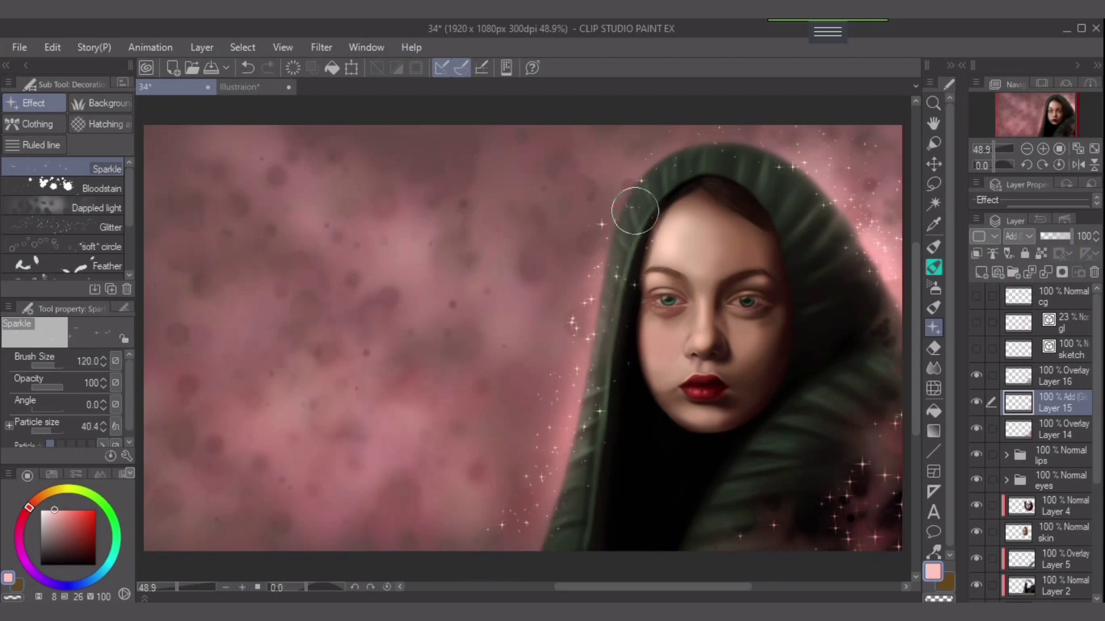
mouse_move(635, 211)
mouse_down()
mouse_move(714, 150)
mouse_move(838, 195)
mouse_move(877, 243)
mouse_move(901, 167)
mouse_up()
Scatter sparkles at size 170 across the pink background from the middle to the far left.
key(bracketright)
key(bracketright)
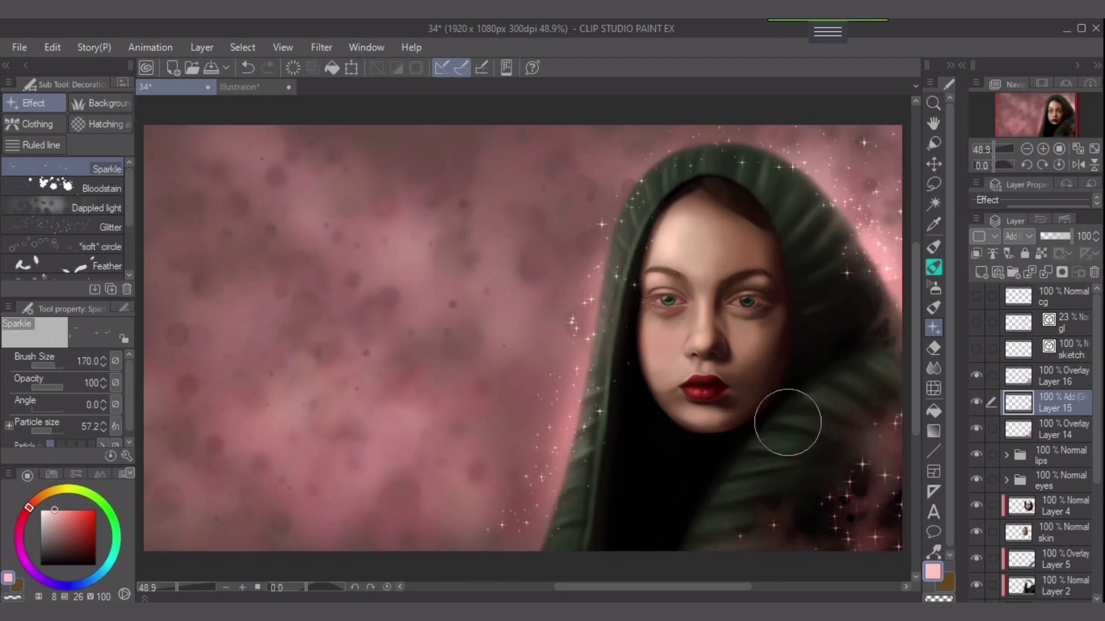
drag(501, 394, 239, 283)
scroll(392, 445, down, 1)
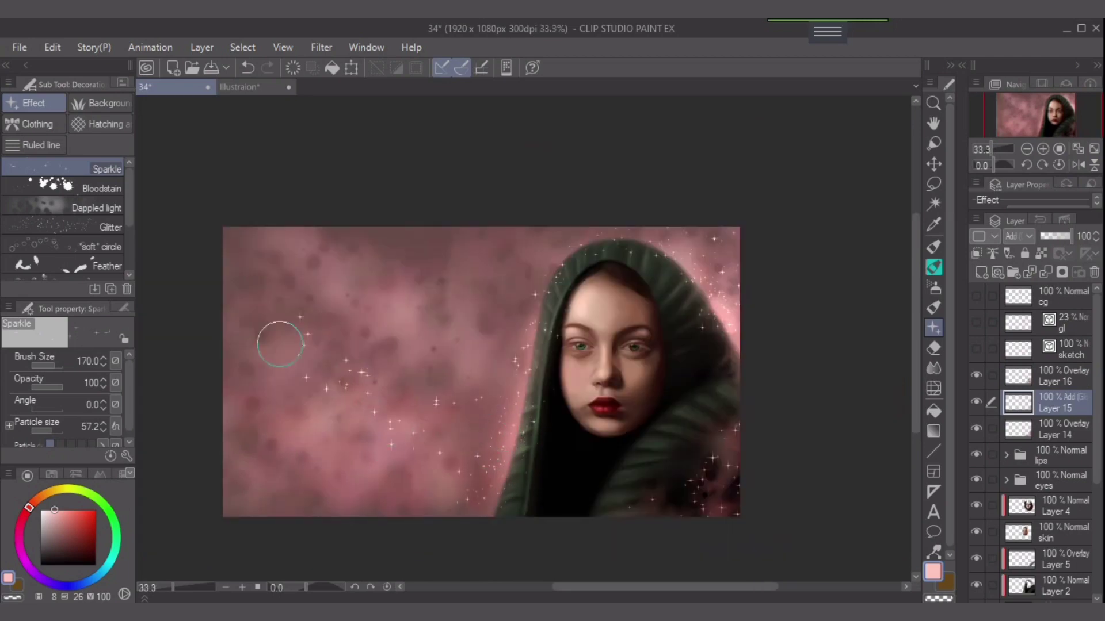
drag(280, 344, 283, 425)
Sample a pink of hue 5, saturation 37, value 82 and paint dappled light across the lower background beside the cloak.
alt+click(519, 460)
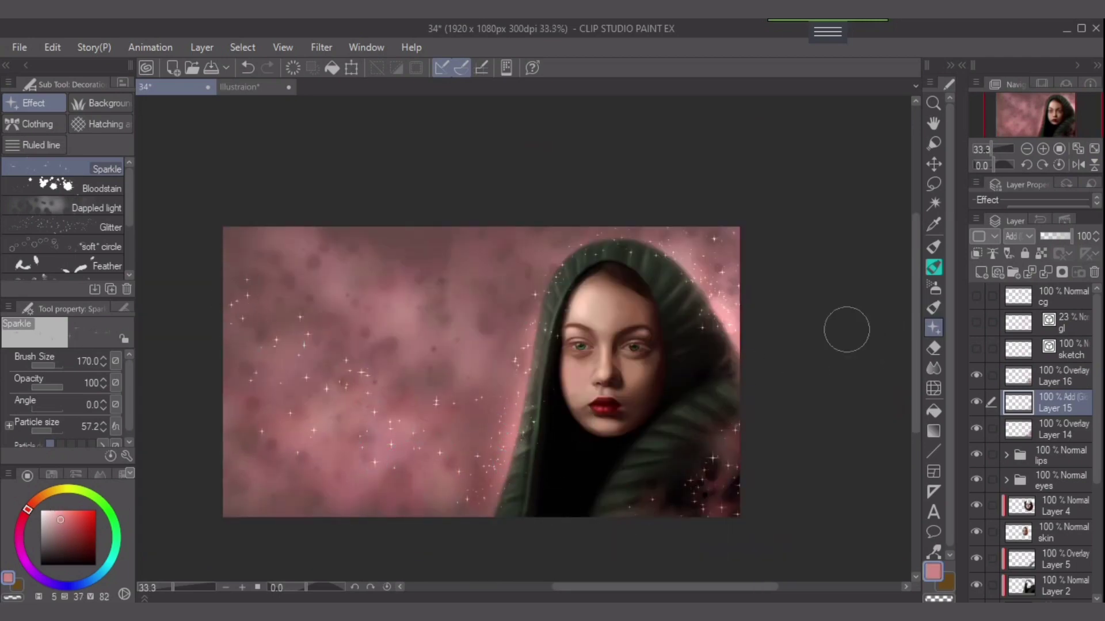
click(92, 207)
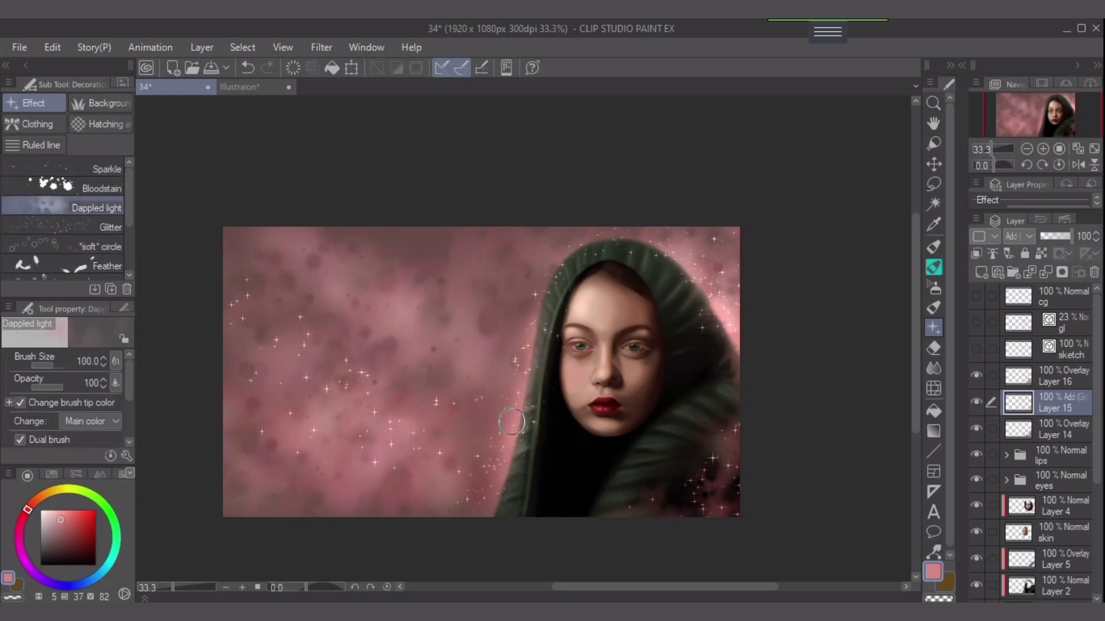
mouse_move(511, 422)
mouse_down()
mouse_move(403, 466)
mouse_move(377, 463)
mouse_up()
key(ctrl+z)
mouse_move(514, 376)
mouse_down()
mouse_move(397, 492)
mouse_move(333, 508)
mouse_up()
mouse_move(504, 429)
mouse_down()
mouse_move(422, 466)
mouse_move(261, 439)
mouse_up()
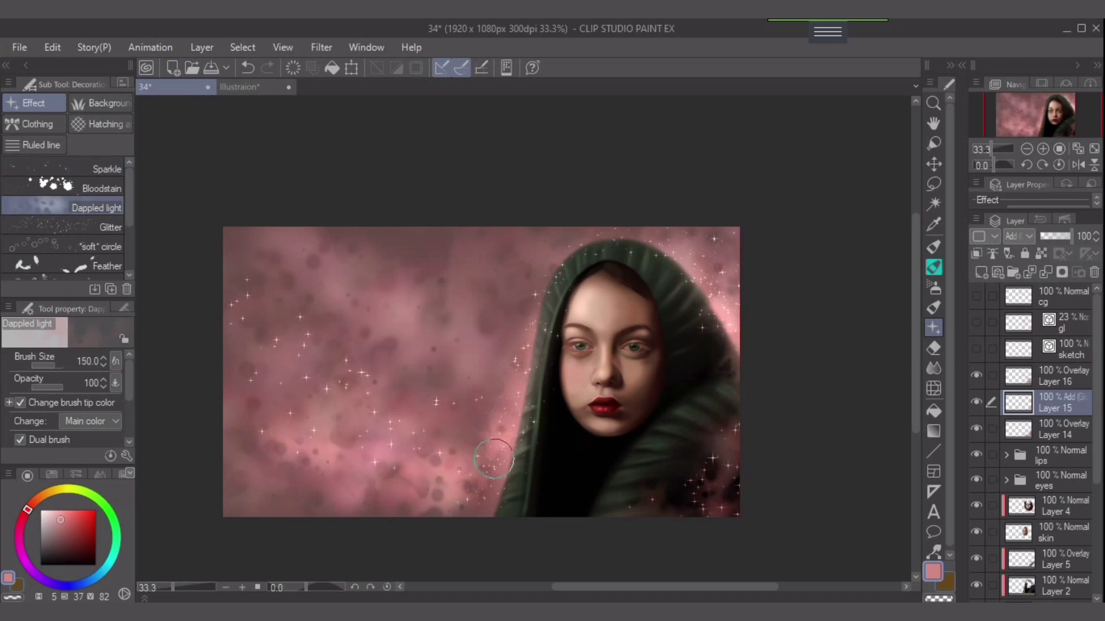
Undo the last dappled stroke and repaint dappled light across the lower background to its left corner with a brush up to size 200.
key(ctrl+z)
key(])
mouse_move(514, 417)
mouse_down()
mouse_move(354, 476)
mouse_move(319, 476)
mouse_move(205, 424)
mouse_up()
key(])
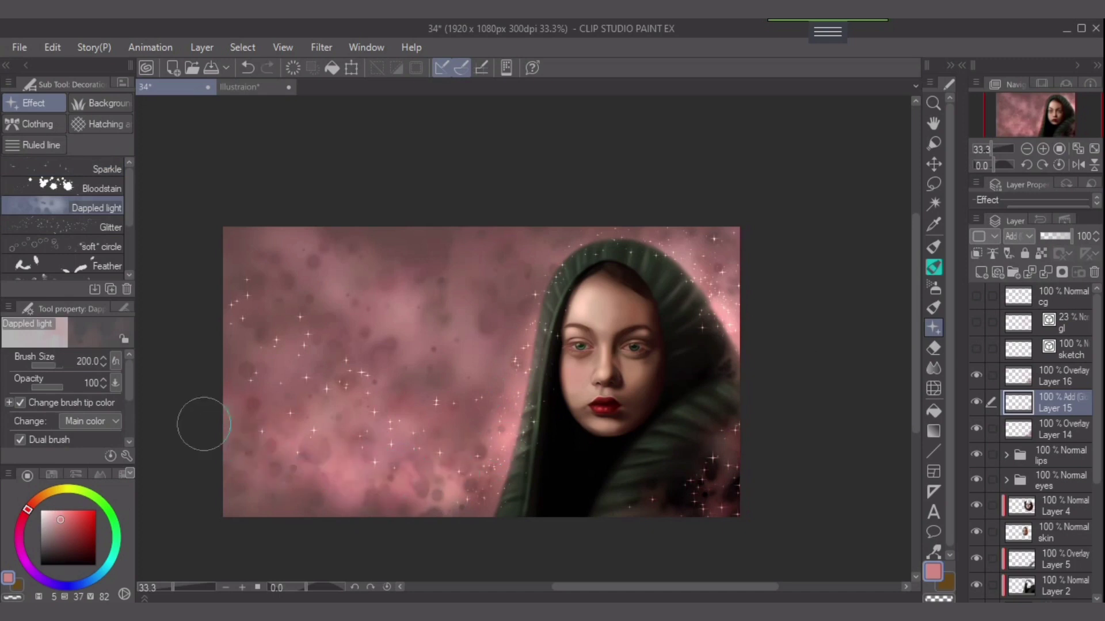
drag(232, 462, 323, 513)
key([)
key([)
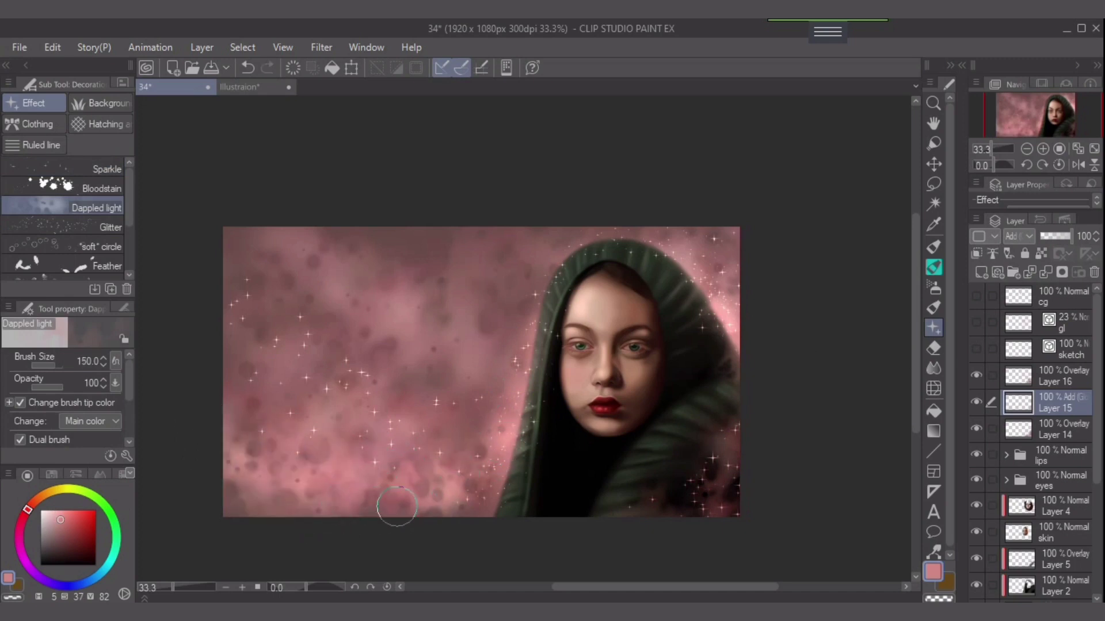
Paint a diagonal band of dappled light across the upper background, then reduce the brush to size 100.
key(bracketright)
key(bracketright)
key(bracketright)
key(bracketright)
key(bracketleft)
key(bracketleft)
drag(287, 247, 405, 334)
key(bracketleft)
key(bracketleft)
key(bracketleft)
key(bracketleft)
key(bracketleft)
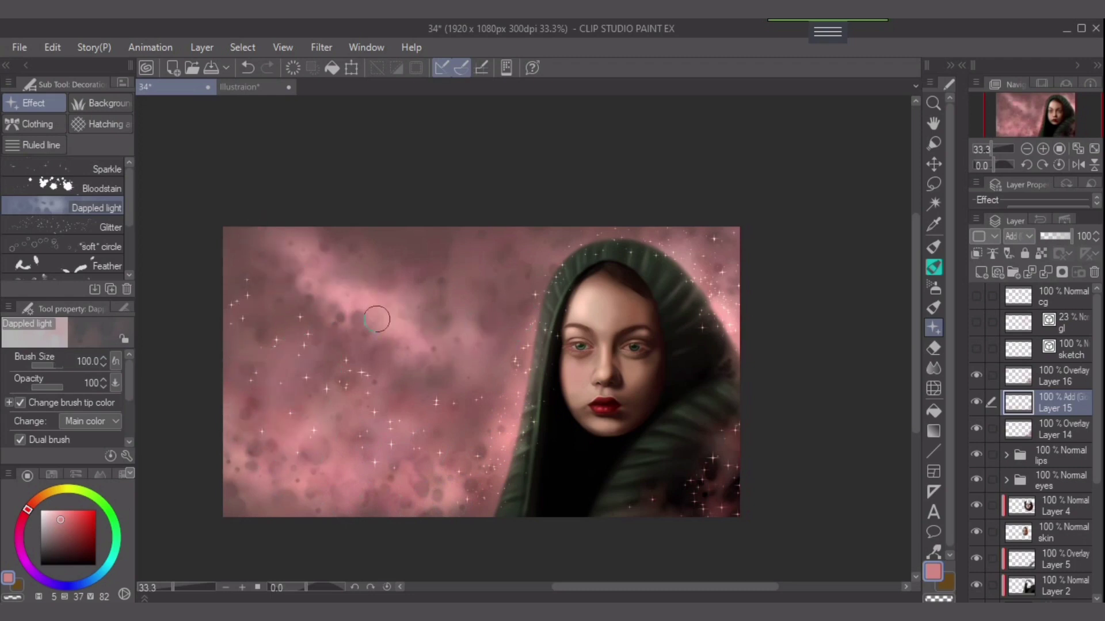
Build up the dappled light around the diagonal band and across the upper background at brush sizes 120 to 200.
key(bracketright)
key(bracketright)
key(bracketright)
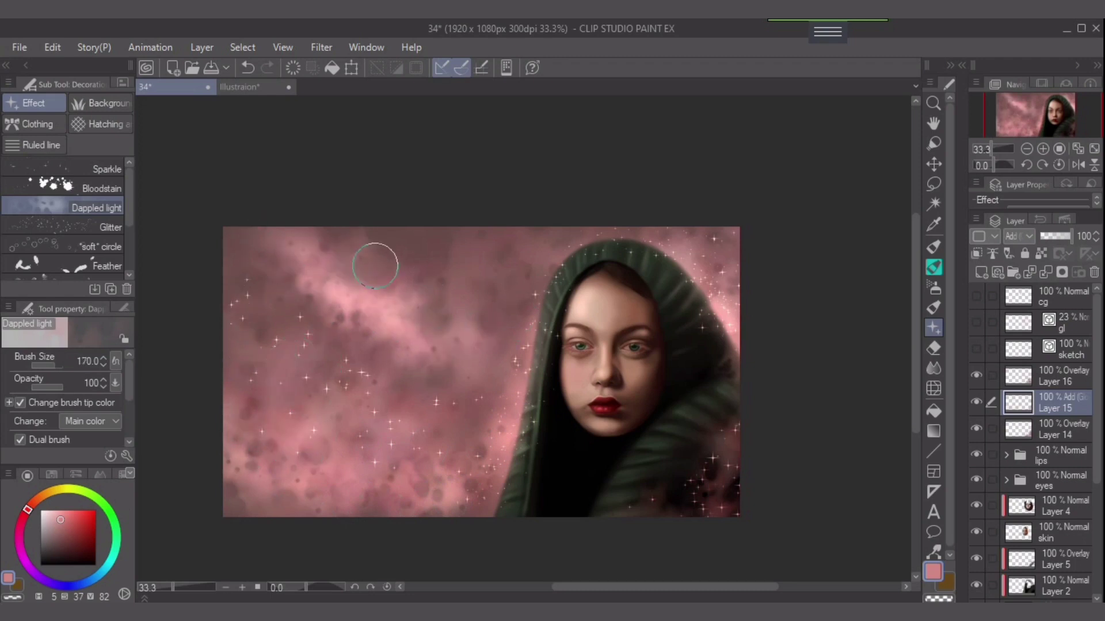
key(bracketright)
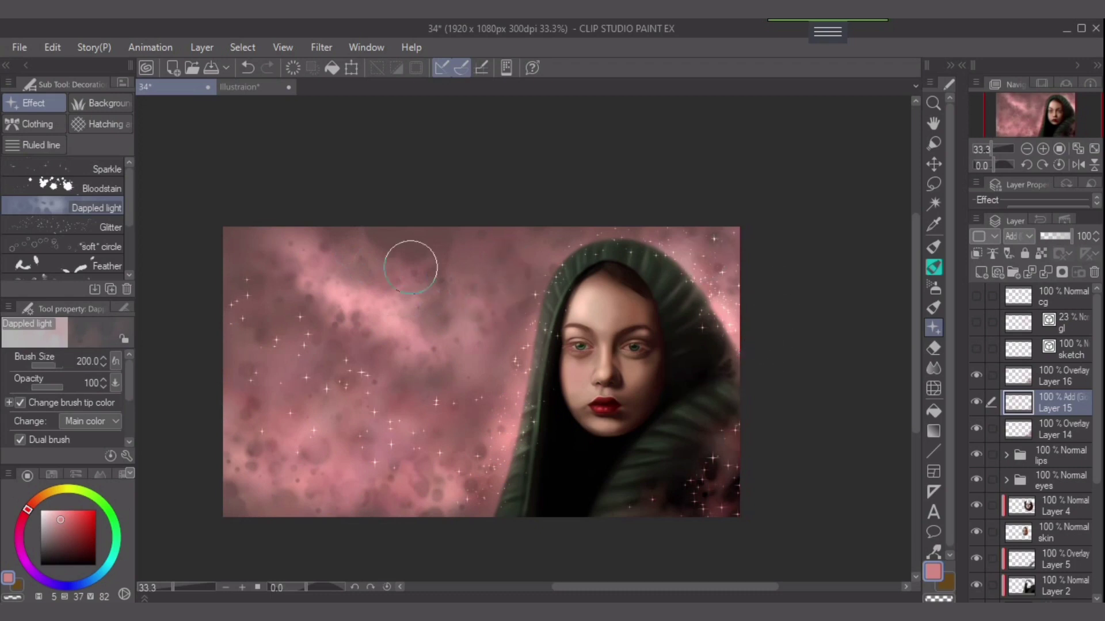
key(bracketleft)
key(bracketleft)
key(bracketleft)
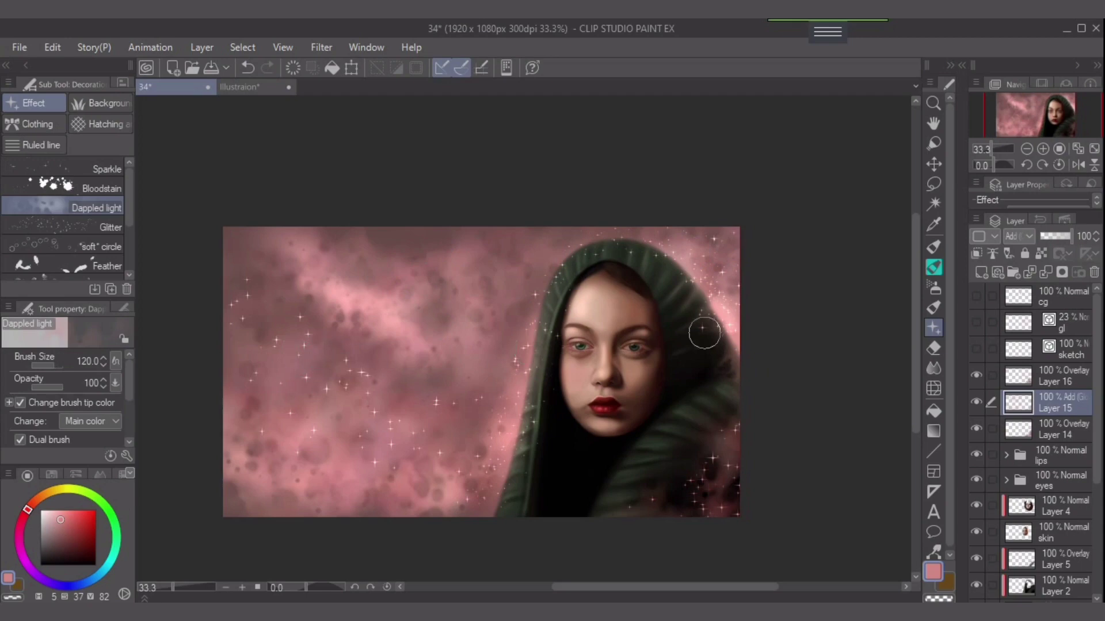
scroll(391, 444, up, 2)
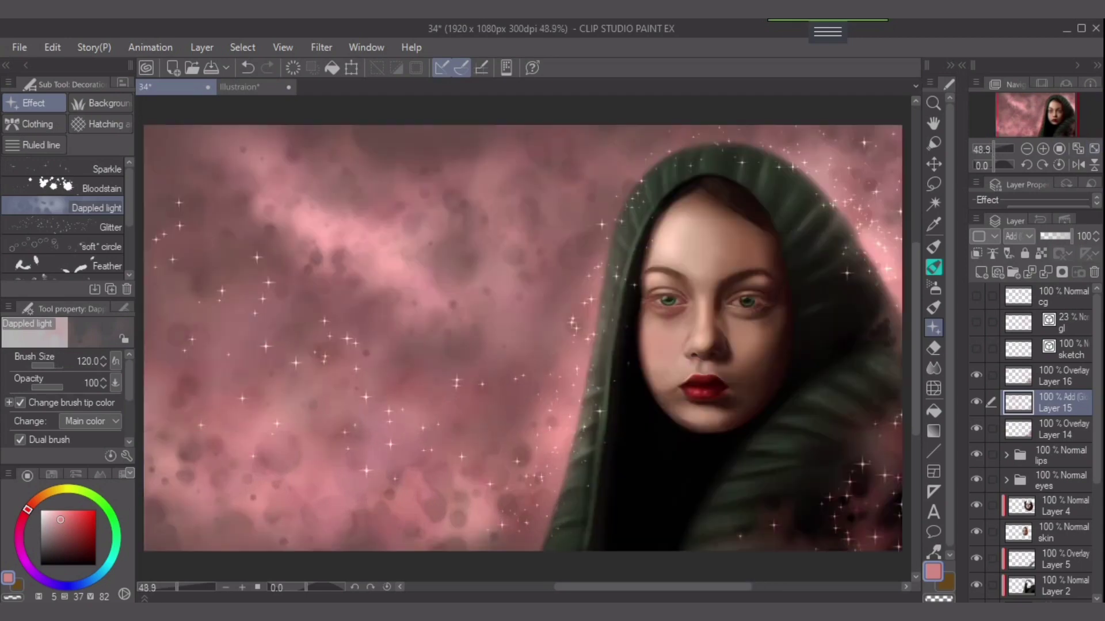